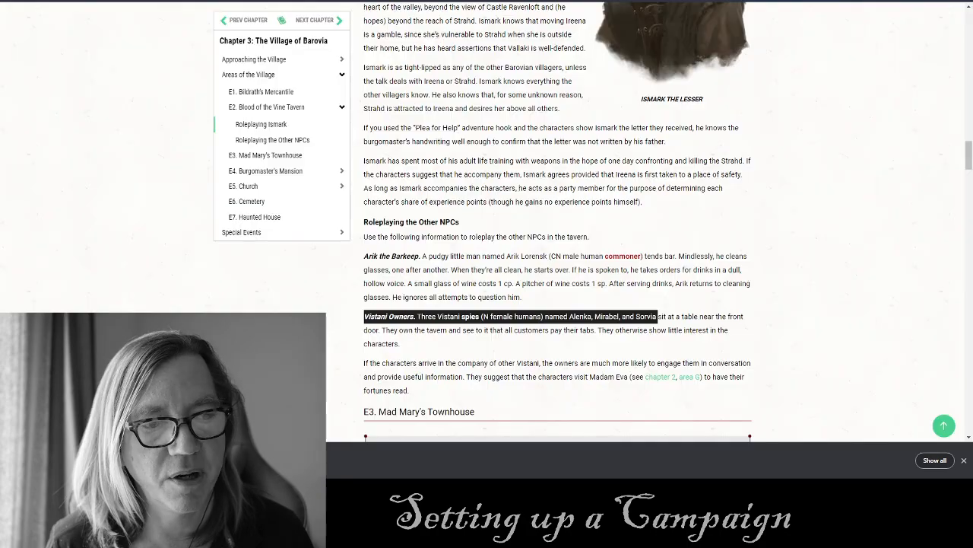
Go back to the Curse of Strahd table of contents and open Chapter 3: The Village of Barovia.
scroll(140, 90, up, 3)
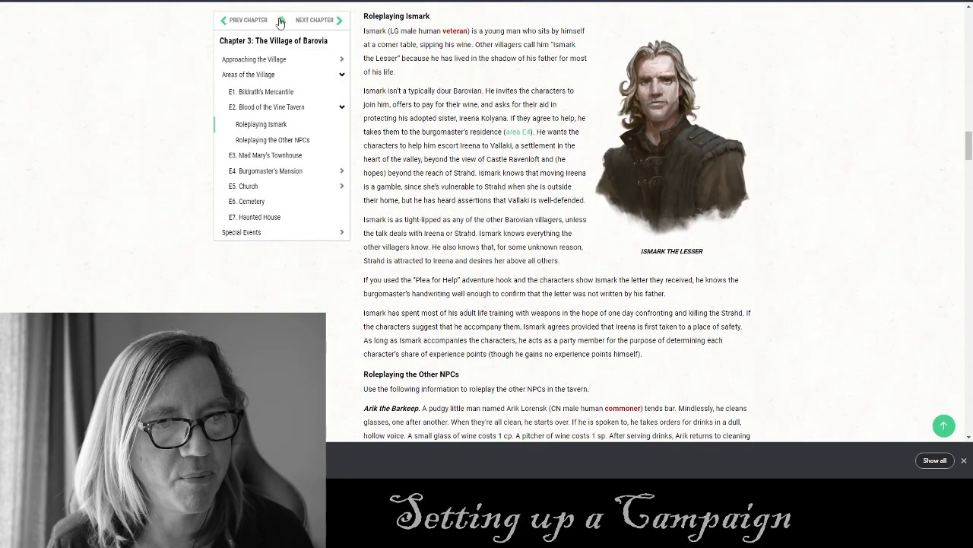
click(280, 23)
scroll(505, 184, down, 2)
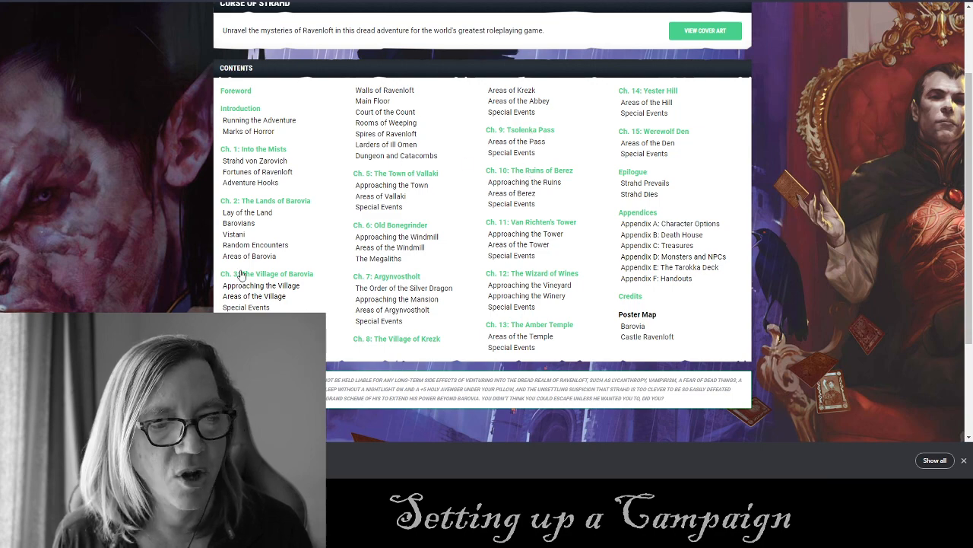
click(289, 275)
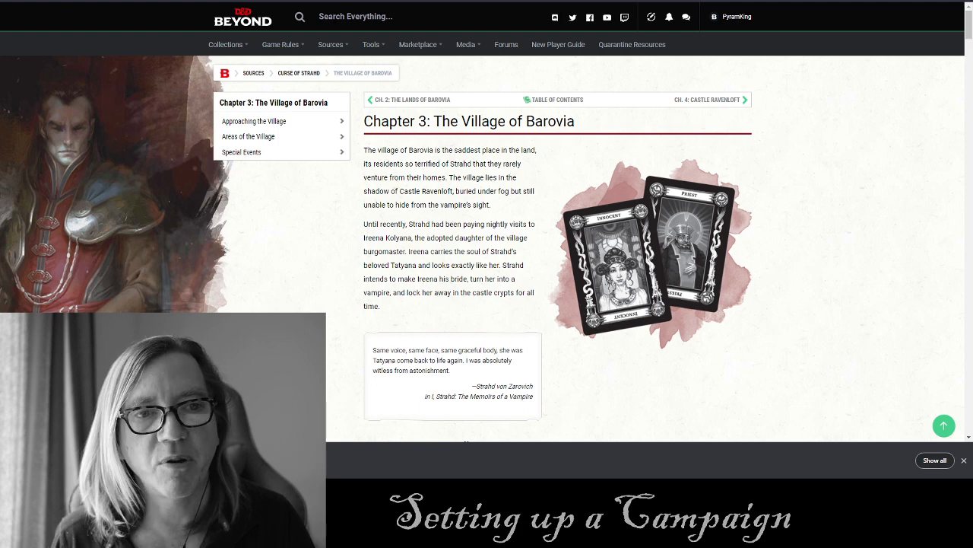
Switch to Foundry VTT and create a blue journal folder named Village of Barovia.
key(ctrl+Tab)
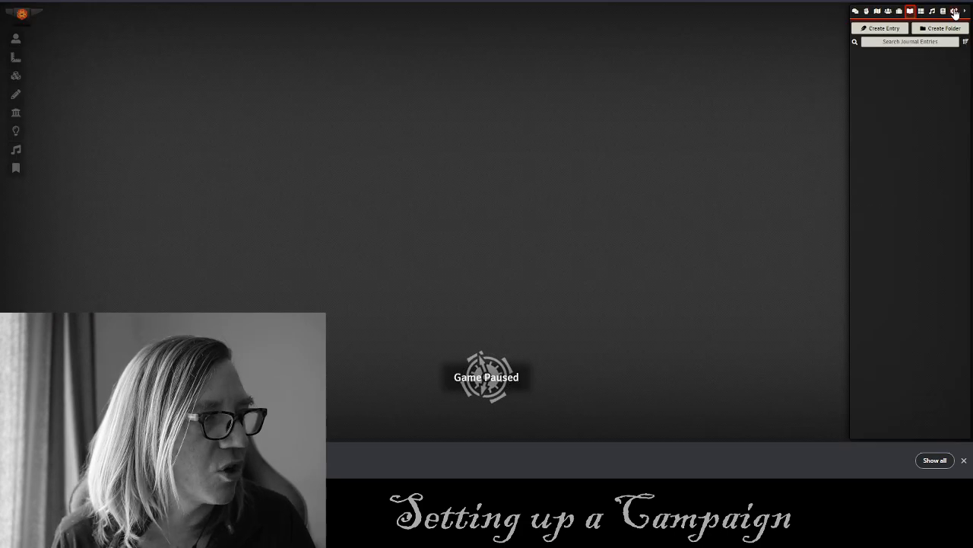
click(932, 30)
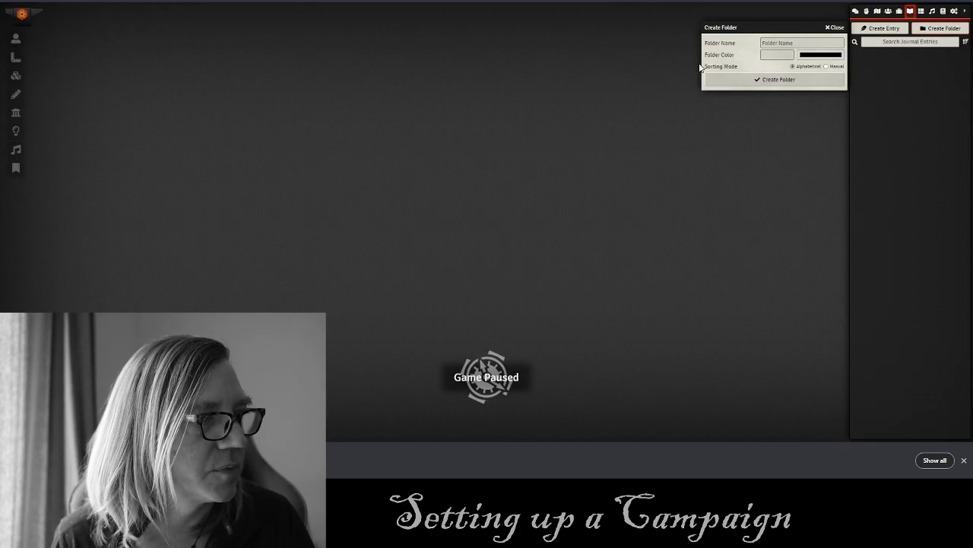
click(777, 45)
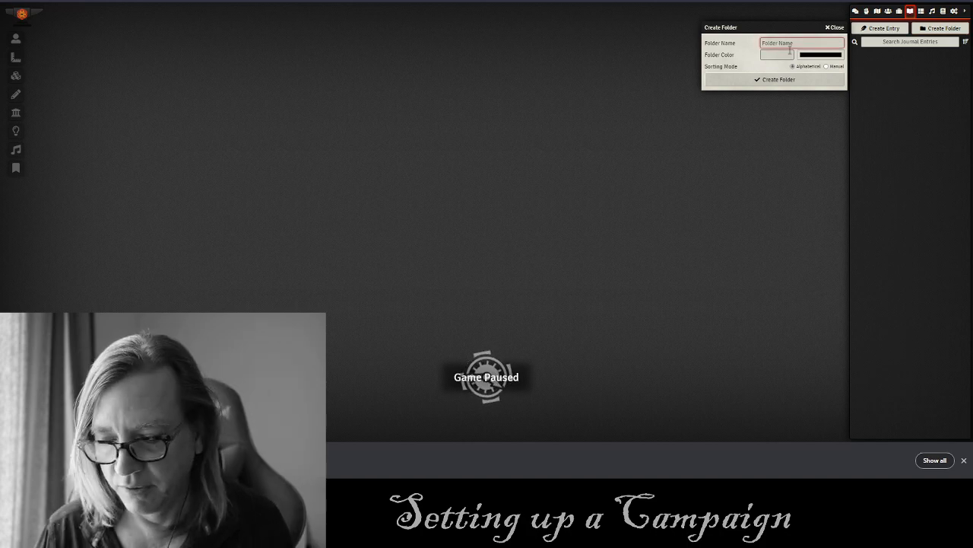
text(Village of Bar of Raroc)
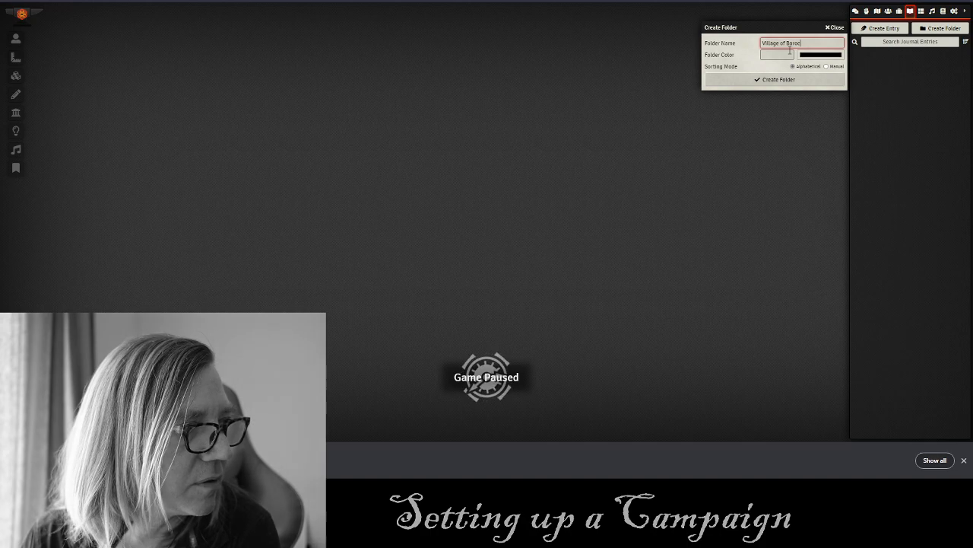
key(BackSpace)
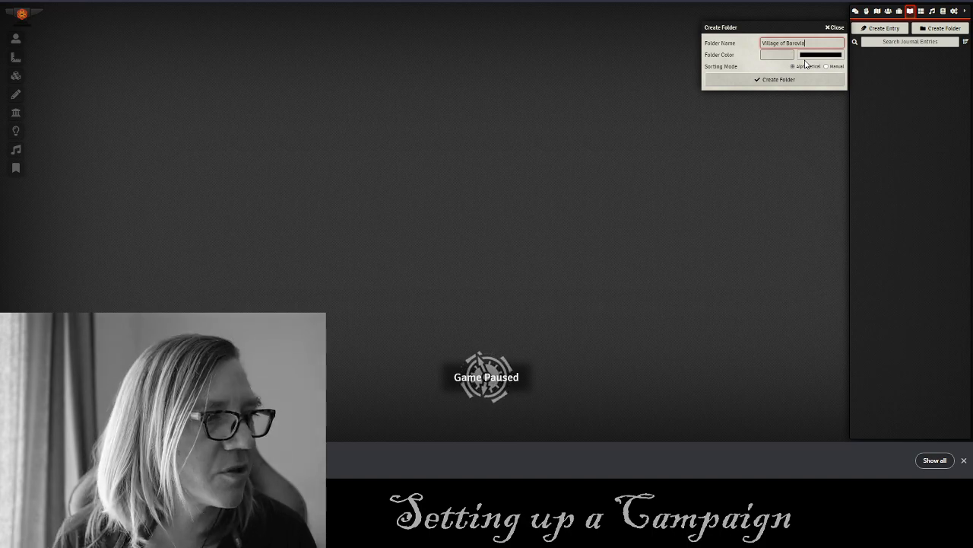
click(823, 56)
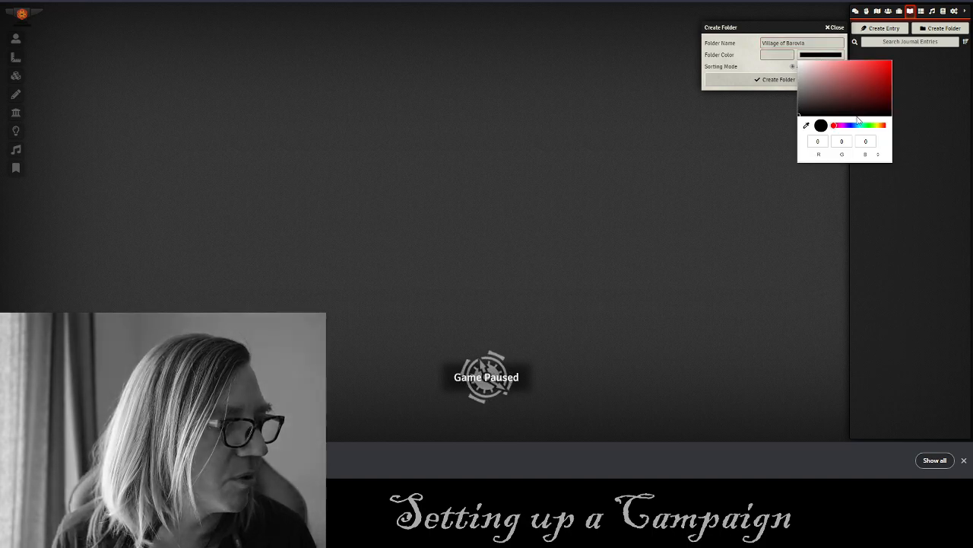
drag(851, 128, 854, 127)
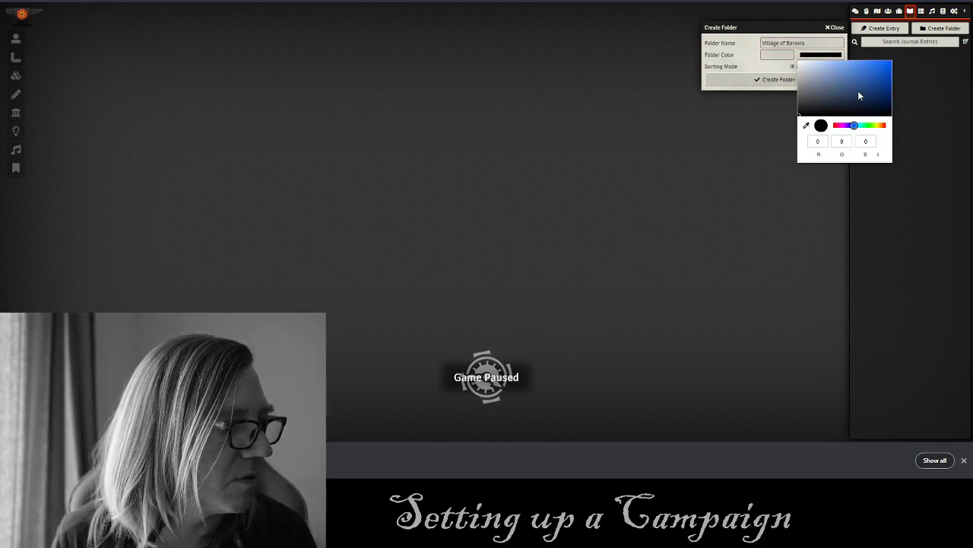
click(744, 80)
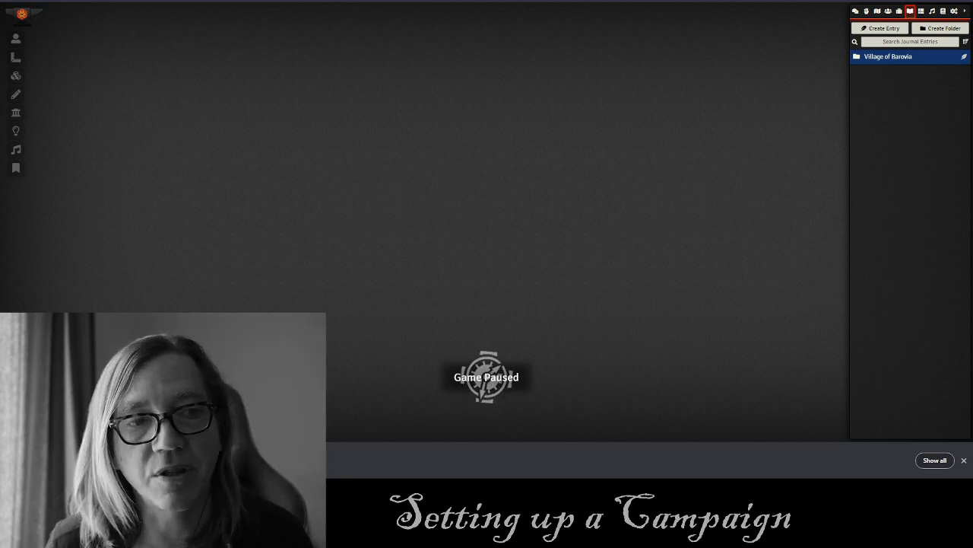
Switch to D&D Beyond and copy the name Bildrath's Mercantile from the E1 heading under Areas of the Village.
click(190, 1)
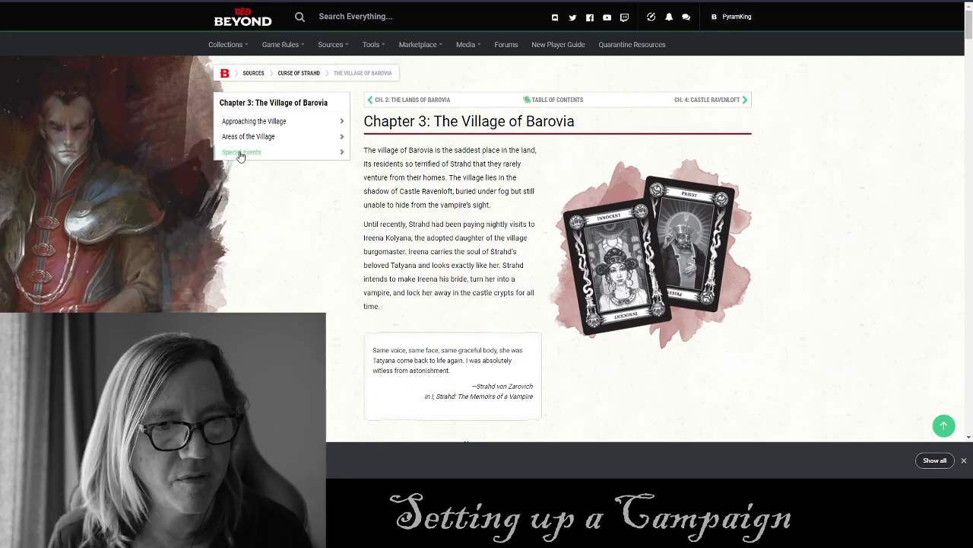
scroll(294, 152, down, 1)
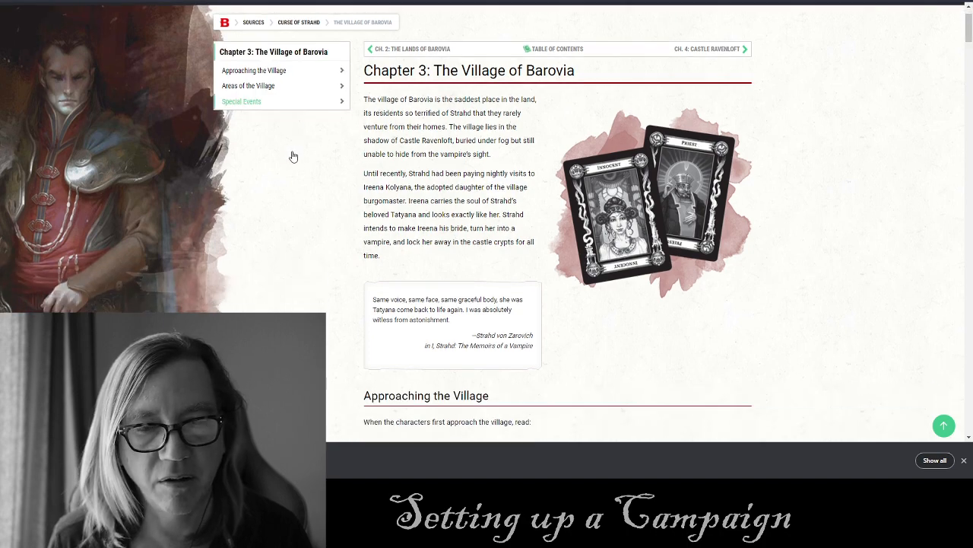
click(265, 89)
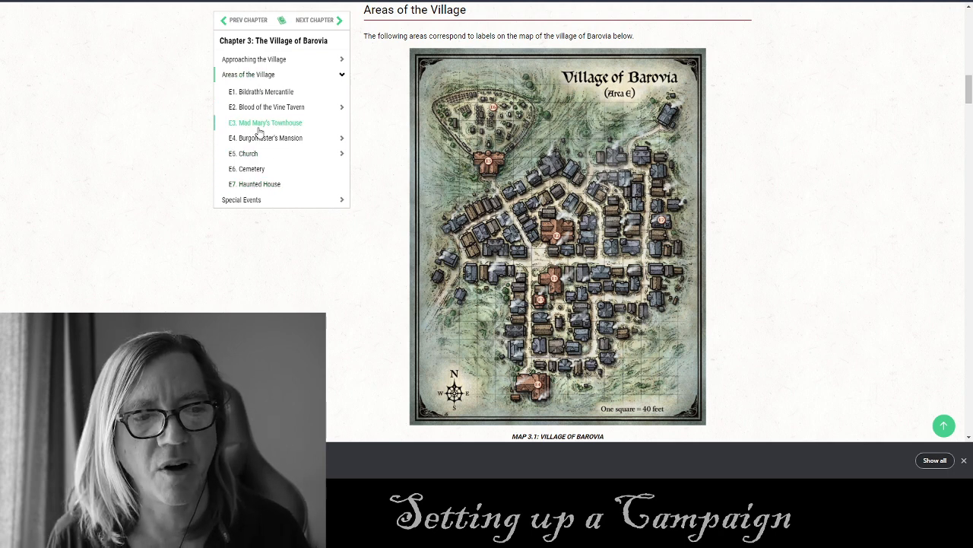
click(263, 93)
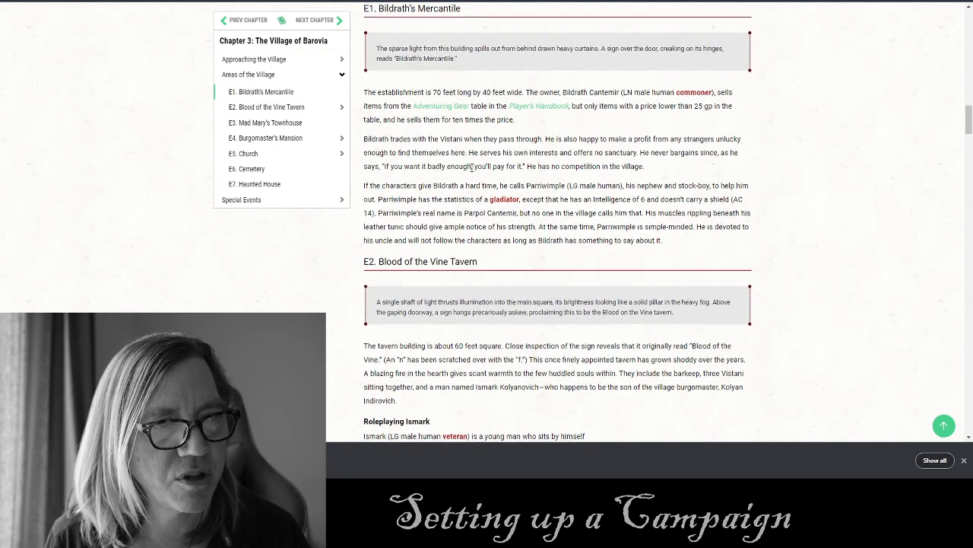
scroll(424, 36, up, 1)
drag(480, 62, 378, 58)
key(ctrl+c)
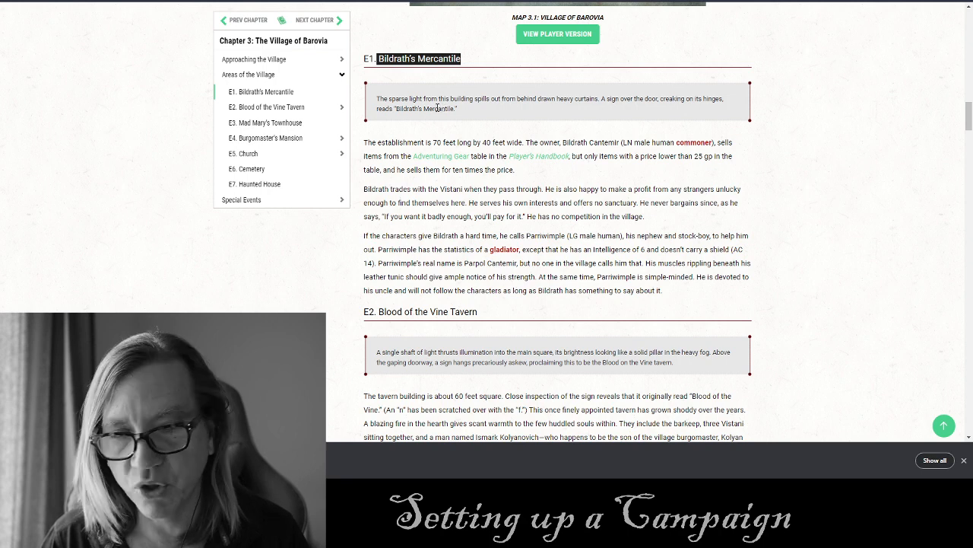
Switch to Foundry VTT and create a subfolder named Bildrath's Mercantile inside the Village of Barovia journal folder.
click(533, 1)
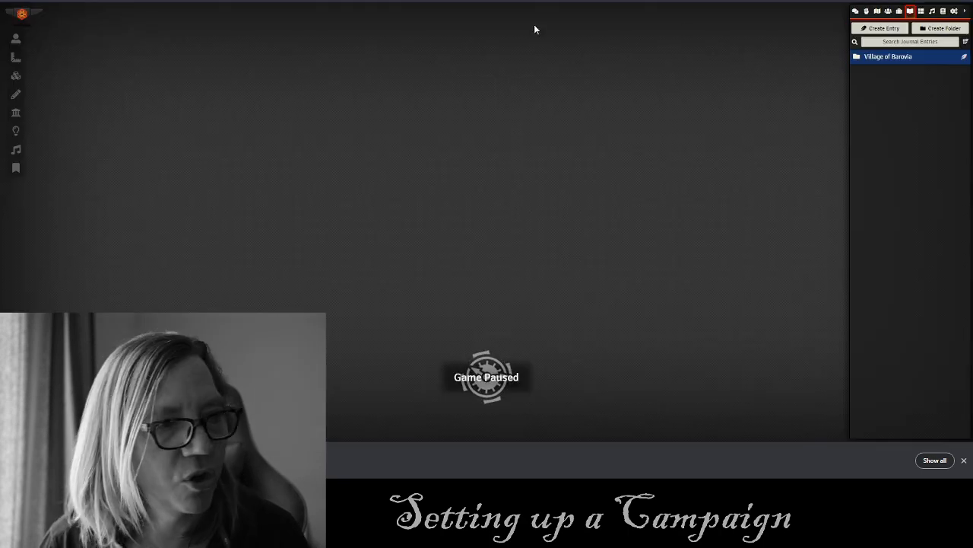
click(957, 58)
key(ctrl+v)
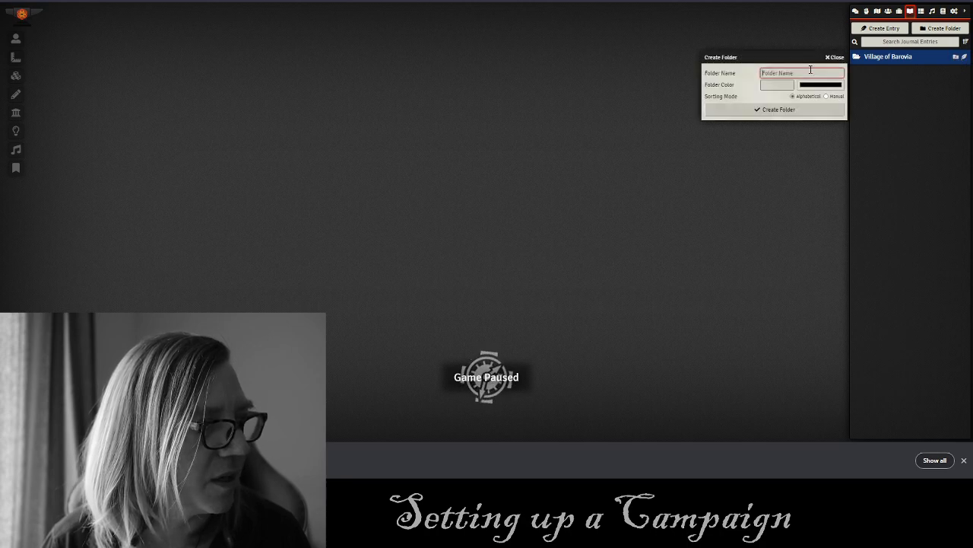
click(759, 111)
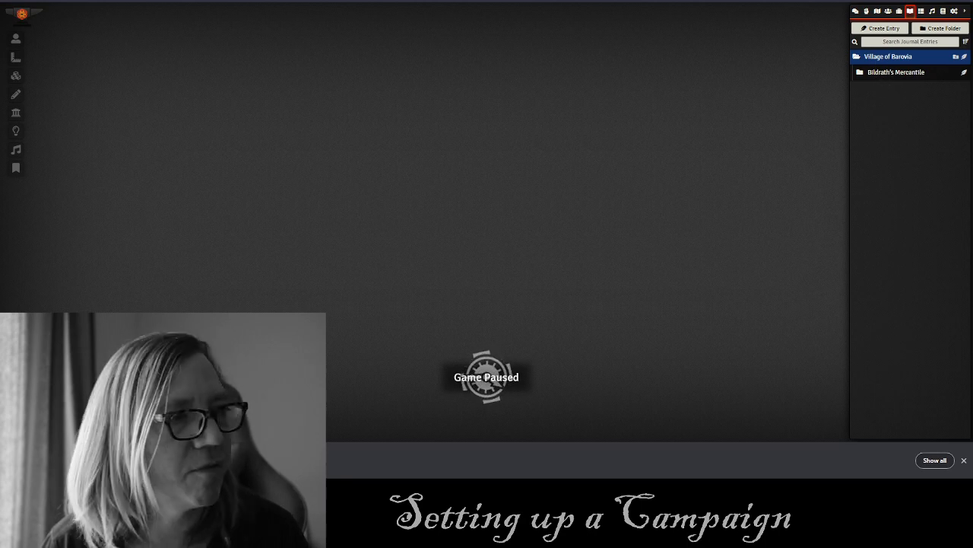
Create a Village of Barovia subfolder named Blood of the Vine Tavern, copying the name from the E2 heading in D&D Beyond.
click(956, 57)
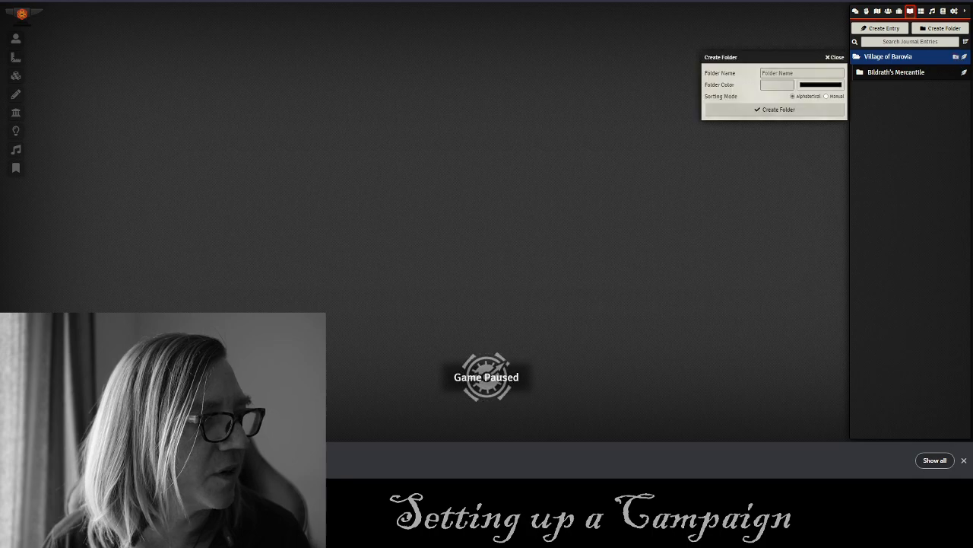
key(alt+Tab)
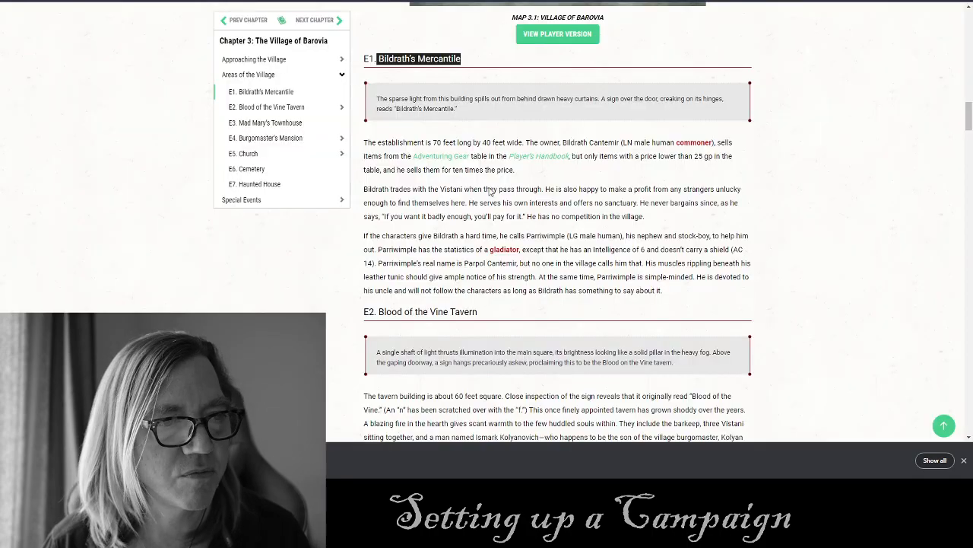
click(261, 107)
drag(483, 13, 380, 110)
key(ctrl+c)
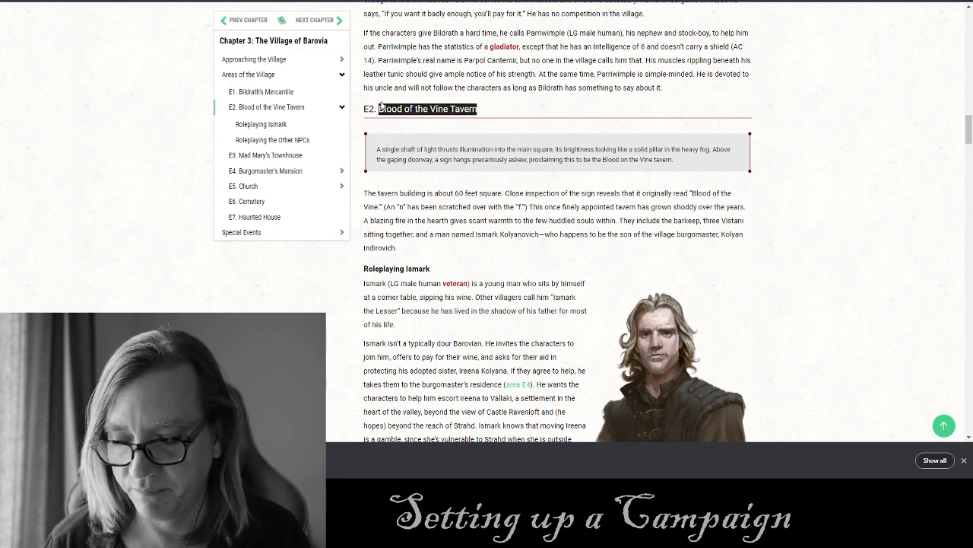
key(alt+Tab)
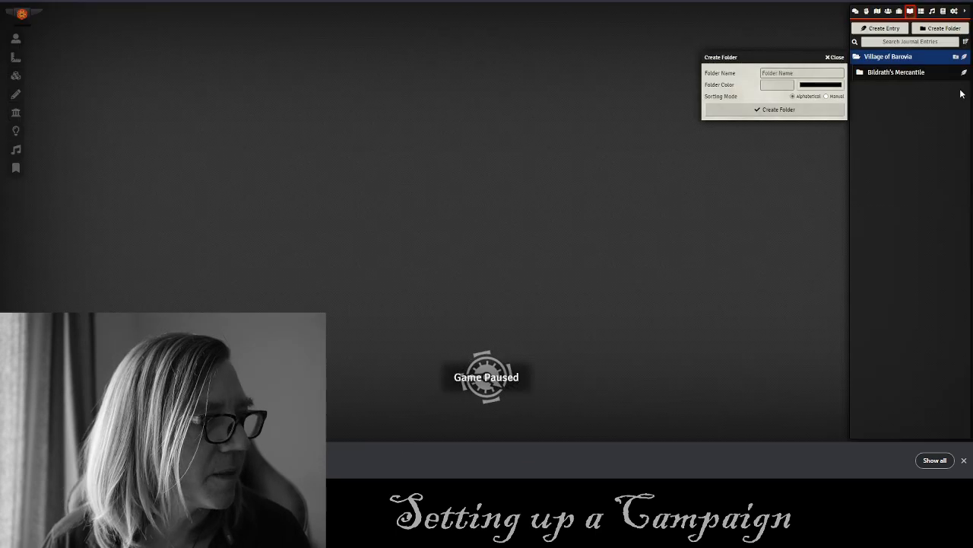
click(783, 71)
key(ctrl+v)
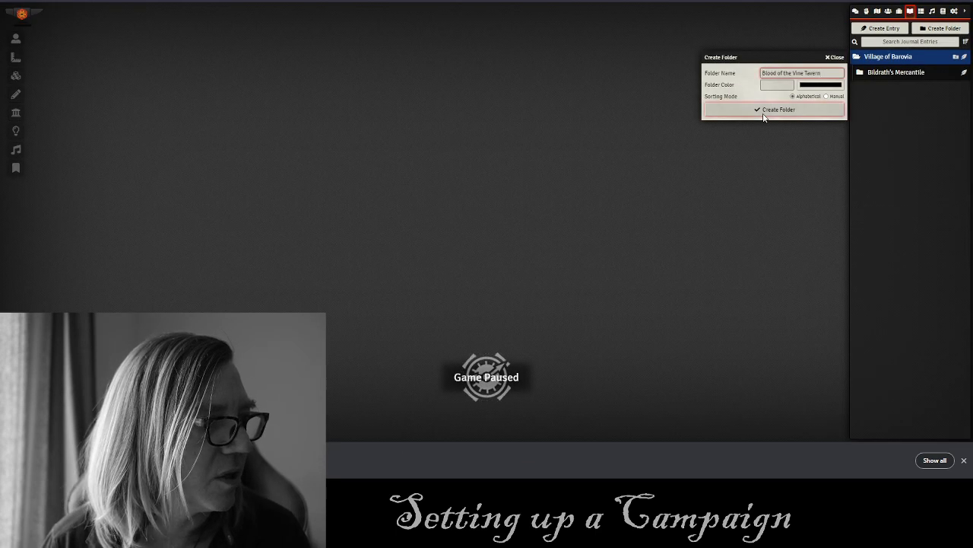
click(766, 111)
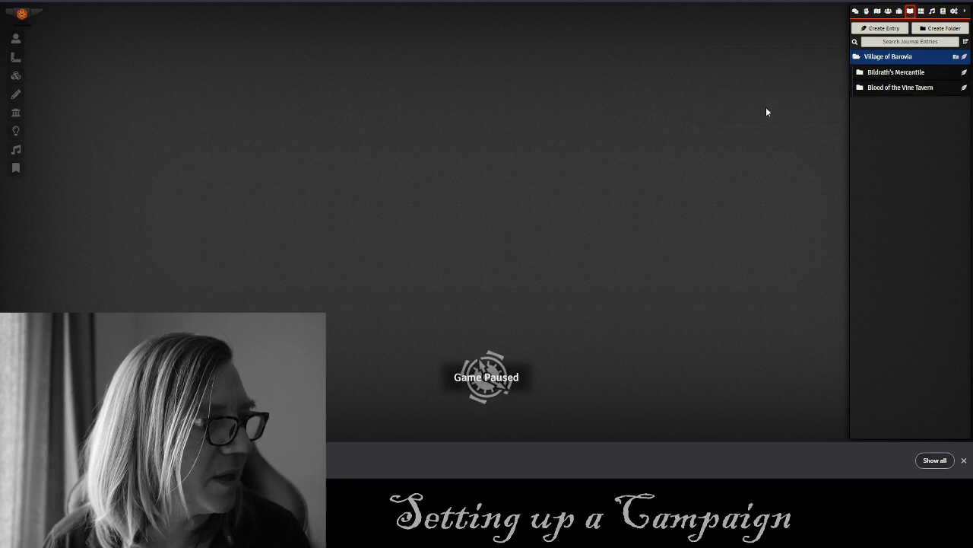
Create a Village of Barovia subfolder named Mad Mary's Townhouse, copying the name from the E3 heading in D&D Beyond.
click(956, 56)
key(alt+Tab)
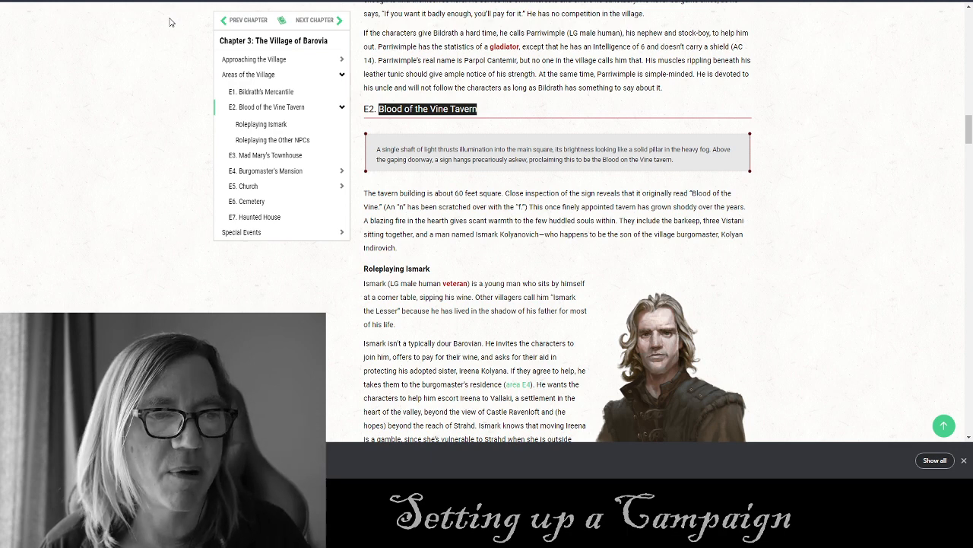
click(245, 156)
drag(488, 8, 380, 86)
key(ctrl+c)
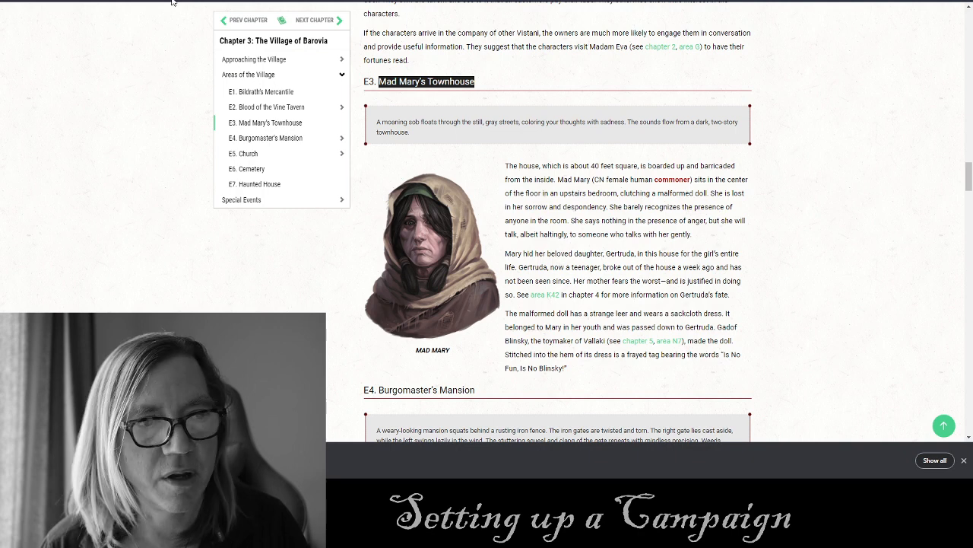
key(alt+Tab)
click(772, 72)
key(ctrl+v)
click(759, 109)
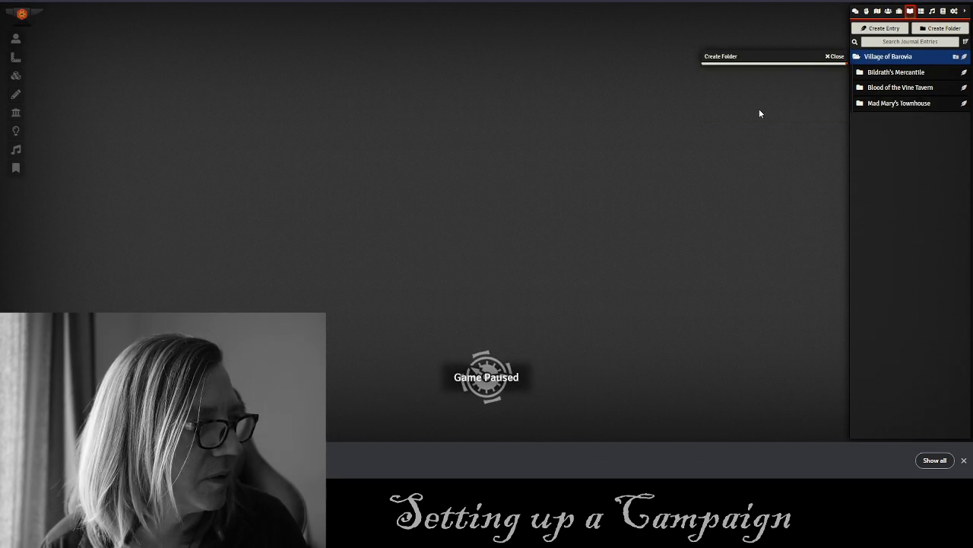
Create a Village of Barovia subfolder named Burgomaster's Mansion, copying the name from the E4 heading in D&D Beyond.
click(956, 58)
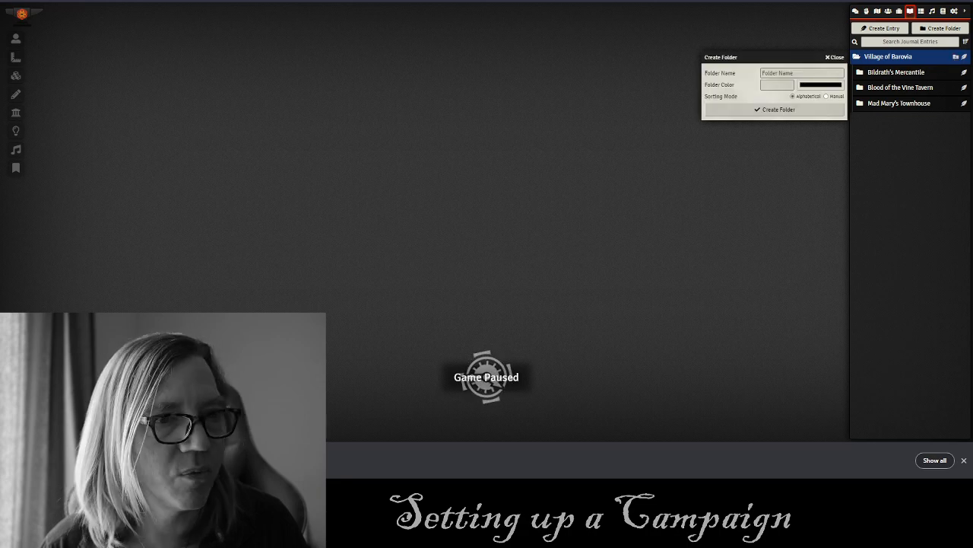
key(alt+Tab)
click(277, 140)
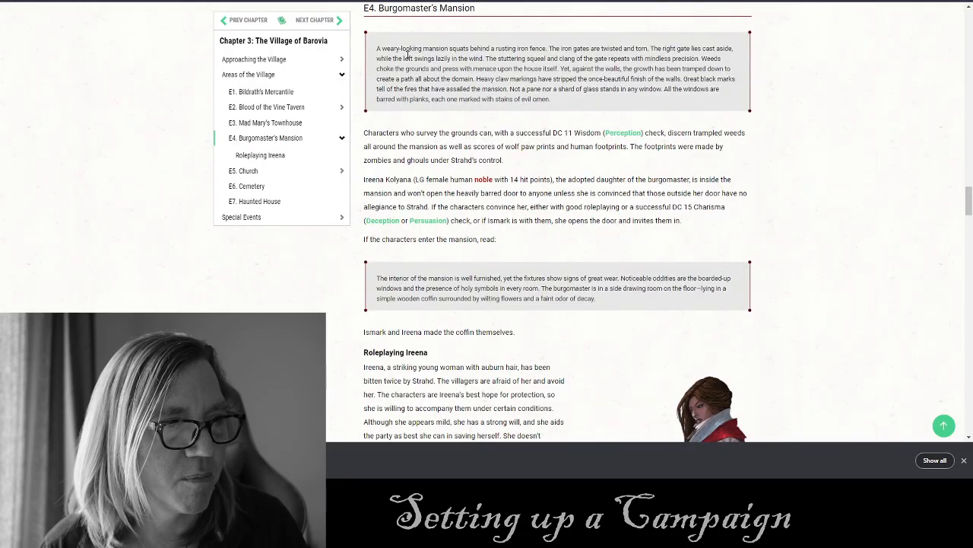
drag(480, 15, 382, 66)
key(ctrl+c)
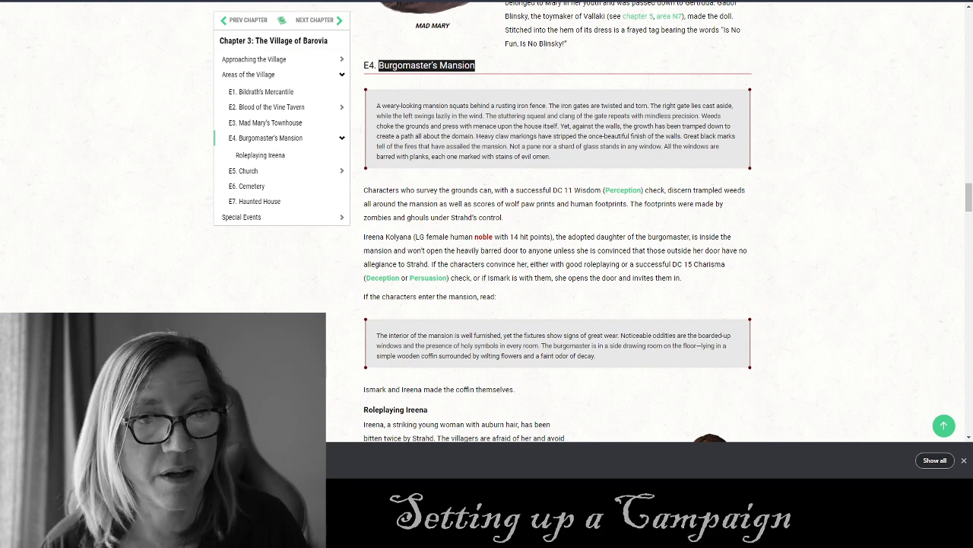
click(410, 2)
click(778, 72)
key(ctrl+v)
click(723, 111)
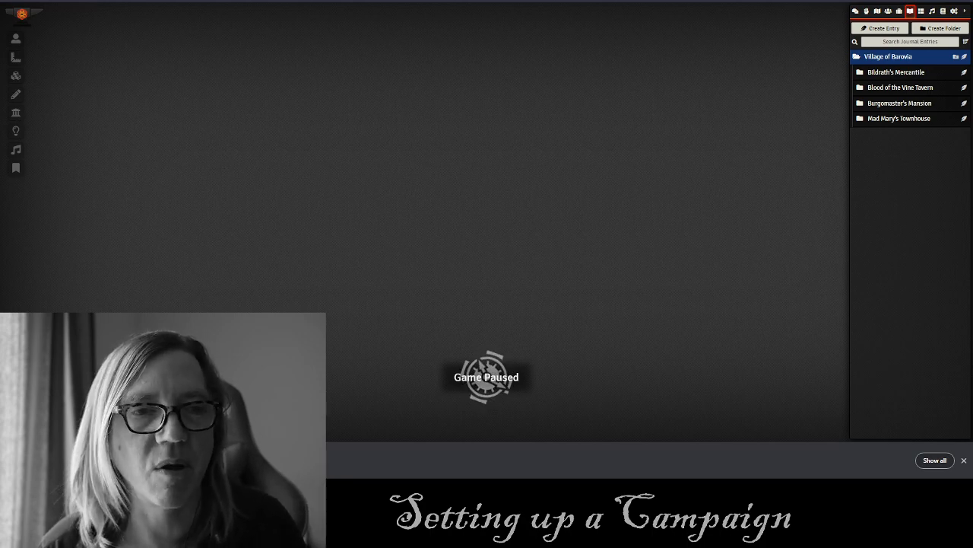
Create a Village of Barovia subfolder named Church, copying the name from the E5 heading in D&D Beyond.
click(956, 57)
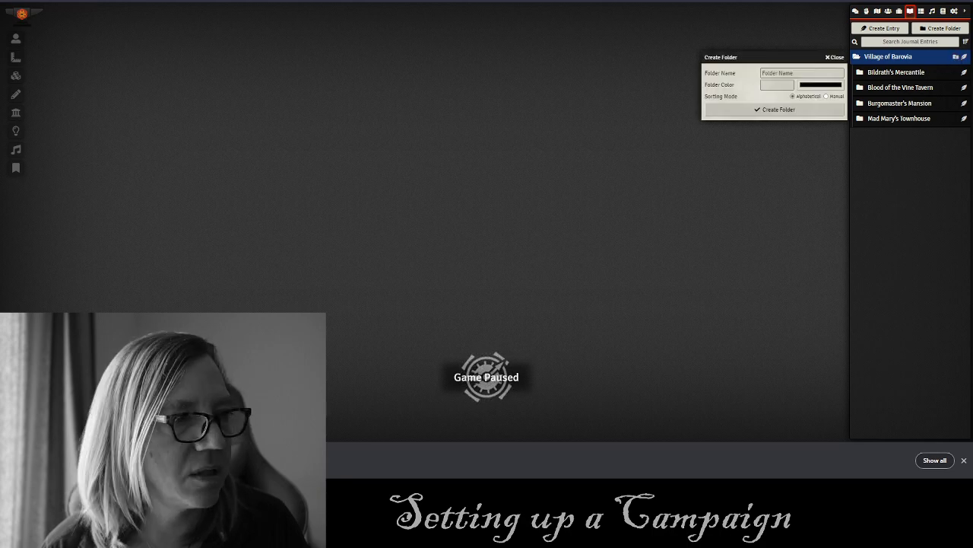
key(ctrl+Tab)
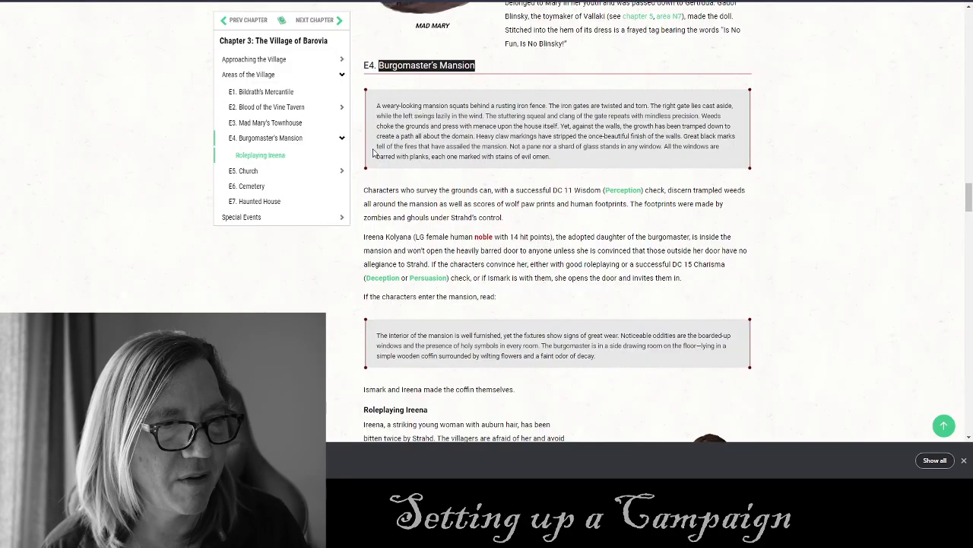
click(254, 170)
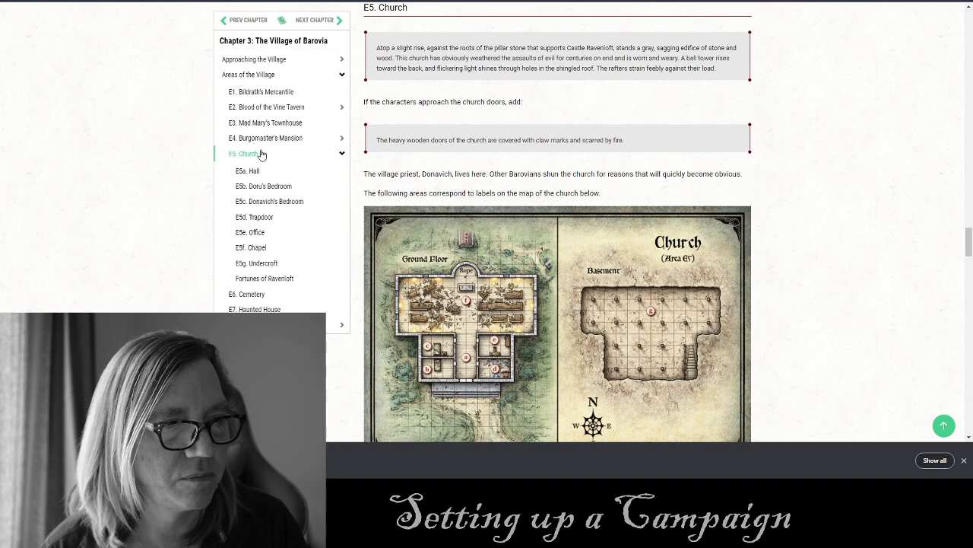
click(259, 138)
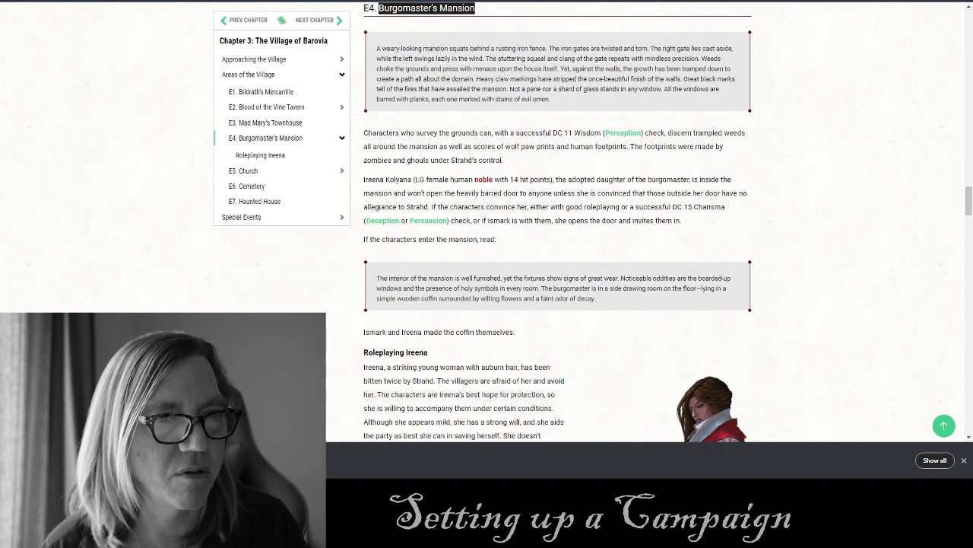
key(ctrl+Tab)
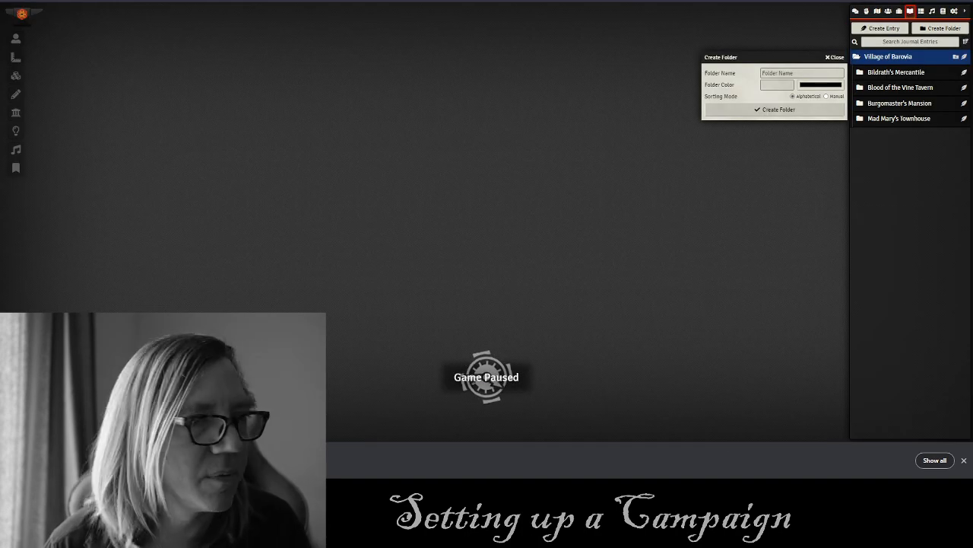
key(ctrl+shift+Tab)
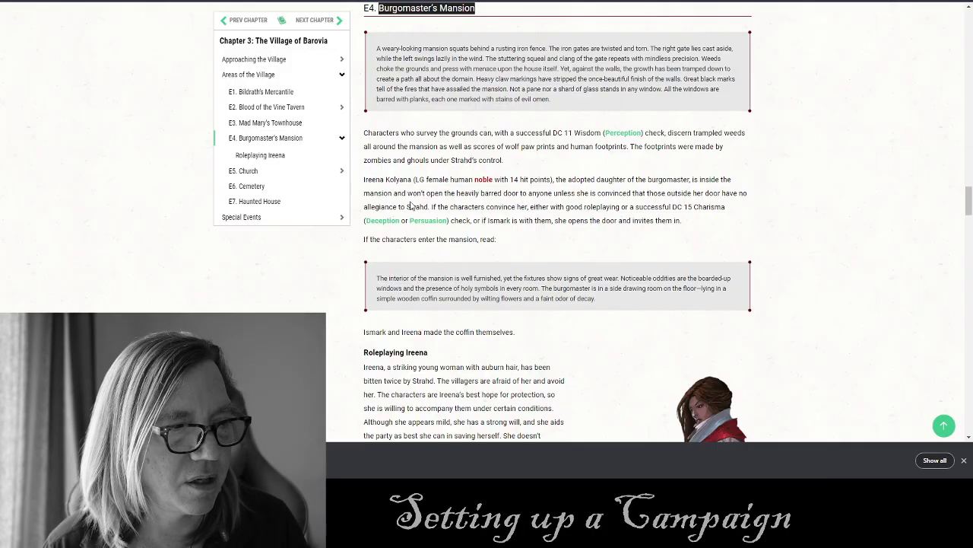
click(250, 172)
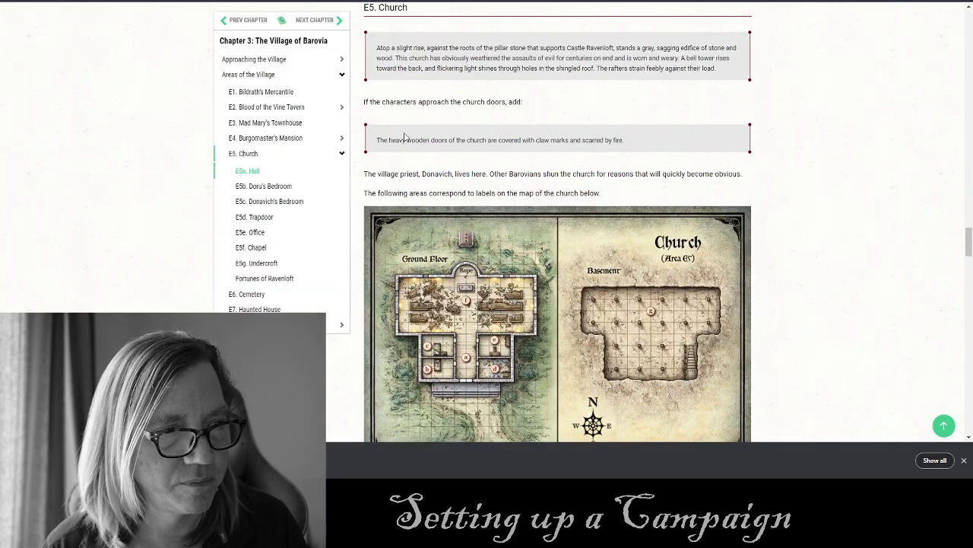
drag(410, 14, 380, 51)
key(ctrl+c)
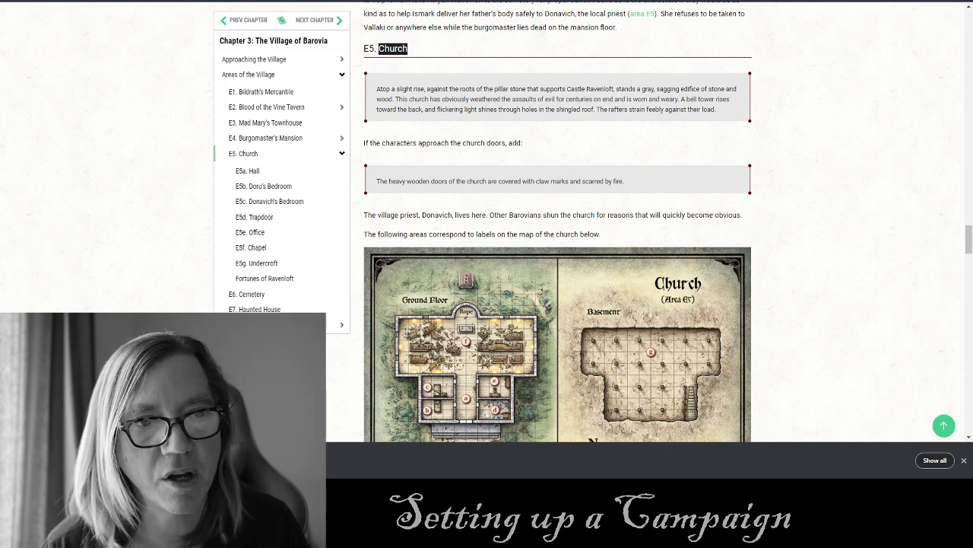
key(ctrl+Tab)
click(775, 73)
key(ctrl+v)
click(745, 110)
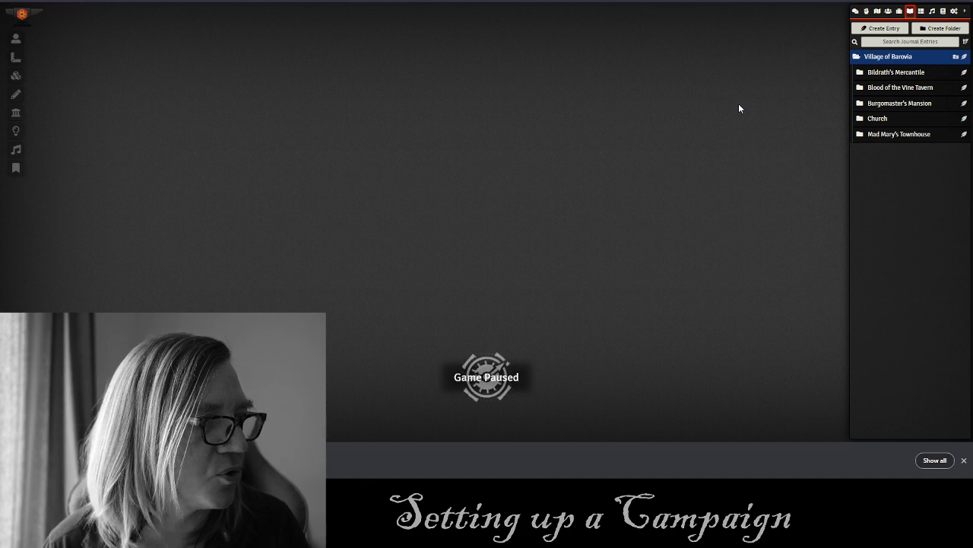
Create a Village of Barovia subfolder named Cemetery, copying the name from the E6 heading in D&D Beyond.
key(ctrl+shift+Tab)
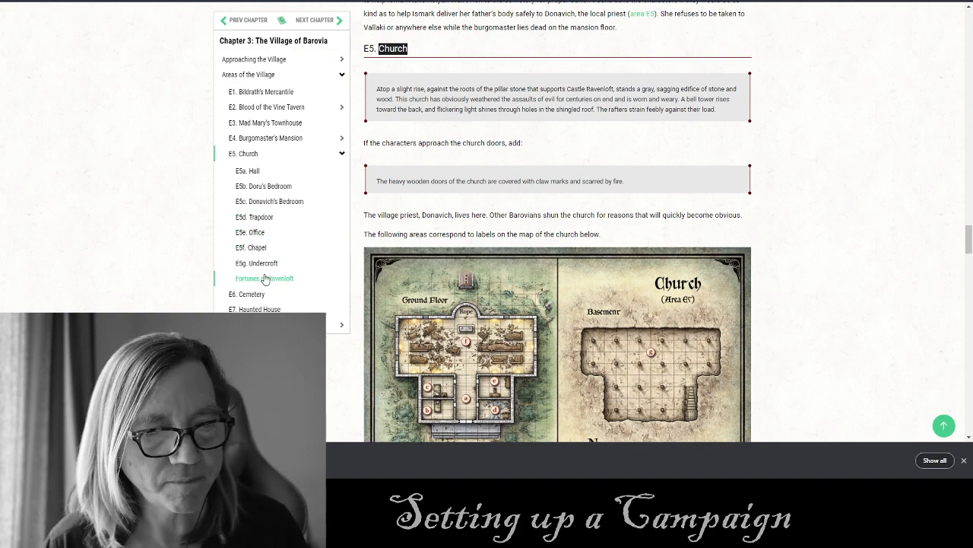
click(251, 295)
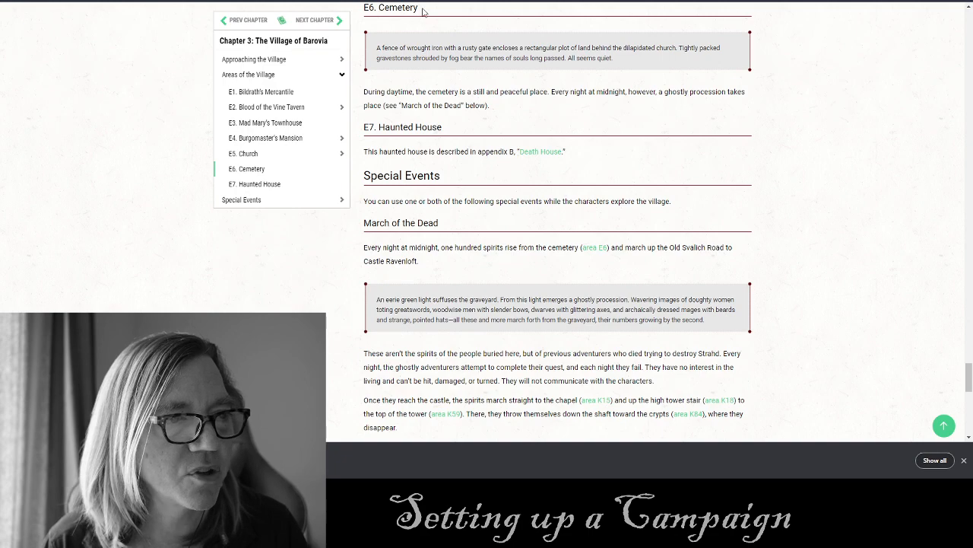
scroll(414, 10, up, 1)
drag(413, 11, 382, 84)
key(ctrl+c)
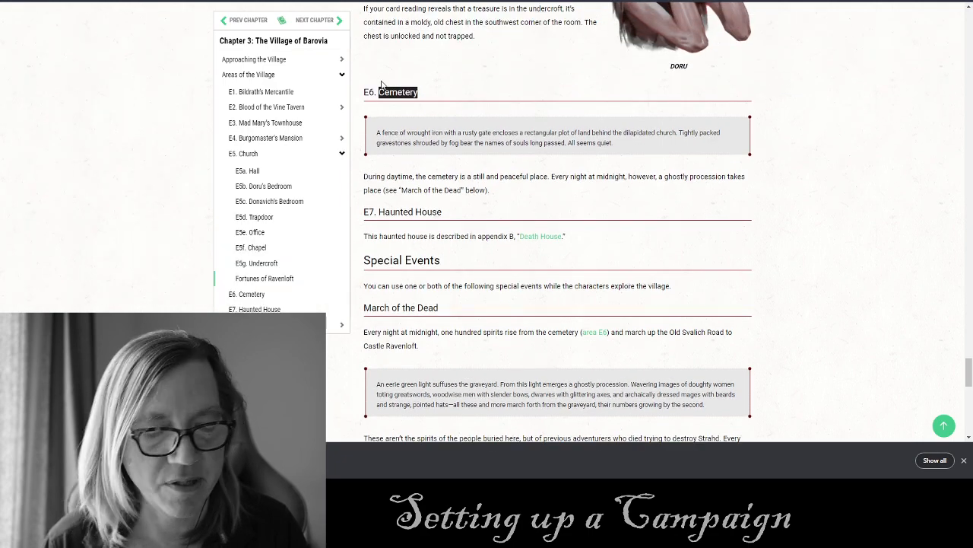
key(ctrl+Tab)
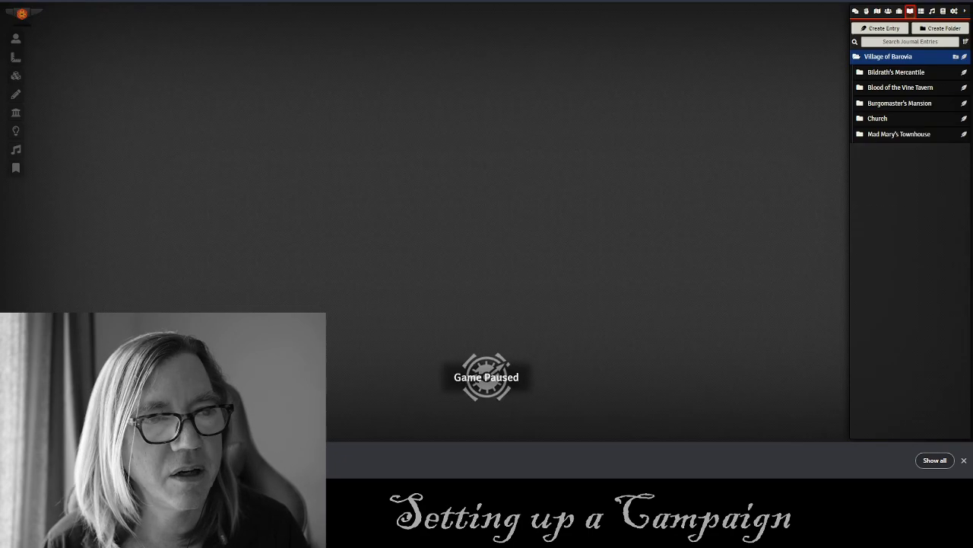
click(956, 57)
click(799, 73)
key(ctrl+v)
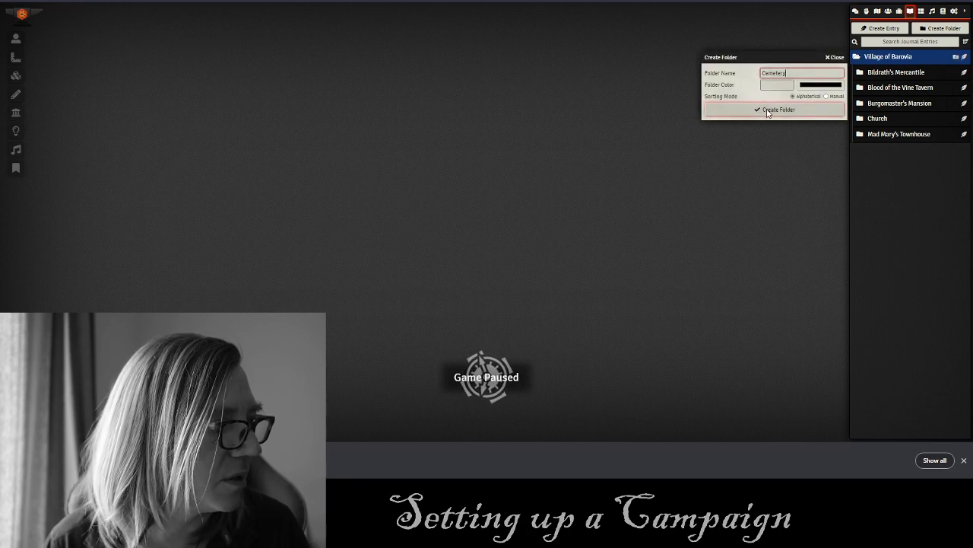
click(765, 112)
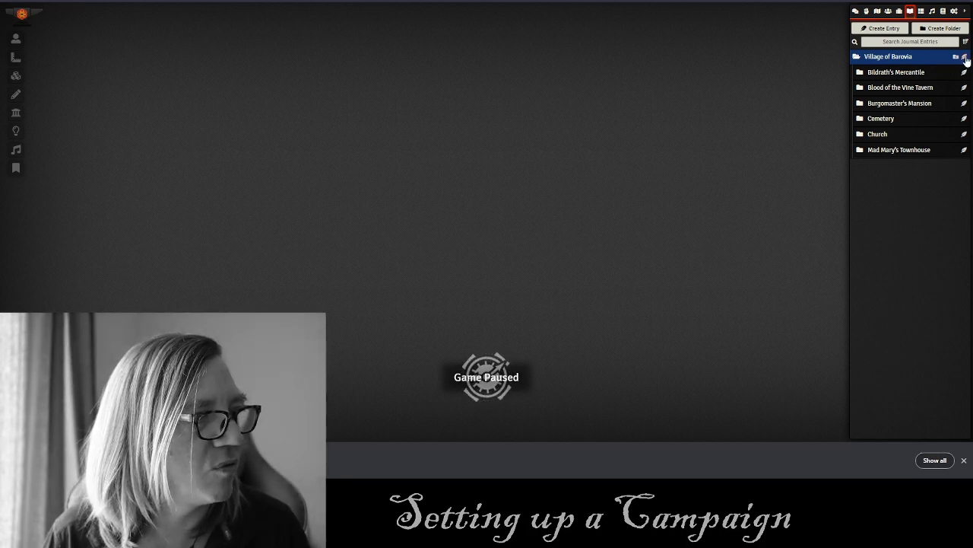
Create a journal entry named The Village of Barovia in the Village of Barovia folder, copying its title from the Chapter 3 heading in D&D Beyond.
click(965, 58)
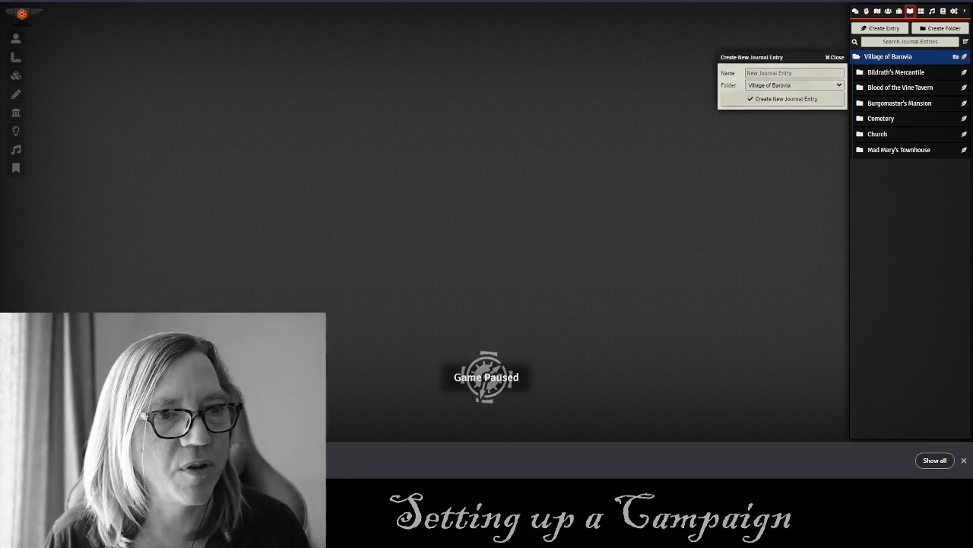
key(ctrl+Tab)
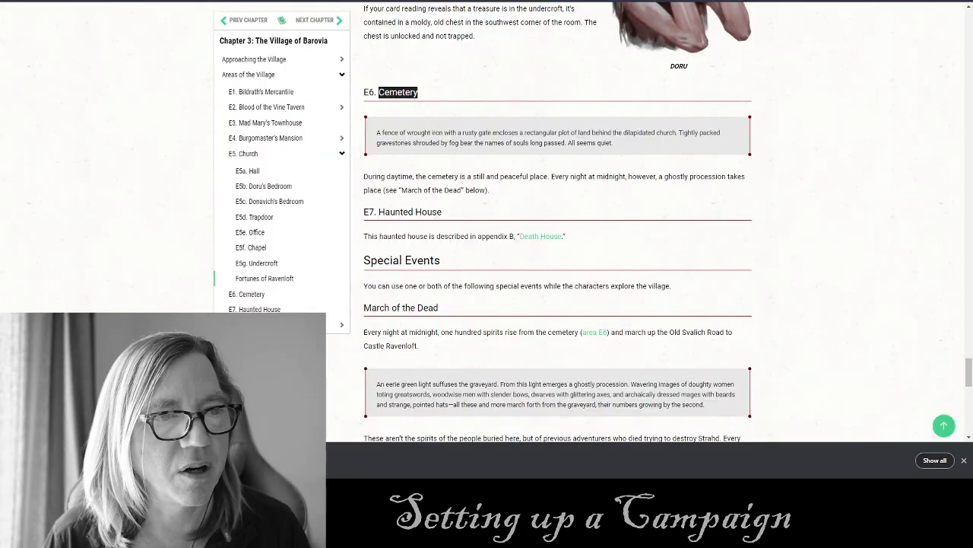
click(262, 47)
drag(568, 15, 433, 15)
drag(585, 27, 432, 29)
key(ctrl+c)
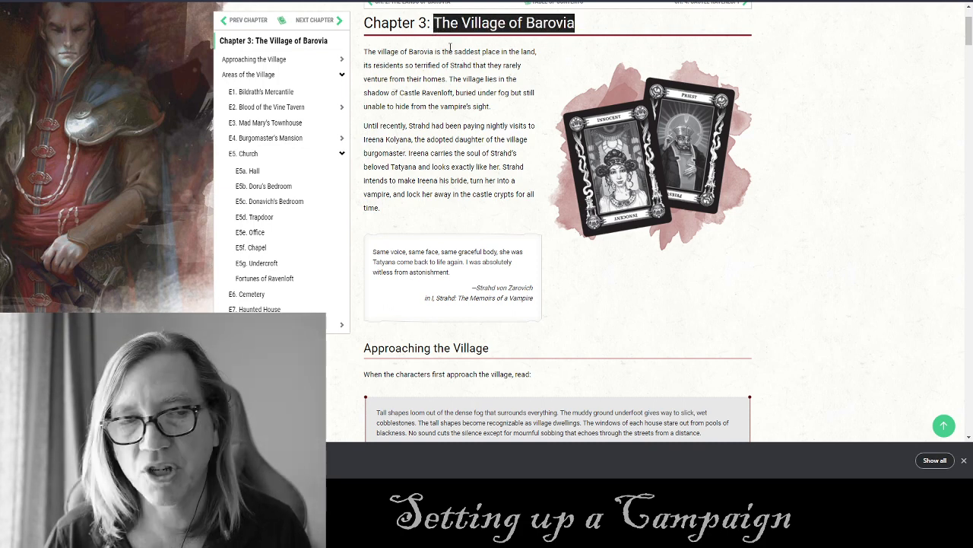
click(486, 1)
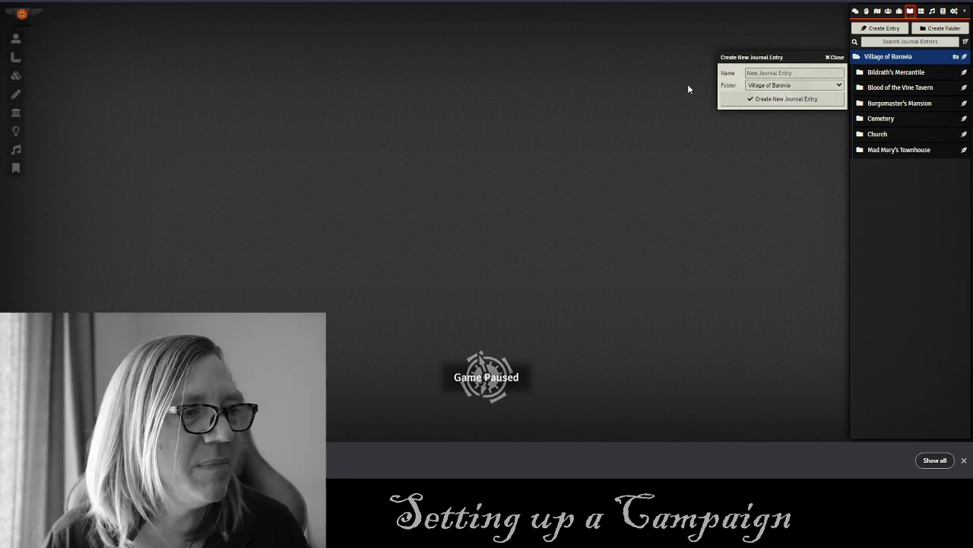
click(765, 73)
key(ctrl+v)
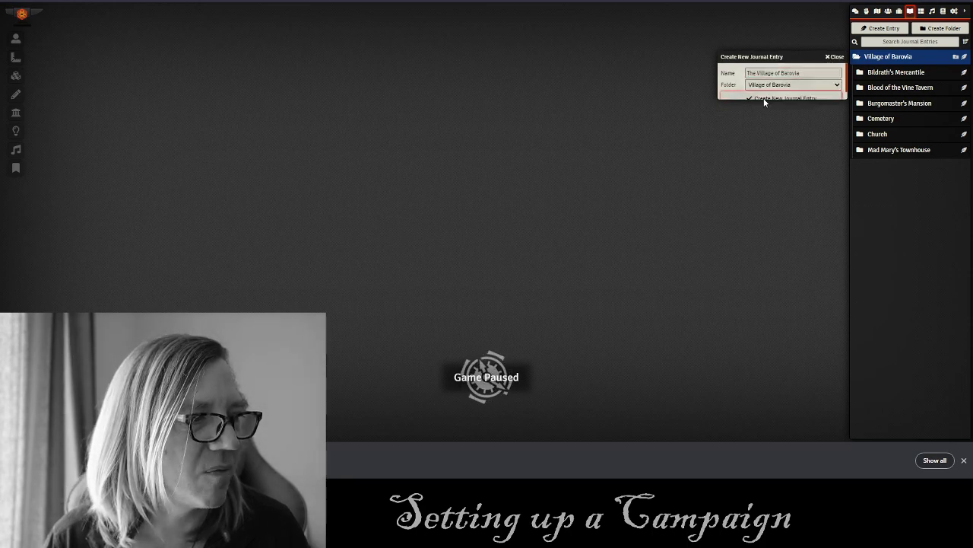
click(764, 99)
drag(465, 64, 442, 48)
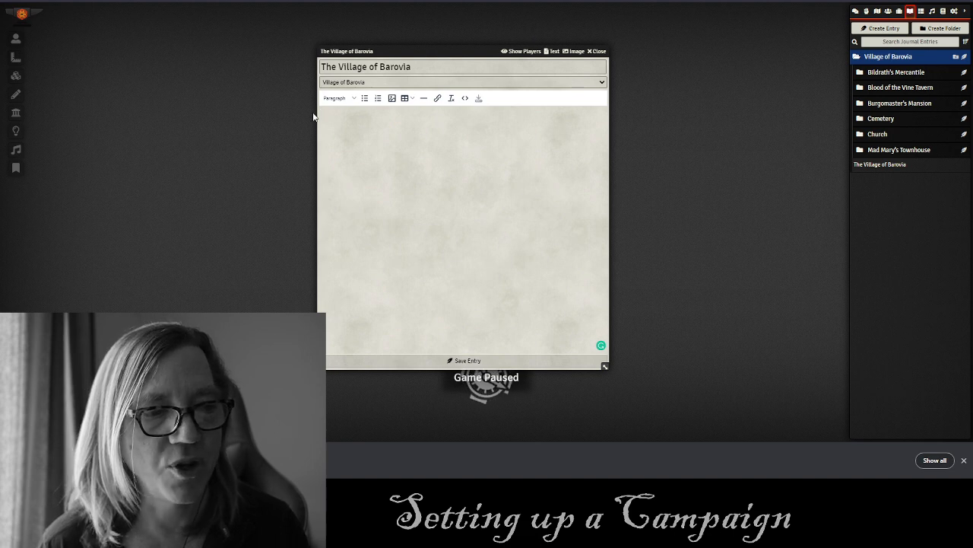
click(339, 98)
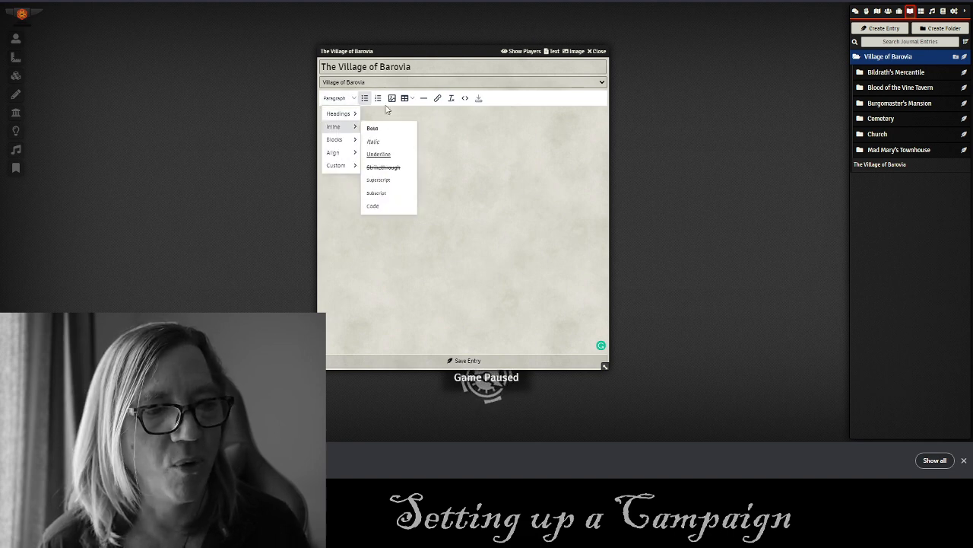
click(496, 146)
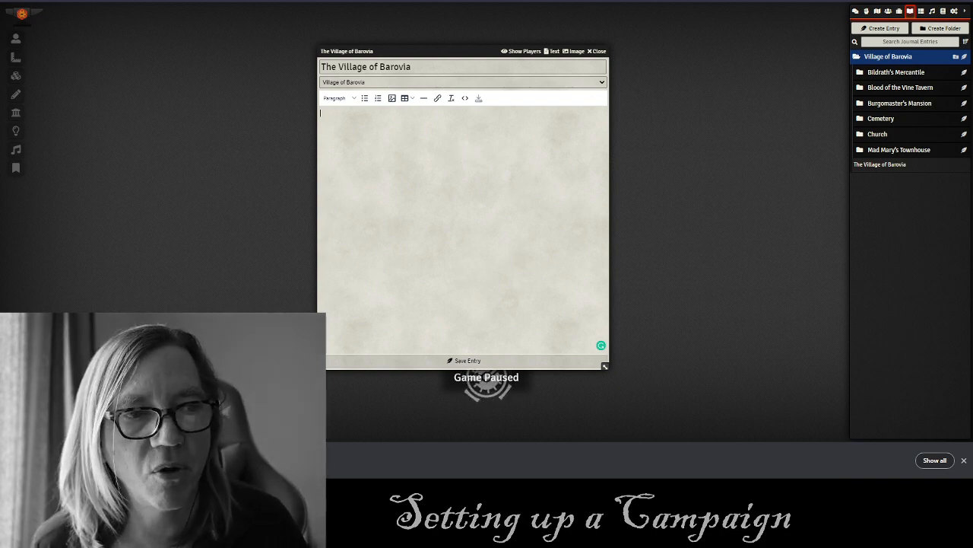
Copy the "Until recently" paragraph from the Chapter 3 introduction in D&D Beyond into the journal entry, followed by a blank line.
click(190, 1)
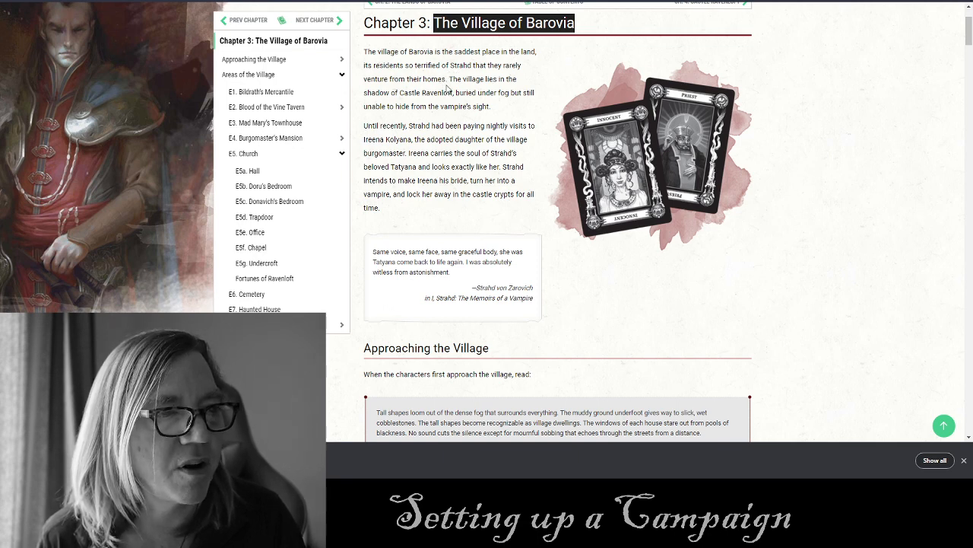
drag(451, 80, 365, 52)
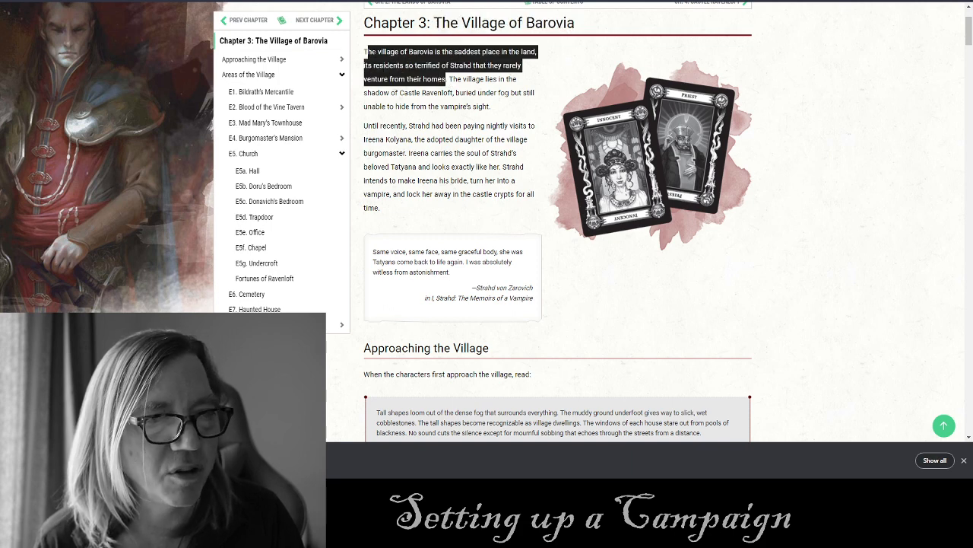
click(449, 82)
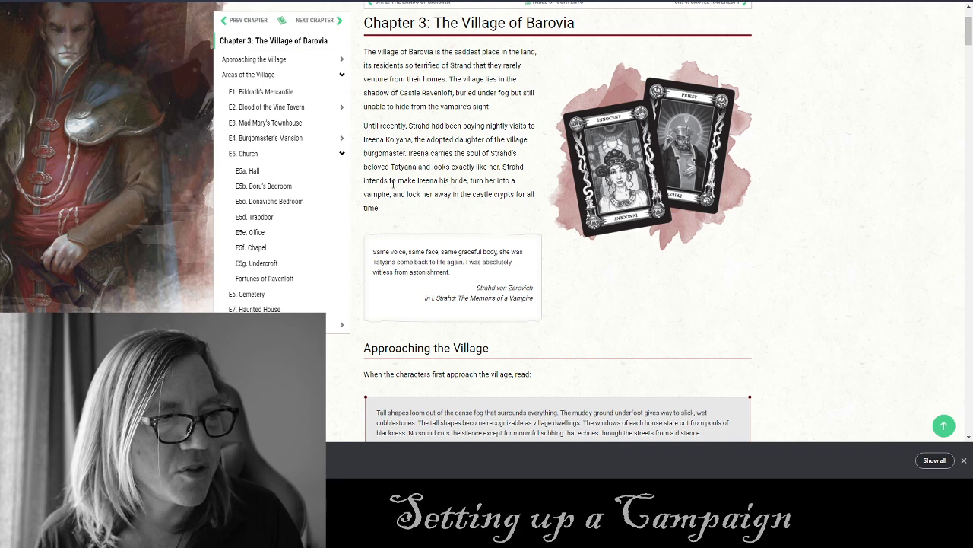
drag(389, 215, 367, 125)
key(ctrl+c)
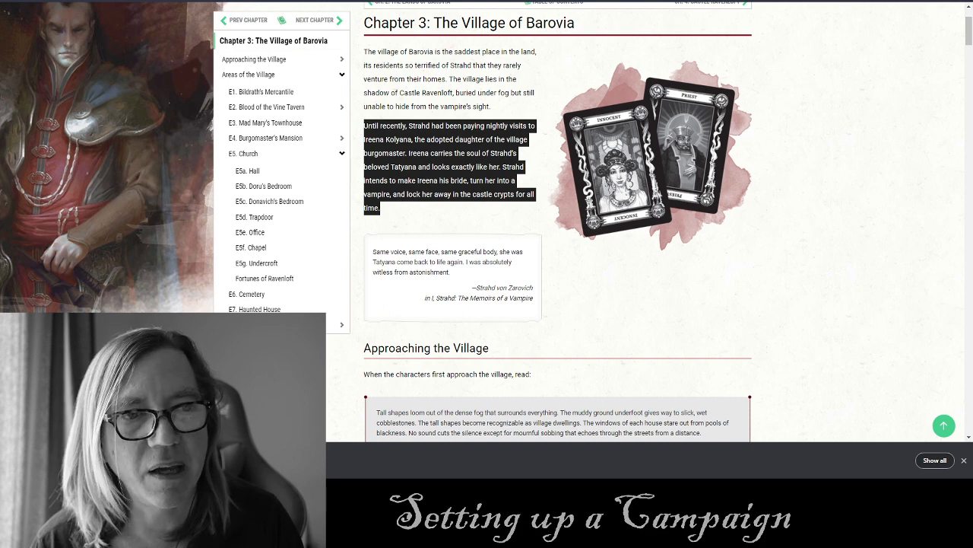
key(ctrl+Tab)
click(358, 117)
key(ctrl+v)
key(Return)
key(Return)
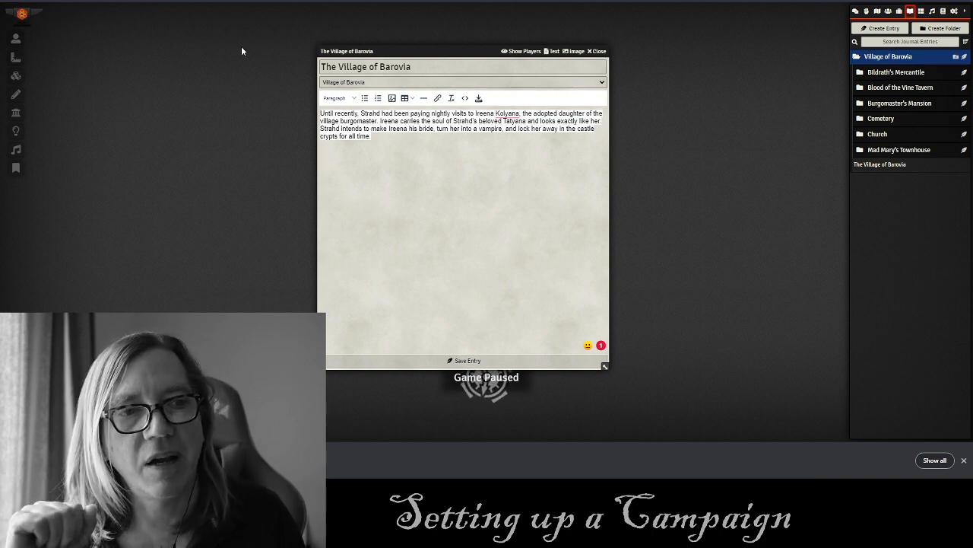
Copy the boxed "Tall shapes loom" text under Approaching the Village in D&D Beyond into the journal entry below the first paragraph.
key(alt+Tab)
scroll(460, 226, down, 3)
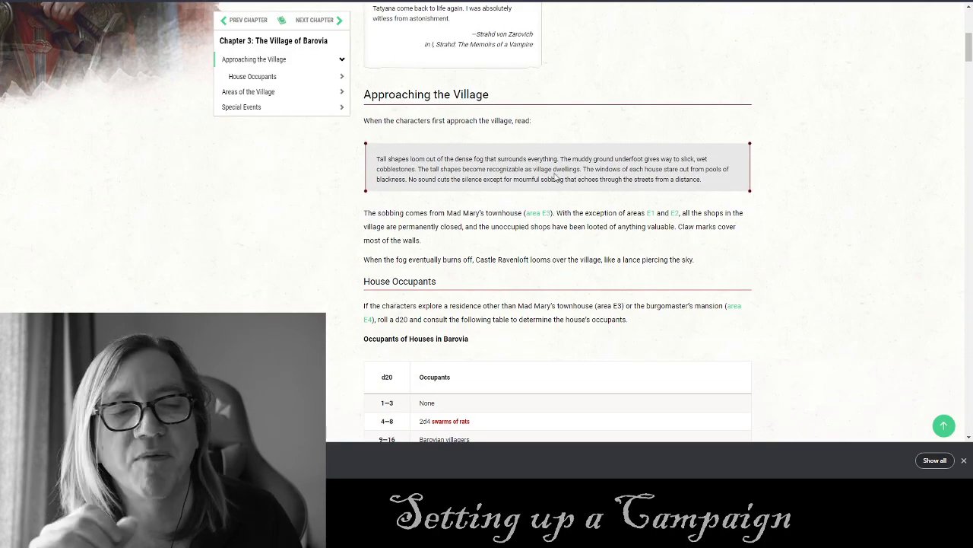
drag(714, 185, 373, 163)
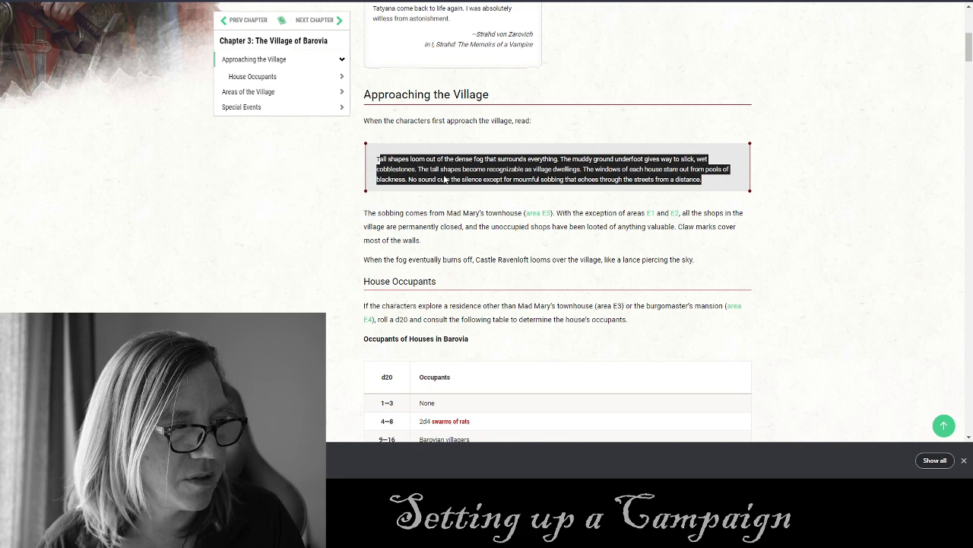
click(343, 171)
drag(374, 164, 721, 186)
key(ctrl+c)
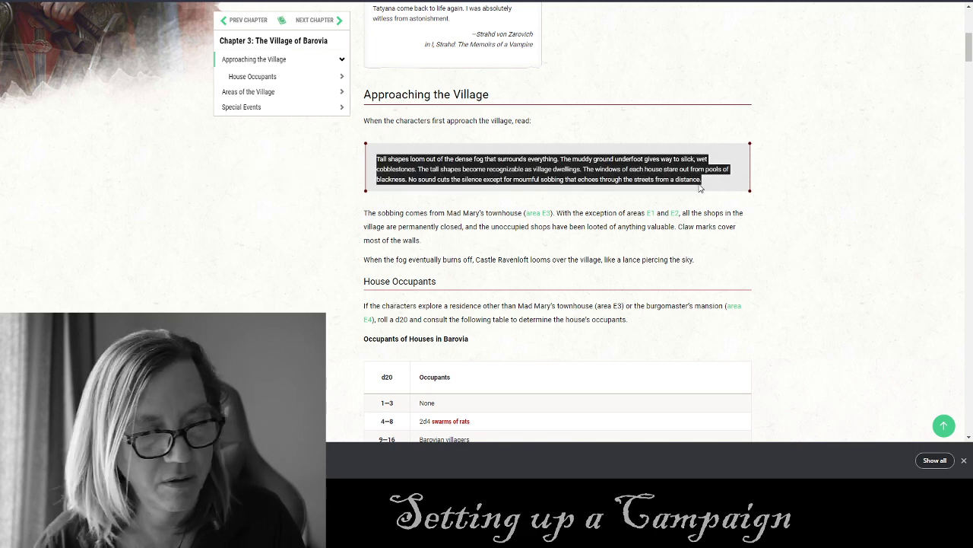
key(alt+Tab)
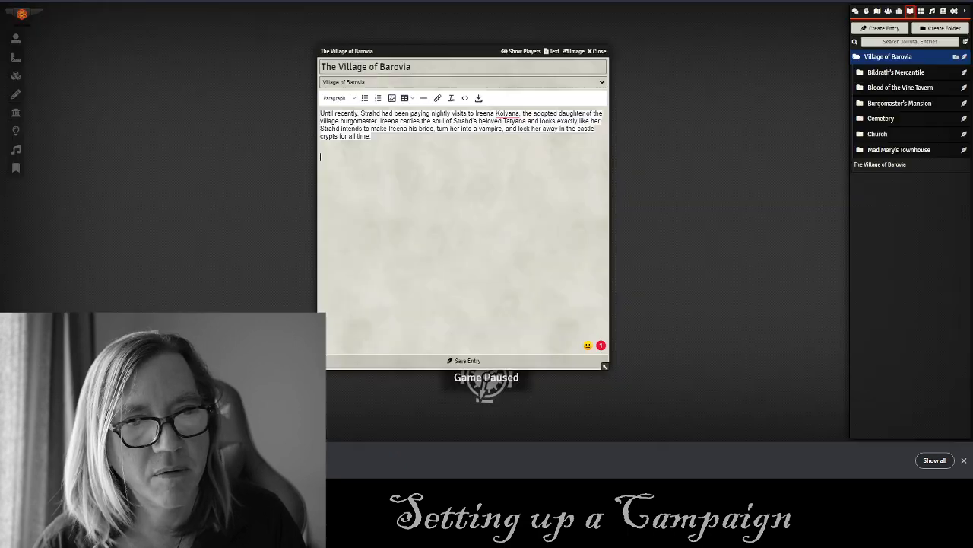
key(ctrl+v)
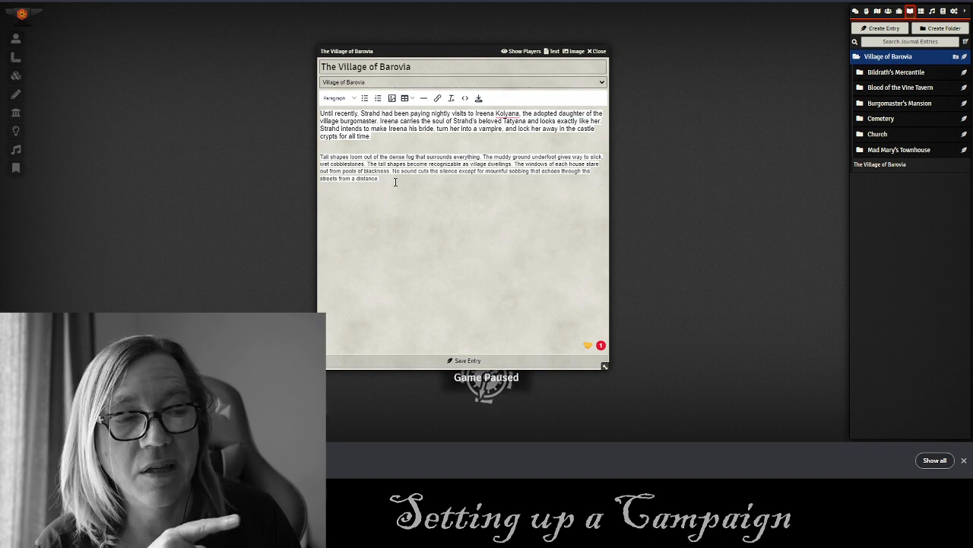
Clear the formatting of both pasted paragraphs in the The Village of Barovia entry.
drag(385, 176, 309, 100)
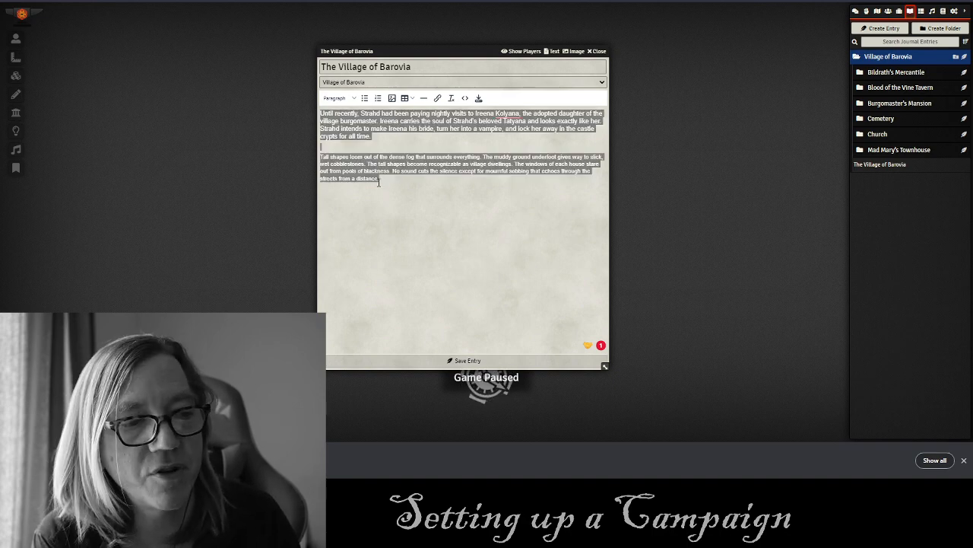
click(451, 99)
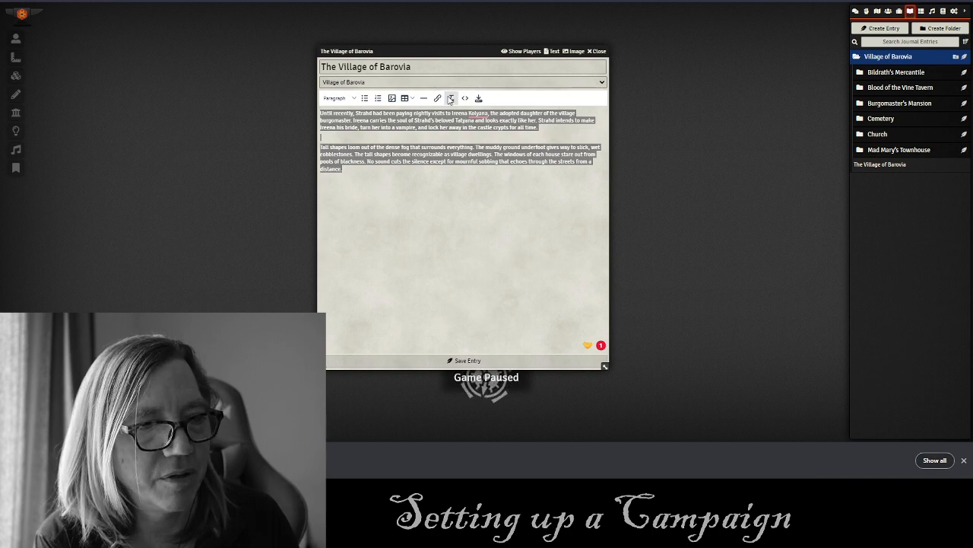
Mark the "Until recently" paragraph of the The Village of Barovia entry as a Secret block and save the text.
click(419, 207)
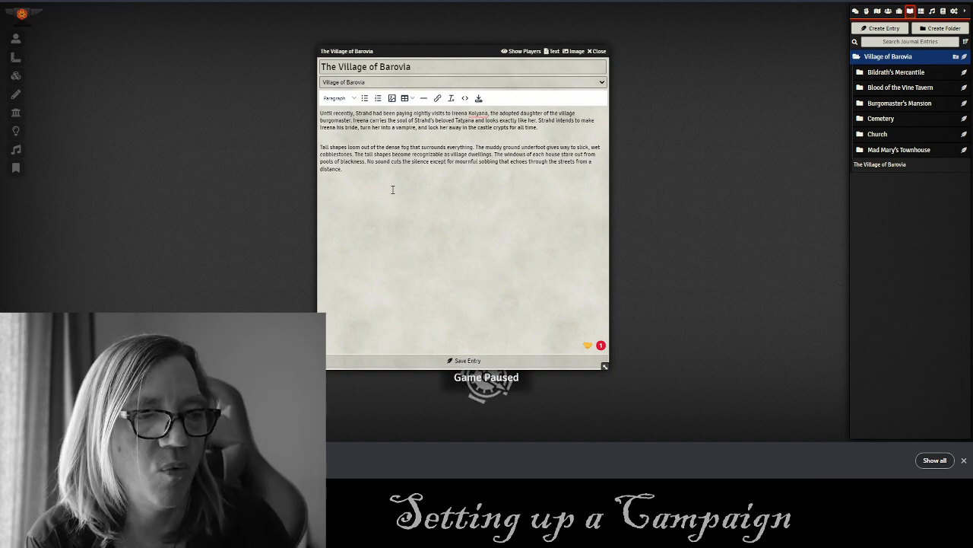
drag(533, 137, 289, 113)
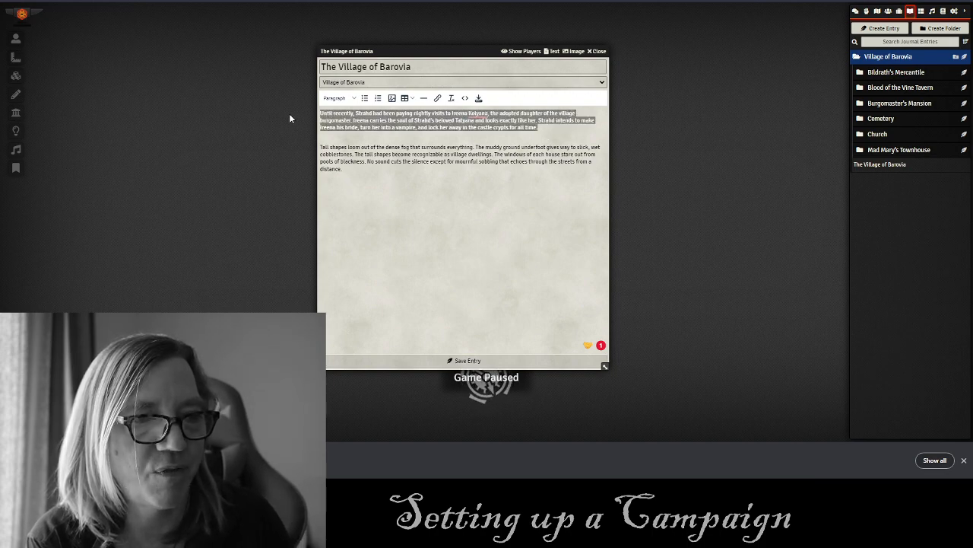
click(354, 99)
mouse_move(331, 170)
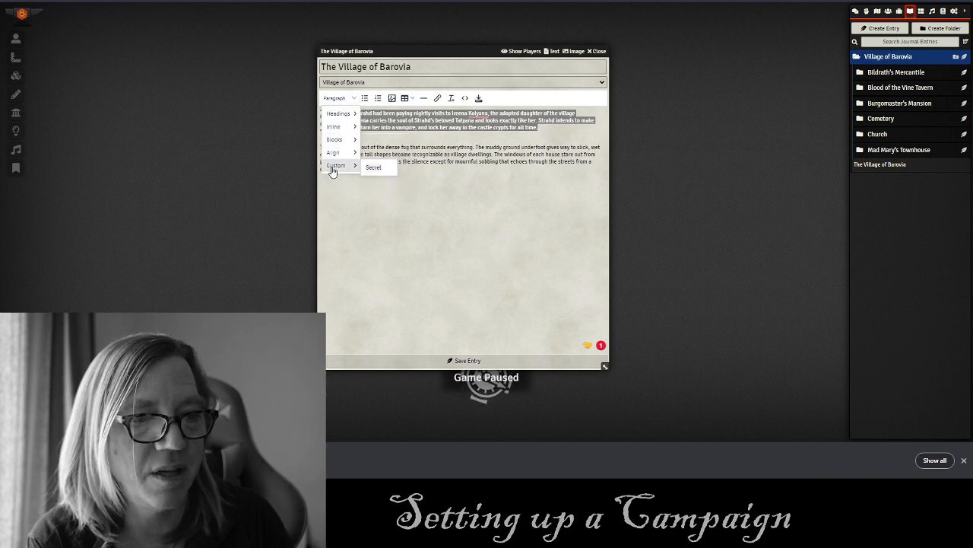
click(374, 167)
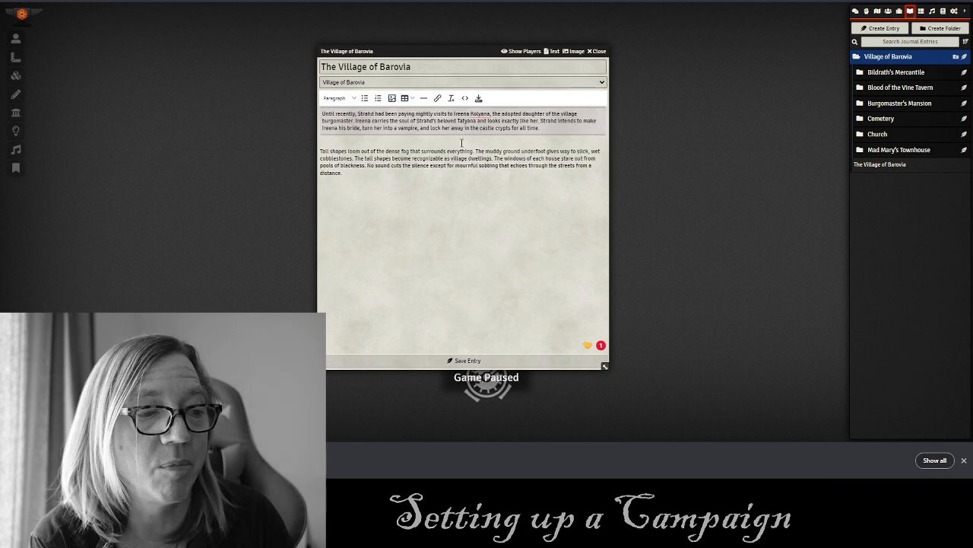
click(479, 99)
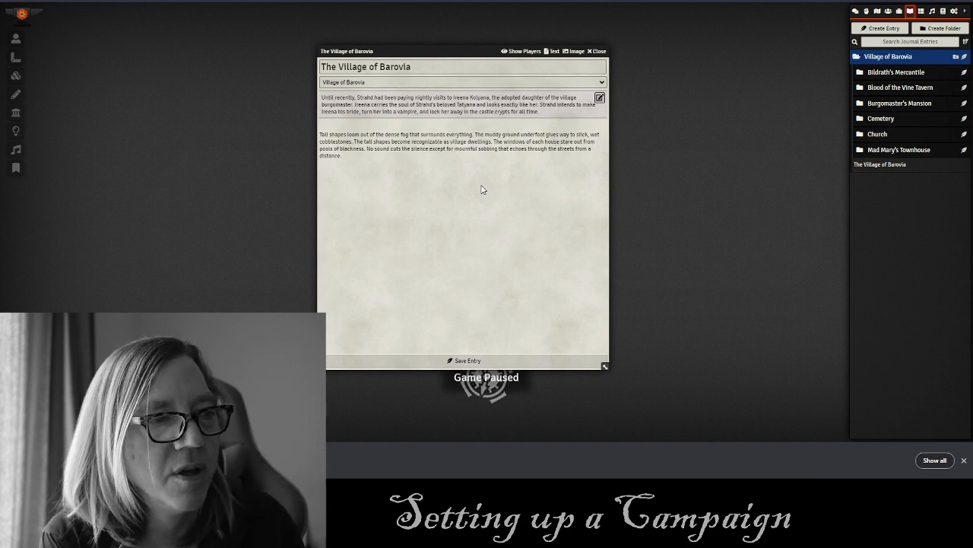
Set Entering Village of Barovia.jpg as the entry's image, and close the entry after checking its text and image views.
click(571, 52)
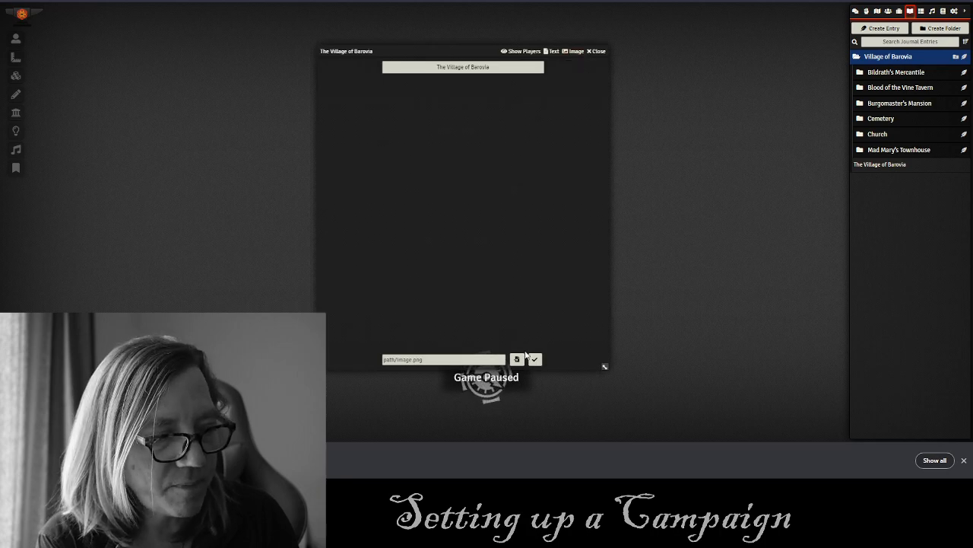
click(516, 360)
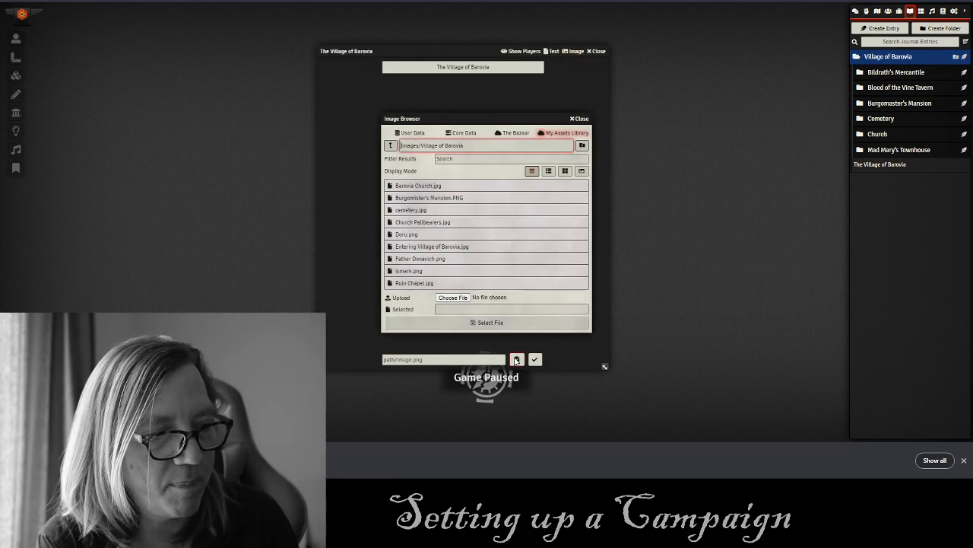
click(433, 246)
click(487, 349)
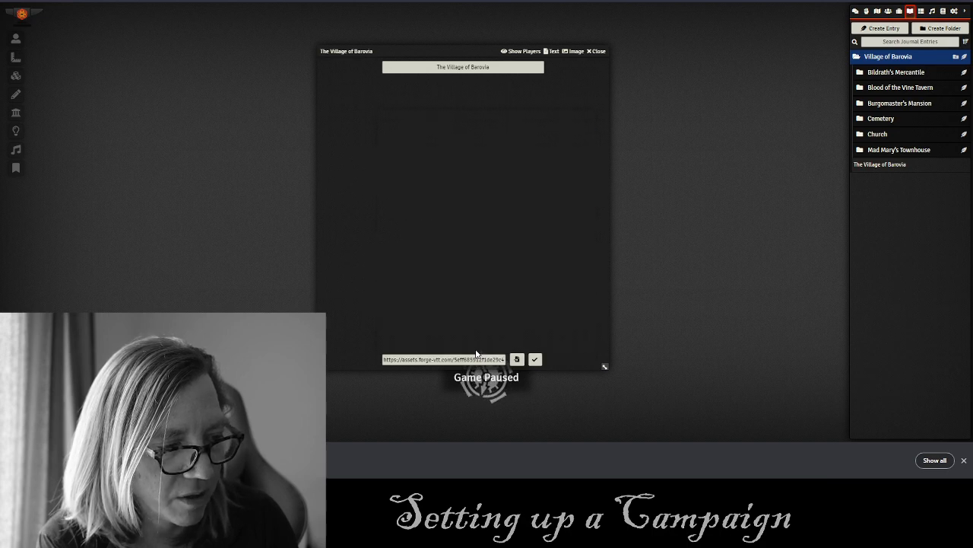
click(536, 359)
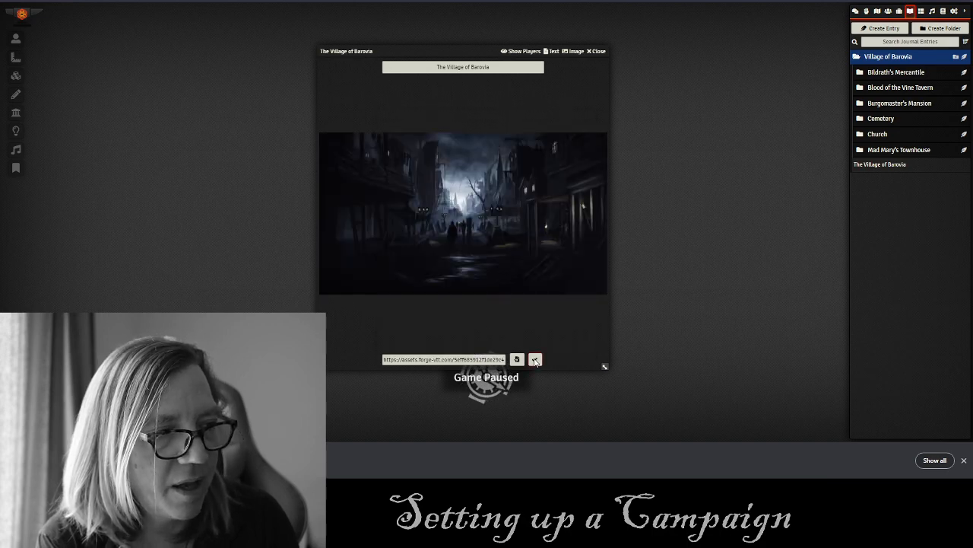
click(553, 52)
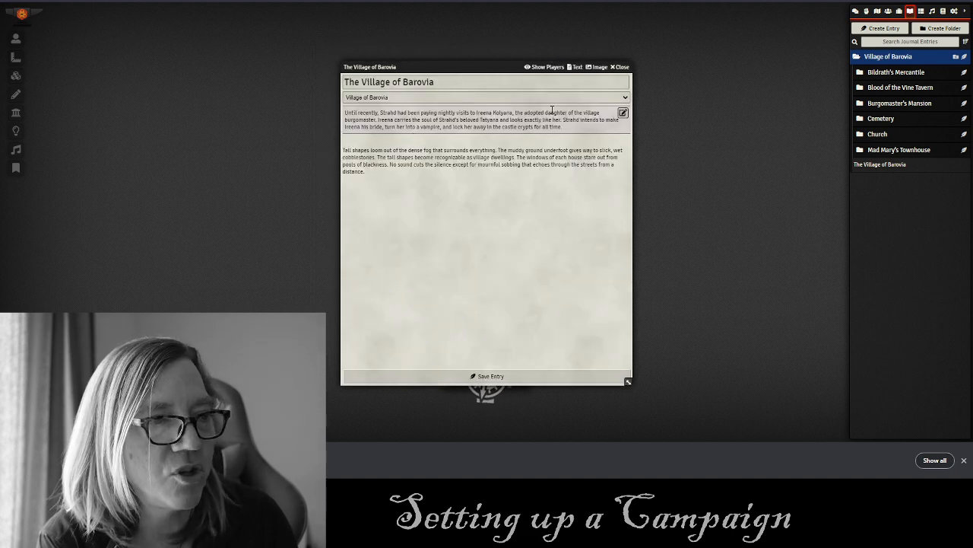
click(600, 68)
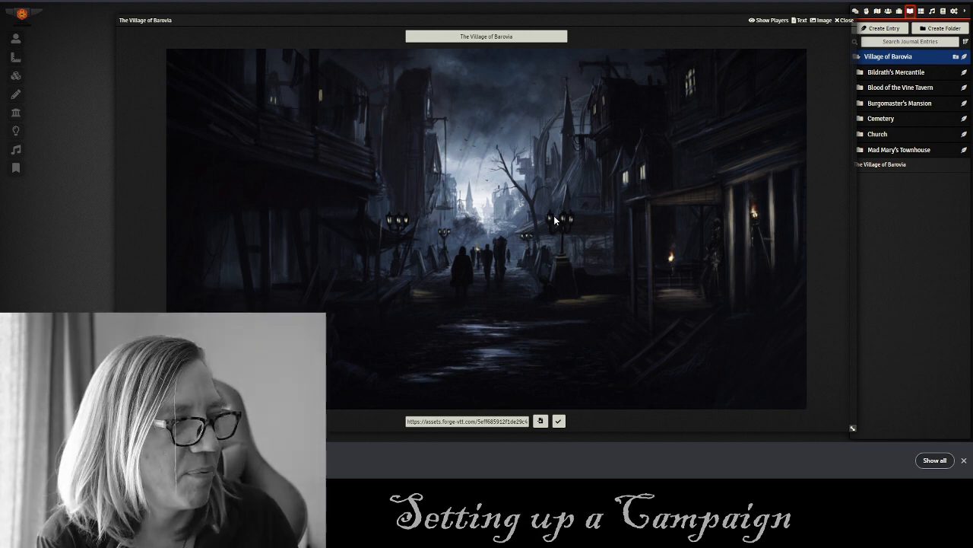
click(844, 23)
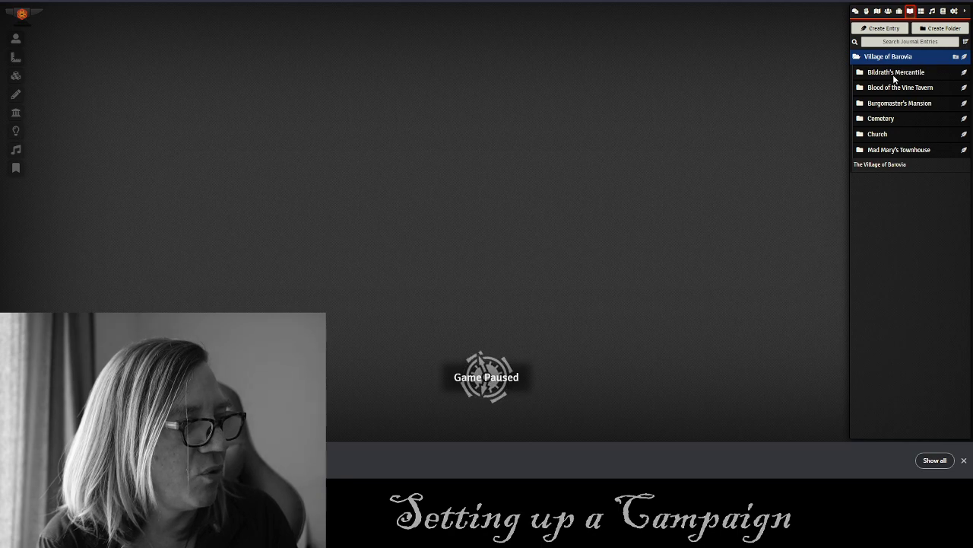
Start a new journal entry in the Bildrath's Mercantile folder and go to section E1. Bildrath's Mercantile in D&D Beyond.
click(964, 73)
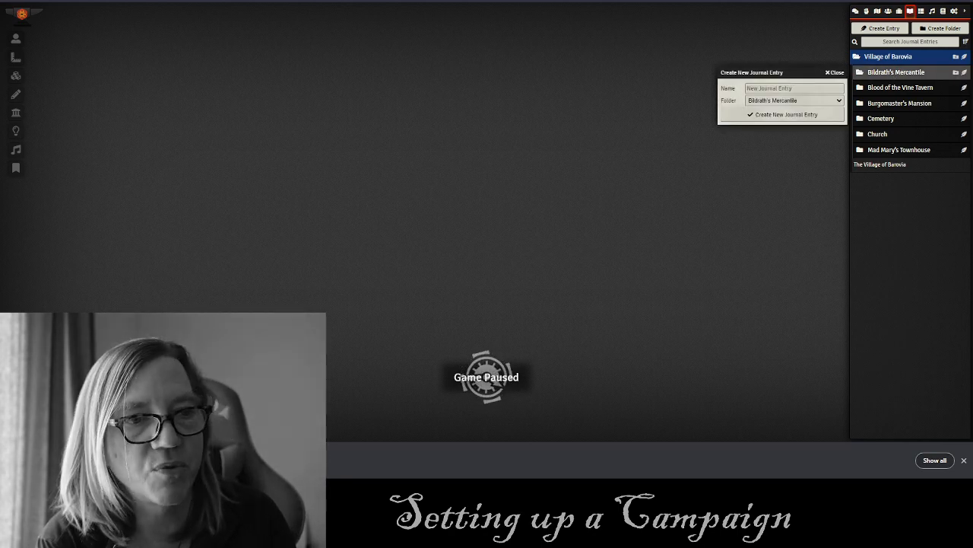
key(ctrl+Tab)
click(266, 91)
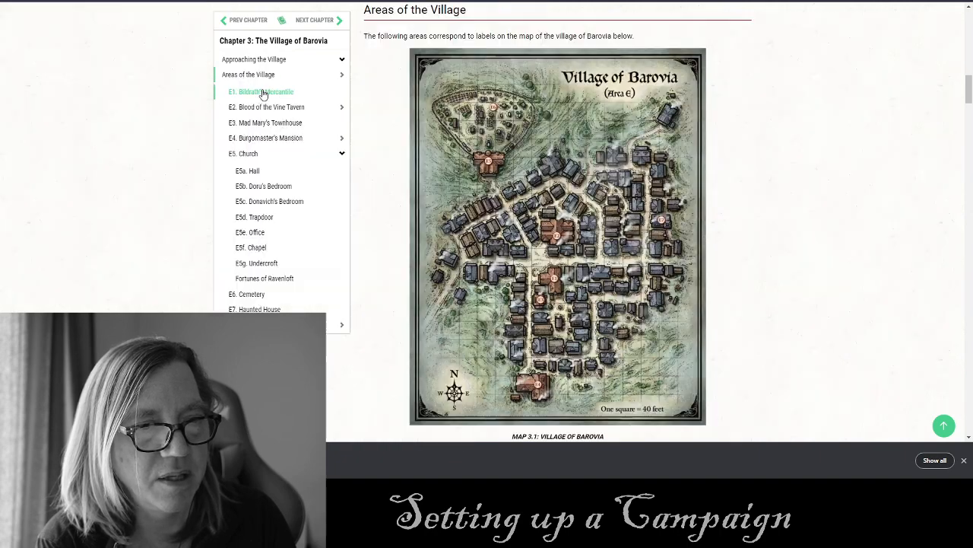
click(279, 93)
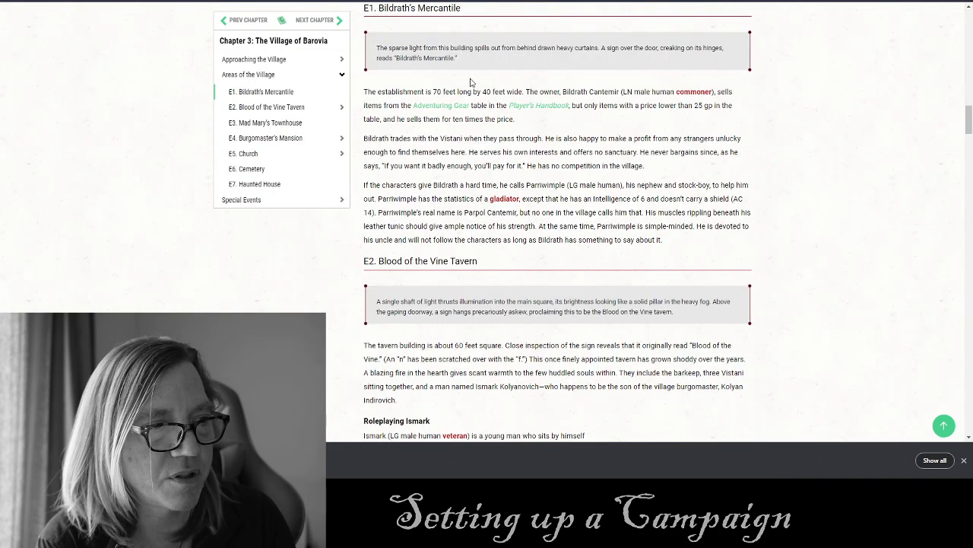
drag(460, 60, 376, 49)
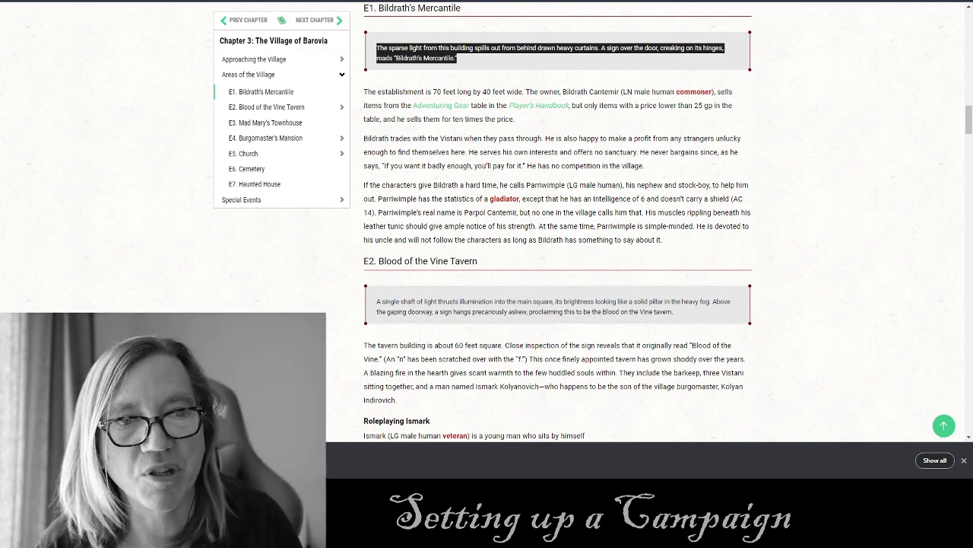
key(ctrl+Tab)
click(786, 88)
key(ctrl+v)
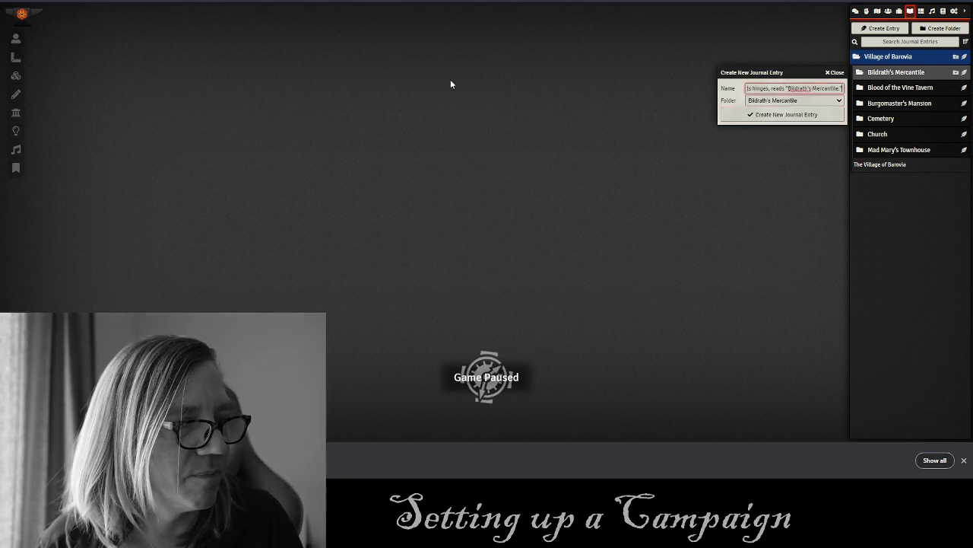
Create a journal entry named Bildrath's Mercantile in the Bildrath's Mercantile folder, copying its name from the E1 heading in D&D Beyond.
key(ctrl+shift+Tab)
drag(461, 10, 381, 18)
key(ctrl+c)
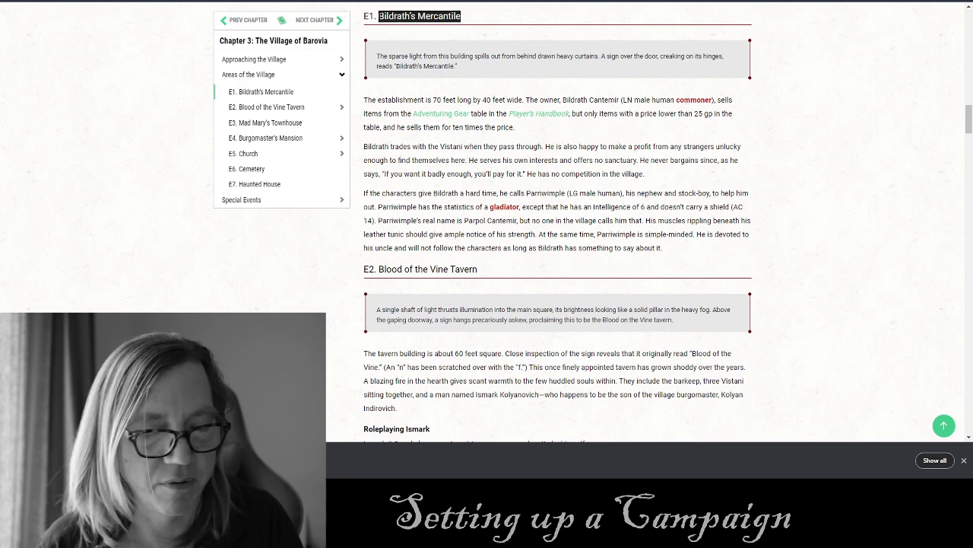
key(ctrl+Tab)
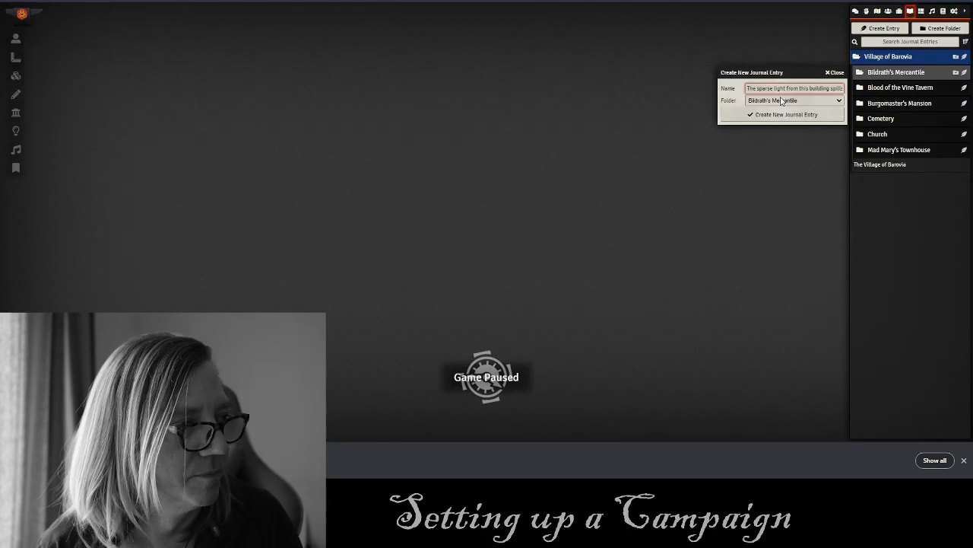
click(832, 73)
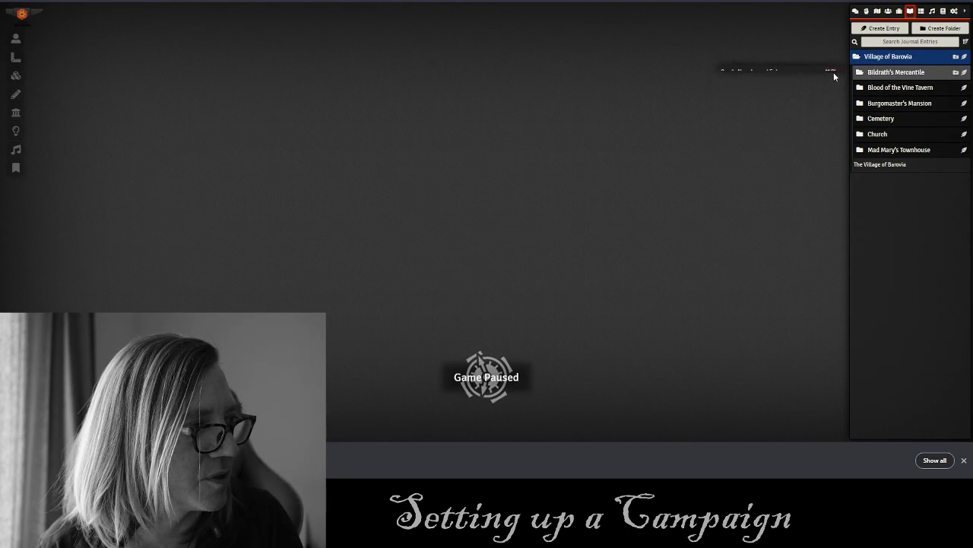
click(964, 73)
key(ctrl+v)
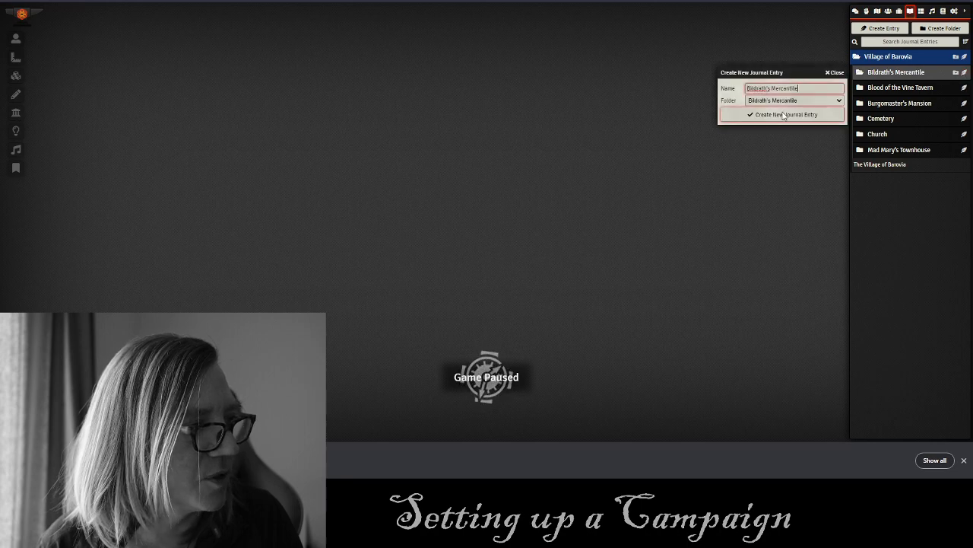
click(782, 115)
Copy the boxed "The sparse light" text under E1 in D&D Beyond into the Bildrath's Mercantile entry and clear its formatting.
key(ctrl+Tab)
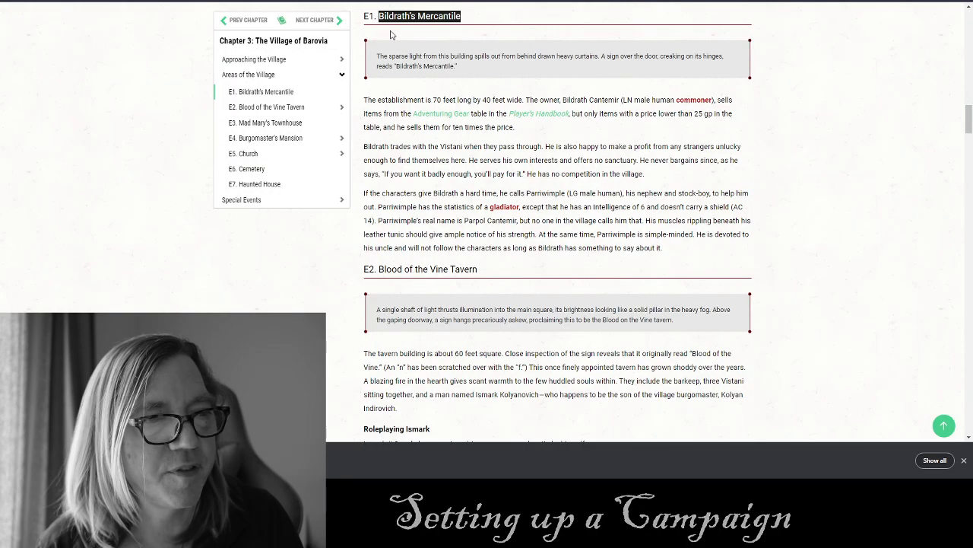
drag(468, 75, 377, 58)
key(ctrl+c)
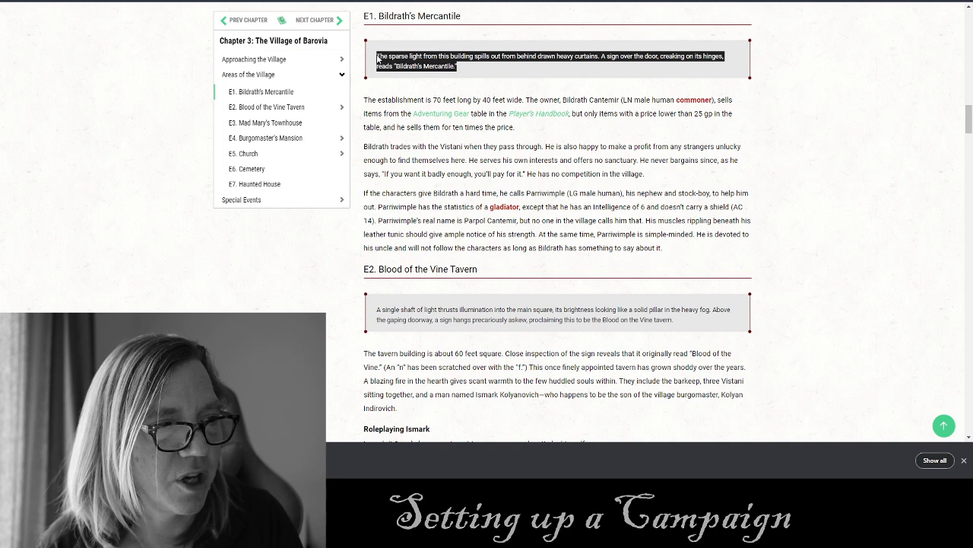
key(ctrl+Tab)
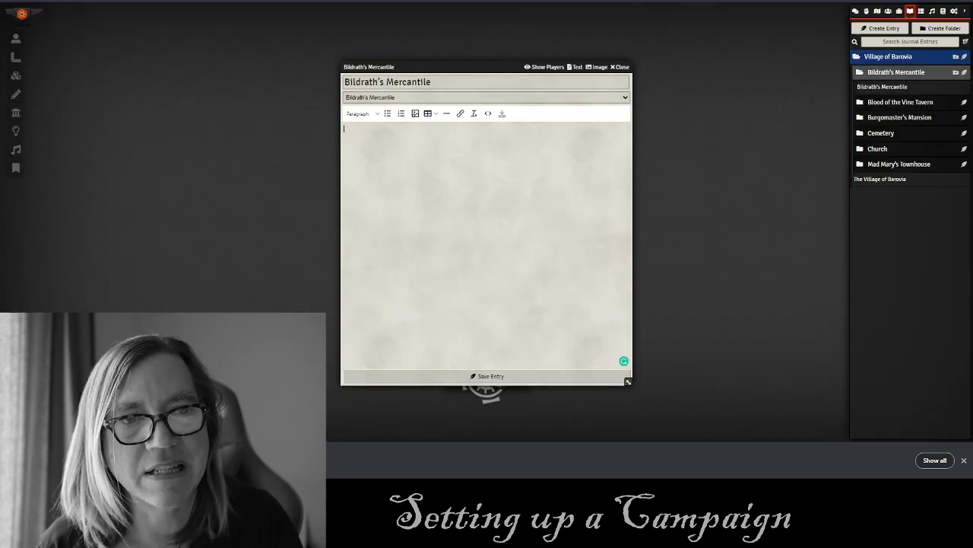
key(ctrl+v)
drag(470, 140, 342, 126)
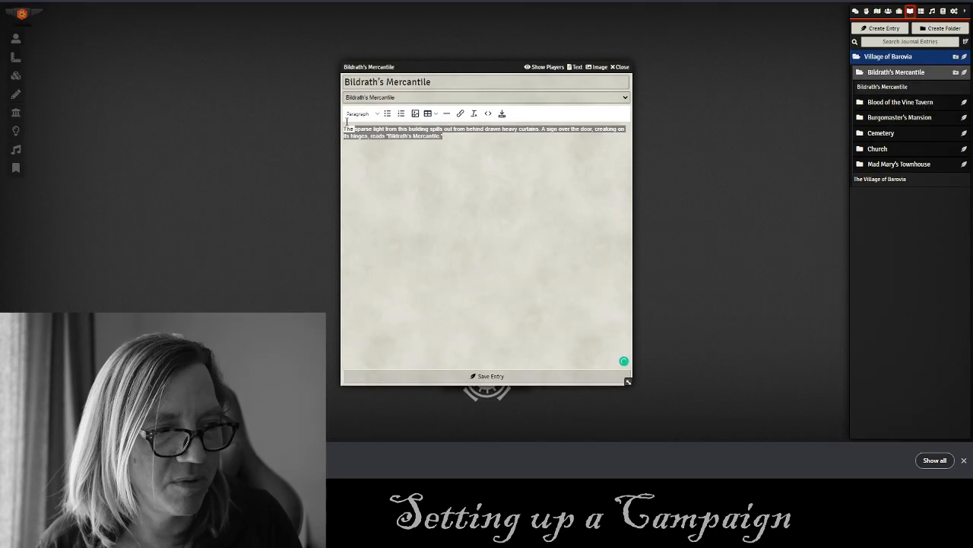
click(476, 115)
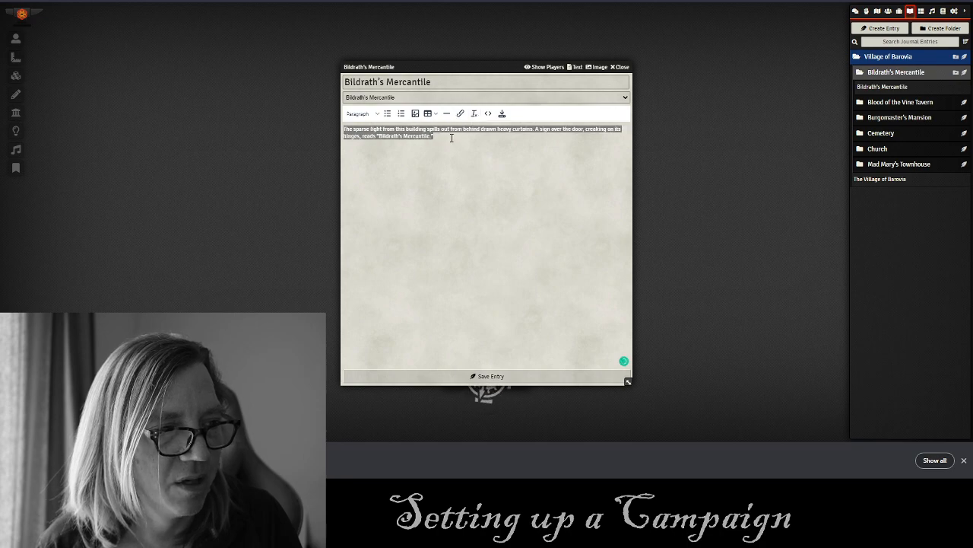
click(451, 138)
Add a separate line reading NPC below the description in the Bildrath's Mercantile entry, with blank lines around it.
key(alt+Tab)
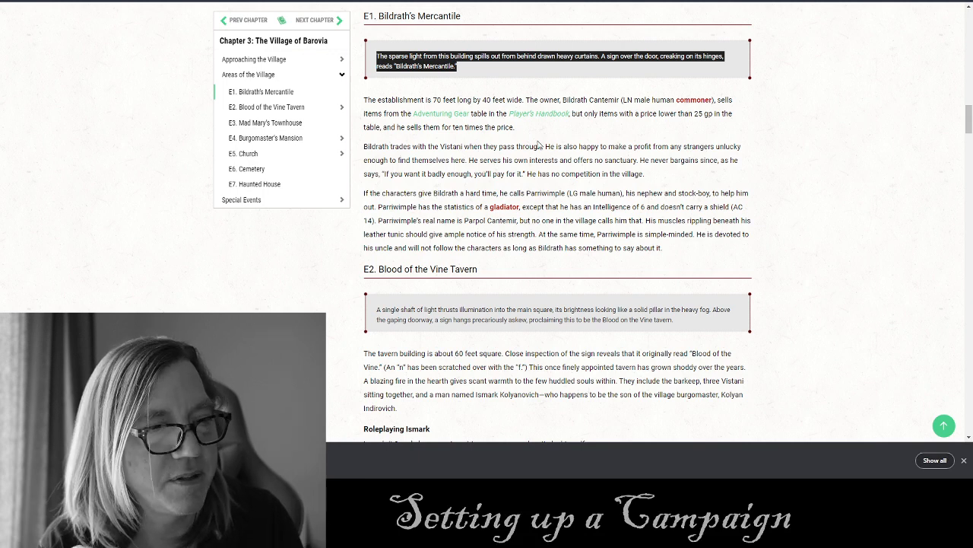
key(alt+Tab)
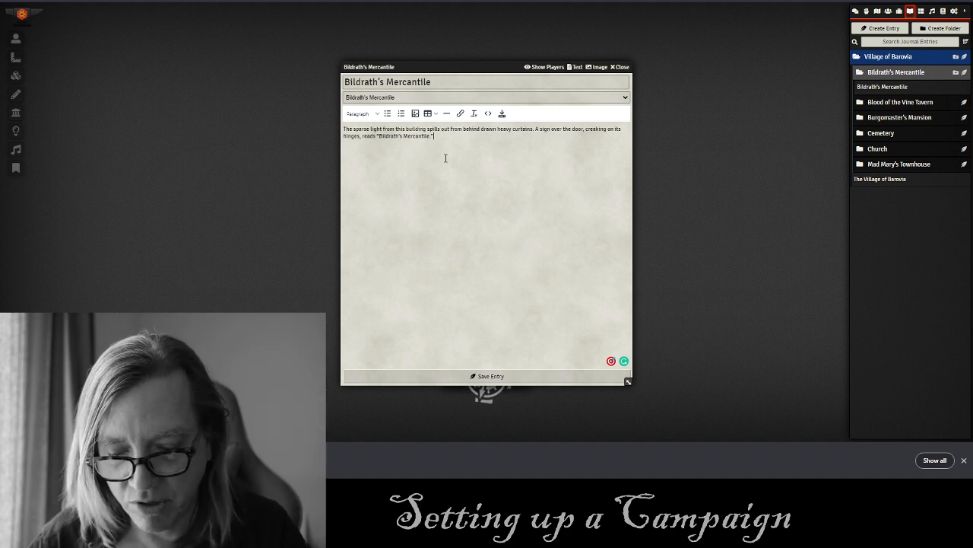
key(Return)
key(Return)
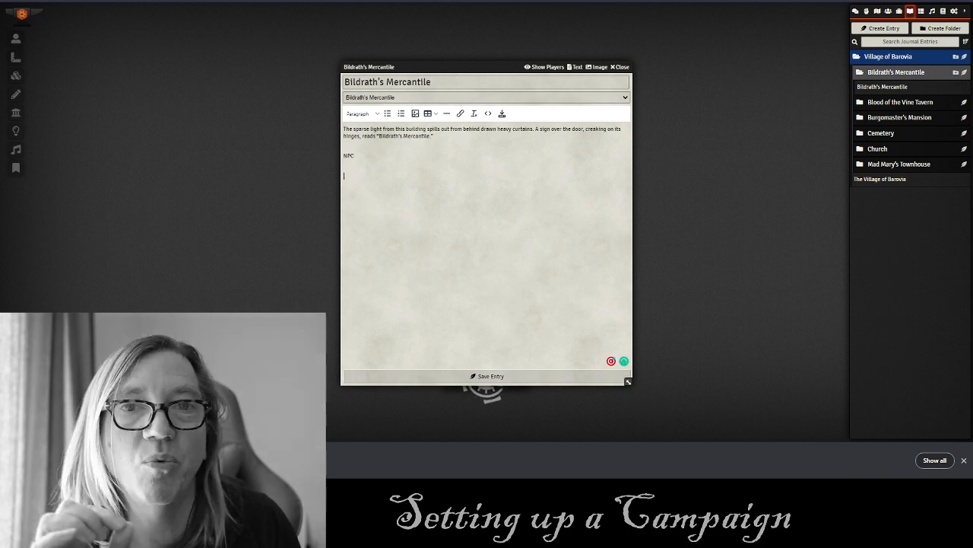
key(Return)
key(Return)
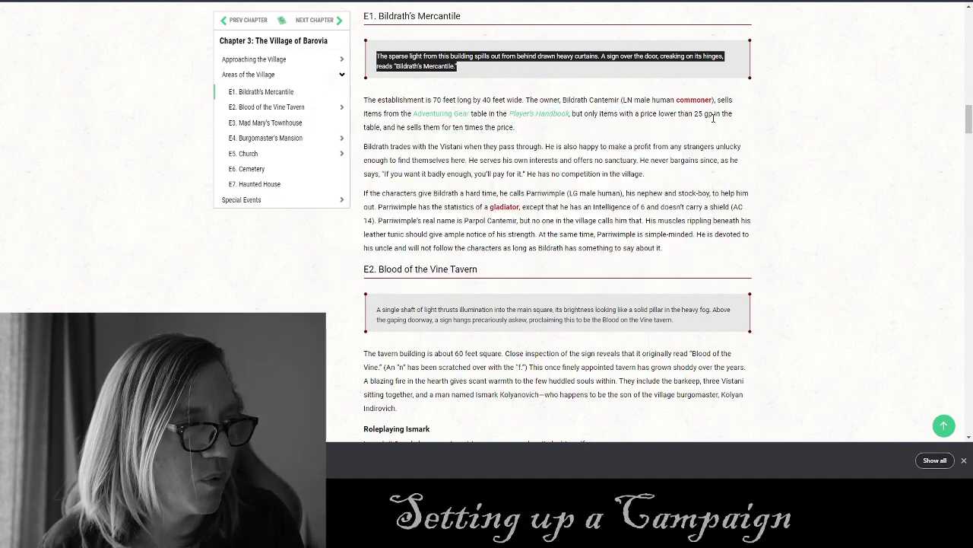
Copy the shop owner's description, from "owner" through "(LN male human commoner),", from E1 in D&D Beyond to below the NPC line.
drag(717, 99, 538, 99)
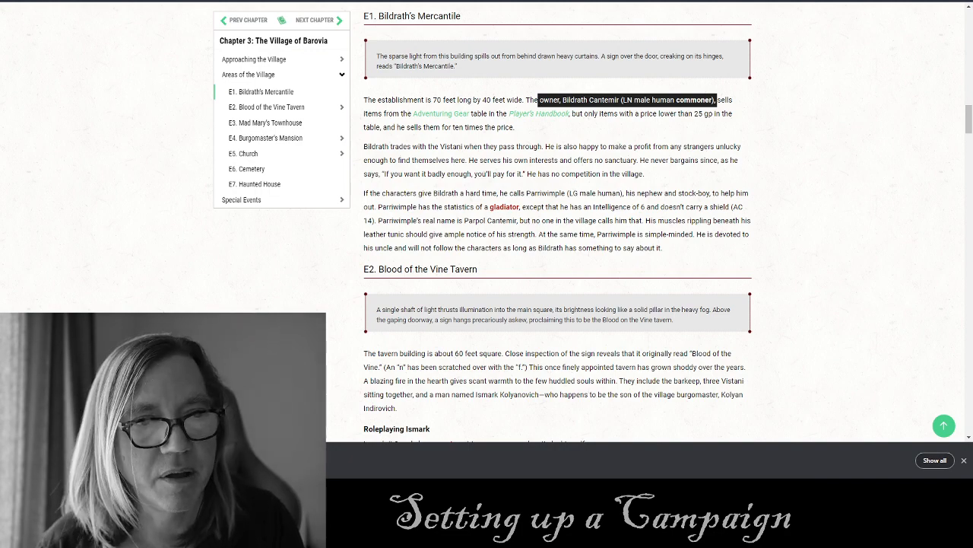
key(ctrl+c)
key(alt+Tab)
click(378, 178)
key(ctrl+v)
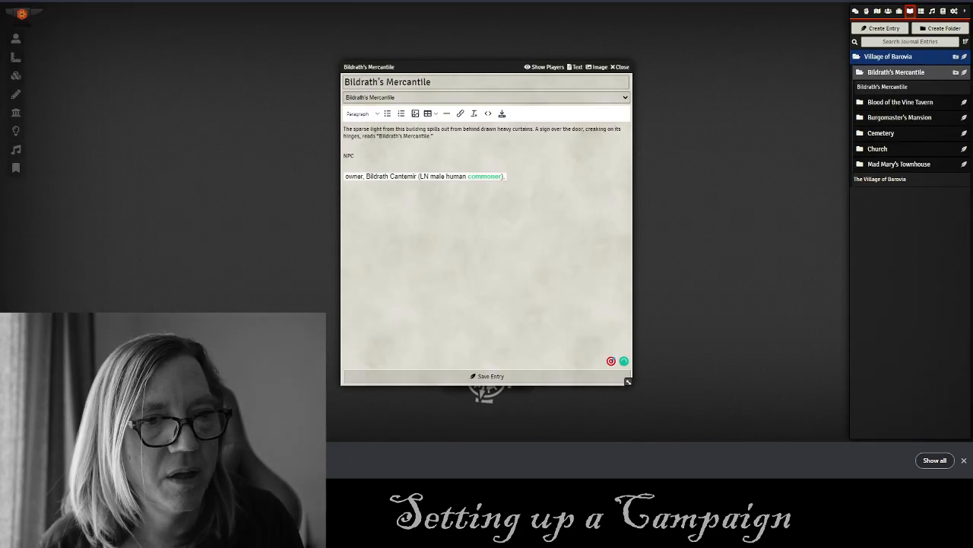
Copy the stock-boy's description, from "Parriwimple" through "stock-boy", from E1 in D&D Beyond to below the owner's line in the Bildrath's Mercantile entry.
key(alt+Tab)
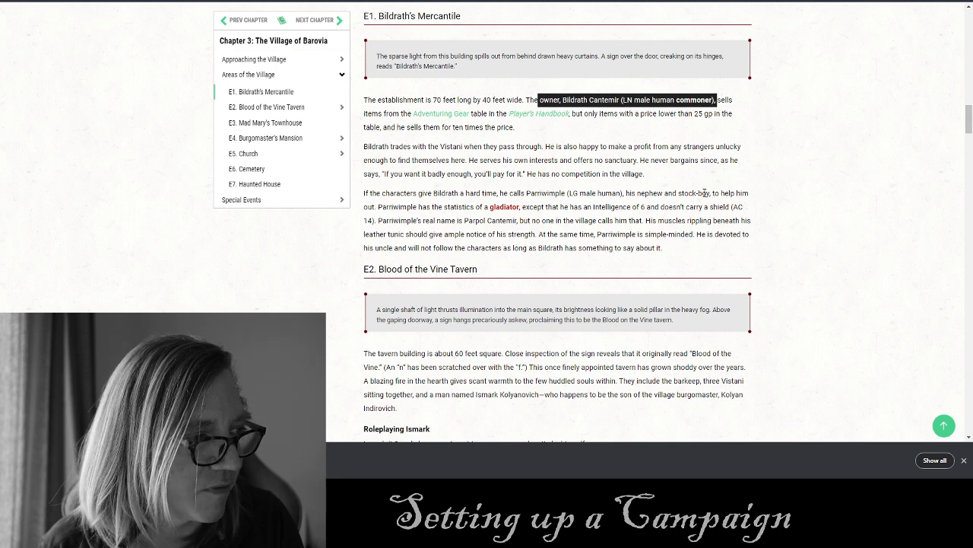
drag(712, 193, 526, 193)
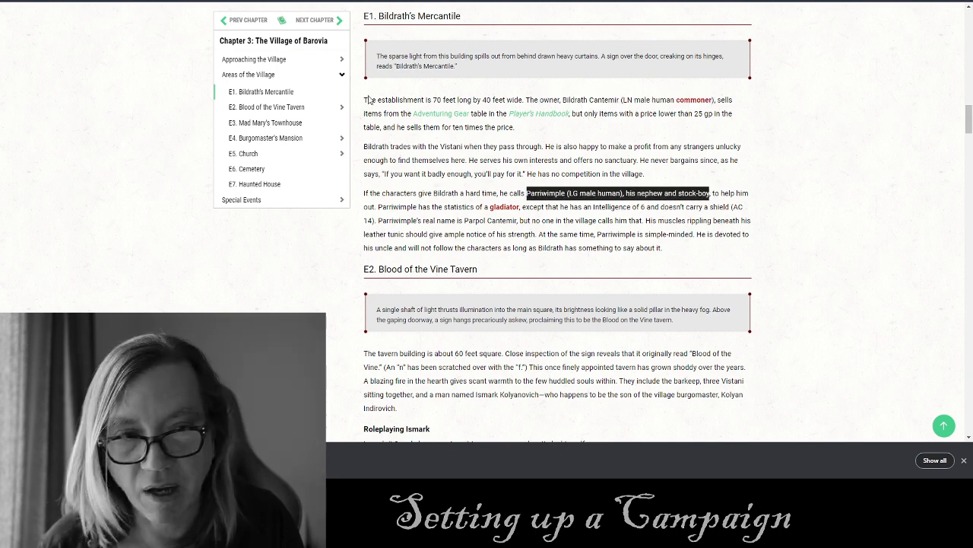
key(ctrl+c)
key(alt+Tab)
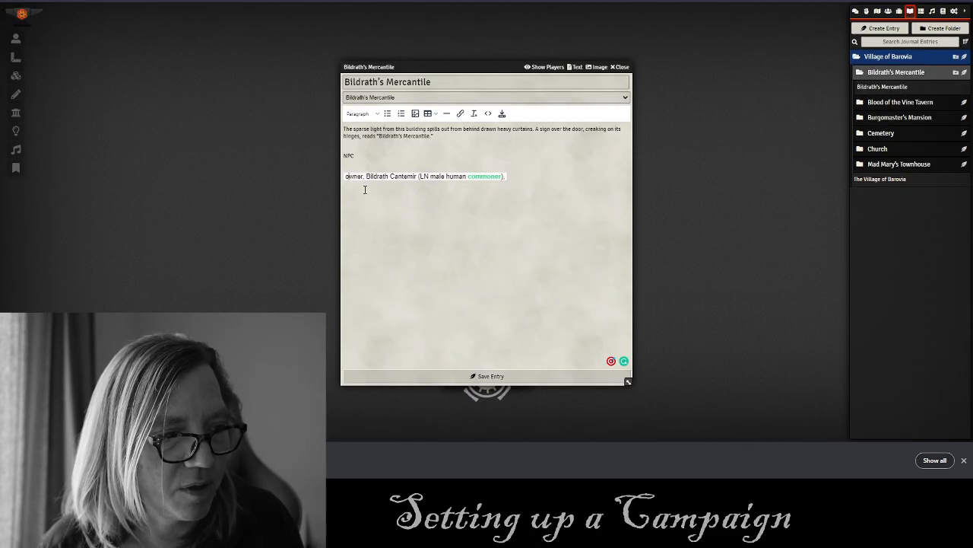
click(523, 182)
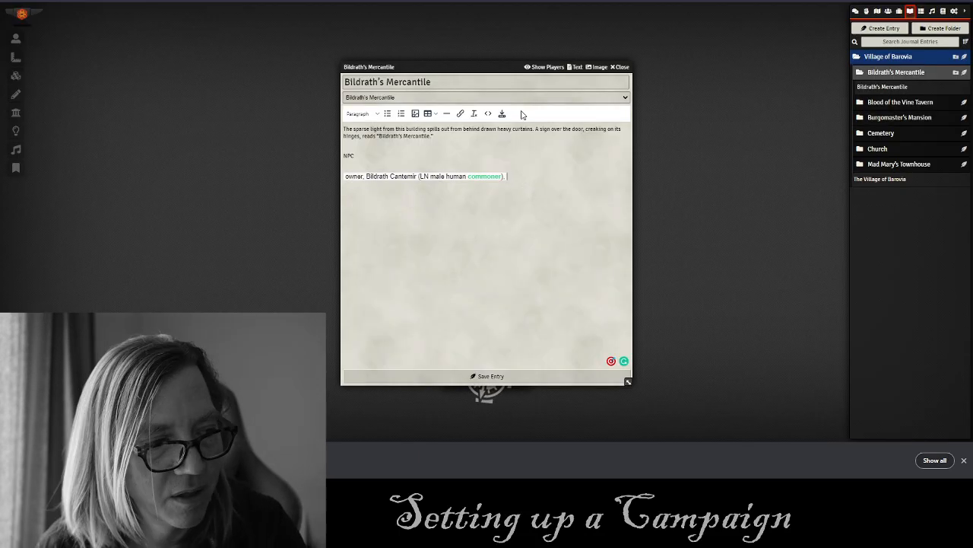
key(ctrl+v)
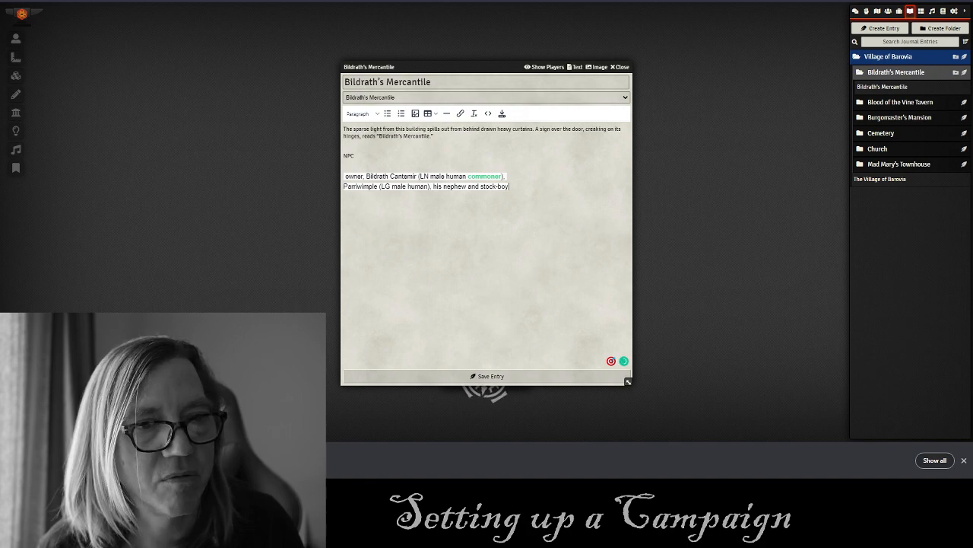
Copy the word "gladiator" from E1 in D&D Beyond to the end of the stock-boy line and remove the blank line under NPC.
key(alt+Tab)
click(565, 207)
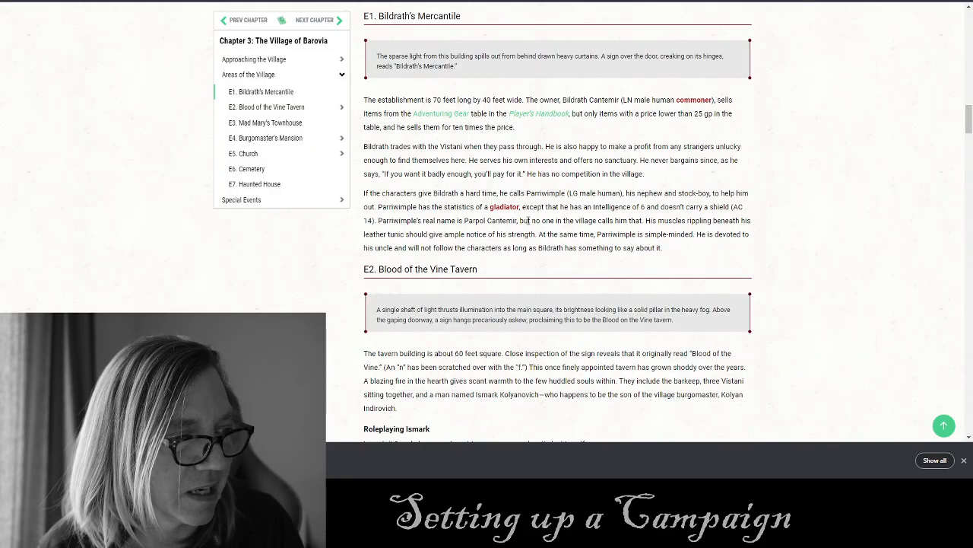
double_click(508, 207)
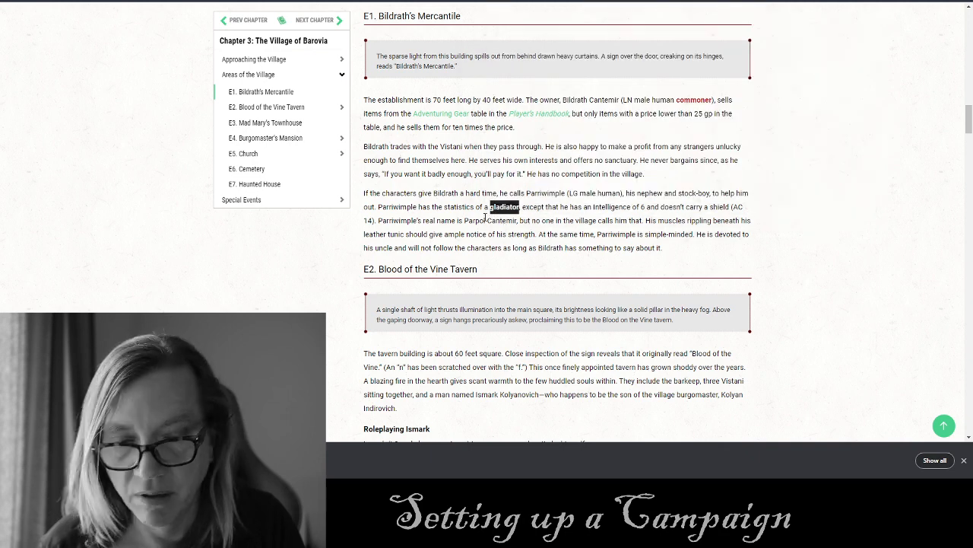
key(alt+Tab)
key(ctrl+v)
click(370, 163)
key(BackSpace)
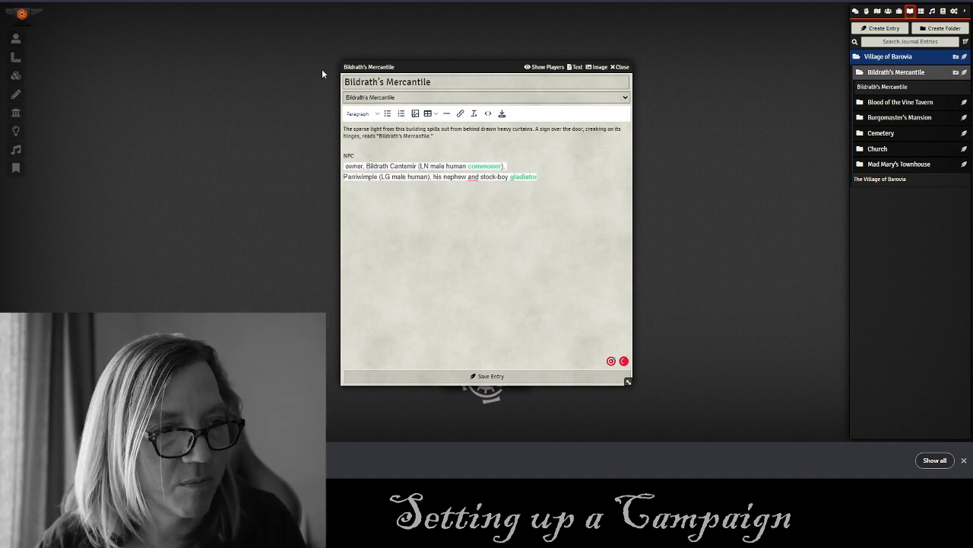
Copy the E1 text from "sells items" through "ten times the price" below the NPC lines and clear formatting from the owner's line down.
key(alt+Tab)
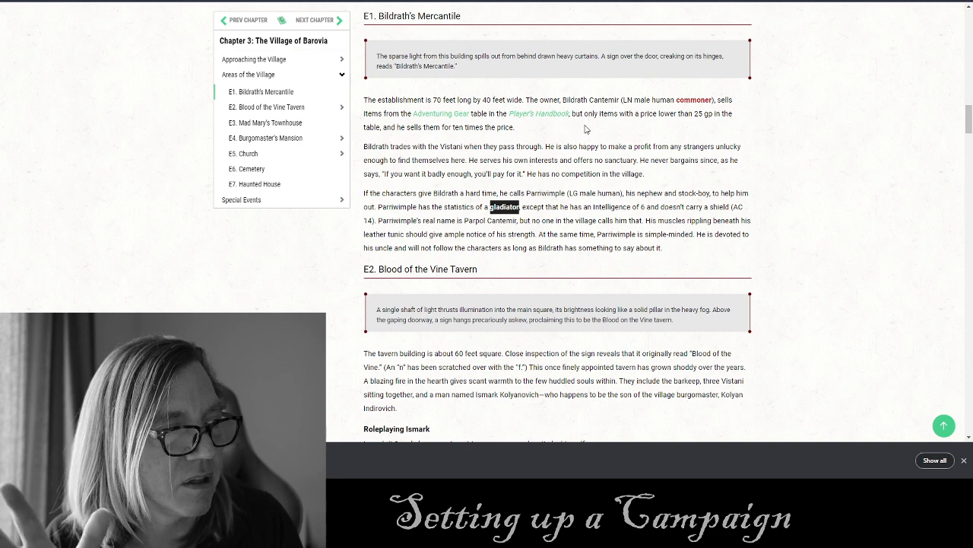
drag(529, 130, 718, 100)
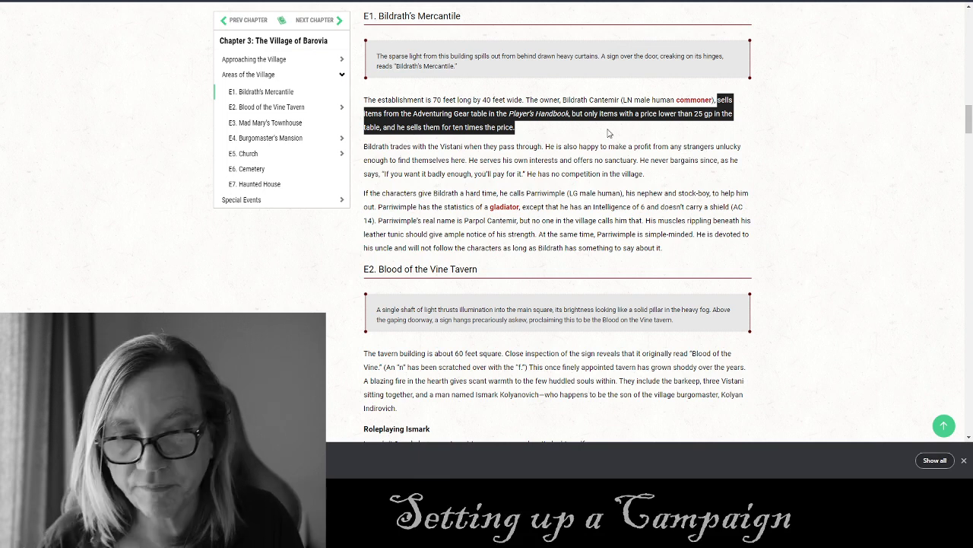
key(alt+Tab)
key(ctrl+v)
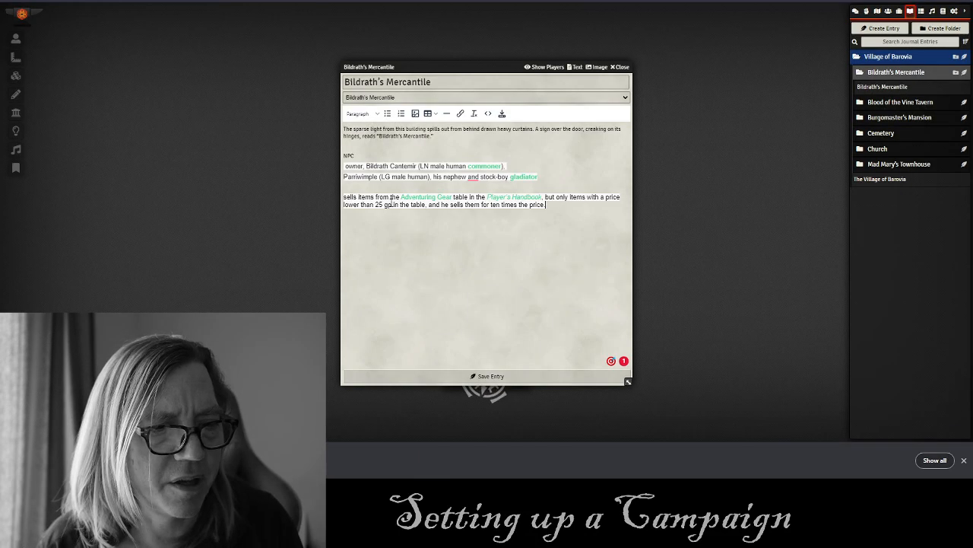
drag(556, 208, 341, 170)
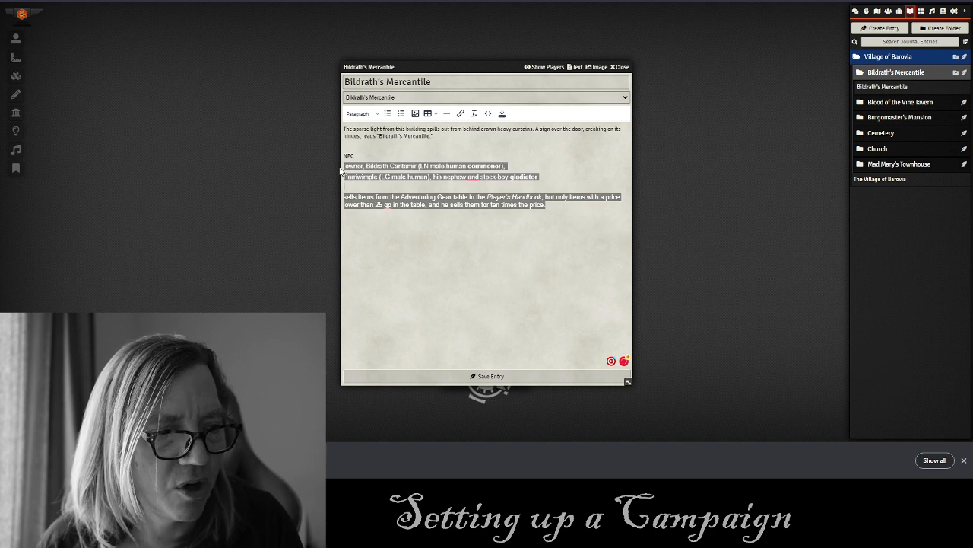
click(474, 113)
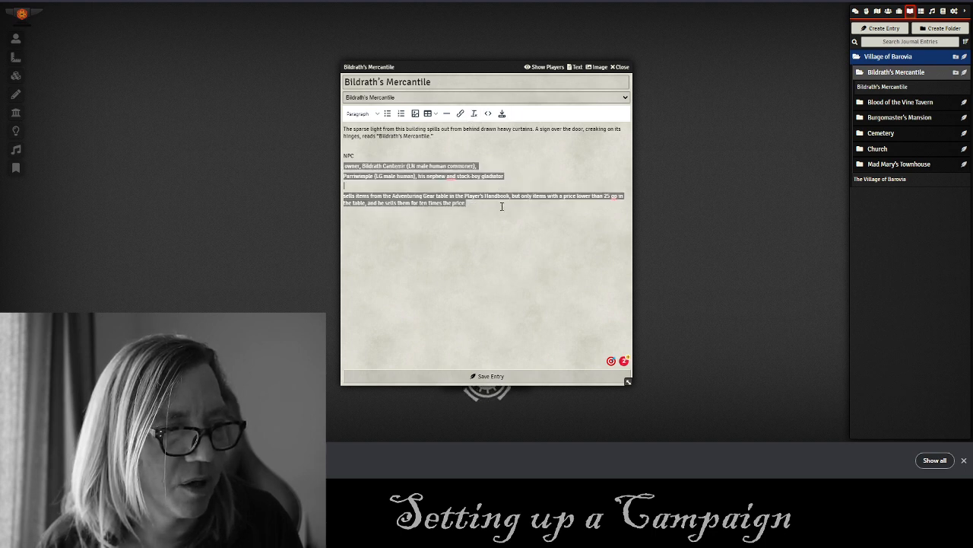
Turn everything from the NPC line through the sales text into a secret block, save the Bildrath's Mercantile entry and close it.
click(449, 146)
drag(482, 211, 335, 158)
click(361, 113)
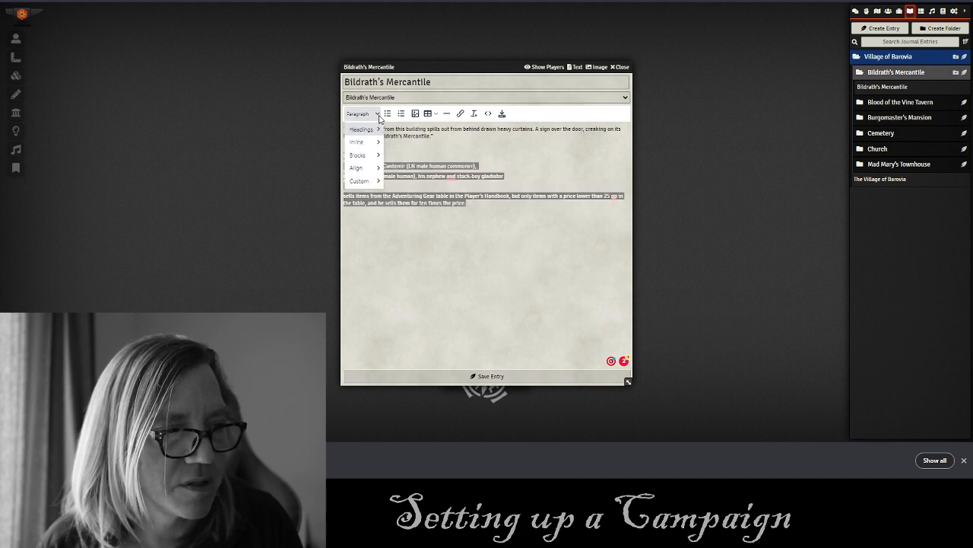
mouse_move(363, 181)
click(396, 184)
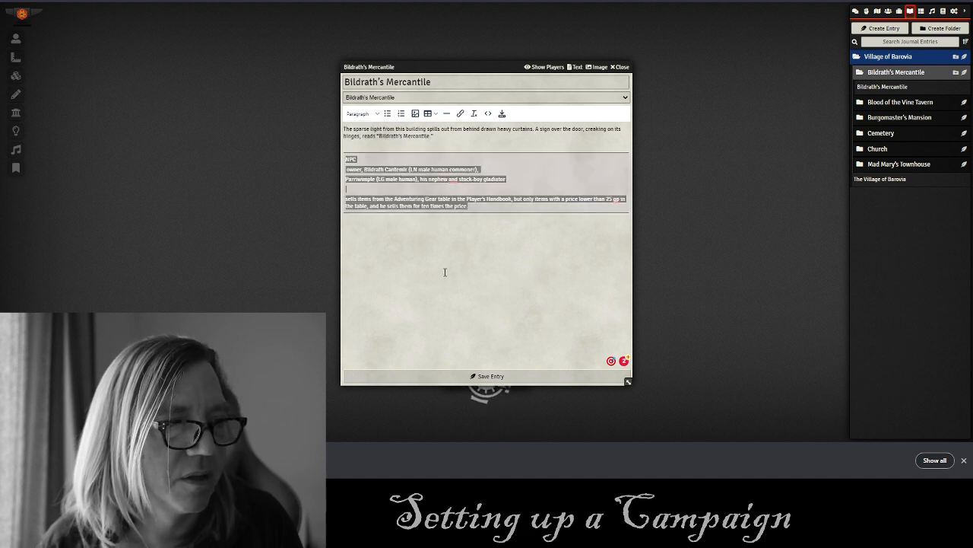
click(498, 377)
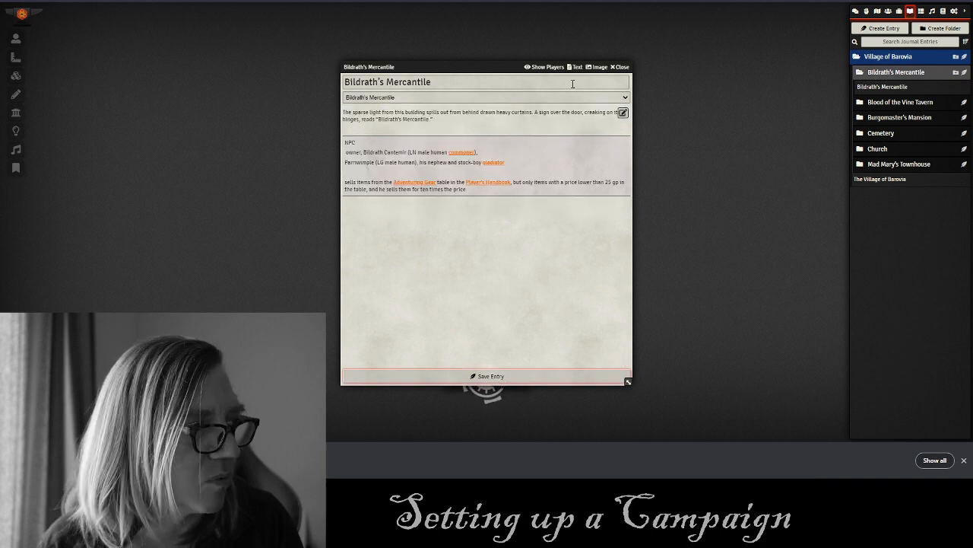
click(621, 67)
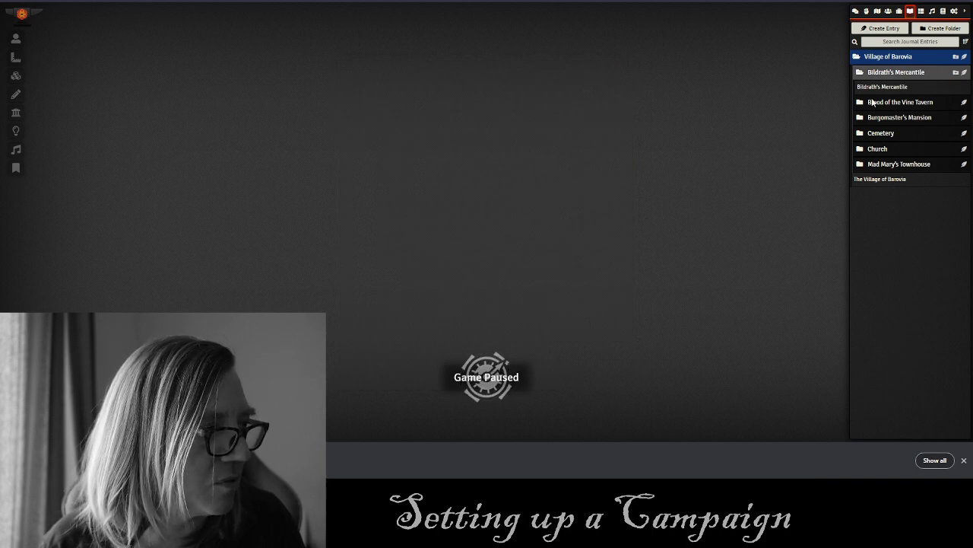
Create a journal entry named Blood of the Vine Tavern in the Blood of the Vine Tavern folder, copying its name from the E2 heading in D&D Beyond.
click(965, 102)
click(244, 0)
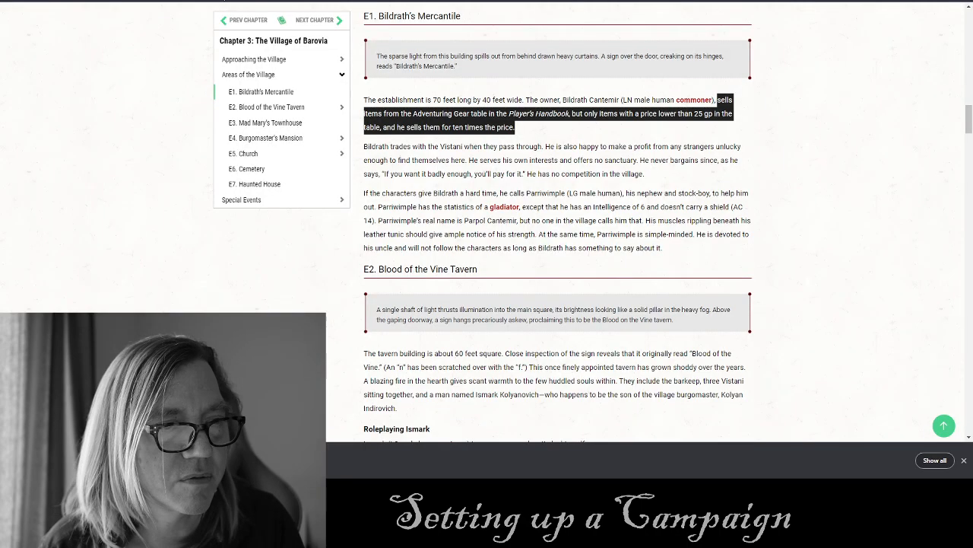
click(259, 105)
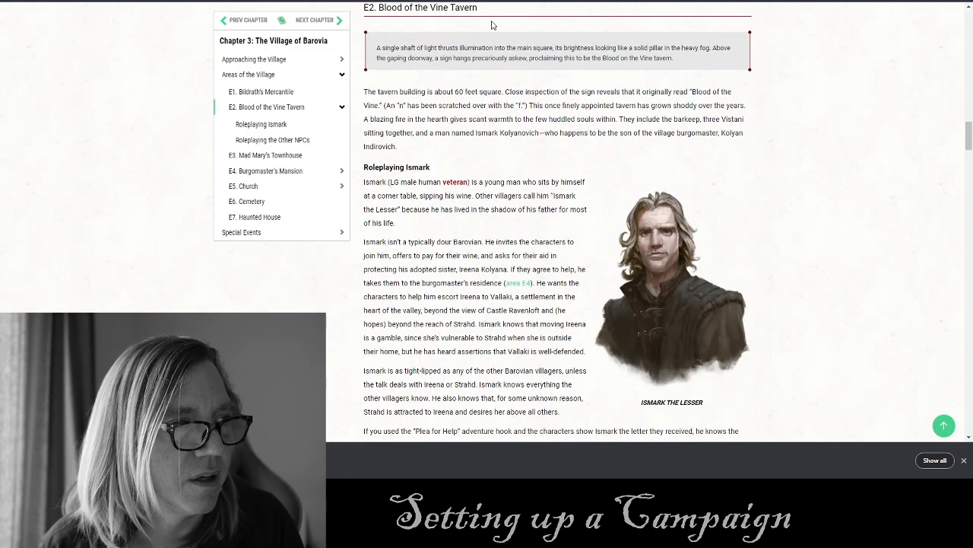
drag(489, 12, 381, 67)
key(ctrl+c)
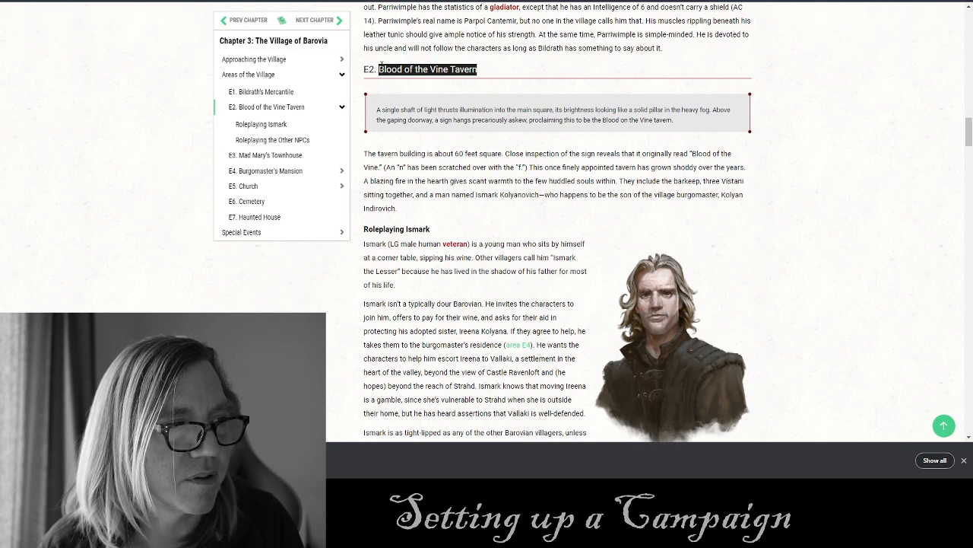
click(114, 1)
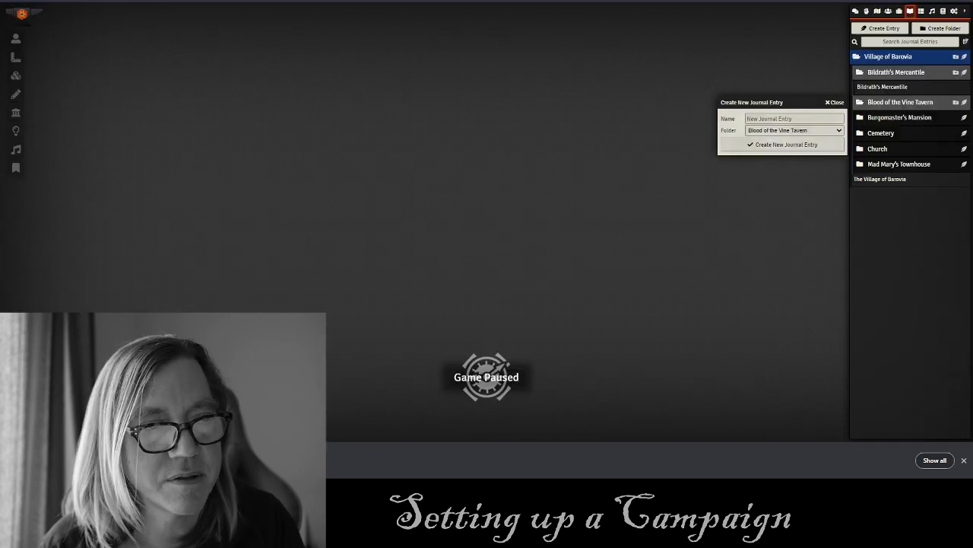
click(758, 119)
key(ctrl+v)
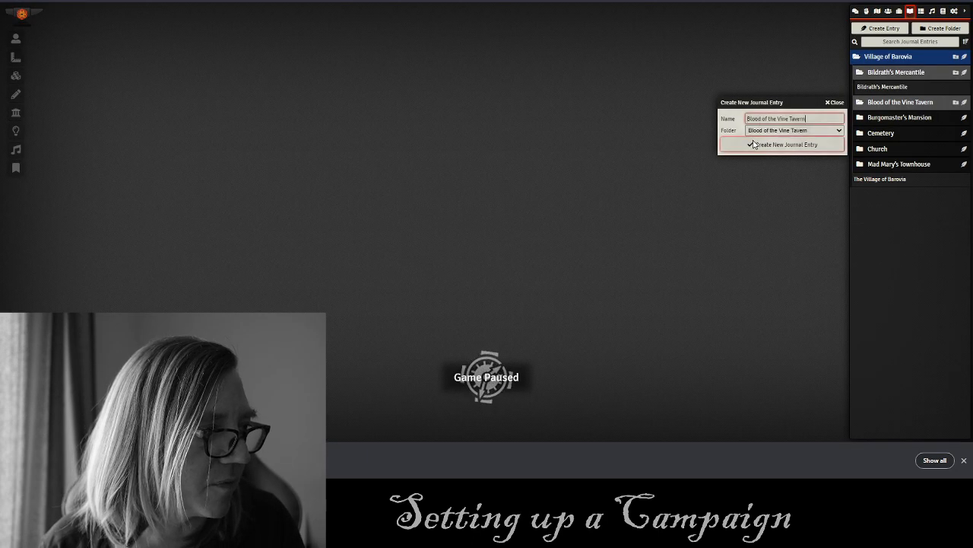
click(754, 144)
Copy the boxed "A single shaft of light" text under E2 in D&D Beyond into the Blood of the Vine Tavern entry, adding an NPC line below.
click(259, 1)
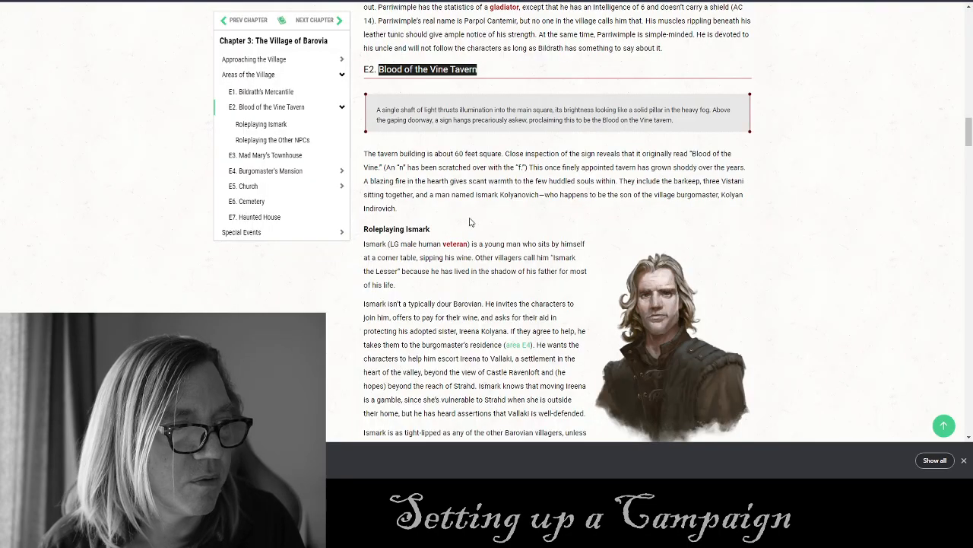
click(678, 127)
drag(671, 122, 372, 114)
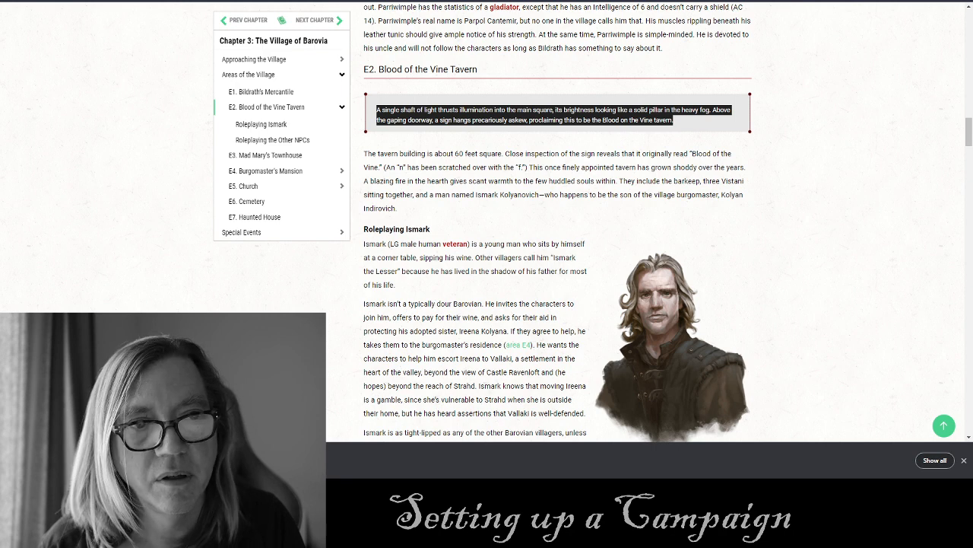
key(ctrl+c)
key(ctrl+Tab)
key(ctrl+v)
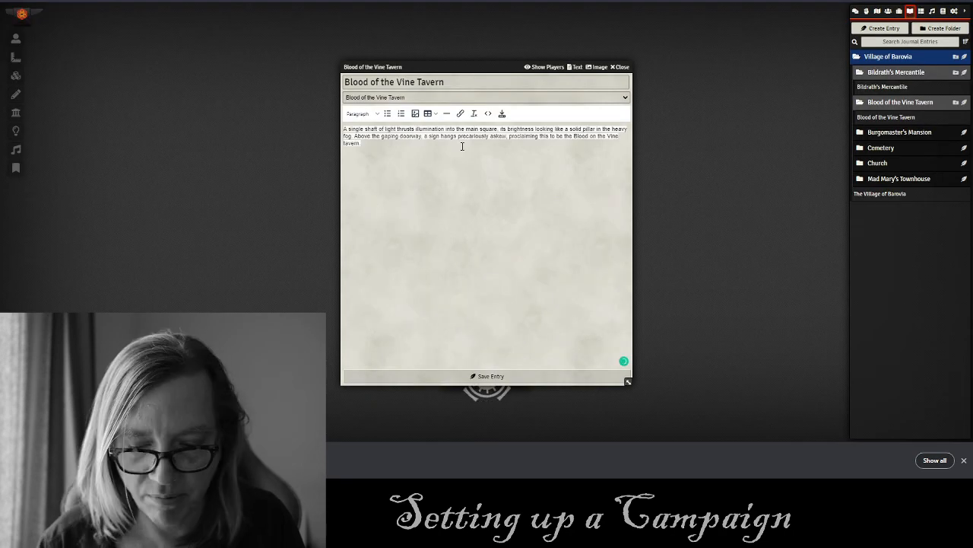
text(NPC)
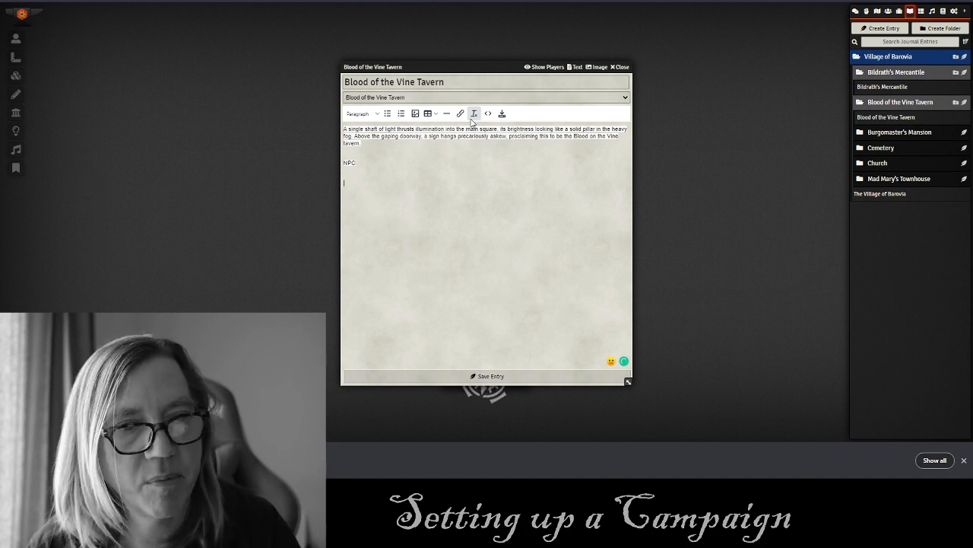
Copy "Ismark (LG male human veteran)" from Roleplaying Ismark in D&D Beyond to below the NPC line in the Blood of the Vine Tavern entry.
key(ctrl+Tab)
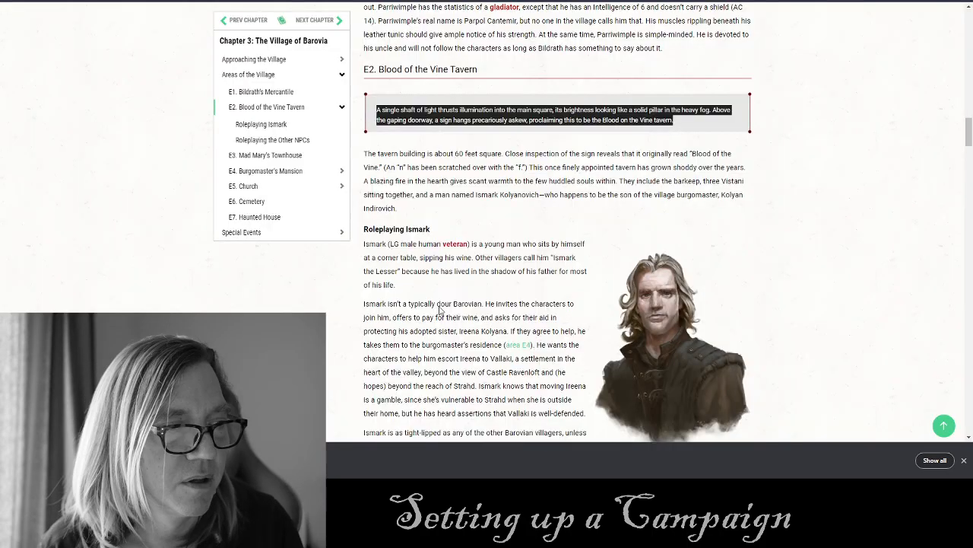
scroll(476, 207, down, 1)
drag(472, 145, 352, 152)
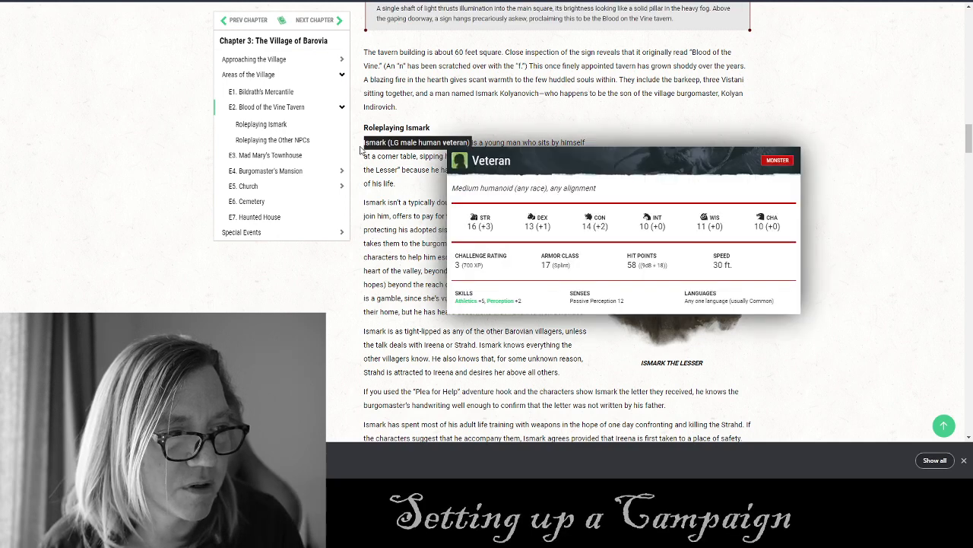
key(ctrl+c)
key(ctrl+Tab)
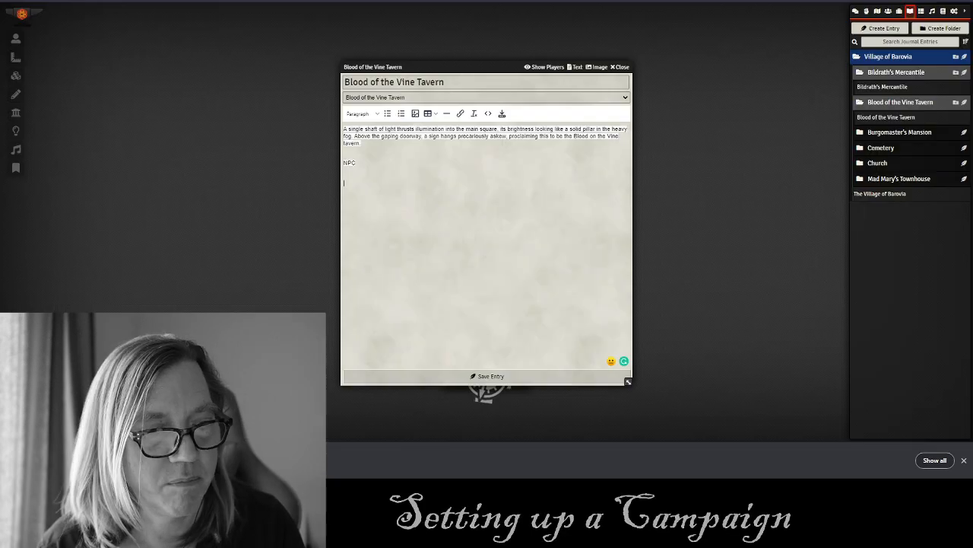
key(ctrl+v)
Copy the barkeep's description, from "Arik the Barkeep" through "tends bar", from Roleplaying the Other NPCs in D&D Beyond to below the Ismark line.
key(ctrl+Tab)
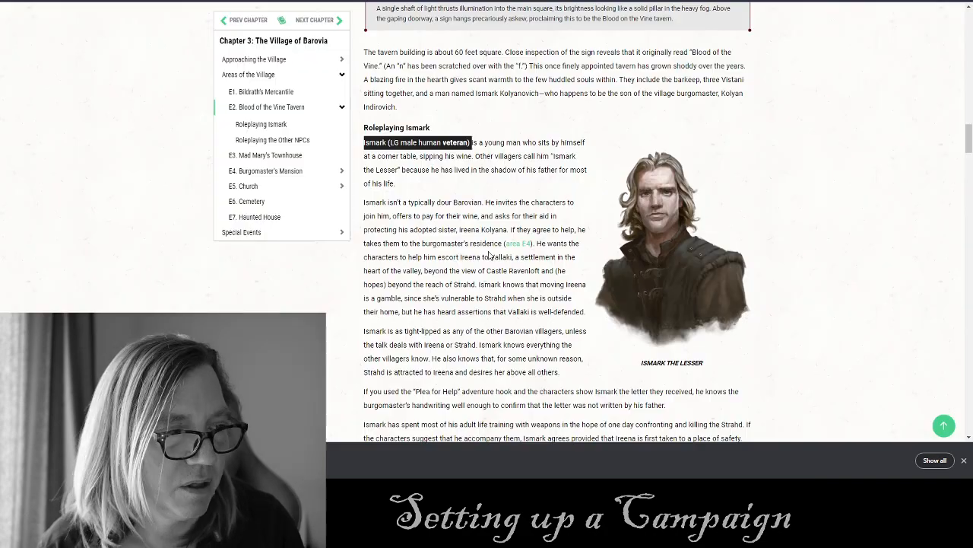
scroll(491, 247, down, 2)
scroll(490, 247, down, 2)
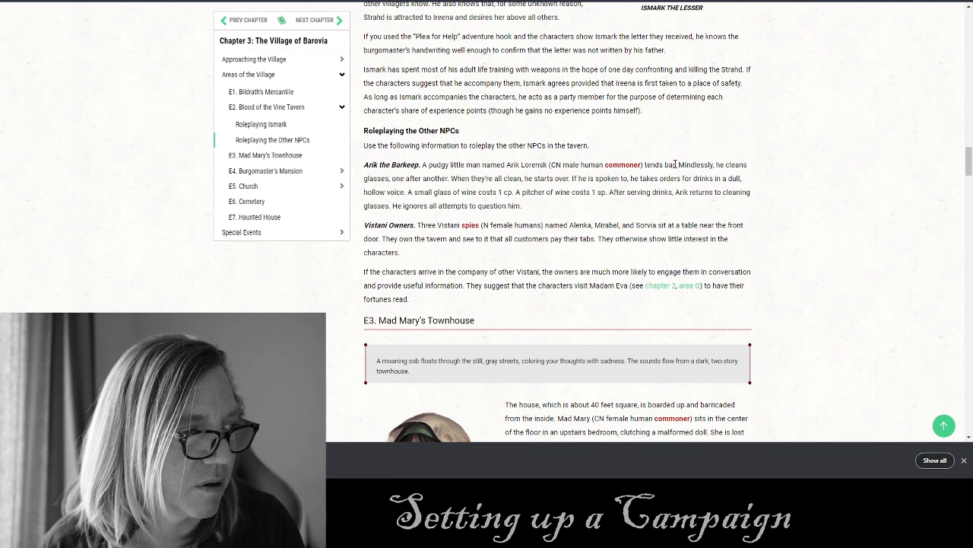
drag(676, 164, 505, 164)
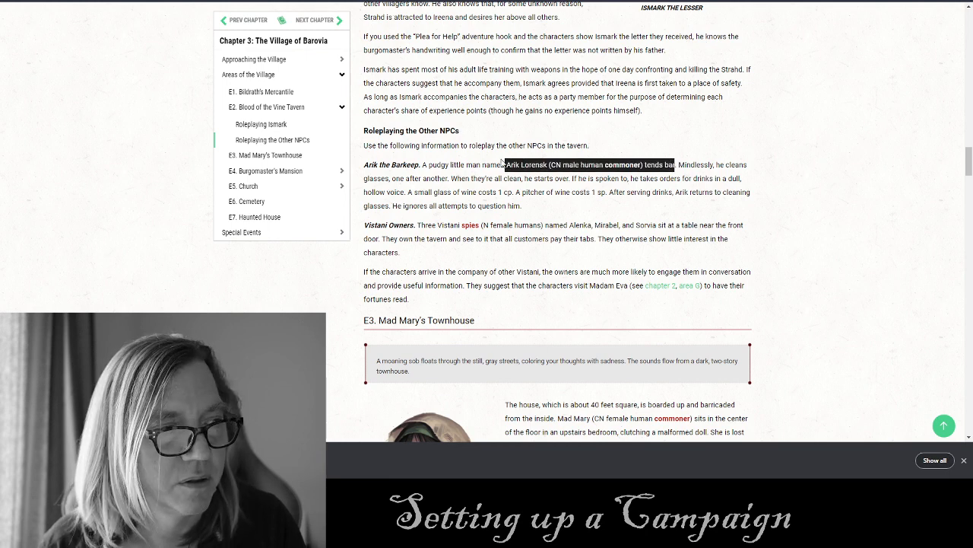
click(628, 191)
drag(677, 164, 365, 164)
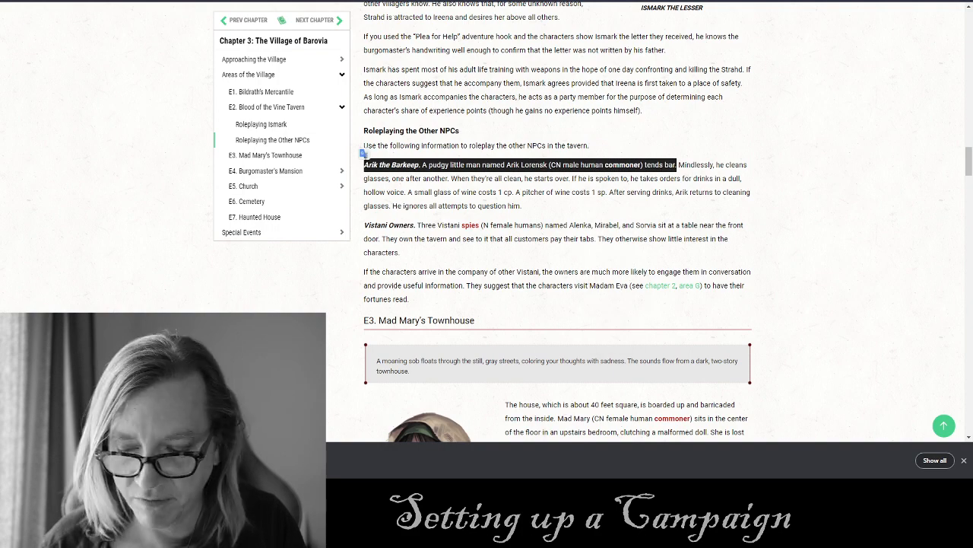
click(221, 2)
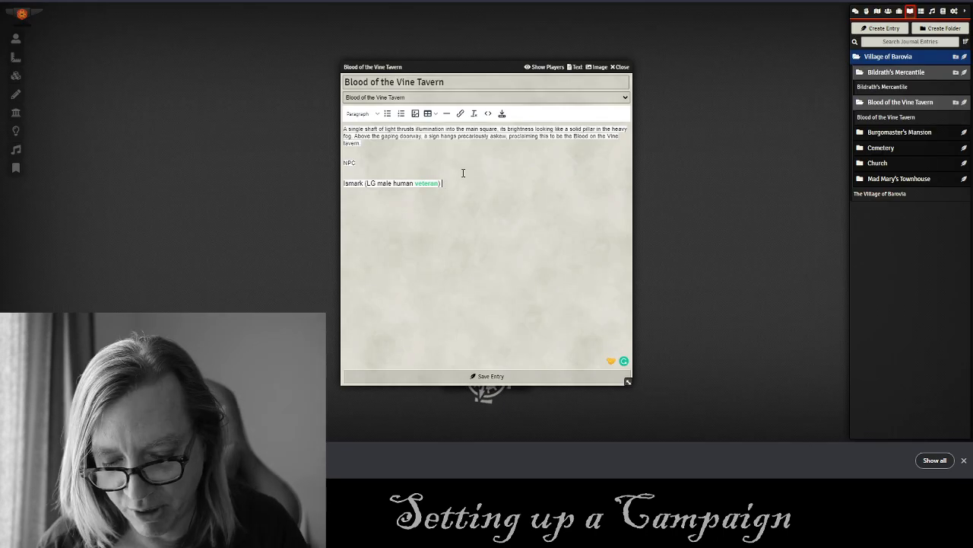
key(ctrl+v)
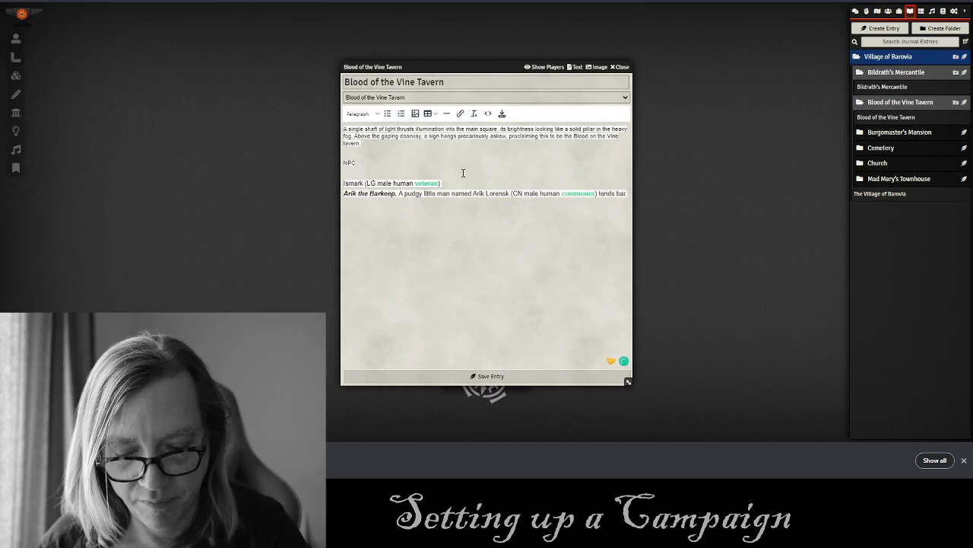
Copy the Vistani Owners description, through "near the front door", from Roleplaying the Other NPCs in D&D Beyond to below the barkeep's line in the Foundry entry.
key(Return)
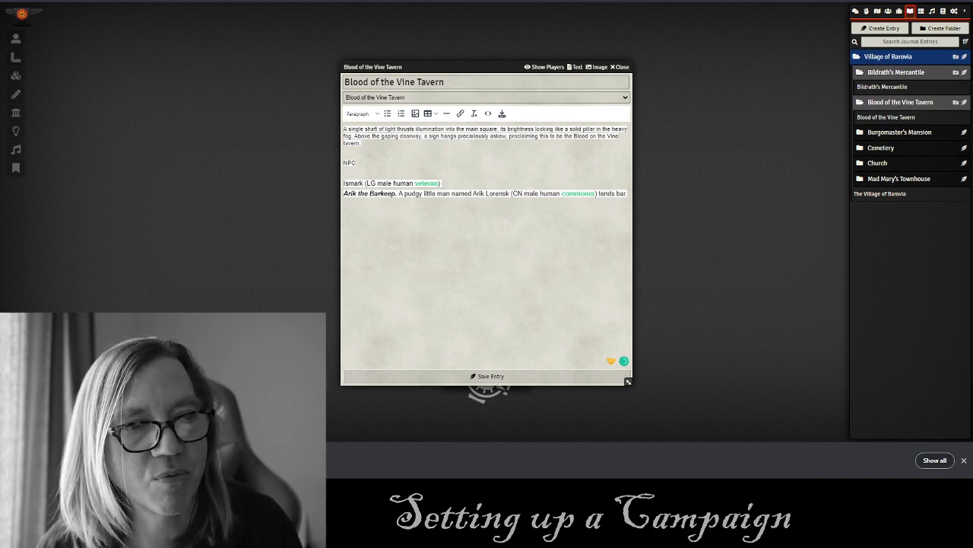
click(327, 2)
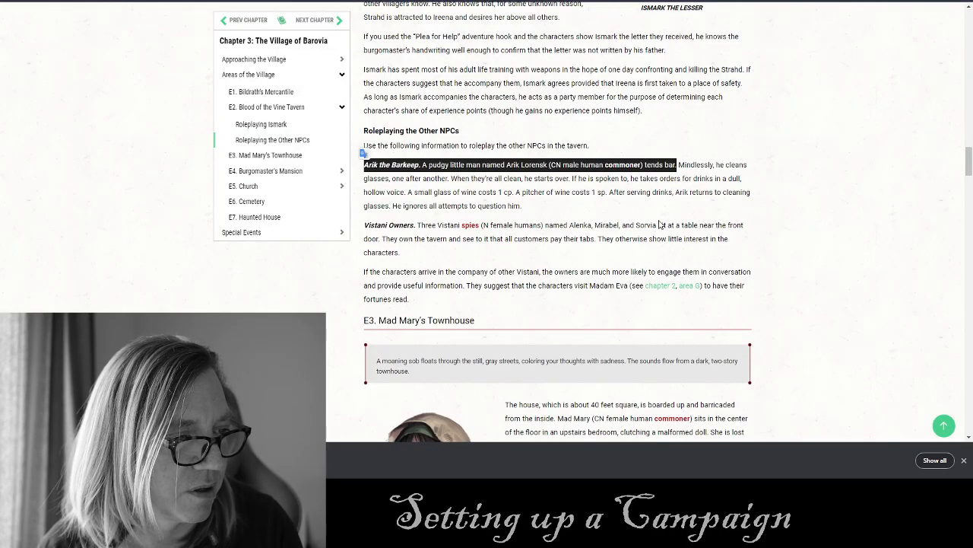
drag(381, 238, 369, 233)
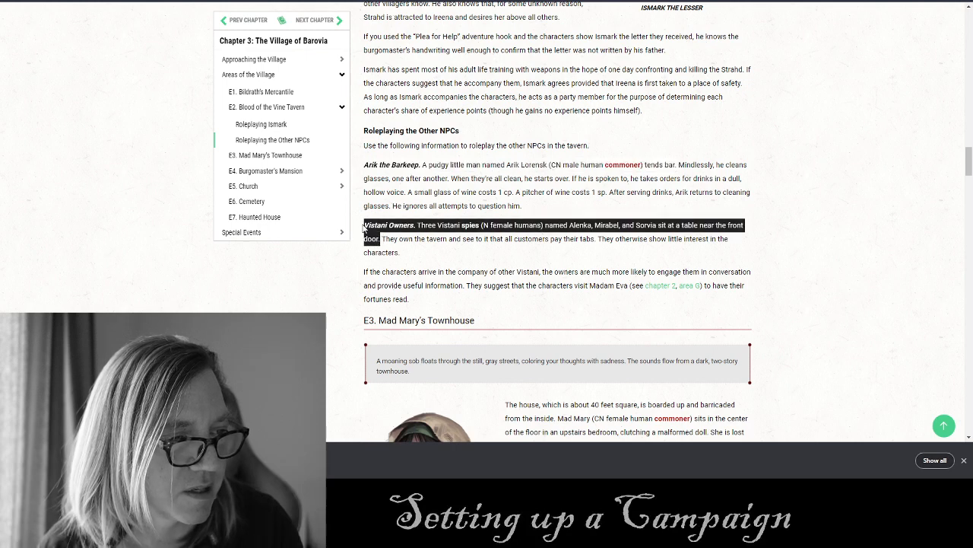
click(197, 1)
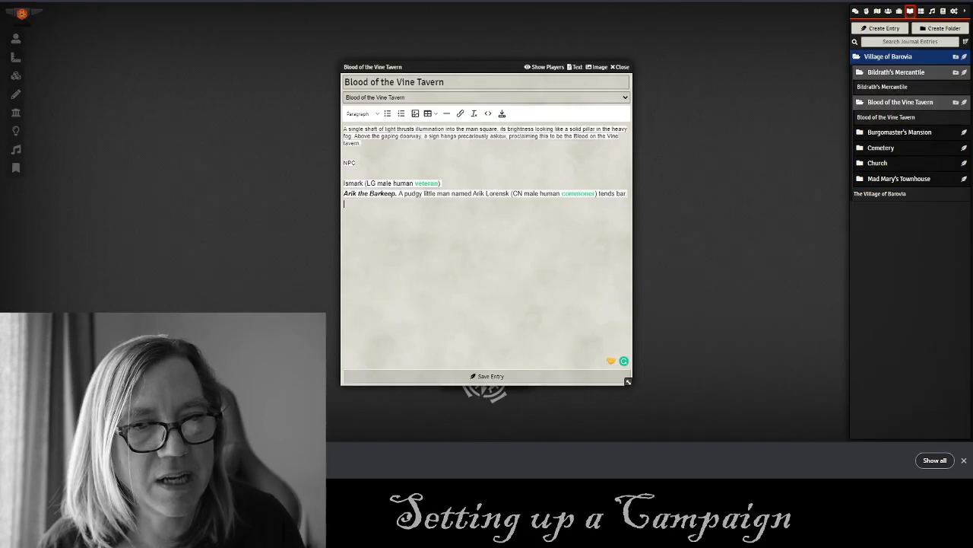
key(ctrl+v)
Clear the formatting from all text in the Blood of the Vine Tavern entry.
drag(441, 216, 341, 161)
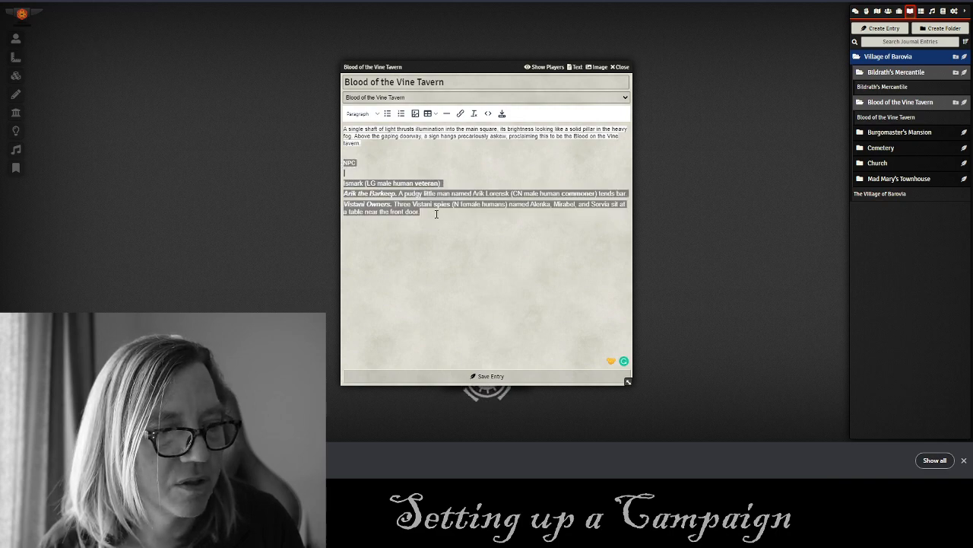
click(418, 162)
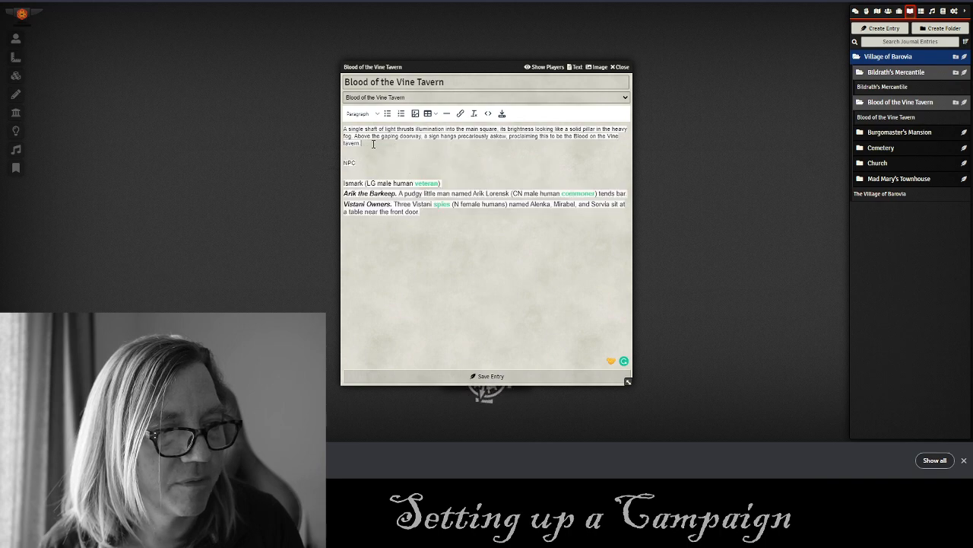
drag(344, 130, 477, 236)
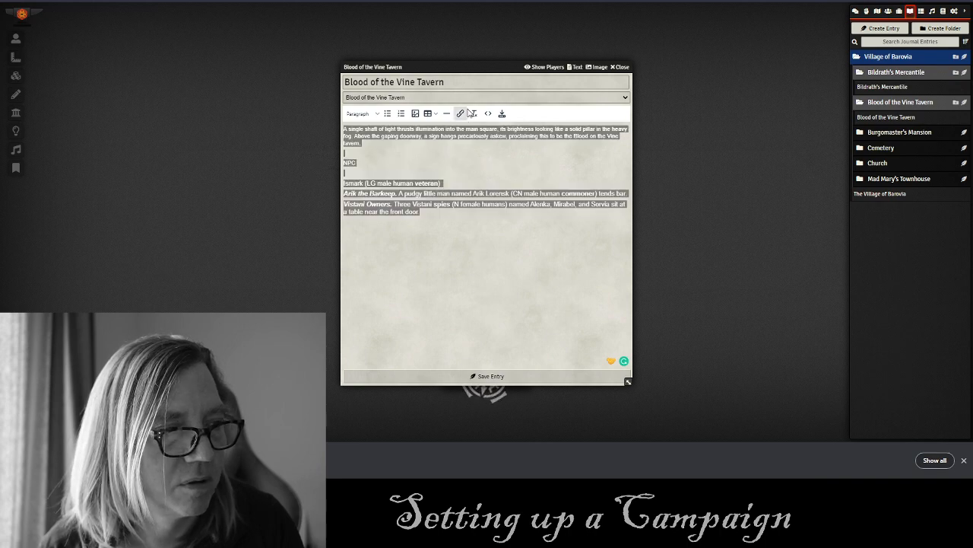
click(473, 113)
click(380, 212)
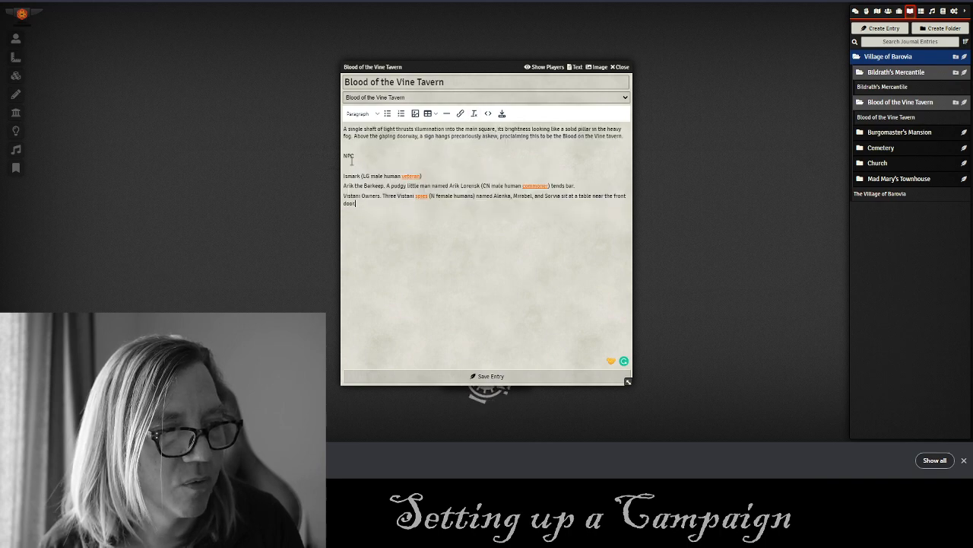
Format the text from NPC through the Vistani Owners line as a Secret block, and save and close the Blood of the Vine Tavern entry.
drag(345, 155, 393, 211)
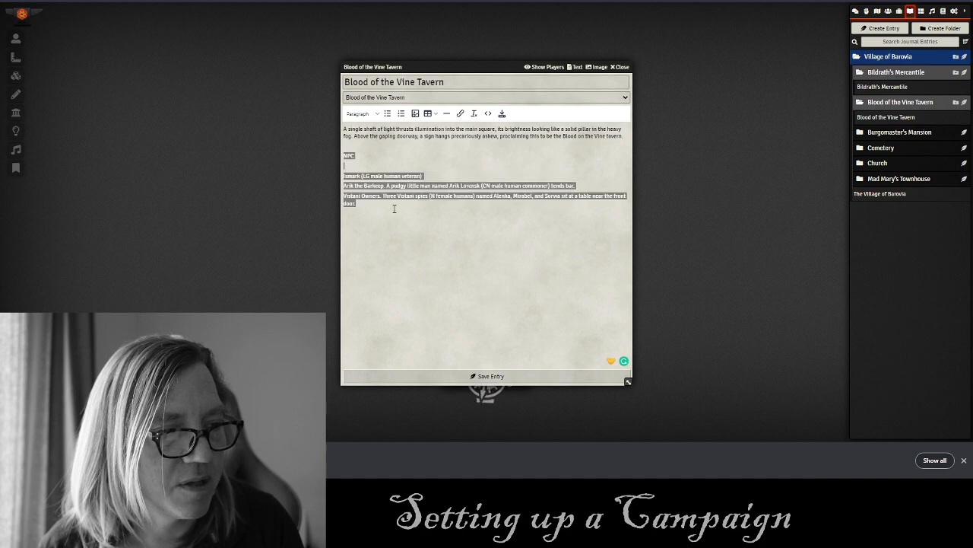
click(362, 114)
mouse_move(365, 183)
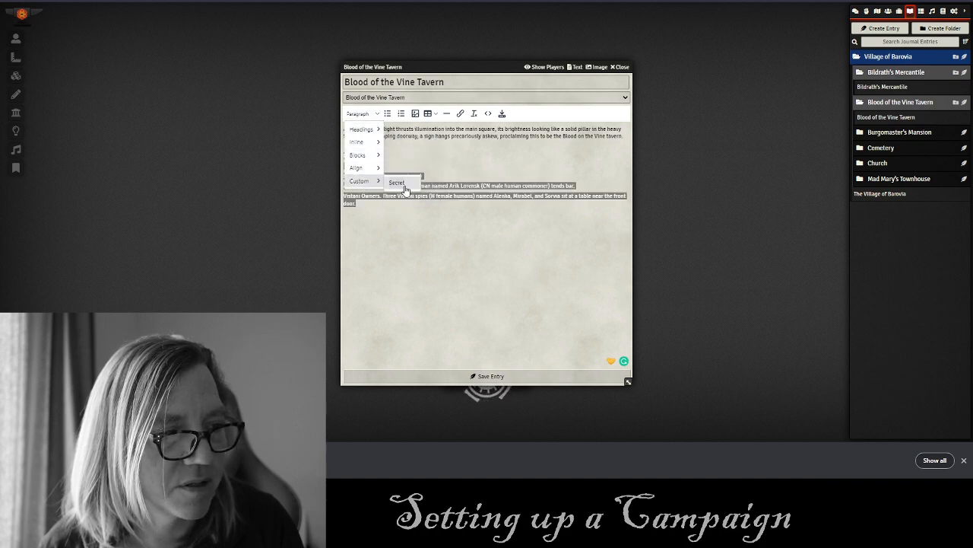
click(396, 183)
click(459, 380)
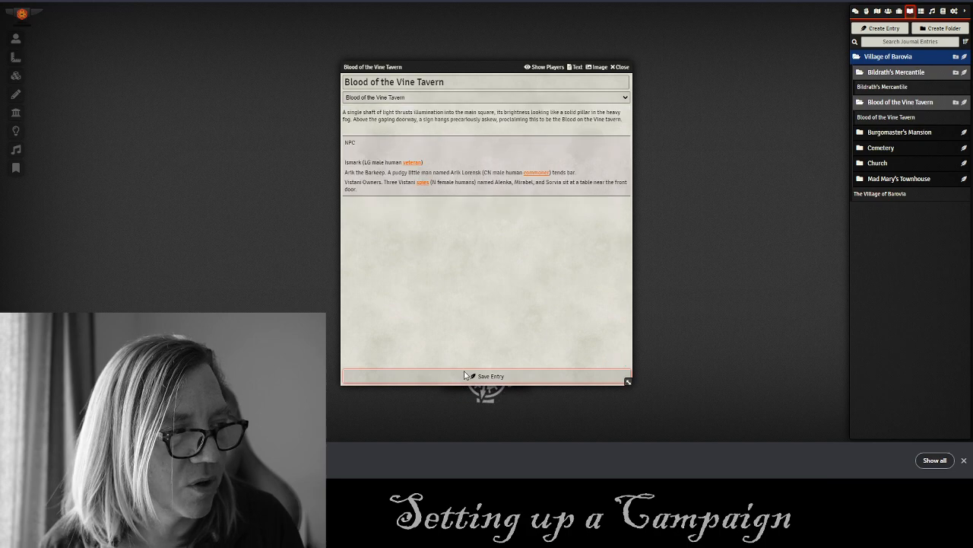
click(624, 67)
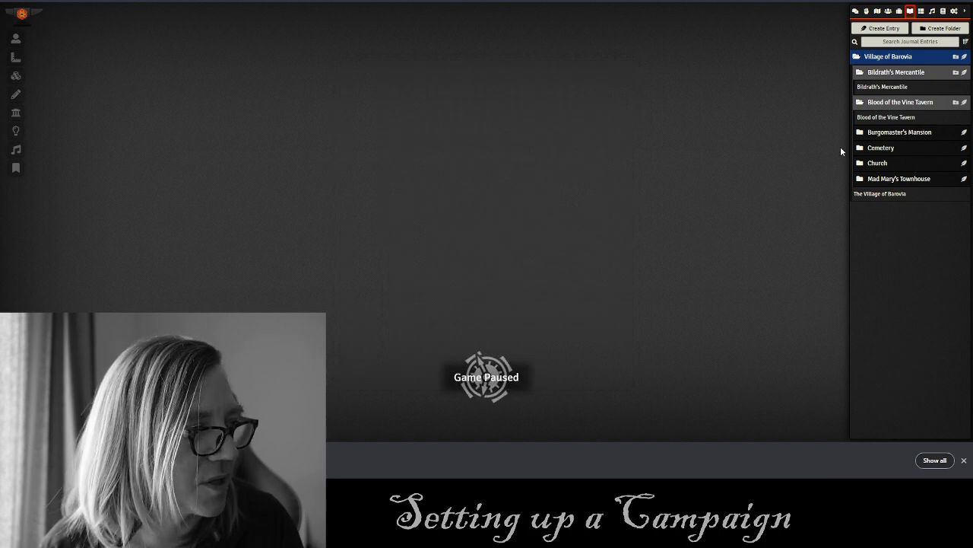
Create a journal entry named Burgomaster's Mansion in the Burgomaster's Mansion folder, copying its name from the E4 heading in D&D Beyond.
click(905, 134)
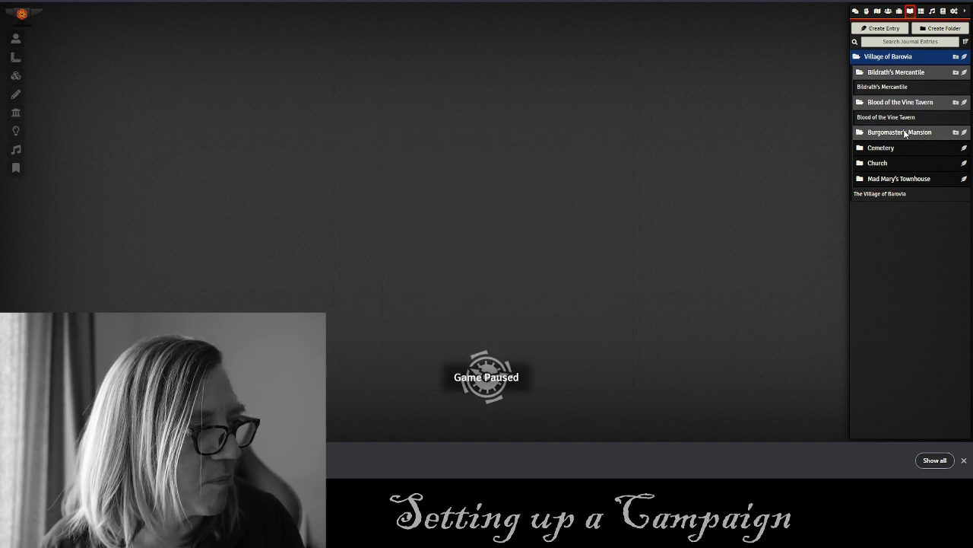
click(964, 132)
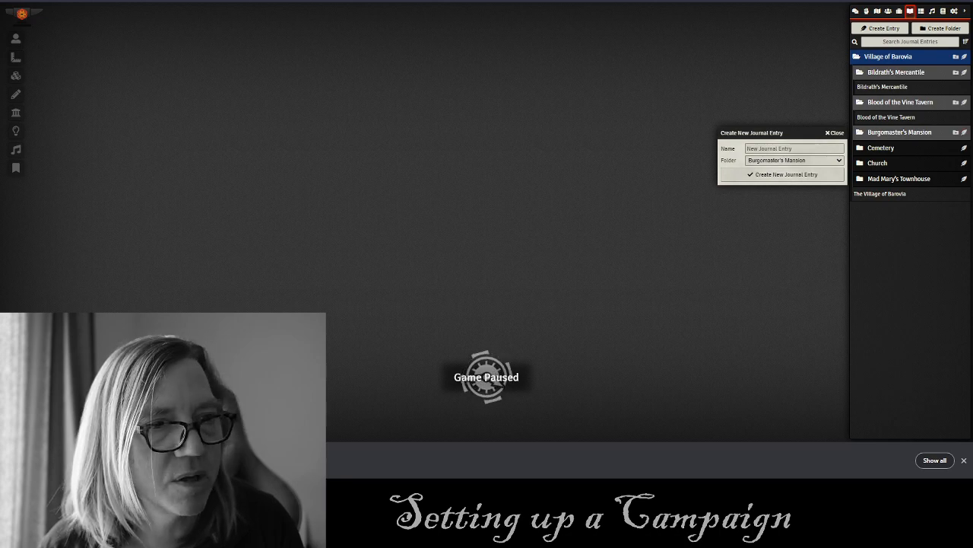
click(242, 0)
click(275, 173)
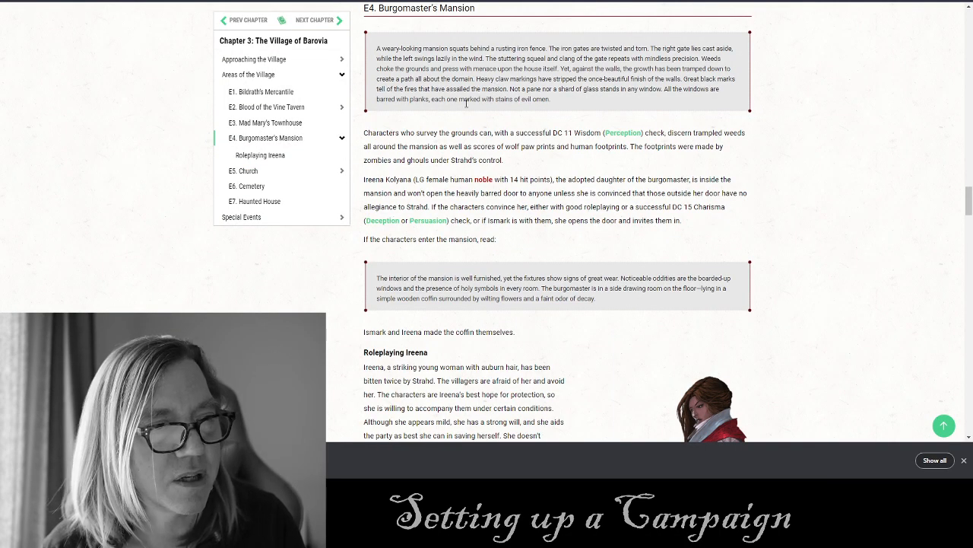
scroll(455, 116, down, 6)
scroll(454, 130, up, 3)
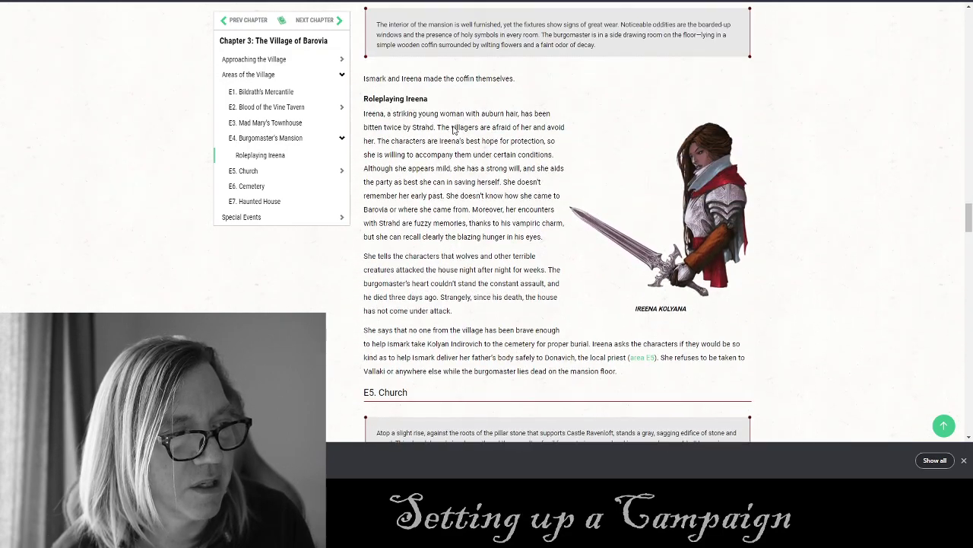
scroll(454, 129, up, 3)
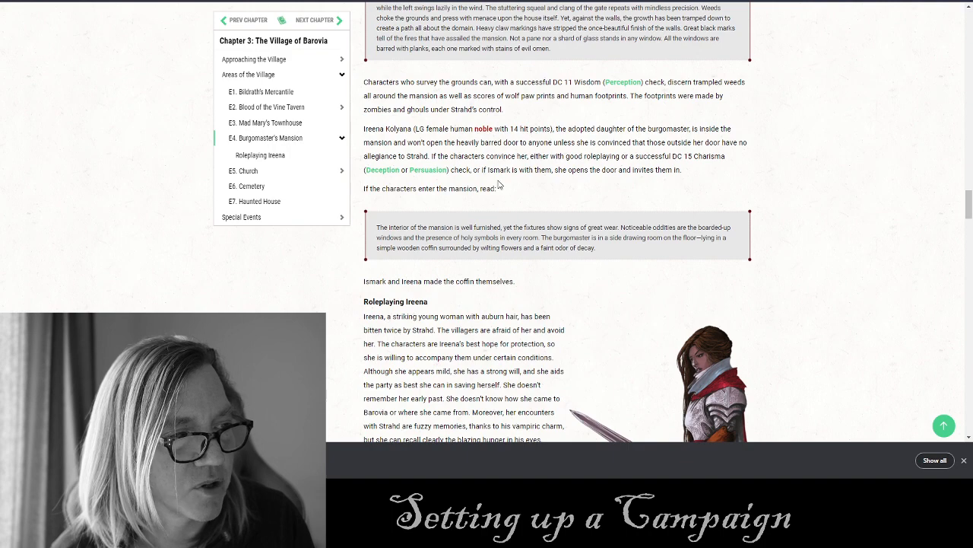
scroll(569, 256, up, 2)
drag(570, 203, 372, 146)
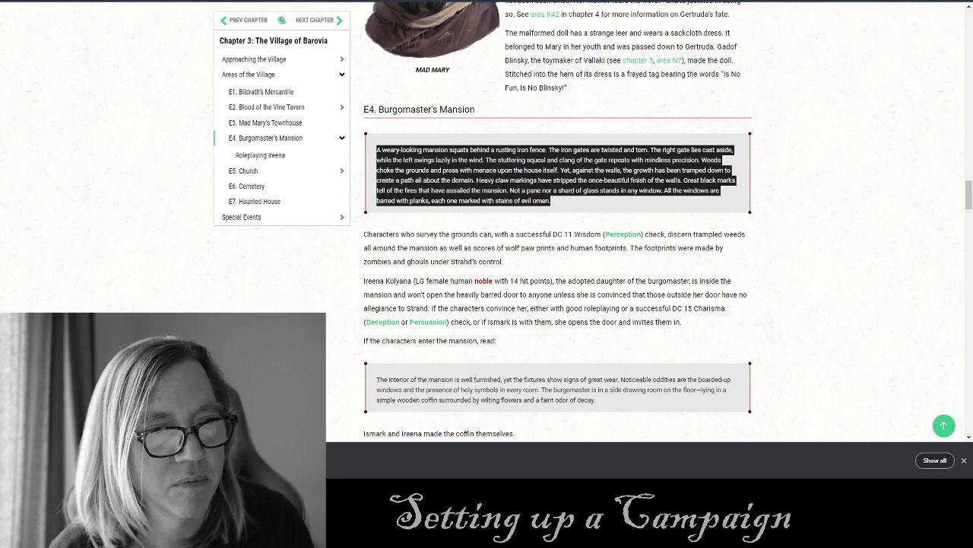
drag(466, 110, 389, 107)
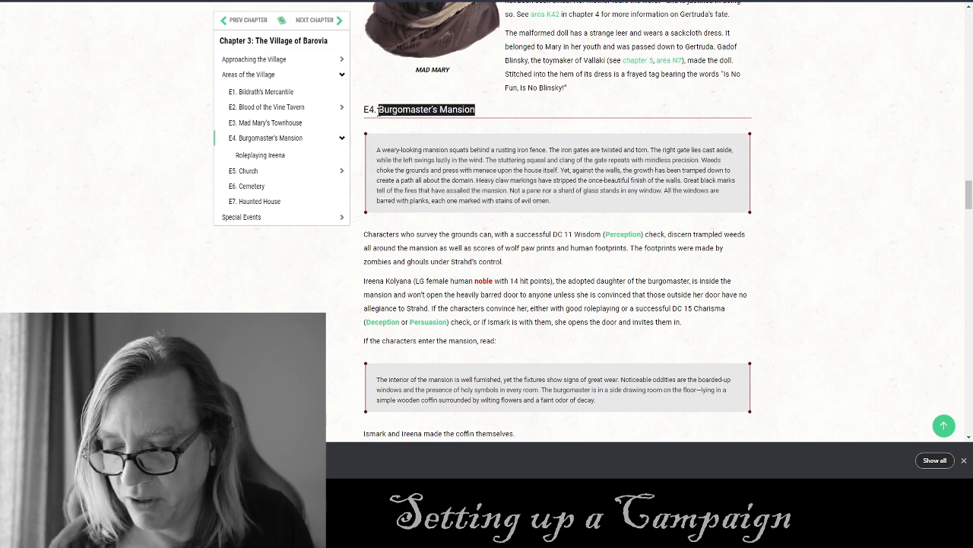
key(ctrl+Tab)
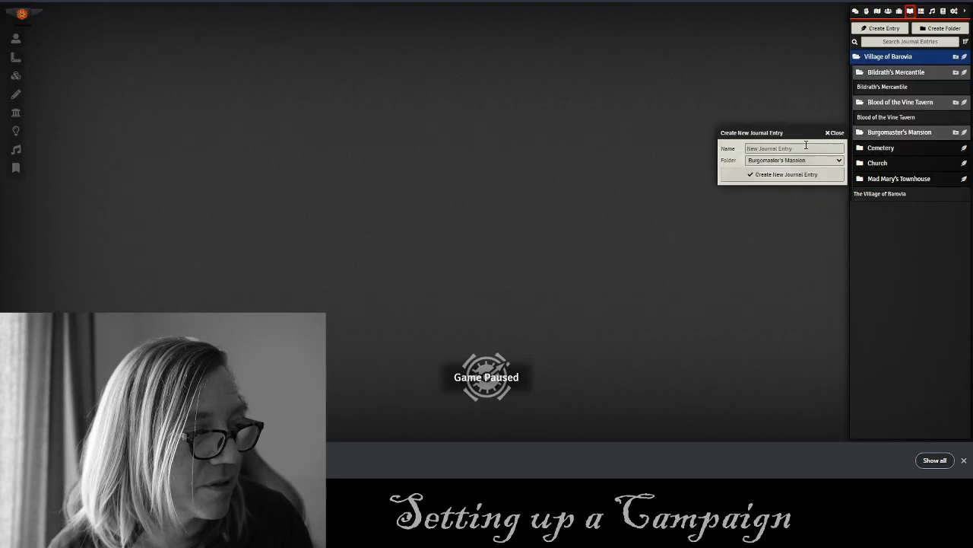
click(789, 145)
text(Burgomaster's Mansion)
click(772, 175)
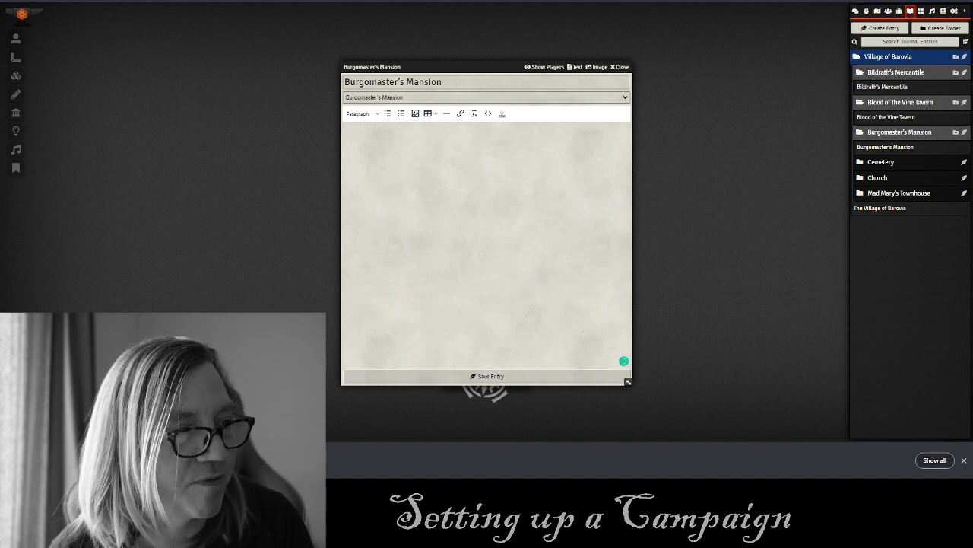
Copy the boxed "A weary-looking mansion" text under E4 in D&D Beyond into the Burgomaster's Mansion entry in Foundry.
key(ctrl+Tab)
drag(533, 202, 377, 151)
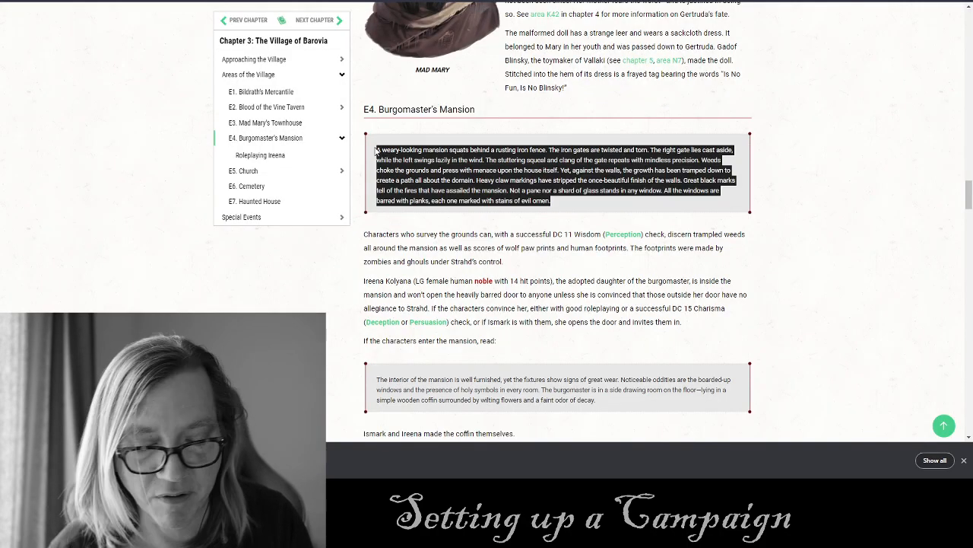
key(alt+Tab)
text(A weary-looking mansion squats behind a rusting iron fence. The iron gates are twisted and torn. The right gate lies cast aside, while the left swings lazily in the wind. The stuttering squeal and clang of the gate repeats with mindless precision. Weeds choke the grounds and press with menace upon the house itself. Yet, against the walls, the growth has been tramped down to create a path all about the domain. Heavy claw markings have stripped the once-beautiful finish of the walls. Great black marks tell of the fires that have assailed the mansion. Not a pane nor a shard of glass stands in any window. All the windows are barred with planks, each one marked with stains of evil omen.)
Copy "If the characters enter the mansion, read:" and the boxed interior description from D&D Beyond to below the first paragraph of the Burgomaster's Mansion entry.
key(alt+Tab)
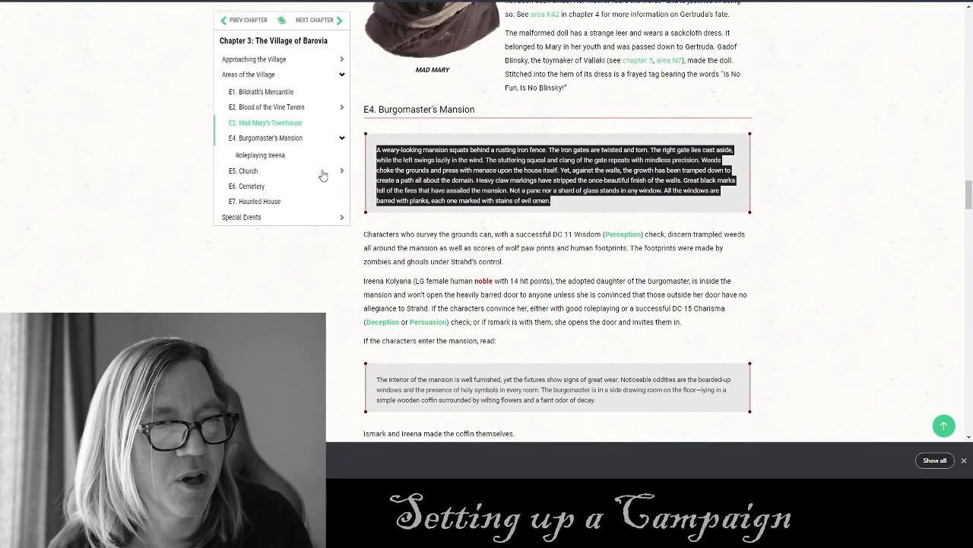
scroll(548, 247, down, 1)
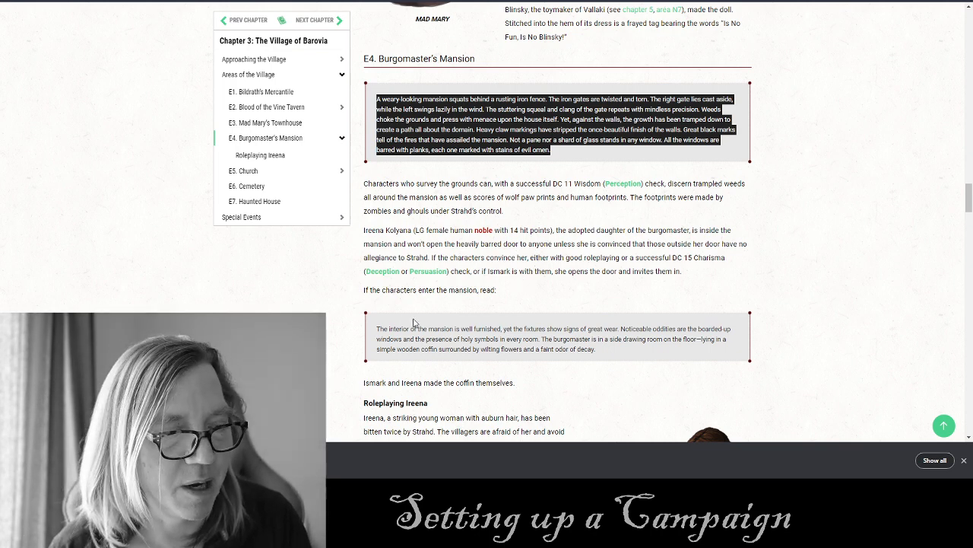
drag(614, 360, 356, 286)
key(ctrl+c)
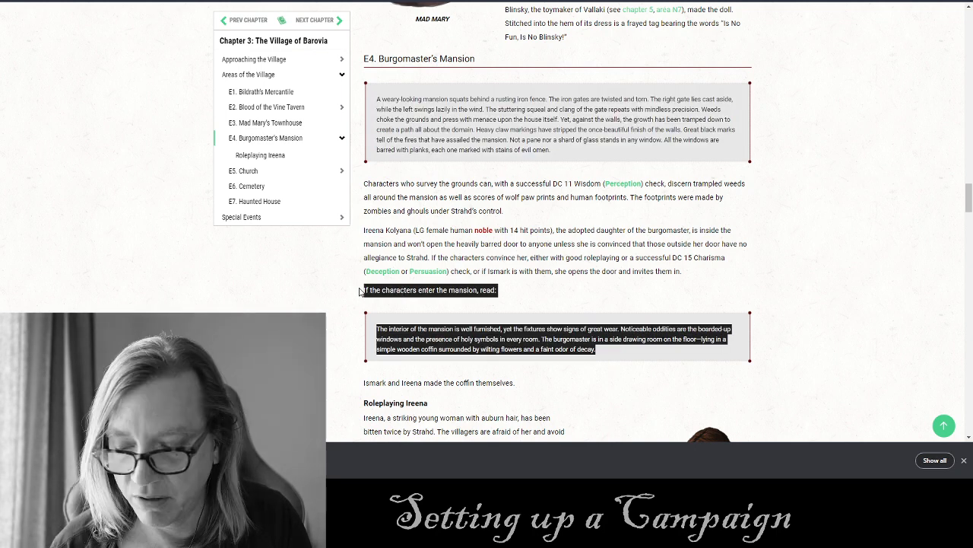
key(ctrl+Tab)
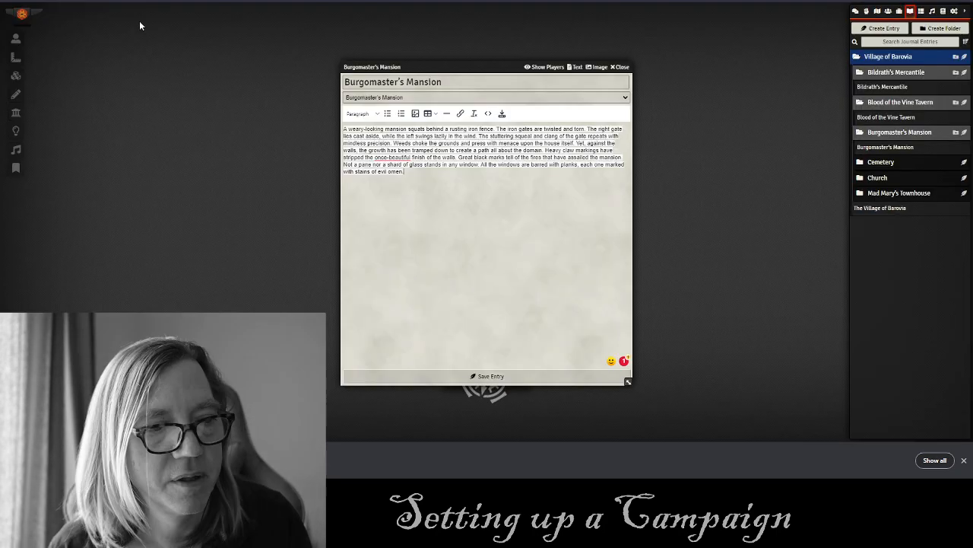
key(ctrl+v)
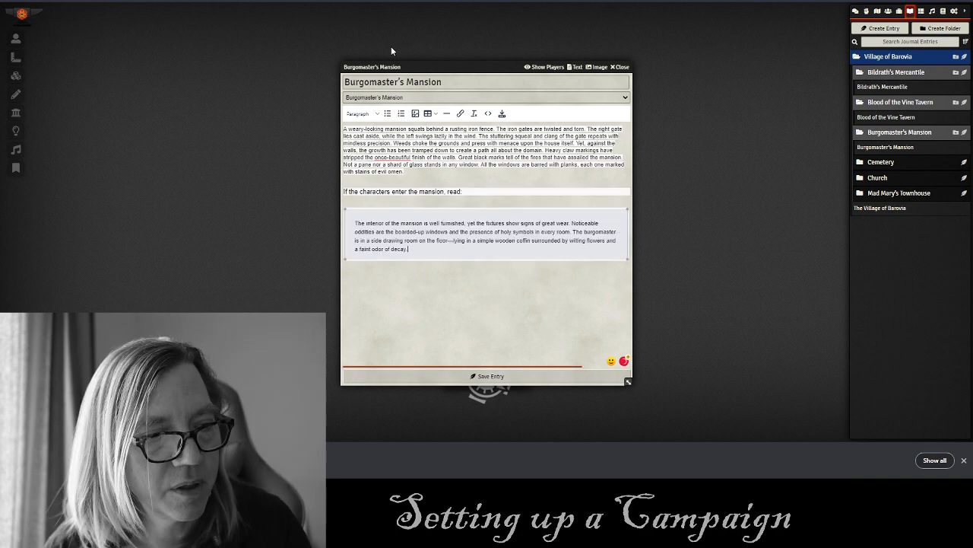
Check the Roleplaying Ireena section in D&D Beyond and add an NPC line below the interior description in the Burgomaster's Mansion entry.
key(ctrl+Tab)
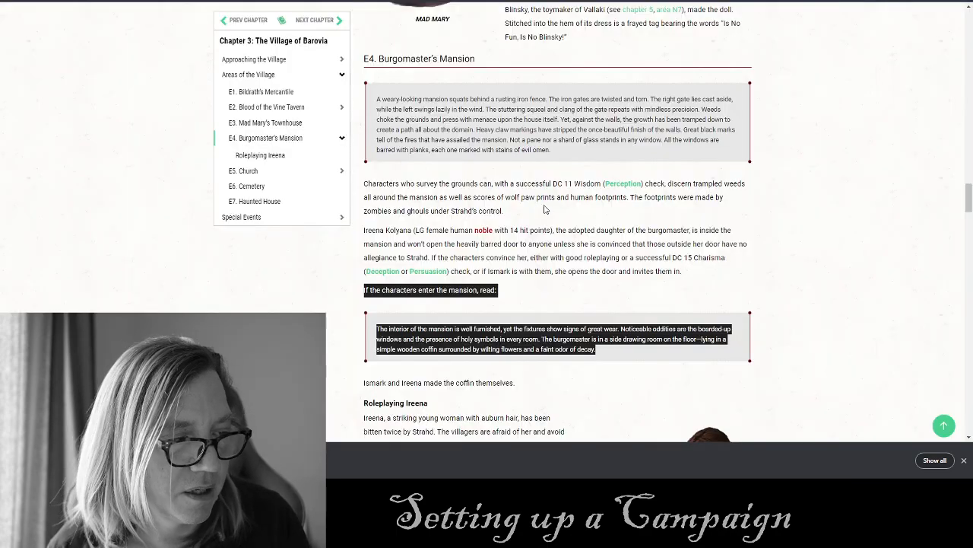
scroll(550, 196, down, 3)
scroll(550, 196, down, 1)
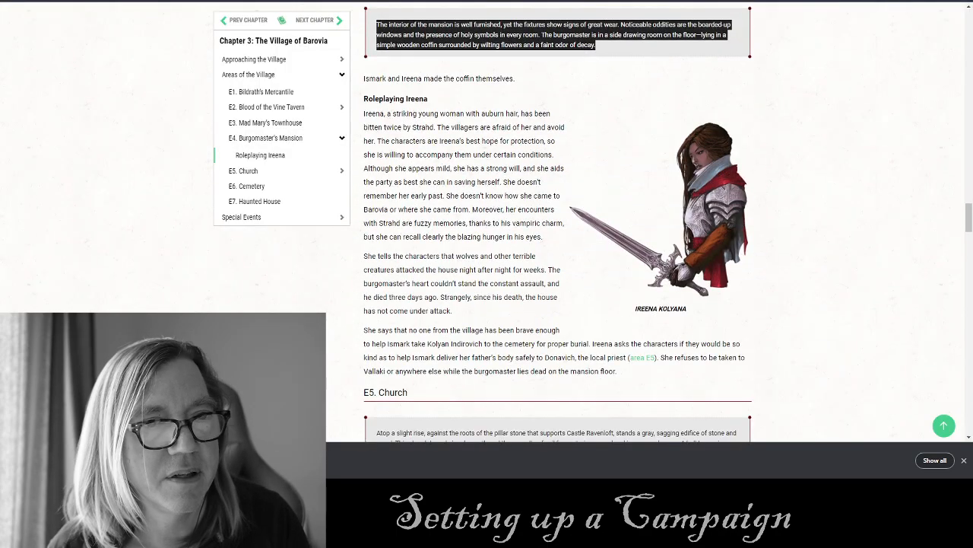
key(ctrl+Tab)
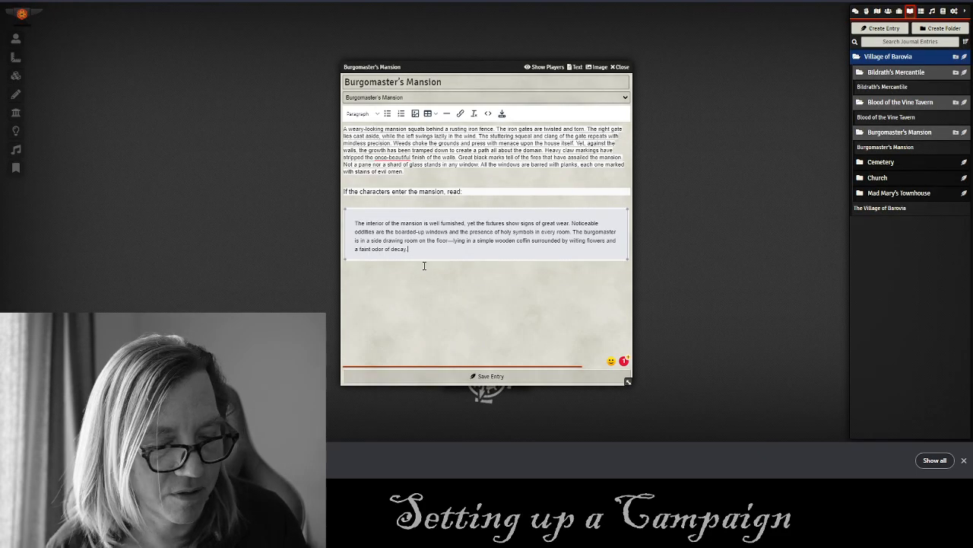
key(Return)
key(Return)
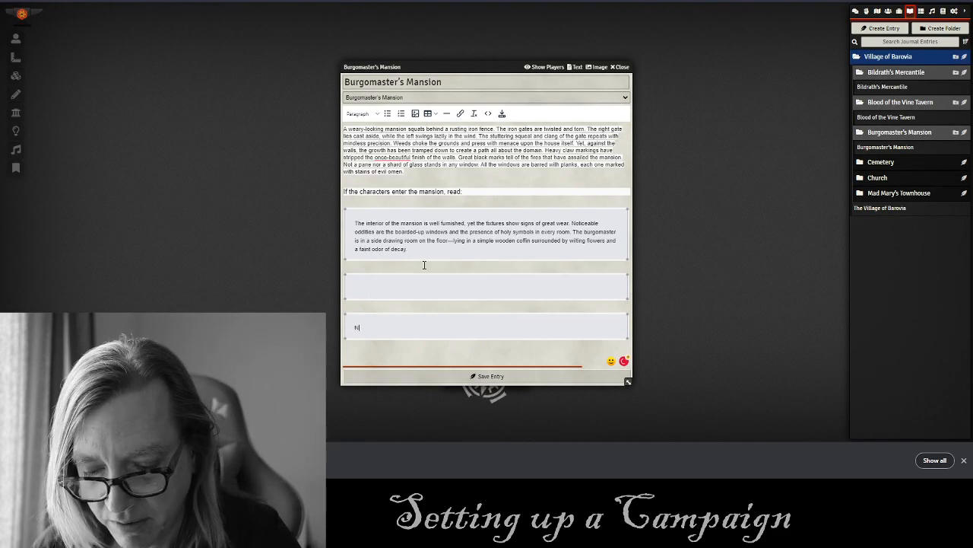
text(NPC)
key(Return)
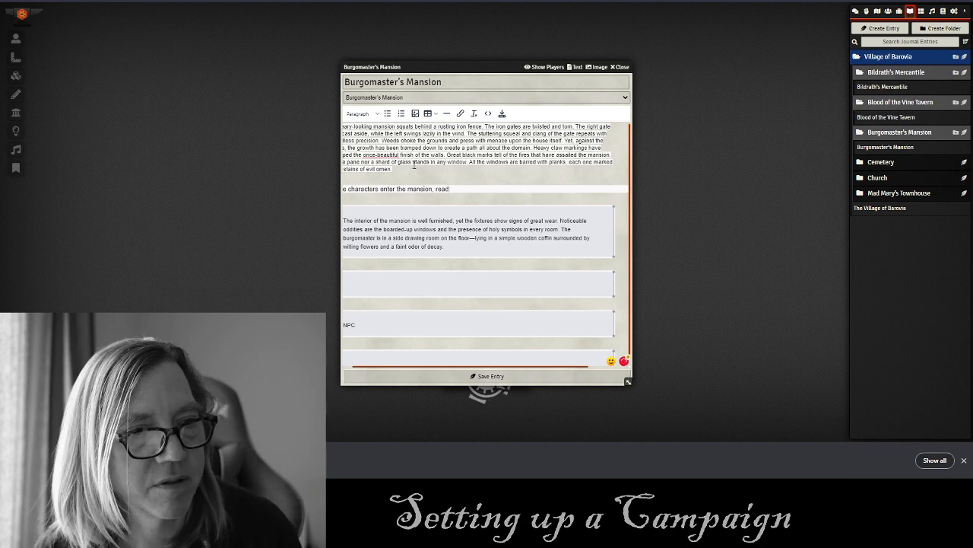
Clear the formatting from all text in the Burgomaster's Mansion entry.
scroll(476, 239, down, 1)
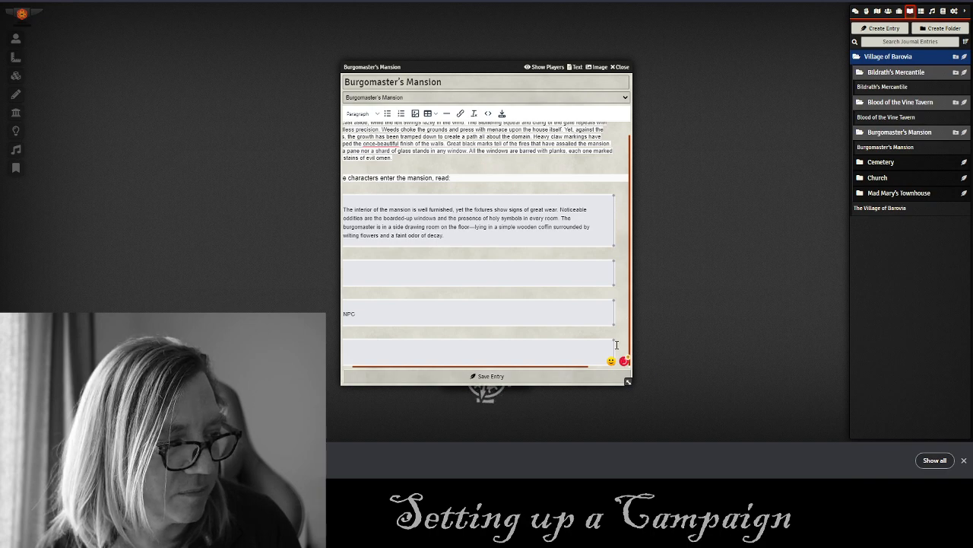
drag(617, 344, 295, 99)
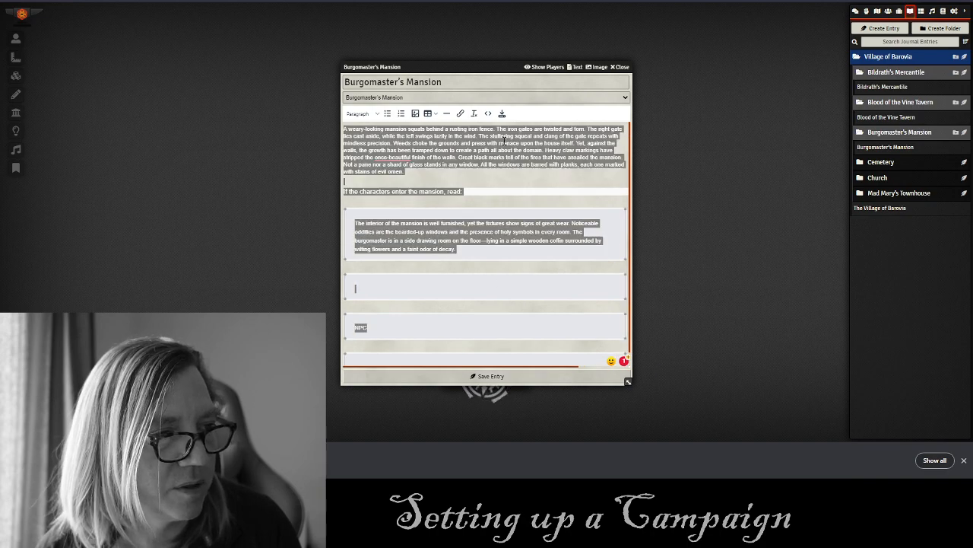
click(474, 114)
click(389, 225)
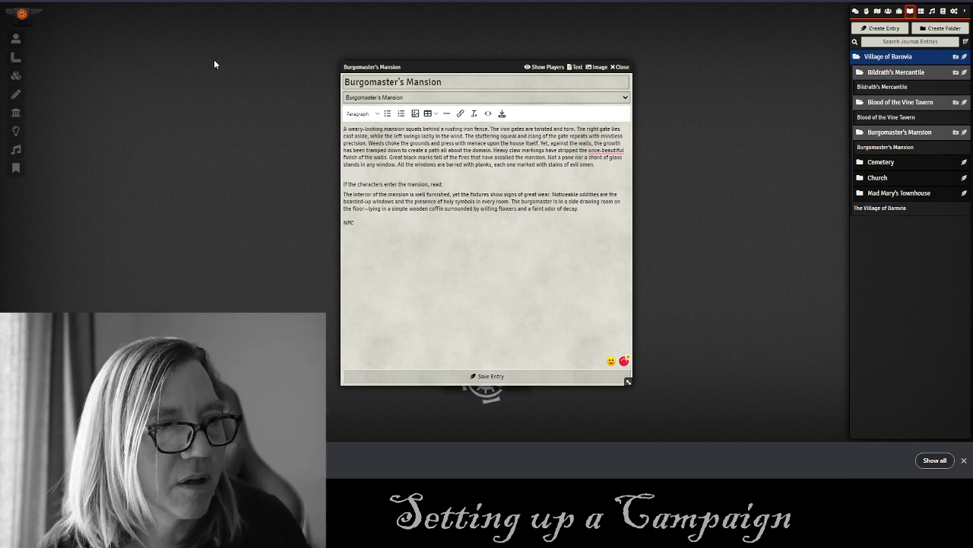
Copy Ireena's name and "LG female human noble with 14 hit points" note from D&D Beyond to below the NPC line in Foundry's Burgomaster's Mansion entry.
key(alt+Tab)
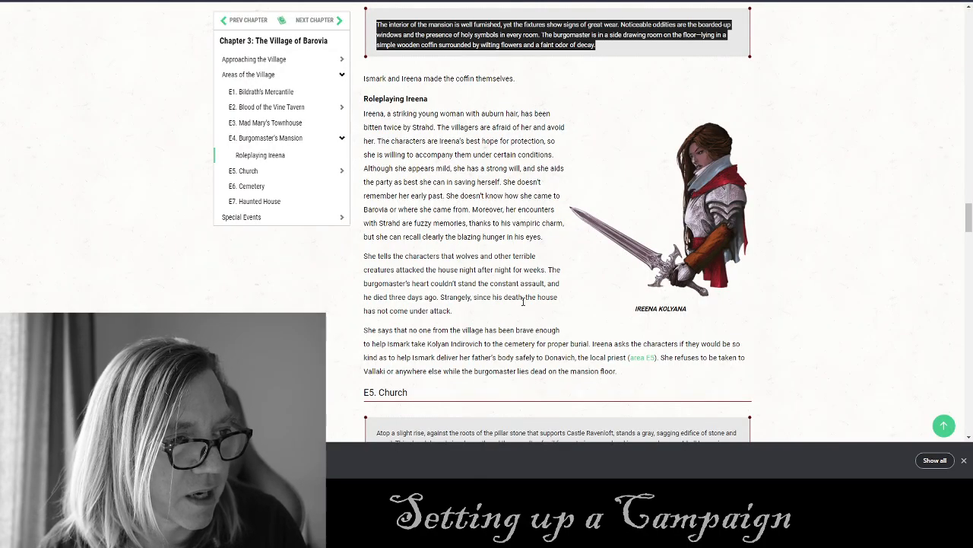
scroll(537, 265, up, 3)
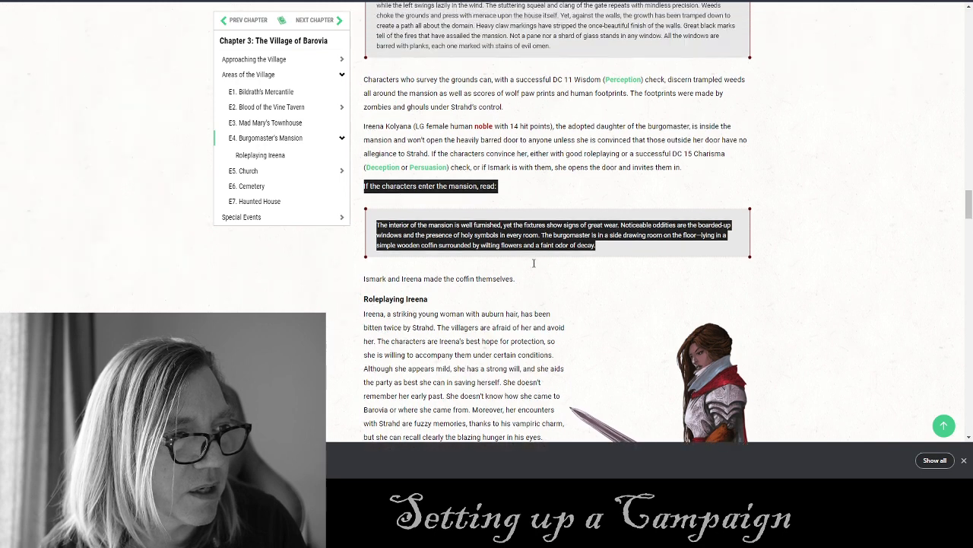
drag(554, 128, 363, 129)
key(ctrl+c)
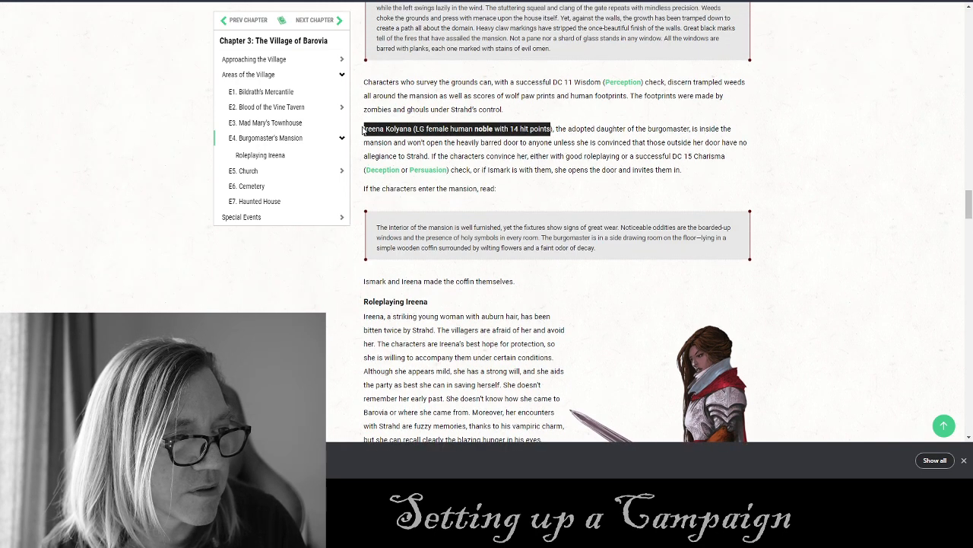
key(alt+Tab)
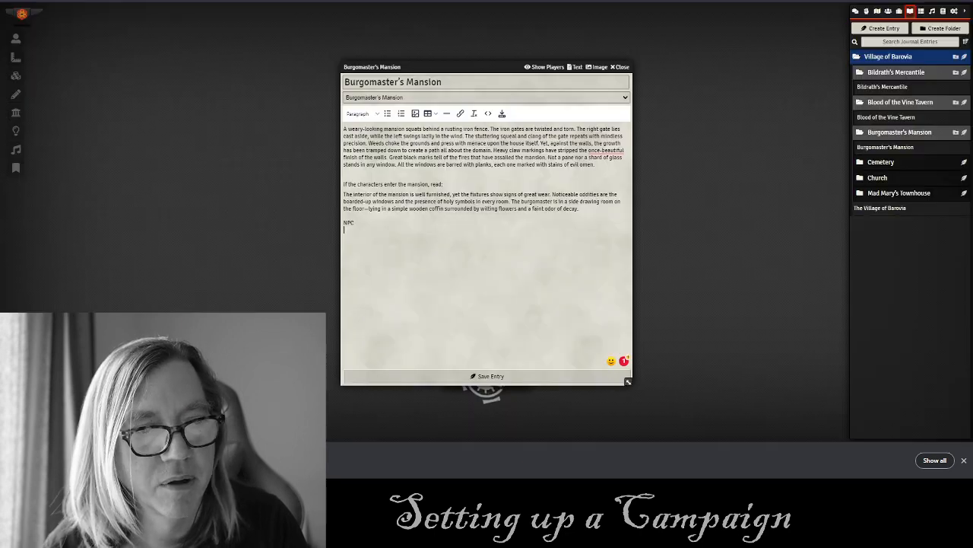
key(ctrl+v)
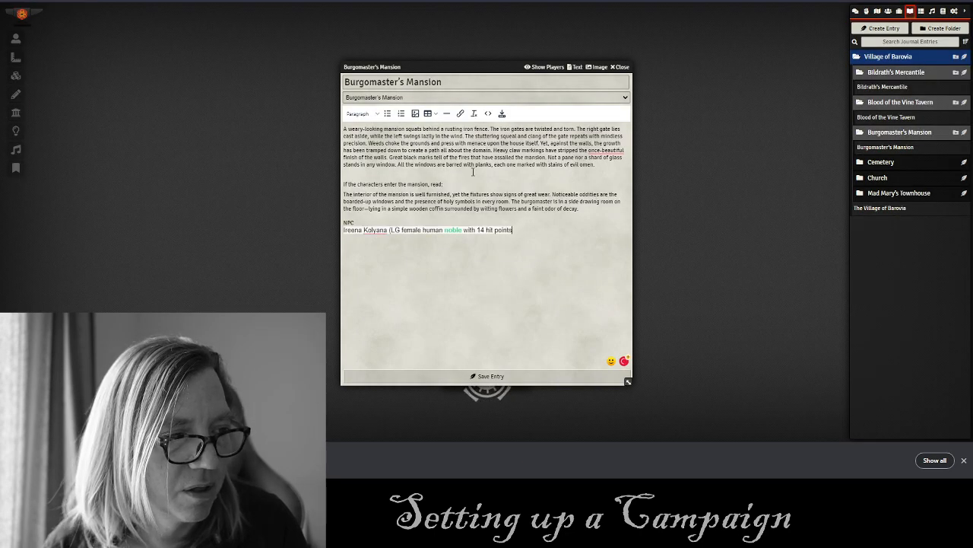
Mark "If the characters enter the mansion, read:" as Secret and clear the formatting of the pasted Ireena line.
drag(457, 184, 364, 180)
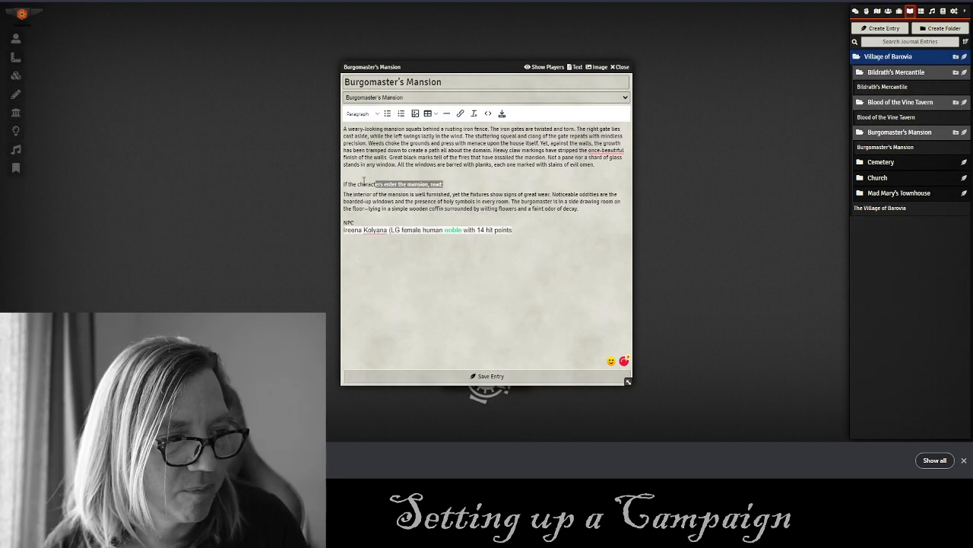
click(362, 113)
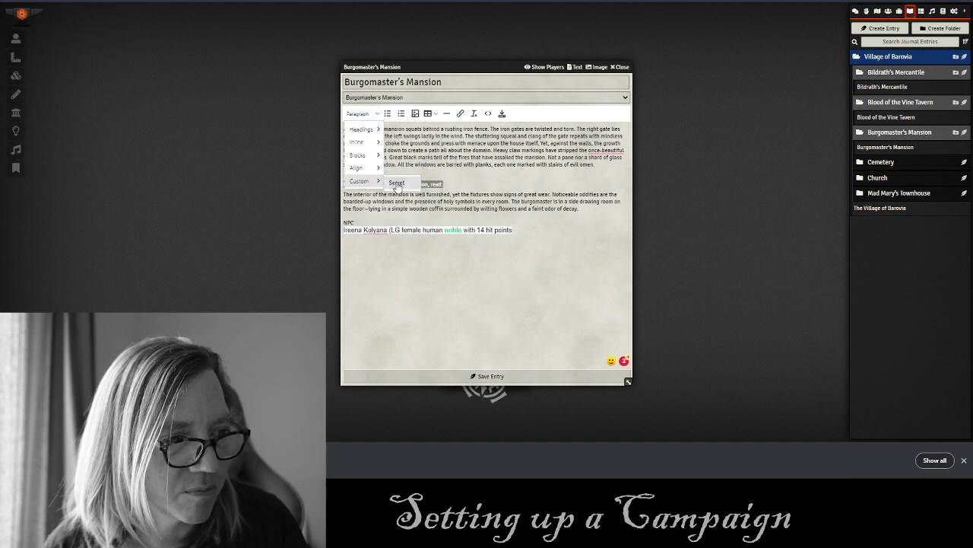
click(396, 183)
drag(512, 234, 342, 228)
click(474, 113)
click(449, 260)
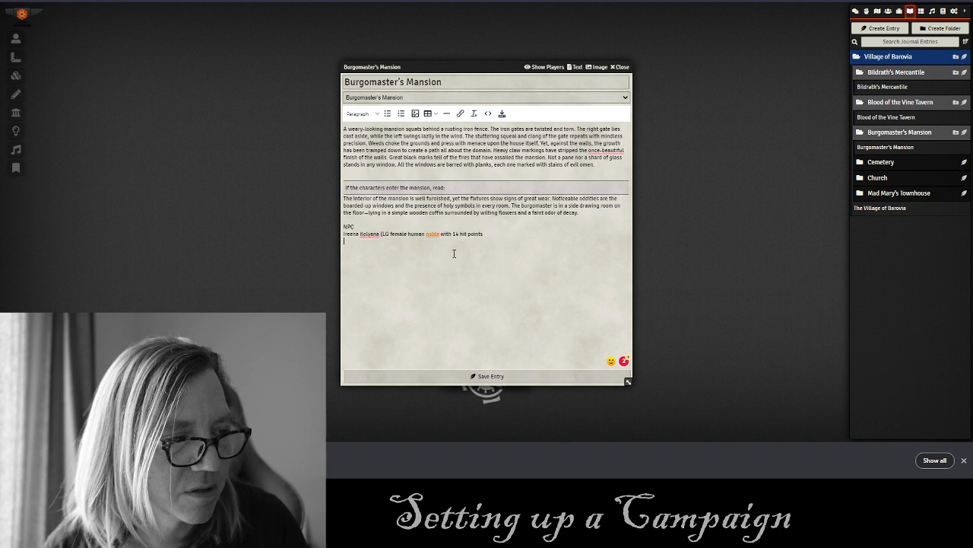
Mark the NPC heading and Ireena line as a Secret block, then save and close the Burgomaster's Mansion entry.
drag(485, 235, 342, 226)
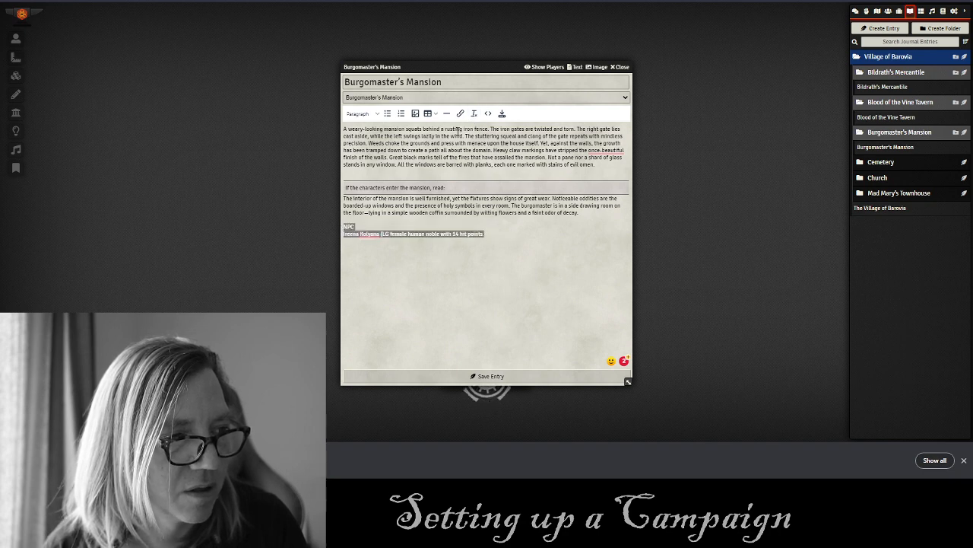
click(377, 114)
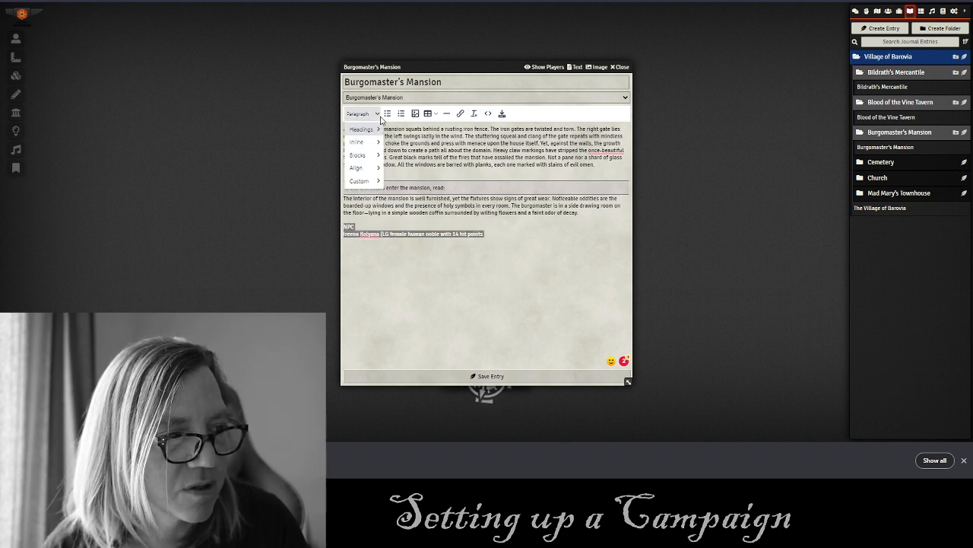
mouse_move(361, 155)
click(399, 185)
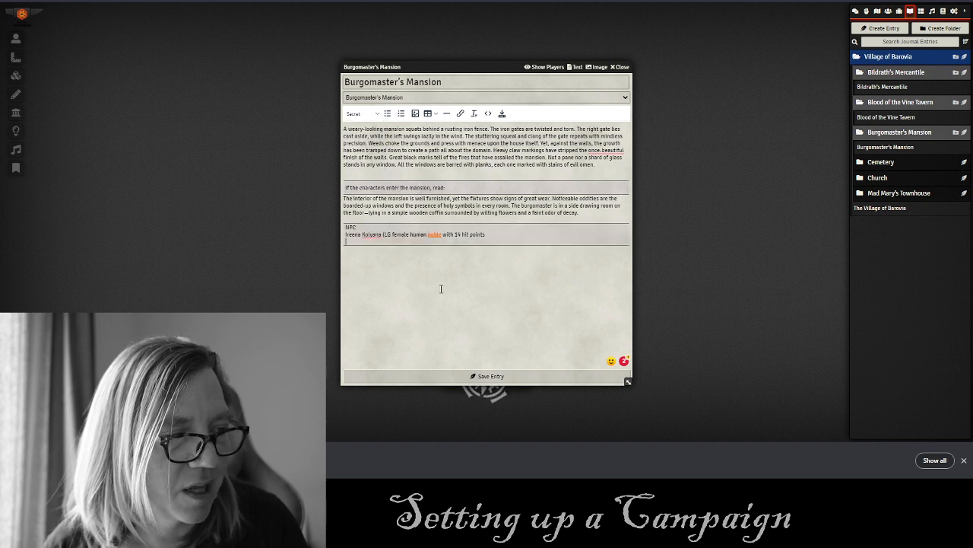
click(461, 380)
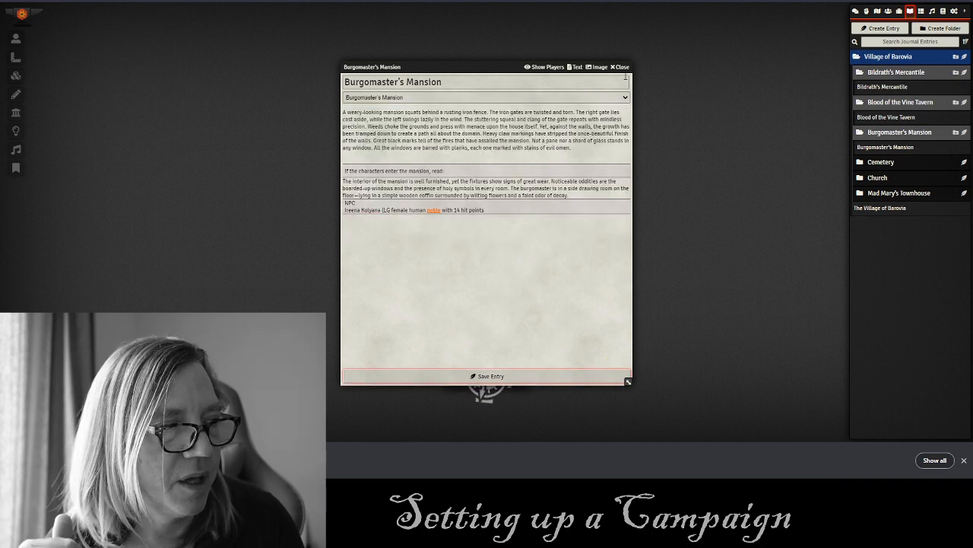
click(620, 67)
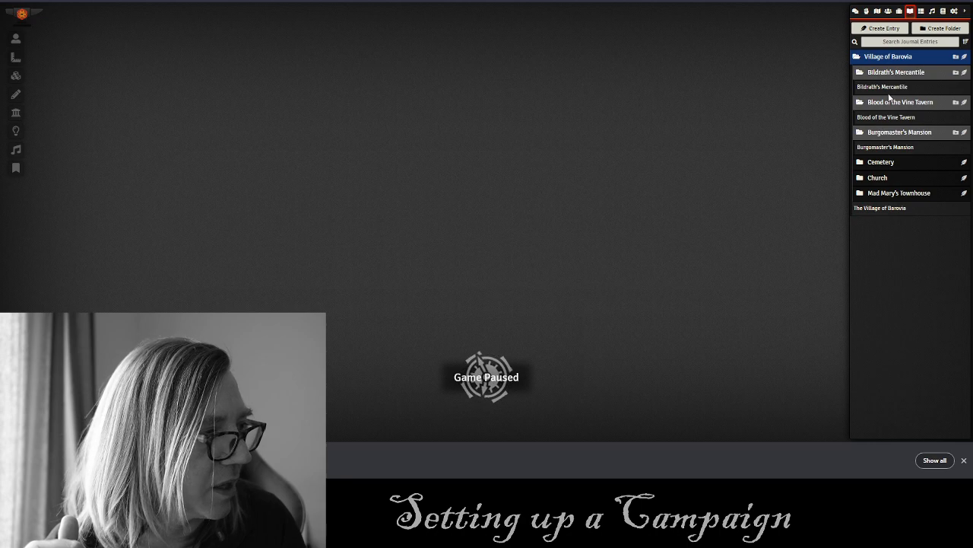
Collapse the Bildrath's Mercantile, Blood of the Vine Tavern and Burgomaster's Mansion journal folders and expand the Cemetery folder.
click(894, 73)
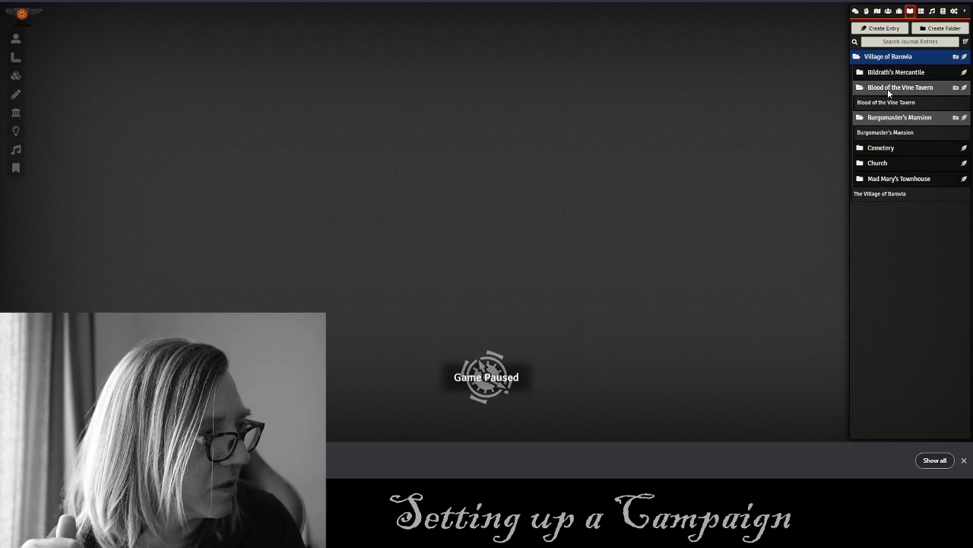
click(888, 89)
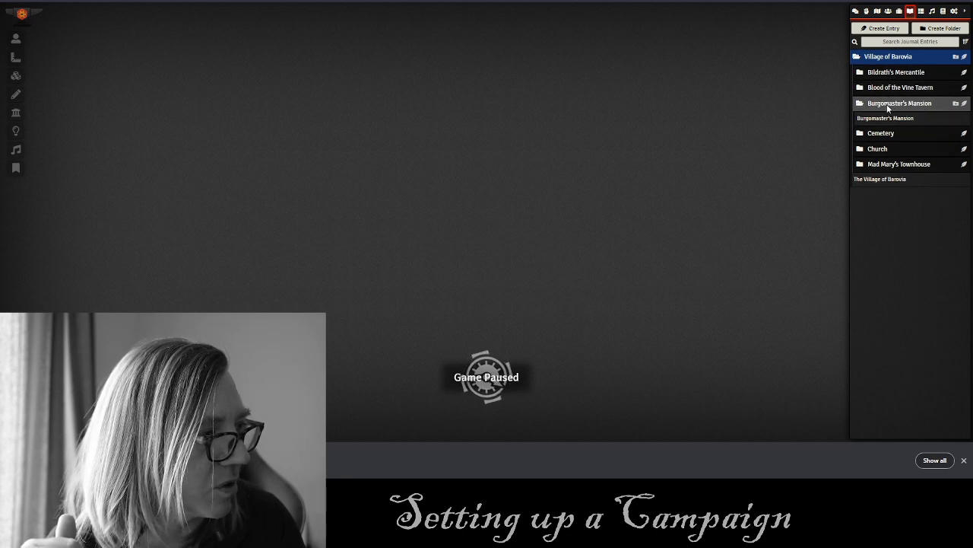
click(887, 104)
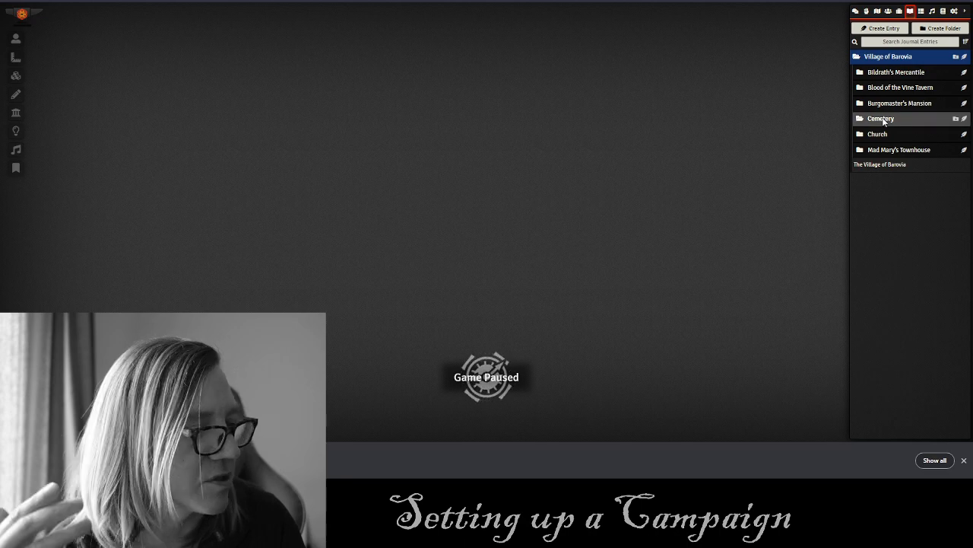
Copy the E6 title "Cemetery" from D&D Beyond and create a journal entry with that name in Foundry's Cemetery folder.
click(319, 1)
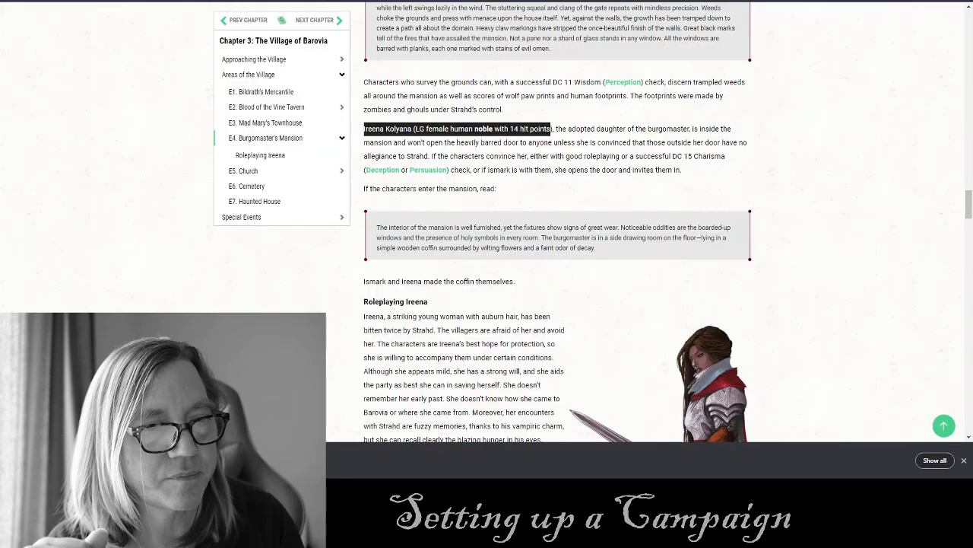
click(246, 187)
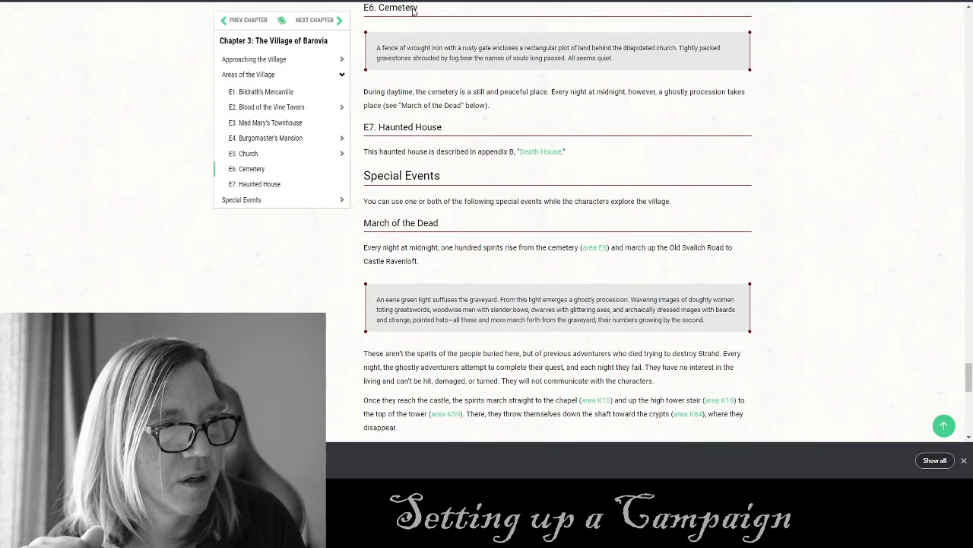
double_click(396, 57)
key(ctrl+c)
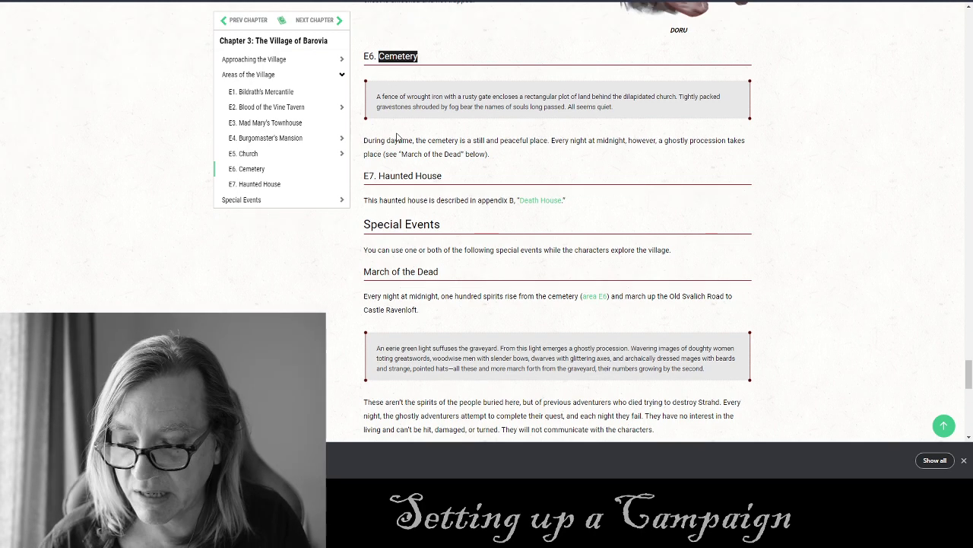
key(alt+Tab)
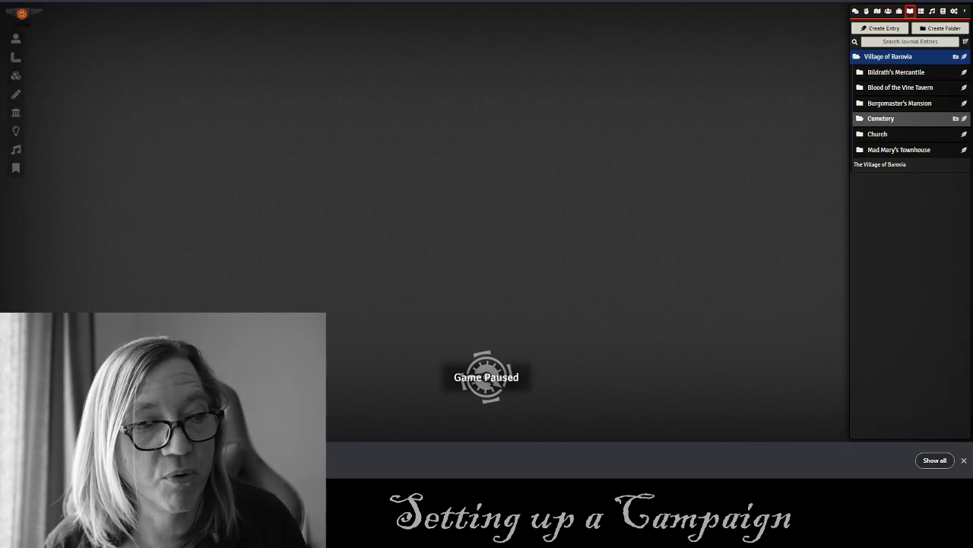
click(956, 119)
click(798, 139)
key(ctrl+v)
click(761, 160)
Copy the boxed "A fence of wrought iron" text under E6 in D&D Beyond into the Cemetery entry in Foundry.
key(alt+Tab)
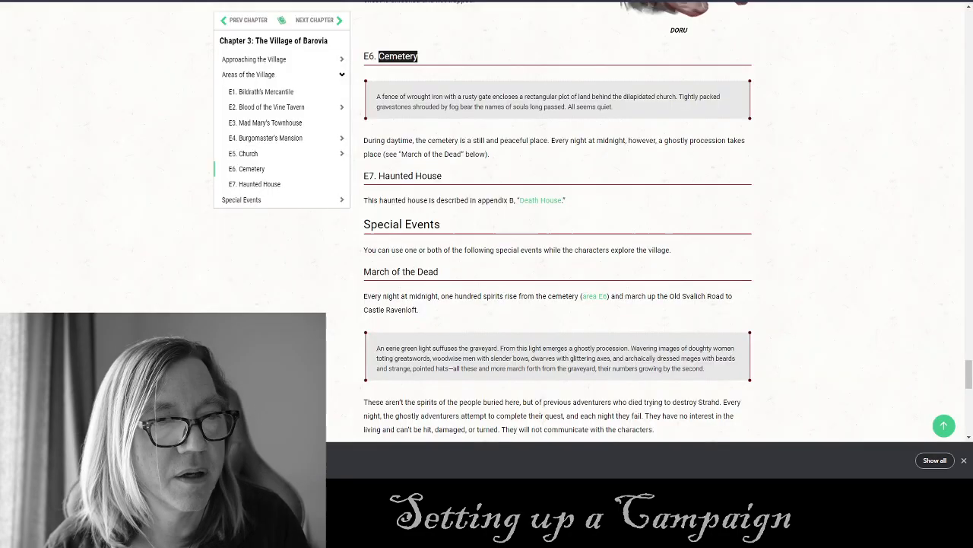
drag(617, 114, 378, 97)
key(ctrl+c)
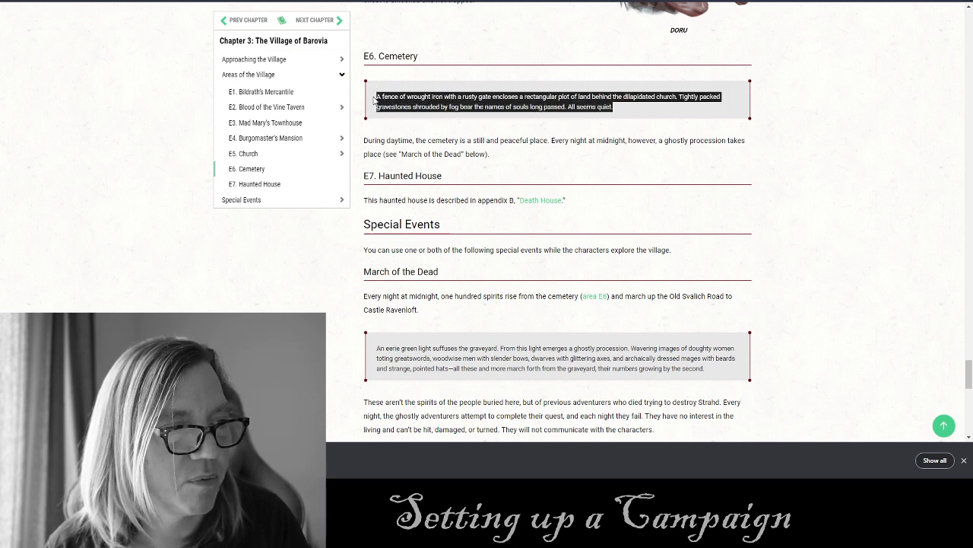
key(alt+Tab)
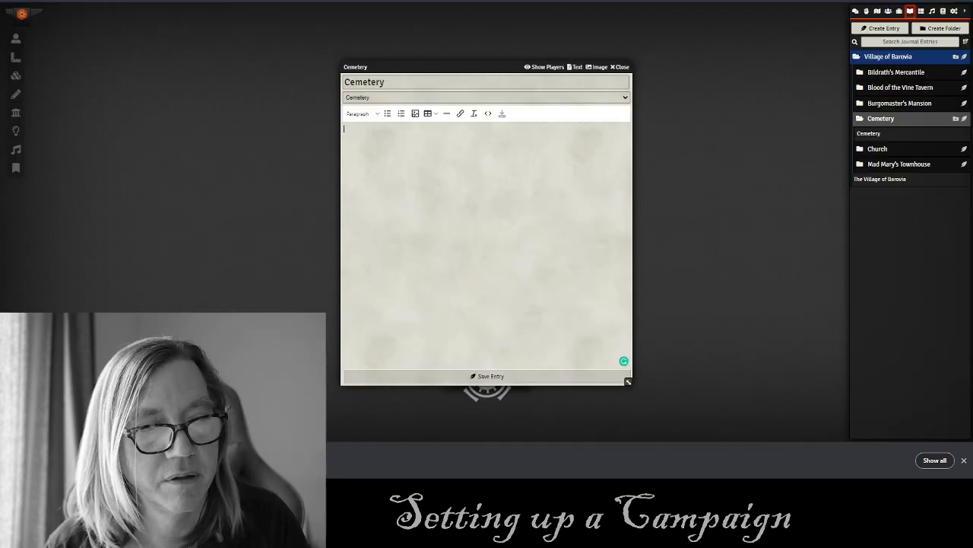
click(372, 142)
key(ctrl+v)
Clear the formatting of the pasted Cemetery description, then save and close the entry.
drag(584, 137, 320, 130)
click(473, 113)
click(503, 114)
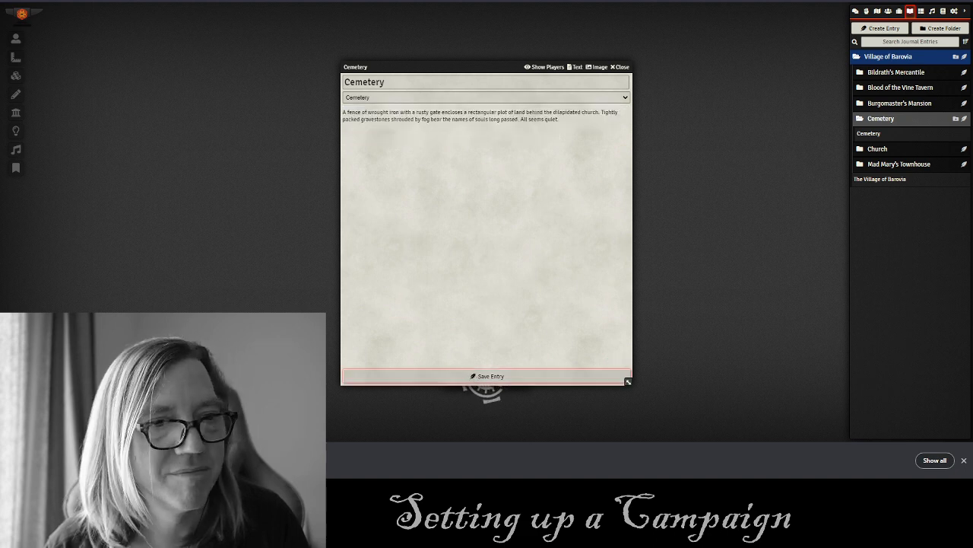
key(ctrl+Tab)
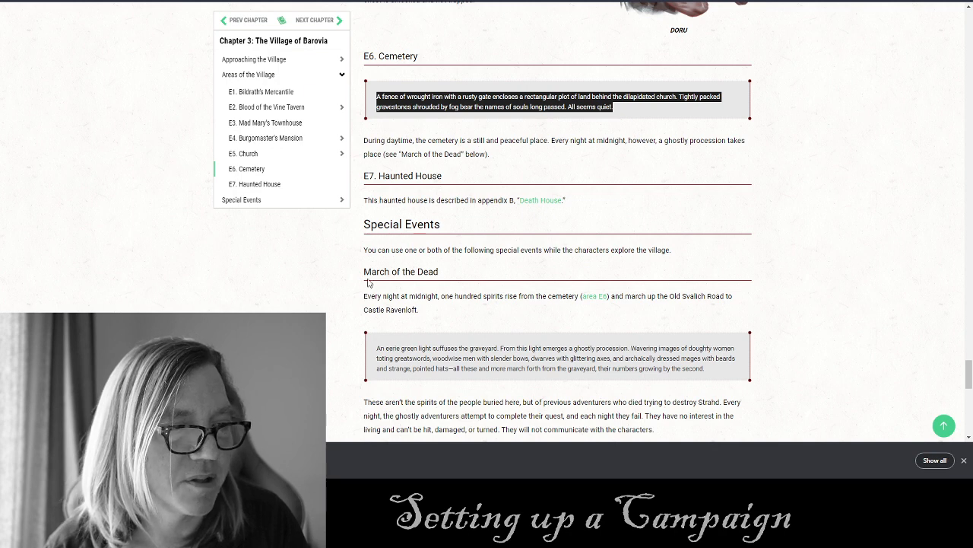
key(ctrl+Tab)
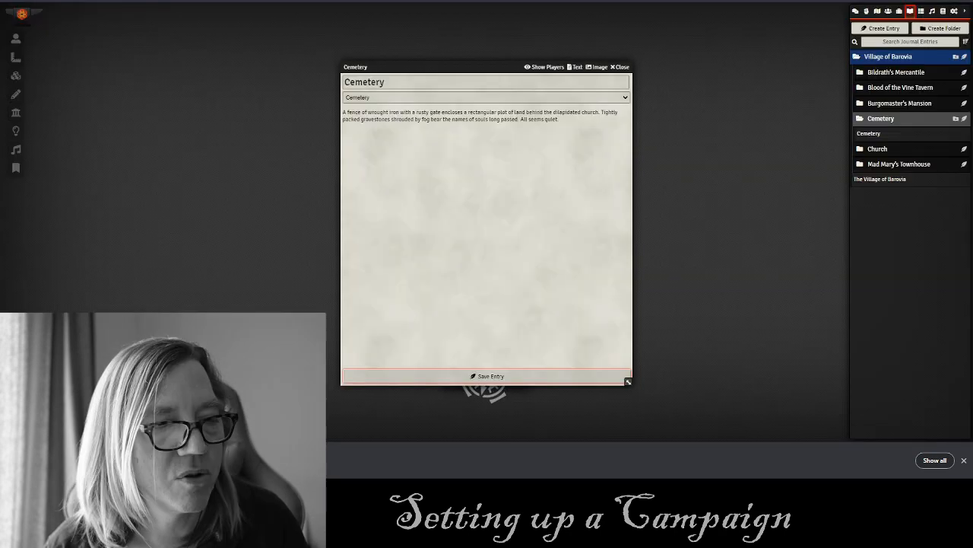
click(620, 67)
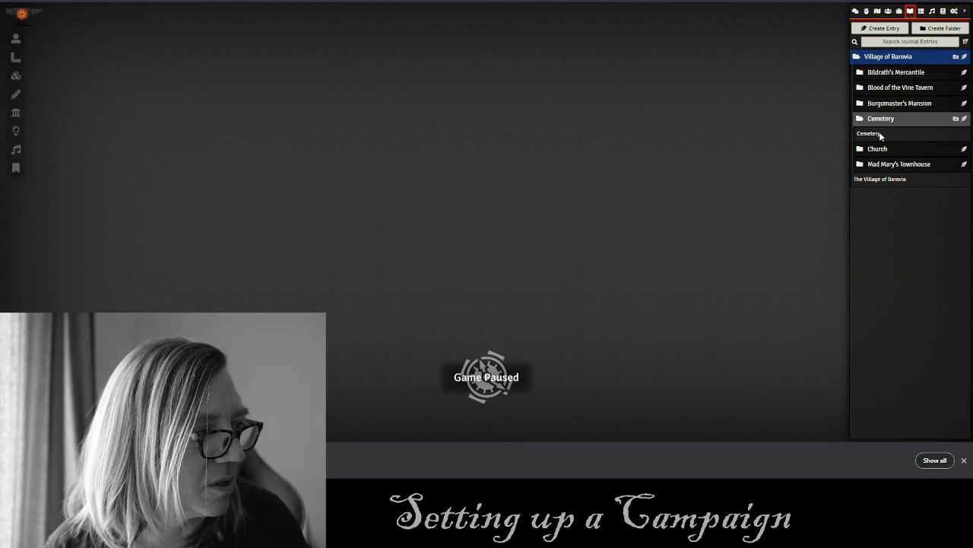
Copy the E5a title "Hall" from D&D Beyond's Church section and create a journal entry with that name in Foundry's Church folder.
click(964, 150)
key(ctrl+Tab)
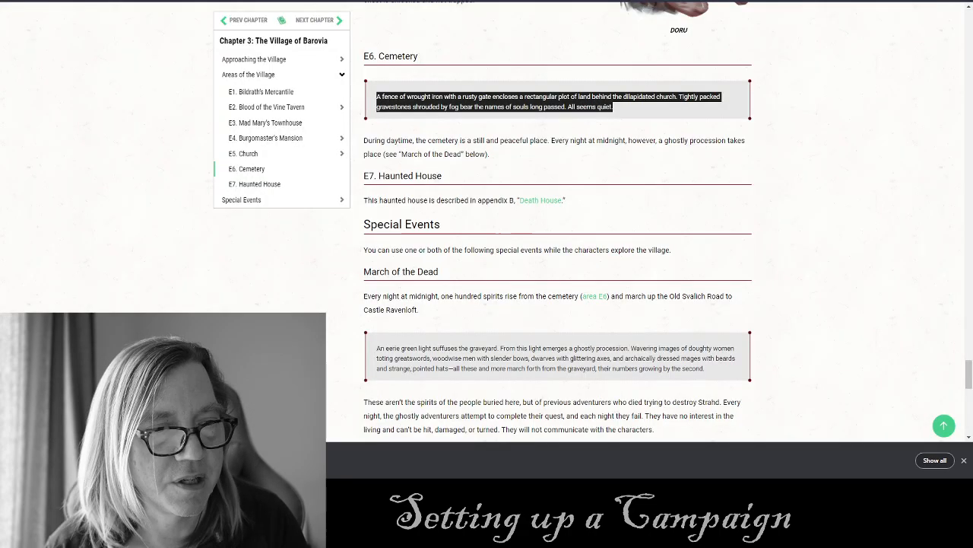
click(244, 156)
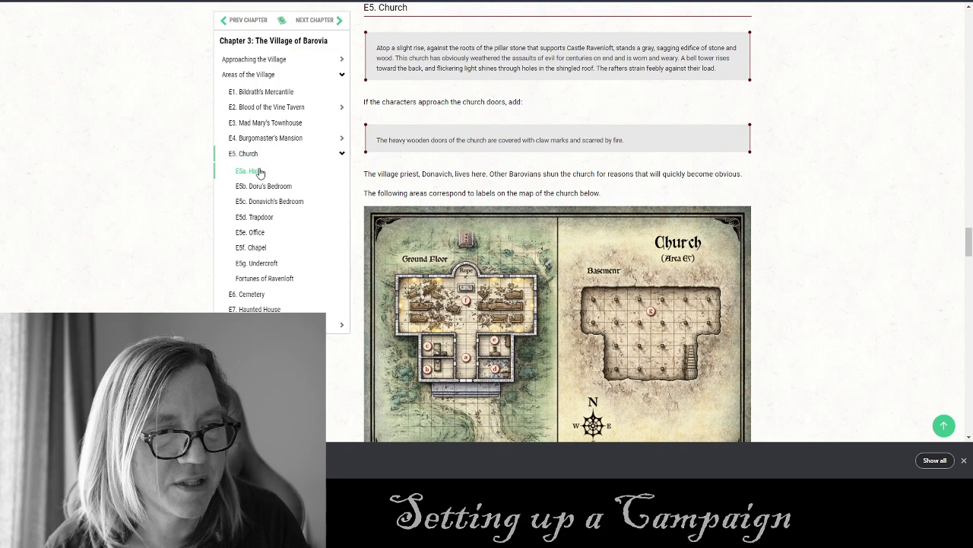
scroll(435, 173, down, 3)
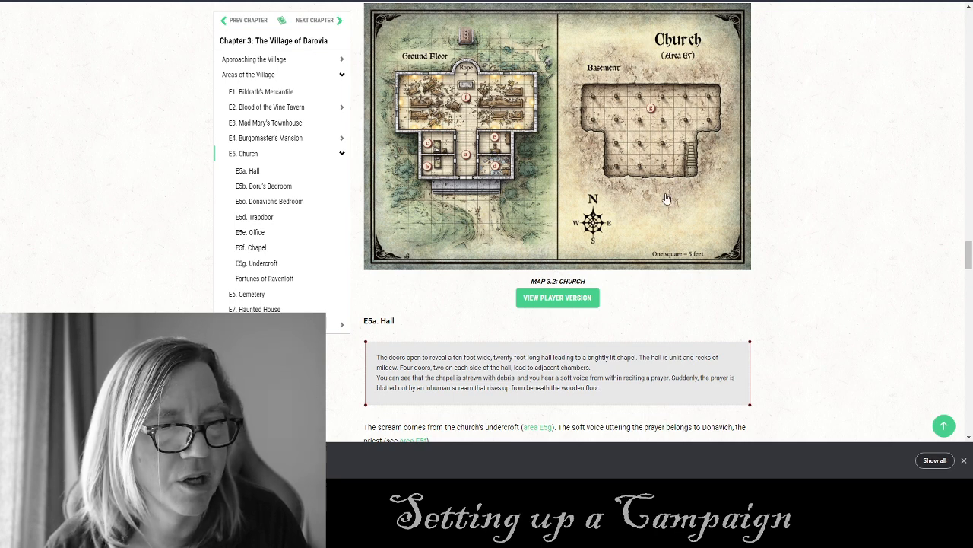
click(251, 171)
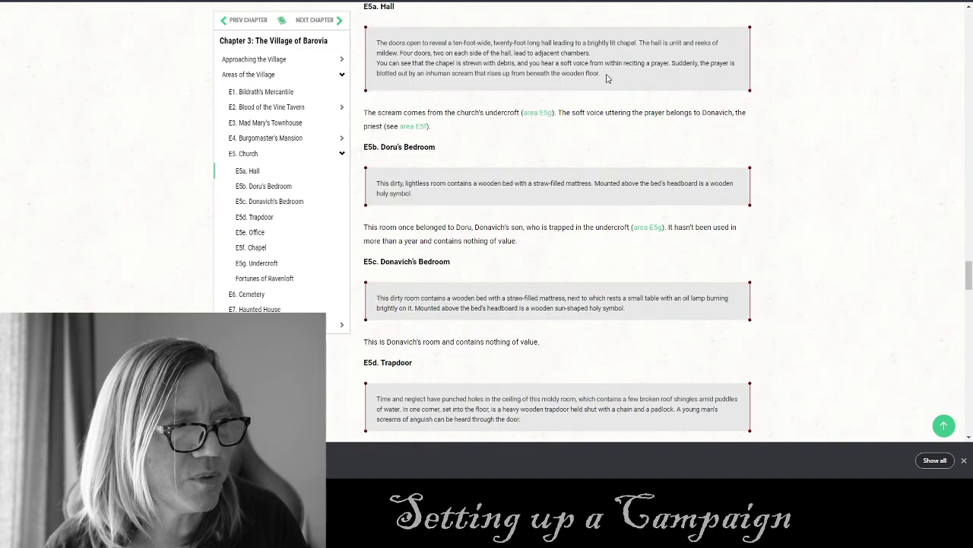
drag(606, 78, 470, 64)
mouse_move(396, 17)
mouse_down()
mouse_move(394, 9)
mouse_move(392, 21)
mouse_up()
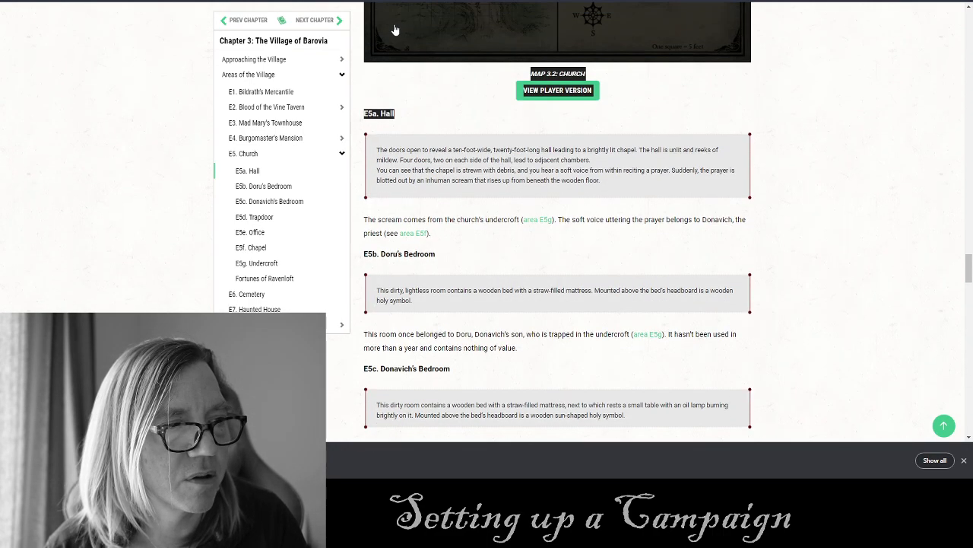
click(391, 129)
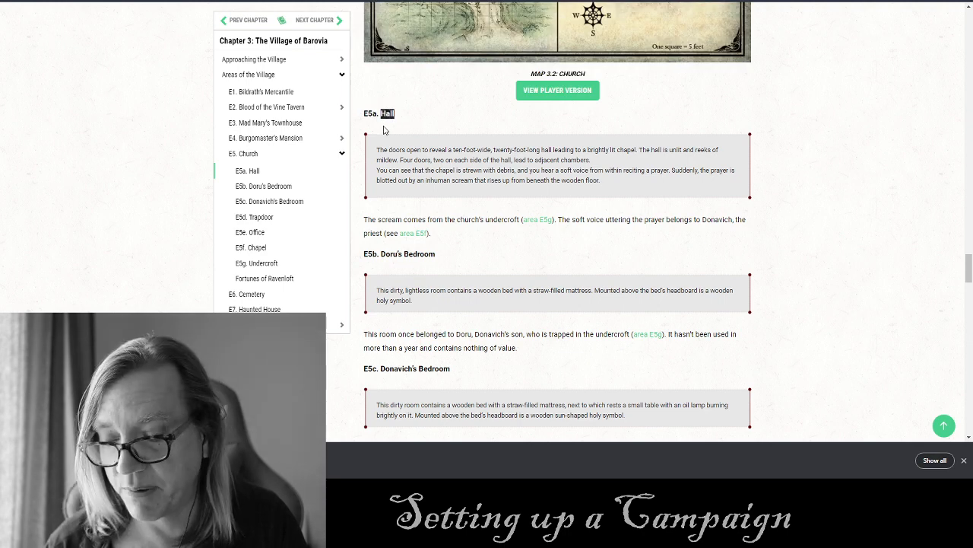
key(alt+Tab)
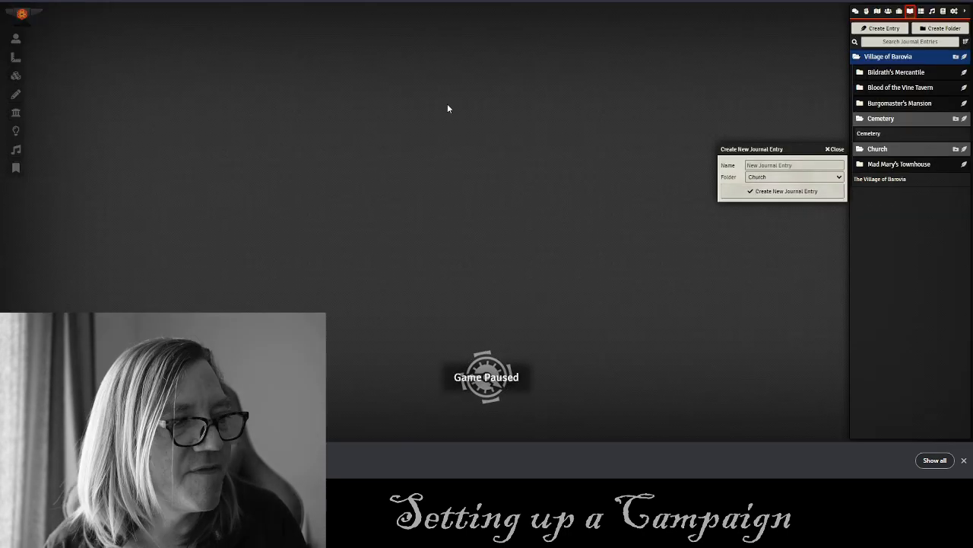
click(760, 165)
text(Hall)
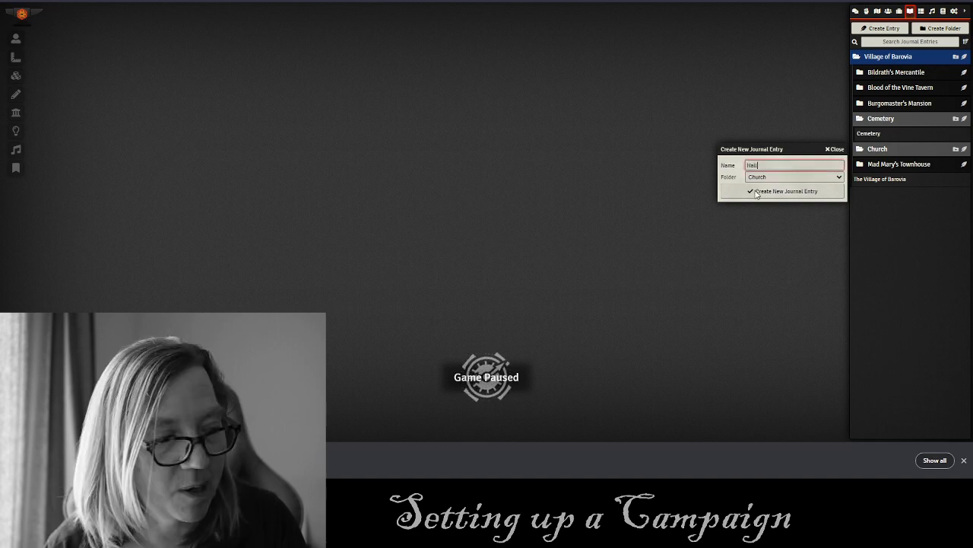
click(768, 191)
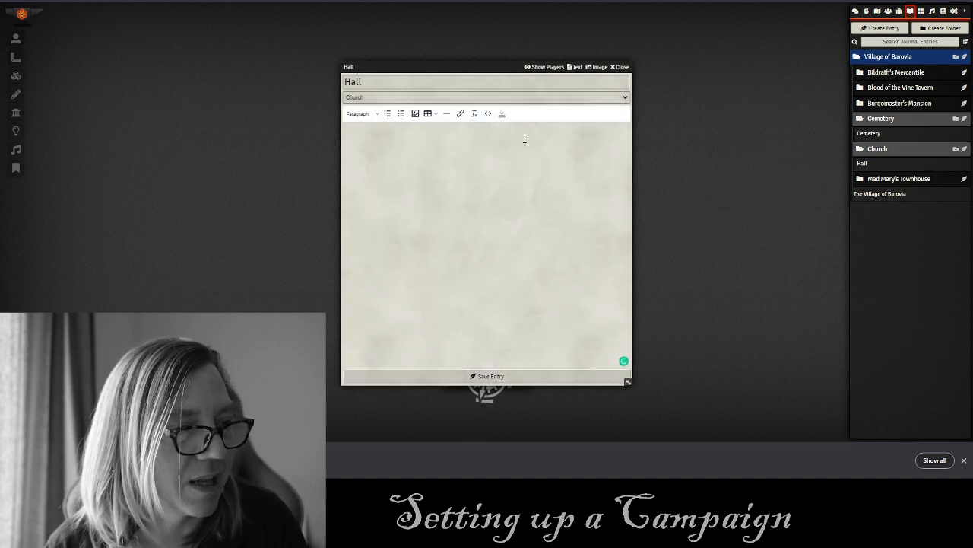
Copy the boxed "The doors open to reveal" text under E5a in D&D Beyond into the Hall entry in Foundry.
key(alt+Tab)
click(567, 190)
drag(609, 188, 375, 152)
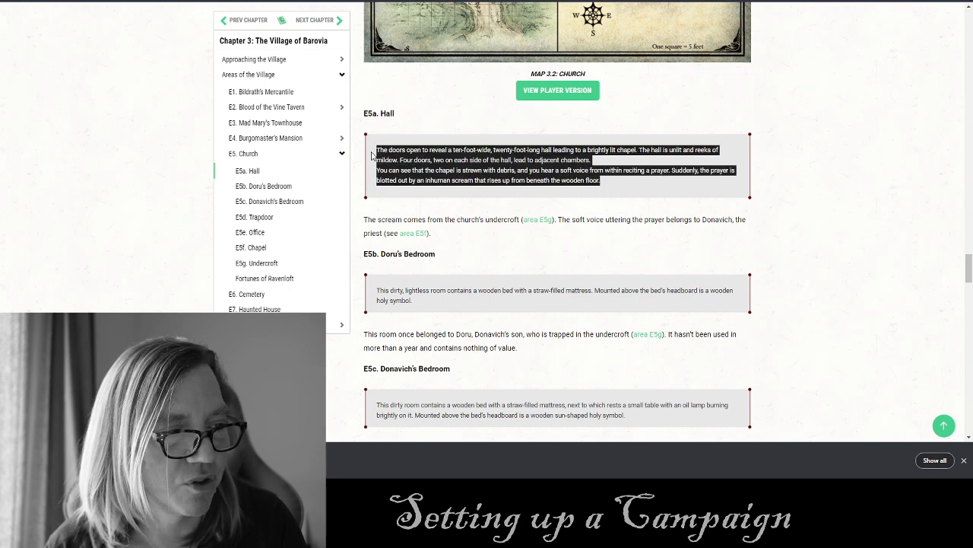
key(ctrl+c)
key(alt+Tab)
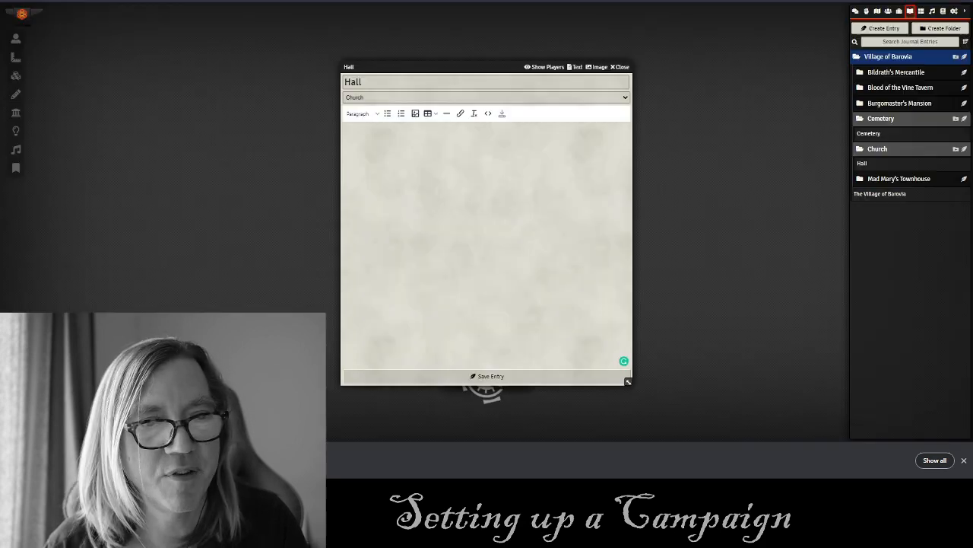
key(ctrl+v)
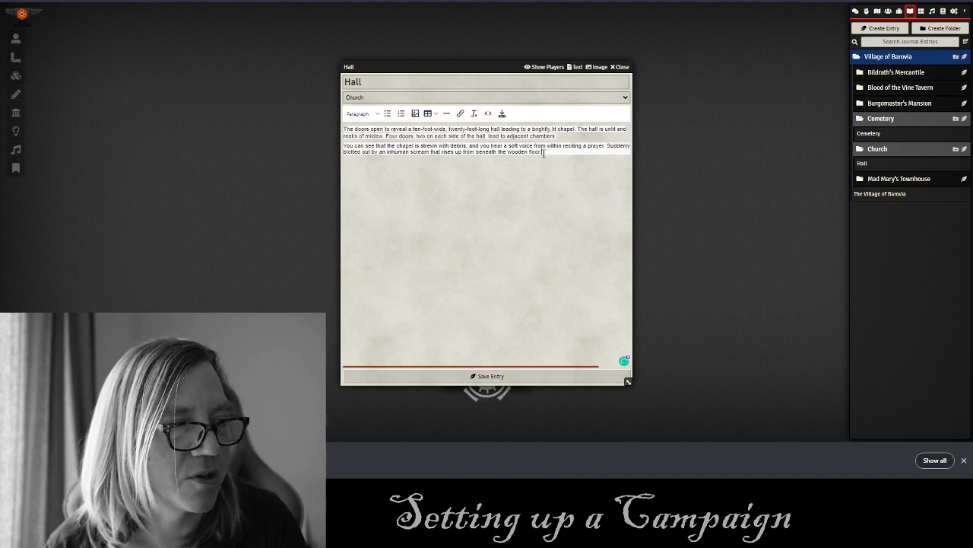
Clear the formatting of the pasted Hall description, then save and close the entry.
drag(551, 153, 339, 133)
click(473, 113)
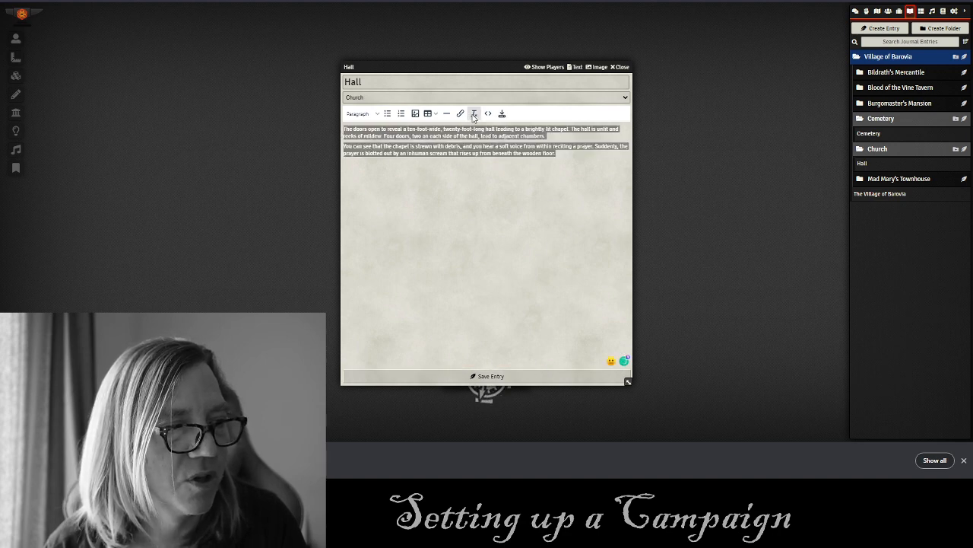
click(474, 378)
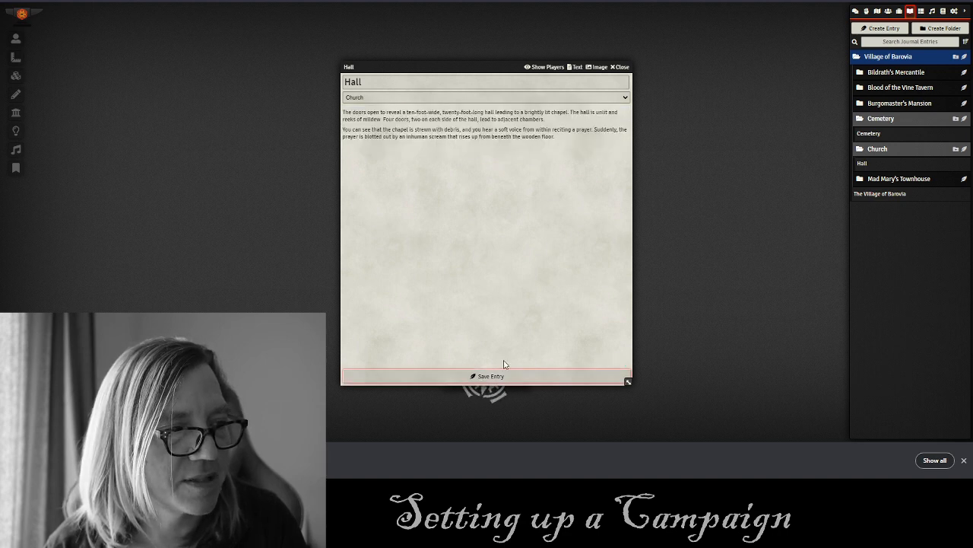
click(622, 67)
Copy the E5b title "Doru's Bedroom" from D&D Beyond and create a journal entry with that name in Foundry's Church folder.
key(alt+Tab)
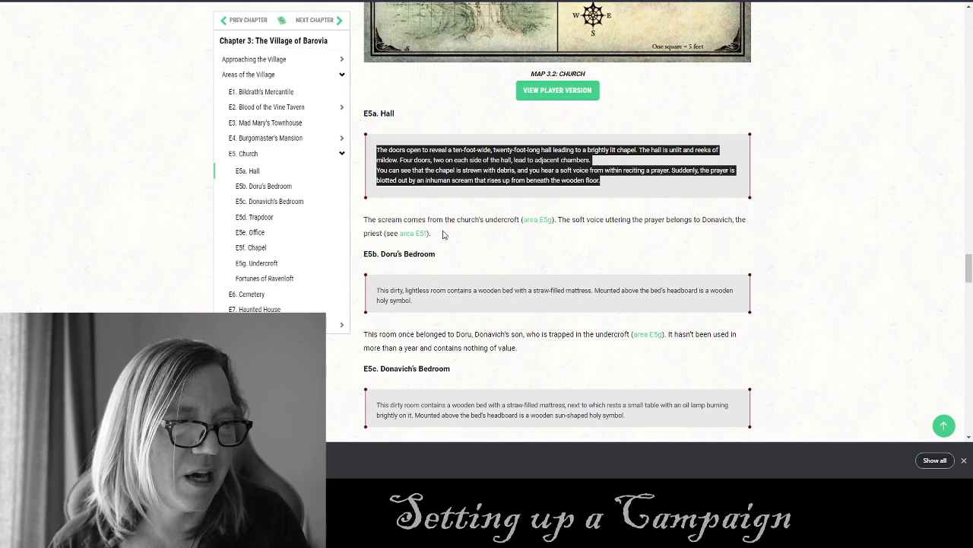
scroll(505, 246, down, 2)
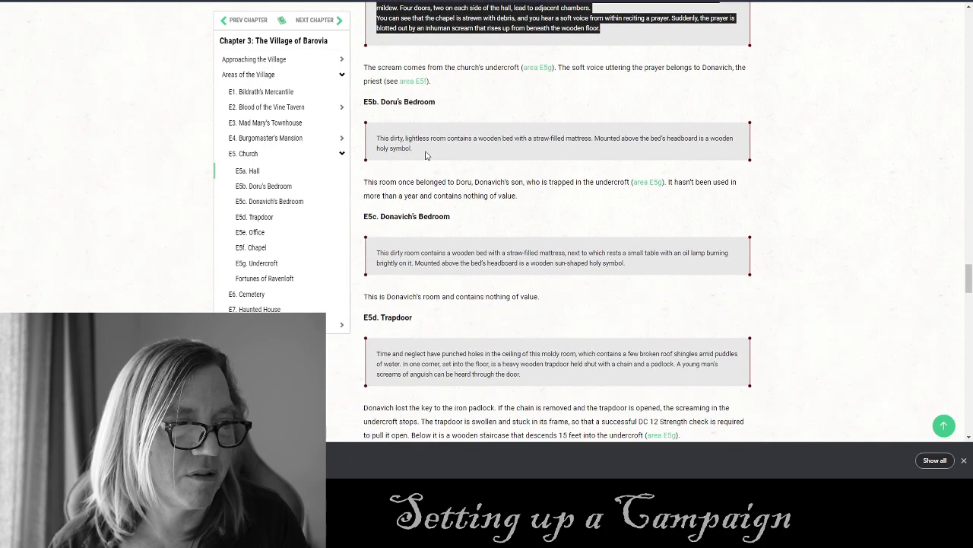
drag(439, 105, 389, 104)
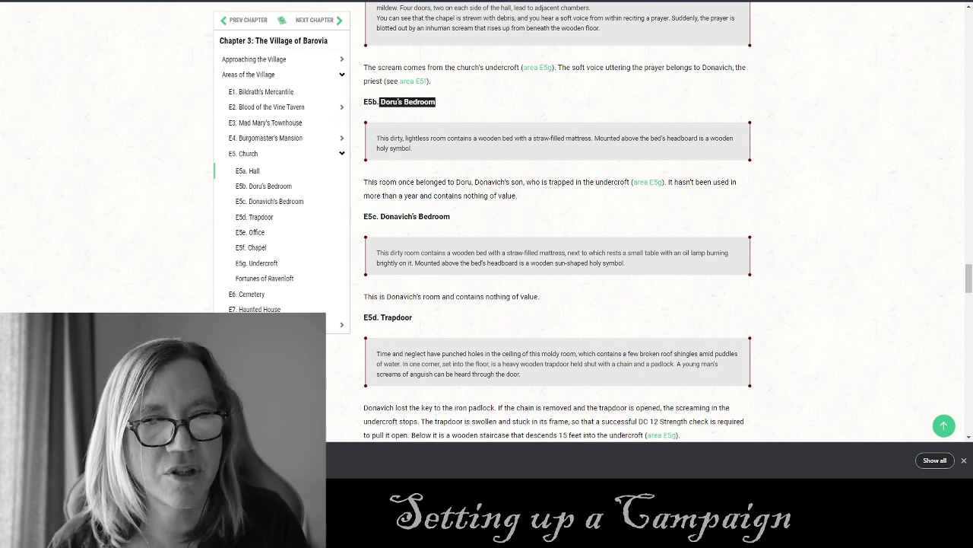
key(alt+Tab)
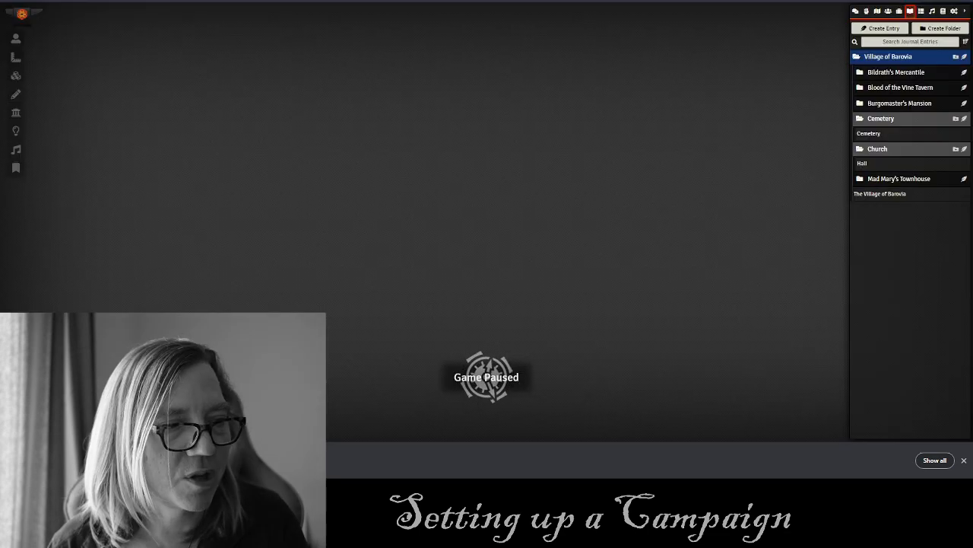
click(963, 150)
key(ctrl+v)
click(767, 192)
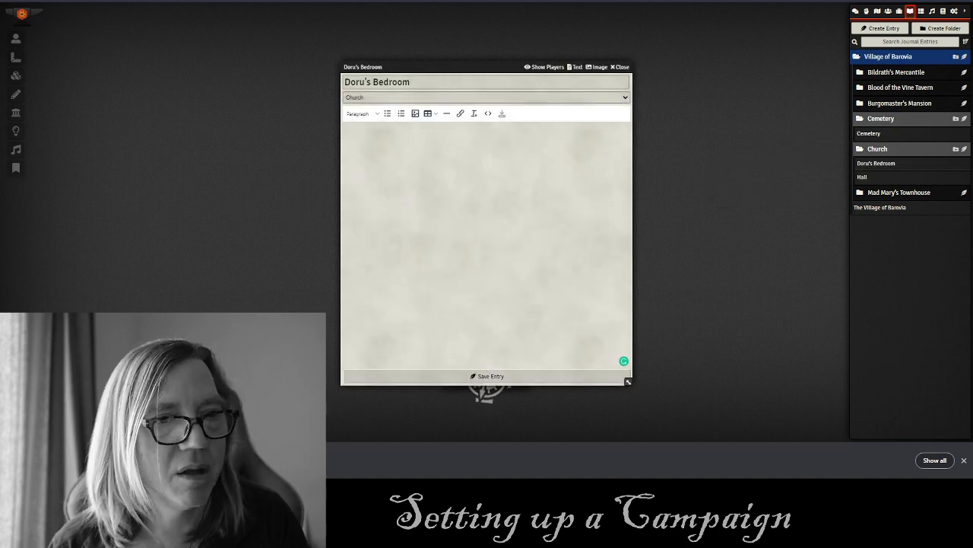
Copy the boxed "This dirty, lightless room" text under E5b in D&D Beyond into the Doru's Bedroom entry in Foundry.
key(alt+Tab)
drag(415, 155, 378, 139)
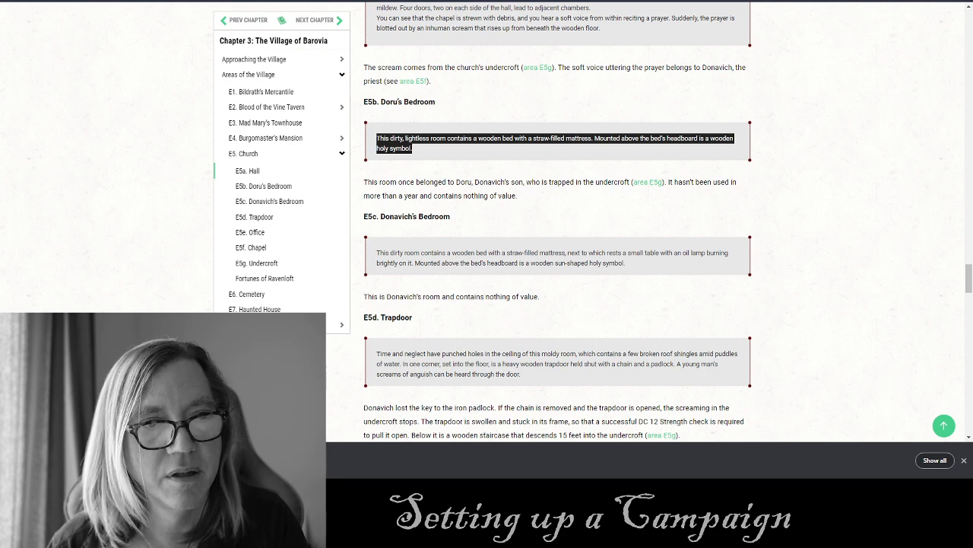
key(alt+Tab)
key(ctrl+v)
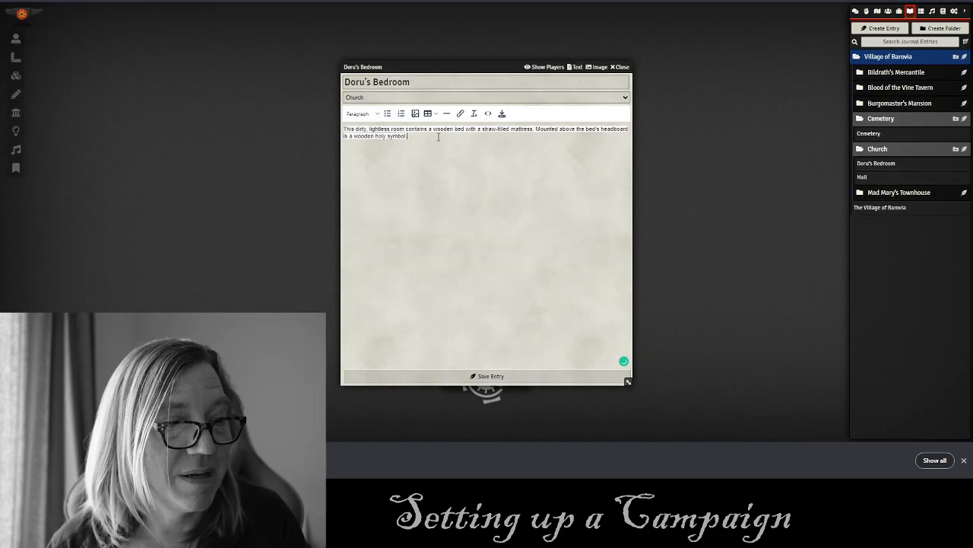
Clear the formatting of the pasted Doru's Bedroom description, then save and close the entry.
drag(413, 141, 344, 129)
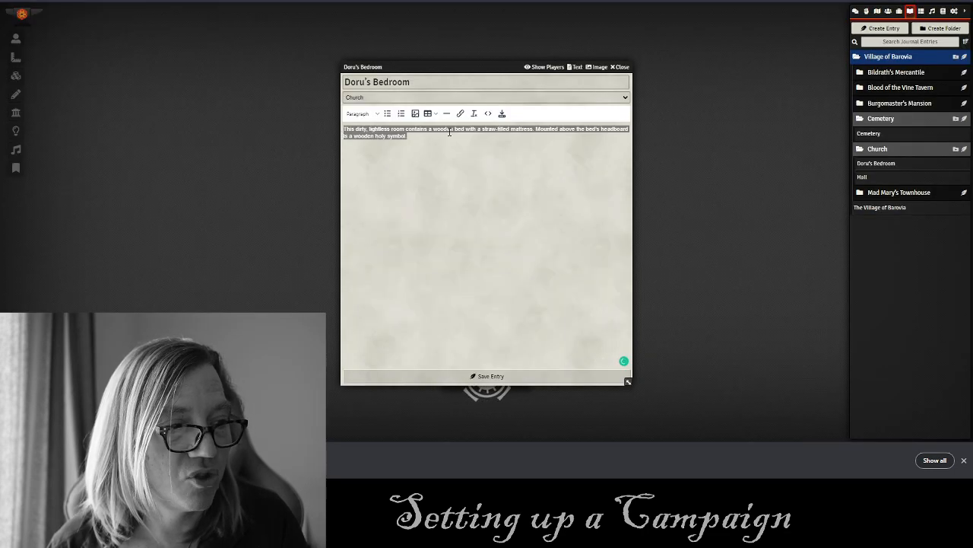
click(472, 115)
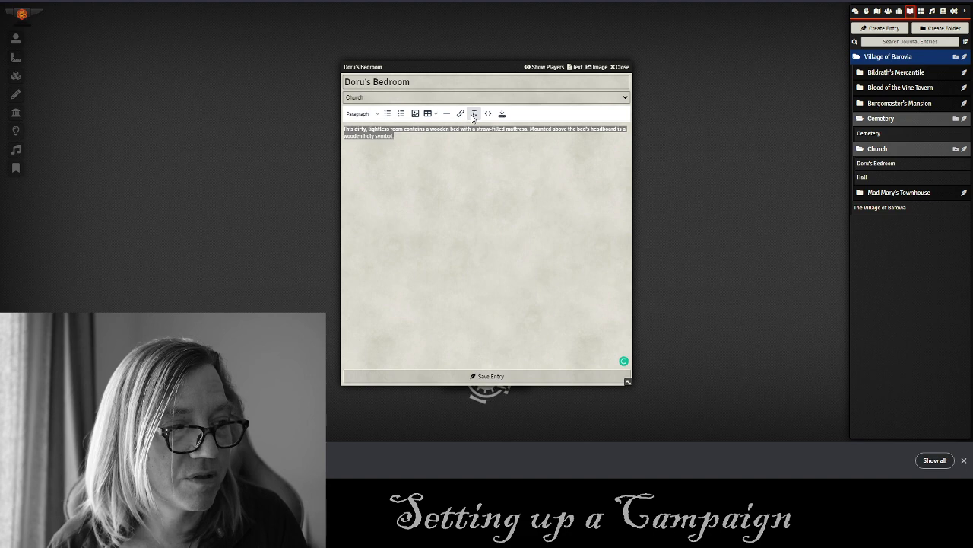
click(506, 375)
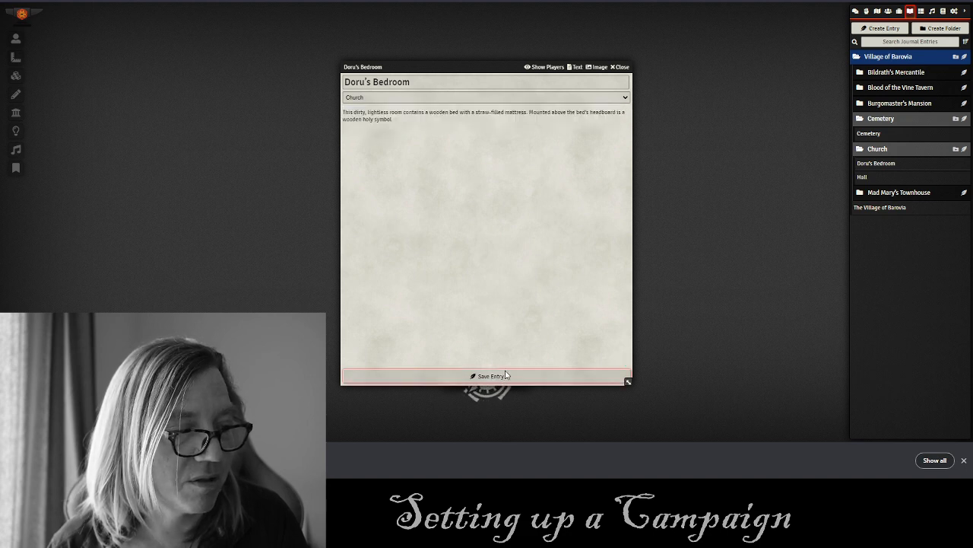
click(619, 67)
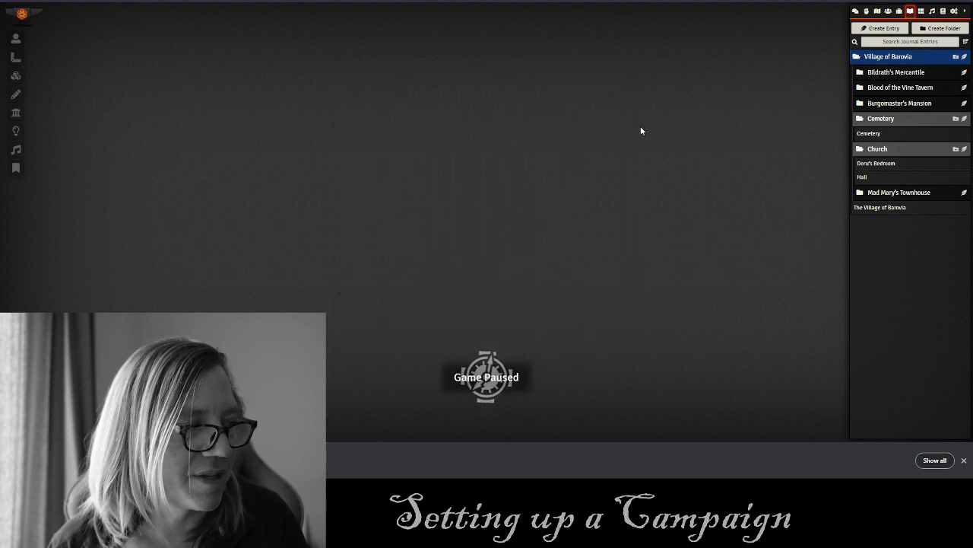
Copy the E5c title "Donavich's Bedroom" from D&D Beyond and create a journal entry with that name in Foundry's Church folder.
click(964, 149)
key(alt+Tab)
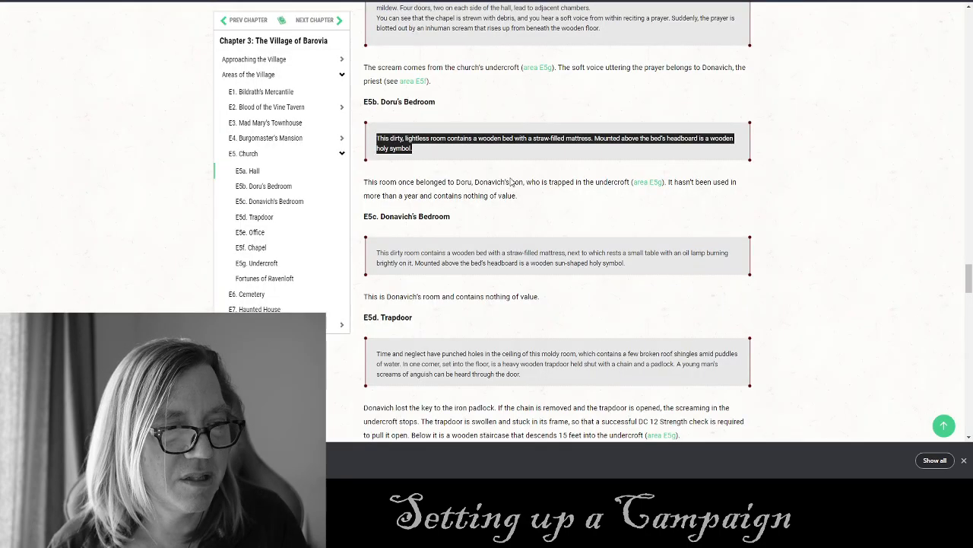
drag(459, 220, 379, 220)
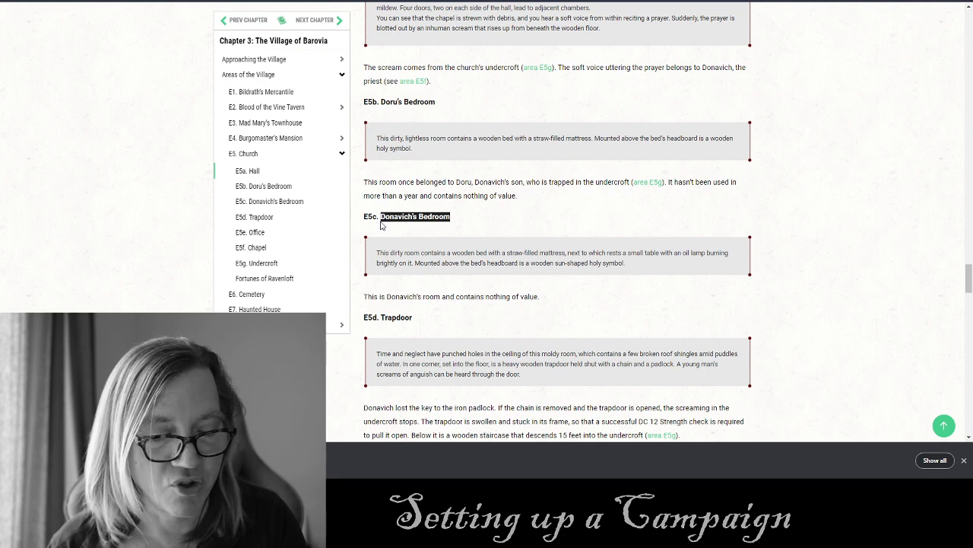
key(ctrl+c)
key(alt+Tab)
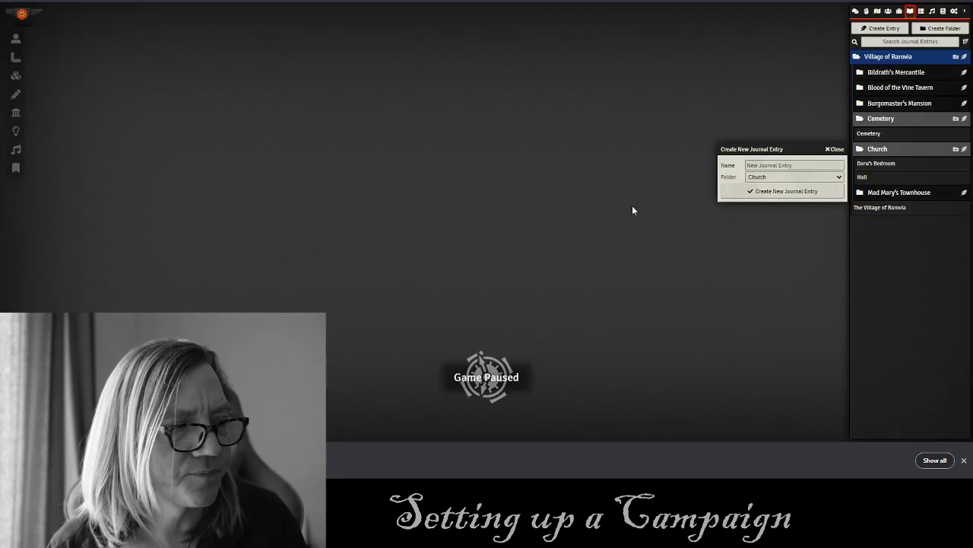
click(781, 164)
key(ctrl+v)
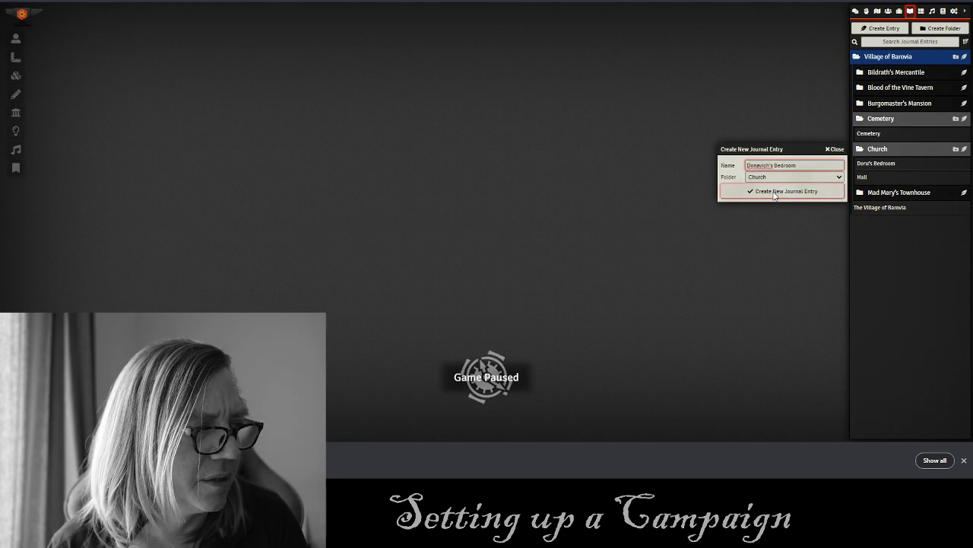
click(773, 191)
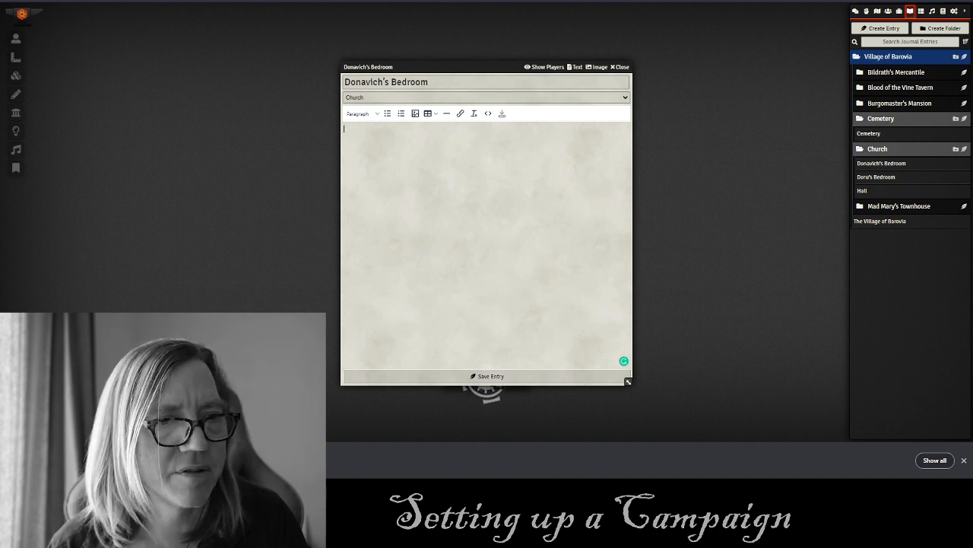
Copy the boxed "This dirty room contains a wooden bed" text under E5c in D&D Beyond into the Donavich's Bedroom entry in Foundry.
key(alt+Tab)
drag(628, 264, 370, 258)
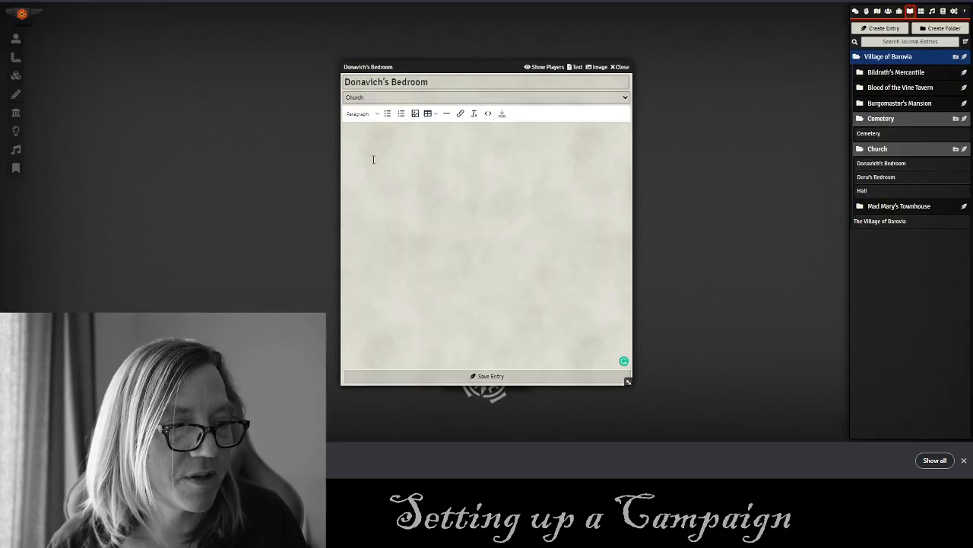
key(ctrl+v)
Clear the formatting of the pasted Donavich's Bedroom description, then save and close the entry.
drag(610, 135, 345, 128)
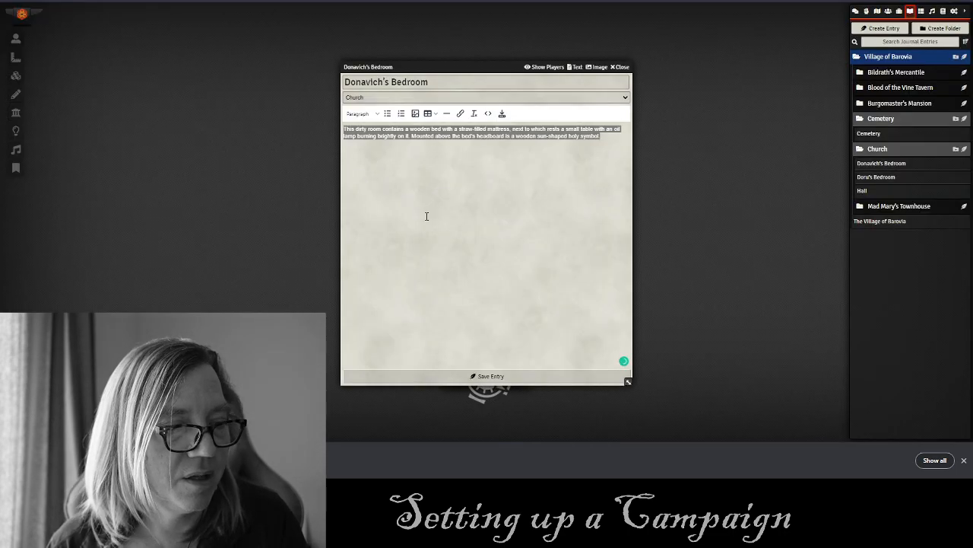
click(482, 377)
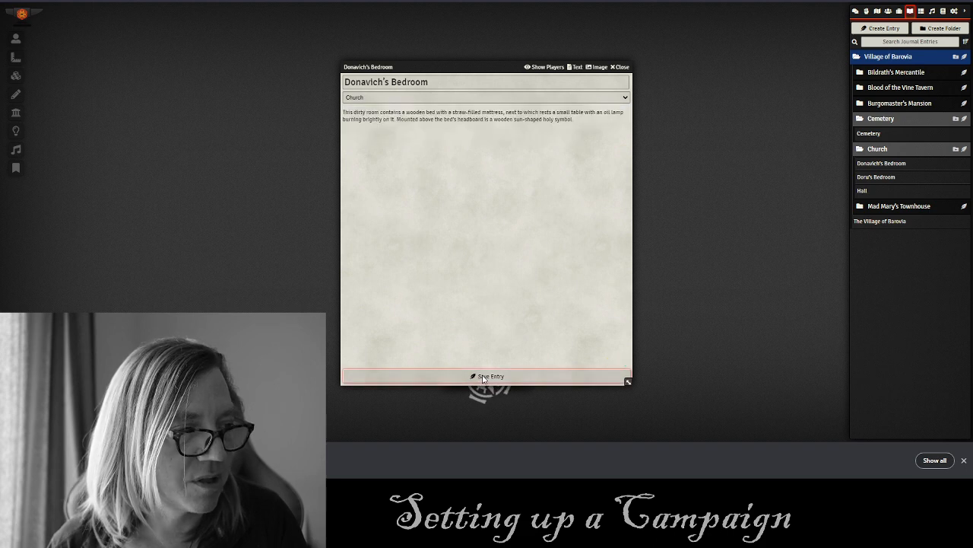
click(620, 67)
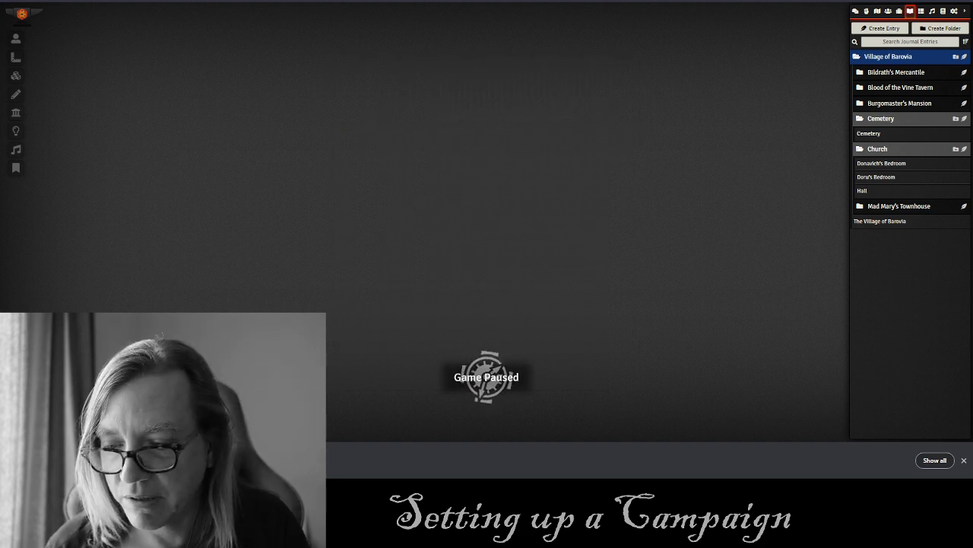
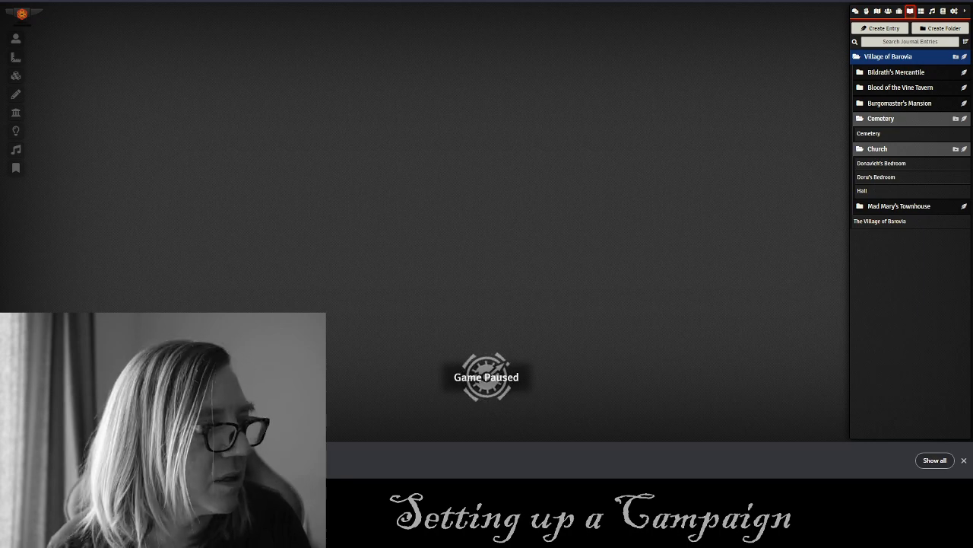
Copy the E5d title "Trapdoor" from D&D Beyond and create a journal entry with that name in Foundry's Church folder.
click(964, 149)
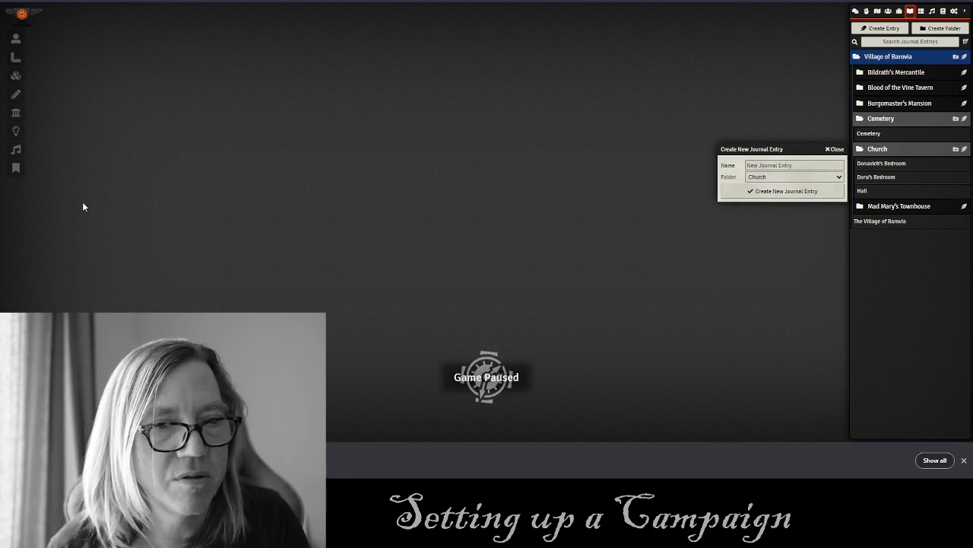
click(304, 1)
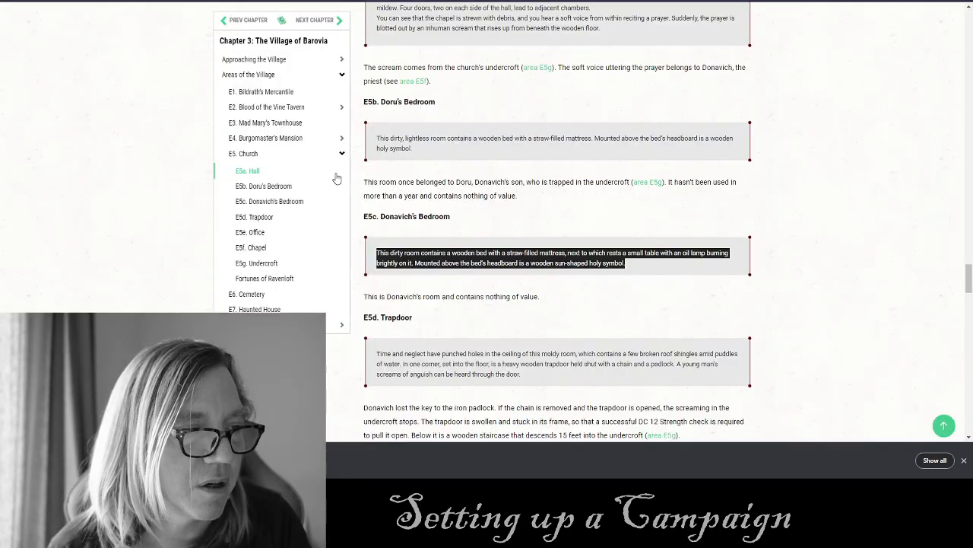
drag(413, 318, 380, 318)
key(ctrl+c)
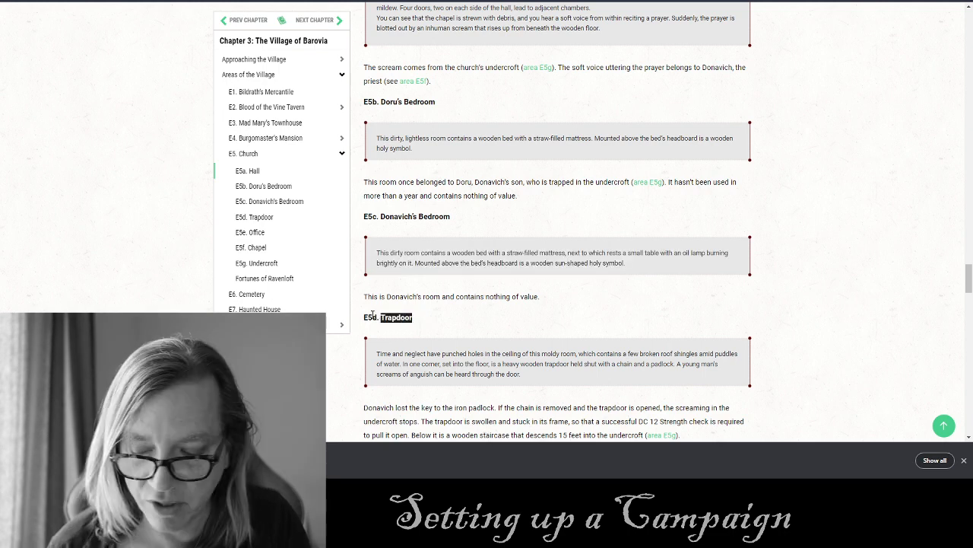
click(114, 1)
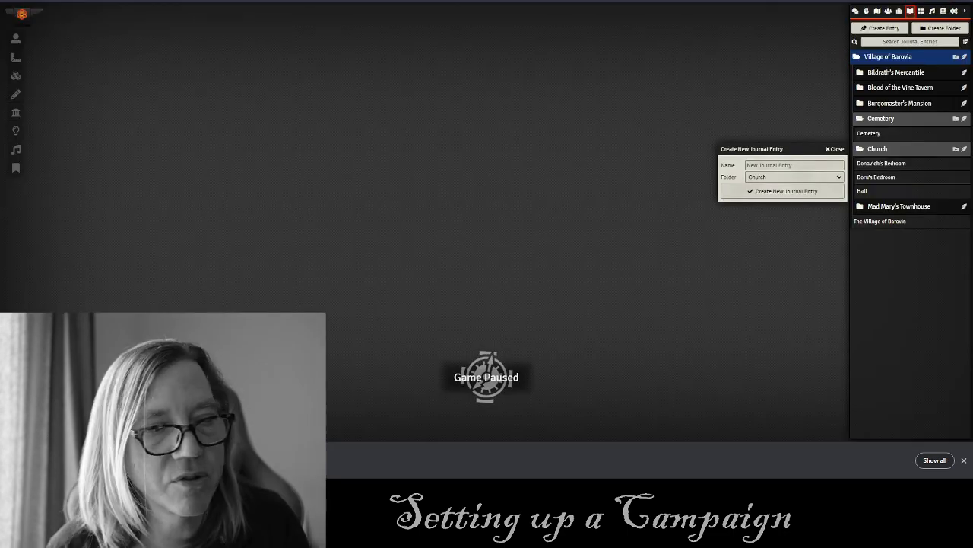
click(770, 162)
key(ctrl+v)
click(752, 191)
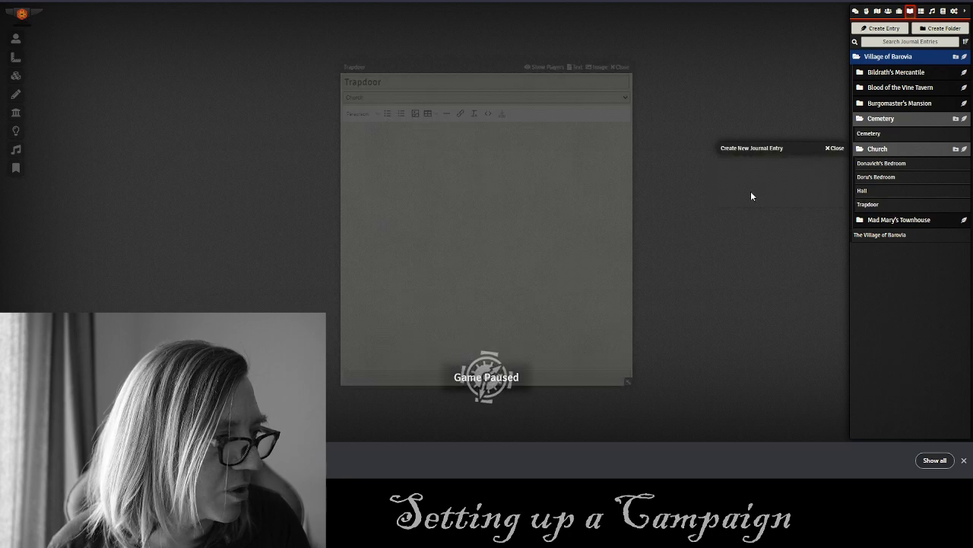
Copy the boxed "Time and neglect have punched holes" text under E5d in D&D Beyond into Foundry's Trapdoor entry and clear its formatting.
click(251, 1)
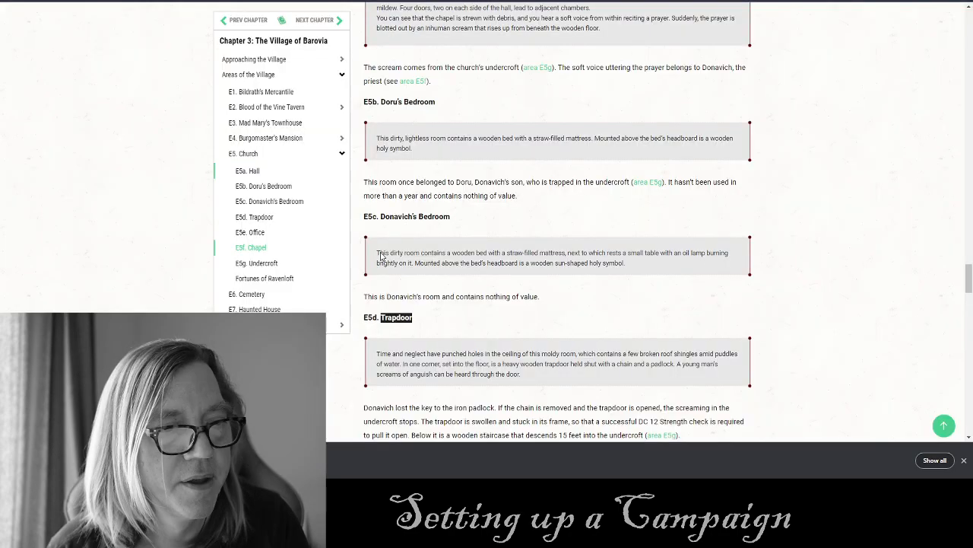
scroll(596, 271, down, 5)
drag(526, 124, 377, 102)
key(ctrl+c)
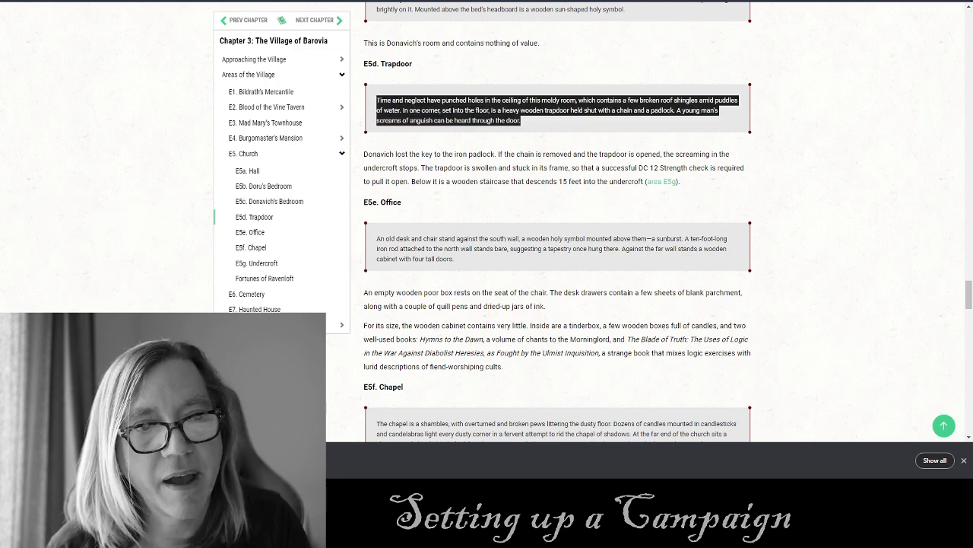
click(115, 1)
key(ctrl+v)
drag(540, 144, 330, 122)
click(474, 114)
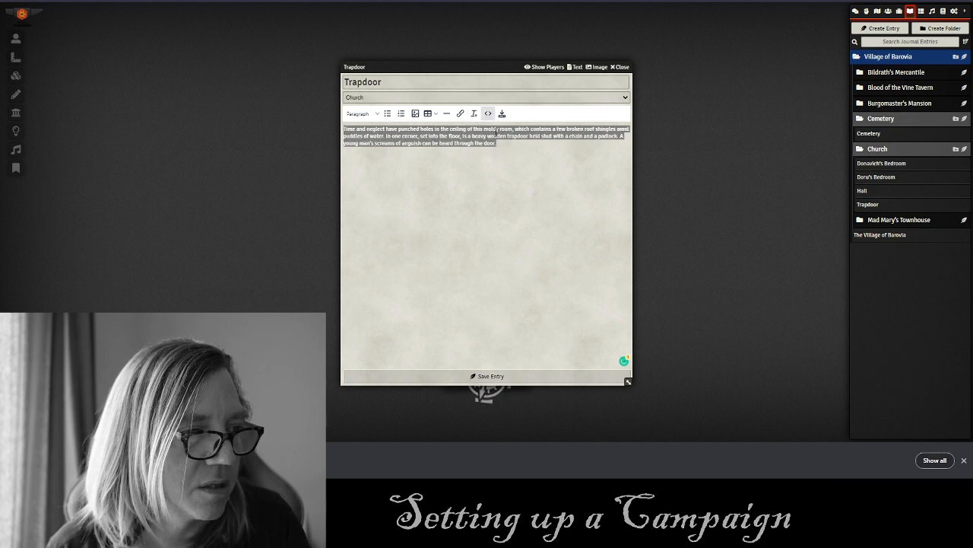
click(497, 145)
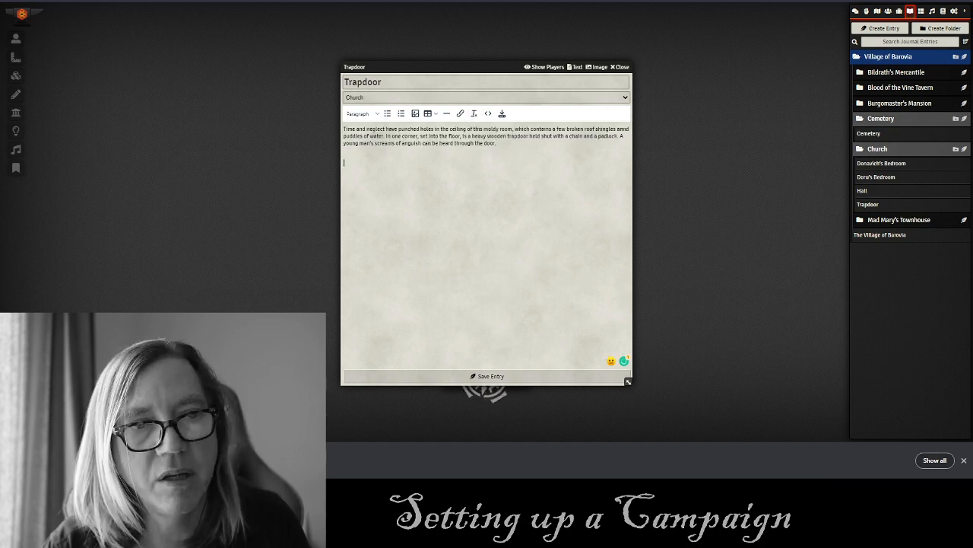
Add the line "Trap Door DC 12 STR to open" below the description as a Secret block, then save and close the entry.
key(alt+Tab)
scroll(522, 251, down, 1)
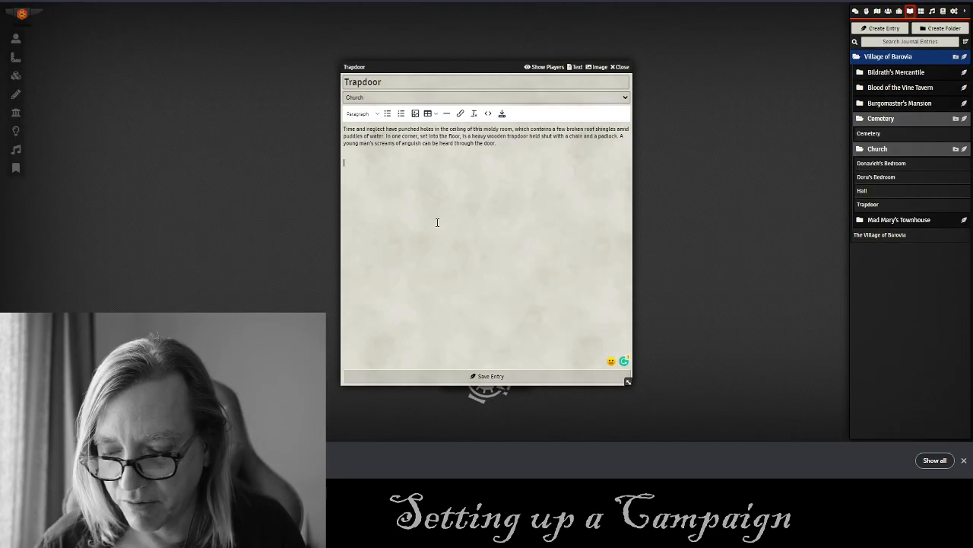
key(Return)
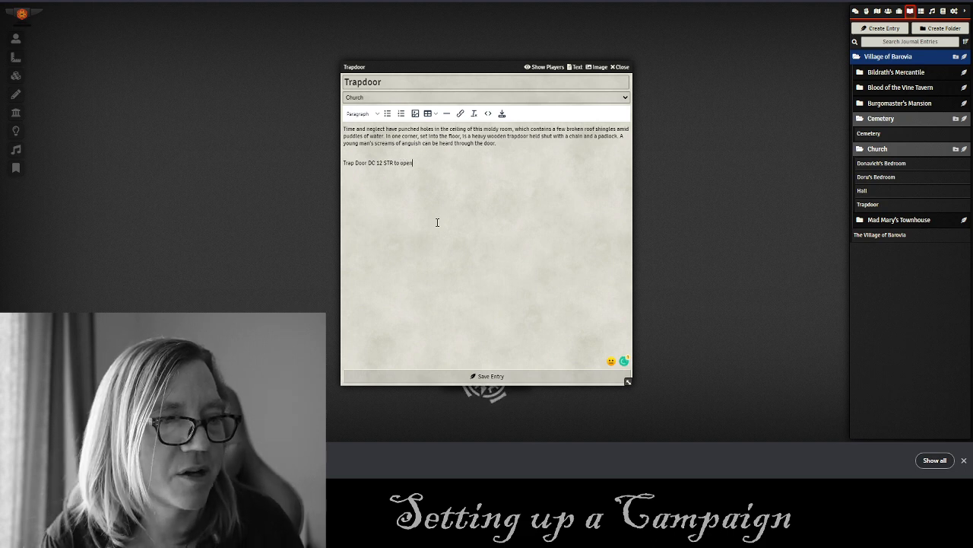
drag(418, 166, 330, 163)
click(377, 115)
mouse_move(359, 181)
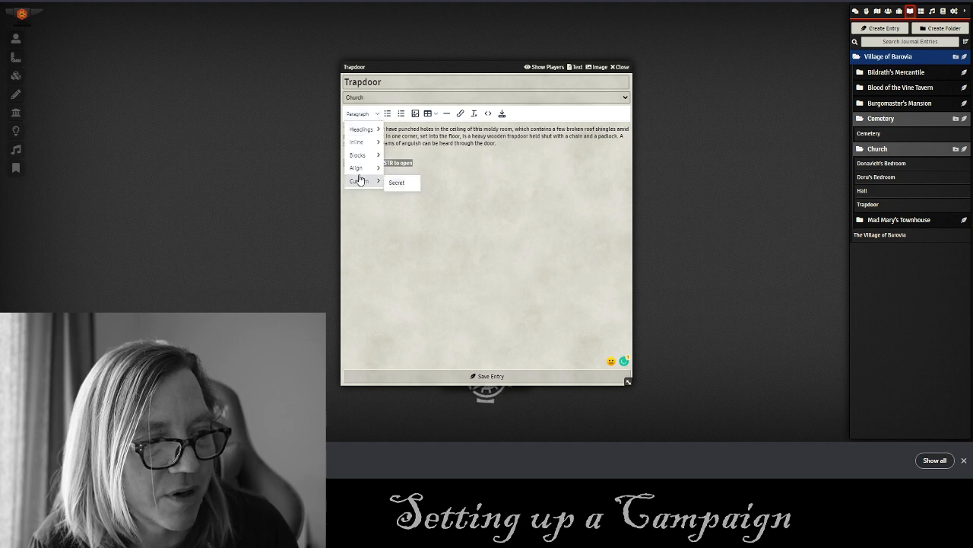
click(397, 183)
click(522, 375)
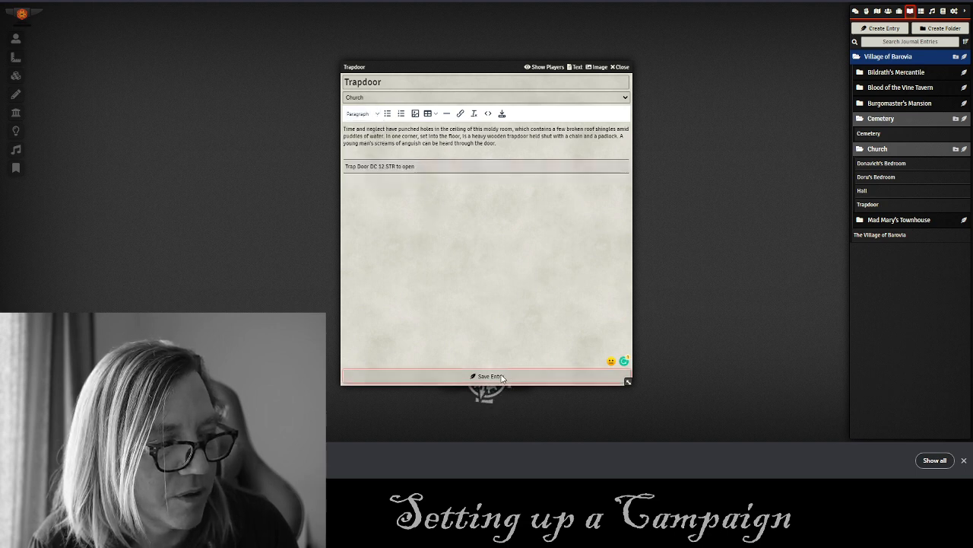
click(621, 67)
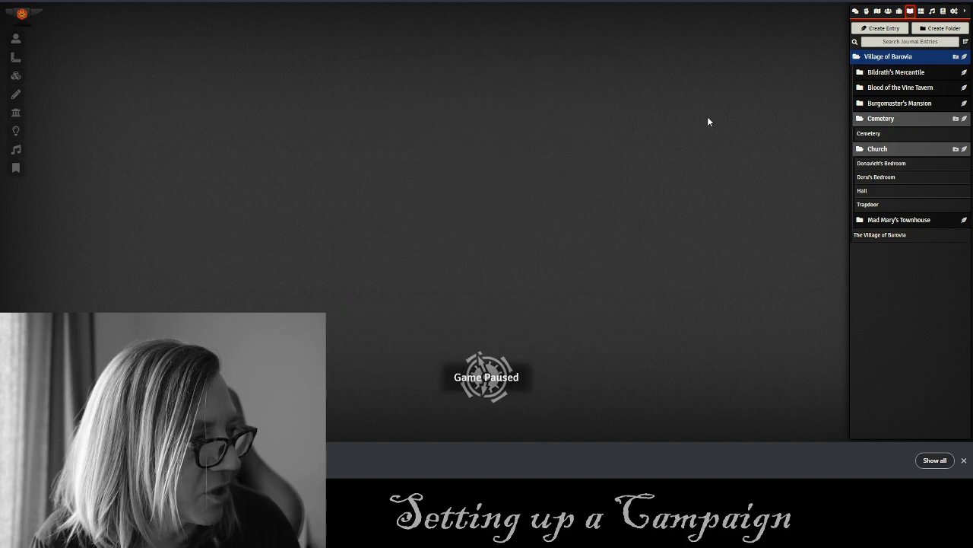
Copy the E5e title "Office" from D&D Beyond and create a journal entry with that name in Foundry's Church folder.
key(alt+Tab)
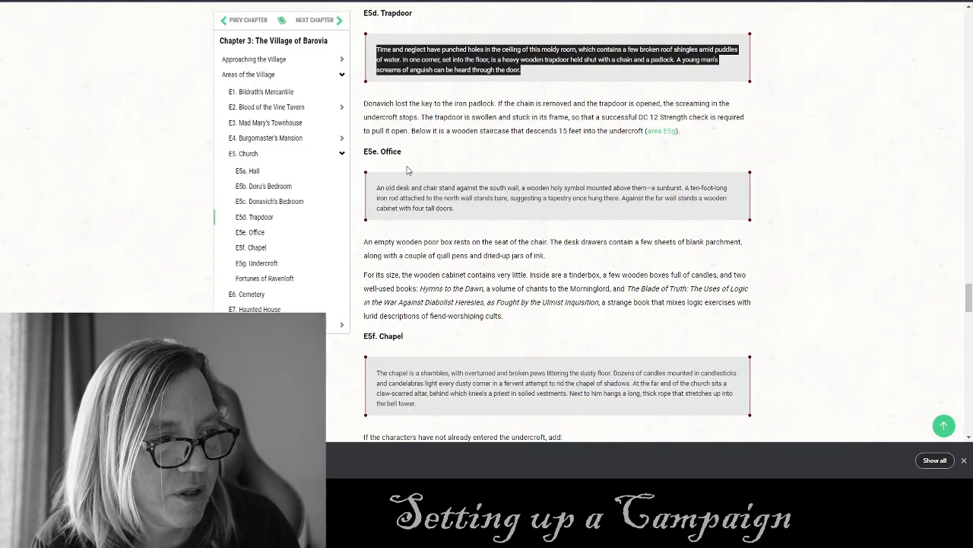
drag(403, 153, 380, 152)
key(ctrl+c)
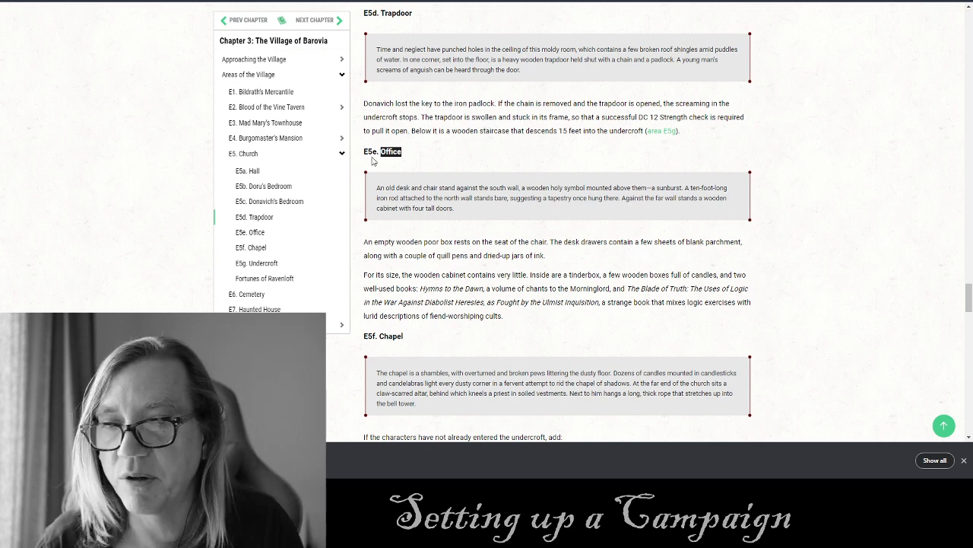
key(alt+Tab)
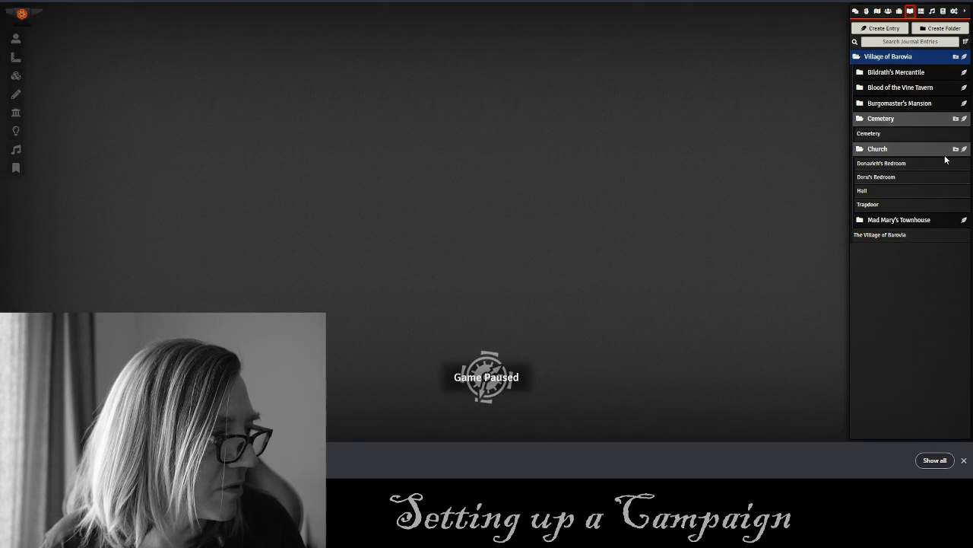
click(965, 150)
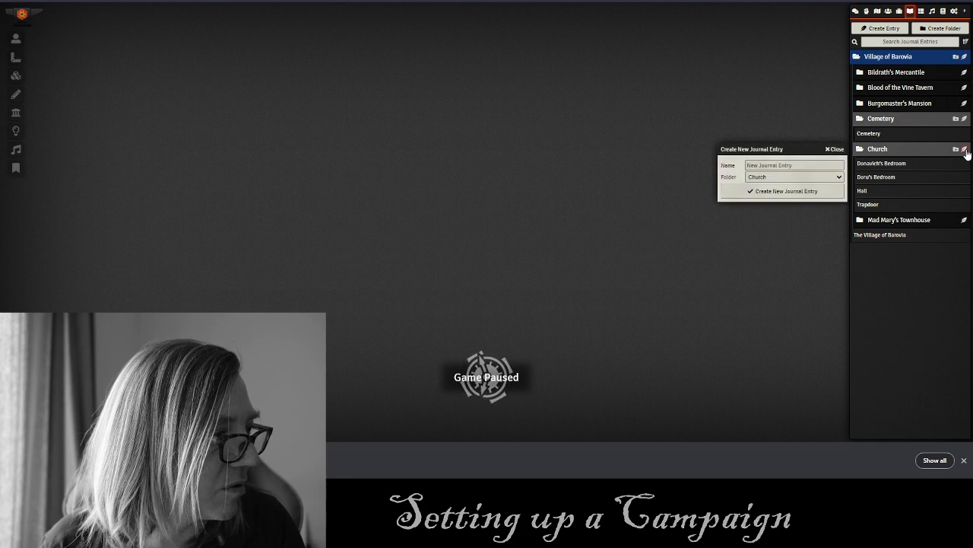
click(813, 163)
key(ctrl+v)
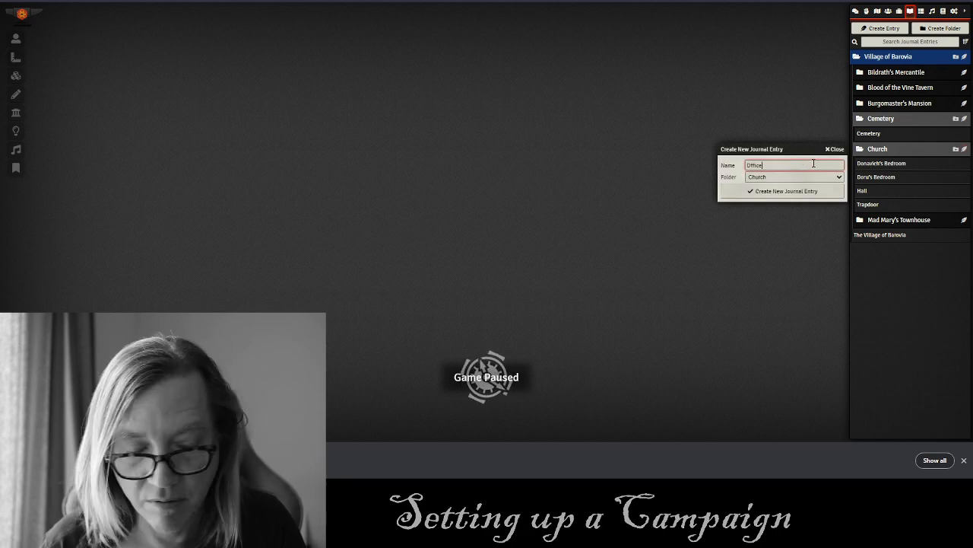
click(767, 190)
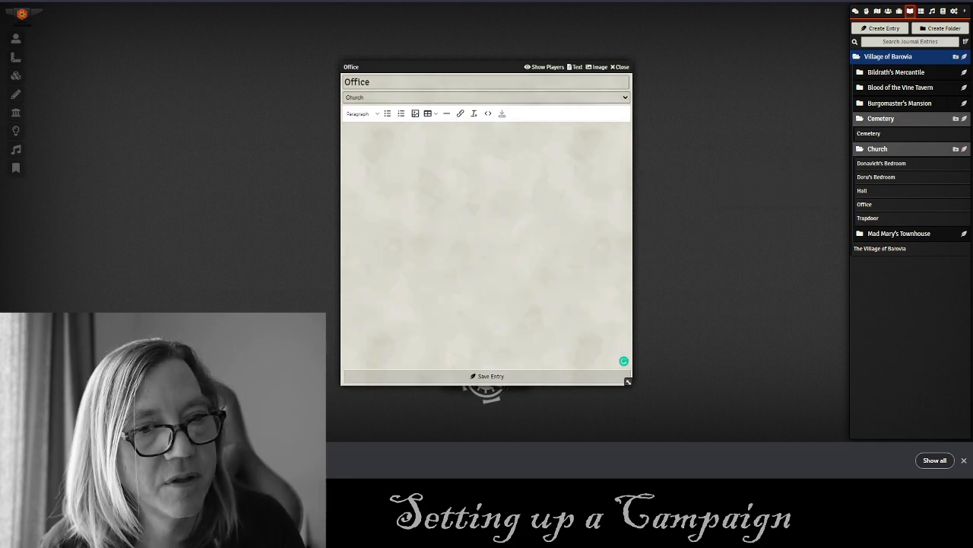
Copy the boxed "An old desk and chair stand against the south wall" text under E5e in D&D Beyond into Foundry's Office entry.
key(alt+Tab)
drag(454, 210, 378, 188)
key(ctrl+c)
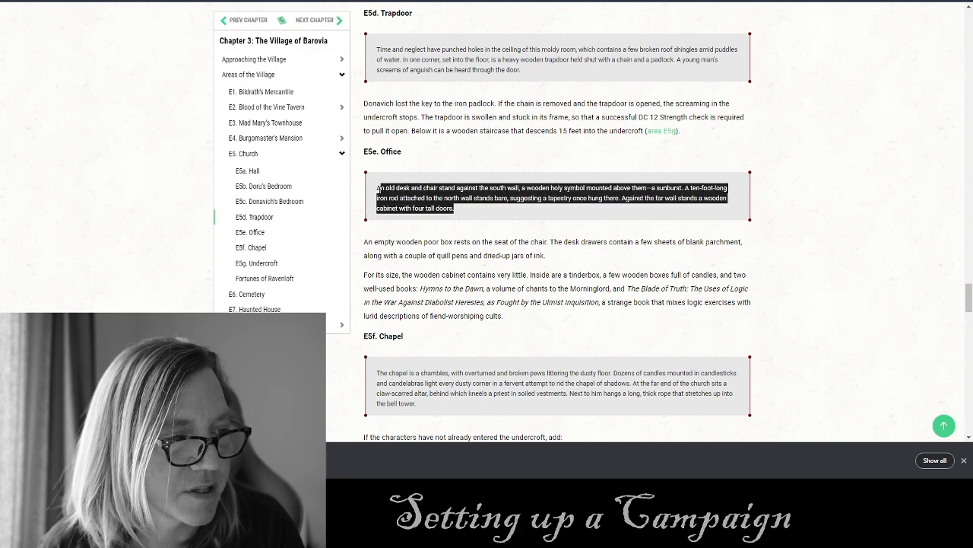
key(alt+Tab)
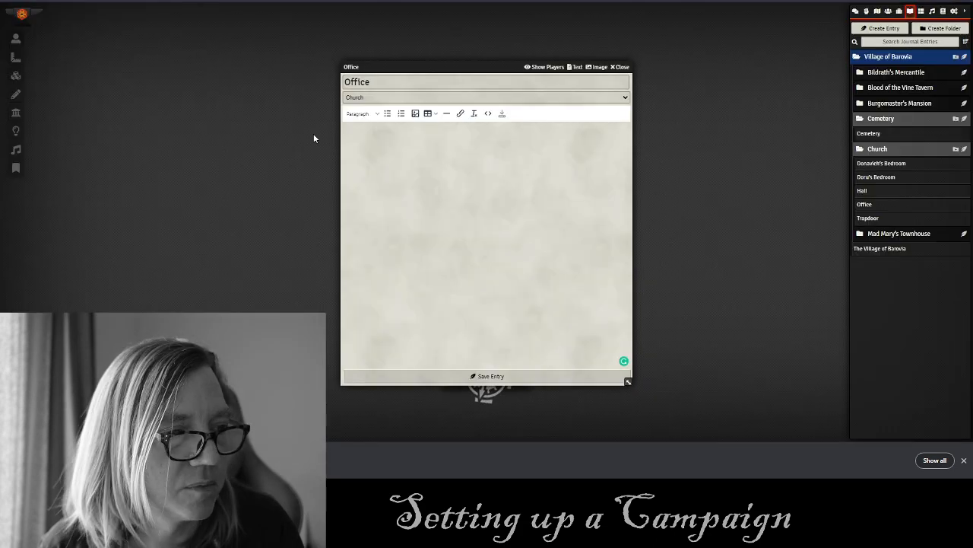
click(455, 174)
key(ctrl+v)
Clear the formatting of the pasted Office description.
drag(471, 137, 320, 134)
click(456, 143)
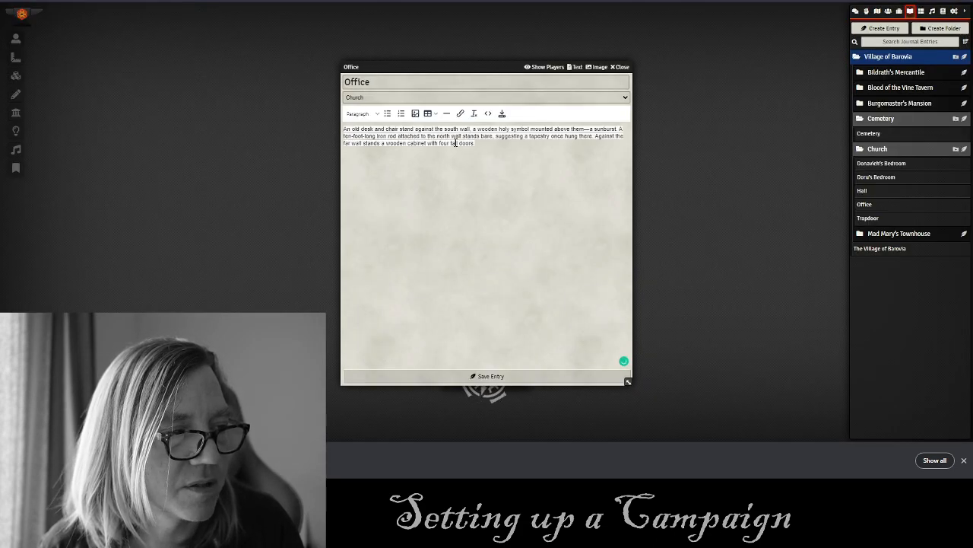
drag(473, 145, 332, 126)
click(474, 114)
click(459, 146)
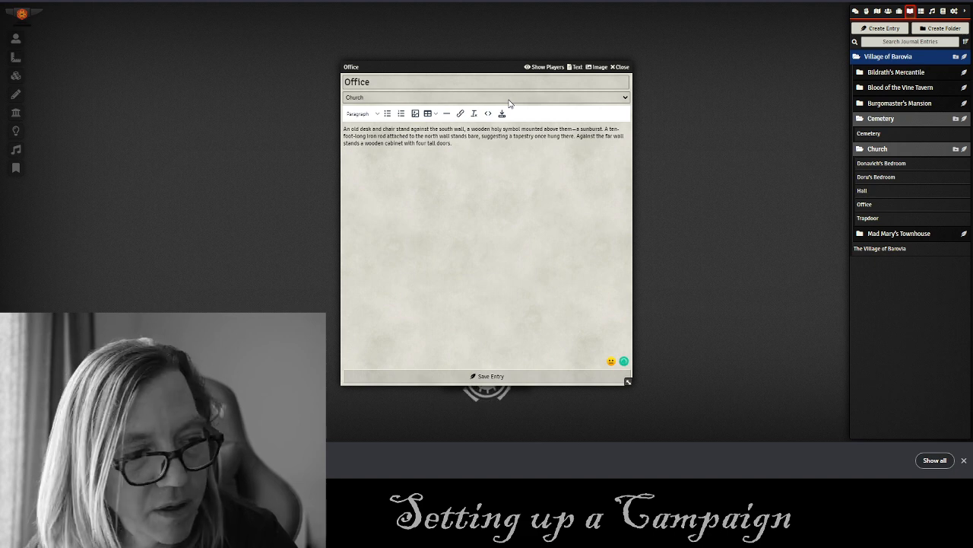
Add an "ITEMS" heading to the Office entry and paste below it the E5e text from "parchment" to "fiend-worshiping cults" from D&D Beyond.
text(ITEMS)
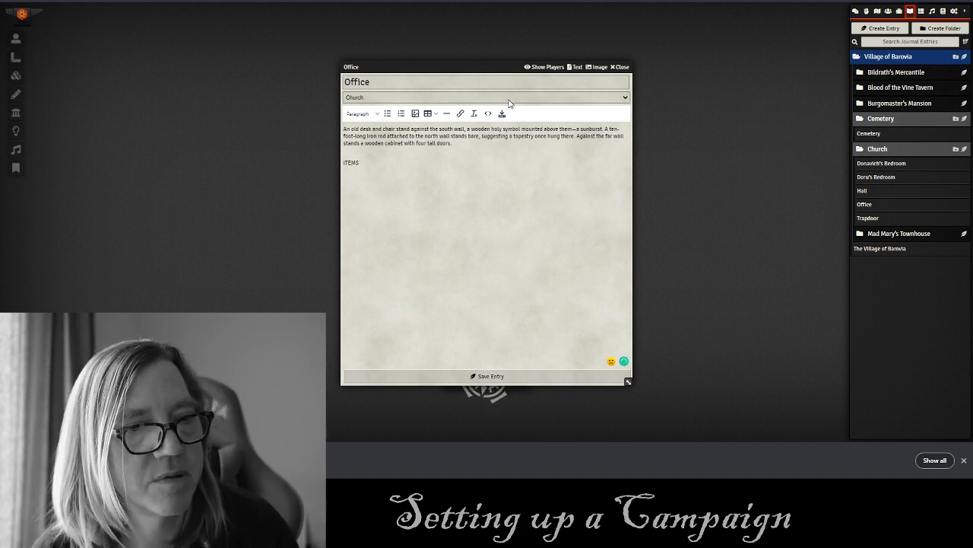
key(ctrl+Tab)
scroll(537, 276, down, 2)
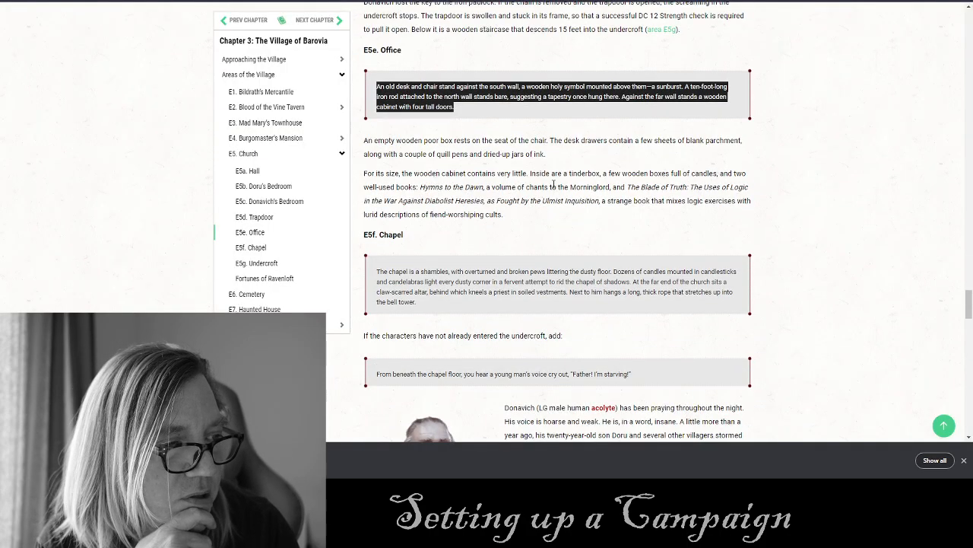
drag(513, 217, 706, 145)
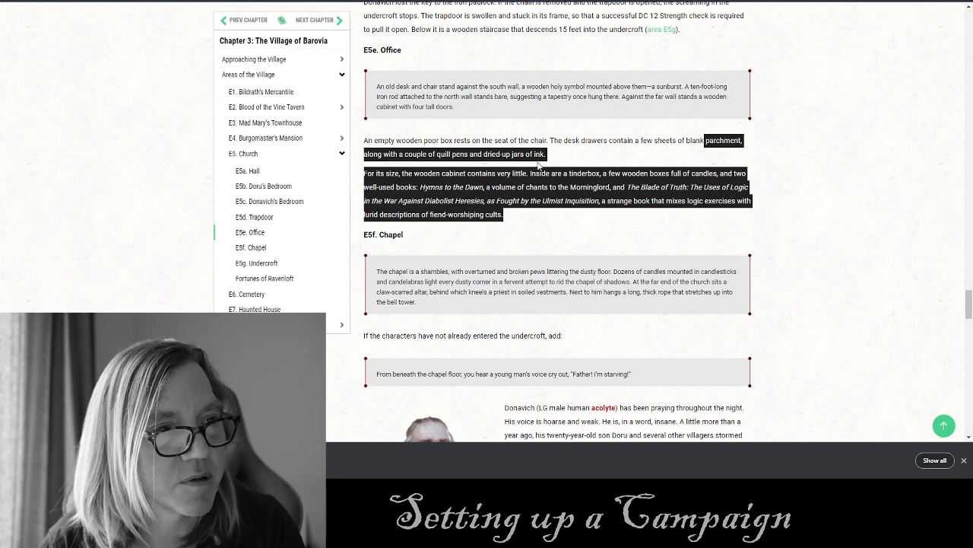
key(ctrl+Tab)
key(ctrl+v)
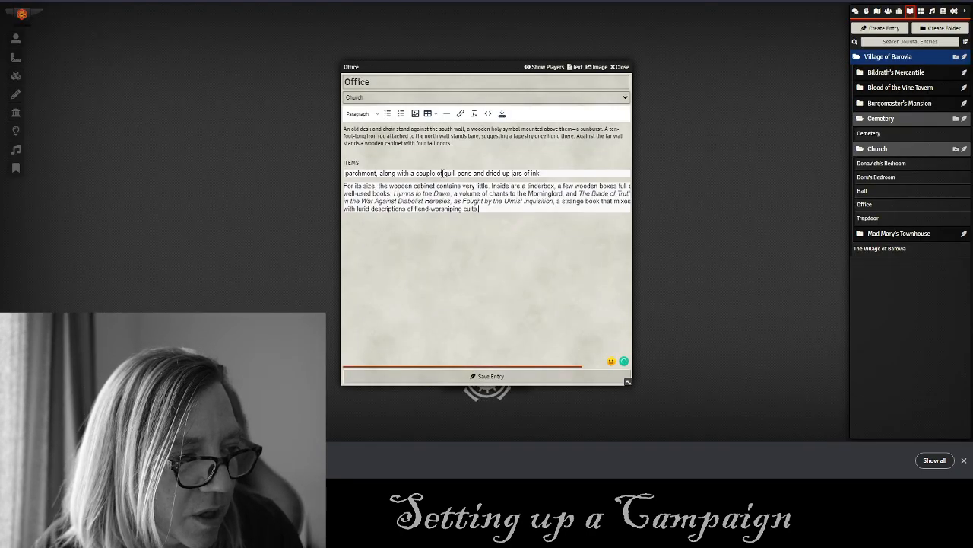
Trim the first pasted line under ITEMS to parchment, quill pens and ink, each on its own line.
drag(444, 174, 382, 173)
key(BackSpace)
key(BackSpace)
key(BackSpace)
key(Return)
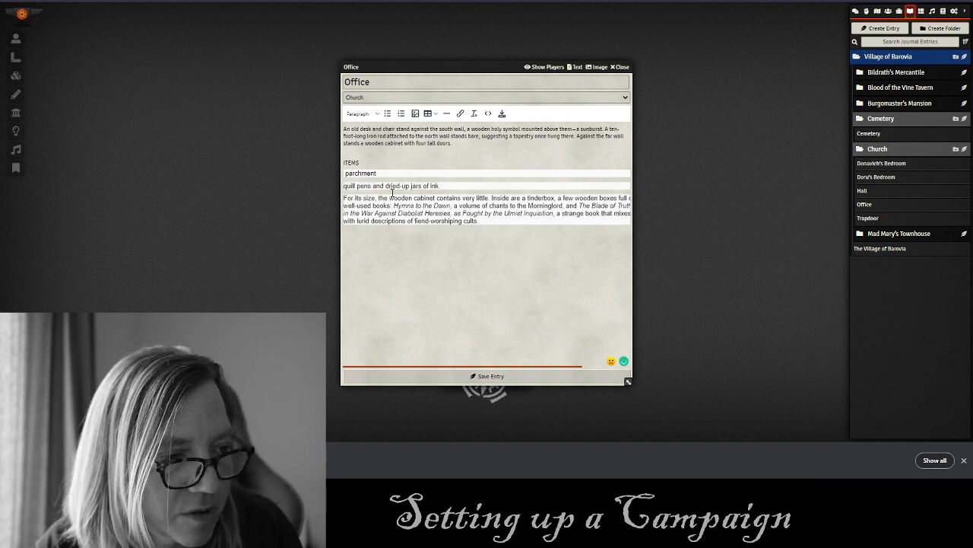
drag(430, 185, 370, 185)
key(BackSpace)
key(Return)
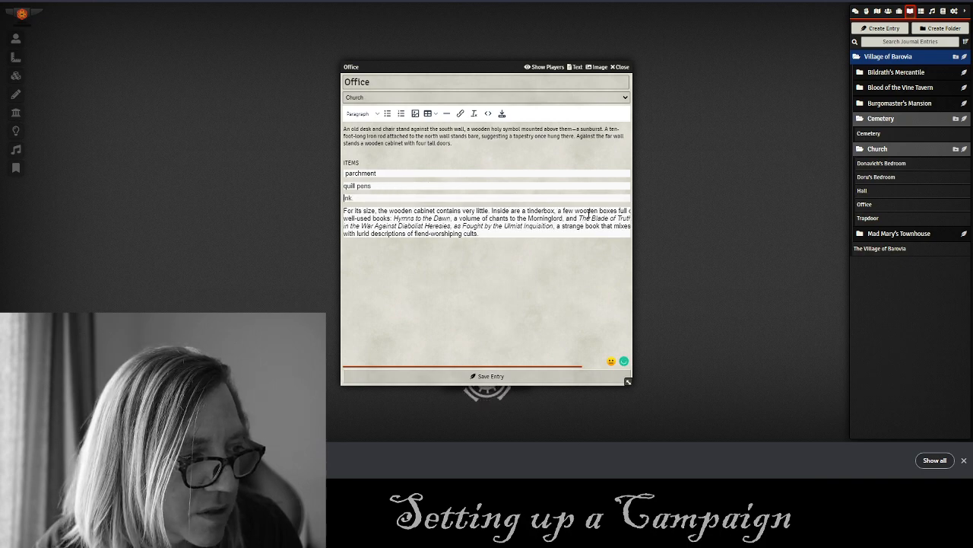
Clear the formatting of all the pasted text under ITEMS.
mouse_move(511, 262)
mouse_down()
mouse_move(344, 203)
mouse_move(315, 168)
mouse_up()
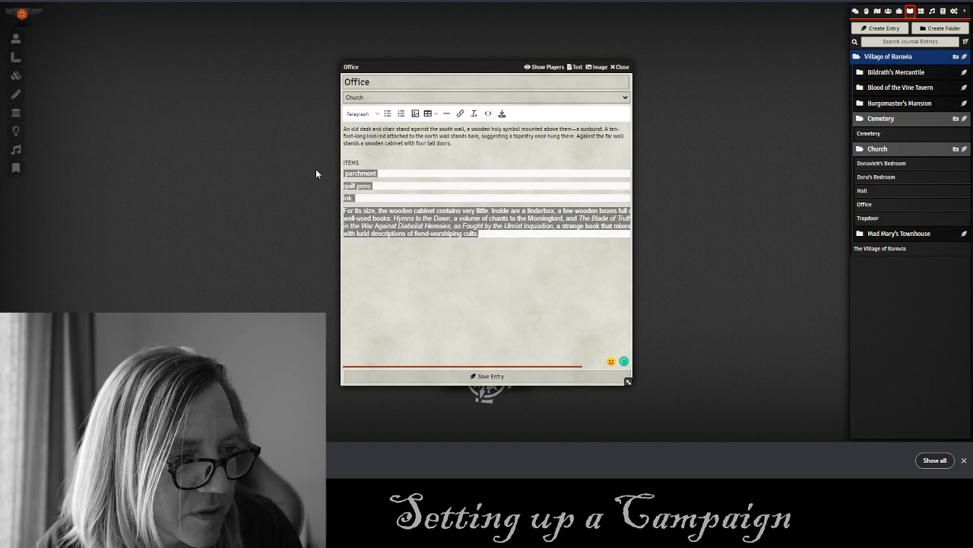
click(473, 114)
click(431, 225)
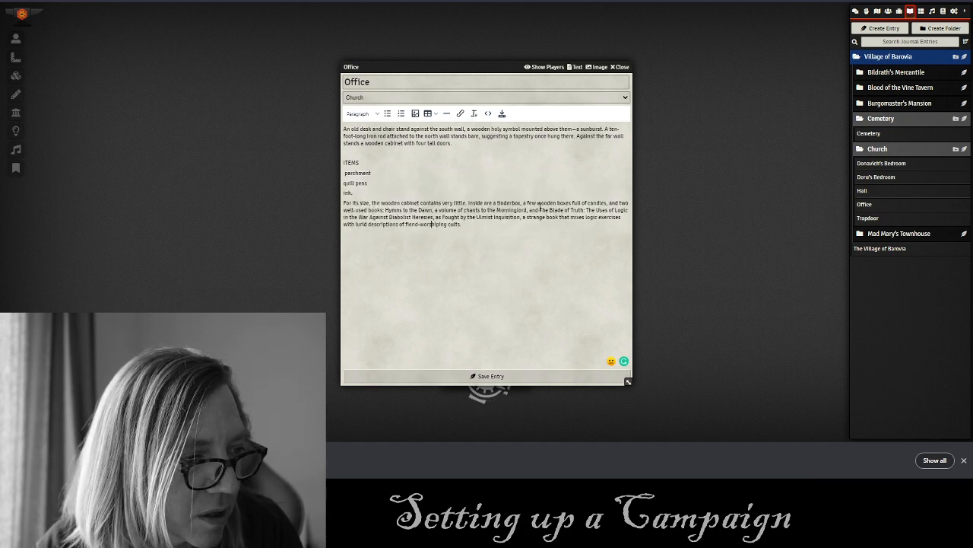
Delete the cabinet text before "candles" and replace "and two well-used books:" with a line break so candles stands on its own line.
drag(587, 203, 510, 210)
click(582, 204)
drag(588, 202, 343, 202)
key(BackSpace)
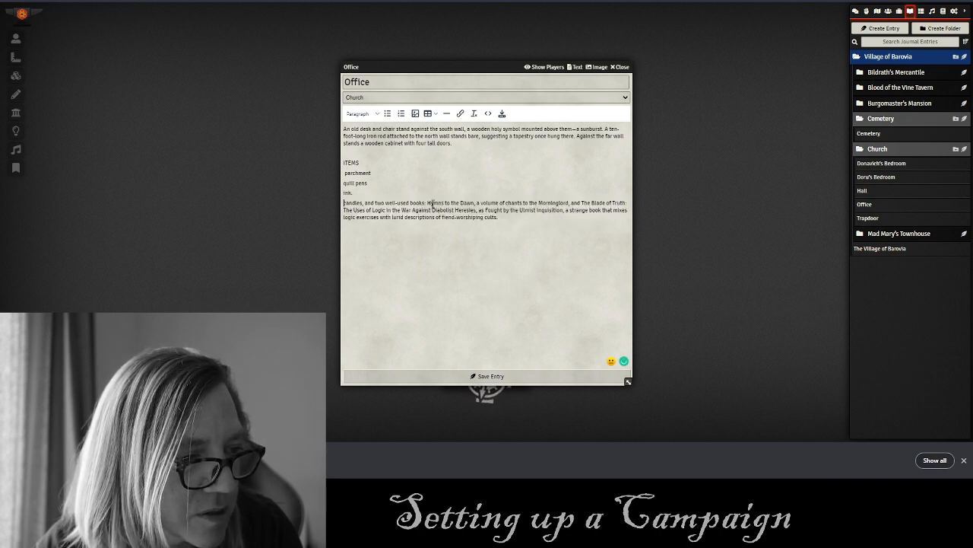
drag(427, 202, 363, 199)
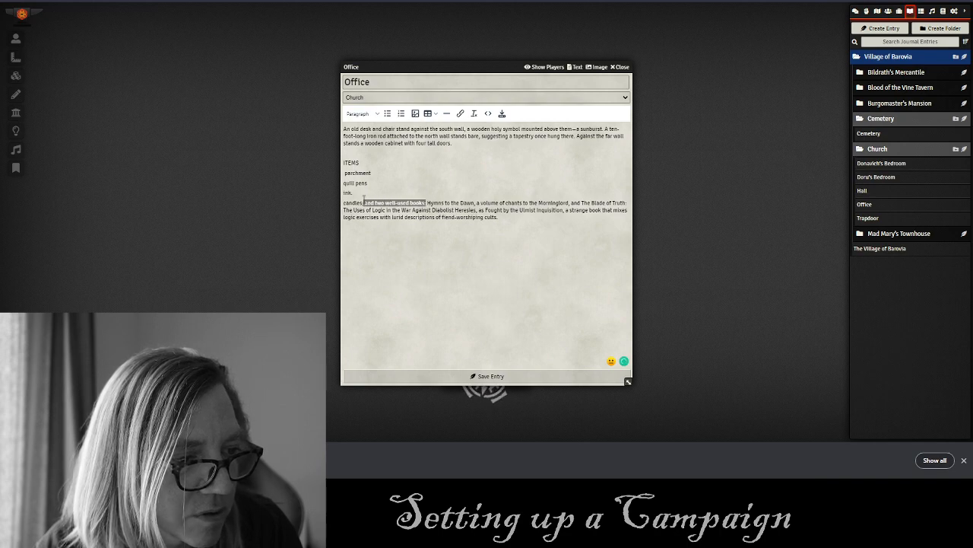
key(BackSpace)
key(Return)
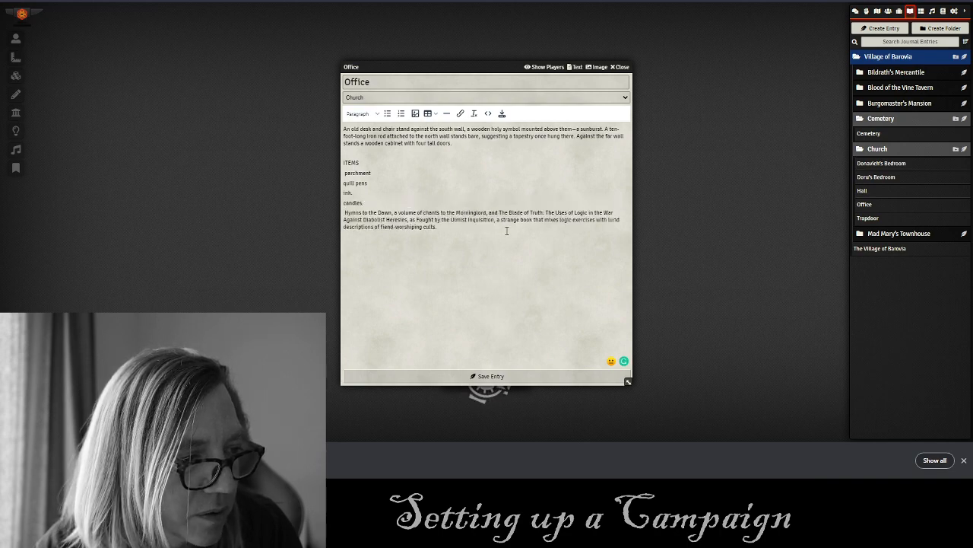
Remove "and" before The Blade of Truth in the Office entry and put that book on its own line.
key(BackSpace)
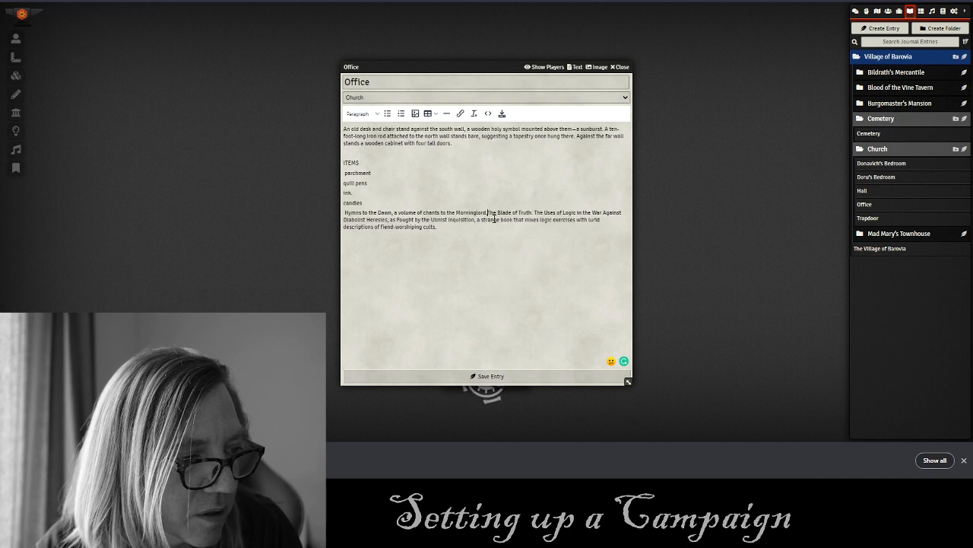
key(BackSpace)
key(Return)
Format the whole ITEMS section of the Office entry as a Secret block, then save and close the entry.
drag(558, 230, 340, 166)
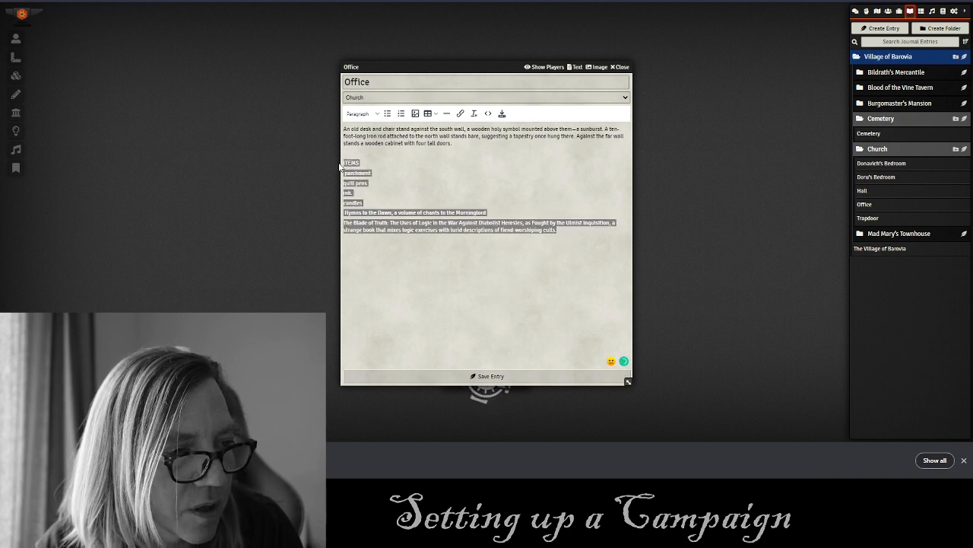
click(366, 113)
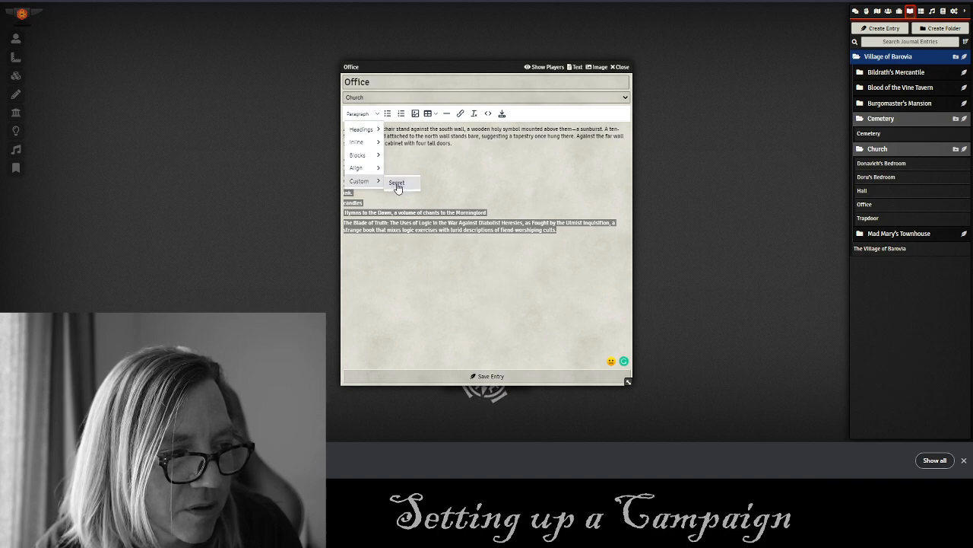
click(396, 183)
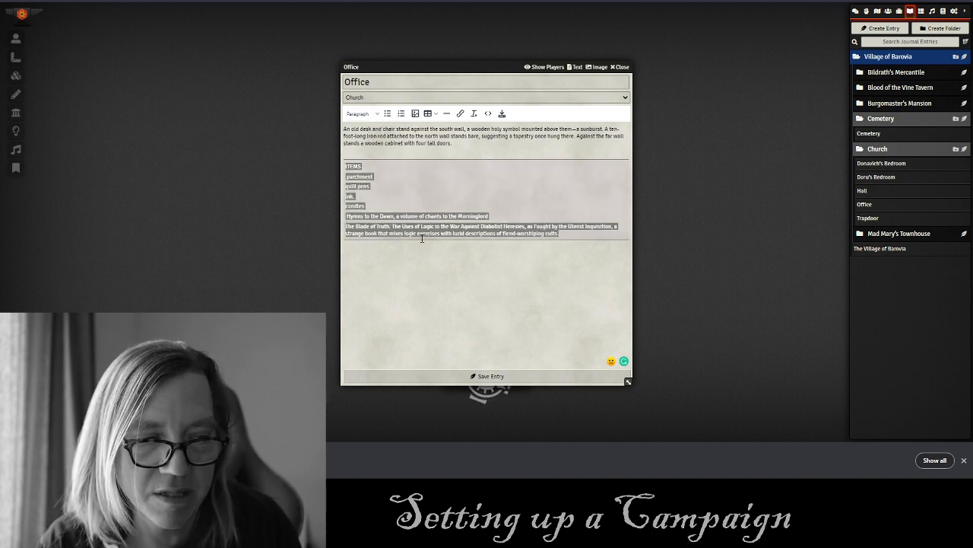
click(481, 378)
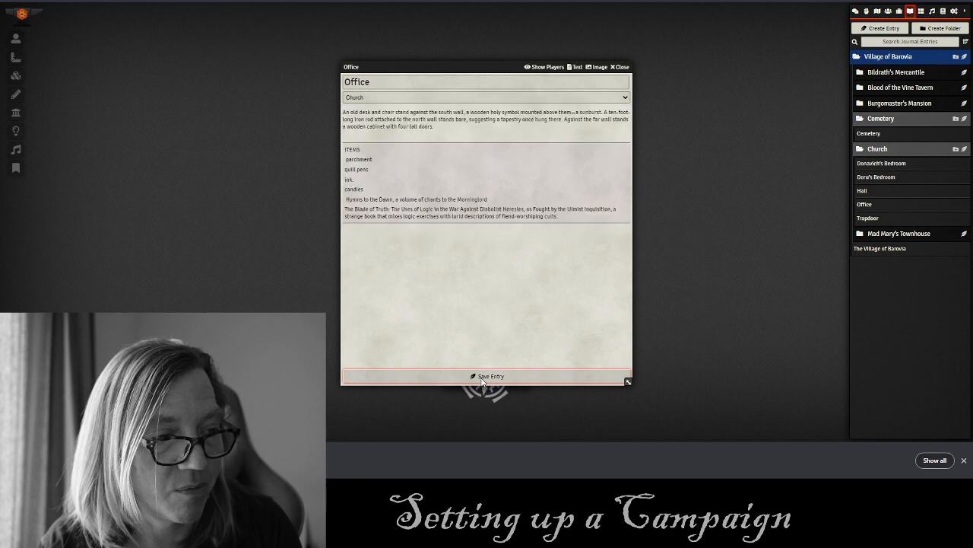
click(622, 68)
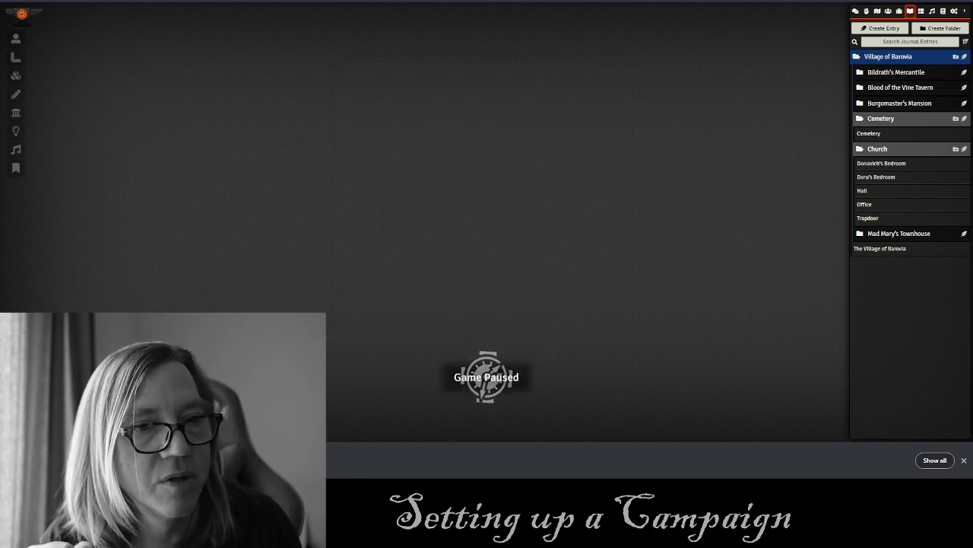
Create a journal entry in the Church folder named "Chapel", copying the name from the E5f heading on D&D Beyond.
click(342, 1)
scroll(481, 199, down, 3)
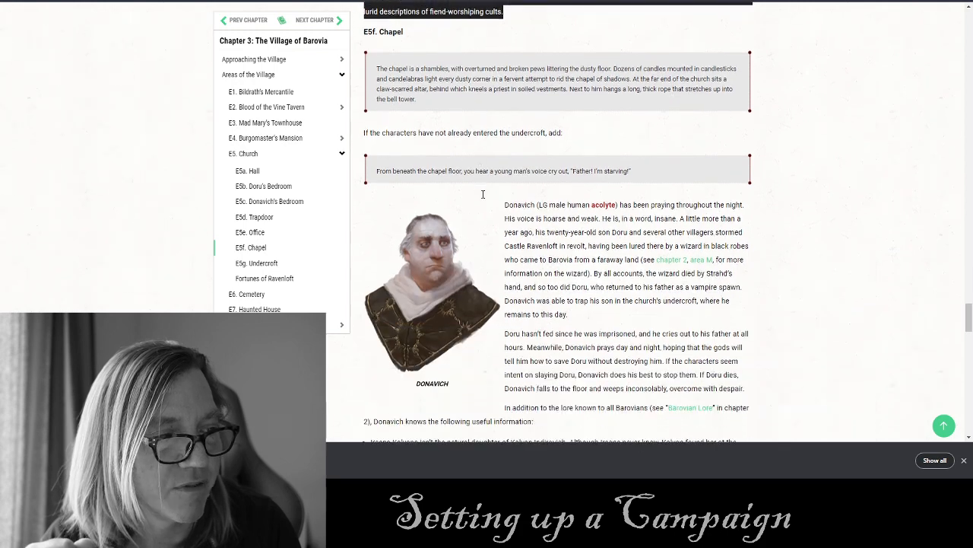
click(228, 1)
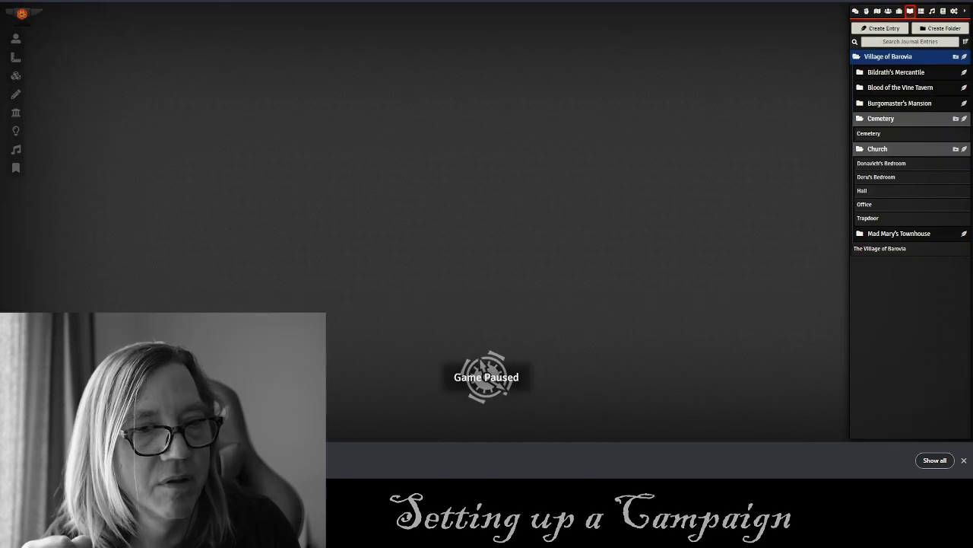
click(940, 122)
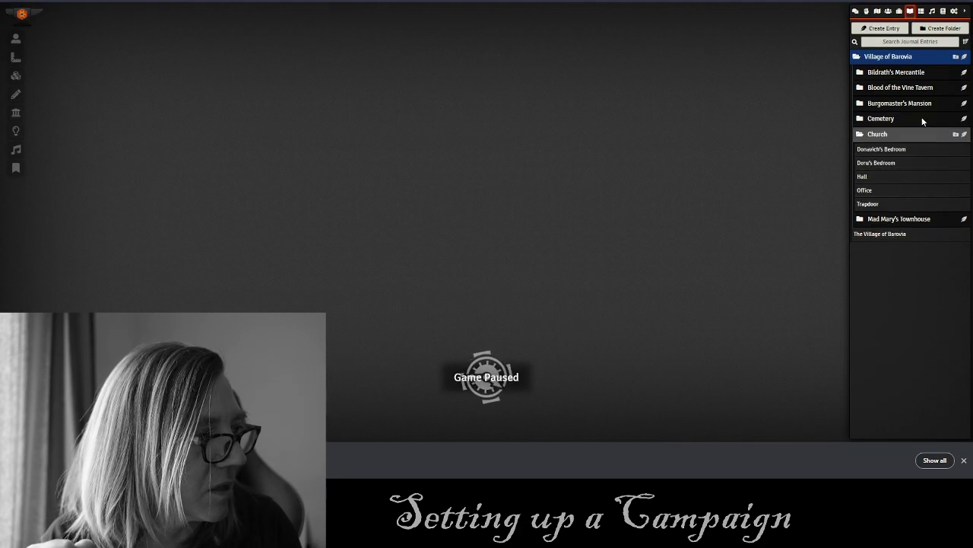
click(965, 134)
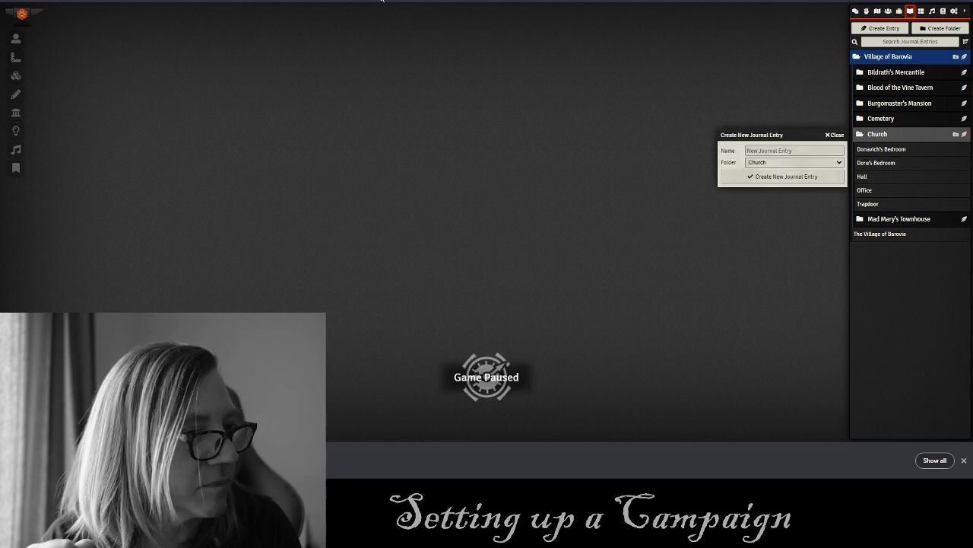
click(319, 1)
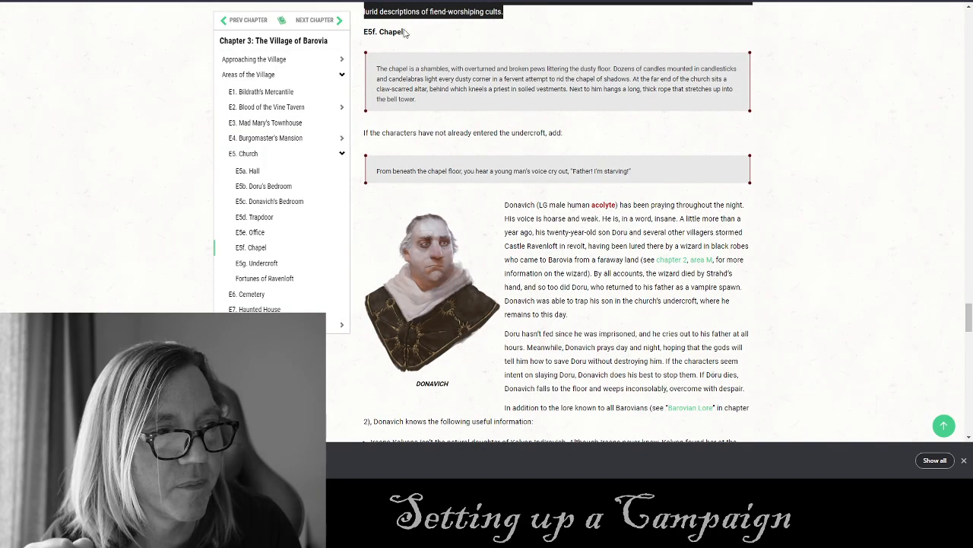
drag(403, 32, 379, 32)
key(ctrl+c)
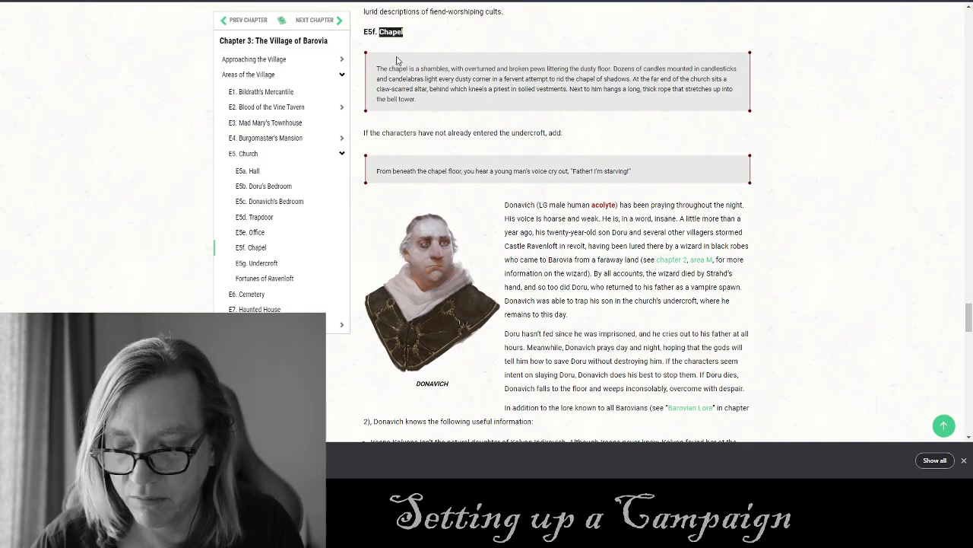
click(228, 1)
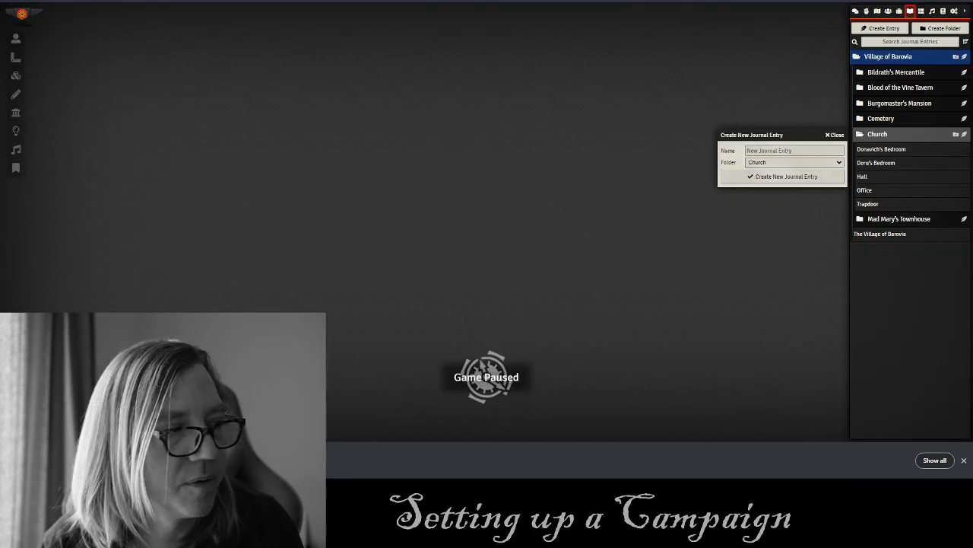
click(781, 150)
key(ctrl+v)
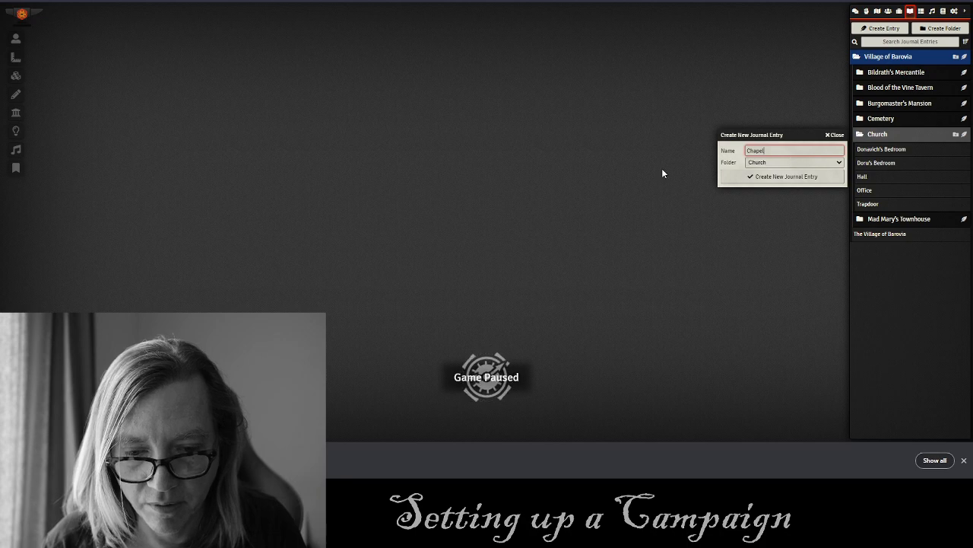
click(773, 178)
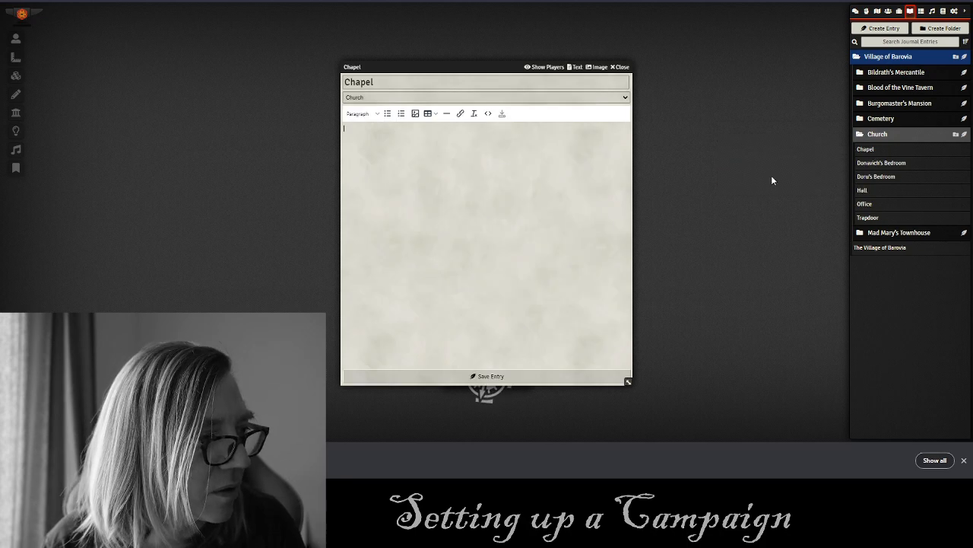
Paste the E5f text from "The chapel is a shambles" to "Father! I'm starving!" from D&D Beyond into the Chapel entry and clear its formatting.
key(alt+Tab)
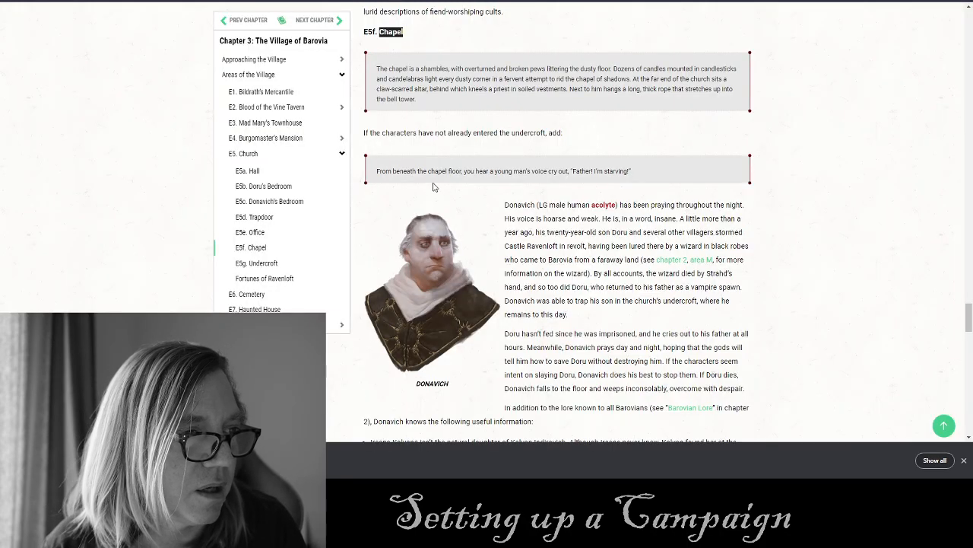
drag(641, 175, 370, 70)
key(ctrl+c)
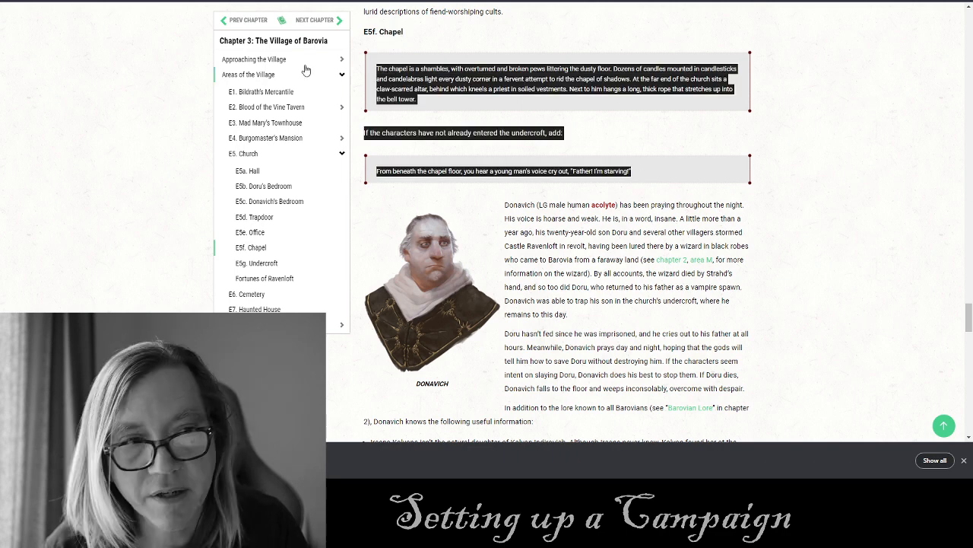
key(alt+Tab)
key(ctrl+v)
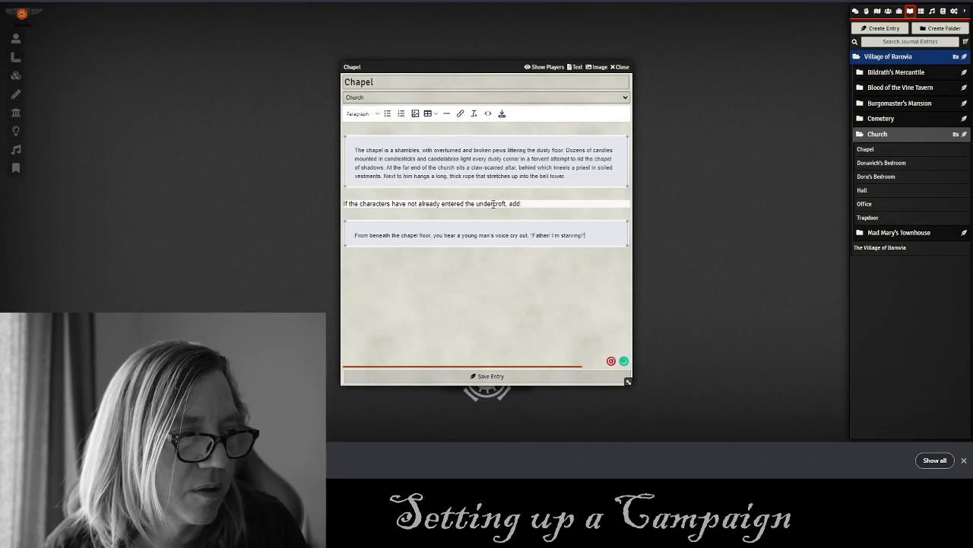
drag(620, 275, 331, 140)
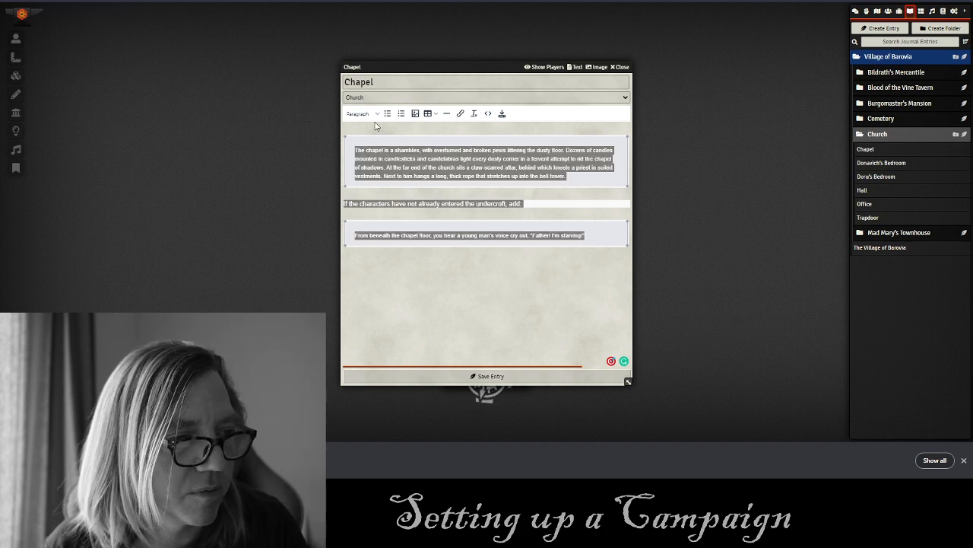
click(473, 114)
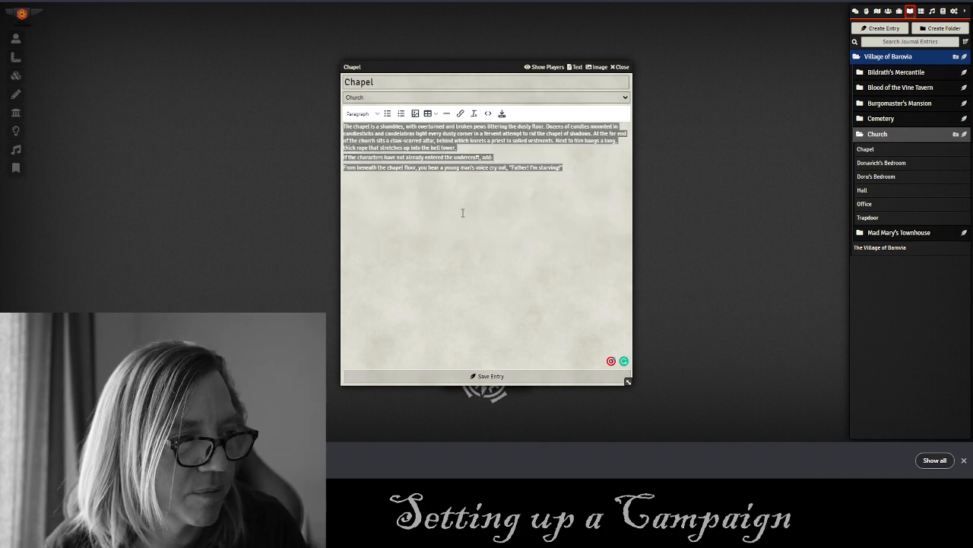
Format the line "If the characters have not already entered the undercroft, add:" as a Secret block.
click(492, 169)
drag(496, 156, 326, 160)
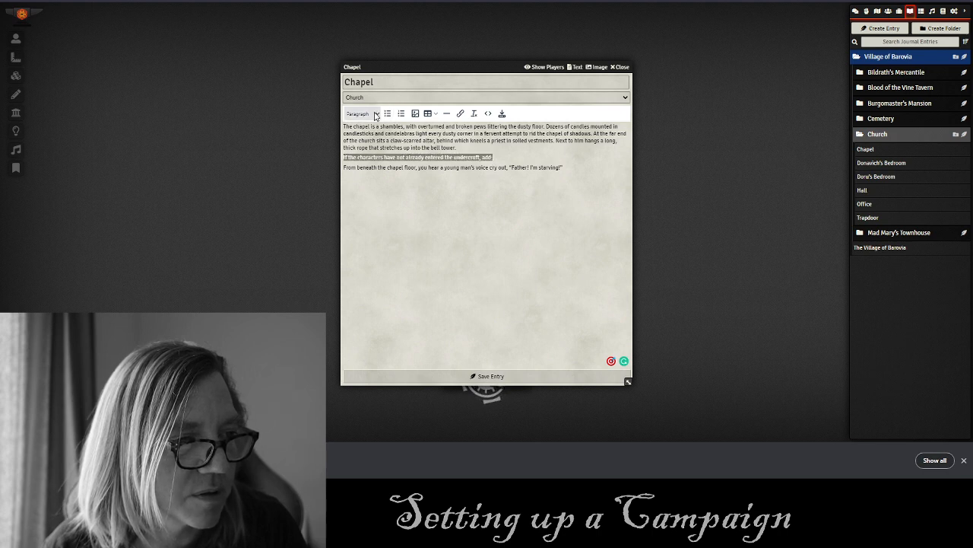
click(376, 115)
mouse_move(369, 181)
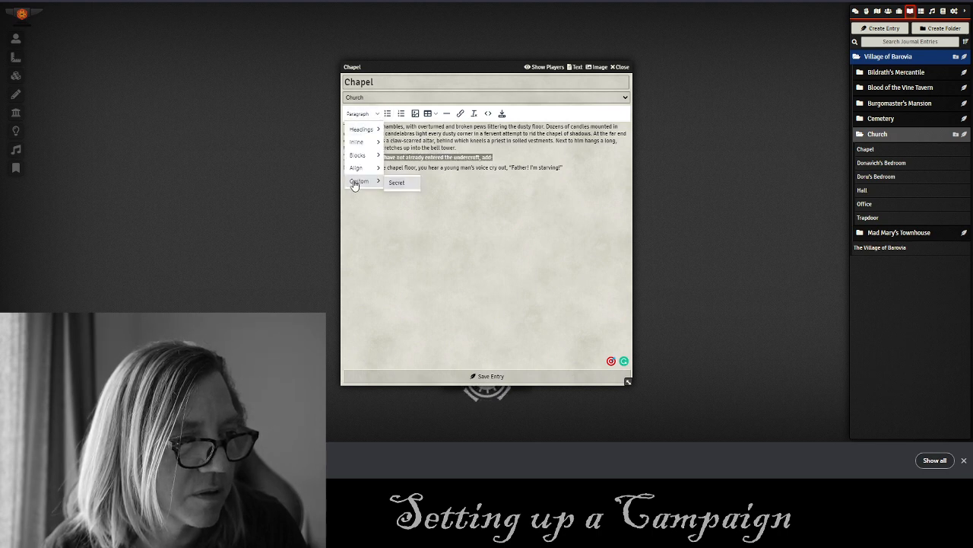
click(403, 186)
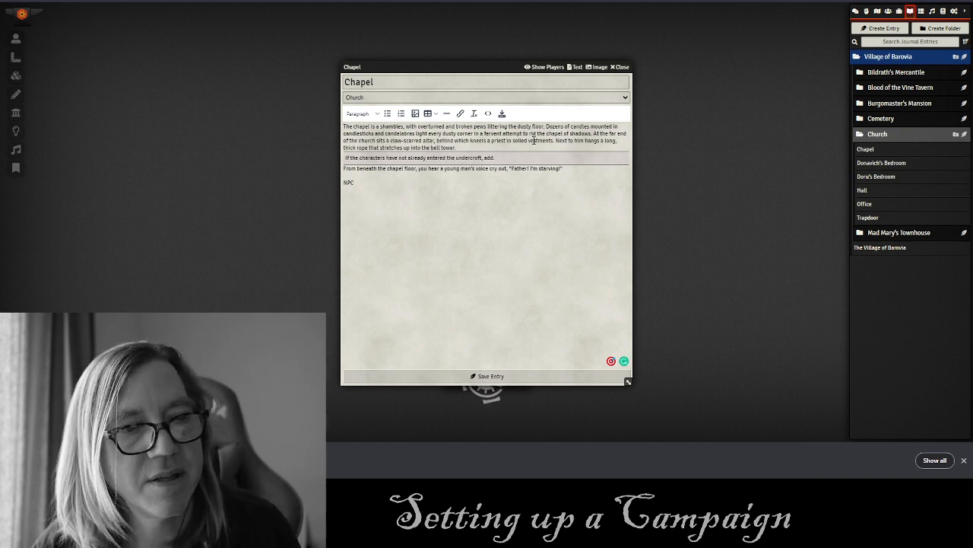
Add an "NPC" heading to the Chapel entry and paste "Donavich (LG male human acolyte)" from D&D Beyond below it.
key(alt+Tab)
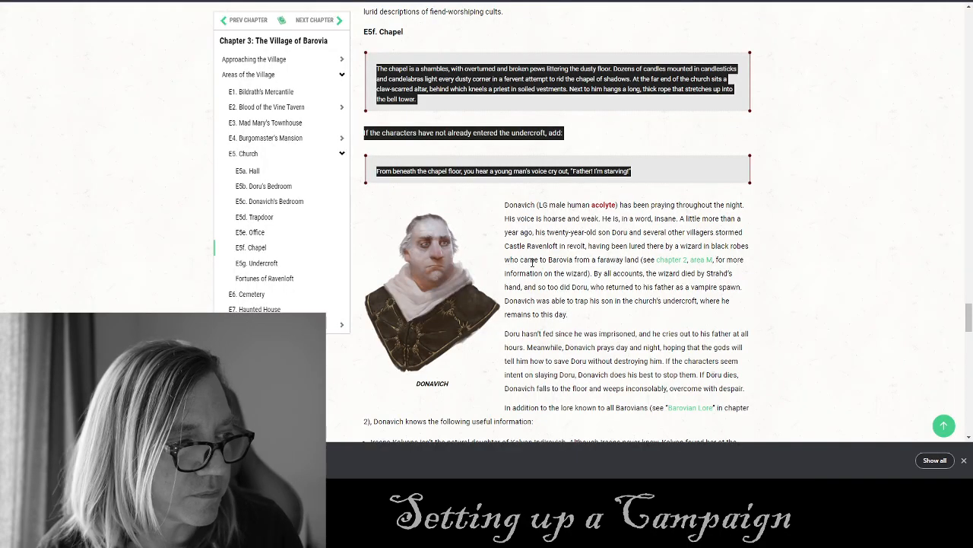
drag(621, 204, 506, 205)
key(ctrl+c)
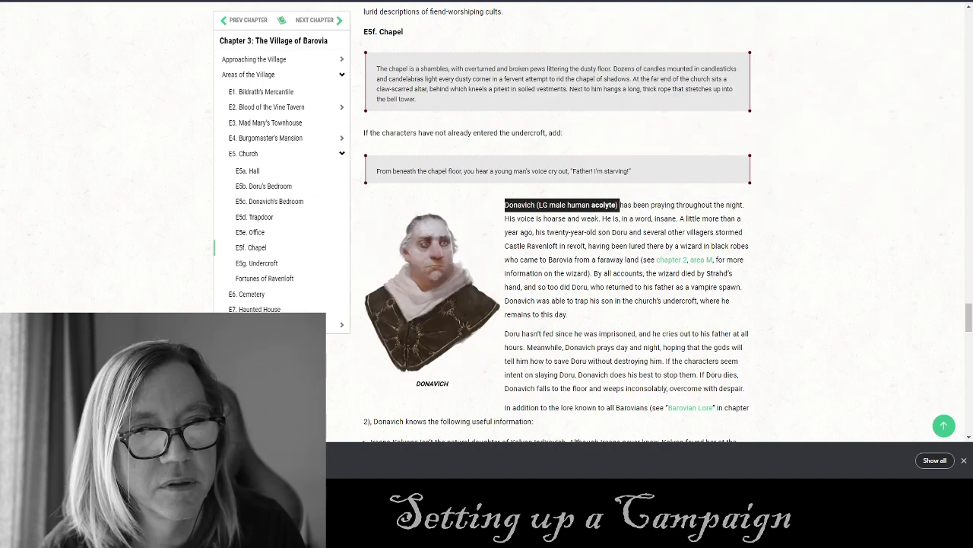
key(alt+Tab)
key(ctrl+v)
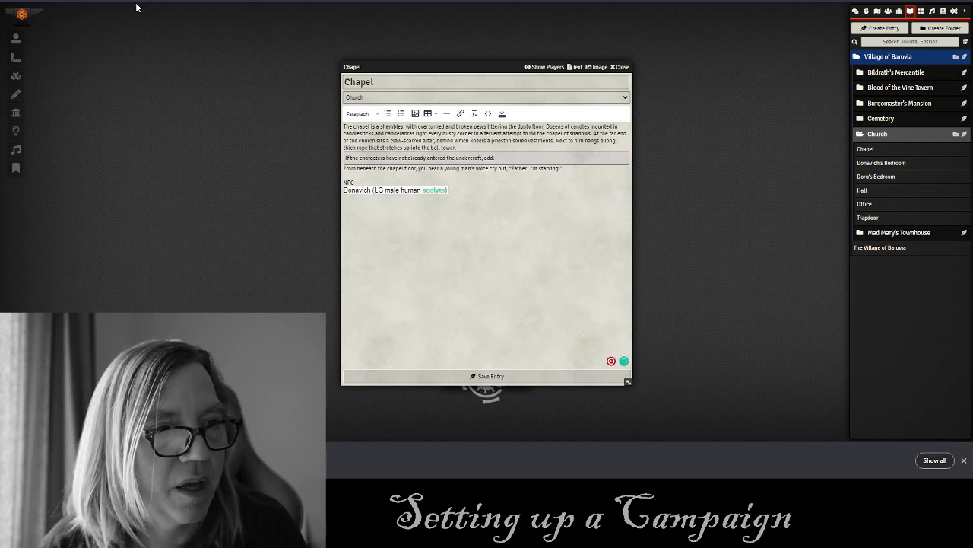
Open the March of the Dead section from the E5f Chapel text on D&D Beyond, copy its address and return to the Chapel entry.
key(alt+Tab)
scroll(594, 293, down, 2)
scroll(594, 293, down, 1)
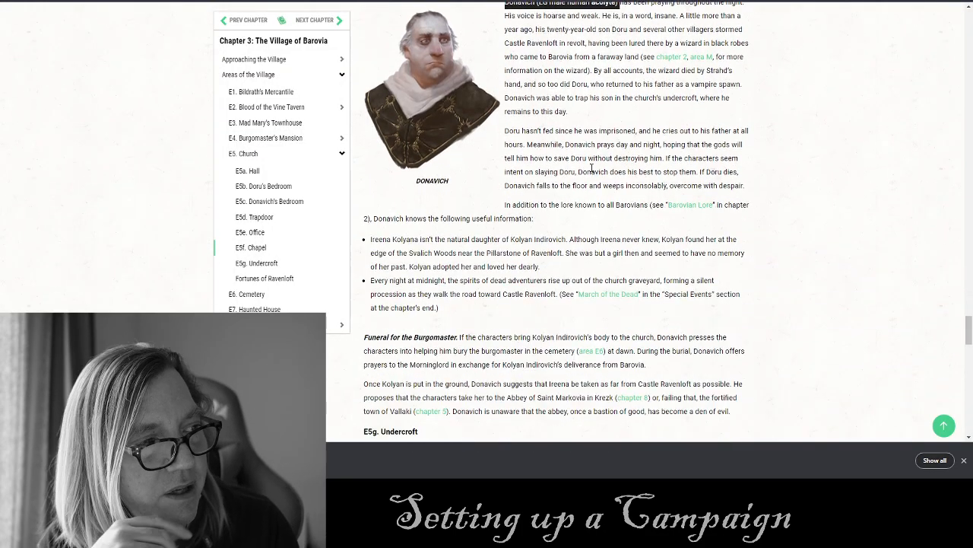
scroll(574, 197, down, 1)
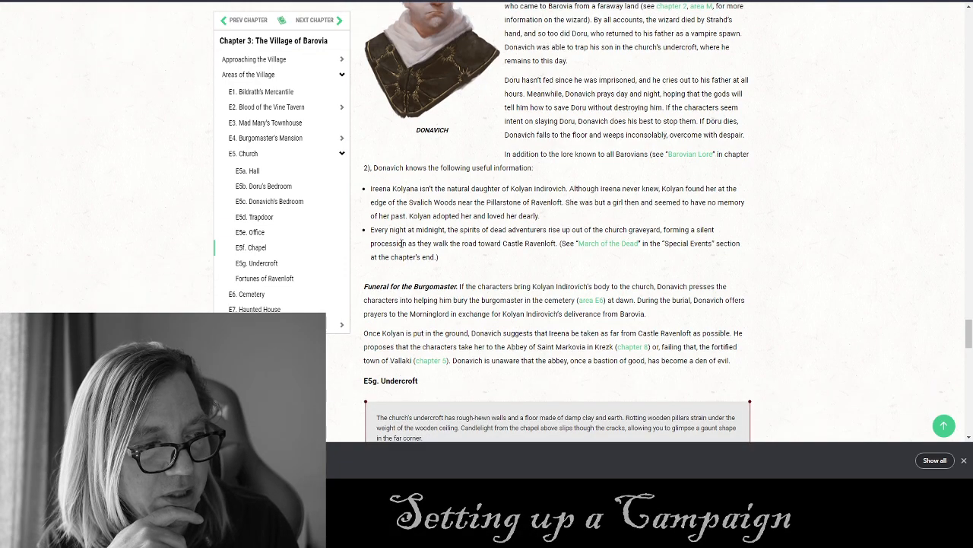
click(607, 245)
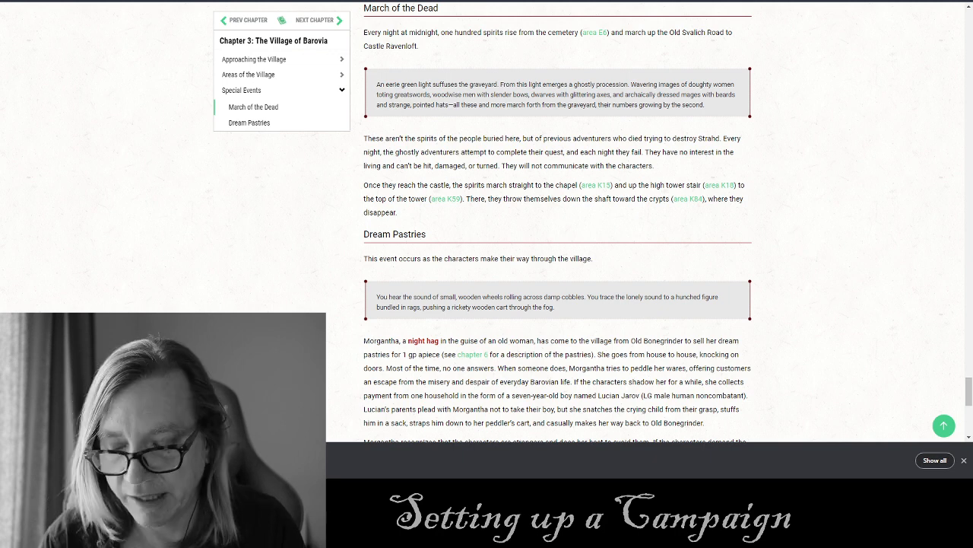
key(ctrl+Tab)
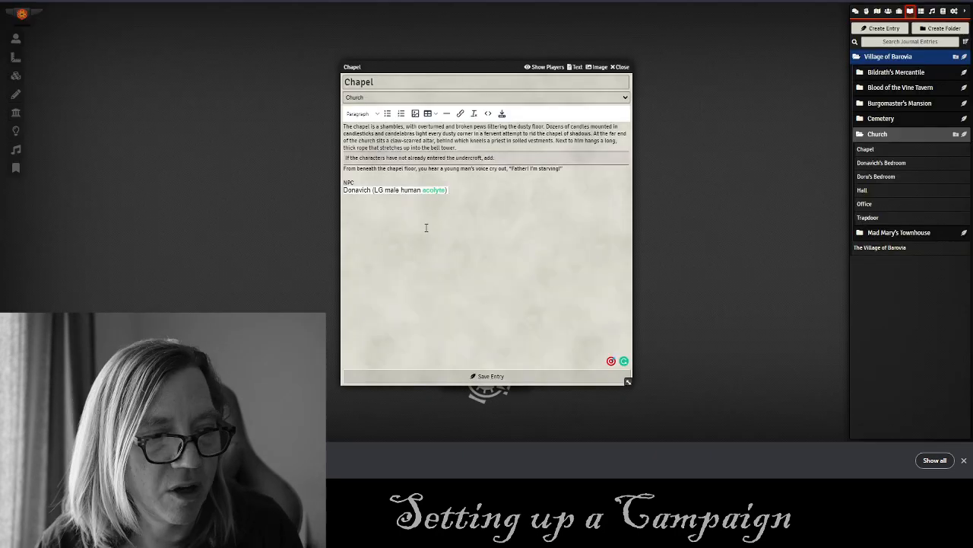
Add an "Event" heading below the NPC section with the line "March of the Dead" under it.
key(Return)
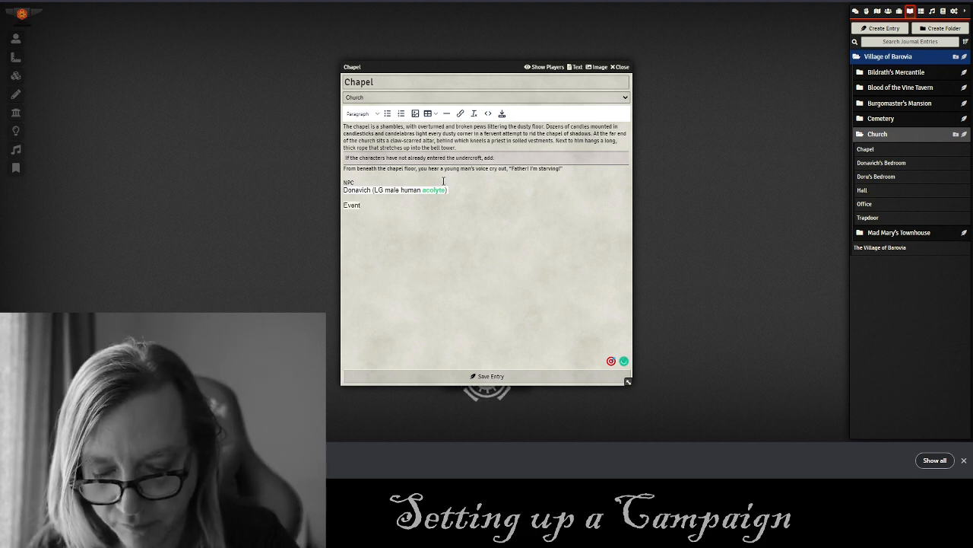
text(Marcj)
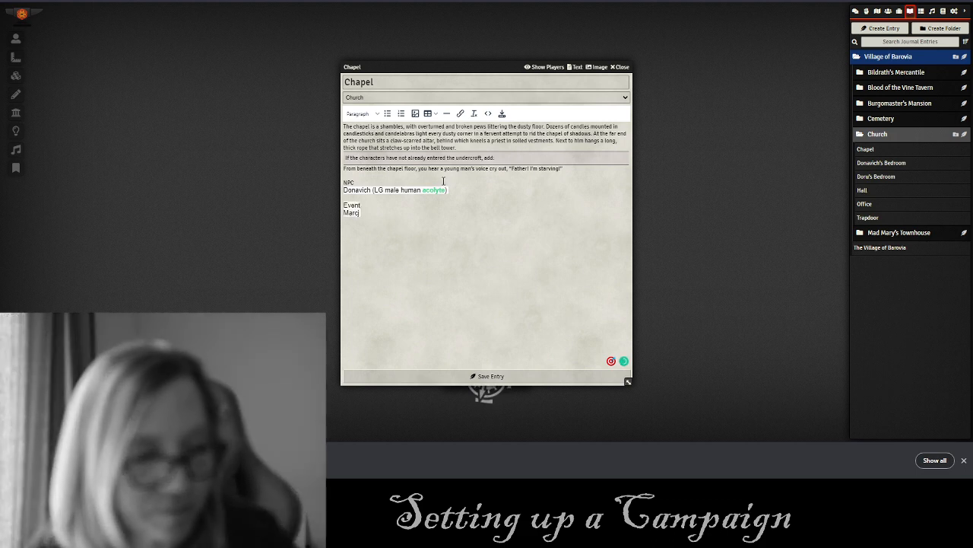
key(BackSpace)
text(h of the Dead)
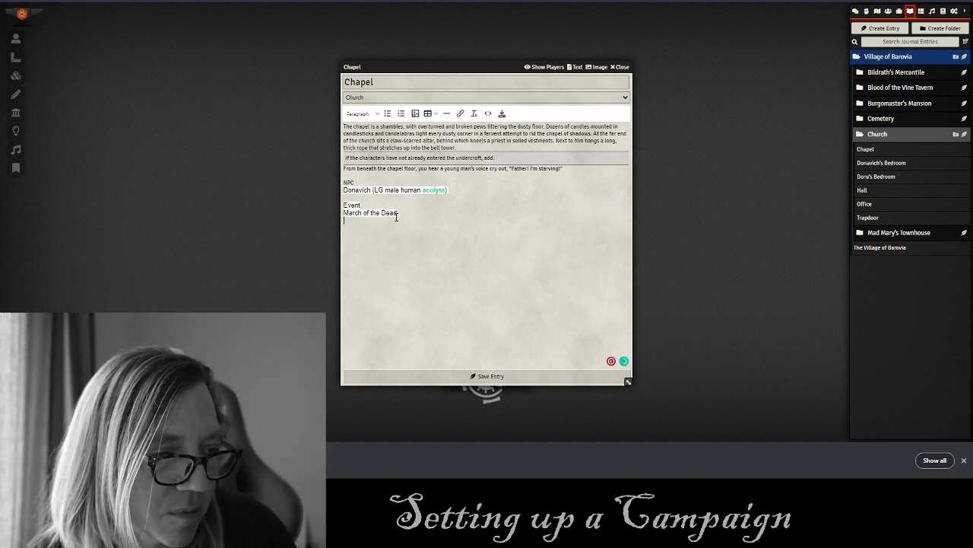
drag(406, 212, 343, 215)
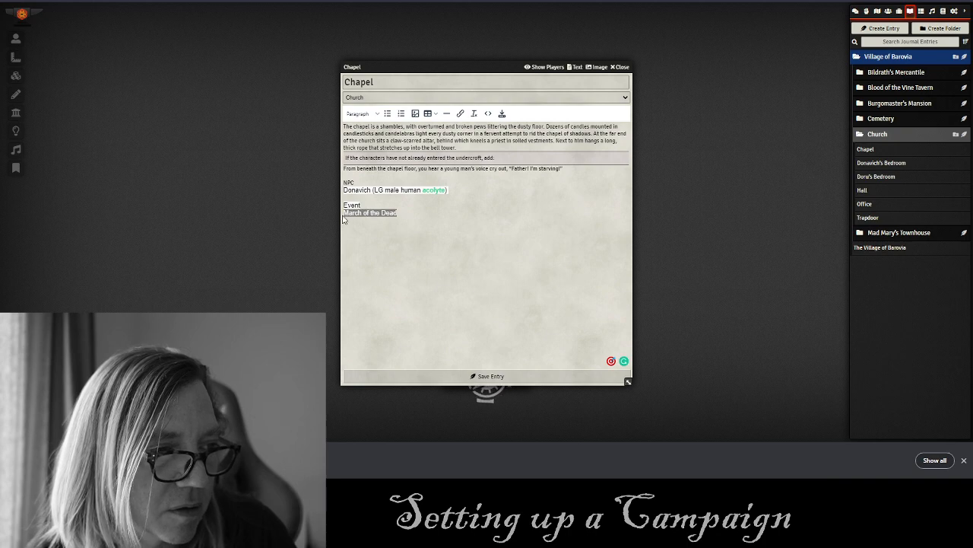
click(460, 114)
text(https://www.dndbeyond.com/sources/cos/the-village-of-barovia#MarchoftheDead)
click(563, 286)
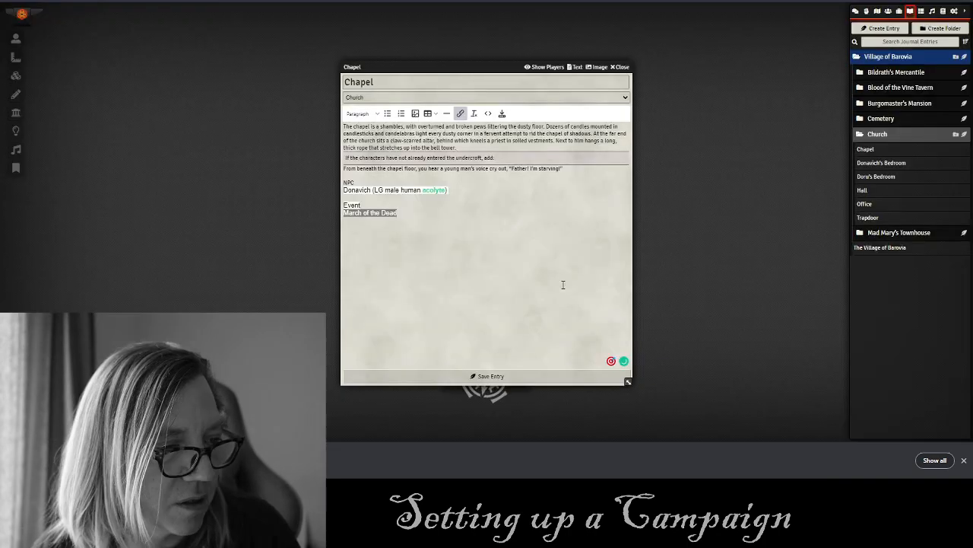
Clear the pasted formatting from the NPC and Event lines in the Chapel entry.
drag(419, 216, 342, 186)
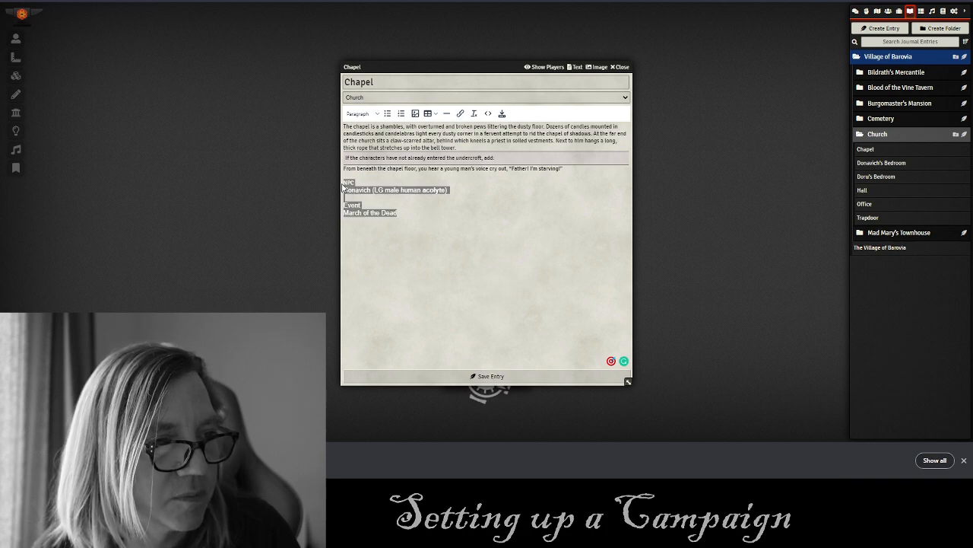
click(474, 112)
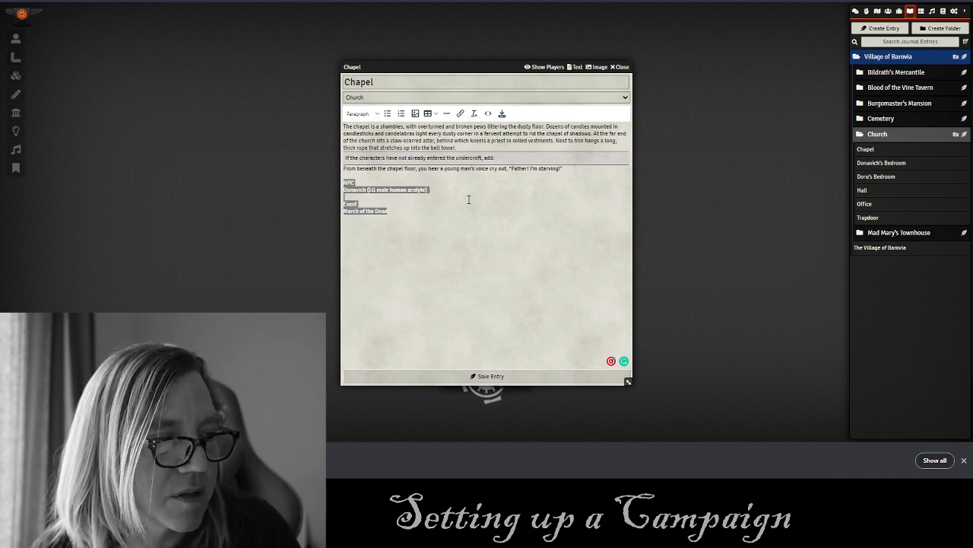
click(471, 198)
Format the NPC and Event lines, including the blank line above them, as a secret block in the Chapel entry.
drag(389, 212, 333, 182)
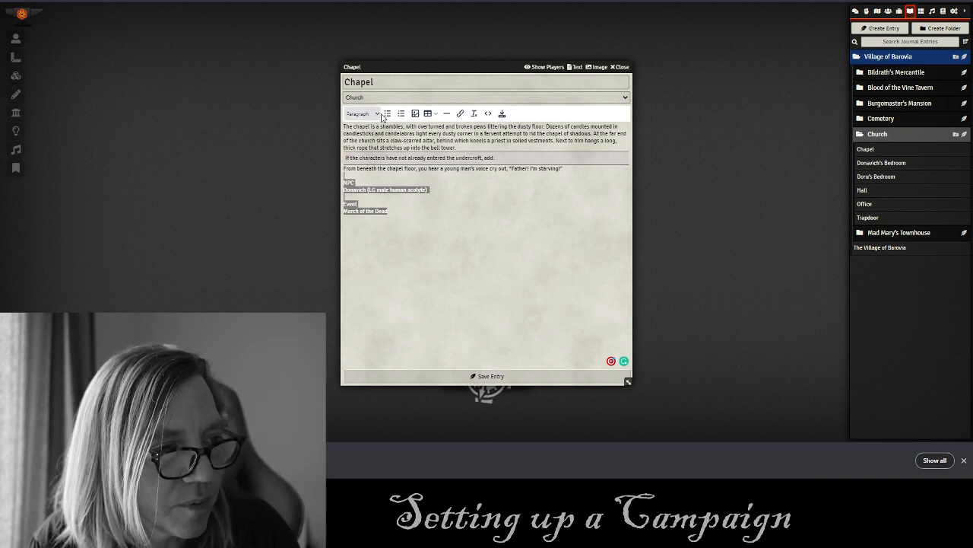
click(386, 113)
click(386, 113)
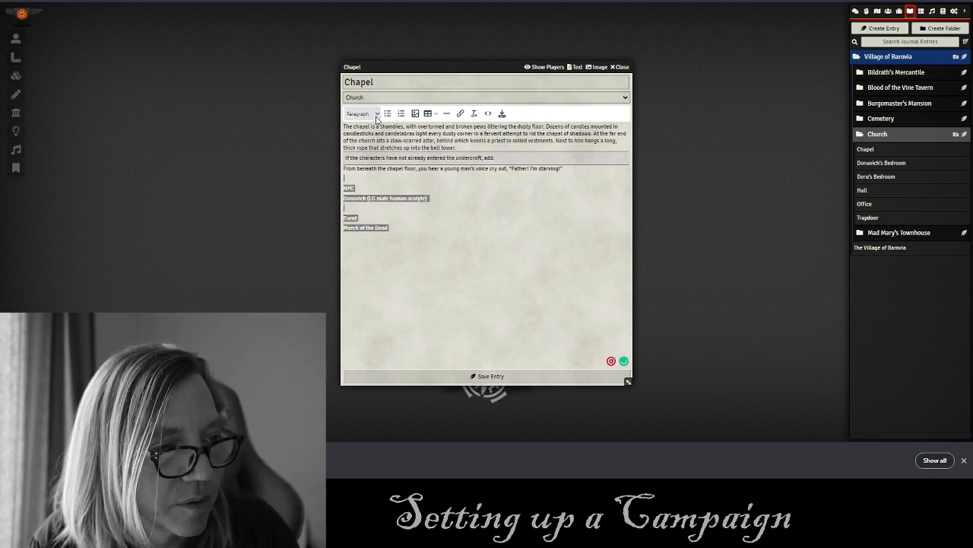
click(376, 119)
mouse_move(369, 184)
click(401, 185)
click(419, 244)
Go back to the church text on D&D Beyond, open the E5f. Chapel section and copy its address.
click(135, 1)
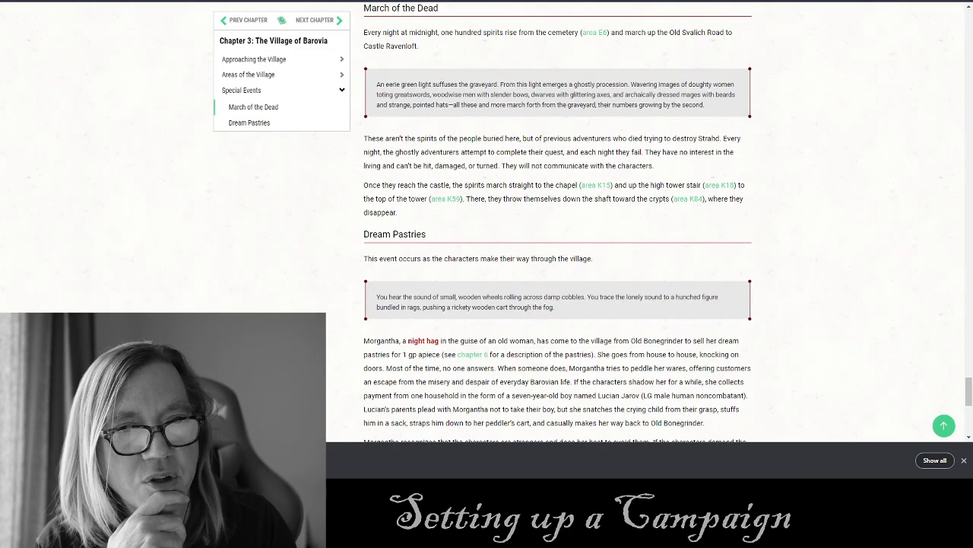
key(alt+Left)
scroll(640, 217, down, 2)
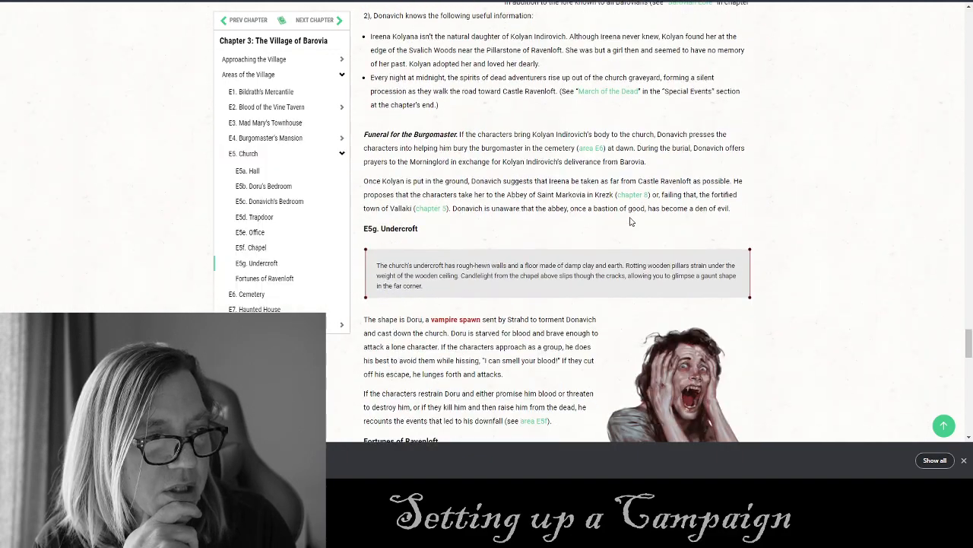
scroll(403, 196, up, 5)
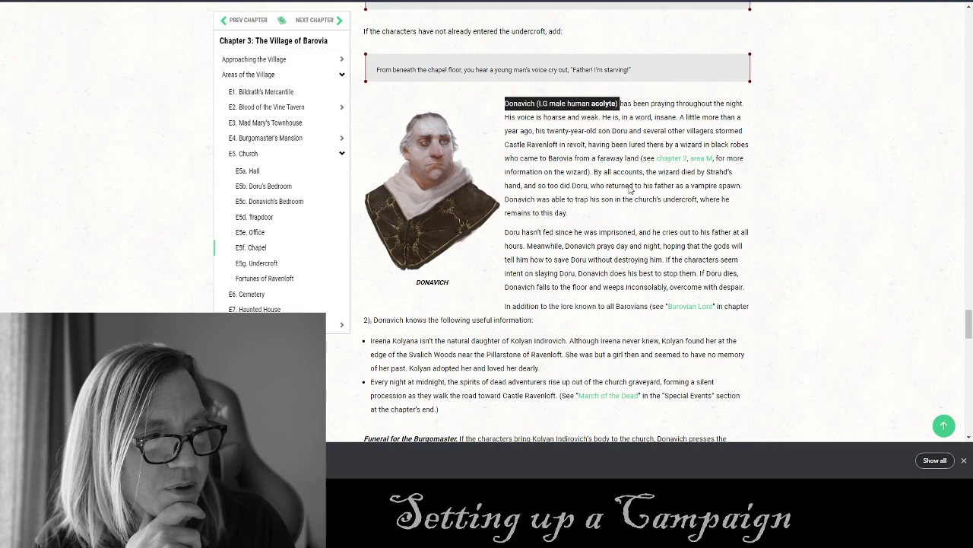
click(632, 212)
scroll(632, 205, down, 2)
scroll(611, 190, down, 3)
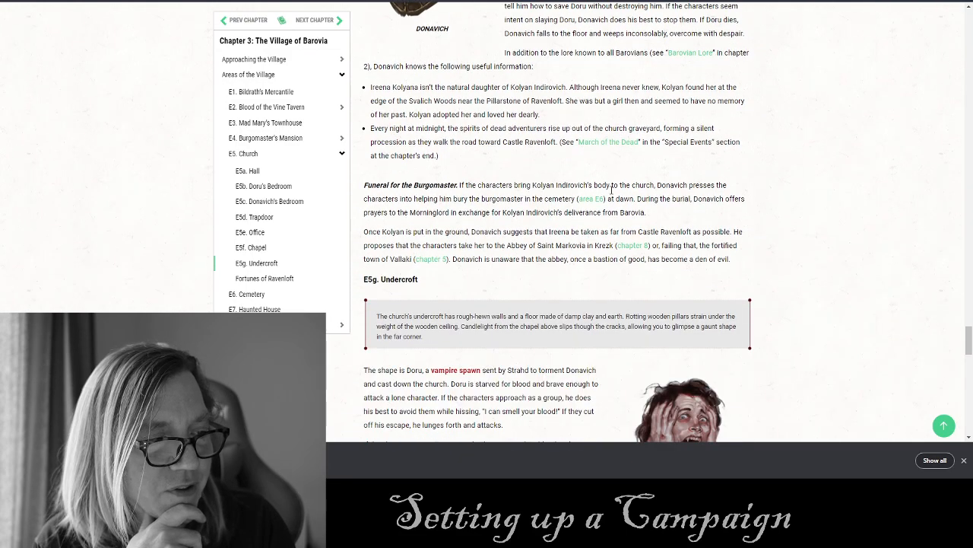
scroll(532, 189, up, 8)
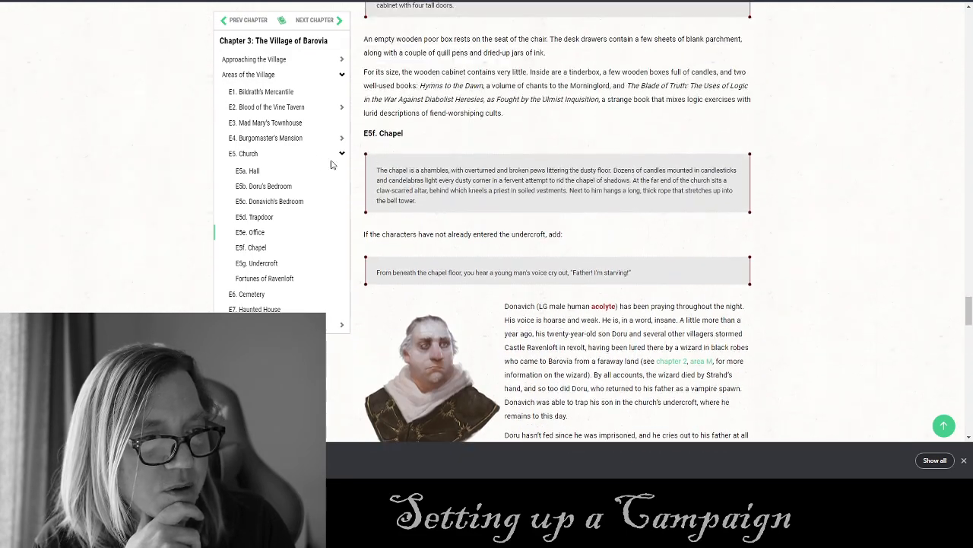
click(254, 251)
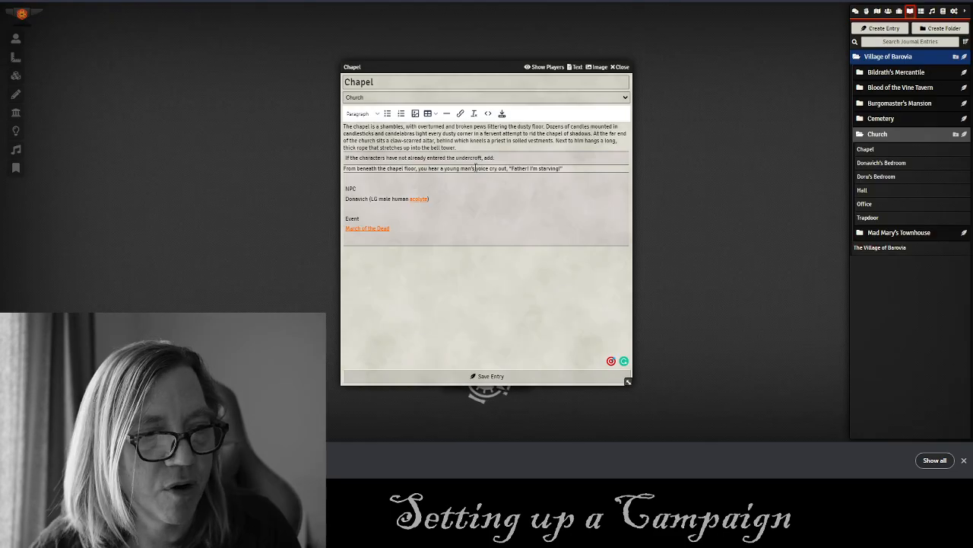
Add the line "More Info: Chapel" above the NPC heading inside the Chapel entry's secret block.
click(353, 178)
key(Return)
key(Return)
text(M)
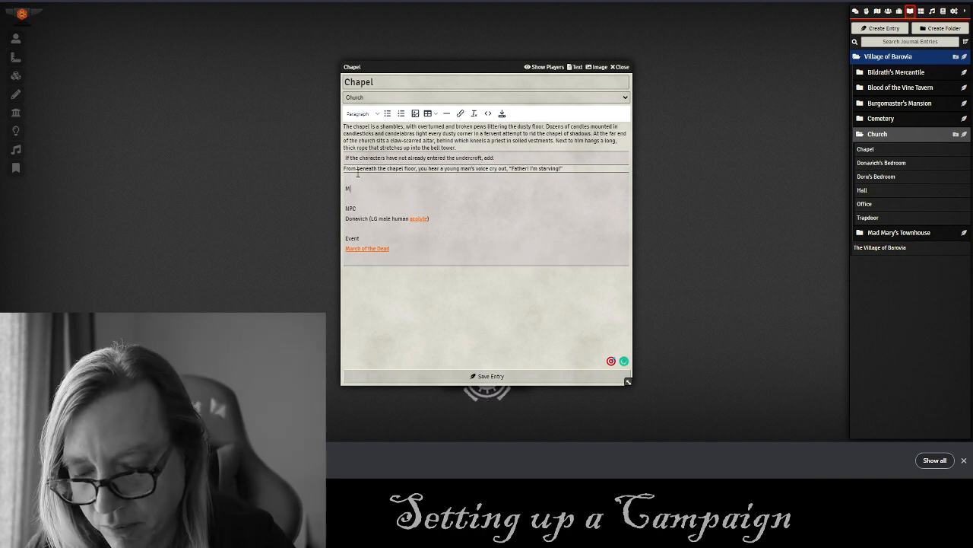
text(ore Info: )
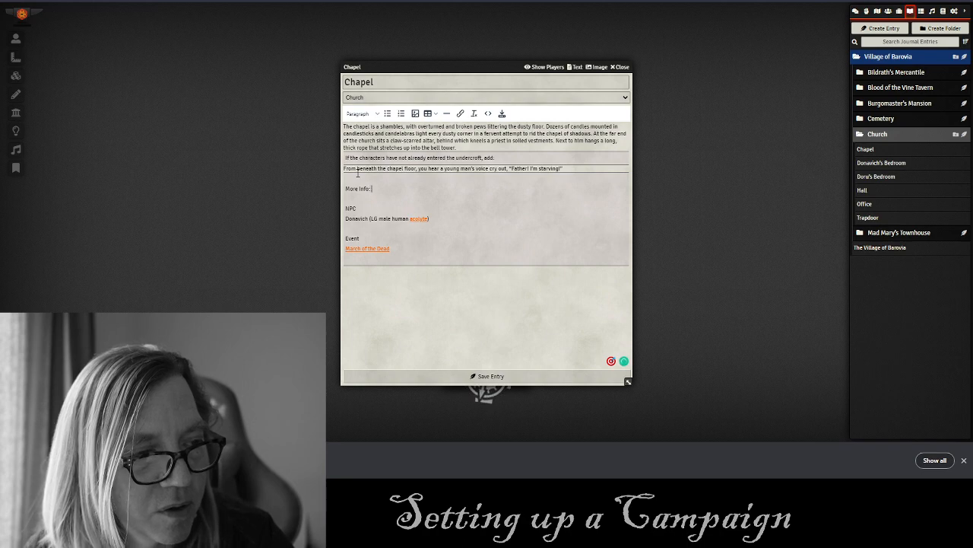
text(Chapel)
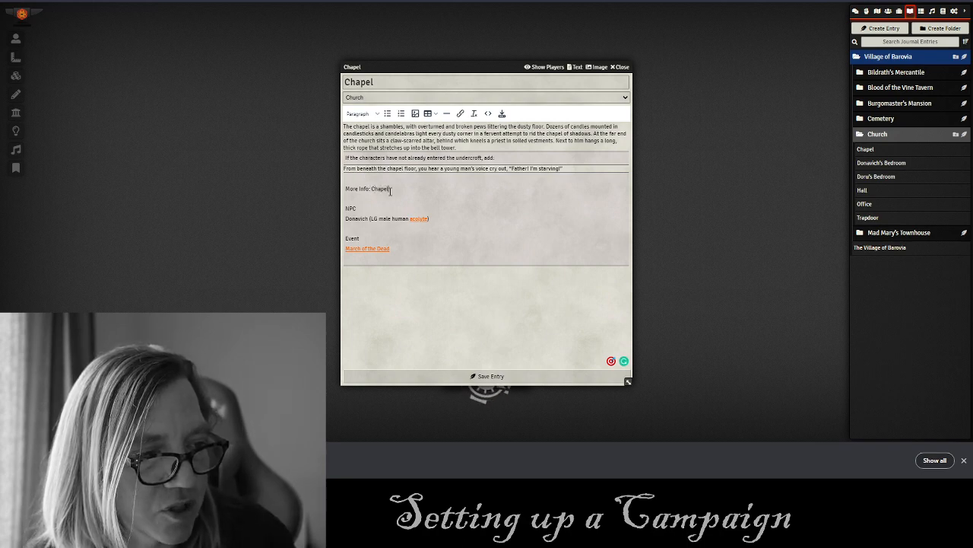
double_click(373, 189)
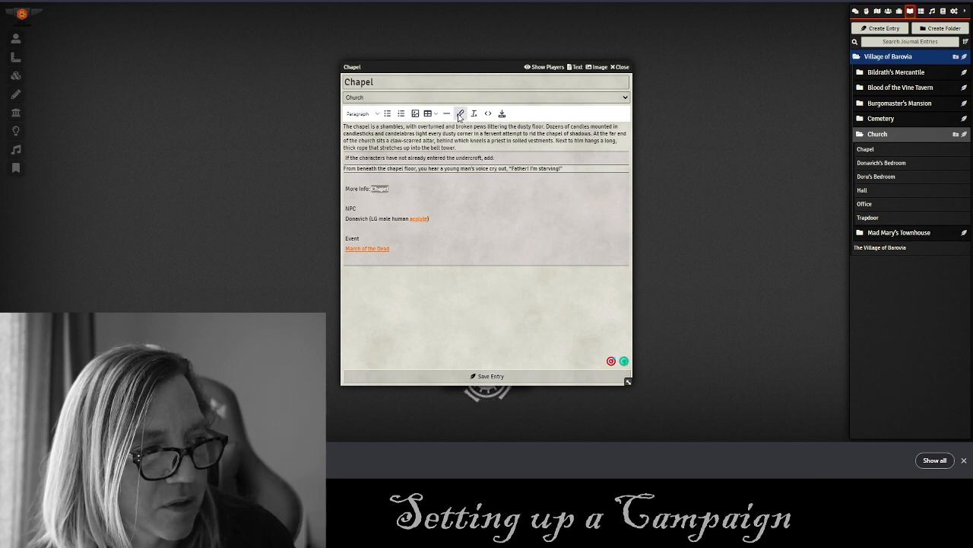
click(460, 114)
text(https://www.dndbeyond.com/sources/cos/the-village-of-barovia#E5fChapel)
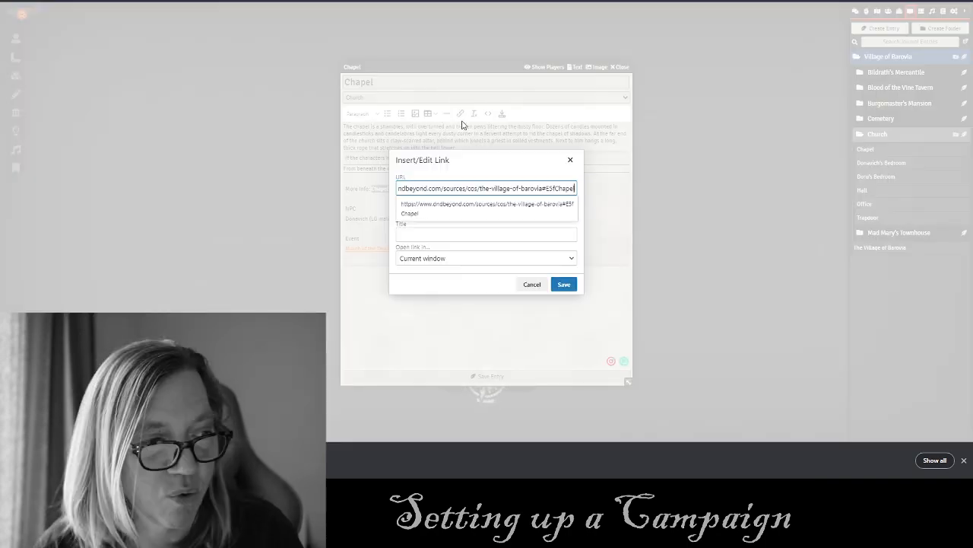
click(564, 284)
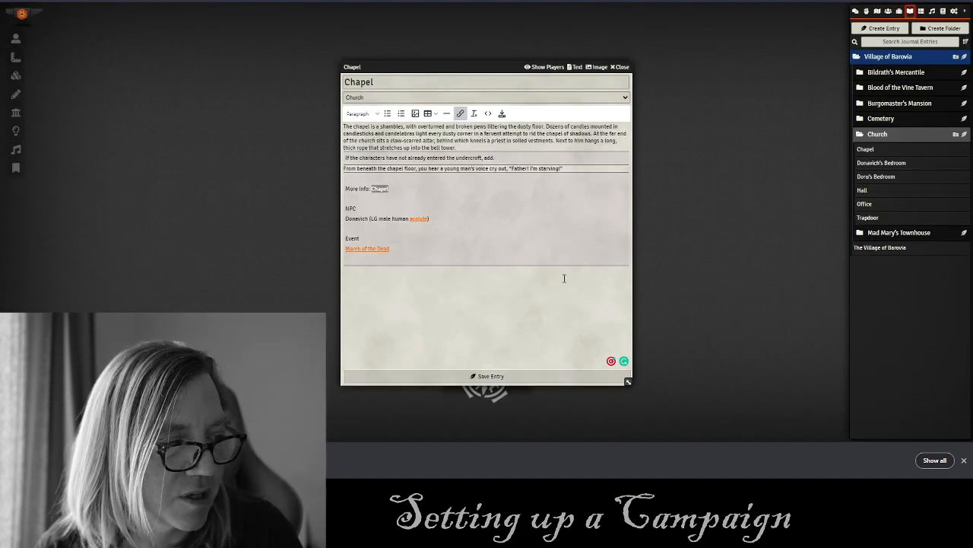
click(513, 374)
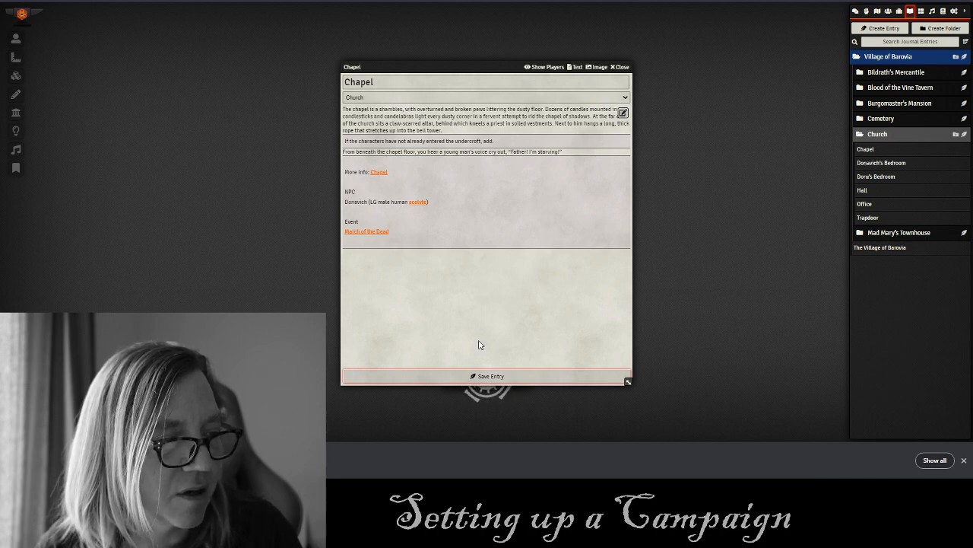
click(619, 68)
Open the E5g. Undercroft section on D&D Beyond, copy "Undercroft" from its heading and return to Foundry VTT.
click(350, 1)
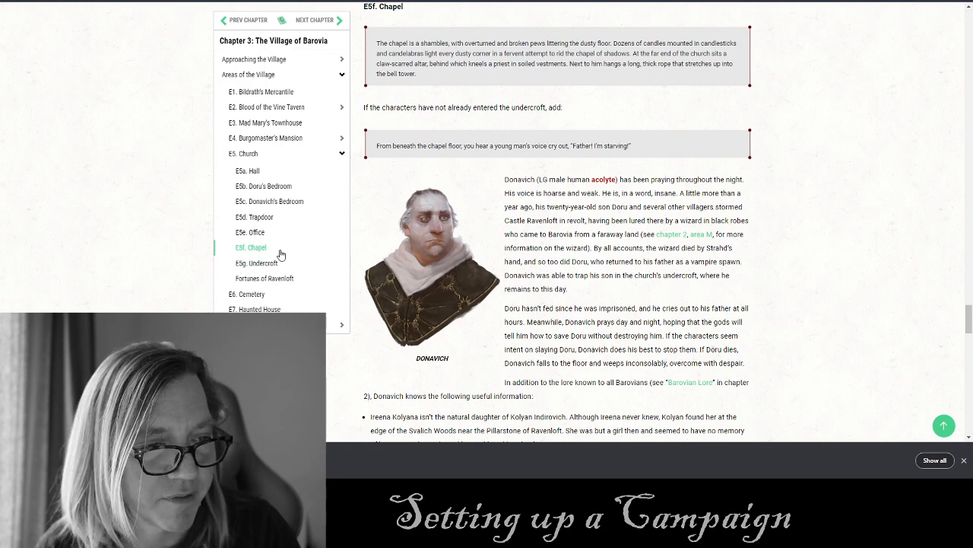
click(256, 264)
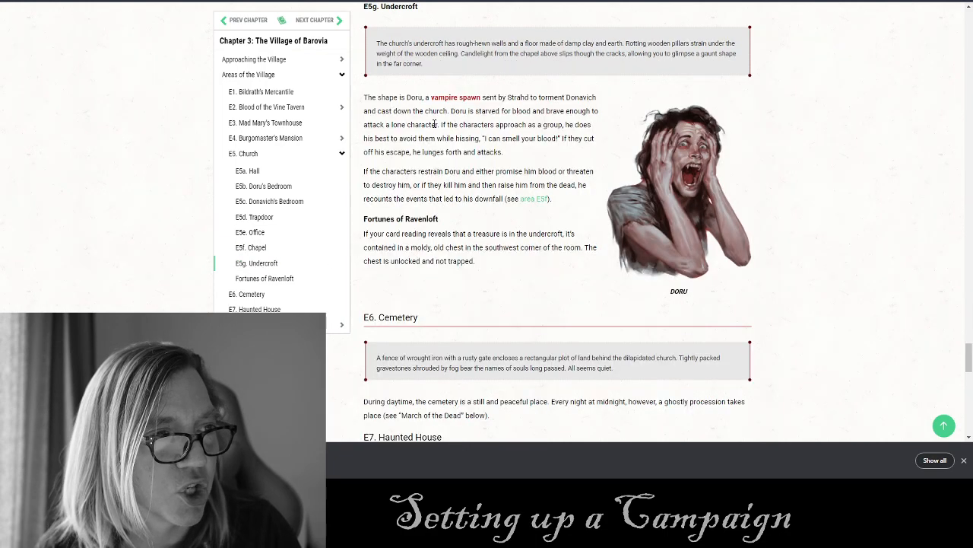
drag(421, 7, 378, 96)
drag(430, 166, 384, 159)
click(417, 163)
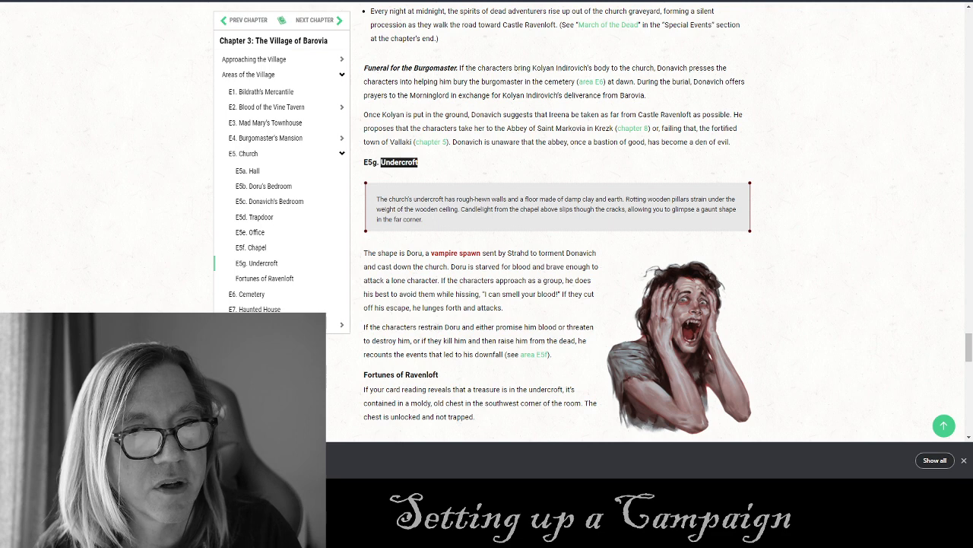
key(ctrl+Tab)
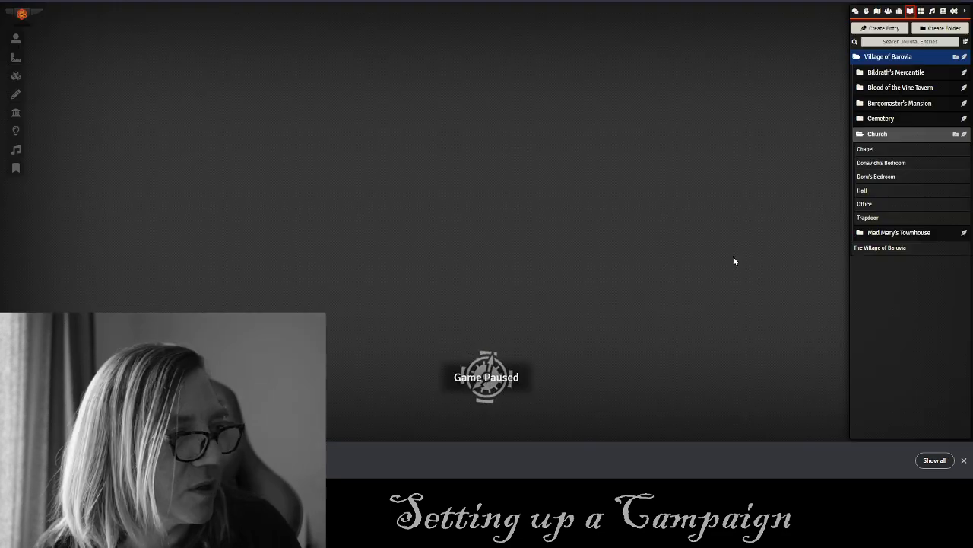
Create a journal entry named "Undercroft" in the Church folder.
click(965, 135)
click(770, 150)
text(Undercroft)
click(771, 175)
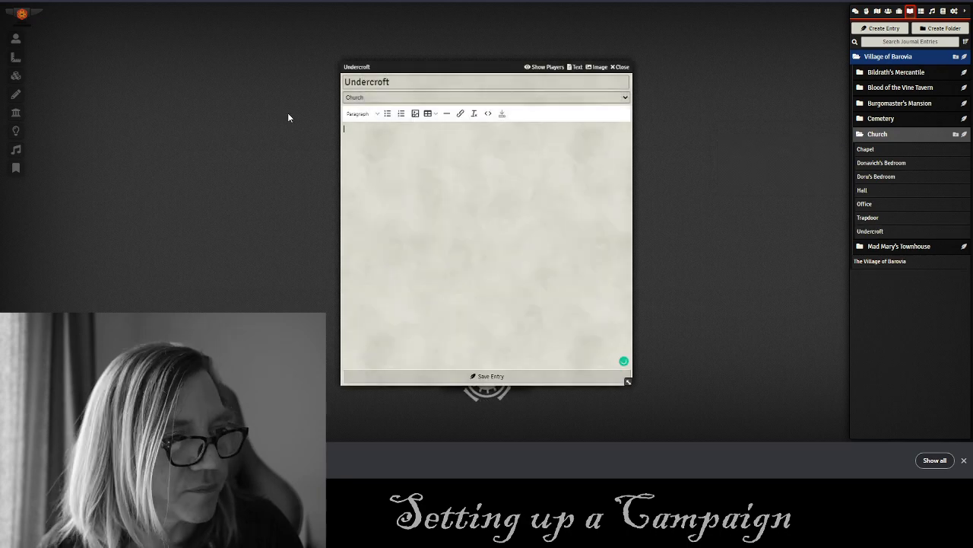
Copy the boxed E5g. Undercroft description from D&D Beyond and paste it into the Undercroft entry.
key(ctrl+shift+Tab)
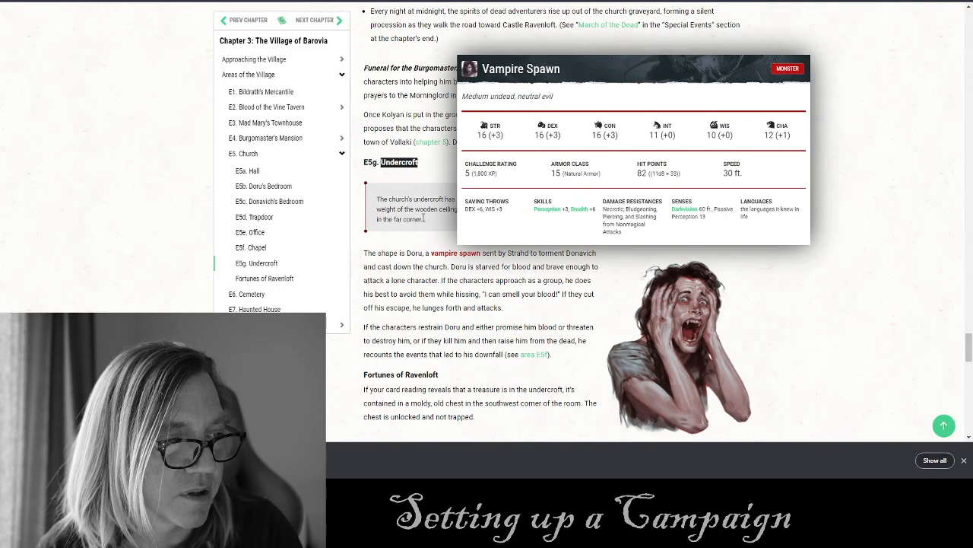
drag(426, 220, 374, 207)
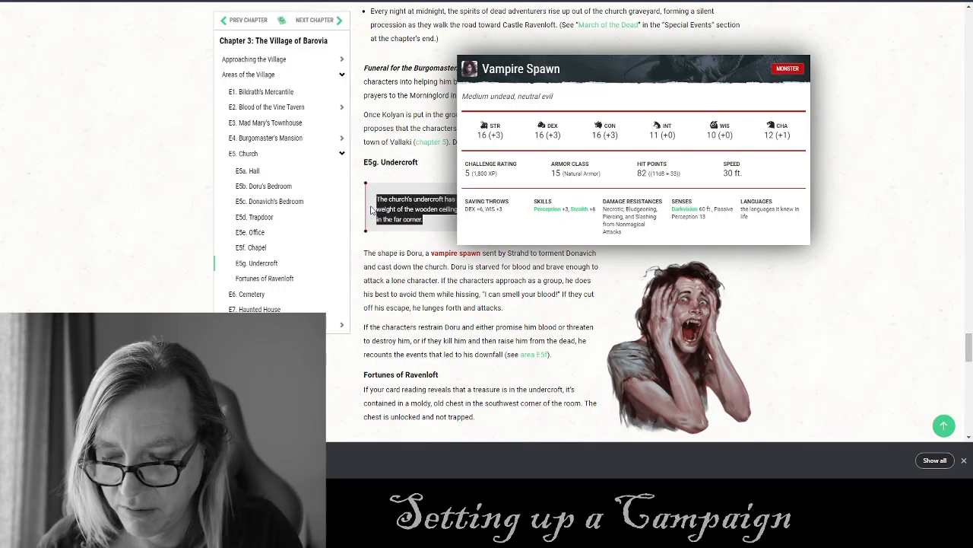
key(ctrl+c)
key(ctrl+Tab)
click(439, 167)
key(ctrl+v)
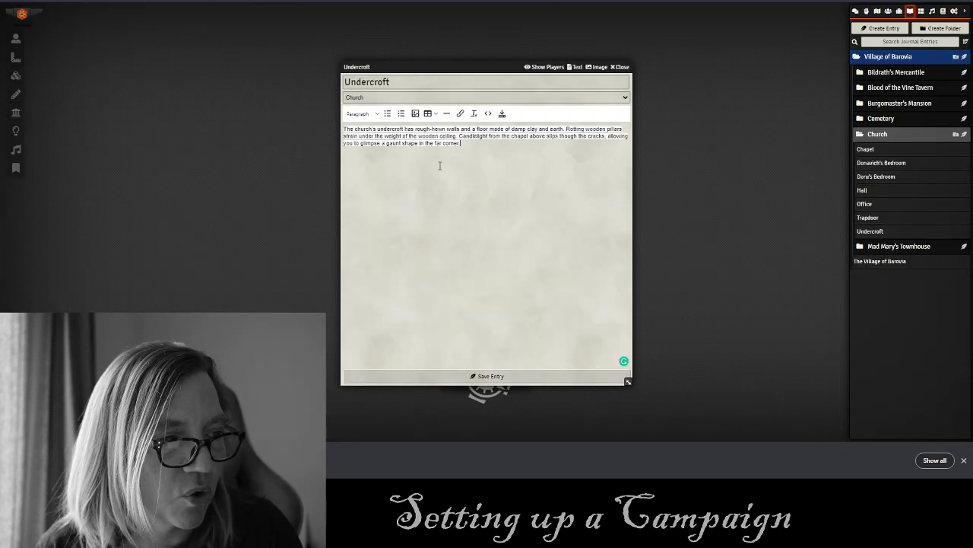
Clear the formatting of the pasted Undercroft description and start a new line below it.
drag(468, 147, 310, 128)
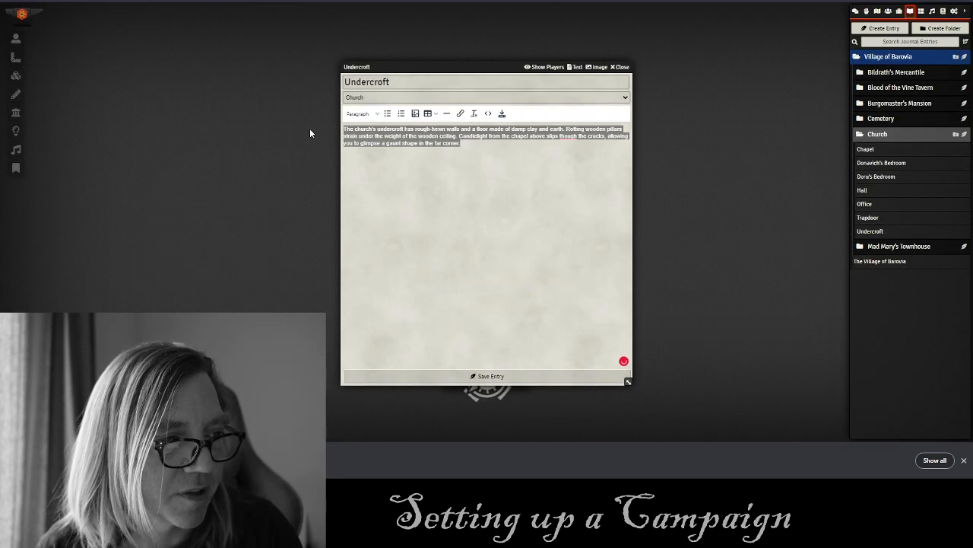
click(473, 114)
click(456, 149)
key(Return)
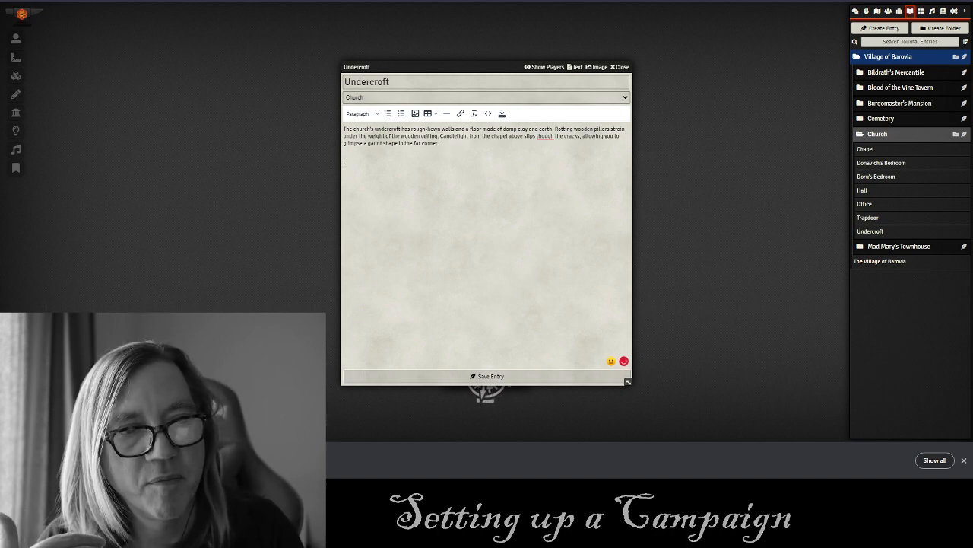
Check the E5g. Undercroft text on D&D Beyond and add an "NPC" heading below the description in the Undercroft entry.
click(160, 1)
click(443, 303)
scroll(448, 296, down, 1)
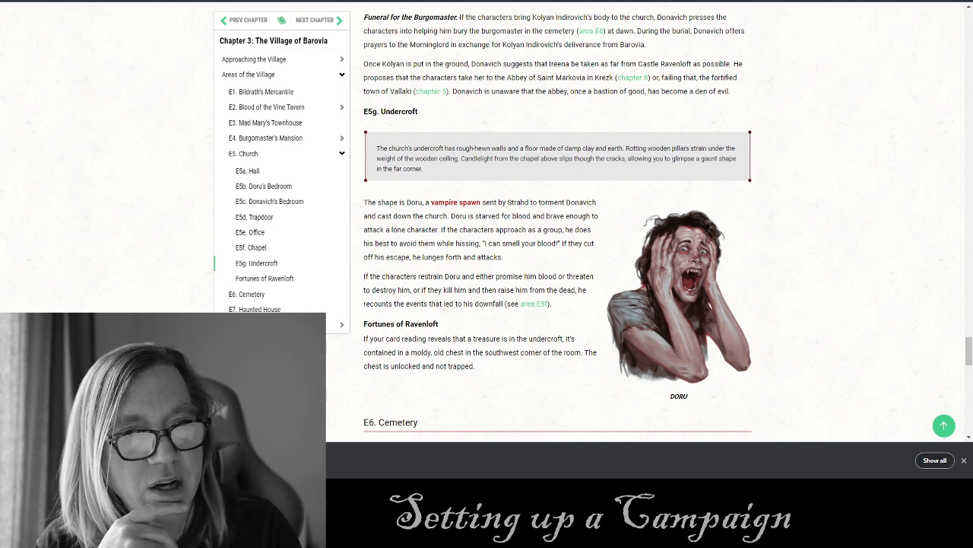
click(76, 1)
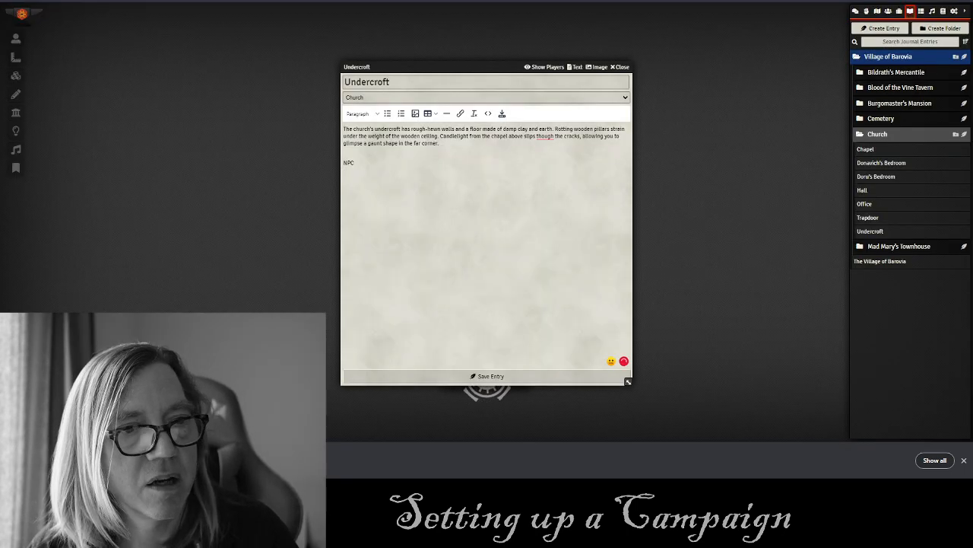
Paste "Doru, a vampire spawn" from D&D Beyond under the Undercroft entry's NPC heading and clear its formatting.
click(220, 1)
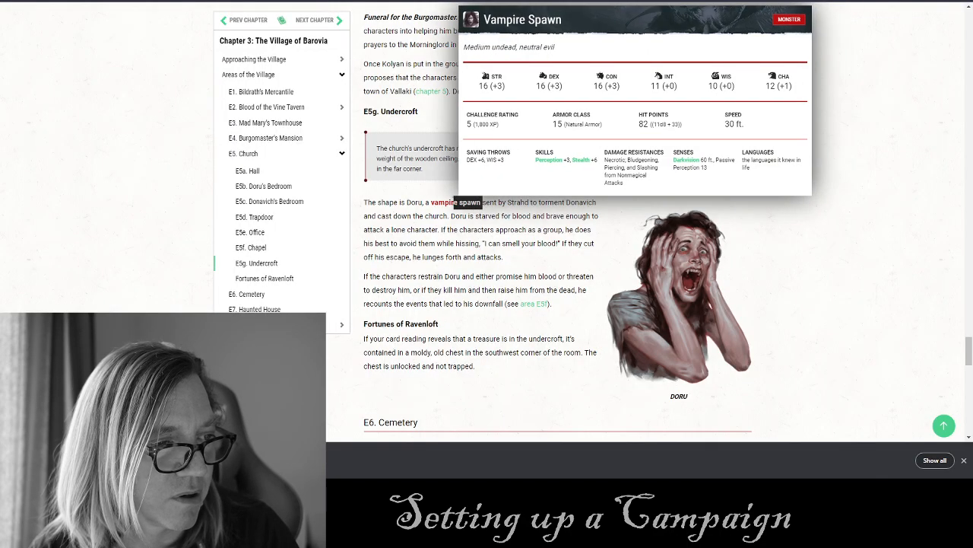
drag(482, 203, 409, 204)
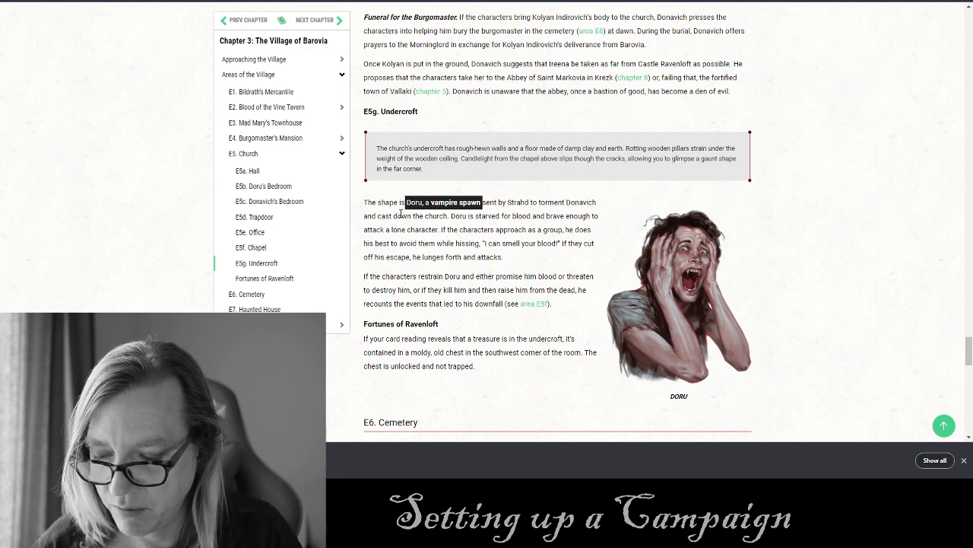
click(167, 1)
key(ctrl+v)
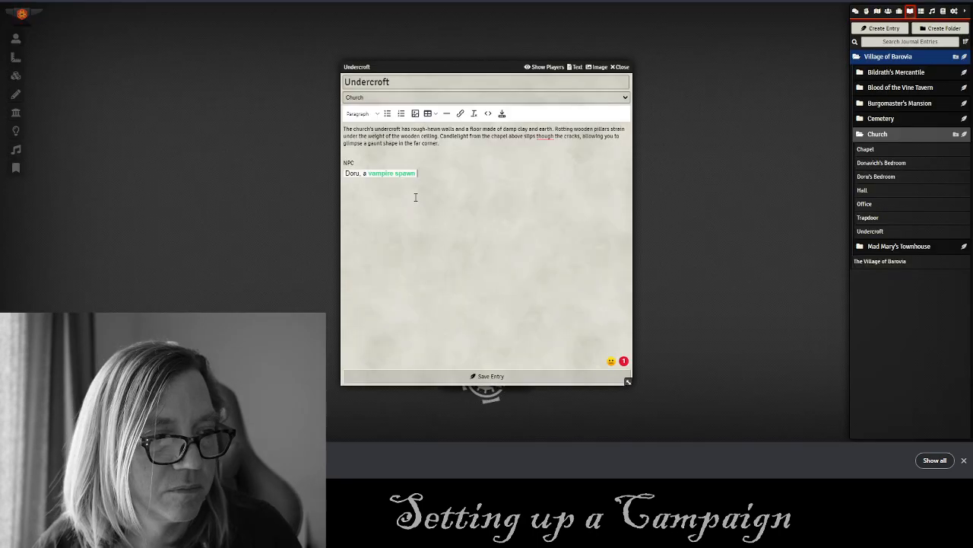
drag(420, 174, 344, 174)
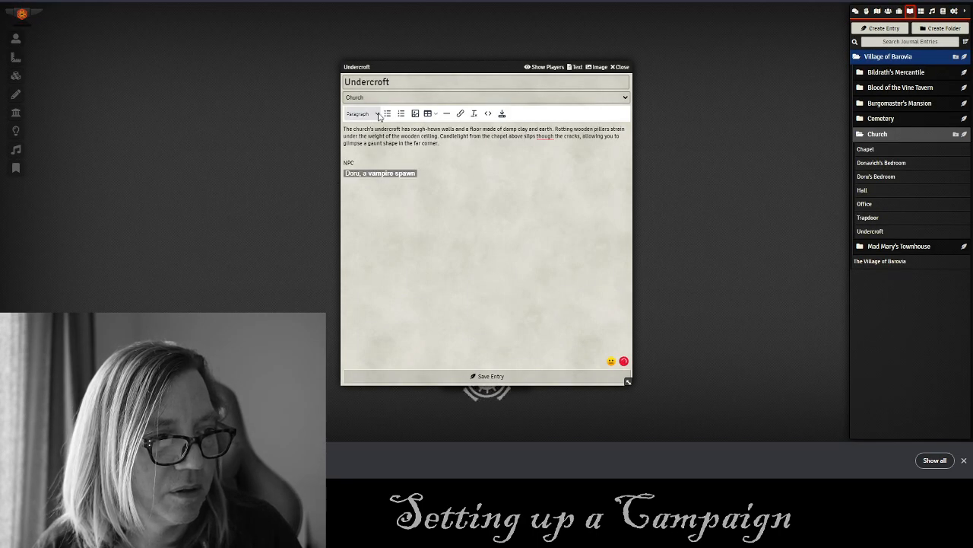
click(474, 113)
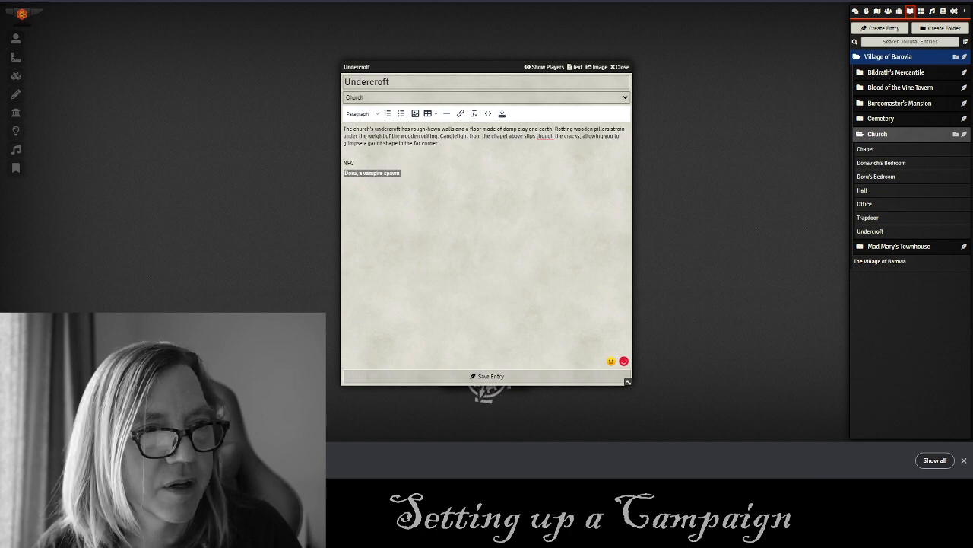
Copy the E5g "Fortunes of Ravenloft" passage from D&D Beyond and paste it below the Doru line in the Undercroft entry.
click(220, 1)
click(399, 373)
scroll(450, 283, down, 2)
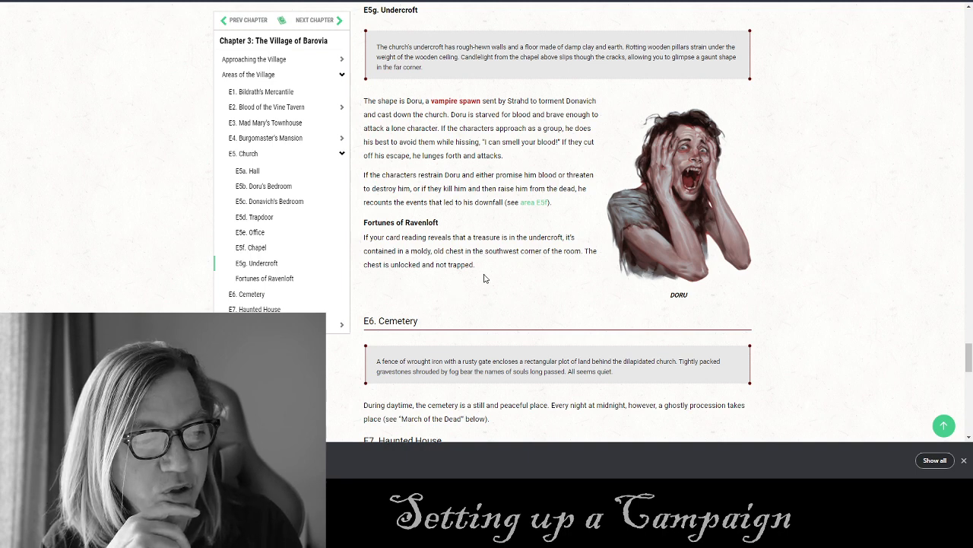
drag(479, 272, 365, 224)
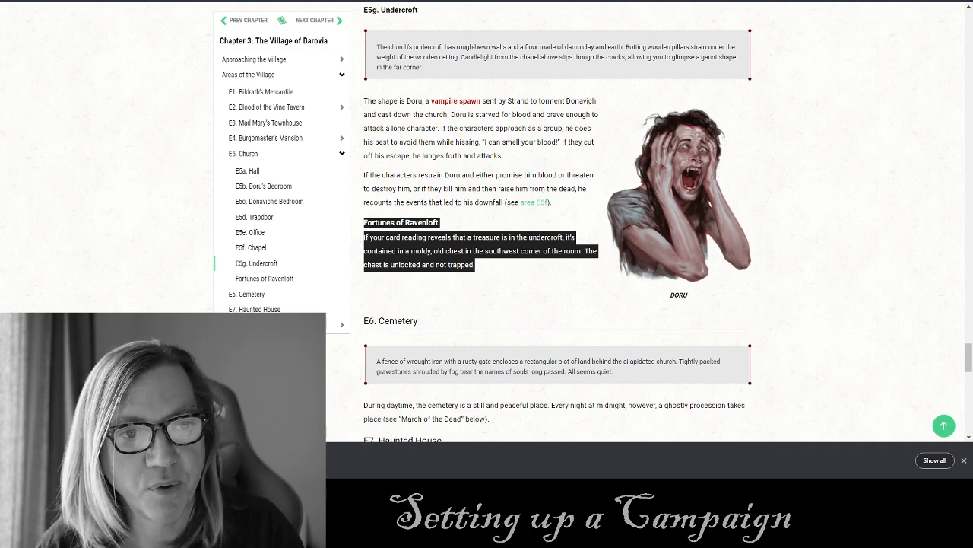
click(42, 1)
click(408, 171)
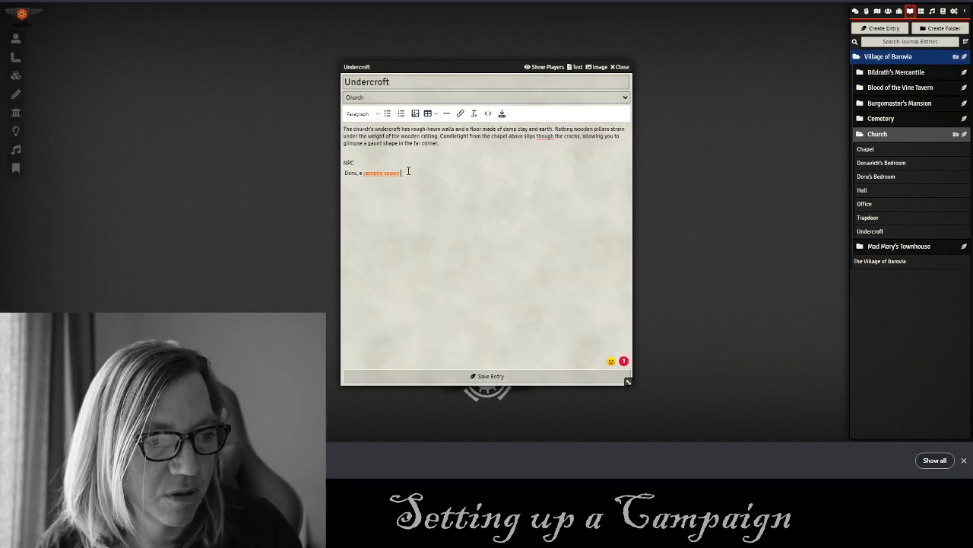
text(Fortunes of Ravenloft If your card reading reveals that a treasure is in the undercroft, it's contained in a moldy, old chest in corner of the room. The chest is unlocked and not trapped.)
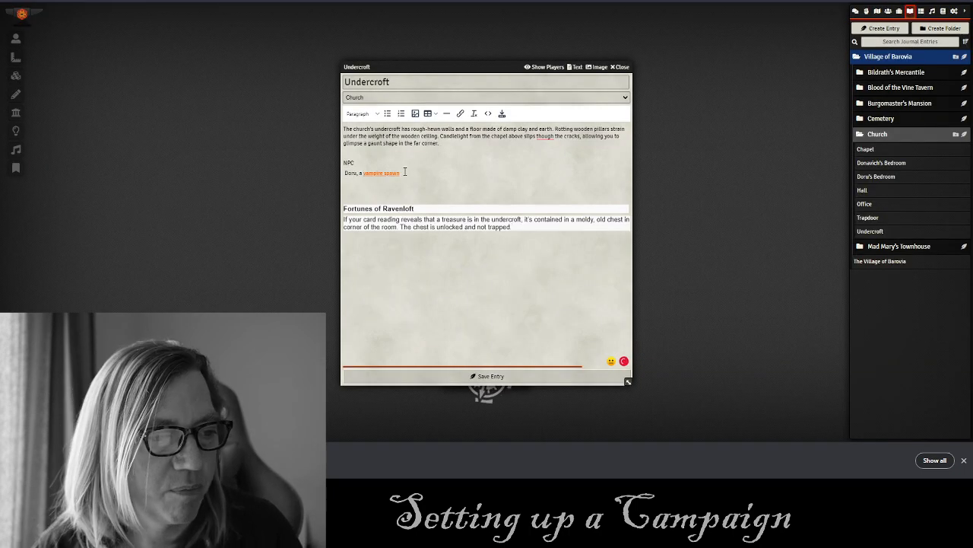
Clear the formatting of the pasted Fortunes of Ravenloft passage and apply bold to its heading.
drag(513, 227, 338, 206)
click(472, 113)
click(400, 203)
click(372, 114)
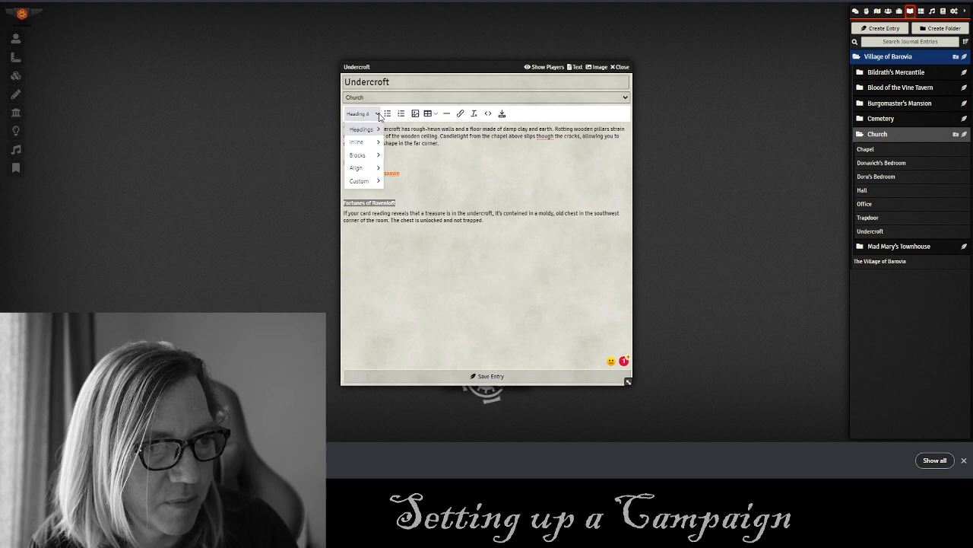
mouse_move(361, 143)
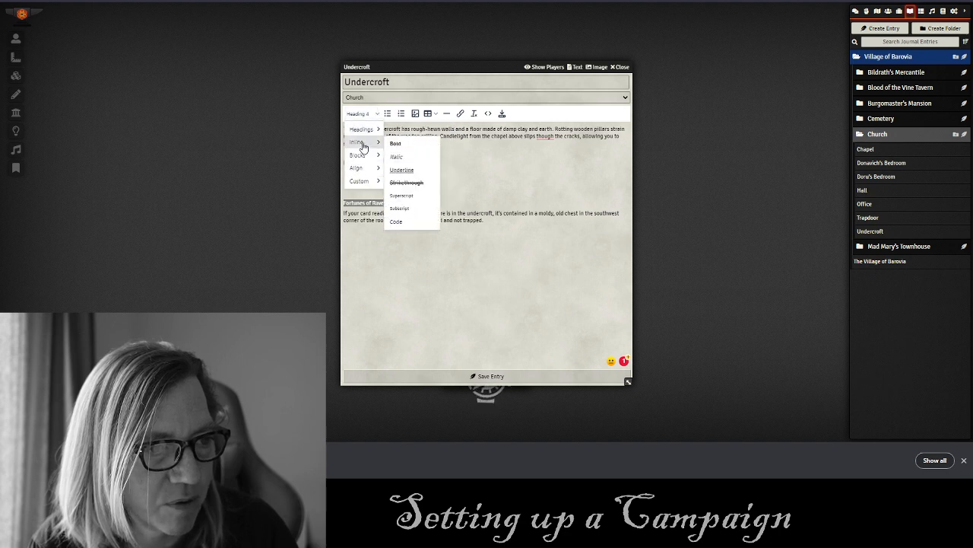
click(408, 147)
click(488, 162)
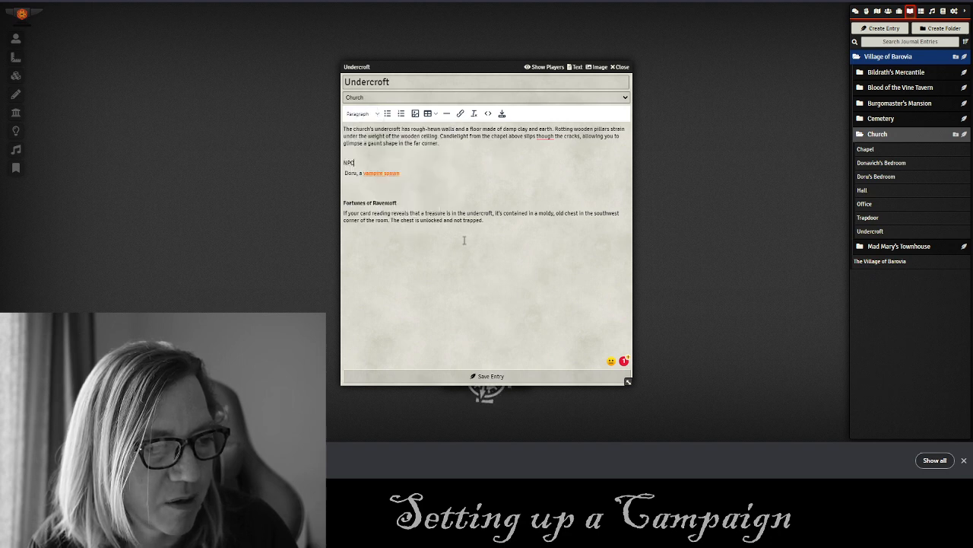
Format the Undercroft entry's text from the NPC heading through the Fortunes of Ravenloft passage as a Secret block.
drag(510, 221, 344, 162)
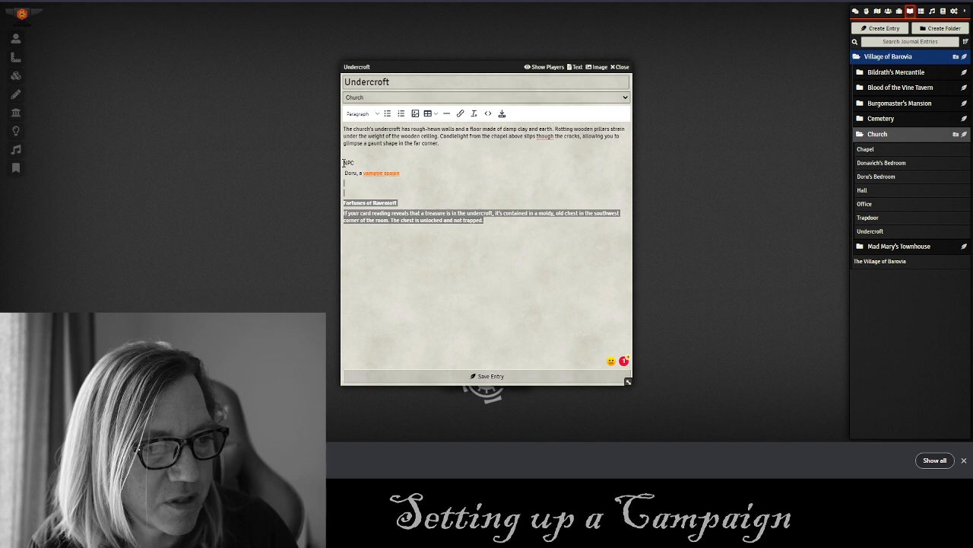
click(377, 114)
mouse_move(364, 181)
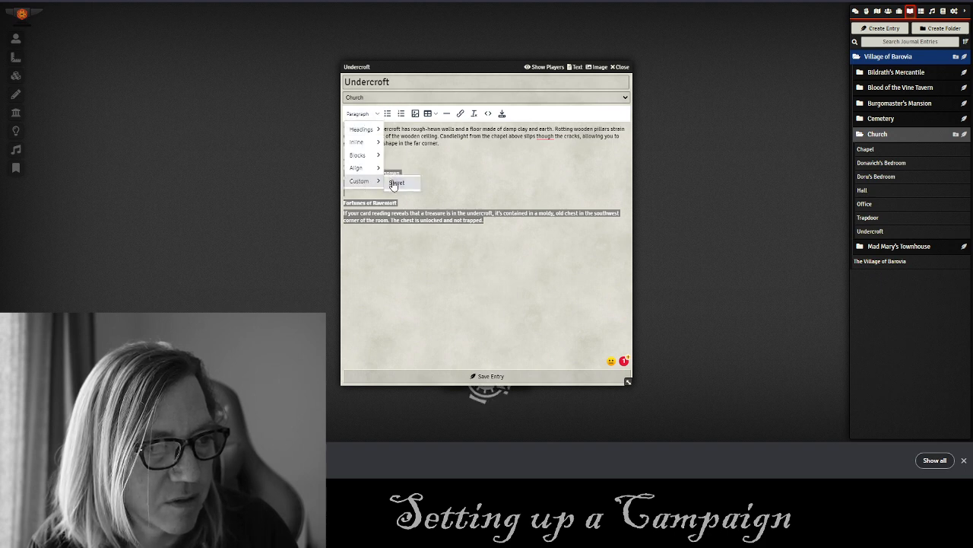
click(394, 183)
click(476, 153)
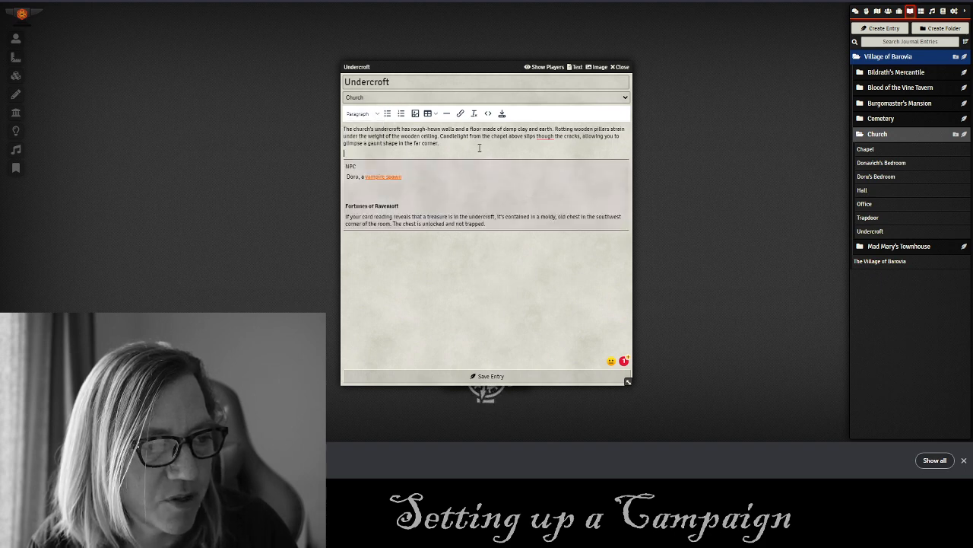
Save and close the Undercroft entry and collapse the Church folder.
click(477, 375)
click(620, 68)
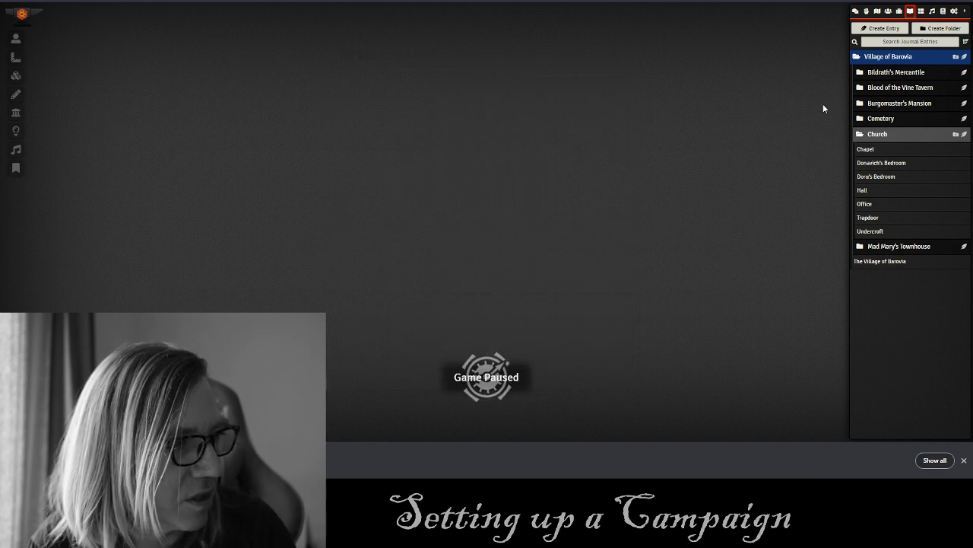
click(866, 137)
click(867, 137)
click(866, 137)
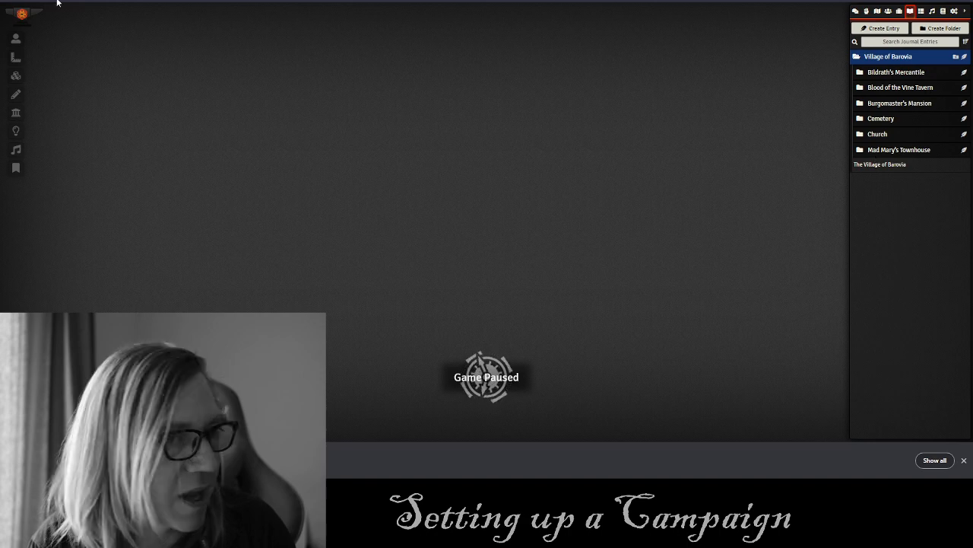
Copy the E3 title from D&D Beyond and create a journal entry named "Mad Mary's Townhouse" in the Mad Mary's Townhouse folder.
click(131, 1)
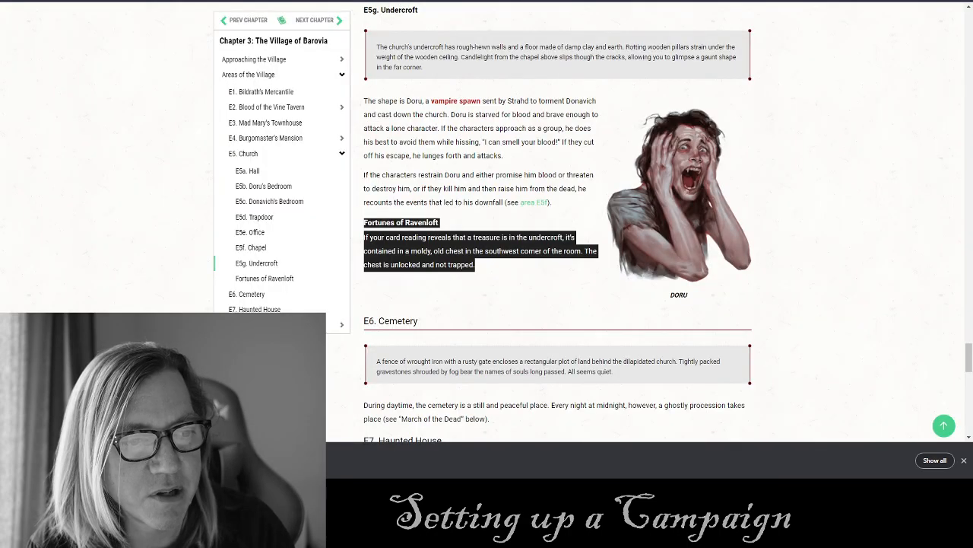
click(267, 123)
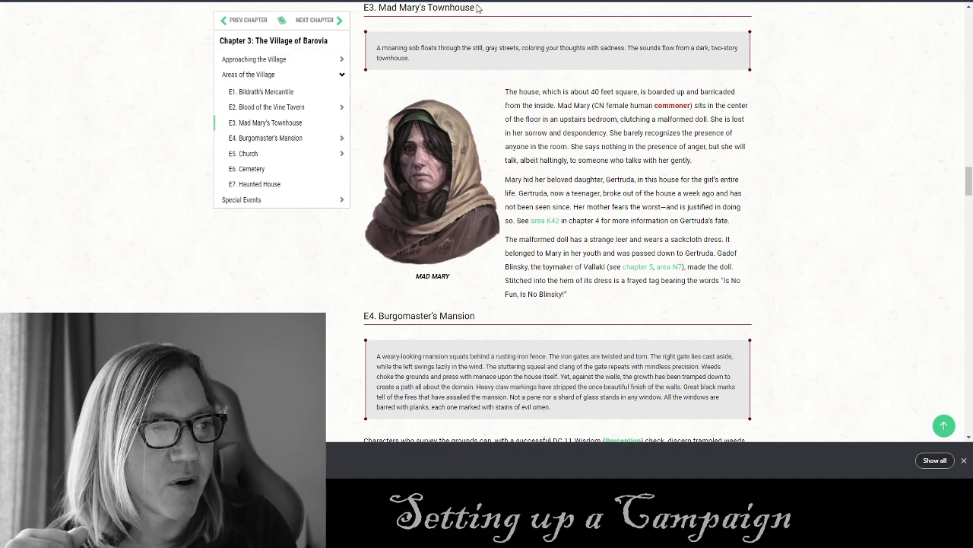
scroll(476, 9, up, 1)
drag(475, 45, 380, 47)
key(ctrl+c)
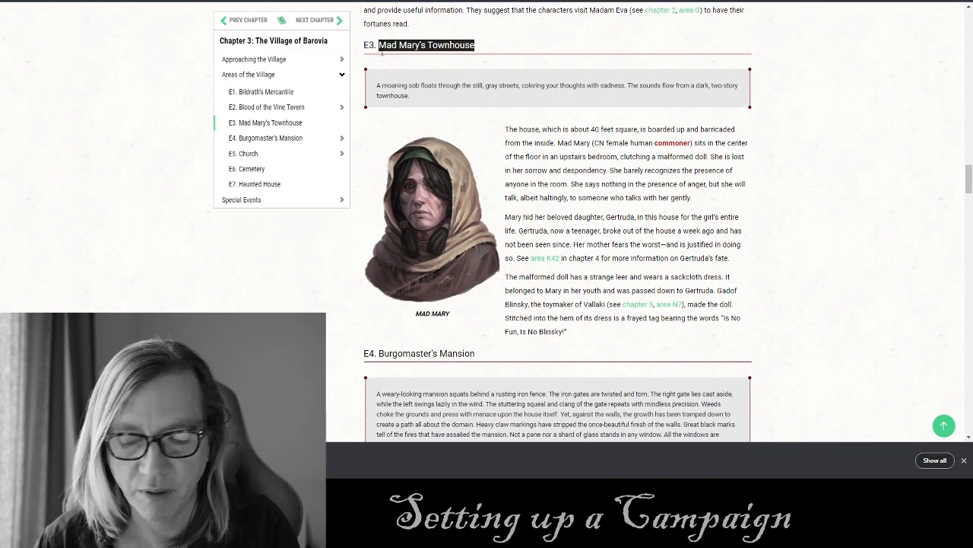
key(ctrl+Tab)
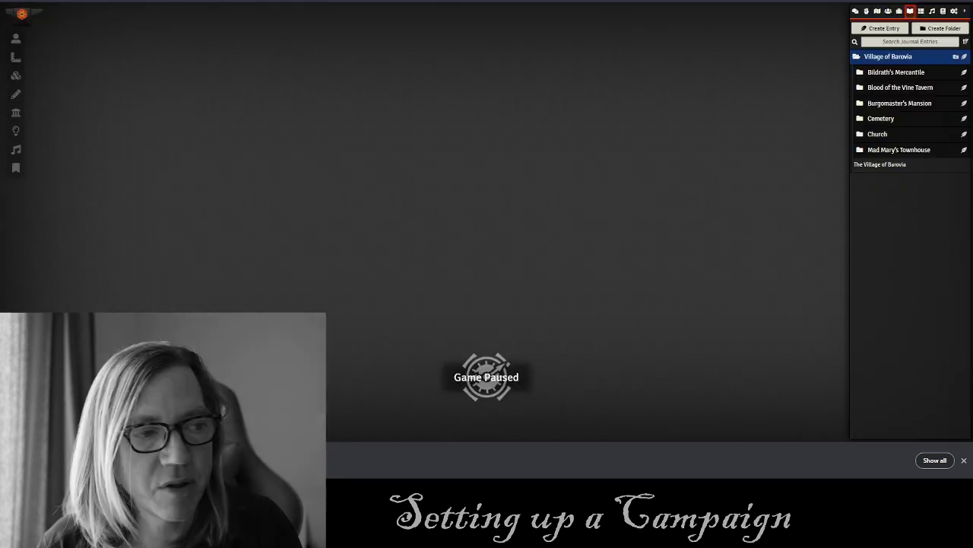
click(964, 150)
key(ctrl+v)
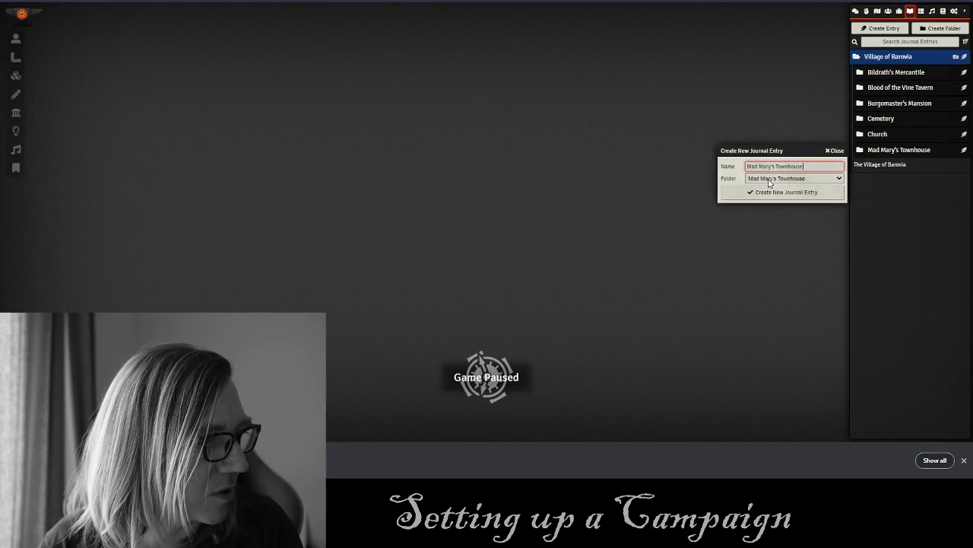
click(761, 194)
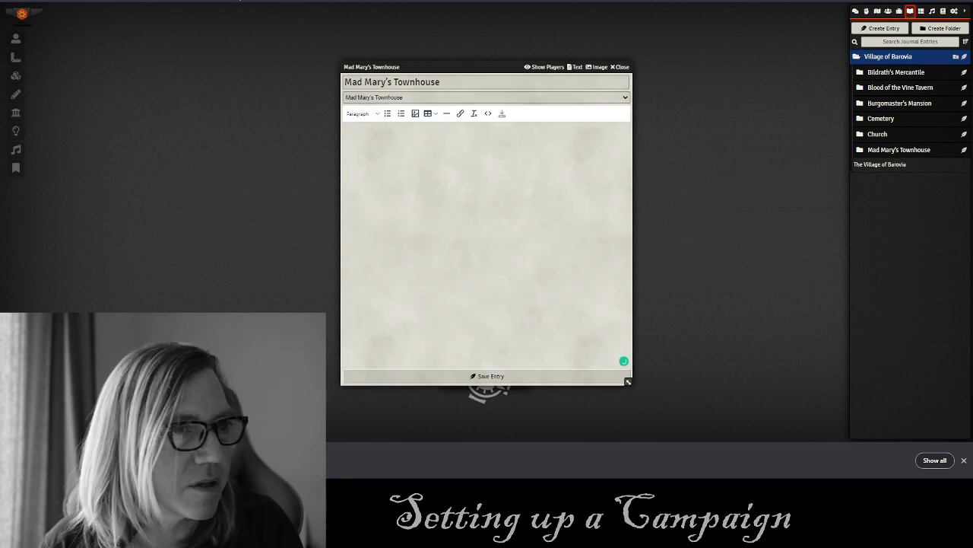
Copy the boxed E3 description from D&D Beyond, paste it into the Mad Mary's Townhouse entry and clear its formatting.
key(alt+Tab)
drag(416, 103, 375, 89)
key(ctrl+c)
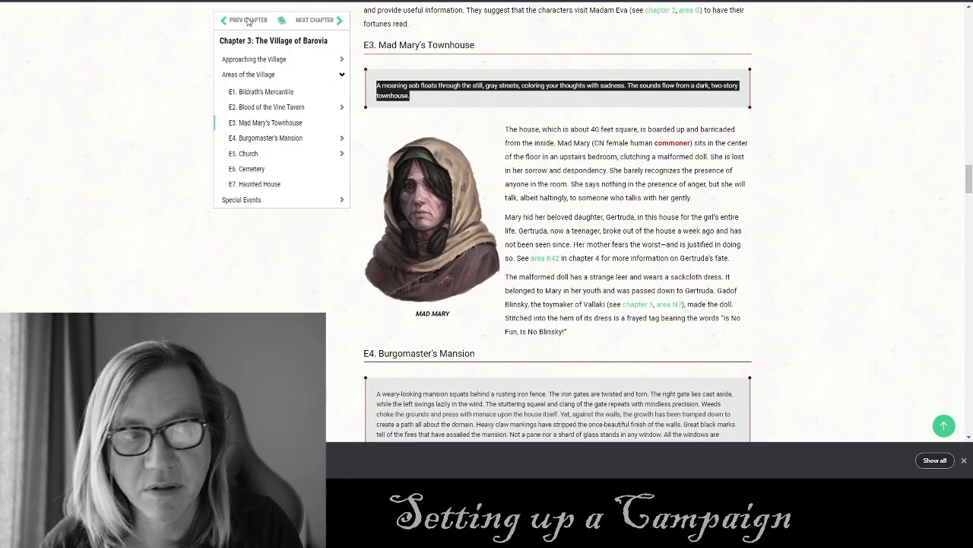
key(alt+Tab)
key(ctrl+v)
drag(426, 145, 339, 129)
click(473, 113)
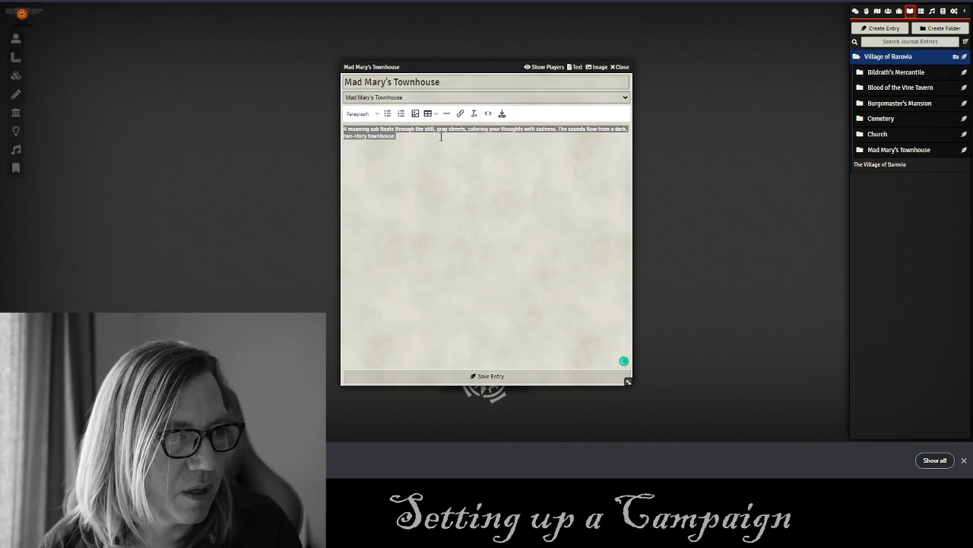
Add an "NPC" heading below the description in the Mad Mary's Townhouse entry and start a new line under it.
click(448, 134)
key(Return)
key(Return)
text(NPC)
key(Return)
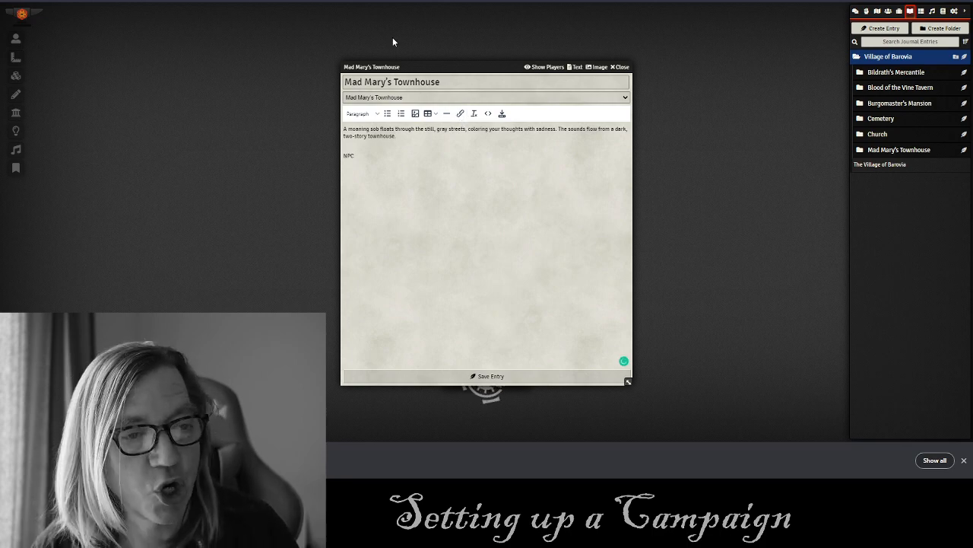
On D&D Beyond, select the E3 sentence describing Mad Mary in the upstairs bedroom, clutching a malformed doll.
key(alt+Tab)
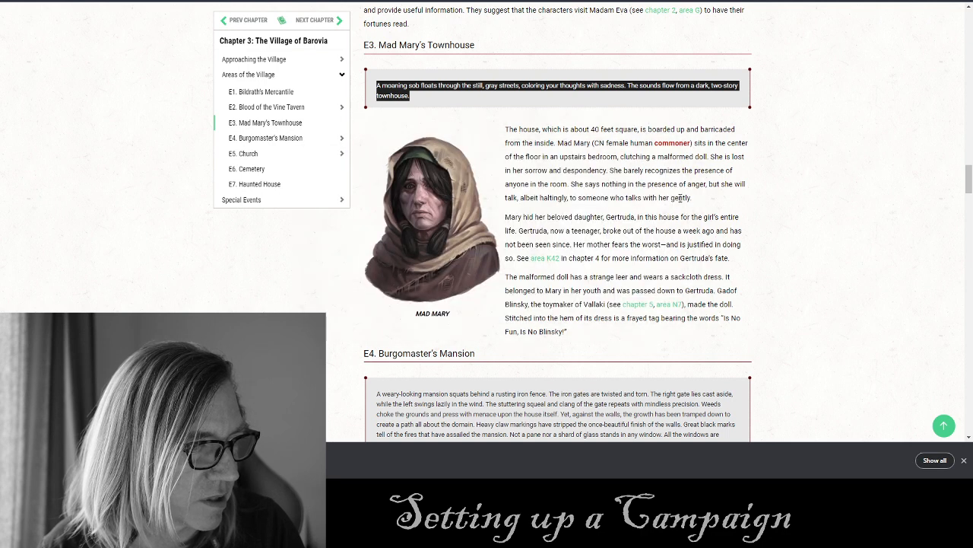
drag(709, 156, 557, 143)
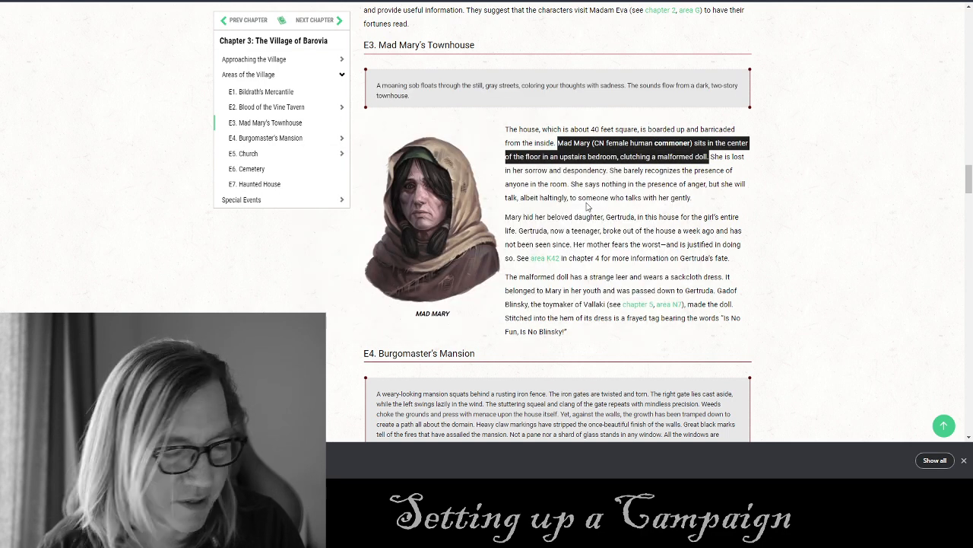
Paste the copied Mad Mary sentence under NPC in the Mad Mary's Townhouse entry and add an ITEM heading below it.
key(ctrl+Tab)
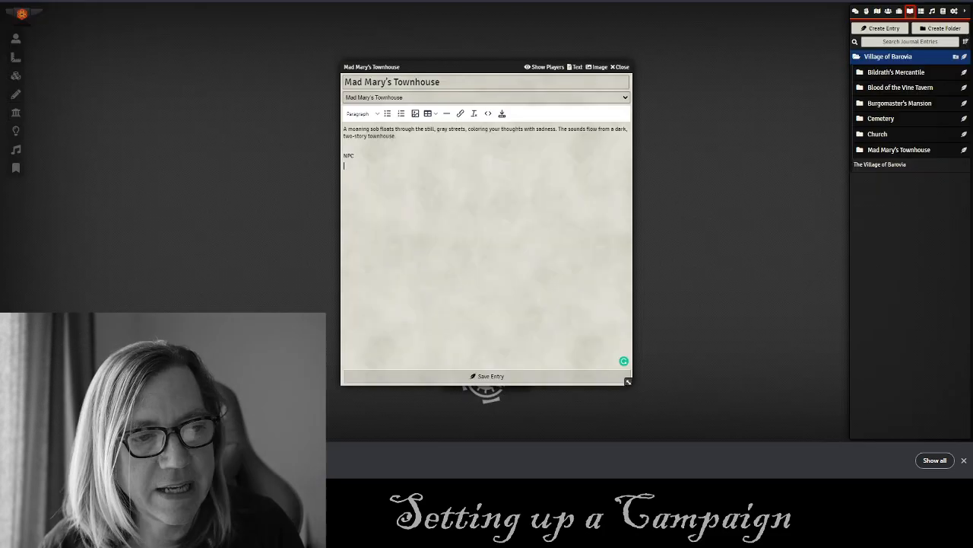
key(ctrl+v)
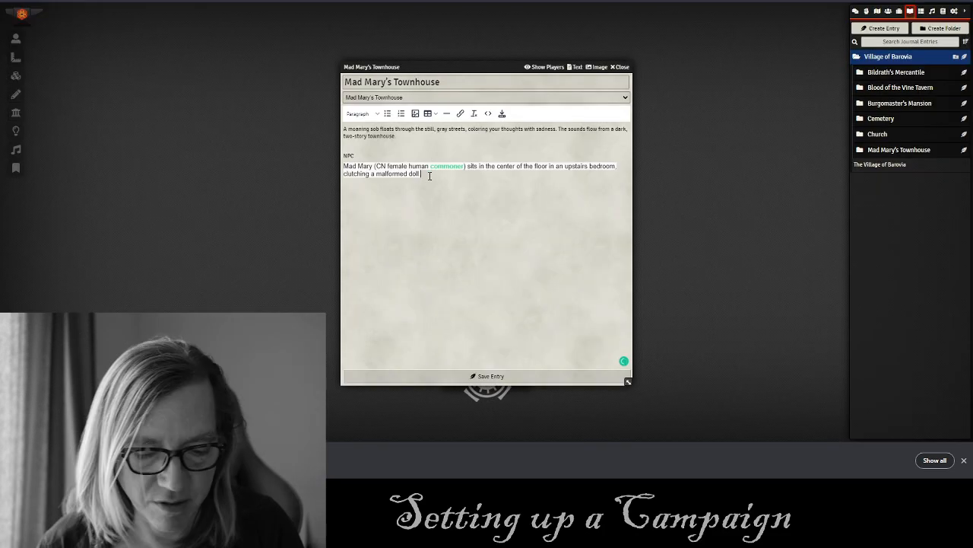
key(Return)
key(Return)
key(Return)
text(I)
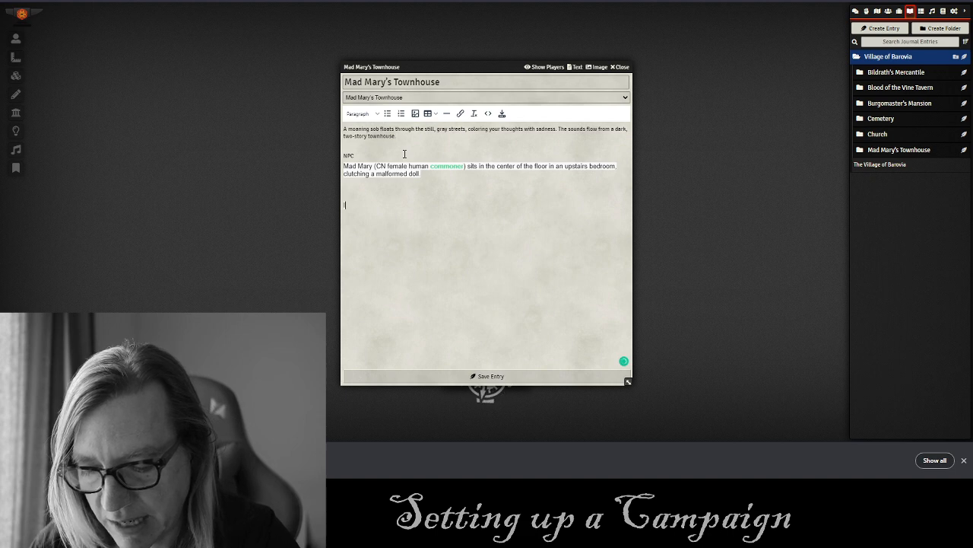
text(TME)
key(BackSpace)
key(BackSpace)
text(EM)
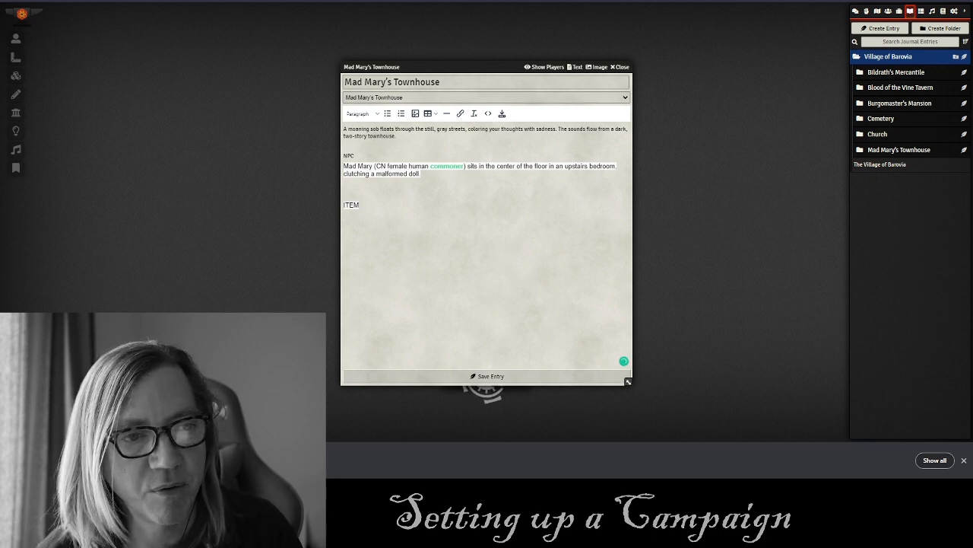
Copy "The malformed doll has a strange leer and wears a sackcloth dress." from the E3 chapter text and place it under ITEM.
key(ctrl+Tab)
scroll(745, 254, down, 1)
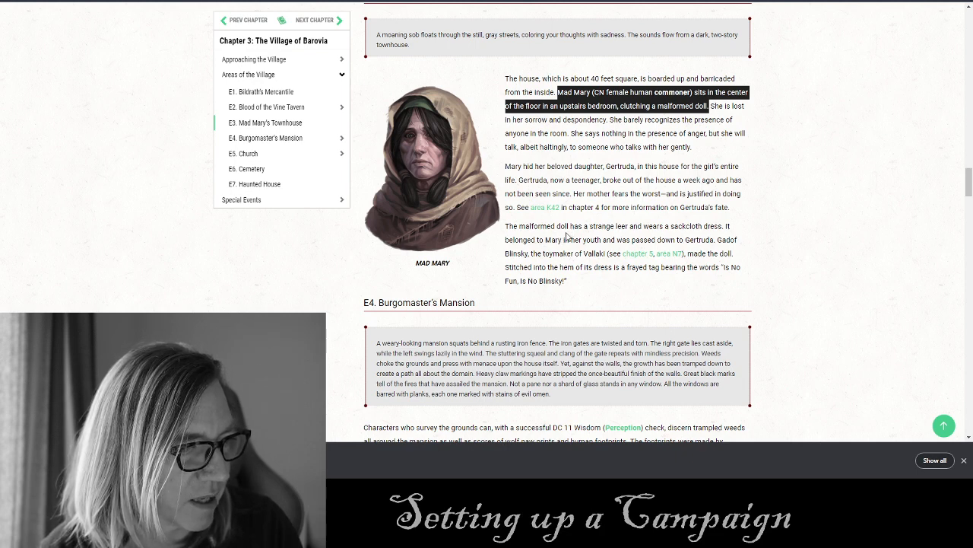
drag(570, 226, 512, 226)
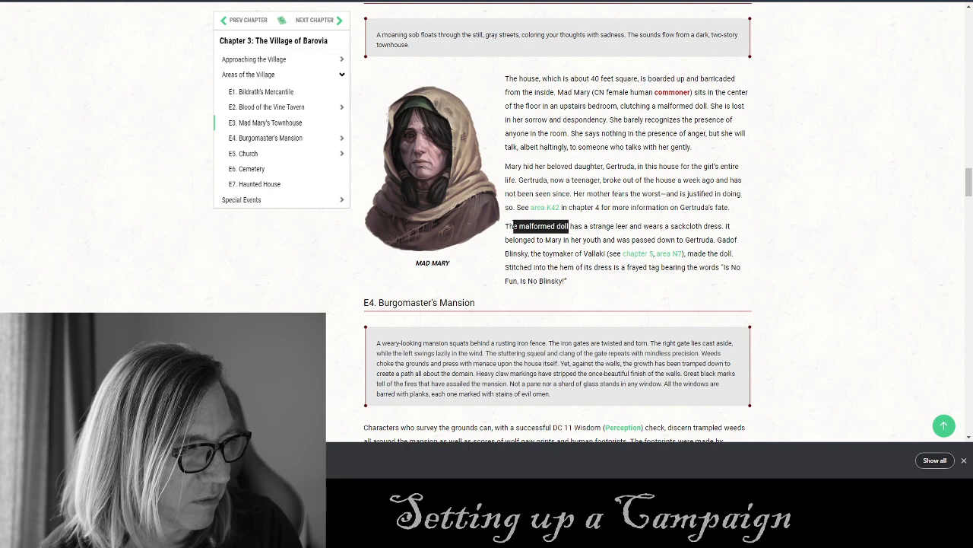
drag(723, 226, 506, 226)
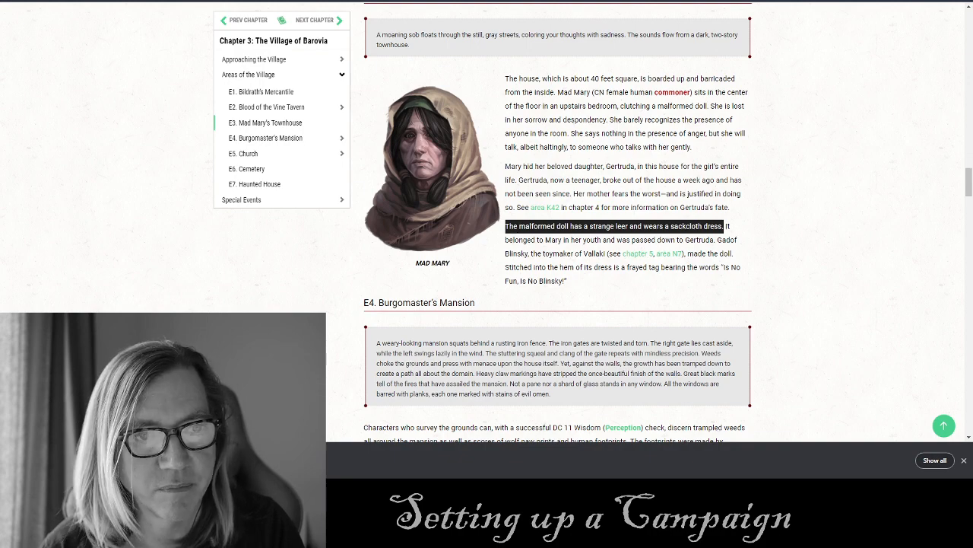
key(alt+Tab)
text(The malformed doll has a strange leer and wears a sackcloth dress.)
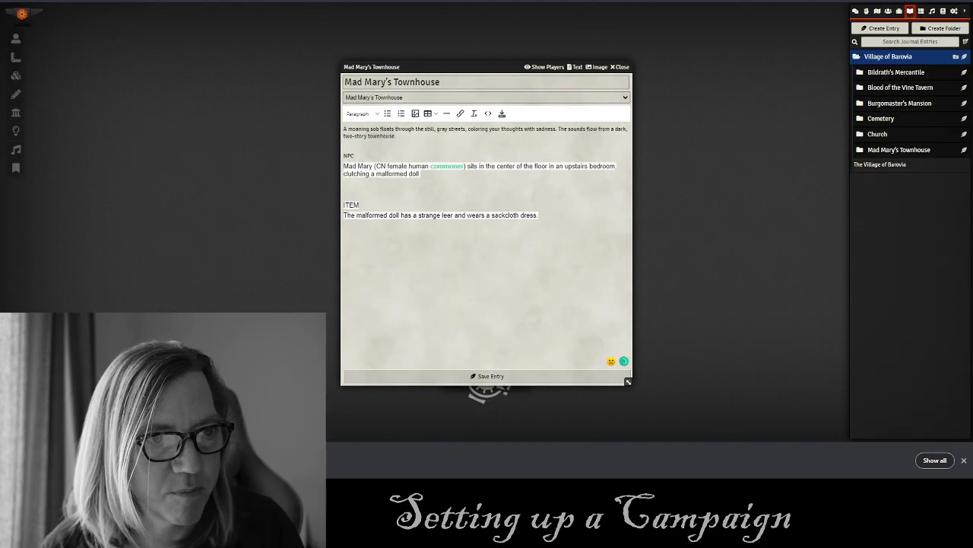
Copy "Gadof Blinsky, the toymaker of Vallaki" from the chapter text and append it to the doll's description.
key(alt+Tab)
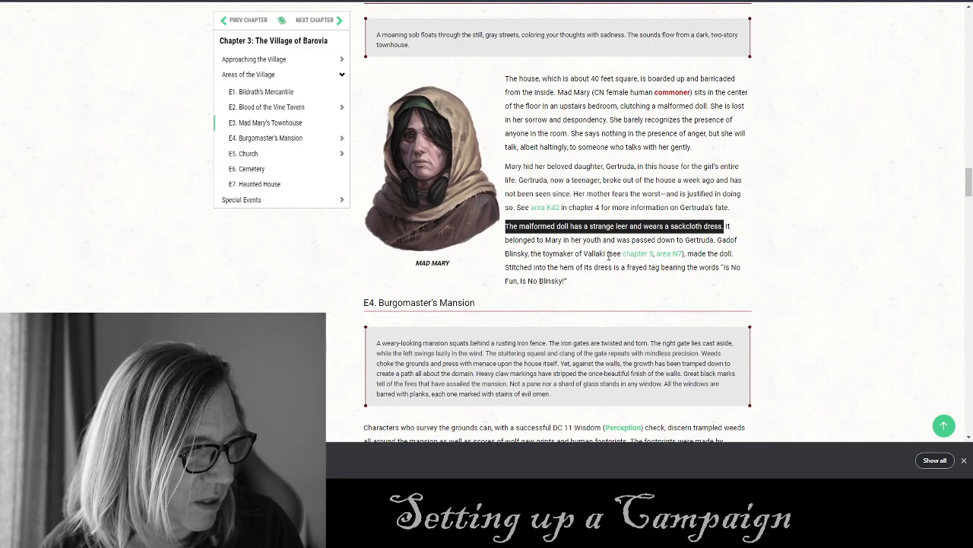
drag(606, 254, 715, 240)
key(ctrl+c)
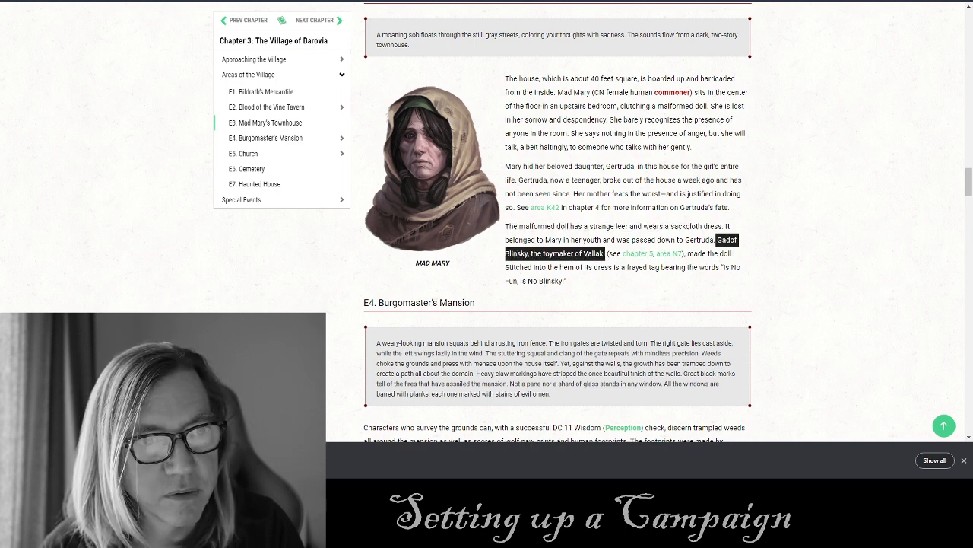
key(alt+Tab)
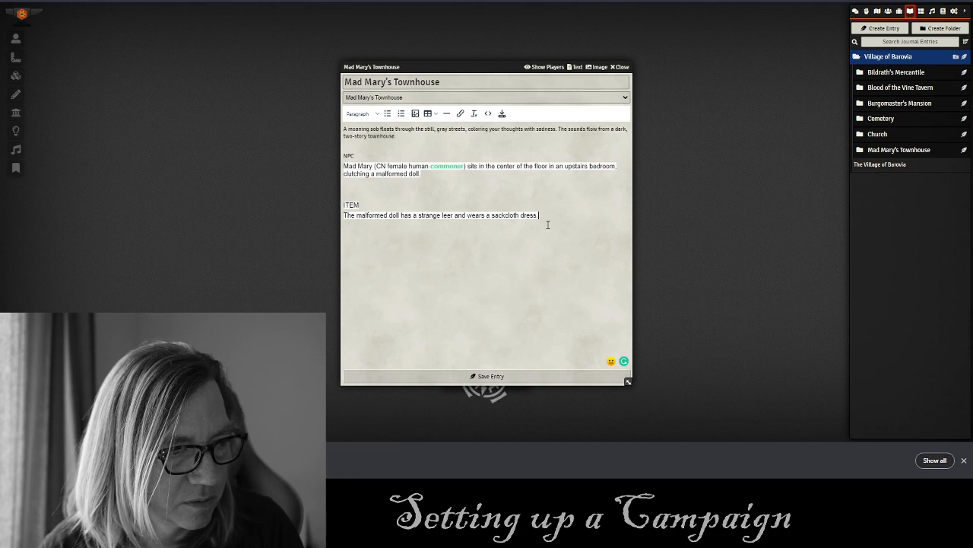
key(ctrl+v)
Copy "a frayed tag bearing the words "Is No Fun, Is No Blinsky!"" from the chapter text and append it to the doll's description.
key(alt+Tab)
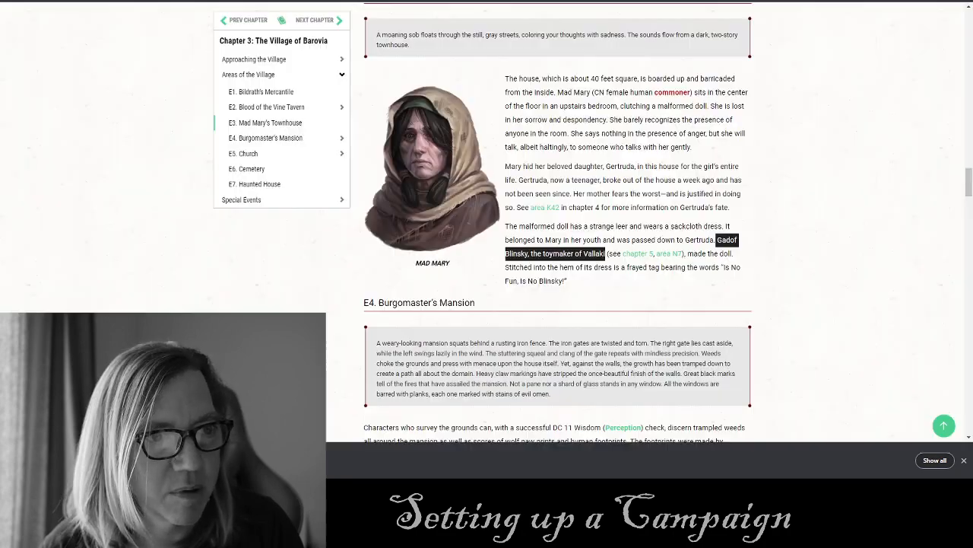
click(654, 282)
drag(593, 283, 625, 268)
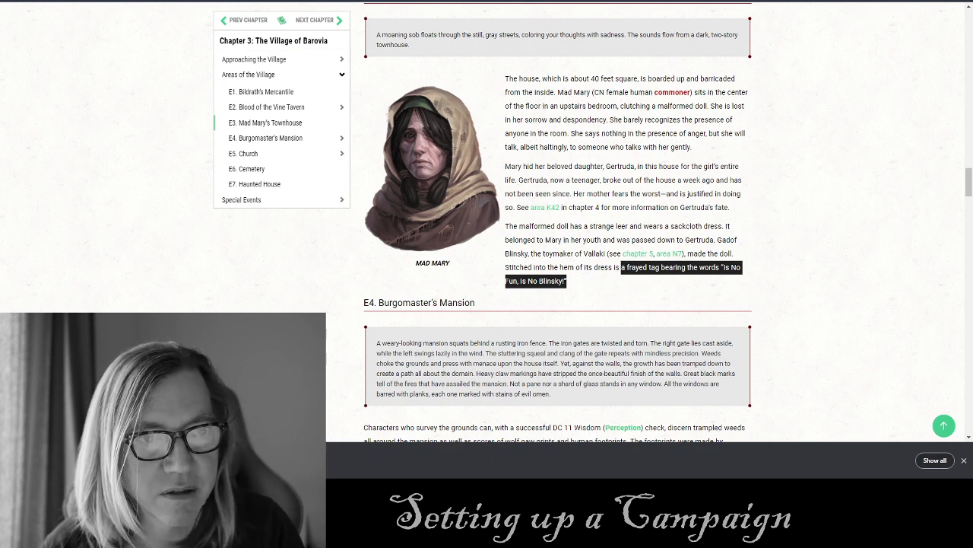
key(ctrl+Tab)
text(a frayed tag bearing the words "Is No Fun, Is No Blinsky!")
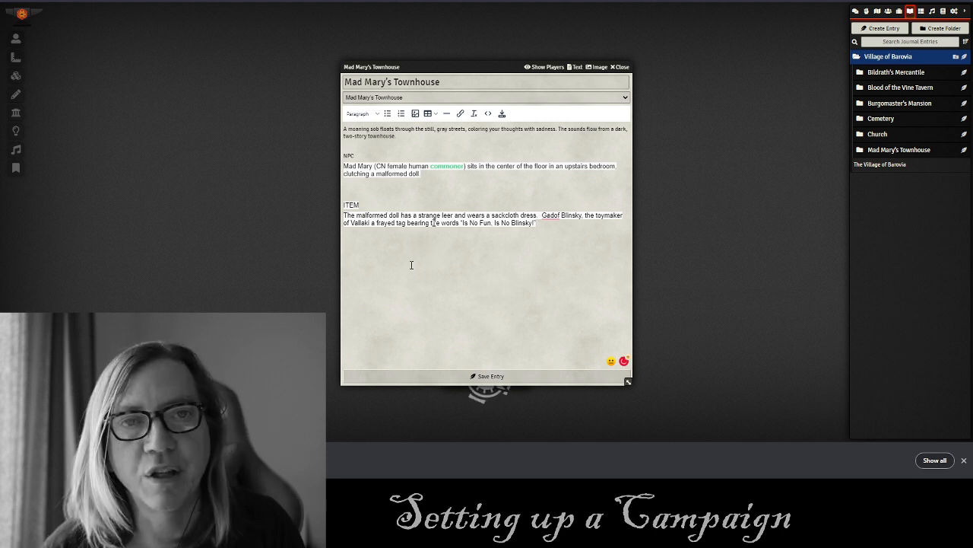
Clear the pasted formatting from the NPC and ITEM text in the townhouse entry.
drag(540, 224, 317, 153)
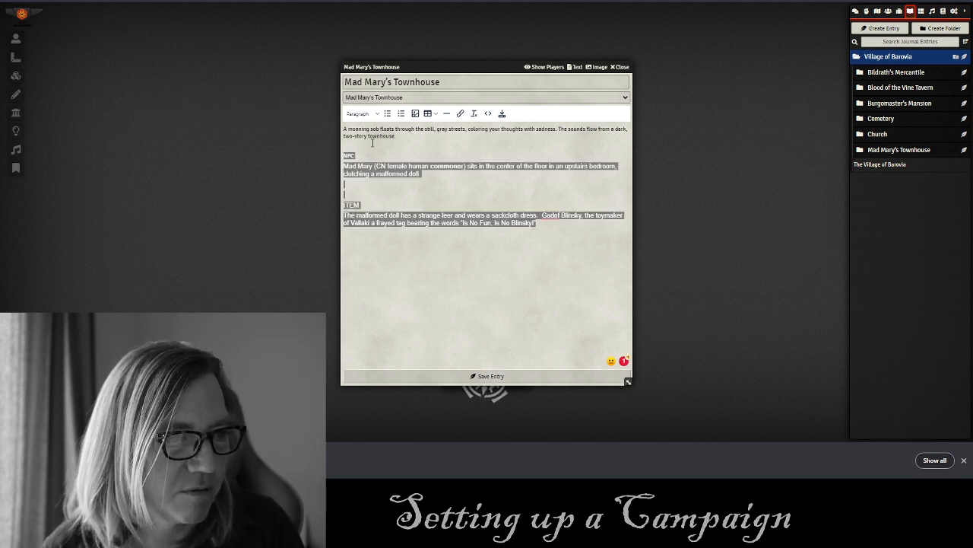
click(473, 113)
click(450, 190)
Apply the custom block style to the NPC and ITEM sections, and save and close the townhouse entry.
drag(464, 220, 345, 154)
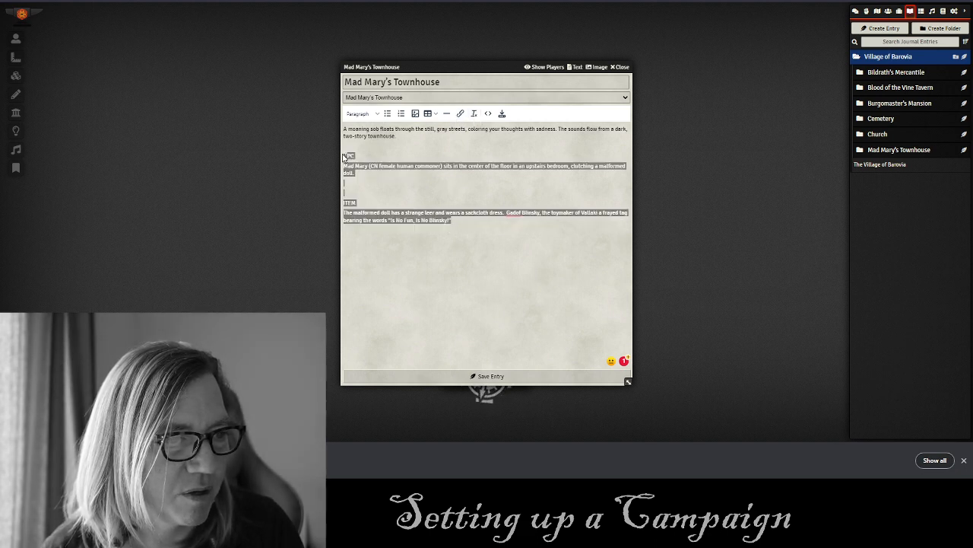
click(362, 113)
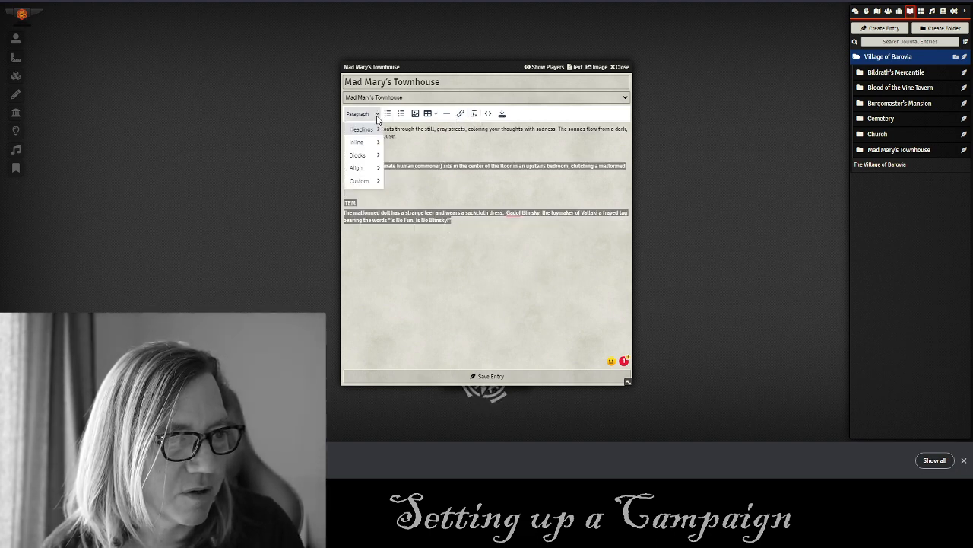
mouse_move(361, 183)
click(395, 183)
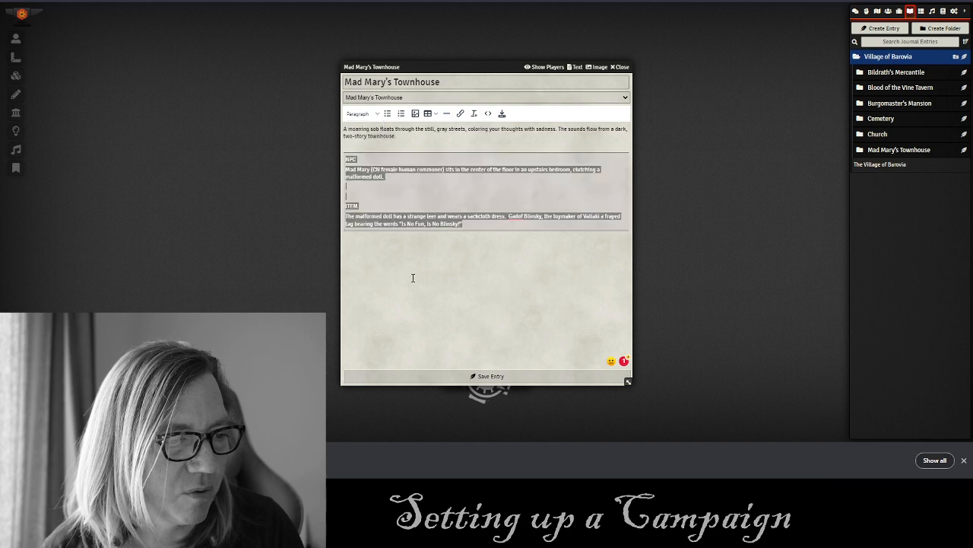
click(460, 376)
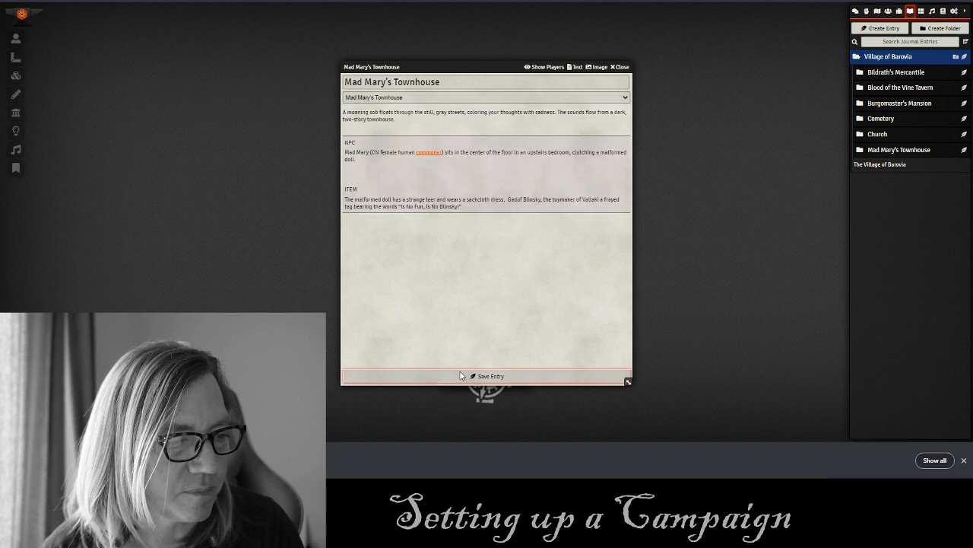
click(621, 68)
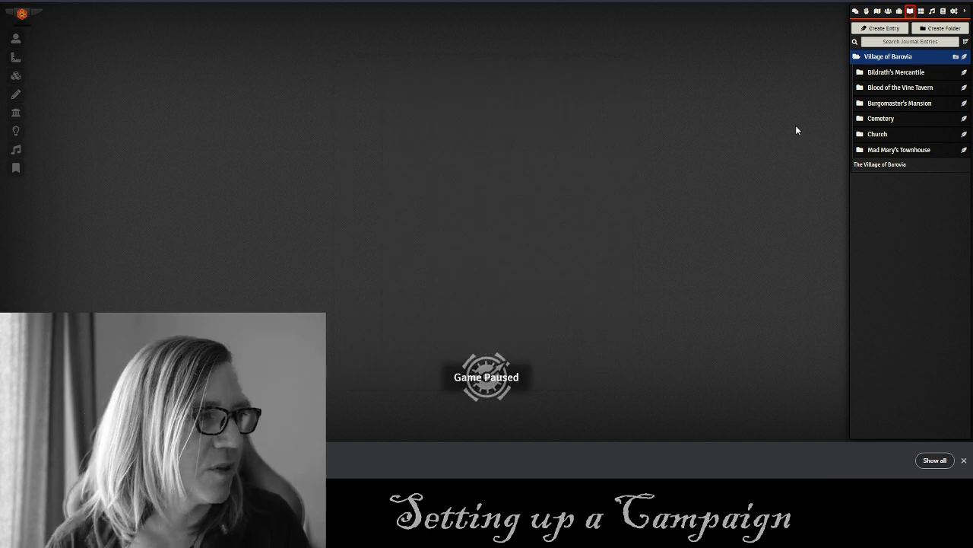
Review the image and text of The Village of Barovia journal entry in the Village of Barovia folder.
click(887, 57)
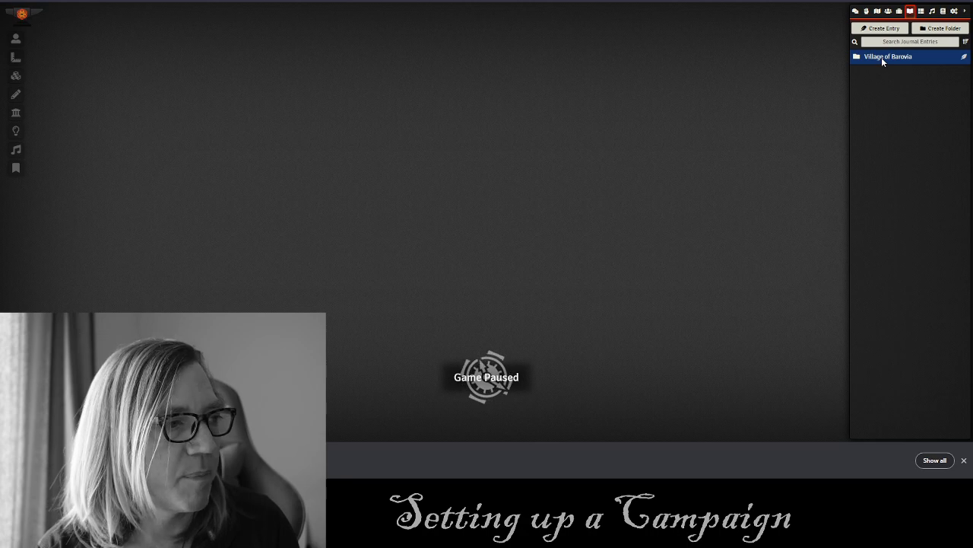
click(881, 57)
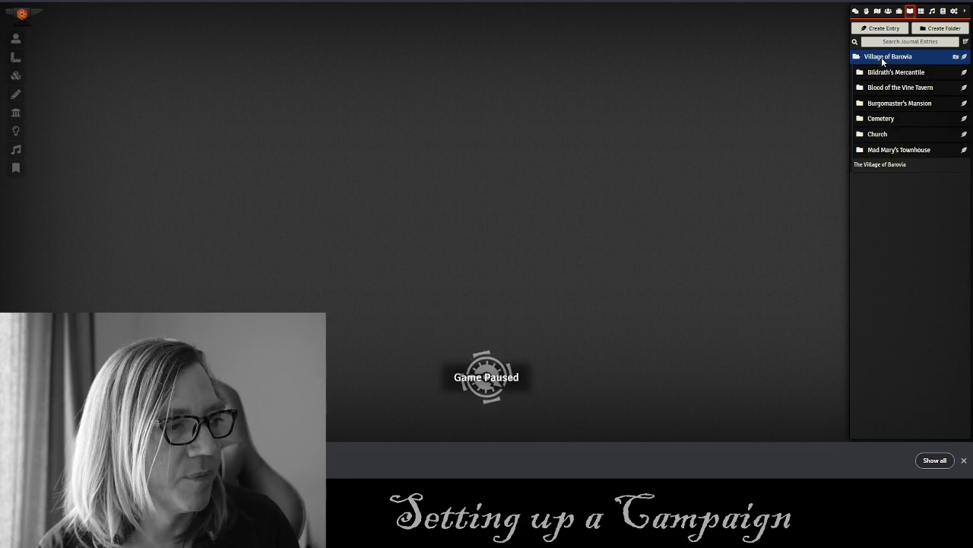
click(890, 166)
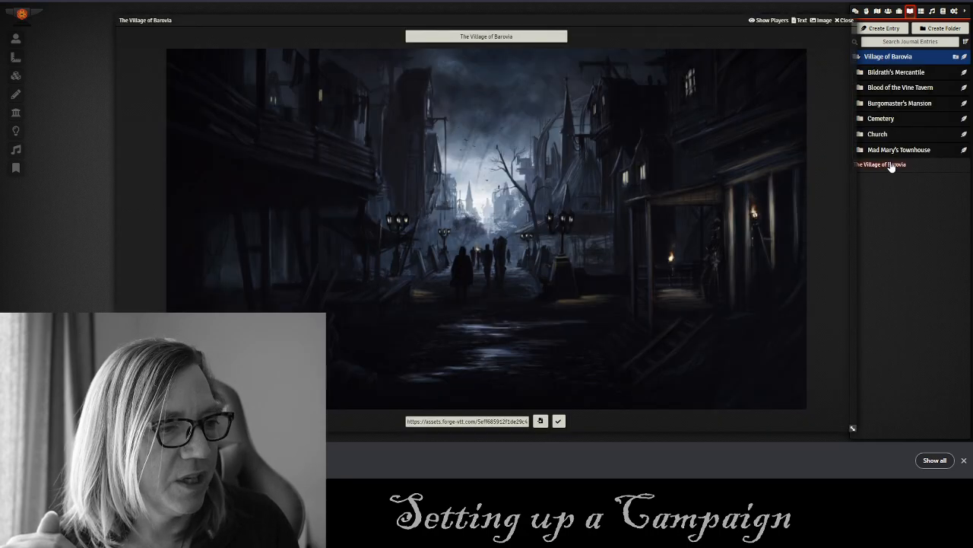
click(800, 21)
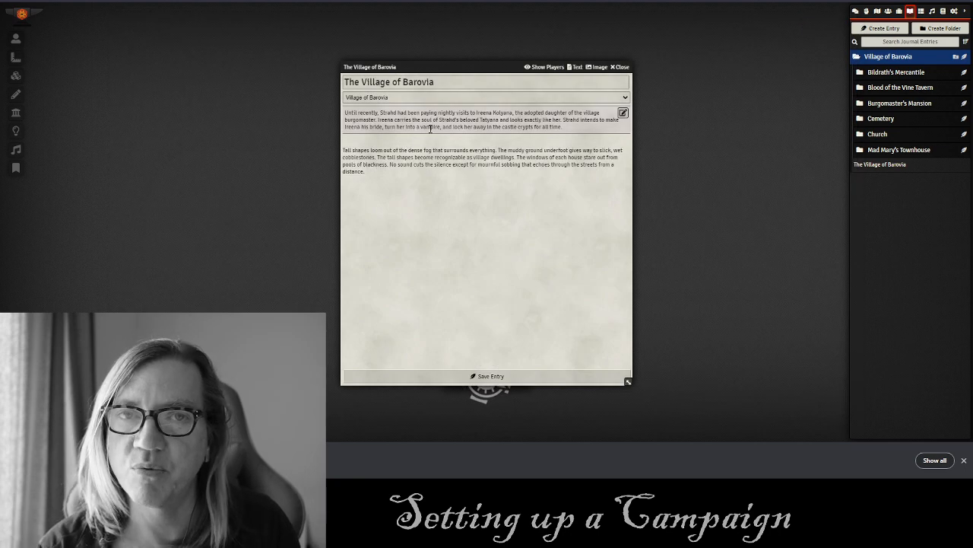
click(628, 66)
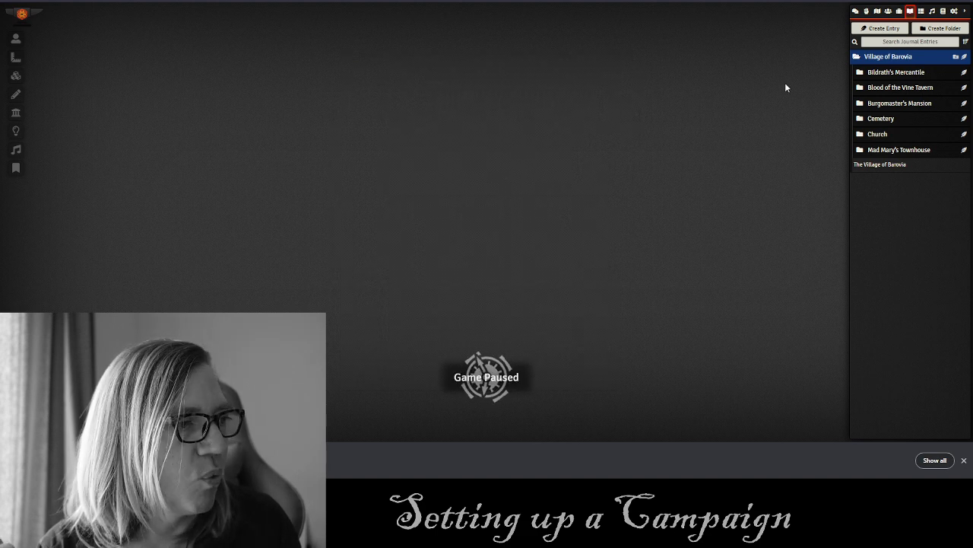
Expand the Church folder and review its Office and Chapel journal entries.
click(888, 72)
click(887, 73)
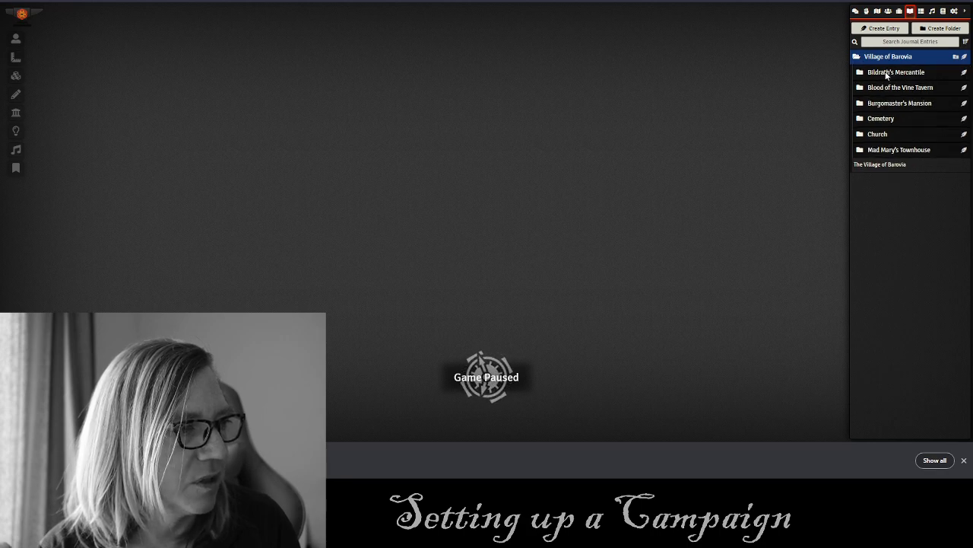
click(881, 135)
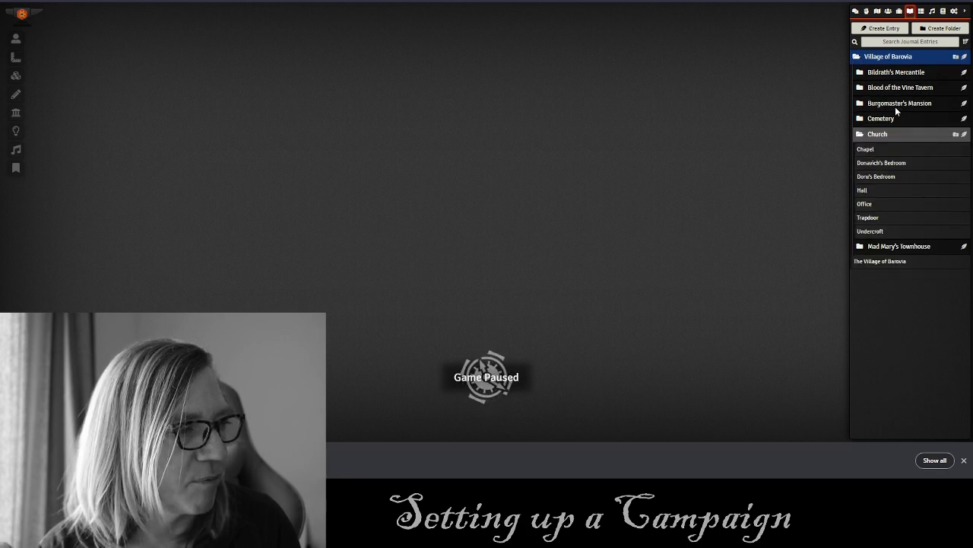
click(866, 205)
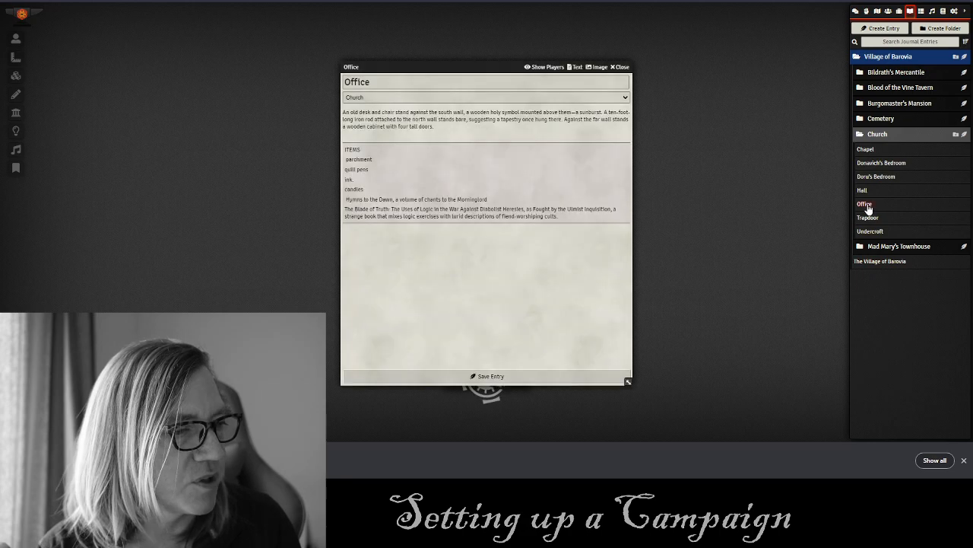
click(622, 68)
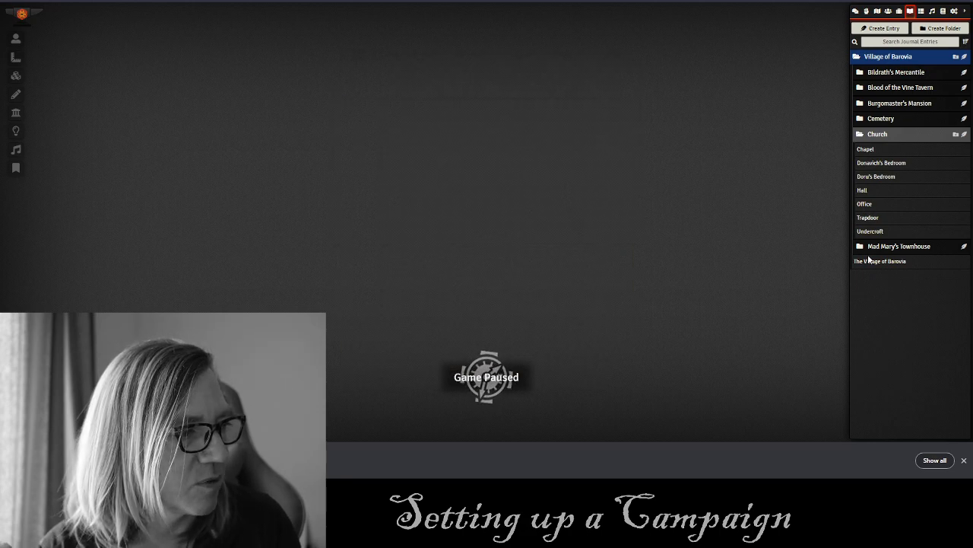
click(867, 150)
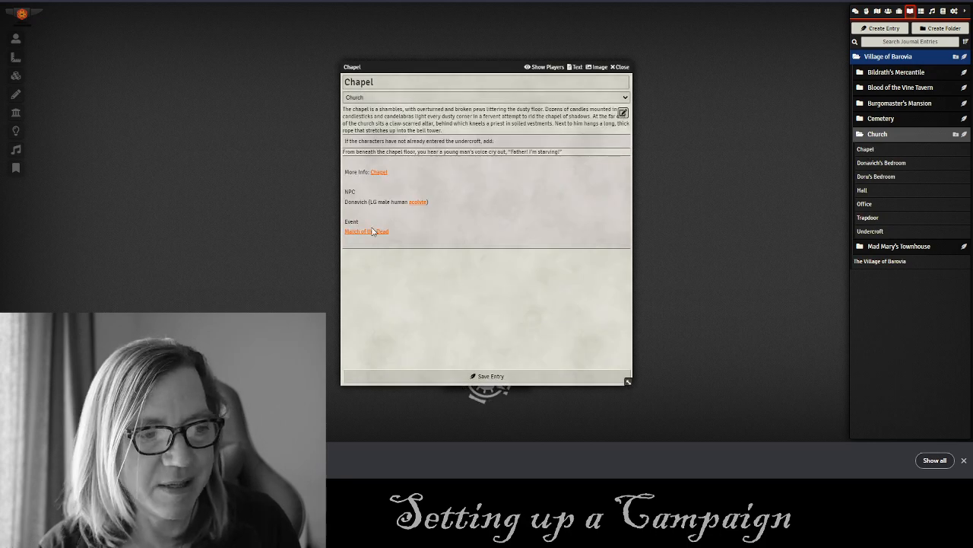
click(621, 67)
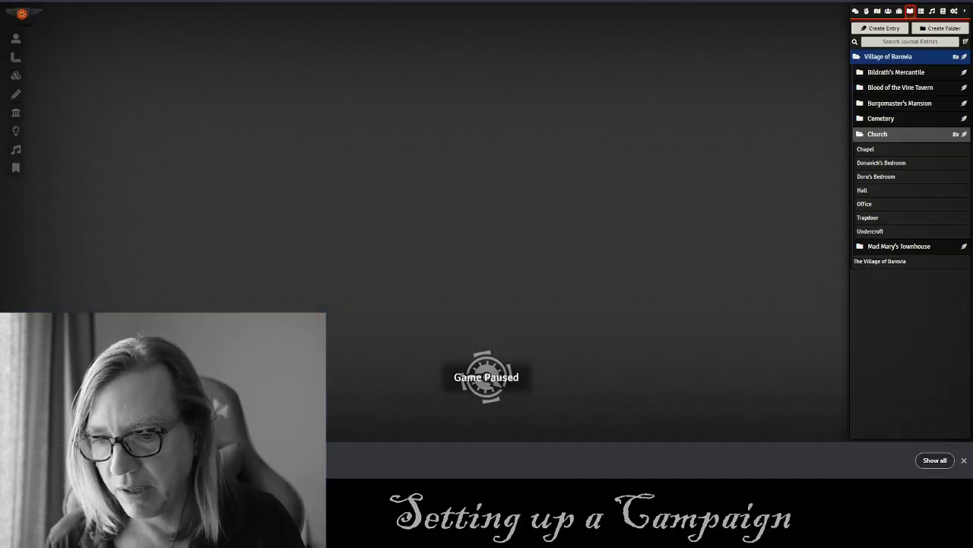
Copy the folder color code from the settings of the Village of Barovia journal folder.
click(889, 12)
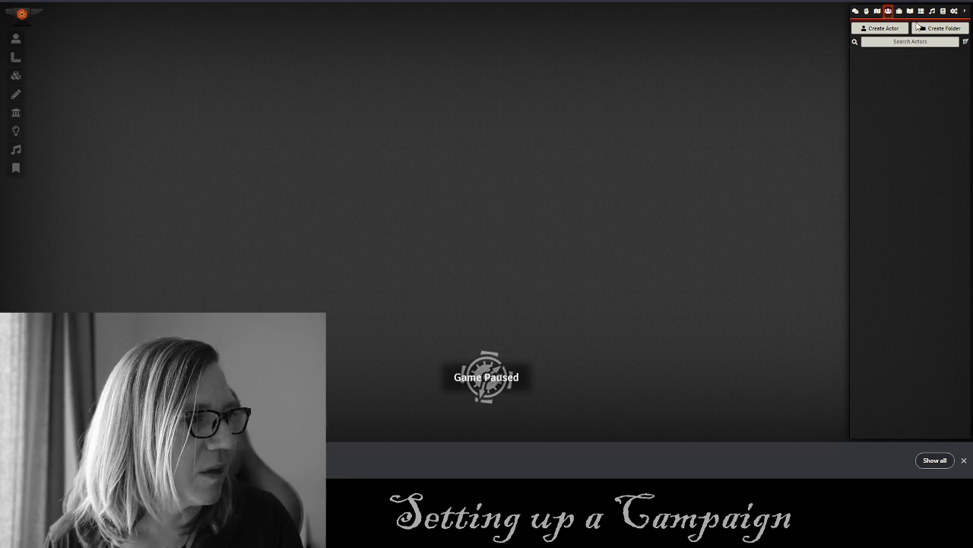
click(911, 12)
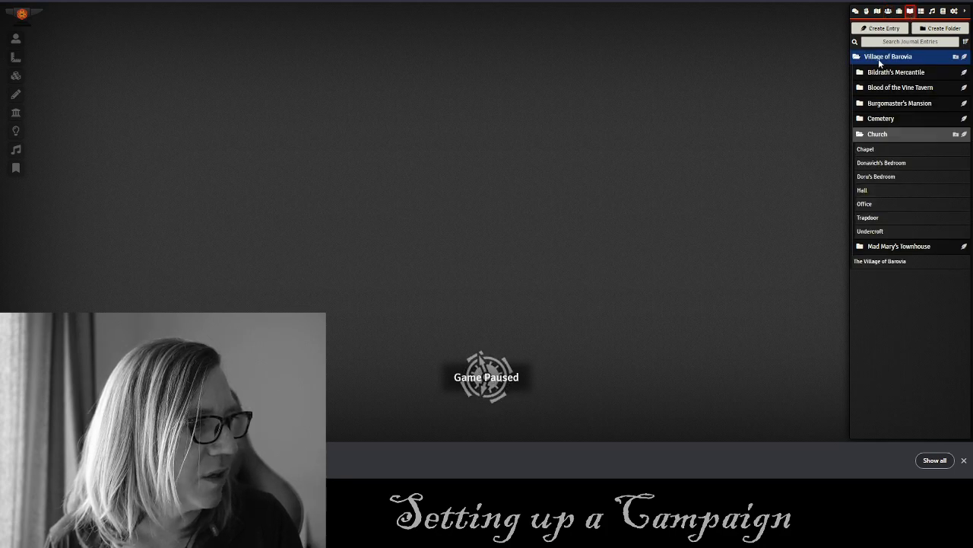
click(880, 56)
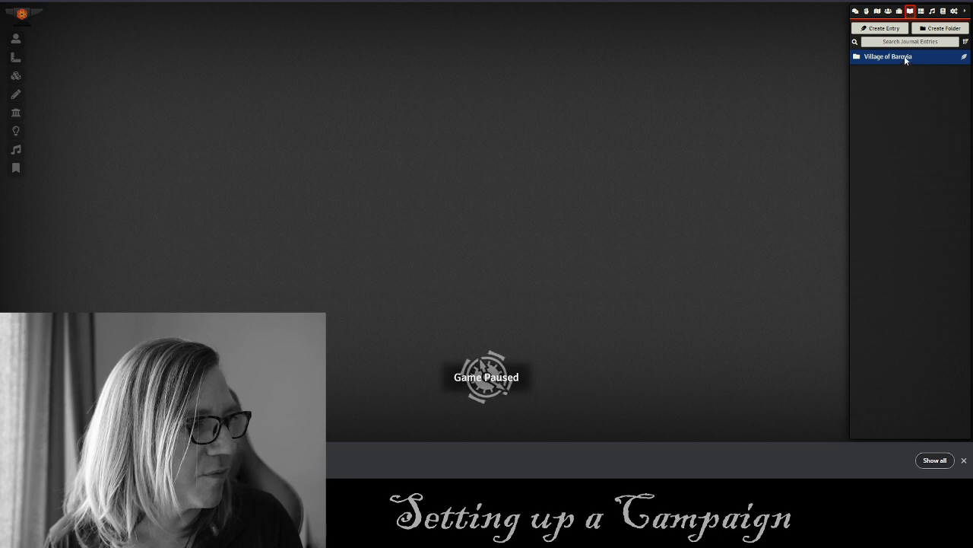
right_click(895, 57)
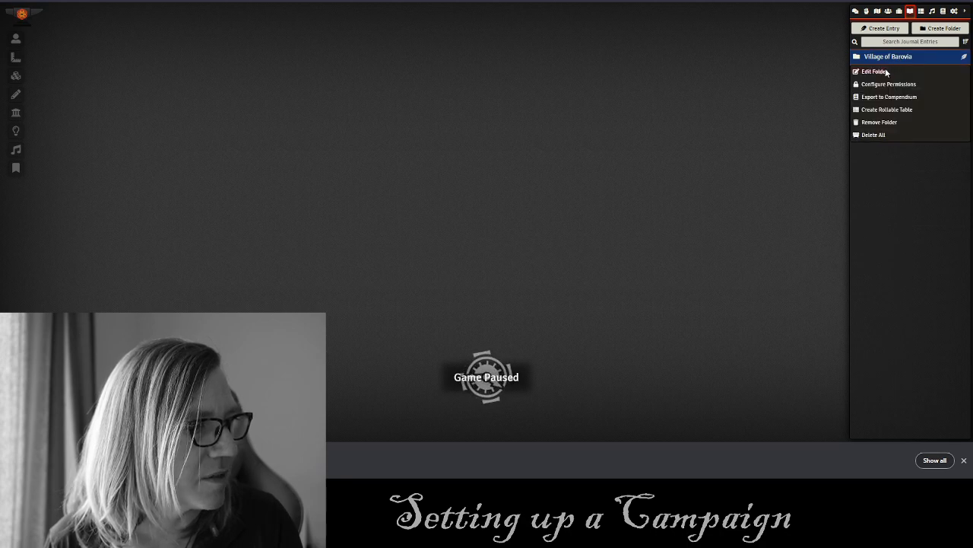
click(874, 71)
drag(787, 82, 741, 86)
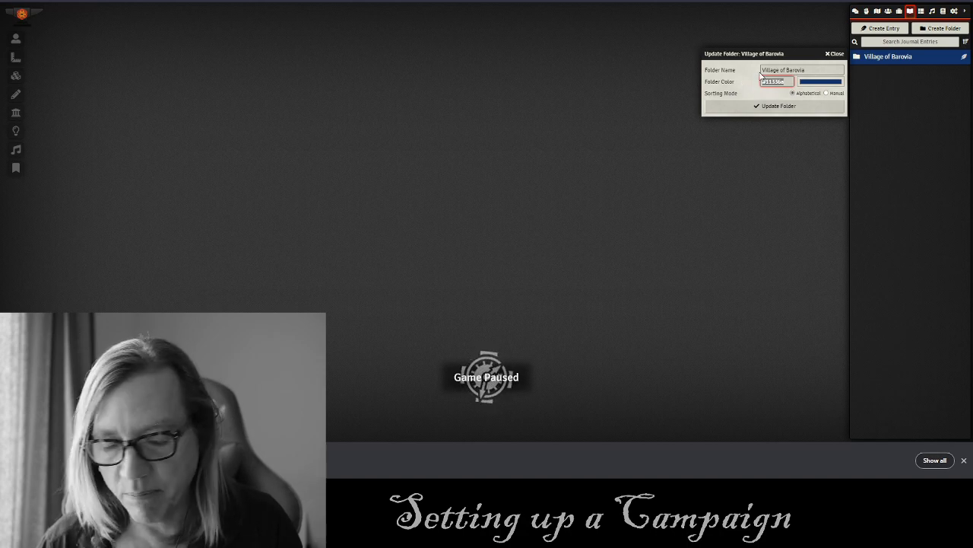
click(835, 53)
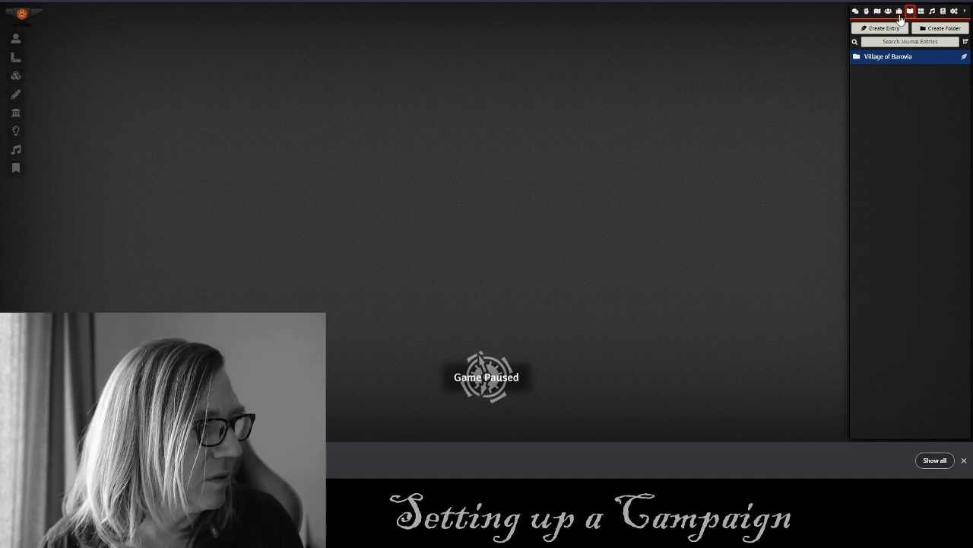
Create an actor folder named Village of Barovia, using the folder color copied from the journal folder.
click(888, 12)
click(929, 30)
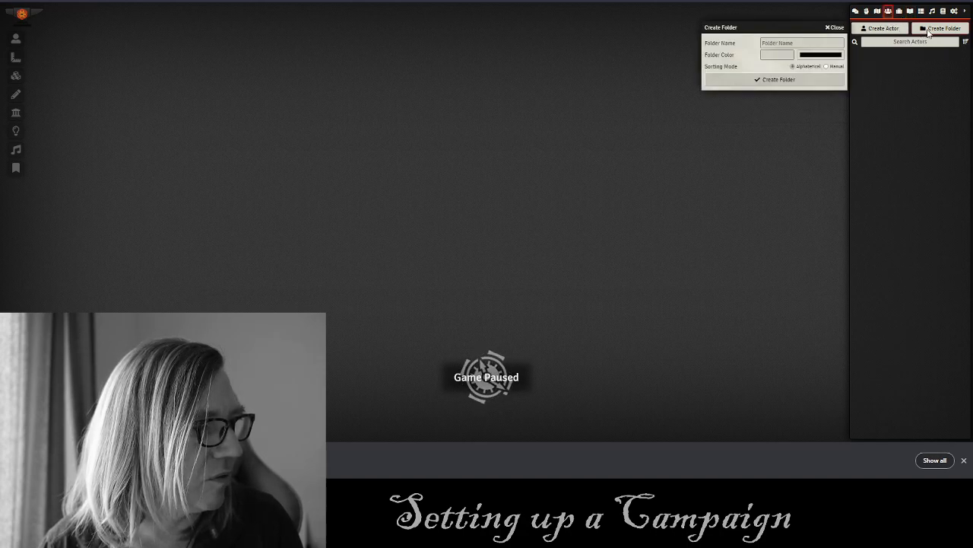
click(789, 44)
text(Village )
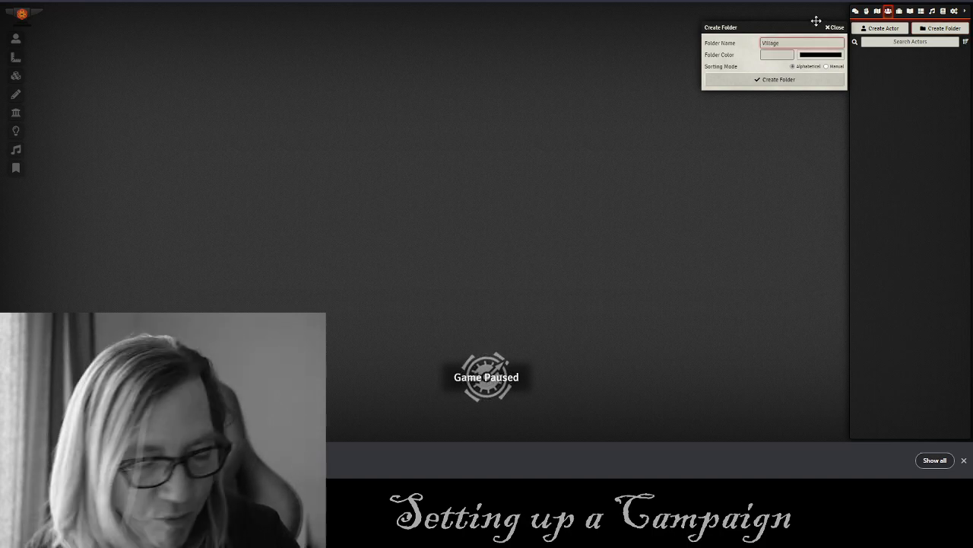
text(of Barovia)
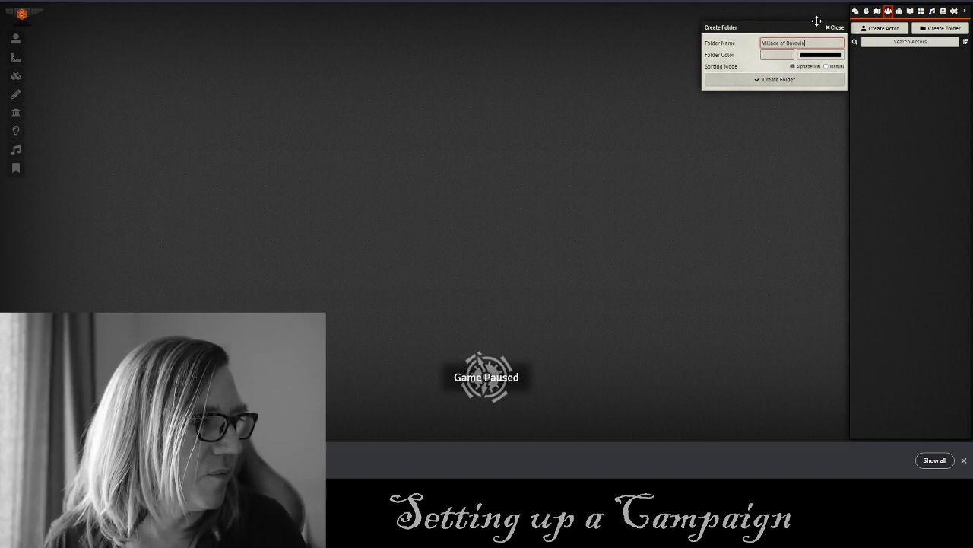
click(779, 55)
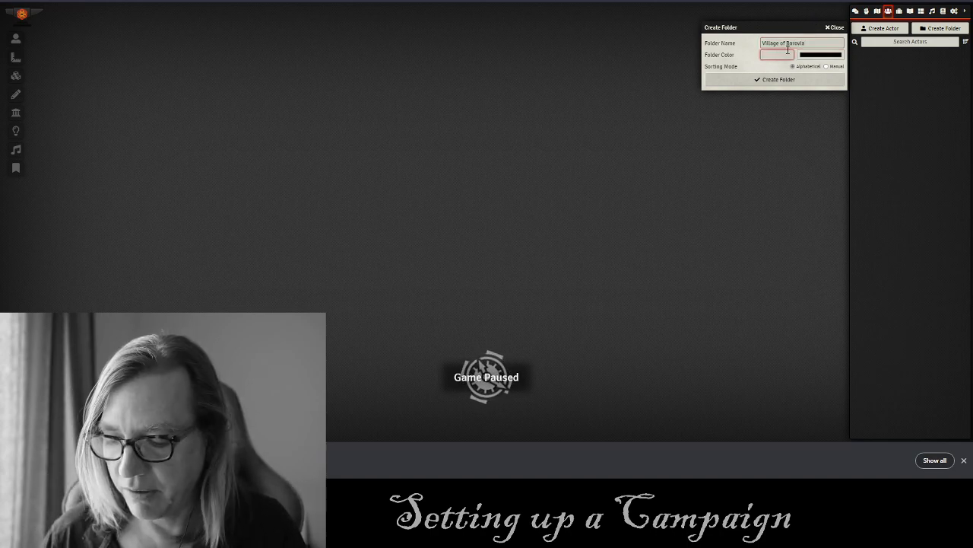
click(779, 80)
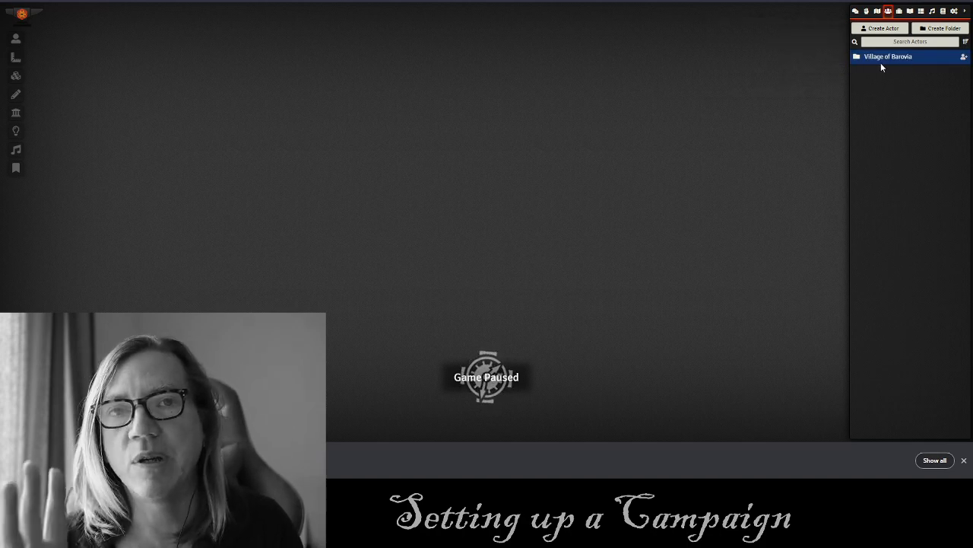
Create a subfolder named Tavern inside the Village of Barovia actor folder.
click(942, 59)
click(955, 59)
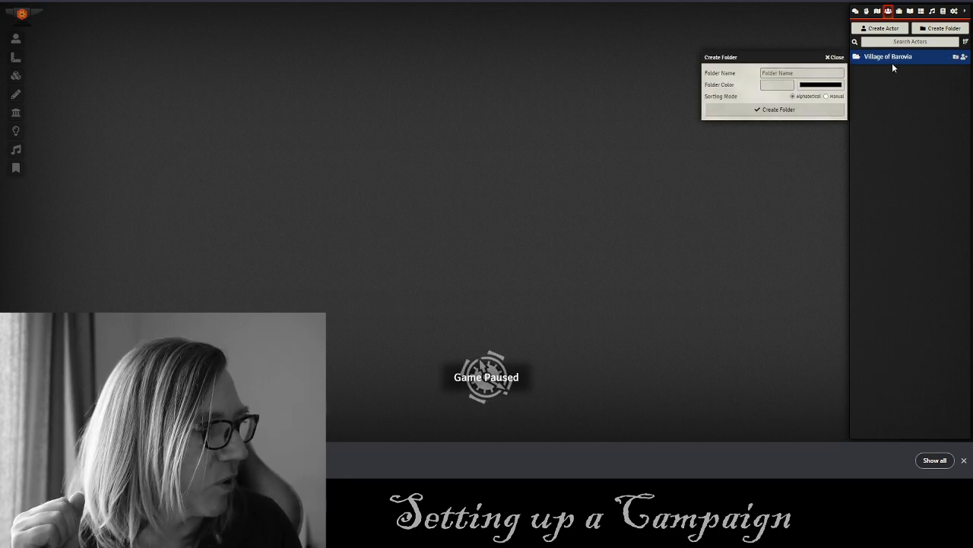
click(810, 71)
text(Teve)
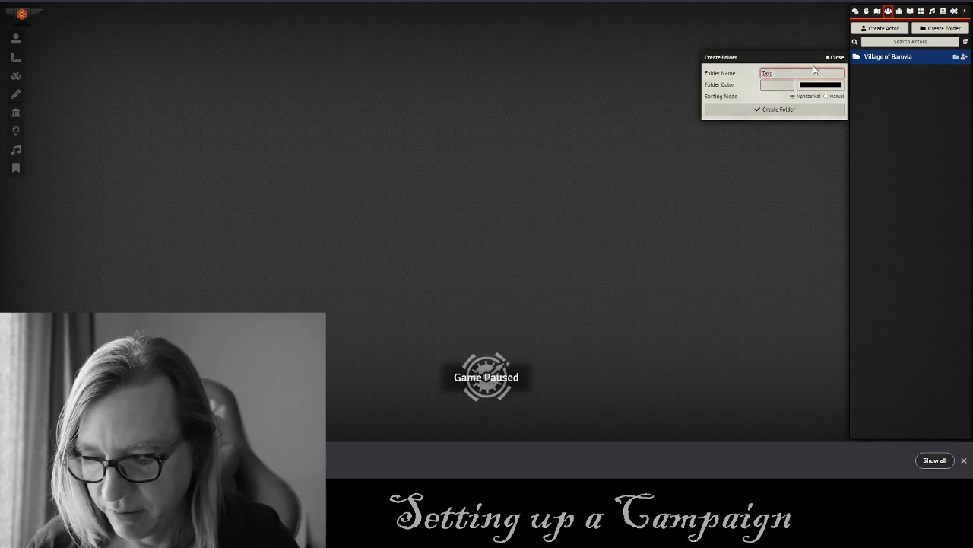
text(rn)
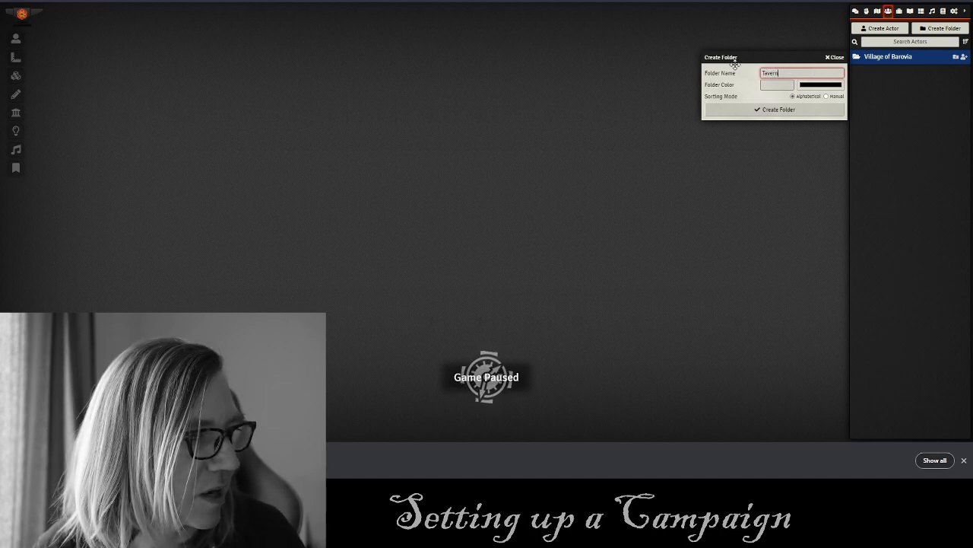
click(747, 113)
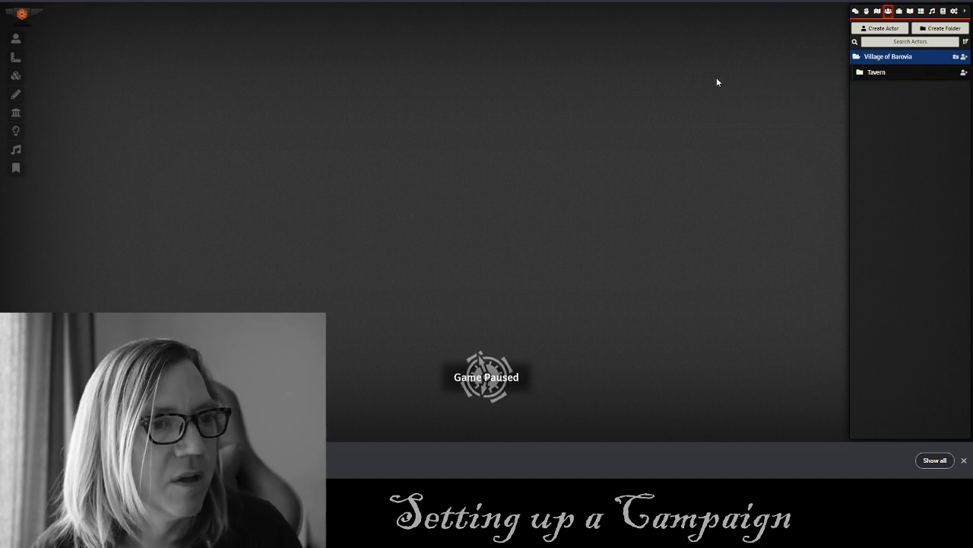
Open the Blood of the Vine Tavern journal entry and place it beside the sidebar for reference.
click(910, 12)
click(909, 61)
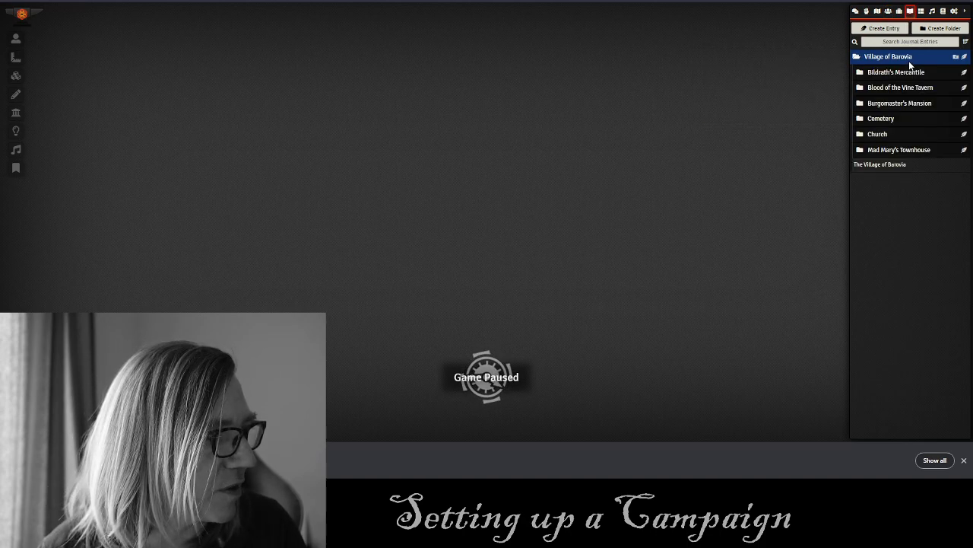
click(917, 88)
click(905, 102)
drag(443, 68, 625, 27)
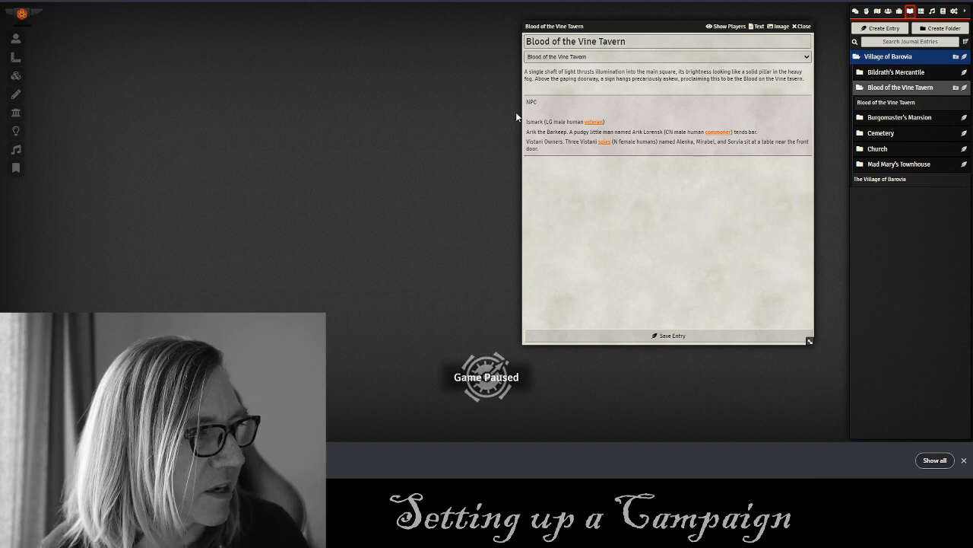
Find the Spy in the Monsters (SRD) compendium and import it into the Tavern actor folder.
click(943, 11)
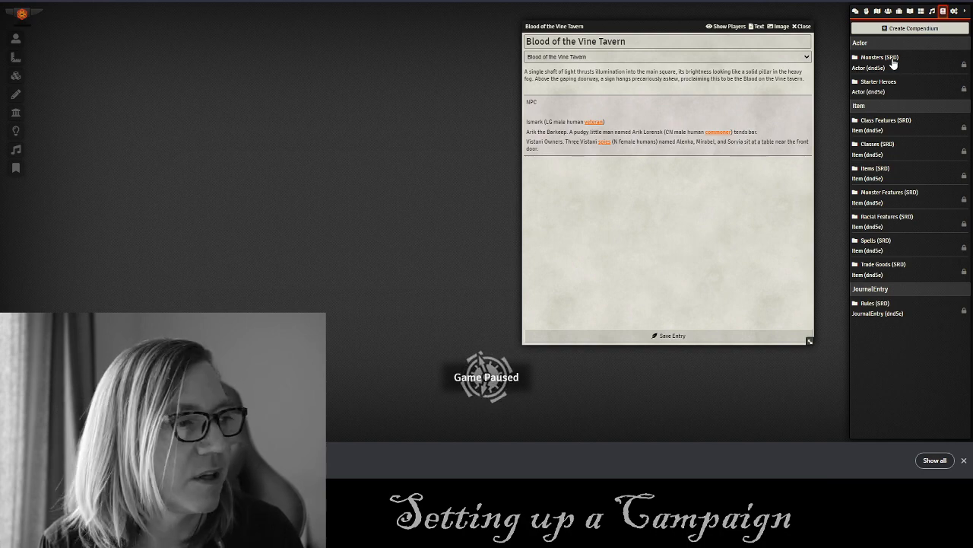
click(876, 57)
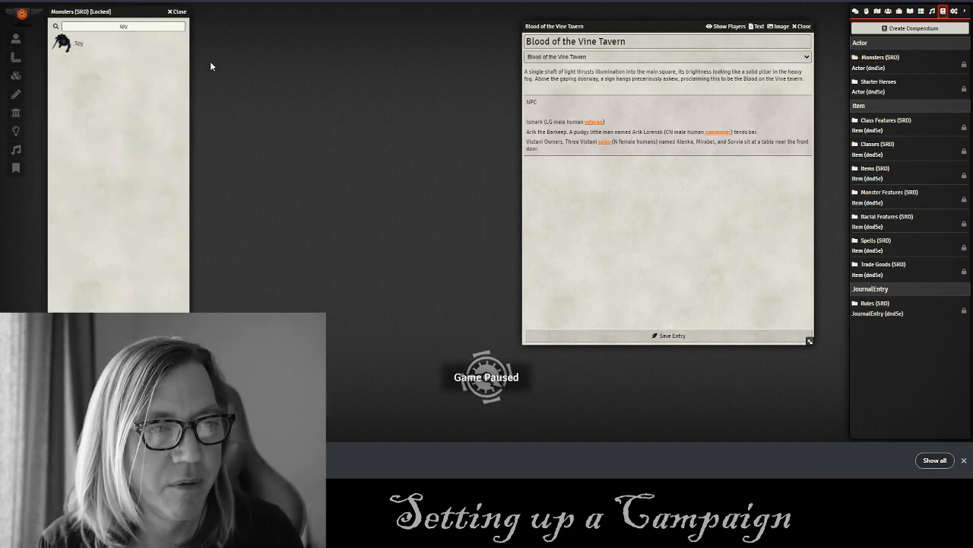
click(888, 11)
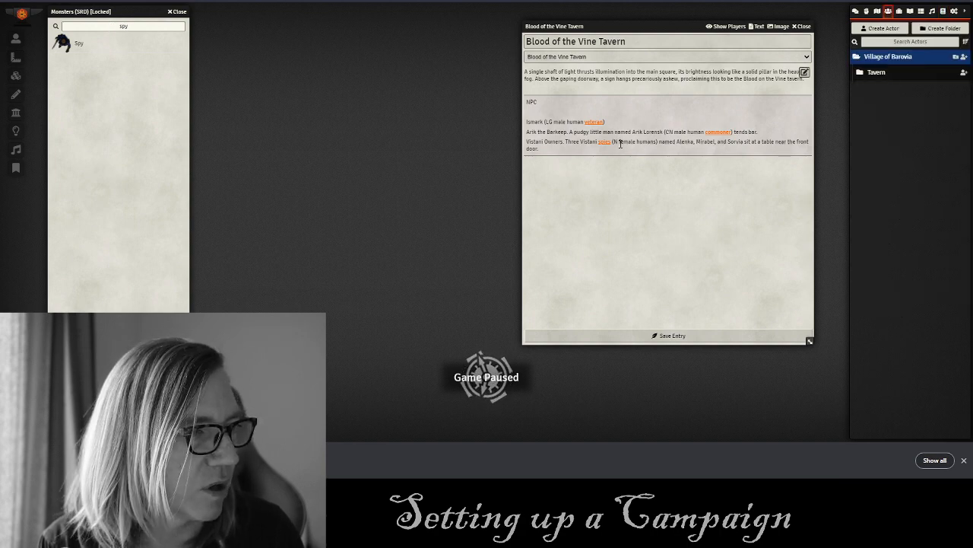
drag(78, 45, 905, 72)
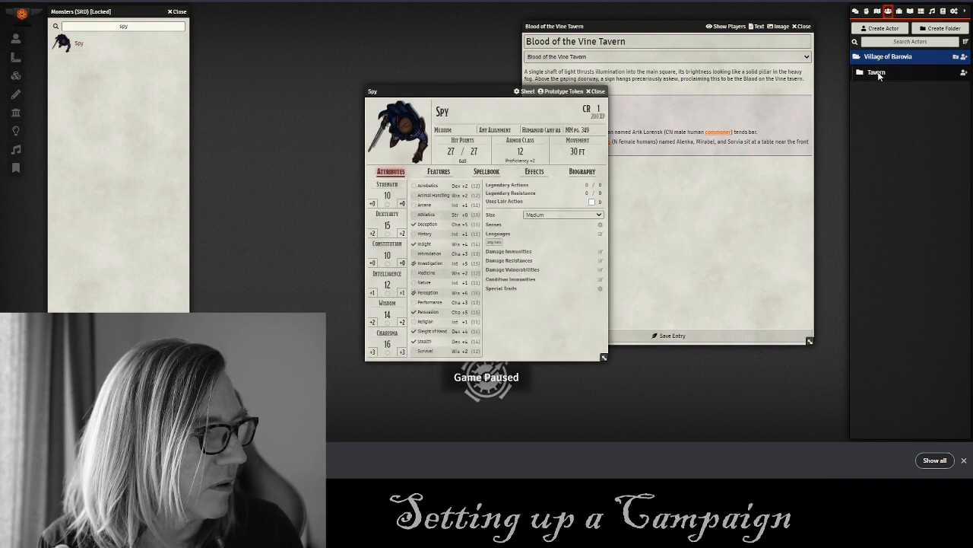
click(878, 74)
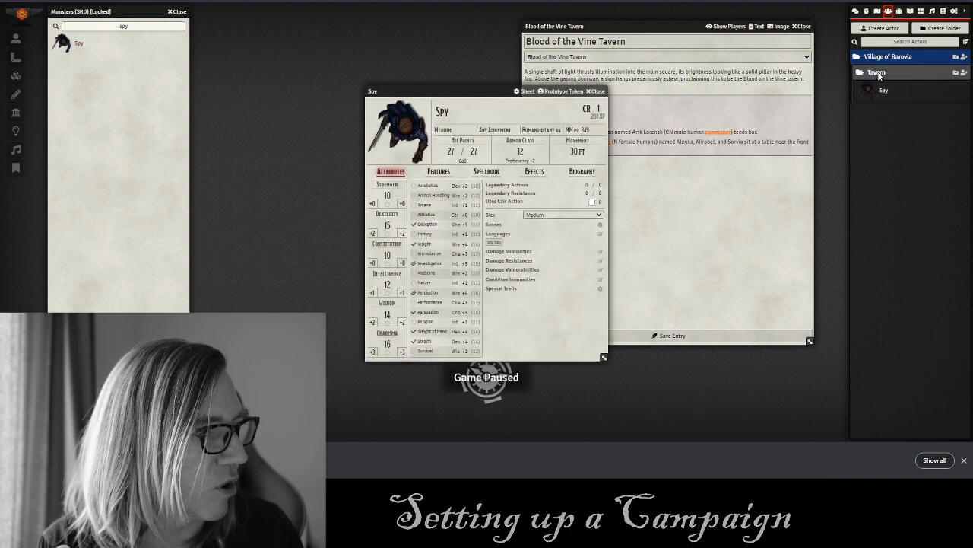
click(604, 92)
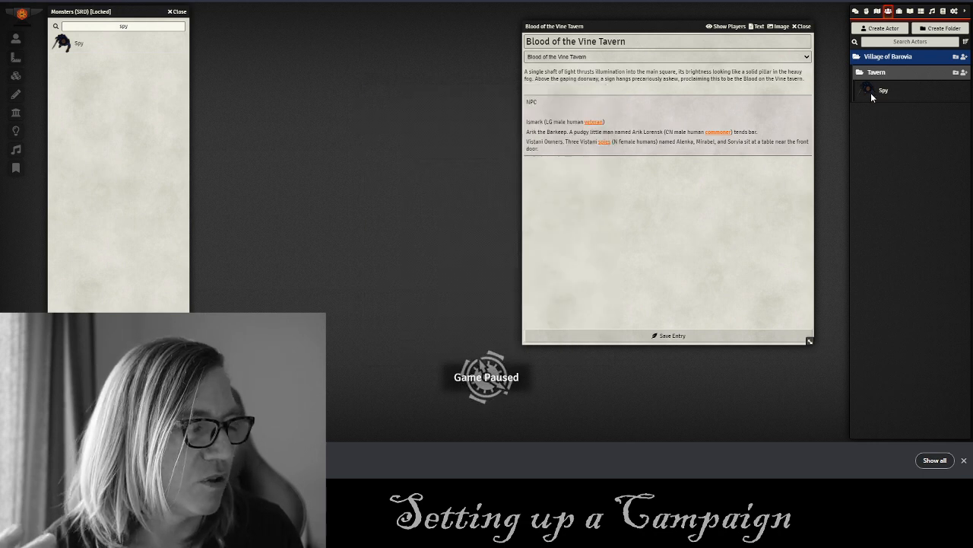
Import a second Spy into the Tavern folder and duplicate it to get a third spy actor.
drag(77, 43, 887, 77)
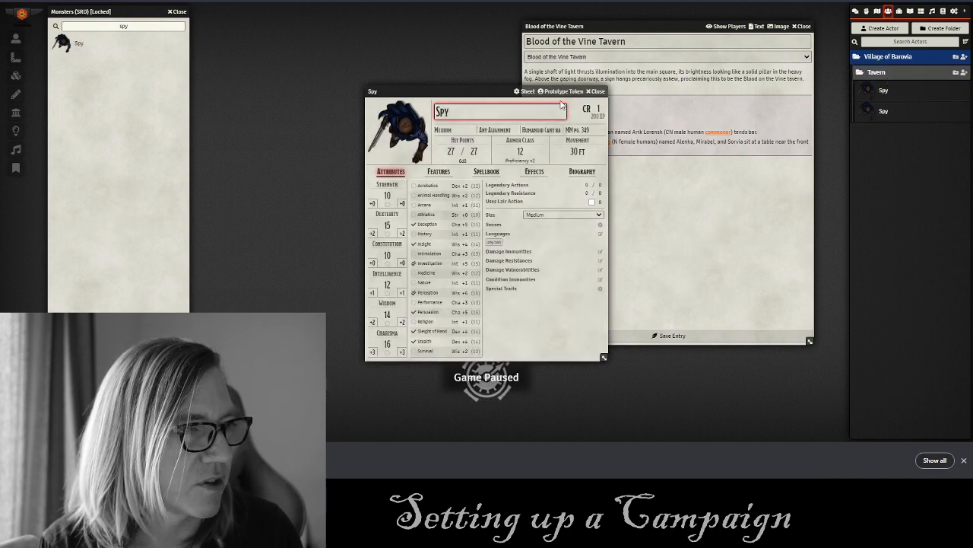
click(599, 95)
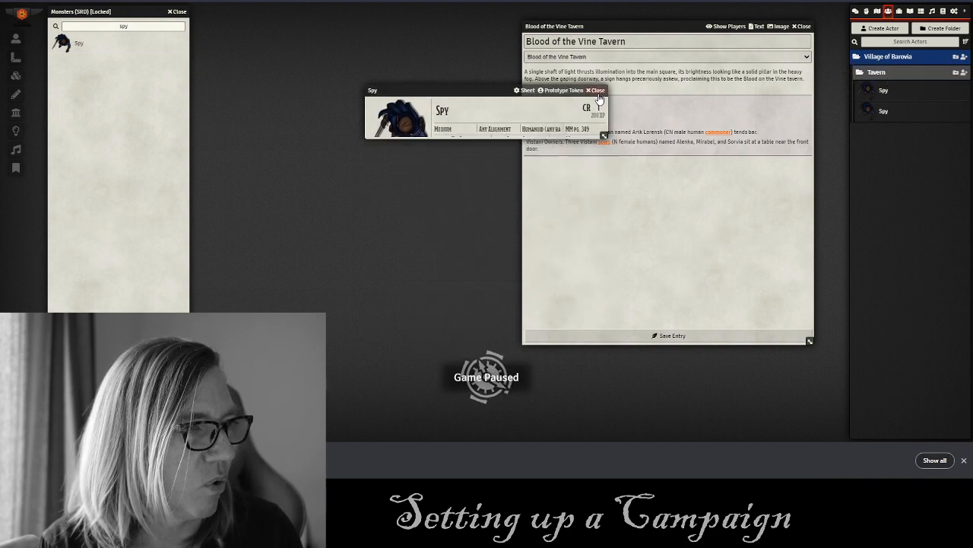
right_click(885, 112)
click(876, 179)
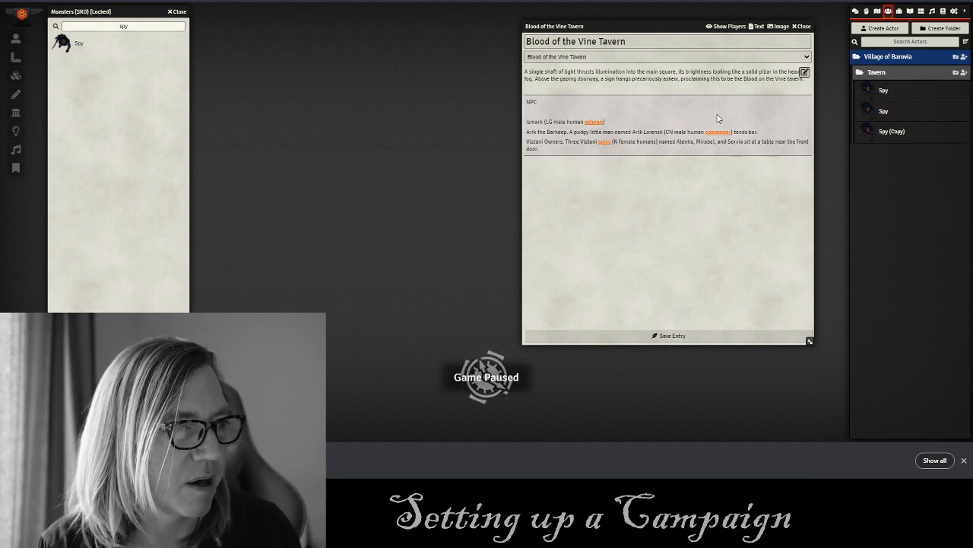
Rename the first Spy actor in the Tavern folder to Alenka, copying the name from the tavern journal entry.
click(882, 94)
drag(433, 91, 278, 48)
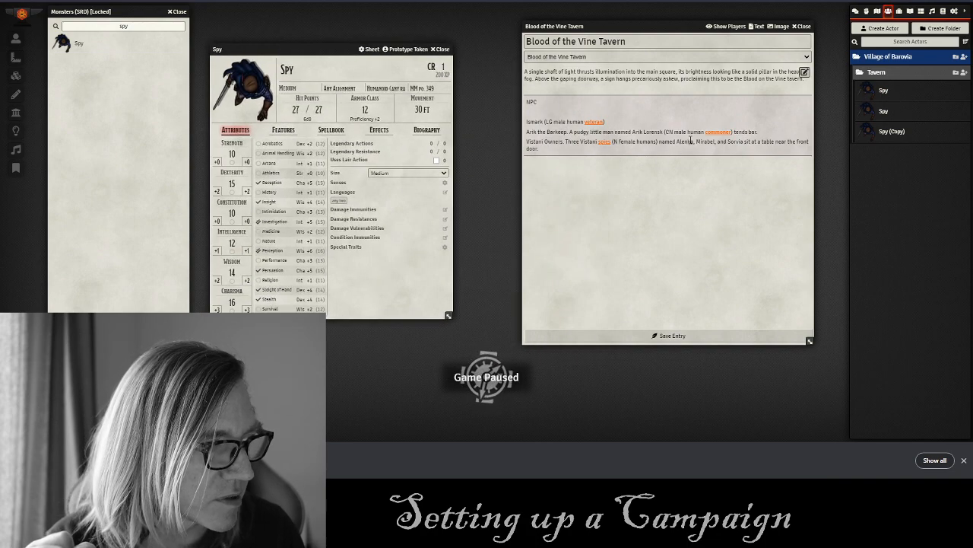
drag(693, 143, 674, 144)
key(ctrl+c)
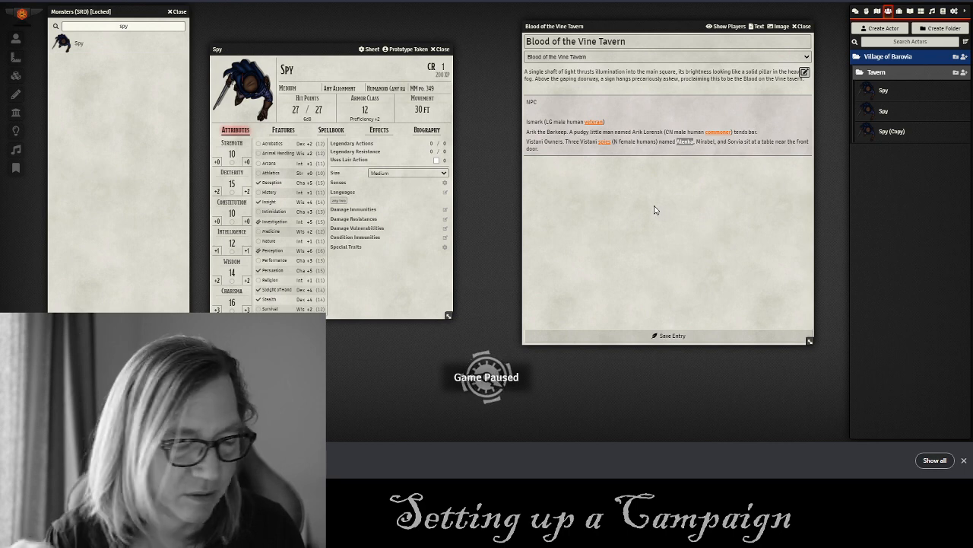
click(324, 68)
double_click(314, 73)
key(ctrl+v)
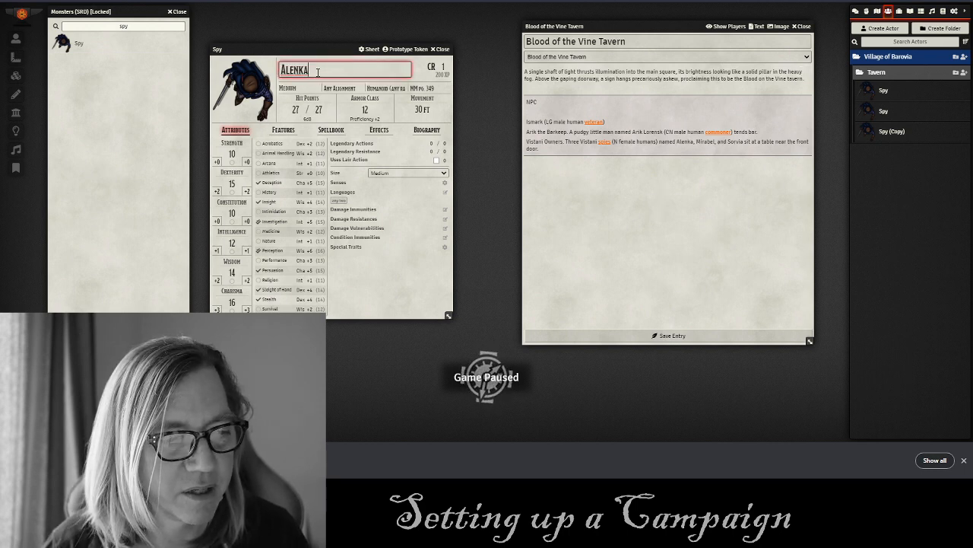
click(447, 50)
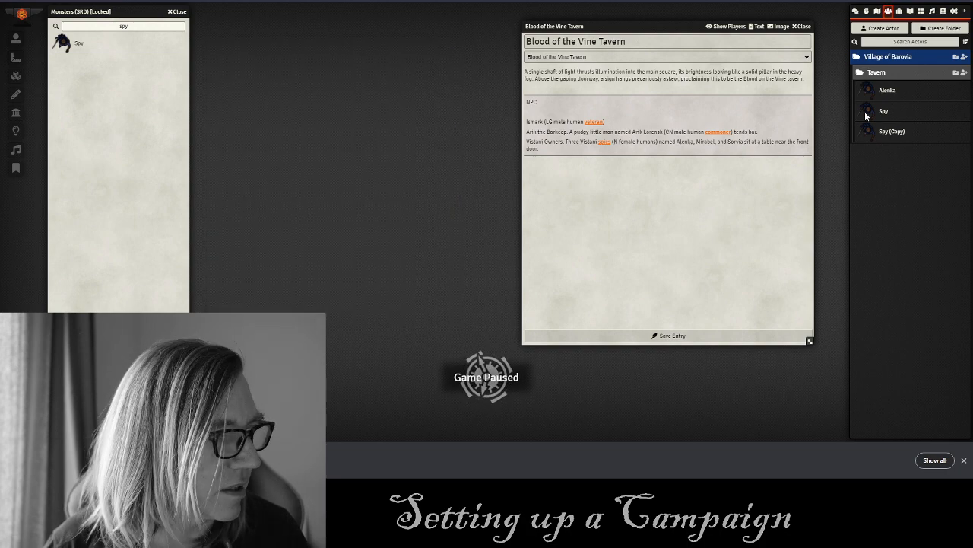
Rename the second Spy actor in the Tavern folder to Mirabel, copying the name from the tavern journal entry.
click(885, 112)
drag(456, 95, 375, 51)
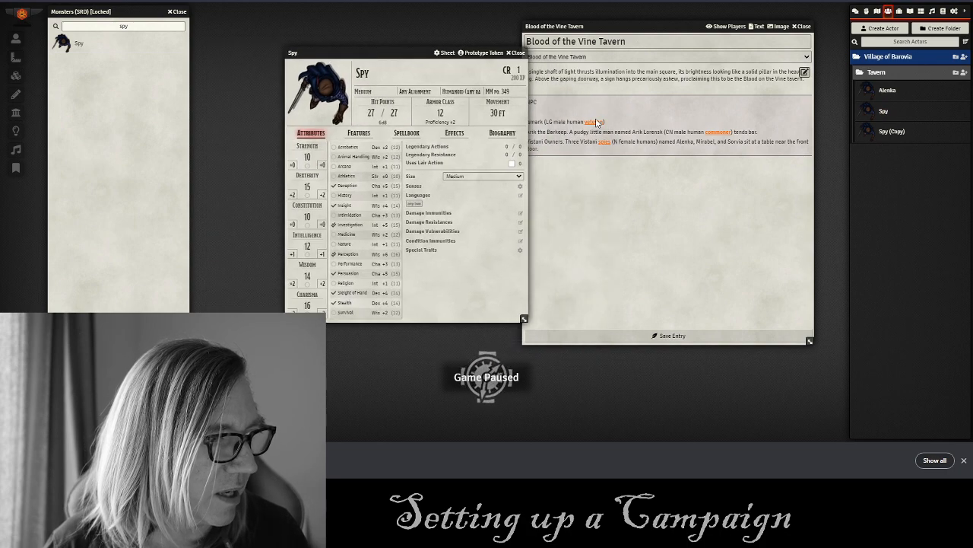
click(715, 140)
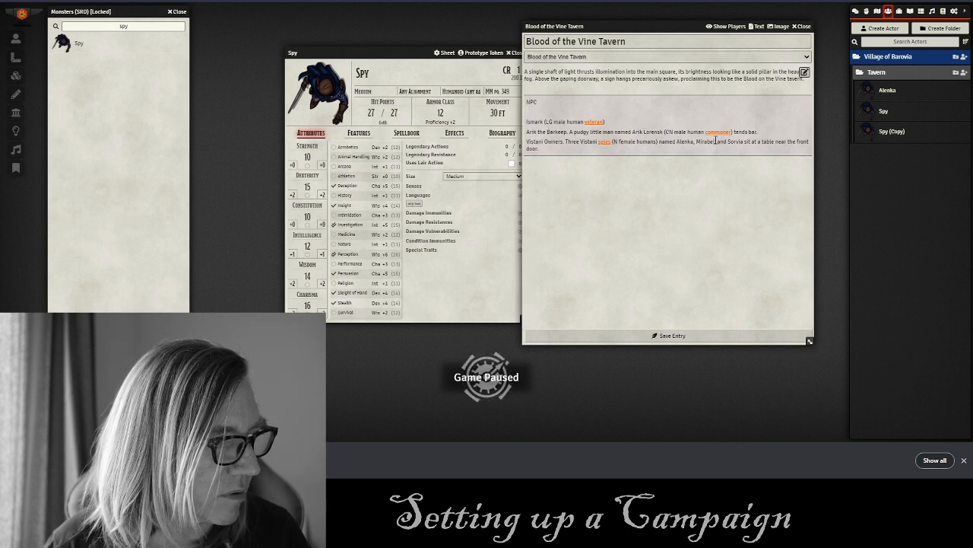
drag(715, 142, 697, 140)
key(ctrl+c)
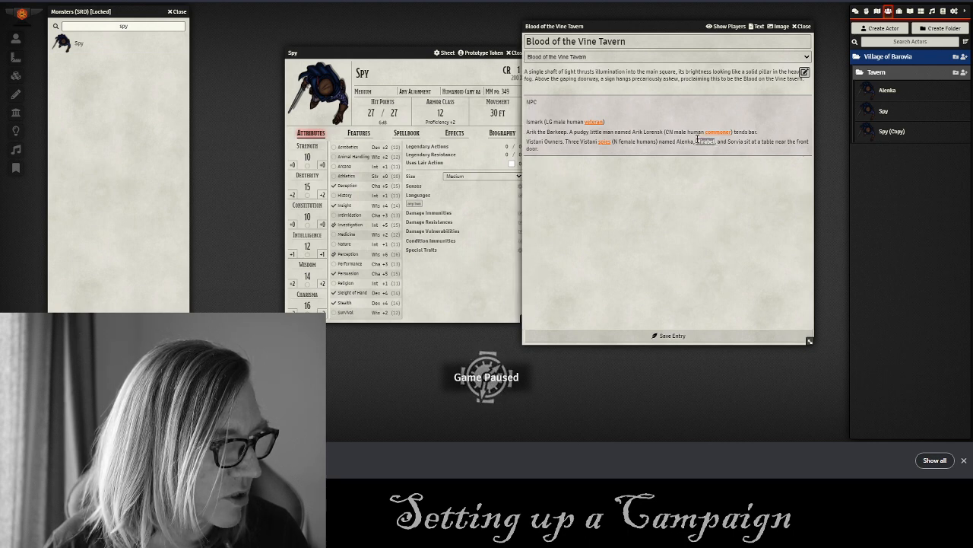
click(361, 74)
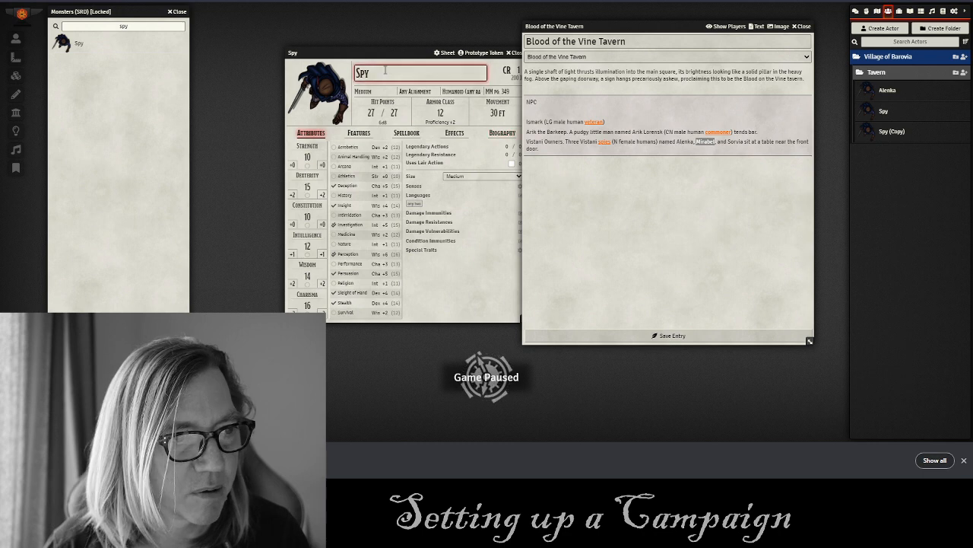
double_click(363, 73)
key(ctrl+v)
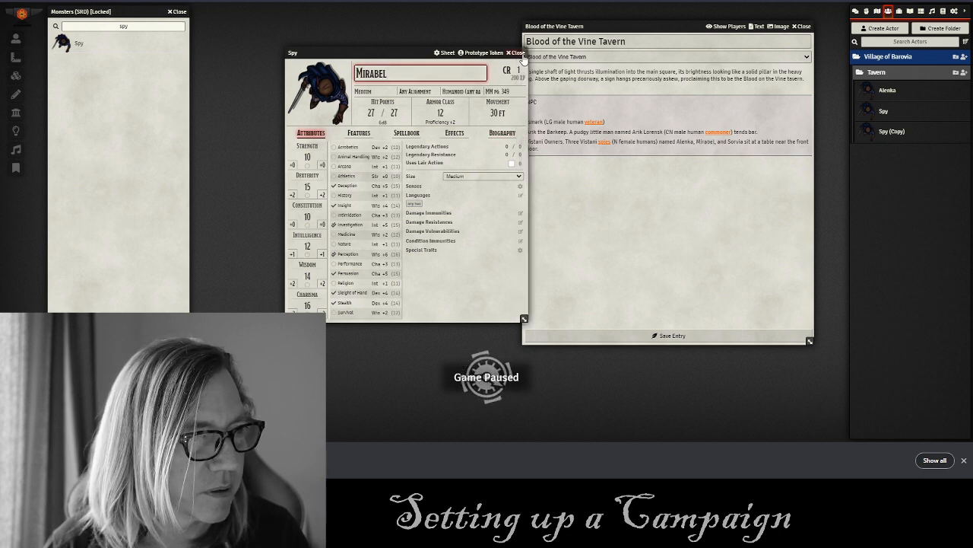
Rename the Spy (Copy) actor in the Tavern folder to Sorvia, copying the name from the tavern journal entry.
click(517, 52)
click(881, 132)
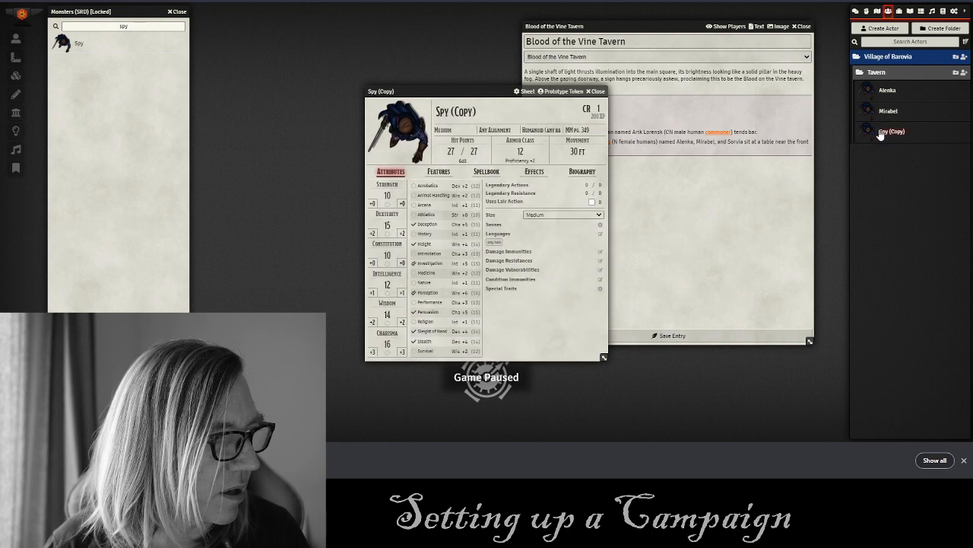
click(745, 141)
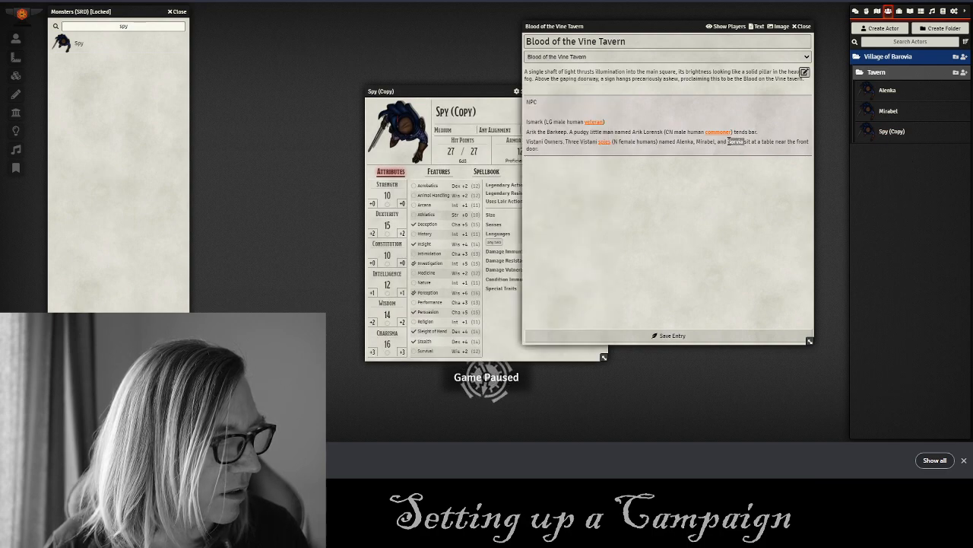
click(492, 113)
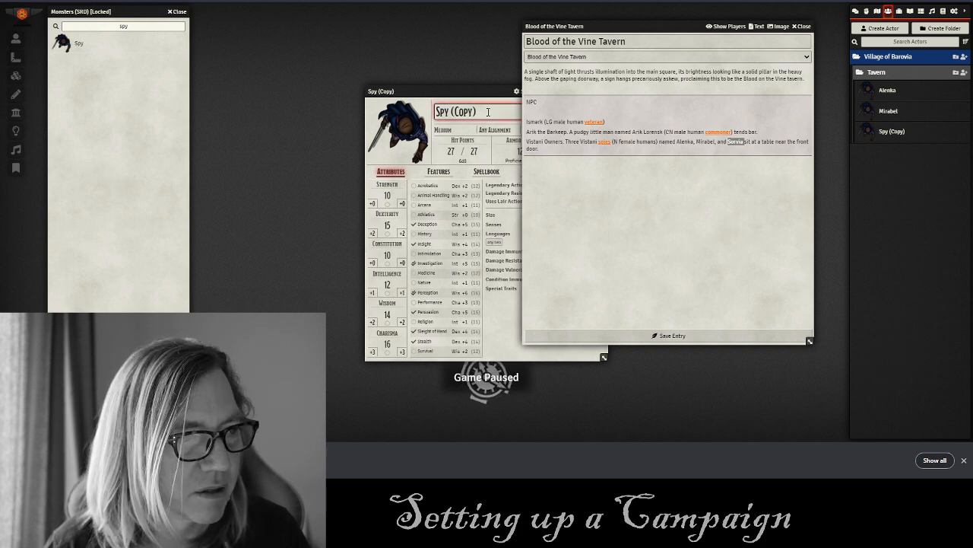
key(ctrl+a)
key(ctrl+v)
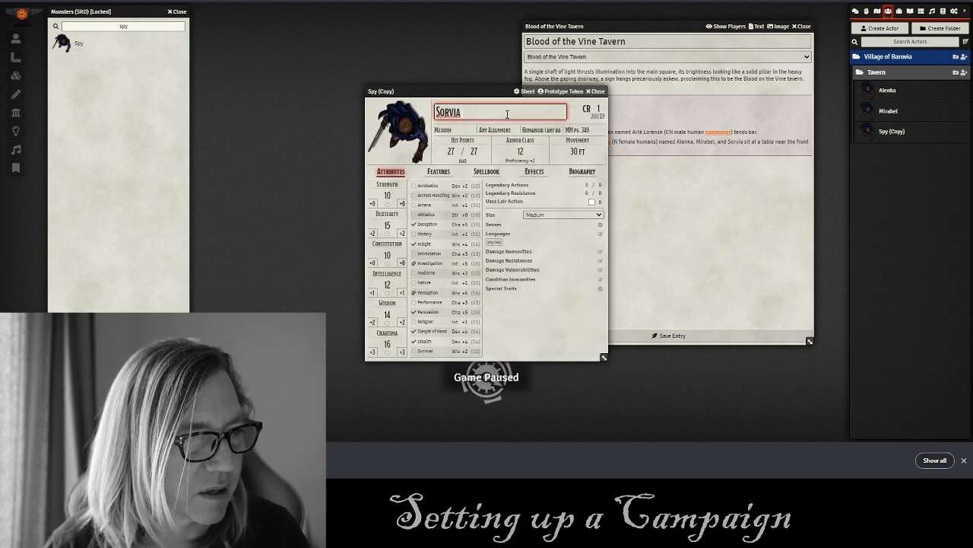
click(598, 92)
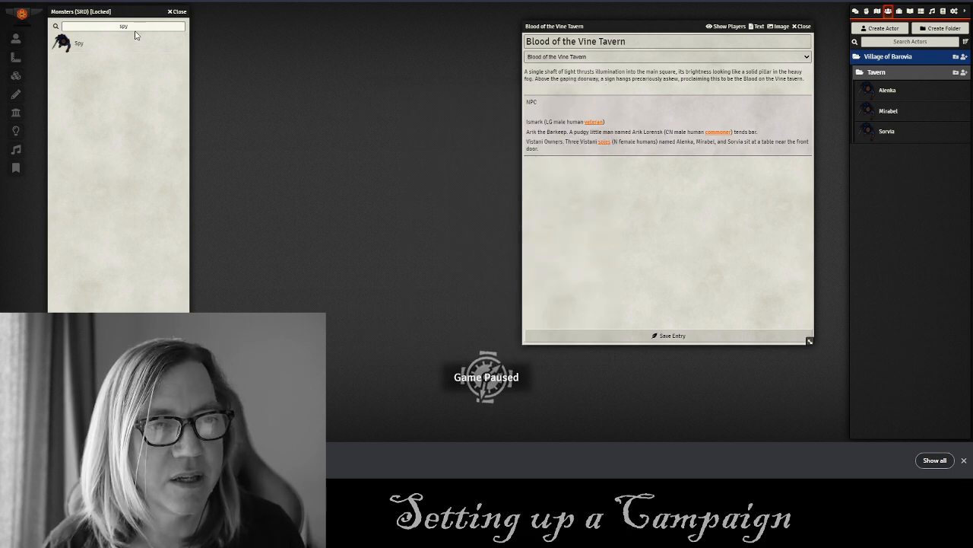
Find the Veteran in the Monsters (SRD) compendium with "vet" and import it into the Tavern actor folder, keeping the journal text uncovered.
drag(131, 26, 97, 30)
text(vet)
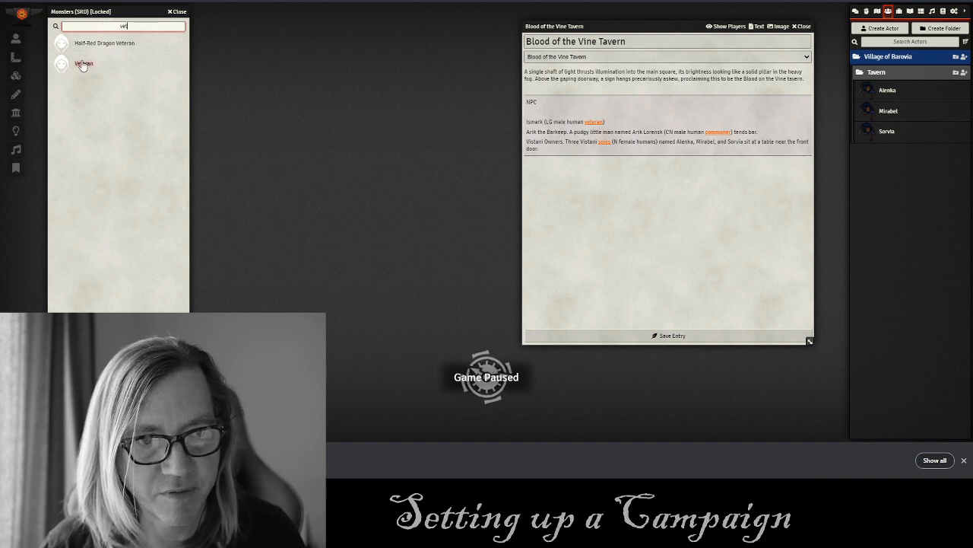
drag(84, 63, 925, 111)
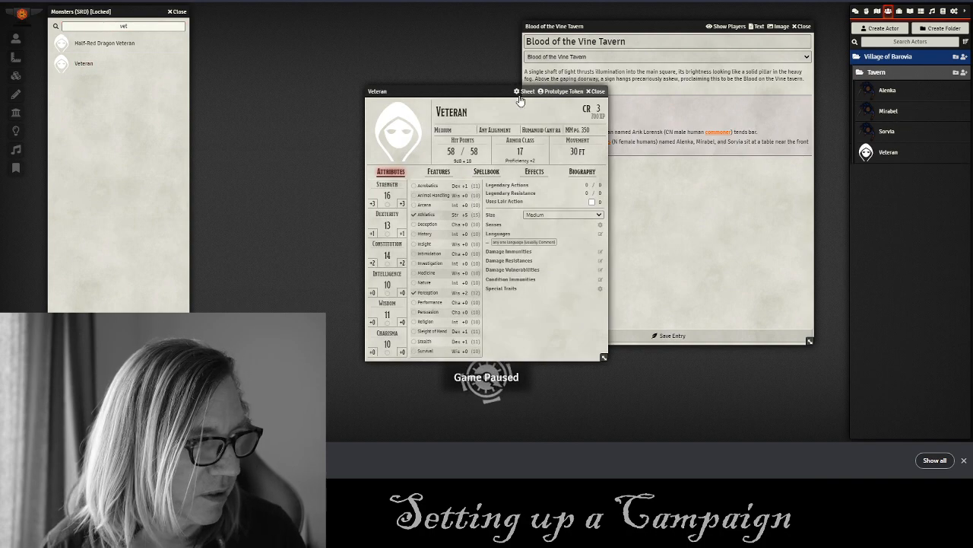
drag(454, 90, 348, 57)
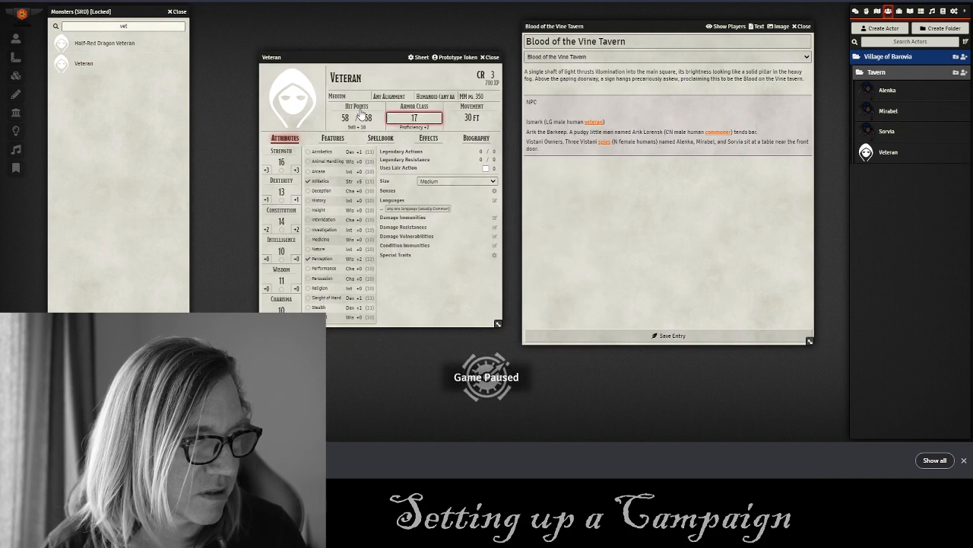
Rename the Veteran actor to Ismark, using the name from the tavern journal entry.
drag(545, 122, 524, 122)
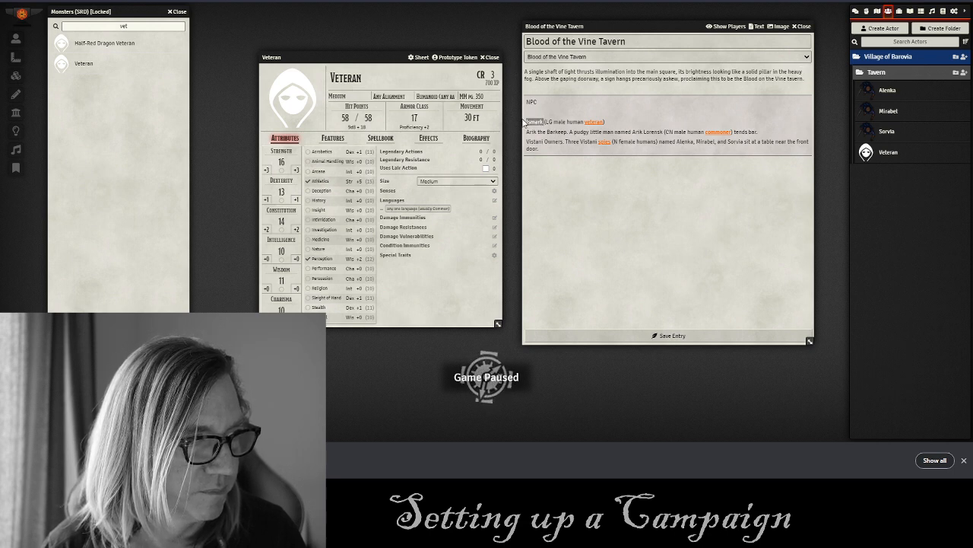
double_click(382, 76)
text(Ismark)
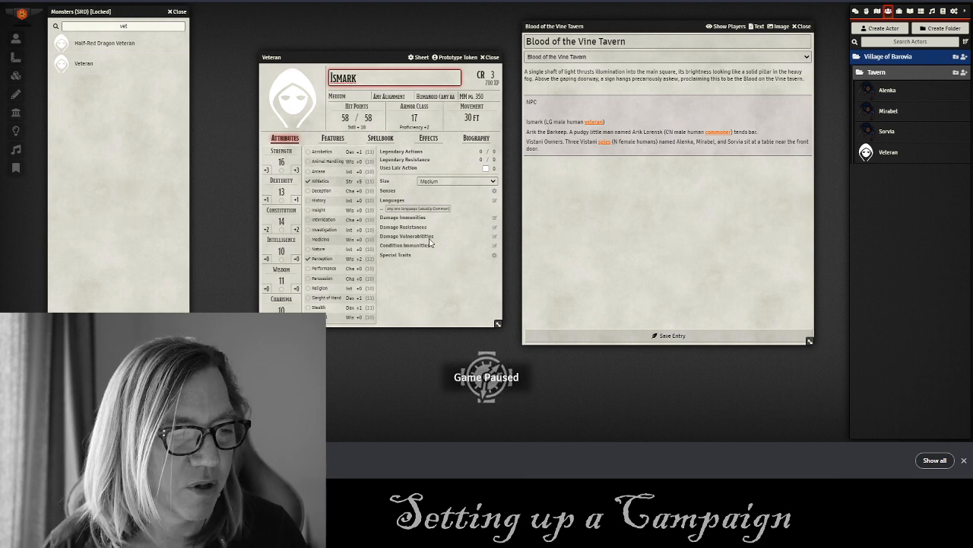
click(422, 282)
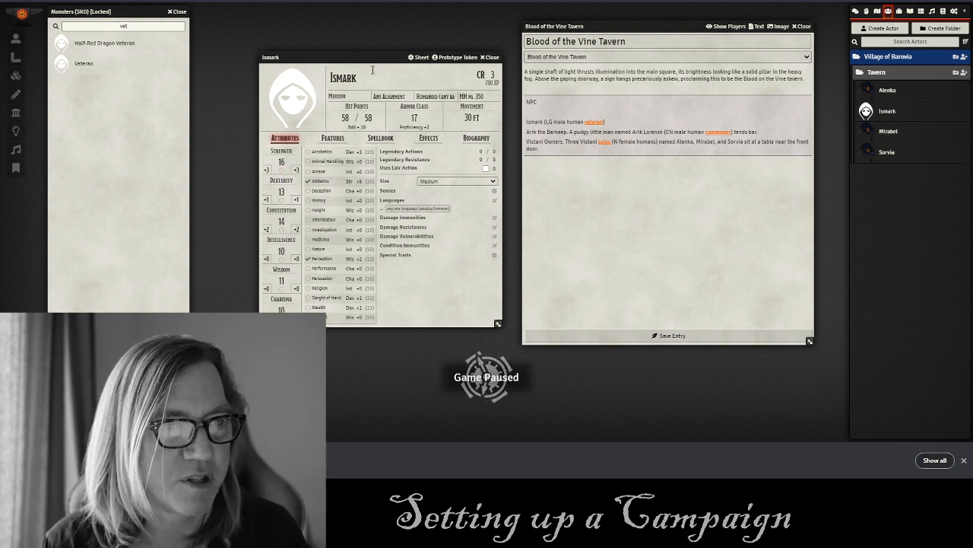
Switch to the online adventure book, go to section E2. Blood of the Vine Tavern, and open Ismark's portrait in its own tab.
click(426, 0)
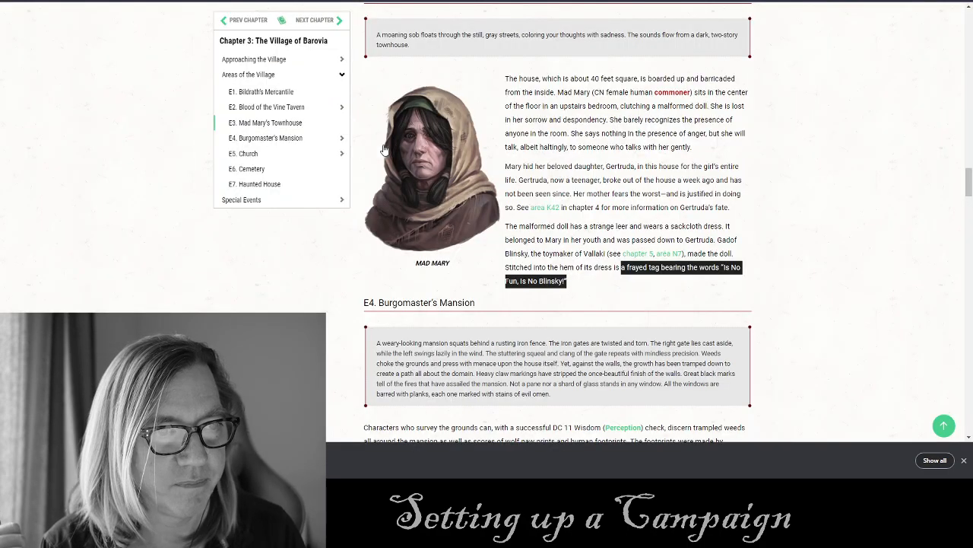
click(299, 109)
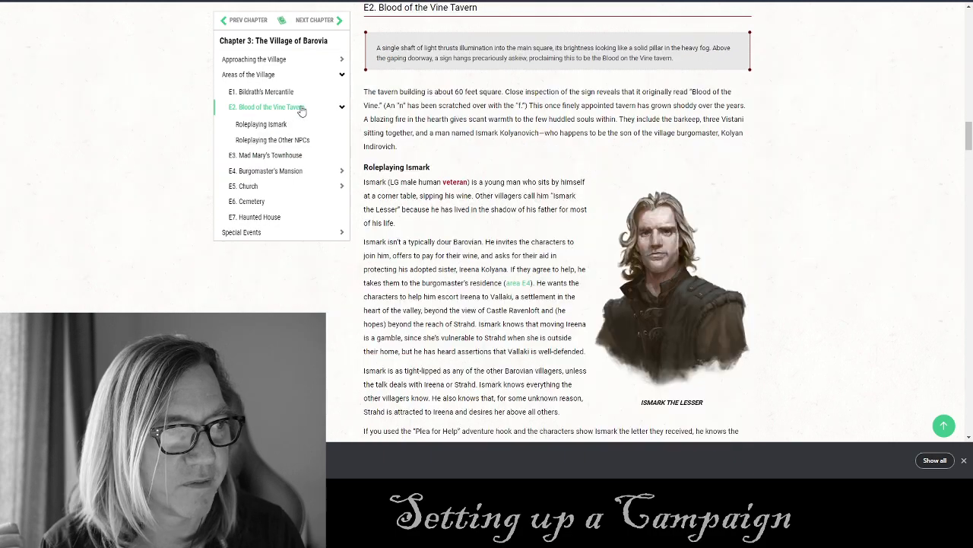
click(675, 256)
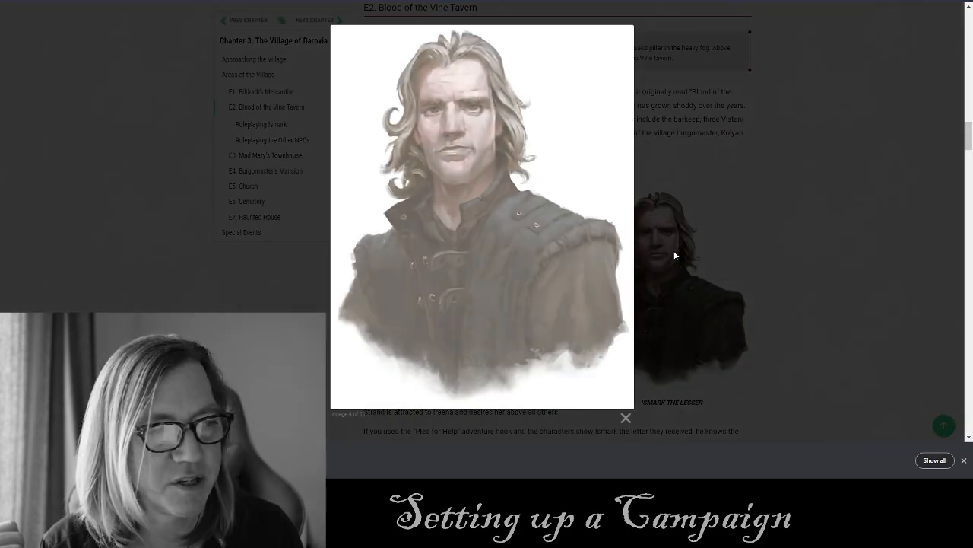
right_click(446, 146)
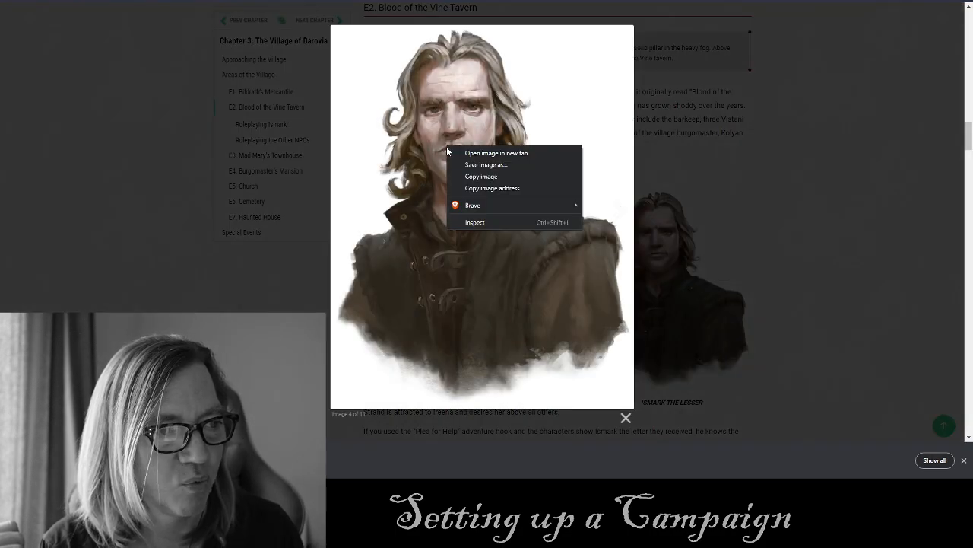
click(487, 156)
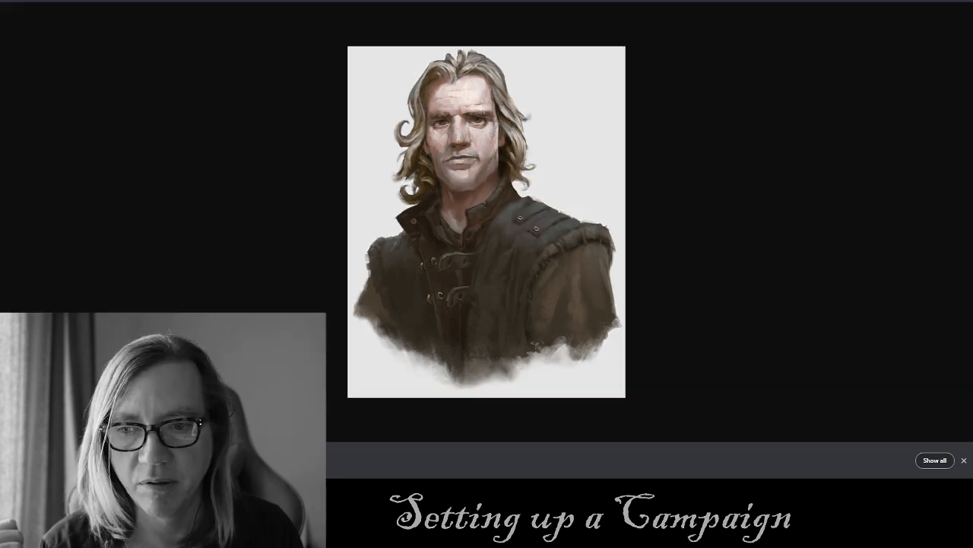
Save Ismark's portrait as a PNG image named ismark, replacing the existing file.
right_click(462, 98)
click(502, 117)
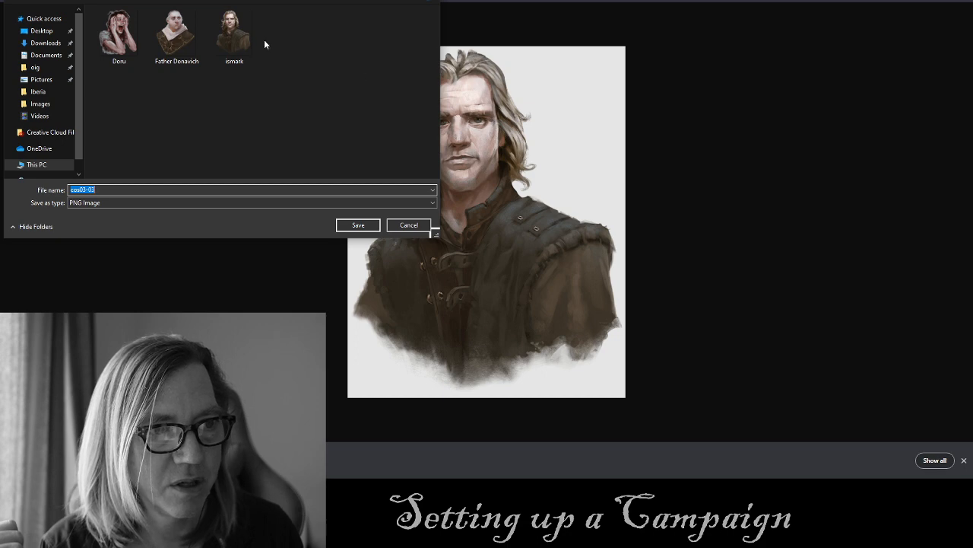
click(223, 38)
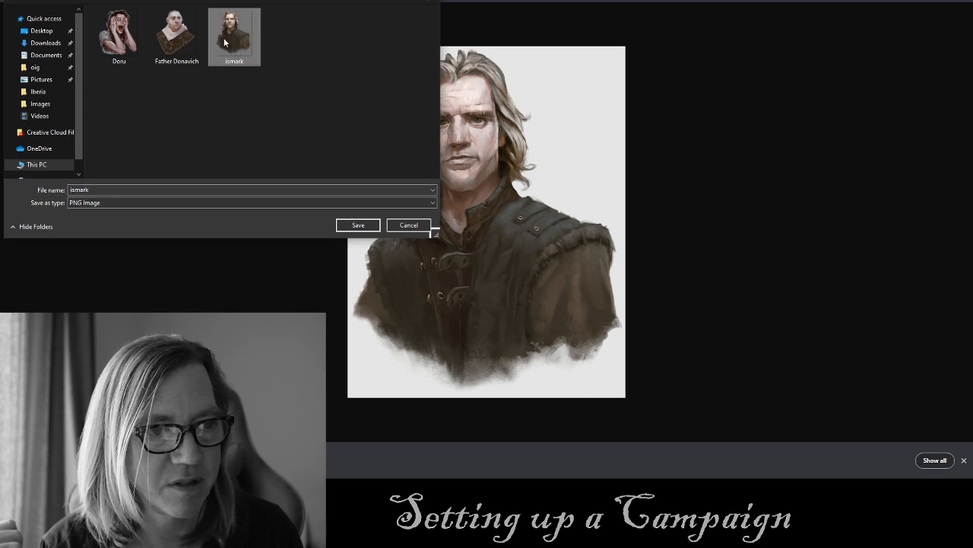
click(358, 226)
click(518, 222)
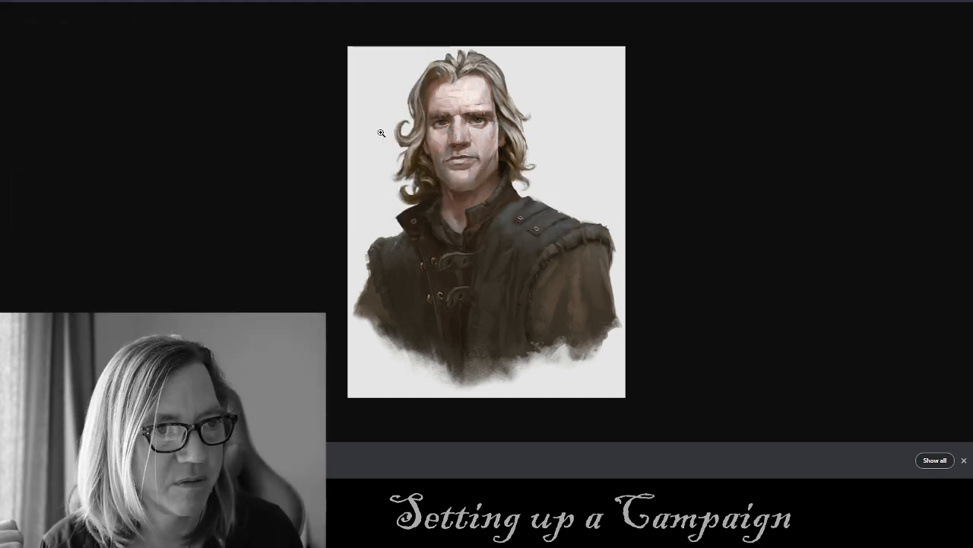
Back in Foundry, set the Ismark actor's portrait to ismark.png from Images/Village of Barovia in the assets library and close the sheet.
click(240, 0)
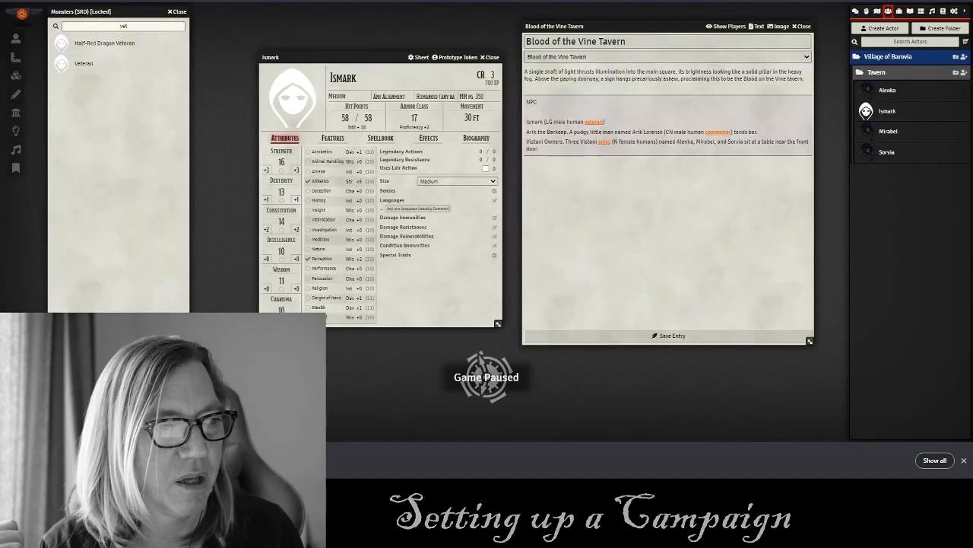
click(290, 114)
click(465, 87)
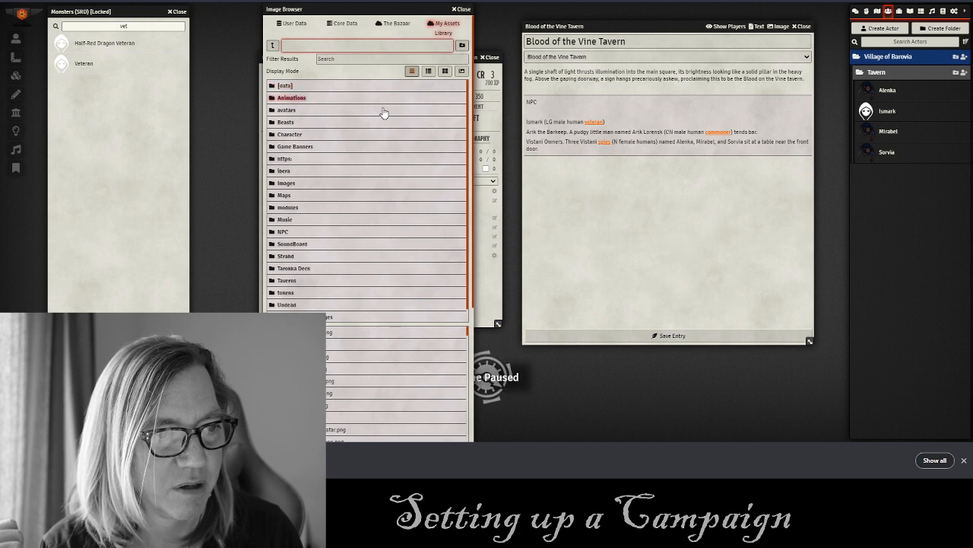
click(293, 187)
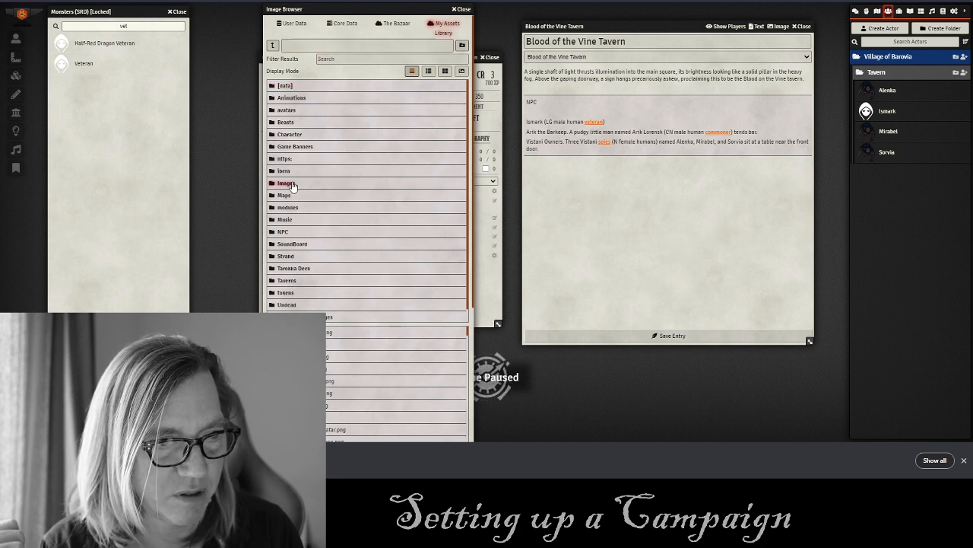
click(292, 185)
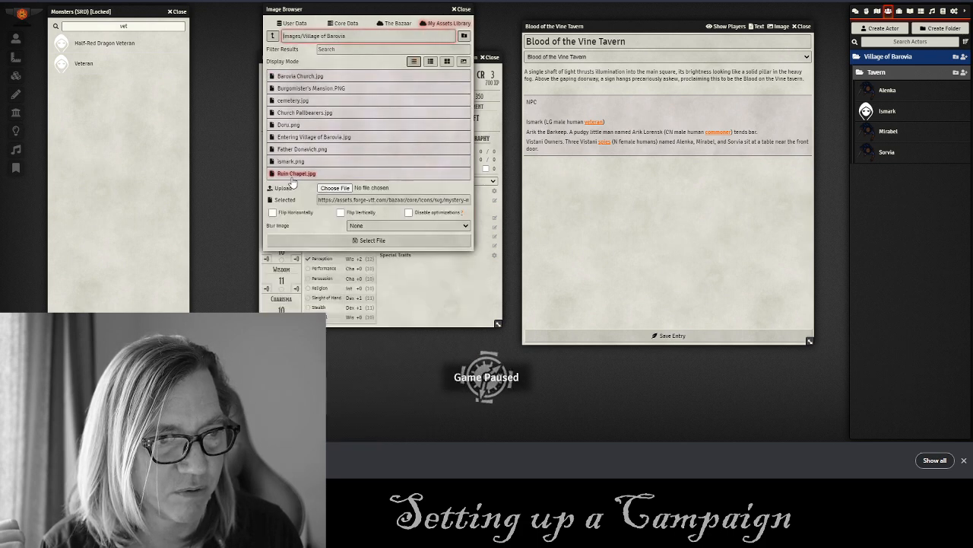
click(292, 162)
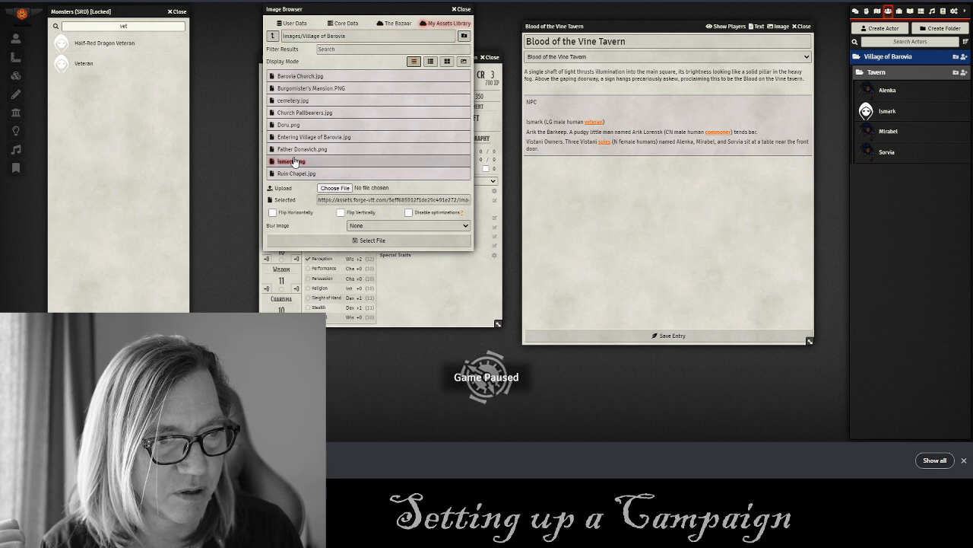
click(351, 241)
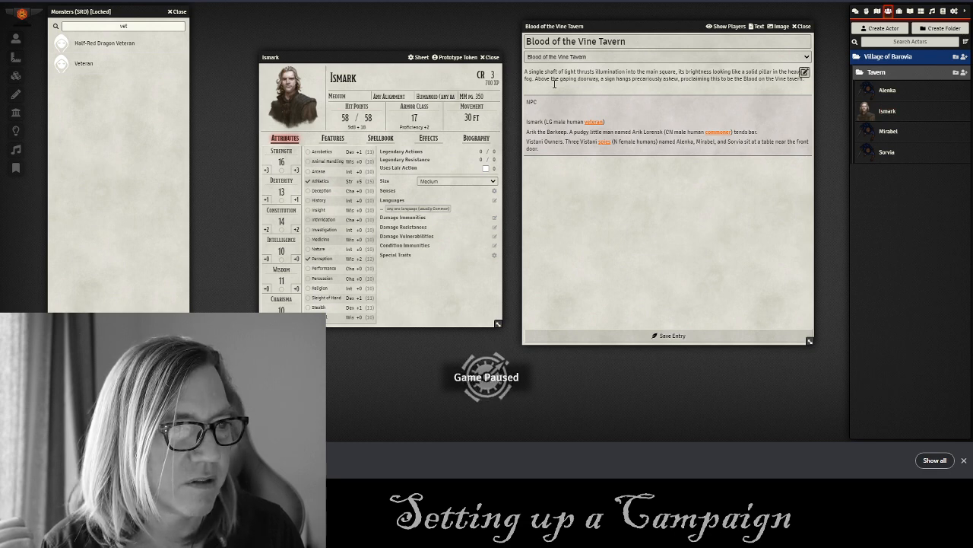
click(492, 57)
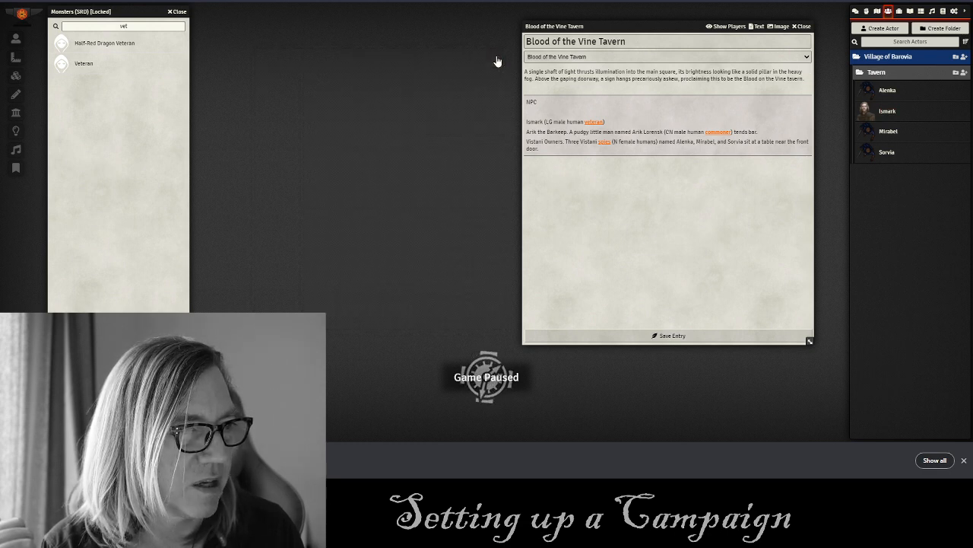
Find the Commoner in the Monsters (SRD) compendium with "comm" and import it into the Tavern actor folder.
drag(139, 27, 110, 34)
text(comm)
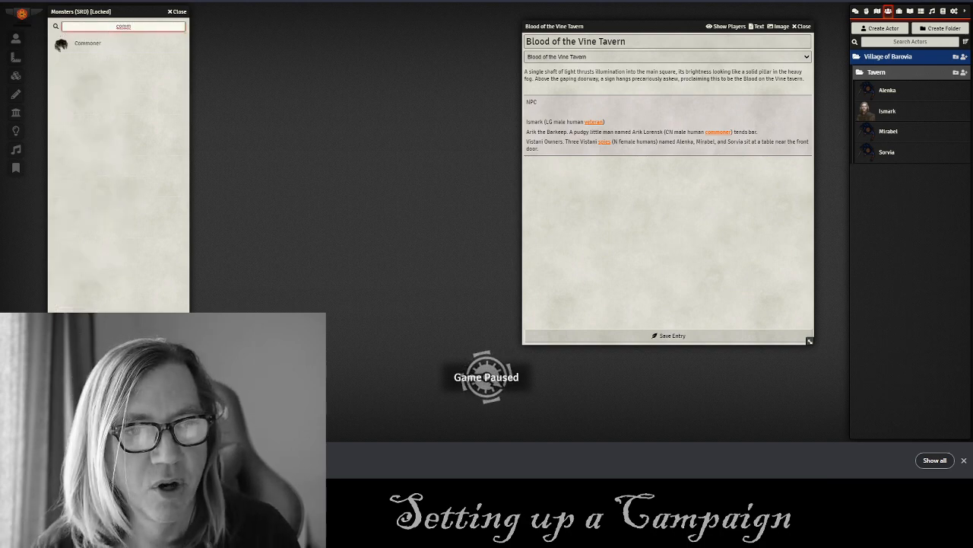
drag(87, 43, 886, 70)
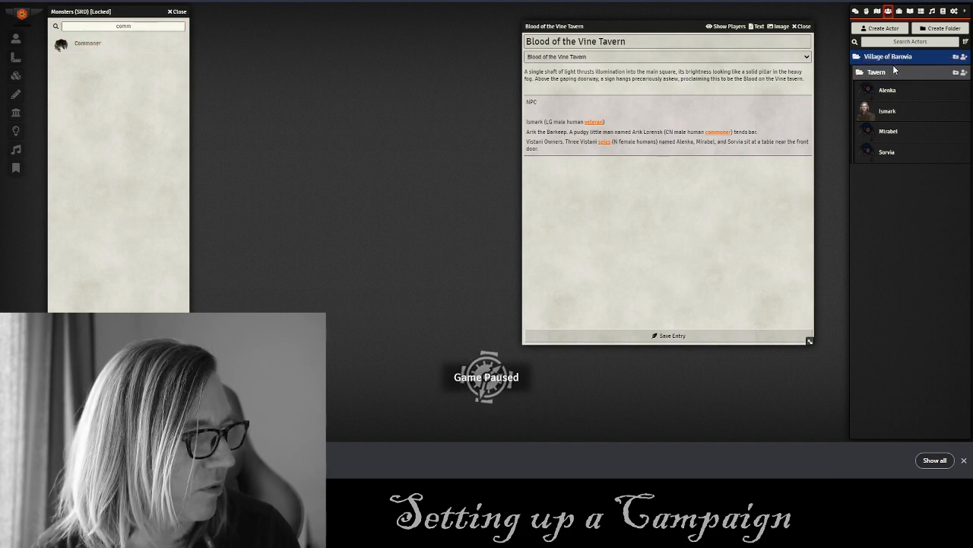
drag(483, 88, 378, 49)
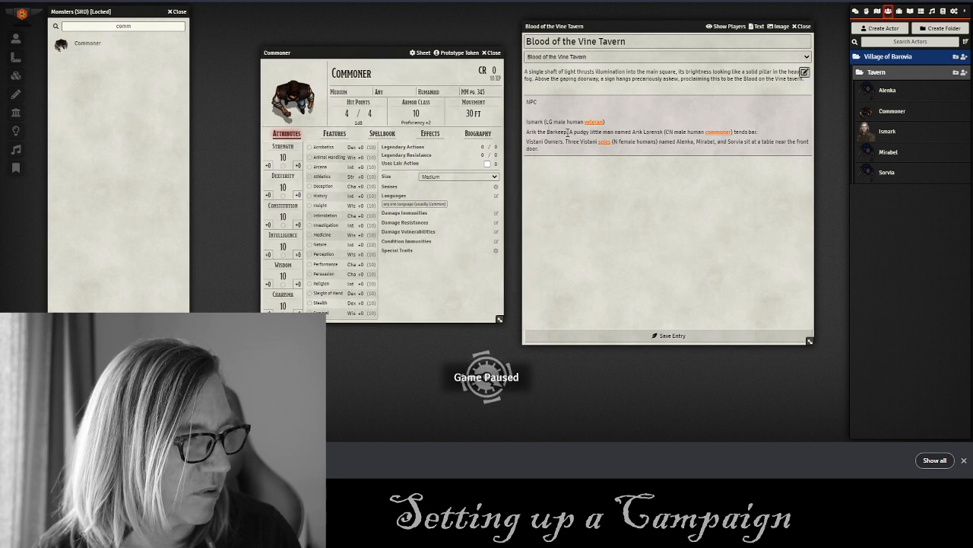
Rename the Commoner actor to Arik the Barkeep, copying the name from the tavern journal entry, and close its sheet.
drag(567, 132, 525, 133)
key(ctrl+c)
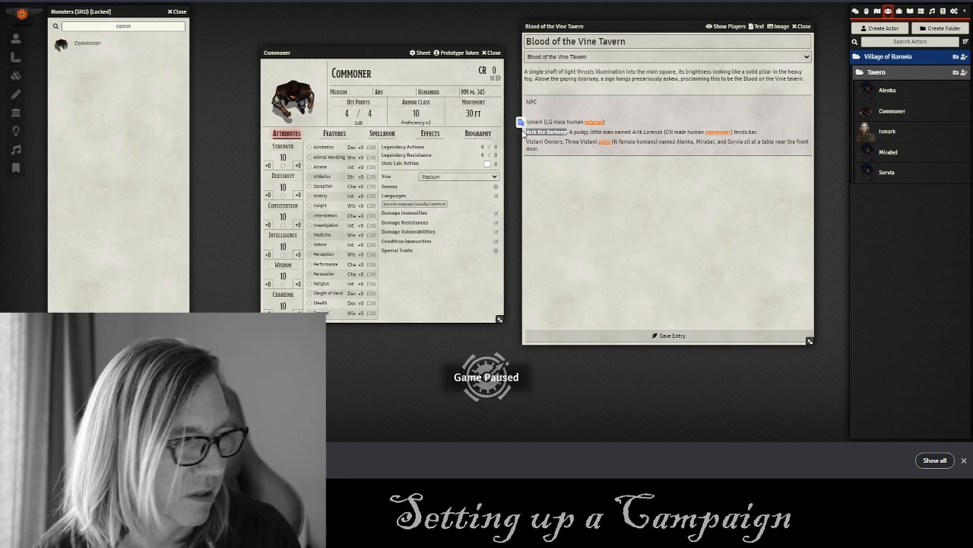
double_click(397, 73)
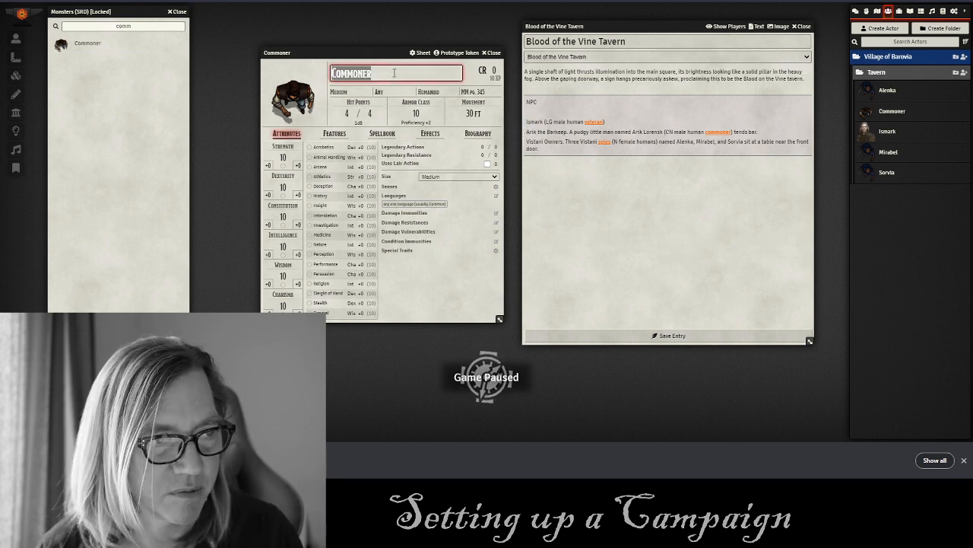
key(ctrl+v)
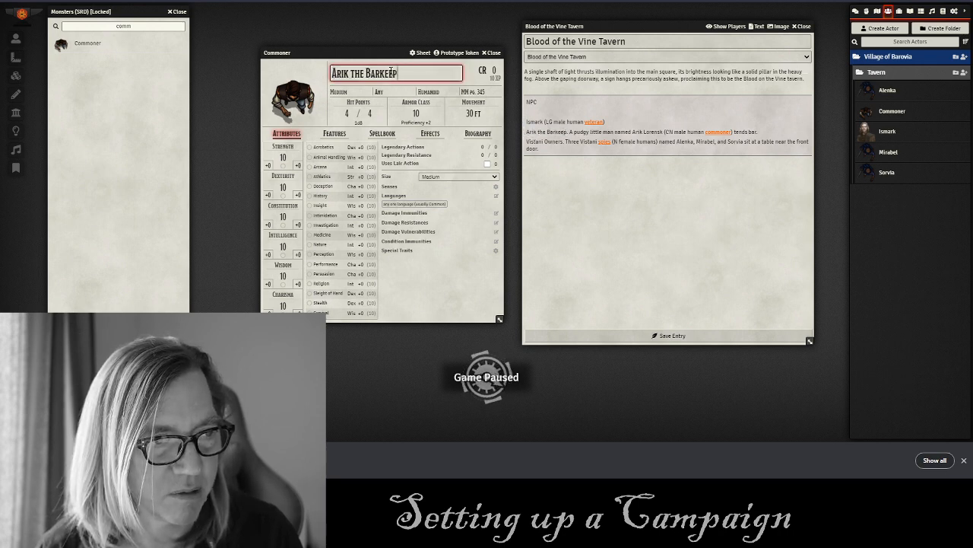
click(495, 53)
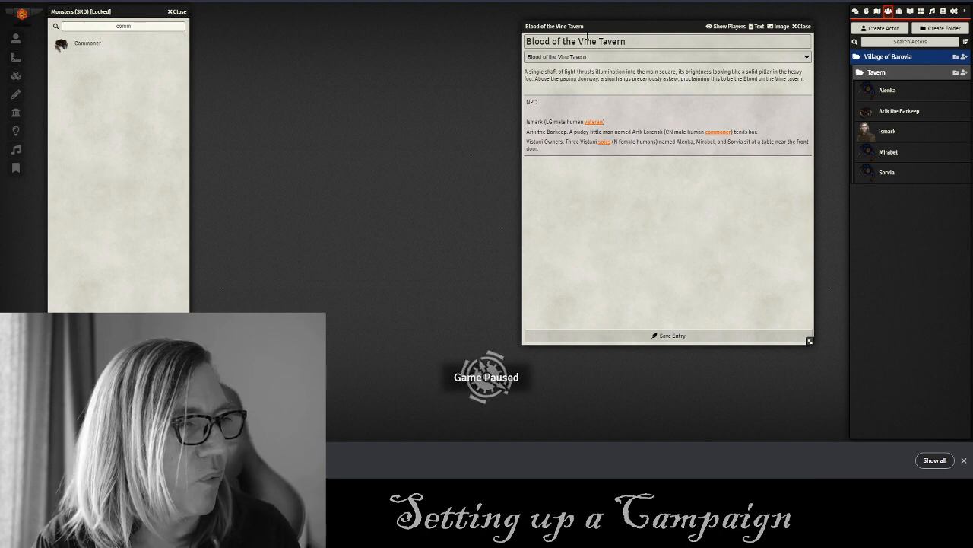
Close the Monsters (SRD) compendium and move the Blood of the Vine Tavern journal away from the actor list.
drag(580, 26, 301, 28)
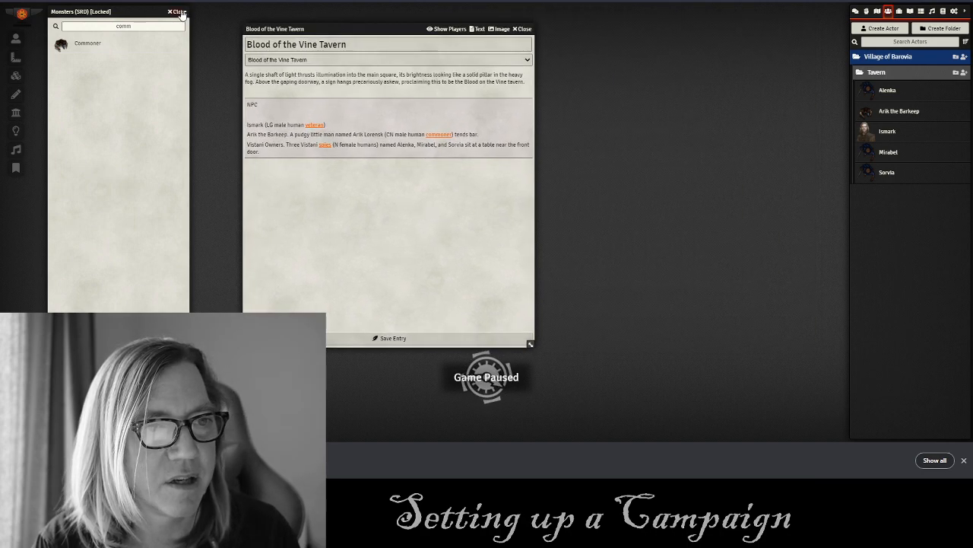
click(181, 12)
drag(360, 26, 365, 19)
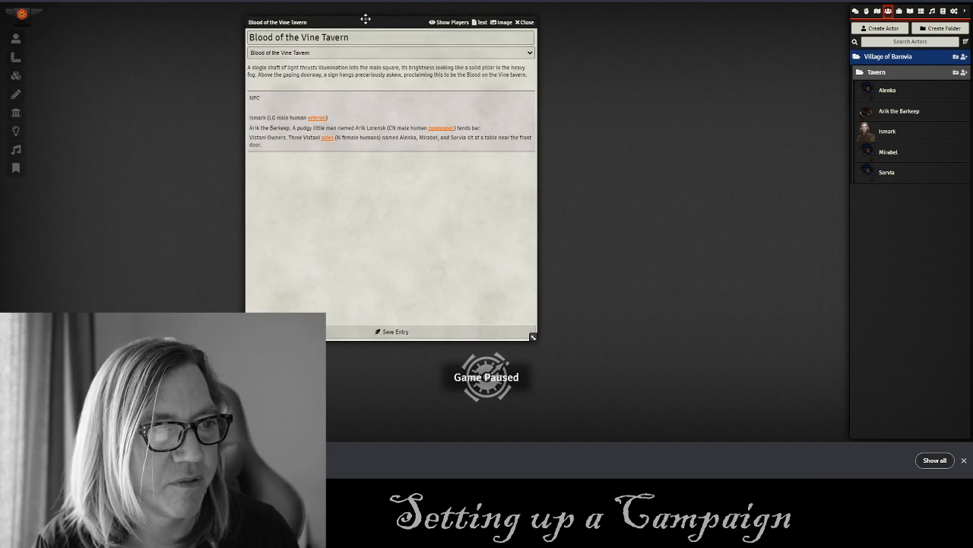
Delete the NPC description lines for Ismark, Arik and the Vistani owners from the Blood of the Vine Tavern journal entry.
click(527, 70)
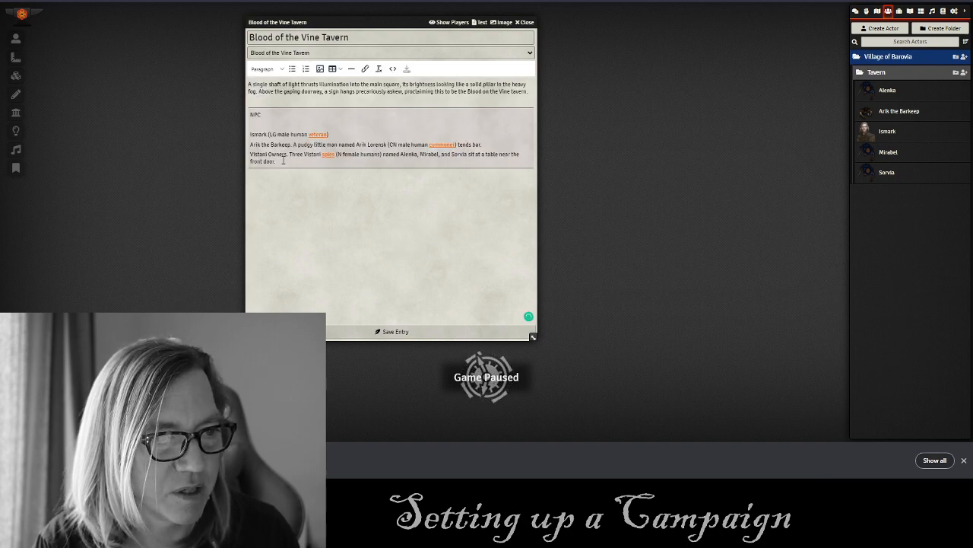
drag(283, 160, 248, 139)
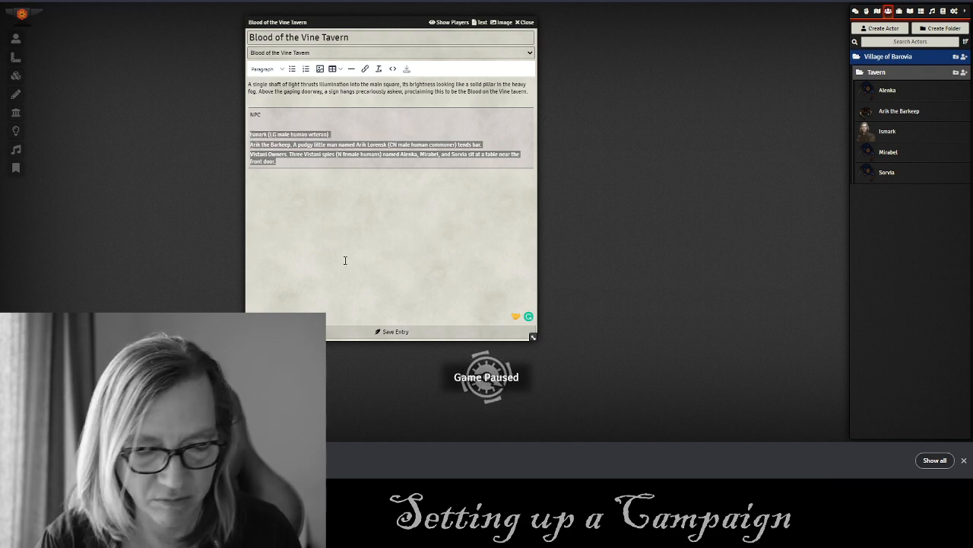
key(BackSpace)
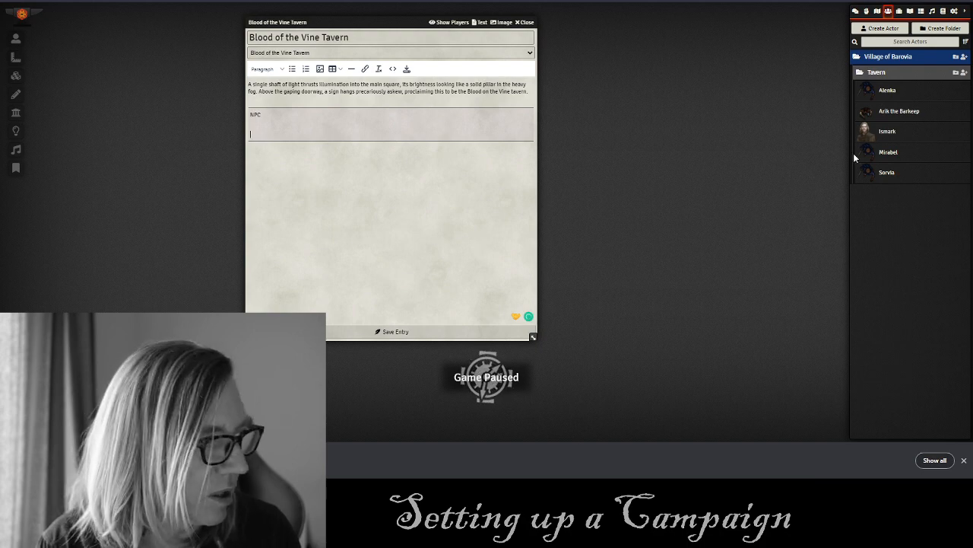
Insert actor links for Ismark, Arik the Barkeep, Alenka, Mirabel and Sorvia on separate lines under NPC and save the entry.
drag(886, 136, 304, 130)
key(Return)
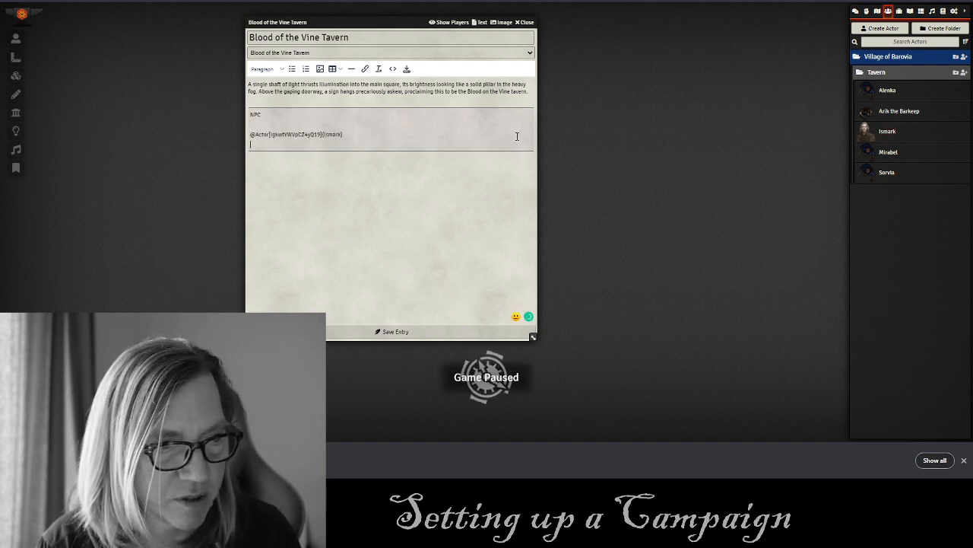
drag(897, 112, 431, 137)
key(Return)
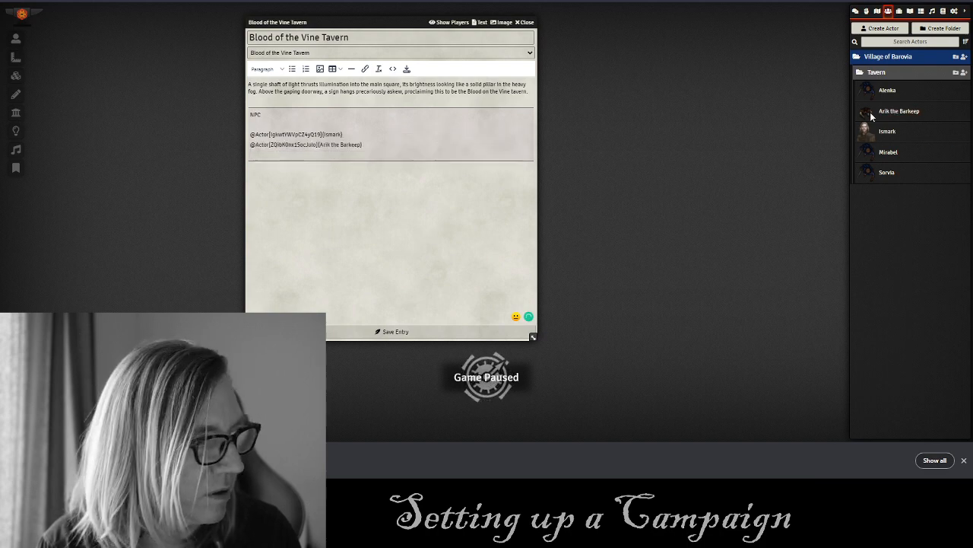
drag(887, 91, 394, 154)
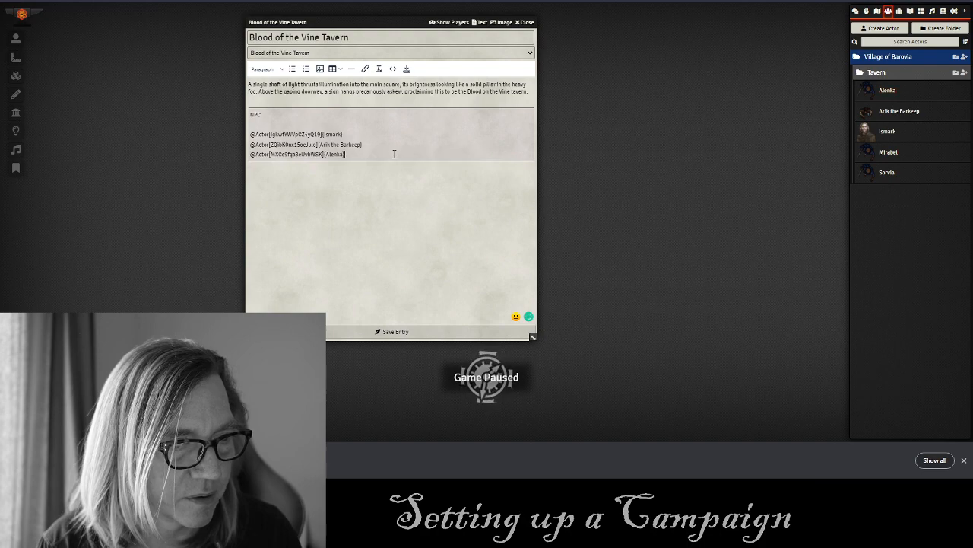
key(Return)
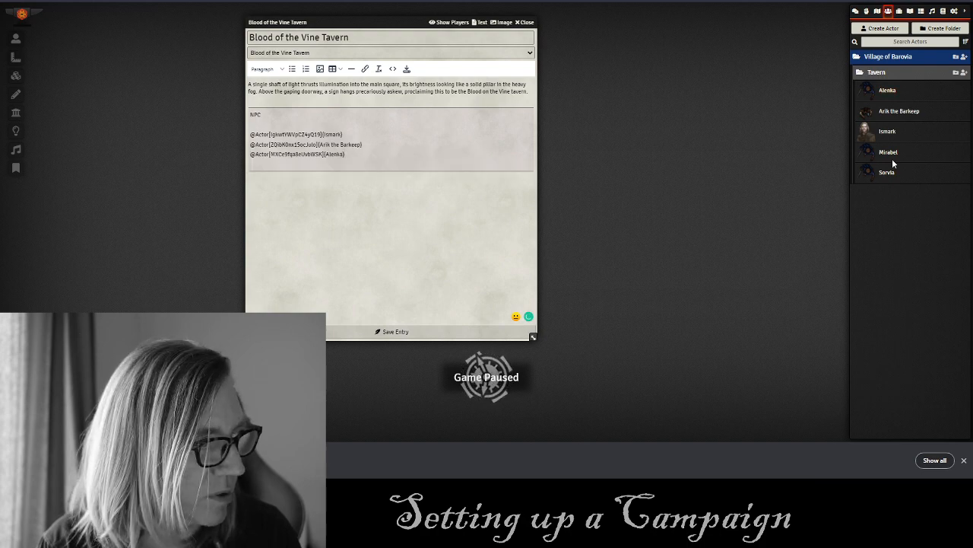
drag(887, 157, 398, 168)
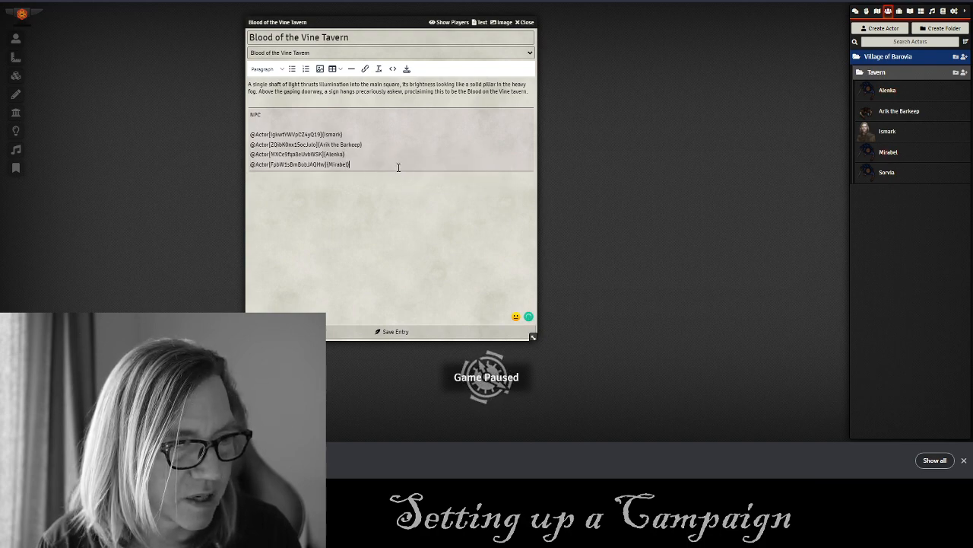
key(Return)
drag(890, 176, 386, 181)
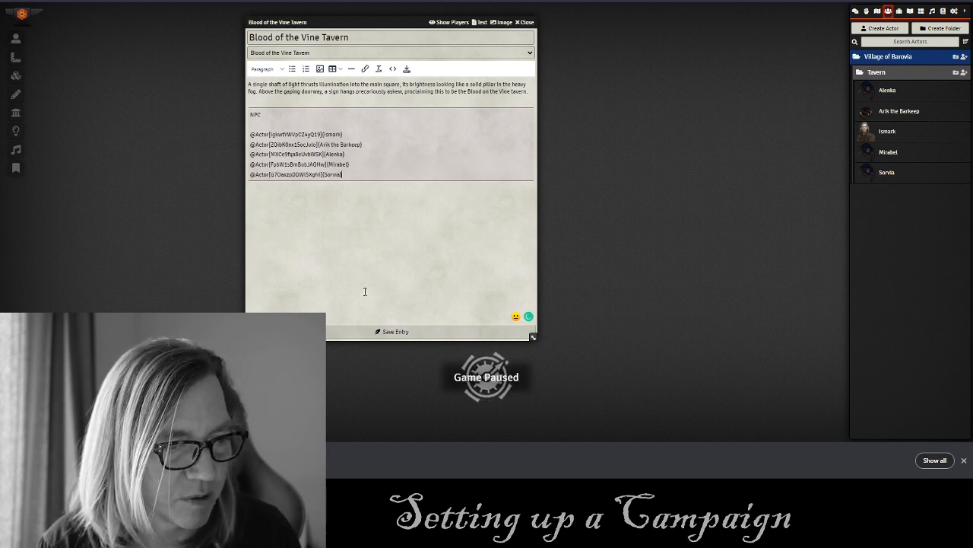
click(383, 332)
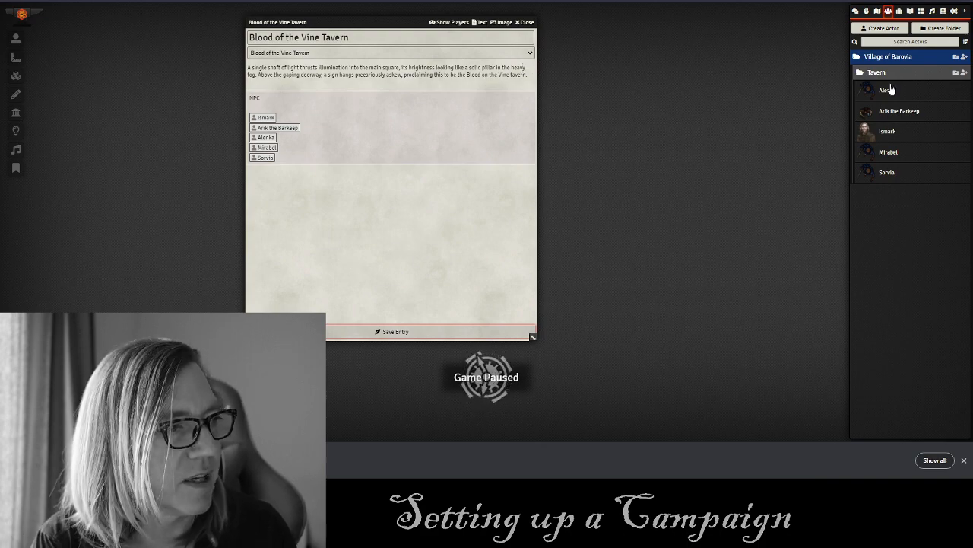
Collapse the Village of Barovia actor folder and check the journal's Arik the Barkeep and Alenka links by opening and closing their sheets.
click(899, 58)
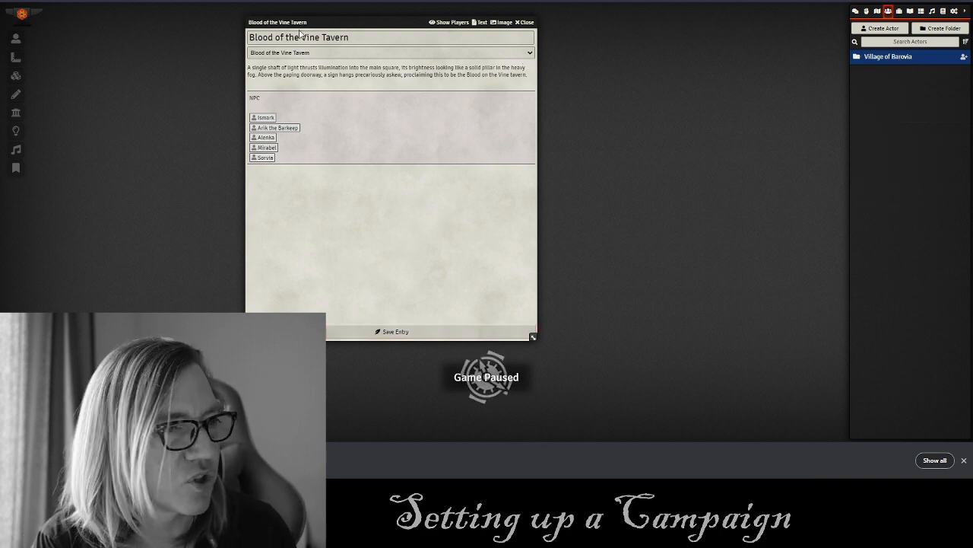
drag(312, 21, 604, 32)
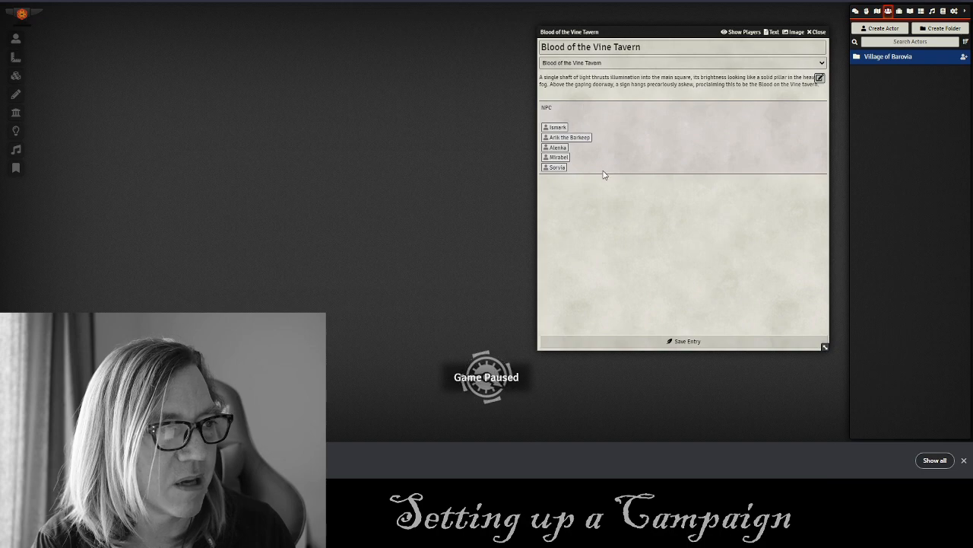
click(581, 139)
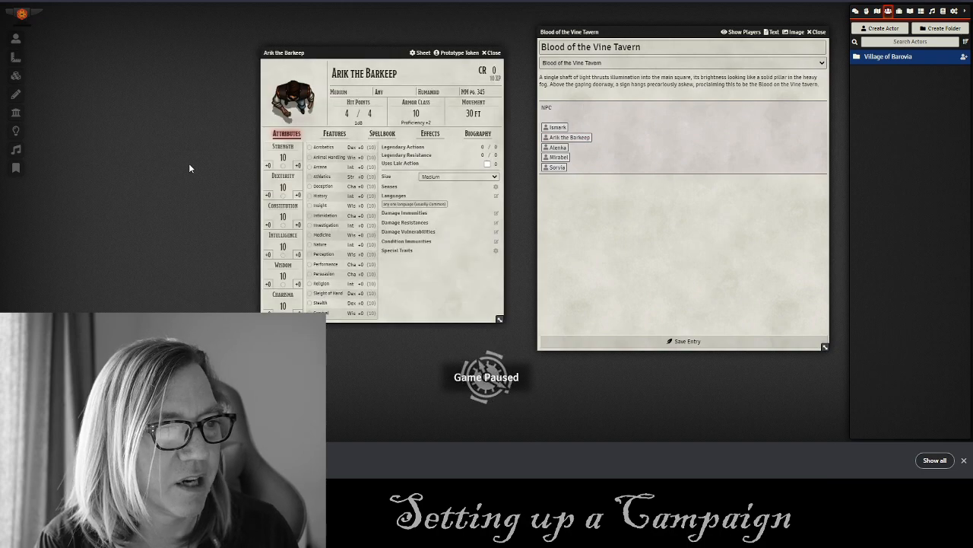
click(491, 52)
click(557, 146)
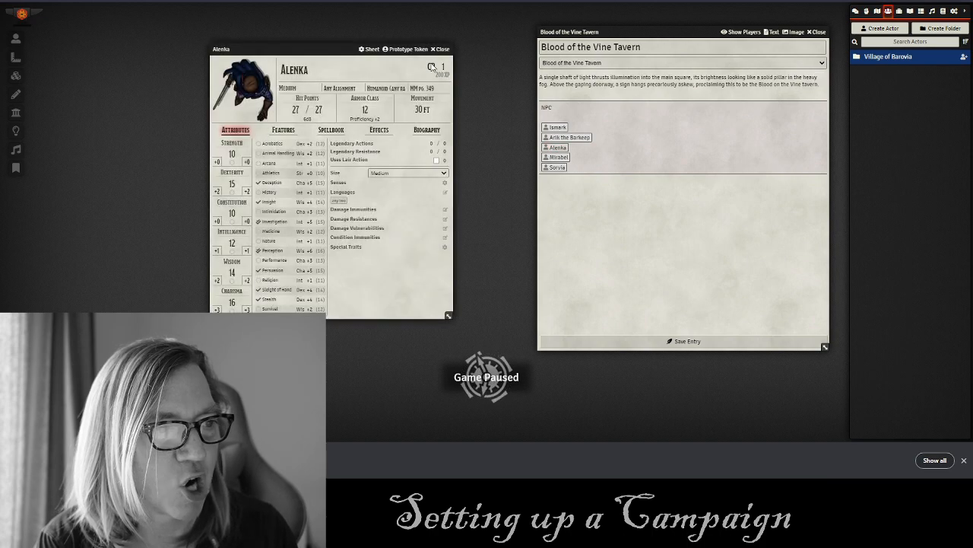
click(441, 49)
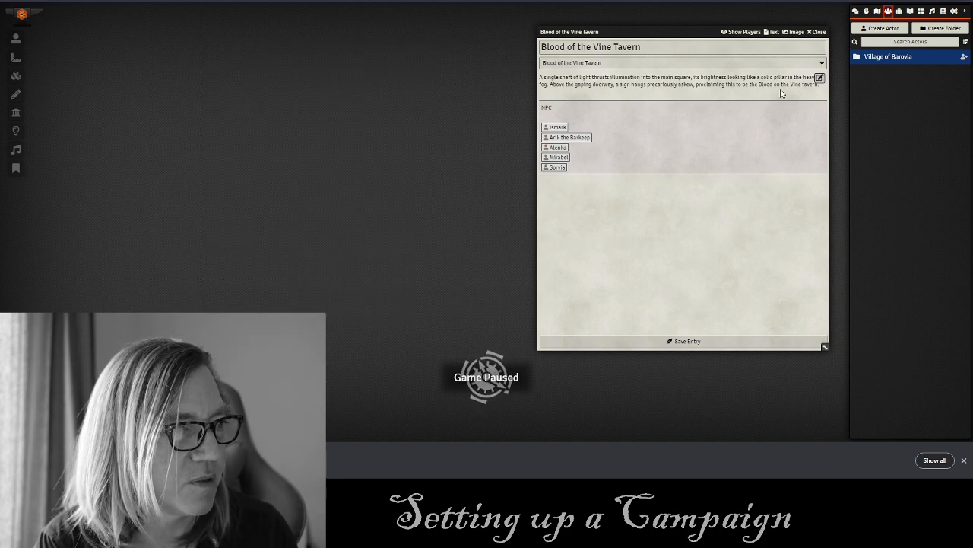
Add the line "Three Vistani women who own the place" above Alenka's link, with a blank line before it, and save the entry.
click(819, 78)
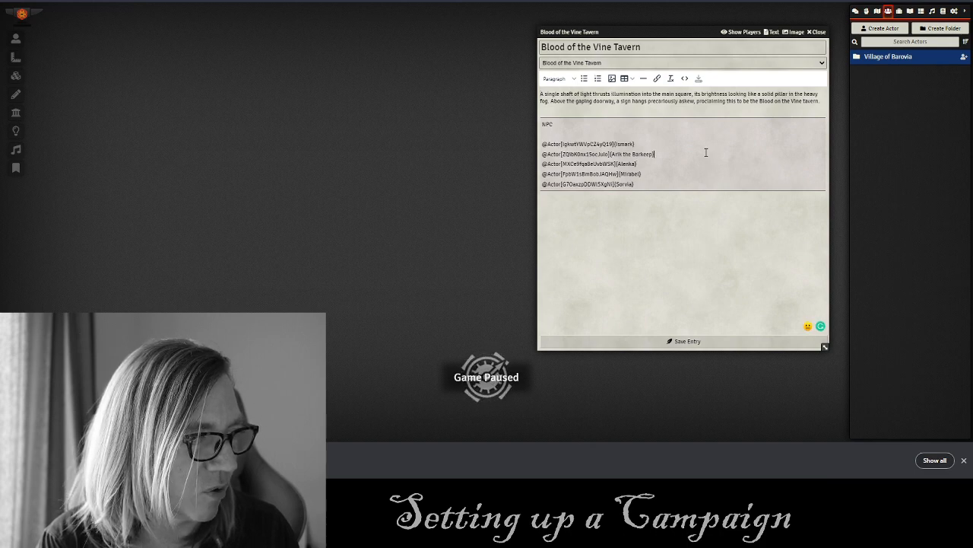
key(Return)
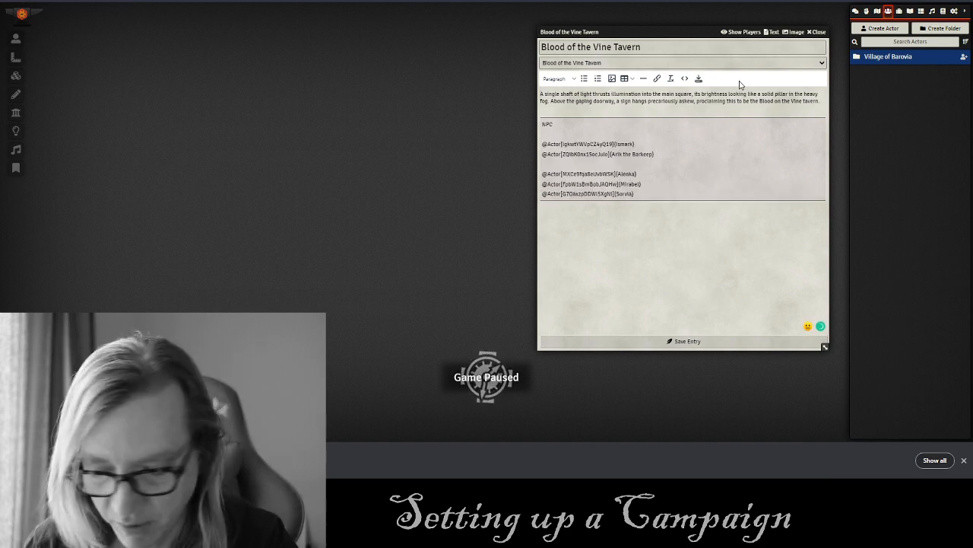
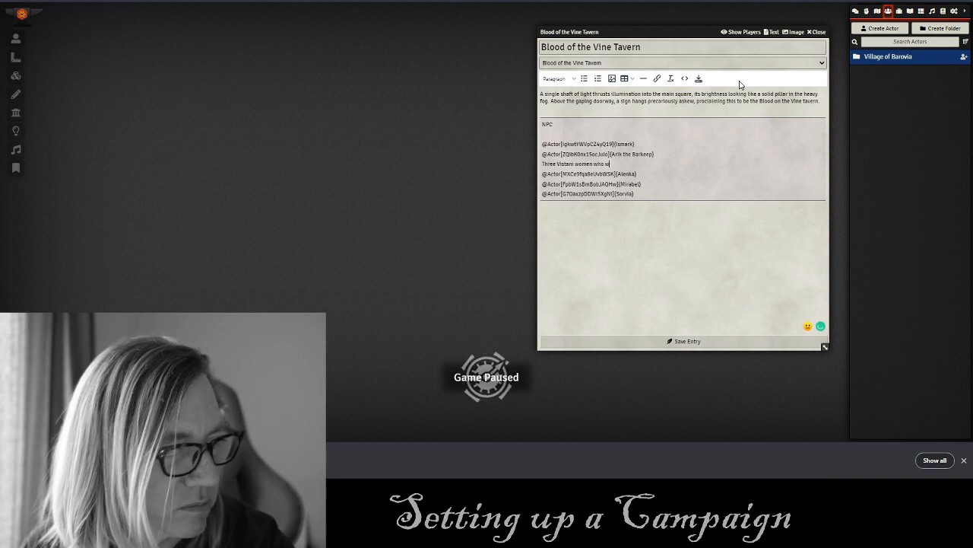
text(n the place)
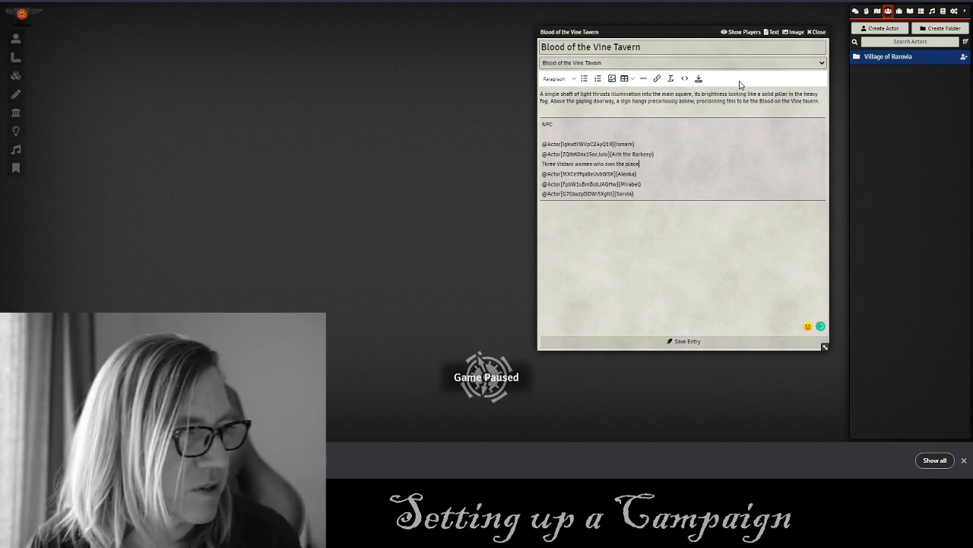
click(701, 150)
key(Return)
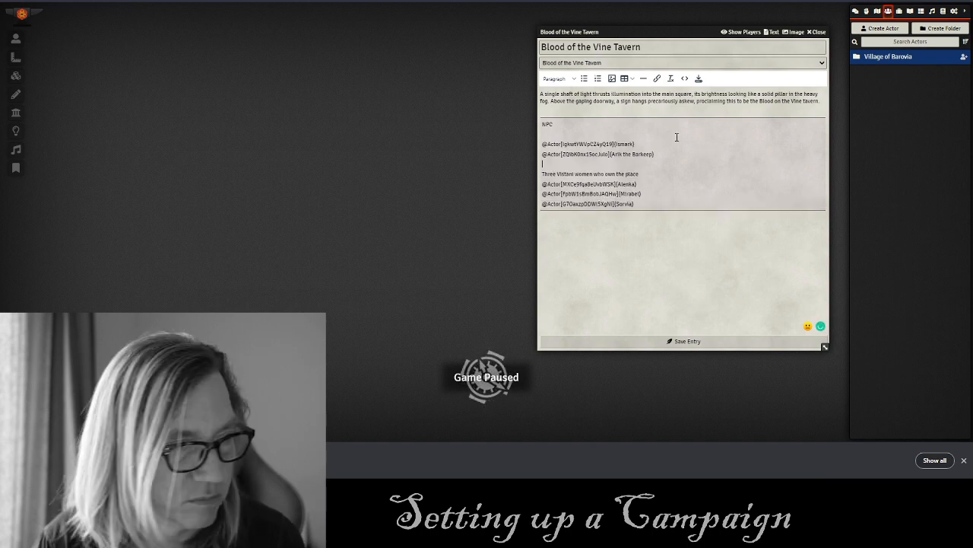
click(689, 344)
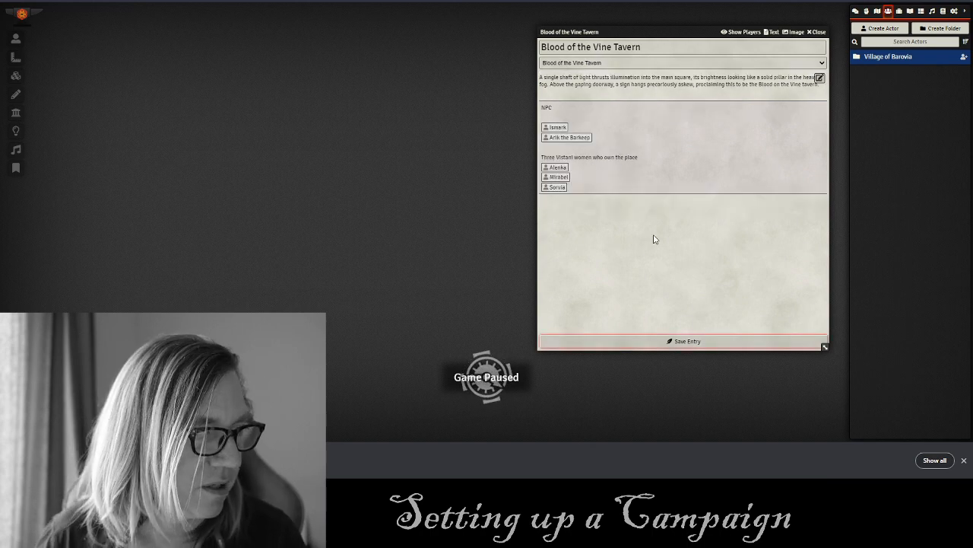
Check the Alenka link under the Vistani heading, and close her sheet and the Blood of the Vine Tavern journal.
click(557, 168)
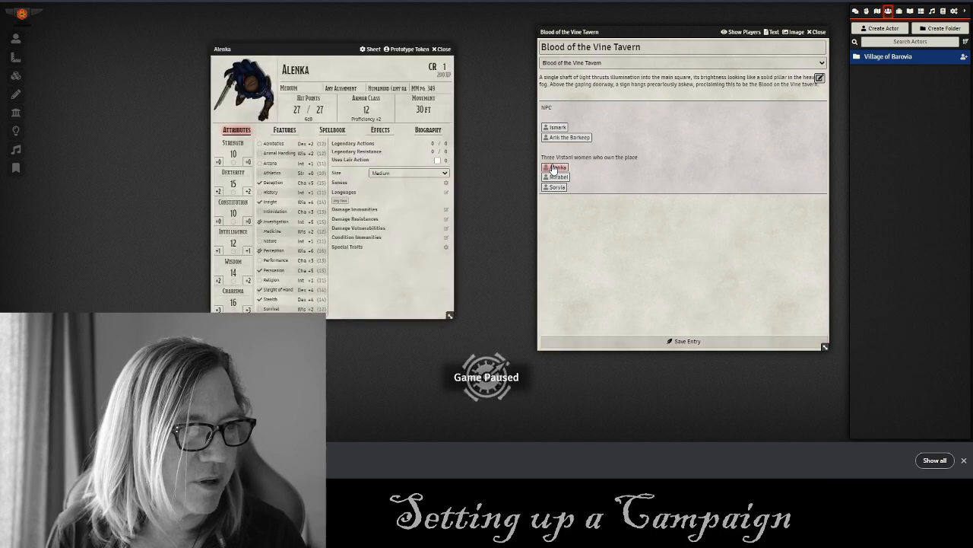
click(444, 49)
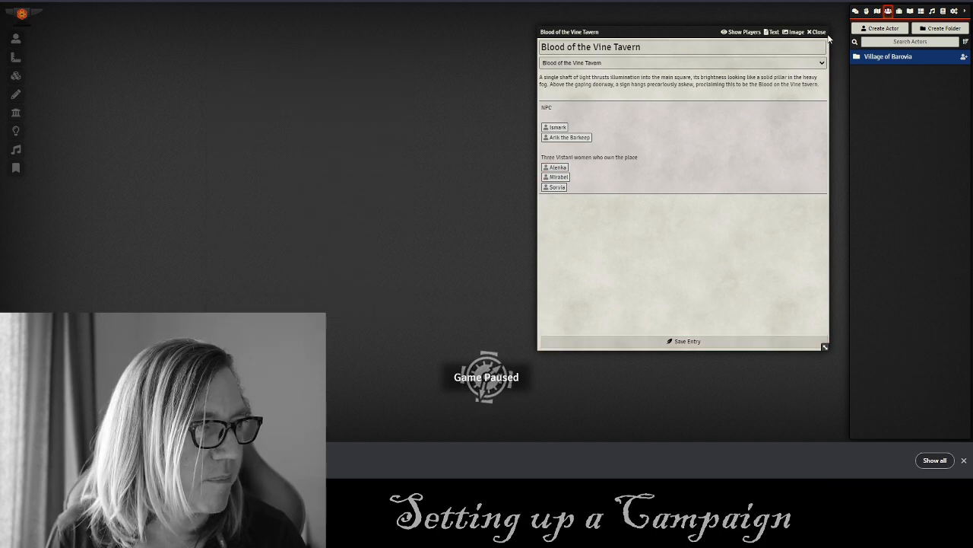
drag(620, 26, 409, 28)
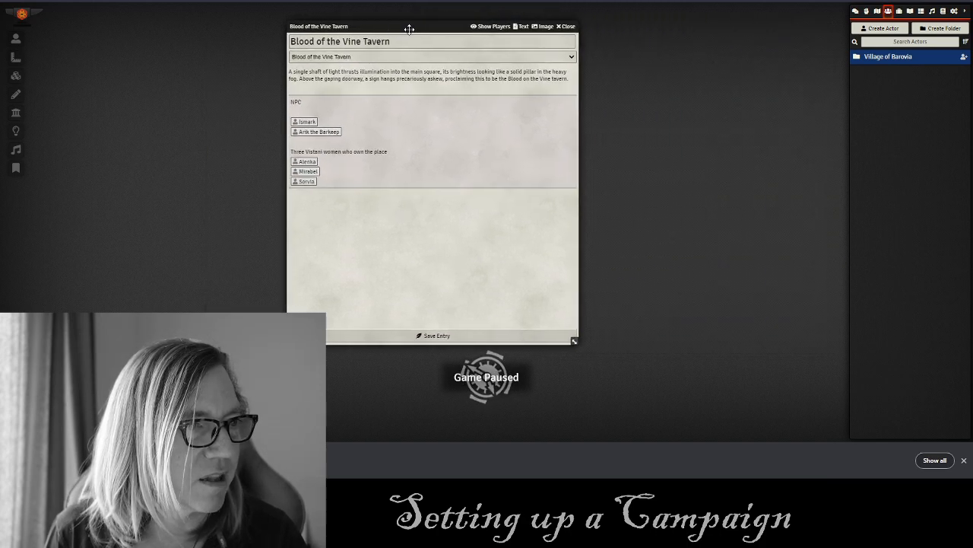
click(571, 29)
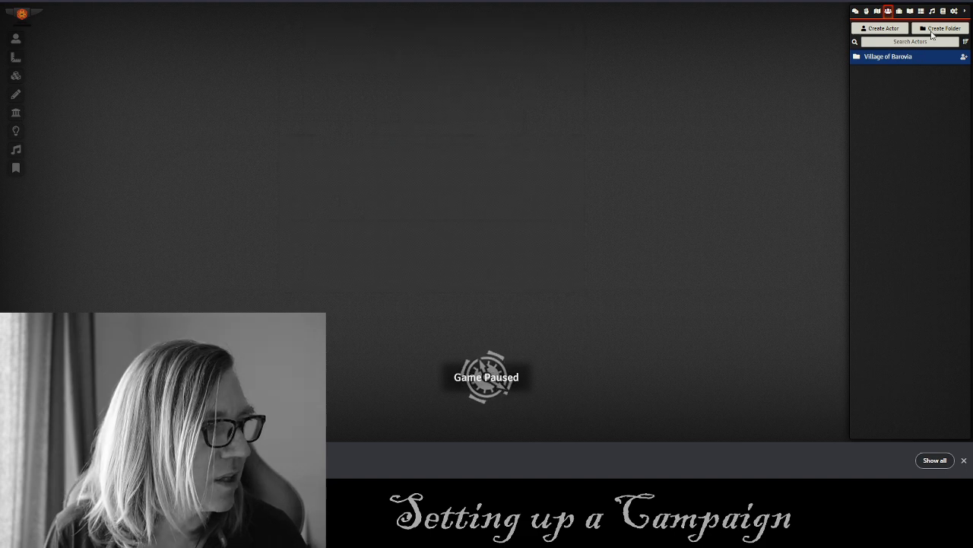
Open the Bildrath's Mercantile journal entry and the Monsters (SRD) compendium side by side.
click(910, 12)
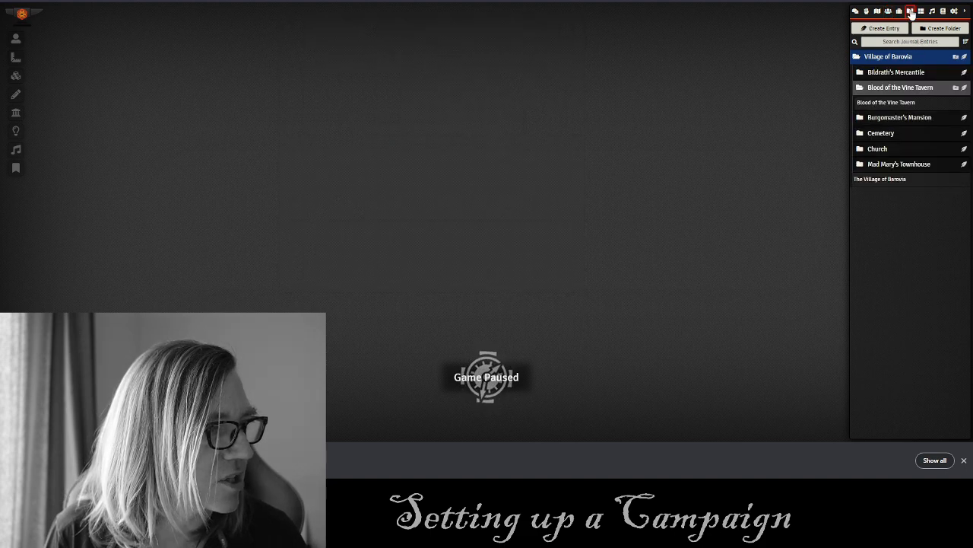
click(906, 71)
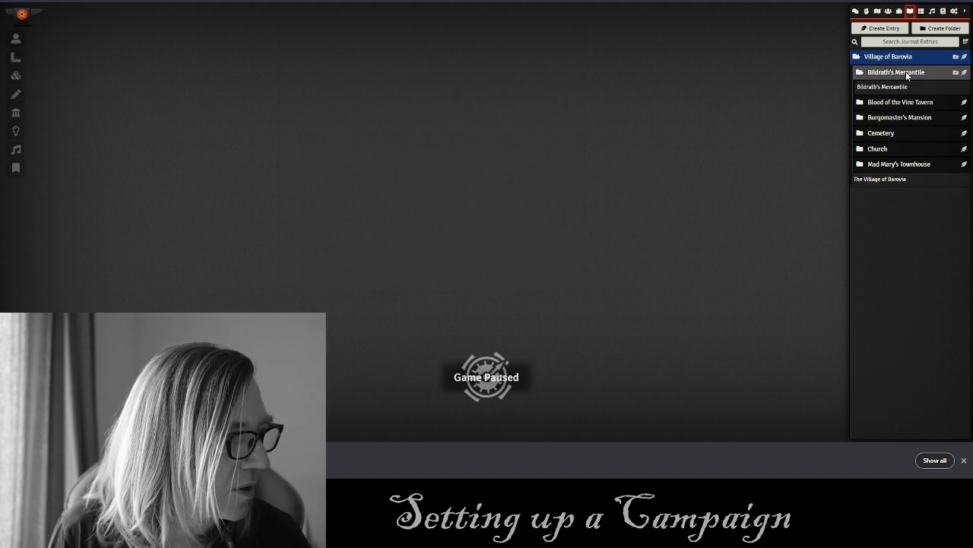
click(886, 87)
drag(438, 62, 620, 22)
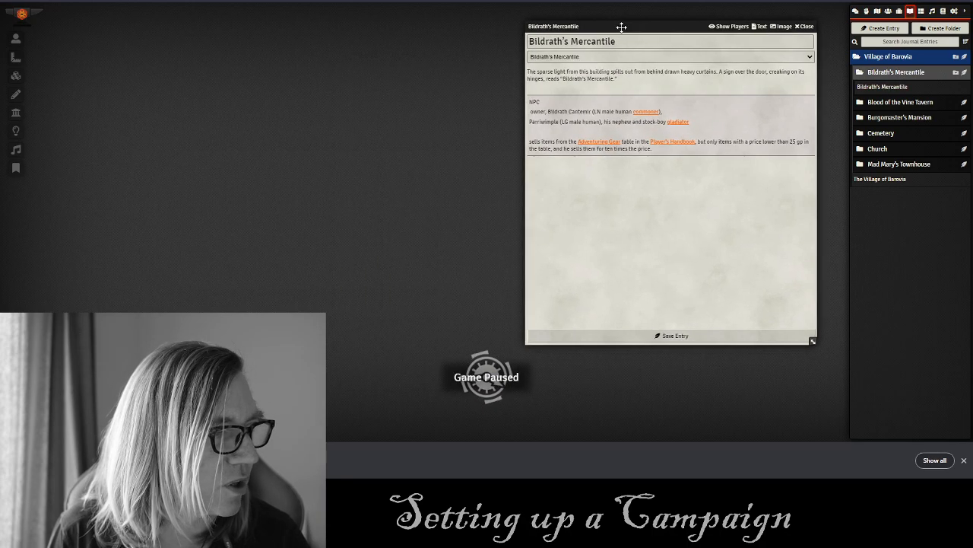
click(944, 11)
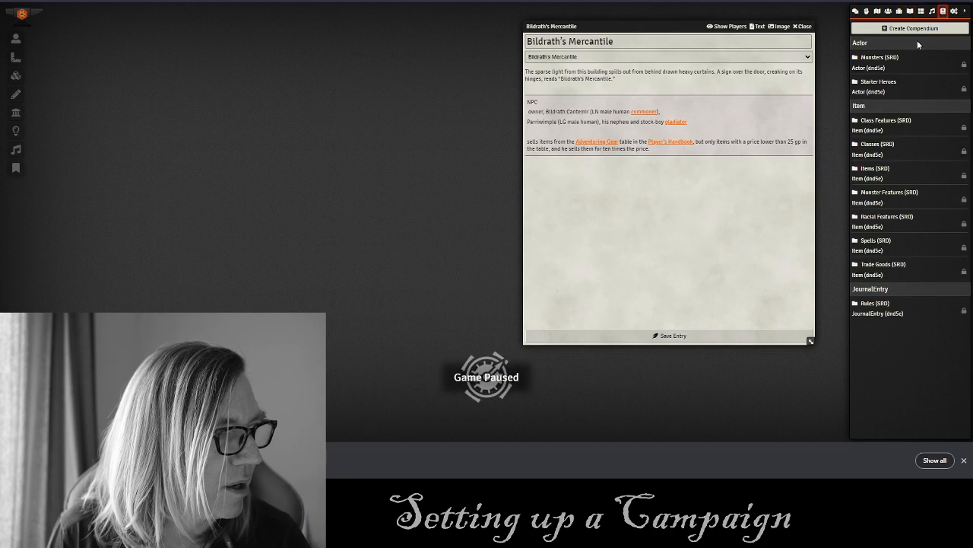
click(880, 60)
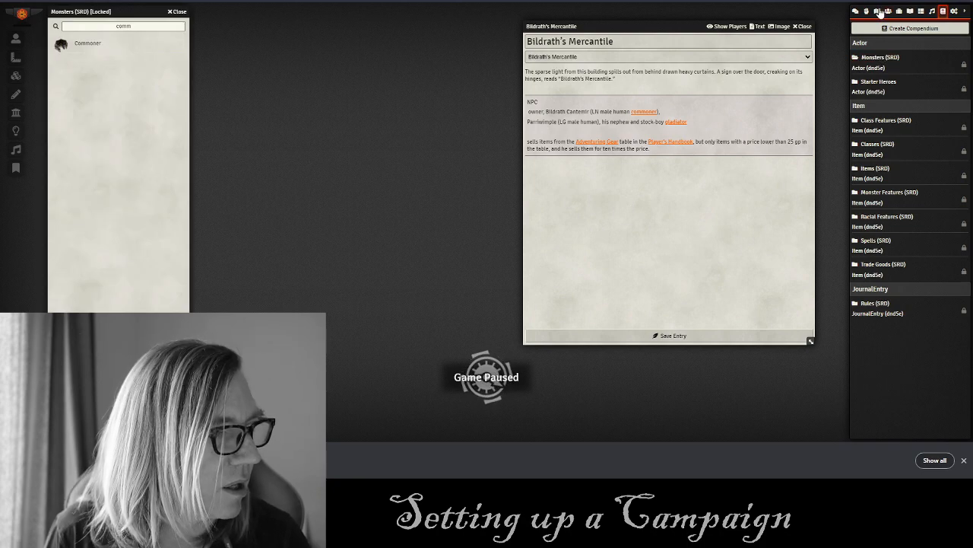
Create a subfolder named "Bildrath's" inside the Village of Barovia actor folder.
click(887, 11)
click(913, 58)
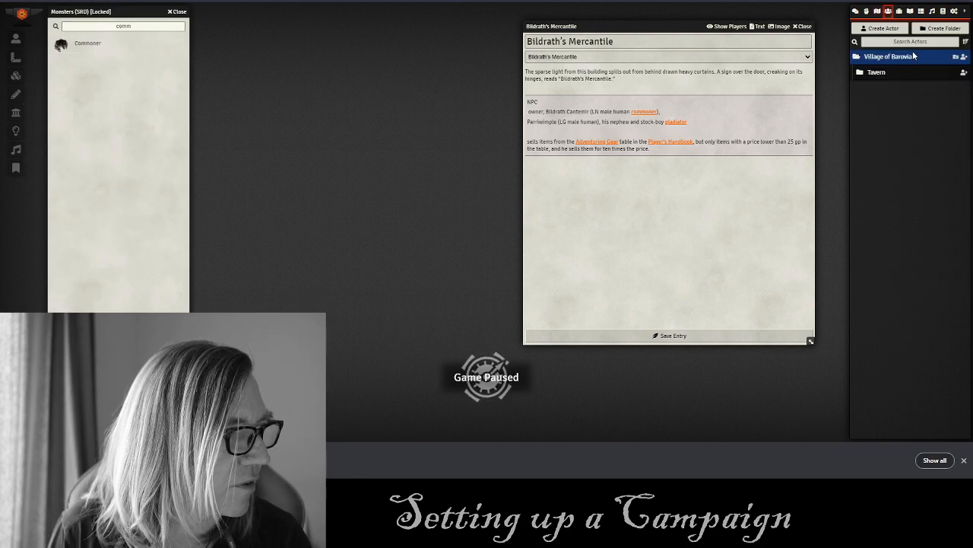
click(956, 58)
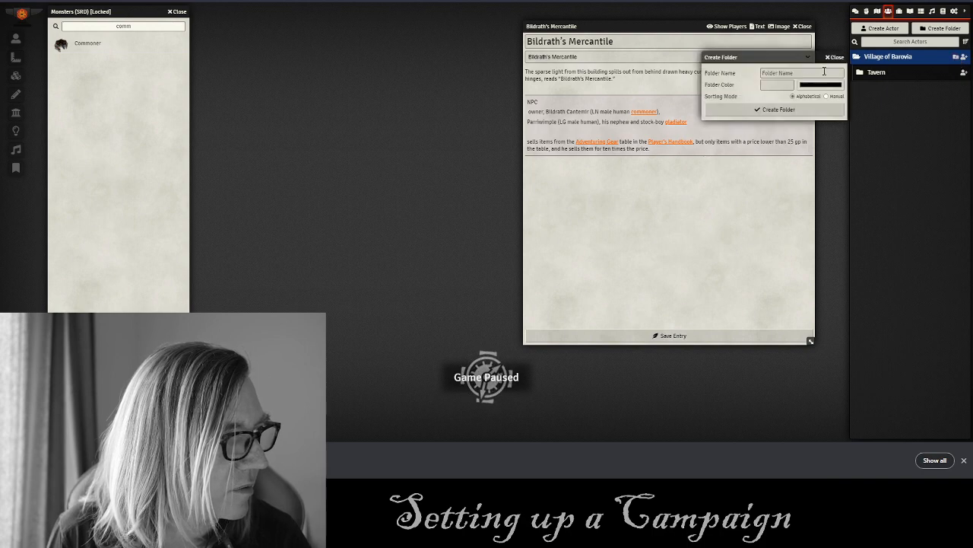
click(796, 73)
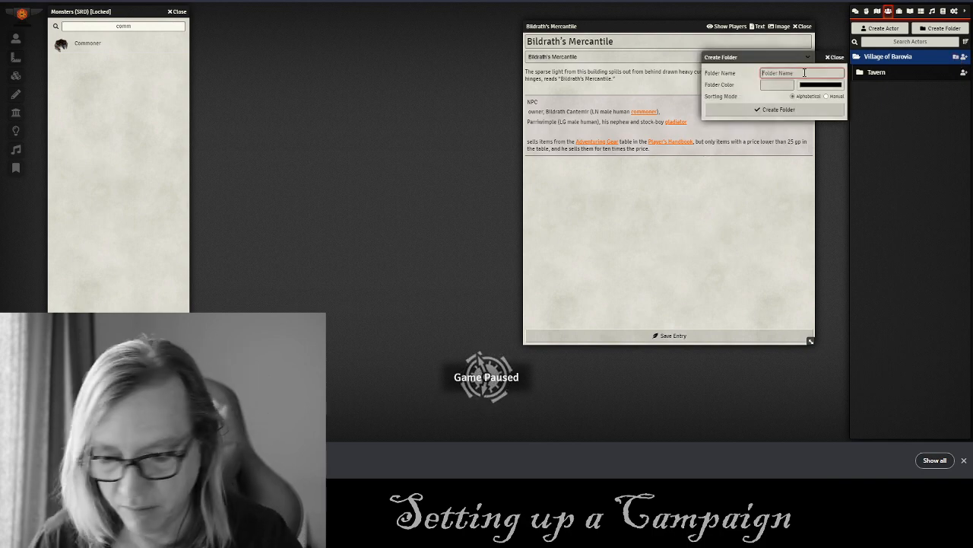
text(Bildrath)
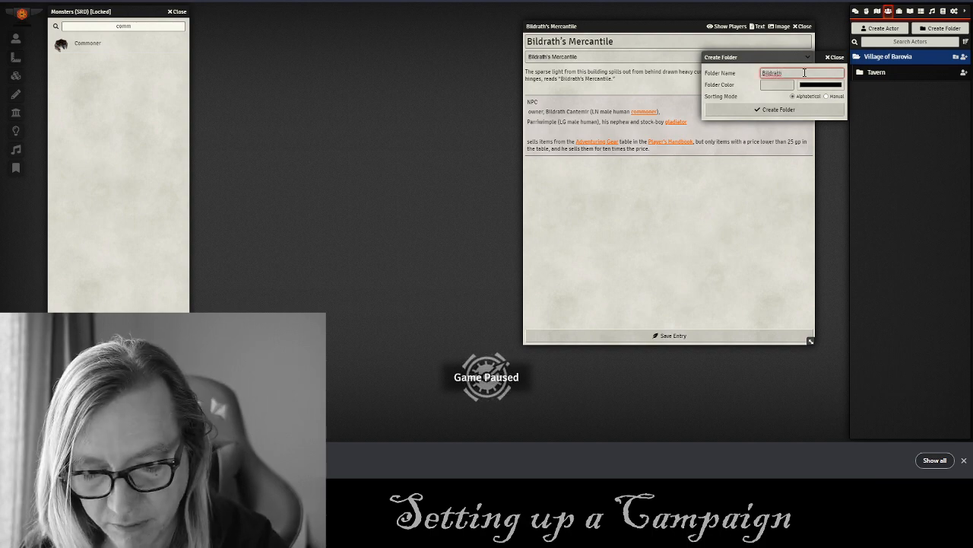
text('s)
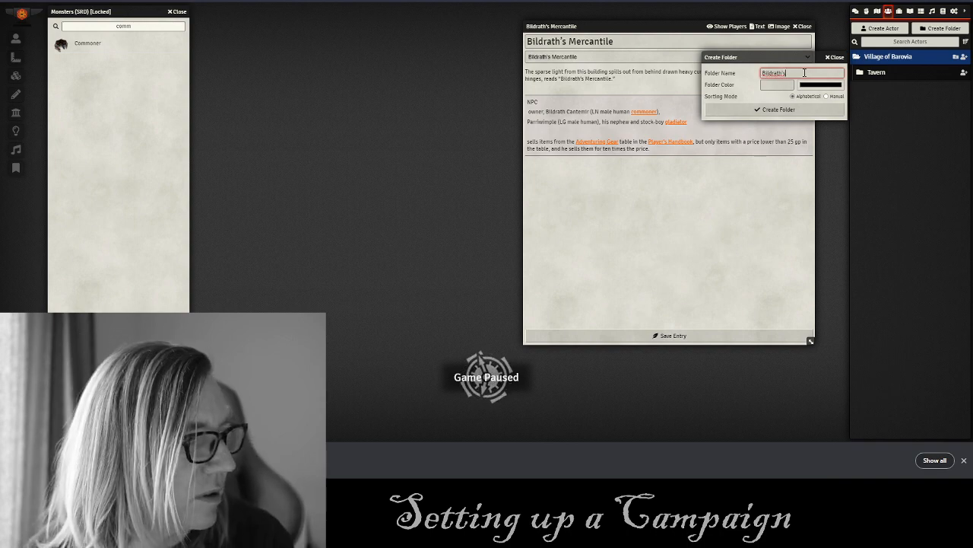
click(791, 115)
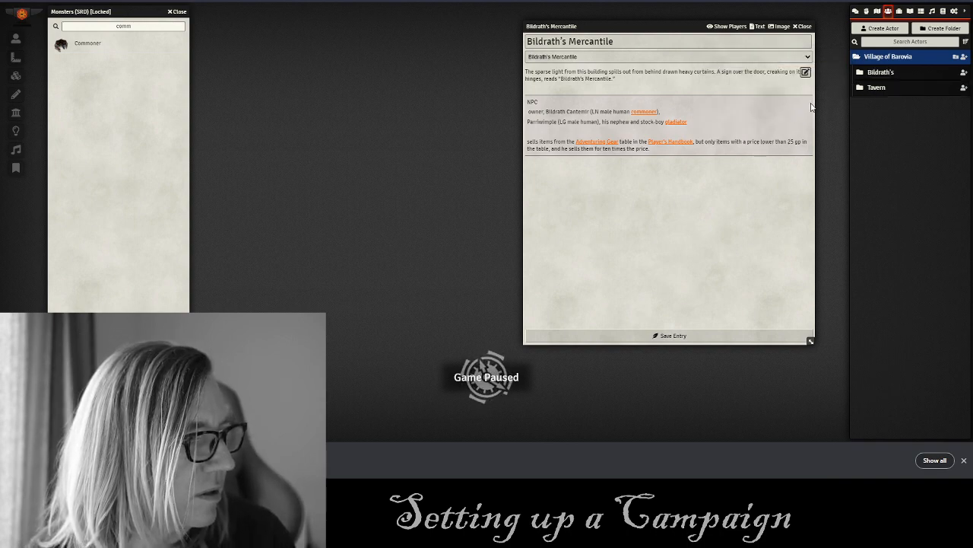
Import the Commoner and Gladiator from the Monsters (SRD) compendium into the Bildrath's actor folder, and close the Commoner sheet.
click(882, 74)
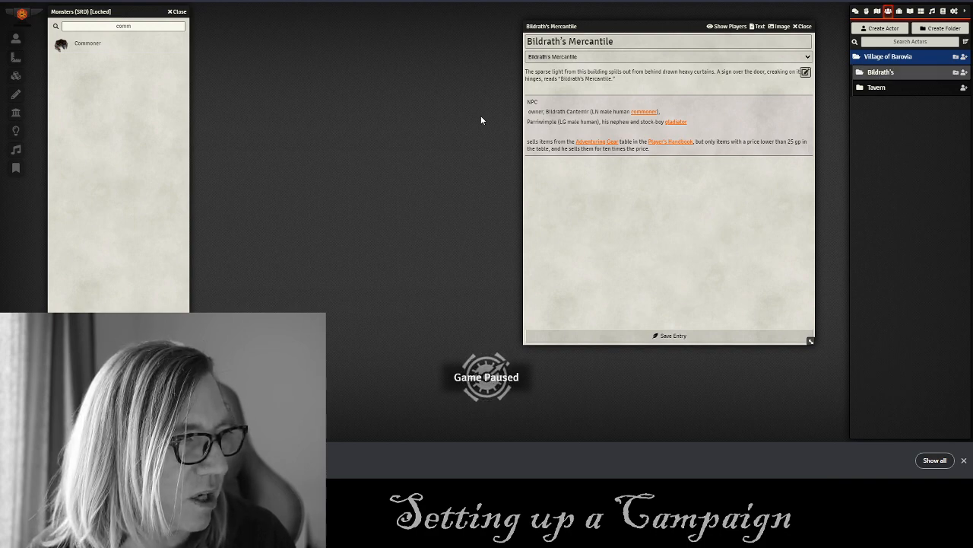
drag(81, 43, 885, 74)
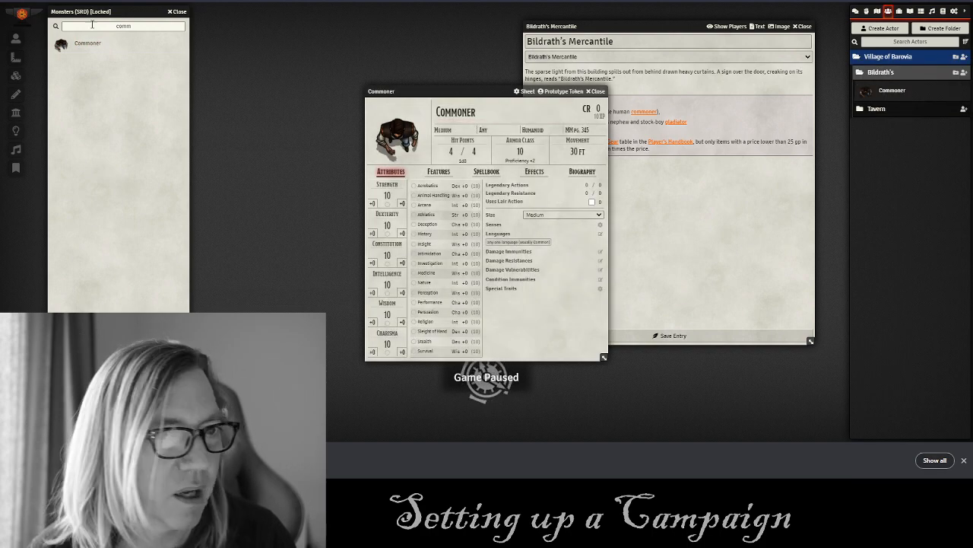
double_click(134, 26)
text(gla)
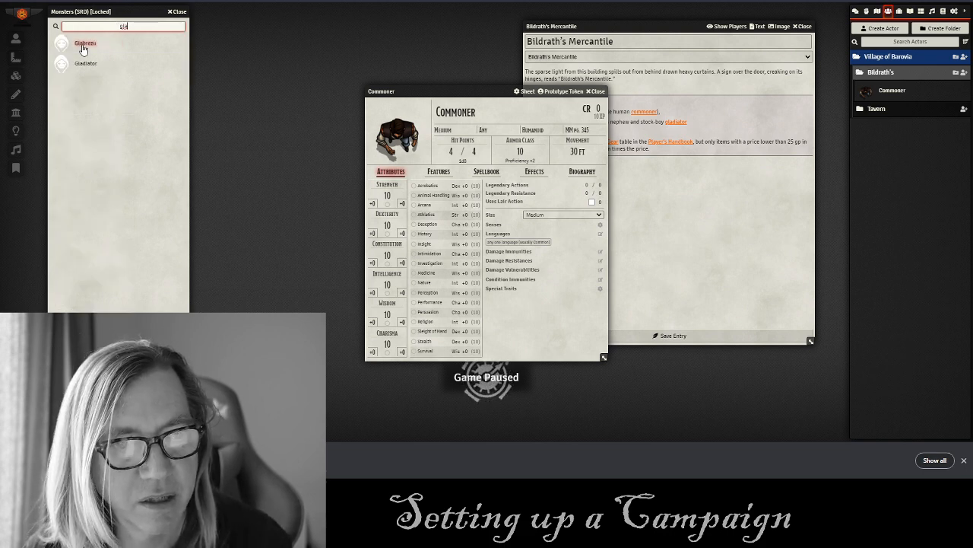
drag(83, 63, 896, 74)
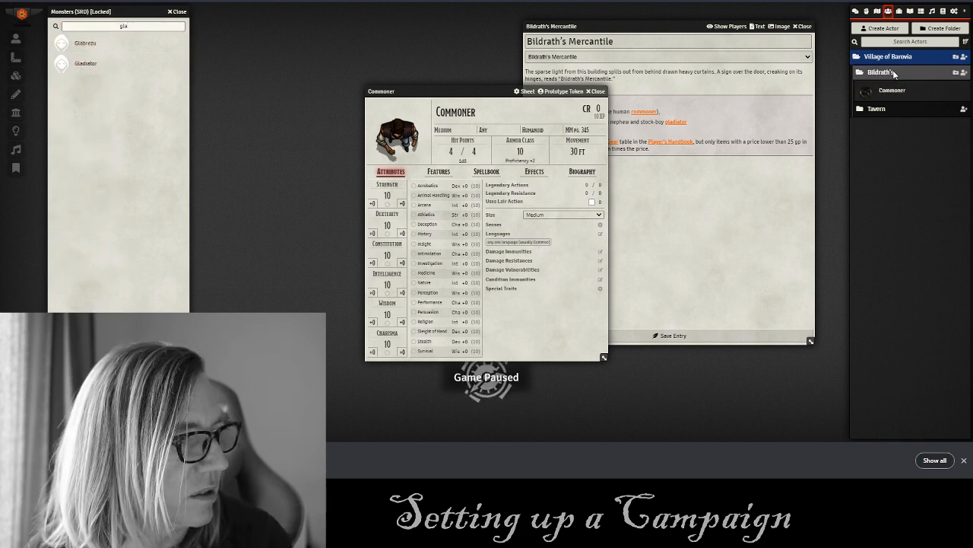
click(597, 92)
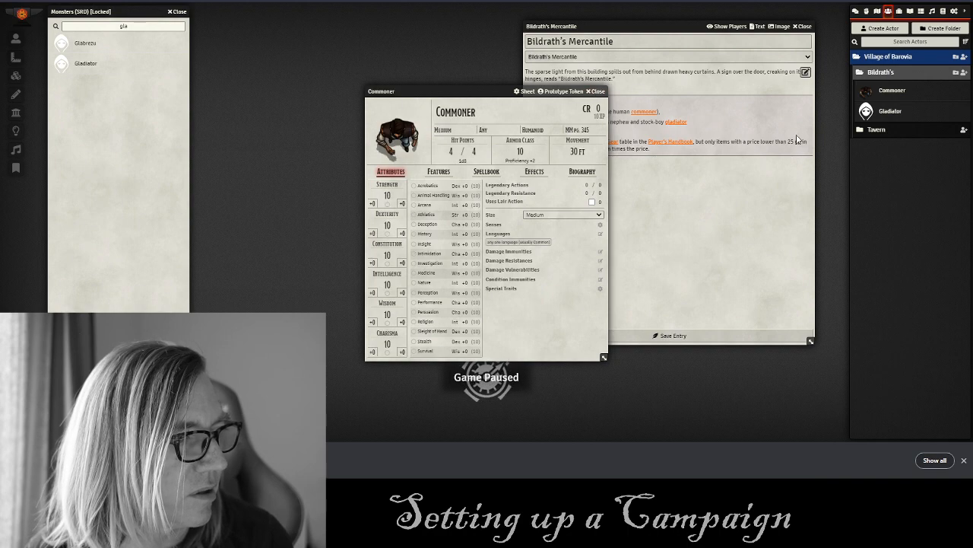
click(593, 92)
Rename the imported Commoner actor to "Bildrath Cantemir", copying the name from the journal entry, and close the sheet.
click(893, 96)
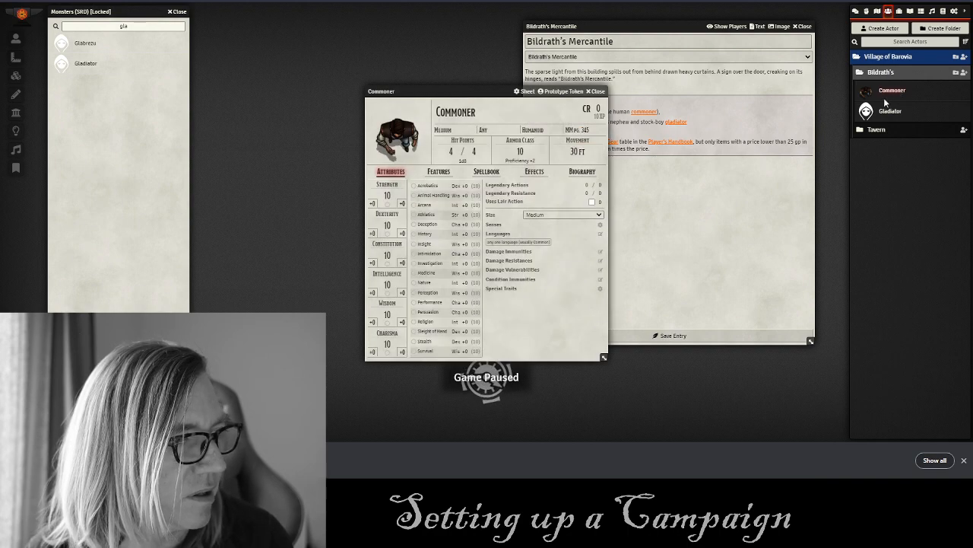
drag(476, 91, 350, 54)
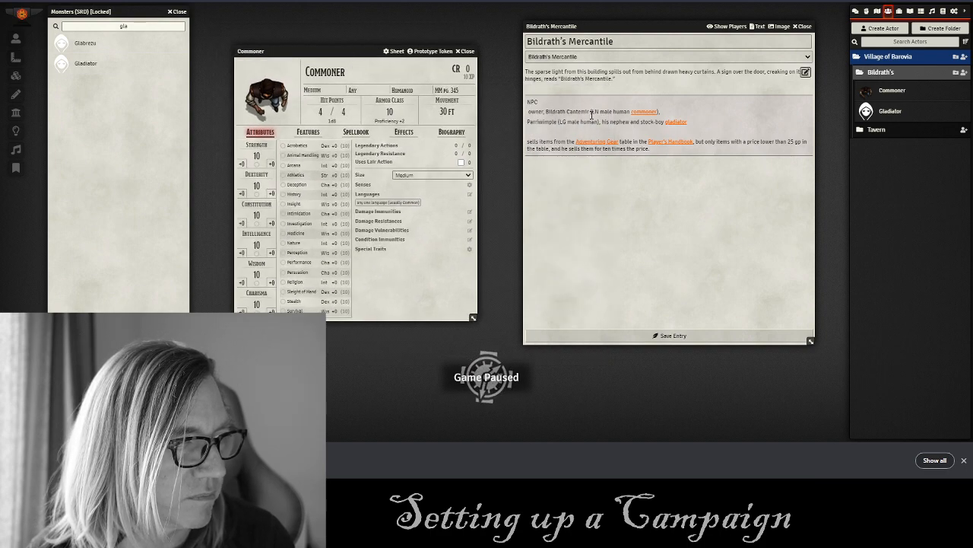
drag(591, 113, 547, 112)
key(ctrl+c)
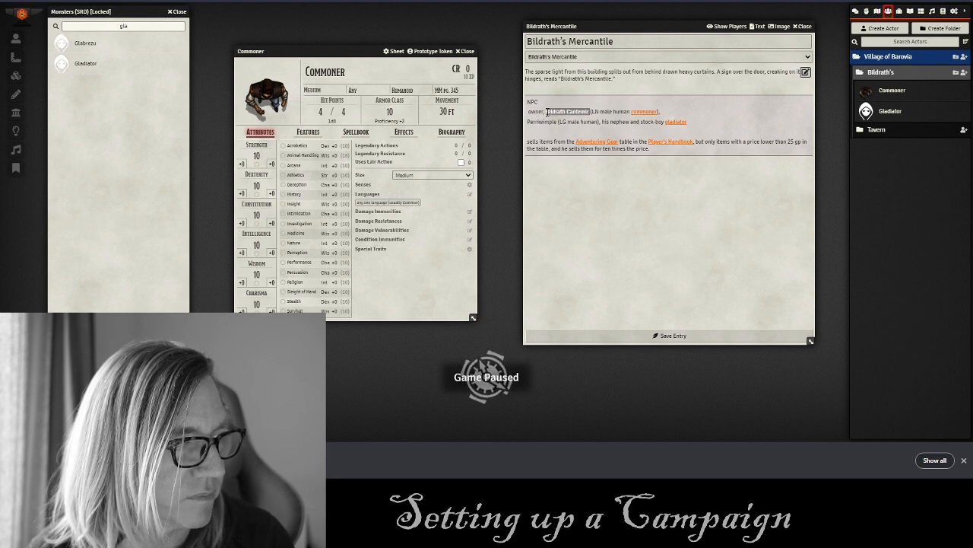
drag(306, 72, 359, 74)
key(ctrl+v)
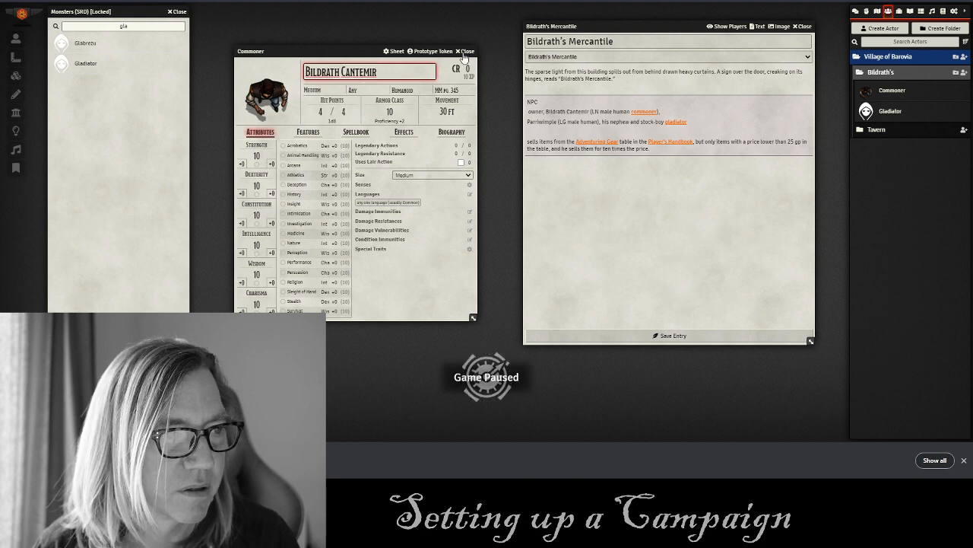
click(467, 51)
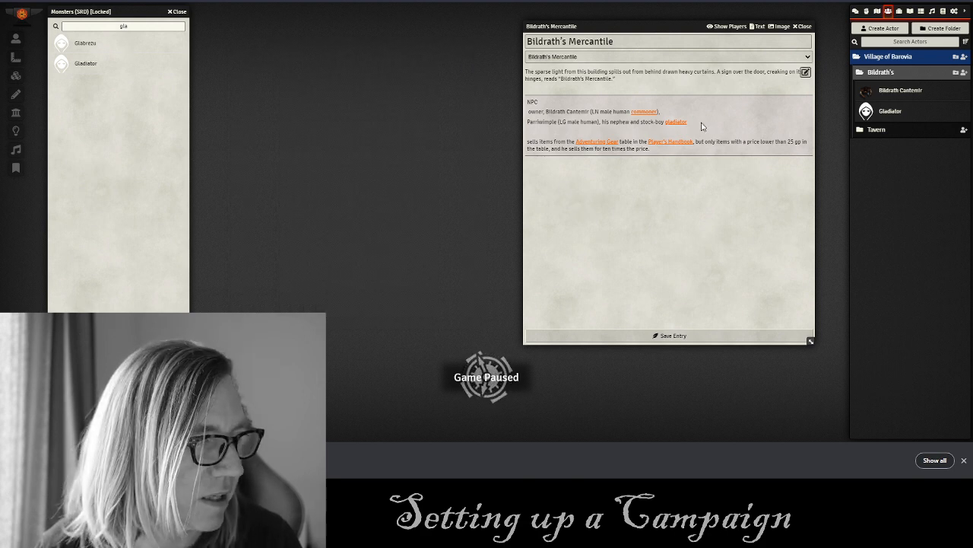
Rename the imported Gladiator actor to "Parriwimple", copying the name from the journal entry.
click(890, 111)
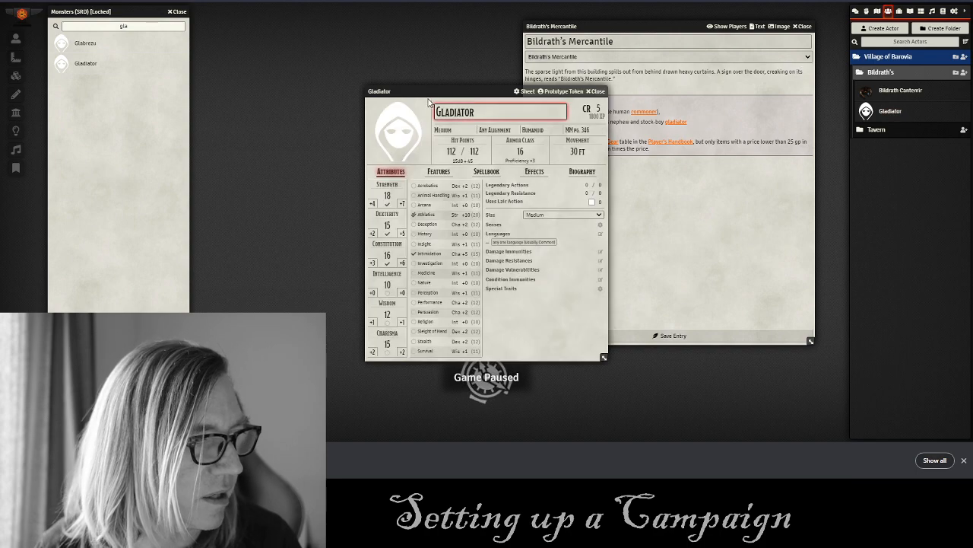
drag(447, 89, 310, 44)
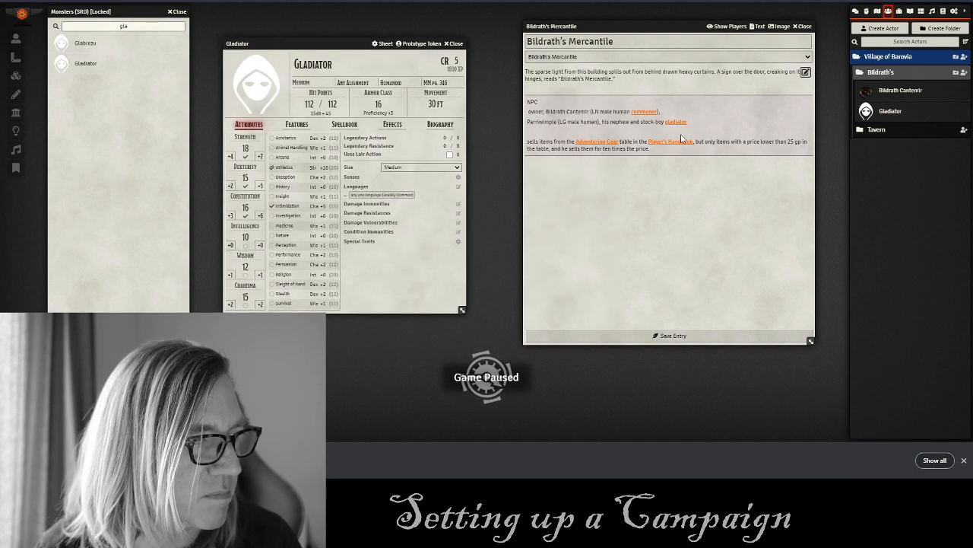
drag(559, 120, 489, 120)
key(ctrl+c)
double_click(356, 62)
key(ctrl+v)
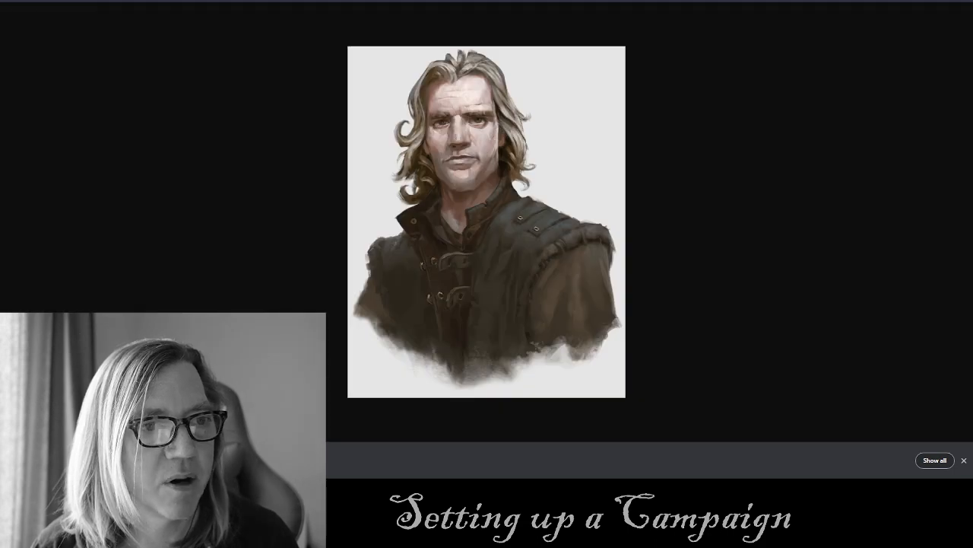
Run a DuckDuckGo image search for "Parriwimple" and open the full-body Secrets of Barovia portrait at full size.
key(ctrl+w)
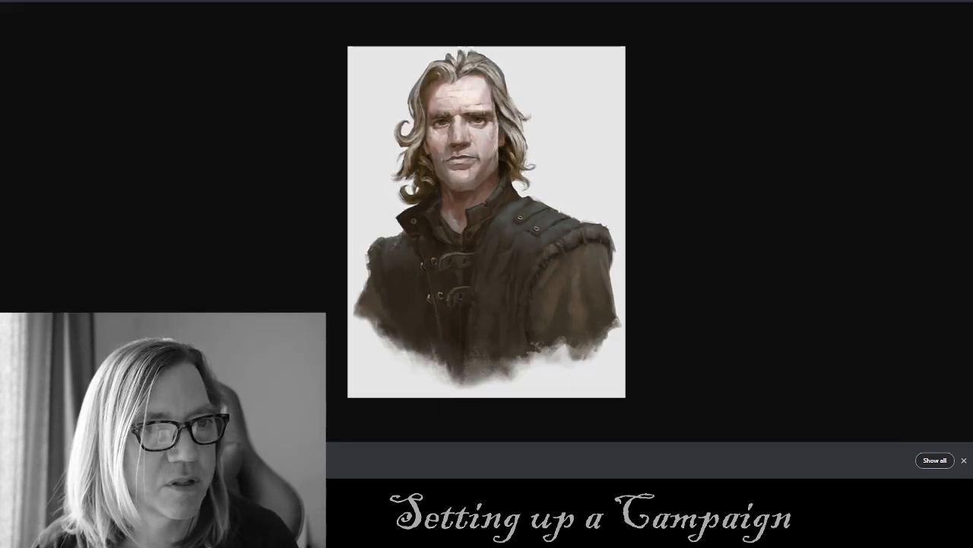
key(Return)
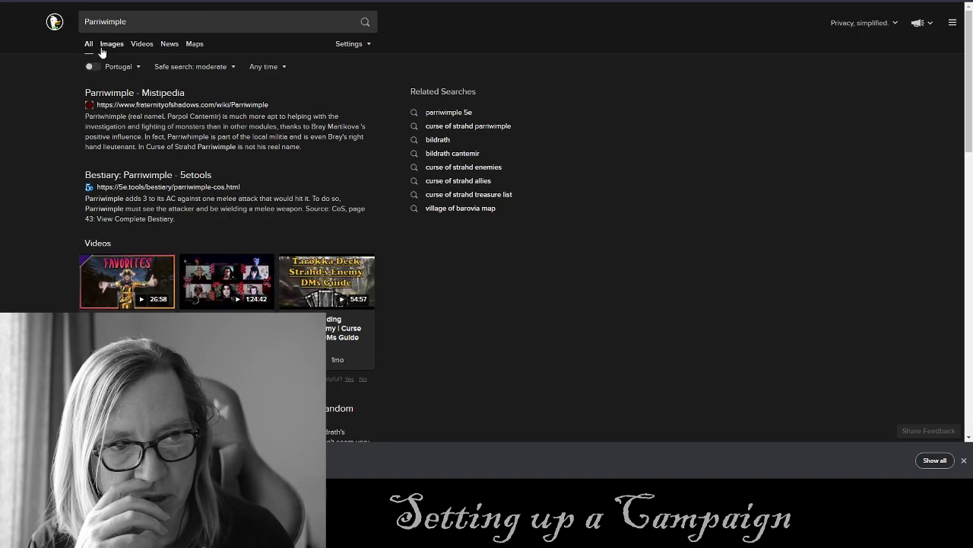
click(111, 43)
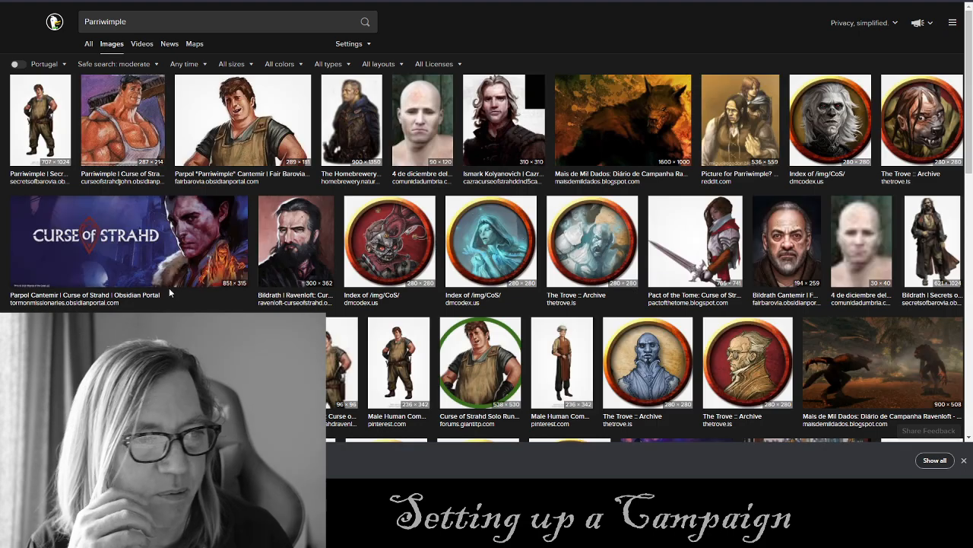
click(250, 111)
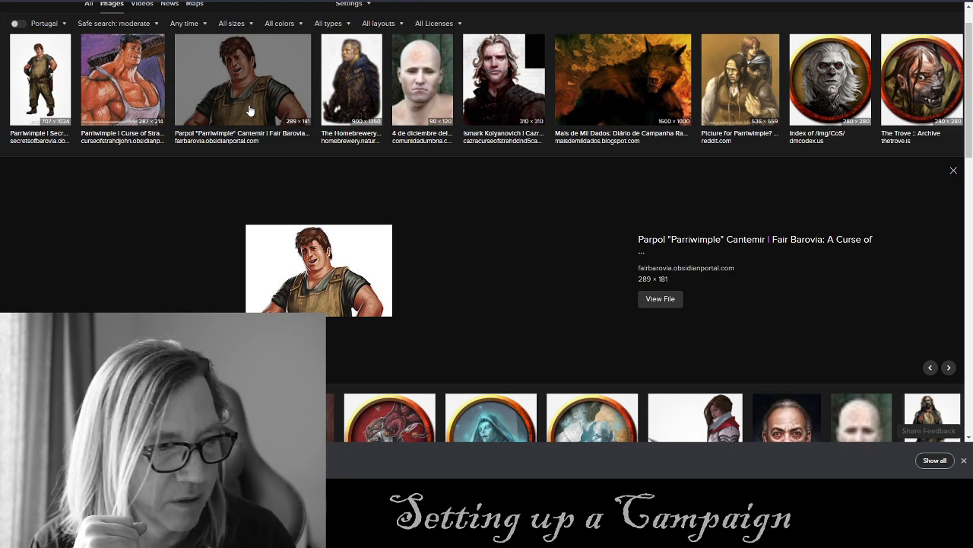
click(38, 78)
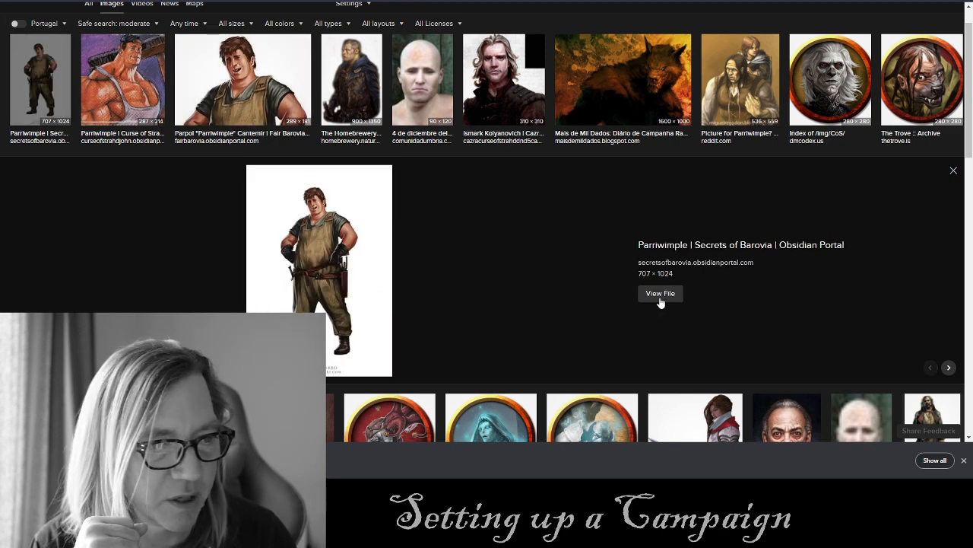
click(658, 293)
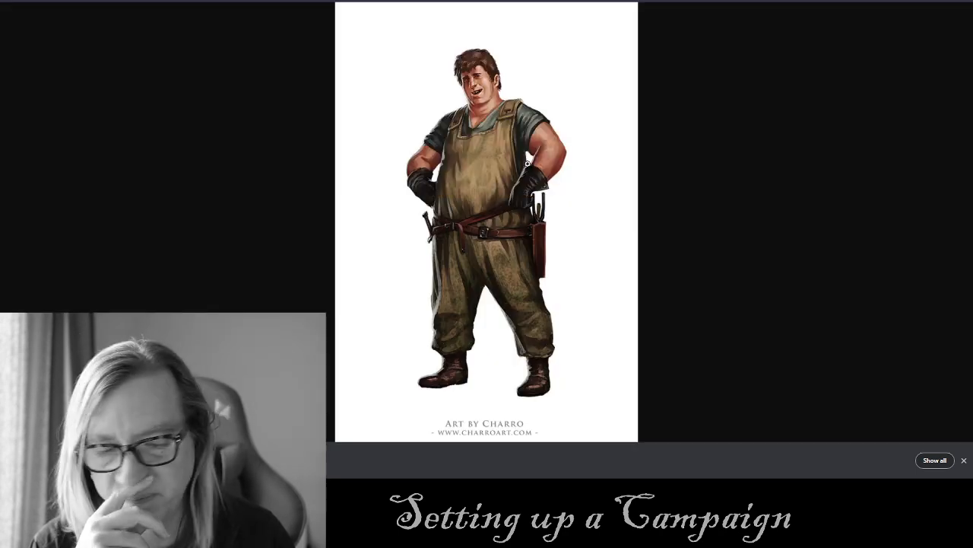
Save the portrait as the JPEG file "parriwimple" and close its browser page.
right_click(561, 141)
click(601, 173)
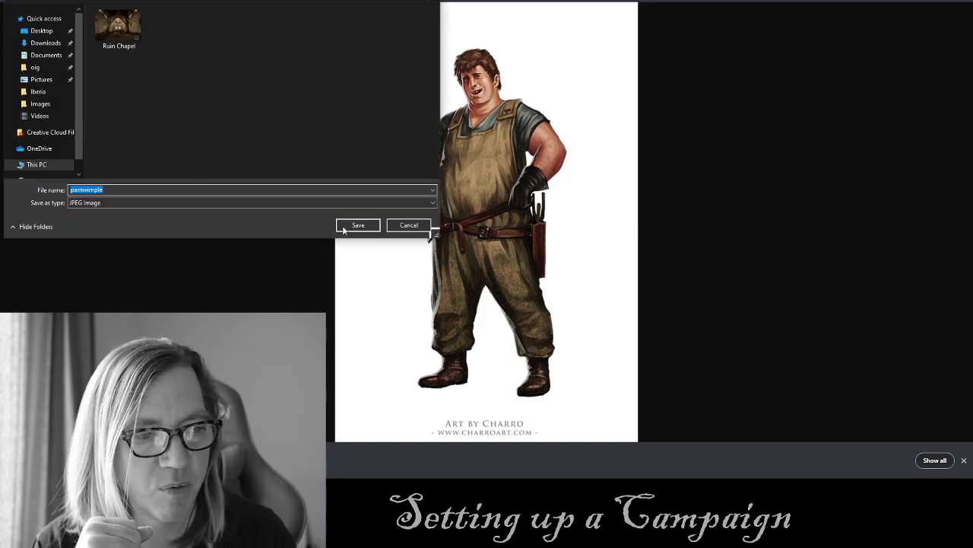
click(356, 226)
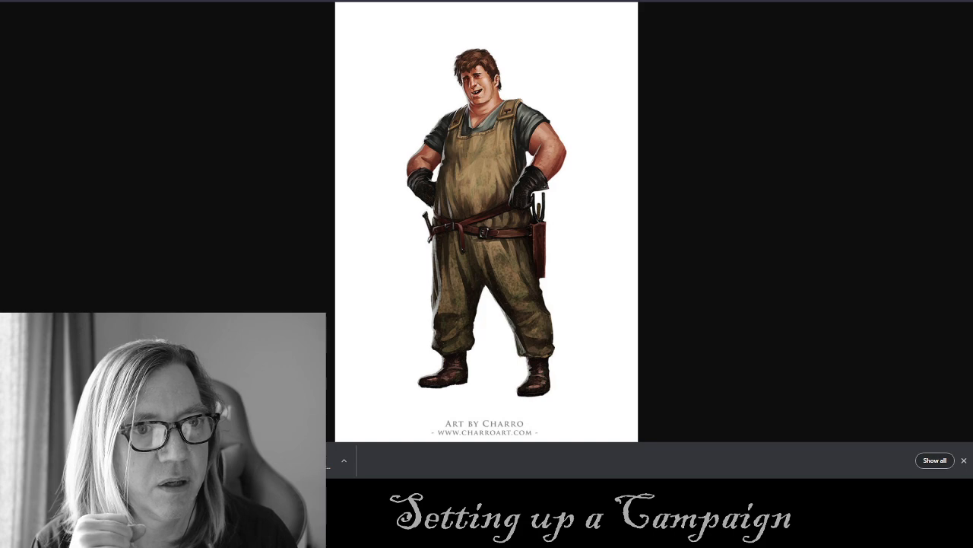
key(ctrl+w)
Upload parriwimple.jpg to Images/Village of Barovia in the assets library as Parriwimple's actor portrait, and close the sheet.
click(258, 79)
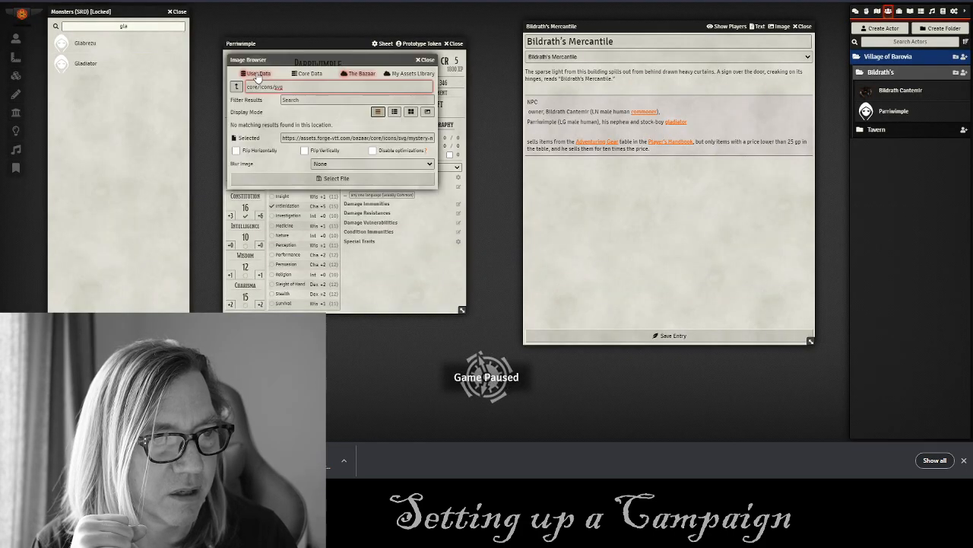
click(406, 73)
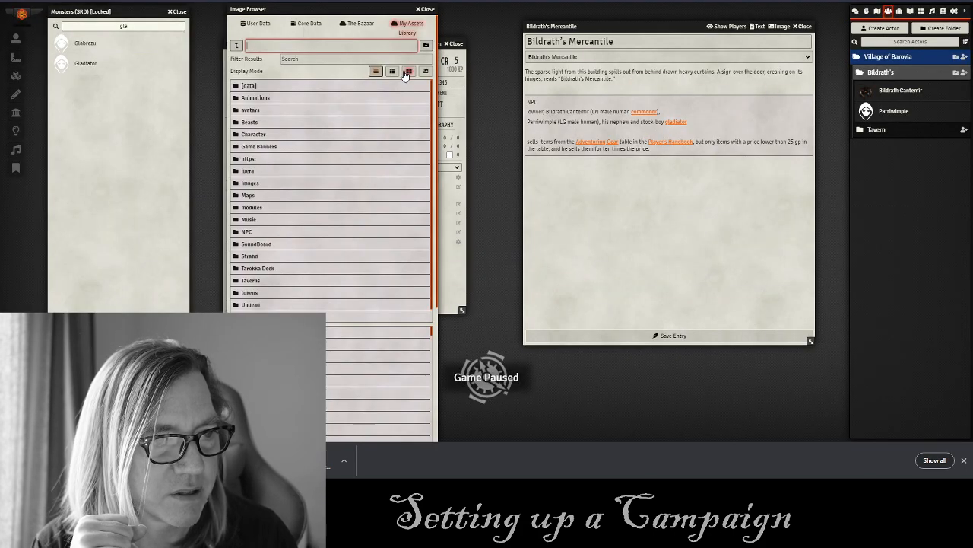
click(247, 185)
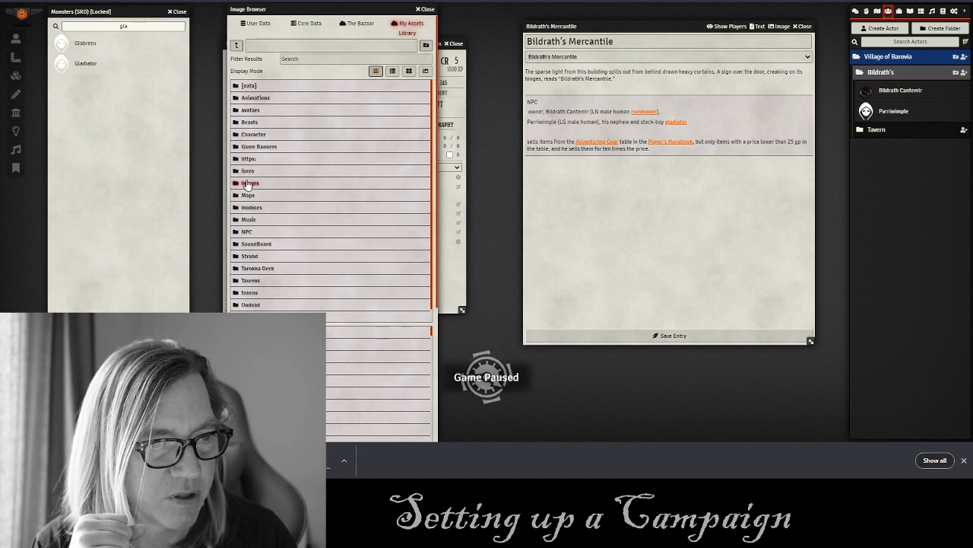
click(258, 177)
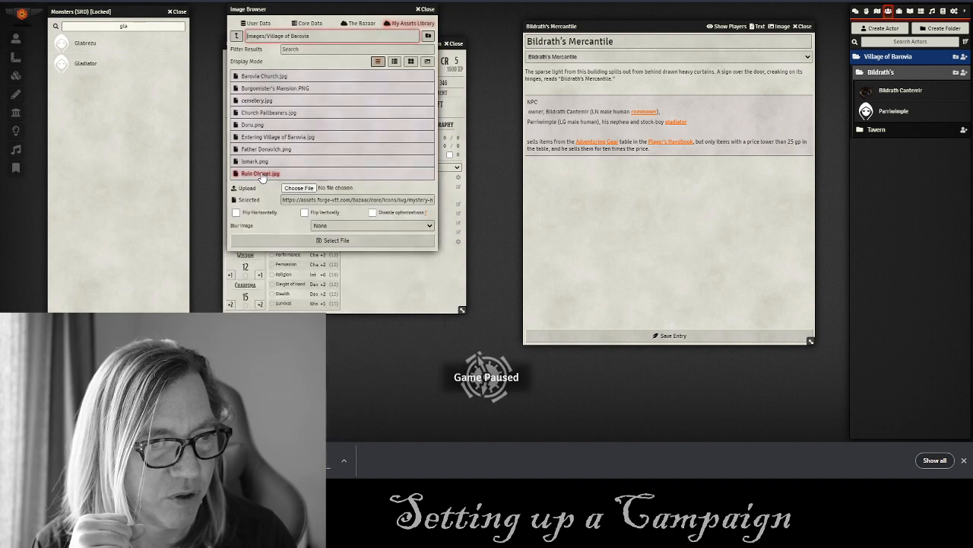
click(312, 188)
click(292, 36)
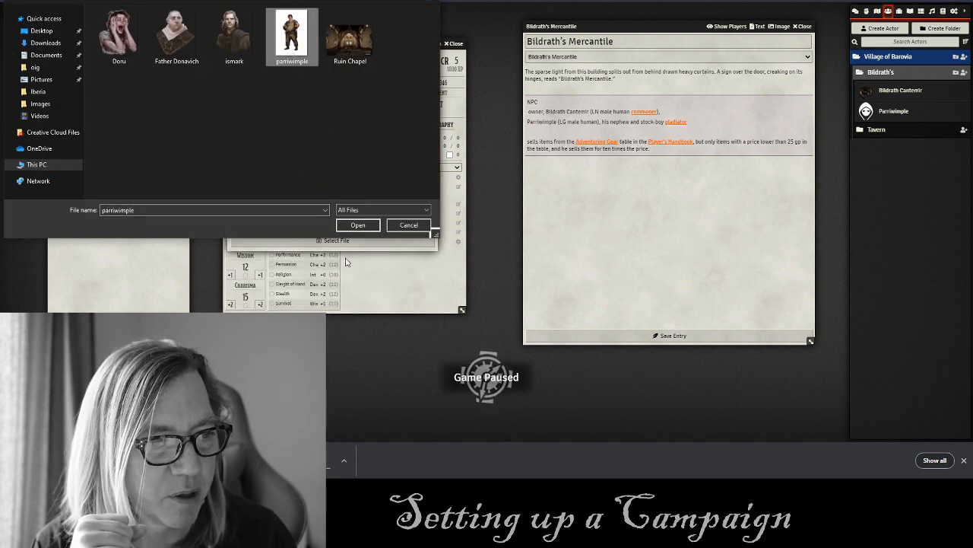
click(358, 225)
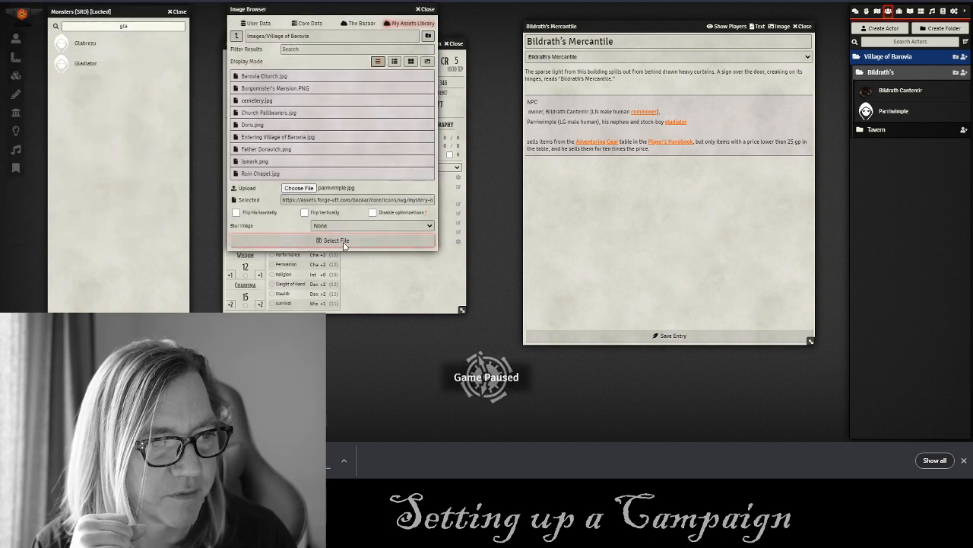
click(337, 253)
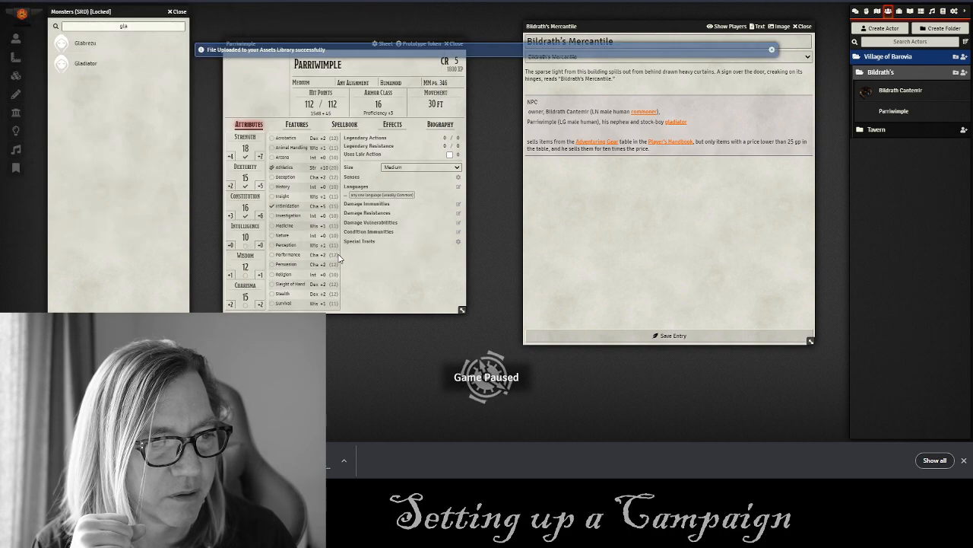
click(457, 44)
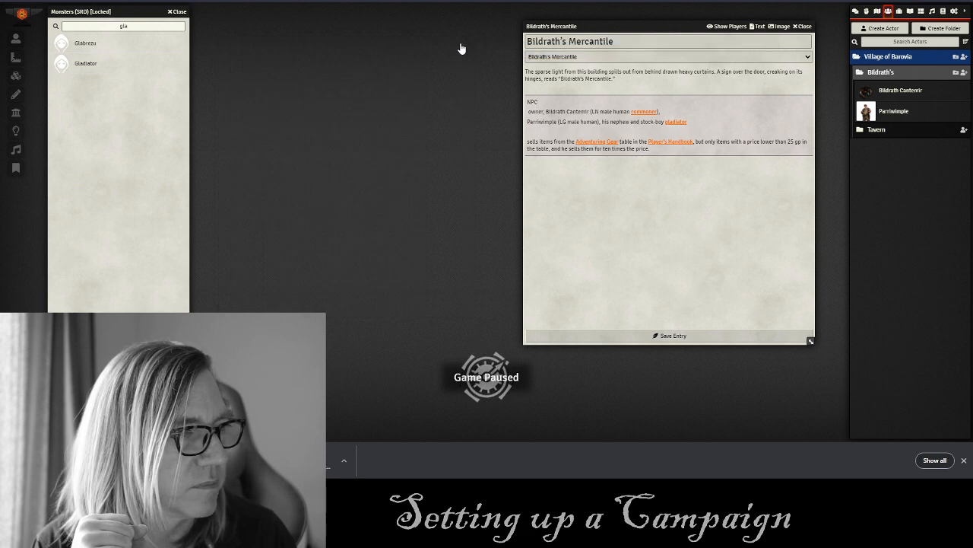
Replace the owner and stock-boy lines in the Bildrath's Mercantile entry with links to the Bildrath Cantemir and Parriwimple actors, and save.
drag(615, 22, 363, 10)
click(555, 60)
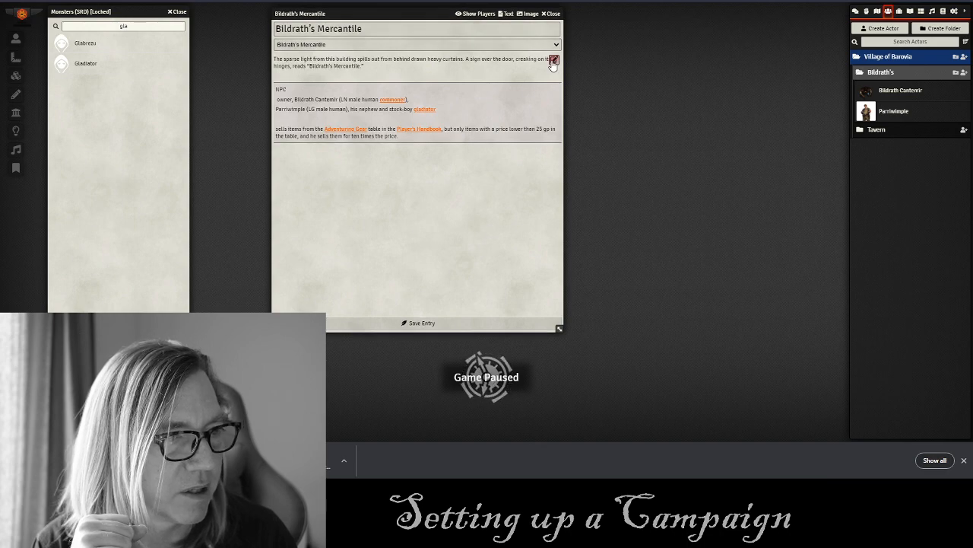
drag(452, 129, 270, 120)
key(Delete)
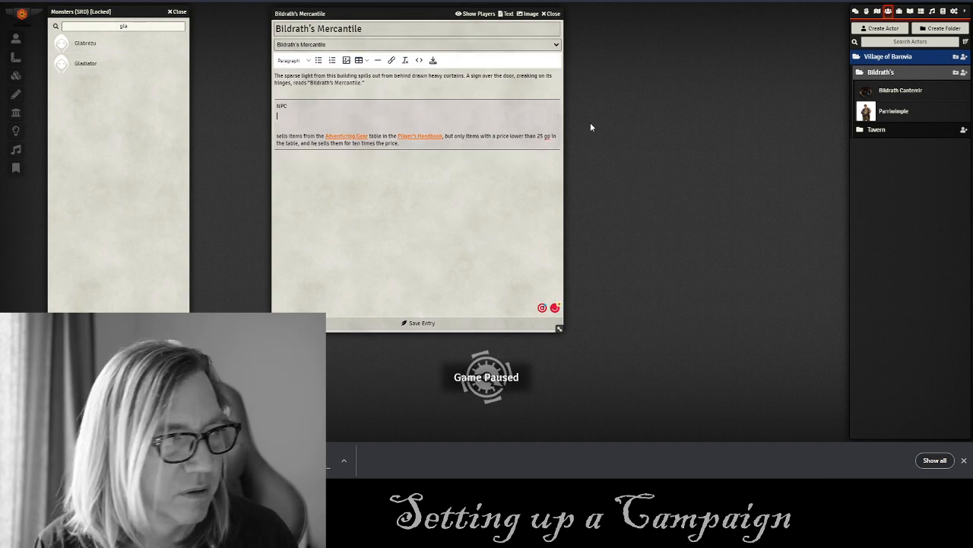
drag(897, 95, 348, 116)
key(Return)
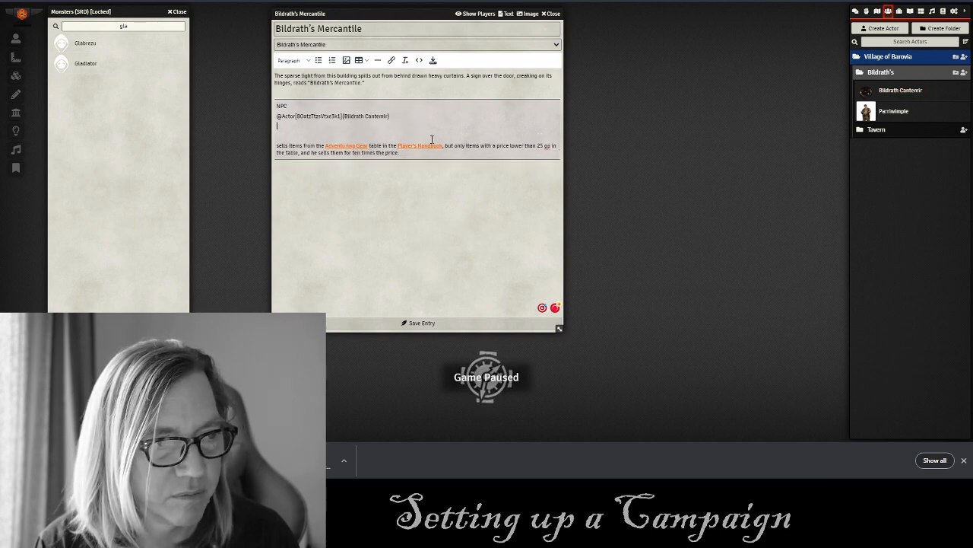
drag(900, 114, 346, 127)
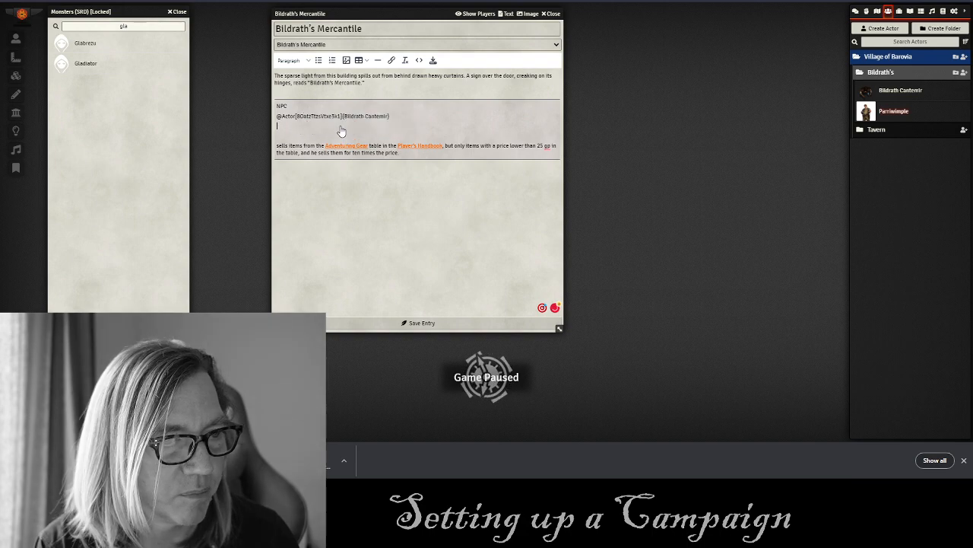
click(411, 322)
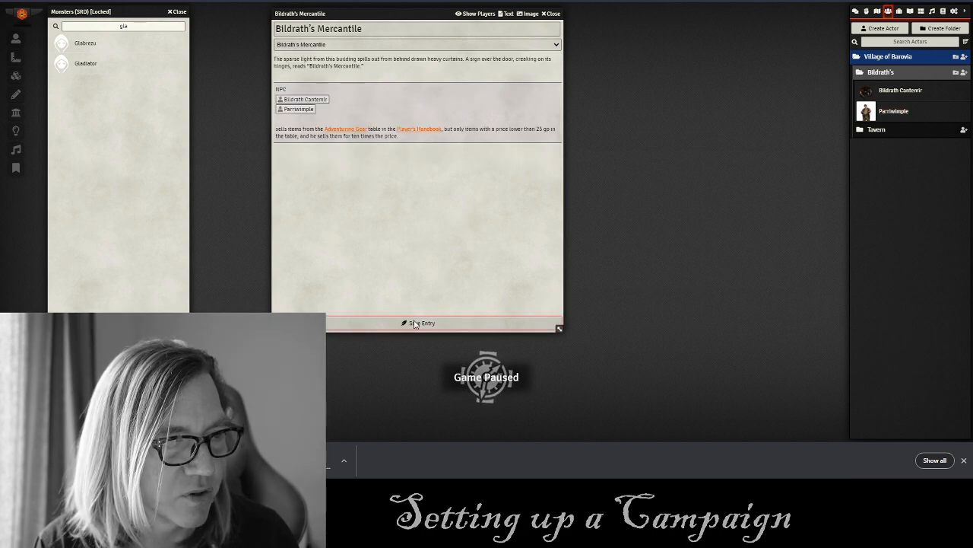
Check the Bildrath Cantemir link by opening its actor sheet, and close the sheet and the journal entry.
click(317, 101)
click(464, 51)
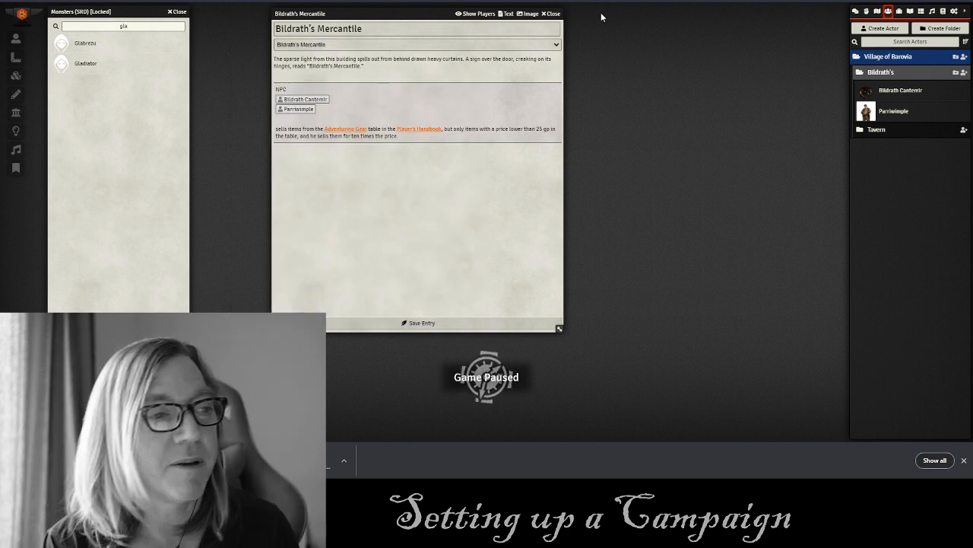
click(553, 15)
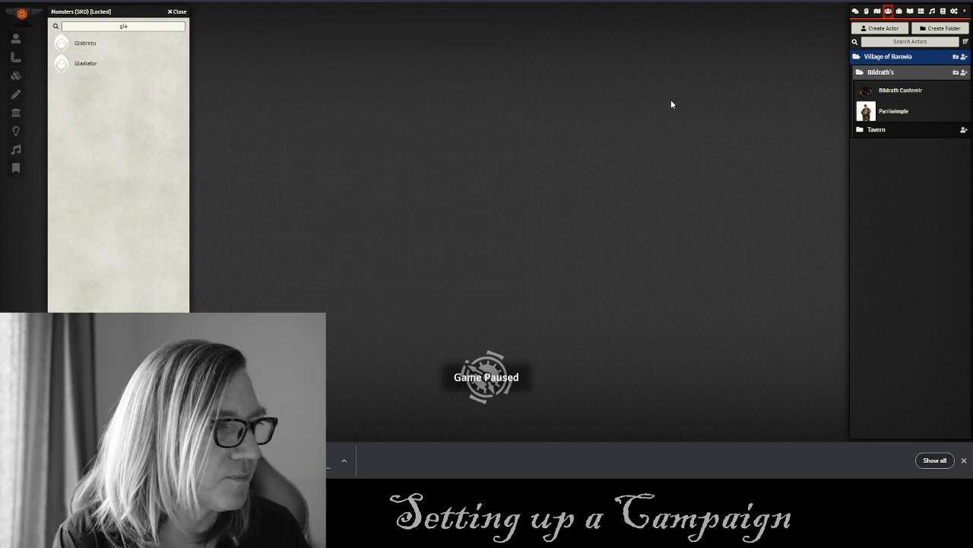
Check the Church journal folder and create a matching actor folder named "Church" inside Village of Barovia.
click(905, 71)
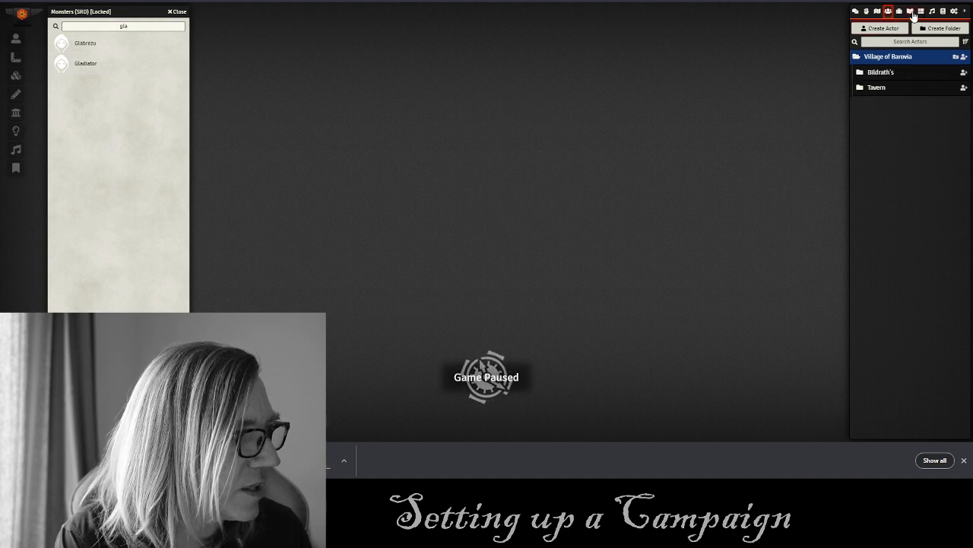
click(911, 12)
click(889, 76)
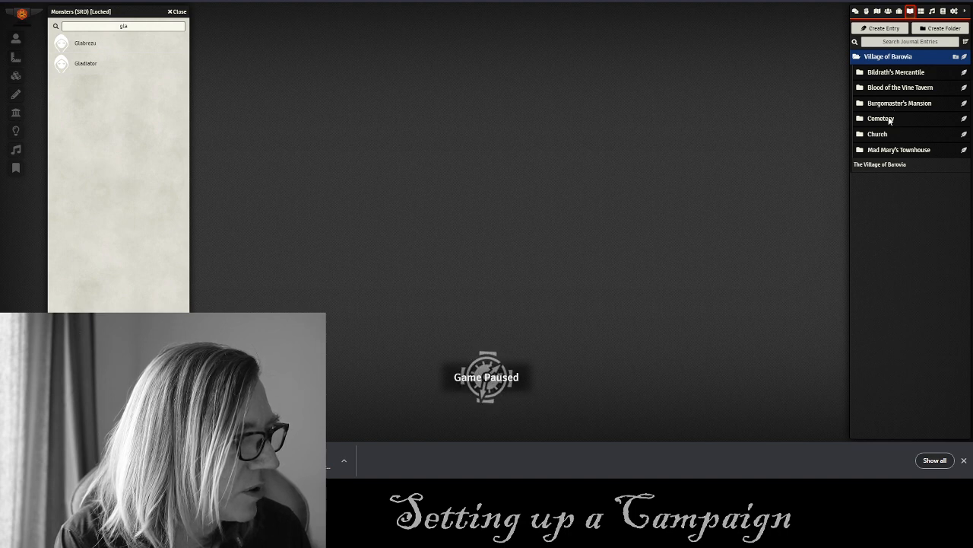
click(885, 136)
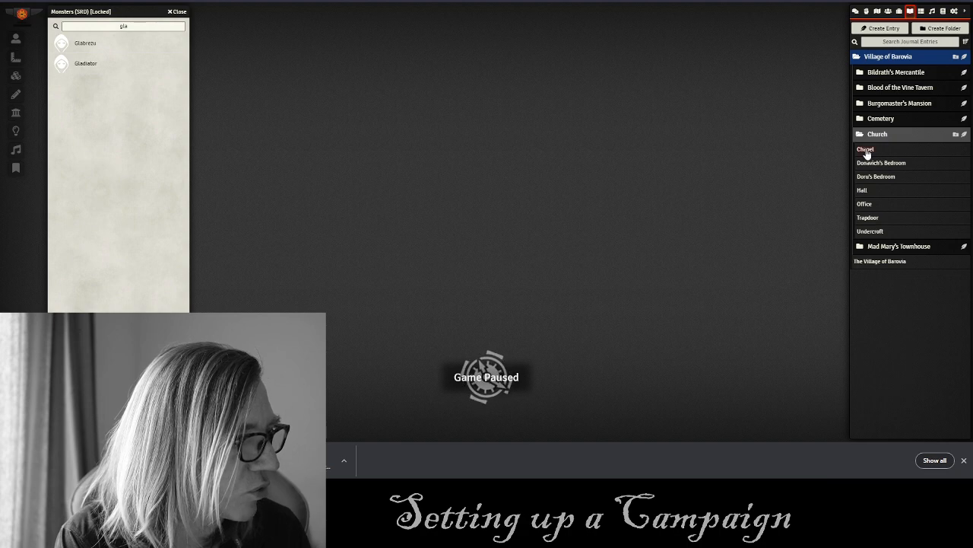
click(873, 137)
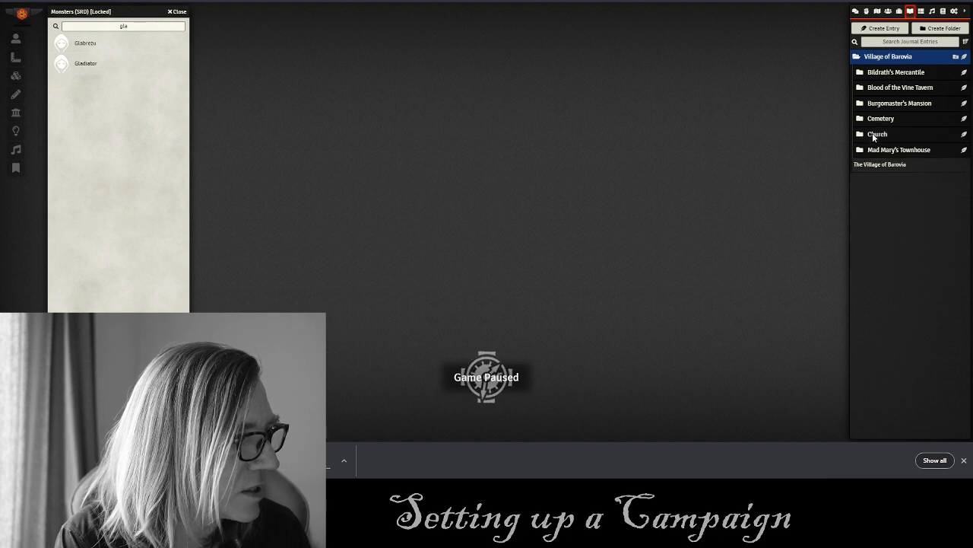
click(878, 12)
click(888, 12)
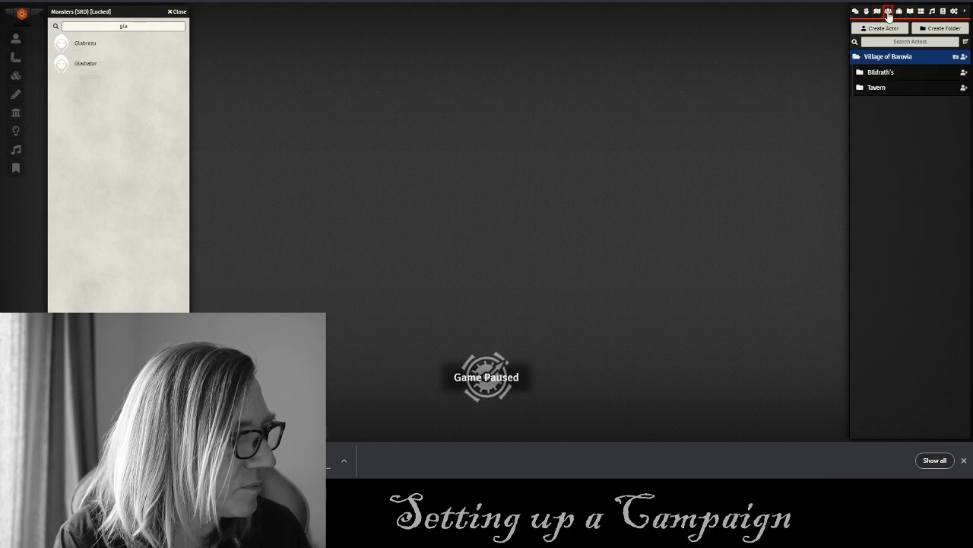
click(956, 58)
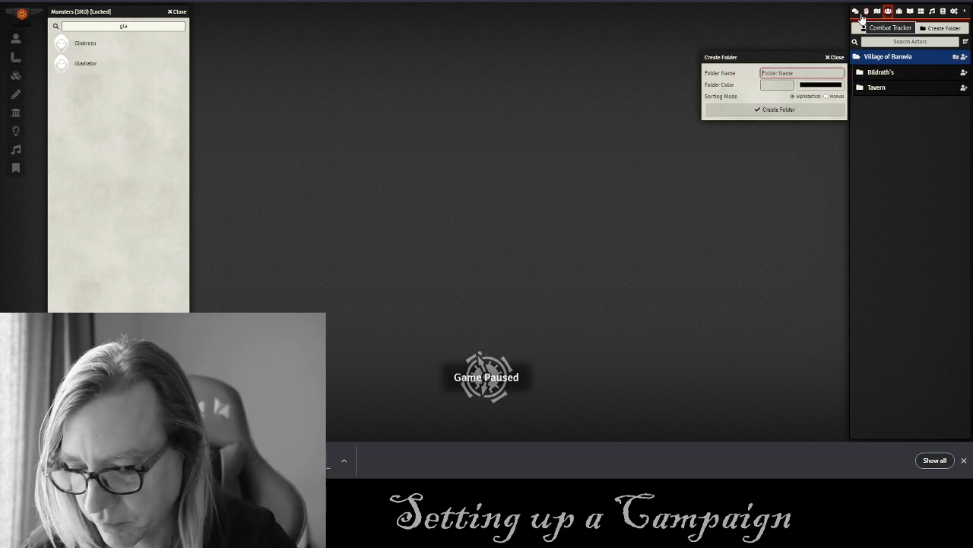
text(Church)
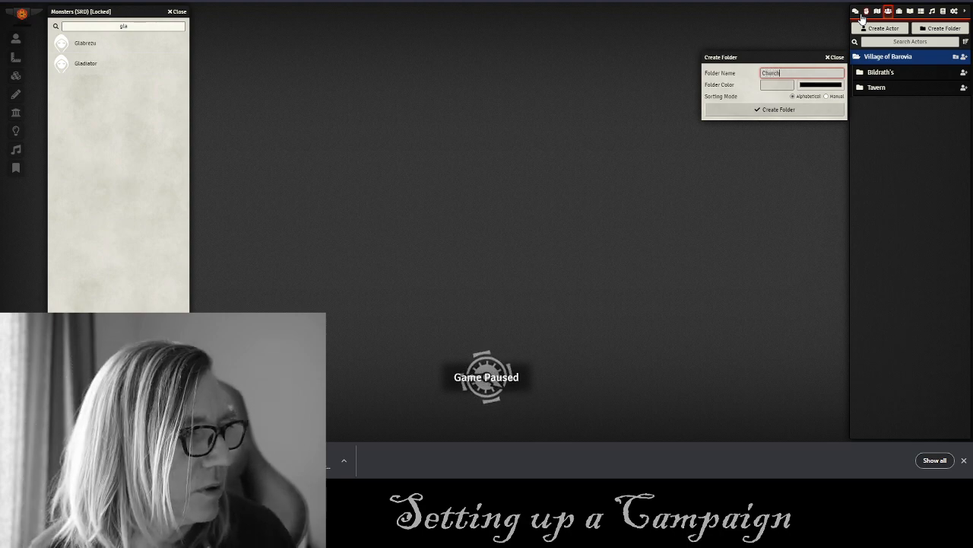
click(742, 110)
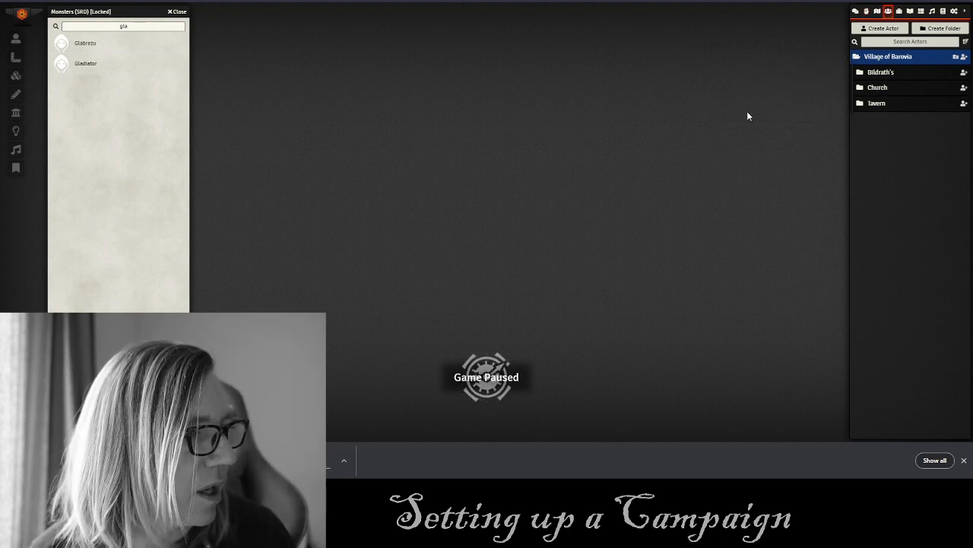
Look up the Chapel entry's NPC and import the Acolyte from Monsters (SRD) into the Church actor folder, closing the sheet and entry.
click(912, 13)
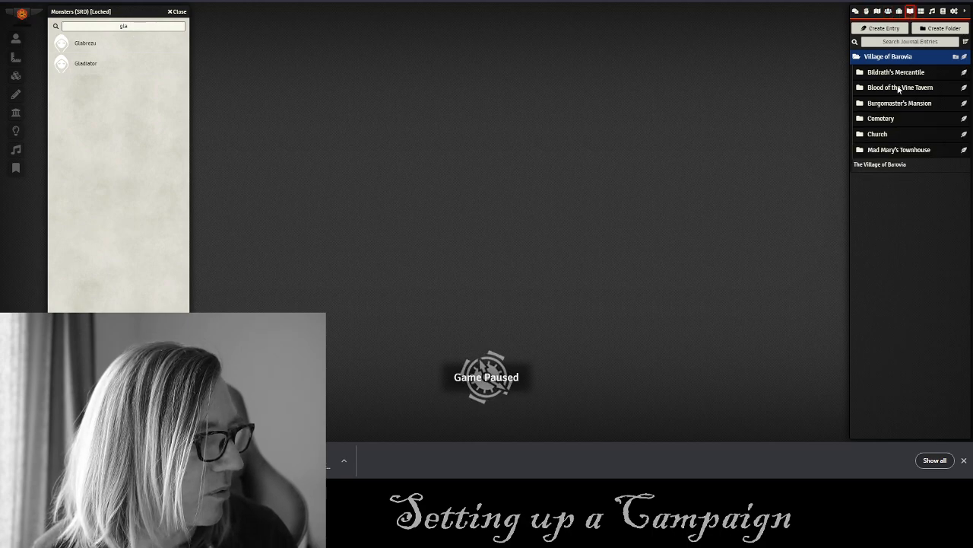
click(877, 134)
click(865, 149)
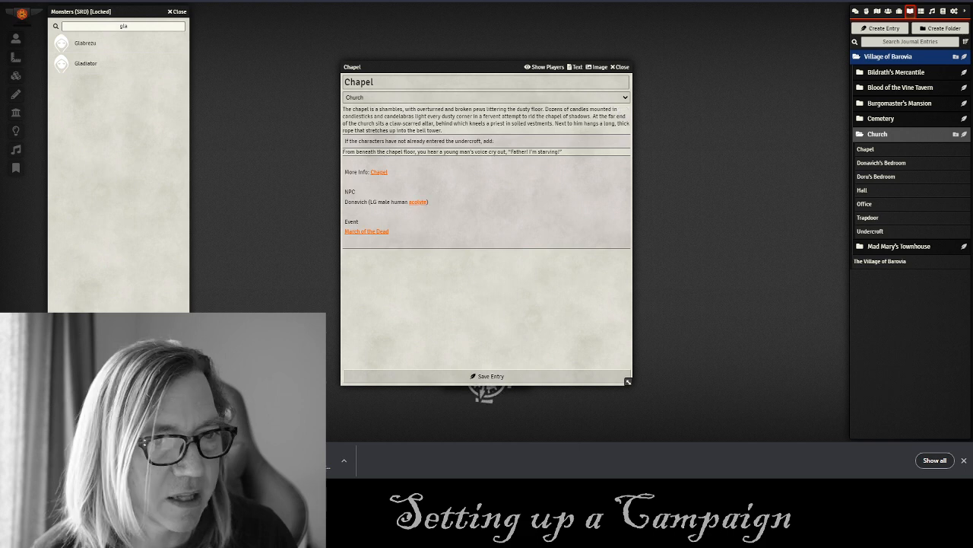
drag(131, 26, 77, 32)
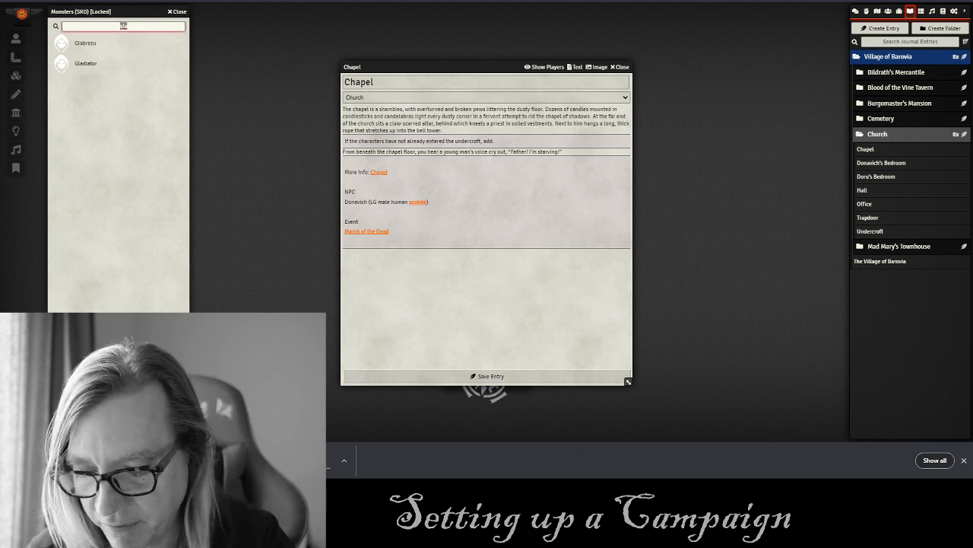
text(ac)
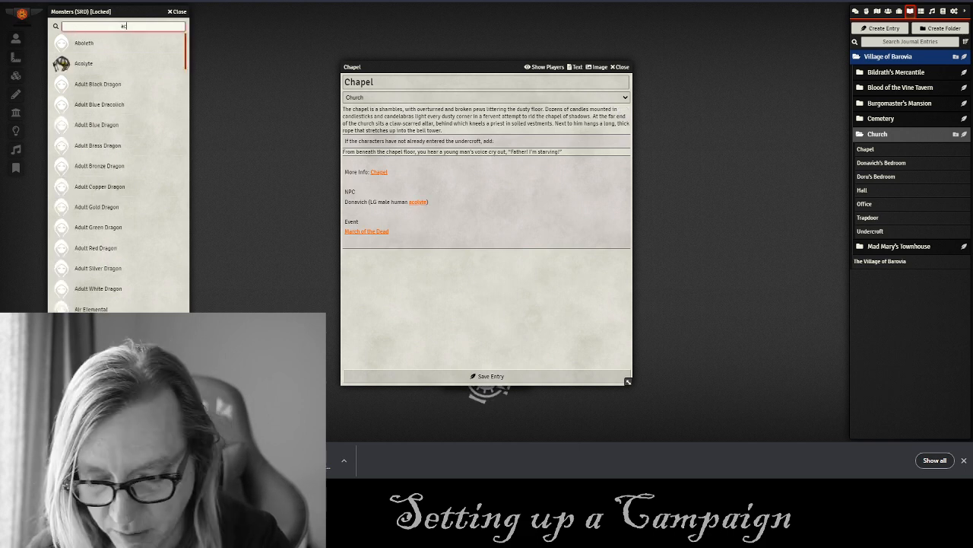
text(o)
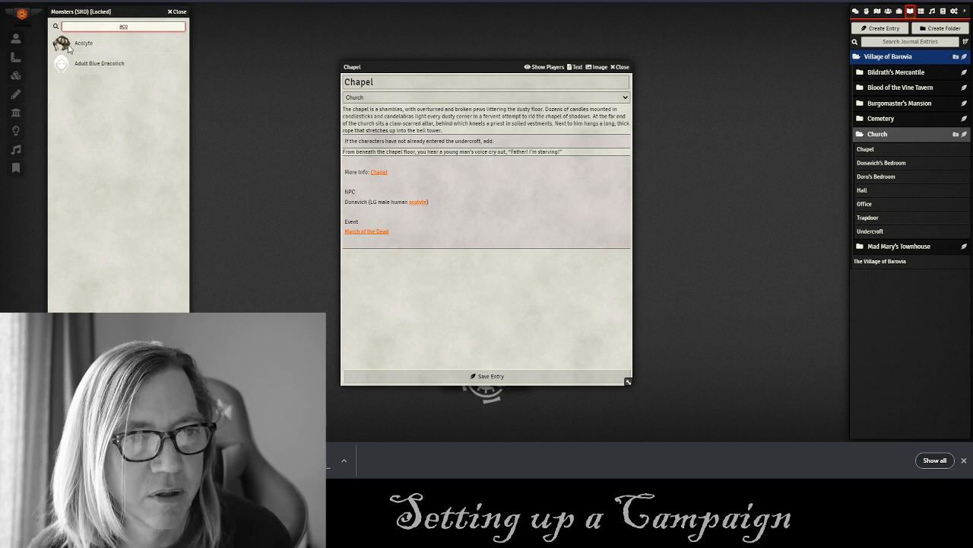
click(896, 13)
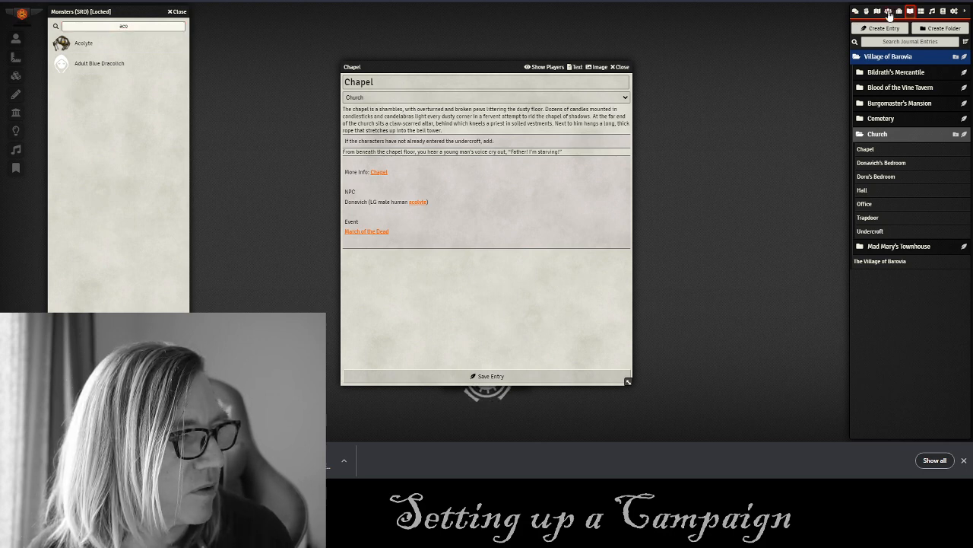
click(888, 14)
drag(96, 44, 886, 89)
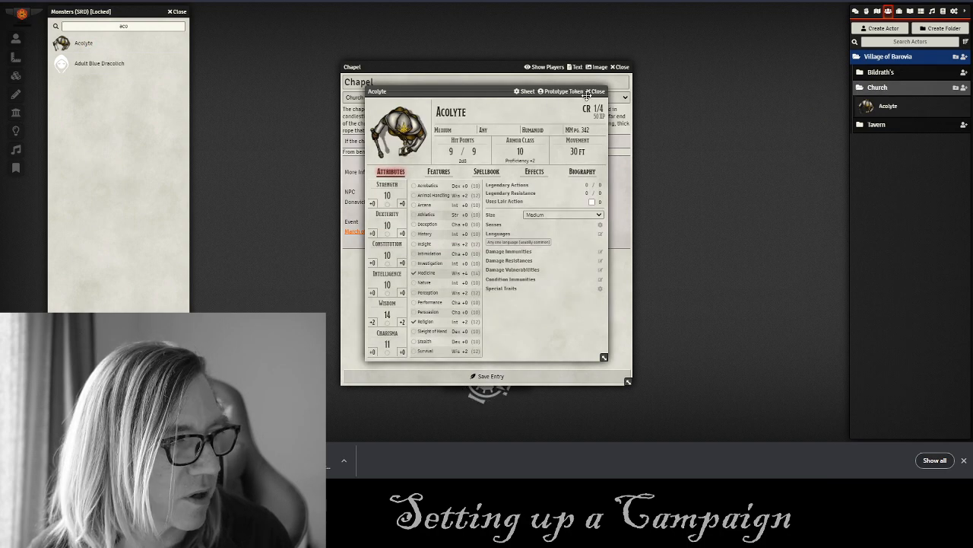
click(603, 93)
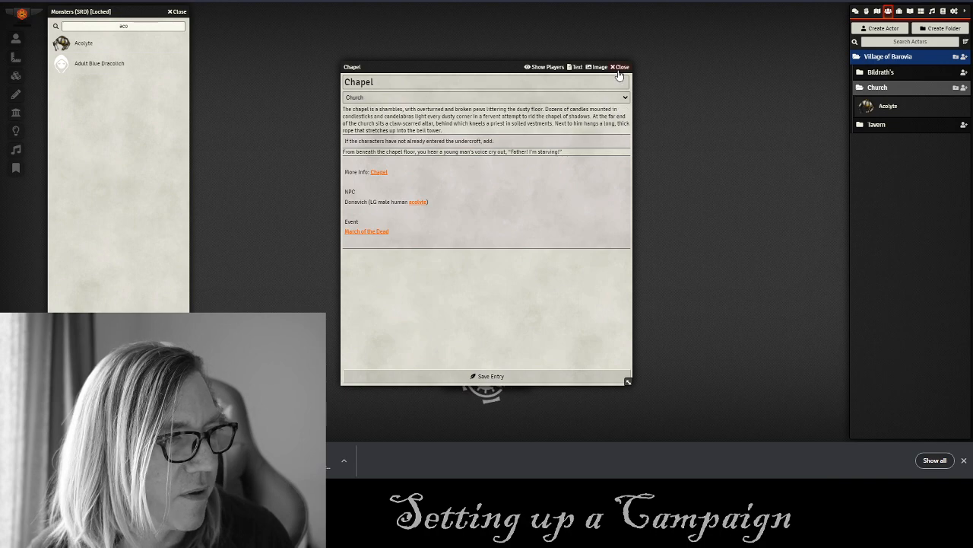
click(623, 66)
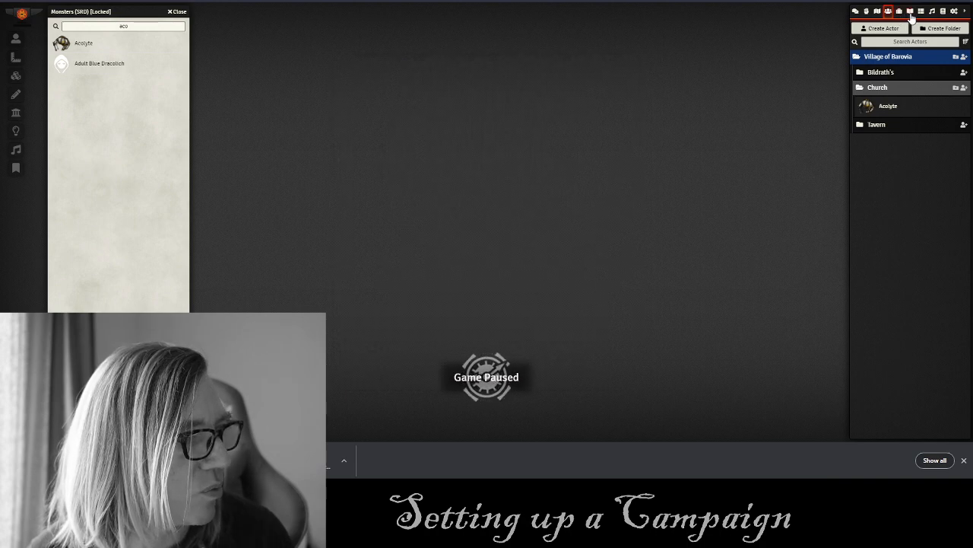
Look up the Undercroft entry's NPC, import the Vampire Spawn from Monsters (SRD) into the Church actor folder, and close its sheet.
click(910, 12)
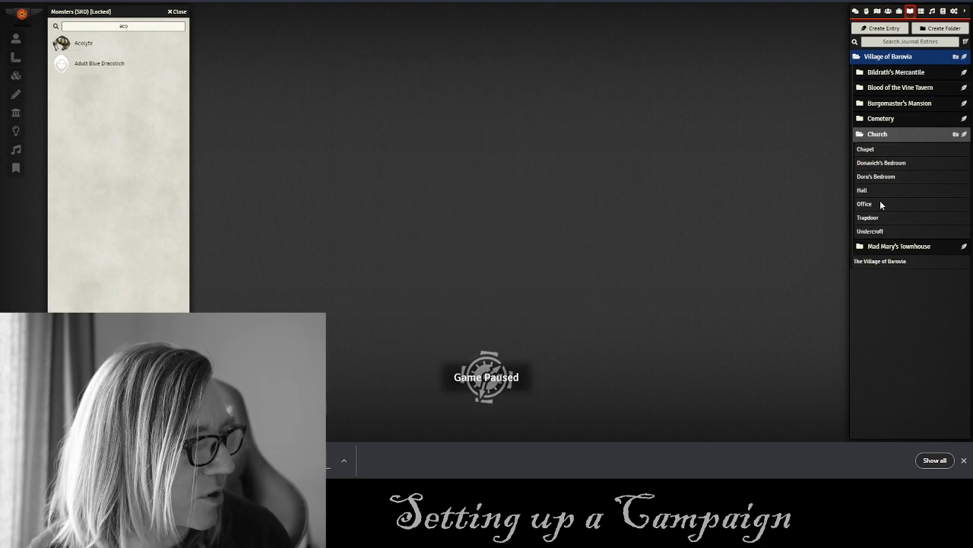
click(872, 232)
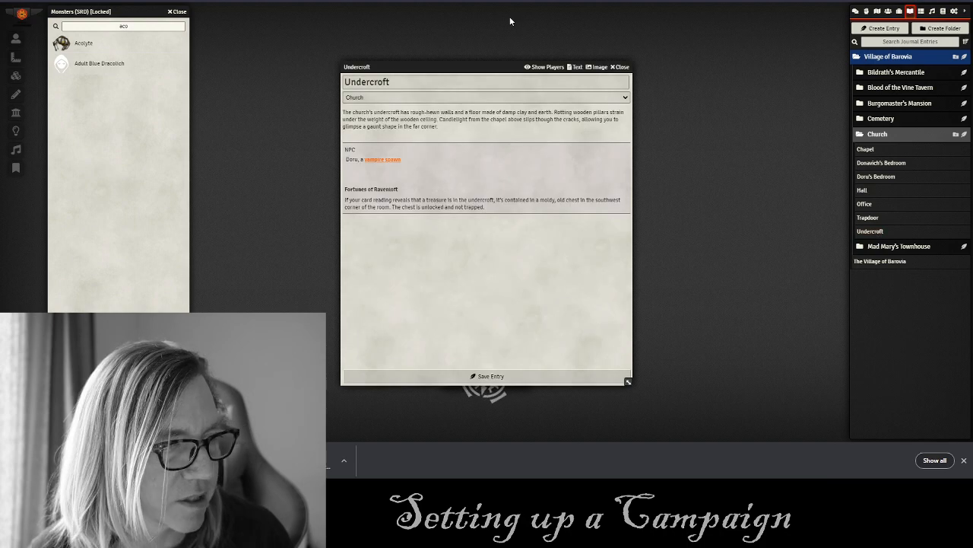
double_click(84, 26)
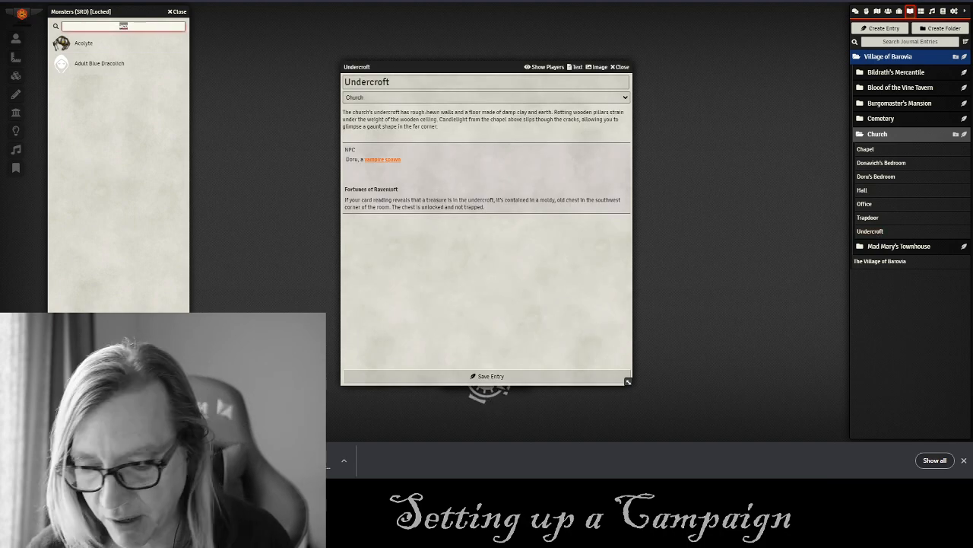
text(vamp)
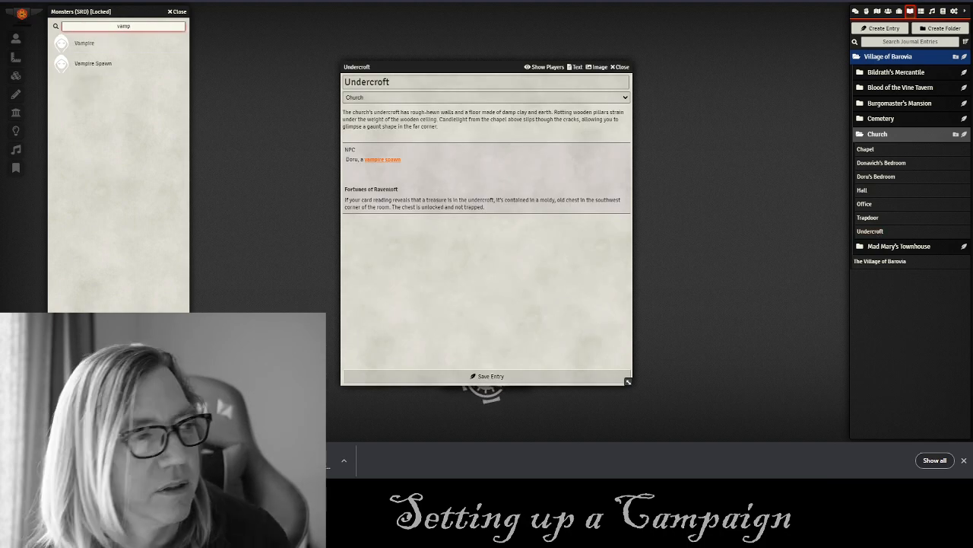
click(887, 11)
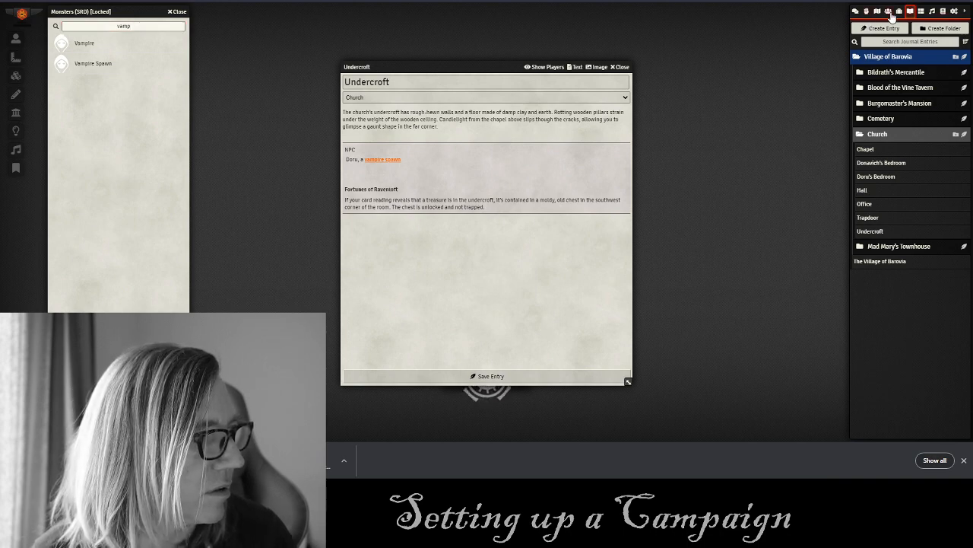
drag(79, 61, 884, 89)
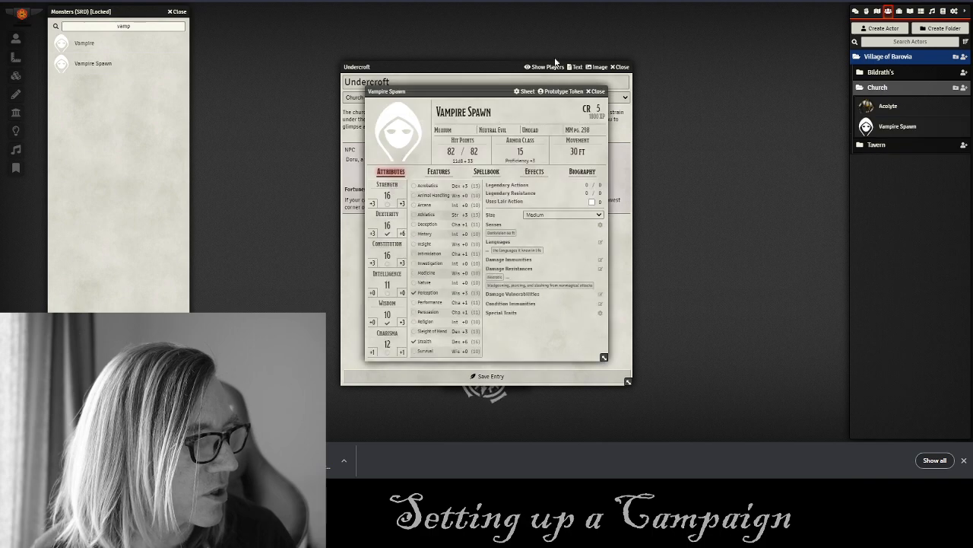
click(598, 93)
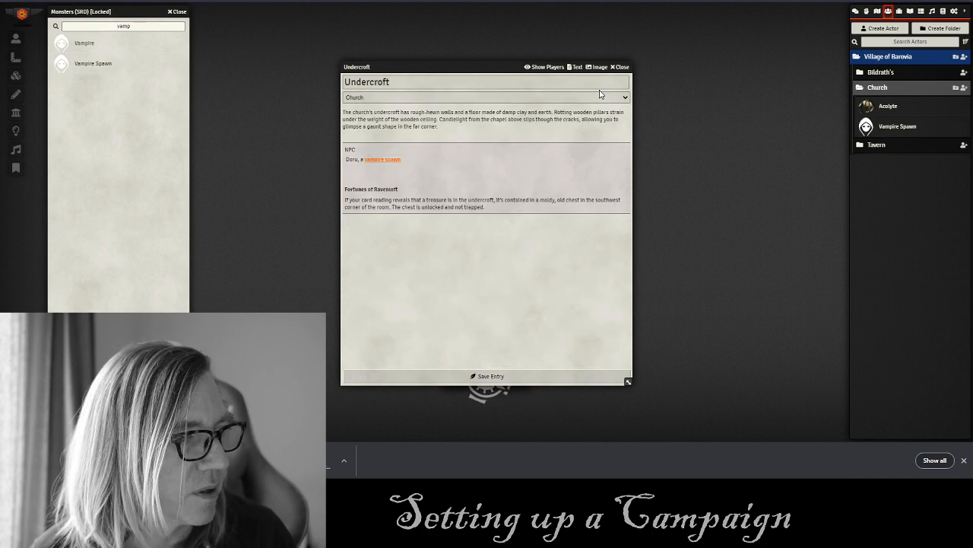
Open the imported Vampire Spawn's sheet and arrange it beside the Undercroft journal entry.
click(898, 129)
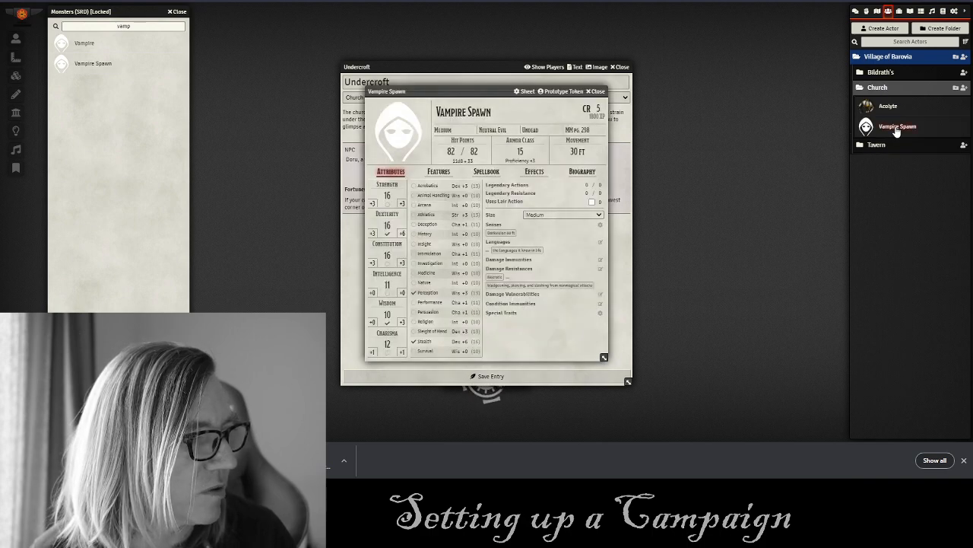
drag(461, 91, 245, 95)
click(427, 69)
drag(427, 69, 588, 83)
drag(267, 96, 375, 80)
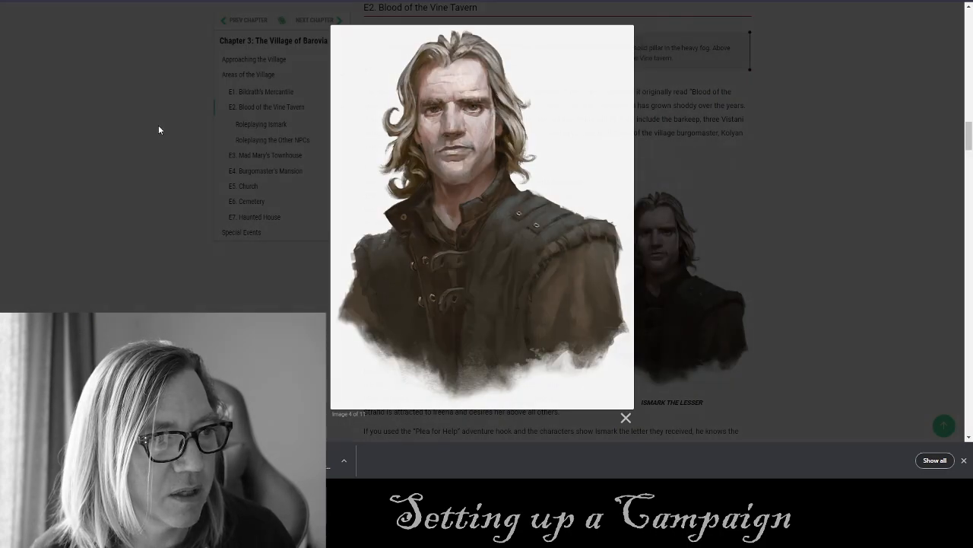
Close the enlarged Ismark picture and find the E5g. Undercroft section of the Village of Barovia chapter to view Doru's portrait.
click(157, 126)
scroll(535, 35, up, 8)
scroll(536, 34, down, 5)
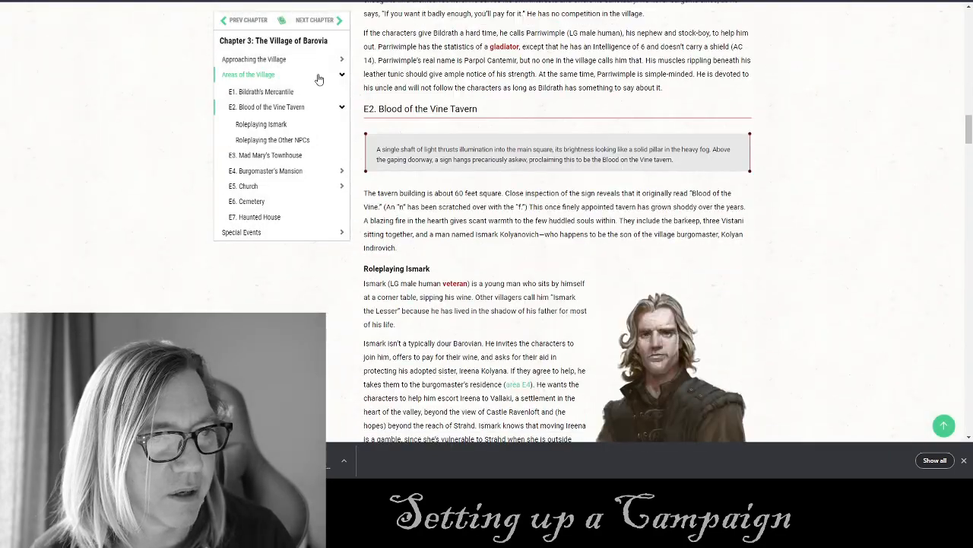
click(254, 190)
scroll(498, 165, down, 20)
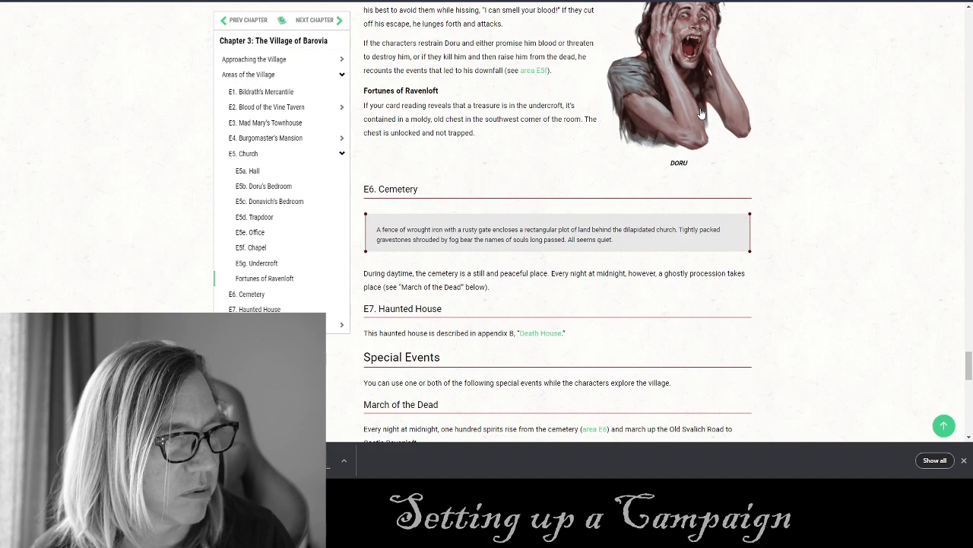
scroll(588, 221, up, 2)
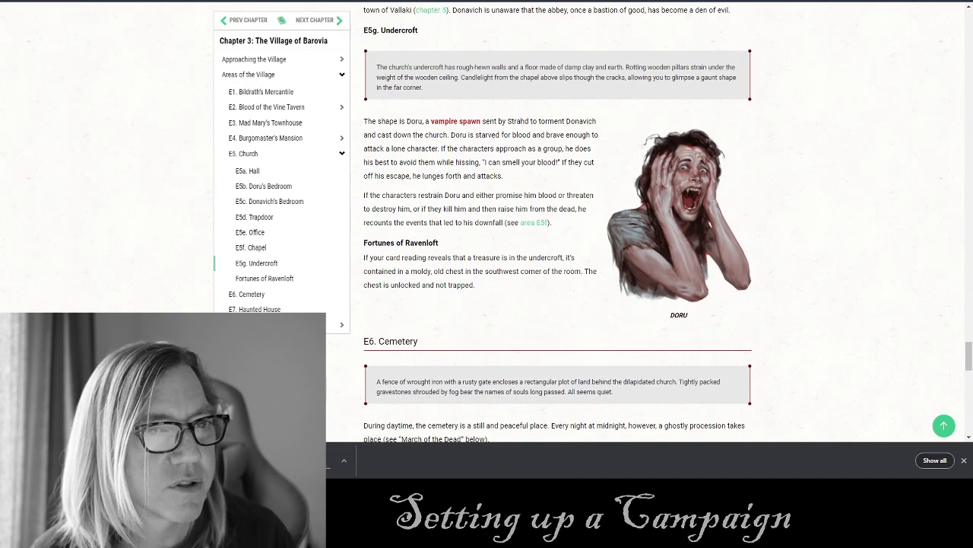
Return to Foundry VTT and set the Vampire Spawn's portrait to Doru.png from the asset library's Images/Village of Barovia folder.
key(ctrl+Tab)
click(283, 123)
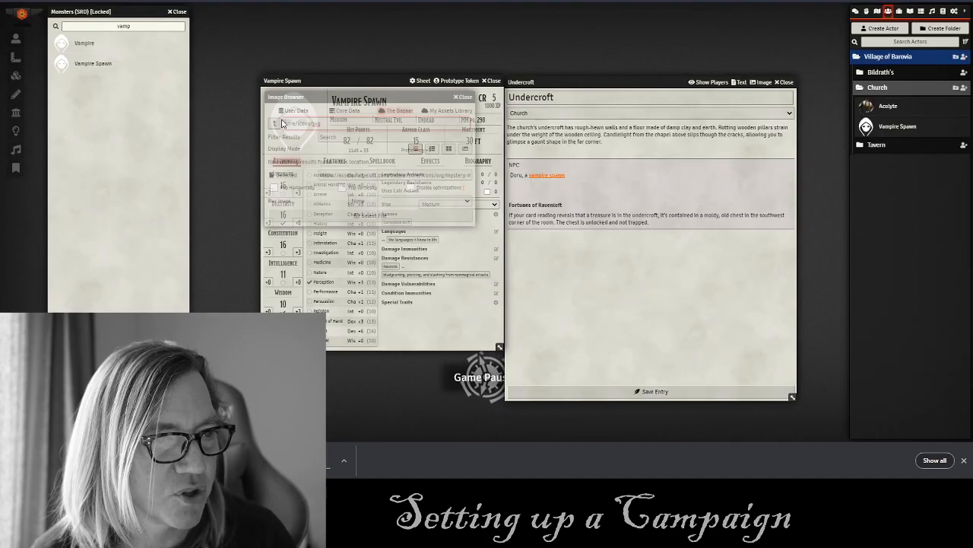
click(436, 110)
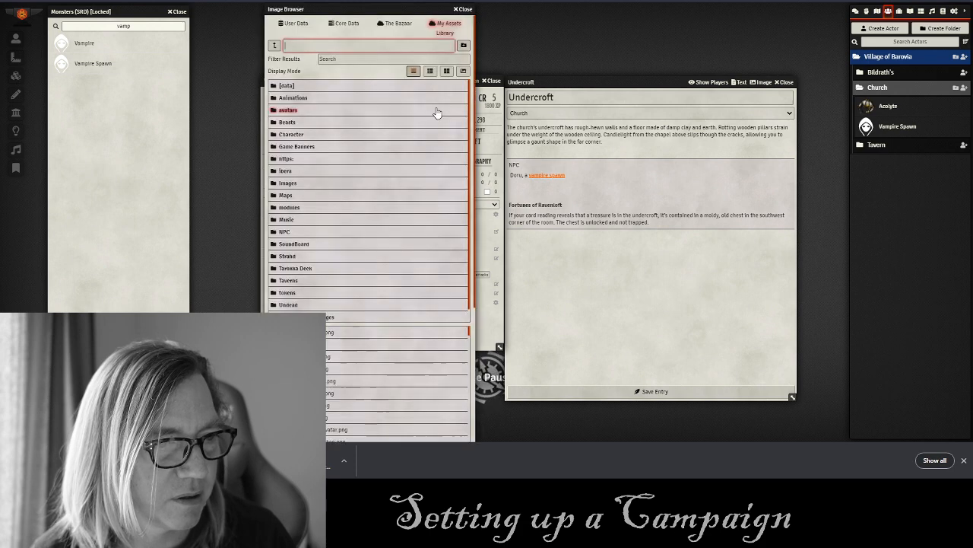
click(290, 185)
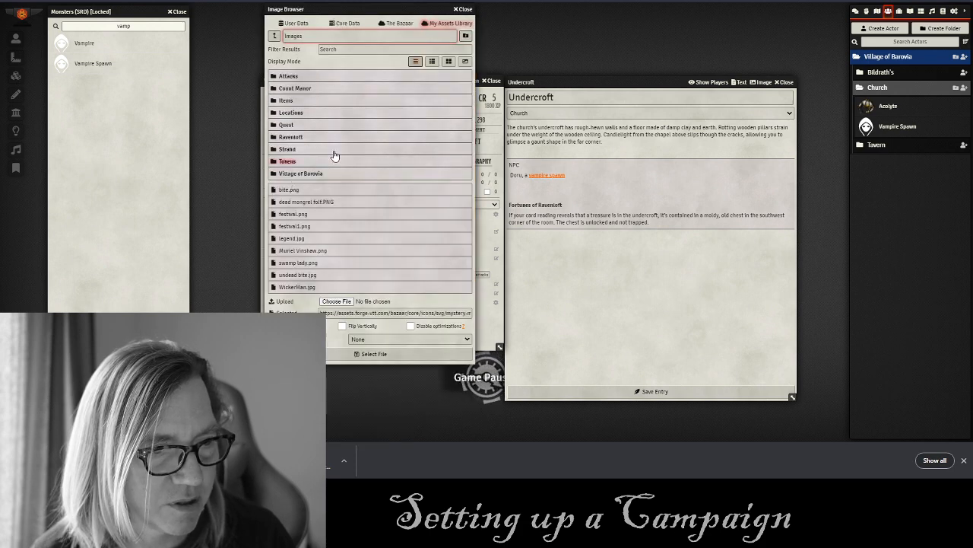
click(290, 176)
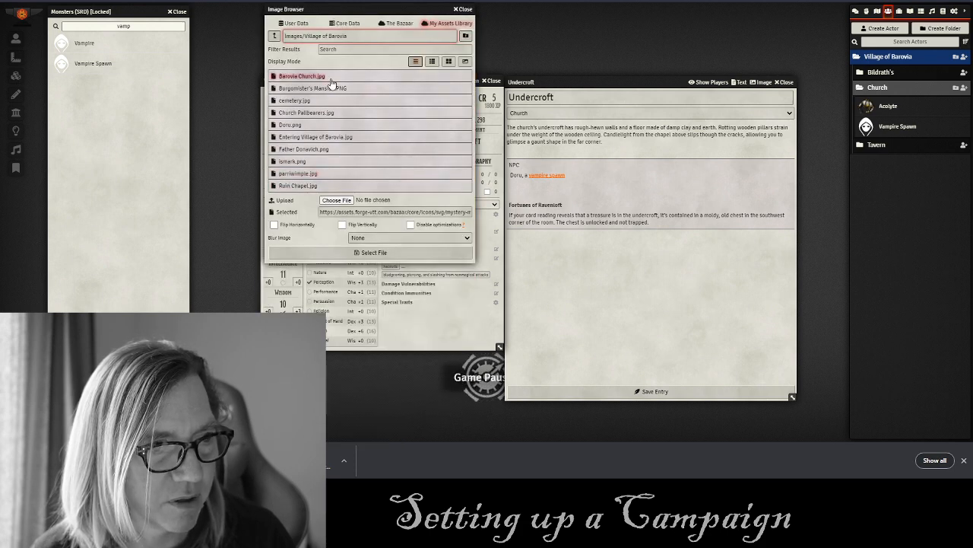
click(293, 128)
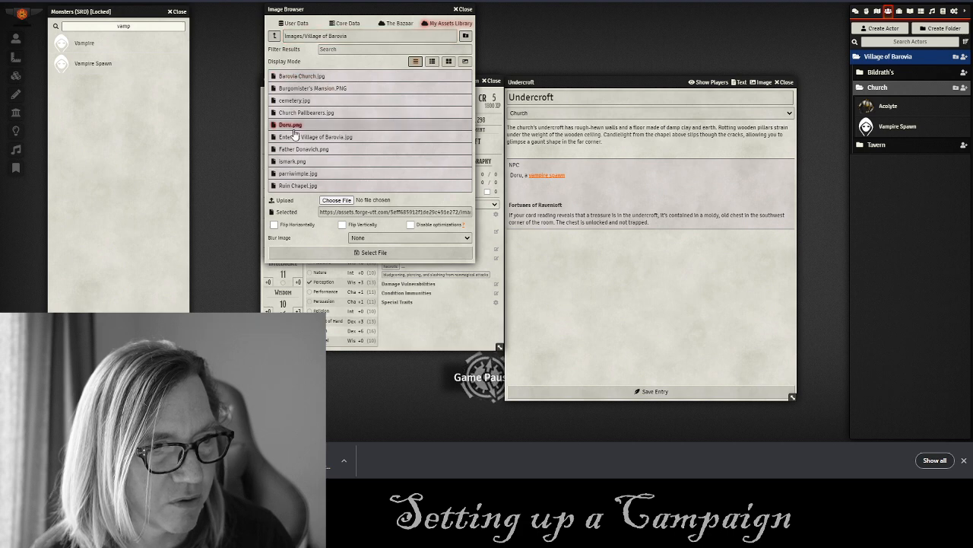
click(310, 253)
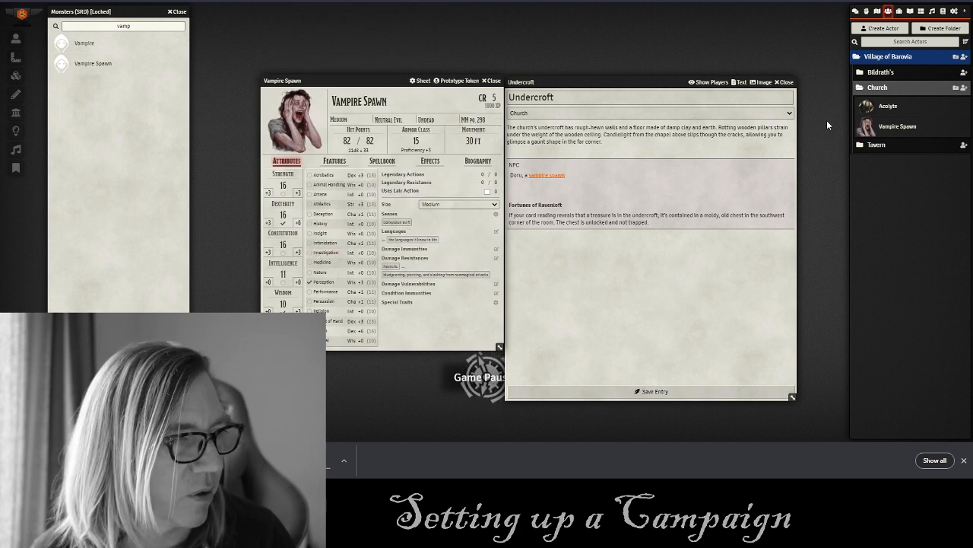
Rename the Vampire Spawn actor to "Doru" and close its sheet.
drag(333, 102, 389, 101)
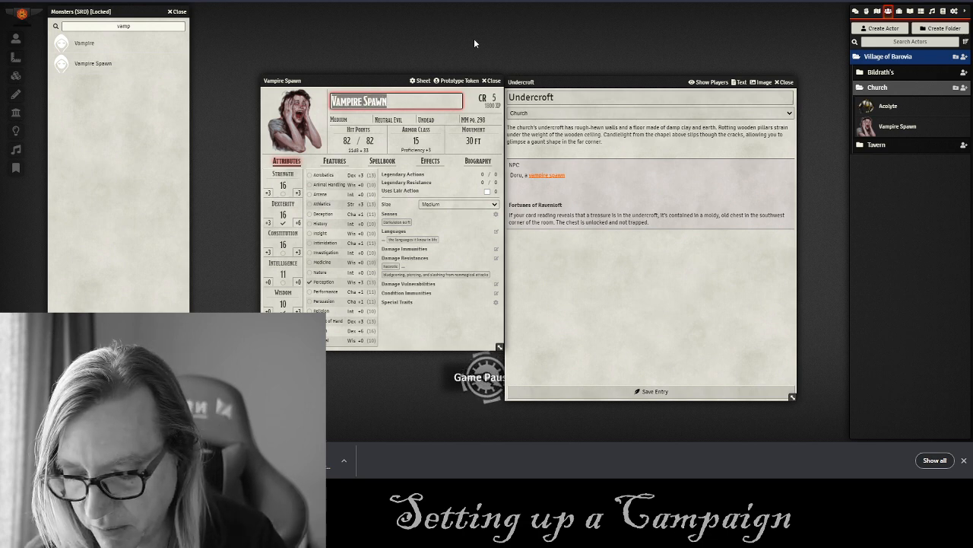
text(Doru)
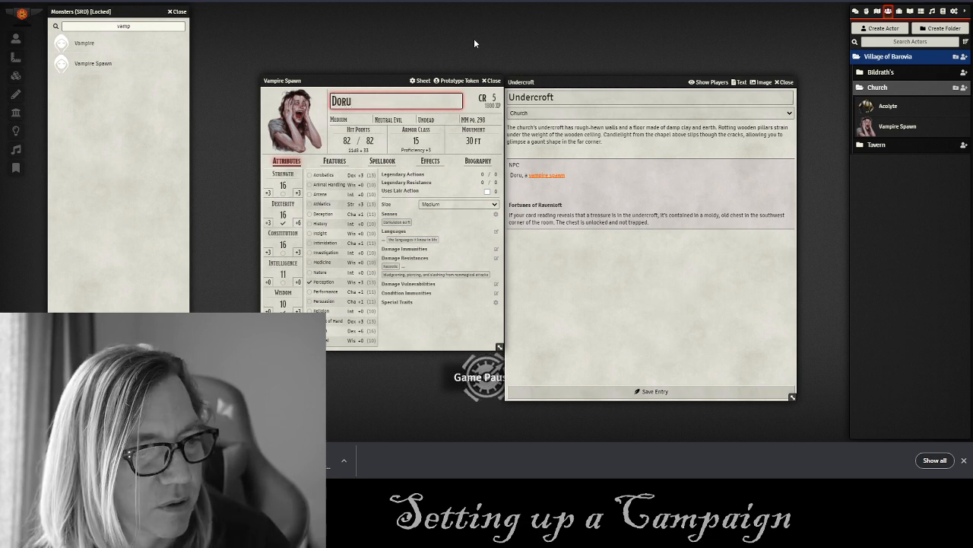
click(496, 81)
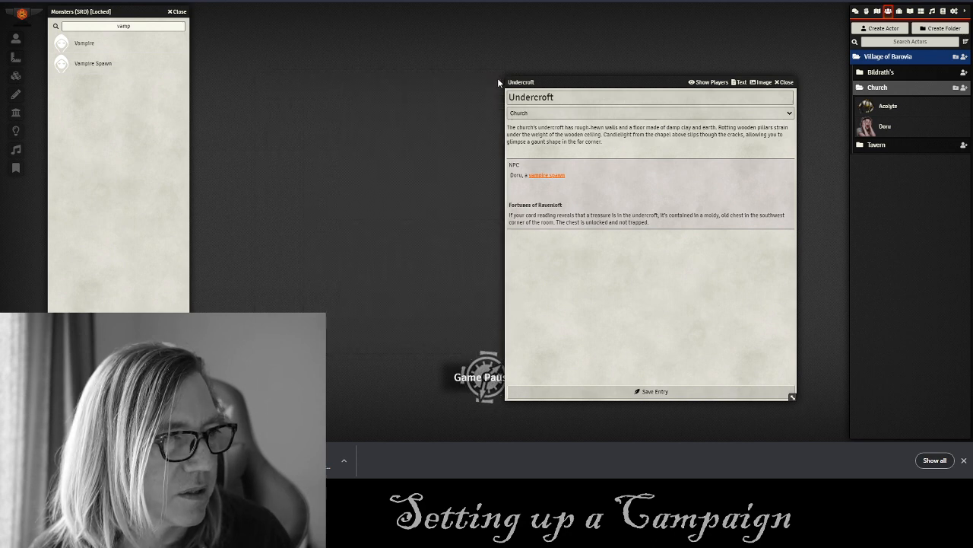
Replace the NPC line "Doru, a vampire spawn" in the Undercroft entry with a link to the Doru actor, then save and close it.
mouse_move(605, 161)
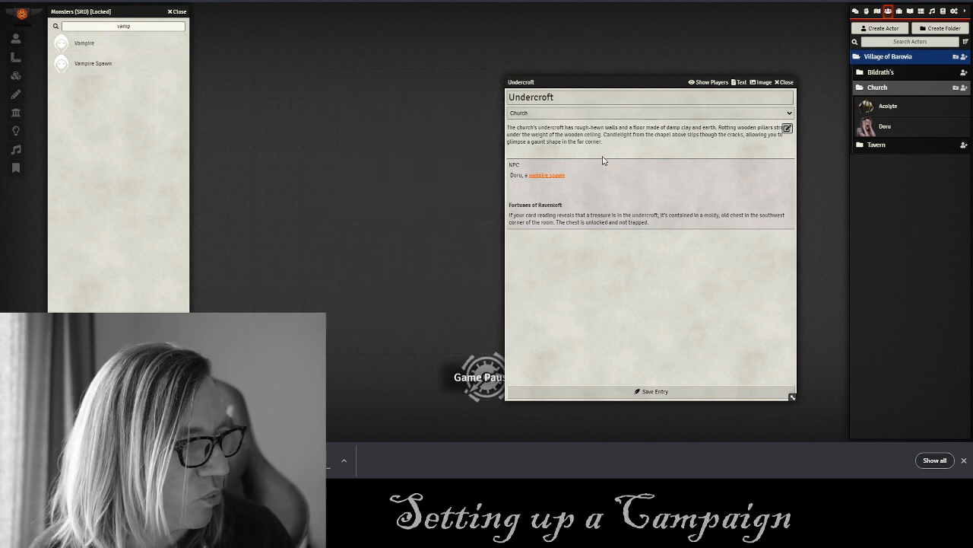
click(787, 128)
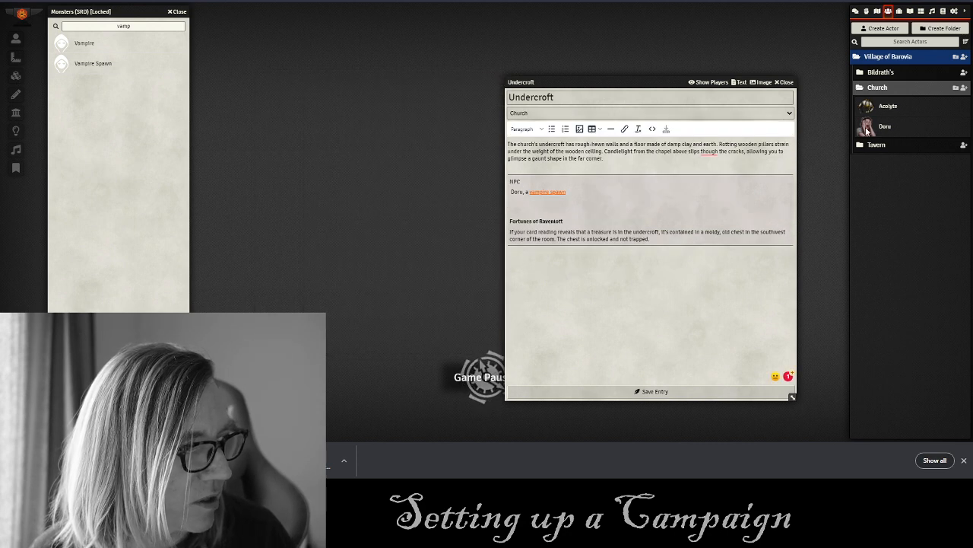
drag(886, 133, 601, 202)
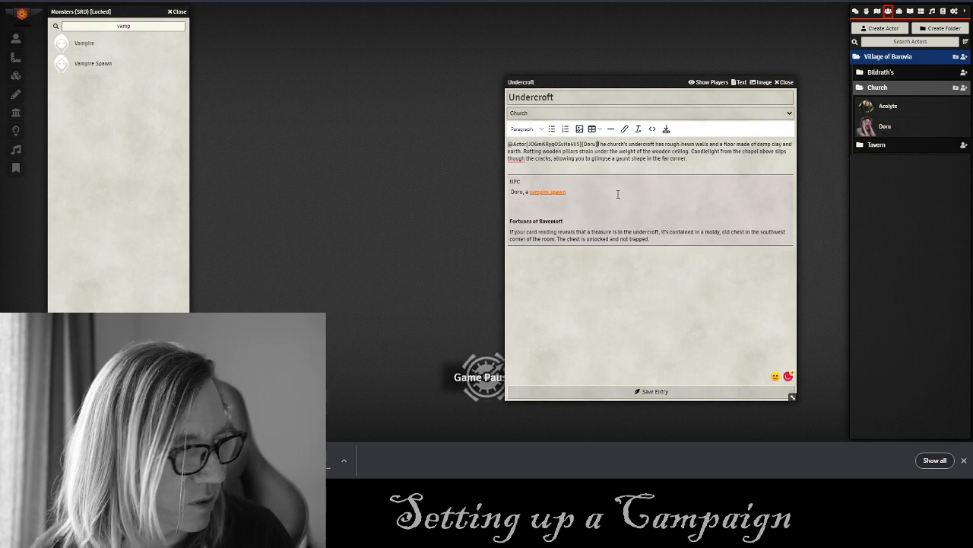
key(ctrl+z)
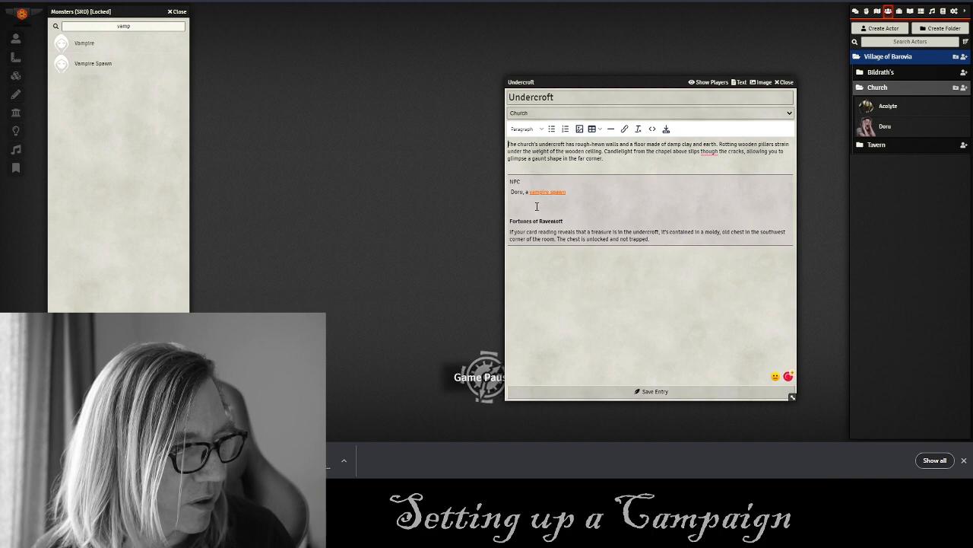
drag(874, 127, 501, 195)
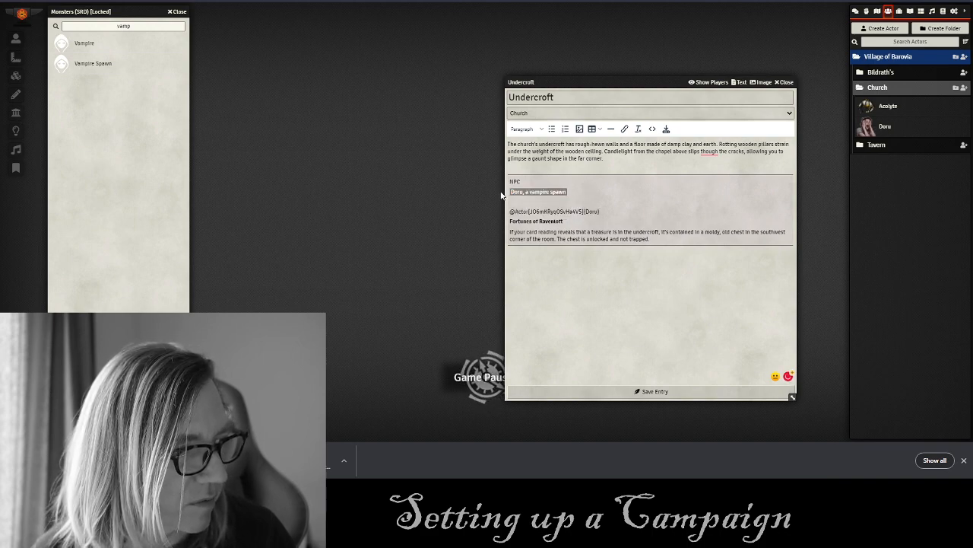
key(BackSpace)
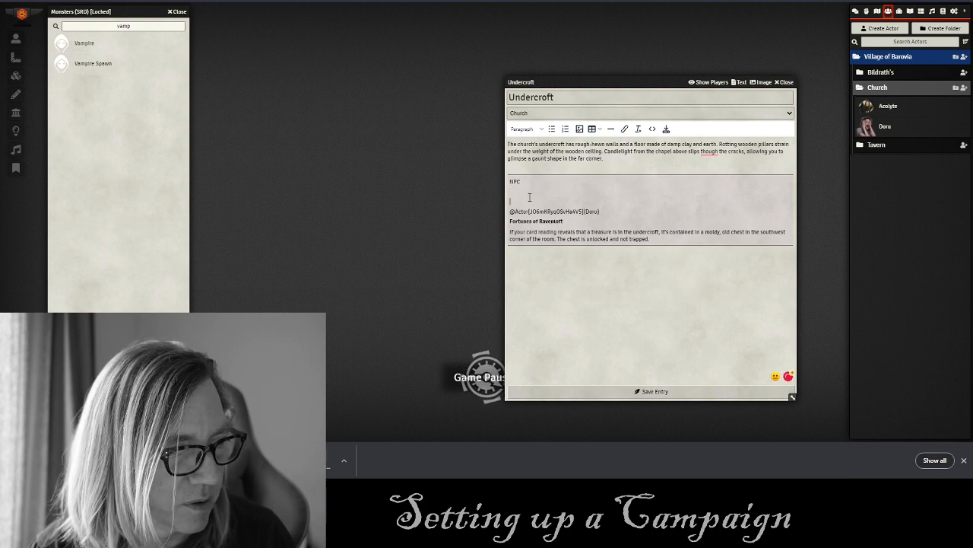
key(BackSpace)
key(Return)
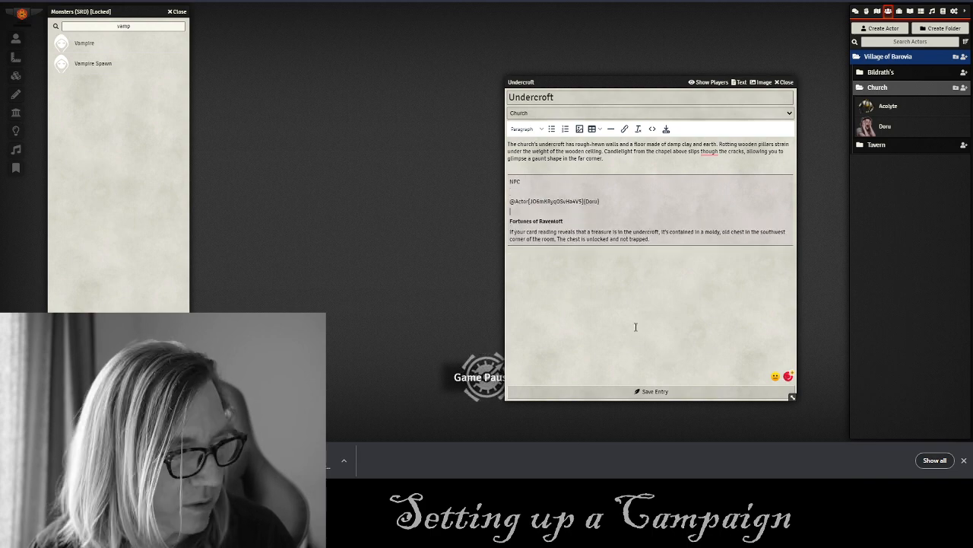
click(644, 391)
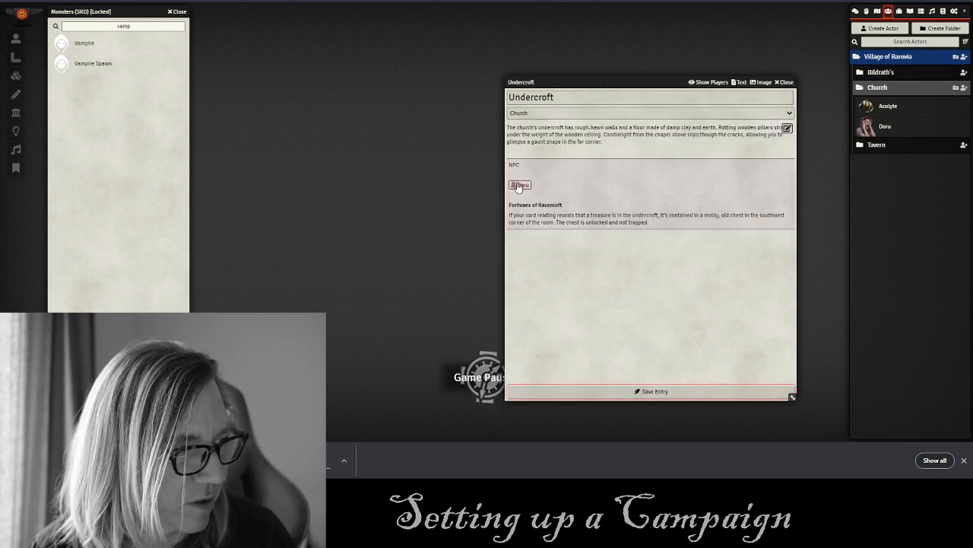
click(788, 83)
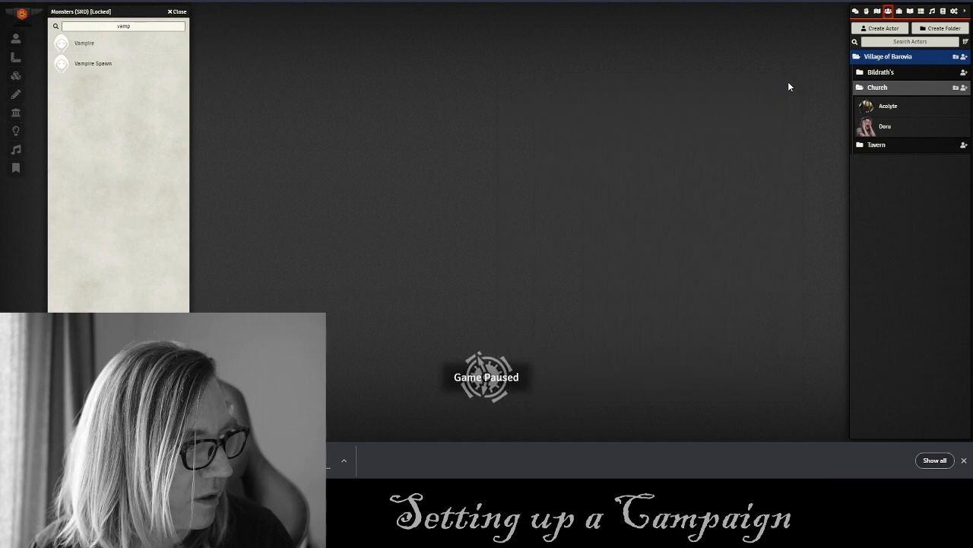
Set the Acolyte actor's portrait to Father Donavich.png from the asset library's Images/Village of Barovia folder.
click(887, 107)
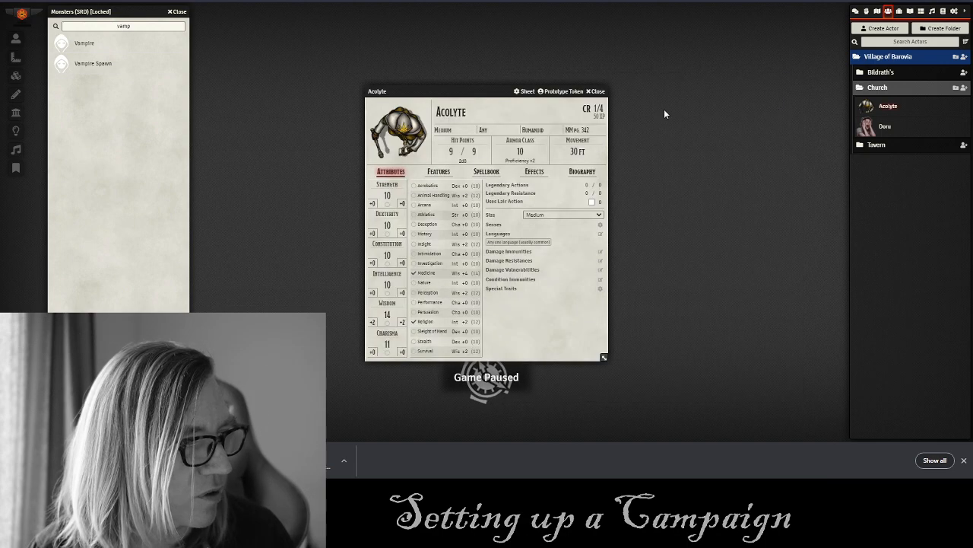
click(398, 127)
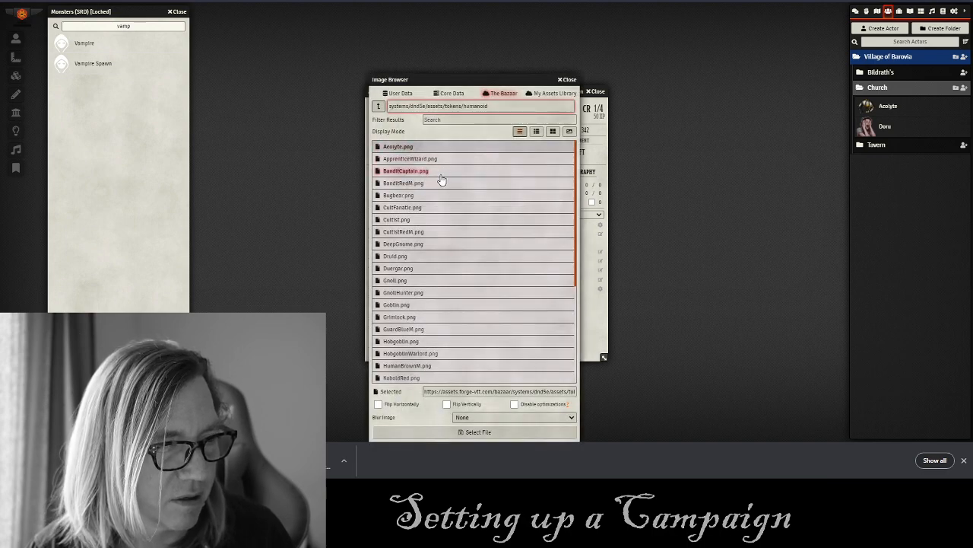
click(550, 99)
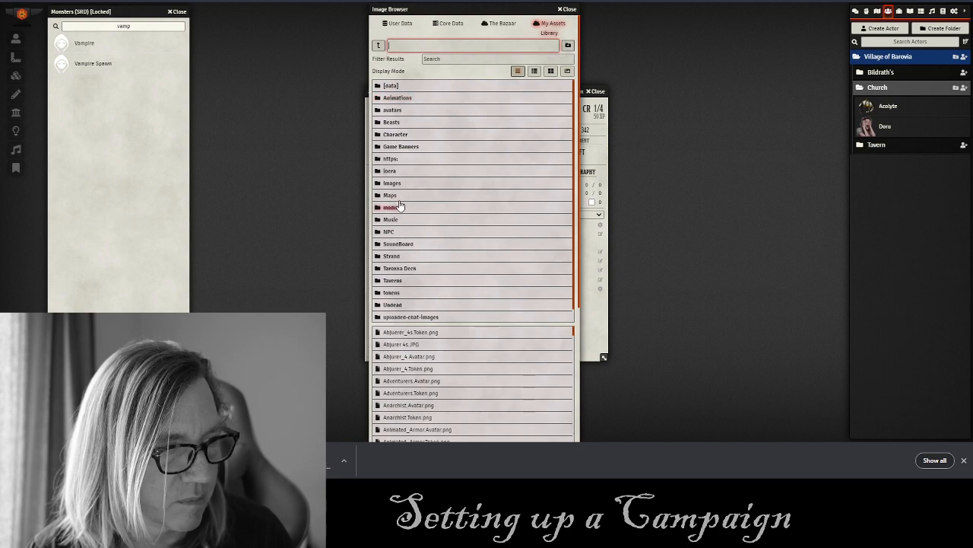
click(393, 183)
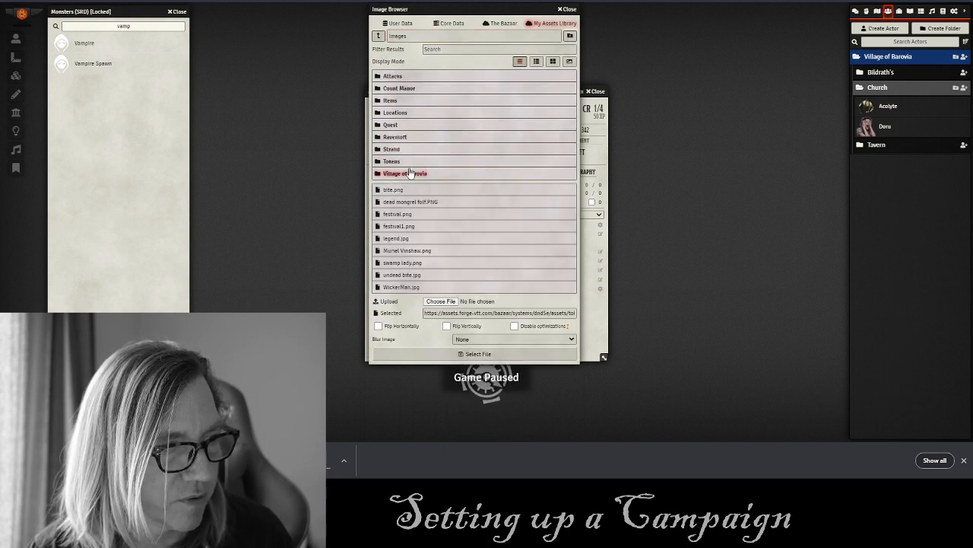
click(409, 173)
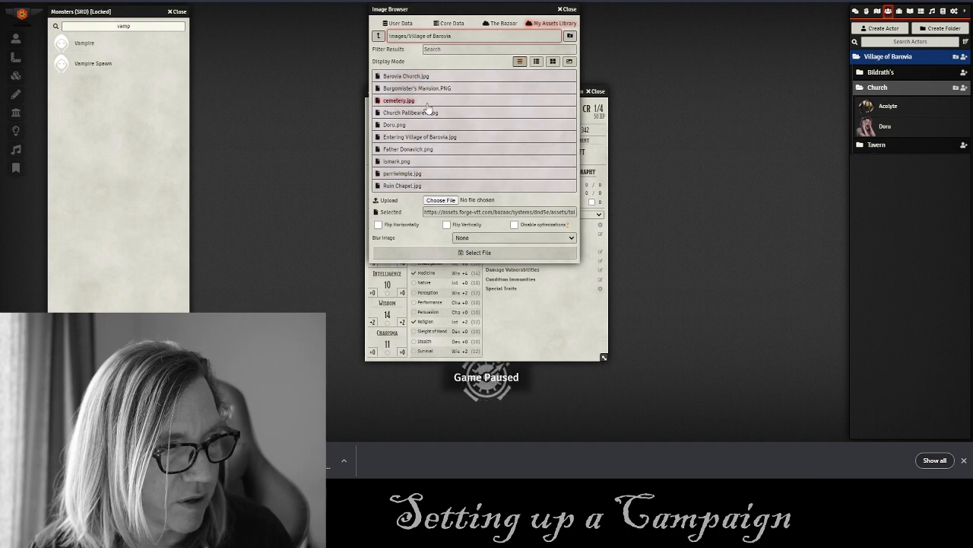
click(411, 150)
click(437, 253)
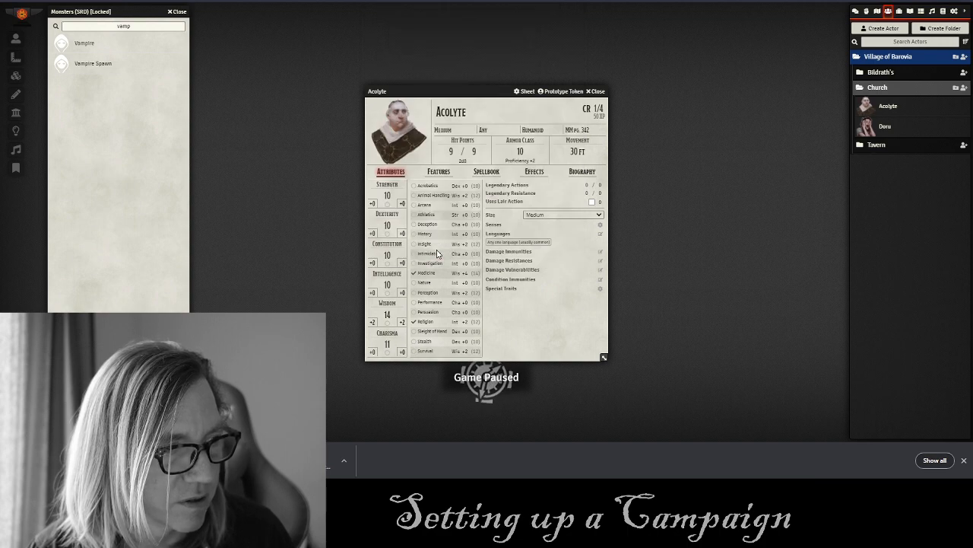
Rename the Acolyte actor to "Father Donavich" and close its sheet.
double_click(473, 112)
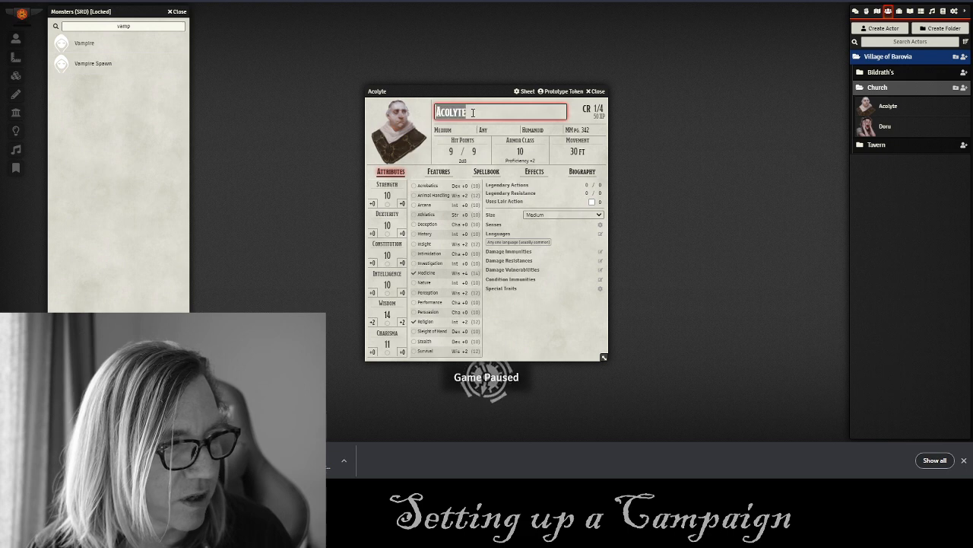
text(F)
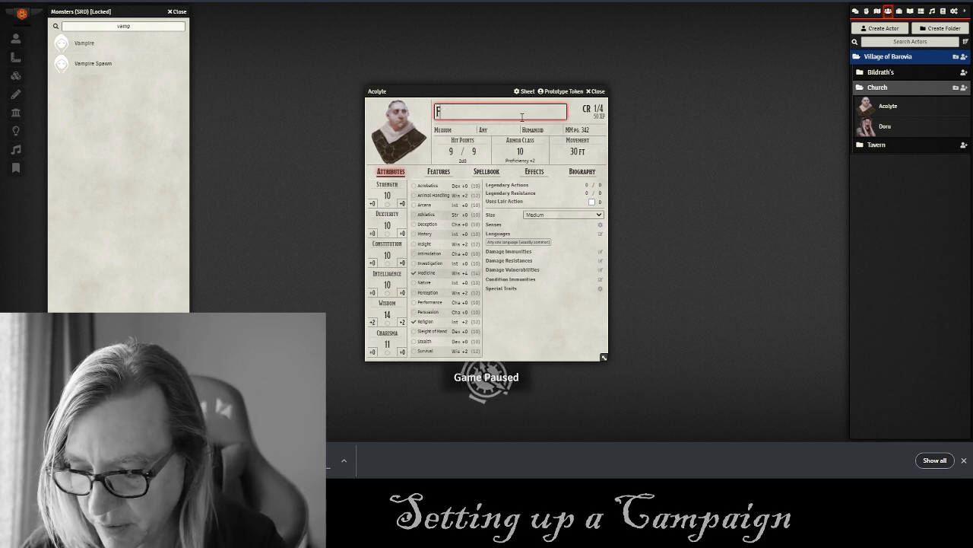
text(ather )
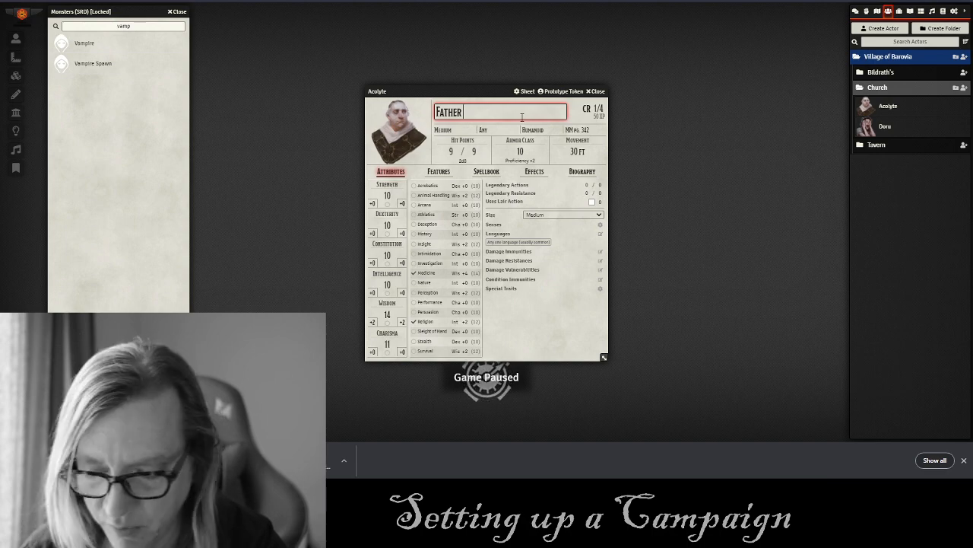
text(dONonavich)
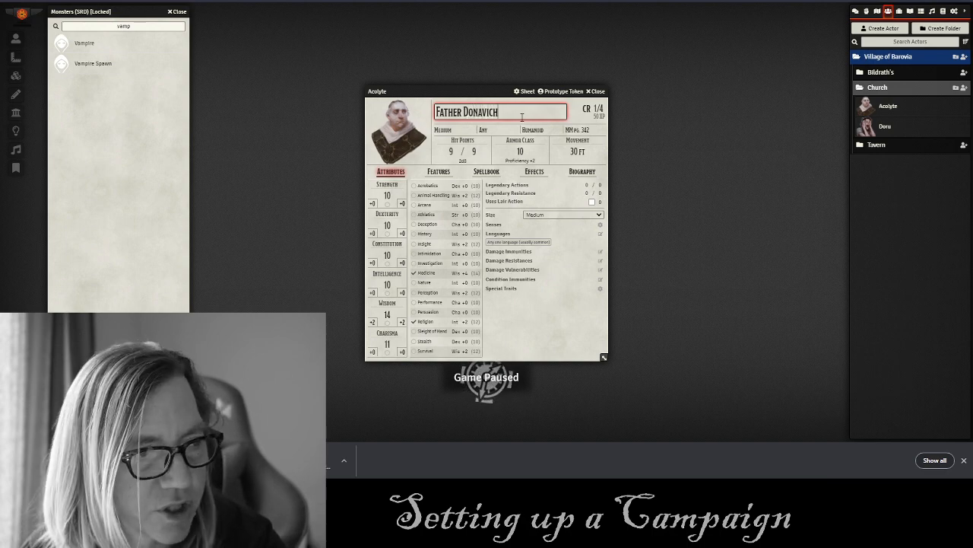
click(594, 92)
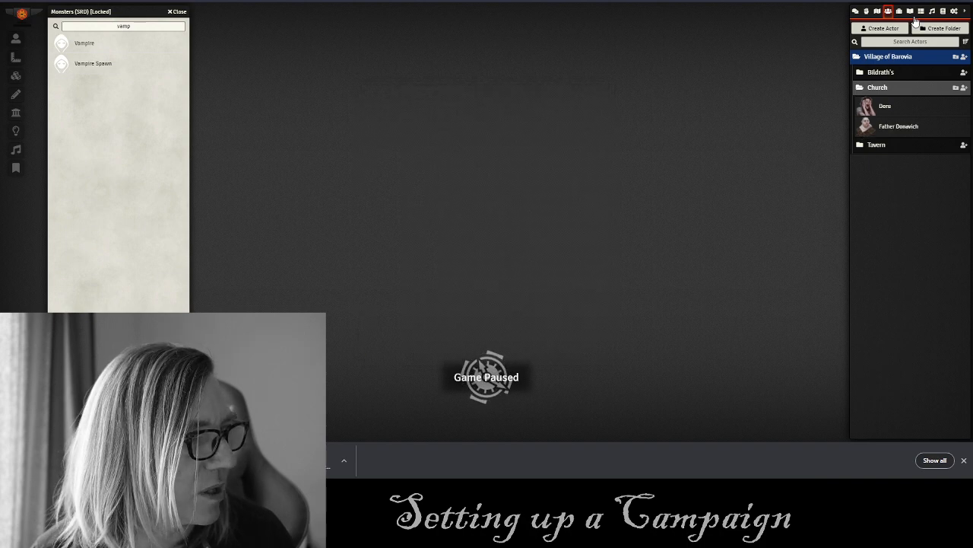
Replace the NPC line about Donavich in the Church's Chapel journal entry with a link to the Father Donavich actor, then save and close it.
click(910, 11)
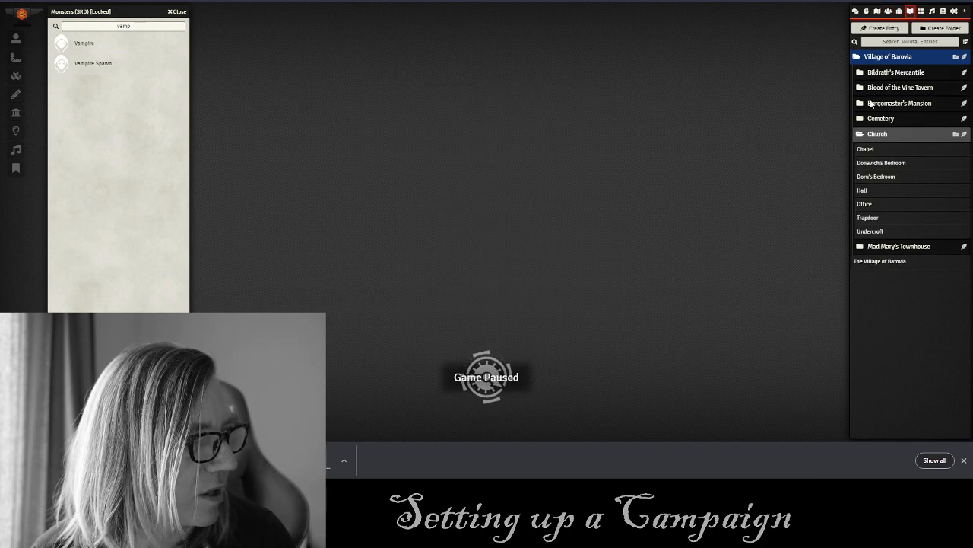
click(871, 152)
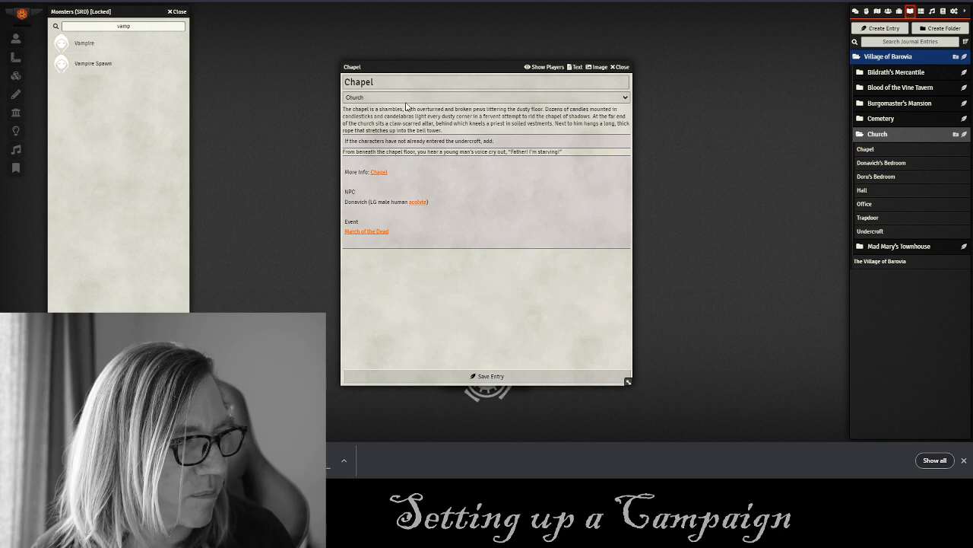
click(623, 114)
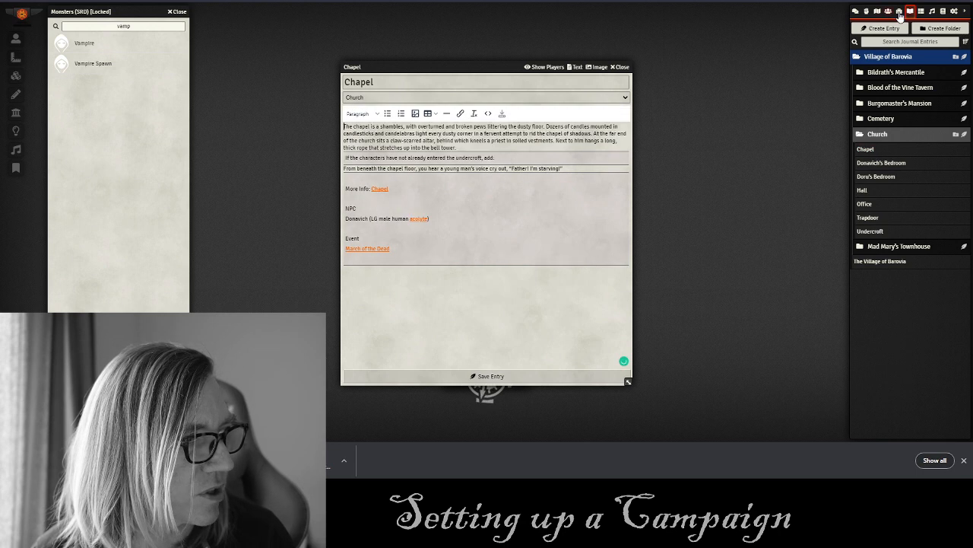
click(888, 12)
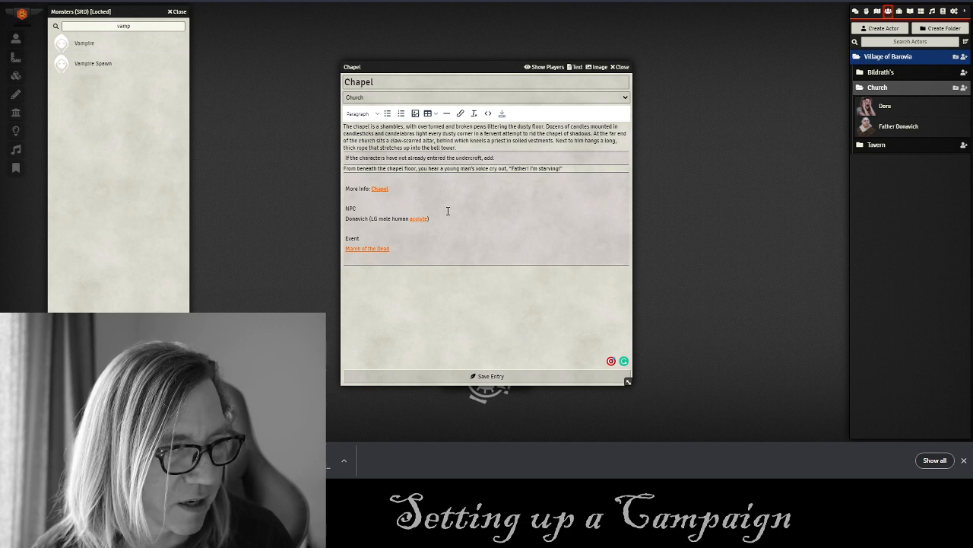
drag(438, 218, 371, 211)
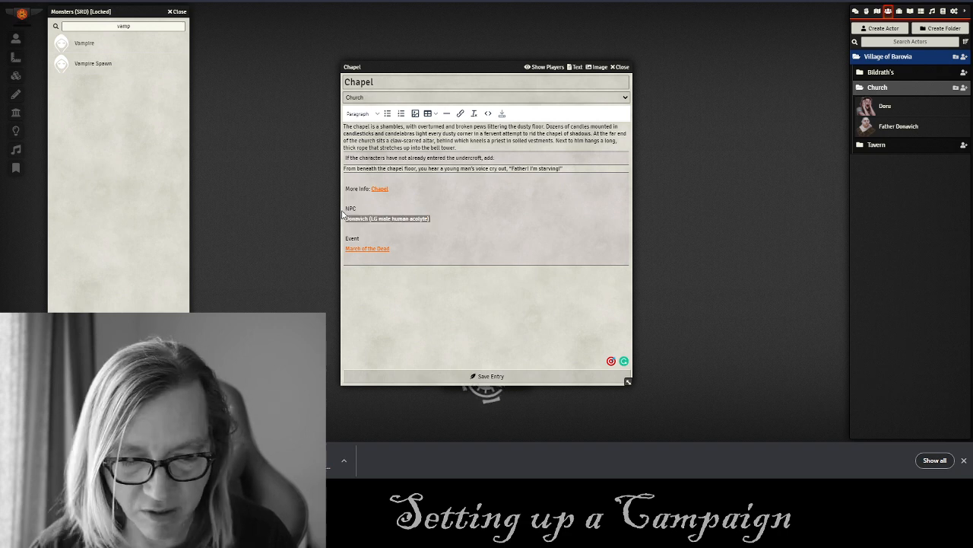
key(BackSpace)
drag(910, 134, 416, 221)
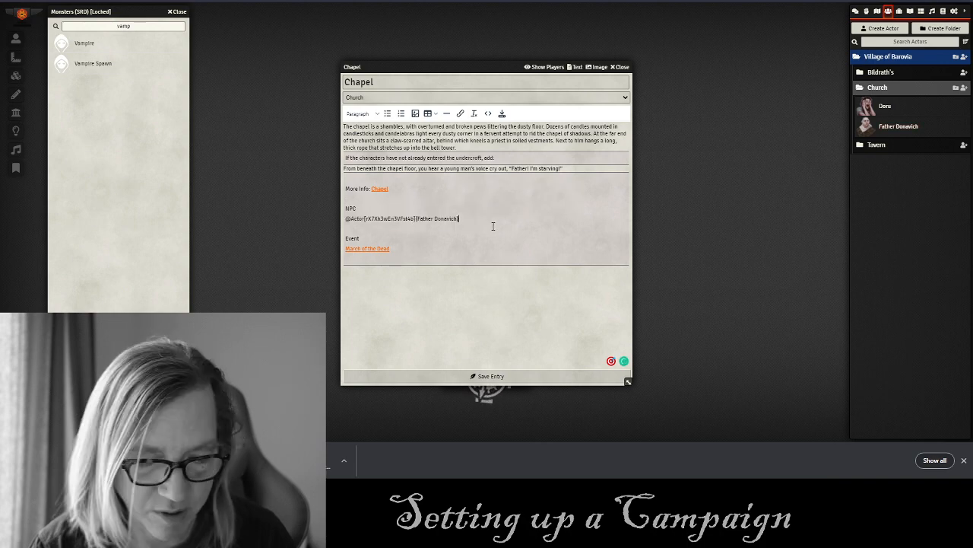
click(487, 375)
click(364, 204)
click(598, 92)
click(620, 67)
Review the contents of the Bildrath's, Church and Tavern actor folders, leaving all three collapsed.
click(861, 90)
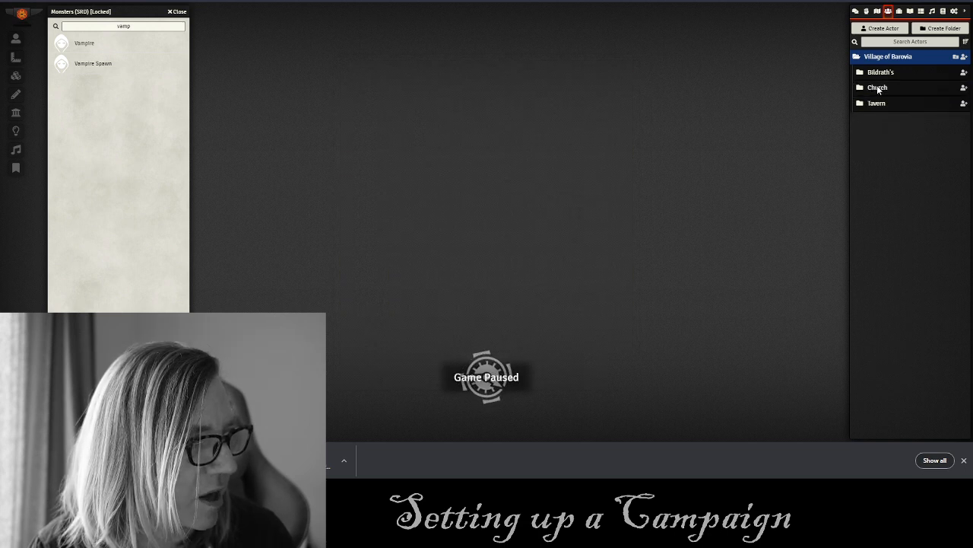
click(883, 74)
click(883, 74)
click(883, 90)
click(882, 89)
click(879, 105)
click(879, 104)
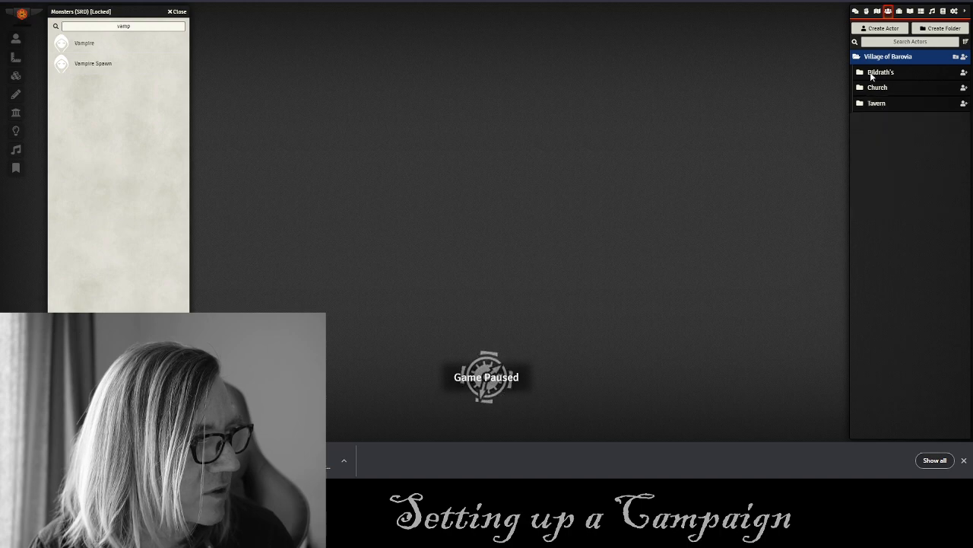
click(872, 76)
click(872, 75)
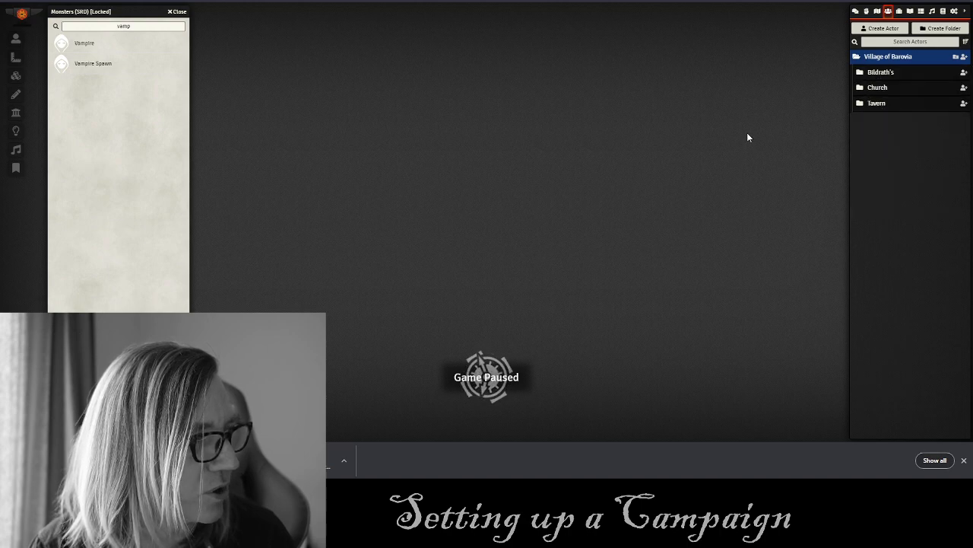
Open the Burgomaster's Mansion journal entry and filter the monster compendium by "no" to find its noble NPC.
click(910, 11)
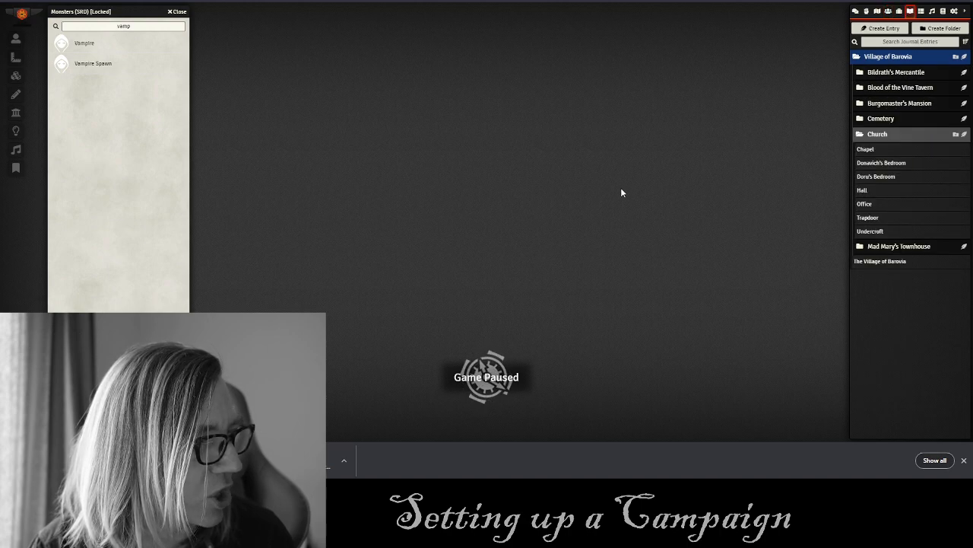
click(892, 132)
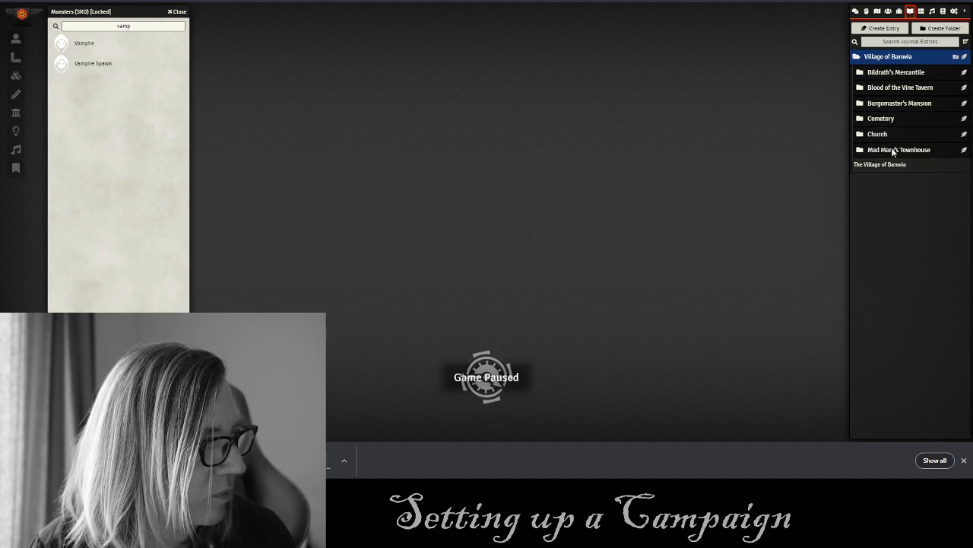
click(892, 149)
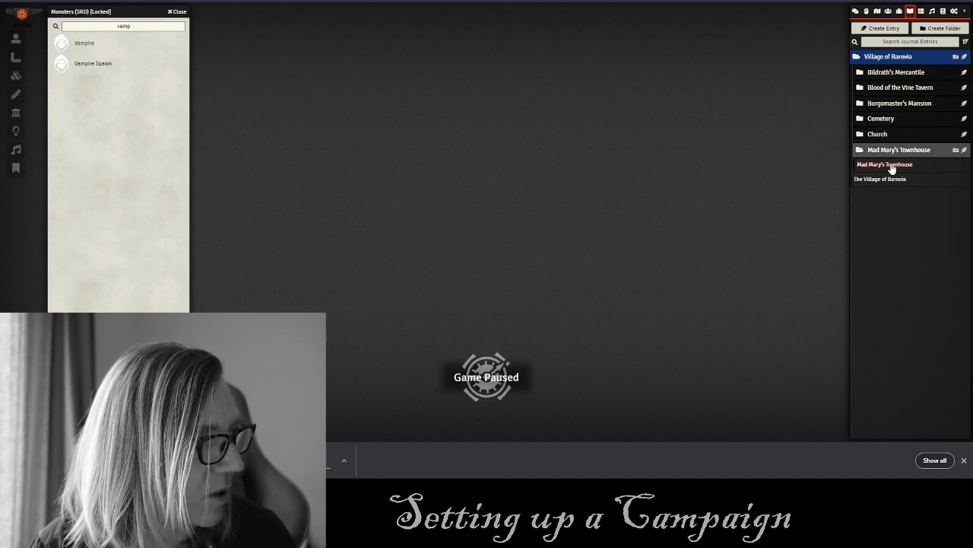
click(921, 108)
click(899, 121)
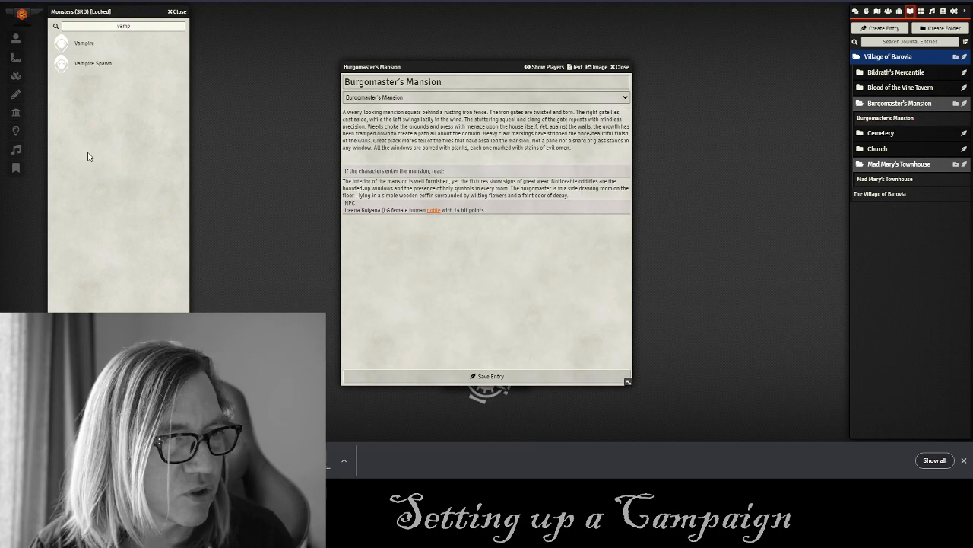
double_click(141, 24)
text(no)
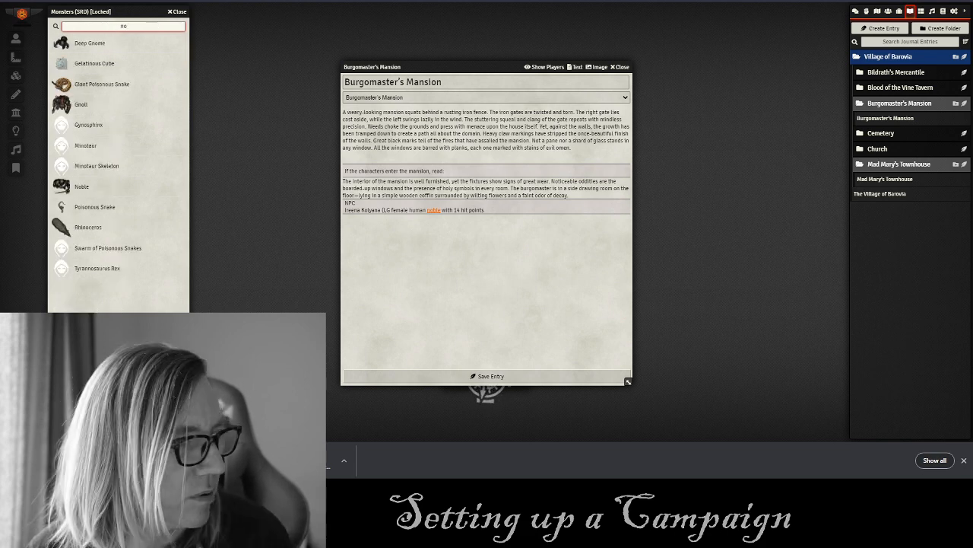
Create an actor subfolder named "Mansion" inside the Village of Barovia folder.
click(888, 11)
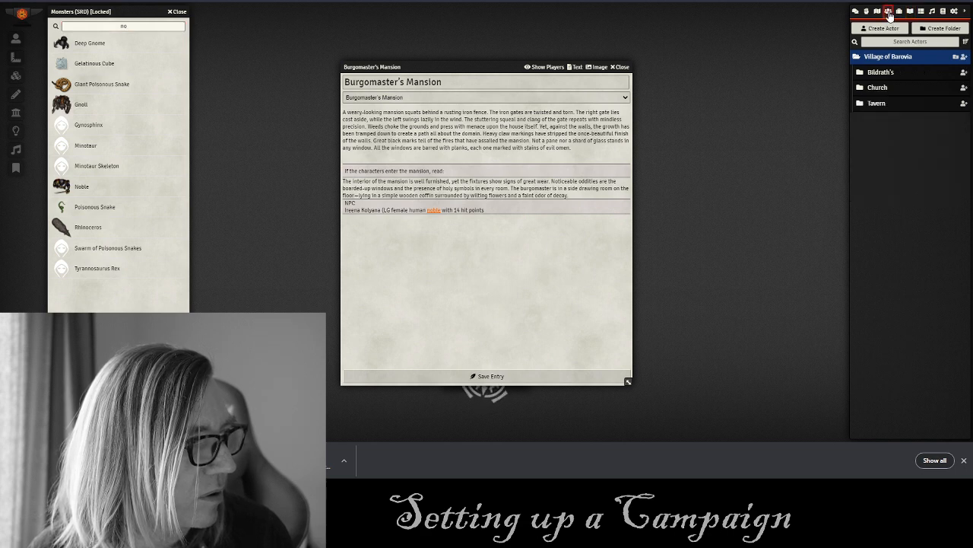
click(956, 57)
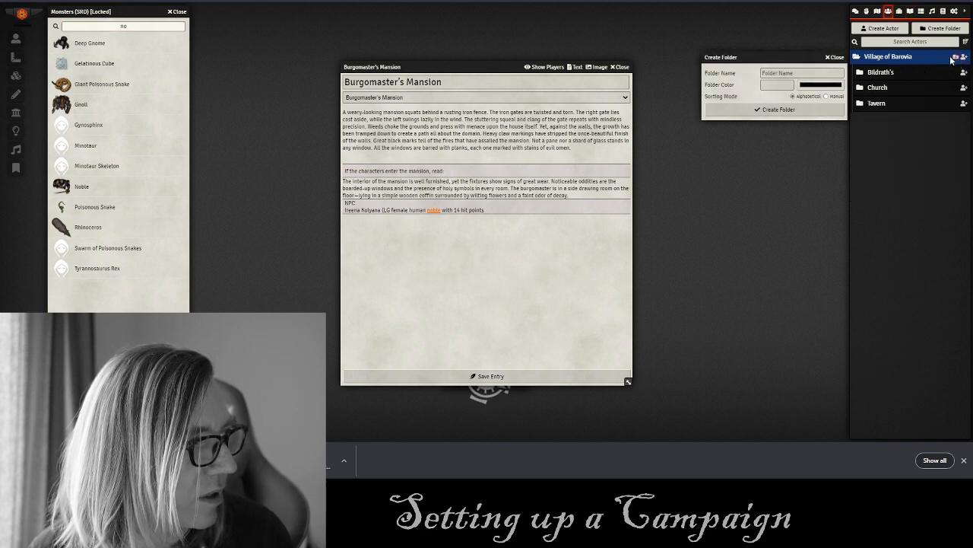
click(788, 73)
text(Mansion)
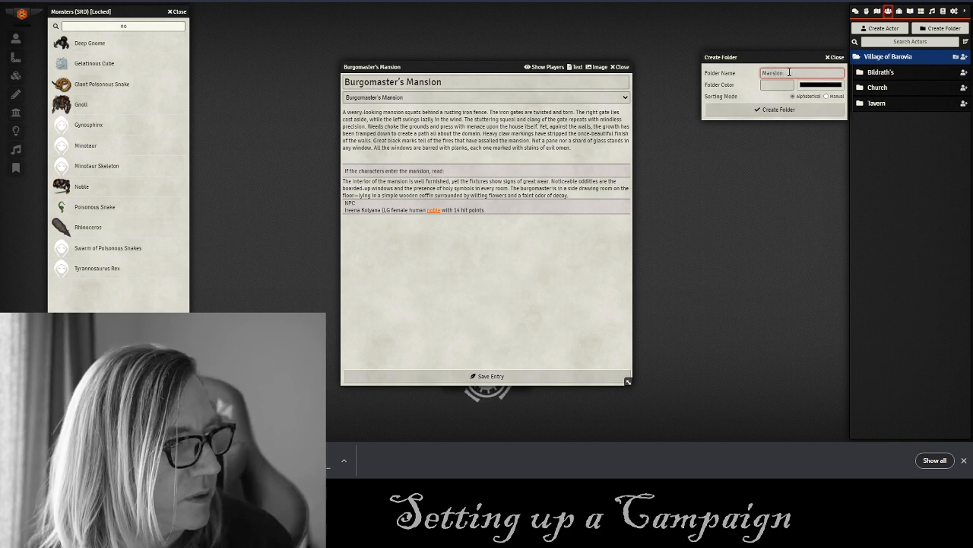
click(785, 111)
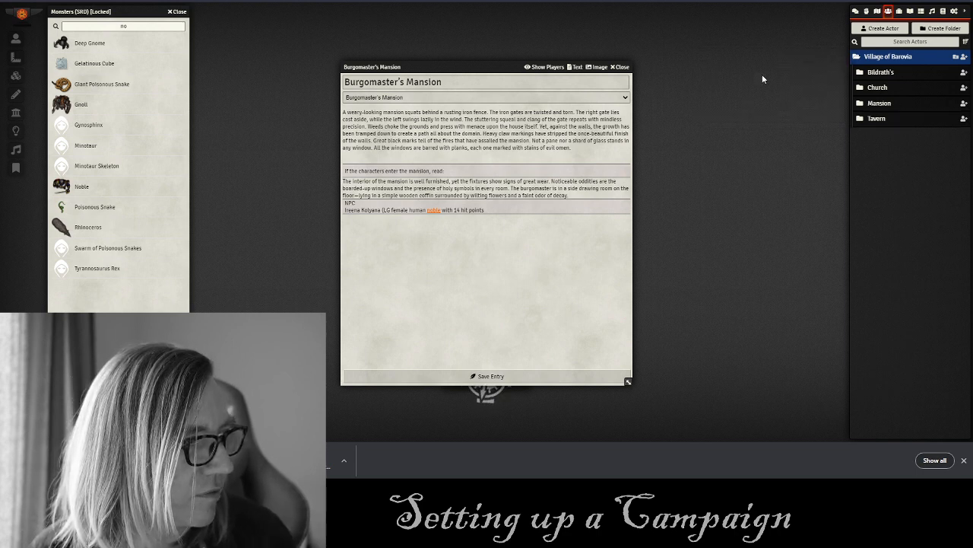
Import the Noble from the monster compendium into the Mansion folder, rename it "Ireena", close its sheet and expand the folder.
drag(98, 188, 883, 108)
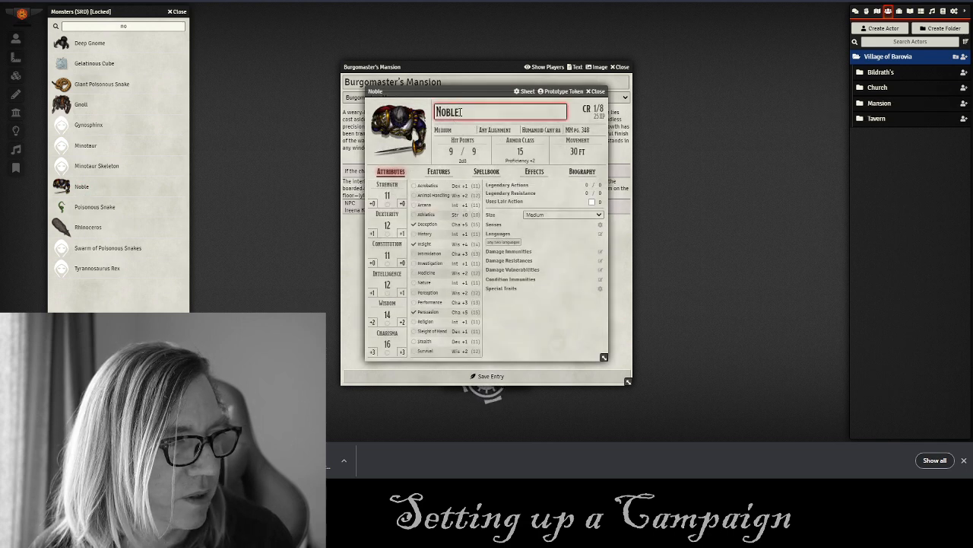
double_click(437, 113)
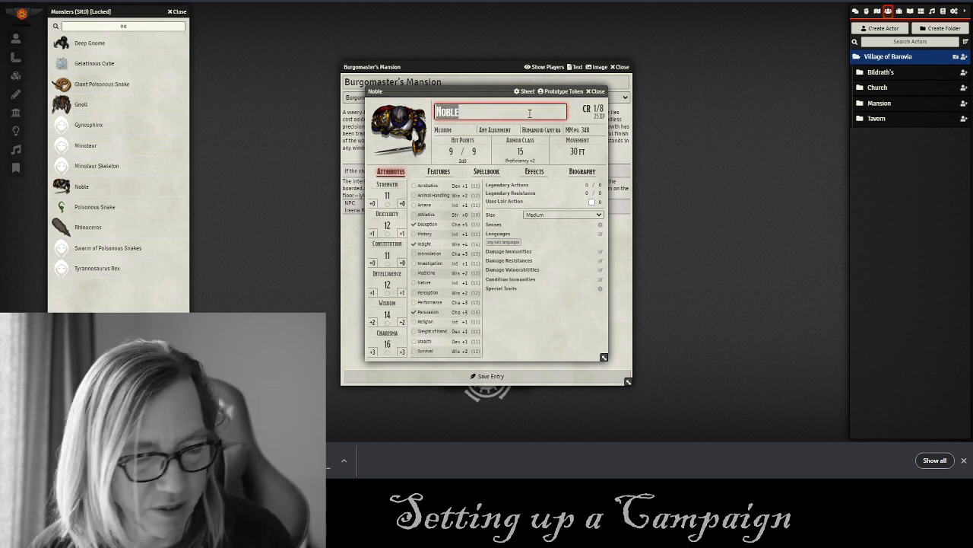
key(BackSpace)
text(Ireena)
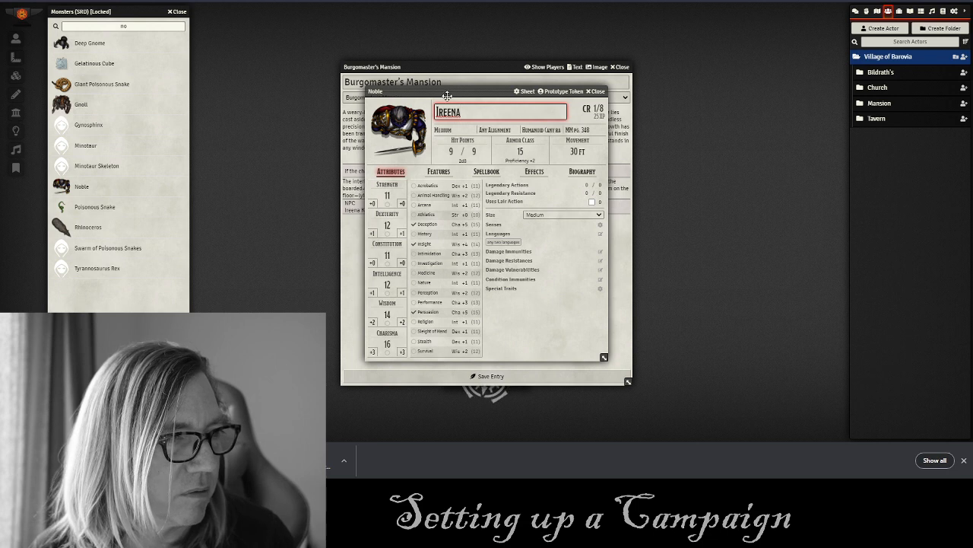
click(598, 91)
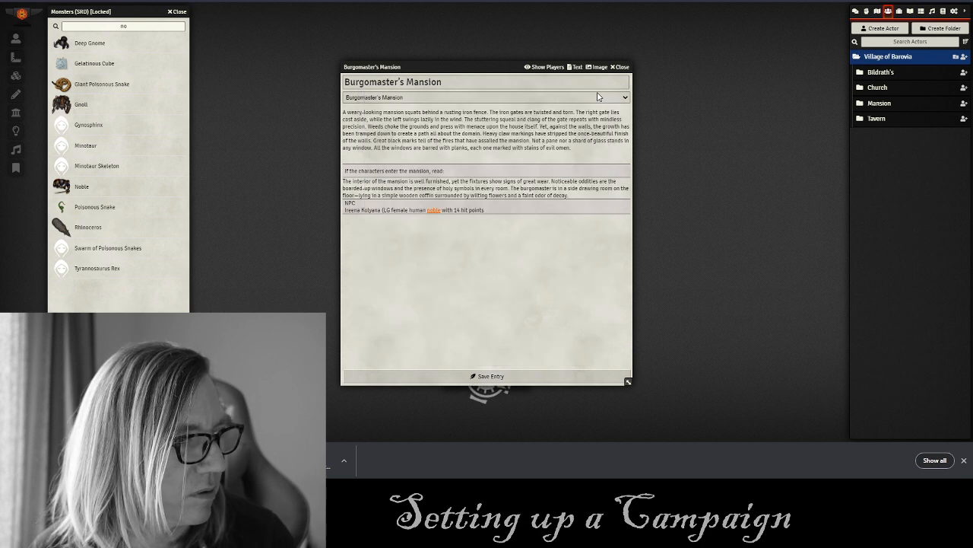
click(878, 103)
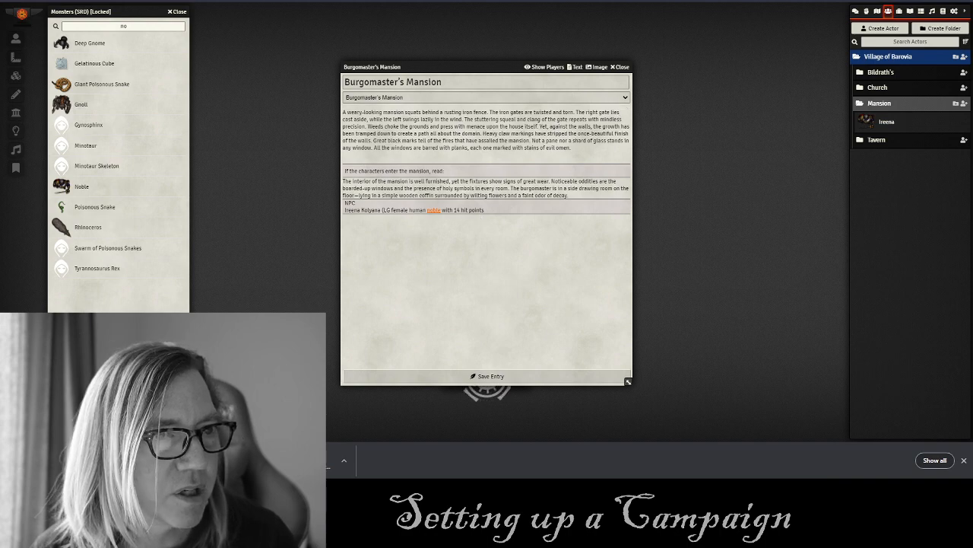
Switch to the Chapter 3 web page and save the Ireena artwork from the Burgomaster's Mansion section as a PNG named "Ireena".
key(ctrl+Tab)
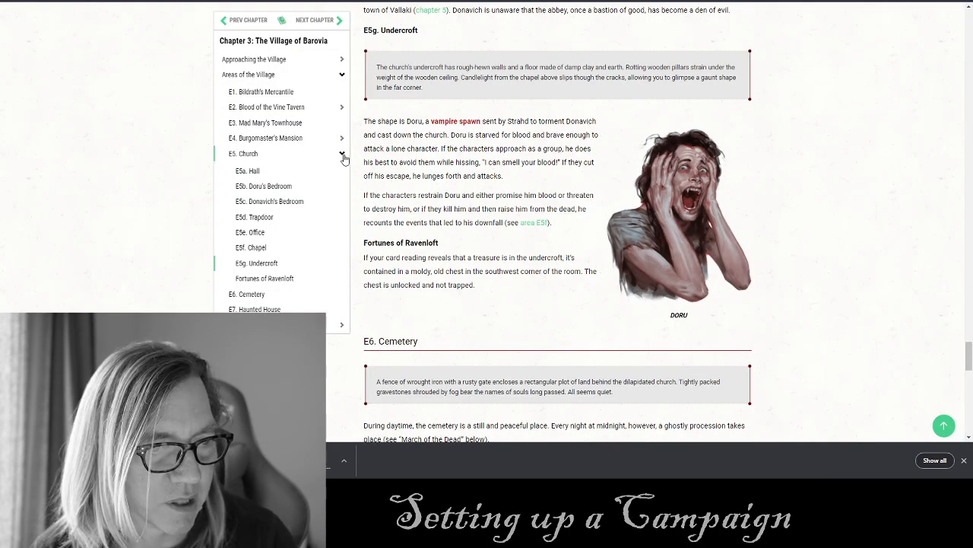
click(259, 137)
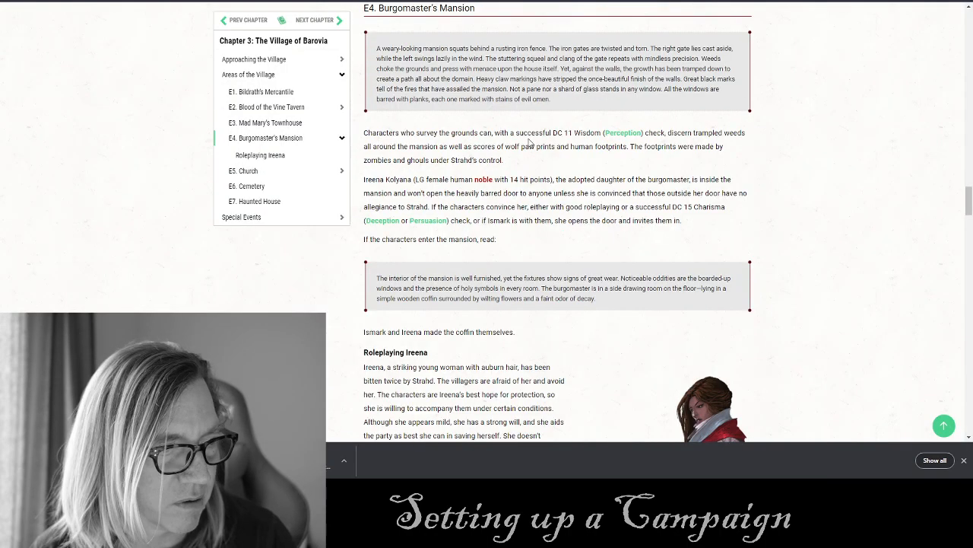
scroll(698, 143, down, 2)
click(696, 138)
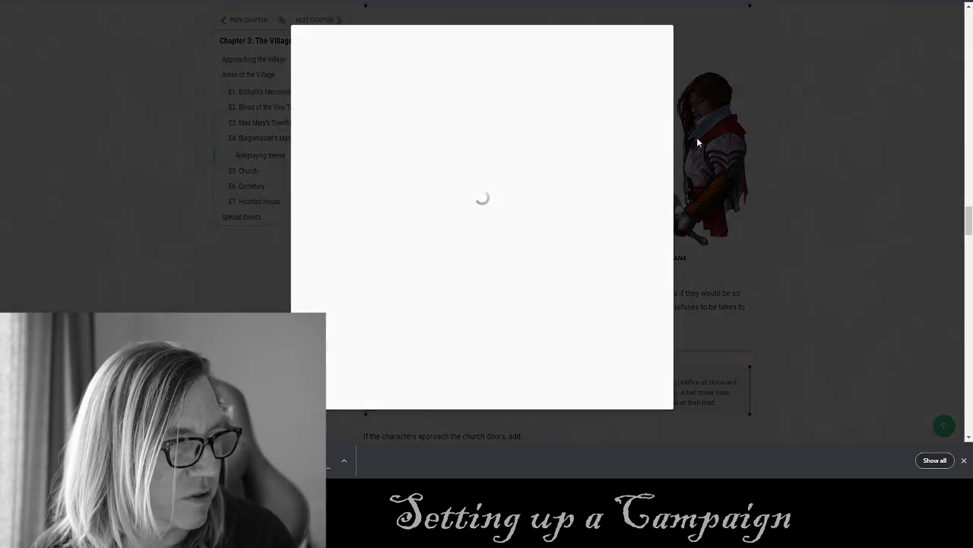
right_click(550, 102)
click(570, 128)
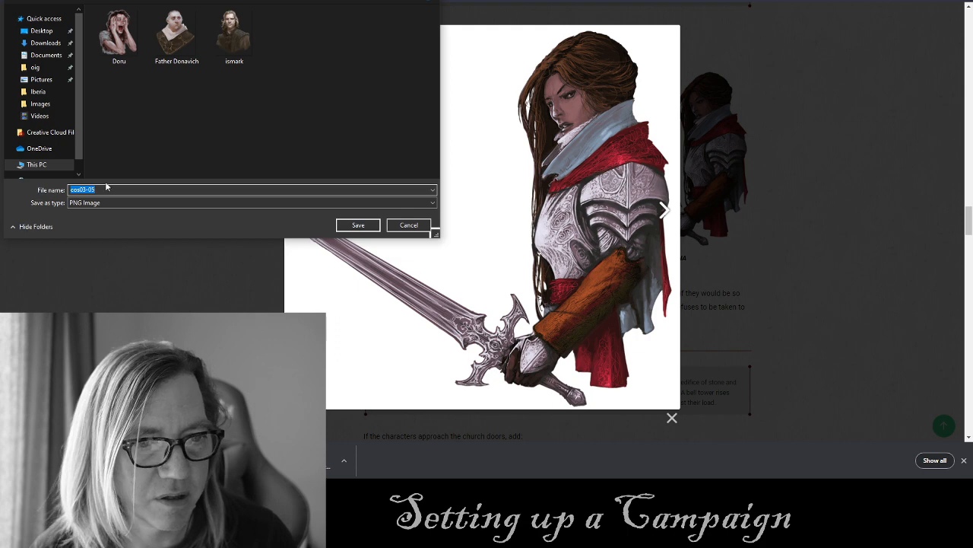
text(Ireena)
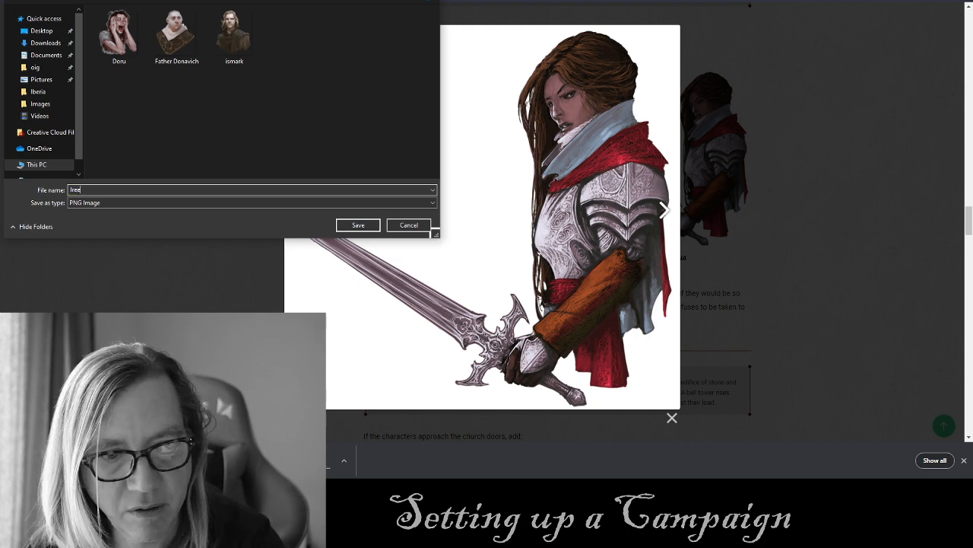
click(352, 228)
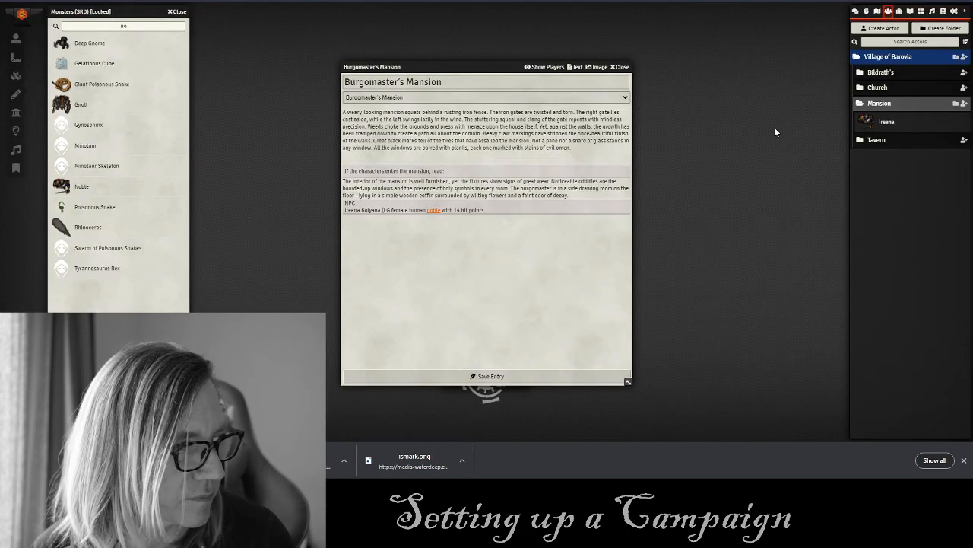
Return to the game and, from the Ireena actor's portrait picker, upload the Ireena image to the asset library's Images/Village of Barovia folder.
click(884, 123)
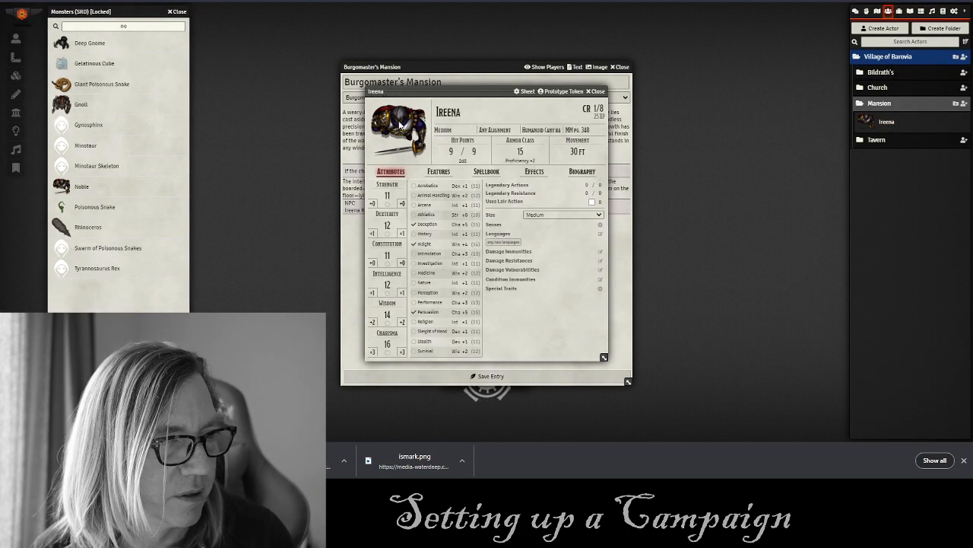
click(401, 126)
click(555, 94)
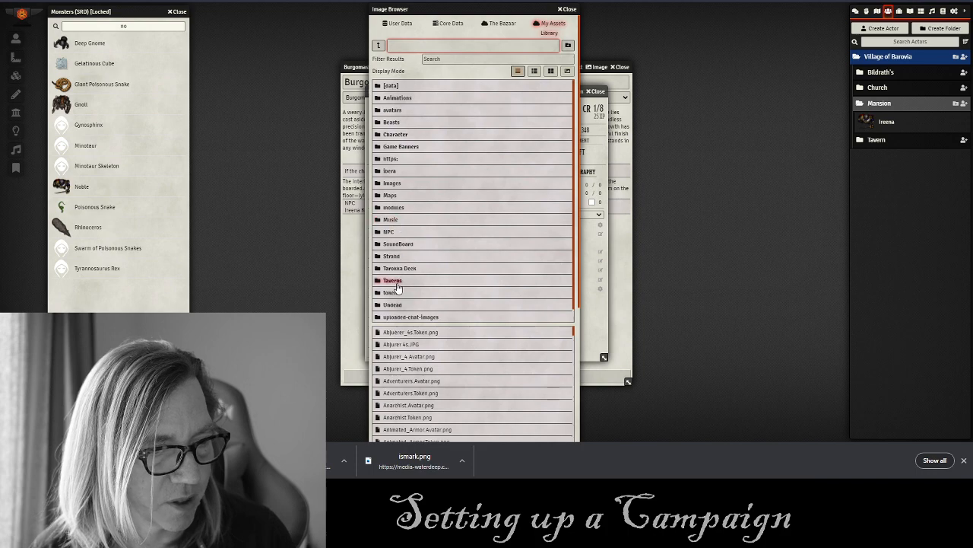
click(400, 187)
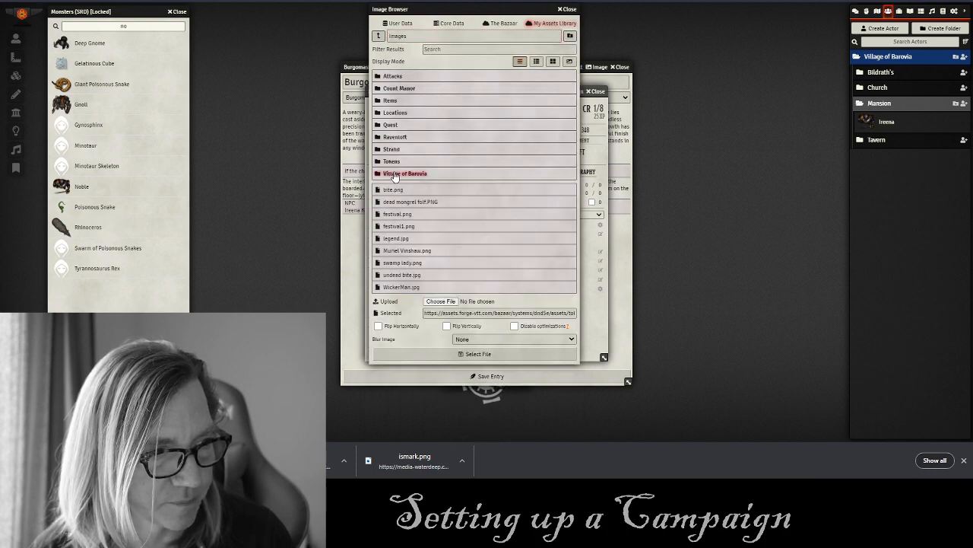
click(405, 173)
click(437, 200)
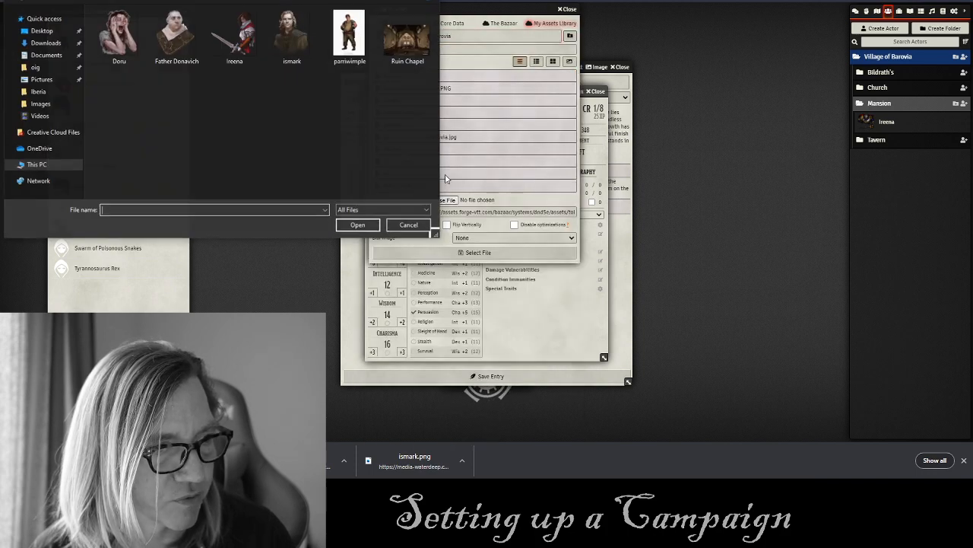
click(234, 37)
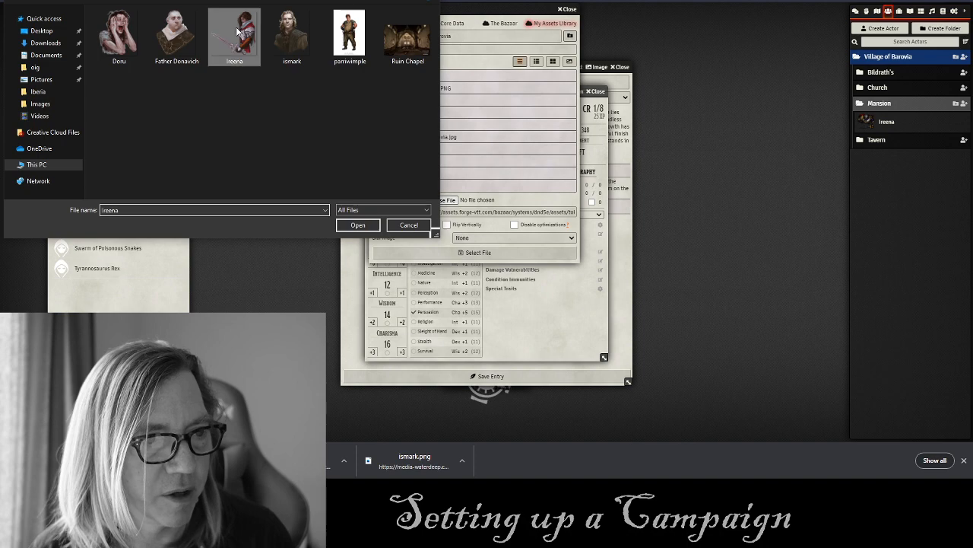
click(356, 225)
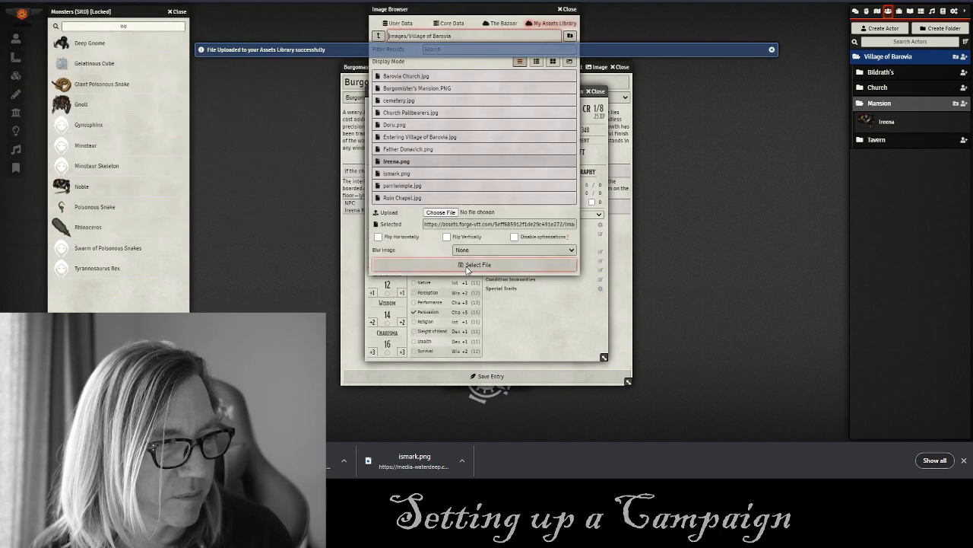
Apply Ireena.png from the asset library as the Ireena actor's portrait and close the image browser and her sheet.
click(468, 266)
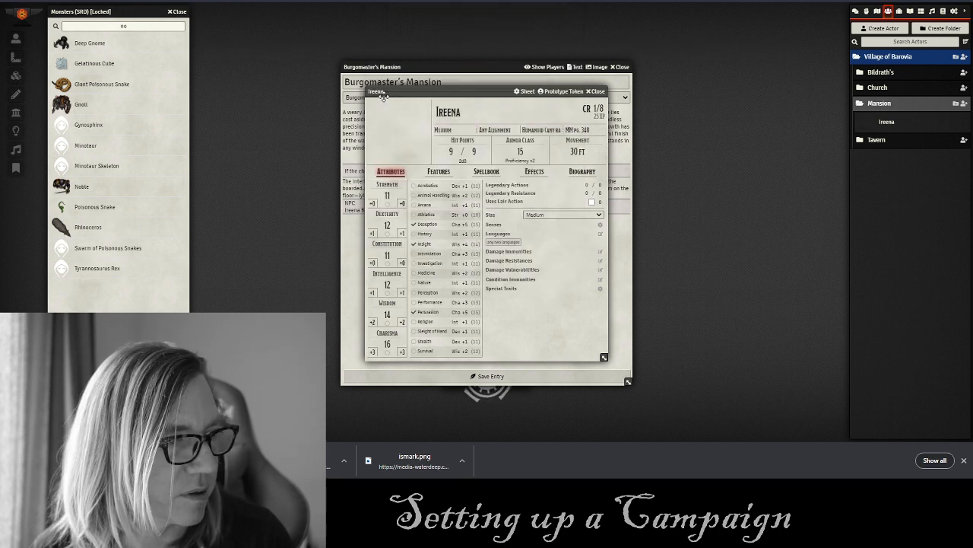
click(391, 124)
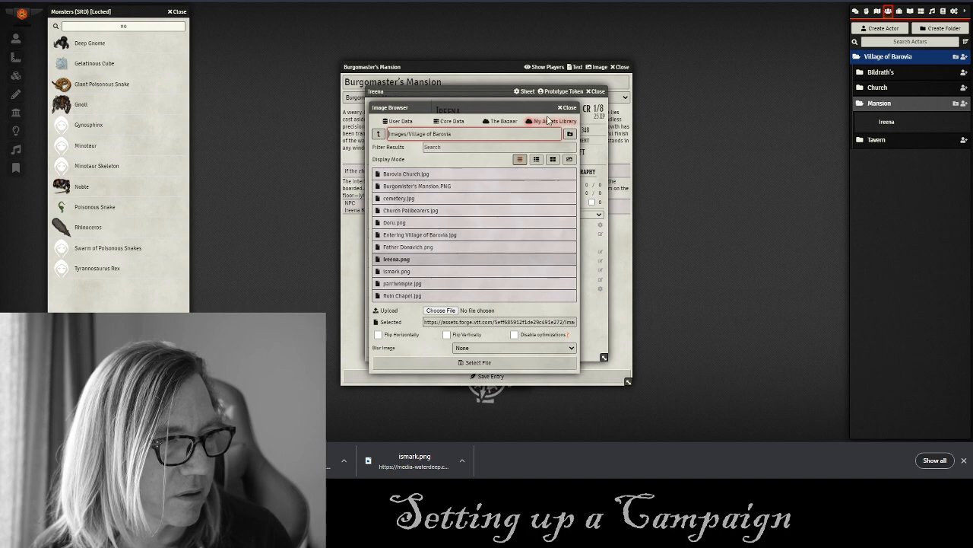
drag(526, 107, 219, 51)
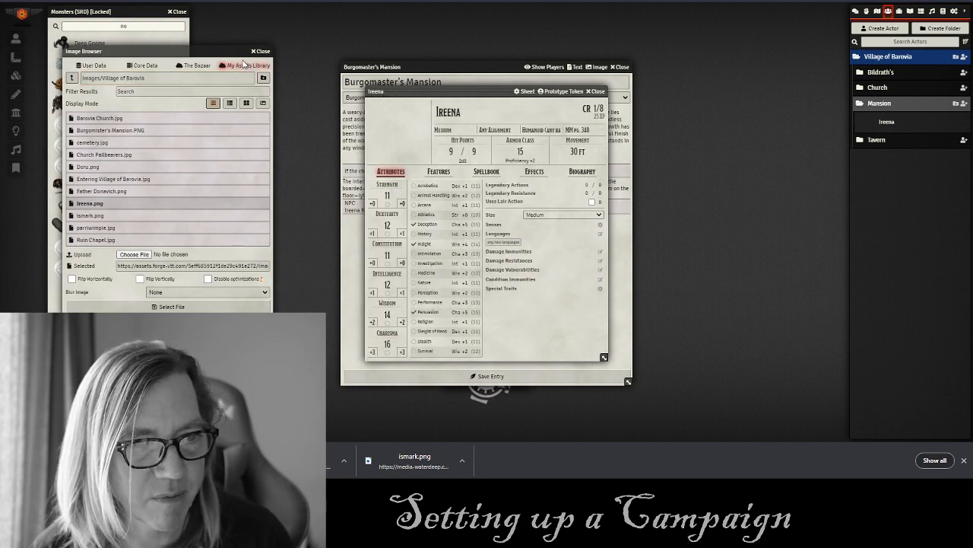
click(139, 302)
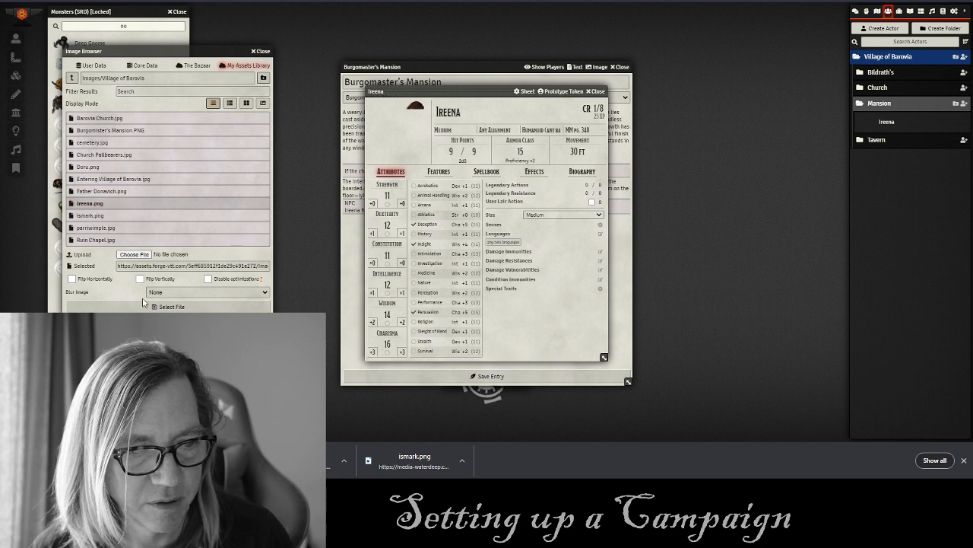
click(261, 51)
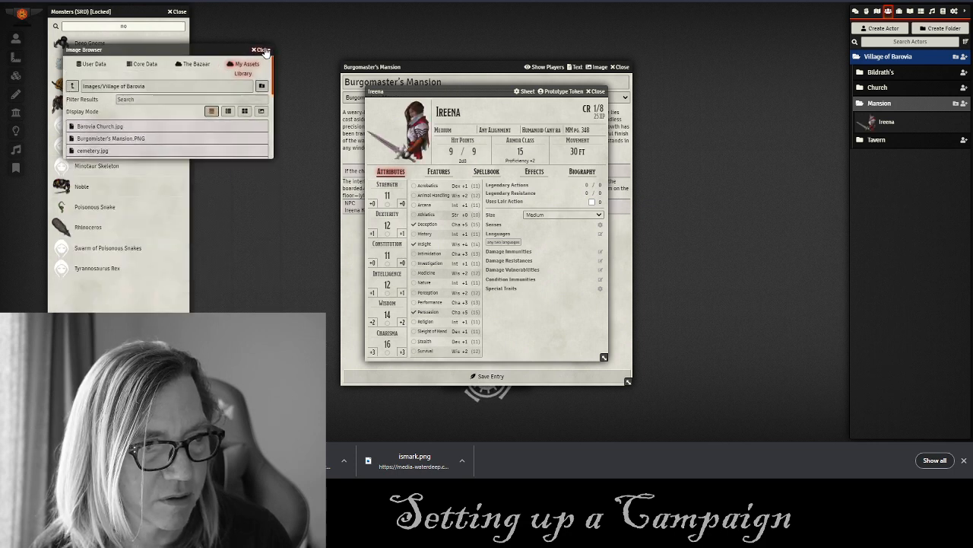
click(595, 91)
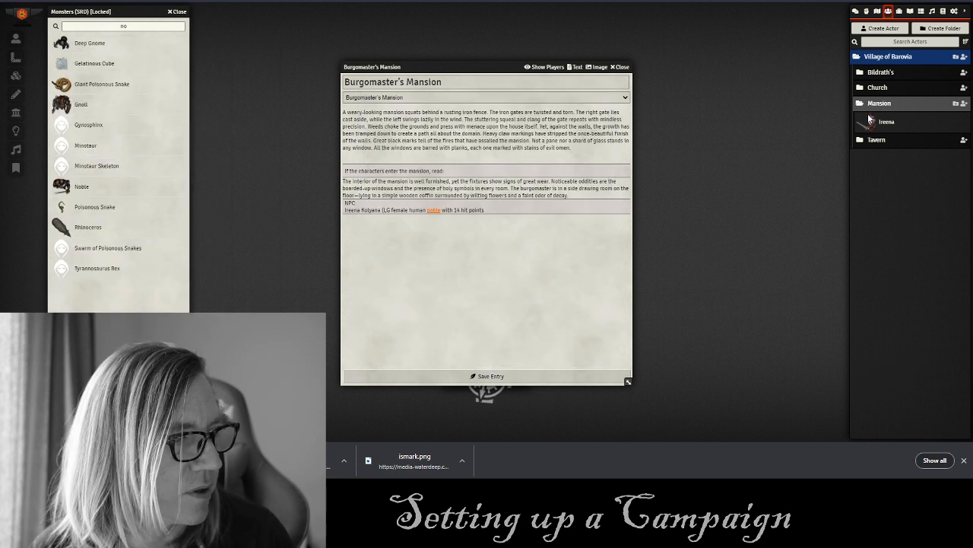
In the Burgomaster's Mansion journal, replace the NPC description with a link to the Ireena actor and save the entry.
click(892, 104)
click(894, 89)
click(894, 89)
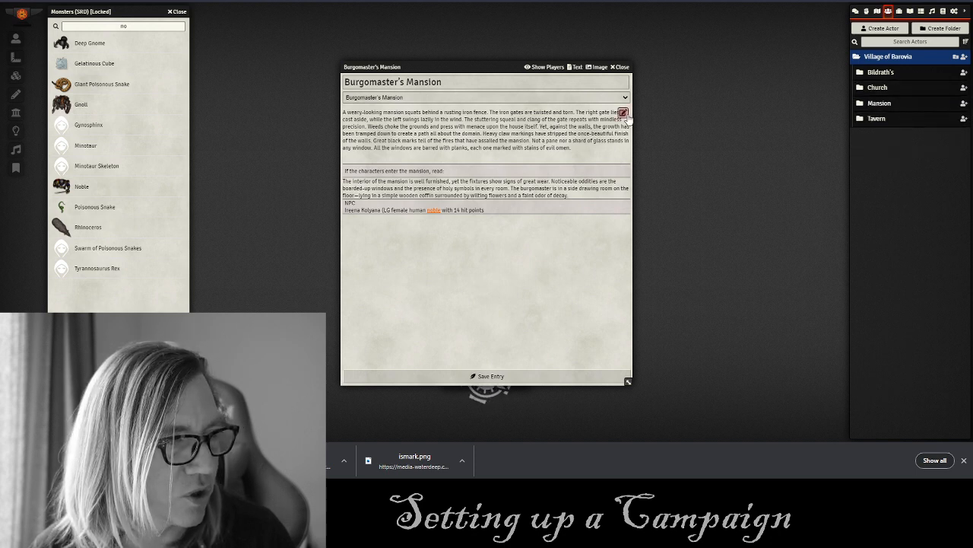
click(623, 112)
drag(486, 228, 342, 228)
key(BackSpace)
key(Return)
click(884, 106)
drag(884, 125, 400, 241)
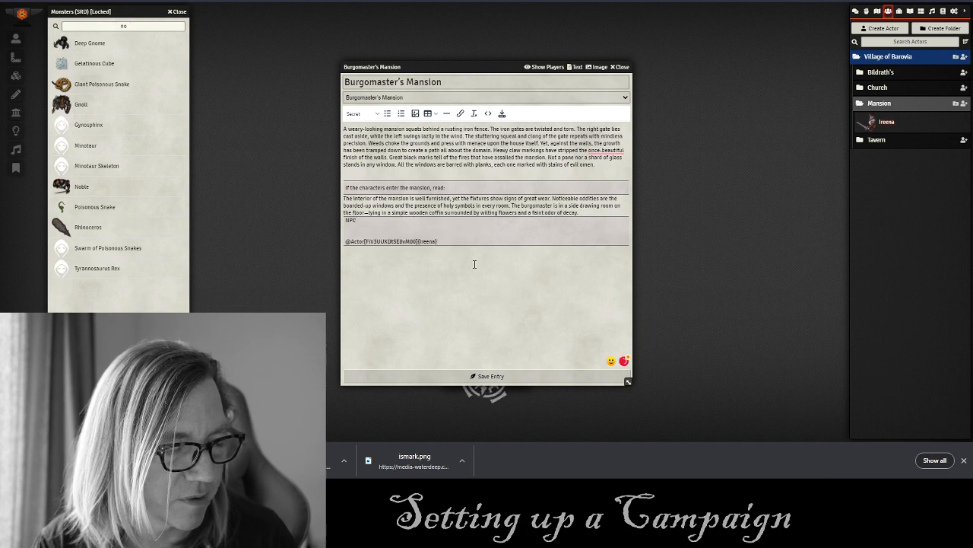
click(486, 375)
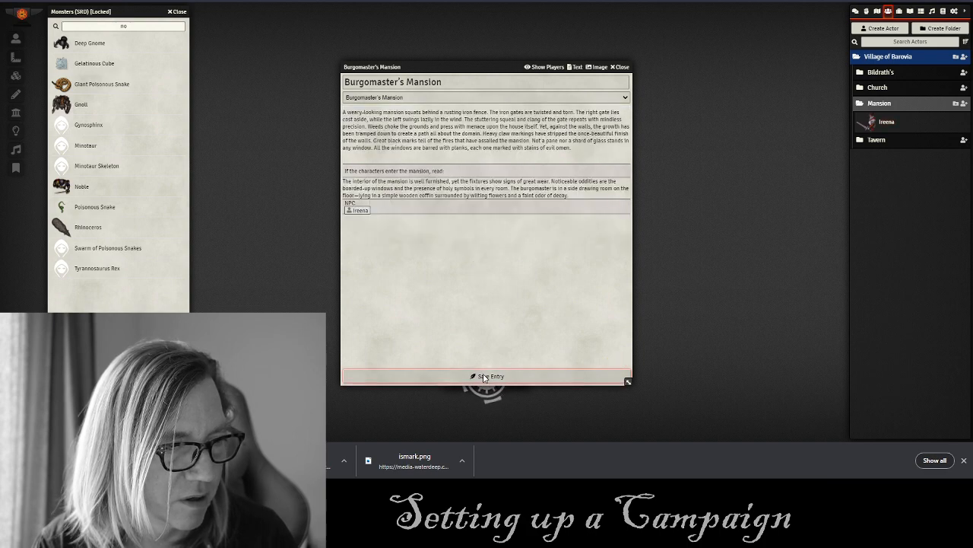
Open Ireena from the journal link, set her current and maximum hit points to 12, and close the sheet and journal.
click(362, 214)
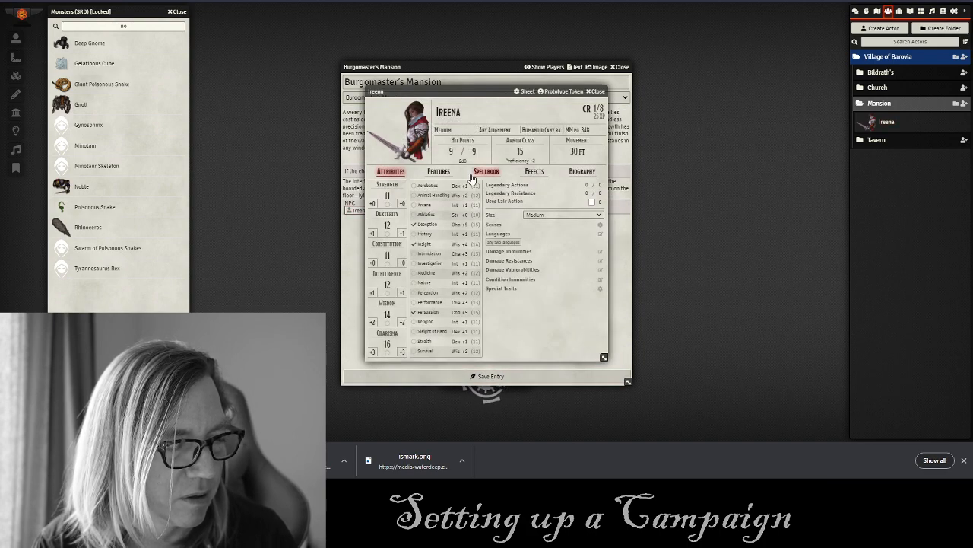
click(452, 149)
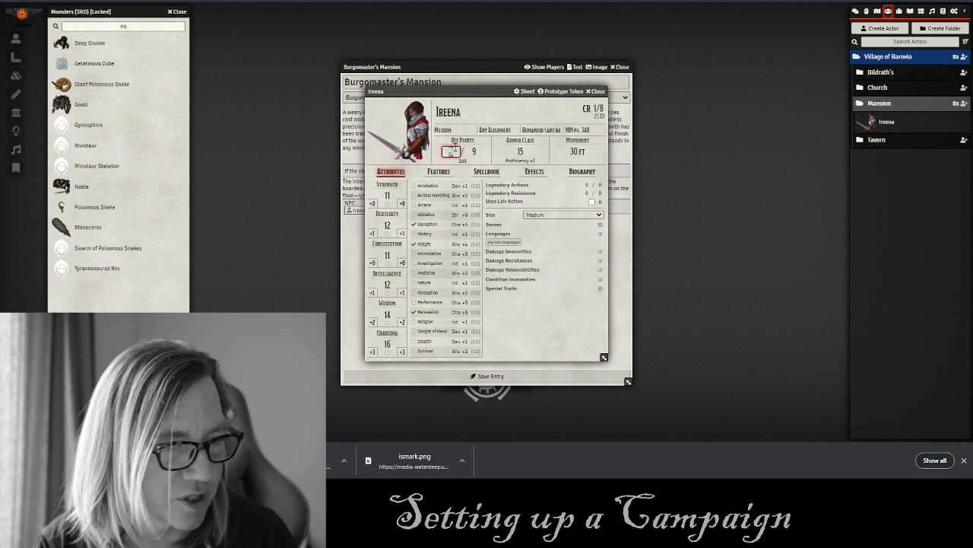
text(12)
click(473, 152)
text(12)
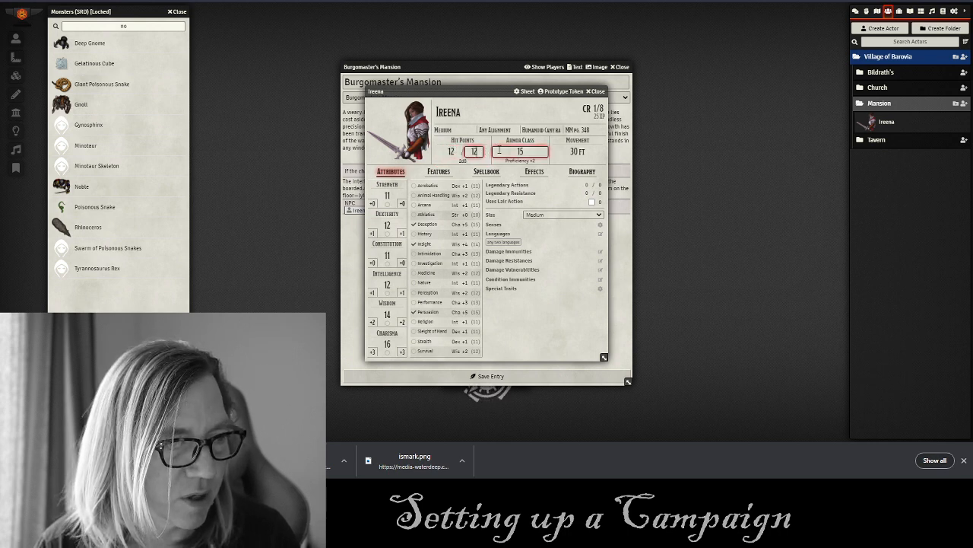
click(598, 93)
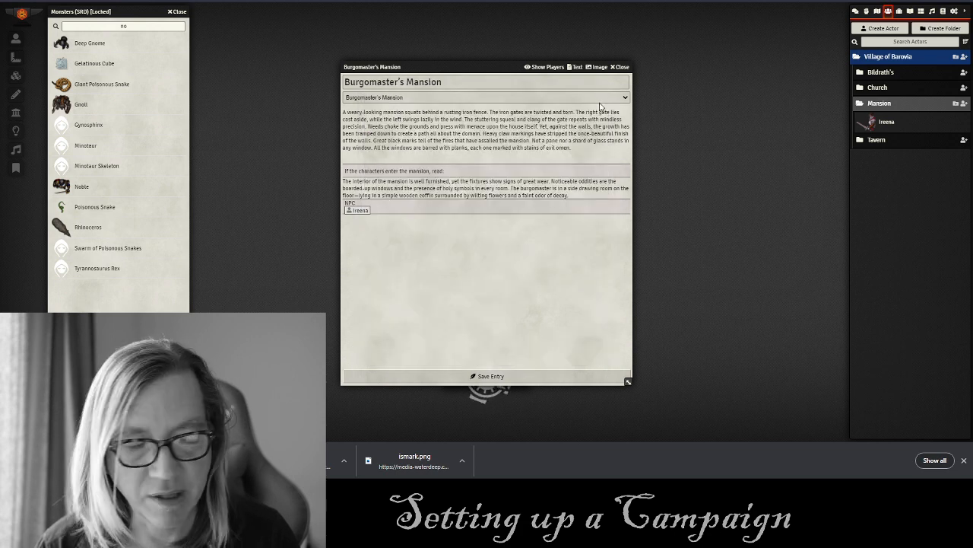
click(620, 67)
Check the actors in the Tavern, Church and Bildrath's folders and leave all the subfolders collapsed.
click(862, 140)
click(863, 141)
click(871, 104)
click(879, 88)
click(879, 86)
click(877, 76)
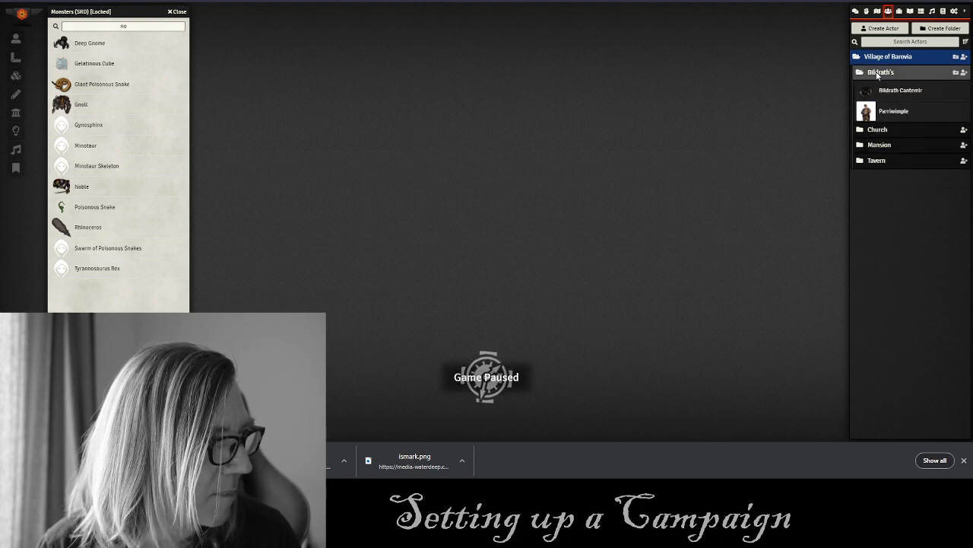
click(879, 73)
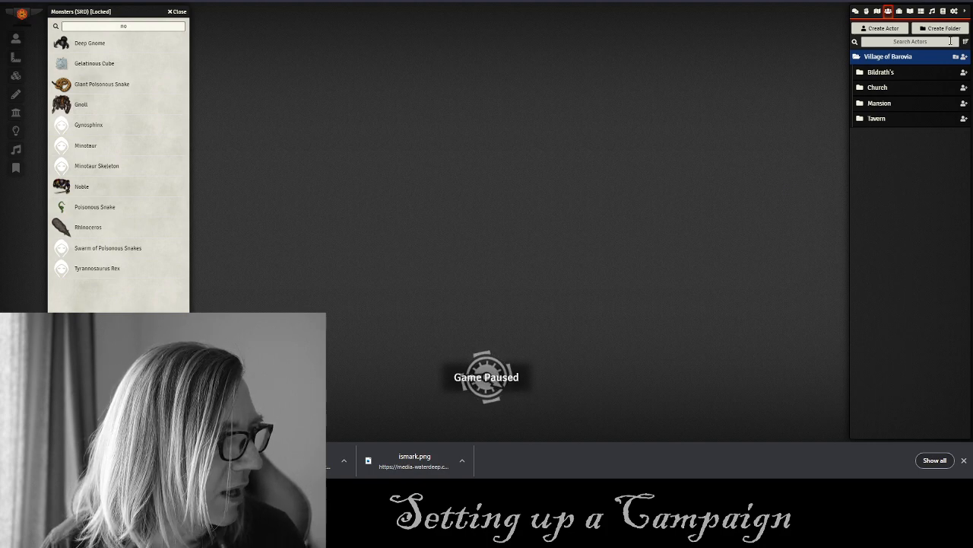
Create an actor subfolder named "Mad Mary" inside the Village of Barovia folder.
click(956, 58)
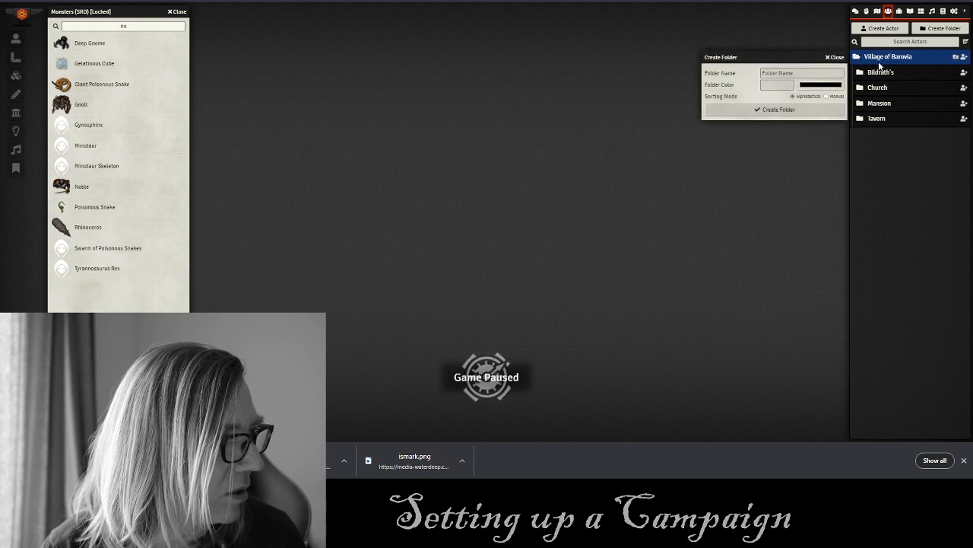
text(Mad Mary)
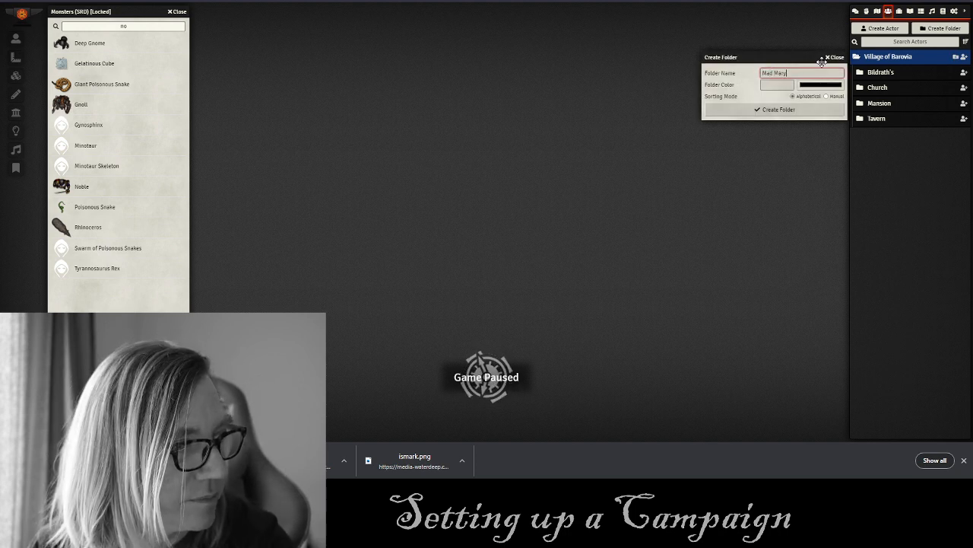
click(774, 111)
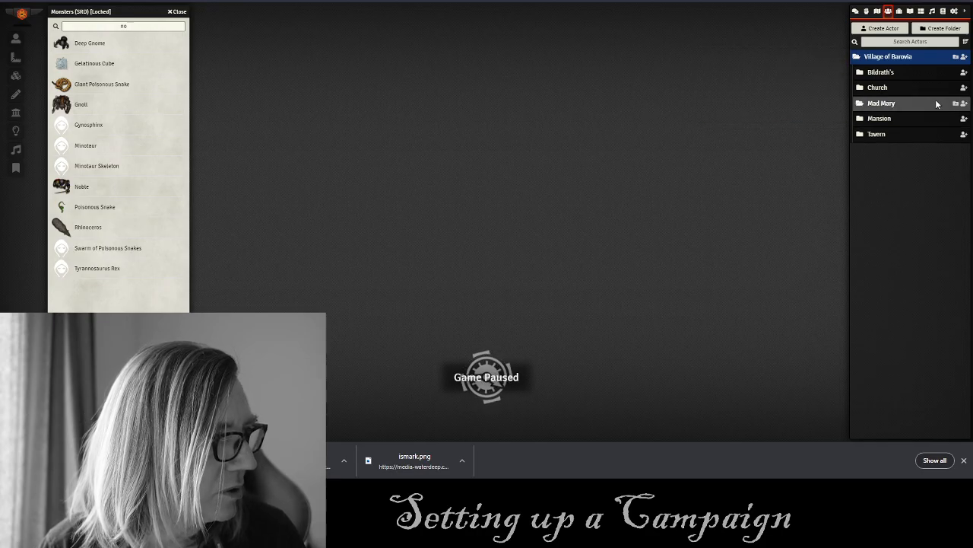
Open the Mad Mary's Townhouse journal entry and collapse the Burgomaster's Mansion and Mad Mary's Townhouse journal folders.
click(911, 11)
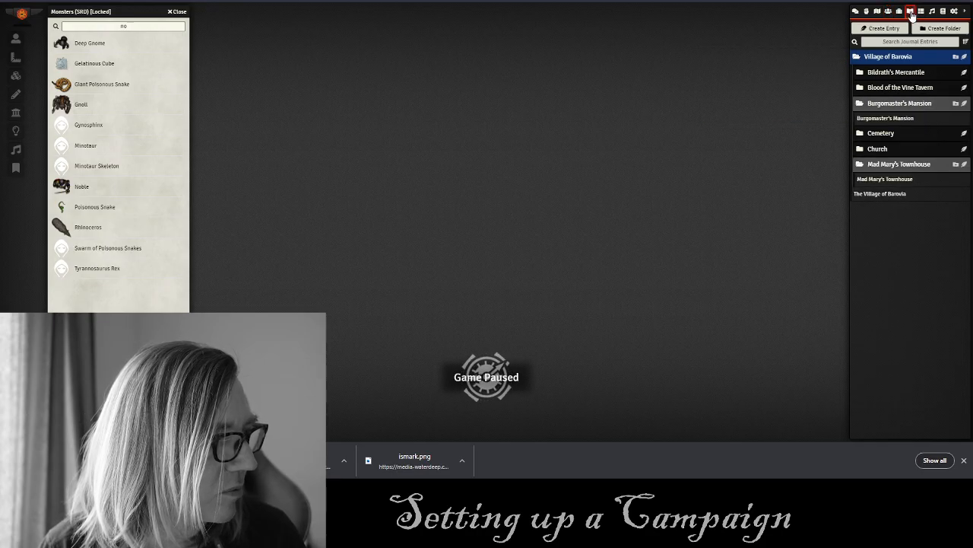
click(889, 105)
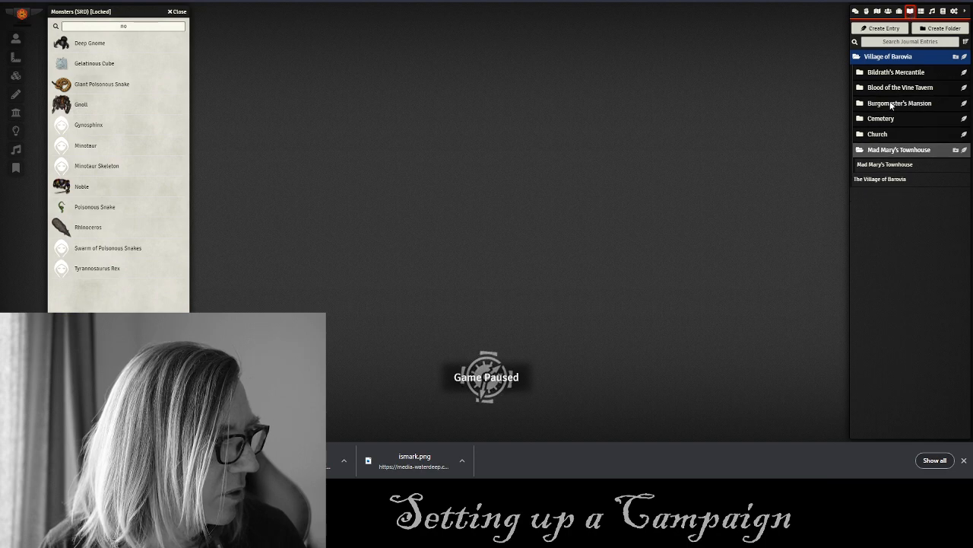
click(899, 166)
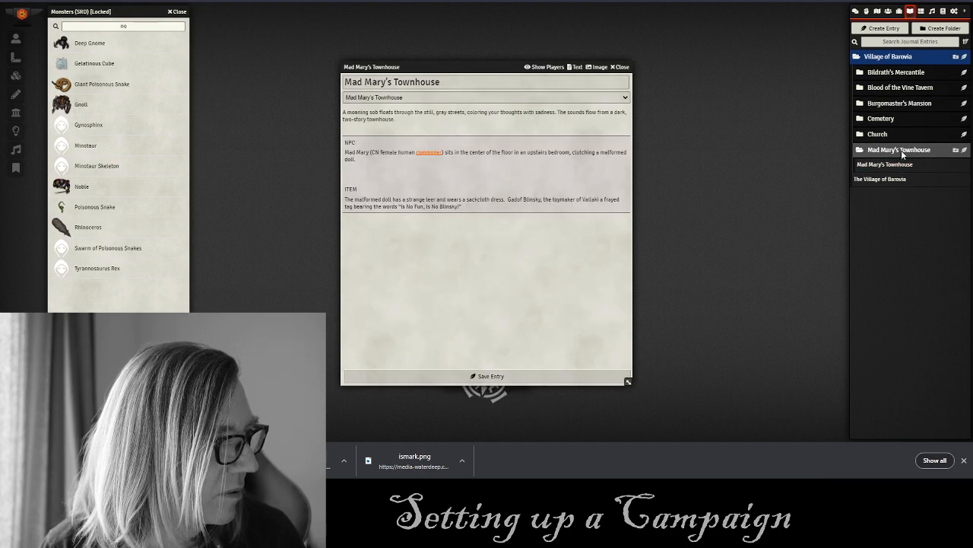
click(901, 150)
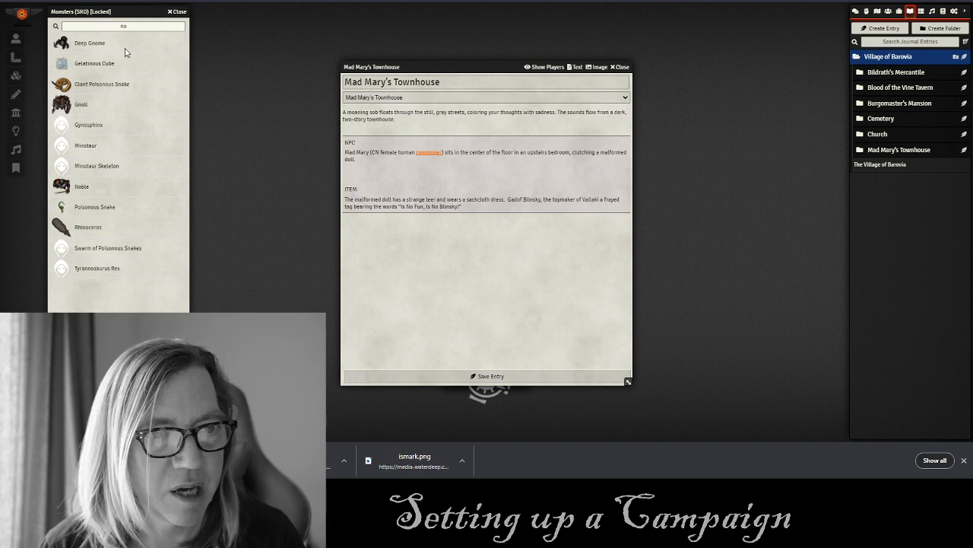
Search the monster compendium for "comm" and import the Commoner into the Mad Mary actor folder.
double_click(139, 25)
text(comm)
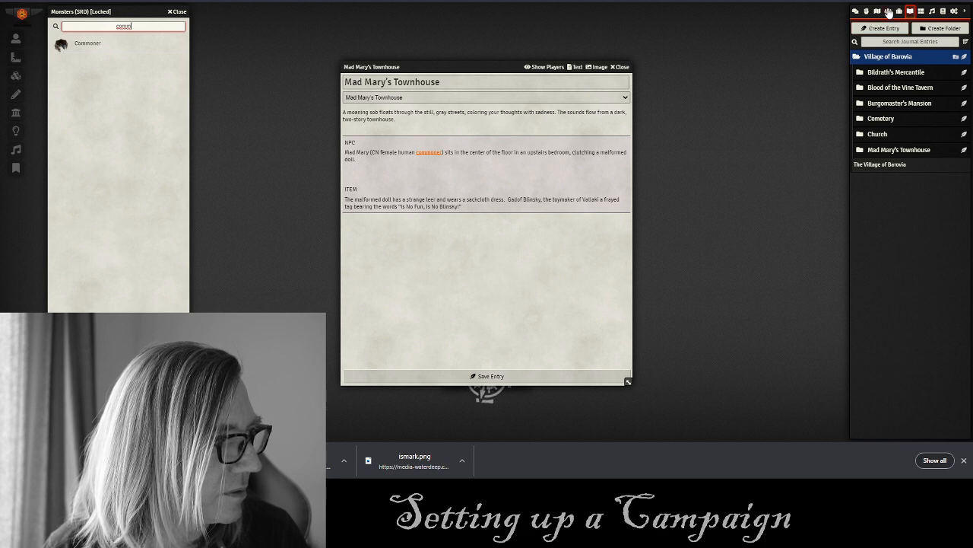
click(888, 11)
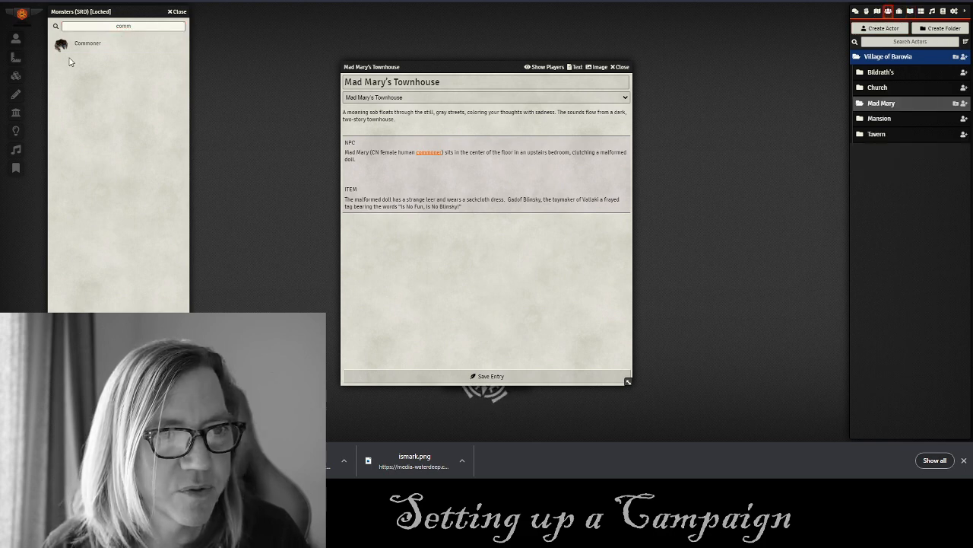
drag(85, 43, 897, 105)
Move the imported Commoner's sheet beside the journal and rename the actor "Mad Mary".
drag(473, 92, 686, 128)
click(652, 148)
drag(649, 149, 690, 147)
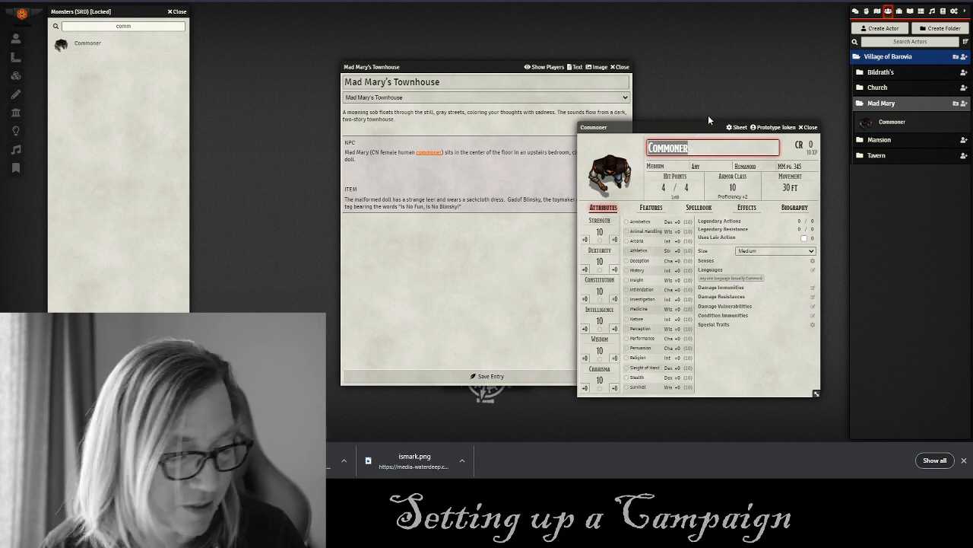
text(Mad MA)
text(E)
key(BackSpace)
key(BackSpace)
text(ary)
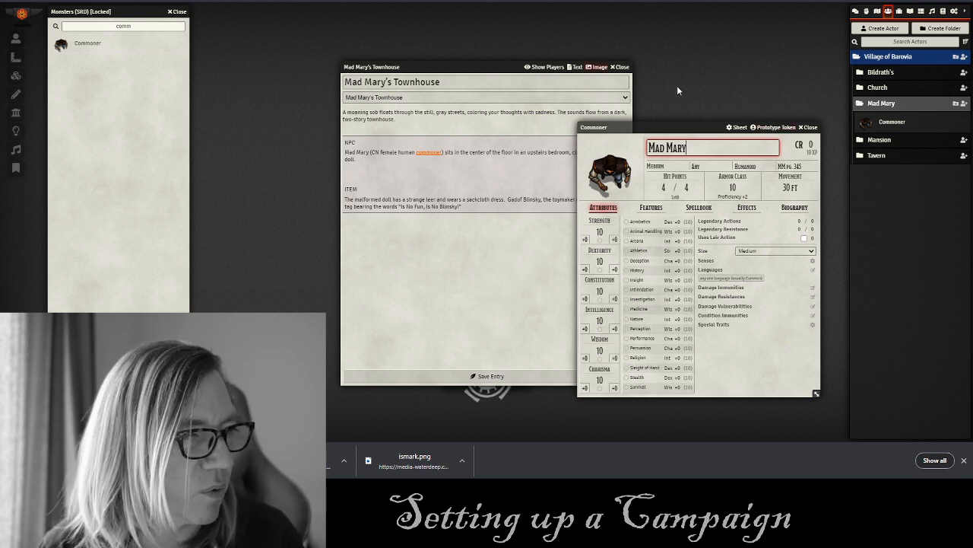
key(Return)
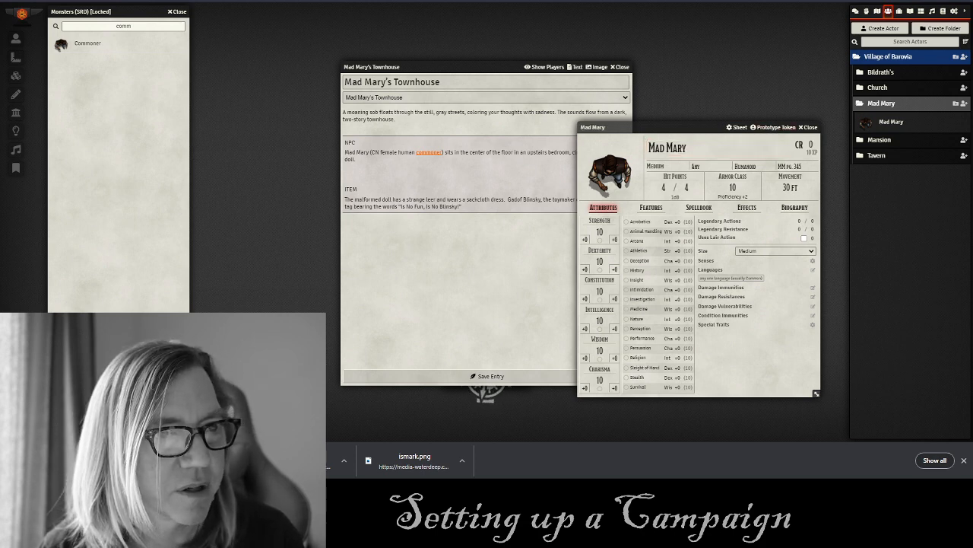
Switch to the Chapter 3 web page, save the Mad Mary's Townhouse portrait artwork as a PNG named "Mad Mary", and close the image.
key(ctrl+Tab)
click(132, 148)
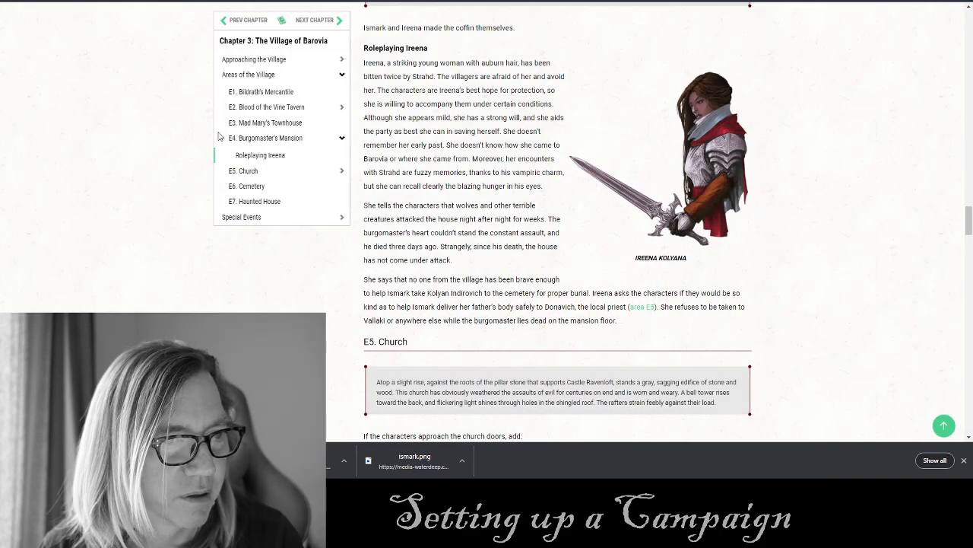
click(259, 123)
click(431, 167)
right_click(424, 154)
click(445, 161)
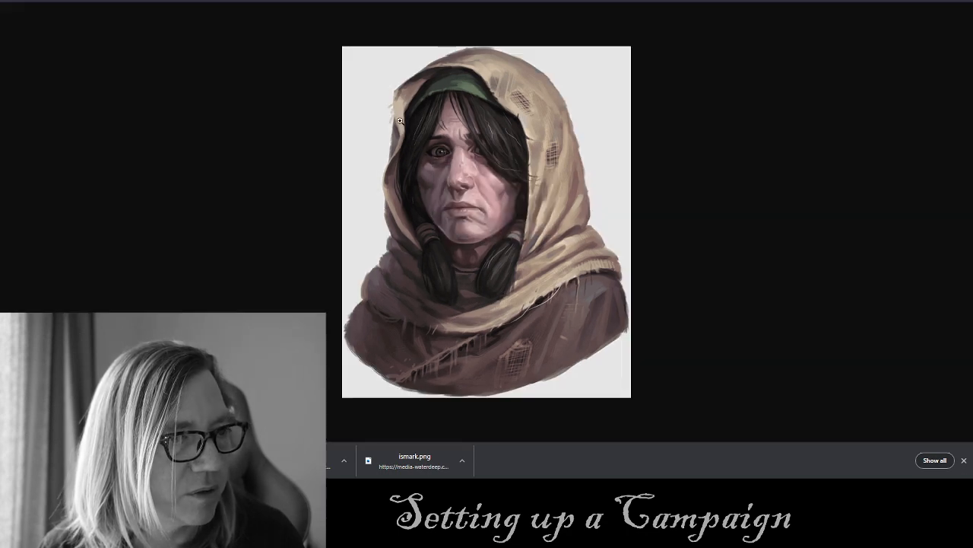
right_click(440, 136)
click(465, 159)
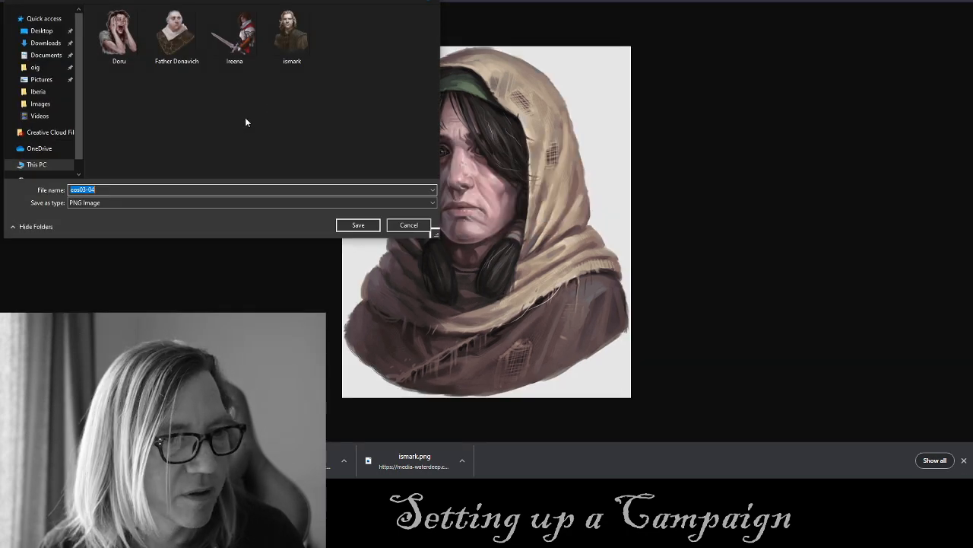
text(Mad Mary)
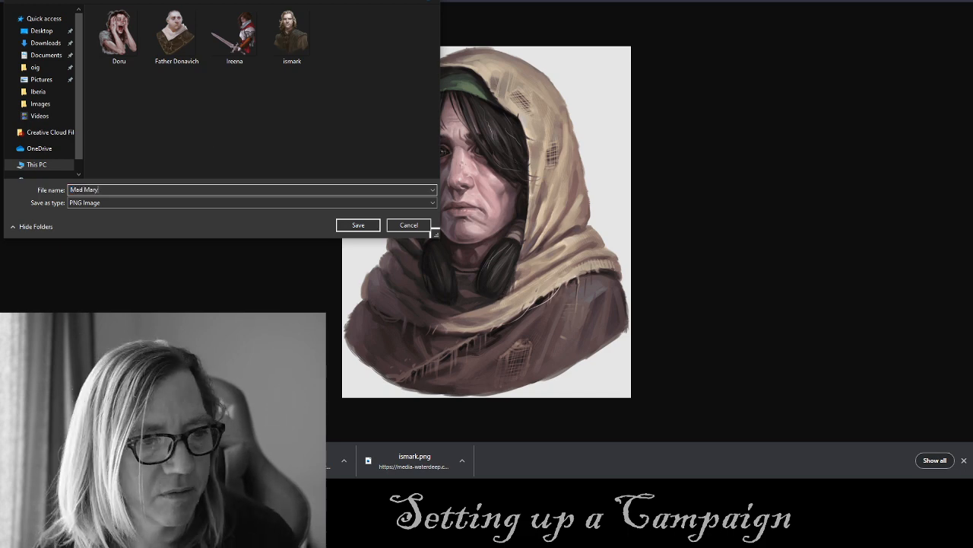
click(359, 224)
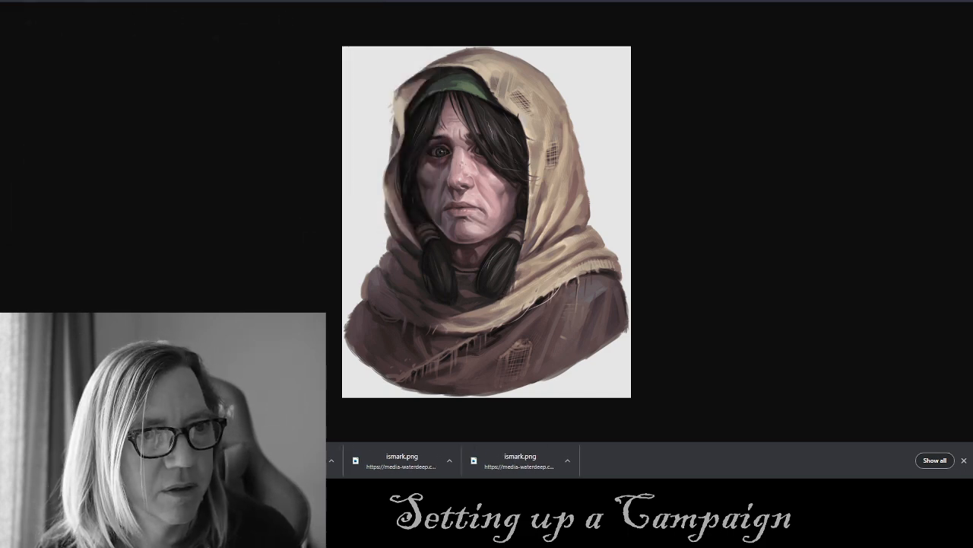
key(ctrl+w)
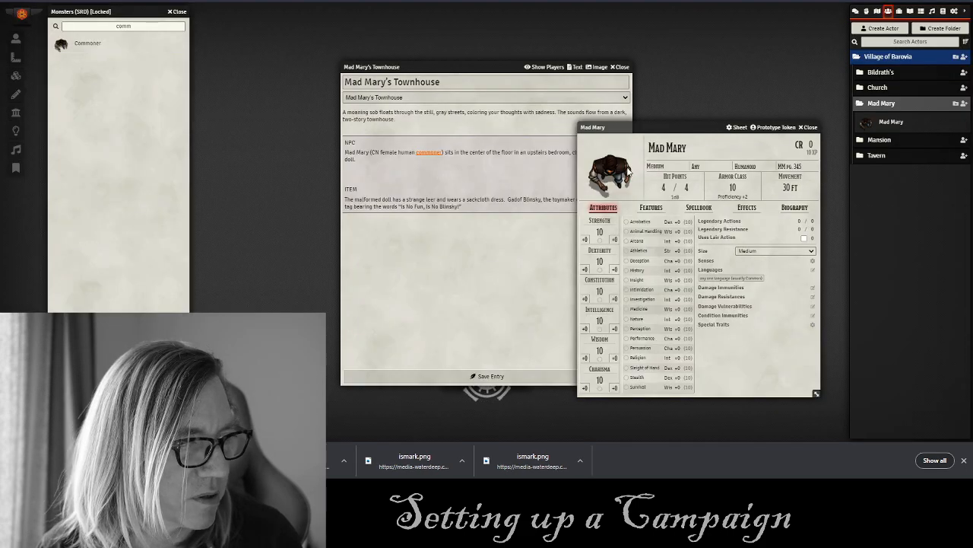
Upload "Mad Mary.png" to the images/Village of Barovia assets folder as the Mad Mary actor's portrait and close her sheet.
click(616, 174)
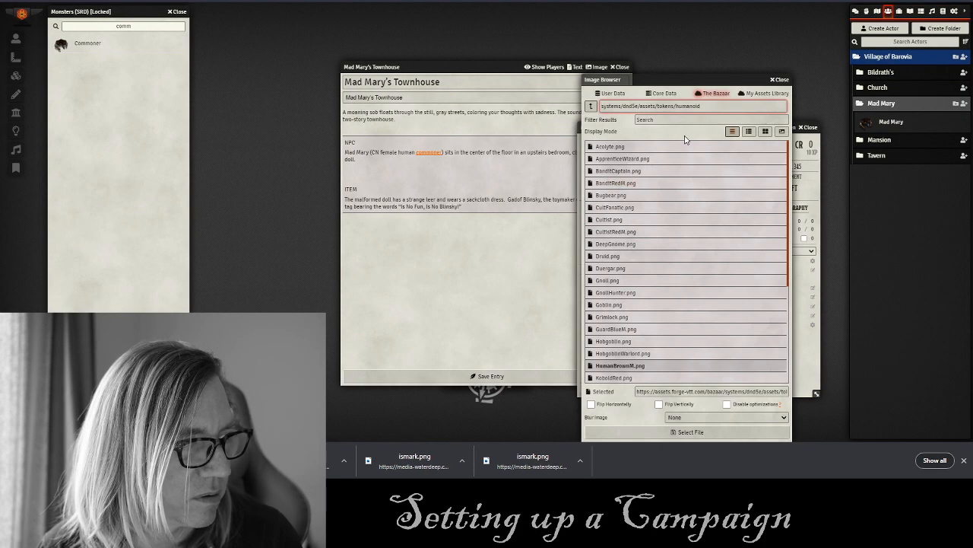
click(754, 95)
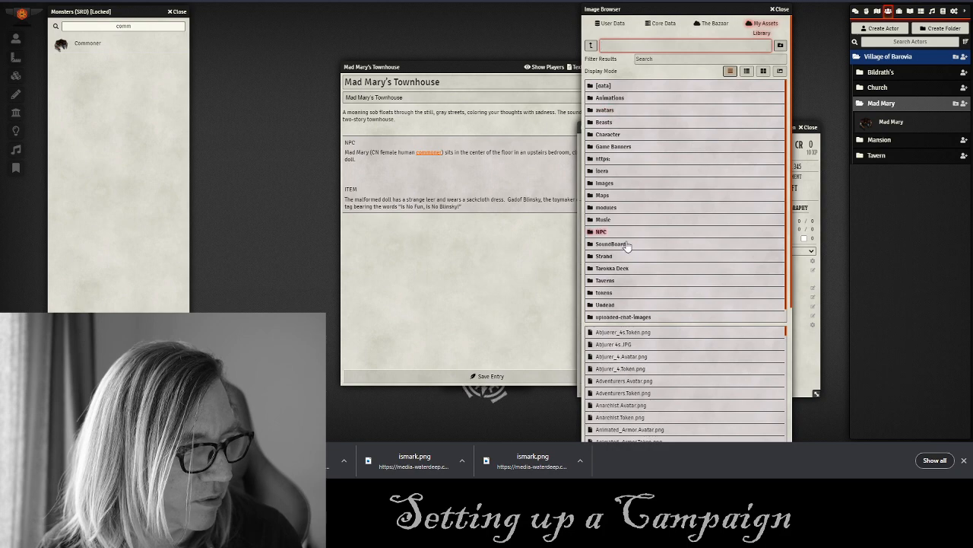
click(611, 183)
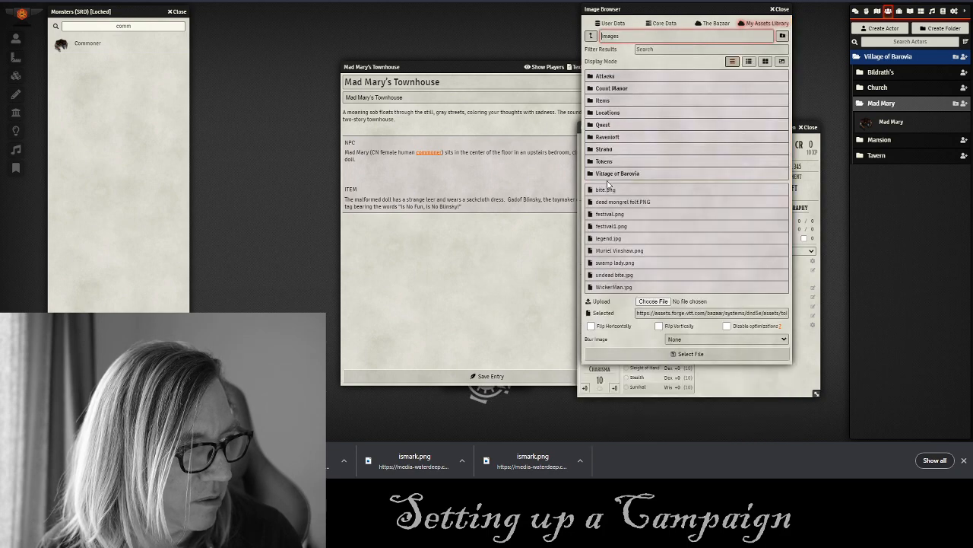
click(616, 173)
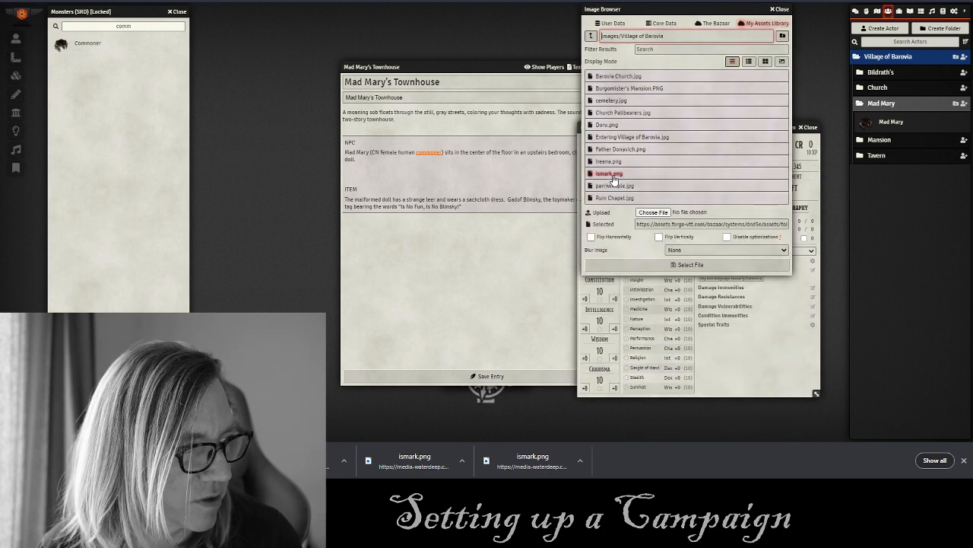
click(659, 212)
click(349, 36)
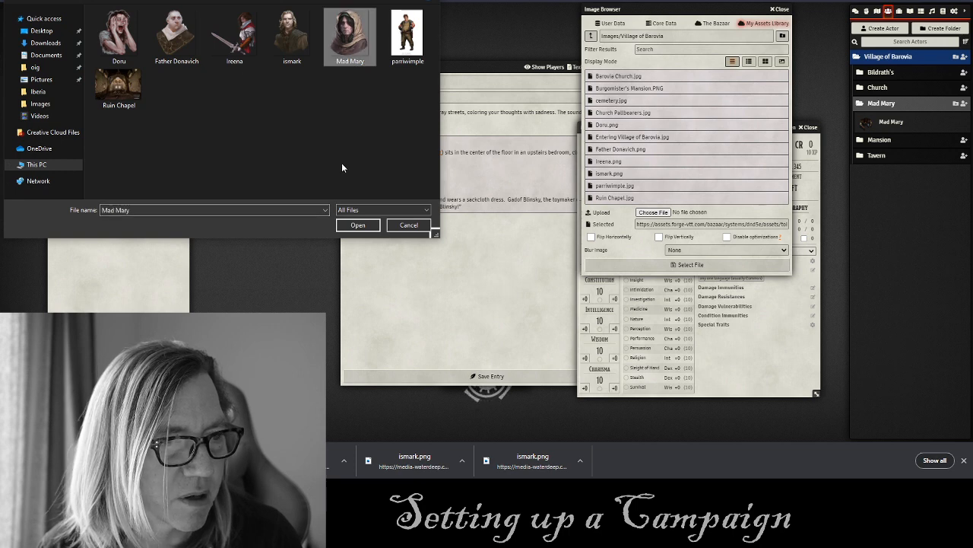
click(358, 225)
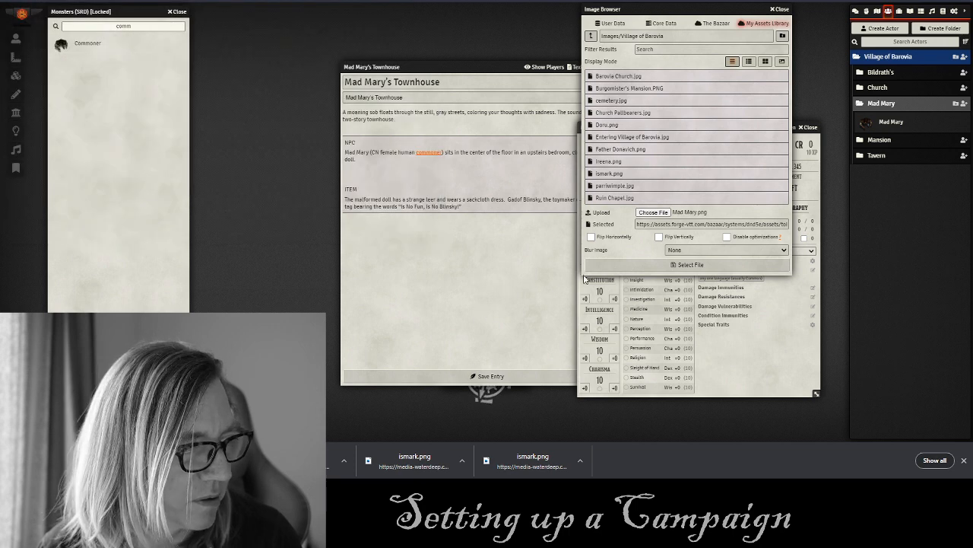
click(650, 278)
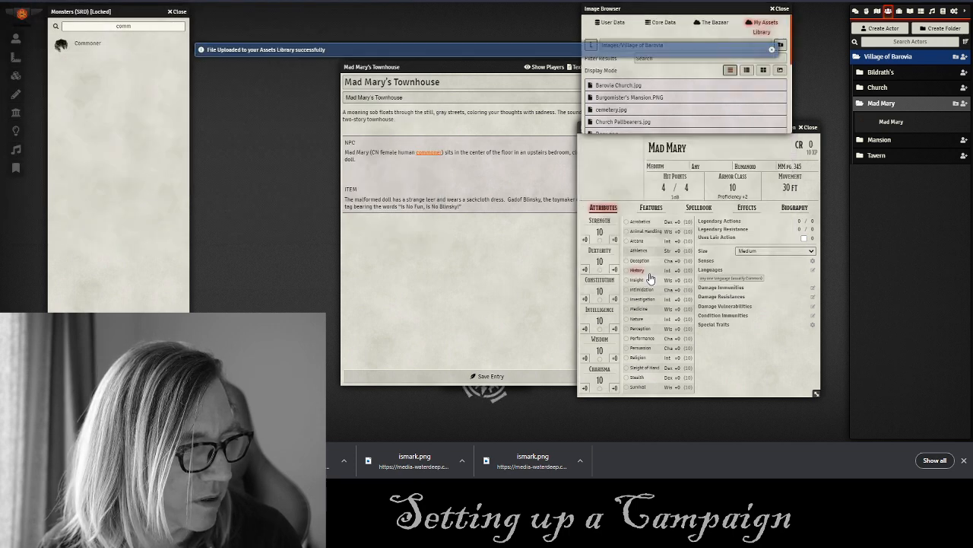
click(812, 127)
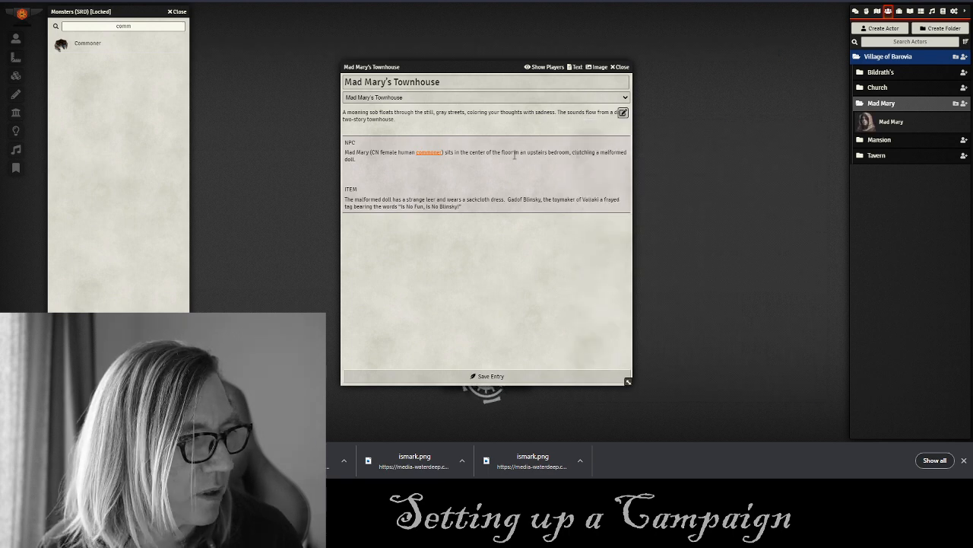
Edit the Mad Mary's Townhouse journal text and insert a link to the Mad Mary actor on a new line under NPC.
click(626, 113)
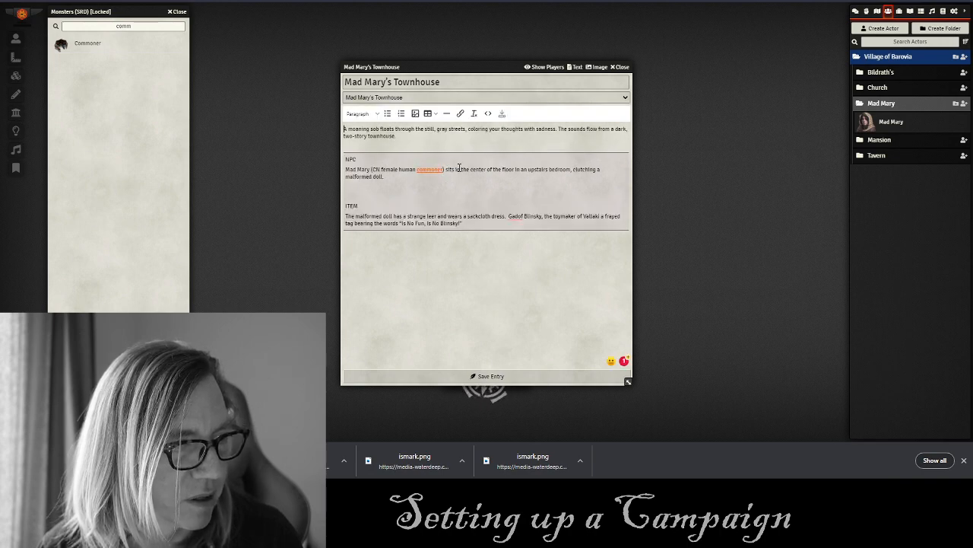
key(Return)
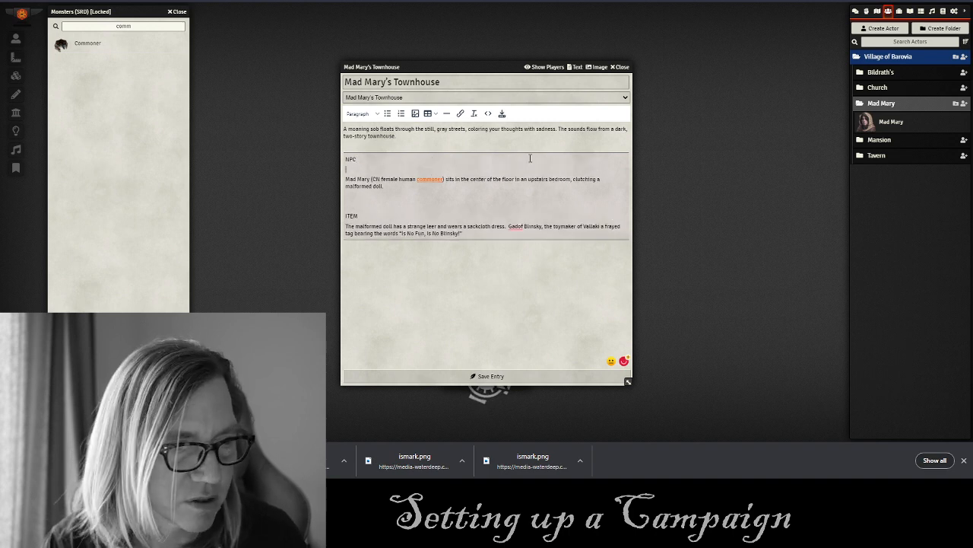
drag(891, 122, 350, 169)
Delete the old "Mad Mary (CN female human commoner)" wording before "sits in the center of the floor" and save the journal entry.
key(BackSpace)
key(BackSpace)
key(BackSpace)
key(BackSpace)
key(BackSpace)
key(BackSpace)
key(BackSpace)
key(BackSpace)
key(BackSpace)
key(BackSpace)
key(BackSpace)
key(BackSpace)
key(BackSpace)
key(BackSpace)
key(BackSpace)
key(BackSpace)
key(BackSpace)
key(BackSpace)
key(BackSpace)
key(BackSpace)
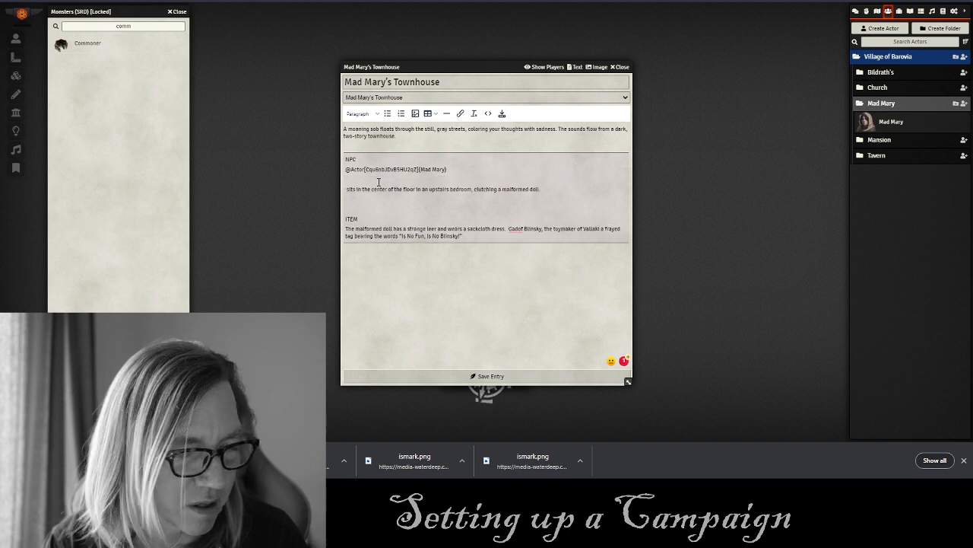
key(BackSpace)
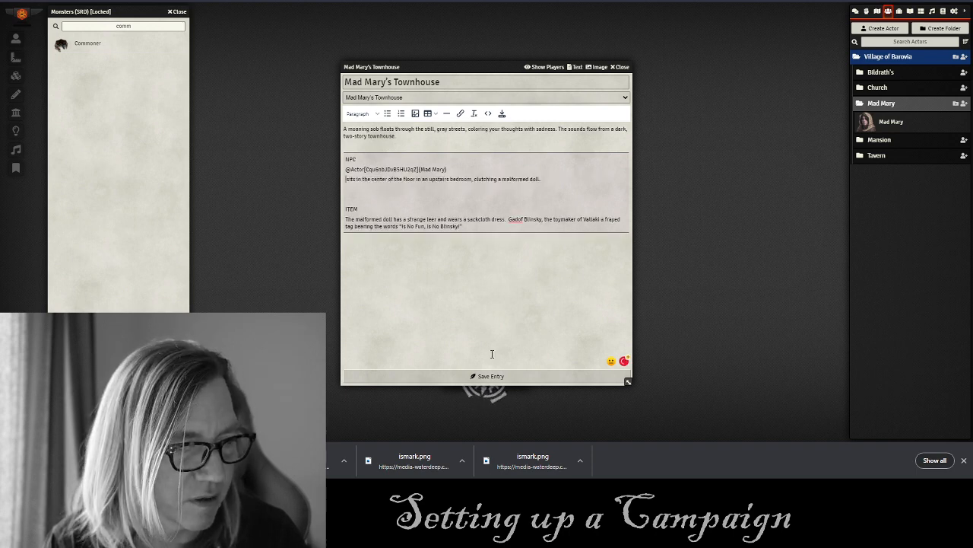
click(476, 375)
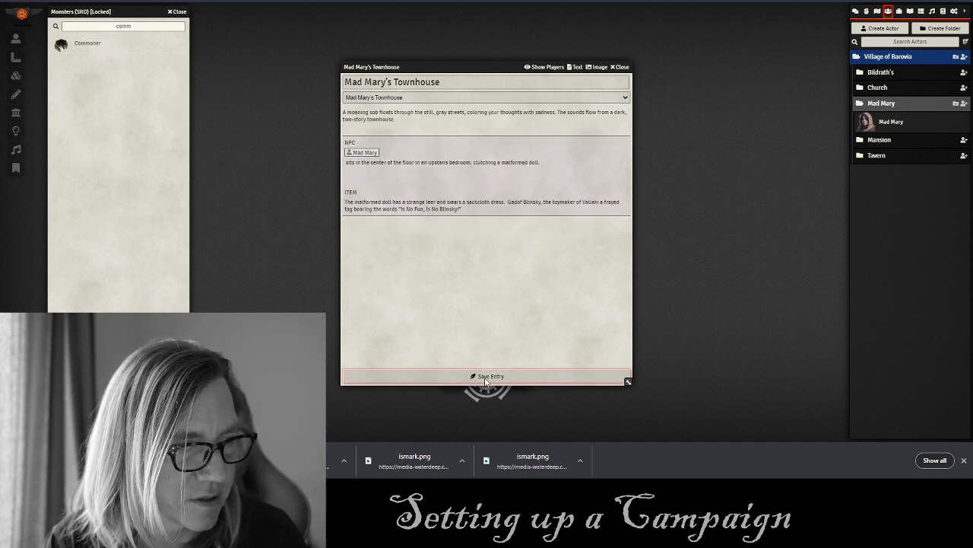
Check the Mad Mary actor link in the journal, close the sheet and journal, and collapse the Village of Barovia actor folders.
click(364, 154)
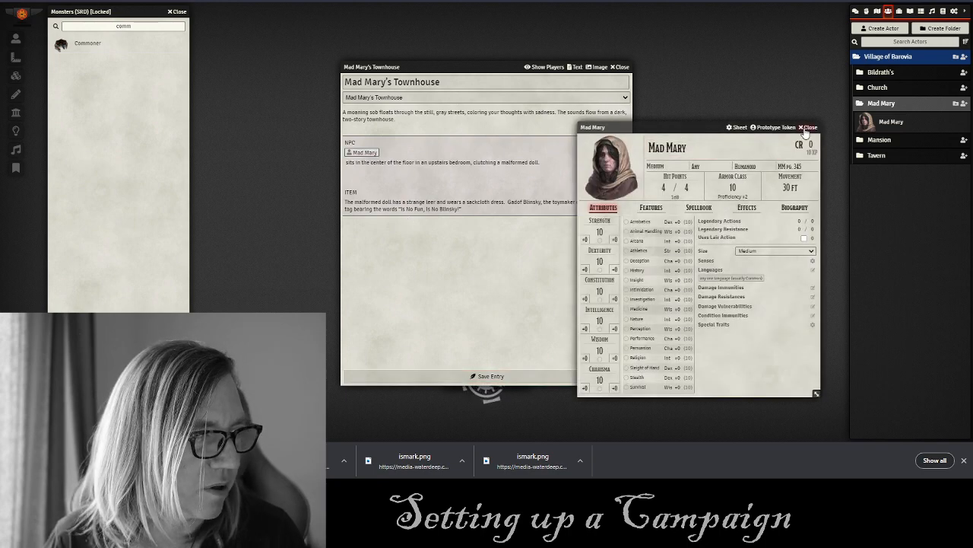
click(808, 127)
click(621, 67)
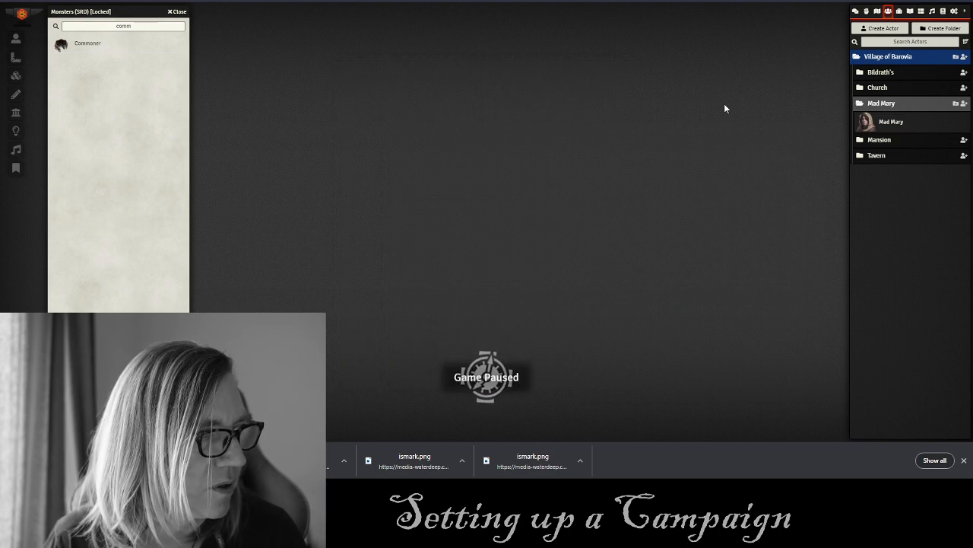
click(865, 102)
click(895, 57)
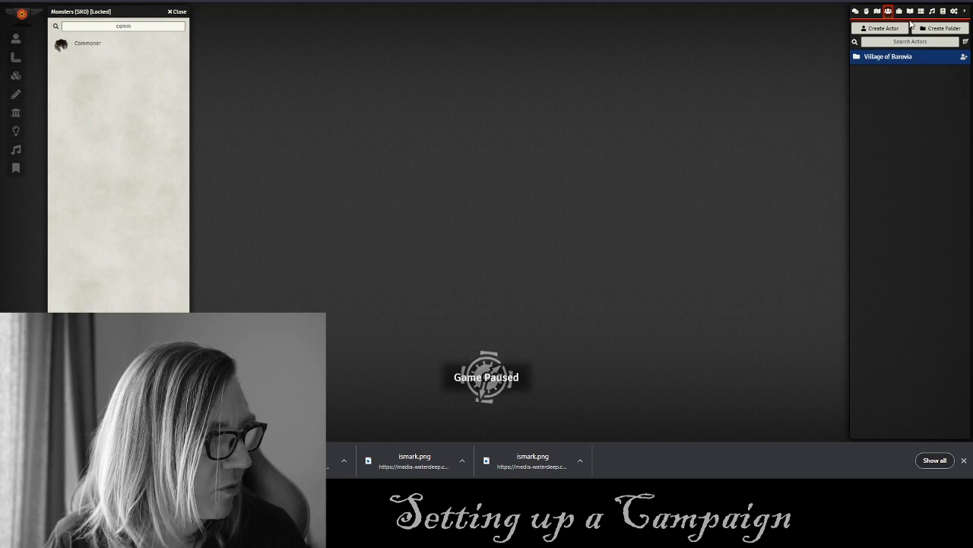
Open the Church's Chapel journal entry and check its Father Donavich actor link, closing the windows and collapsing the journal folders.
click(910, 11)
click(886, 56)
click(886, 55)
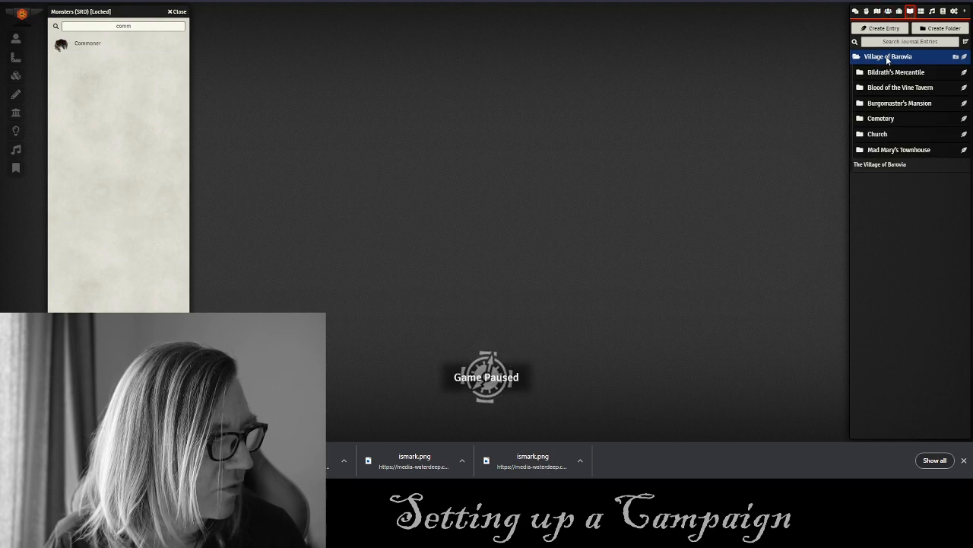
click(874, 135)
click(865, 152)
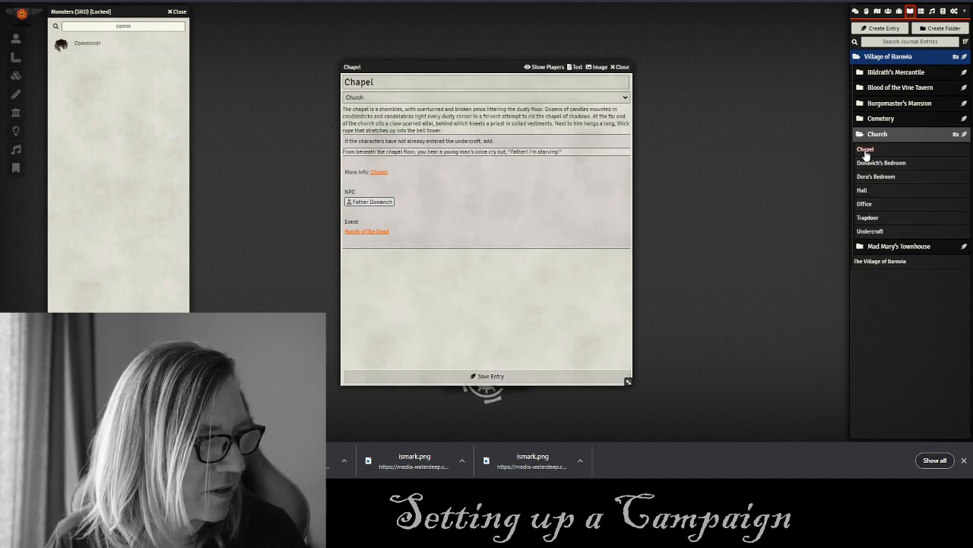
click(376, 202)
click(594, 91)
click(620, 67)
click(873, 61)
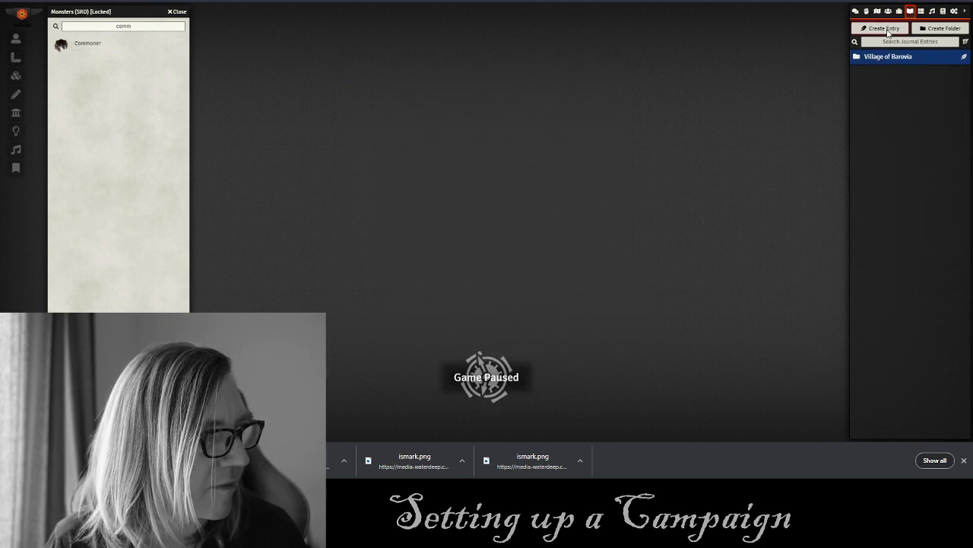
Review the actors in the Bildrath's, Church, Mad Mary, Mansion and Tavern folders, collapsing each folder and the Village of Barovia folder.
click(888, 11)
click(887, 56)
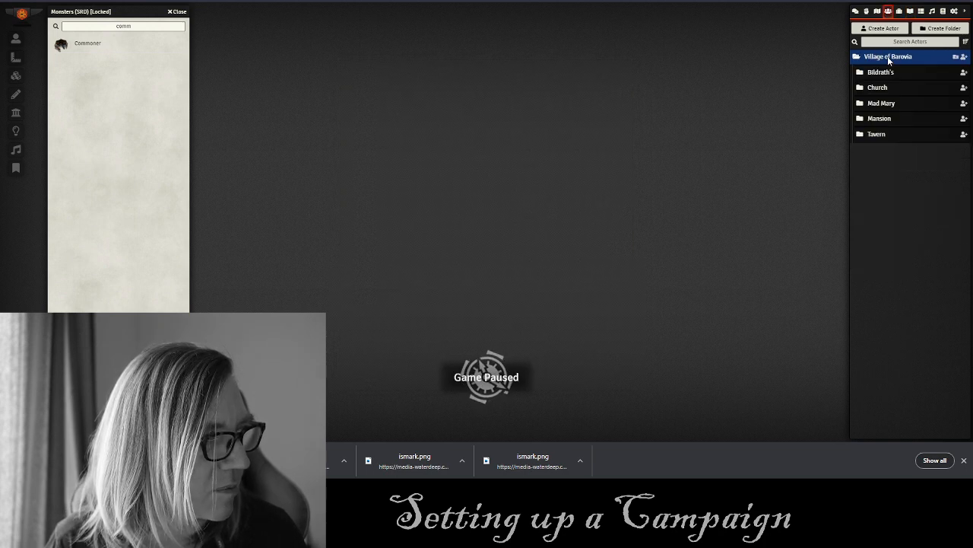
click(881, 73)
click(881, 73)
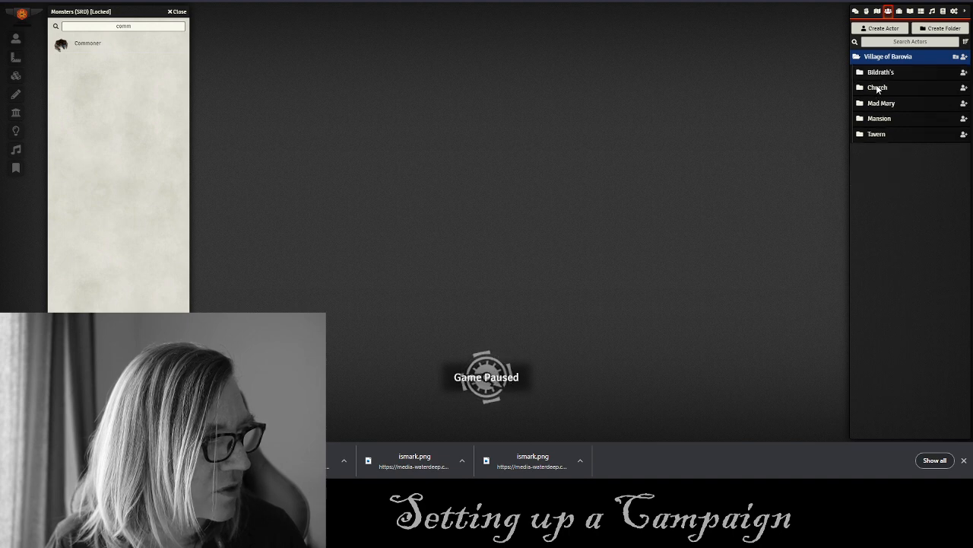
click(879, 89)
click(880, 89)
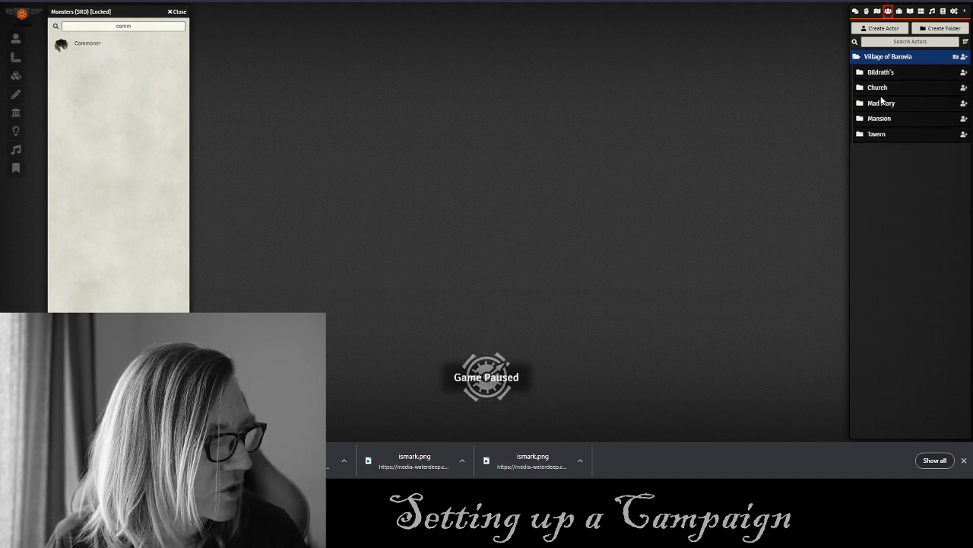
click(879, 103)
click(879, 104)
click(879, 119)
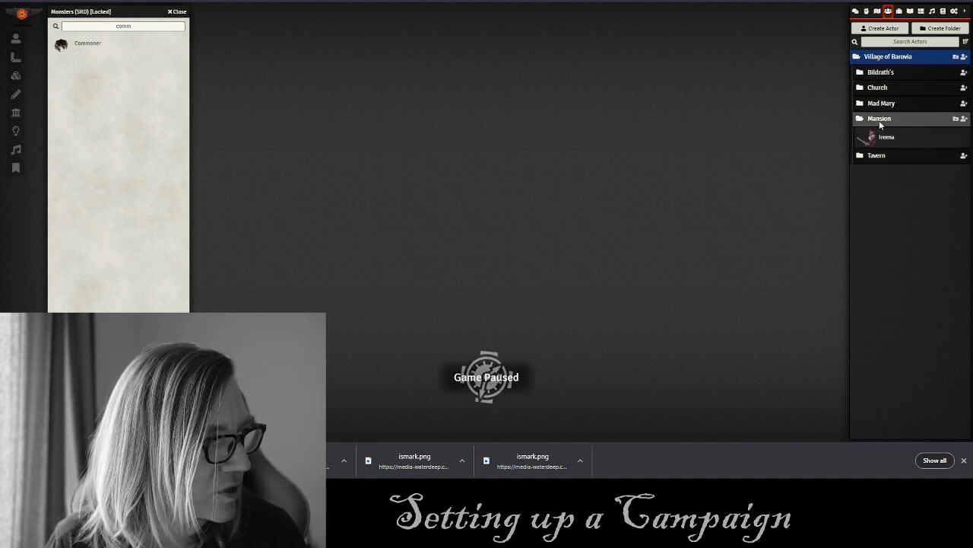
click(880, 120)
click(877, 134)
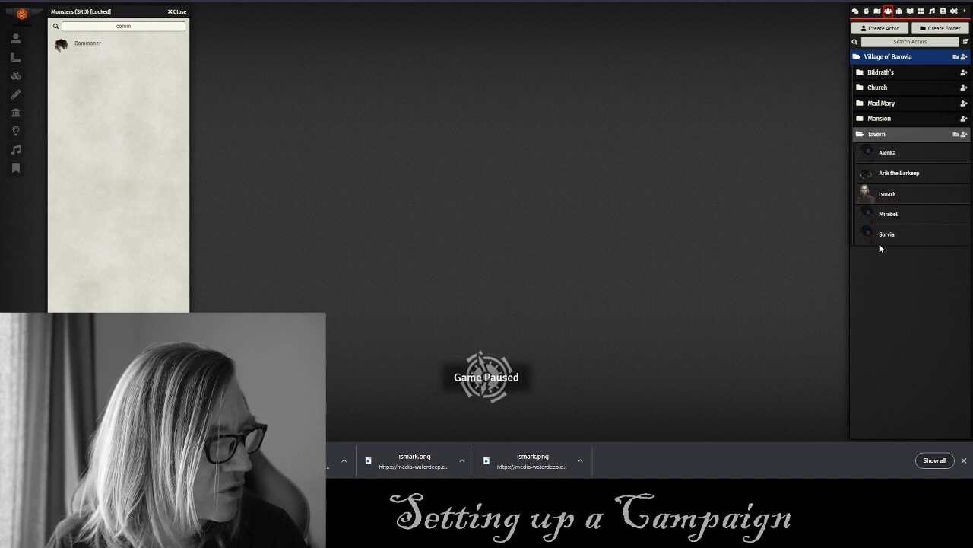
click(873, 135)
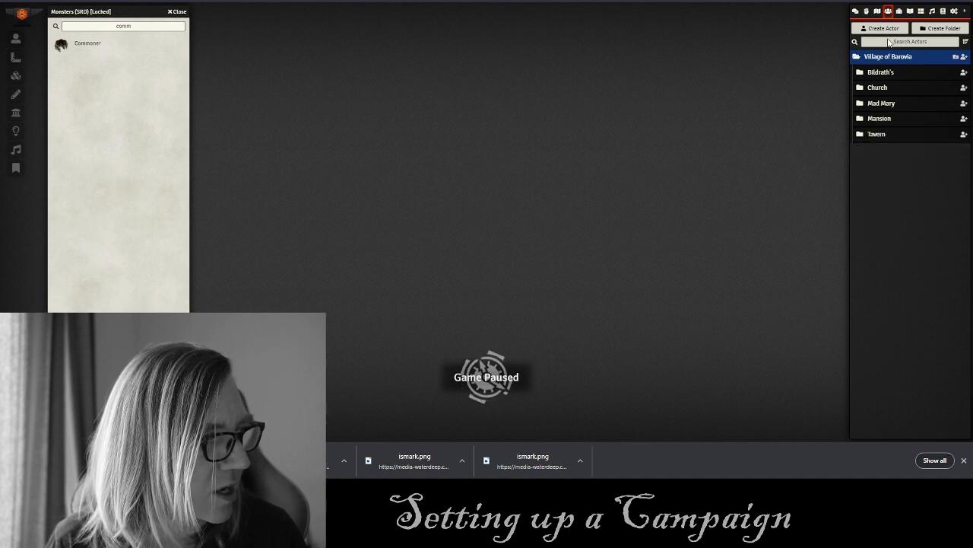
click(883, 57)
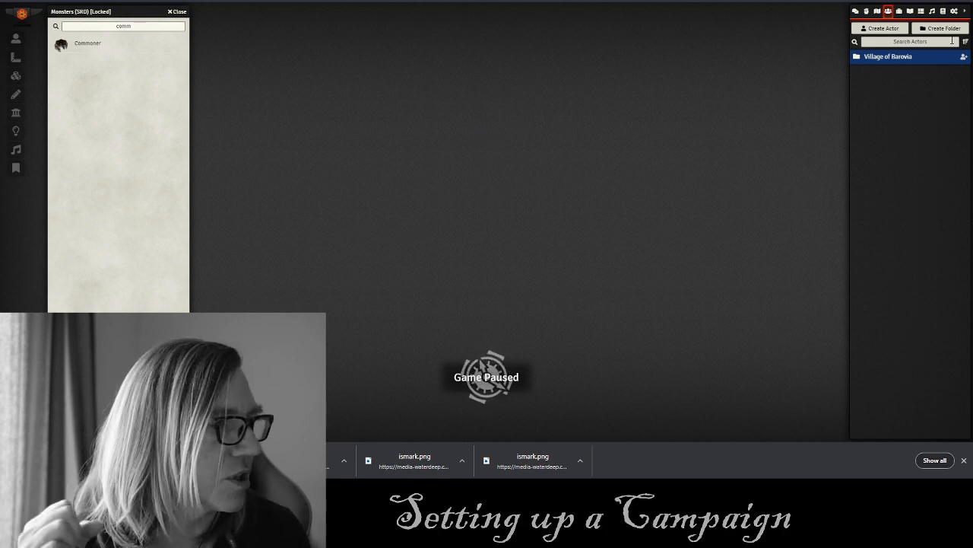
Create a top-level actor folder named "Creatures" with alphabetical sorting.
click(943, 30)
click(782, 44)
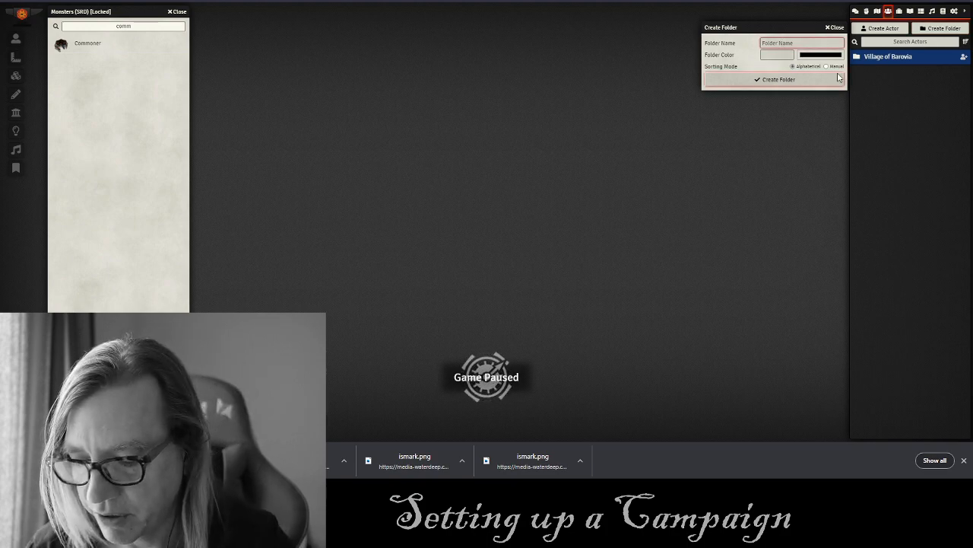
text(Creatures)
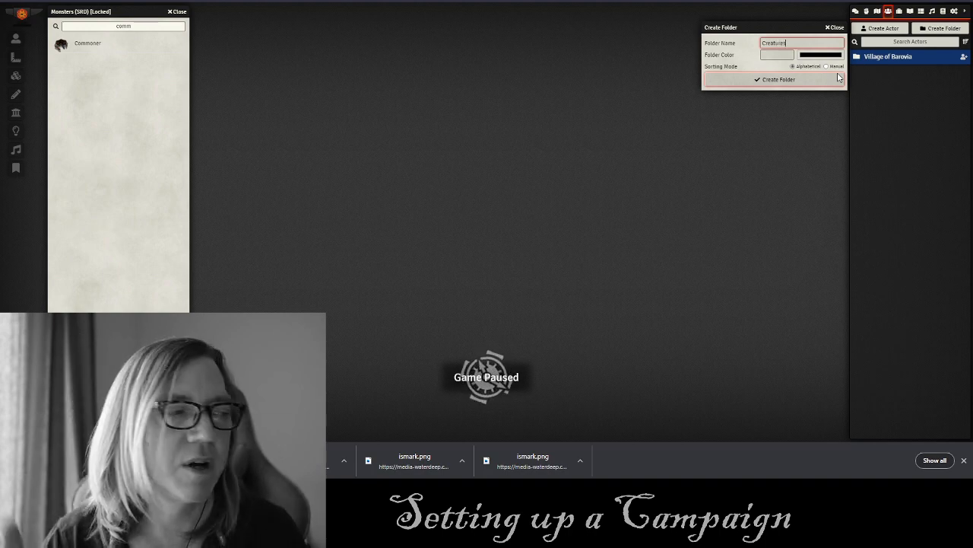
click(825, 56)
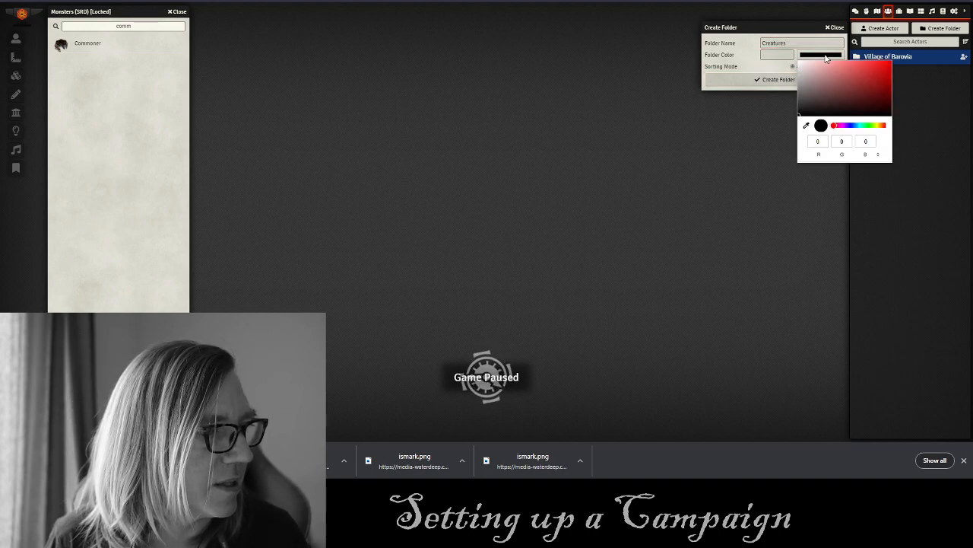
click(776, 80)
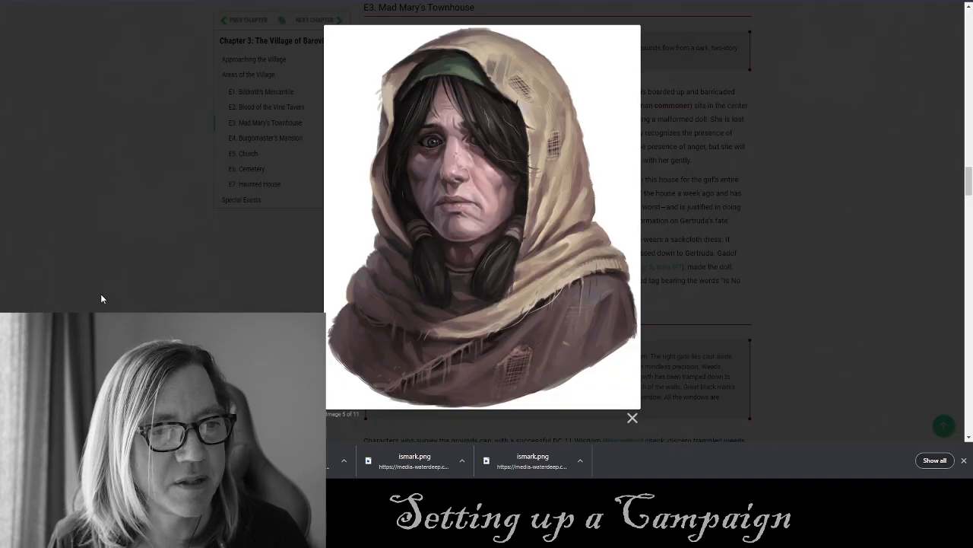
On the Chapter 3 web page, close the portrait image and examine the House Occupants table and its linked creature details.
click(99, 276)
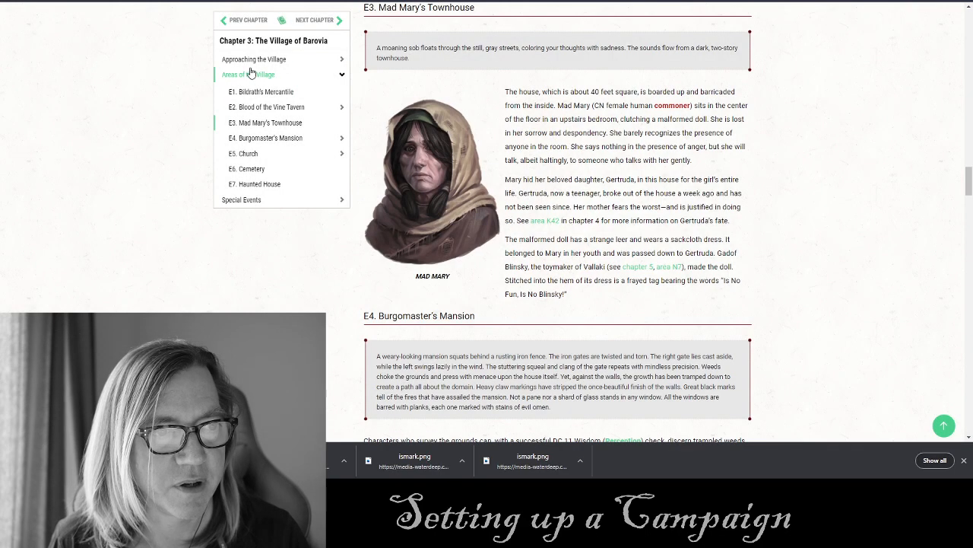
click(255, 60)
scroll(608, 187, down, 2)
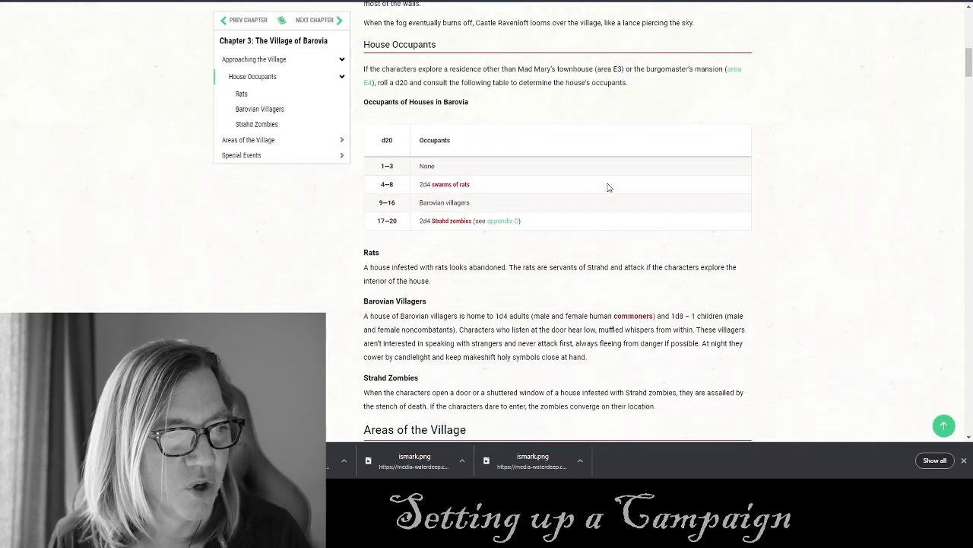
scroll(598, 200, up, 1)
scroll(585, 213, down, 1)
scroll(532, 183, down, 2)
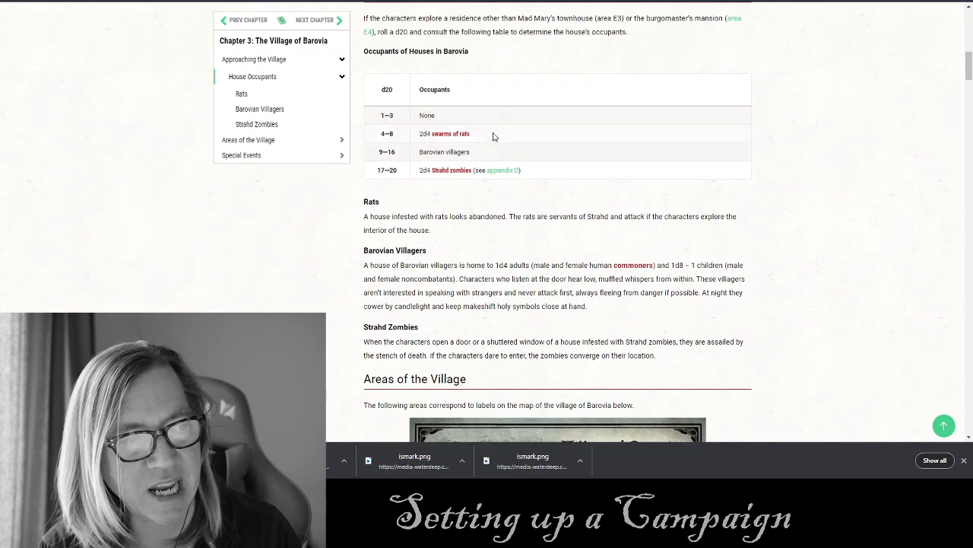
scroll(501, 130, up, 1)
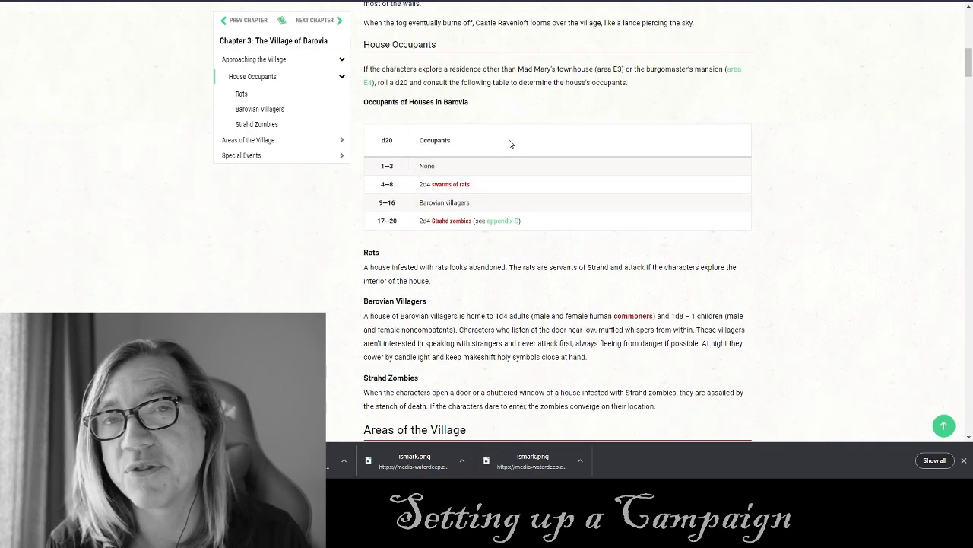
mouse_move(466, 191)
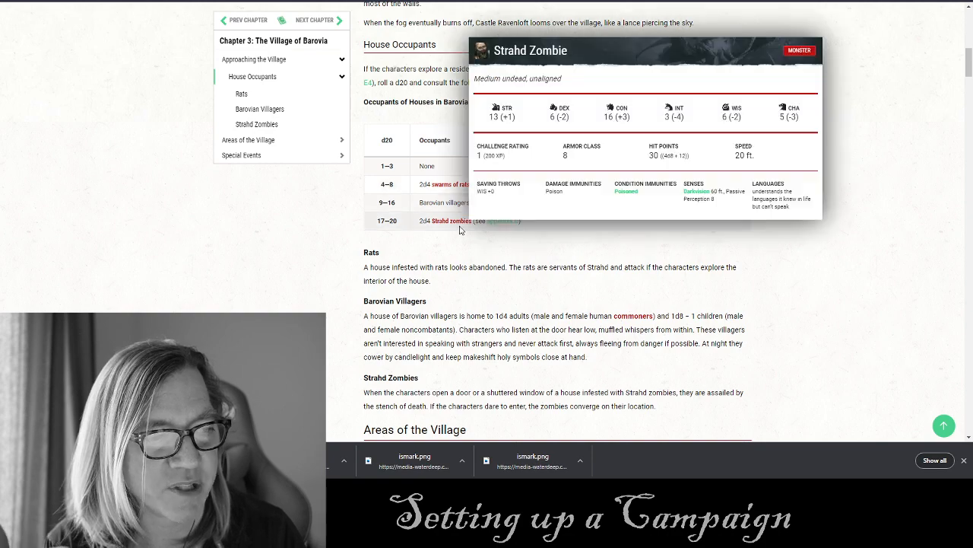
Switch to Foundry VTT, search the Monsters (SRD) compendium for "swa" and add Swarm of Rats and Swarm of Bats to the Creatures folder.
scroll(505, 206, down, 3)
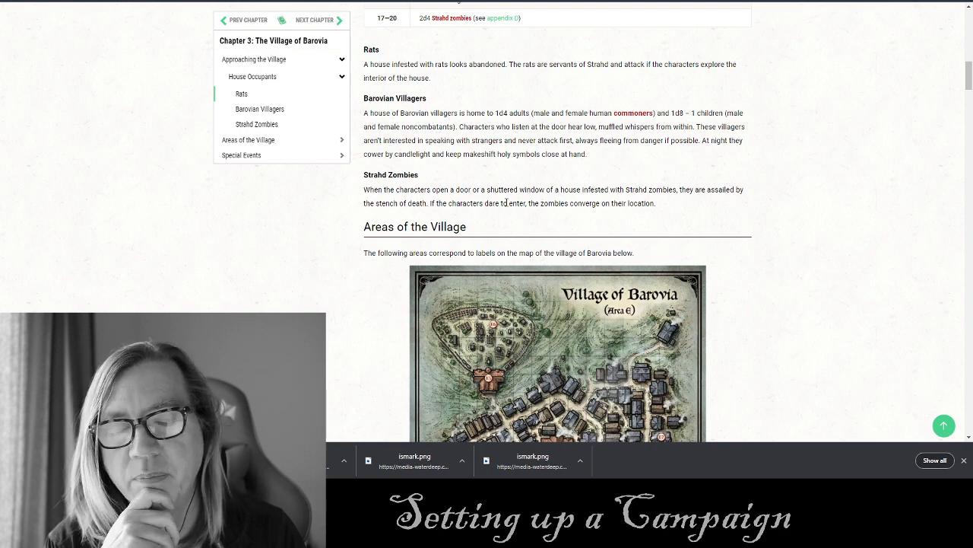
scroll(505, 203, up, 2)
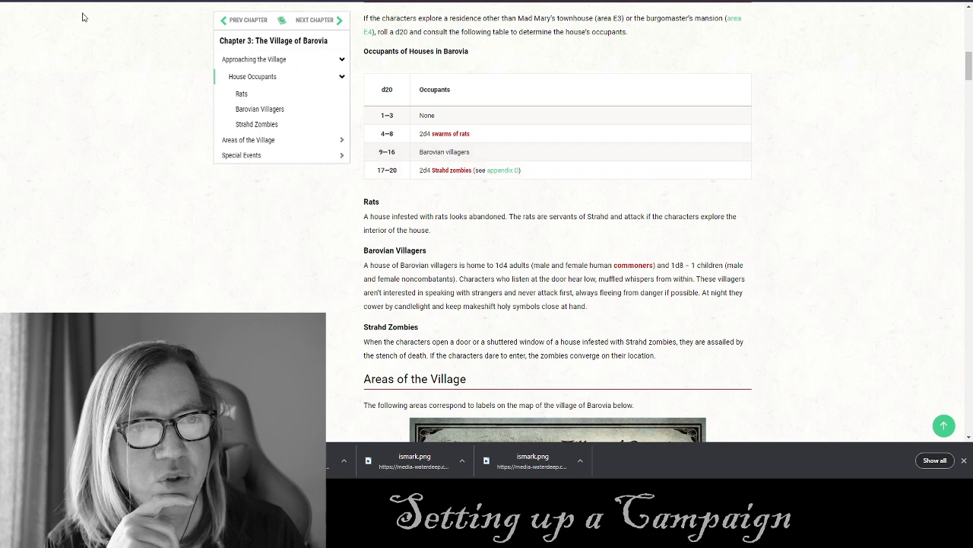
key(ctrl+Tab)
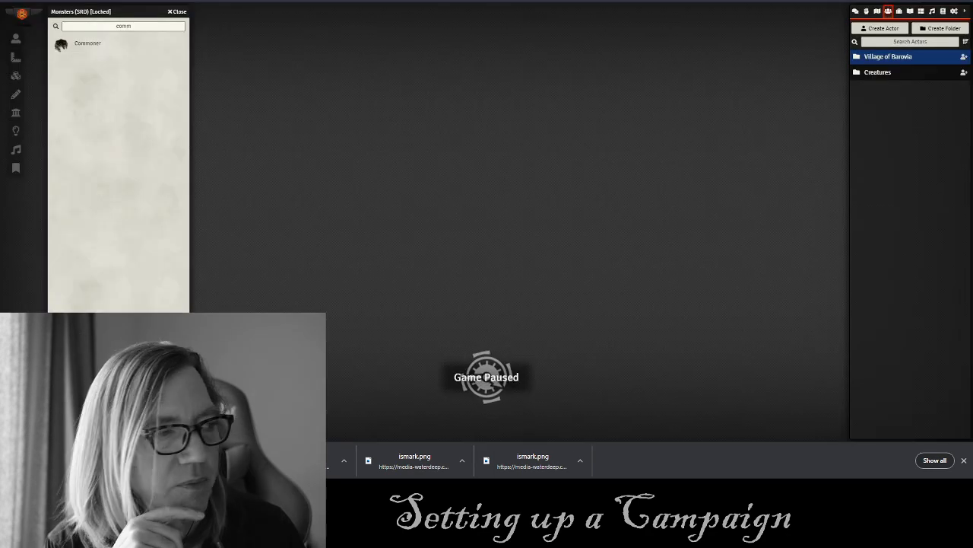
double_click(143, 26)
text(swa)
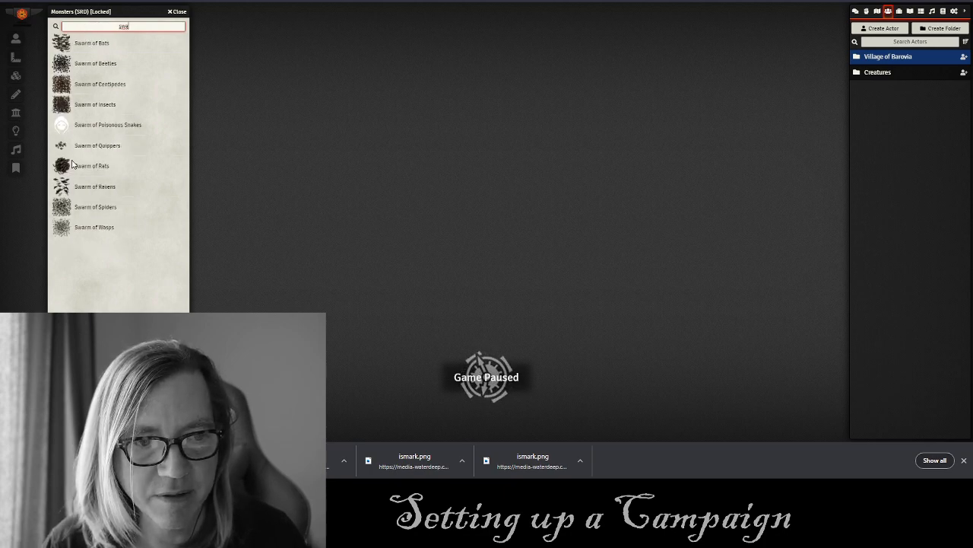
click(86, 165)
drag(86, 165, 904, 79)
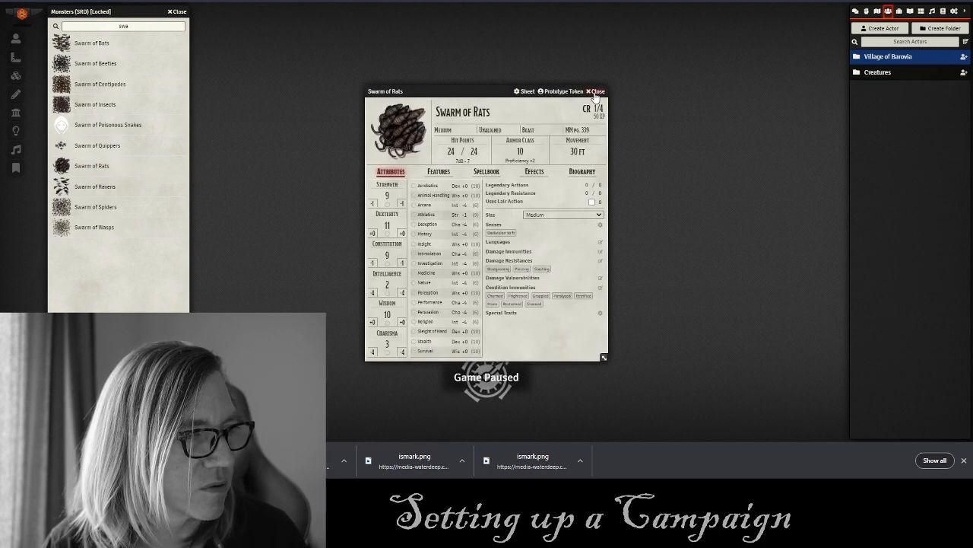
click(598, 91)
click(889, 72)
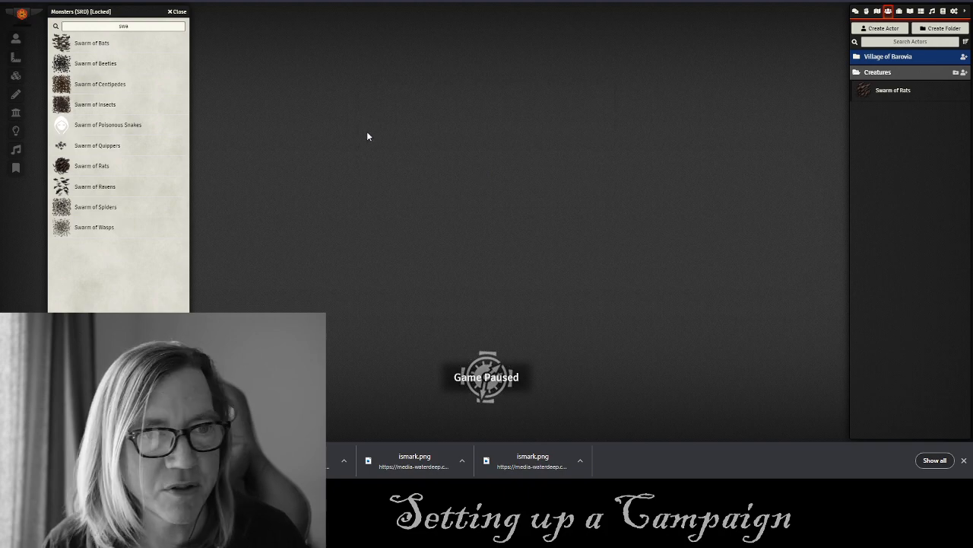
drag(92, 43, 883, 76)
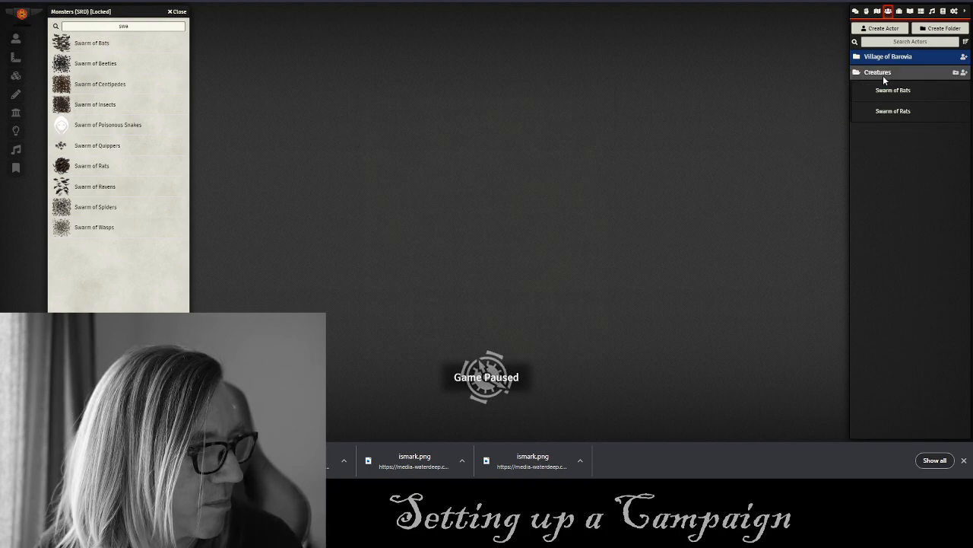
click(601, 93)
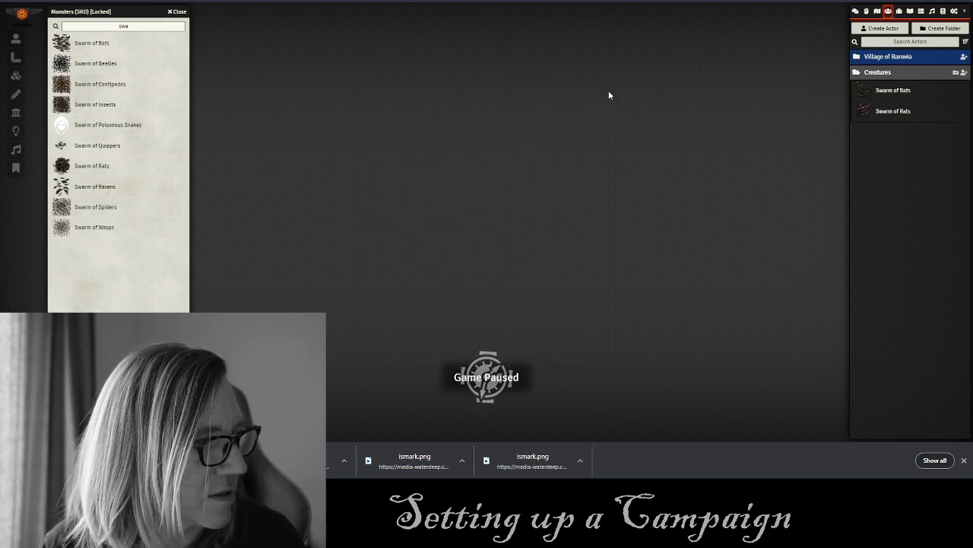
Search the Monsters (SRD) compendium for "wolf" and add Wolf to the Creatures folder, closing its sheet.
double_click(131, 29)
text(wol)
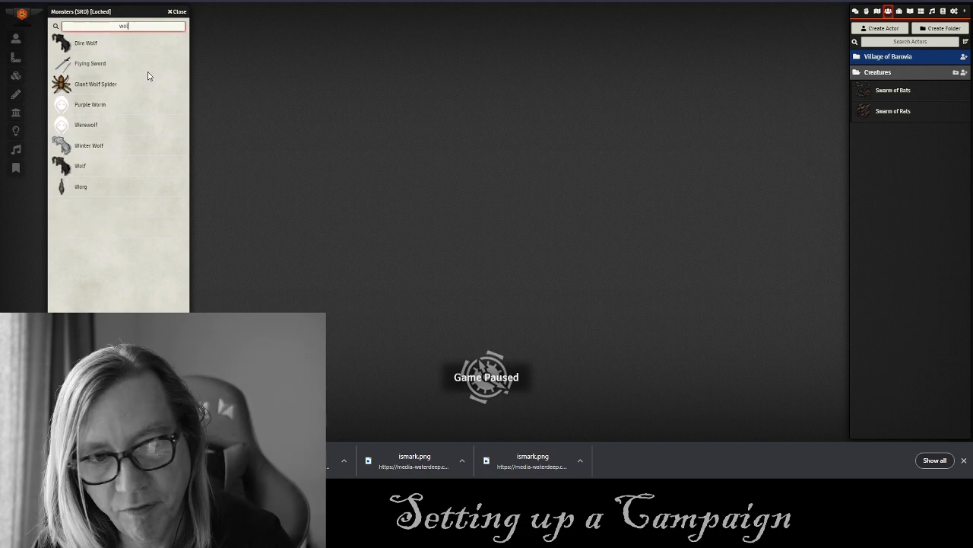
text(f)
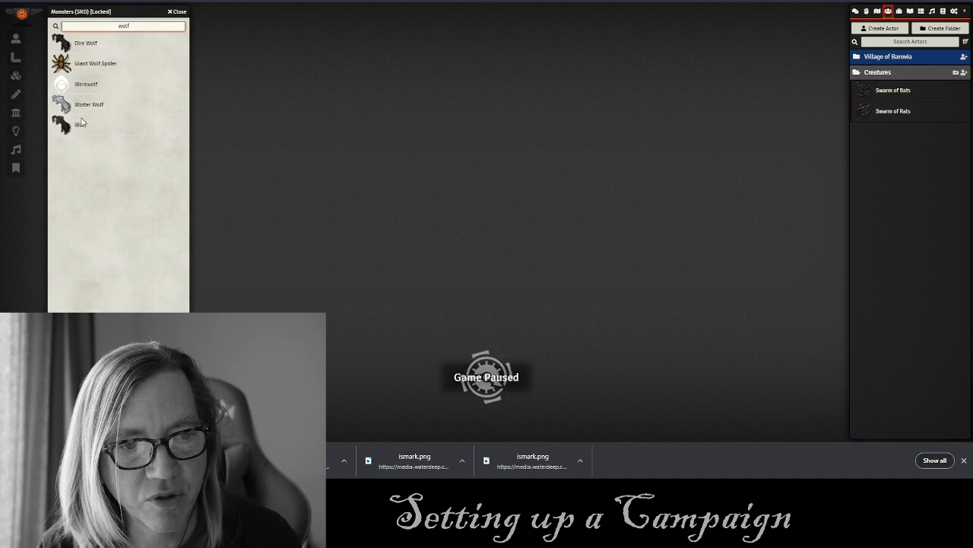
drag(82, 121, 902, 72)
double_click(508, 90)
key(Escape)
Search the Monsters (SRD) compendium for "zombie" and add Zombie to the Creatures folder, closing its sheet.
double_click(123, 26)
text(zombie)
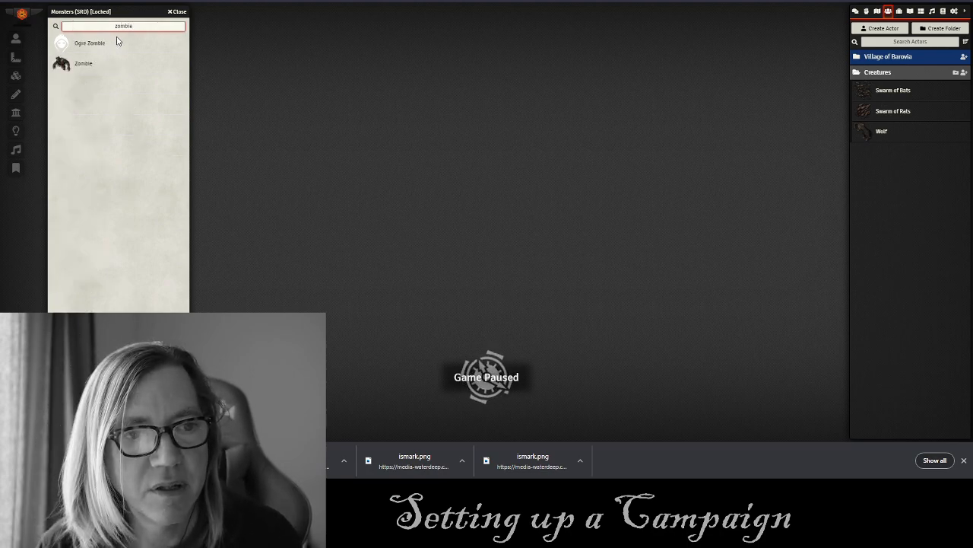
drag(81, 65, 871, 160)
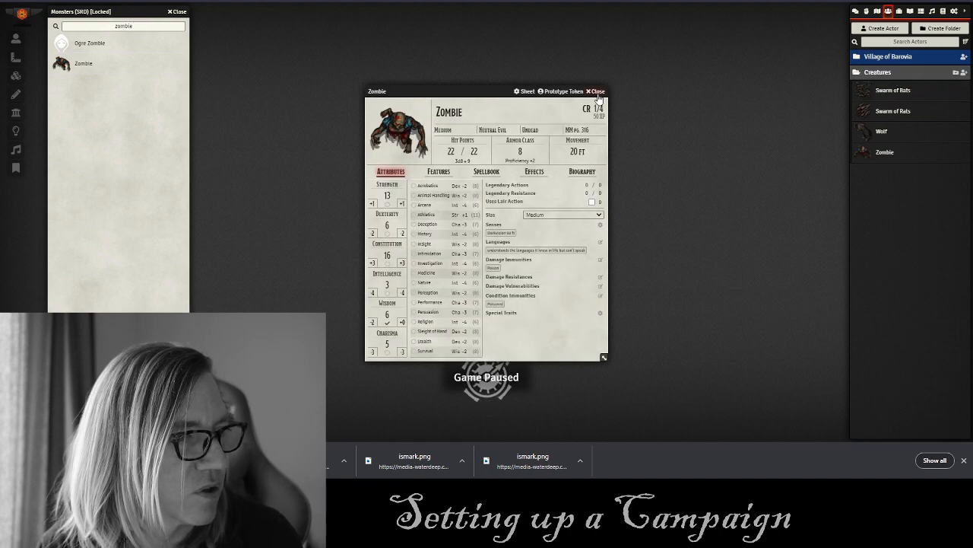
click(598, 93)
Duplicate the Zombie actor in the Creatures folder and open the copy's sheet, placing it beside the compendium window.
right_click(885, 156)
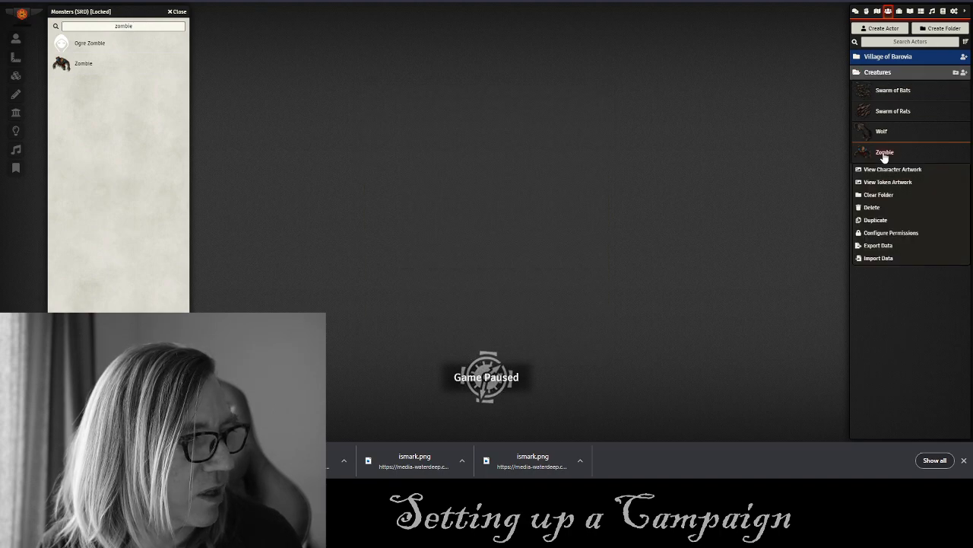
click(869, 220)
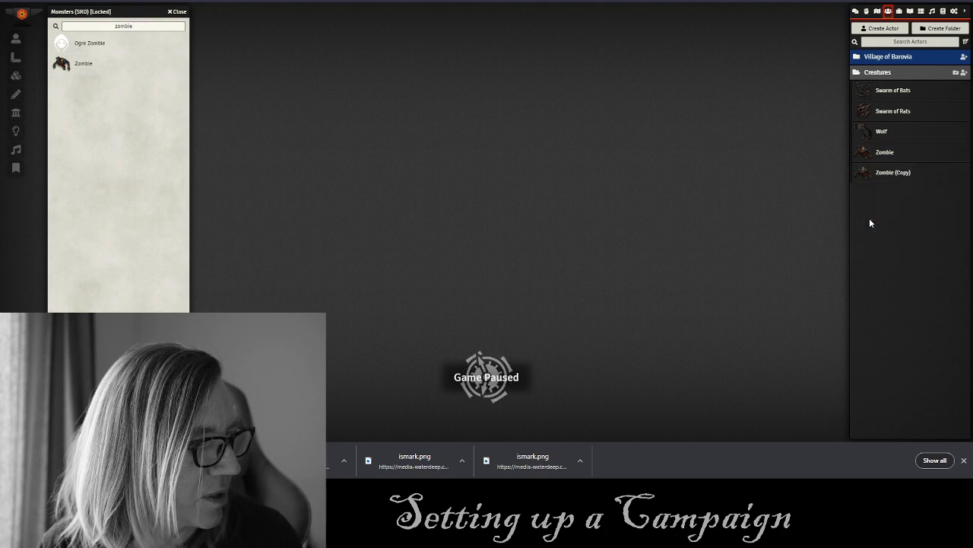
click(894, 173)
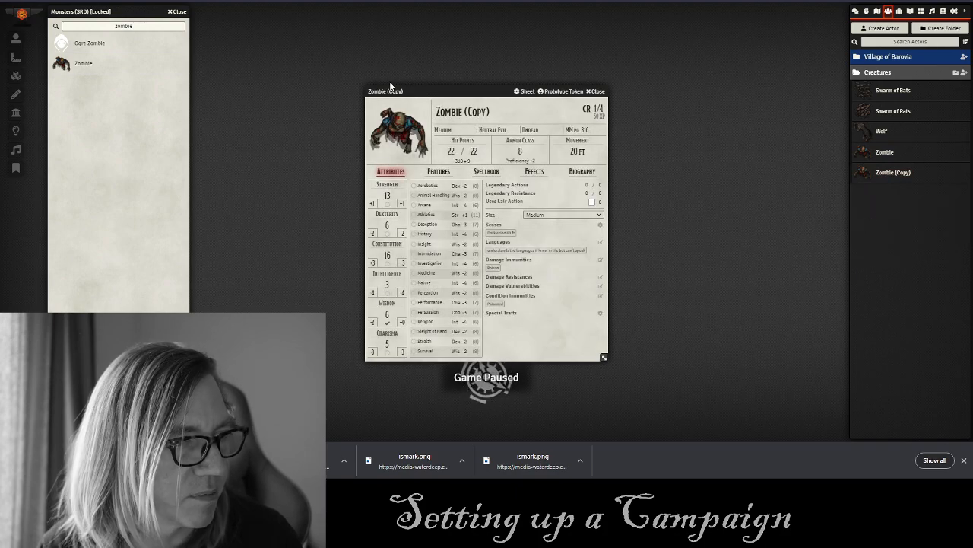
drag(423, 88, 268, 44)
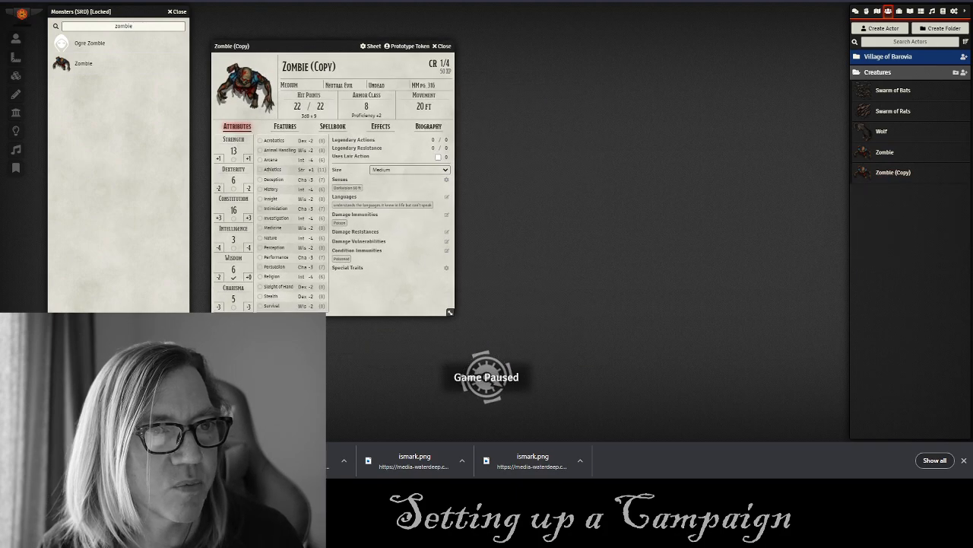
Switch to the Chapter 3 web page, open the Strahd zombies link and examine the creature's stat block and description.
key(ctrl+Tab)
mouse_move(461, 172)
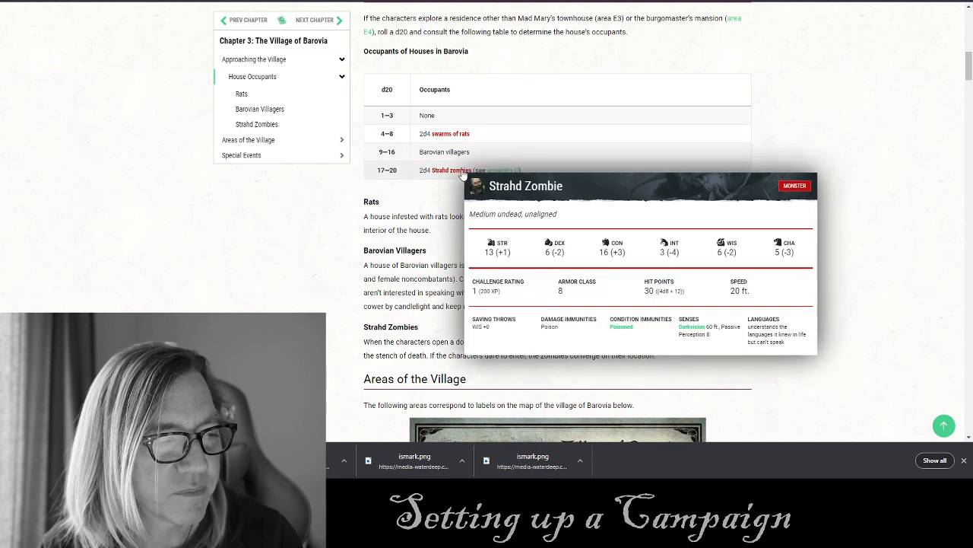
click(460, 173)
scroll(467, 166, down, 2)
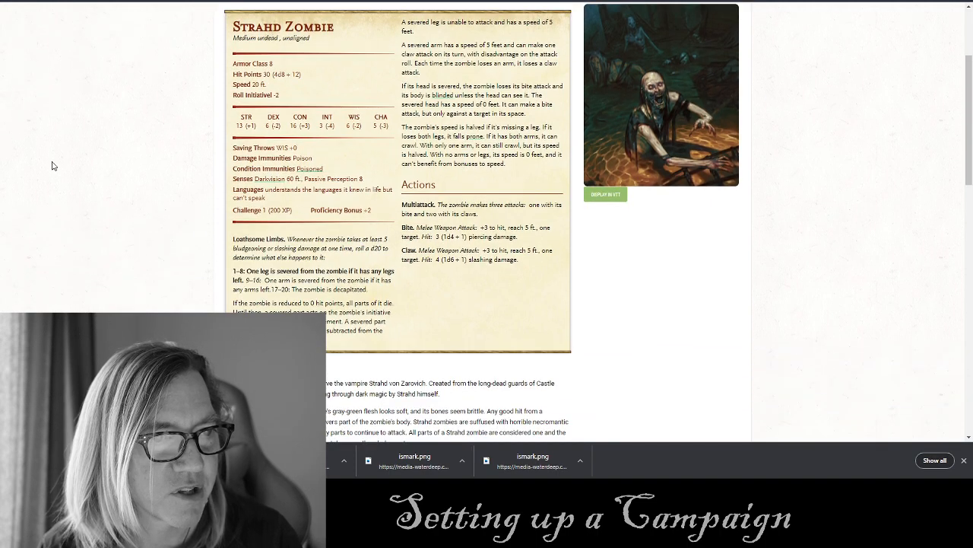
scroll(446, 170, down, 3)
scroll(420, 163, up, 1)
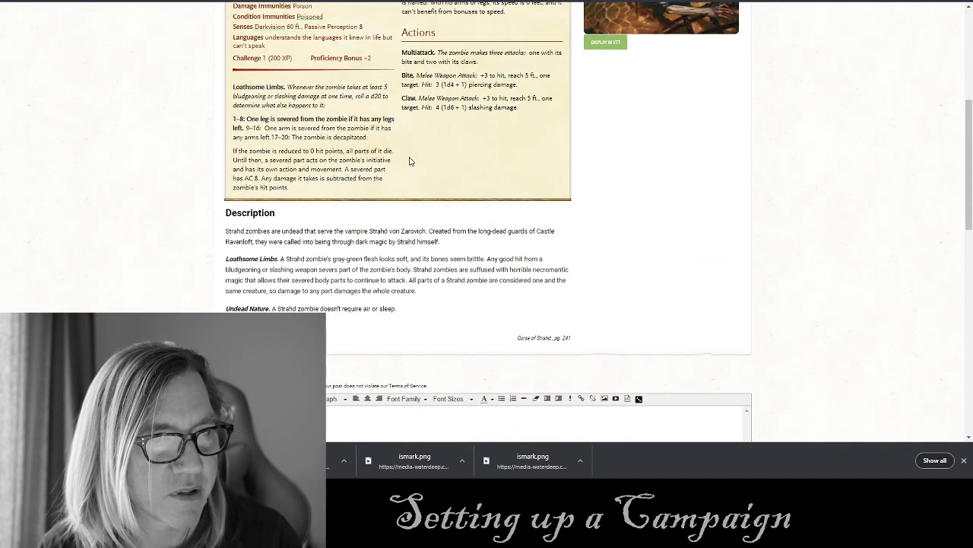
Return to Foundry VTT and rename the copied zombie actor as "Strahd Zombie".
key(ctrl+Tab)
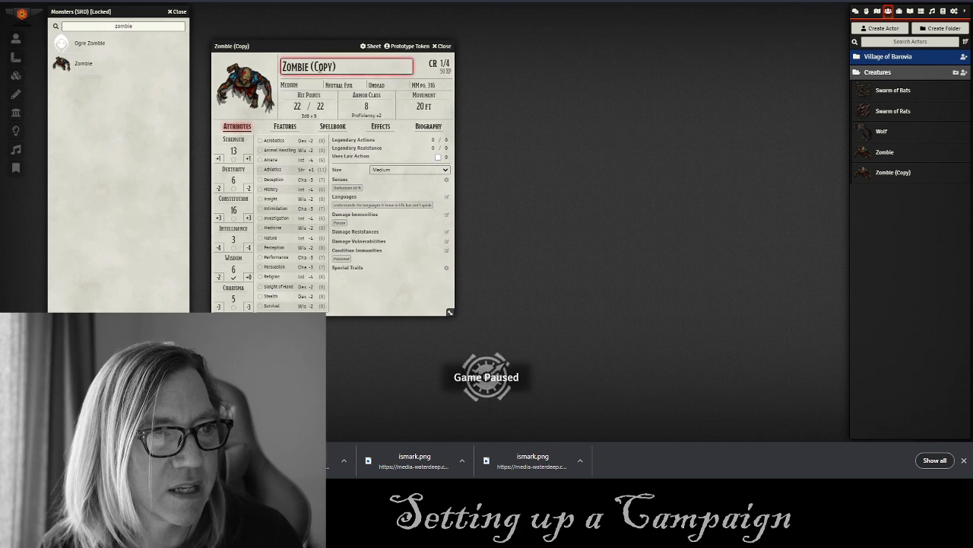
click(347, 66)
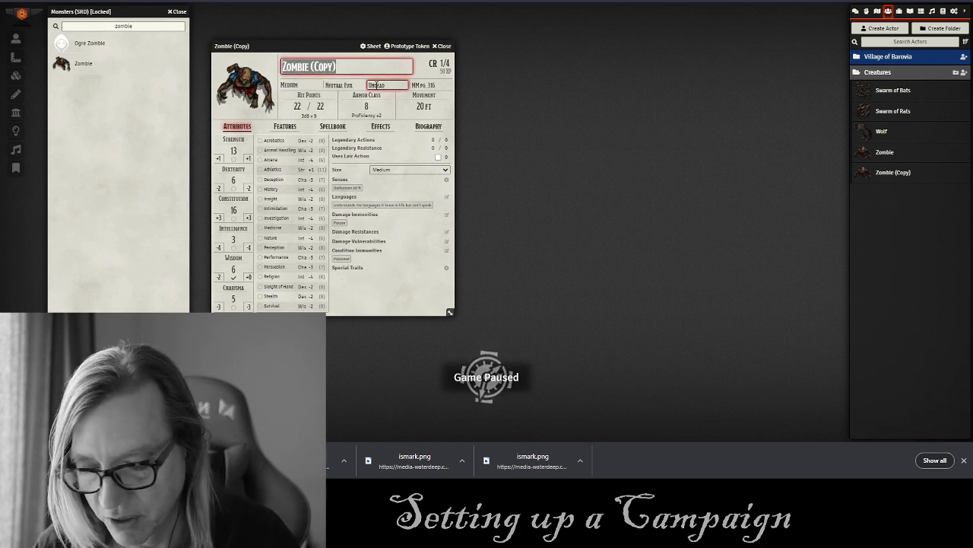
text(Strahd Zom)
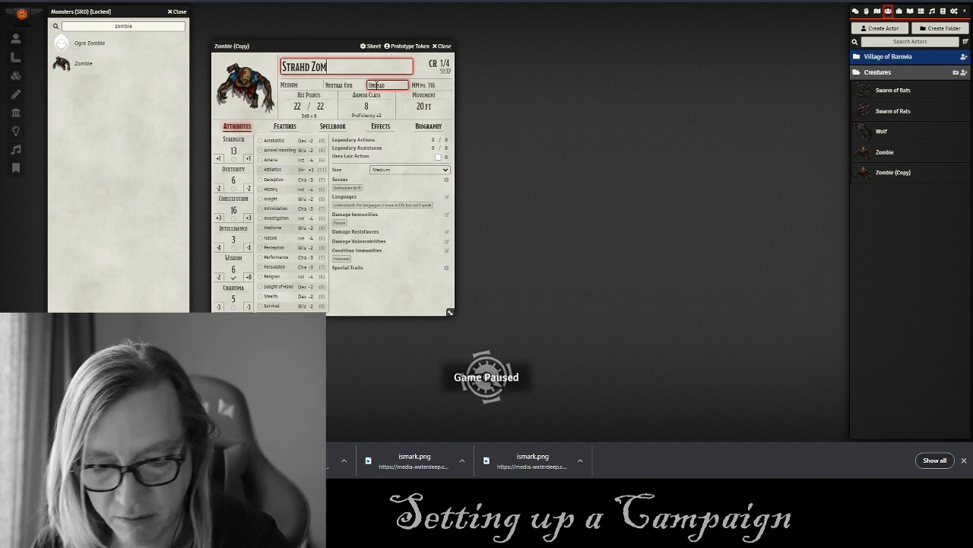
text(bie)
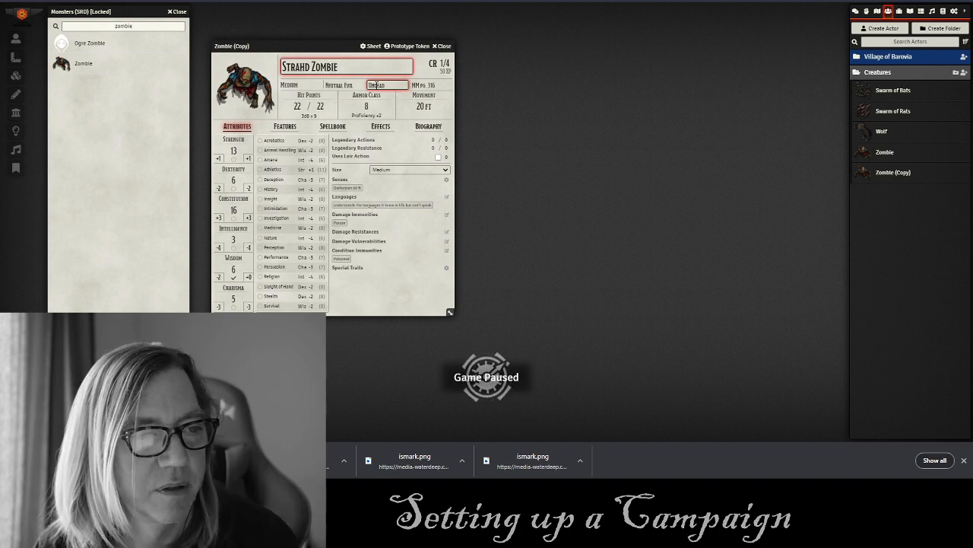
key(Return)
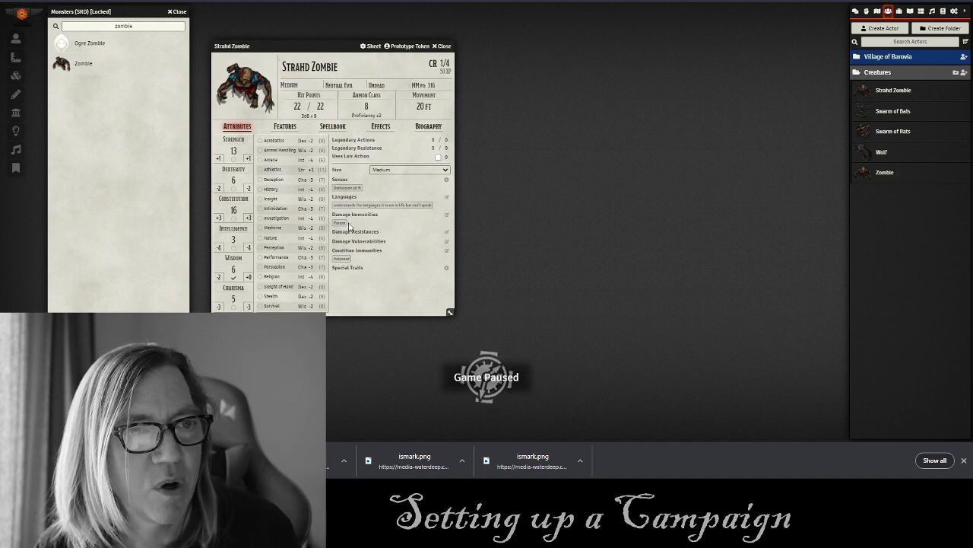
Switch to the Strahd Zombie web page to consult its stat block.
key(ctrl+Tab)
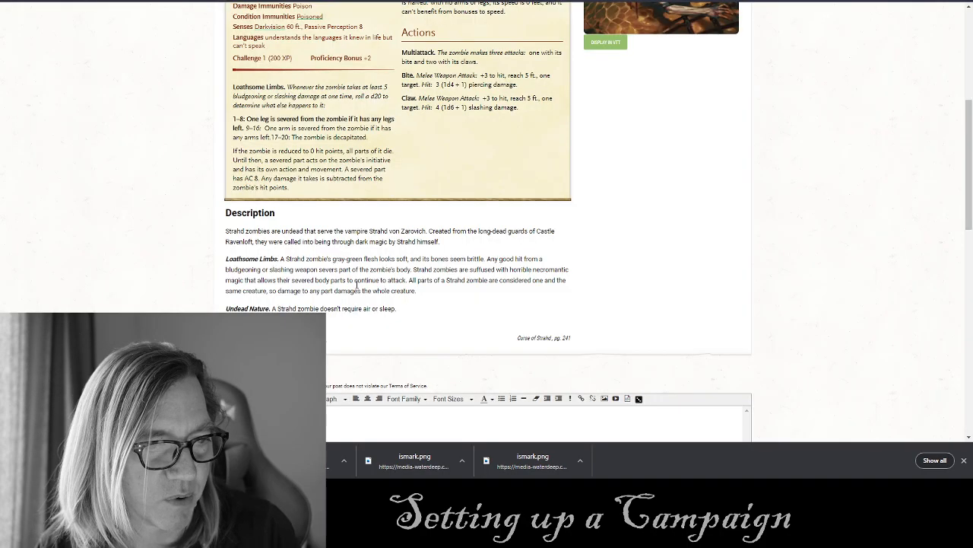
Replace the Strahd Zombie's biography in Foundry VTT with the Description text copied from its D&D Beyond page.
drag(397, 308, 215, 230)
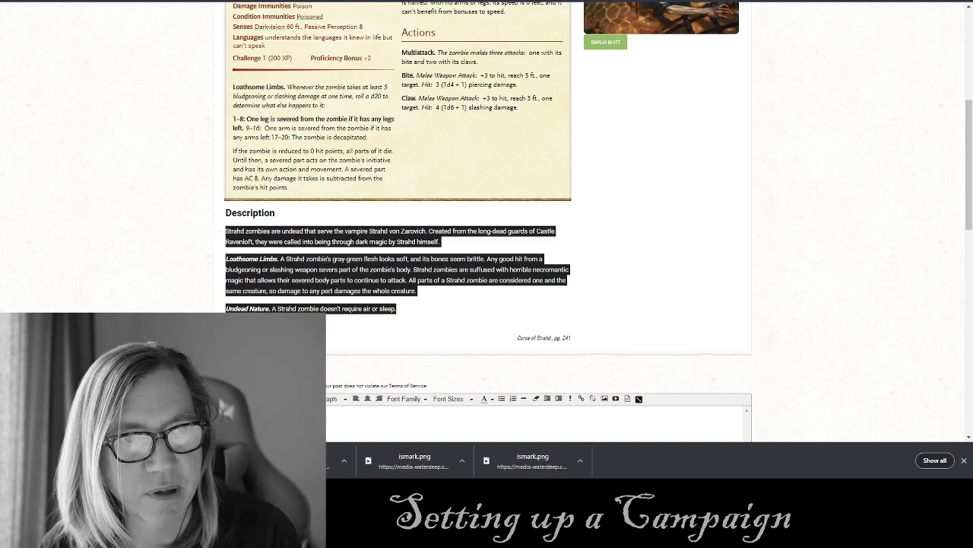
click(110, 1)
click(435, 129)
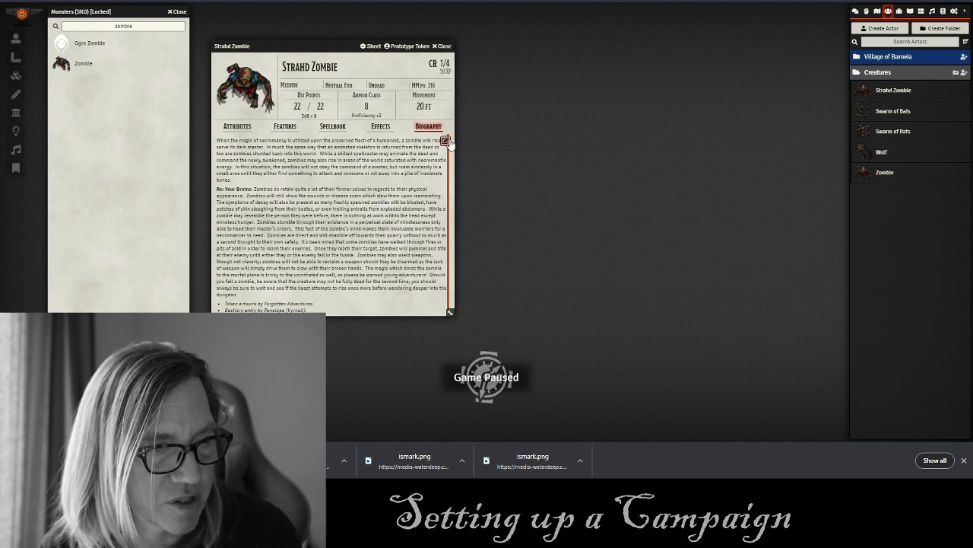
click(444, 141)
scroll(390, 206, down, 1)
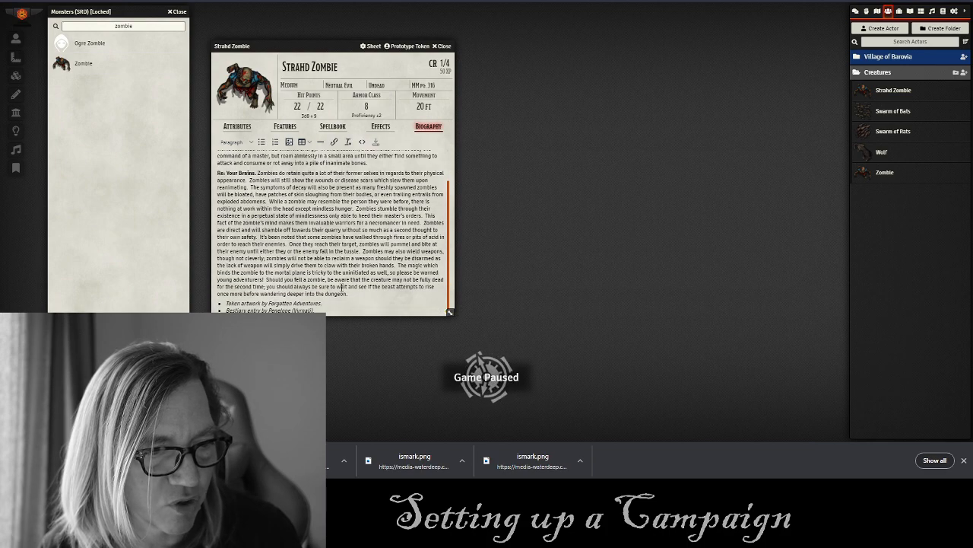
drag(328, 308, 180, 112)
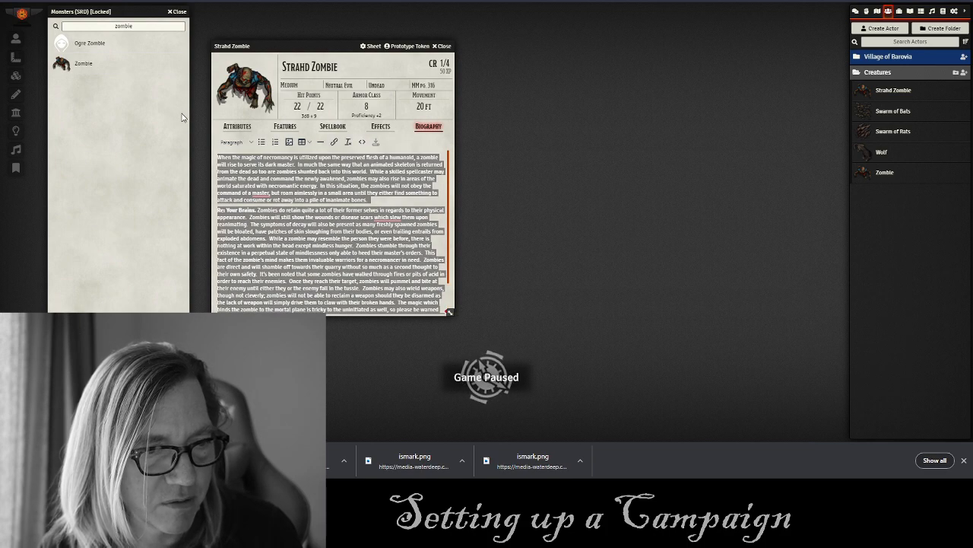
key(ctrl+v)
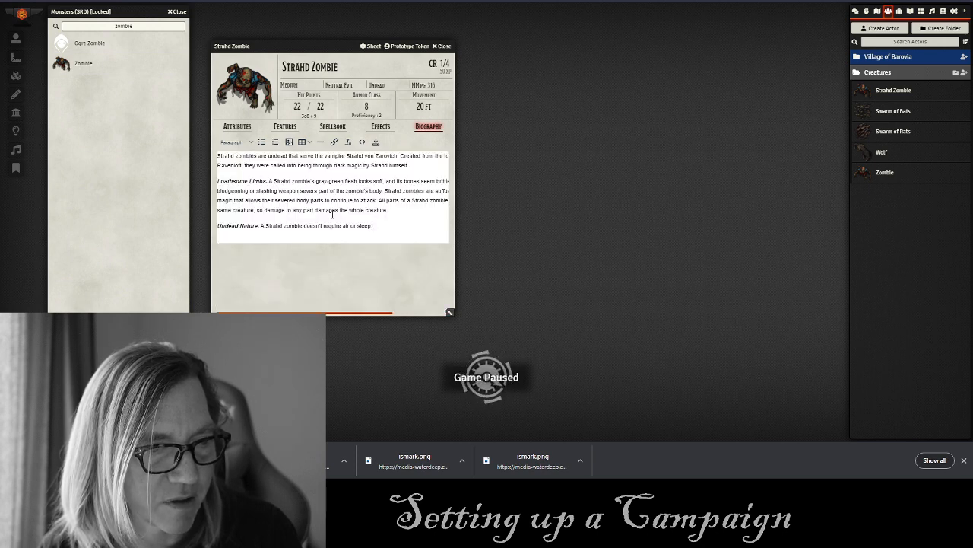
Clear the pasted formatting from the whole biography text.
drag(366, 223, 159, 146)
click(347, 142)
click(286, 239)
drag(289, 256, 207, 201)
click(347, 142)
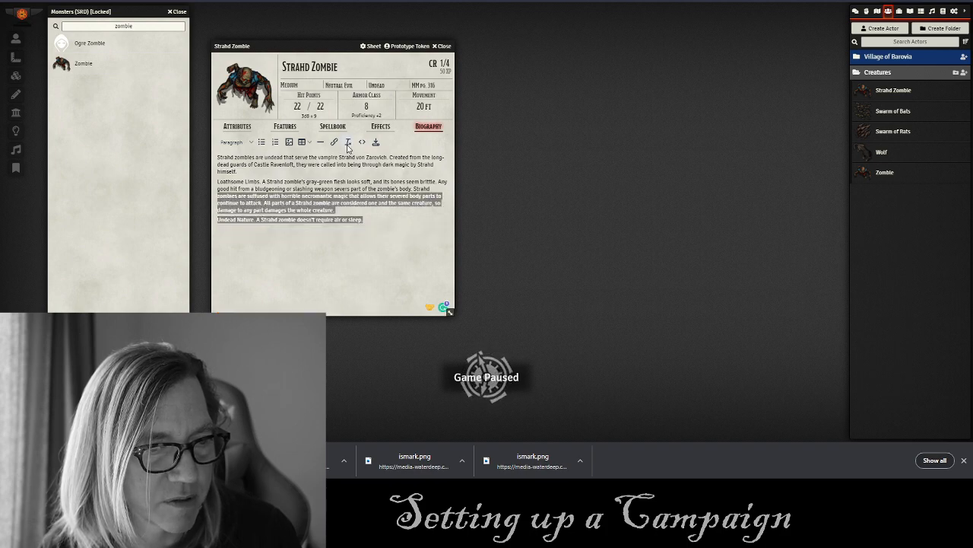
Add the line "STRAHD ZOMBIE" below the biography text and copy the address of the monster's D&D Beyond page.
click(297, 238)
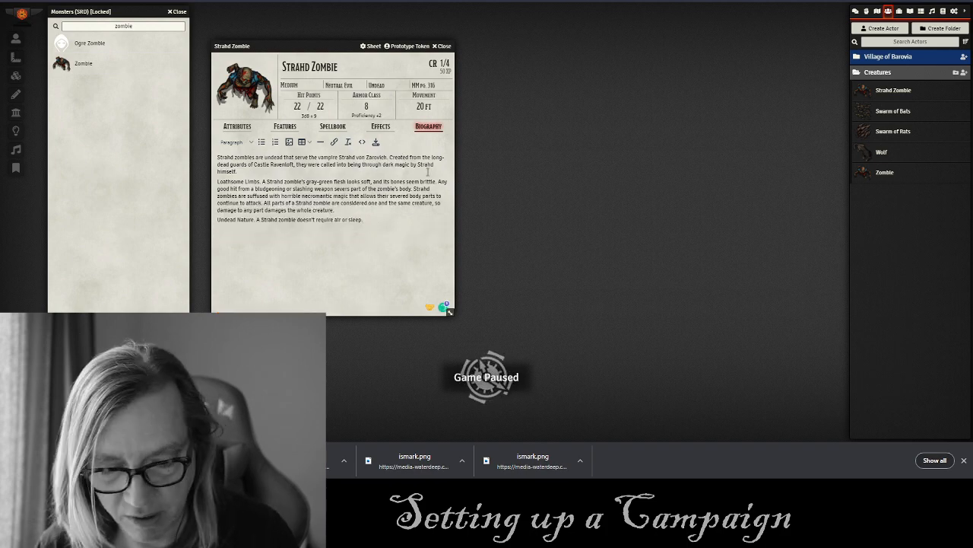
text(STRAHD )
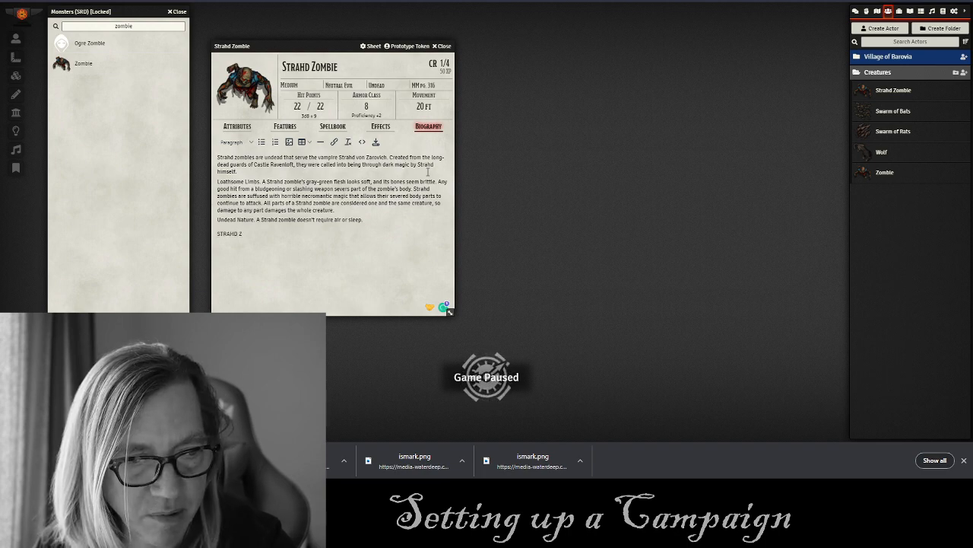
text(ZOMBIE)
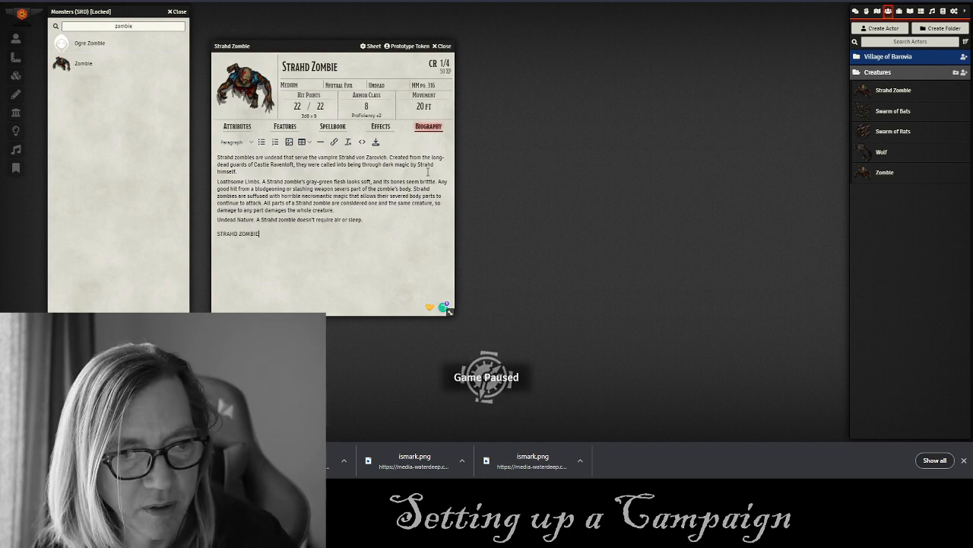
key(alt+Tab)
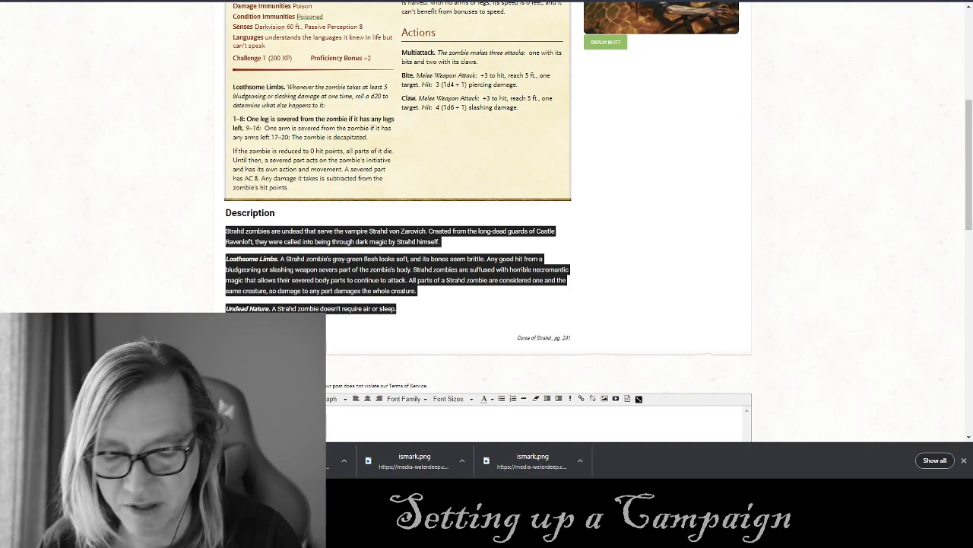
key(alt+Tab)
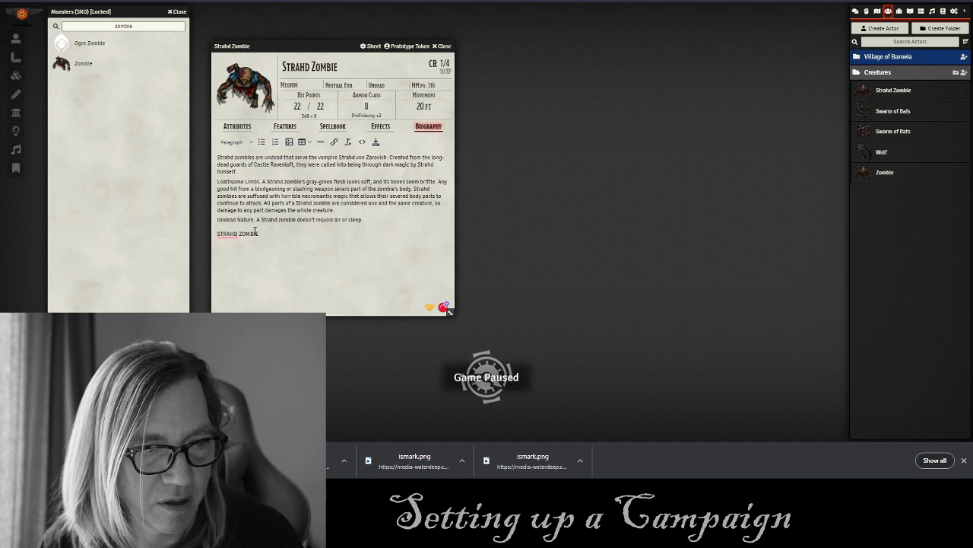
drag(266, 235, 210, 239)
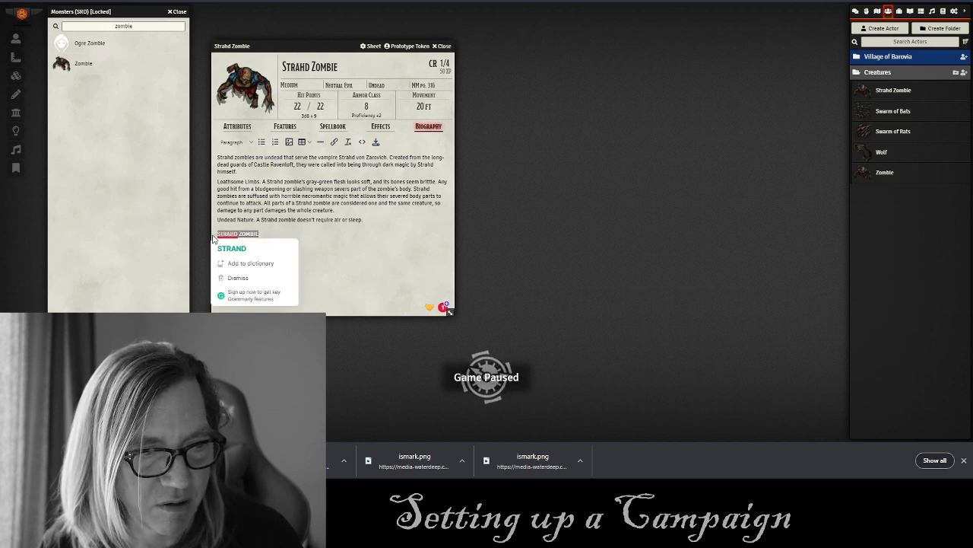
click(334, 142)
text(https://www.dndbeyond.com/monsters/strahd-zombie)
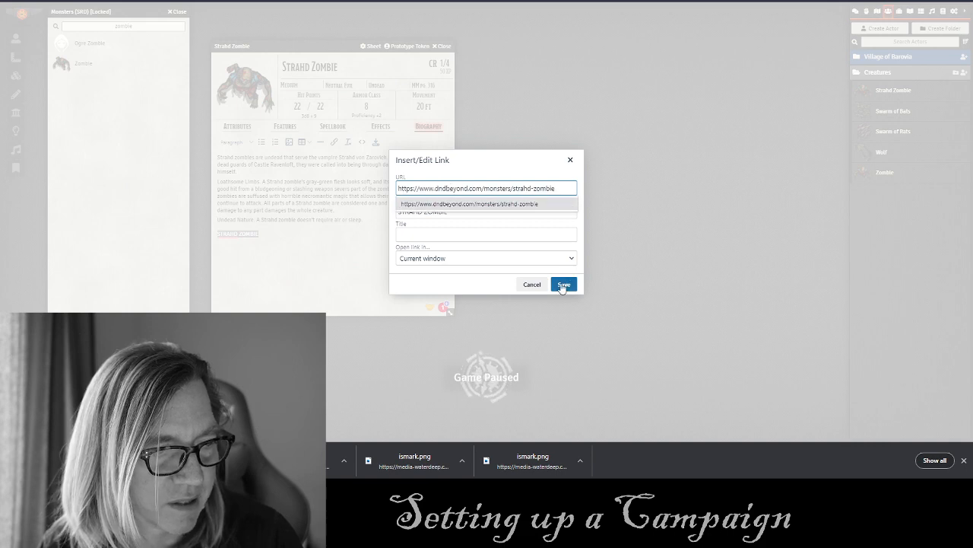
click(564, 284)
click(355, 262)
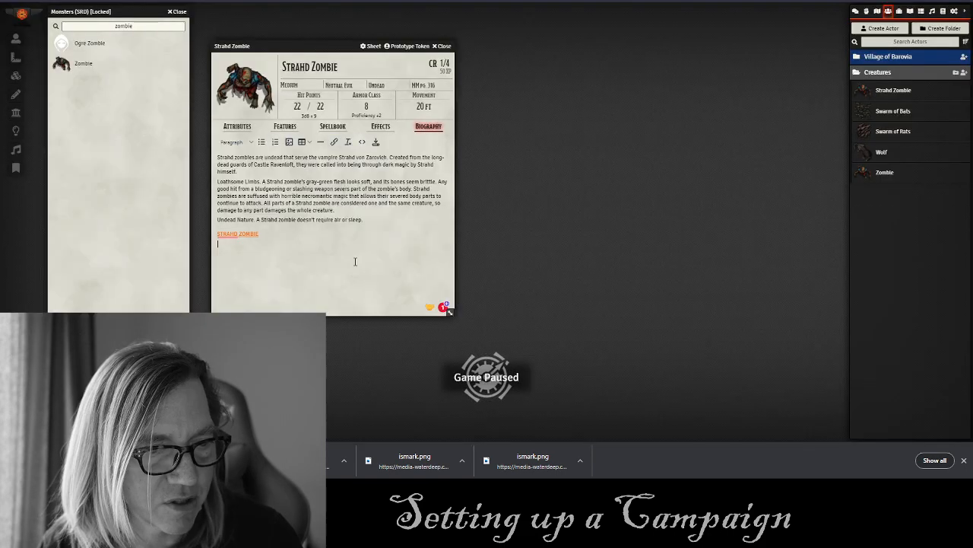
Save the biography and test its D&D Beyond link, returning to the Foundry VTT sheet.
click(375, 142)
click(245, 207)
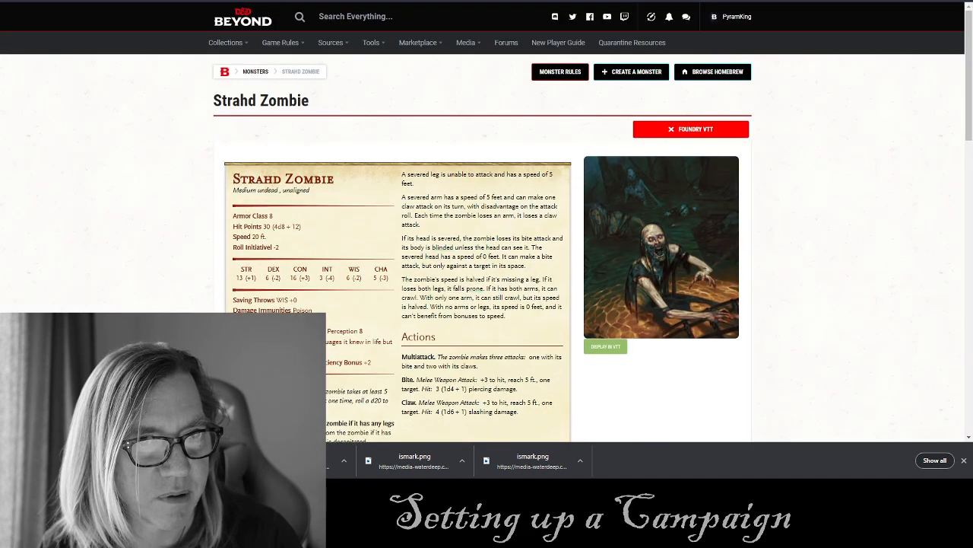
key(ctrl+shift+Tab)
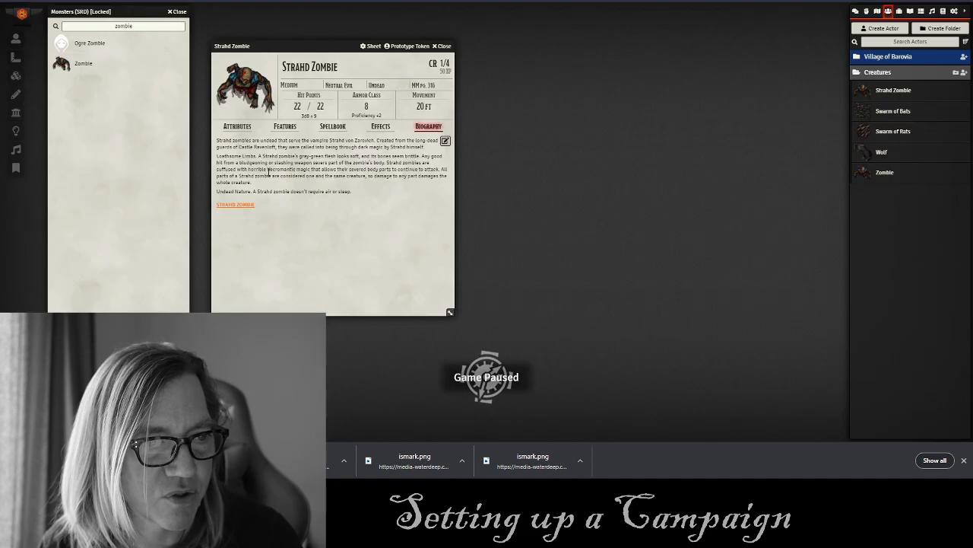
Check the hit points on the D&D Beyond page and set the Strahd Zombie's current and maximum hit points to 30.
click(226, 129)
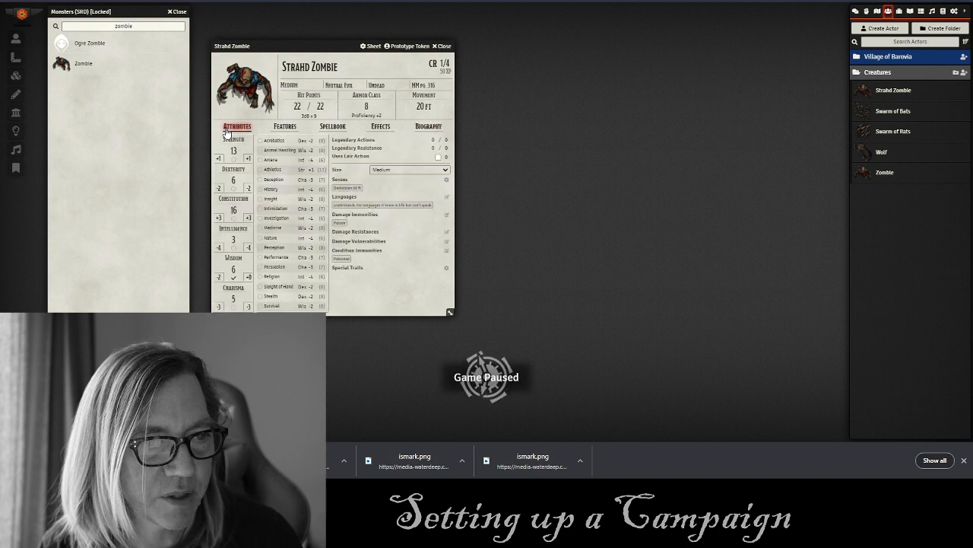
key(ctrl+Tab)
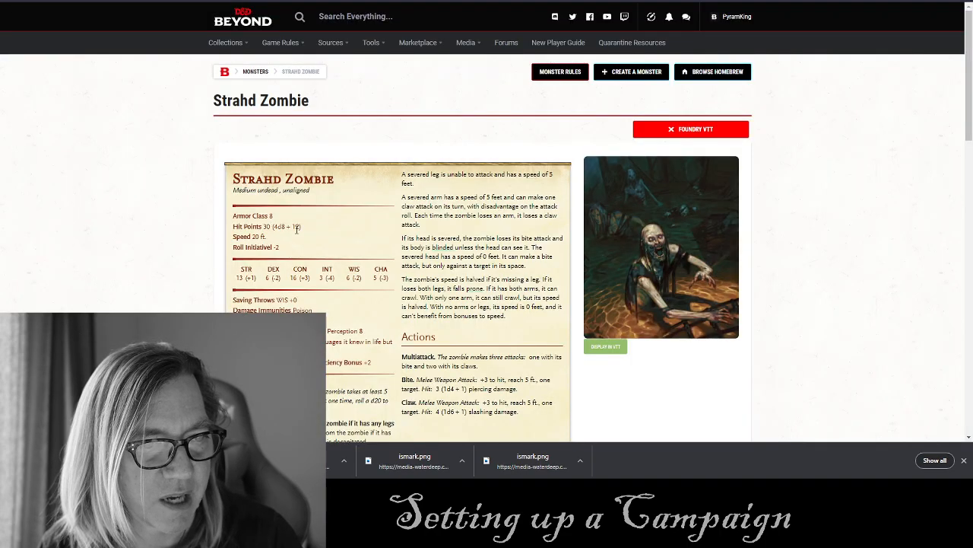
key(ctrl+shift+Tab)
click(299, 106)
text(30)
key(Tab)
text(3)
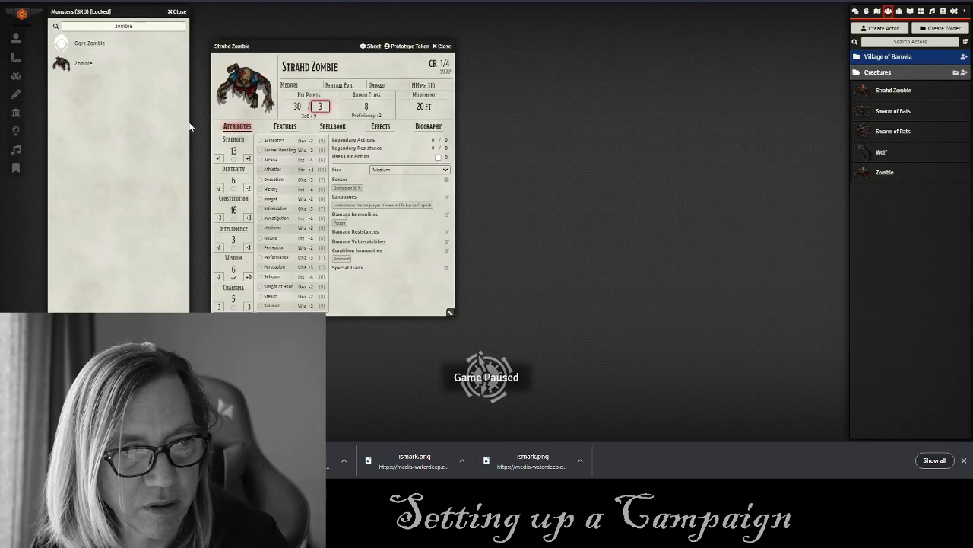
text(0)
Set the Strahd Zombie's hit point formula to 4d8 + 12.
click(304, 115)
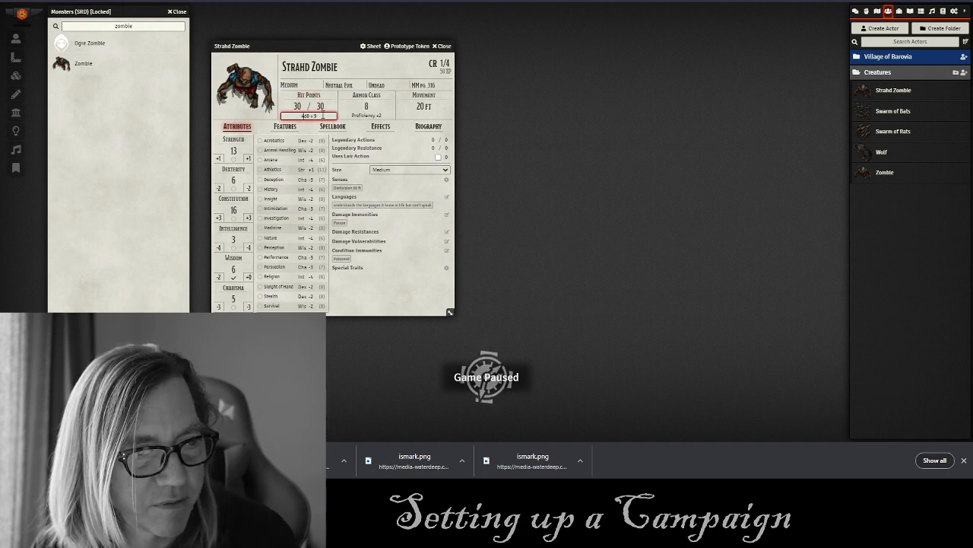
key(BackSpace)
text(12)
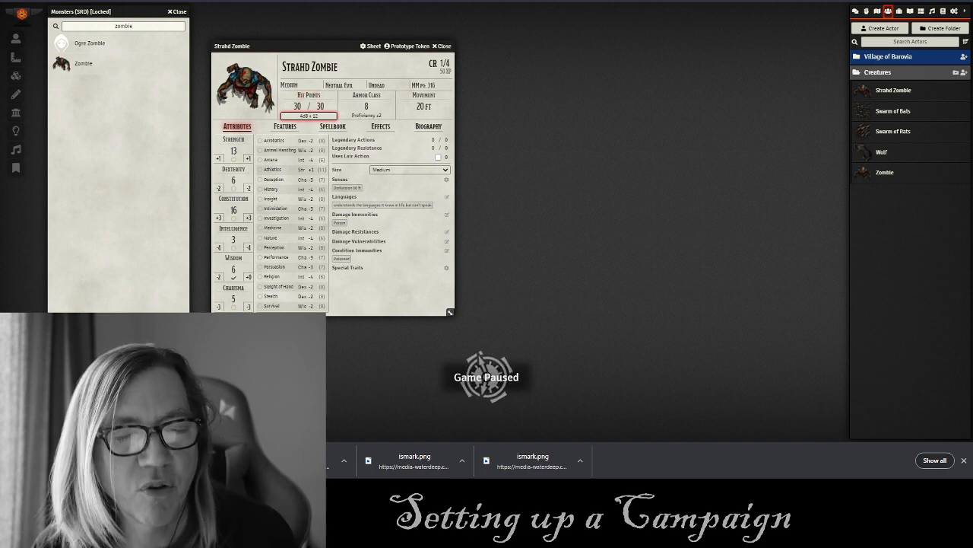
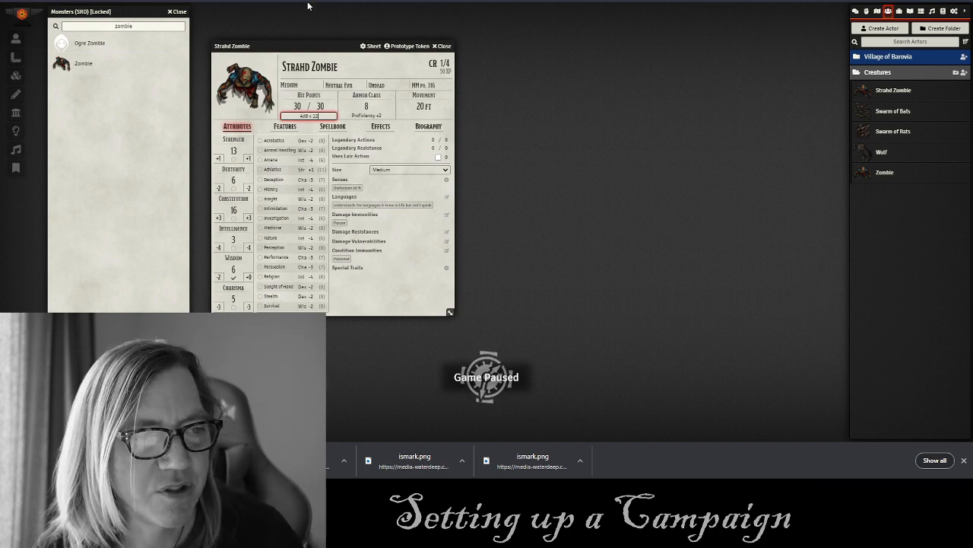
click(396, 293)
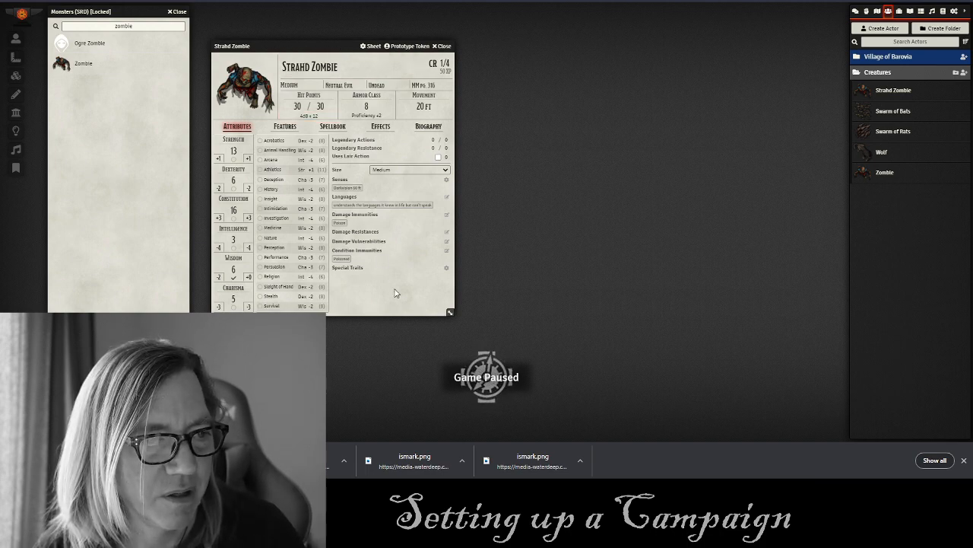
Show the Strahd Zombie's features and copy the full Bite action text from its D&D Beyond page.
click(282, 129)
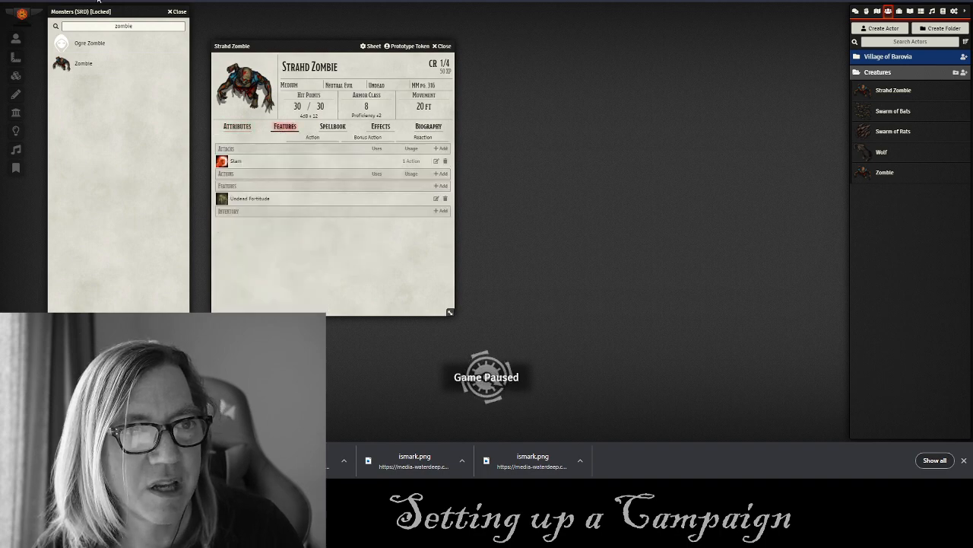
key(ctrl+Tab)
scroll(430, 231, down, 2)
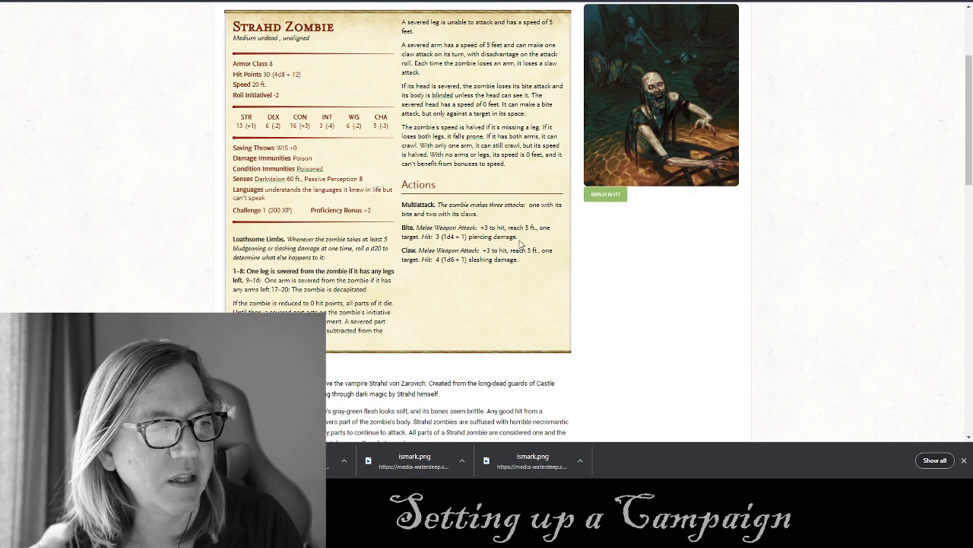
drag(519, 236, 402, 226)
key(ctrl+c)
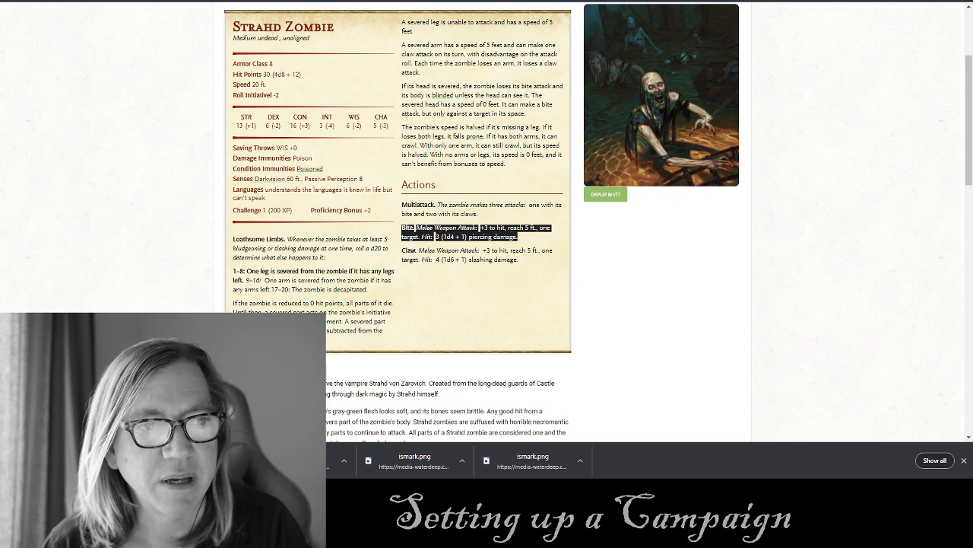
Back in Foundry VTT, add a new attack to the Strahd Zombie and name it Bite.
key(ctrl+Tab)
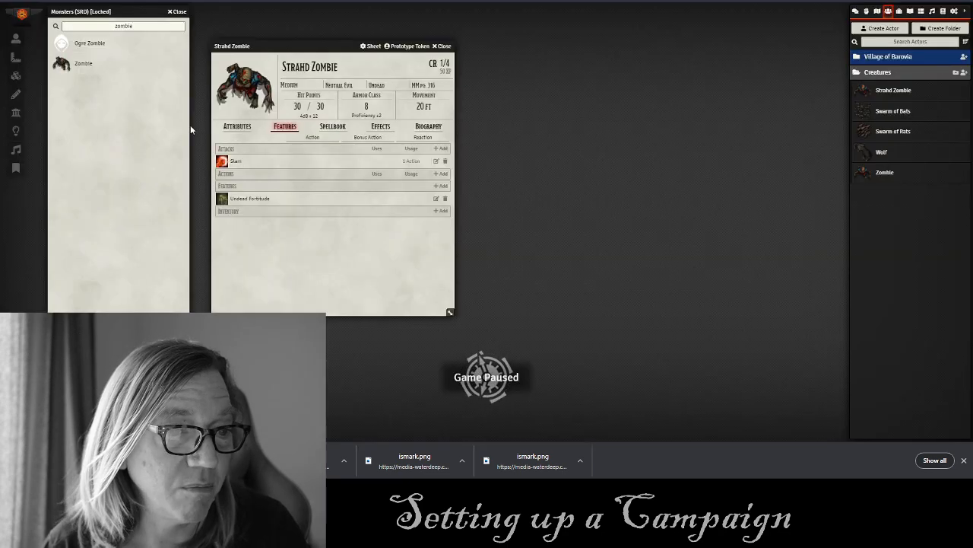
click(440, 149)
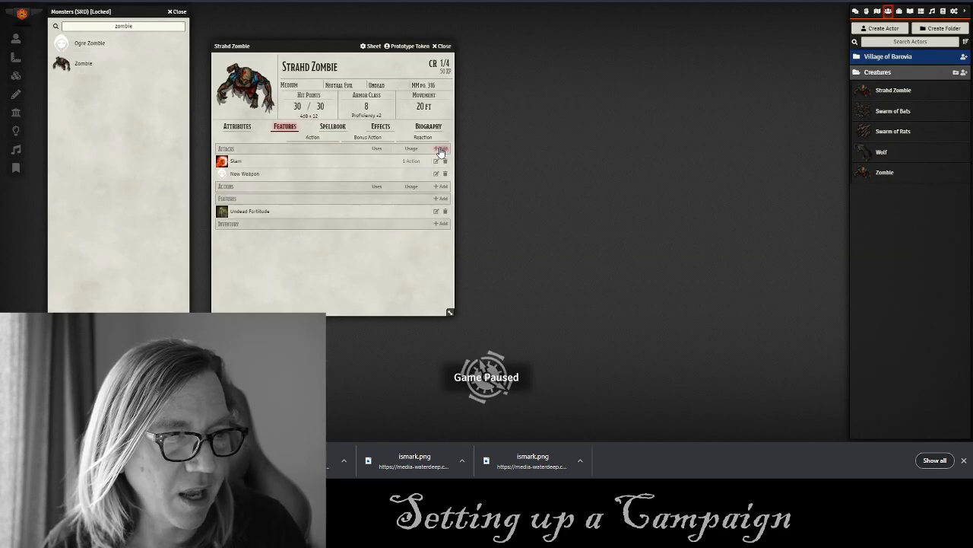
click(437, 174)
triple_click(461, 166)
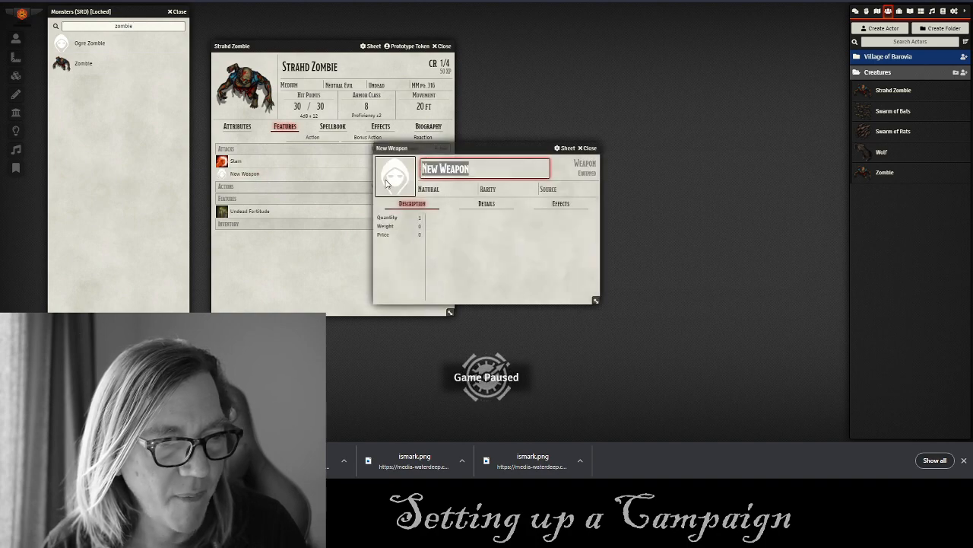
text(Bie)
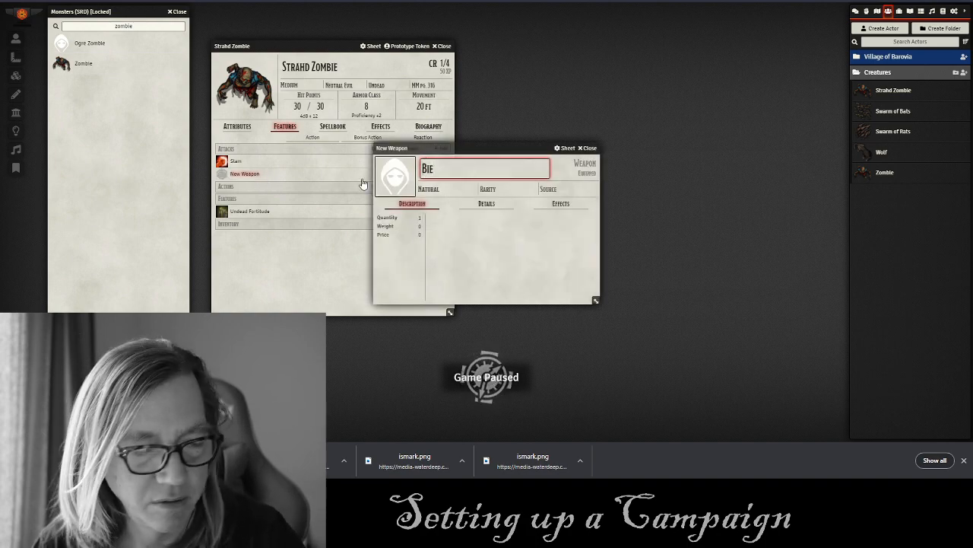
key(BackSpace)
text(te)
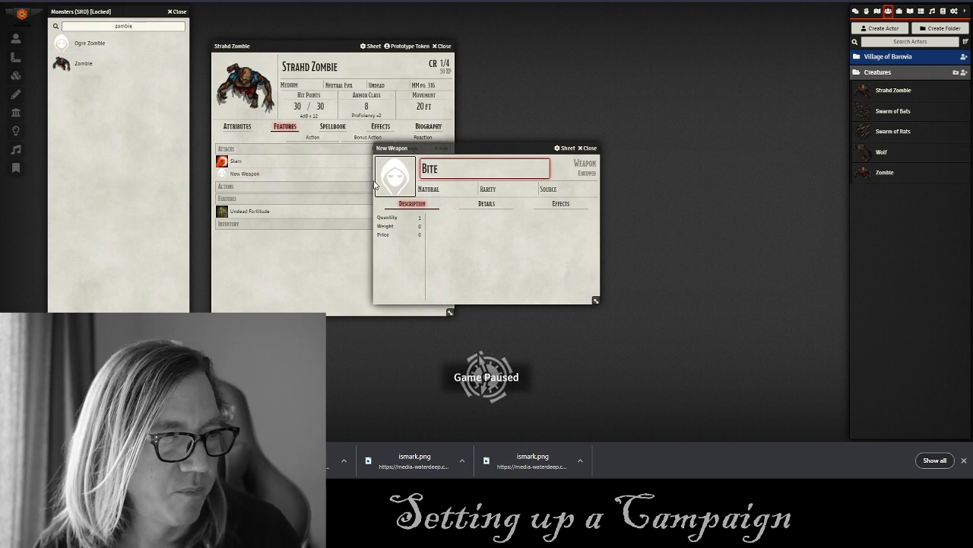
key(Return)
Paste the copied Bite action text as the weapon's description and save it.
click(589, 219)
key(ctrl+v)
drag(554, 248, 416, 235)
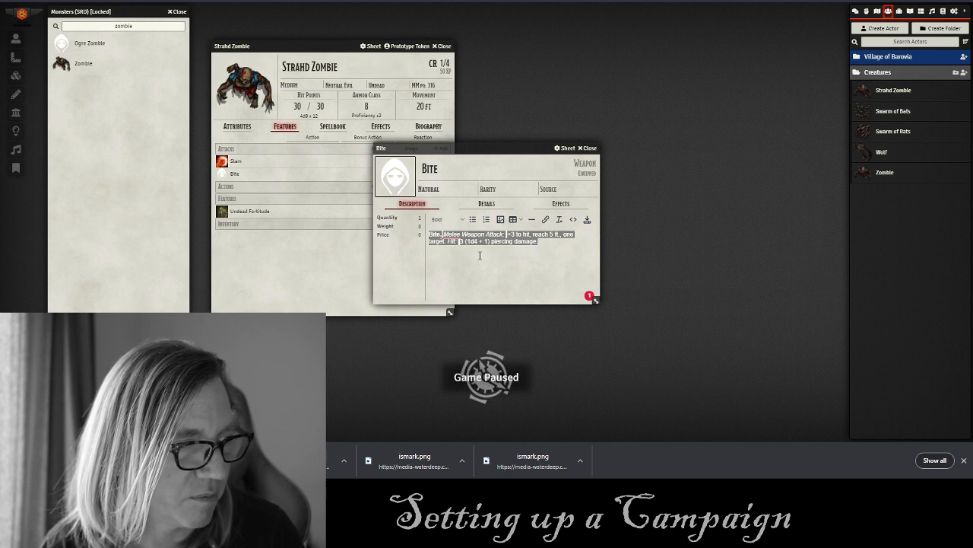
click(586, 221)
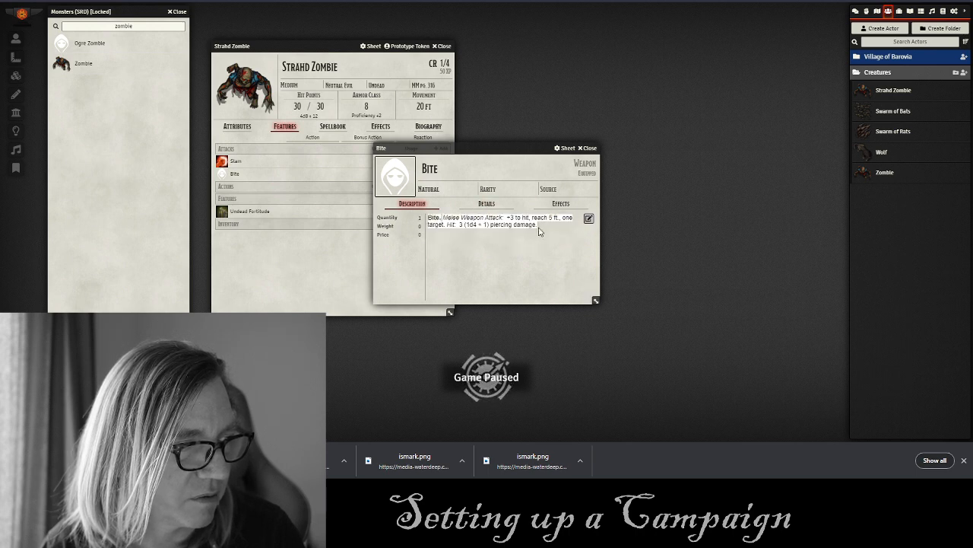
Clear the formatting from the Bite description and save it again.
click(589, 218)
drag(539, 242, 428, 241)
click(559, 219)
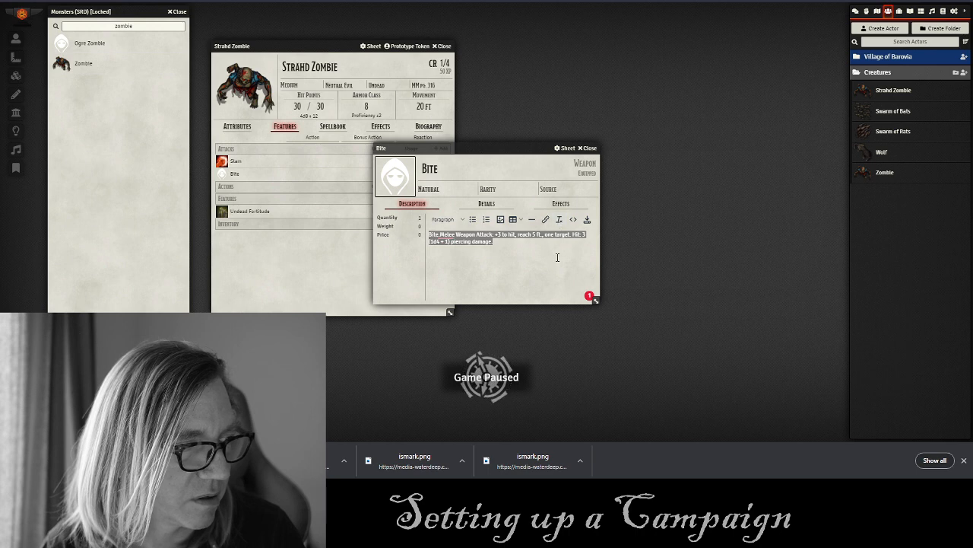
click(558, 257)
click(587, 220)
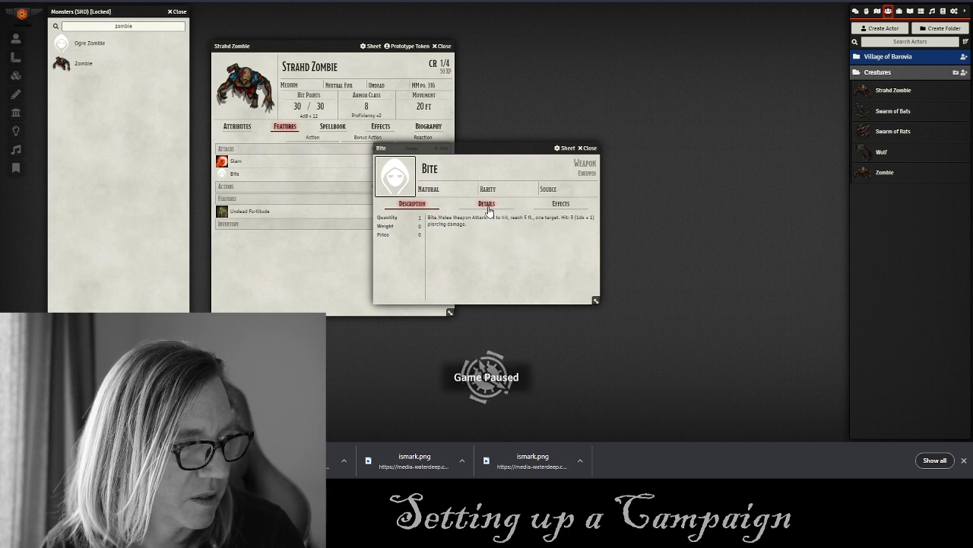
Set the Bite weapon's type to Simple Melee and its activation cost to 1 Action.
click(486, 204)
click(557, 230)
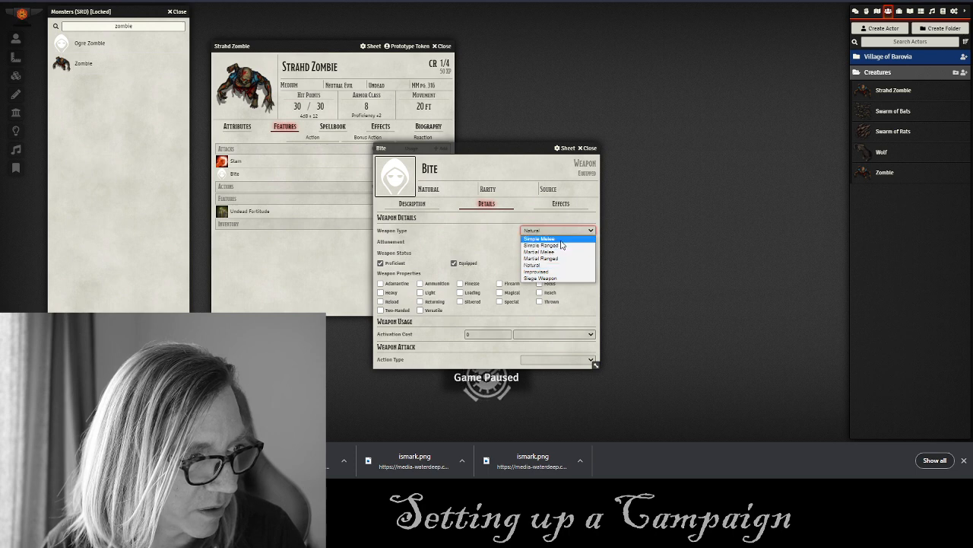
click(561, 238)
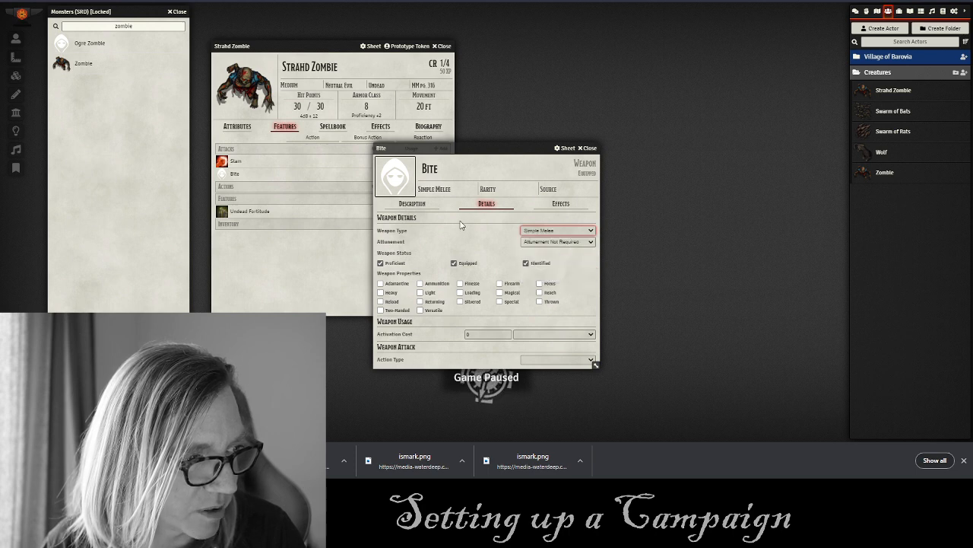
click(470, 334)
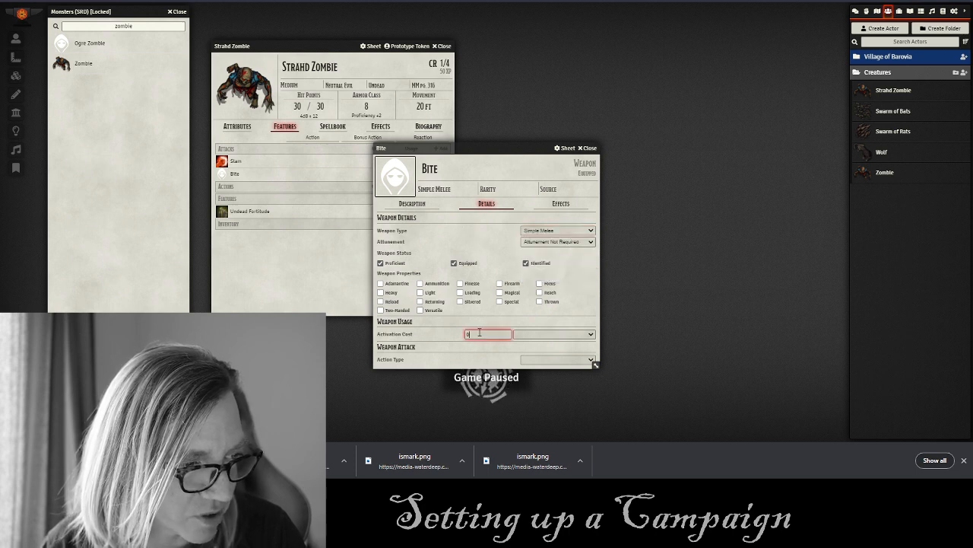
click(480, 357)
click(519, 336)
click(524, 344)
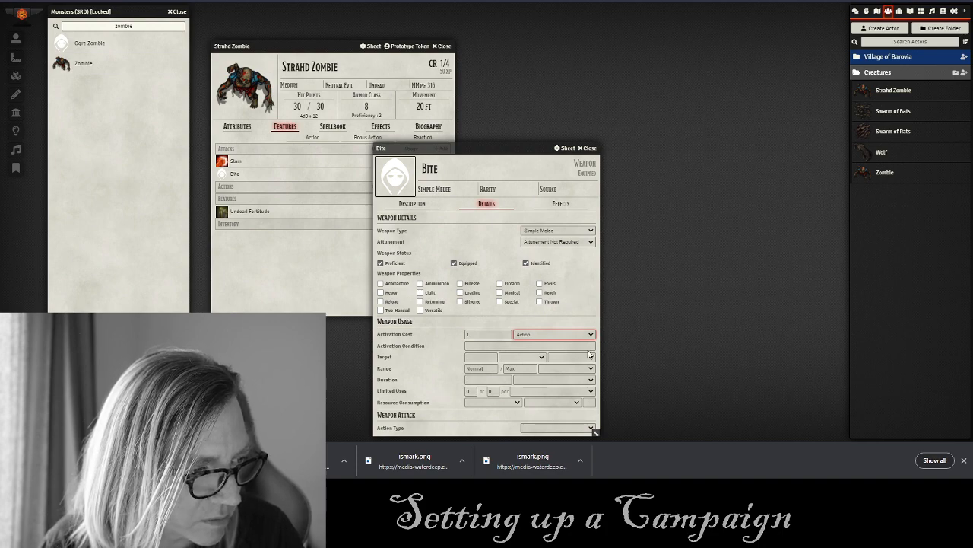
Make Bite a Melee Weapon Attack, check its description for the hit bonus, and set the attack roll bonus to 3.
drag(473, 151, 461, 38)
click(522, 316)
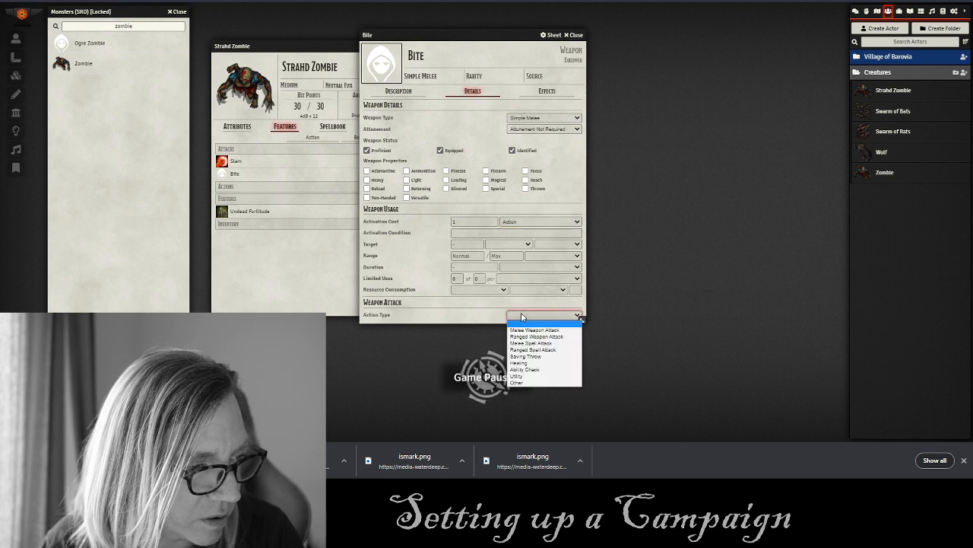
click(534, 329)
click(452, 339)
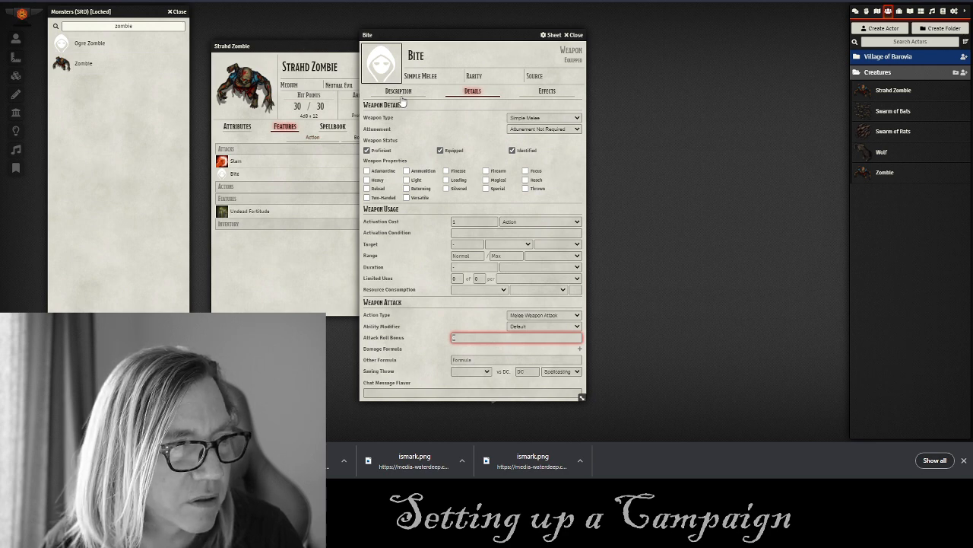
click(397, 91)
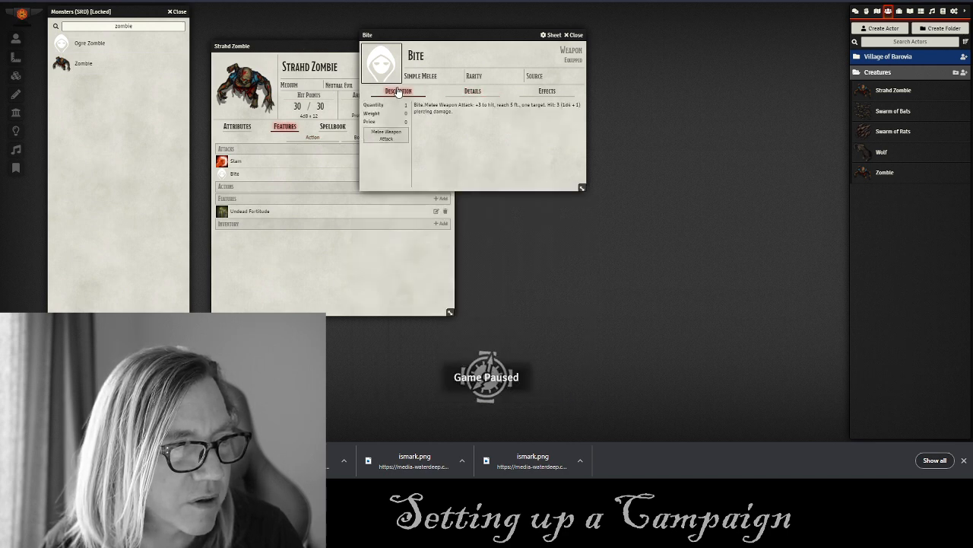
click(473, 91)
click(453, 339)
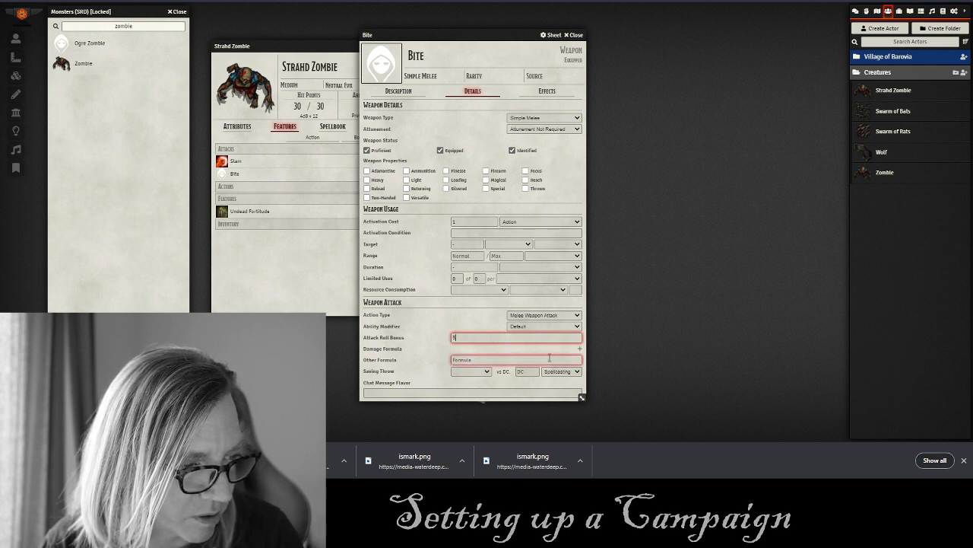
Add a 1d4+1 Piercing damage formula to Bite, checking it against the description, and close the weapon sheet.
click(580, 350)
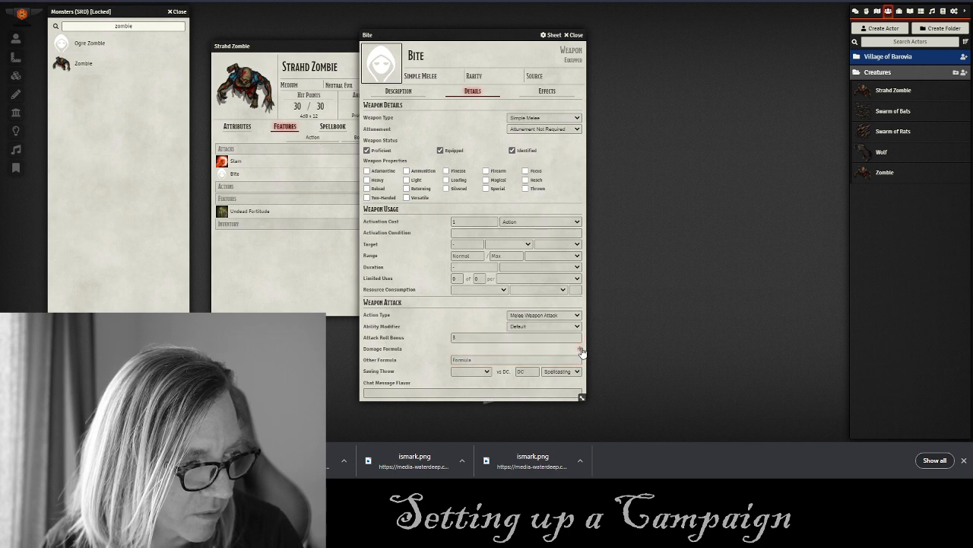
click(582, 351)
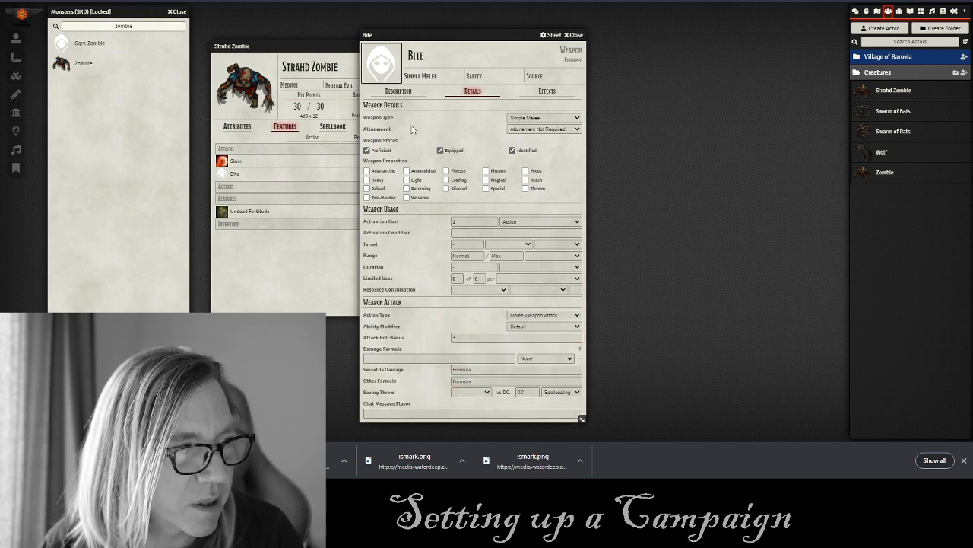
click(398, 91)
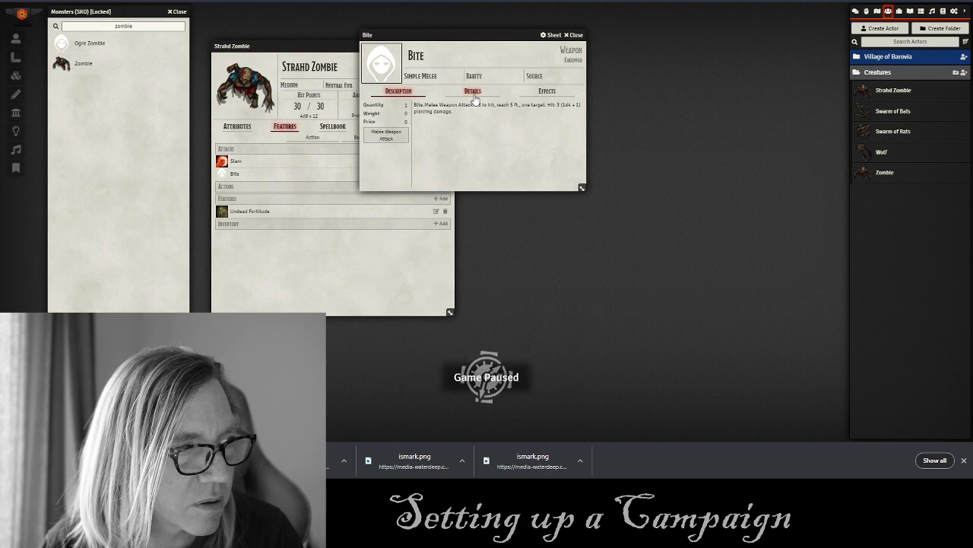
click(473, 97)
click(415, 359)
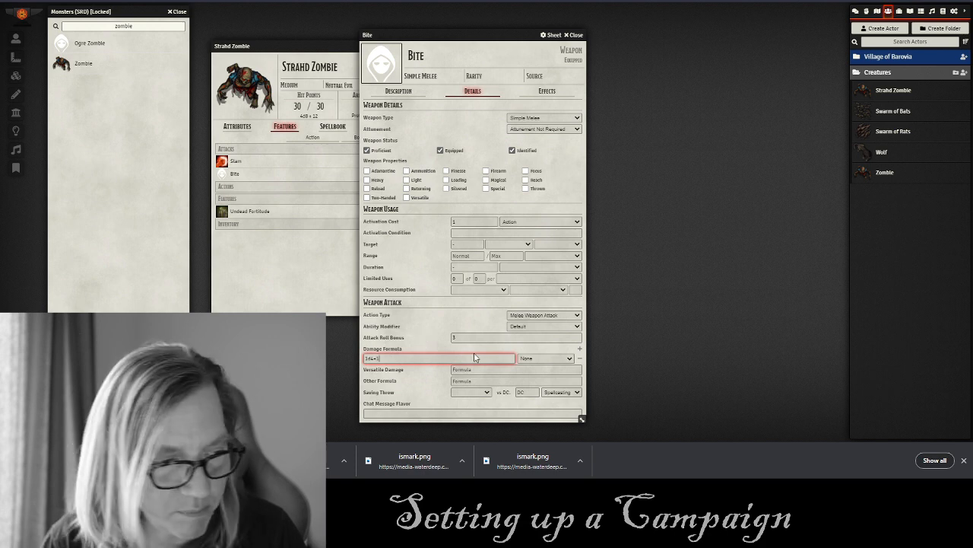
click(527, 362)
click(529, 361)
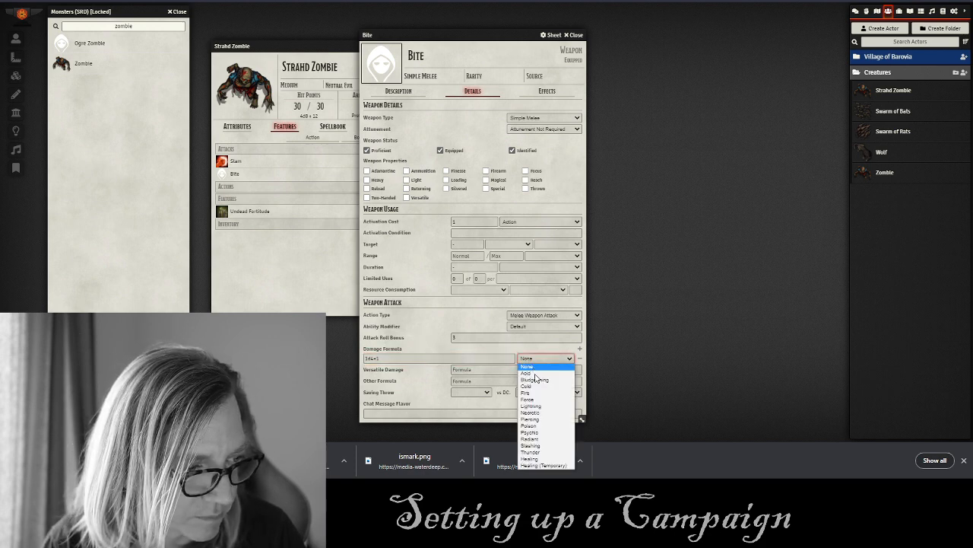
click(530, 419)
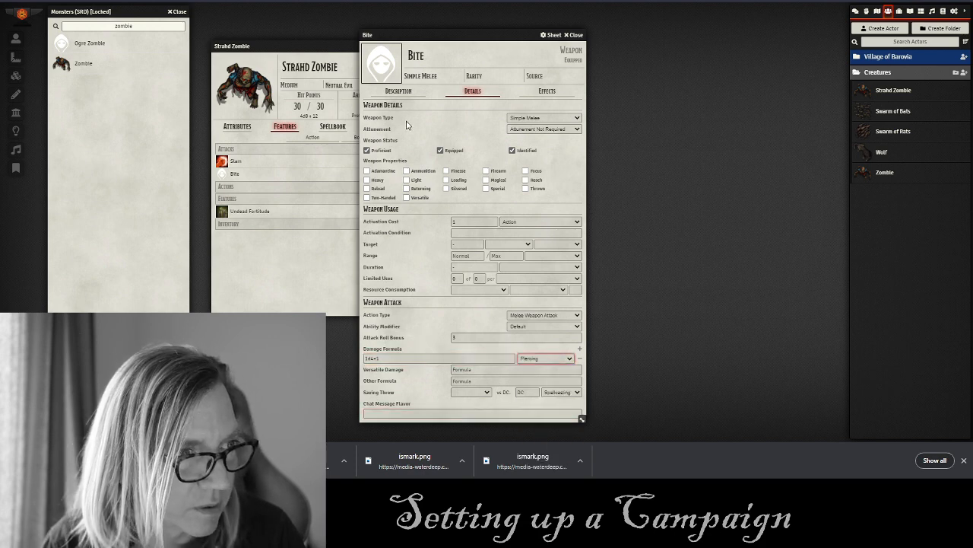
click(398, 90)
click(576, 35)
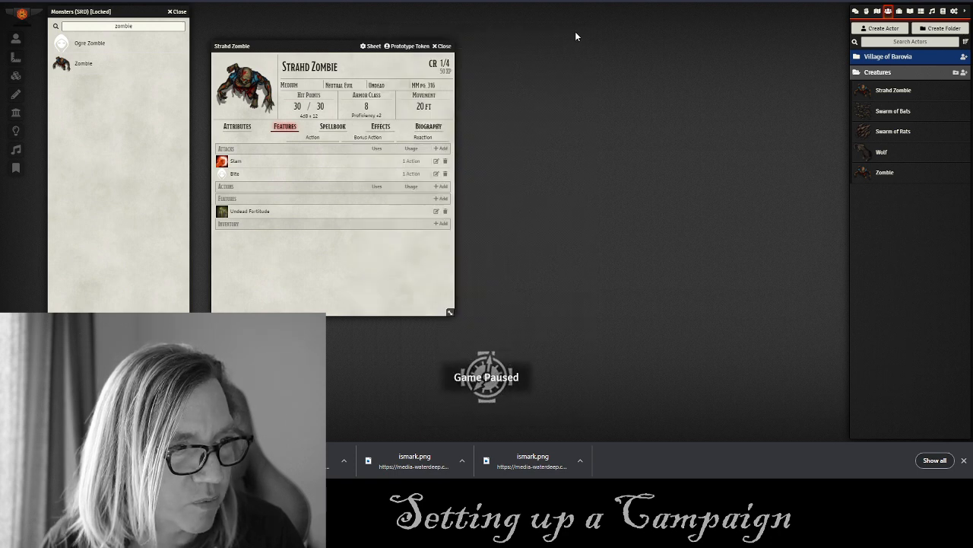
Show the chat log and clear all of its old messages.
click(856, 11)
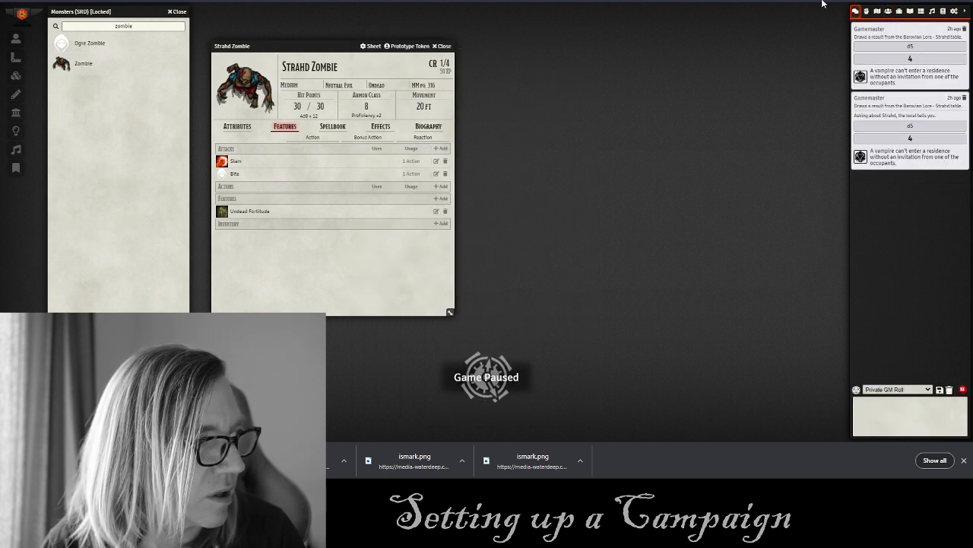
click(950, 391)
click(715, 423)
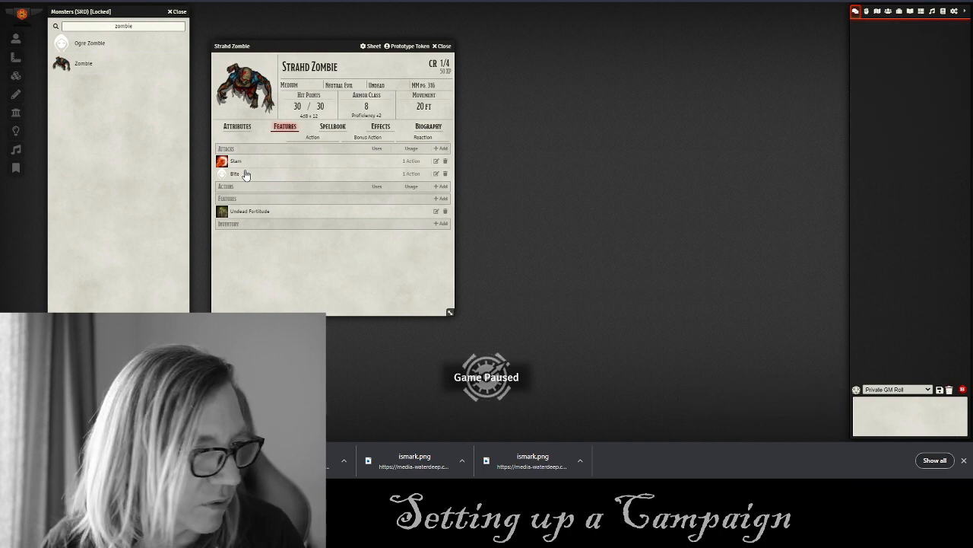
Test the Bite attack in chat with a normal attack roll and a normal damage roll.
click(221, 173)
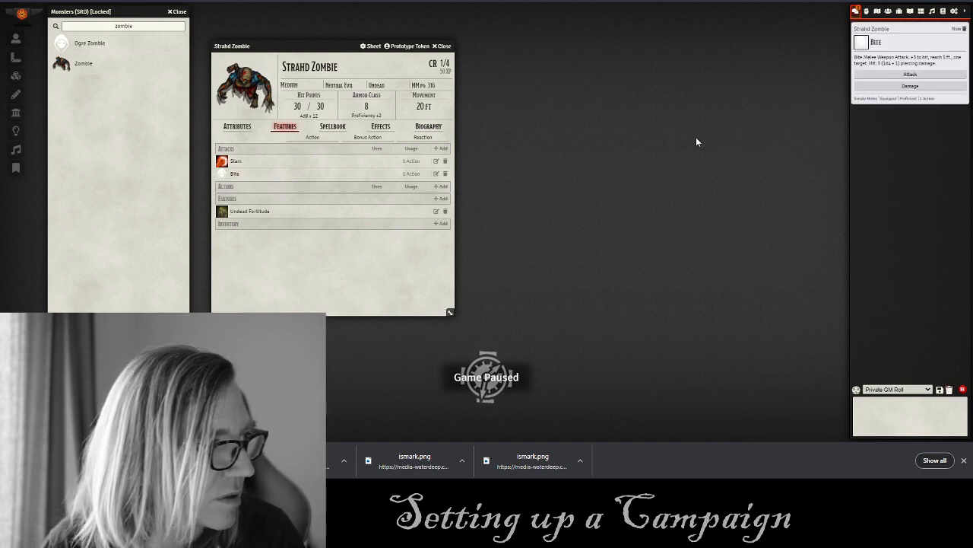
click(910, 73)
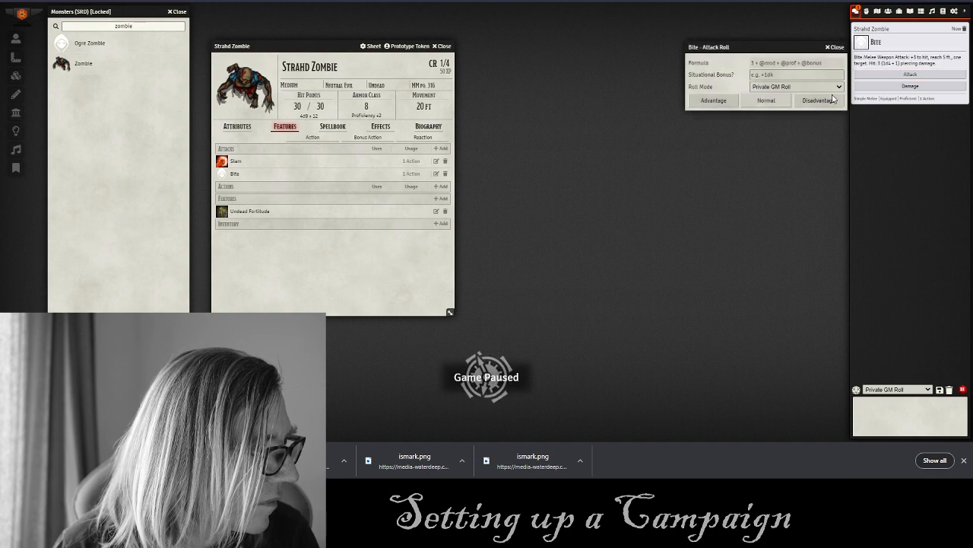
click(766, 101)
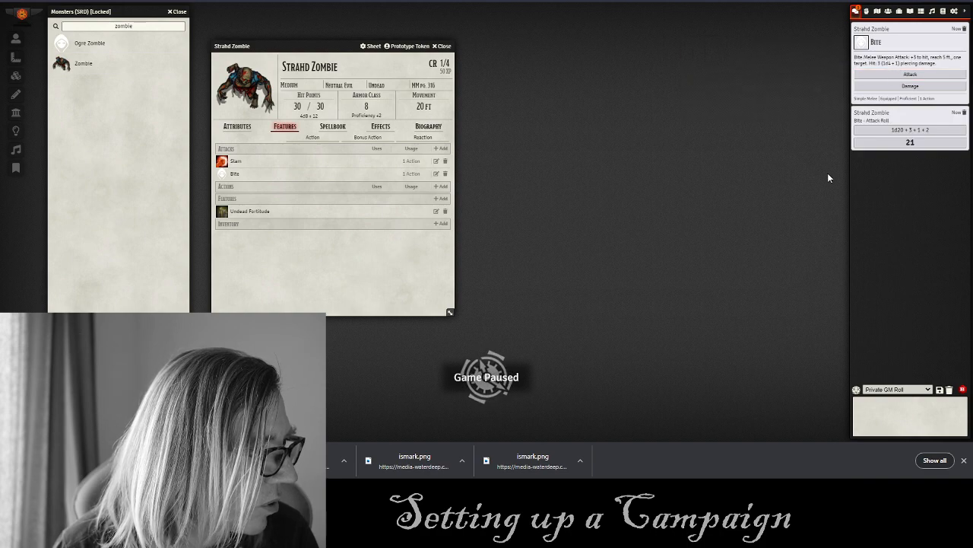
click(916, 86)
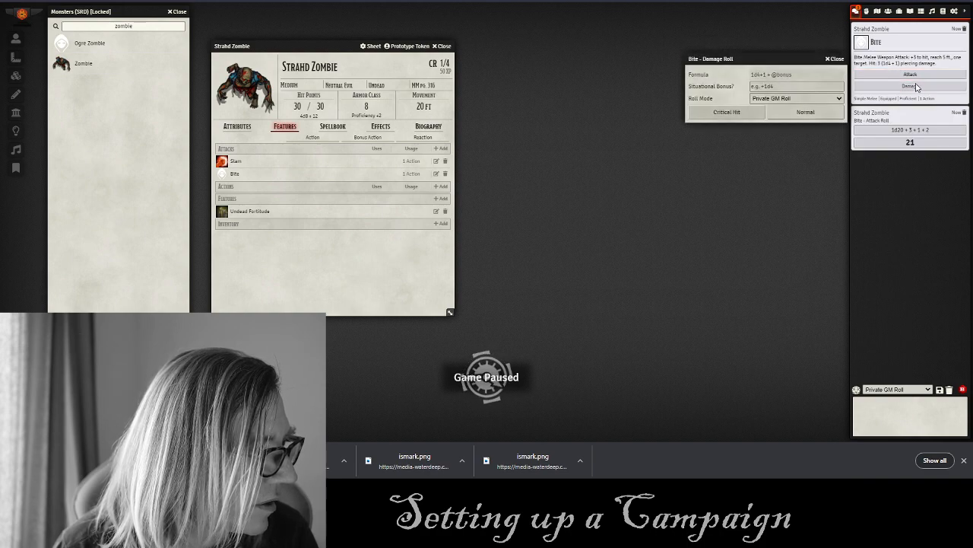
click(795, 111)
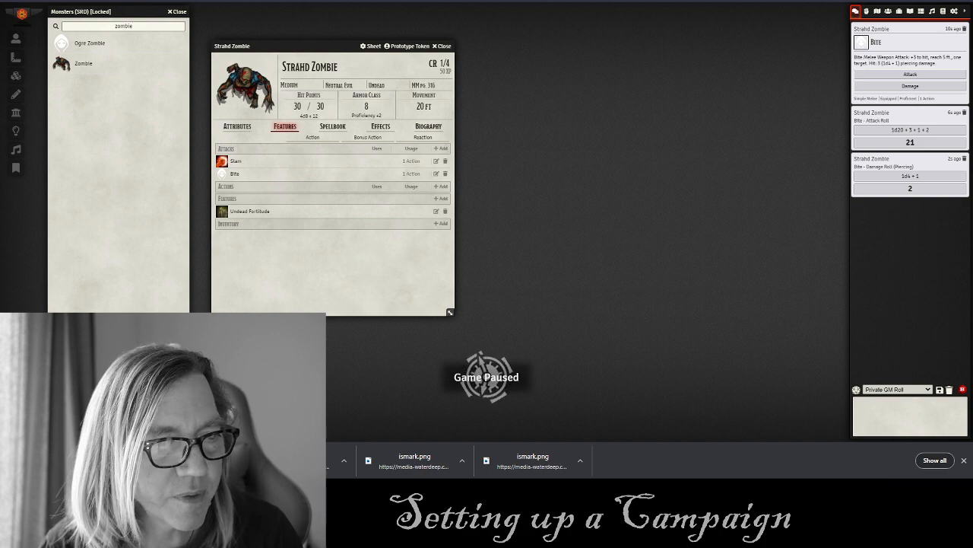
Add another new attack to the Strahd Zombie and copy the full Claw action text from its D&D Beyond page.
click(440, 148)
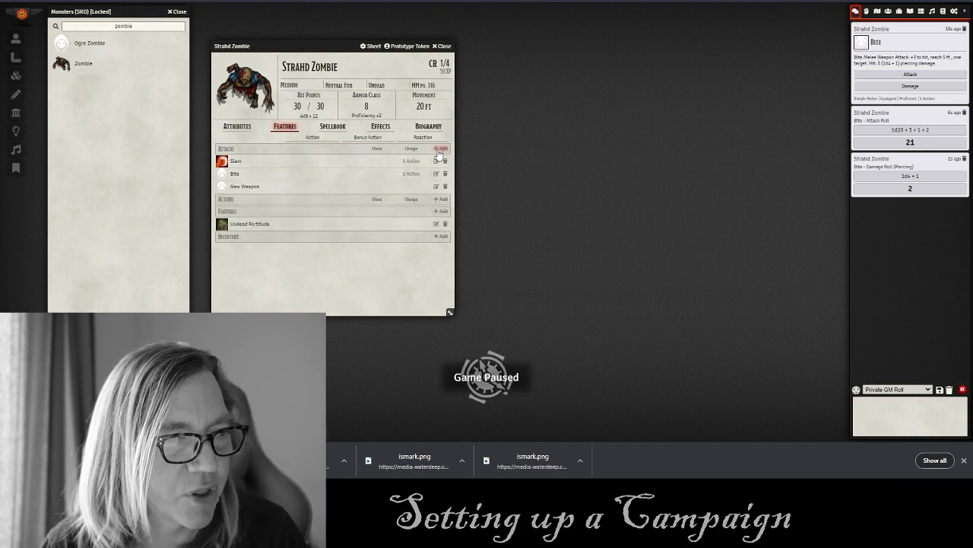
key(ctrl+Tab)
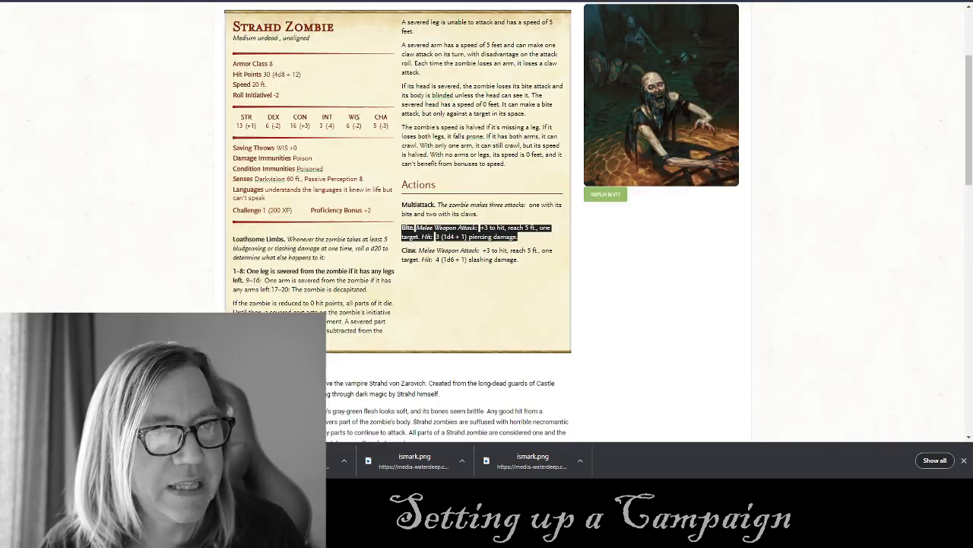
click(437, 269)
drag(530, 262, 401, 251)
key(ctrl+c)
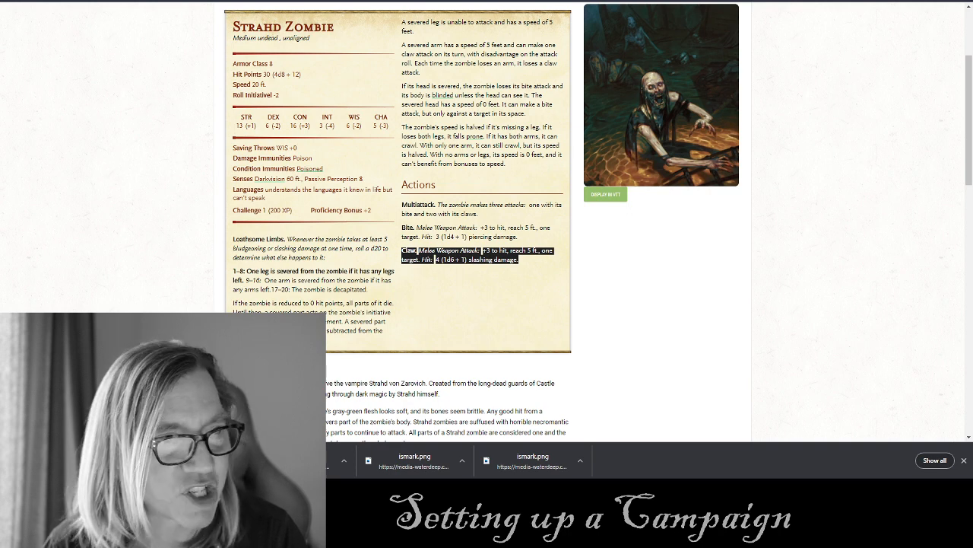
Back in Foundry VTT, rename the Strahd Zombie's new weapon as Claw.
key(ctrl+Tab)
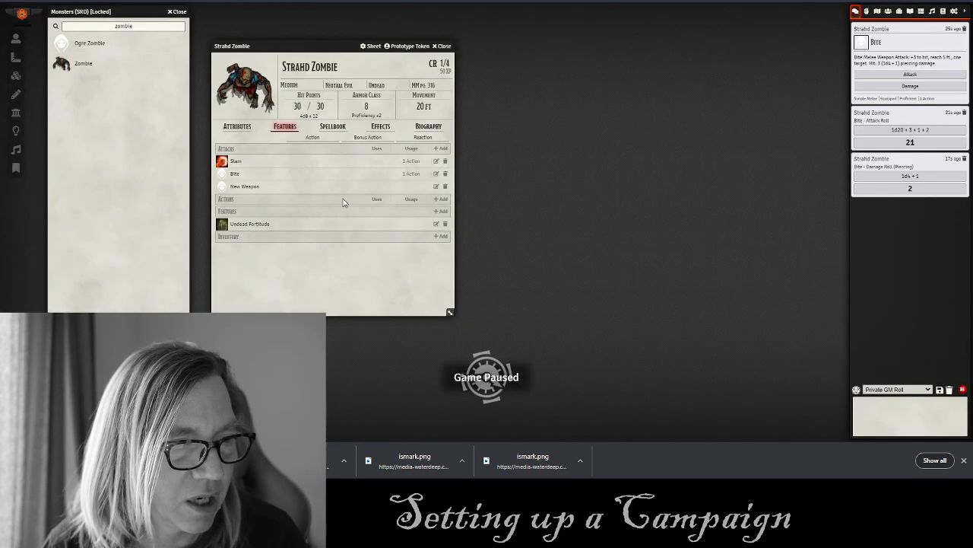
click(436, 185)
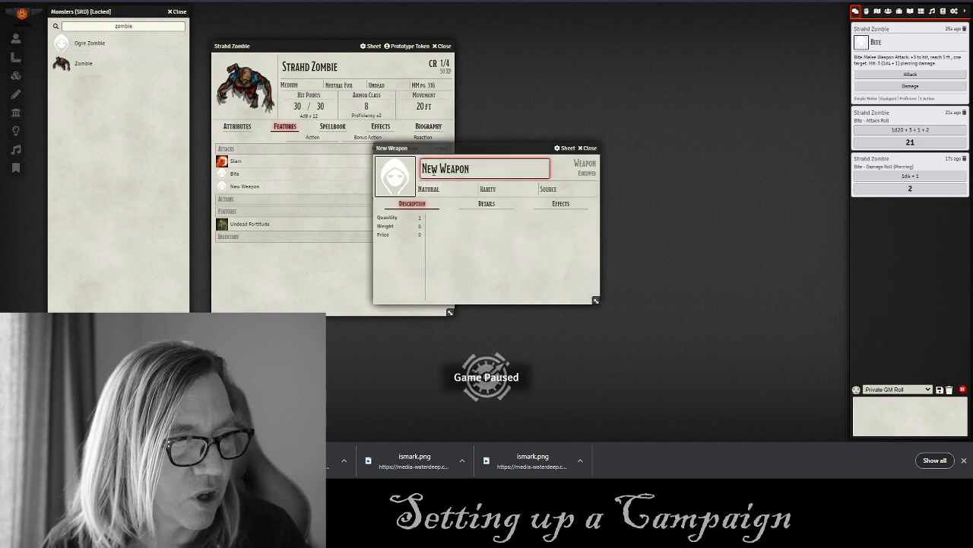
triple_click(485, 170)
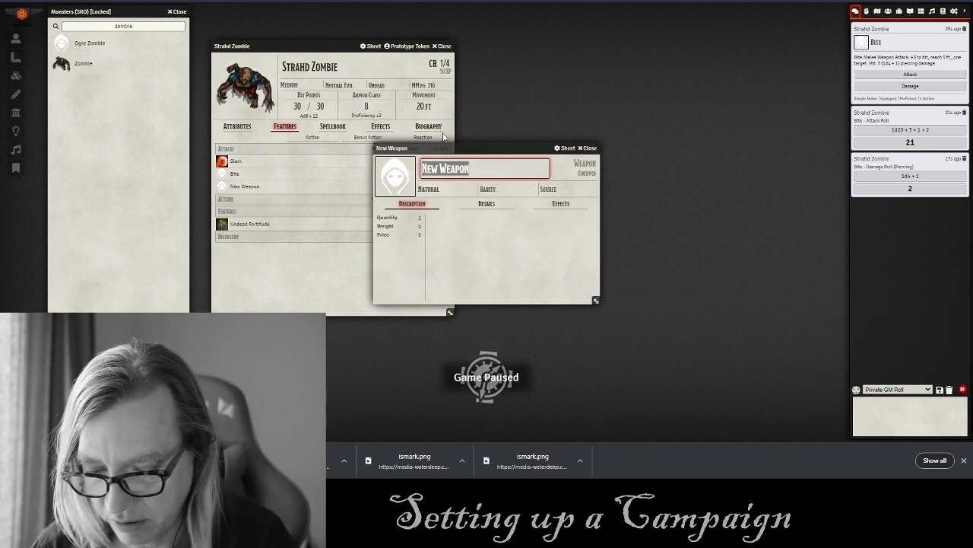
text(Claw)
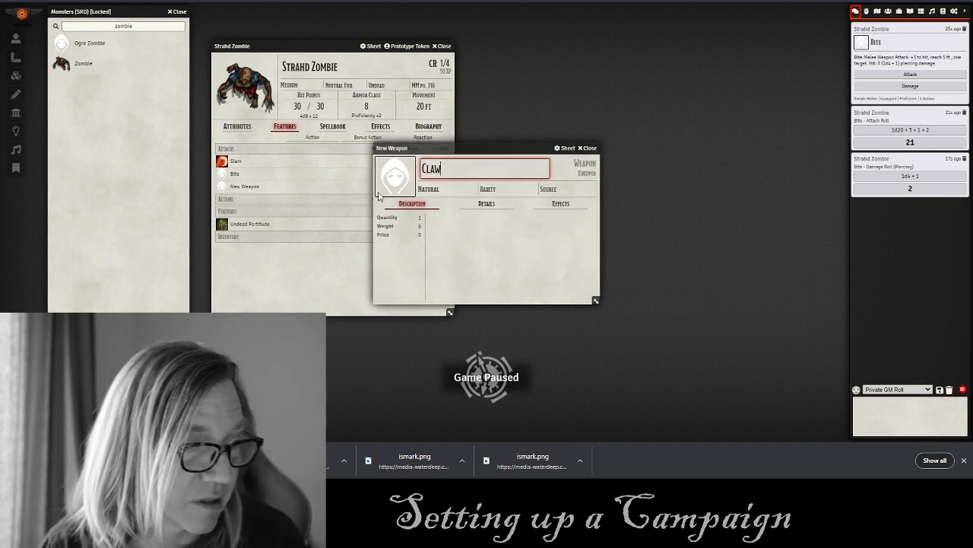
Paste the copied Claw action text as the weapon's description and clear its formatting.
click(490, 248)
click(588, 219)
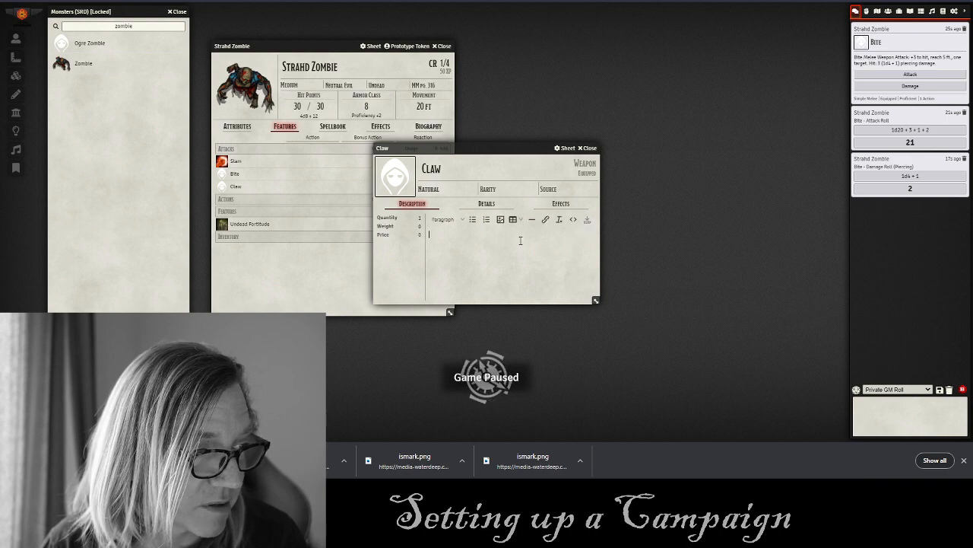
key(ctrl+v)
drag(556, 240, 426, 233)
click(559, 220)
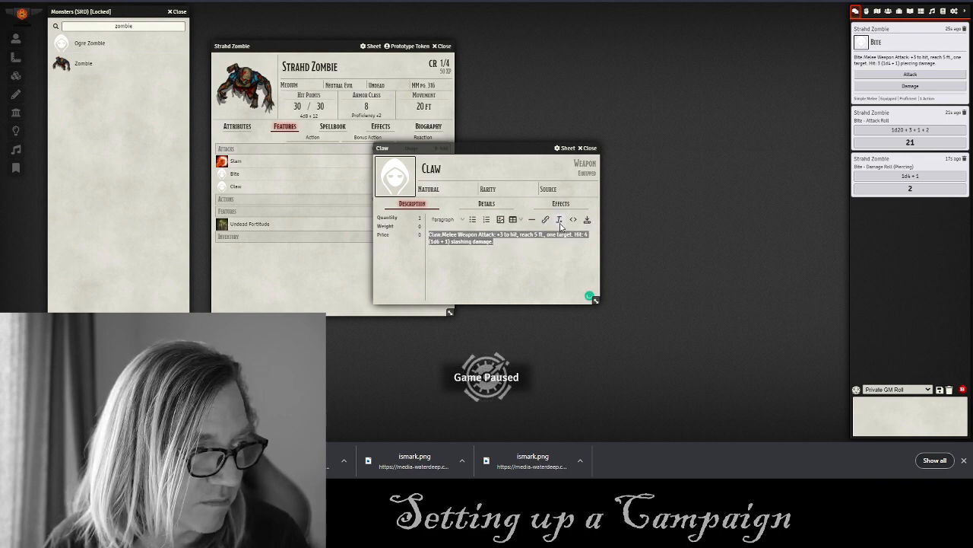
Set the Claw weapon's action type to Melee Weapon Attack, with attack roll bonus 3 and damage formula 1d6+1, and close it.
click(487, 204)
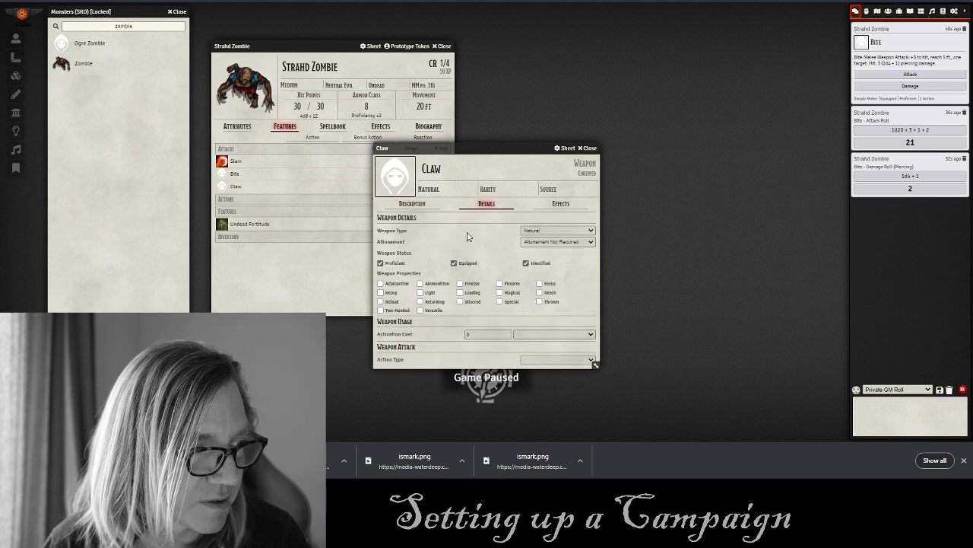
click(551, 360)
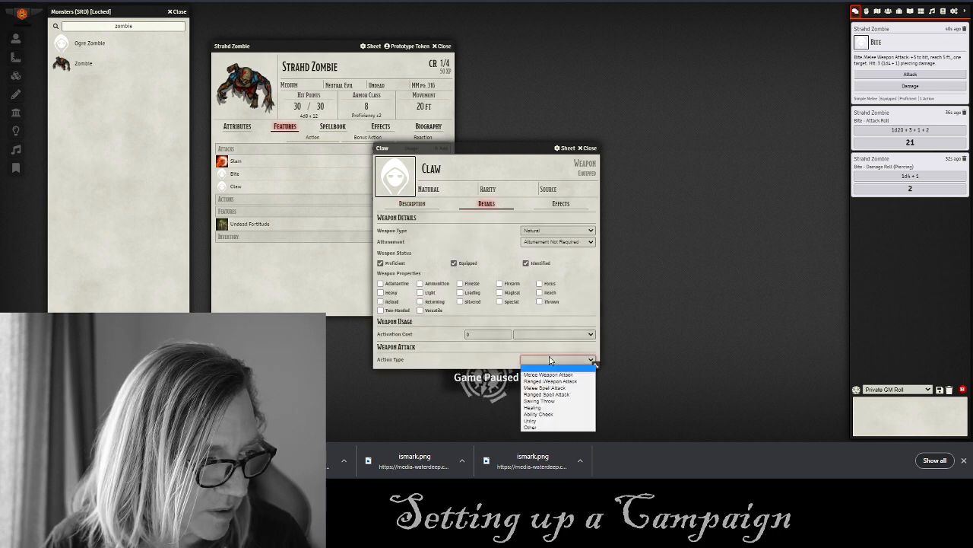
click(555, 374)
click(468, 379)
click(436, 404)
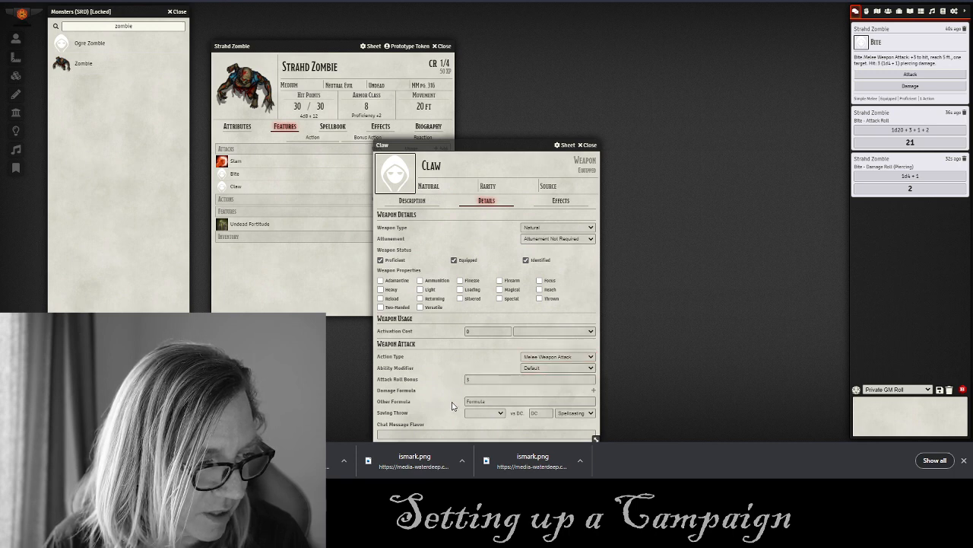
click(595, 392)
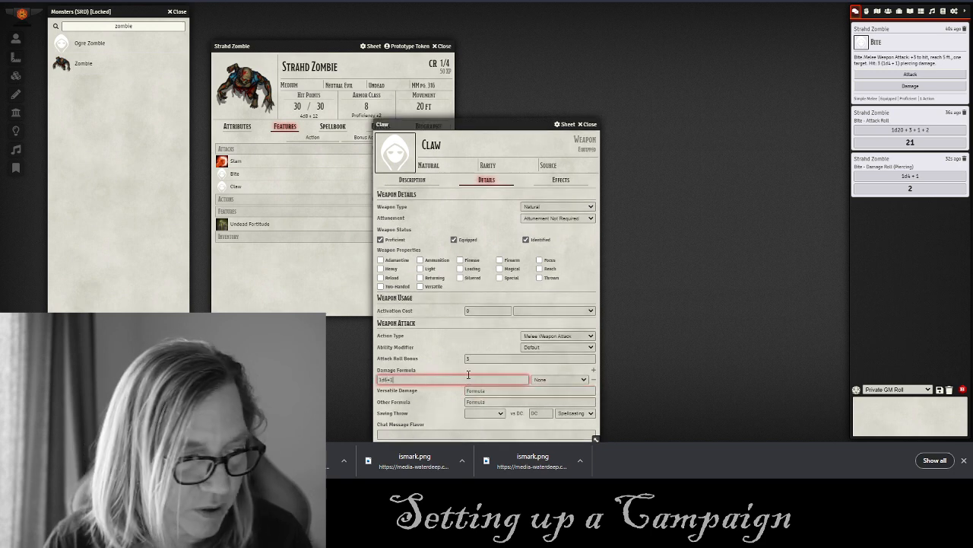
click(588, 126)
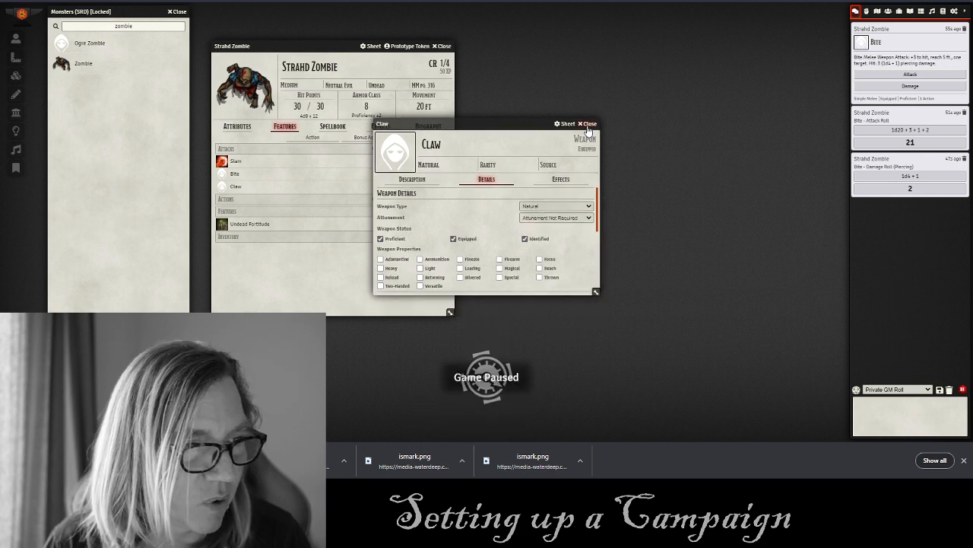
Set the Bite attack's image to undead bite.jpg from the Images/Attacks folder of My Assets Library, and close the weapon.
click(221, 174)
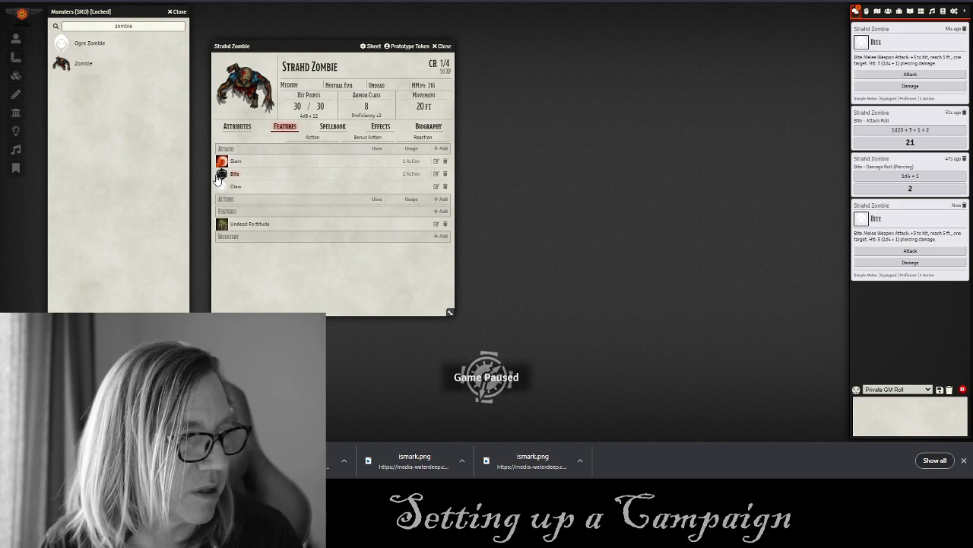
click(436, 174)
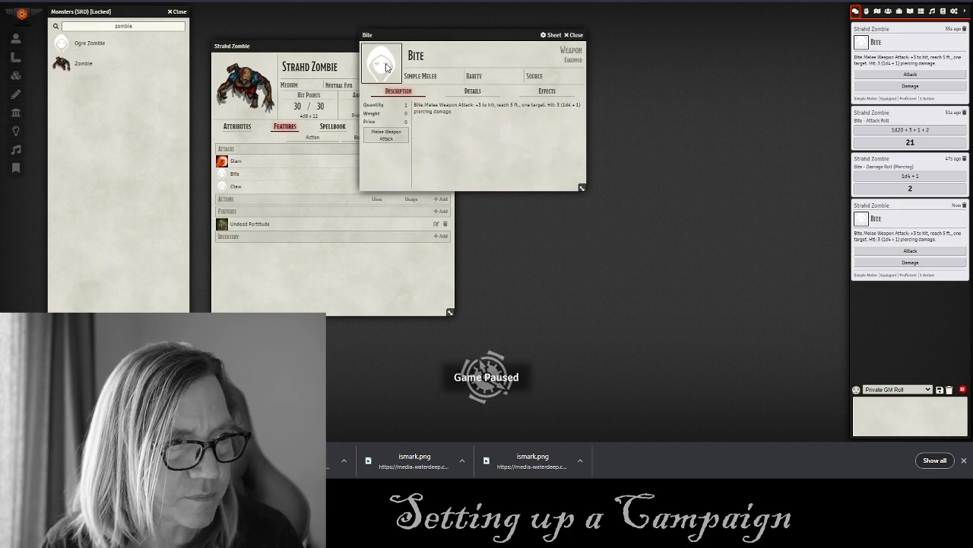
click(386, 68)
click(546, 66)
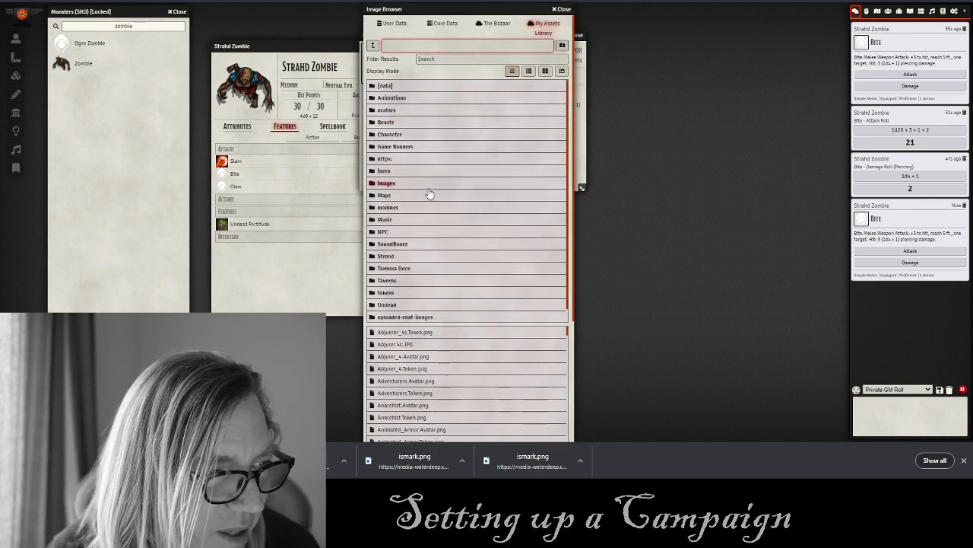
click(387, 184)
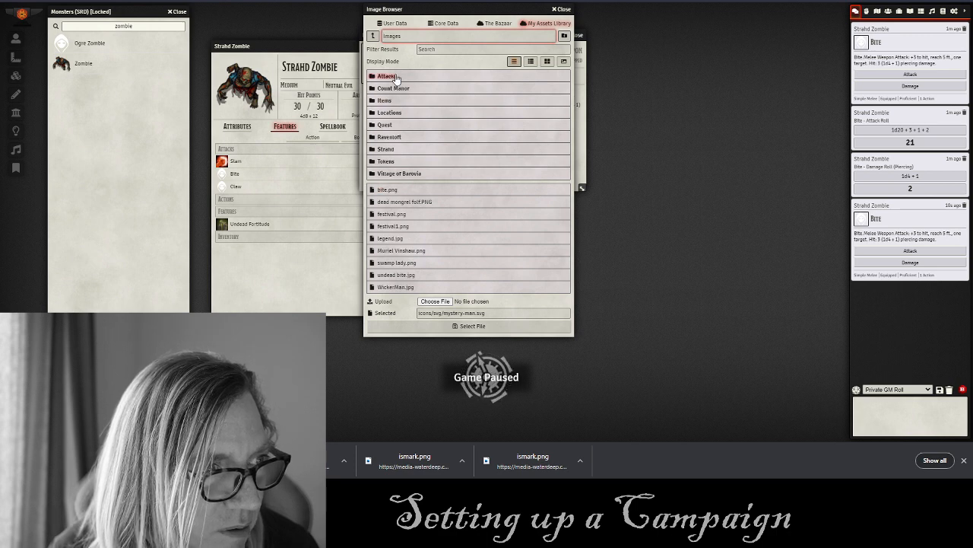
click(387, 76)
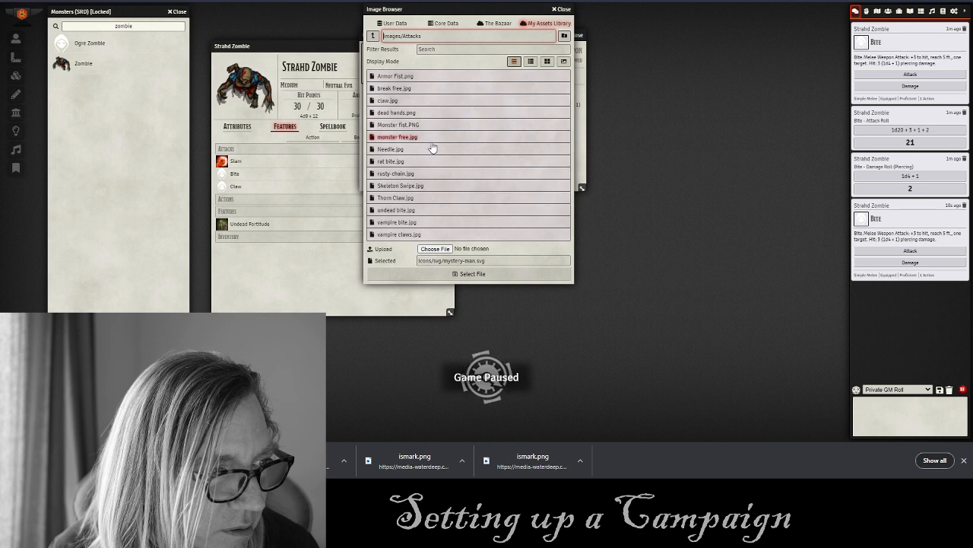
click(410, 212)
click(470, 303)
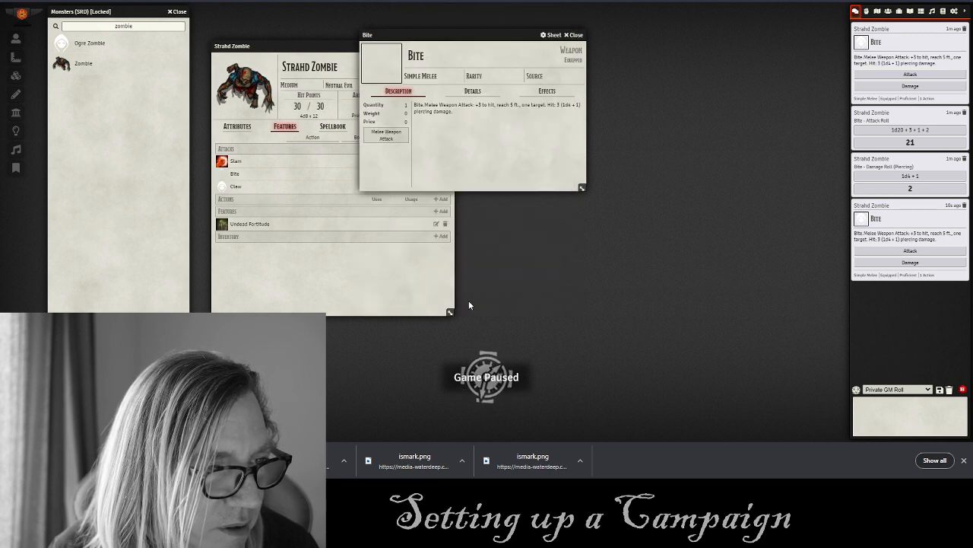
click(573, 35)
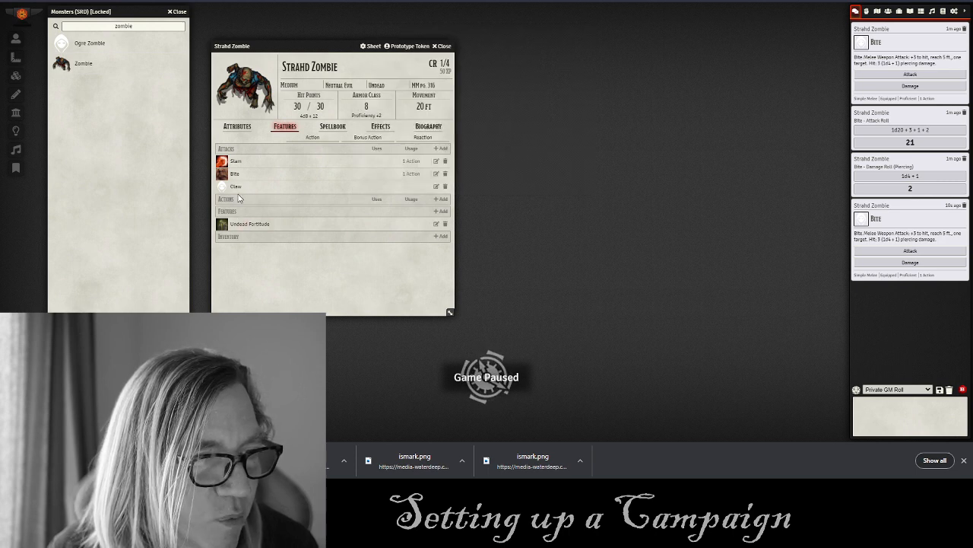
Set the Claw attack's image to claw.jpg from the Images/Attacks folder of My Assets Library, and close the weapon.
click(234, 187)
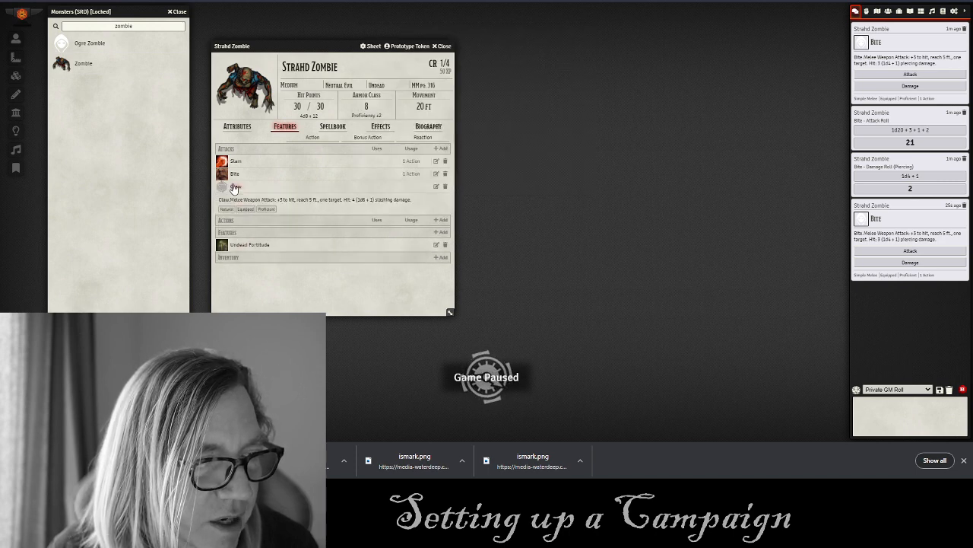
click(437, 187)
click(394, 158)
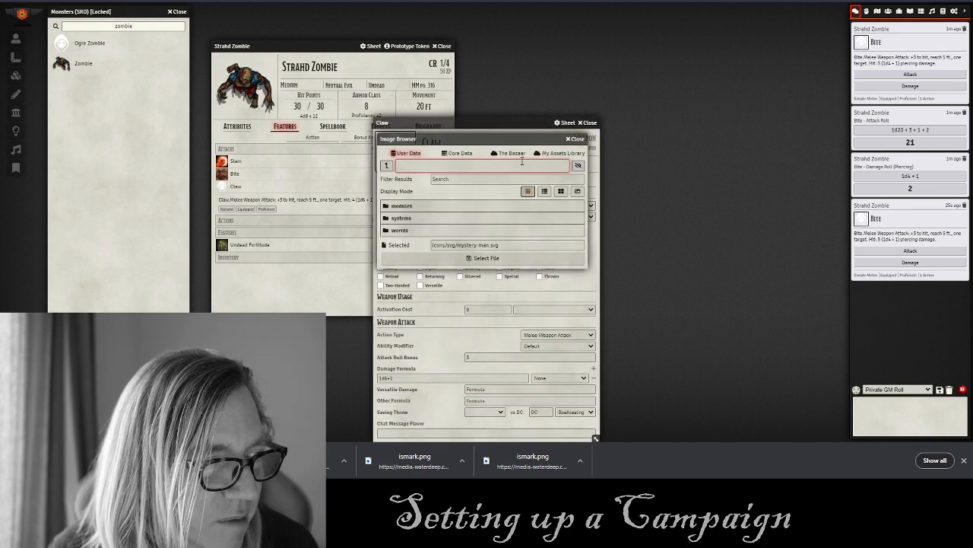
click(556, 155)
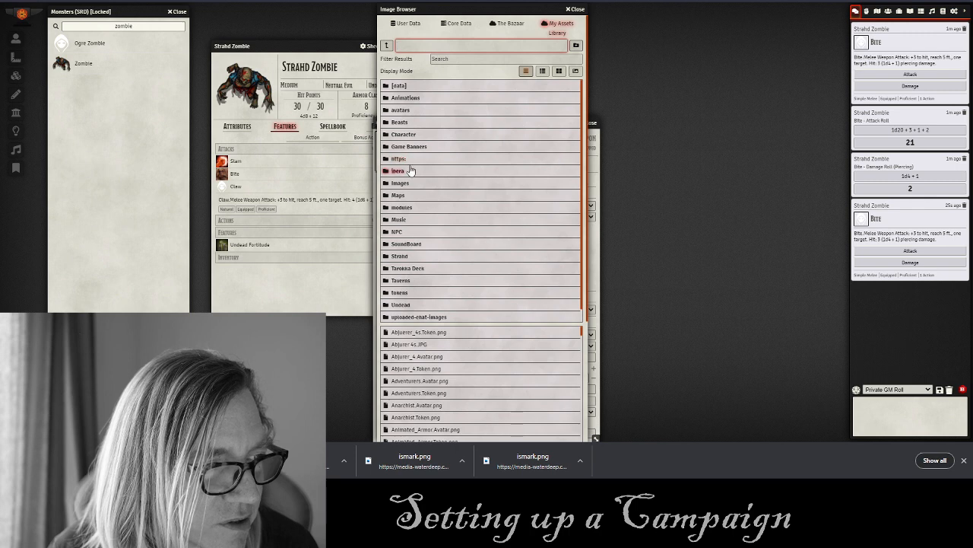
click(399, 186)
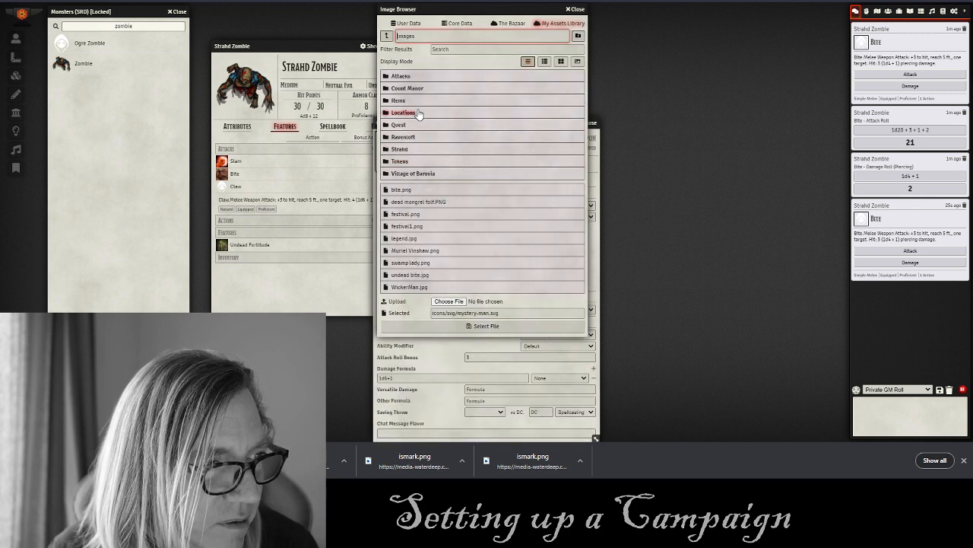
click(401, 76)
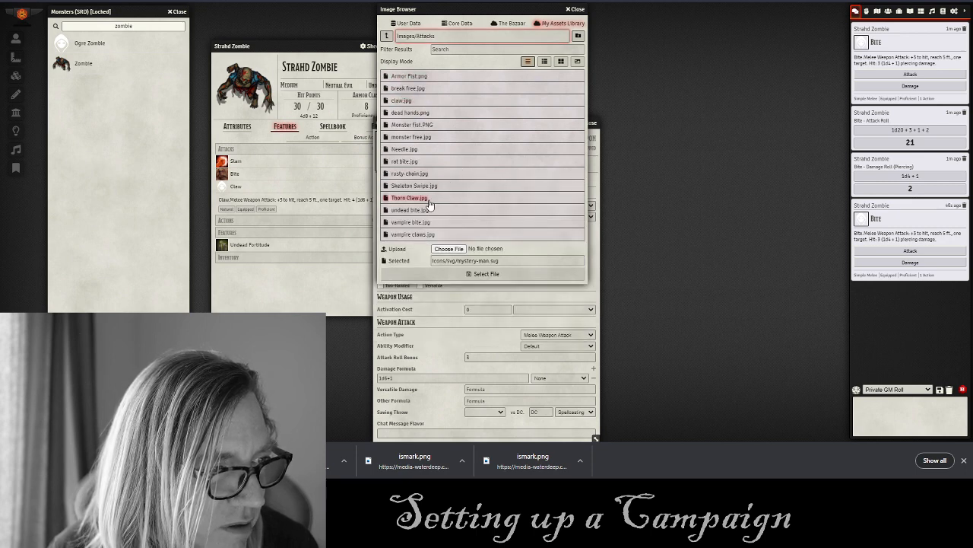
click(404, 101)
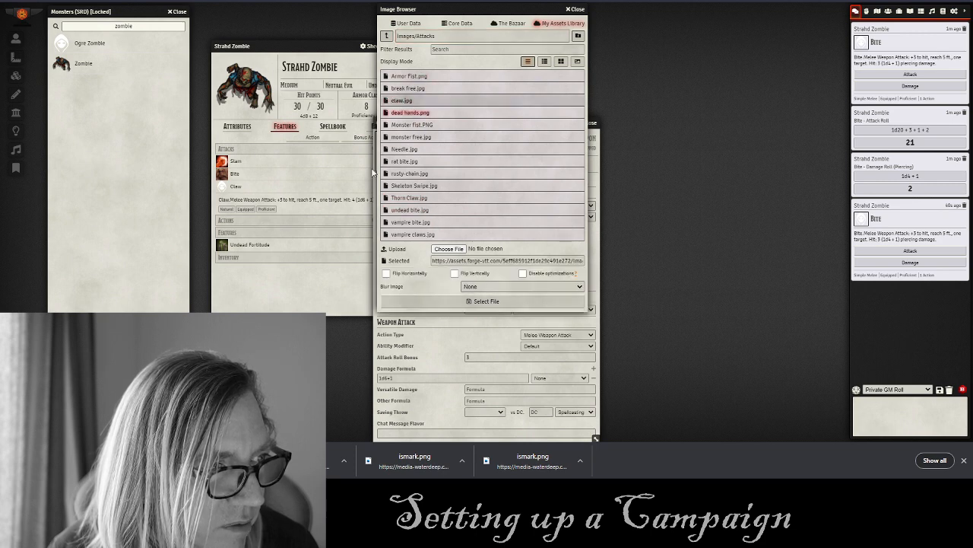
click(475, 302)
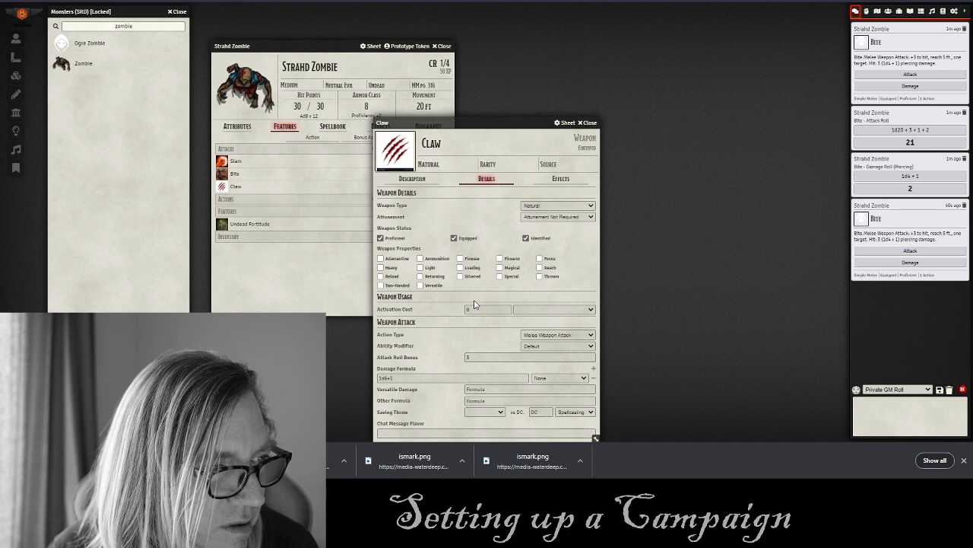
click(587, 123)
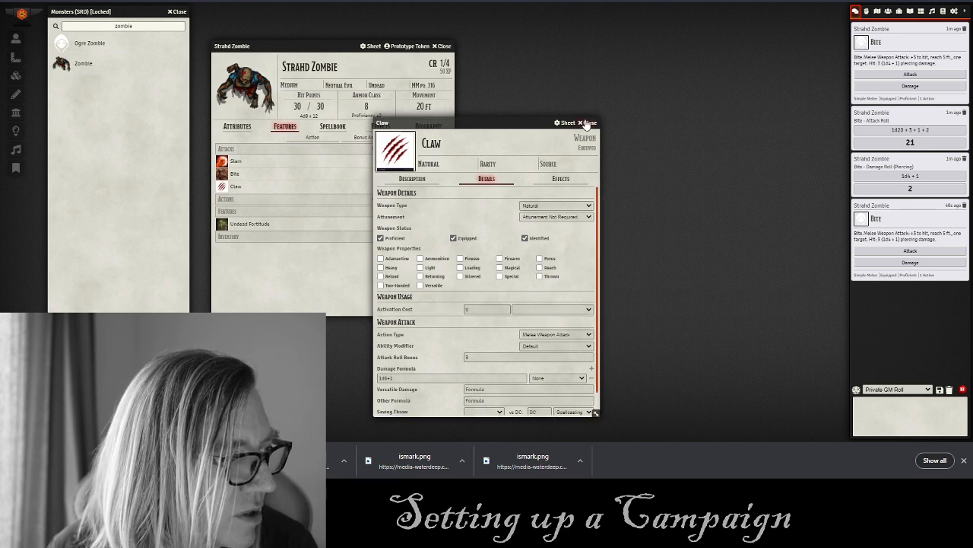
Clear the chat log and test the Strahd Zombie's Bite with a normal attack roll and a normal damage roll.
click(949, 389)
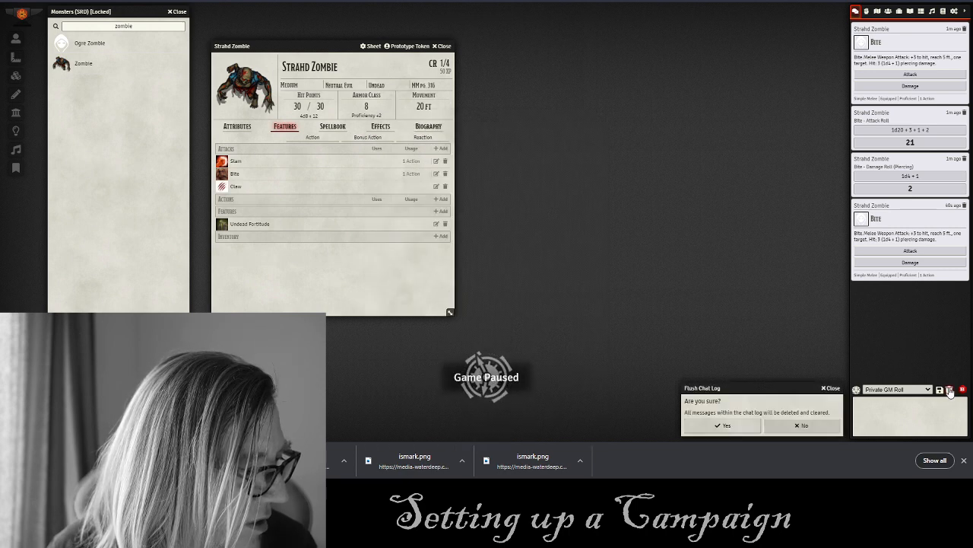
click(722, 425)
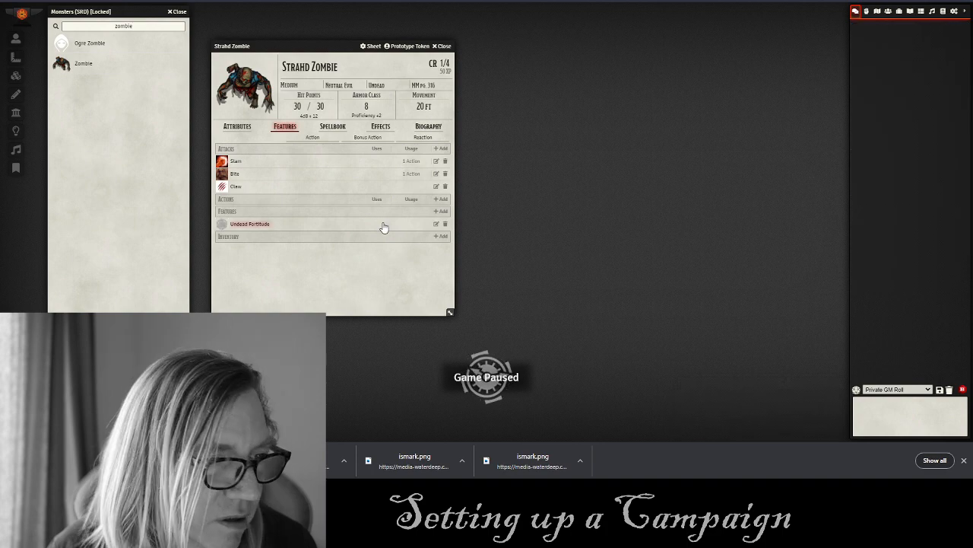
click(222, 174)
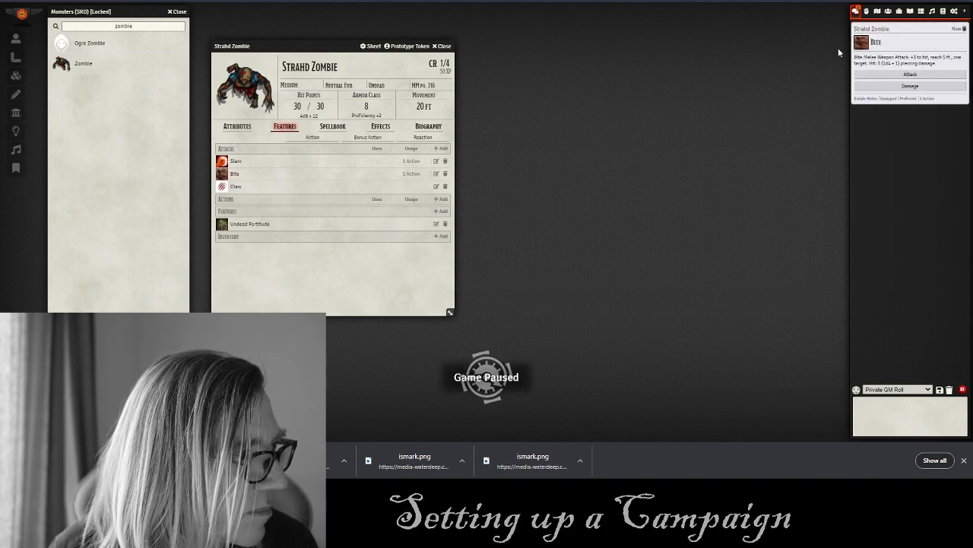
click(882, 46)
click(882, 46)
click(882, 45)
click(905, 63)
click(763, 85)
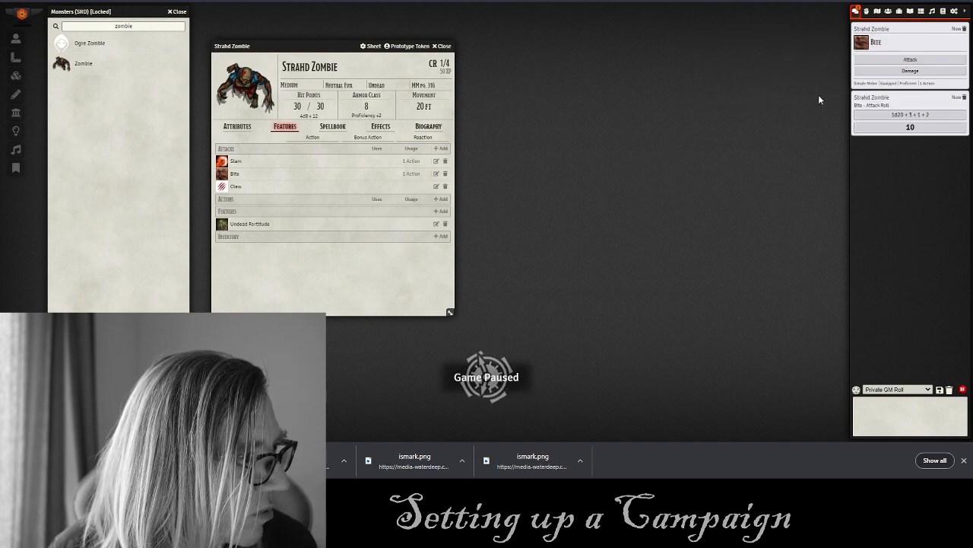
click(910, 71)
click(799, 101)
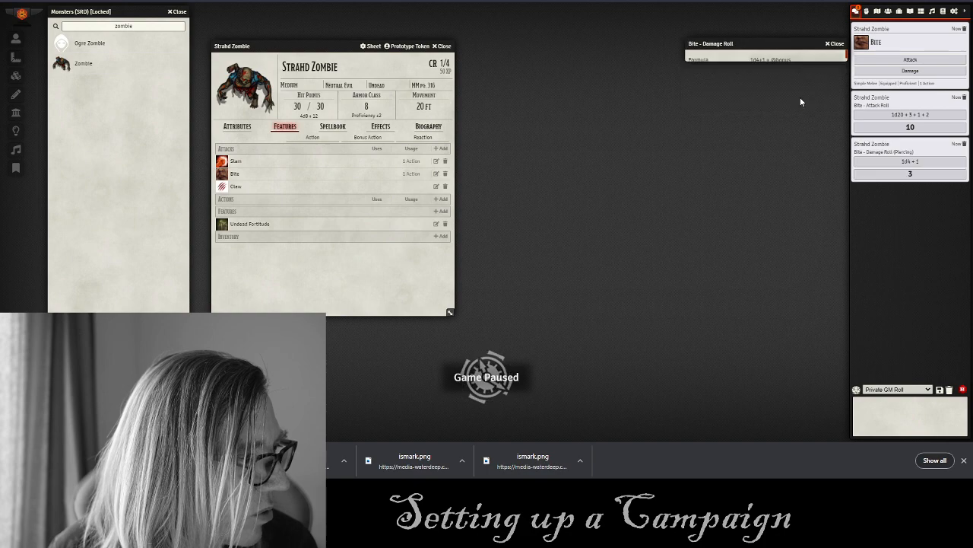
Test the Strahd Zombie's Claw in chat with a normal attack roll and a normal damage roll.
click(221, 187)
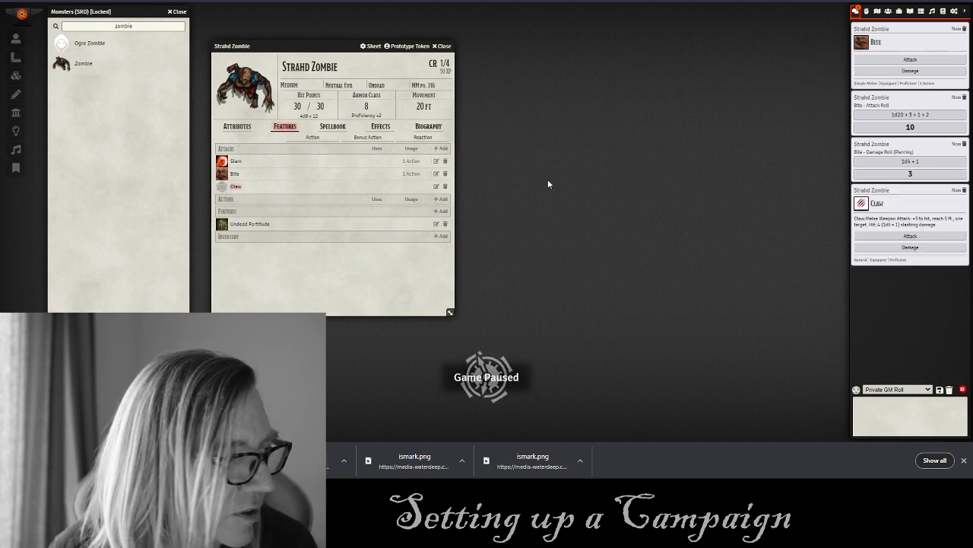
click(910, 236)
click(775, 265)
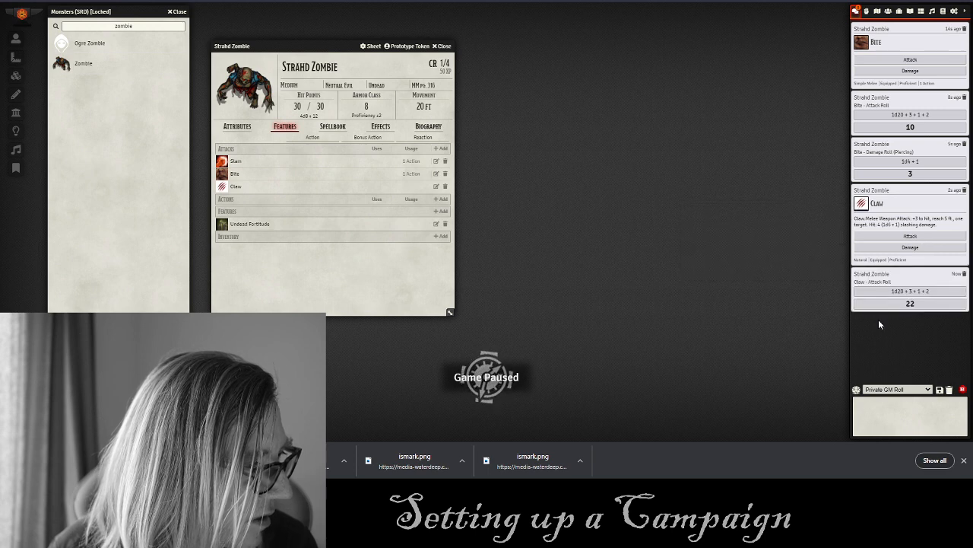
click(911, 247)
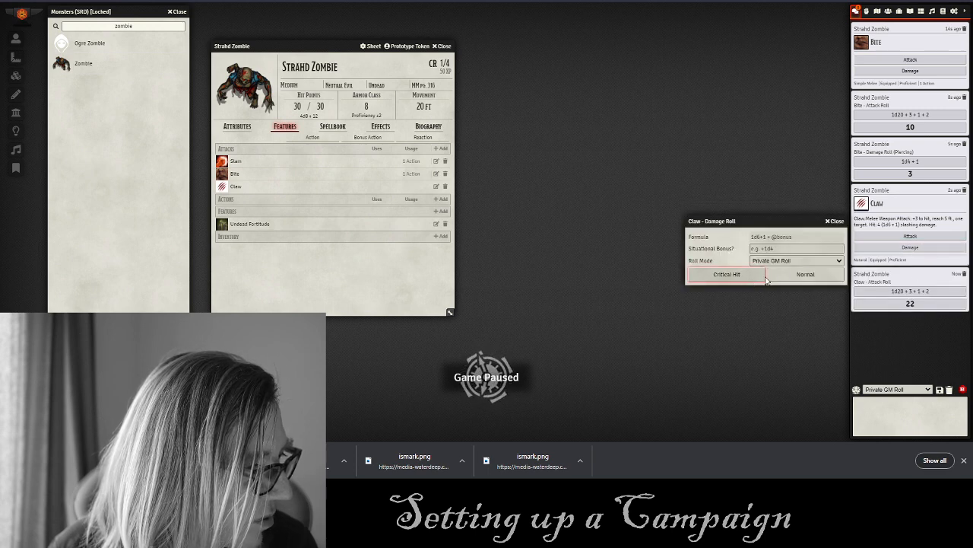
click(790, 274)
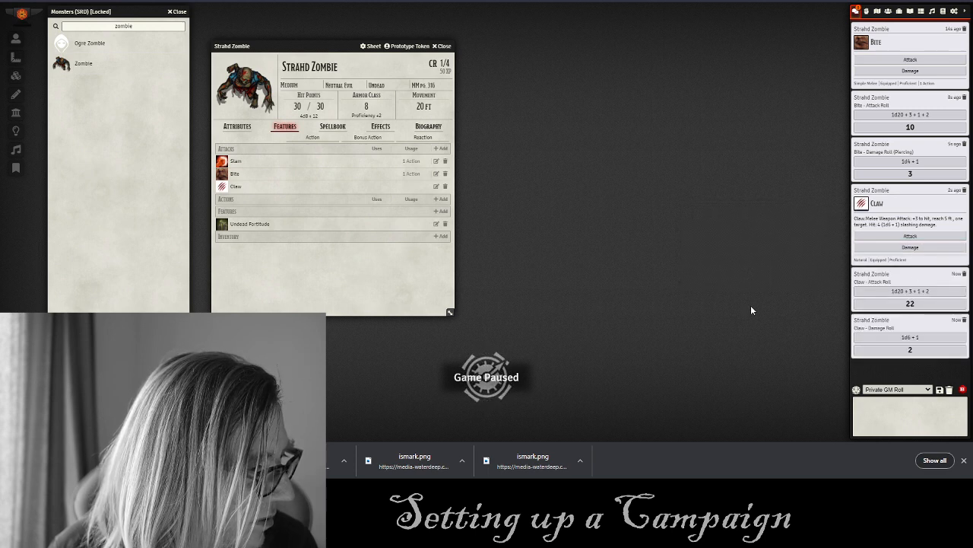
Clear the chat log, and close the Strahd Zombie sheet and the Monsters (SRD) compendium with the actors directory shown.
click(950, 391)
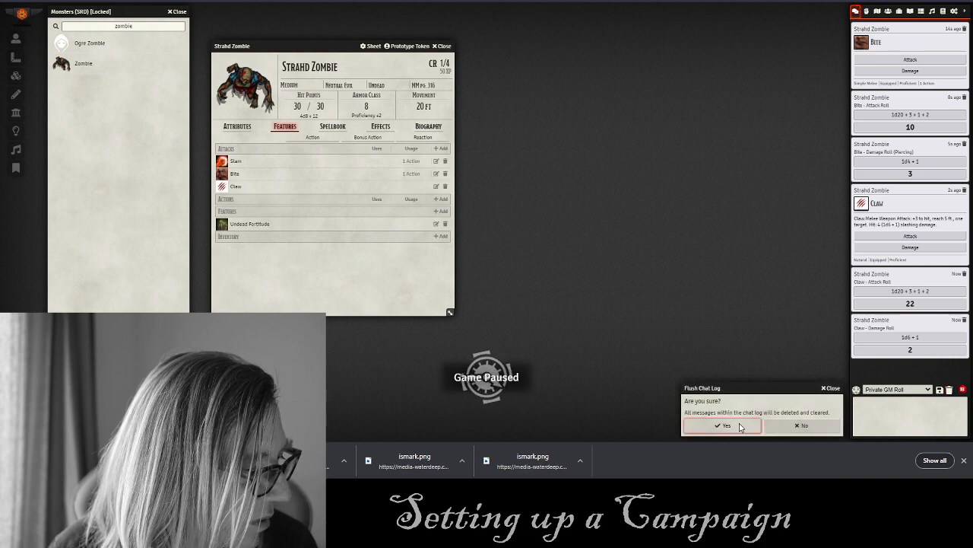
click(739, 422)
click(442, 46)
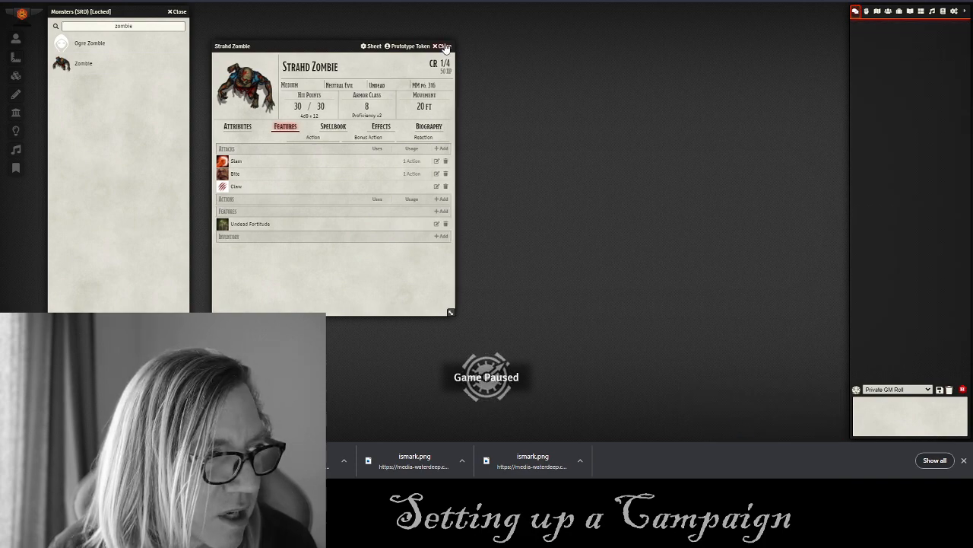
click(888, 13)
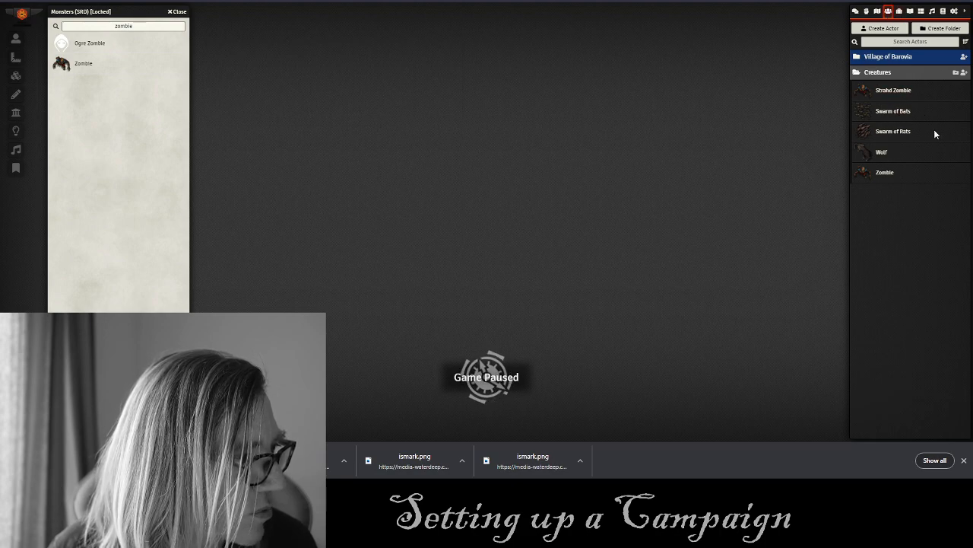
click(181, 13)
Switch to the D&D Beyond page of Chapter 3: The Village of Barovia and view the house occupants section.
key(ctrl+Tab)
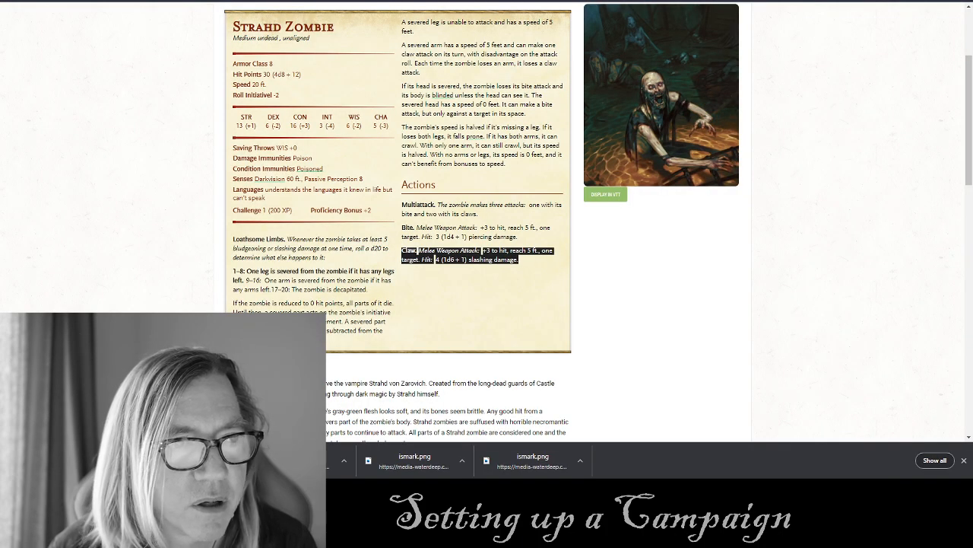
key(ctrl+shift+Tab)
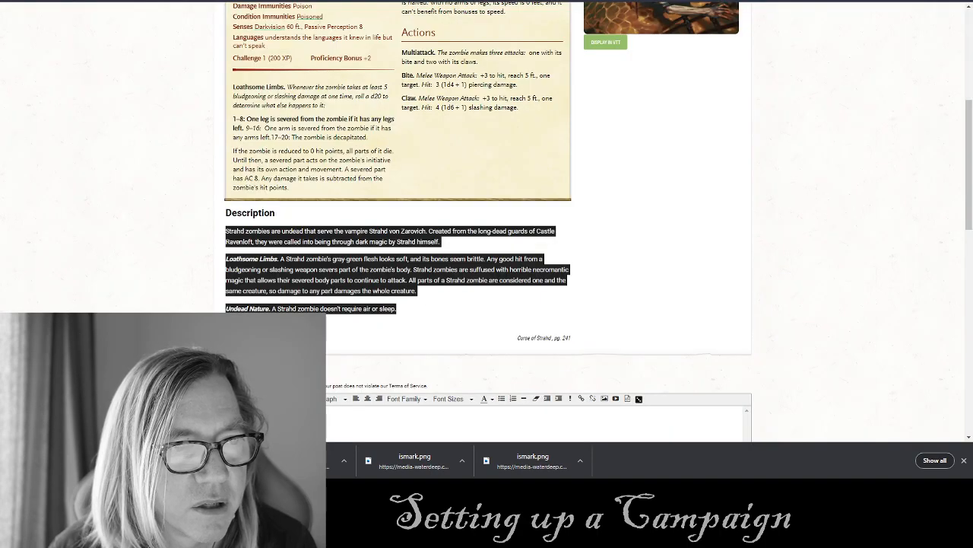
click(50, 3)
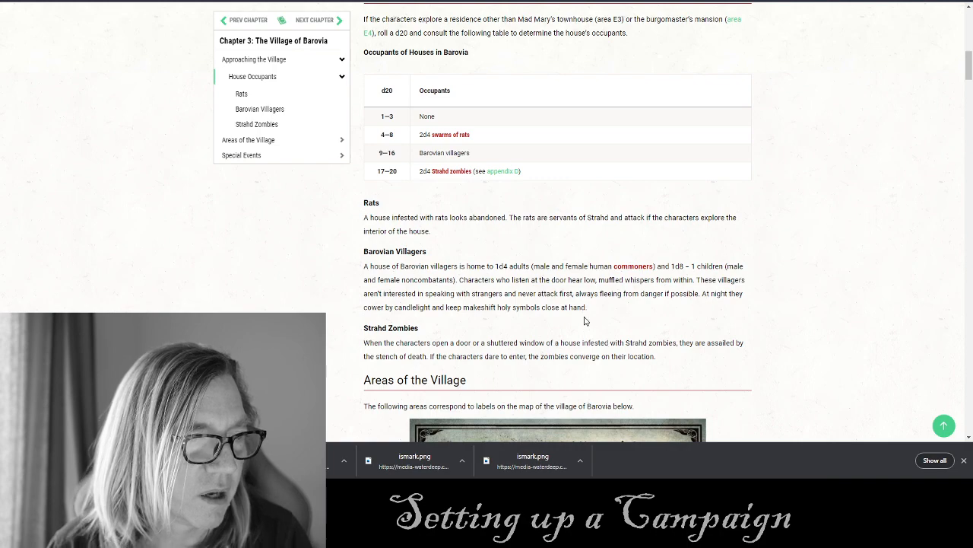
Review the House Occupants text down to the village map, and switch back to Foundry VTT.
scroll(586, 321, up, 2)
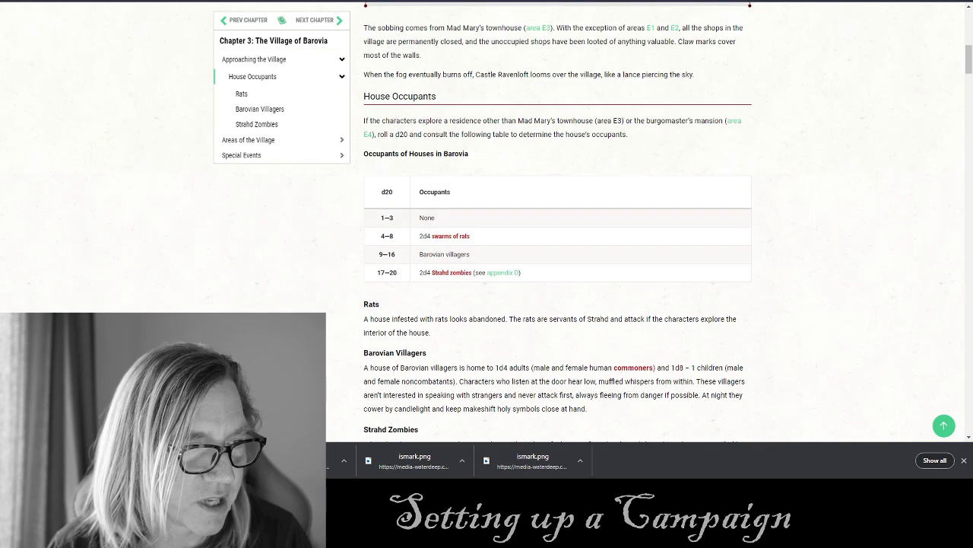
scroll(228, 289, down, 5)
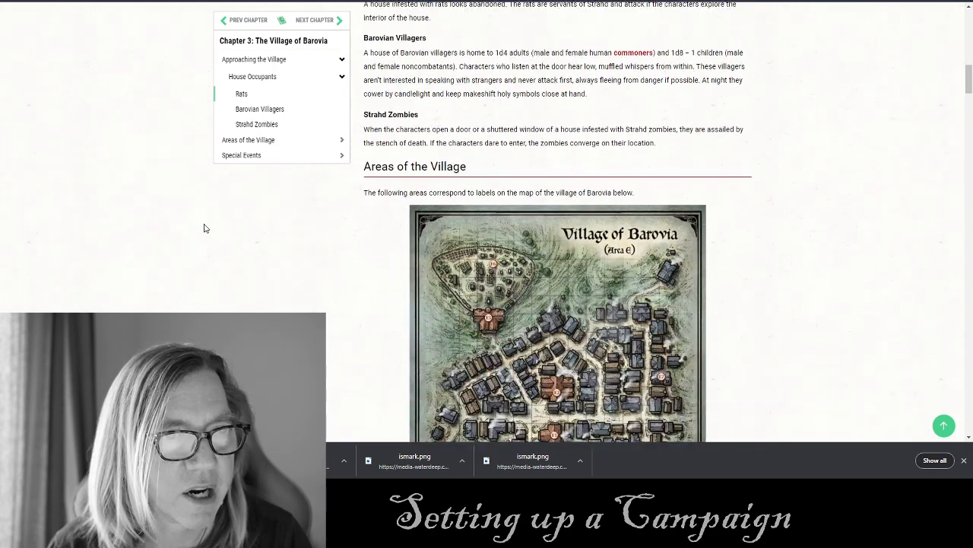
key(ctrl+Tab)
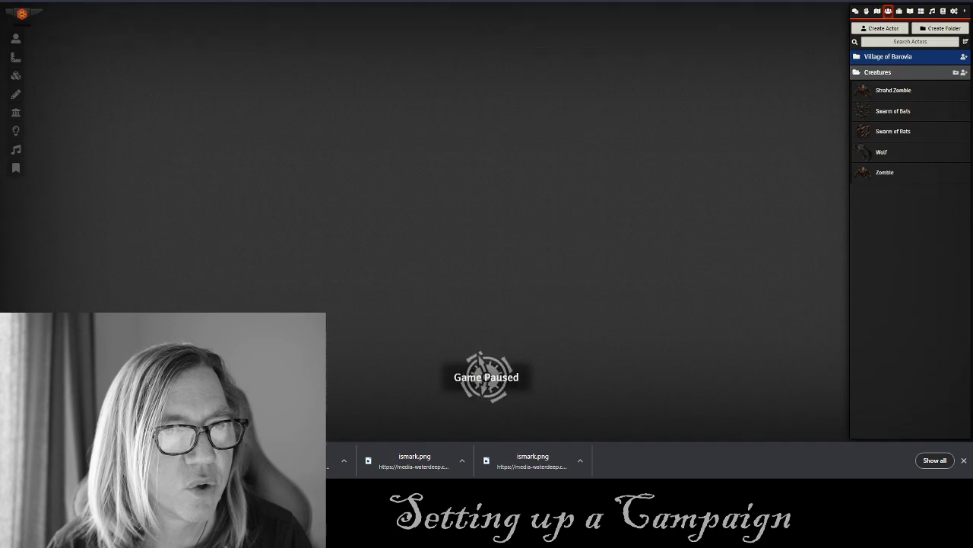
Check the contents of the Village of Barovia and Creatures folders in the actors directory.
click(899, 58)
click(897, 56)
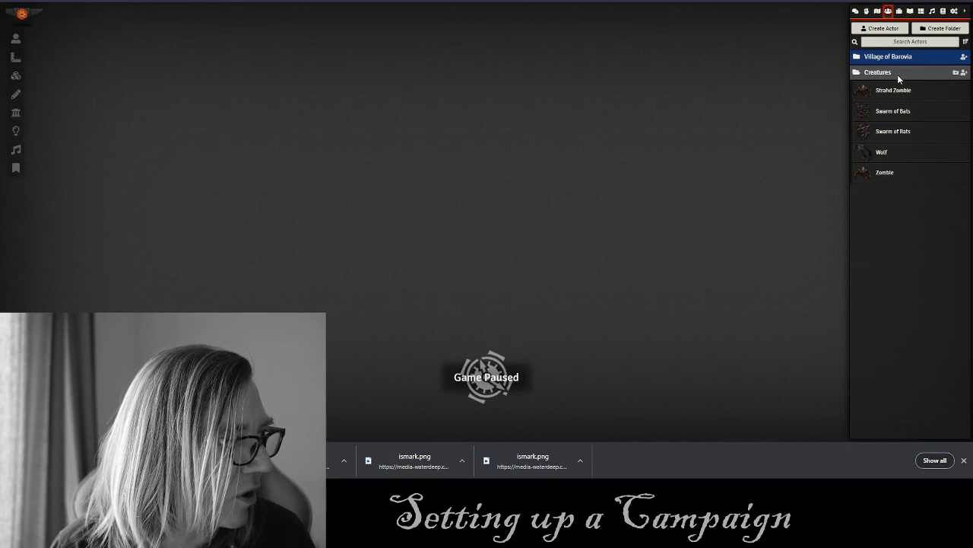
click(898, 74)
click(900, 58)
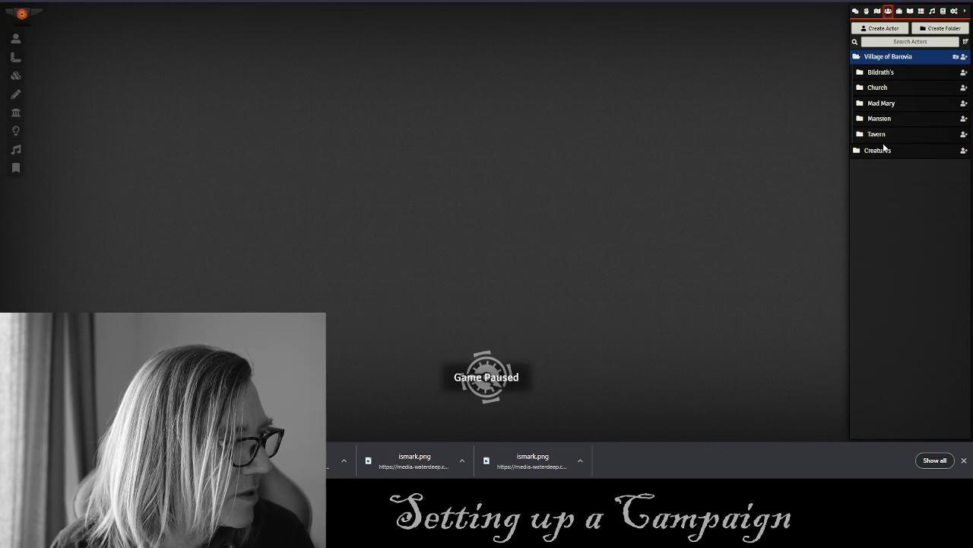
click(880, 58)
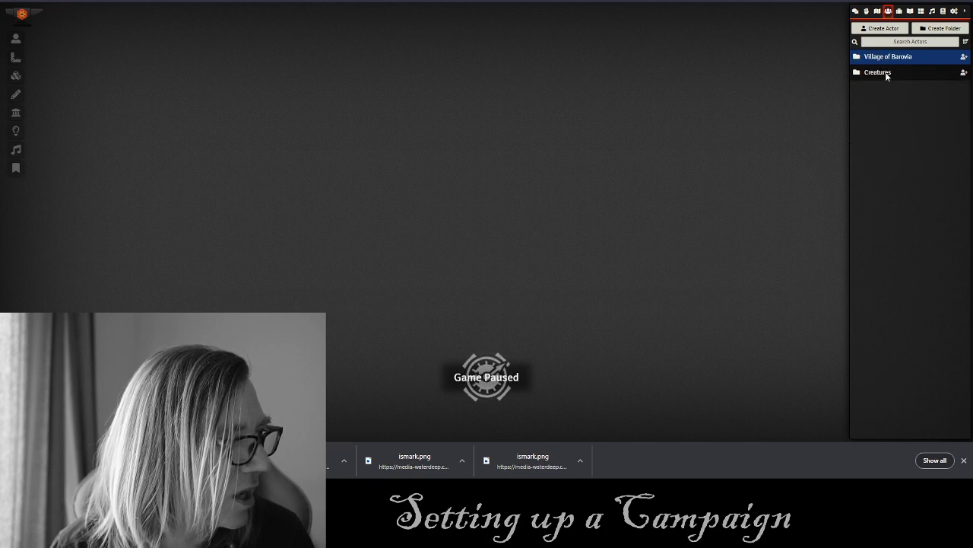
click(887, 73)
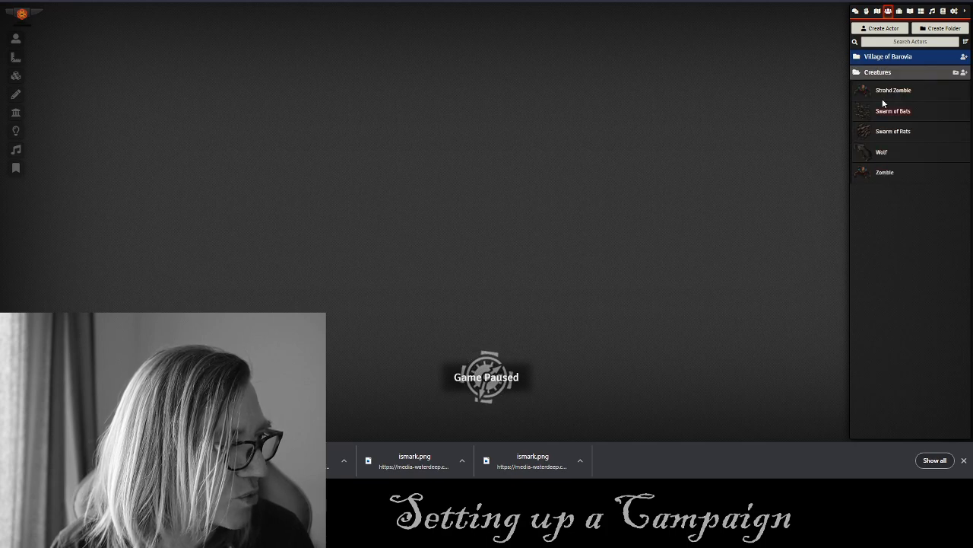
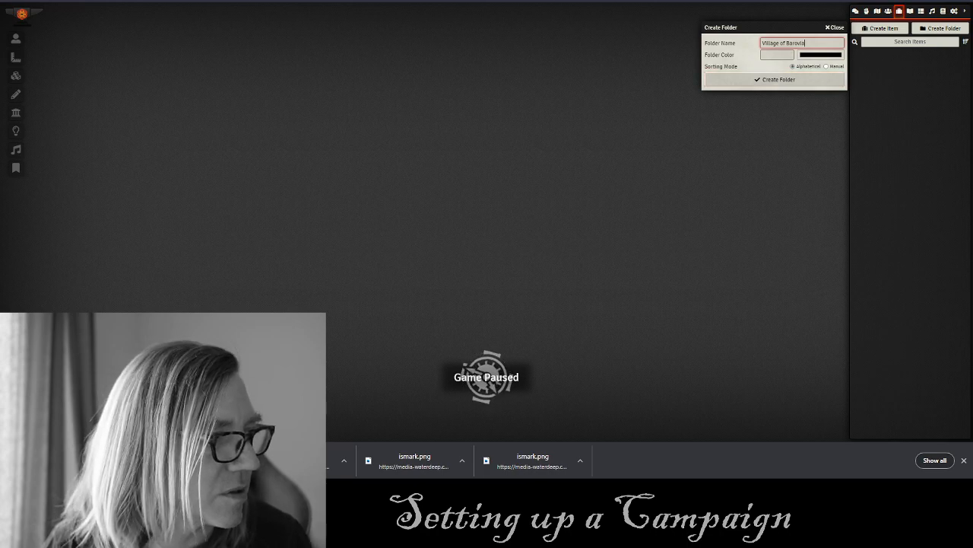
Create the Village of Barovia folder in the items directory with a dark blue folder colour.
click(779, 55)
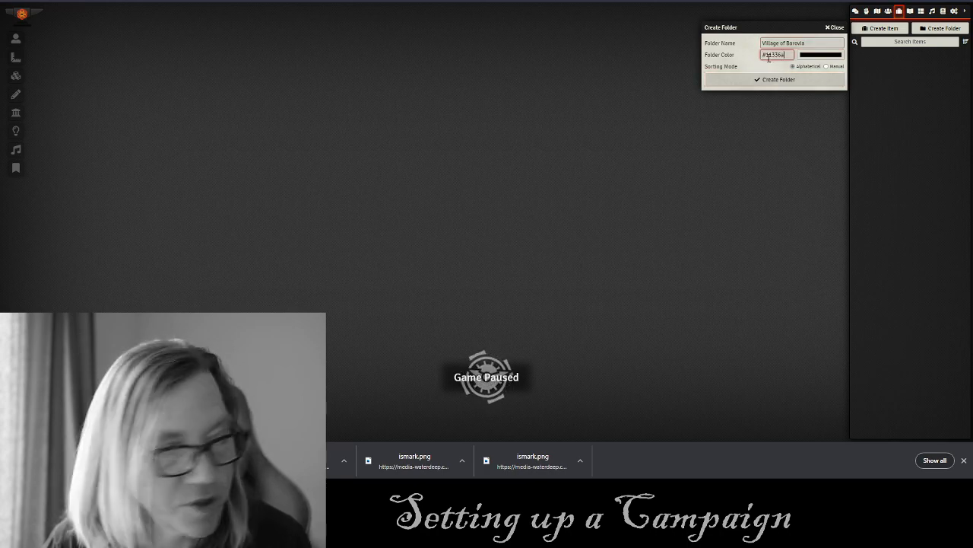
click(750, 81)
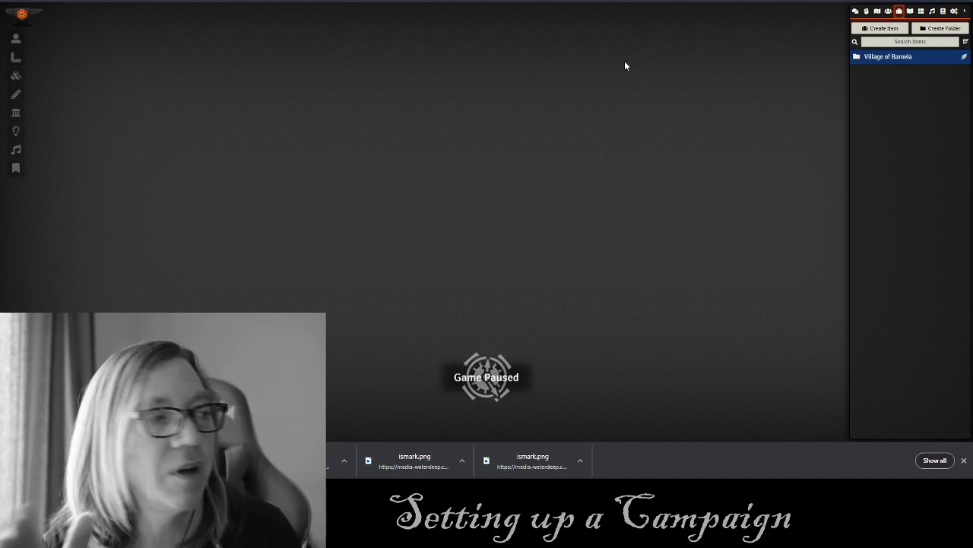
Open the Office journal entry from the Village of Barovia's Church folder and reposition its window to see the item list.
click(911, 12)
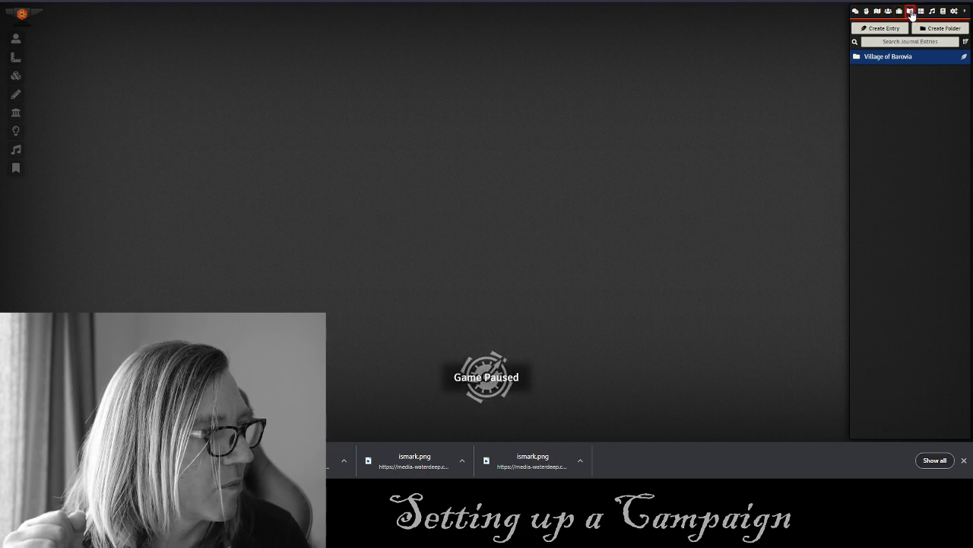
click(898, 58)
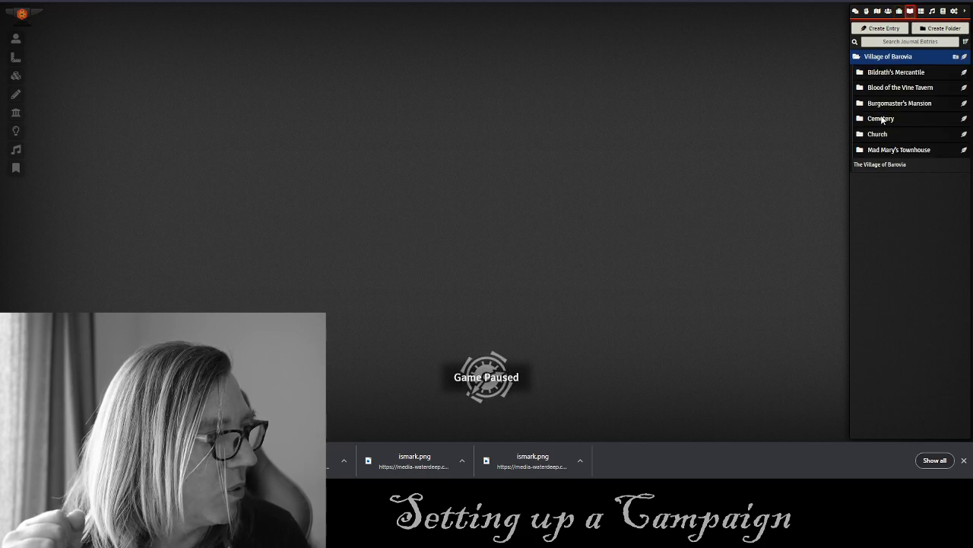
click(879, 135)
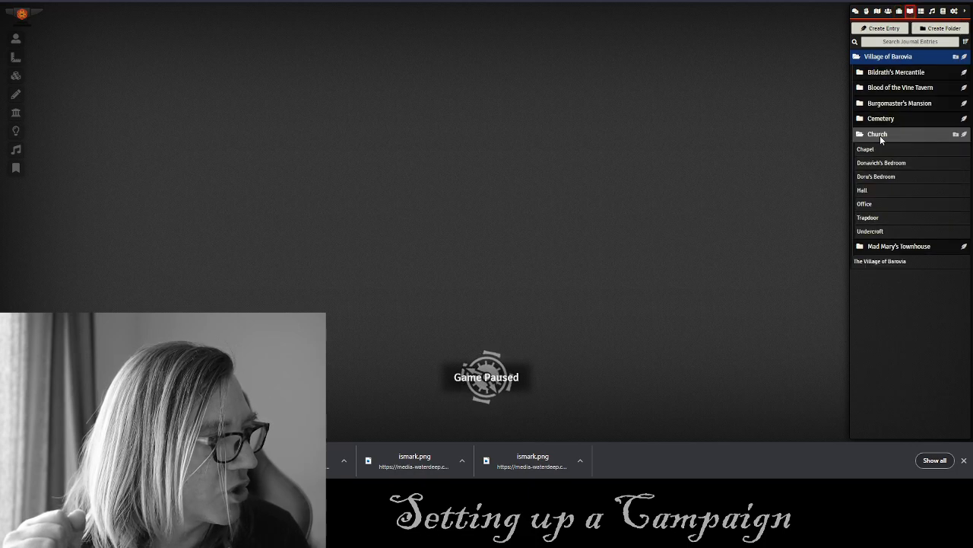
click(865, 205)
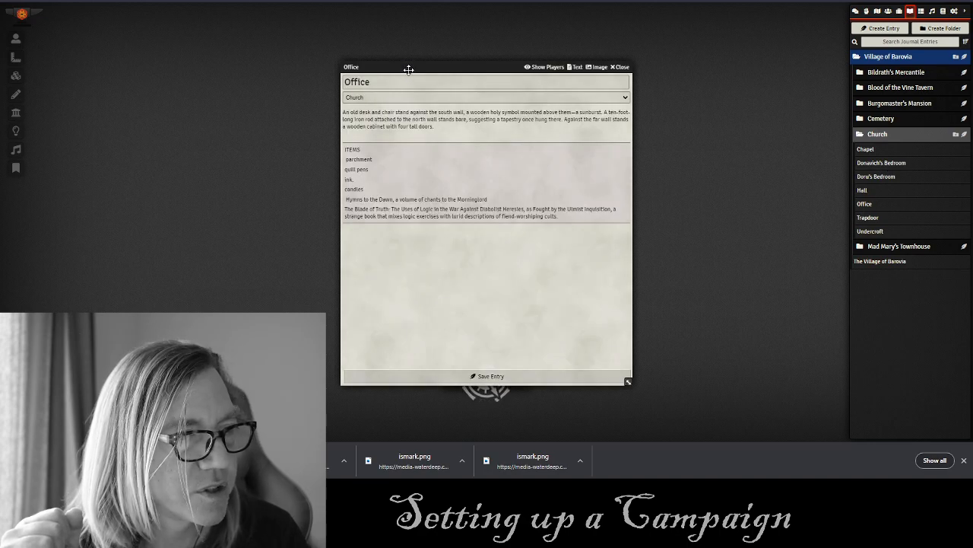
drag(408, 69, 364, 32)
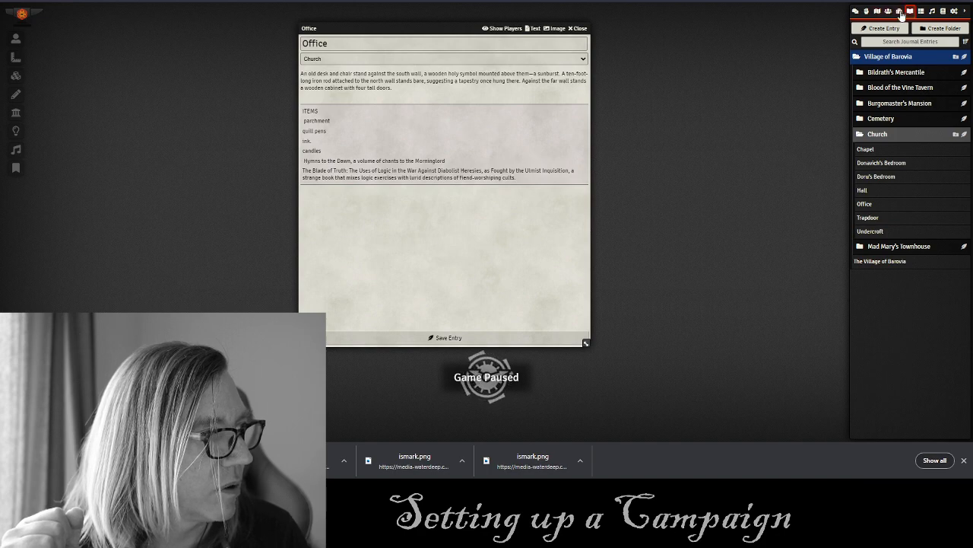
Create a Church subfolder inside the Village of Barovia folder in the items directory.
click(899, 11)
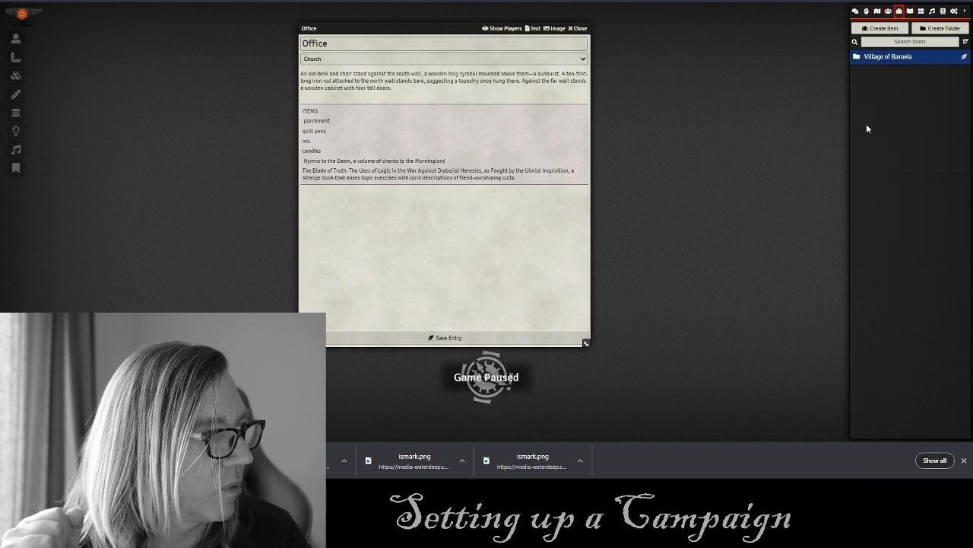
click(955, 57)
click(772, 73)
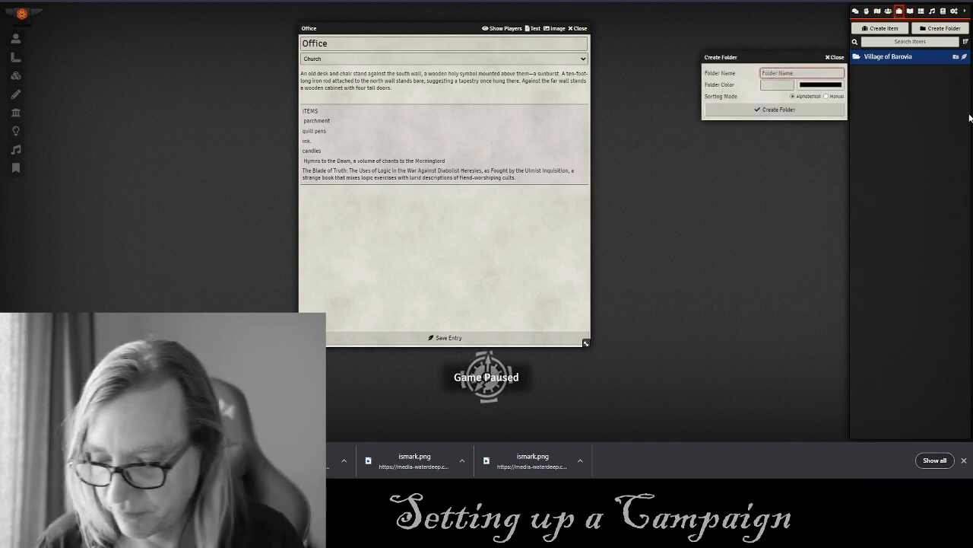
text(Church)
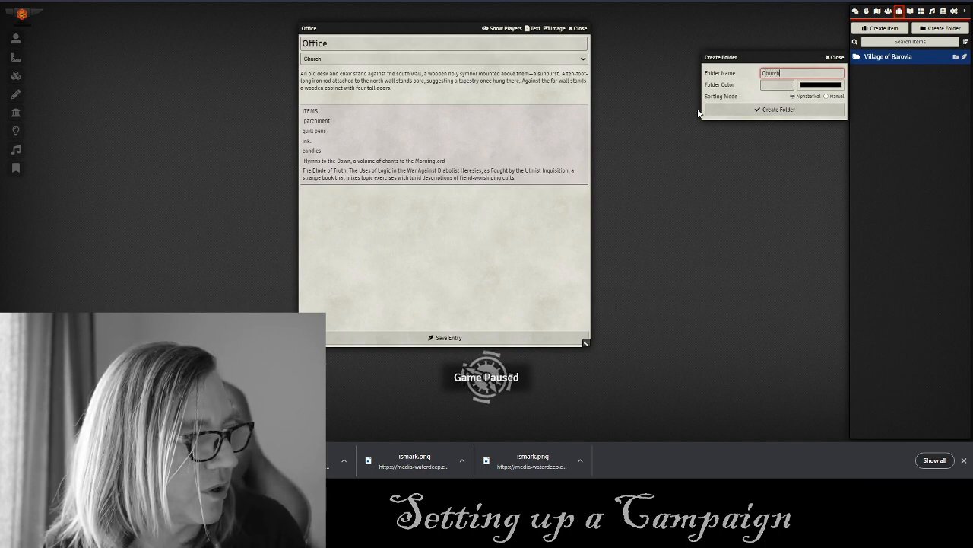
click(775, 110)
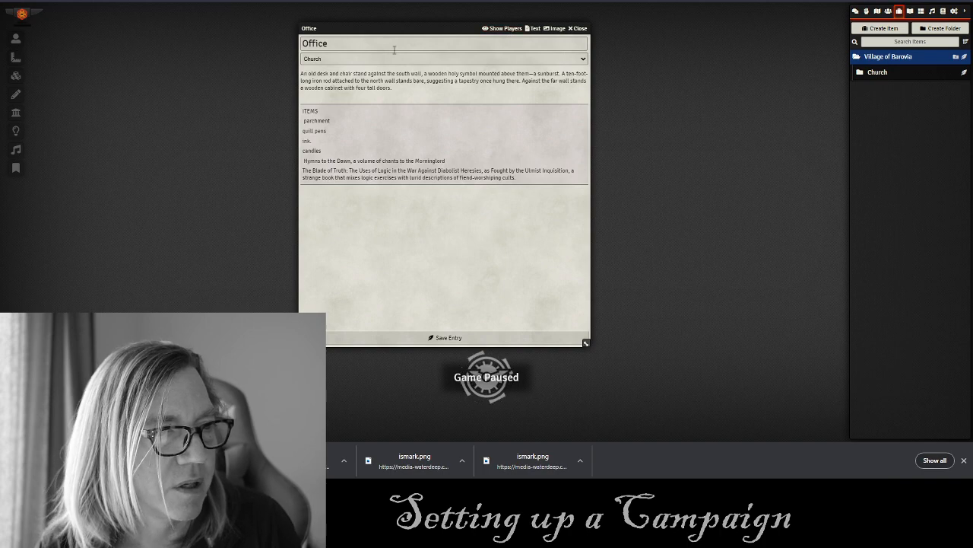
Make room beside the Office journal entry and search the Items (SRD) compendium for "ink".
drag(404, 29, 465, 41)
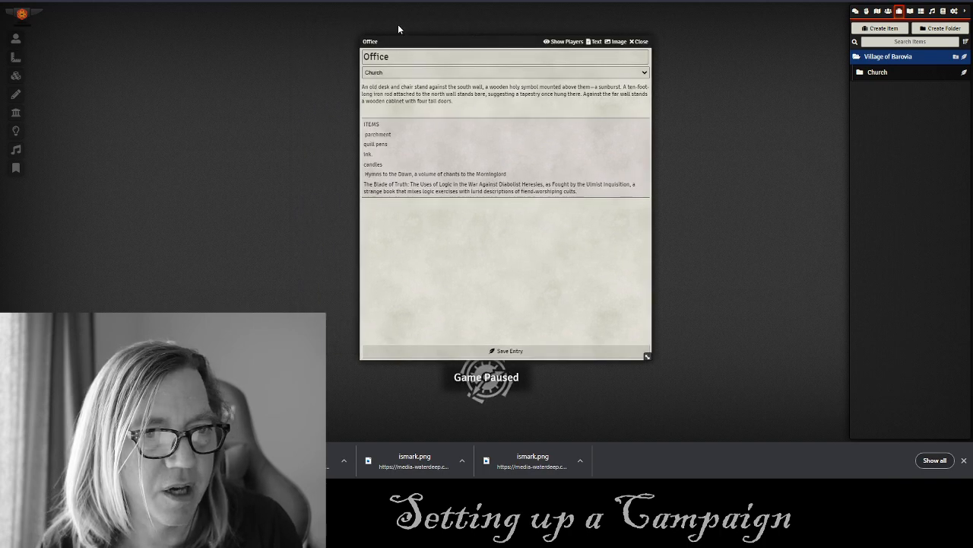
click(943, 11)
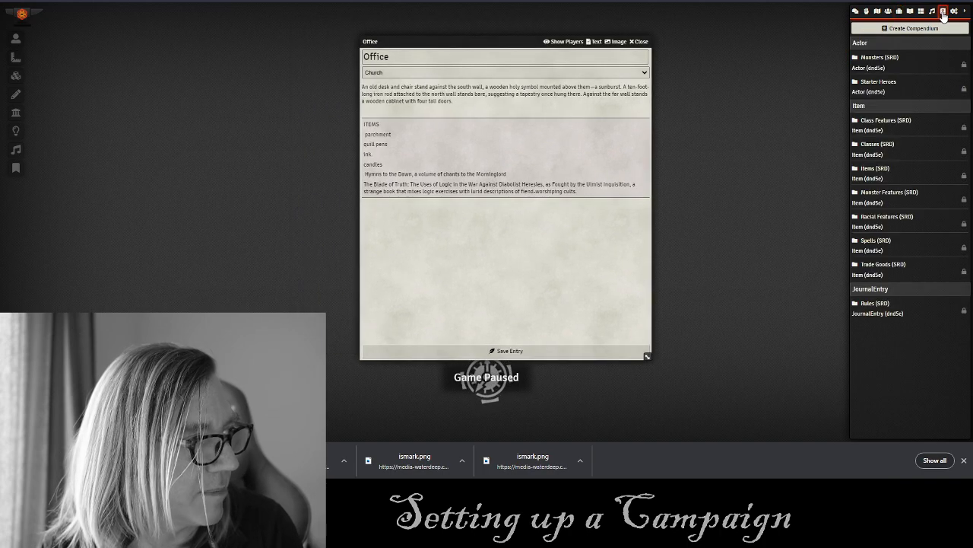
click(868, 169)
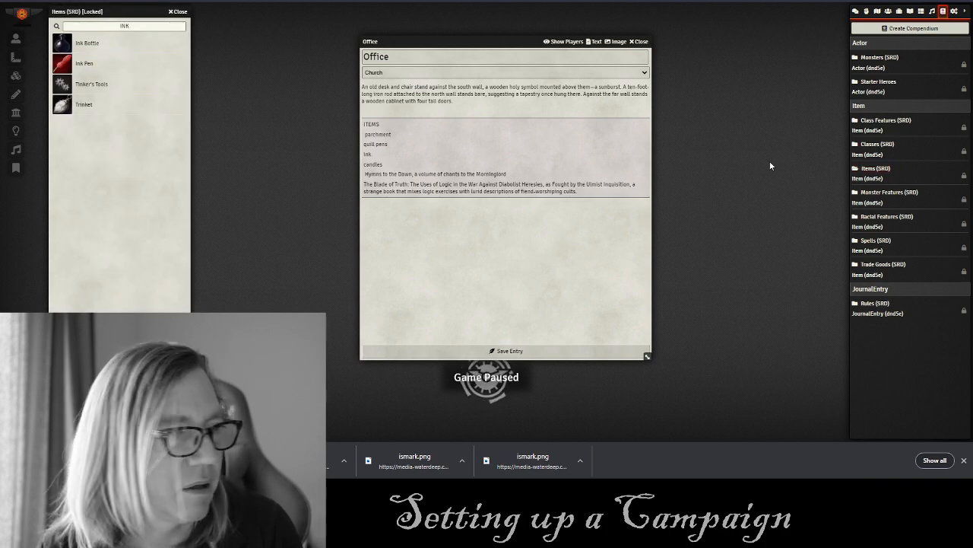
Add the Ink Bottle and Ink Pen from the compendium to the Church items folder and close their sheets.
click(900, 12)
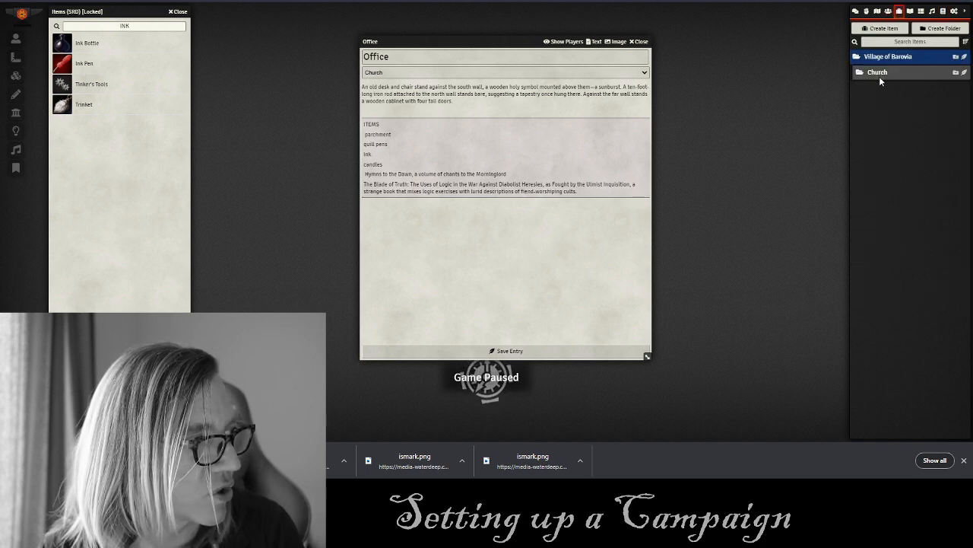
click(879, 73)
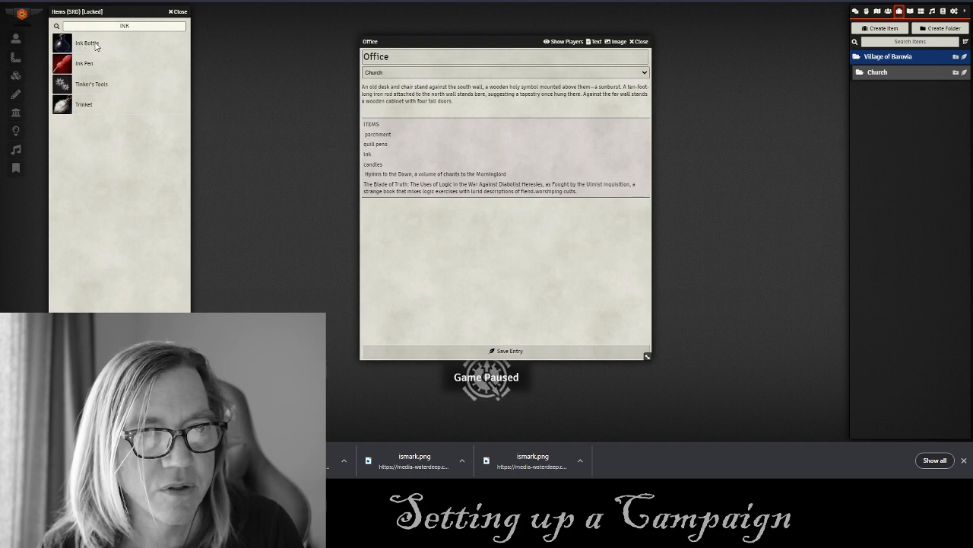
mouse_move(85, 43)
mouse_down()
mouse_move(812, 86)
mouse_move(884, 73)
mouse_up()
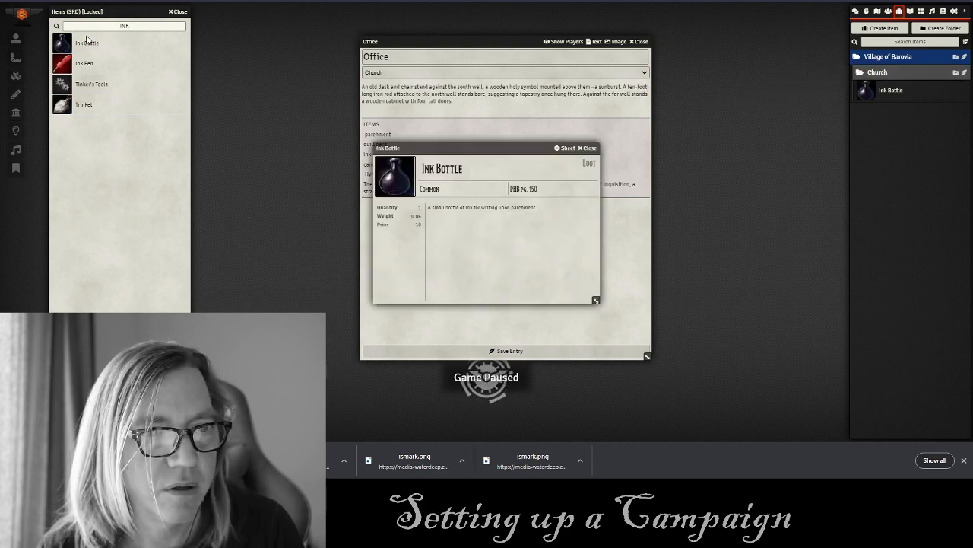
mouse_move(84, 63)
mouse_down()
mouse_move(956, 120)
mouse_move(903, 90)
mouse_move(896, 73)
mouse_up()
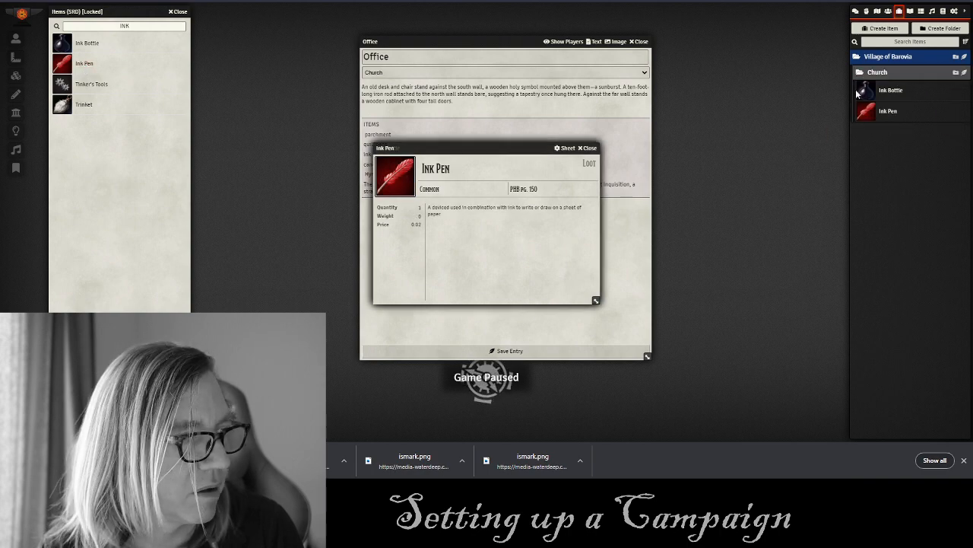
click(590, 149)
click(590, 157)
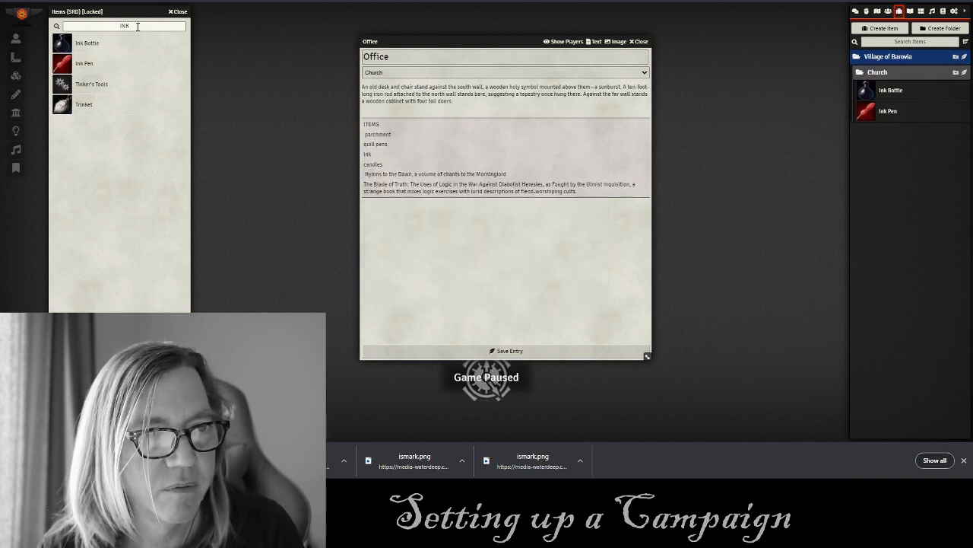
Search the Items (SRD) compendium for "cand", add the Candle to the Church items folder, and close its sheet.
drag(138, 27, 108, 24)
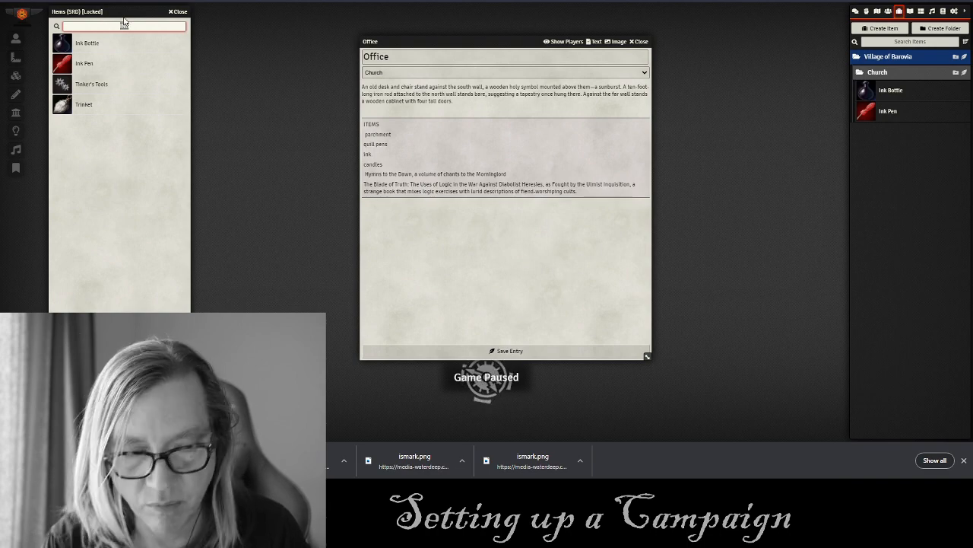
key(BackSpace)
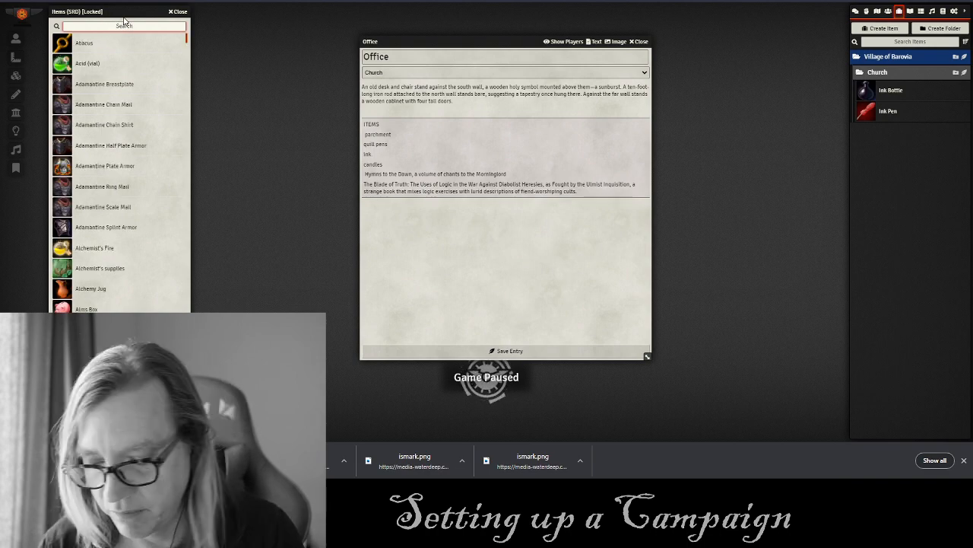
text(cand)
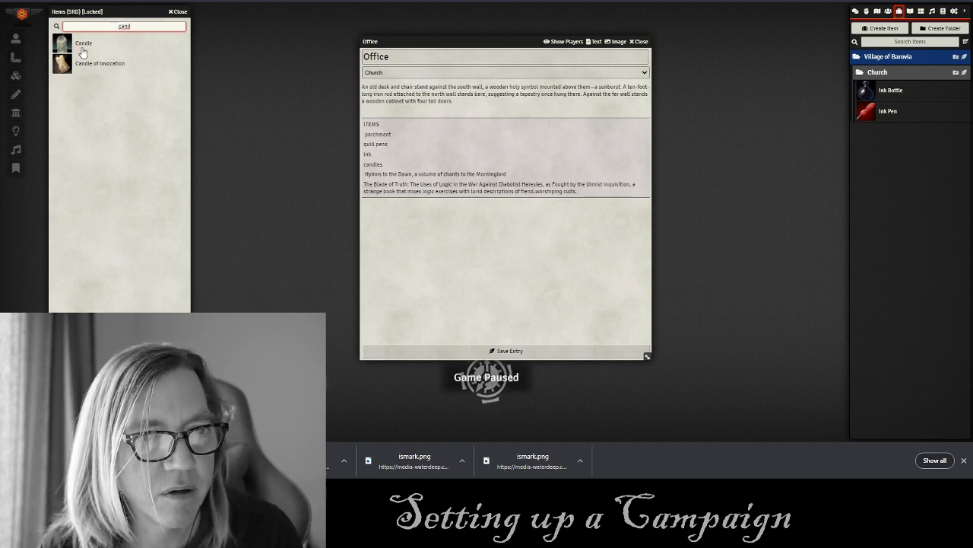
drag(88, 47, 879, 129)
click(886, 90)
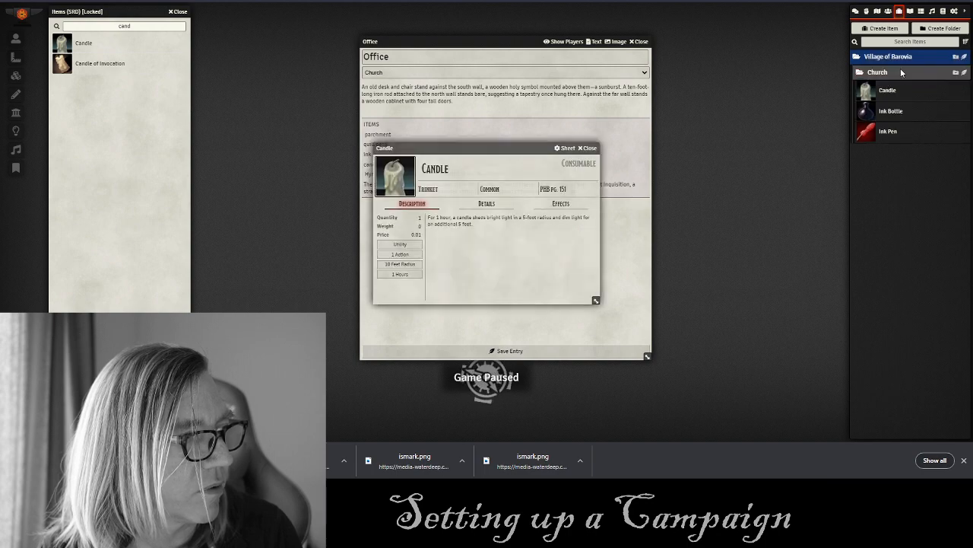
click(584, 151)
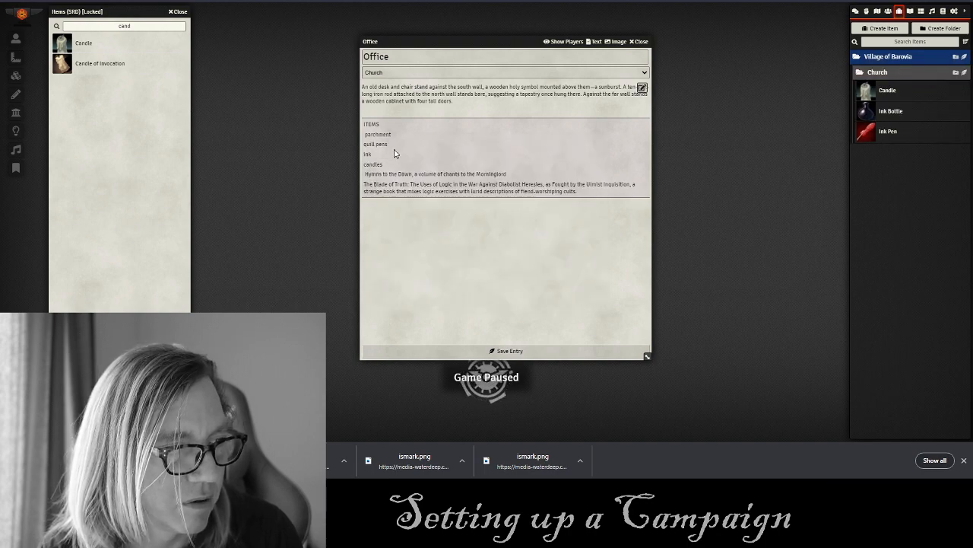
Search the Items (SRD) compendium for "parc" and add the Parchment to the Church items folder.
double_click(84, 26)
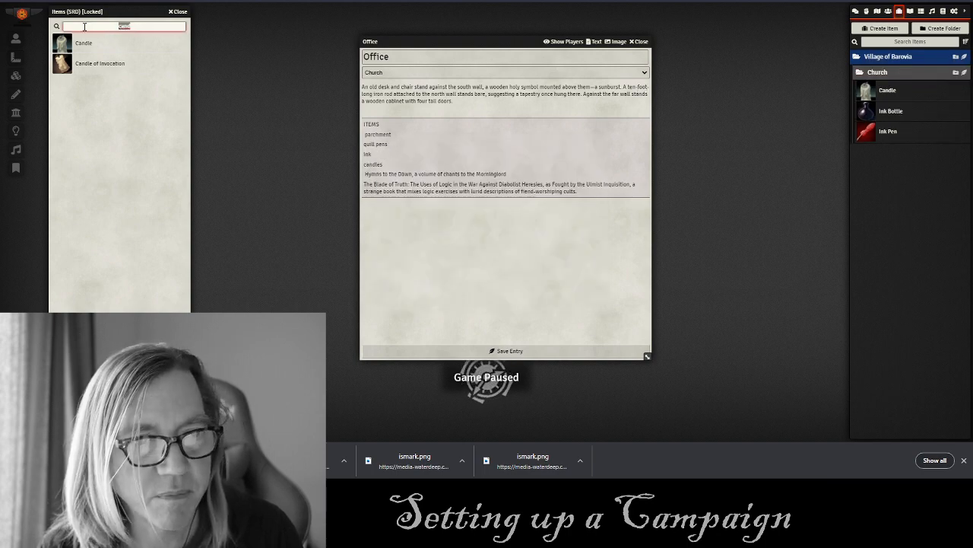
text(parc)
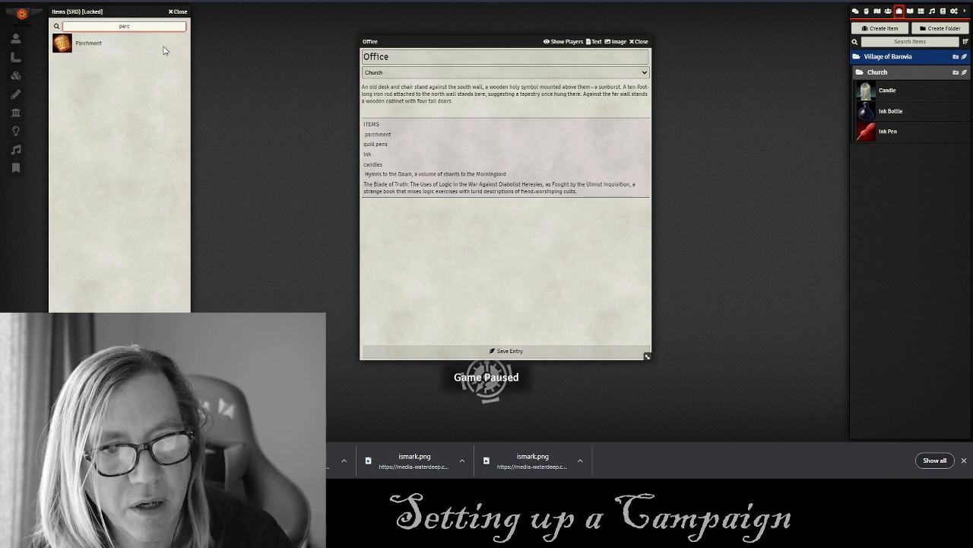
drag(90, 44, 892, 73)
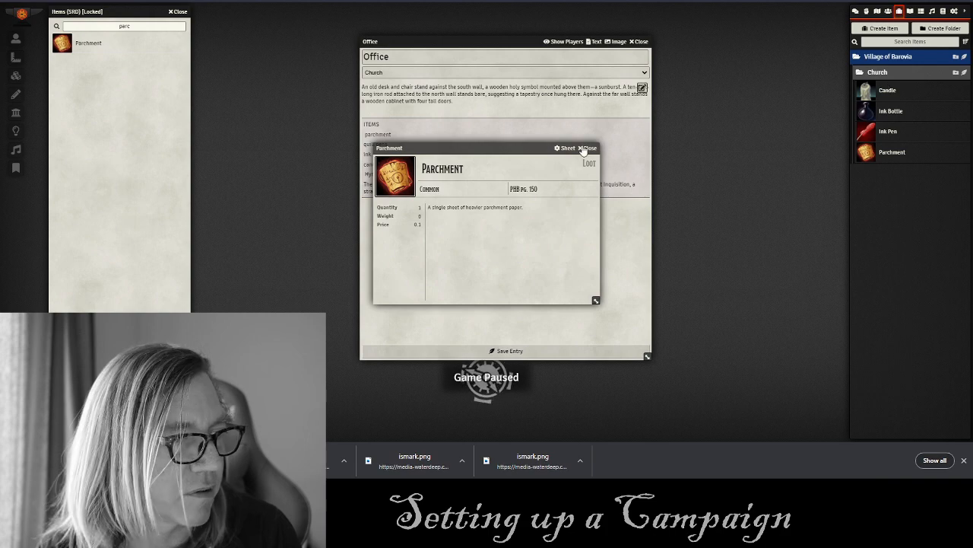
Close the Parchment sheet and search the Items (SRD) compendium for "boo".
click(587, 148)
drag(142, 28, 51, 31)
text(boo)
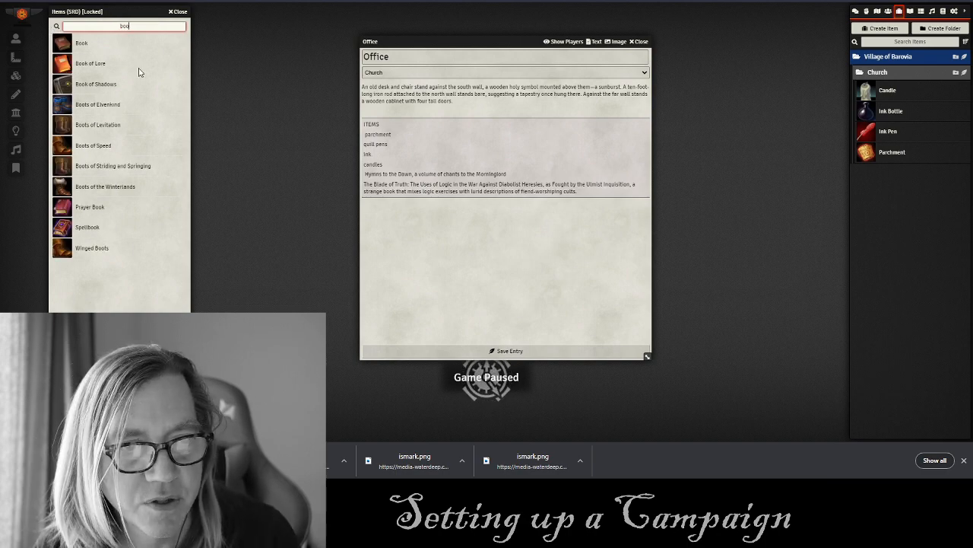
Add two copies of the Book from the compendium to the Church items folder and close their sheets.
drag(78, 46, 873, 178)
click(872, 179)
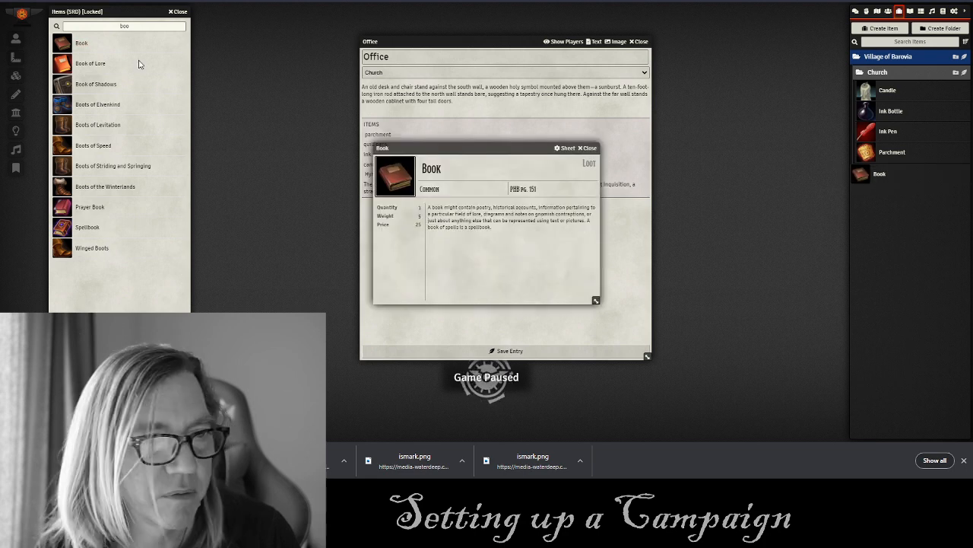
drag(79, 42, 875, 73)
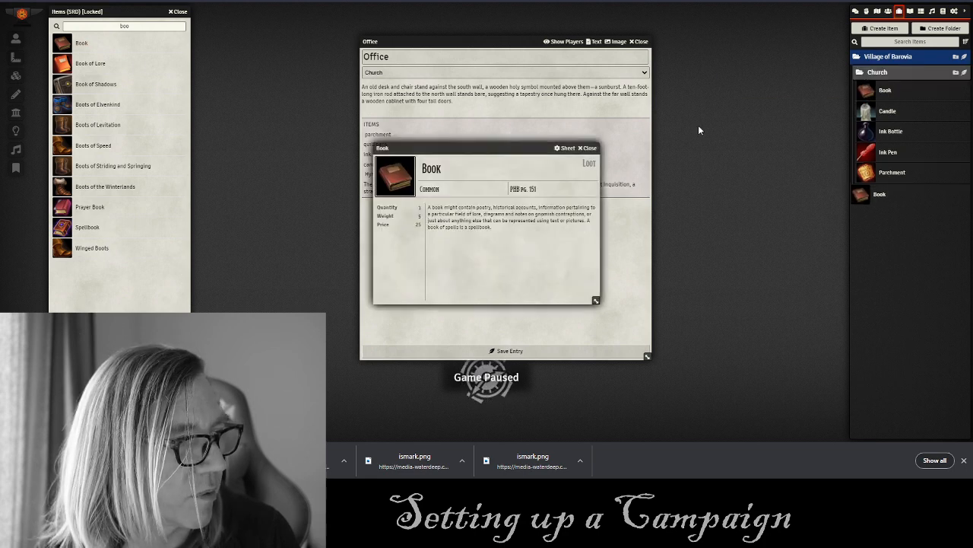
click(581, 149)
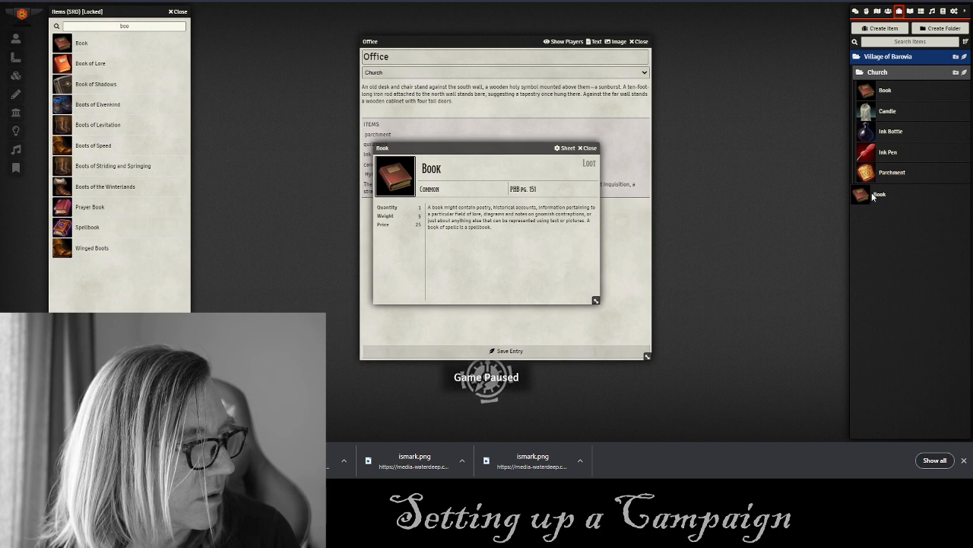
drag(872, 192, 906, 71)
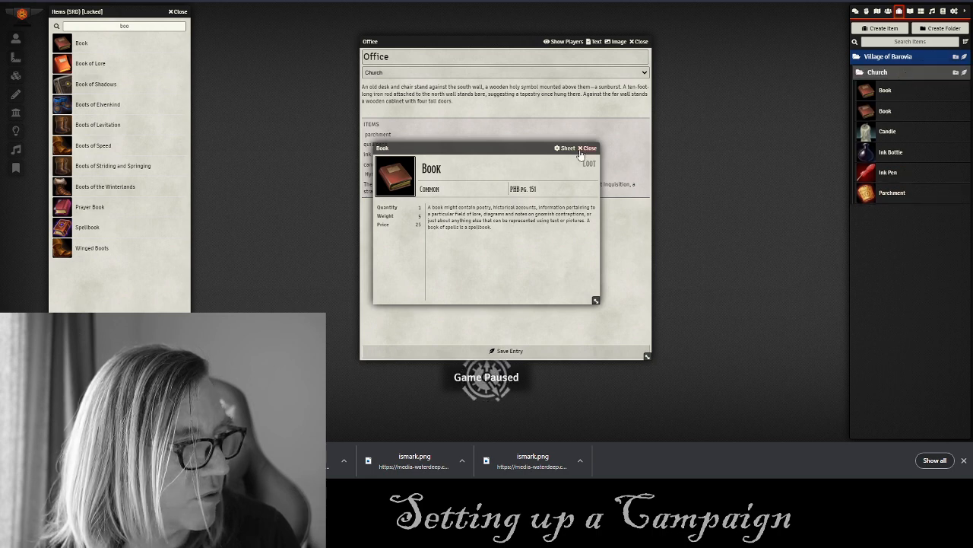
click(587, 149)
Rename one Book in the Church folder as "Hymns to the Dawn", copying the title from the Office entry.
click(888, 91)
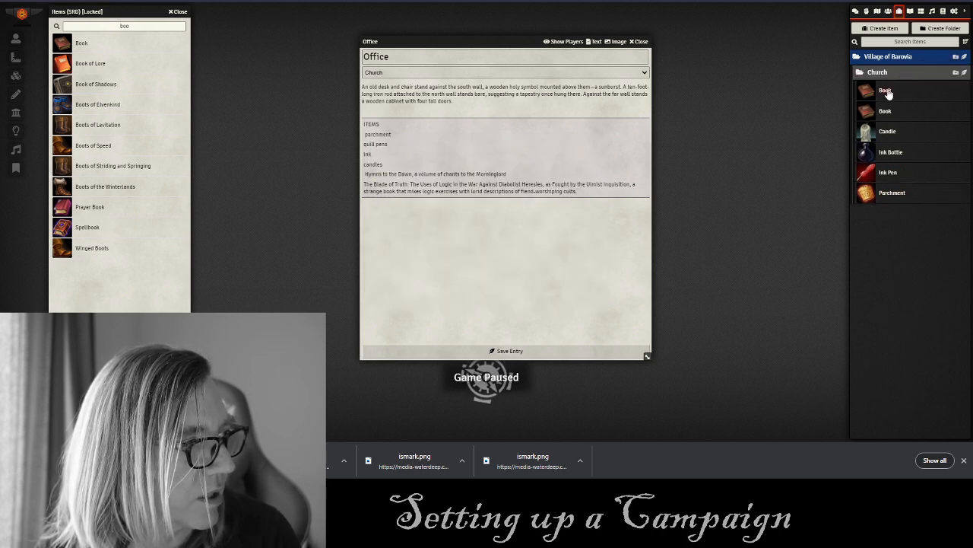
drag(487, 147, 228, 128)
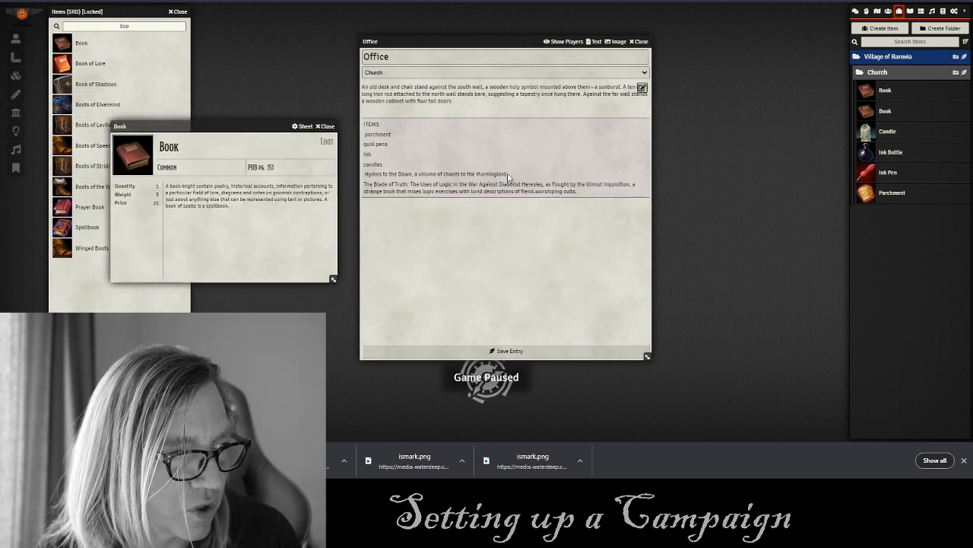
drag(412, 174, 365, 173)
key(ctrl+c)
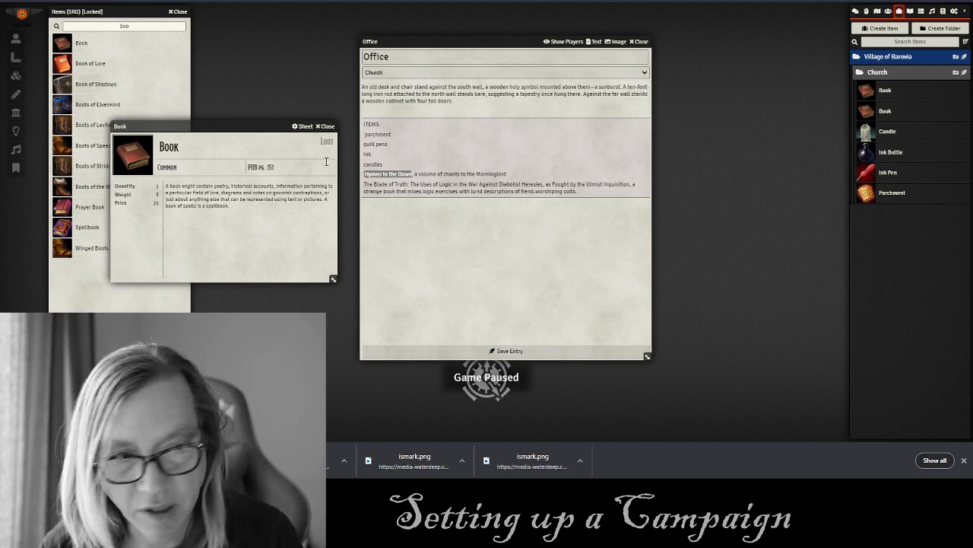
drag(181, 148, 159, 148)
key(ctrl+v)
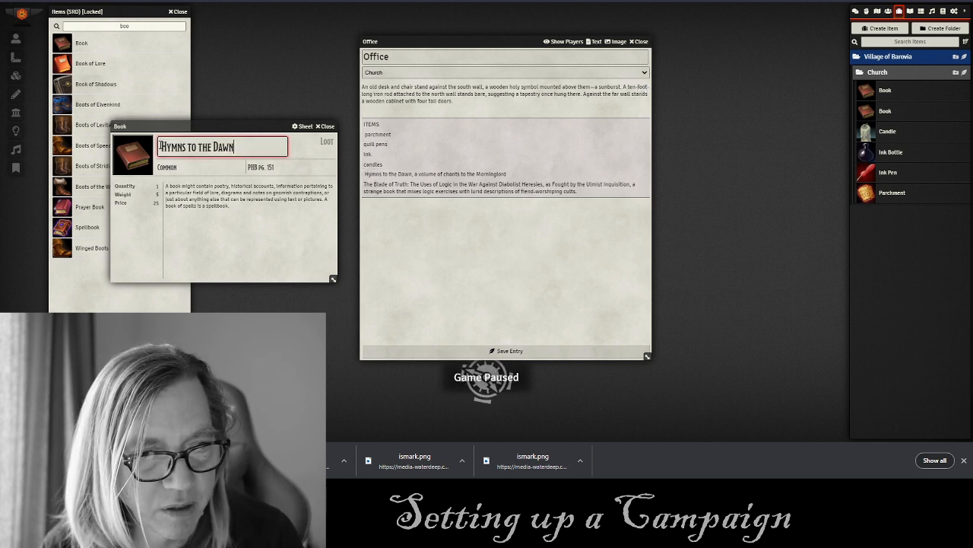
Replace the Hymns to the Dawn description with "a volume of chants to the Morninglord", save it, and close the sheet.
drag(507, 174, 428, 174)
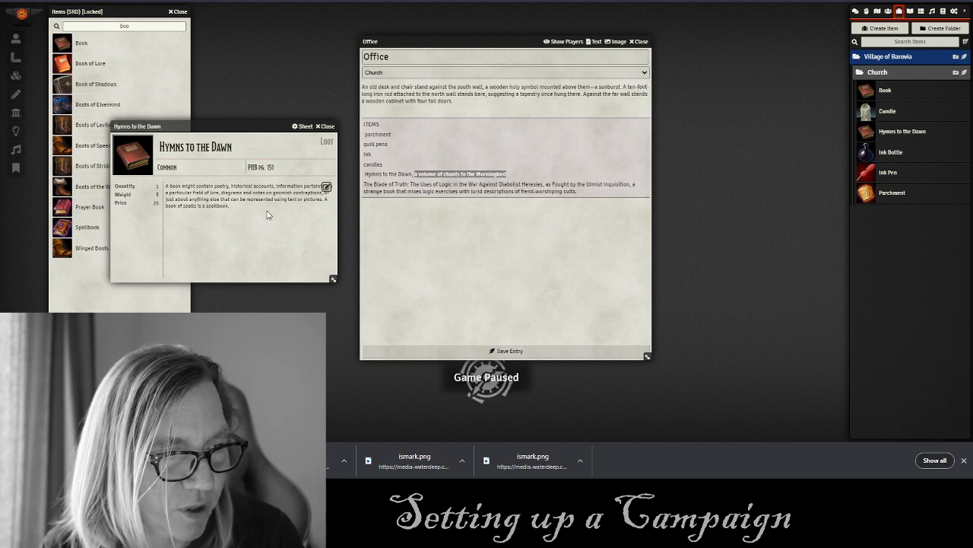
click(246, 210)
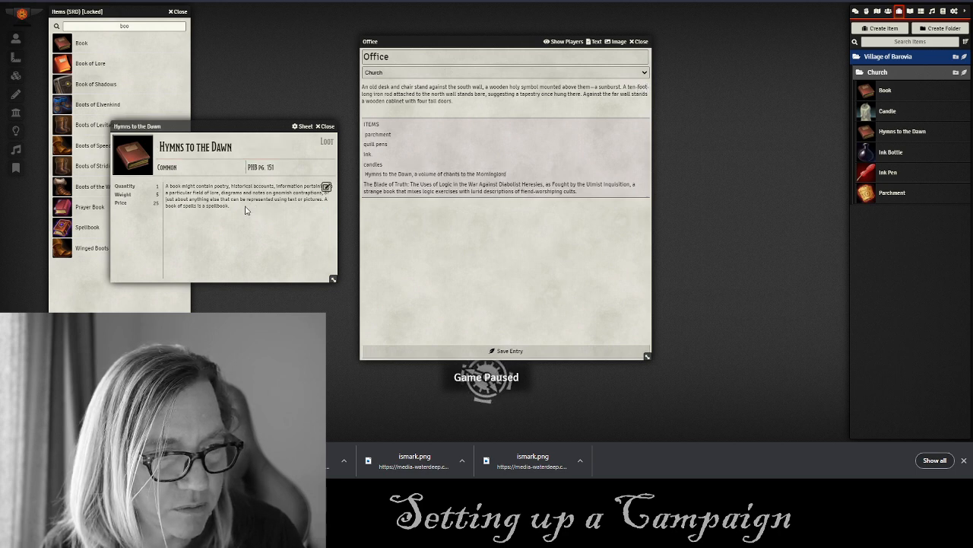
click(326, 188)
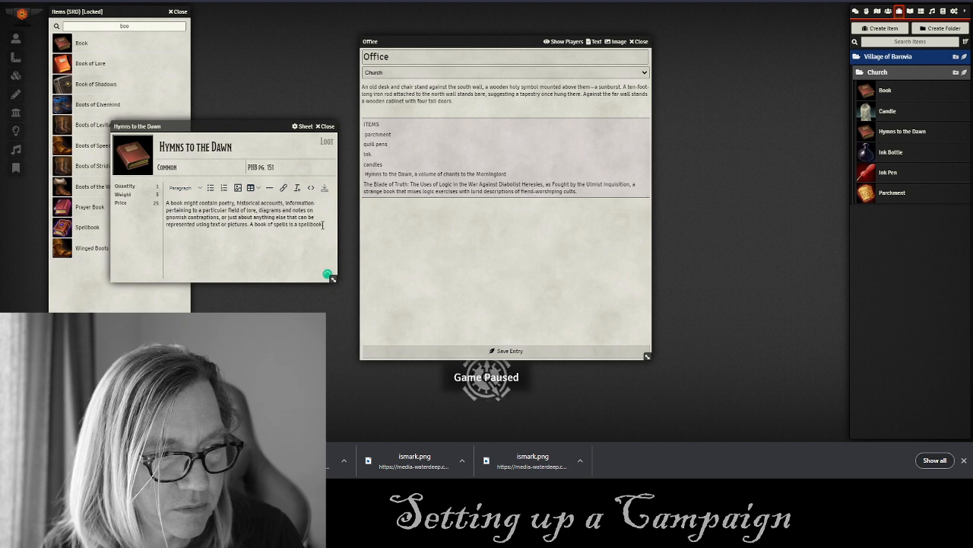
drag(324, 224, 164, 202)
text(a volume of chants to the Morninglord)
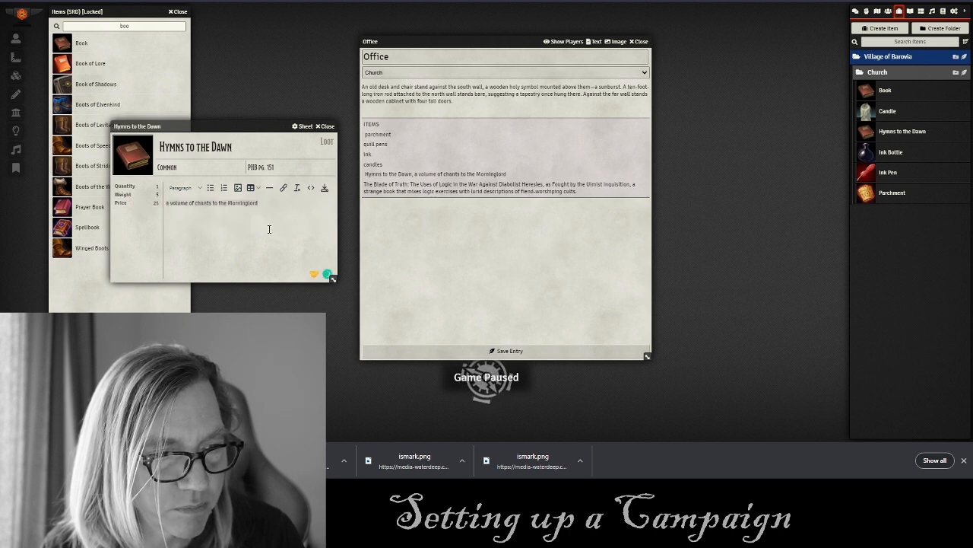
click(324, 189)
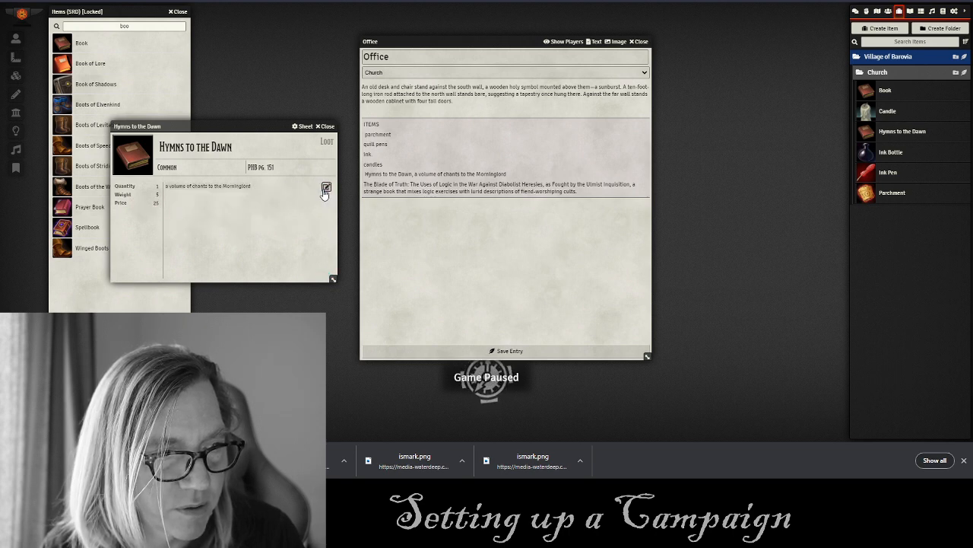
click(326, 126)
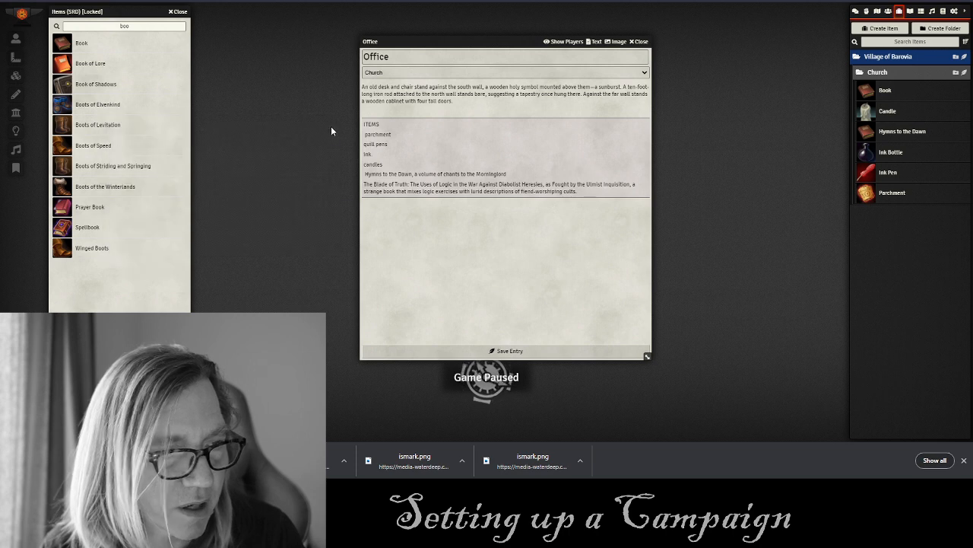
Rename the remaining Book in the Church folder as "The Blade of Truth", copying the title from the Office entry.
click(885, 91)
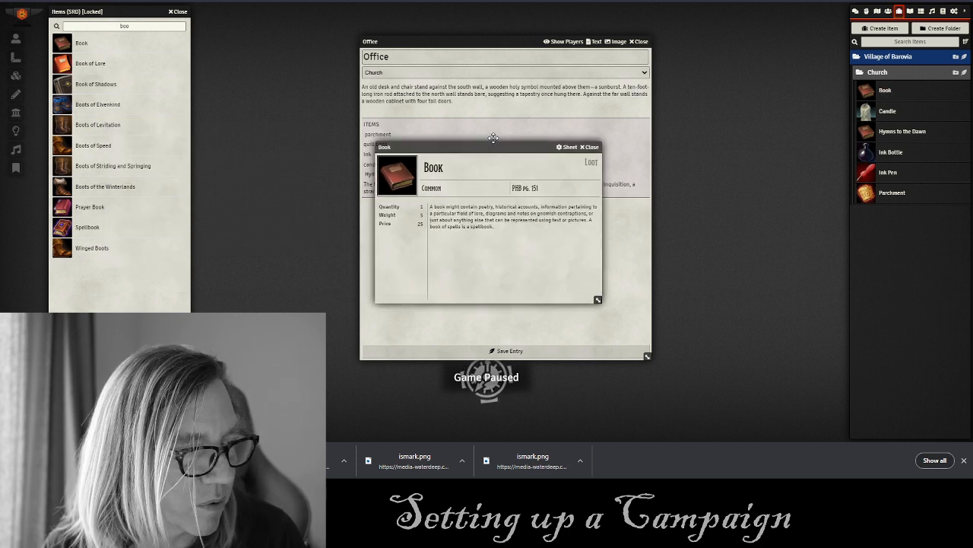
drag(438, 152, 688, 125)
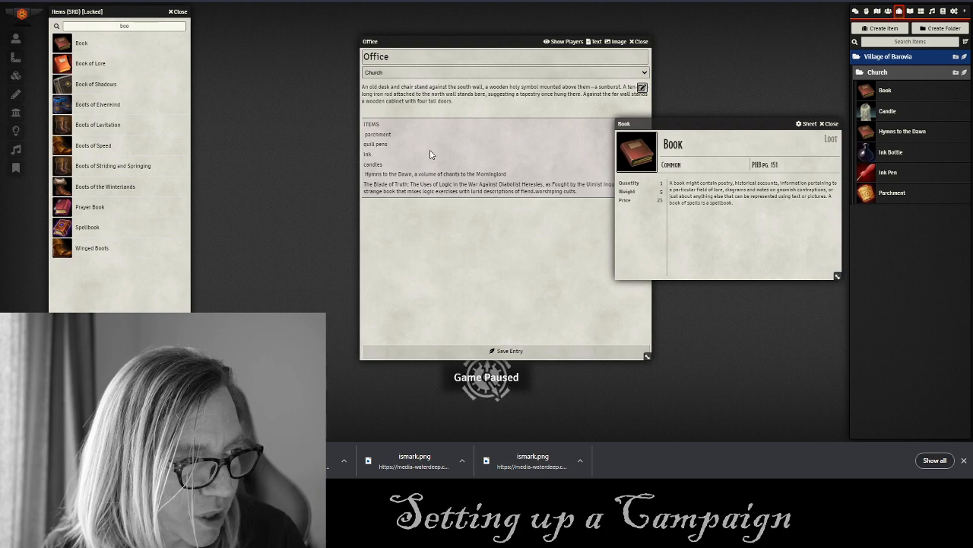
drag(427, 42, 324, 34)
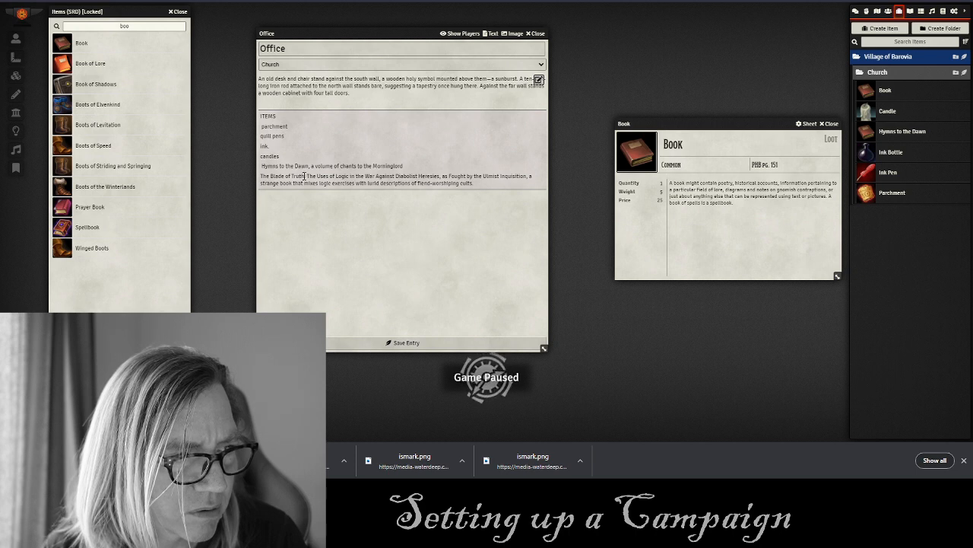
drag(305, 176, 259, 178)
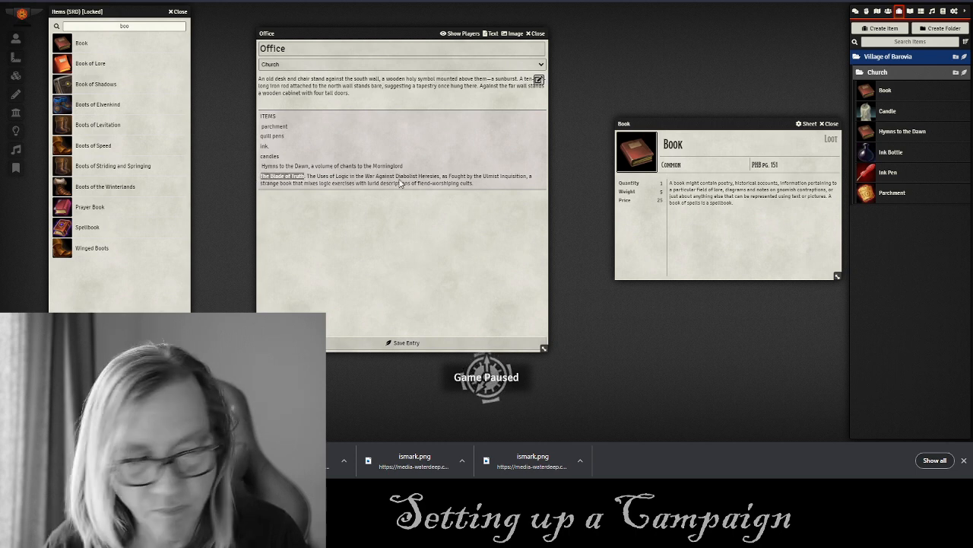
key(ctrl+c)
double_click(673, 145)
key(ctrl+v)
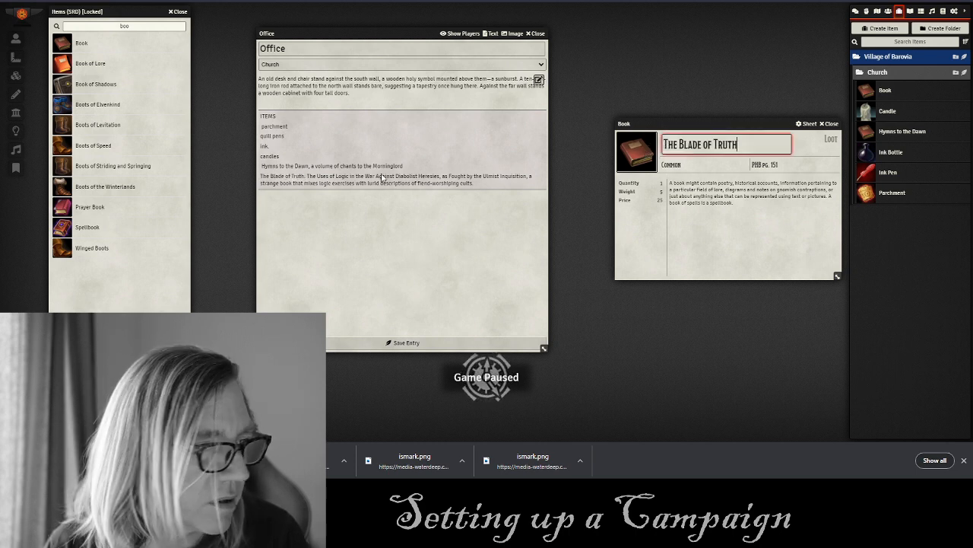
key(Return)
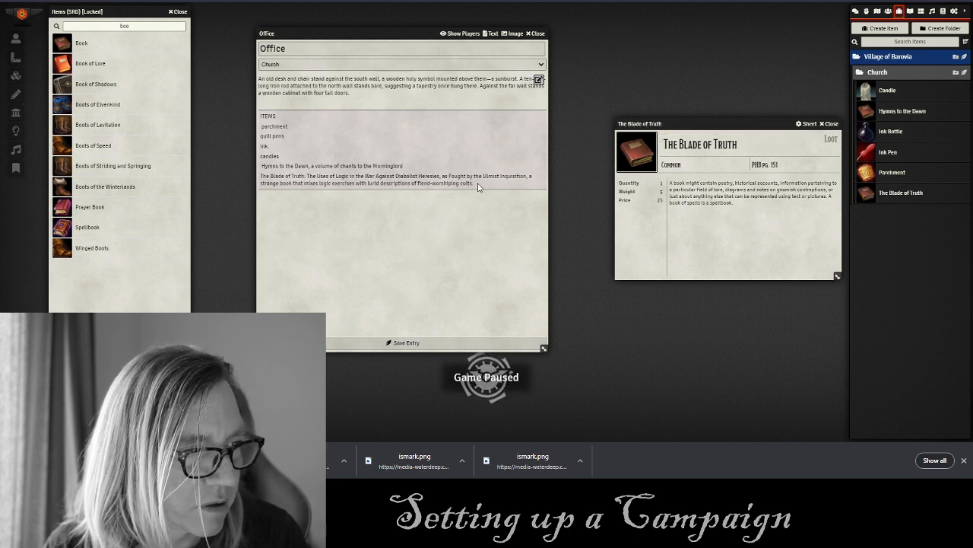
Replace The Blade of Truth's description with the Office entry's text starting "The Uses of Logic in the War", save it, and close the sheet.
drag(478, 187, 312, 174)
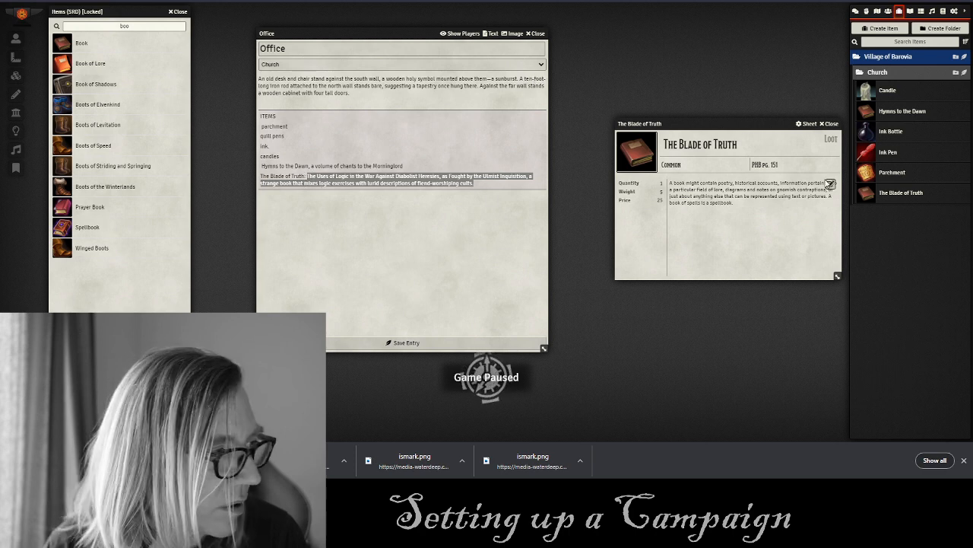
click(830, 185)
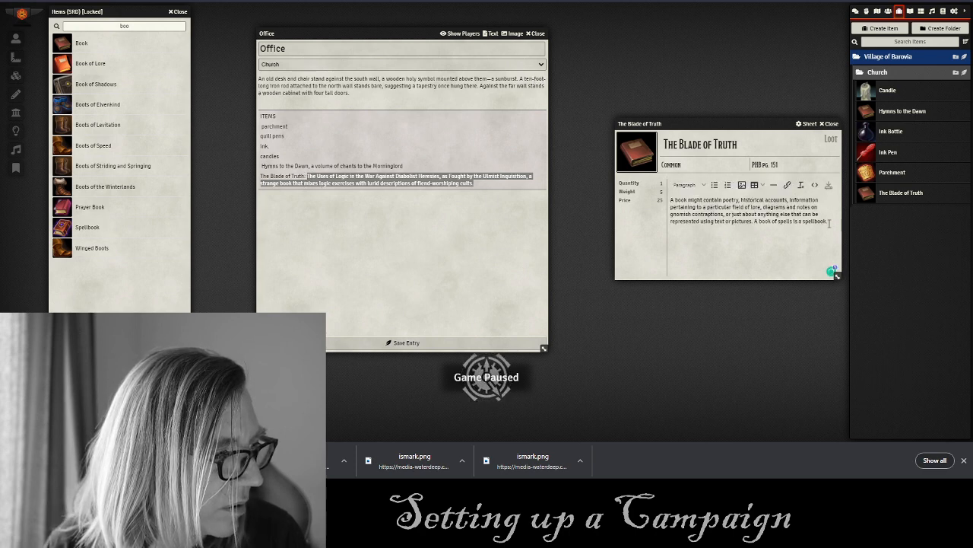
drag(830, 223, 671, 199)
key(ctrl+v)
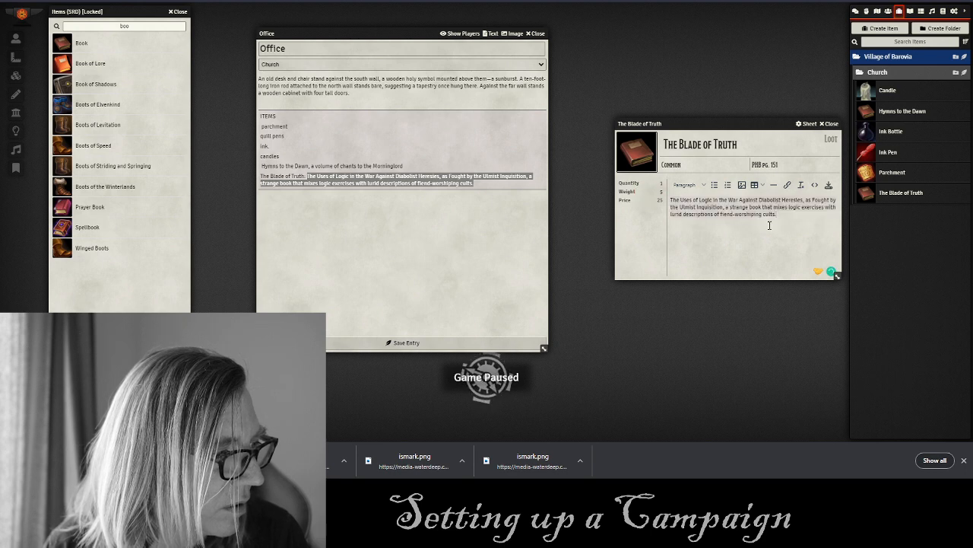
key(ctrl+a)
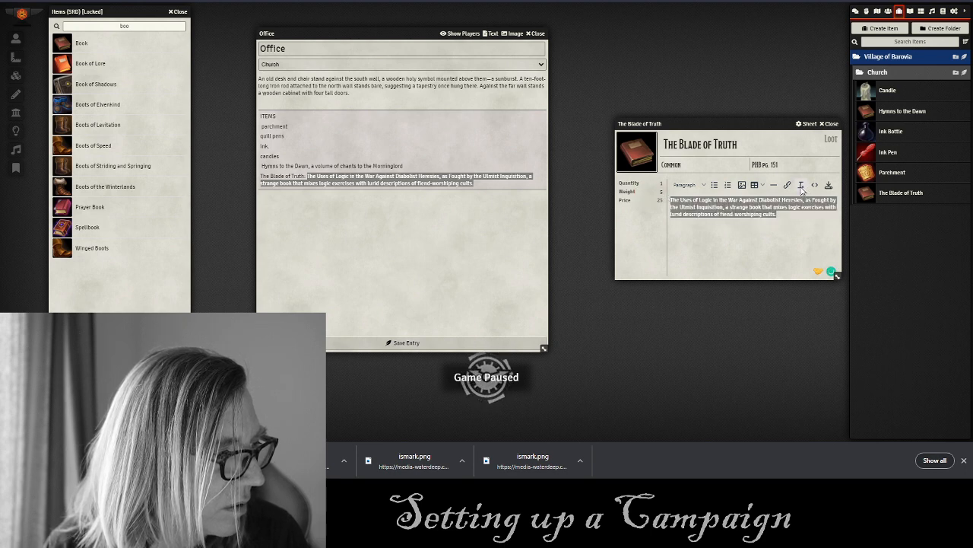
click(830, 186)
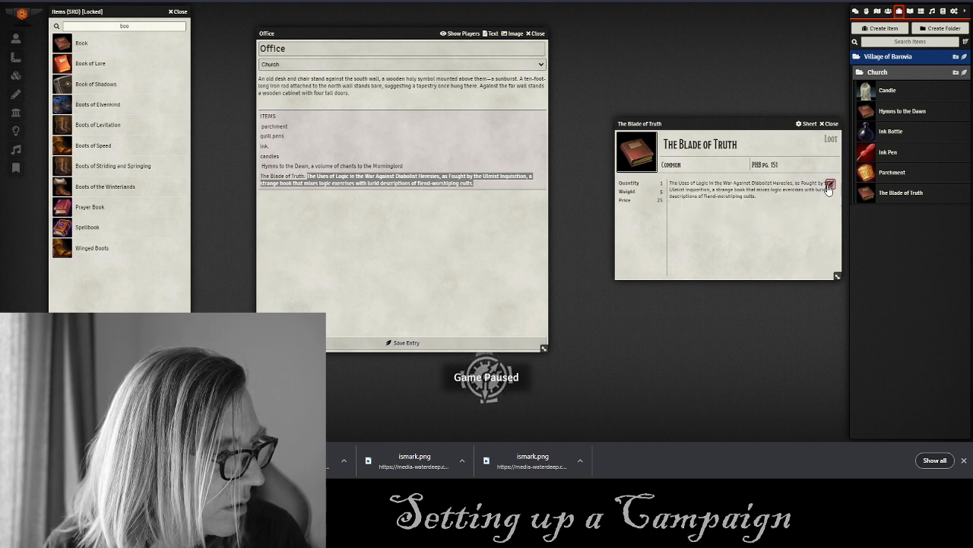
click(833, 124)
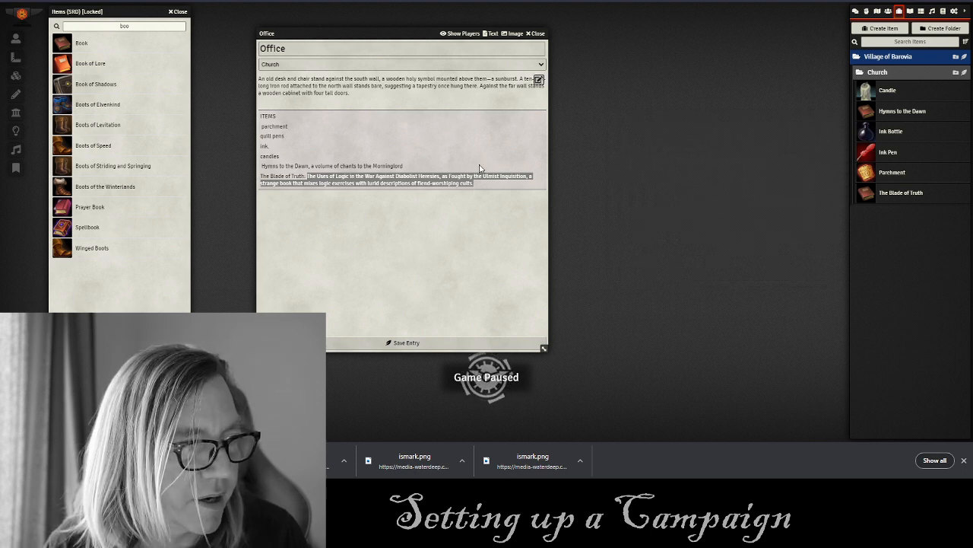
Edit the Office entry and delete the plain-text item list beneath the ITEMS heading.
click(539, 79)
drag(494, 197, 259, 148)
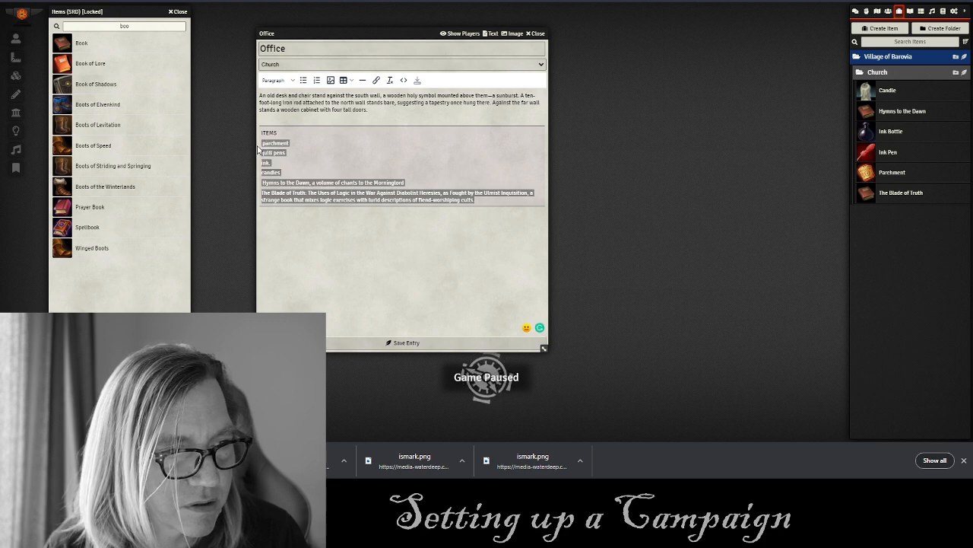
key(BackSpace)
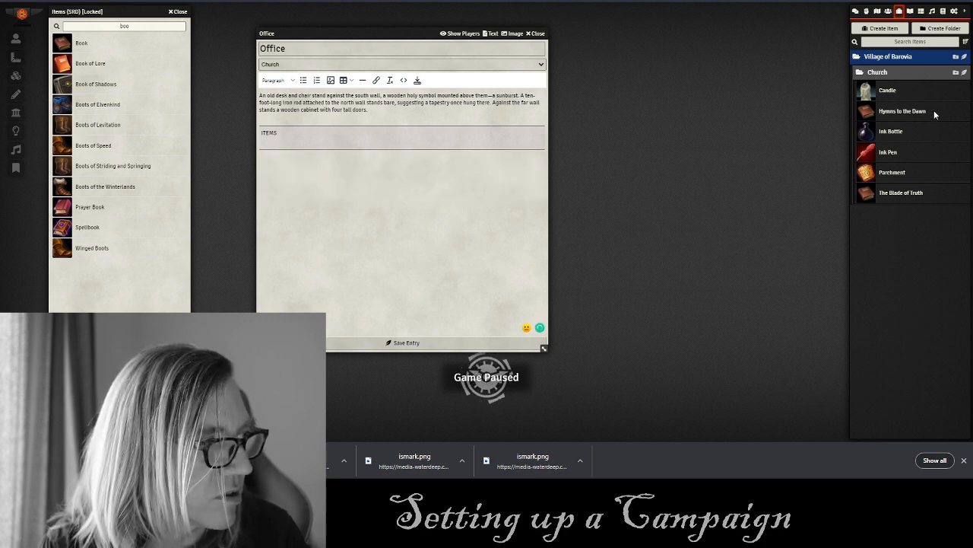
Link the Candle, Hymns to the Dawn, and The Blade of Truth on separate lines under ITEMS in the Office entry.
drag(891, 95, 346, 140)
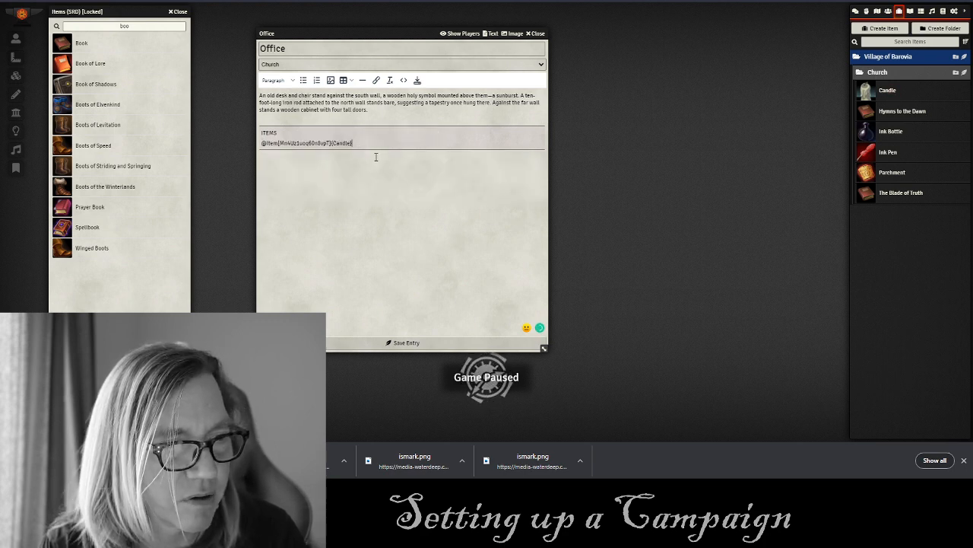
key(Return)
drag(900, 120, 457, 164)
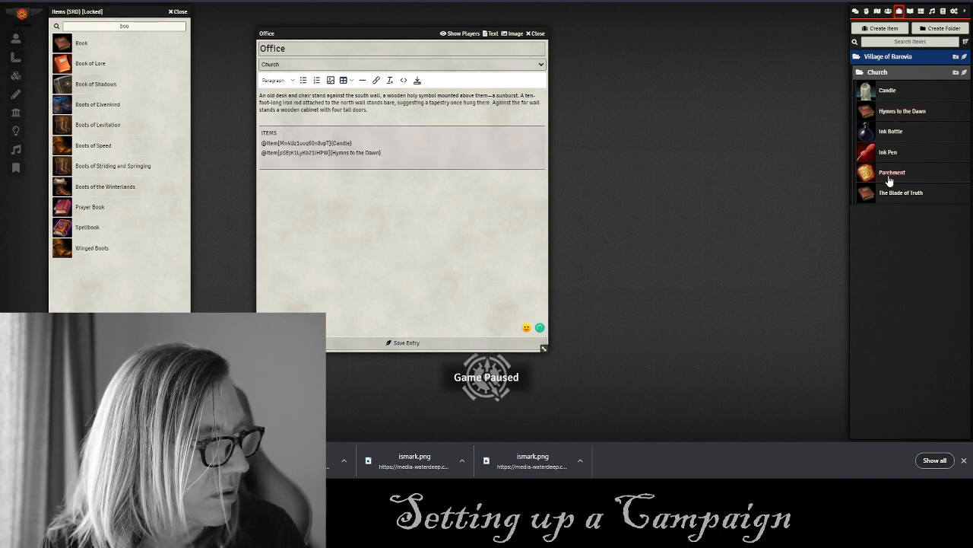
drag(888, 192, 327, 170)
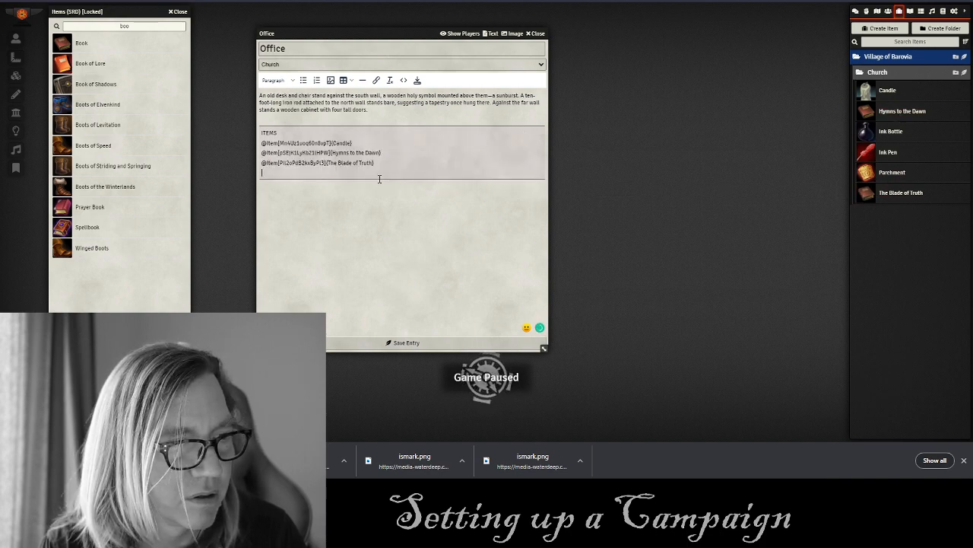
Link the Ink Bottle, Ink Pen, and Parchment on separate lines below the other item links and save the Office entry.
drag(887, 137, 353, 173)
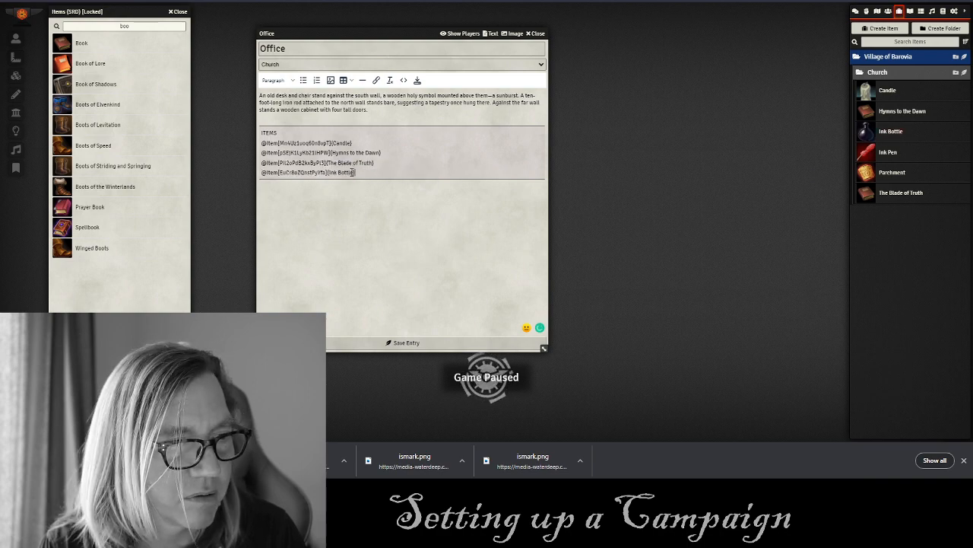
drag(888, 152, 338, 181)
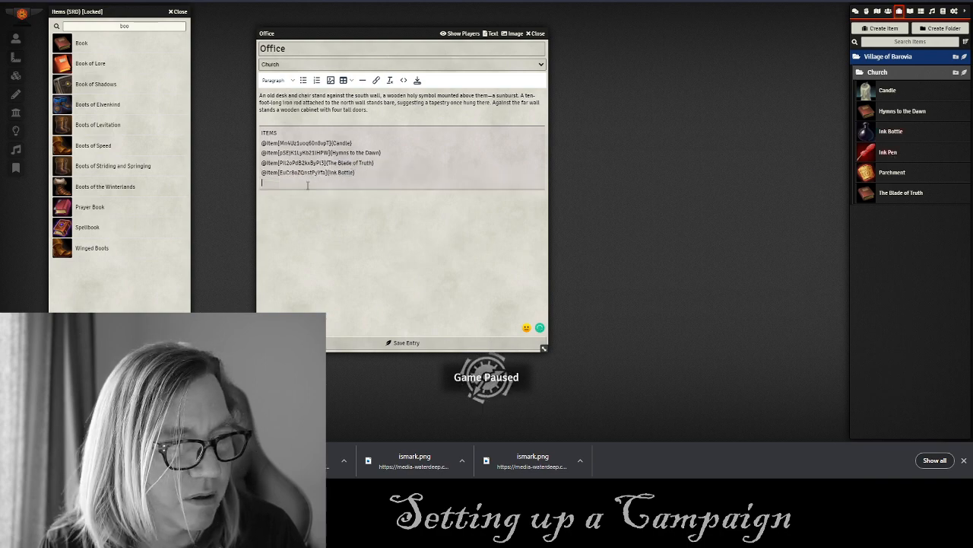
key(Return)
drag(893, 173, 352, 197)
click(398, 344)
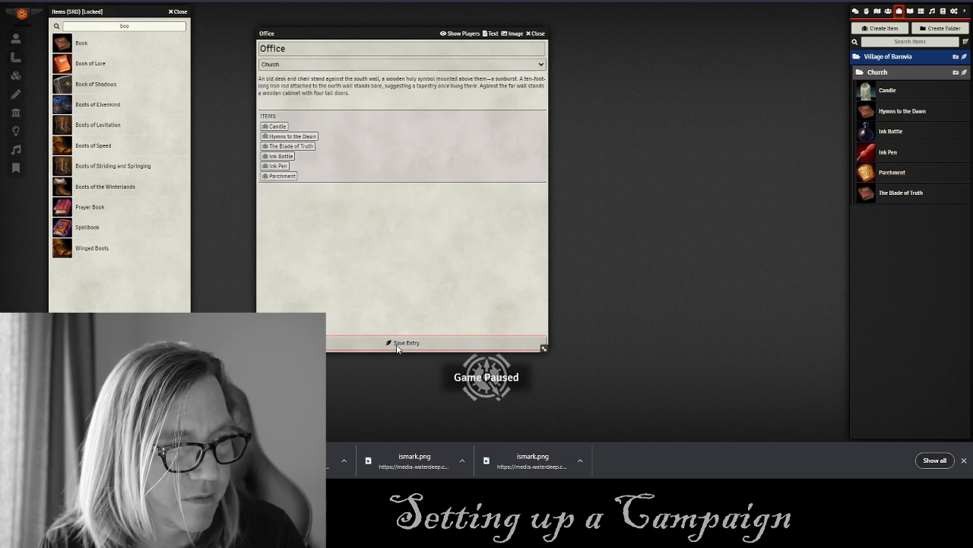
Check the Candle and Hymns to the Dawn links in the Office entry by viewing their item sheets, and close the entry.
click(277, 127)
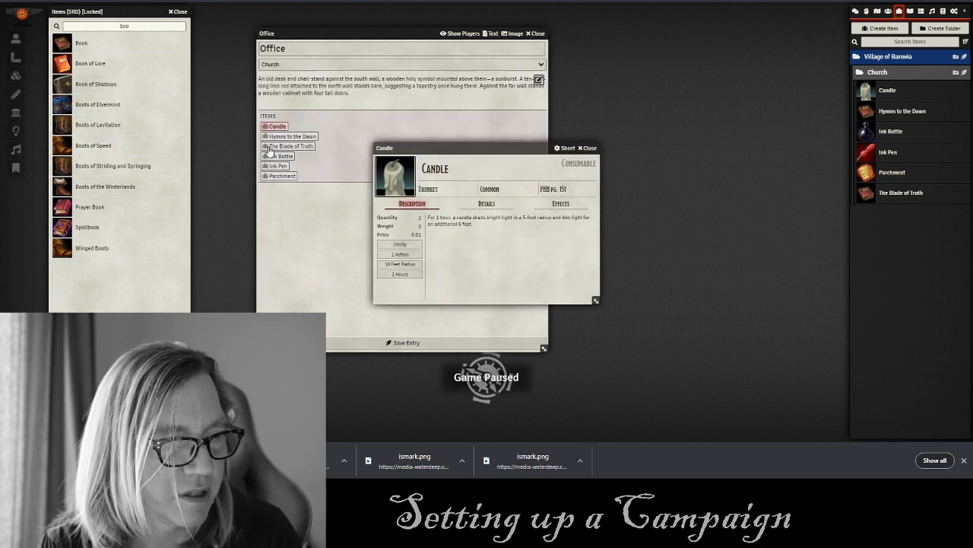
click(411, 218)
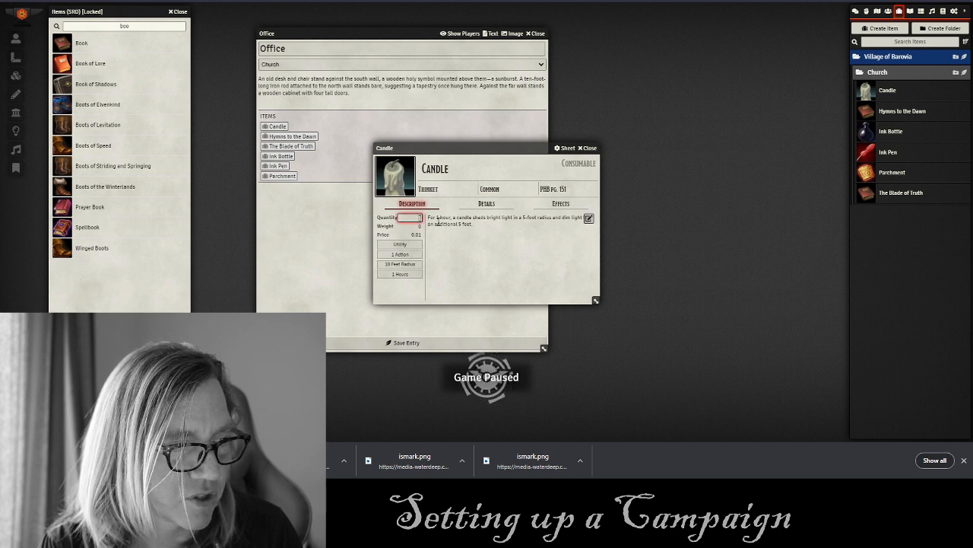
click(590, 149)
click(295, 136)
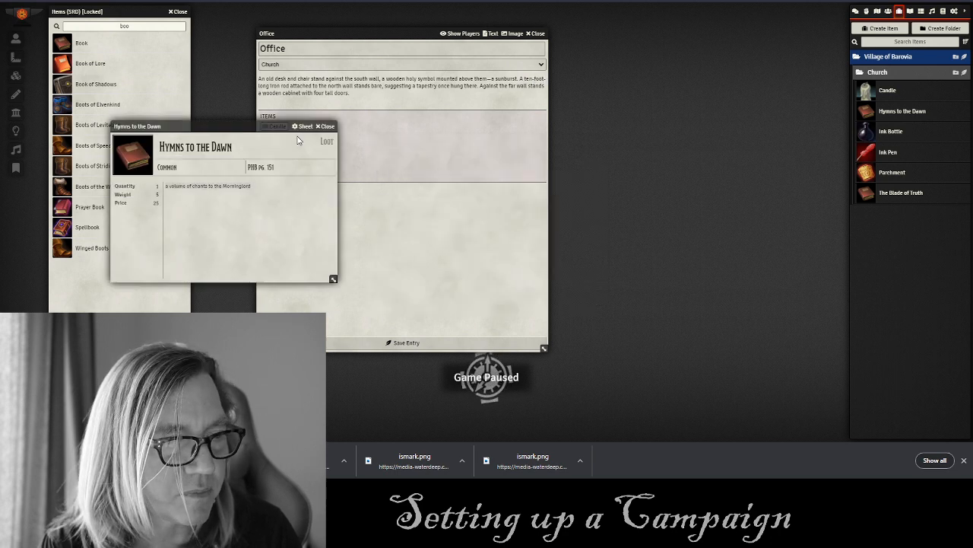
click(327, 126)
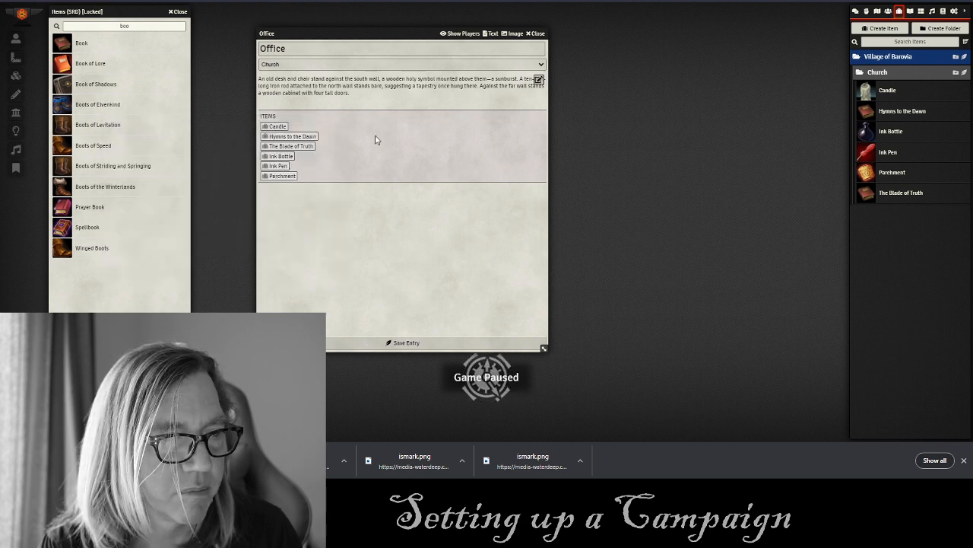
click(534, 34)
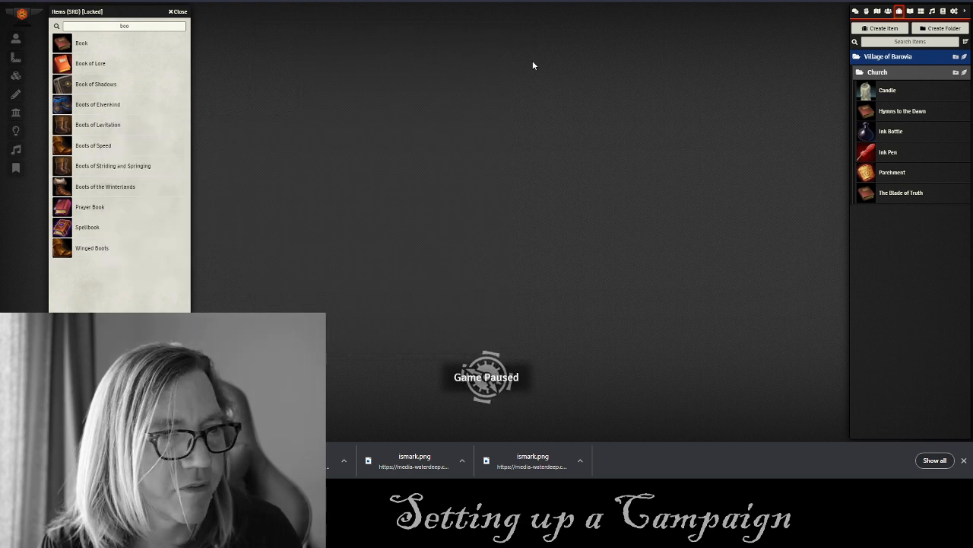
Collapse the Church folders in the items and journal directories, and open the Mad Mary's Townhouse journal entry.
click(884, 71)
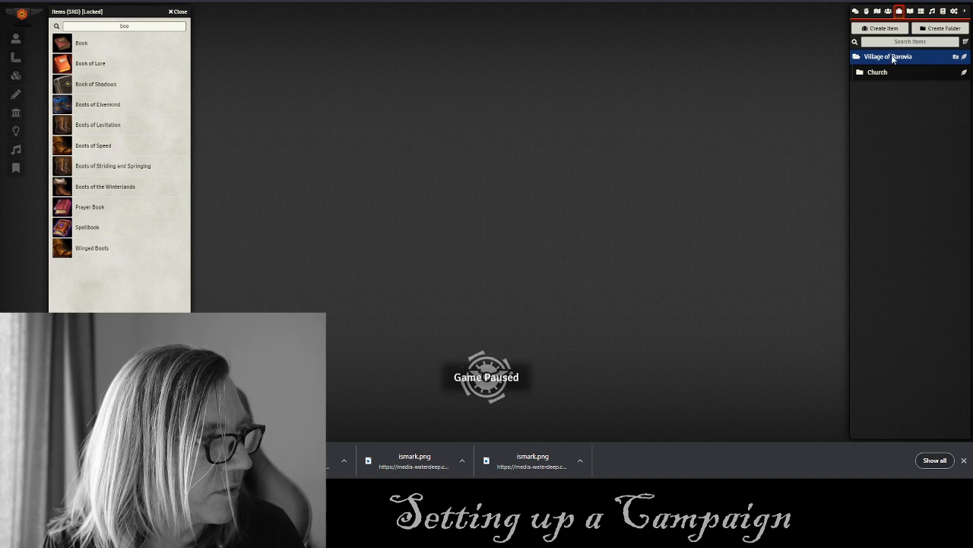
click(877, 11)
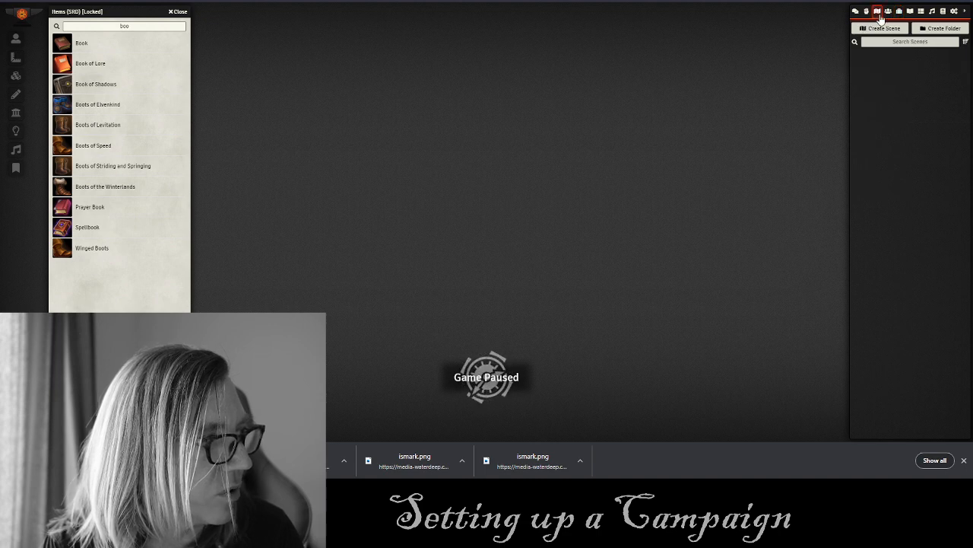
click(912, 11)
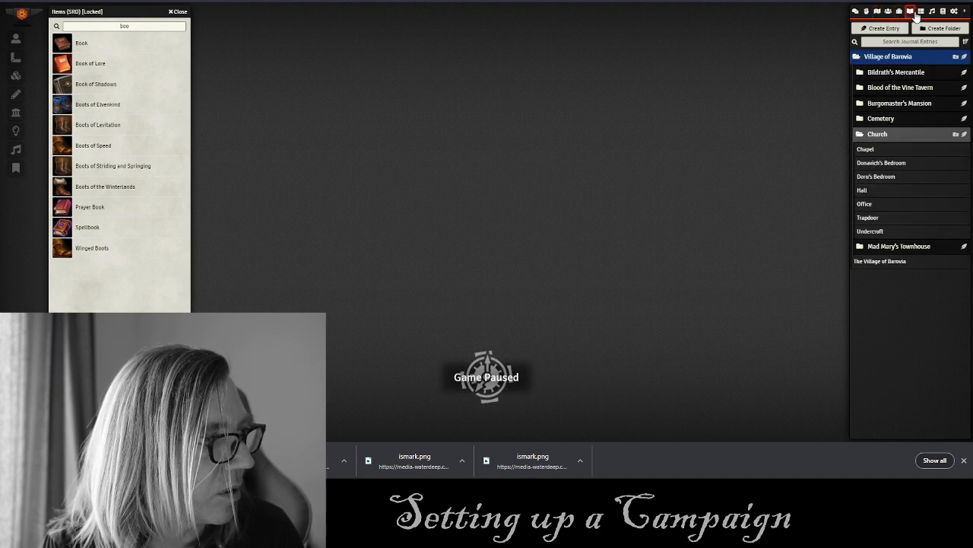
click(902, 73)
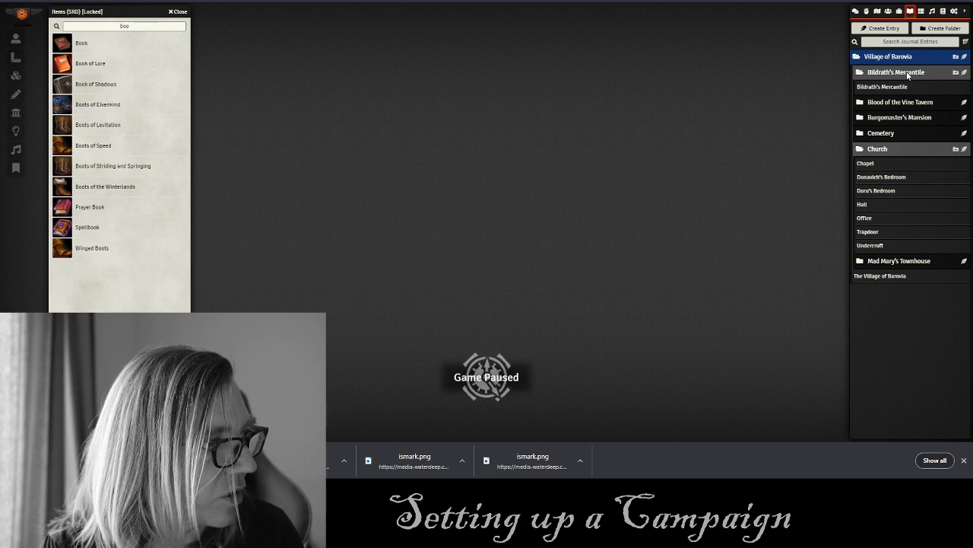
click(907, 74)
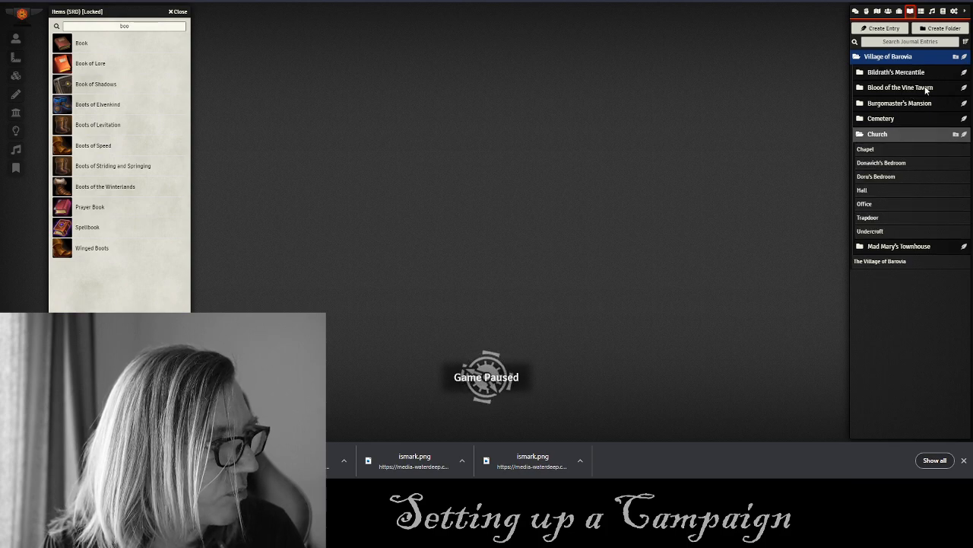
click(894, 135)
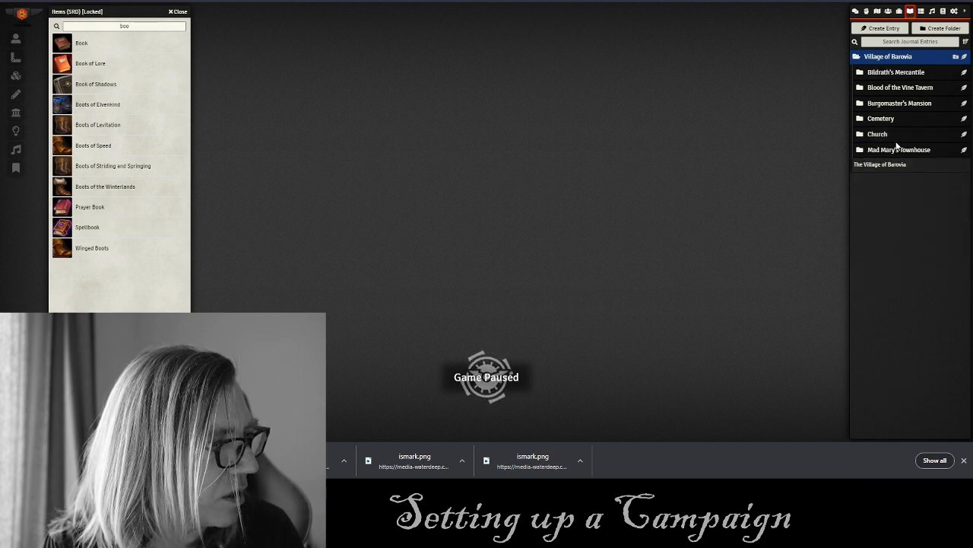
click(908, 150)
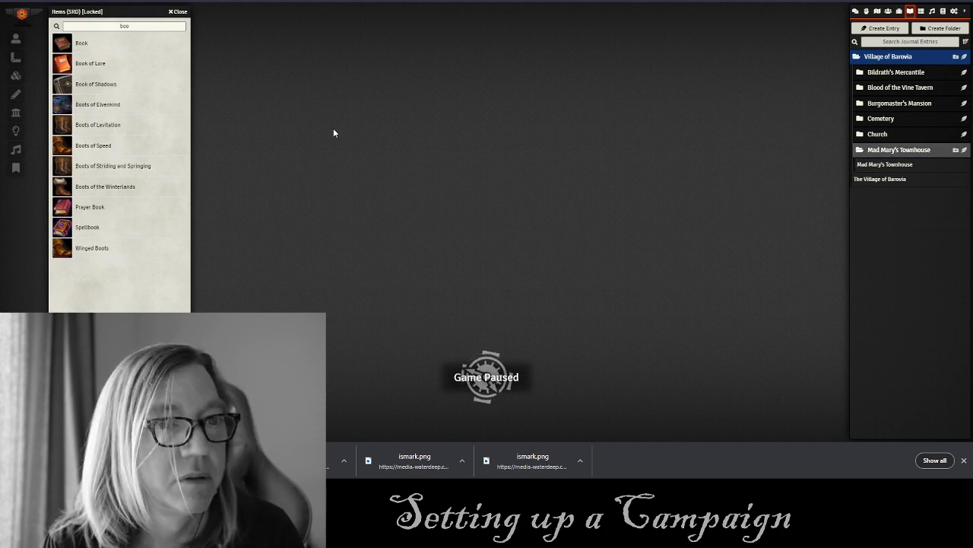
click(912, 165)
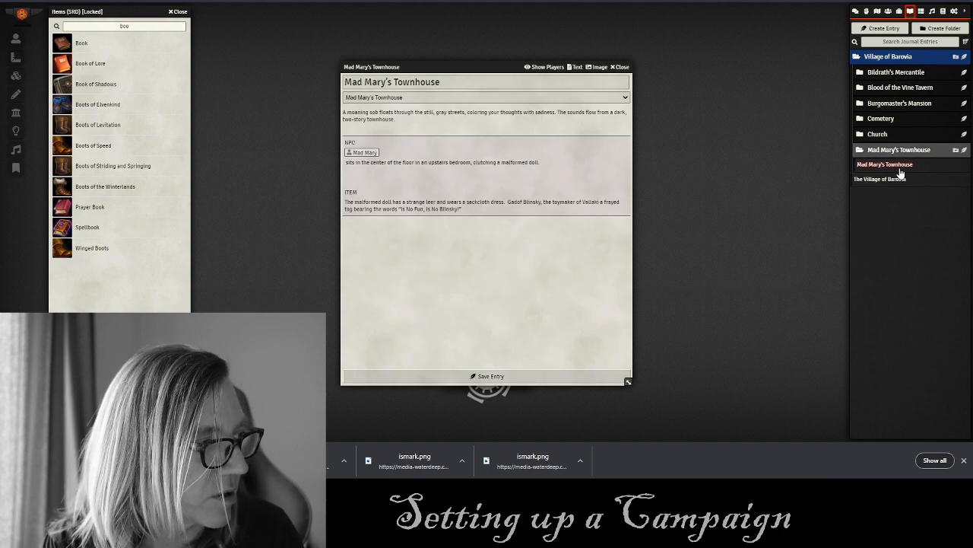
Search the Items (SRD) compendium for "doll", clear the search, and close the compendium.
double_click(107, 25)
text(doll)
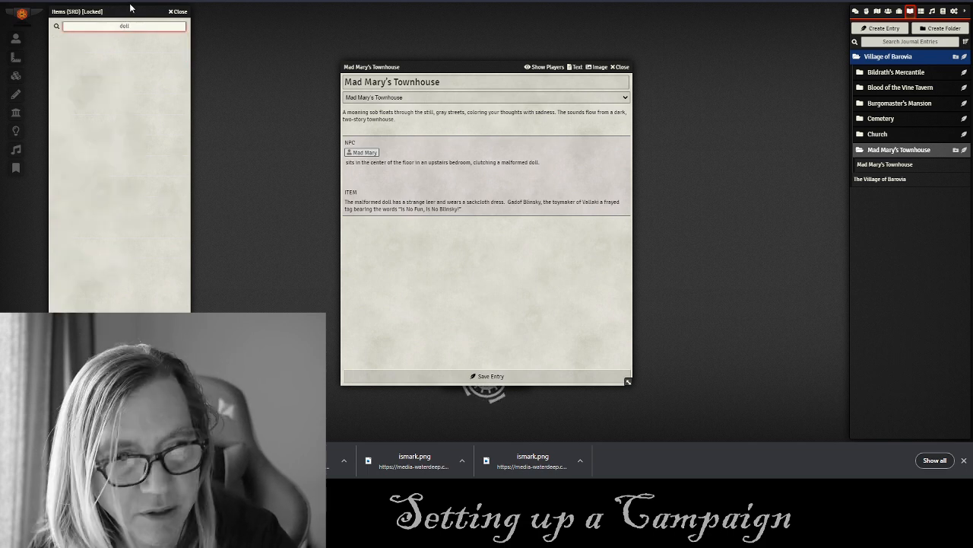
key(BackSpace)
key(BackSpace)
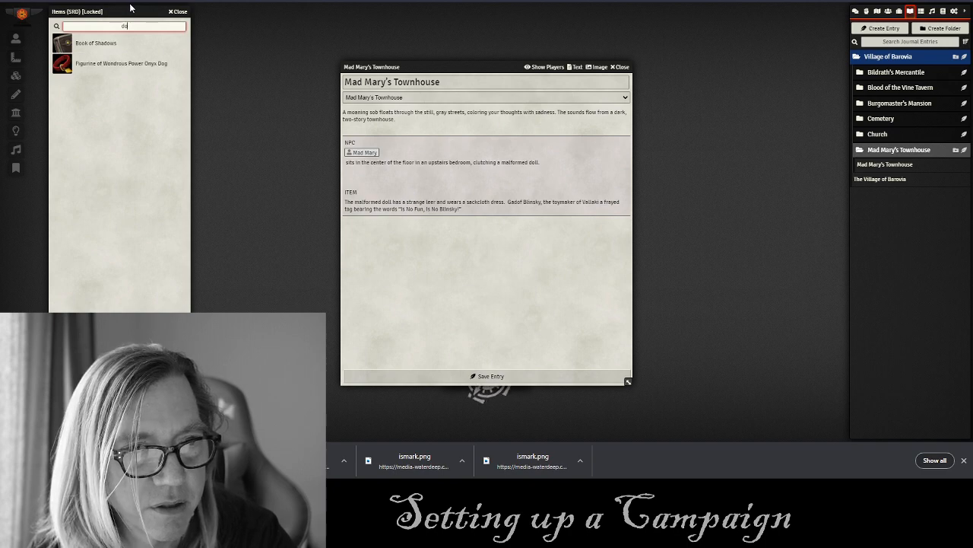
key(BackSpace)
key(BackSpace)
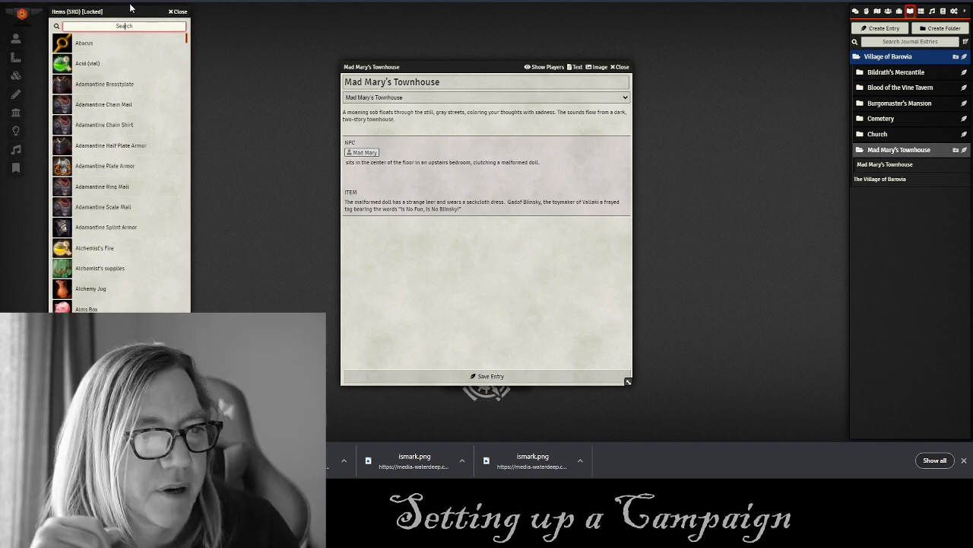
click(181, 12)
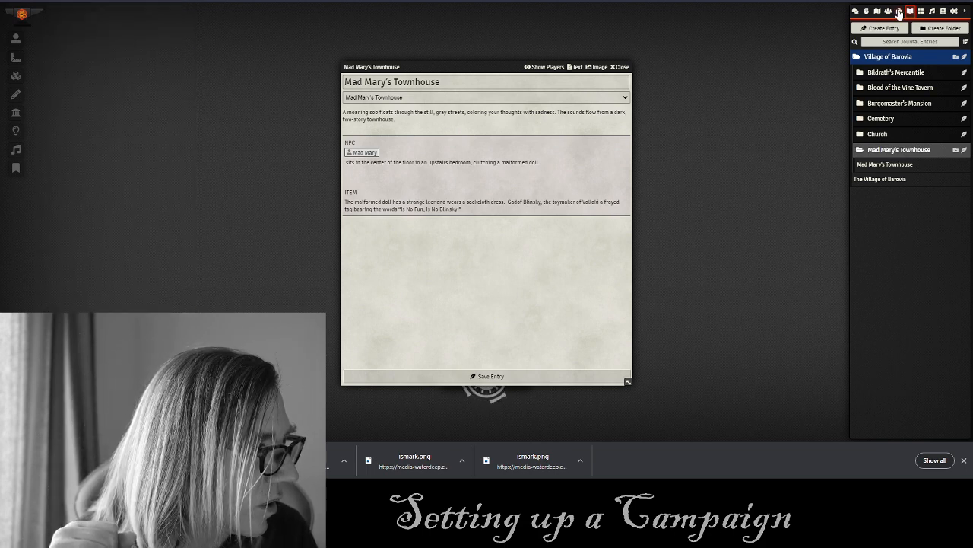
Create an items subfolder named Mad Mary inside the Village of Barovia folder.
click(899, 12)
click(956, 57)
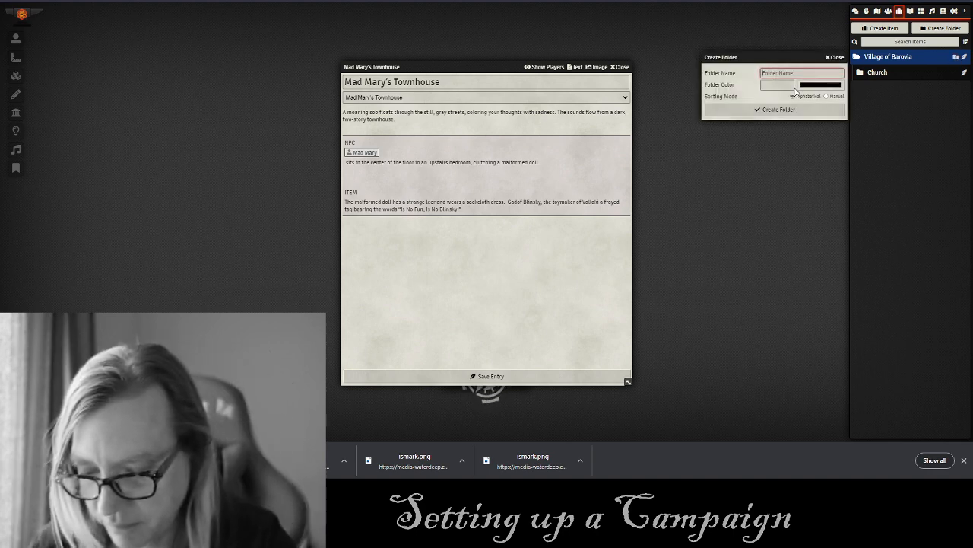
text(Mad Mary)
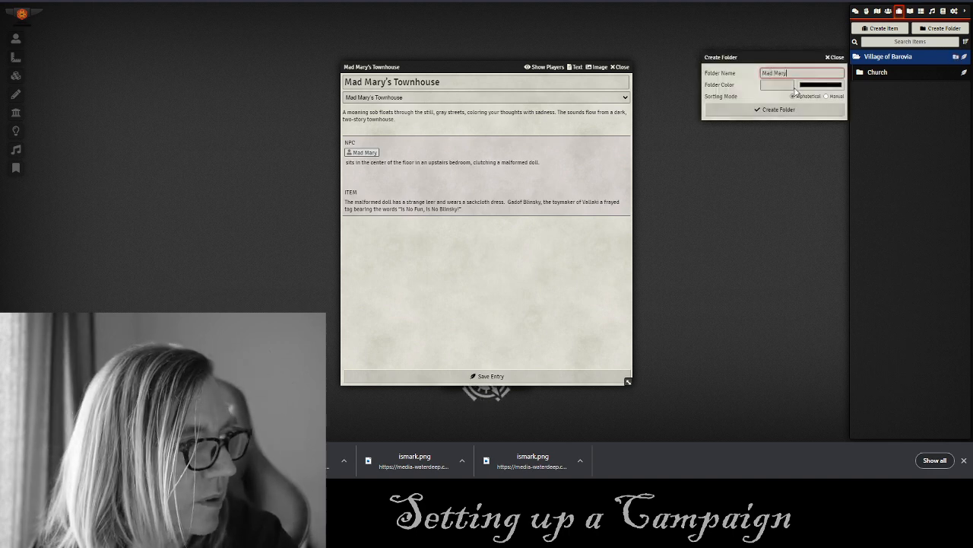
click(765, 109)
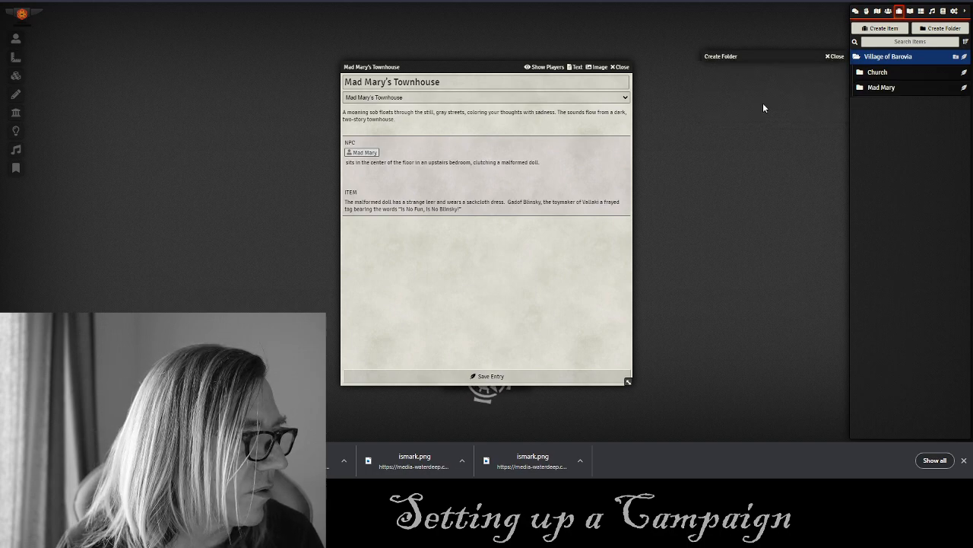
Create a Loot item named "malformed doll" in the Mad Mary folder and place its sheet beside the Mad Mary's Townhouse entry.
click(964, 91)
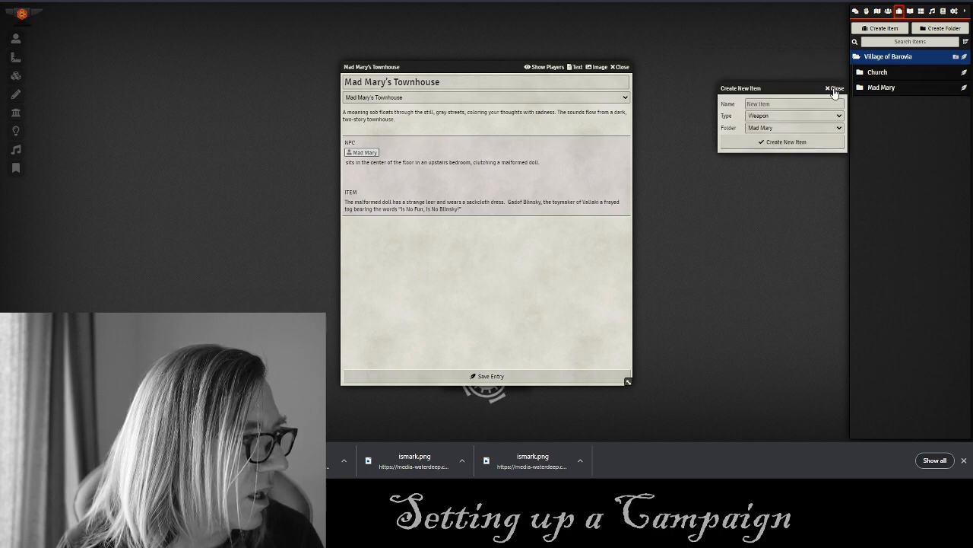
click(812, 118)
click(791, 154)
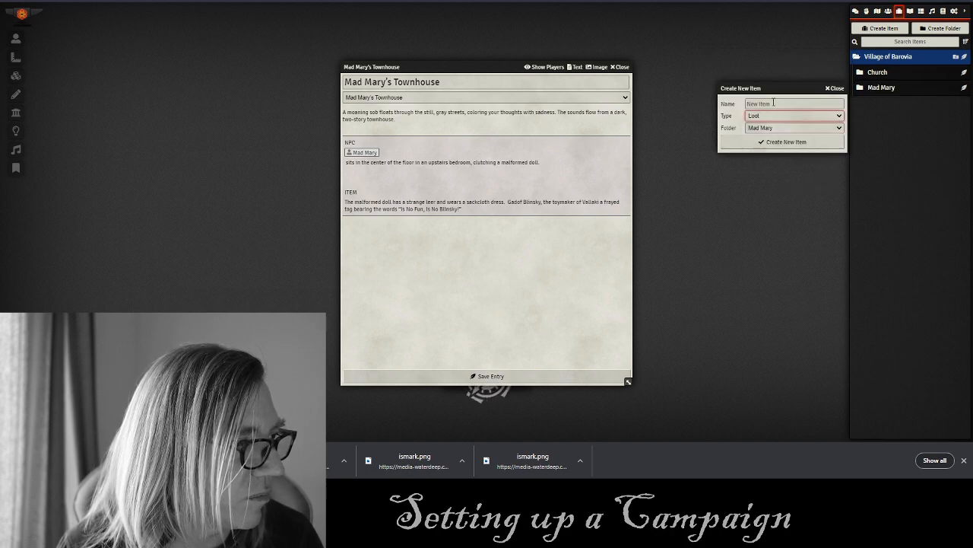
click(772, 104)
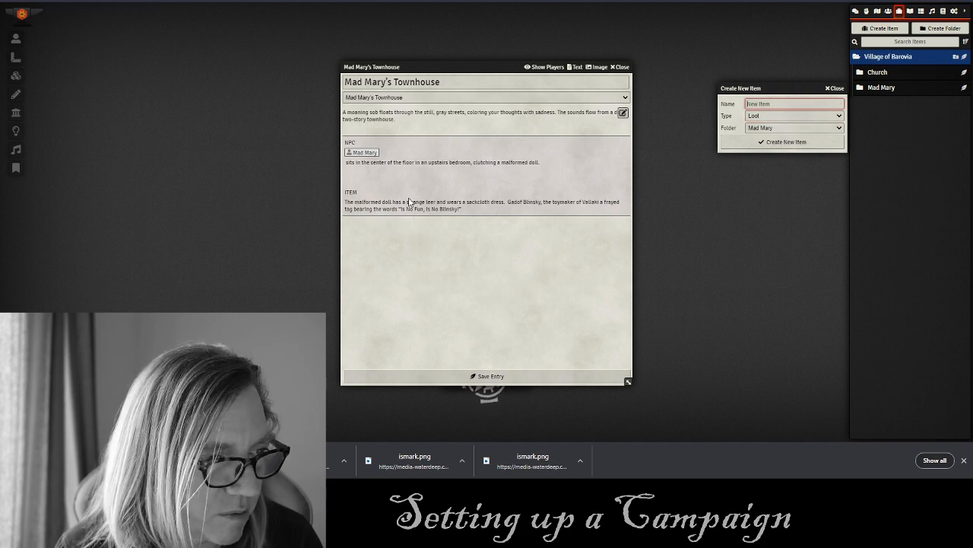
double_click(384, 201)
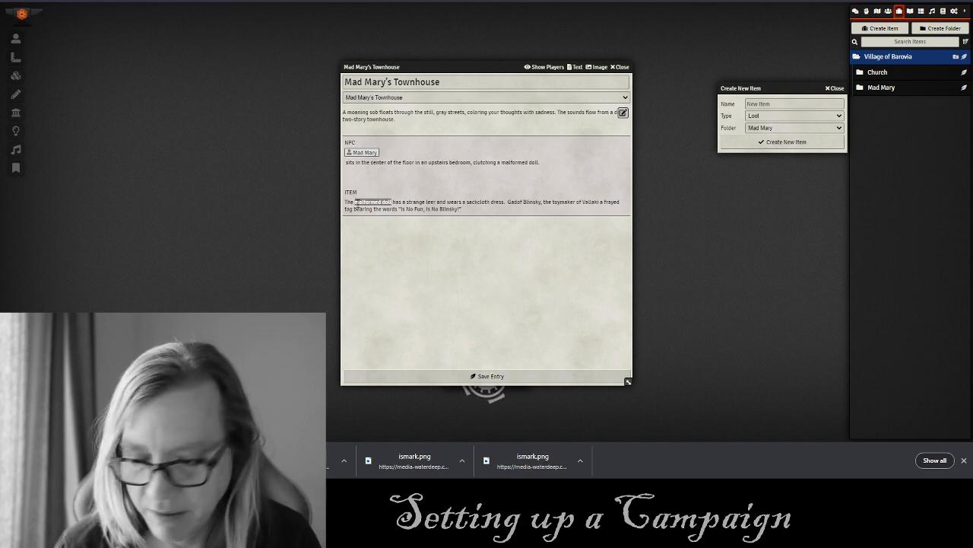
click(772, 105)
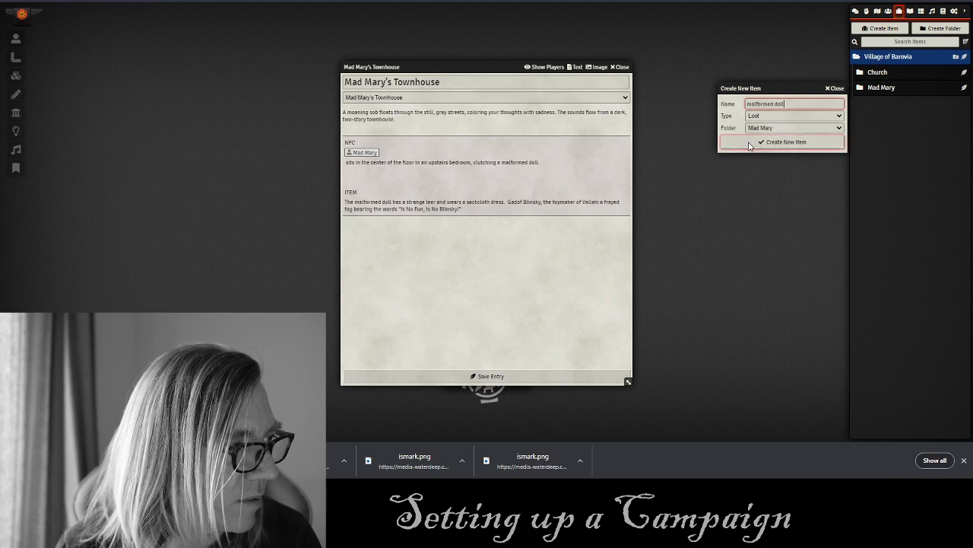
click(749, 143)
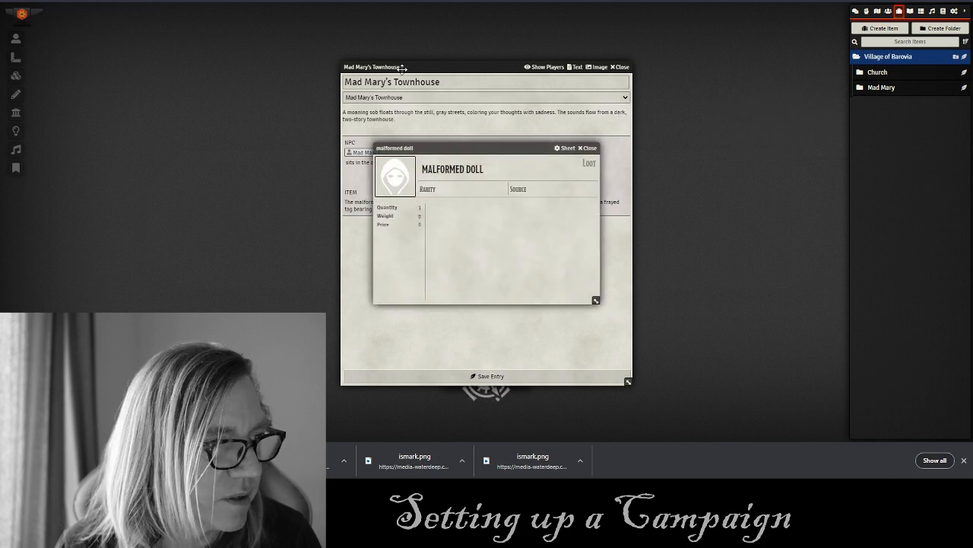
drag(425, 65, 160, 68)
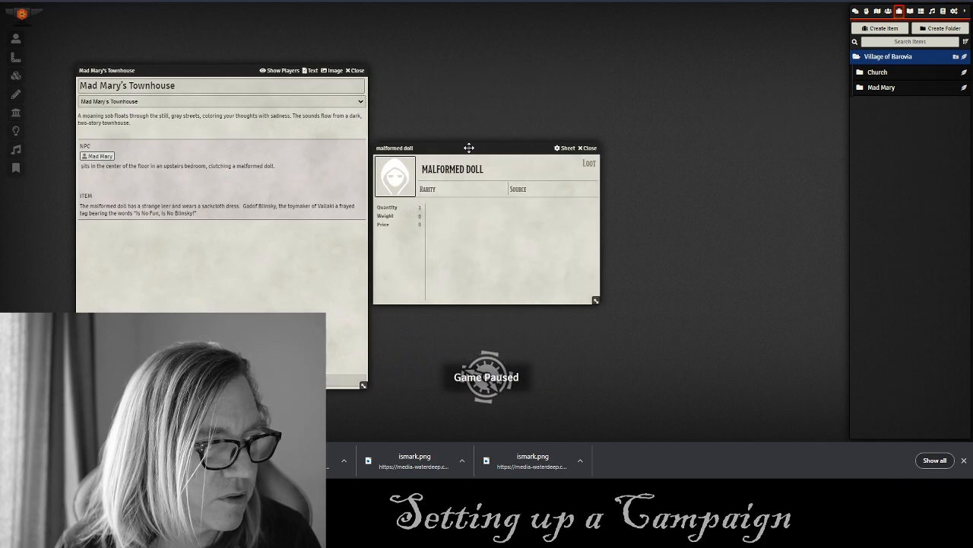
drag(467, 147, 534, 107)
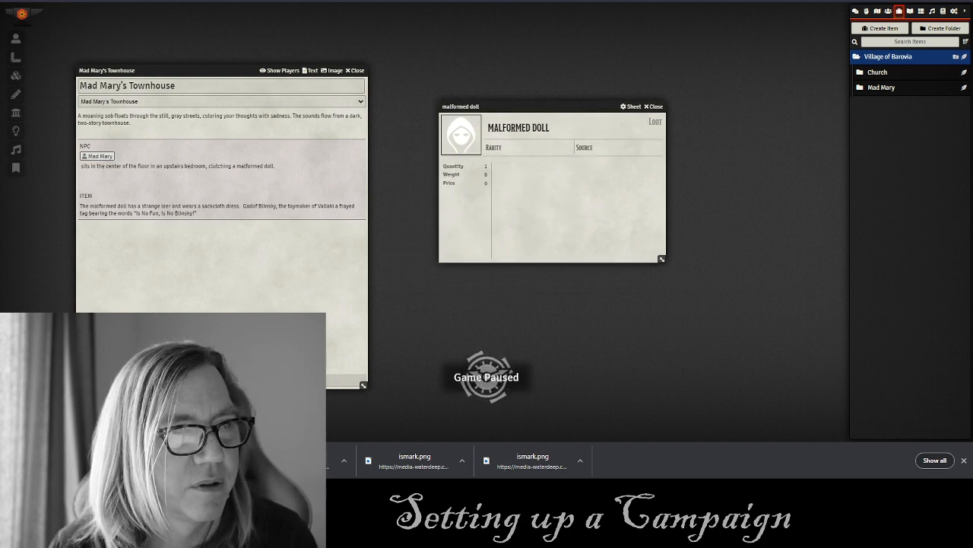
Switch to the browser tab showing a portrait image and search the web for images of "blinsky doll".
key(ctrl+Tab)
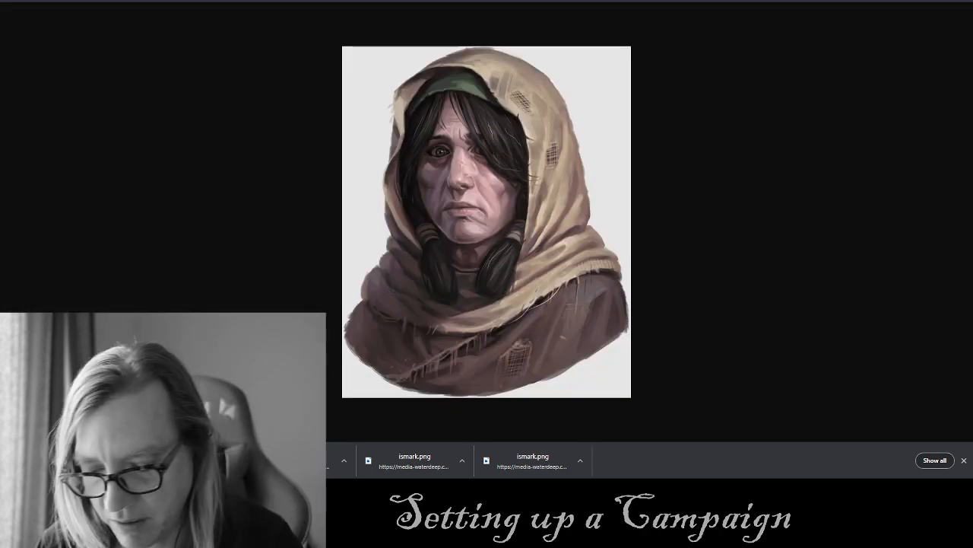
key(ctrl+l)
text(bi)
key(BackSpace)
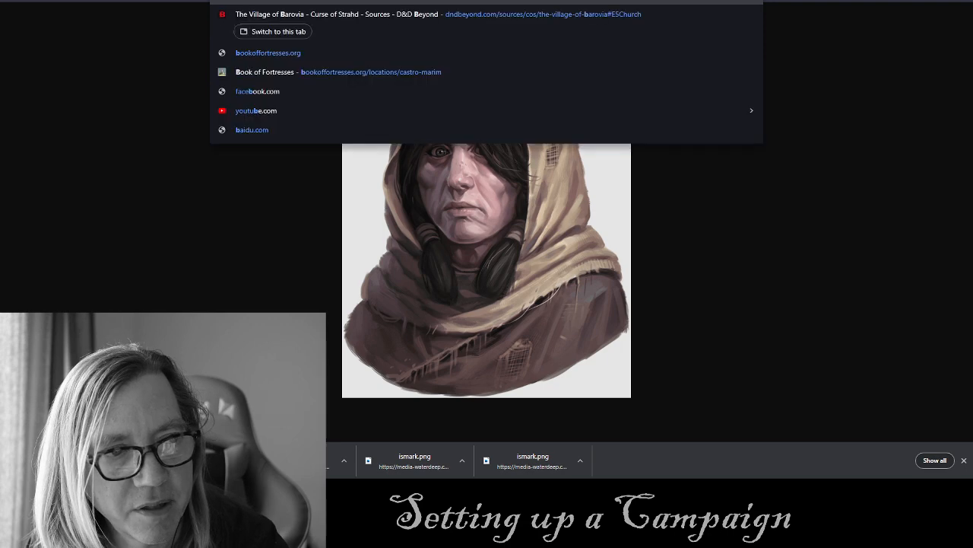
text(linsky)
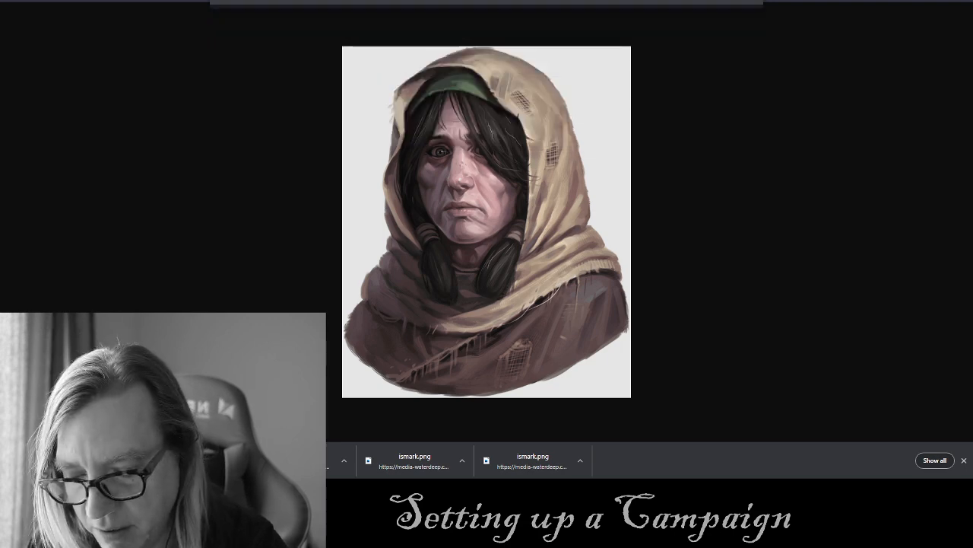
text( doll)
key(Return)
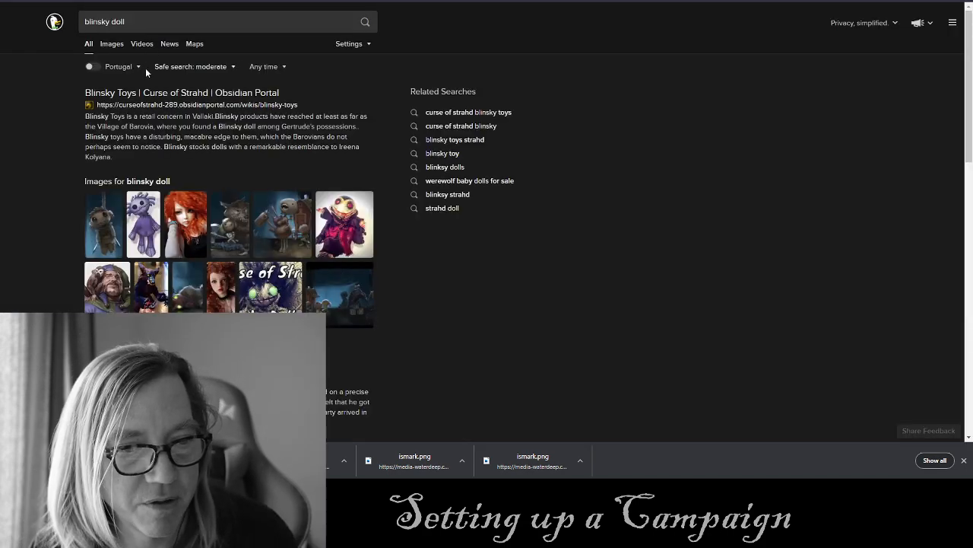
click(112, 44)
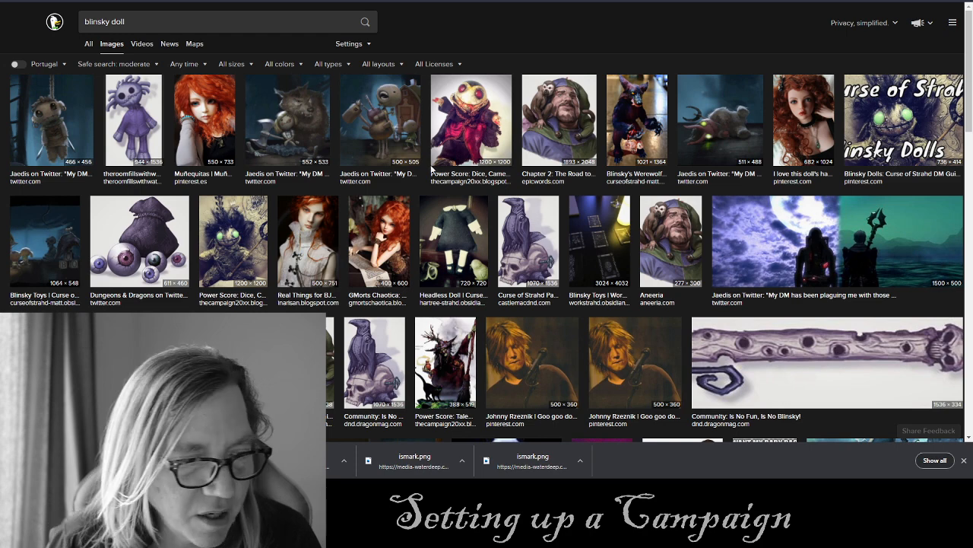
Open the full-size purple button-eyed doll image from the search results and save it as "Blinsky Doll".
click(140, 119)
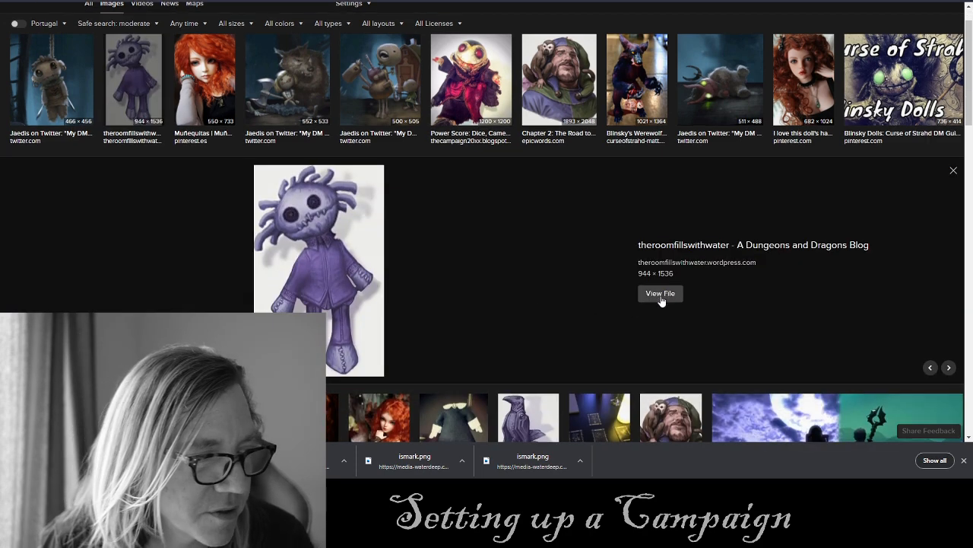
click(672, 296)
right_click(444, 154)
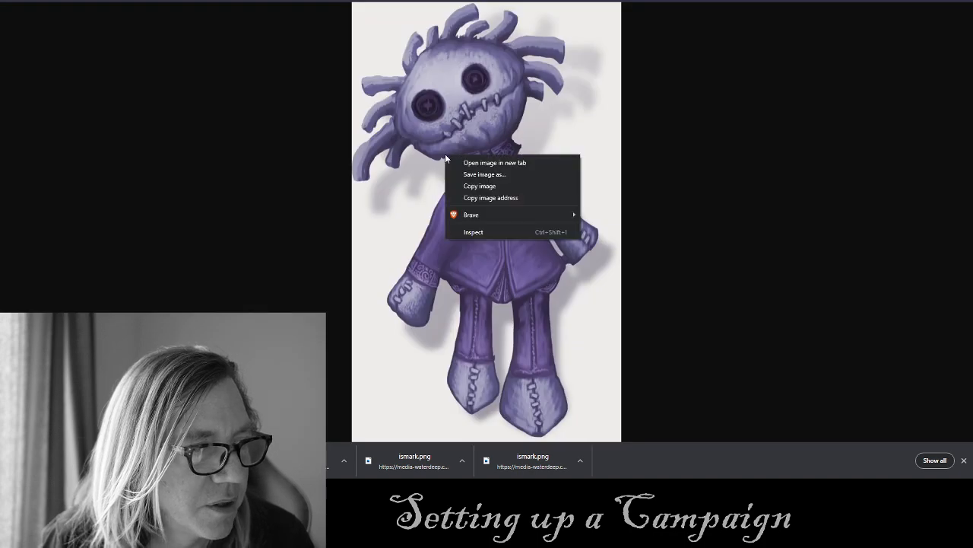
click(476, 177)
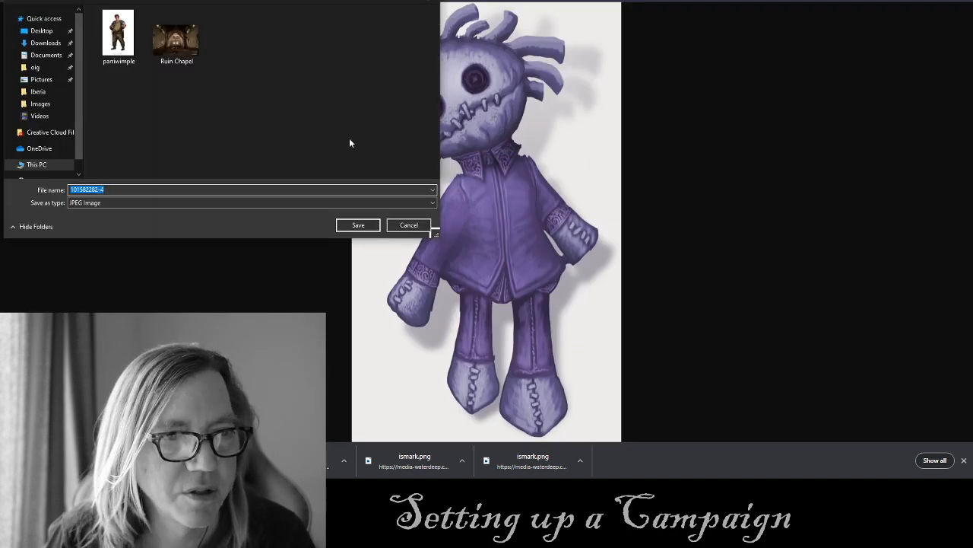
text(Bl)
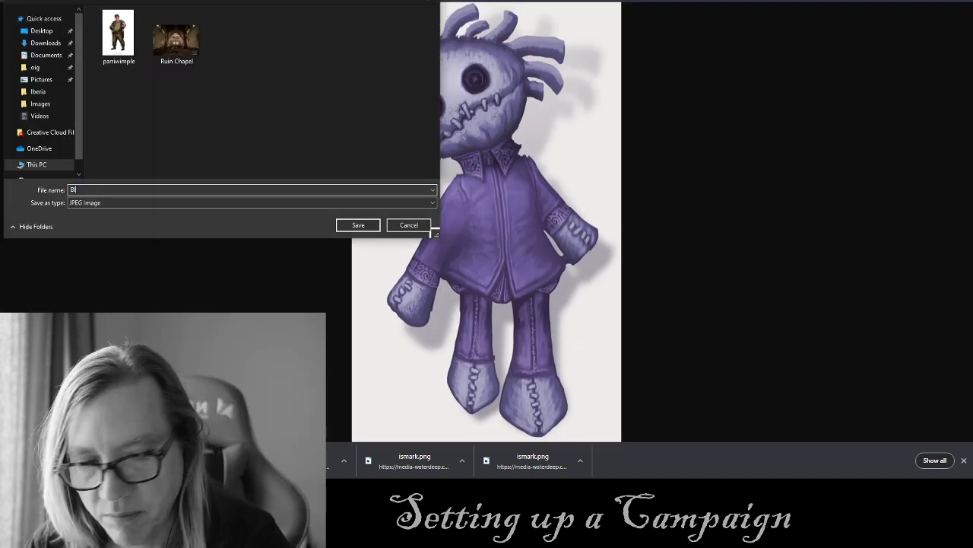
text(insky Doll)
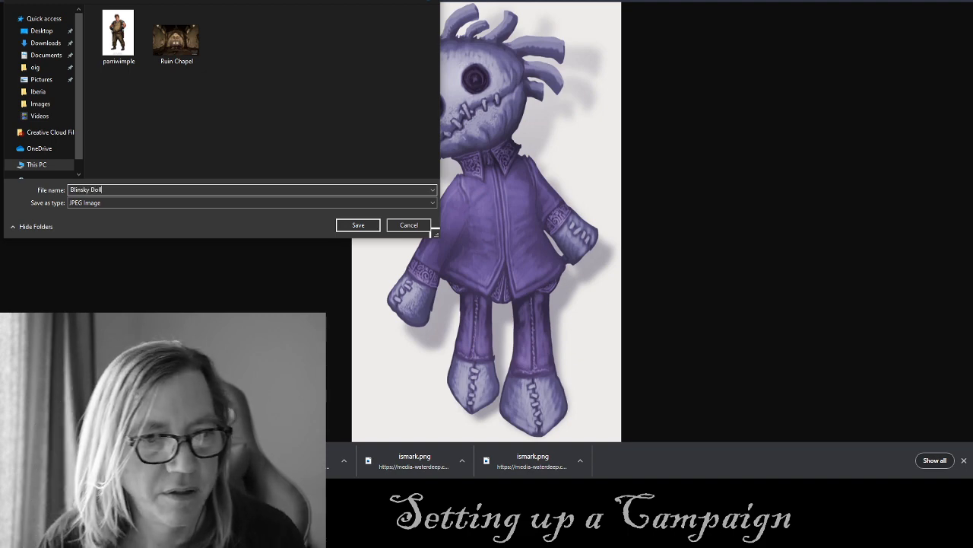
click(357, 224)
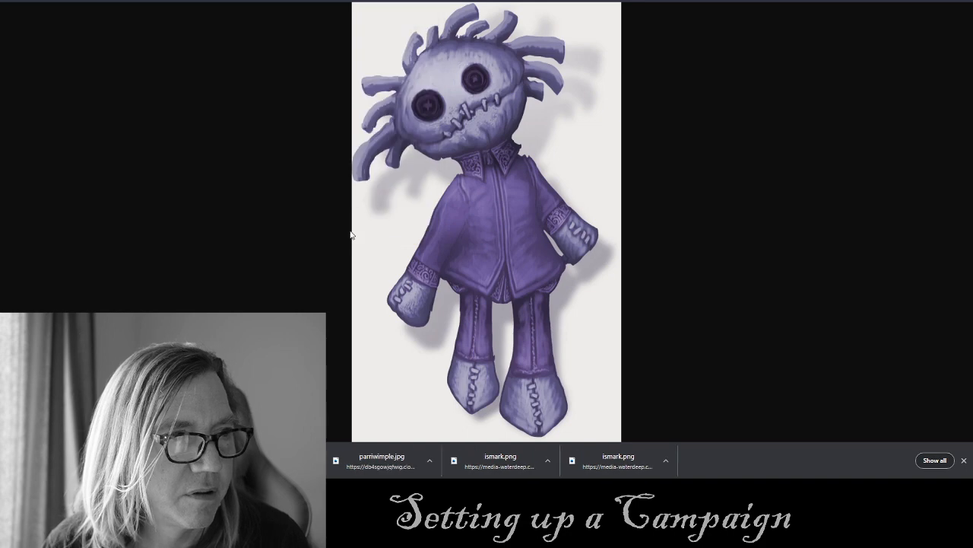
Back in Foundry VTT, upload Blinsky Doll to the assets library's Village of Barovia images folder and set it as the malformed doll's image.
key(ctrl+Tab)
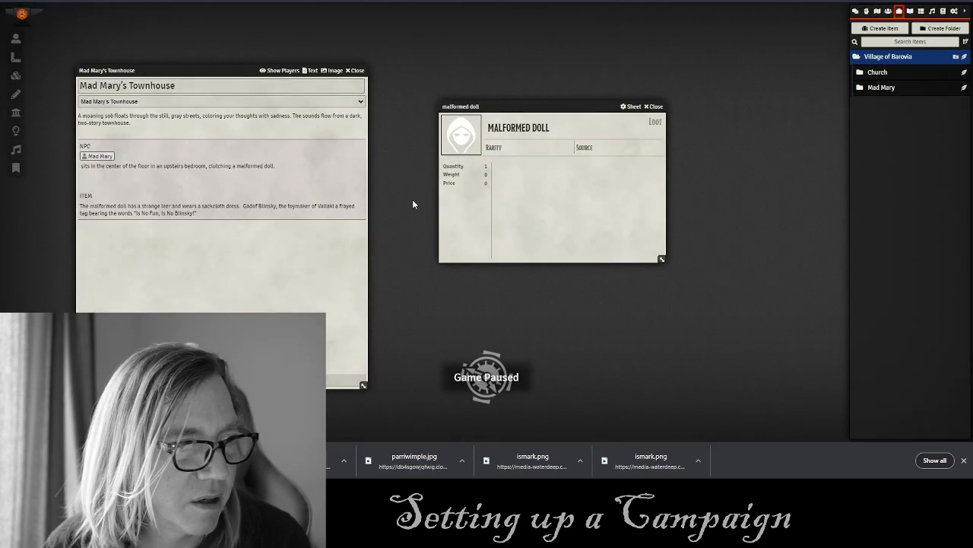
click(461, 135)
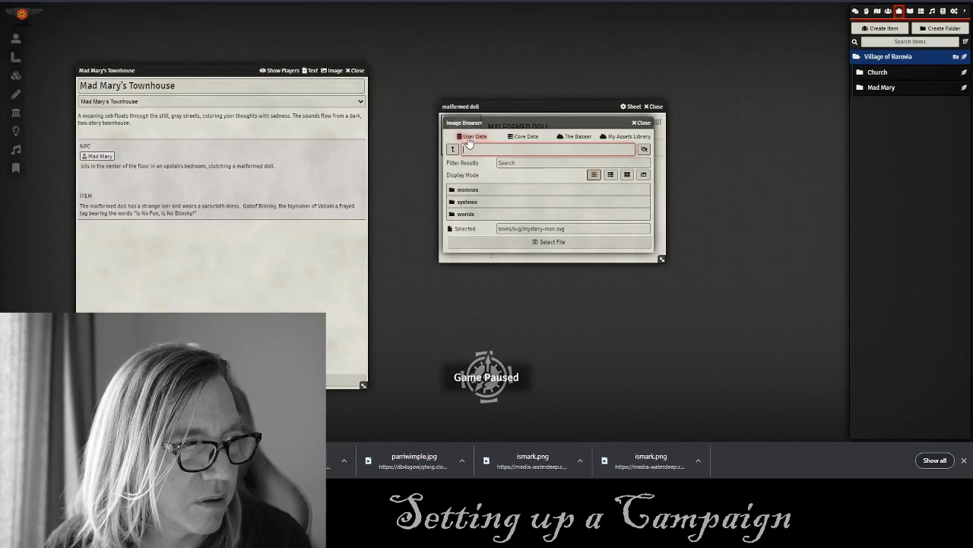
click(613, 139)
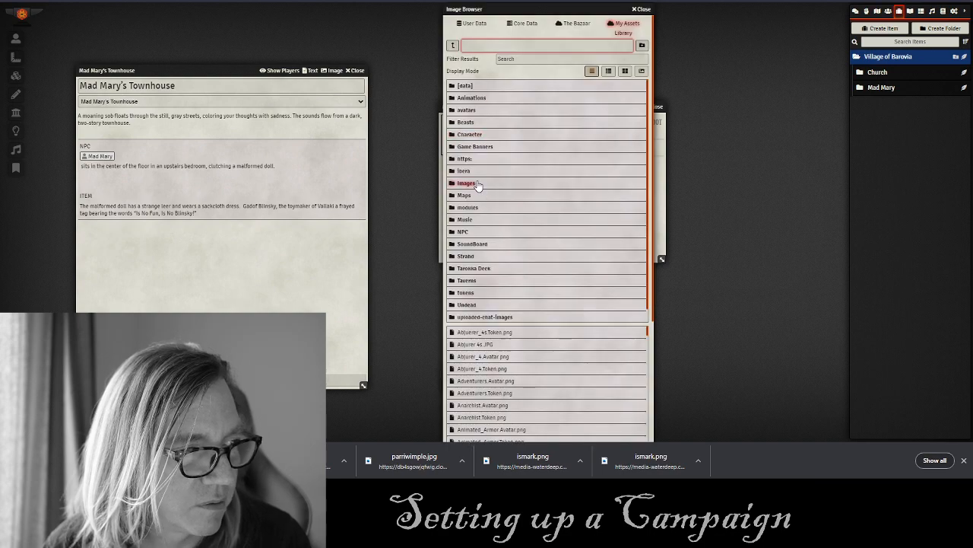
click(477, 184)
click(485, 180)
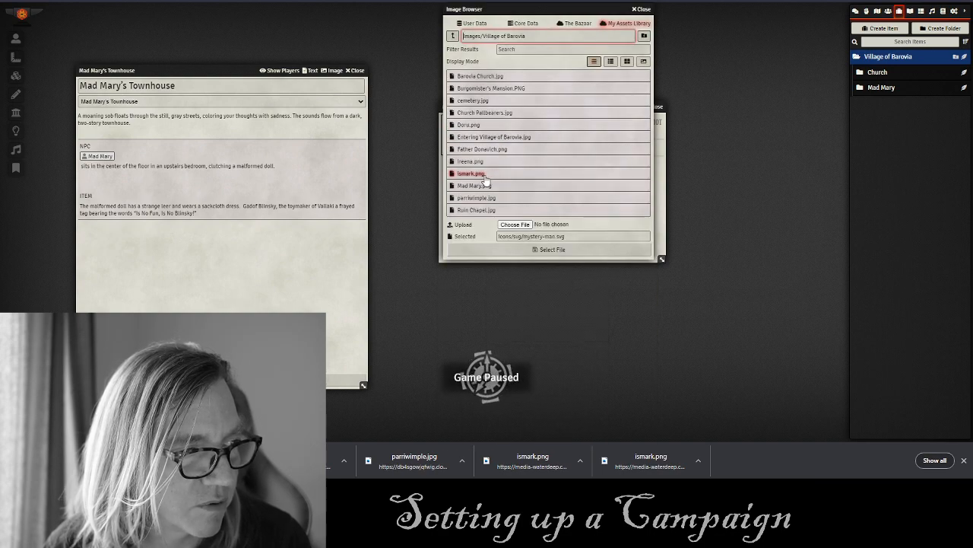
click(515, 224)
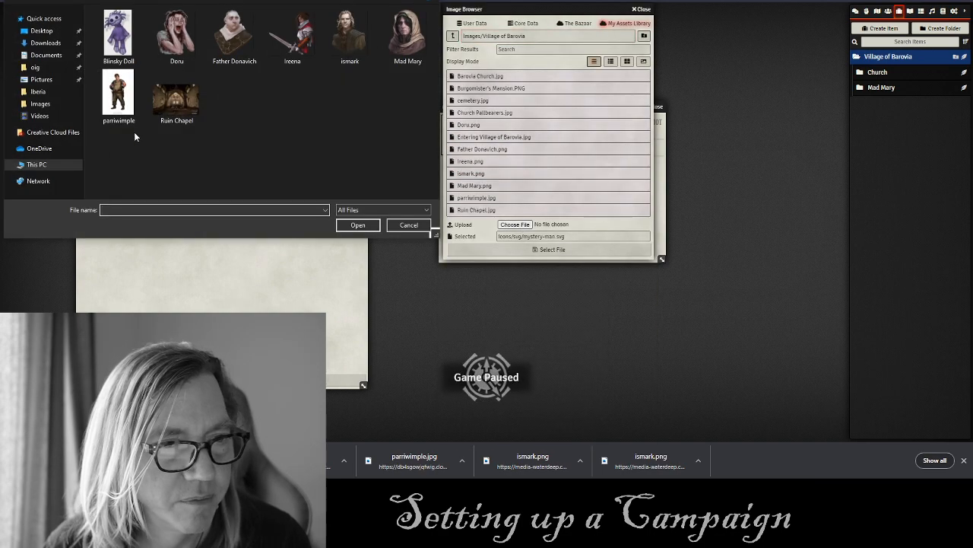
click(118, 34)
click(360, 224)
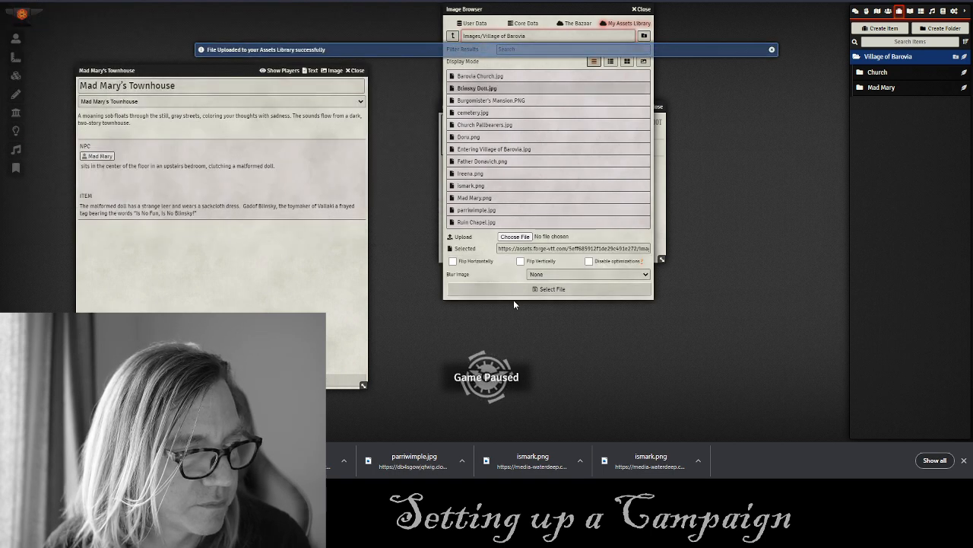
click(518, 290)
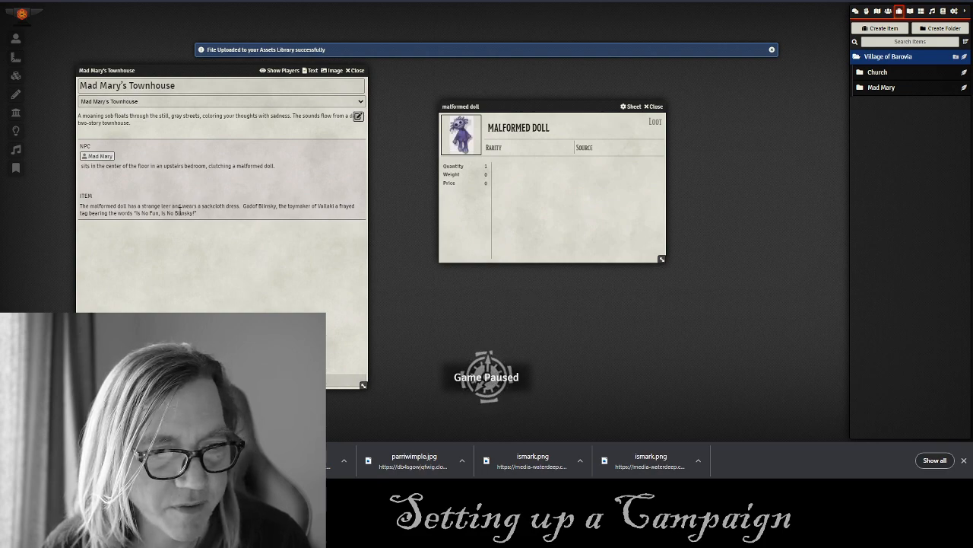
Copy the ITEM paragraph from the Mad Mary's Townhouse entry into the malformed doll's description, save it, and close the item sheet.
drag(198, 213, 73, 210)
key(ctrl+c)
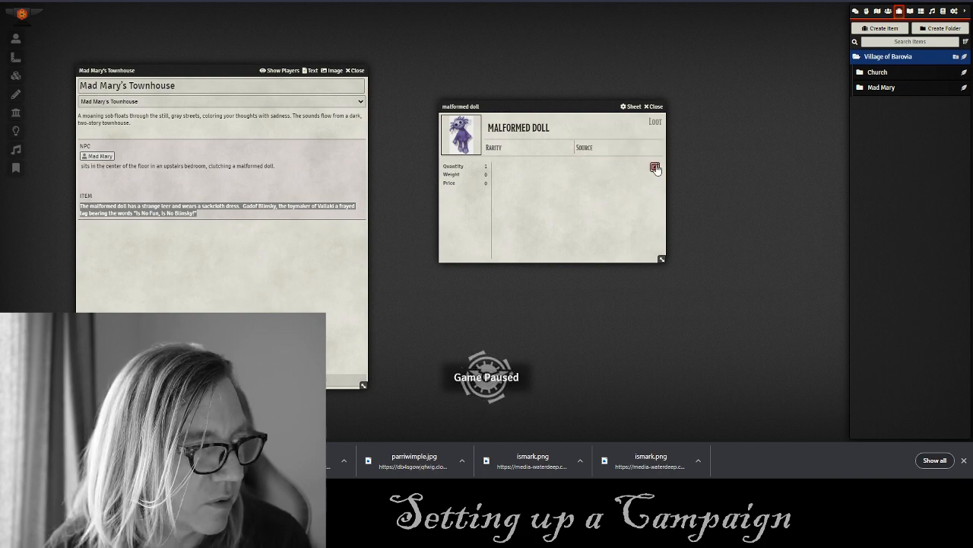
click(656, 169)
key(ctrl+v)
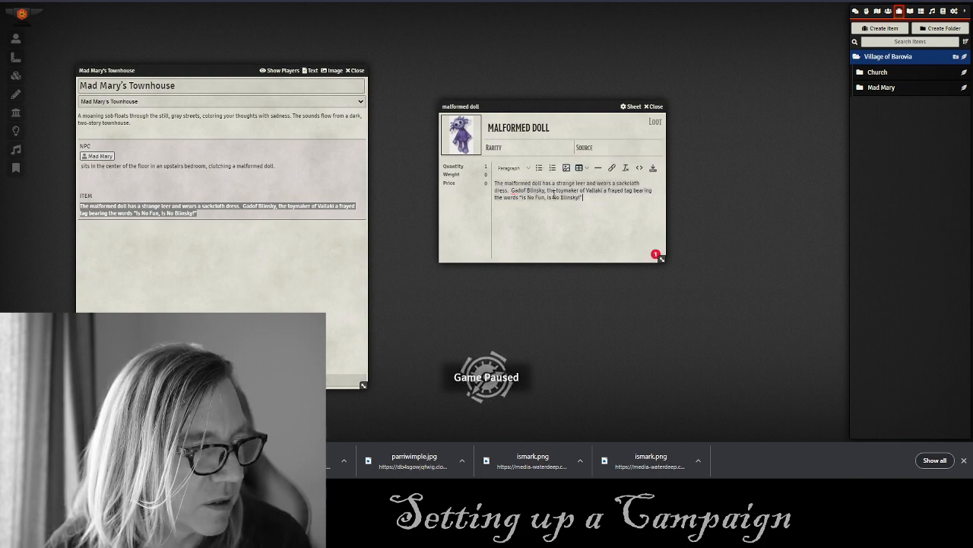
drag(584, 198, 494, 183)
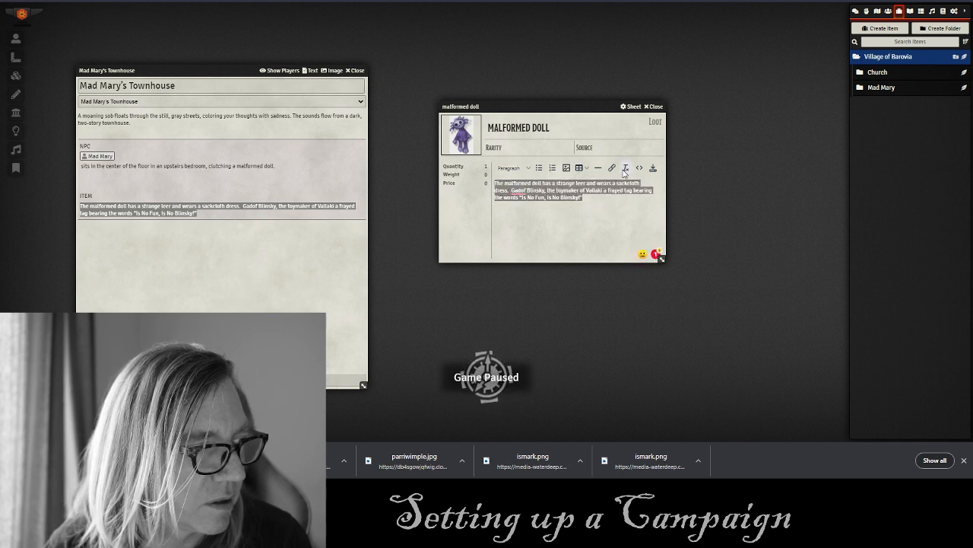
click(597, 212)
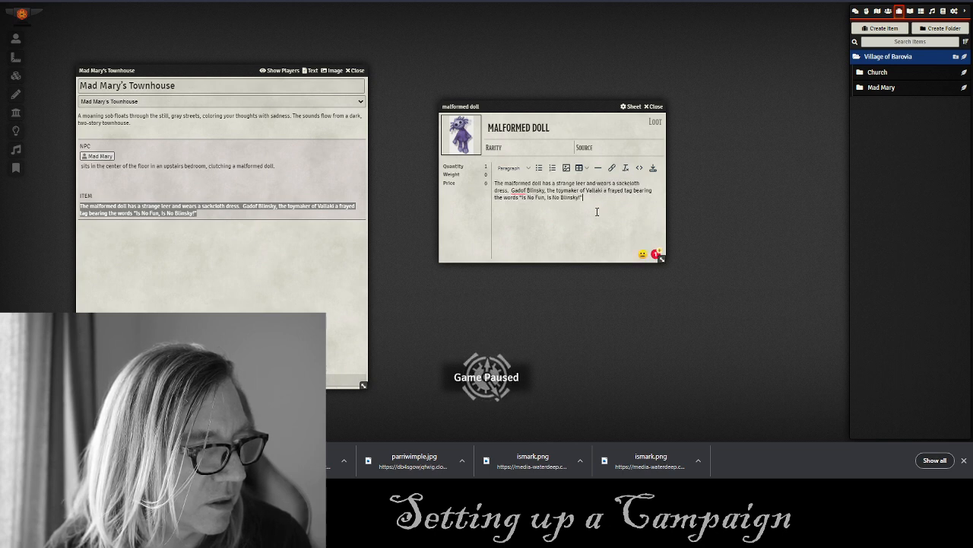
click(653, 169)
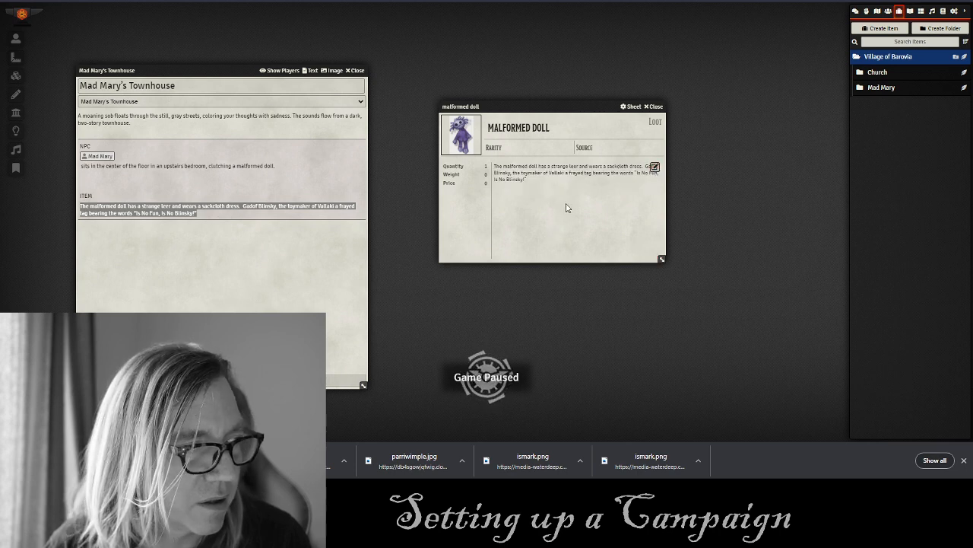
click(652, 107)
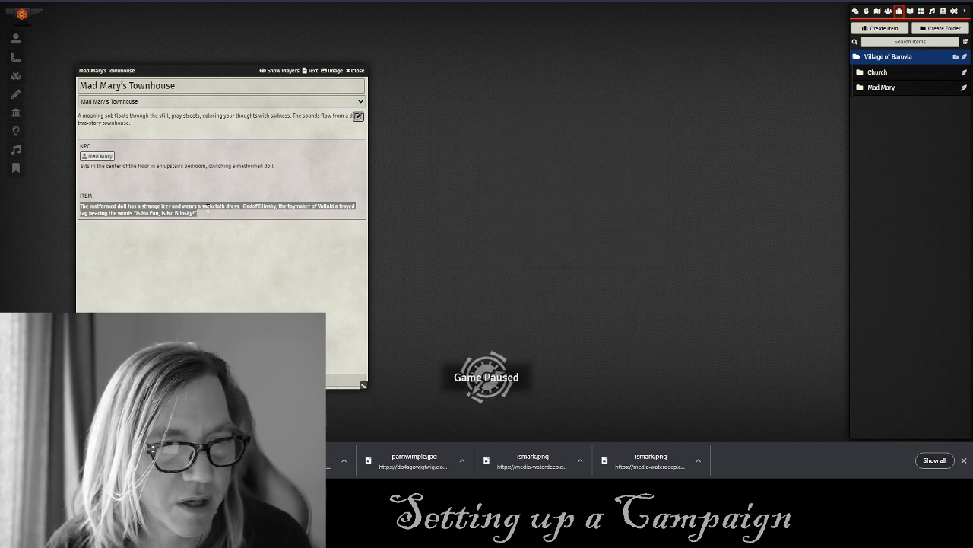
Replace the ITEM paragraph in the Mad Mary's Townhouse entry with a link to the malformed doll item, save, and test the link.
click(358, 117)
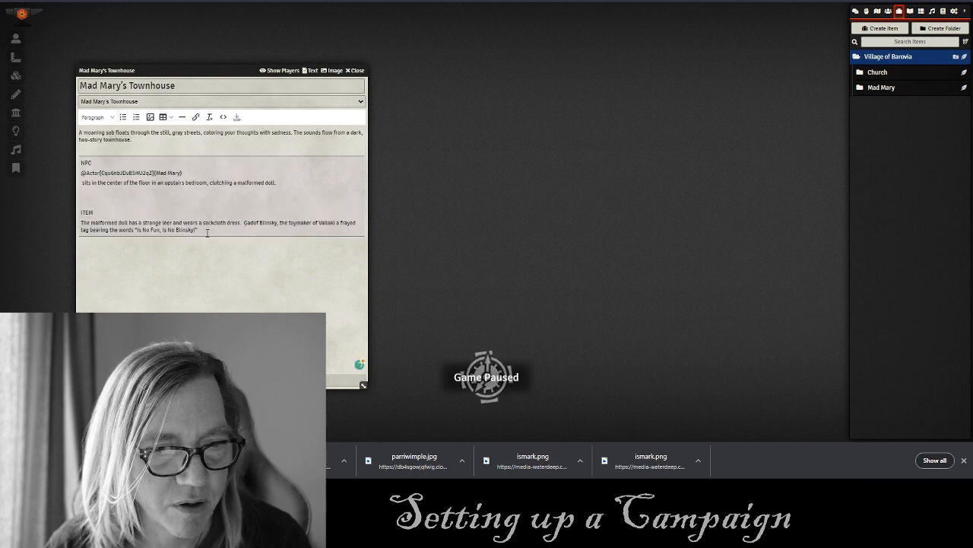
drag(206, 233, 56, 221)
key(BackSpace)
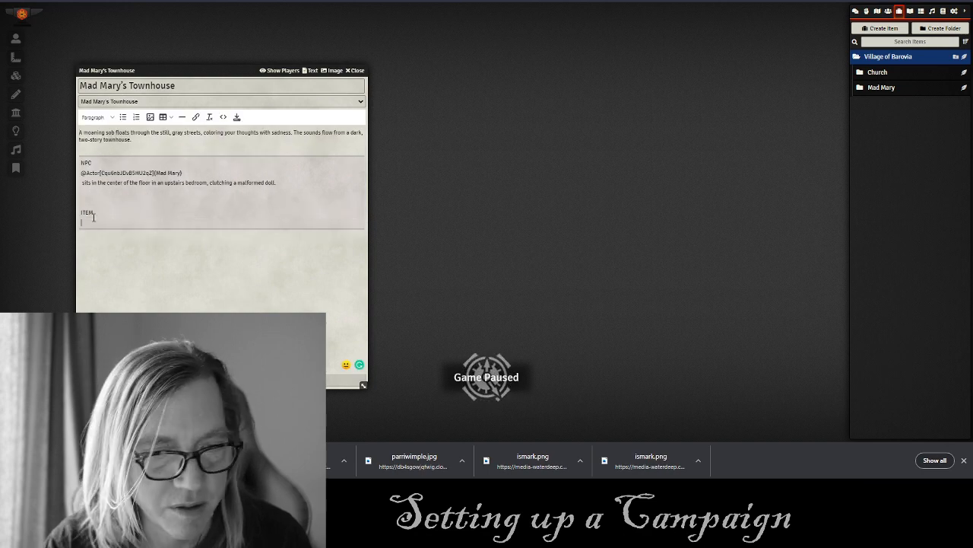
click(871, 89)
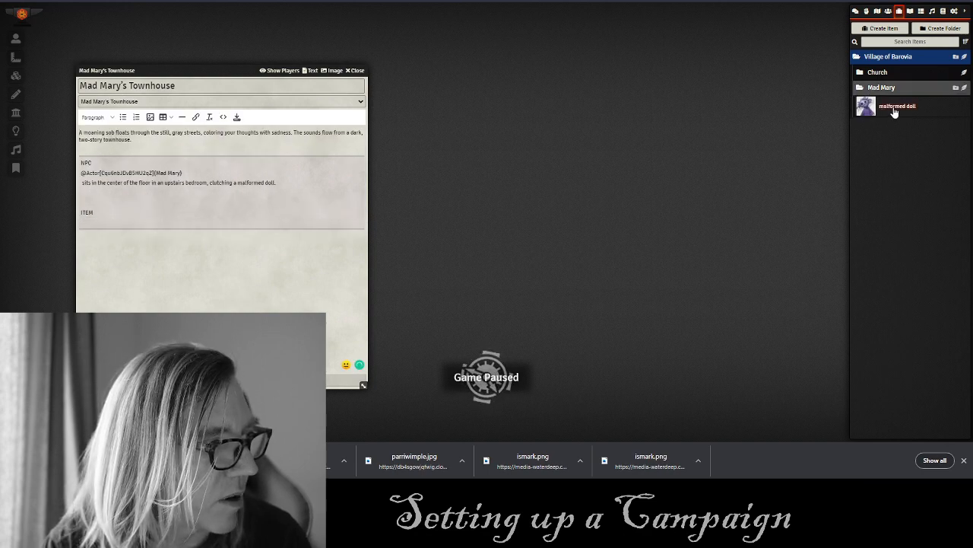
drag(895, 112, 133, 224)
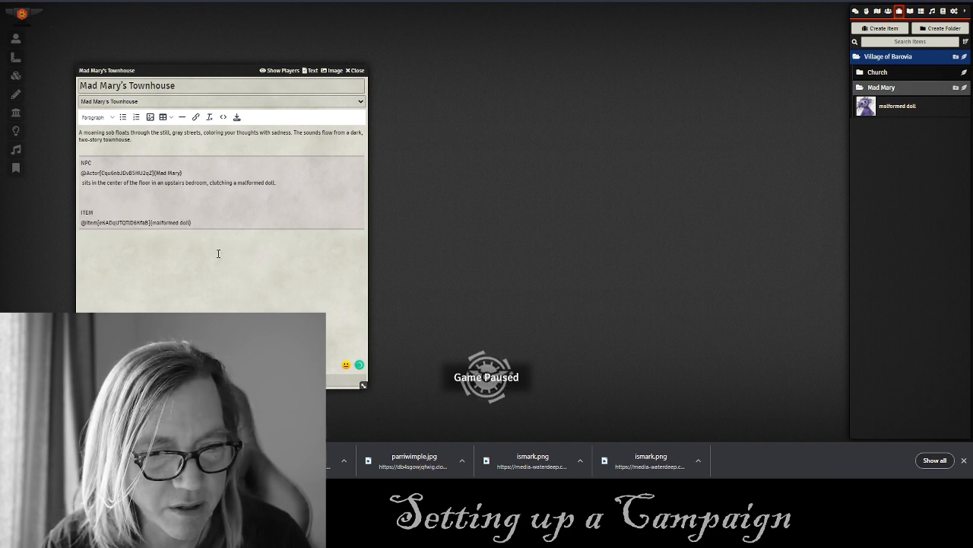
key(ctrl+s)
click(110, 207)
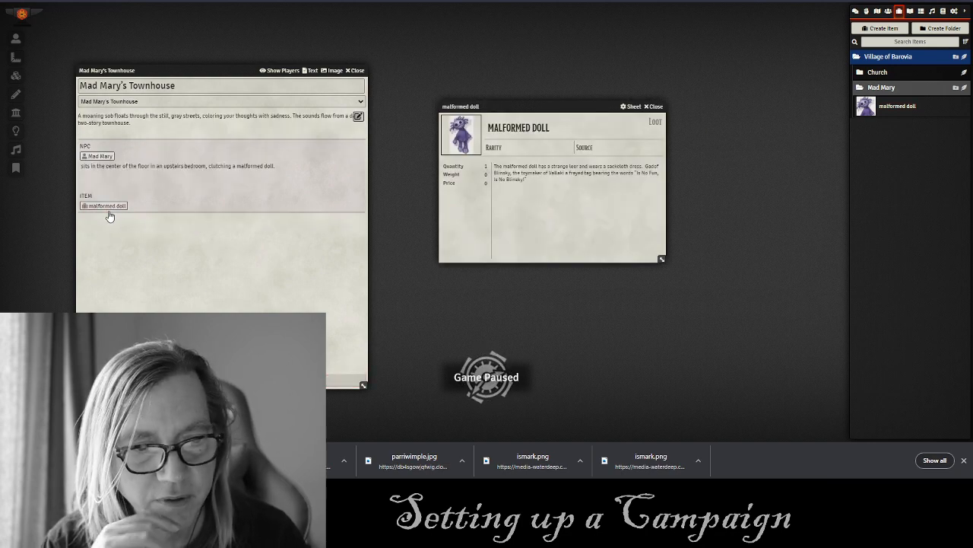
click(653, 106)
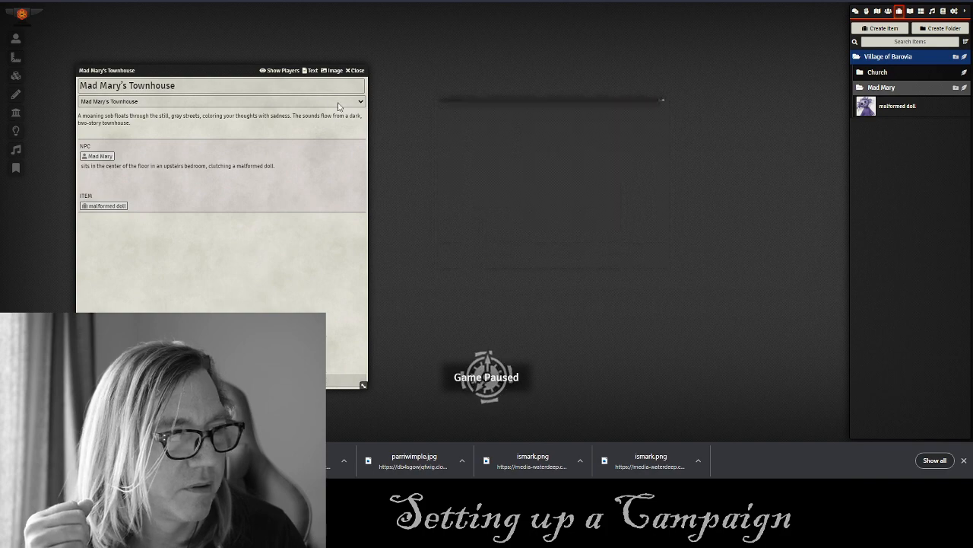
Close the Mad Mary's Townhouse entry and collapse the Mad Mary and Village of Barovia item folders.
click(358, 71)
click(871, 89)
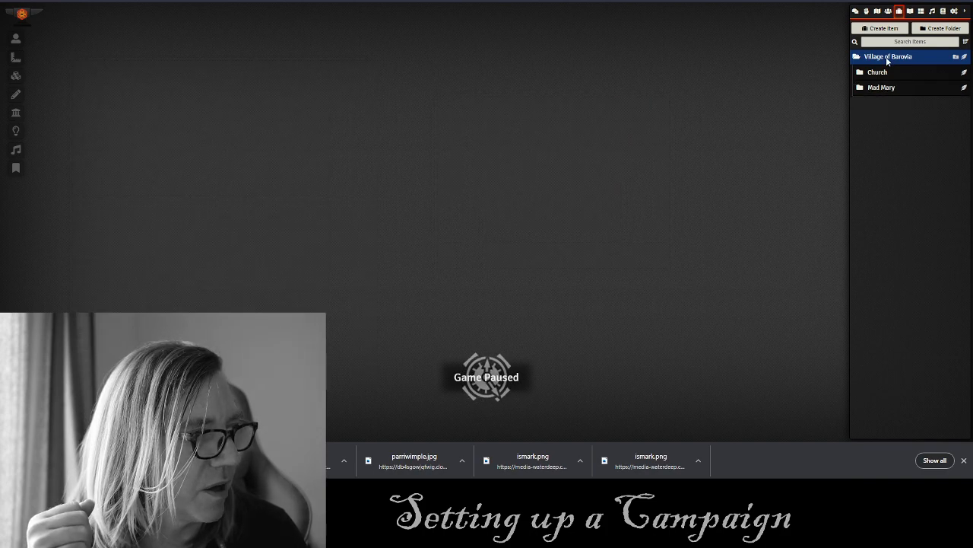
click(886, 56)
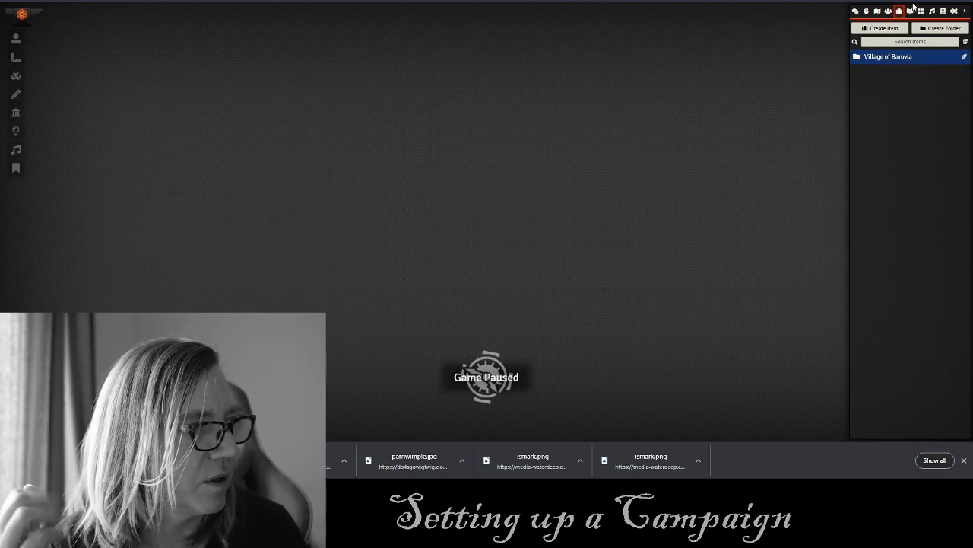
Review how the Village of Barovia folders are organised across journal entries, items and actors, including the Mad Mary's Townhouse entry.
click(910, 10)
click(886, 57)
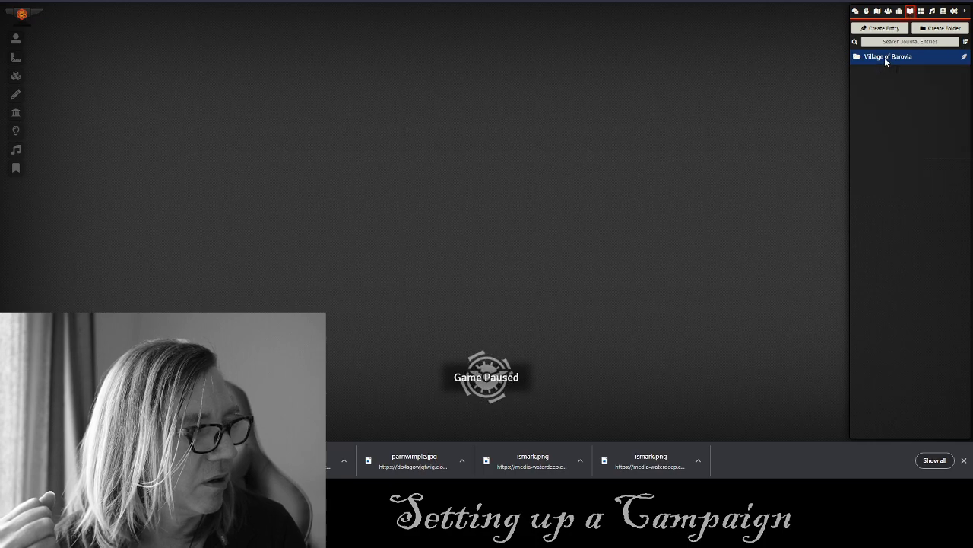
click(884, 57)
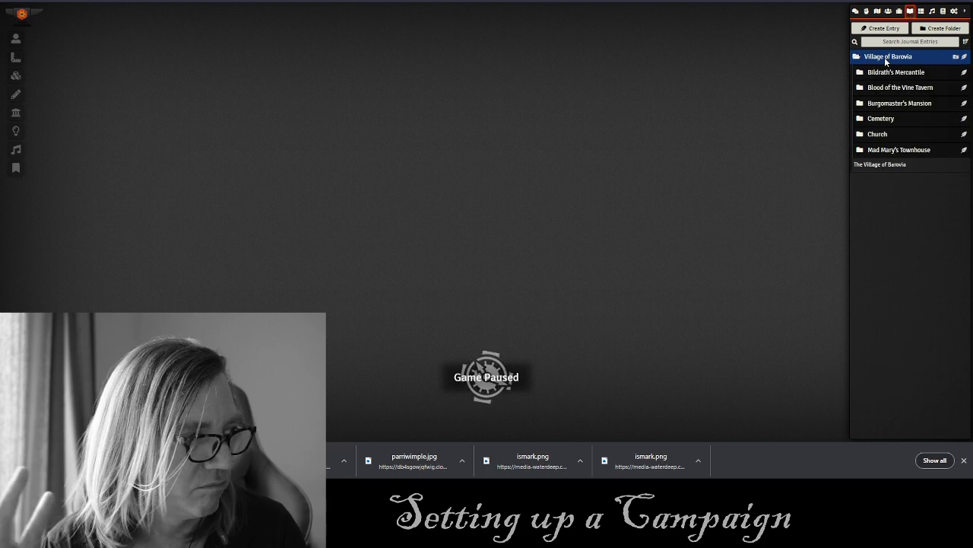
click(886, 151)
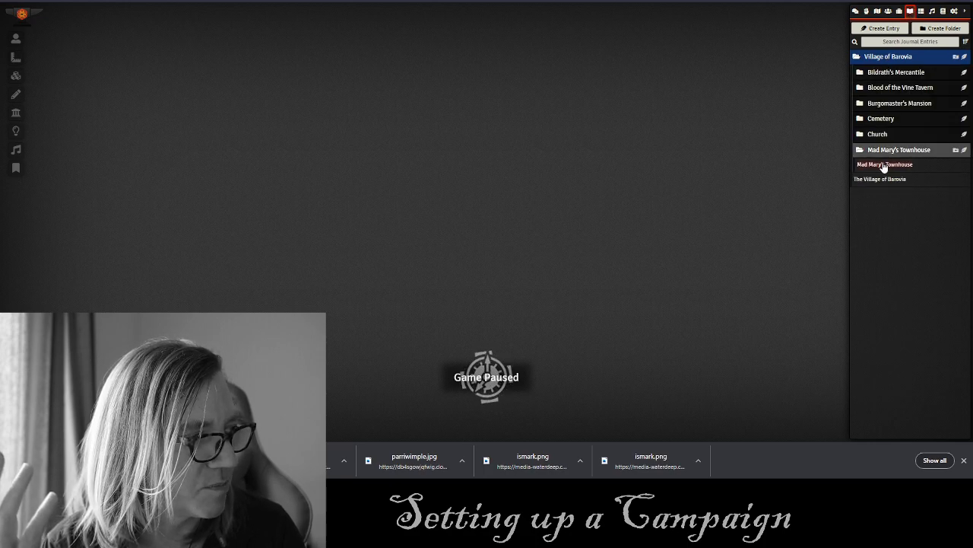
click(884, 165)
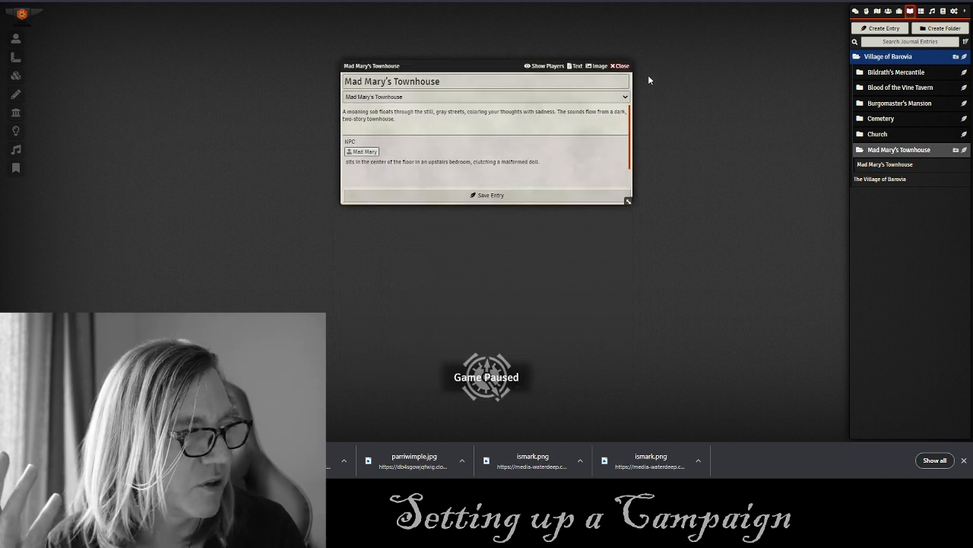
key(Escape)
click(886, 59)
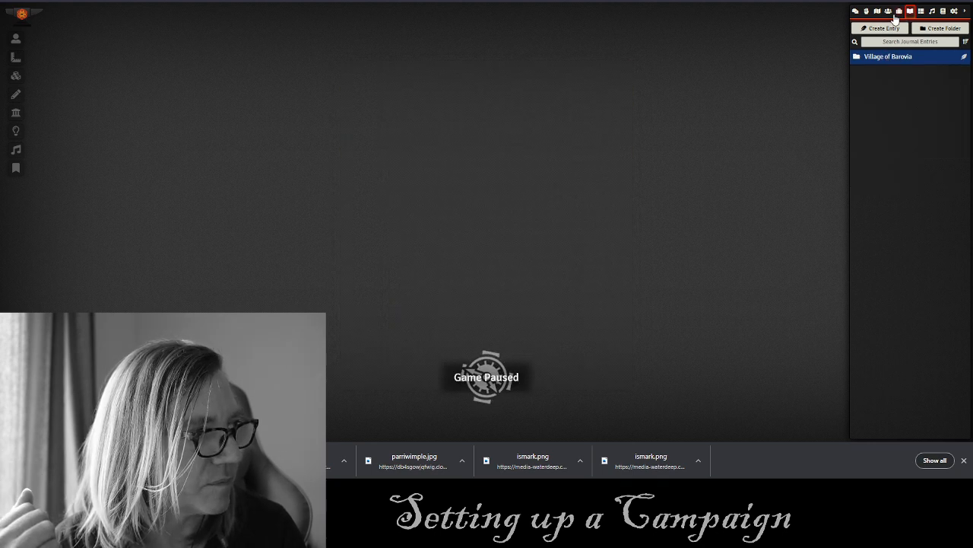
click(899, 11)
click(901, 57)
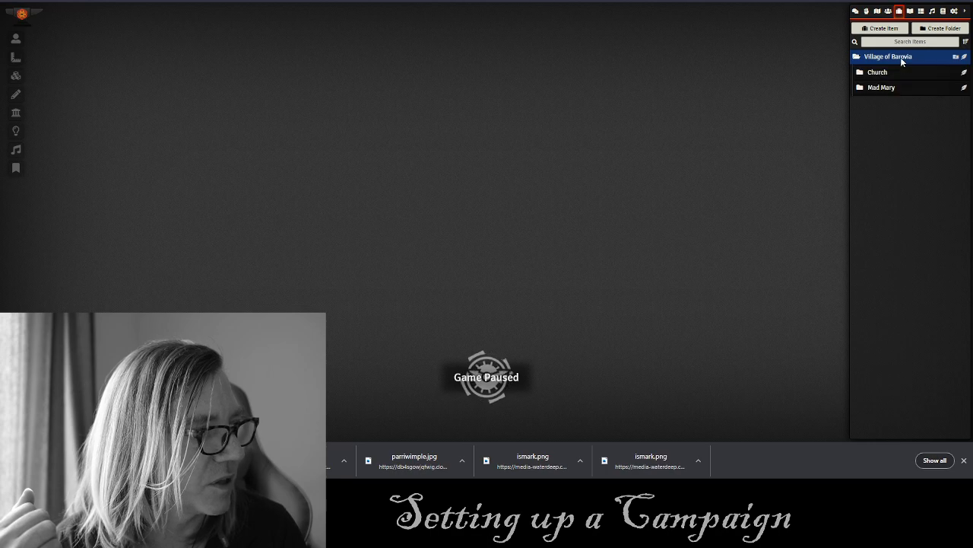
click(901, 57)
click(889, 12)
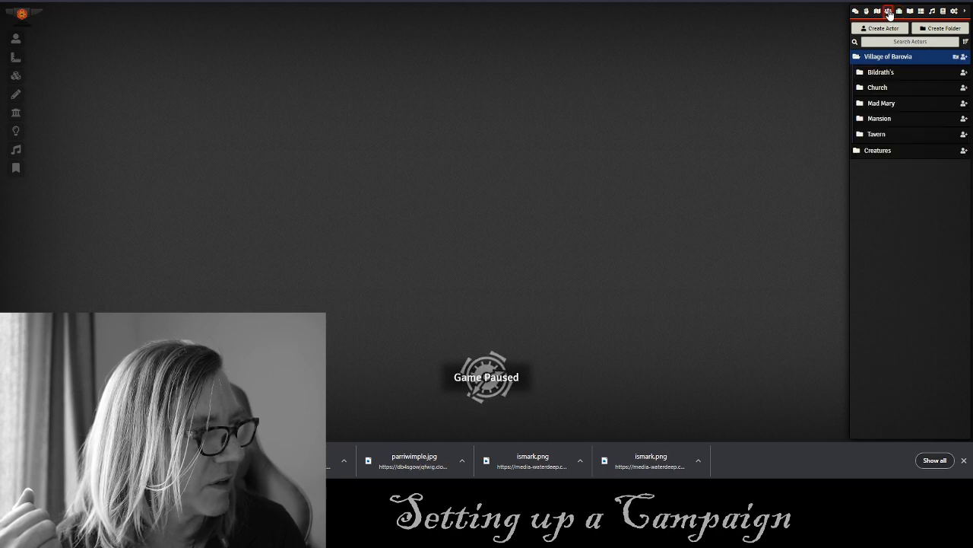
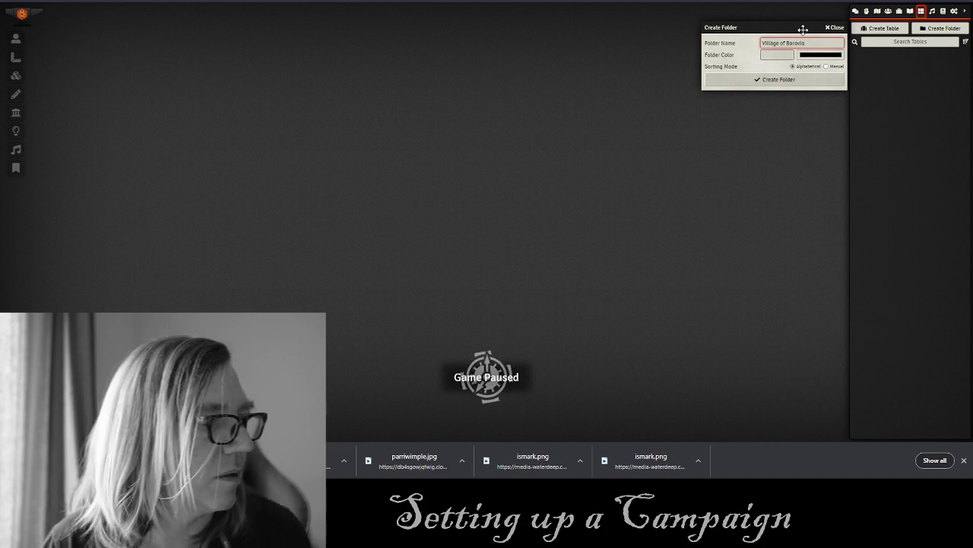
Create the roll-table folder named Village of Barovia with the default colour and alphabetical sorting, and expand it.
click(775, 54)
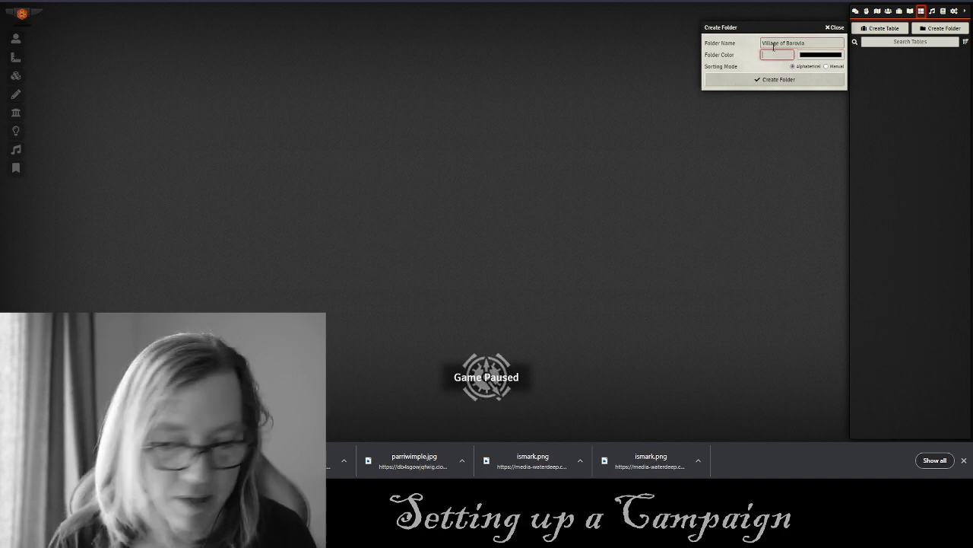
click(753, 79)
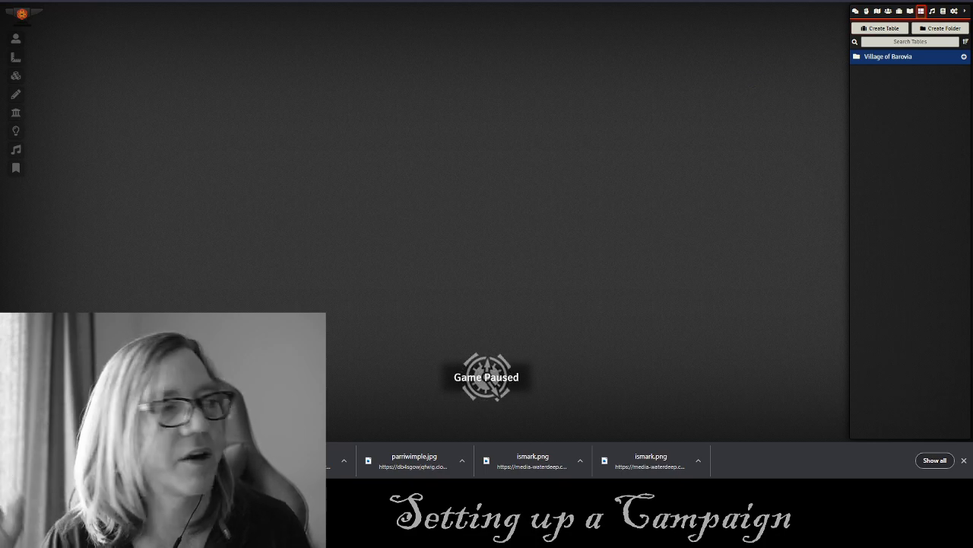
click(896, 59)
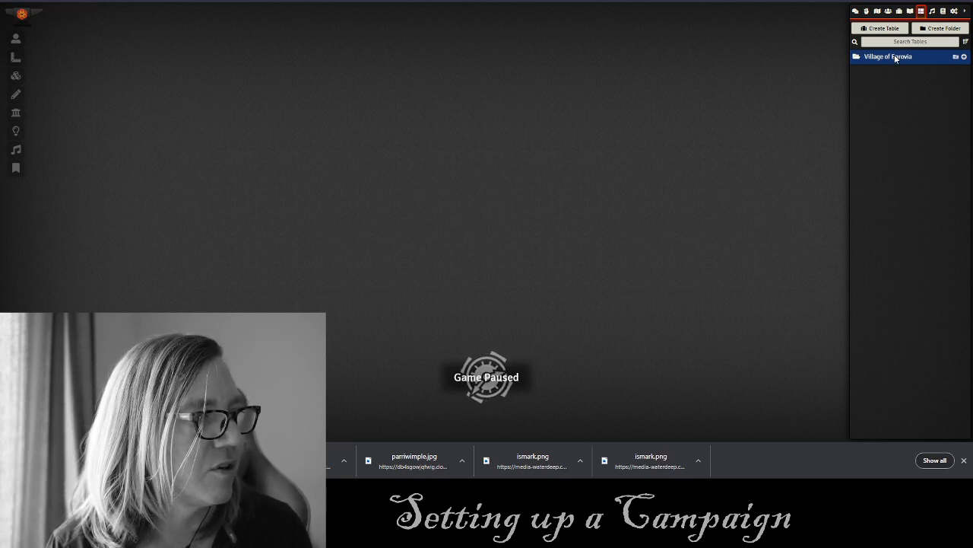
Compare the Village of Barovia folders among the items, journal entries and actors, and return to the roll tables.
click(900, 11)
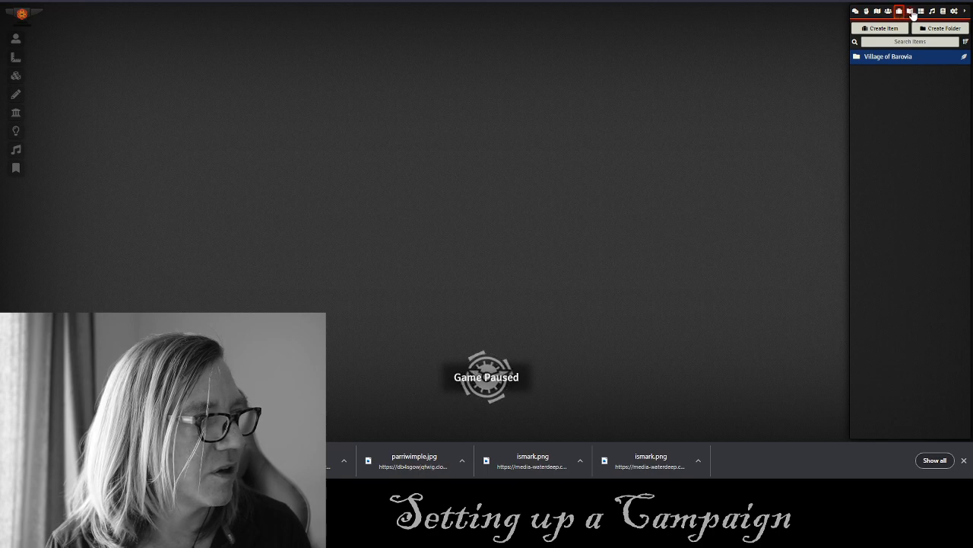
click(910, 12)
click(895, 59)
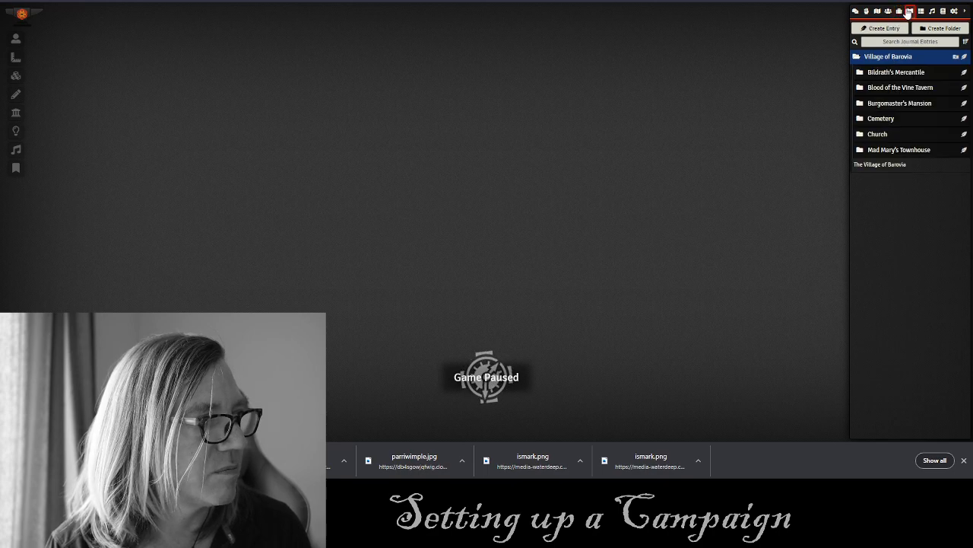
click(899, 12)
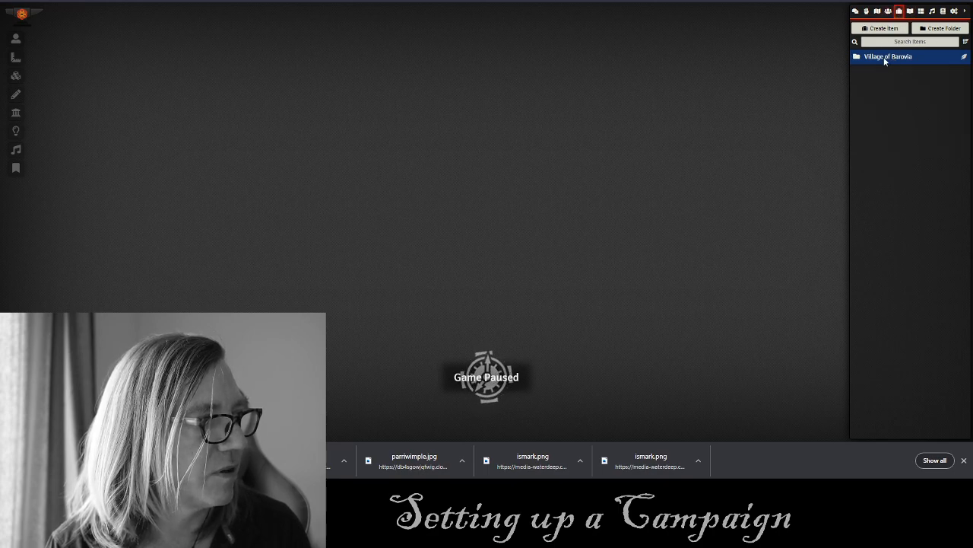
click(889, 11)
click(879, 58)
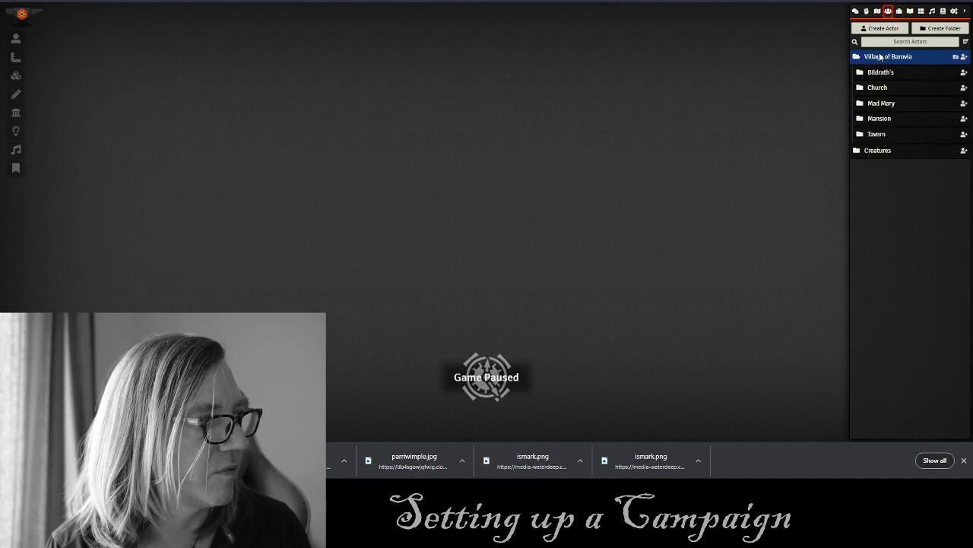
click(879, 58)
click(900, 12)
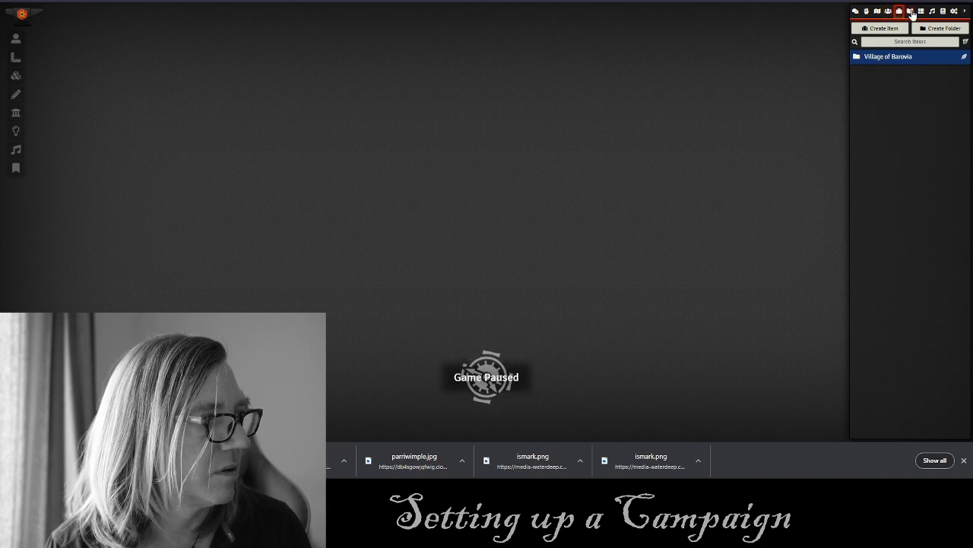
click(912, 11)
click(921, 11)
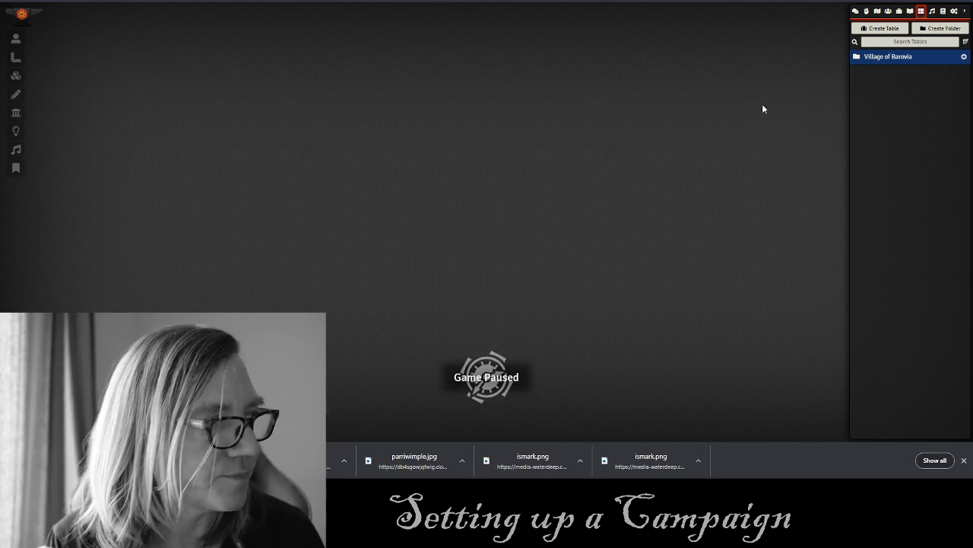
Start a new rollable table in the Village of Barovia folder and copy the House Occupants table's title from the online Chapter 3 page.
click(927, 60)
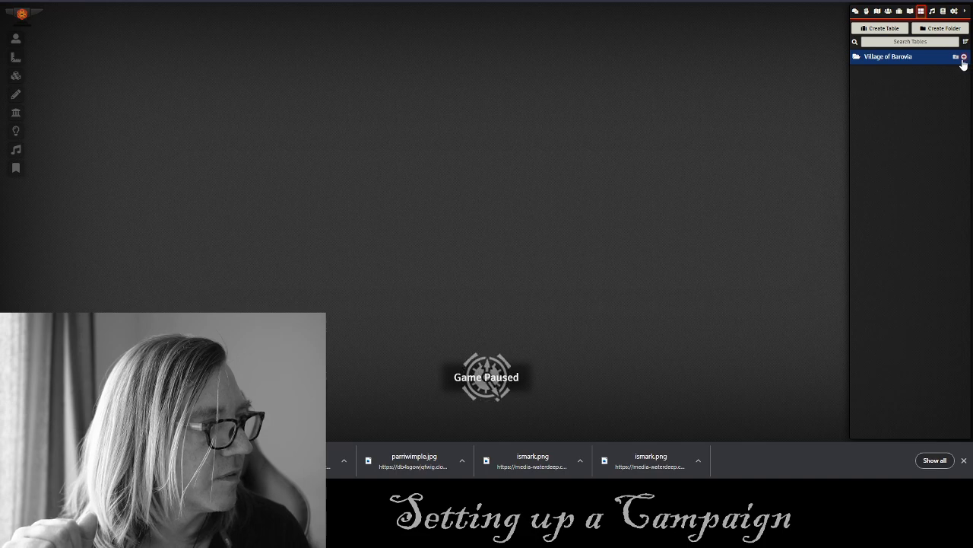
click(964, 57)
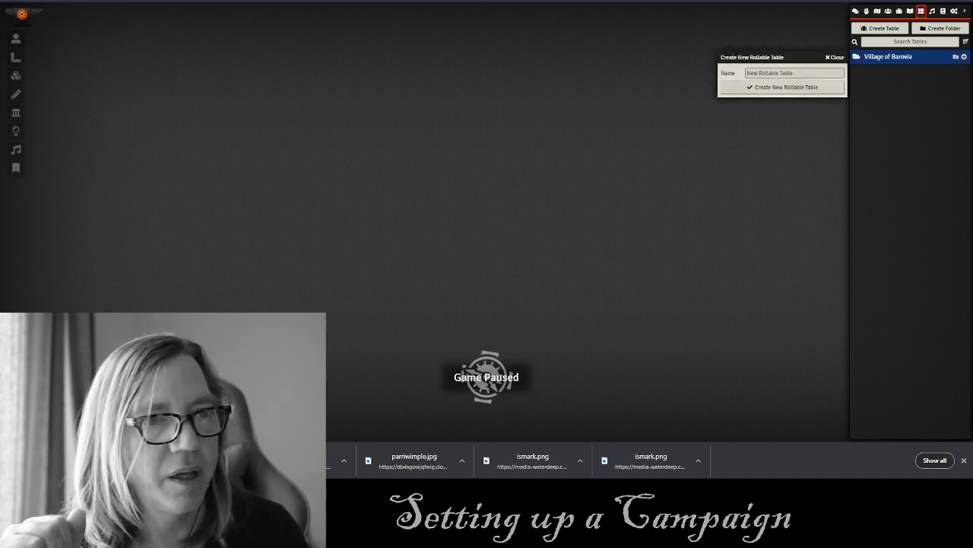
click(274, 0)
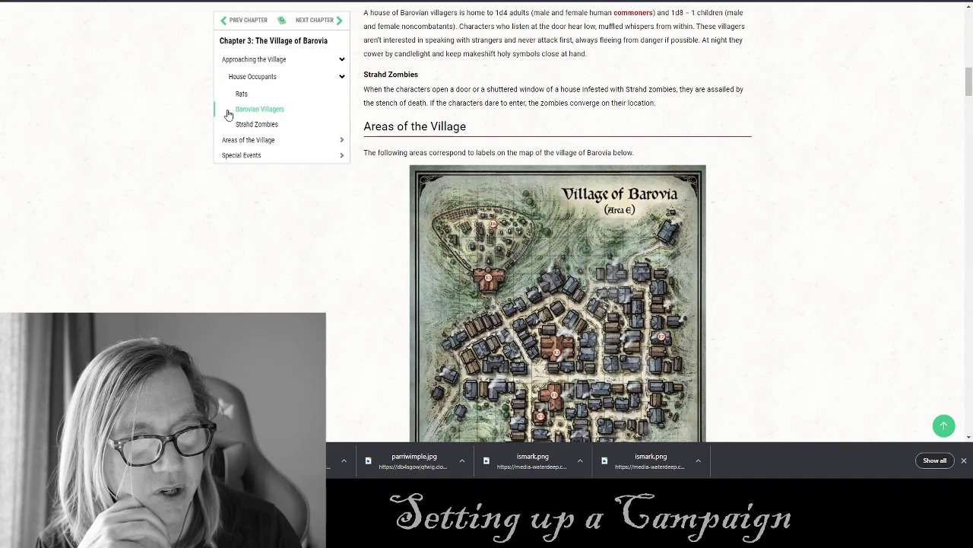
click(257, 77)
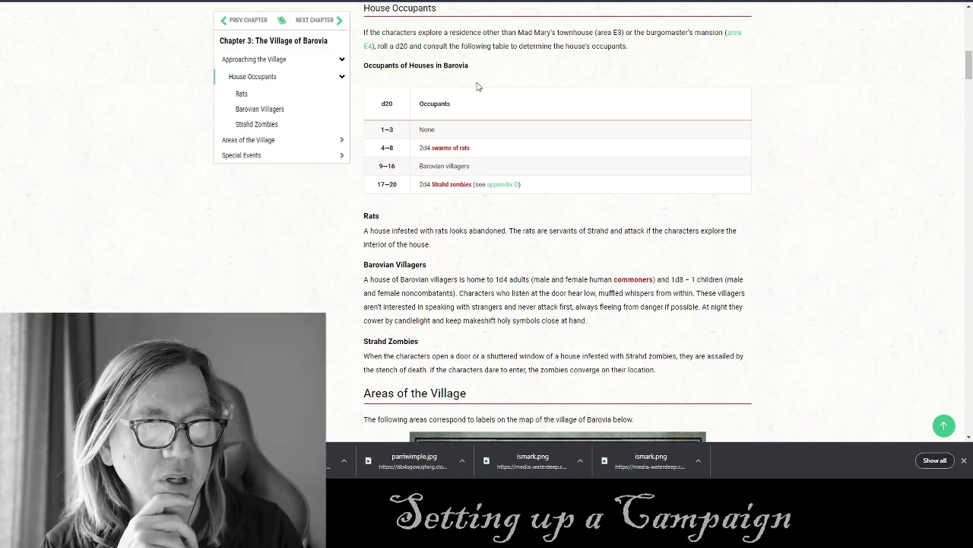
scroll(476, 86, up, 1)
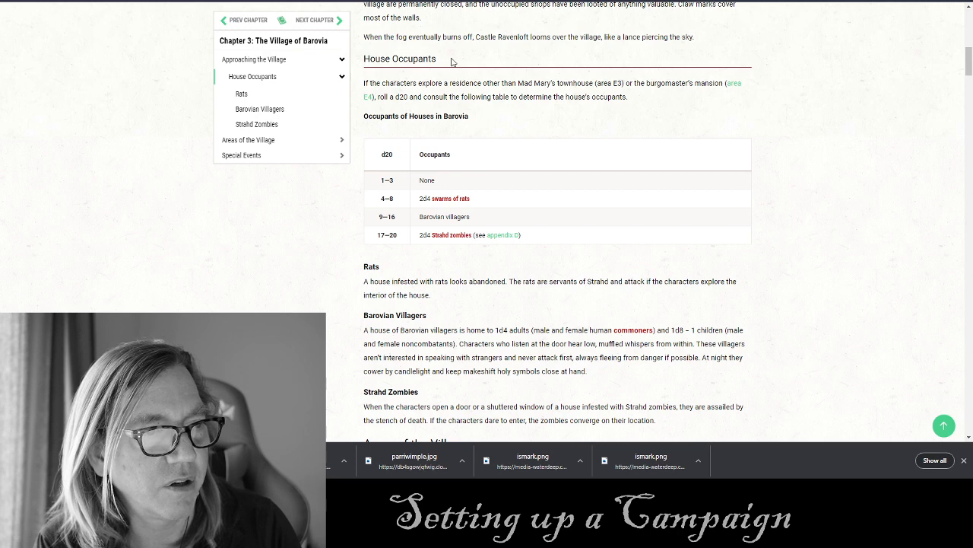
drag(453, 62, 400, 55)
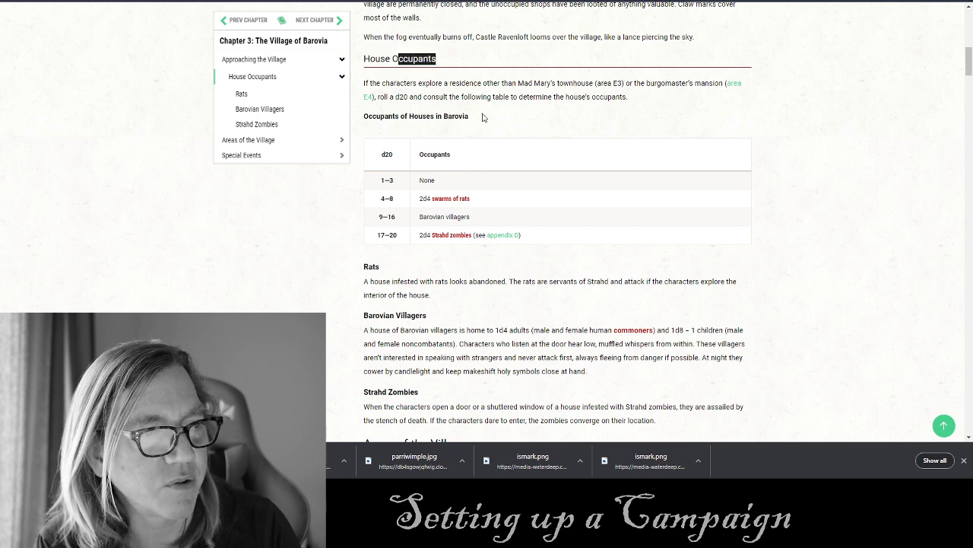
drag(482, 117, 360, 117)
key(ctrl+c)
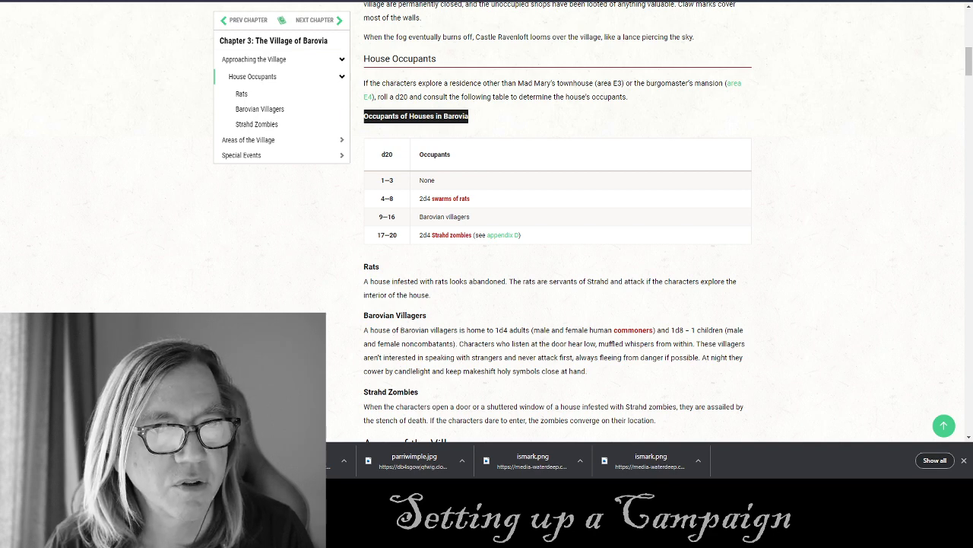
Return to Foundry, create the rollable table as "Occupants of Houses in Barovia", and move its configuration window higher.
click(237, 2)
click(771, 73)
key(ctrl+v)
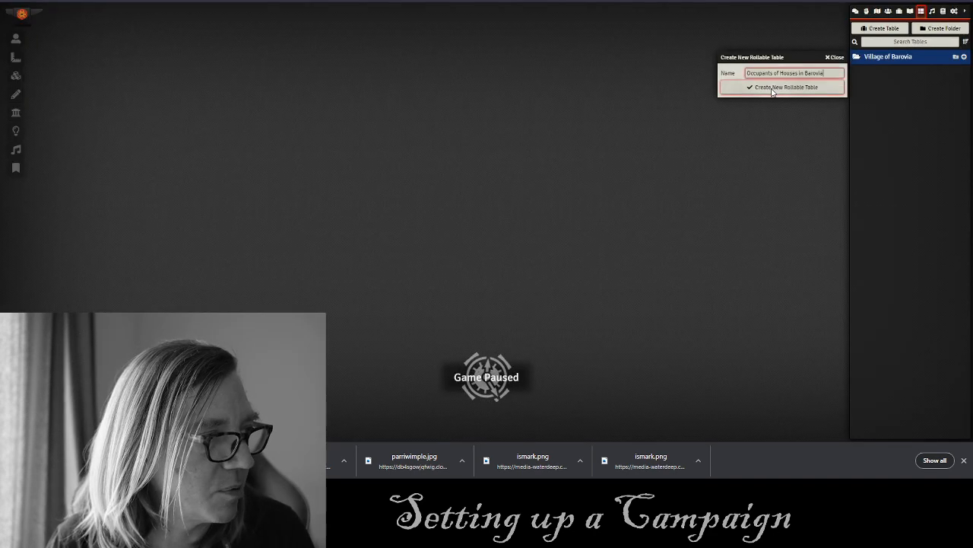
click(772, 89)
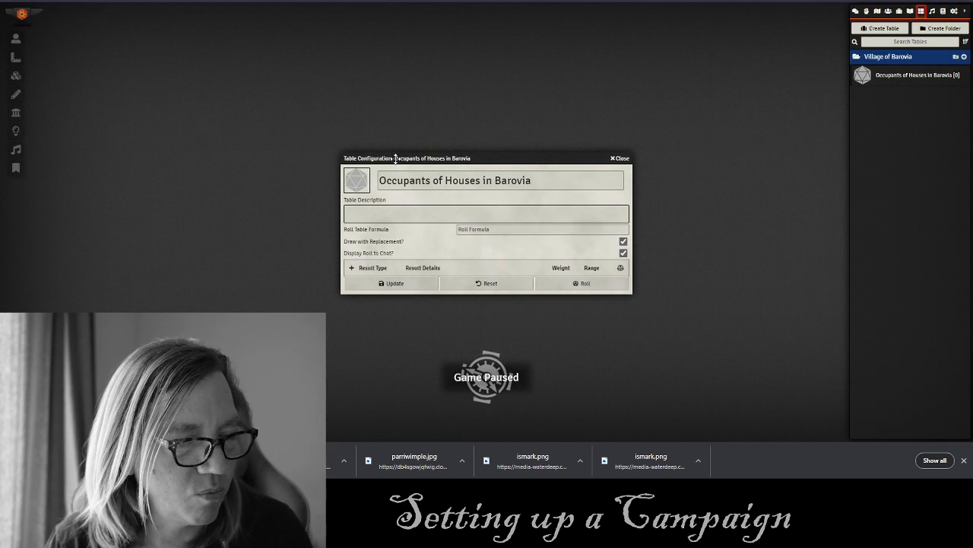
drag(394, 158, 379, 72)
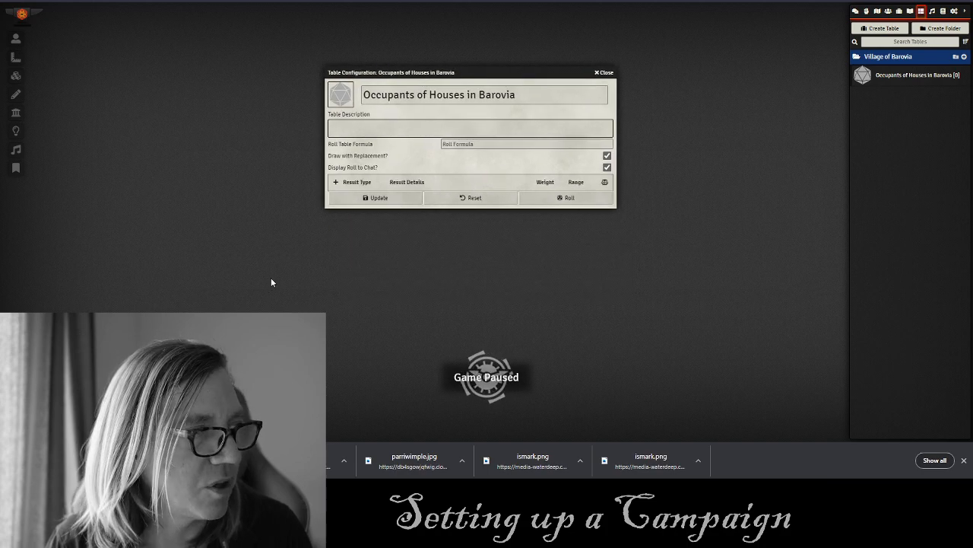
Add the Swarm of Bats, Swarm of Rats and Strahd Zombie actors from the Creatures folder as results in the house occupants table.
click(888, 13)
click(882, 72)
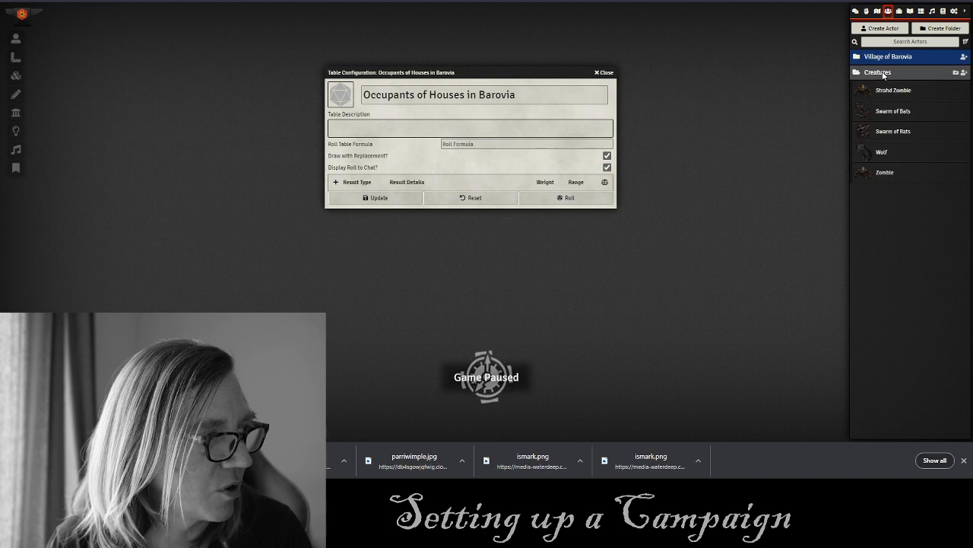
drag(895, 114, 415, 186)
drag(893, 132, 398, 194)
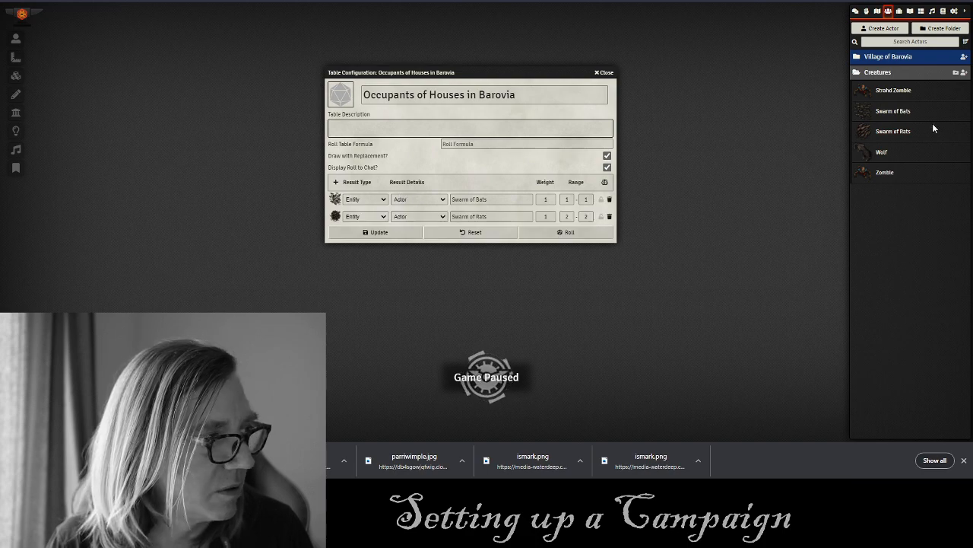
drag(903, 99, 408, 212)
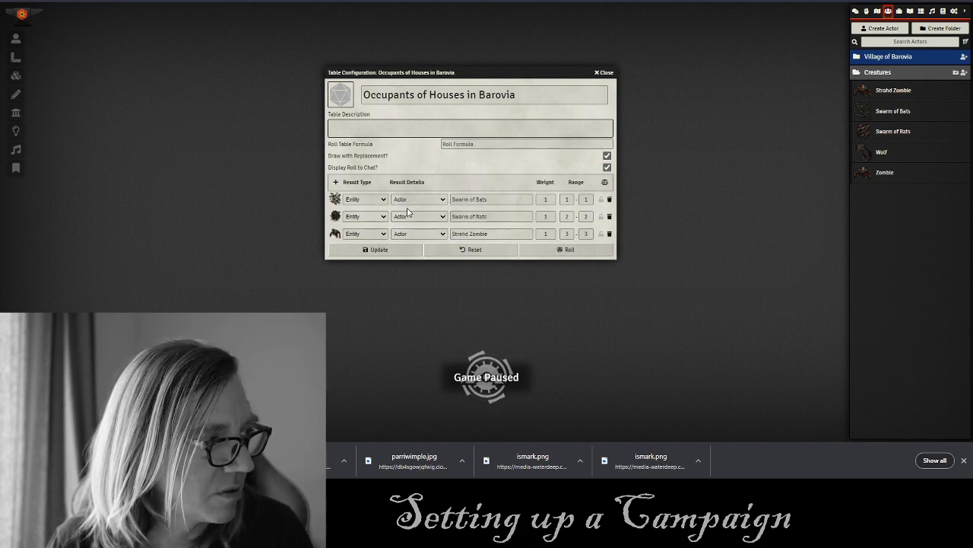
Find the Commoner in the Monsters (SRD) compendium by searching for "com" and import it into the Creatures actor folder.
click(895, 57)
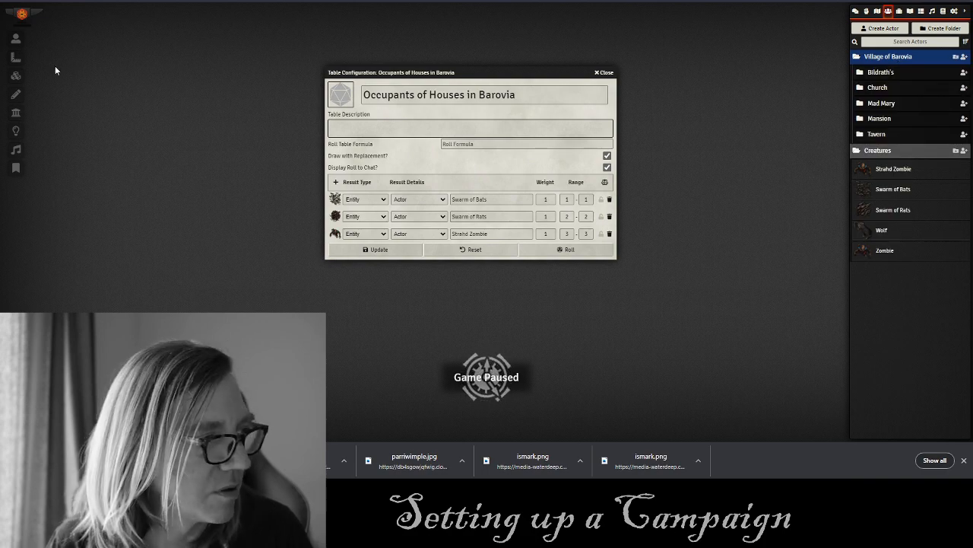
click(943, 11)
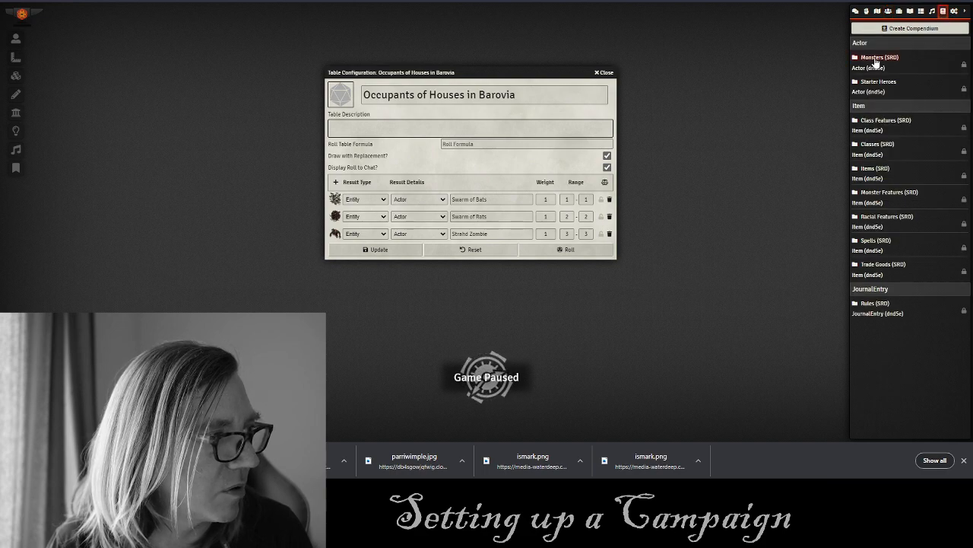
click(876, 59)
drag(147, 28, 91, 31)
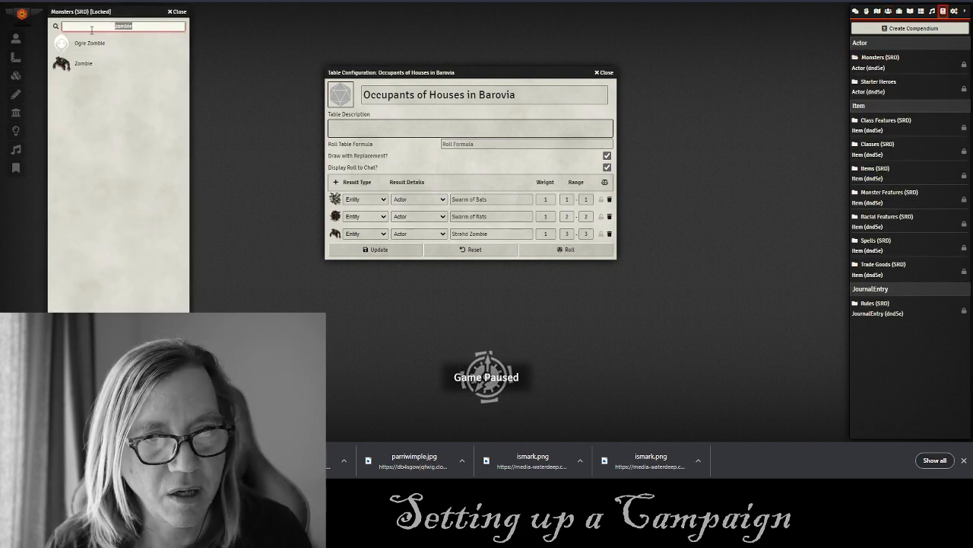
text(com)
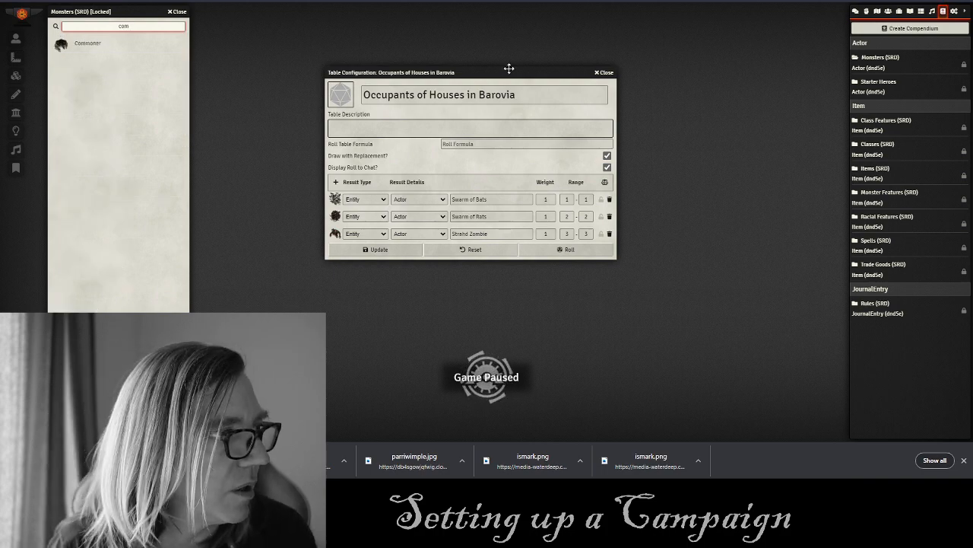
click(889, 12)
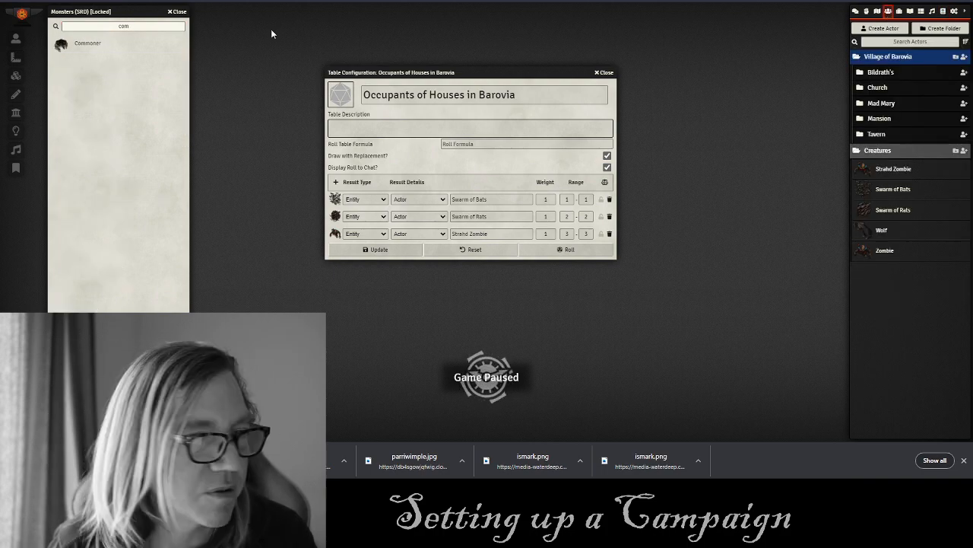
drag(88, 43, 890, 152)
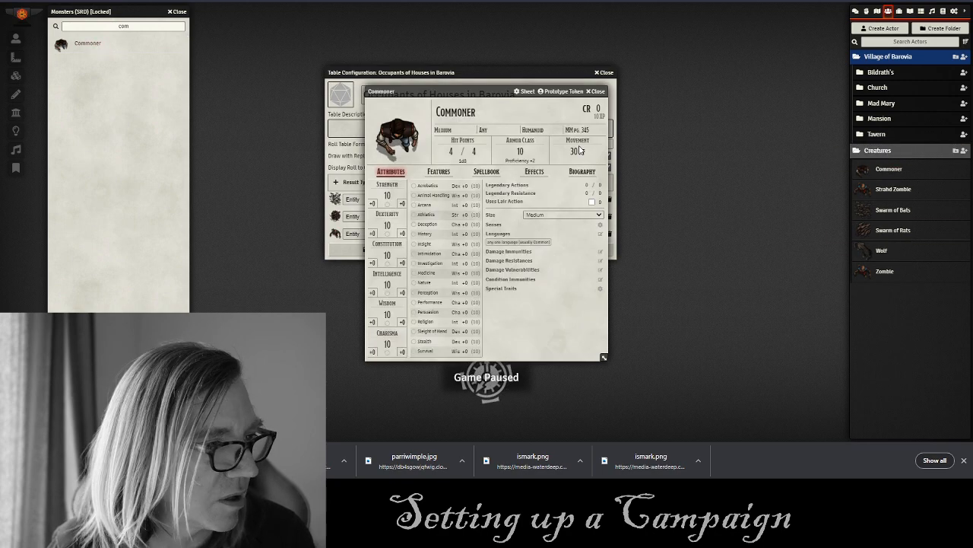
Rename the imported Commoner as "Barovian Villager", close its sheet, and add the actor as a result in the house occupants table.
click(480, 113)
double_click(480, 113)
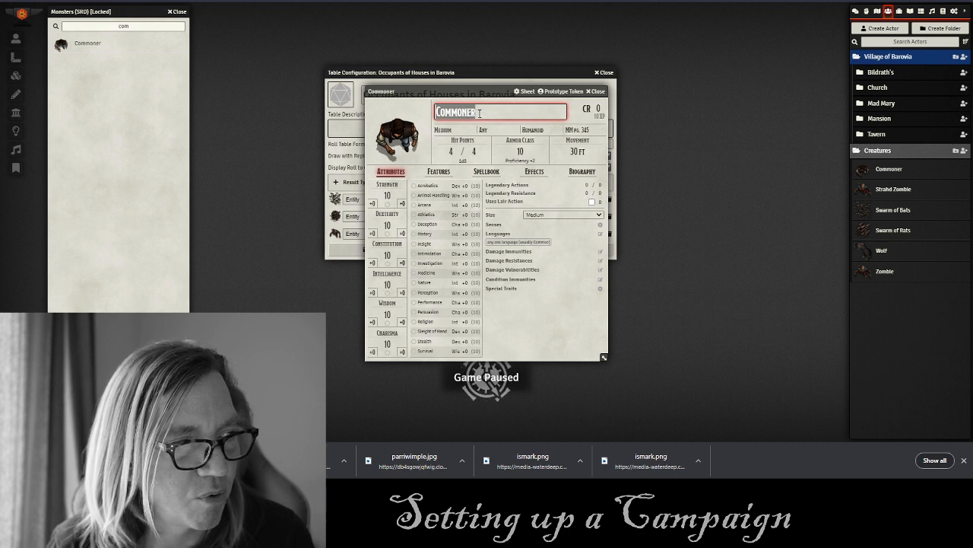
text(B)
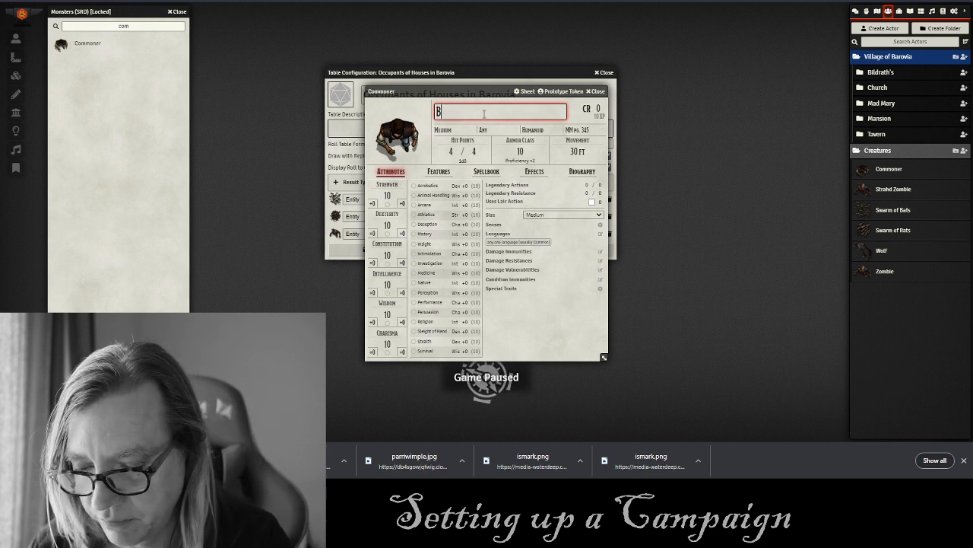
text(arovian)
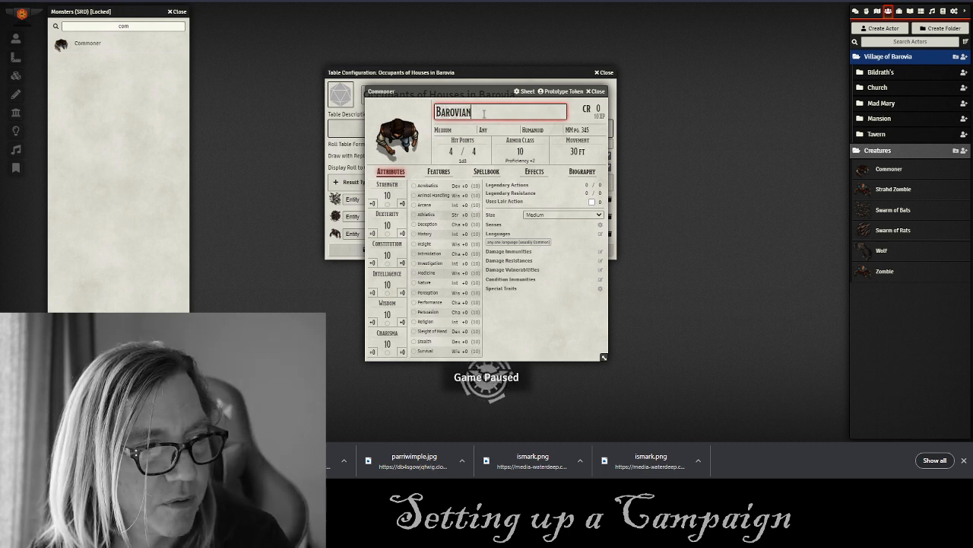
text( Villag)
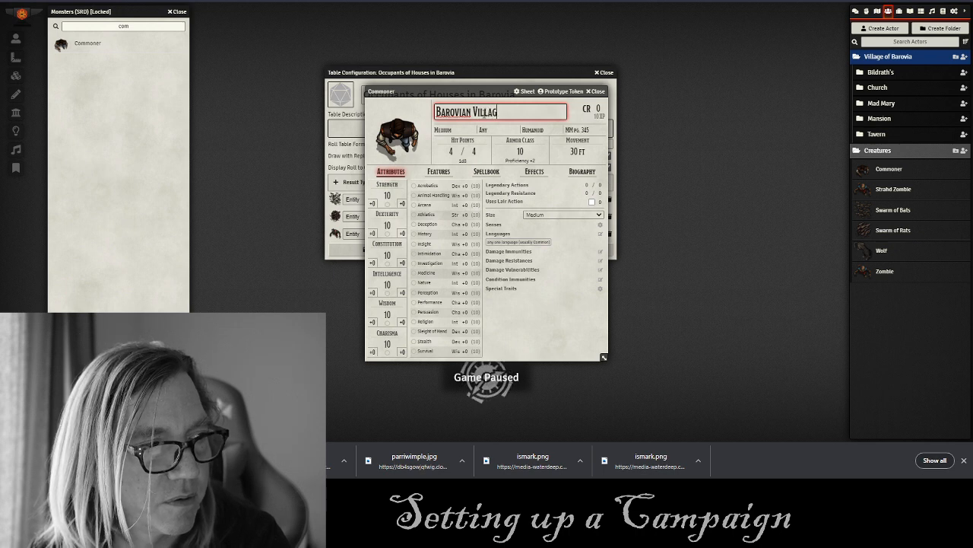
text(er)
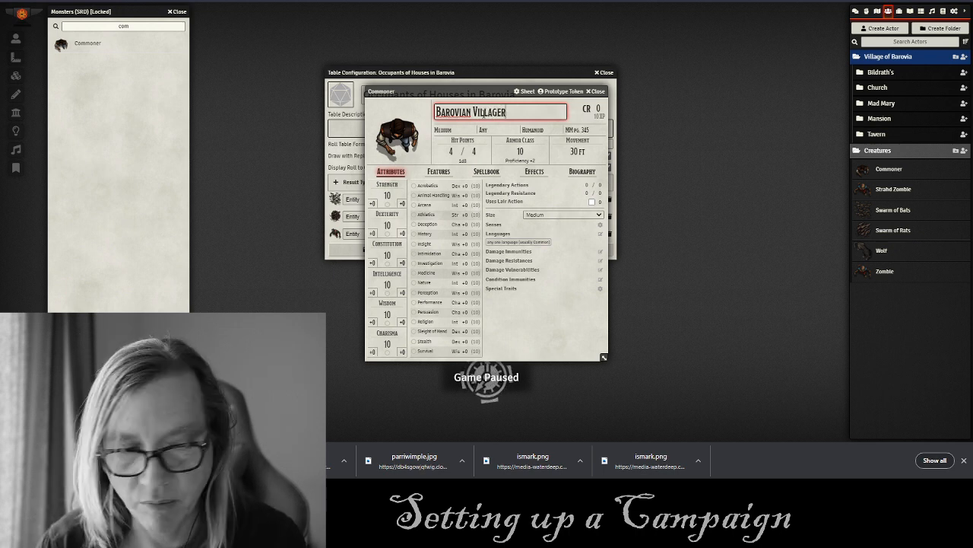
click(597, 91)
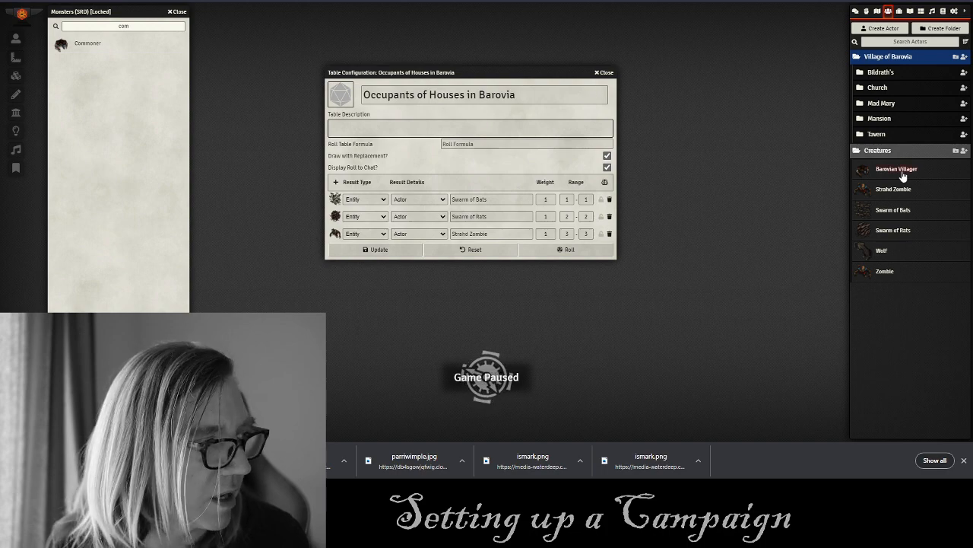
drag(903, 174, 448, 233)
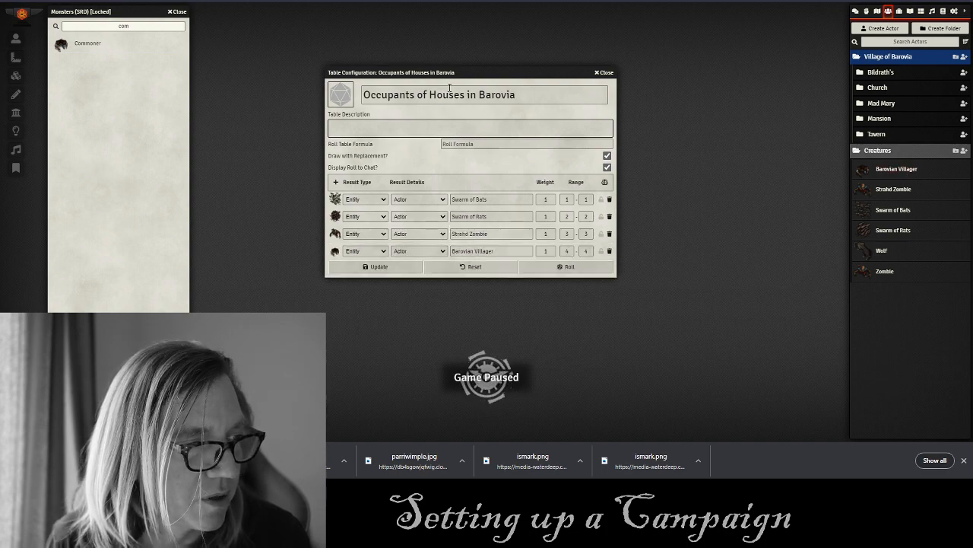
Shift the table configuration window aside and check the d20 ranges in the chapter's Occupants of Houses in Barovia table.
drag(428, 72, 331, 49)
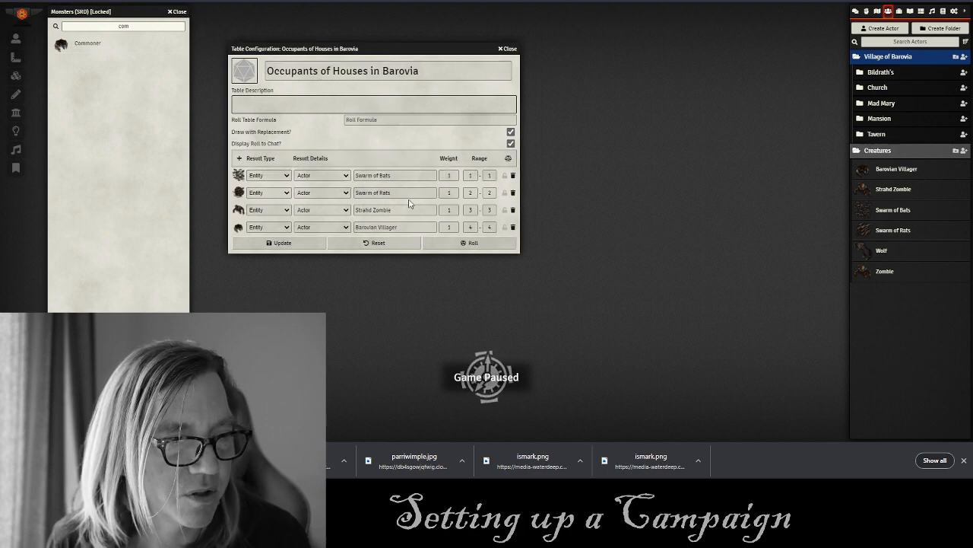
key(ctrl+Tab)
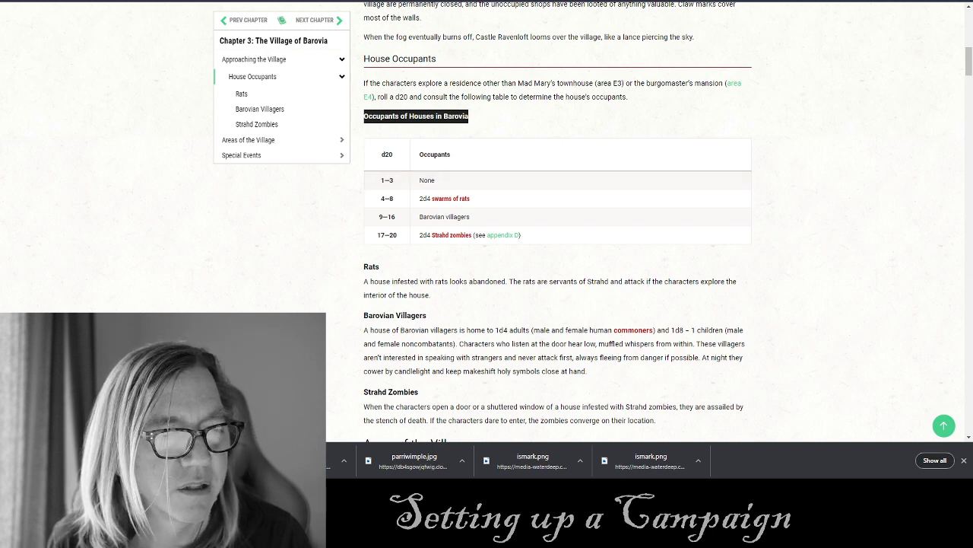
key(ctrl+shift+Tab)
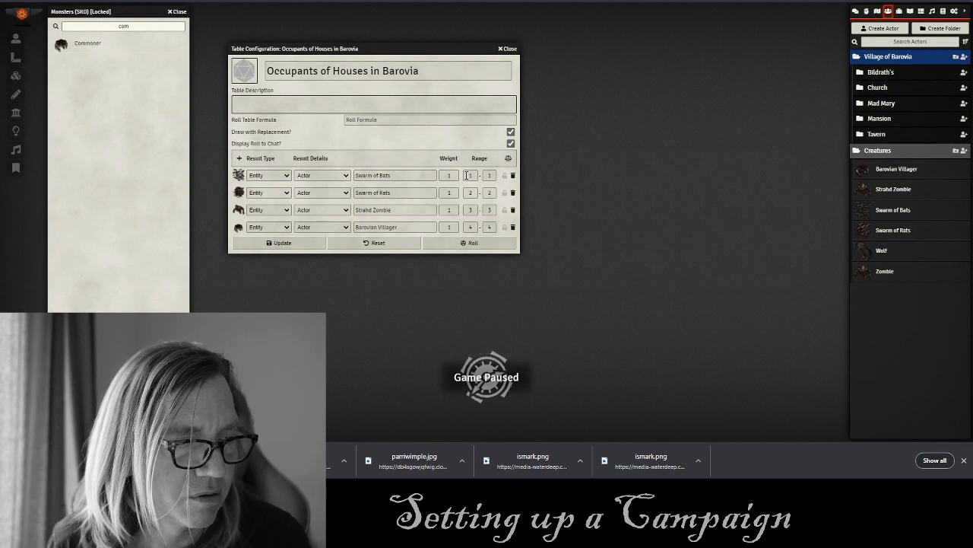
Add a text result reading "Empty Home" to the house occupants table and give it the range 1–2.
click(239, 161)
click(270, 245)
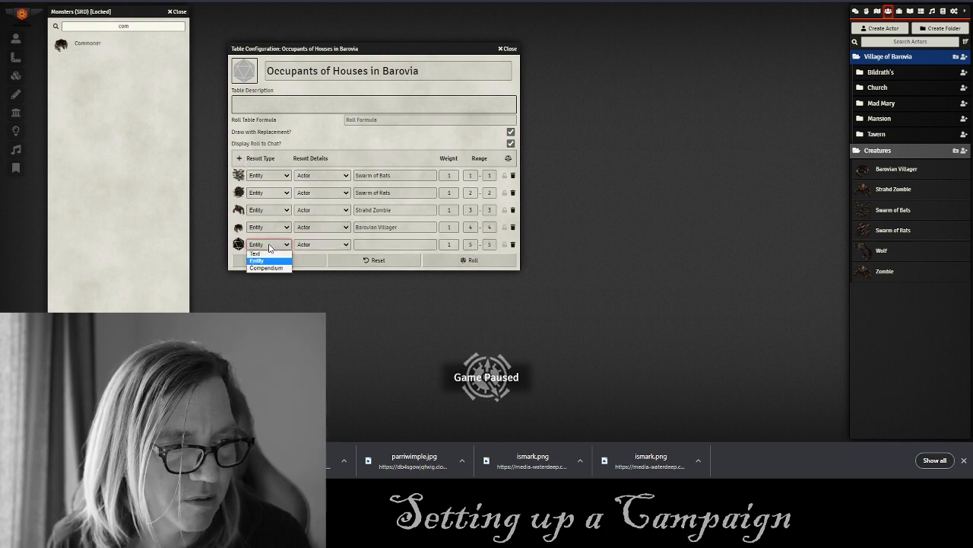
click(260, 259)
click(343, 244)
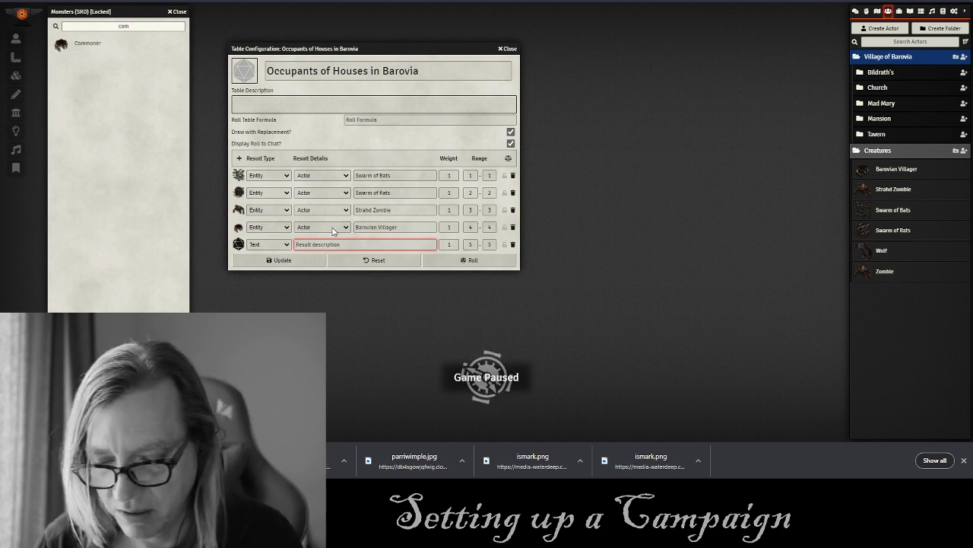
text(Empty)
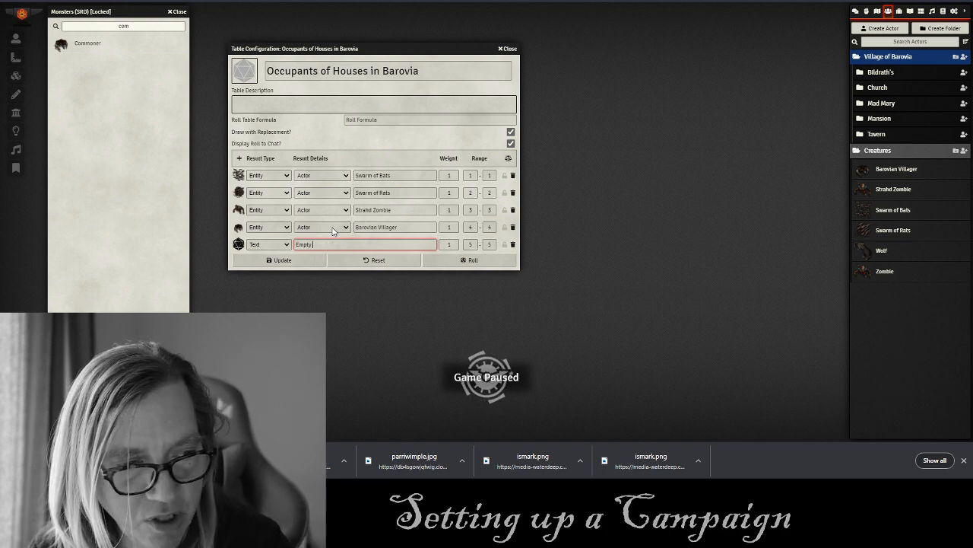
text( H9s)
key(BackSpace)
key(BackSpace)
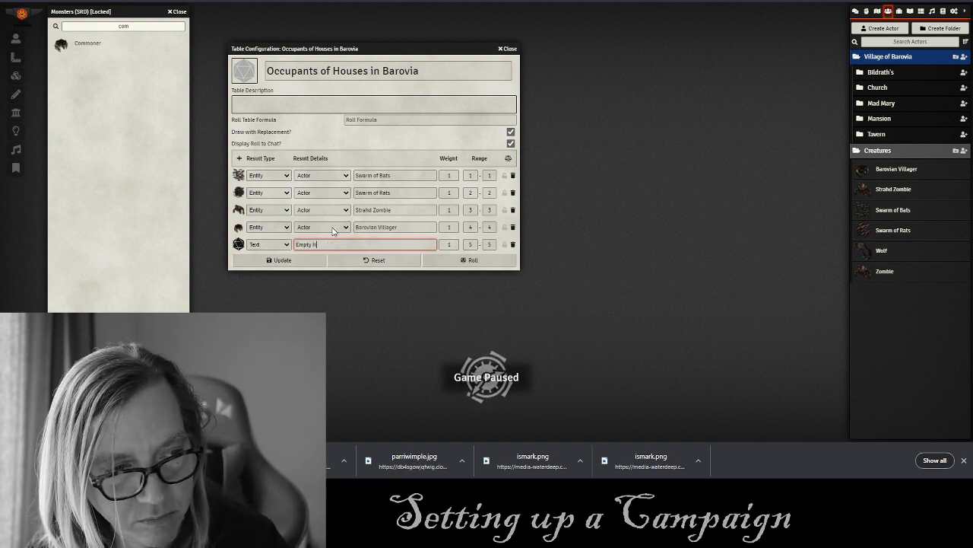
text(ome)
key(Tab)
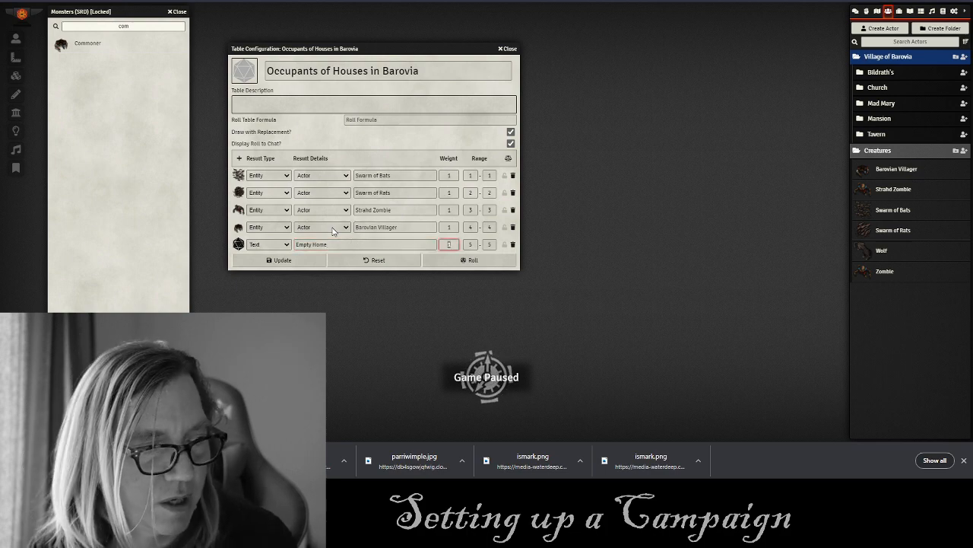
click(469, 245)
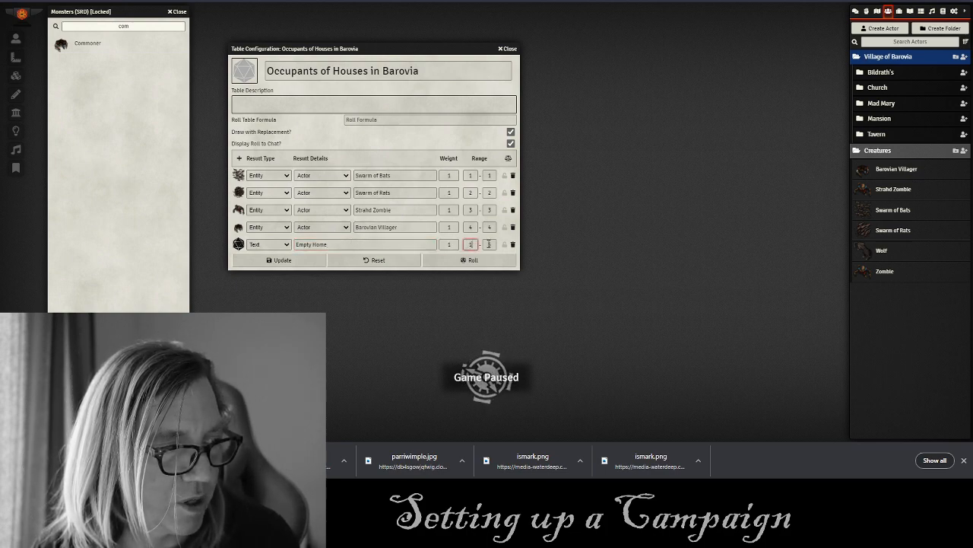
click(490, 244)
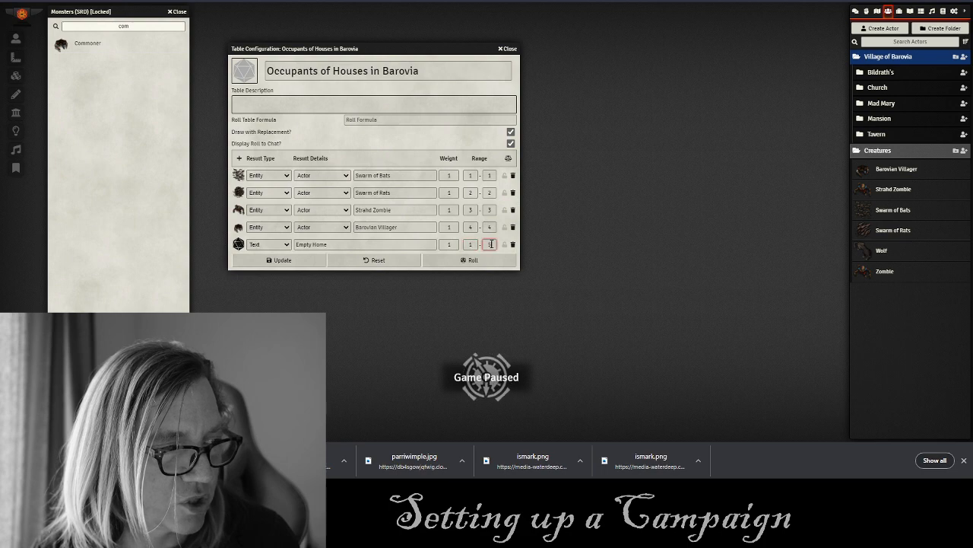
Set the range of Swarm of Bats to 3–4 and the range of Swarm of Rats to 5–6.
click(470, 175)
text(5)
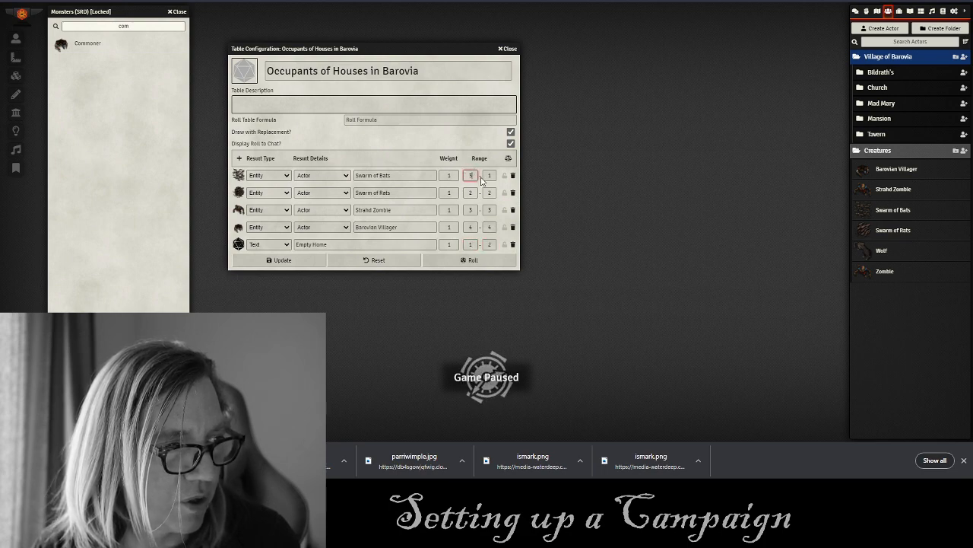
click(492, 174)
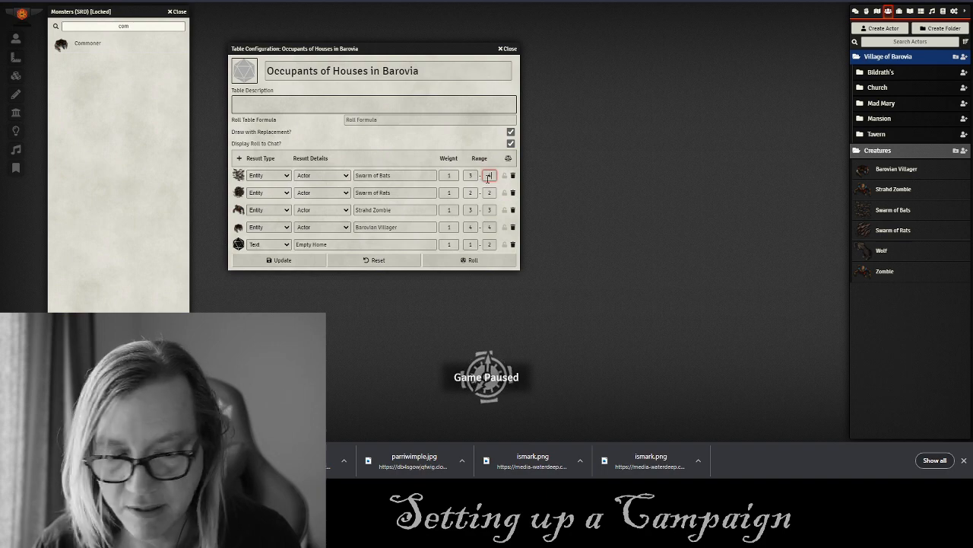
click(470, 192)
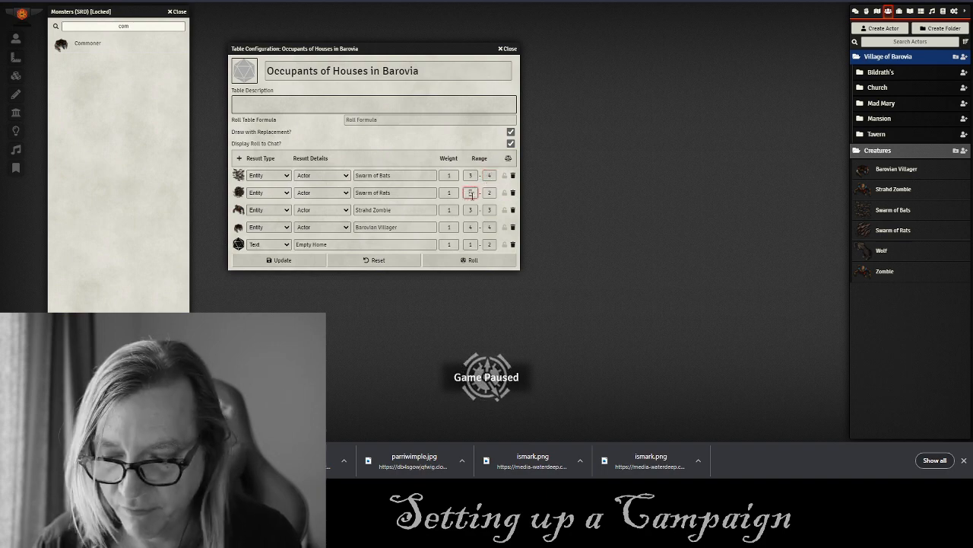
text(5)
click(493, 192)
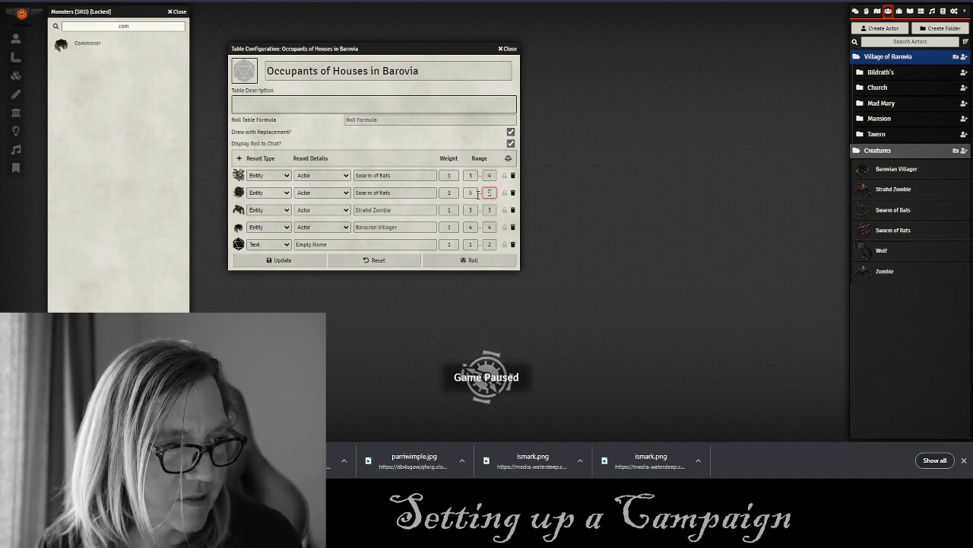
text(6)
Consult the chapter's occupants table and set the Strahd Zombie result's range to 17–20.
click(76, 0)
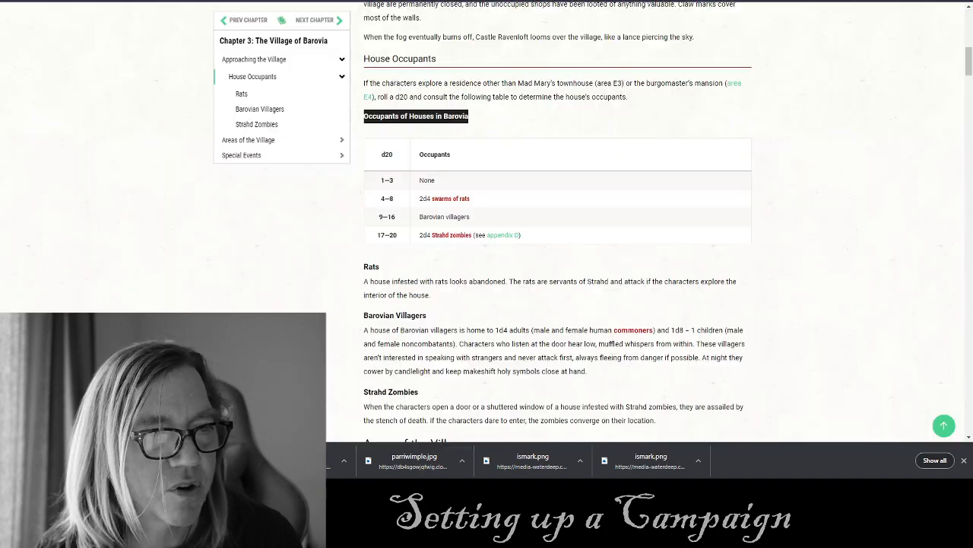
click(190, 1)
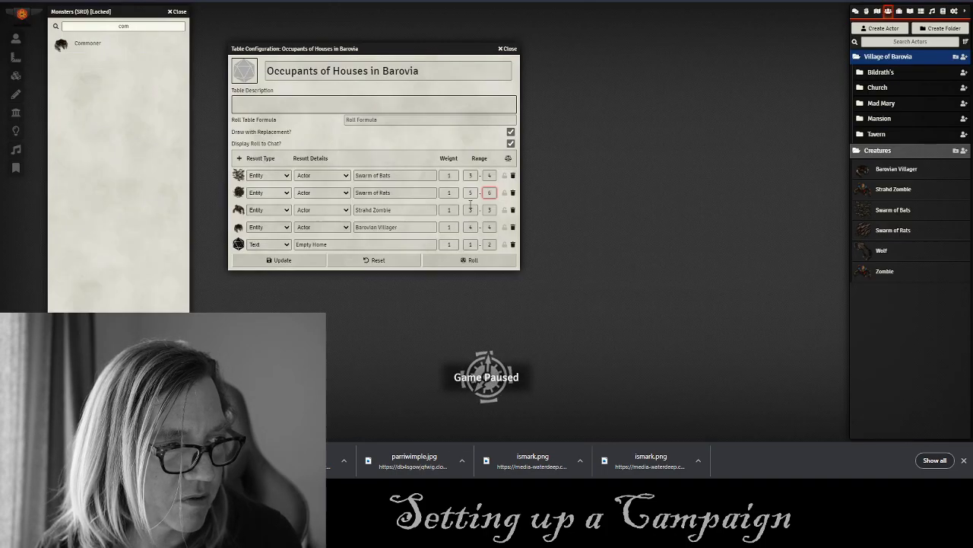
click(471, 209)
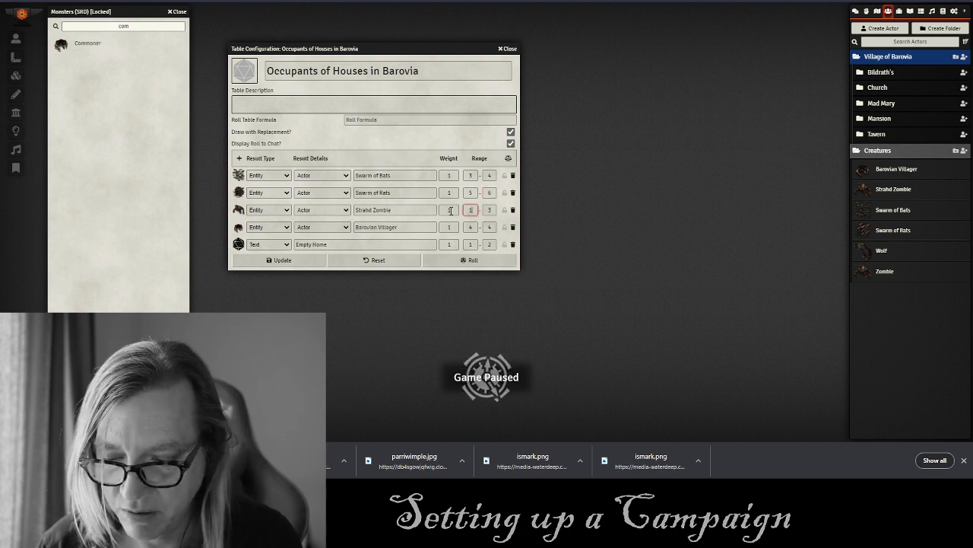
text(17)
click(487, 210)
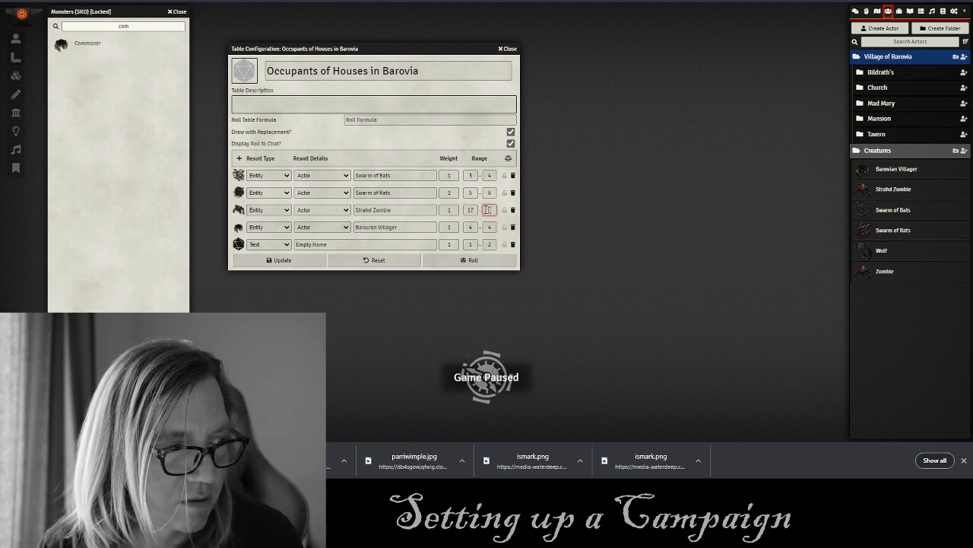
text(20)
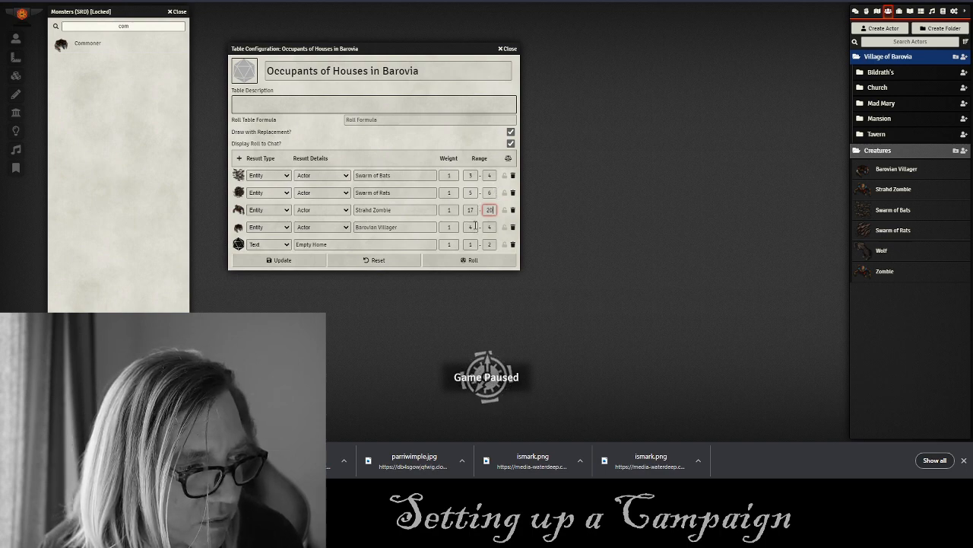
Set the Barovian Villager result's range to 9–16, checking it against the chapter's occupants table.
mouse_move(475, 226)
mouse_down()
mouse_move(455, 224)
mouse_move(481, 227)
mouse_up()
text(7)
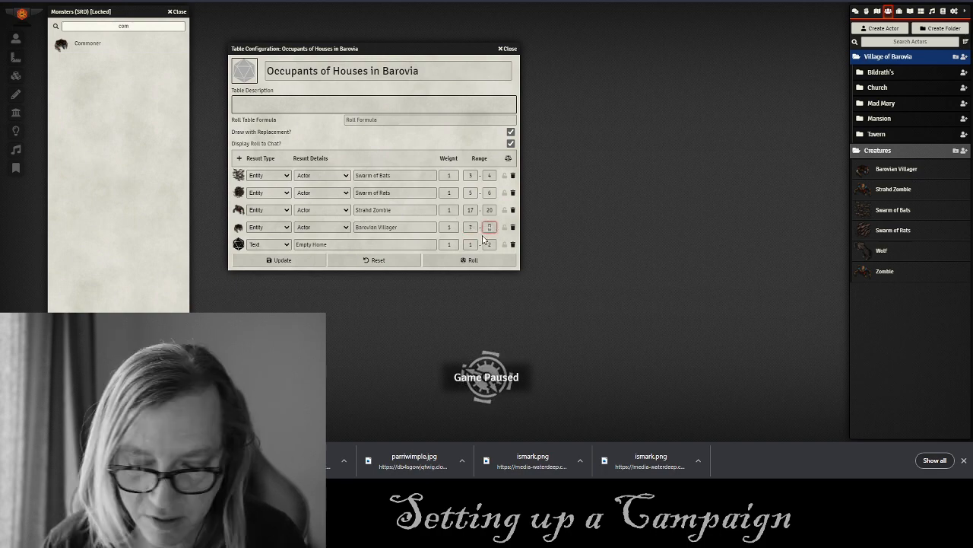
text(16)
key(ctrl+Tab)
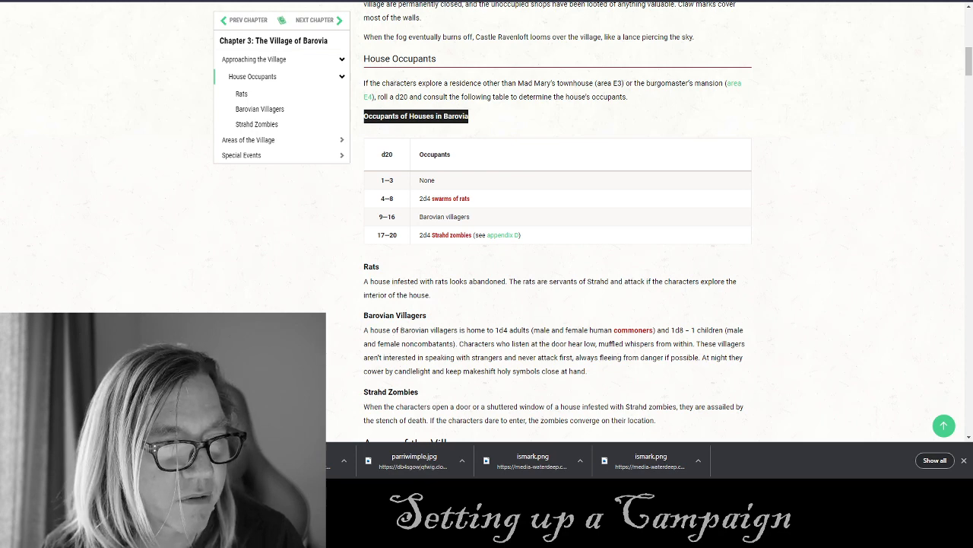
key(ctrl+shift+Tab)
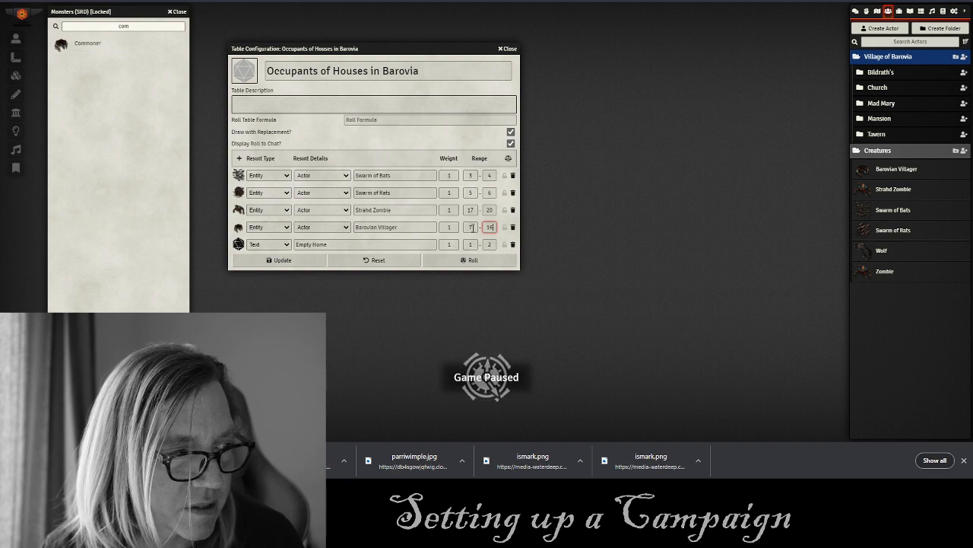
click(472, 227)
text(9)
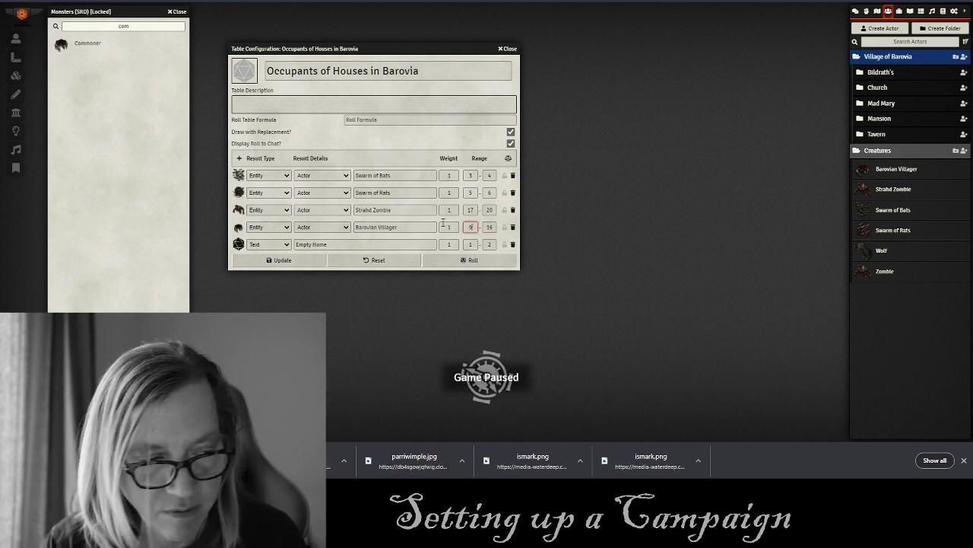
Correct the ranges to 1–3 for Empty Home, 4–6 for Swarm of Bats and 7–8 for Swarm of Rats, and update the table.
click(493, 244)
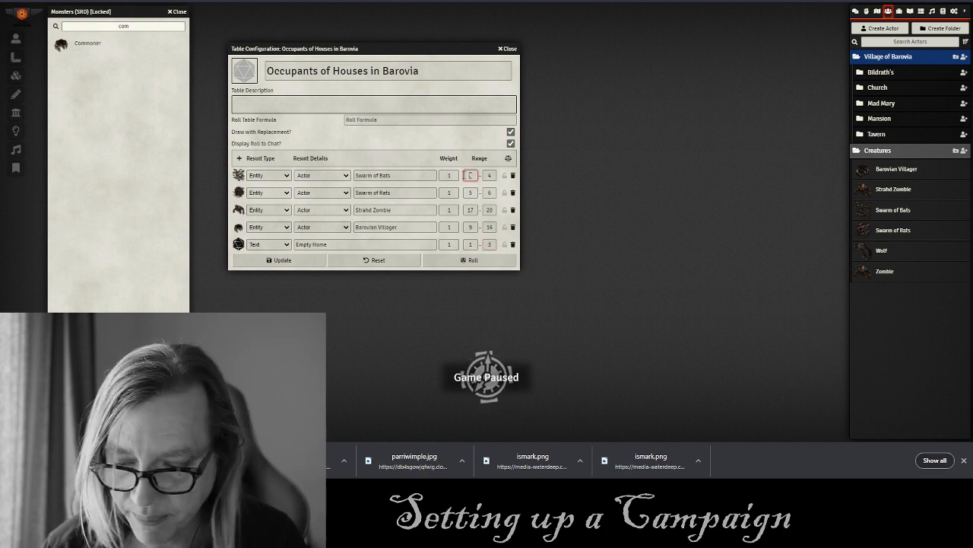
click(491, 176)
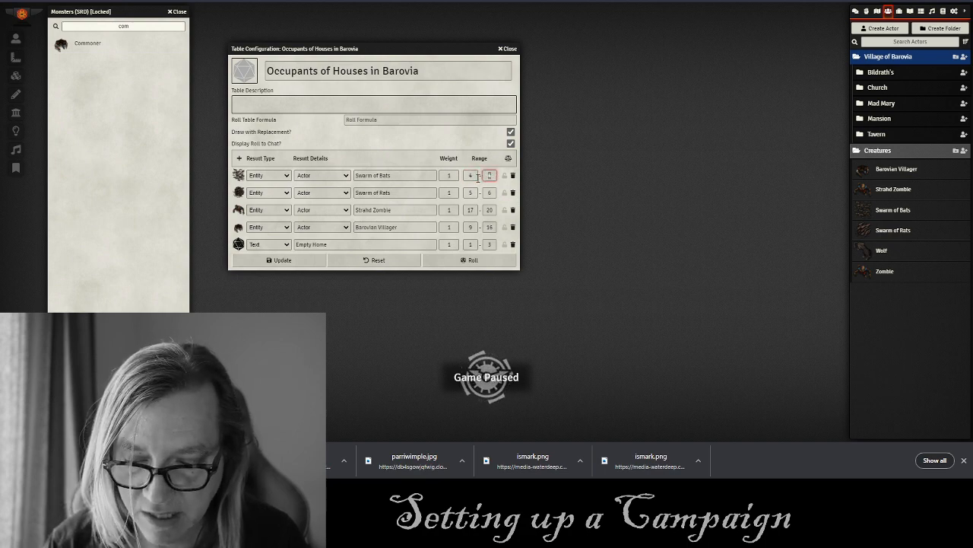
click(473, 194)
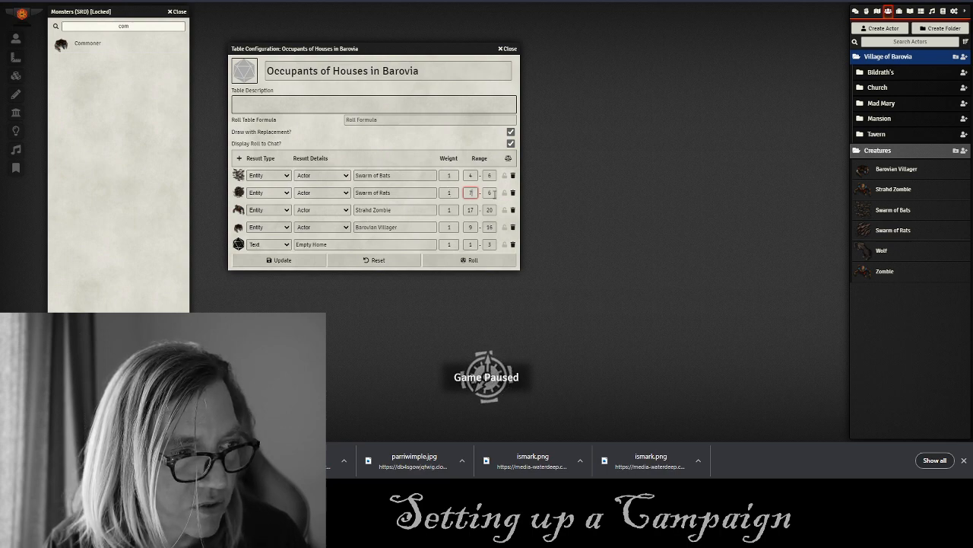
click(490, 192)
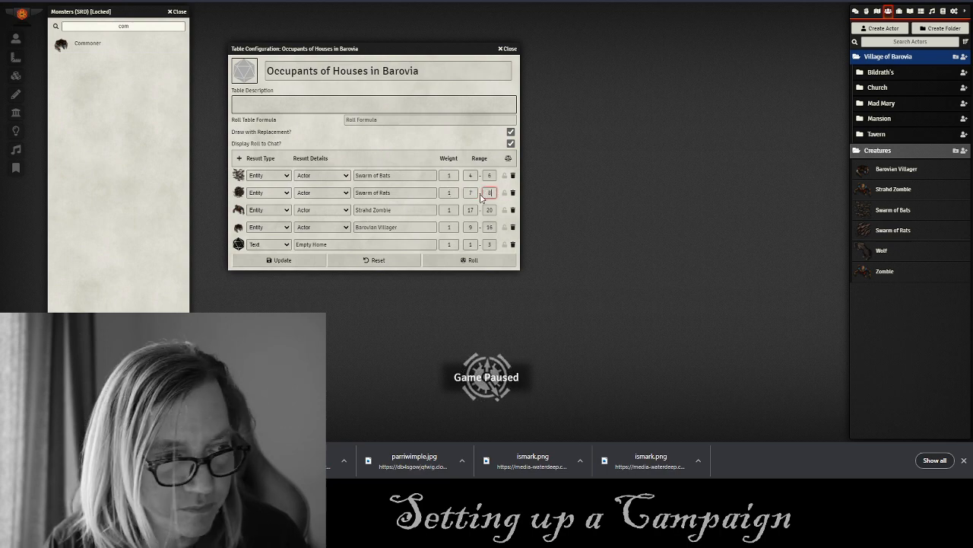
click(268, 260)
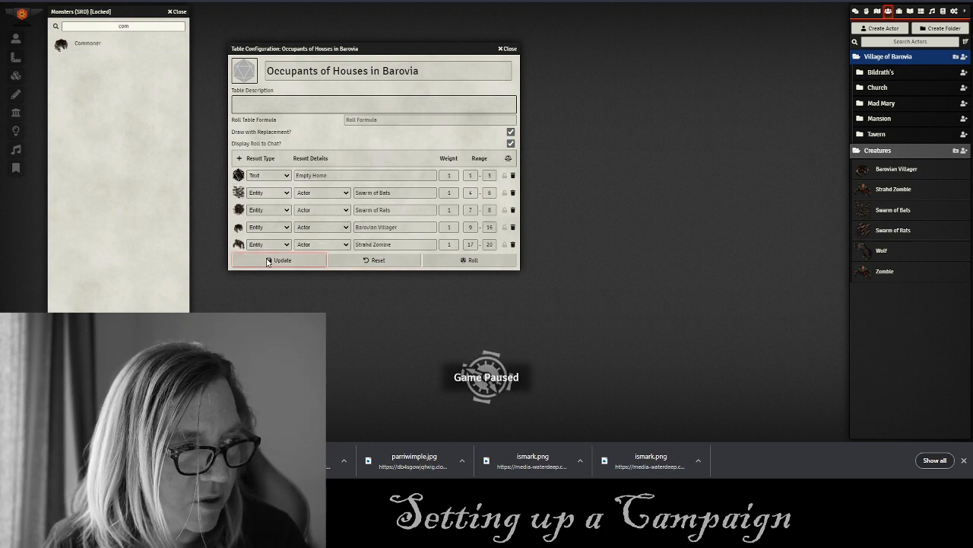
Enter "You open the door to the home and find..." as the table's description.
click(266, 105)
text(Yo)
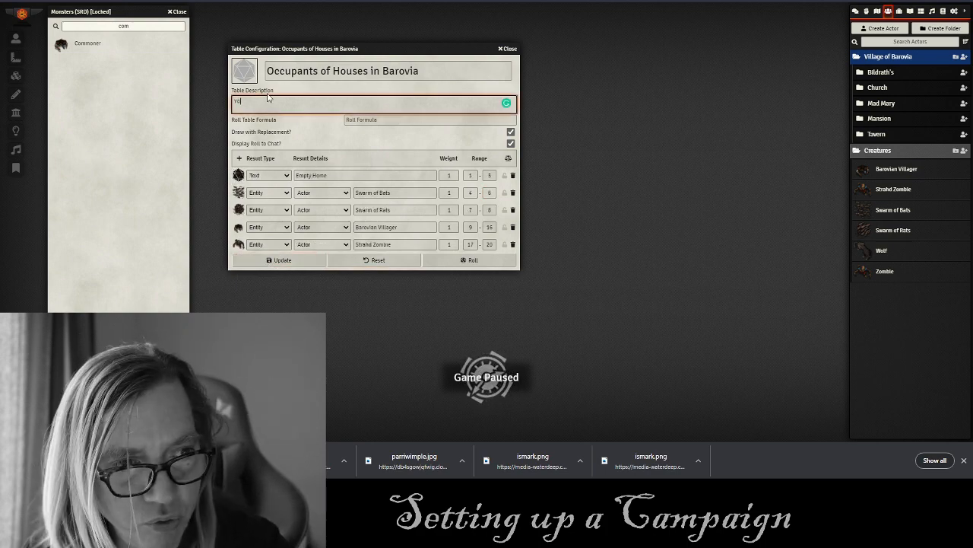
text(u open th)
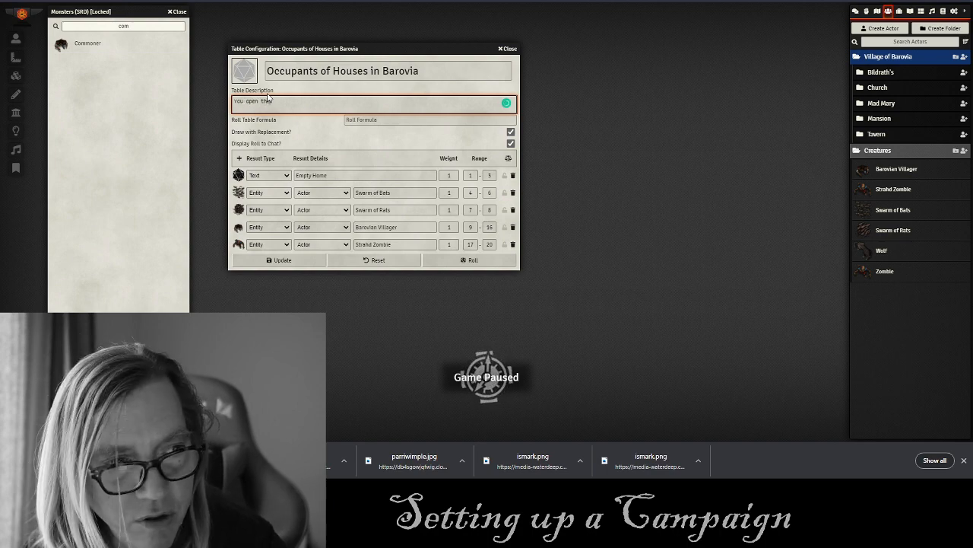
text(e door to the hom)
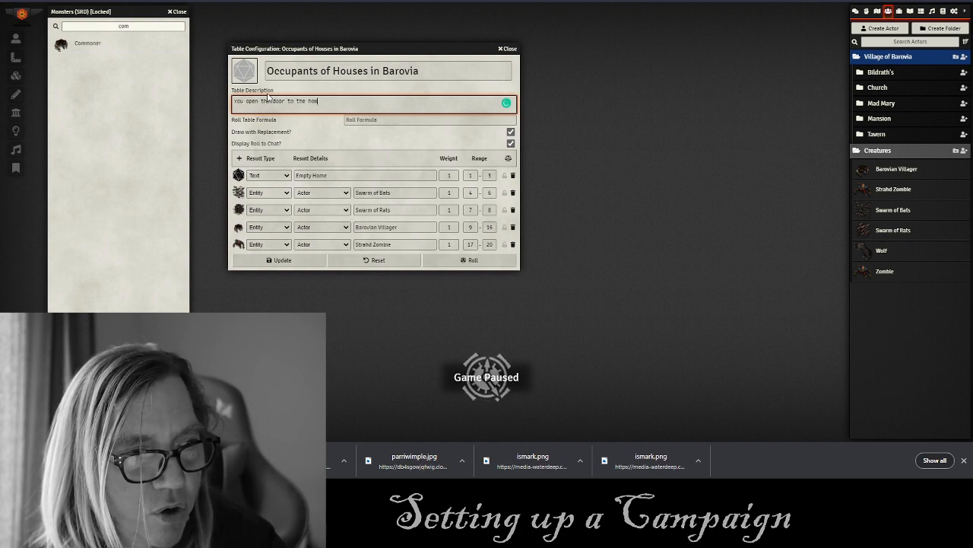
text(e and find...)
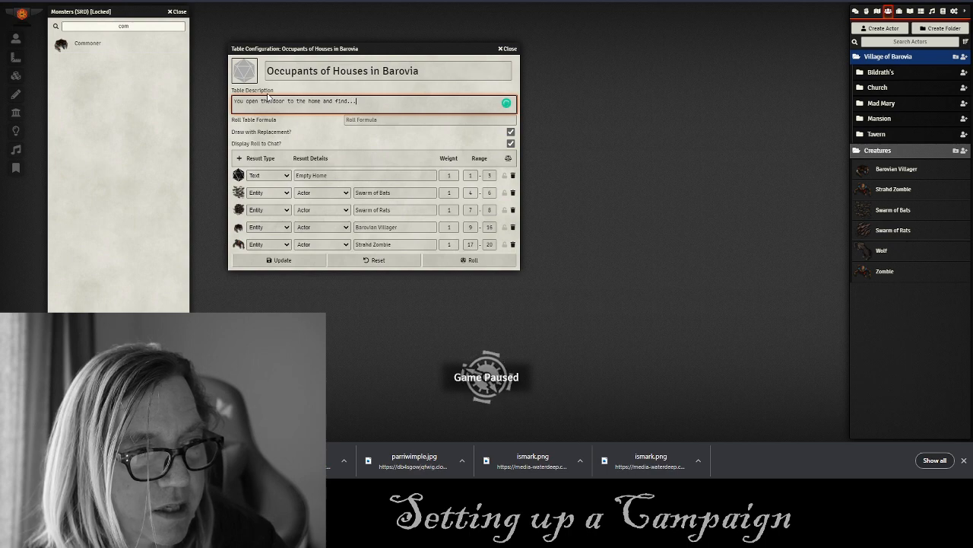
Set the roll table formula to d20 and bring up the chat log.
click(360, 118)
text(d2)
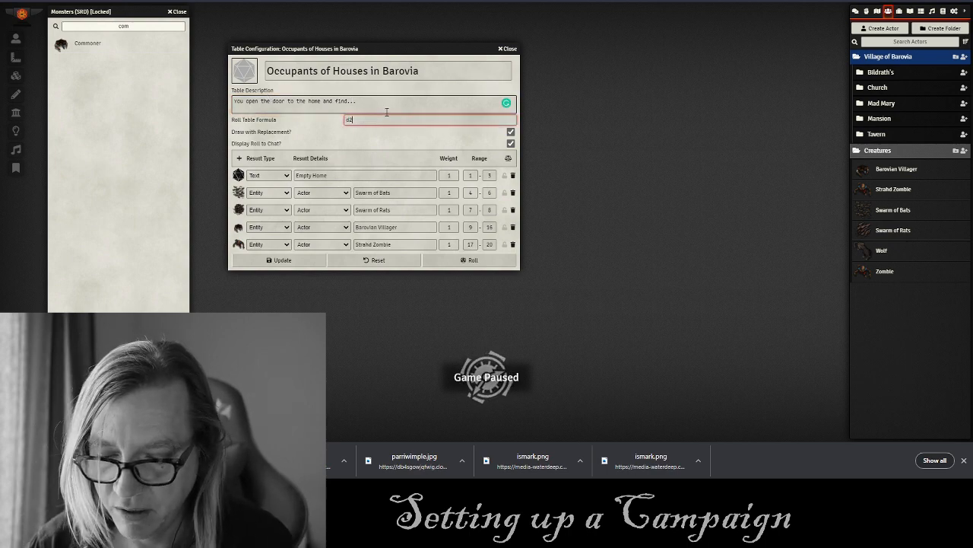
text(0)
click(330, 141)
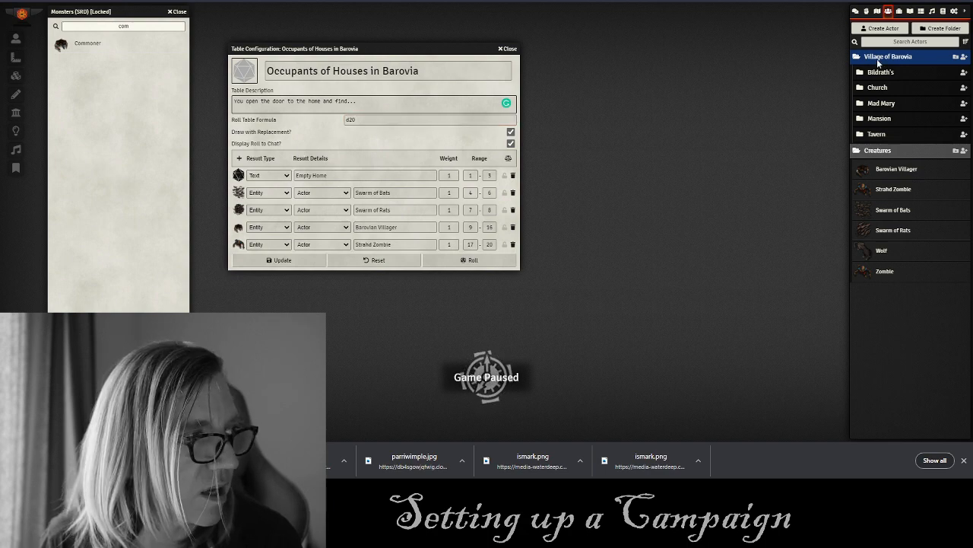
click(855, 13)
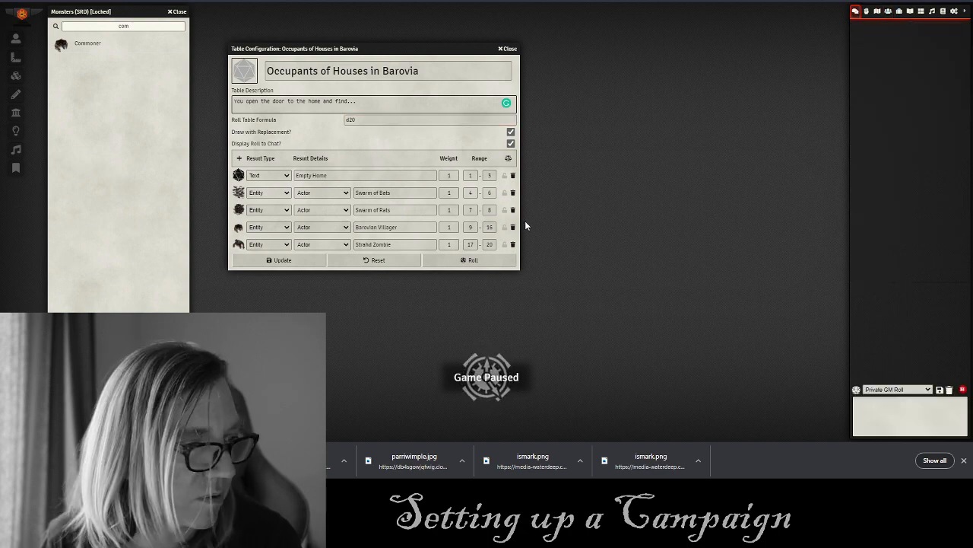
Test the house occupants table with two rolls, open each drawn actor's sheet from the chat, and return to the list of rollable tables.
click(470, 260)
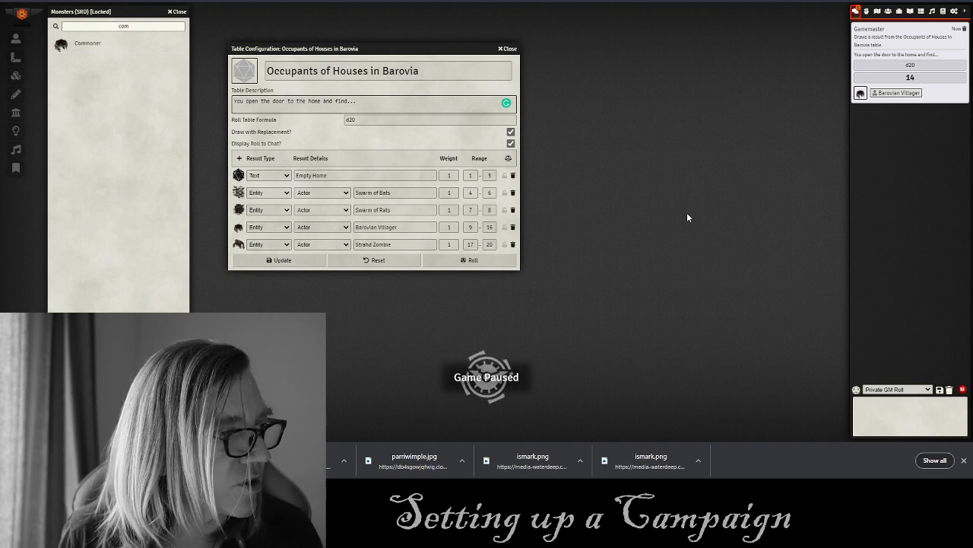
click(898, 97)
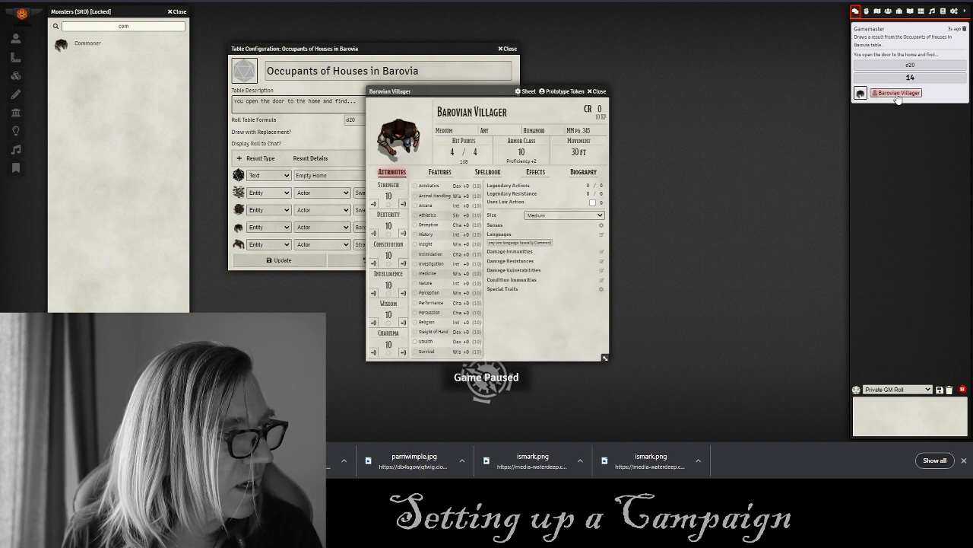
click(599, 91)
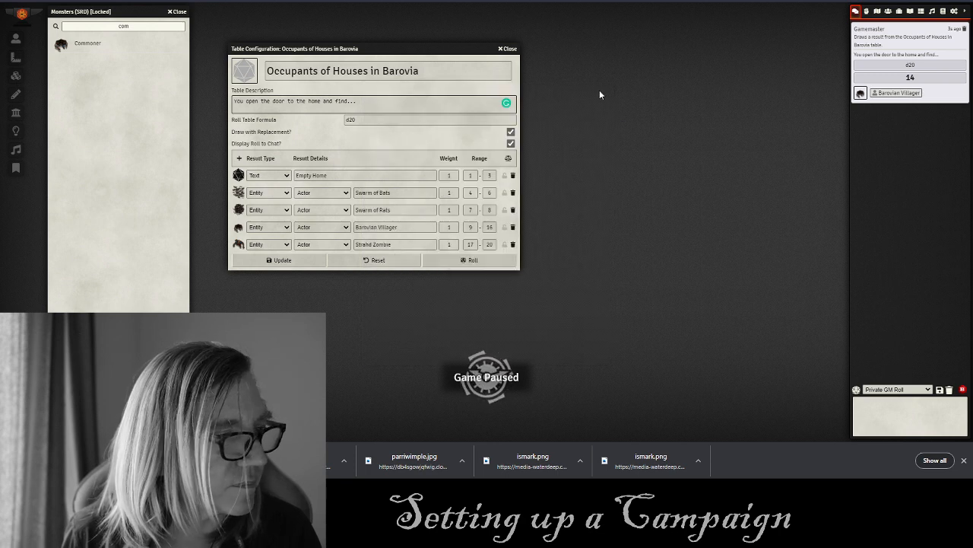
click(469, 260)
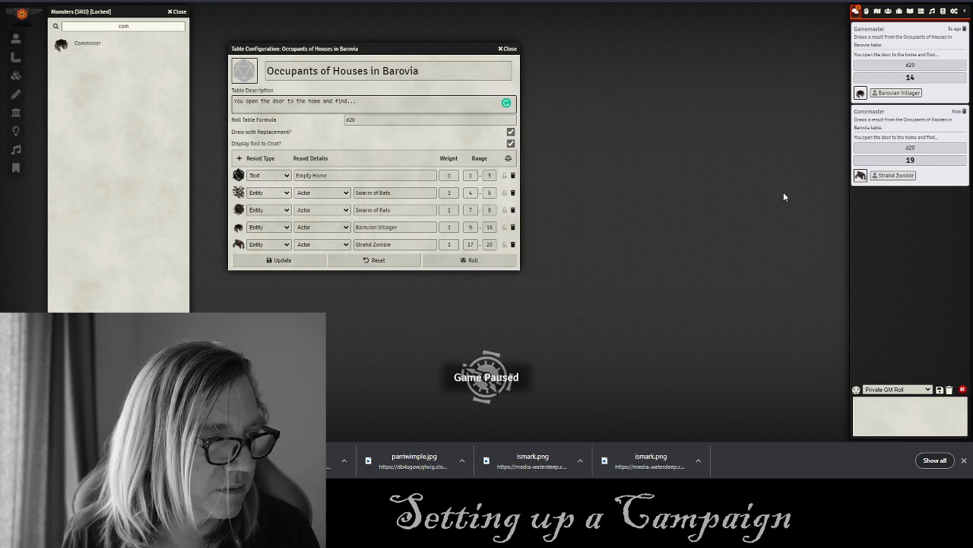
click(894, 176)
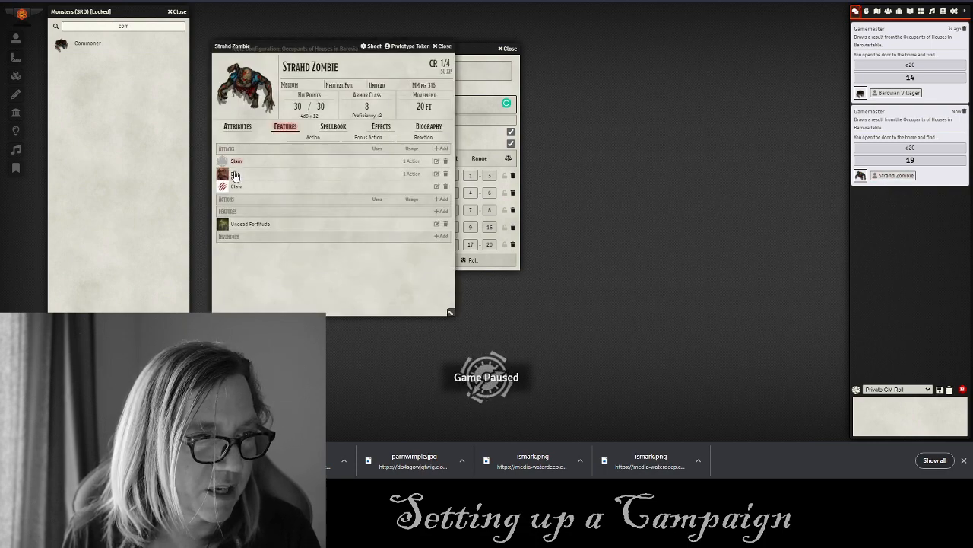
click(445, 47)
click(508, 48)
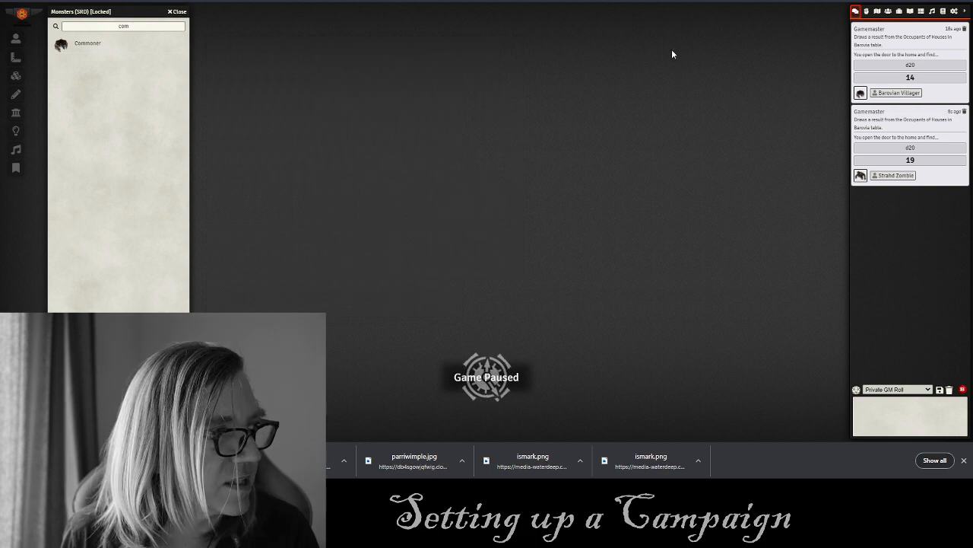
click(922, 11)
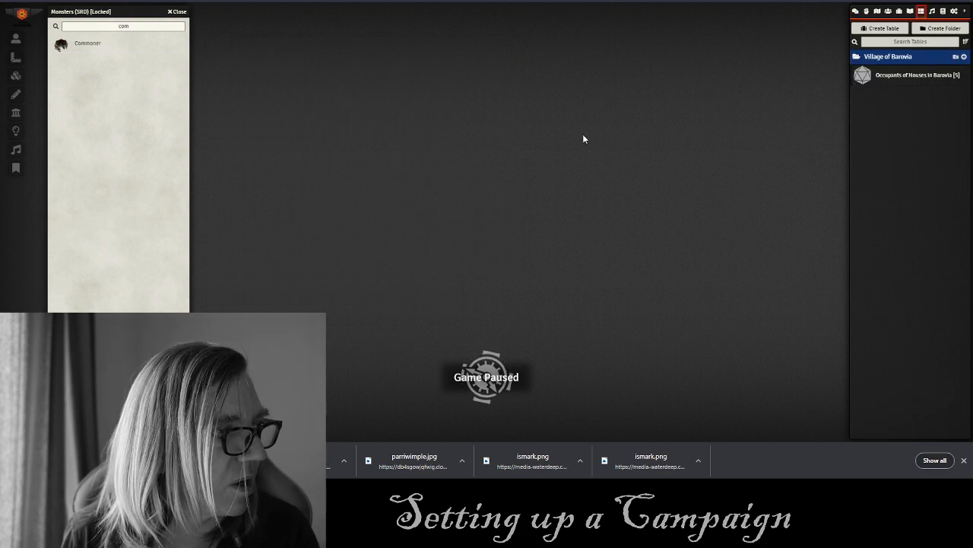
Switch to D&D Beyond, go back to Chapter 2: The Lands of Barovia, and examine what Barovians believe in the Barovian Lore section.
click(114, 1)
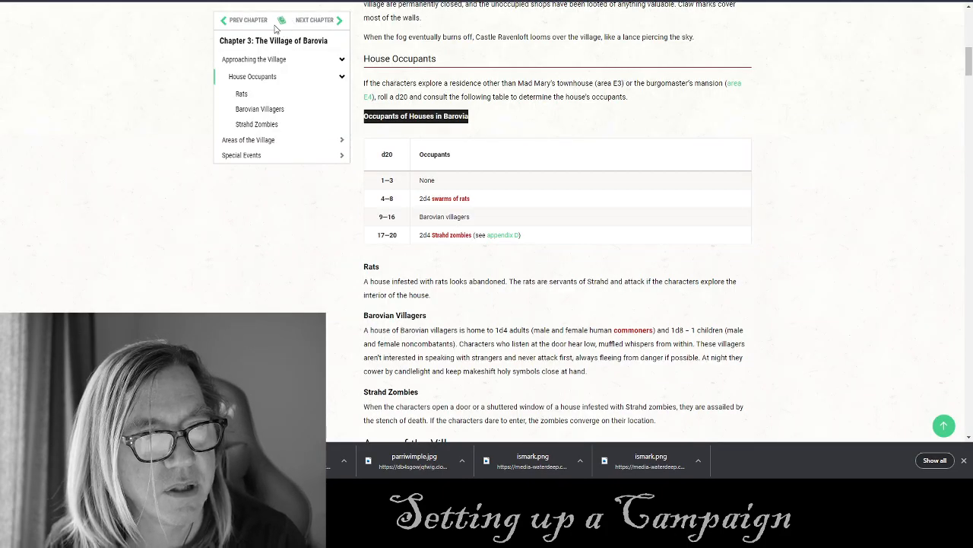
click(249, 23)
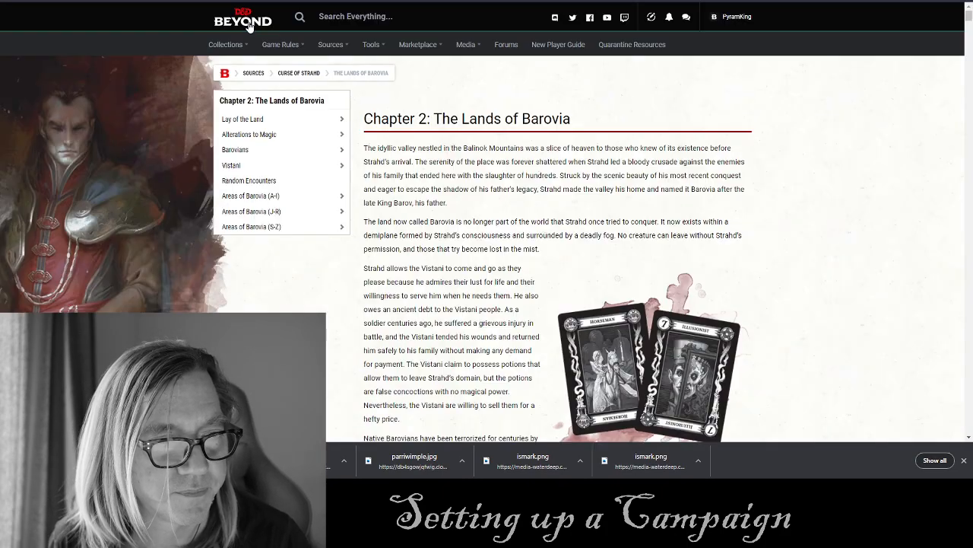
click(240, 154)
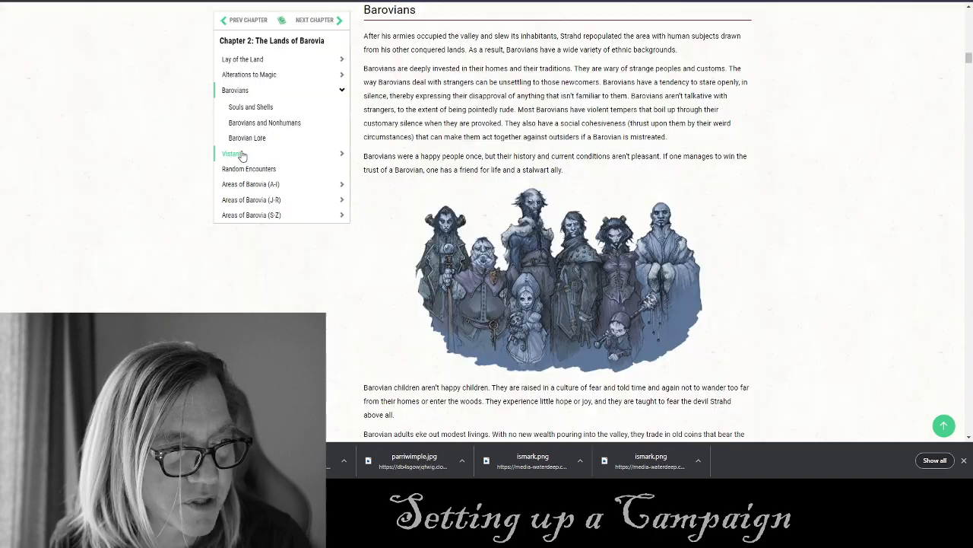
scroll(591, 175, down, 7)
scroll(590, 181, down, 7)
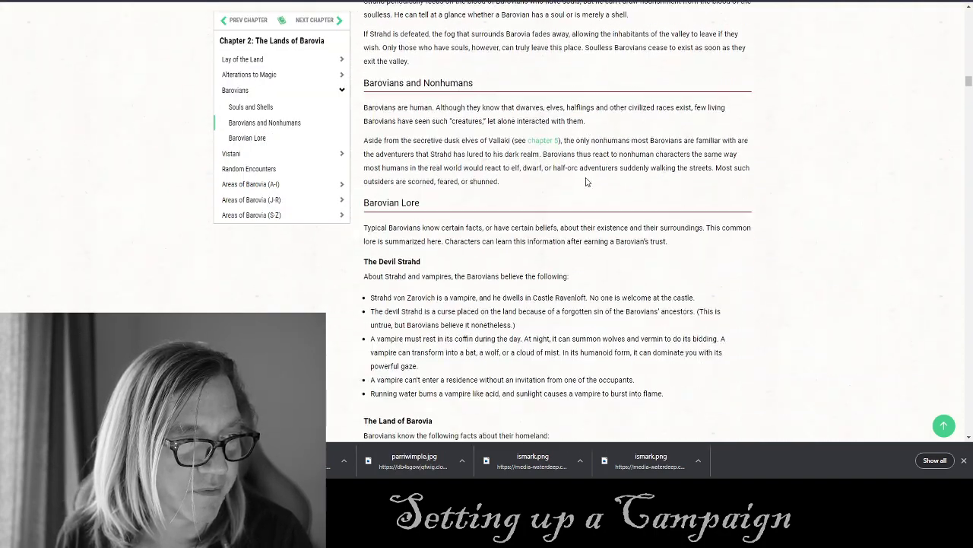
scroll(584, 184, down, 3)
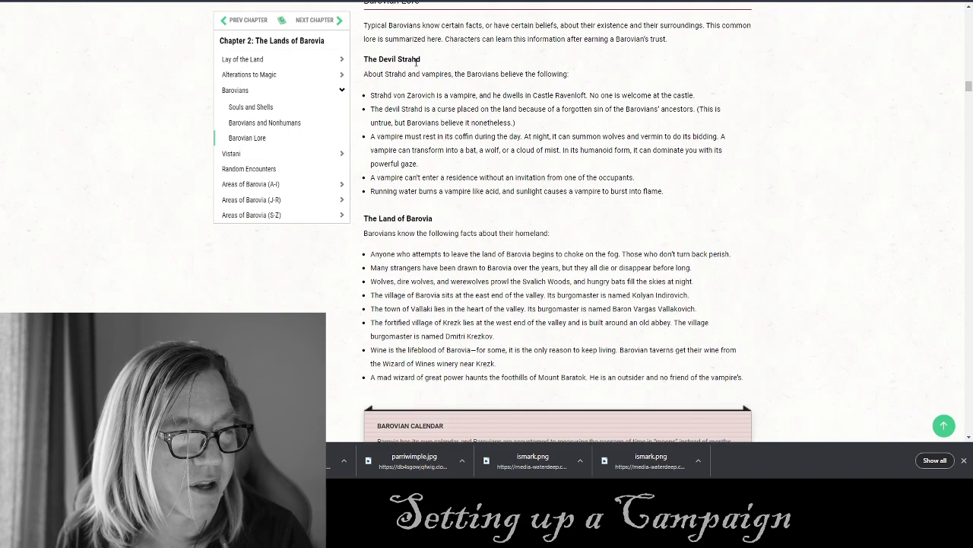
scroll(460, 249, down, 4)
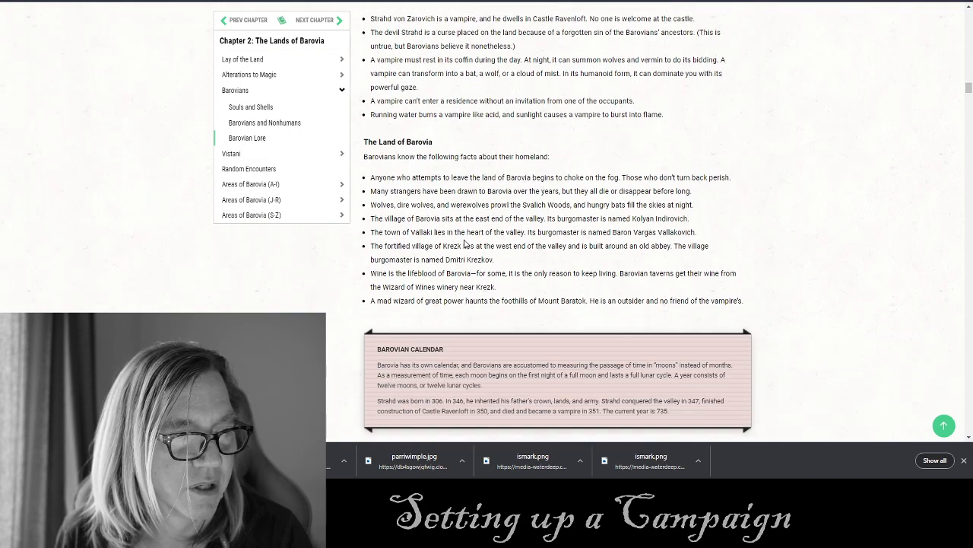
scroll(464, 251, up, 5)
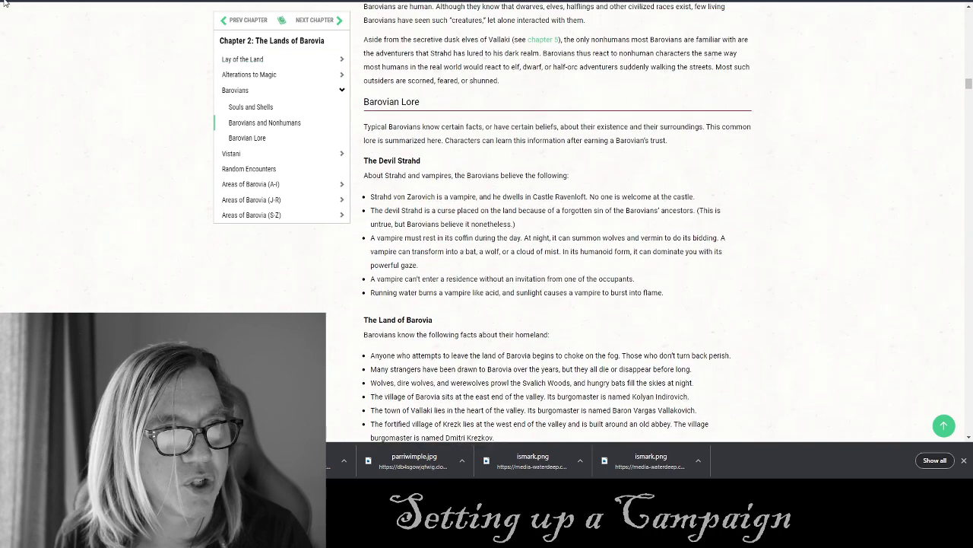
Switch back to Foundry VTT and create a rollable table named "Barovia - Strahd and Vampires" in the Village of Barovia folder.
click(76, 1)
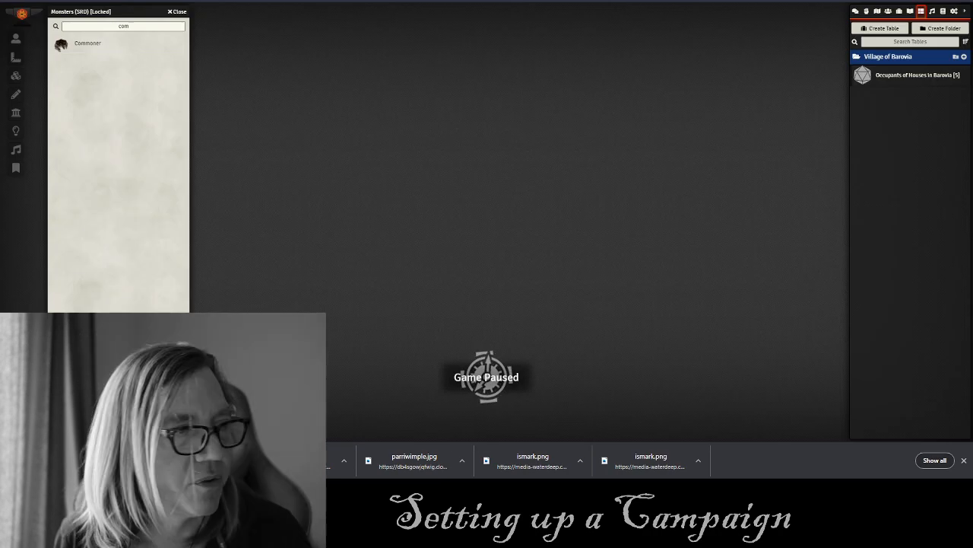
click(964, 57)
click(782, 73)
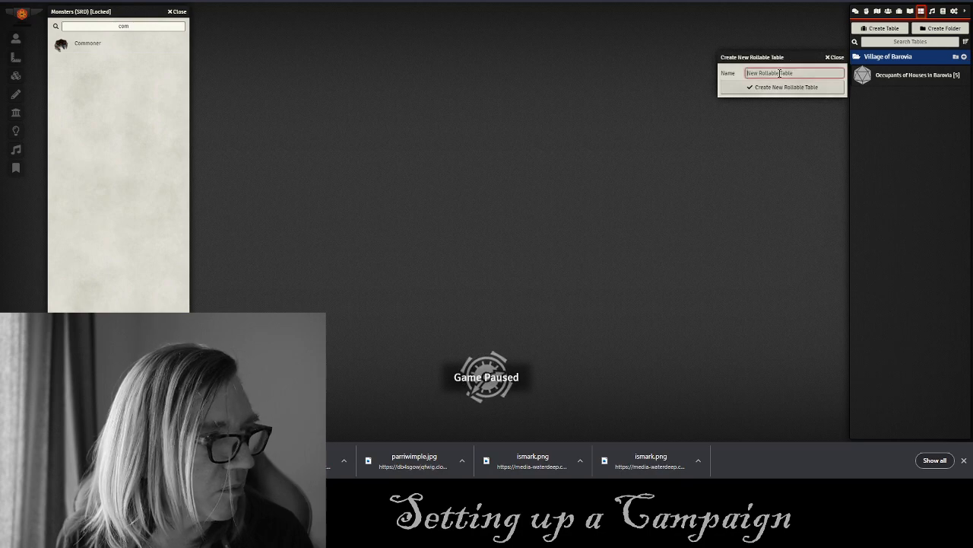
text(Barovia -)
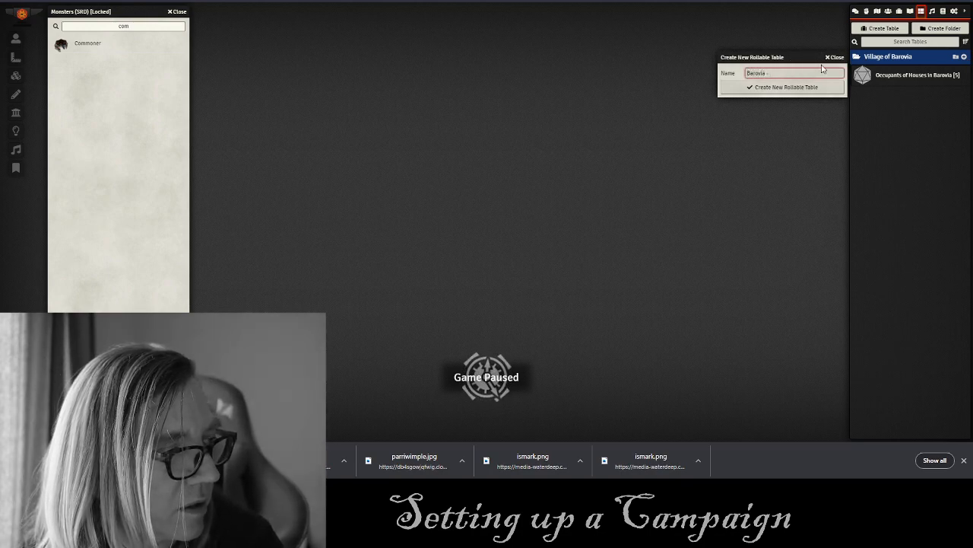
text( Strahd and)
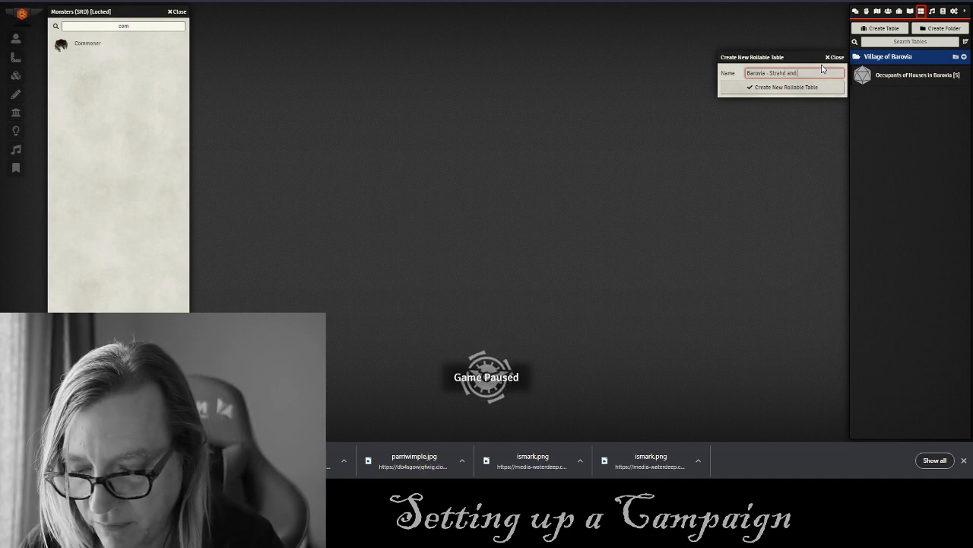
text( Vampire)
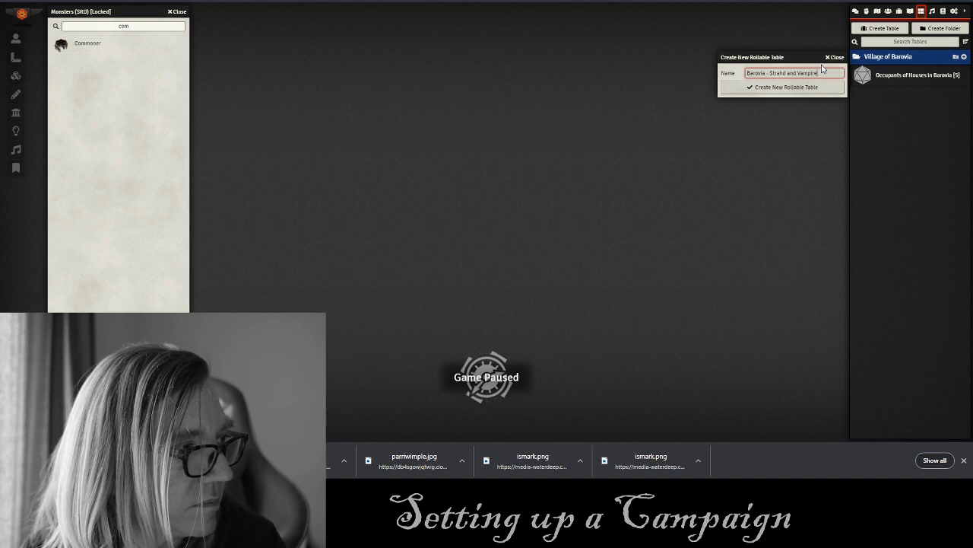
text(s)
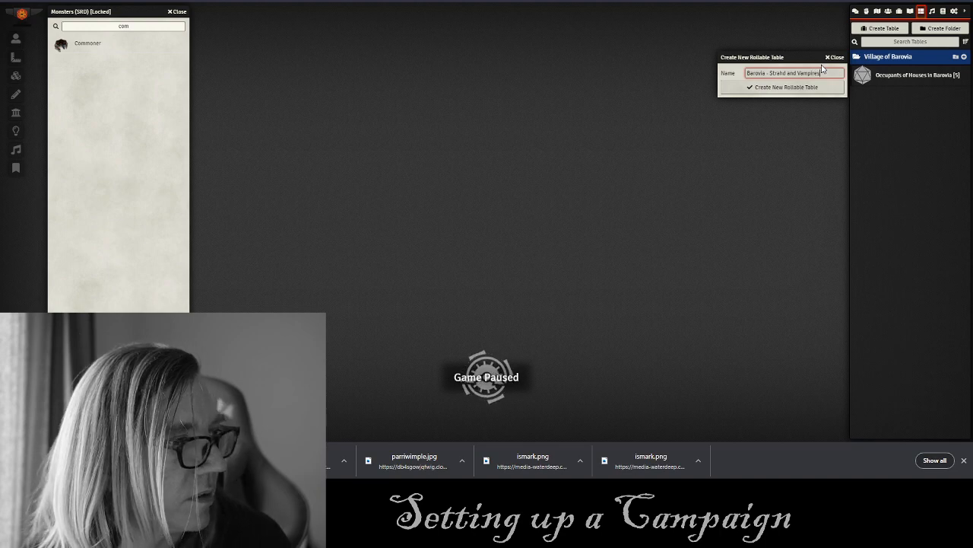
click(786, 88)
Enter "when you ask about Strahd and Vampires they tell you..." as the new table's description.
click(391, 219)
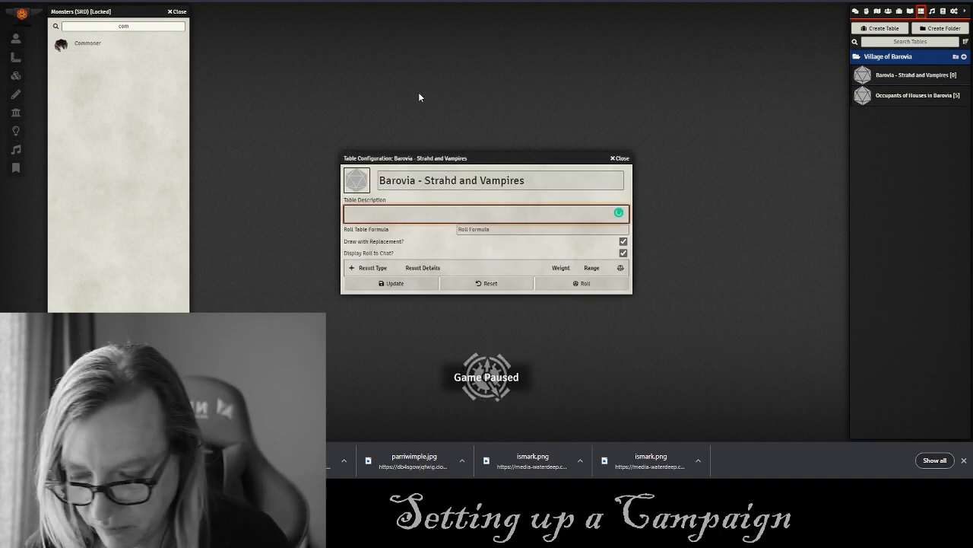
text(when y)
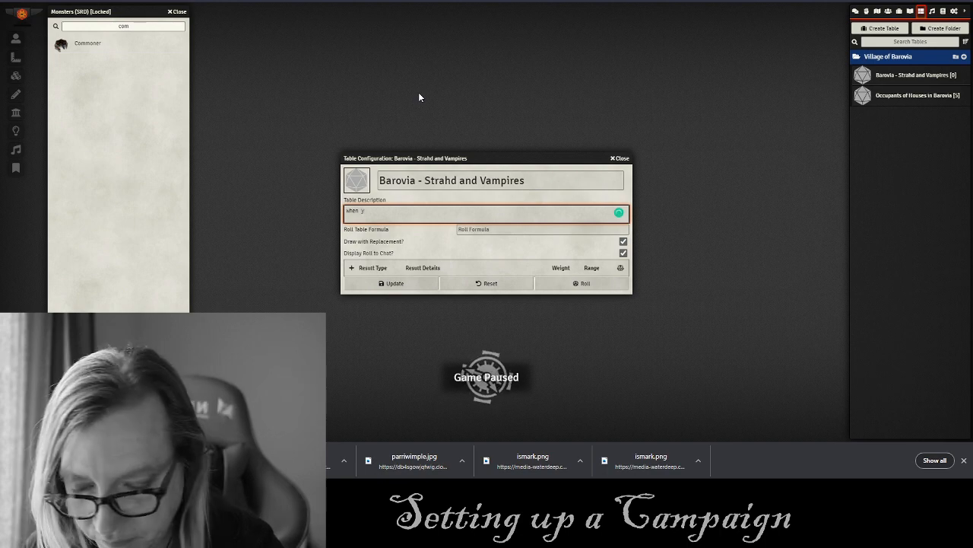
text(ou ask about: )
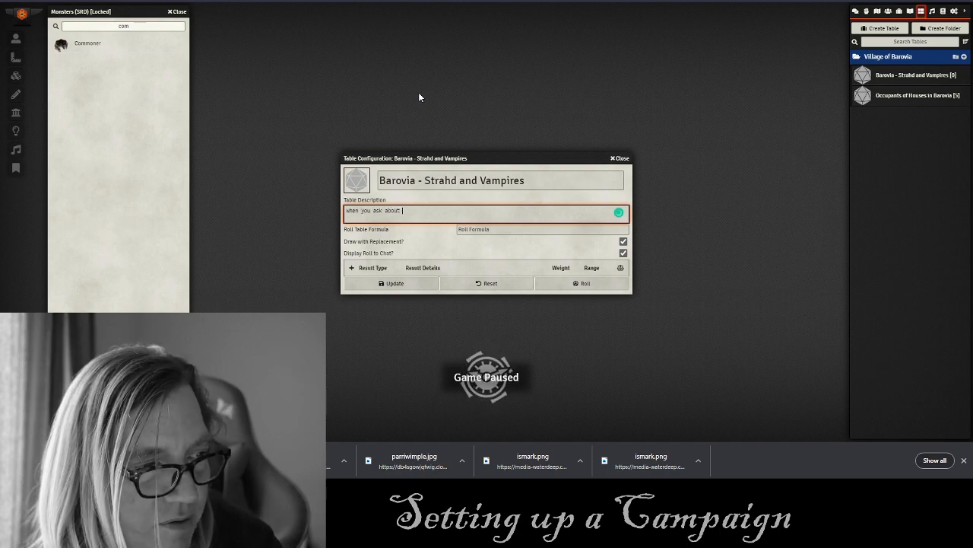
text(Strahd adn V)
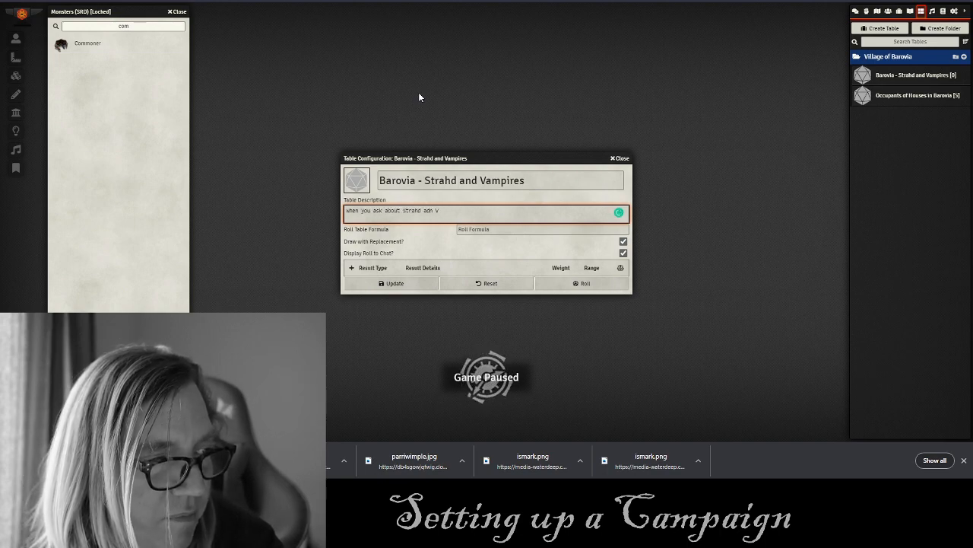
key(BackSpace)
key(BackSpace)
key(BackSpace)
key(BackSpace)
text(nd V)
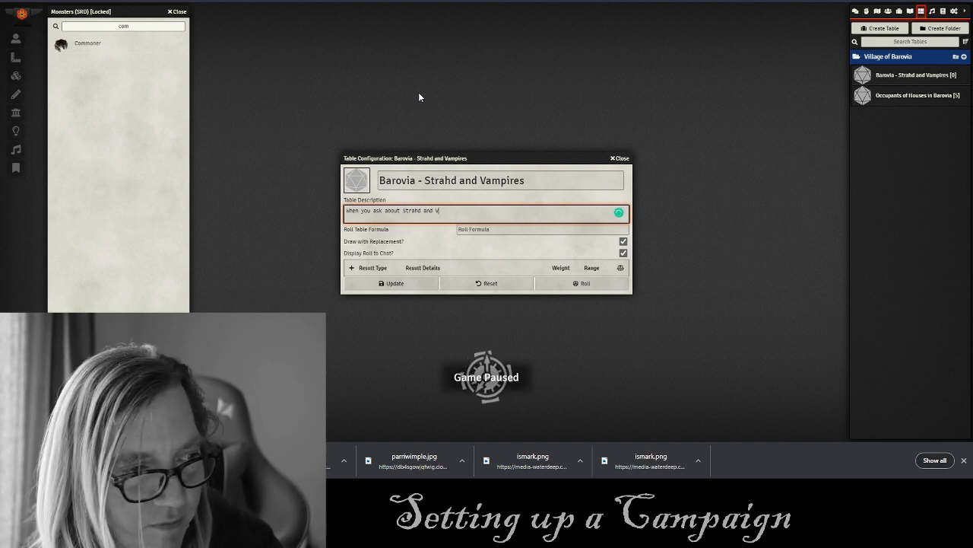
text(ampires they tel)
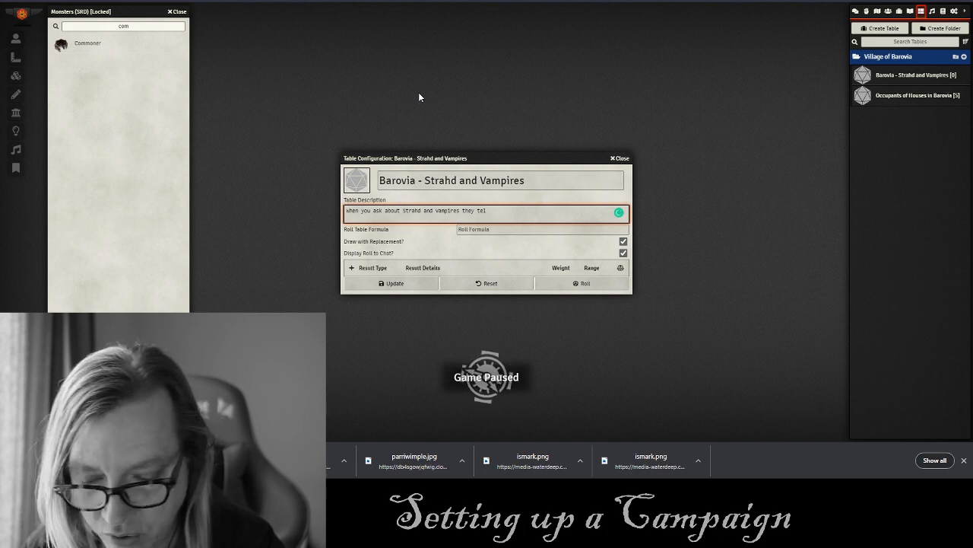
text(ll you...)
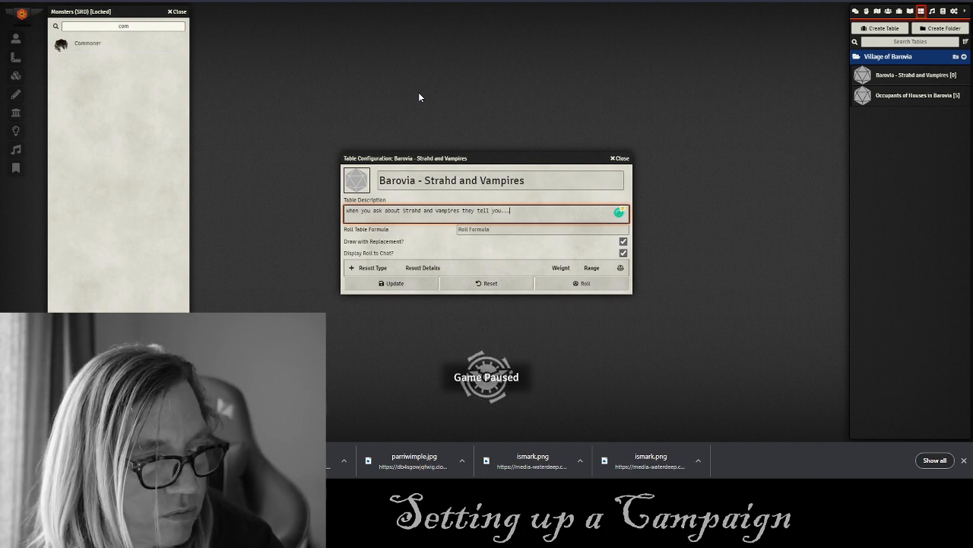
Add a text result containing the first Devil Strahd belief from D&D Beyond, "Strahd von Zarovich is a vampire, and he dwells in Castle Ravenloft...".
click(351, 267)
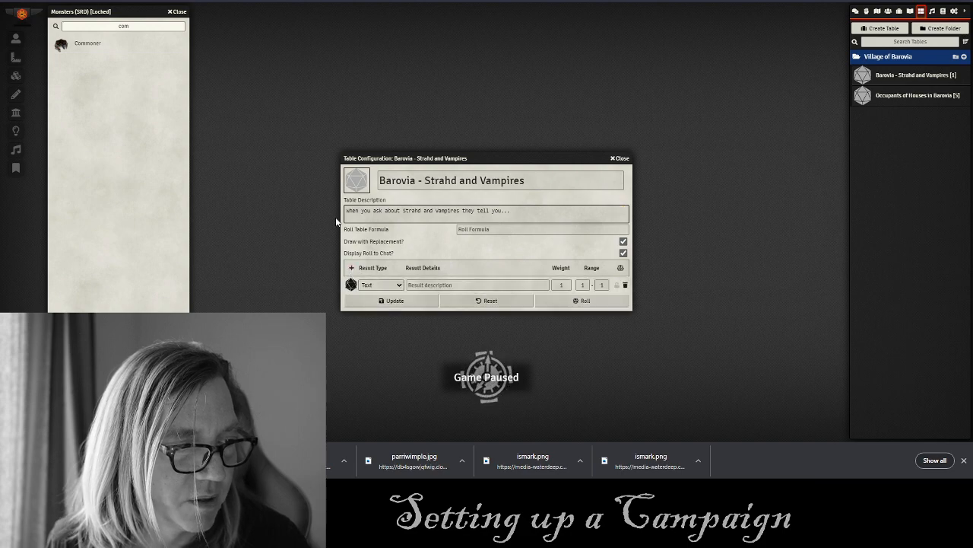
click(192, 0)
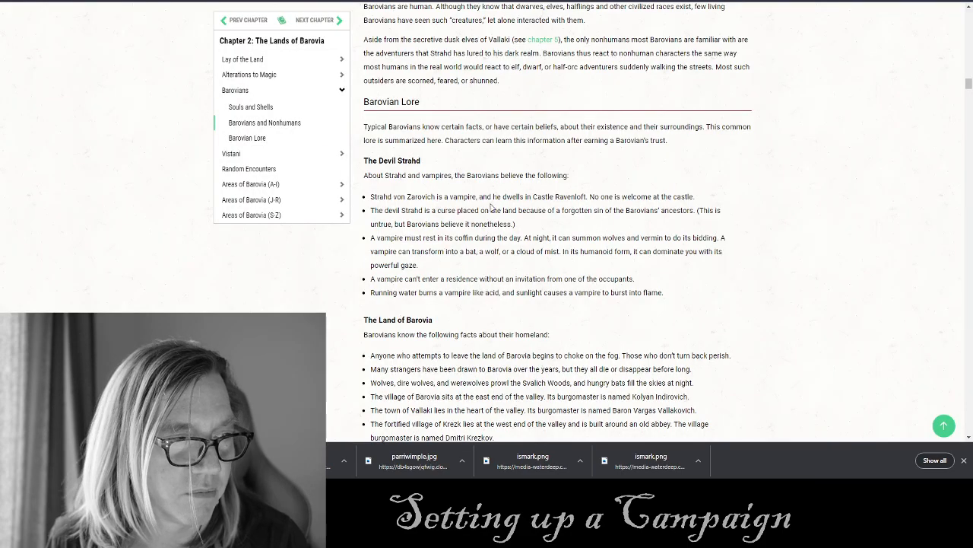
drag(701, 200, 372, 195)
click(543, 209)
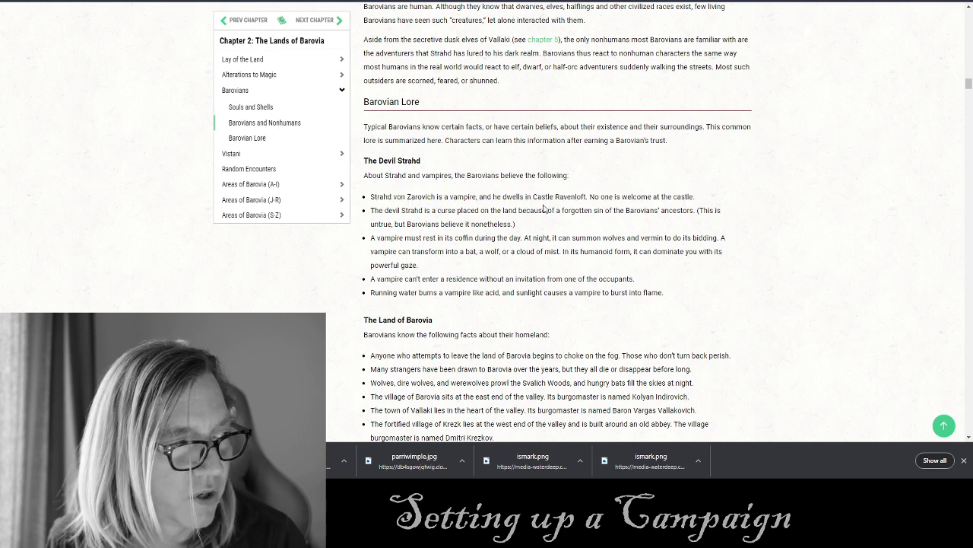
drag(701, 204, 359, 200)
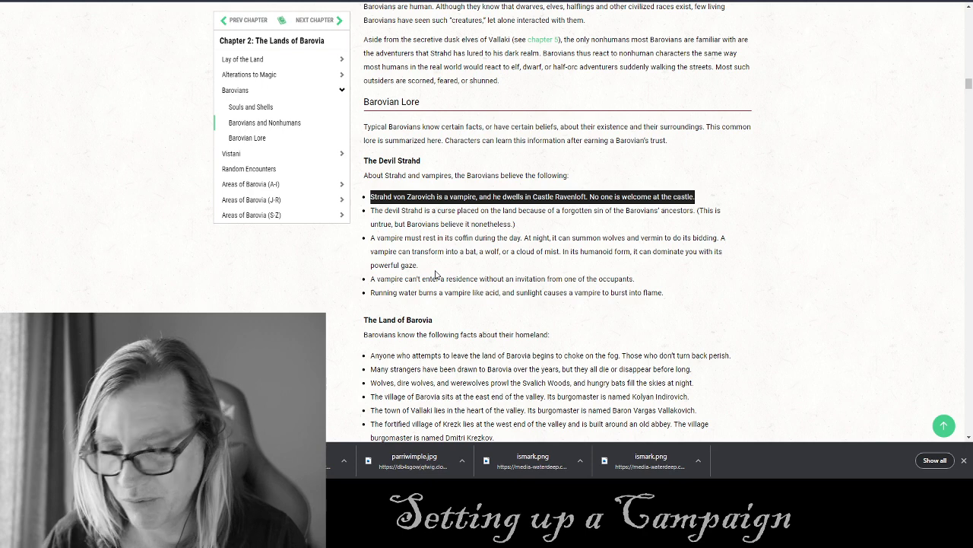
key(ctrl+Tab)
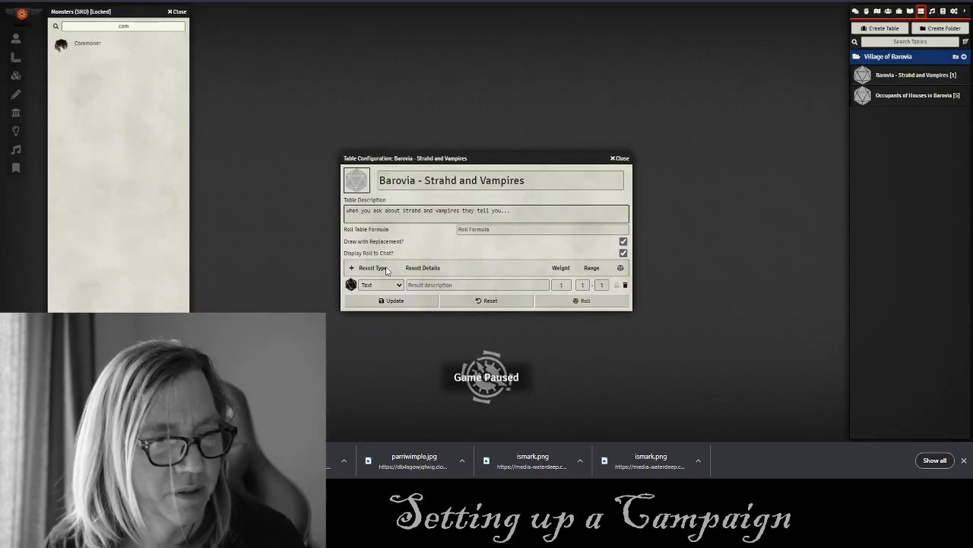
click(437, 281)
key(ctrl+v)
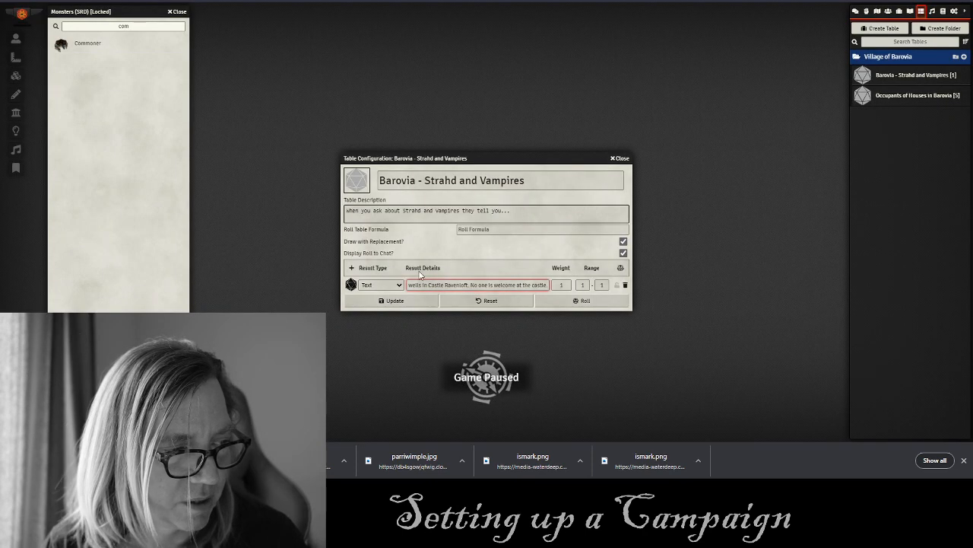
Add a second text result with the D&D Beyond belief "The devil Strahd is a curse placed on the land...", leaving out its parenthetical note.
click(352, 268)
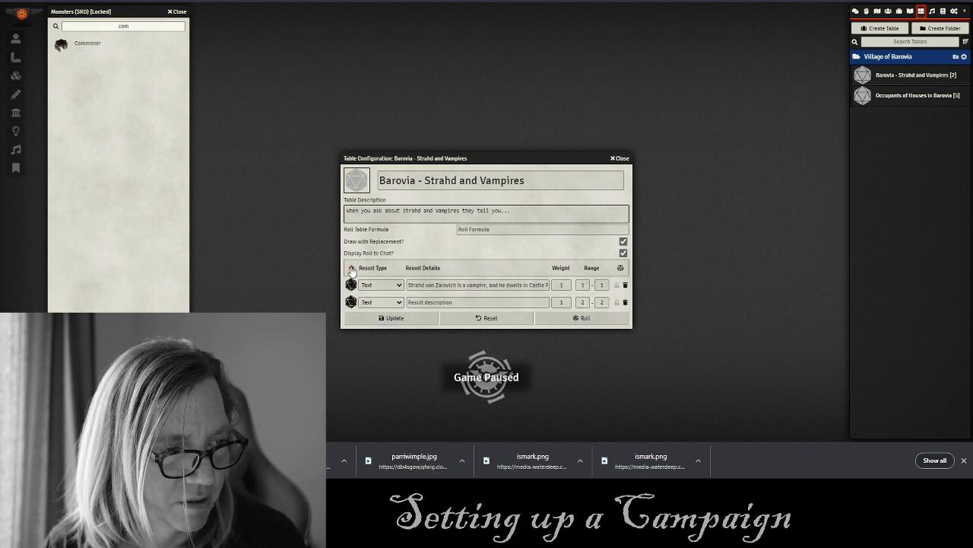
key(ctrl+Tab)
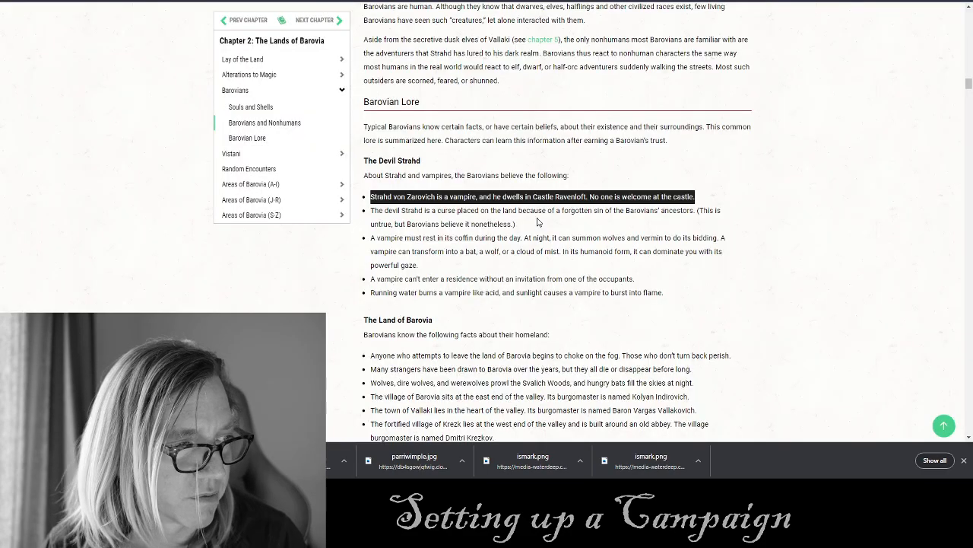
drag(696, 210, 357, 211)
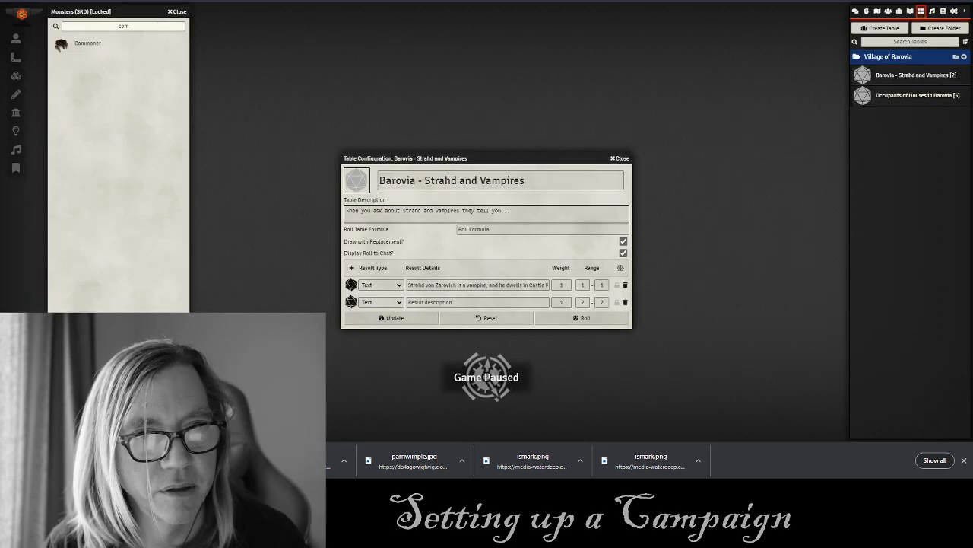
key(ctrl+Tab)
click(426, 302)
key(ctrl+v)
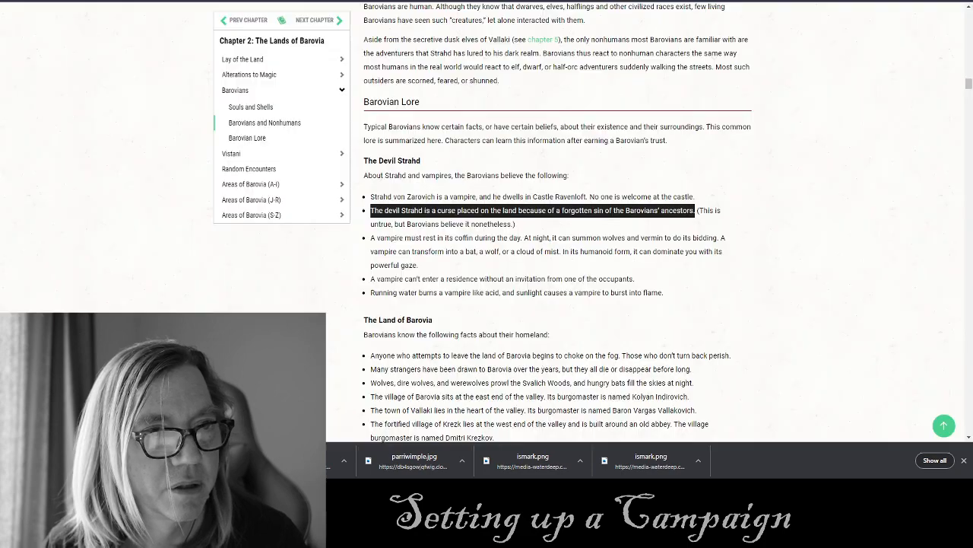
Add a third text result containing the D&D Beyond belief "A vampire must rest in its coffin during the day..." through "powerful gaze.".
key(ctrl+Tab)
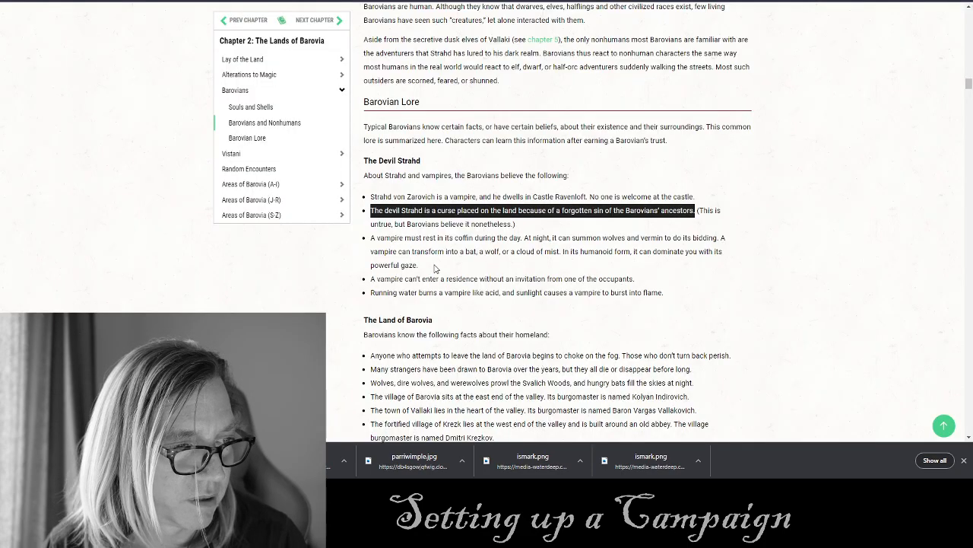
drag(435, 267, 371, 238)
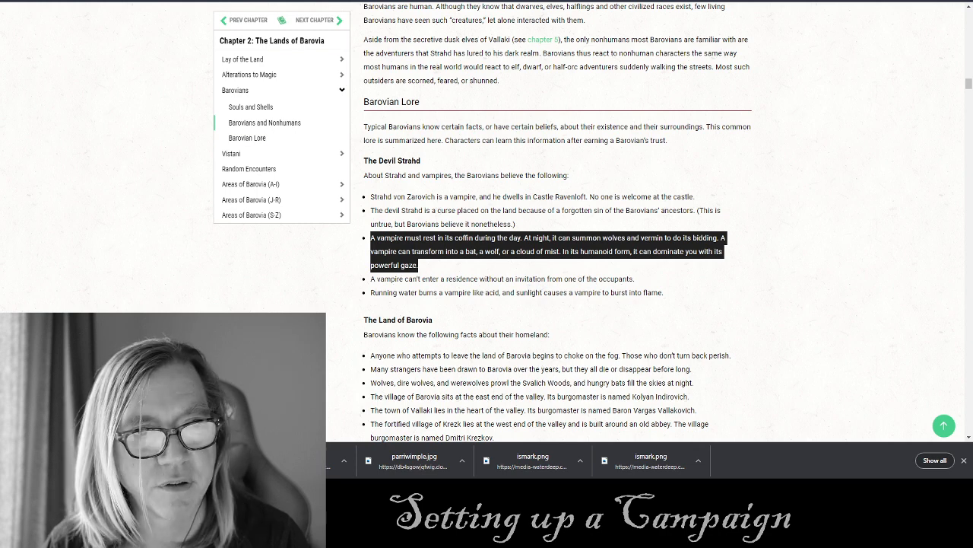
key(ctrl+Tab)
click(456, 320)
key(ctrl+v)
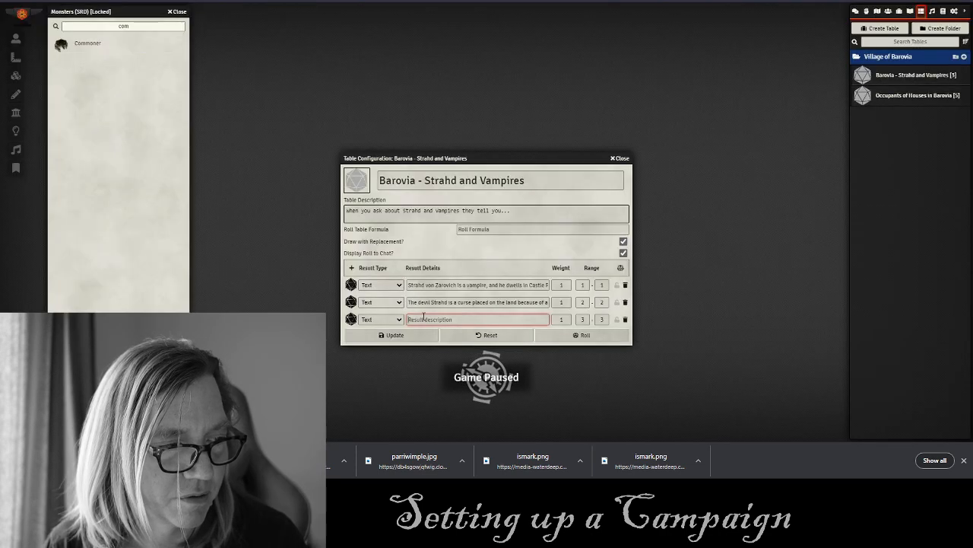
Add a fourth text result with the D&D Beyond belief "A vampire can't enter a residence without an invitation from one of the occupants.".
click(351, 268)
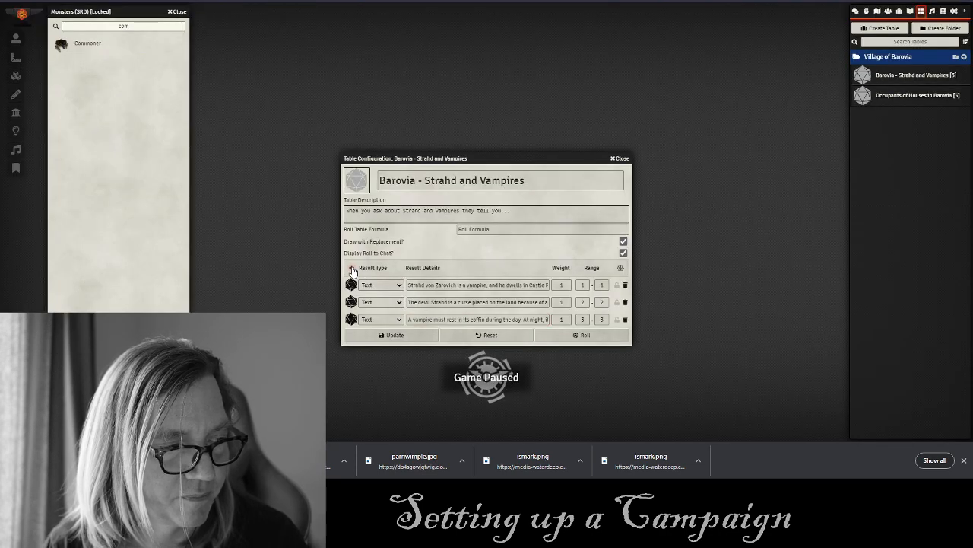
key(ctrl+Tab)
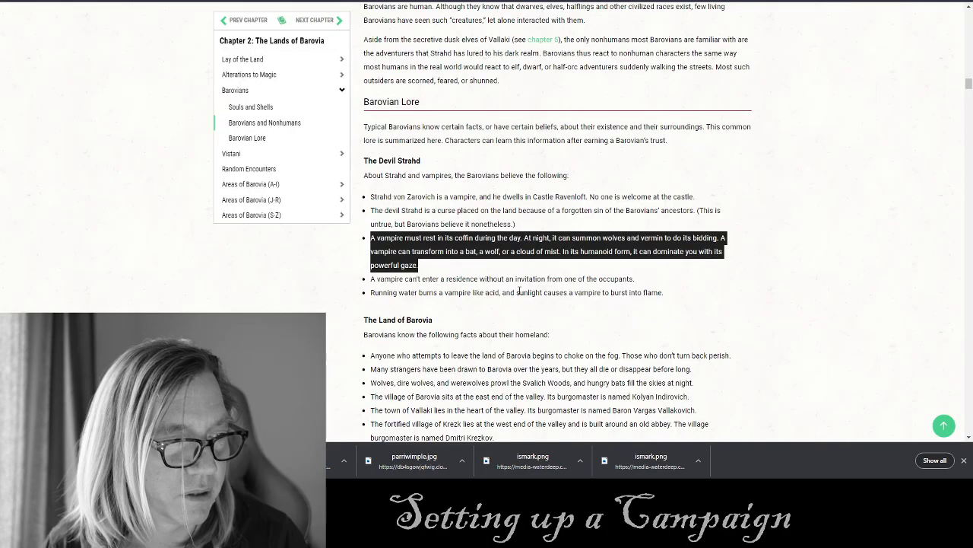
drag(636, 281, 372, 280)
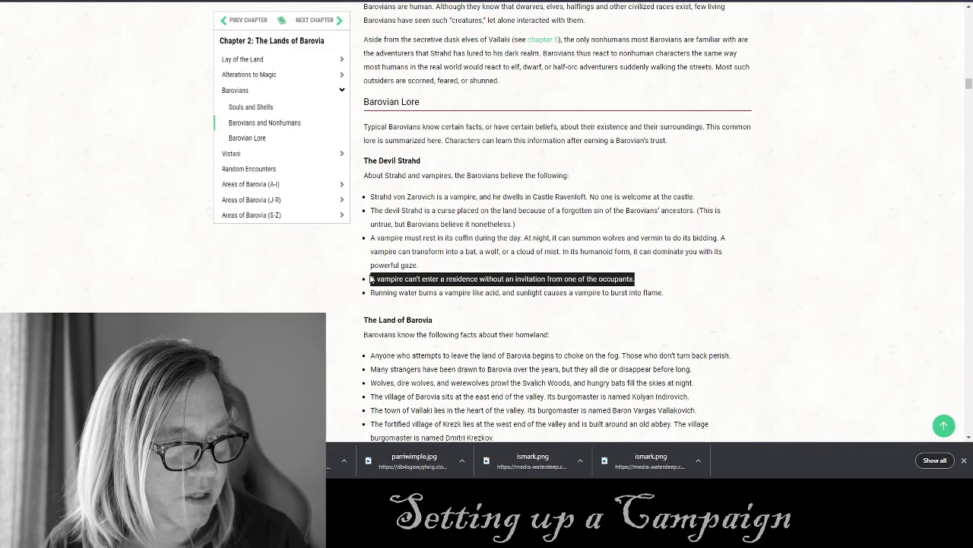
key(ctrl+Tab)
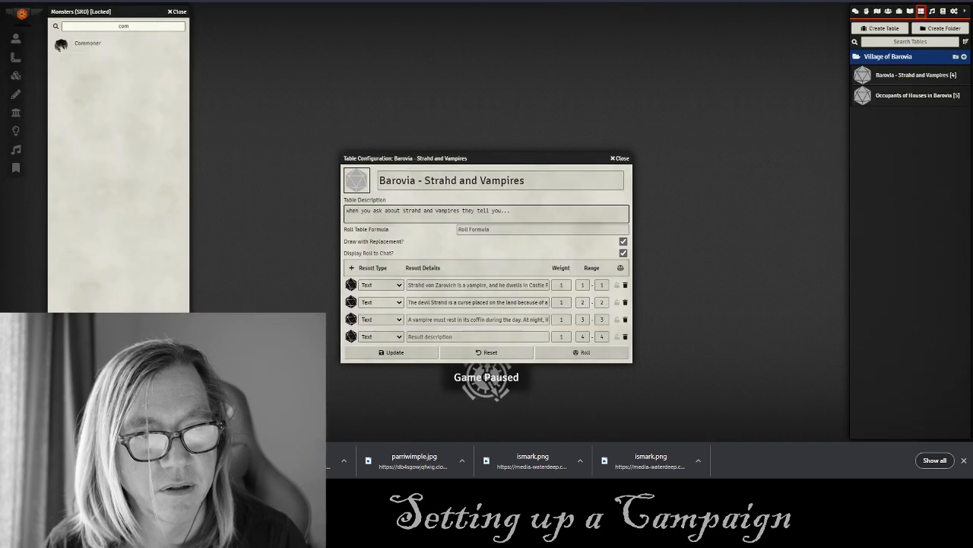
click(432, 338)
key(ctrl+v)
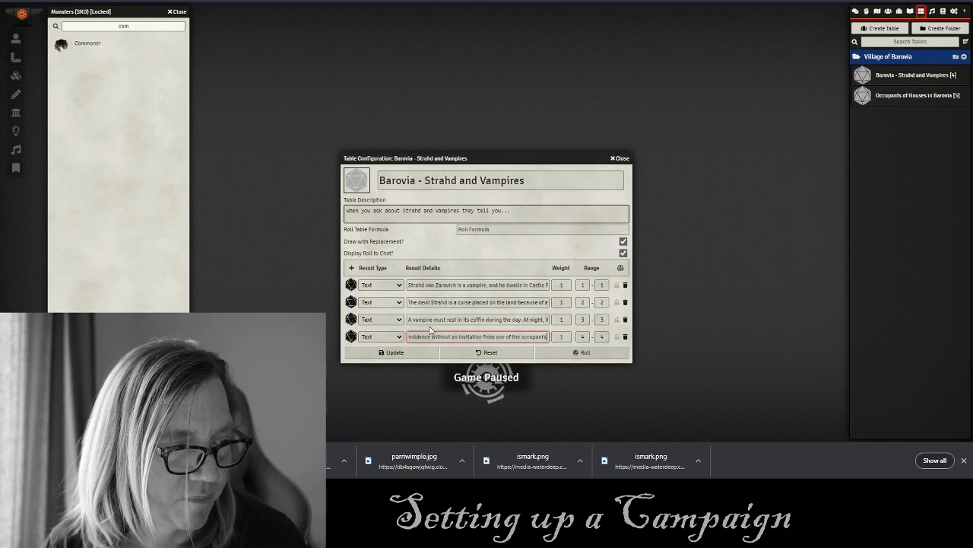
Add a fifth text result with the D&D Beyond belief "Running water burns a vampire like acid..." and save the Strahd and Vampires table.
click(352, 270)
key(ctrl+Tab)
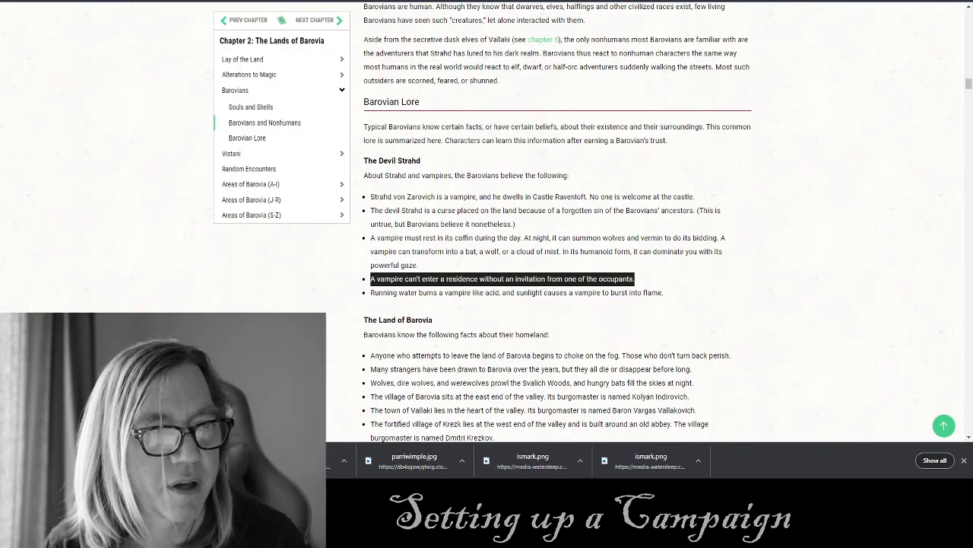
drag(665, 294, 370, 297)
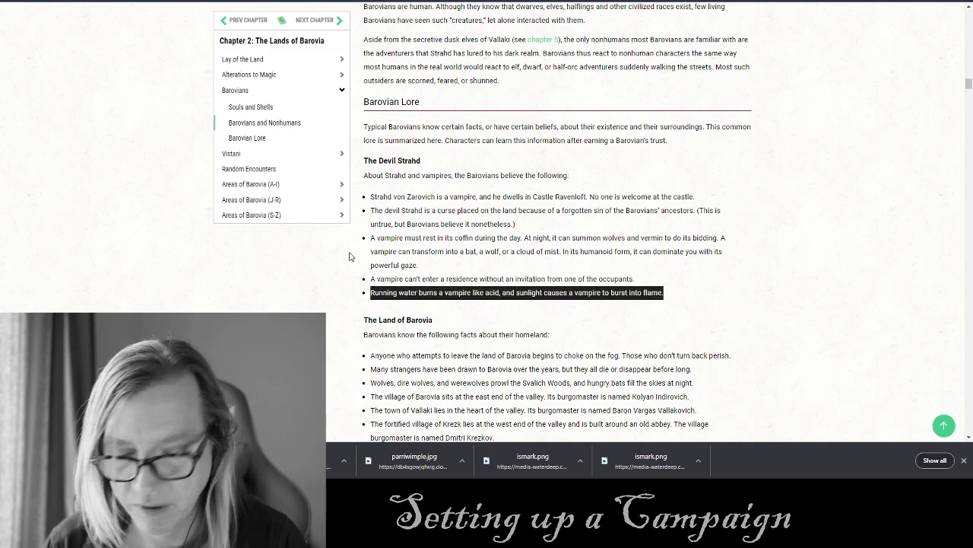
key(ctrl+Tab)
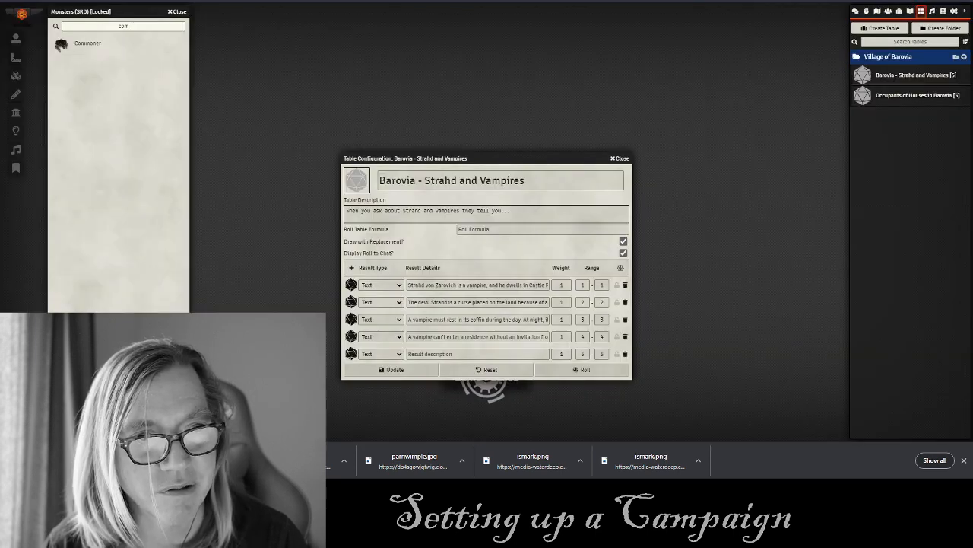
click(462, 354)
key(ctrl+v)
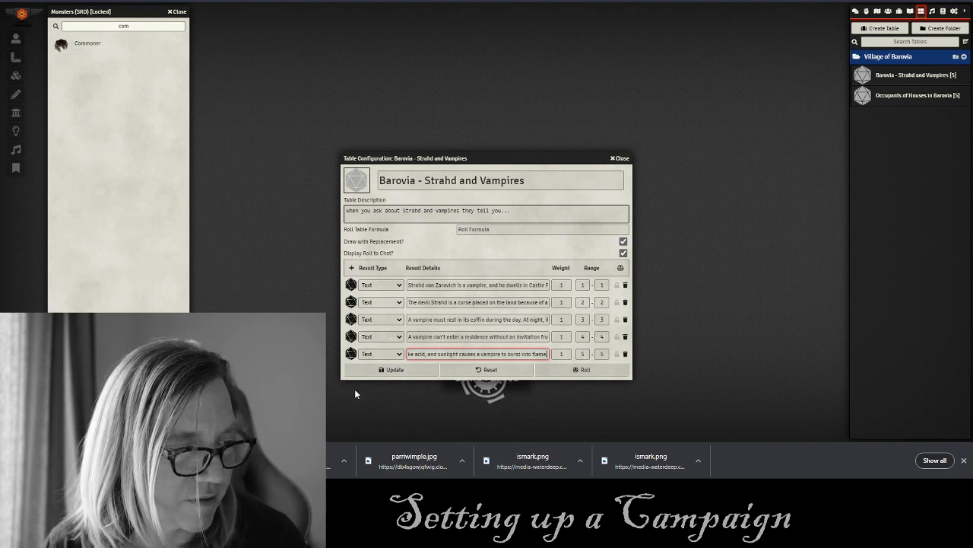
click(394, 371)
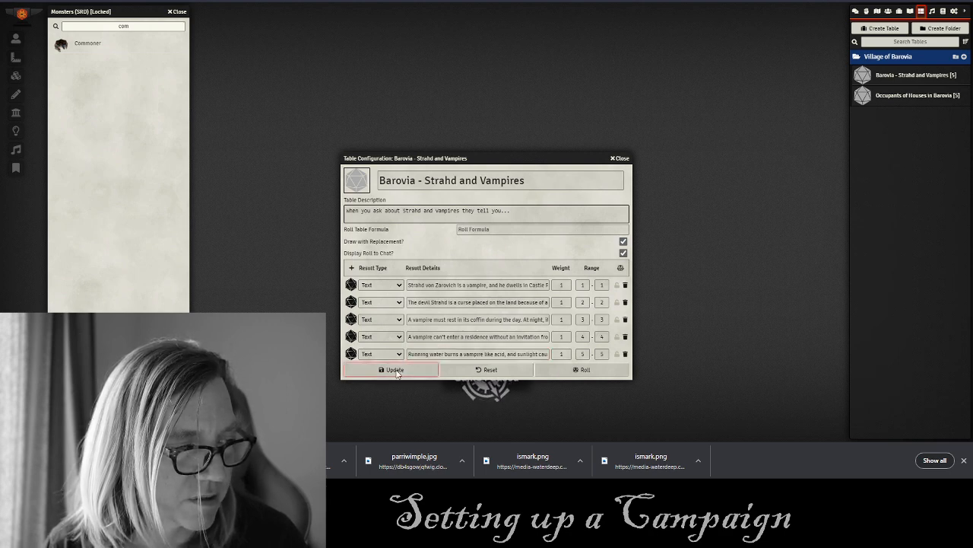
Set the roll formula of the Barovia - Strahd and Vampires table to d5.
click(481, 229)
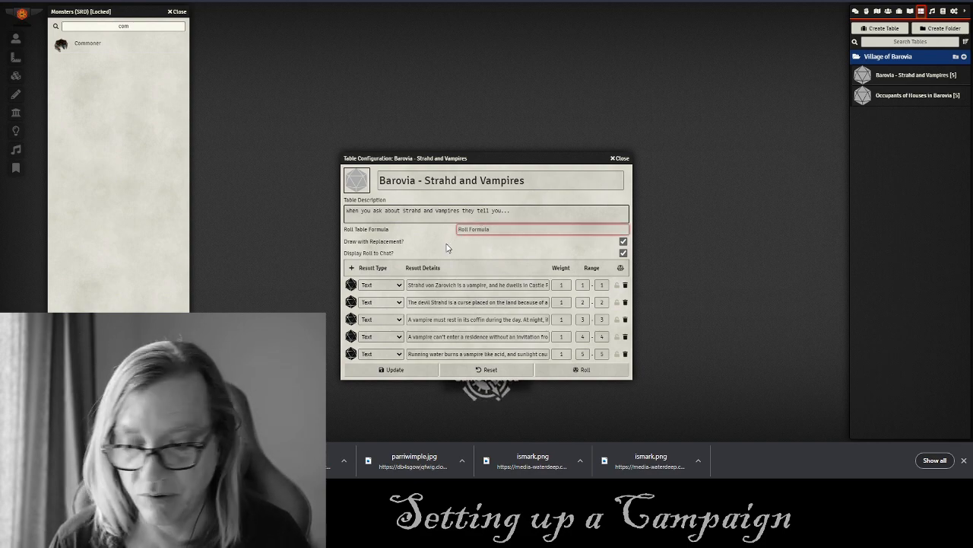
text(d5)
click(490, 245)
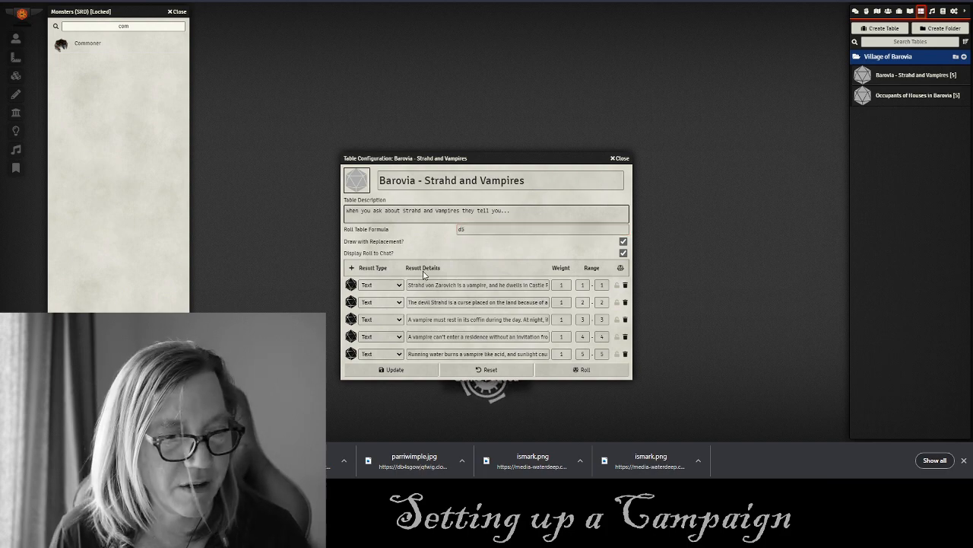
Roll the Strahd and Vampires table three times and check the drawn results in the chat log.
click(580, 370)
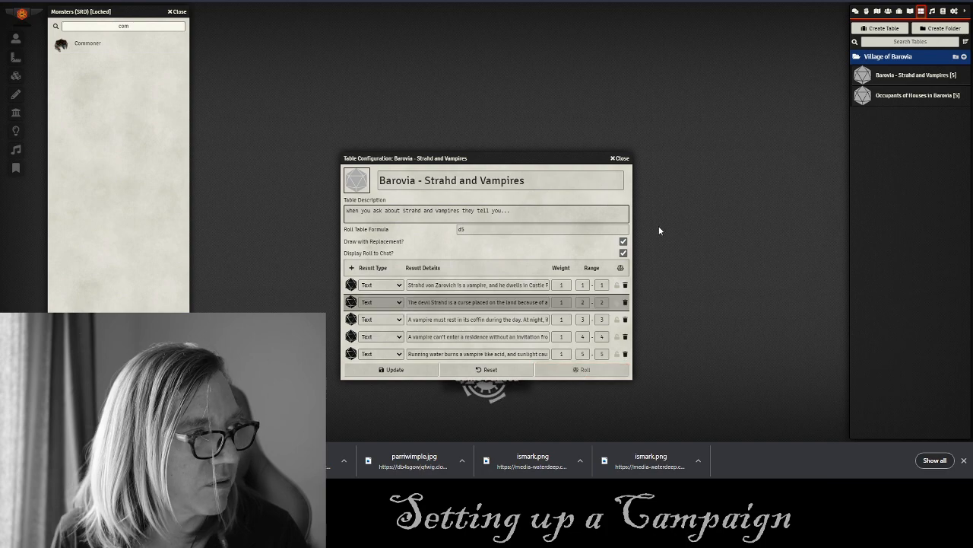
click(856, 12)
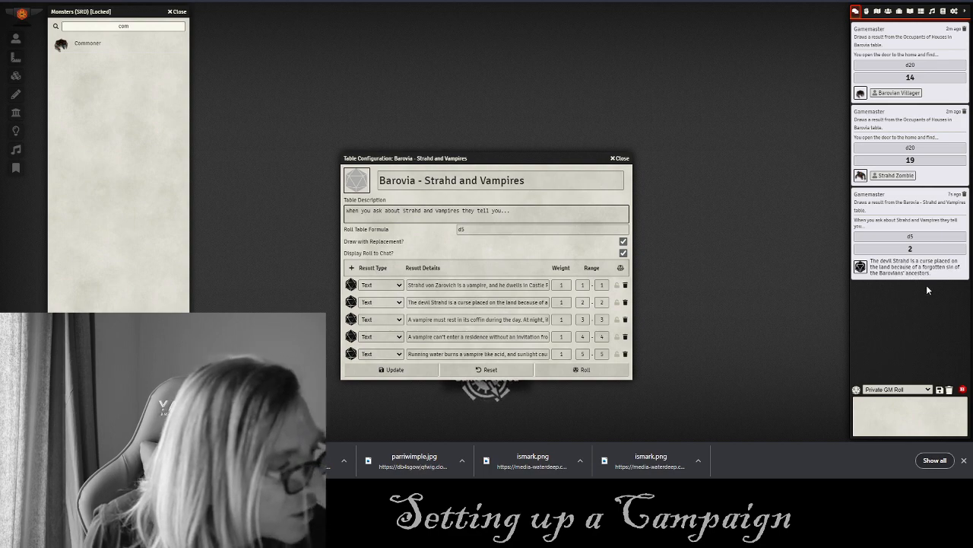
click(586, 369)
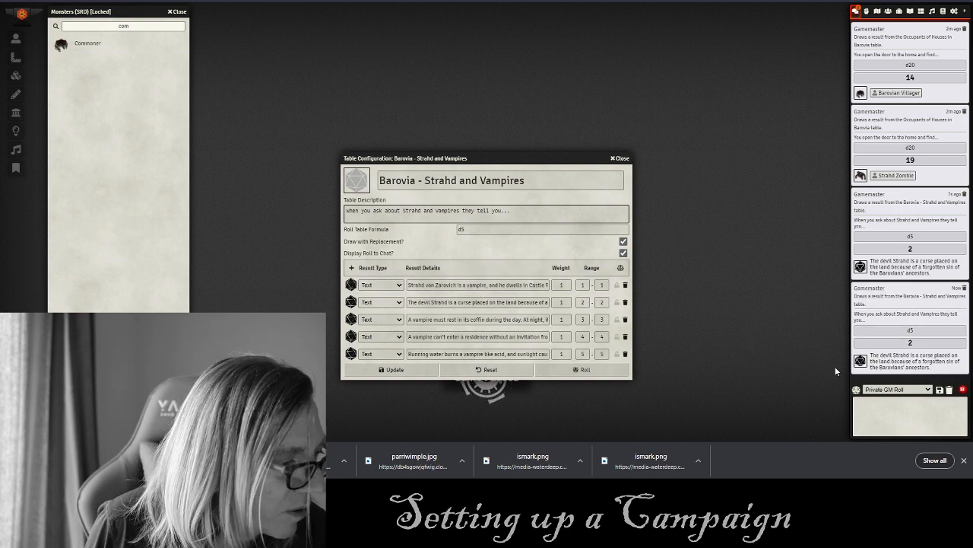
click(555, 369)
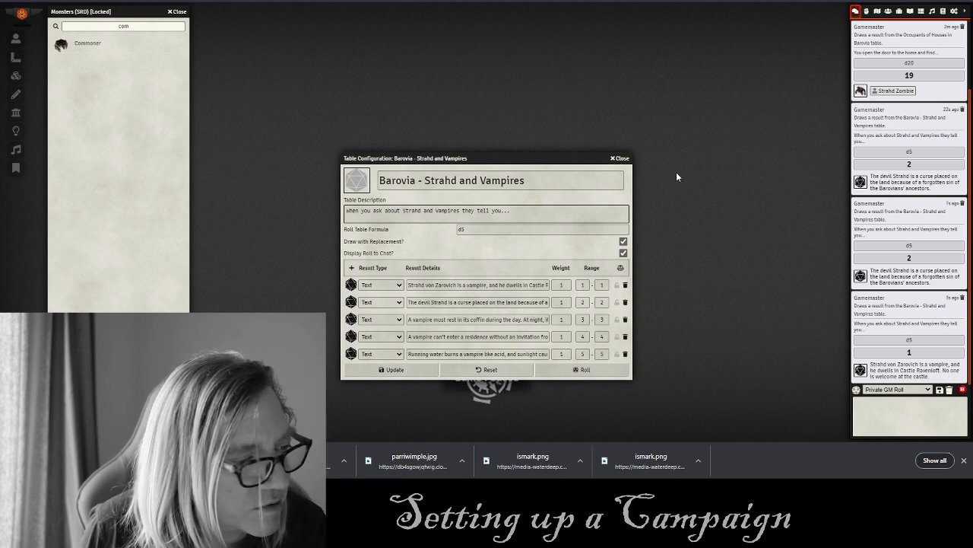
Close the Strahd and Vampires table and delete all messages in the chat log.
click(620, 158)
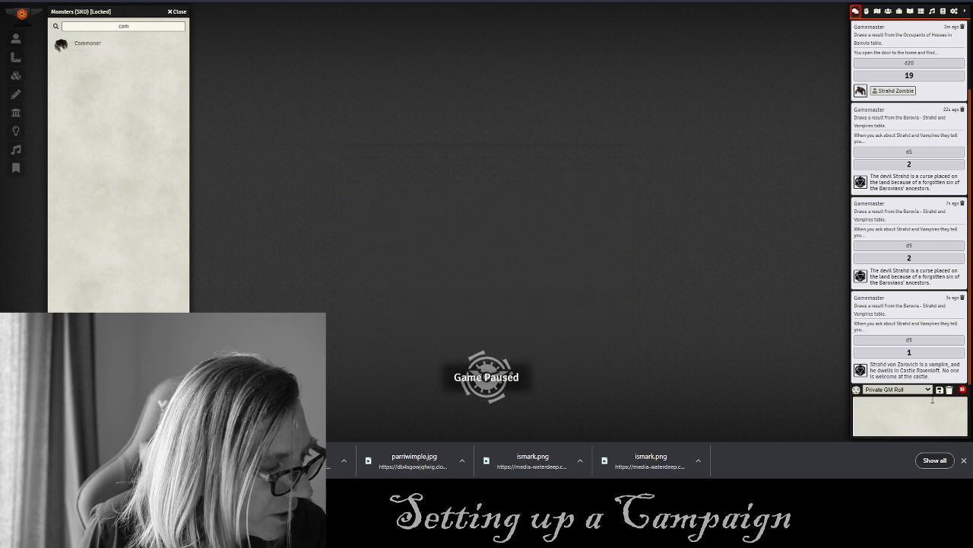
click(949, 389)
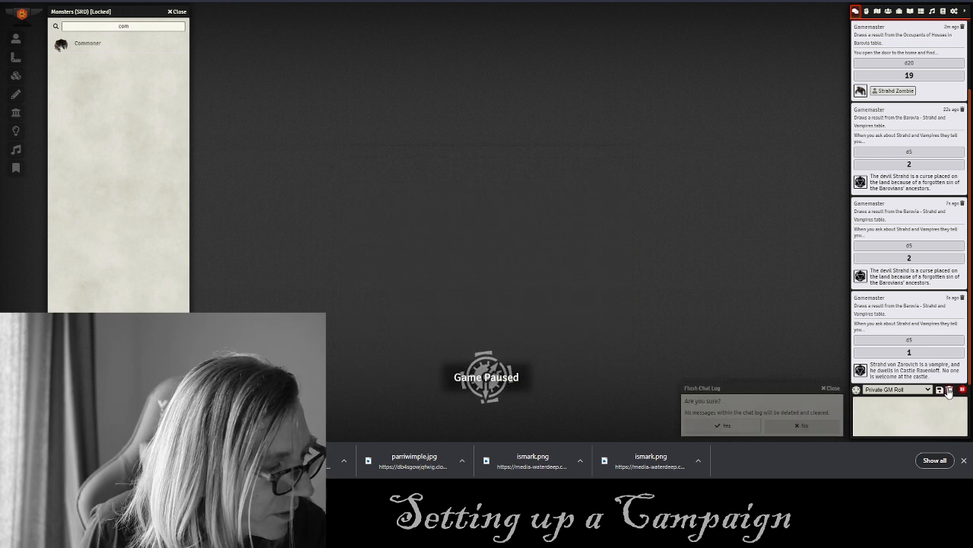
click(705, 429)
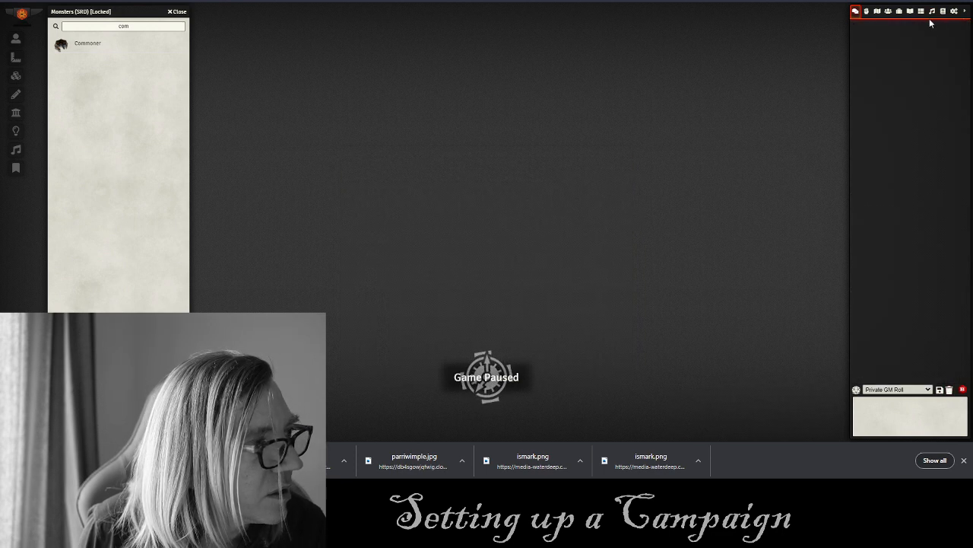
Create a new rollable table named "Barovia - about Barovia" in the Village of Barovia folder.
click(920, 13)
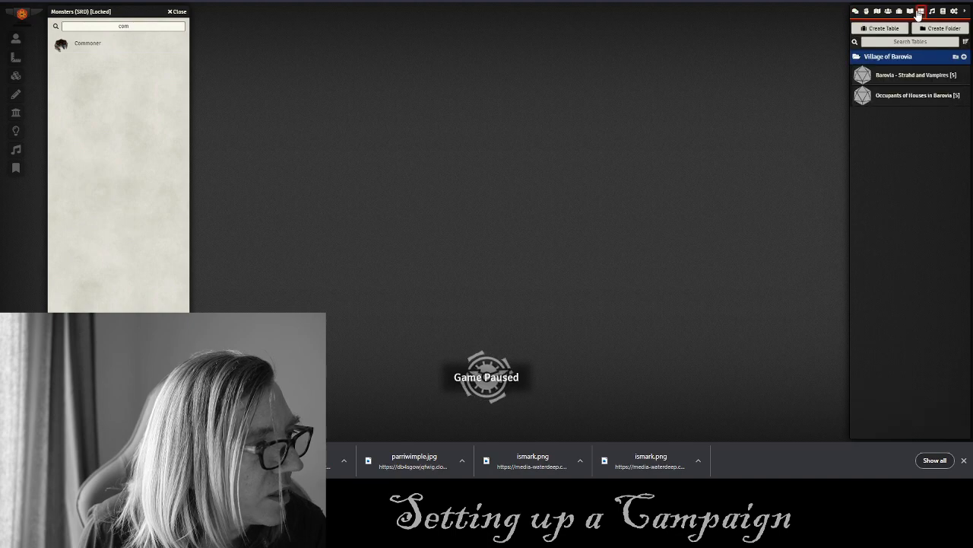
click(957, 58)
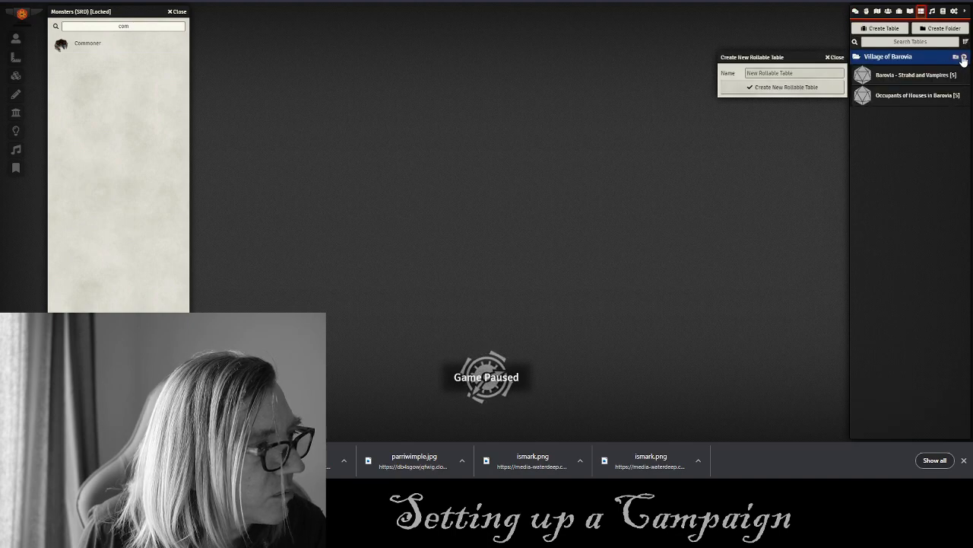
click(772, 72)
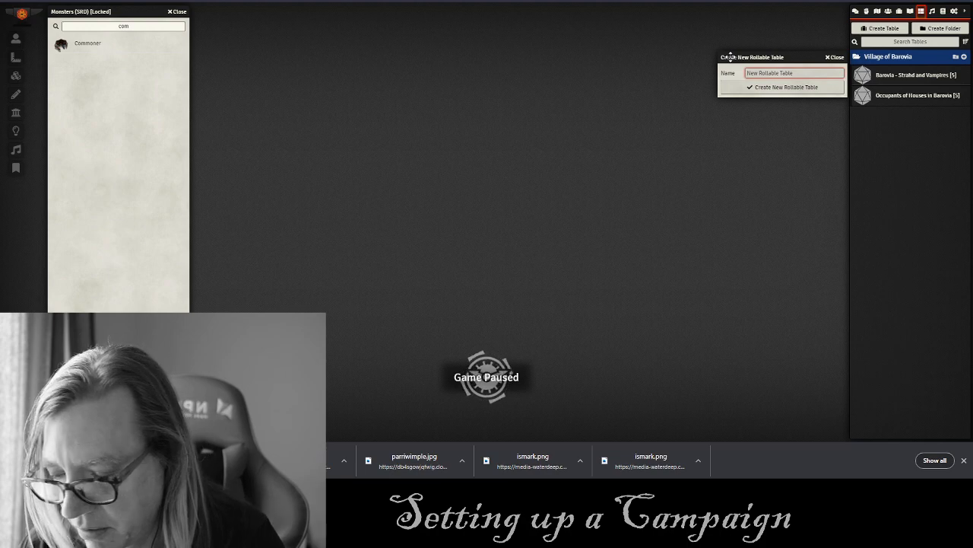
text(Barovia - about Barovia)
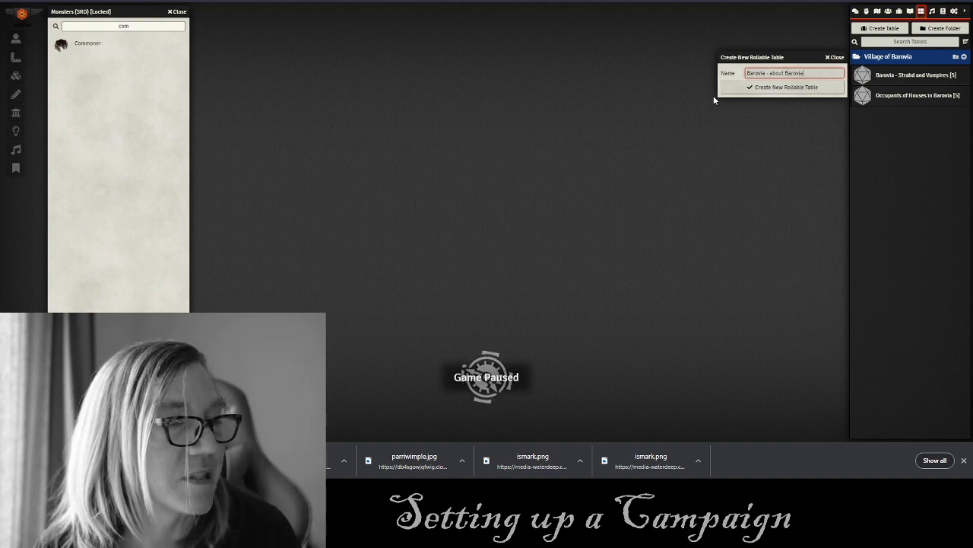
click(755, 88)
Enter the table description "When you ask about Barovia, they tell you...".
click(350, 214)
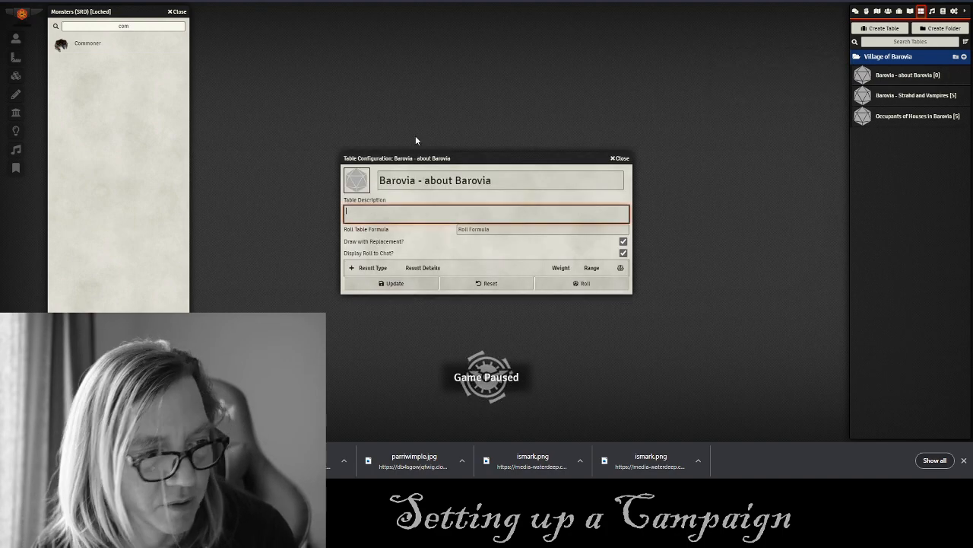
text(when you as)
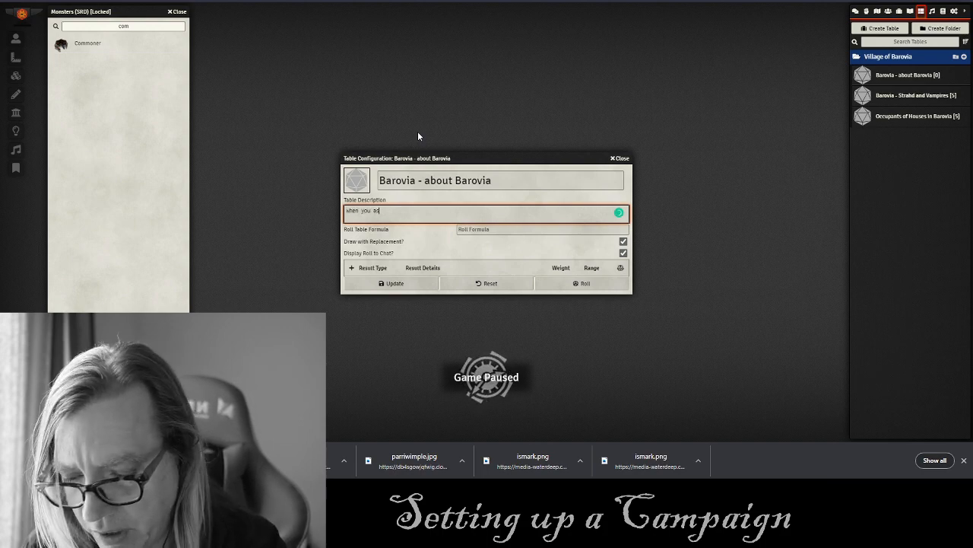
text(k about B)
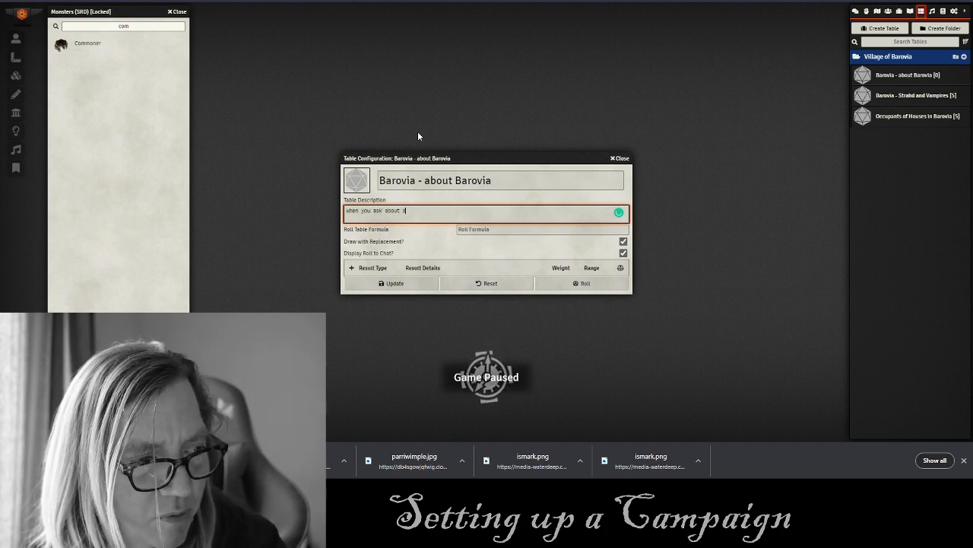
text(arovia, they)
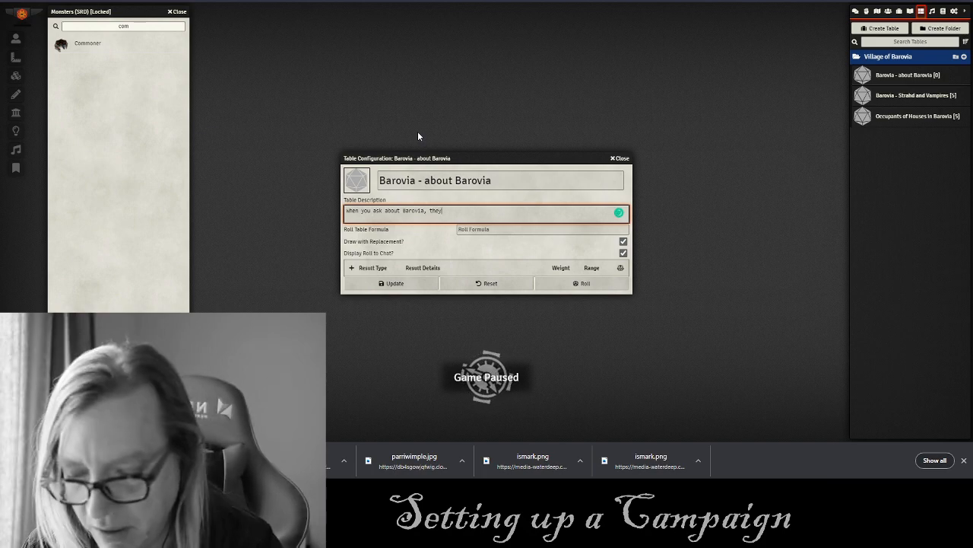
text( tell yo)
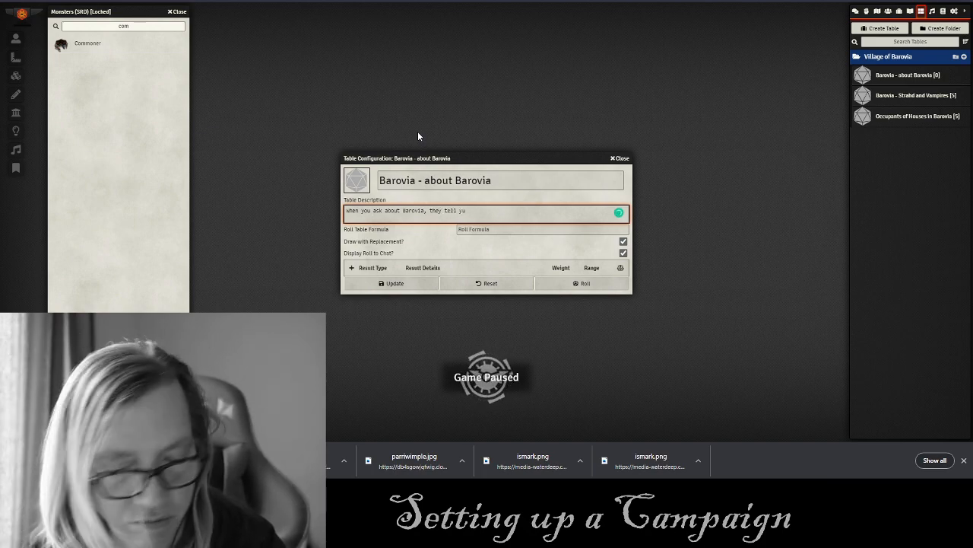
text(u)
text(o)
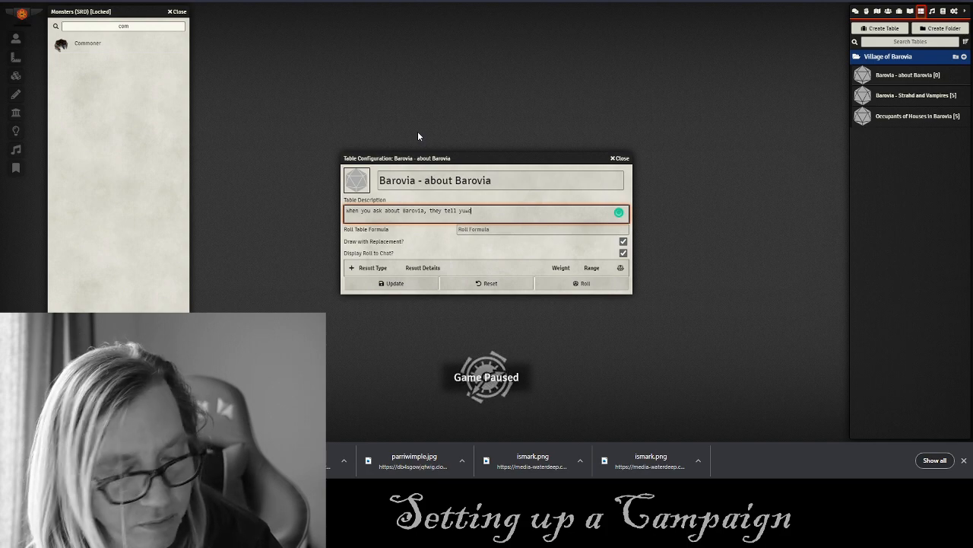
text(u)
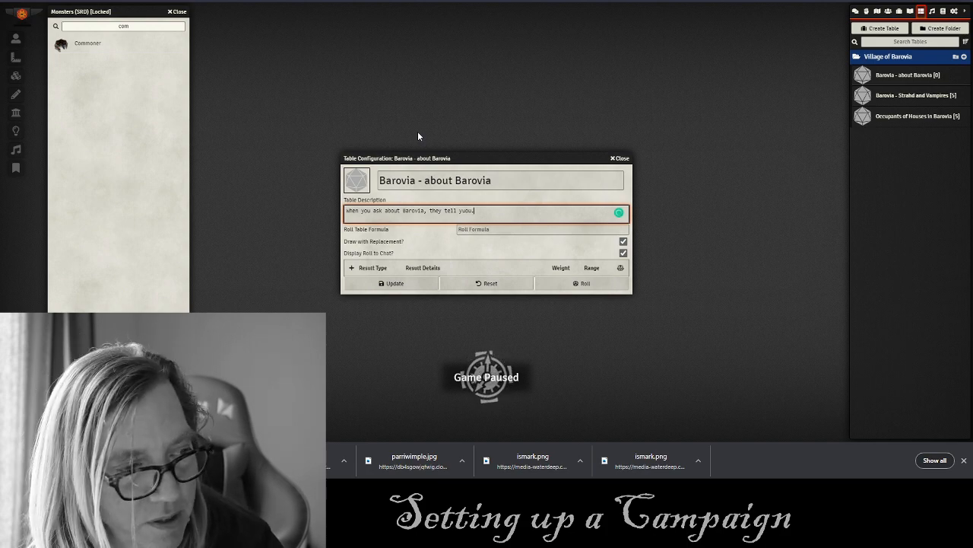
key(BackSpace)
key(BackSpace)
key(BackSpace)
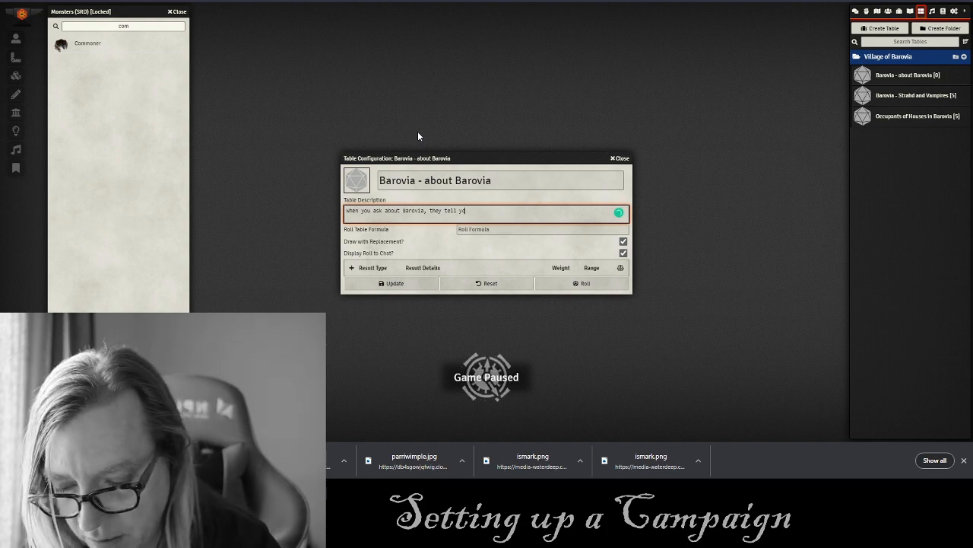
text(ou...)
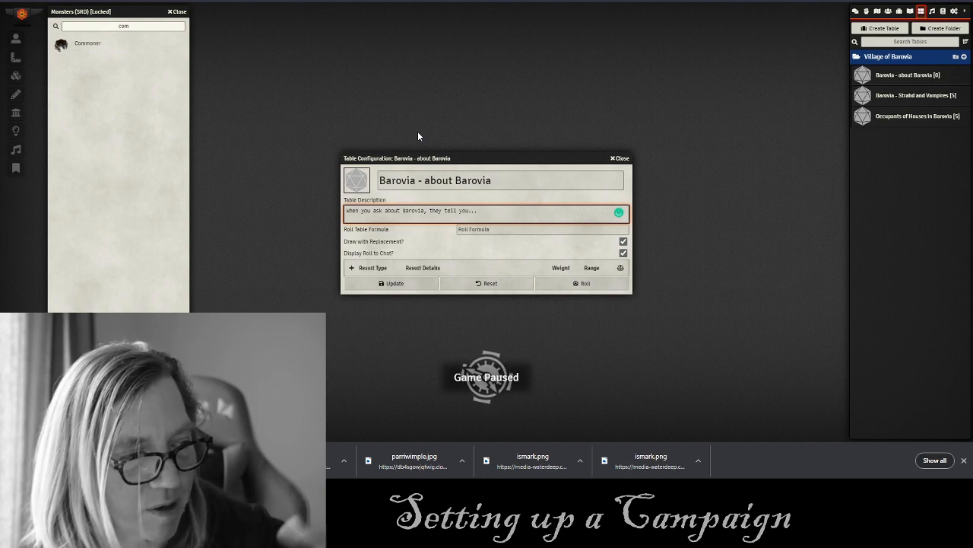
Add a first text result containing the "Anyone who attempts to leave the land of Barovia" fact copied from the Barovian Lore section in the other browser tab.
click(351, 268)
key(ctrl+Tab)
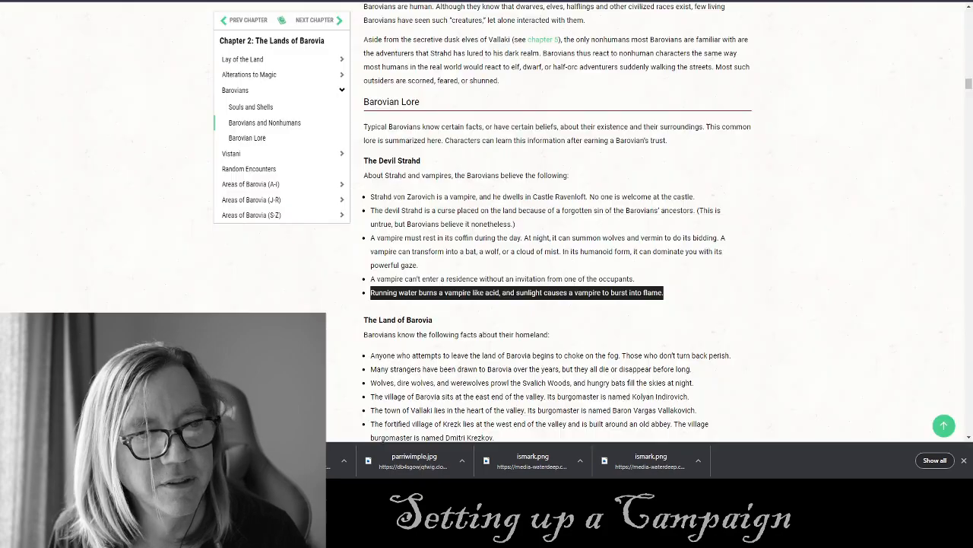
scroll(574, 185, down, 5)
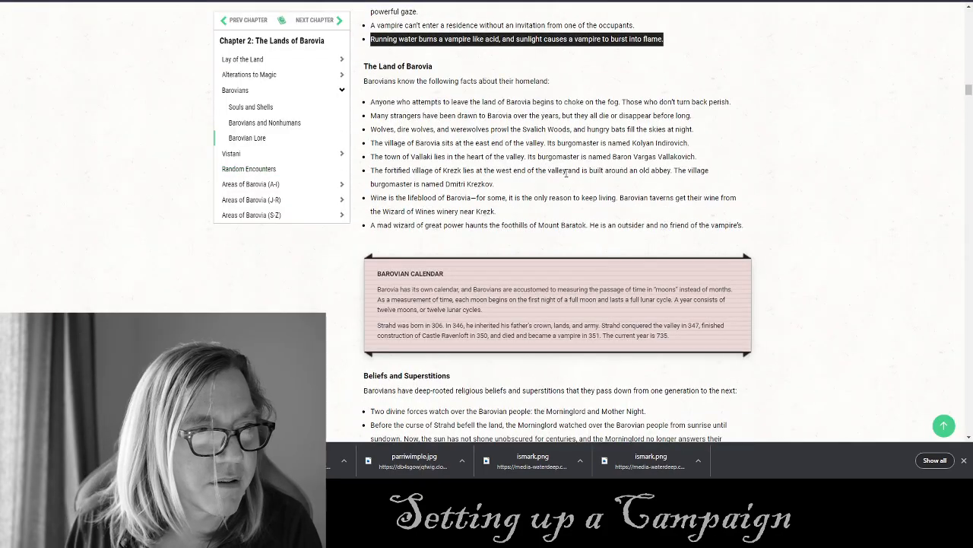
triple_click(734, 113)
drag(734, 103, 406, 92)
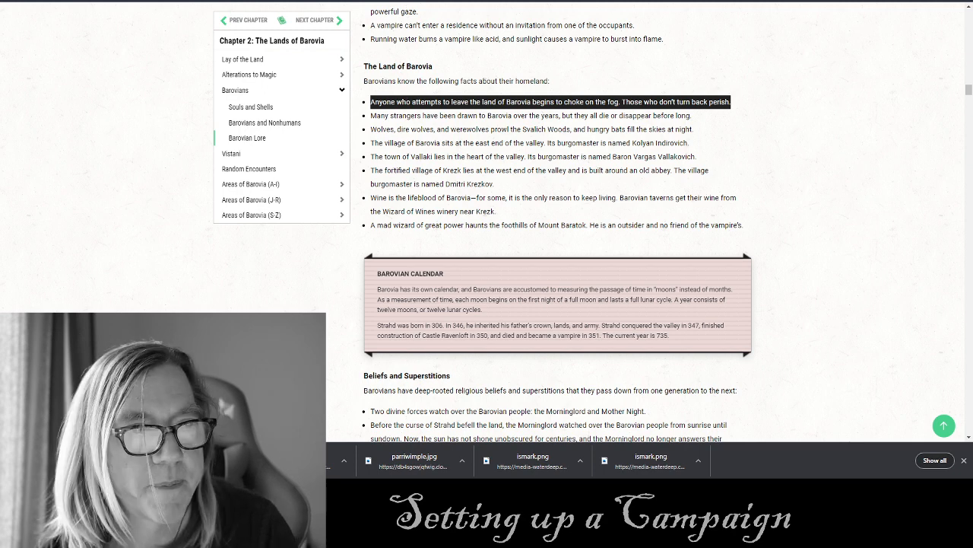
key(ctrl+Tab)
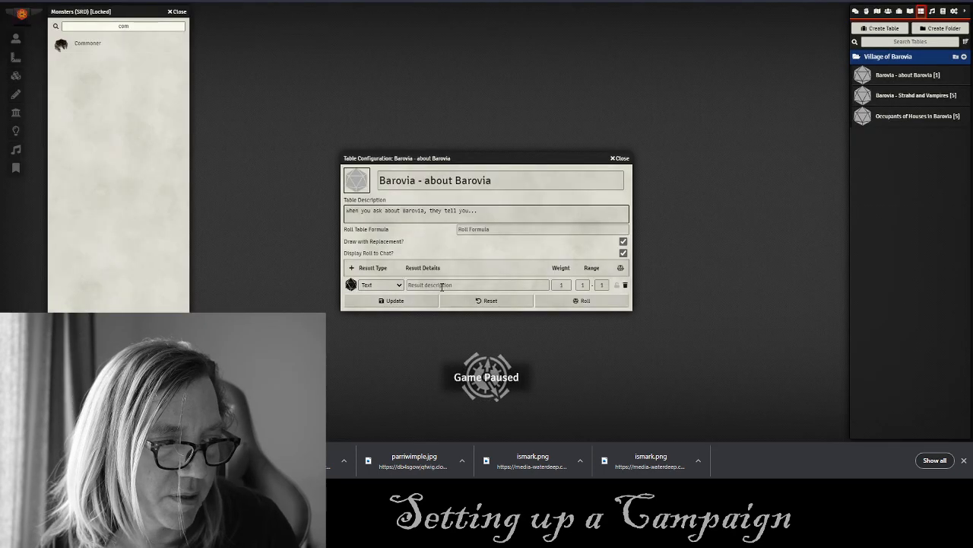
click(415, 284)
key(ctrl+v)
Add a second text result containing the "Many strangers have been drawn to Barovia over the years" fact copied from the lore page.
click(353, 270)
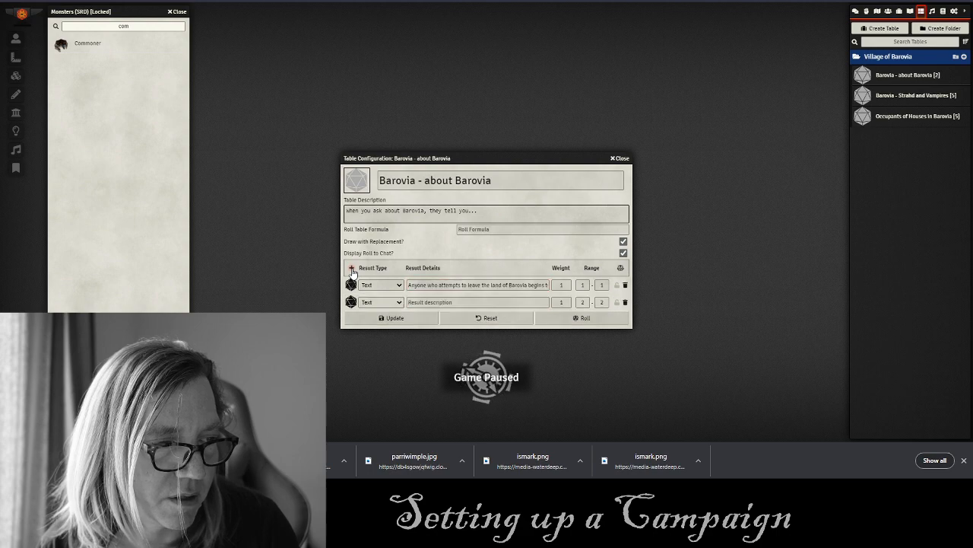
key(ctrl+Tab)
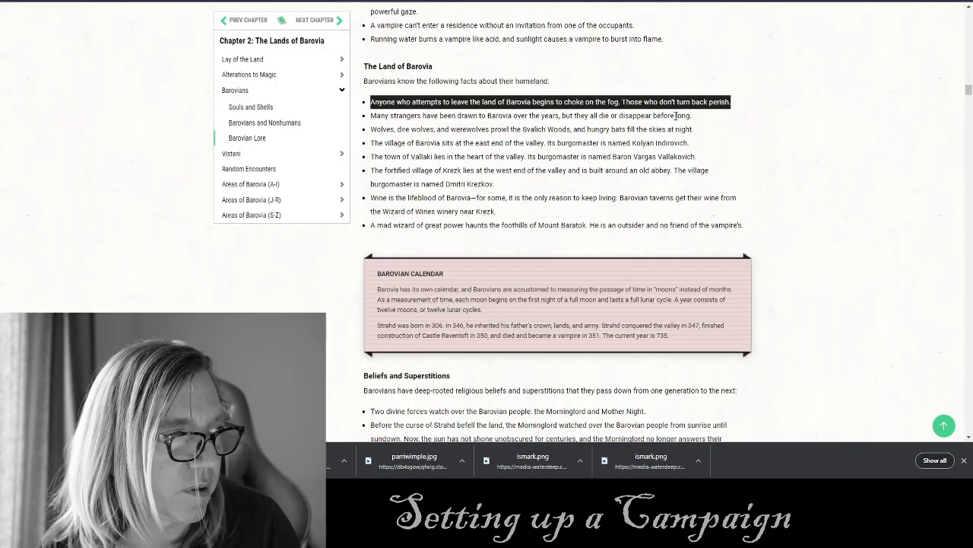
drag(697, 119, 371, 116)
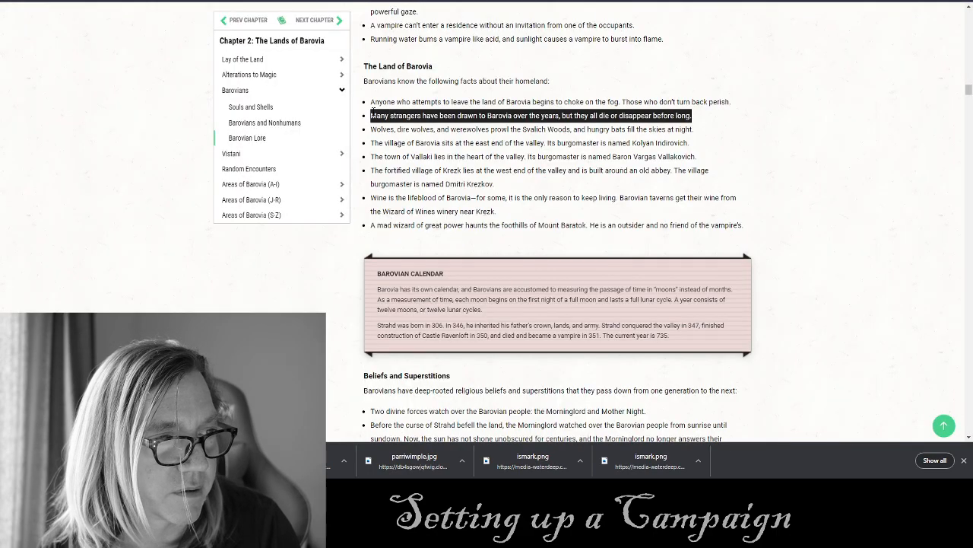
key(ctrl+Tab)
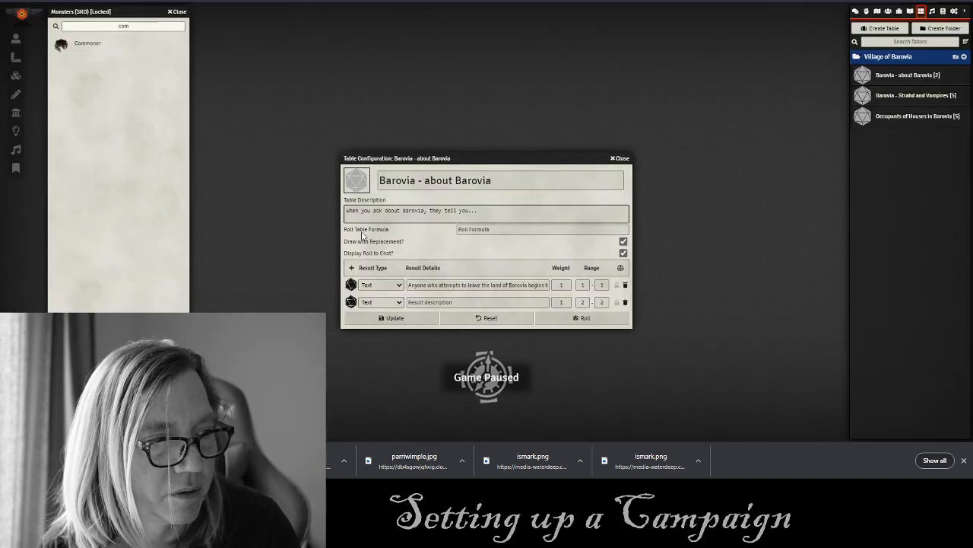
click(456, 302)
key(ctrl+v)
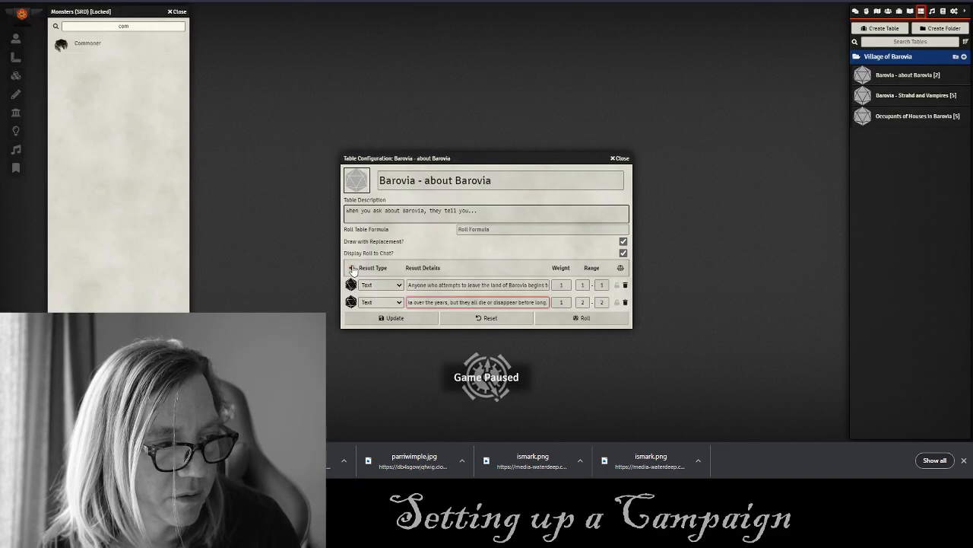
Add a third text result containing the "Wolves, dire wolves, and werewolves prowl the Svalich Woods" fact copied from the lore page.
click(352, 268)
key(ctrl+Tab)
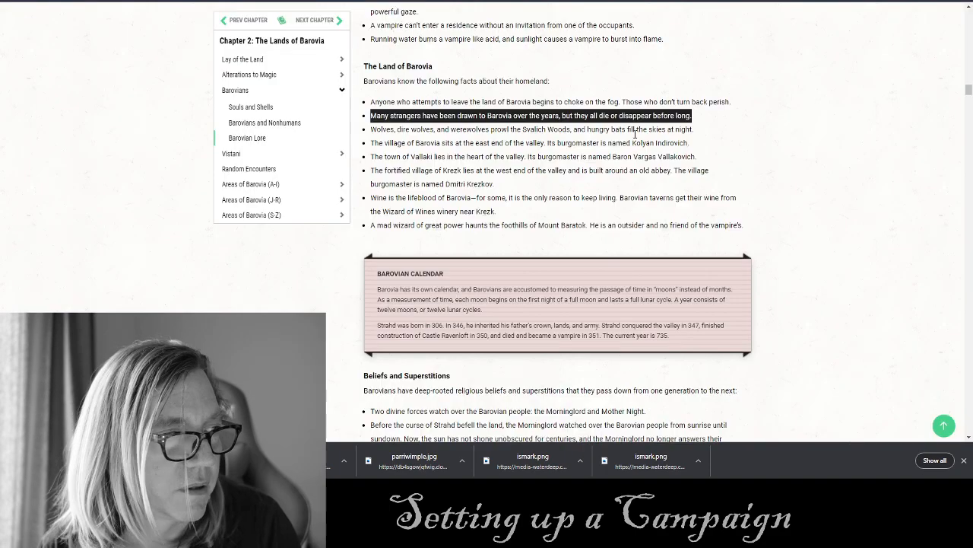
drag(692, 130, 364, 133)
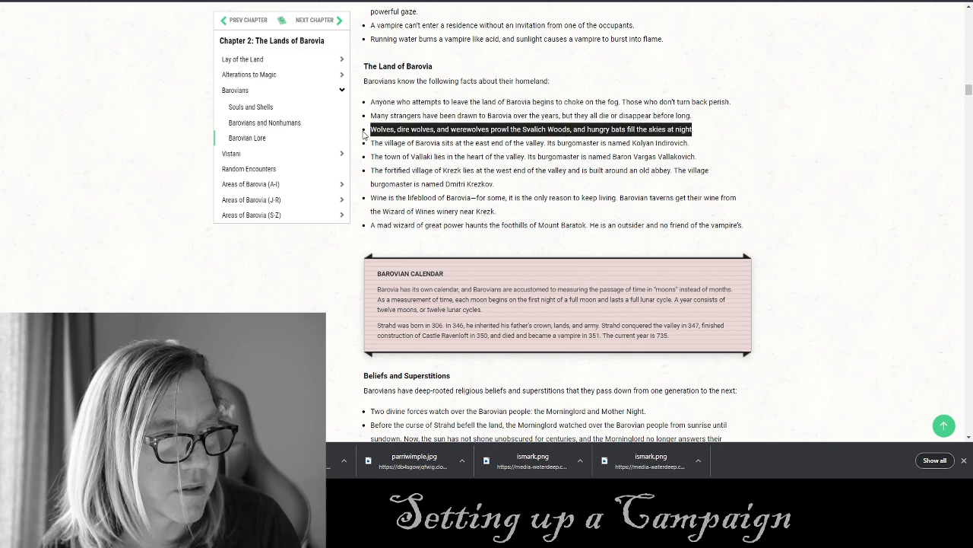
key(ctrl+Tab)
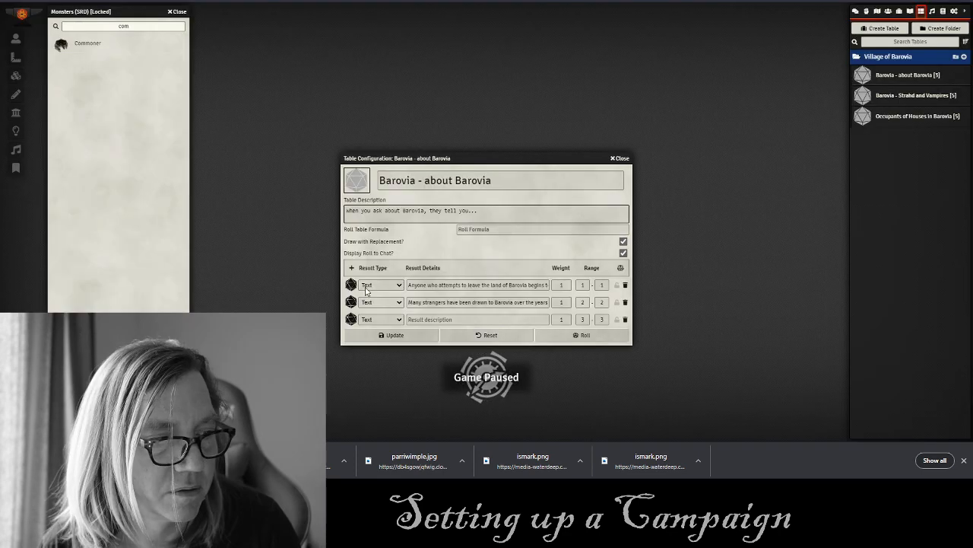
click(427, 316)
key(ctrl+v)
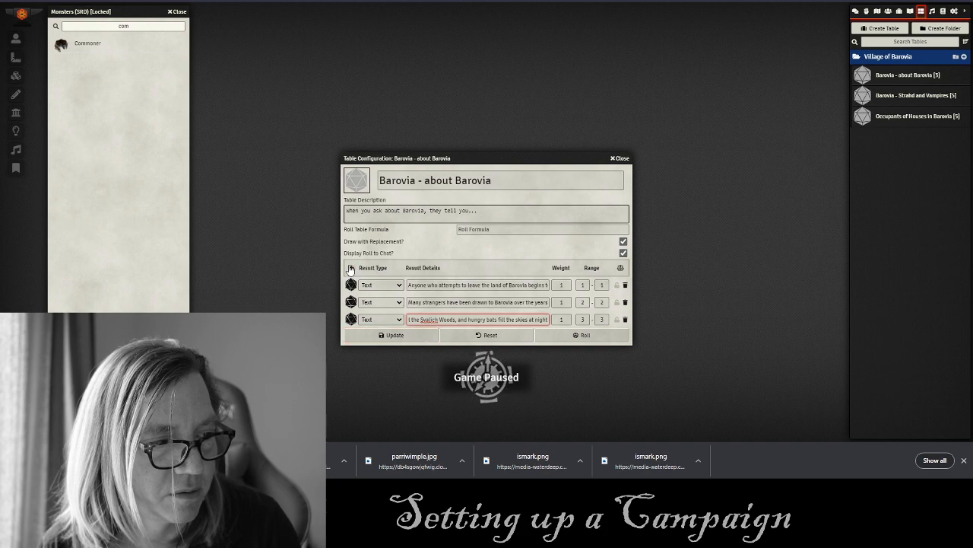
Add a fourth text result containing the "The village of Barovia sits at the east end of the valley" fact copied from the lore page.
key(ctrl+Tab)
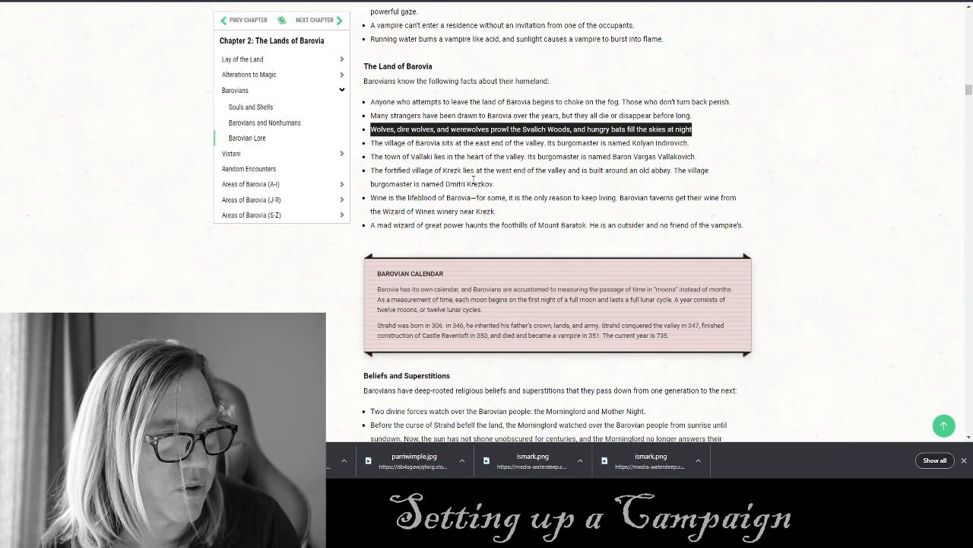
drag(693, 148, 362, 146)
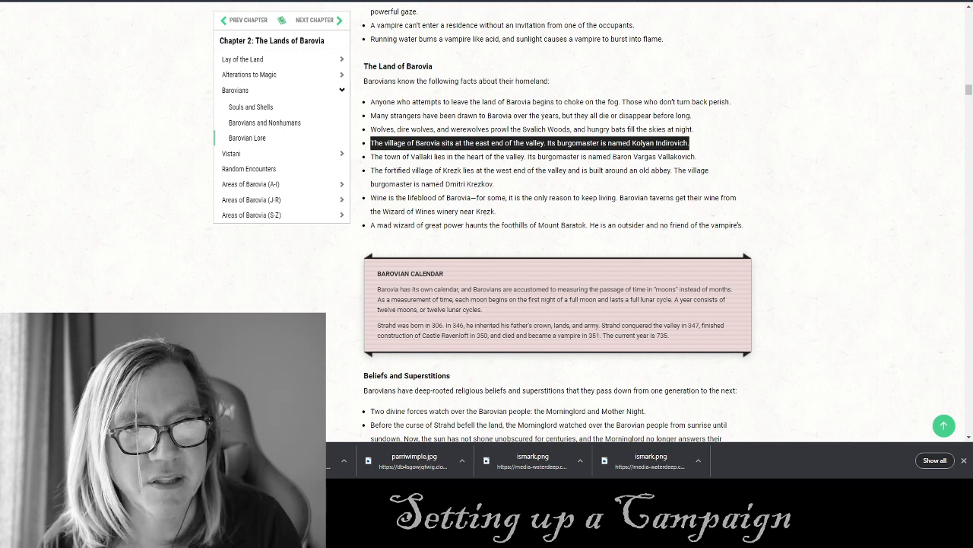
key(ctrl+Tab)
click(417, 337)
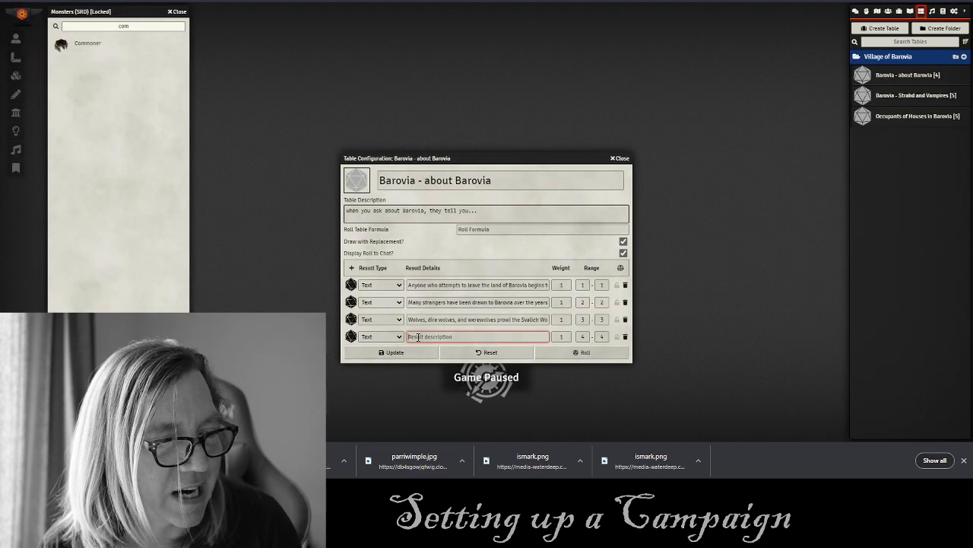
key(ctrl+v)
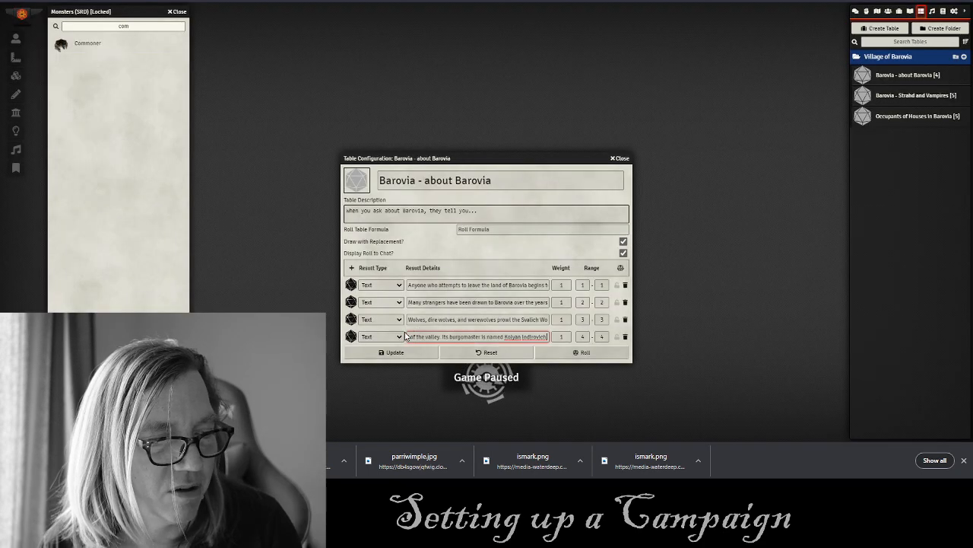
Add a fifth text result containing the "The town of Vallaki lies in the heart of the valley" fact copied from the lore page.
click(351, 268)
key(ctrl+Tab)
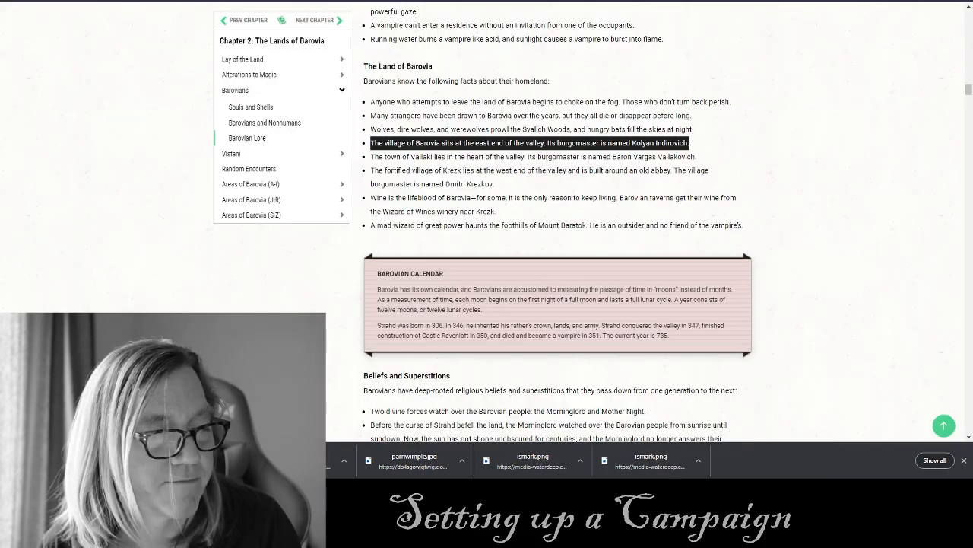
drag(698, 156, 374, 157)
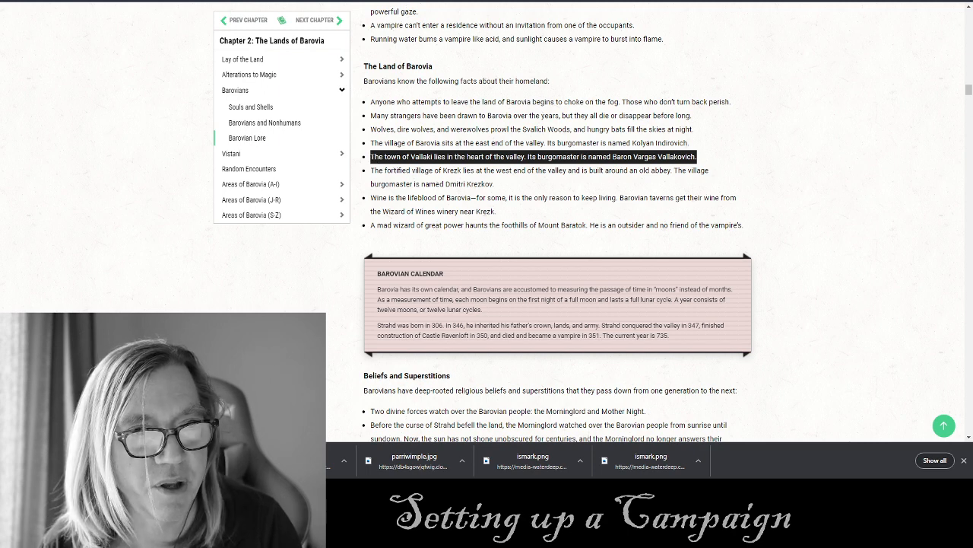
key(alt+Tab)
click(418, 354)
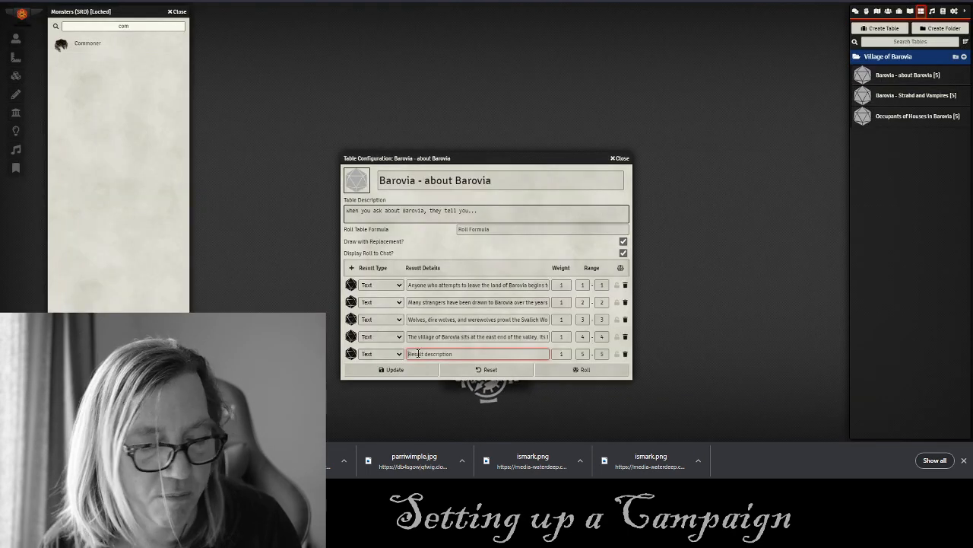
key(ctrl+v)
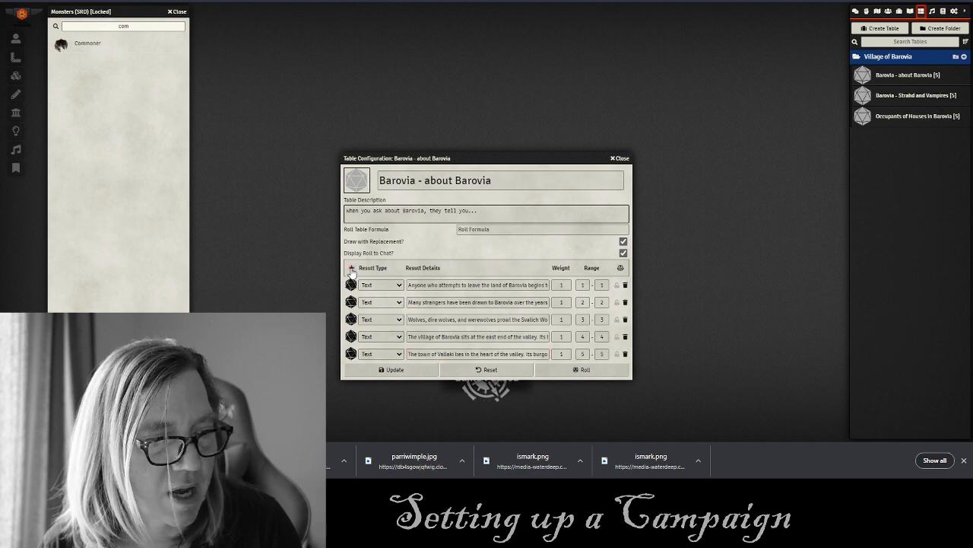
Add a sixth text result containing the "The fortified village of Krezk lies at the west end of the valley" fact copied from the lore page.
click(352, 268)
key(alt+Tab)
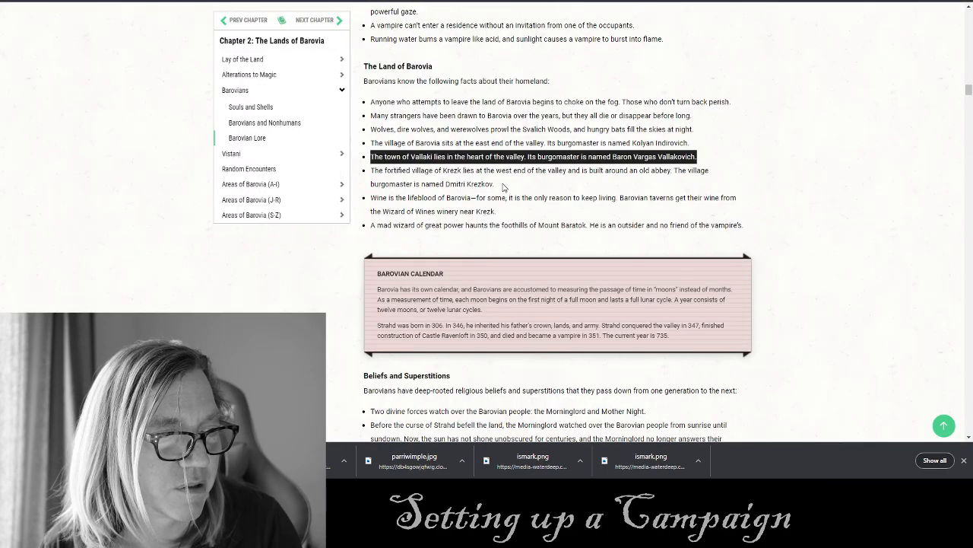
drag(502, 187, 362, 169)
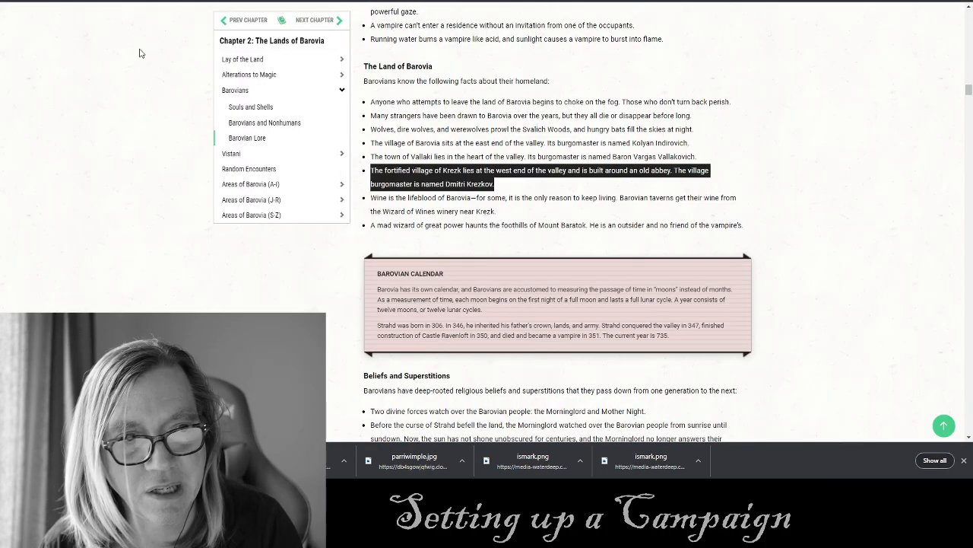
key(alt+Tab)
click(422, 371)
key(ctrl+v)
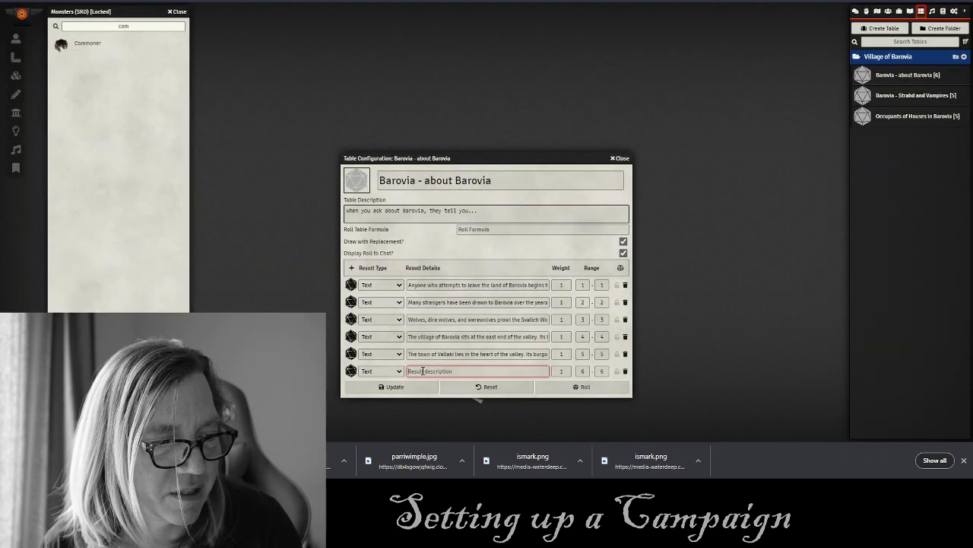
Add a seventh text result containing the "Wine is the lifeblood of Barovia" fact copied from the lore page.
click(351, 268)
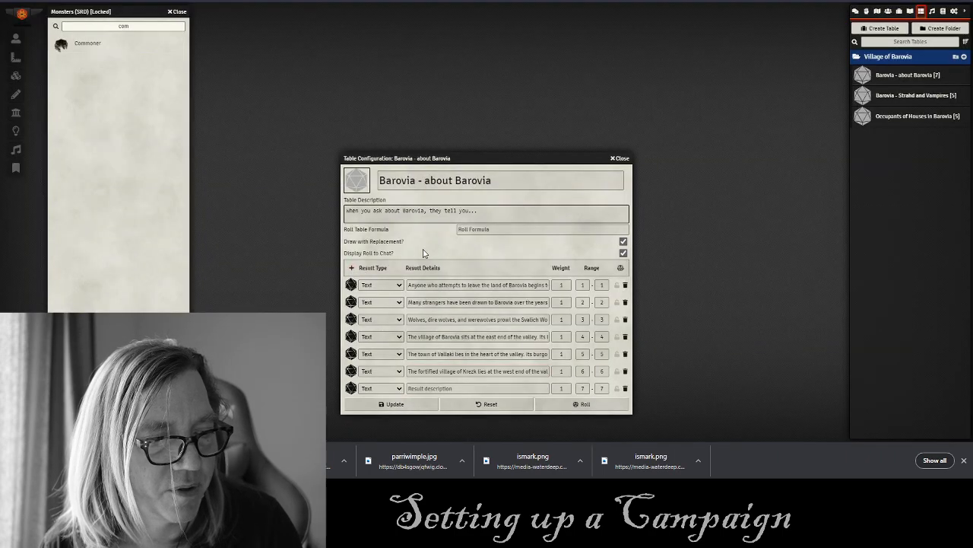
key(alt+Tab)
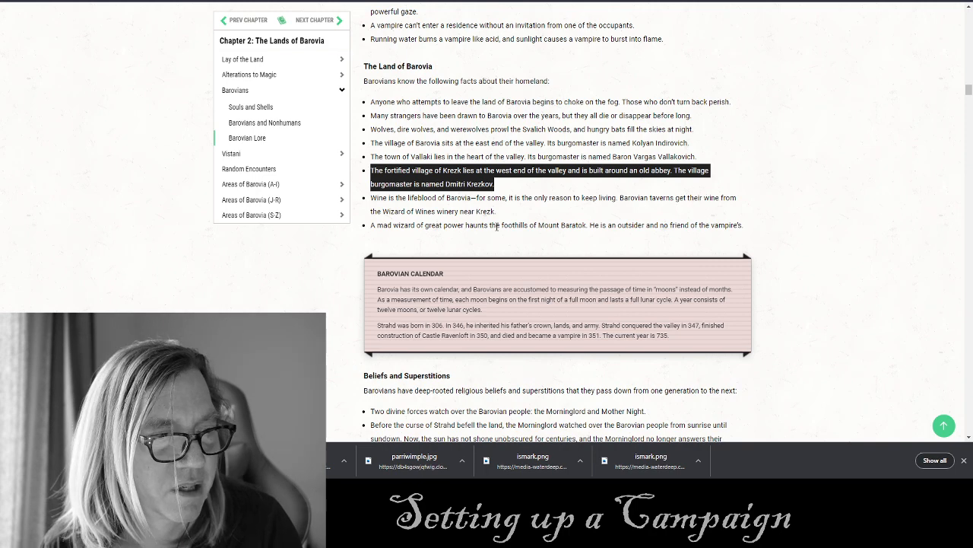
drag(500, 213, 370, 200)
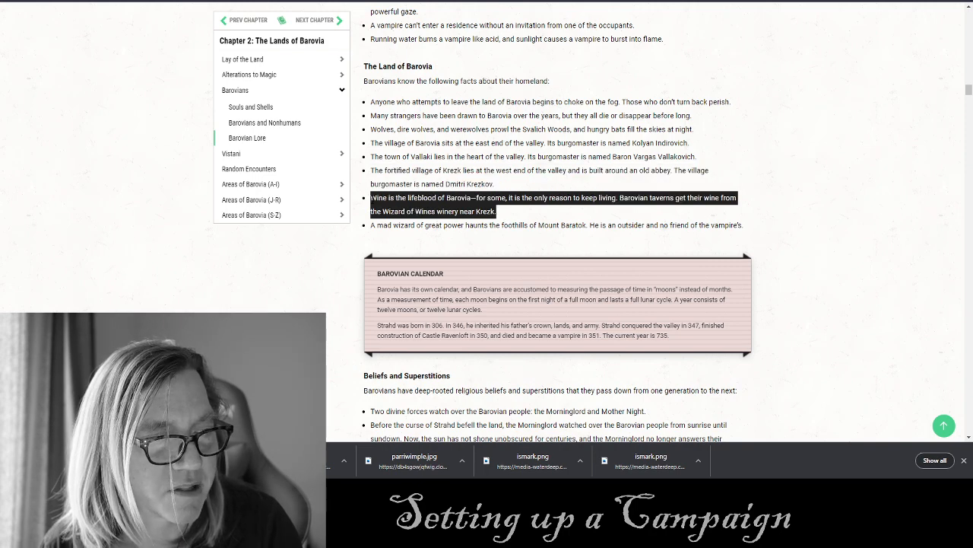
key(alt+Tab)
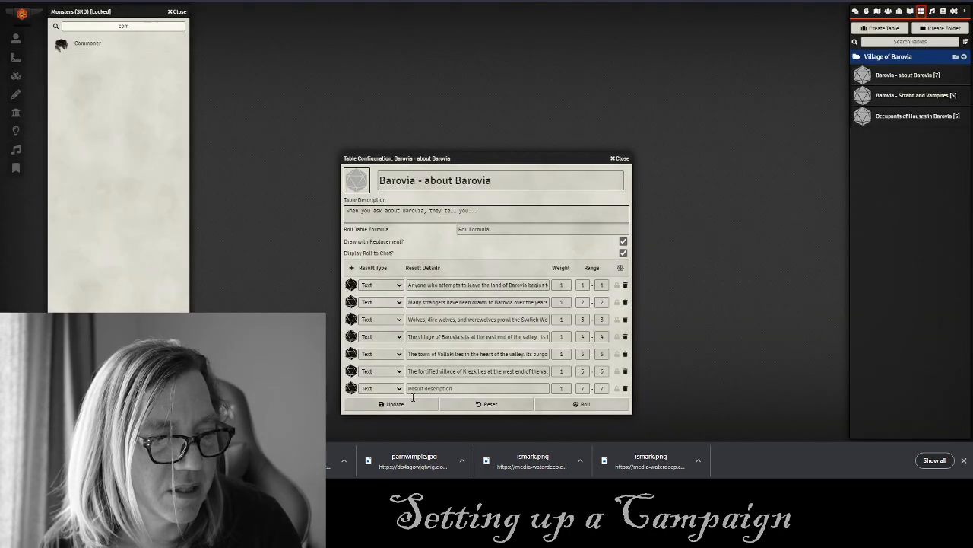
click(417, 388)
key(ctrl+v)
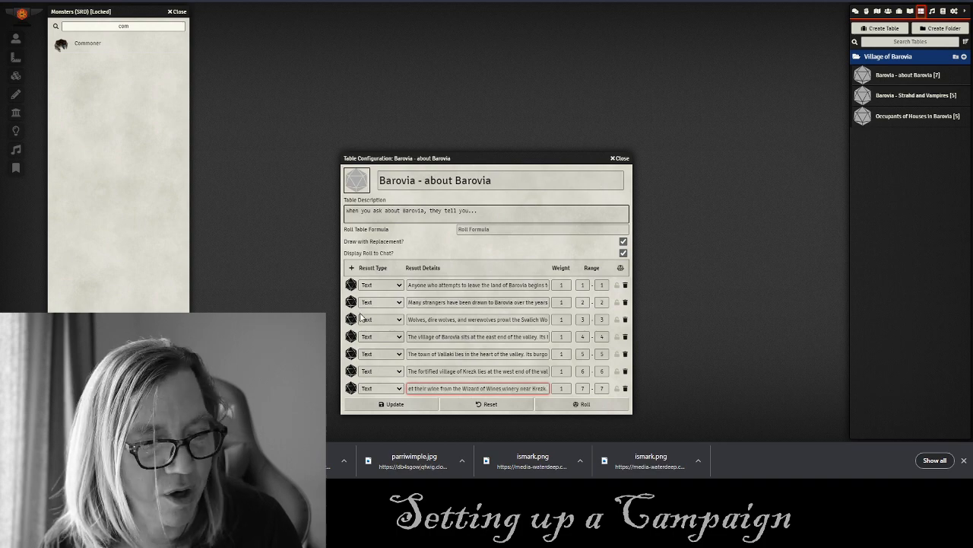
Add an eighth text result with the "A mad wizard of great power haunts the foothills of Mount Baratok" fact from the lore page and update the table.
click(351, 269)
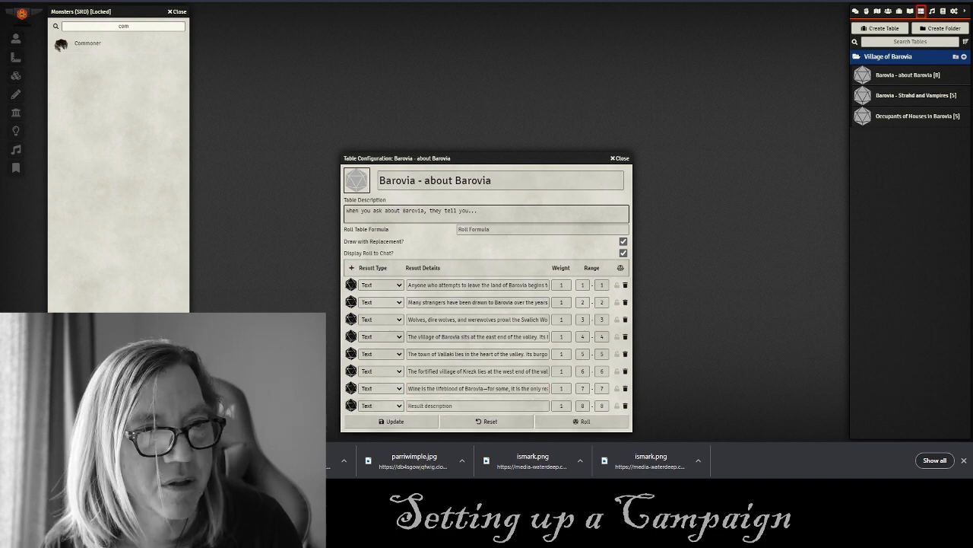
key(alt+Tab)
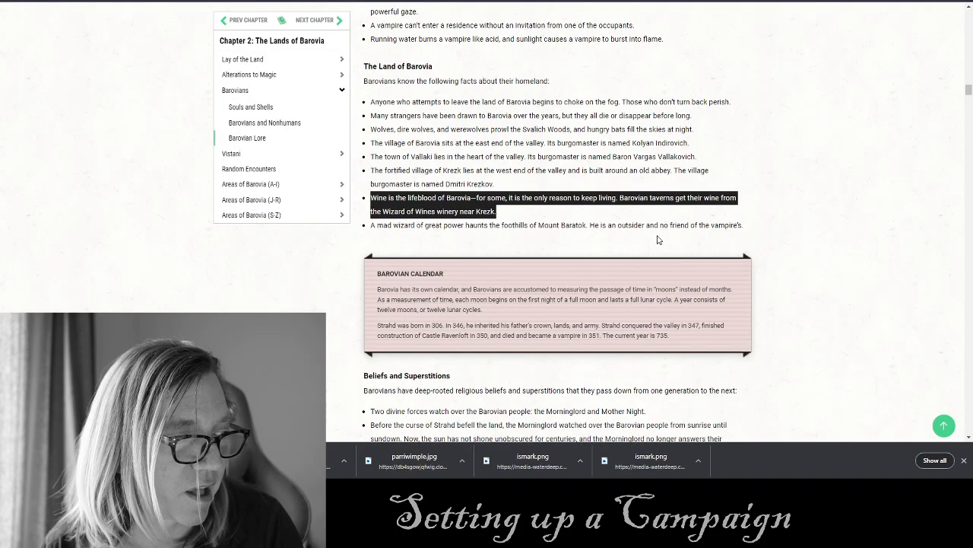
drag(744, 231, 366, 225)
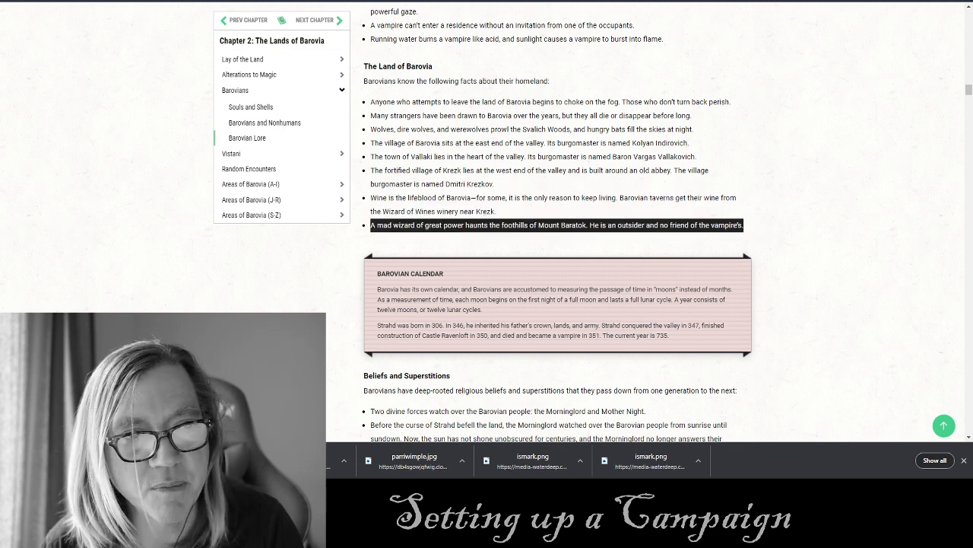
click(281, 1)
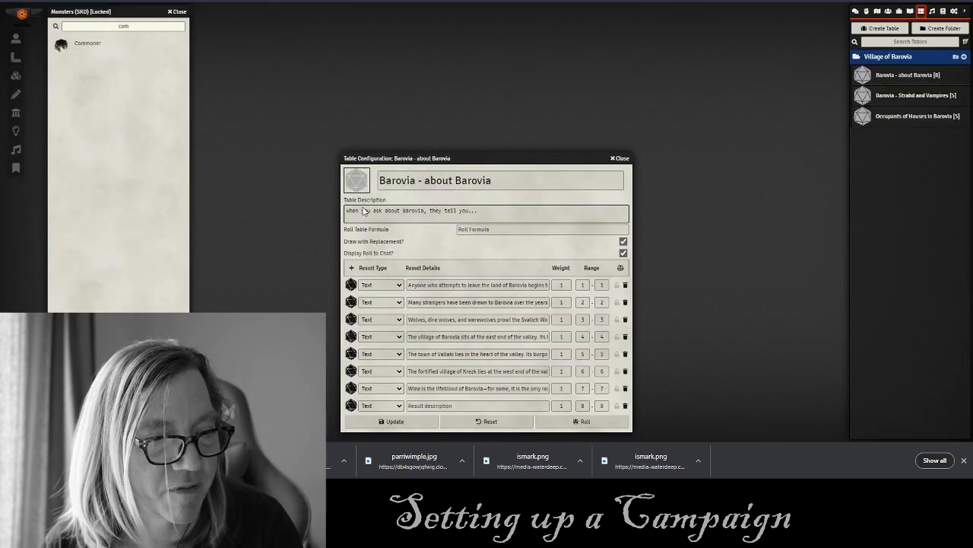
click(424, 404)
key(ctrl+v)
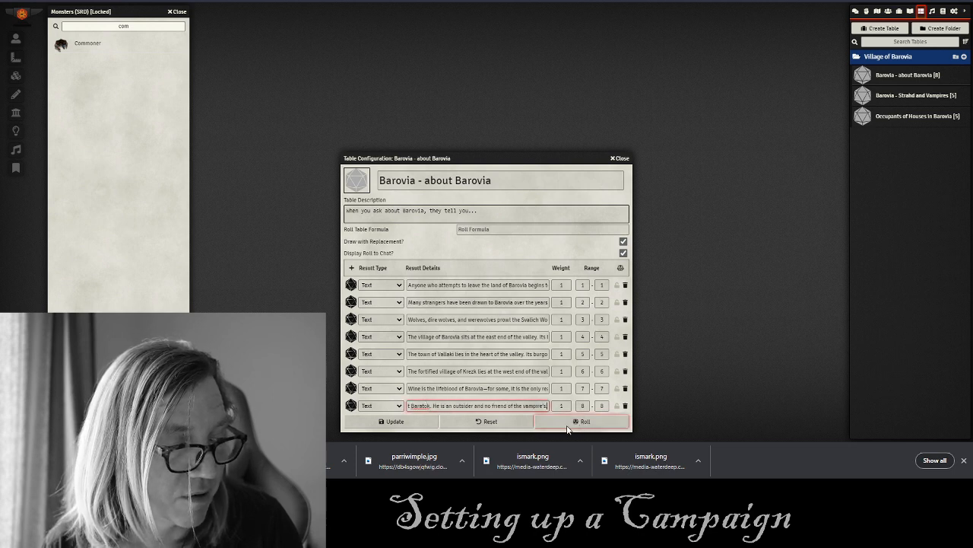
click(393, 421)
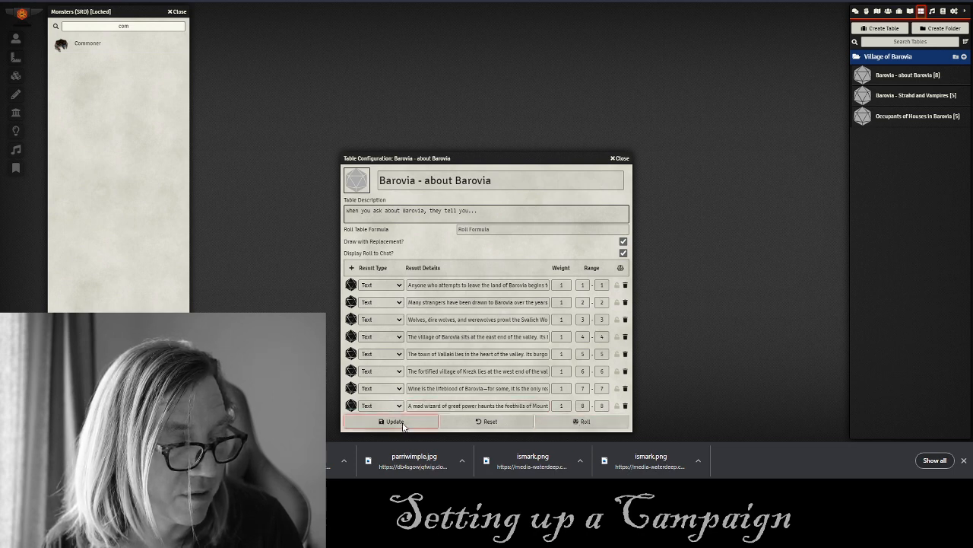
Set the roll formula of the "Barovia - about Barovia" table to d8.
click(479, 232)
text(d)
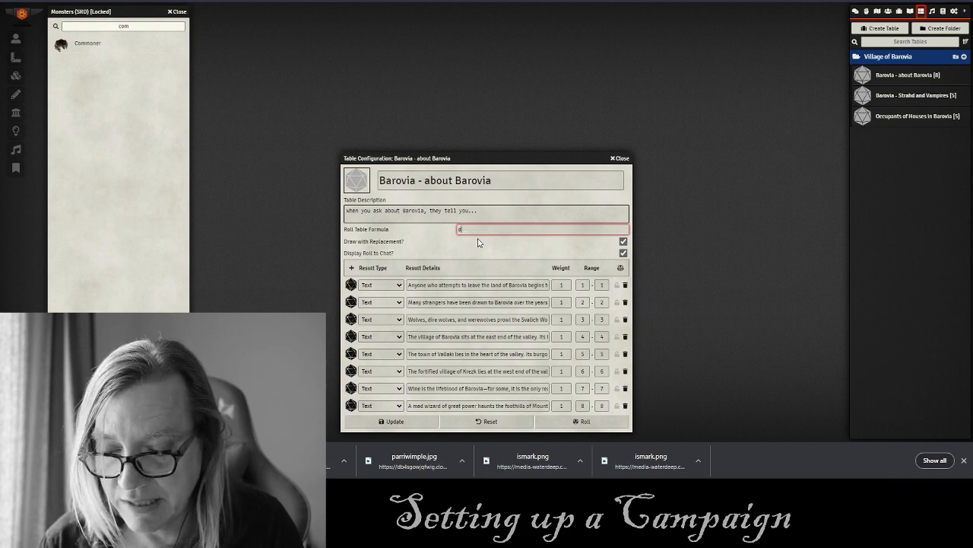
text(8)
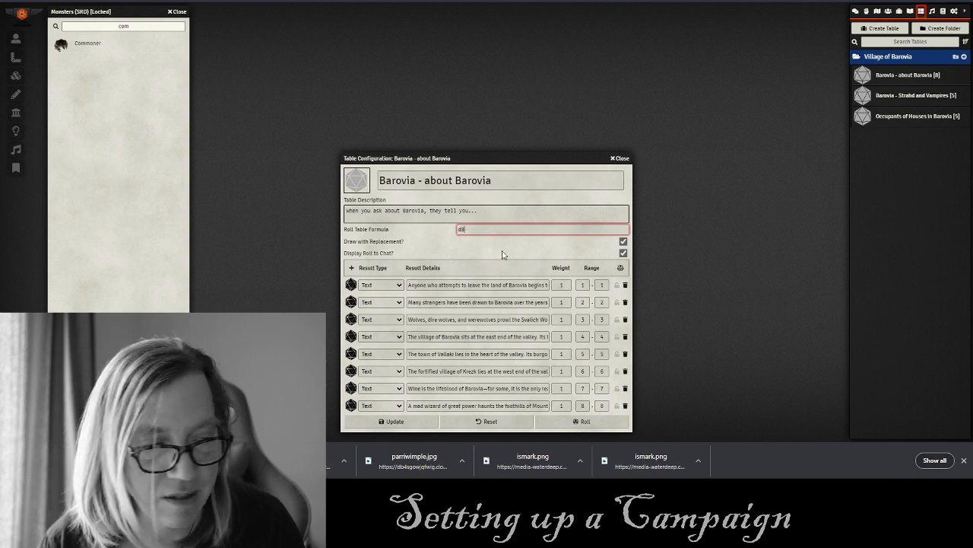
Test-roll the "Barovia - about Barovia" table, view the drawn result in the chat log, and close the table configuration.
click(592, 422)
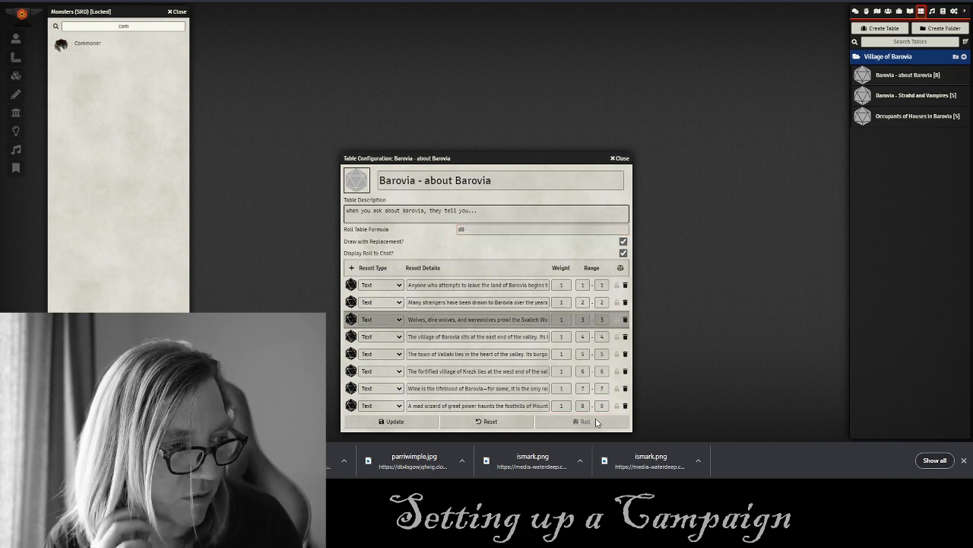
click(855, 12)
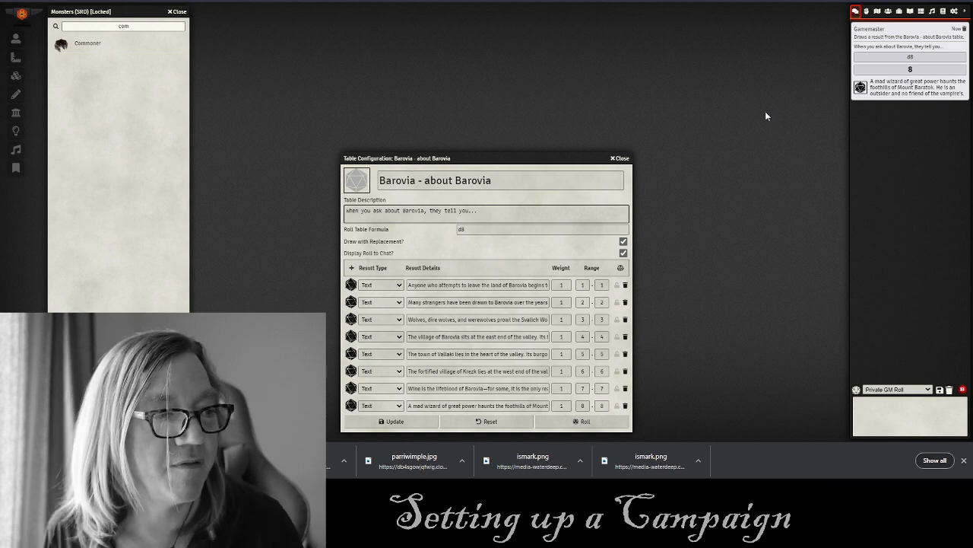
click(619, 159)
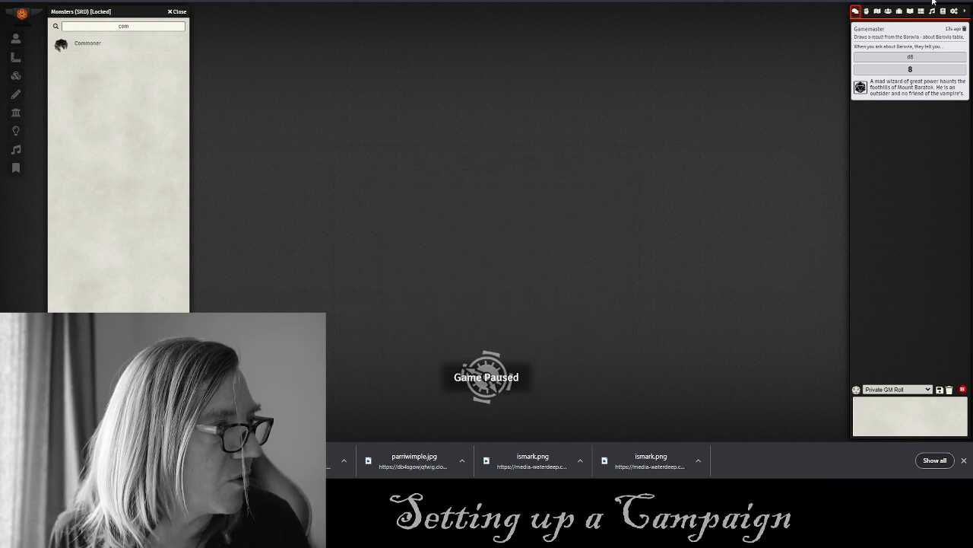
Check the Beliefs and Superstitions list on the lore page and start a new rollable table in the Village of Barovia folder.
click(921, 11)
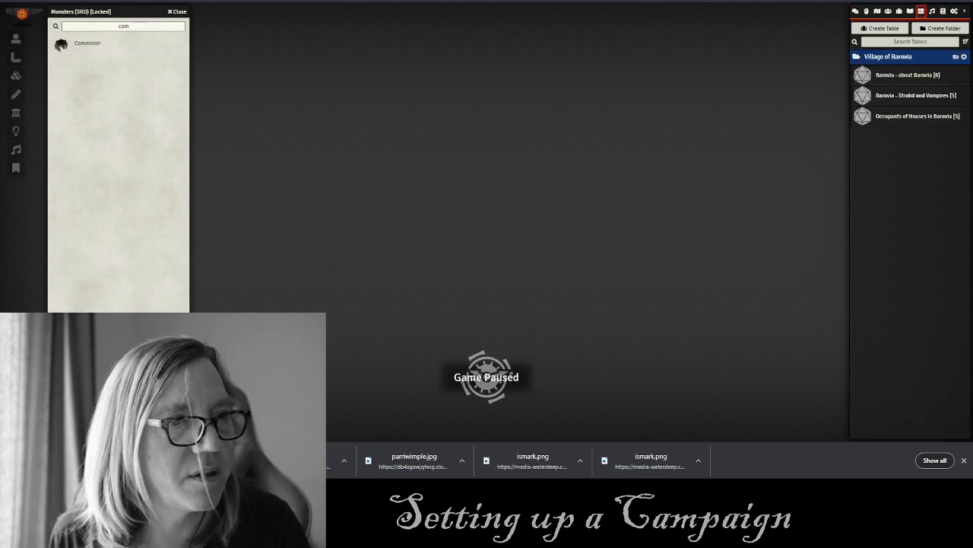
key(ctrl+Tab)
scroll(478, 198, down, 4)
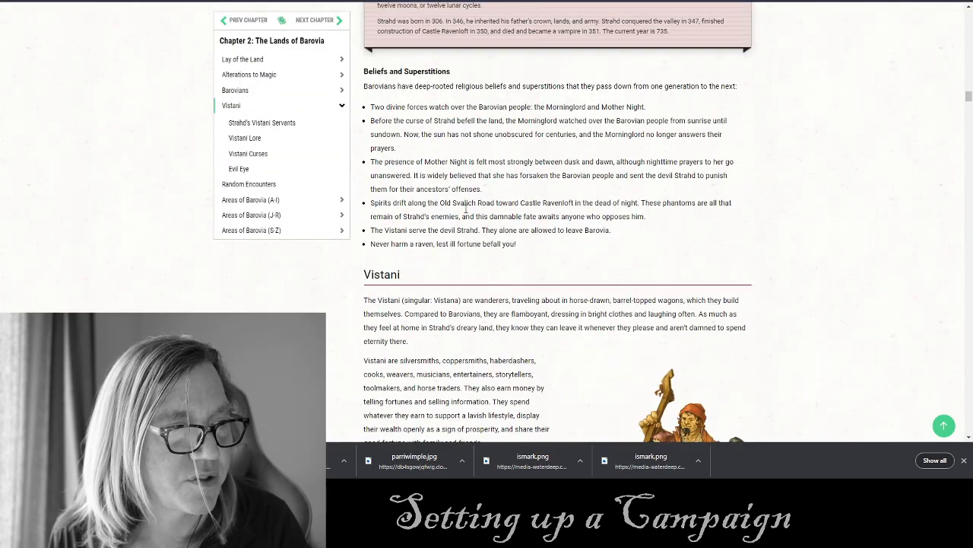
scroll(461, 214, up, 1)
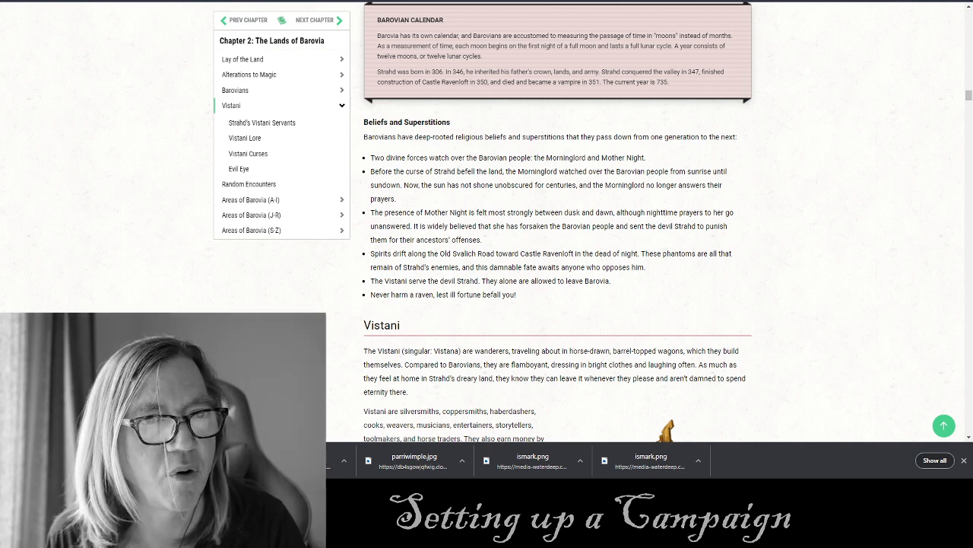
key(ctrl+shift+Tab)
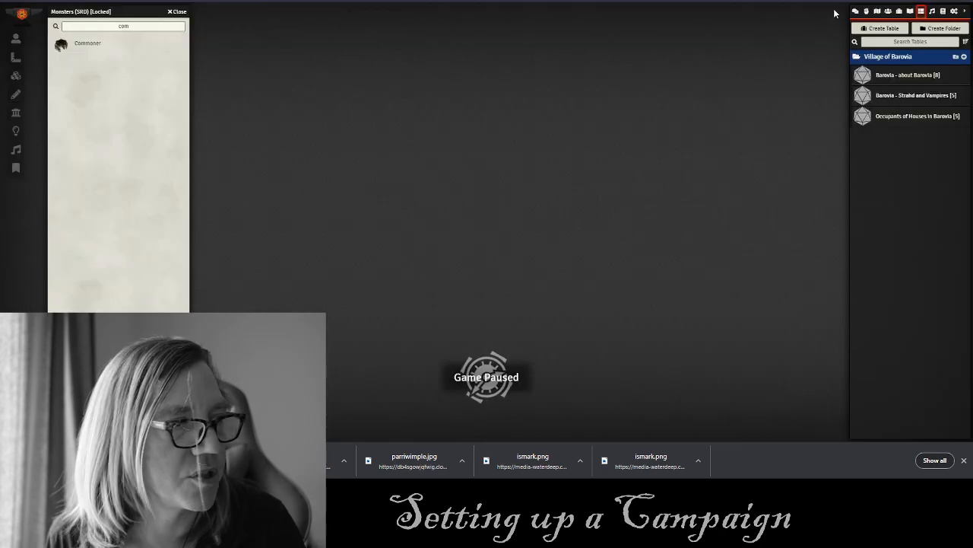
click(964, 57)
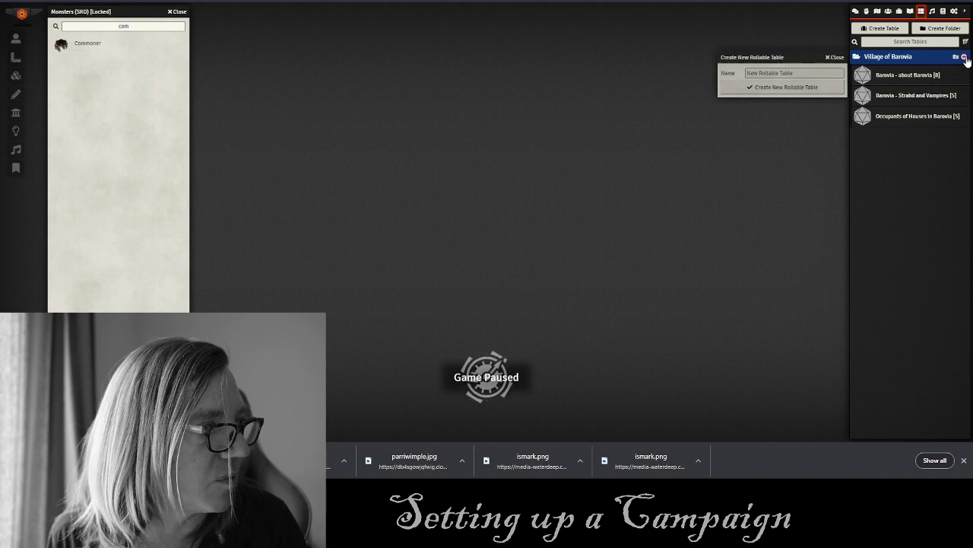
click(779, 73)
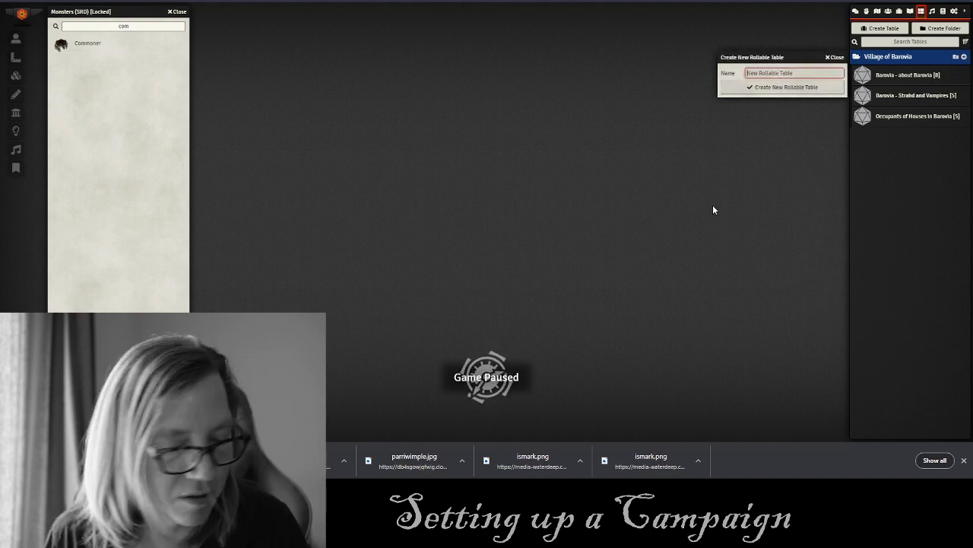
text(\\\\\\\\\\\\\\\\)
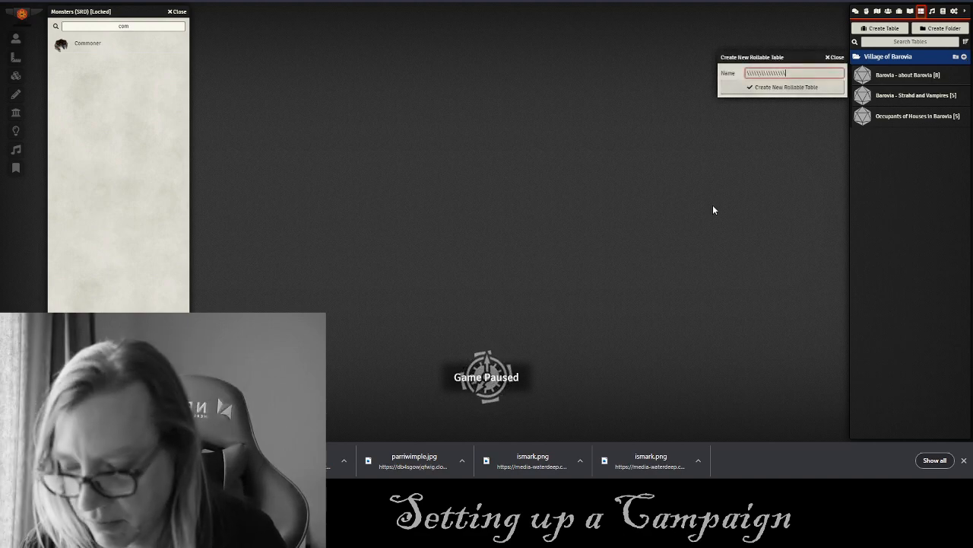
click(713, 206)
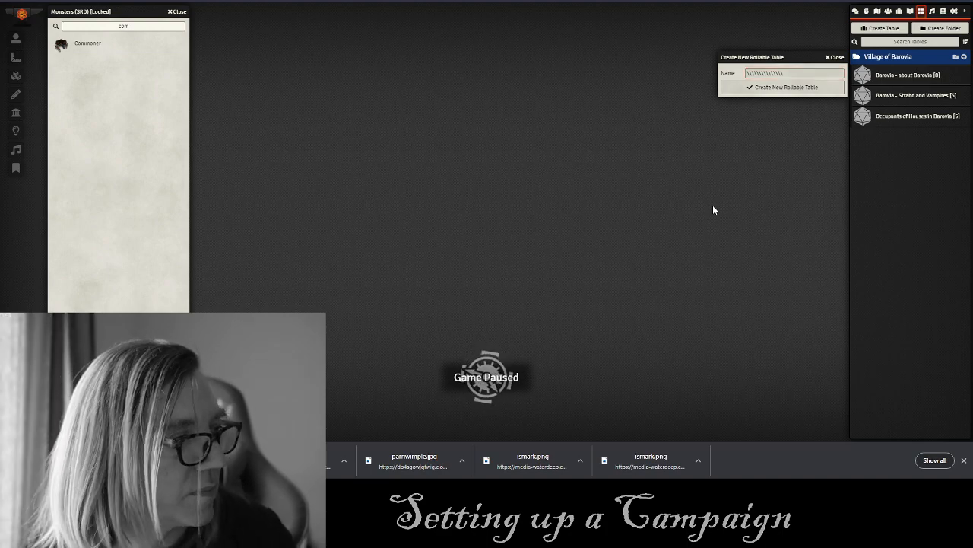
Name the new rollable table "Barovia - Superstitions" and create it.
drag(789, 74, 667, 79)
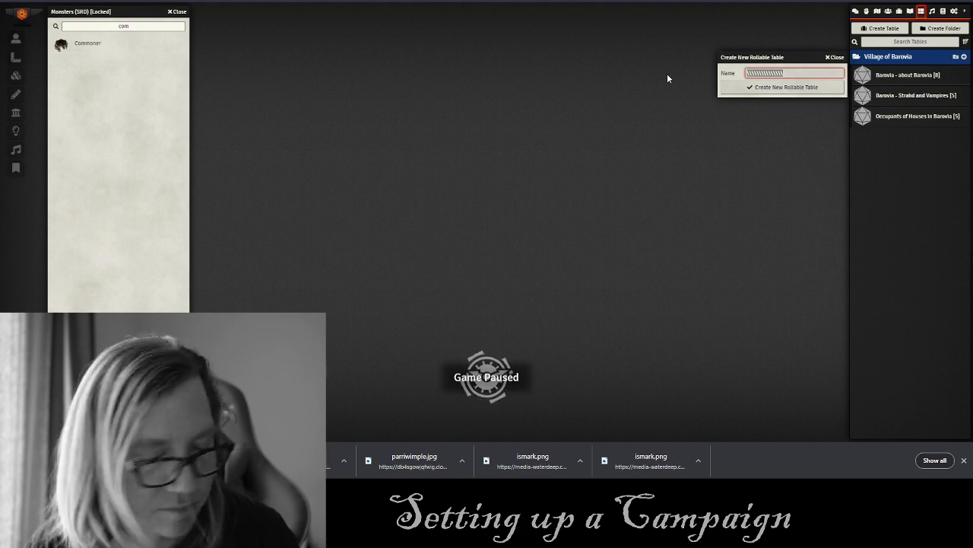
text(Barovi)
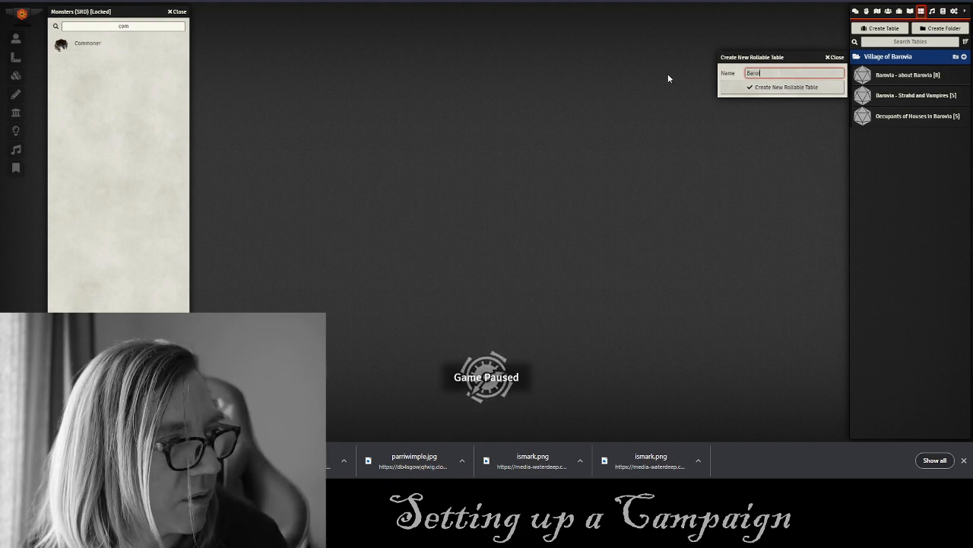
text(a)
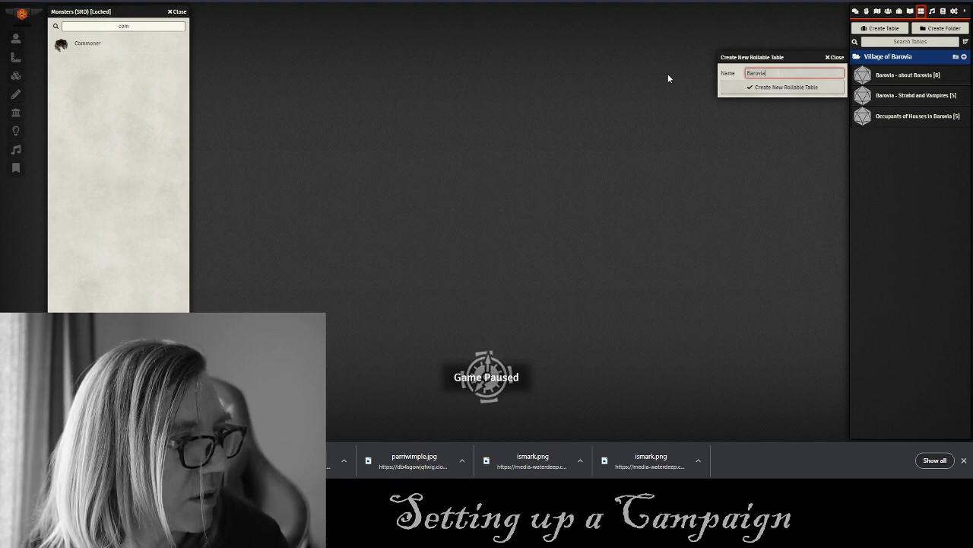
text( - Superstit)
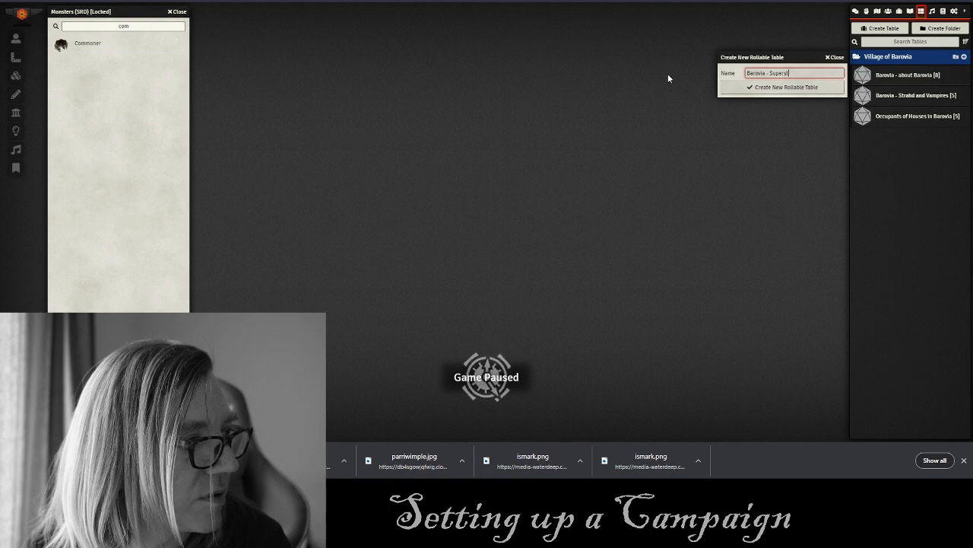
text(ions)
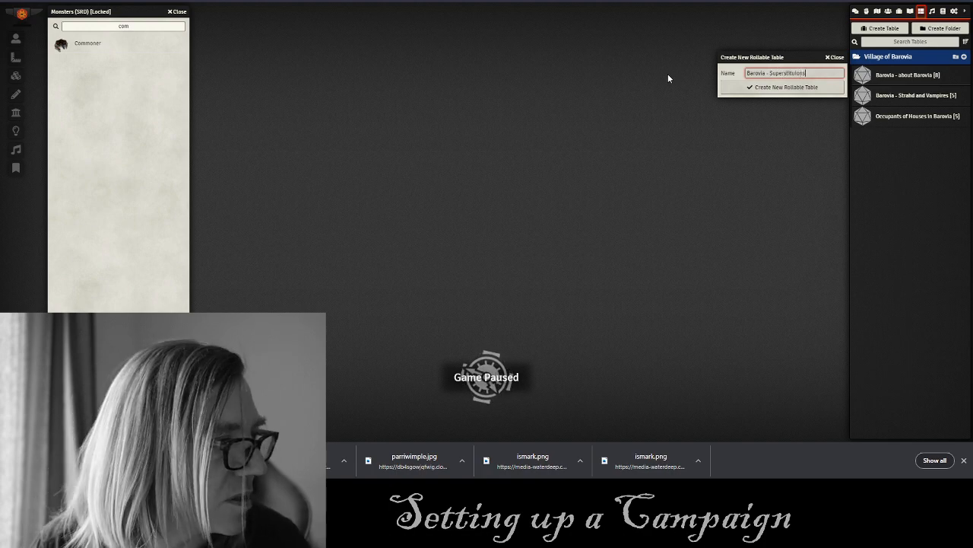
key(BackSpace)
key(BackSpace)
key(BackSpace)
key(BackSpace)
text(u)
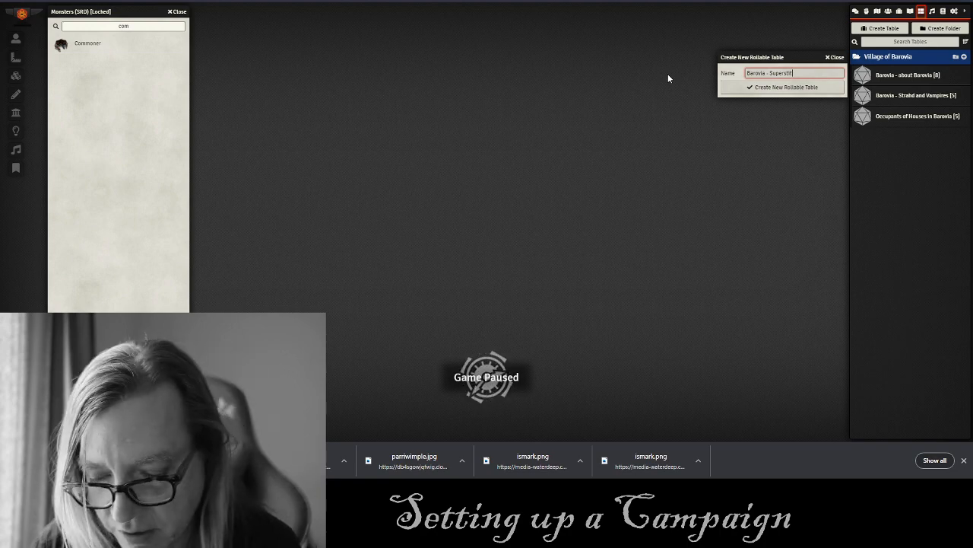
text(ons)
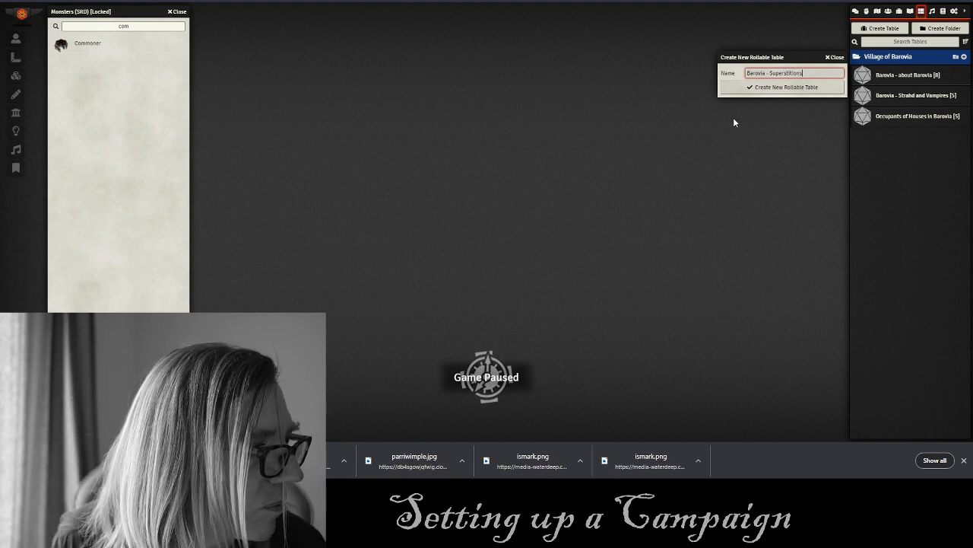
click(765, 86)
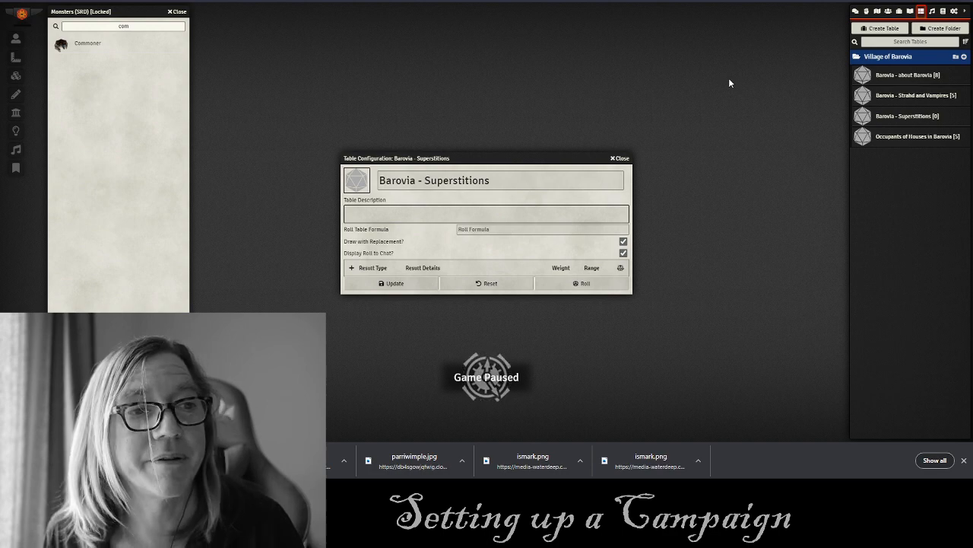
Add a first text result with the "Two divine forces watch over the Barovian people" belief copied from the lore page.
click(487, 1)
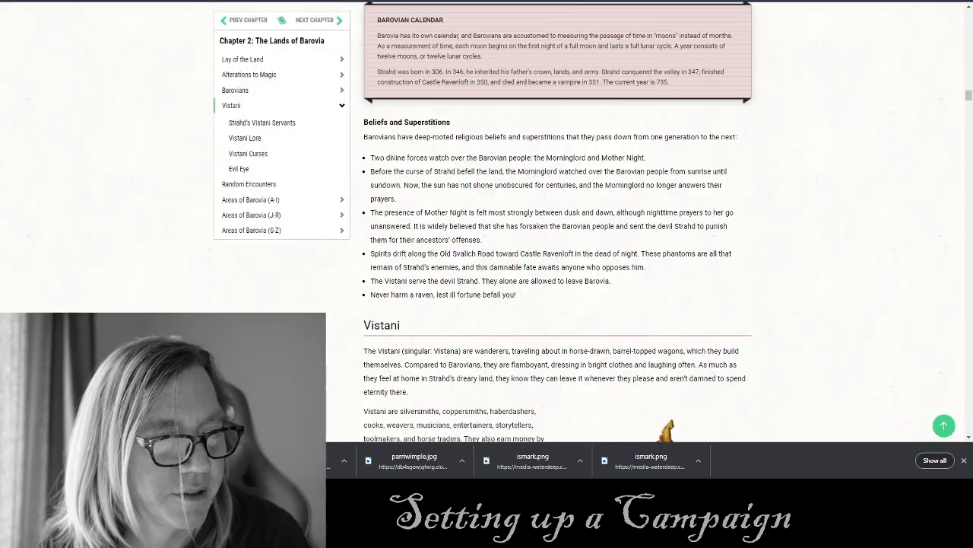
drag(648, 158, 373, 167)
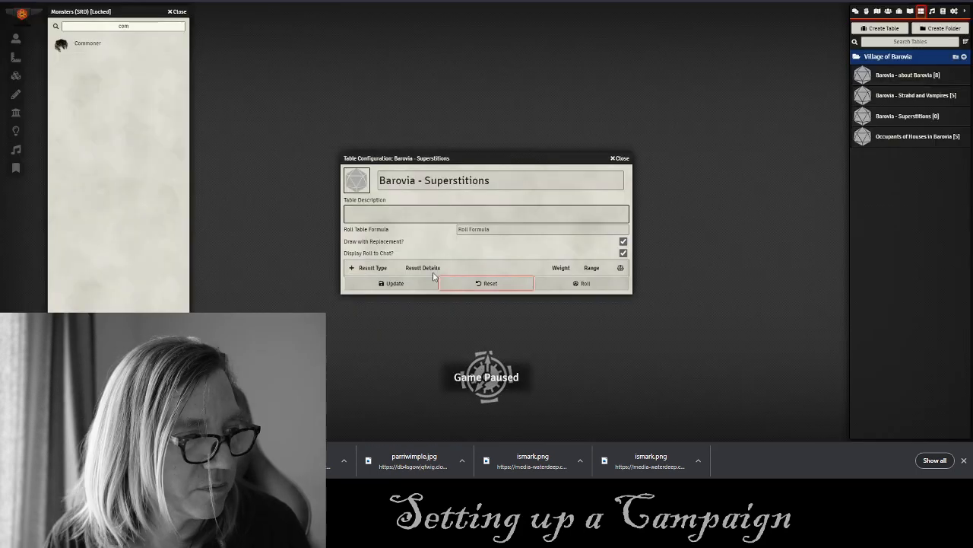
click(353, 270)
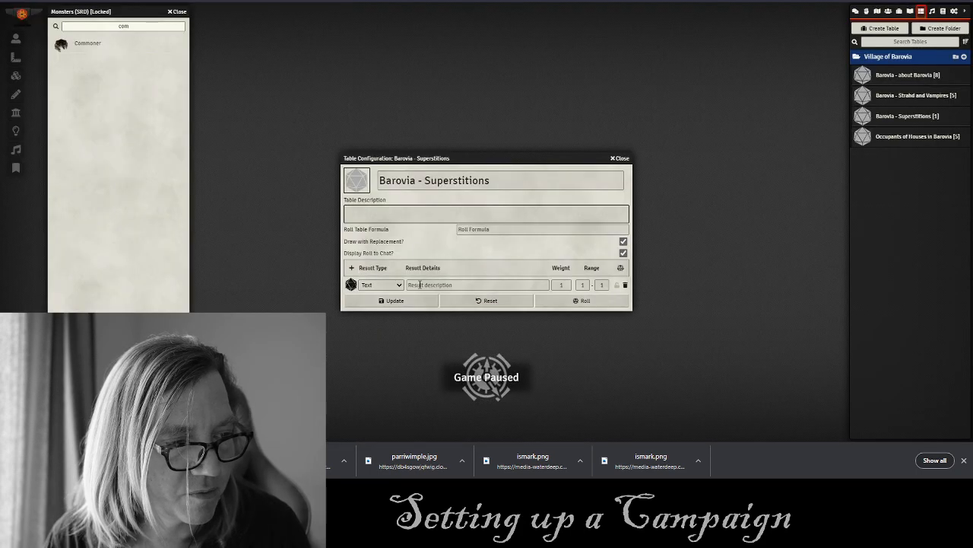
click(420, 285)
key(ctrl+v)
Add a second text result containing the "Before the curse of Strahd befell the land" belief copied from the lore page.
click(351, 267)
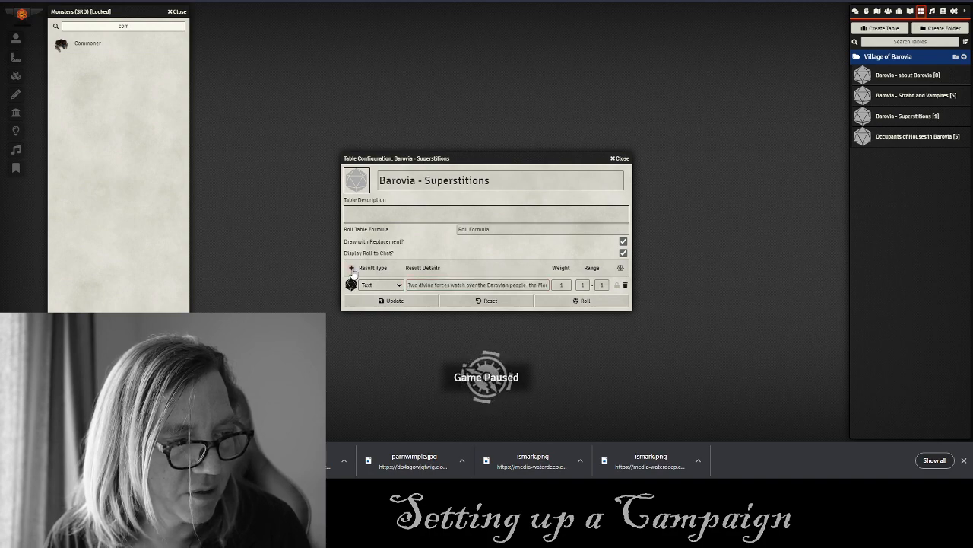
key(ctrl+Tab)
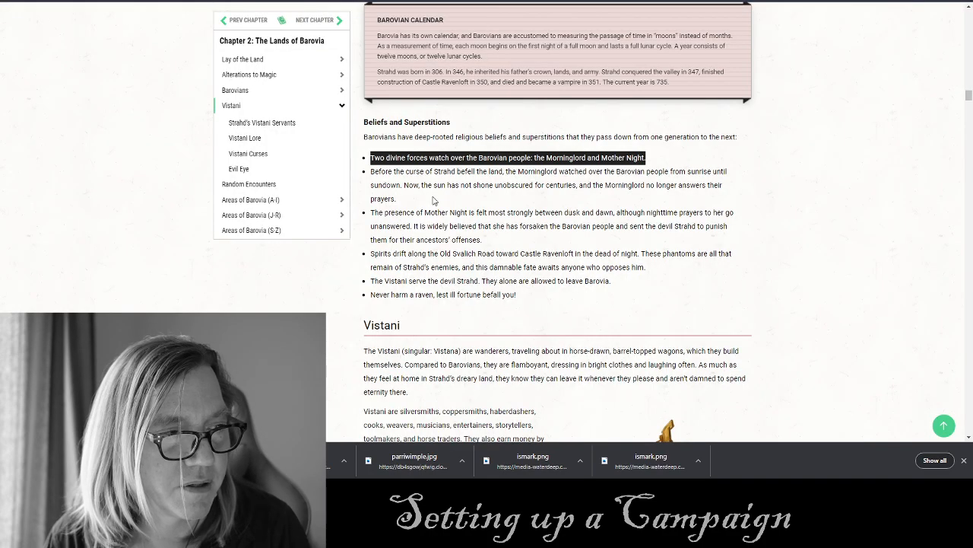
drag(403, 200, 370, 170)
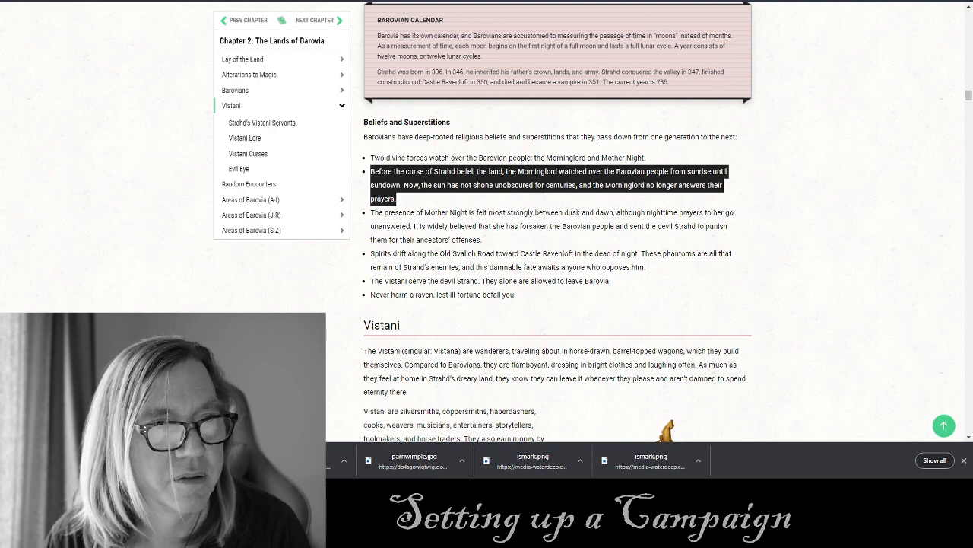
key(ctrl+shift+Tab)
click(432, 305)
key(ctrl+v)
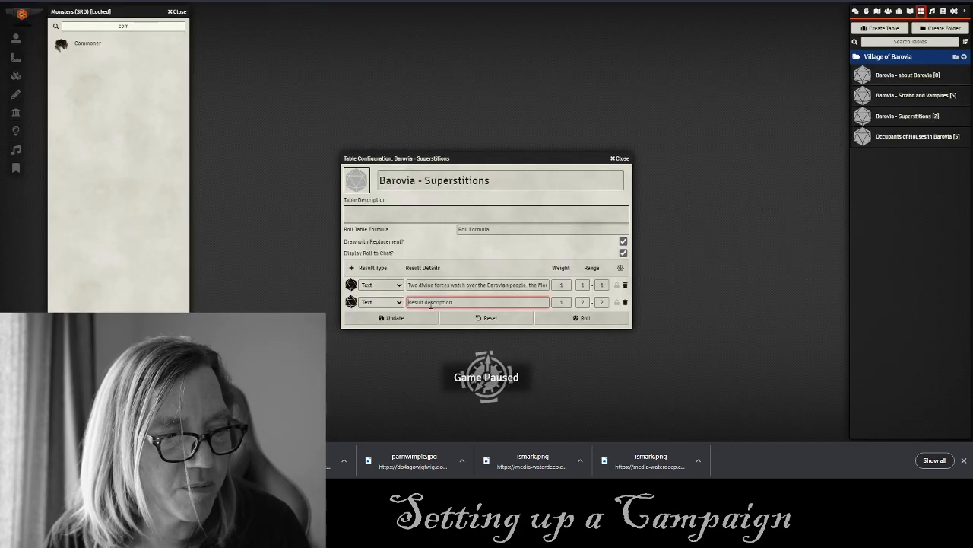
Add a third text result with the lore page's belief beginning "The presence of Mother Night is felt most strongly".
click(352, 268)
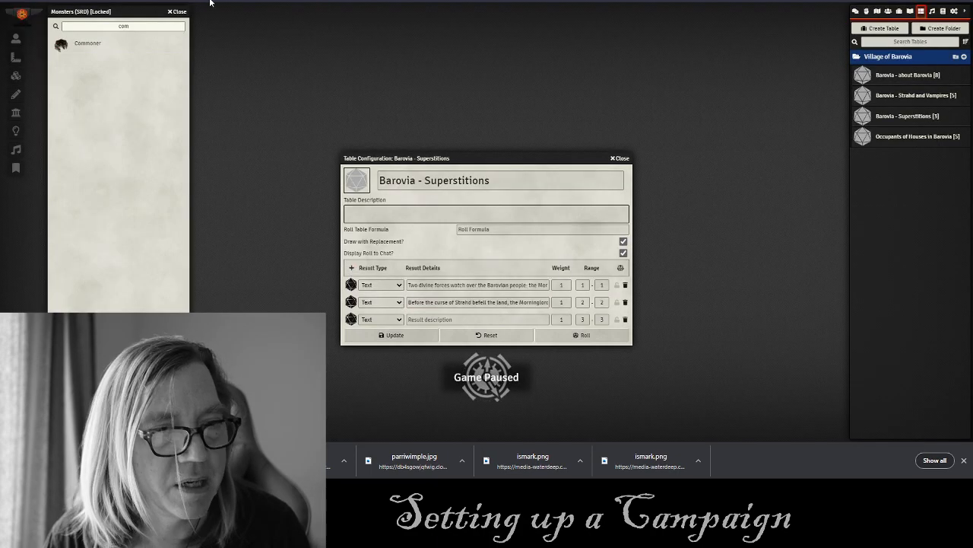
key(ctrl+Tab)
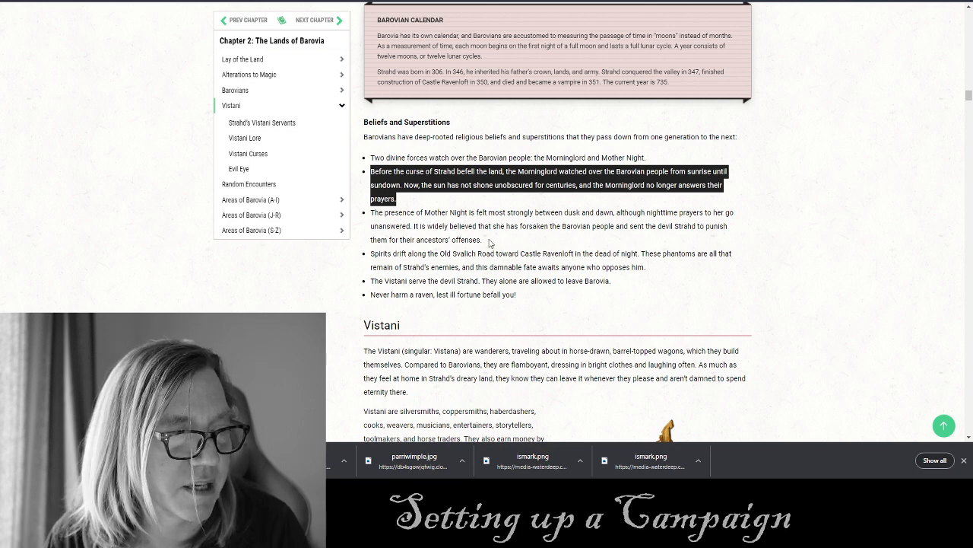
drag(490, 242, 388, 215)
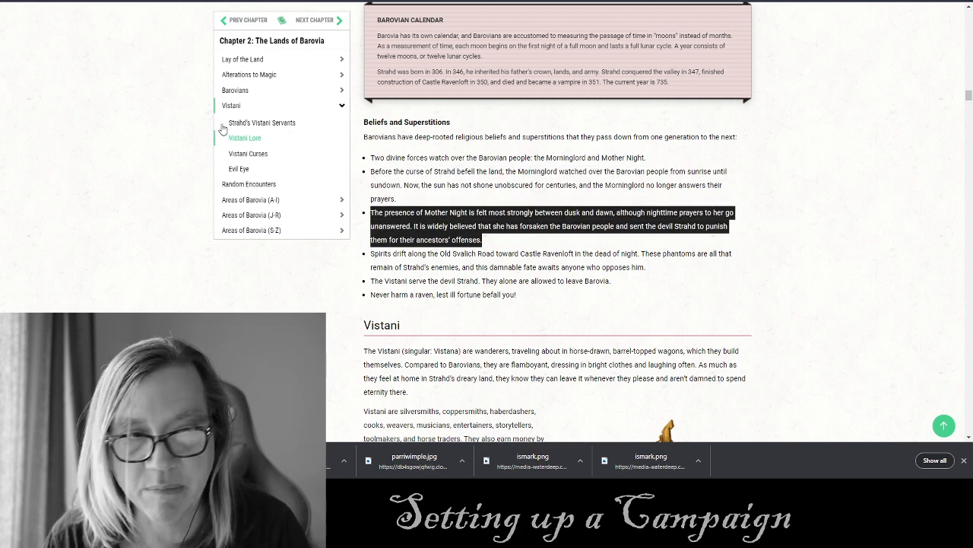
key(ctrl+Tab)
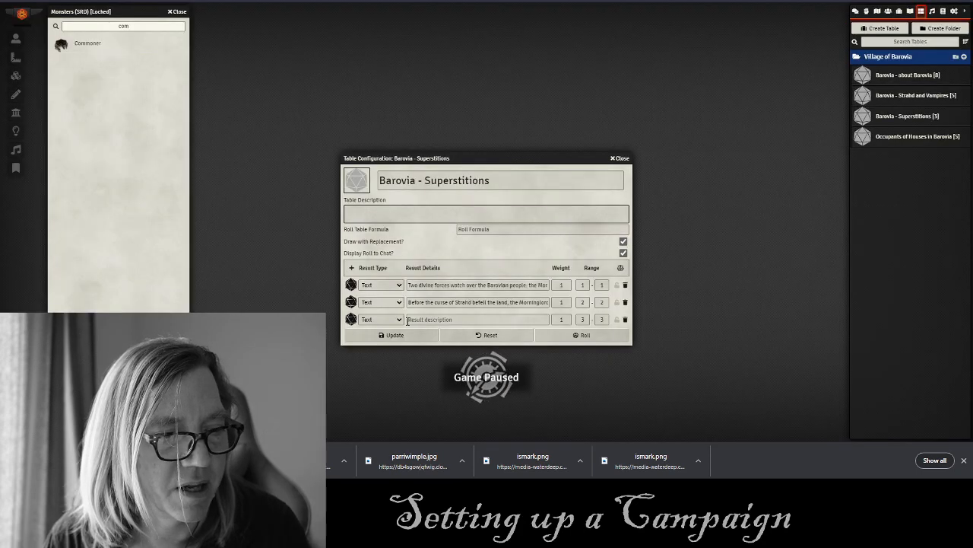
click(408, 321)
key(ctrl+v)
Add a fourth text result containing the "Spirits drift along the Old Svalich Road" superstition copied from the lore page.
click(352, 268)
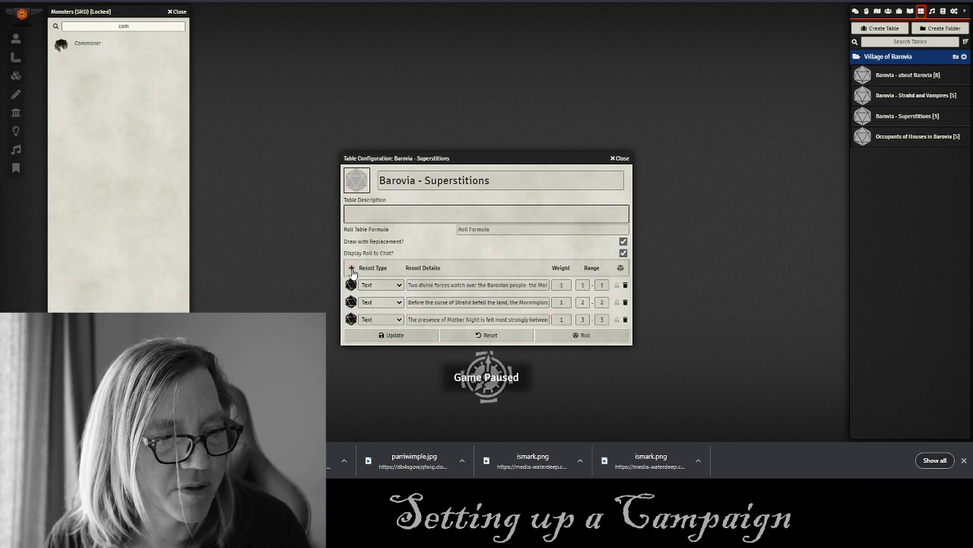
key(ctrl+Tab)
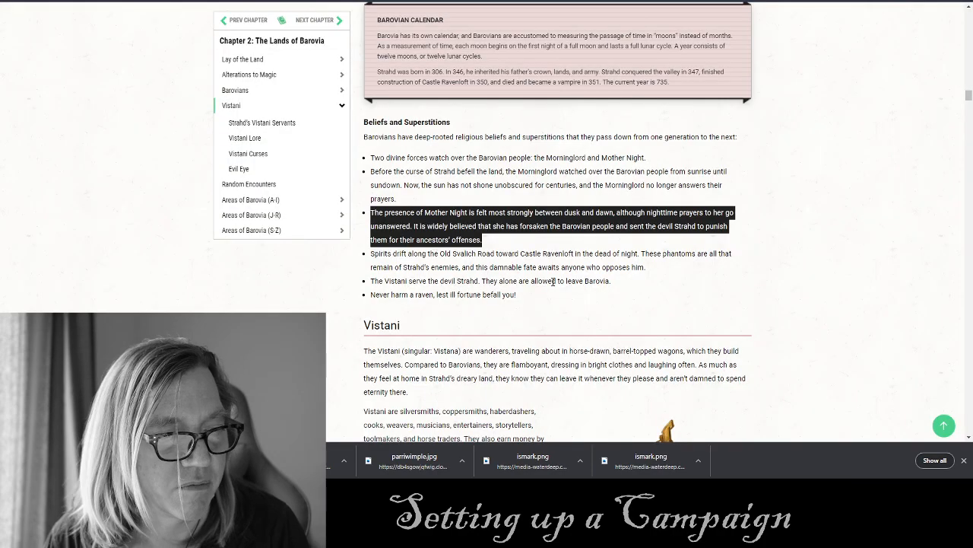
drag(648, 275, 378, 256)
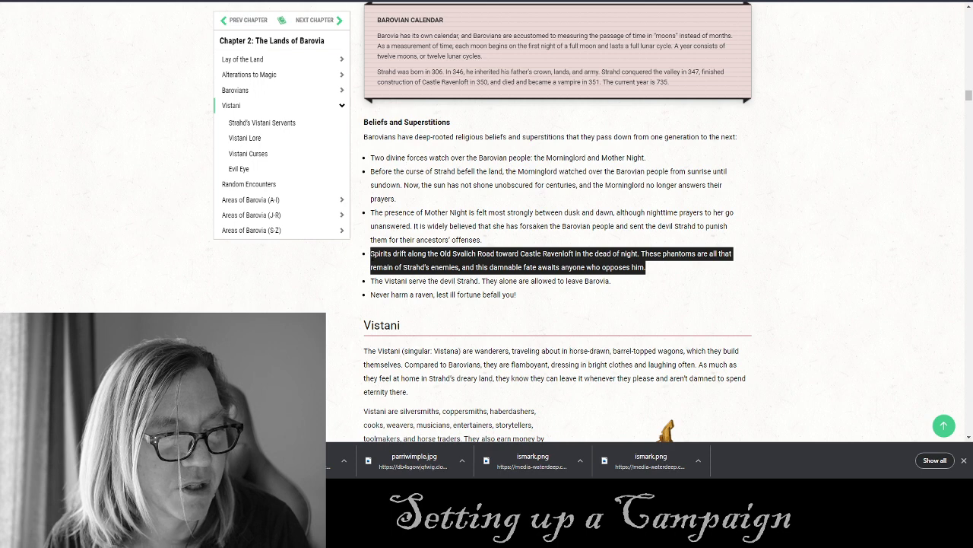
key(ctrl+Tab)
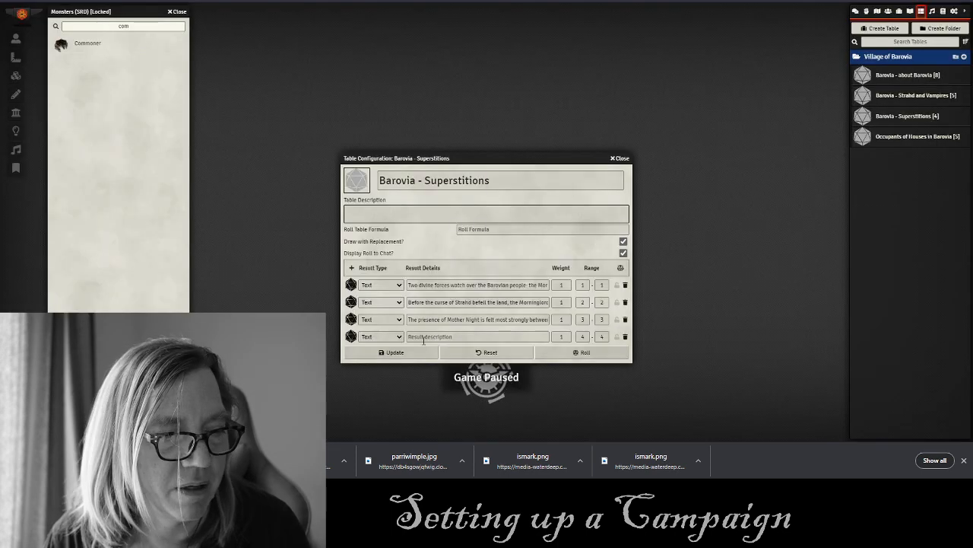
click(424, 336)
key(ctrl+v)
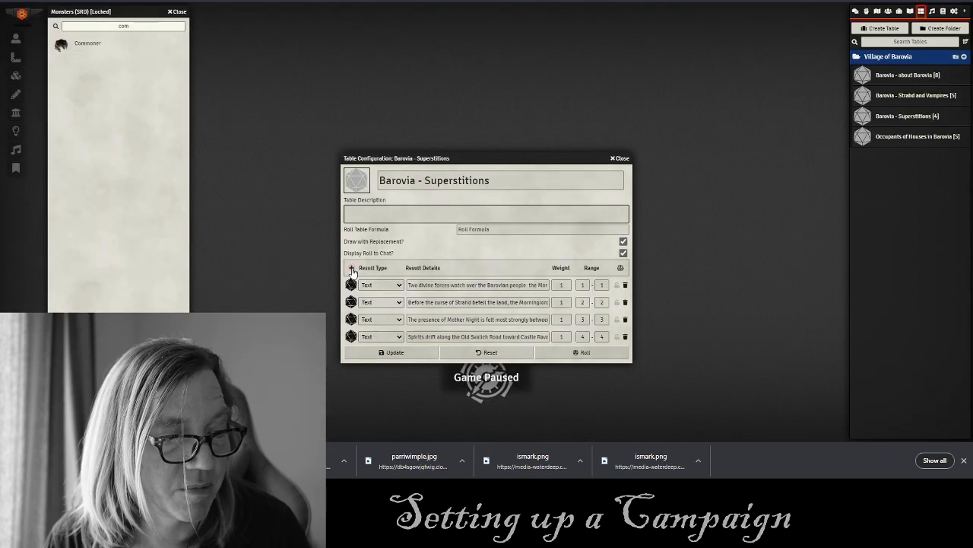
Add a fifth text result containing the "The Vistani serve the devil Strahd" belief copied from the lore page.
key(ctrl+Tab)
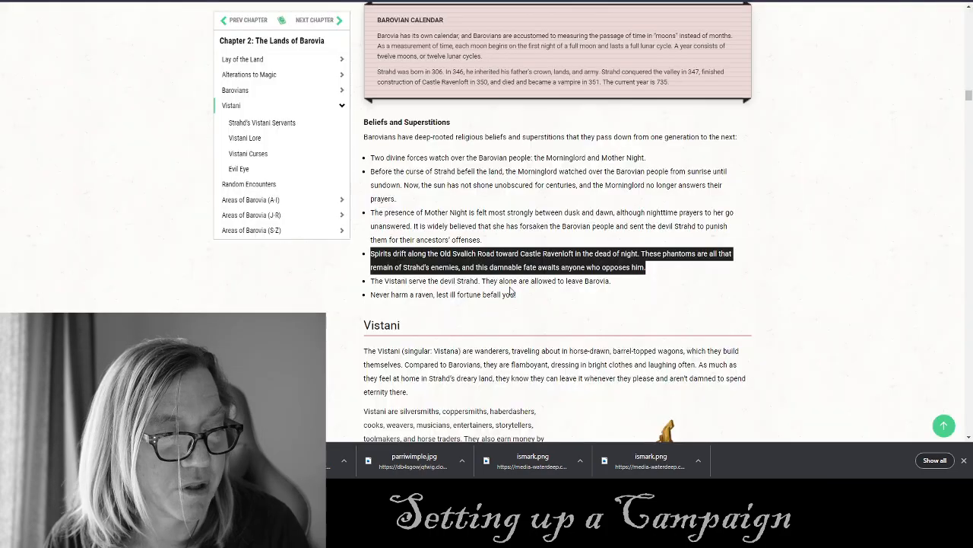
drag(612, 282, 370, 283)
key(ctrl+c)
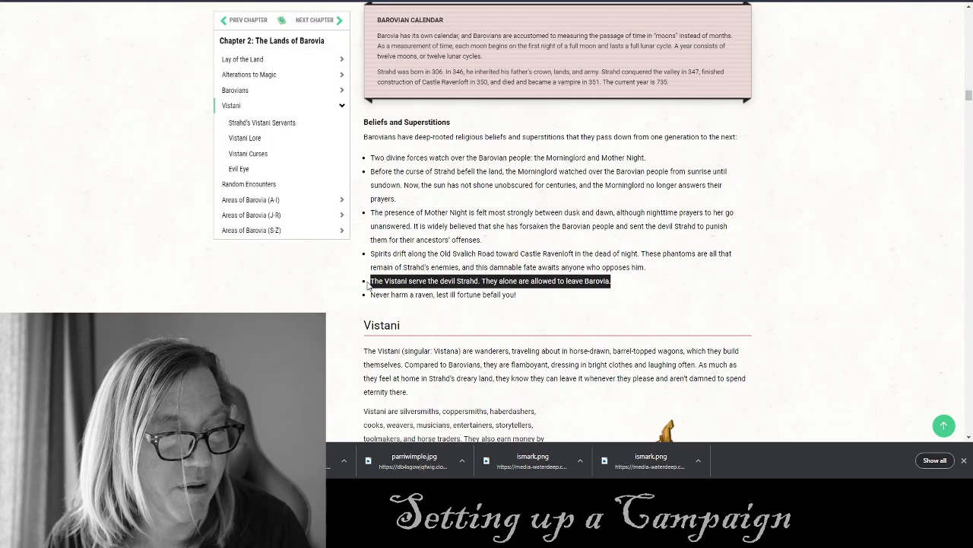
key(ctrl+Tab)
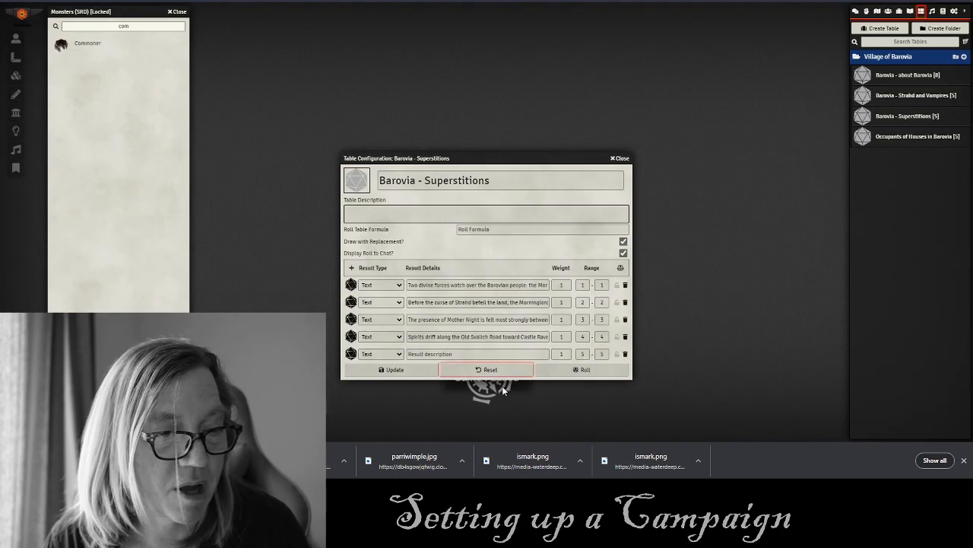
key(ctrl+v)
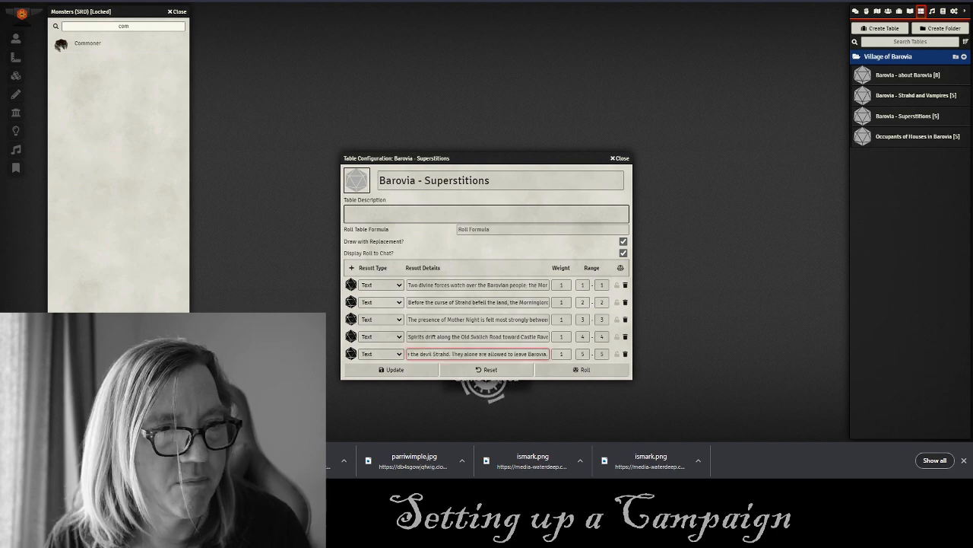
Add a sixth text result reading "Never harm a raven, lest ill fortune befall you!" from the lore page.
click(351, 269)
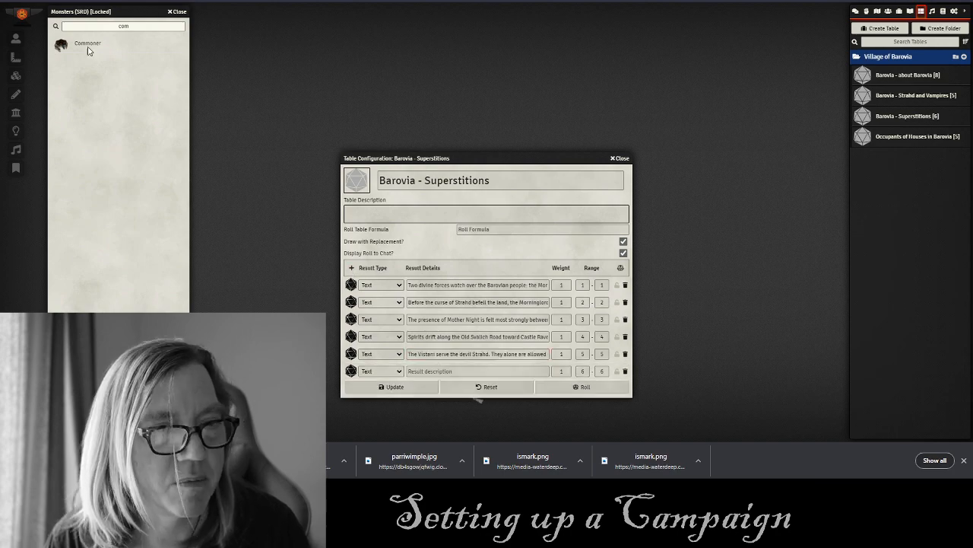
key(ctrl+Tab)
drag(524, 294, 375, 294)
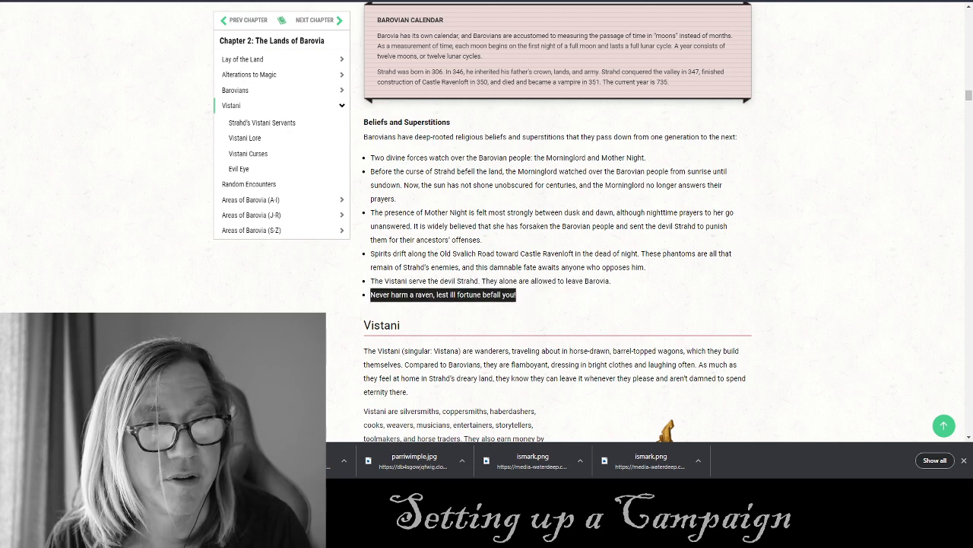
key(ctrl+Tab)
click(426, 370)
text(Never harm a raven, lest ill fortune befall you!)
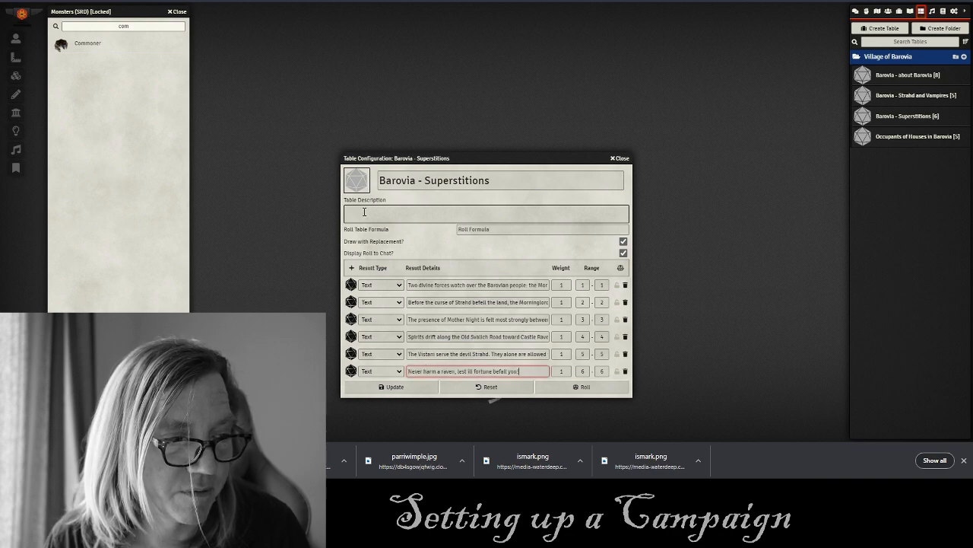
Set the table description to "If asked about their beliefs, they answer with..." and the roll formula to d6.
click(365, 211)
text(I)
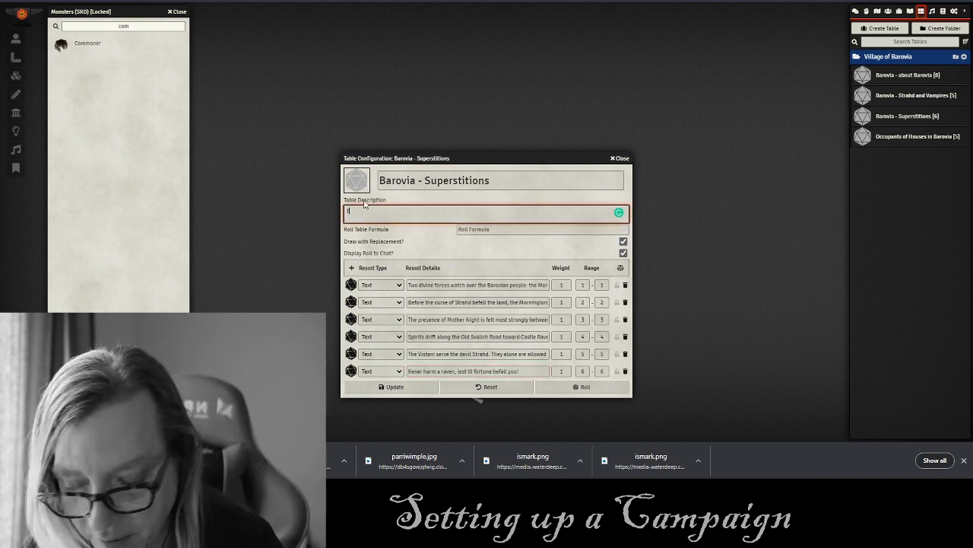
text(f asked about)
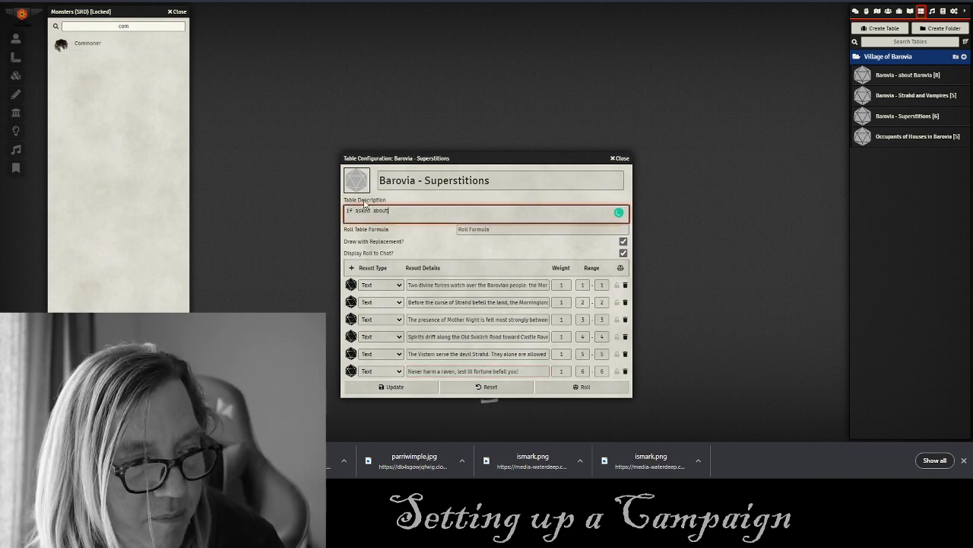
text( their beliefs, they answer with...)
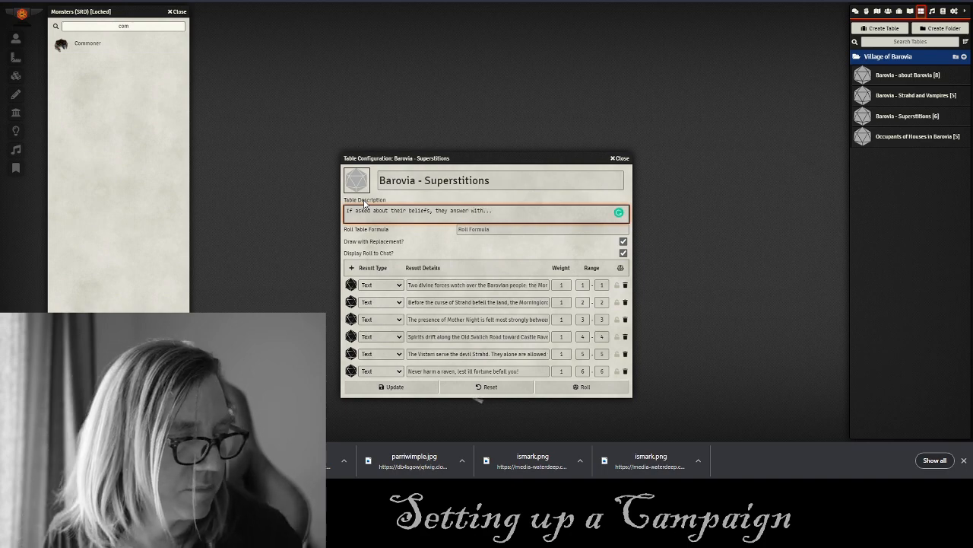
click(476, 232)
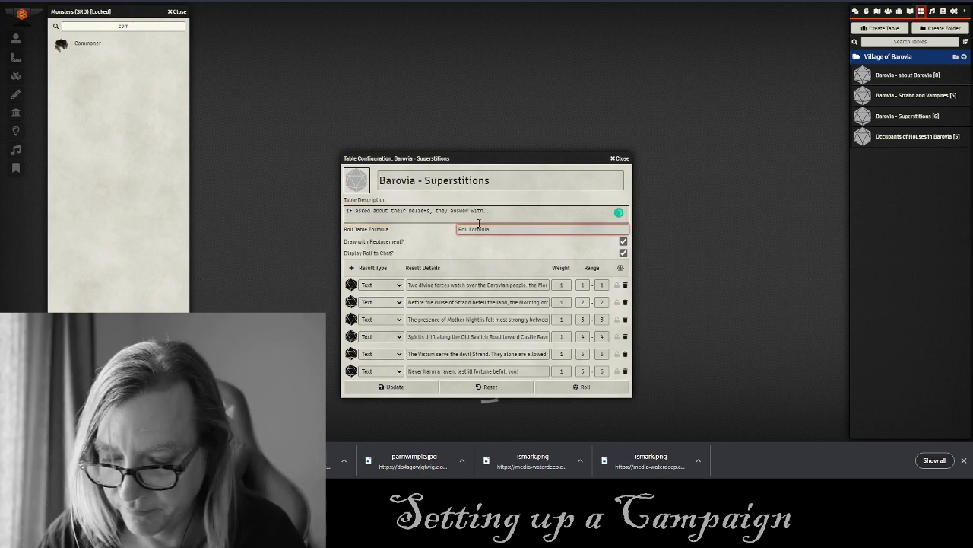
text(d6)
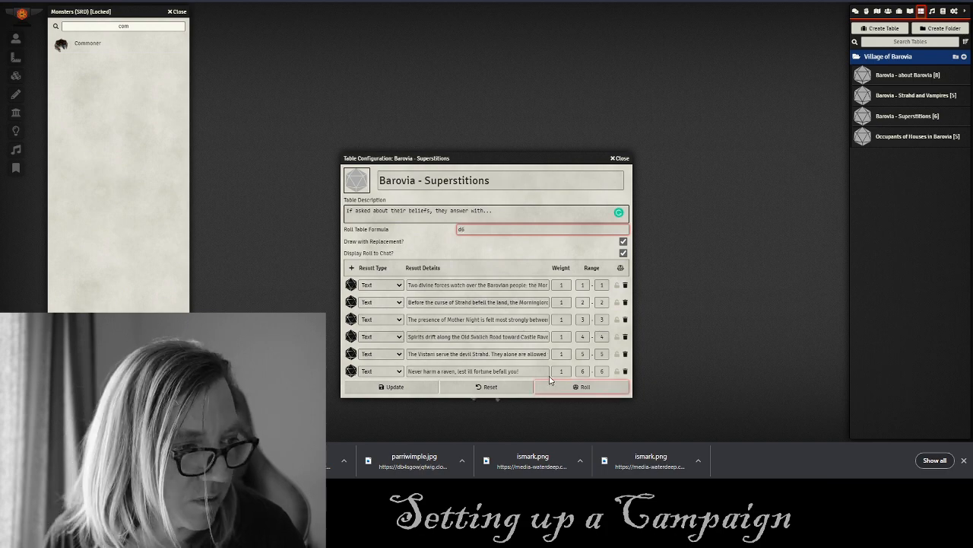
Test the Barovia - Superstitions table by rolling it twice and check the drawn results in the chat log.
click(582, 387)
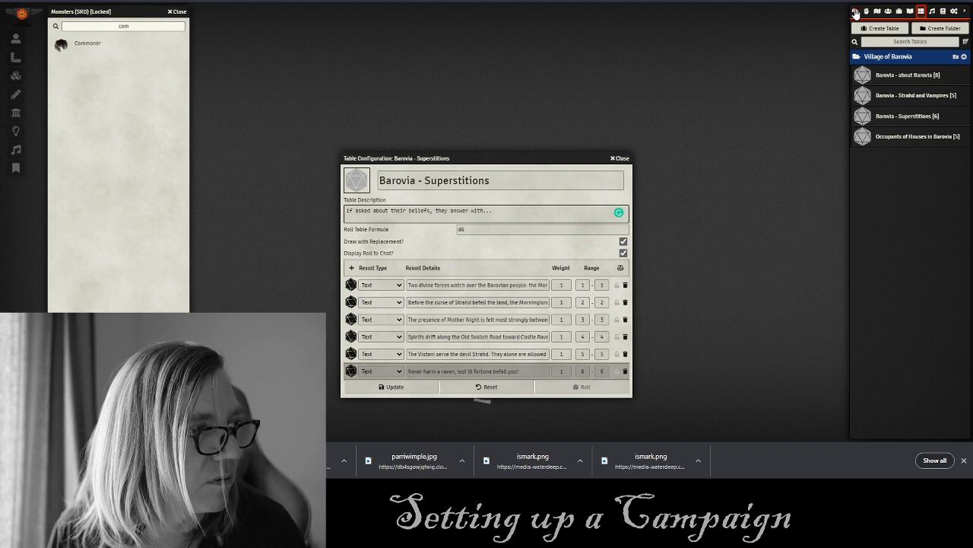
click(855, 11)
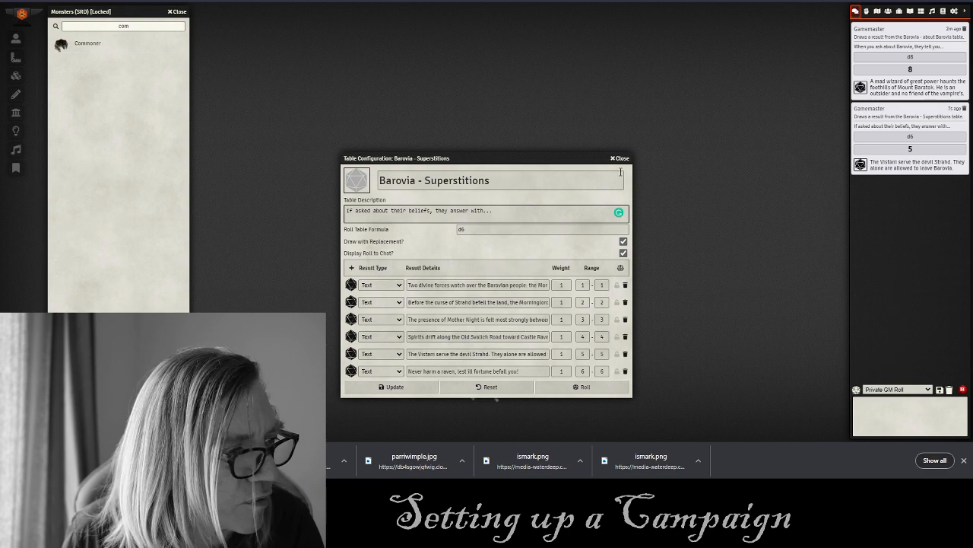
click(591, 389)
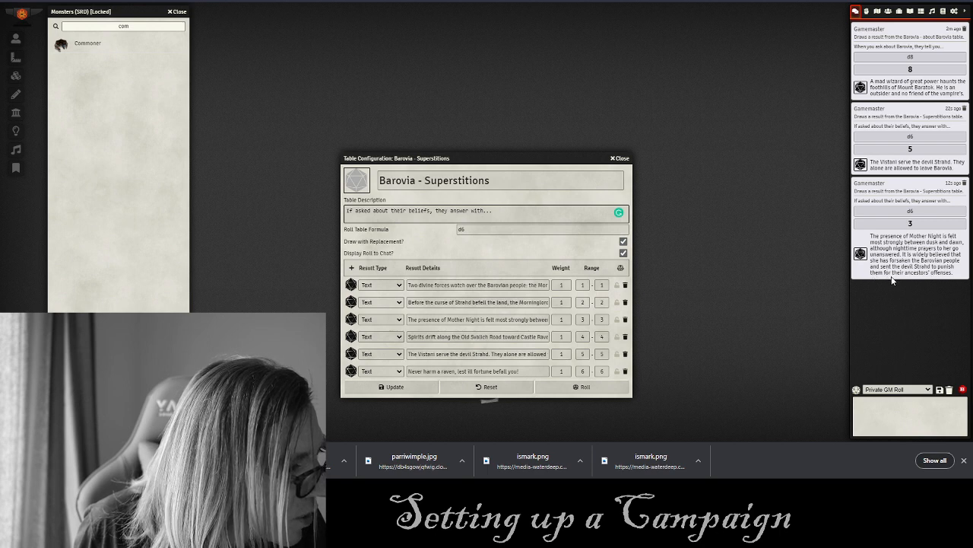
Close the superstitions table's configuration and delete all messages from the chat log.
click(618, 159)
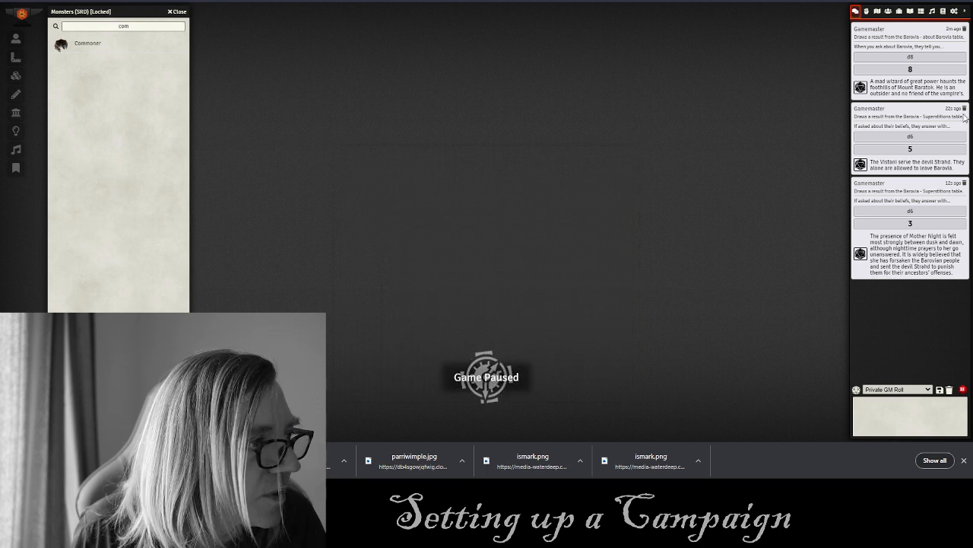
click(950, 391)
click(718, 425)
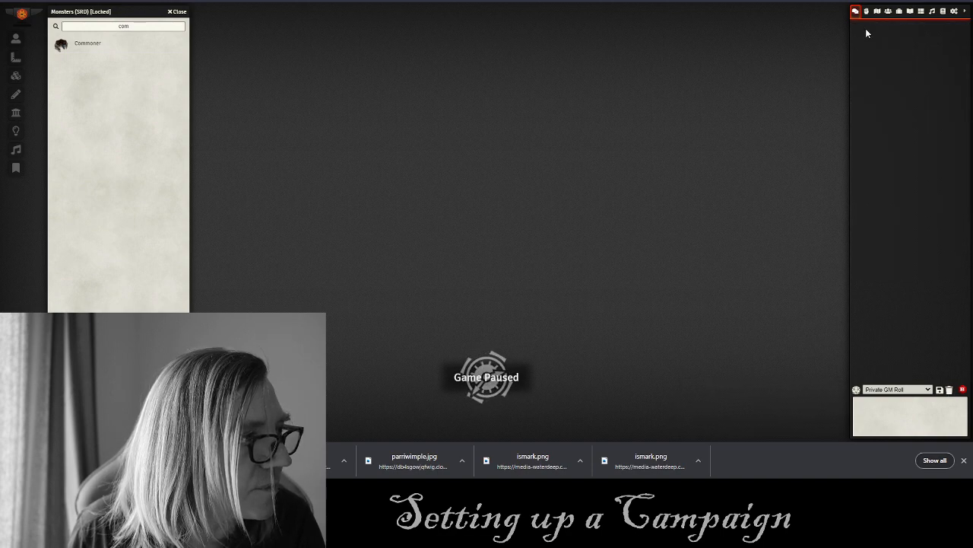
Open the Blood of the Vine Tavern journal entry and list the rollable tables alongside it.
click(910, 12)
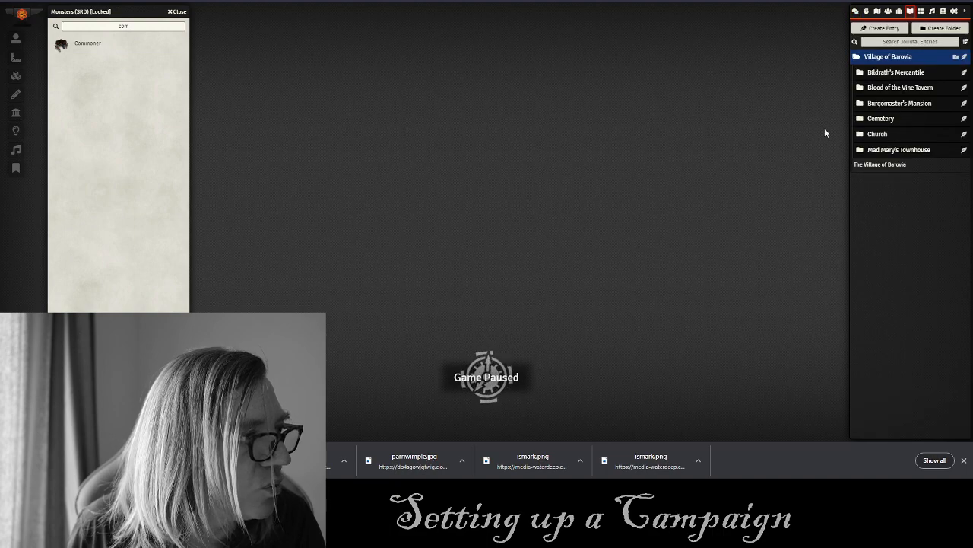
click(887, 87)
click(876, 103)
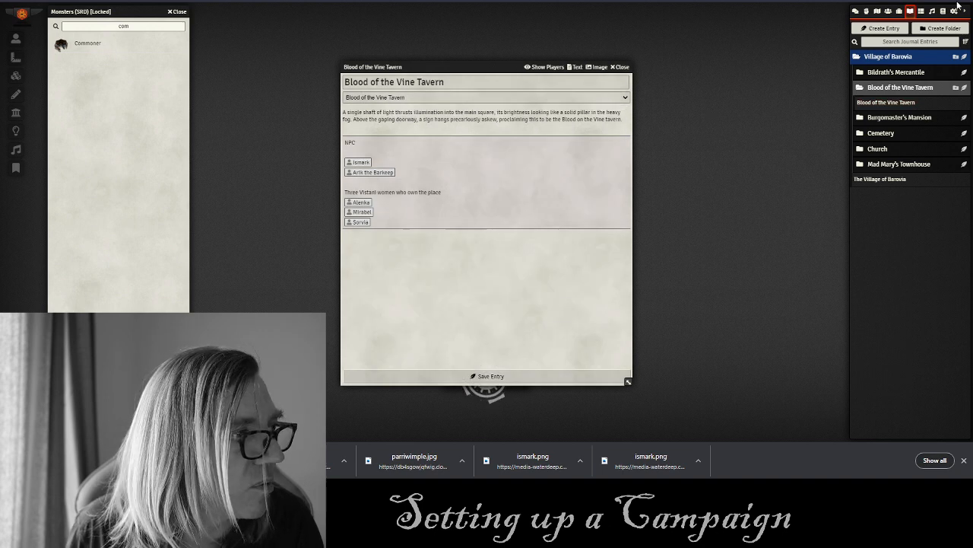
click(922, 12)
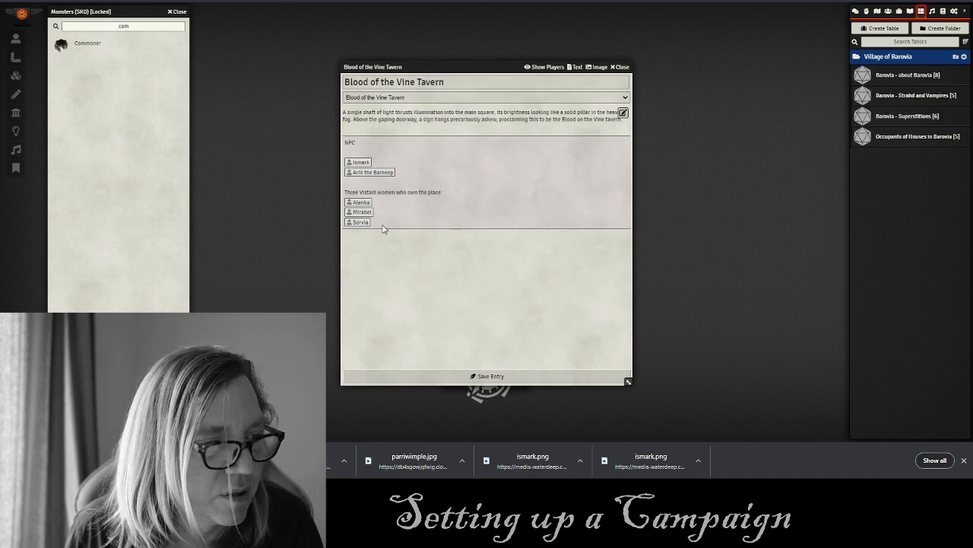
Add an "About Barovia" line below the three Vistani women in the tavern's journal text.
click(623, 113)
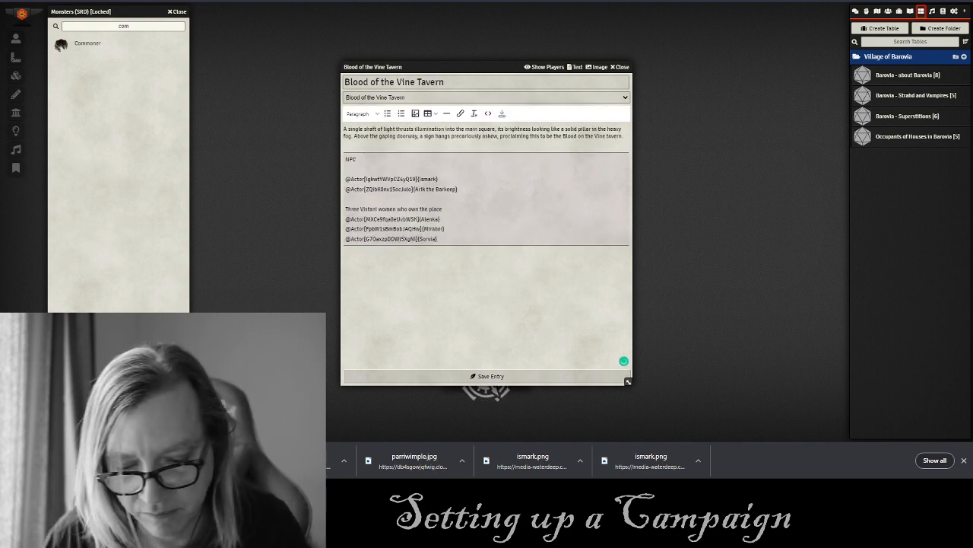
key(Return)
key(Return)
key(Return)
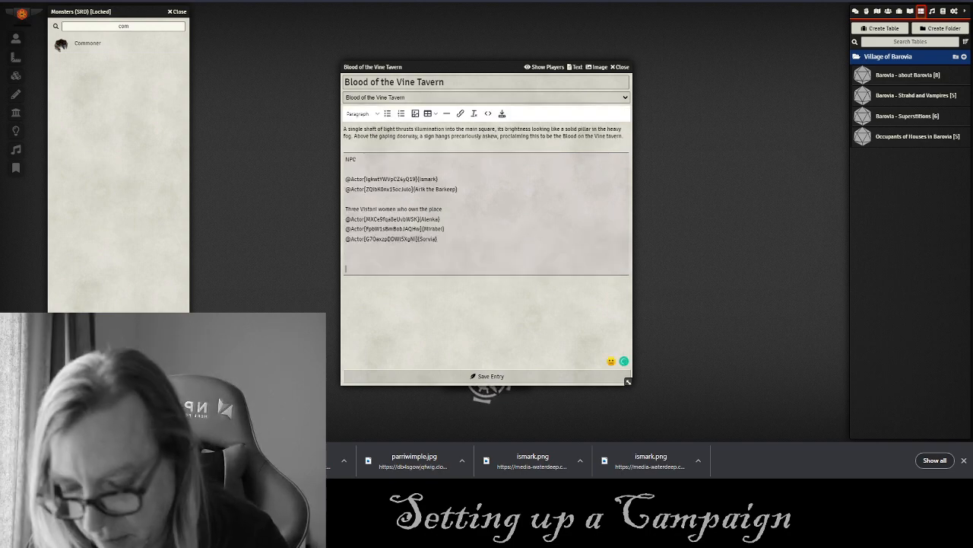
text(About)
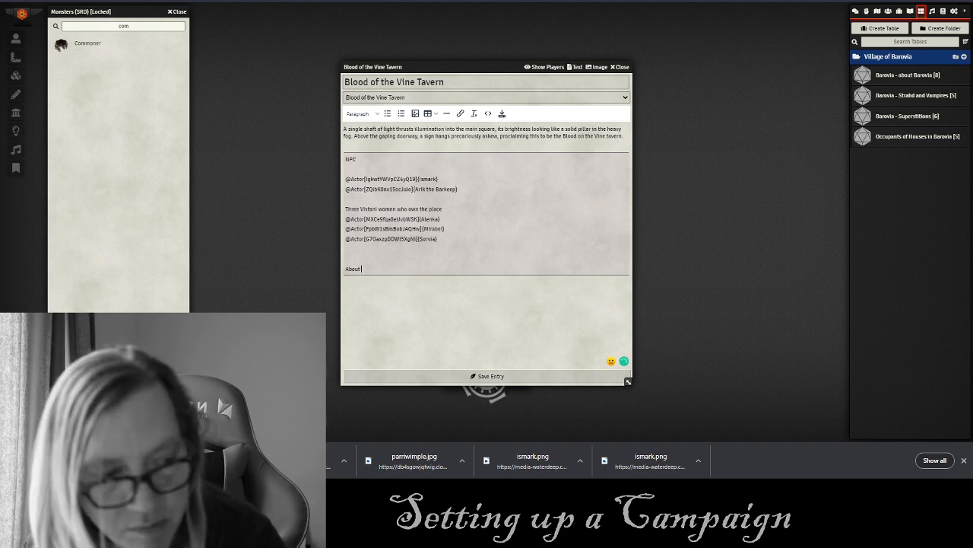
text( Bar)
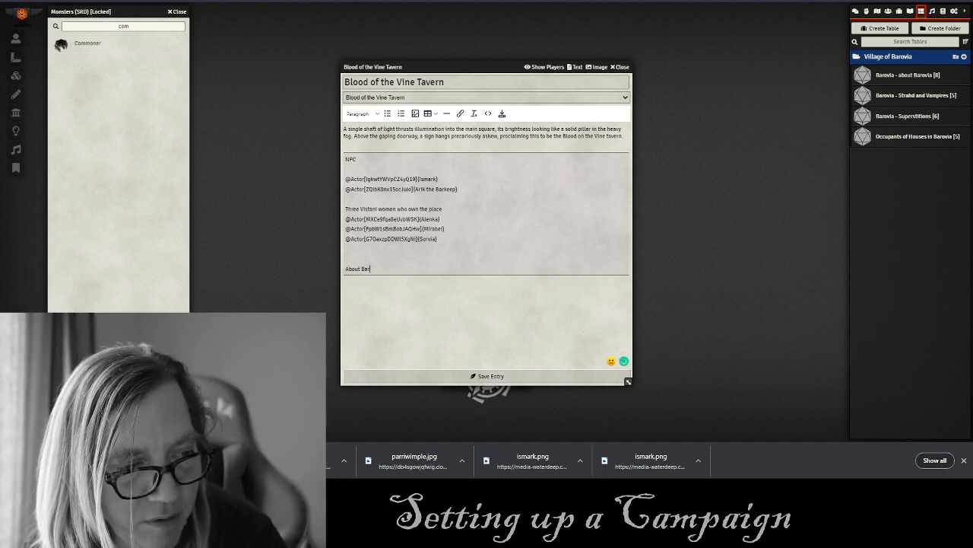
text(ovia)
key(Return)
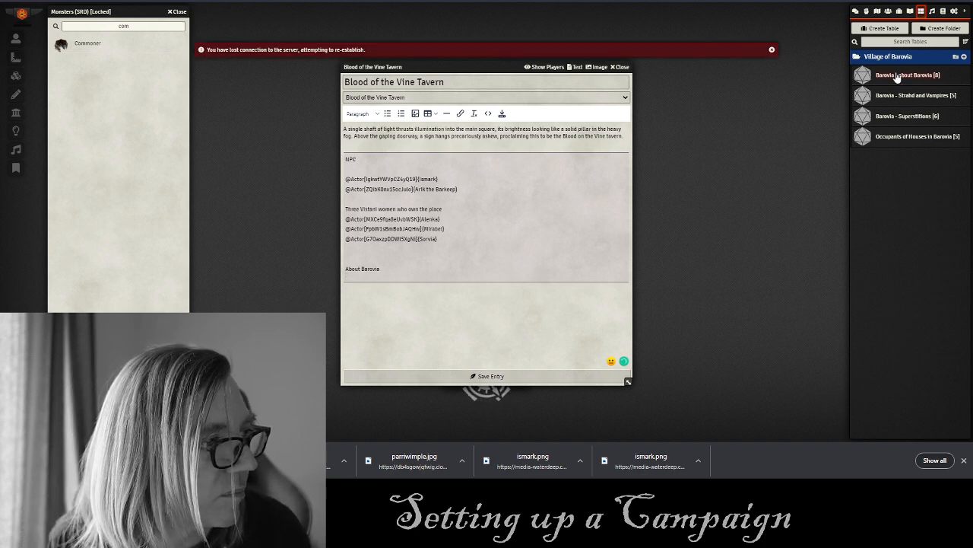
Link the about Barovia, Strahd and Vampires, and Superstitions tables on separate lines under "About Barovia" and save the text.
drag(896, 80, 426, 279)
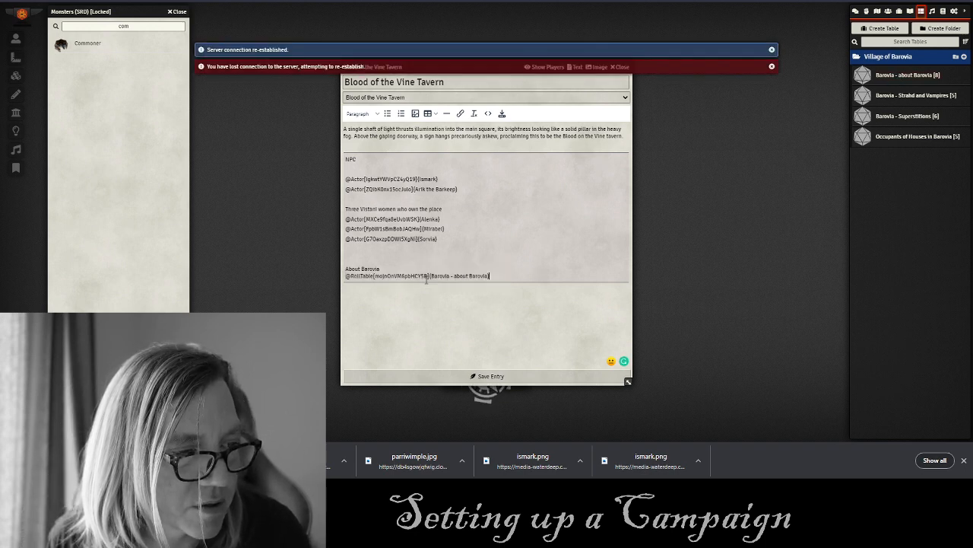
key(Return)
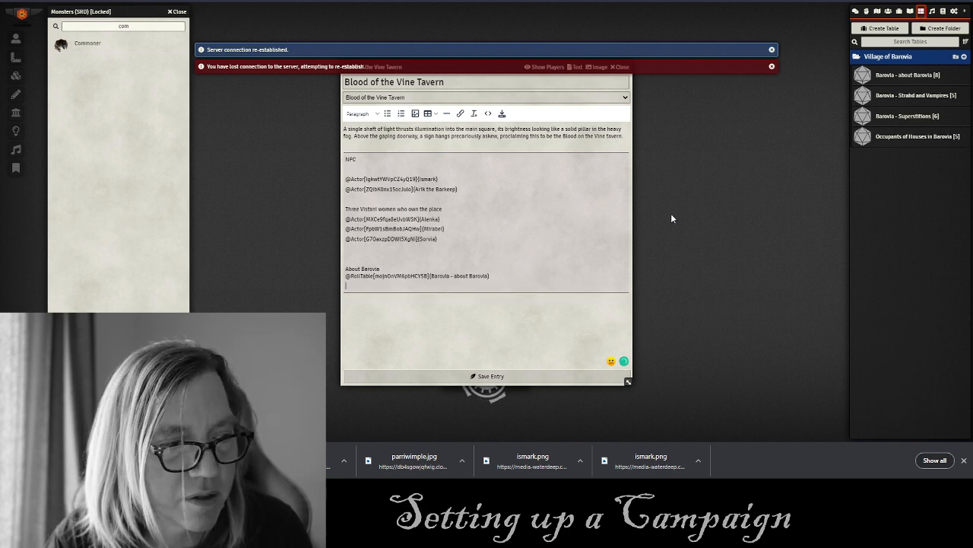
drag(902, 96, 403, 285)
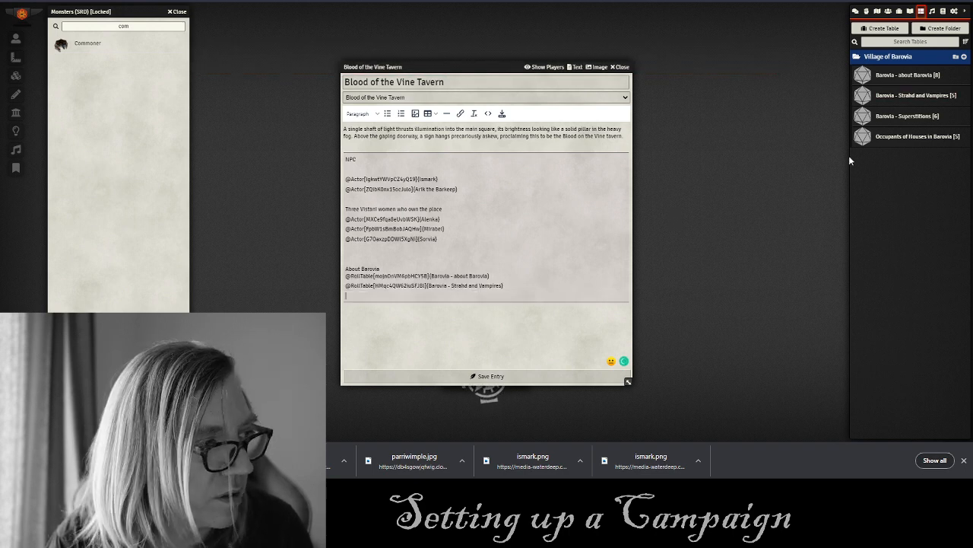
drag(898, 116, 354, 298)
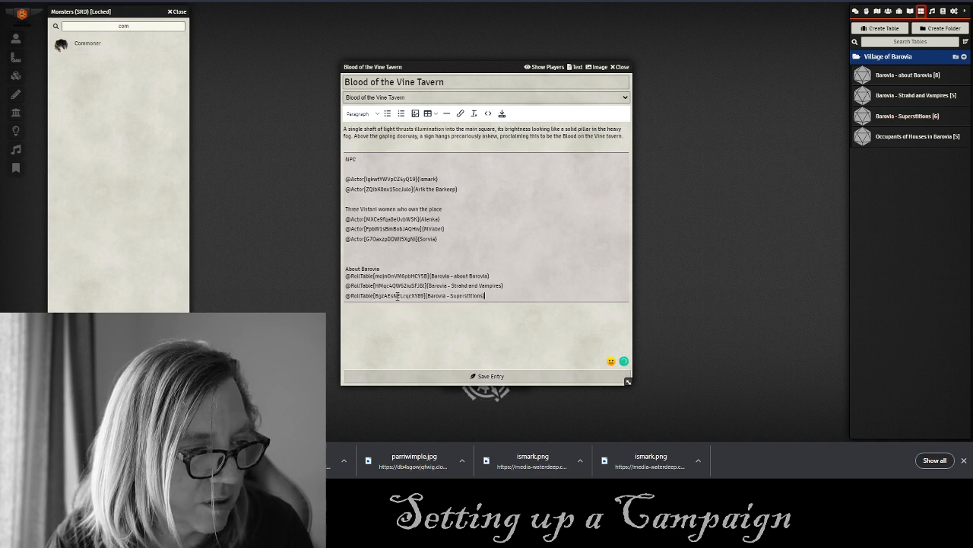
click(487, 376)
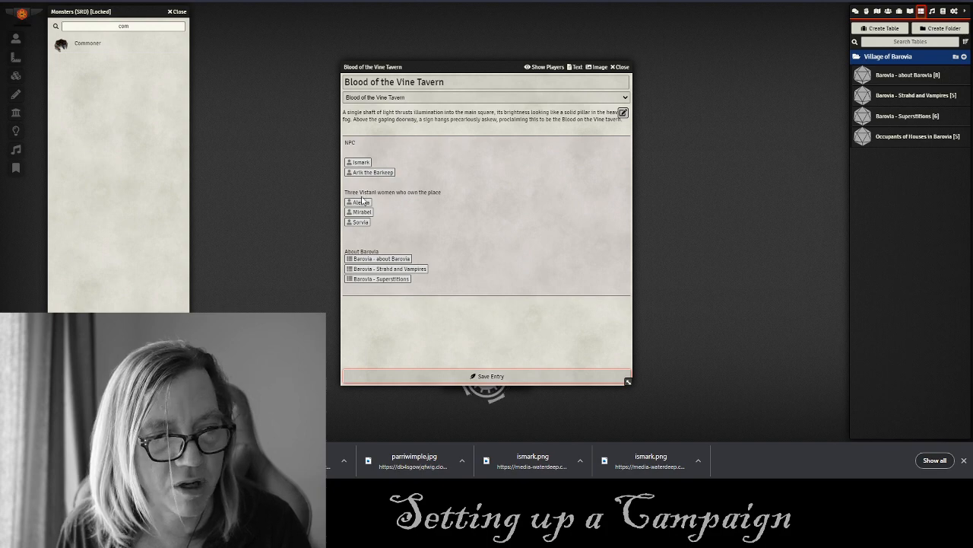
Open the Barovia - about Barovia table from its journal link, roll it and check the result in chat.
click(384, 260)
click(576, 422)
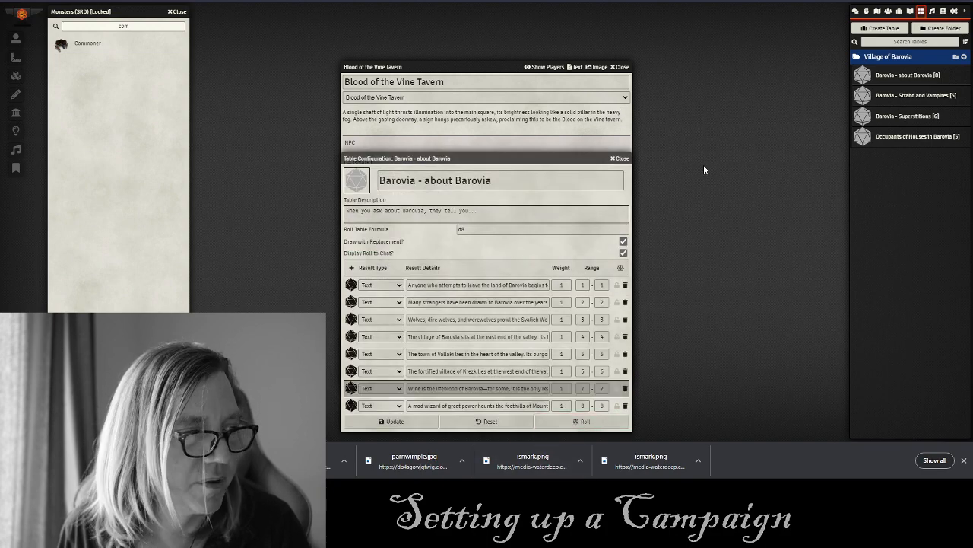
click(855, 11)
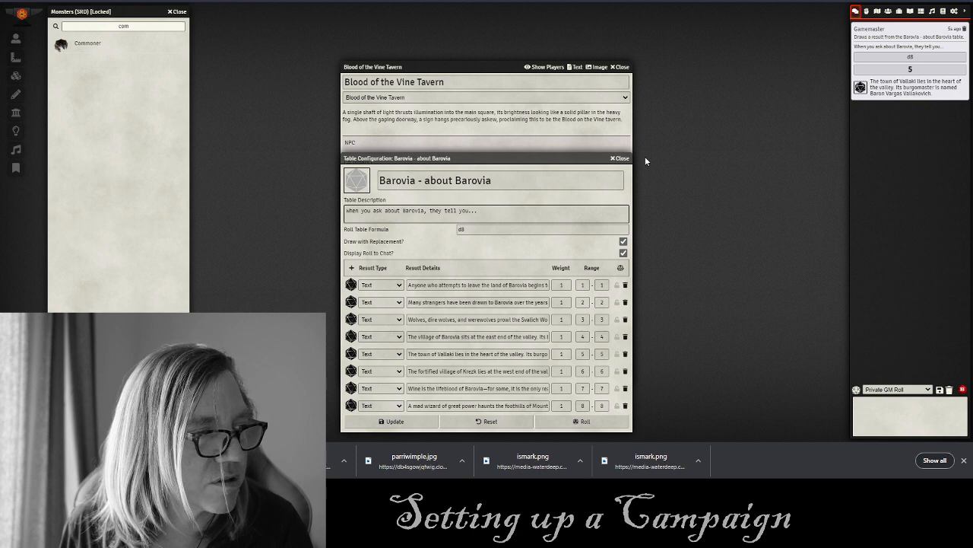
Close the about Barovia table and the tavern journal entry, and clear all messages from the chat log.
click(620, 159)
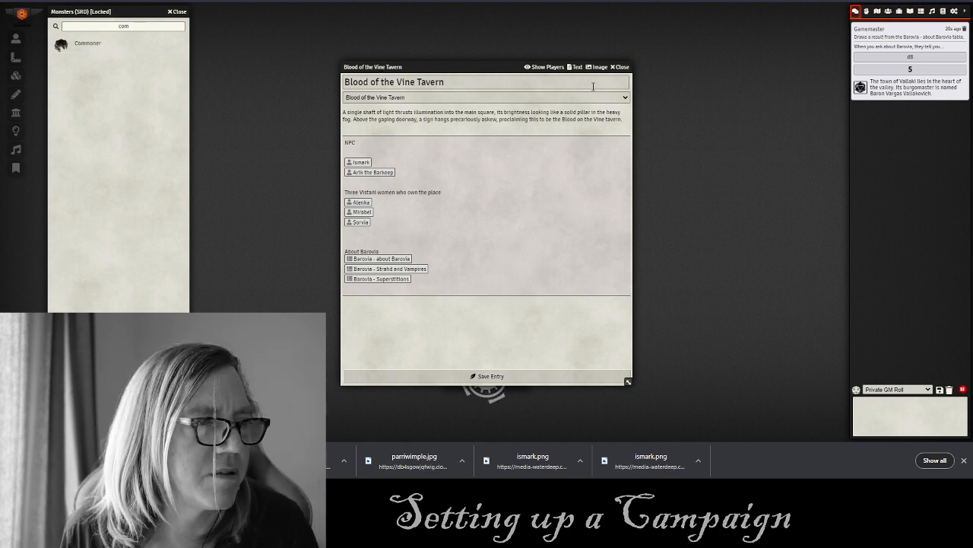
click(620, 67)
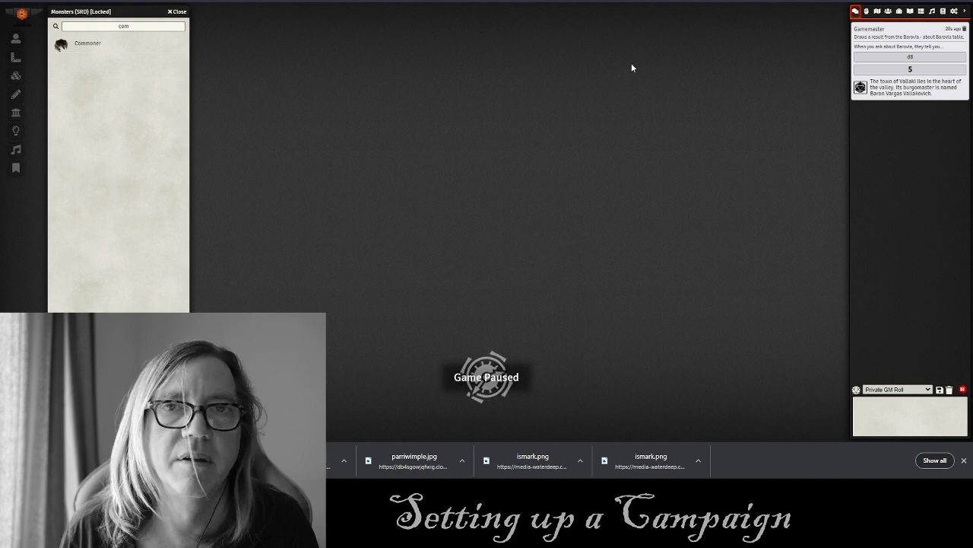
click(949, 390)
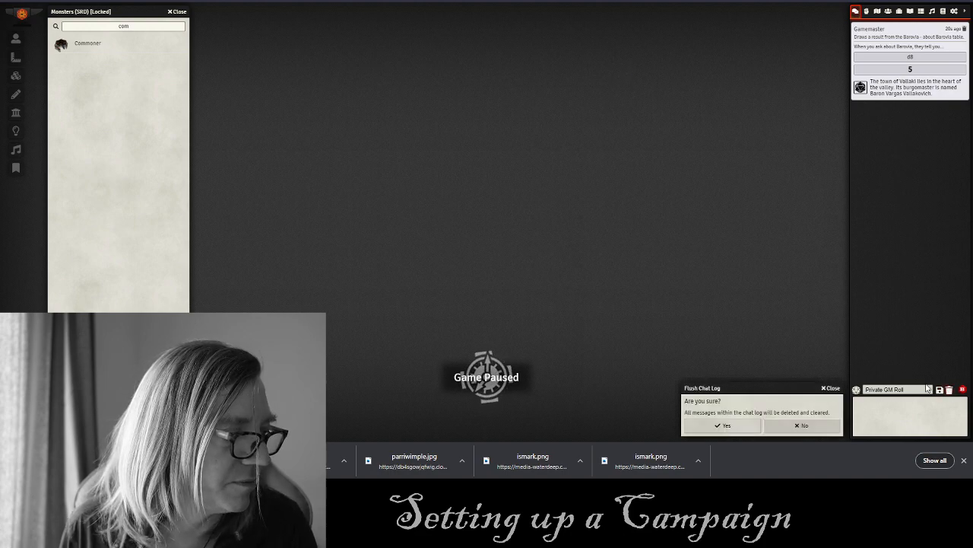
click(725, 425)
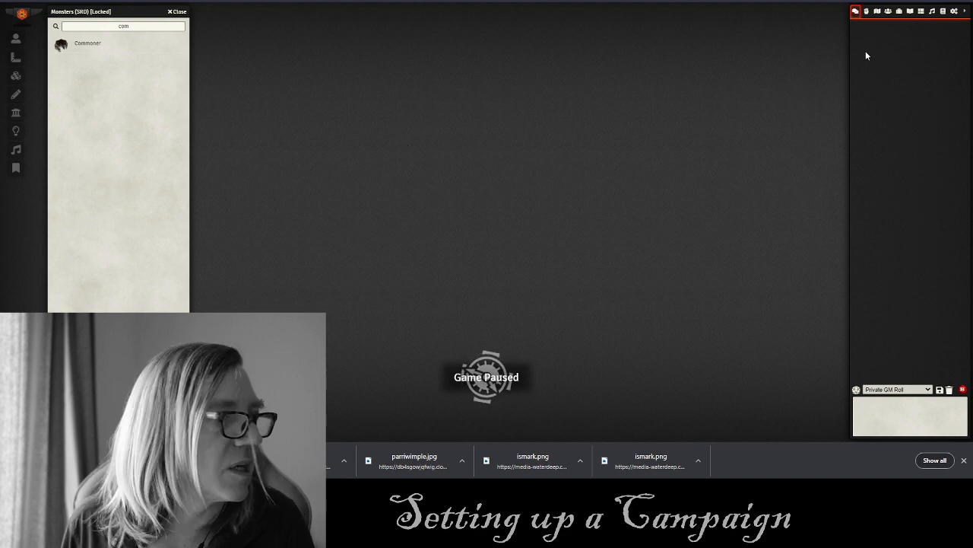
Link the Occupants of Houses in Barovia table below the last paragraph of The Village of Barovia journal entry and save the entry.
click(909, 11)
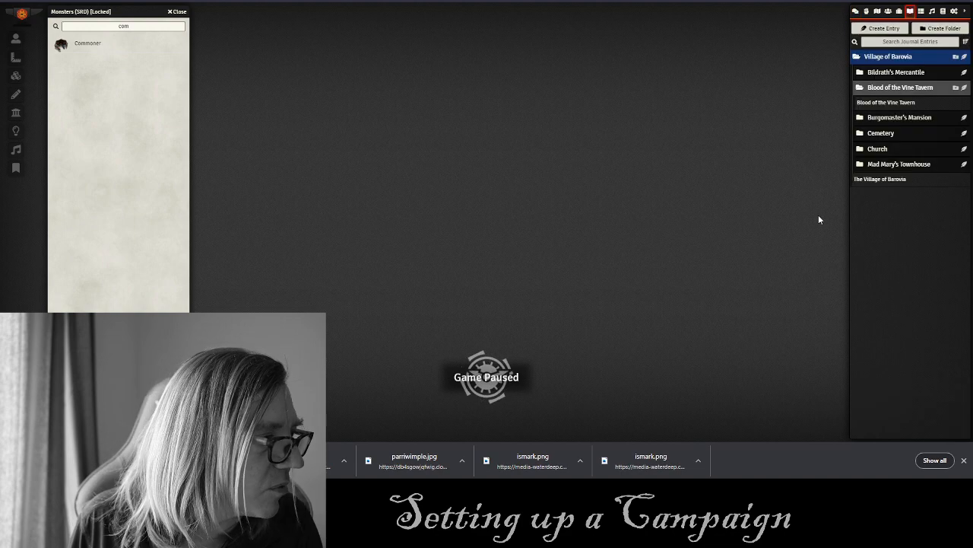
click(879, 178)
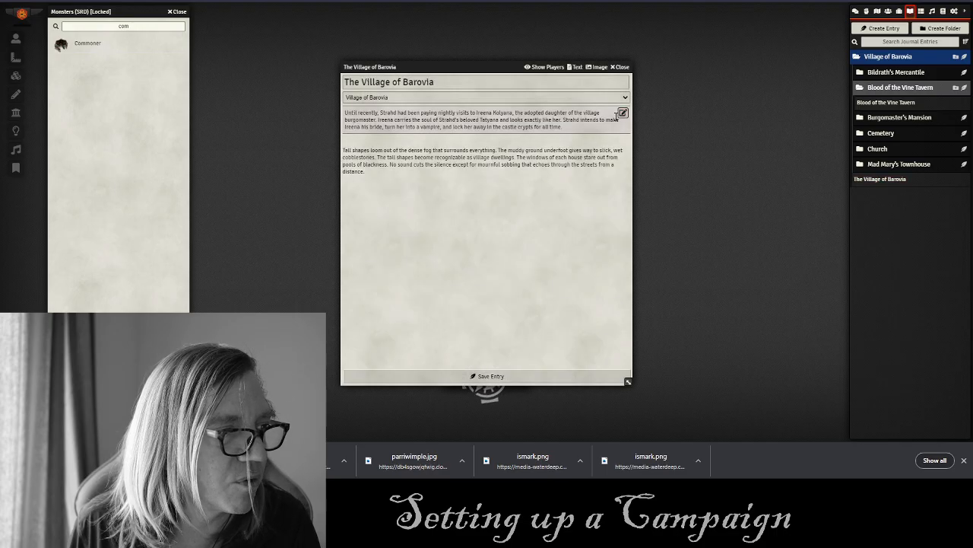
click(623, 113)
click(428, 191)
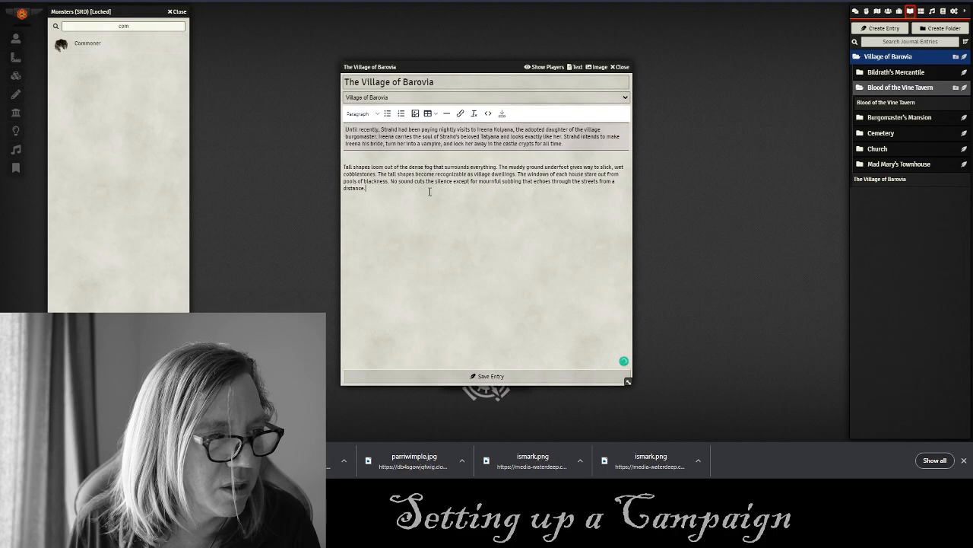
key(Return)
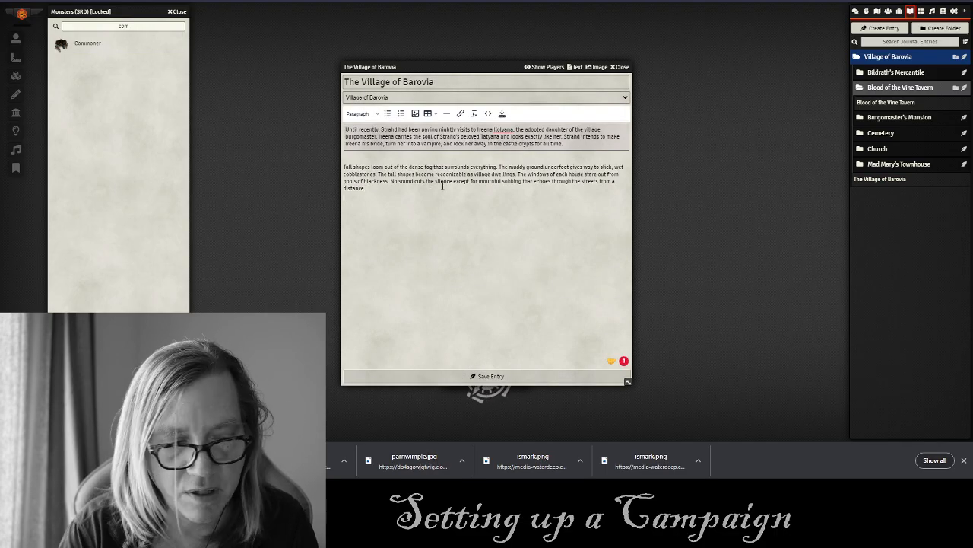
click(921, 11)
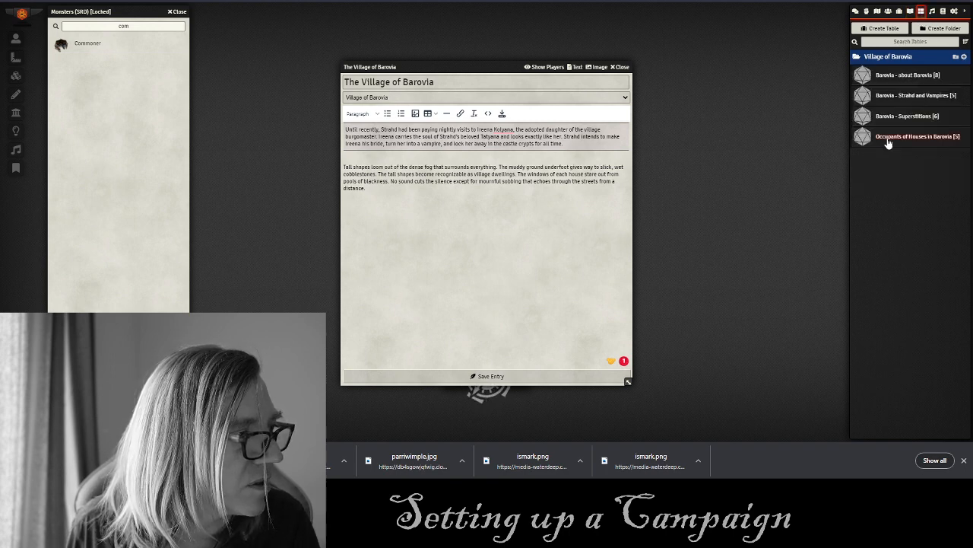
drag(887, 143, 424, 241)
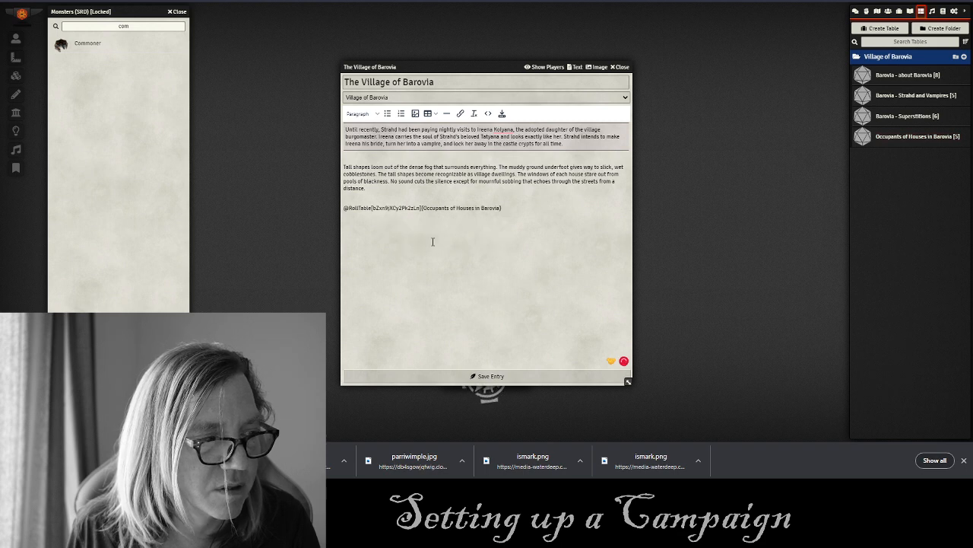
click(489, 376)
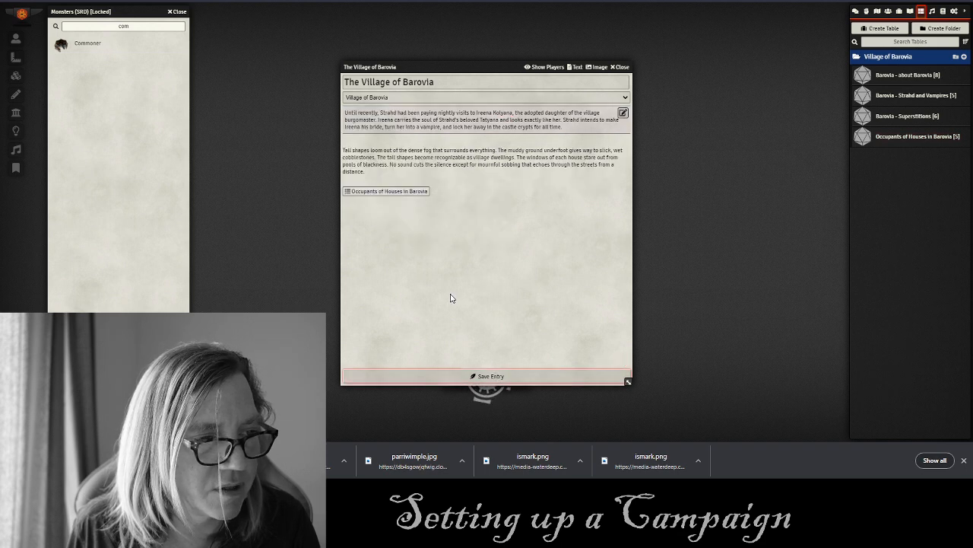
Check that the Occupants of Houses in Barovia link opens its table, and close the table and the journal entry.
click(383, 194)
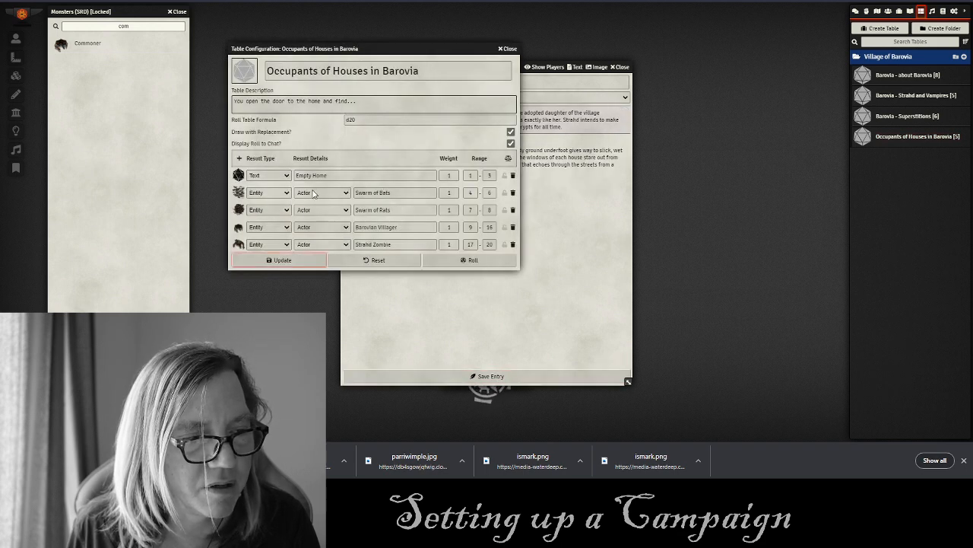
click(507, 49)
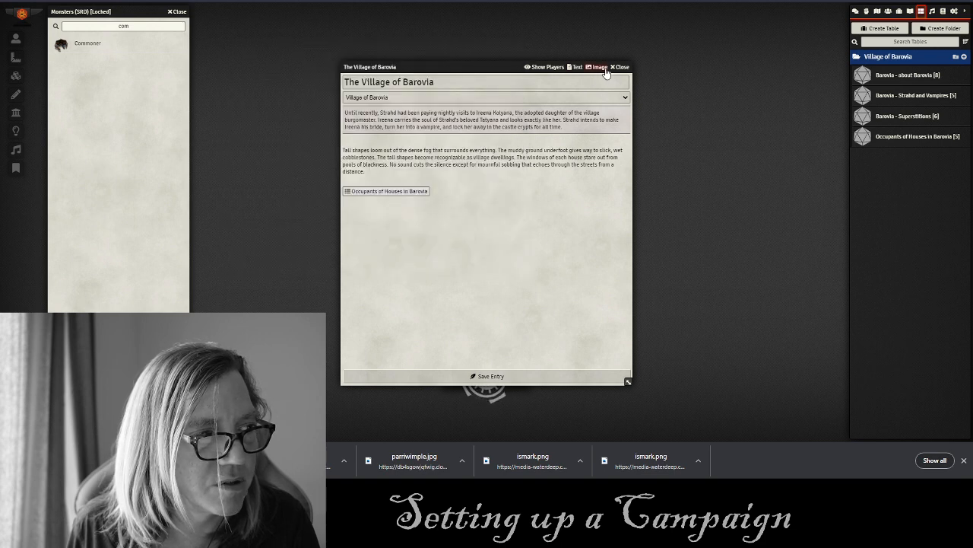
click(622, 68)
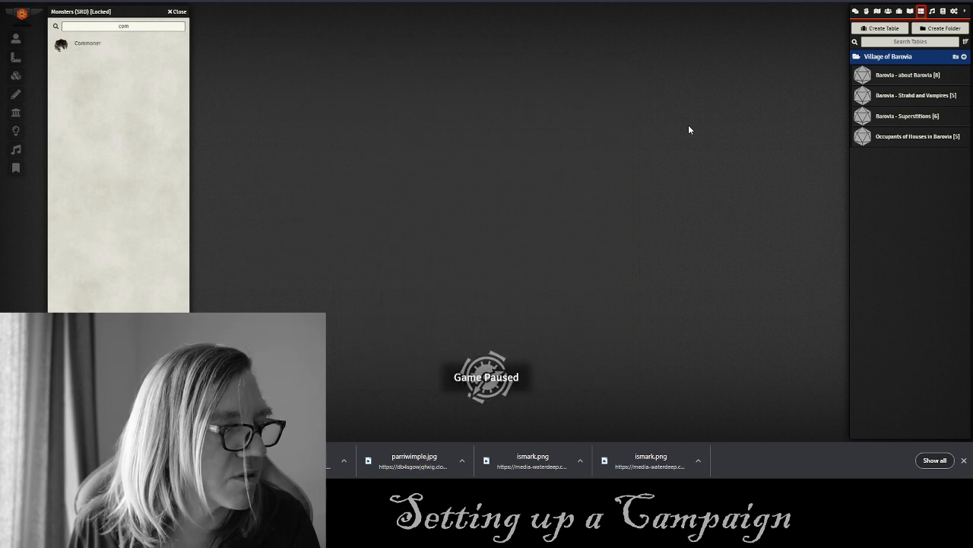
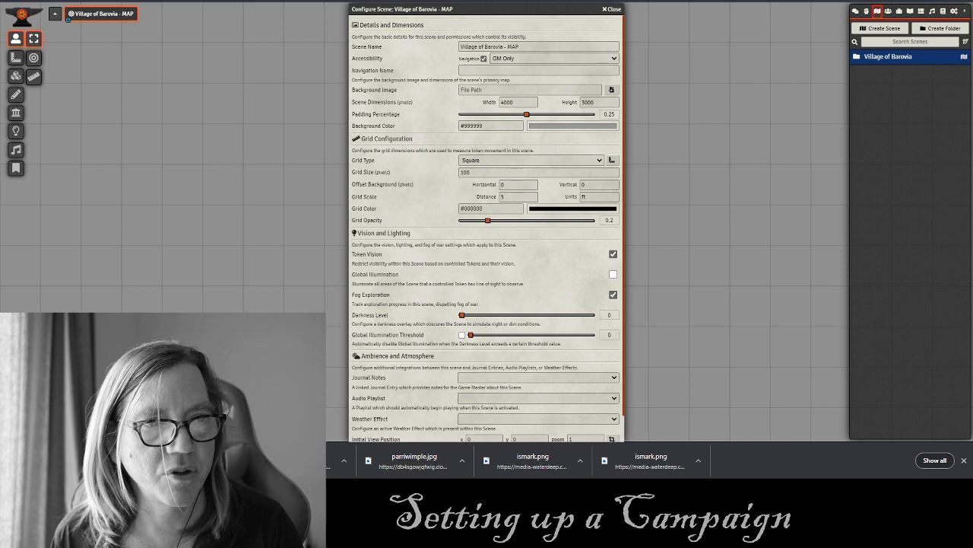
Switch to the D&D Beyond chapter on the Village of Barovia and open the player version of Map 3.1.
key(ctrl+Tab)
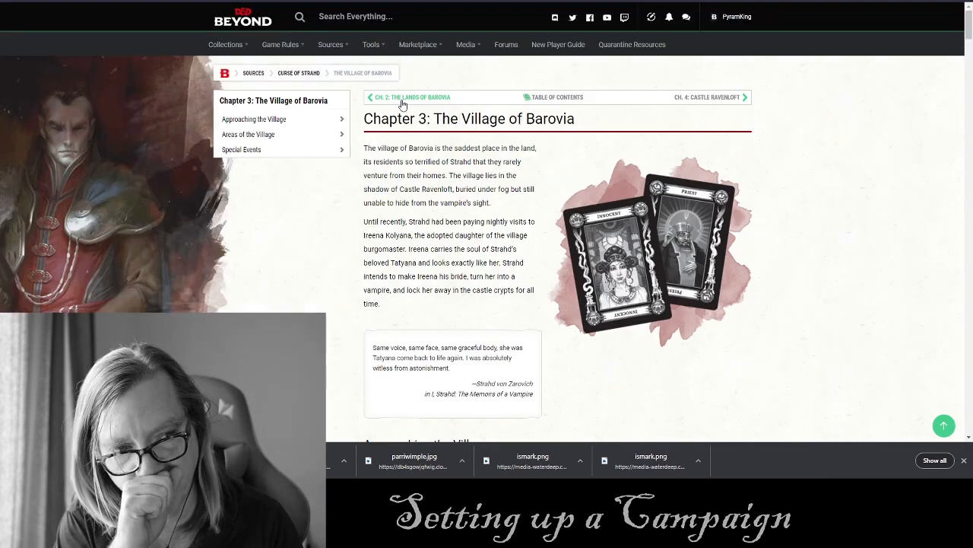
scroll(550, 182, down, 20)
scroll(571, 205, down, 1)
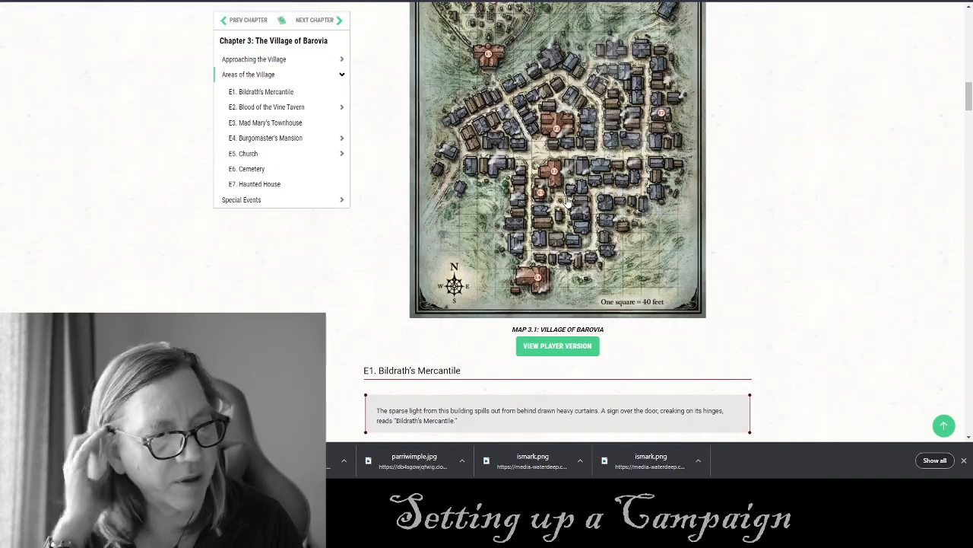
scroll(570, 206, up, 2)
scroll(598, 281, down, 1)
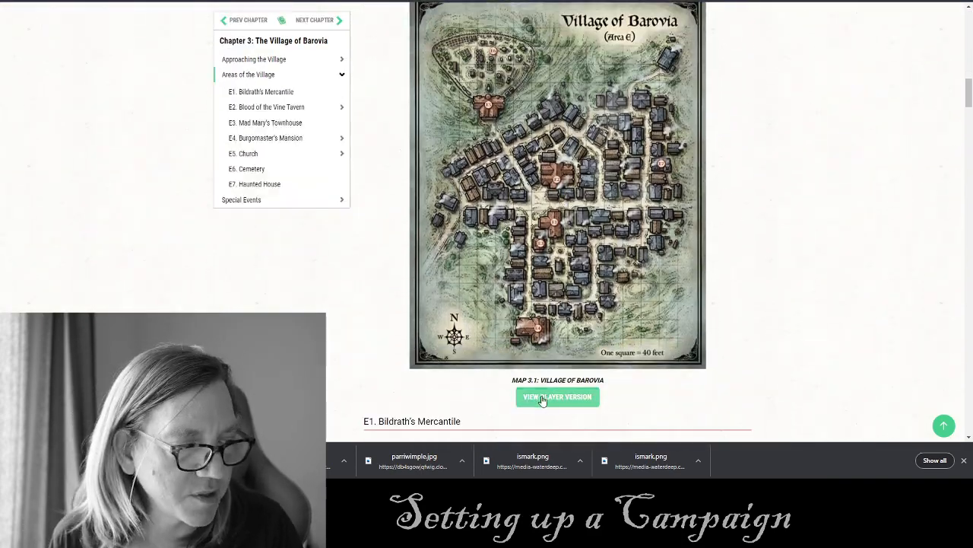
scroll(554, 159, up, 1)
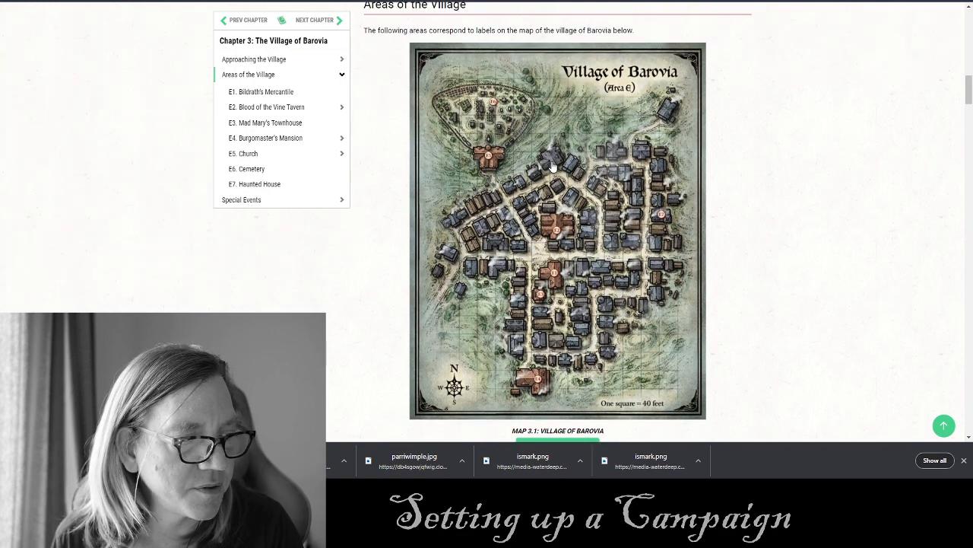
scroll(514, 147, down, 2)
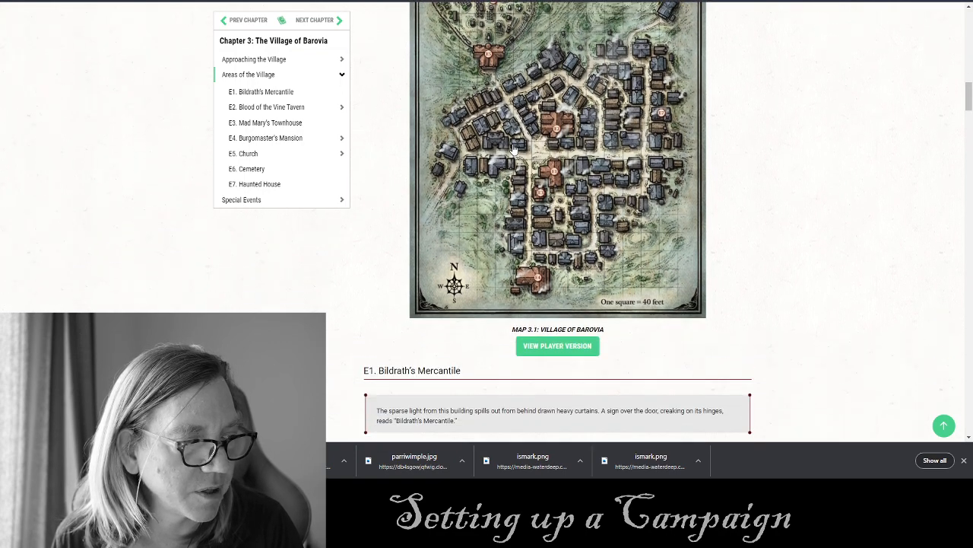
click(568, 354)
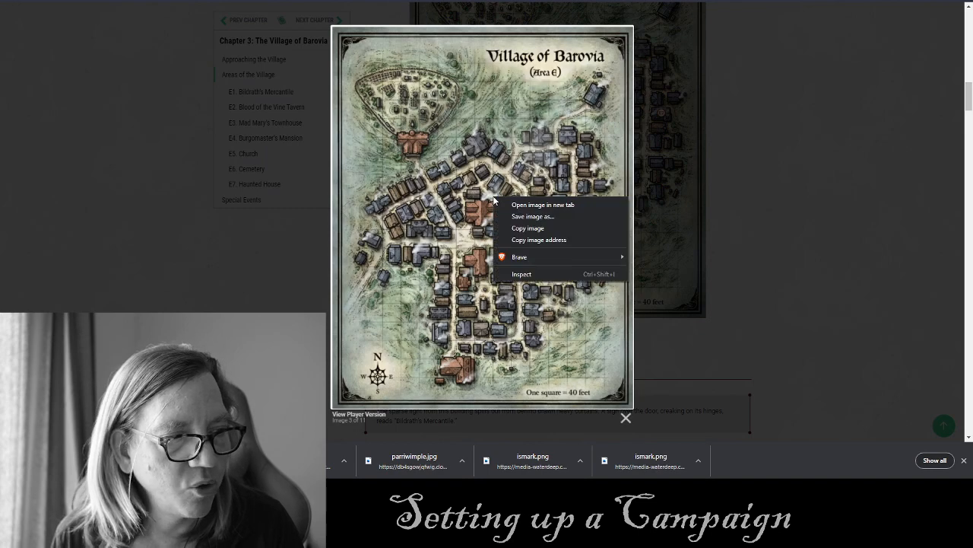
Open the player map image on its own and save it as a JPEG named "Village Map".
right_click(494, 197)
click(510, 206)
key(ctrl+Tab)
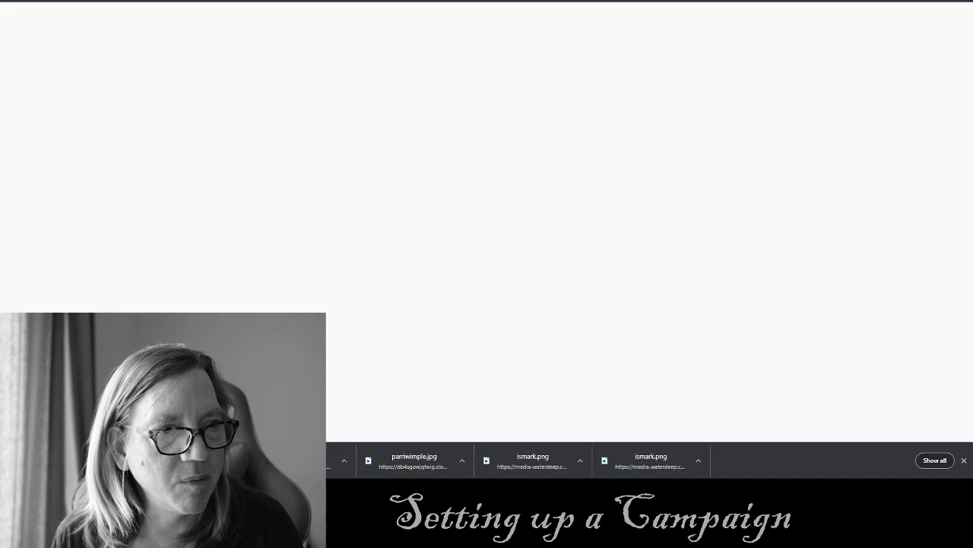
right_click(470, 177)
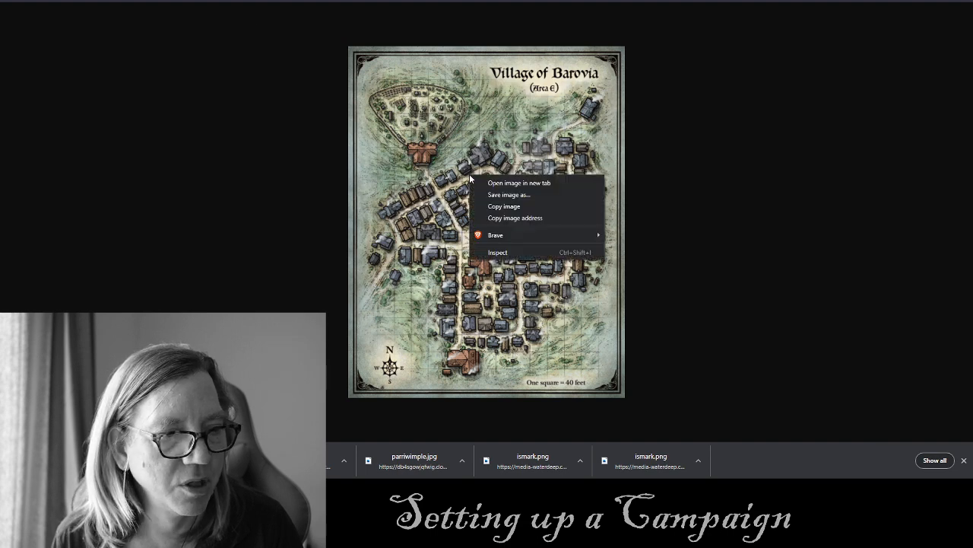
click(508, 194)
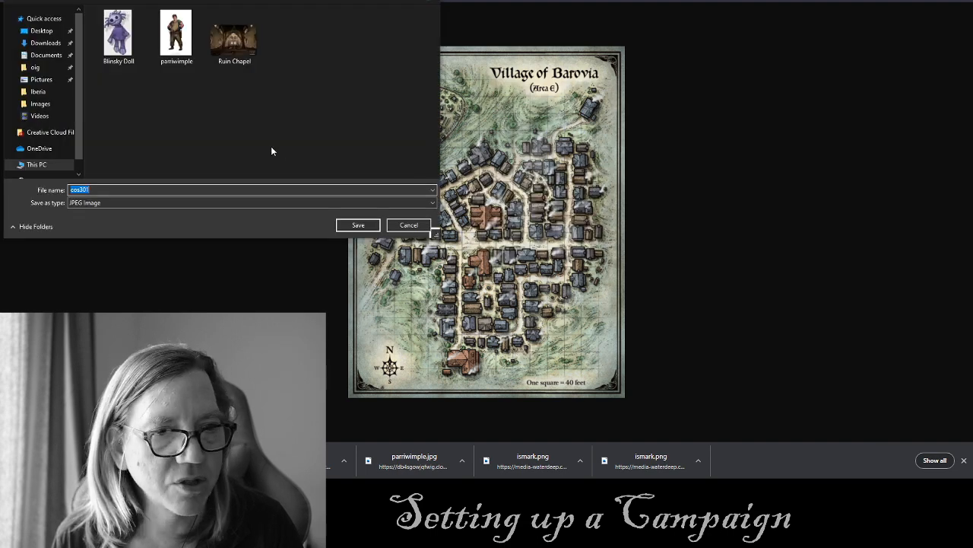
text(Village Map)
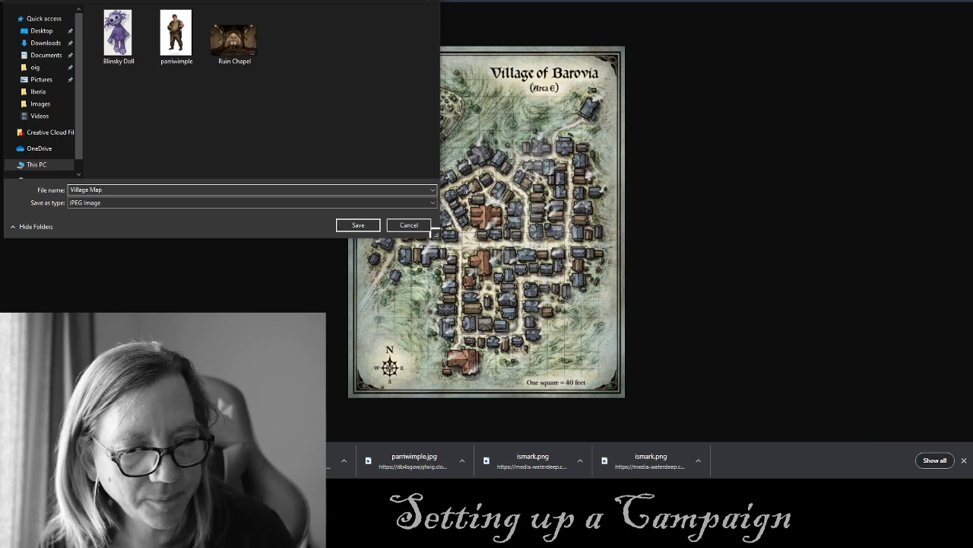
click(358, 225)
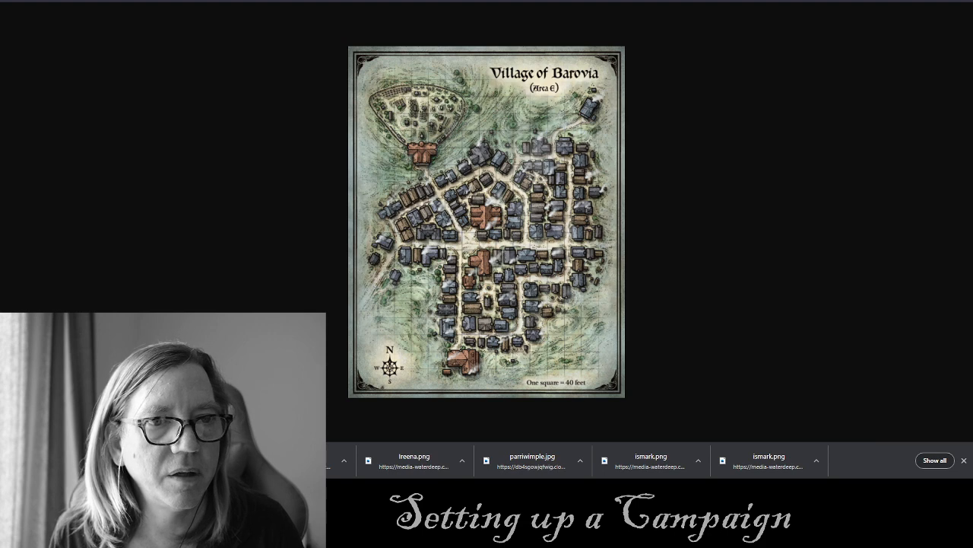
Return to Foundry and upload Village Map.jpg to images/Village of Barovia as the background image of the Village of Barovia - MAP scene.
key(ctrl+Tab)
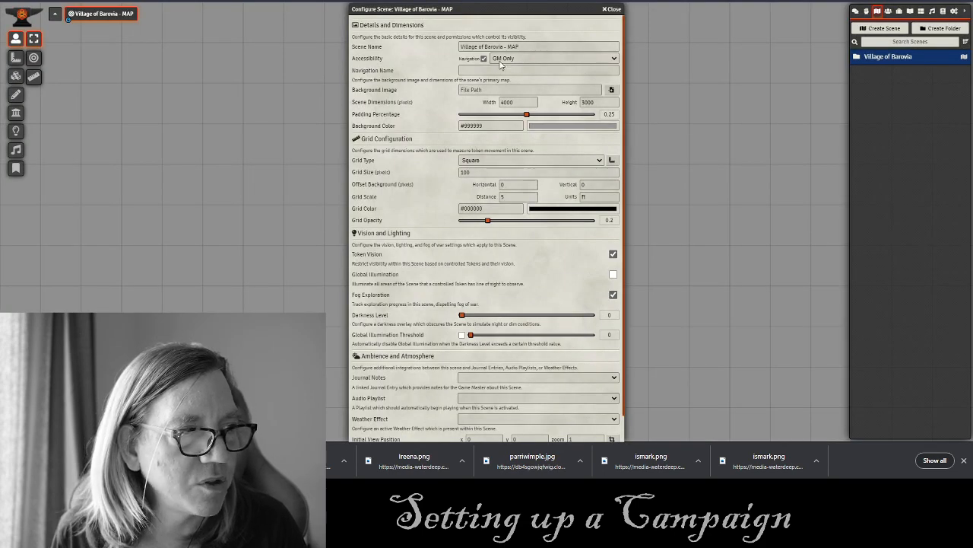
click(613, 90)
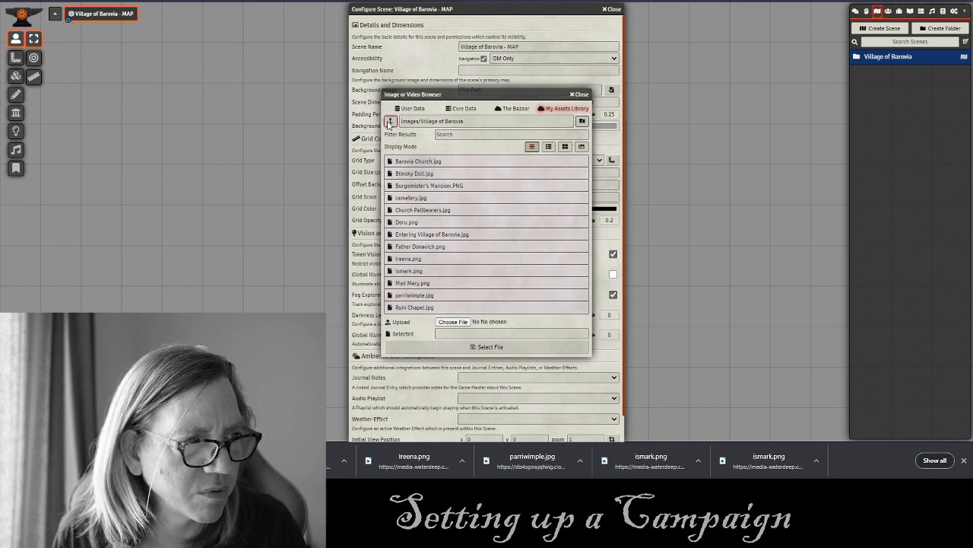
click(452, 322)
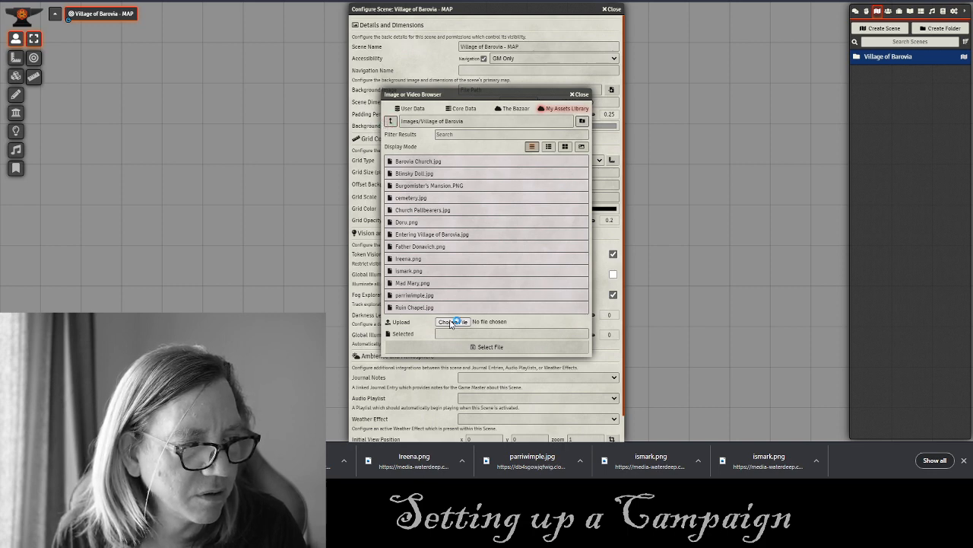
click(234, 93)
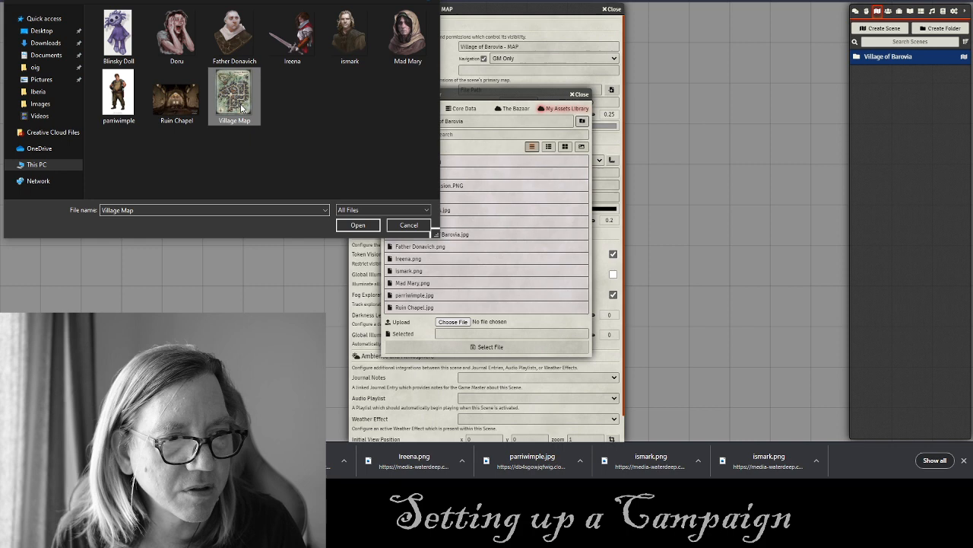
click(358, 225)
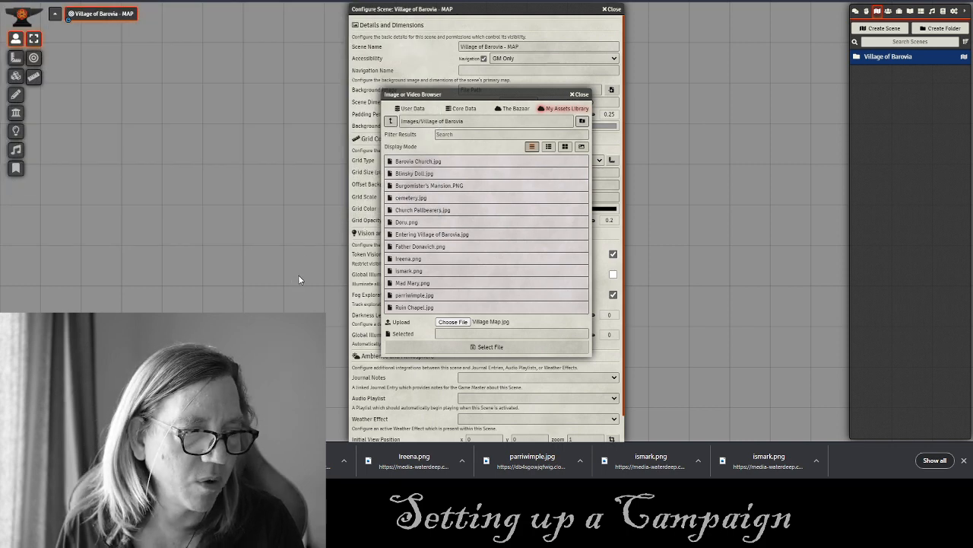
click(502, 386)
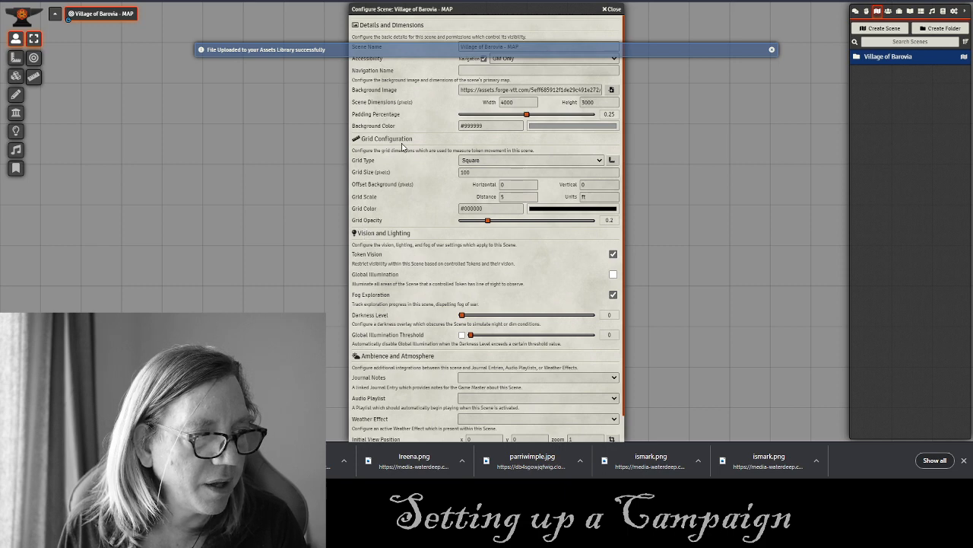
Dismiss the browser's downloads bar and save the Village of Barovia - MAP scene configuration.
drag(433, 10, 442, 10)
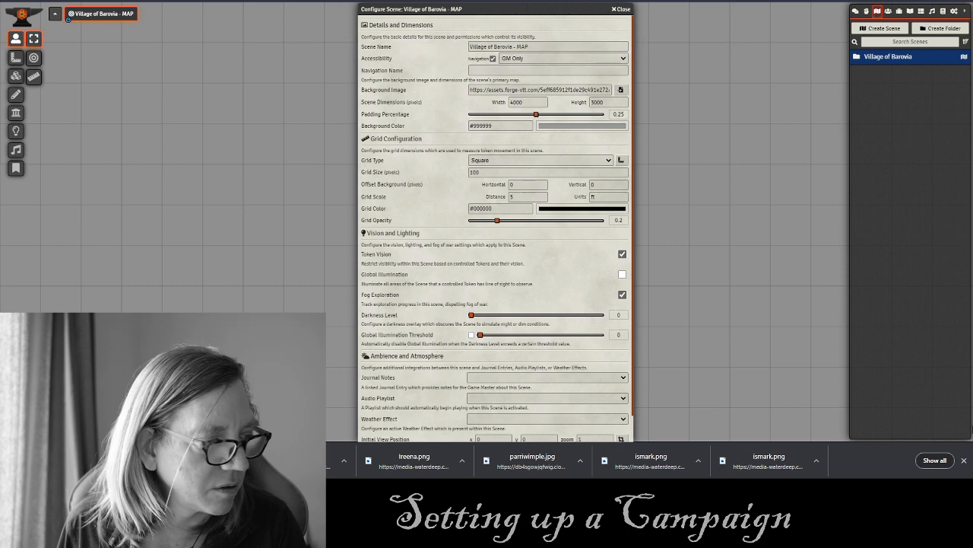
click(963, 460)
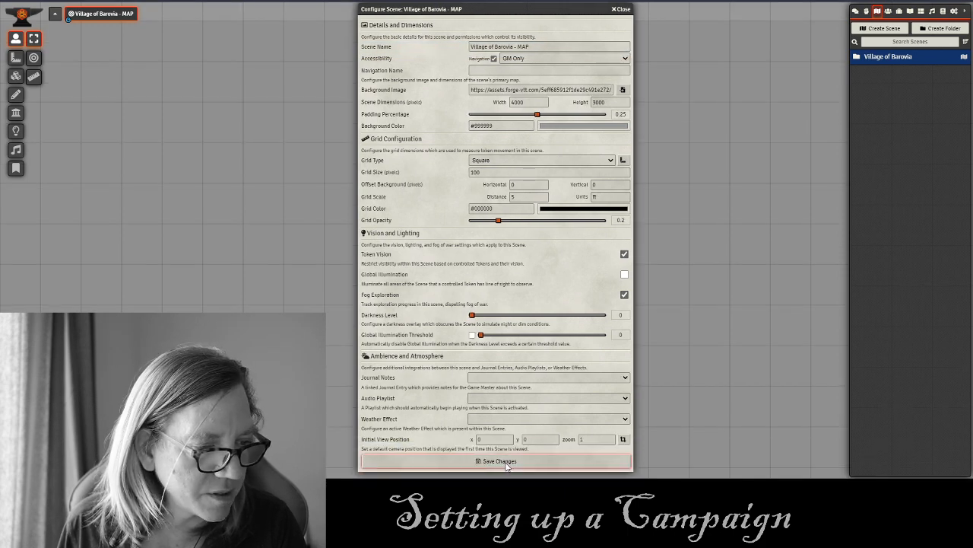
click(506, 463)
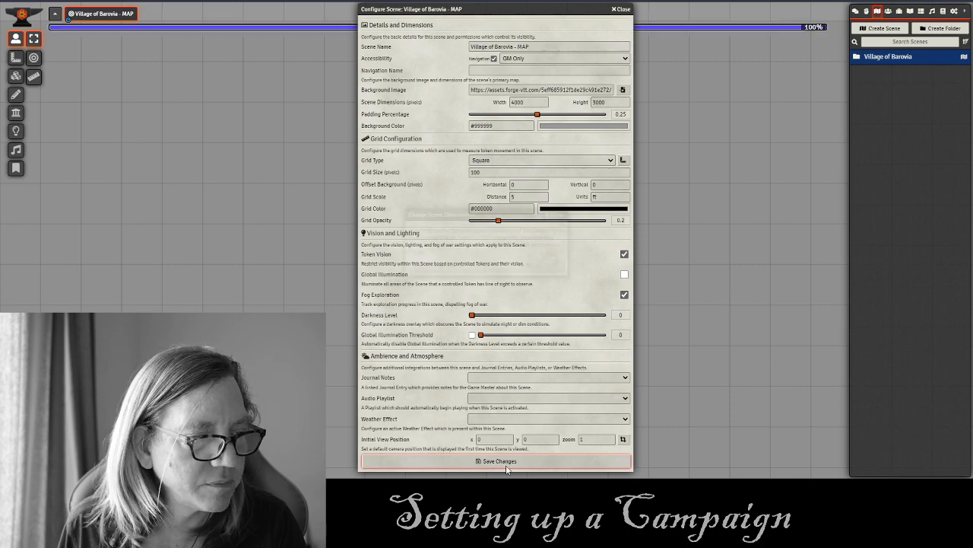
Accept resizing the scene to fit its new background image and look over the whole village map.
click(447, 264)
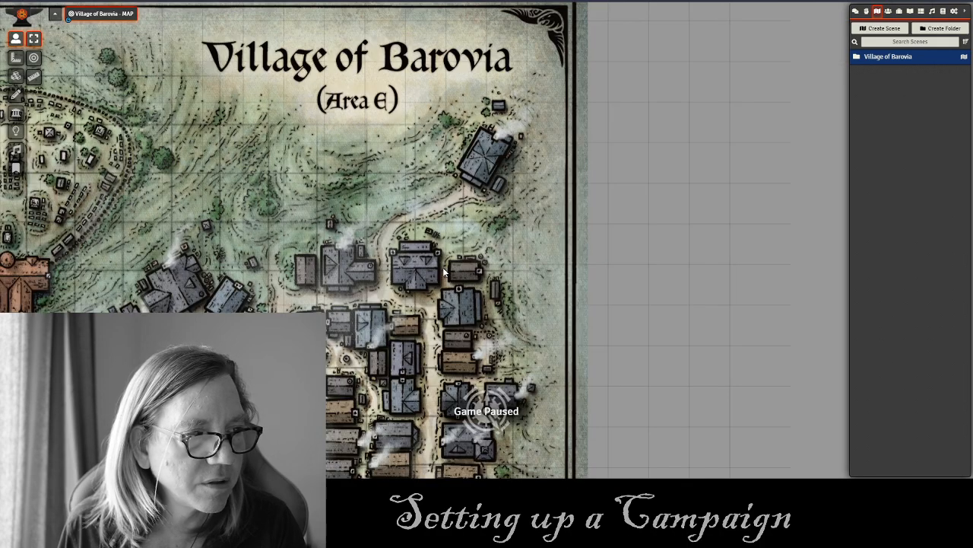
scroll(495, 128, down, 9)
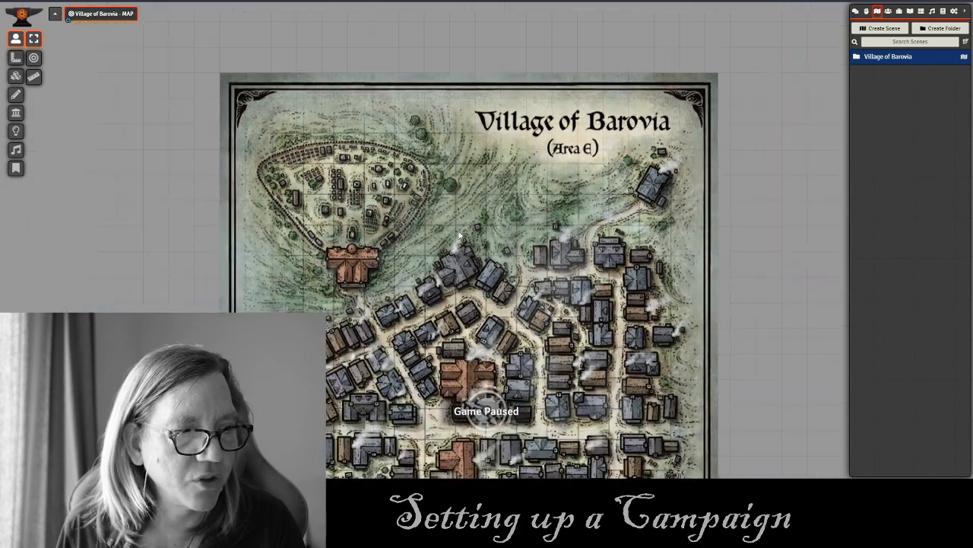
drag(454, 224, 404, 77)
scroll(406, 114, down, 4)
drag(384, 171, 389, 136)
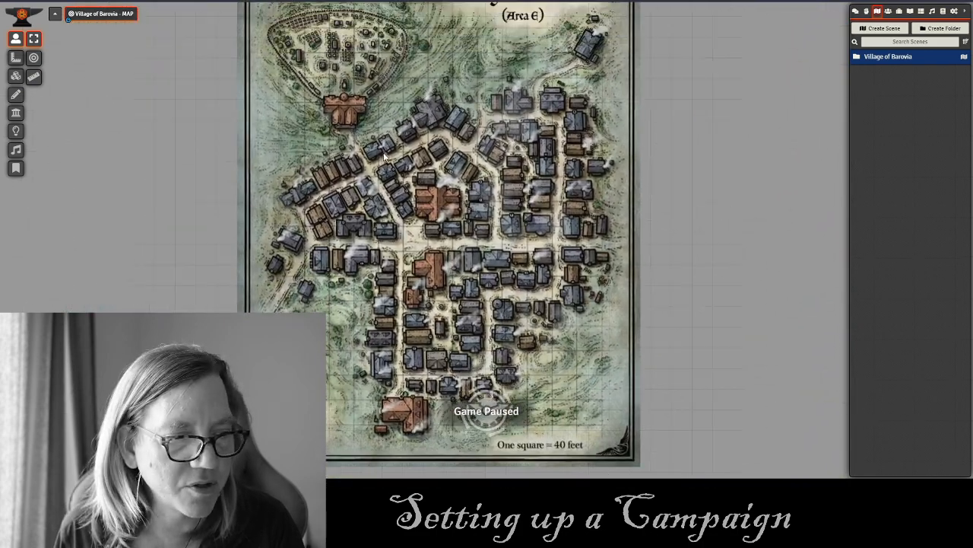
scroll(391, 143, down, 2)
scroll(385, 141, up, 2)
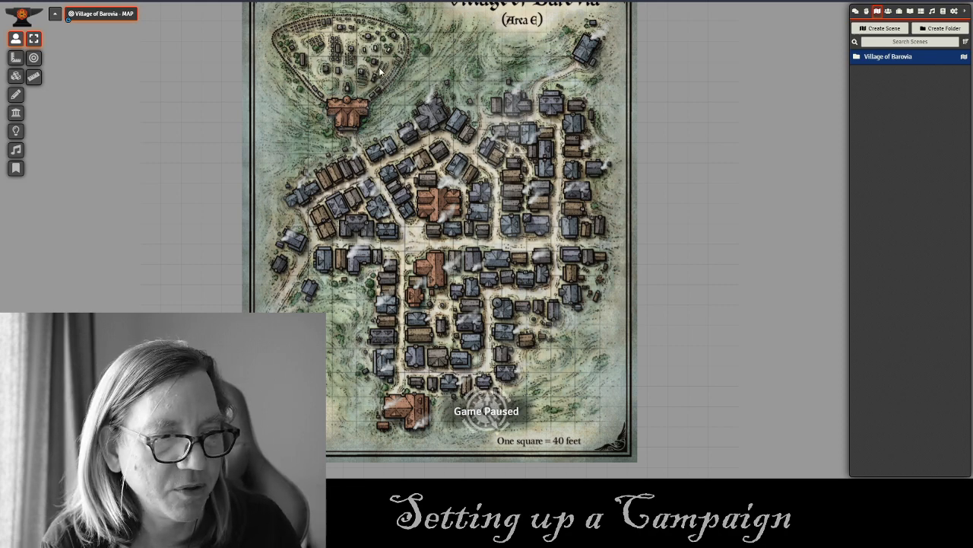
drag(379, 134, 397, 163)
scroll(399, 162, down, 2)
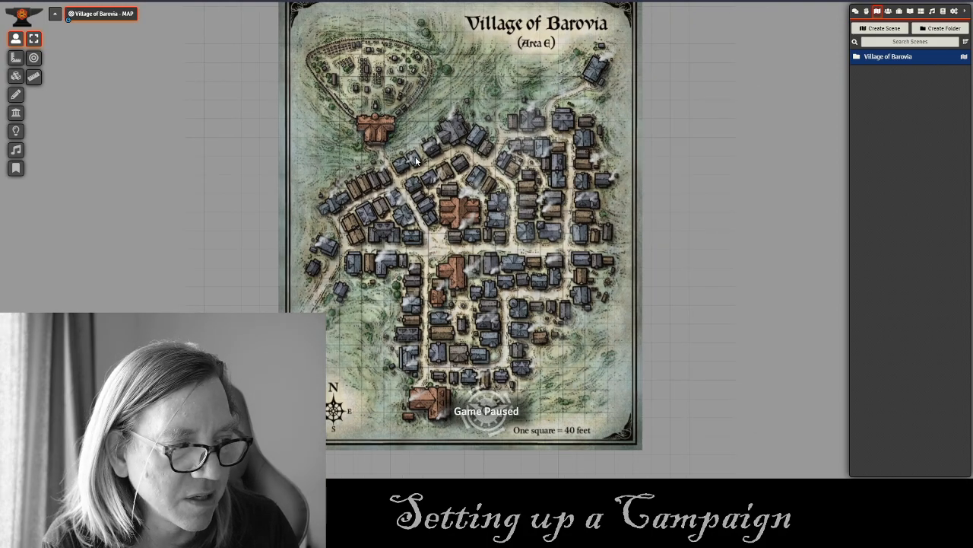
scroll(408, 157, up, 10)
scroll(466, 182, up, 1)
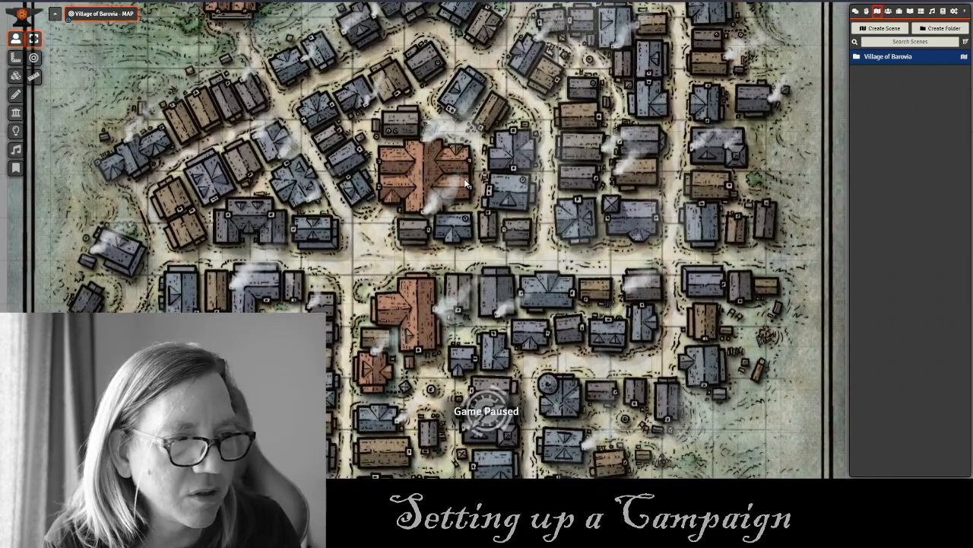
drag(321, 114, 332, 144)
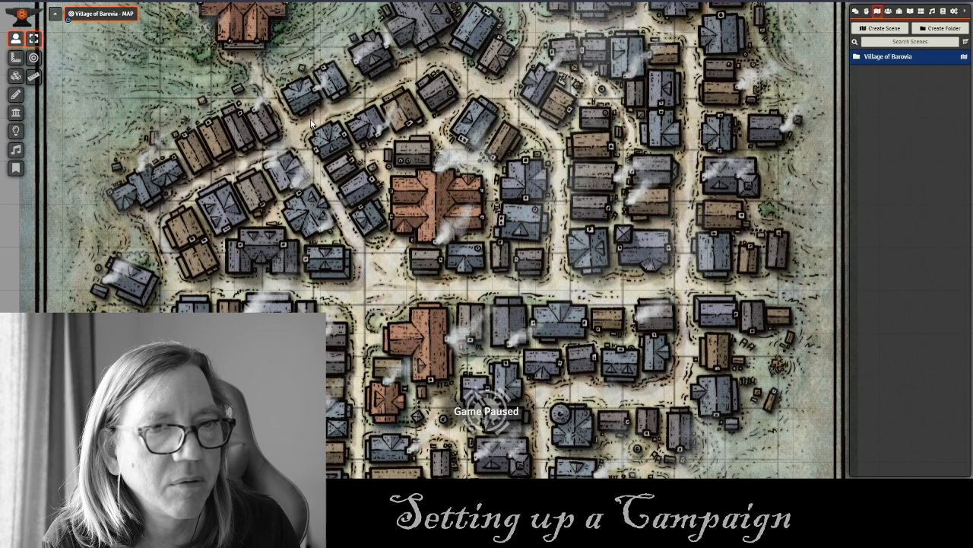
Open the grid configuration tool for the Village of Barovia - MAP scene and set the grid size to 50.
right_click(103, 17)
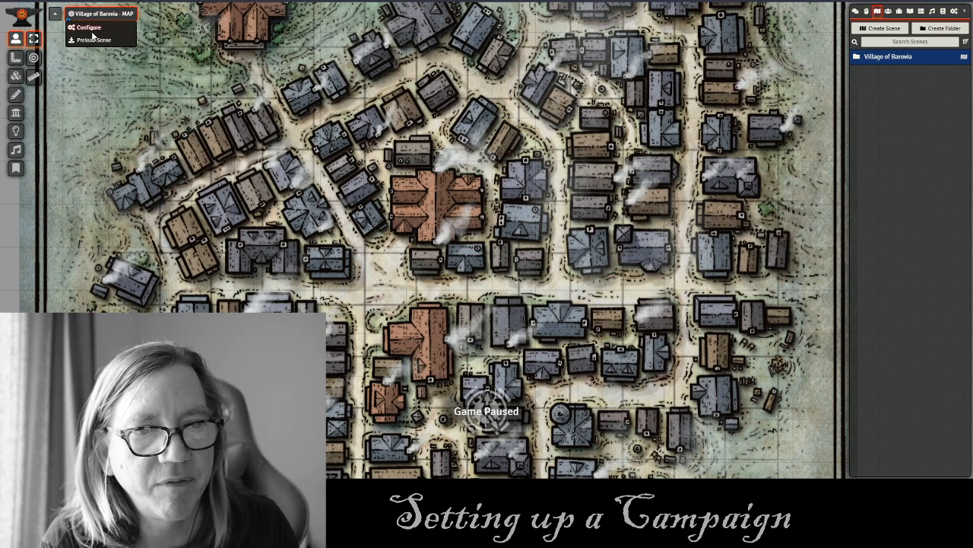
click(88, 28)
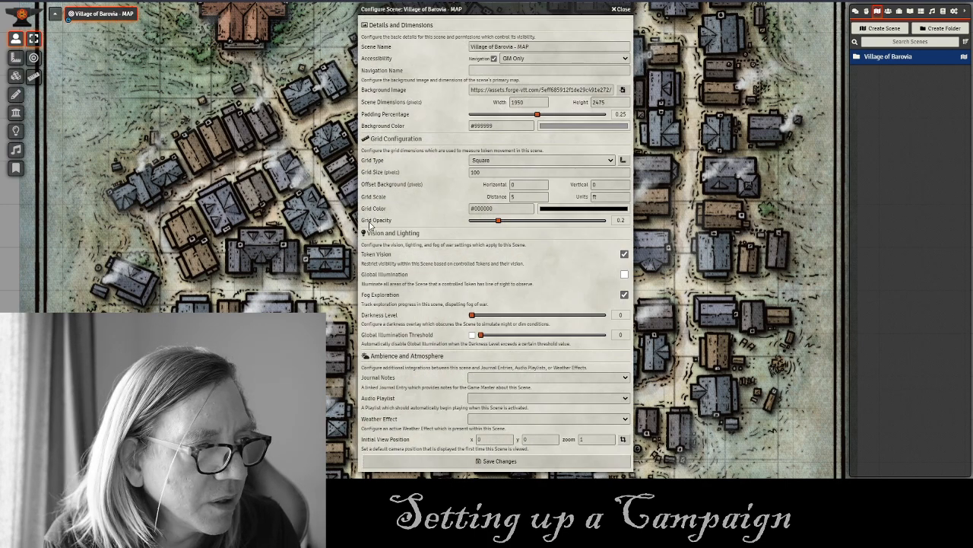
click(623, 161)
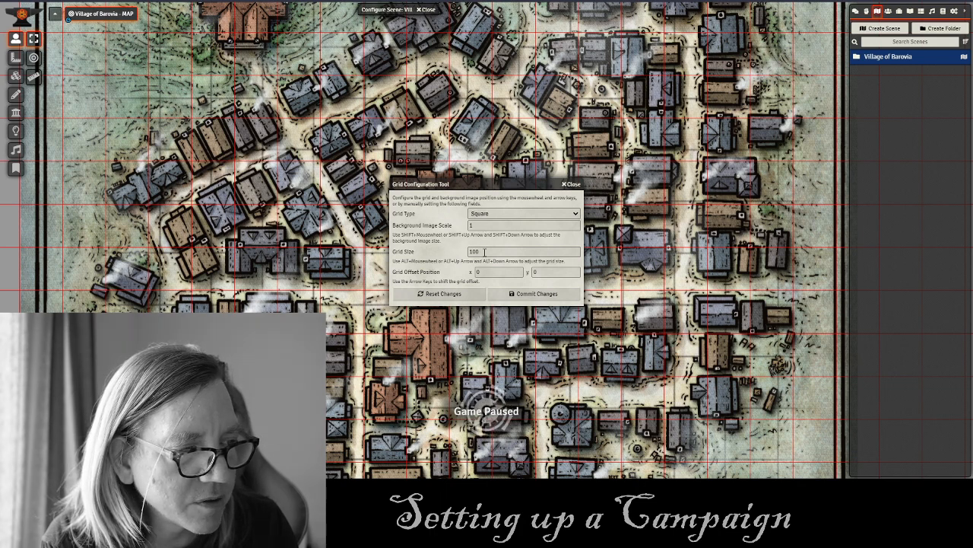
drag(483, 252, 456, 252)
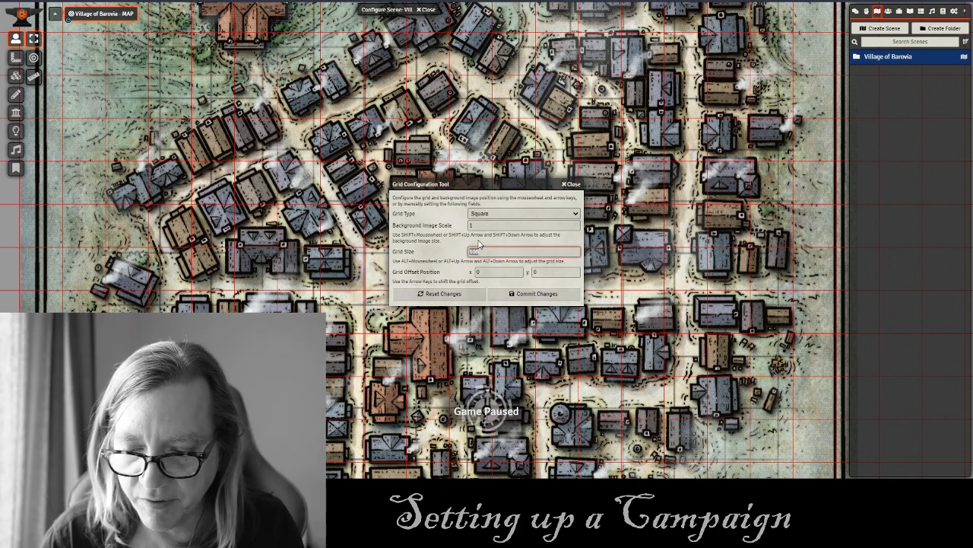
text(50)
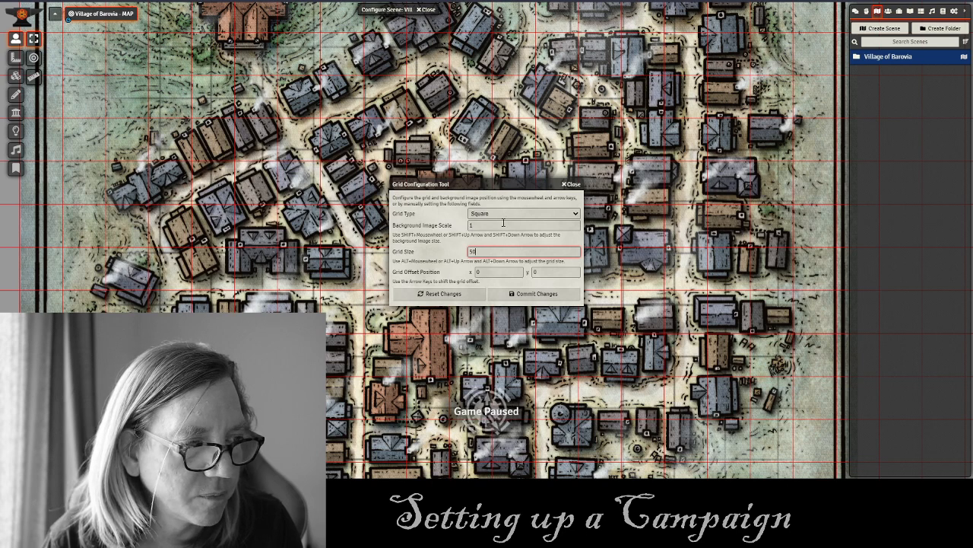
key(Return)
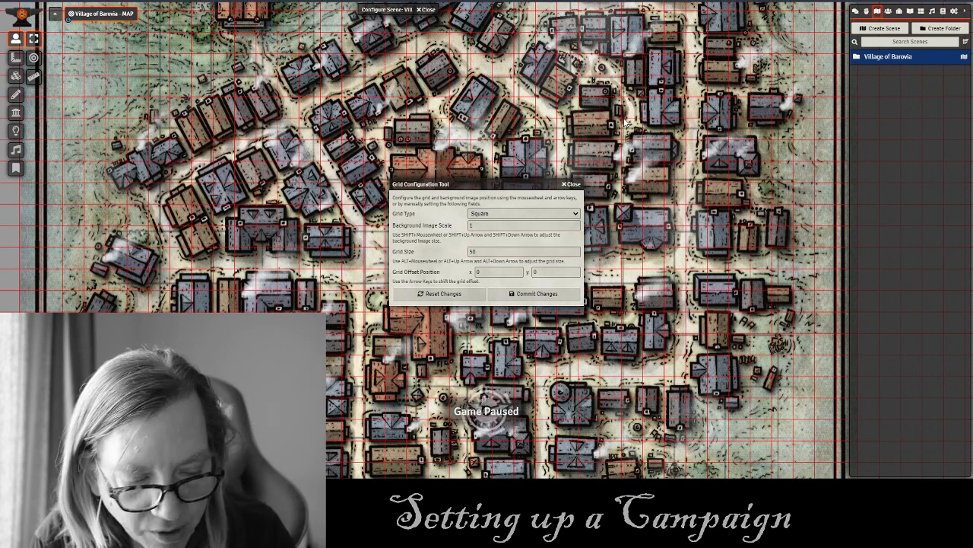
Shift the grid's vertical offset to -23 to align it with the map and commit the grid changes.
key(Up)
key(Up)
key(Up)
key(Up)
key(Up)
key(Up)
key(Up)
key(Up)
key(Up)
key(Up)
key(Up)
key(Up)
key(Up)
key(Up)
key(Up)
key(Up)
key(Up)
key(Up)
key(Up)
key(Up)
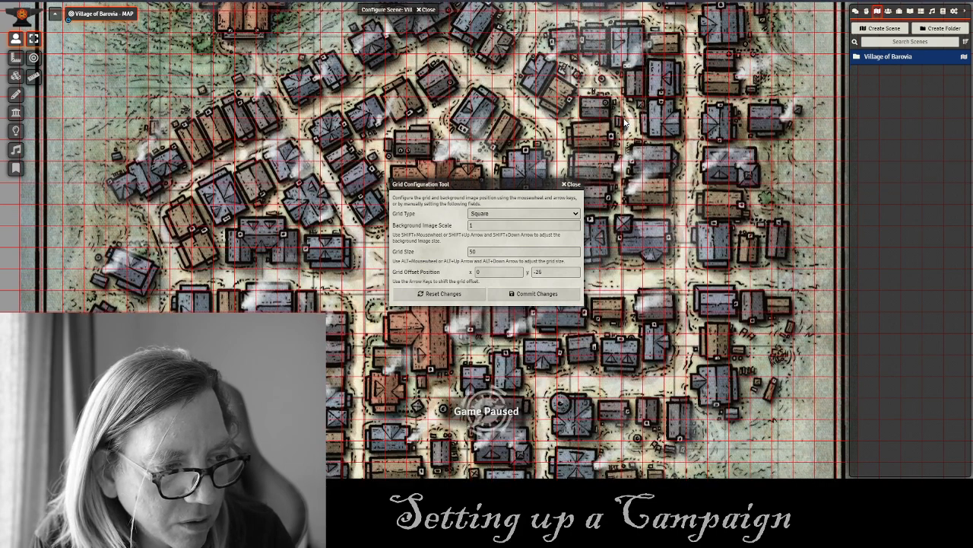
key(Up)
key(Up)
key(Up)
key(Up)
key(Up)
key(Up)
key(Down)
key(Down)
key(Down)
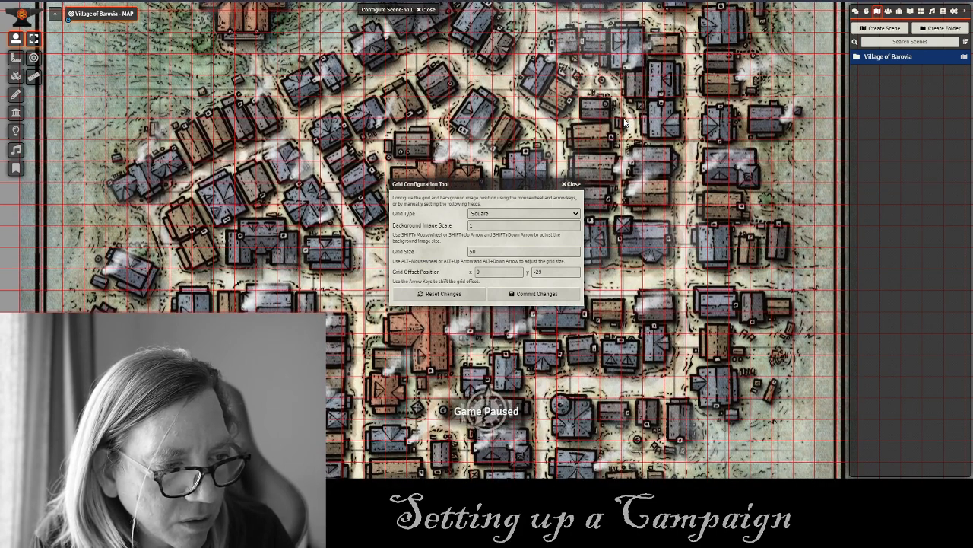
key(Down)
key(Down)
key(Down)
key(Down)
key(Down)
key(Down)
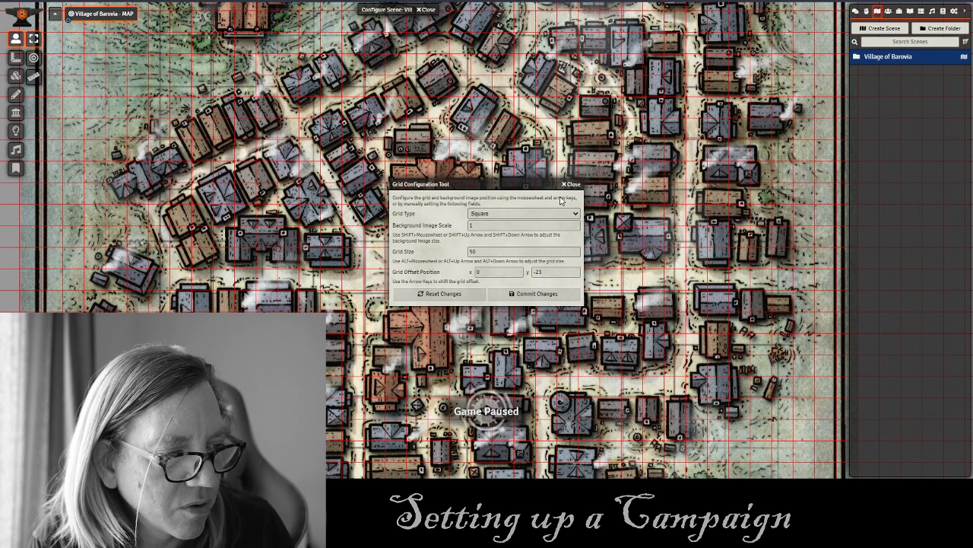
click(525, 293)
click(437, 267)
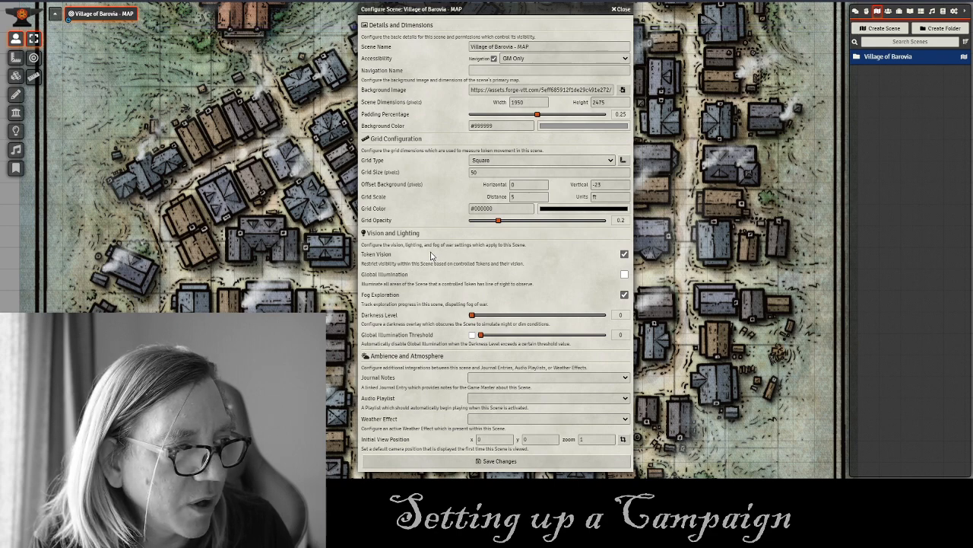
Set Grid Opacity 0 and Darkness Level 0.4, enable Global Illumination, disable Token Vision and Fog Exploration, then save and check the scene.
drag(498, 221, 431, 223)
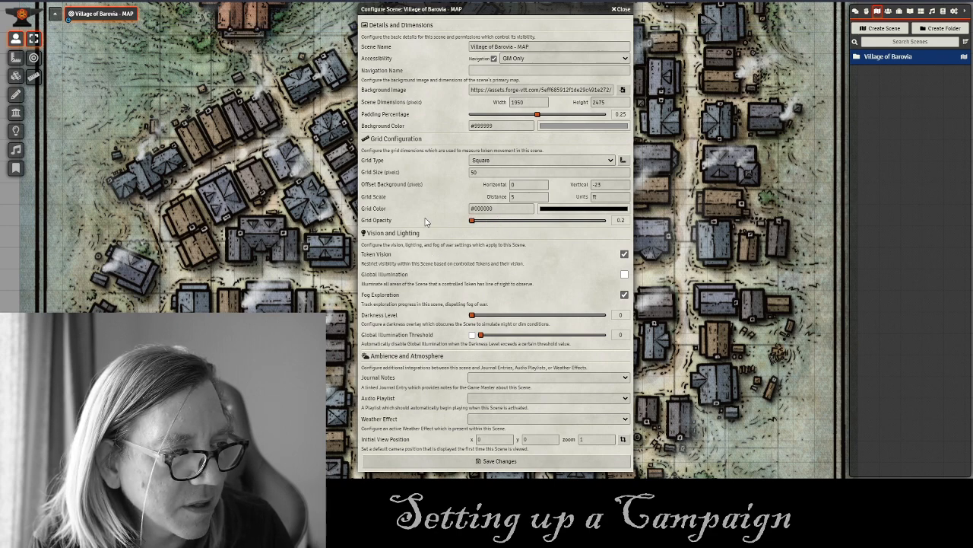
click(624, 276)
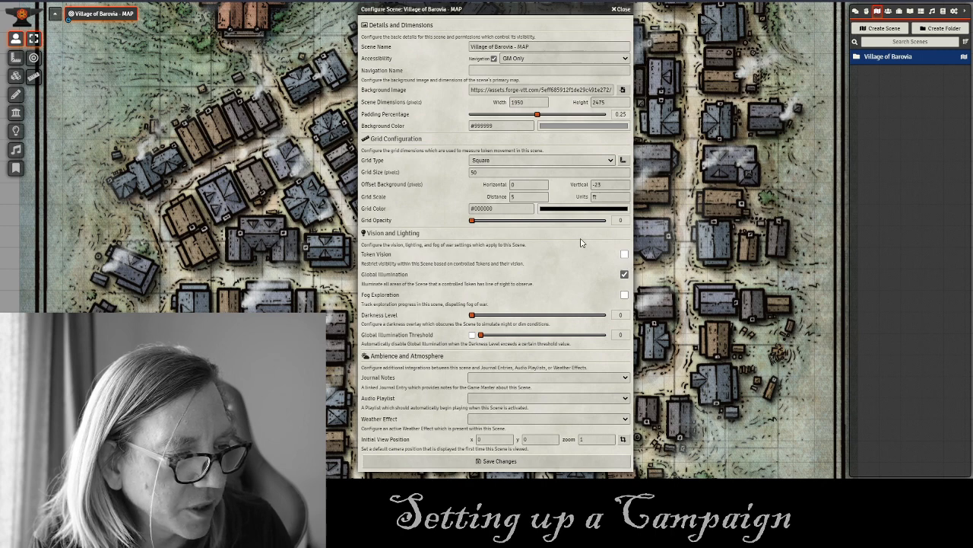
drag(472, 315, 524, 318)
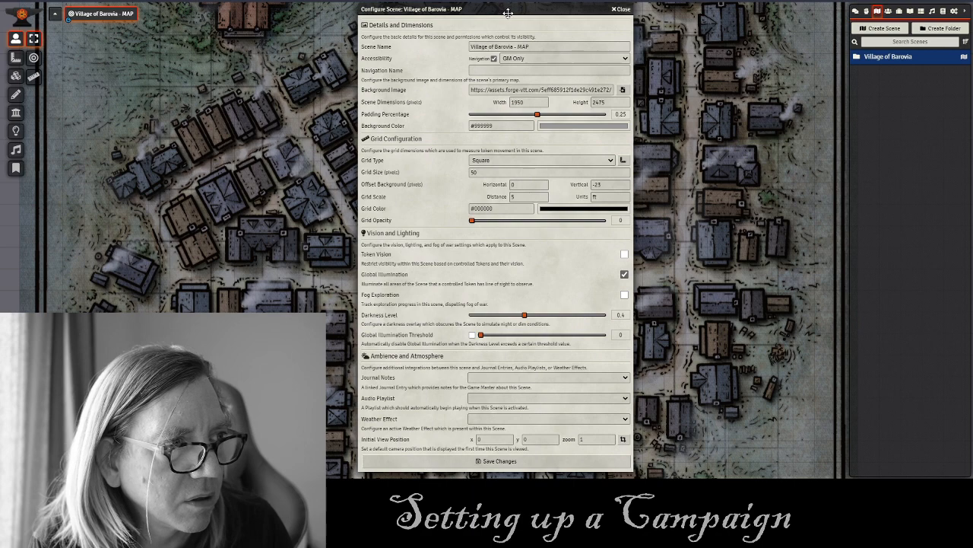
drag(508, 13, 529, 13)
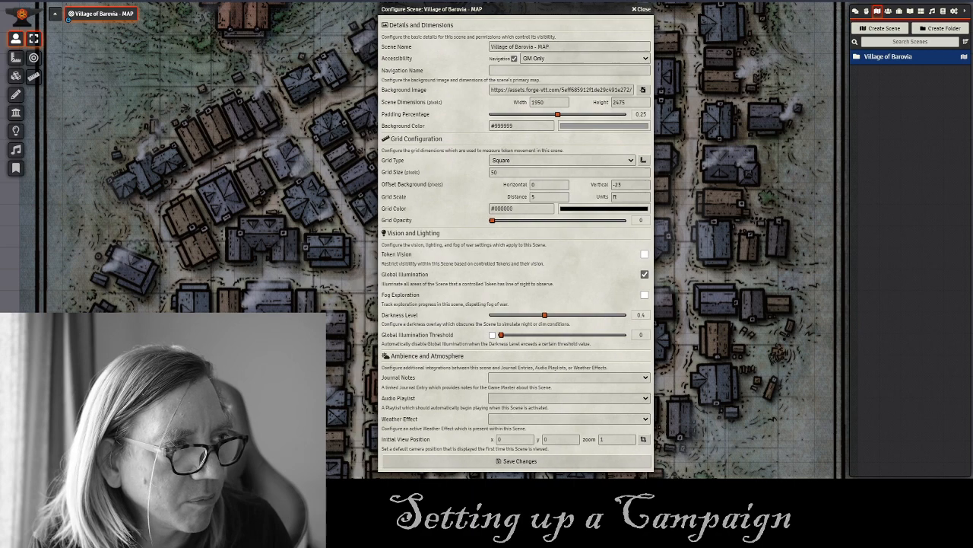
click(521, 461)
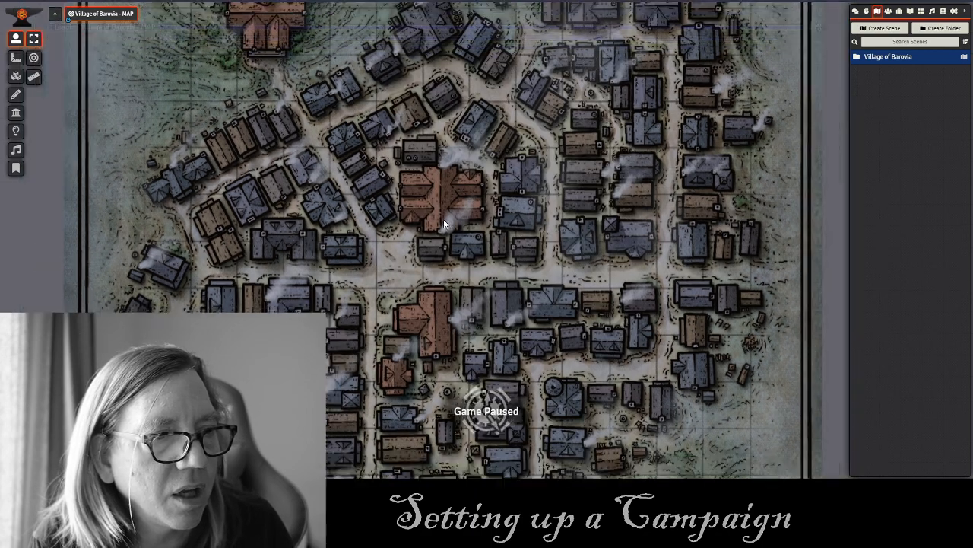
scroll(443, 219, down, 5)
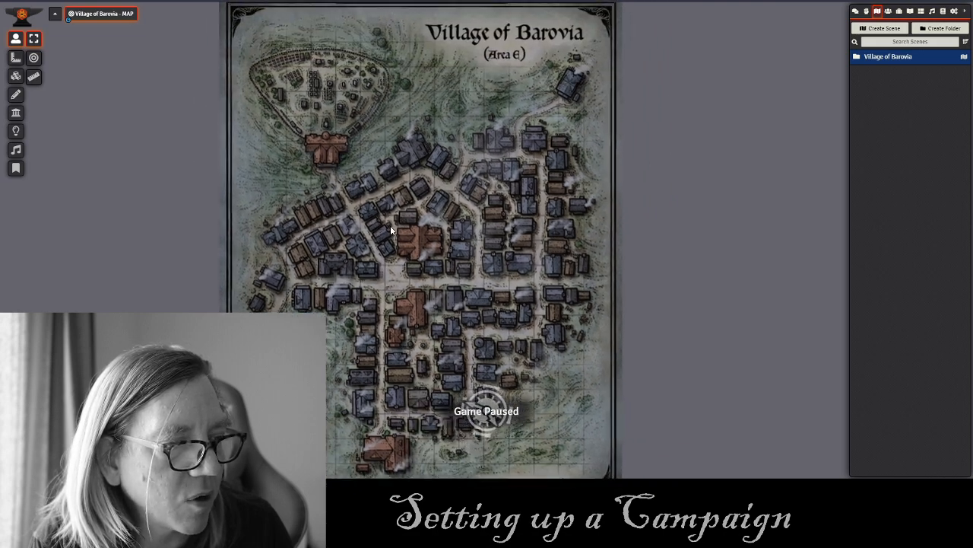
drag(390, 226, 350, 217)
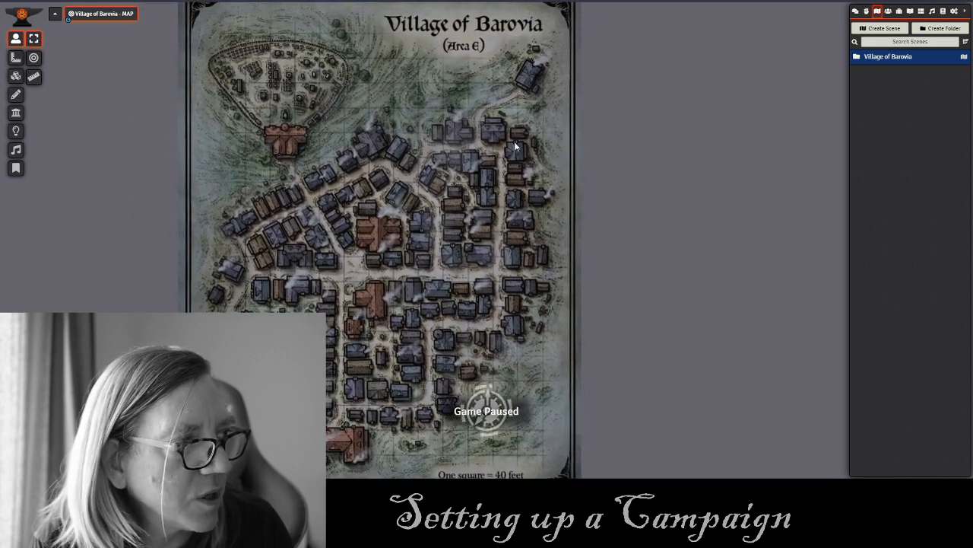
Create an actor folder named "Players" with a bright green folder color.
click(889, 13)
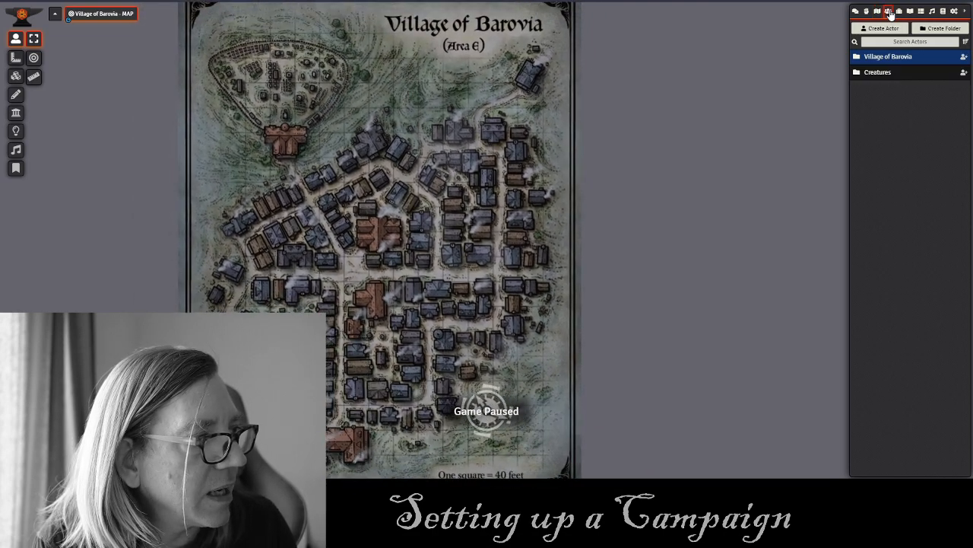
click(935, 30)
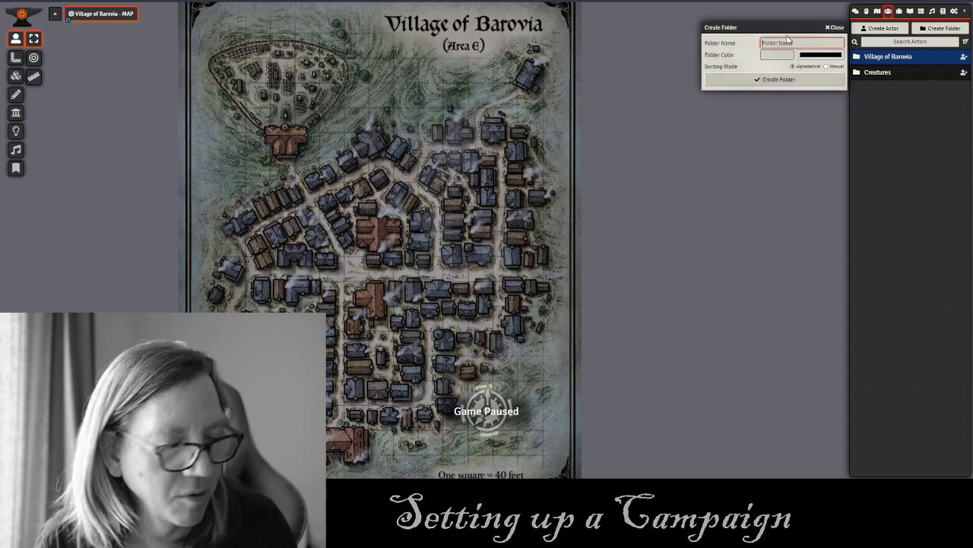
text(Pl)
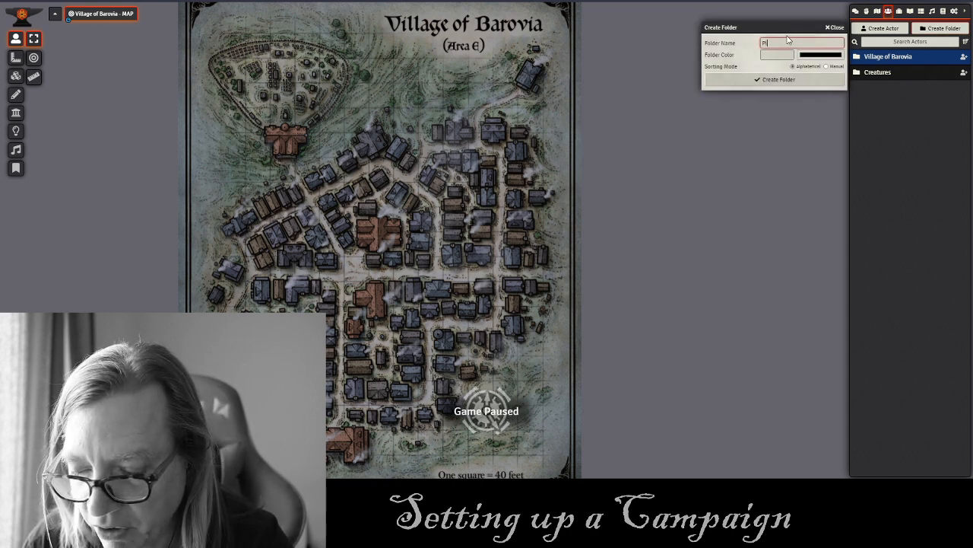
text(ayers)
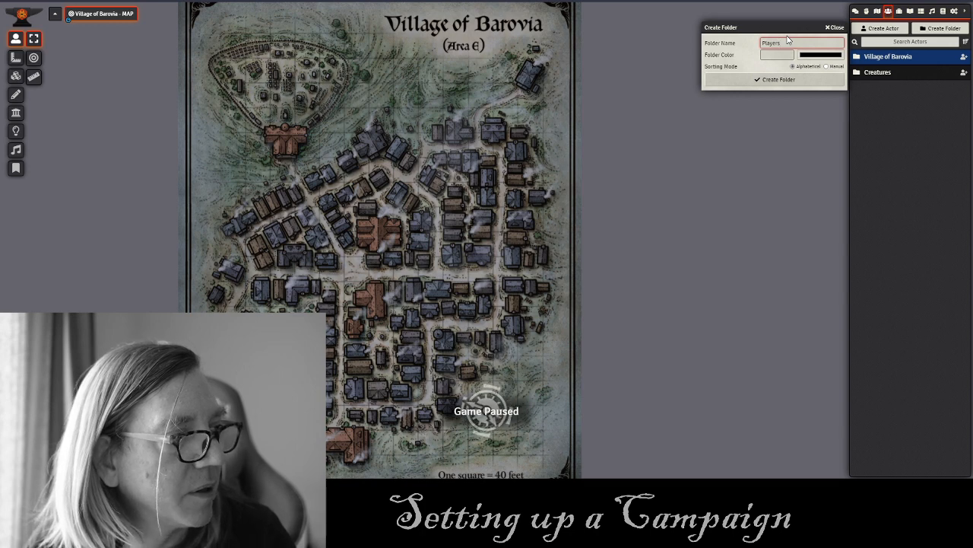
click(814, 56)
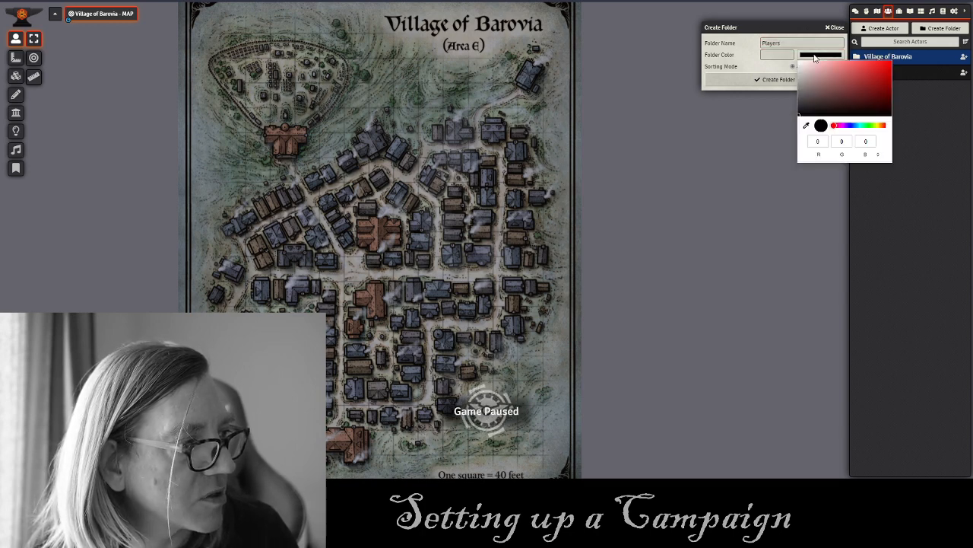
click(868, 126)
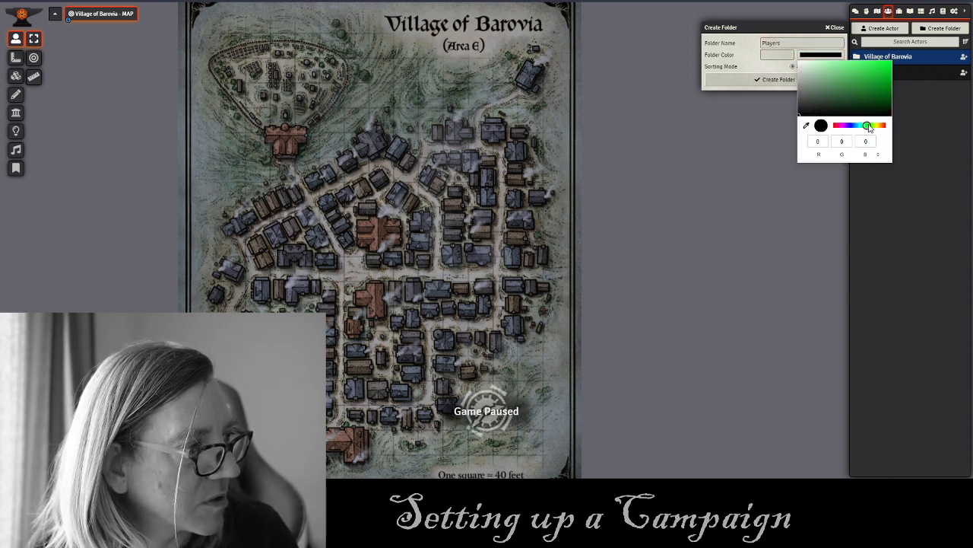
click(887, 68)
click(775, 79)
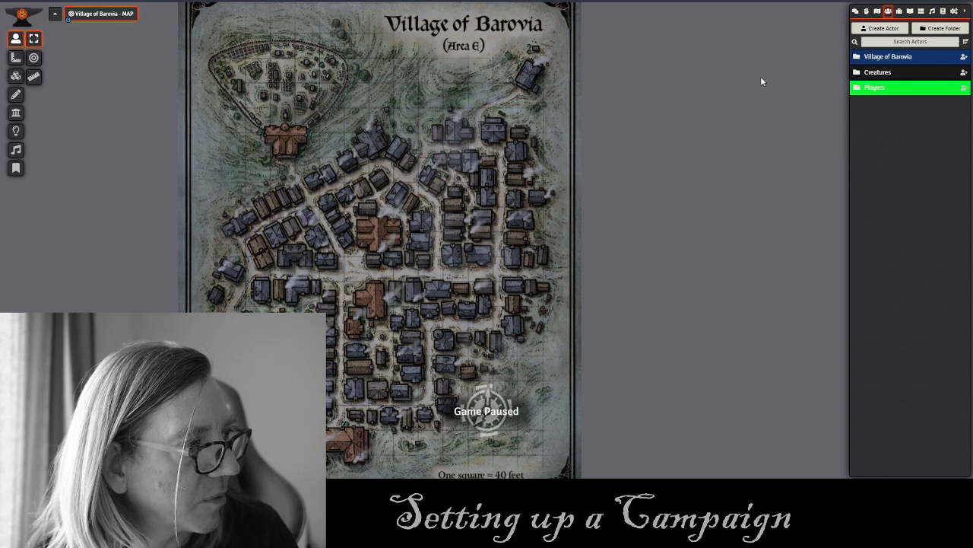
Darken the Players folder's green color and reorder the actor folders as Players, Creatures, Village of Barovia.
right_click(889, 91)
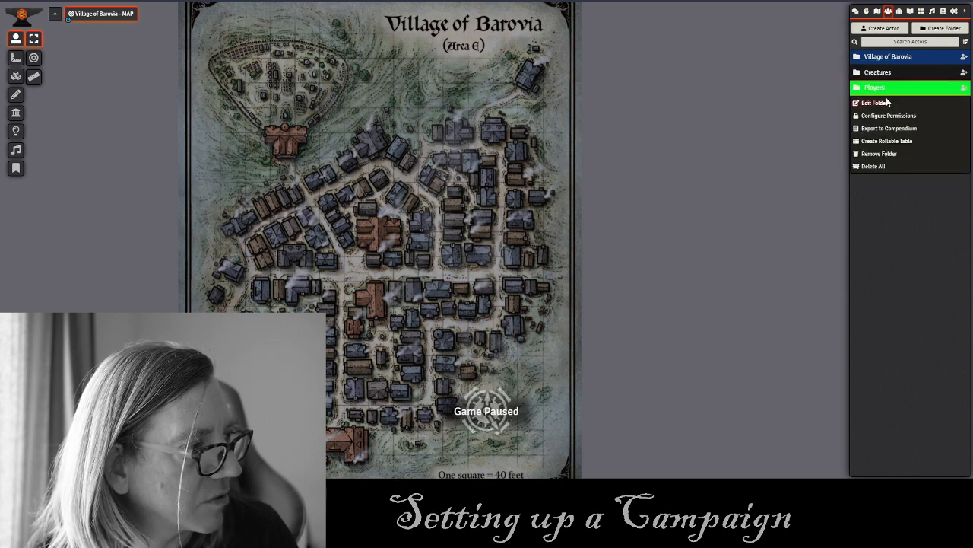
click(882, 104)
click(840, 114)
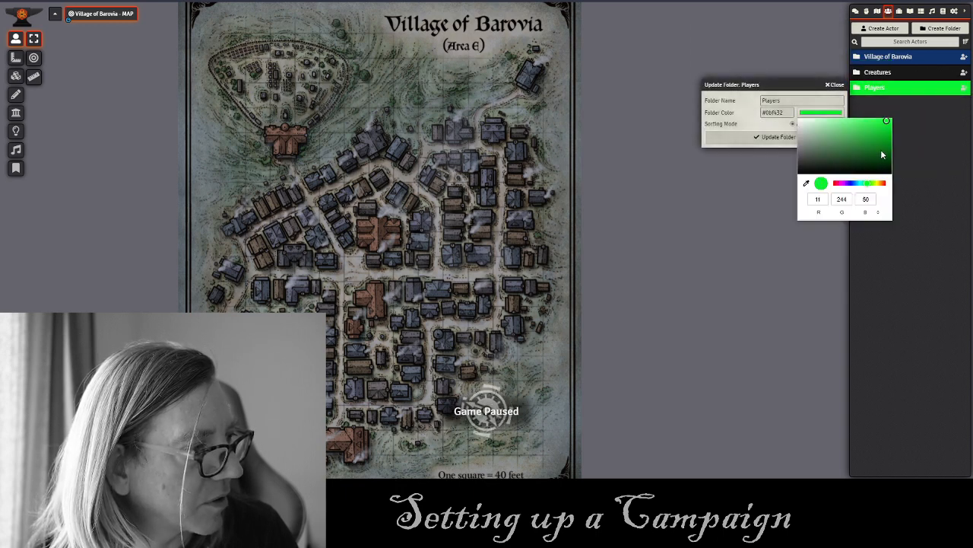
click(882, 155)
click(784, 139)
drag(907, 86, 900, 53)
drag(902, 95, 906, 76)
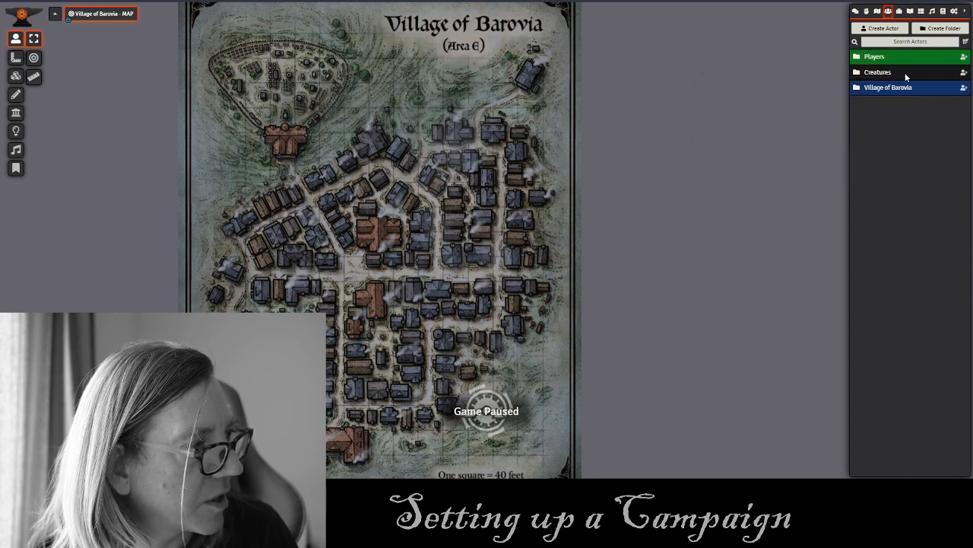
Create a Player Character actor named "Party" in the Players folder.
click(965, 58)
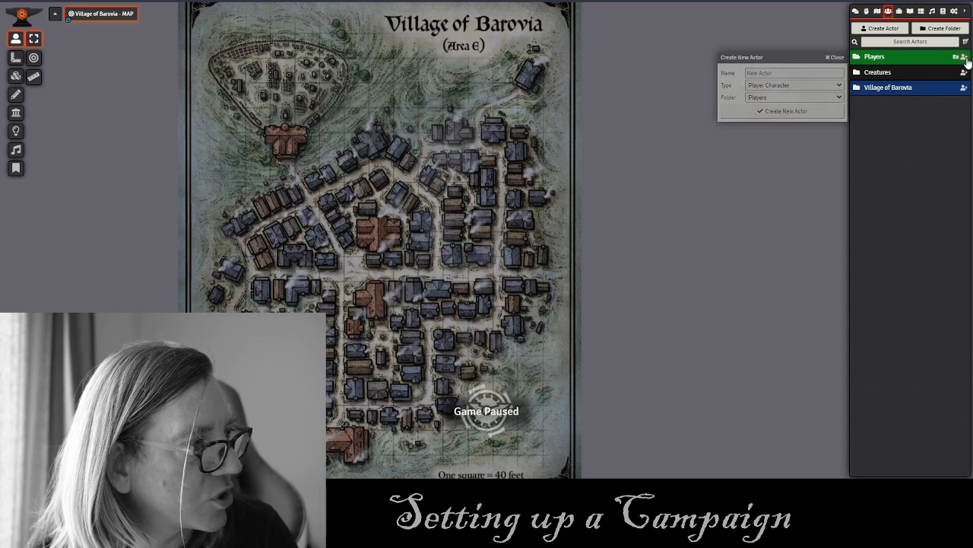
click(793, 72)
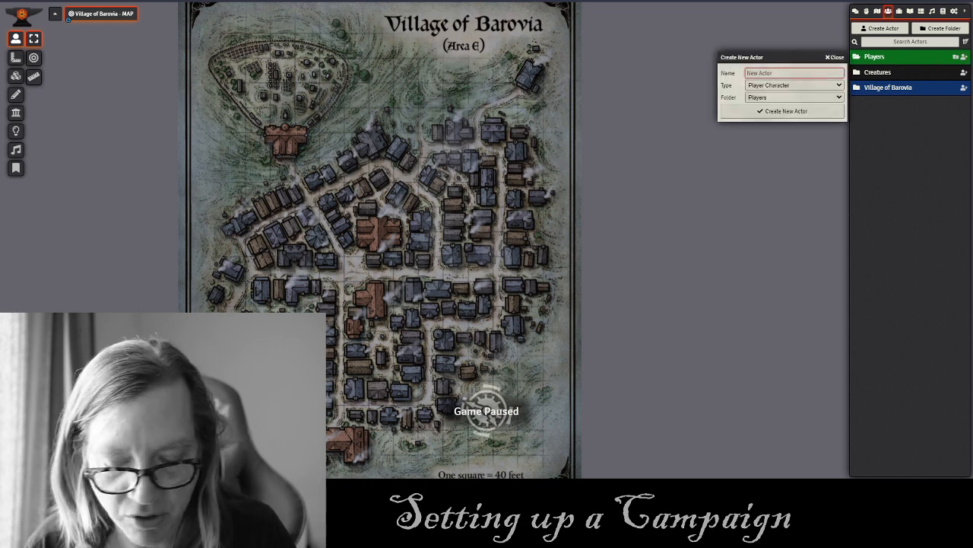
text(Perty)
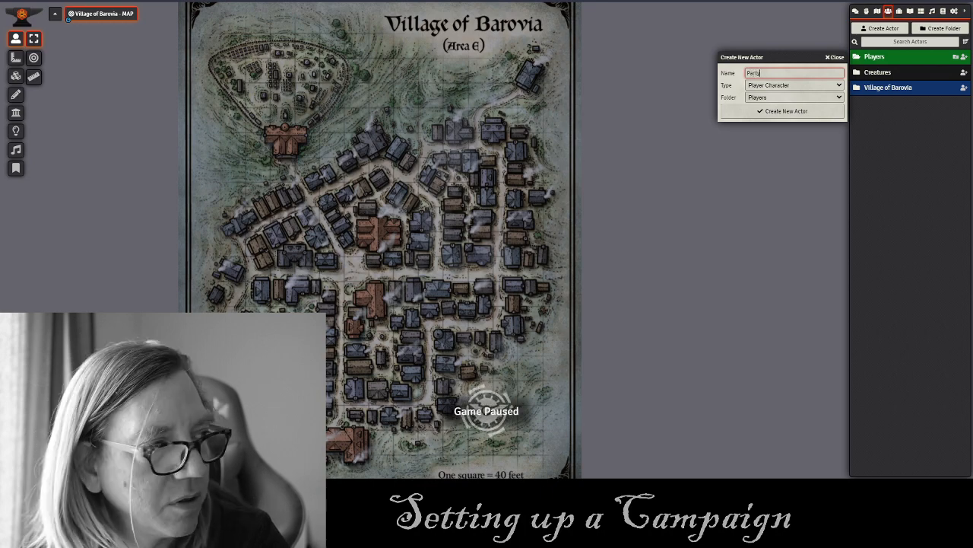
click(774, 111)
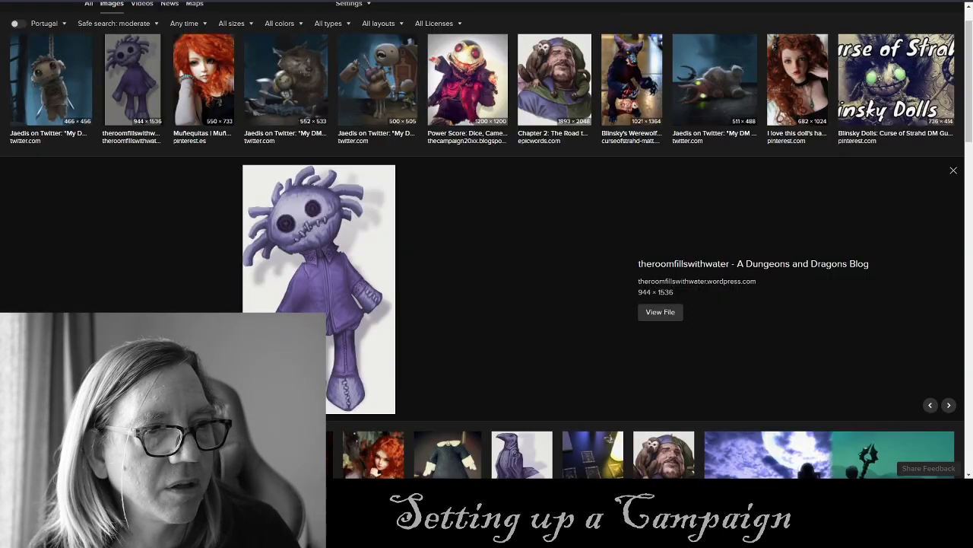
Switch to the DuckDuckGo image search, look up "dnd party" and open the full file of the nerdsonearth.com "Party of Five" picture.
scroll(187, 58, up, 2)
triple_click(171, 22)
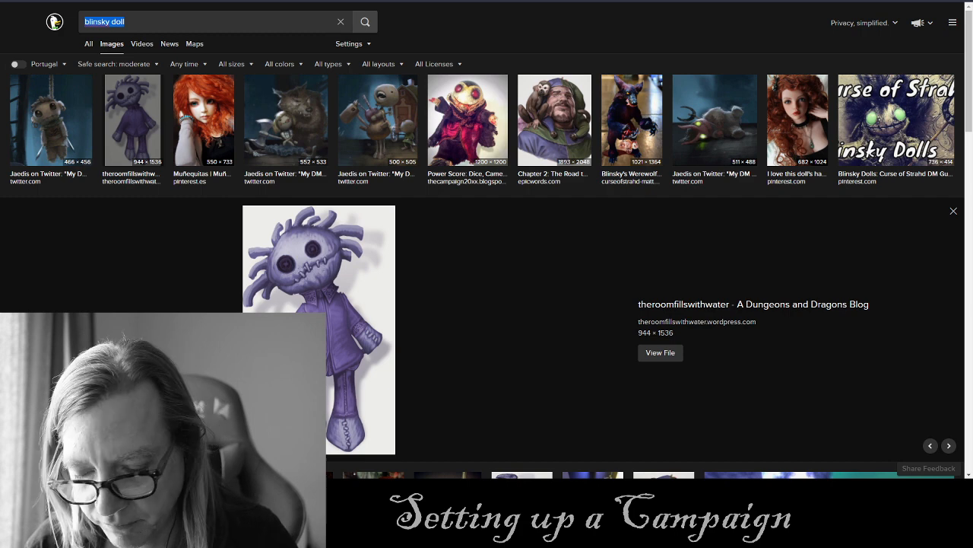
text(dnd part)
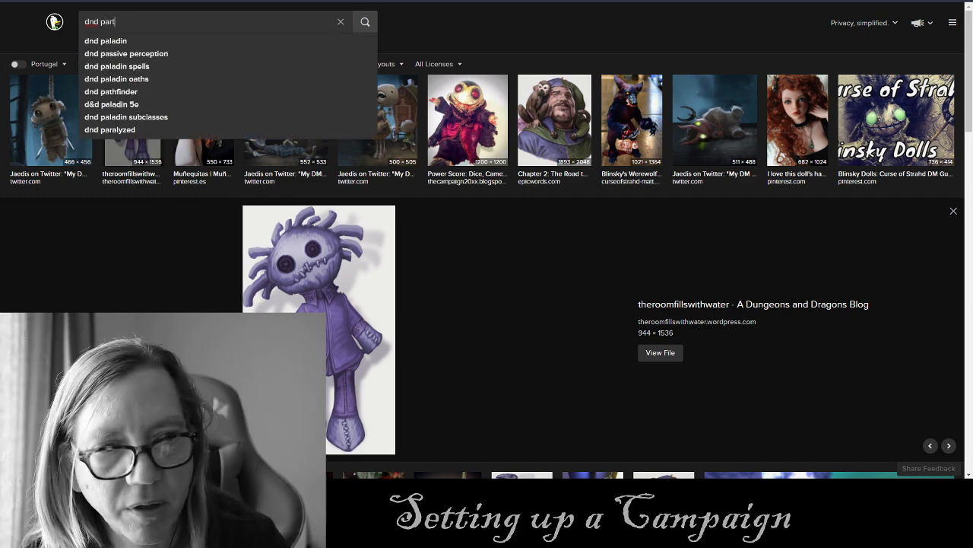
text(y)
key(Return)
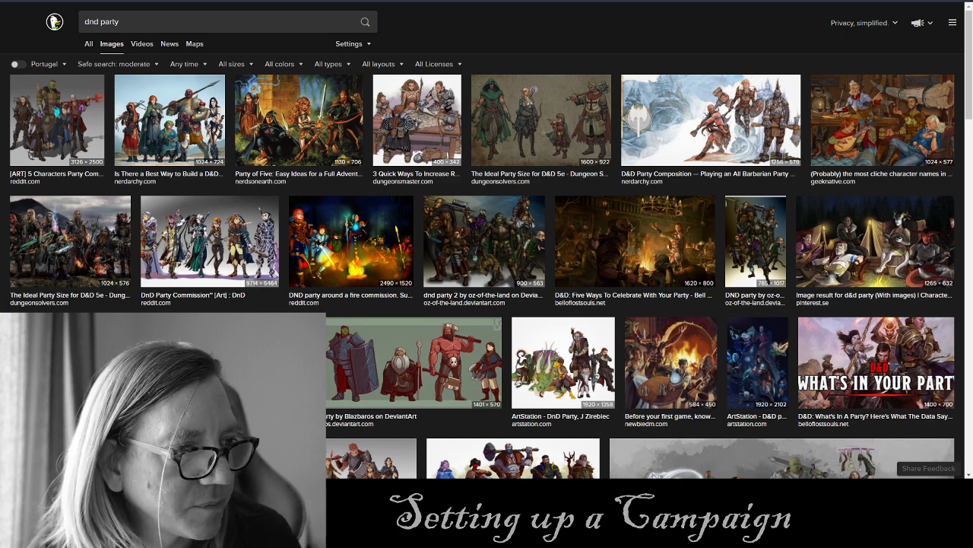
click(295, 134)
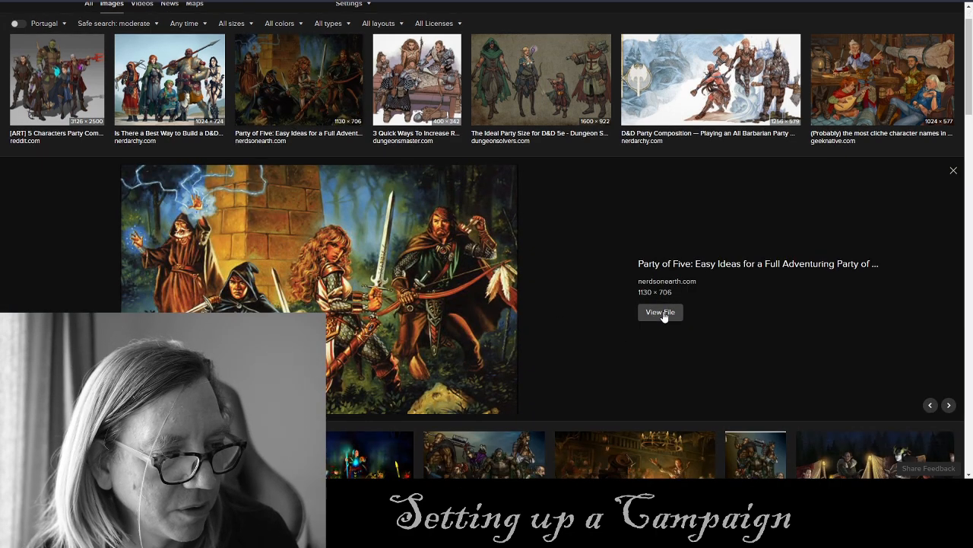
click(660, 312)
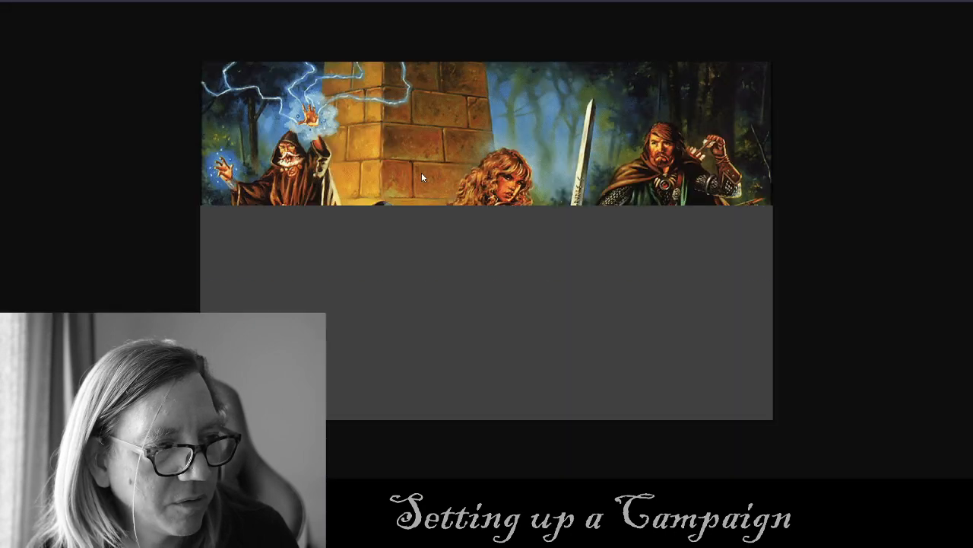
Save the opened adventuring party picture as a PNG image named dndparty.
right_click(425, 159)
click(447, 183)
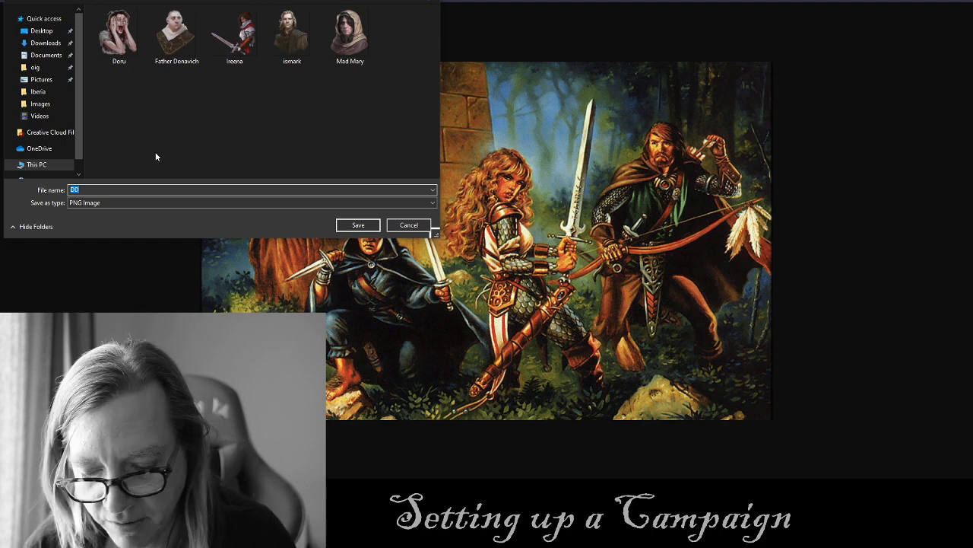
text(dndparty)
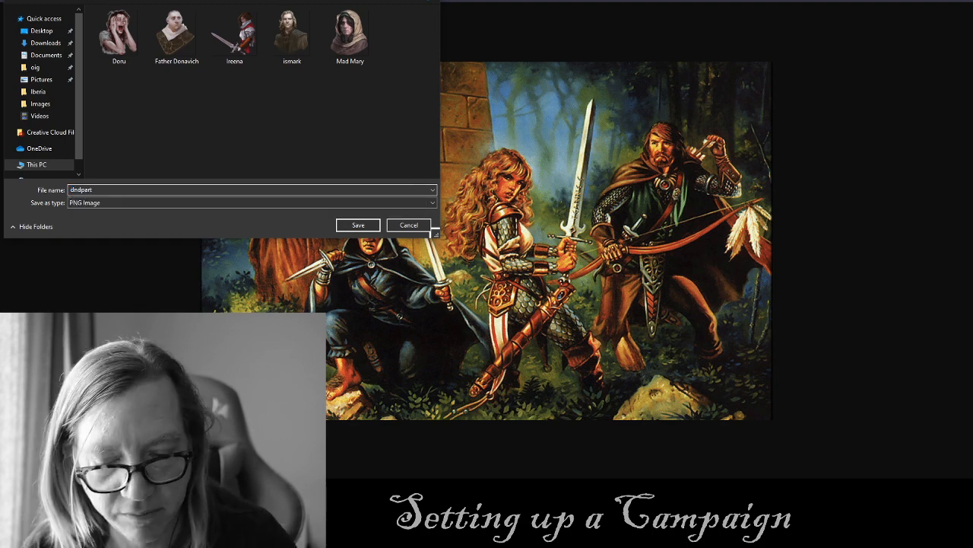
click(358, 225)
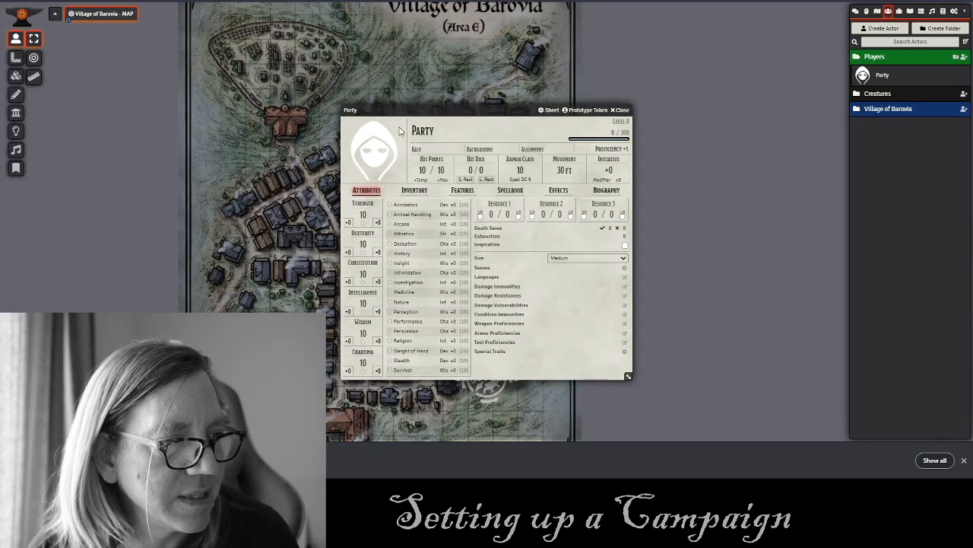
Back in Foundry, upload dndparty.png to the Images/Village of Barovia folder of My Assets Library from the Party actor's portrait picker.
click(371, 147)
click(530, 140)
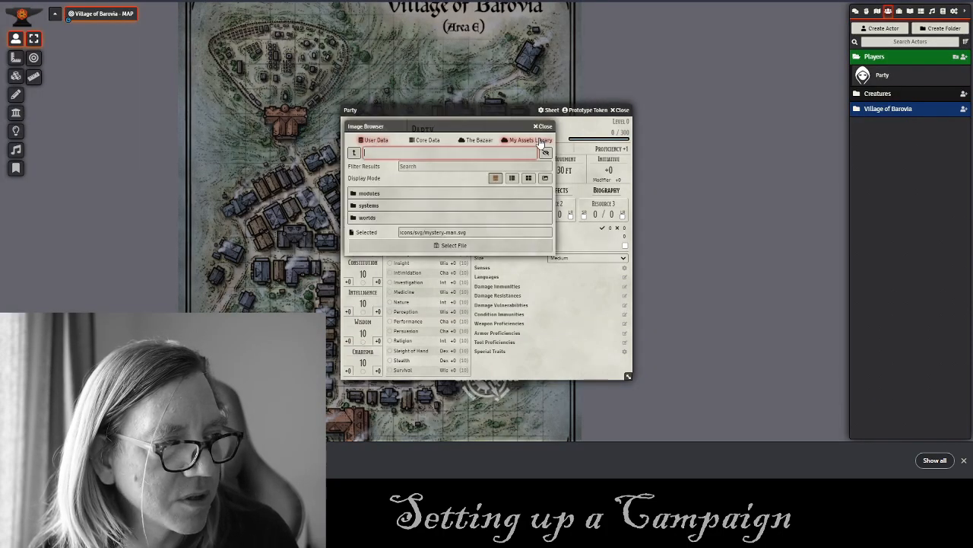
click(363, 183)
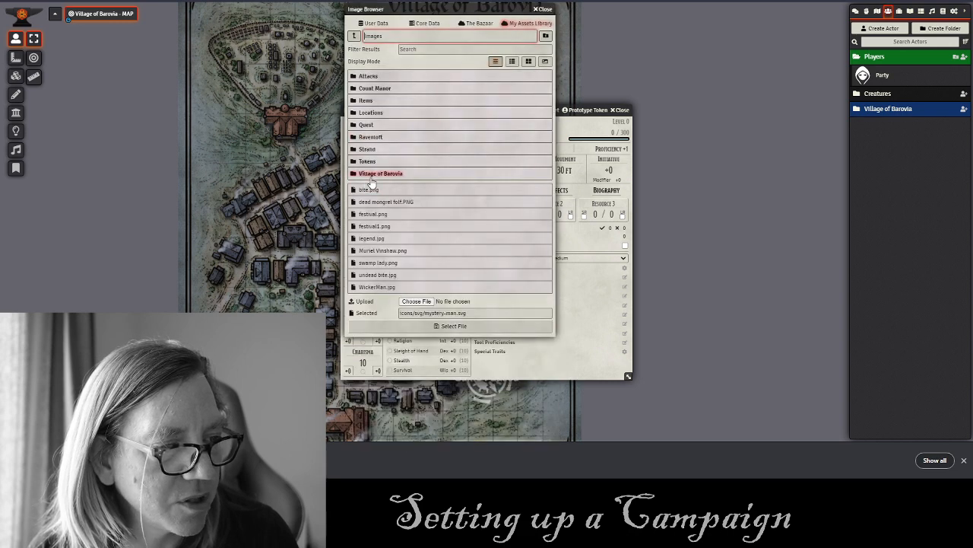
click(388, 179)
click(416, 248)
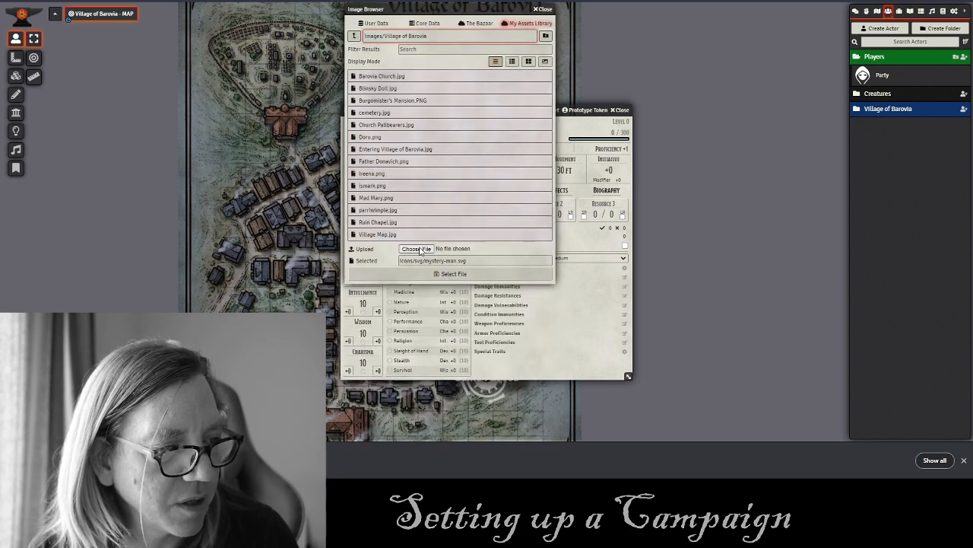
click(176, 42)
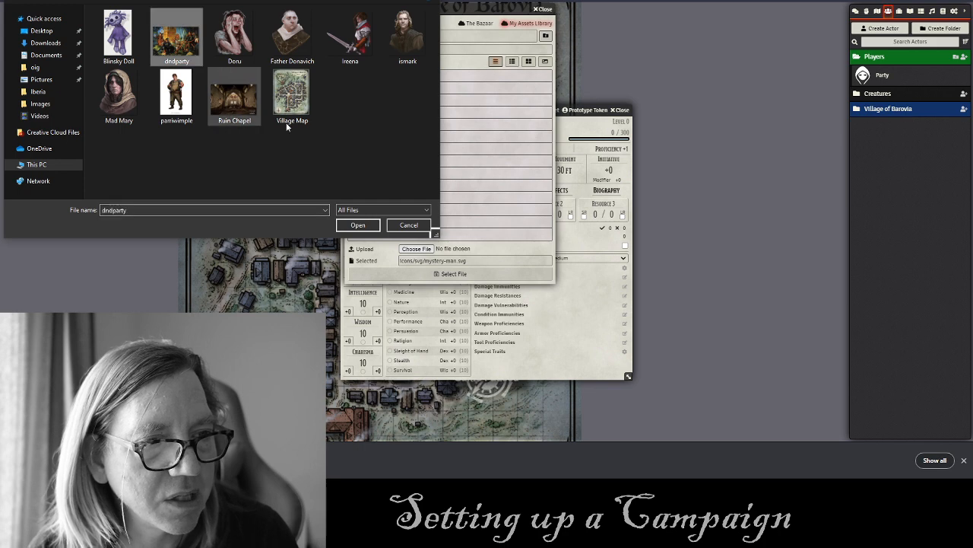
click(358, 225)
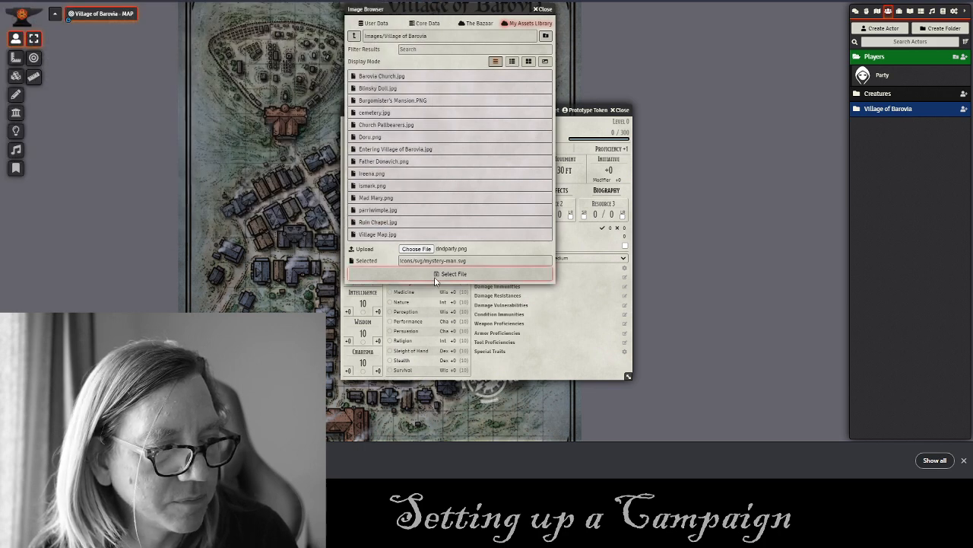
click(436, 276)
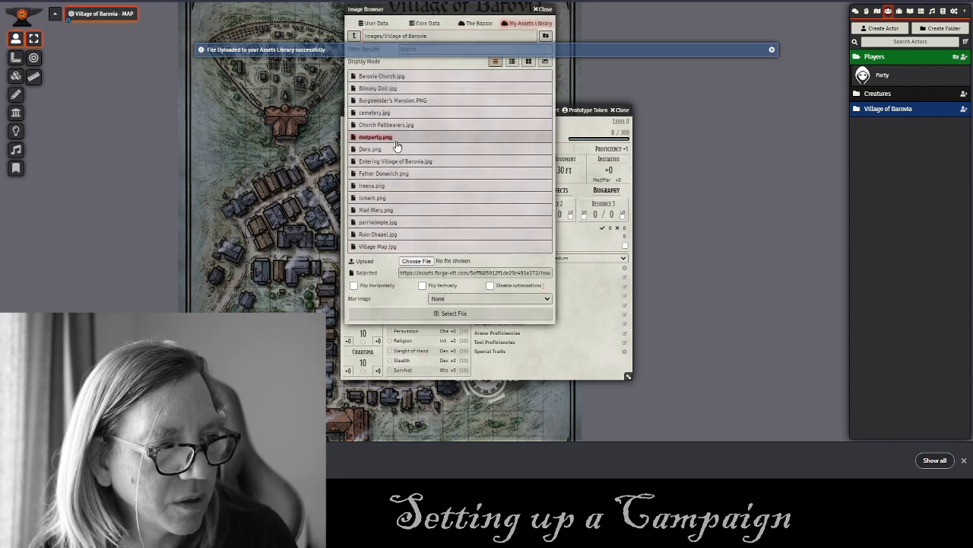
click(447, 313)
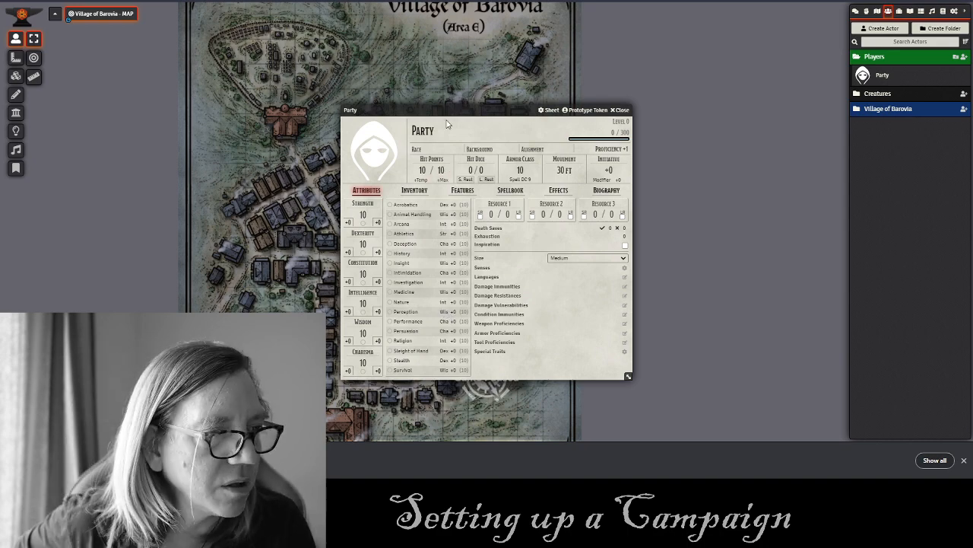
Set the Party actor's portrait to dndparty.png from the Images/Village of Barovia assets folder and close the sheet.
drag(450, 107, 544, 52)
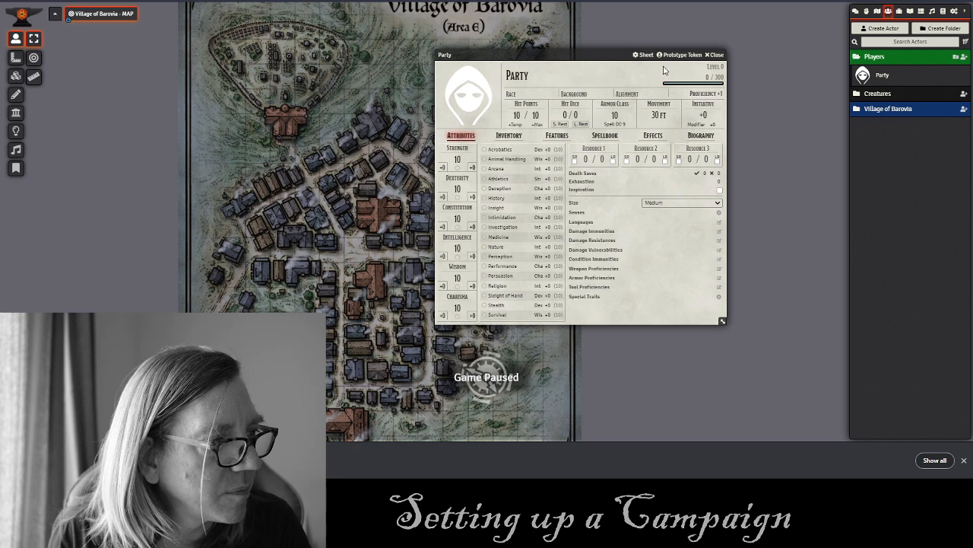
click(461, 92)
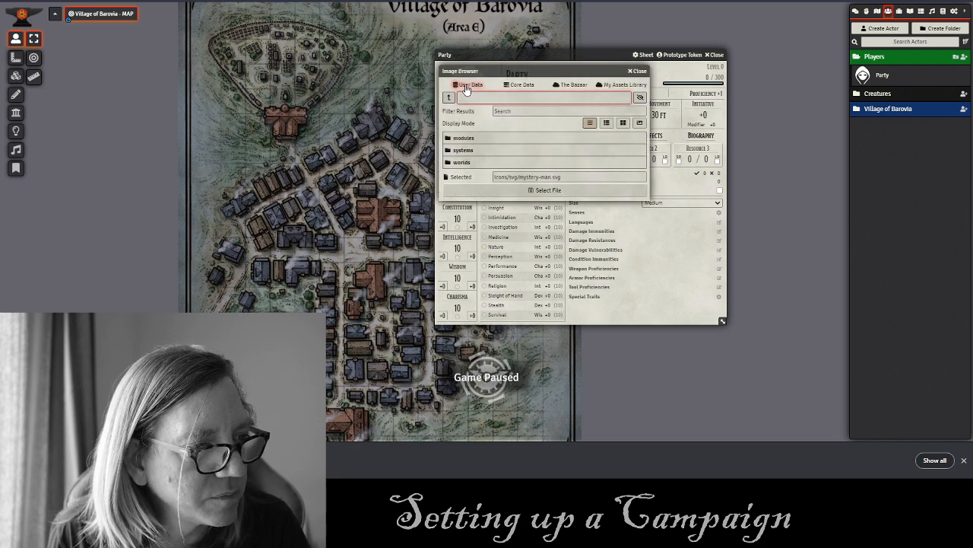
click(624, 85)
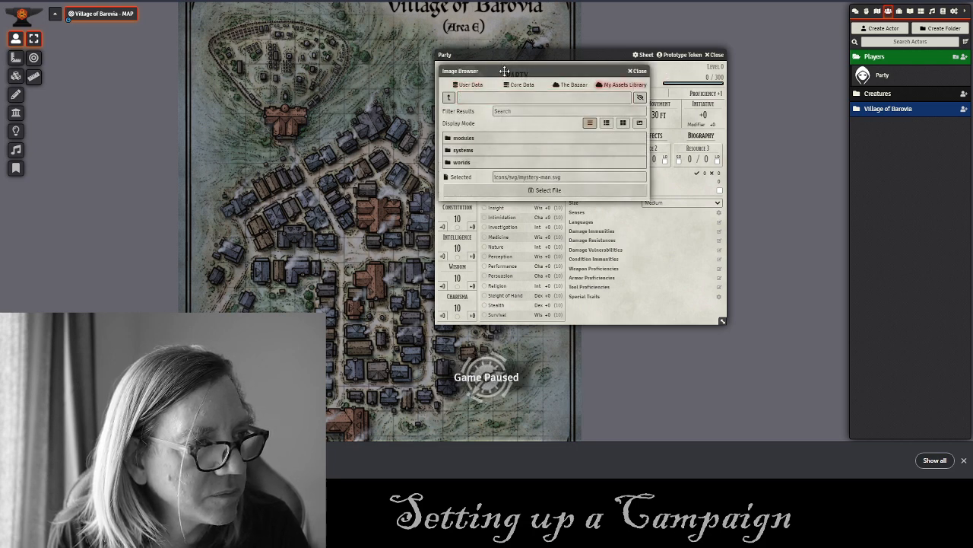
click(458, 184)
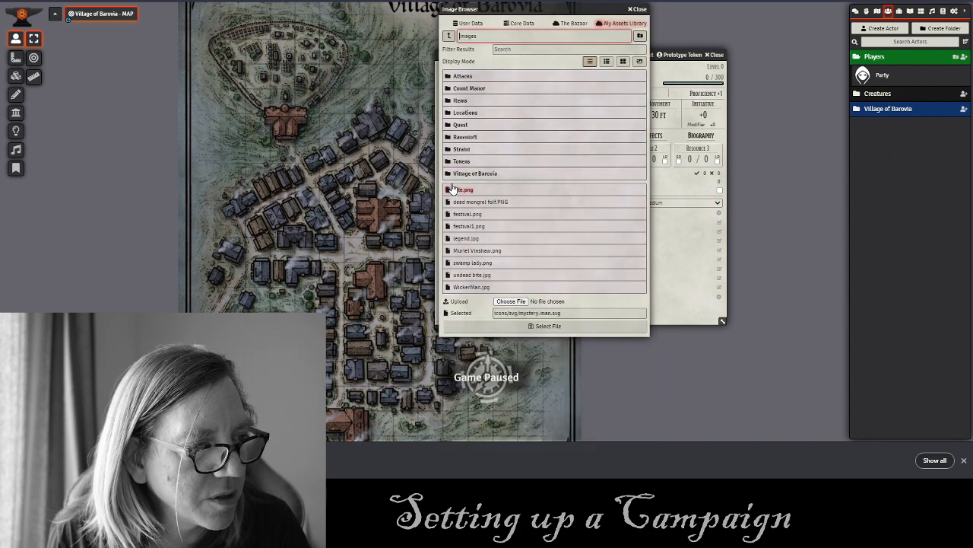
click(487, 173)
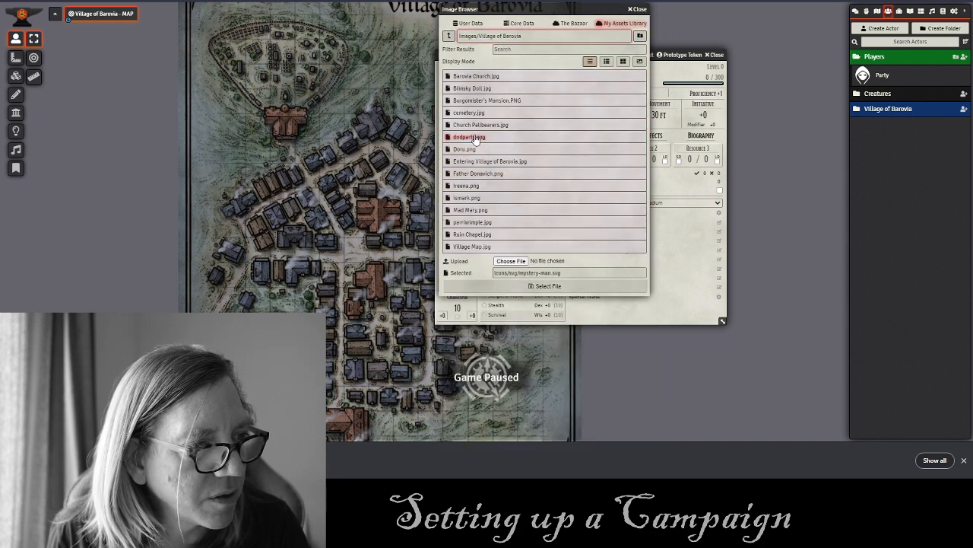
click(473, 137)
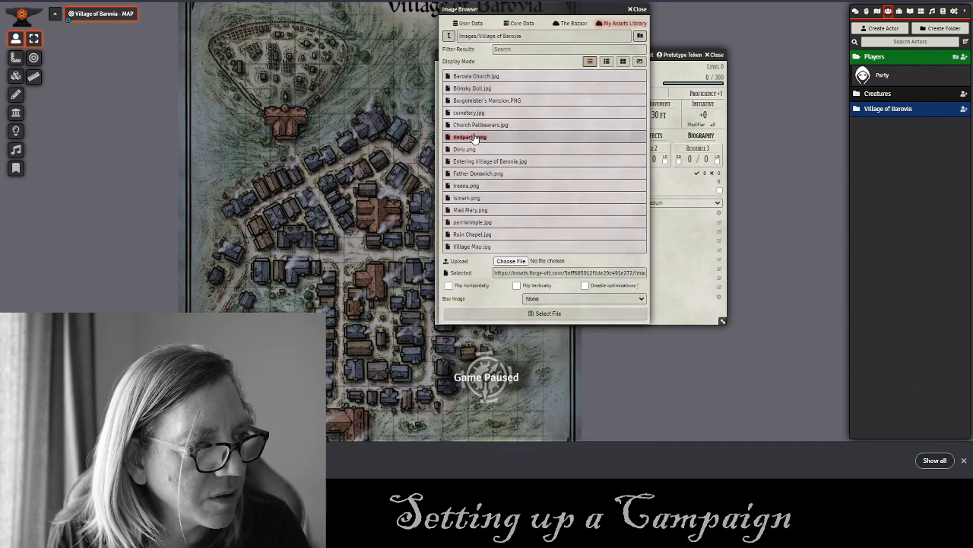
click(549, 314)
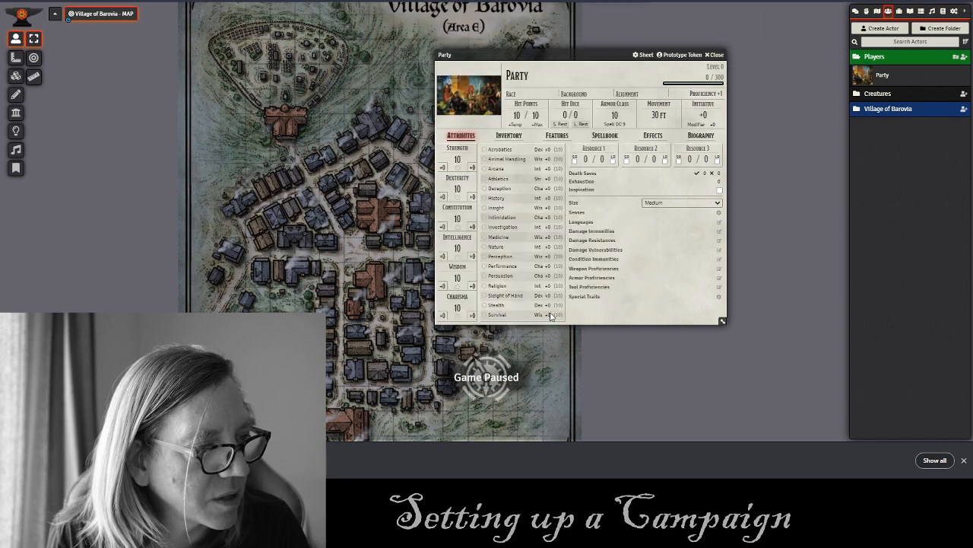
click(716, 55)
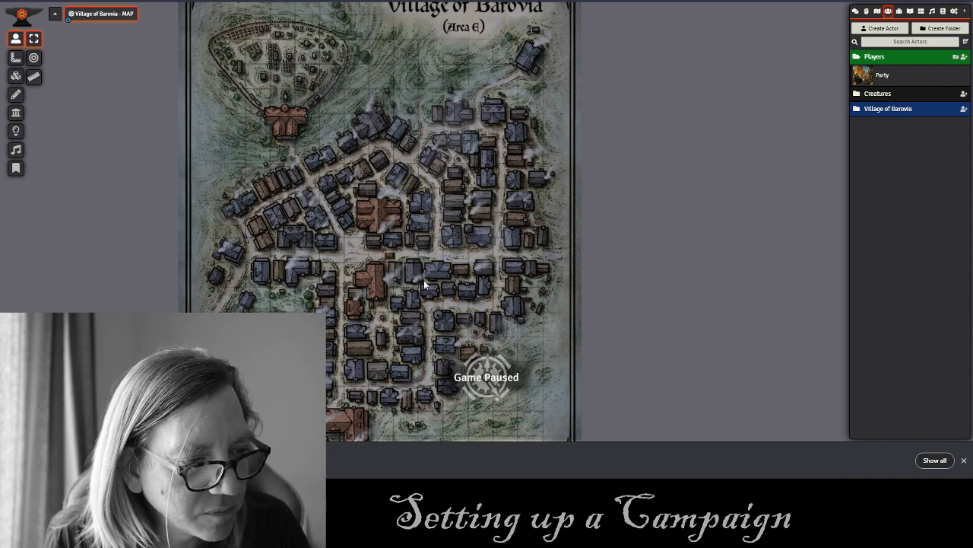
Return to the DuckDuckGo image search, look up "sheild" and refine the query to the suggested "shield arms".
scroll(424, 279, up, 5)
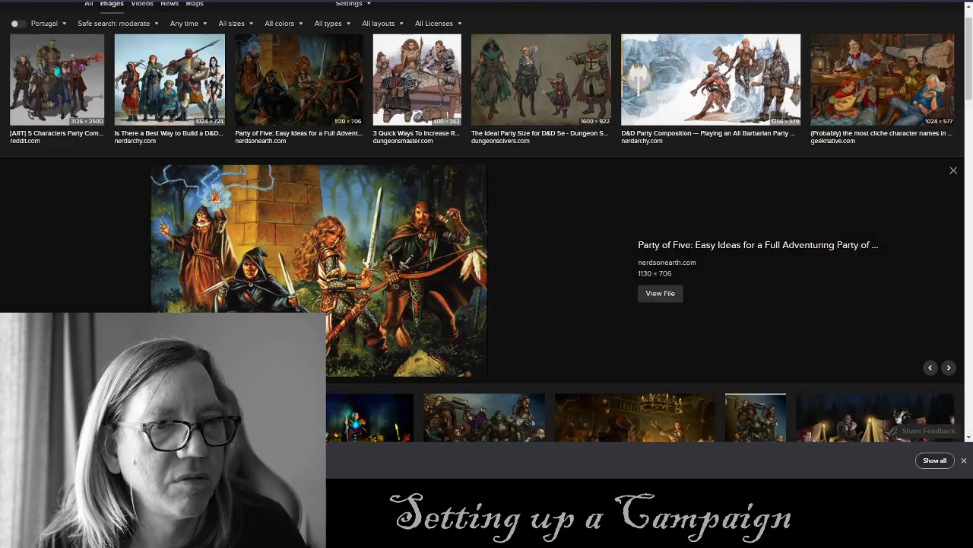
scroll(122, 25, up, 1)
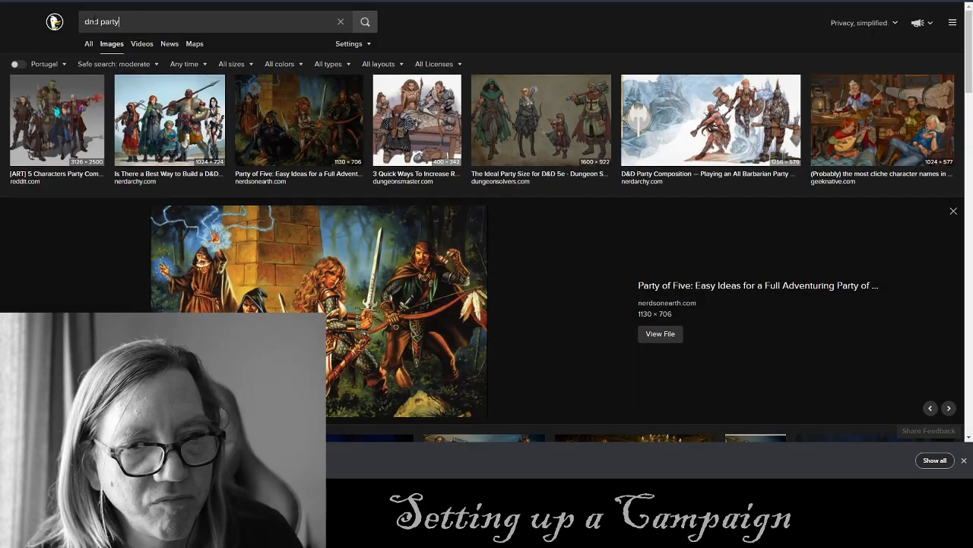
drag(120, 22, 83, 22)
text(shil)
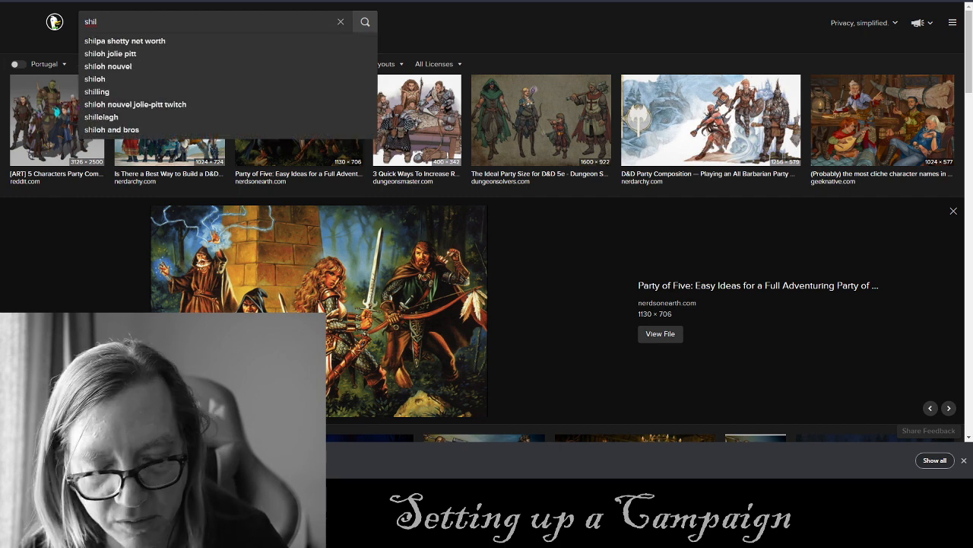
key(BackSpace)
key(BackSpace)
text(eil)
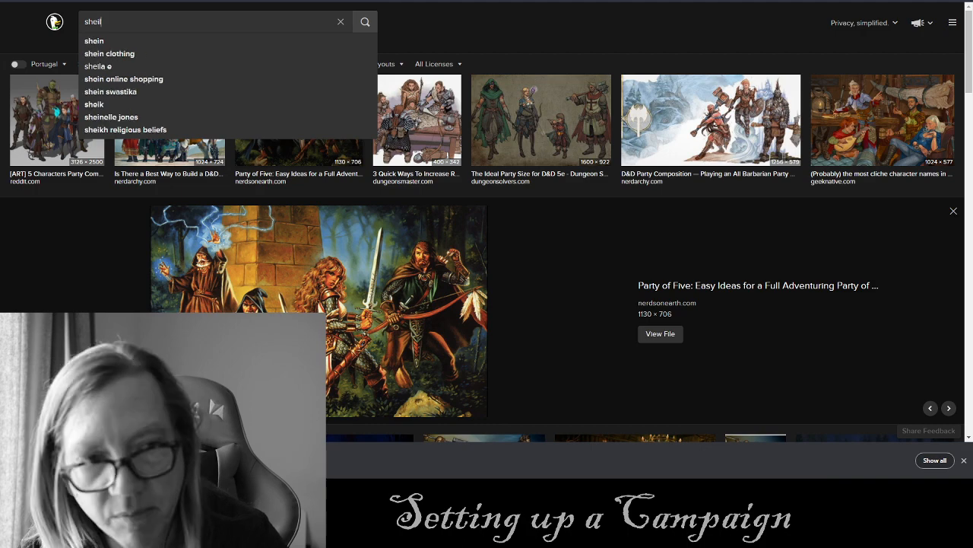
text(d)
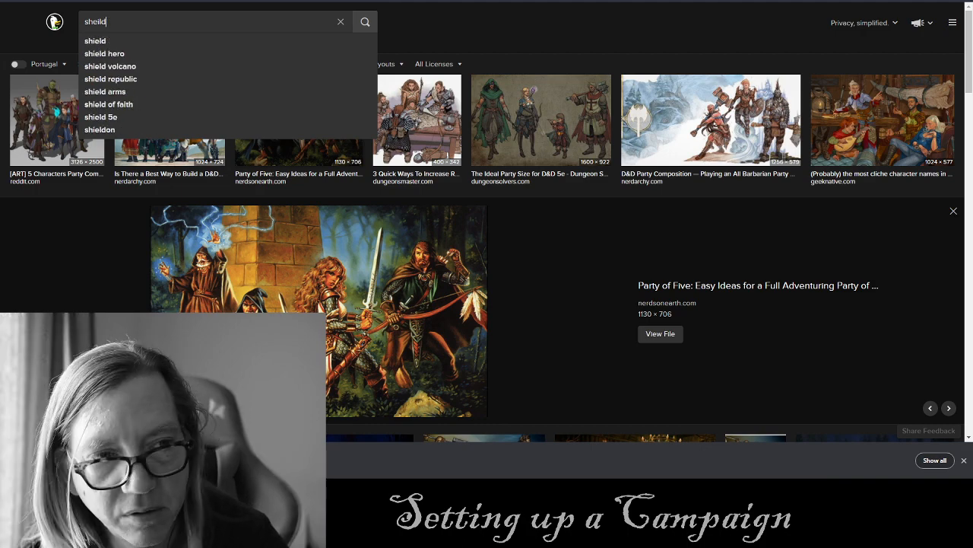
key(Return)
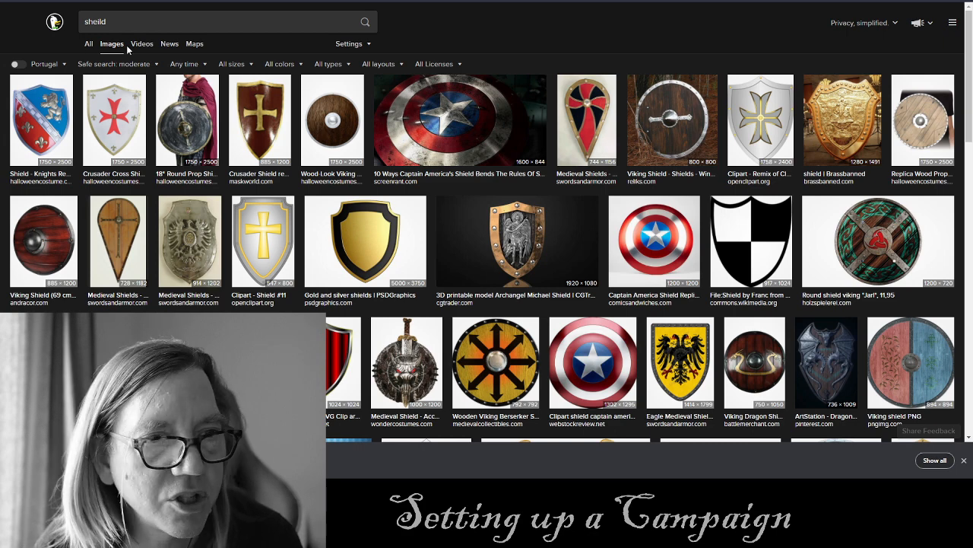
click(100, 28)
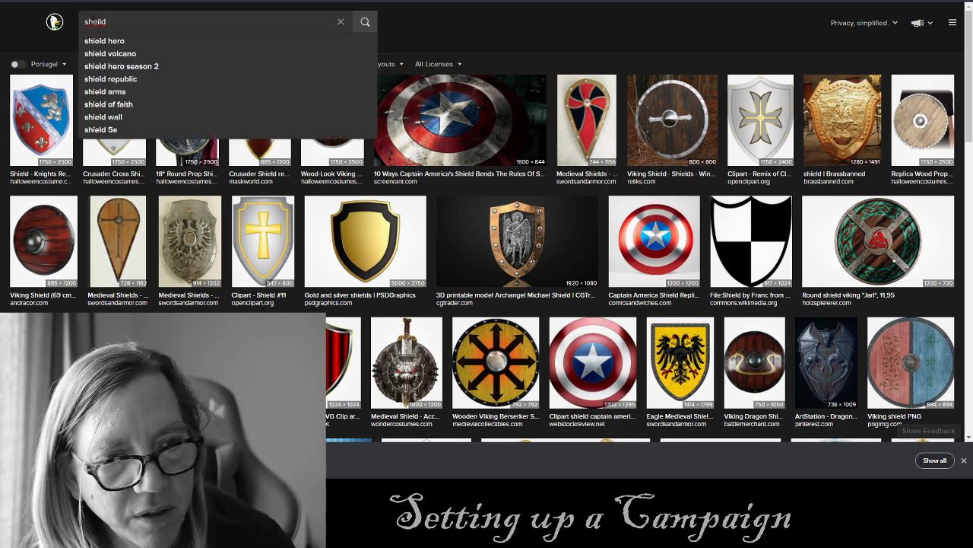
click(105, 91)
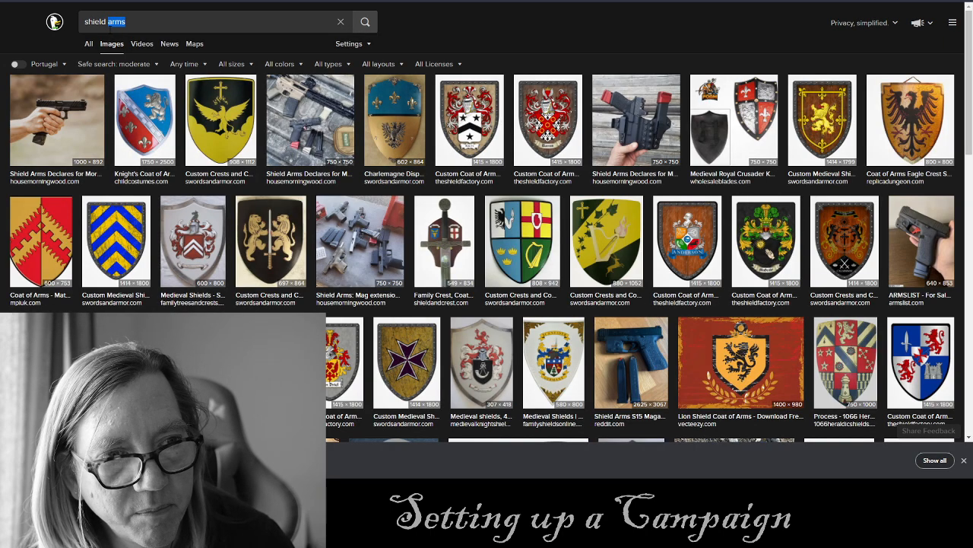
Change the image search to "shield png" and open the full-size file of the round golden shield from pngimg.com.
double_click(118, 22)
text(p)
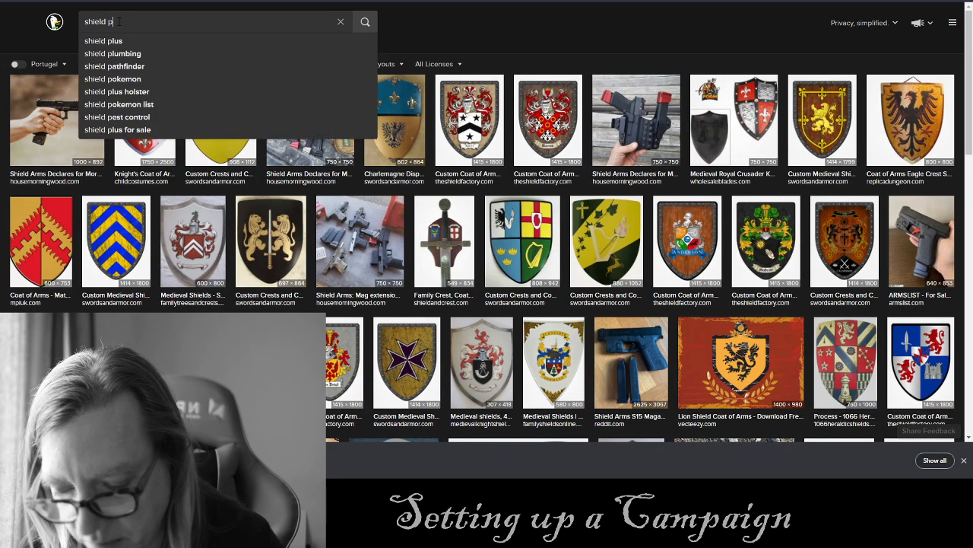
text(ng)
key(Return)
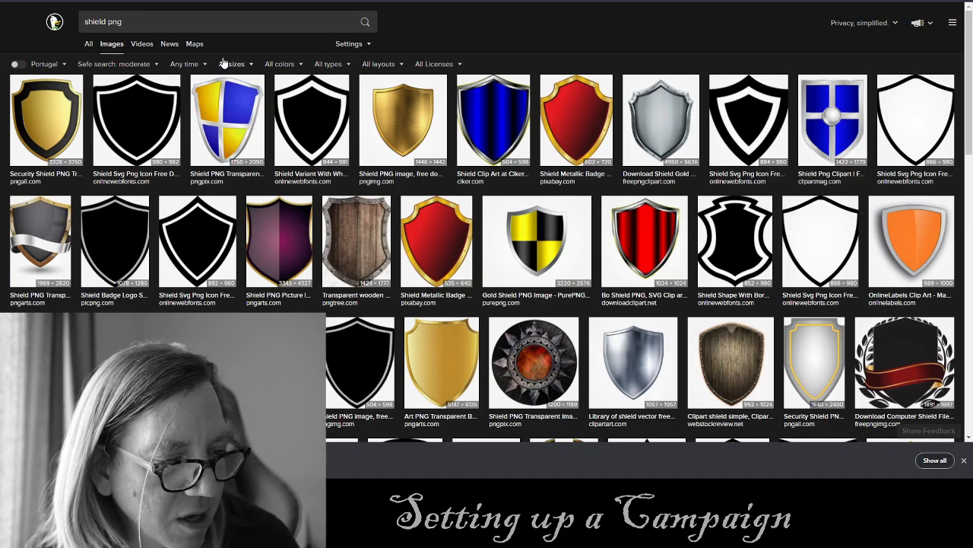
scroll(330, 251, down, 2)
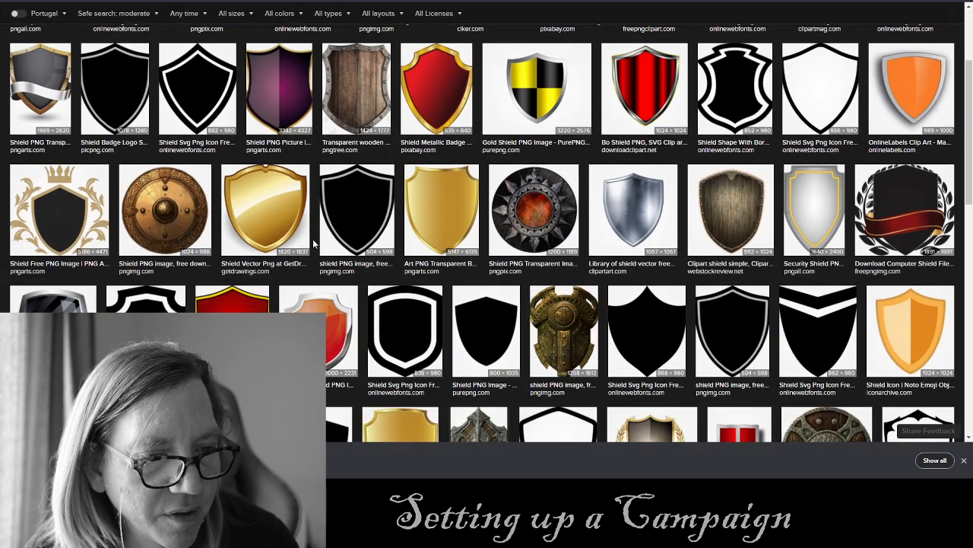
click(174, 211)
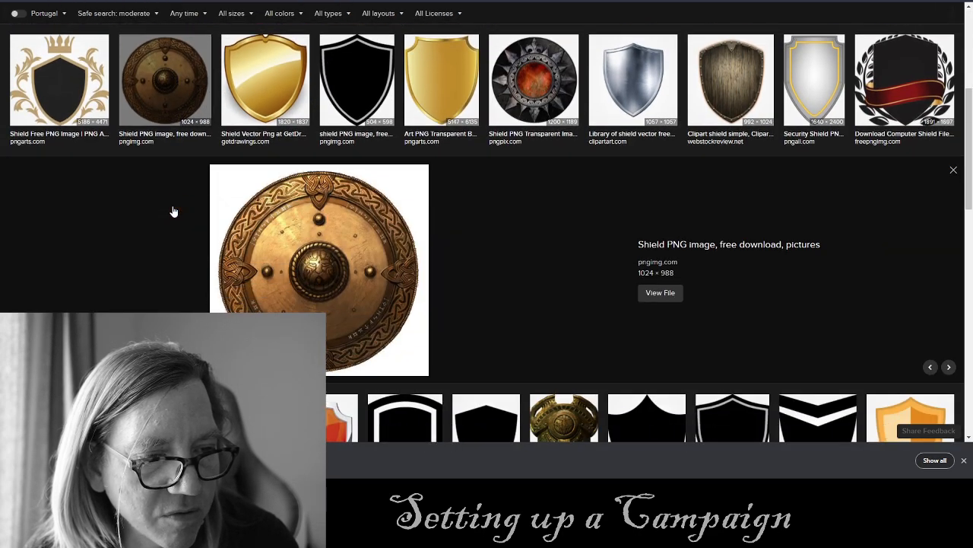
click(661, 295)
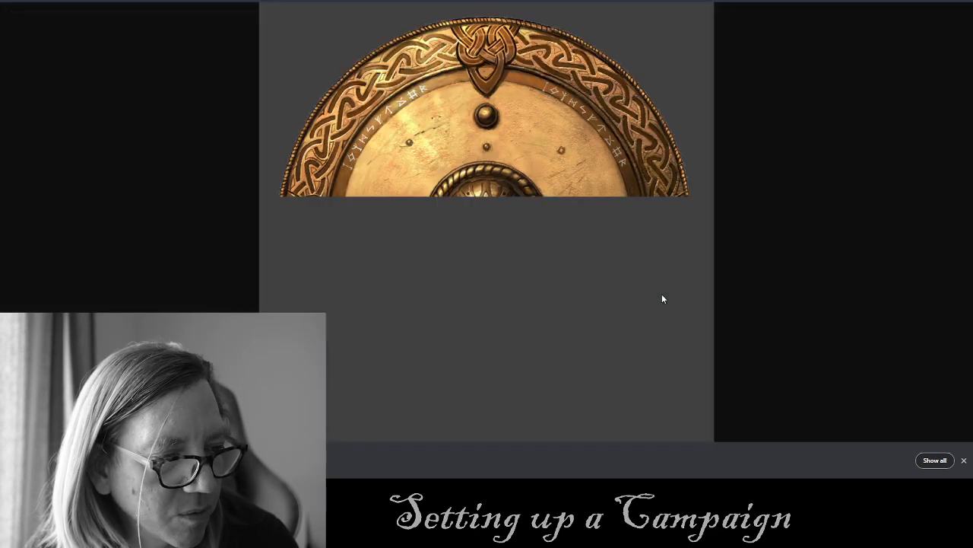
Save the round shield picture as a PNG image named dndparty, replacing the existing file.
right_click(490, 185)
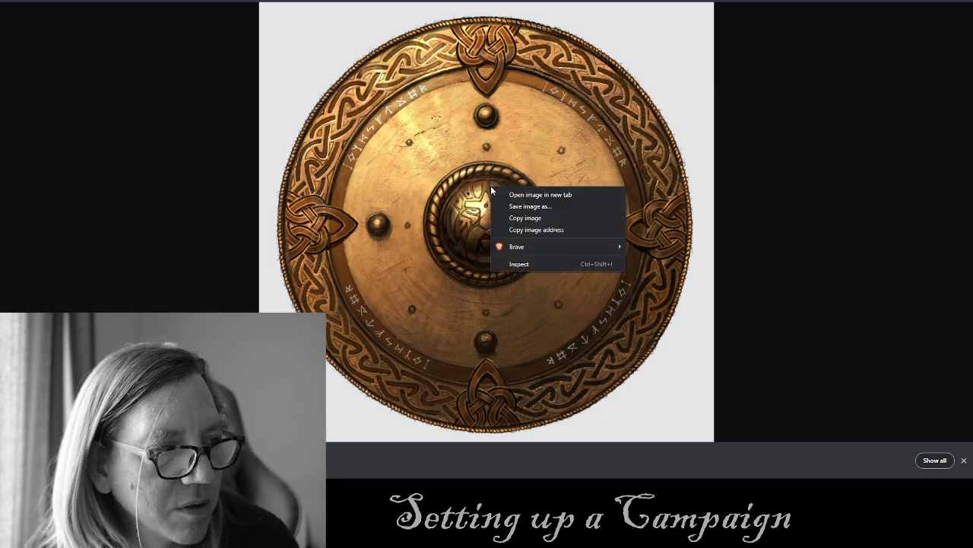
click(525, 209)
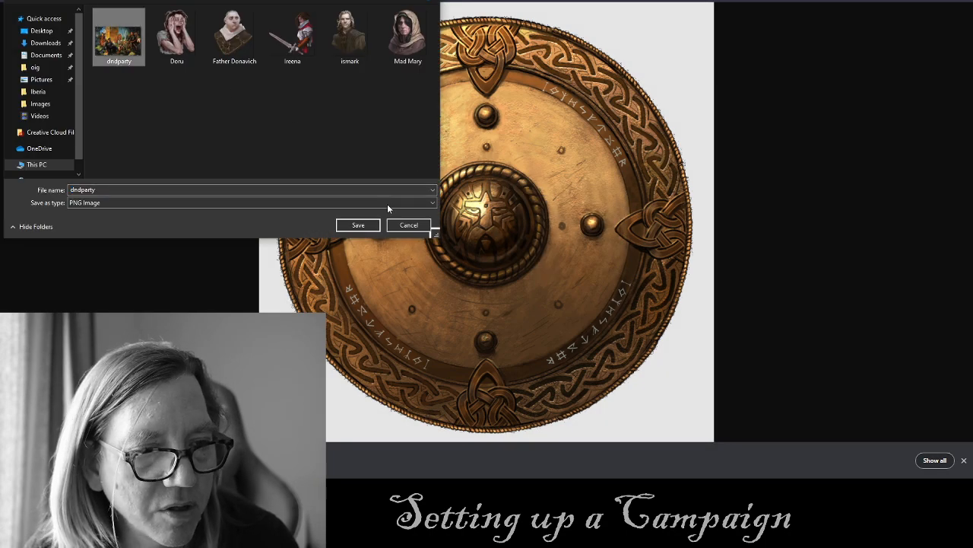
click(358, 225)
click(524, 225)
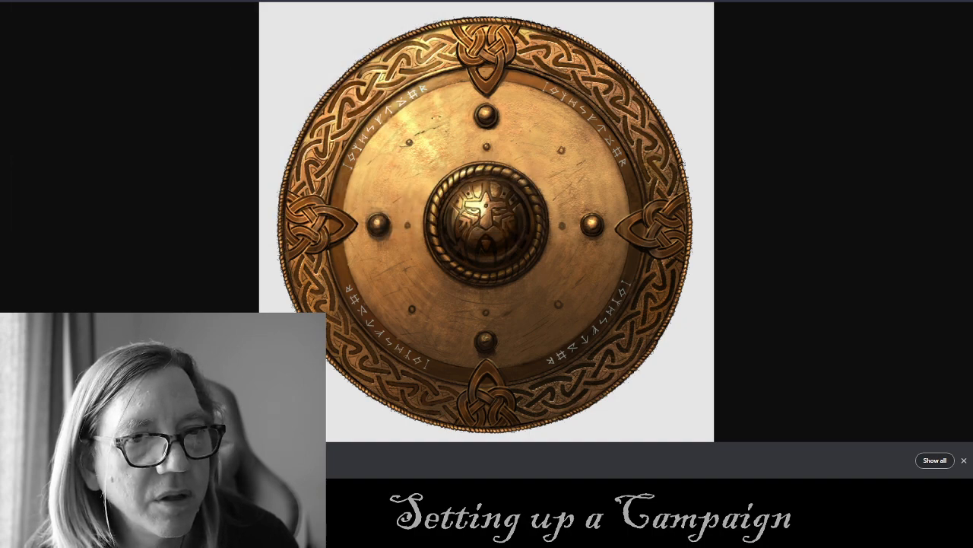
Back in Foundry, upload the new dndparty.png to the Images folder of My Assets Library and set it as the Party actor's portrait.
click(221, 1)
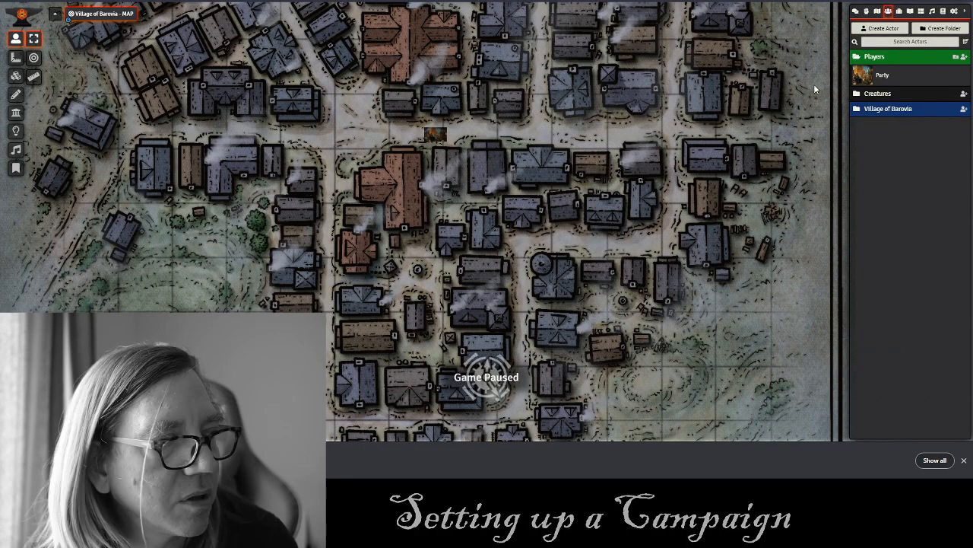
click(882, 74)
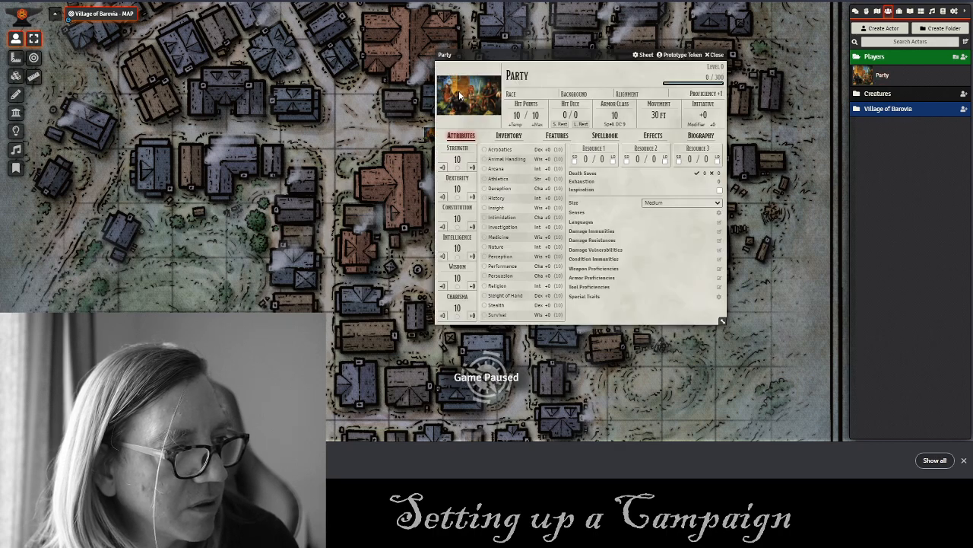
click(460, 95)
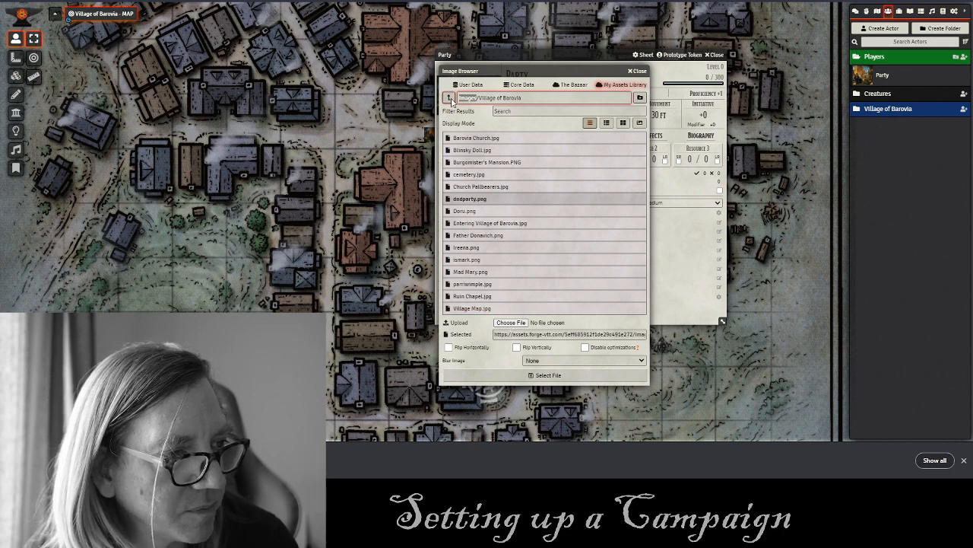
click(450, 98)
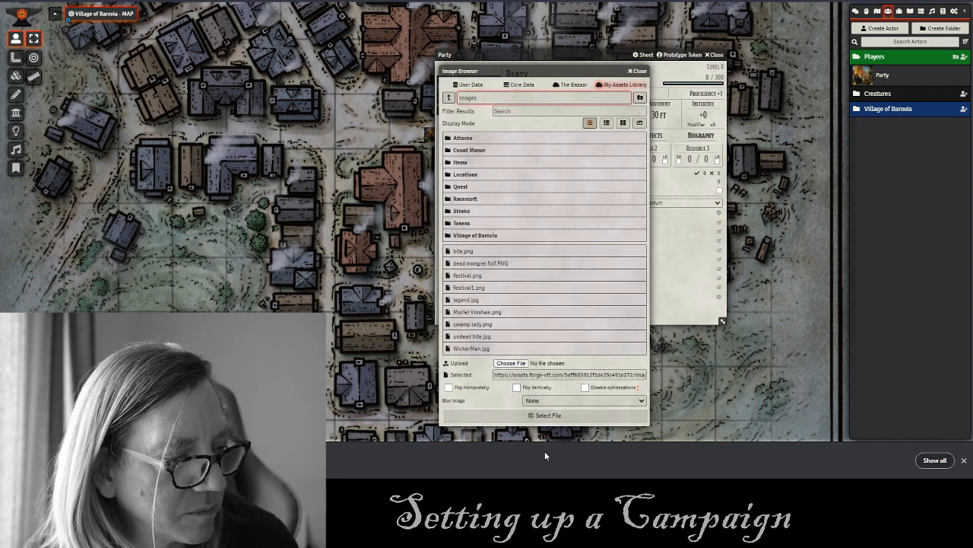
click(512, 363)
click(177, 36)
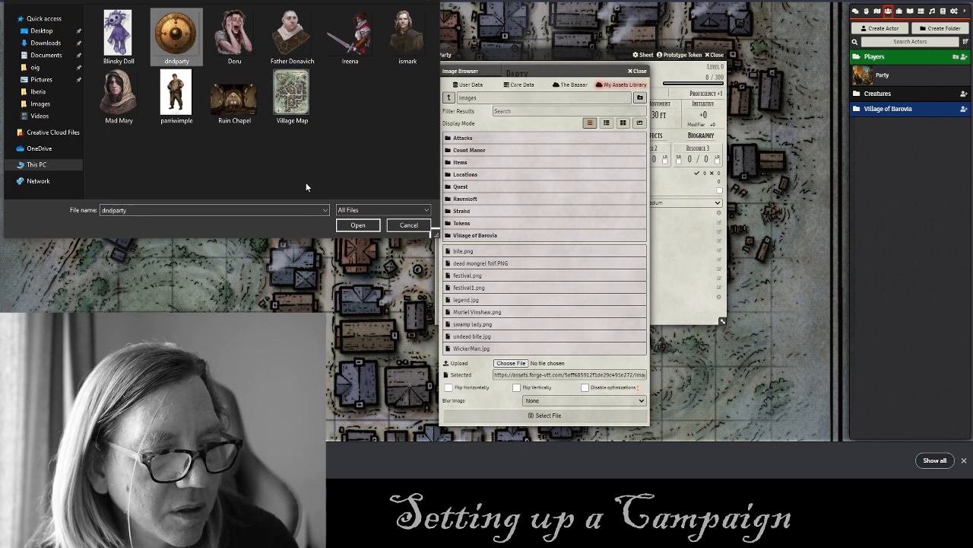
click(349, 227)
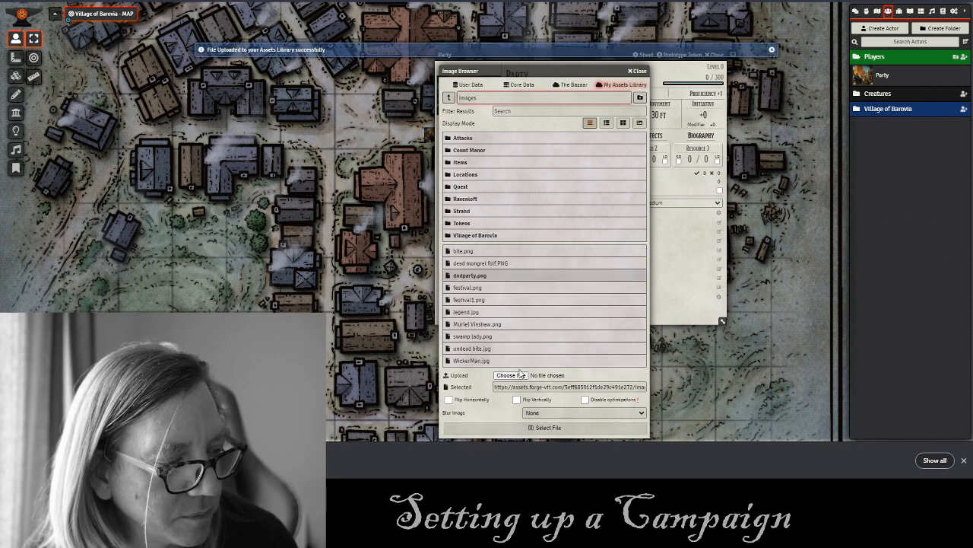
click(527, 430)
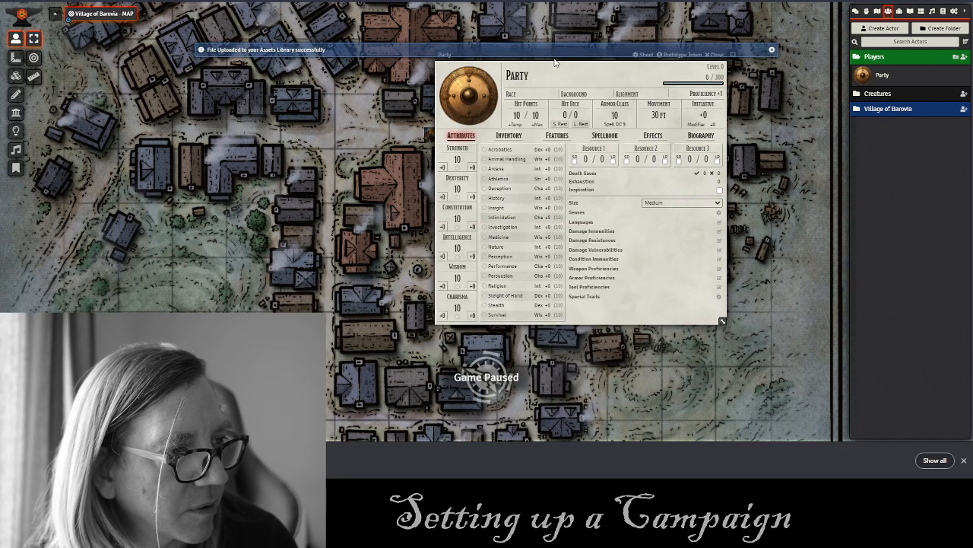
click(718, 55)
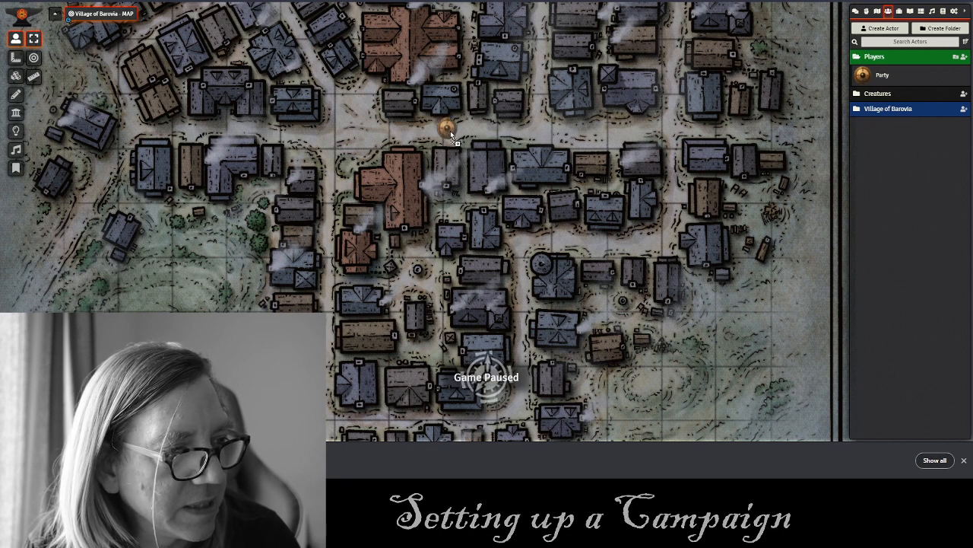
Place another Party token on the village's main street, and delete both Party tokens from the map.
drag(450, 131, 447, 136)
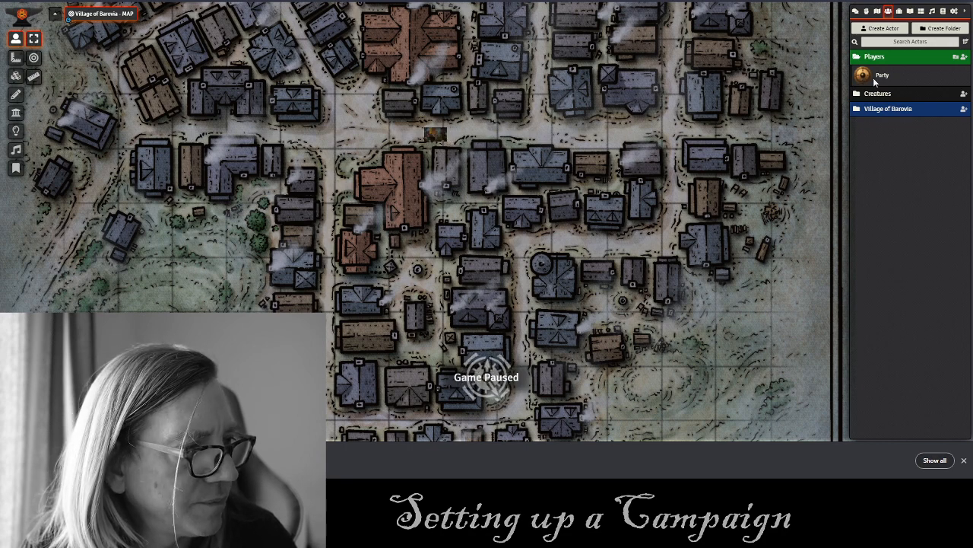
drag(856, 78, 512, 136)
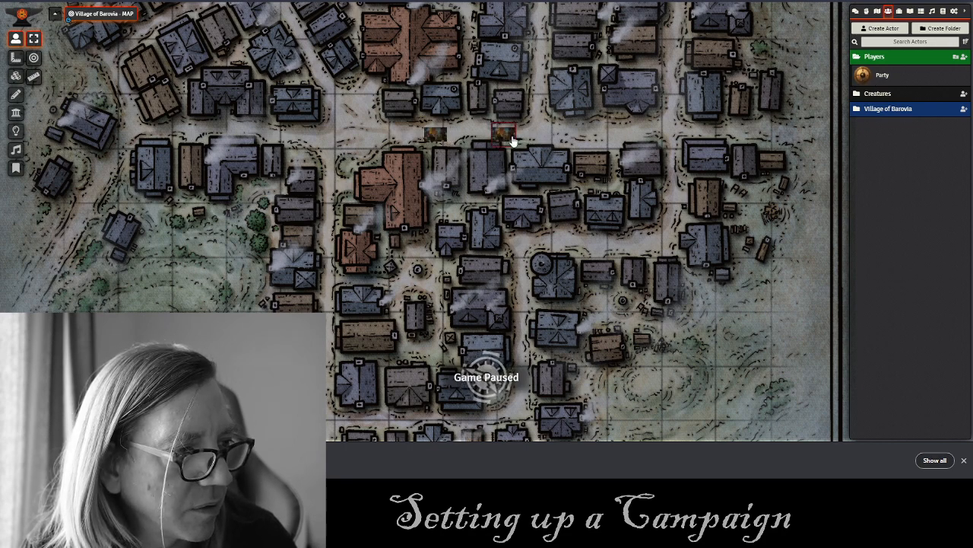
drag(382, 114, 549, 158)
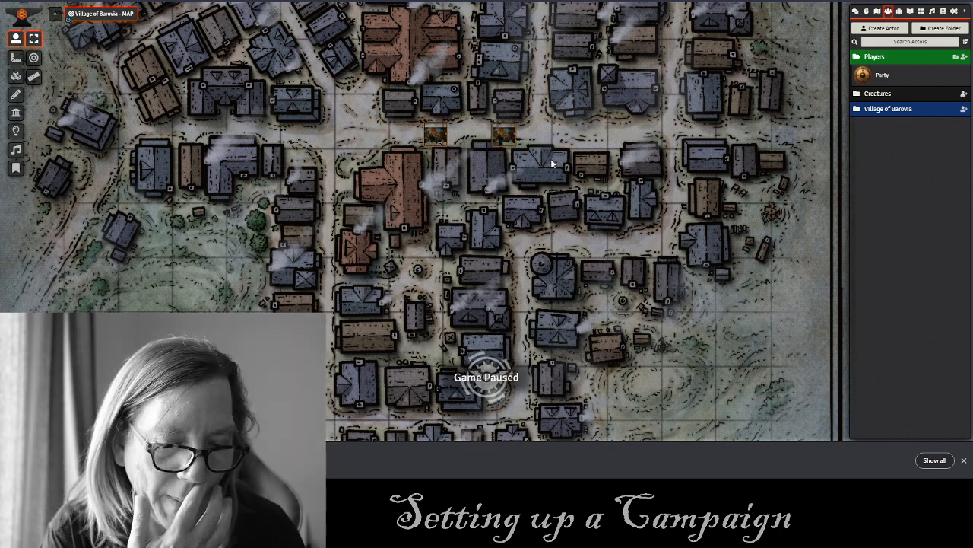
key(Delete)
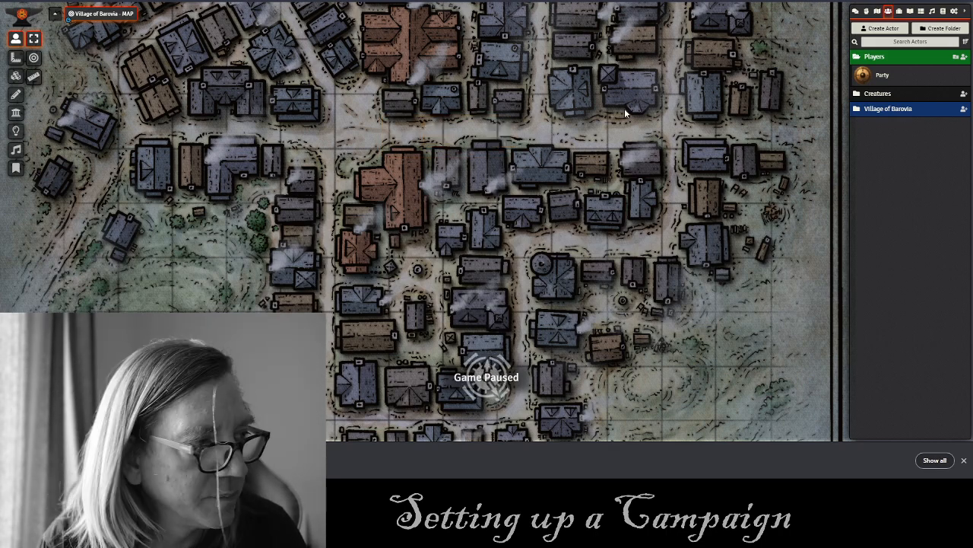
Set the Party actor's prototype token image to dndparty.png from the Images assets folder, update the token and close the sheet.
click(864, 77)
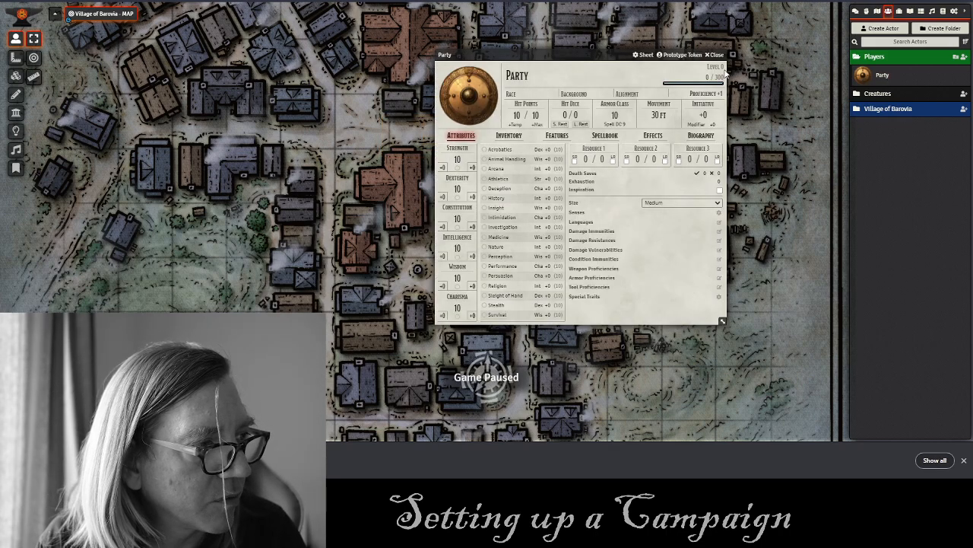
click(695, 56)
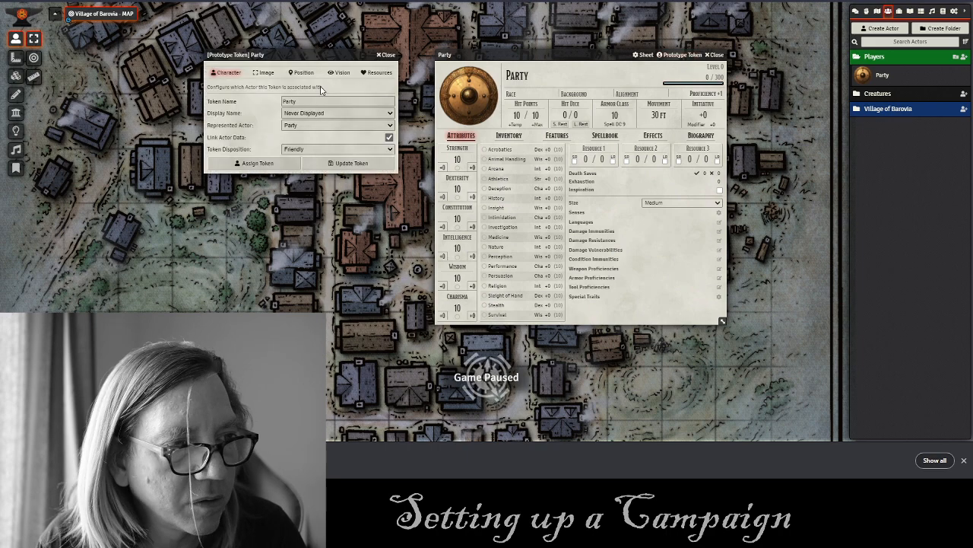
click(263, 73)
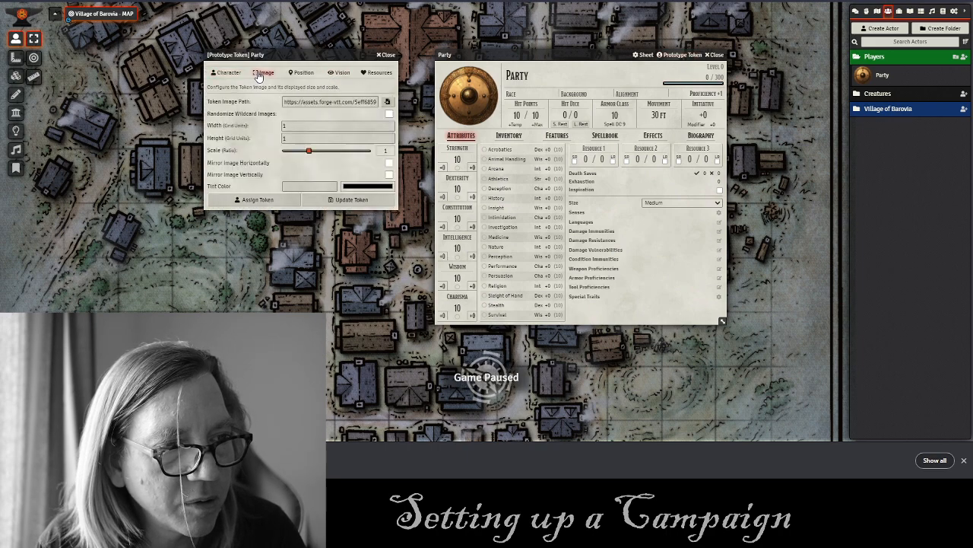
click(387, 101)
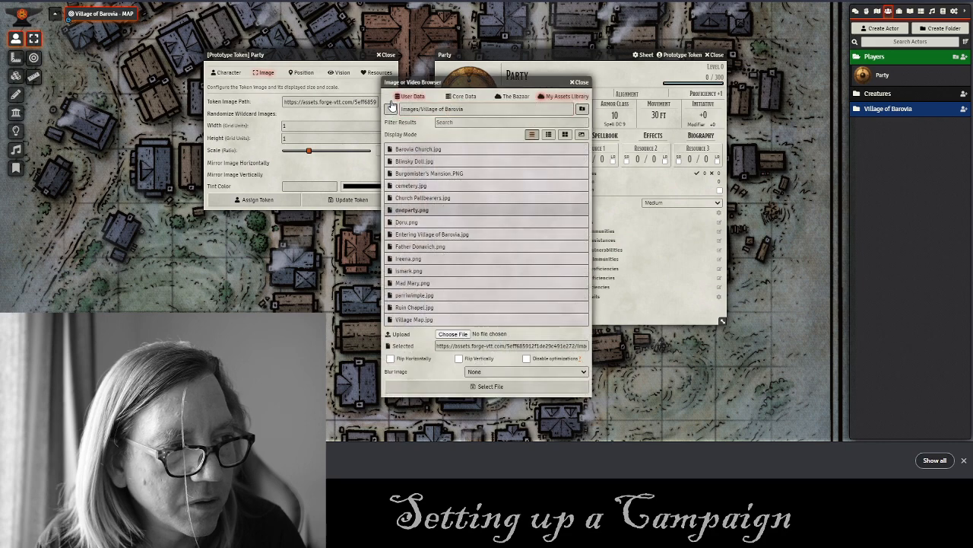
click(390, 109)
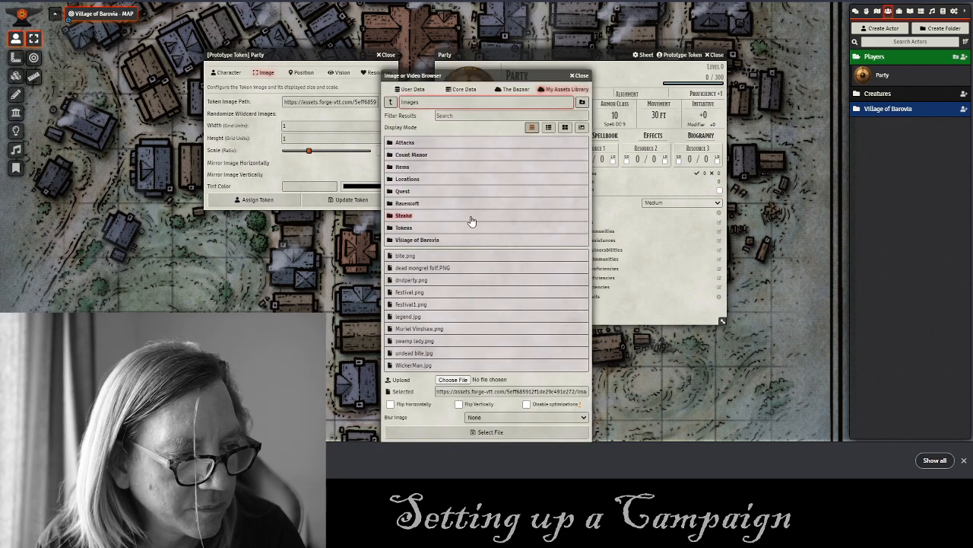
click(428, 282)
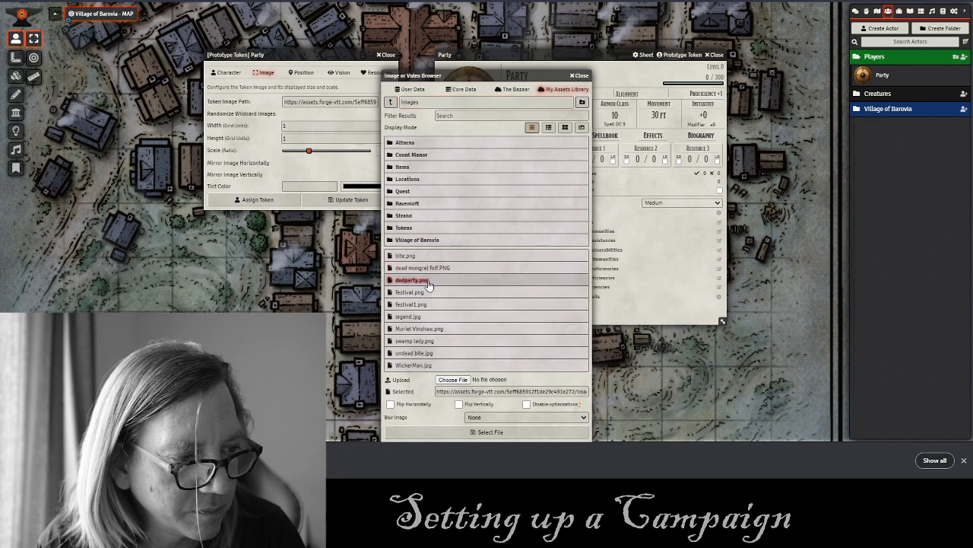
click(491, 432)
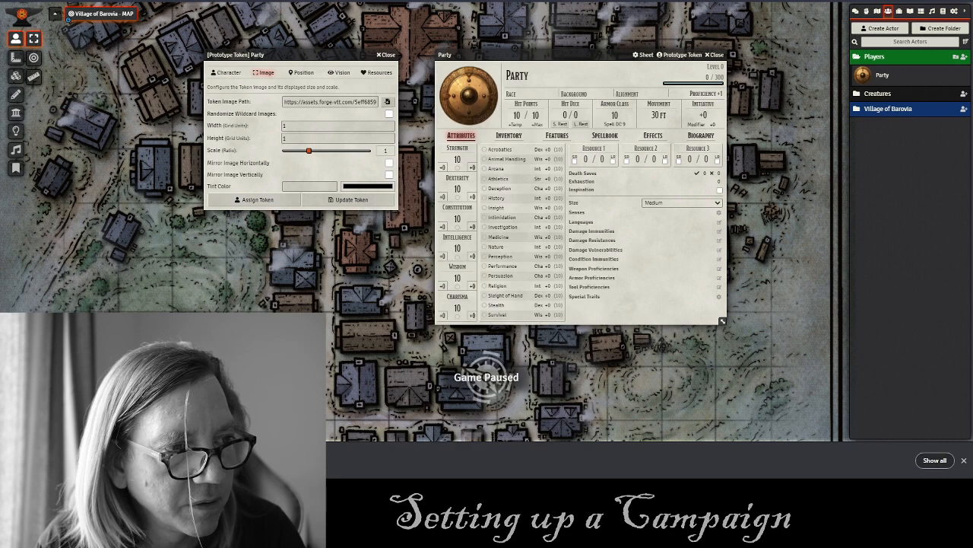
click(343, 201)
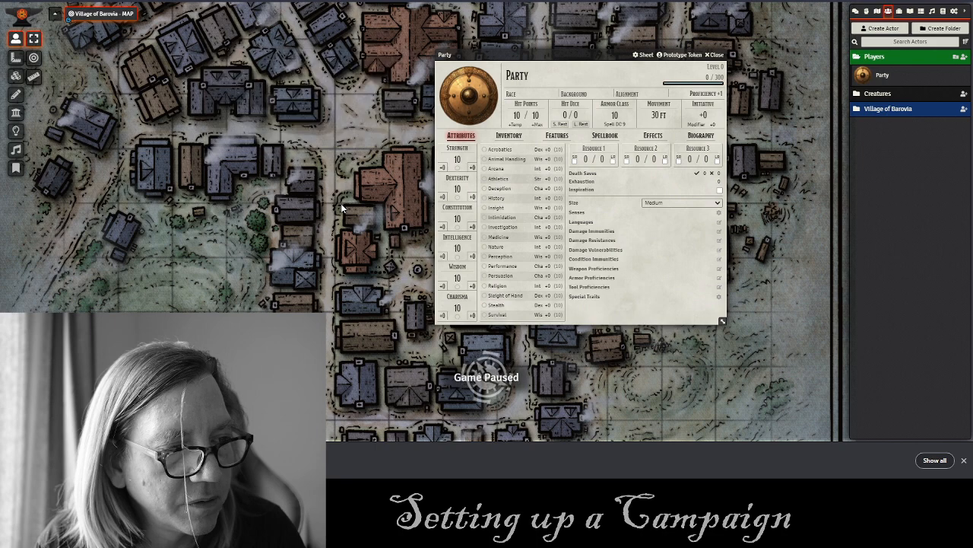
click(715, 55)
Place a Party token on the village's main street and move it west and north to beside the large red-roofed building.
drag(864, 76, 412, 134)
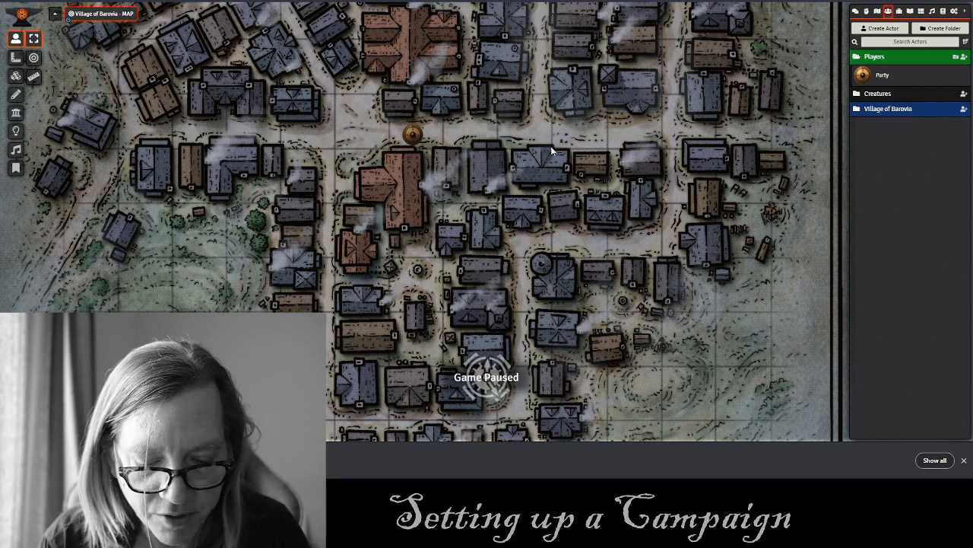
click(414, 135)
key(Left)
key(Left)
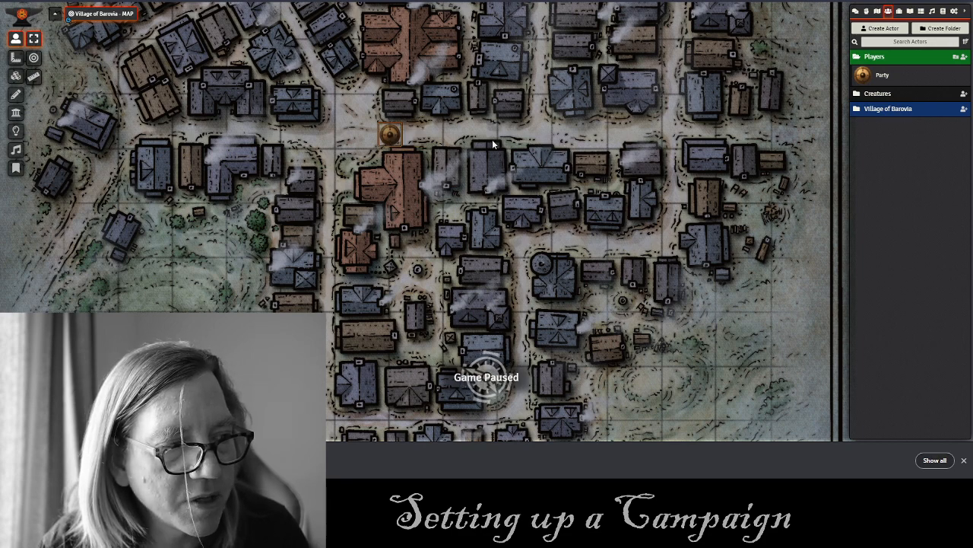
key(Up)
key(Up)
scroll(474, 127, down, 3)
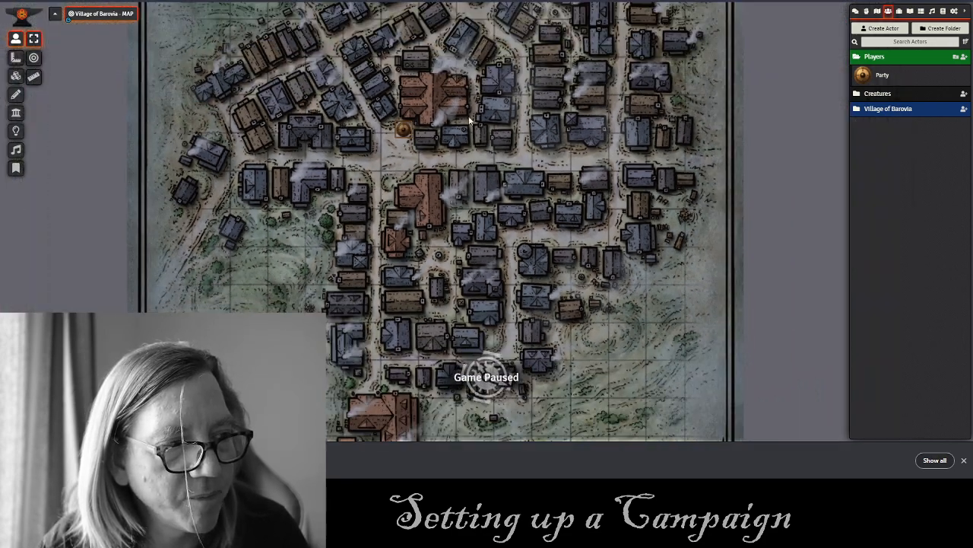
drag(469, 120, 382, 165)
scroll(449, 131, down, 4)
key(Down)
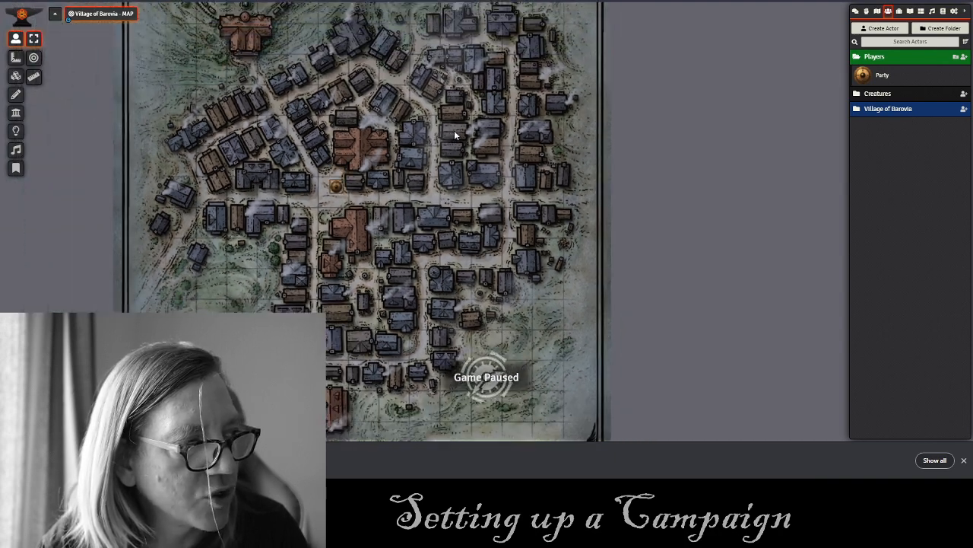
Expand the Village of Barovia actors folder, and open the Village of Barovia folder in the scenes directory.
click(885, 110)
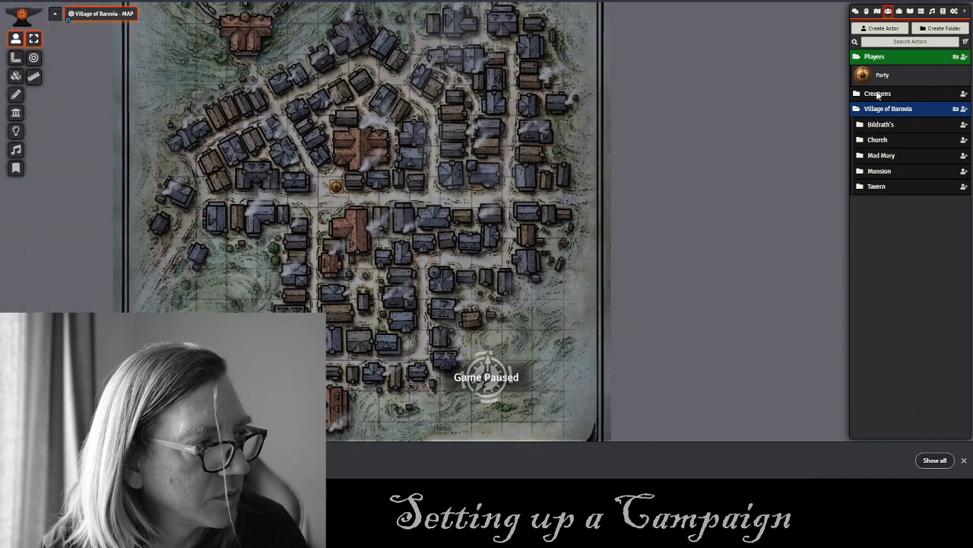
click(878, 11)
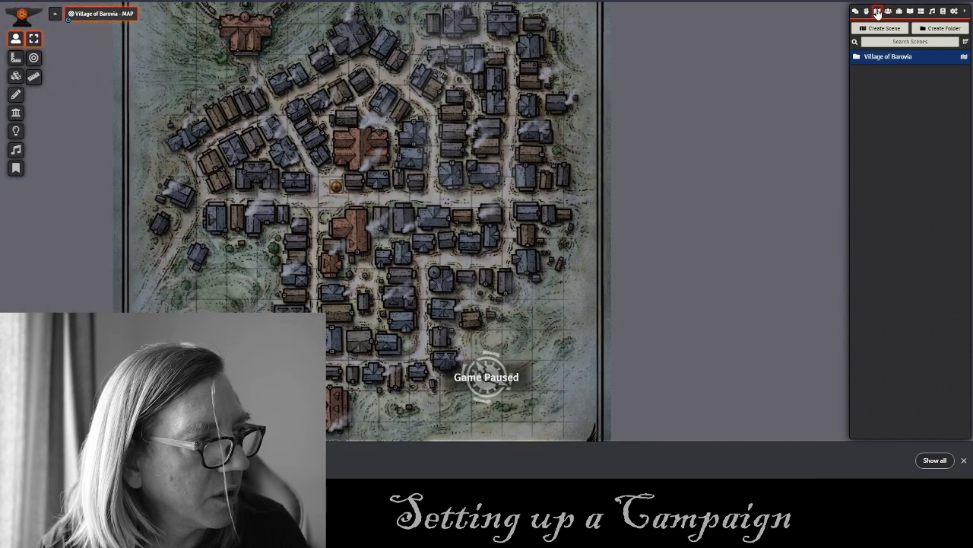
click(885, 58)
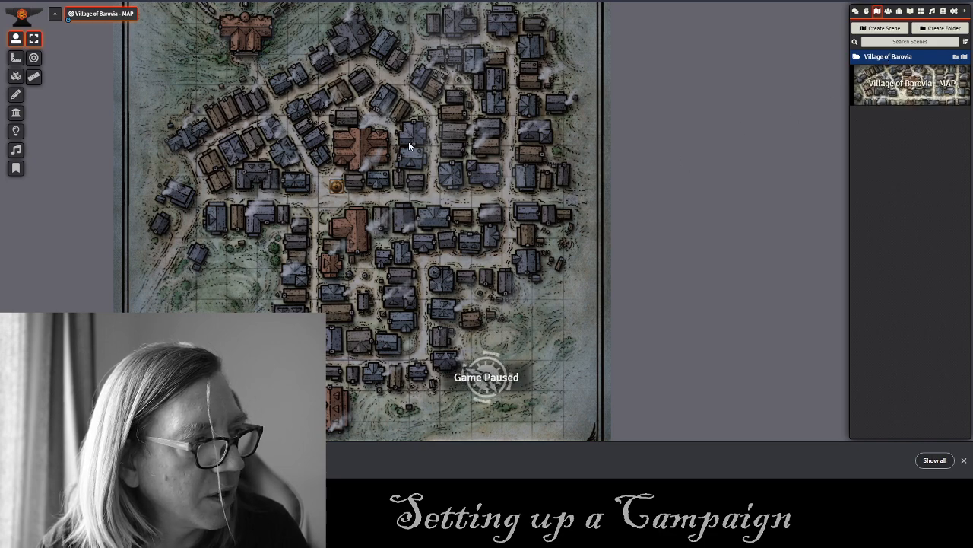
Start a new folder in the journal directory and name it Players Journal.
scroll(430, 165, up, 4)
drag(406, 188, 532, 107)
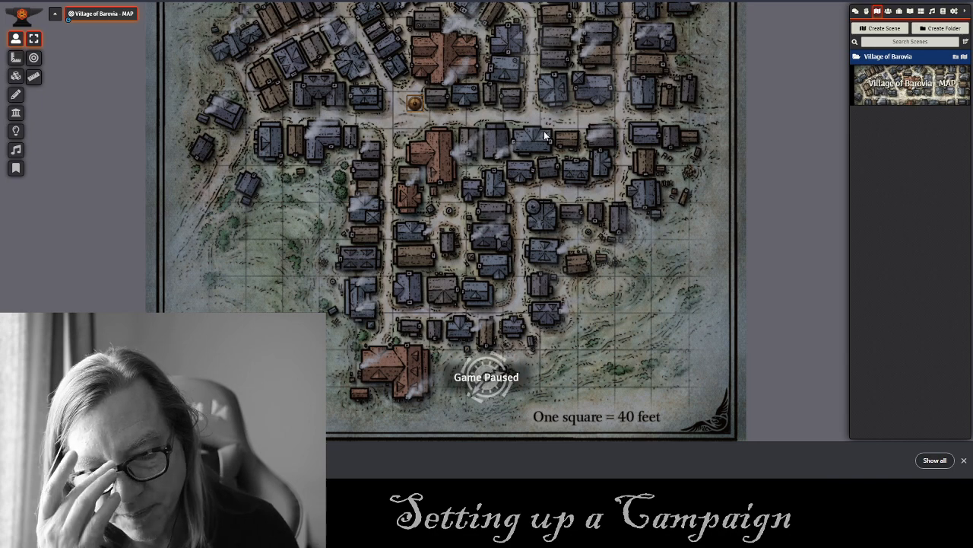
click(910, 12)
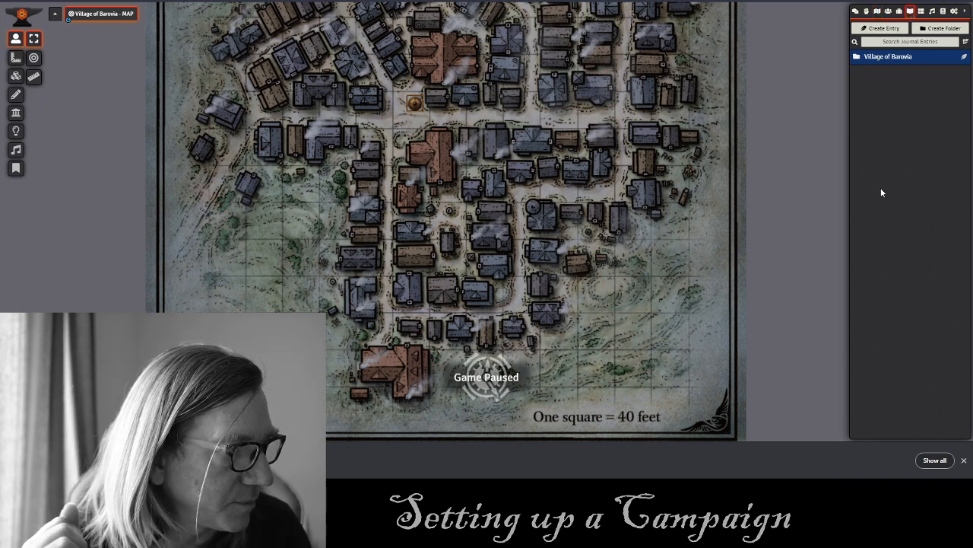
click(937, 30)
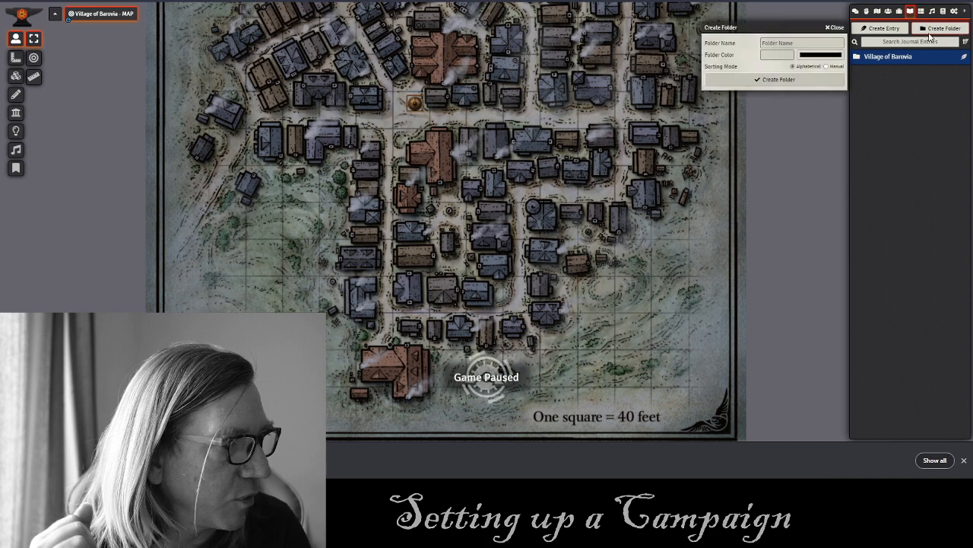
click(779, 45)
text(P)
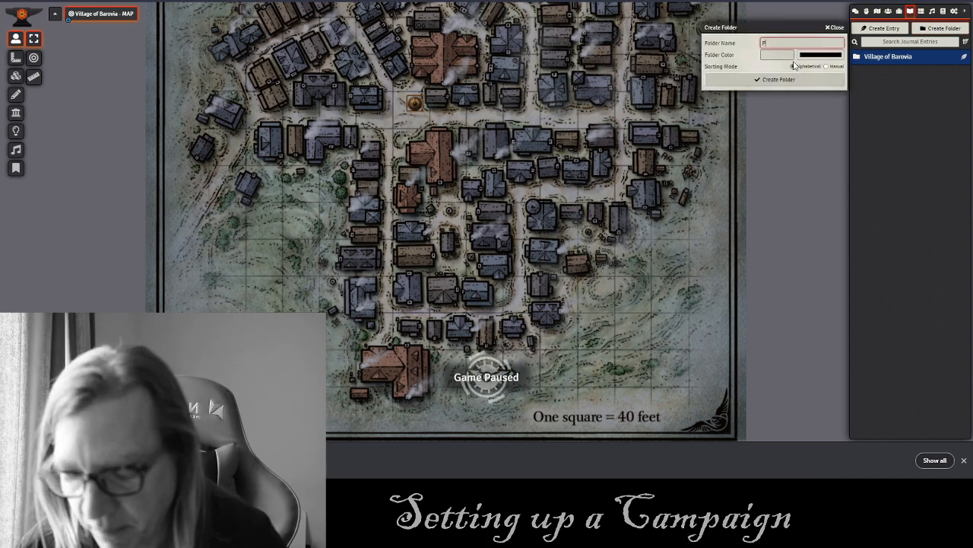
text(lkayer)
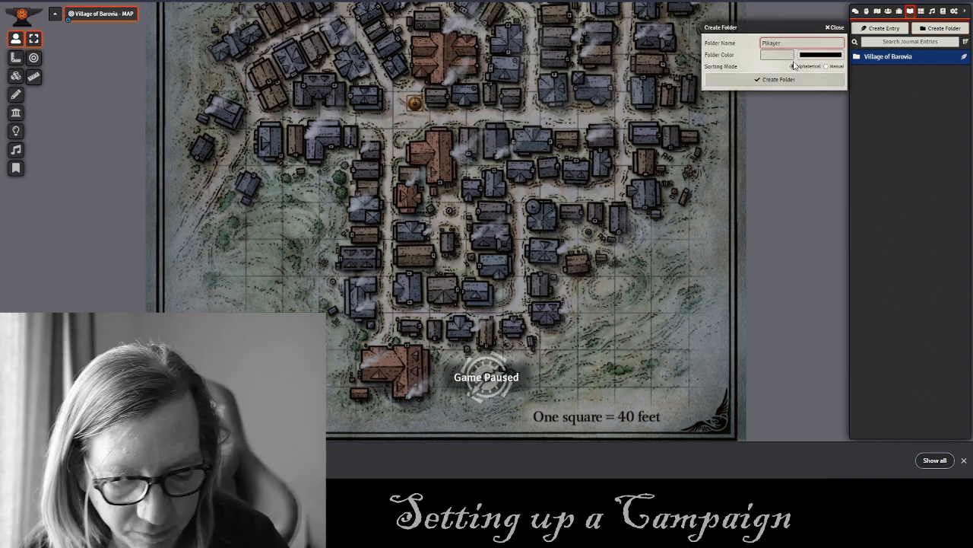
key(BackSpace)
key(BackSpace)
key(BackSpace)
key(BackSpace)
key(BackSpace)
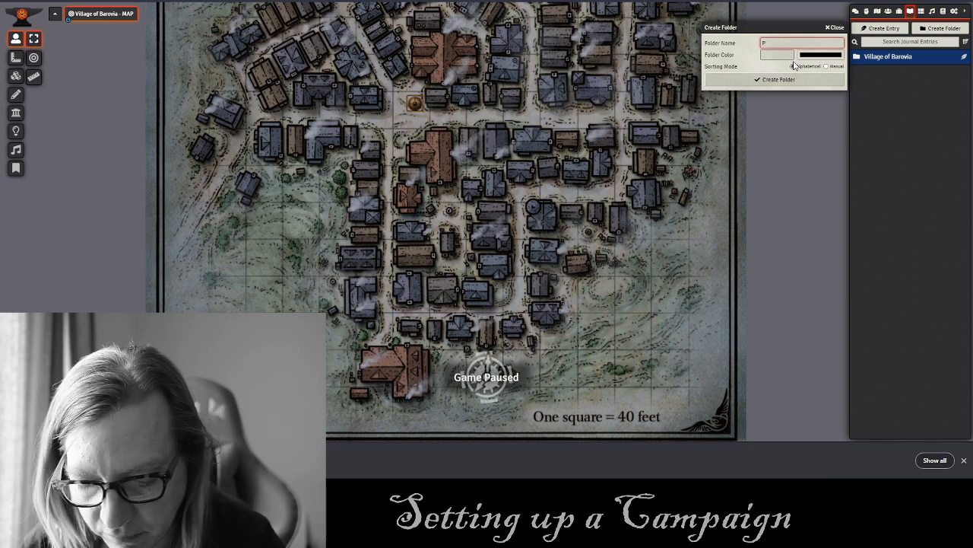
text(ayers Journalk)
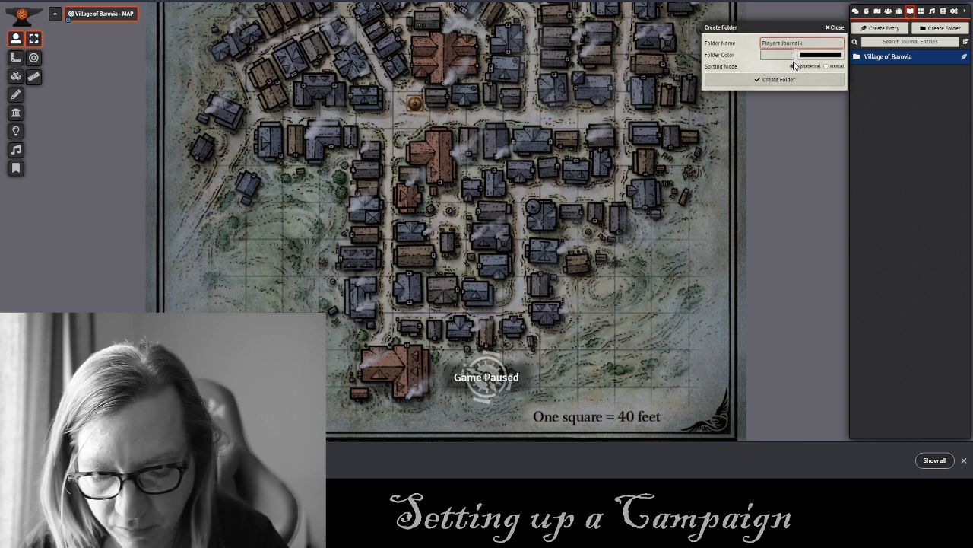
key(BackSpace)
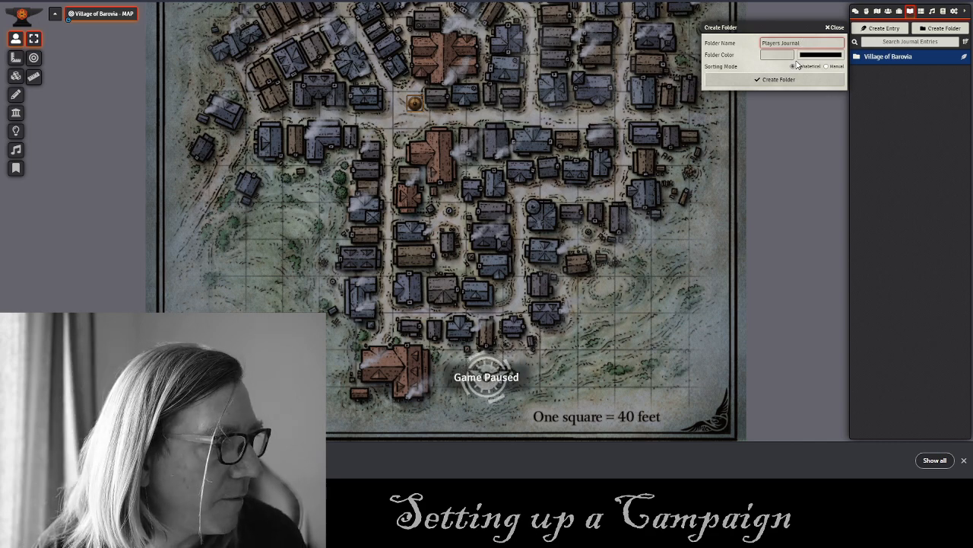
Create the Players Journal folder with a green folder color and move it above the Village of Barovia folder.
click(820, 58)
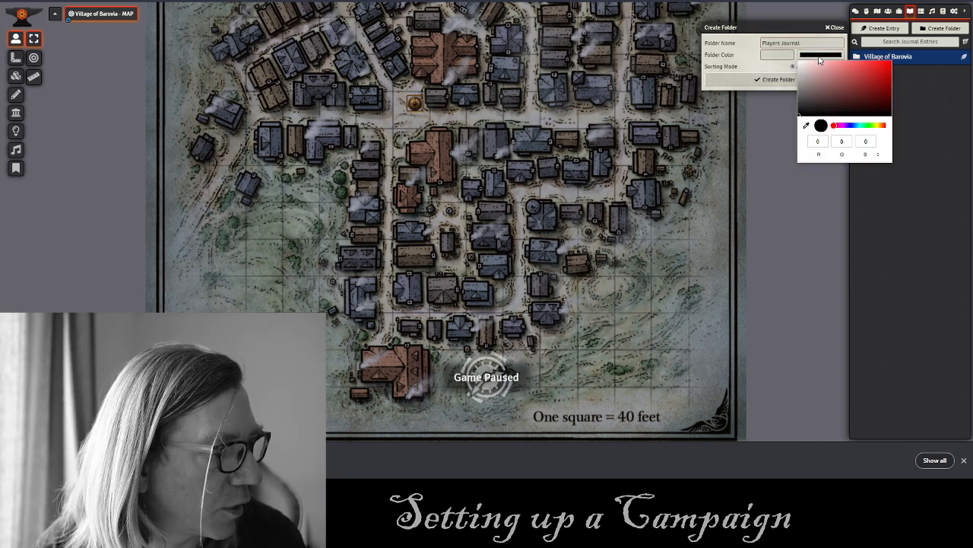
click(868, 126)
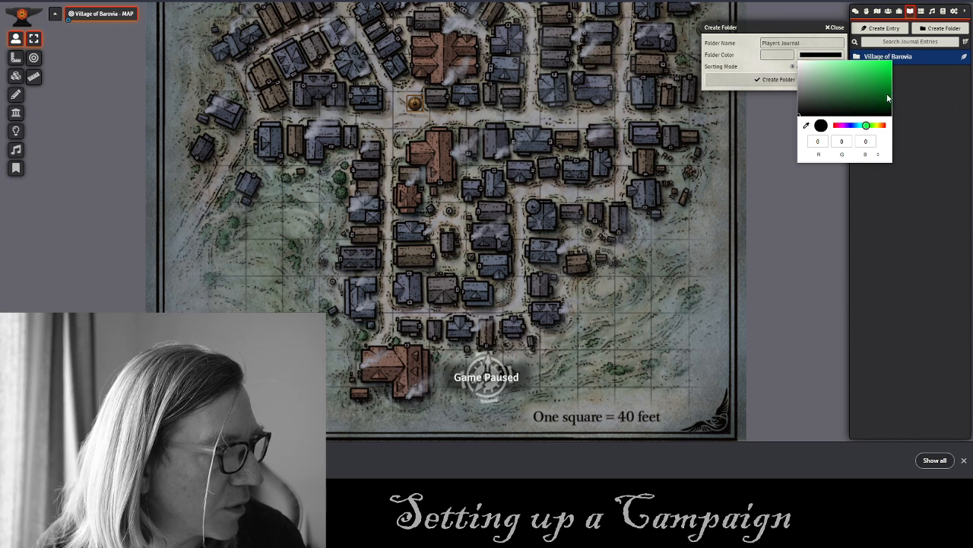
click(883, 94)
click(758, 80)
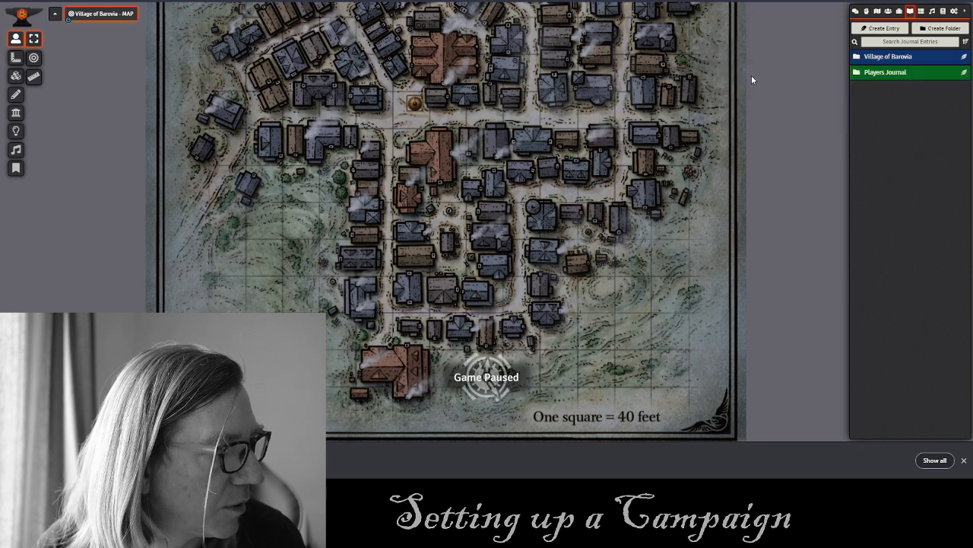
drag(882, 73, 885, 59)
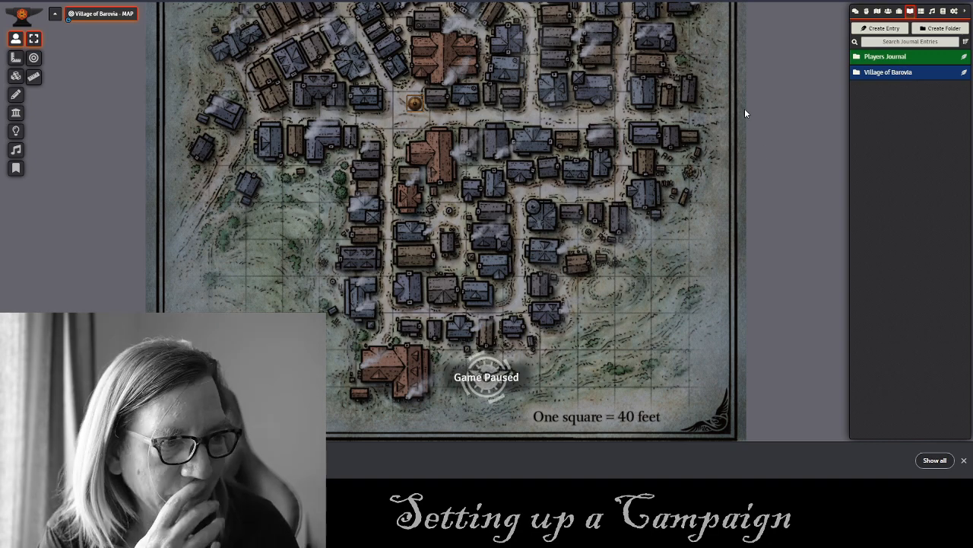
Create a subfolder named Village of Barovia inside the Players Journal folder, keeping alphabetical sorting.
click(929, 60)
click(956, 58)
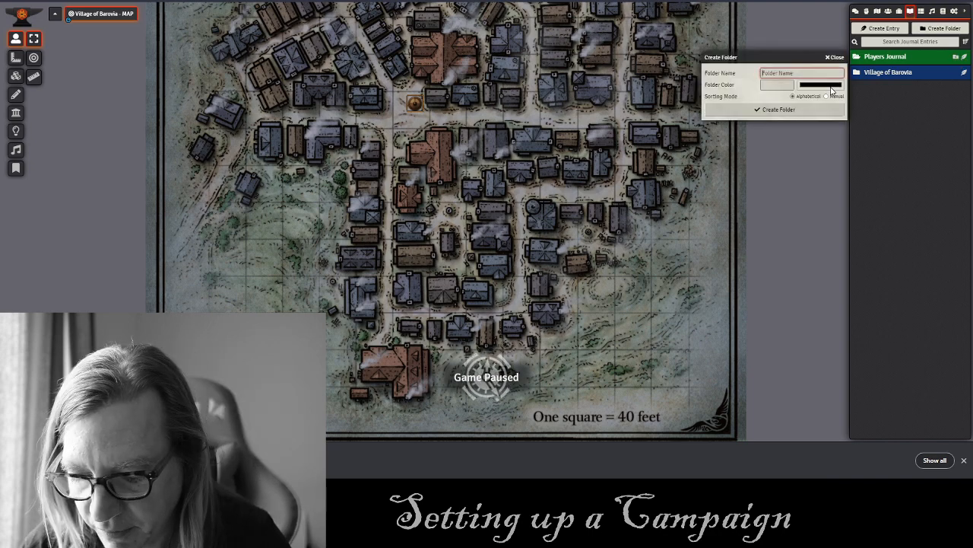
text(Village of Barovia)
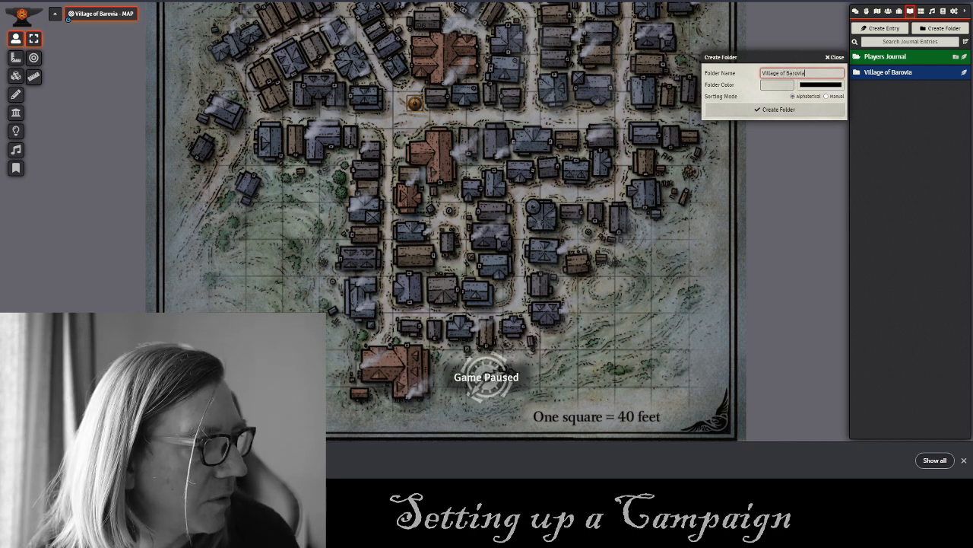
click(791, 110)
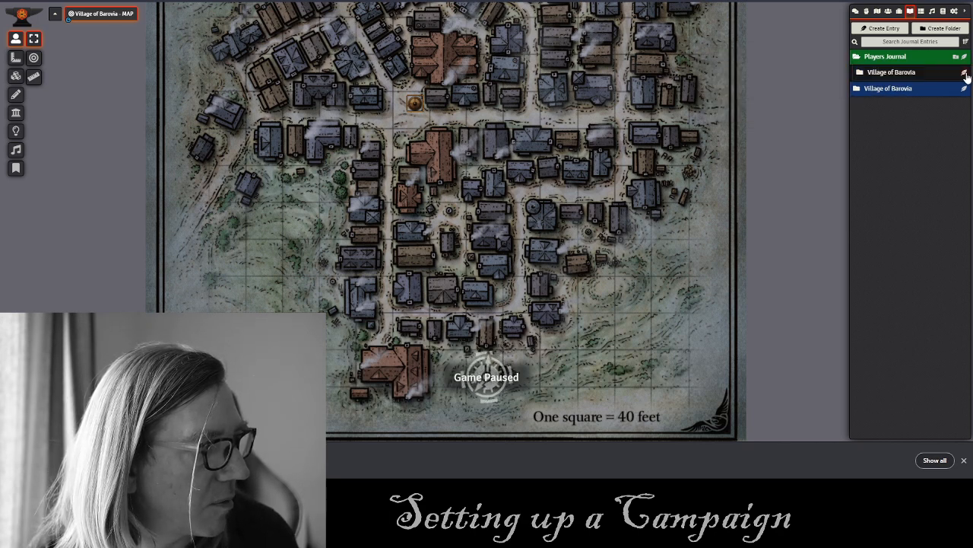
Create a journal entry named Church in the Village of Barovia subfolder of Players Journal and close its empty sheet.
click(964, 73)
click(794, 91)
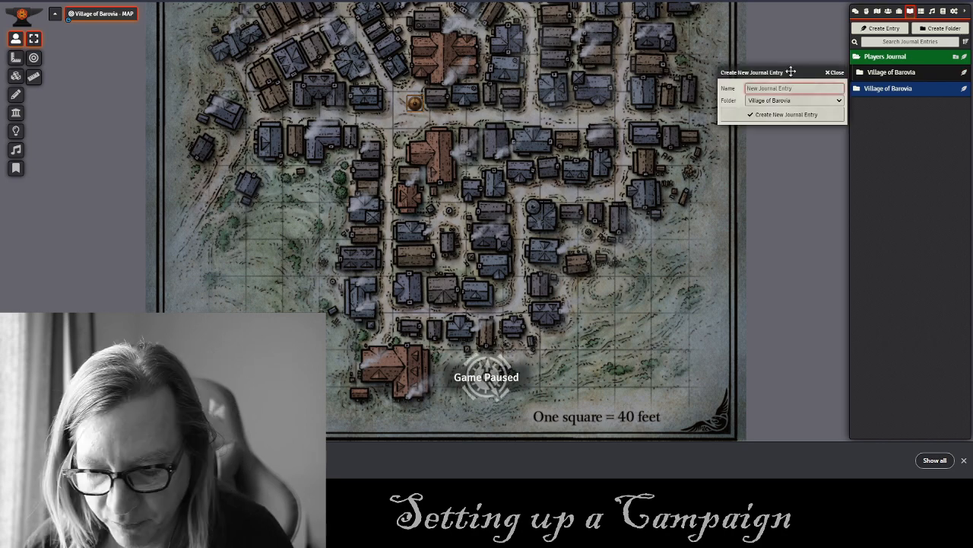
text(Churc)
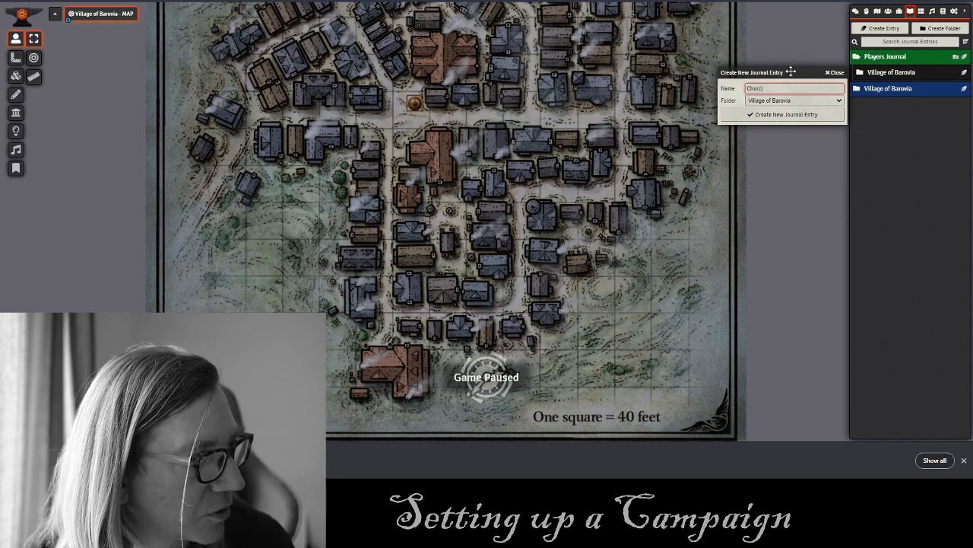
key(BackSpace)
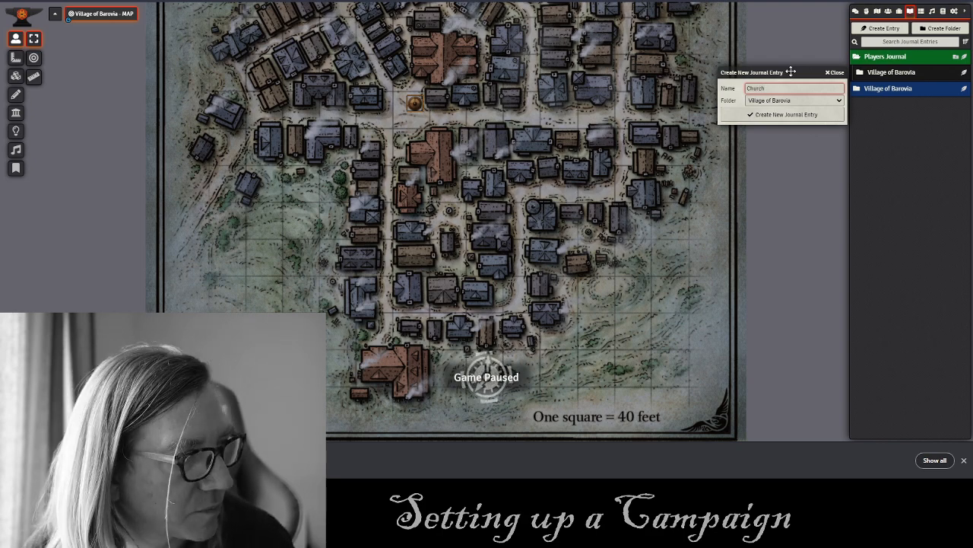
click(769, 114)
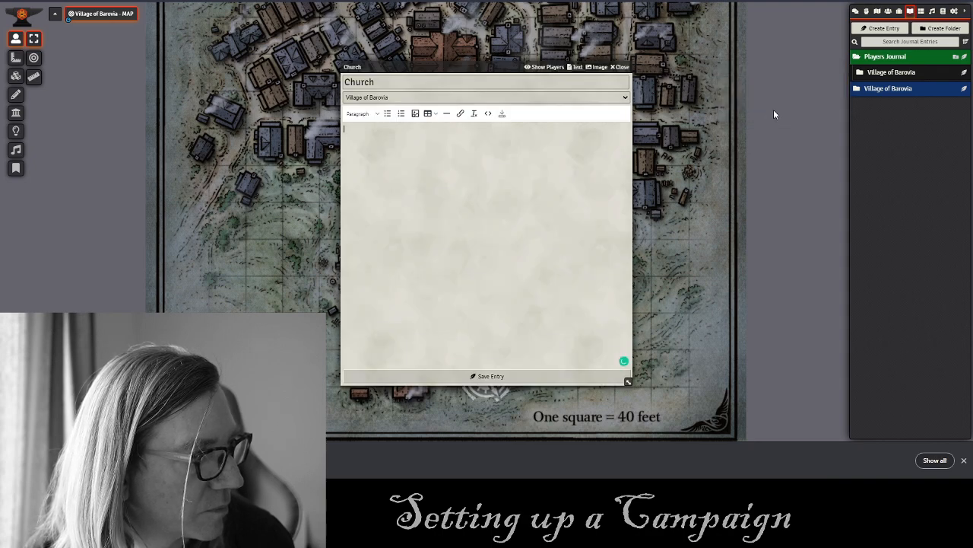
click(621, 69)
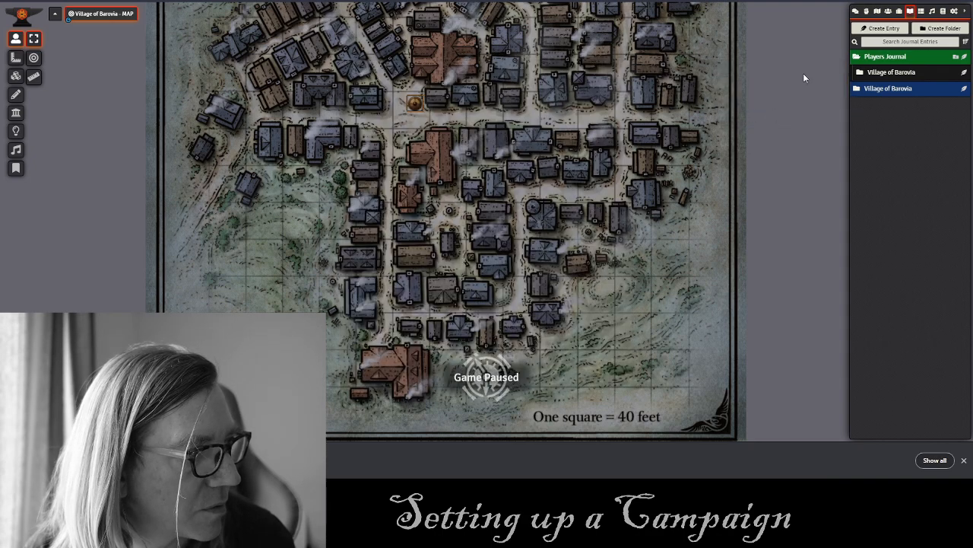
Expand the Village of Barovia subfolder, add a journal entry named Blood and Vine Tavern to it, and close the entry's sheet.
click(950, 74)
click(965, 73)
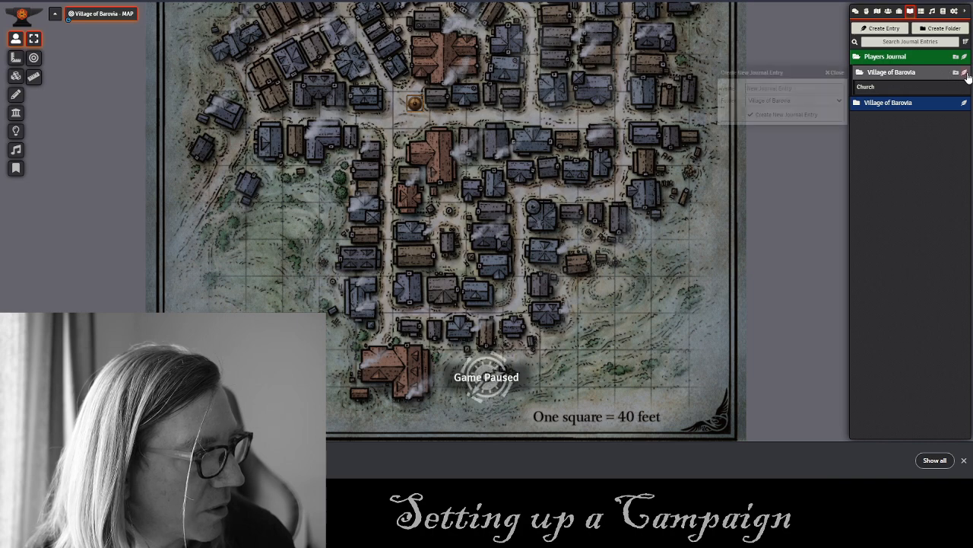
text(Blood and B)
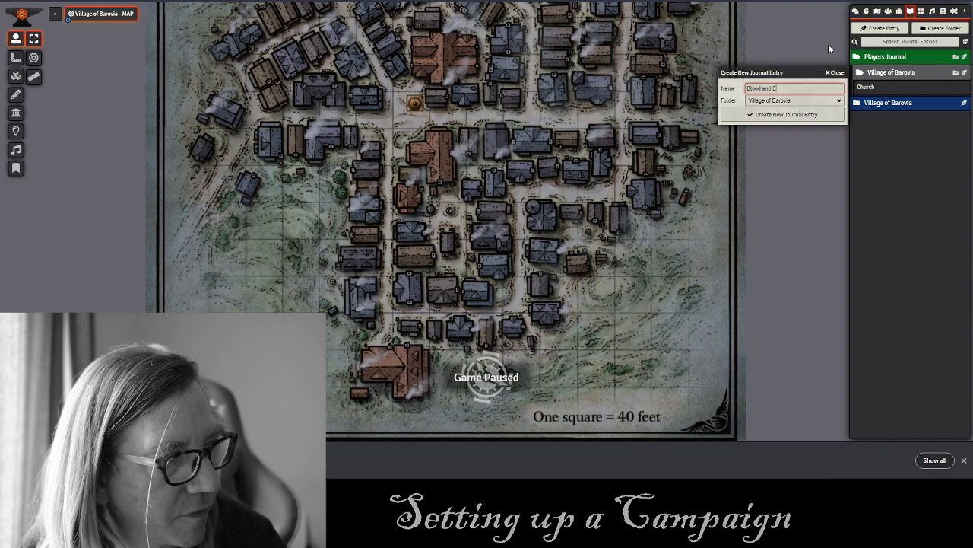
key(BackSpace)
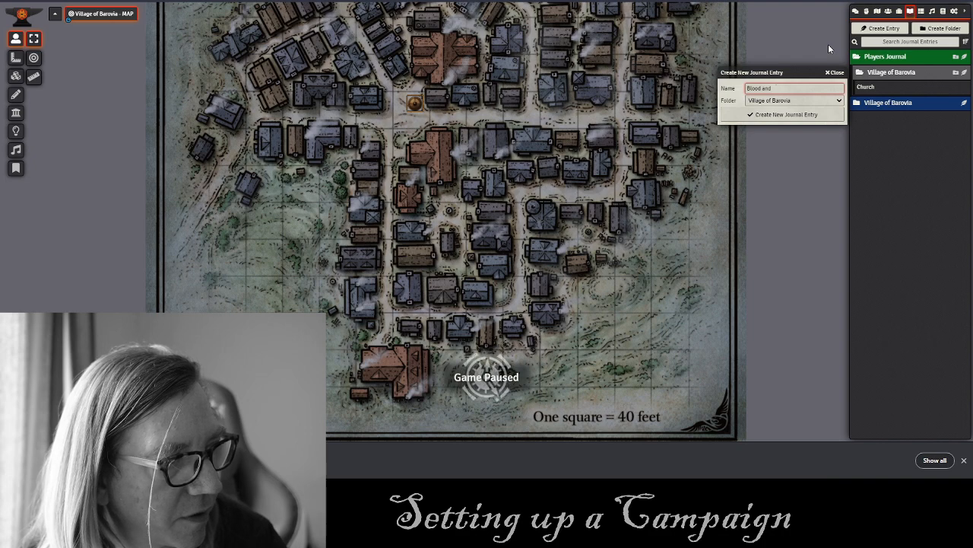
text(Vine T)
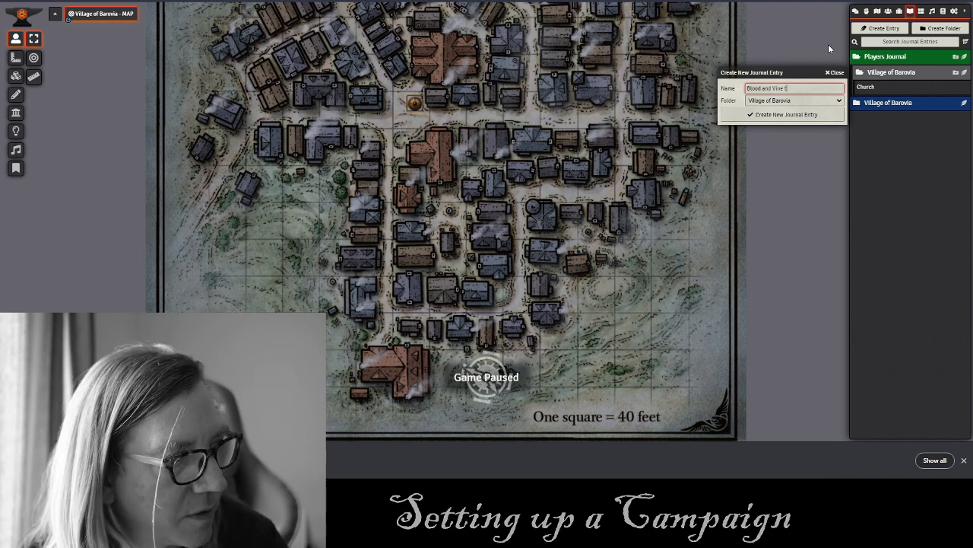
text(a)
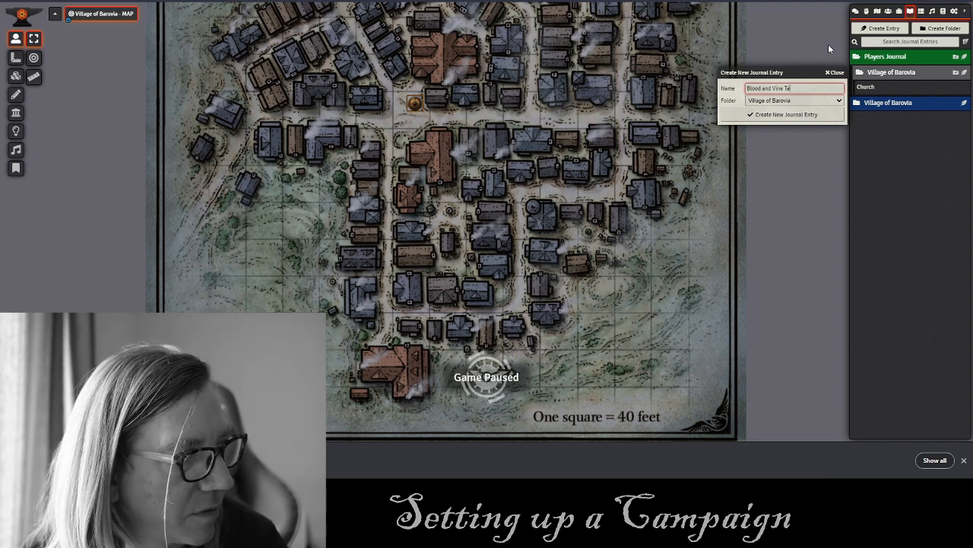
text(vern)
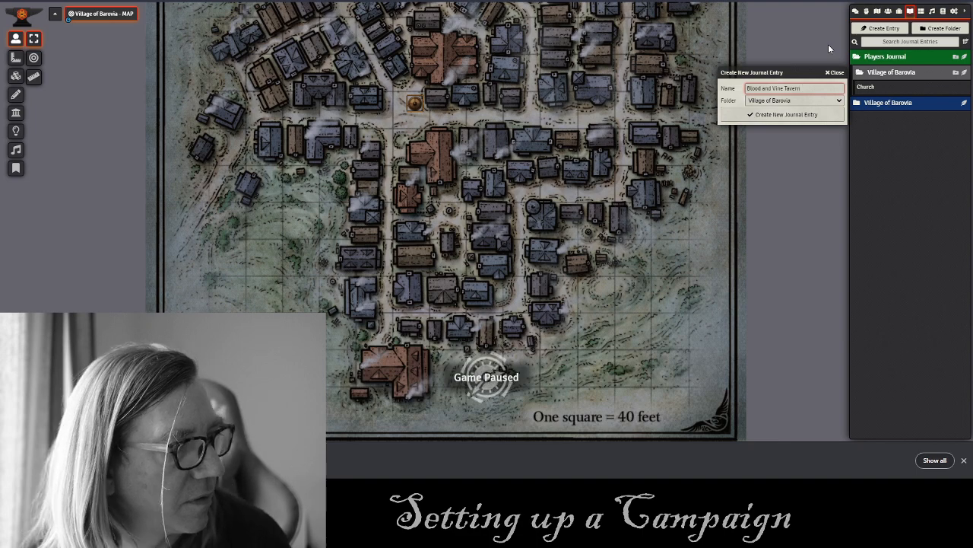
click(783, 114)
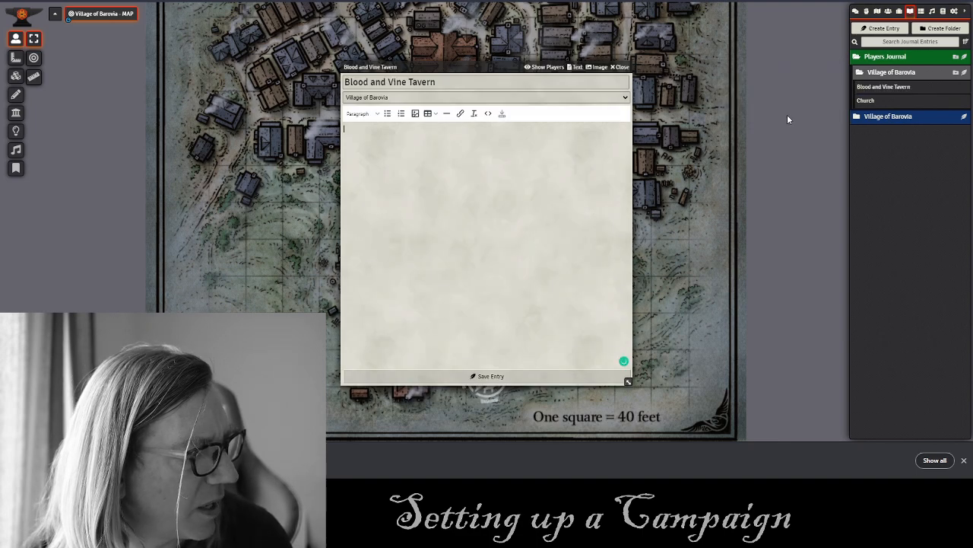
click(622, 68)
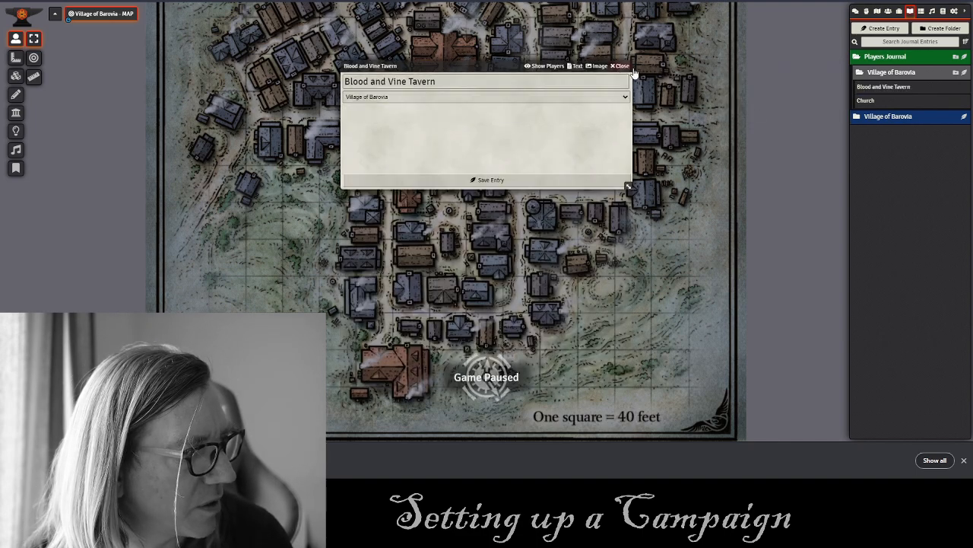
Add a journal entry named Burgomaster Mansion to the Village of Barovia subfolder and close its sheet.
click(964, 73)
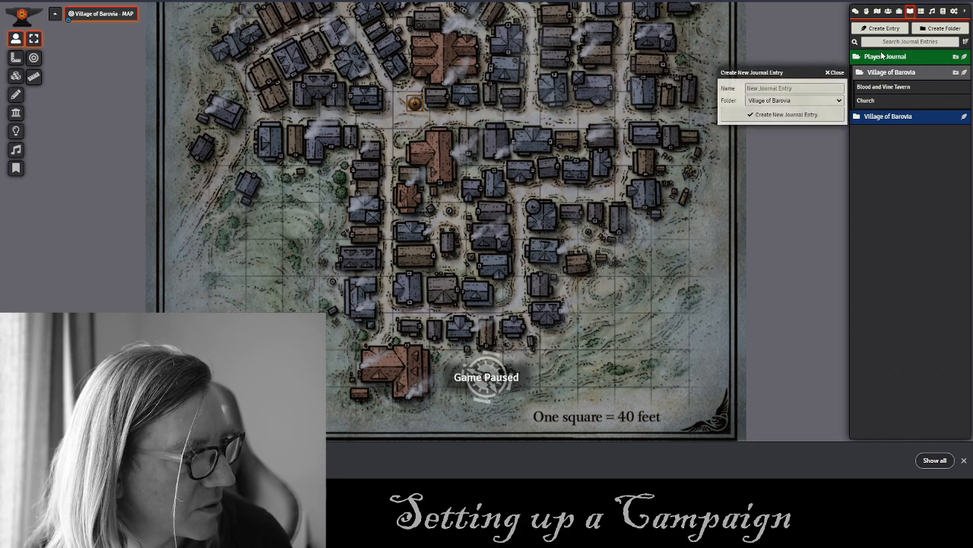
click(771, 88)
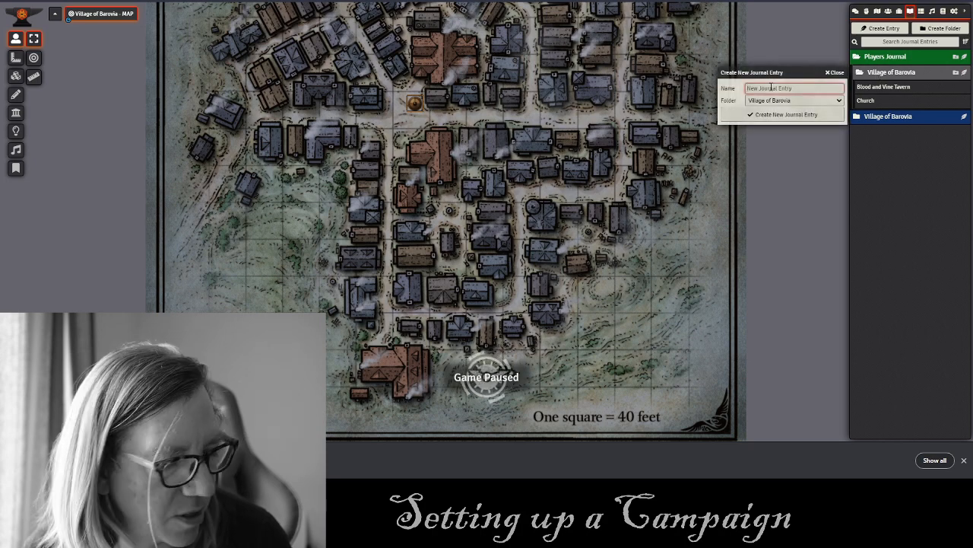
text(Burgomaster Mansion)
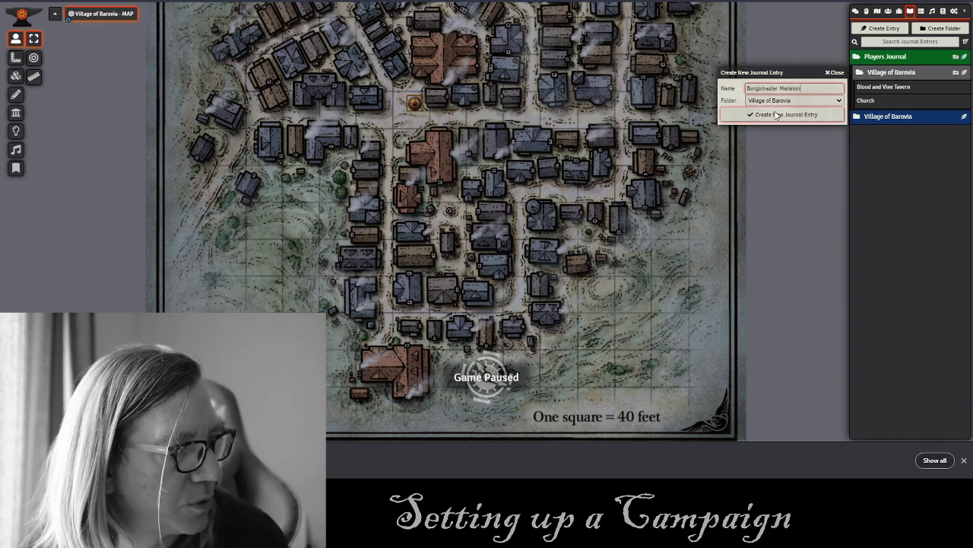
click(774, 114)
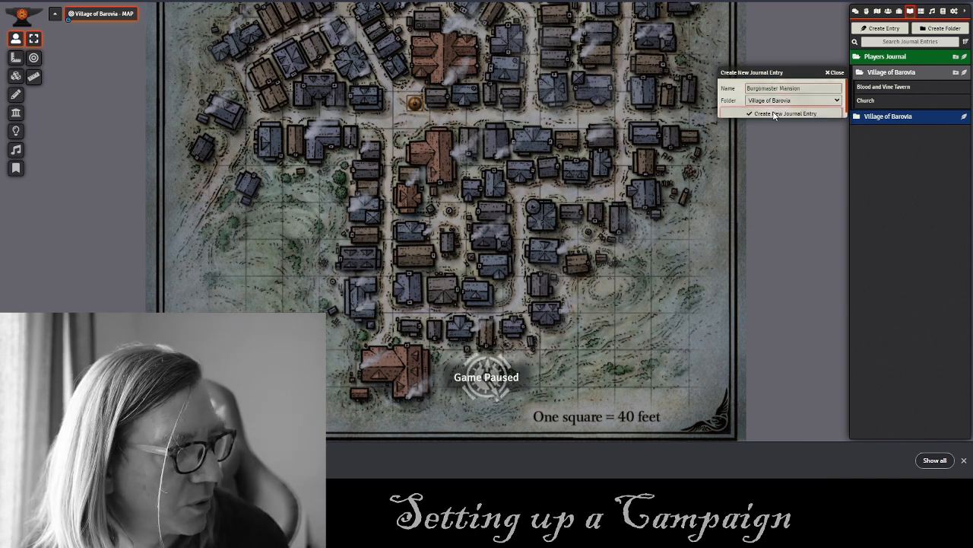
click(620, 68)
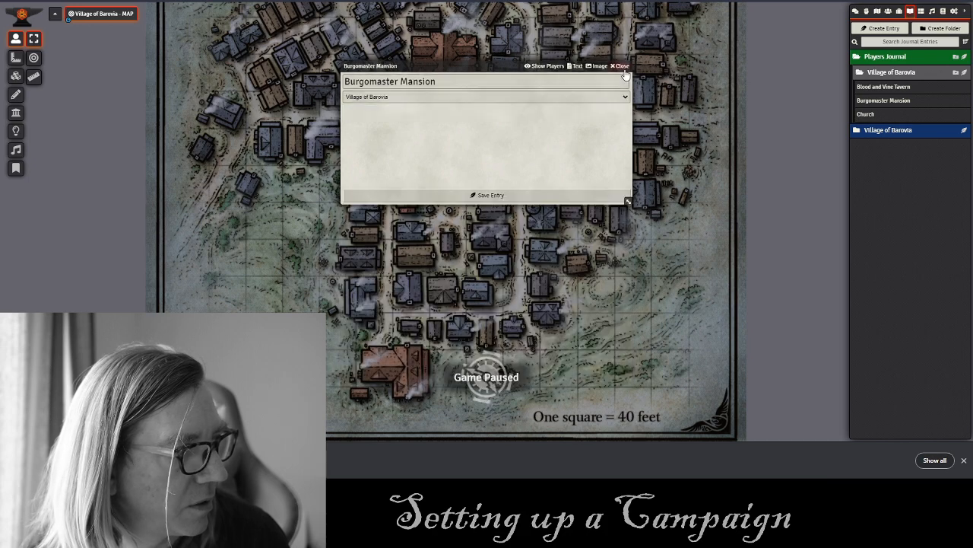
Add a journal entry named Graveyard to the Village of Barovia subfolder of Players Journal and close its empty sheet.
click(957, 73)
click(775, 90)
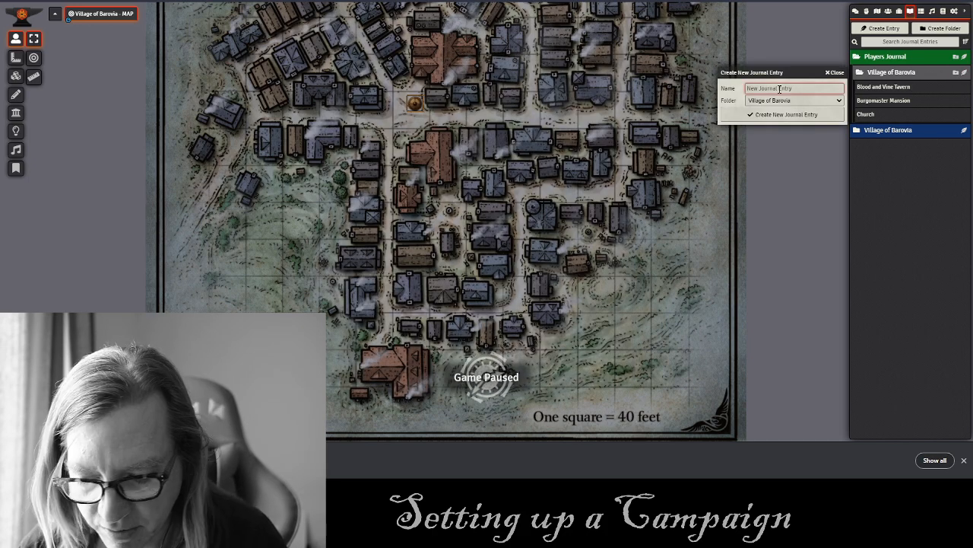
text(Grav)
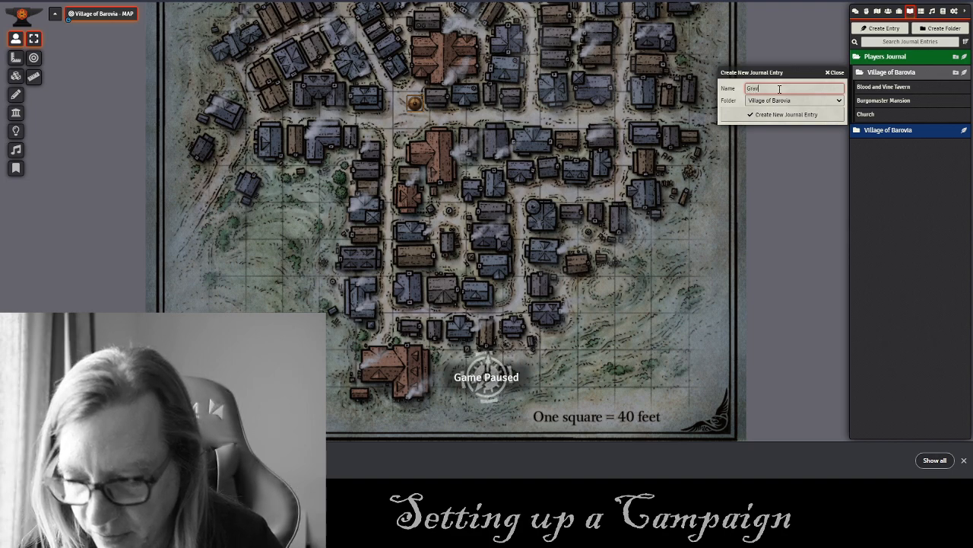
text(eyard)
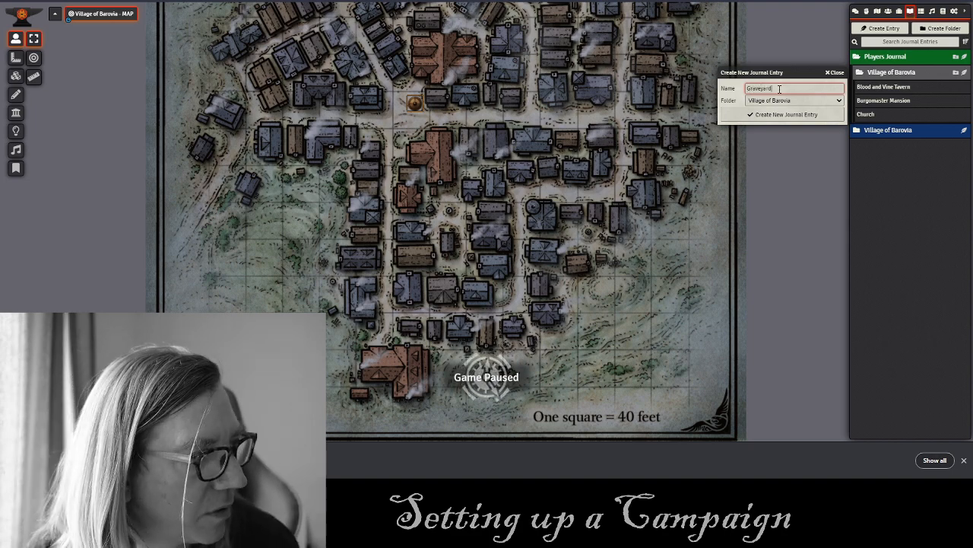
click(825, 115)
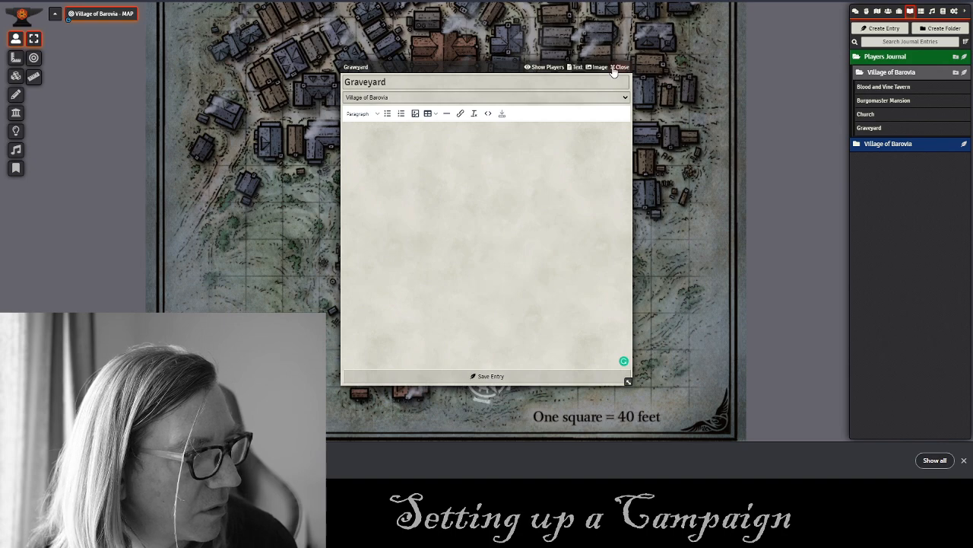
click(613, 67)
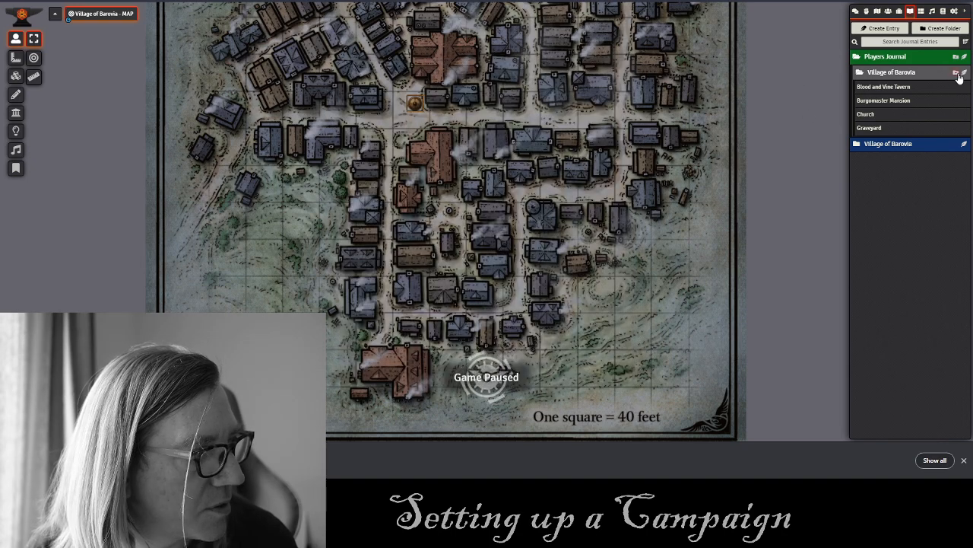
Add a journal entry named Bildrath's Shop to the Village of Barovia subfolder and close its empty sheet.
click(965, 72)
click(752, 88)
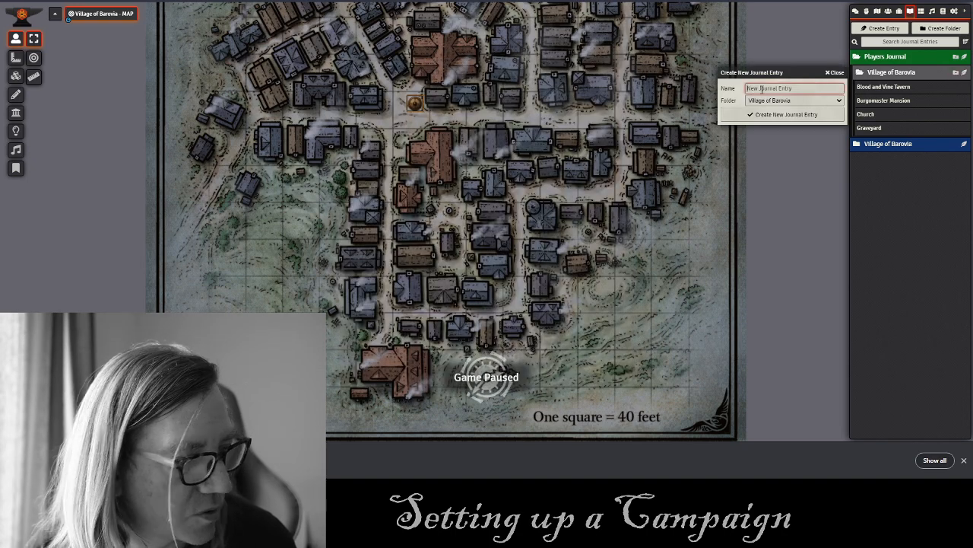
text(Bl)
text(ildrath's Shop)
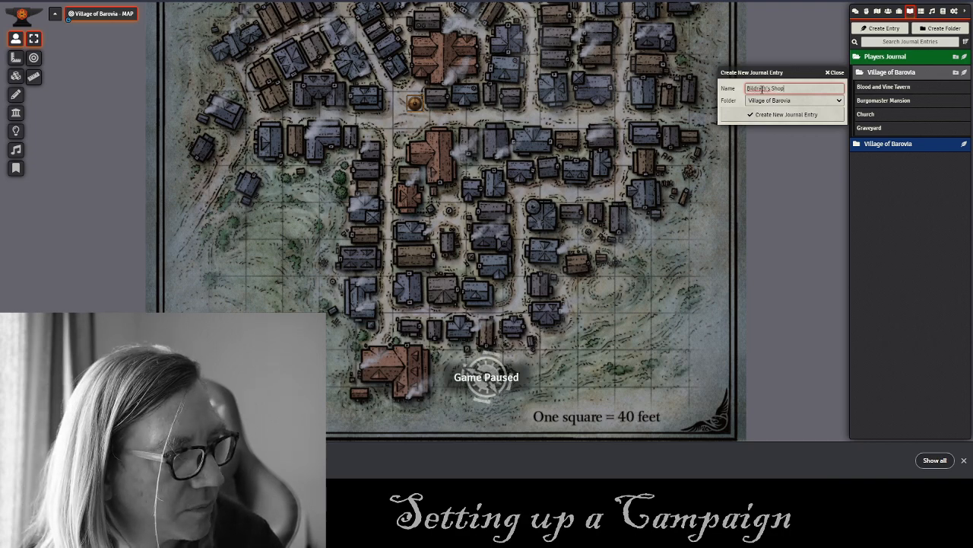
click(779, 115)
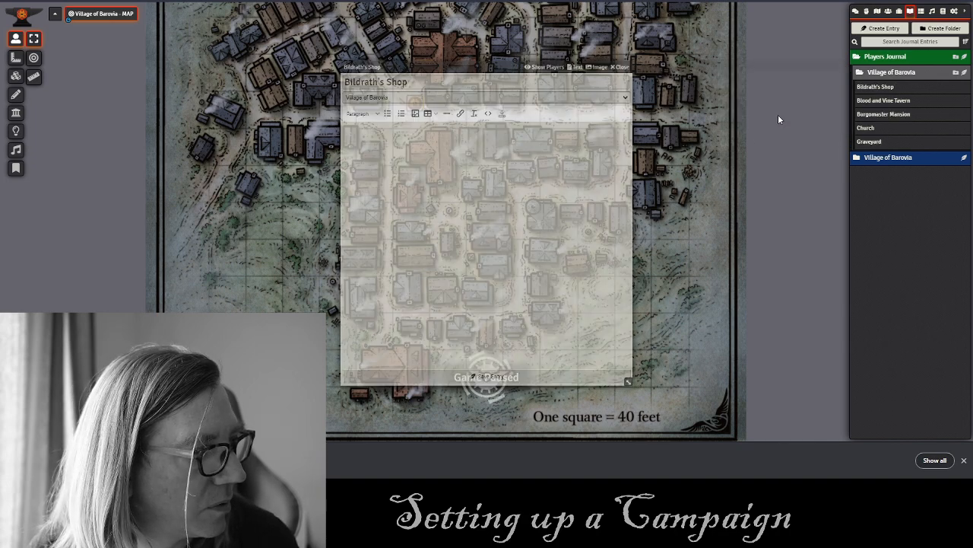
click(617, 67)
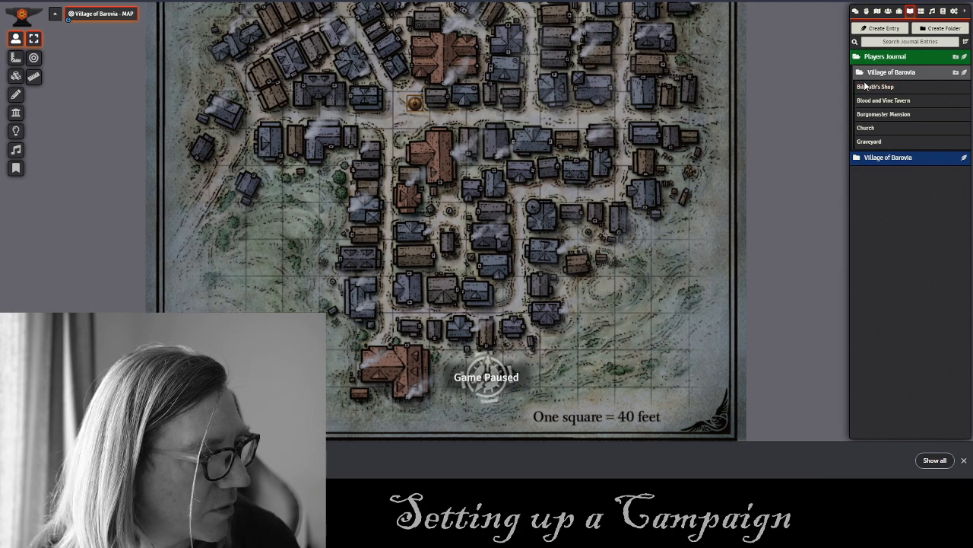
Create a journal entry named Mary's Home in the Village of Barovia subfolder, check the source book's map, and close the entry's sheet.
mouse_move(627, 167)
mouse_down()
mouse_move(640, 204)
mouse_move(638, 153)
mouse_up()
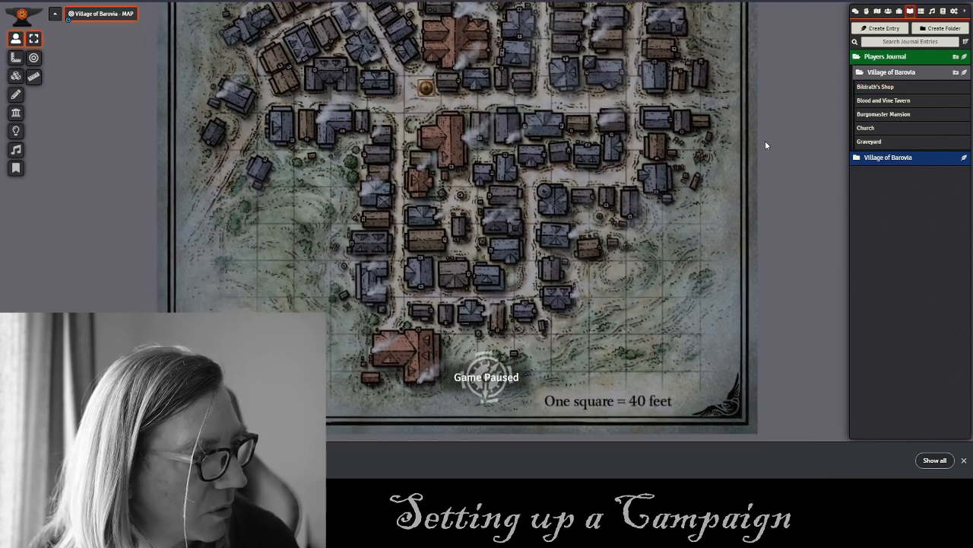
click(966, 73)
text(M)
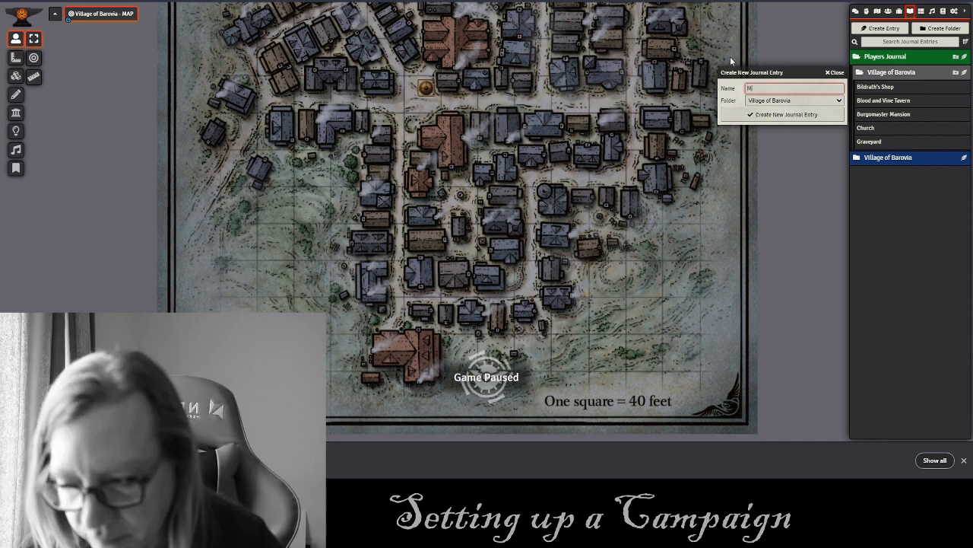
text(ary)
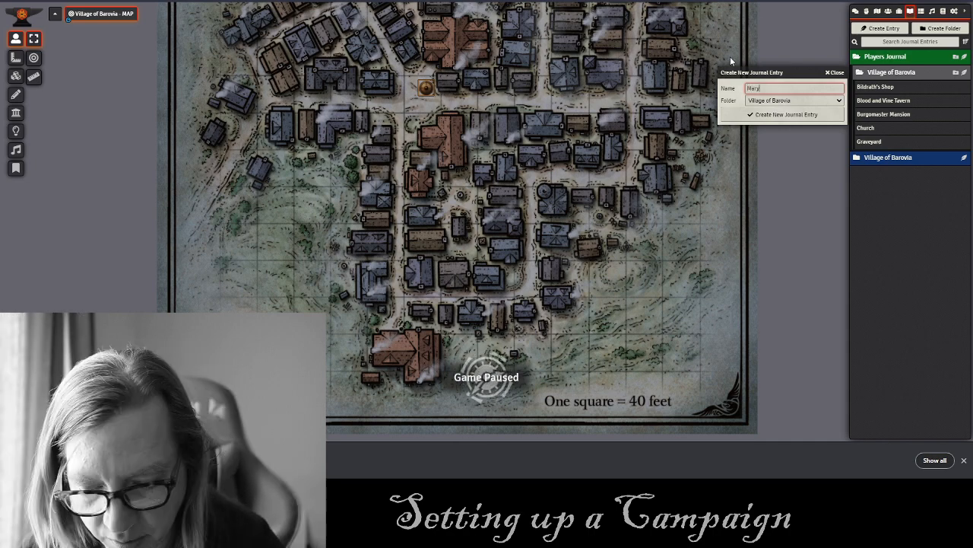
text('s Home)
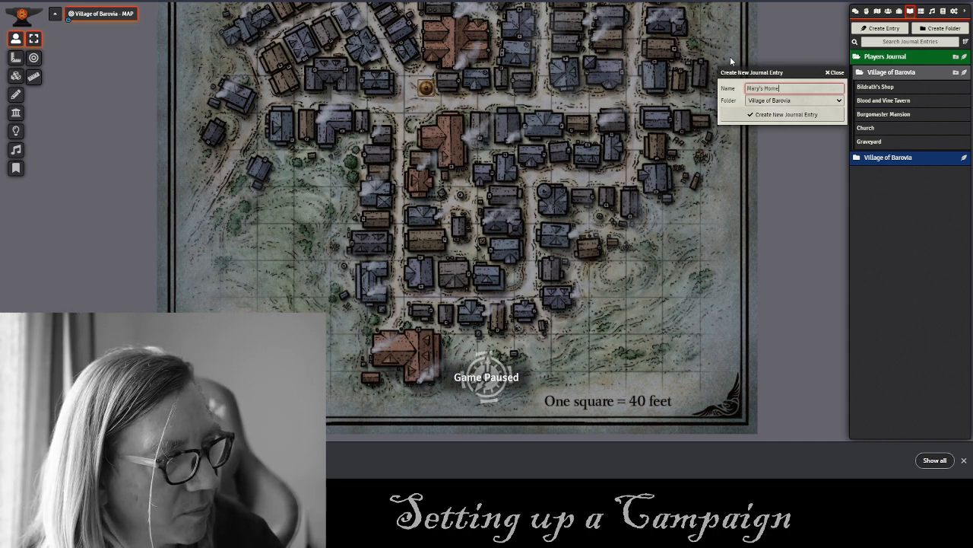
key(Return)
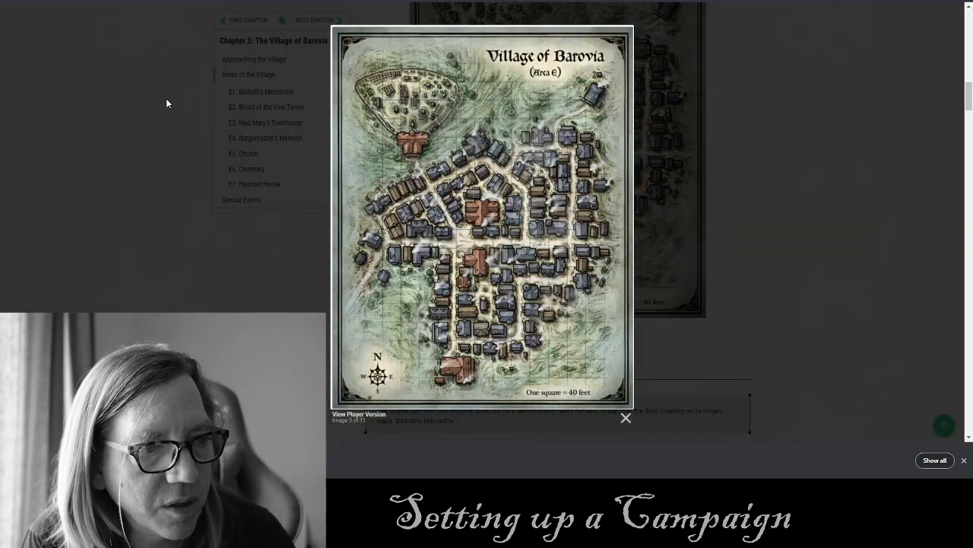
click(166, 98)
scroll(826, 208, up, 2)
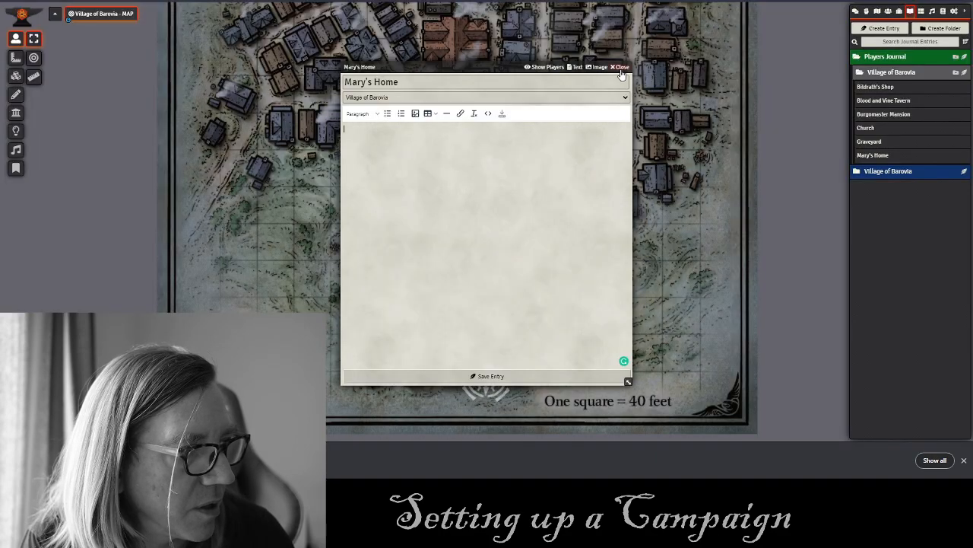
click(621, 68)
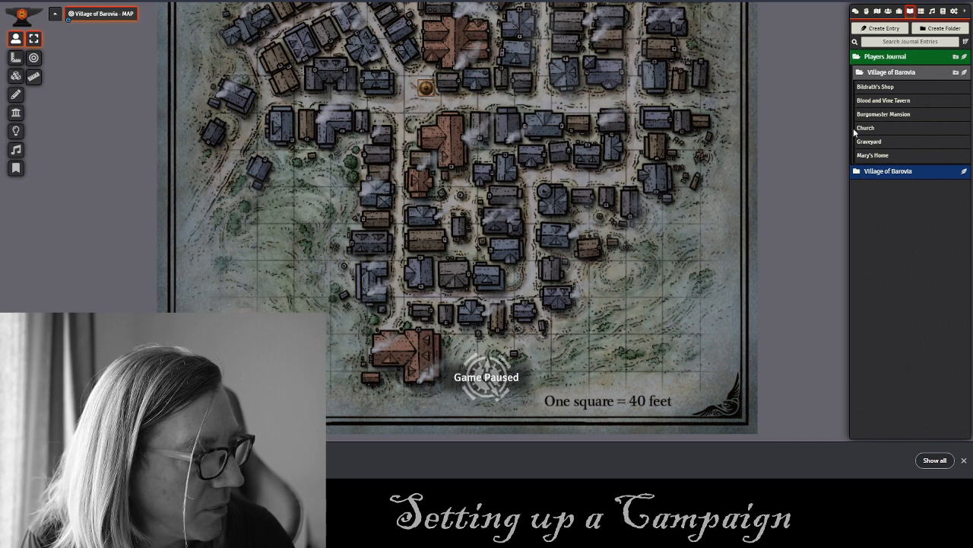
Place the Church journal entry as a map note on the red-roofed building below the graveyard, using the Temple icon.
drag(472, 84, 484, 243)
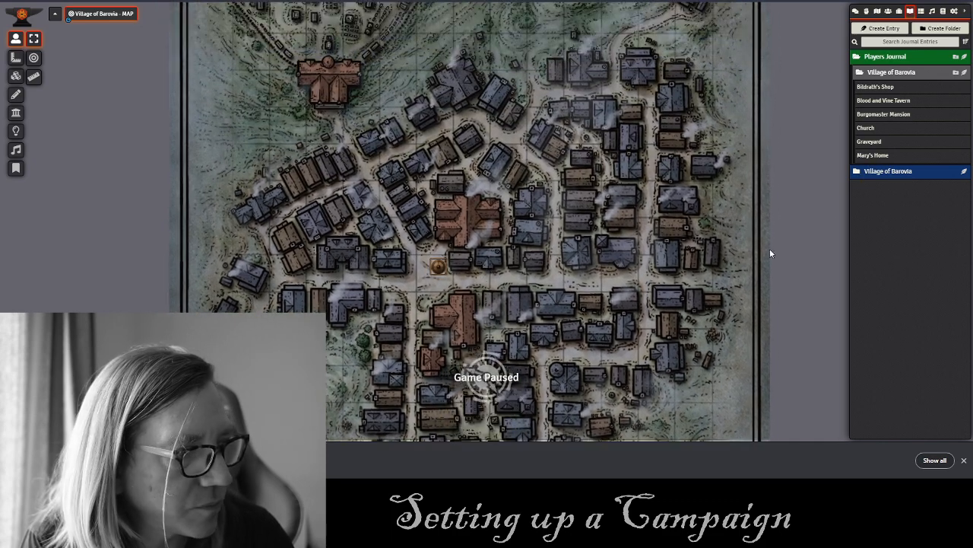
drag(865, 134, 333, 77)
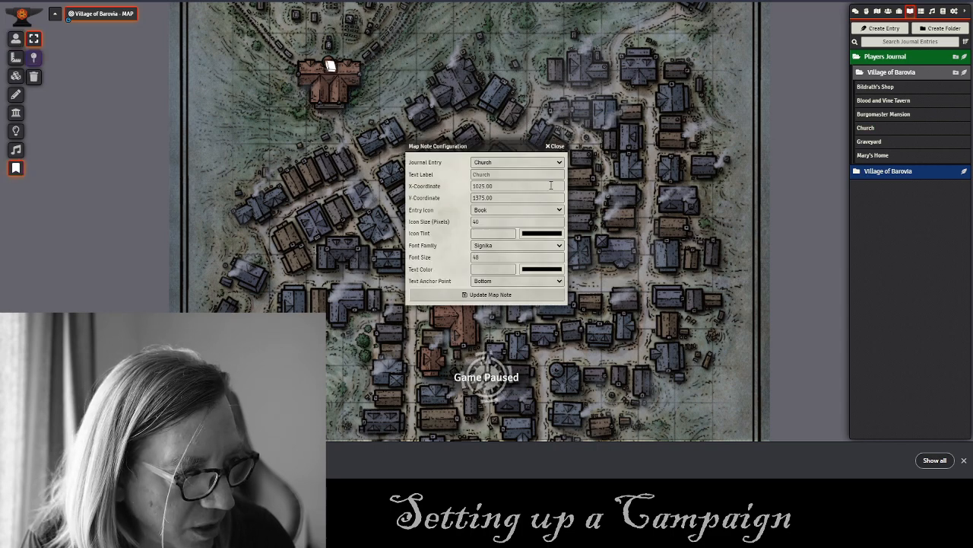
click(531, 209)
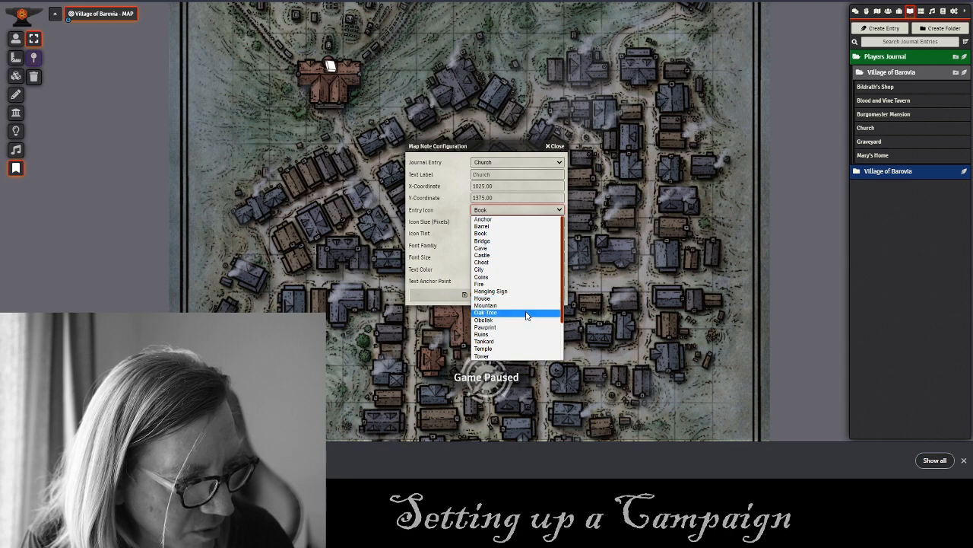
scroll(526, 314, down, 2)
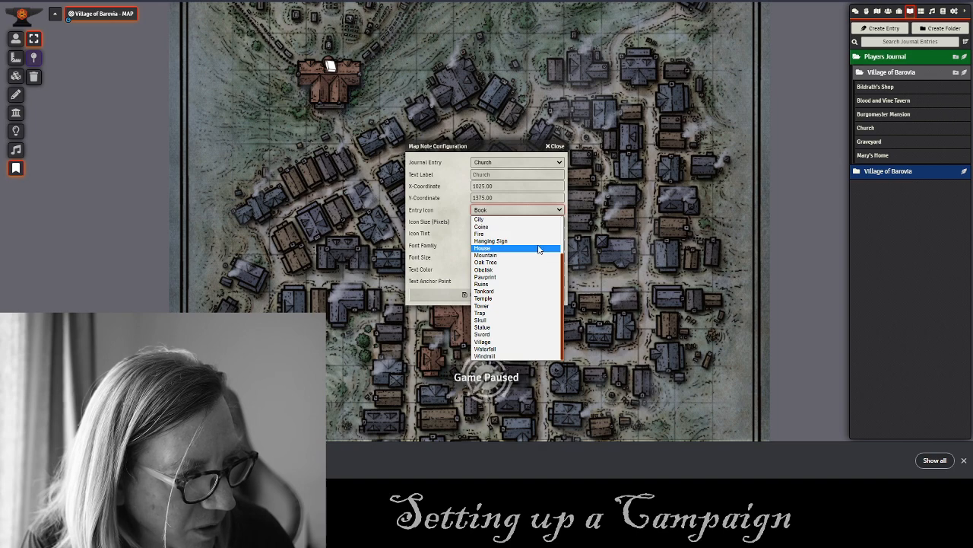
scroll(538, 251, up, 3)
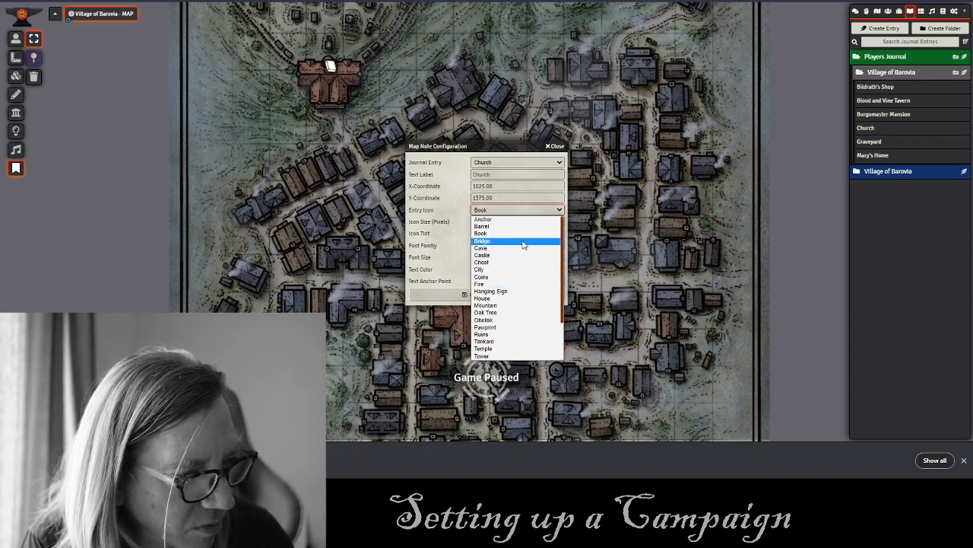
scroll(522, 270, down, 3)
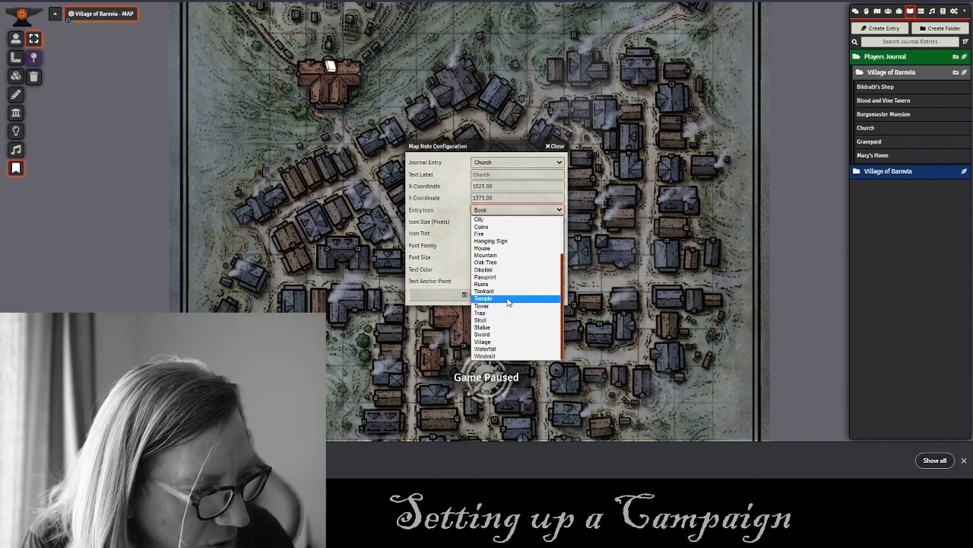
click(508, 299)
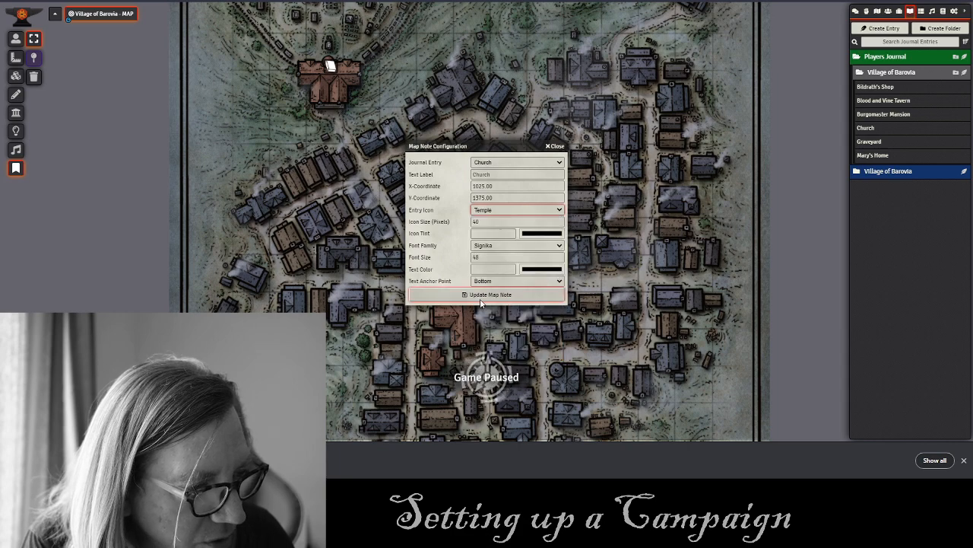
click(487, 295)
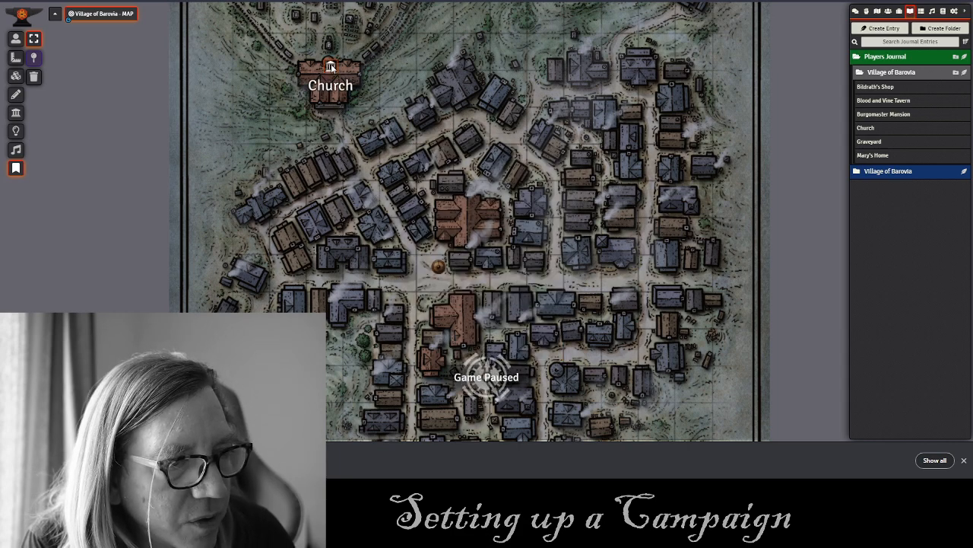
Place the Graveyard journal entry as a map note in the middle of the walled cemetery, using the Skull icon.
drag(421, 93, 410, 179)
drag(869, 142, 328, 82)
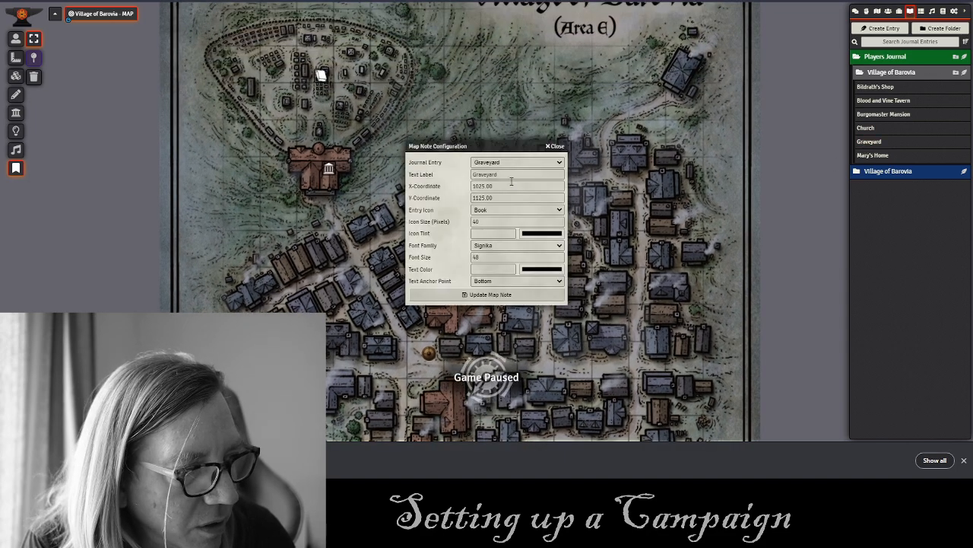
click(519, 210)
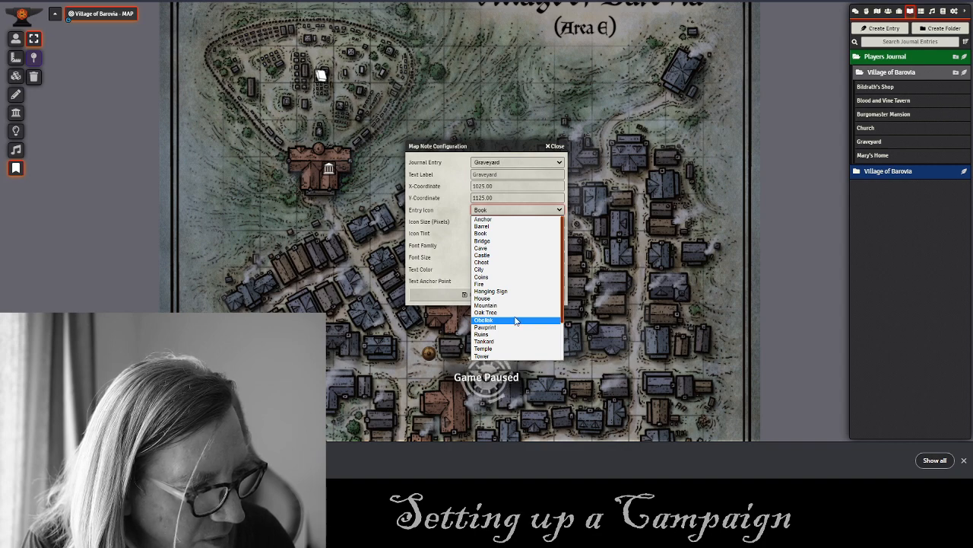
scroll(515, 320, down, 1)
scroll(515, 320, down, 3)
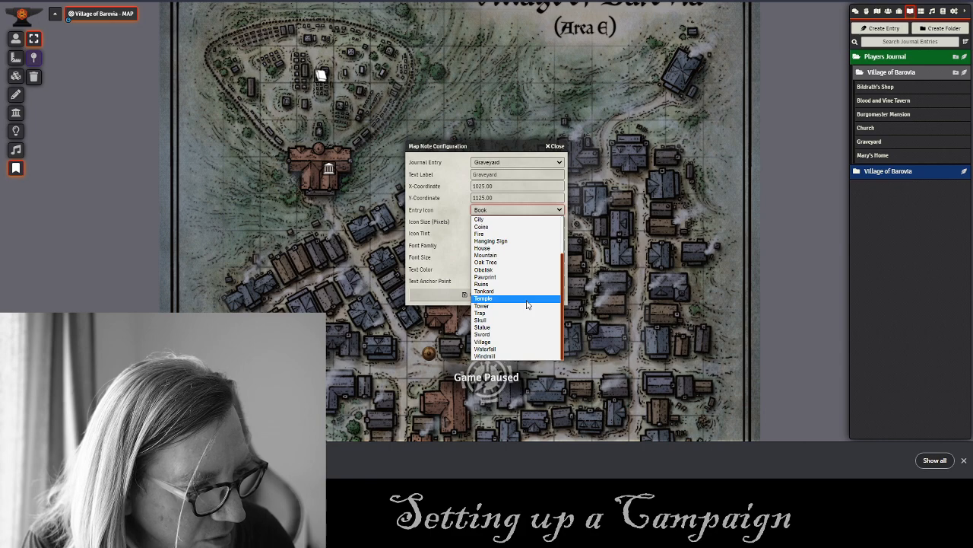
click(489, 321)
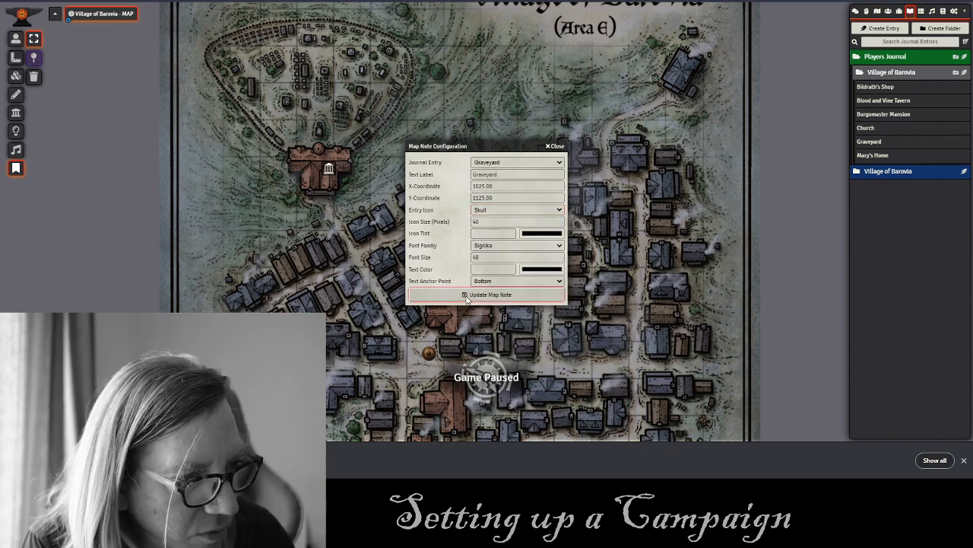
click(470, 296)
Place the Blood and Vine Tavern entry as a map note on the large red-roofed building north of the village square, using the Tankard icon.
drag(536, 287, 447, 162)
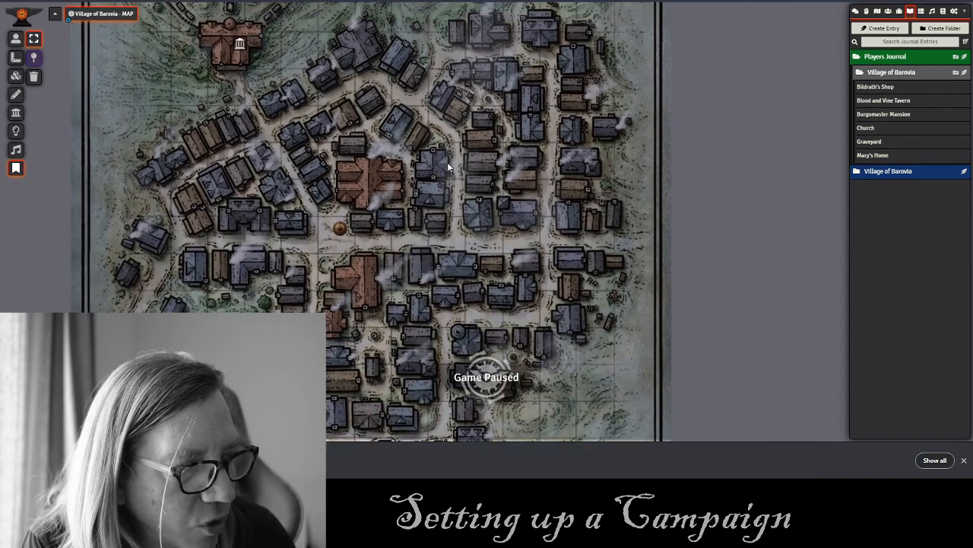
drag(885, 100, 365, 178)
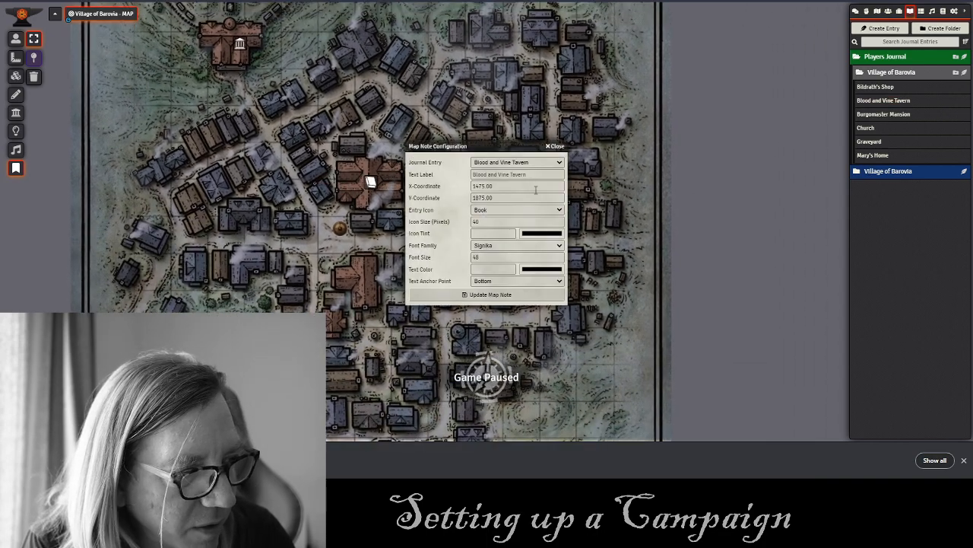
click(493, 210)
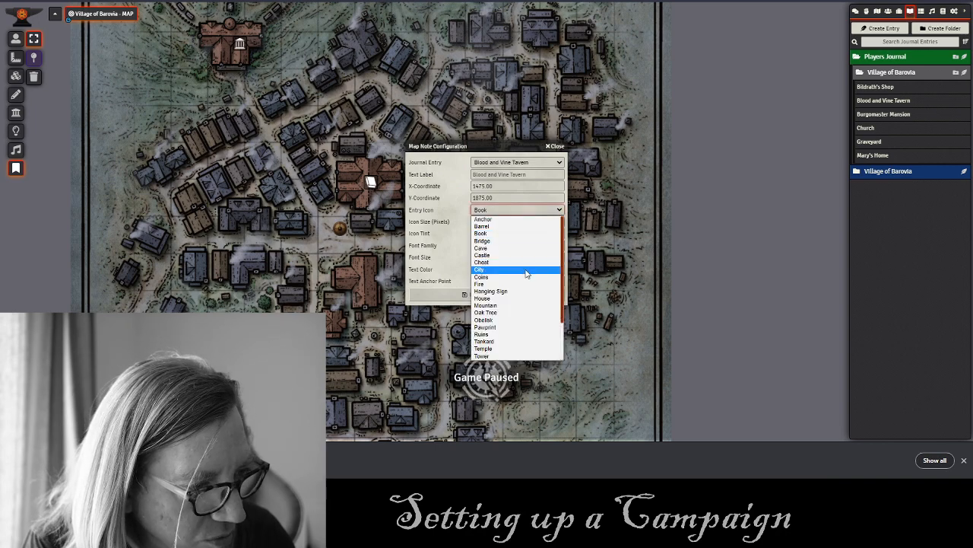
click(498, 340)
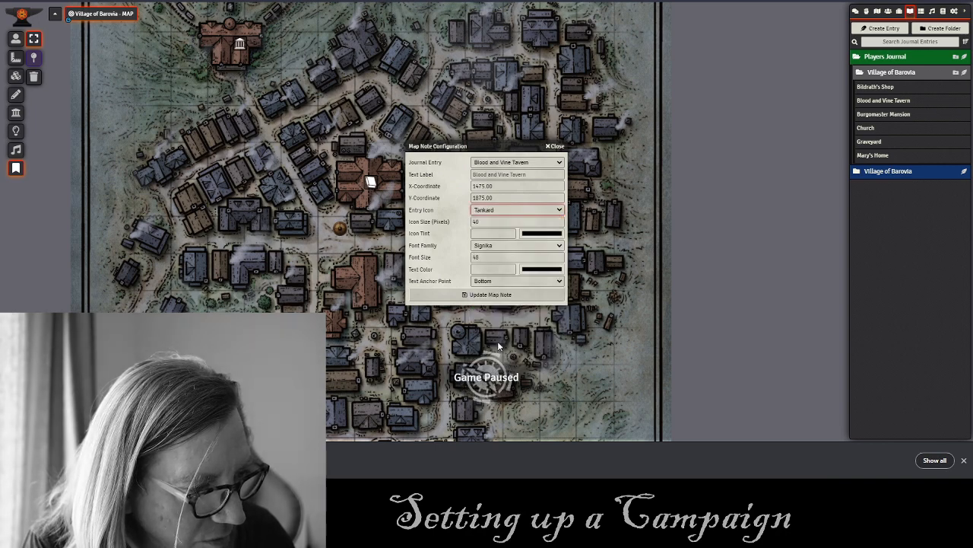
click(469, 298)
Place the Bildrath's Shop journal entry as a map note on the red-roofed building just south of the village square, using the Hanging Sign icon.
drag(467, 330, 494, 222)
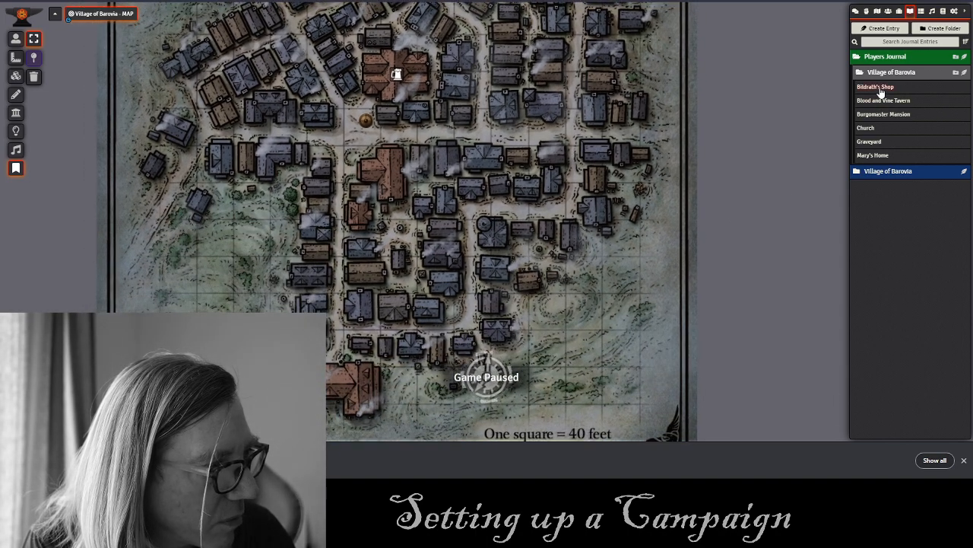
drag(874, 87, 383, 163)
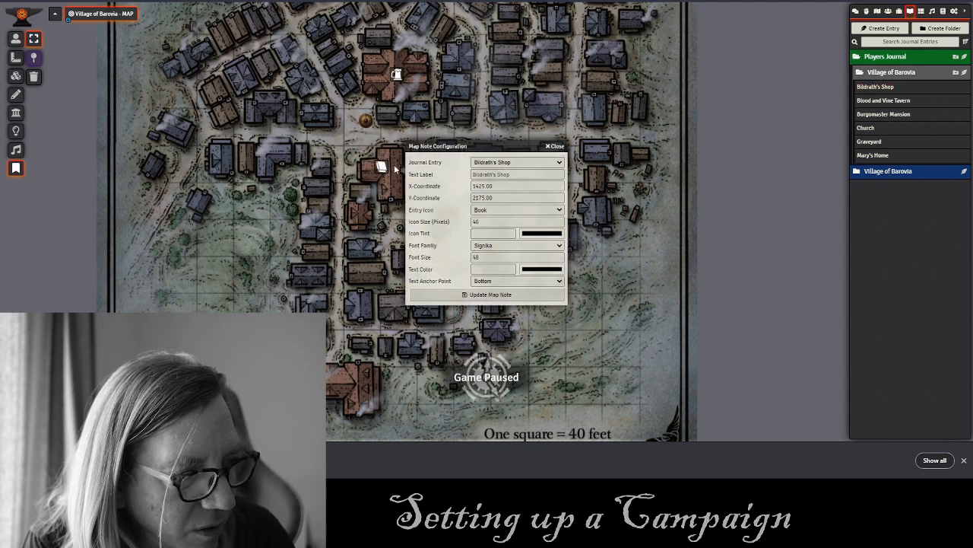
click(521, 209)
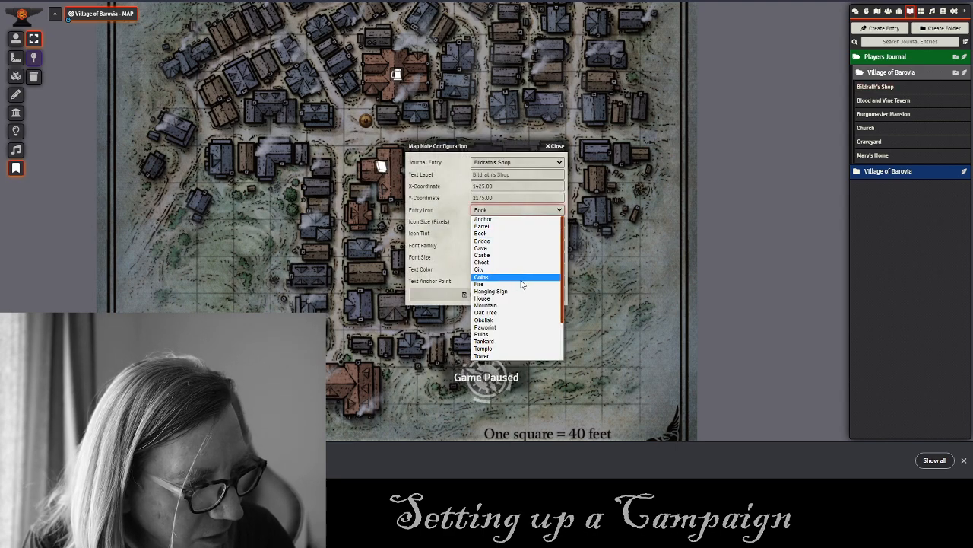
scroll(524, 294, down, 2)
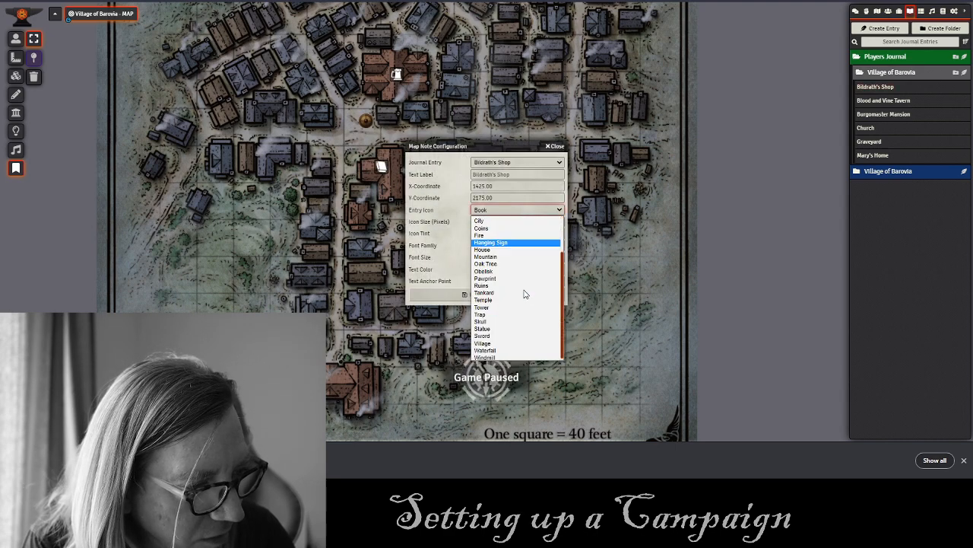
click(512, 243)
click(456, 295)
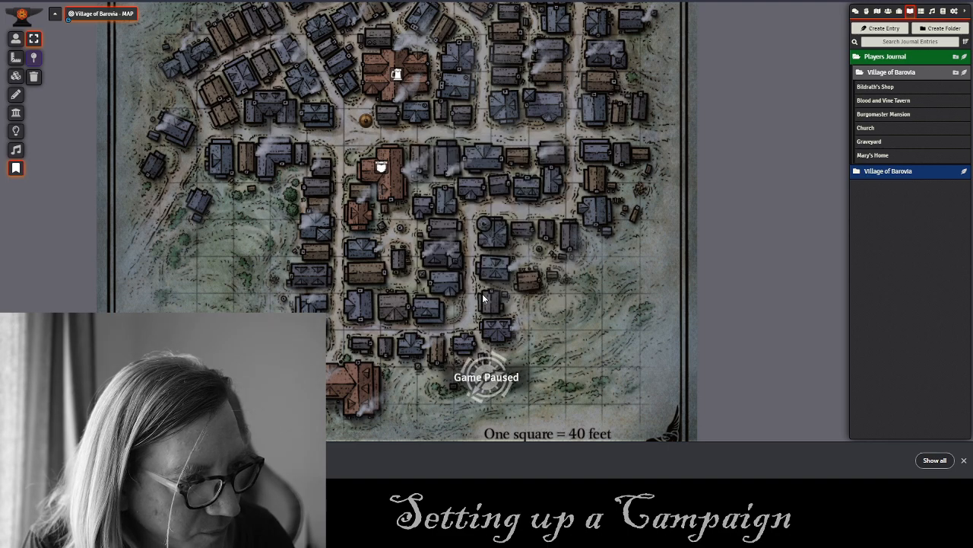
Place the Burgomaster Mansion journal entry as a map note on the large red-roofed building at the village's southern end, using the House icon.
drag(455, 295, 486, 257)
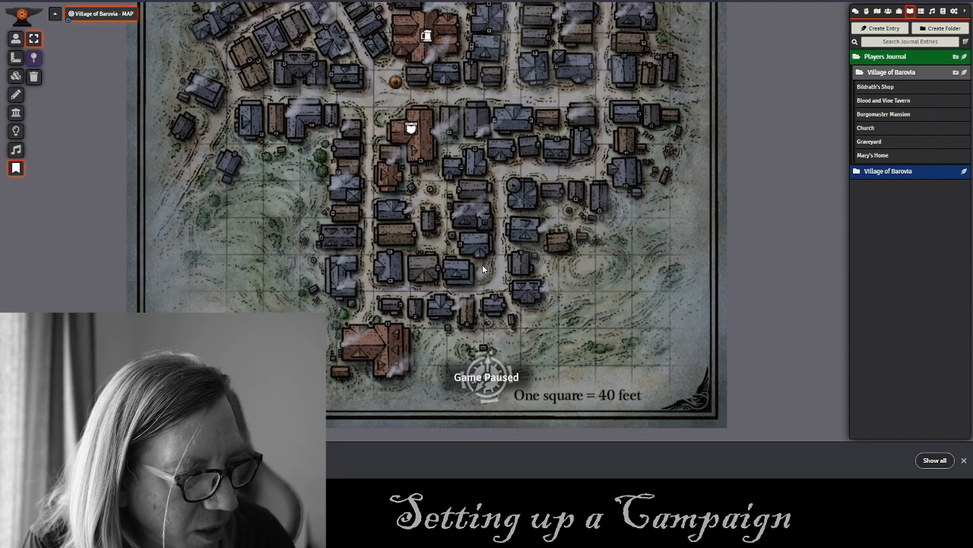
drag(882, 115, 364, 346)
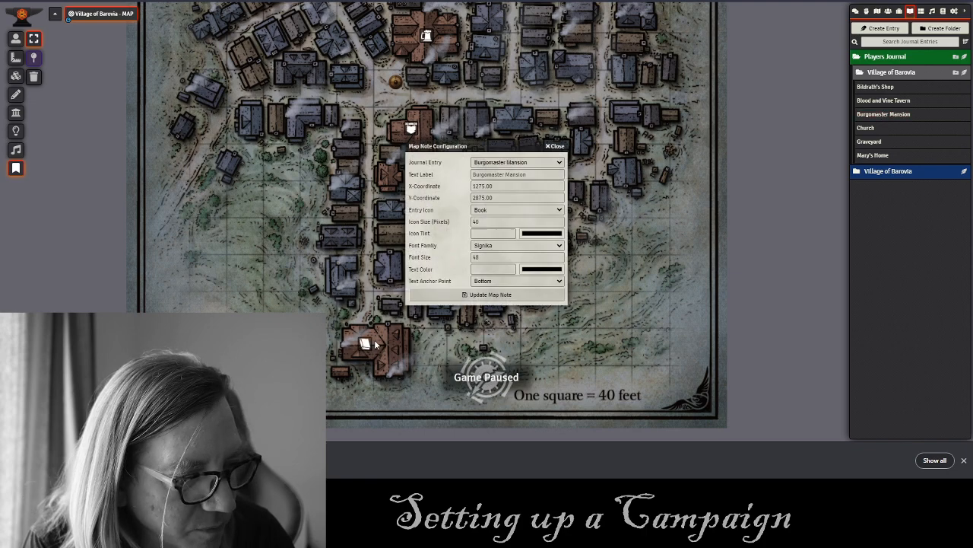
click(509, 212)
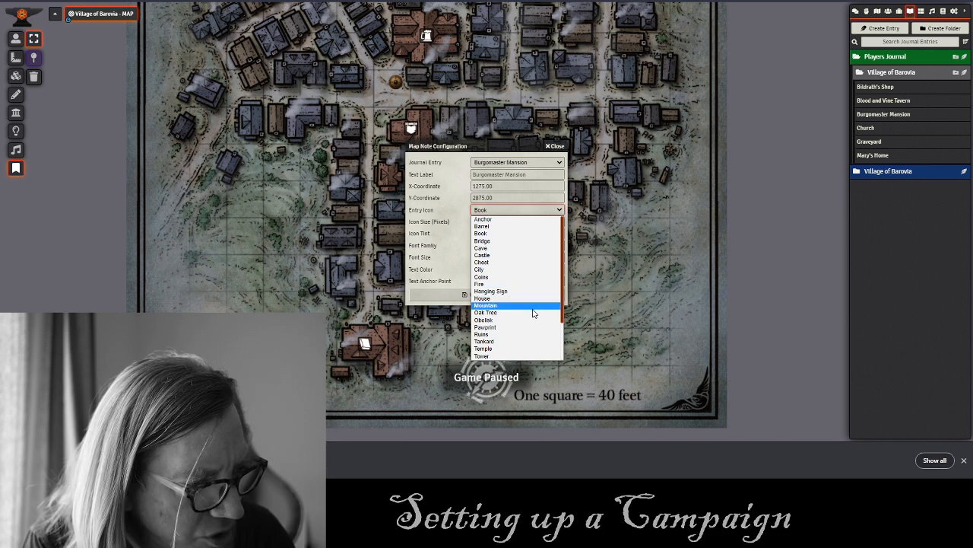
scroll(533, 314, down, 2)
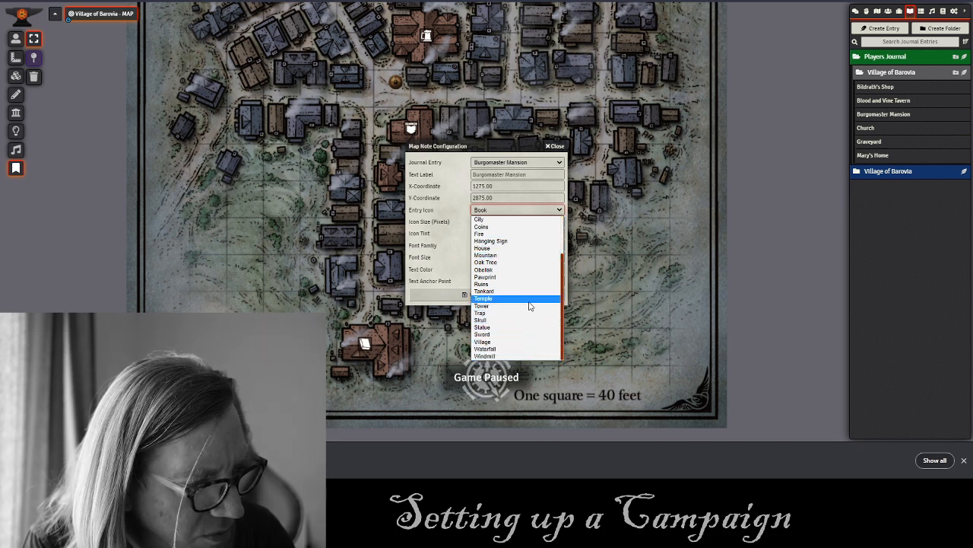
click(541, 249)
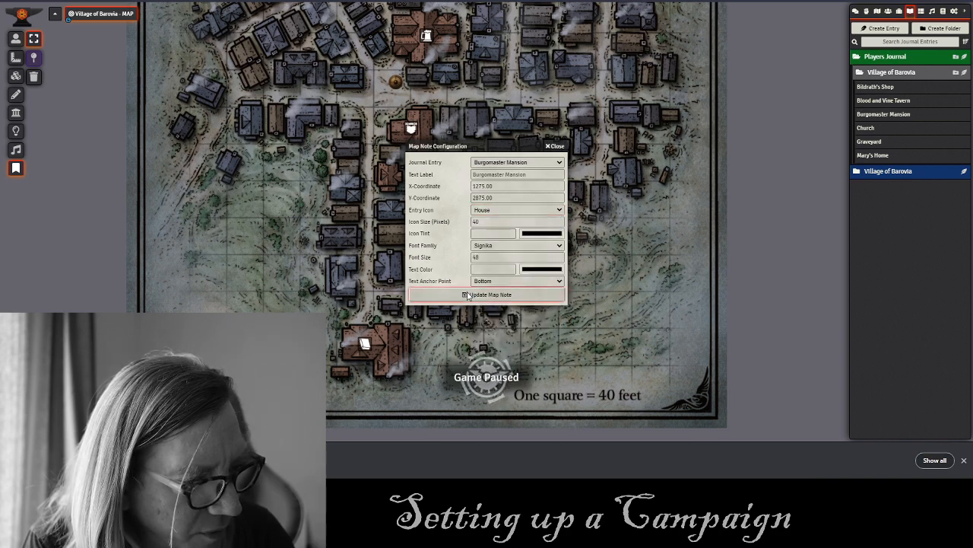
click(487, 294)
Check the source book's map and place Mary's Home as a map note on the small red-roofed building south of Bildrath's Shop, using the House icon.
drag(476, 207, 414, 257)
scroll(459, 269, down, 2)
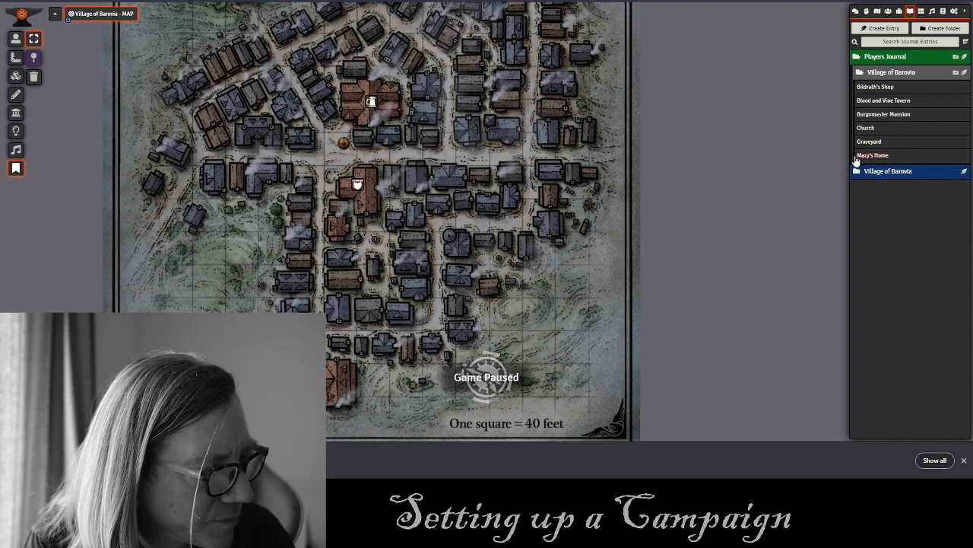
key(ctrl+Tab)
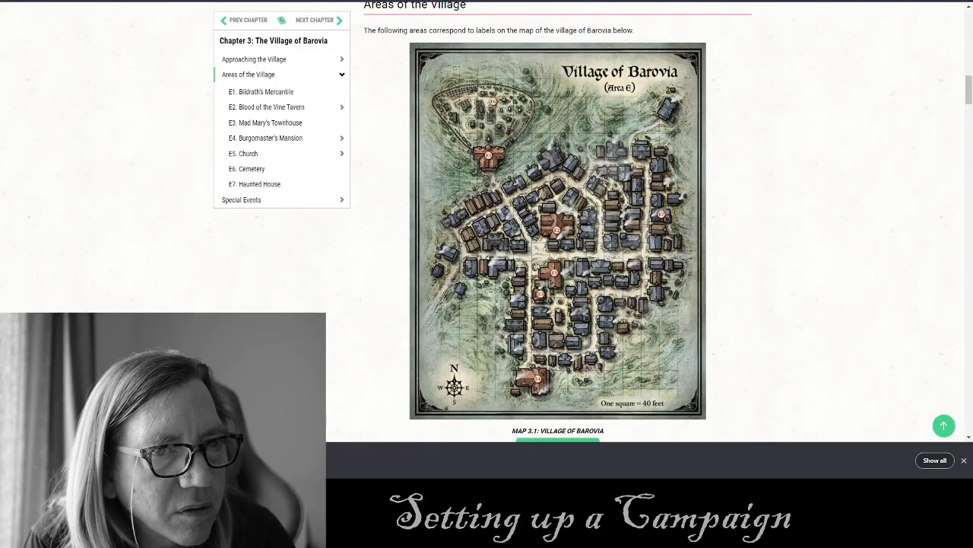
key(ctrl+shift+Tab)
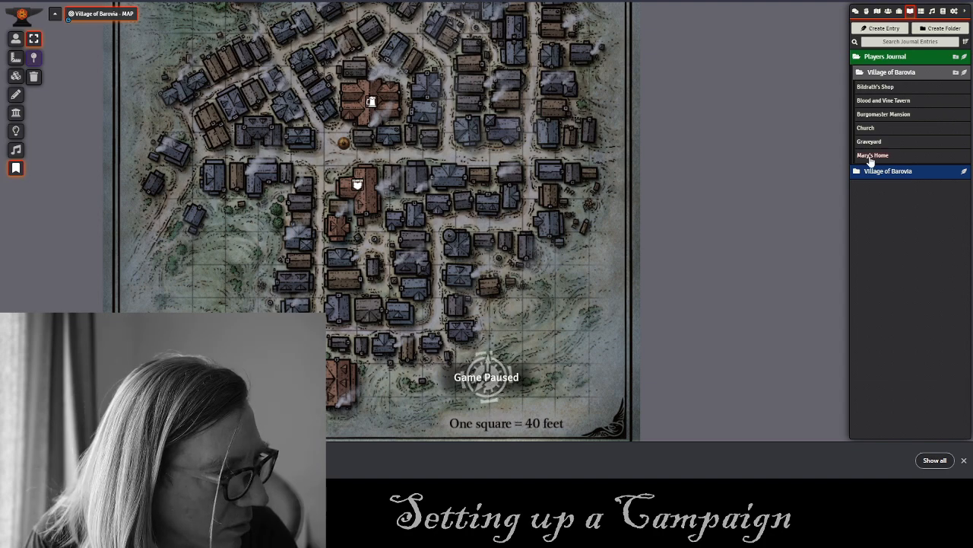
drag(871, 160, 344, 226)
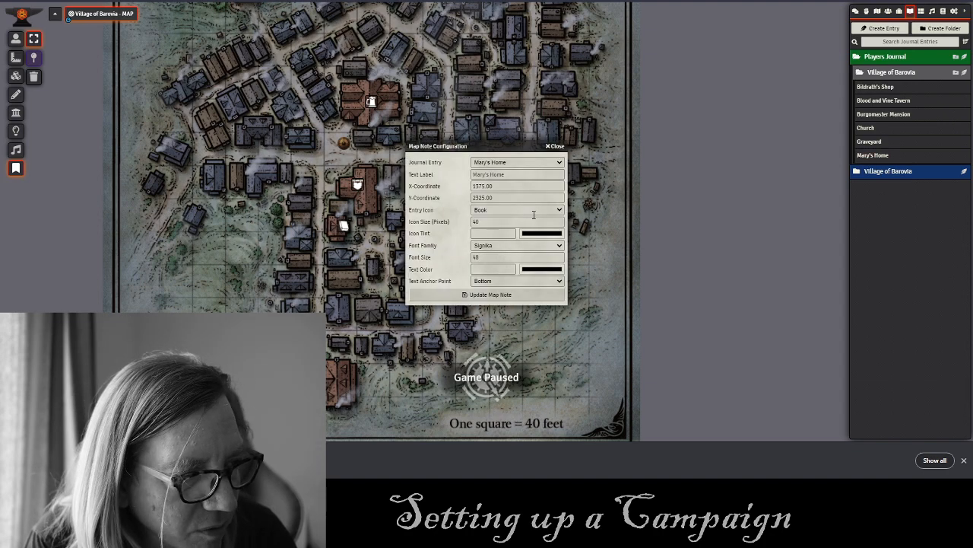
click(508, 213)
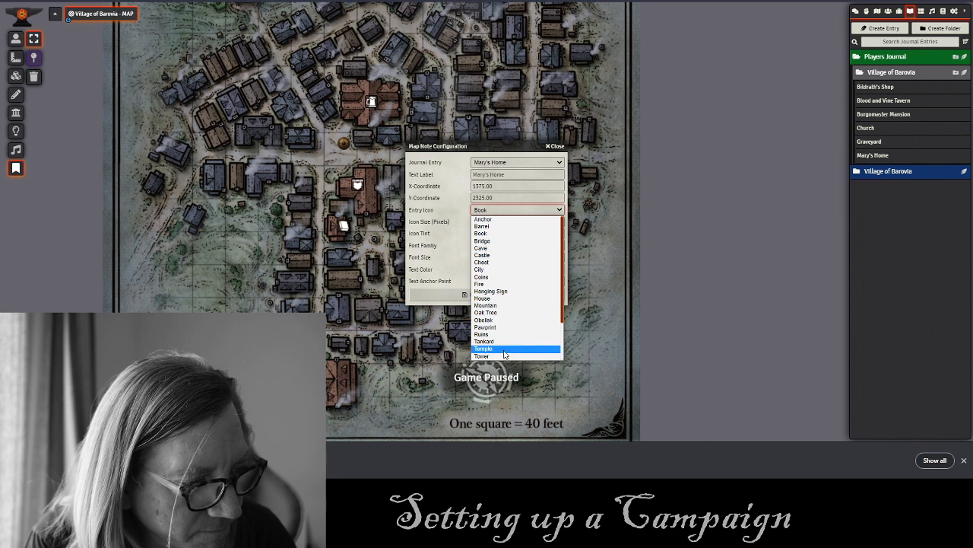
click(518, 305)
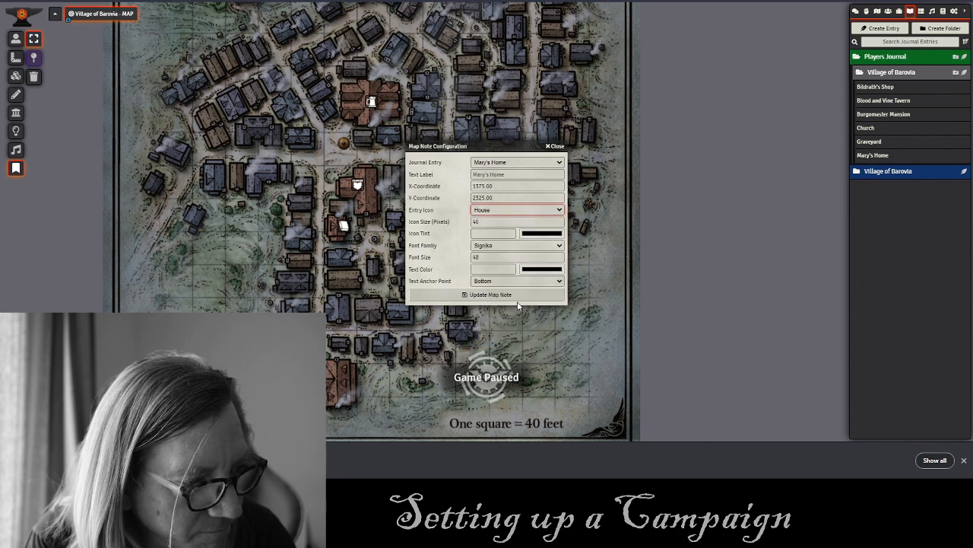
click(479, 294)
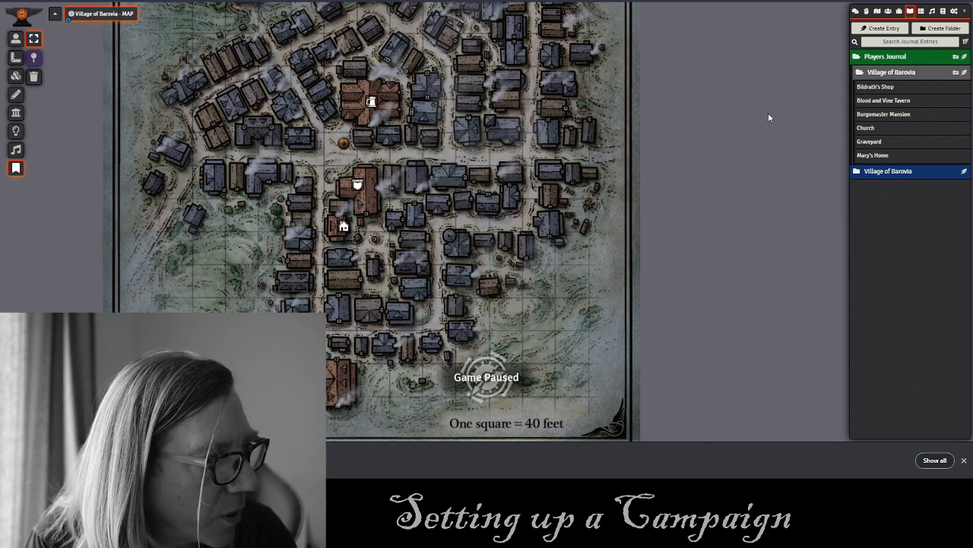
Try to configure all players' permissions through the Players Journal folder, and check the permissions of the Bildrath's Shop entry.
right_click(880, 58)
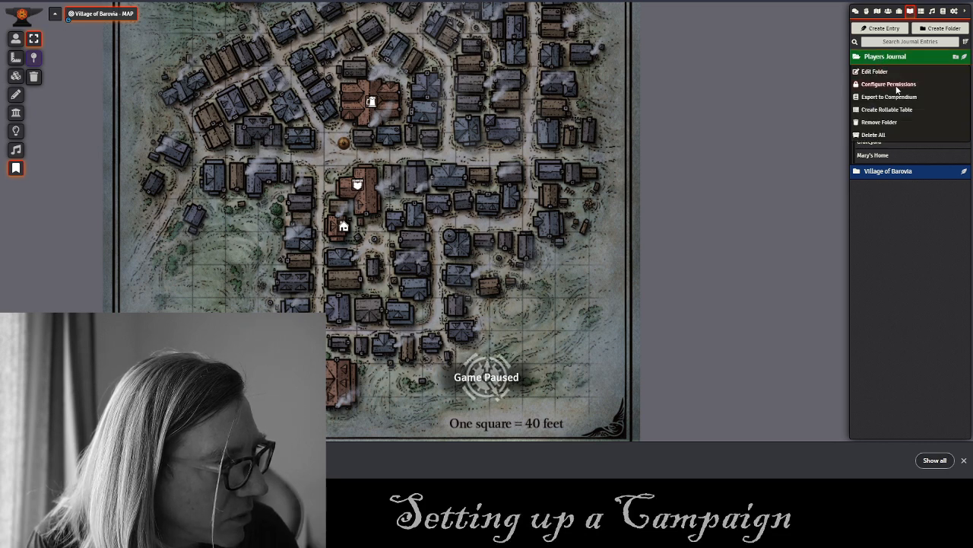
click(889, 84)
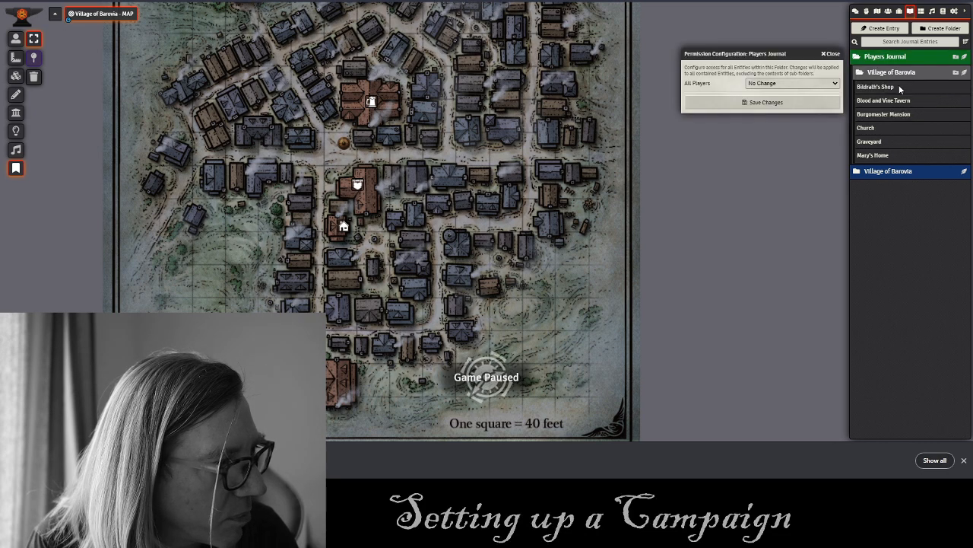
click(794, 85)
click(761, 108)
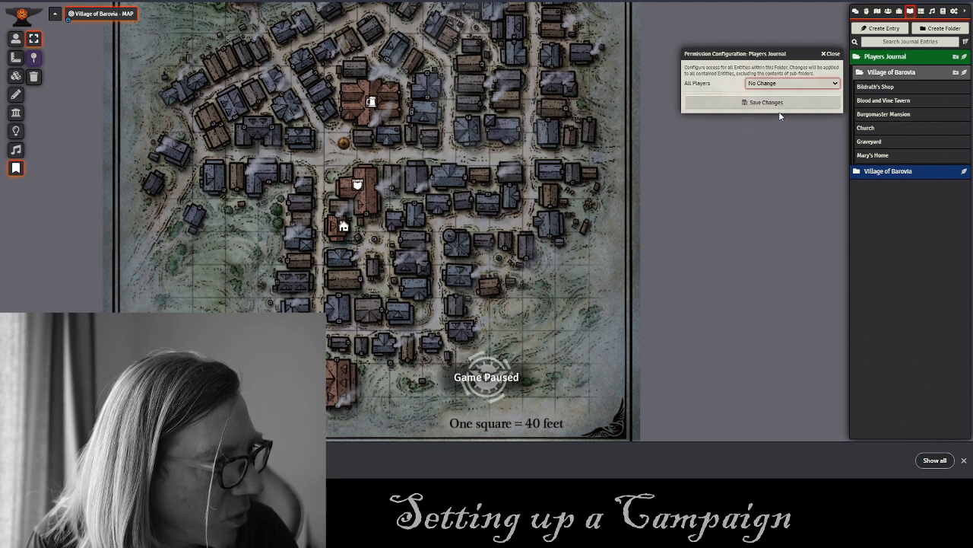
click(760, 104)
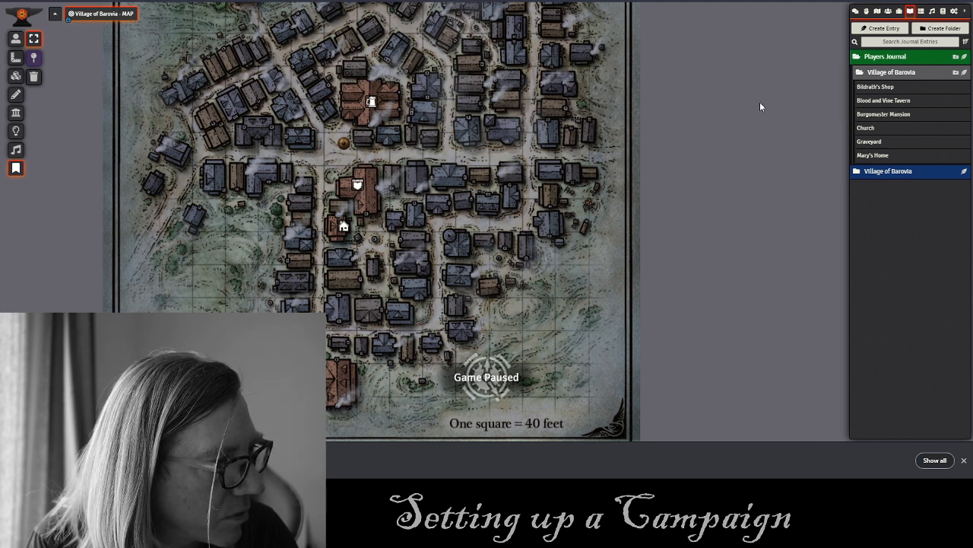
right_click(863, 94)
click(889, 140)
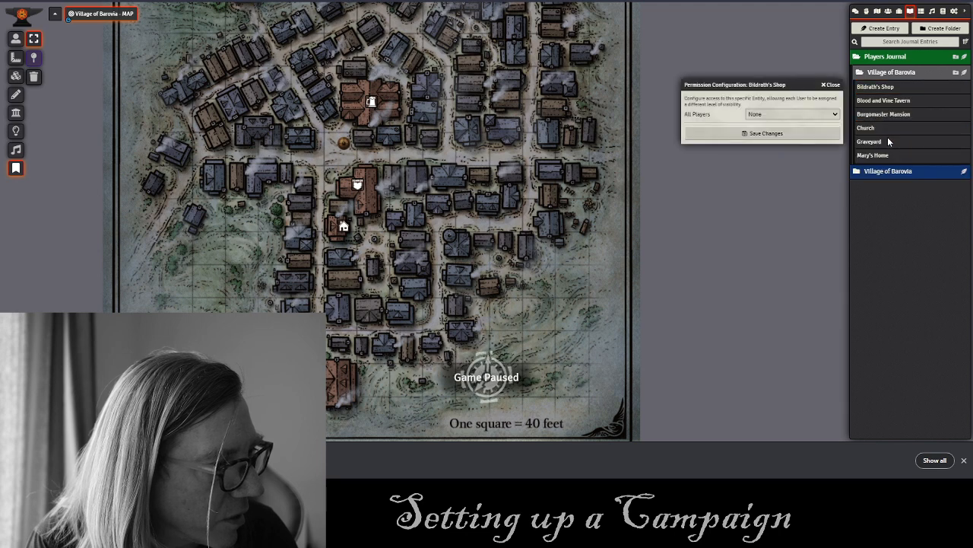
click(833, 85)
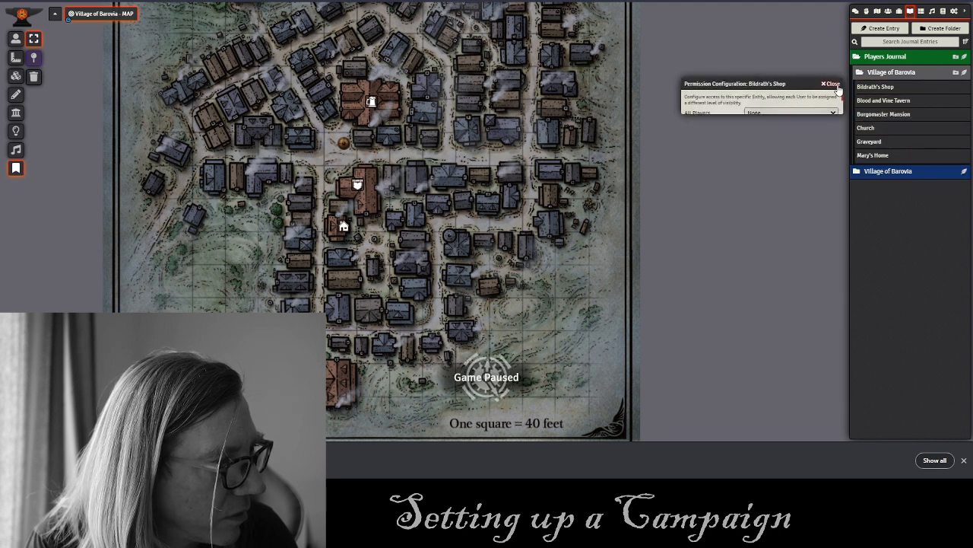
Set all players' permission to Owner for the Village of Barovia subfolder of Players Journal, and check the permissions of the Bildrath's Shop entry.
right_click(904, 73)
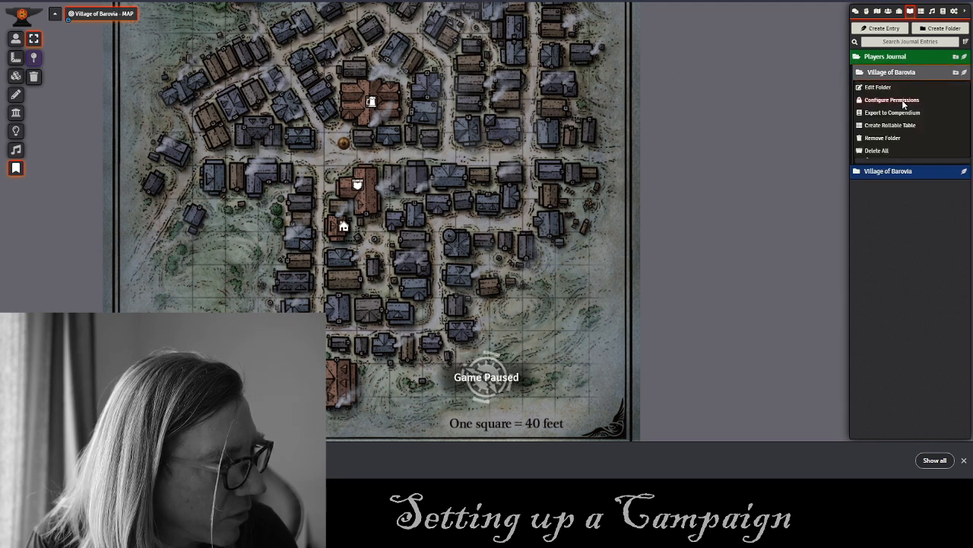
click(904, 102)
click(791, 99)
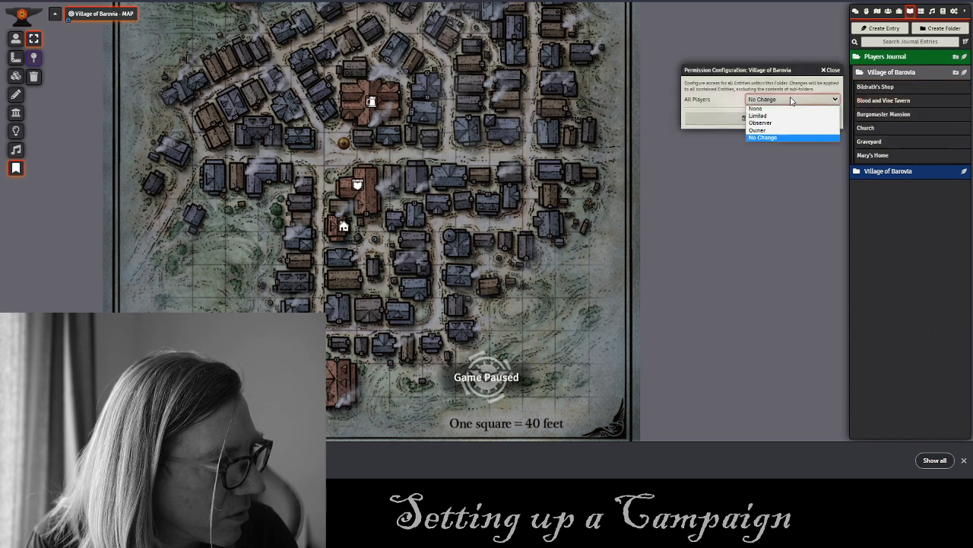
click(791, 130)
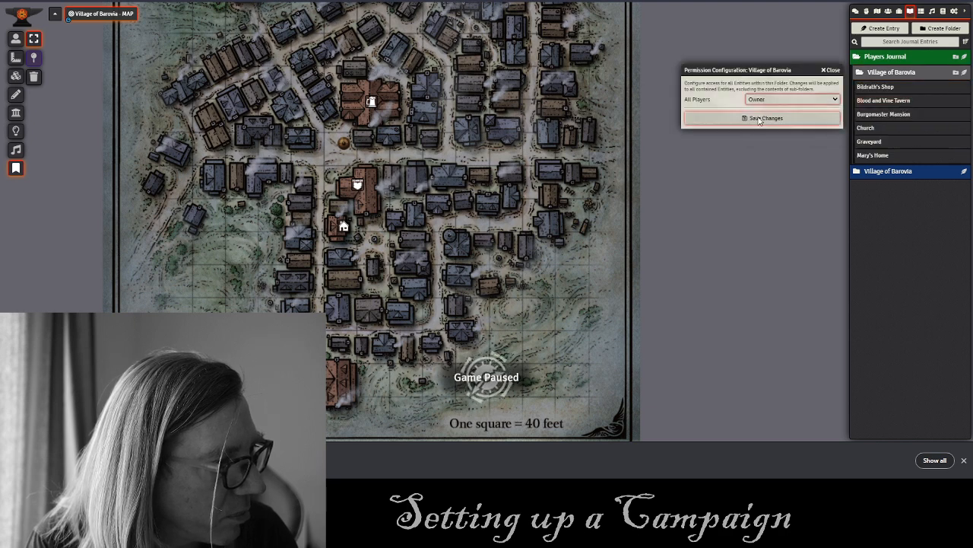
click(762, 118)
right_click(882, 87)
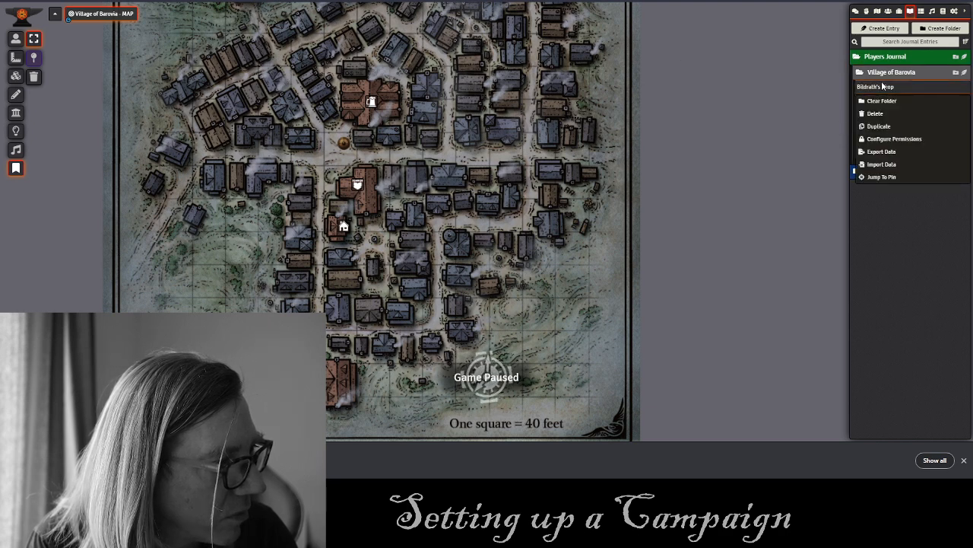
click(894, 139)
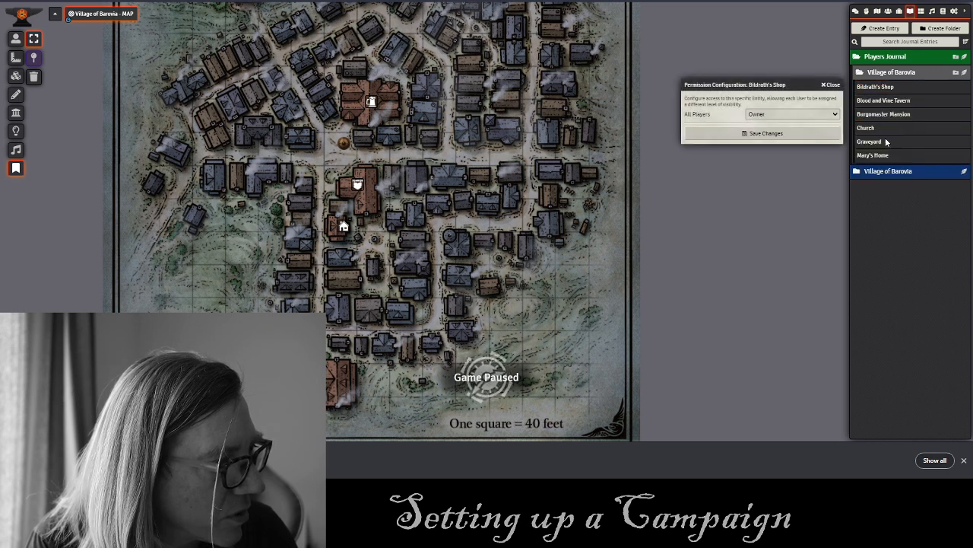
Close the Bildrath's Shop permission settings and view the Church journal entry through its map note.
click(832, 85)
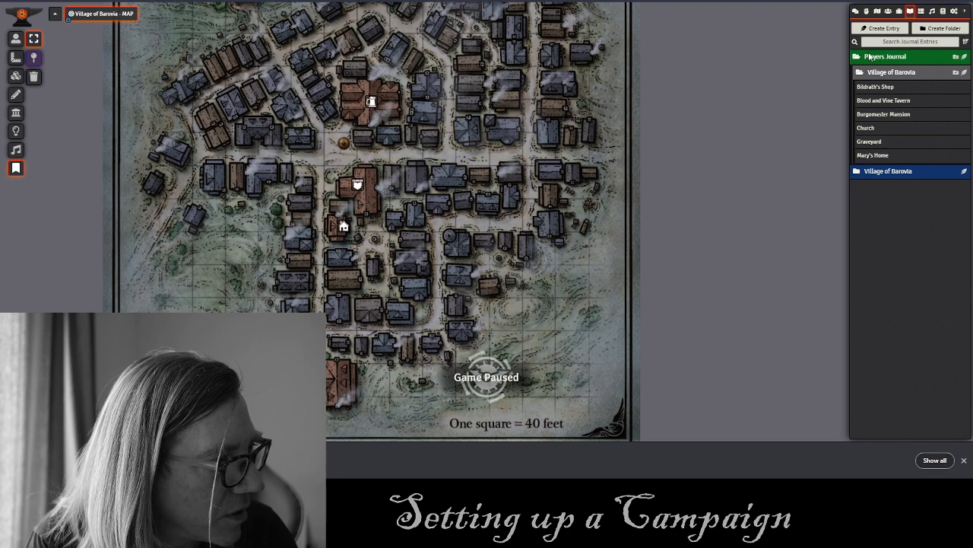
scroll(663, 156, down, 3)
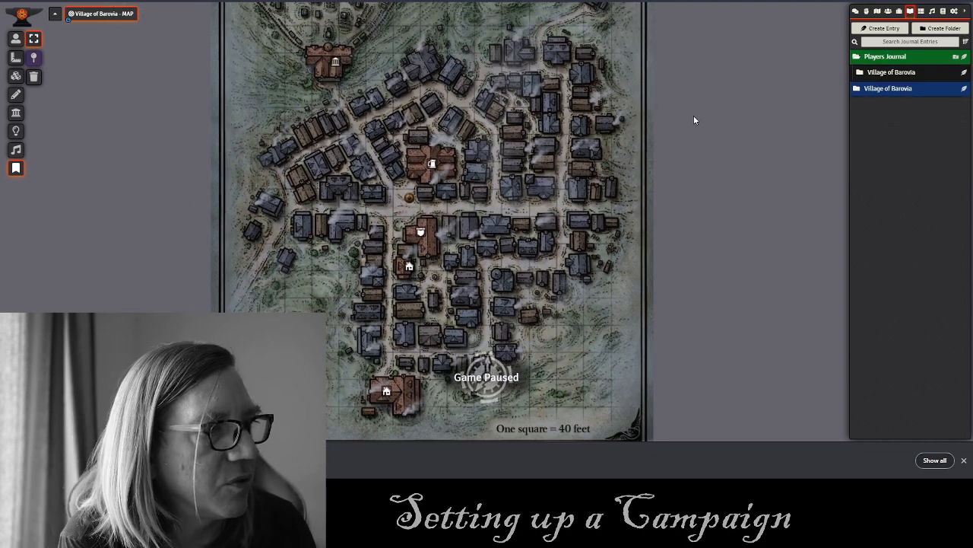
click(899, 73)
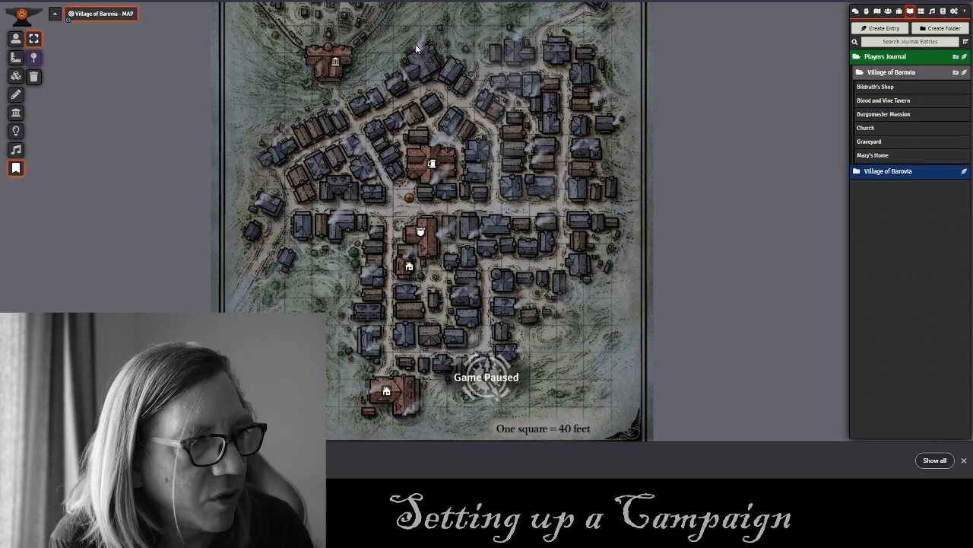
double_click(336, 64)
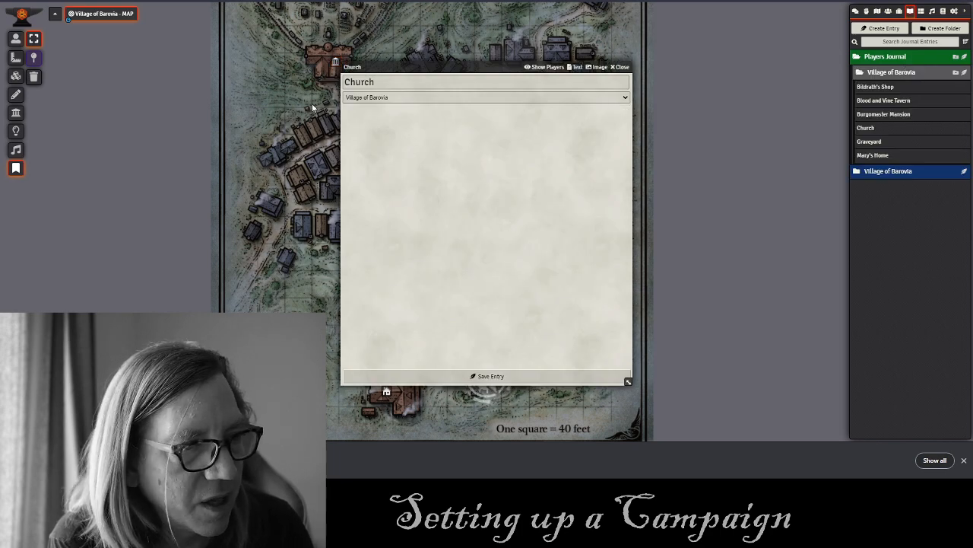
click(616, 66)
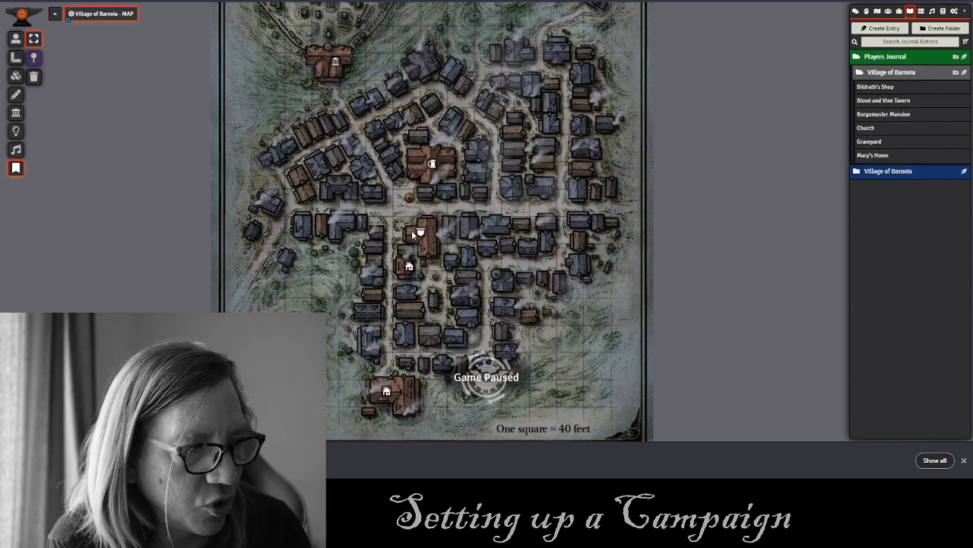
Activate the token controls and move the token from the village square through the streets to the lane north-east of the tavern.
drag(450, 328, 383, 256)
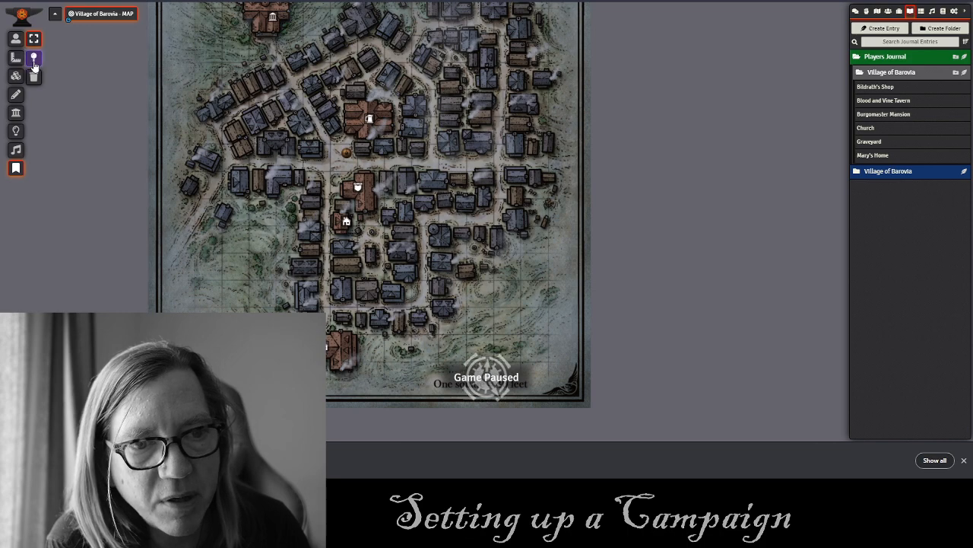
drag(122, 108, 124, 181)
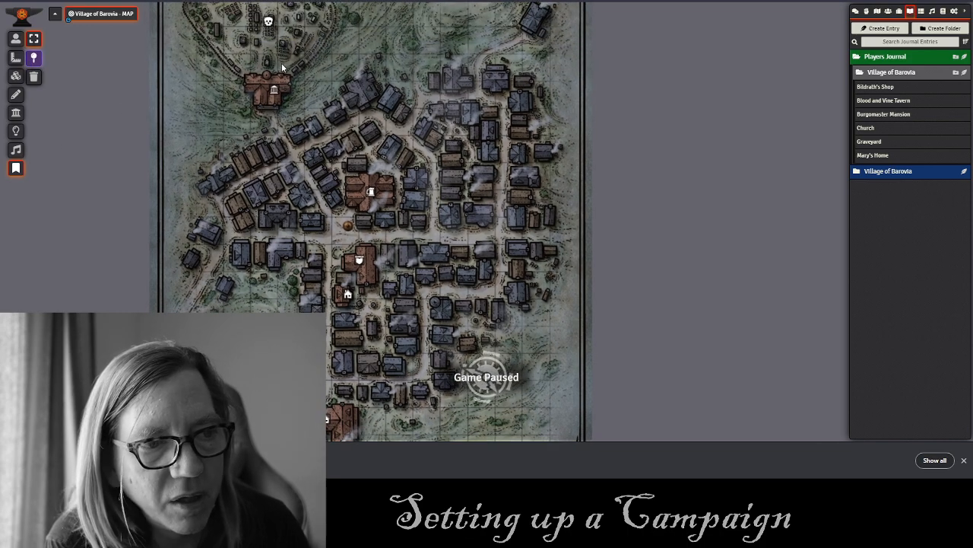
drag(299, 92, 259, 52)
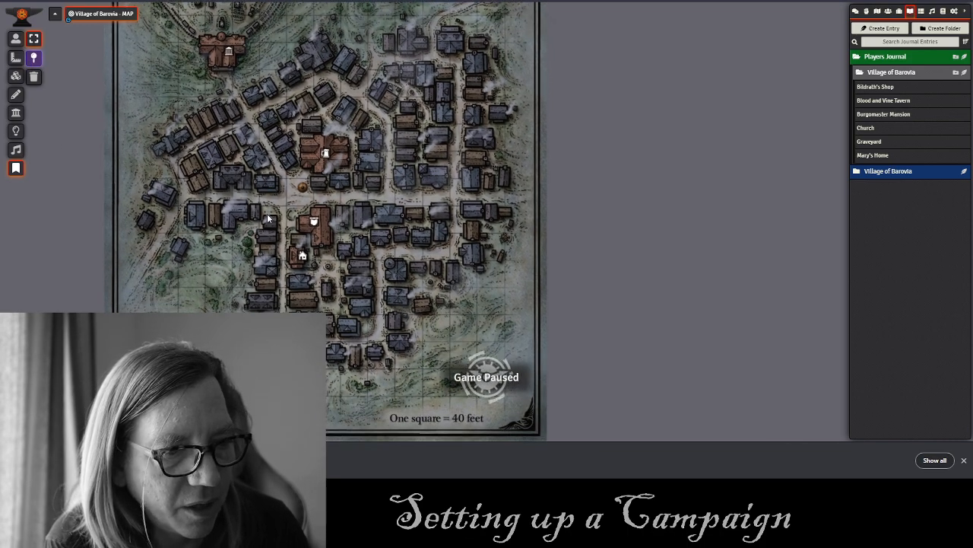
scroll(267, 213, up, 3)
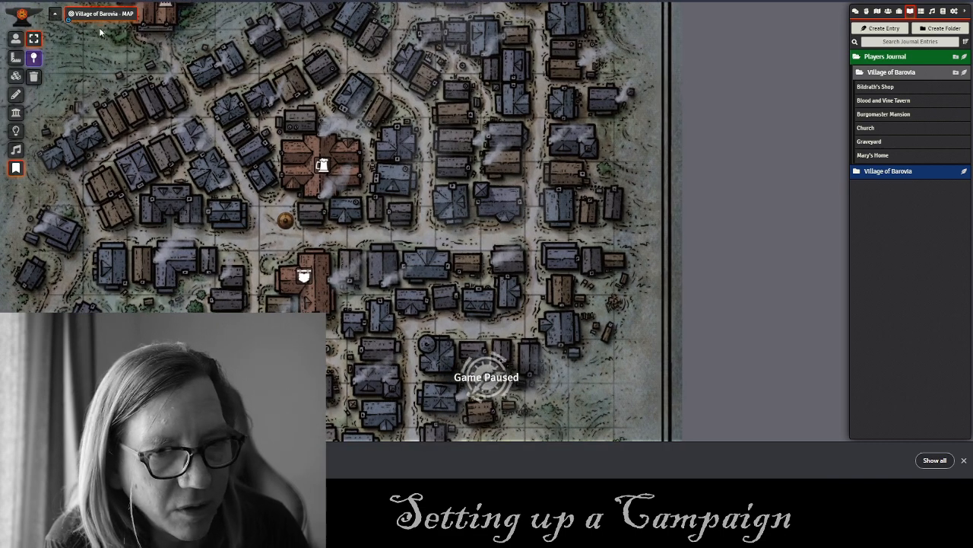
click(17, 42)
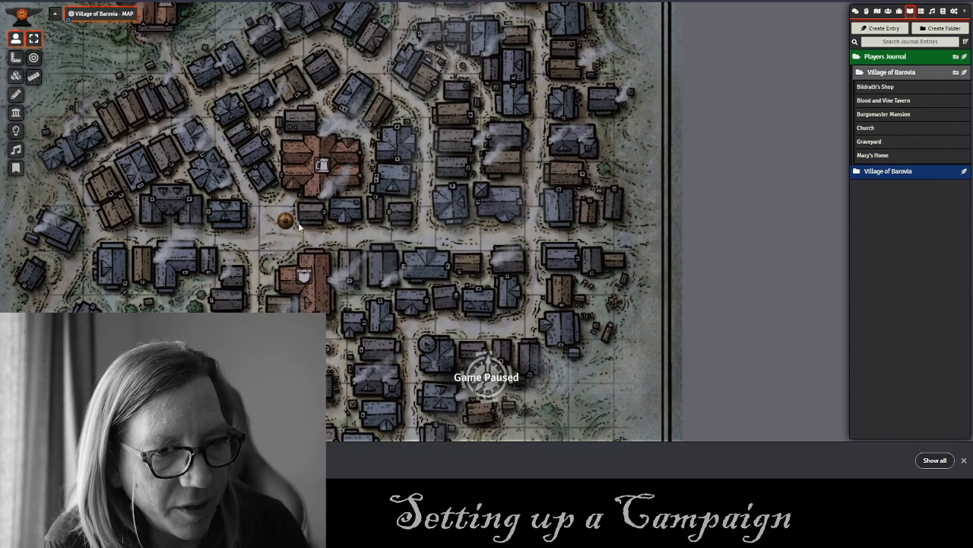
drag(286, 221, 384, 271)
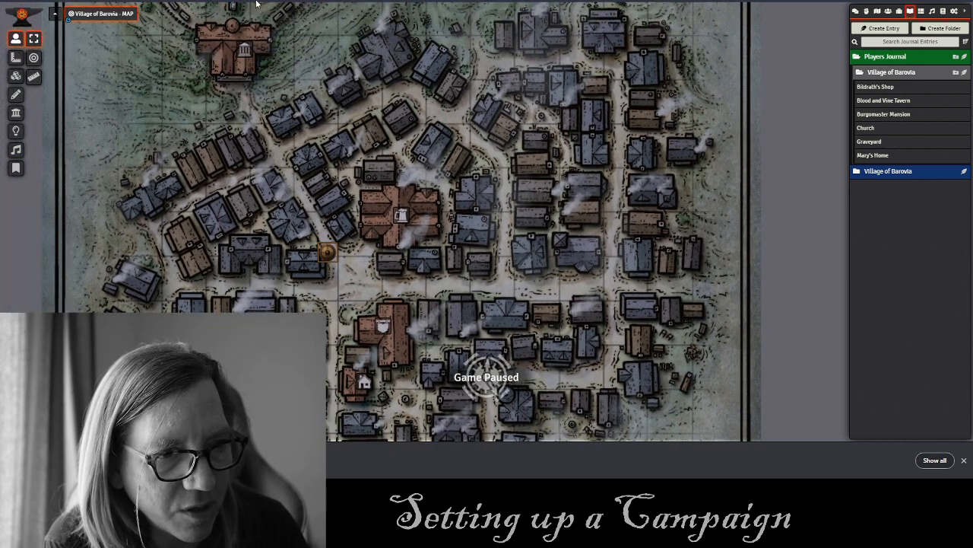
drag(318, 226, 318, 225)
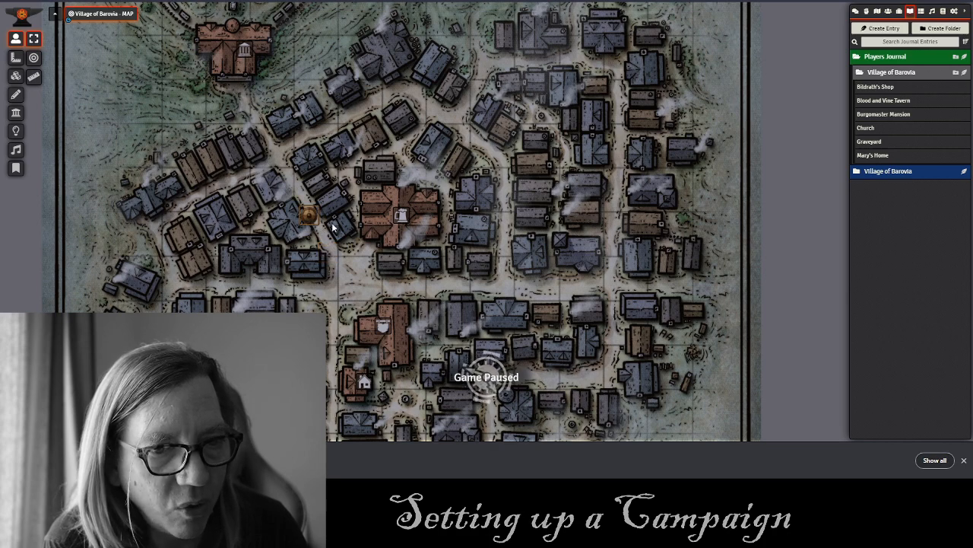
drag(284, 175, 292, 181)
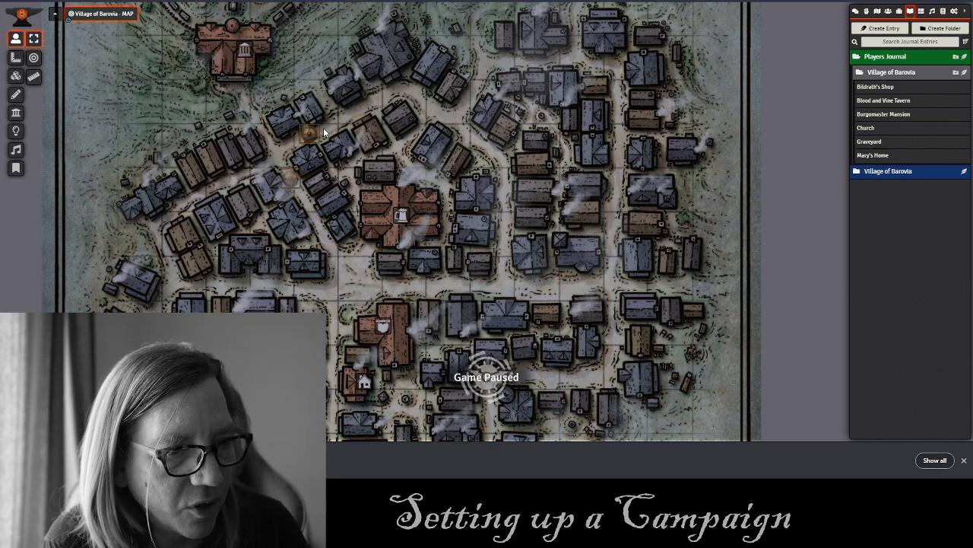
drag(324, 131, 414, 101)
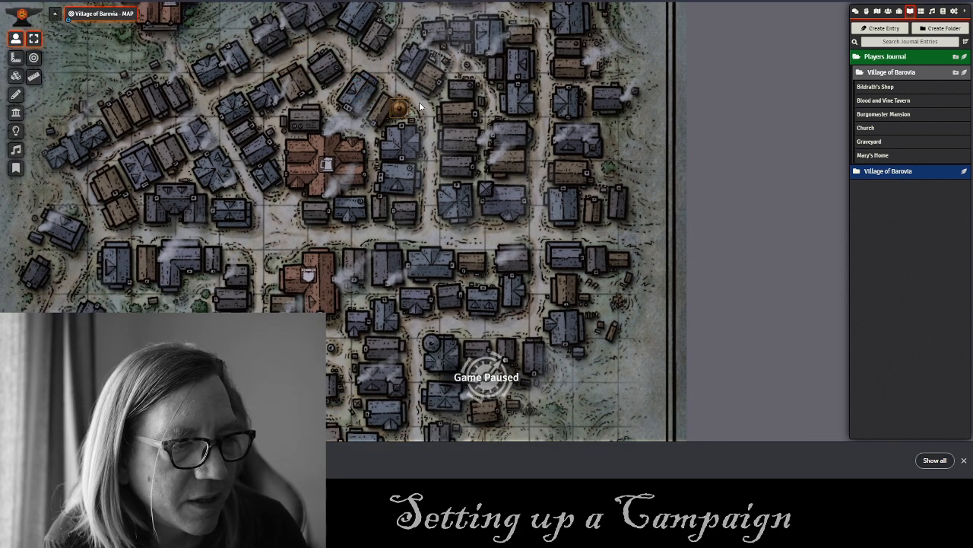
Collapse the Players Journal folder in the journal directory.
click(889, 58)
click(892, 57)
click(893, 57)
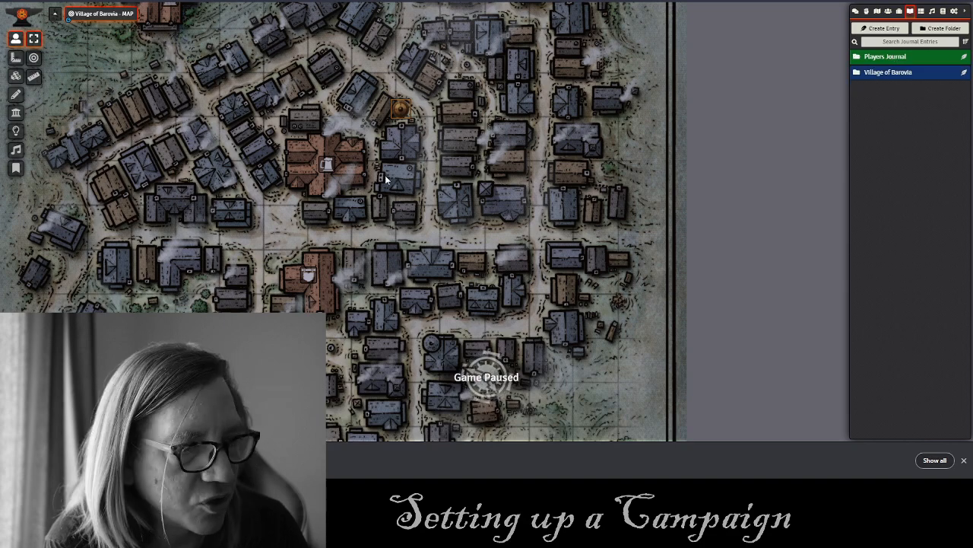
Configure the Village of Barovia - MAP scene so its accessibility is All Players, and save the changes.
drag(420, 213, 439, 196)
scroll(522, 163, down, 3)
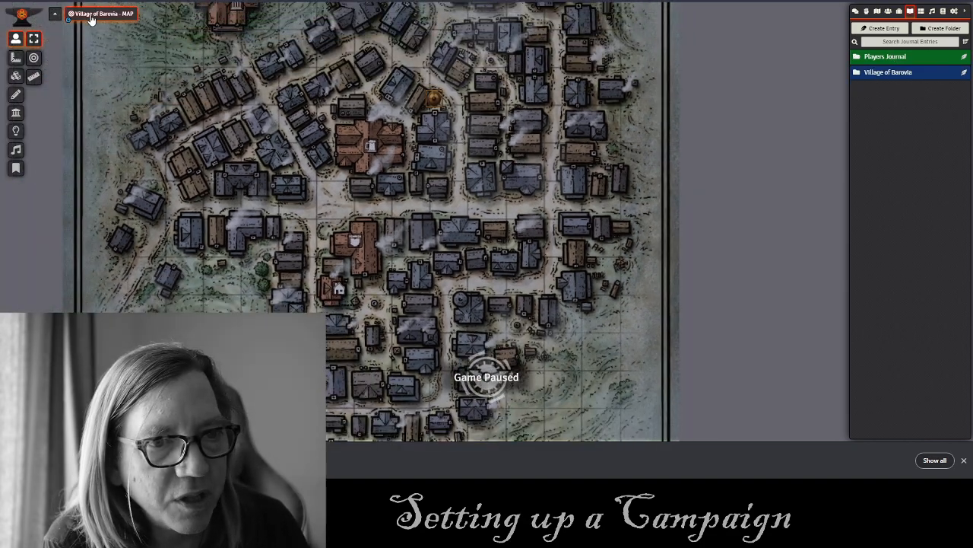
right_click(90, 18)
click(95, 30)
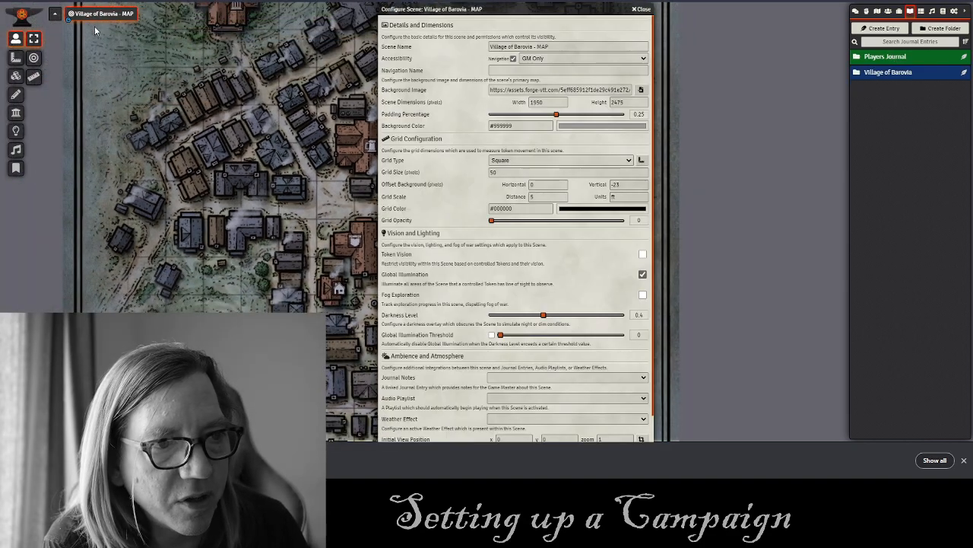
click(569, 59)
click(558, 73)
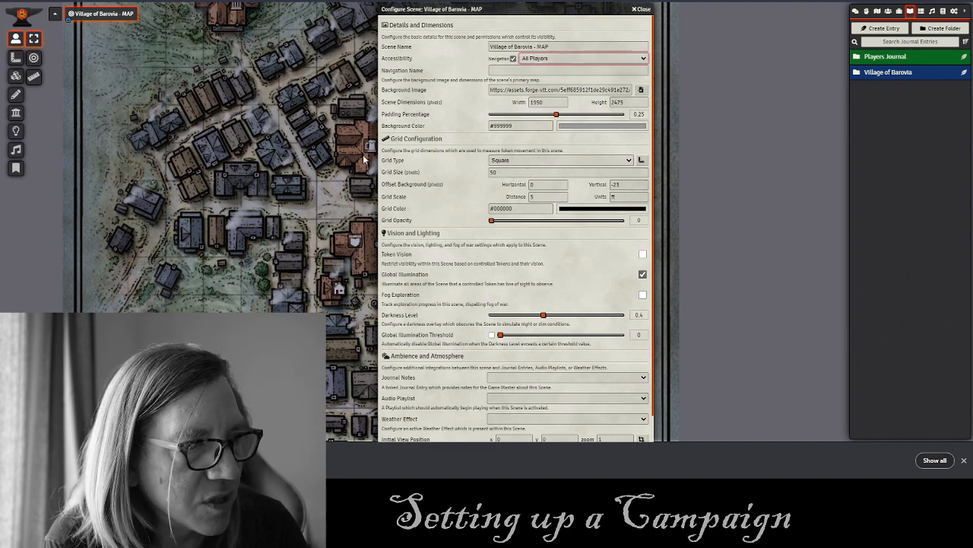
scroll(452, 276, down, 1)
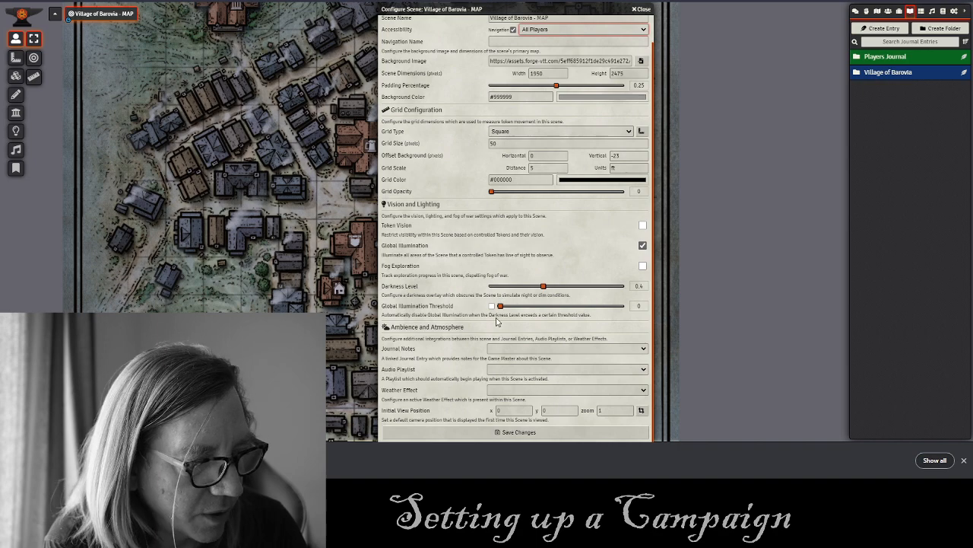
click(964, 461)
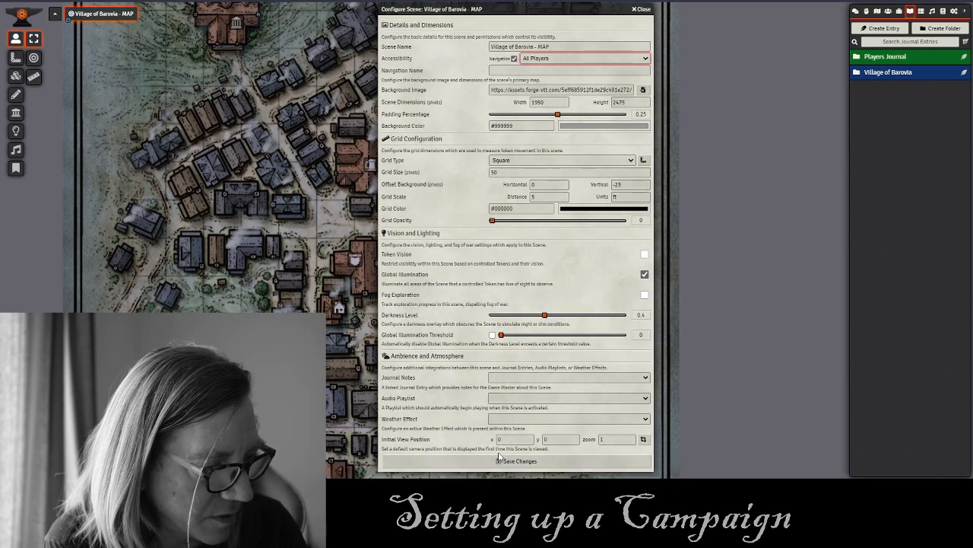
click(500, 462)
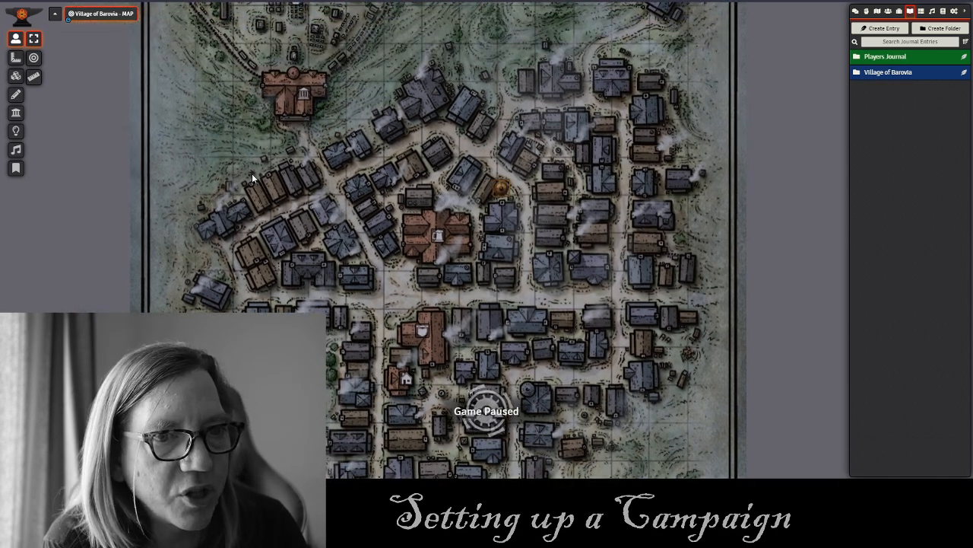
Move the token along the northern lane to the street junction north-west of the tavern.
scroll(242, 179, down, 7)
drag(350, 239, 269, 206)
scroll(365, 168, up, 5)
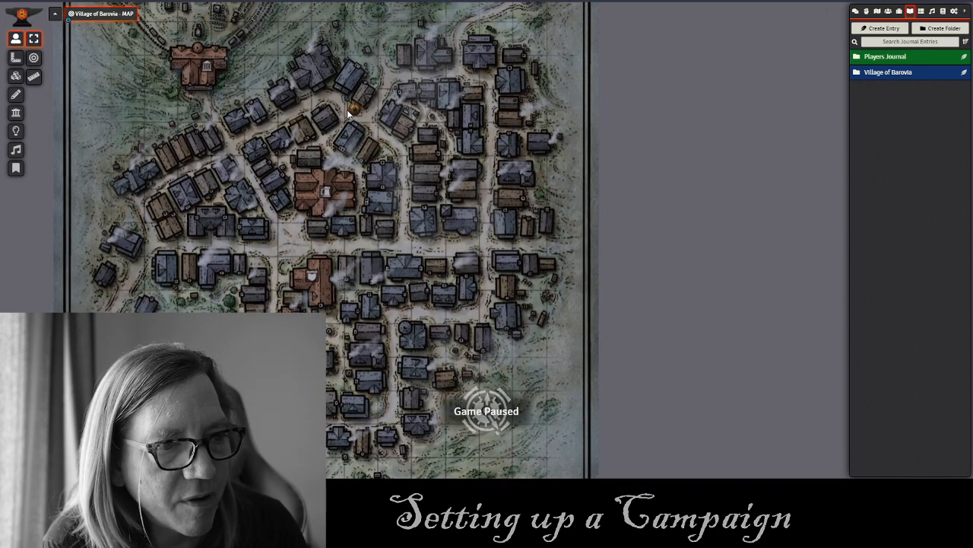
drag(326, 113, 386, 80)
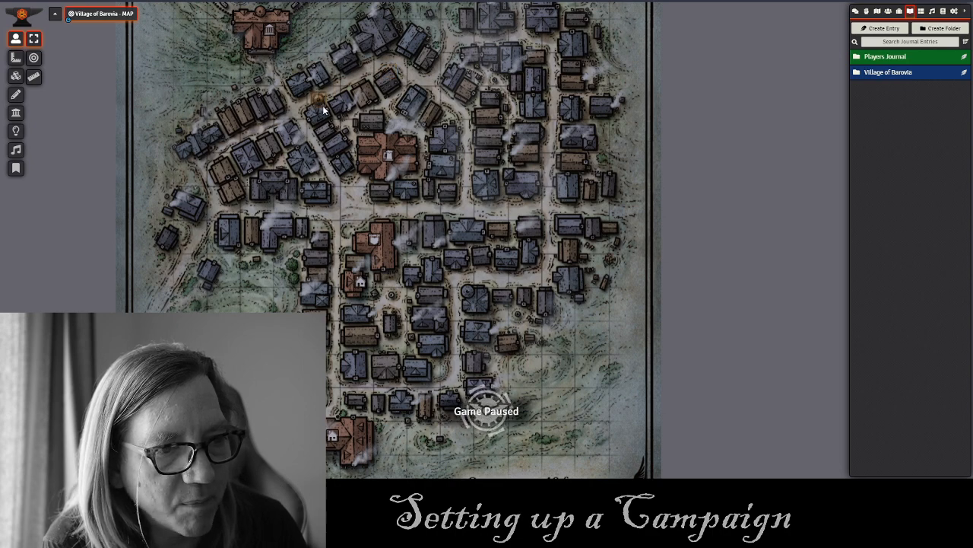
View the Blood and Vine Tavern journal entry through its map note and close it again.
drag(373, 163, 373, 106)
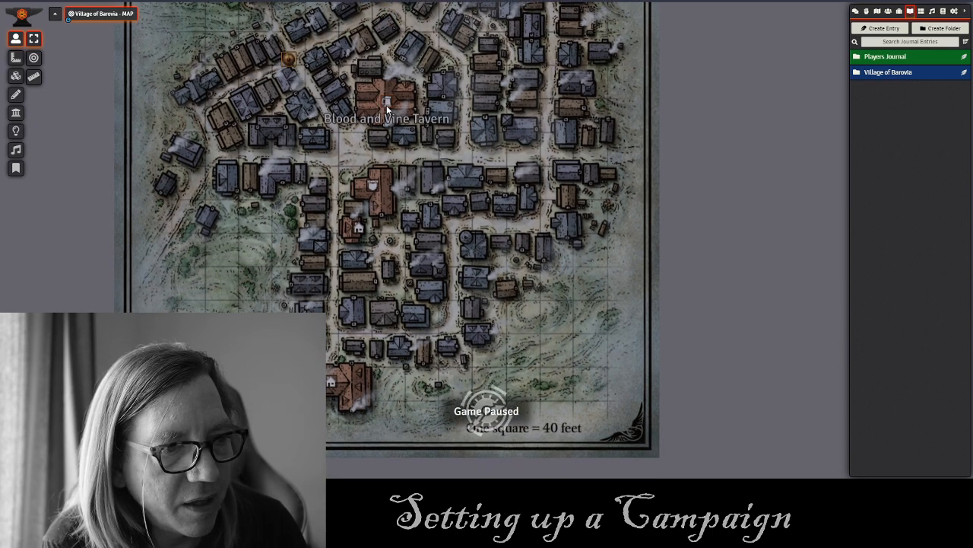
double_click(387, 103)
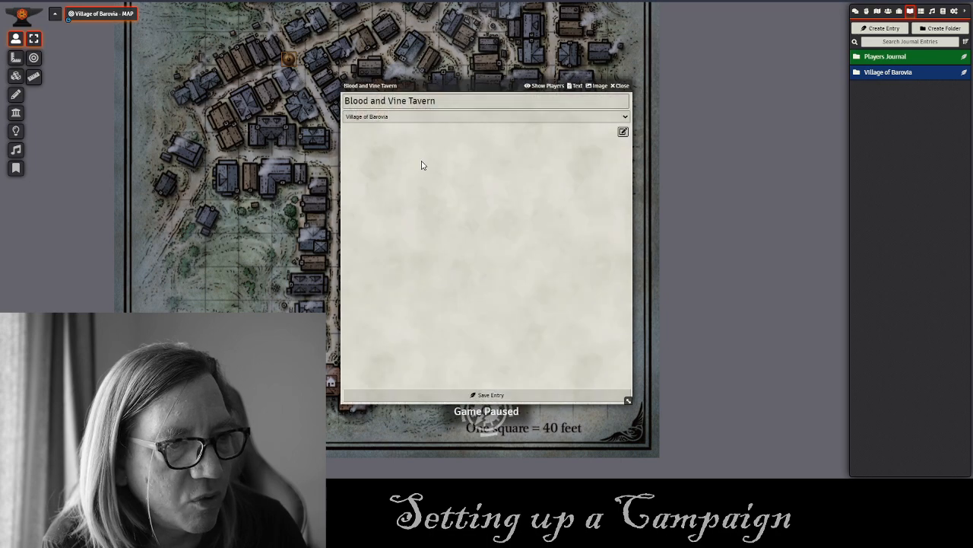
click(620, 86)
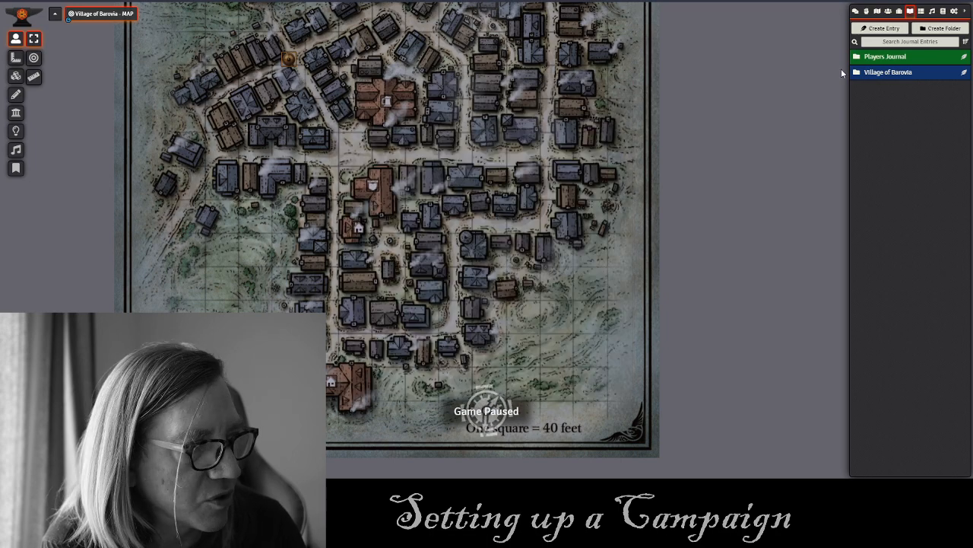
Look through the Players Journal folder and its Village of Barovia subfolder, leaving the Players Journal collapsed.
click(916, 57)
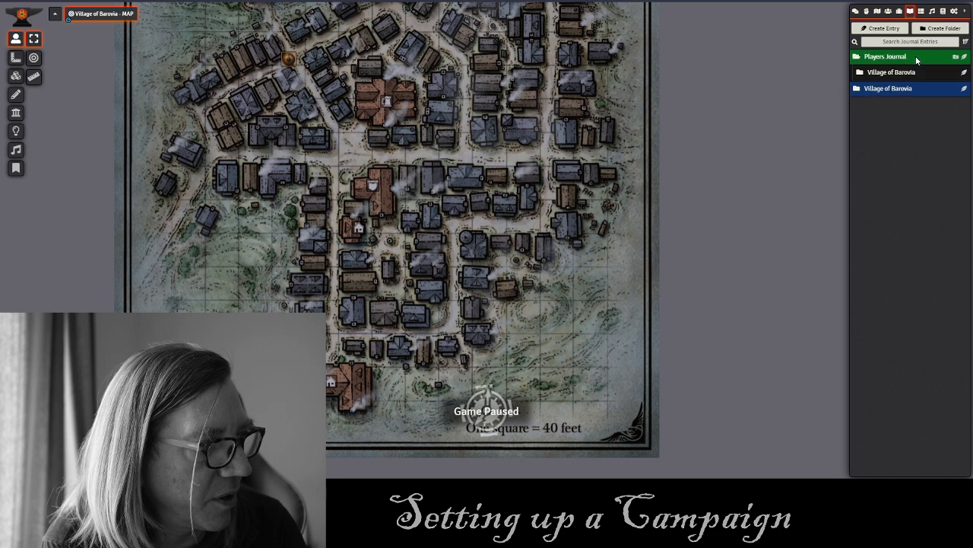
click(873, 75)
click(873, 74)
click(874, 59)
click(875, 59)
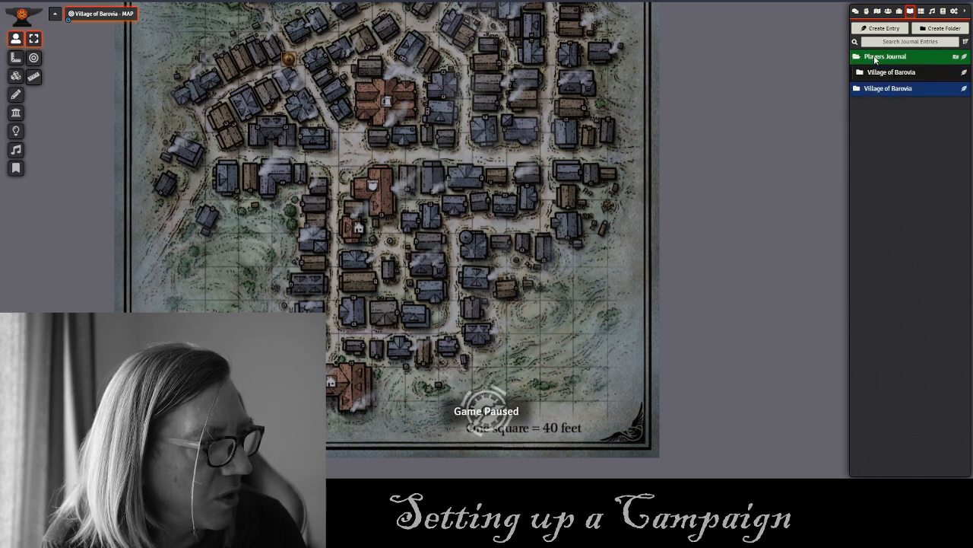
click(876, 73)
click(876, 73)
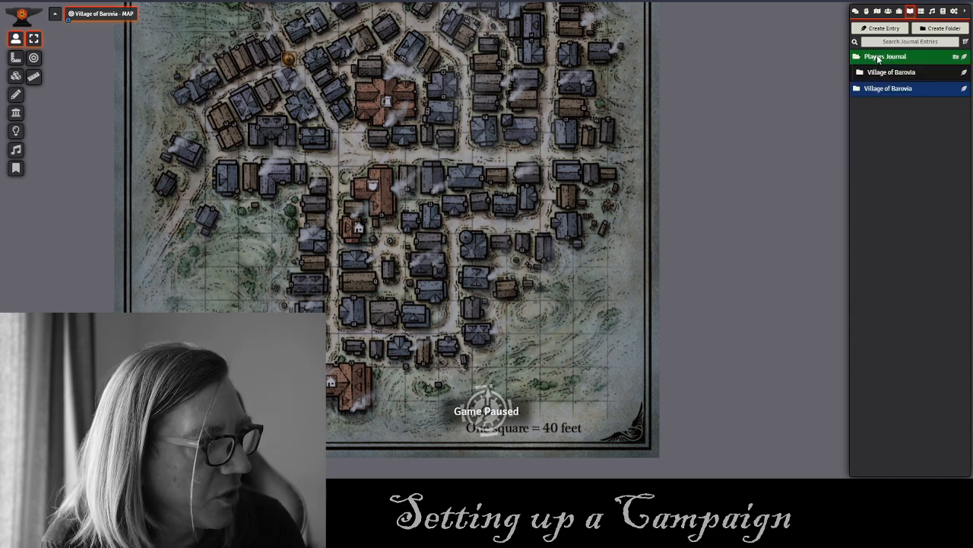
click(879, 58)
Expand the main Village of Barovia journal folder and collapse its Blood of the Vine Tavern and Mad Mary's Townhouse subfolders.
click(878, 74)
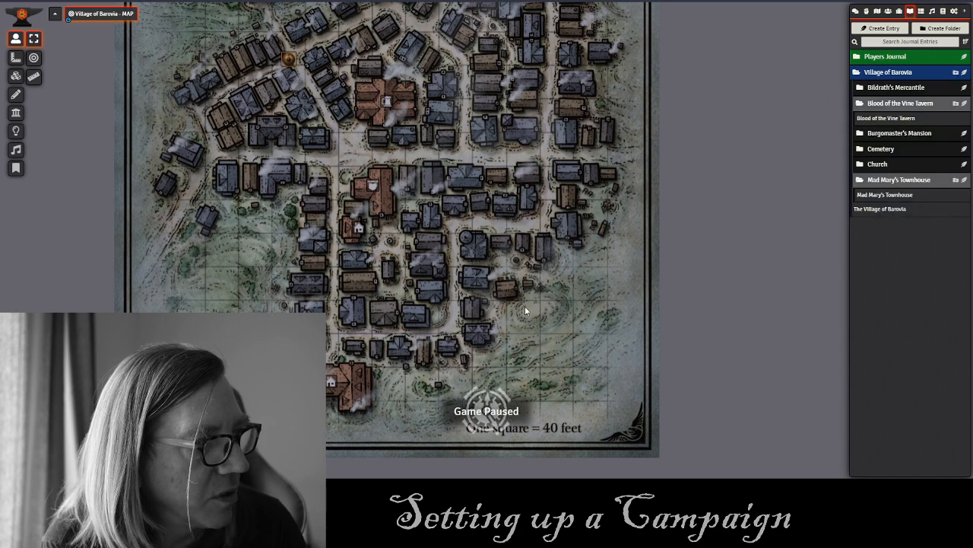
click(883, 104)
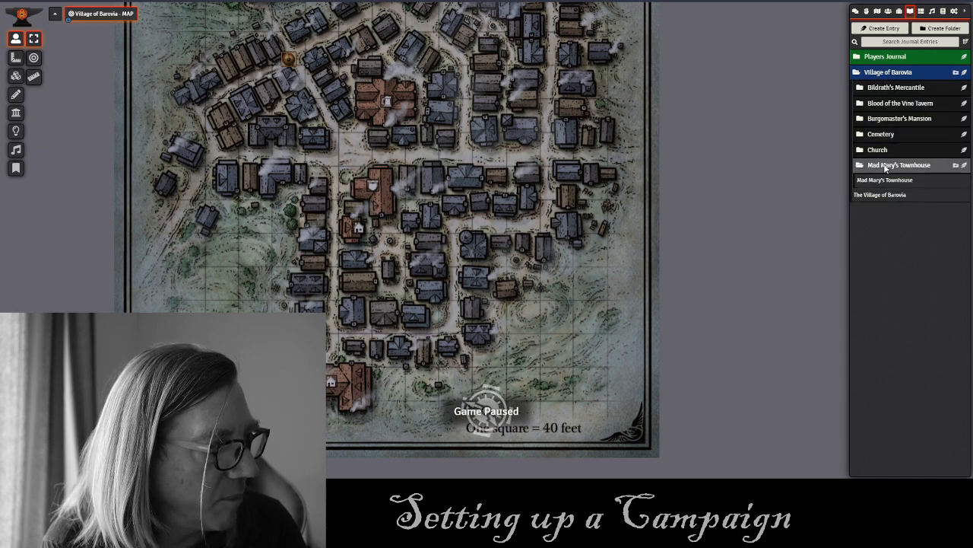
click(885, 167)
scroll(631, 122, up, 2)
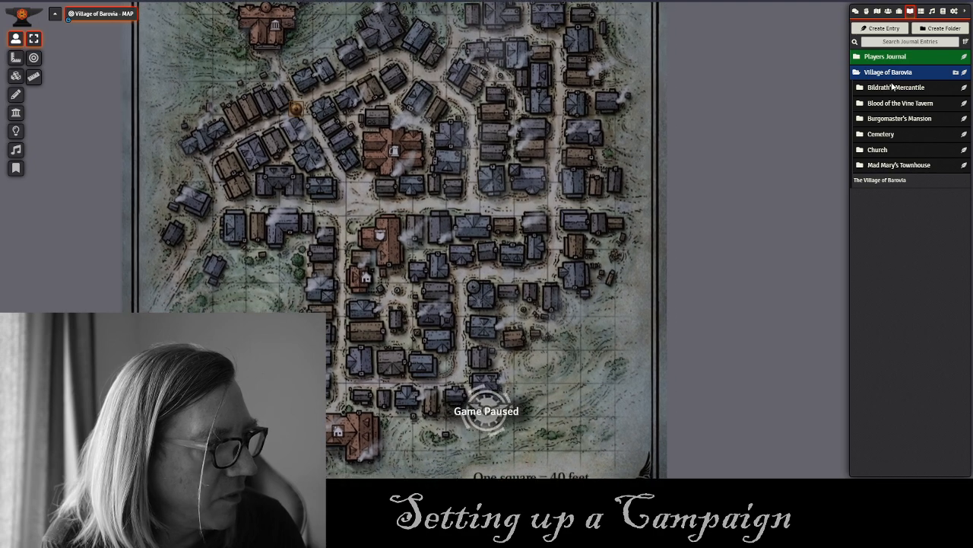
Show the scenes directory and collapse its Village of Barovia folder.
click(877, 12)
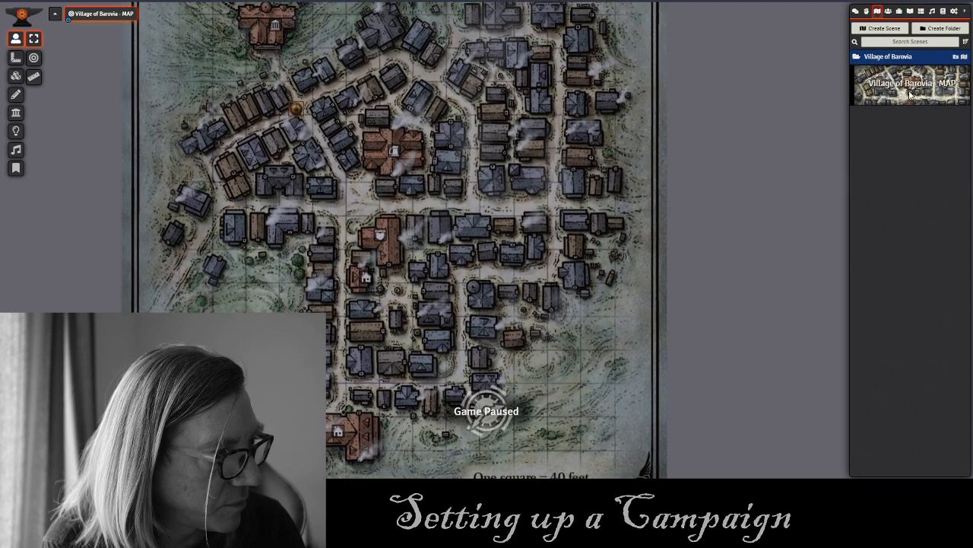
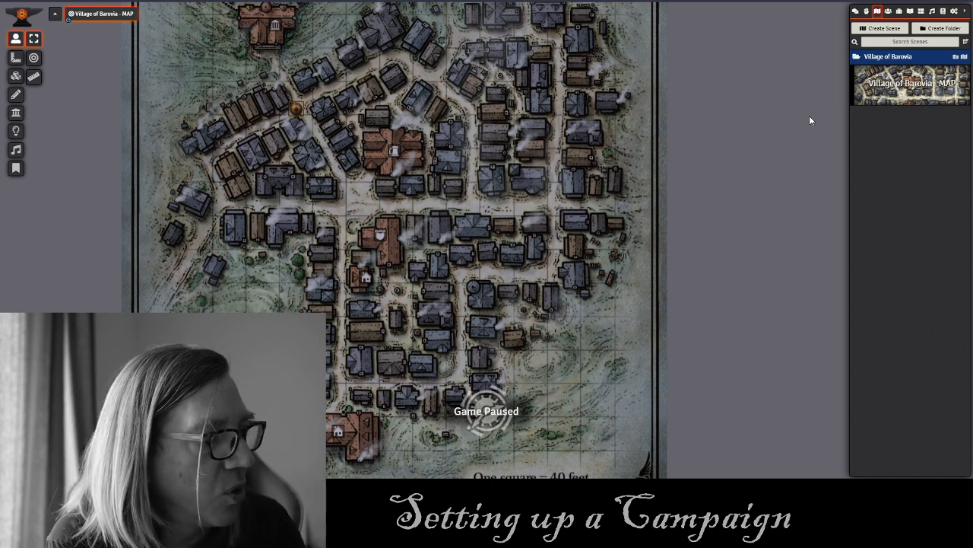
click(883, 58)
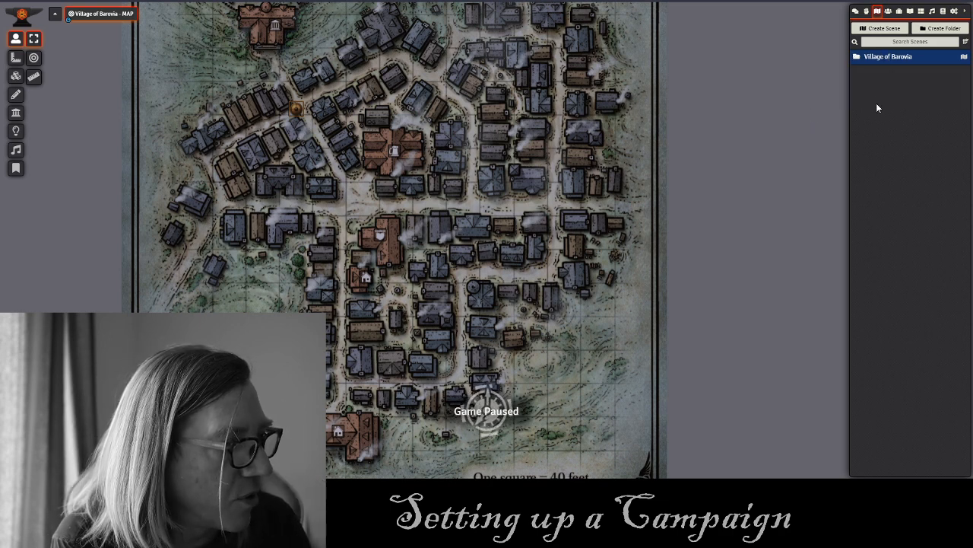
Create a scene named Blood and Vine Tavern inside the Village of Barovia scene folder.
click(910, 61)
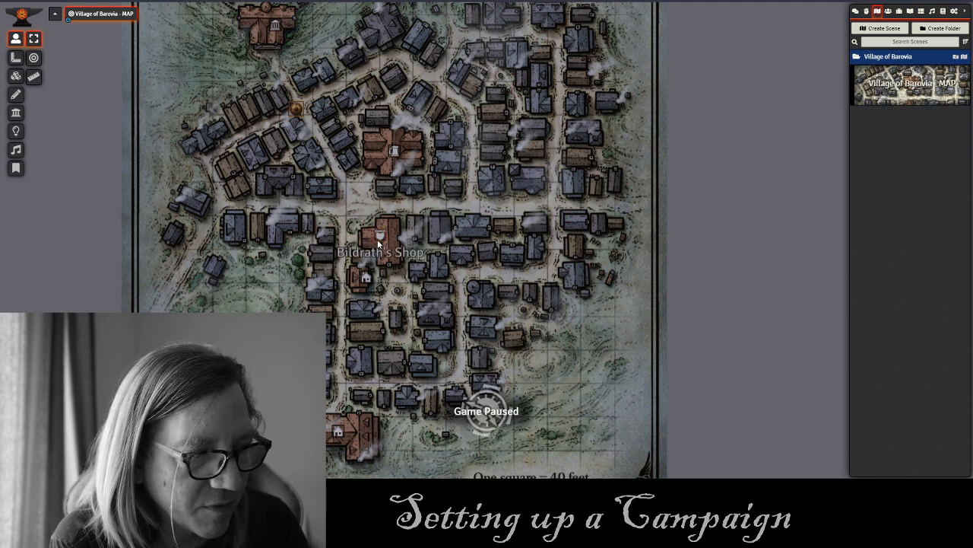
click(964, 57)
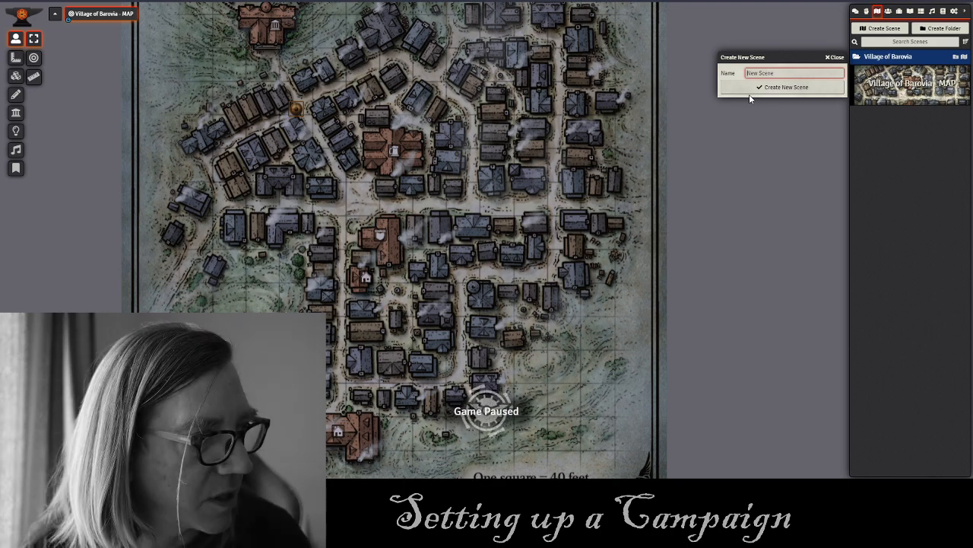
text(Blood and B)
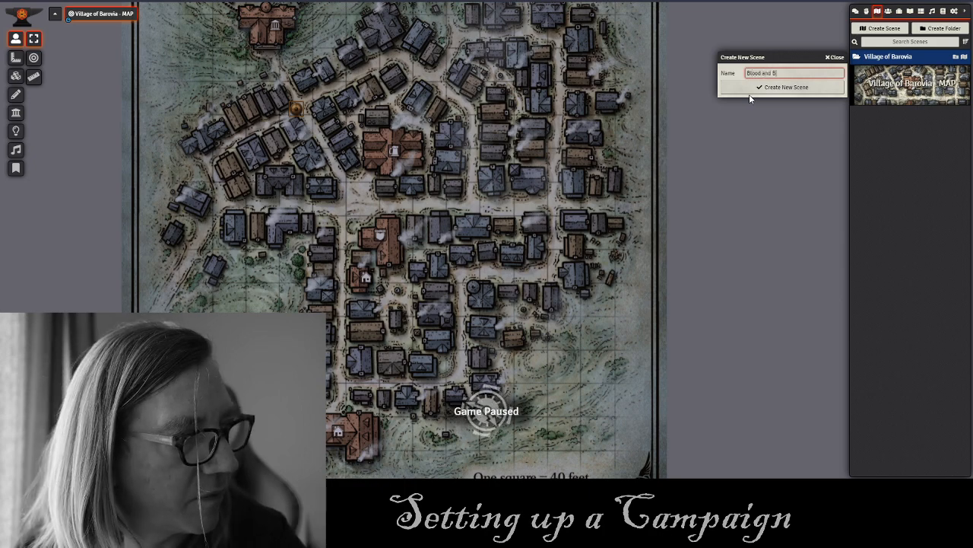
key(BackSpace)
text(Vin)
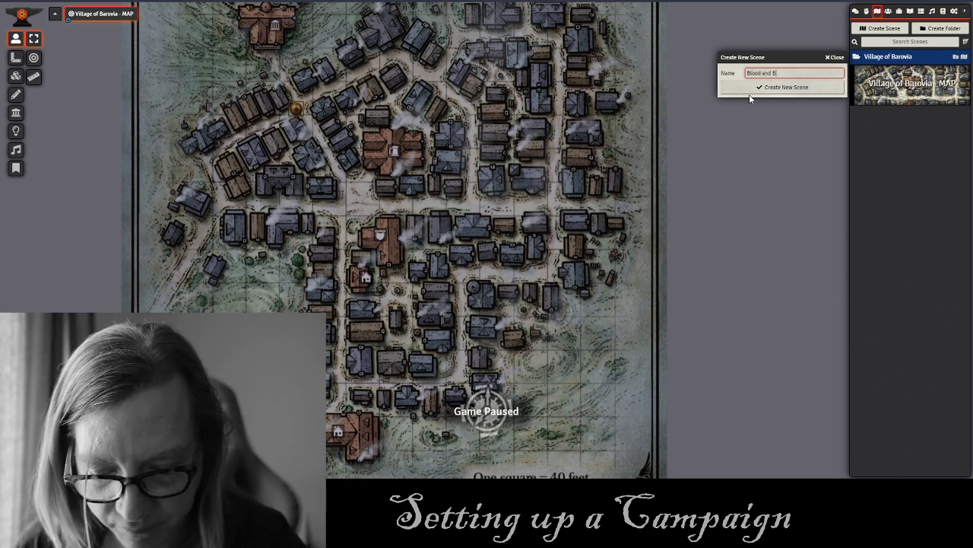
text(e Tavern)
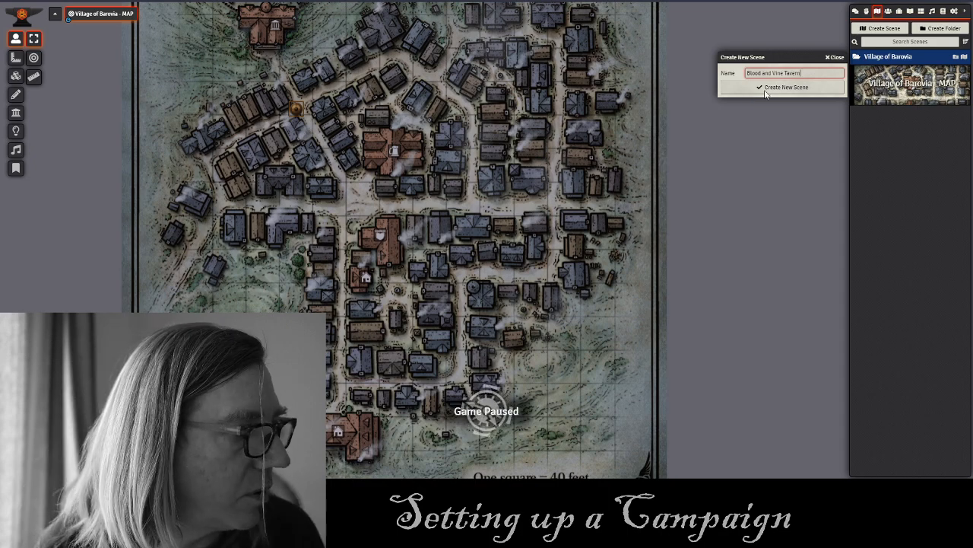
click(778, 87)
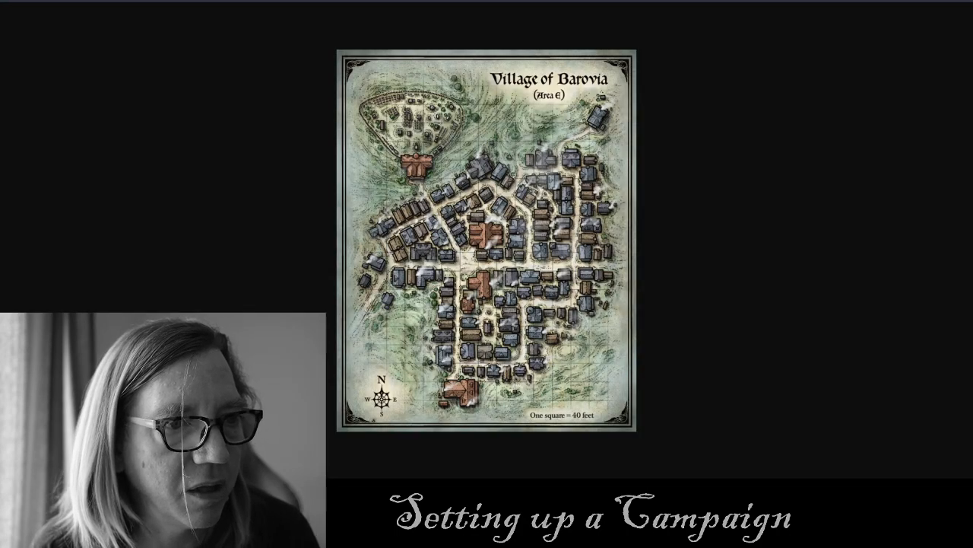
Search the web in the browser for "tavern fantasy" images and view the Medieval Tavern for Unity 5 picture at full size.
text(tavern)
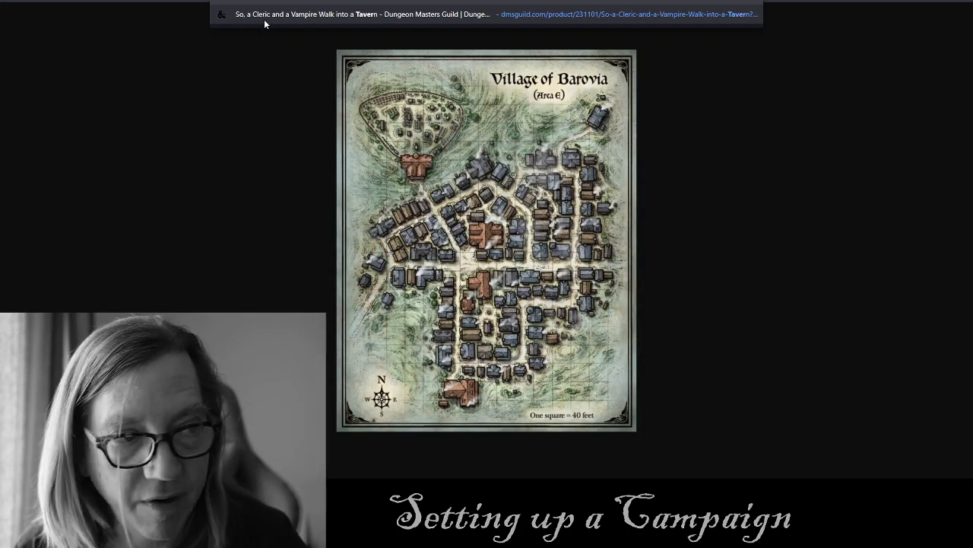
text( b)
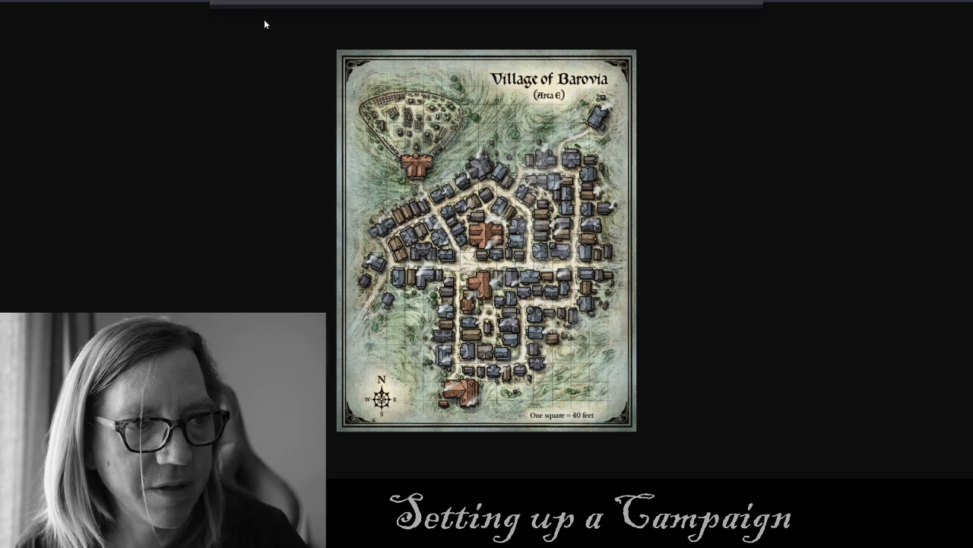
key(Return)
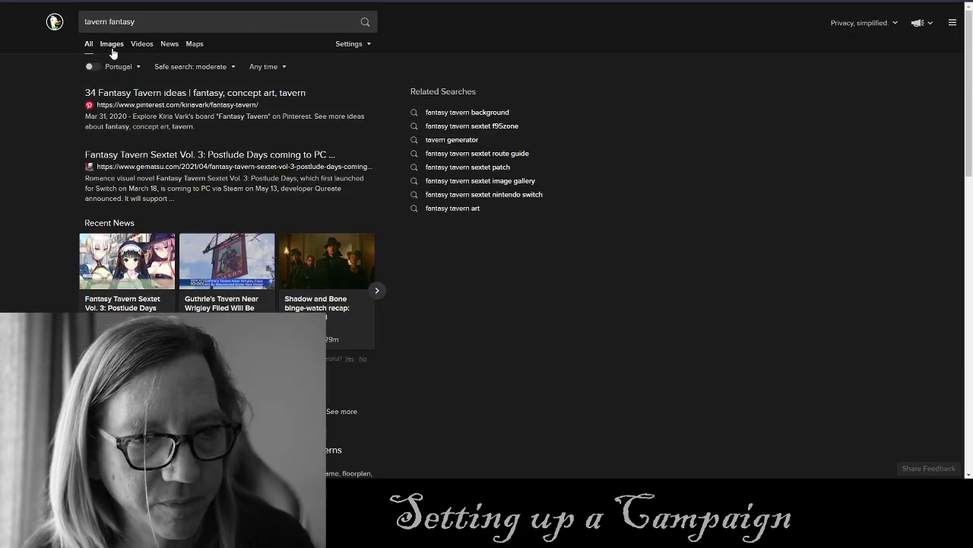
click(112, 46)
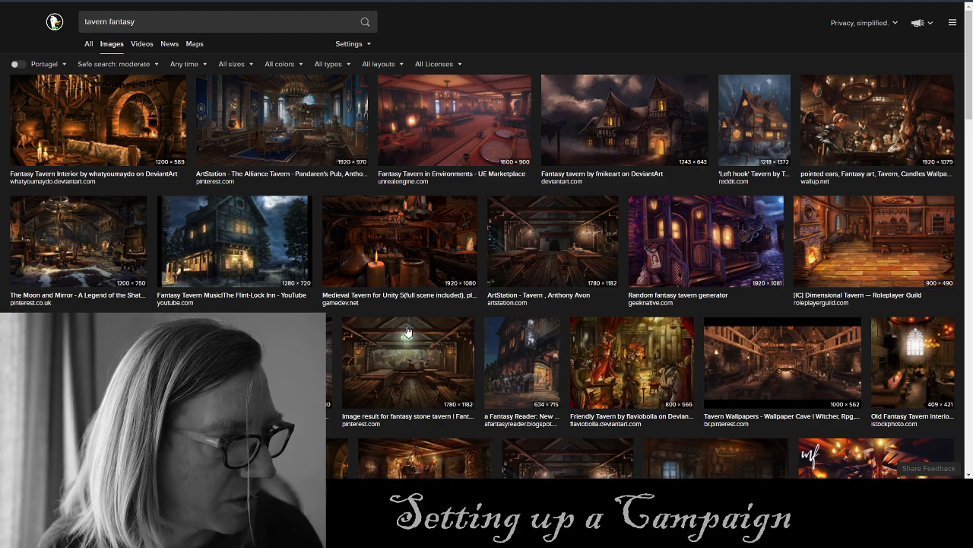
click(386, 251)
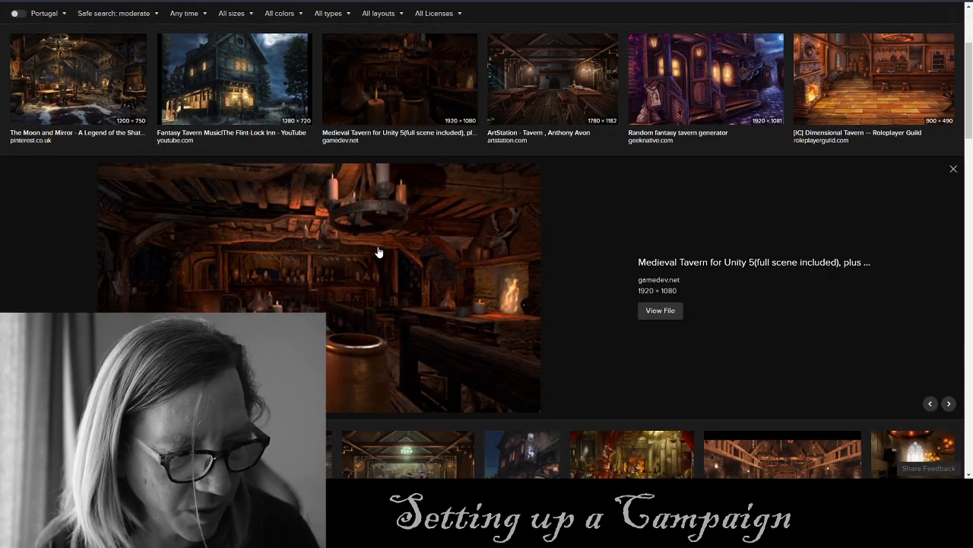
click(665, 310)
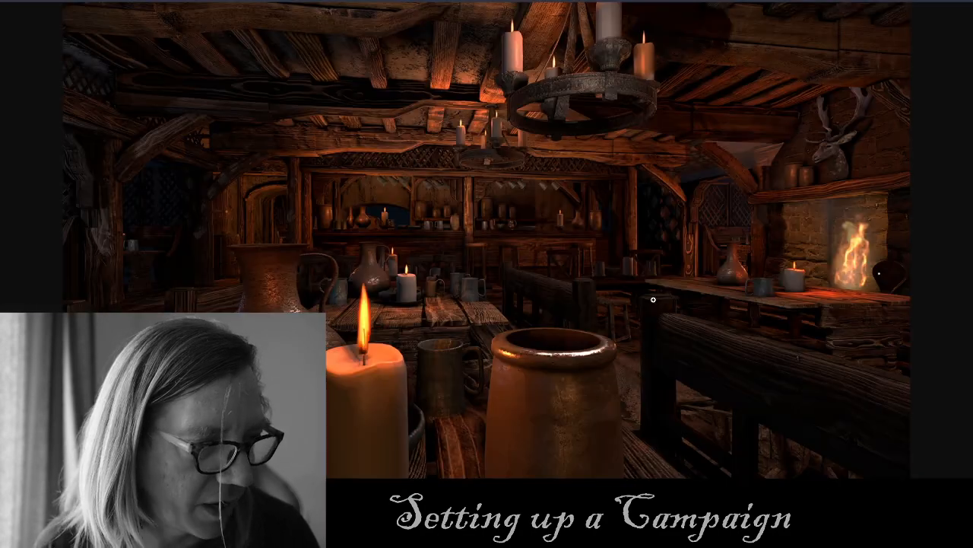
Save the tavern picture as "Blood and Vine Tav" and return to the scene configuration in Foundry VTT.
right_click(430, 187)
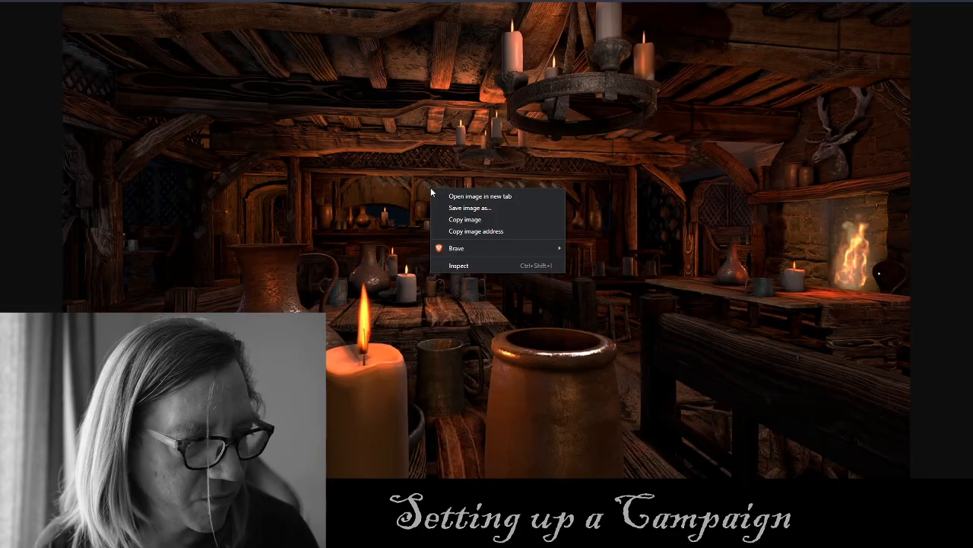
click(471, 208)
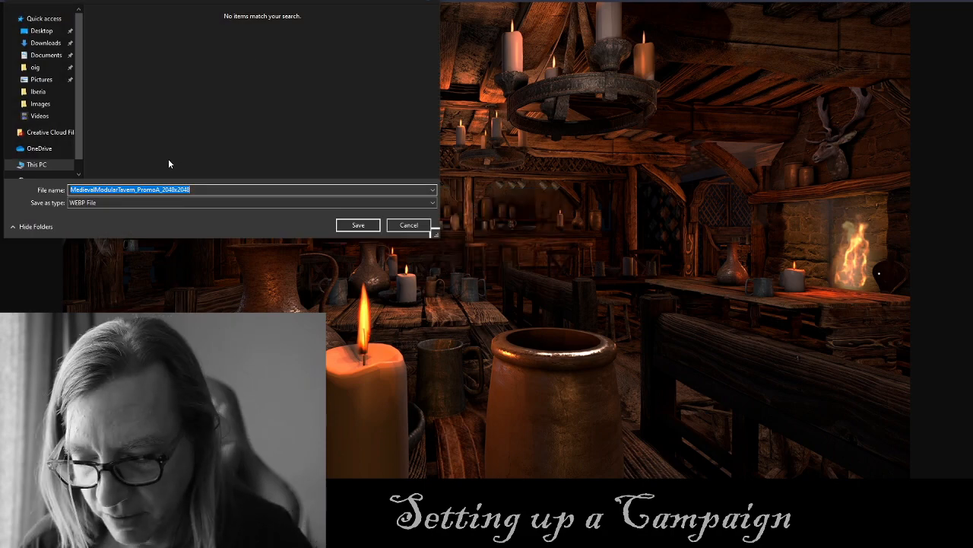
text(Blood and Vine Tav)
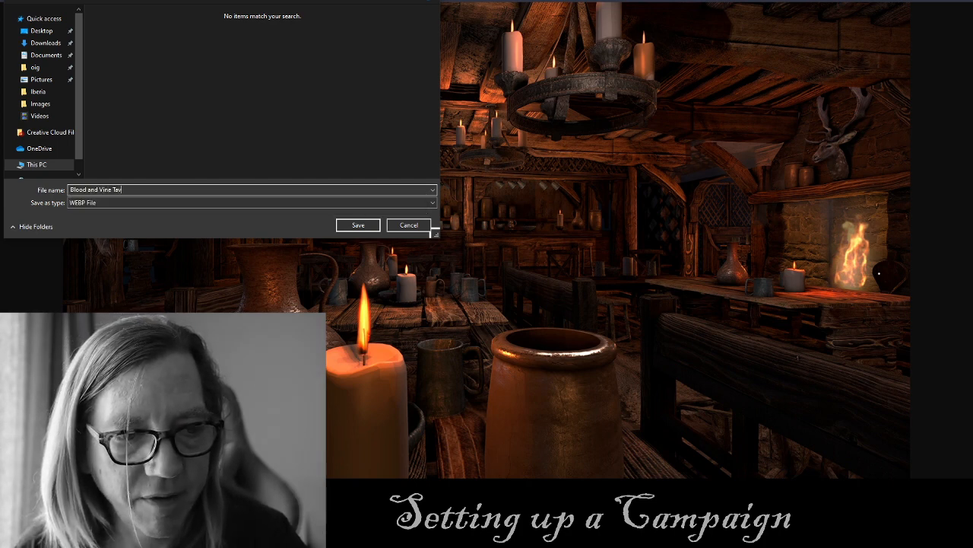
click(361, 228)
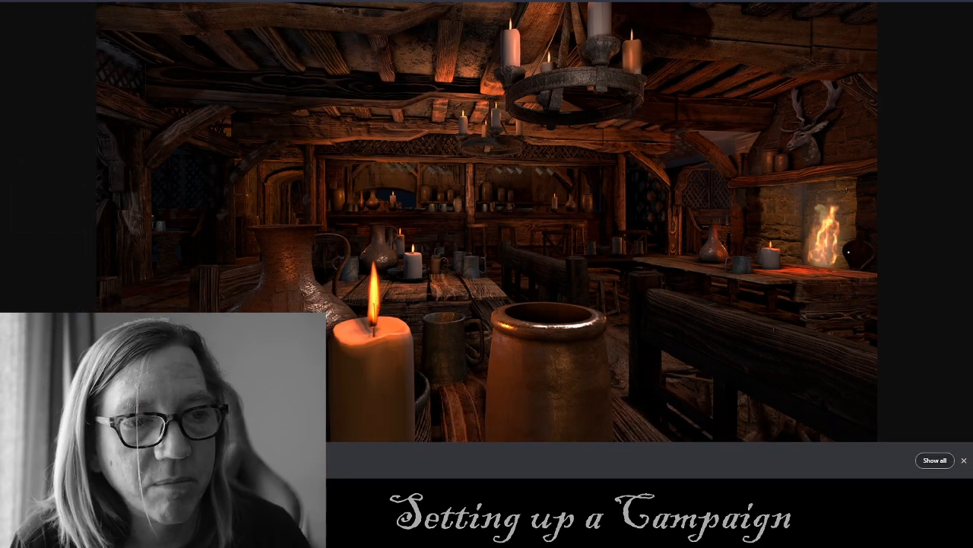
key(ctrl+w)
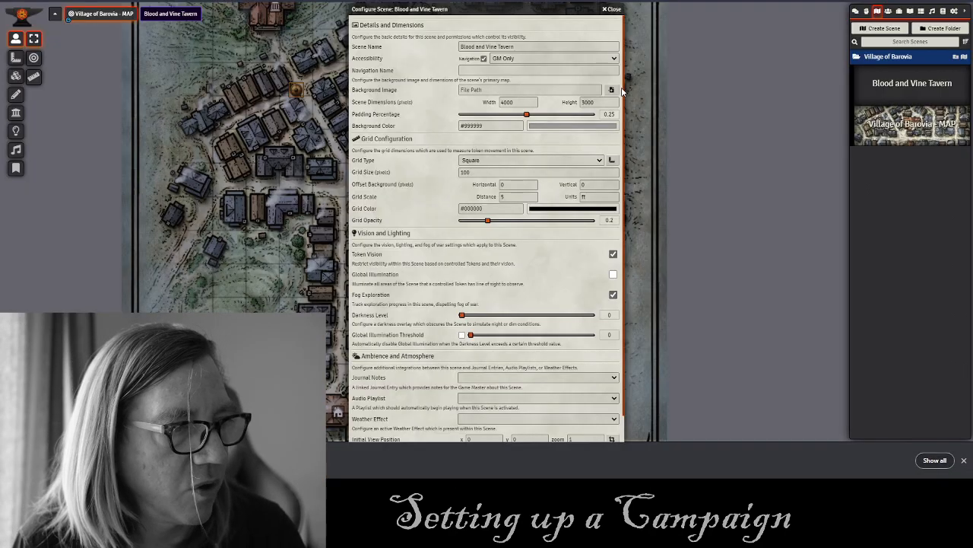
Upload "Blood and Vine Tav" to the images/Village of Barovia assets folder as the scene's background image.
click(612, 91)
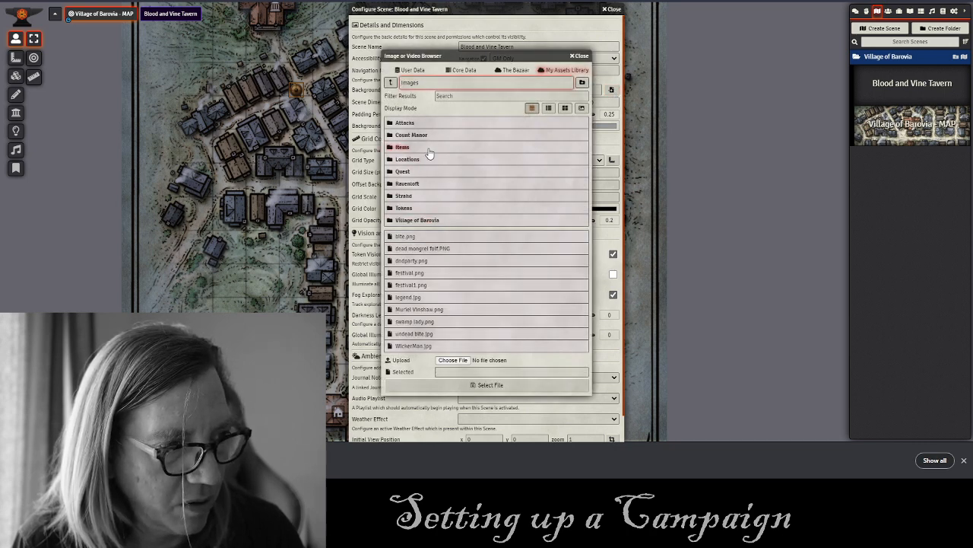
click(418, 219)
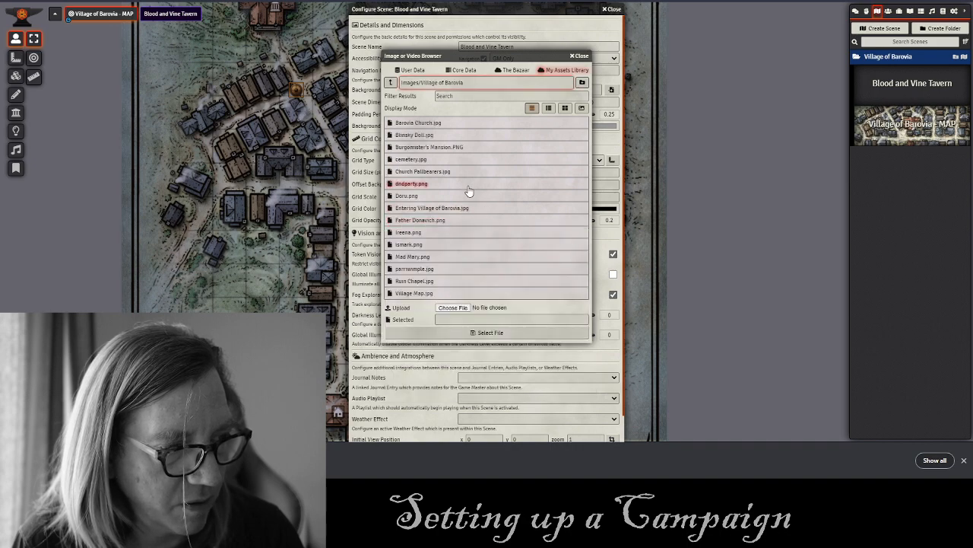
click(452, 307)
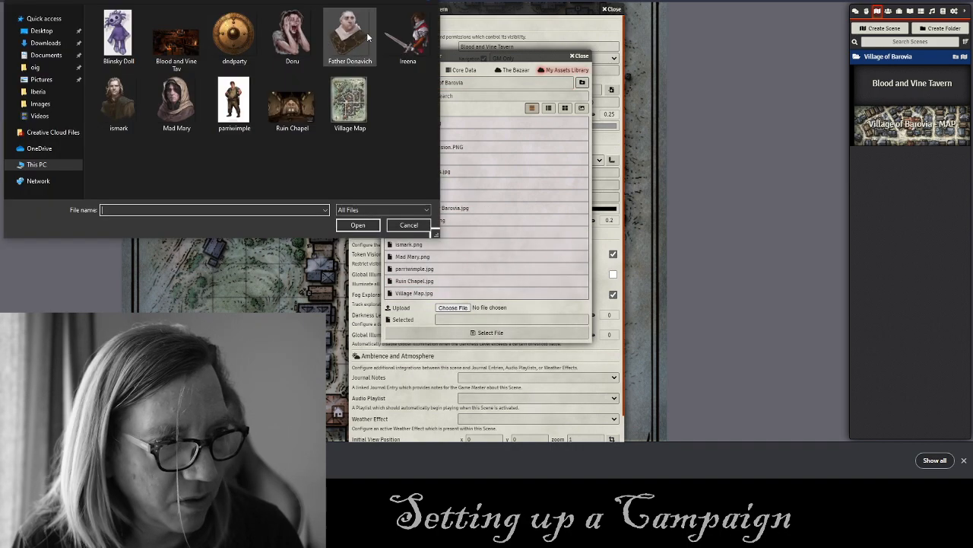
click(183, 38)
click(359, 226)
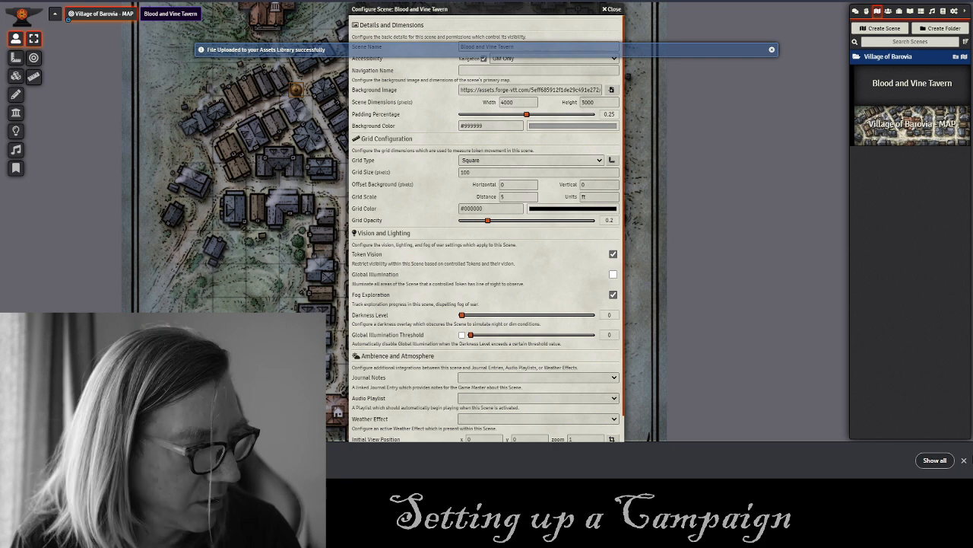
Save the scene configuration, accept the changed scene dimensions, and view the Blood and Vine Tavern scene.
click(965, 461)
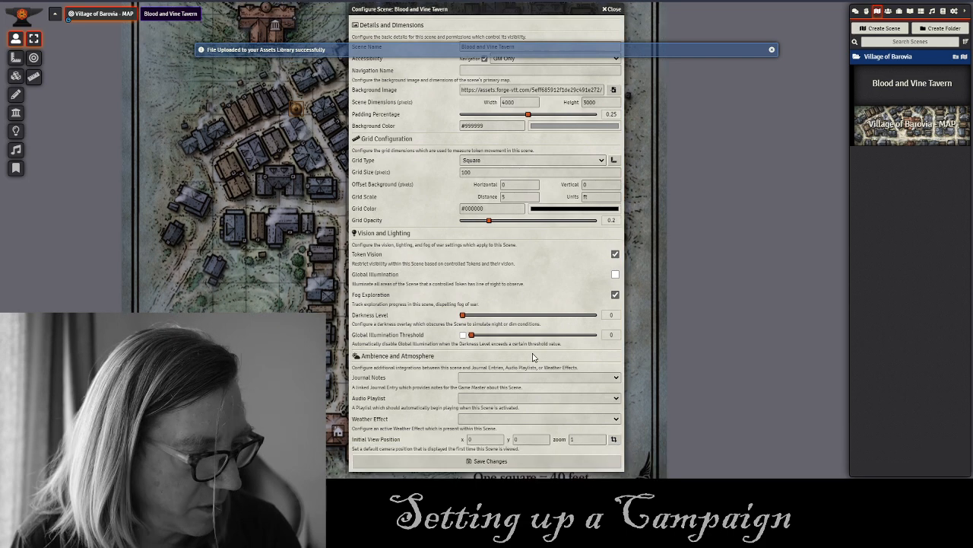
click(520, 460)
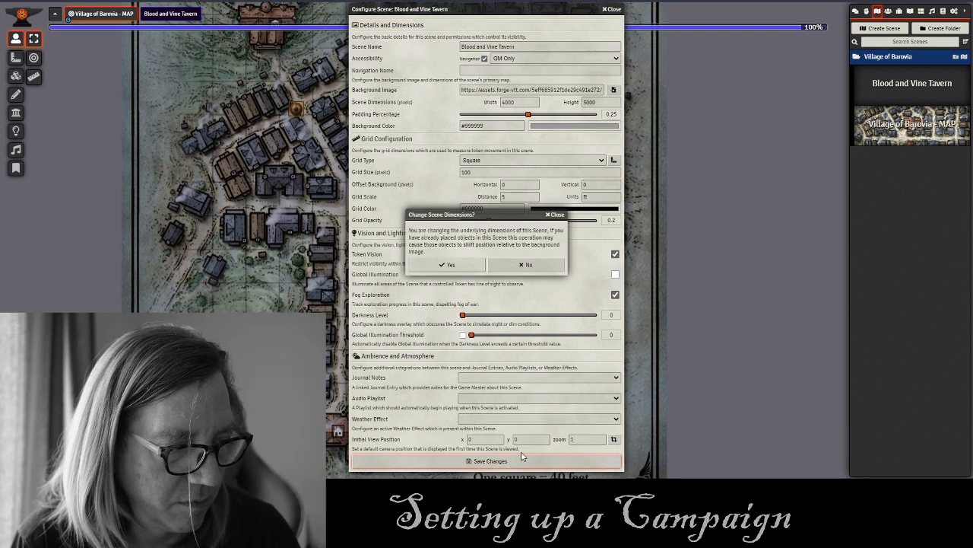
click(449, 265)
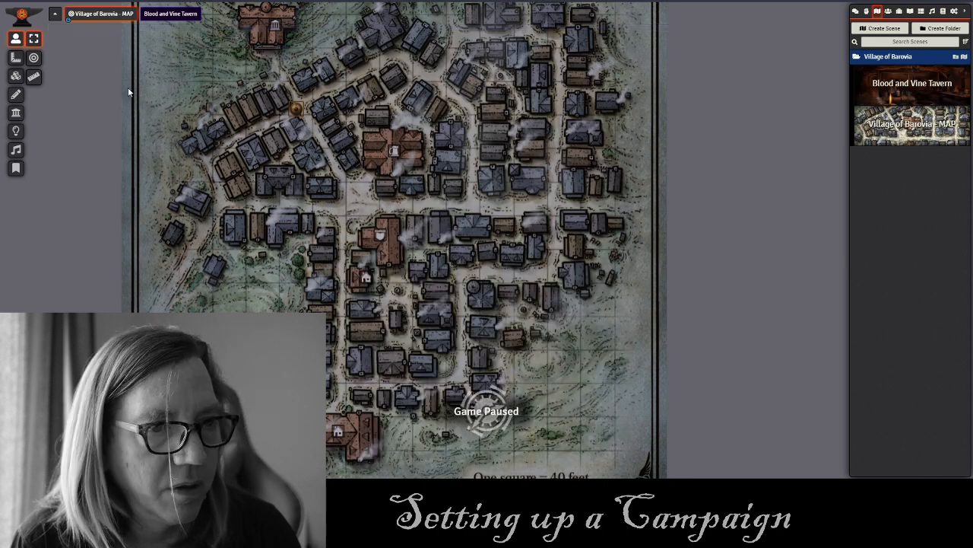
click(160, 20)
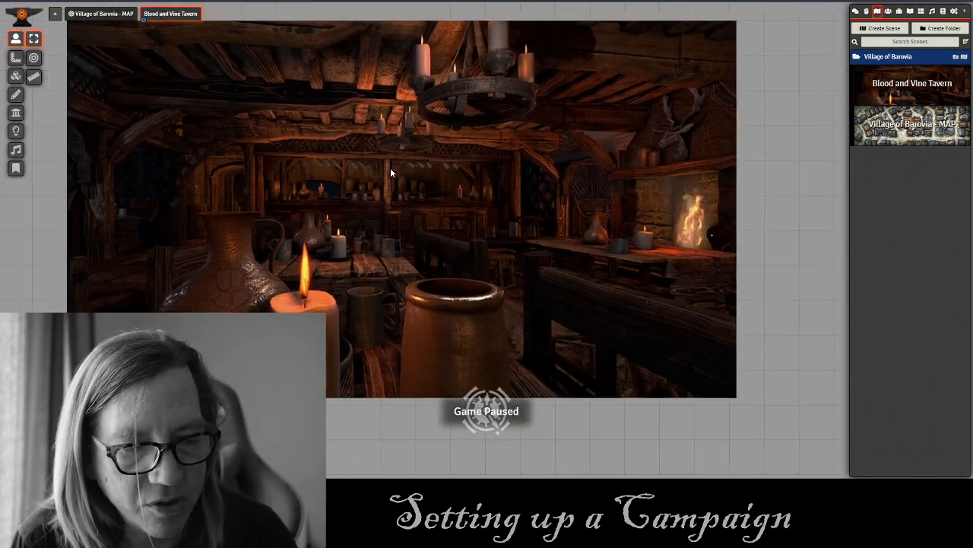
mouse_move(385, 174)
mouse_down()
mouse_move(386, 183)
mouse_move(374, 160)
mouse_move(381, 163)
mouse_up()
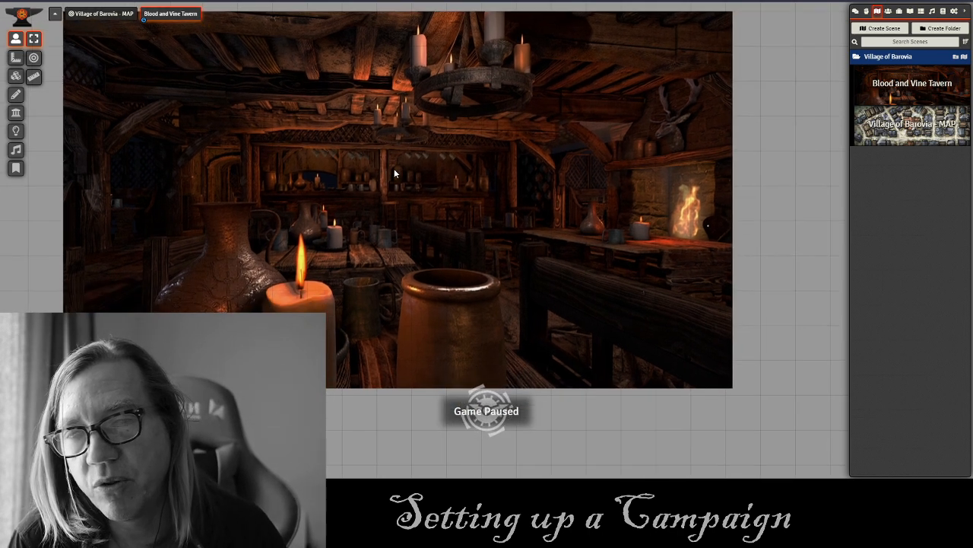
Draw a chain of connected walls around all four edges of the tavern background image.
click(15, 114)
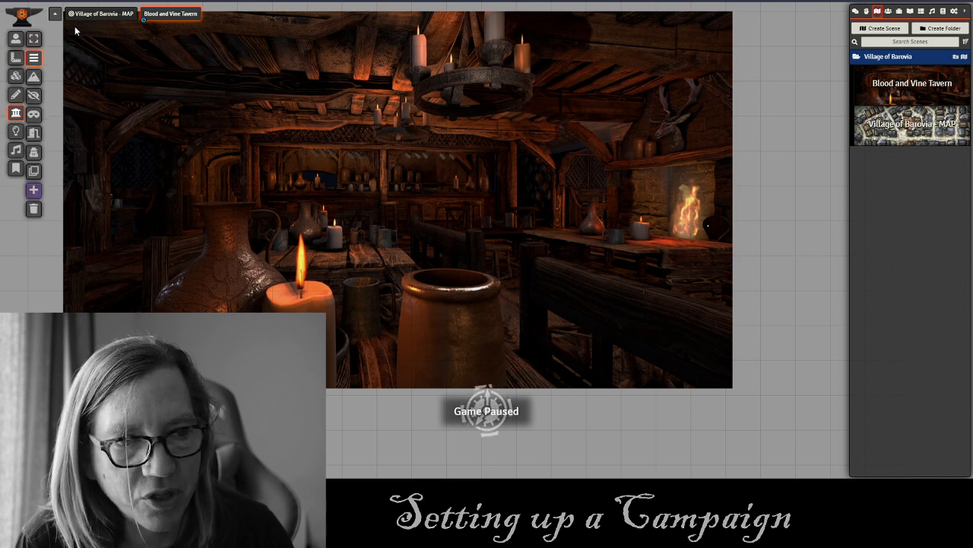
drag(166, 108, 187, 126)
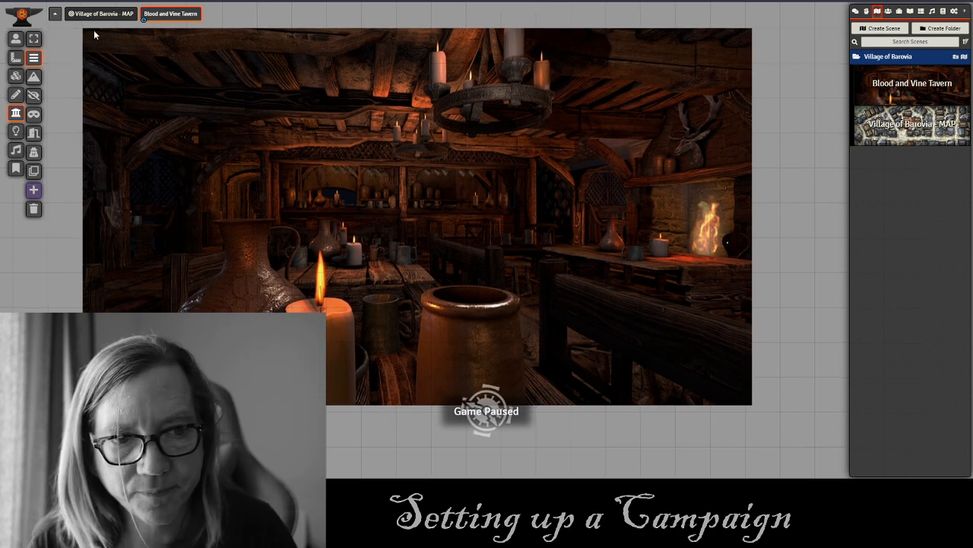
mouse_move(83, 28)
mouse_down()
mouse_move(99, 205)
mouse_move(72, 399)
mouse_move(86, 399)
mouse_up()
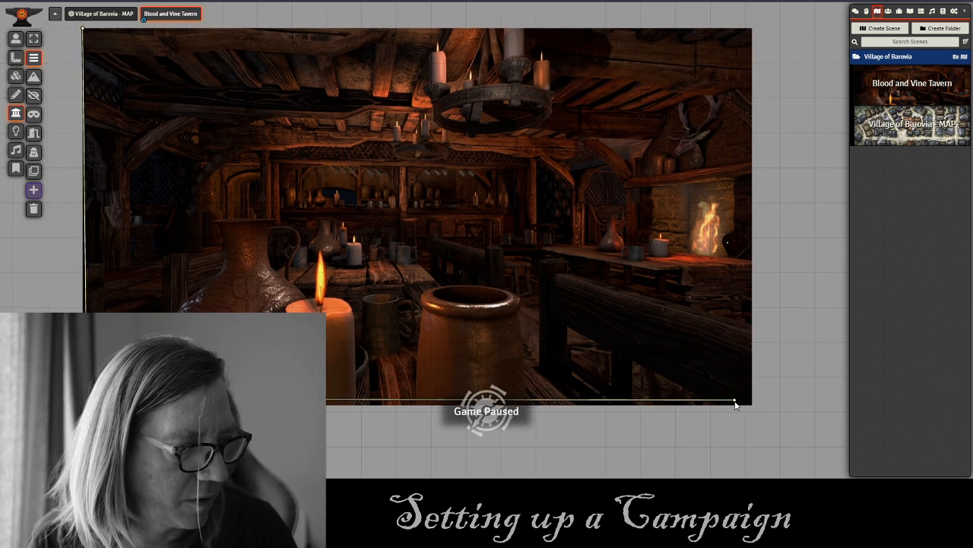
ctrl+click(755, 404)
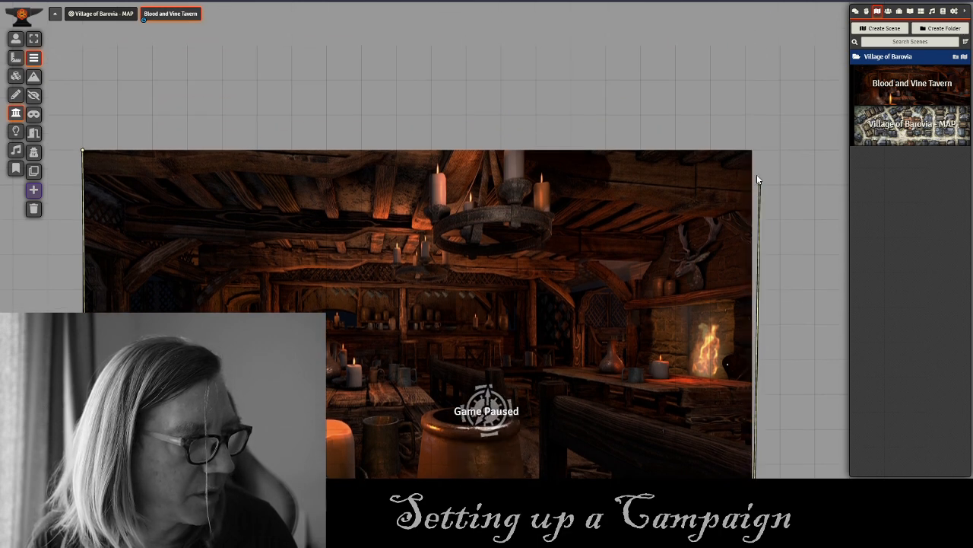
ctrl+click(751, 151)
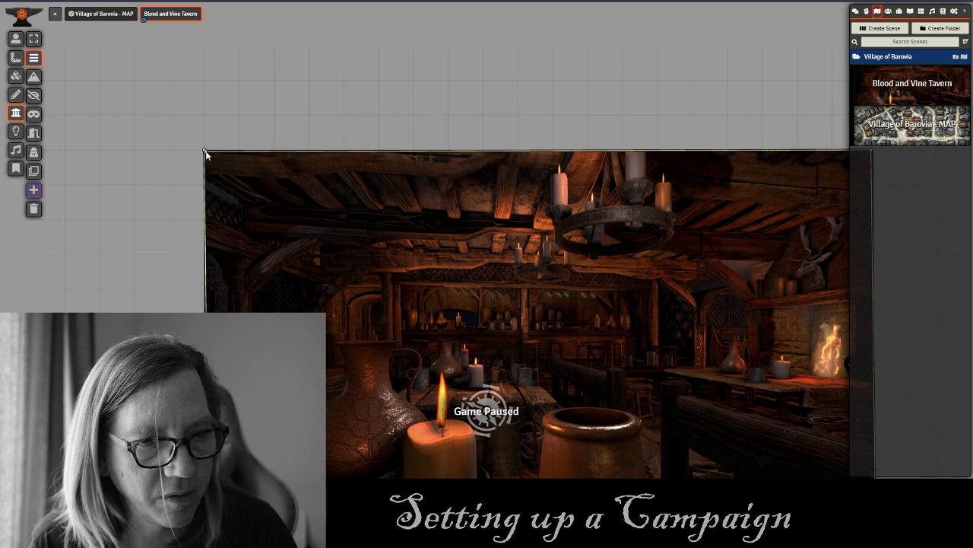
ctrl+click(206, 151)
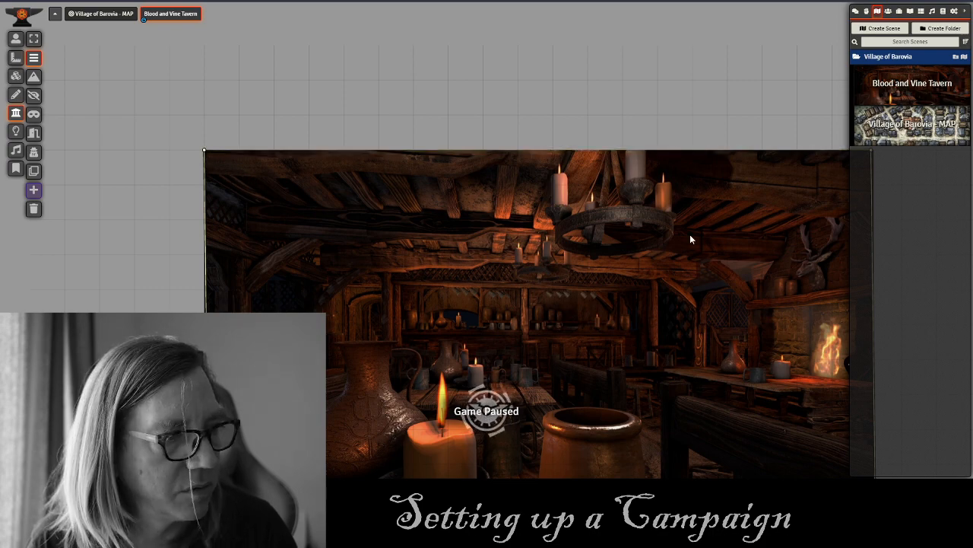
Undo the last wall segment and redraw the wall along the tavern image's top edge between its two corners.
drag(559, 213, 320, 178)
mouse_move(458, 222)
mouse_down()
mouse_move(278, 170)
mouse_move(299, 170)
mouse_up()
key(ctrl+z)
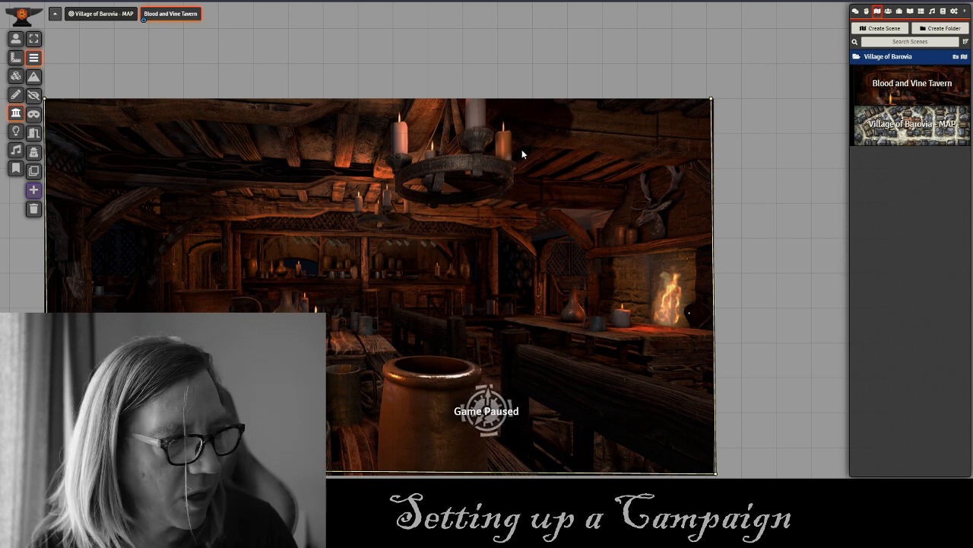
drag(522, 152, 556, 143)
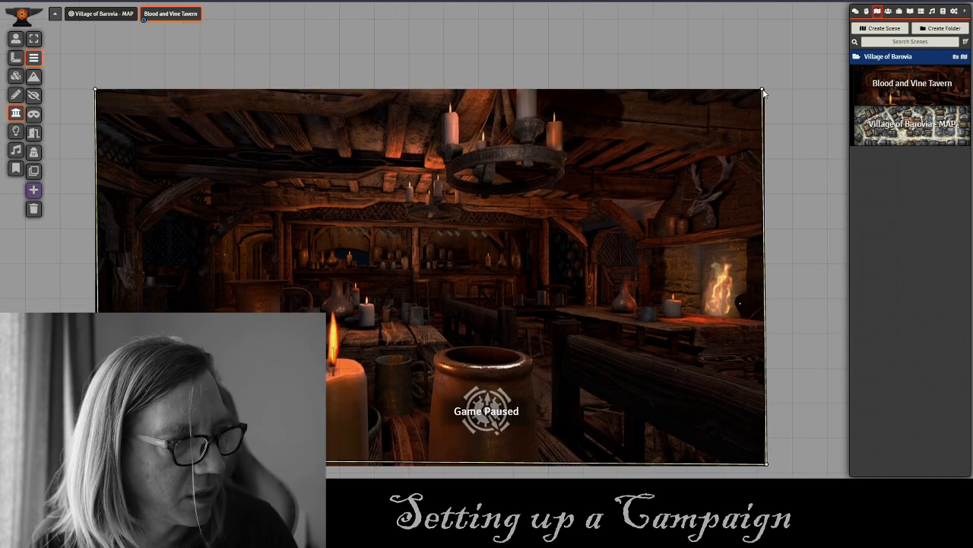
drag(763, 91, 97, 89)
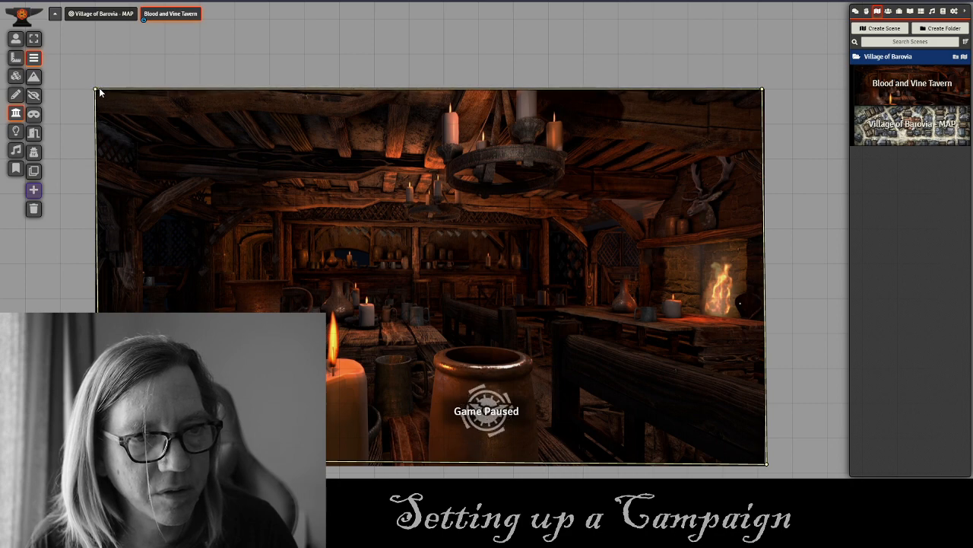
Place a light source on the flame of the large foreground candle in the tavern scene.
drag(205, 145, 191, 117)
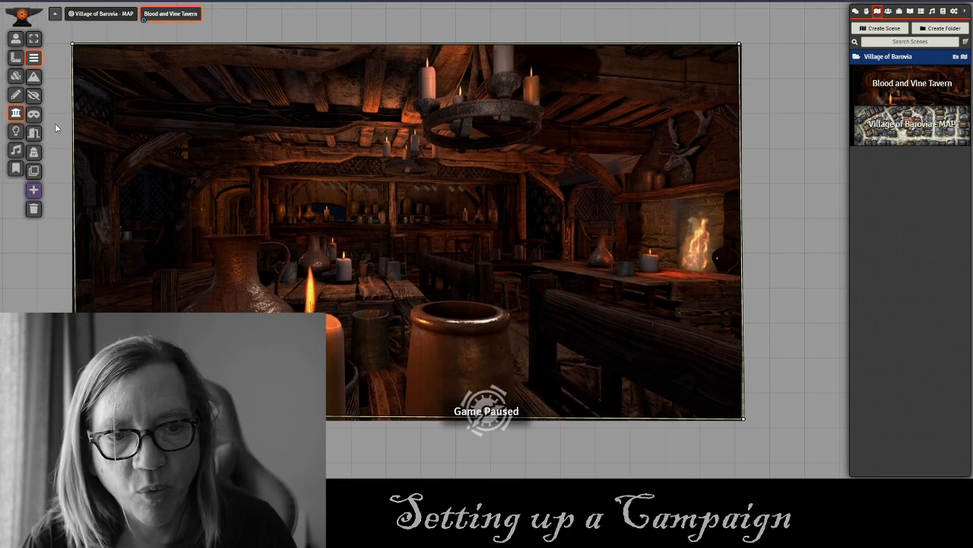
click(15, 131)
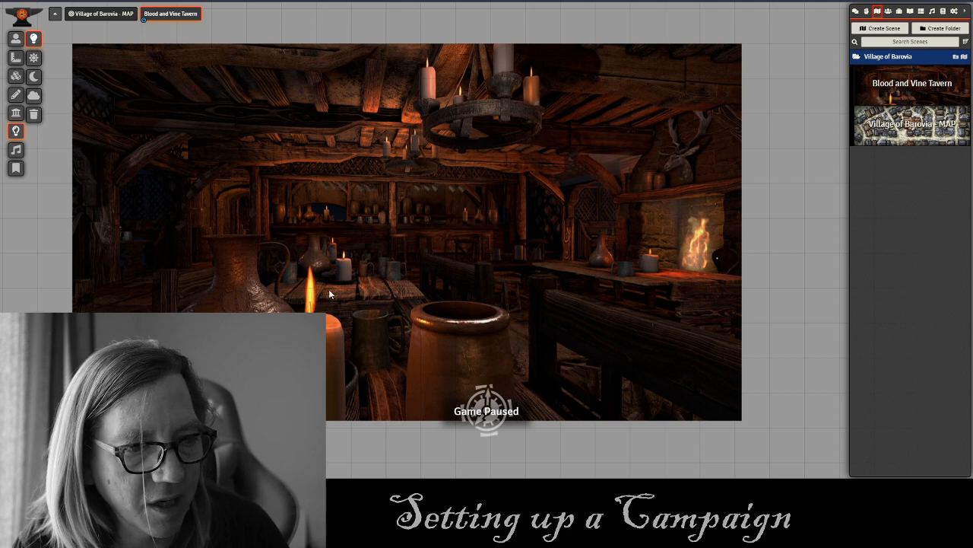
click(298, 305)
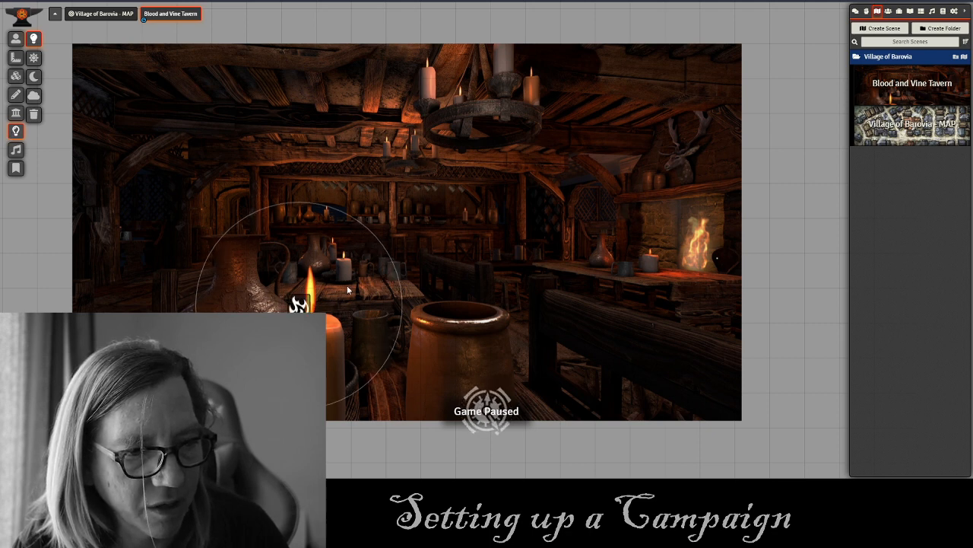
Give the candle's light source the Torch animation and an orange light color, and update it.
double_click(300, 305)
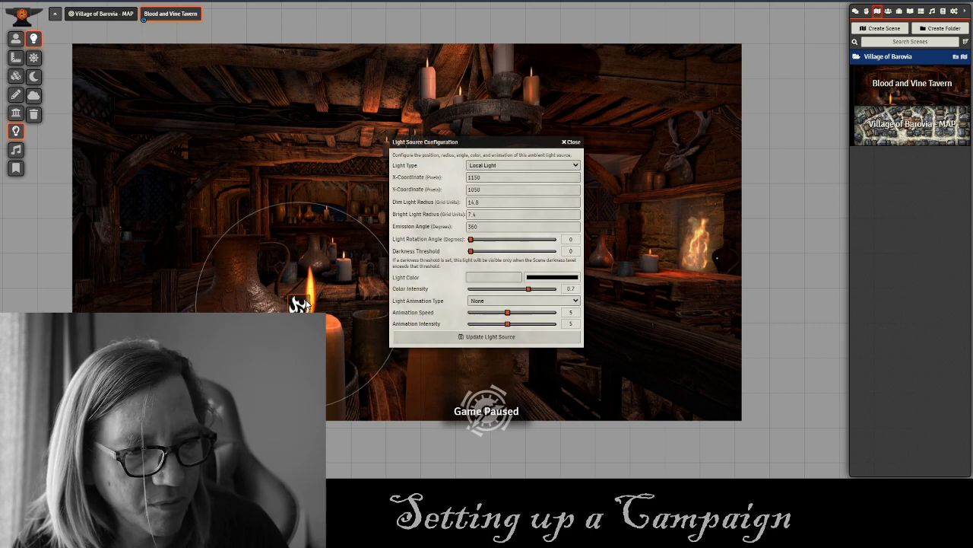
click(525, 301)
click(479, 316)
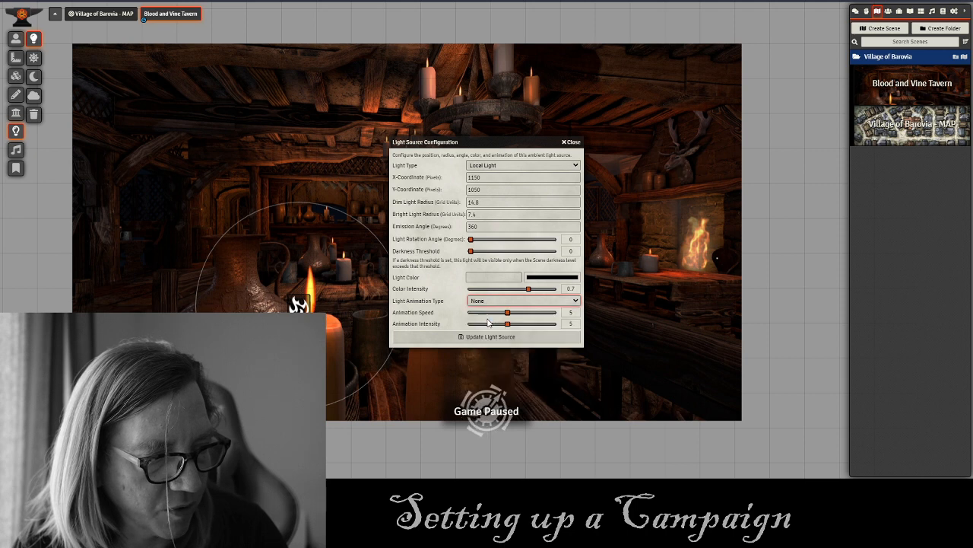
click(552, 277)
click(607, 347)
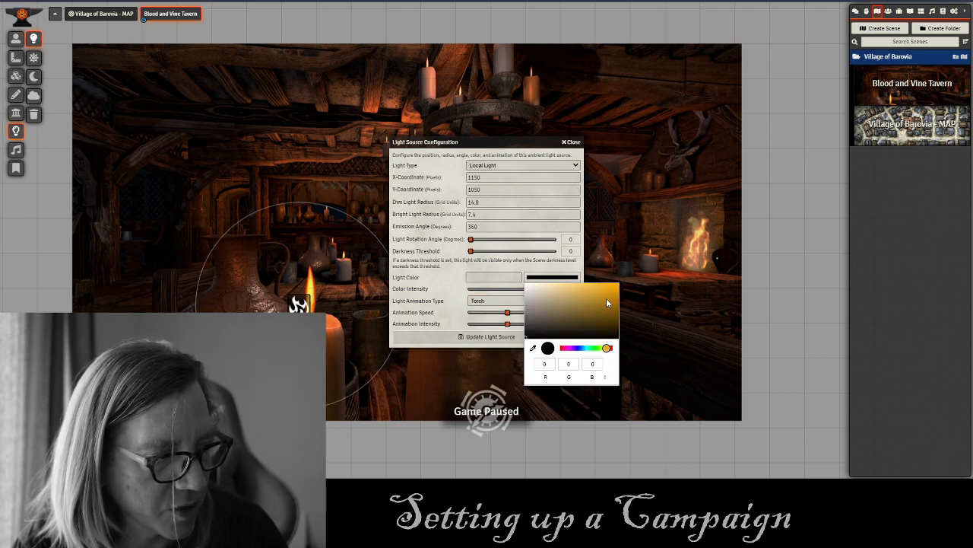
click(611, 303)
click(487, 336)
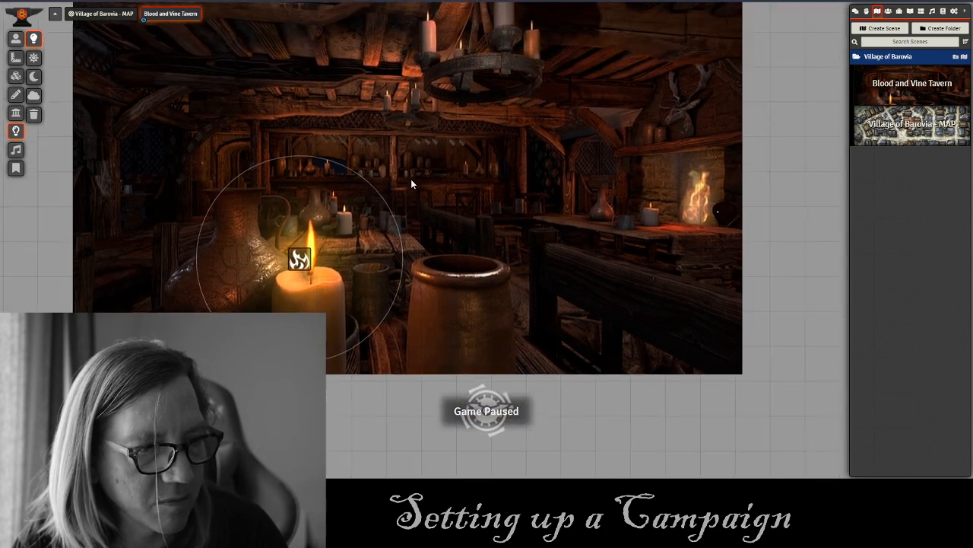
drag(411, 179, 406, 195)
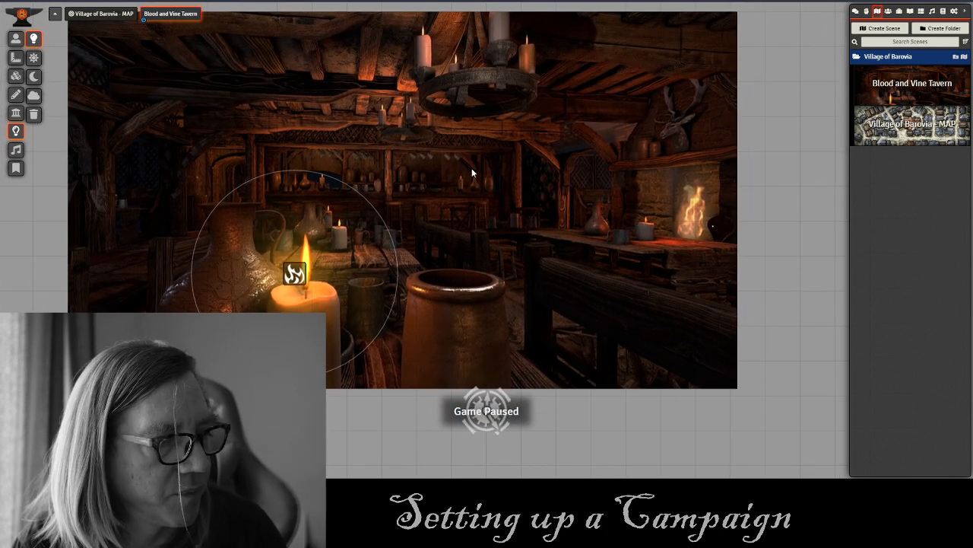
drag(316, 168, 335, 227)
drag(356, 193, 297, 173)
drag(546, 194, 584, 191)
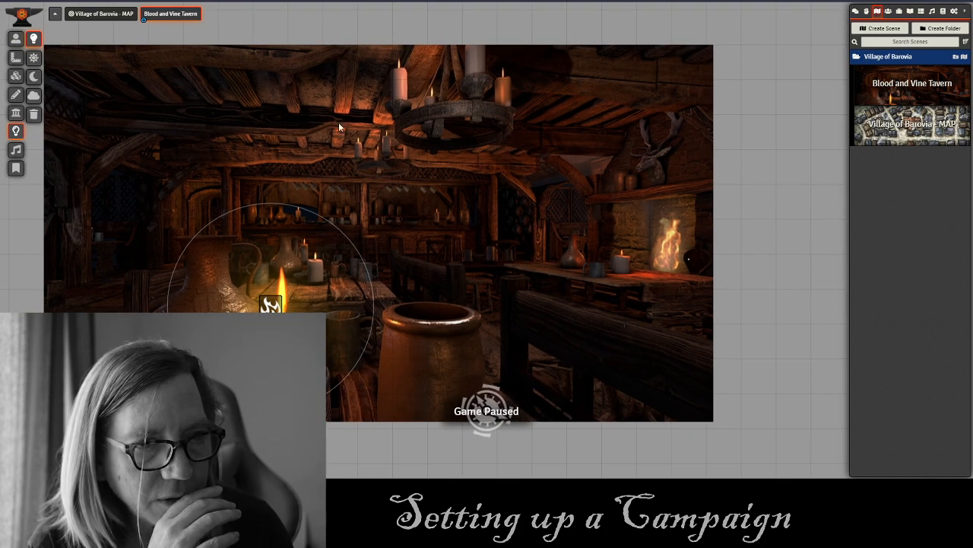
In the Blood and Vine Tavern scene configuration, set grid opacity to 0 and sample dark brown #2a0c04 from the screen as background color.
right_click(169, 14)
click(164, 40)
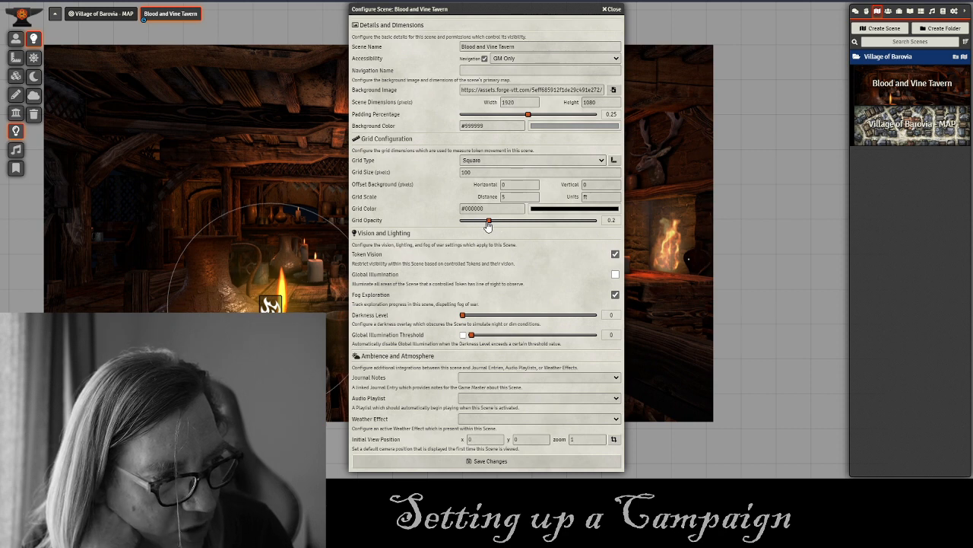
drag(488, 223, 445, 219)
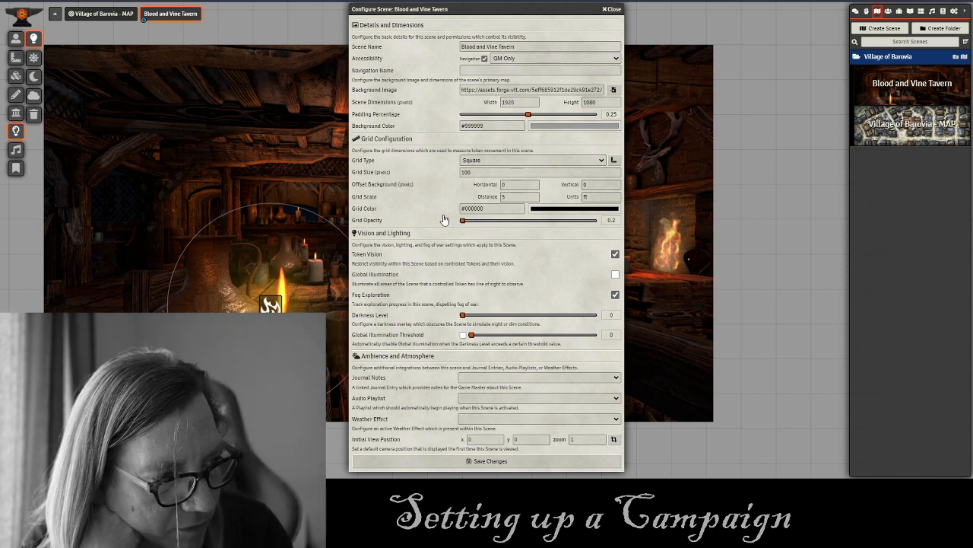
click(554, 128)
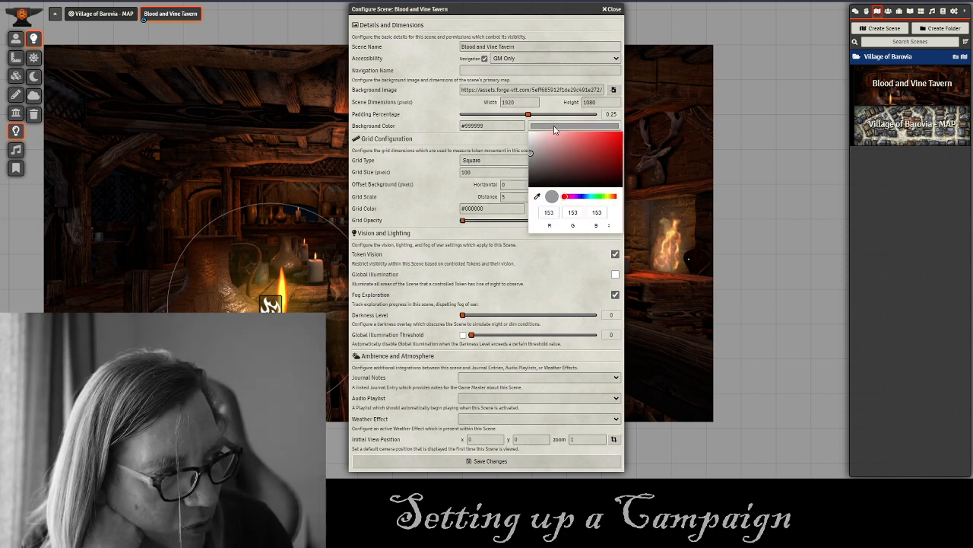
click(536, 197)
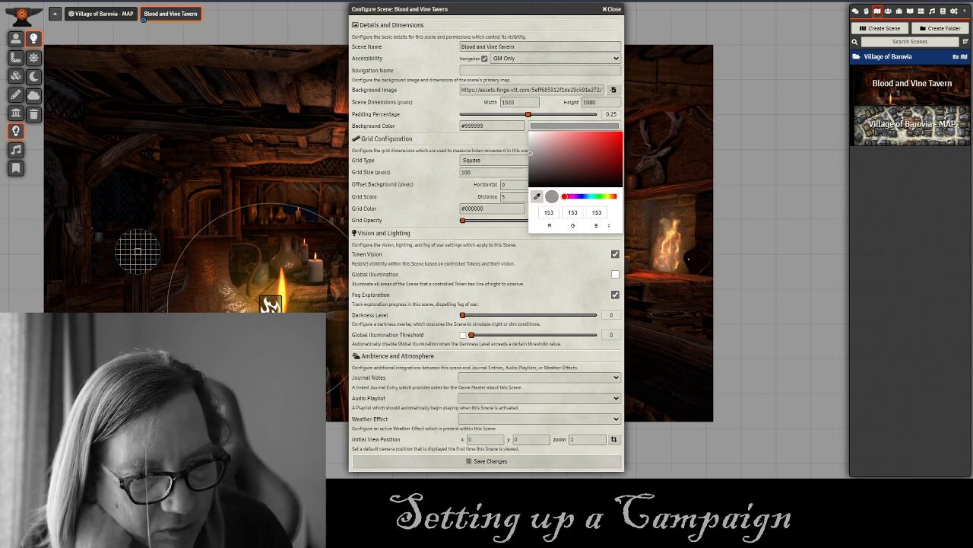
click(191, 373)
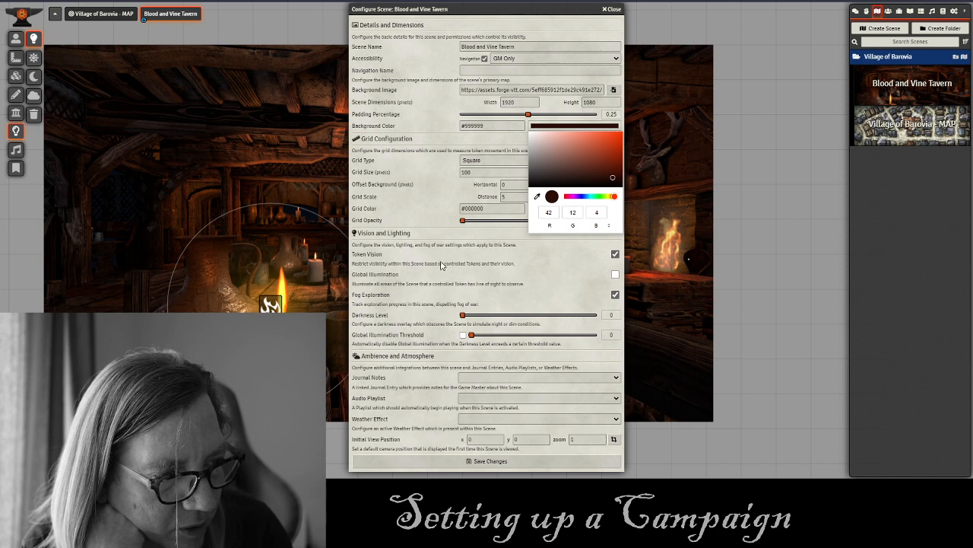
Disable token vision and fog exploration, enable global illumination, set the darkness level to 0.5, and save the scene.
click(615, 277)
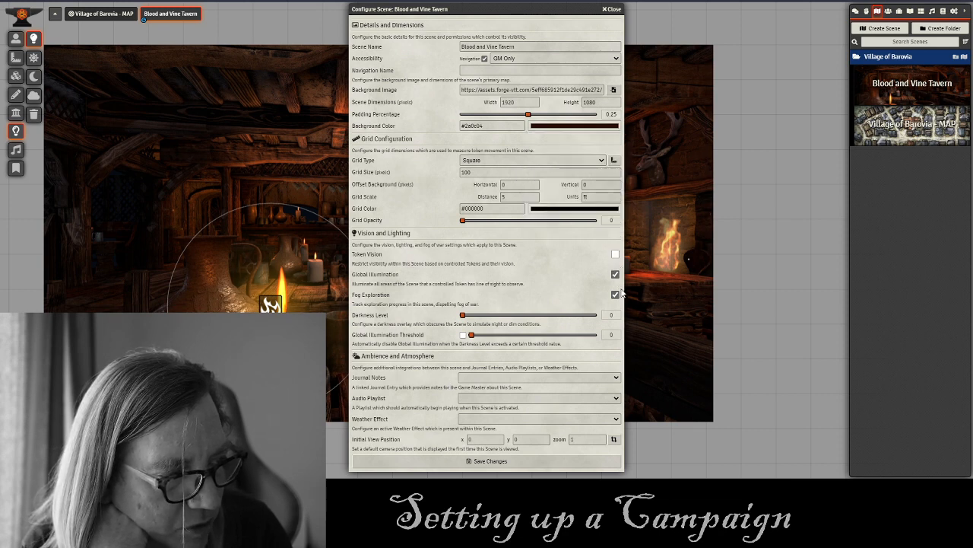
click(525, 314)
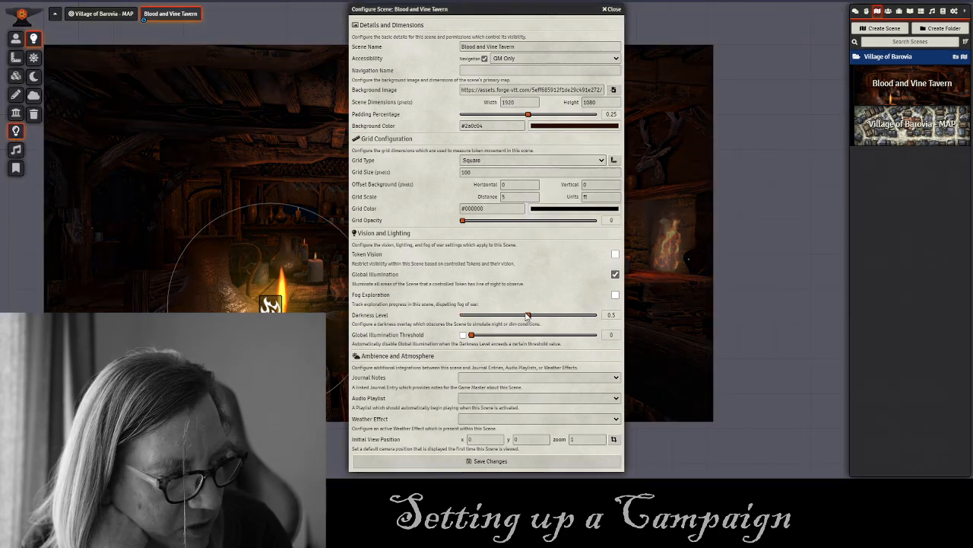
click(467, 461)
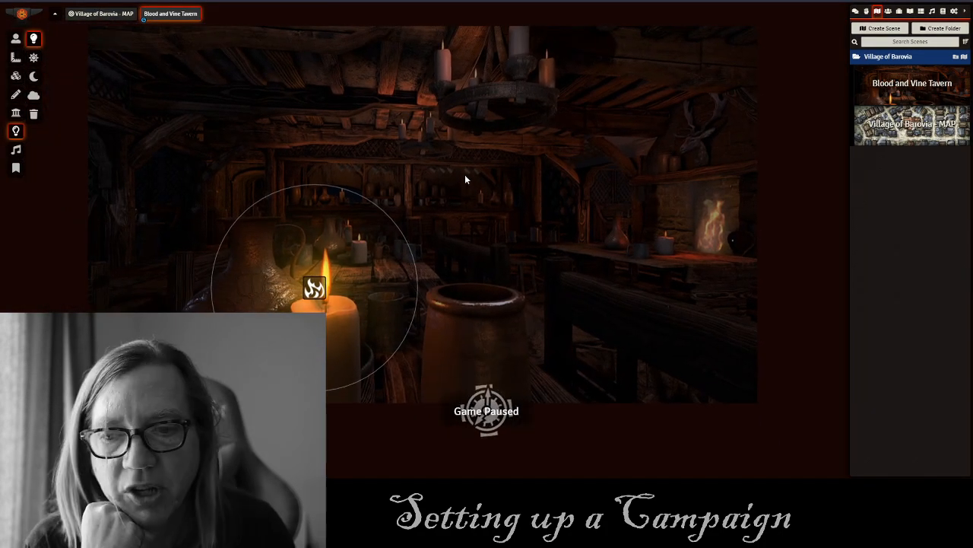
Pin the Blood of the Vine Tavern journal entry as a note near the tavern image's upper-right corner and open it beside the scene.
click(14, 39)
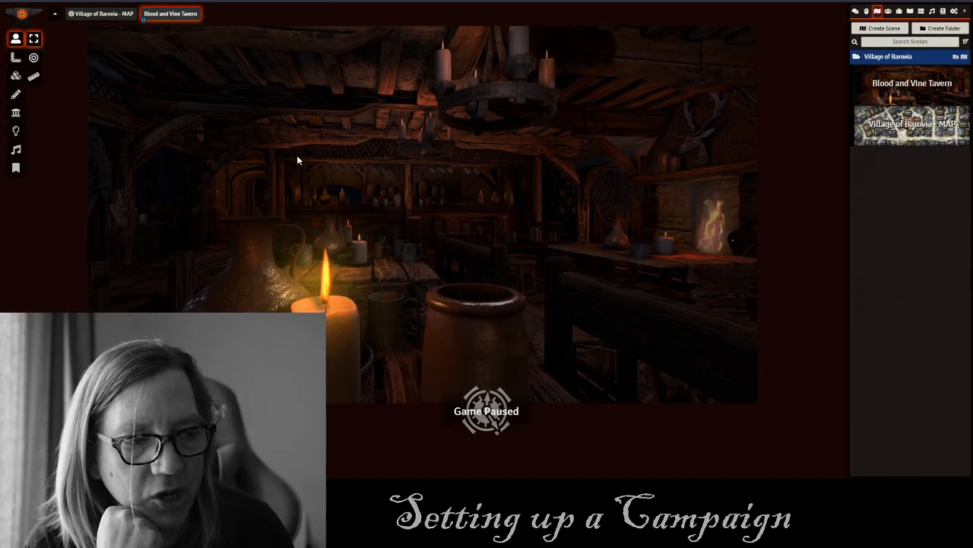
drag(554, 116, 422, 187)
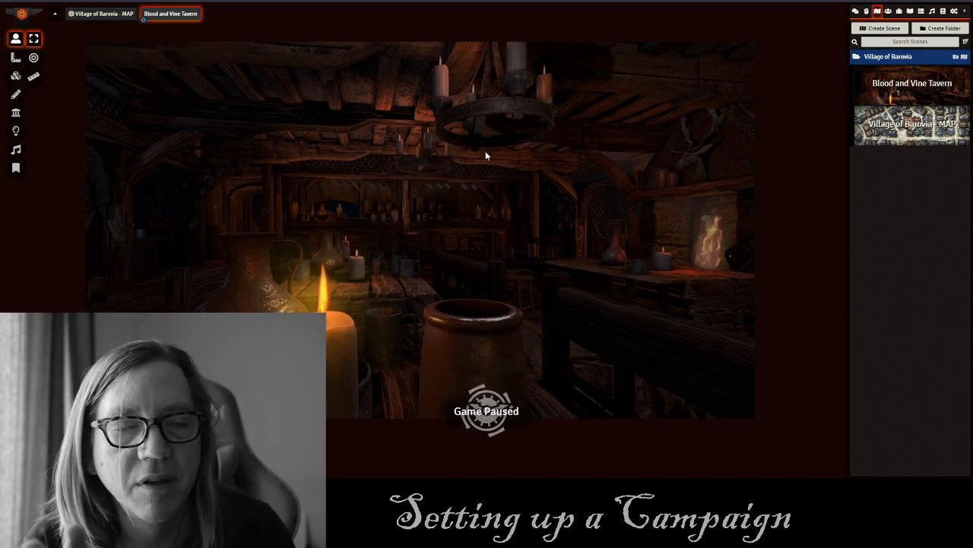
click(913, 13)
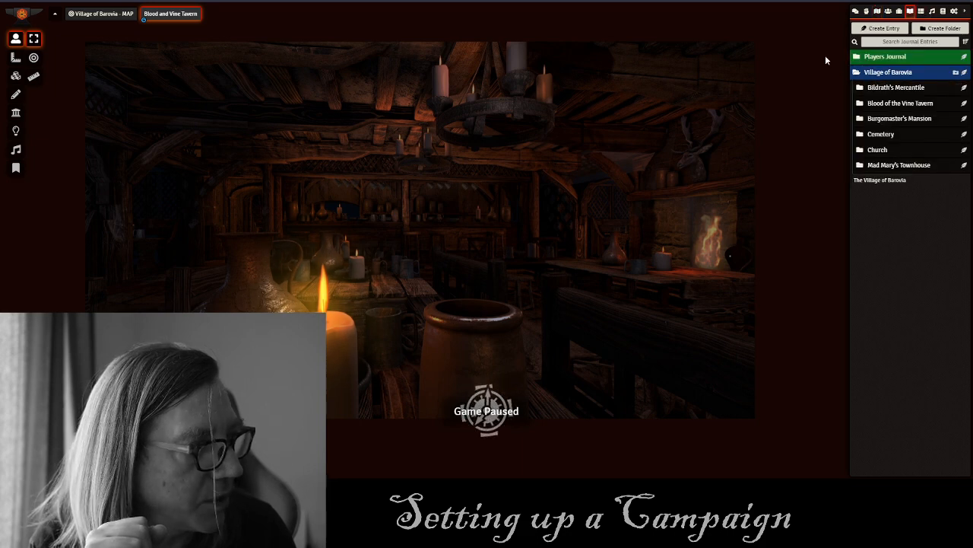
click(902, 103)
drag(892, 120, 729, 60)
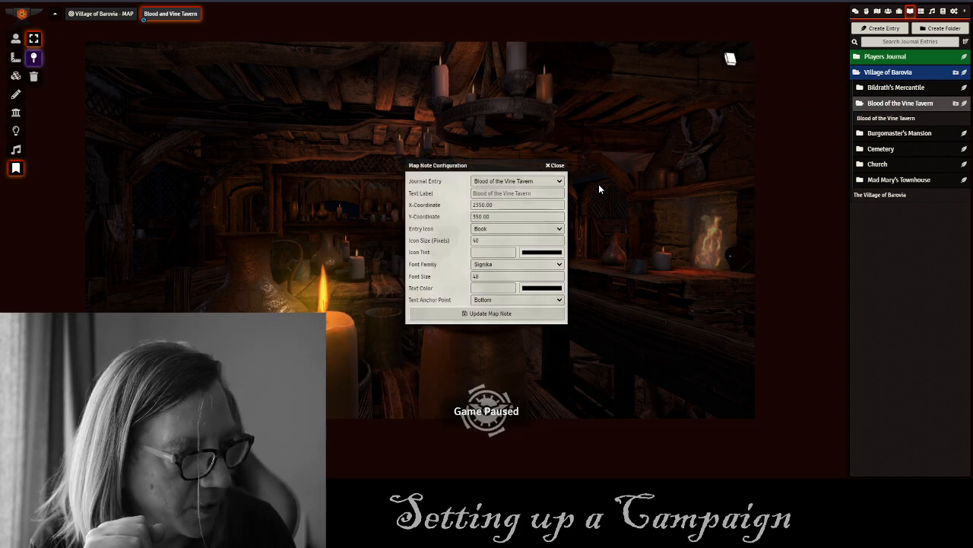
click(515, 315)
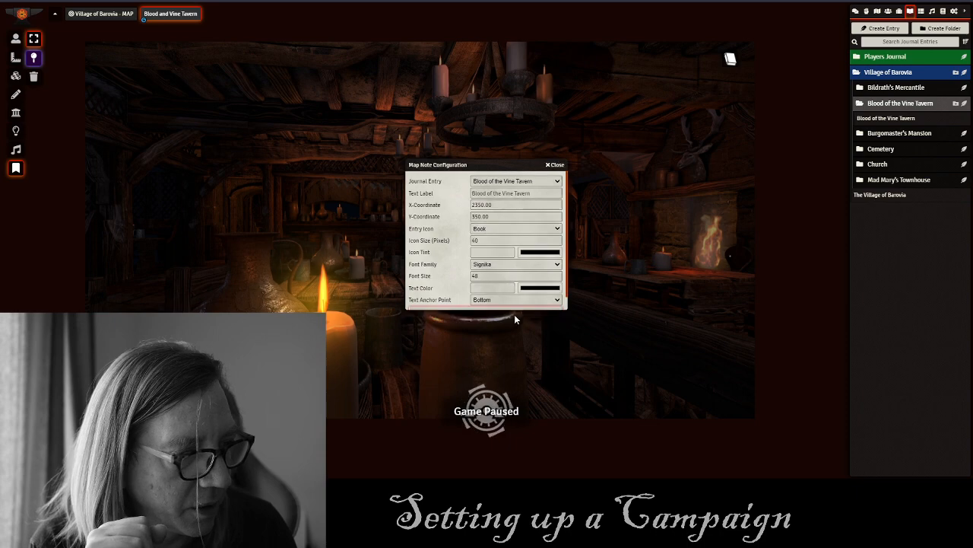
double_click(728, 61)
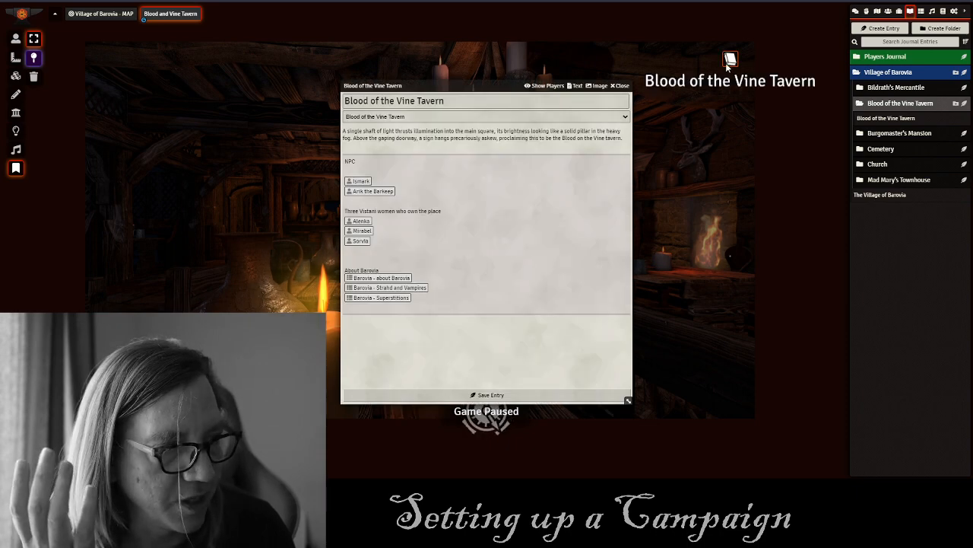
drag(441, 89, 651, 81)
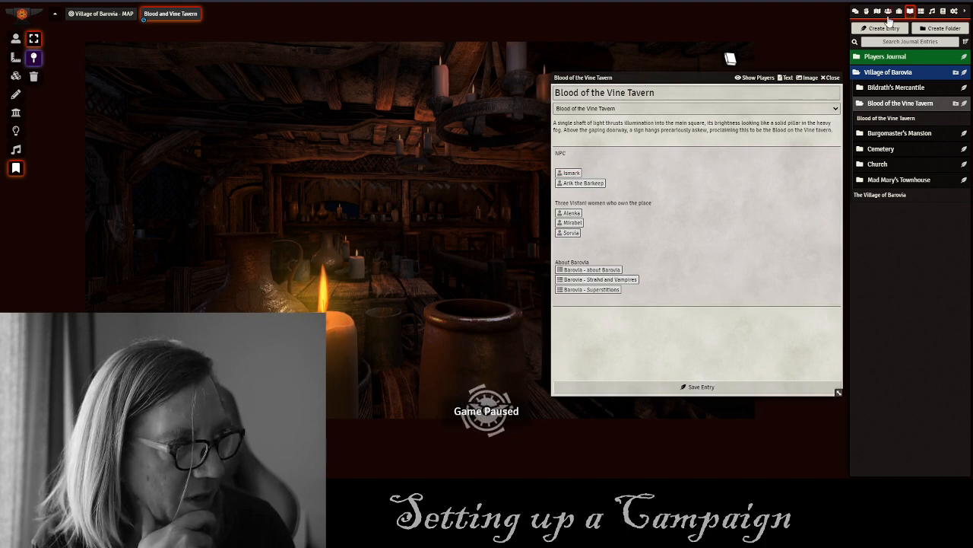
Place tokens from the Tavern actor folder: Arik the Barkeep at the bar and Ismark near the tavern image's left side.
click(889, 12)
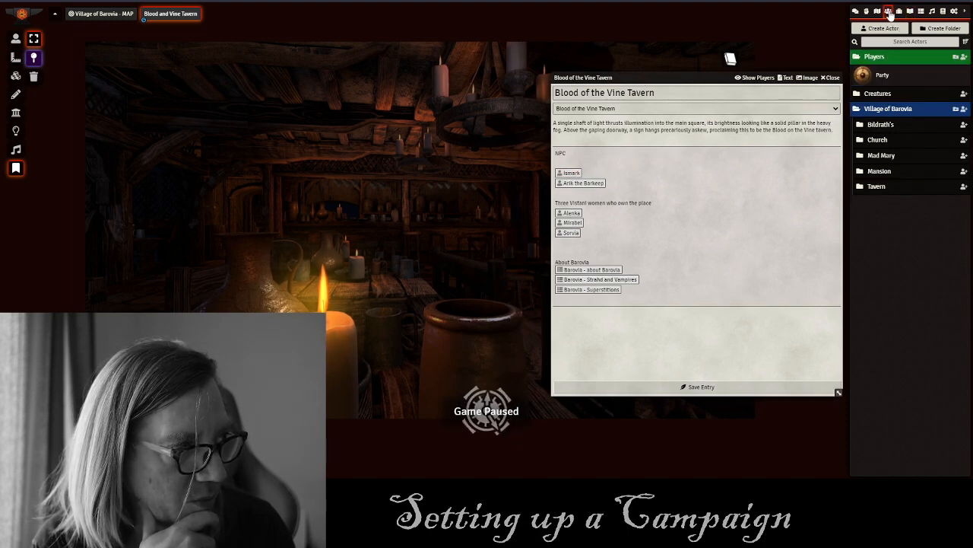
click(884, 60)
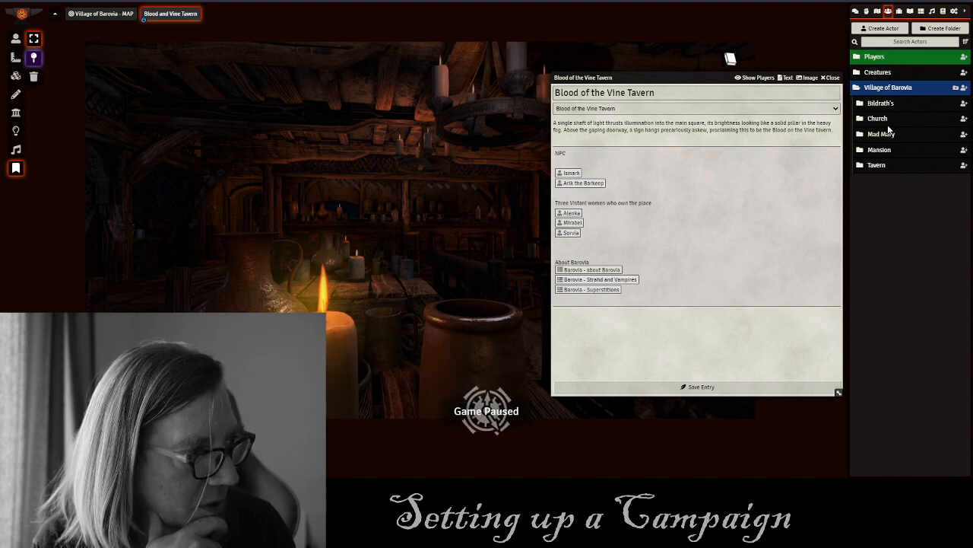
click(879, 165)
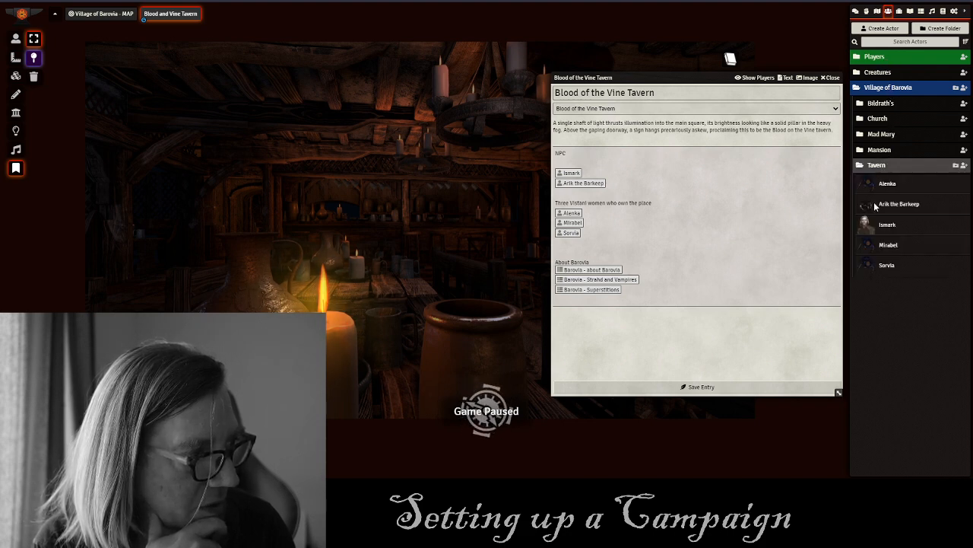
drag(900, 206, 355, 208)
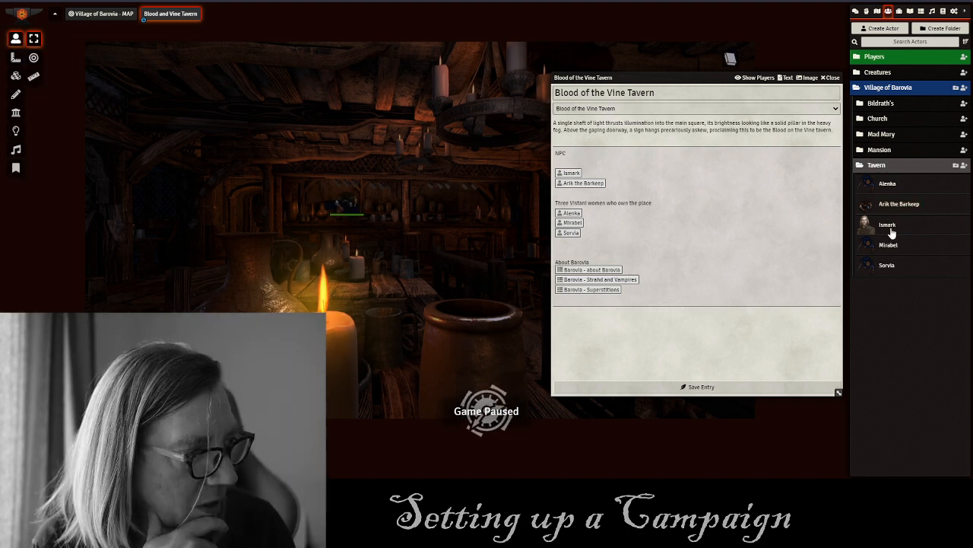
drag(887, 224, 186, 246)
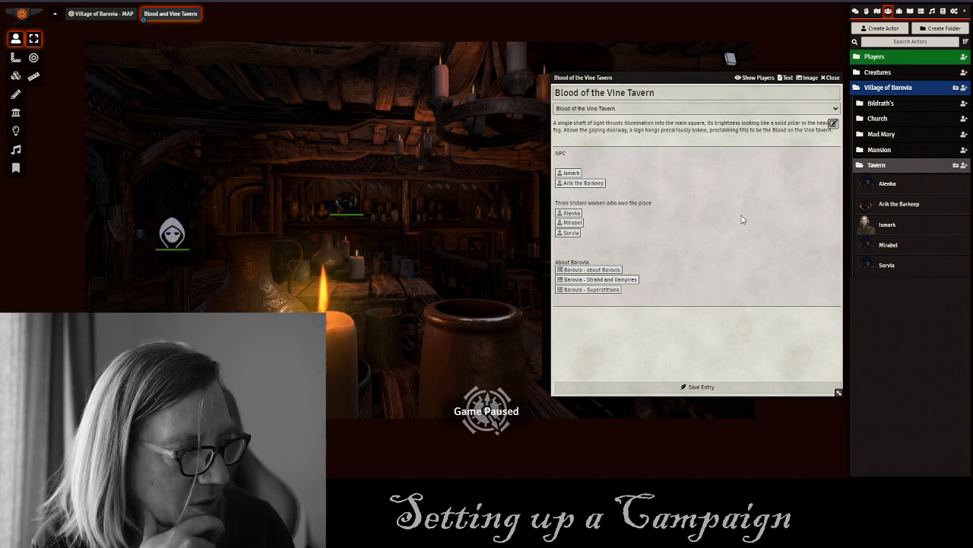
Set Ismark's prototype token image to Ismark.png from the Images/Village of Barovia folder of the personal assets library, update the token and close his sheet.
click(888, 225)
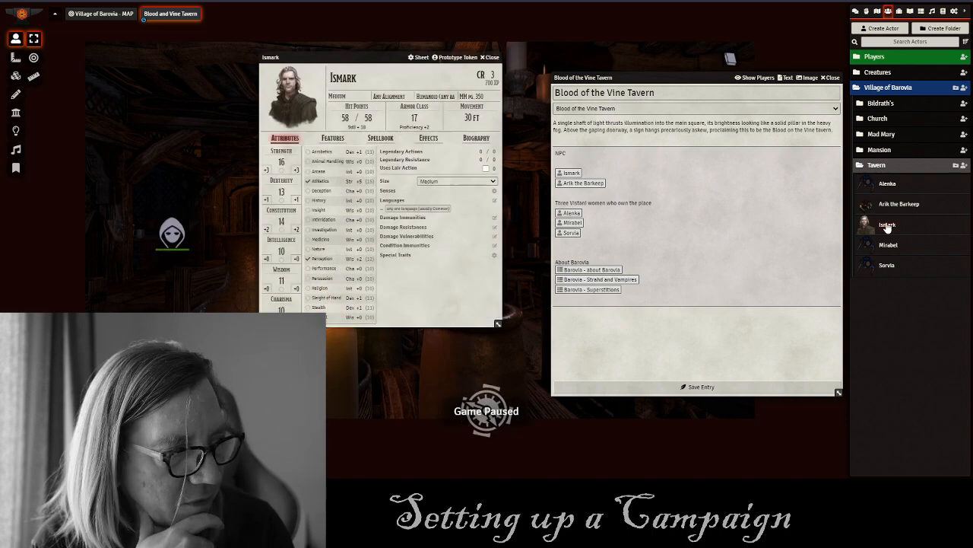
click(460, 59)
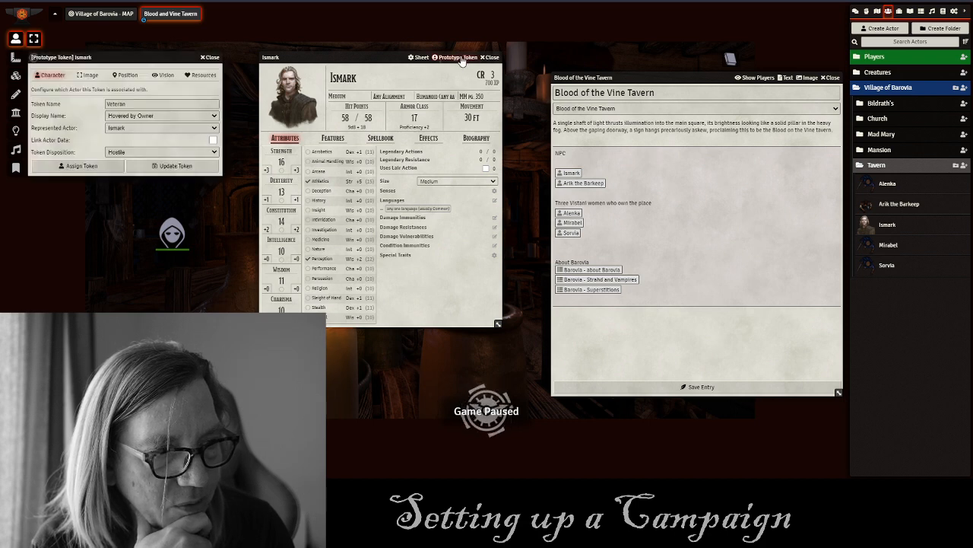
click(81, 76)
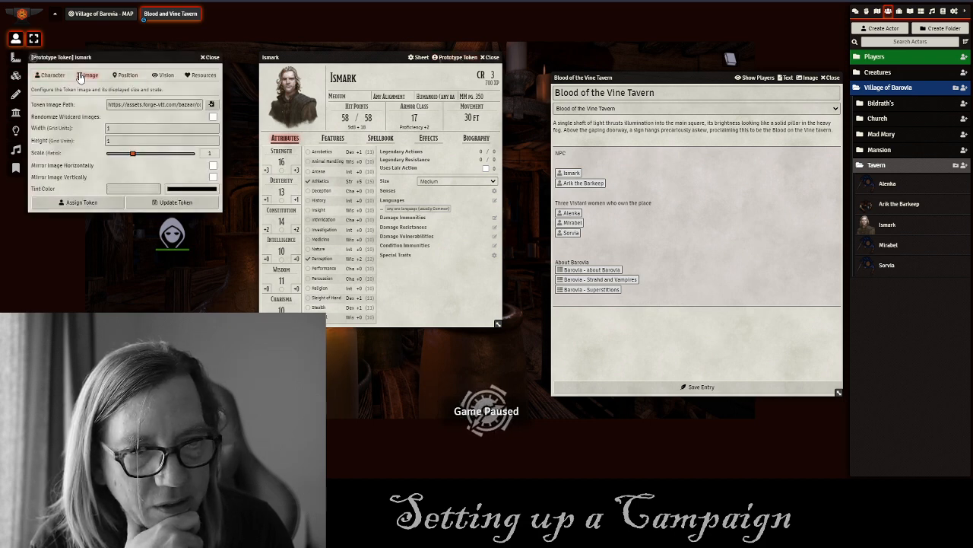
click(211, 104)
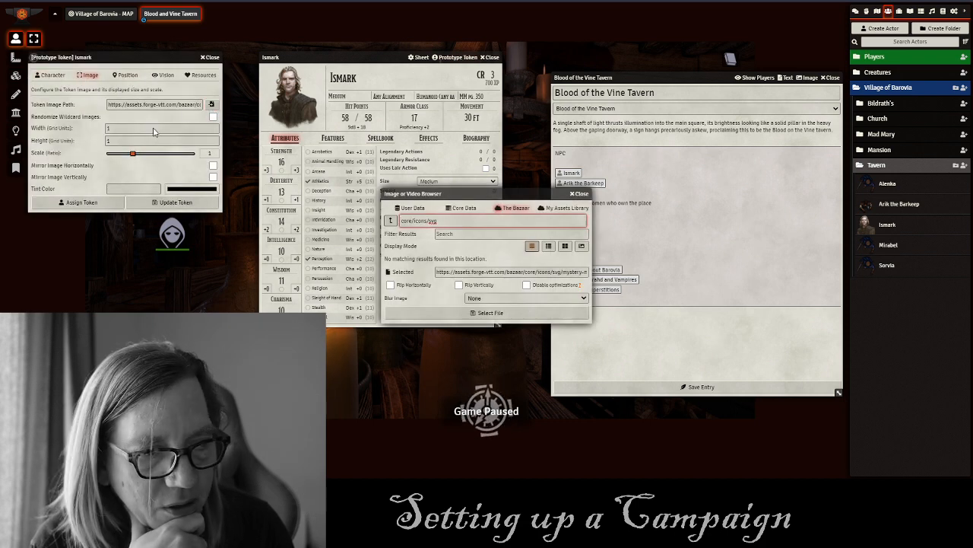
click(561, 208)
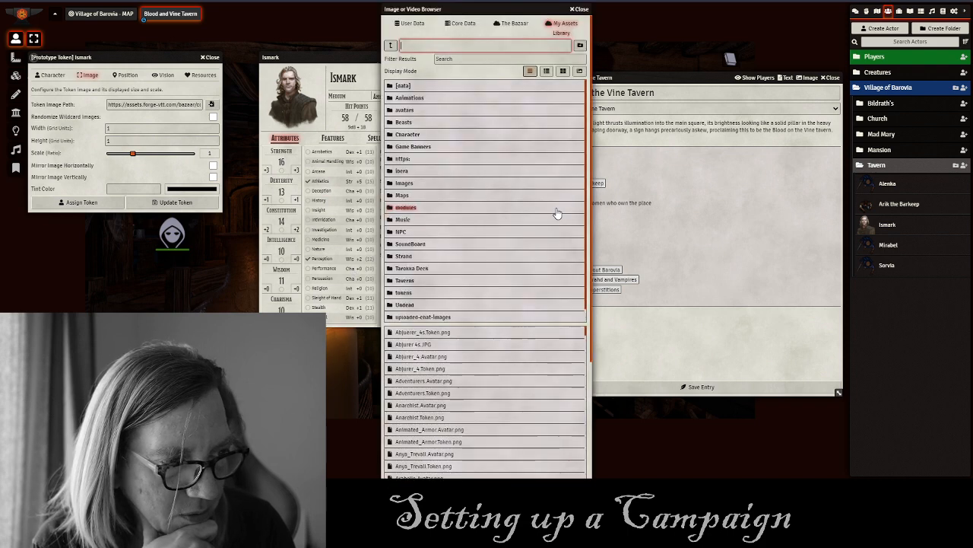
click(403, 182)
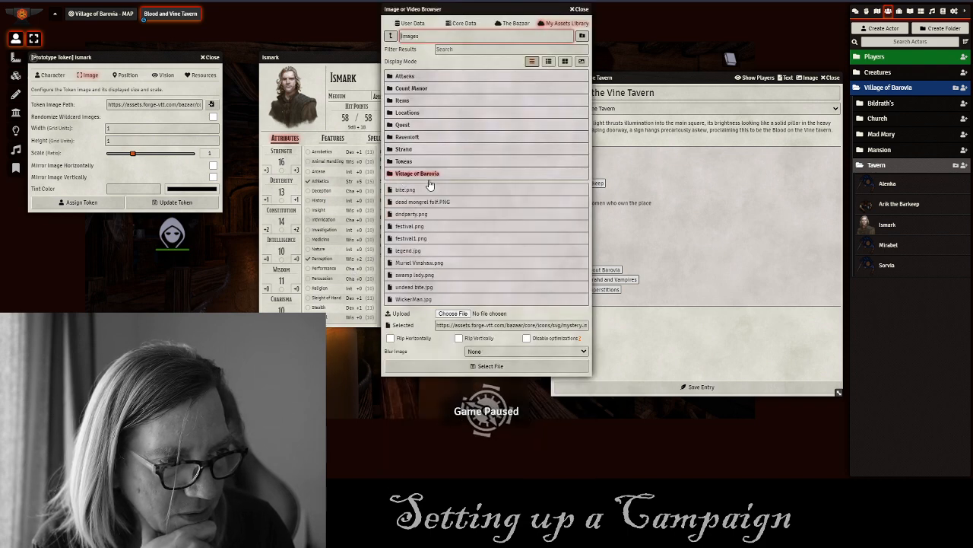
click(444, 178)
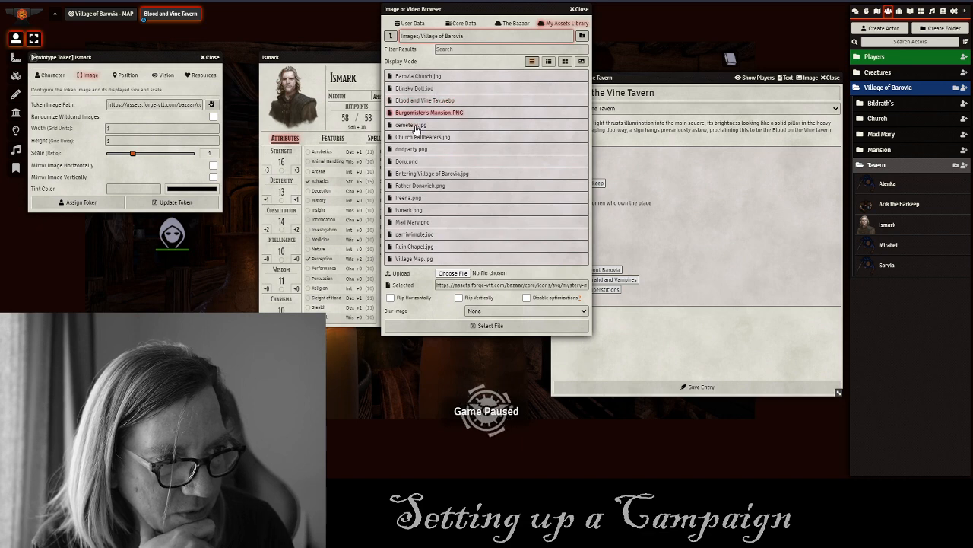
click(409, 210)
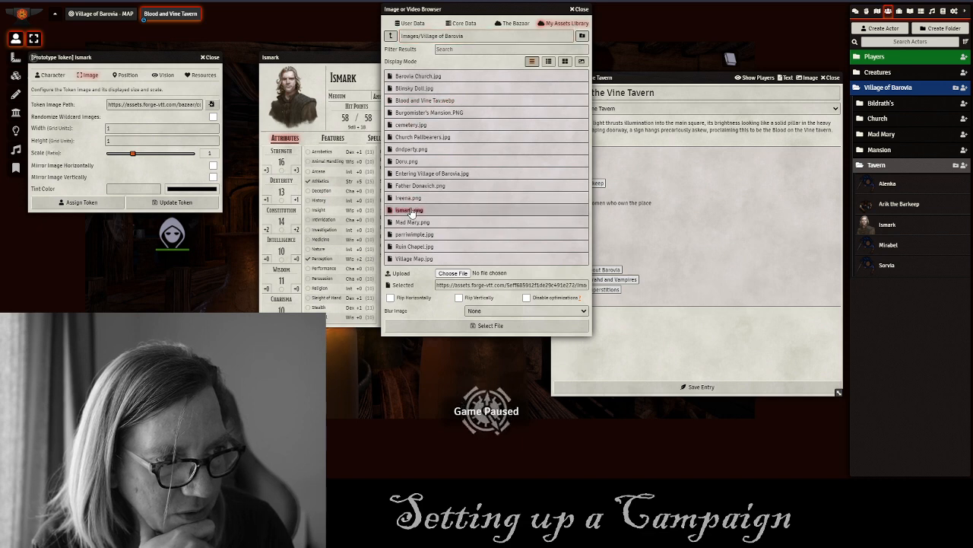
click(457, 325)
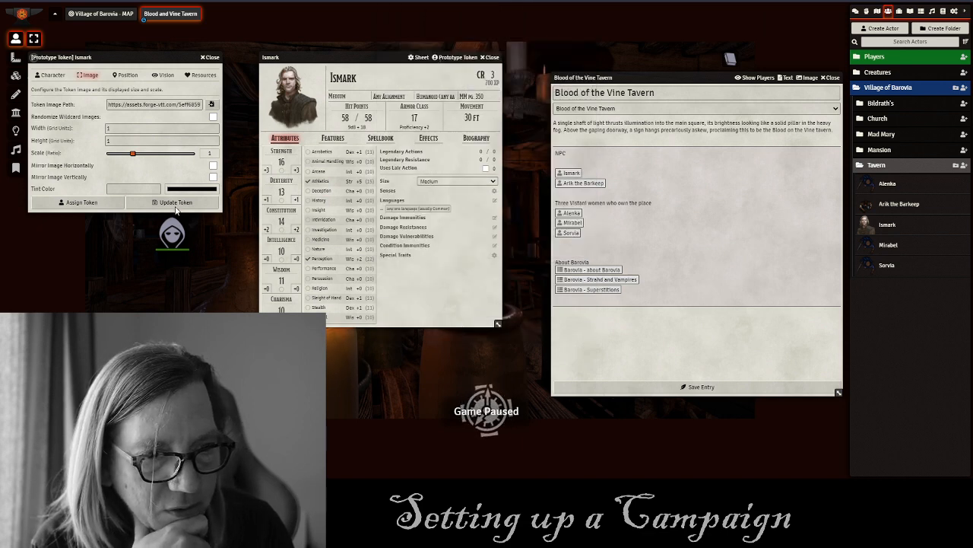
click(175, 204)
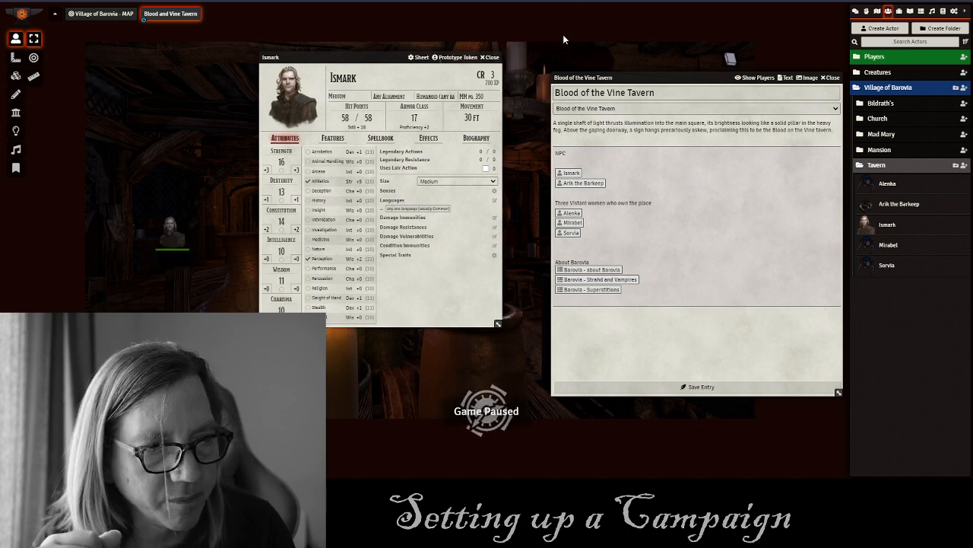
click(491, 59)
Move Ismark's token to the central table, place Mirabel and Sorvia tokens on the table beside the fireplace, and close the tavern journal.
drag(172, 235, 444, 257)
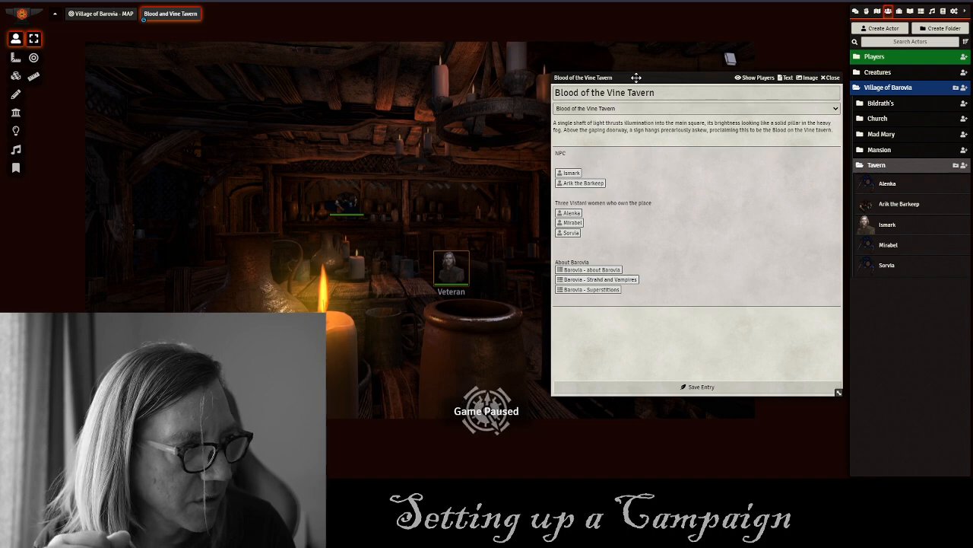
drag(632, 77, 140, 67)
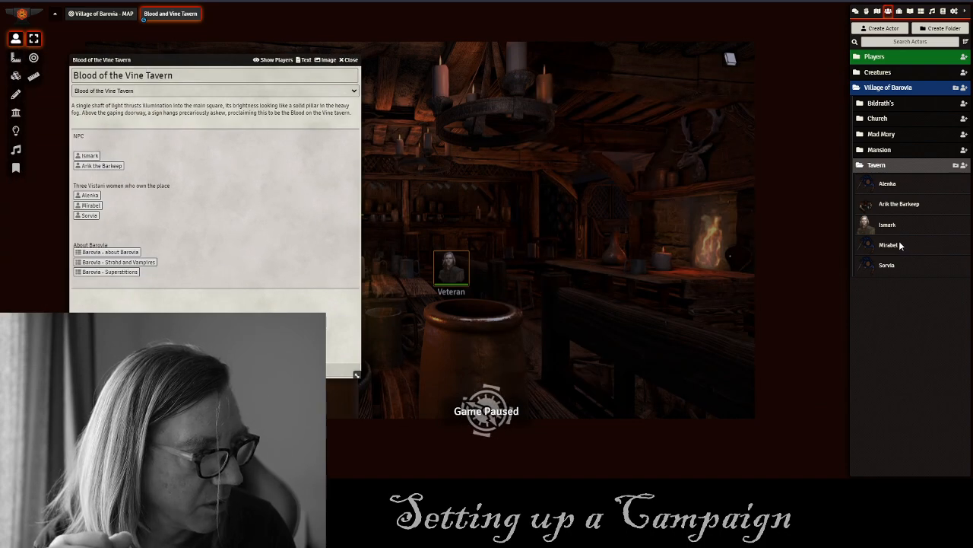
drag(681, 273, 613, 273)
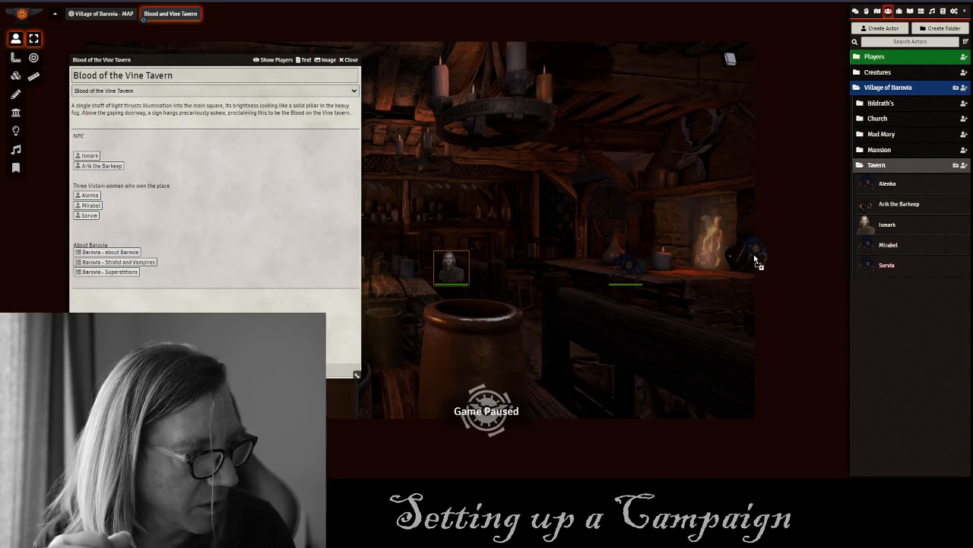
drag(756, 260, 734, 259)
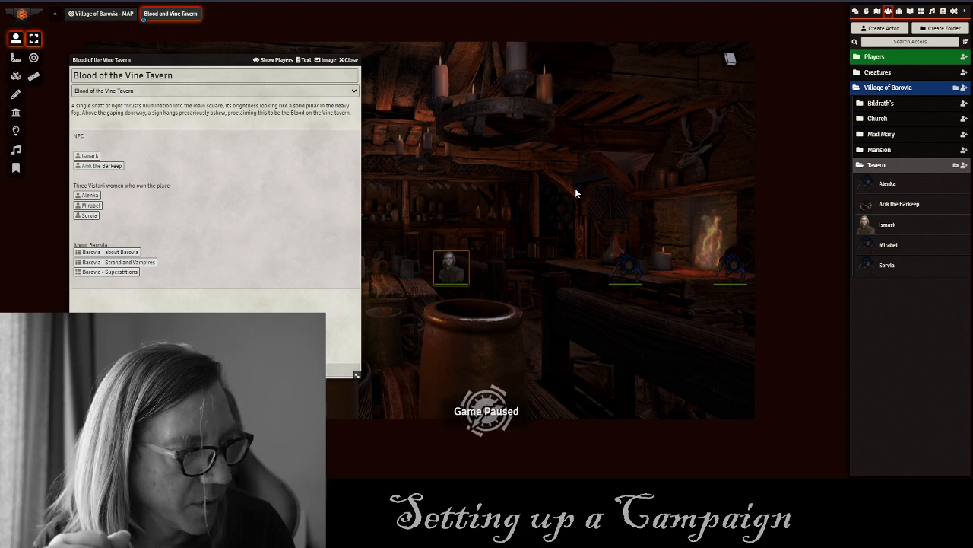
click(349, 61)
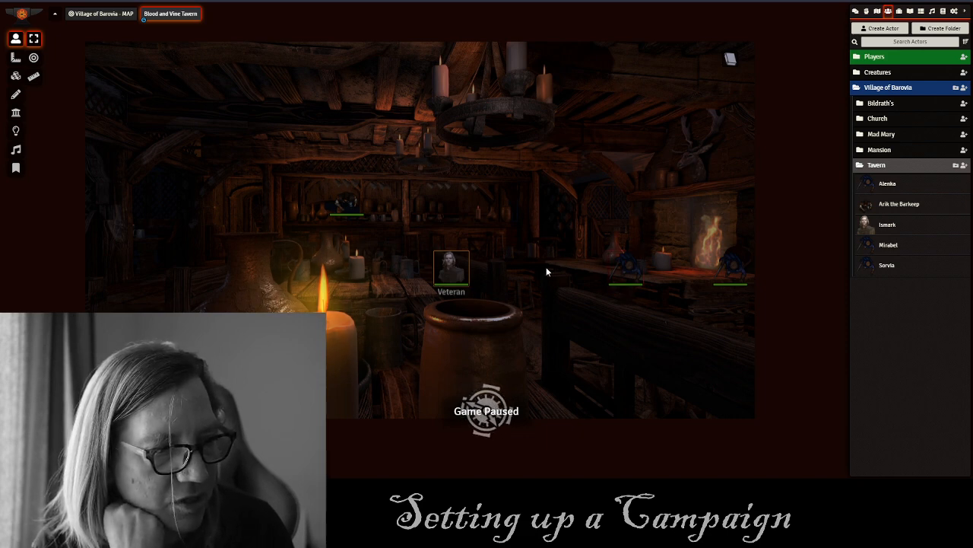
Rename the token representing Mirabel, at the table beside the fireplace, as Mirabel and update it.
right_click(630, 272)
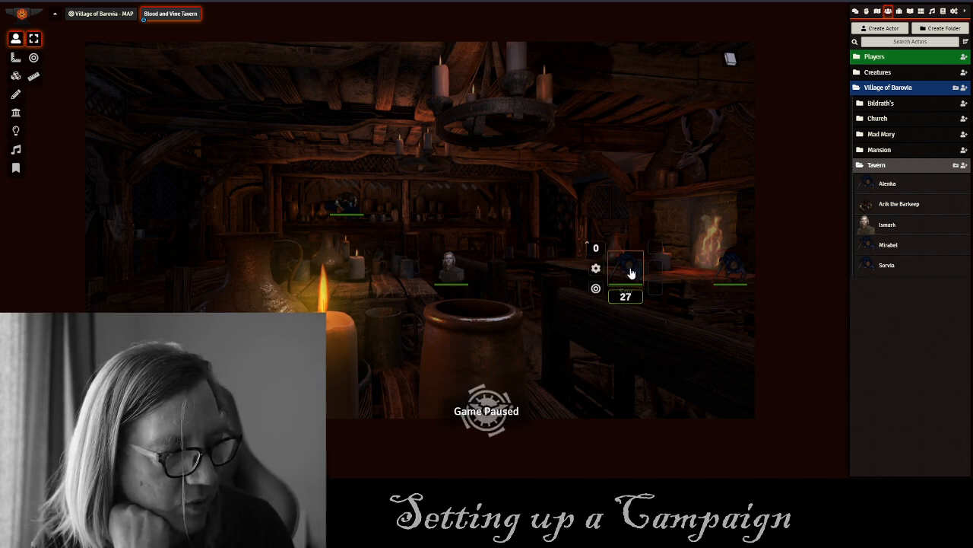
click(597, 269)
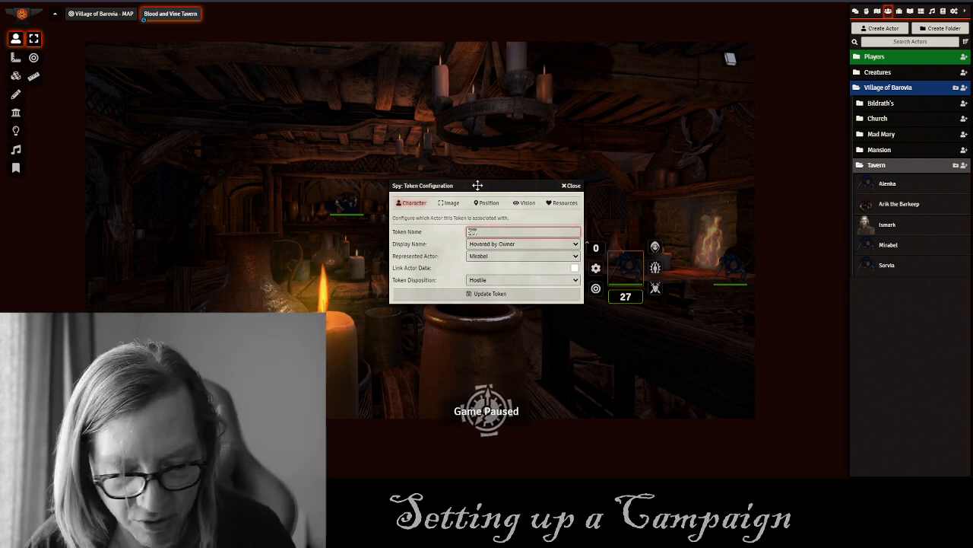
text(Mi)
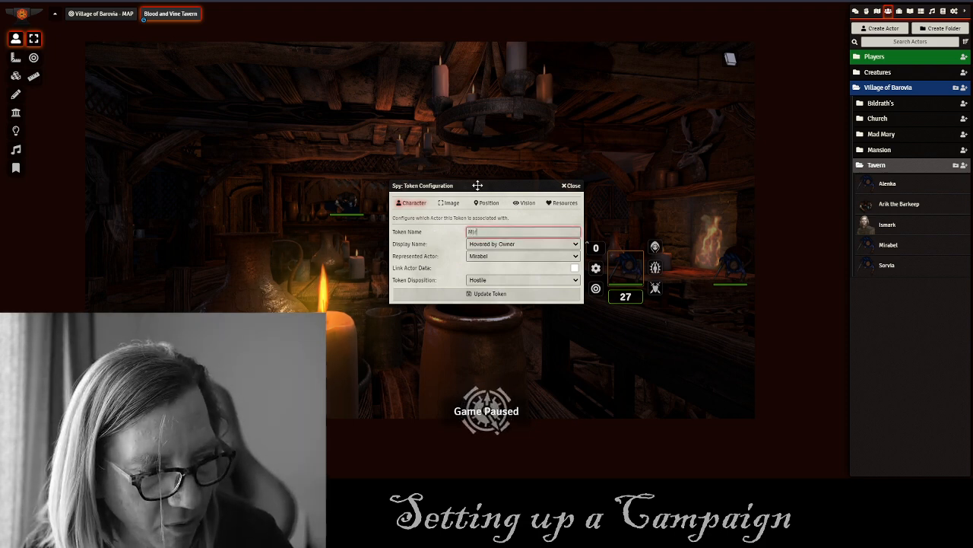
text(rabel)
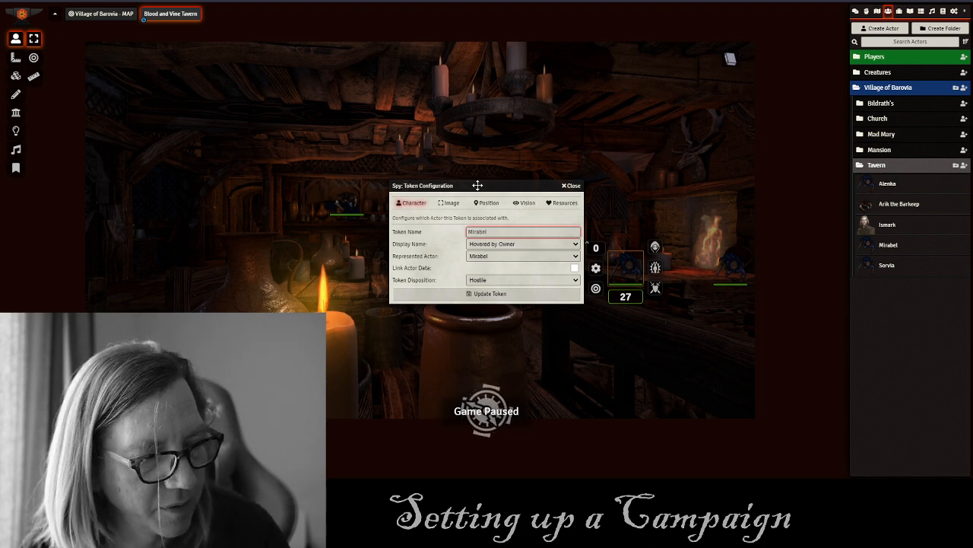
click(498, 293)
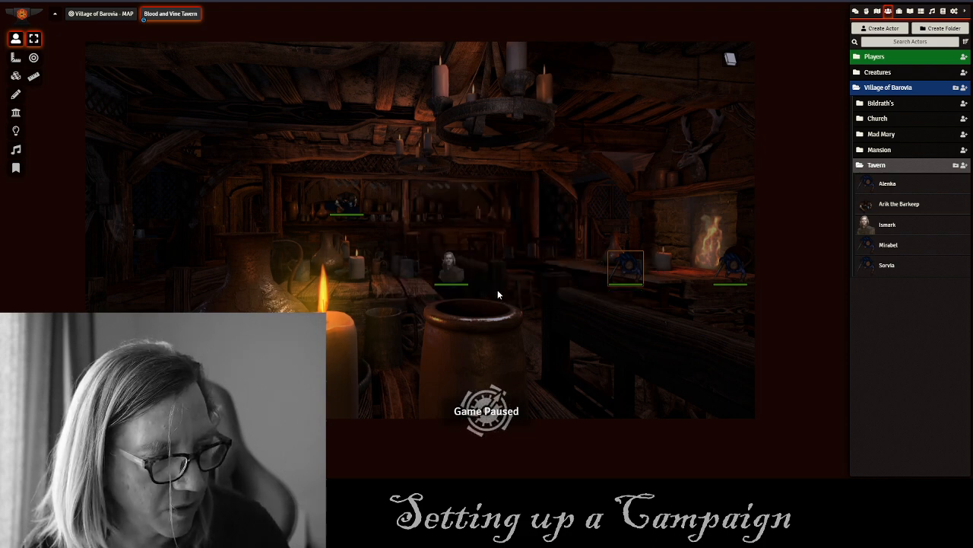
Rename the Veteran token at the central table as Ismark and update it.
right_click(450, 267)
click(422, 268)
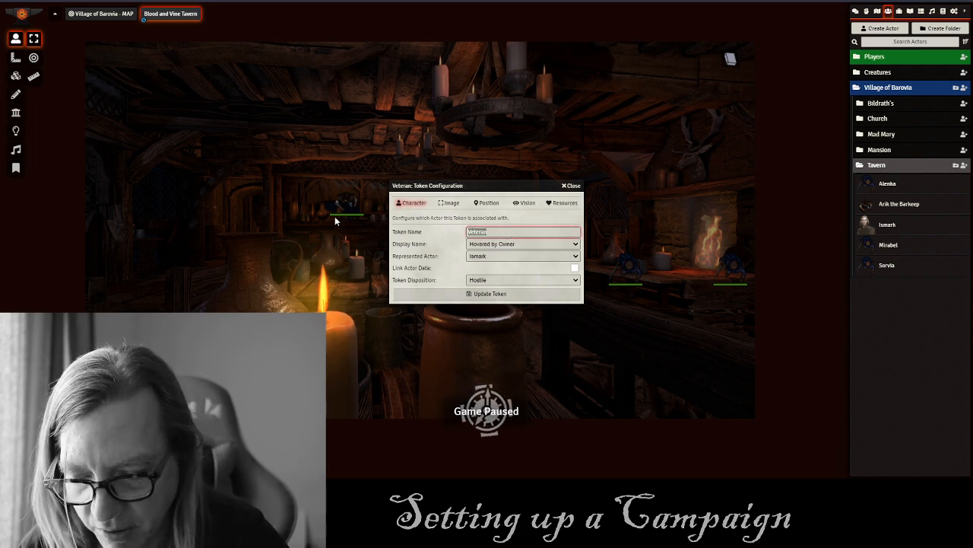
text(Is)
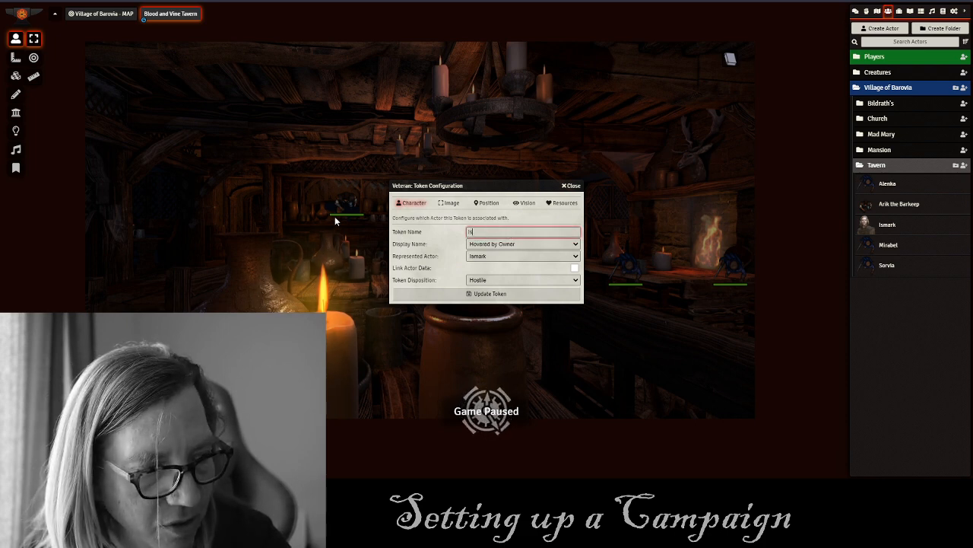
text(mark)
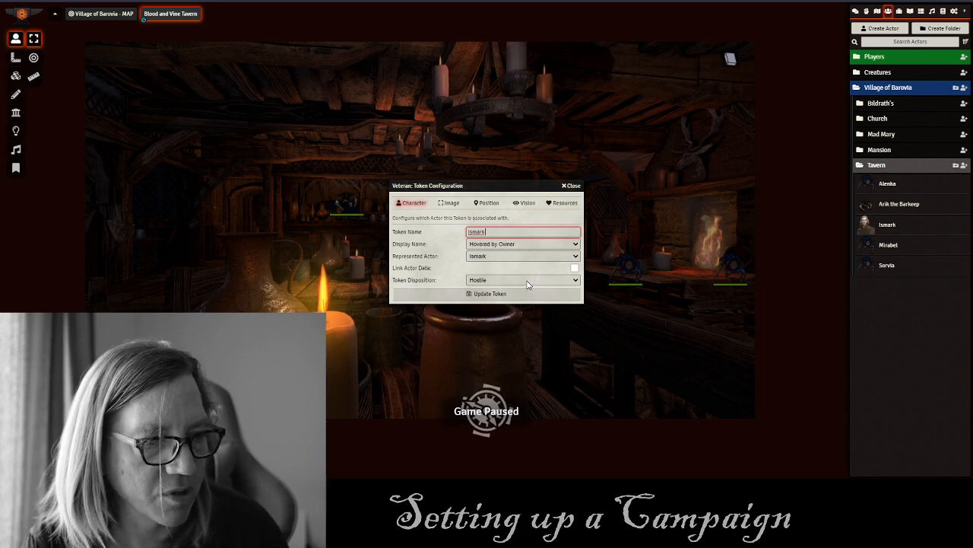
click(504, 293)
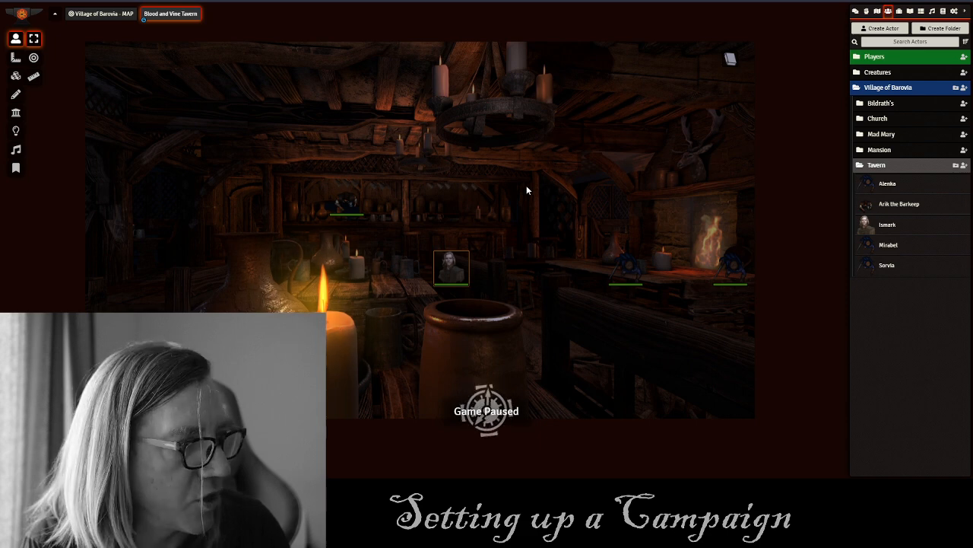
From the tavern's pinned journal note, roll on the Barovia - about Barovia table, view the draw in chat, and close both windows.
double_click(730, 60)
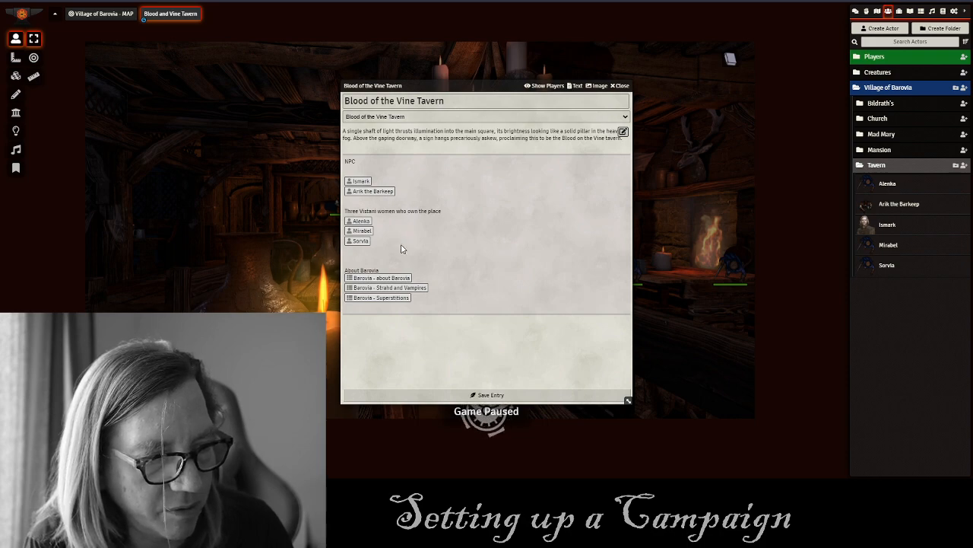
click(403, 278)
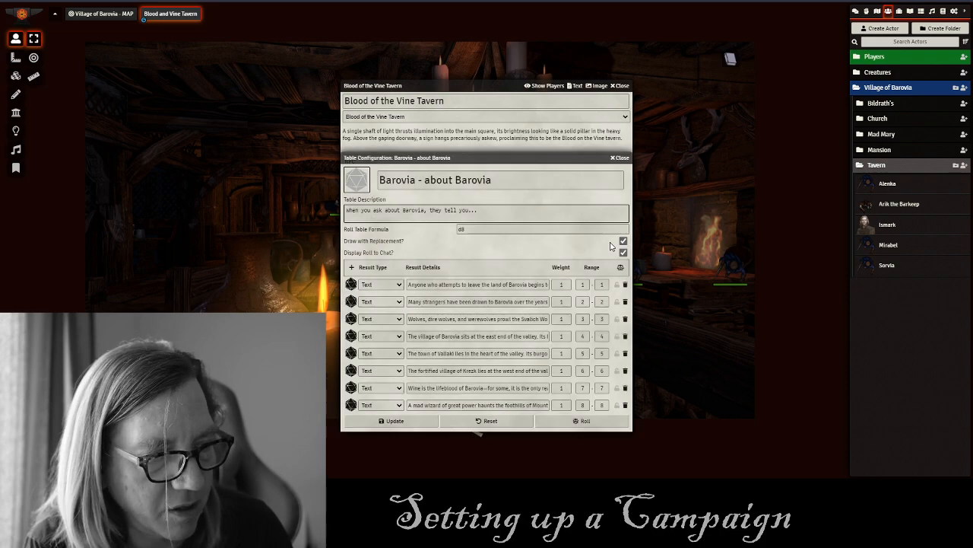
drag(459, 159, 650, 53)
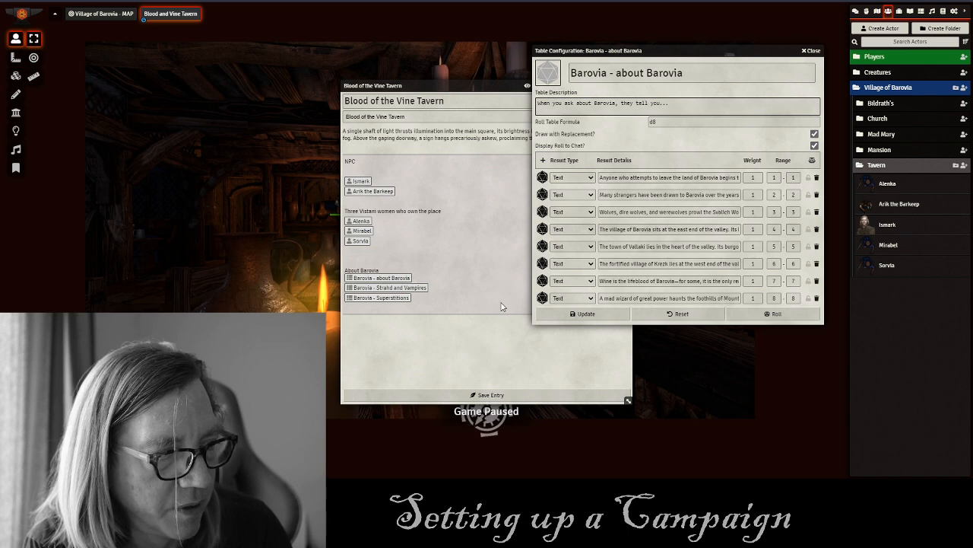
click(770, 313)
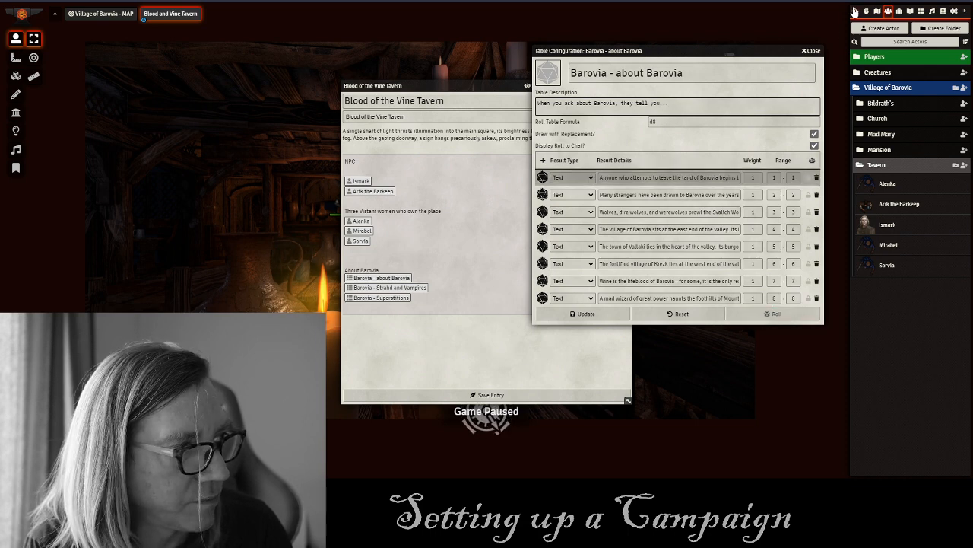
click(855, 11)
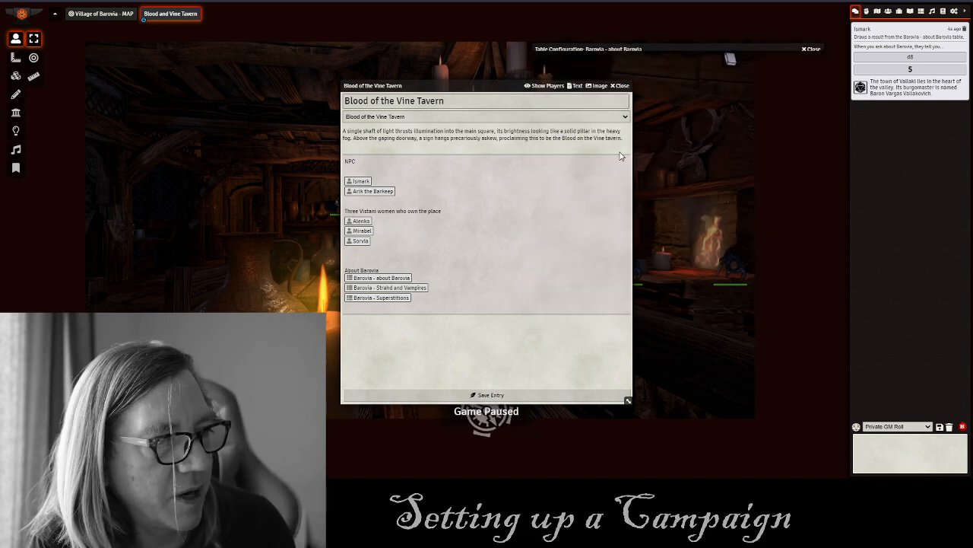
click(811, 50)
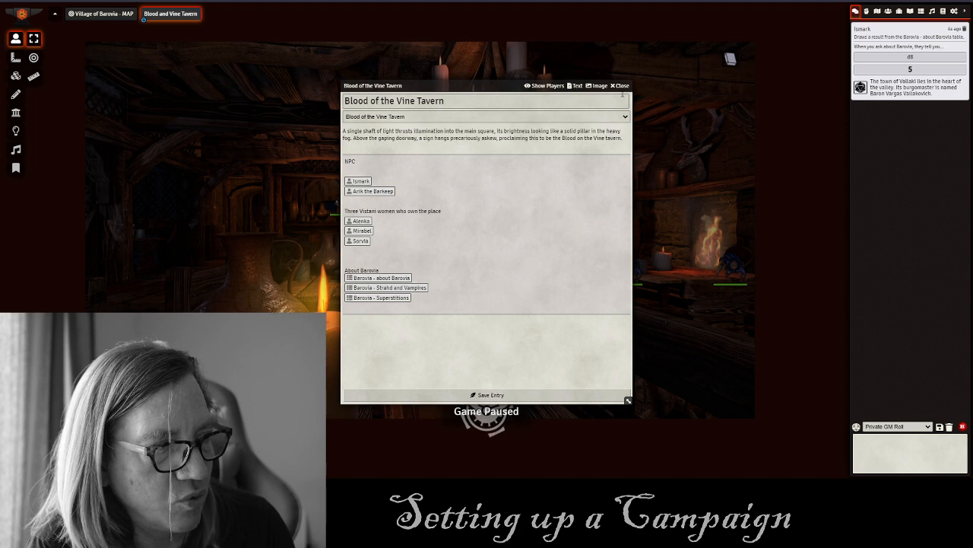
click(620, 85)
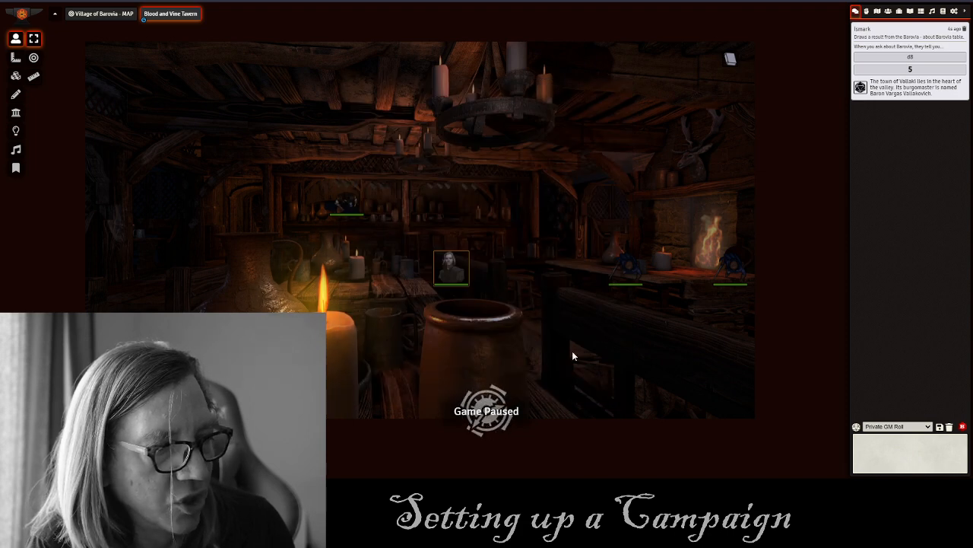
Check the biography on the Ismark token's character sheet and close the sheet.
double_click(448, 267)
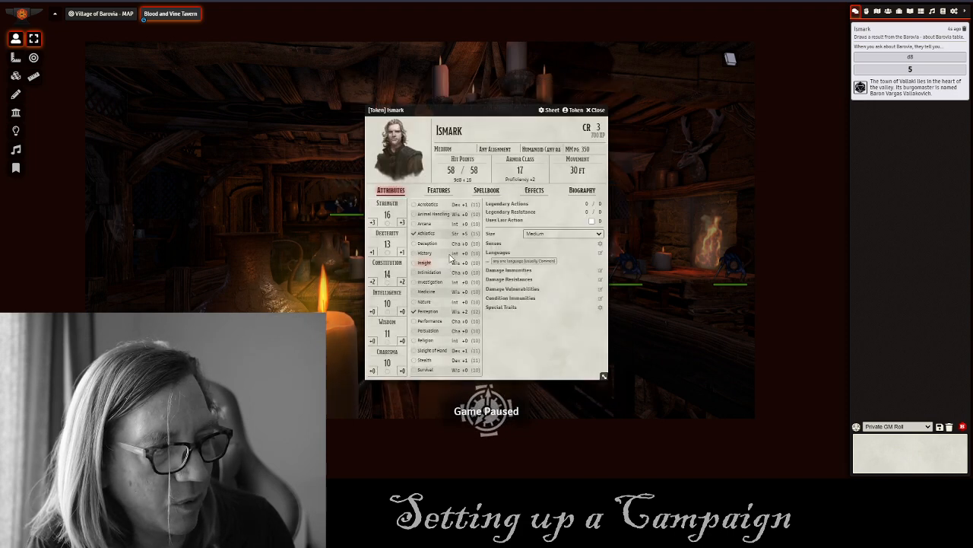
click(585, 190)
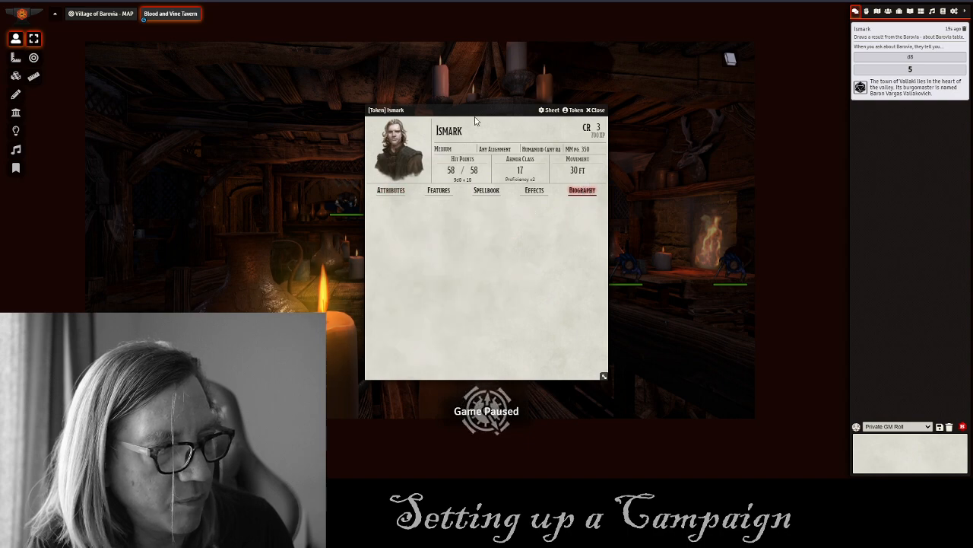
drag(473, 109, 208, 88)
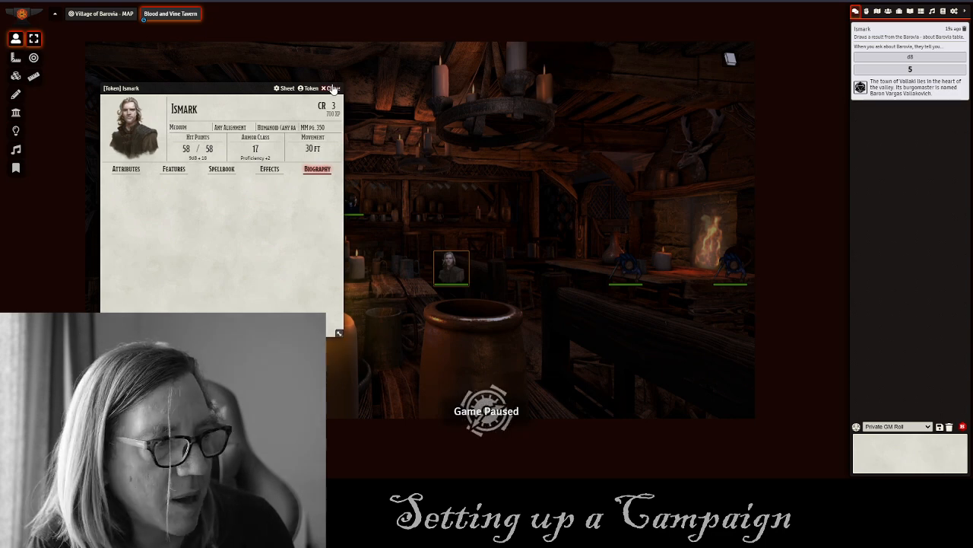
click(333, 88)
Create a new scene named Church in the Village of Barovia scenes folder.
click(878, 11)
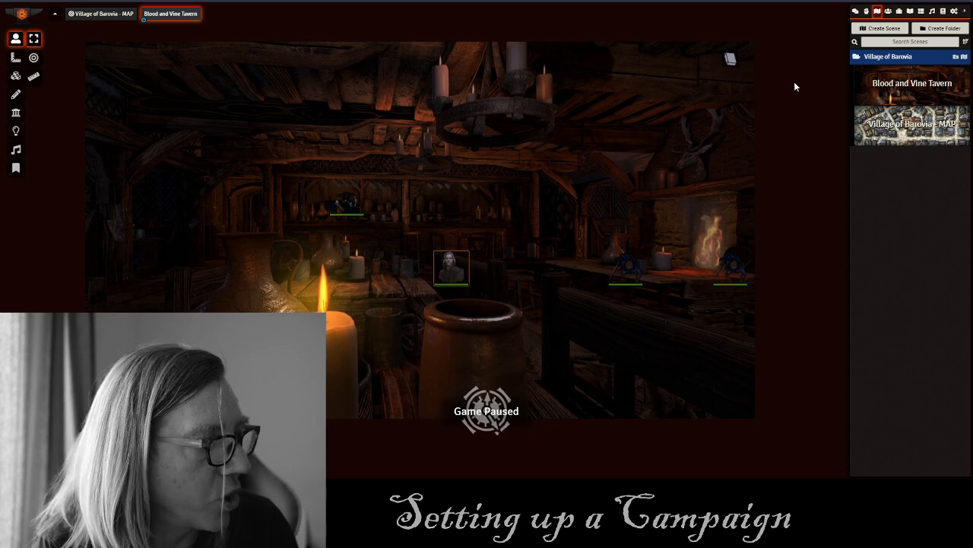
click(963, 57)
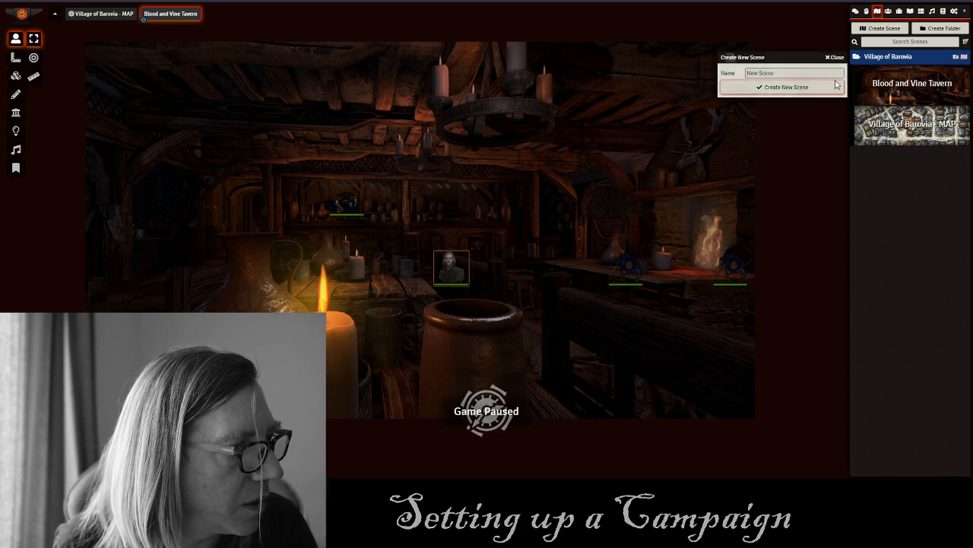
click(797, 71)
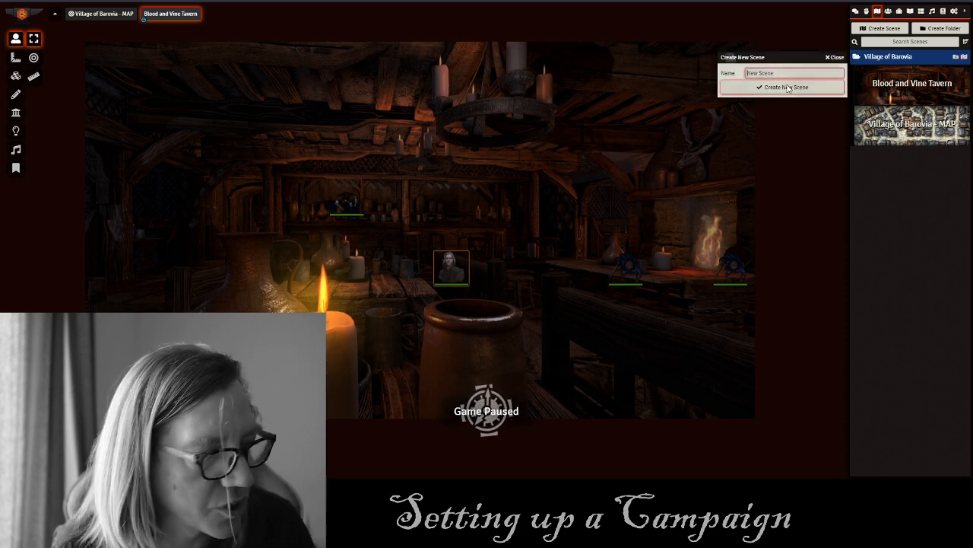
text(Church)
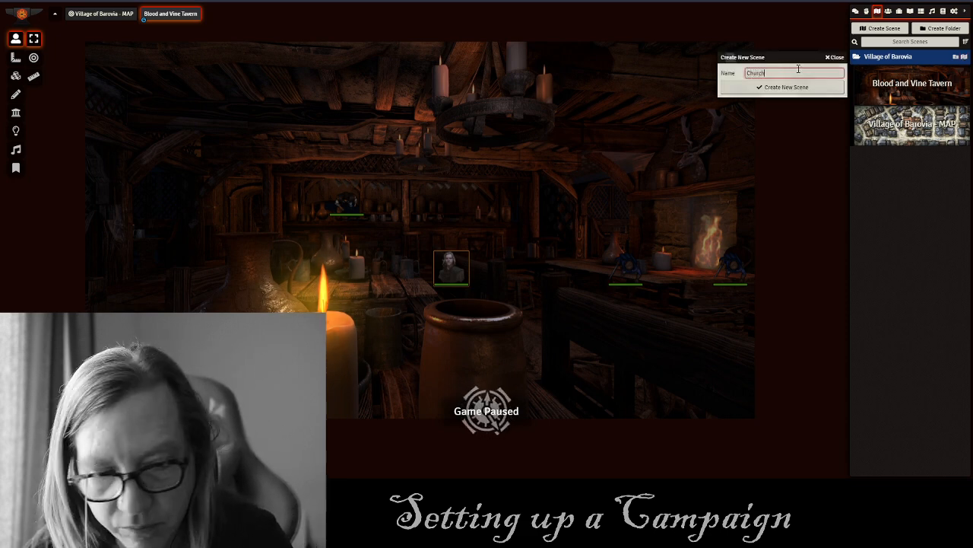
click(761, 87)
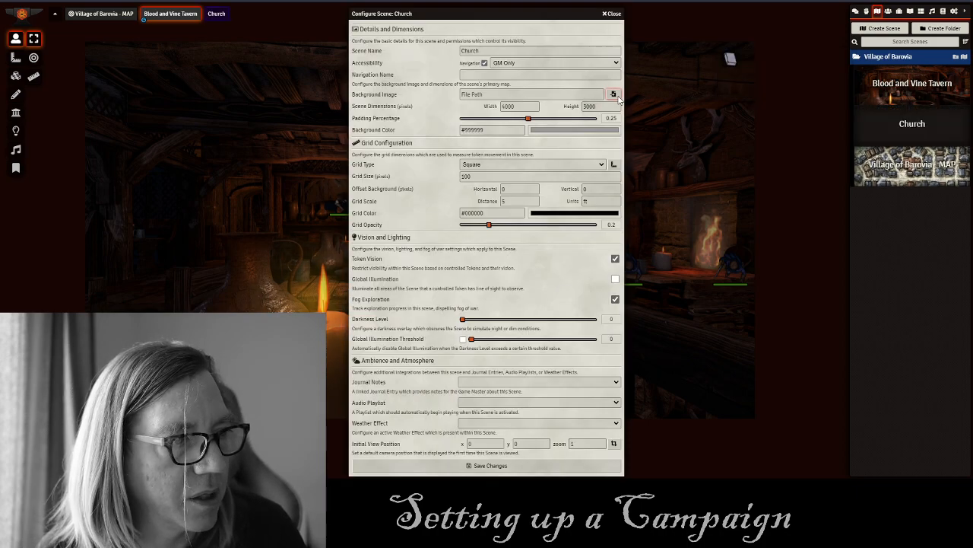
Switch to the online Village of Barovia chapter and open the E5 Church map's player version as a separate image.
click(205, 1)
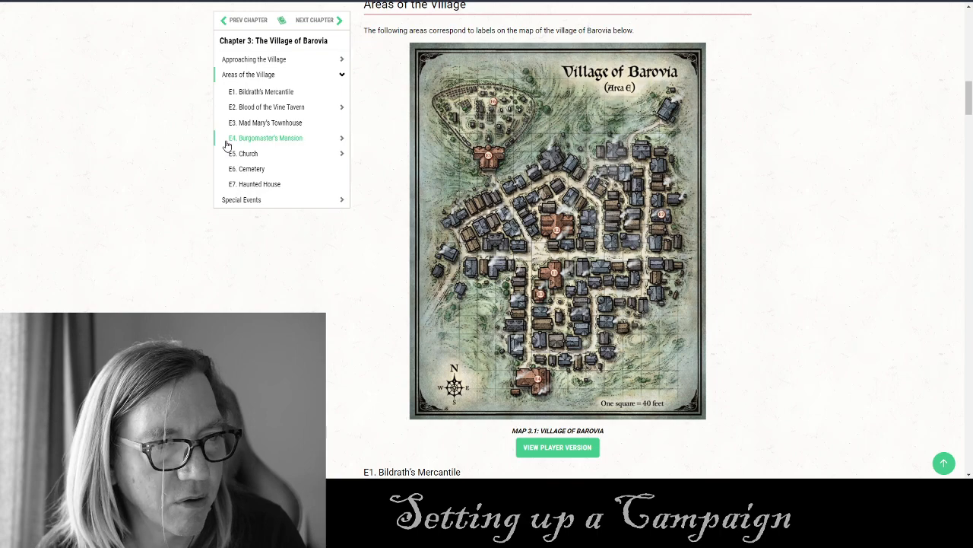
click(248, 155)
scroll(552, 153, down, 3)
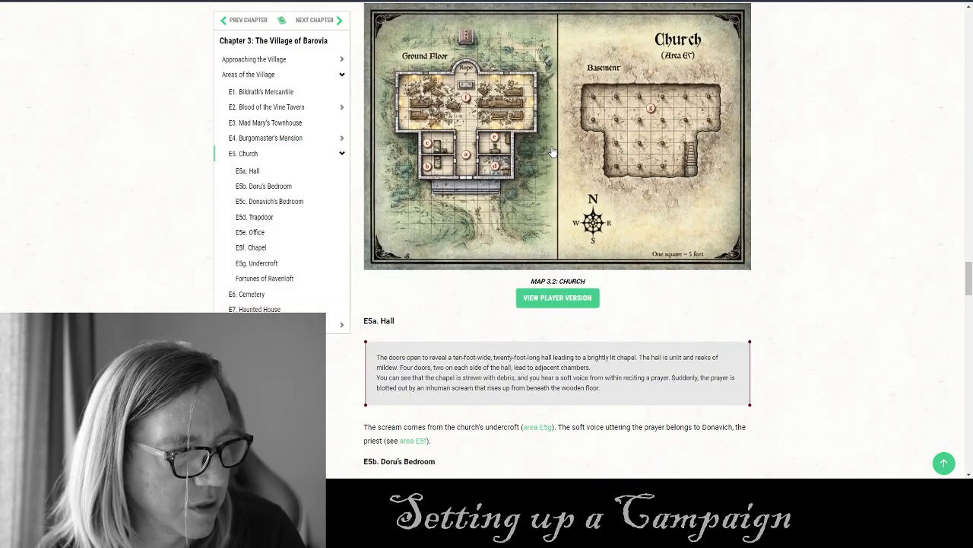
click(561, 299)
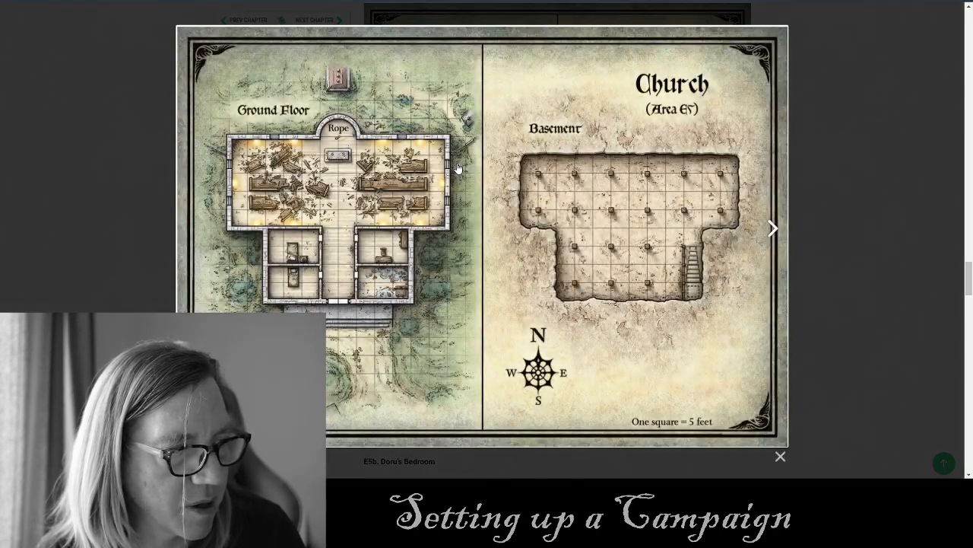
right_click(457, 167)
click(490, 171)
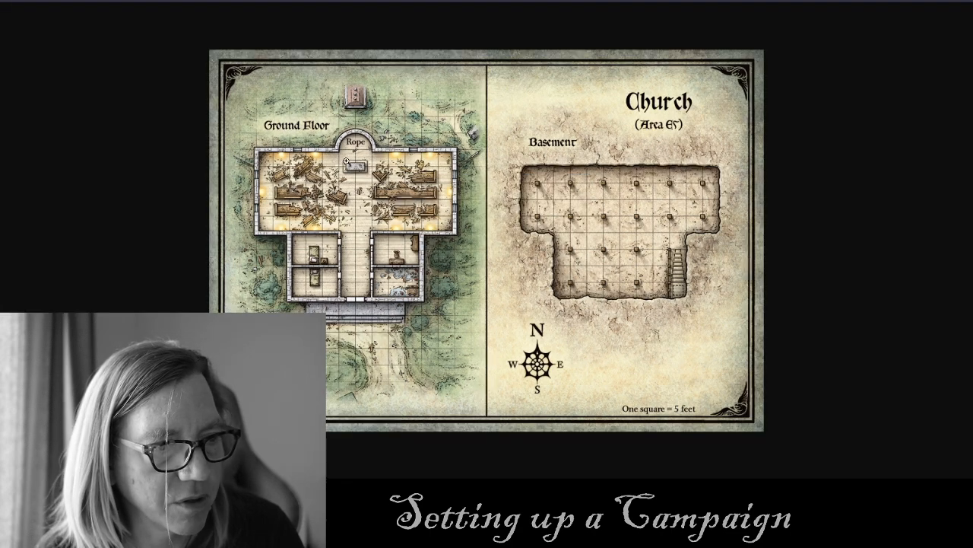
Save the church map image to disk as a JPEG named Church.
right_click(351, 143)
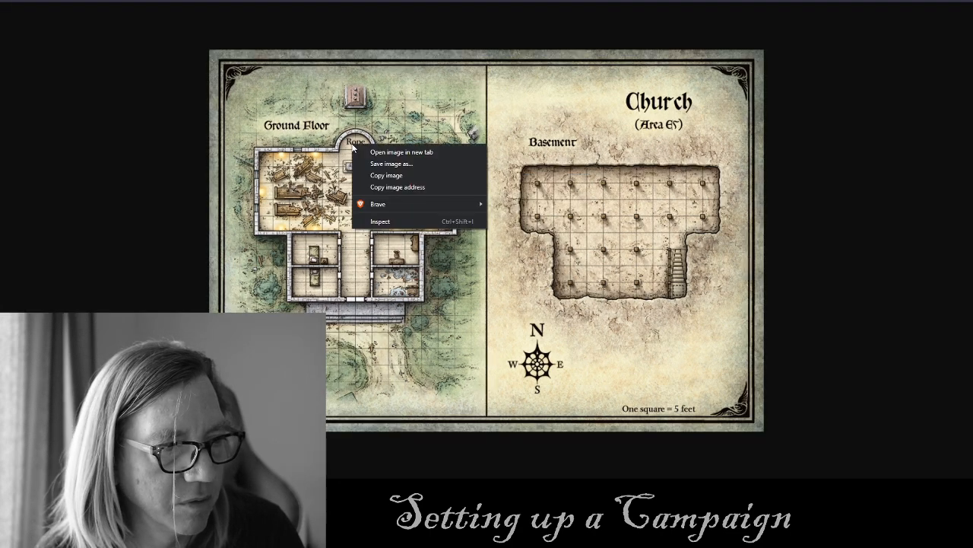
click(389, 165)
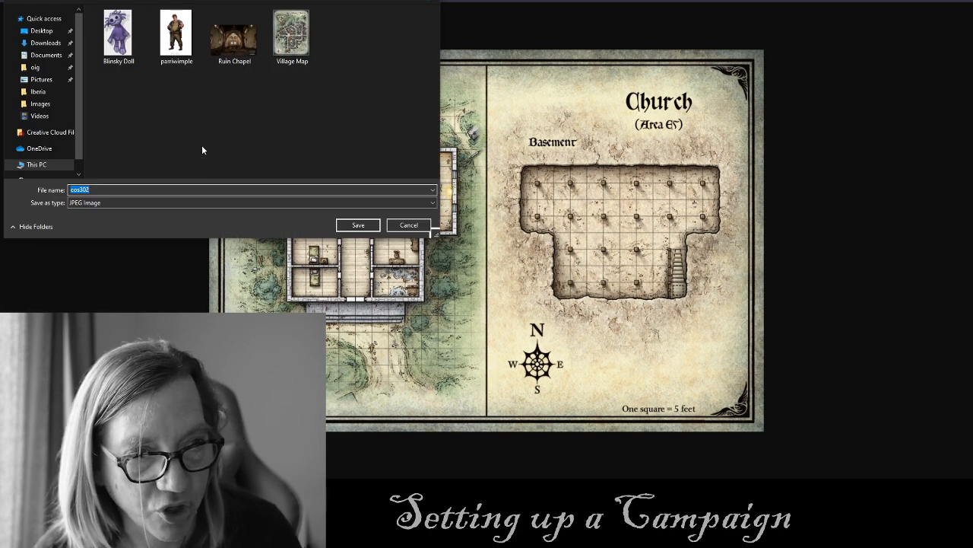
text(Chruc)
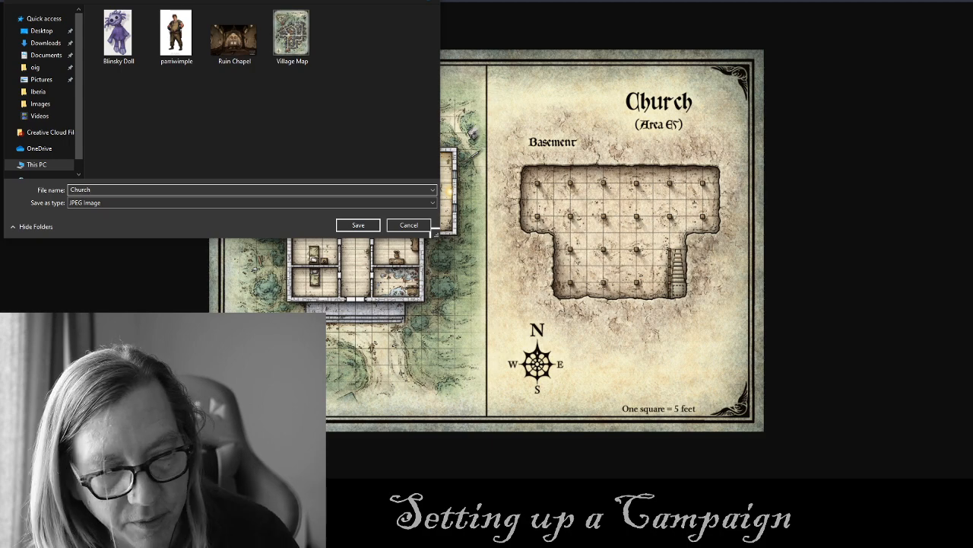
click(375, 230)
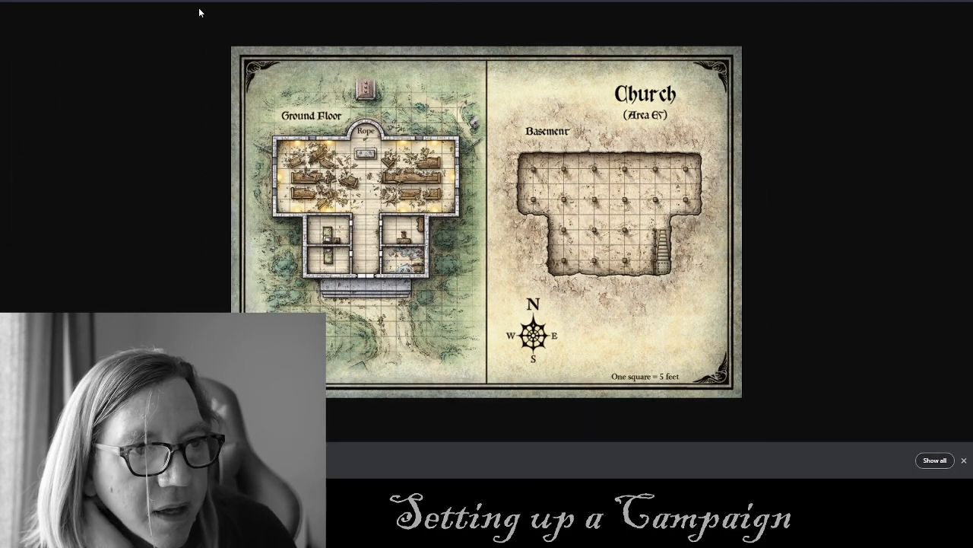
Back in Foundry VTT, upload the Church image to Images/Village of Barovia and select it as the Church scene's background.
click(380, 1)
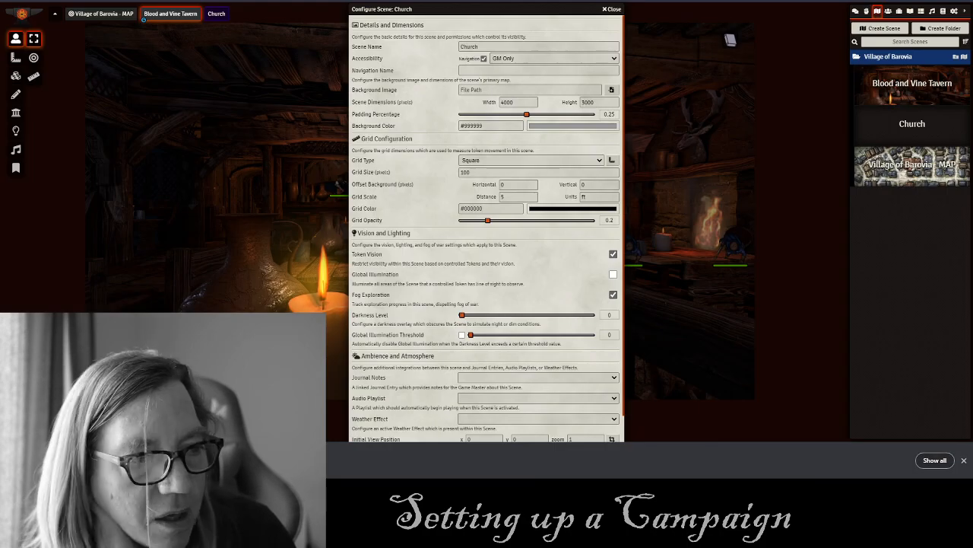
click(612, 90)
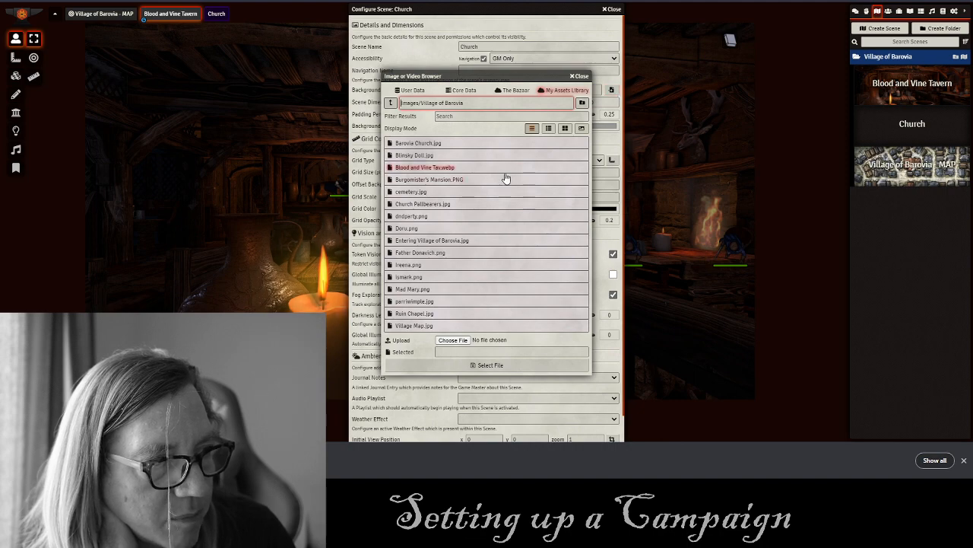
click(462, 340)
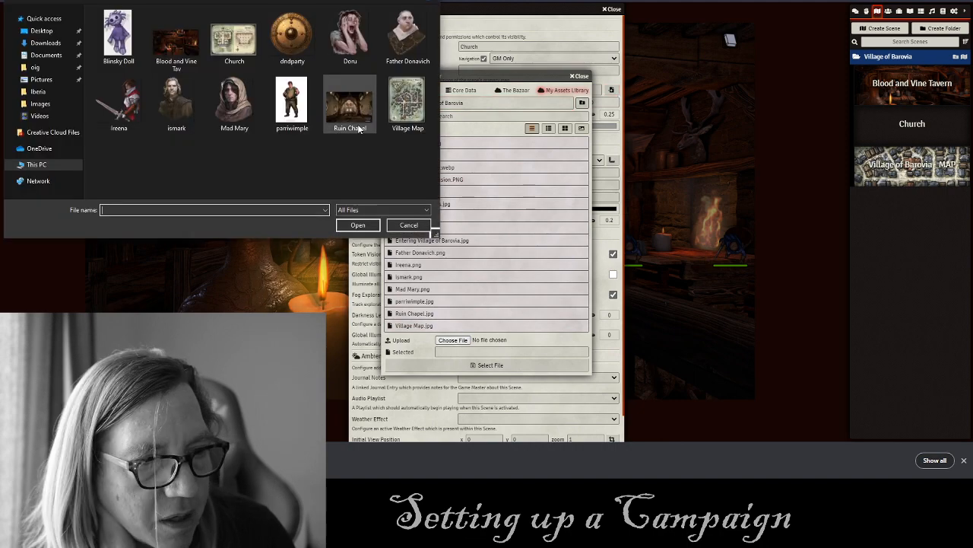
click(234, 34)
click(357, 226)
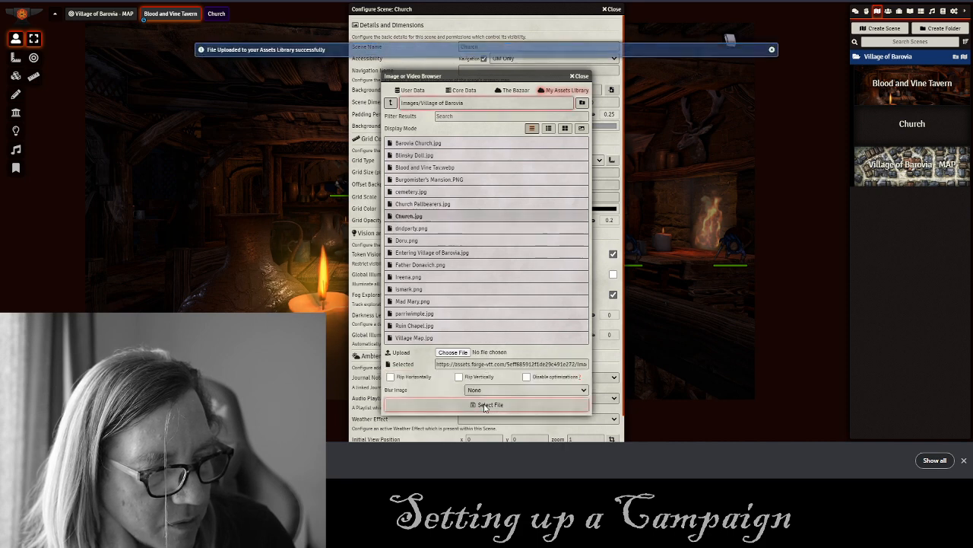
click(485, 405)
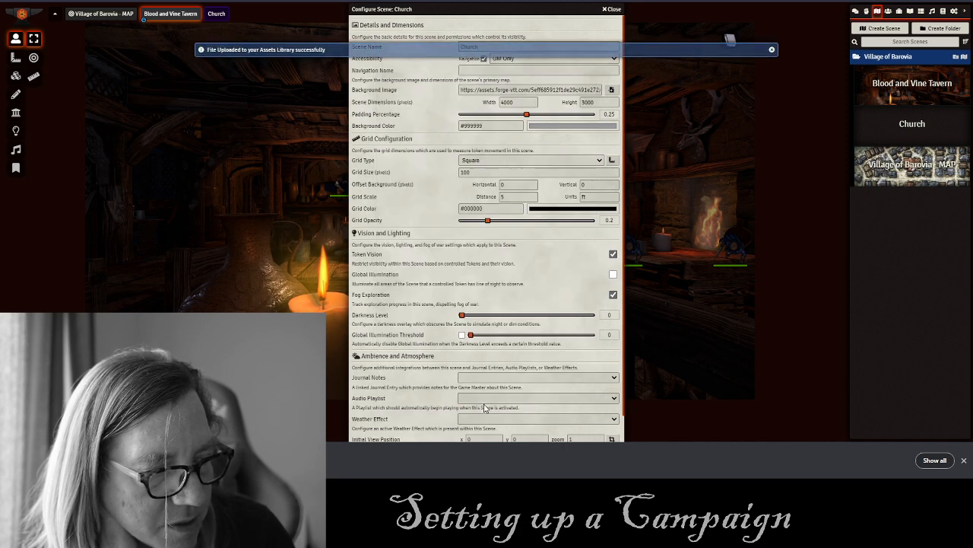
click(964, 461)
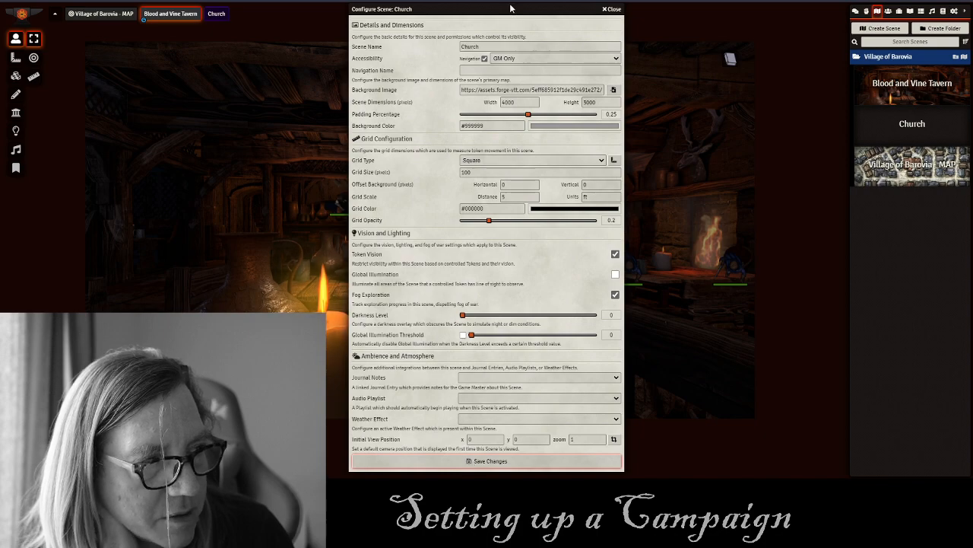
View the Church scene, reselect Church.jpg as its background image, and save the scene configuration.
mouse_move(490, 9)
mouse_down()
mouse_move(742, 17)
mouse_move(406, 9)
mouse_move(580, 10)
mouse_move(503, 9)
mouse_up()
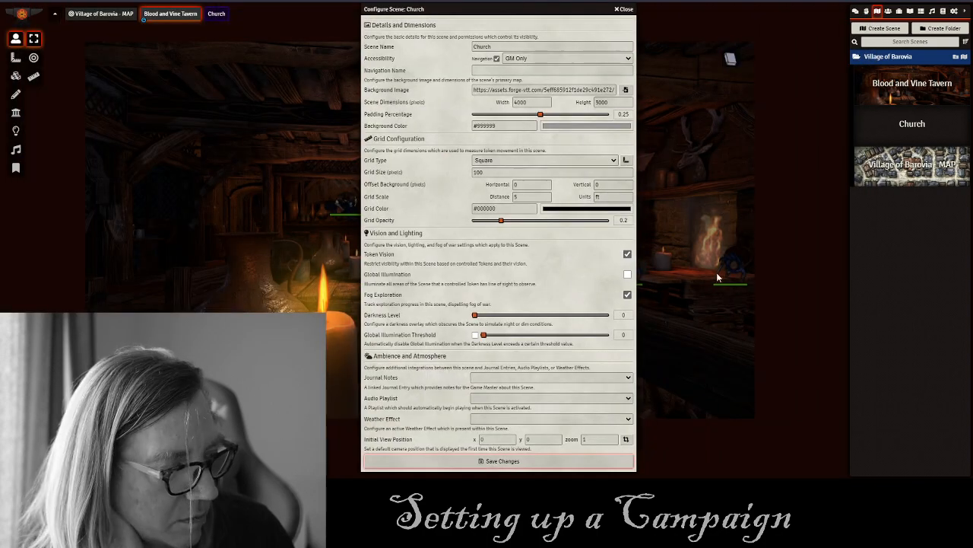
click(218, 14)
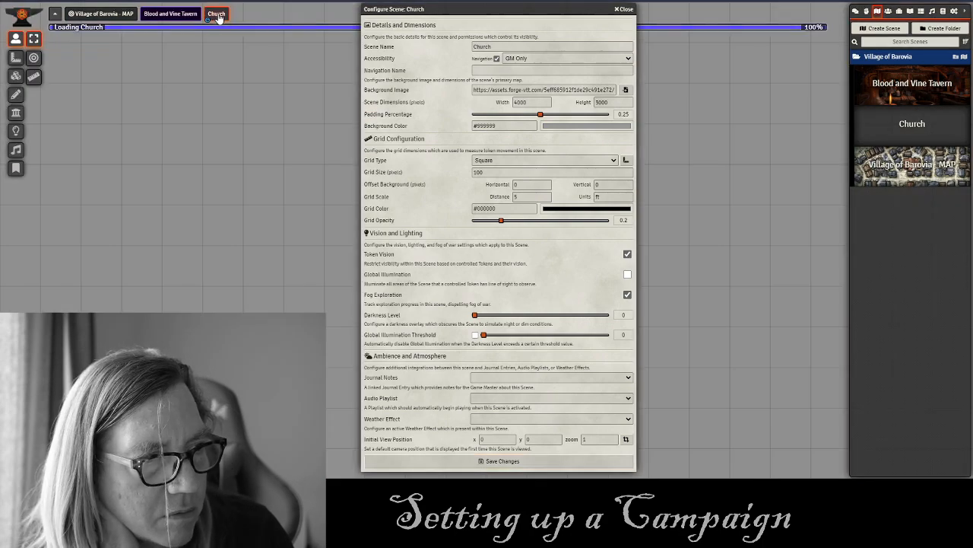
click(626, 90)
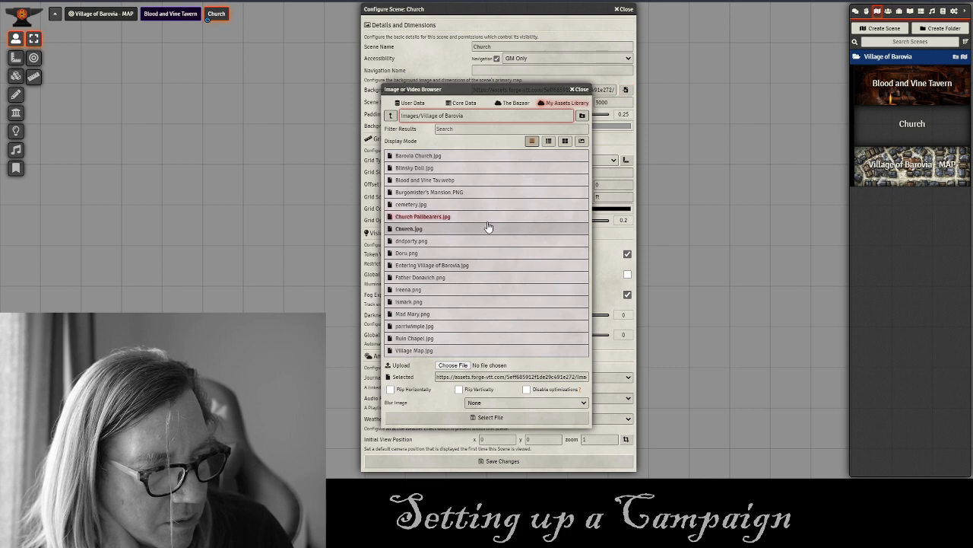
click(465, 227)
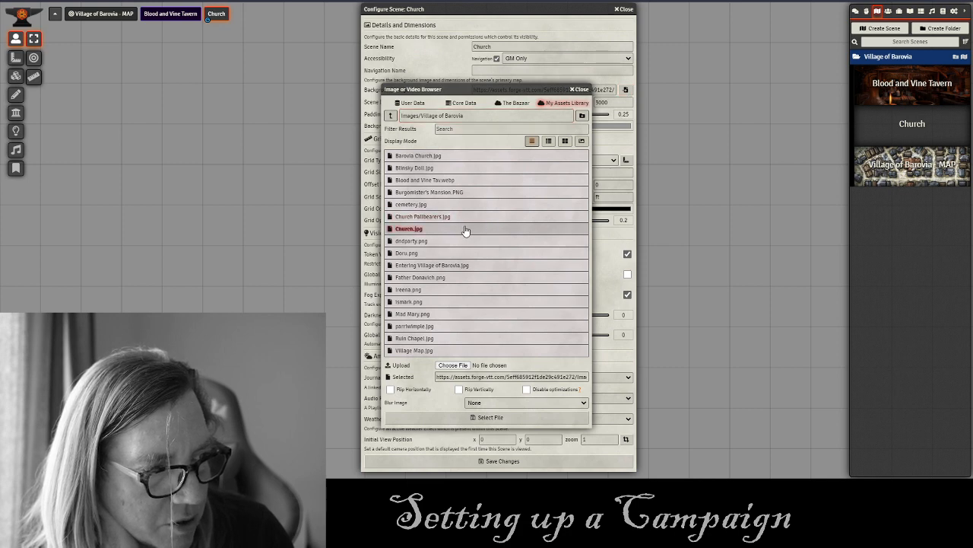
double_click(466, 229)
click(463, 264)
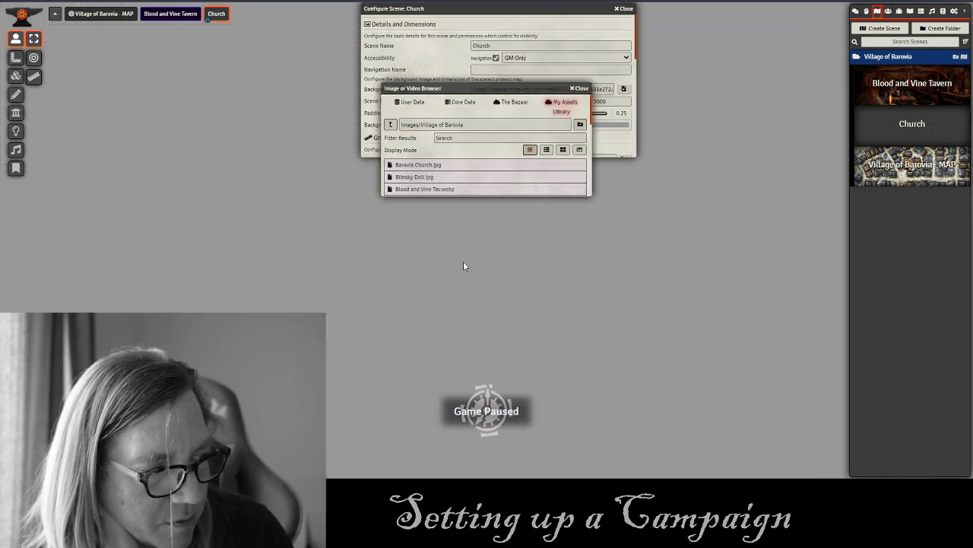
drag(272, 137, 392, 120)
scroll(457, 157, down, 7)
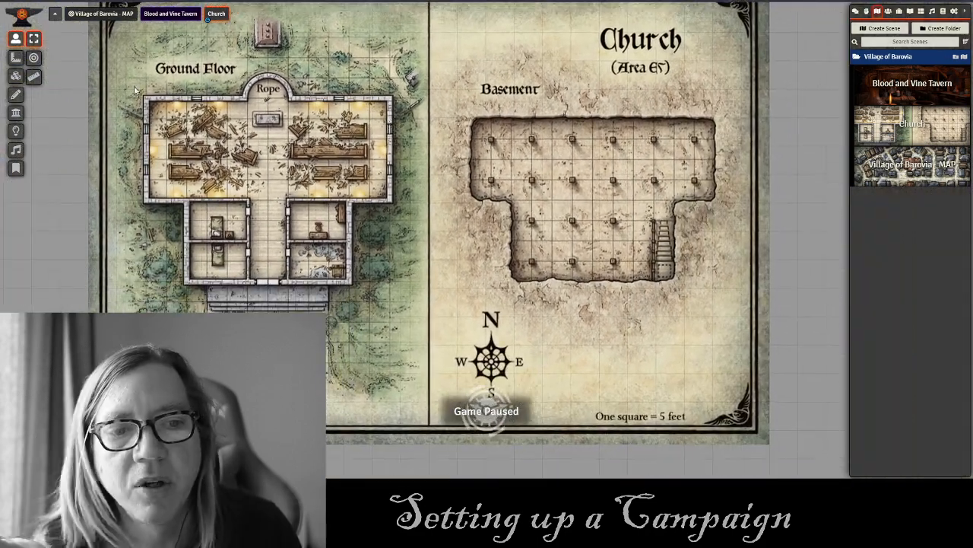
Draw connected walls around the outline of the church basement, closing them at the starting corner.
click(15, 113)
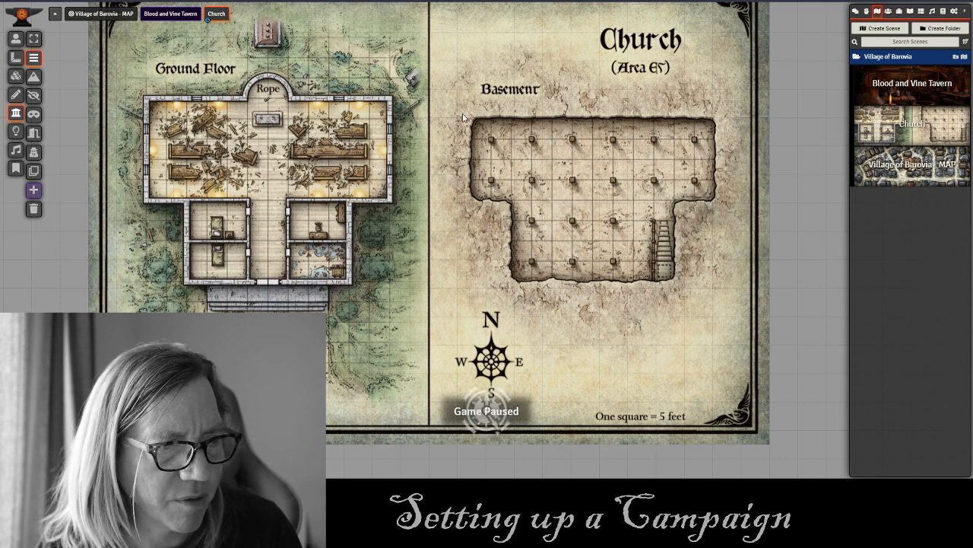
drag(473, 130, 508, 204)
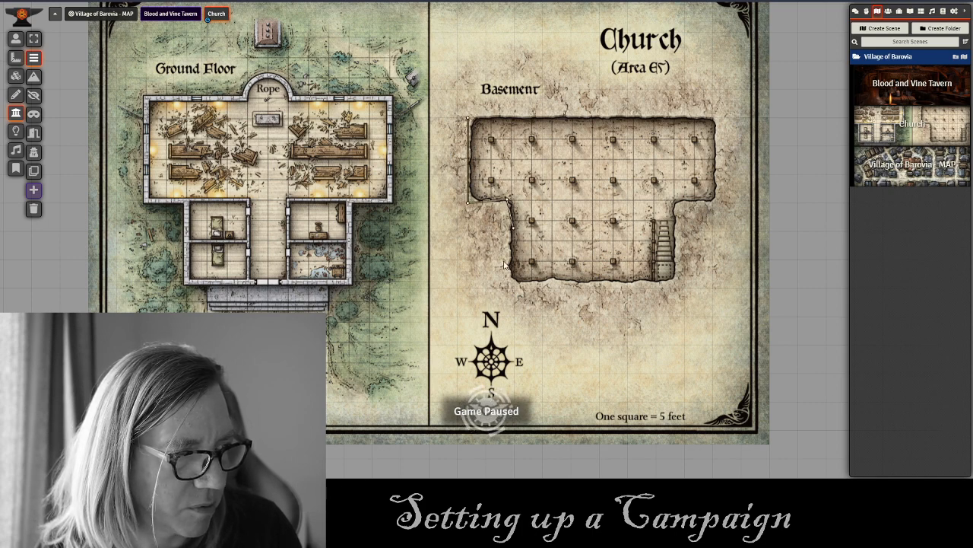
ctrl+click(517, 281)
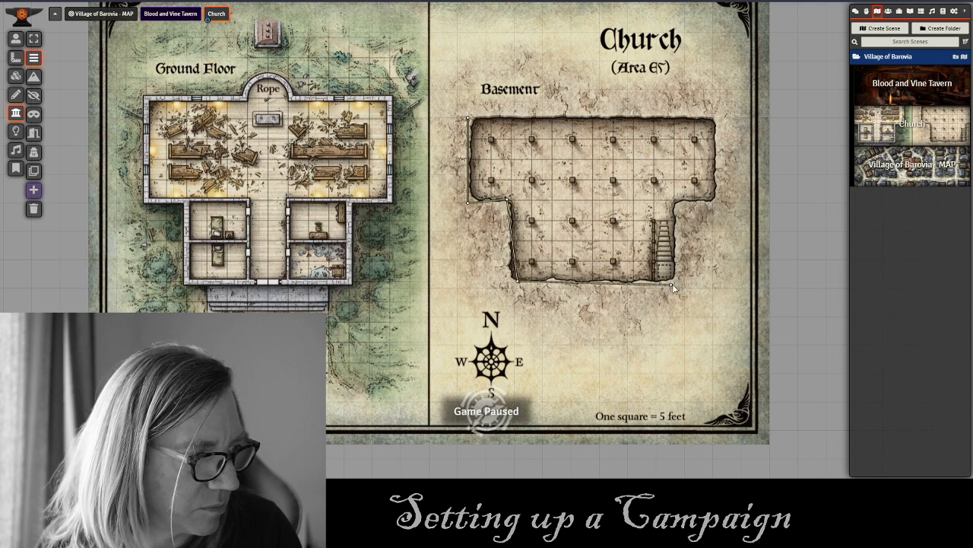
ctrl+click(679, 276)
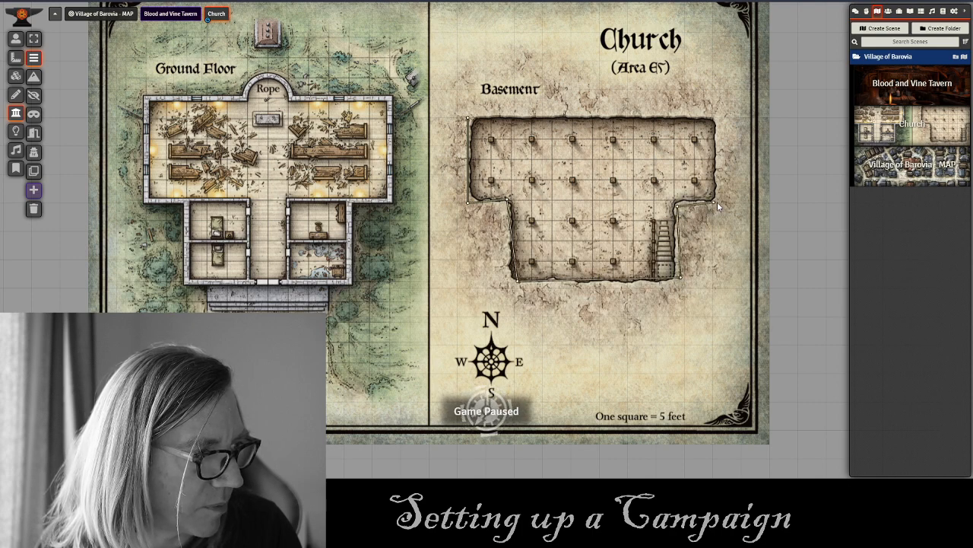
ctrl+click(716, 119)
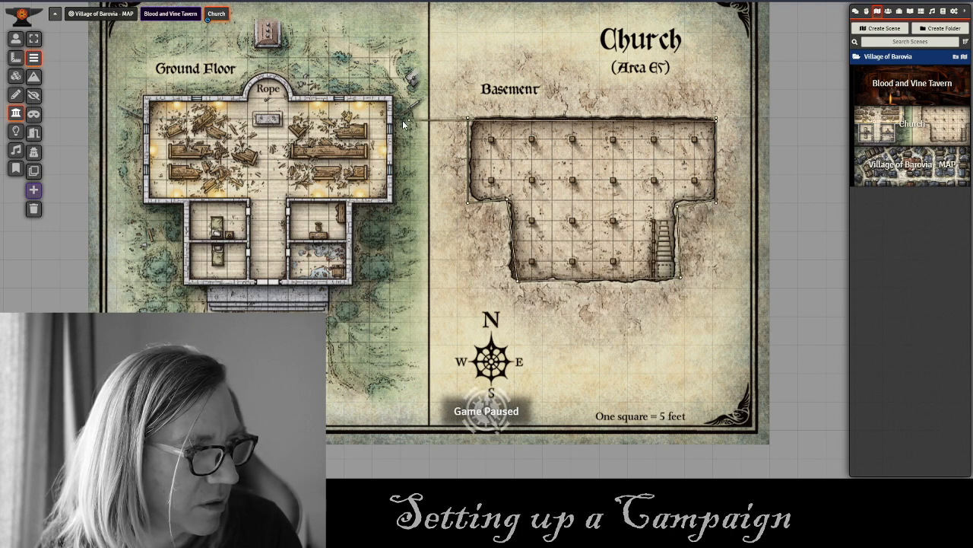
ctrl+click(469, 119)
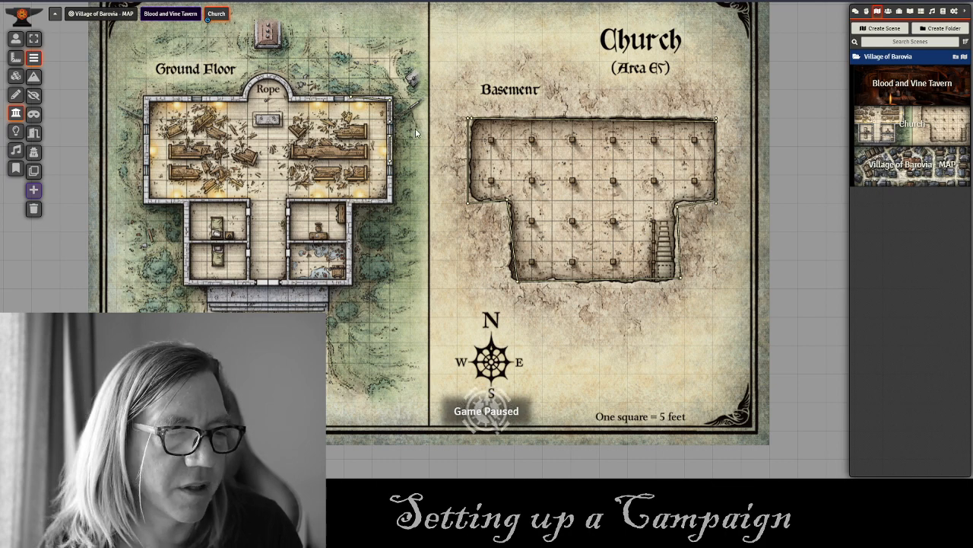
Place a map note for the Church folder's Hall journal entry in the ground floor's central hall.
scroll(321, 230, up, 5)
drag(323, 230, 456, 254)
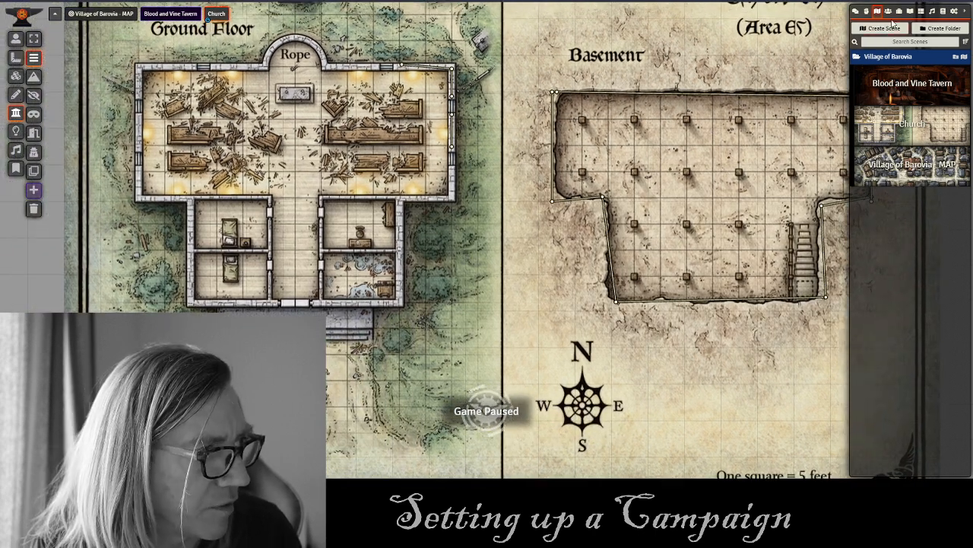
click(910, 12)
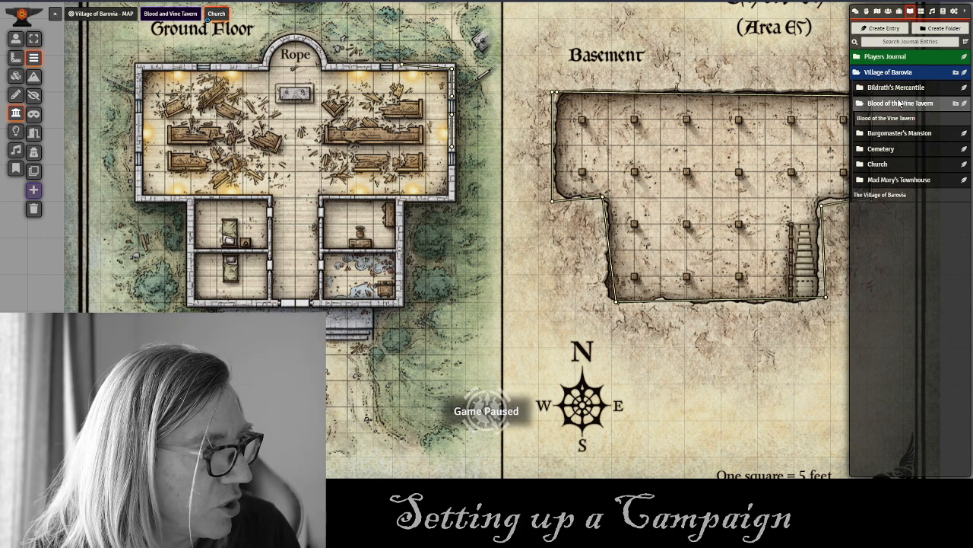
click(899, 103)
click(889, 150)
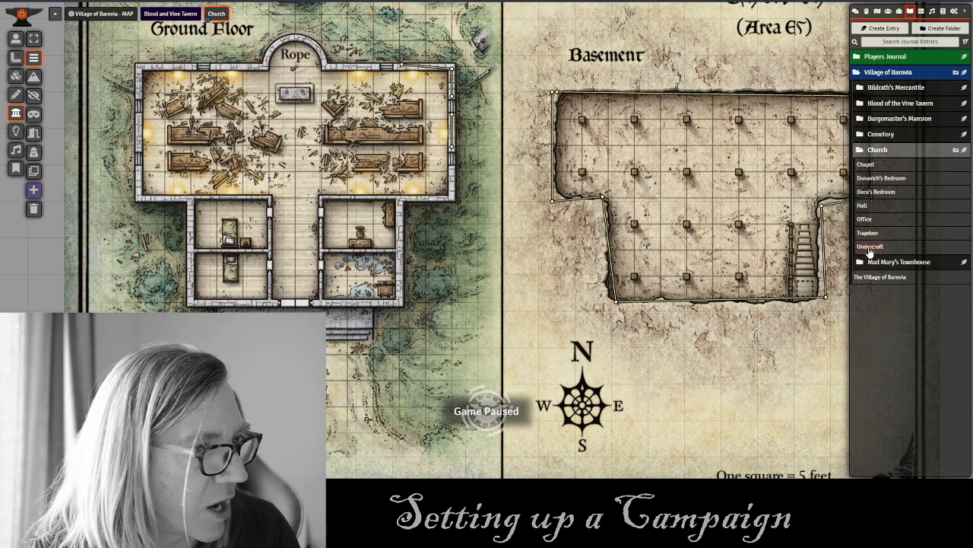
drag(863, 214, 301, 229)
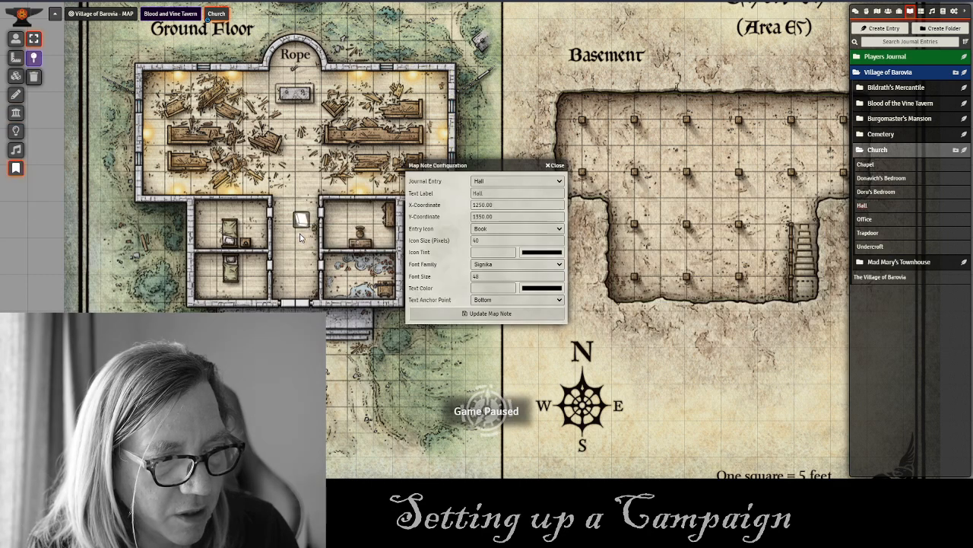
click(481, 313)
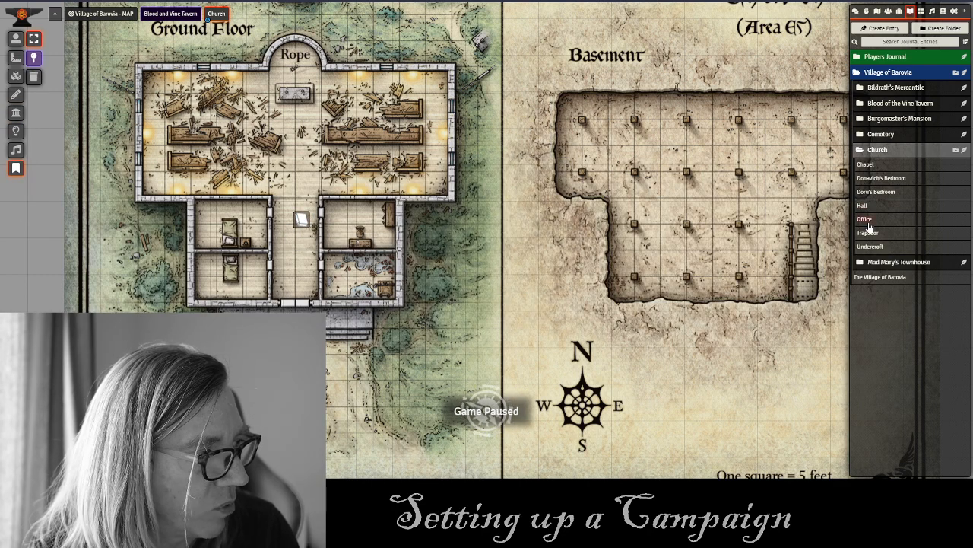
Place map notes for the Office and Trapdoor journal entries in the two rooms east of the hall.
drag(869, 227, 358, 214)
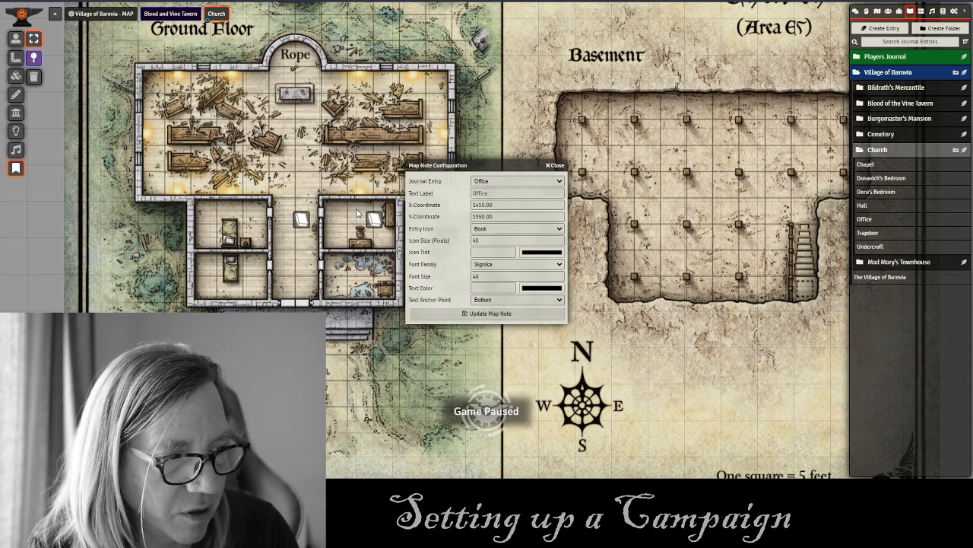
click(510, 314)
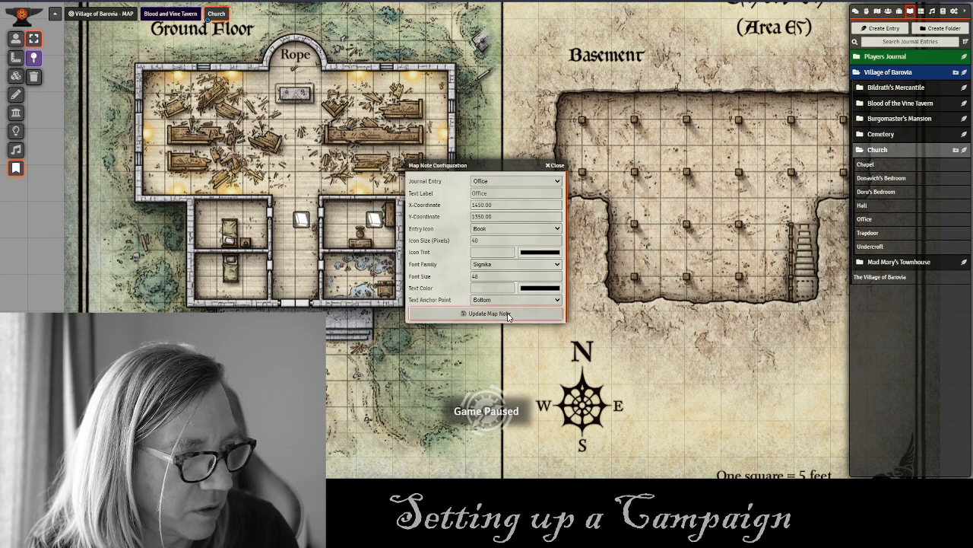
drag(829, 240, 374, 258)
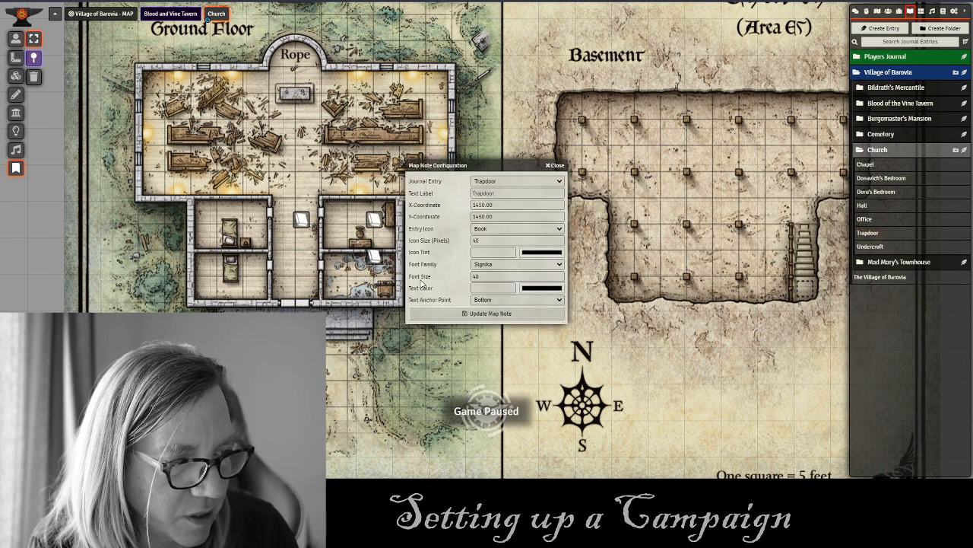
click(498, 314)
Place the Undercroft map note in the church basement and the Chapel note in front of the altar.
drag(872, 250, 739, 221)
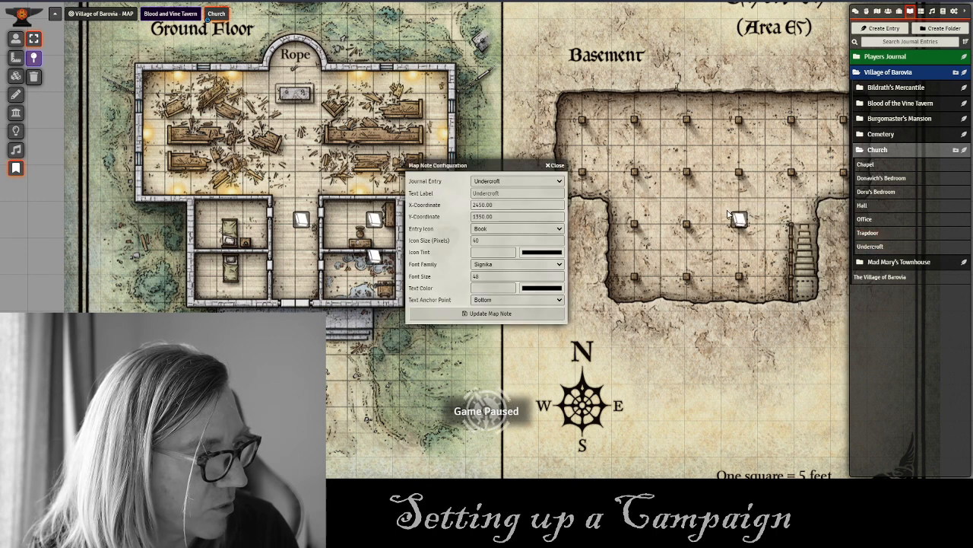
click(493, 314)
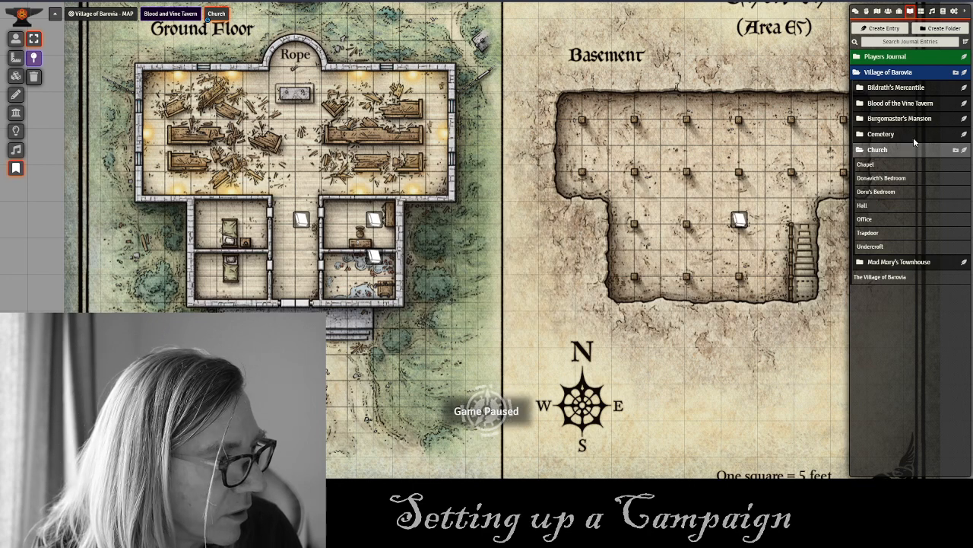
drag(865, 172, 301, 111)
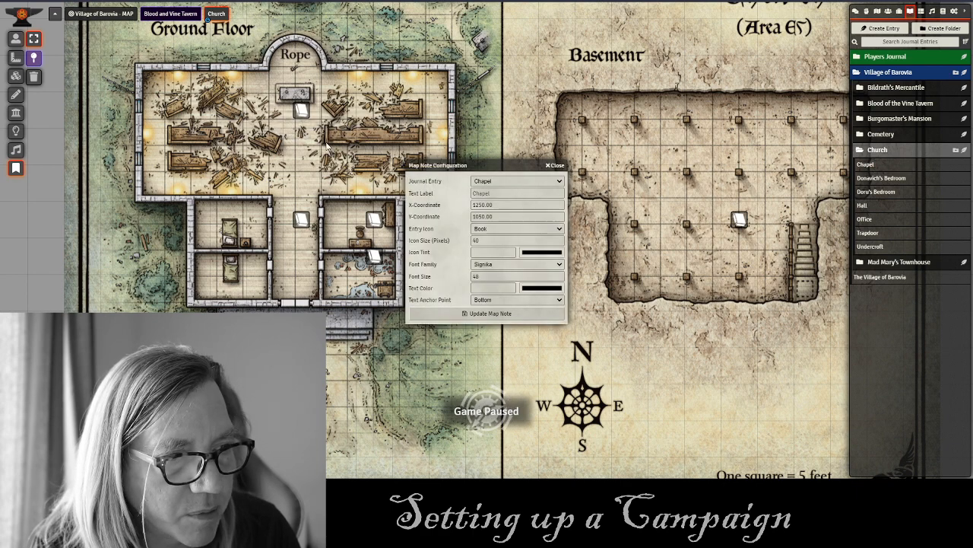
click(518, 314)
Place the Donavich's Bedroom map note in the northern room west of the hall and try adding Doru's Bedroom below it.
drag(886, 191, 215, 217)
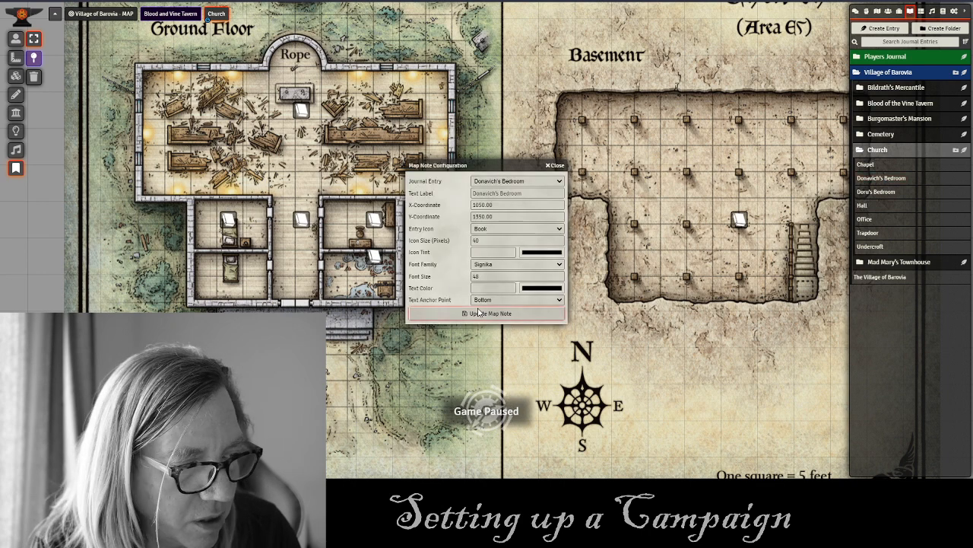
click(477, 315)
drag(886, 192, 224, 274)
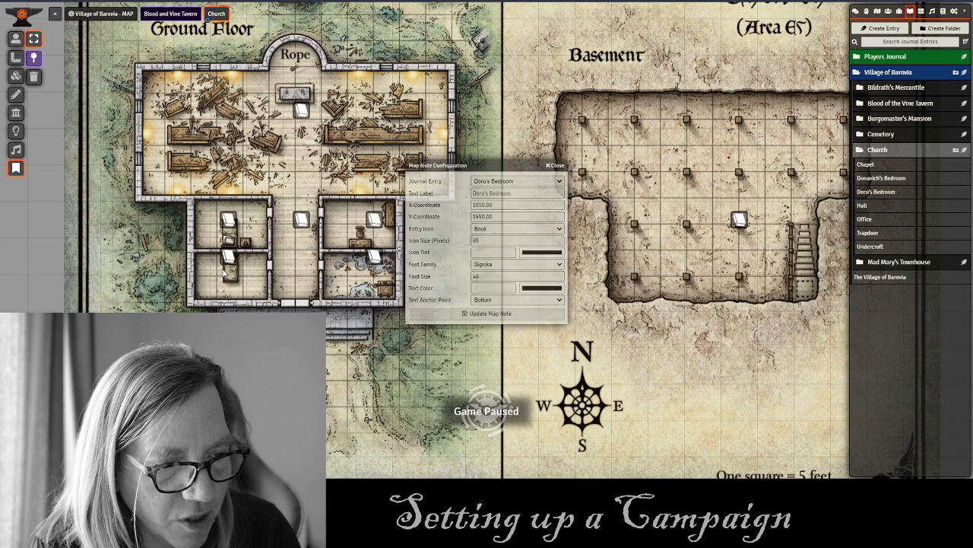
click(554, 165)
Create a new scene named Bildraths in the Village of Barovia scene folder.
click(888, 12)
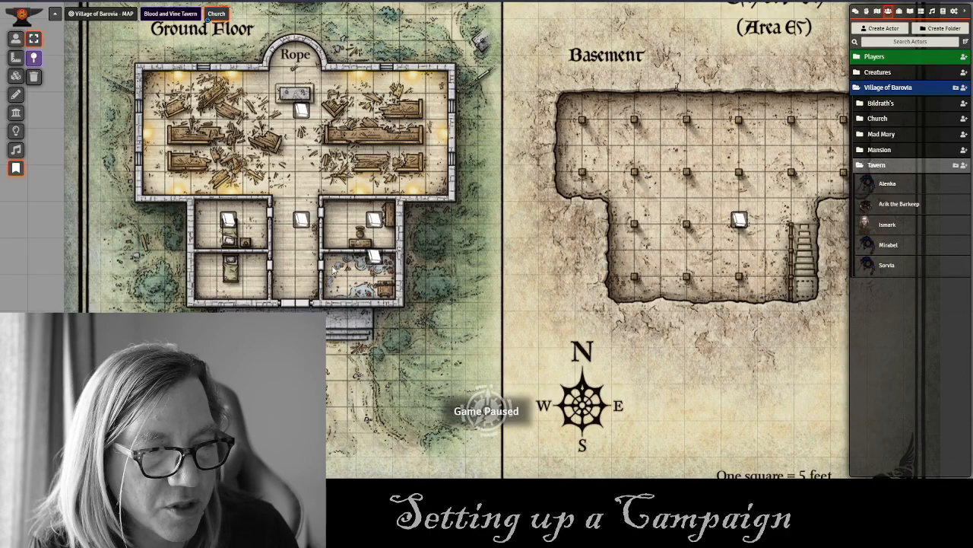
drag(411, 262, 387, 244)
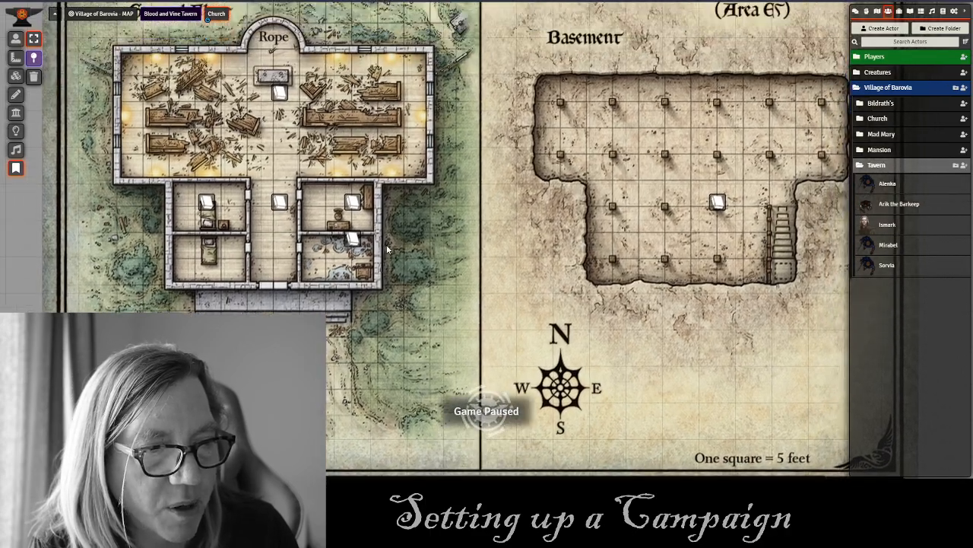
click(877, 11)
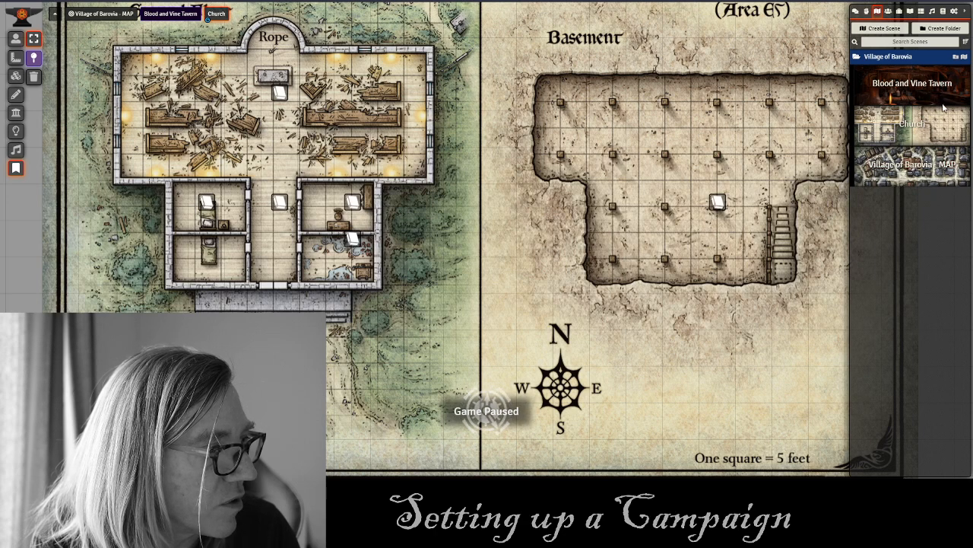
click(964, 58)
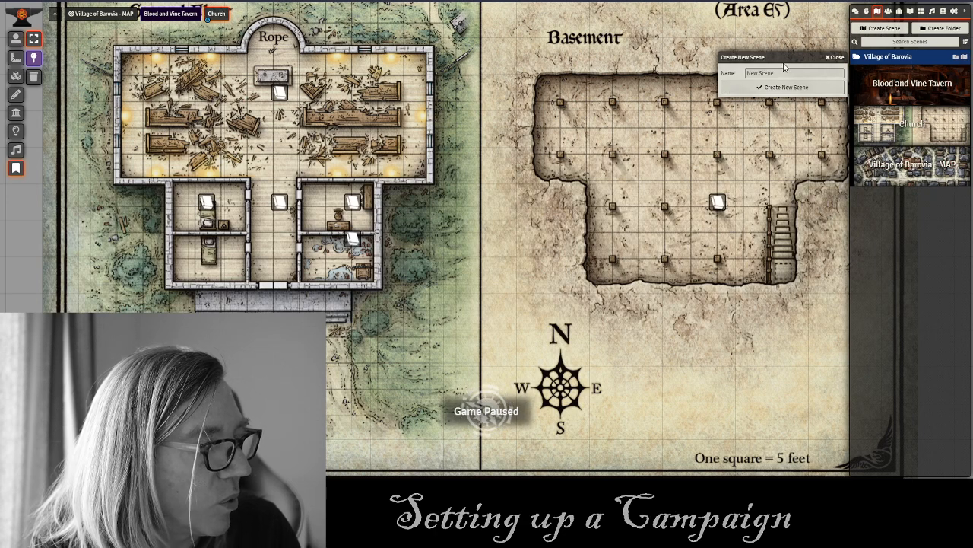
click(783, 73)
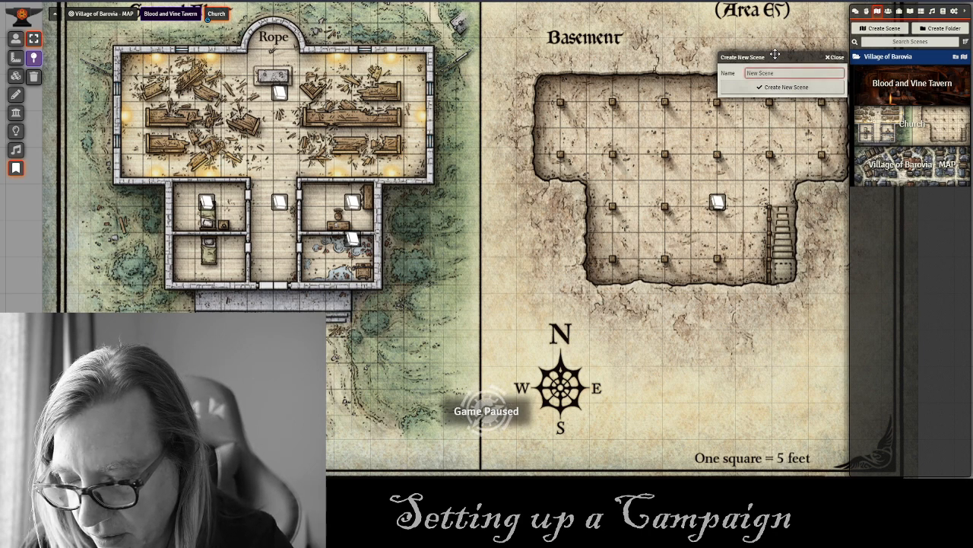
text(Bildraths)
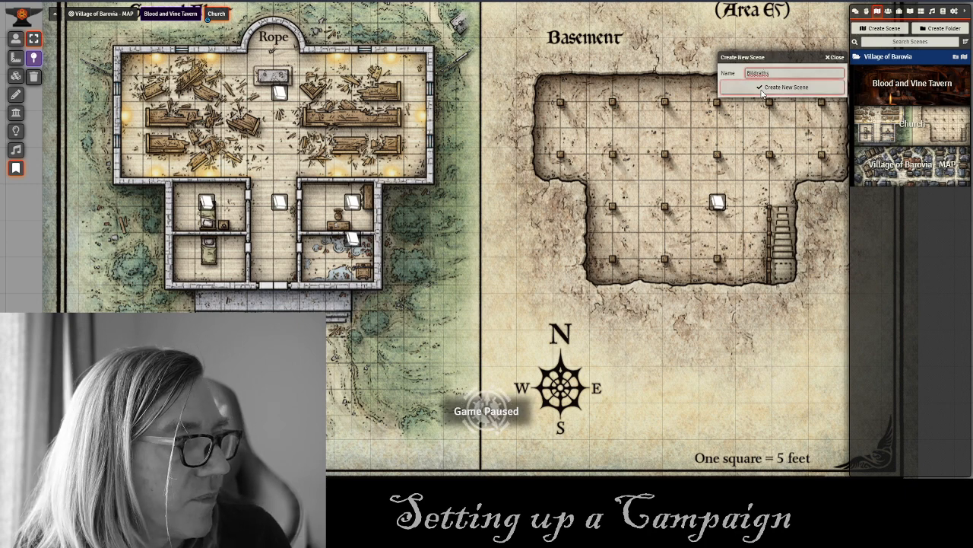
click(772, 90)
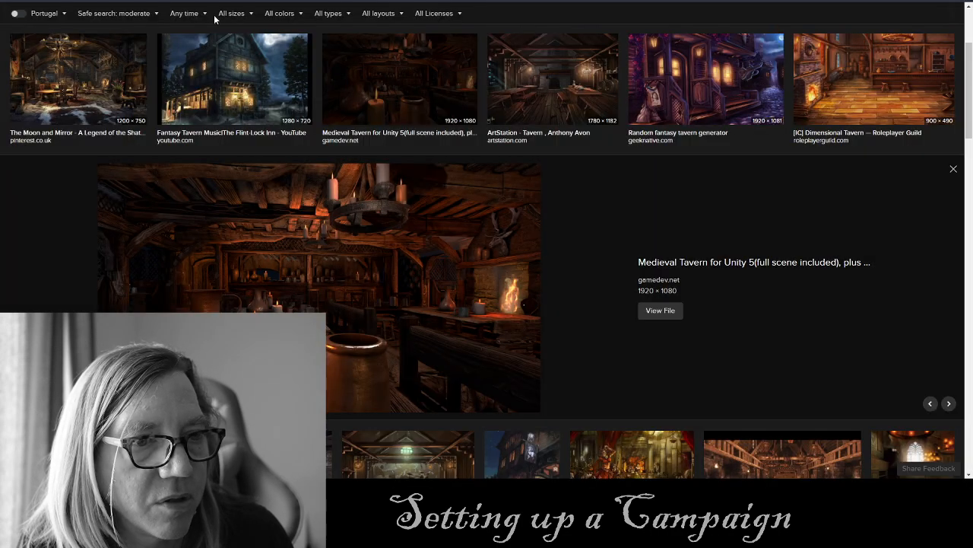
Switch to the DuckDuckGo image search and search for "fantasy shop".
scroll(215, 42, up, 3)
click(205, 20)
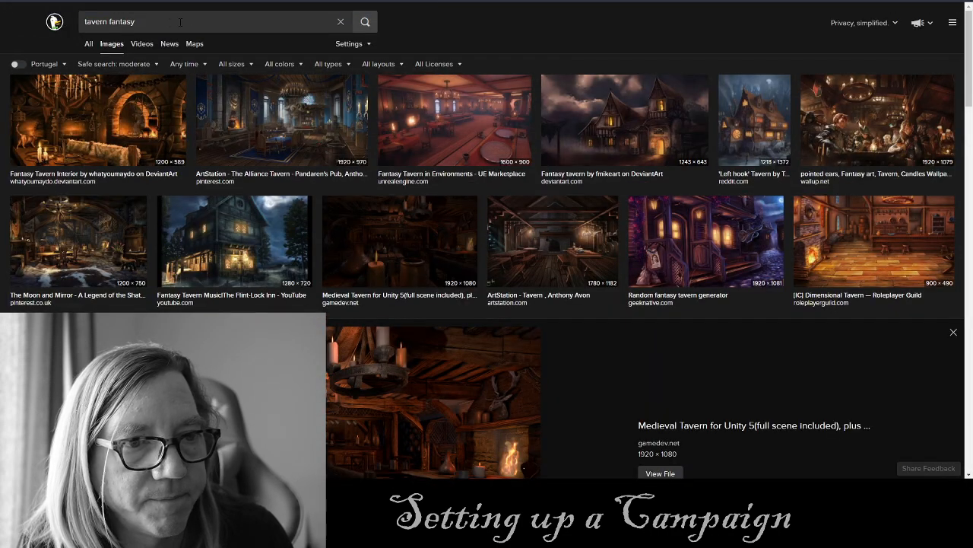
key(ctrl+a)
text(fa)
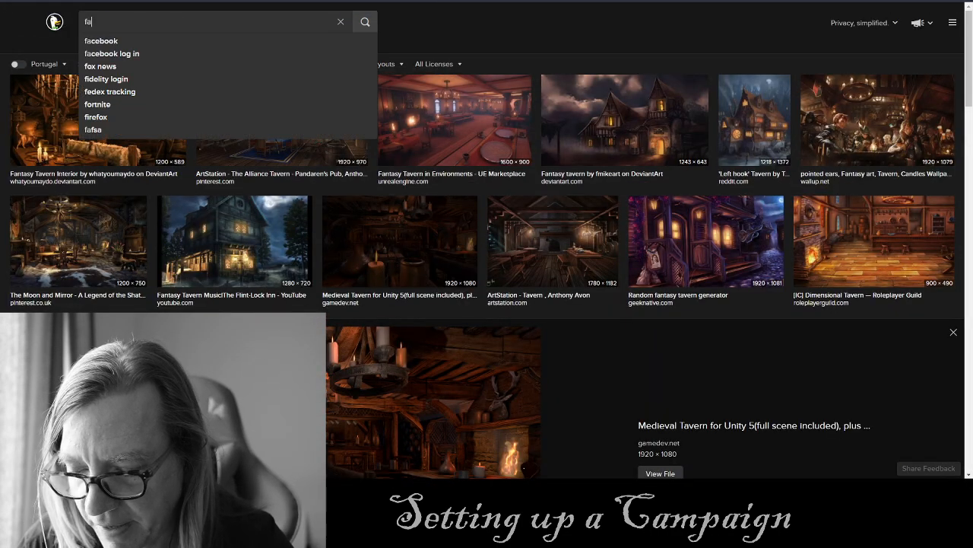
text(ntasy shop)
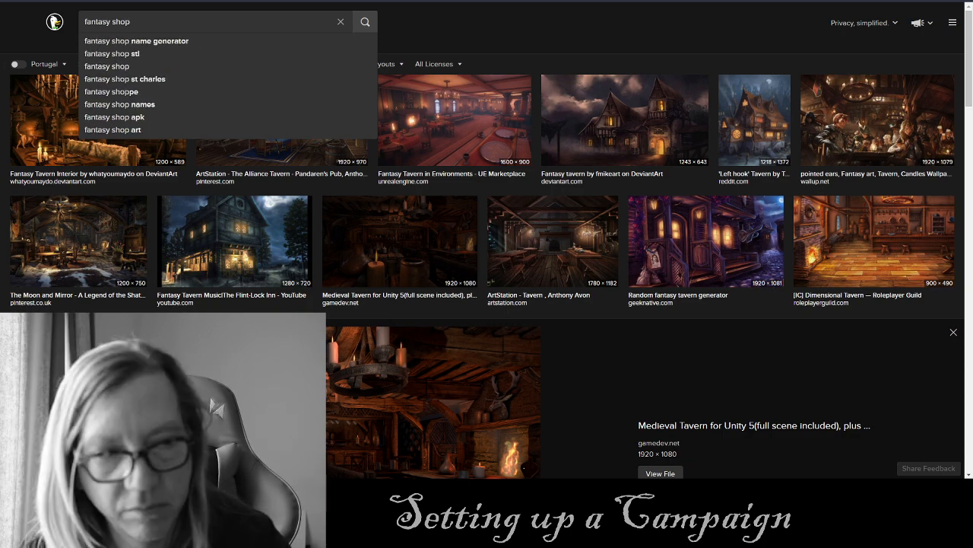
key(Return)
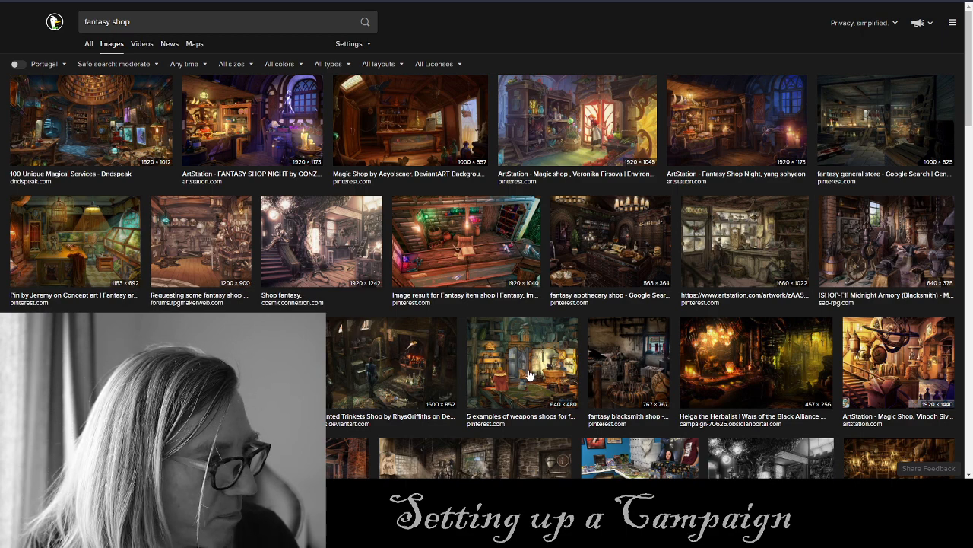
Browse the fantasy shop images and open the Old Pharmacy picture from polycount.com as a full file.
scroll(530, 375, down, 3)
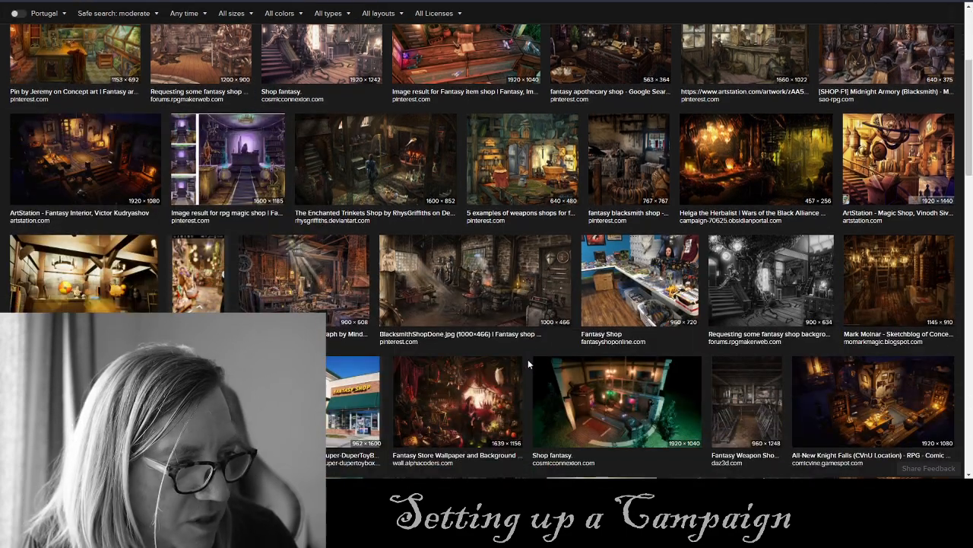
scroll(528, 359, down, 1)
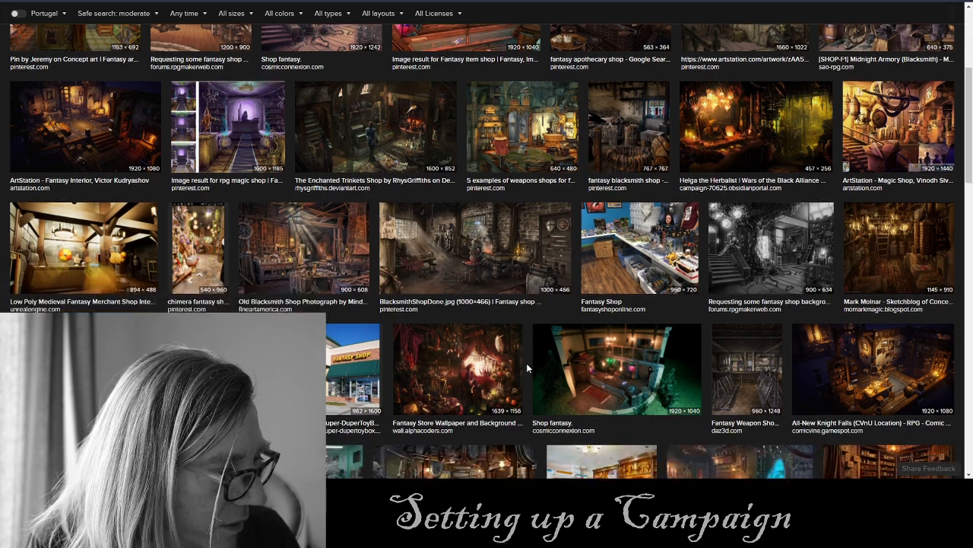
scroll(526, 363, down, 1)
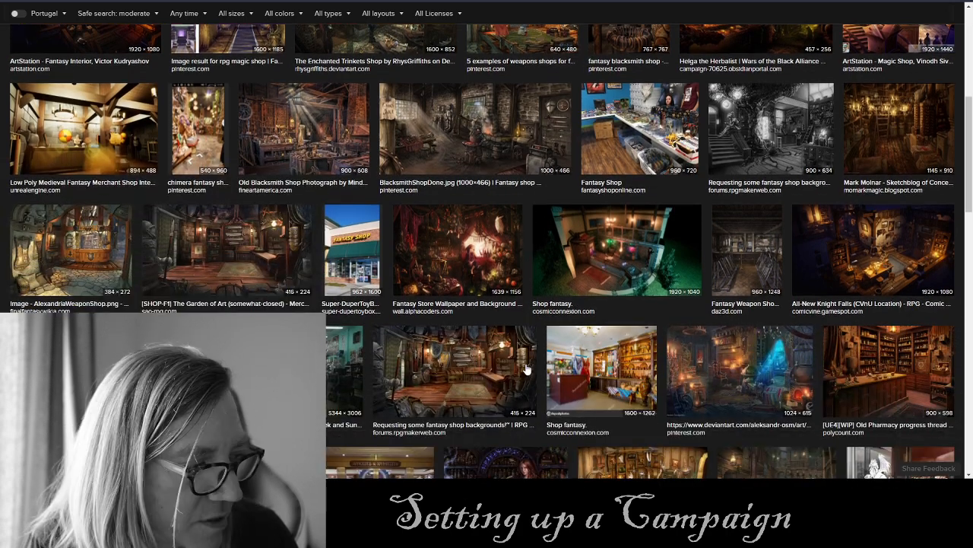
scroll(527, 368, down, 1)
click(867, 251)
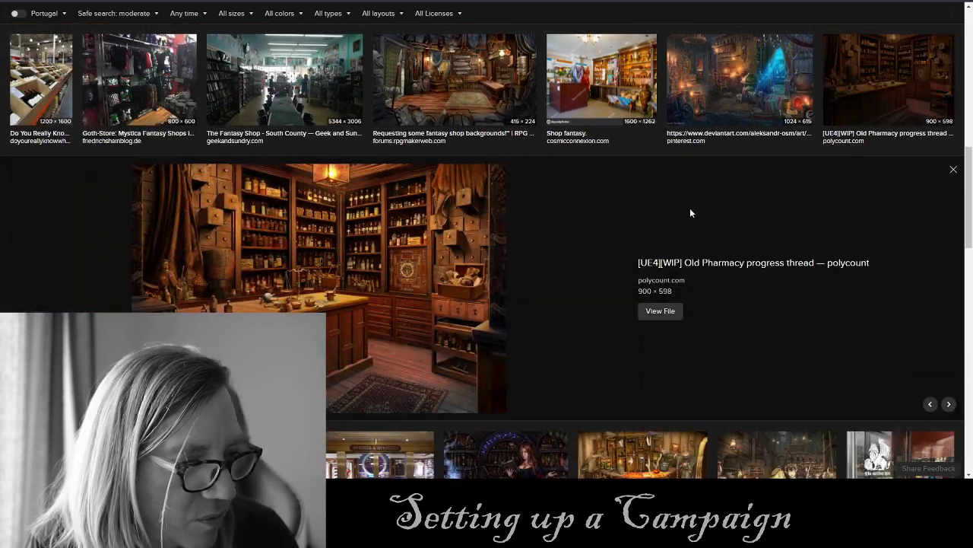
click(661, 313)
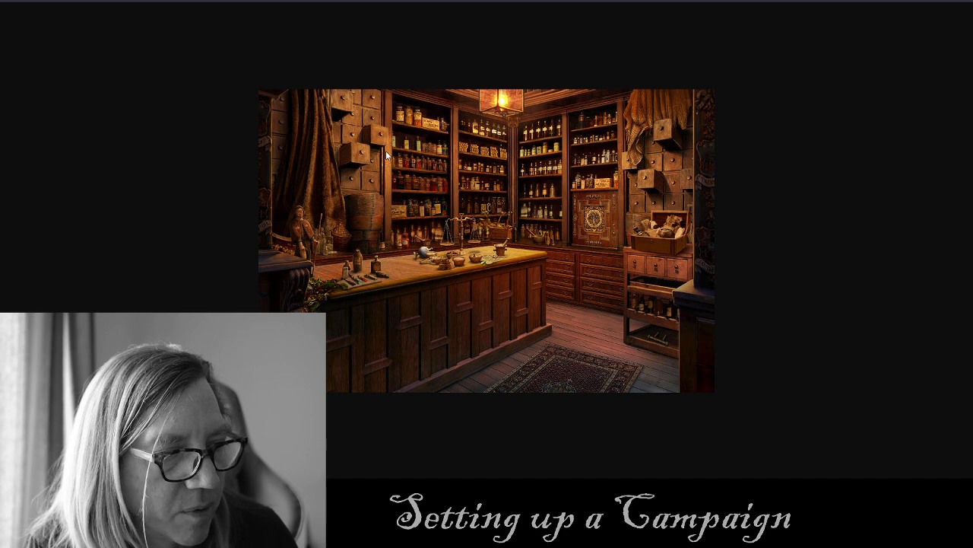
Save the pharmacy image to disk as a JPEG named Bildraths.
right_click(386, 150)
click(426, 168)
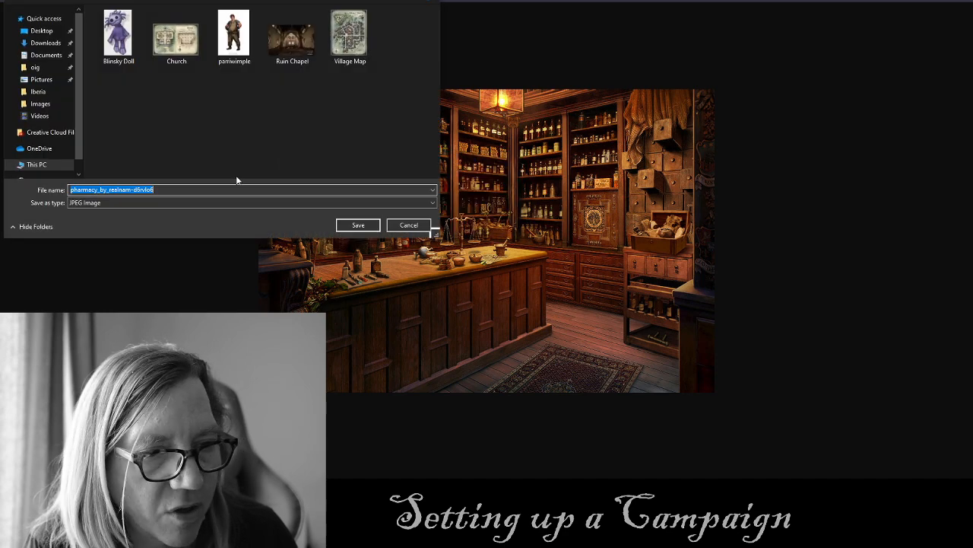
text(Bile)
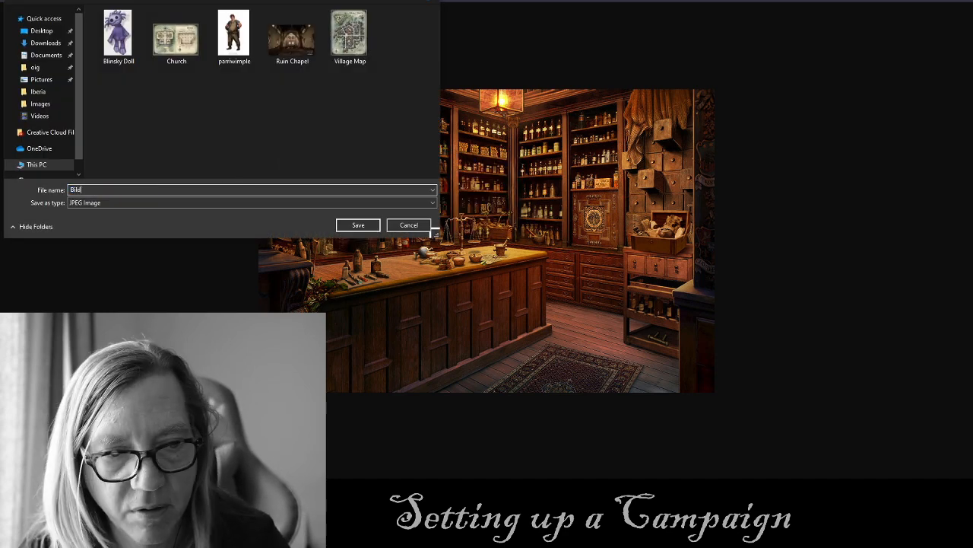
text(raths)
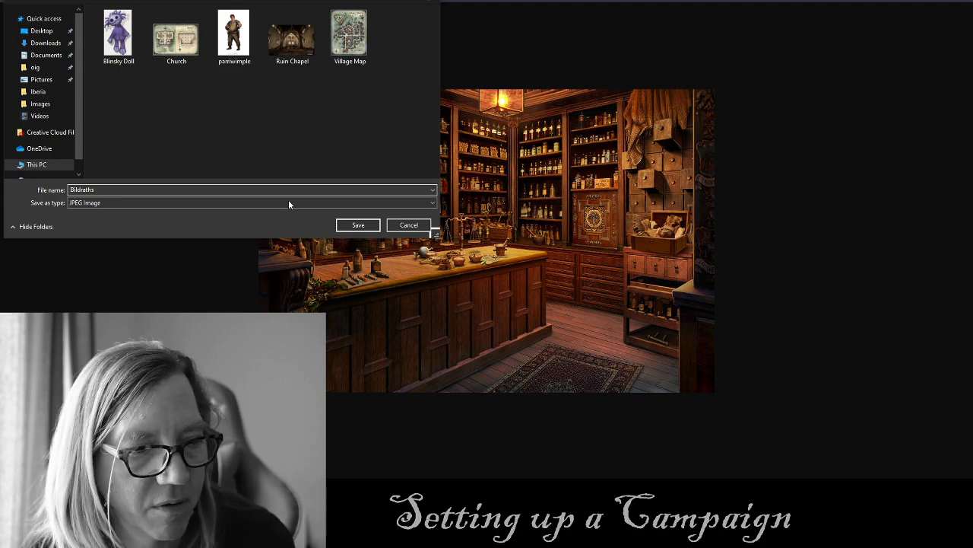
click(354, 225)
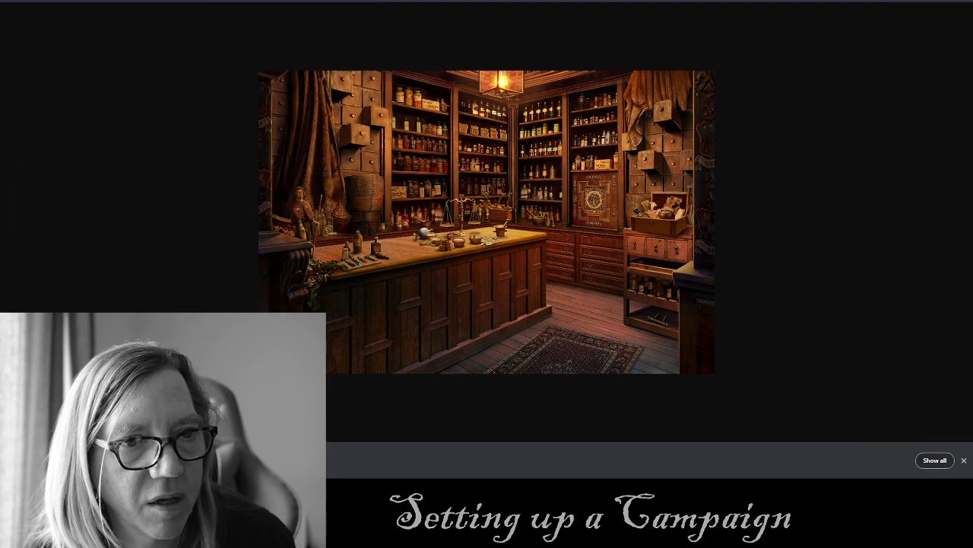
Upload the Bildraths picture to the Village of Barovia images folder and select it as the Bildraths scene's background image.
click(335, 1)
click(611, 90)
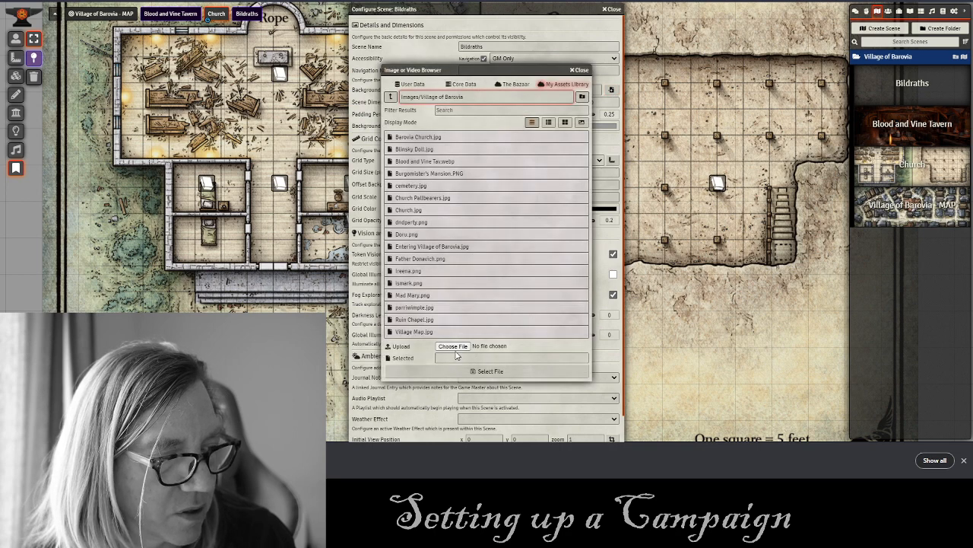
click(454, 348)
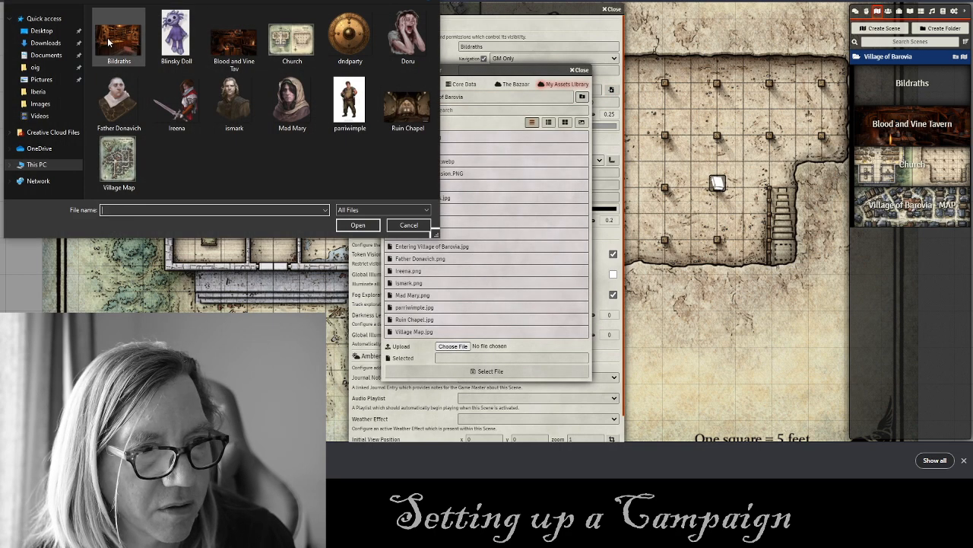
click(109, 42)
click(357, 225)
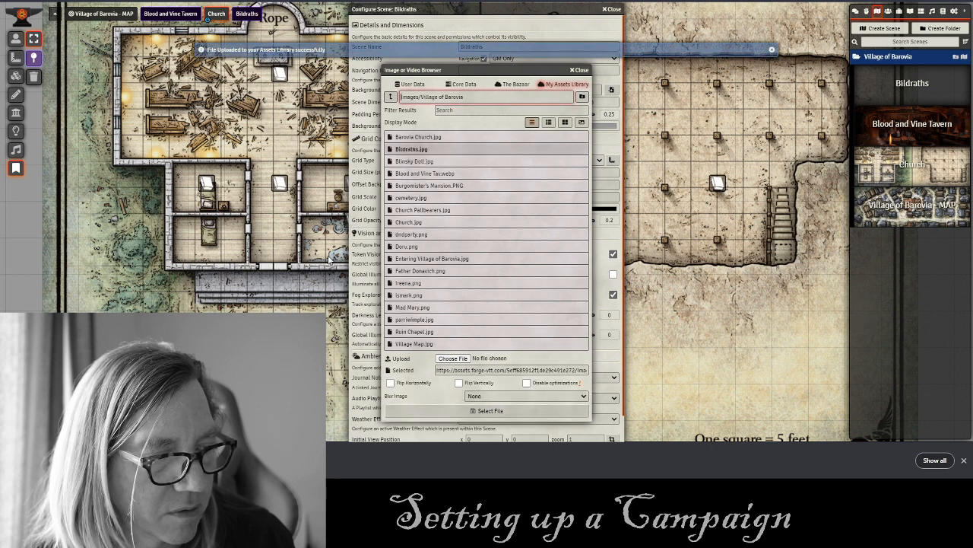
click(460, 411)
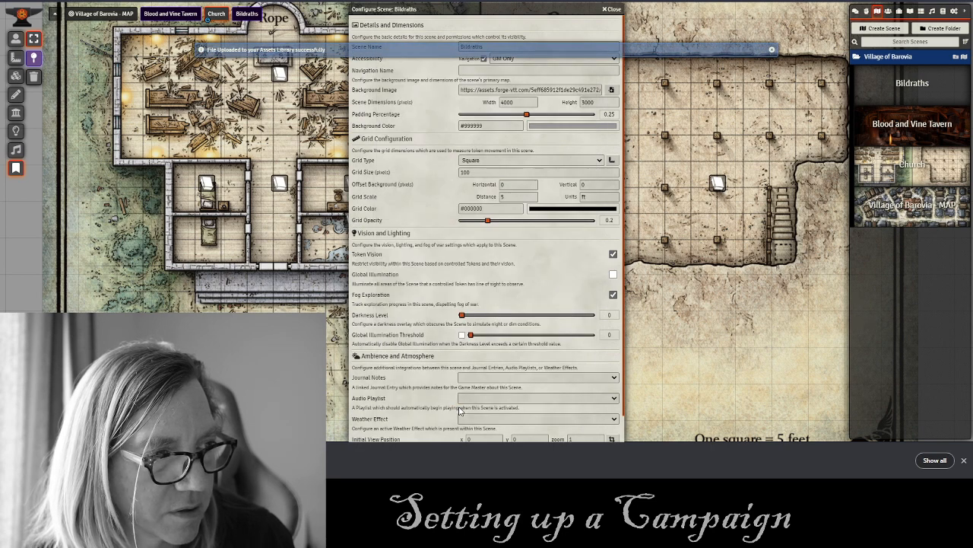
Save the Bildraths scene configuration, accepting the change of scene dimensions, and view the scene.
click(964, 460)
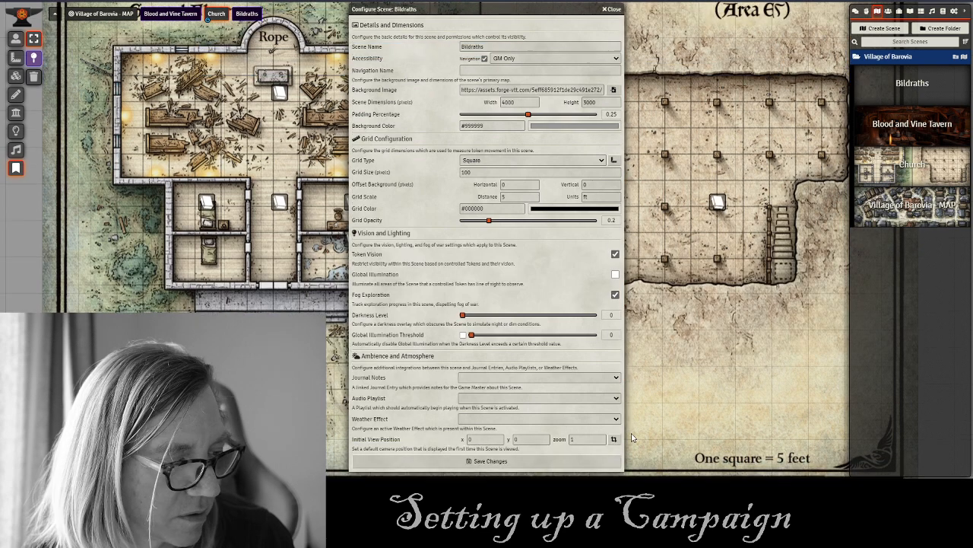
click(507, 462)
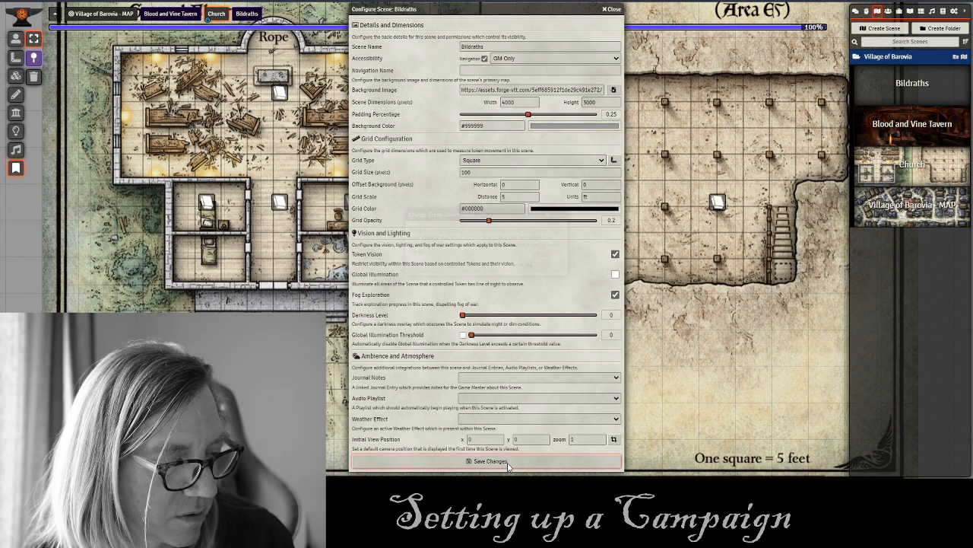
click(465, 268)
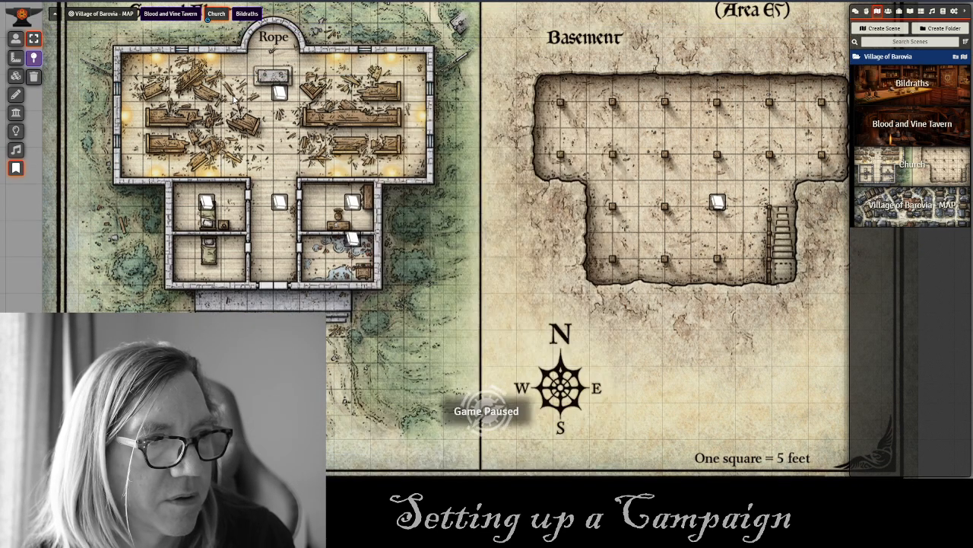
click(250, 14)
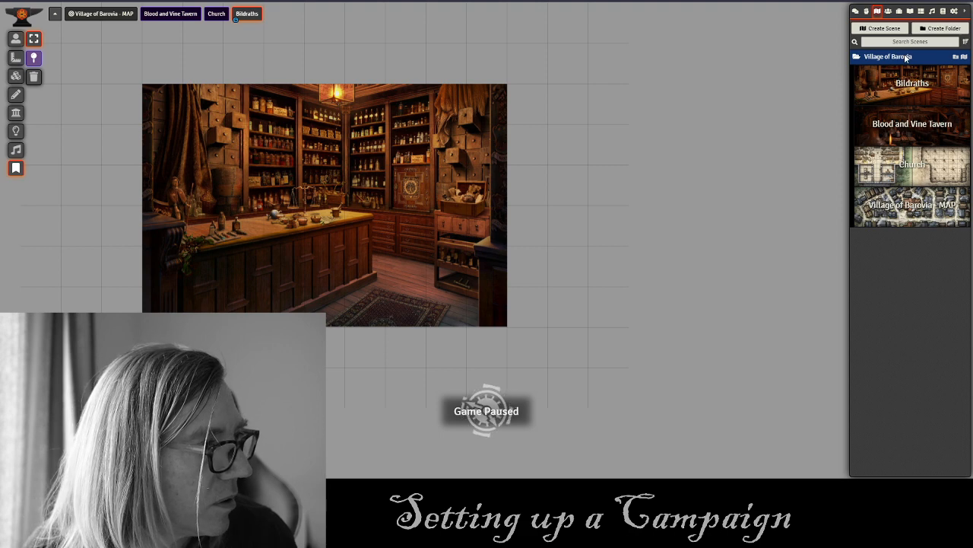
Create a new scene named Graveyard in the Village of Barovia scene folder.
click(964, 58)
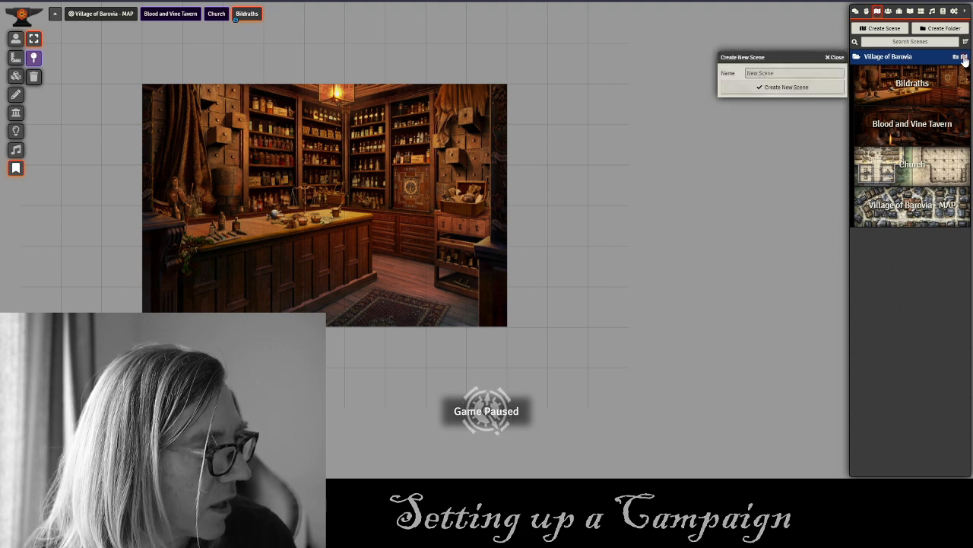
click(770, 73)
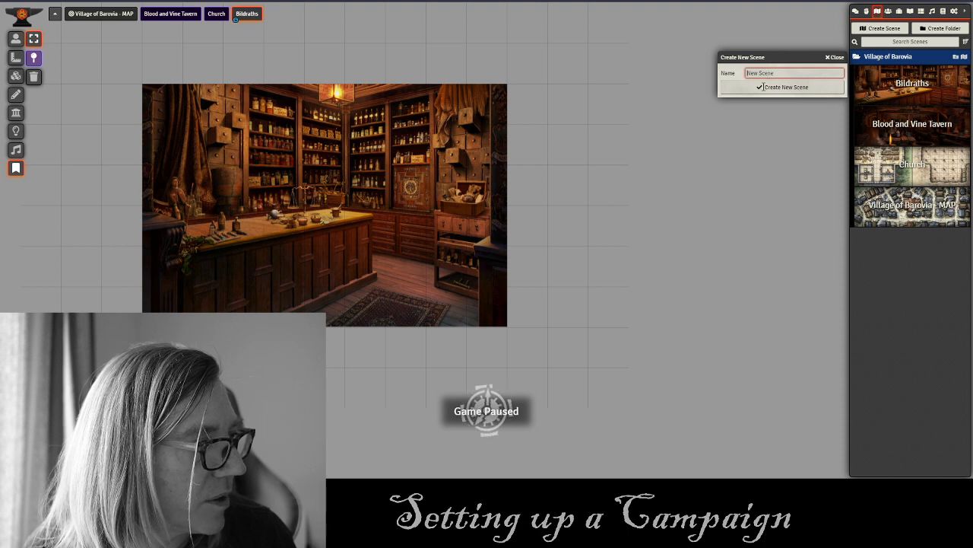
text(Ceme)
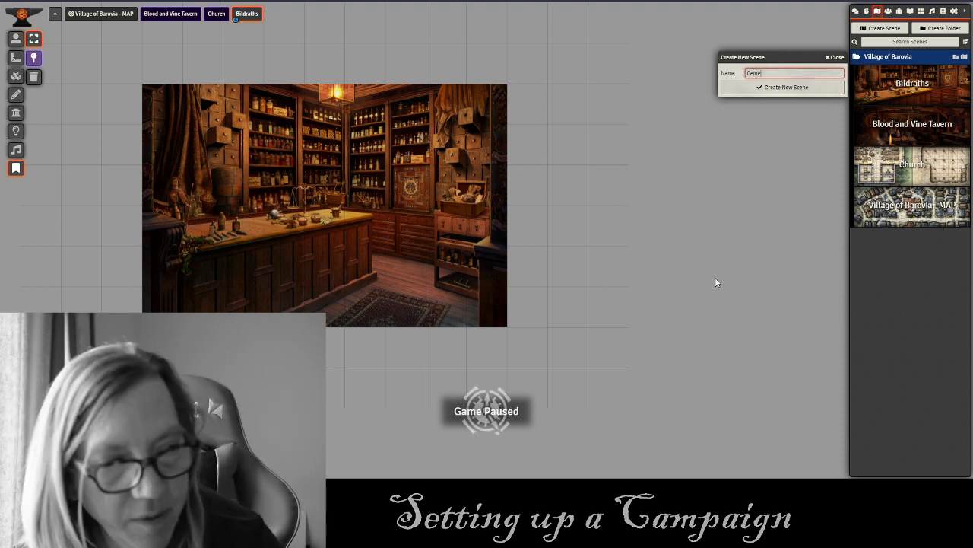
text(t)
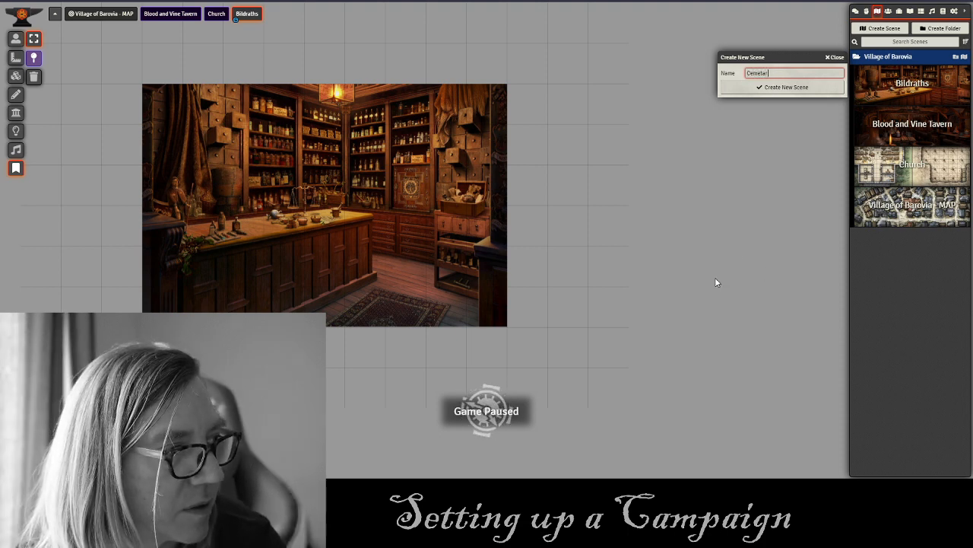
text(ar)
key(BackSpace)
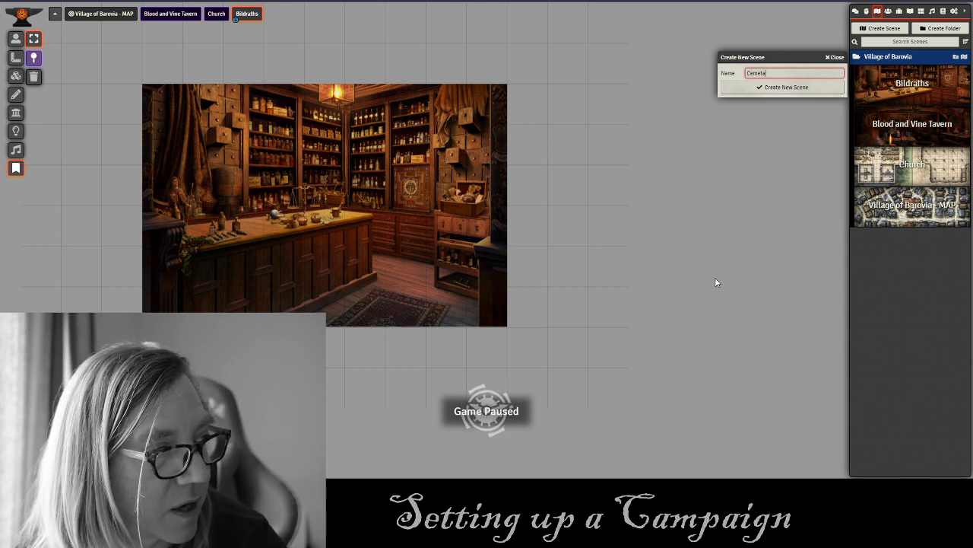
key(BackSpace)
key(BackSpace)
key(BackSpace)
text(Grave)
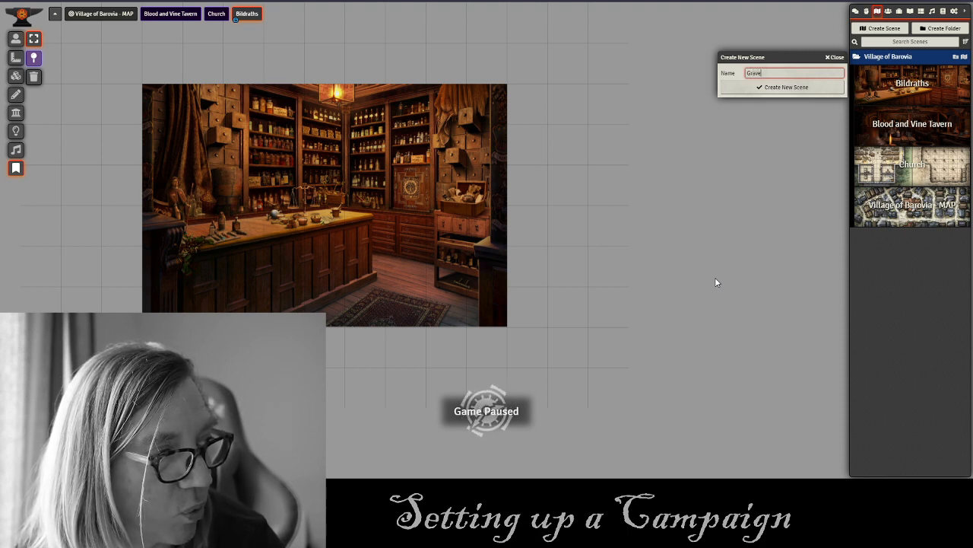
text(yard)
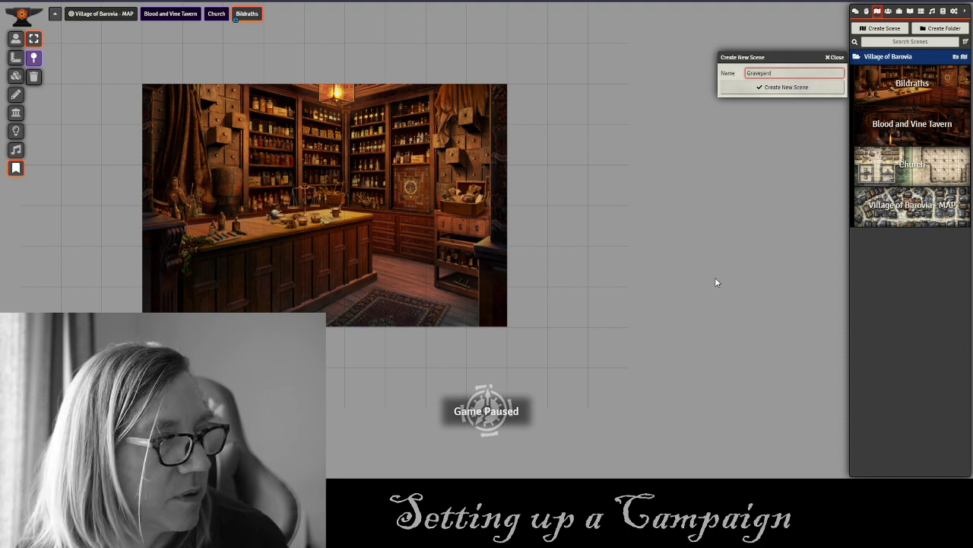
click(764, 87)
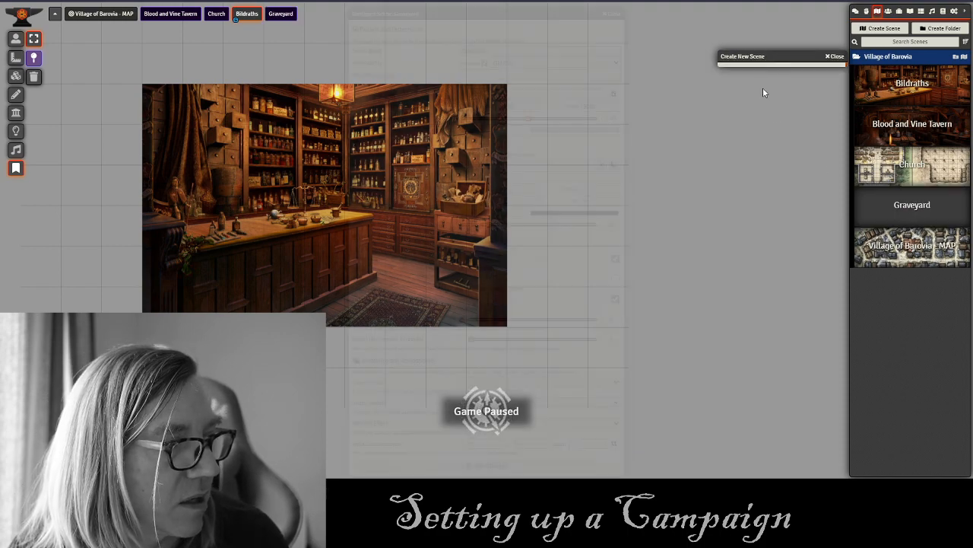
Upload Barovia Graveyard NO GRID from the maps stored in Documents and select it as the Graveyard scene's background image.
click(613, 94)
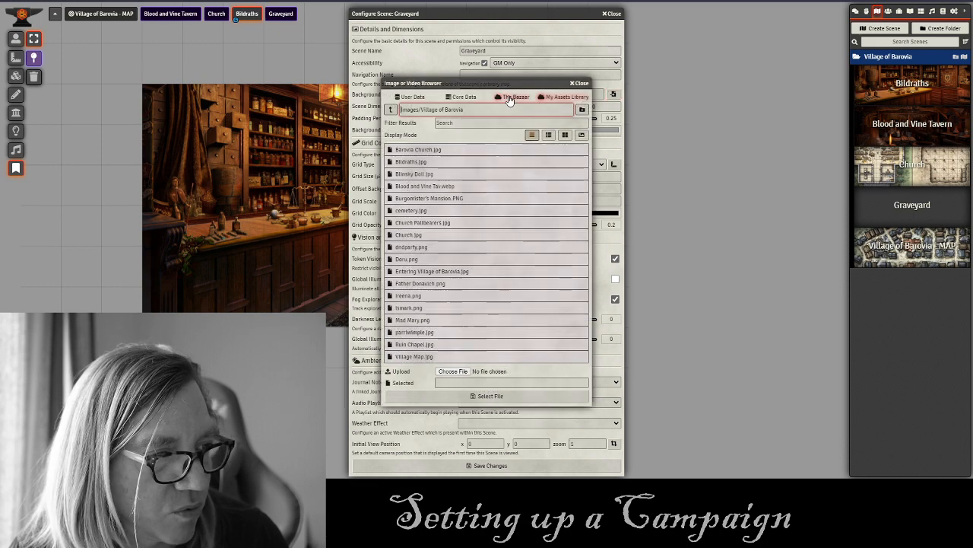
click(453, 371)
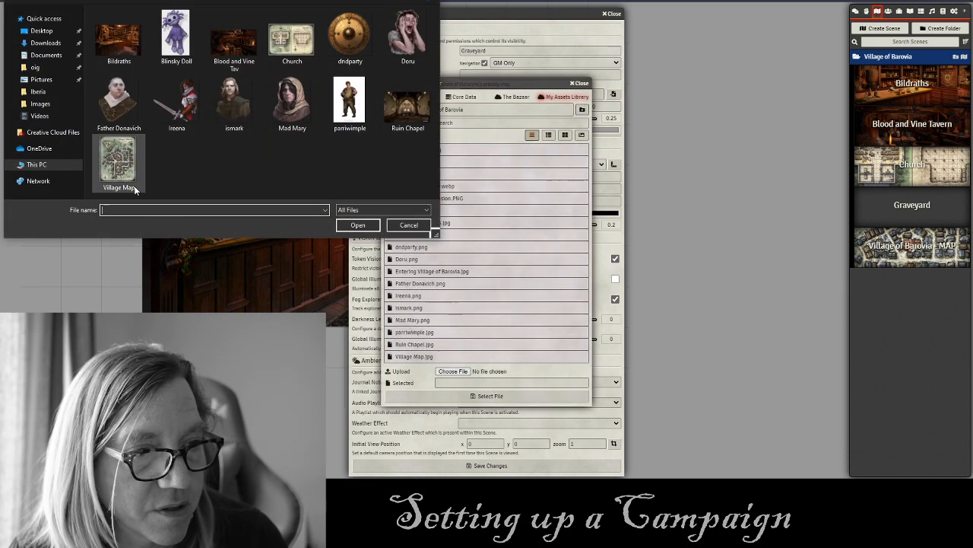
click(53, 1)
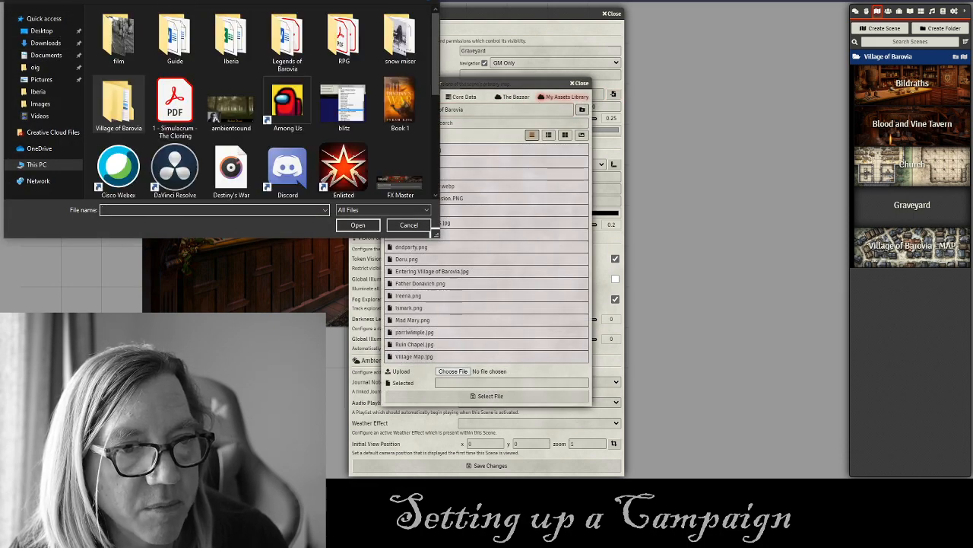
click(73, 43)
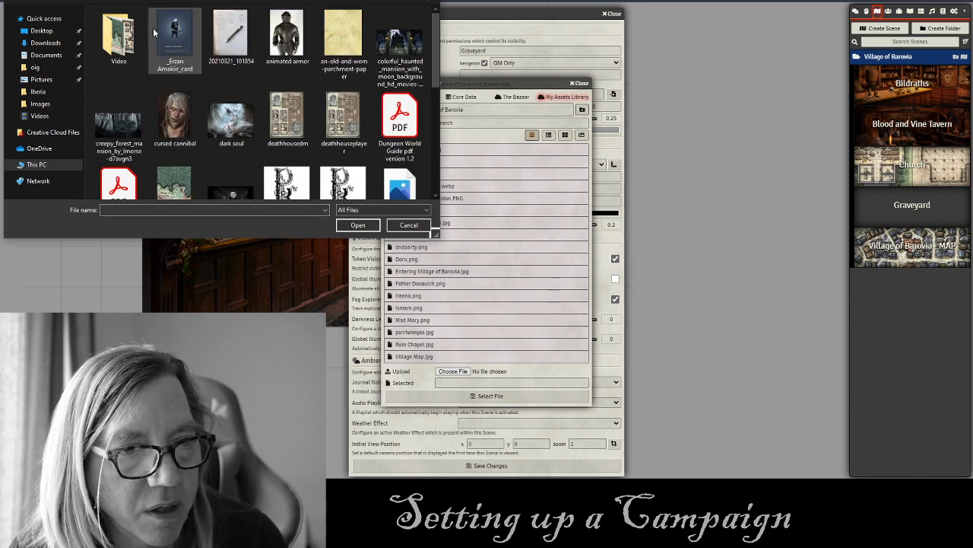
click(50, 56)
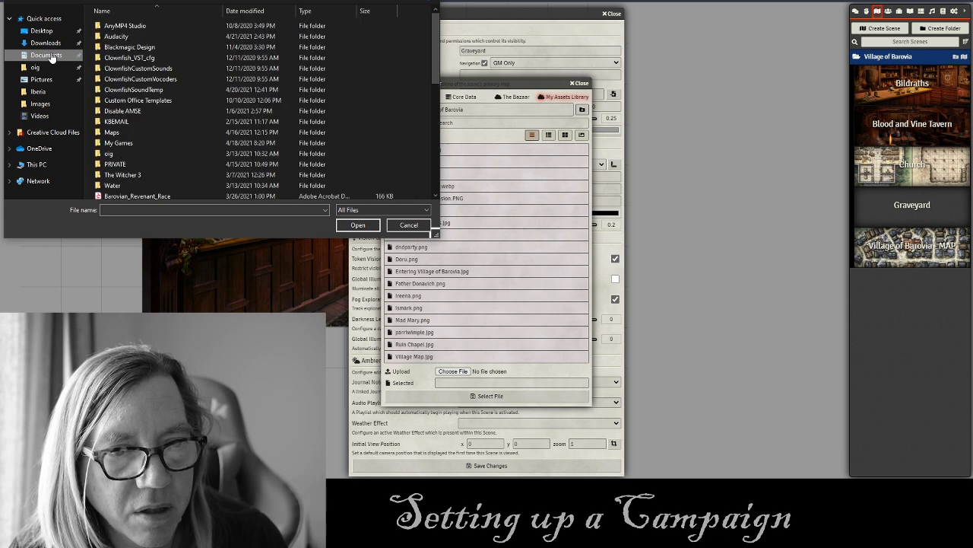
double_click(116, 132)
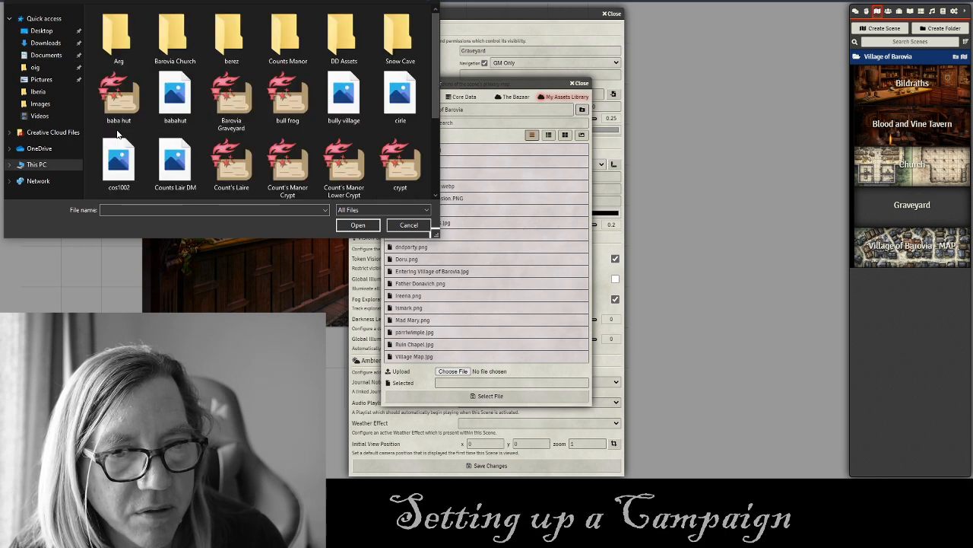
double_click(175, 34)
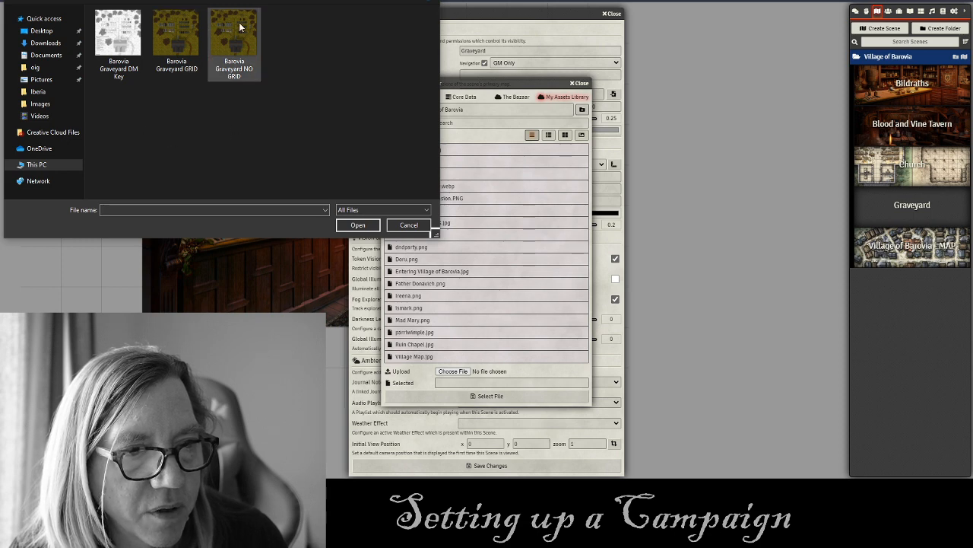
click(222, 43)
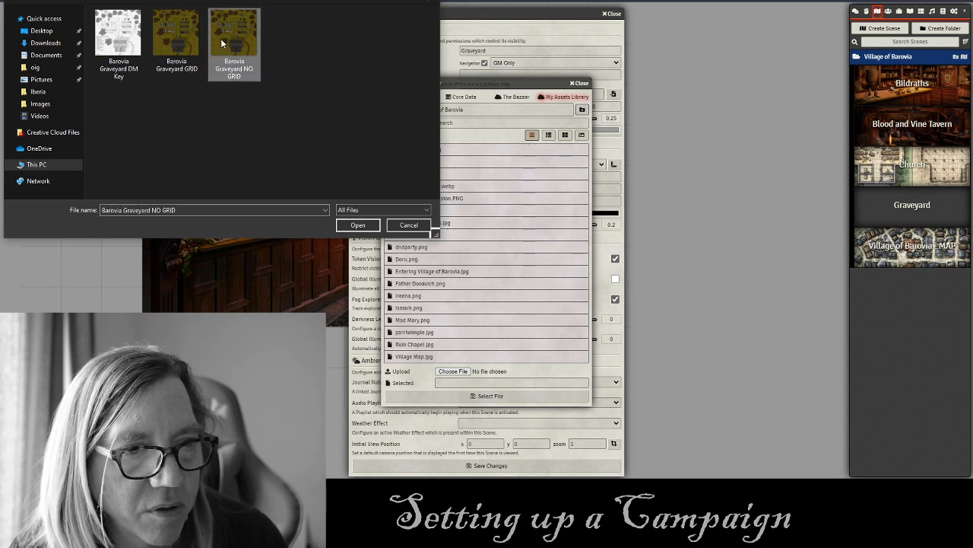
click(358, 225)
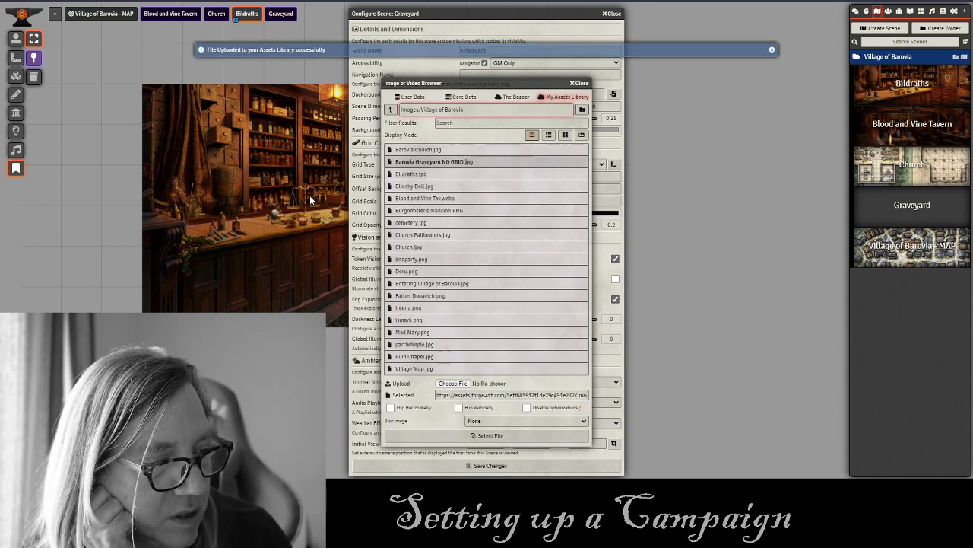
click(475, 435)
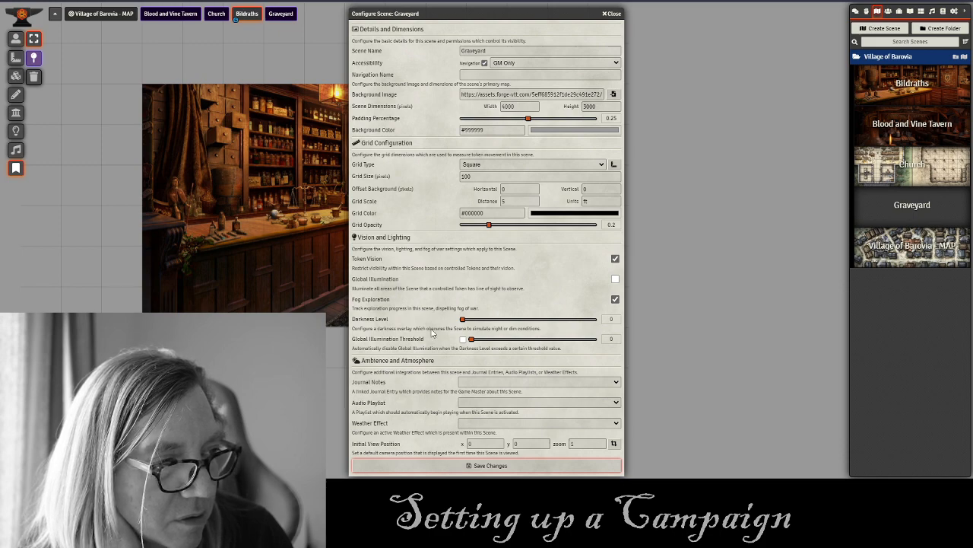
Save the Graveyard scene configuration, accepting the change of scene dimensions, and view the scene.
drag(449, 15, 620, 10)
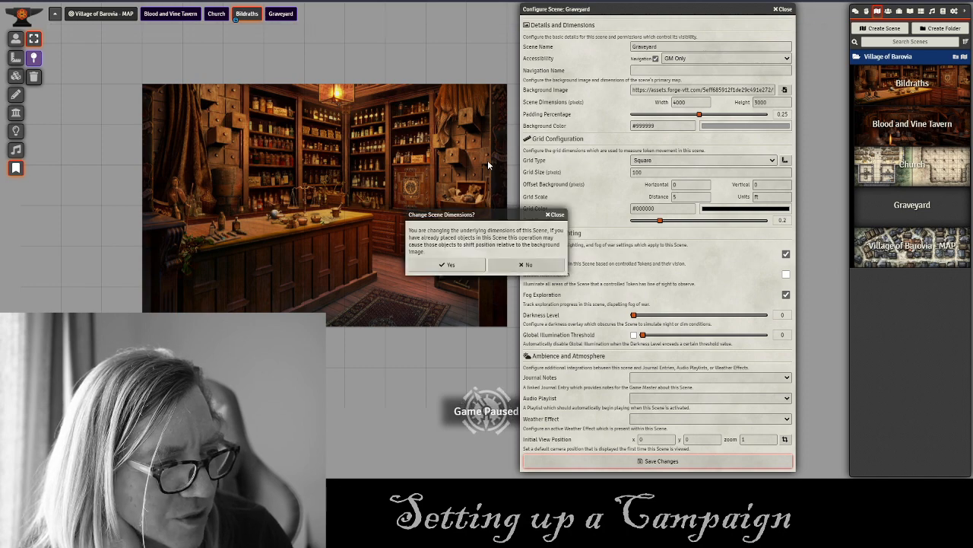
click(452, 264)
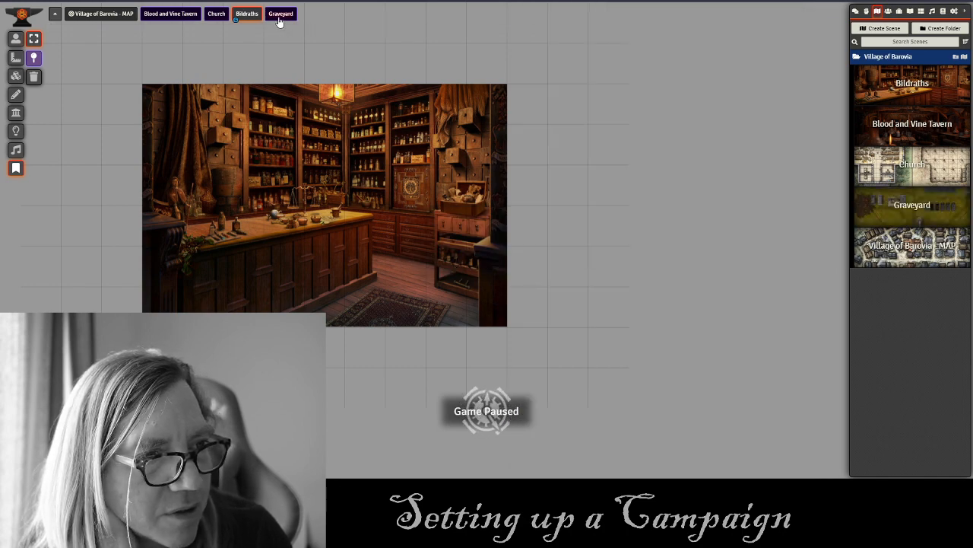
click(280, 15)
Examine the graveyard map, covering the graves, the tombs, the surrounding fence and the church building.
scroll(461, 144, down, 5)
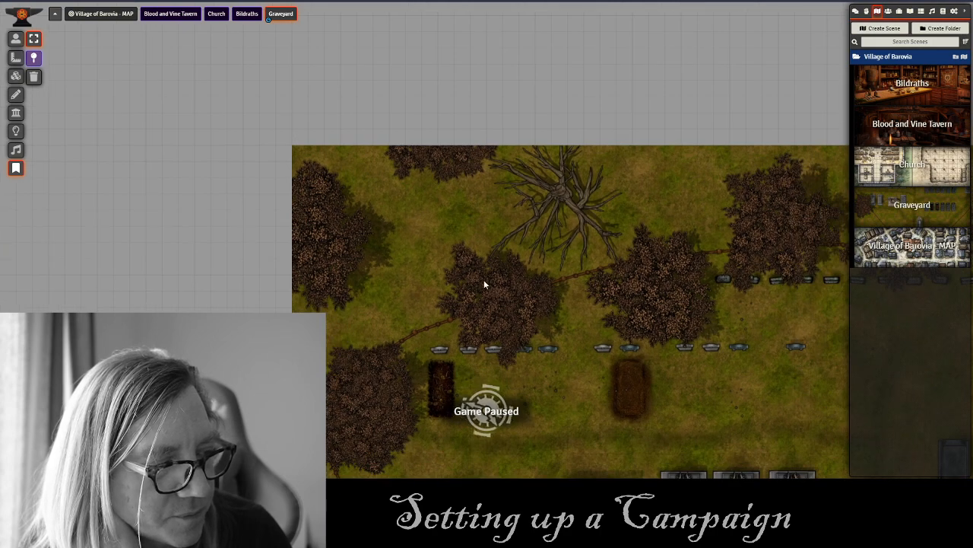
drag(485, 281, 298, 97)
scroll(509, 298, down, 7)
drag(510, 298, 303, 91)
scroll(403, 165, down, 3)
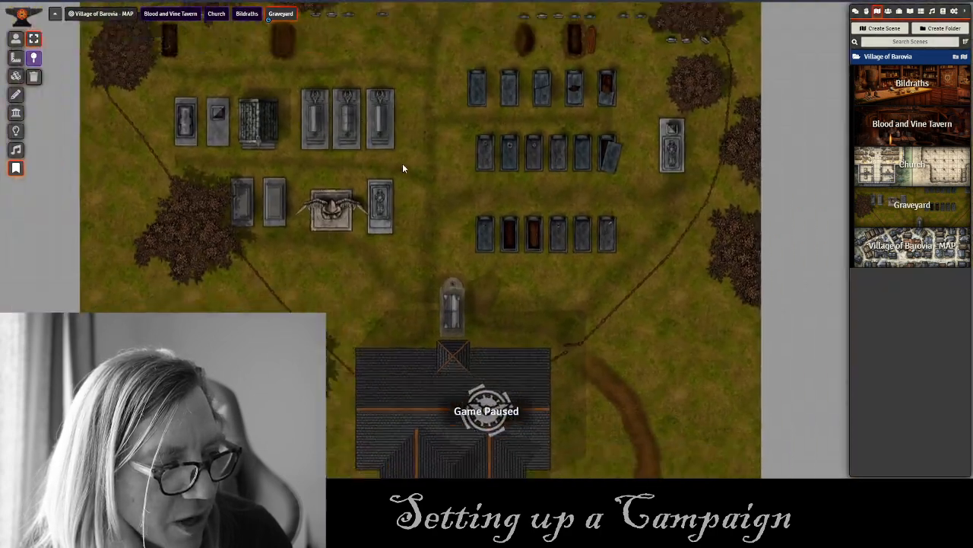
scroll(411, 163, down, 8)
drag(432, 158, 388, 59)
scroll(430, 164, up, 8)
scroll(415, 154, up, 2)
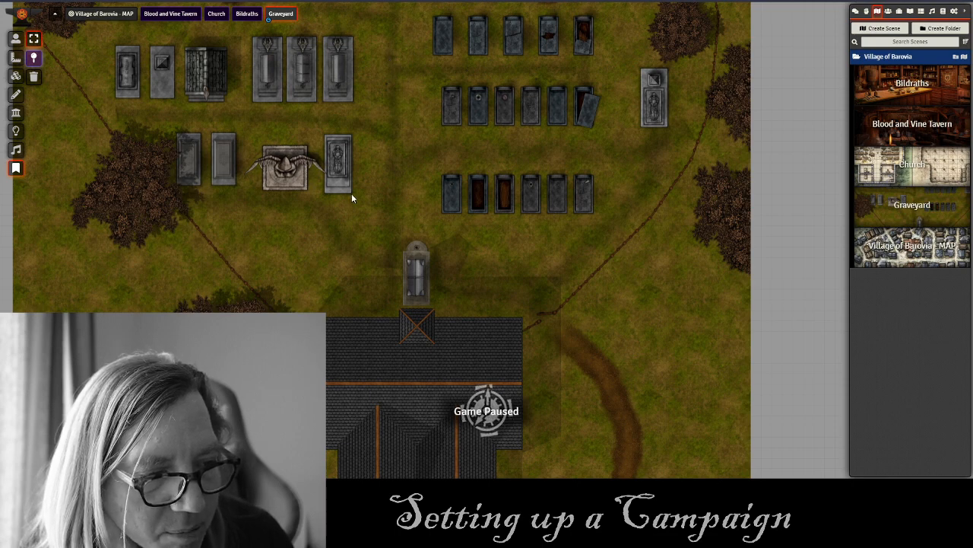
scroll(395, 190, down, 3)
scroll(593, 244, up, 3)
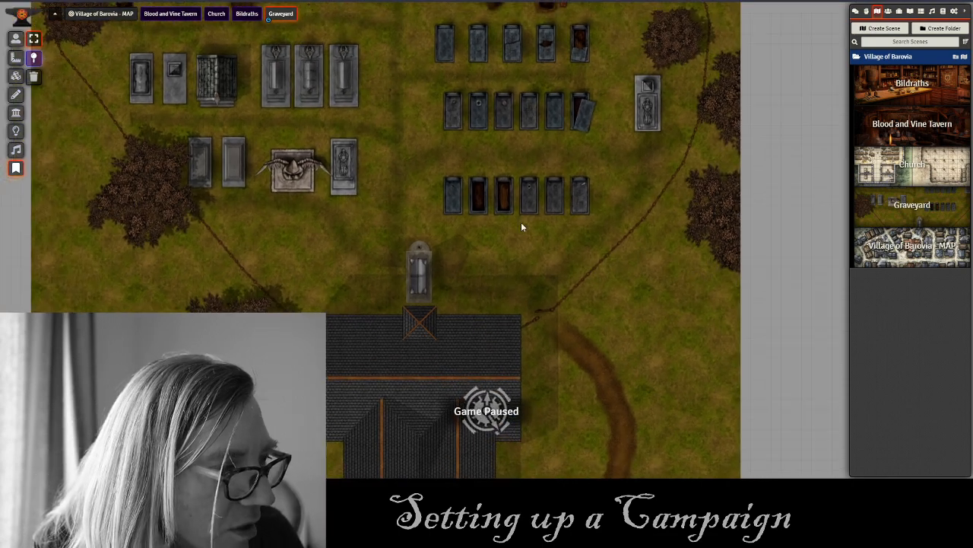
scroll(521, 226, down, 3)
scroll(482, 204, up, 3)
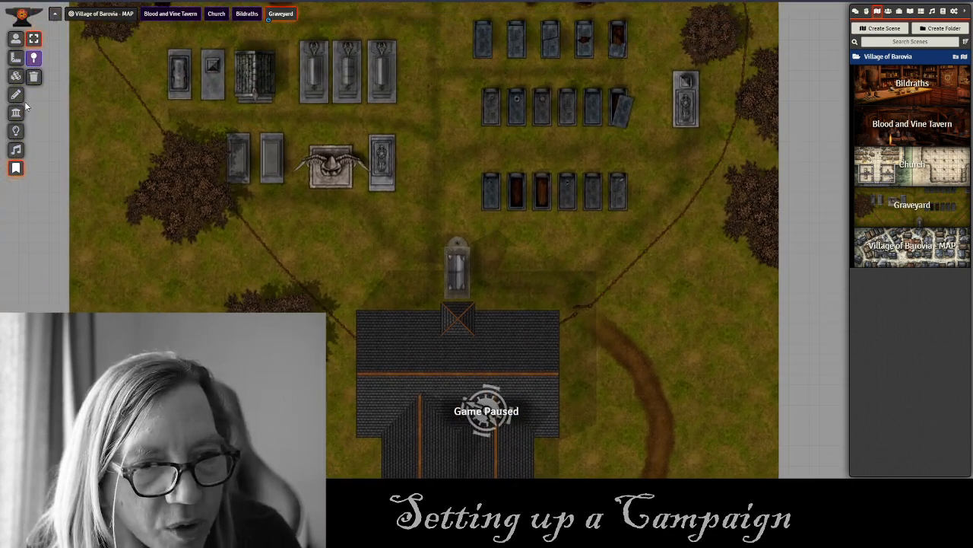
Draw invisible walls along the fence line that encloses the graveyard.
click(16, 112)
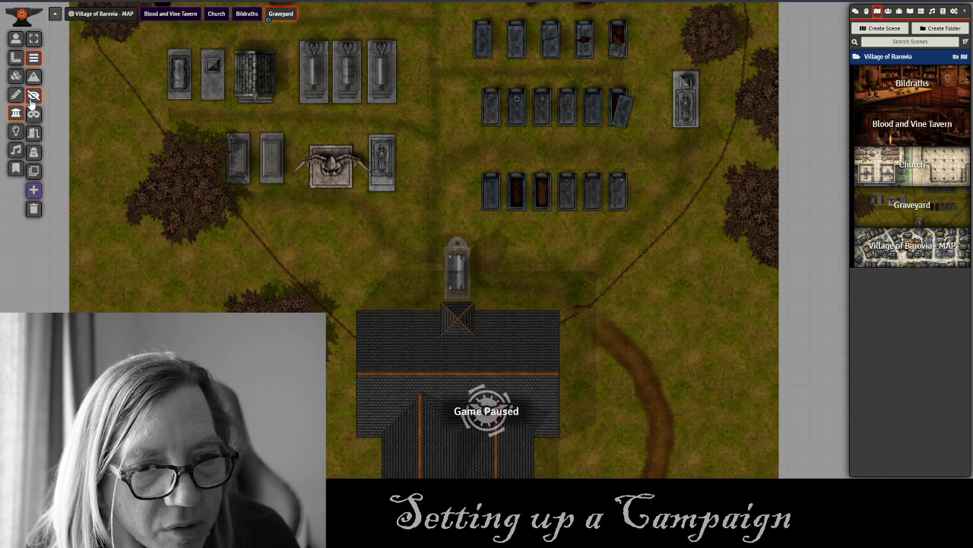
click(32, 97)
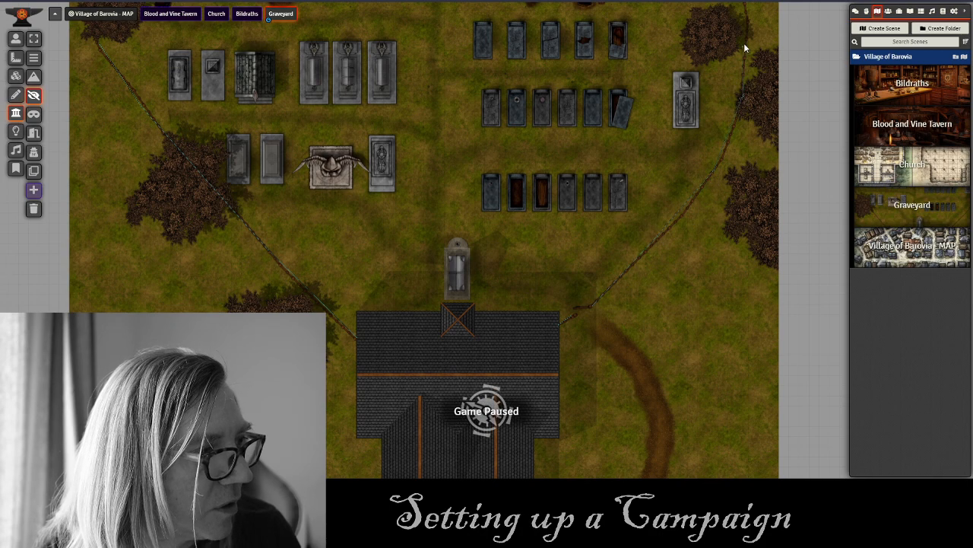
key(w)
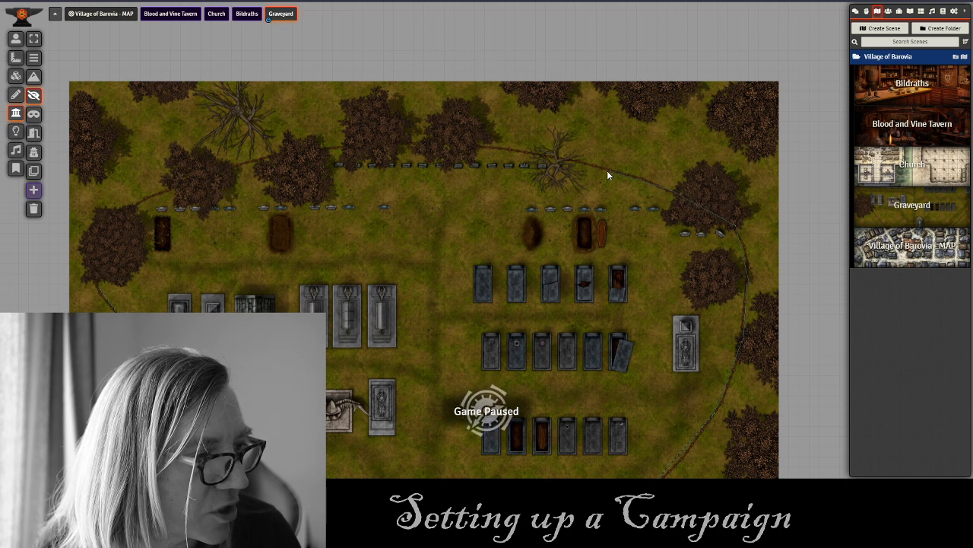
click(493, 145)
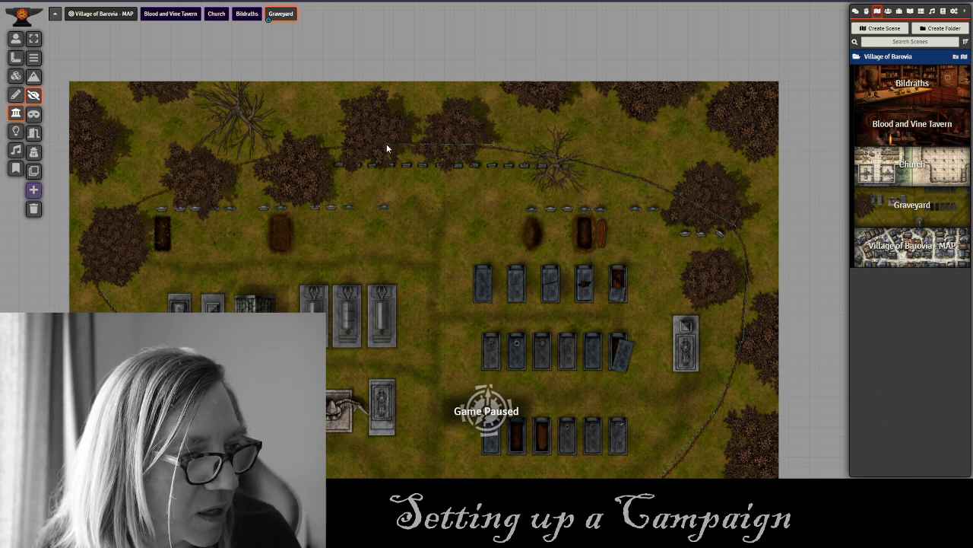
click(316, 148)
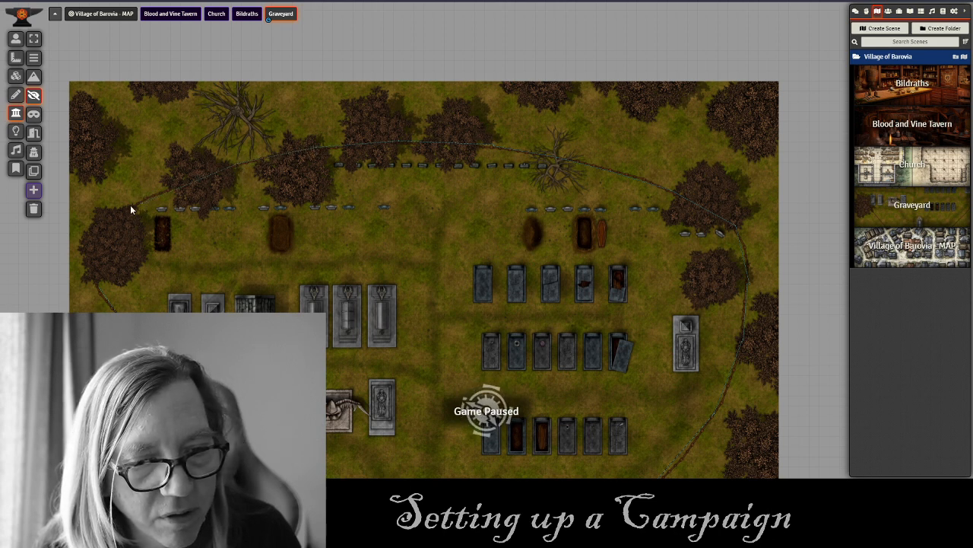
click(99, 286)
Outline the horned skull monument among the graveyard tombs with terrain walls.
drag(390, 388, 373, 255)
scroll(380, 260, up, 5)
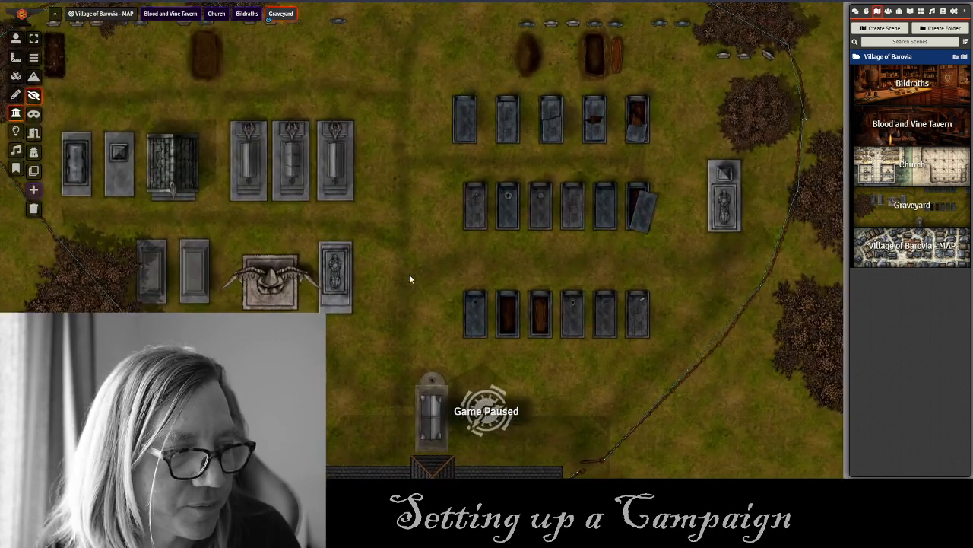
scroll(409, 278, up, 5)
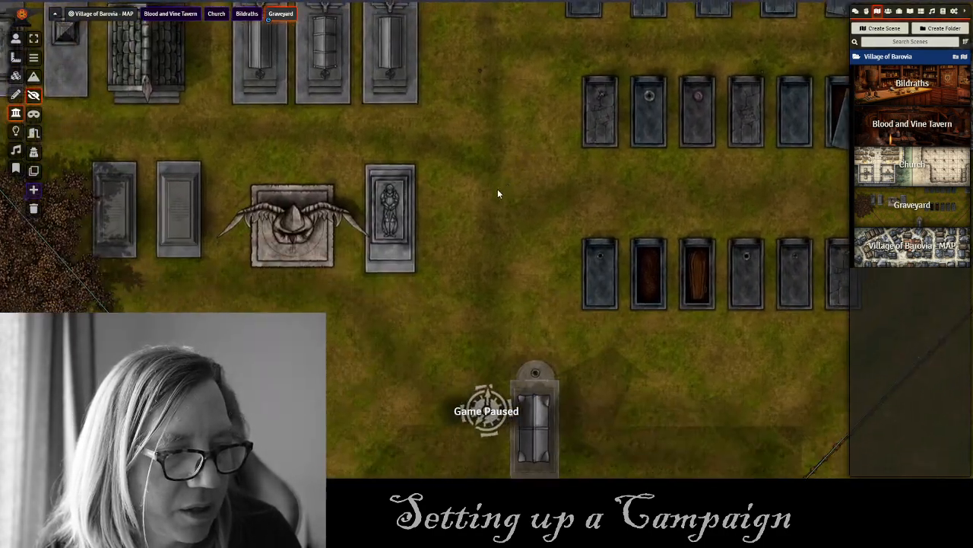
drag(498, 190, 478, 208)
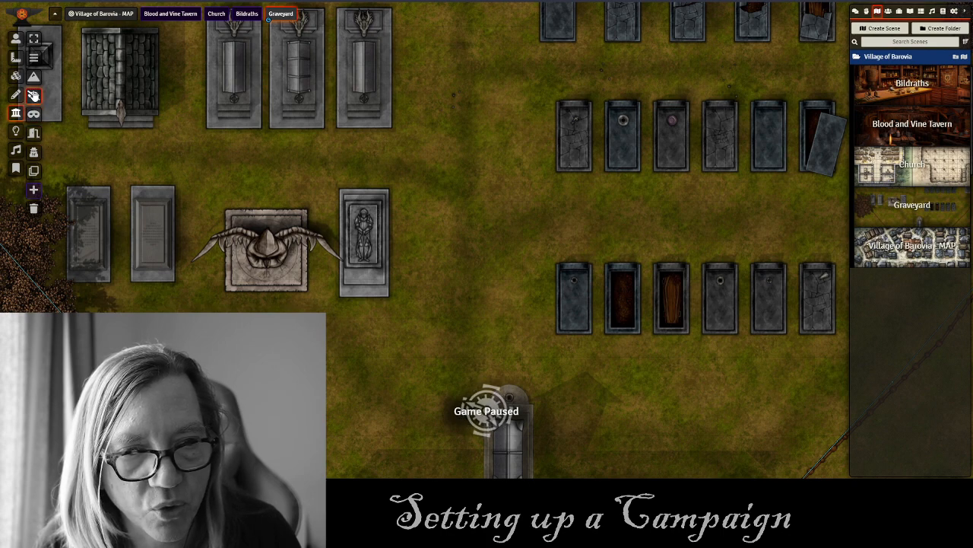
click(34, 76)
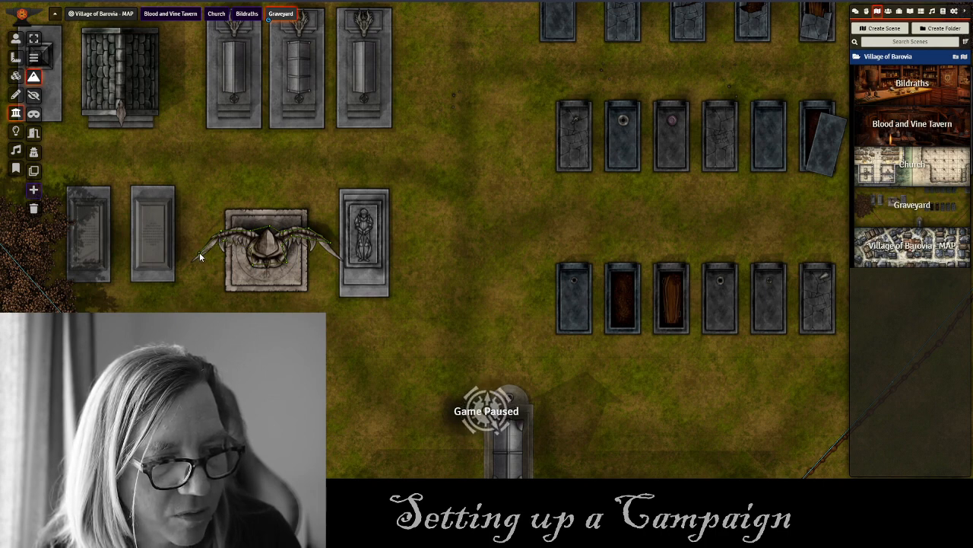
drag(199, 251, 101, 252)
scroll(325, 256, down, 4)
drag(326, 256, 285, 178)
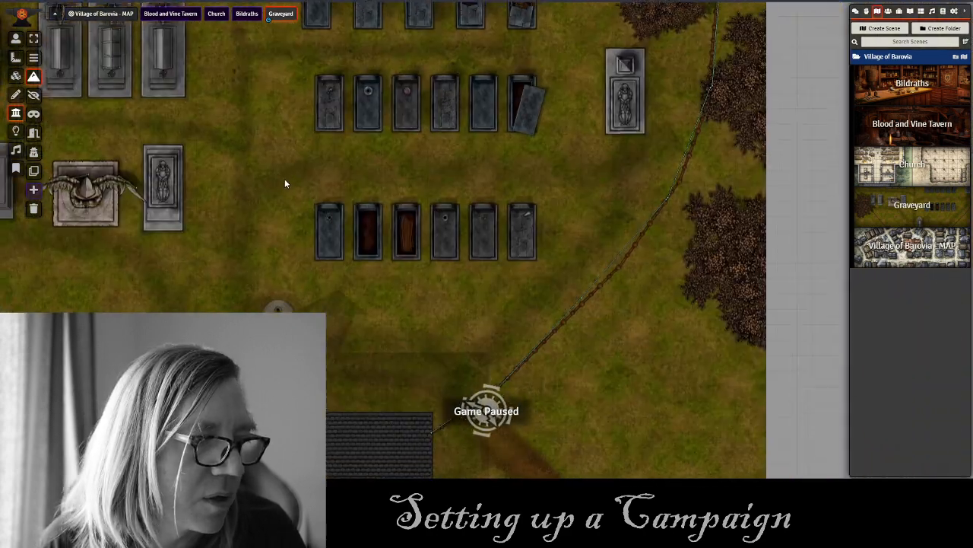
scroll(304, 171, down, 2)
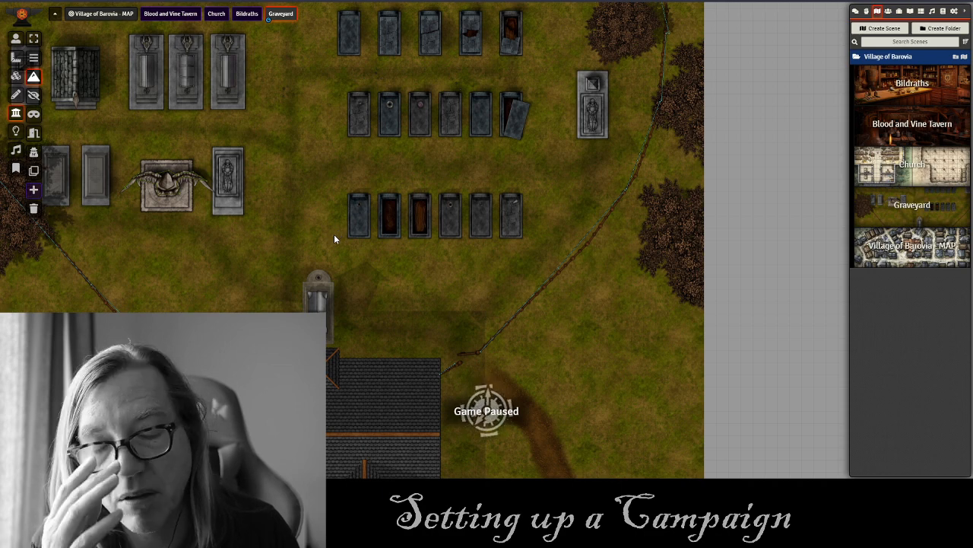
drag(358, 207, 200, 123)
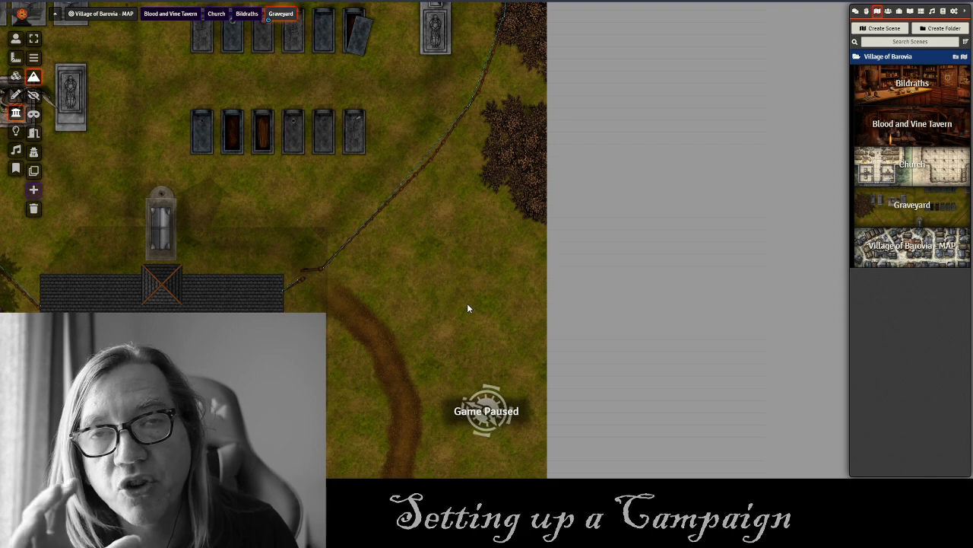
drag(348, 159, 409, 256)
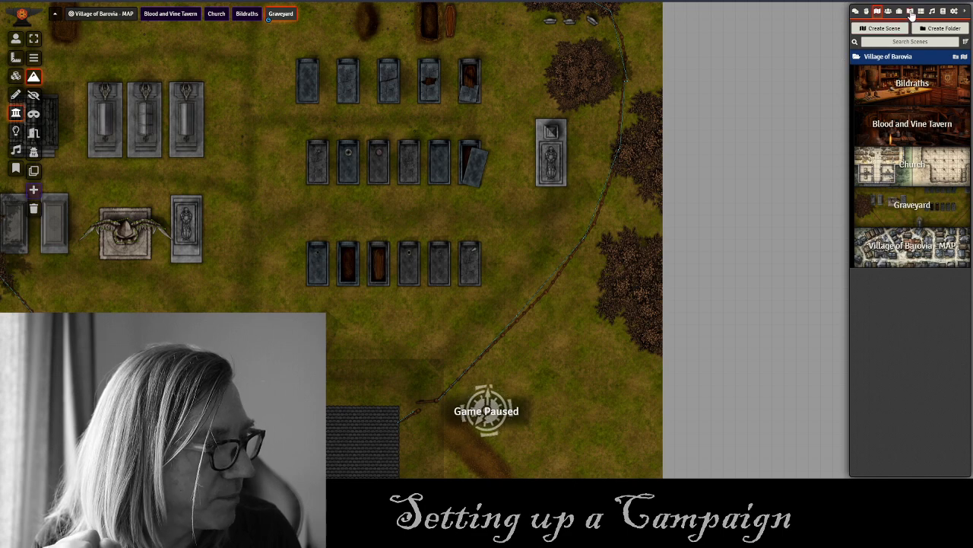
scroll(418, 124, down, 5)
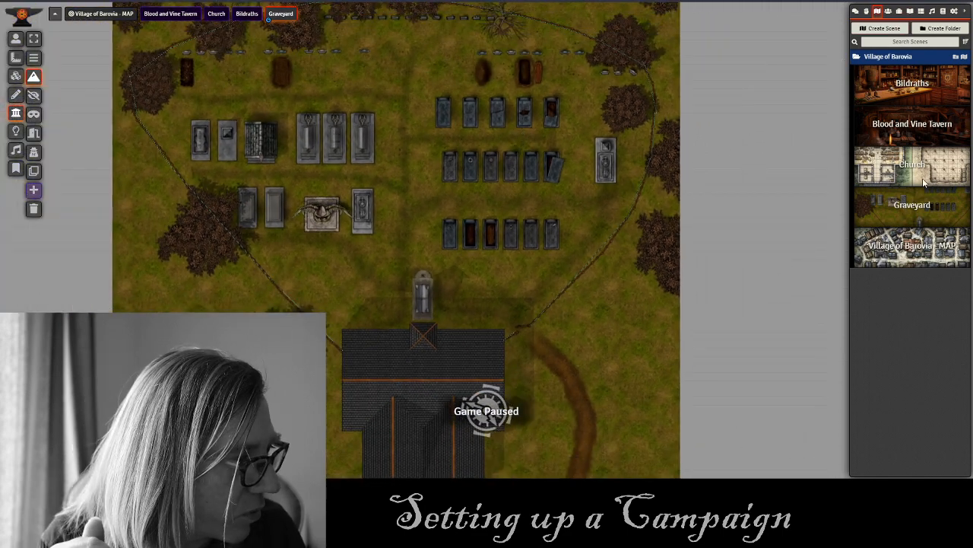
Rename the Bildraths scene as "Bildraths - M" and save its configuration.
right_click(913, 89)
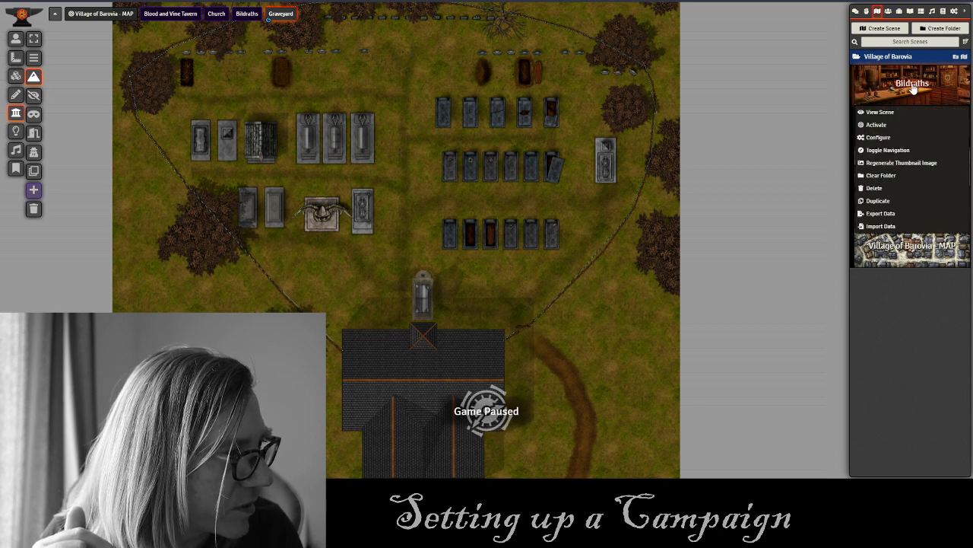
click(879, 138)
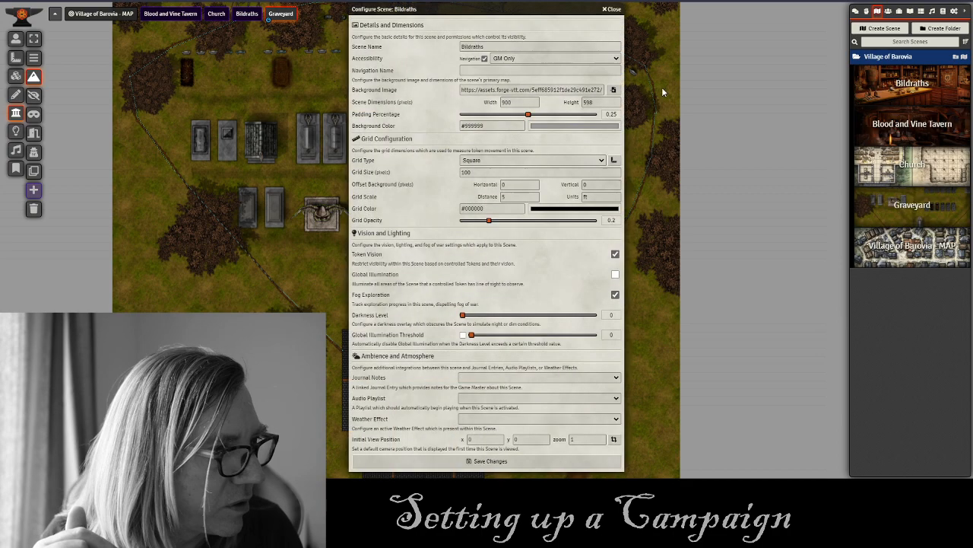
click(512, 47)
text(-)
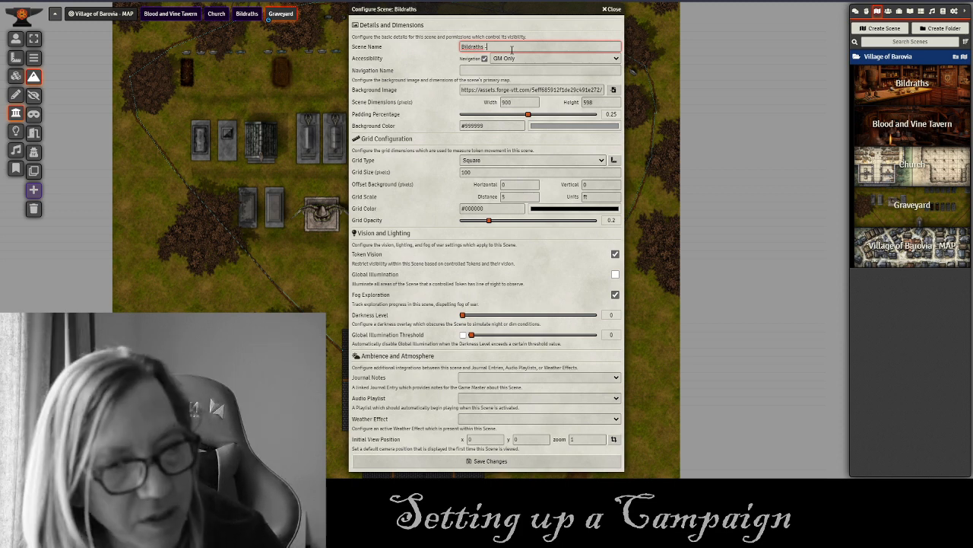
text( M)
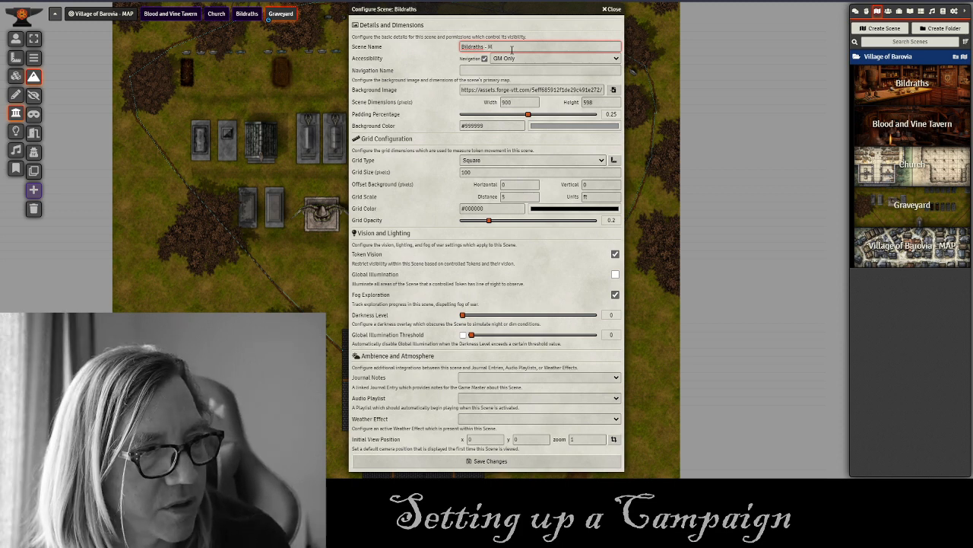
click(488, 461)
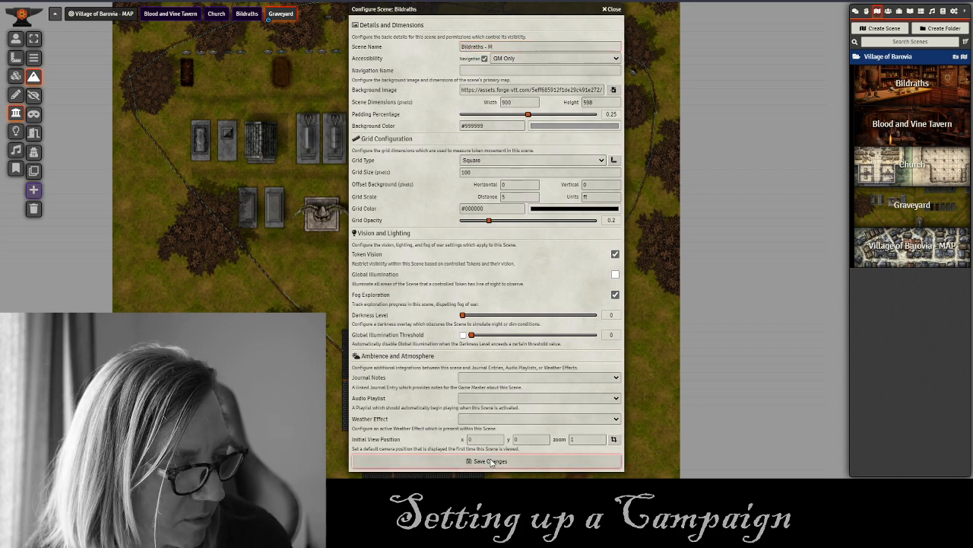
Rename the Blood and Vine Tavern scene as "Blood and Vine Tavern - M" and save its configuration.
right_click(960, 133)
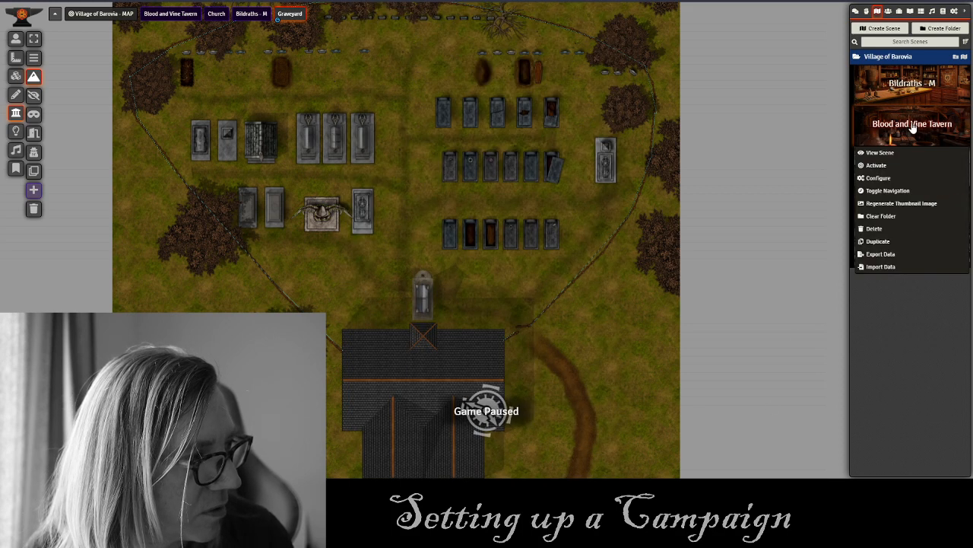
click(880, 178)
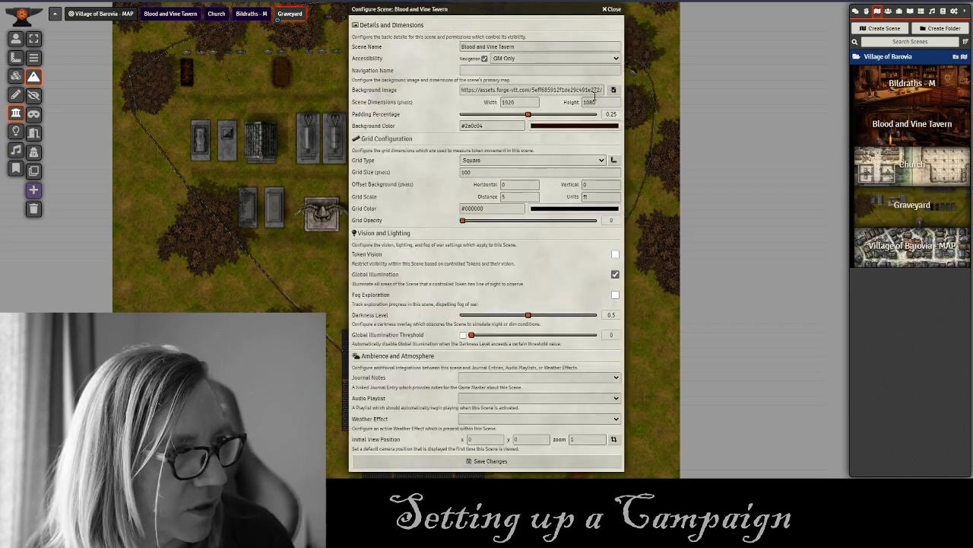
click(535, 48)
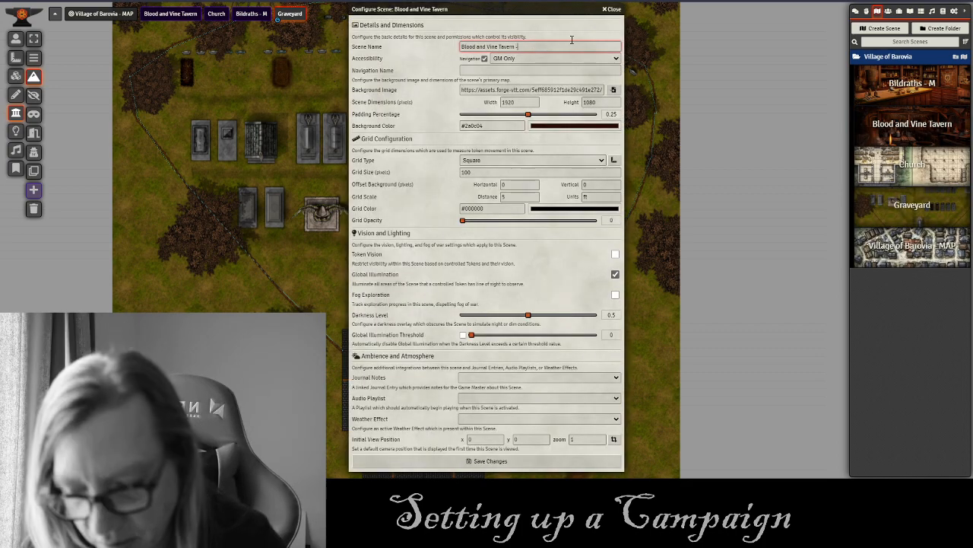
text(- M)
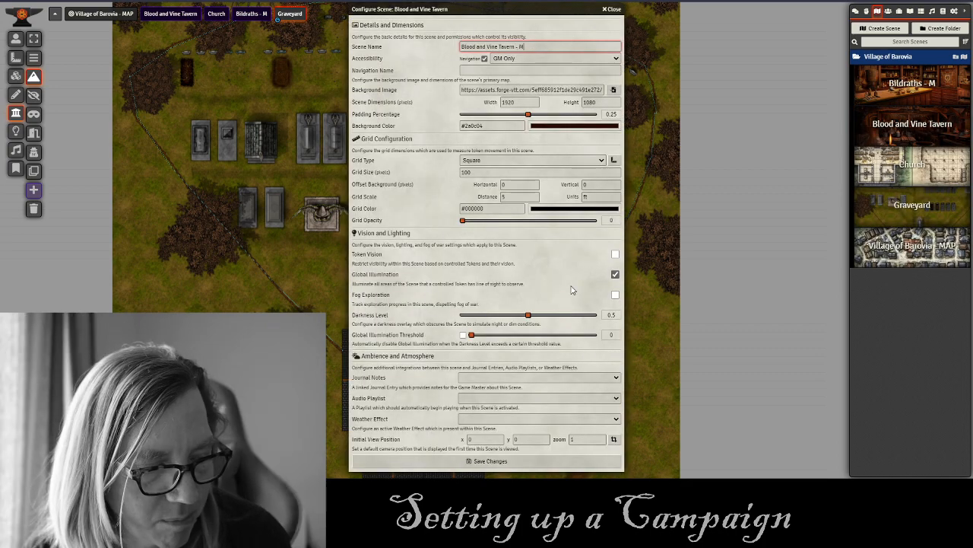
click(472, 461)
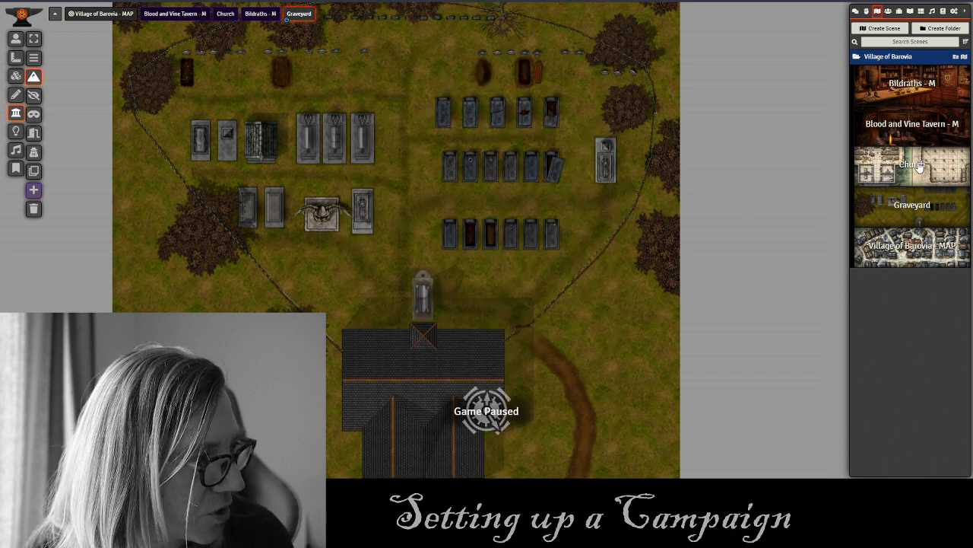
Rename the Church scene as "Church - B" and save its configuration.
right_click(909, 170)
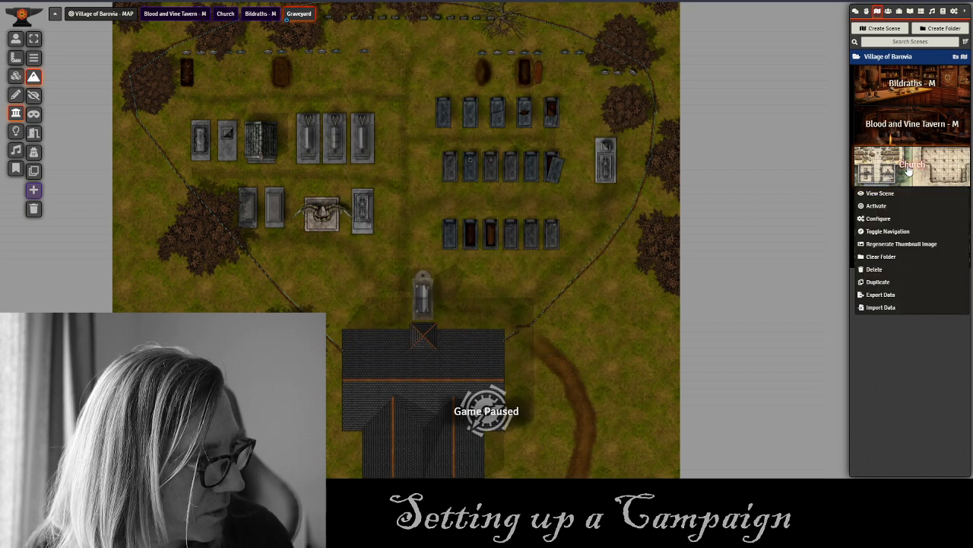
click(878, 218)
click(540, 47)
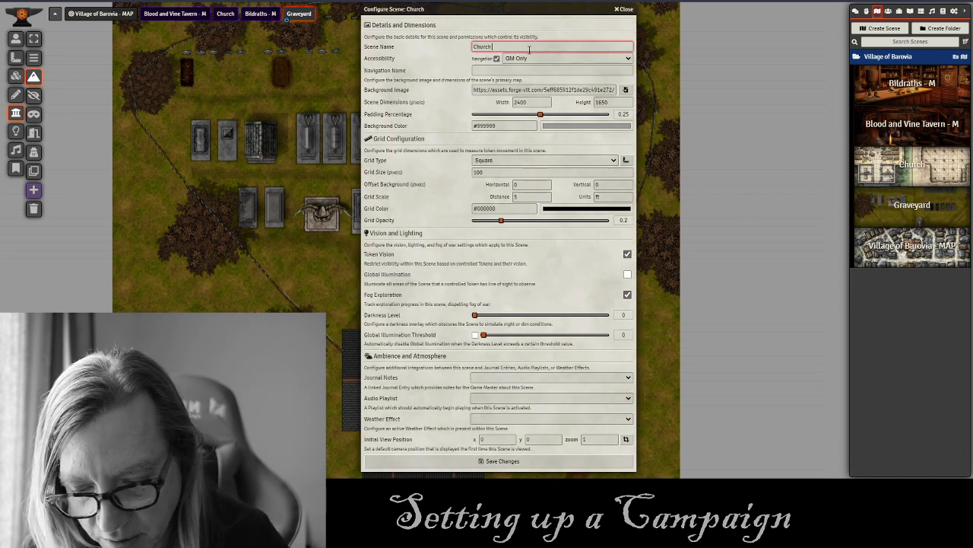
text(- B)
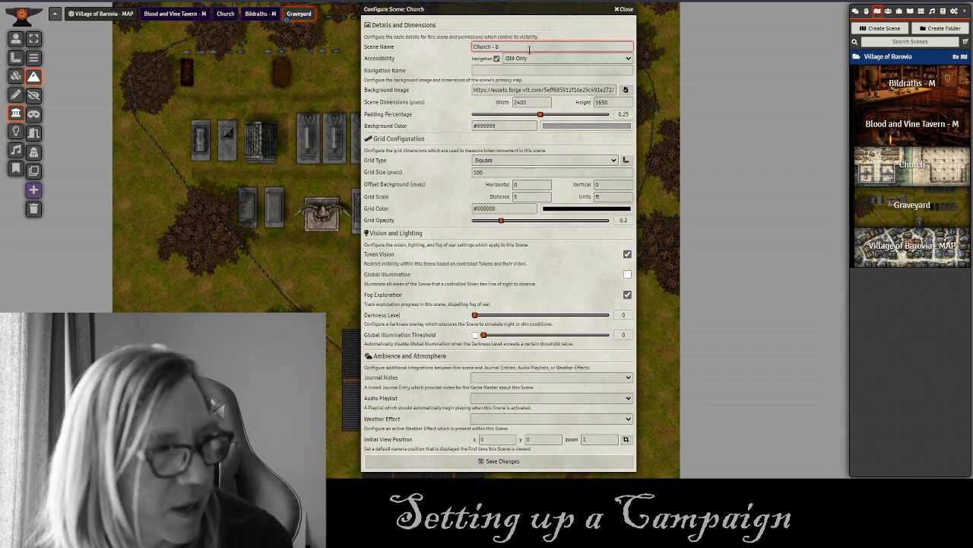
click(508, 462)
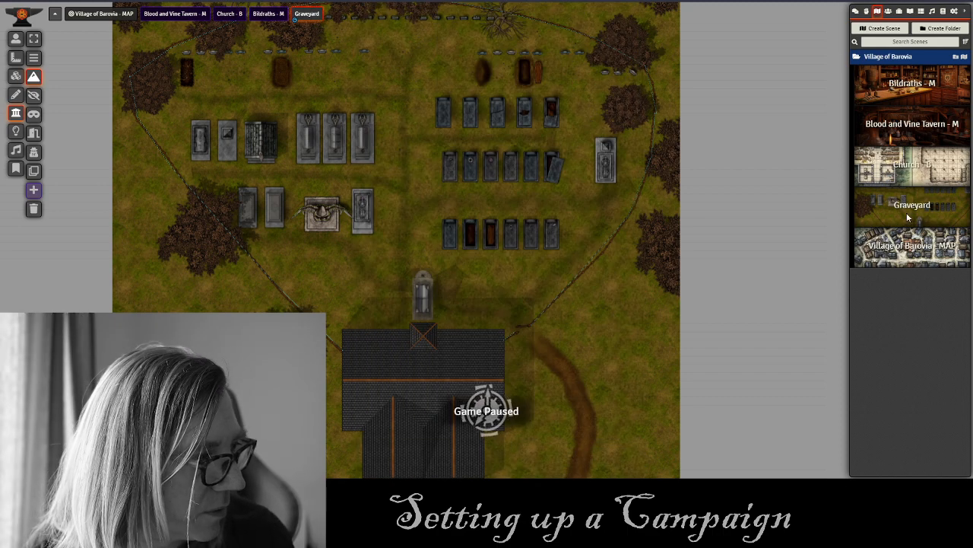
Rename the Graveyard scene as "Graveyard - B" and save its configuration.
right_click(912, 164)
click(880, 90)
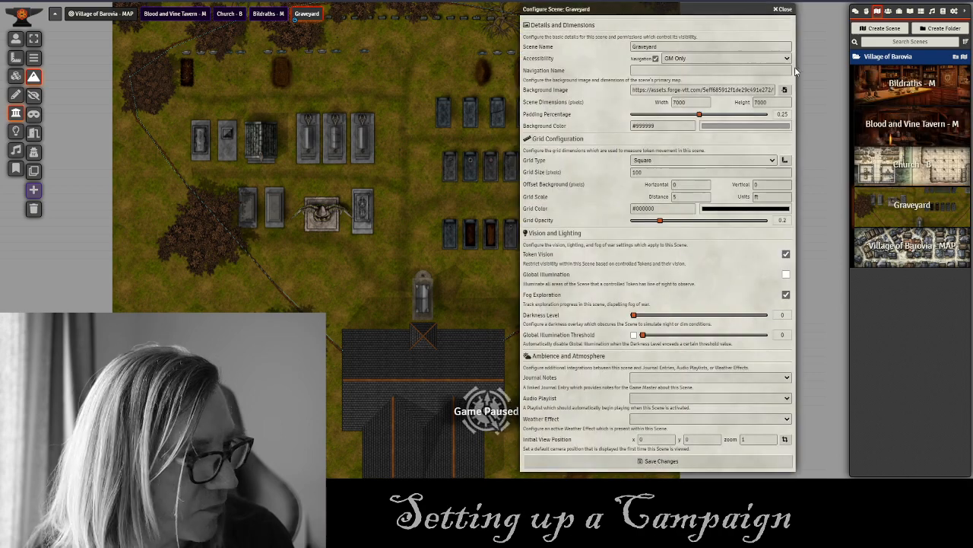
click(698, 49)
text(-)
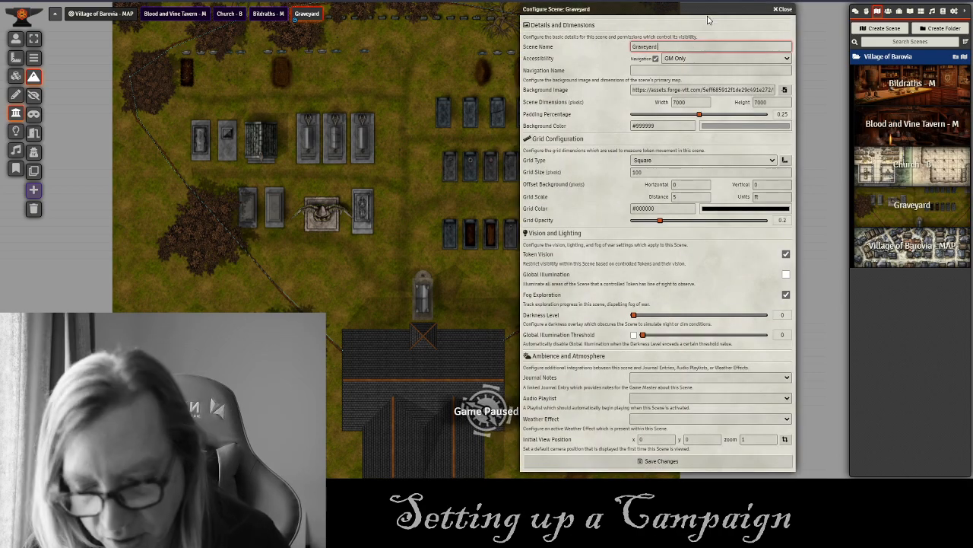
text( B)
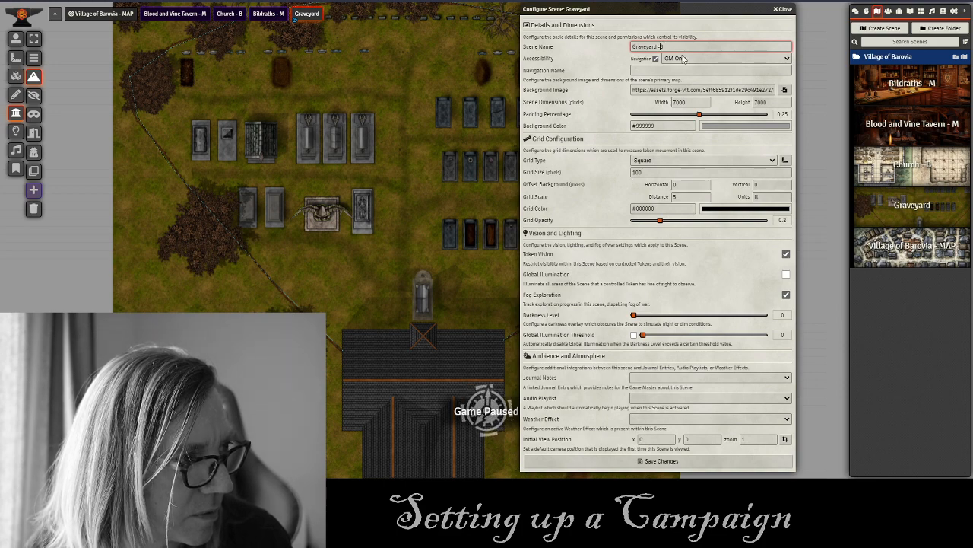
click(656, 460)
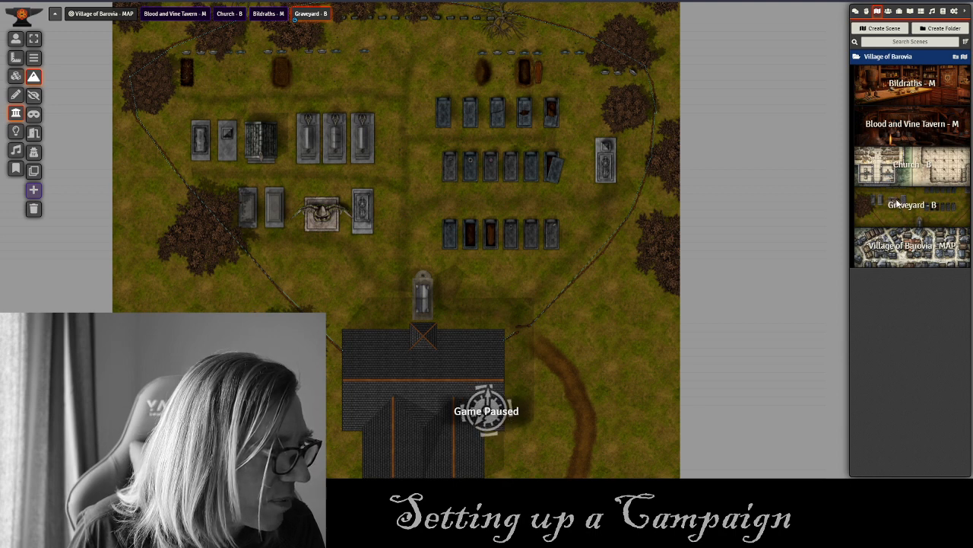
Create a new scene named Burgomaster in the Village of Barovia scene folder.
click(963, 56)
click(774, 75)
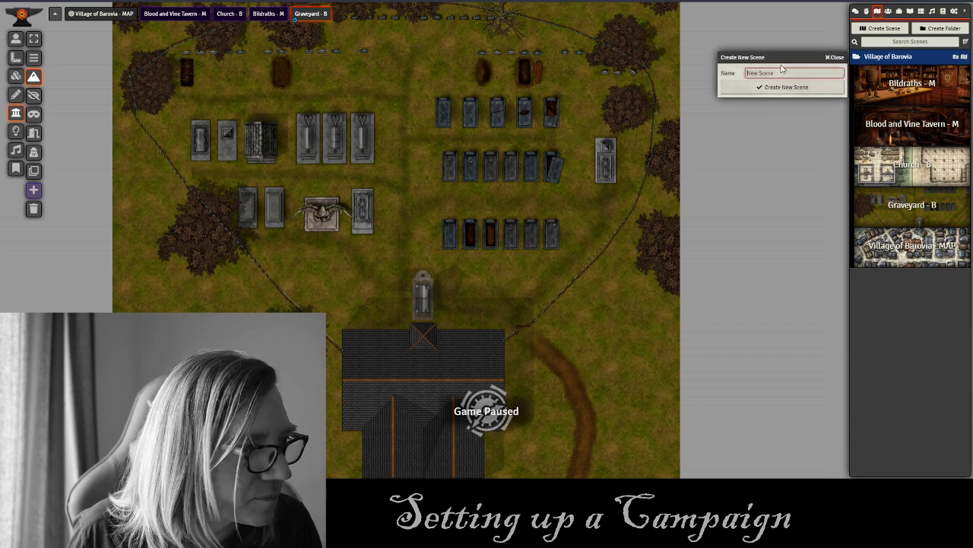
text(Burgomaster)
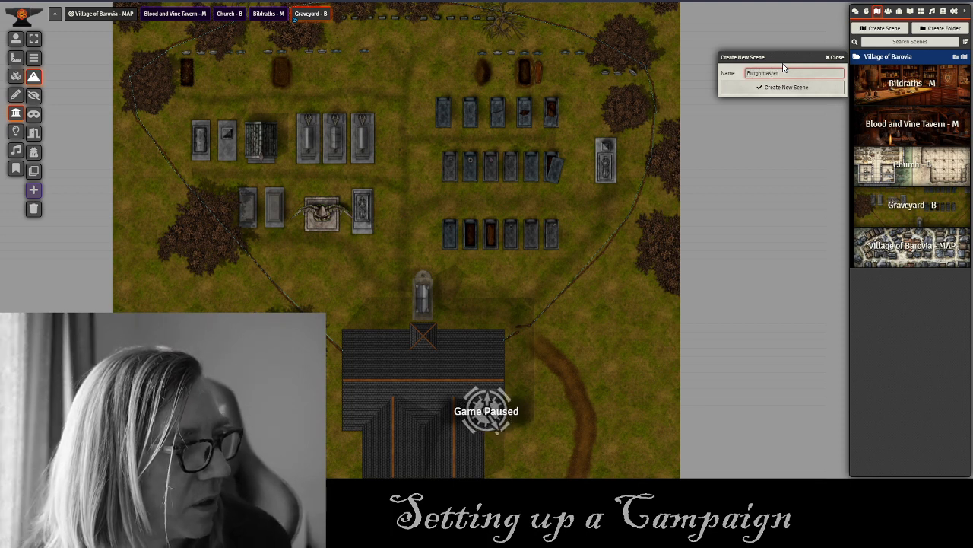
click(775, 88)
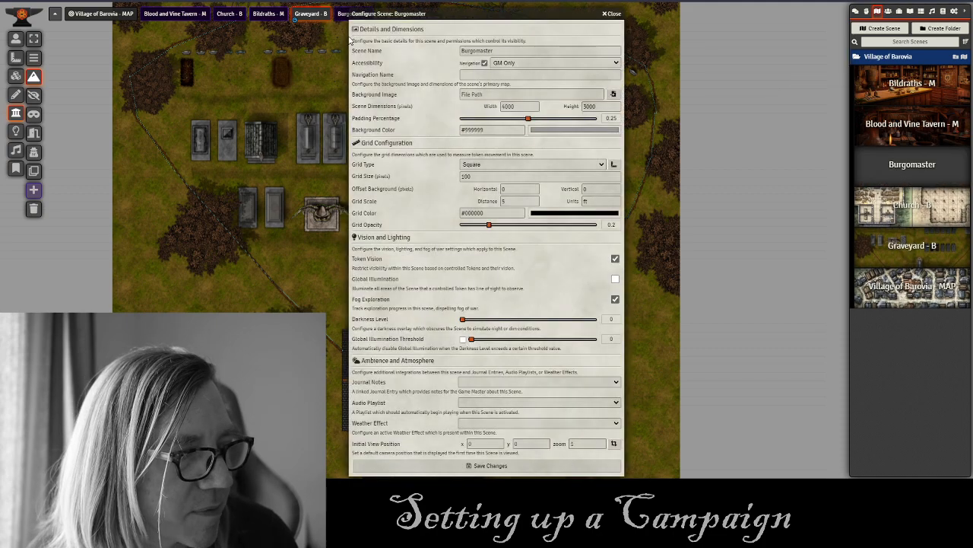
Browse for the Burgomaster scene's background image and upload Indirovich Manor from the Maps folder of 5. Village of Barovia to the assets library.
click(613, 94)
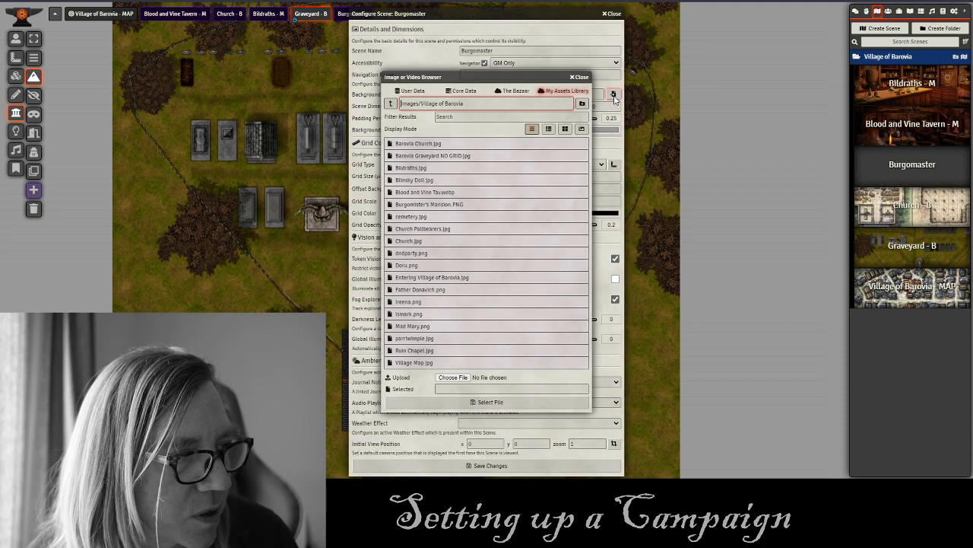
click(460, 378)
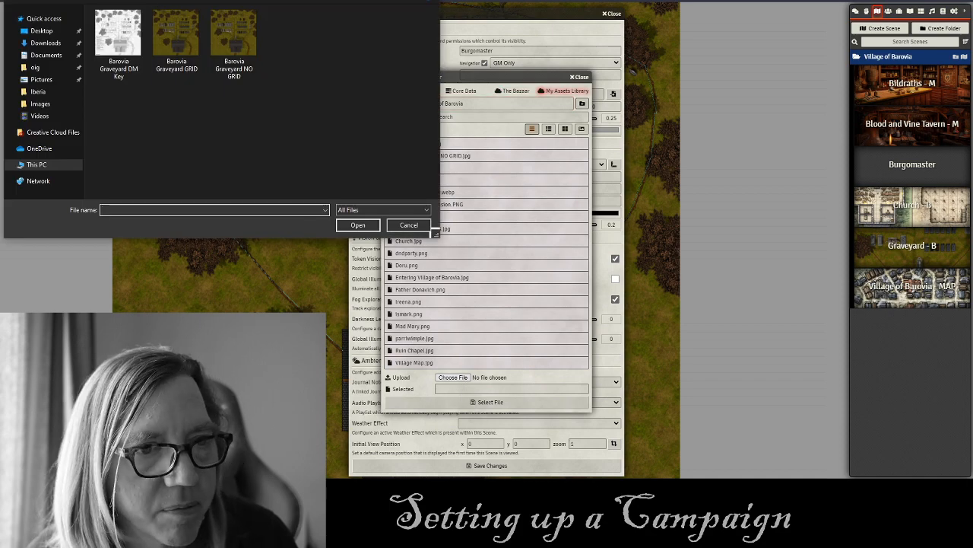
click(44, 19)
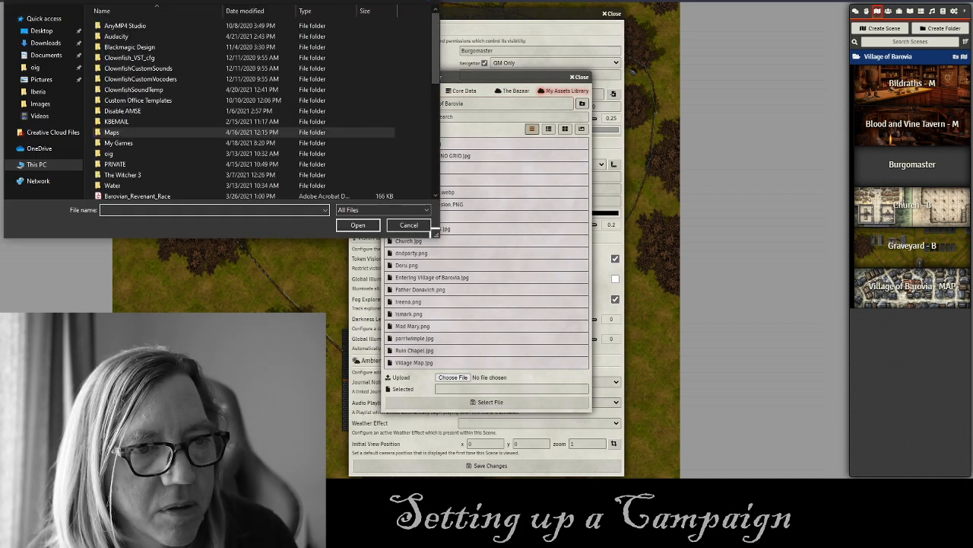
click(42, 30)
double_click(268, 61)
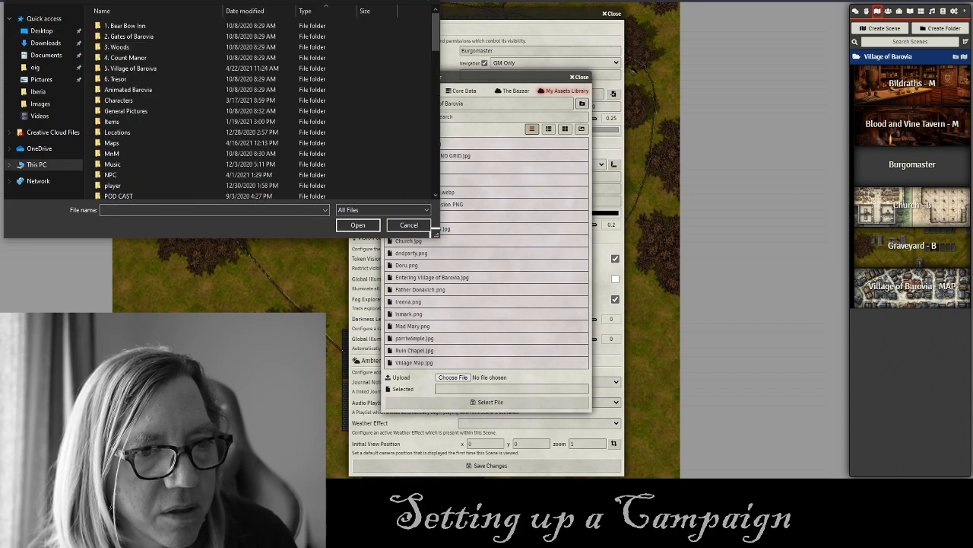
double_click(162, 71)
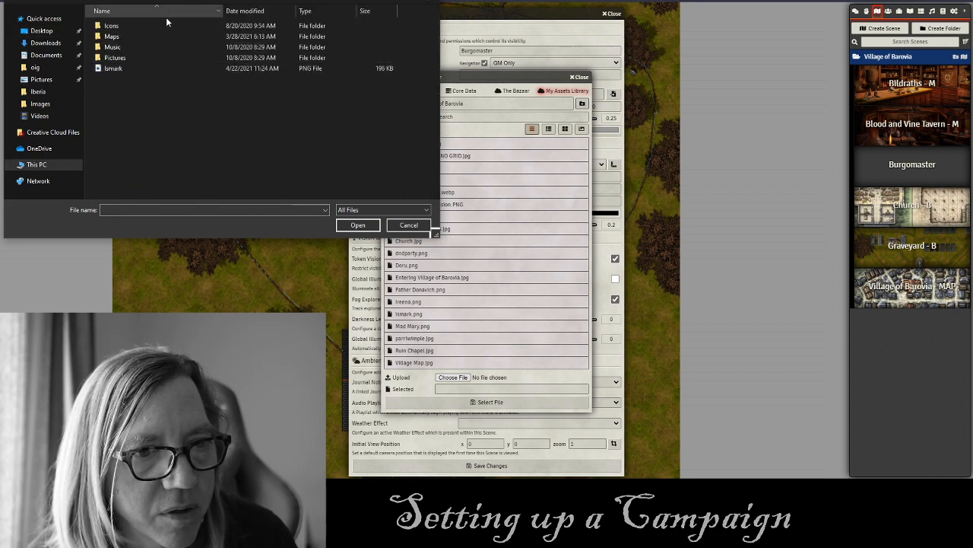
double_click(162, 36)
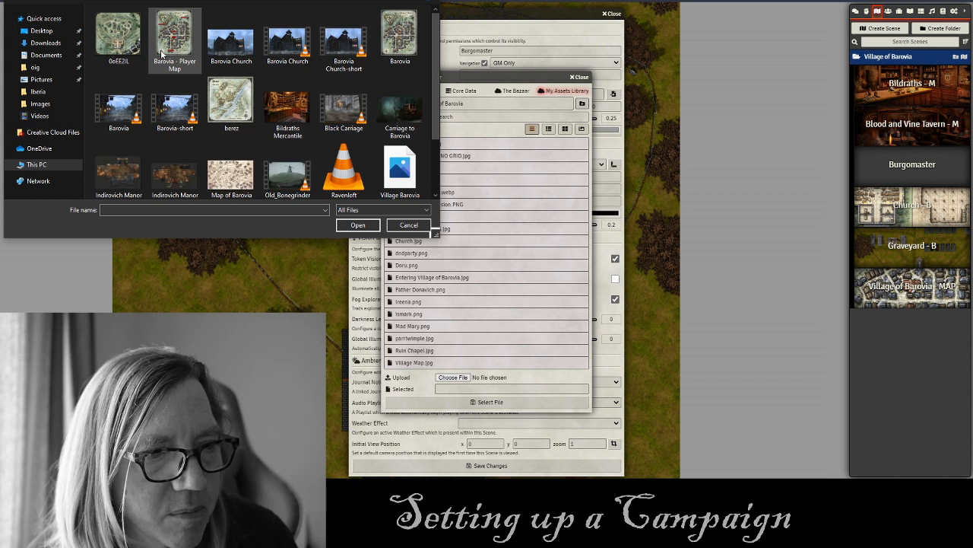
scroll(175, 51, down, 1)
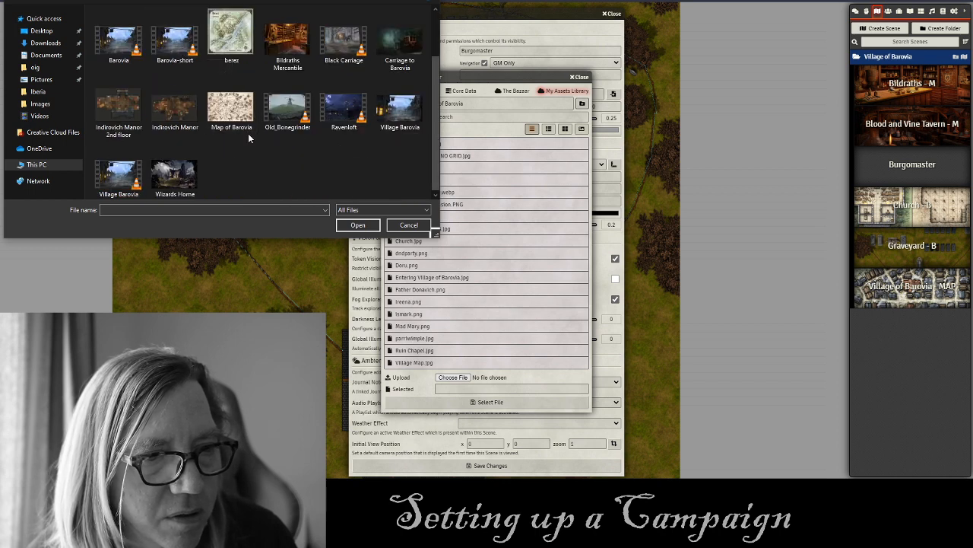
click(178, 114)
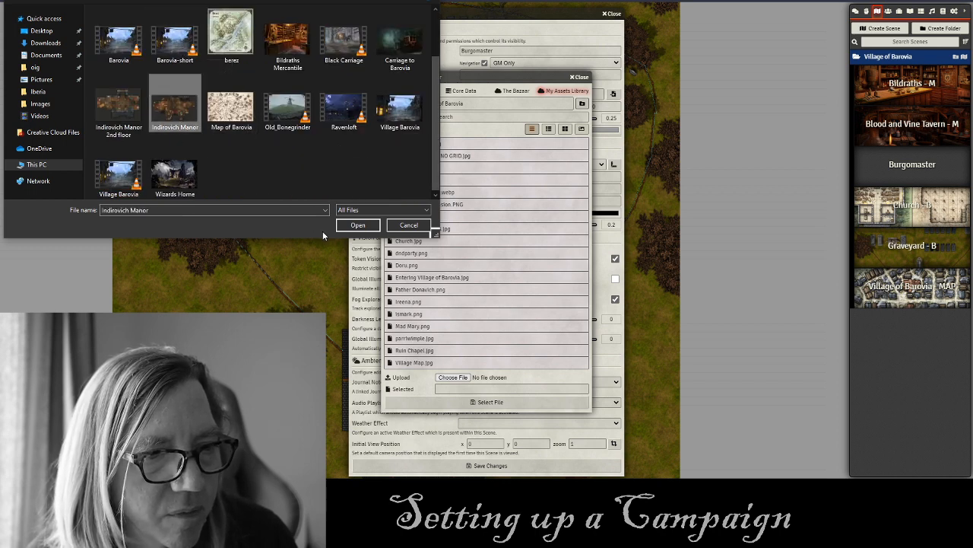
click(354, 227)
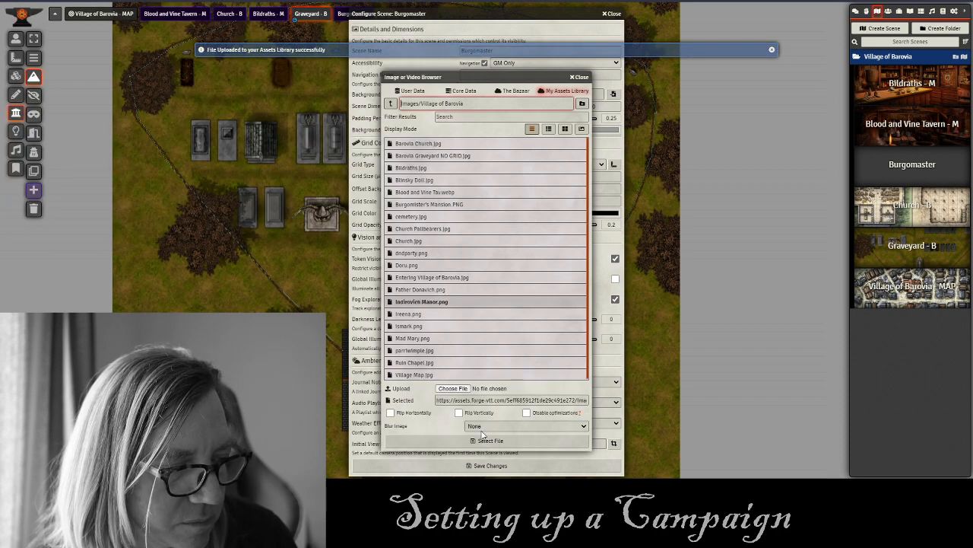
Use the uploaded manor image as the scene background, save with the changed scene dimensions, and view the Burgomaster scene.
click(486, 441)
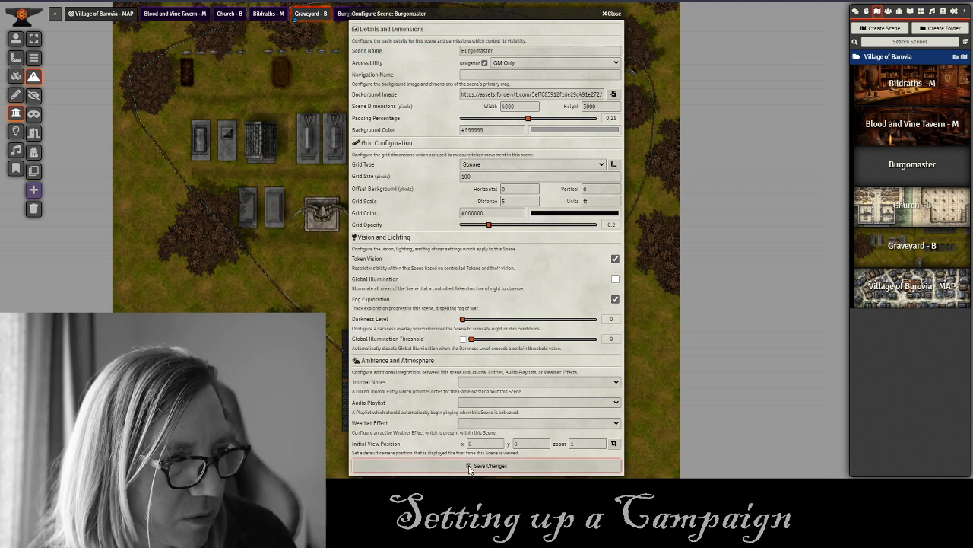
click(469, 466)
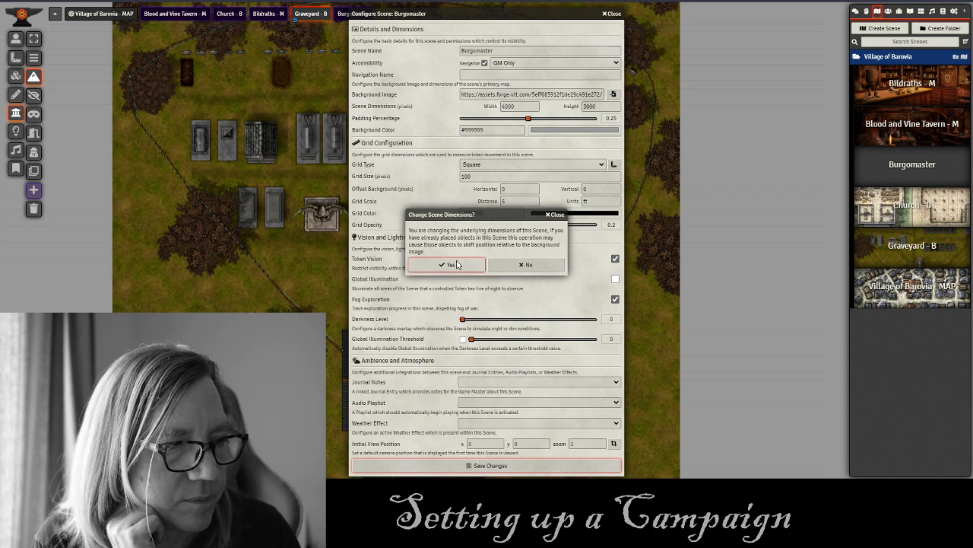
click(456, 264)
click(354, 14)
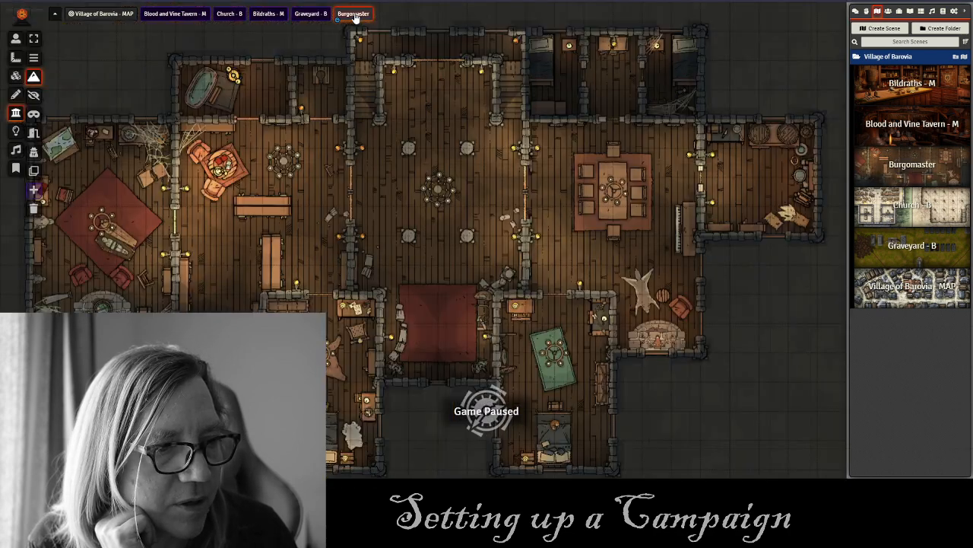
drag(404, 131, 399, 67)
scroll(437, 102, down, 4)
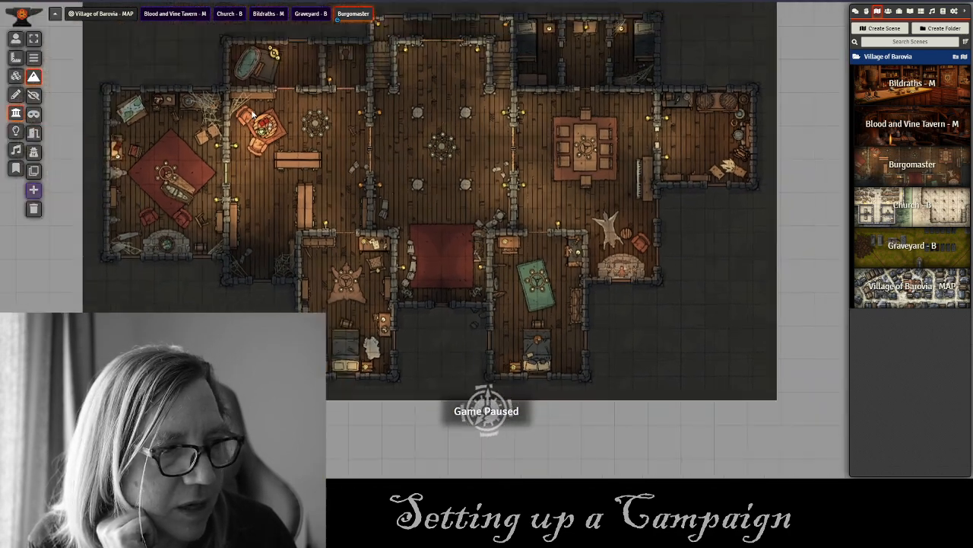
drag(375, 121, 363, 141)
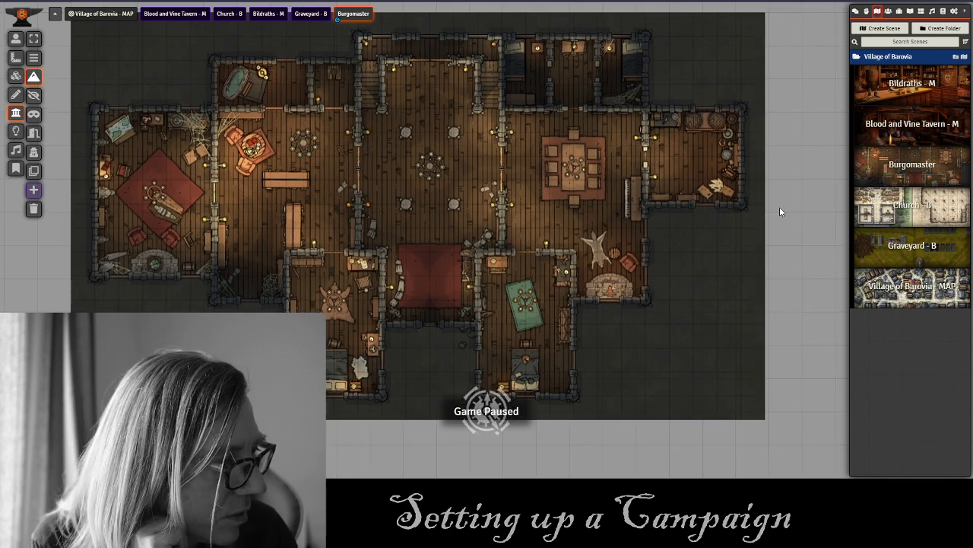
Rename the Burgomaster scene as "Burgomaster - B" and save its configuration.
right_click(902, 166)
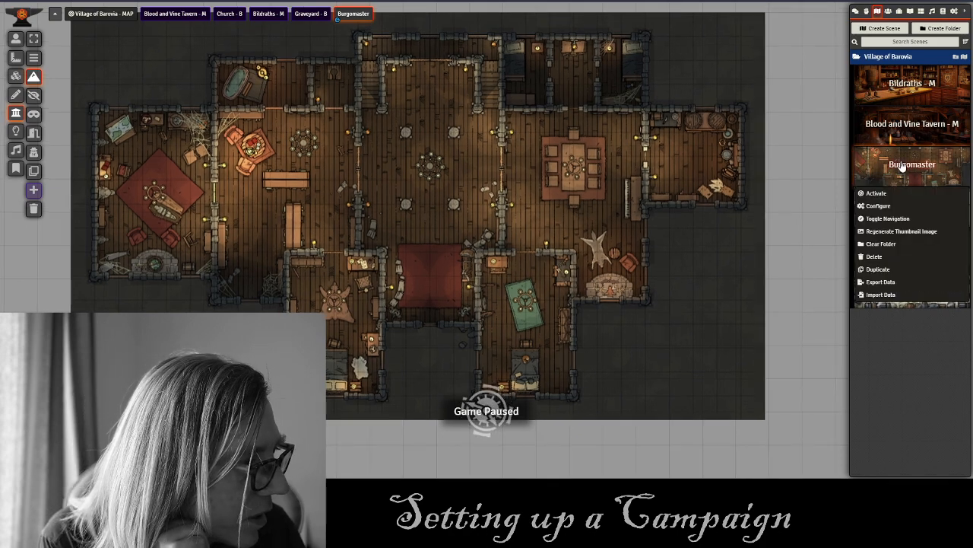
click(875, 205)
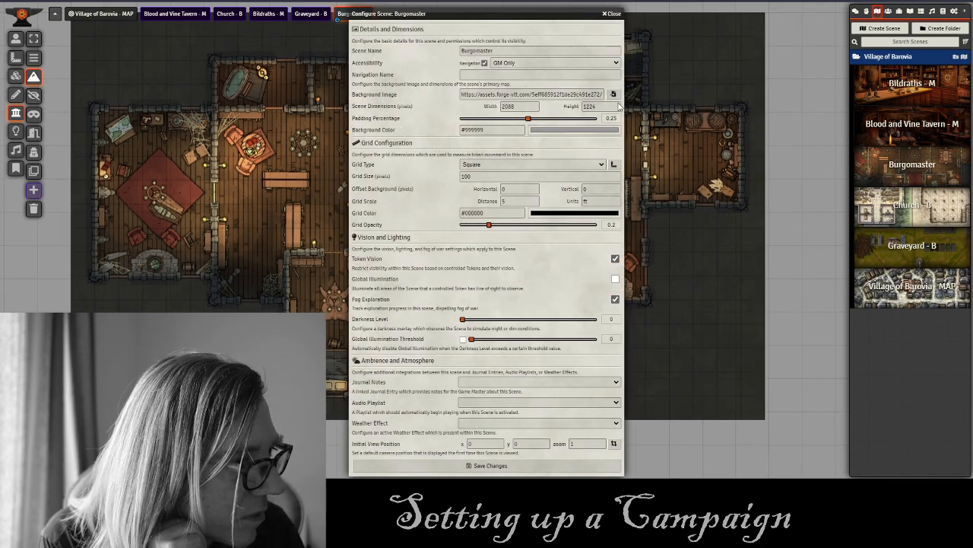
click(526, 50)
text(- B)
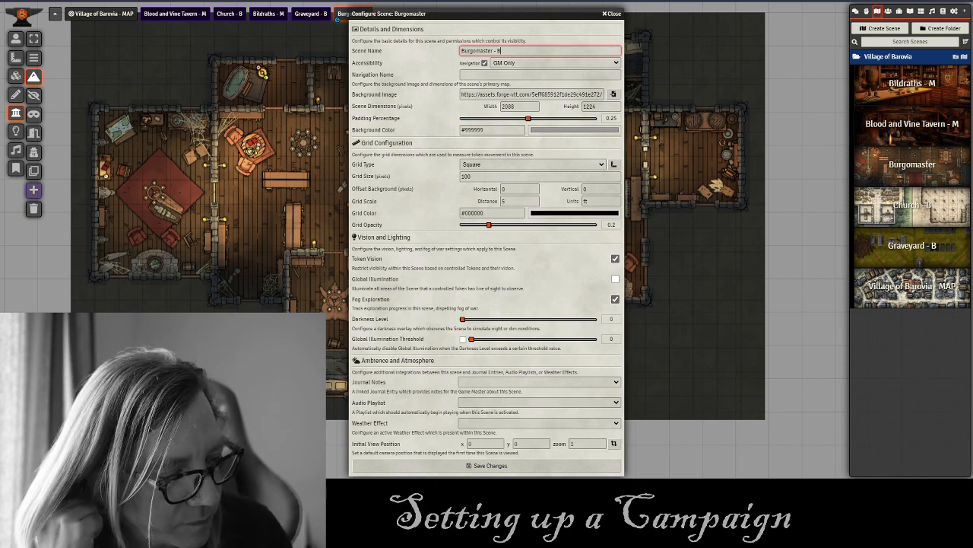
click(487, 464)
drag(648, 263, 656, 296)
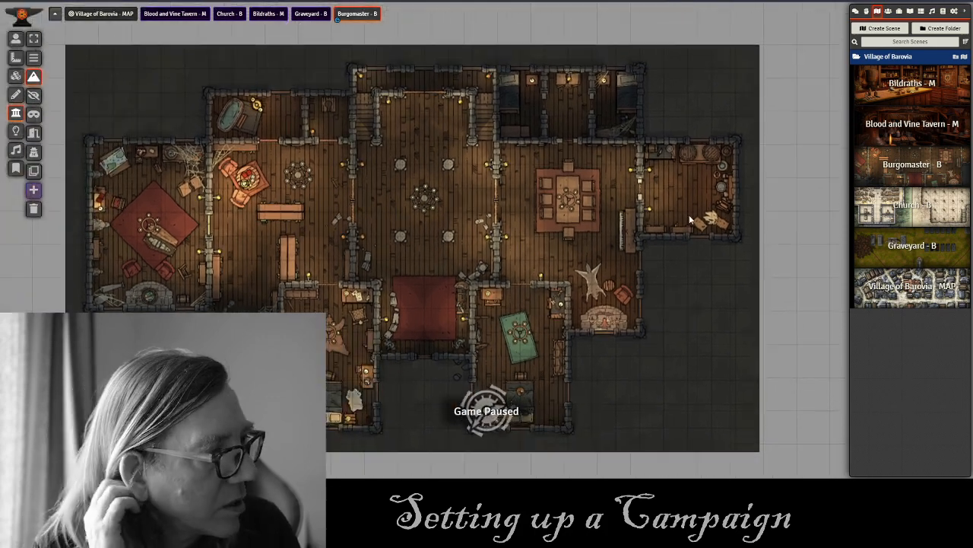
Check the journal folders under Village of Barovia for remaining locations.
click(911, 12)
click(896, 150)
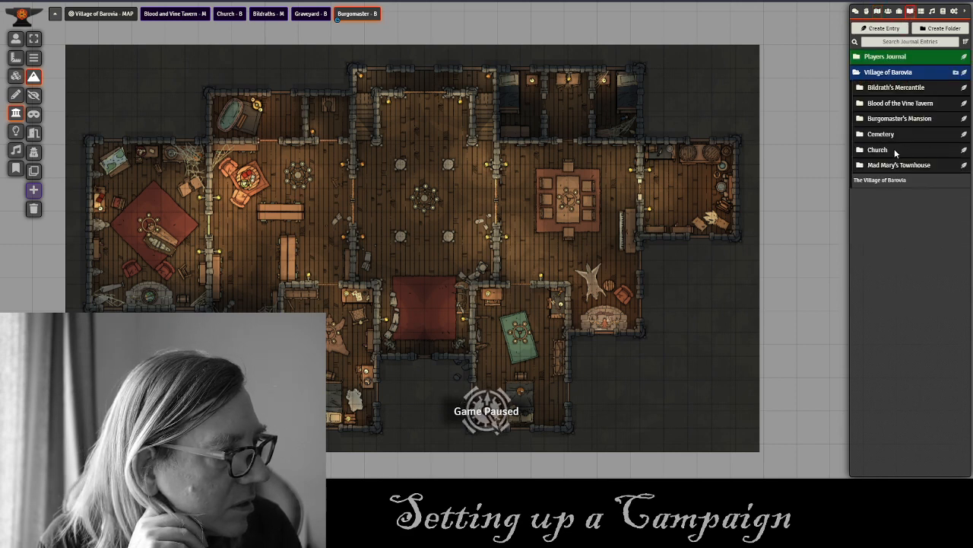
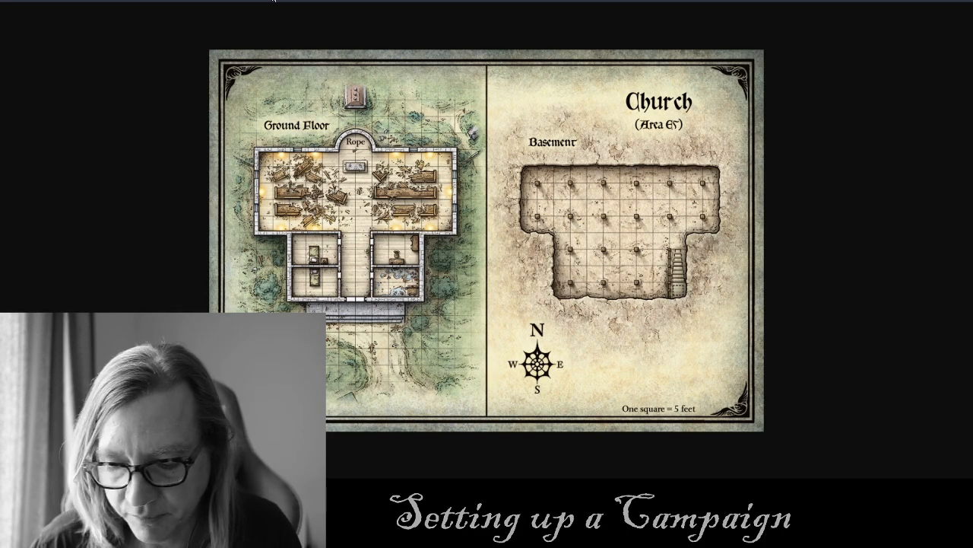
Switch to the web browser and search DuckDuckGo for images of "village fantasy home".
text(village map)
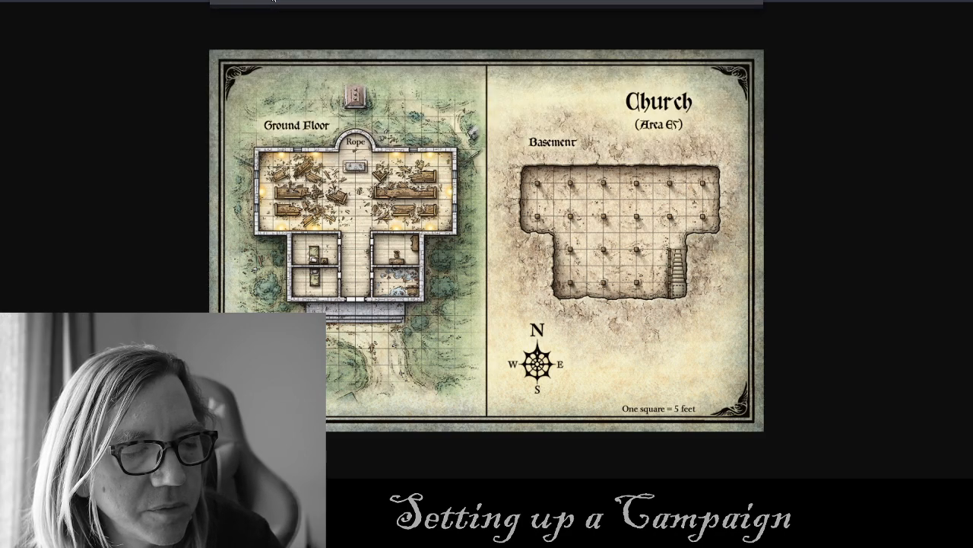
key(BackSpace)
key(BackSpace)
key(BackSpace)
text(map)
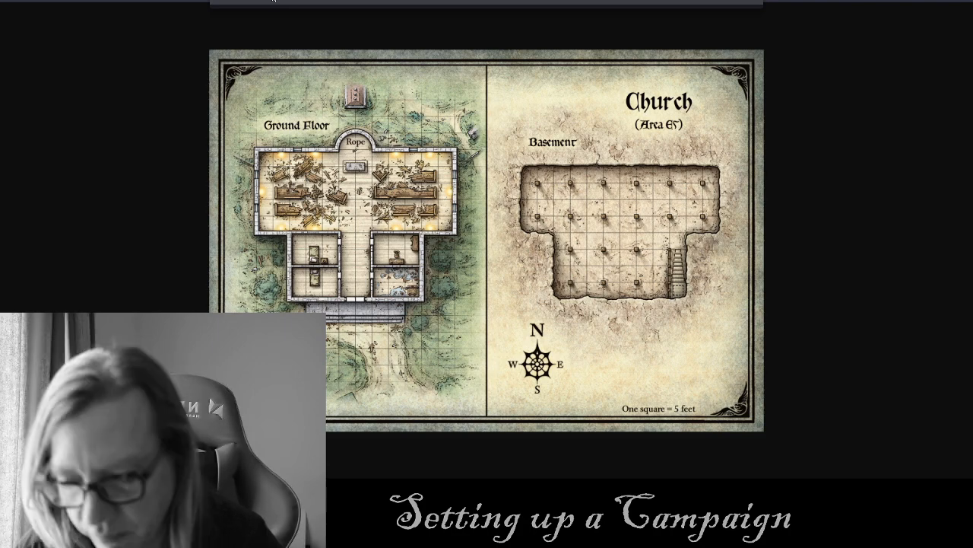
key(Return)
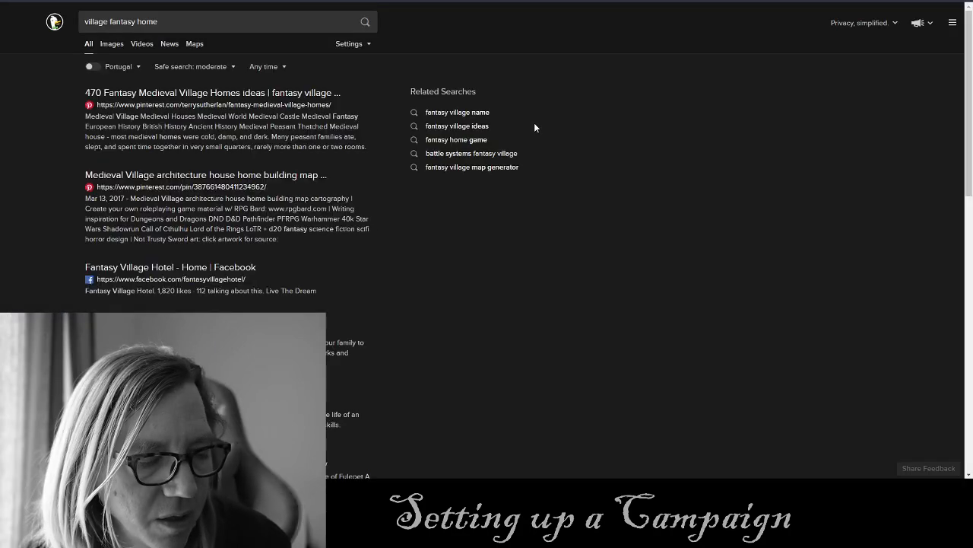
click(112, 43)
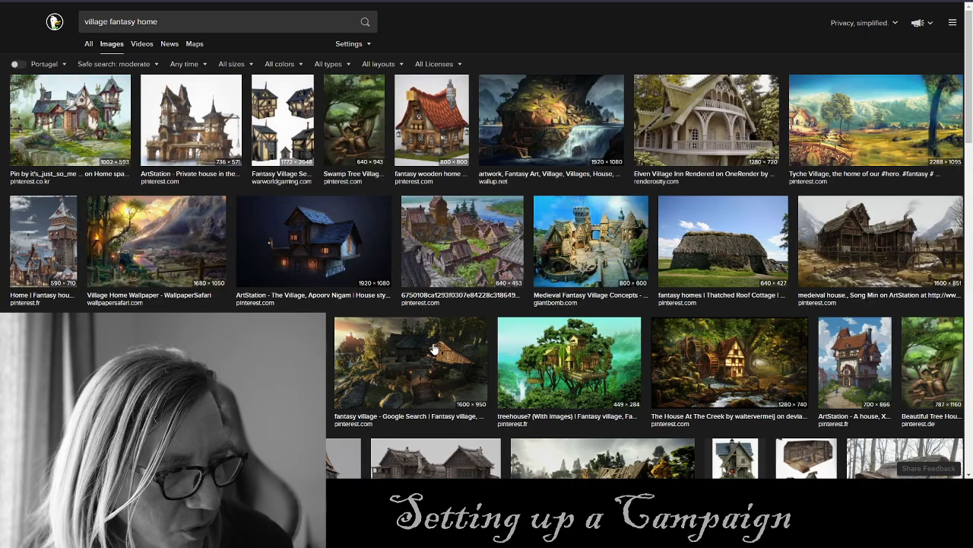
Look through the image results for a suitable village house picture.
scroll(435, 349, down, 1)
scroll(434, 349, down, 4)
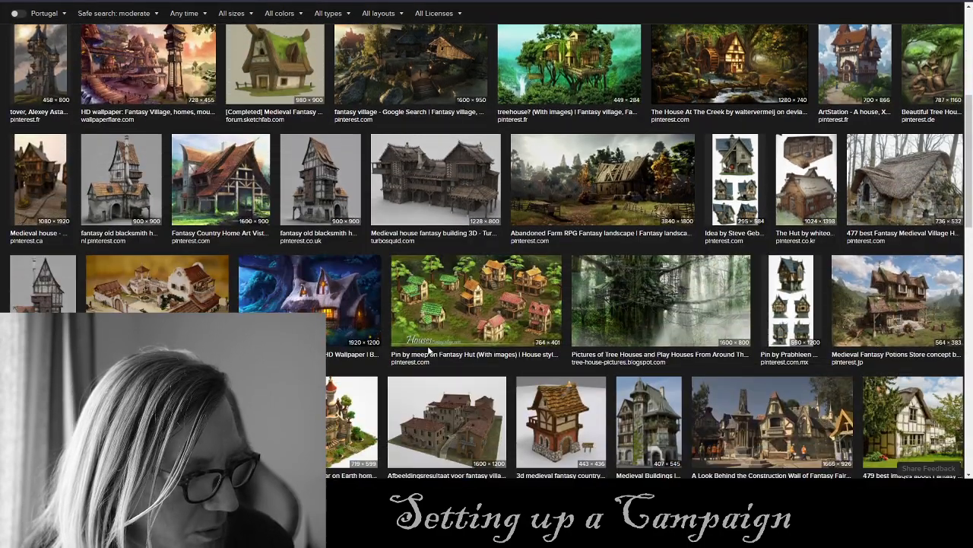
scroll(429, 350, down, 2)
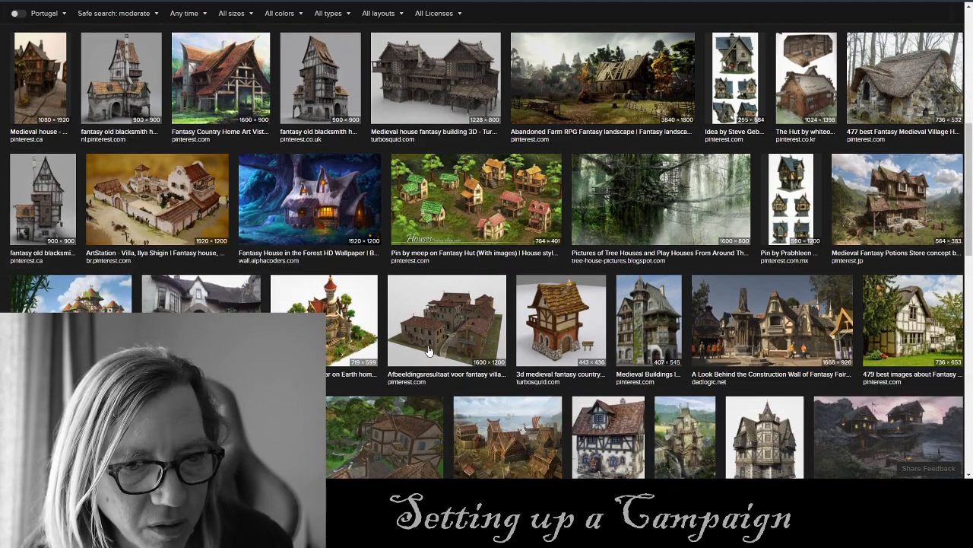
scroll(430, 350, down, 4)
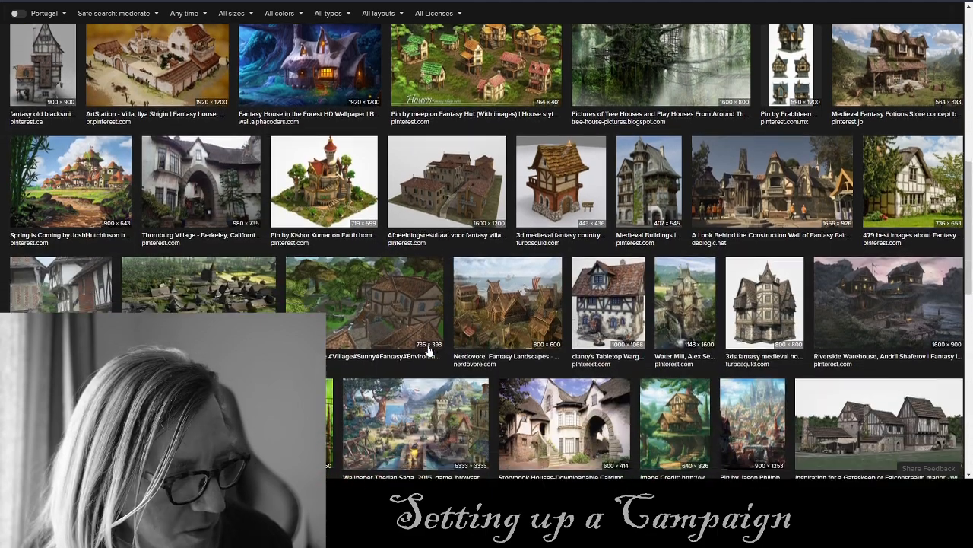
scroll(430, 350, down, 2)
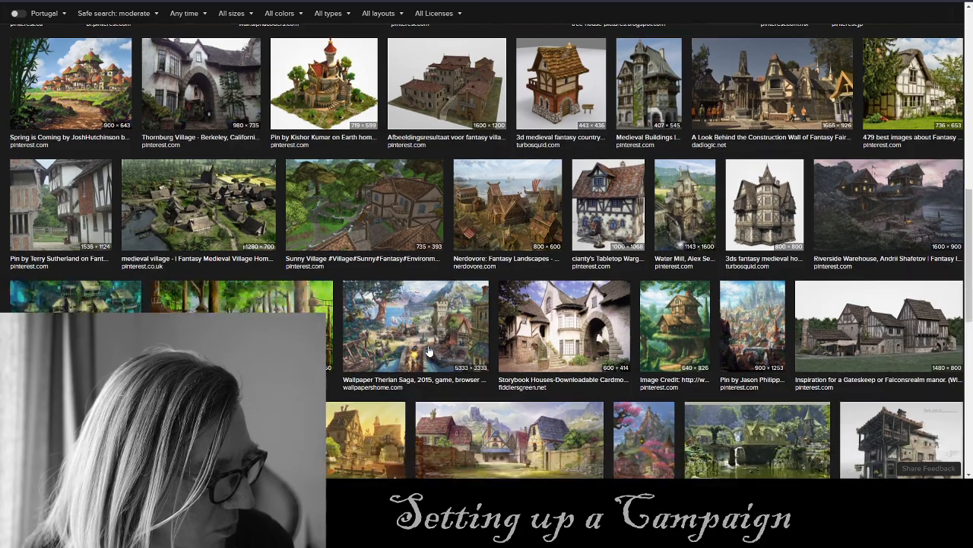
scroll(429, 349, down, 4)
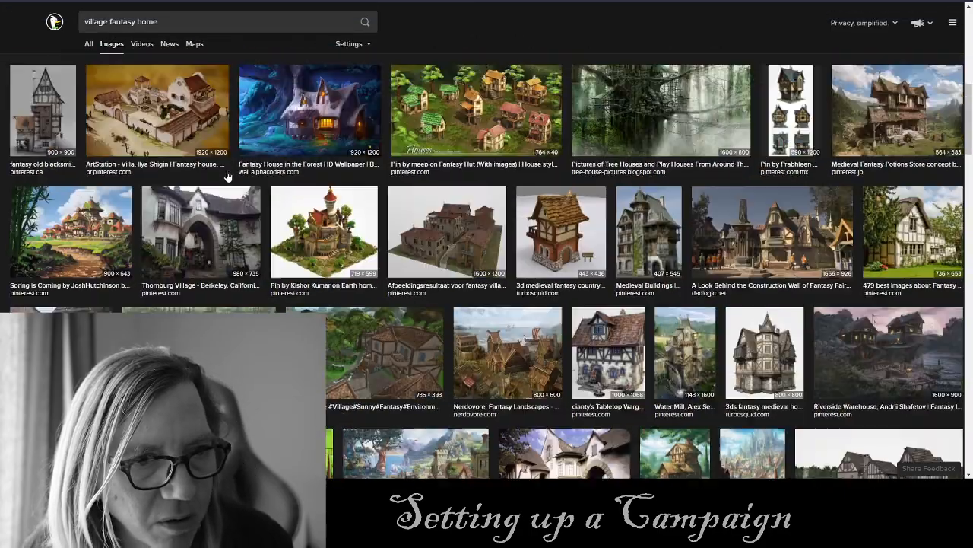
scroll(156, 104, down, 5)
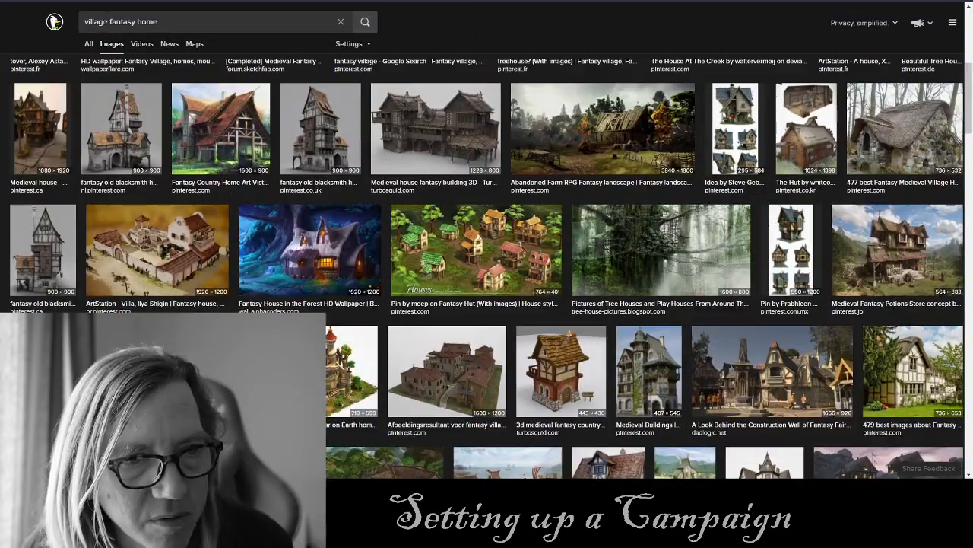
Refine the image search to "village fantasy home dark" and open the full-size file of the 1024 × 768 picture The Dark Village.
click(84, 22)
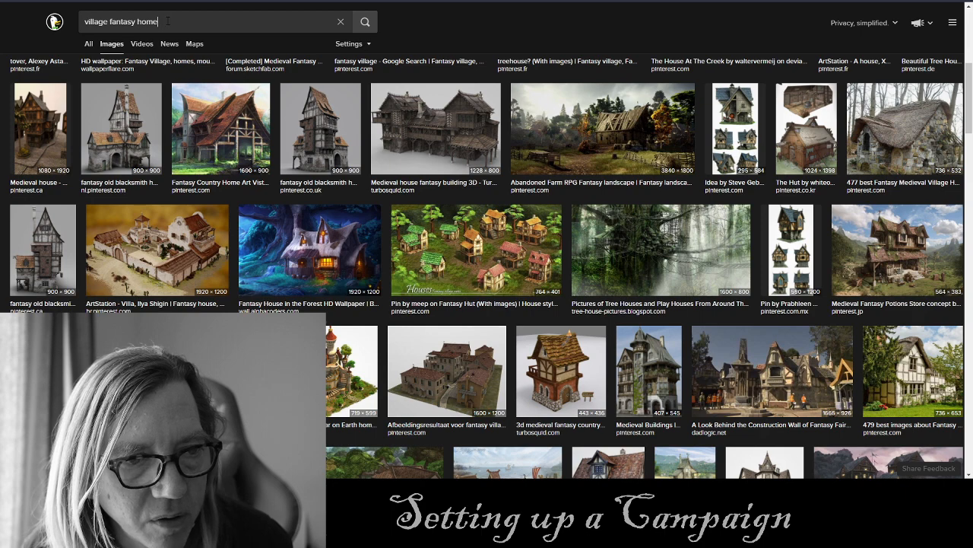
text(dark)
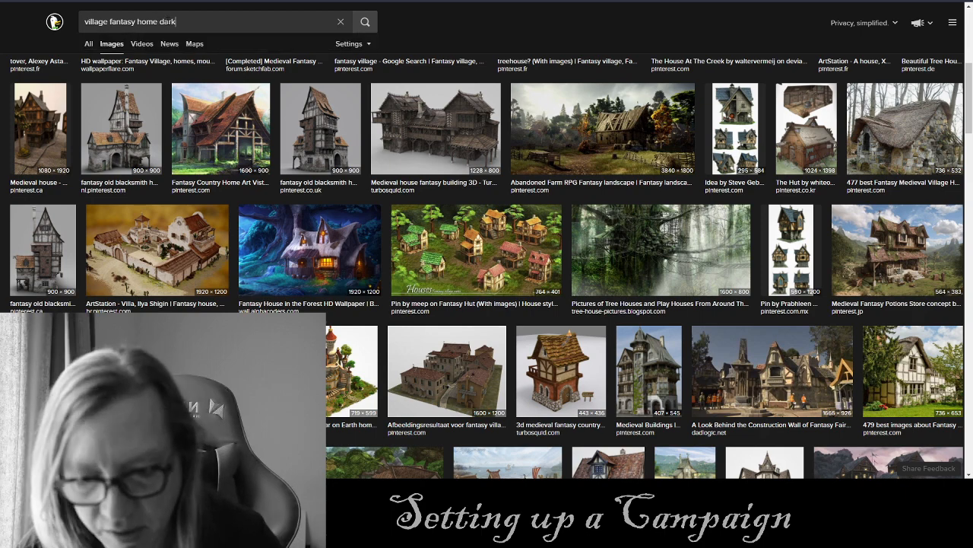
key(Return)
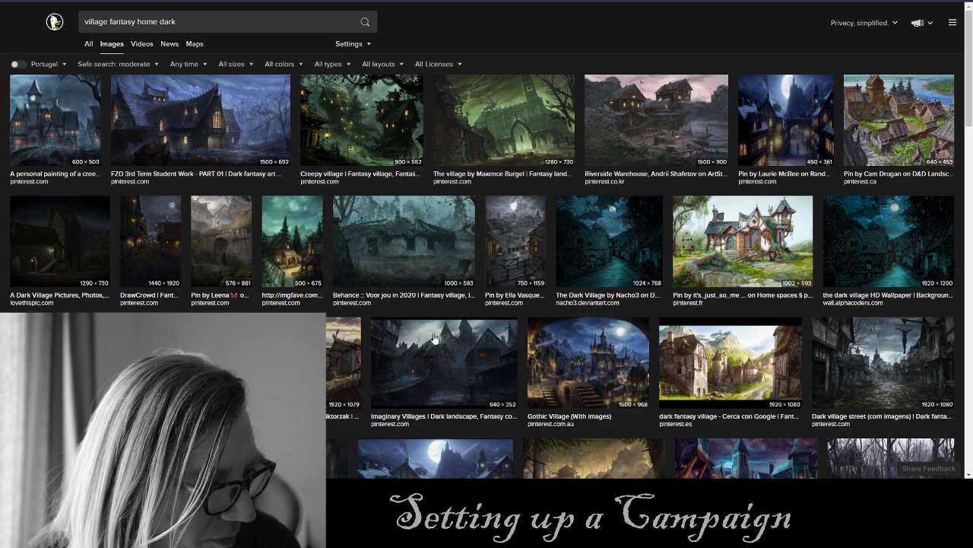
click(585, 259)
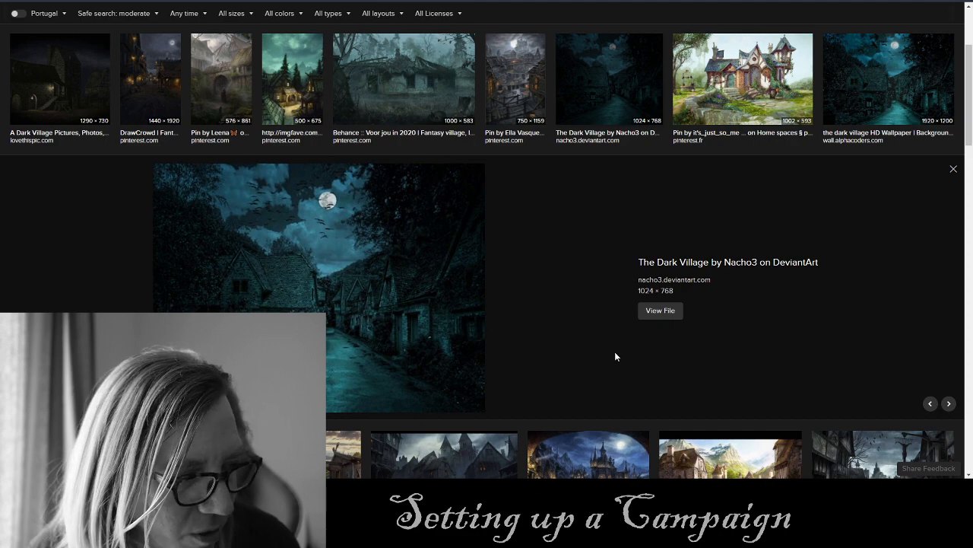
click(660, 310)
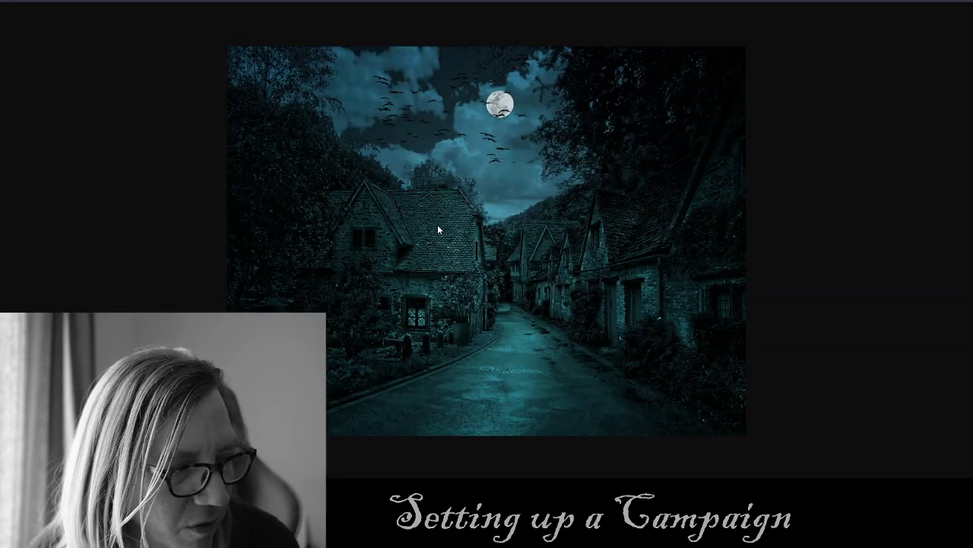
Save the dark village picture as a JPEG image named "mad mary home".
right_click(430, 193)
click(502, 215)
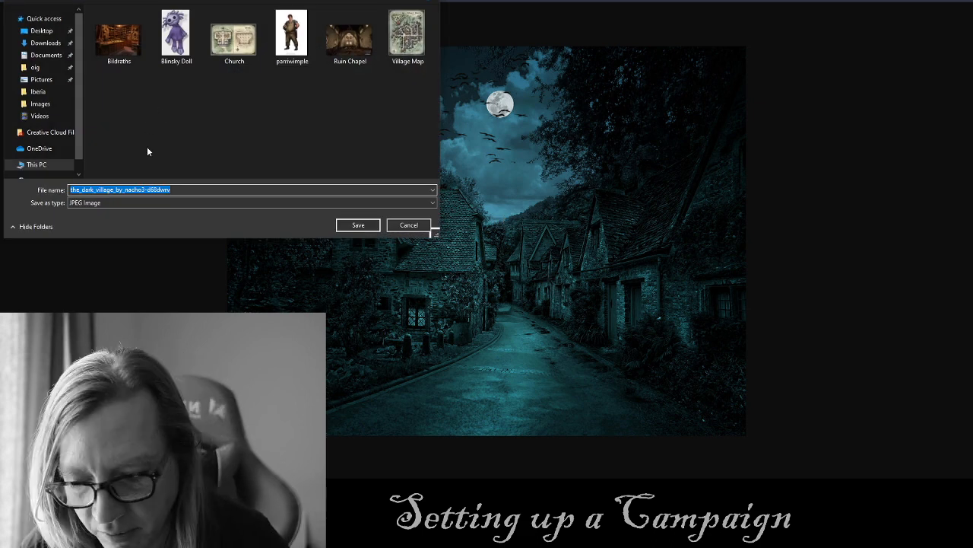
text(mad mary)
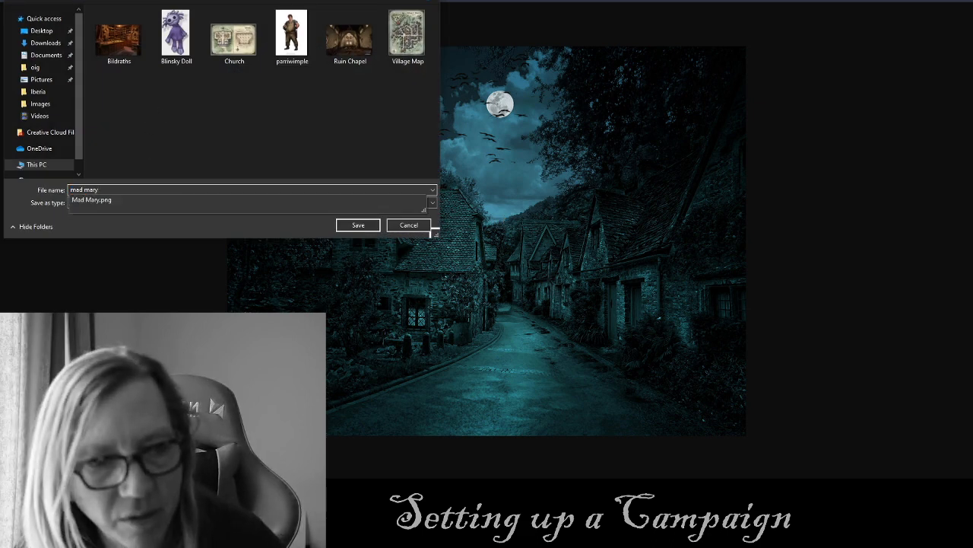
text( jome)
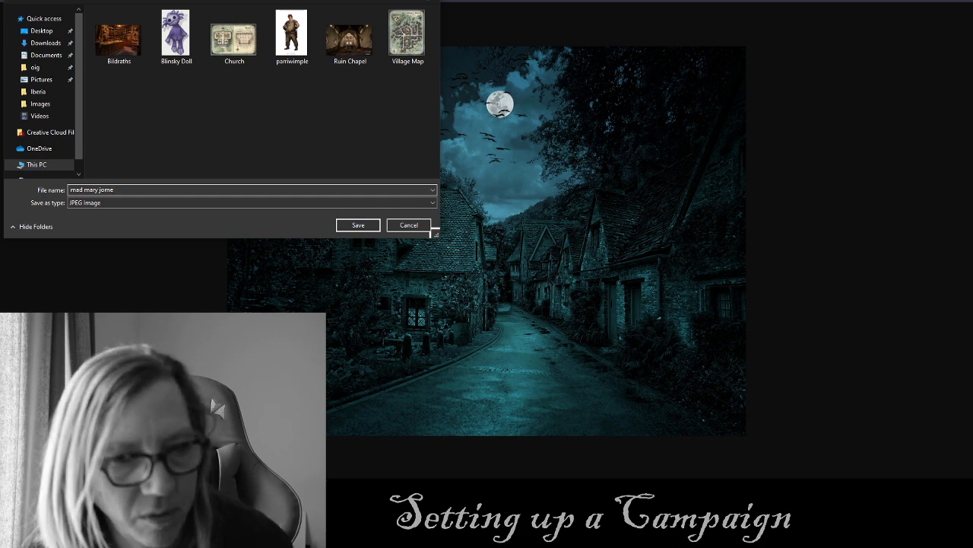
key(BackSpace)
key(BackSpace)
key(BackSpace)
key(BackSpace)
key(BackSpace)
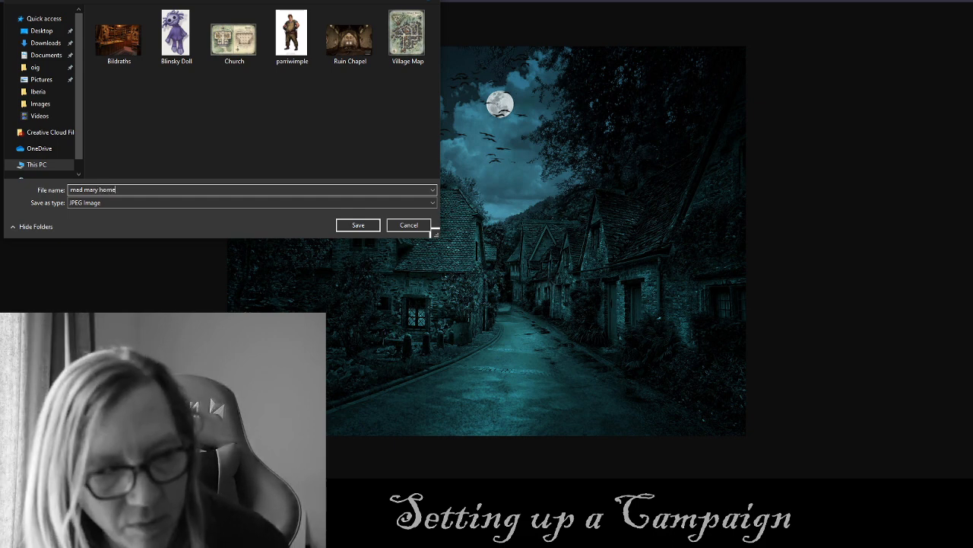
click(361, 224)
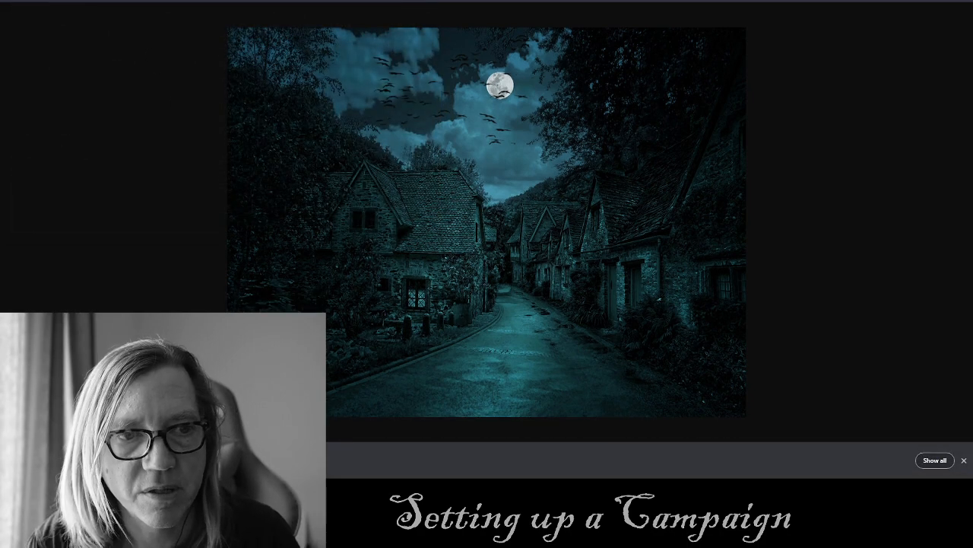
Switch back to Foundry VTT and create a scene named "Mad Mary - M" in the Village of Barovia scene folder.
key(ctrl+Tab)
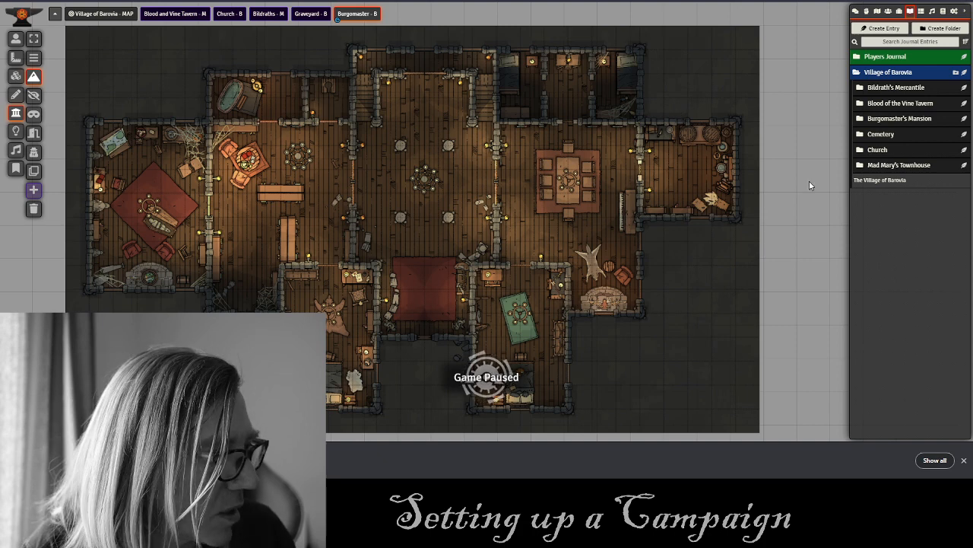
click(877, 11)
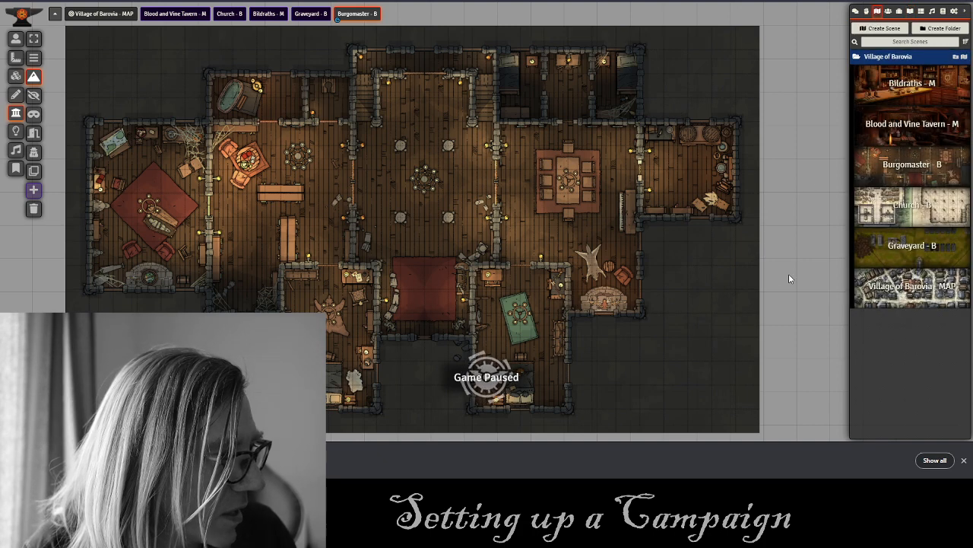
click(965, 57)
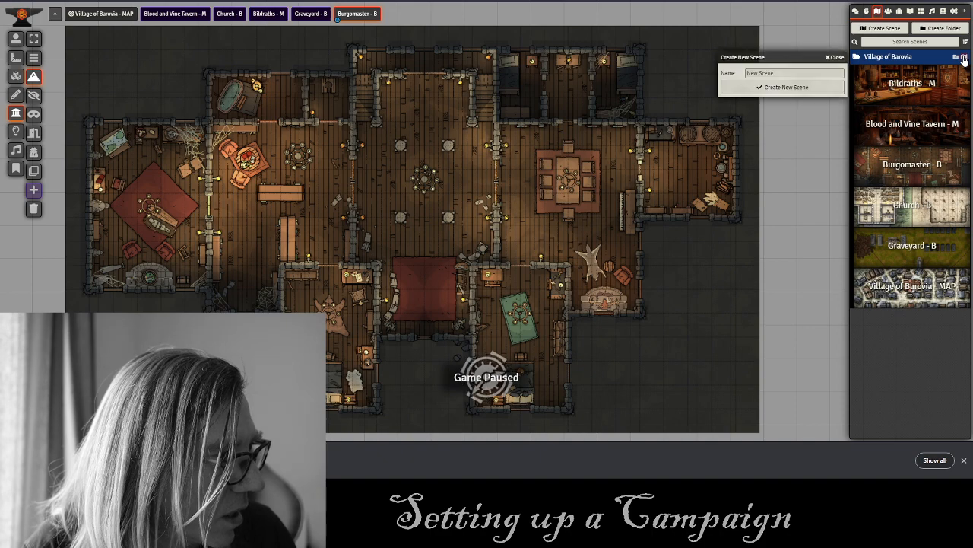
click(764, 72)
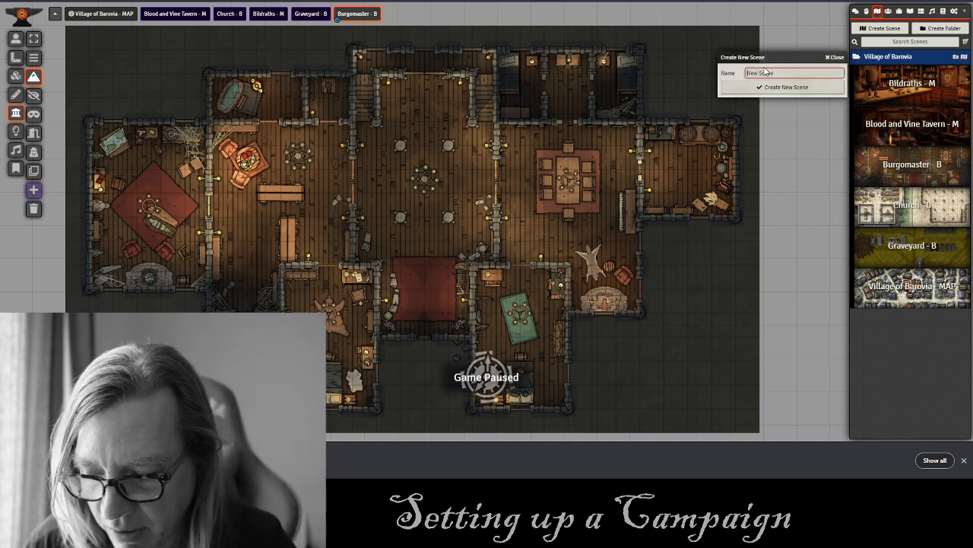
text(Mad Ma)
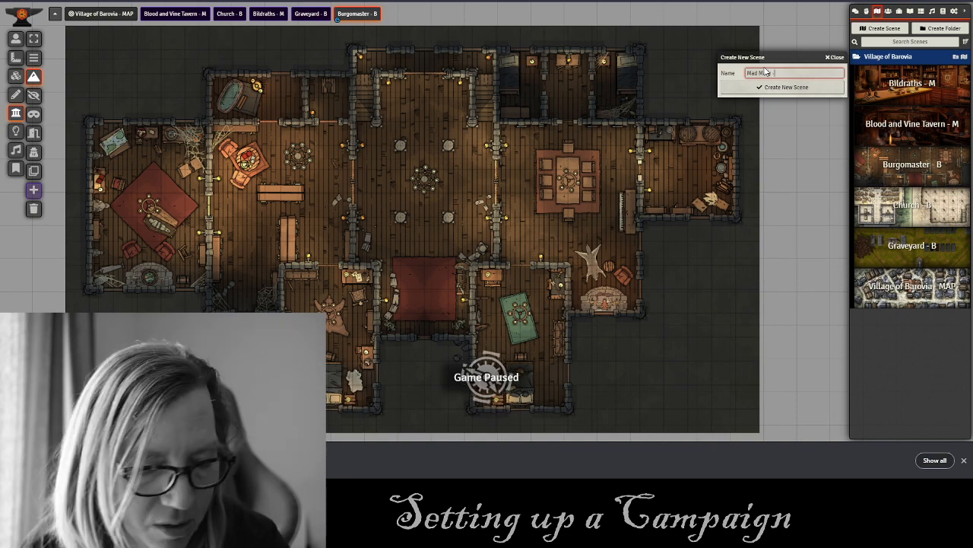
text(ry - M)
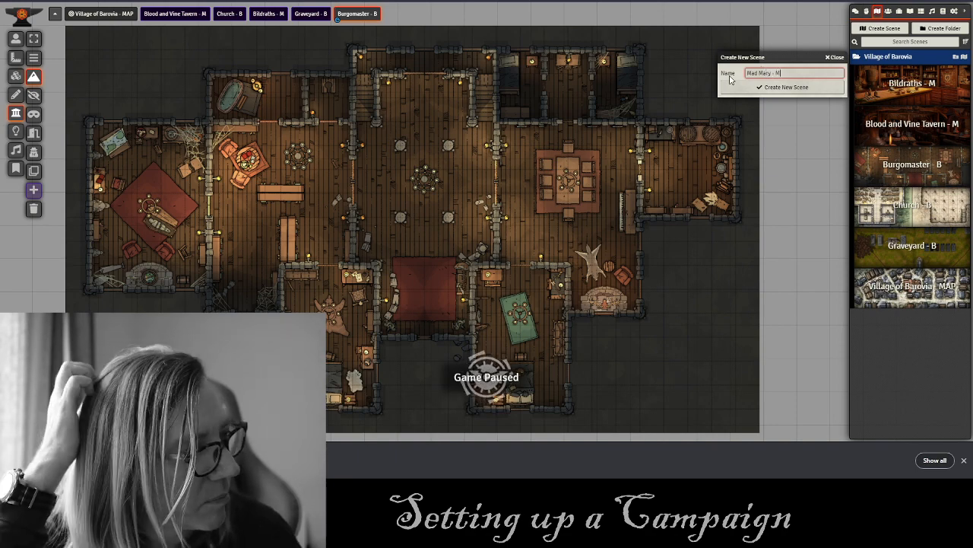
click(761, 90)
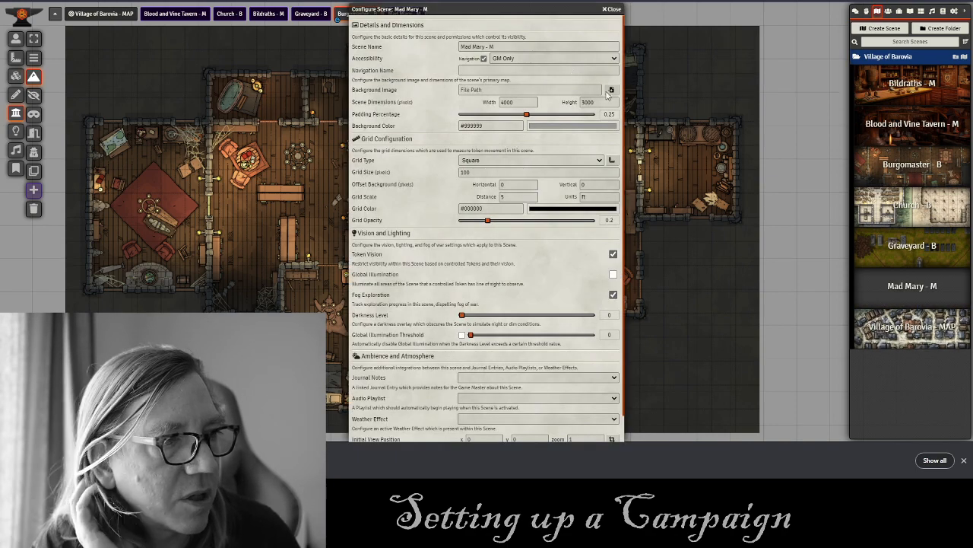
Upload mad mary home.jpg from the desktop's Village of Barovia folder and choose it as the scene's background image.
click(611, 90)
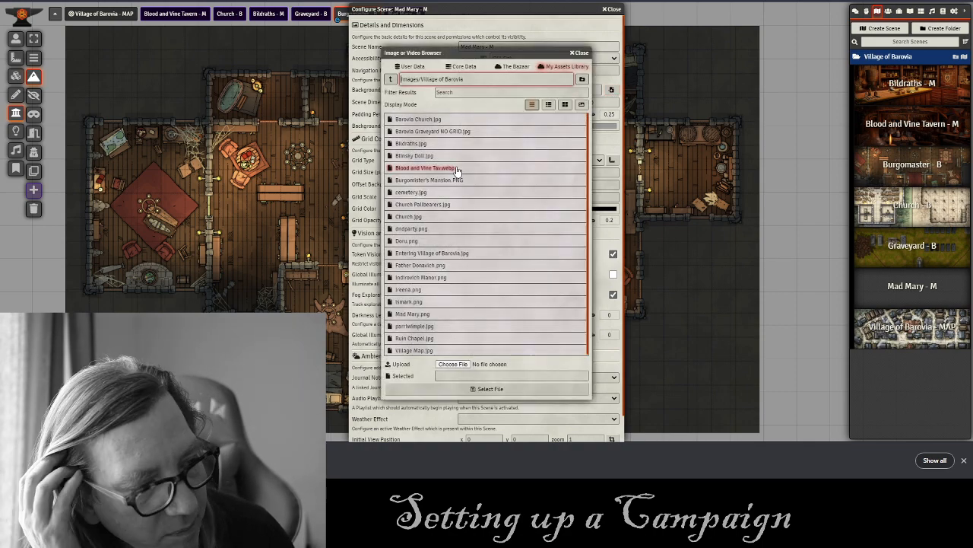
click(453, 364)
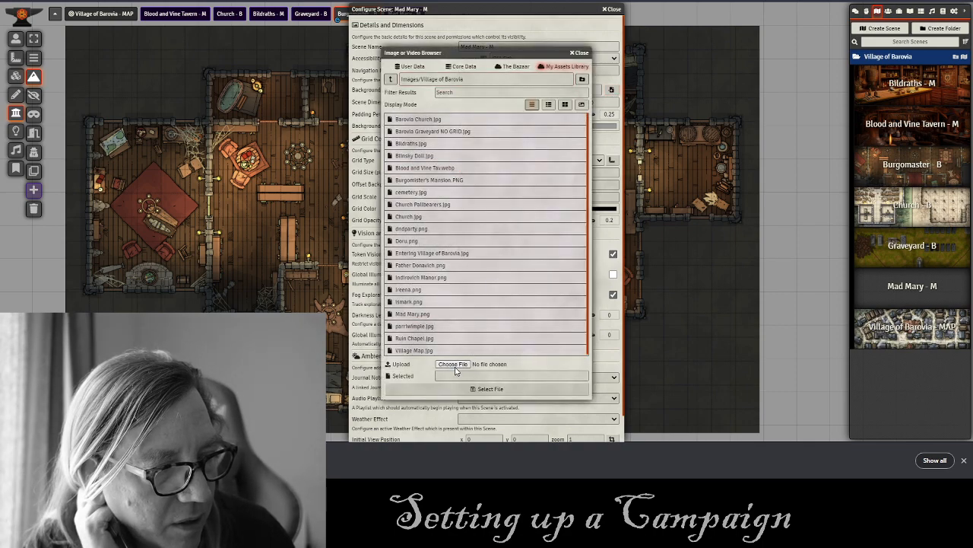
click(58, 30)
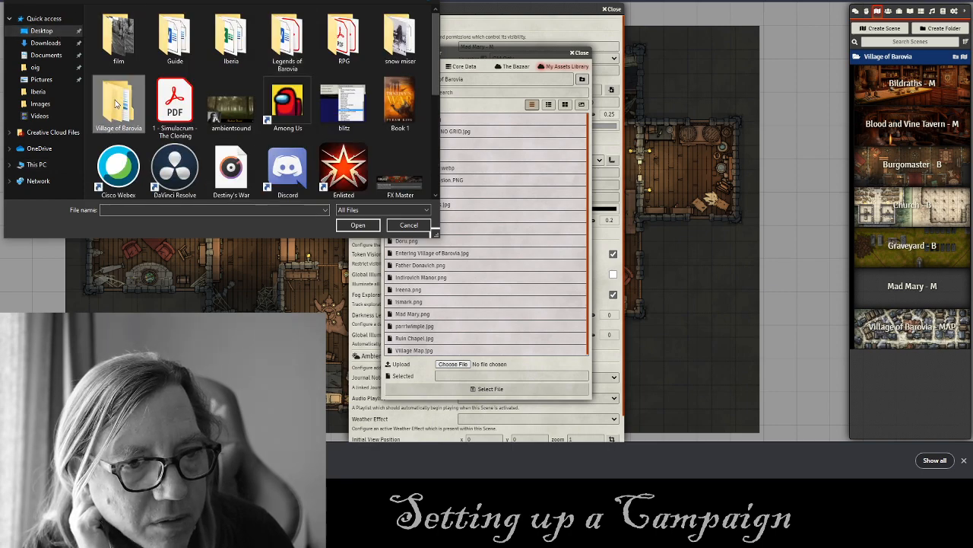
double_click(120, 90)
double_click(124, 29)
click(292, 105)
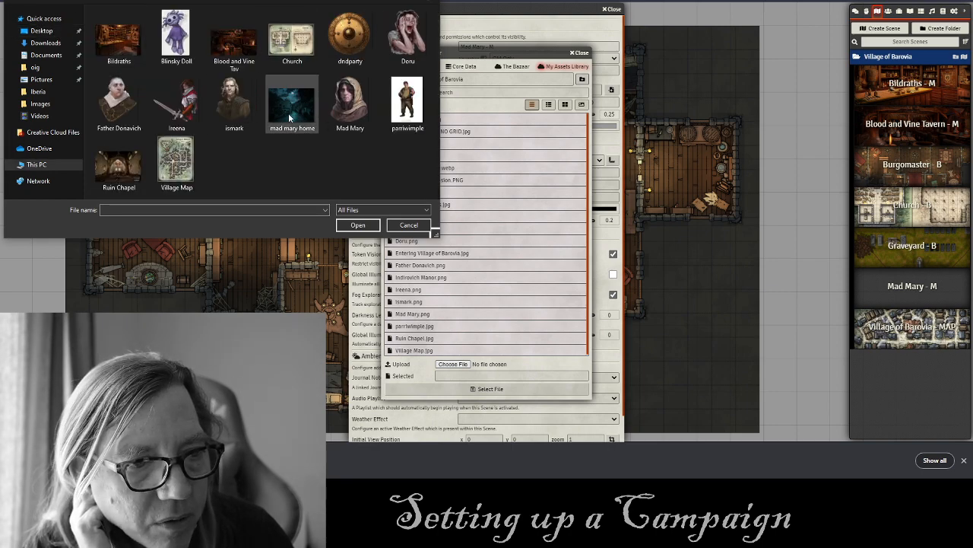
click(358, 225)
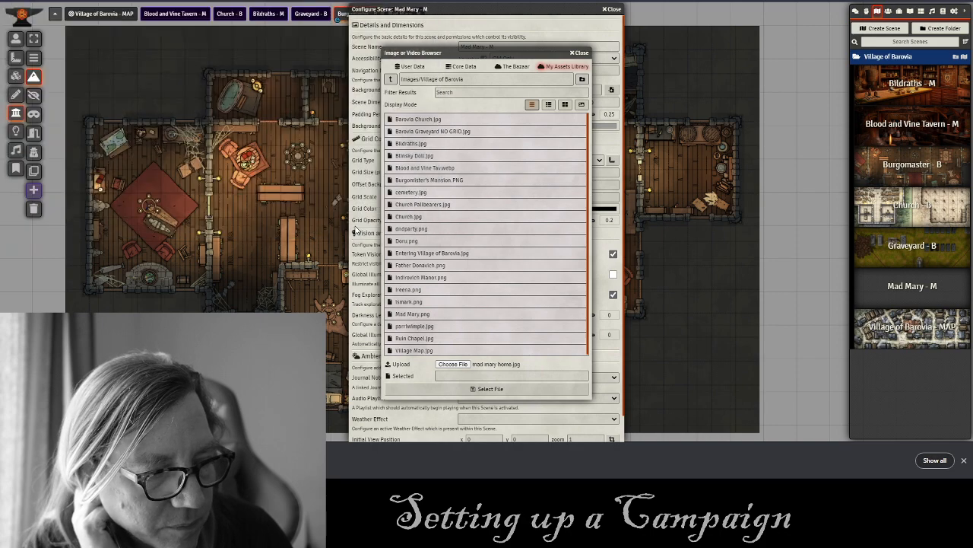
click(389, 364)
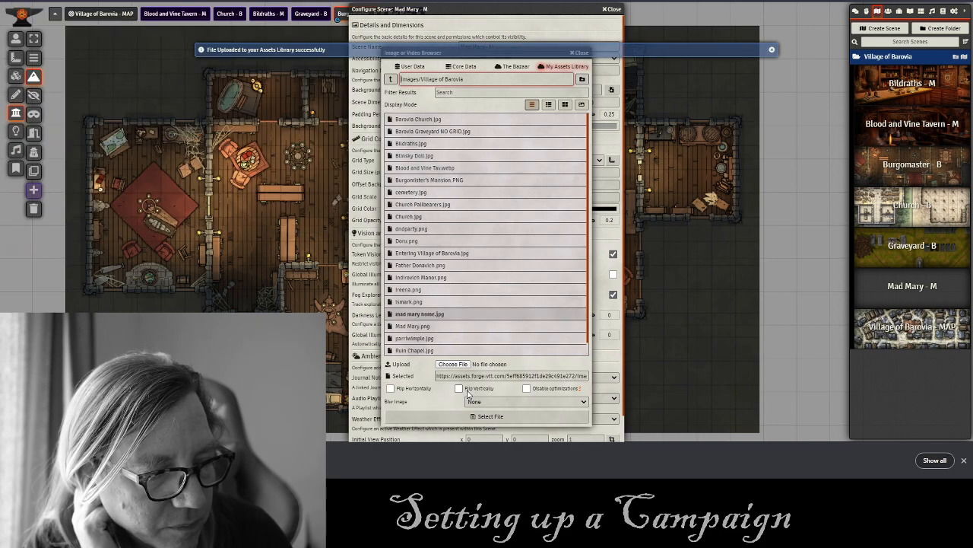
click(458, 418)
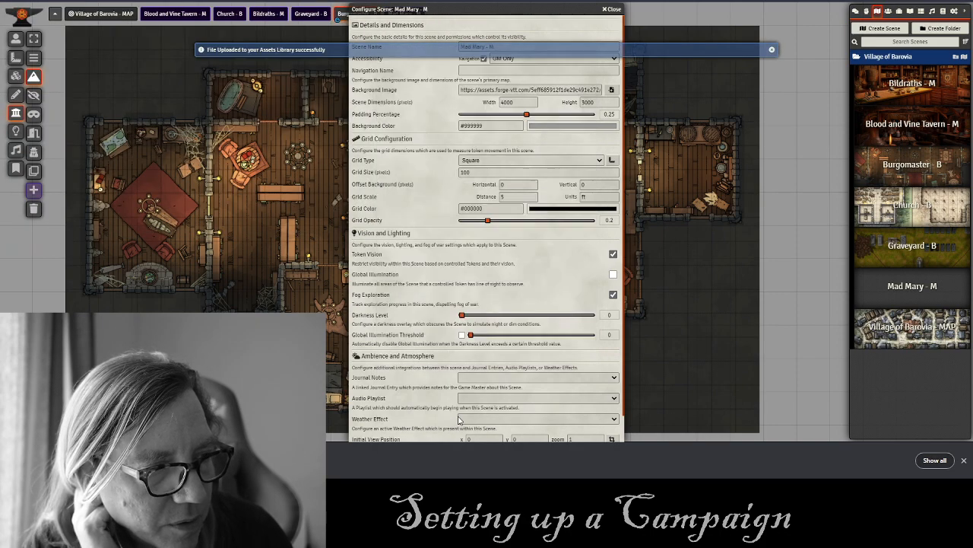
Save the Mad Mary - M scene configuration and view that scene.
click(964, 460)
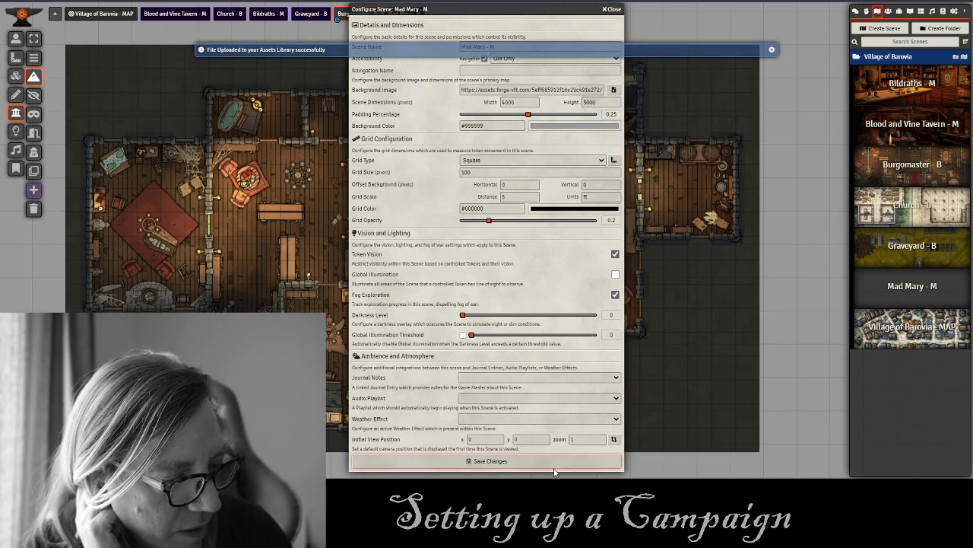
click(509, 461)
click(453, 266)
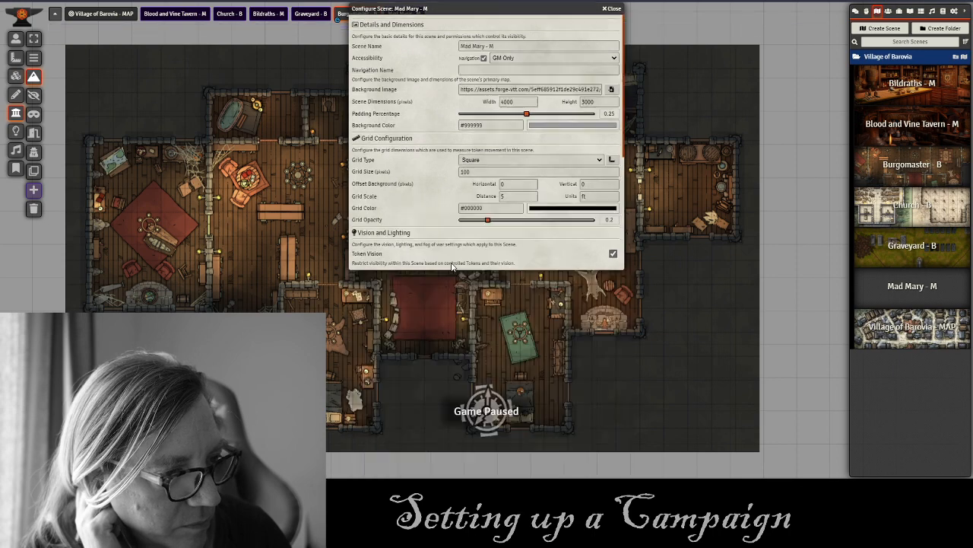
click(407, 15)
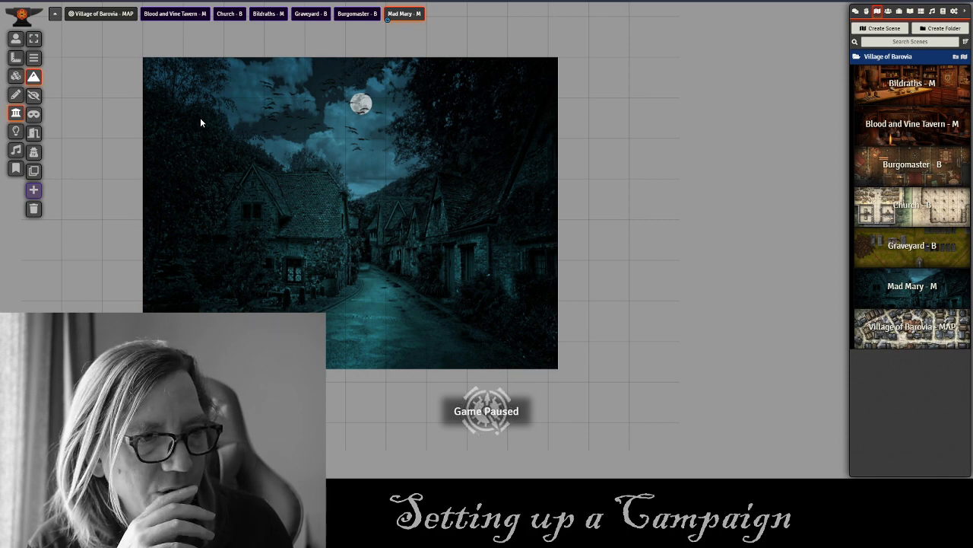
Return to the DuckDuckGo image search, search for "village fantasy home battlemap" and look through the results for a suitable house map.
click(173, 1)
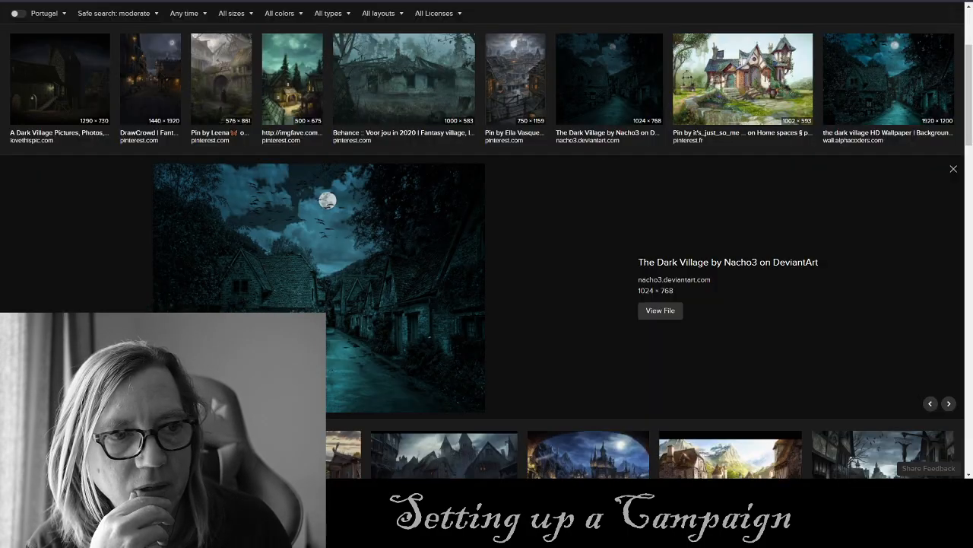
scroll(159, 52, up, 3)
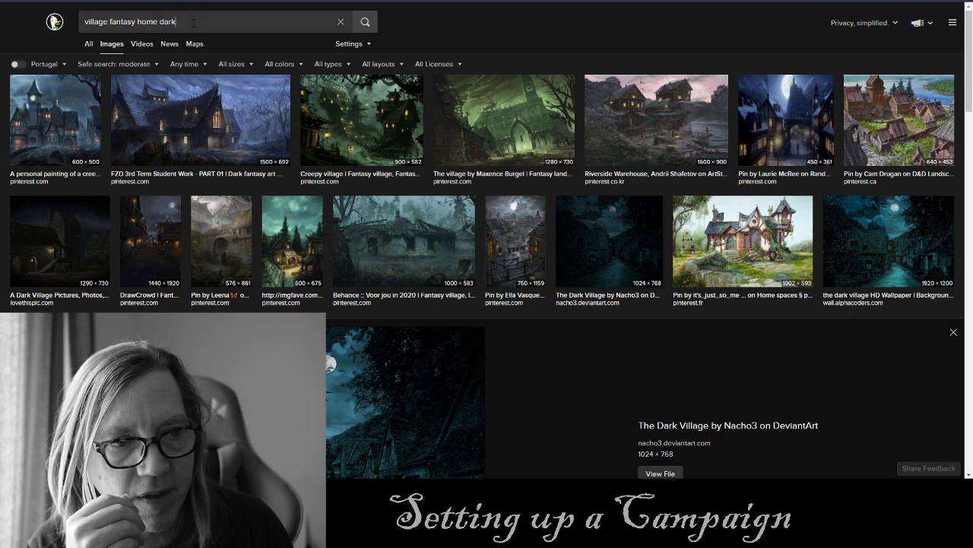
mouse_move(178, 22)
mouse_down()
mouse_move(137, 22)
mouse_move(161, 22)
mouse_up()
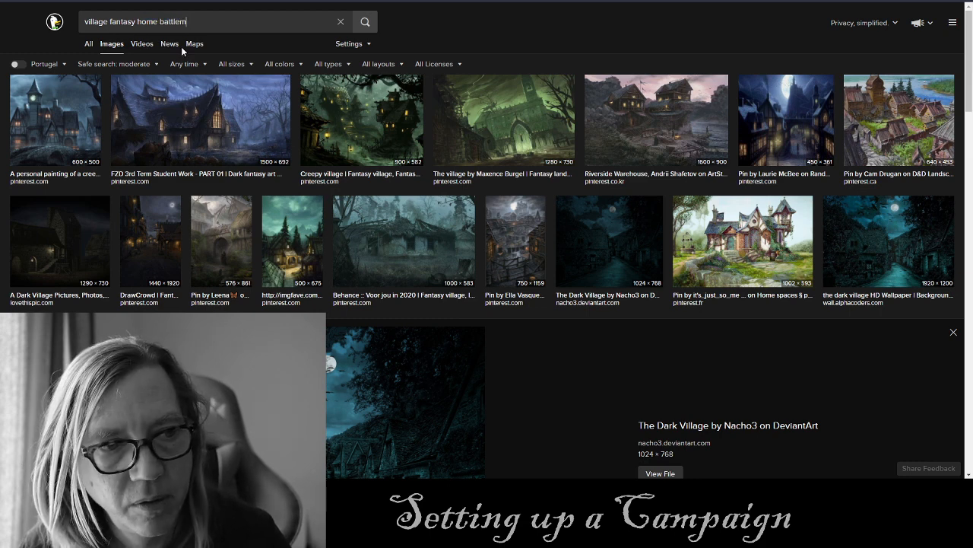
key(Return)
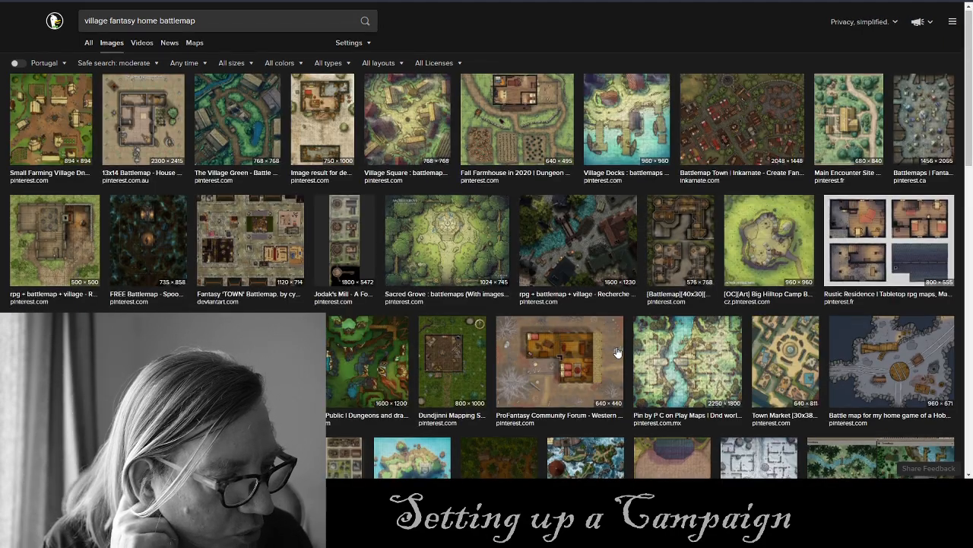
scroll(555, 352, down, 2)
right_click(537, 296)
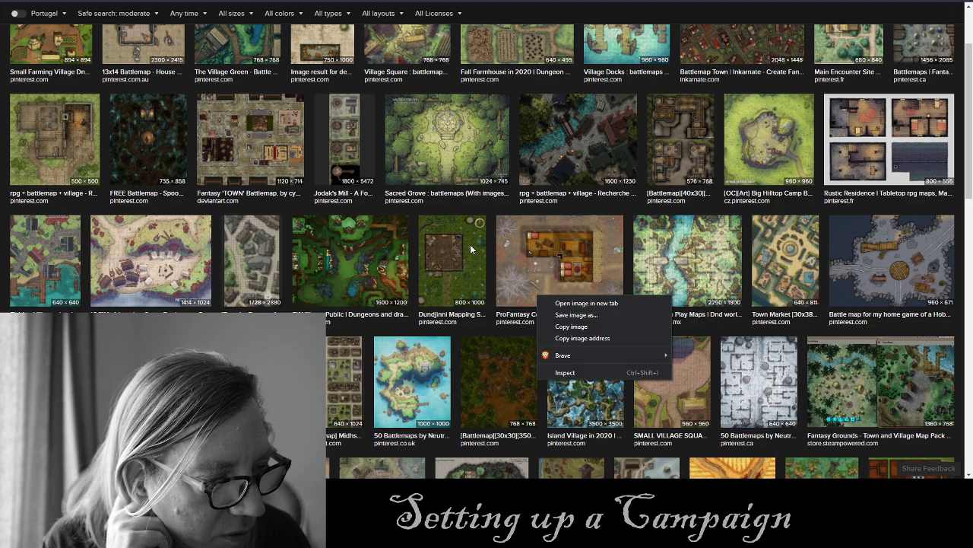
scroll(530, 322, down, 3)
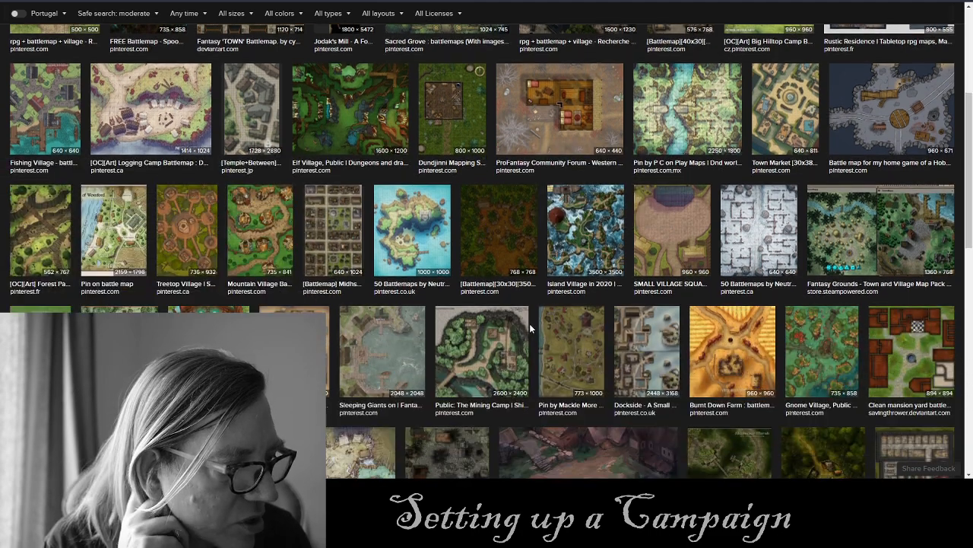
scroll(530, 322, down, 5)
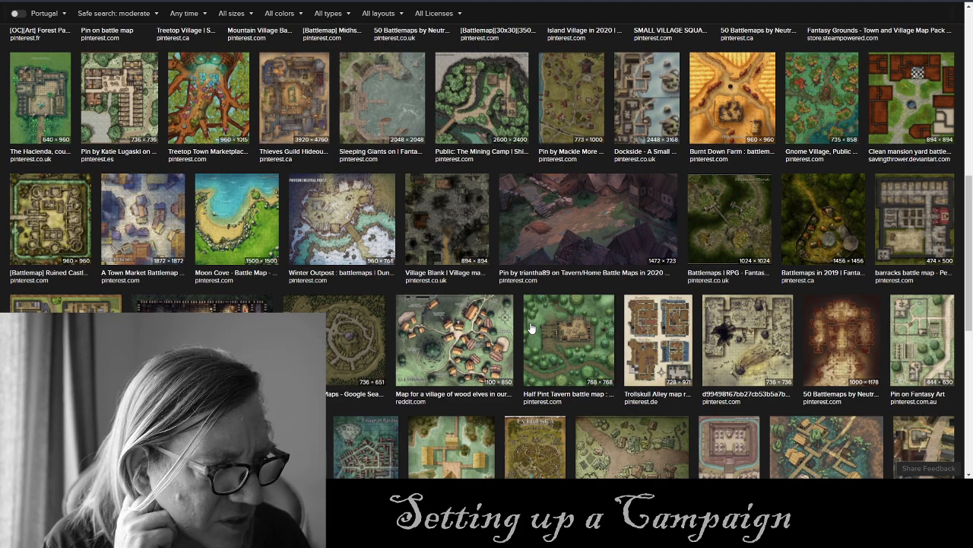
scroll(530, 325, down, 3)
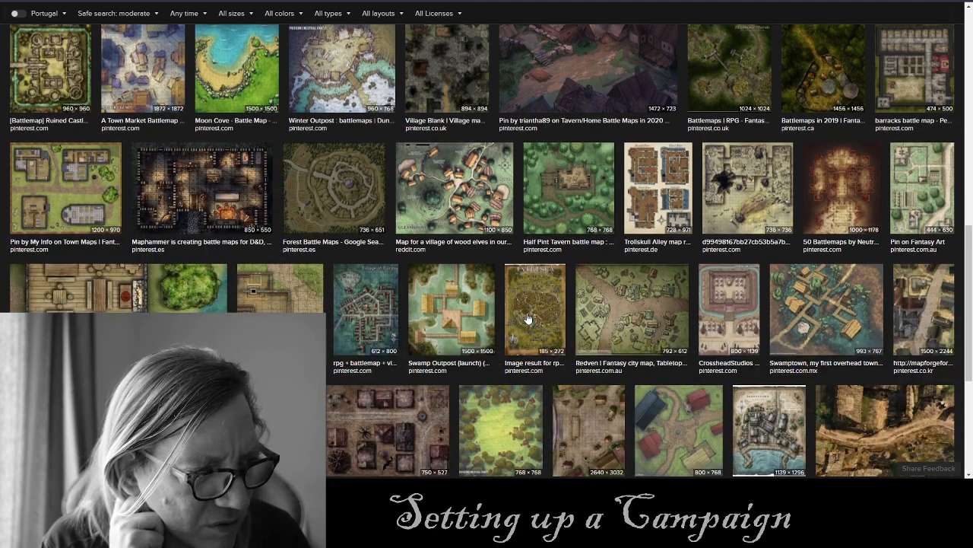
scroll(529, 320, down, 2)
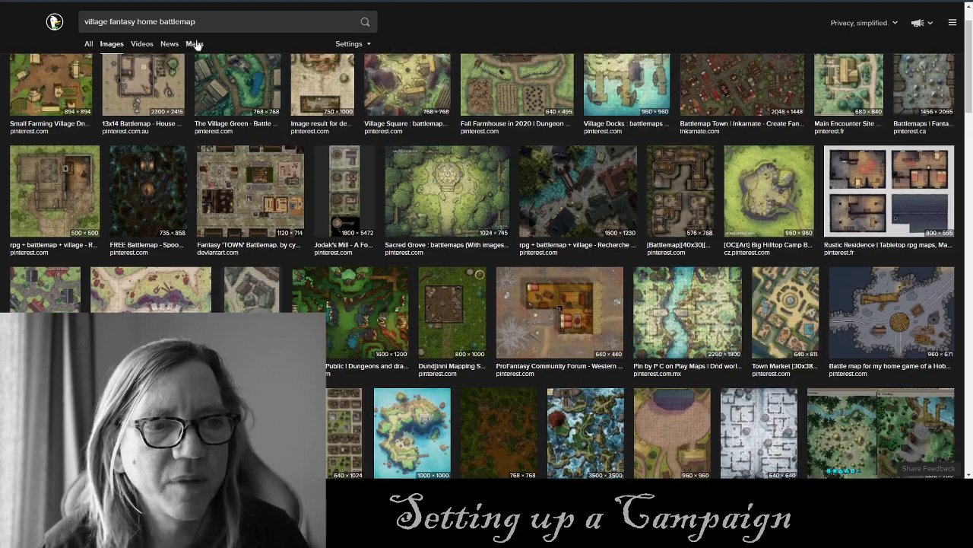
Replace the image search query with "barovia village home battlemap" and run the search.
drag(198, 23, 72, 24)
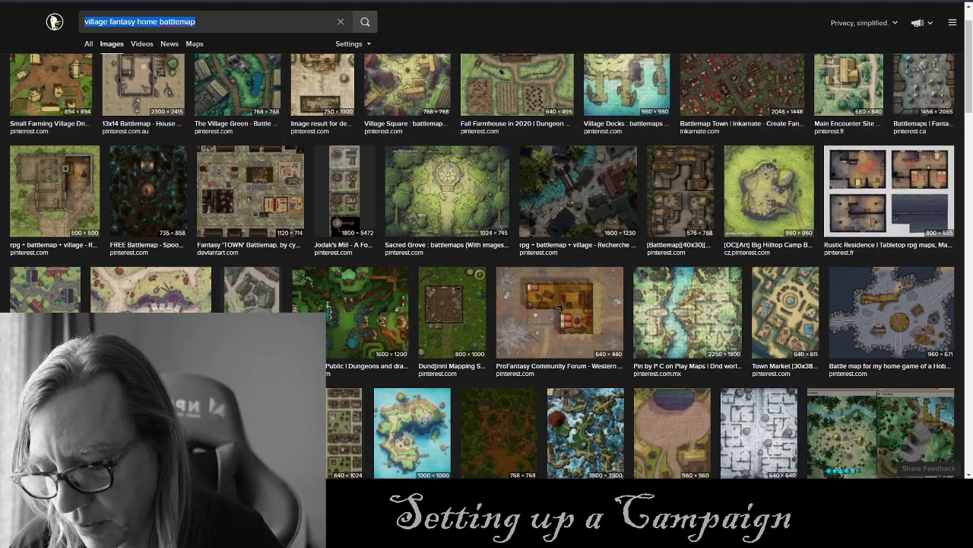
text(barovia )
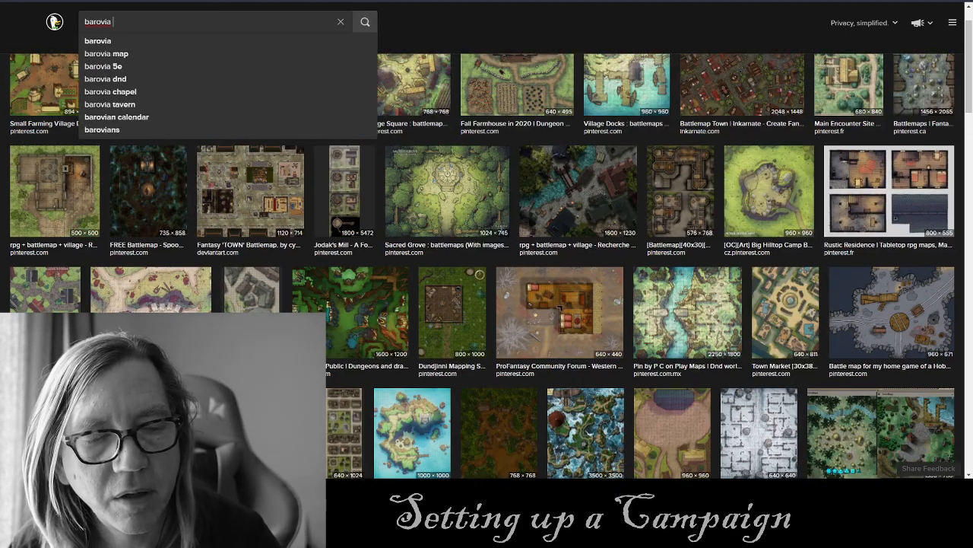
text(villag)
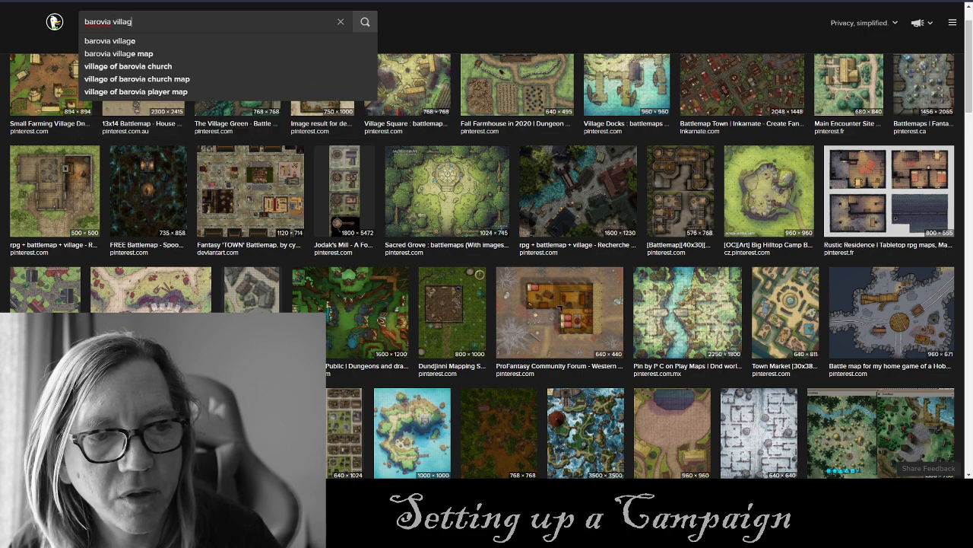
text(e home b)
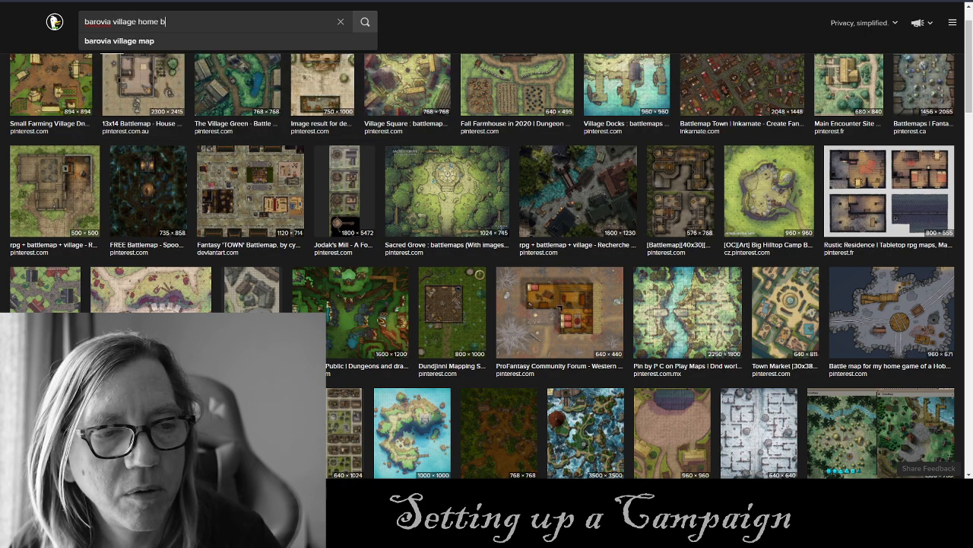
text(attlemap)
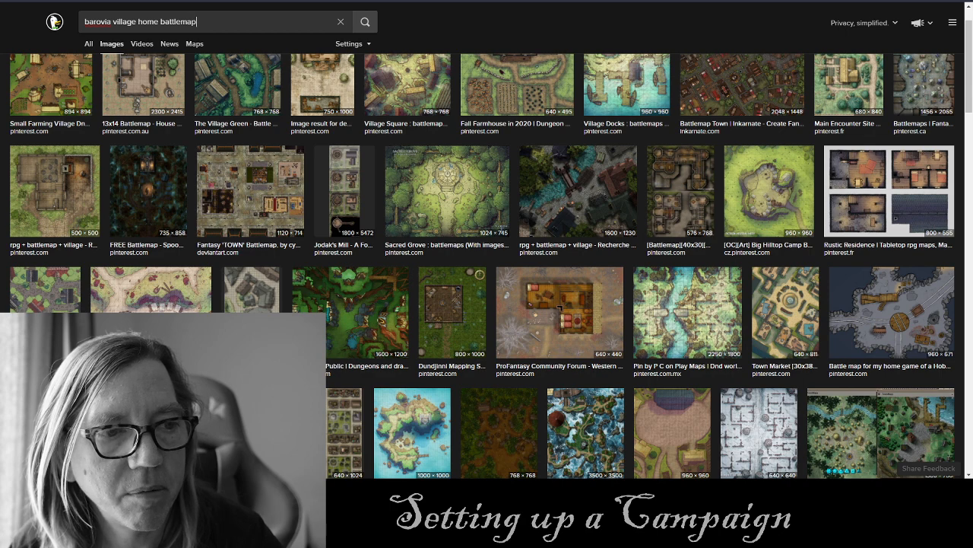
key(Return)
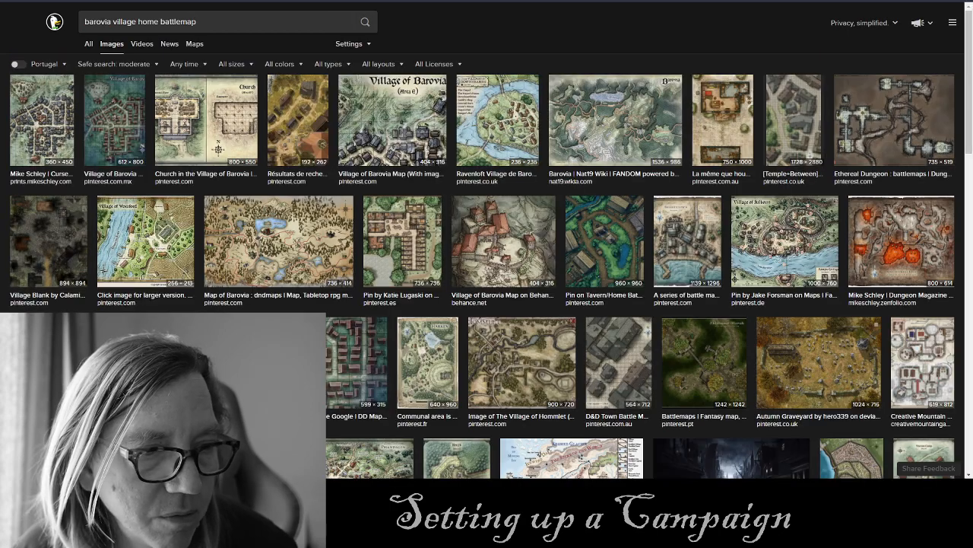
Open the 750 × 1000 furnished house battlemap at full size and save it as a JPEG named "village home" among the Village of Barovia images.
click(719, 133)
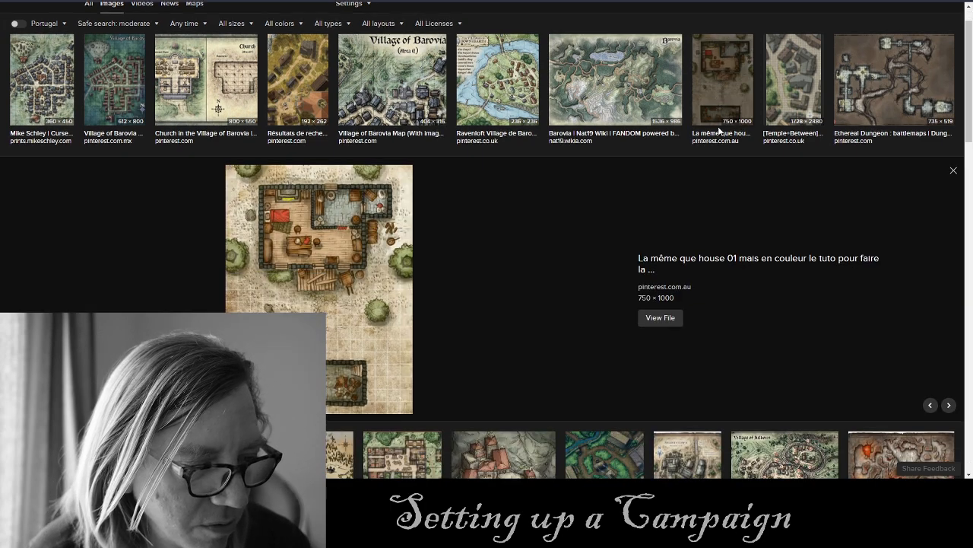
click(660, 318)
right_click(390, 139)
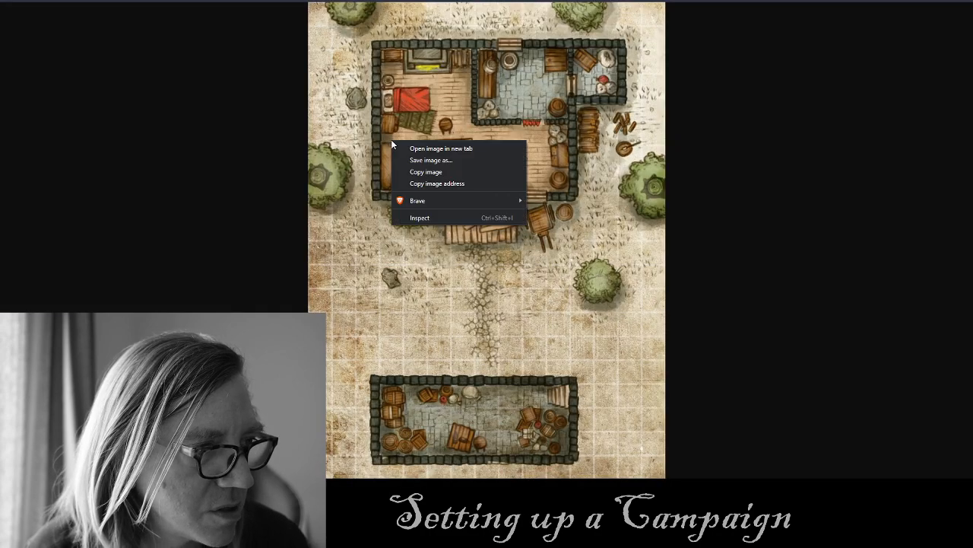
click(423, 159)
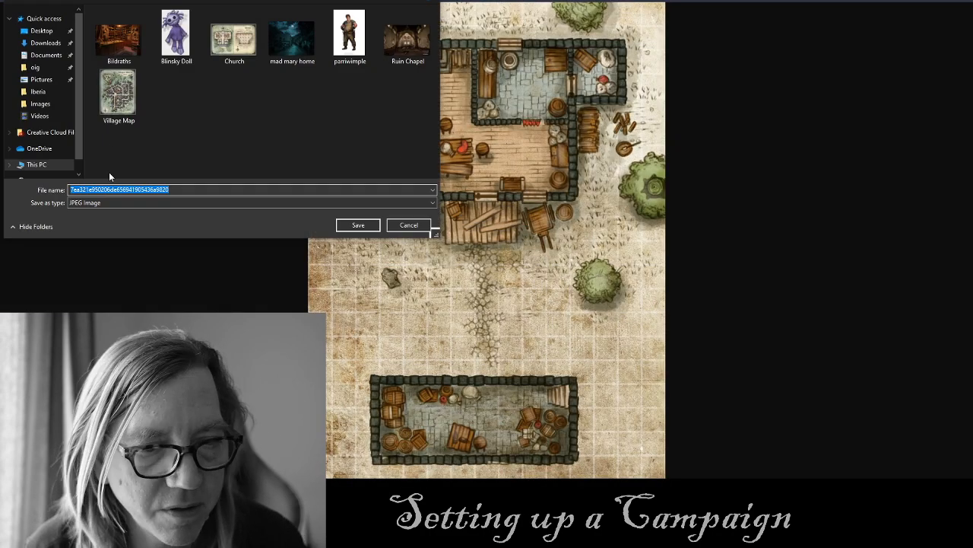
text(village home)
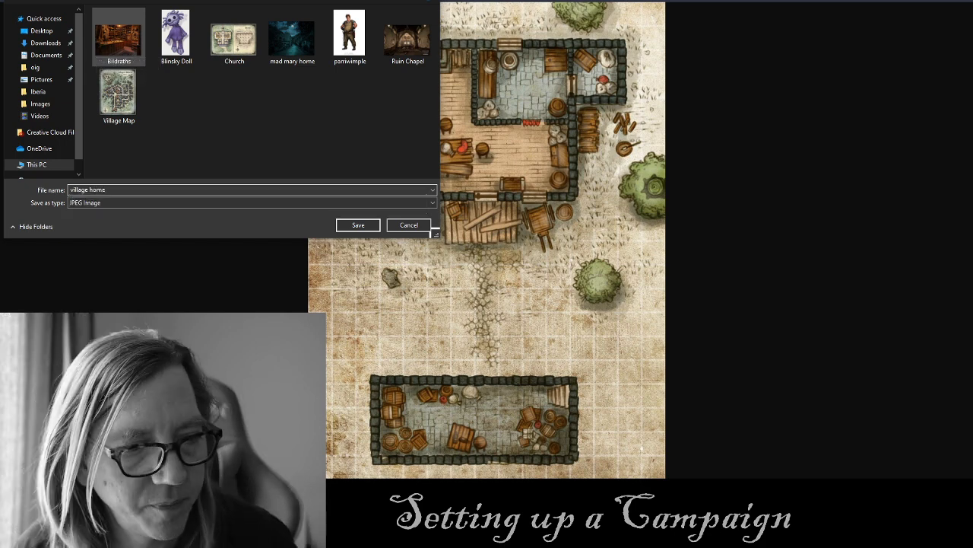
click(358, 225)
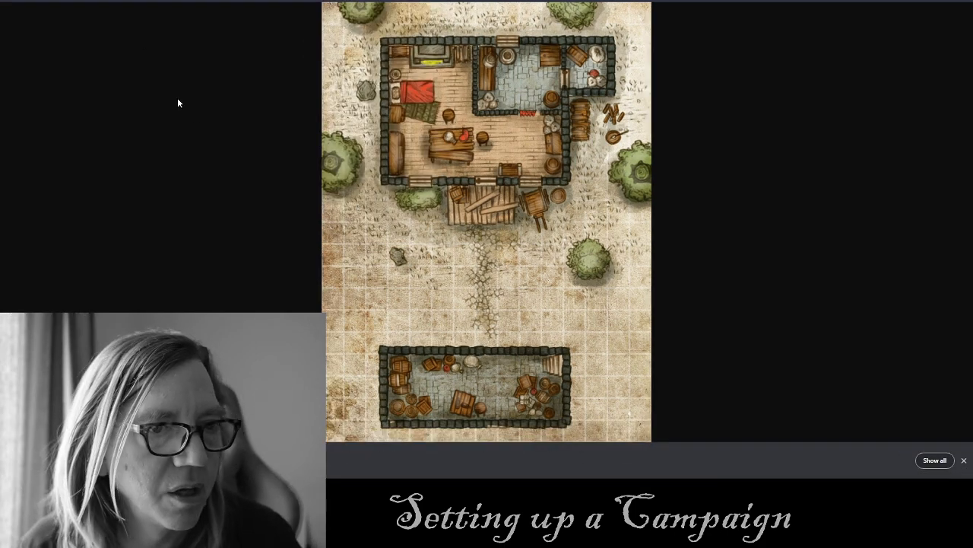
Switch back to Foundry VTT, create a scene named "Village Home - B" in the Village of Barovia scene folder, and dismiss the browser's download bar.
key(ctrl+Tab)
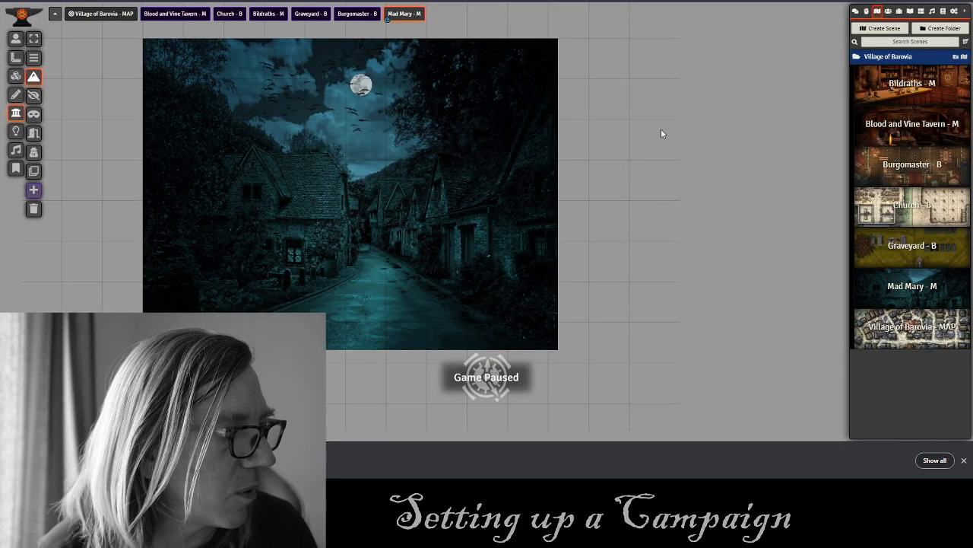
click(969, 59)
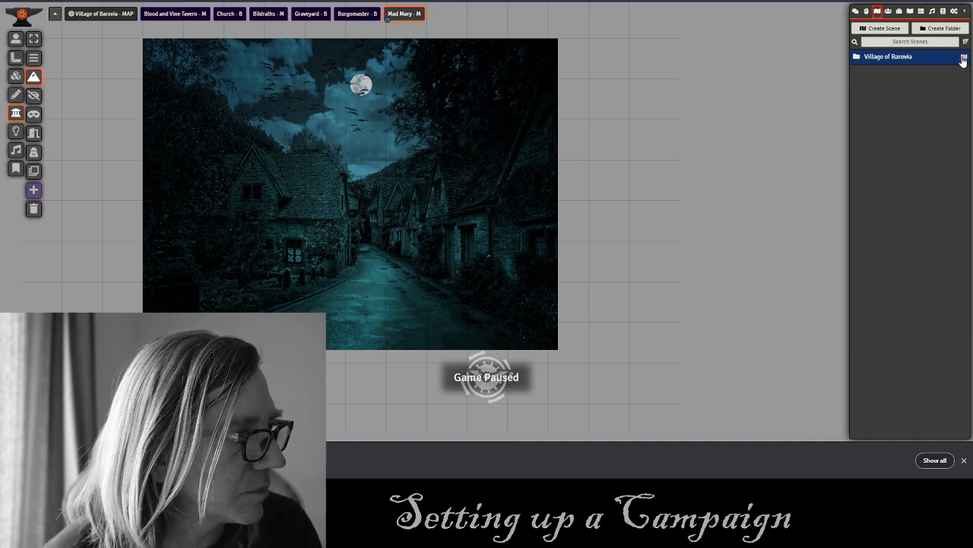
click(950, 60)
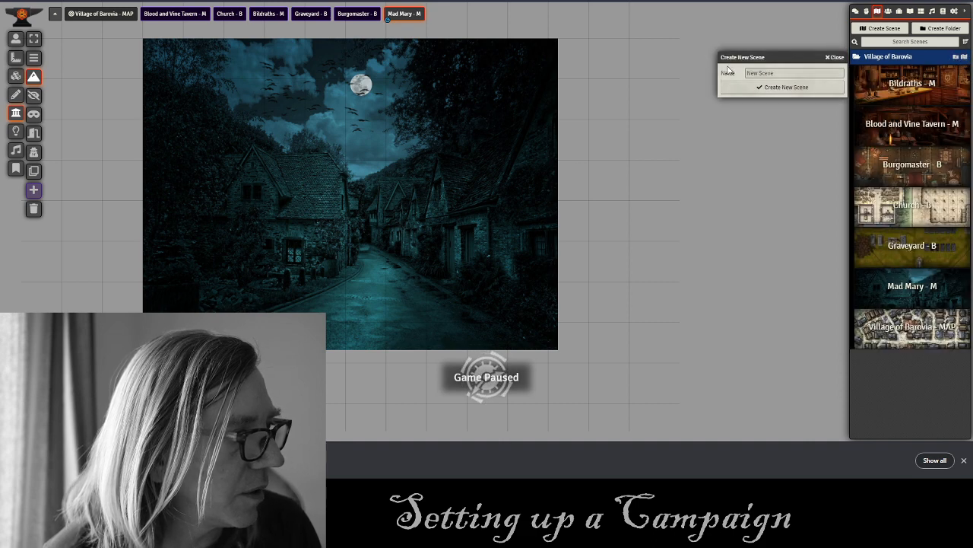
click(758, 73)
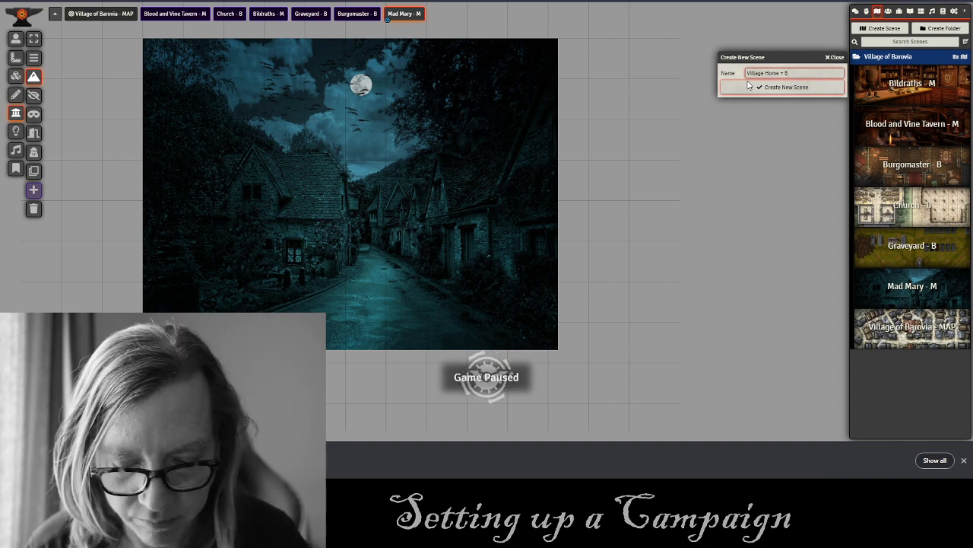
text(Village Home -)
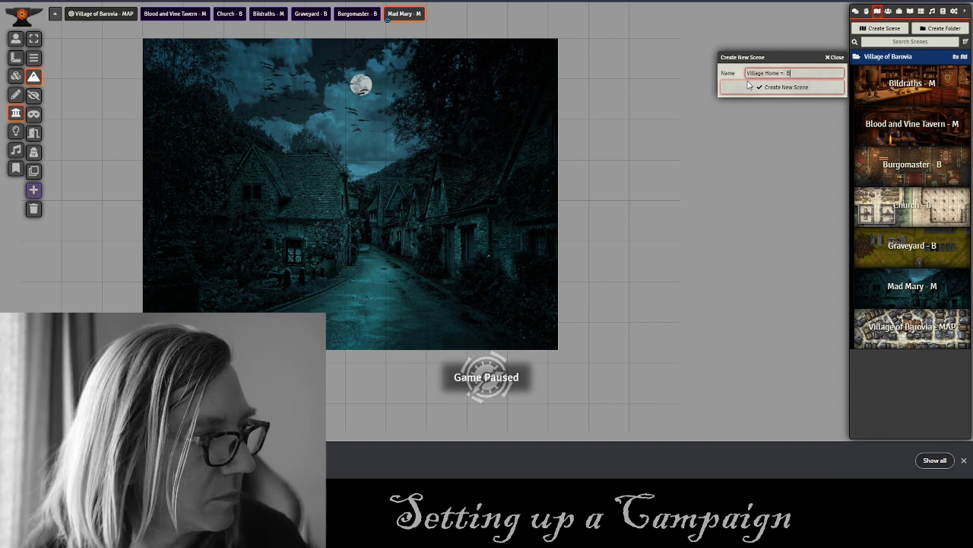
key(BackSpace)
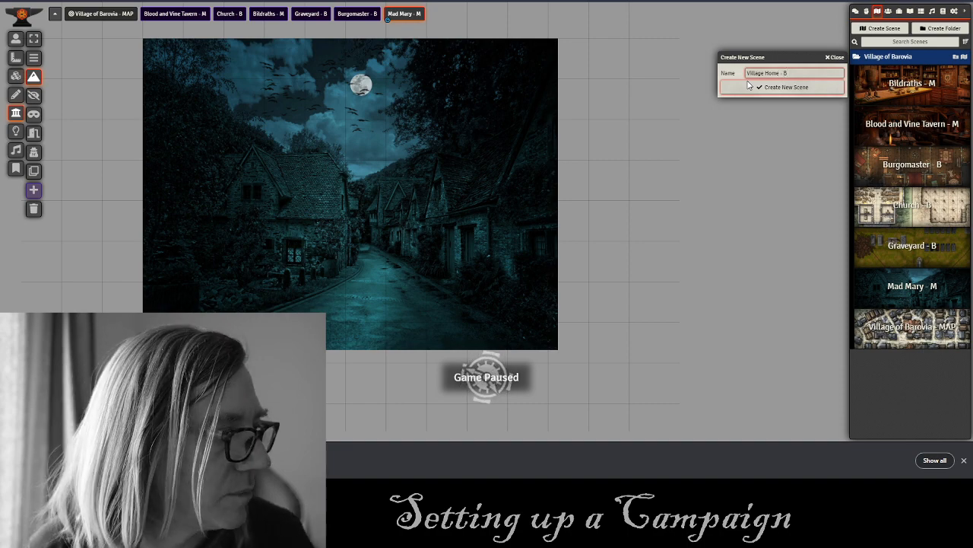
click(765, 87)
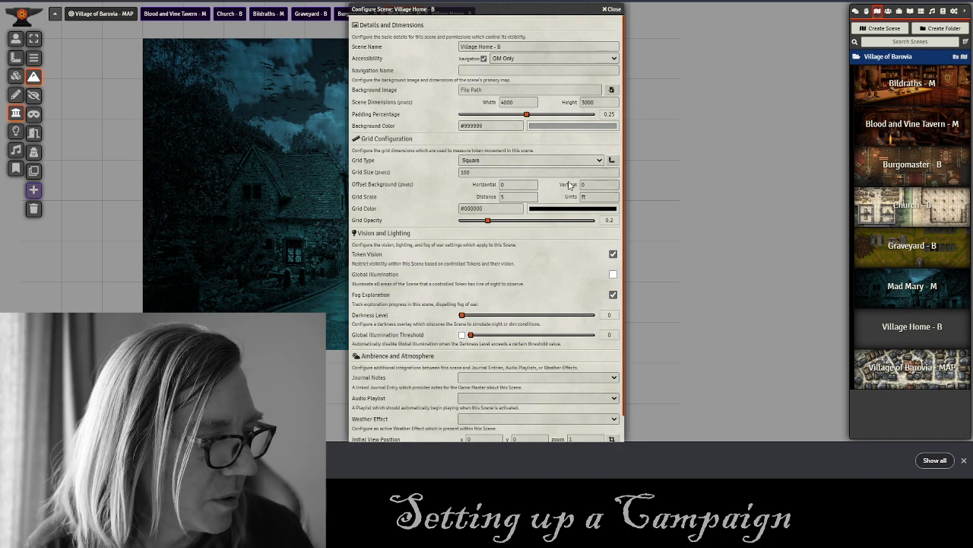
click(965, 461)
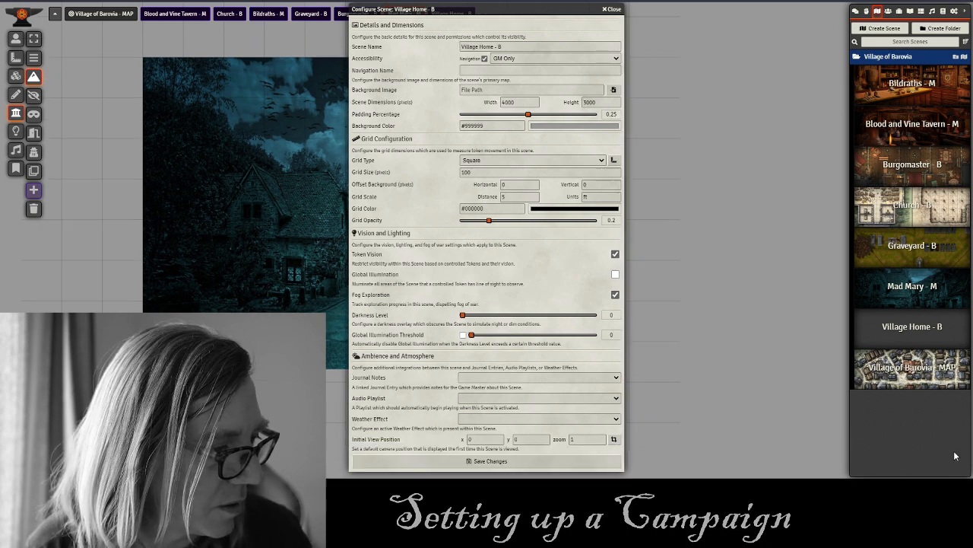
Upload the village home image to the Village of Barovia assets folder and choose it as the new scene's background image.
click(613, 90)
click(456, 384)
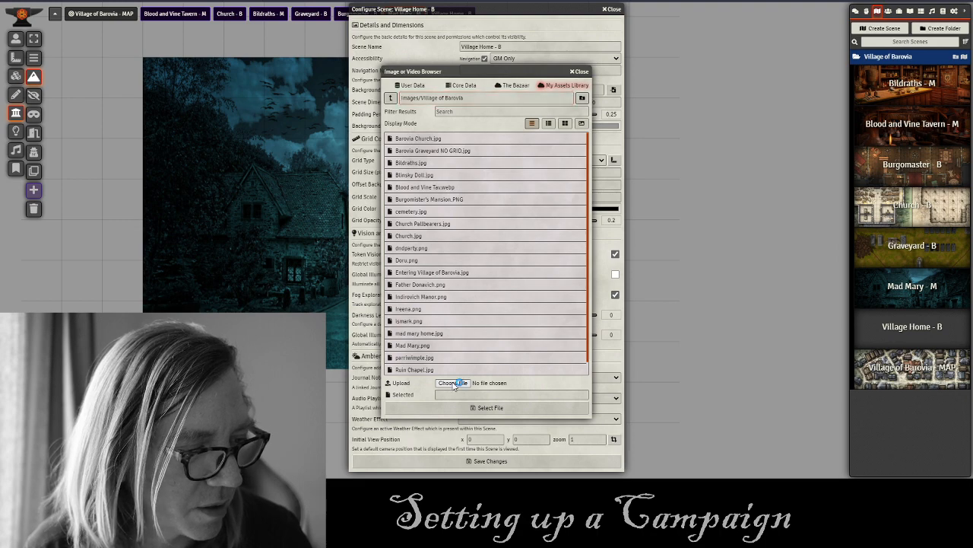
click(177, 162)
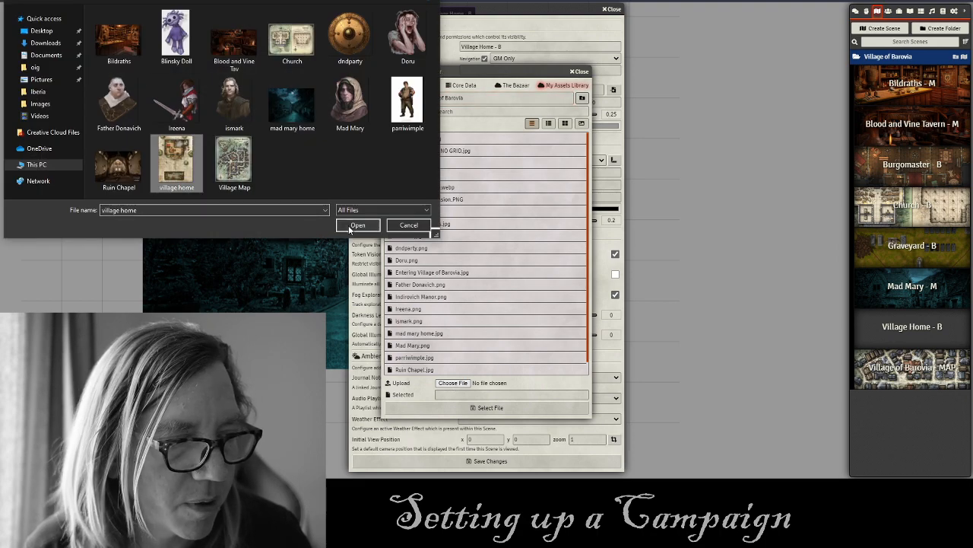
click(357, 225)
click(481, 410)
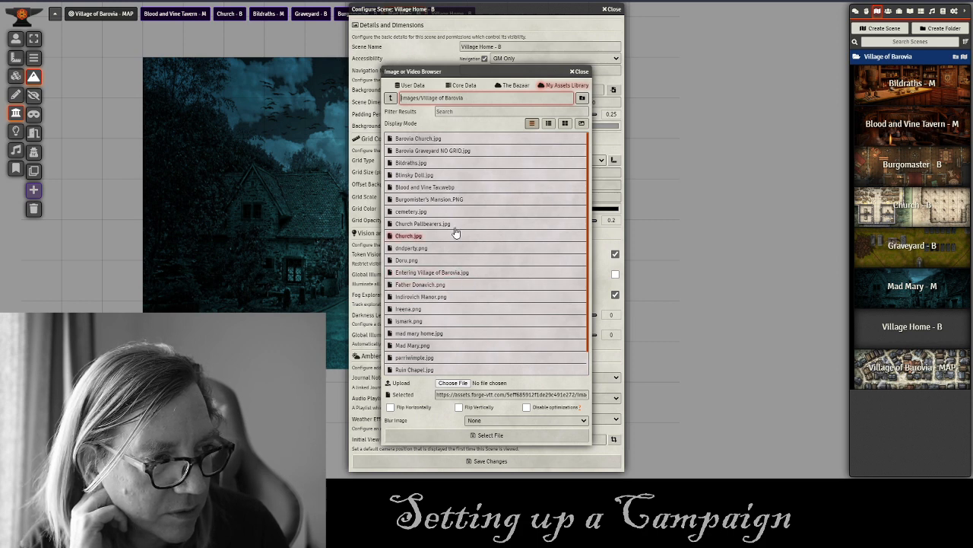
scroll(460, 198, down, 2)
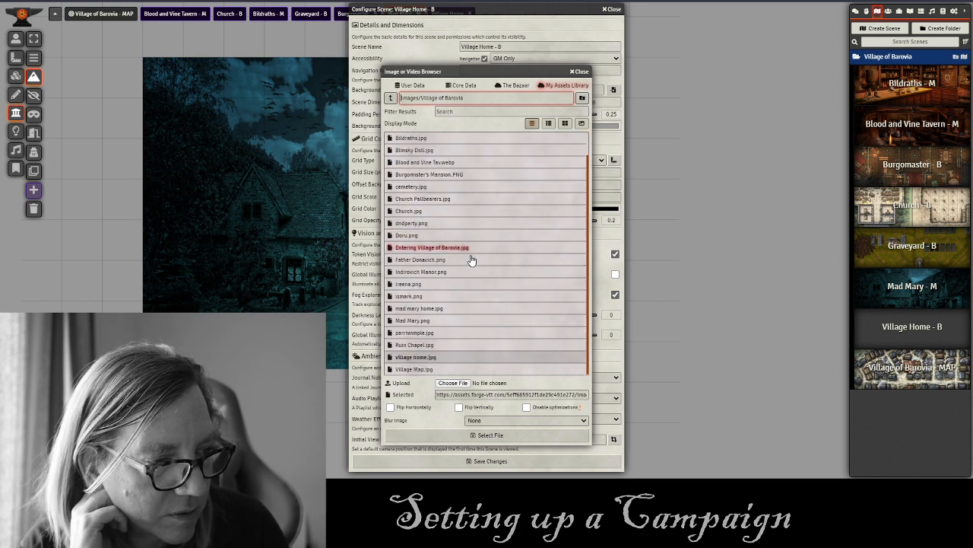
click(440, 435)
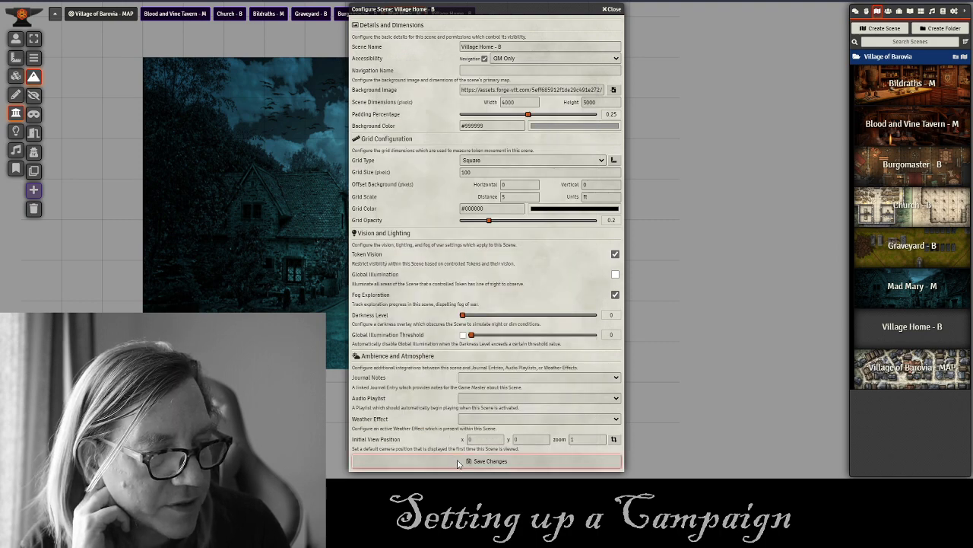
Save the Village Home - B scene configuration, accept the changed scene dimensions, and view that scene.
click(458, 462)
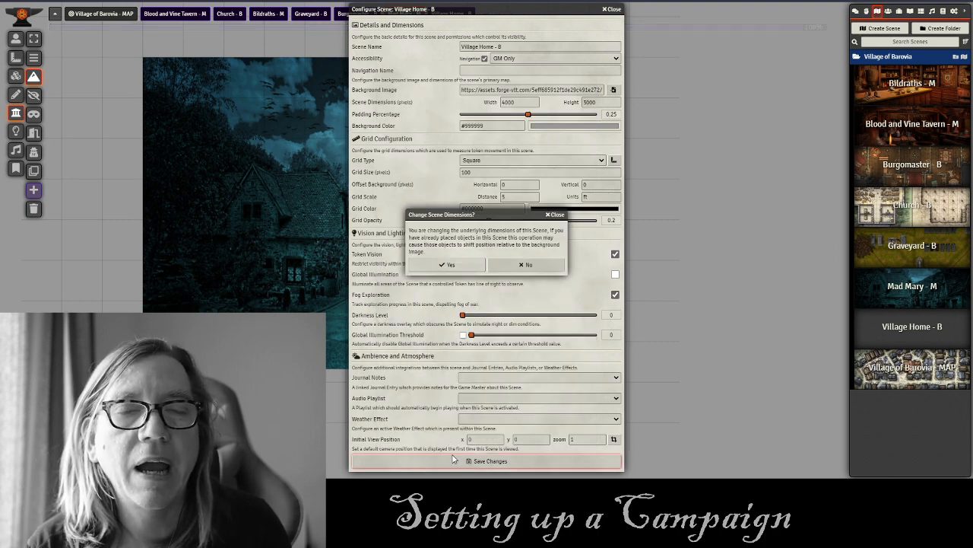
click(448, 265)
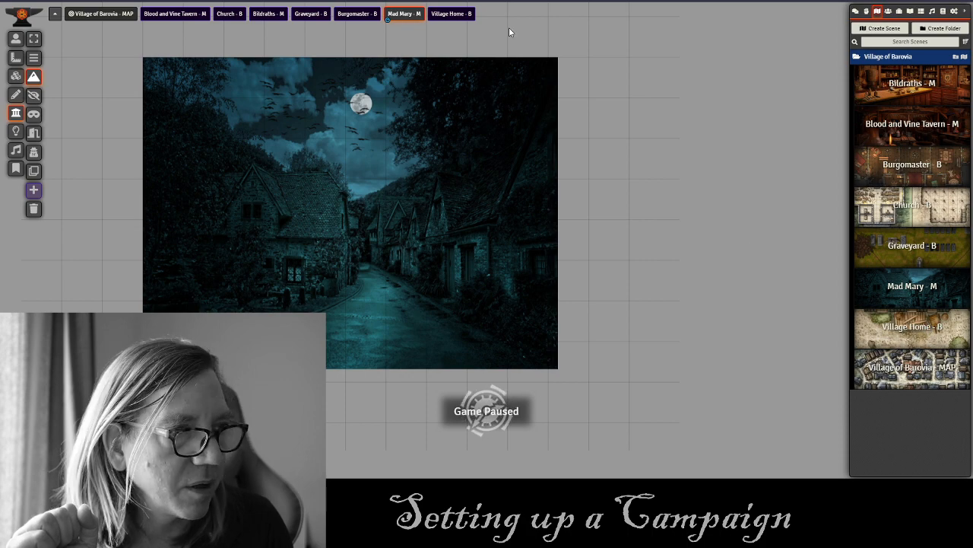
click(447, 15)
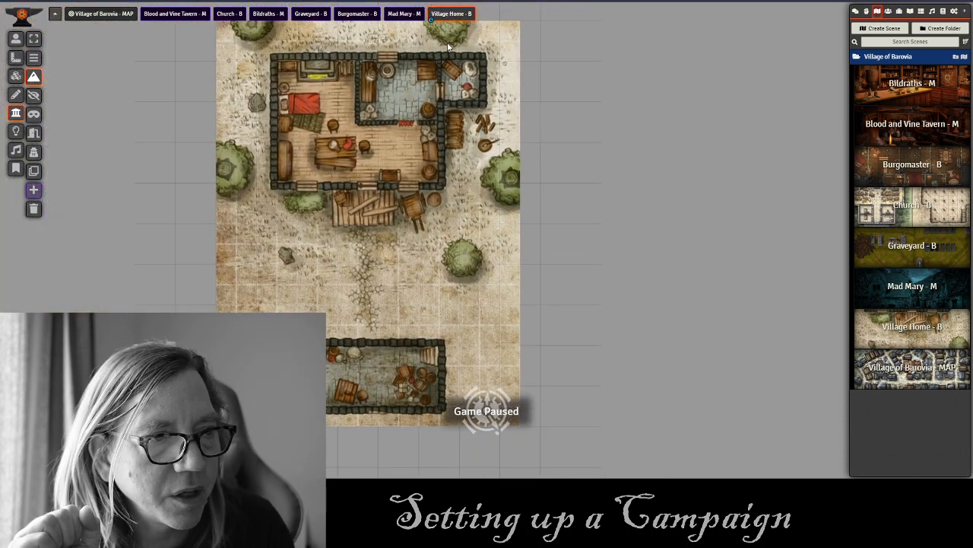
Set the grid size of the Village Home - B scene to 50 pixels using the grid configuration tool and commit it.
right_click(448, 18)
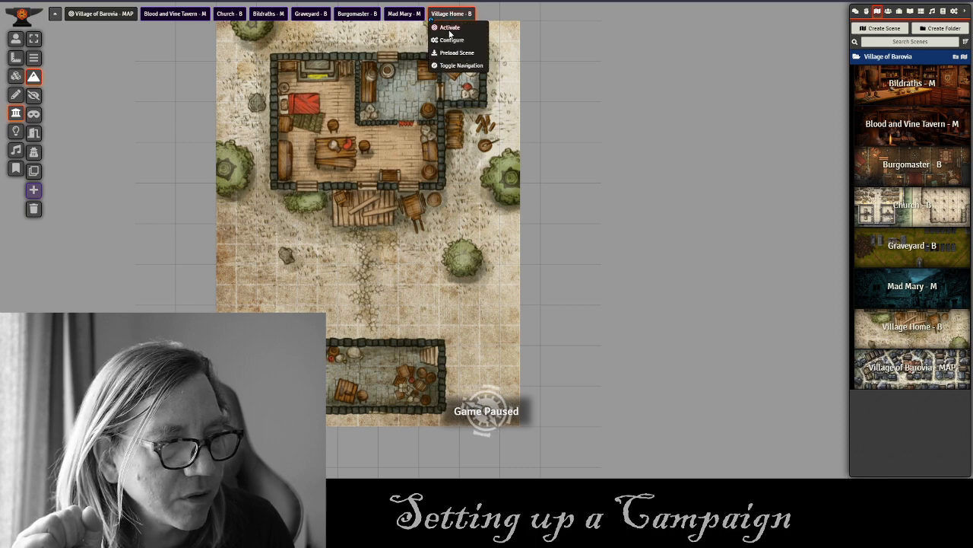
click(451, 40)
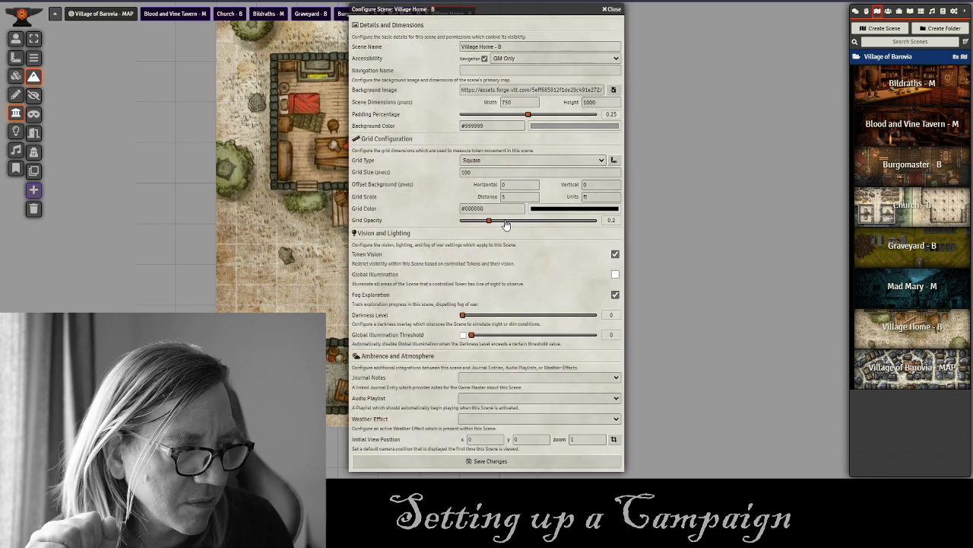
click(614, 160)
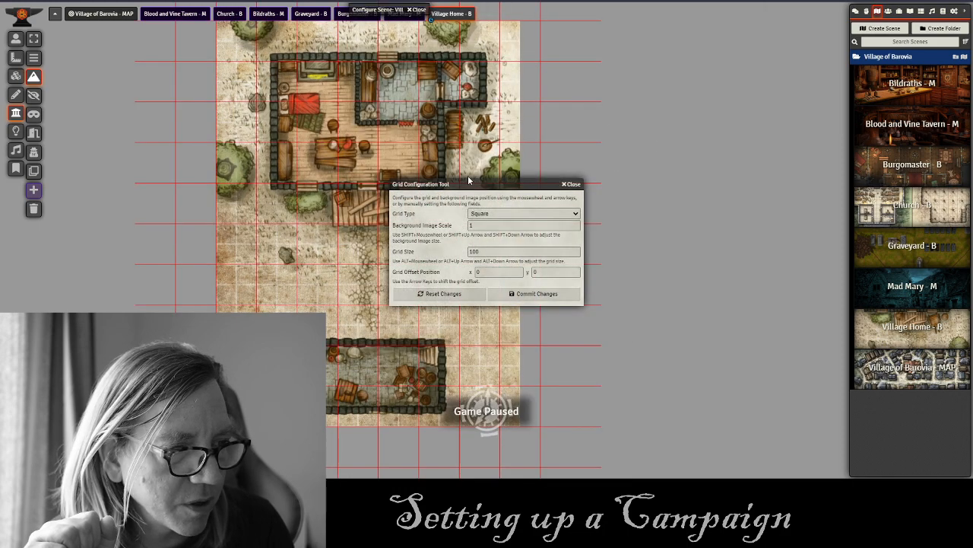
drag(495, 182, 678, 83)
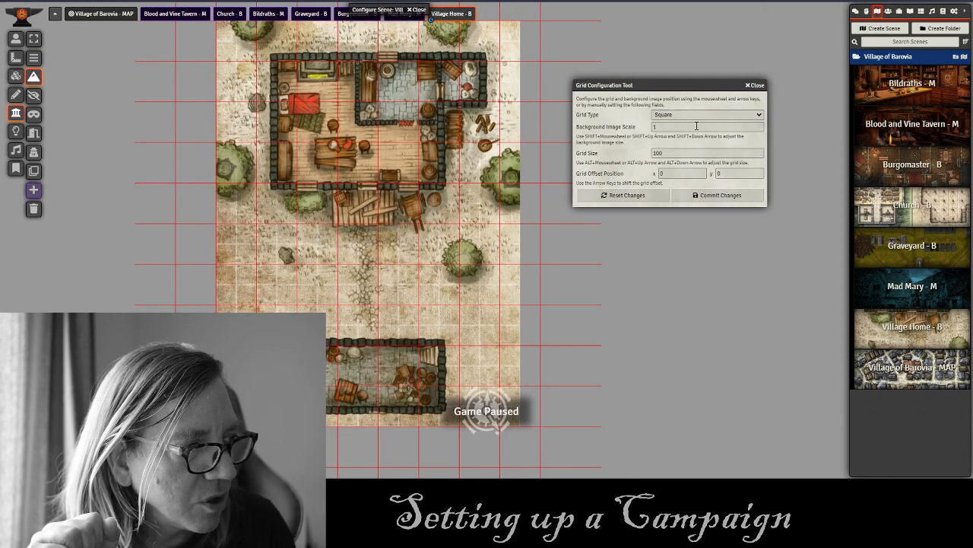
drag(673, 152, 628, 155)
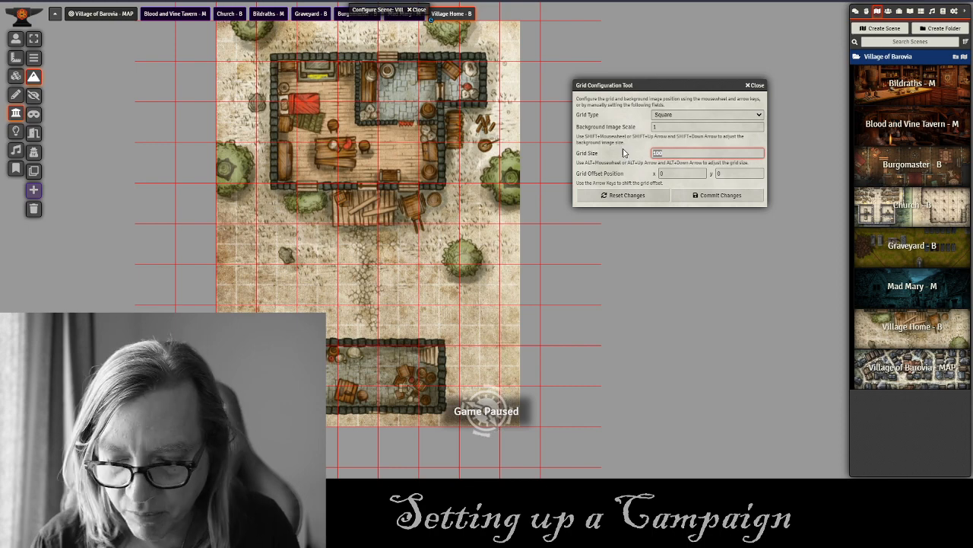
text(50)
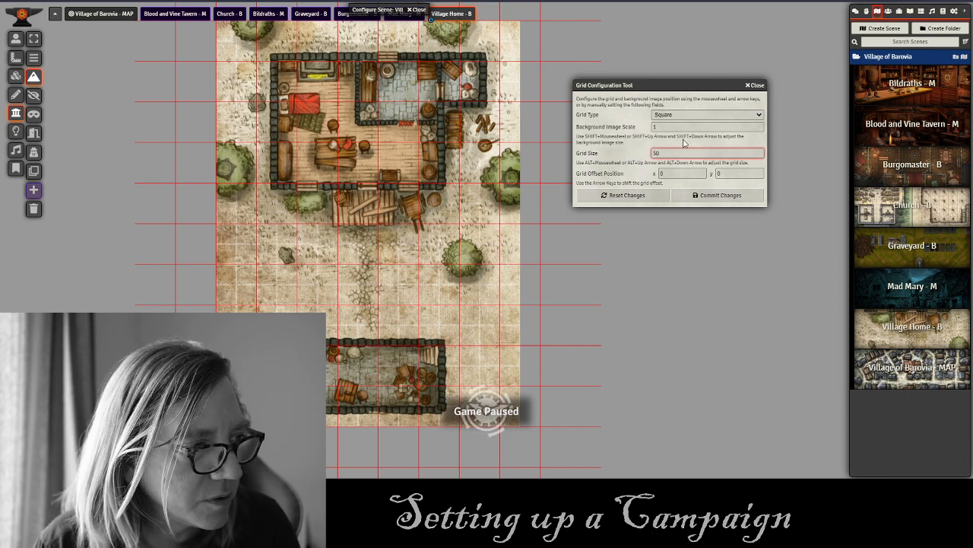
click(681, 127)
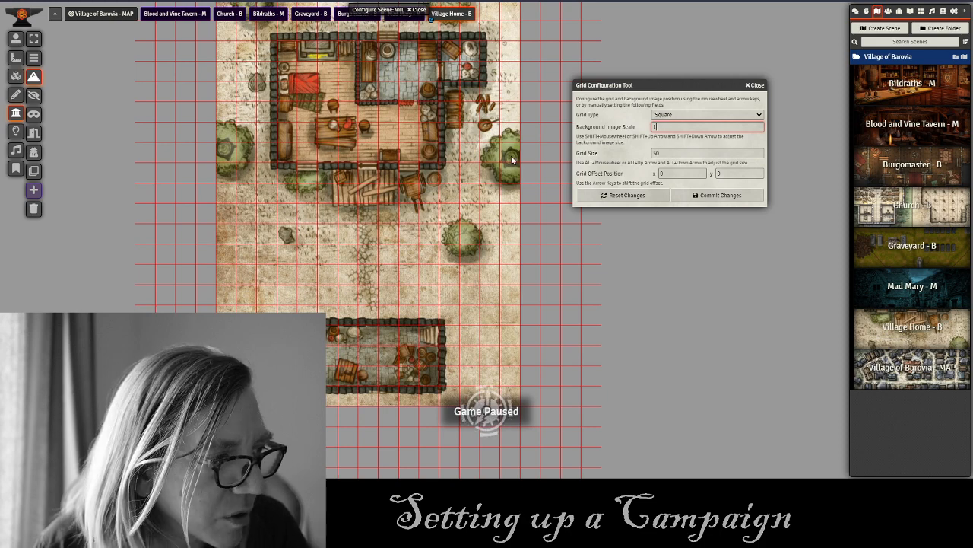
click(706, 196)
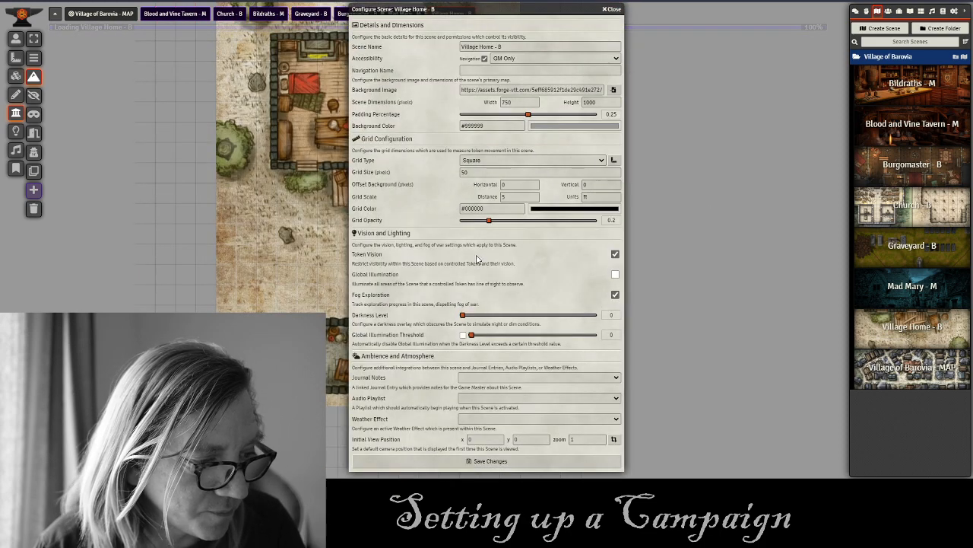
Set the scene's darkness level to 0.45 and save the scene configuration.
click(525, 314)
drag(523, 318, 541, 318)
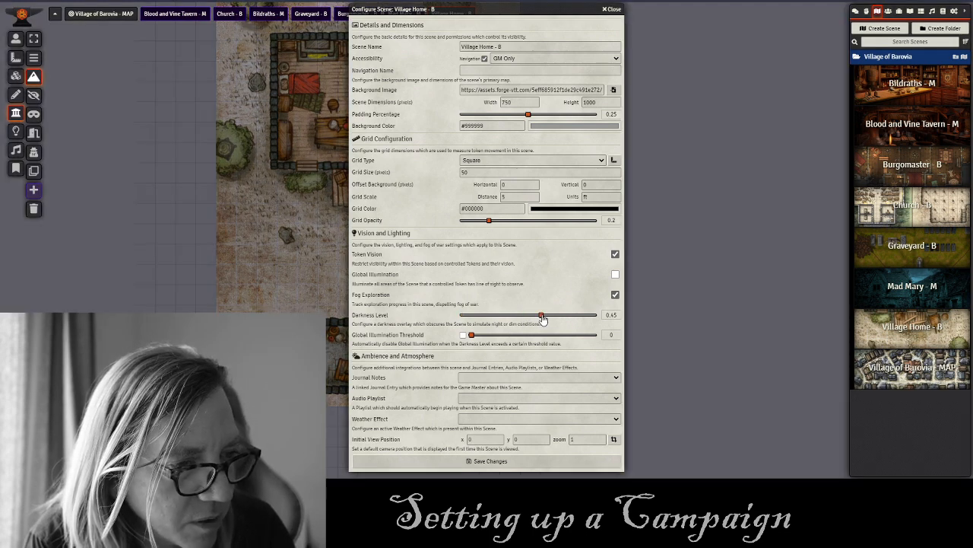
click(491, 461)
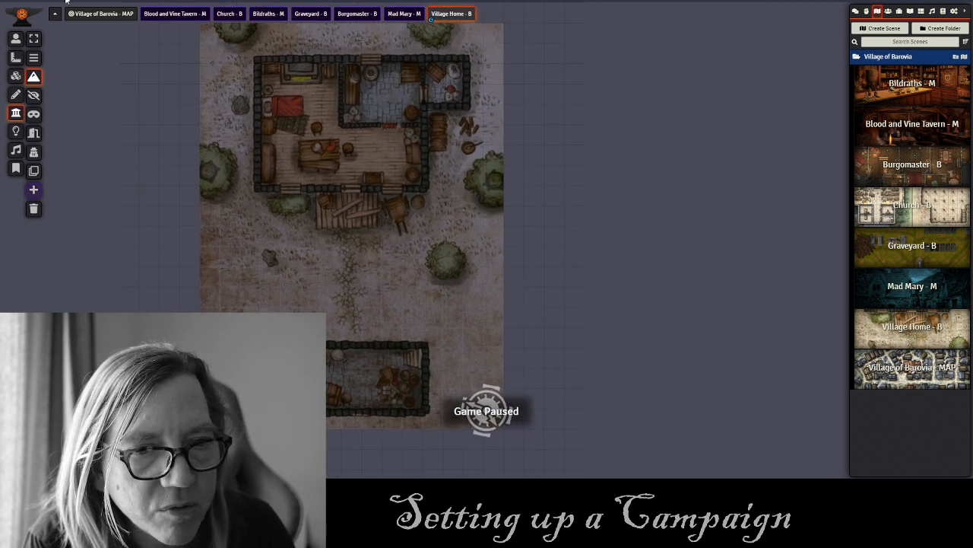
Draw standard walls around the entire outer border of the map.
click(31, 61)
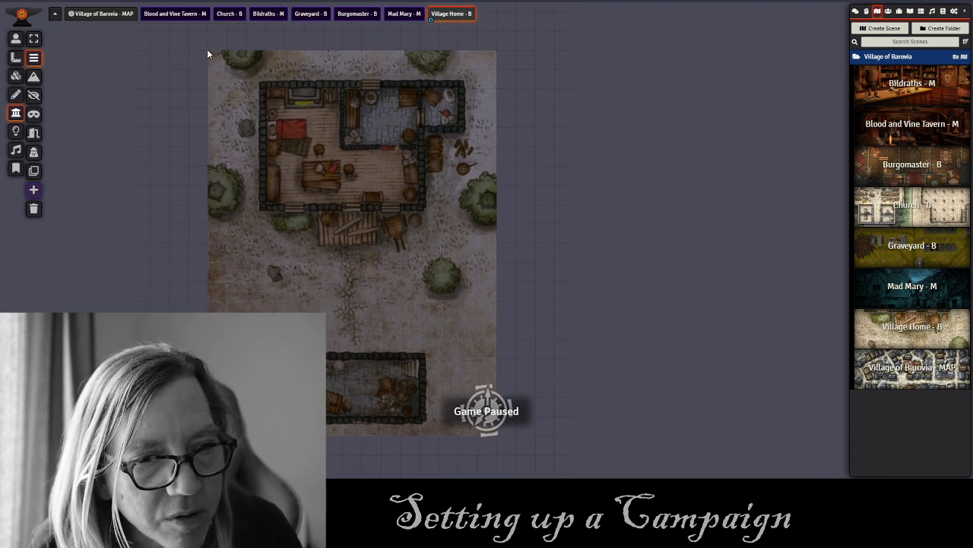
drag(208, 50, 202, 153)
drag(207, 202, 209, 49)
Trace the main house's outer walls with connected wall segments, leaving gaps at the front door and windows.
scroll(313, 171, up, 3)
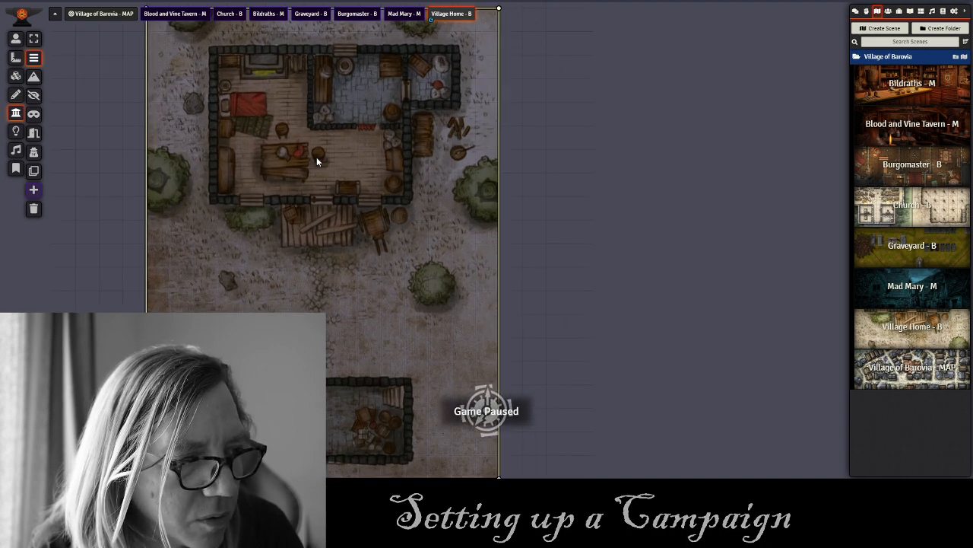
drag(356, 180, 358, 190)
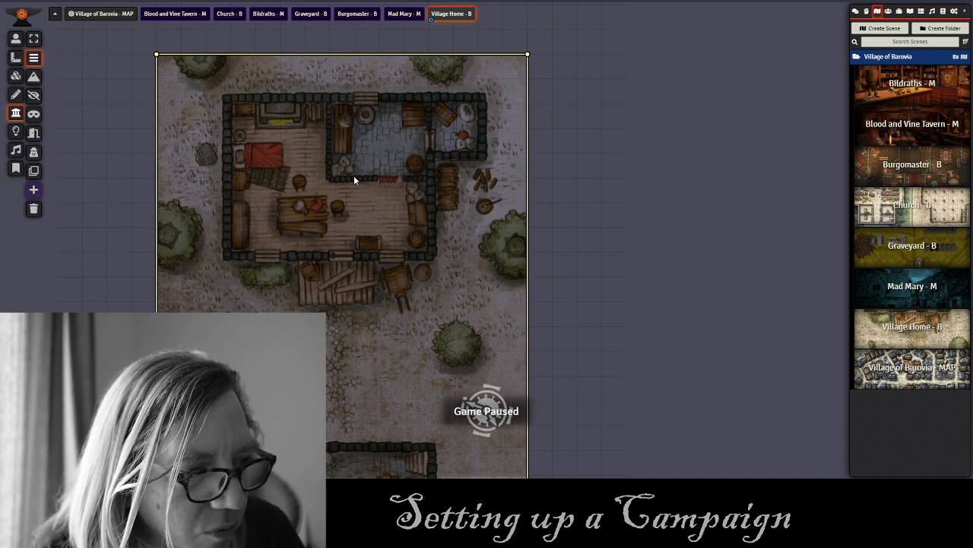
click(329, 97)
click(230, 97)
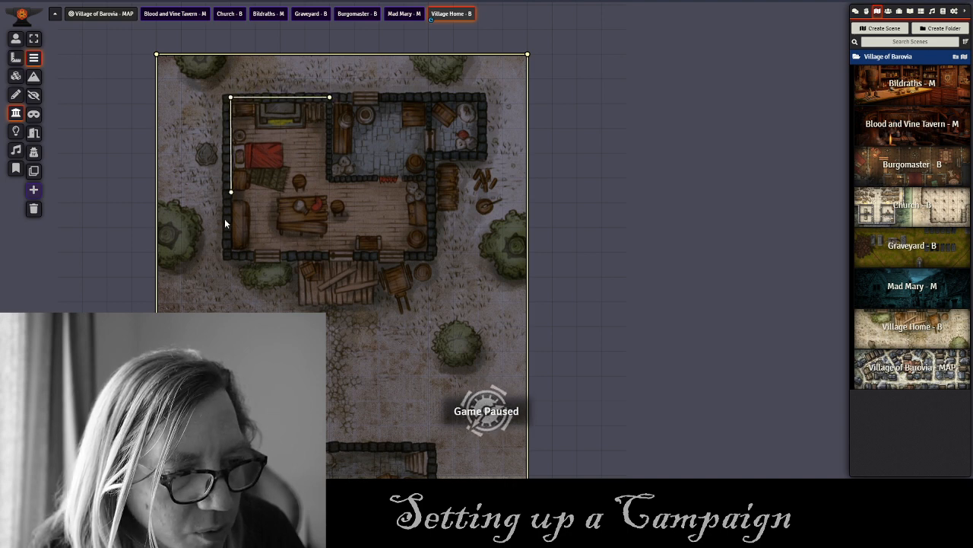
click(224, 257)
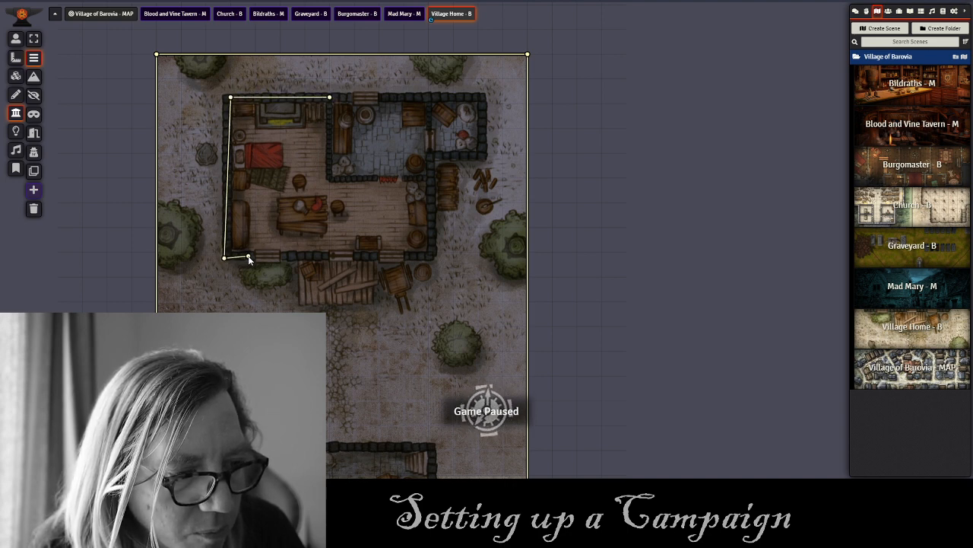
click(254, 258)
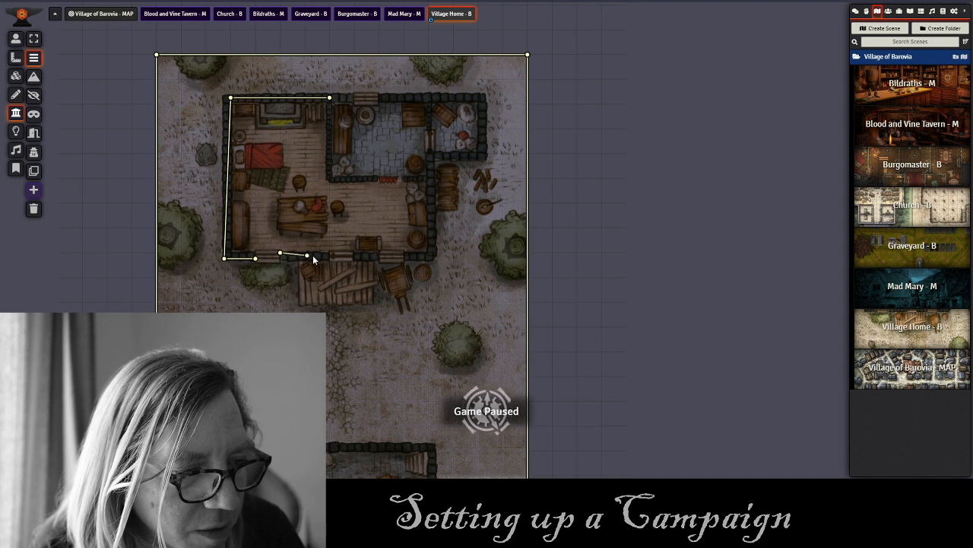
drag(321, 259, 372, 259)
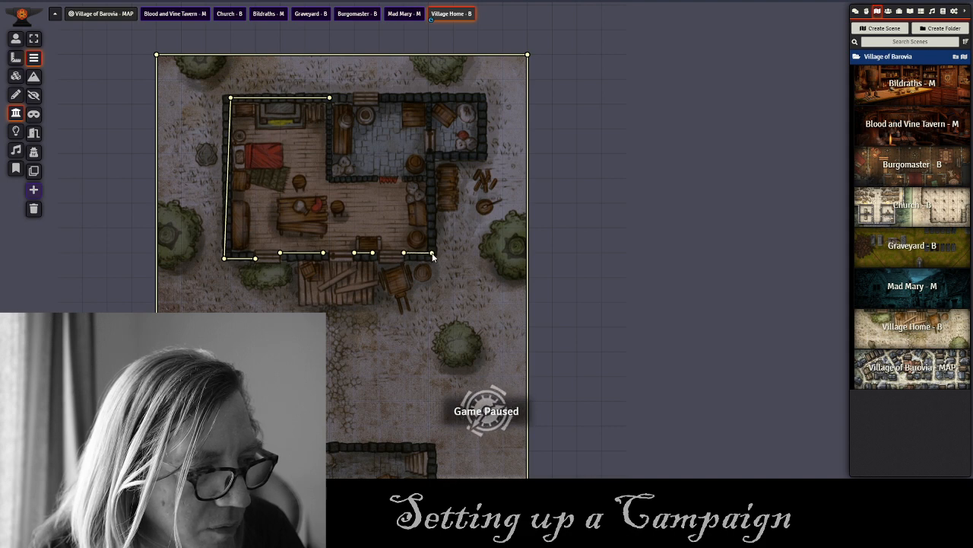
drag(433, 257, 435, 157)
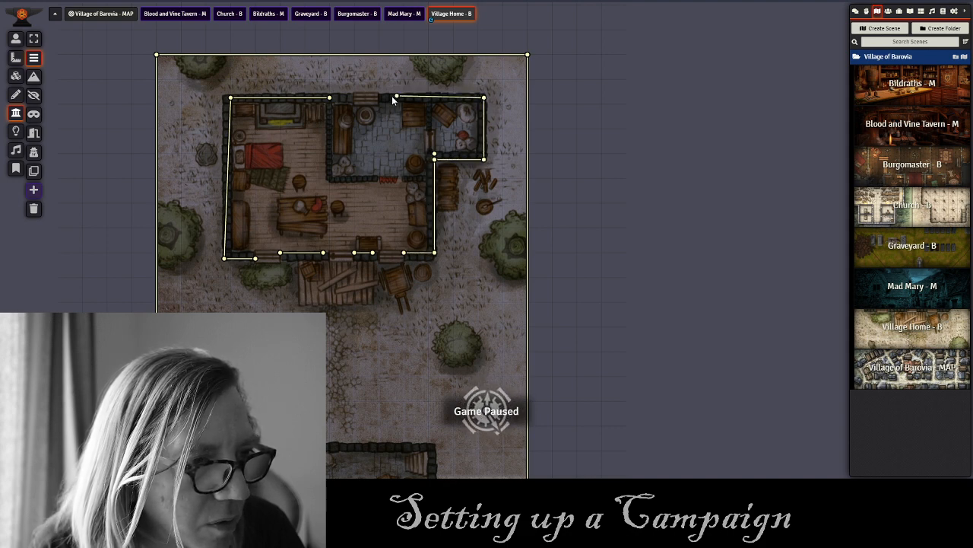
Adjust the upper outer walls to meet the window opening and draw the stone-floored room's inner walls, leaving its doorway open.
drag(392, 96, 354, 97)
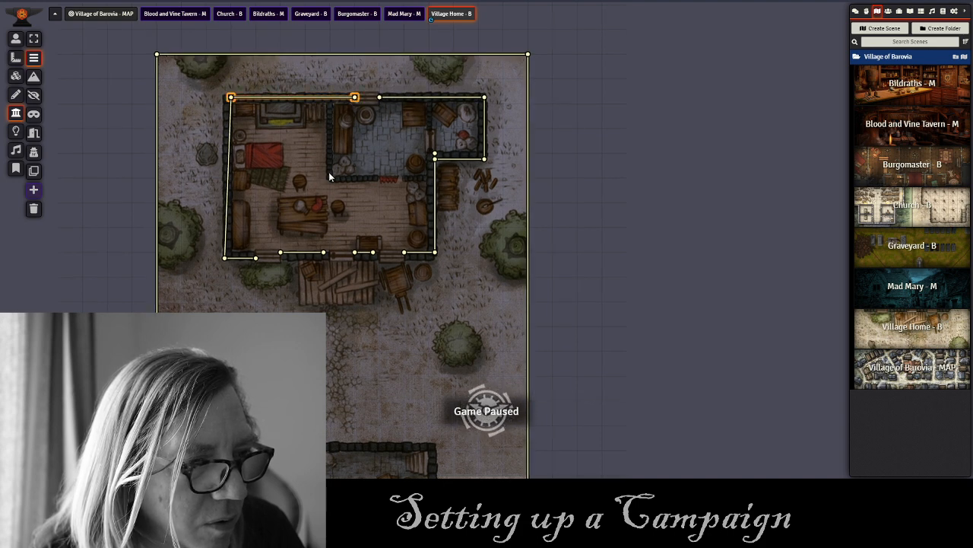
drag(329, 180, 331, 97)
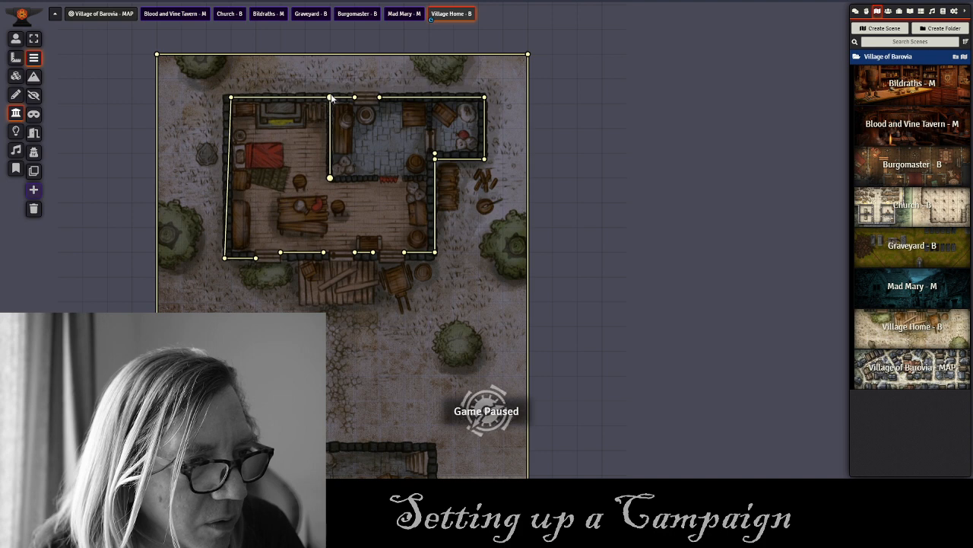
mouse_move(370, 174)
mouse_down()
mouse_move(421, 183)
mouse_move(459, 164)
mouse_move(467, 93)
mouse_up()
Outline the smaller building at the lower edge of the map with a closed loop of walls.
drag(326, 323, 320, 269)
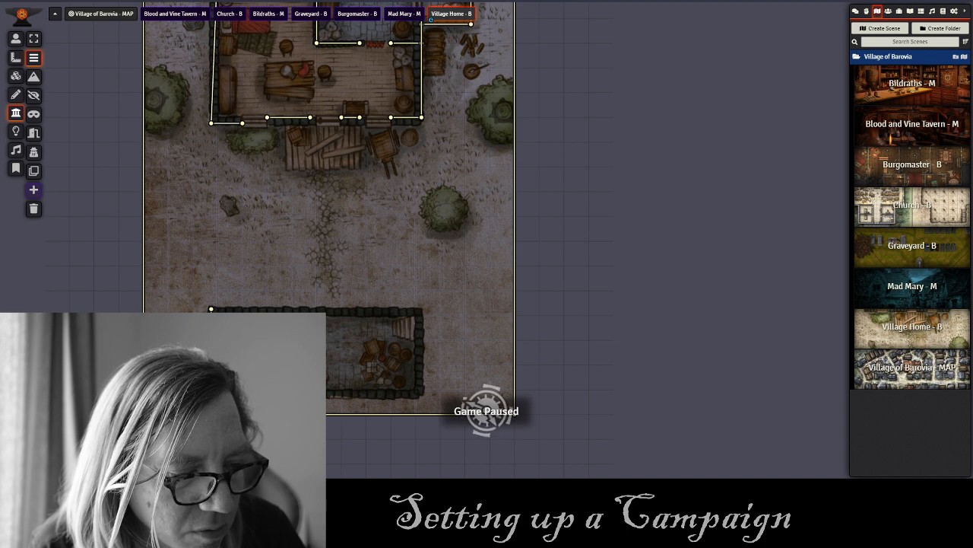
drag(362, 404, 415, 392)
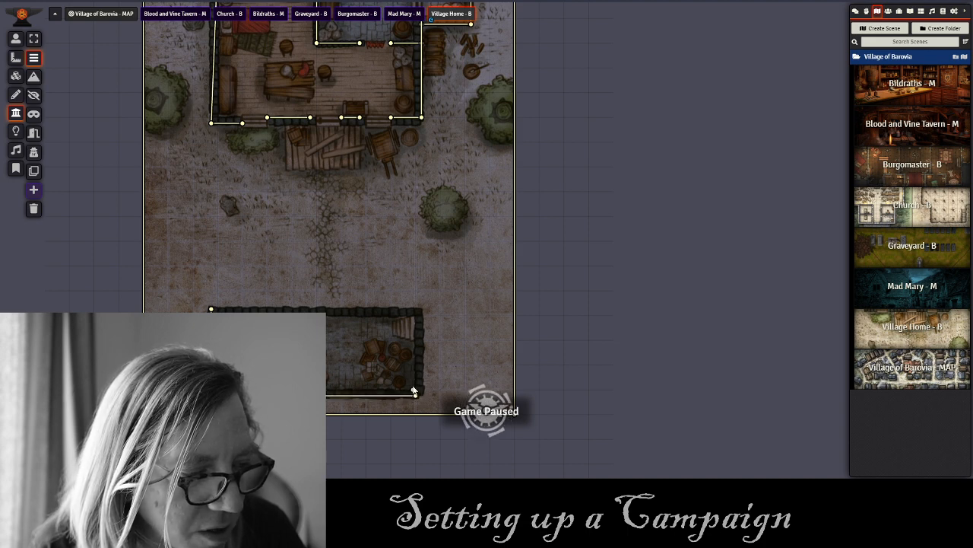
drag(414, 321, 211, 309)
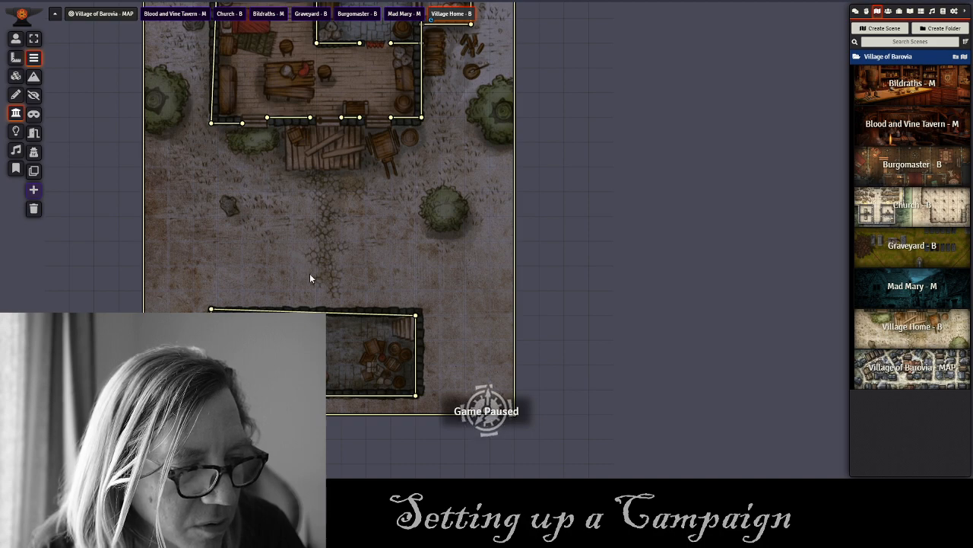
Draw a door across the main house's front entrance gap behind the wooden porch.
drag(310, 275, 301, 365)
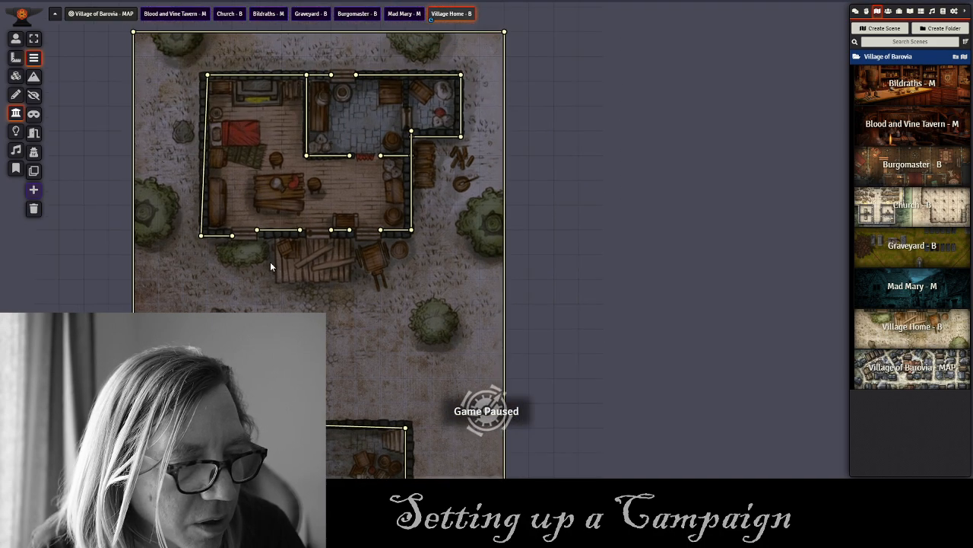
click(34, 134)
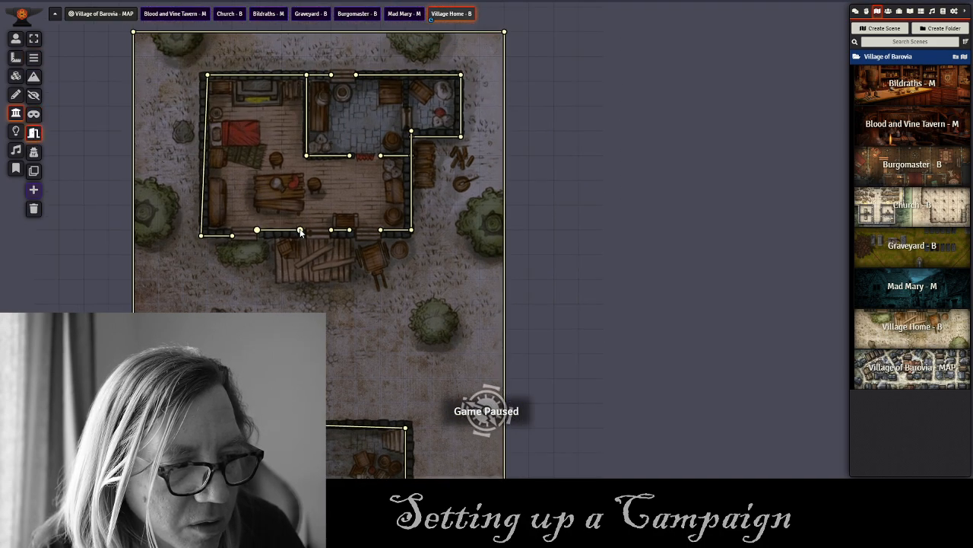
mouse_move(299, 230)
mouse_down()
mouse_move(331, 229)
mouse_move(301, 231)
mouse_up()
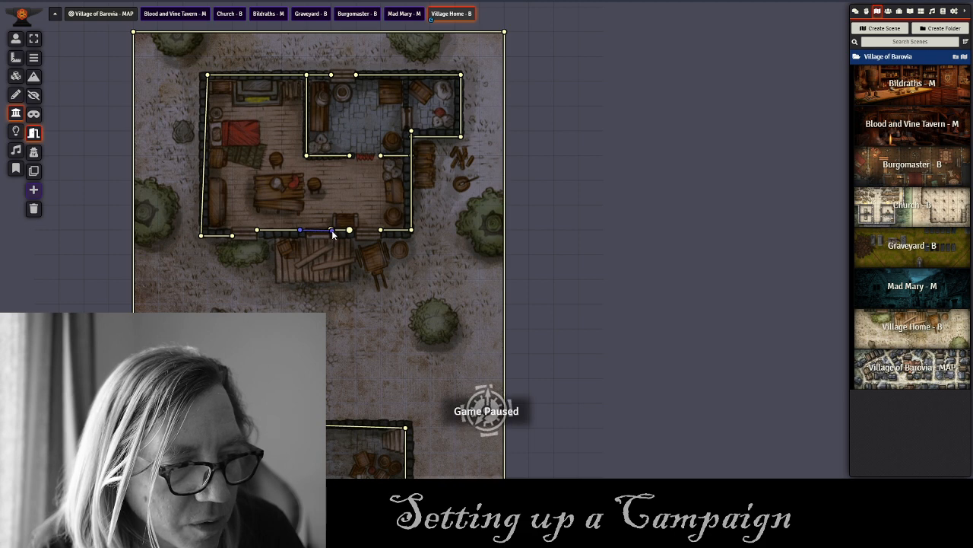
Straighten the main house's left wall and short lower-left wall by aligning their corner end points.
drag(205, 262, 311, 294)
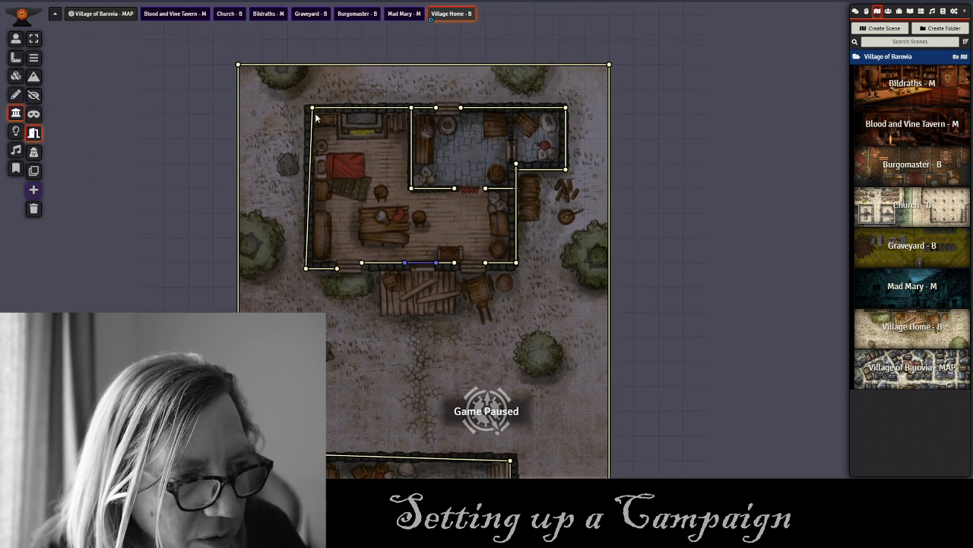
mouse_move(311, 110)
mouse_down()
mouse_move(291, 113)
mouse_move(306, 108)
mouse_up()
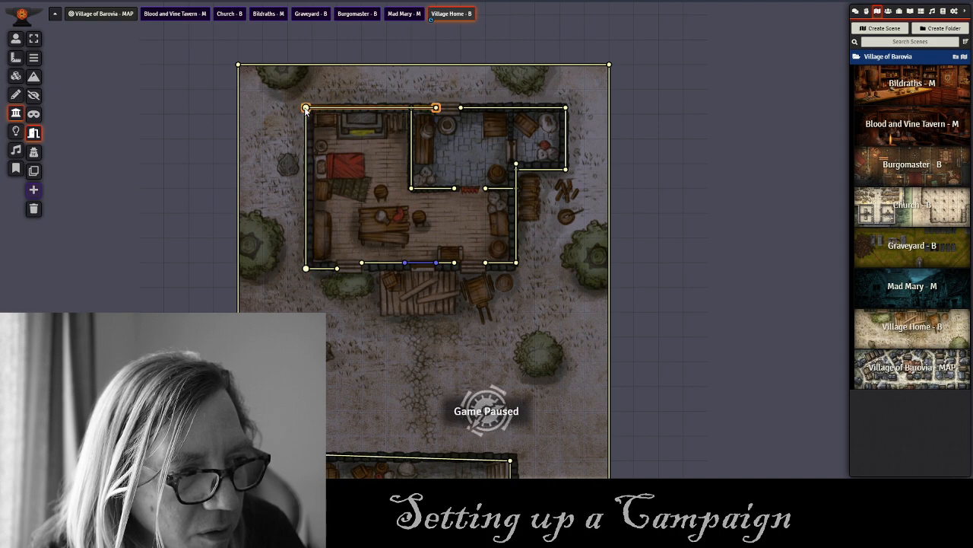
drag(337, 265, 329, 224)
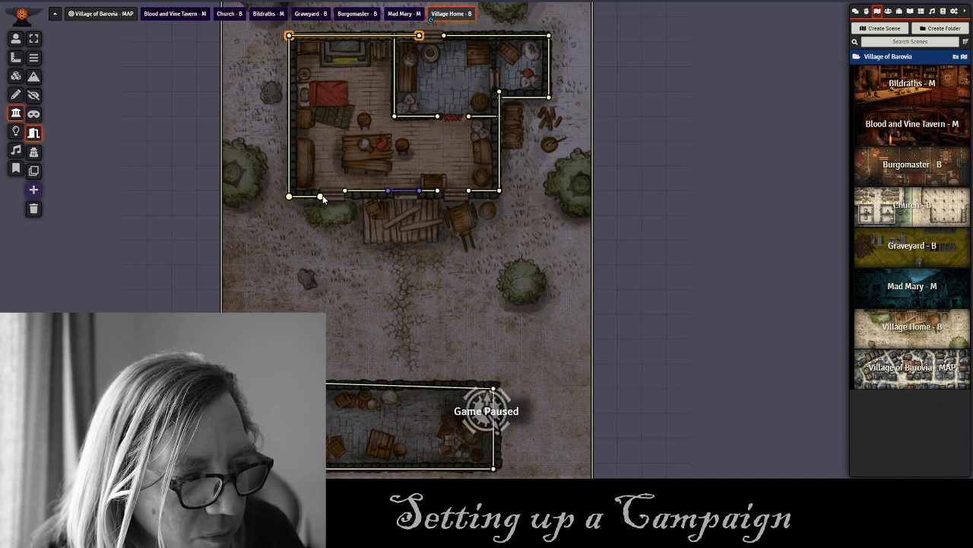
click(320, 196)
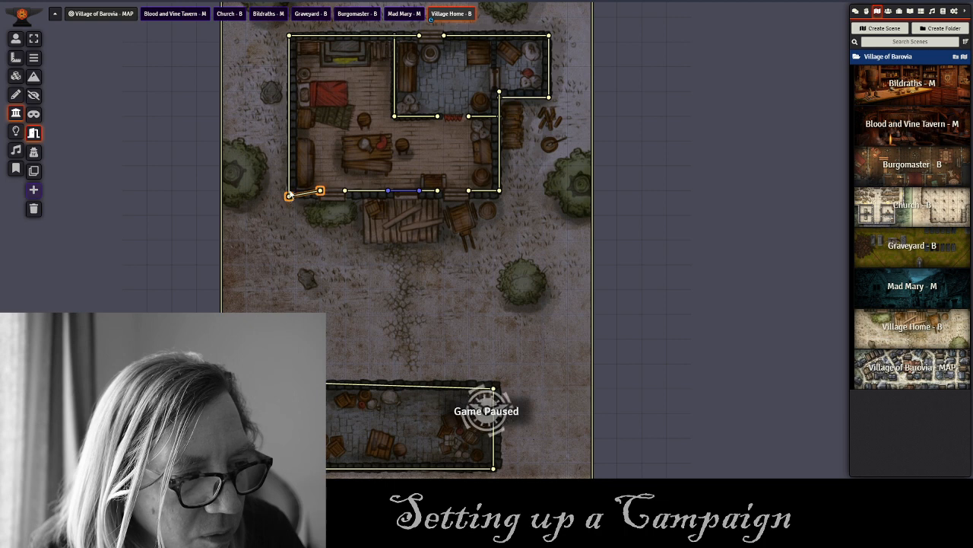
drag(290, 189, 289, 199)
click(291, 195)
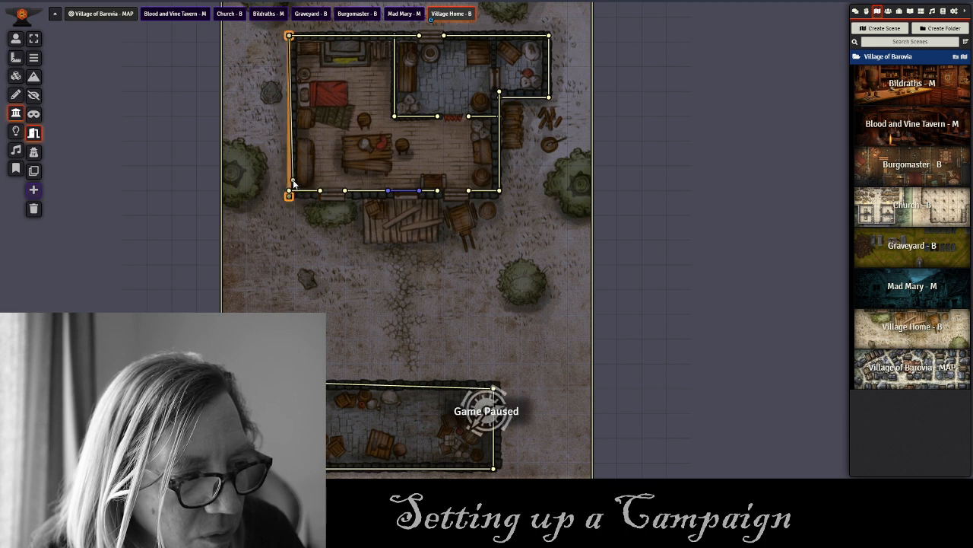
click(318, 225)
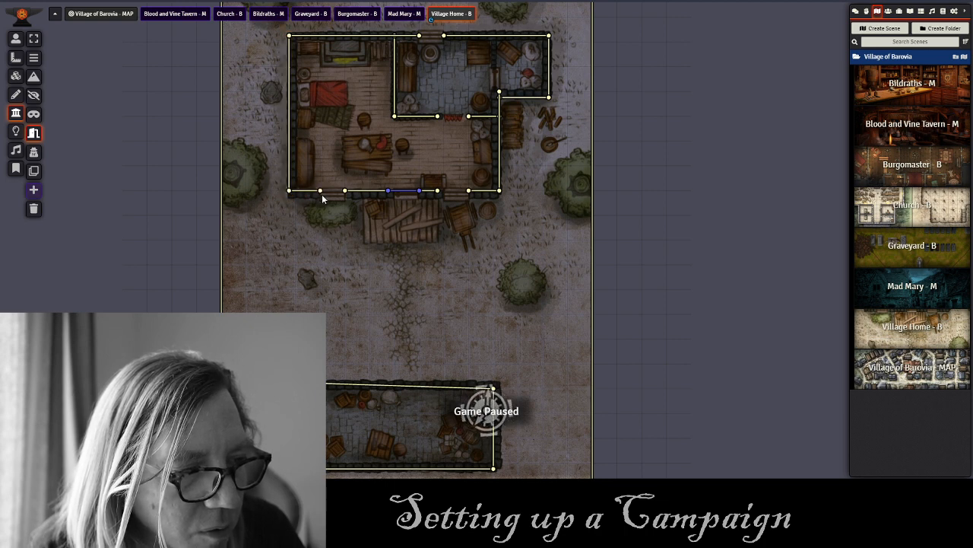
Draw invisible walls across the two front window gaps and the upper window gap of the main house.
click(34, 96)
drag(320, 190, 344, 191)
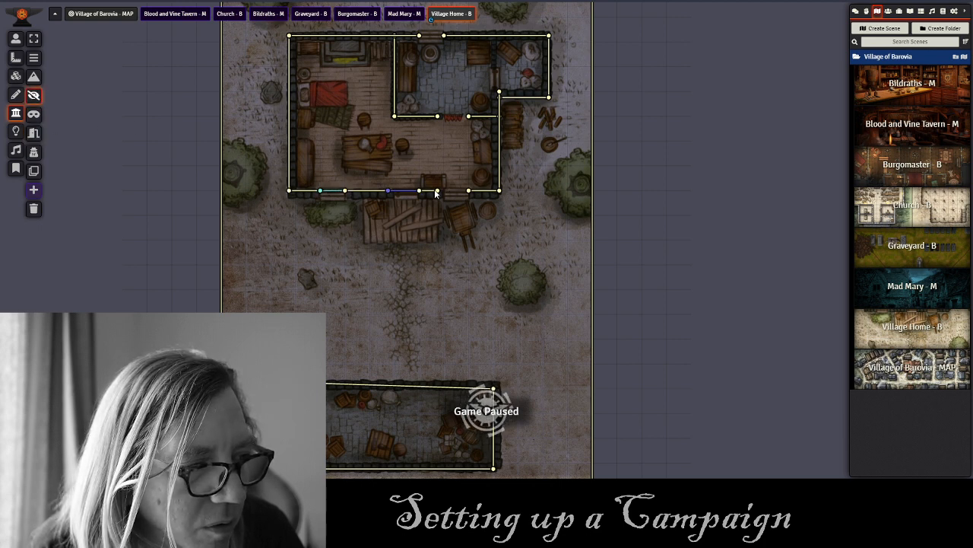
drag(436, 191, 469, 192)
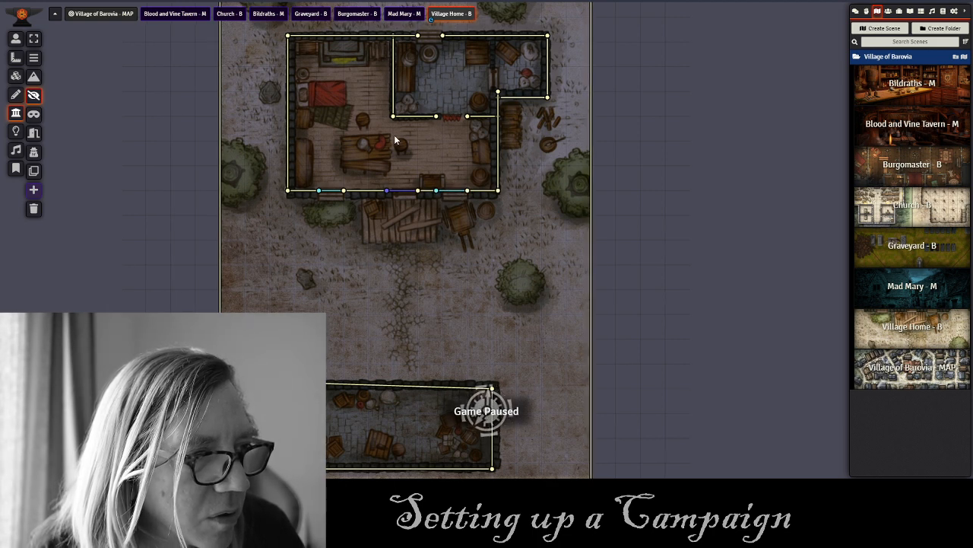
drag(417, 36, 442, 37)
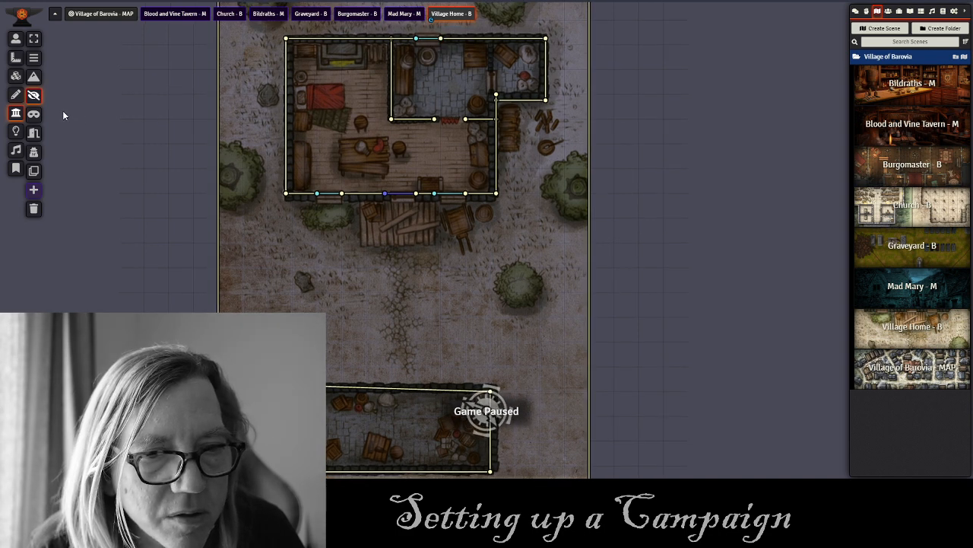
Draw an ethereal wall across the main house's interior doorway gap between the main room and the stone-floored room.
click(34, 113)
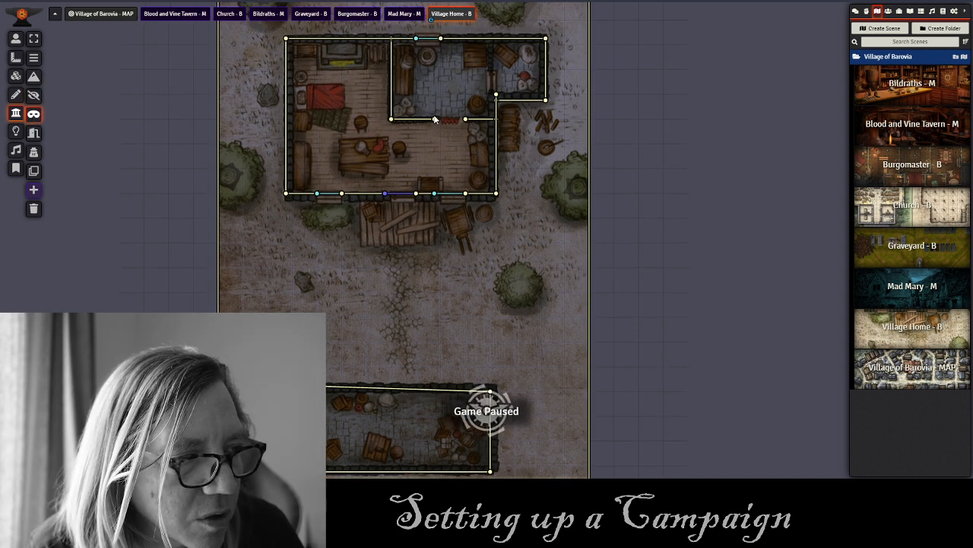
drag(435, 119, 466, 119)
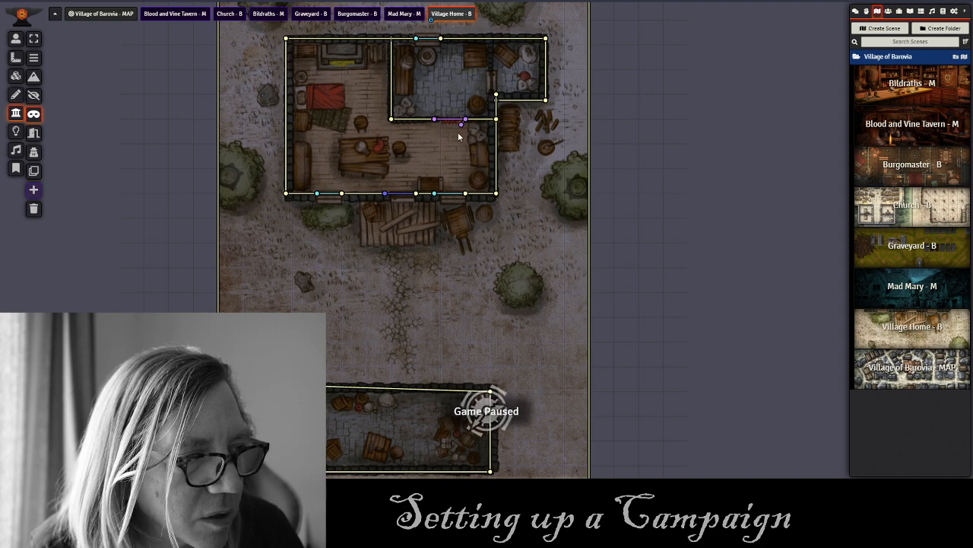
drag(427, 313, 322, 279)
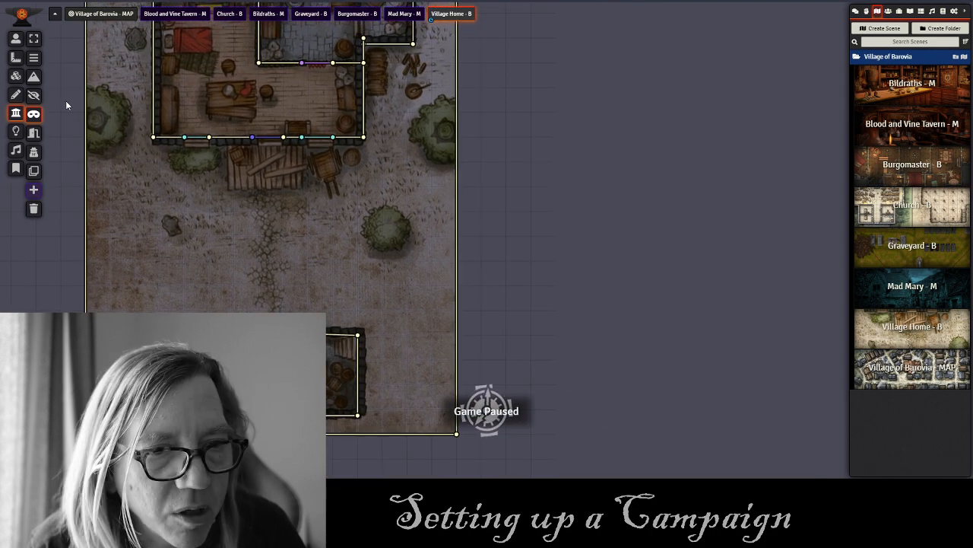
drag(444, 114, 425, 130)
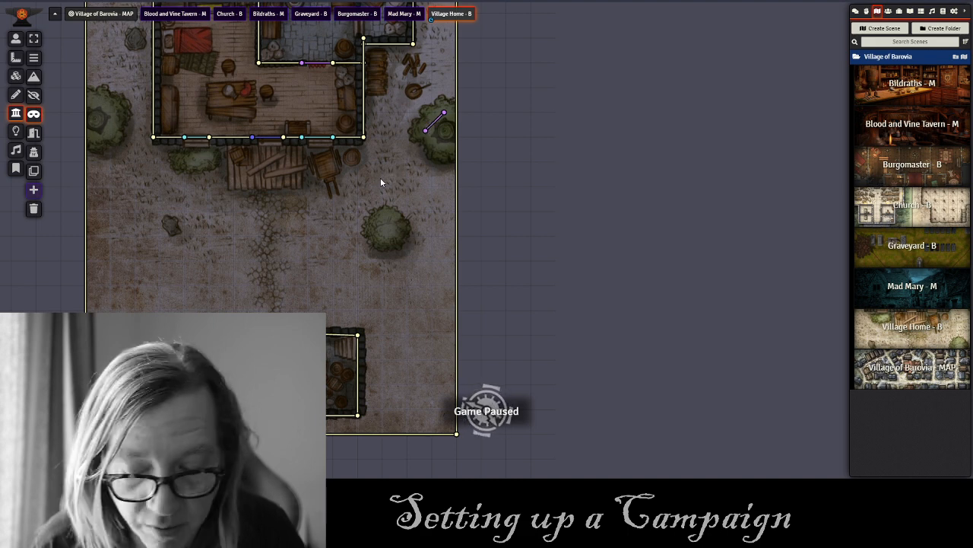
key(ctrl+z)
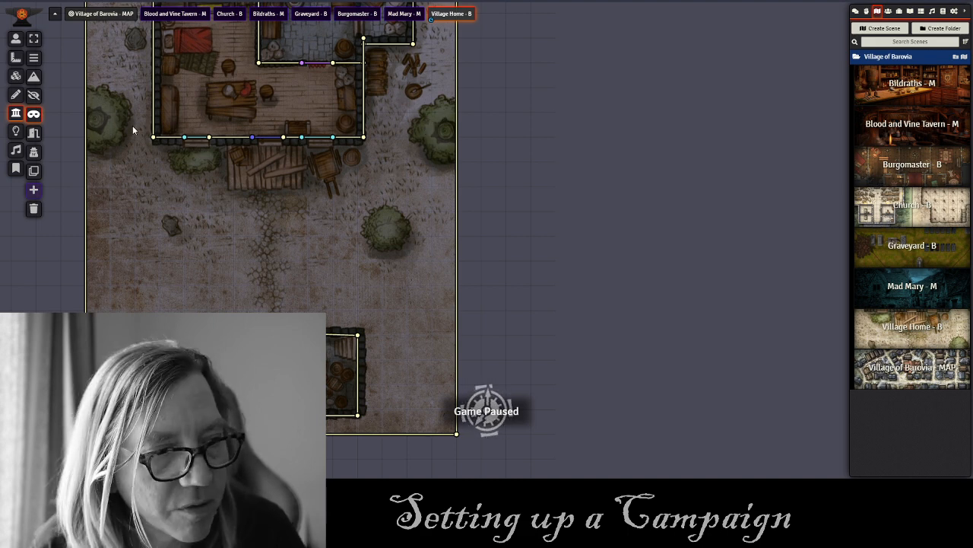
Outline the large bush at each side edge of the map and the lone bush in the yard with closed terrain walls.
click(34, 76)
mouse_move(438, 105)
mouse_down()
mouse_move(431, 151)
mouse_move(451, 149)
mouse_move(458, 122)
mouse_move(438, 105)
mouse_up()
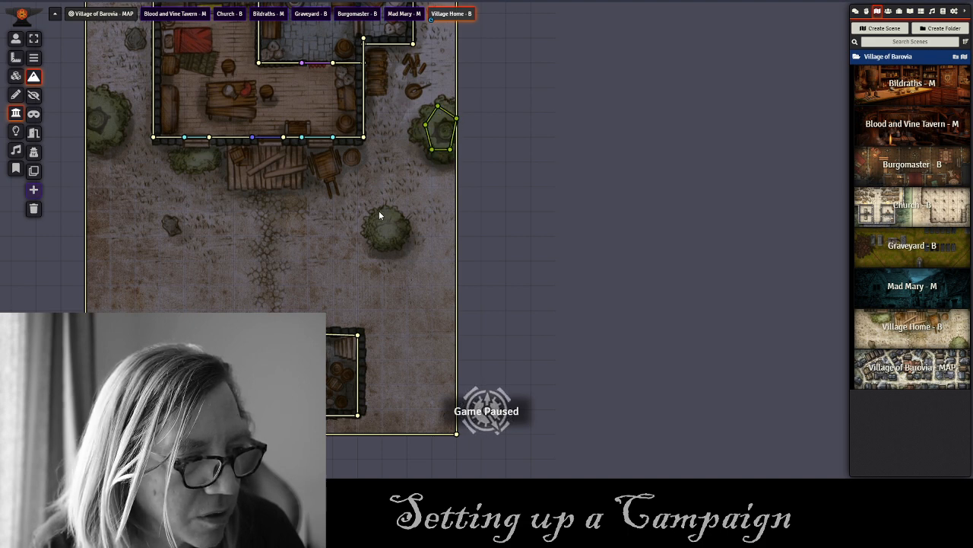
mouse_move(382, 211)
mouse_down()
mouse_move(376, 238)
mouse_move(397, 242)
mouse_move(402, 227)
mouse_move(386, 213)
mouse_up()
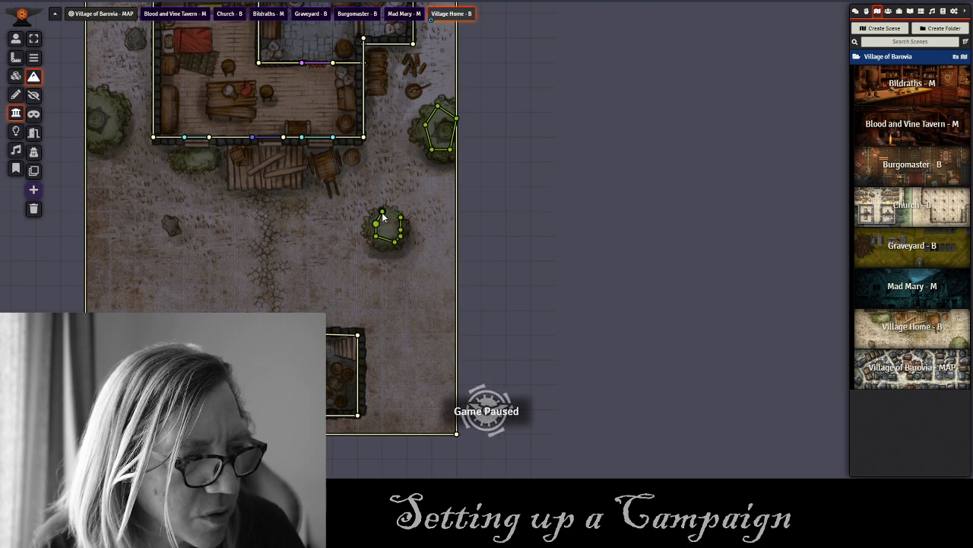
drag(317, 205, 471, 271)
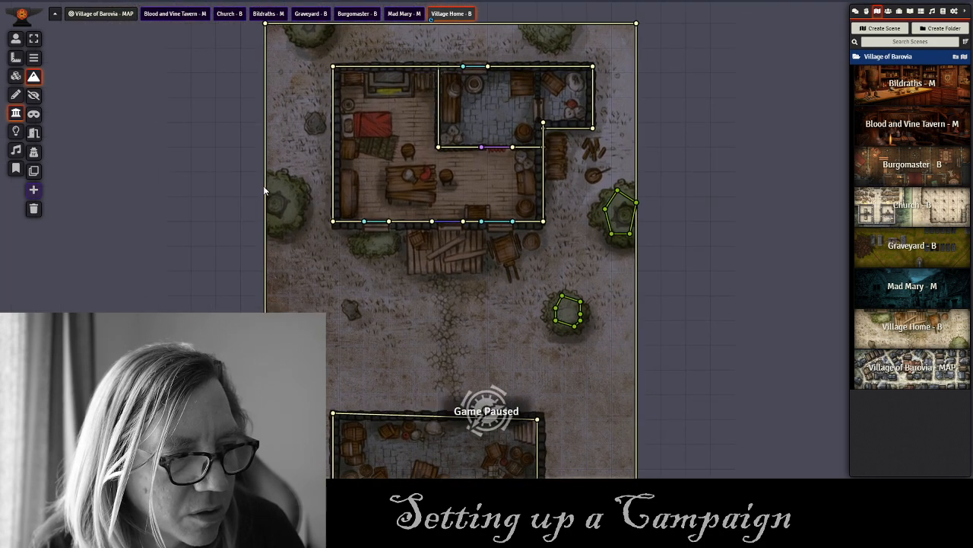
mouse_move(271, 184)
mouse_down()
mouse_move(295, 197)
mouse_move(271, 222)
mouse_move(270, 184)
mouse_up()
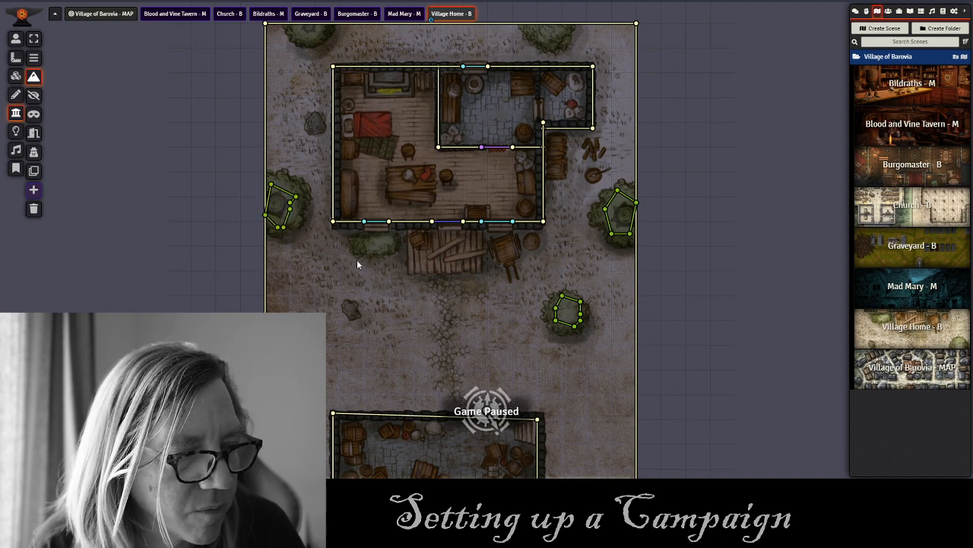
Set the grid opacity of the Village Home - B scene to 0 and save the scene configuration.
drag(358, 261, 232, 227)
scroll(315, 268, down, 4)
scroll(315, 268, up, 3)
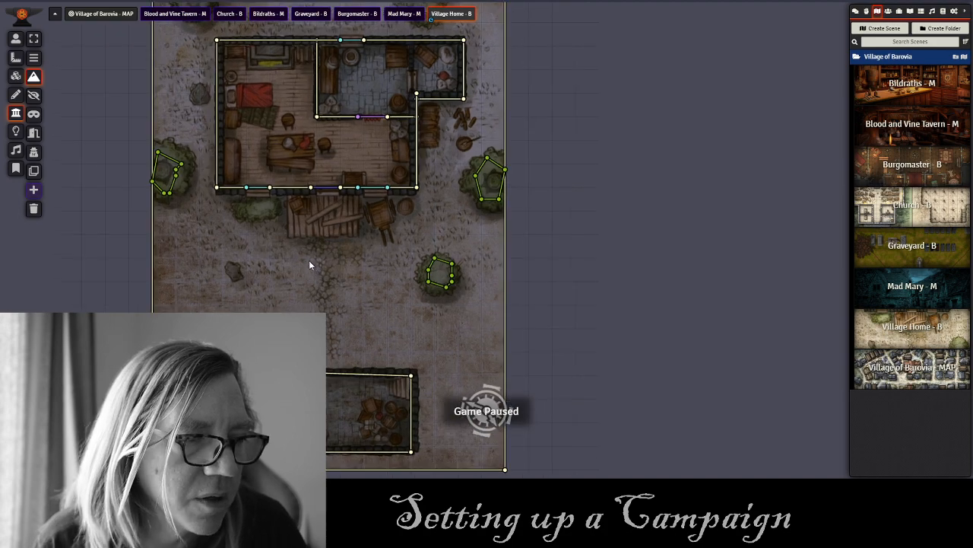
drag(308, 265, 322, 283)
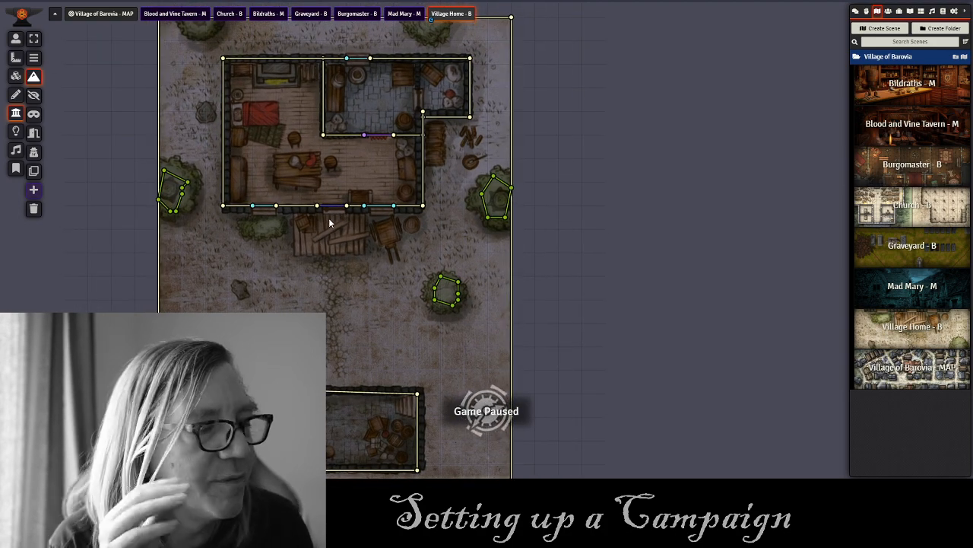
drag(548, 190, 588, 180)
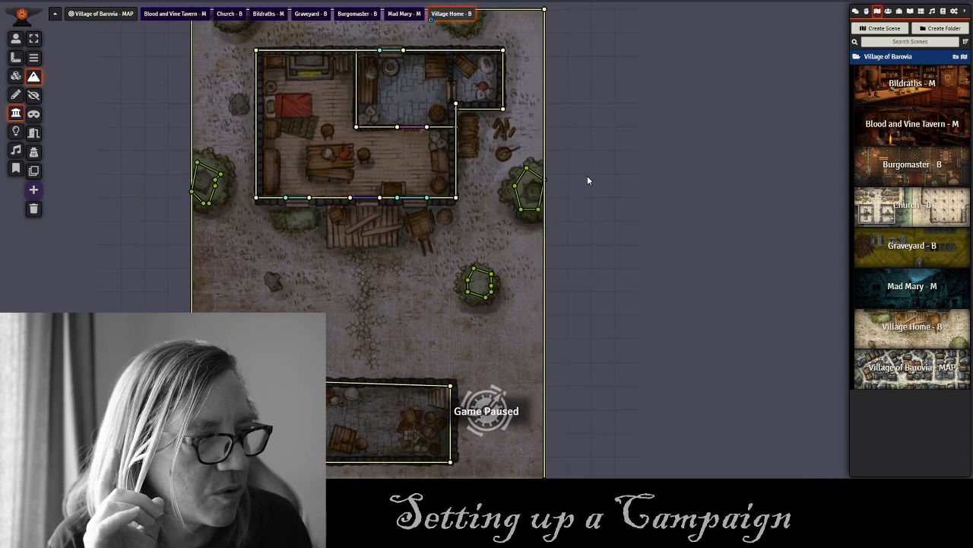
right_click(447, 14)
click(447, 37)
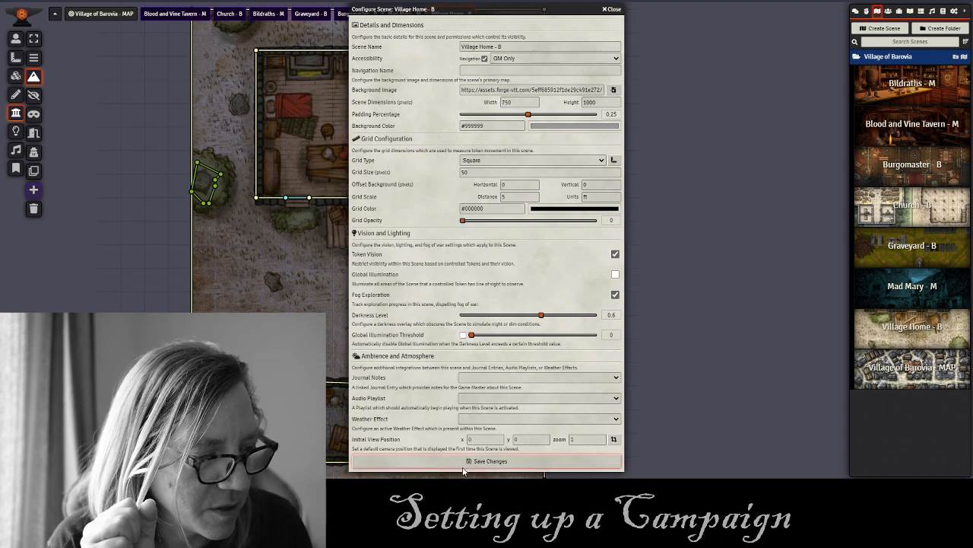
click(487, 461)
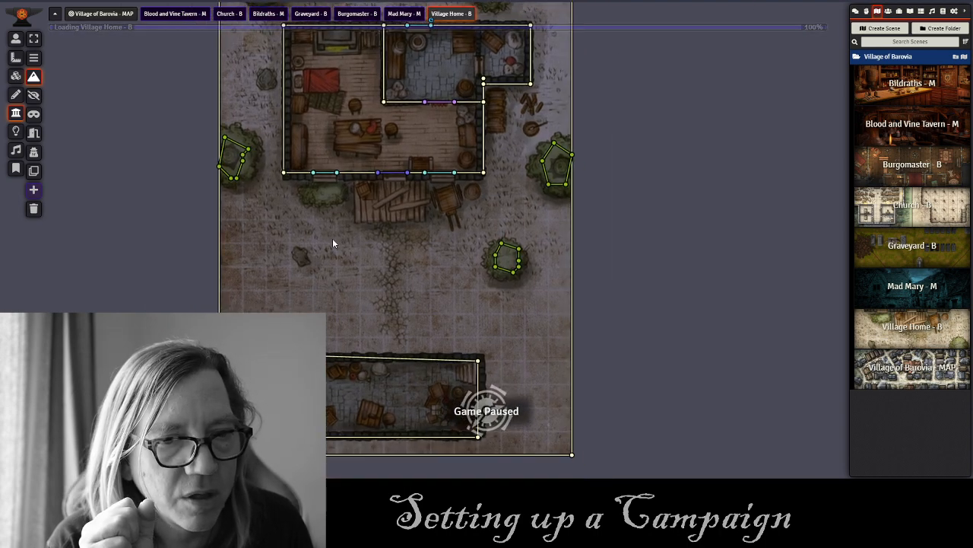
Pin the journal entry The Village of Barovia as a map note at the map's upper-right corner with the default note settings.
click(15, 39)
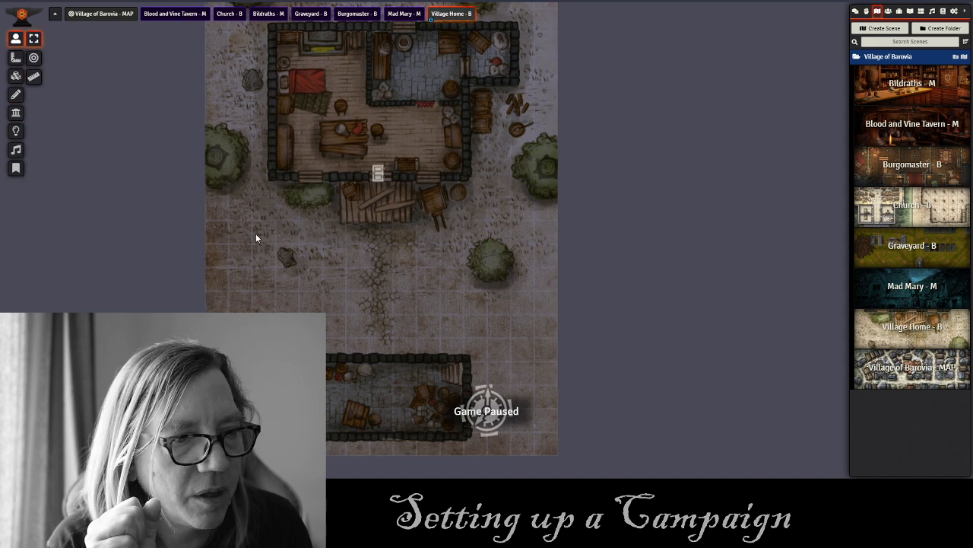
drag(259, 238, 225, 236)
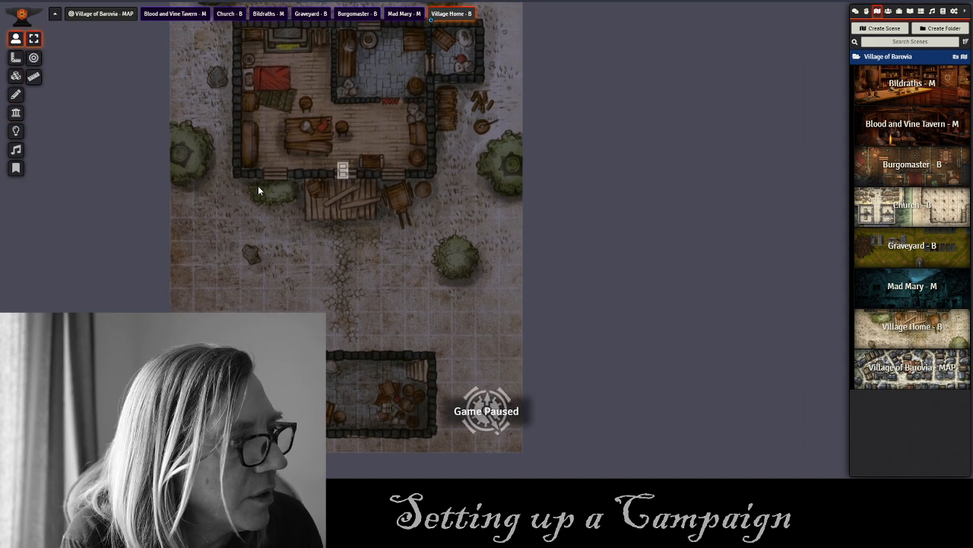
click(910, 11)
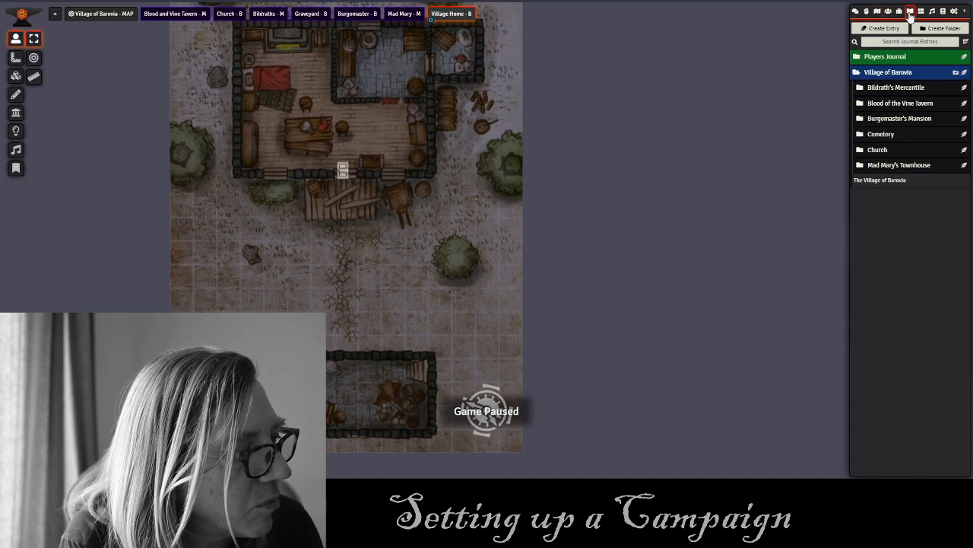
drag(886, 180, 616, 62)
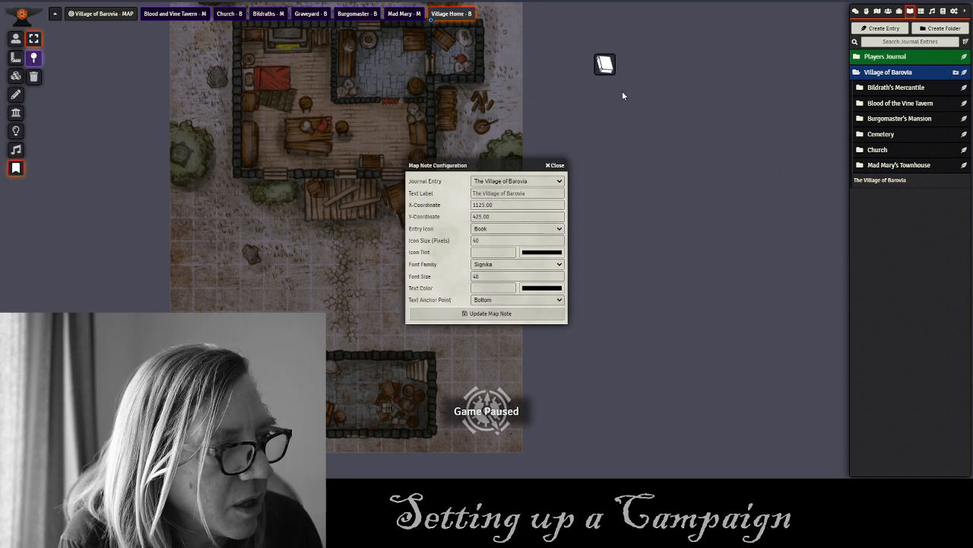
click(562, 162)
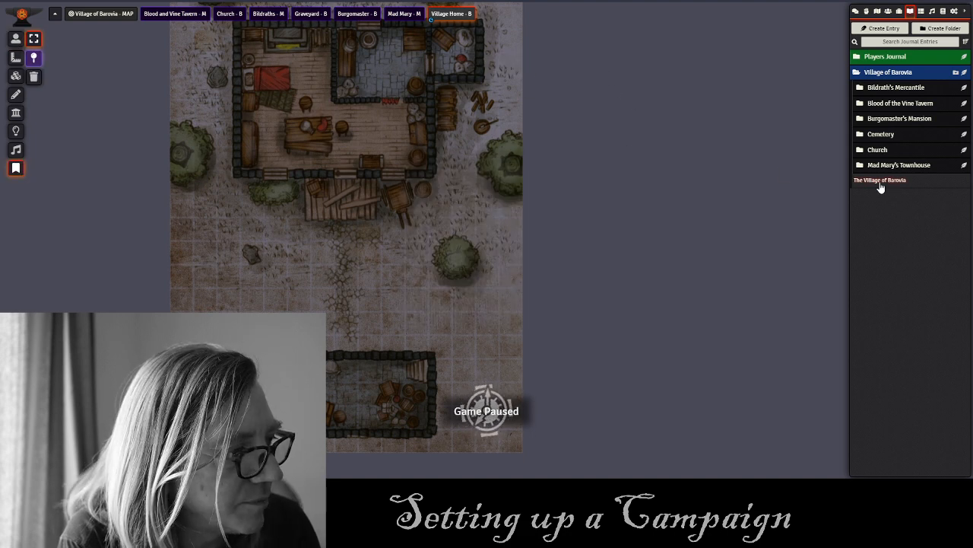
drag(880, 181, 511, 19)
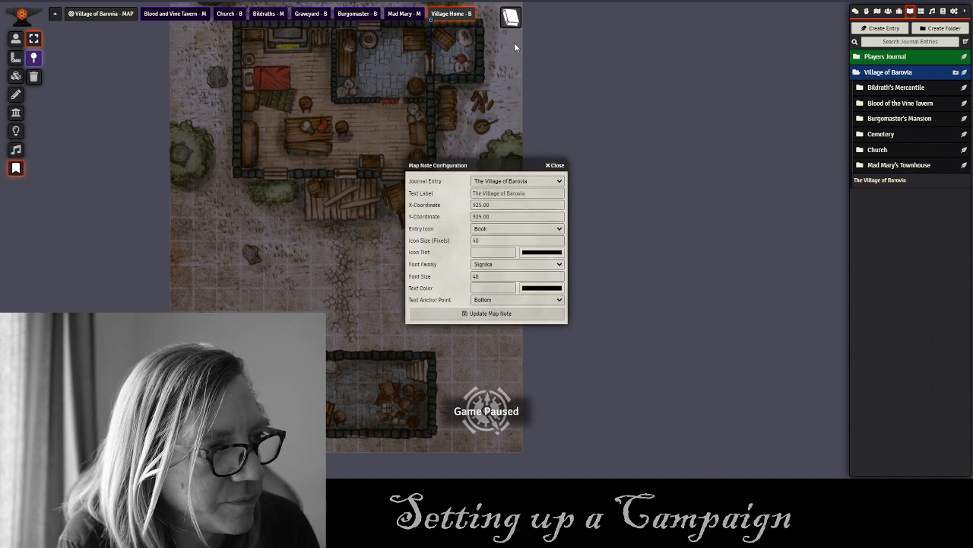
click(487, 313)
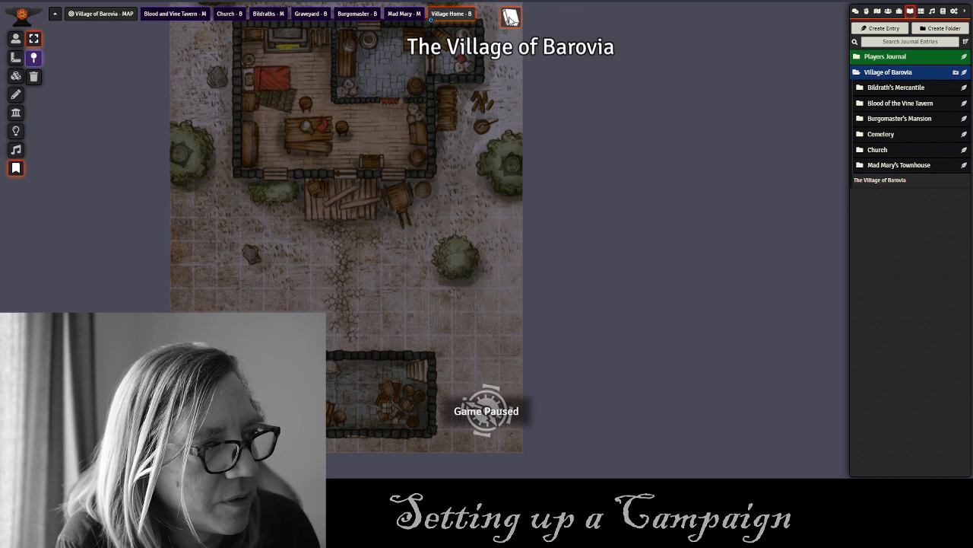
Open the pinned Village of Barovia note, move it aside, and show the actors in the Creatures folder.
double_click(512, 19)
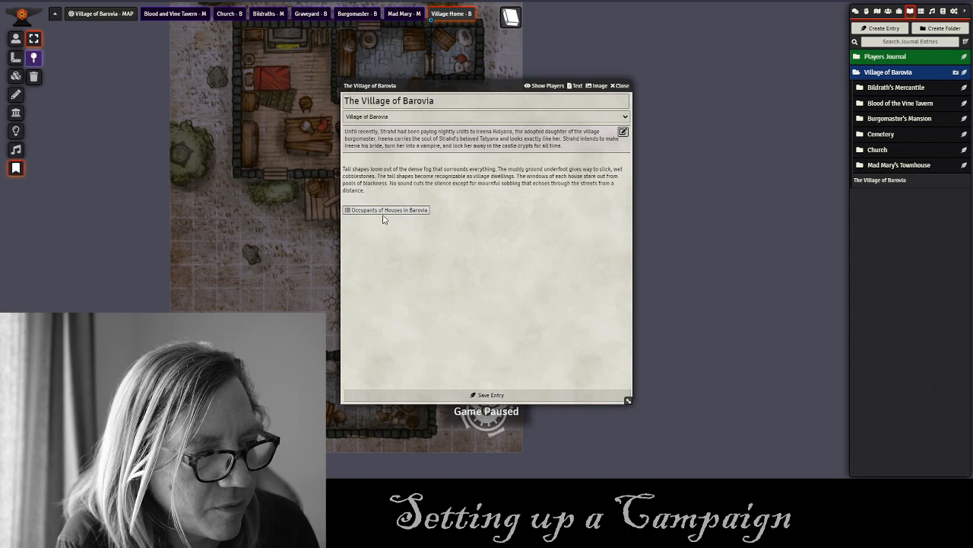
drag(474, 85, 216, 65)
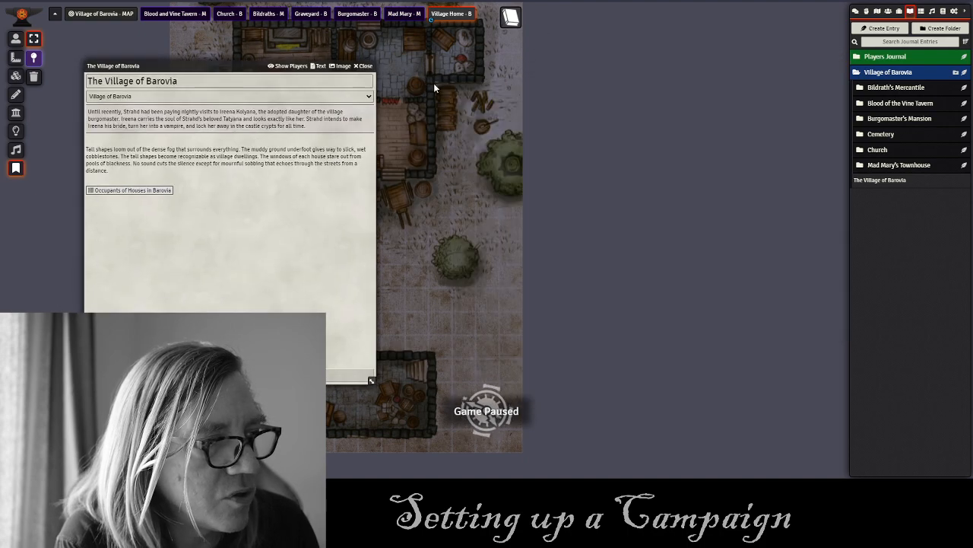
click(890, 13)
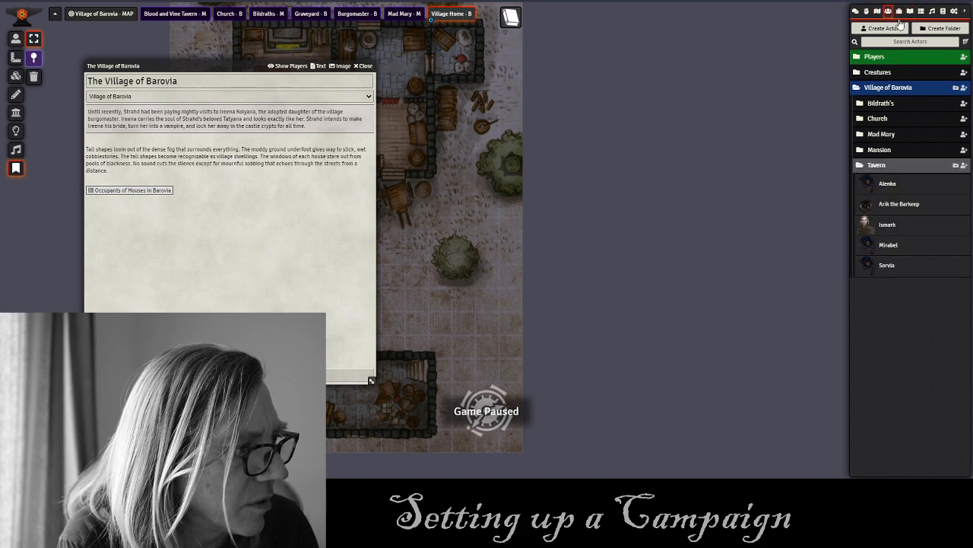
click(884, 165)
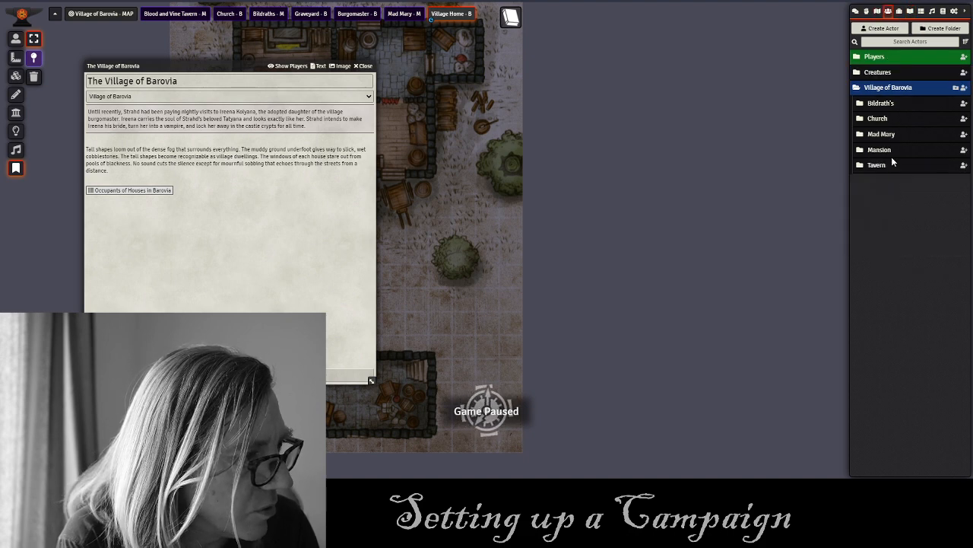
click(890, 87)
click(890, 74)
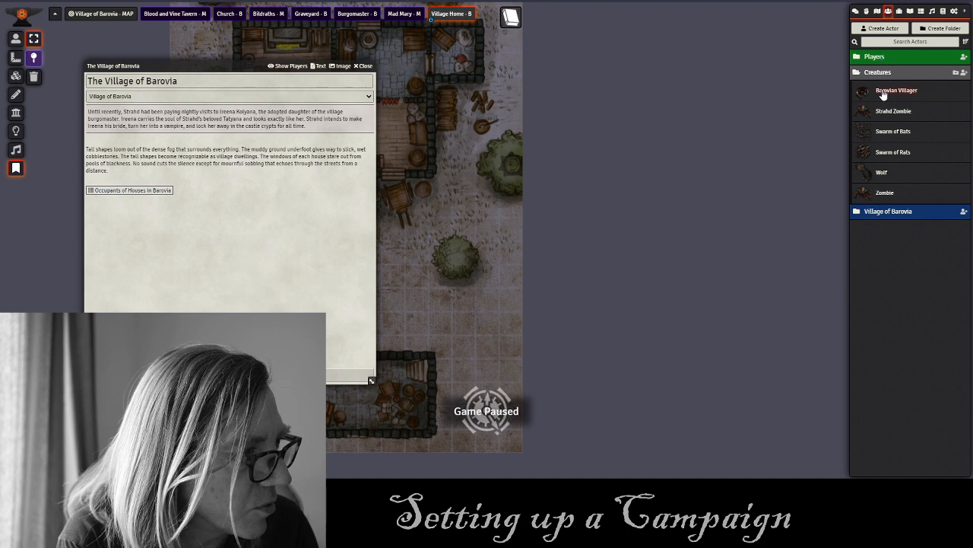
drag(491, 162, 562, 183)
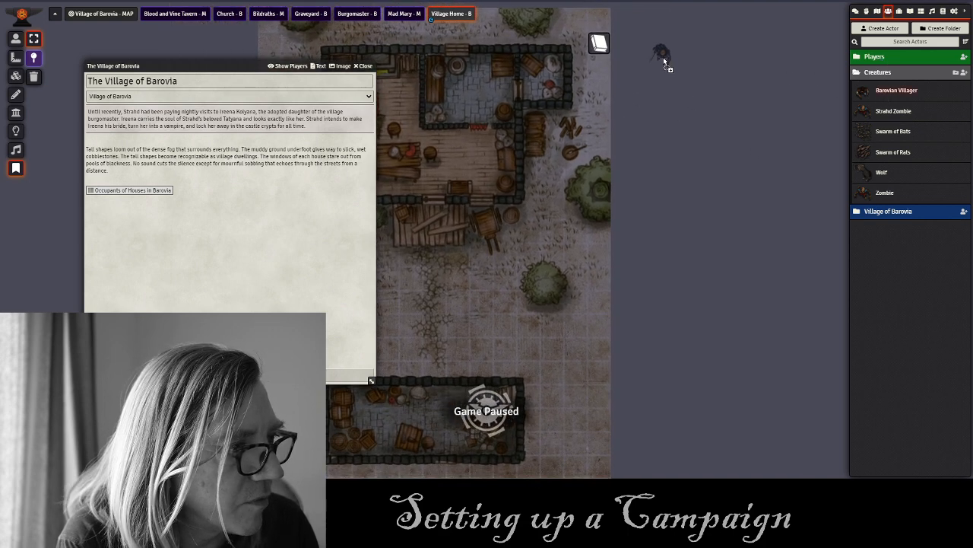
drag(663, 57, 667, 64)
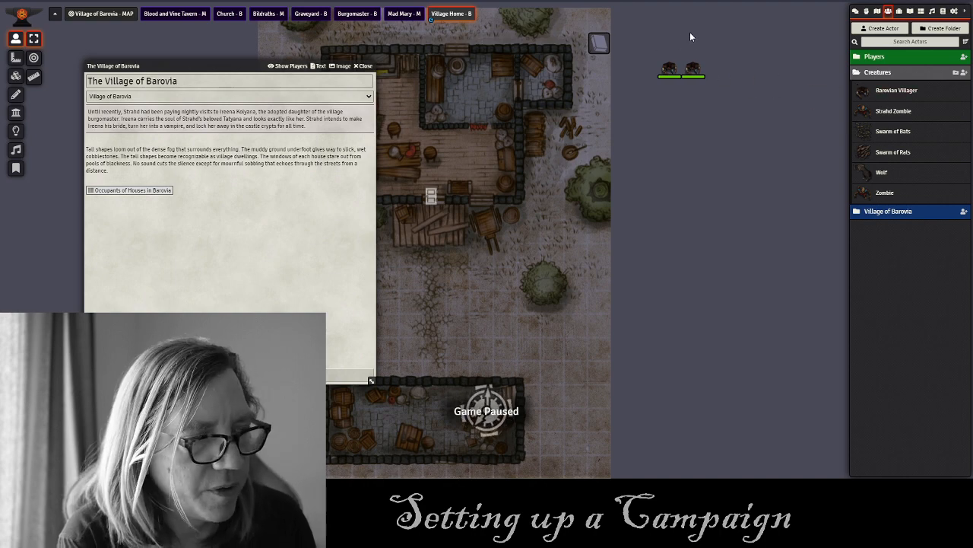
drag(660, 43, 717, 89)
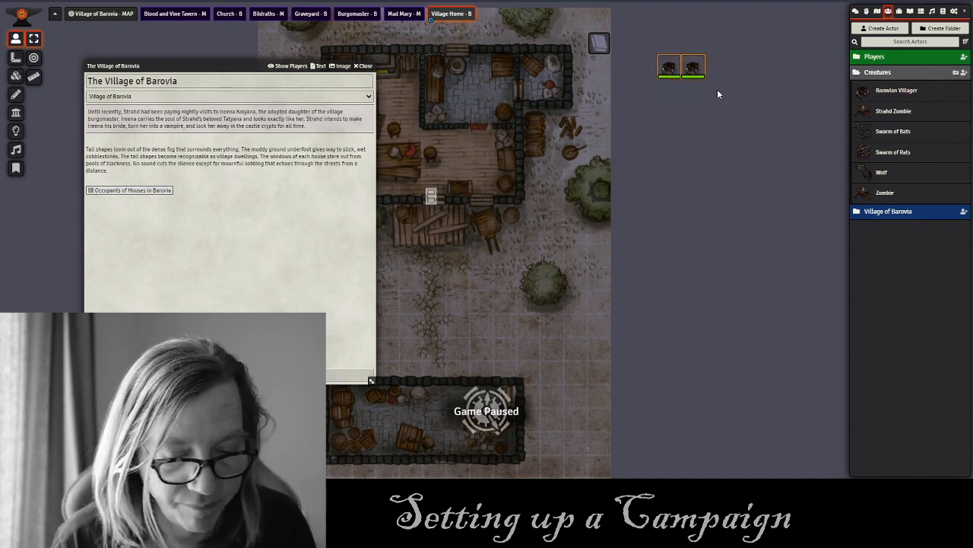
key(Delete)
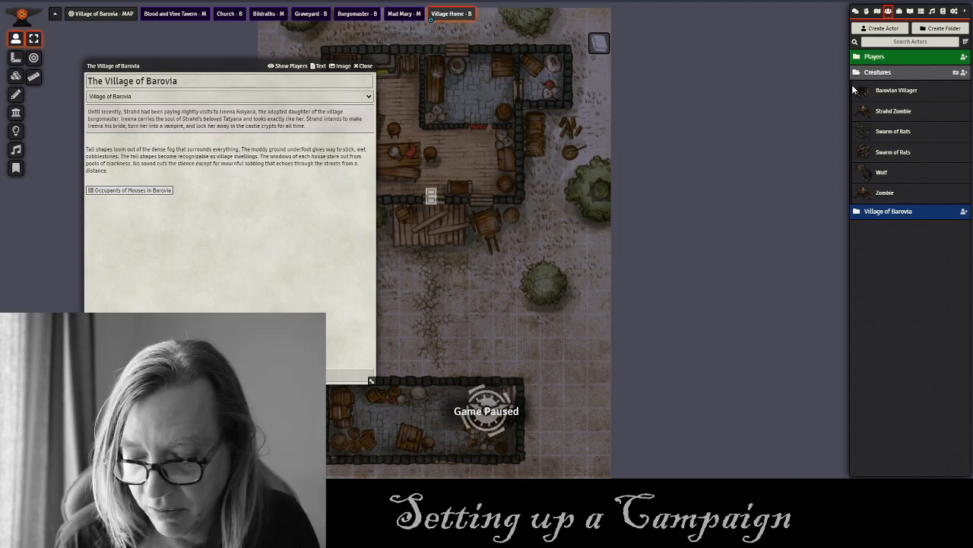
Place a row of four hidden Barovian Villager tokens outside the map's right edge, with four hidden Strahd Zombie tokens in a row below.
drag(886, 93, 628, 96)
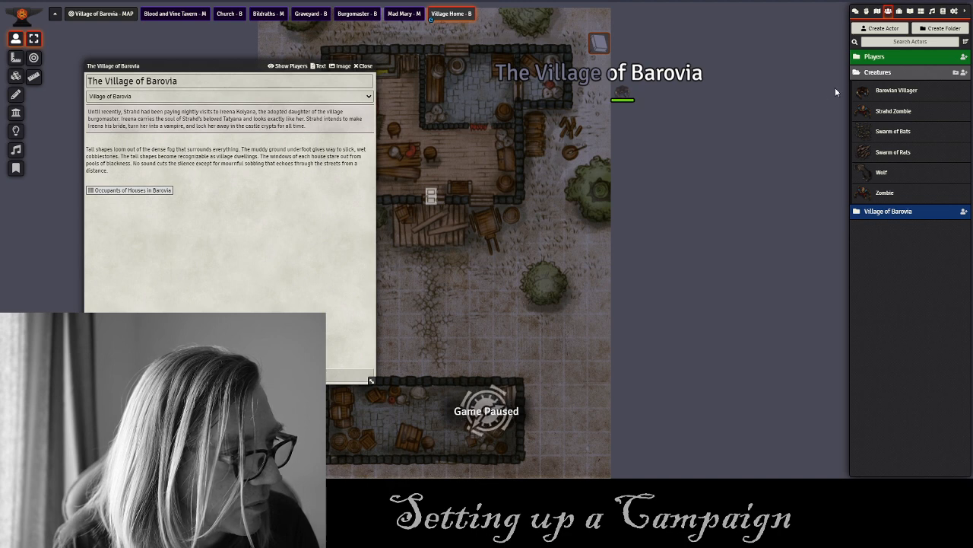
drag(872, 95, 668, 101)
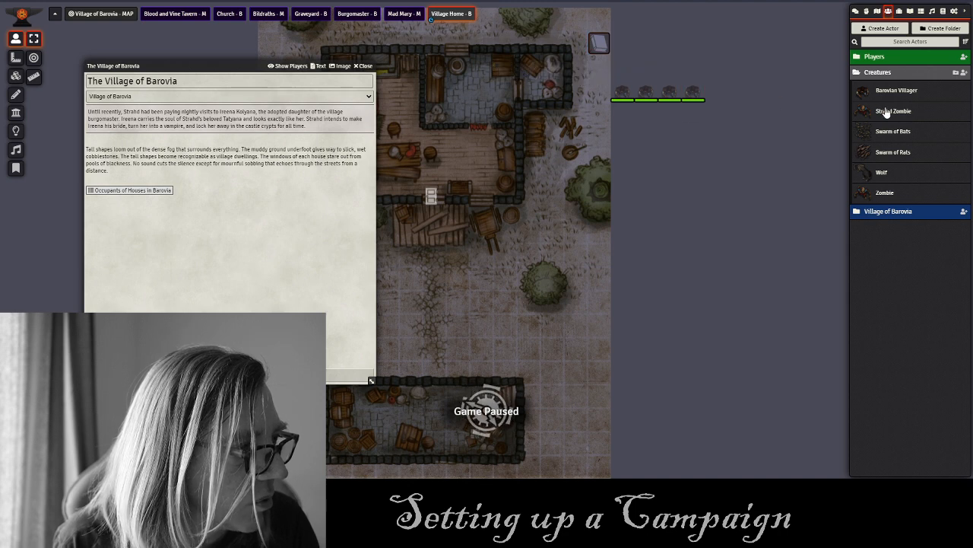
key(alt)
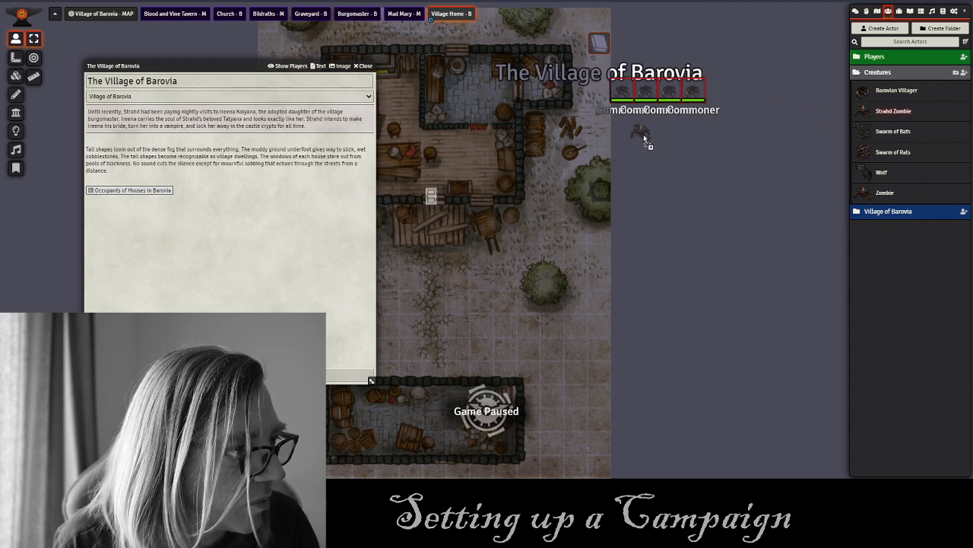
drag(670, 137, 654, 139)
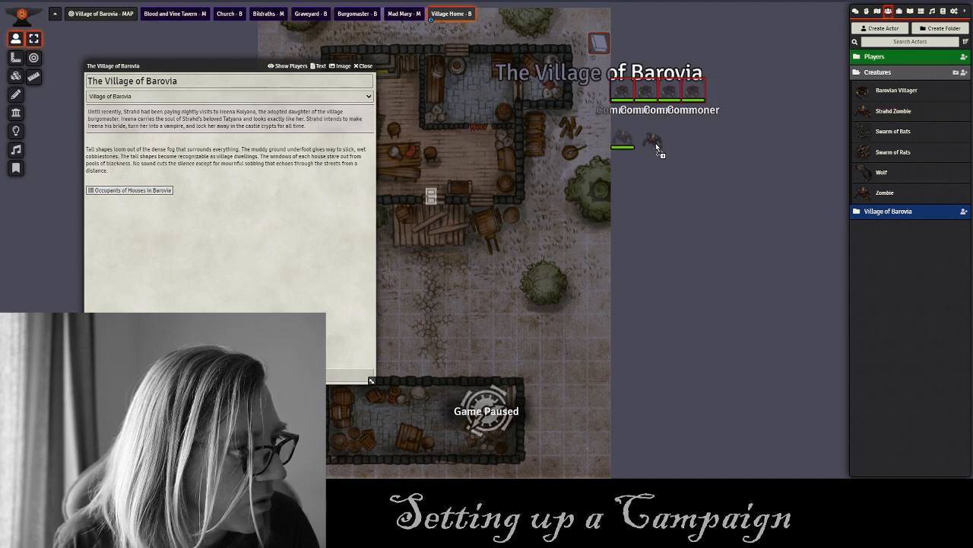
drag(873, 113, 695, 143)
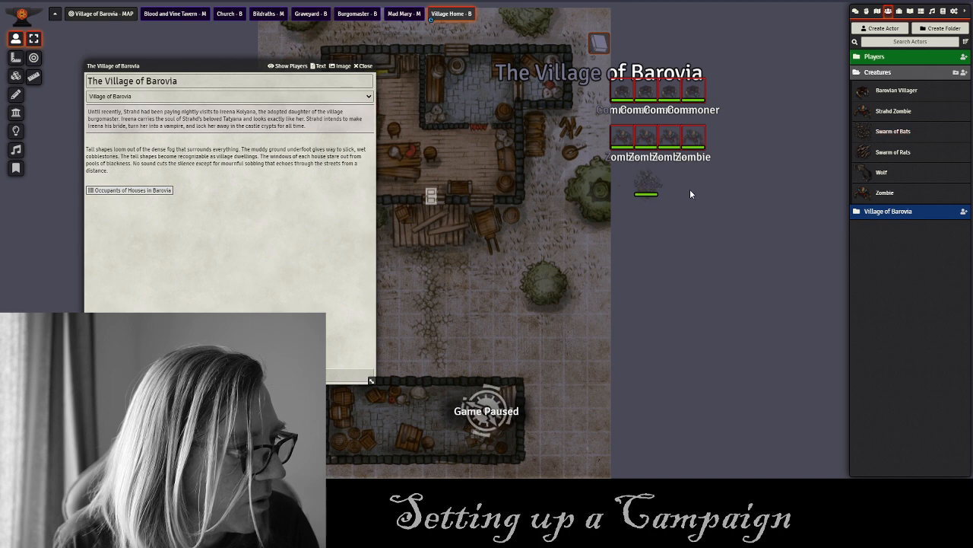
Complete a row of four hidden Swarm of Bats tokens outside the map's right edge, below the Strahd Zombie row.
drag(894, 140, 691, 185)
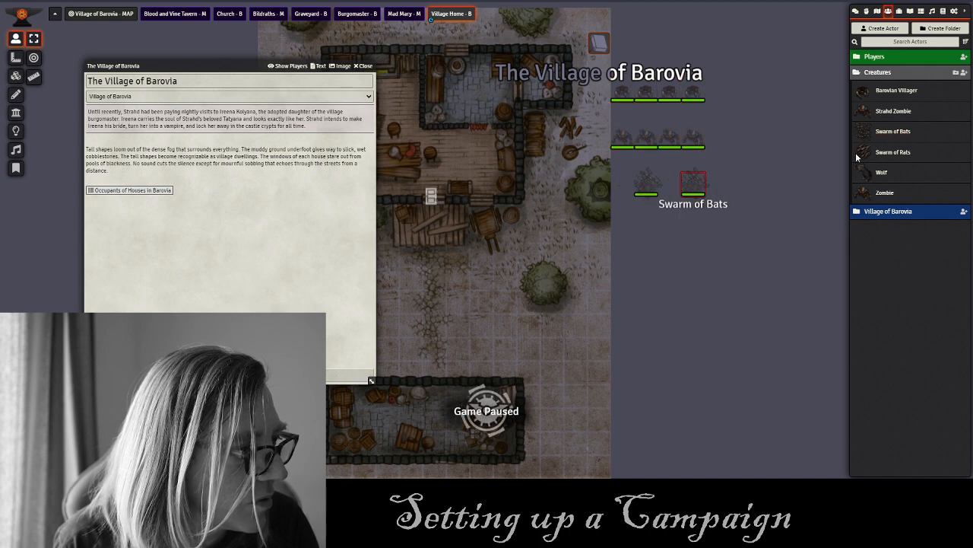
drag(898, 133, 745, 190)
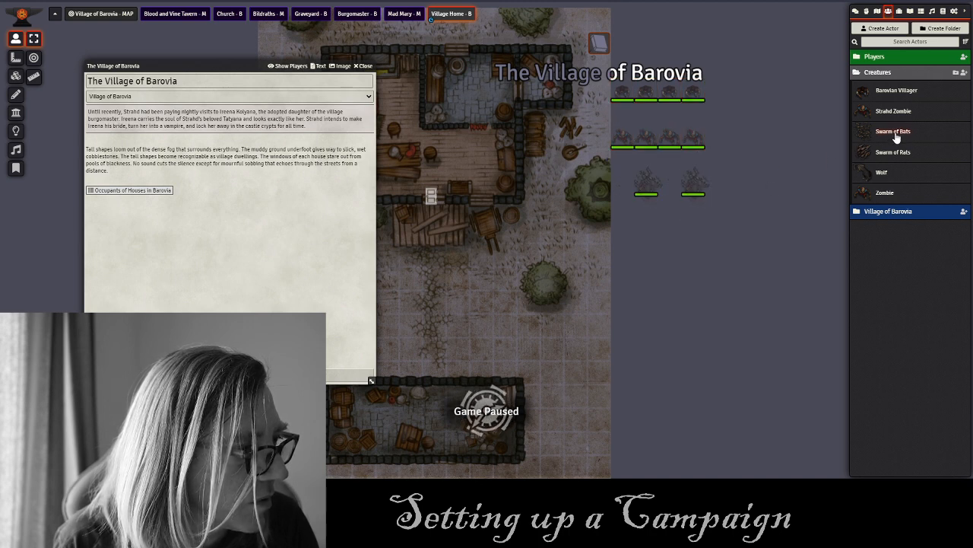
drag(896, 137, 784, 181)
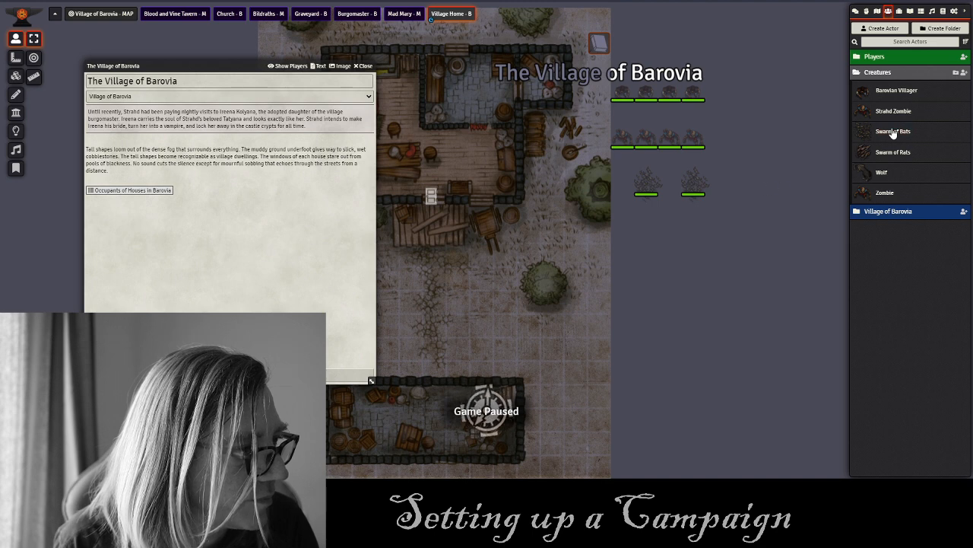
drag(894, 133, 616, 185)
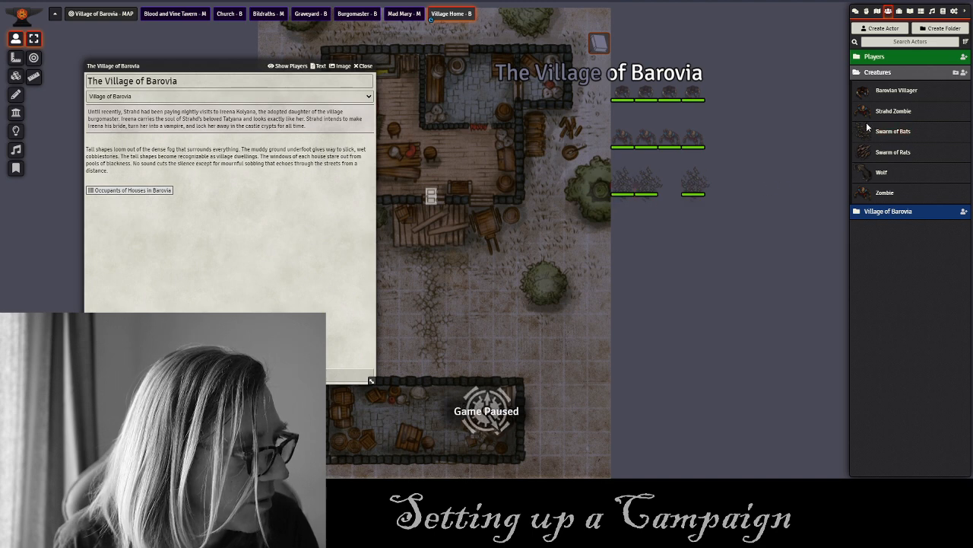
drag(840, 138, 670, 188)
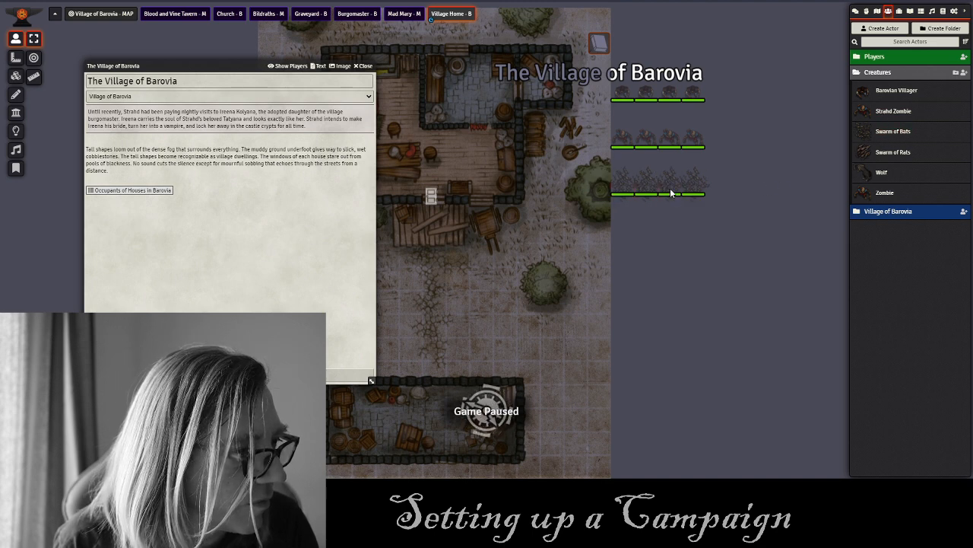
Place a row of four hidden Swarm of Rats tokens outside the map's right edge, below the Swarm of Bats row.
drag(664, 265, 613, 173)
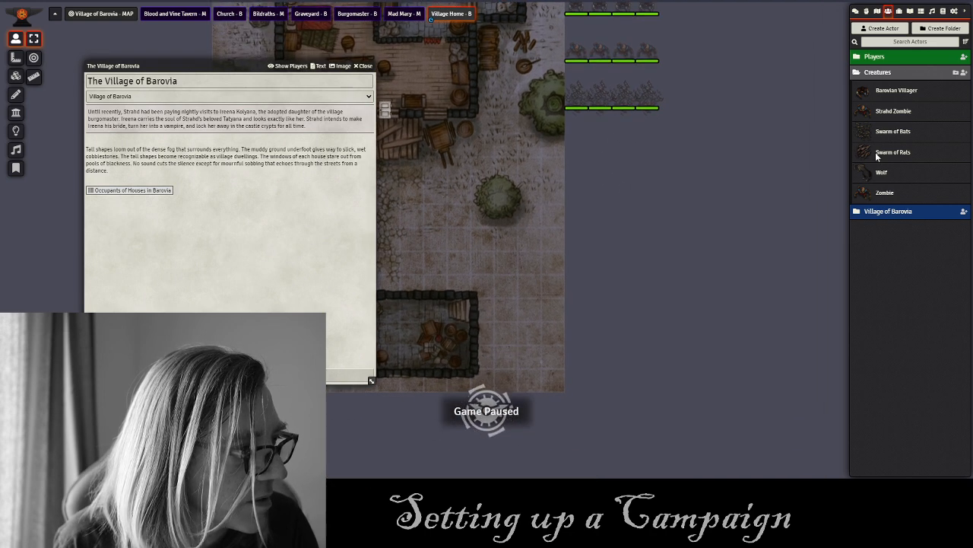
drag(875, 152, 622, 204)
drag(576, 169, 577, 169)
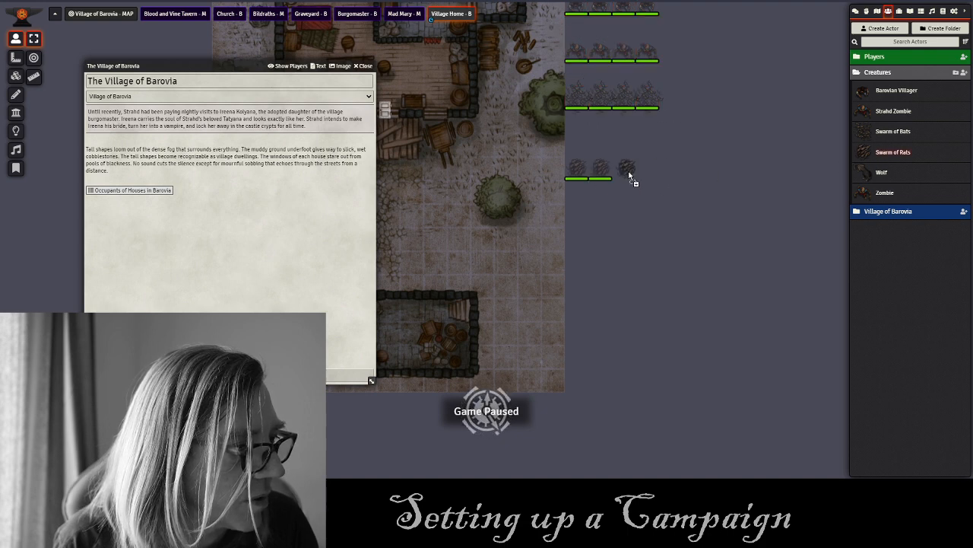
drag(895, 155, 649, 178)
drag(612, 242, 713, 329)
drag(600, 286, 590, 247)
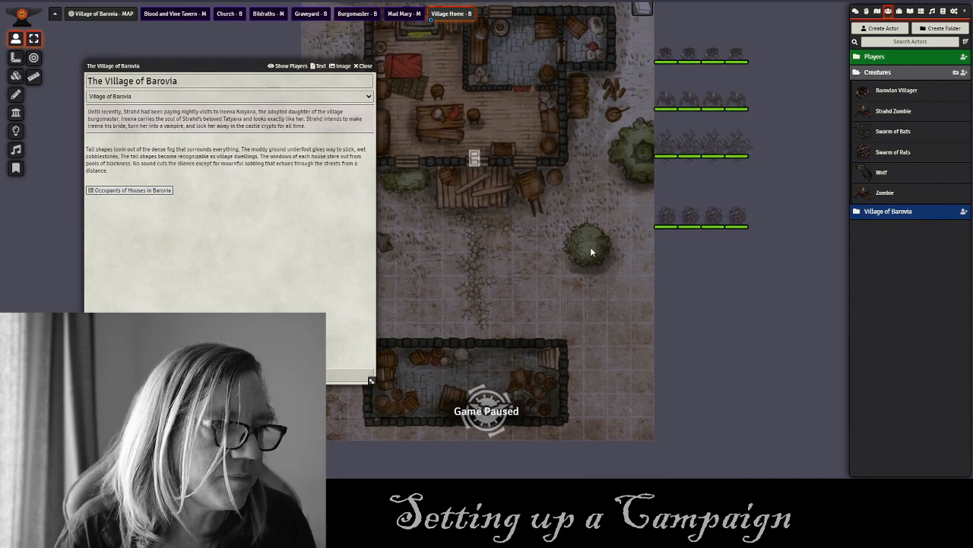
drag(592, 181, 640, 227)
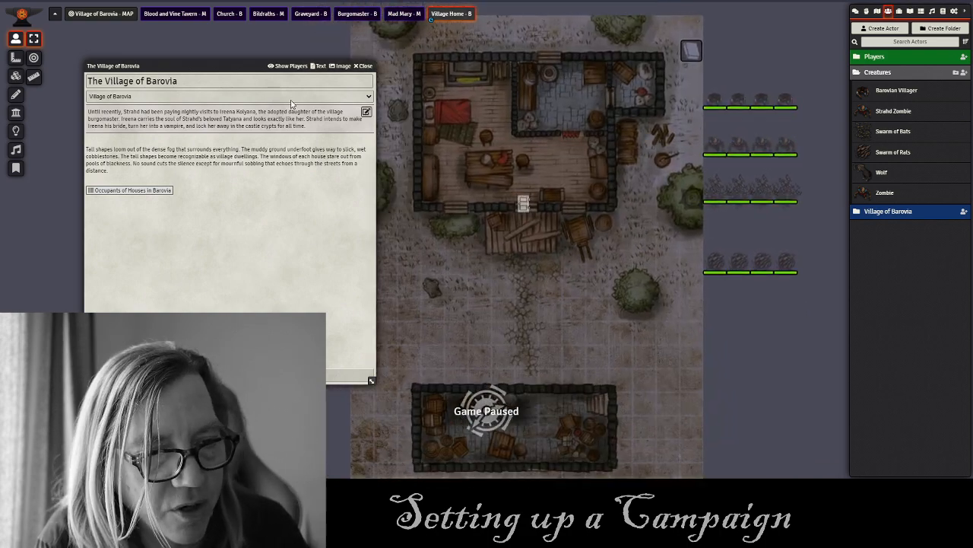
Draw a result from the linked Occupants of Houses in Barovia table, show the chat log, and move the table window off the map.
drag(164, 67, 126, 60)
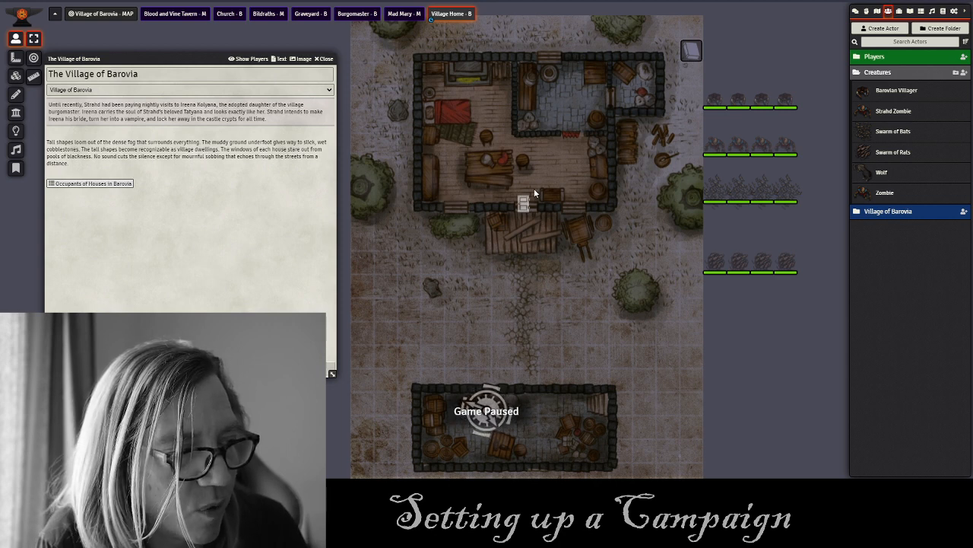
click(88, 190)
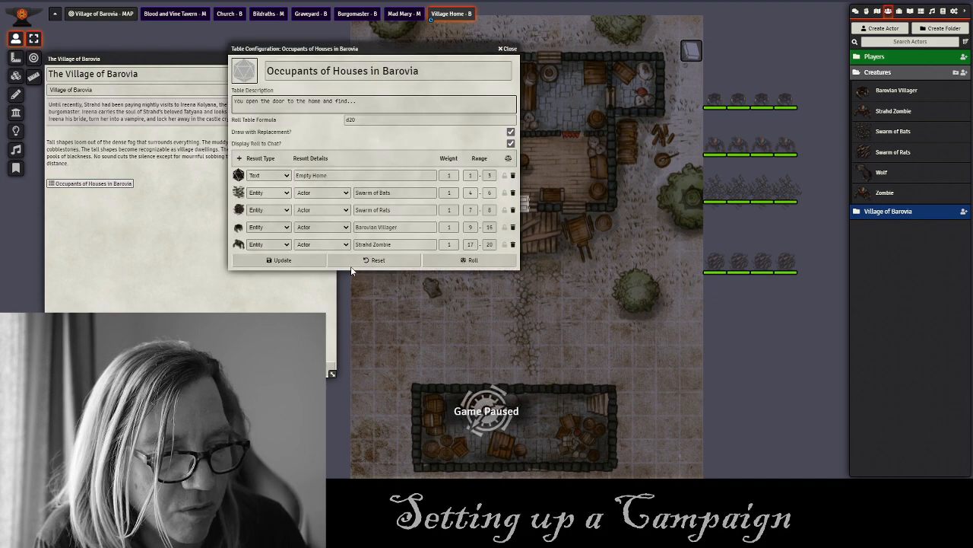
click(450, 261)
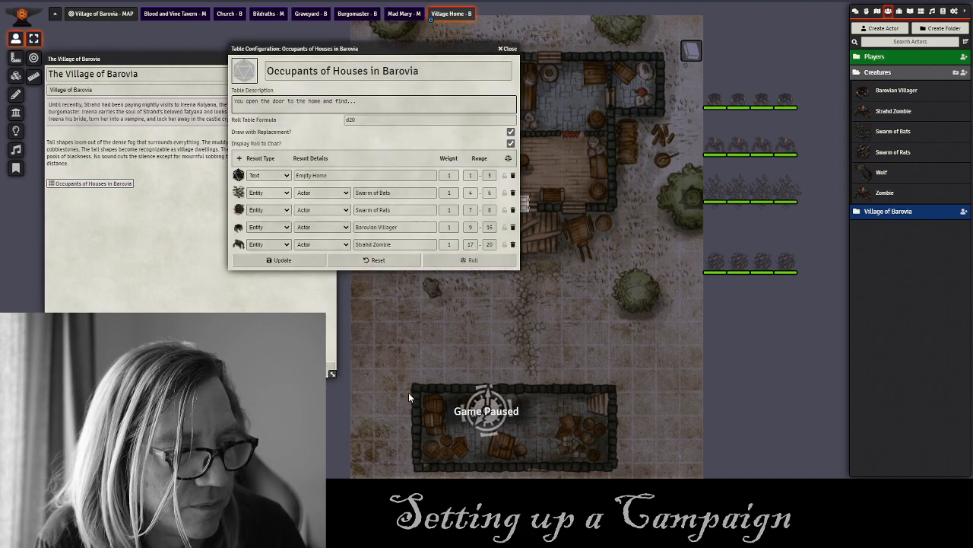
click(857, 10)
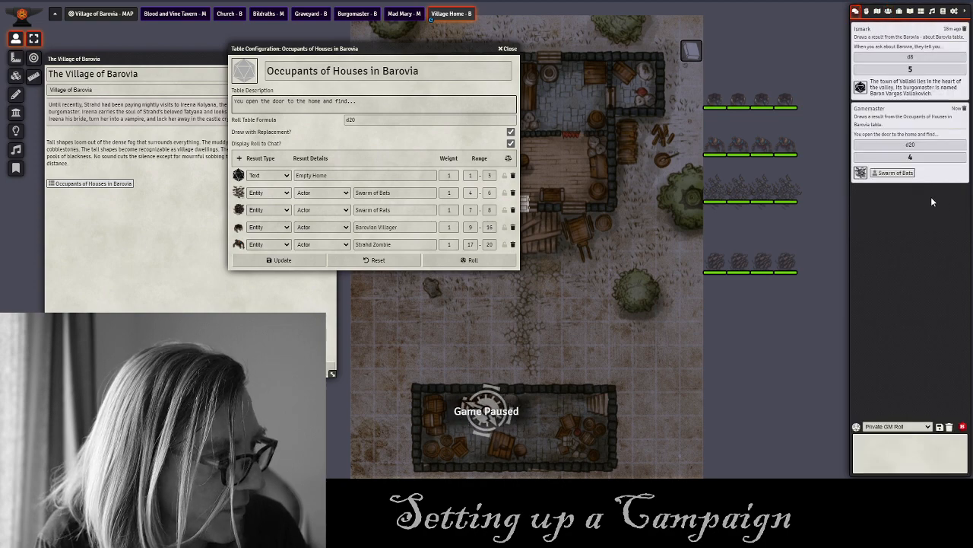
drag(322, 47, 138, 46)
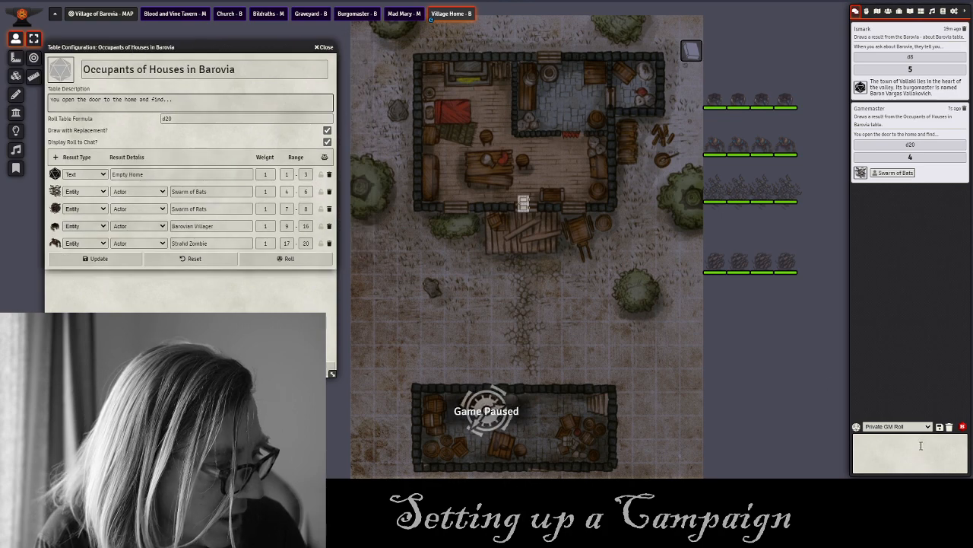
Roll a d4 in chat with the command /r d4 to determine the number of occupants.
click(872, 450)
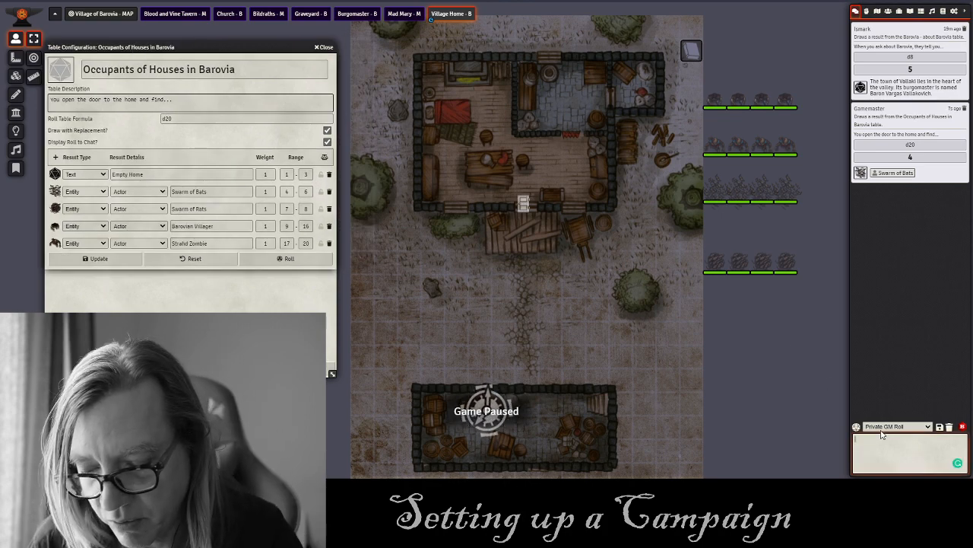
text(/r )
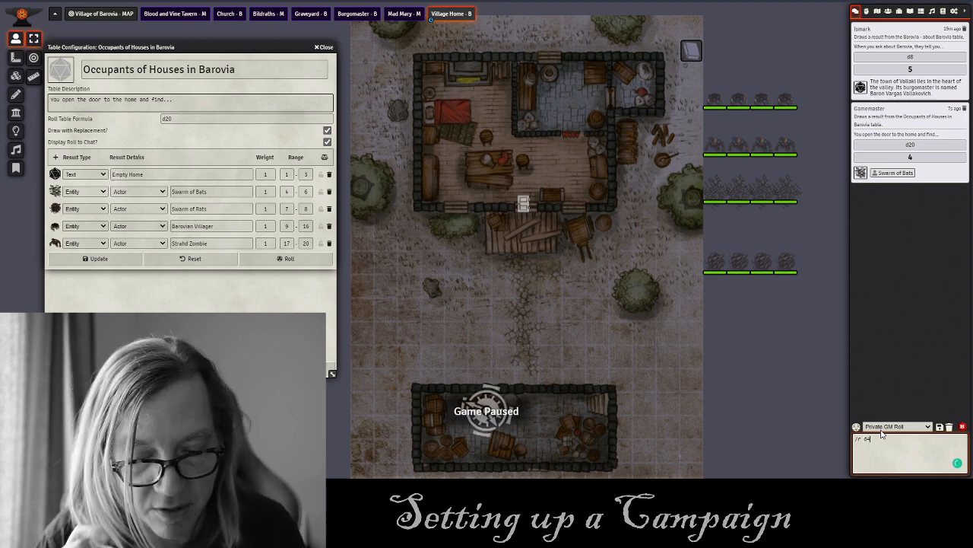
text(d4)
key(Return)
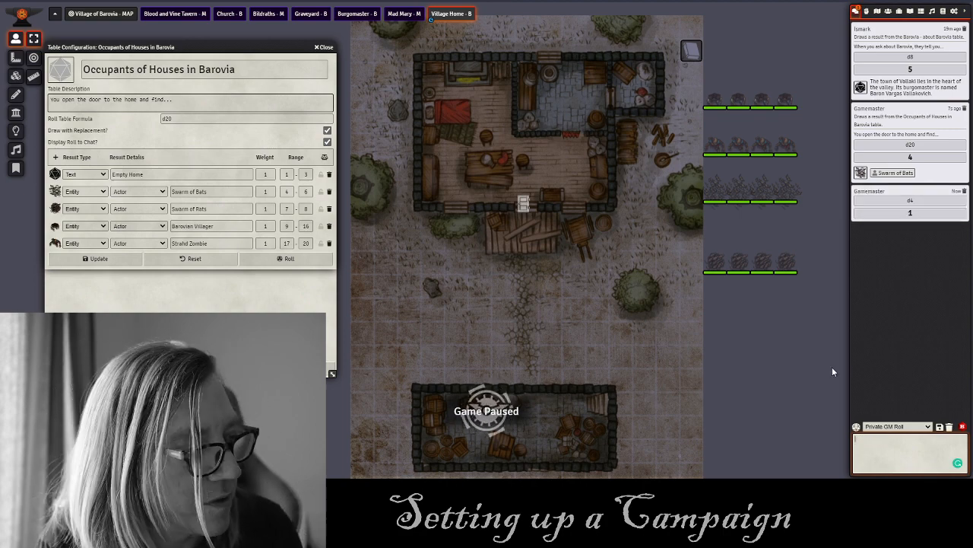
Move one Swarm of Bats token into the main room of the house and make it visible.
click(736, 188)
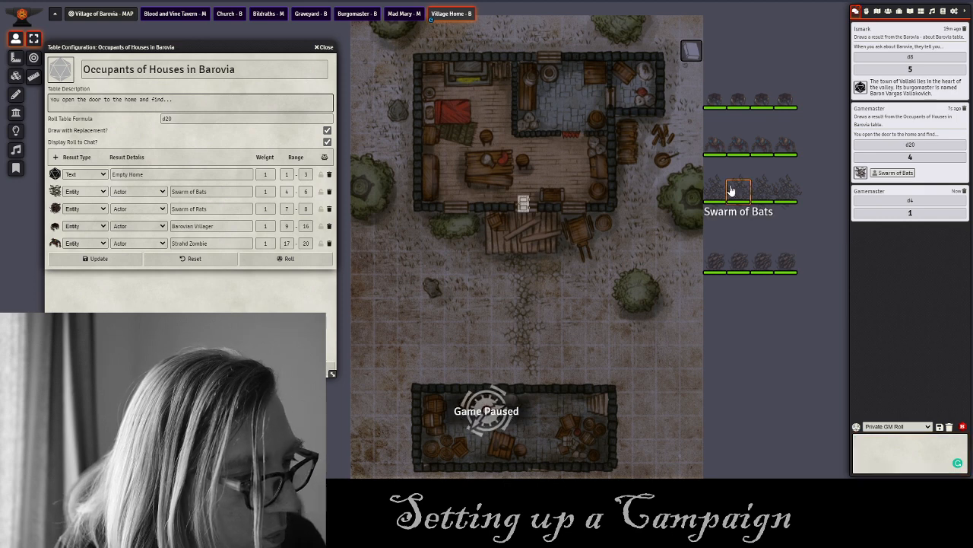
right_click(521, 148)
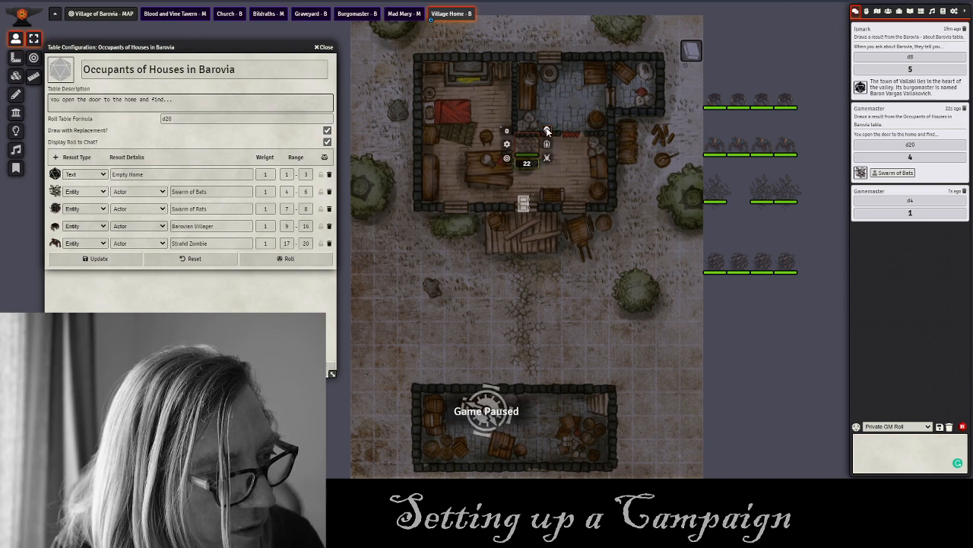
mouse_move(569, 216)
mouse_down()
mouse_move(585, 169)
mouse_move(560, 212)
mouse_up()
scroll(559, 235, up, 10)
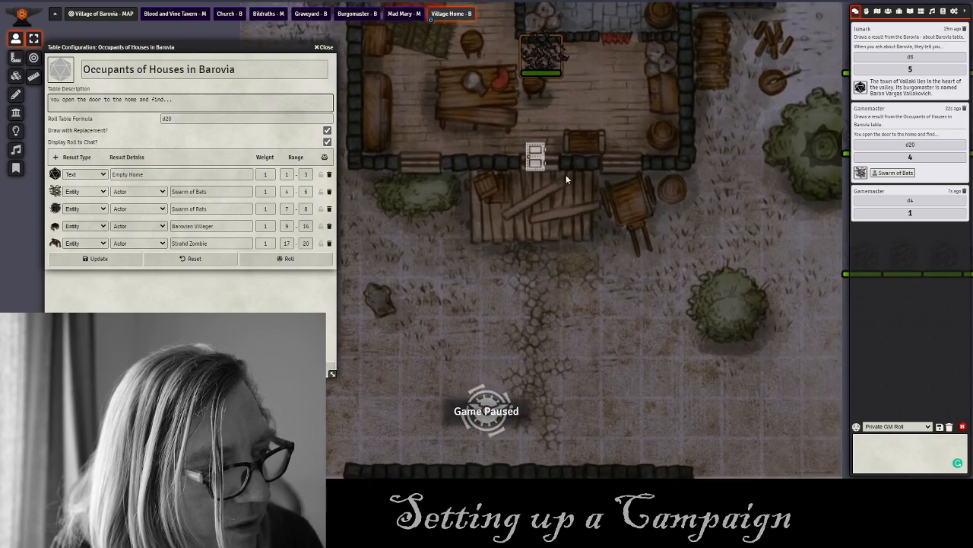
drag(576, 106, 567, 202)
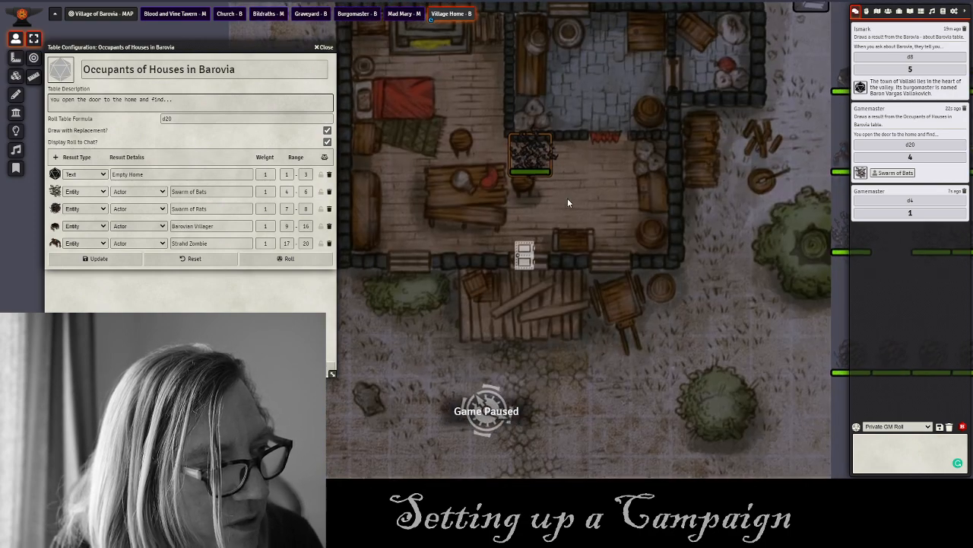
Examine the character sheet of the Swarm of Bats token inside the house and close it.
double_click(531, 152)
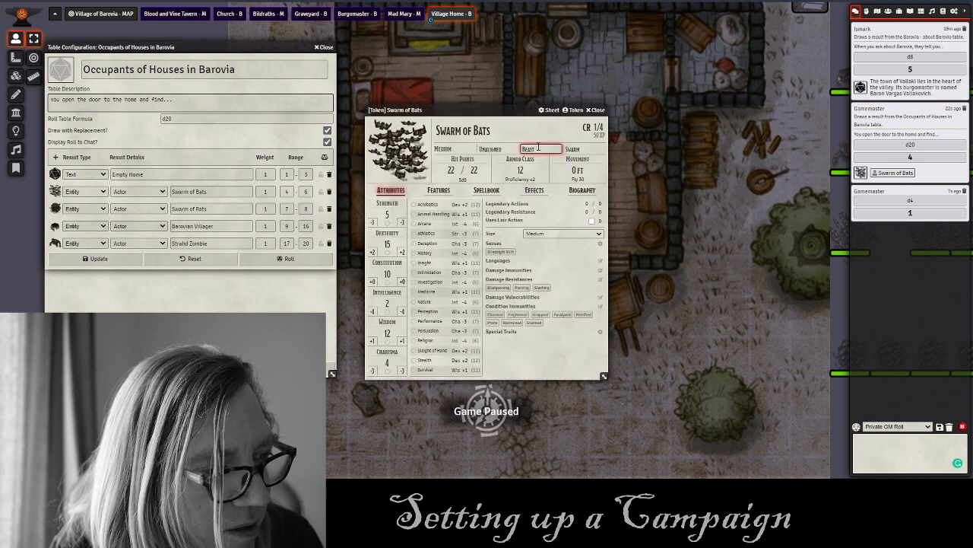
click(594, 110)
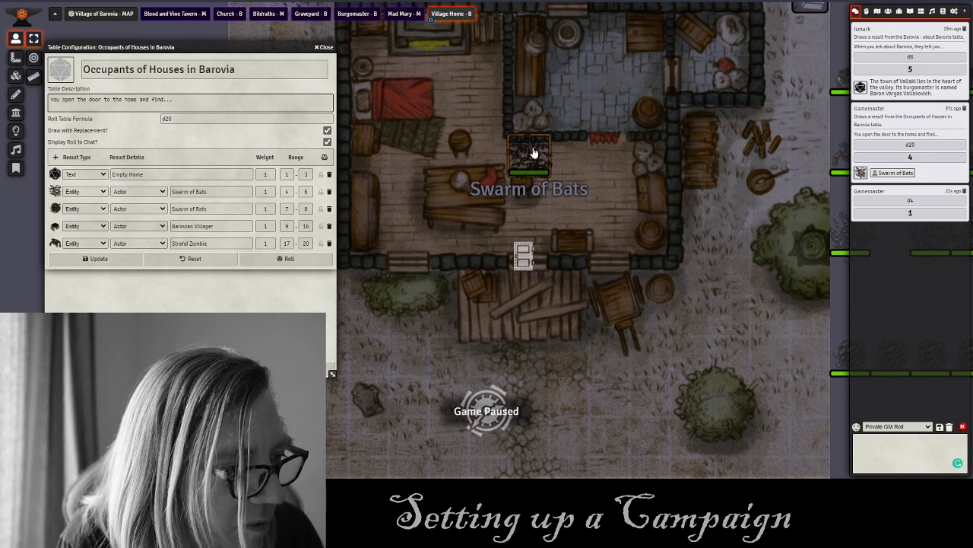
double_click(530, 152)
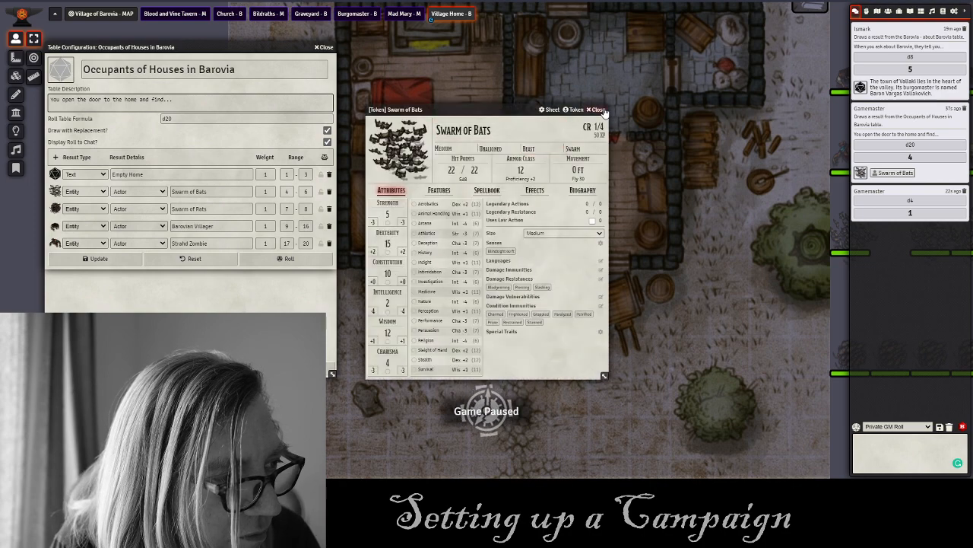
click(599, 109)
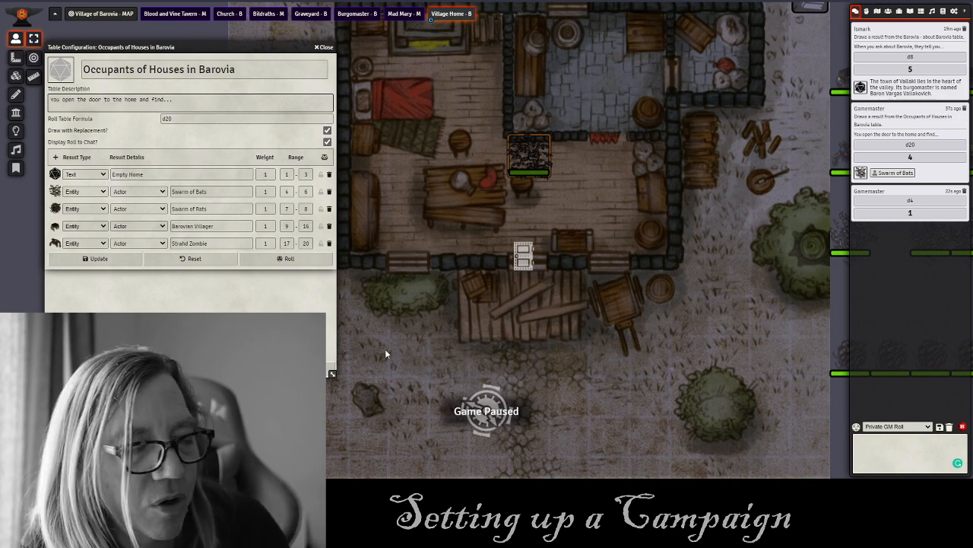
Close the occupants table and journal note, and test reopening the note from its map pin.
click(324, 48)
drag(599, 133, 426, 146)
scroll(427, 146, down, 5)
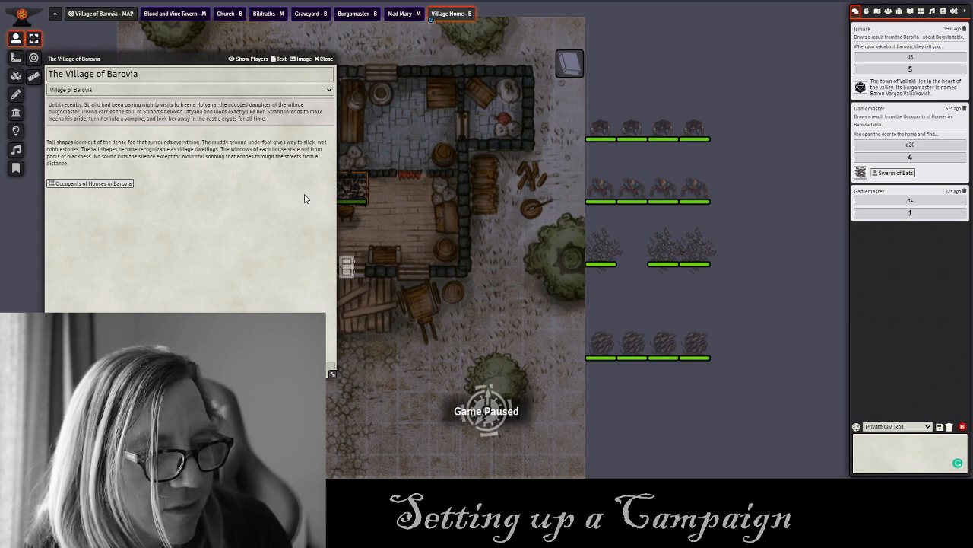
click(325, 58)
double_click(576, 63)
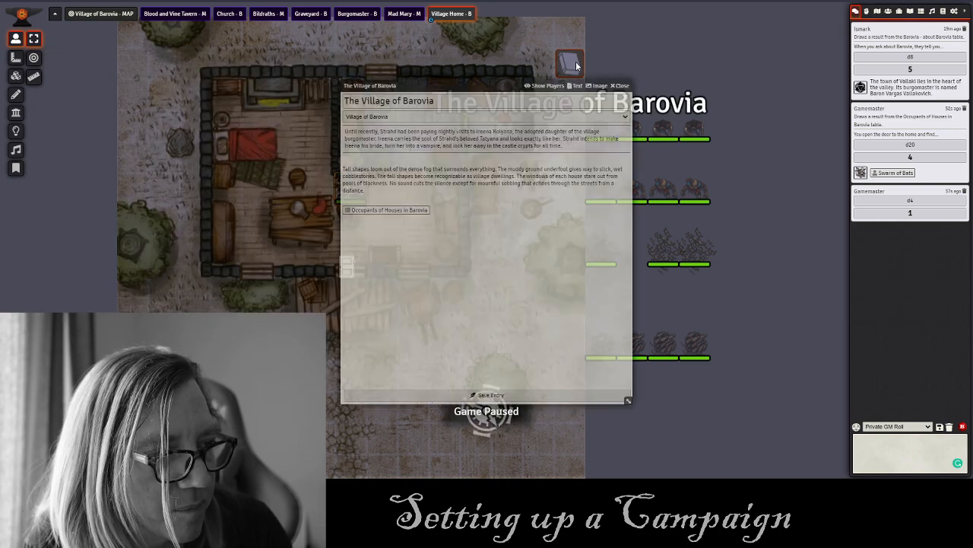
click(621, 86)
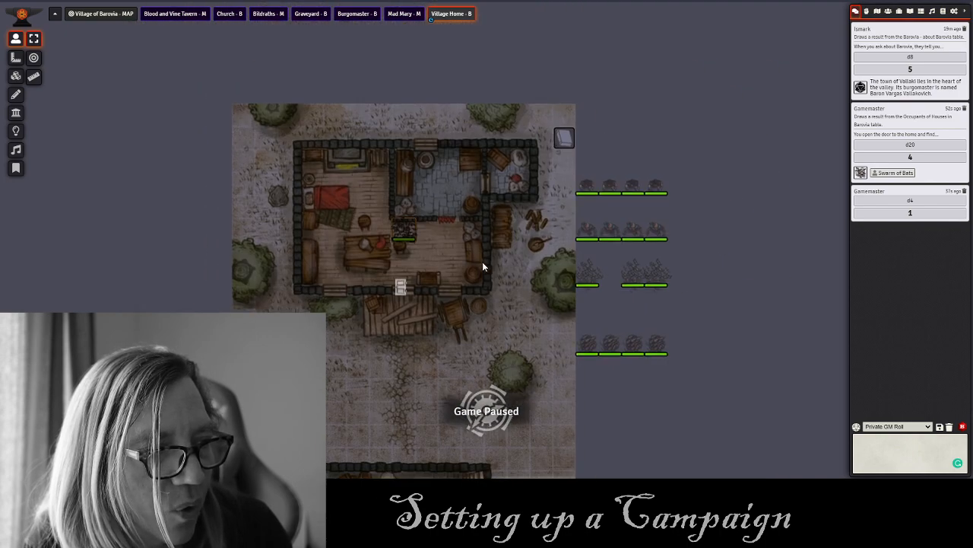
drag(494, 333, 463, 246)
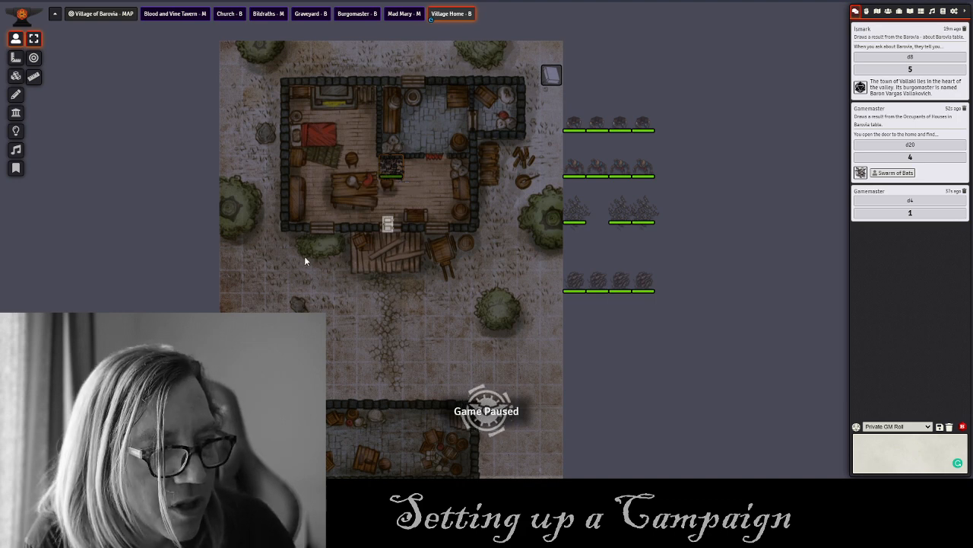
drag(305, 255, 296, 300)
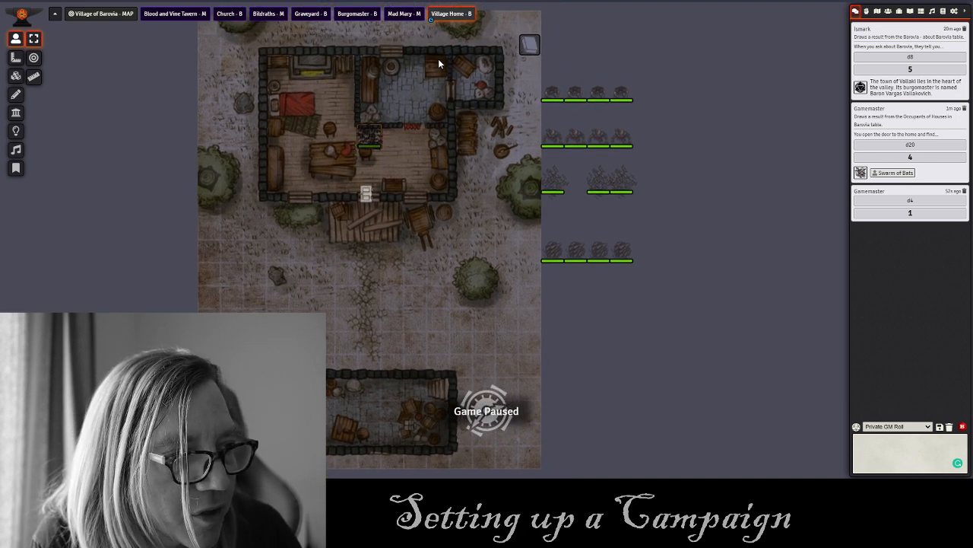
drag(357, 303, 339, 208)
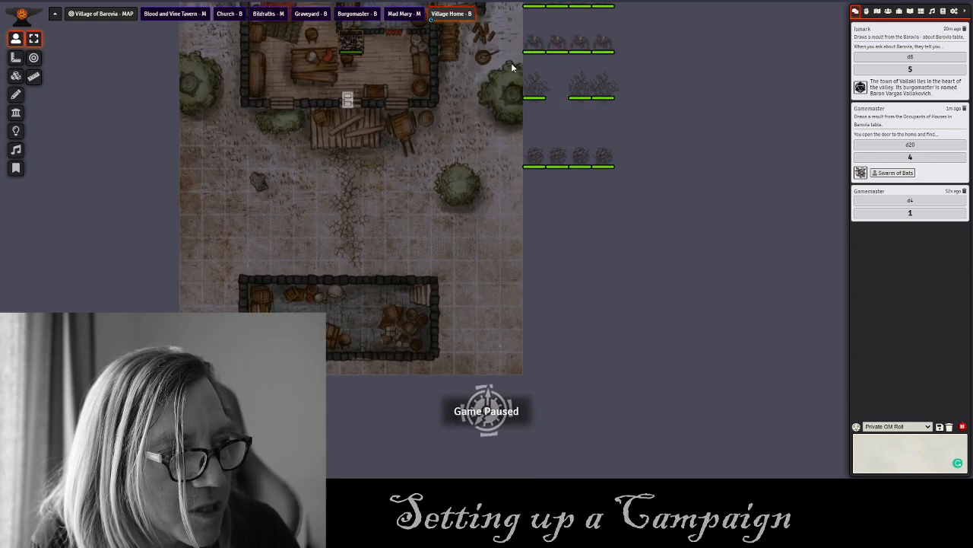
drag(374, 255, 394, 335)
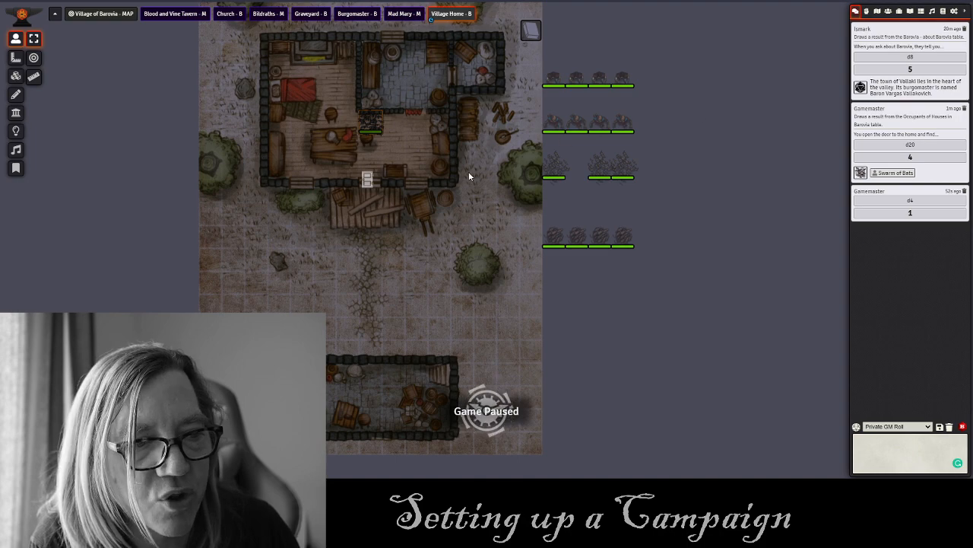
Reopen the Village of Barovia note, draw another result from its linked occupants table, and close the note.
double_click(531, 31)
click(373, 210)
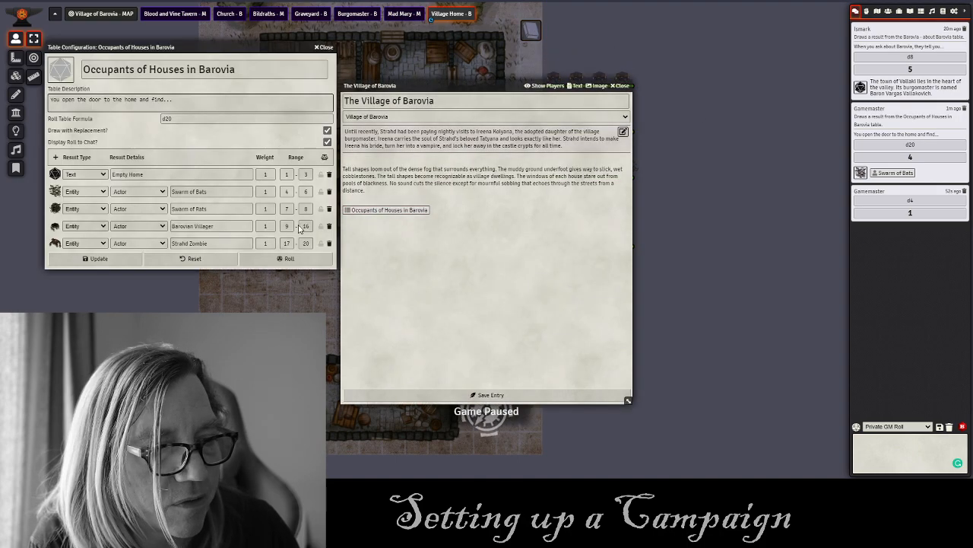
click(278, 259)
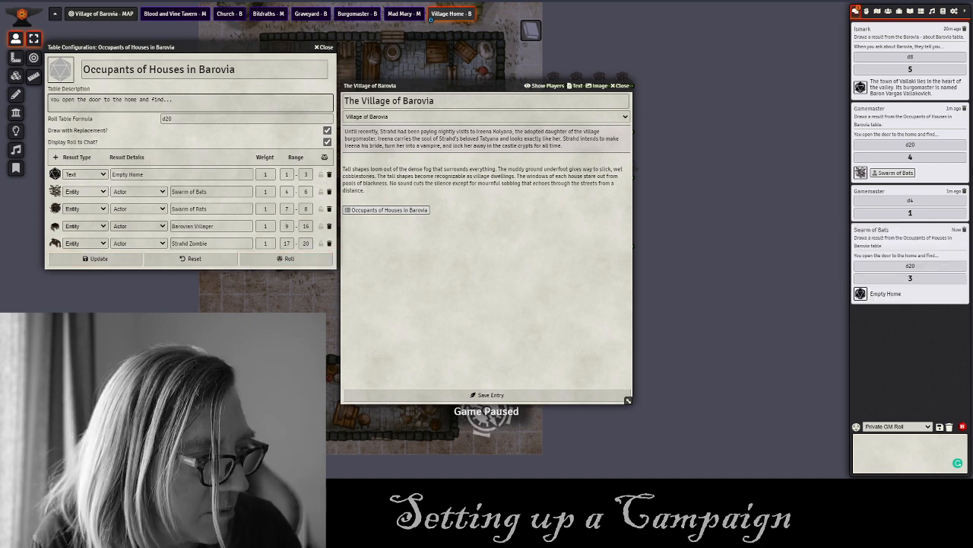
click(621, 86)
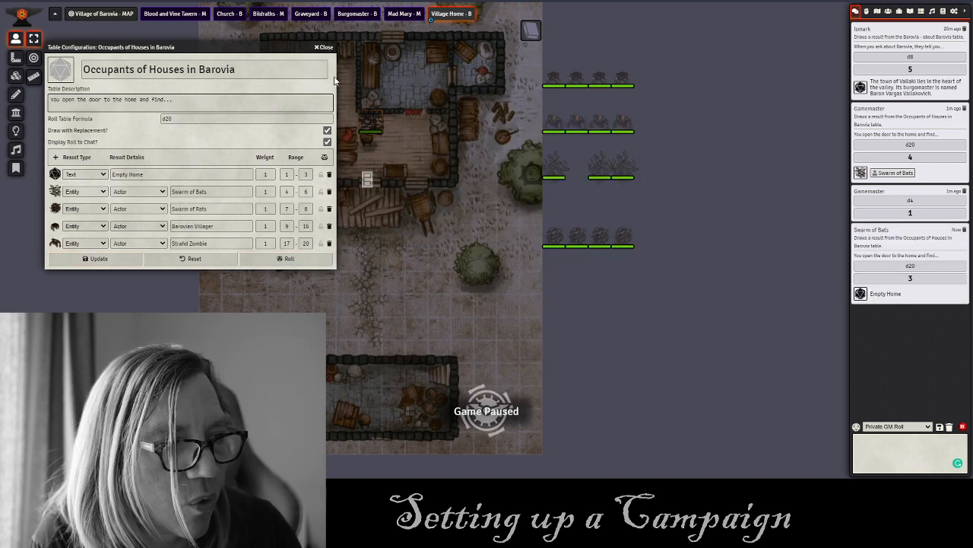
Close the occupants table, switch to the Burgomaster - B scene, and place two Wolf tokens along the north wall of its westernmost room.
click(323, 48)
drag(310, 73, 335, 134)
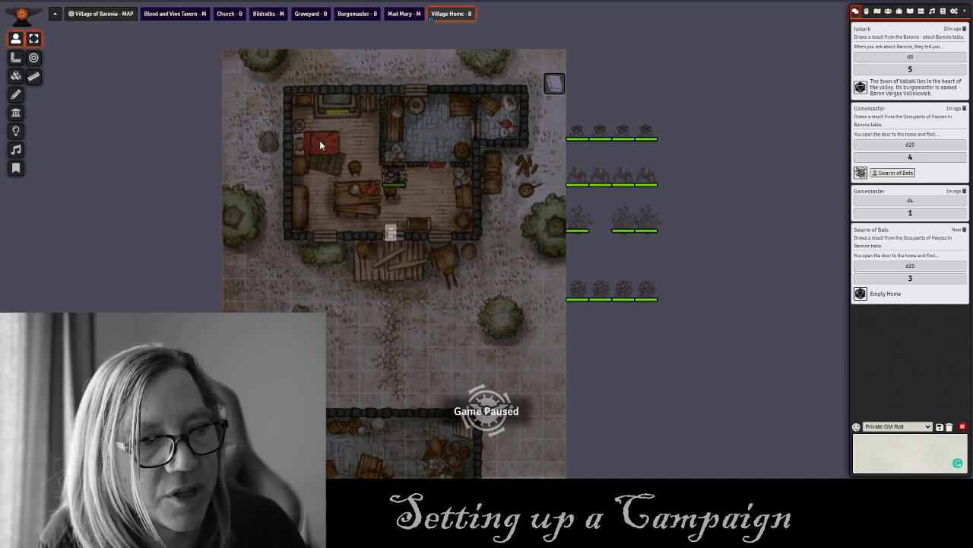
click(357, 13)
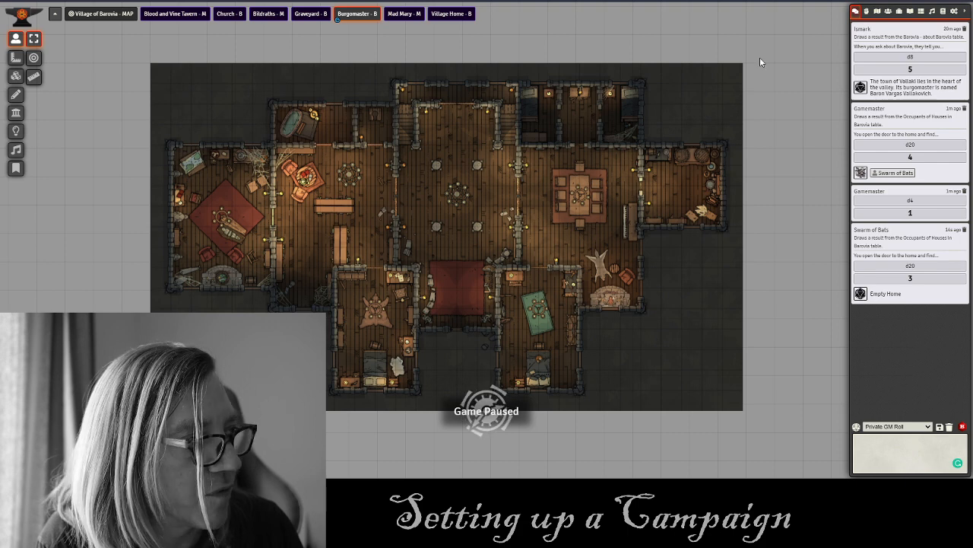
click(888, 12)
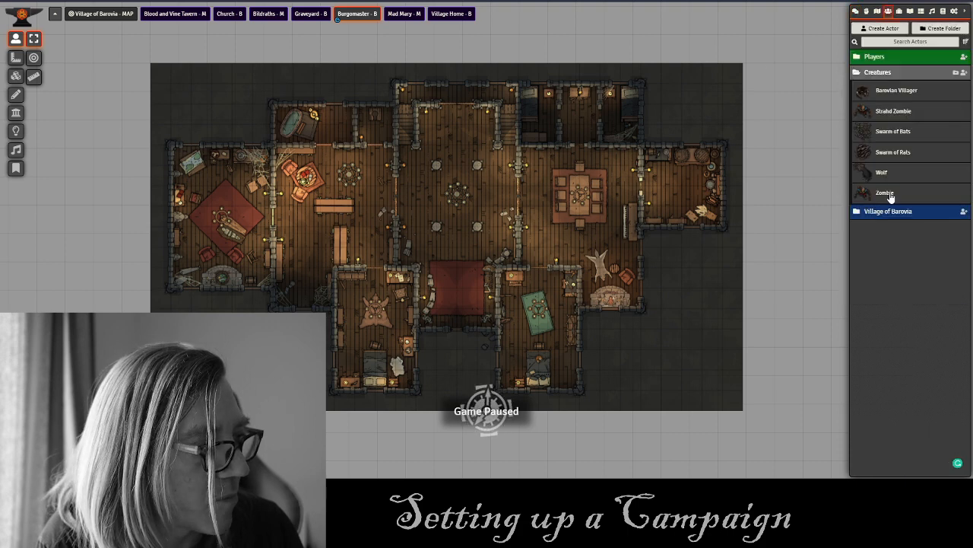
drag(876, 175, 251, 131)
drag(880, 175, 192, 129)
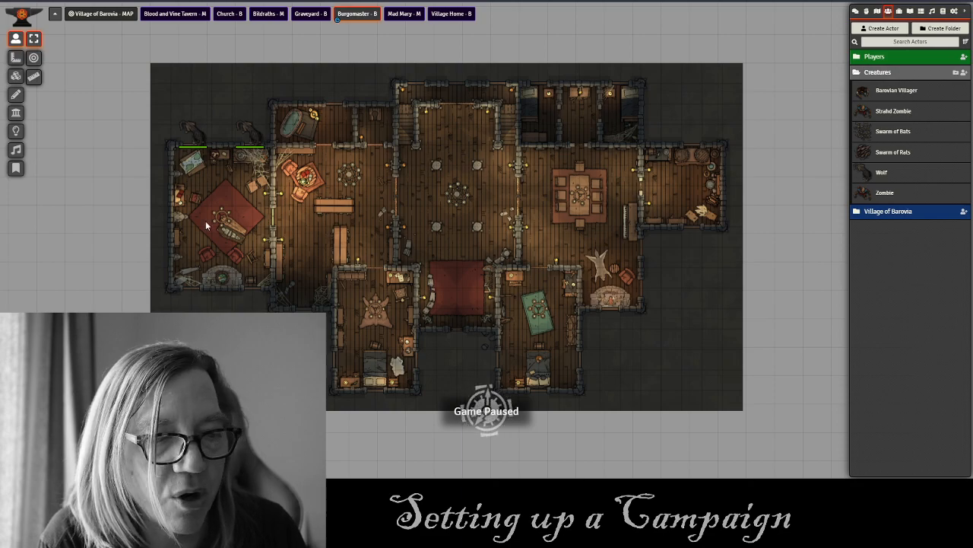
Examine the rooms of the burgomaster's mansion, from the western coffin room across to the dining room and bedrooms.
scroll(219, 248, up, 2)
drag(220, 248, 603, 251)
scroll(441, 194, up, 2)
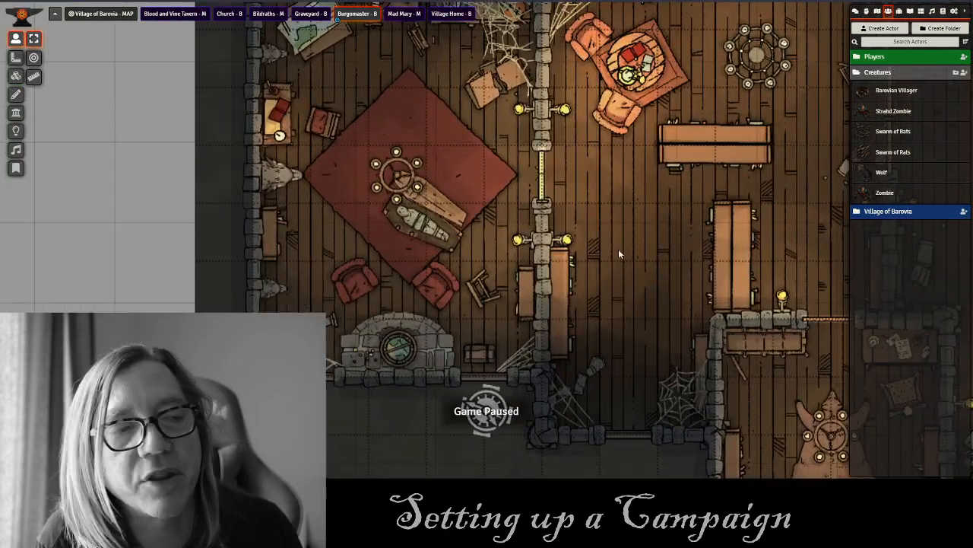
drag(618, 249, 240, 387)
scroll(349, 309, down, 1)
scroll(349, 310, down, 2)
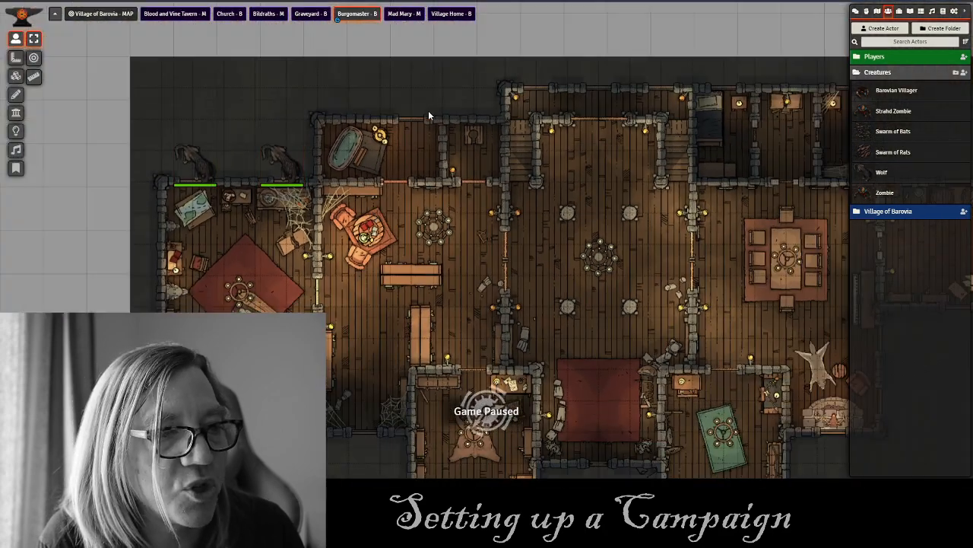
drag(622, 237, 508, 224)
drag(481, 305, 524, 277)
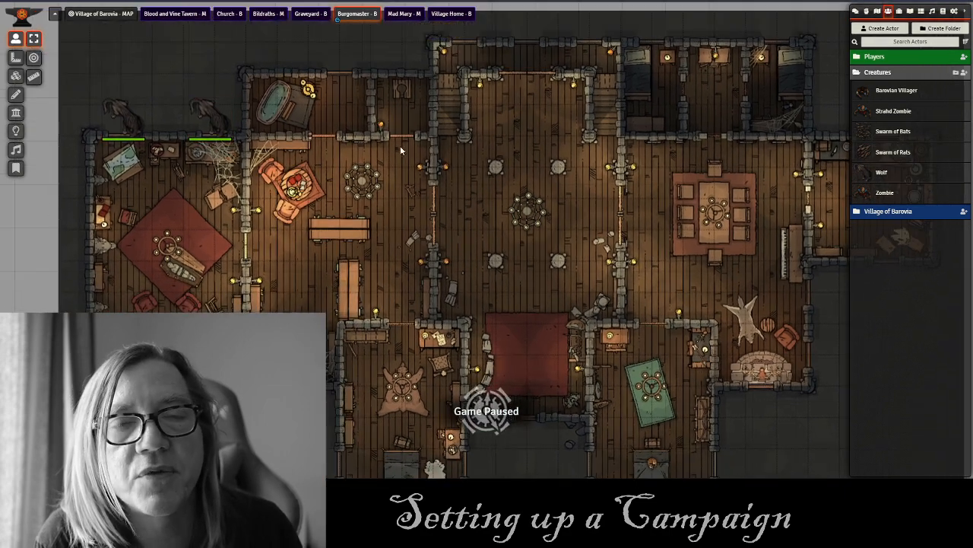
scroll(602, 264, down, 2)
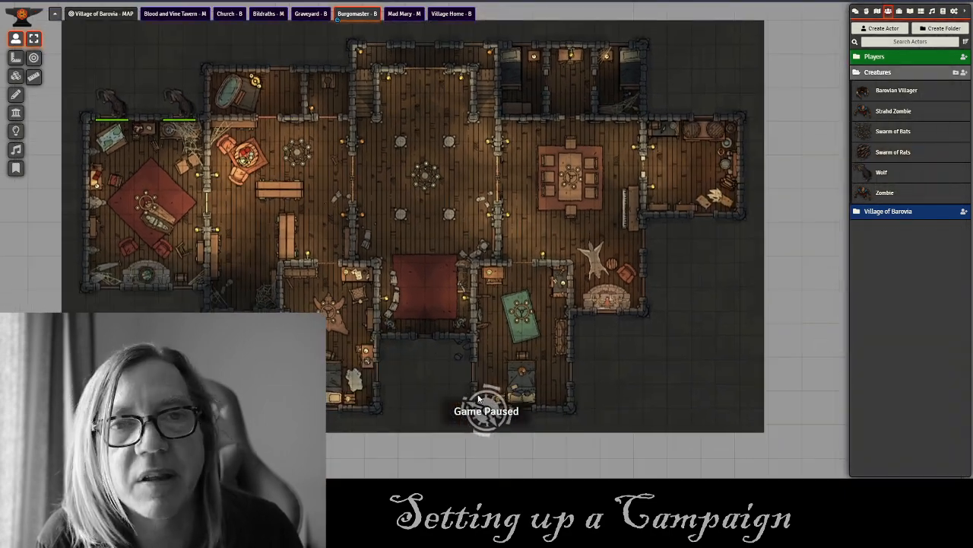
scroll(500, 315, up, 1)
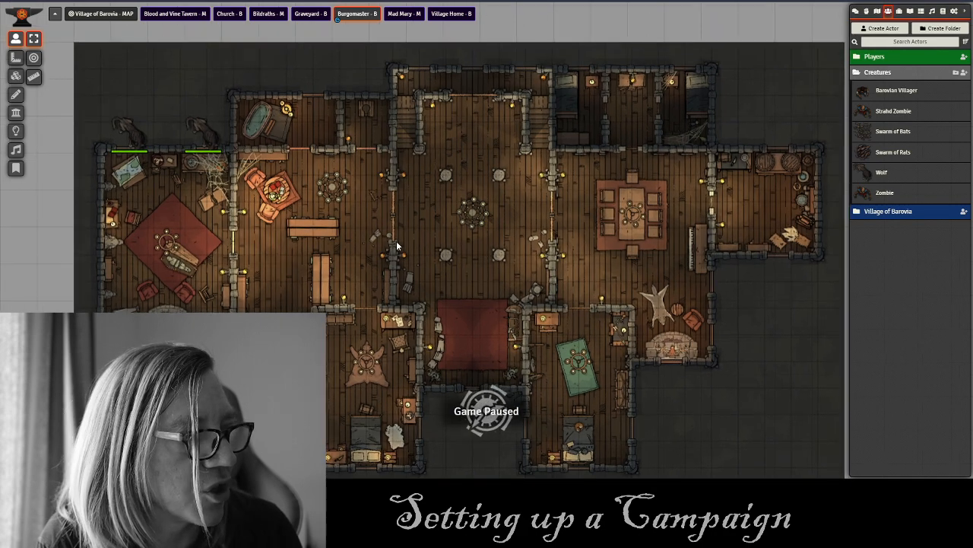
Open the Graveyard - B scene and examine the rows of graves on its eastern side.
click(878, 12)
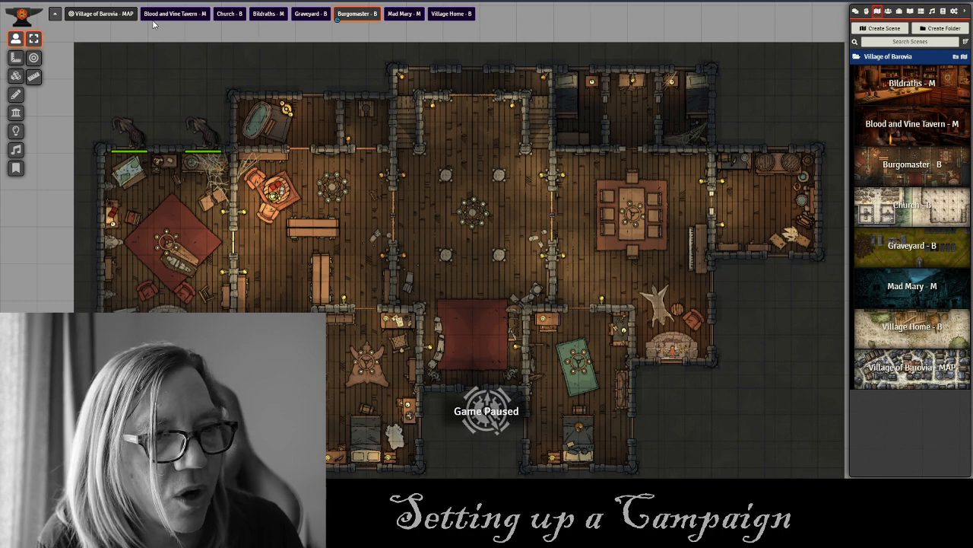
click(310, 14)
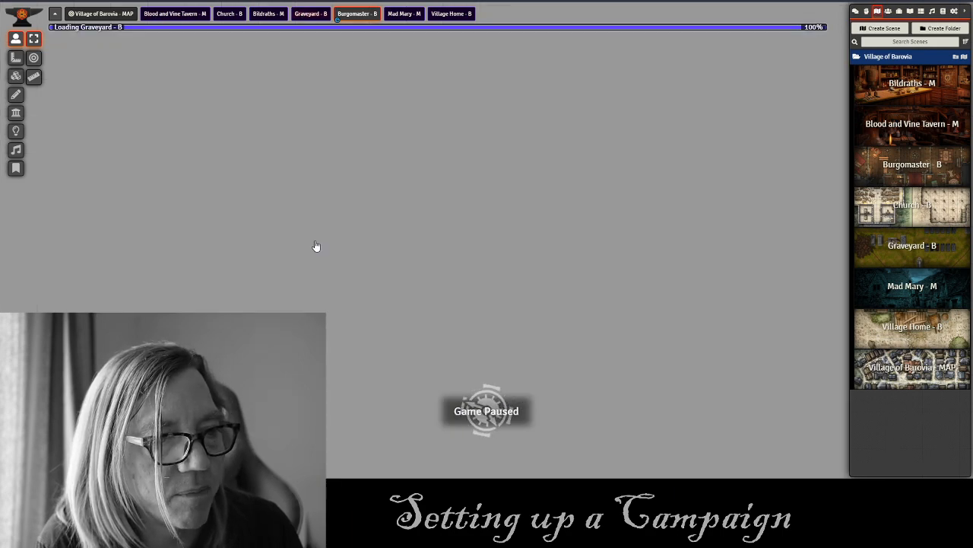
scroll(294, 301, up, 4)
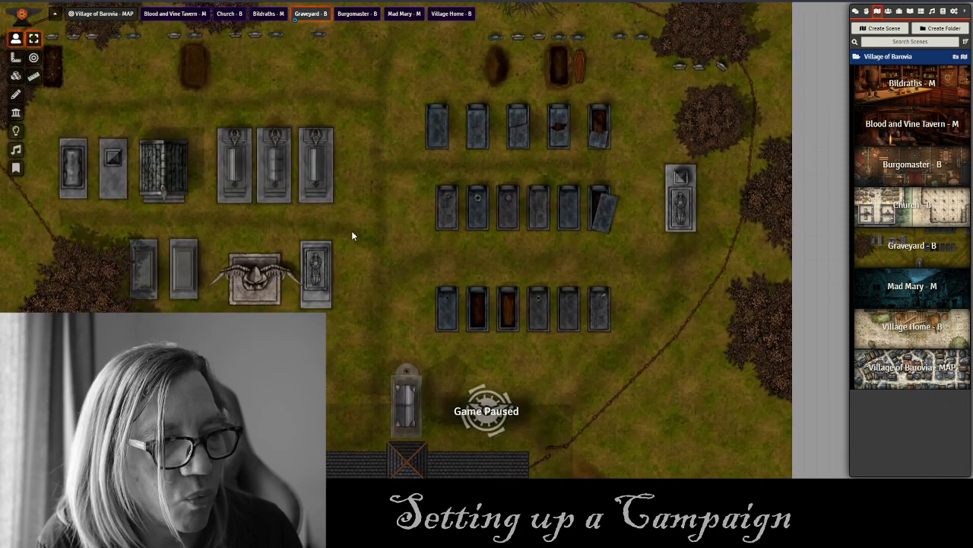
drag(448, 262, 341, 166)
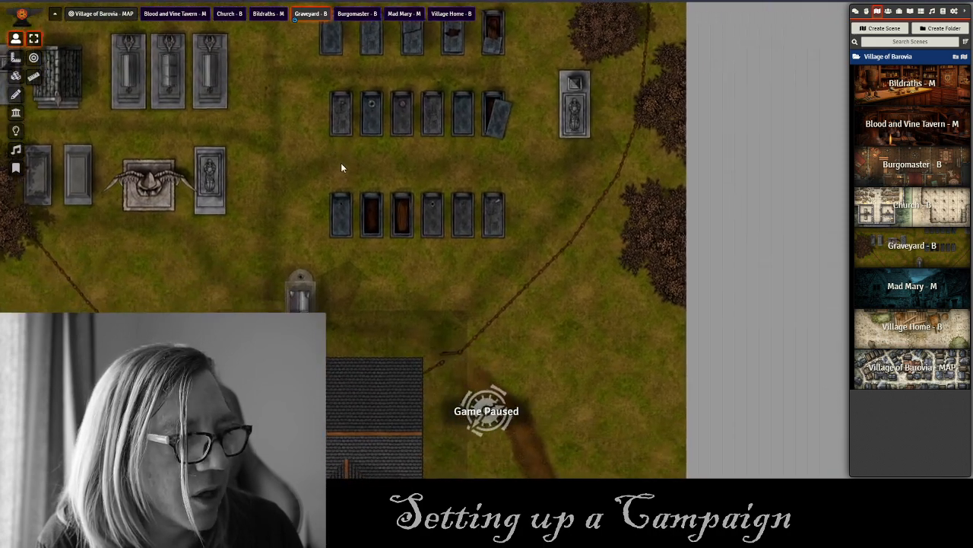
scroll(315, 228, up, 3)
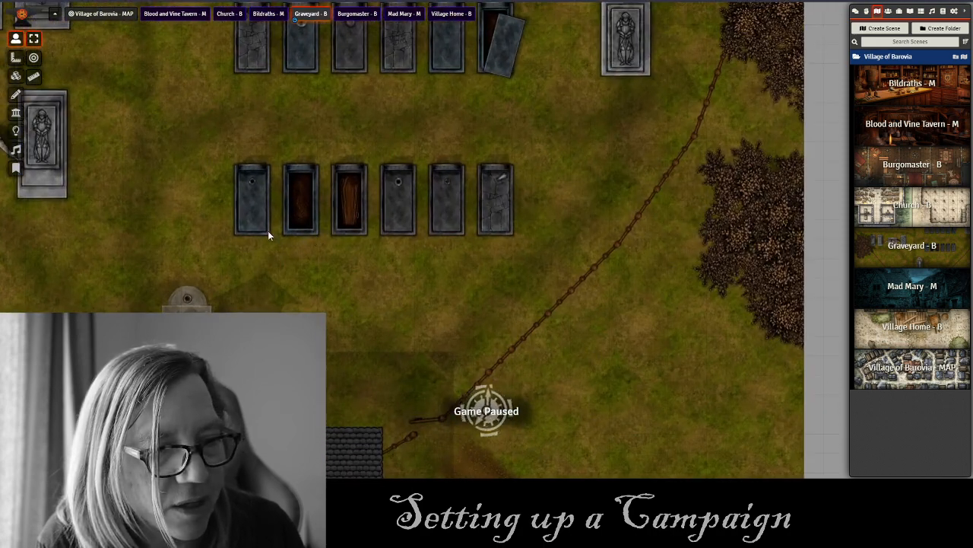
scroll(265, 213, up, 4)
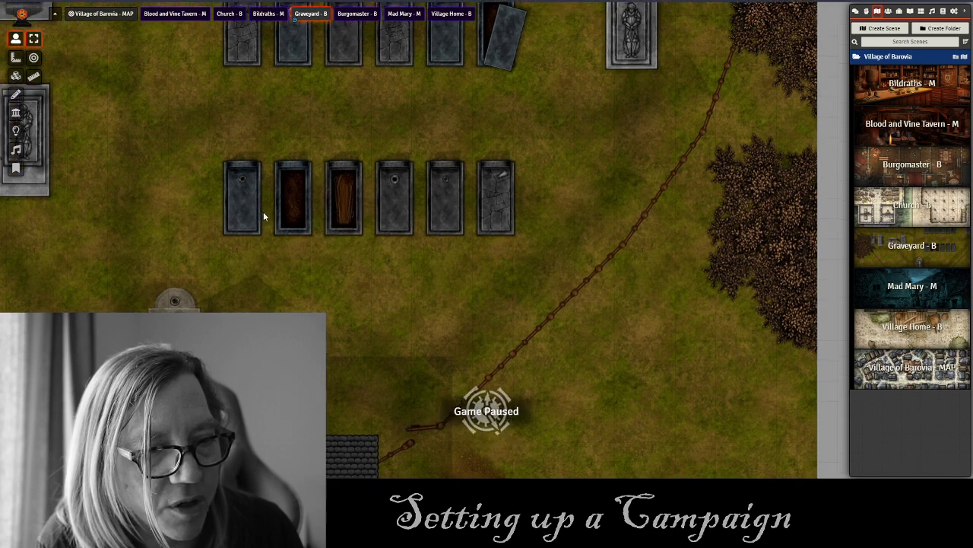
drag(206, 145, 309, 202)
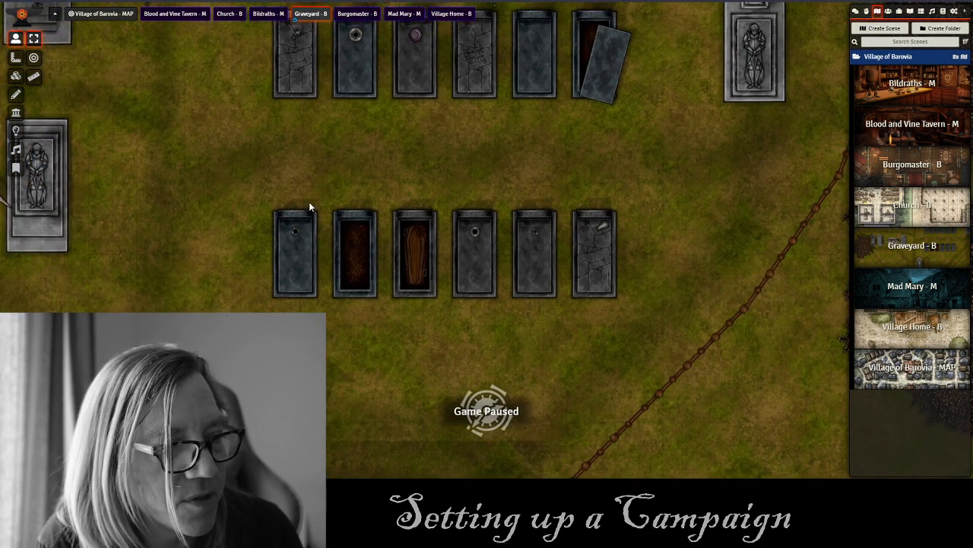
Place two Strahd Zombie tokens along the middle row of graves and toggle the second token's visibility.
click(889, 11)
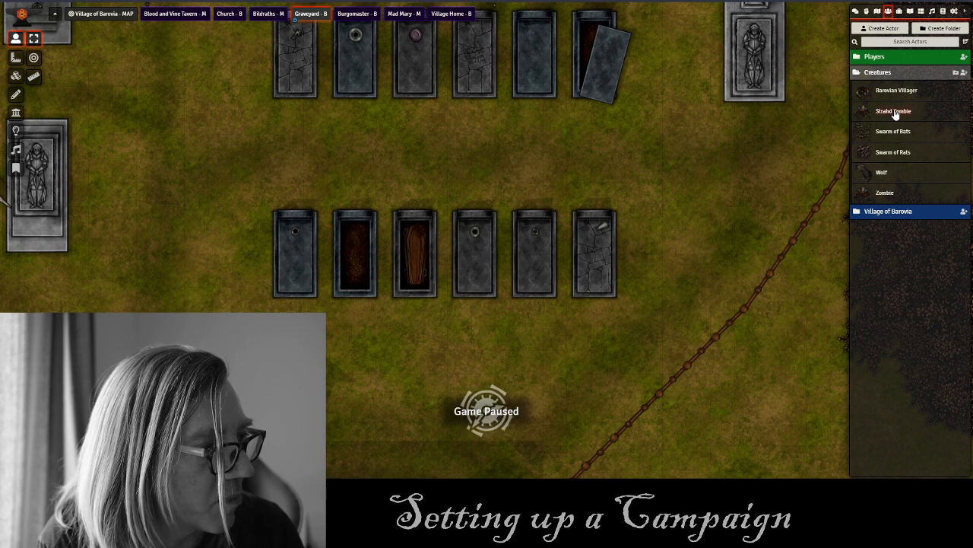
right_click(249, 79)
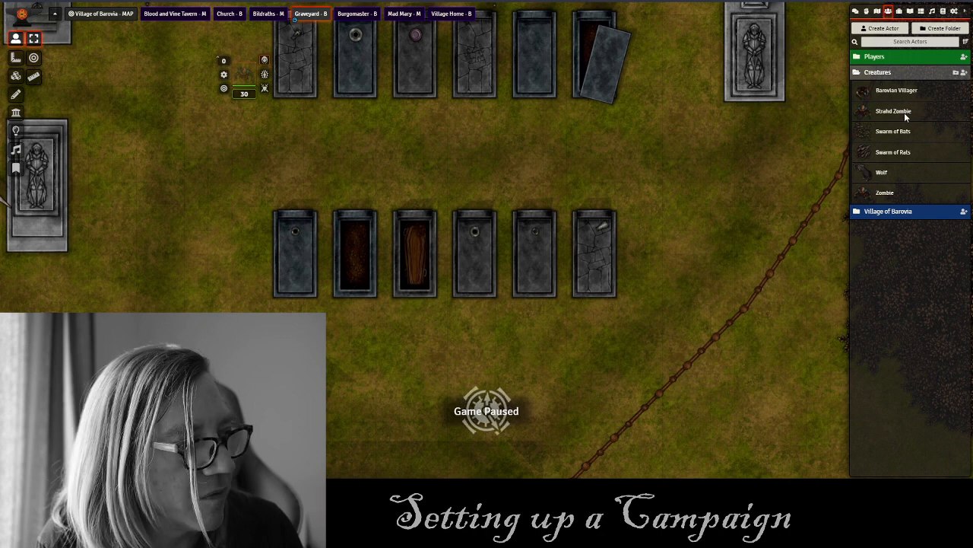
drag(793, 107, 424, 72)
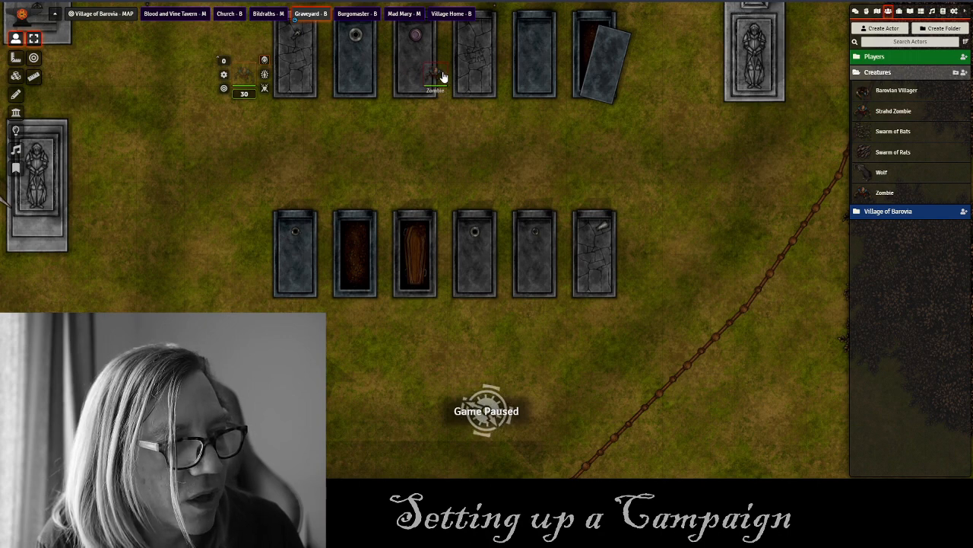
right_click(443, 77)
click(457, 61)
Place three more Strahd Zombie tokens around the upper edge of the same row of graves.
drag(415, 140, 424, 222)
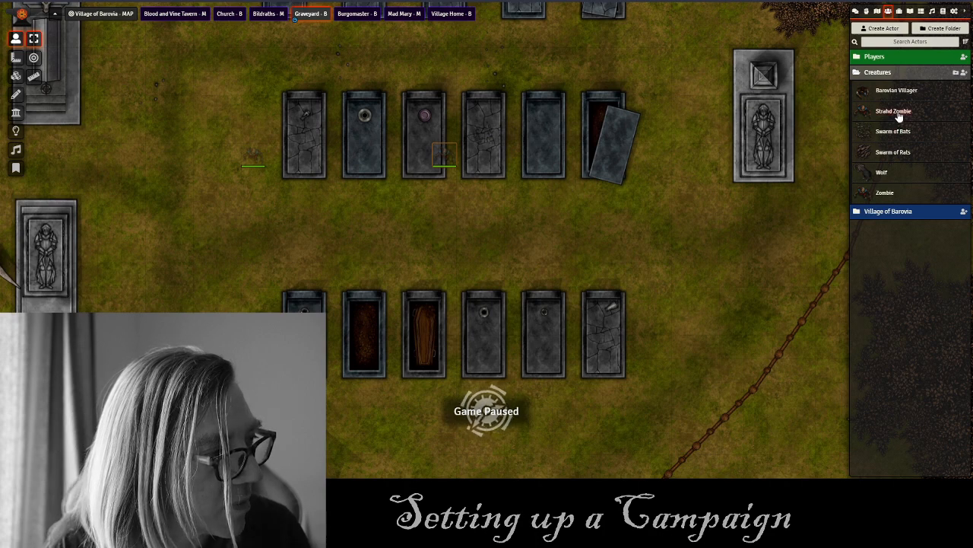
mouse_move(900, 116)
mouse_down()
mouse_move(905, 128)
mouse_move(560, 126)
mouse_move(324, 89)
mouse_up()
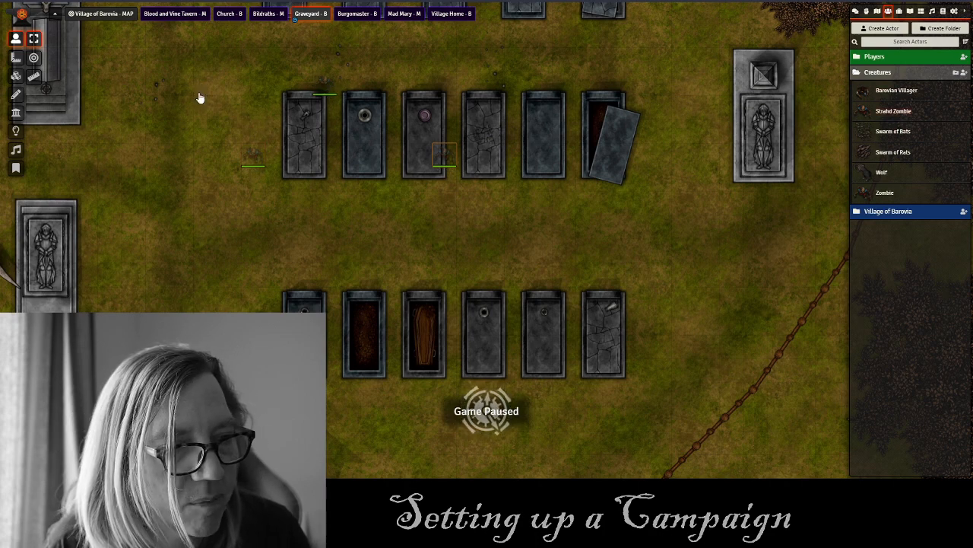
drag(898, 114, 508, 88)
drag(470, 252, 492, 271)
scroll(459, 206, down, 4)
drag(270, 331, 308, 218)
scroll(437, 230, up, 2)
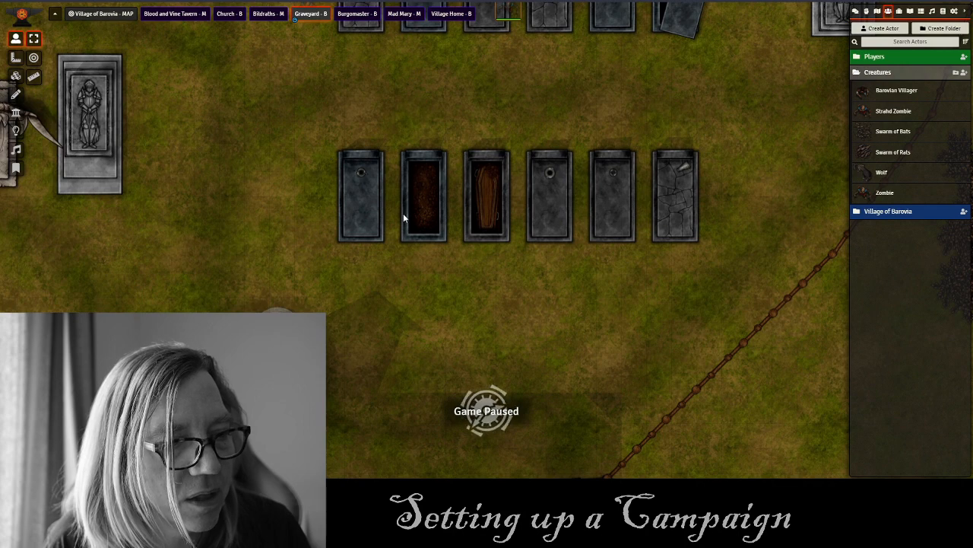
scroll(413, 321, down, 2)
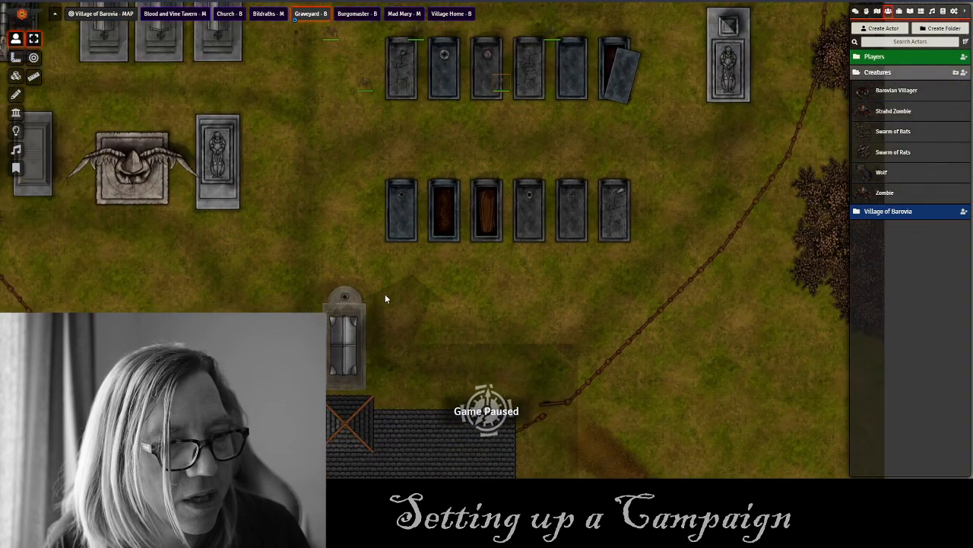
drag(385, 294, 323, 241)
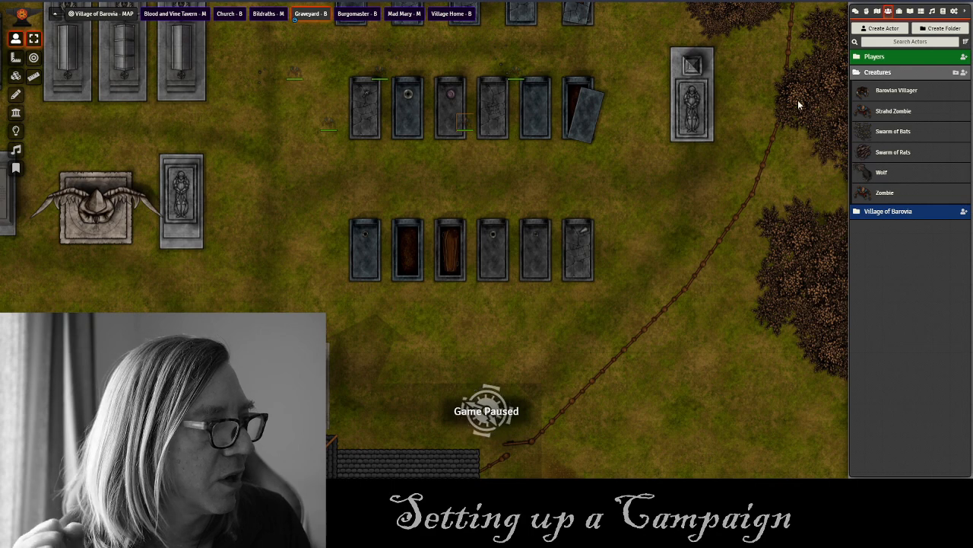
Collapse the Creatures actor folder and switch to the Bildraths - M scene, leaving its configuration unchanged.
click(883, 72)
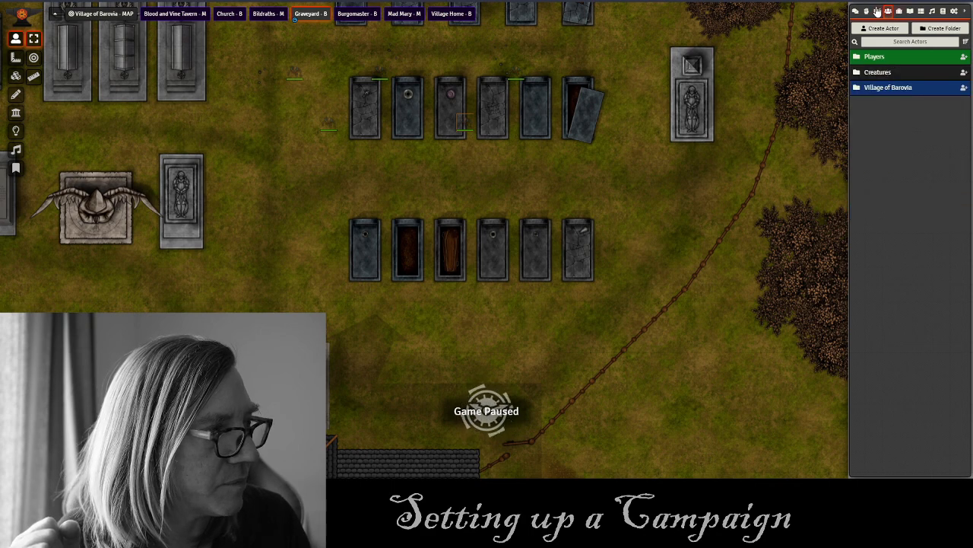
click(877, 11)
click(883, 57)
click(883, 56)
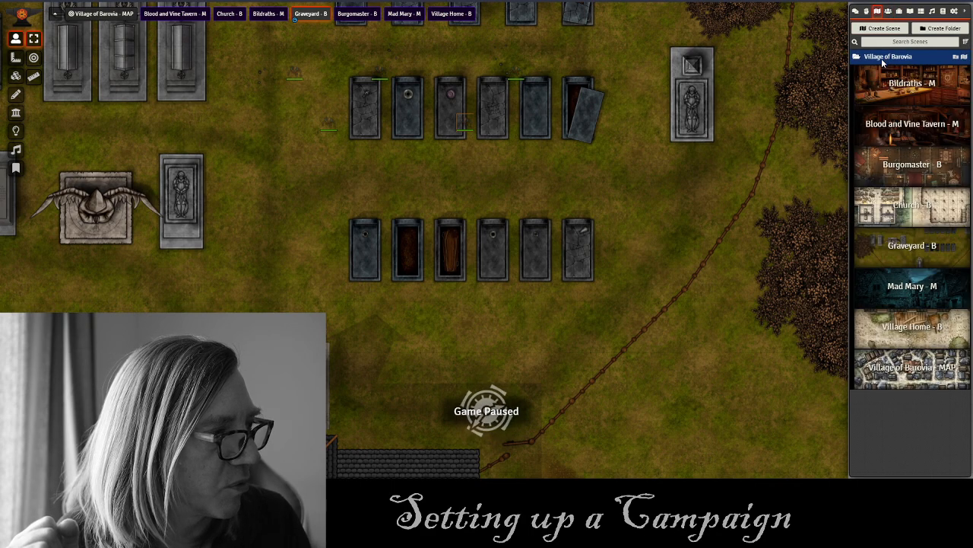
click(905, 85)
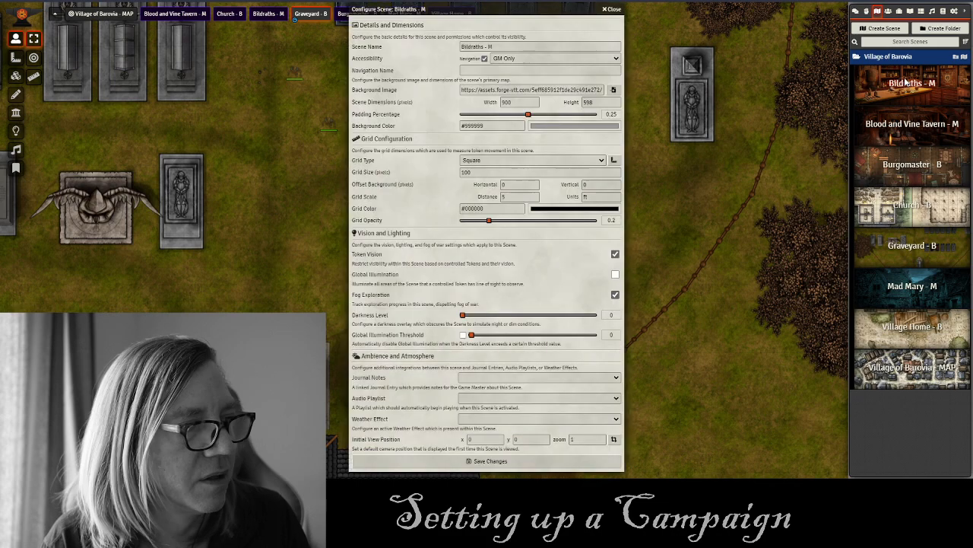
click(613, 10)
click(257, 15)
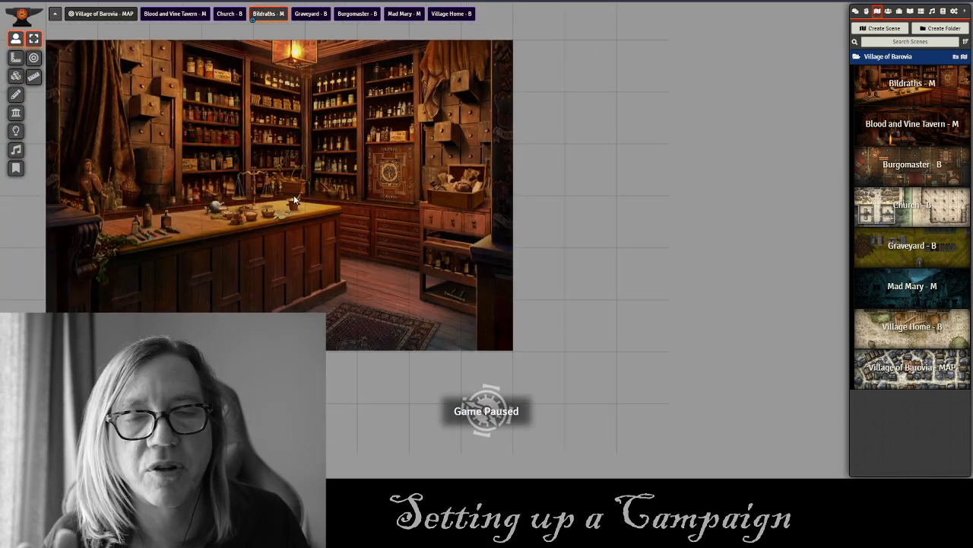
drag(289, 202, 359, 215)
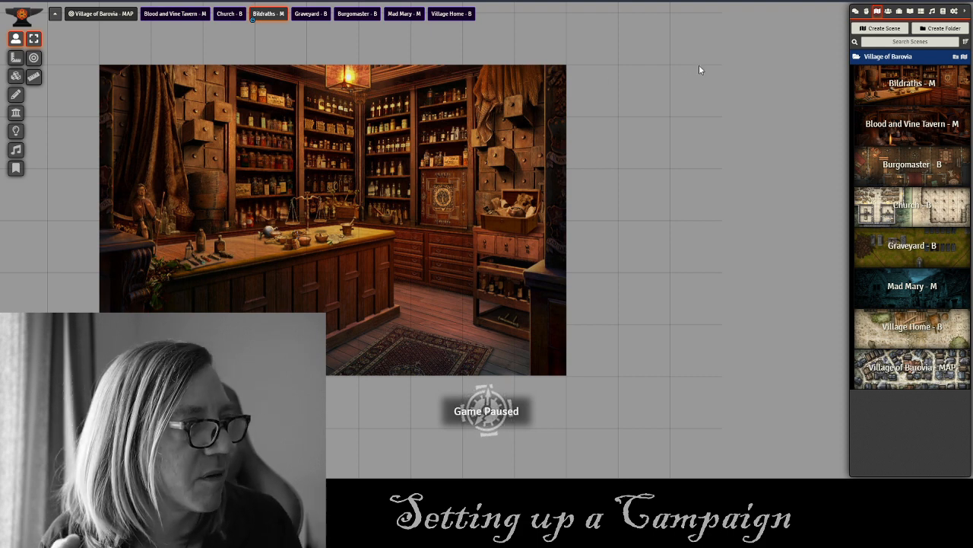
Pin the Bildrath's Mercantile journal entry to the shop image's upper right corner with the Book icon, and open the entry from its pin.
click(910, 11)
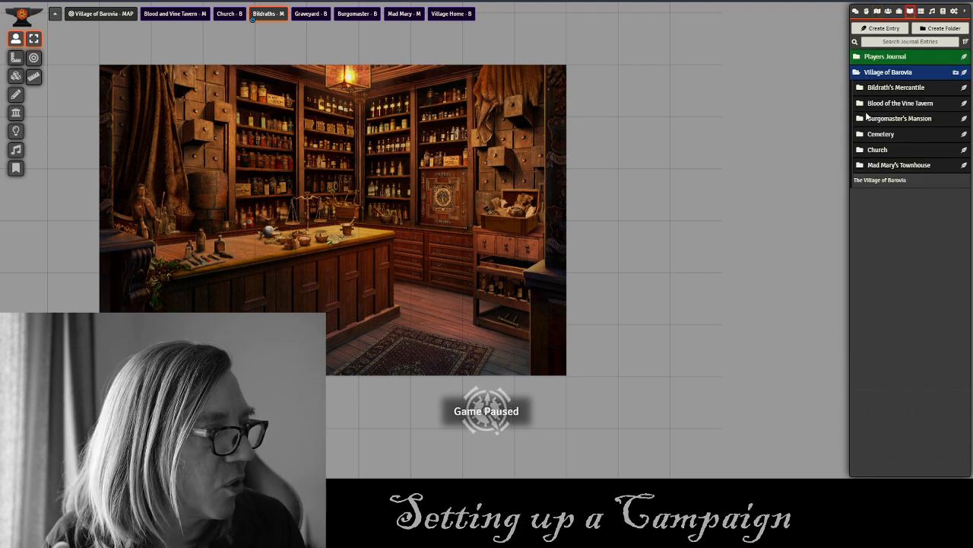
click(884, 89)
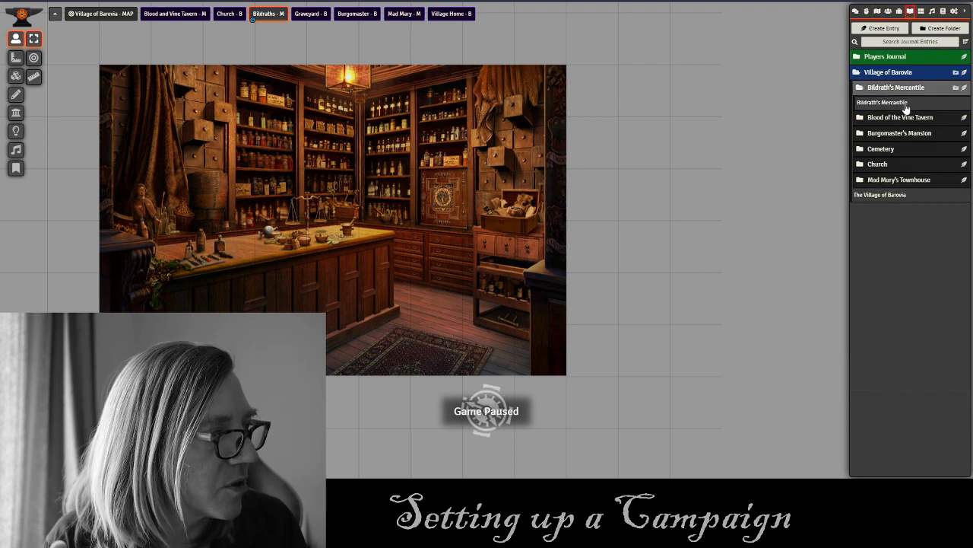
drag(900, 107, 532, 86)
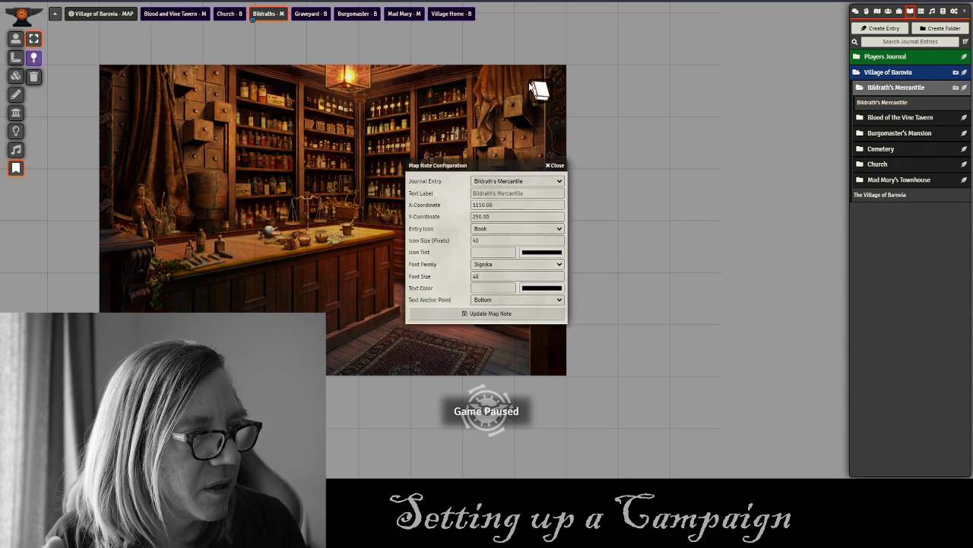
click(556, 166)
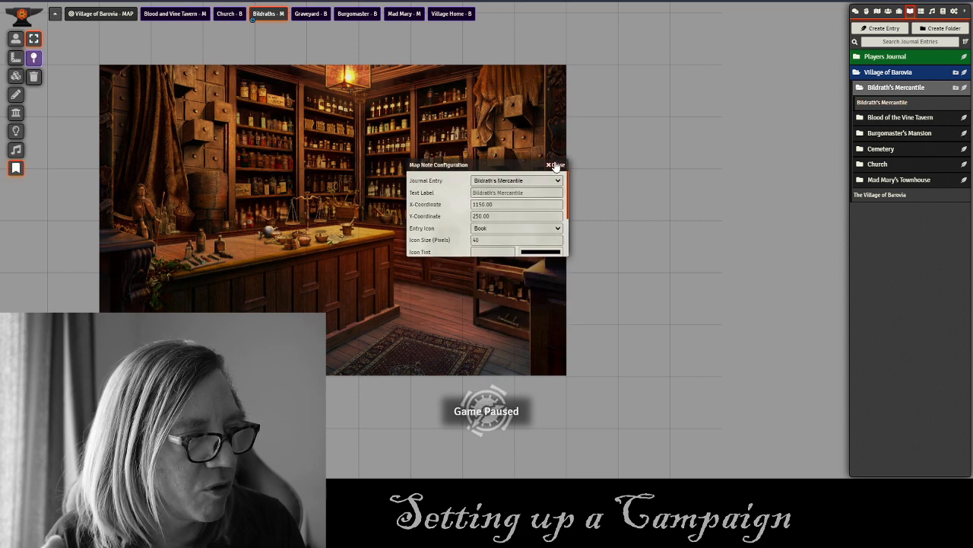
drag(890, 105, 539, 91)
click(492, 315)
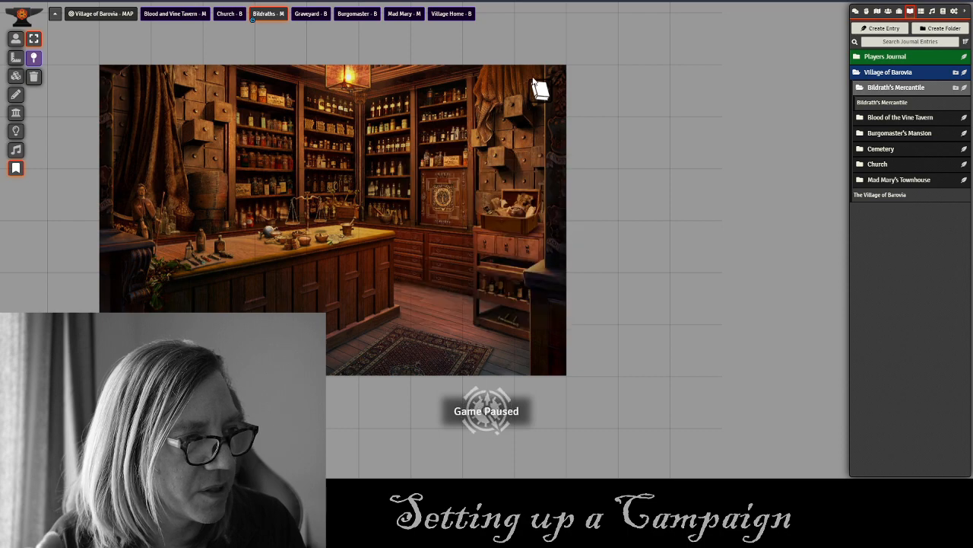
double_click(538, 91)
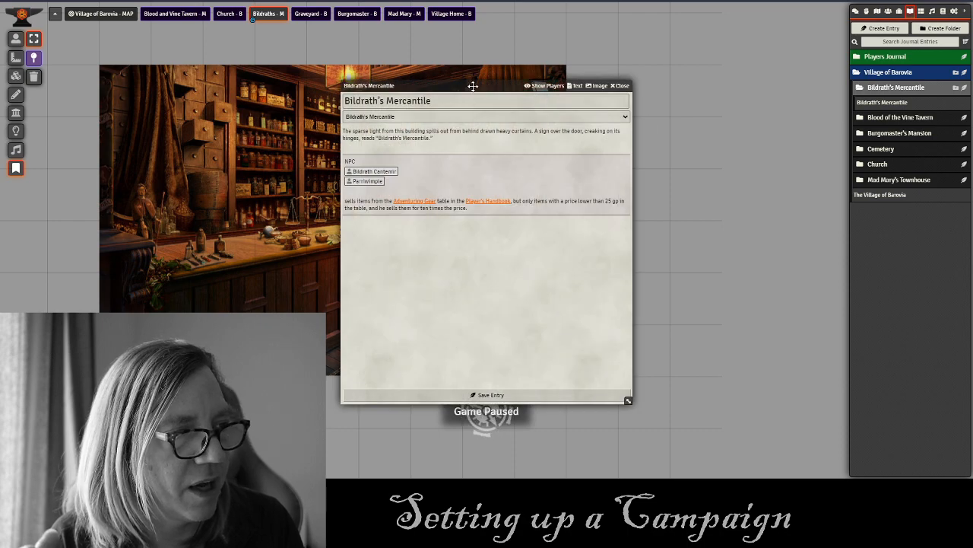
Move the Bildrath's Mercantile entry clear of the shop image and consult its linked Adventuring Gear price tables.
drag(472, 86, 716, 35)
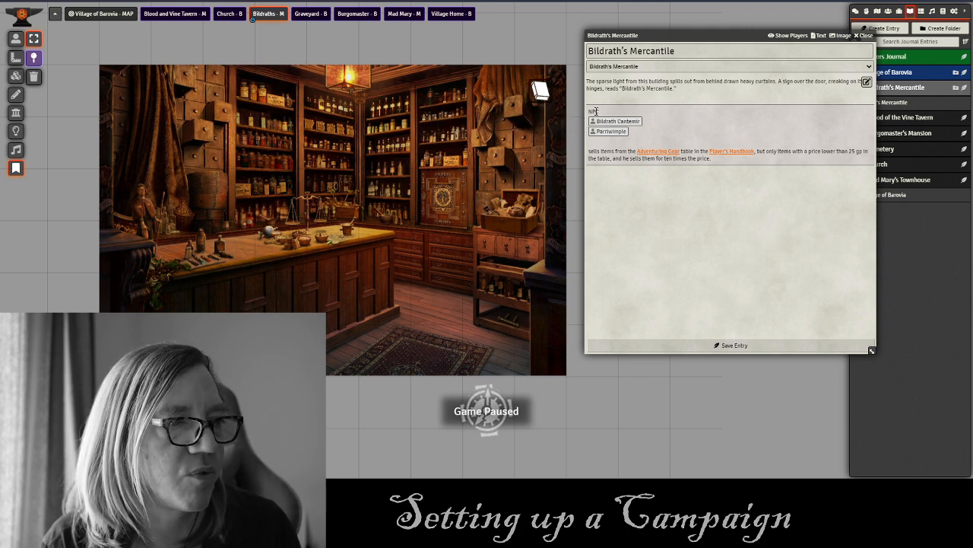
click(663, 153)
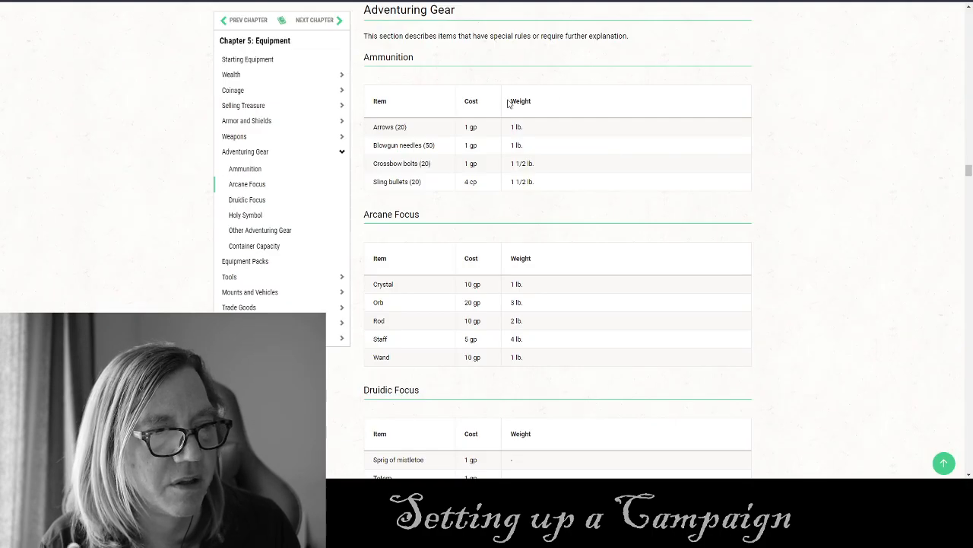
scroll(514, 114, down, 3)
scroll(530, 155, up, 3)
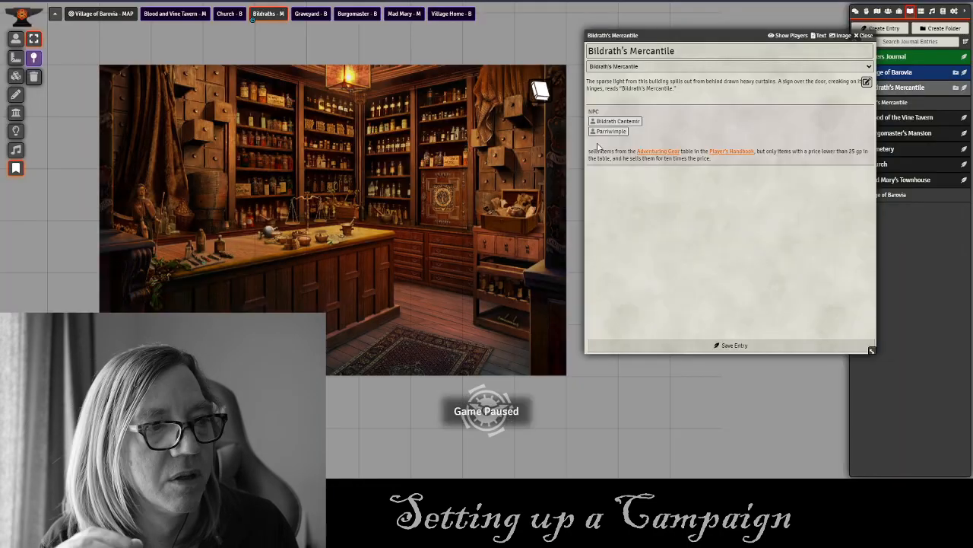
View the character sheets of Bildrath Cantemir and Parriwimple from the entry's NPC links, closing each one.
click(627, 123)
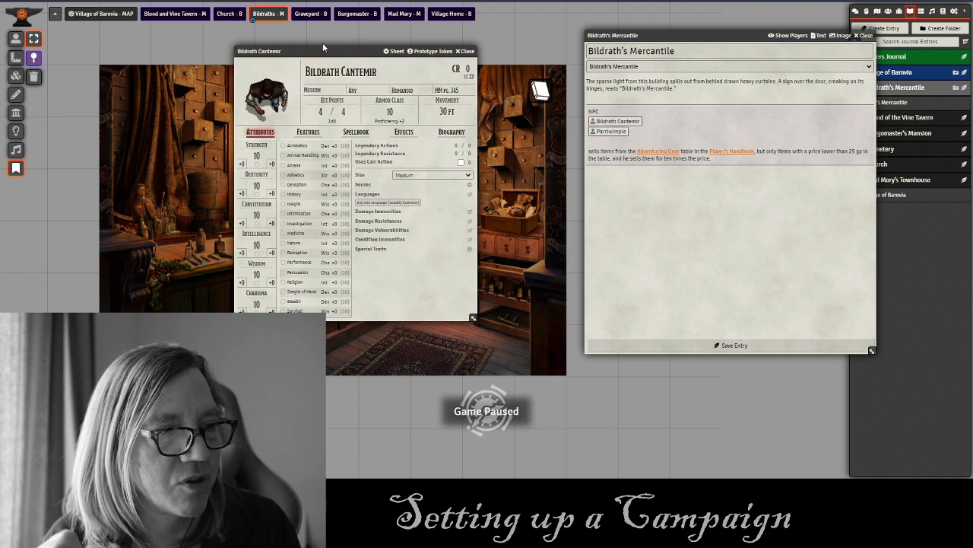
click(465, 51)
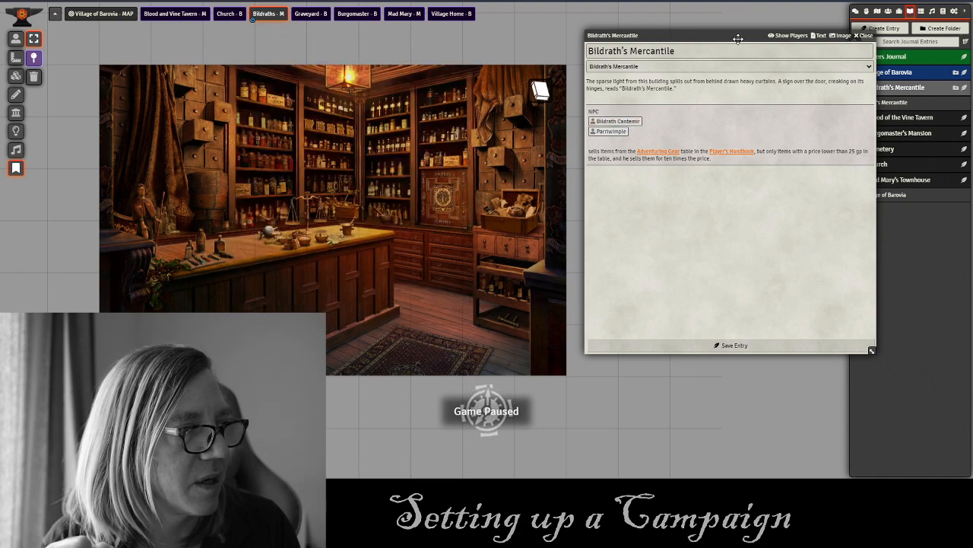
drag(735, 37, 717, 50)
click(592, 143)
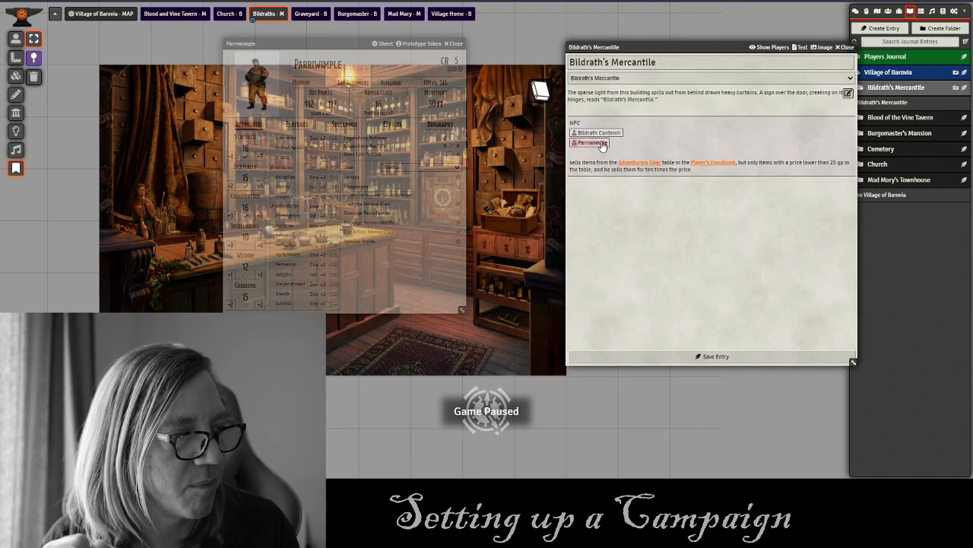
click(455, 43)
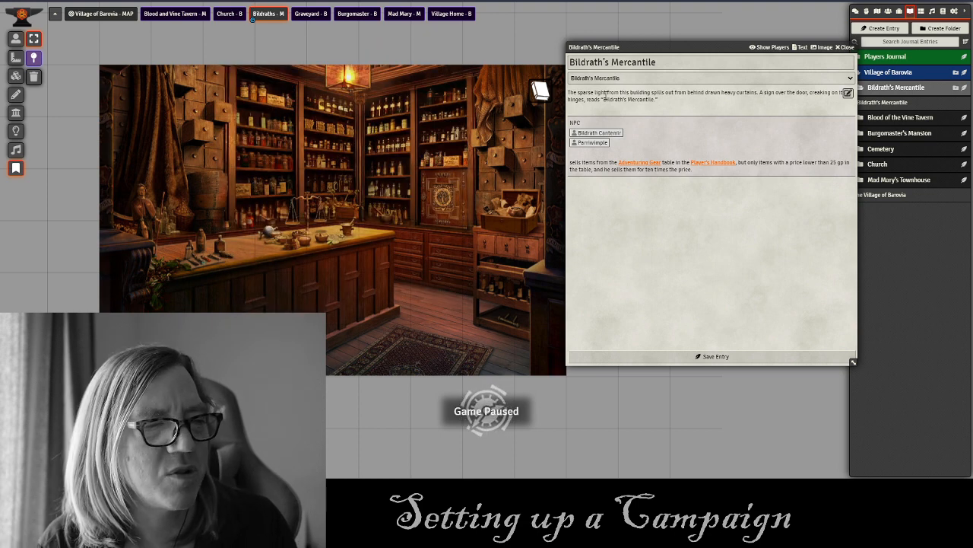
Highlight the read-aloud description in the Bildrath's Mercantile entry, then close the entry.
triple_click(576, 101)
drag(646, 51, 581, 38)
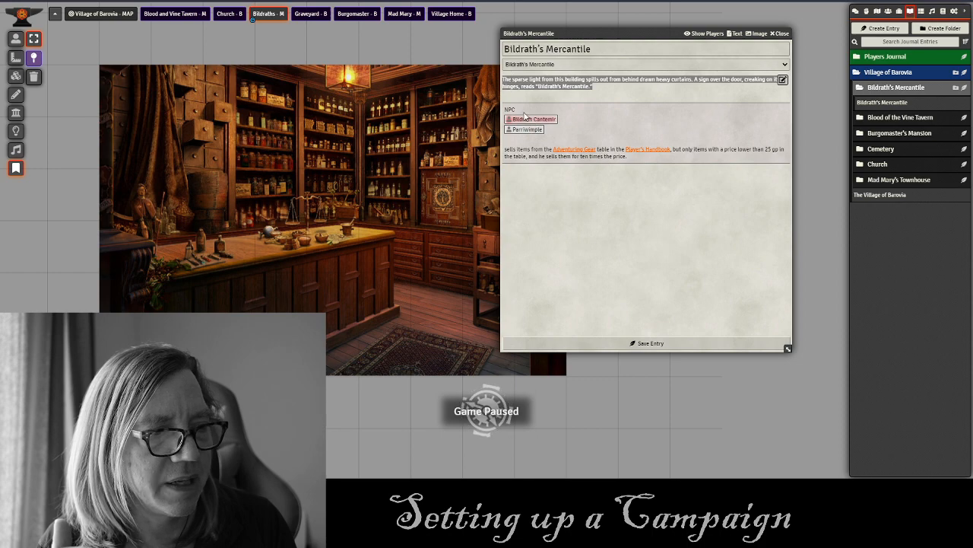
click(784, 35)
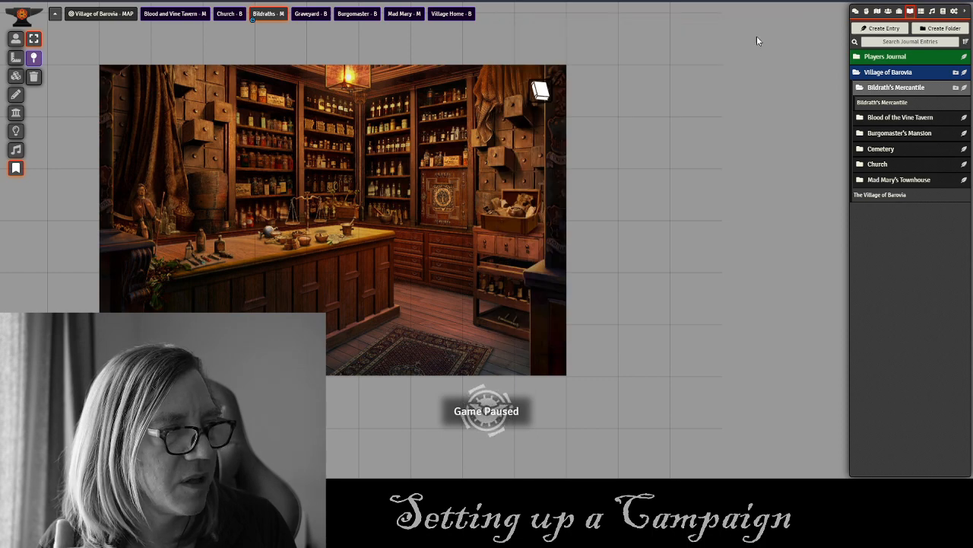
Switch to the Church - B scene, open the Office note from its pin, and view its Hymns to the Dawn item.
click(228, 14)
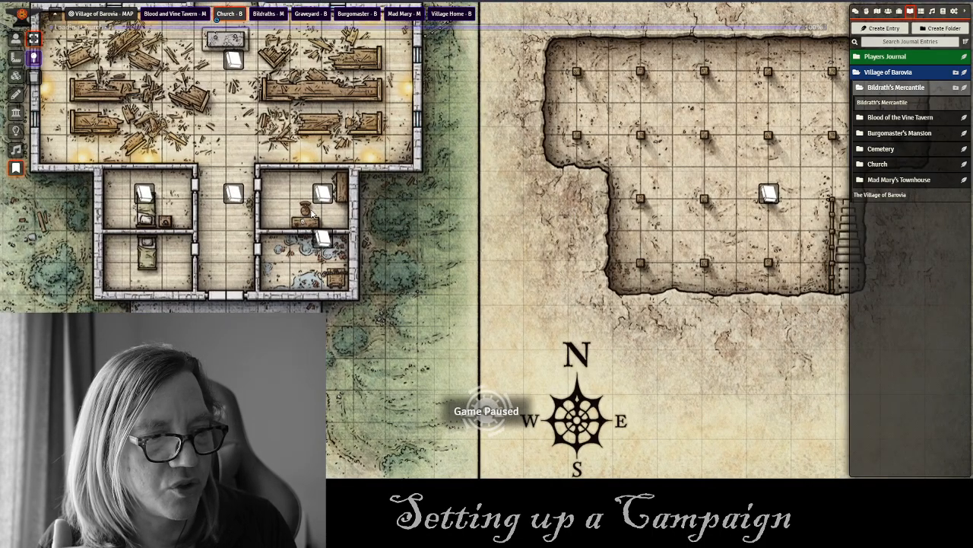
scroll(312, 215, up, 4)
double_click(287, 184)
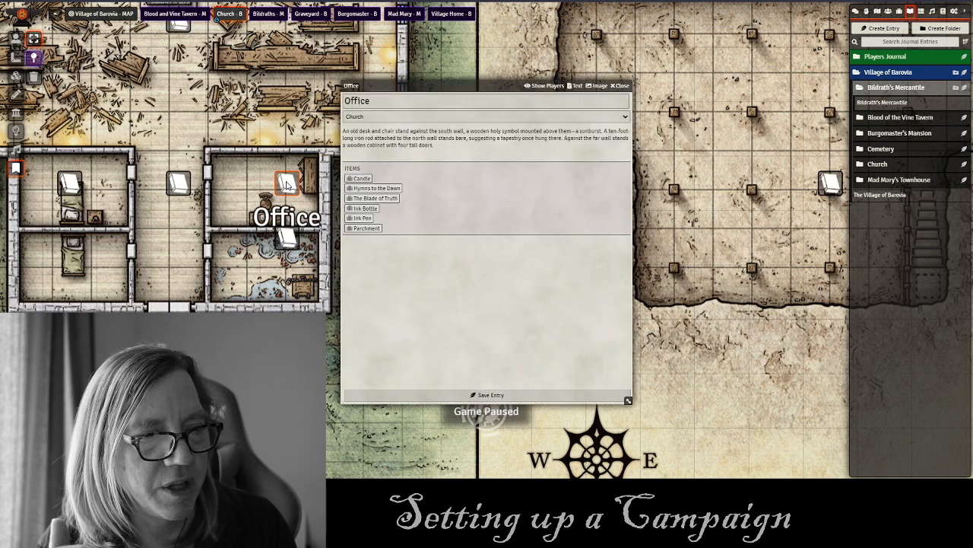
click(376, 188)
drag(218, 127, 491, 15)
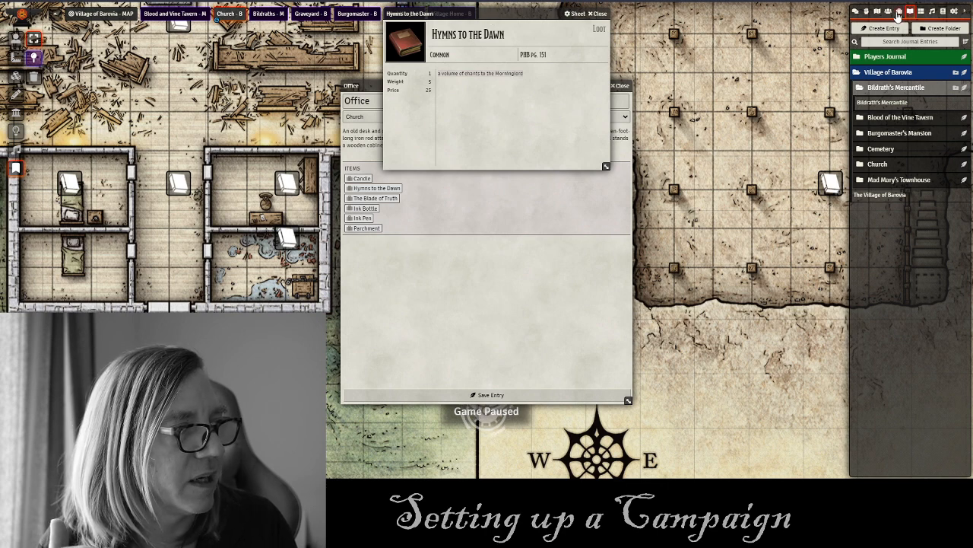
Review the player permission levels for Hymns to the Dawn in the Church items folder, then close the item and Office note.
click(898, 12)
click(892, 58)
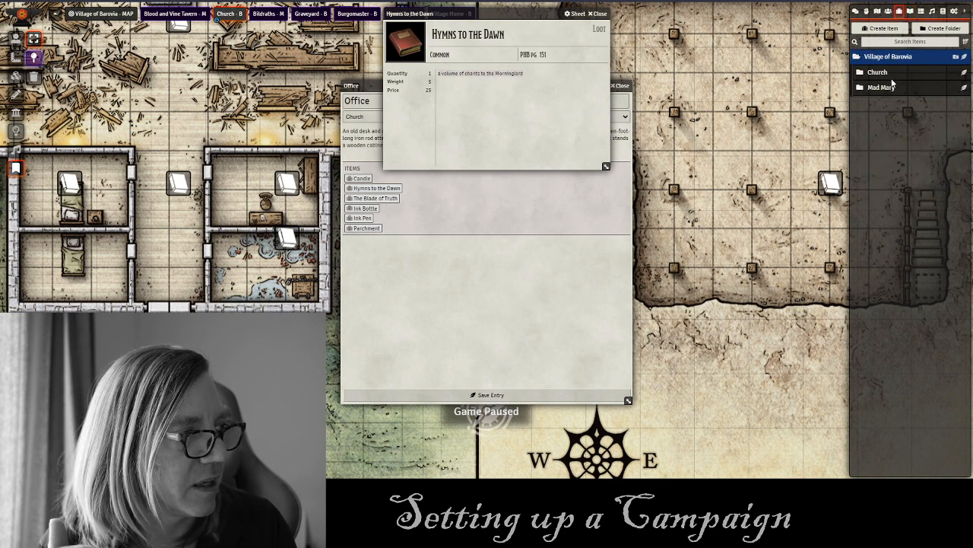
click(893, 73)
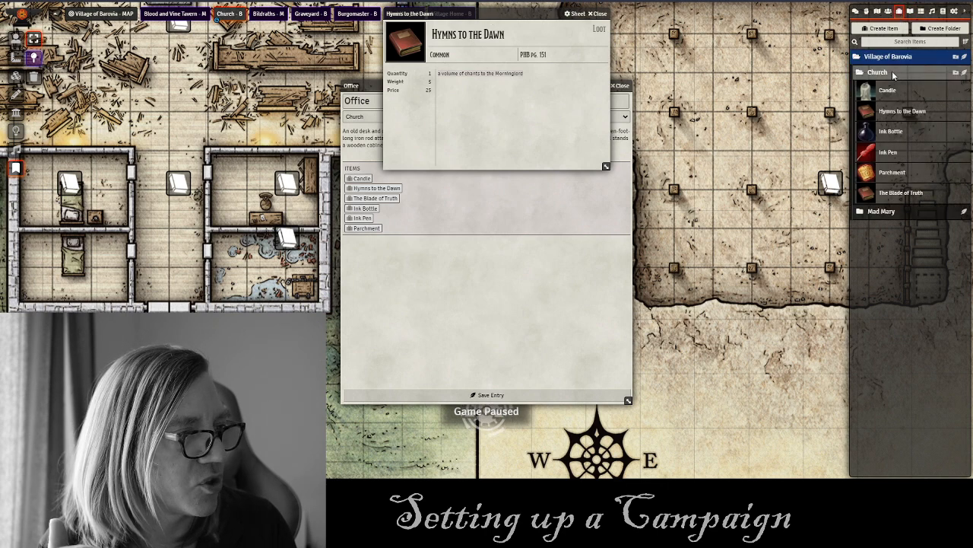
right_click(901, 114)
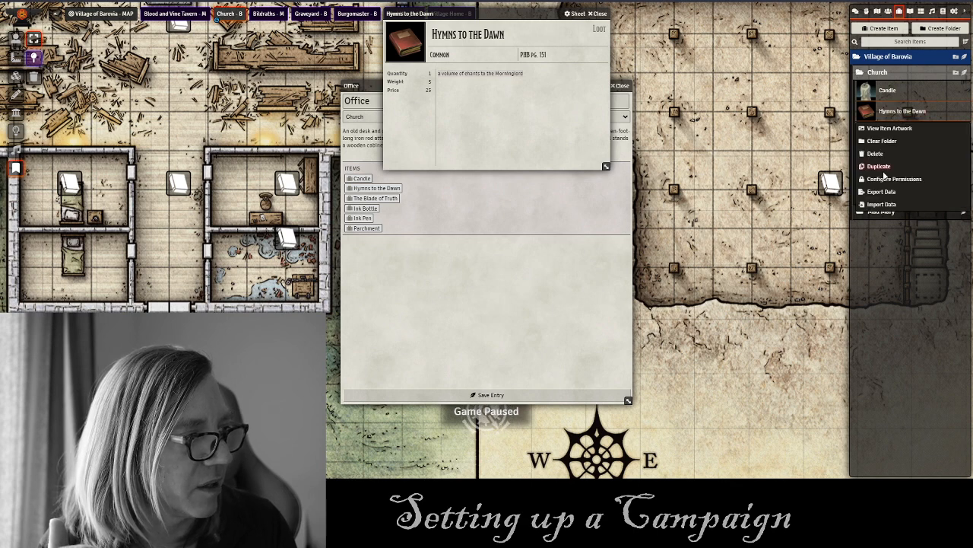
click(886, 180)
click(815, 136)
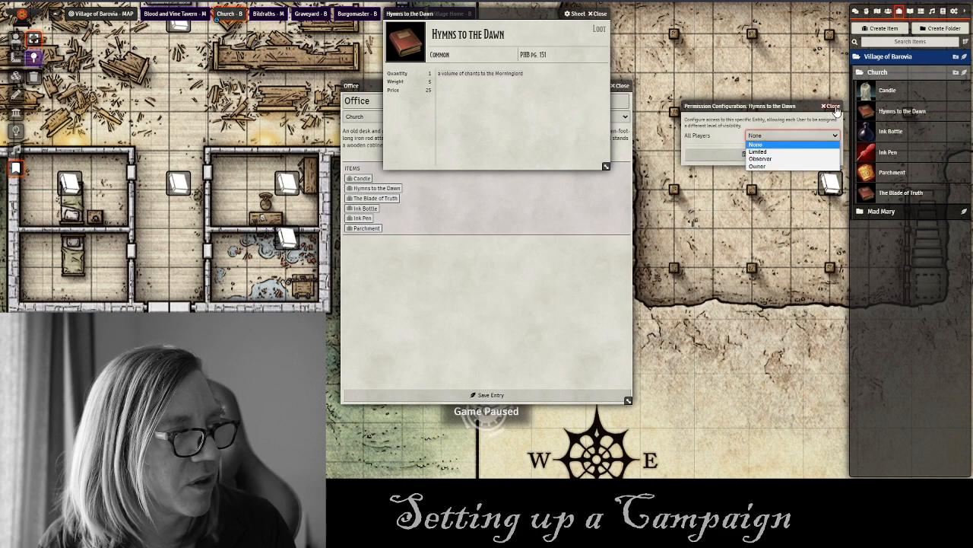
click(832, 107)
click(591, 14)
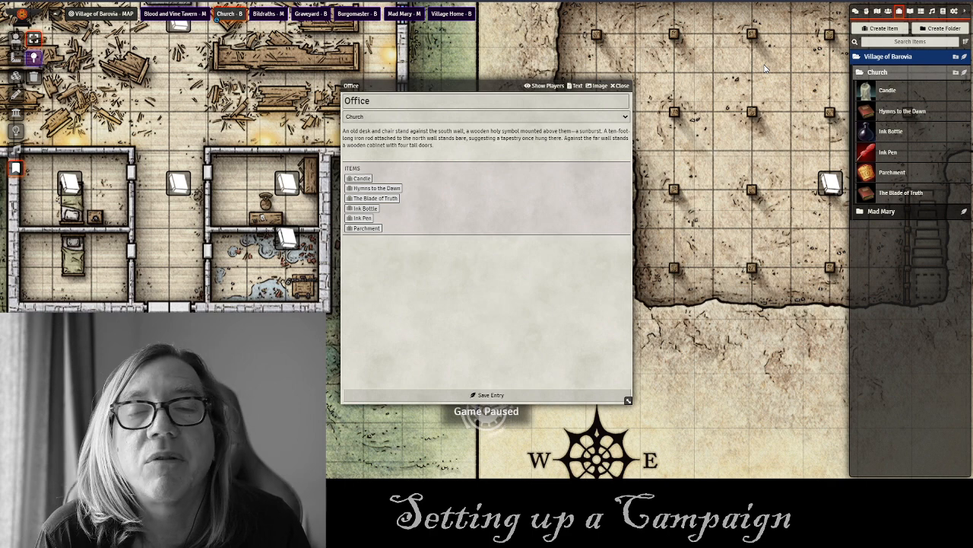
click(620, 85)
Open the Undercroft note from its pin in the church basement to review its contents, then close it.
drag(510, 105, 608, 140)
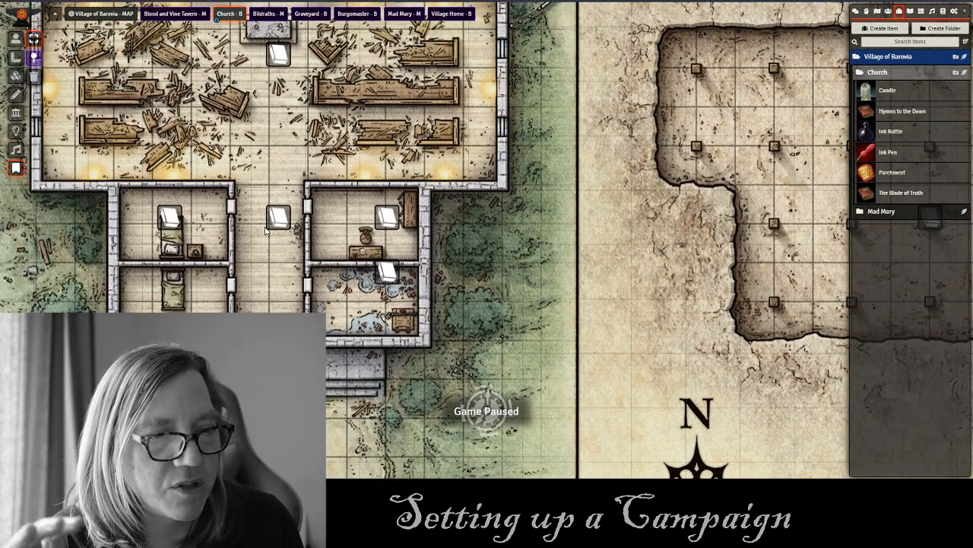
scroll(276, 150, down, 3)
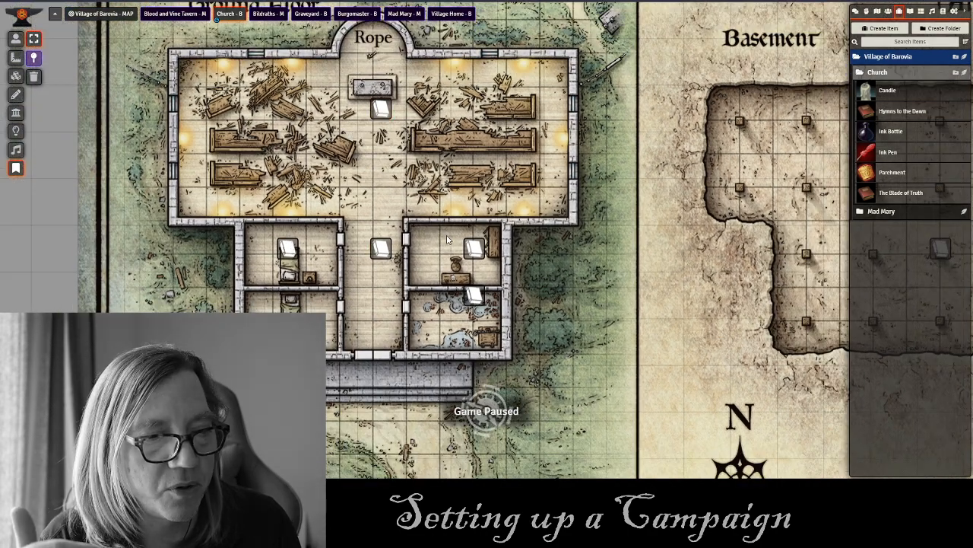
drag(694, 197, 453, 220)
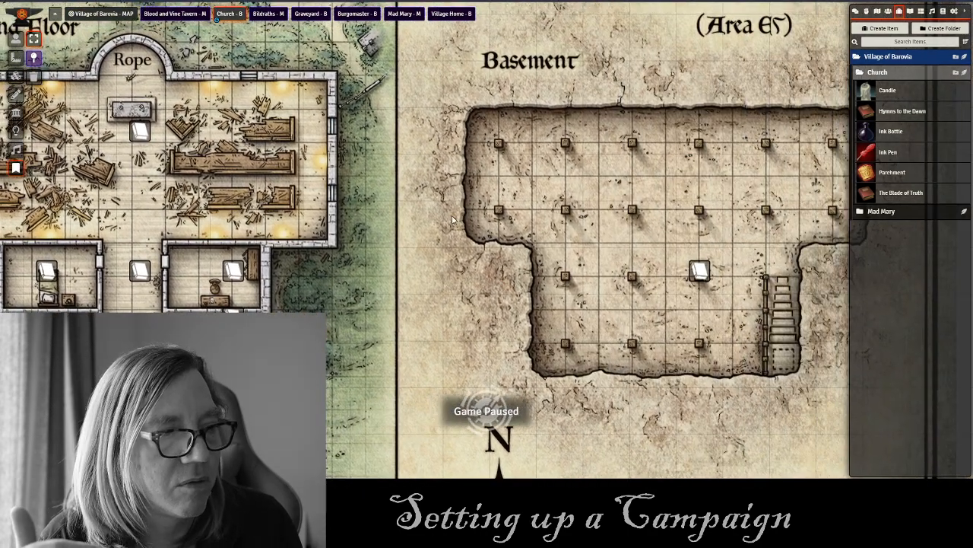
double_click(700, 273)
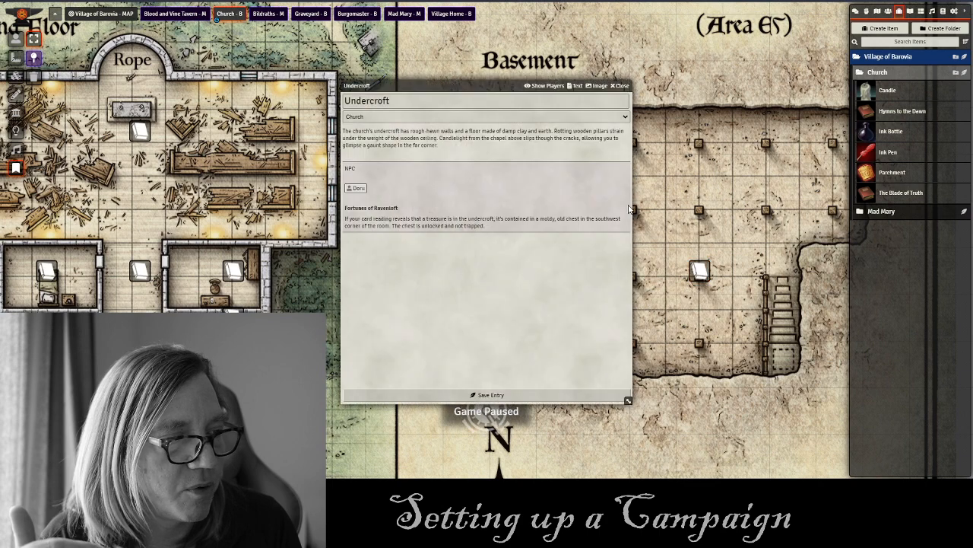
click(621, 85)
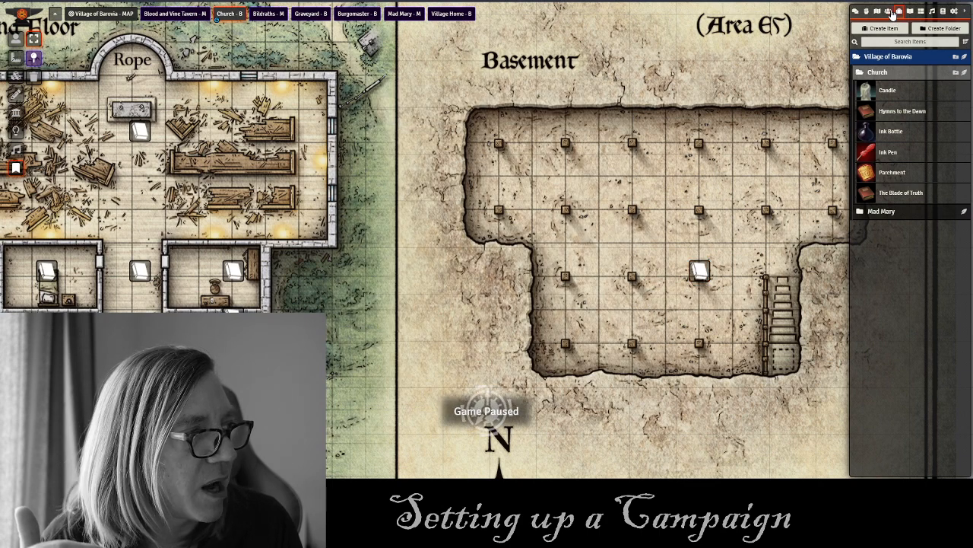
Place Doru from the Village of Barovia's Church actor folder as a token in the upper part of the church basement.
click(889, 10)
click(894, 57)
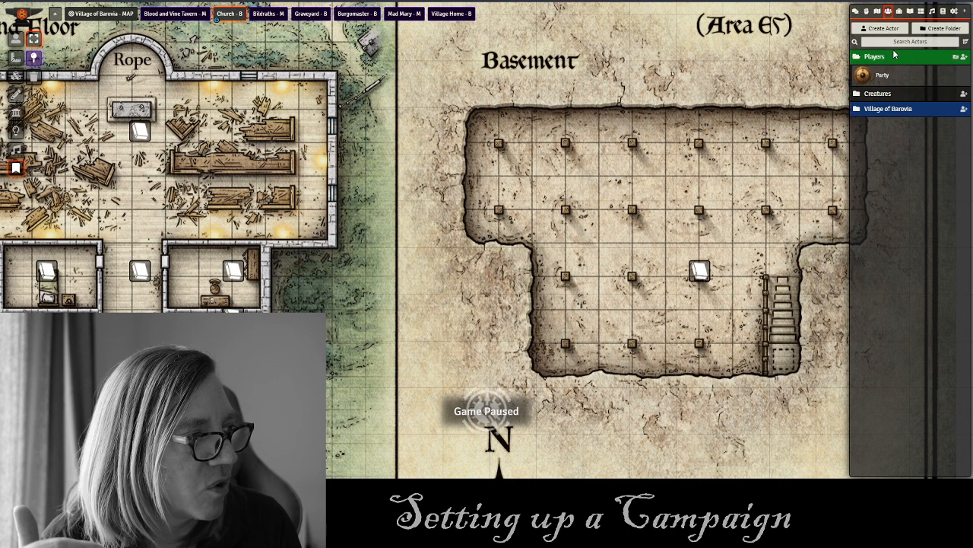
click(894, 57)
click(889, 88)
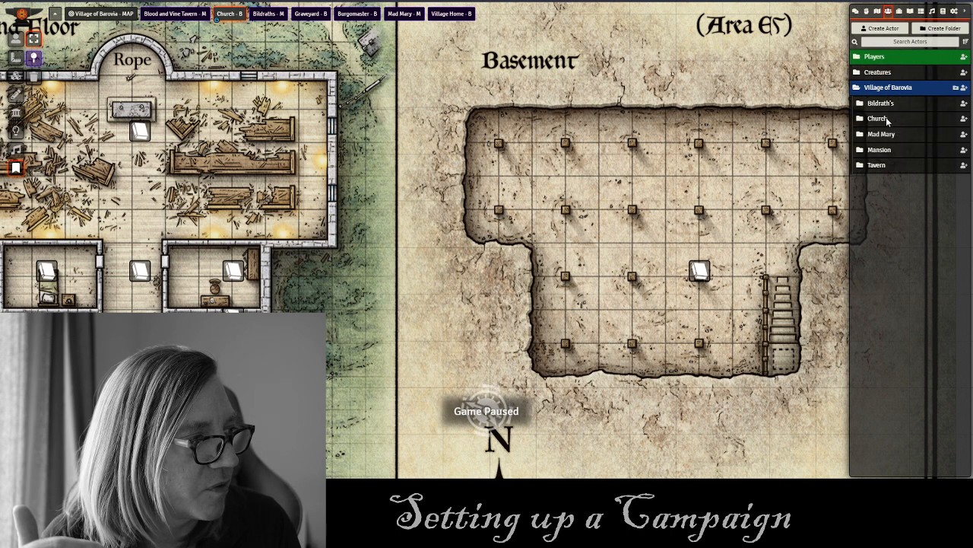
click(886, 120)
drag(903, 146, 625, 199)
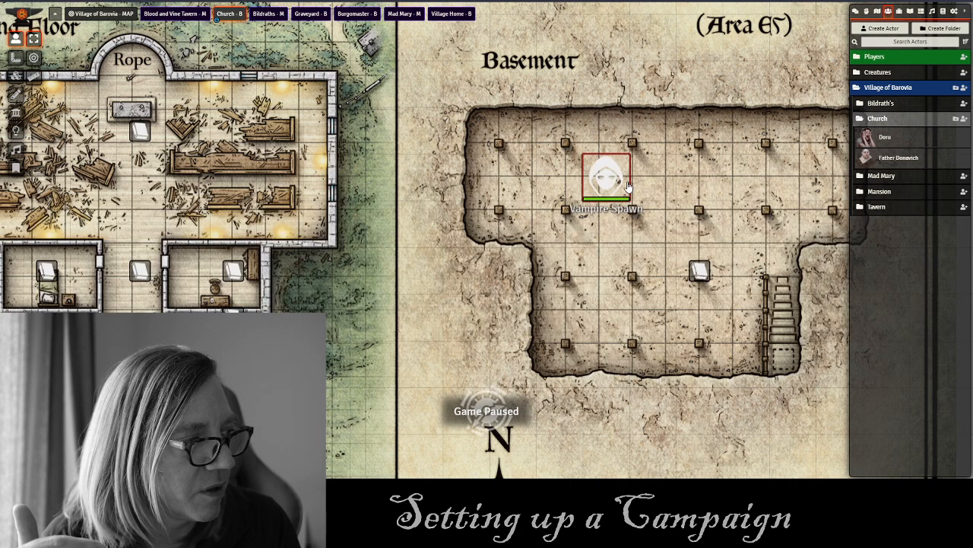
Set the basement token's image to the Doru picture from the Images/Village of Barovia assets folder and update the token.
right_click(611, 178)
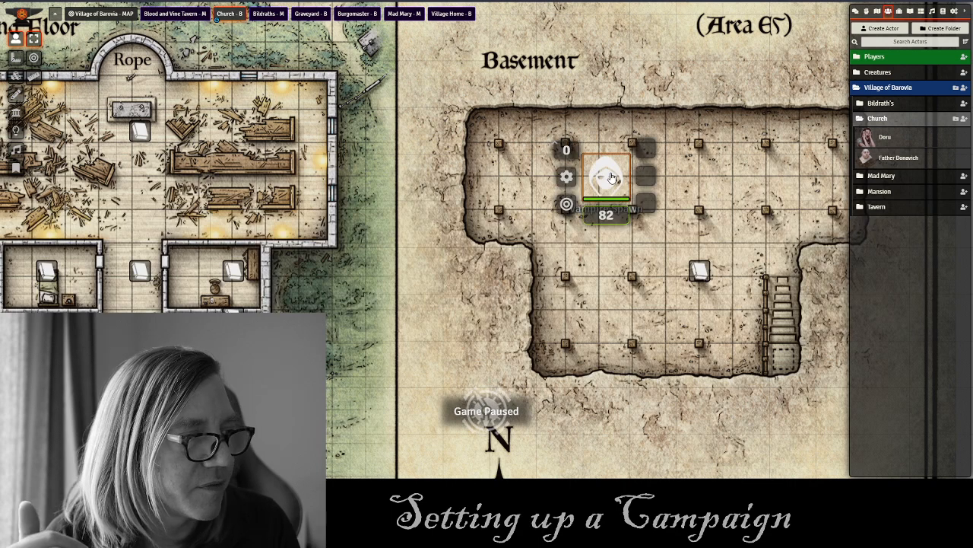
click(566, 176)
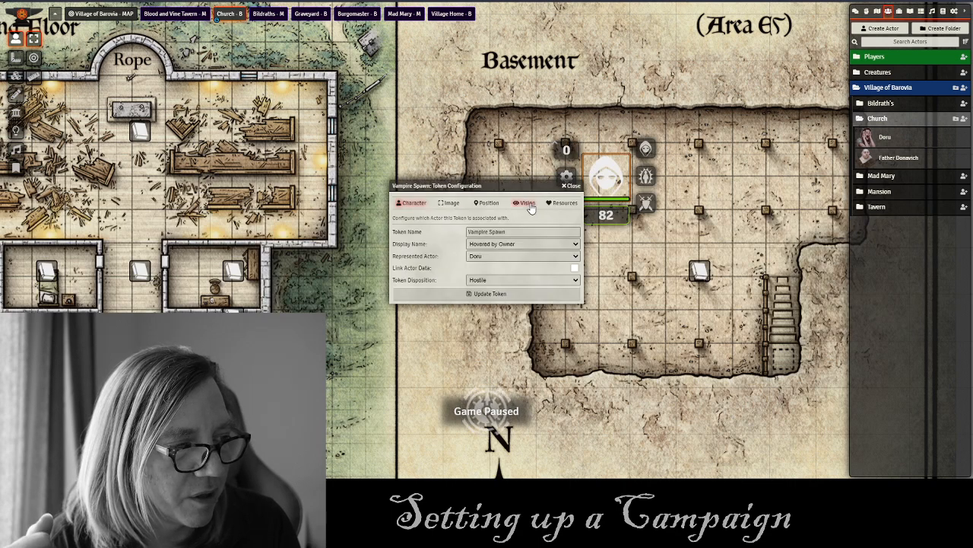
click(449, 203)
click(574, 232)
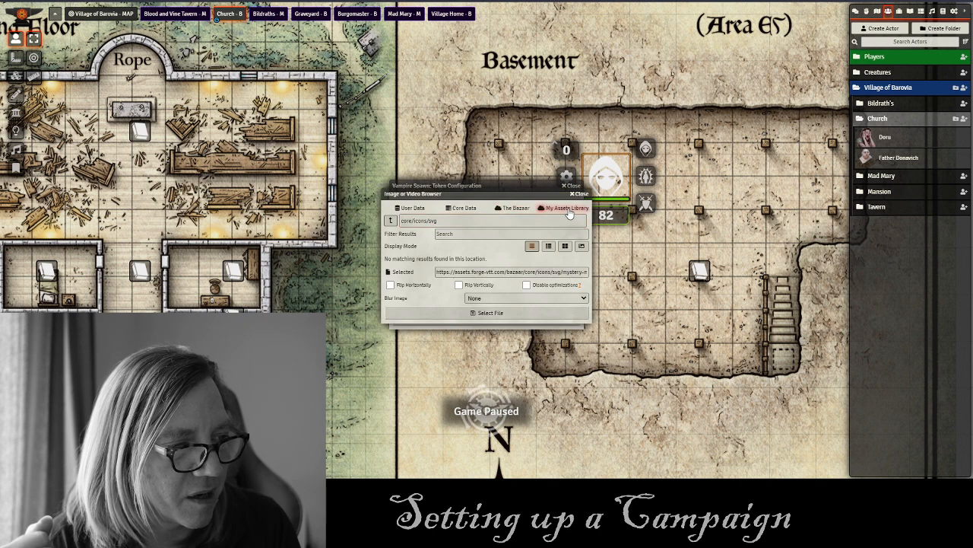
click(567, 208)
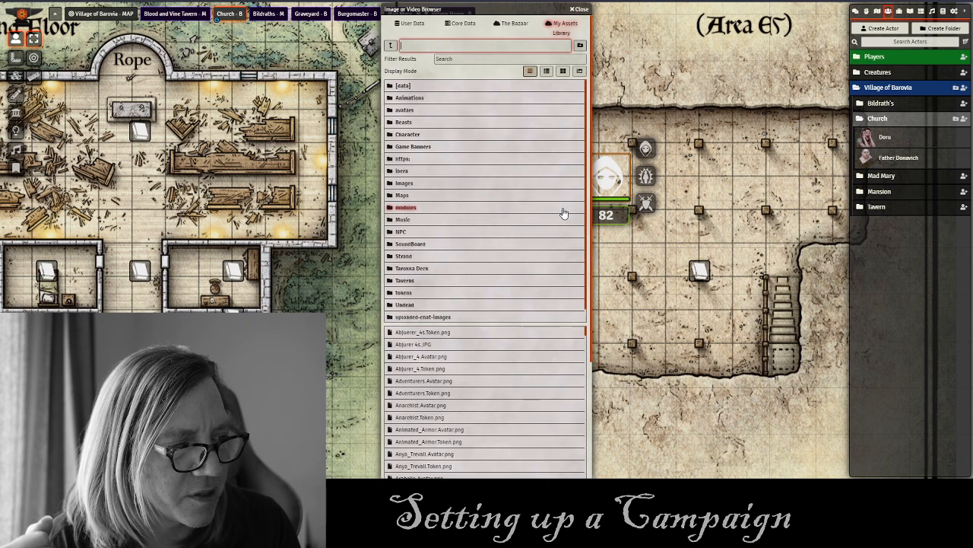
click(407, 184)
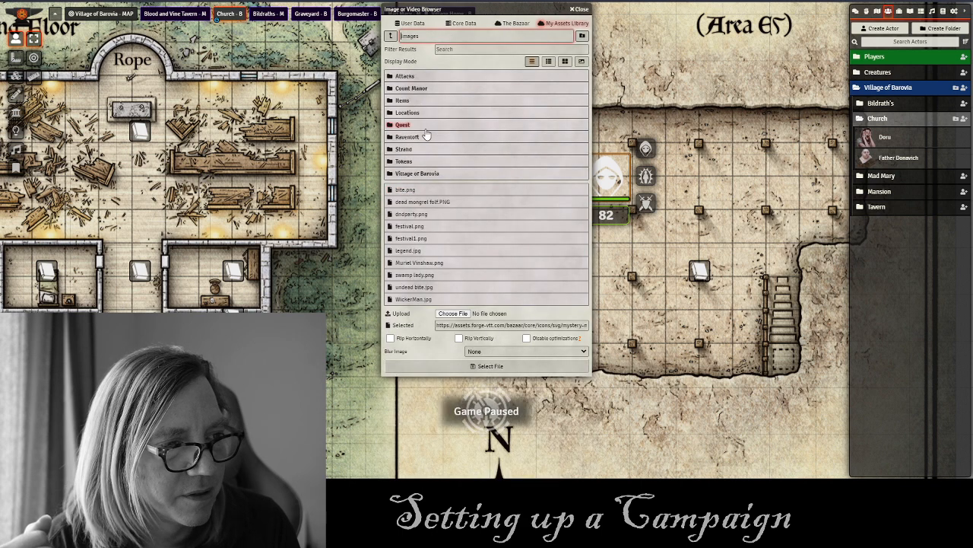
click(414, 173)
click(426, 197)
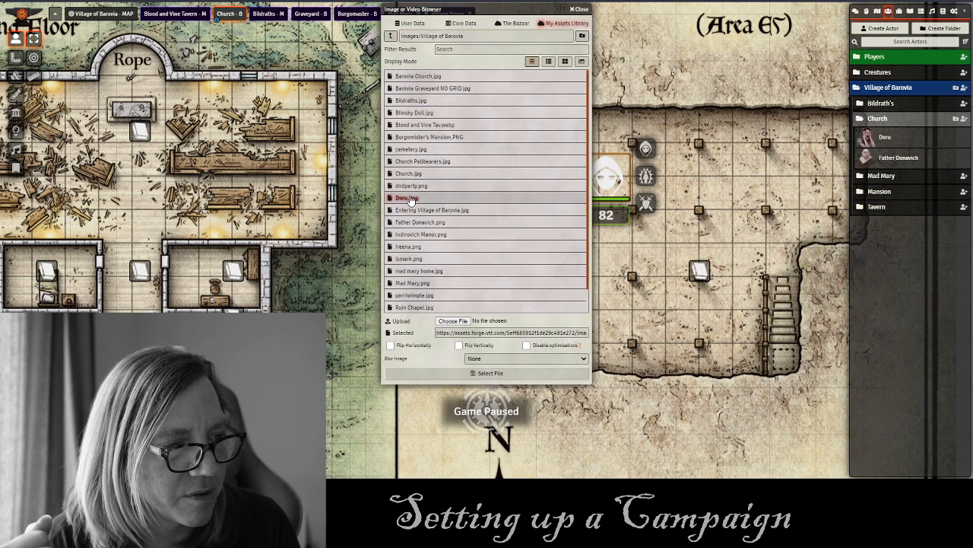
click(487, 373)
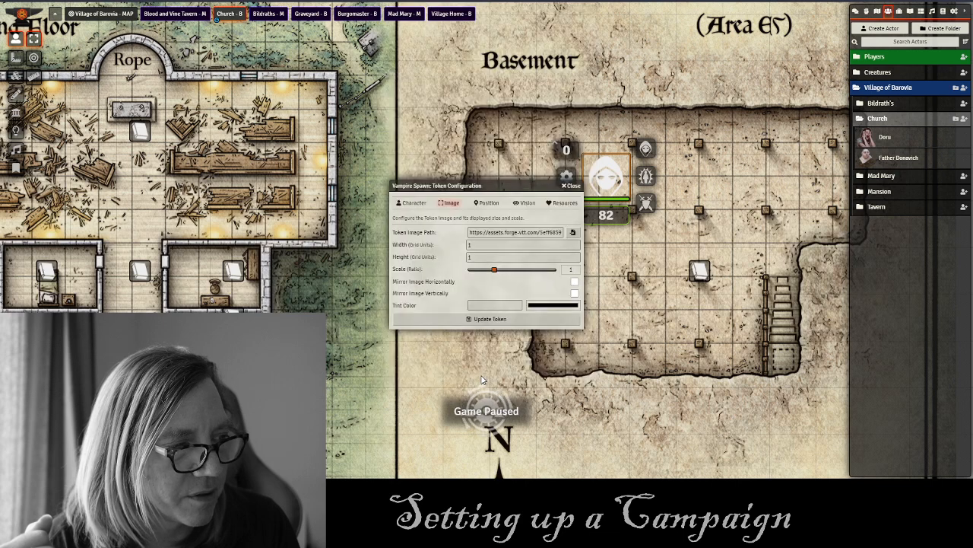
click(483, 320)
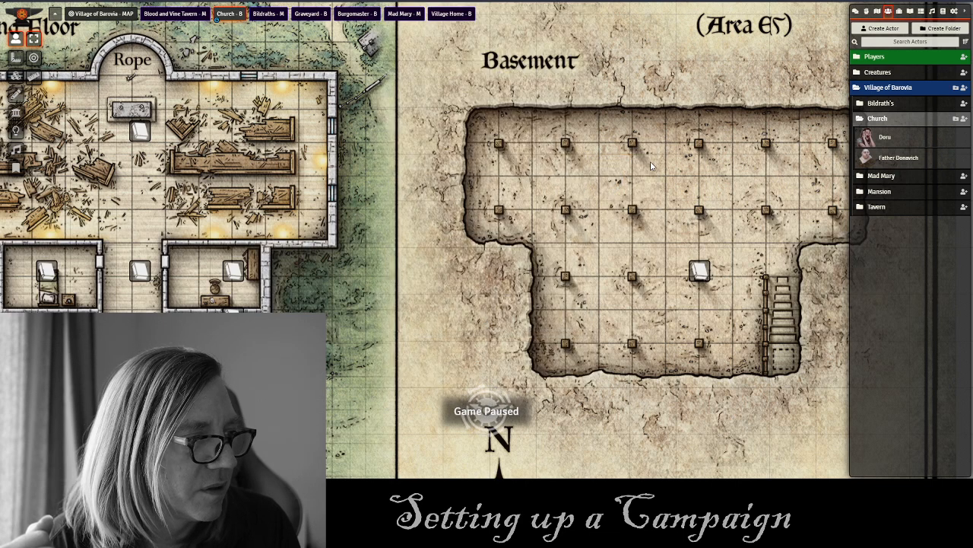
drag(584, 198, 531, 193)
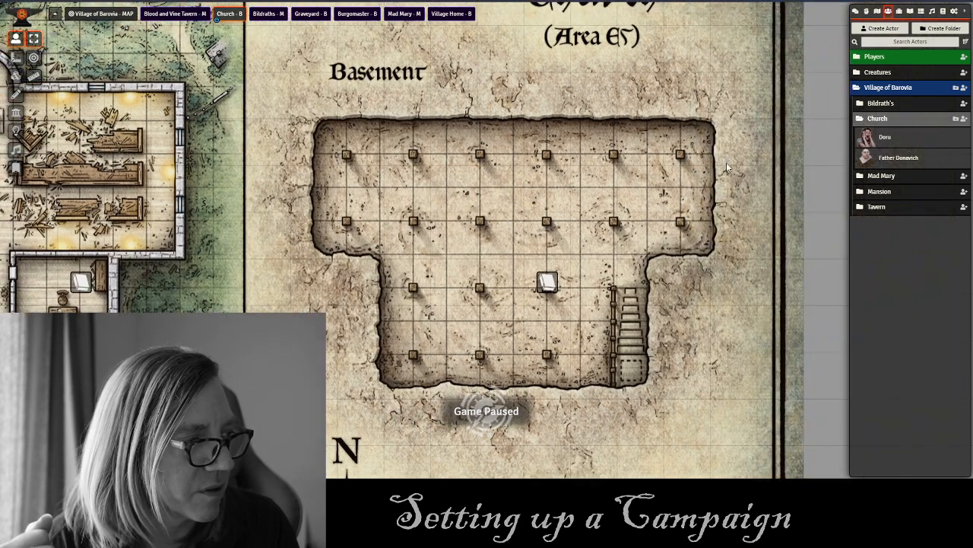
drag(570, 127, 783, 146)
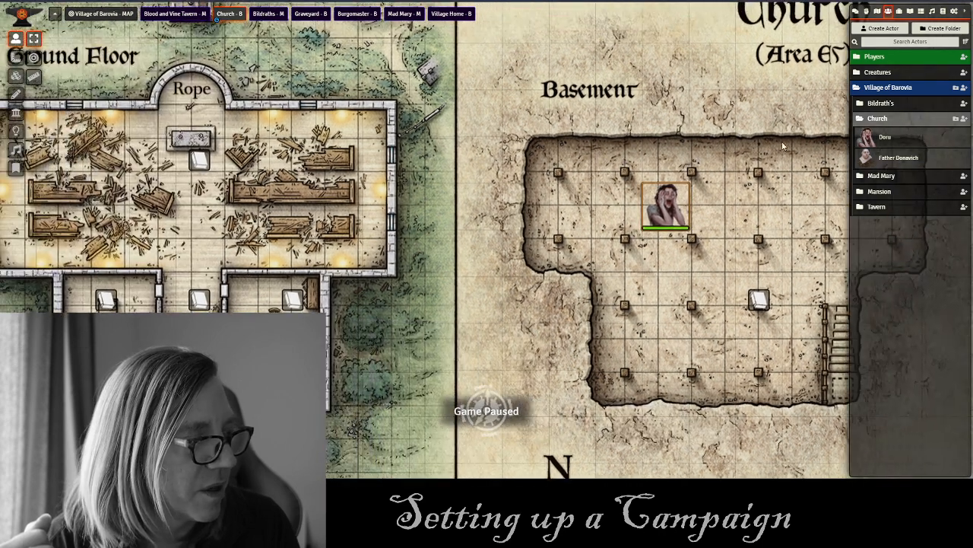
Set Father Donavich's prototype token image to Father Donavich.png from the Images/Village of Barovia assets folder, update the token and close his sheet.
right_click(878, 160)
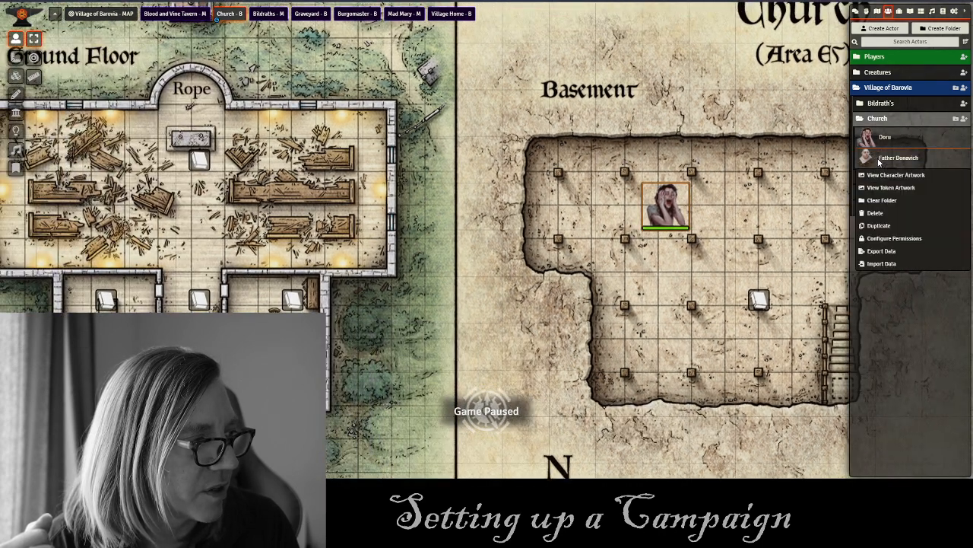
click(879, 160)
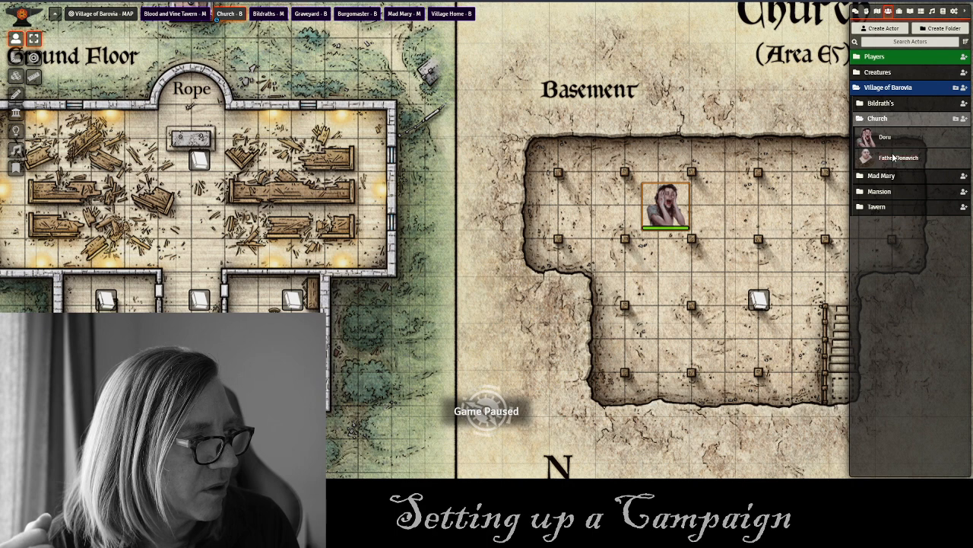
click(894, 157)
click(563, 93)
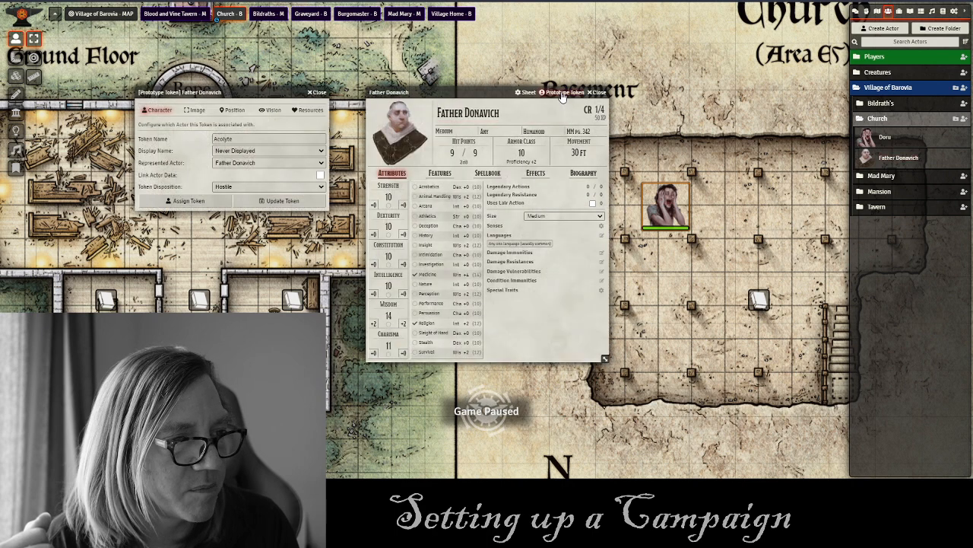
click(195, 111)
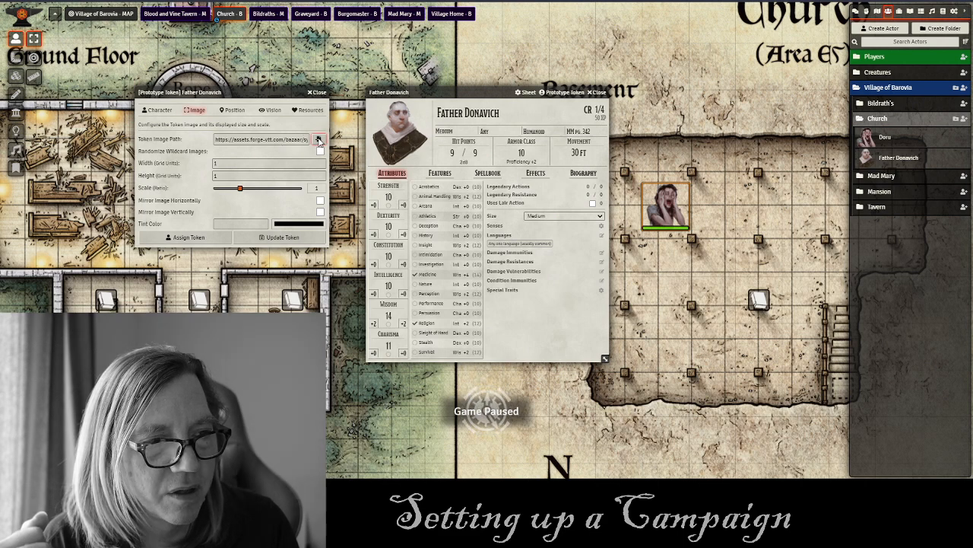
click(319, 140)
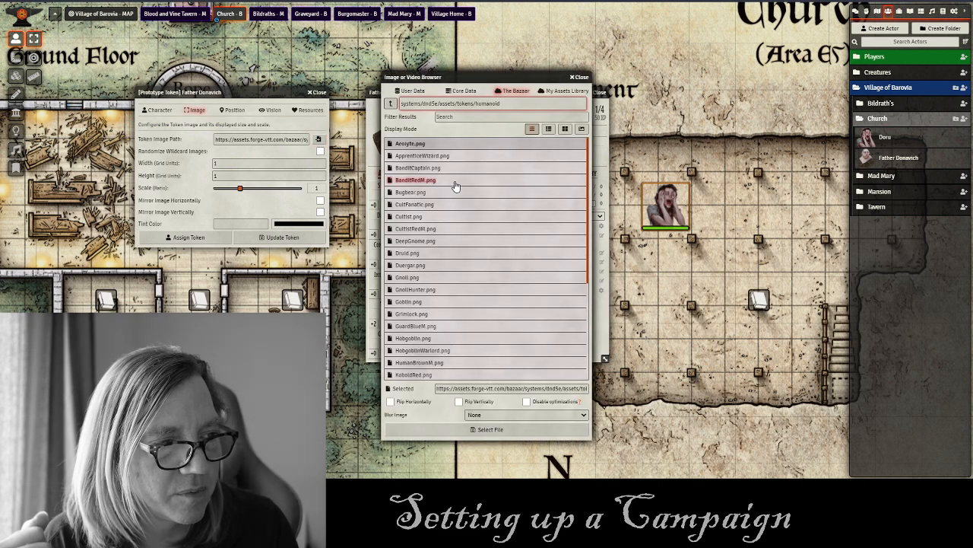
click(574, 92)
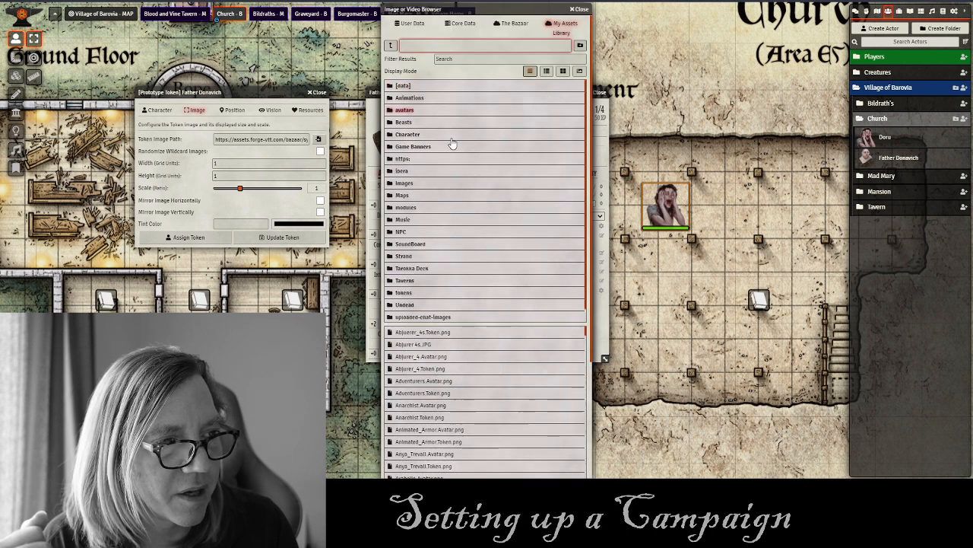
click(405, 183)
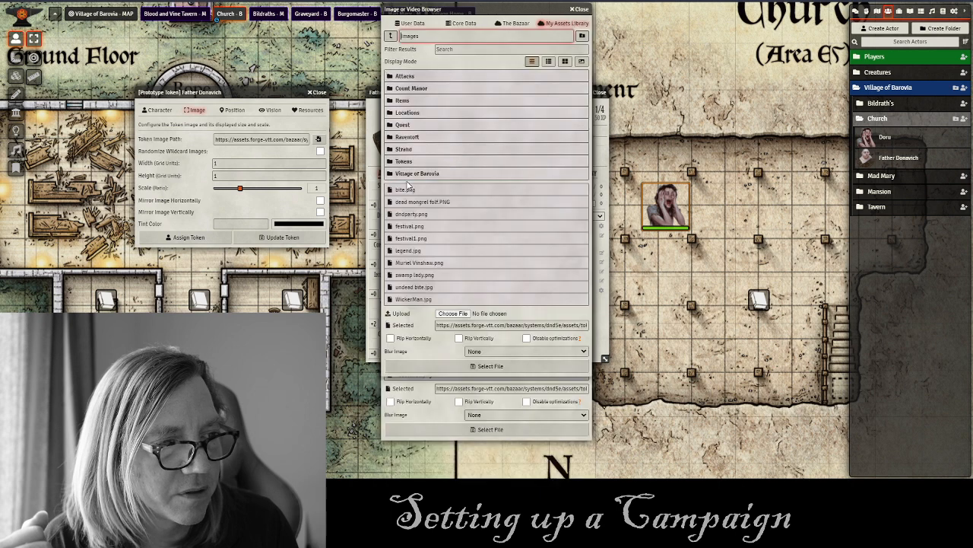
click(411, 174)
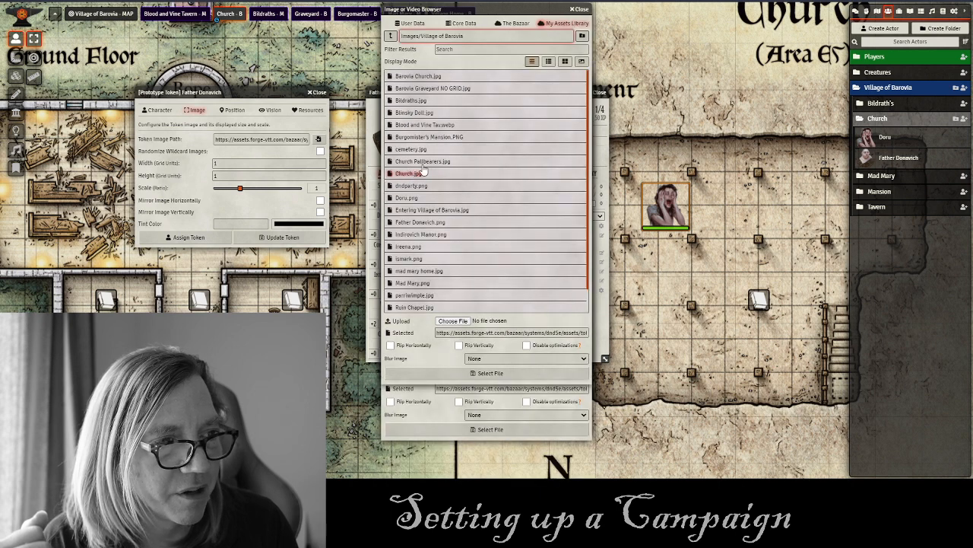
click(421, 222)
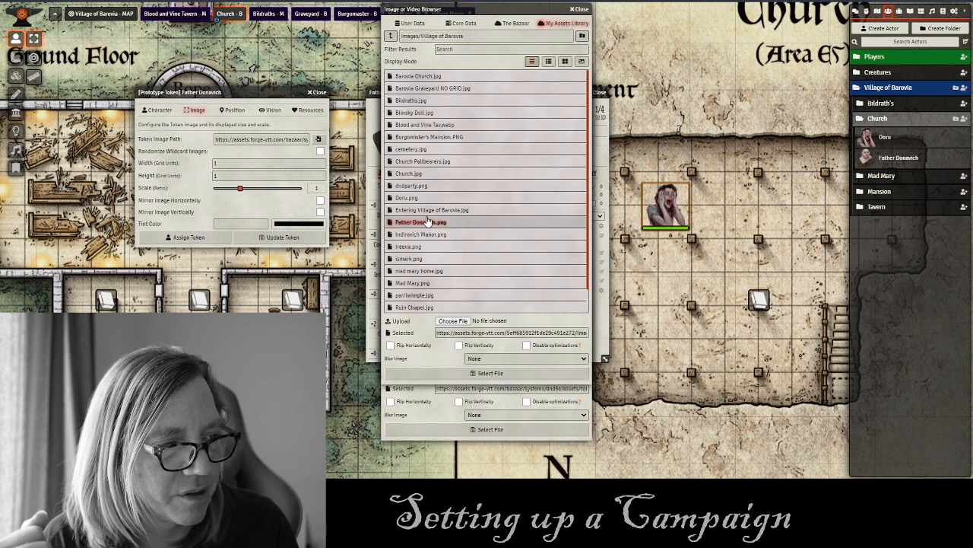
click(467, 373)
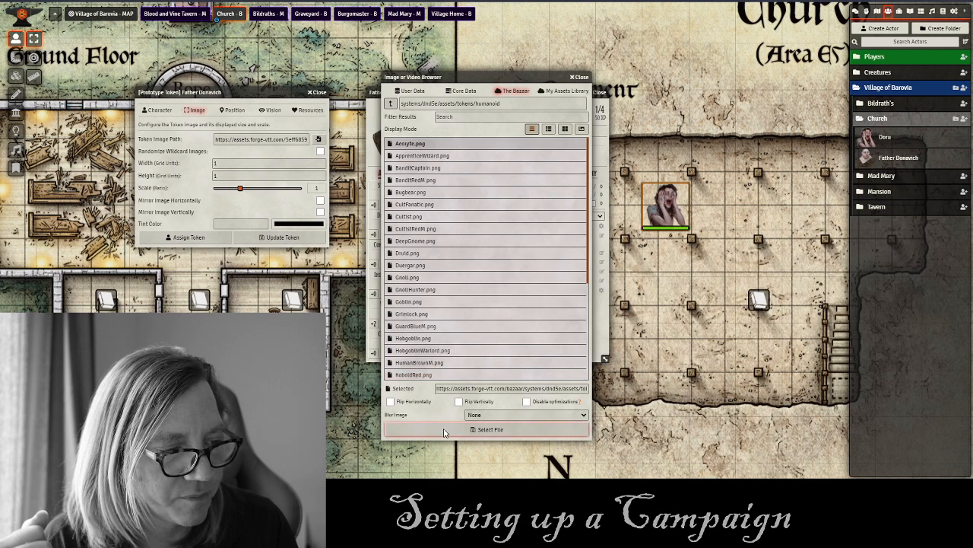
click(272, 237)
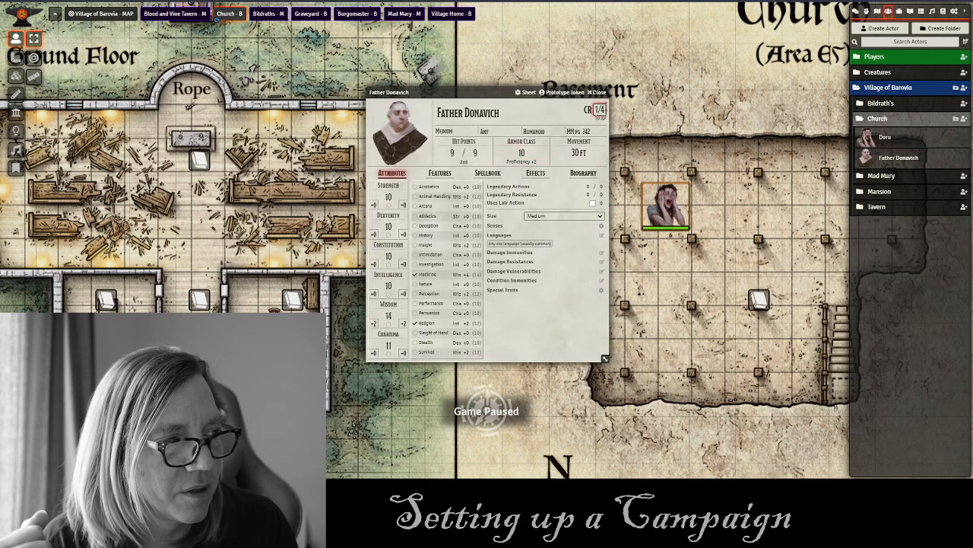
click(597, 92)
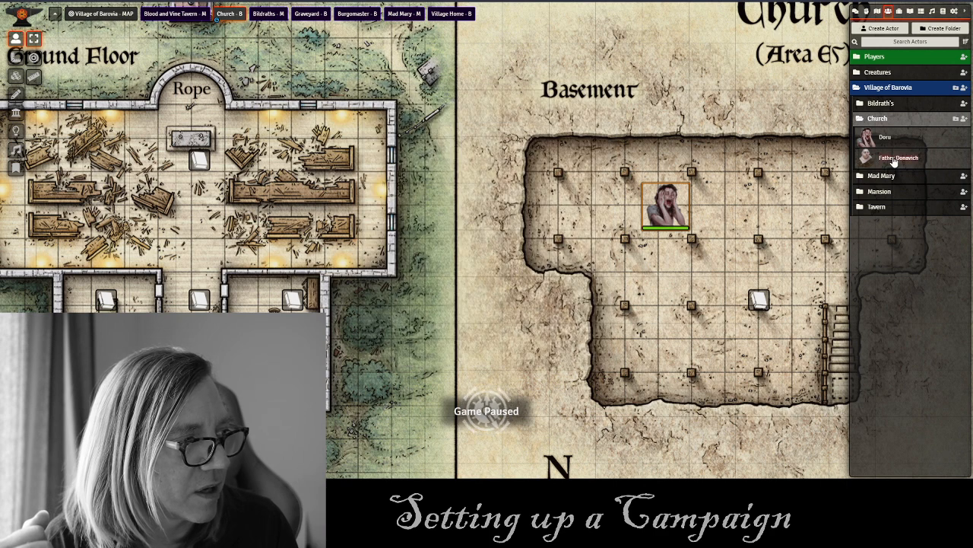
Place Father Donavich as a token on the church's ground floor and move it up to stand directly in front of the altar.
drag(894, 161, 198, 207)
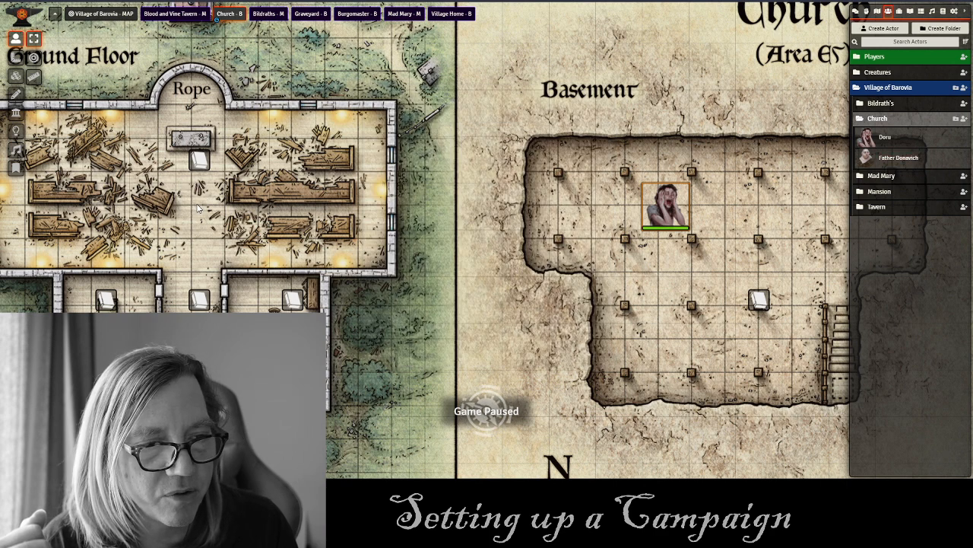
drag(326, 222, 497, 227)
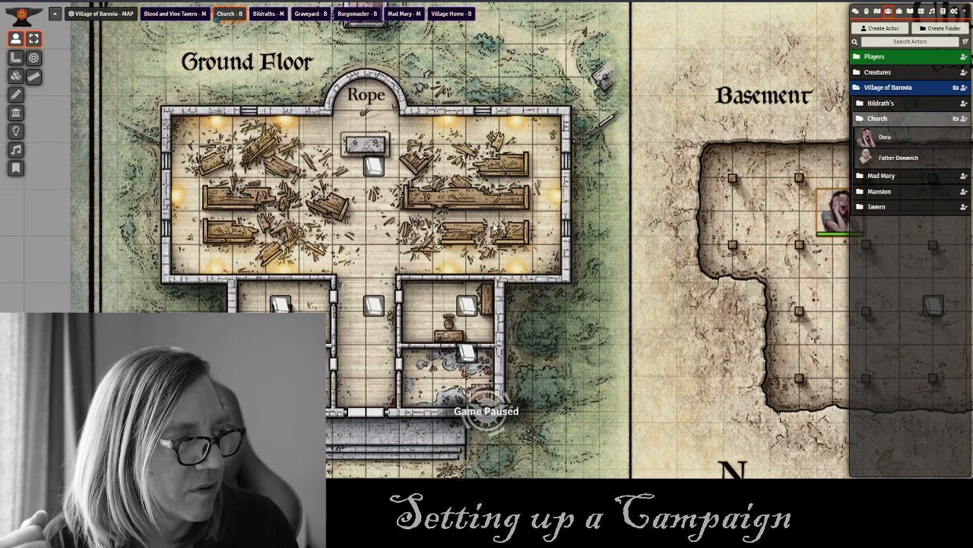
scroll(493, 226, down, 4)
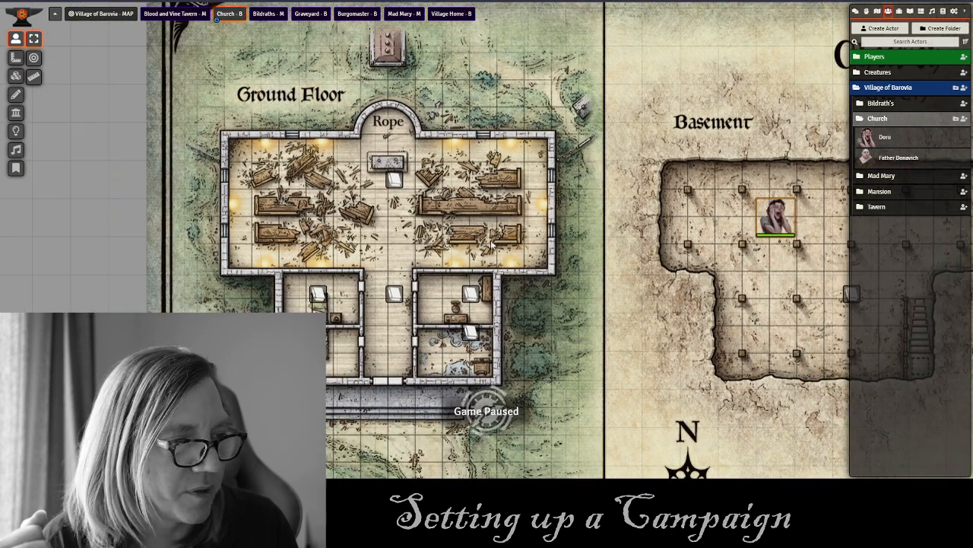
scroll(491, 251, up, 3)
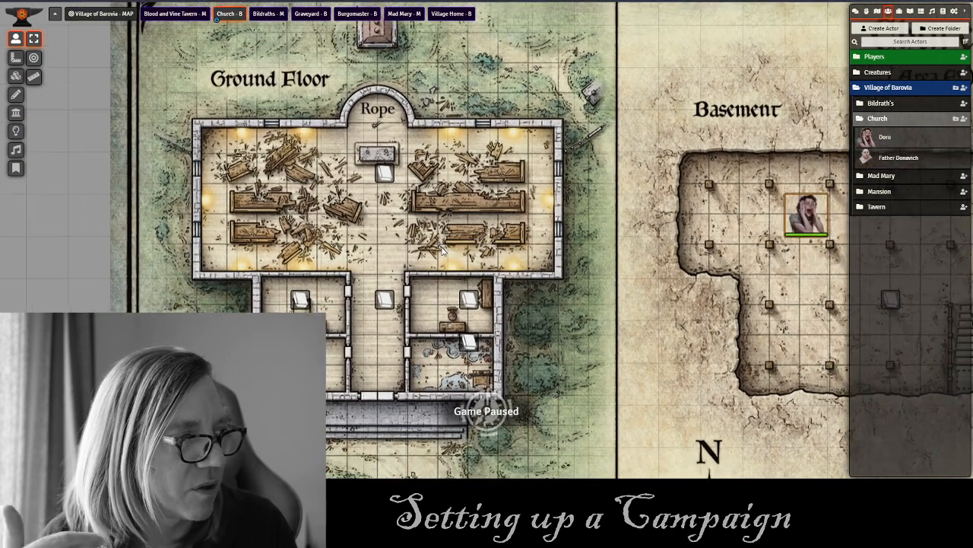
drag(432, 214, 314, 235)
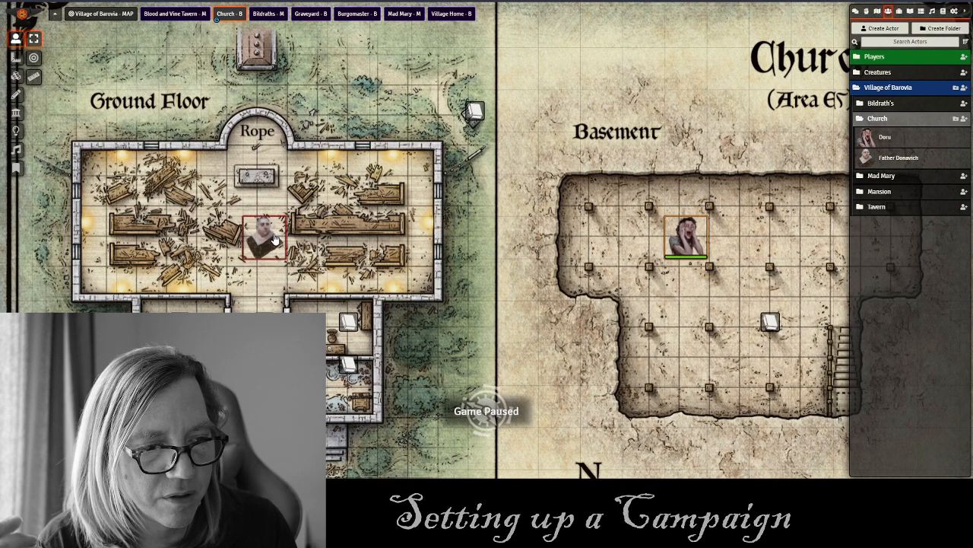
click(263, 236)
key(Up)
scroll(274, 202, up, 8)
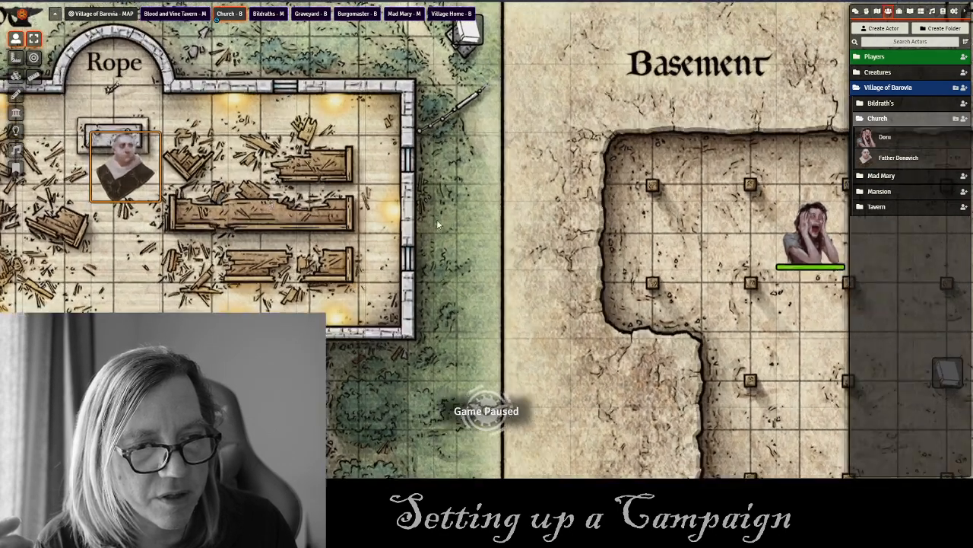
drag(275, 203, 493, 224)
drag(460, 254, 279, 276)
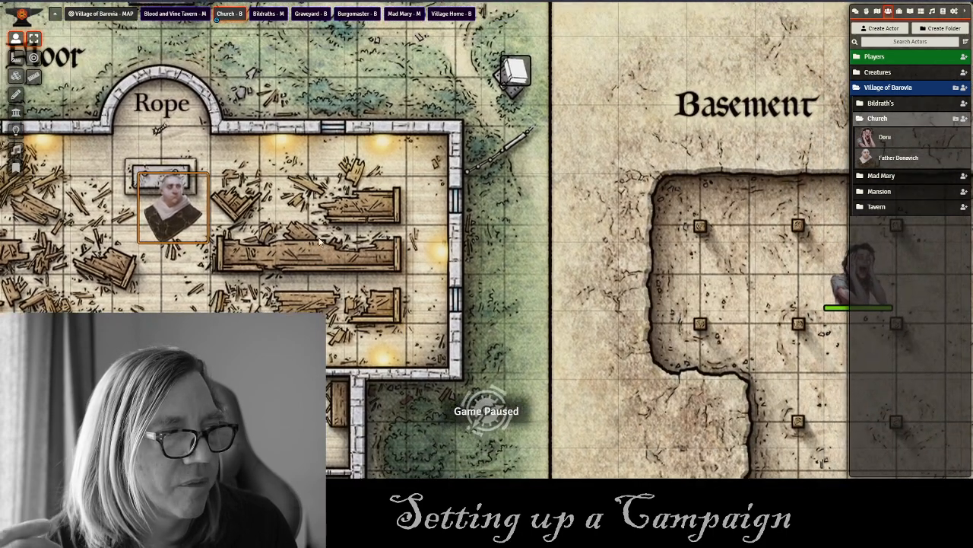
Move the ground-floor note pins, including Office and Donavich's Bedroom, out of the church interior to just outside its walls.
scroll(383, 201, down, 11)
scroll(381, 201, down, 4)
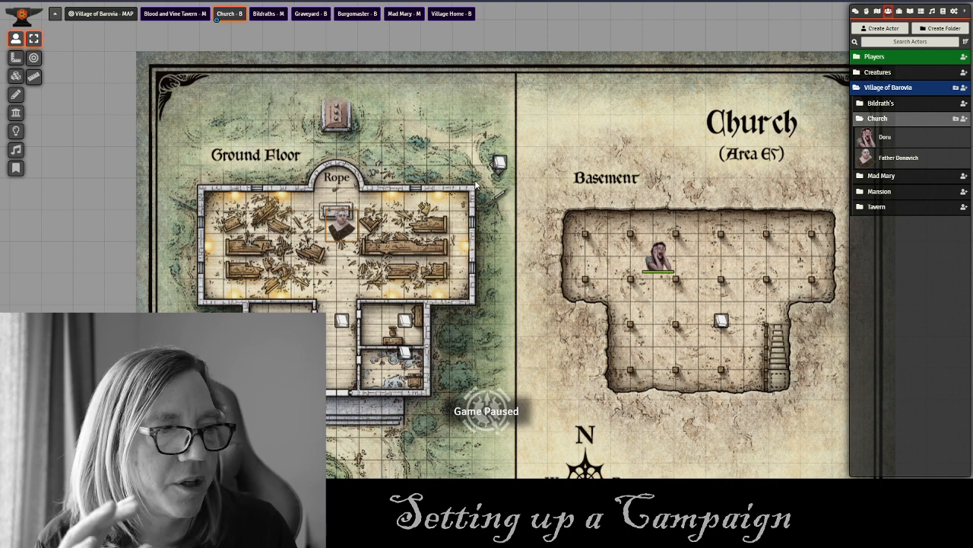
drag(474, 185, 371, 151)
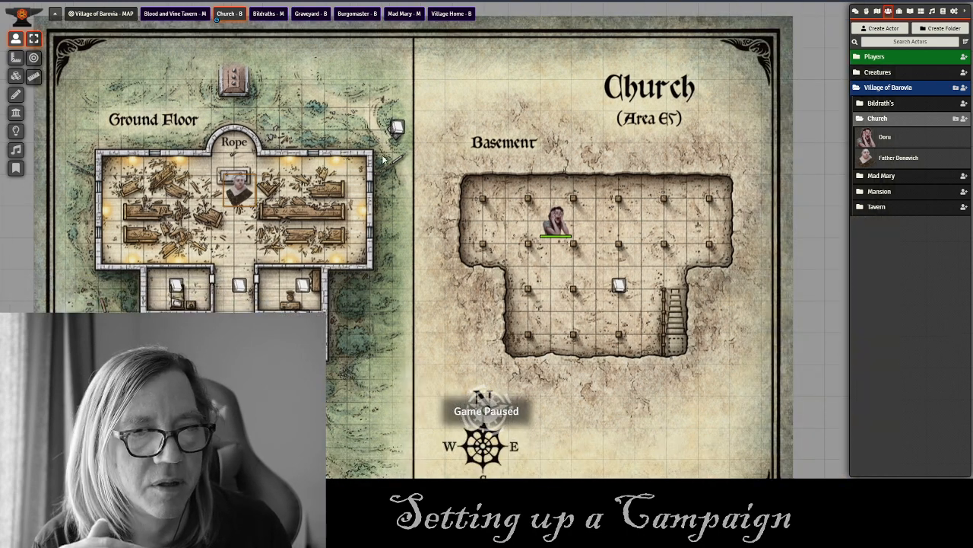
drag(402, 131, 270, 135)
drag(302, 285, 335, 282)
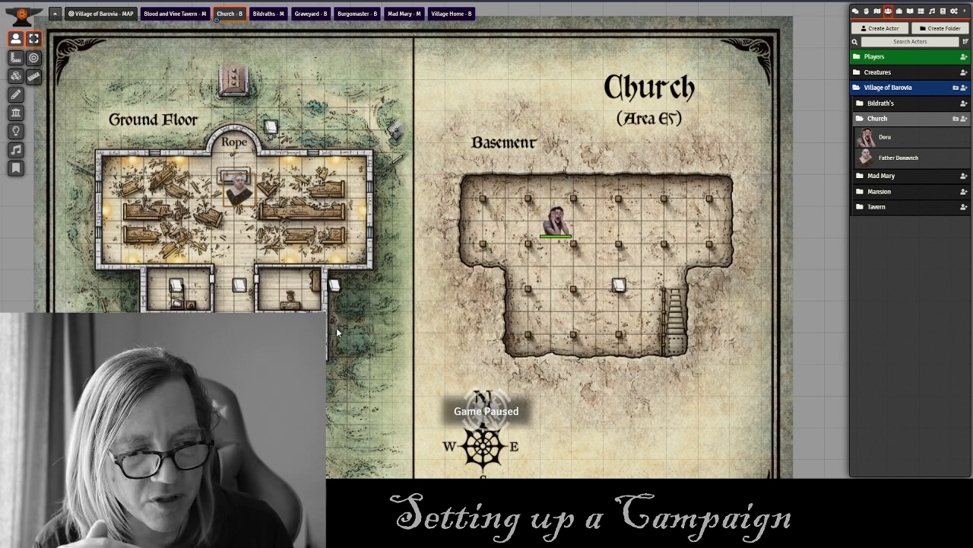
drag(238, 287, 335, 333)
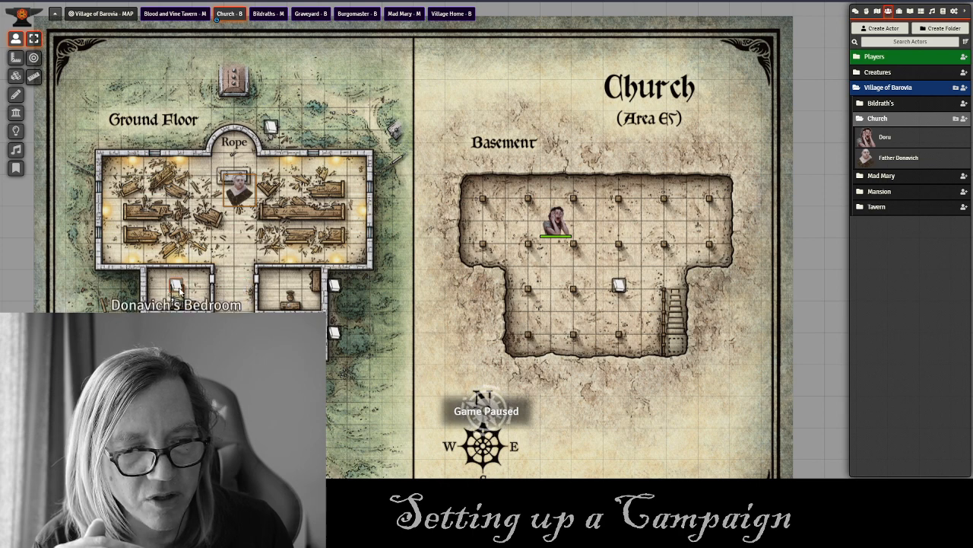
drag(174, 287, 130, 286)
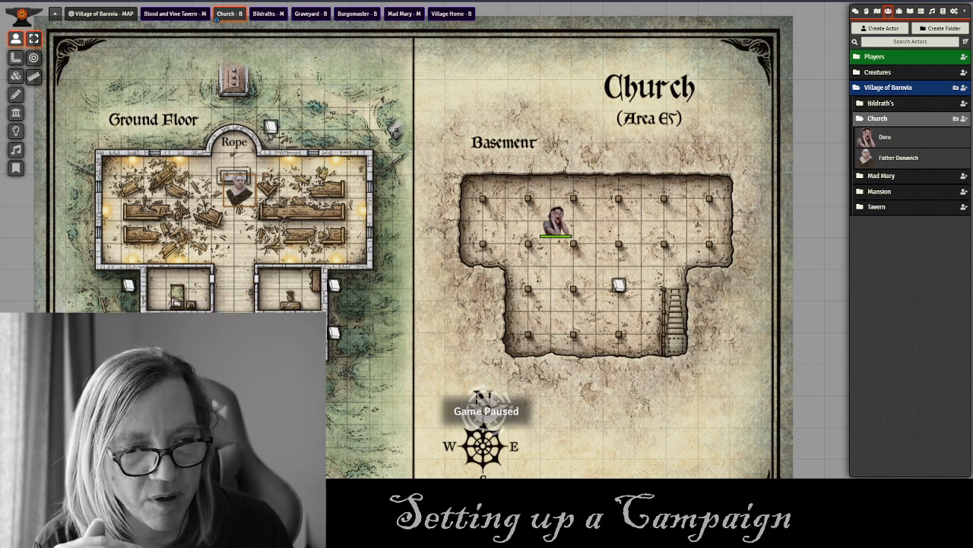
drag(193, 342, 226, 293)
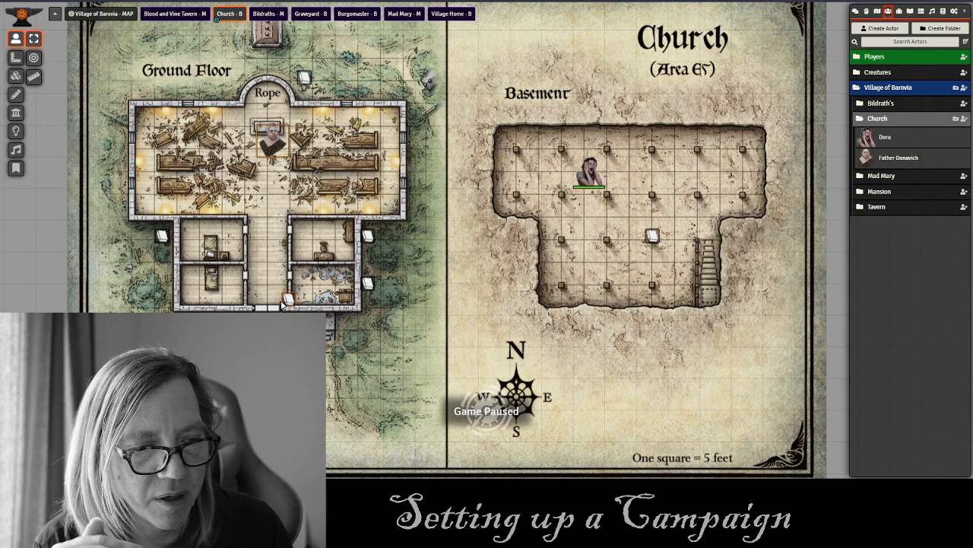
drag(282, 303, 219, 320)
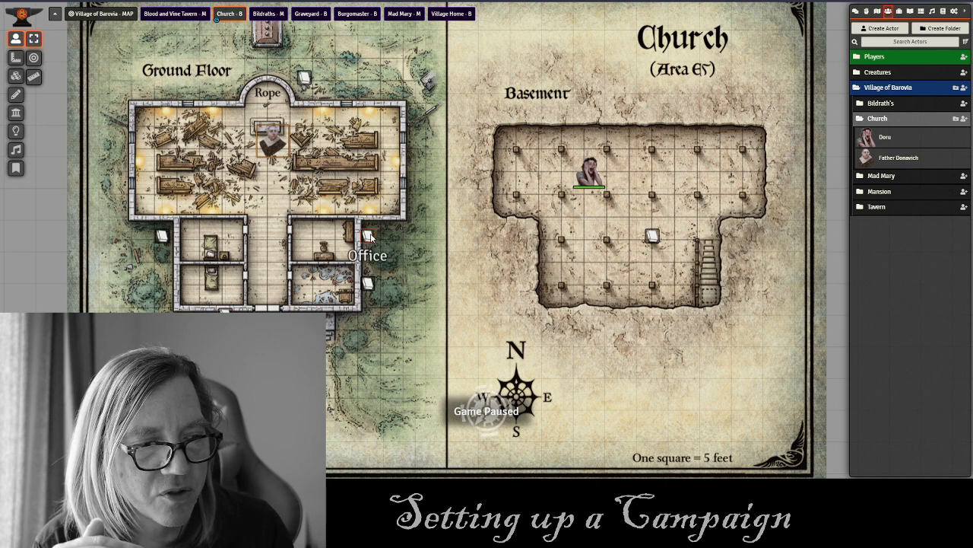
Open the Office note from its relocated pin to review its description and item links, then close it.
double_click(369, 237)
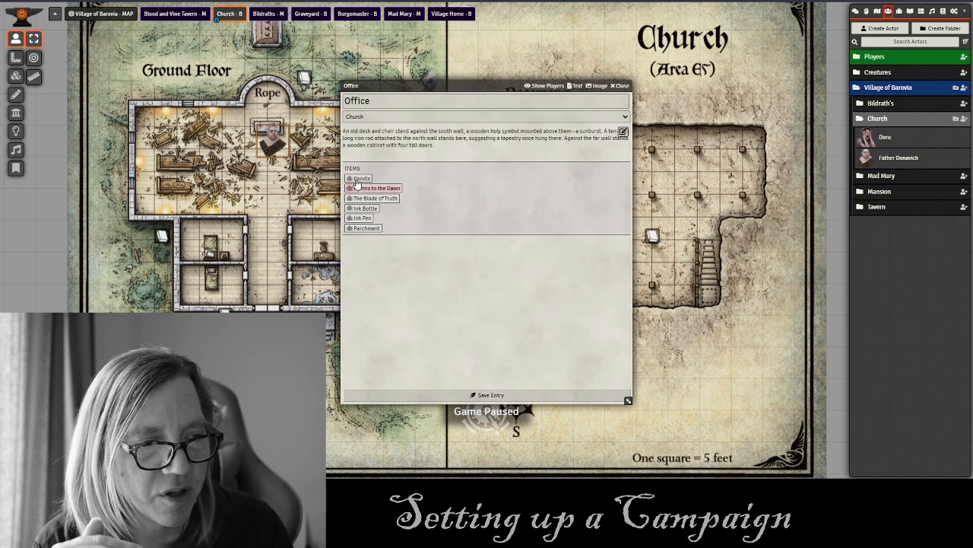
drag(433, 84, 603, 11)
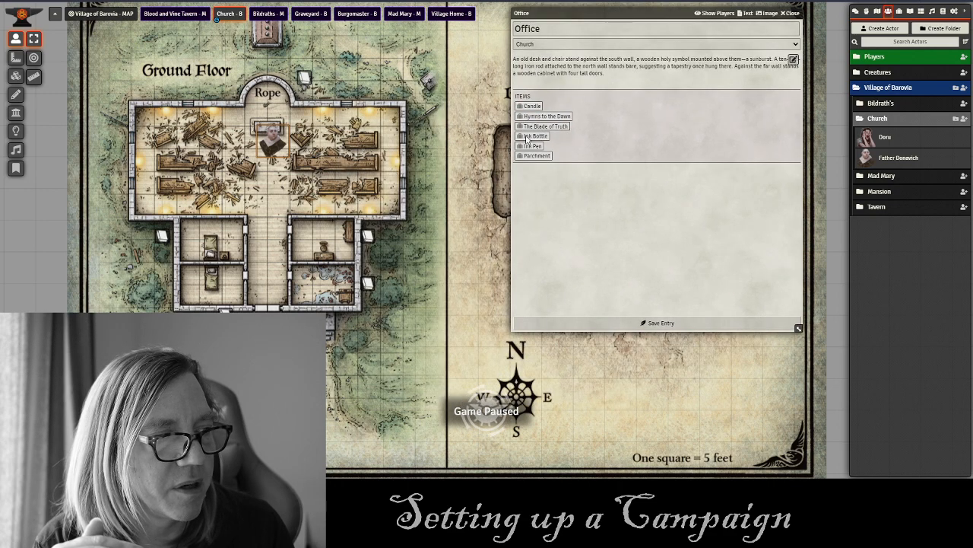
click(798, 15)
drag(617, 120, 423, 134)
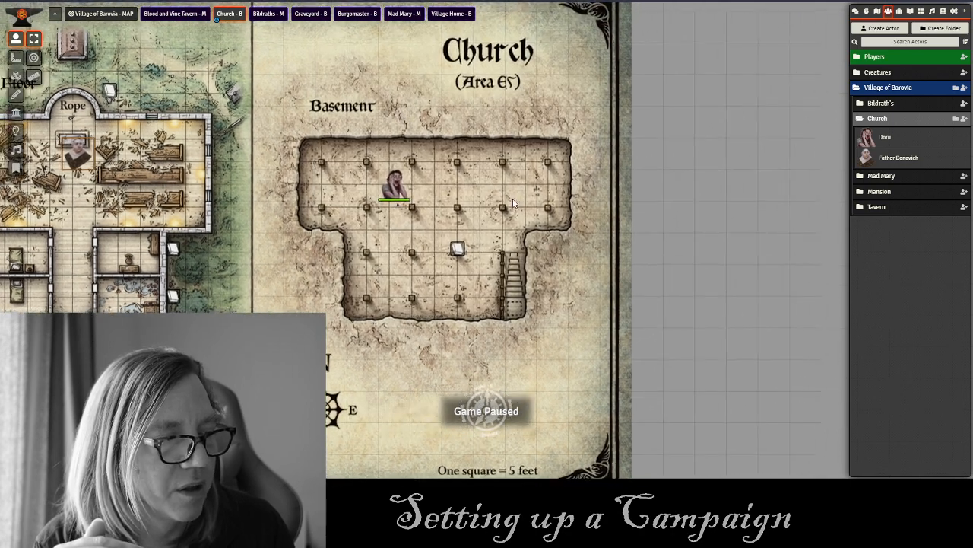
drag(563, 124, 463, 152)
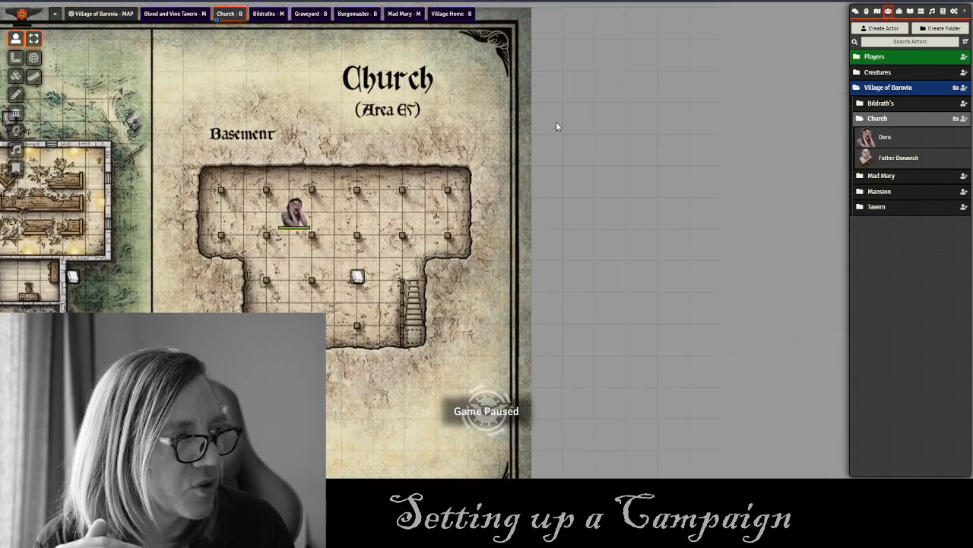
Switch the view from the church to the Mad Mary - M scene.
click(876, 11)
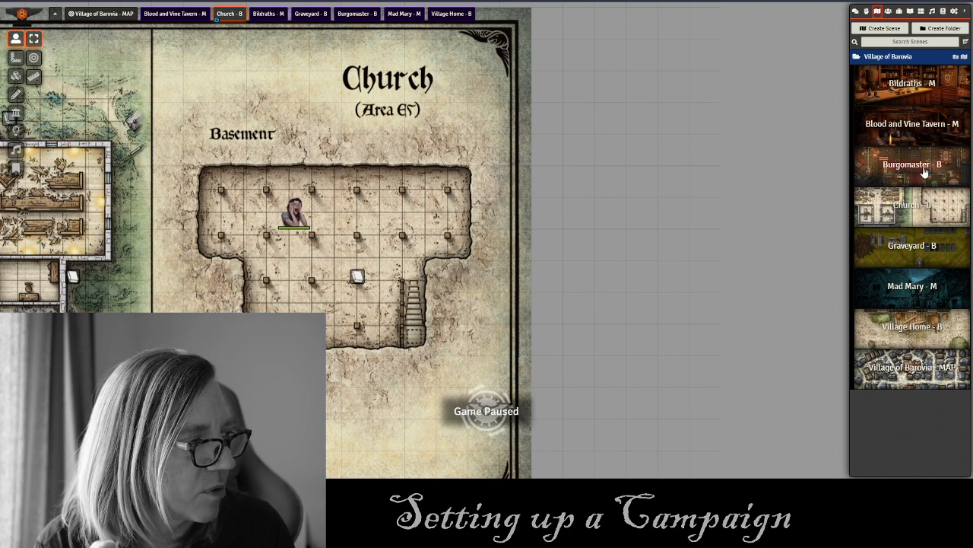
click(917, 292)
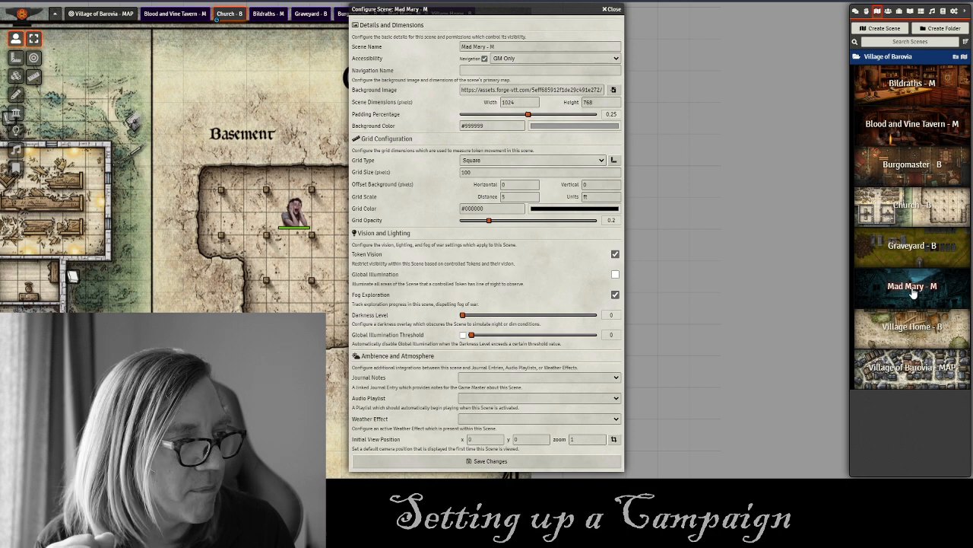
click(615, 9)
click(404, 14)
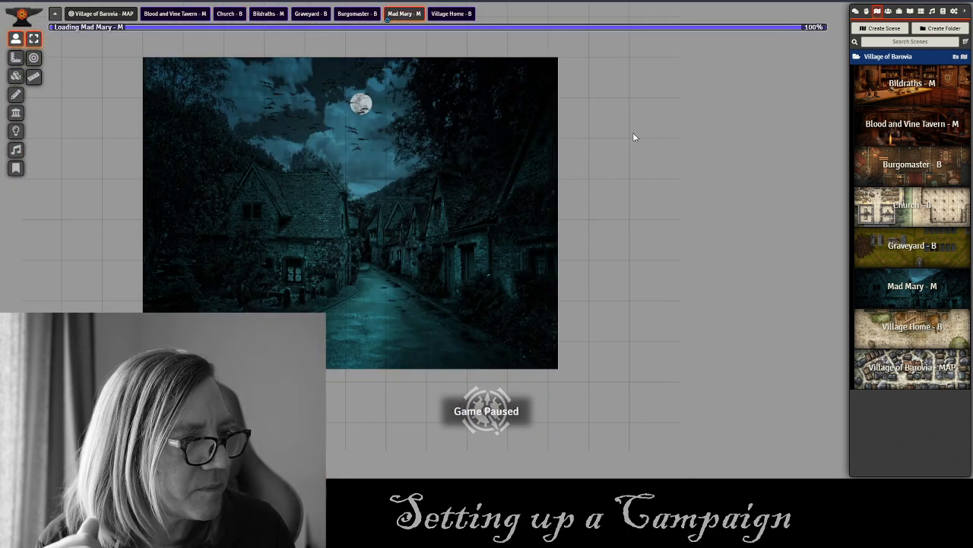
Pin the Mad Mary's Townhouse journal entry as a map note on the roof of the nearest house, keeping the default note settings.
click(910, 9)
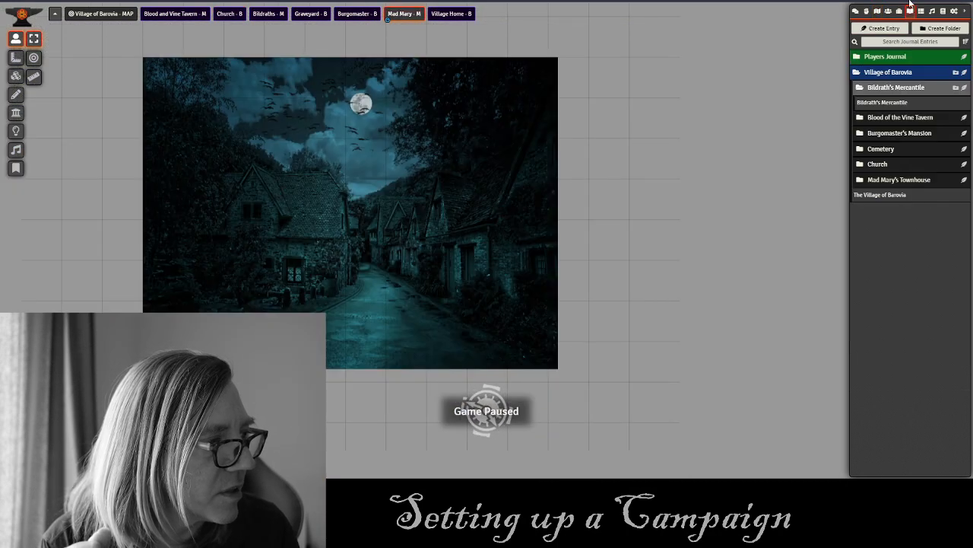
click(896, 181)
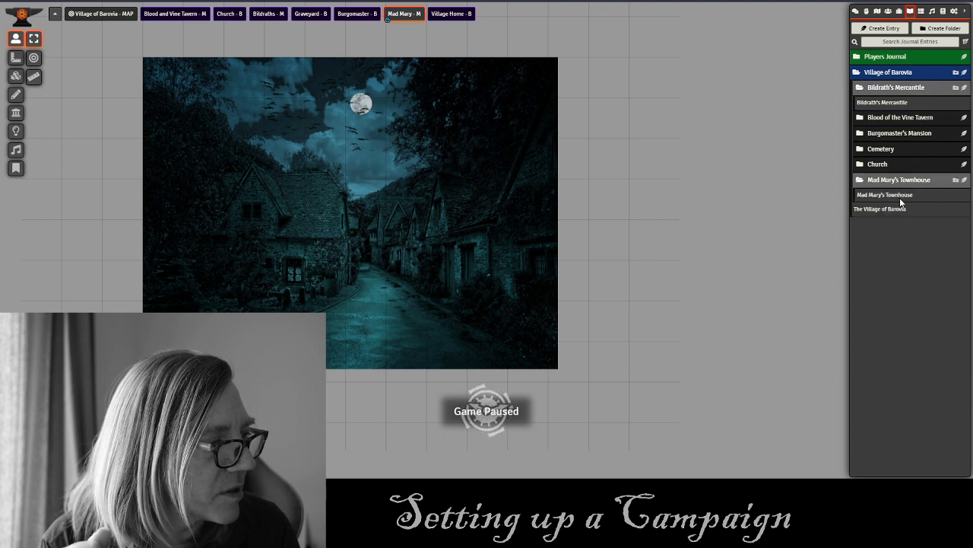
drag(898, 197, 295, 204)
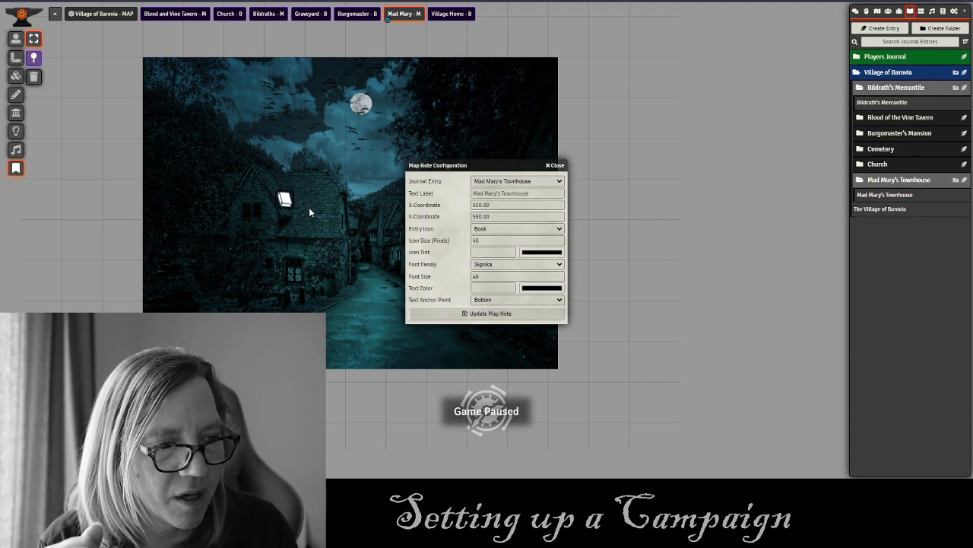
click(558, 166)
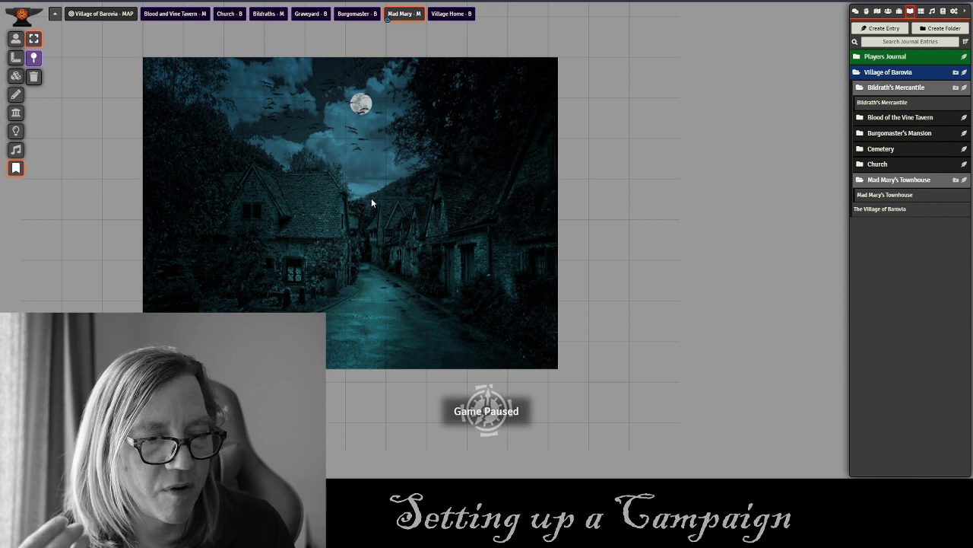
drag(900, 194, 313, 201)
click(455, 314)
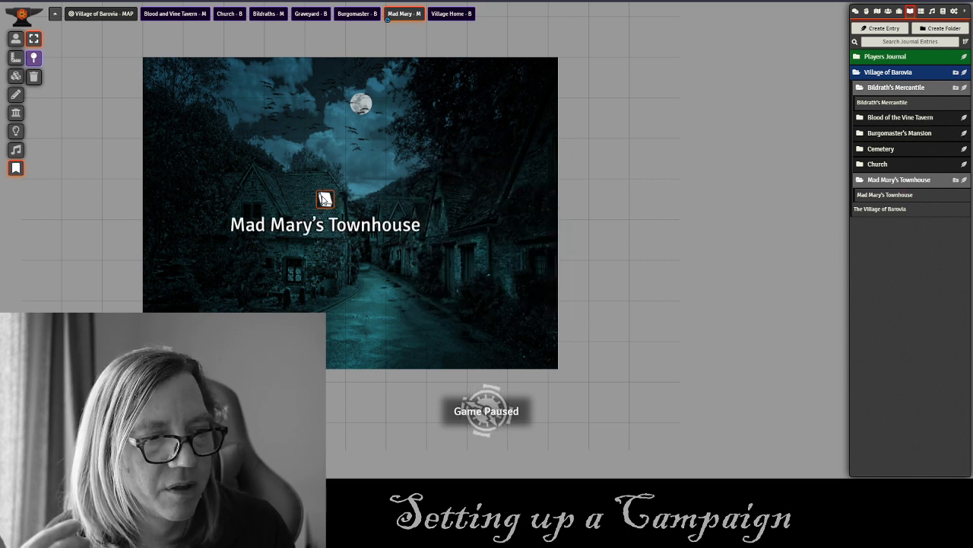
Open the pinned Mad Mary's Townhouse note, check its linked malformed doll item and Mad Mary sheet, then close everything.
double_click(325, 199)
click(371, 222)
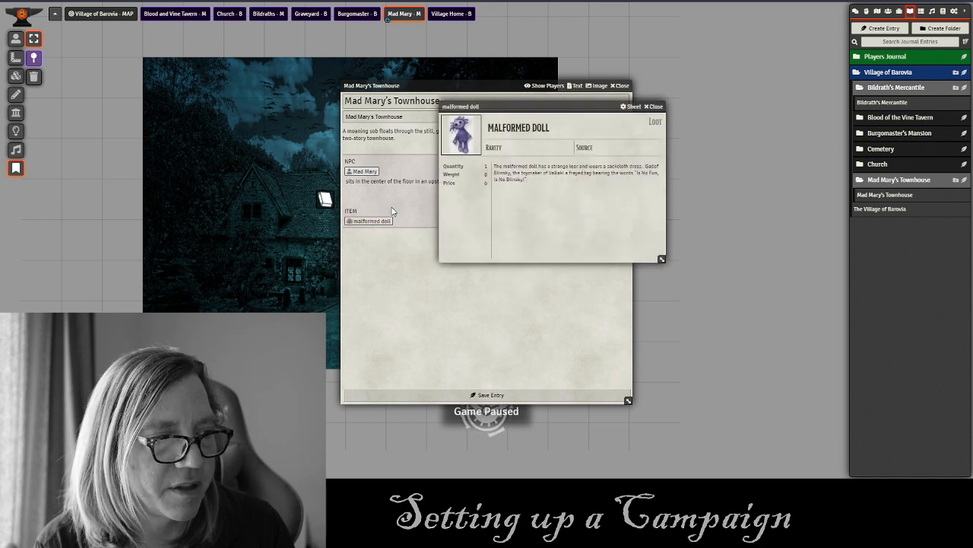
click(657, 106)
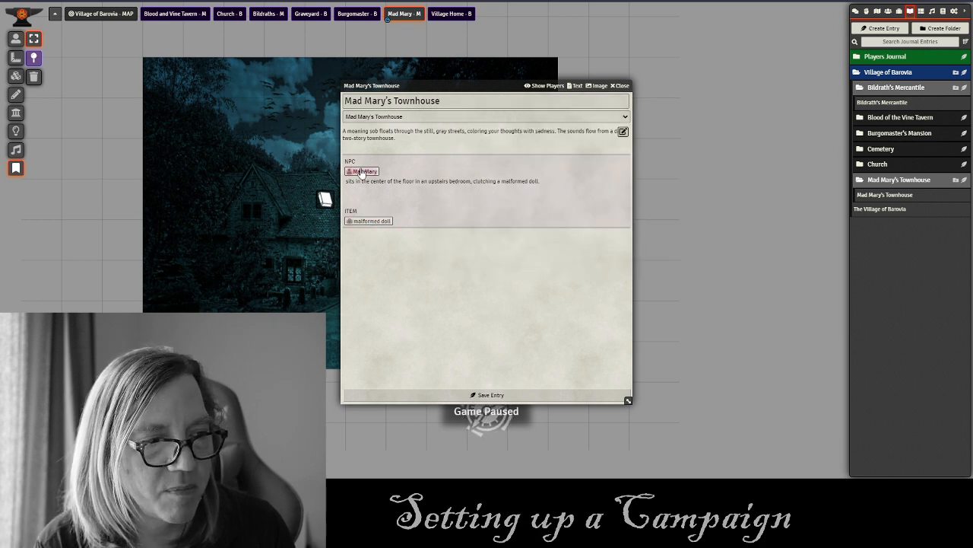
click(363, 171)
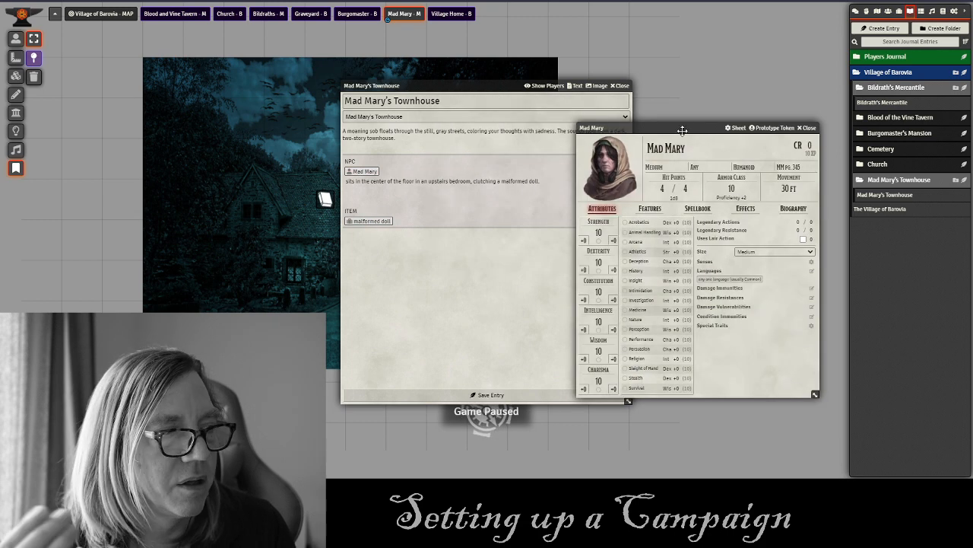
click(808, 128)
click(622, 86)
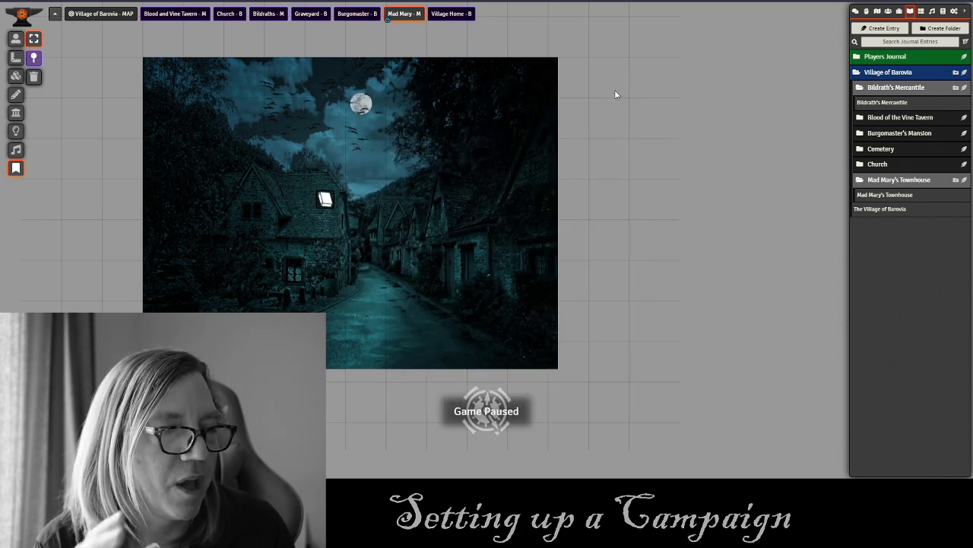
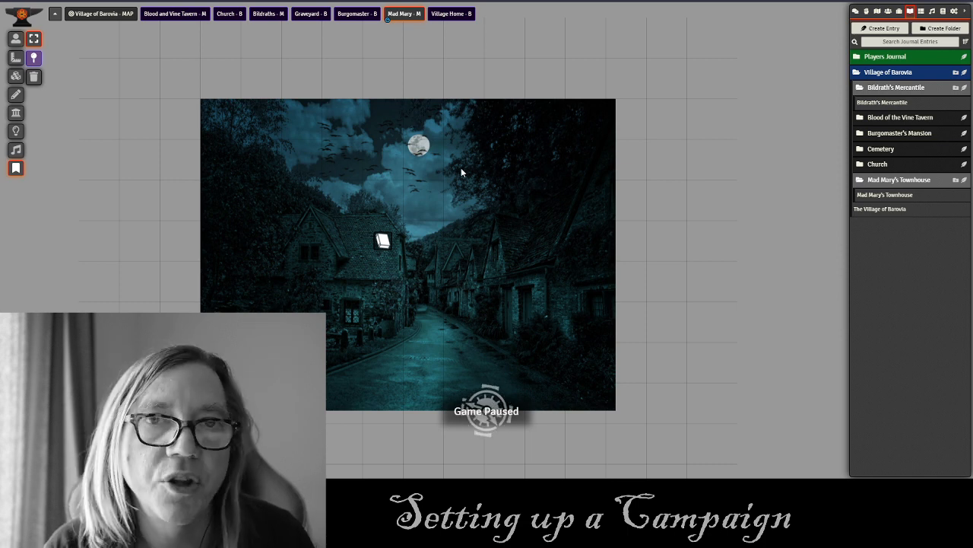
Recheck the Mad Mary's Townhouse note, close it, and list the roll tables in the Village of Barovia folder.
double_click(382, 241)
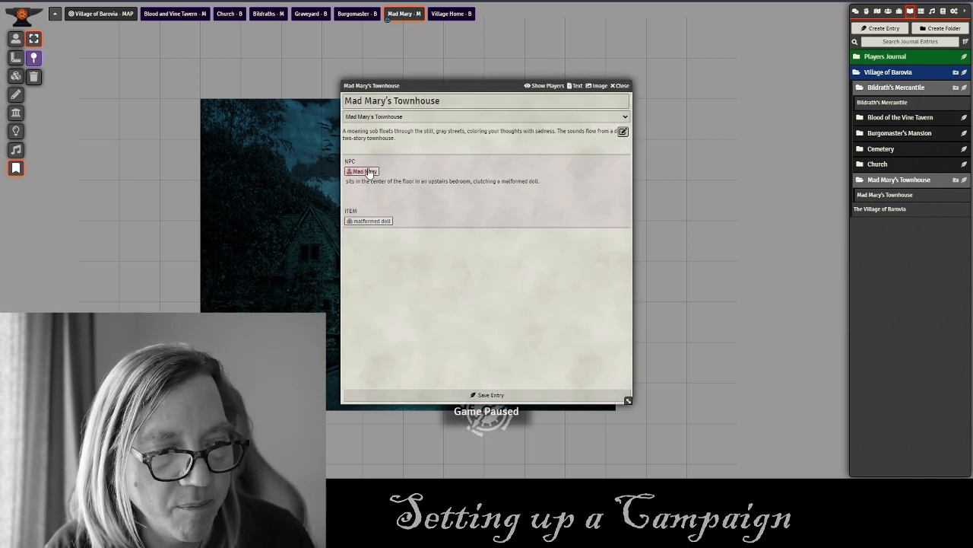
click(620, 85)
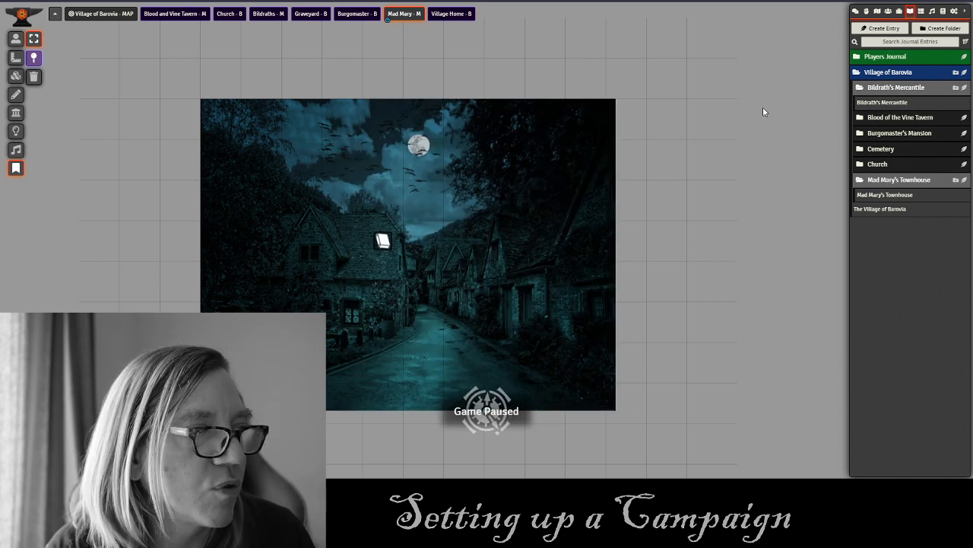
click(921, 11)
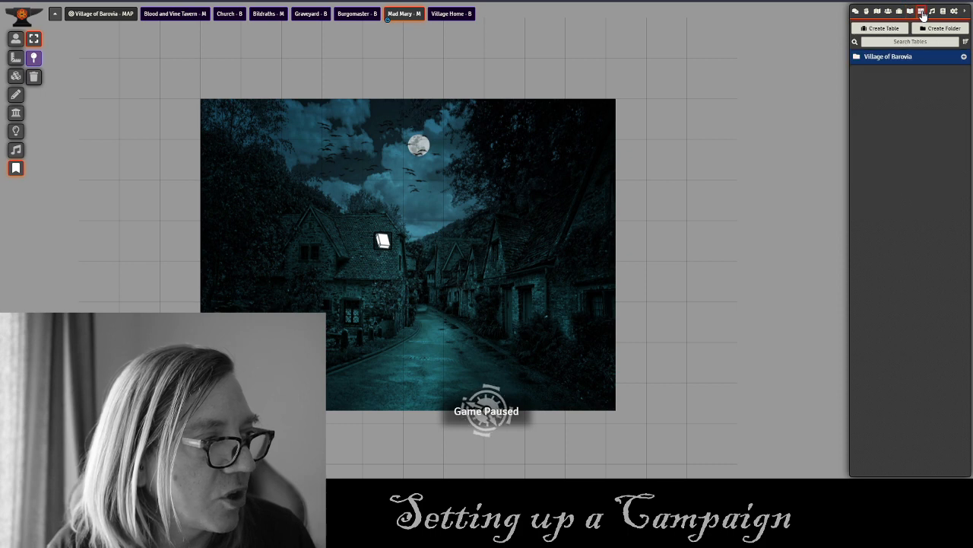
click(896, 57)
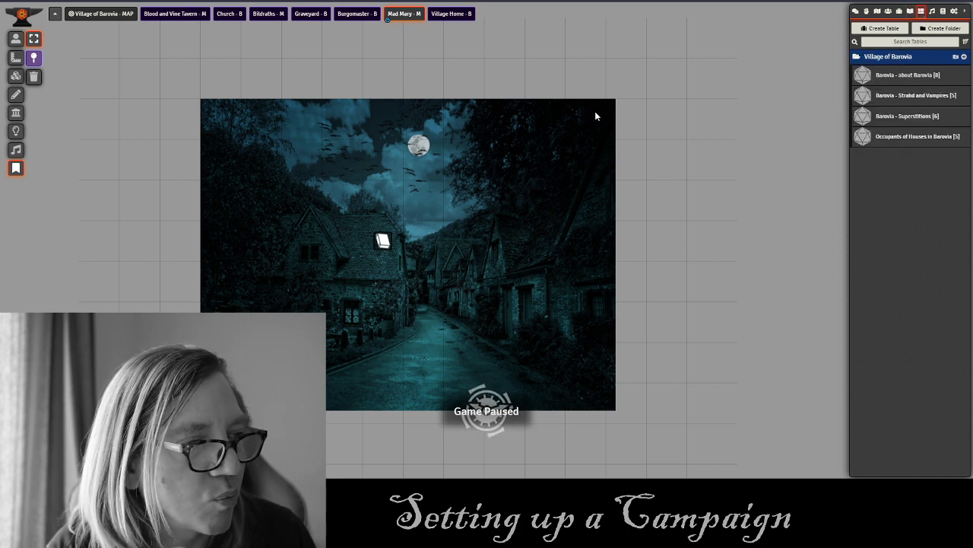
Check the Bildrath's Mercantile journal entry and close it, then collapse the Bildrath's Mercantile and Mad Mary's Townhouse journal folders.
click(910, 11)
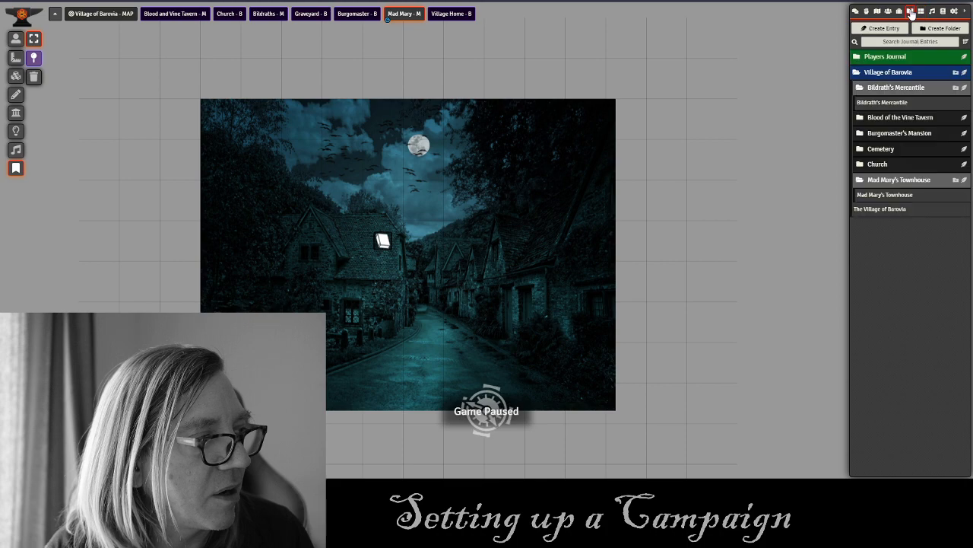
click(891, 105)
click(620, 85)
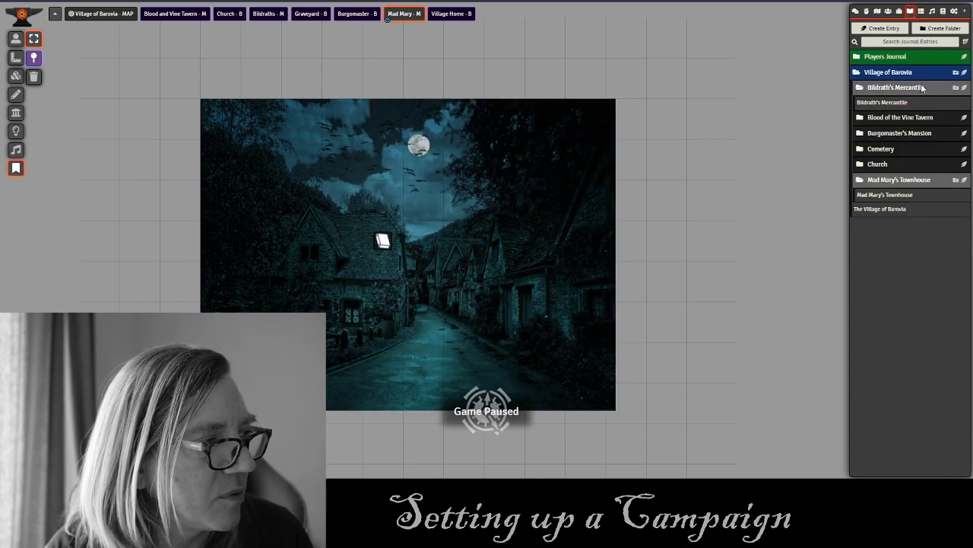
click(909, 88)
click(879, 165)
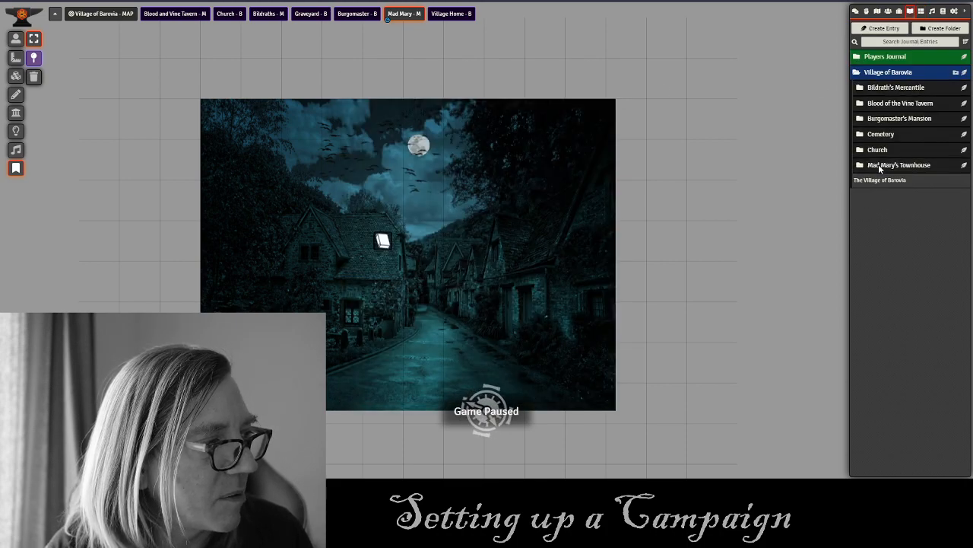
Set Mad Mary.png from the Village of Barovia images as the picture of the Mad Mary's Townhouse journal entry.
double_click(382, 242)
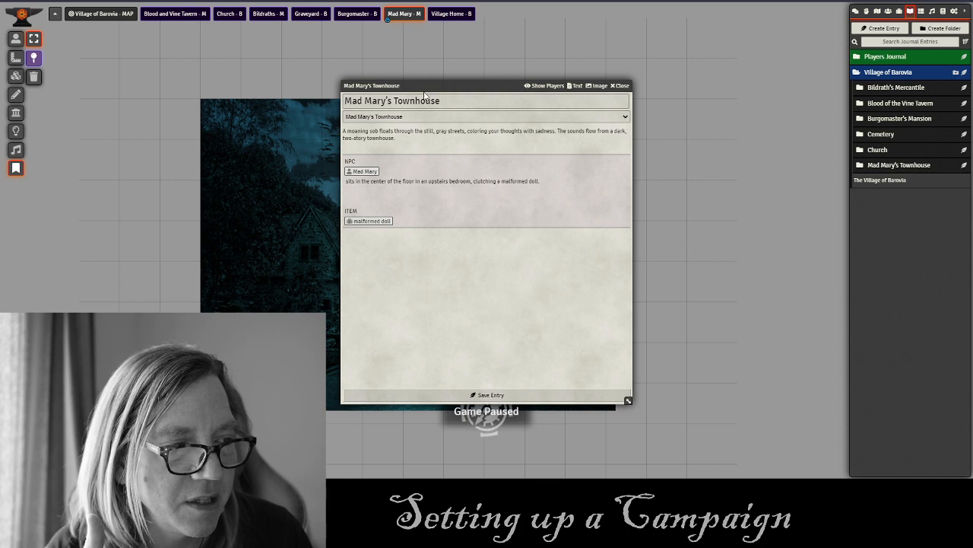
drag(436, 81, 584, 74)
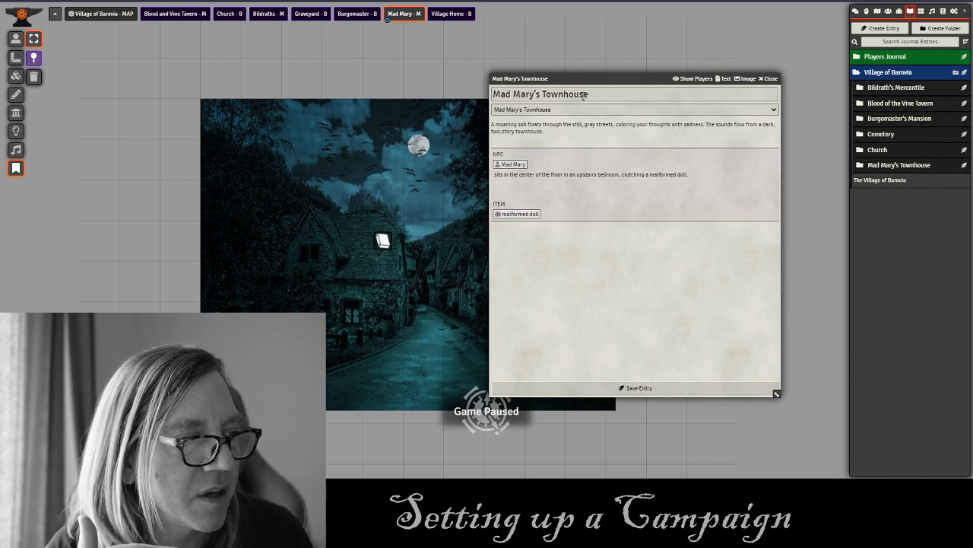
click(746, 79)
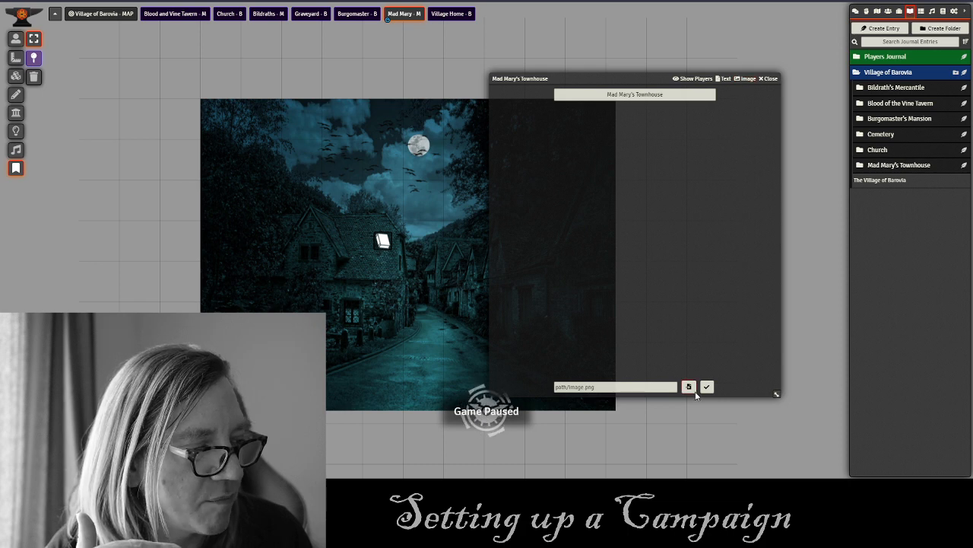
click(689, 387)
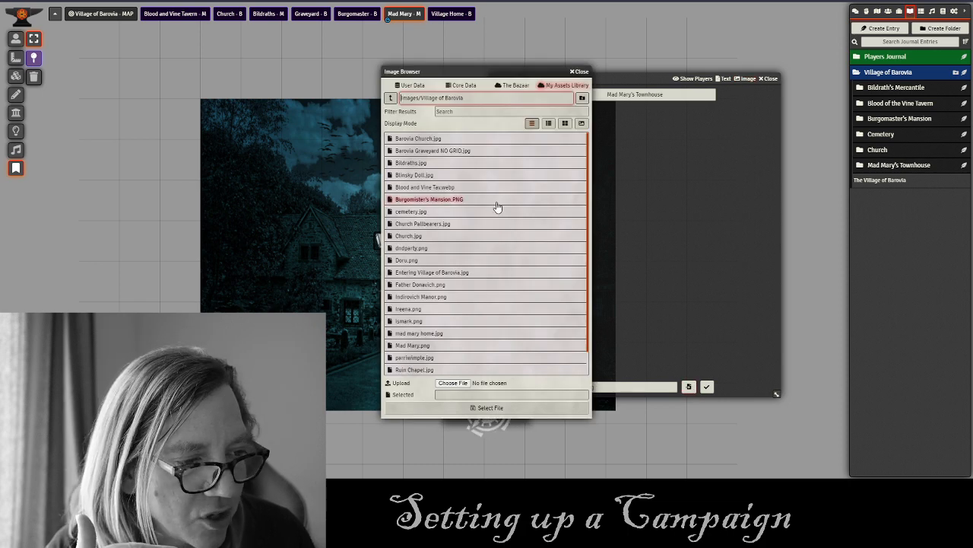
click(438, 345)
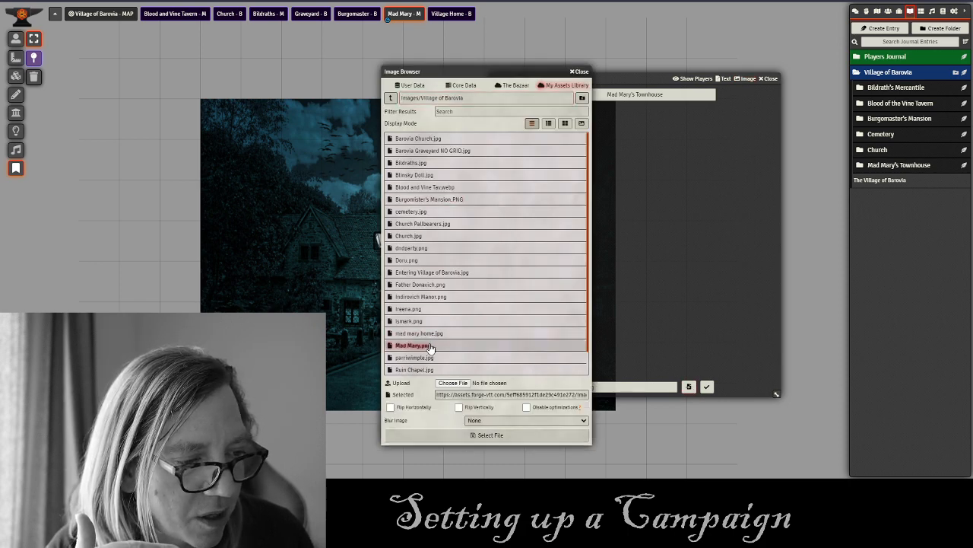
click(482, 438)
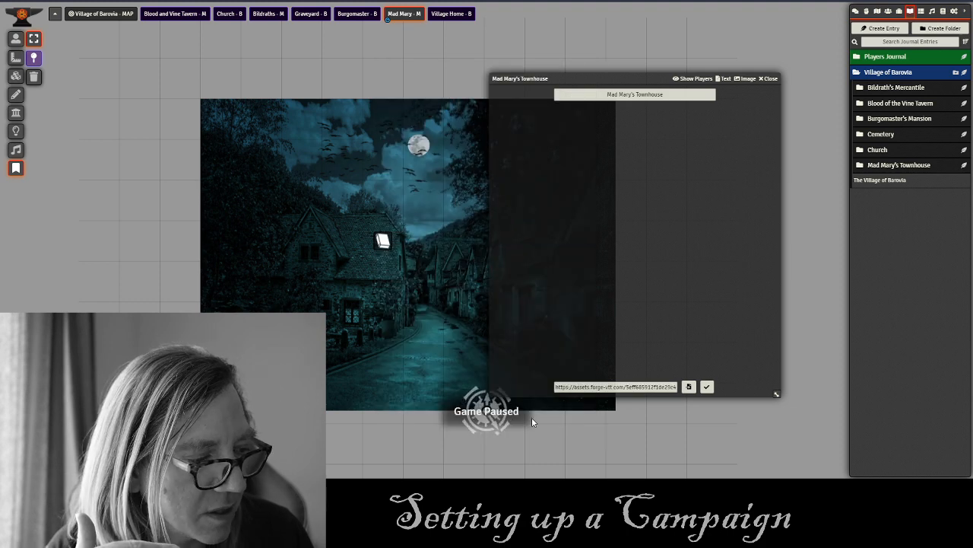
click(707, 386)
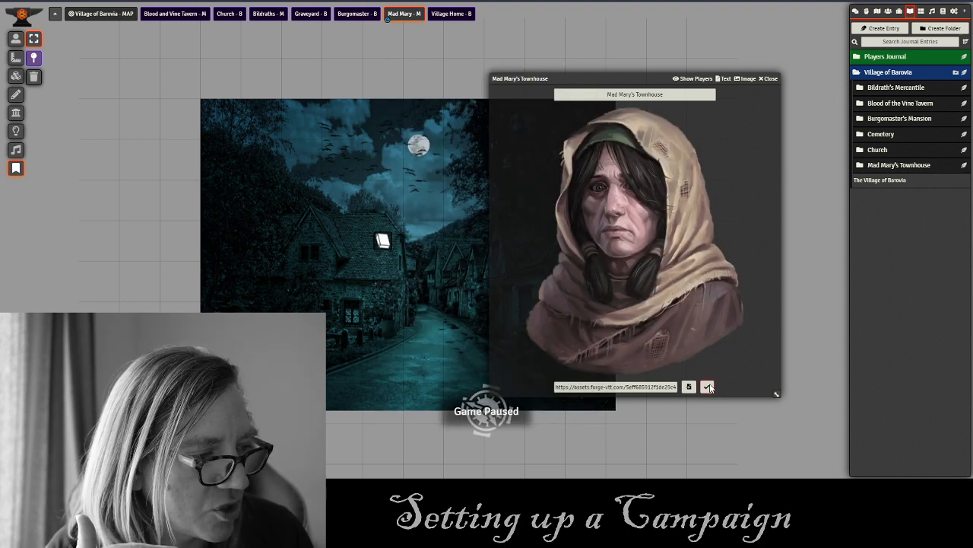
Show the Mad Mary portrait to all players, check the entry's text and image views, and close it.
click(686, 79)
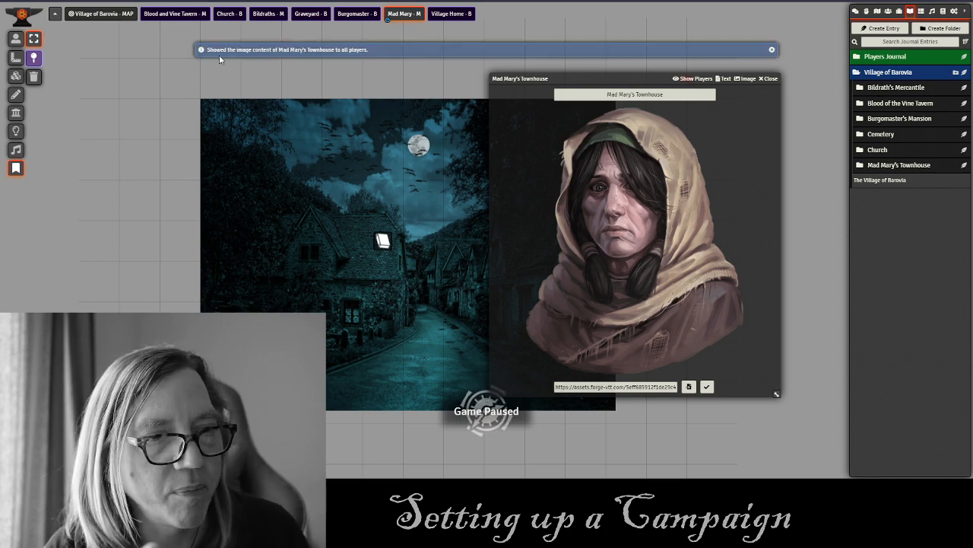
click(725, 79)
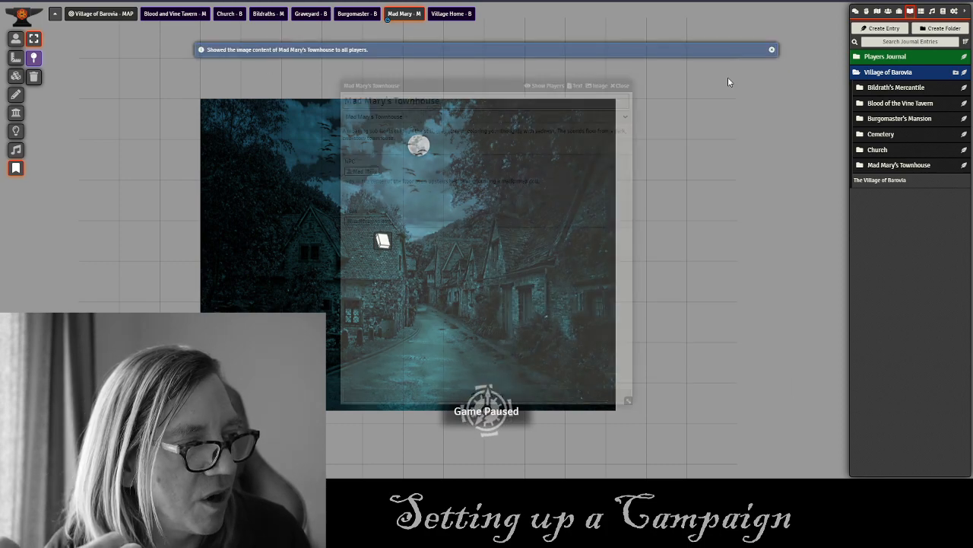
click(598, 85)
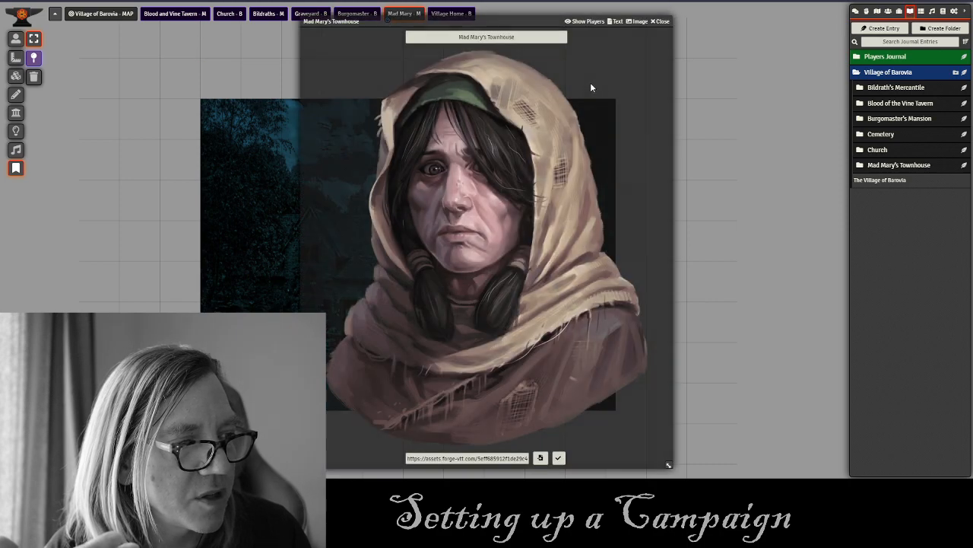
click(661, 21)
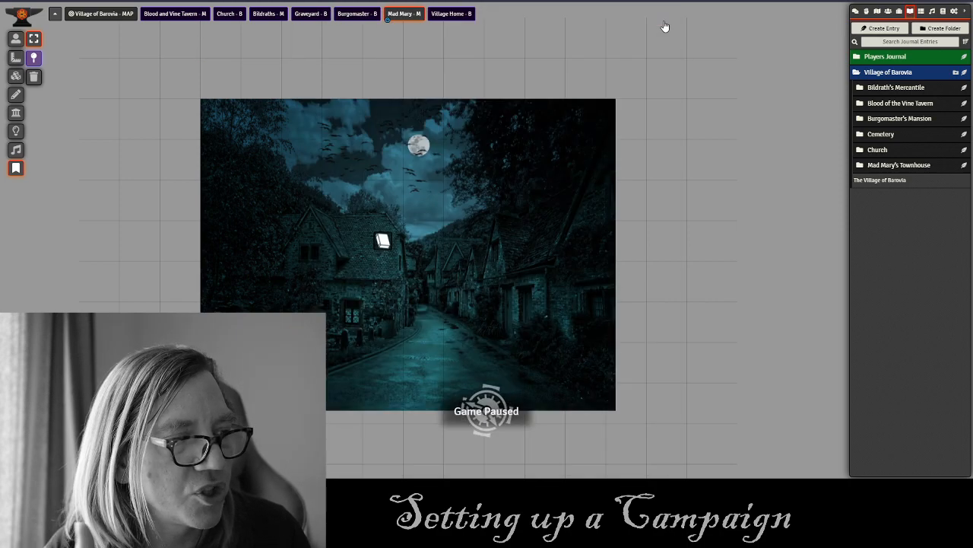
Reopen the townhouse note in text view, review its opening description, and move the window aside to uncover the scene's house.
double_click(383, 240)
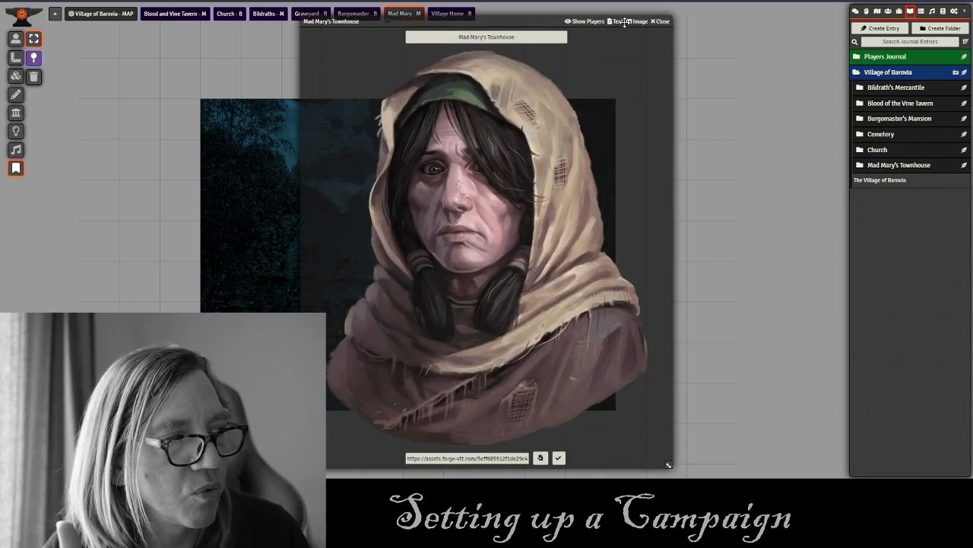
click(619, 21)
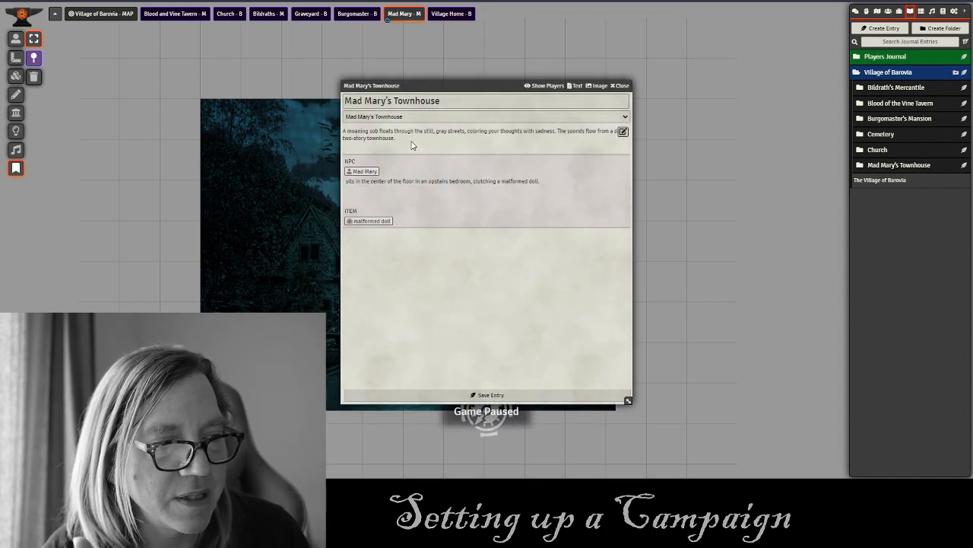
drag(412, 145, 355, 135)
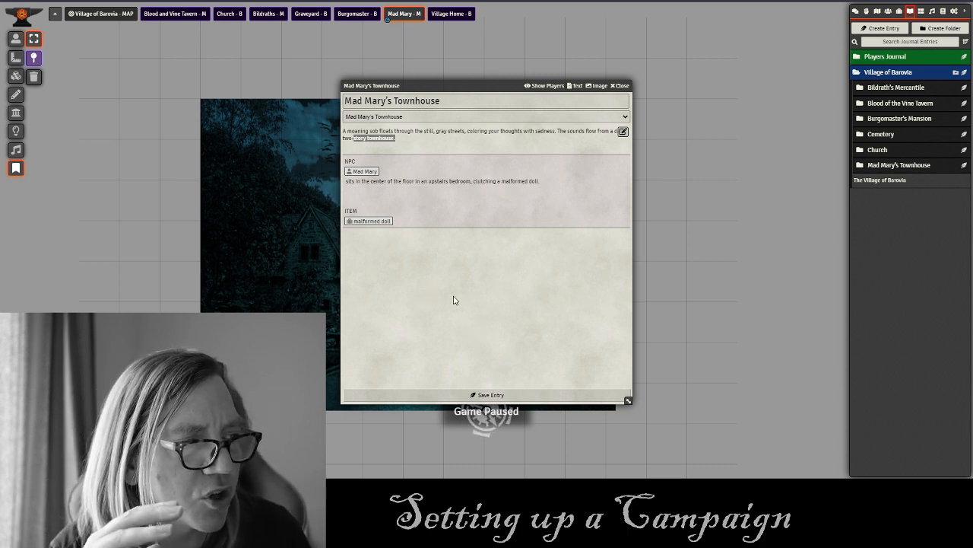
click(503, 150)
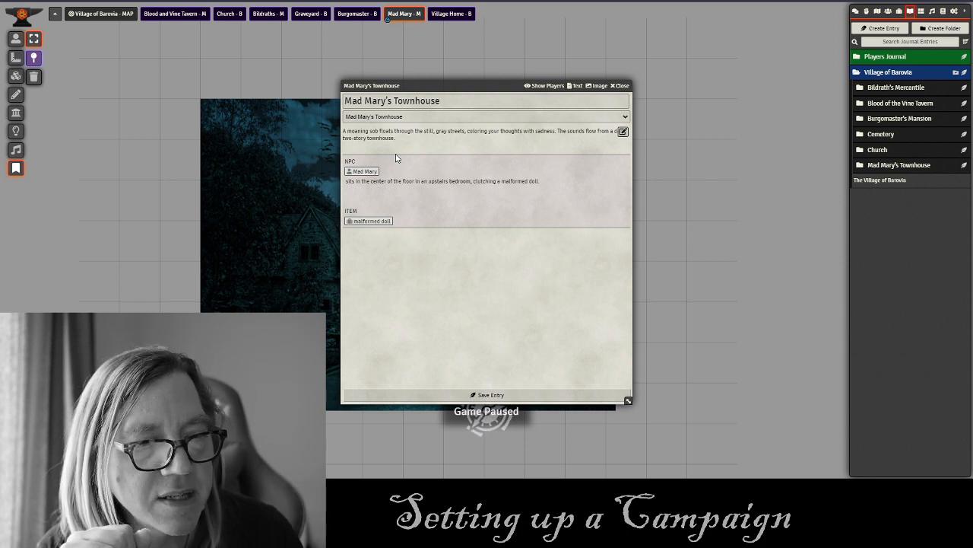
drag(423, 85, 559, 84)
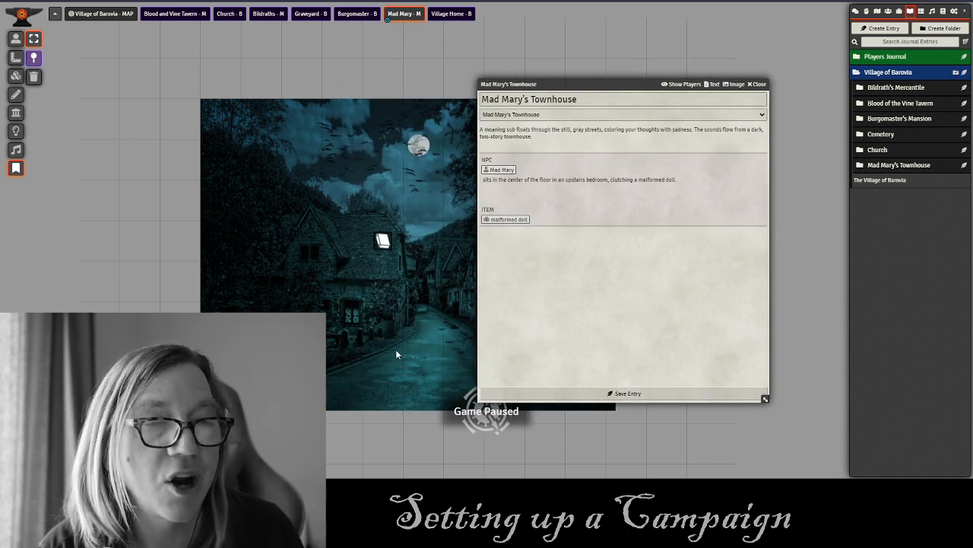
Place the Mad Mary actor's token on the scene below the townhouse note pin and hide it from players.
click(888, 11)
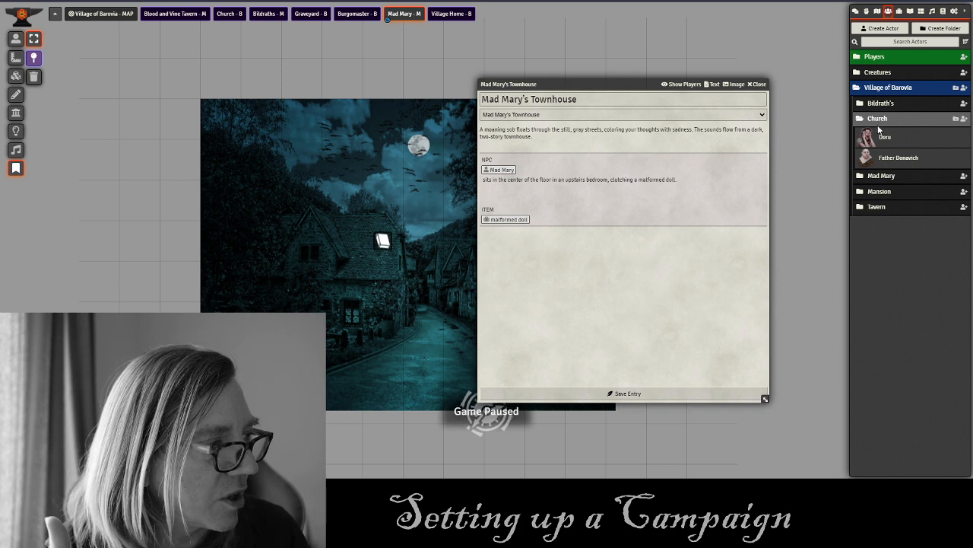
click(880, 121)
click(882, 135)
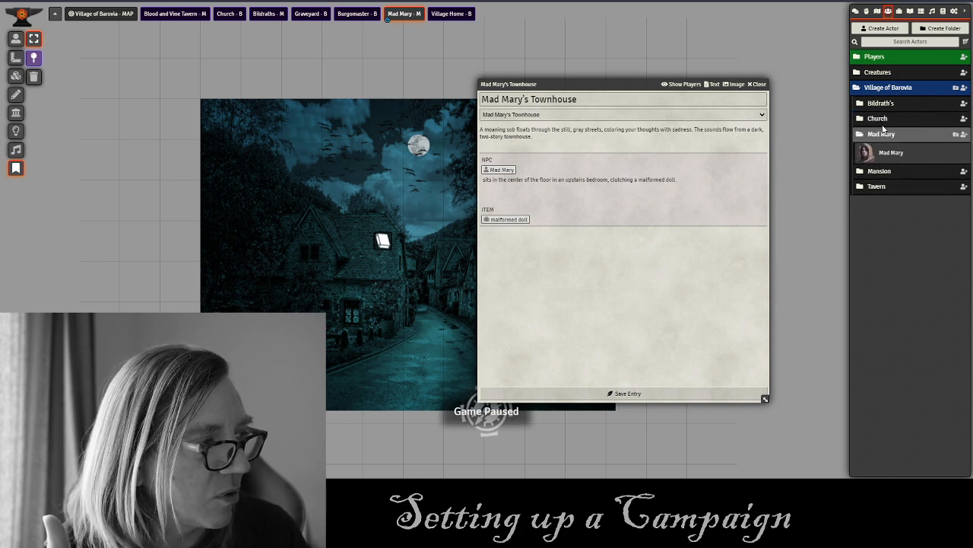
drag(883, 160, 382, 305)
right_click(383, 292)
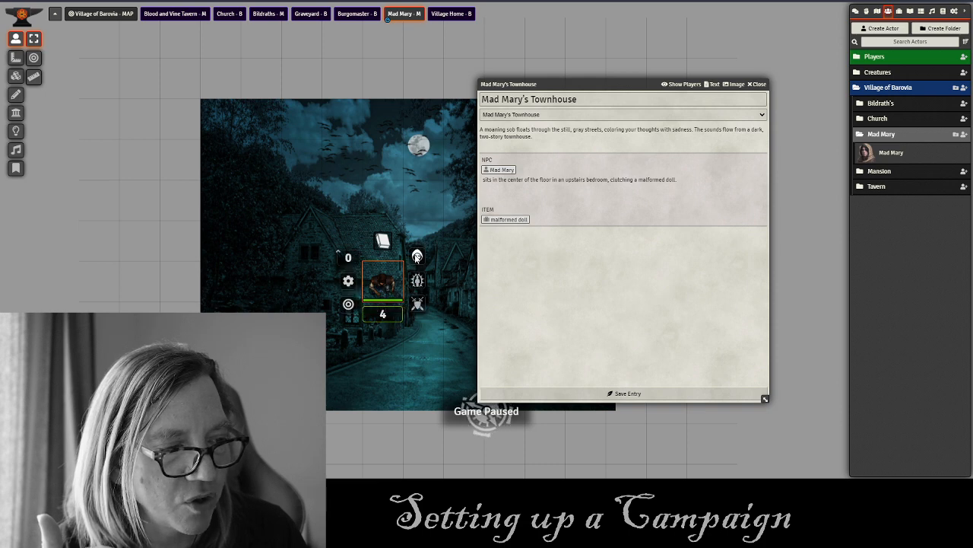
click(417, 256)
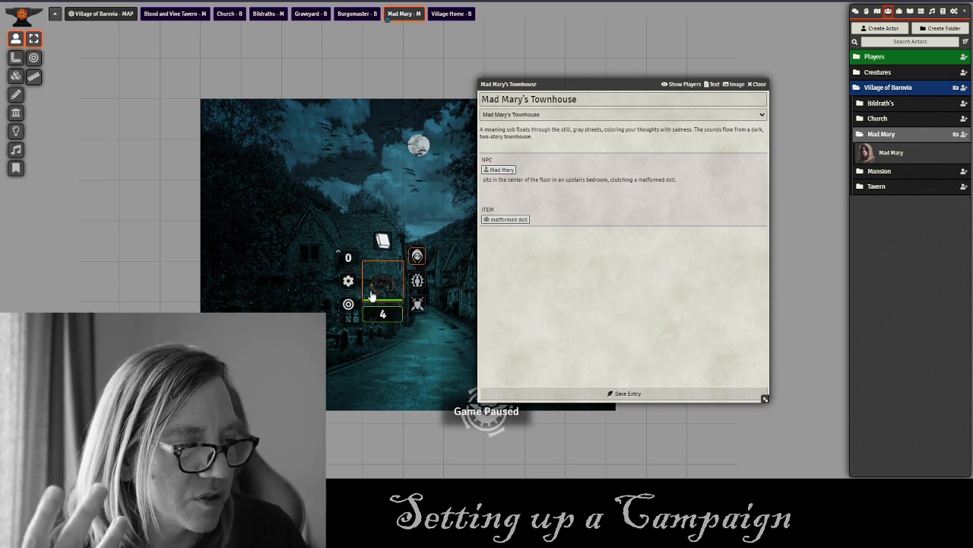
Set the token's image to Mad Mary.png from the Village of Barovia images in My Assets Library and update the token.
click(349, 280)
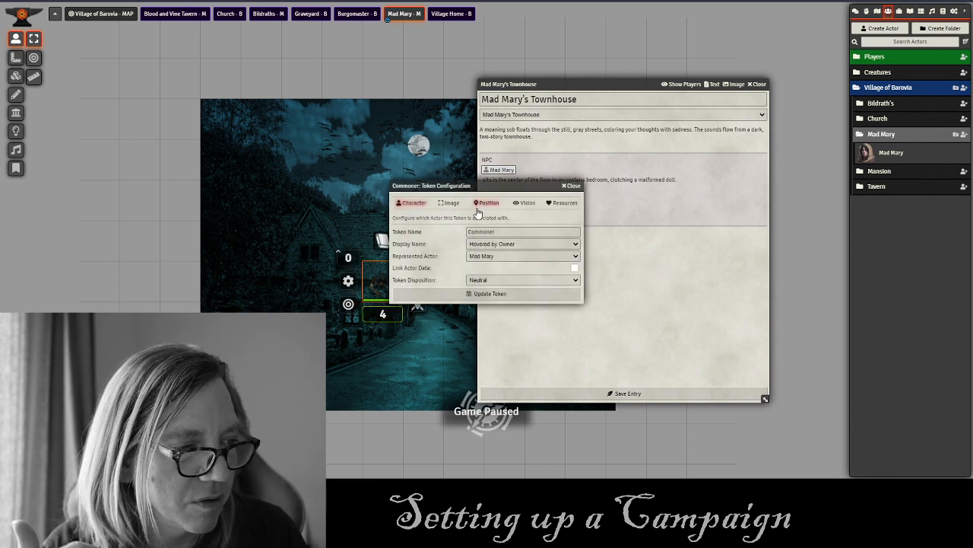
click(446, 204)
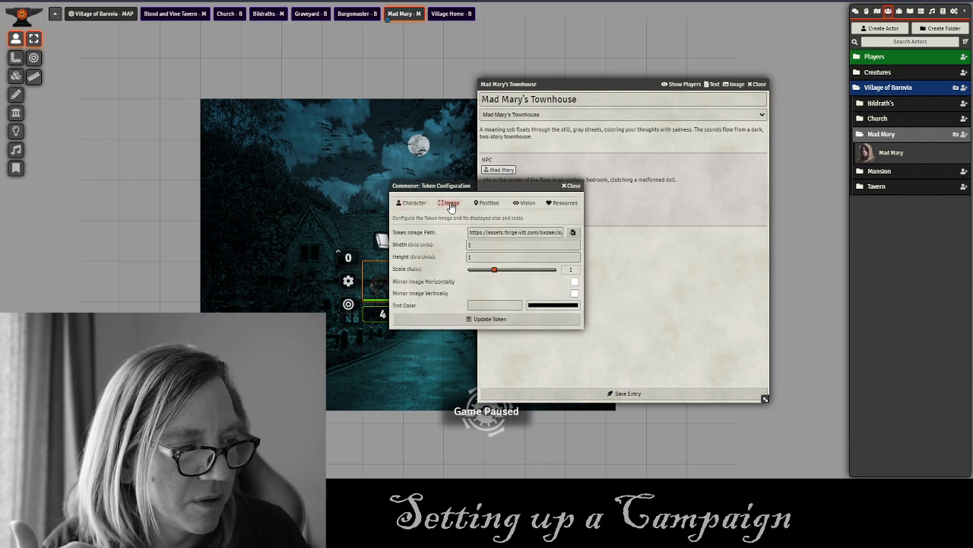
click(572, 233)
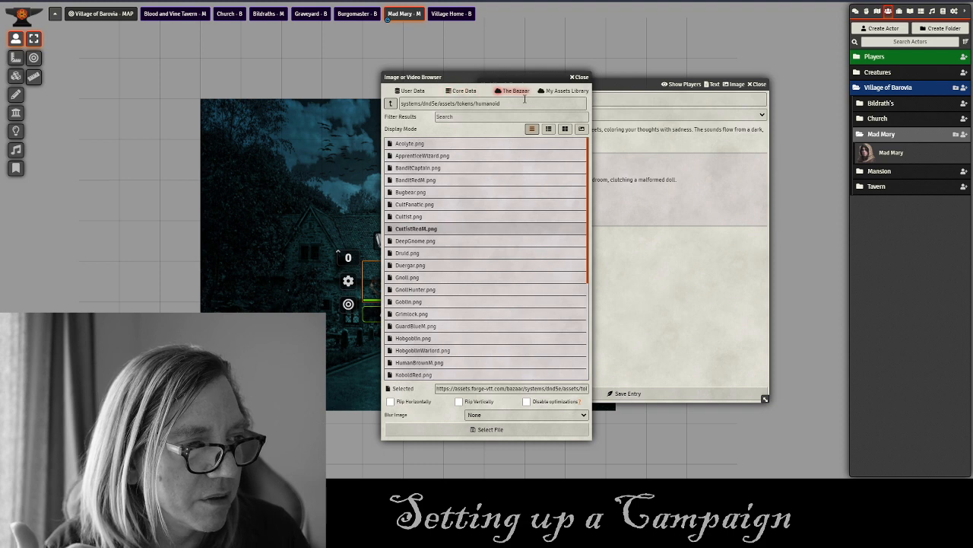
click(569, 93)
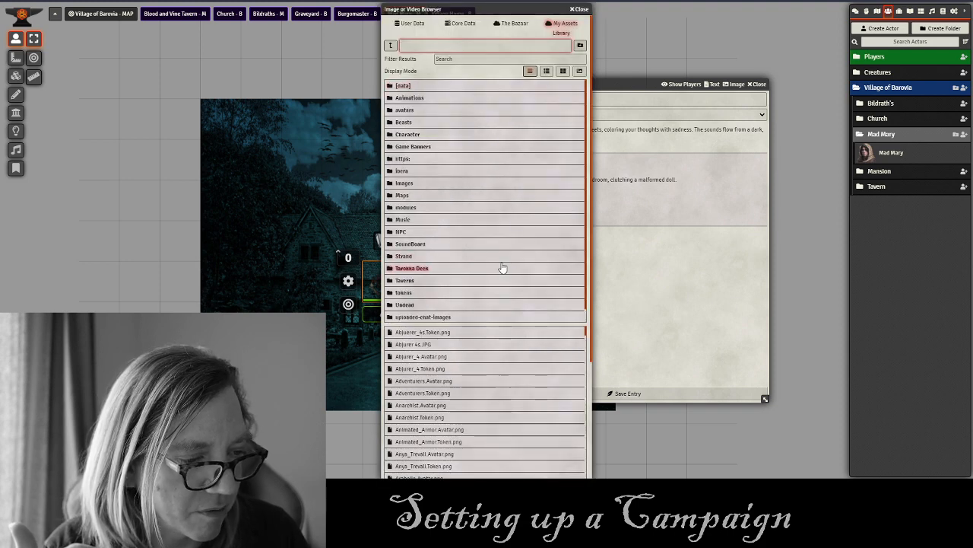
click(404, 183)
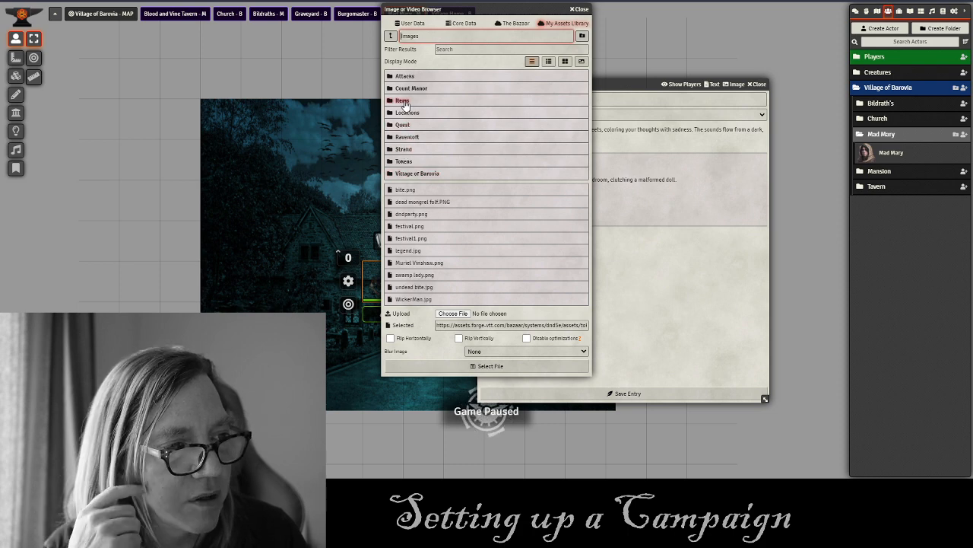
click(410, 174)
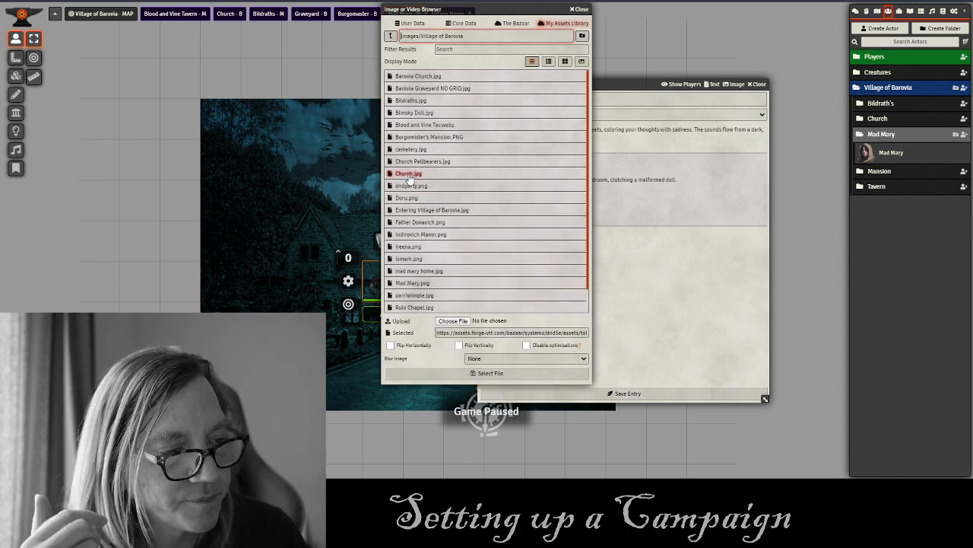
click(415, 271)
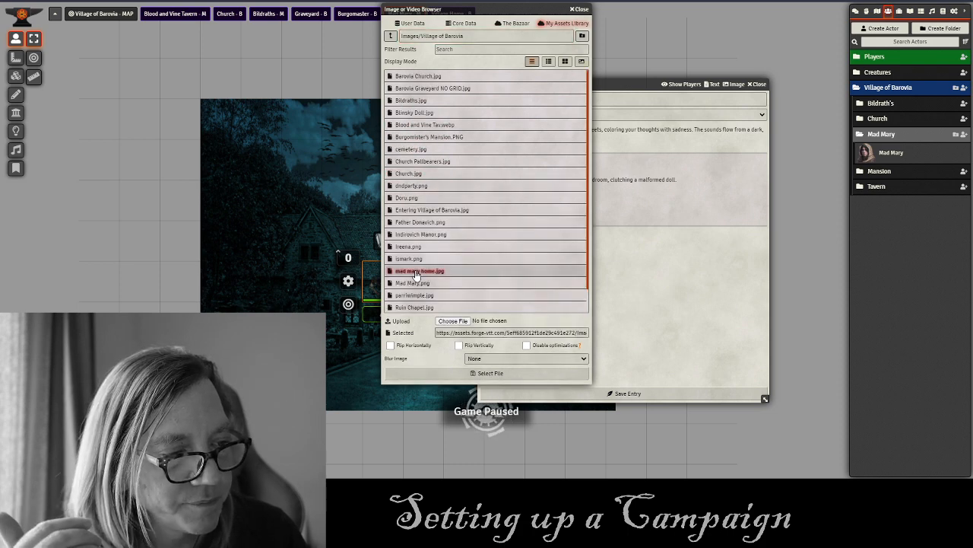
click(480, 373)
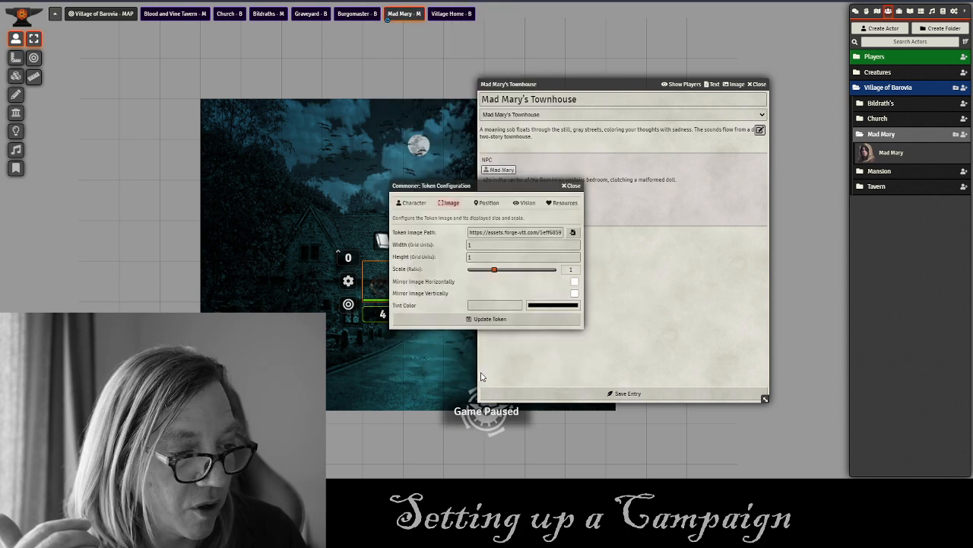
click(474, 318)
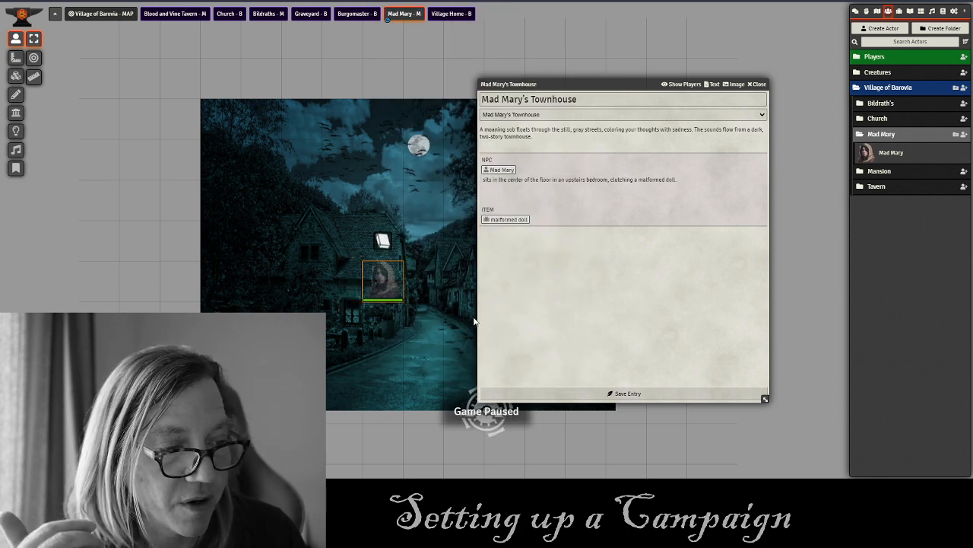
Toggle the Mad Mary token's visibility, leaving it hidden, and move it down beside the townhouse's ground-floor window.
right_click(382, 282)
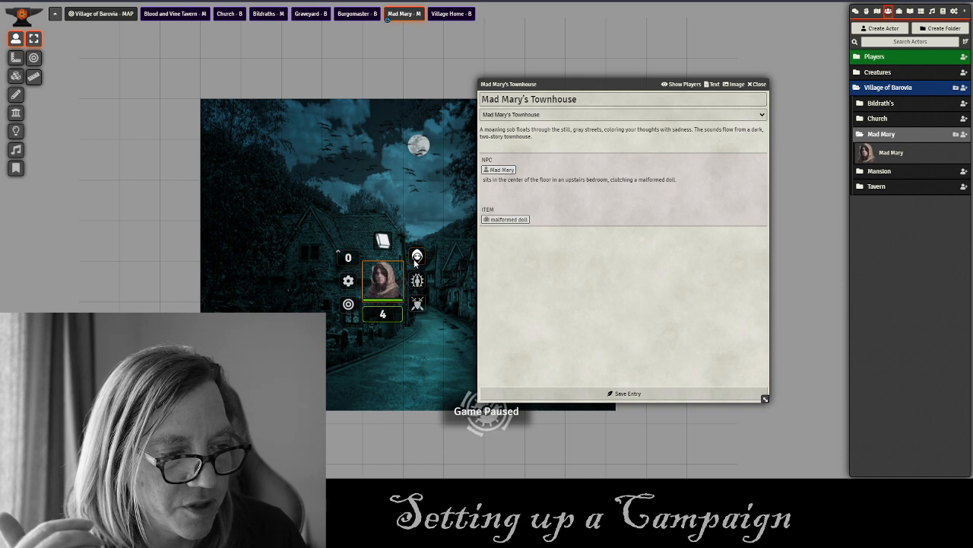
right_click(382, 292)
right_click(386, 275)
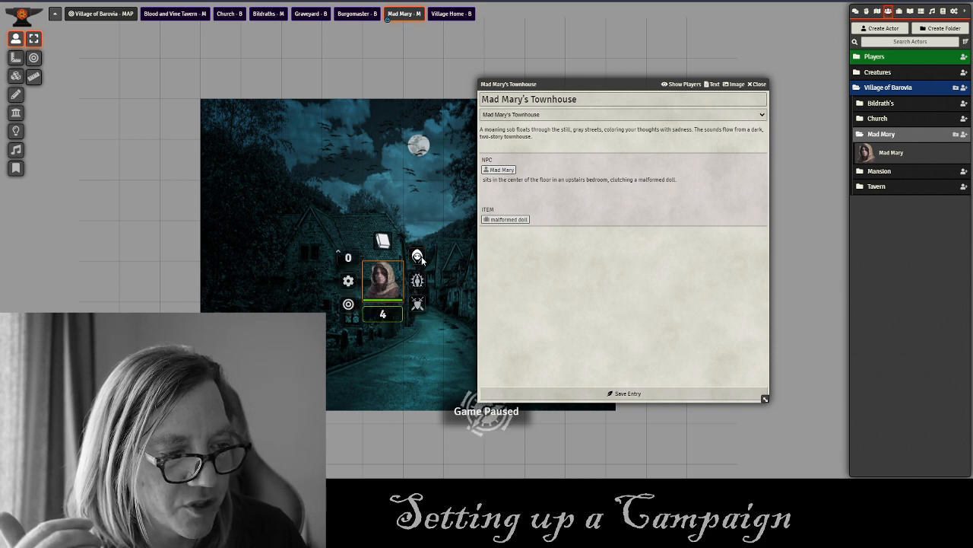
click(420, 258)
drag(396, 338, 328, 316)
drag(323, 257, 326, 291)
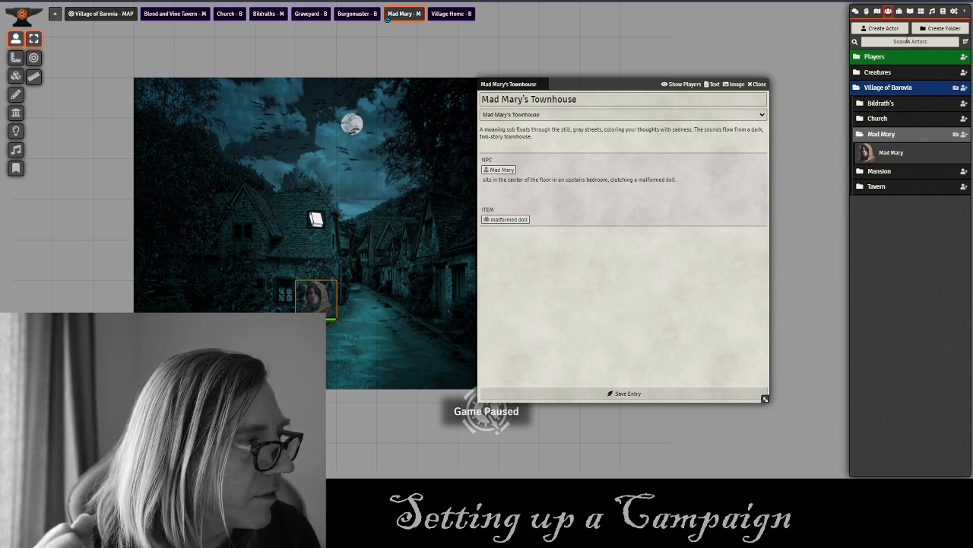
Try to place the malformed doll from the Mad Mary item folder on the scene beside the token.
click(898, 11)
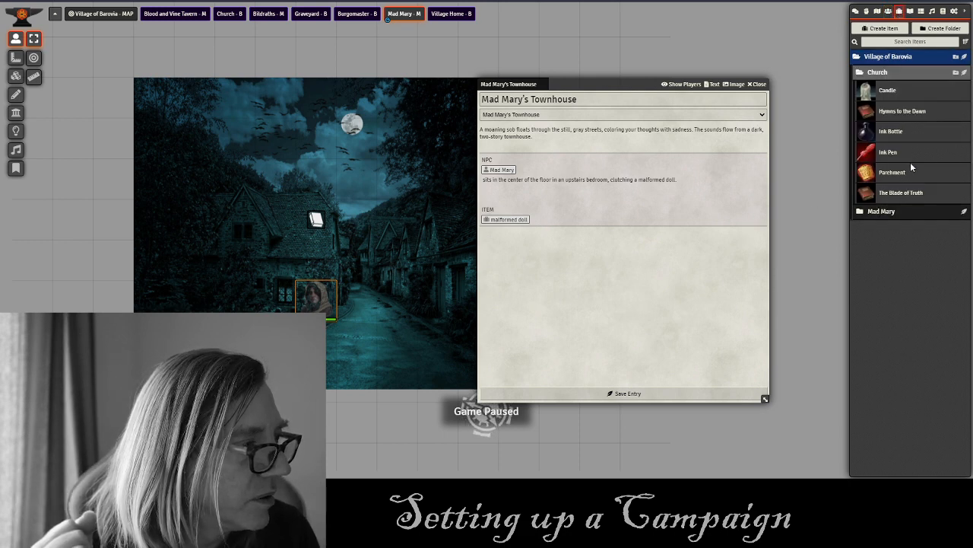
click(877, 71)
click(887, 87)
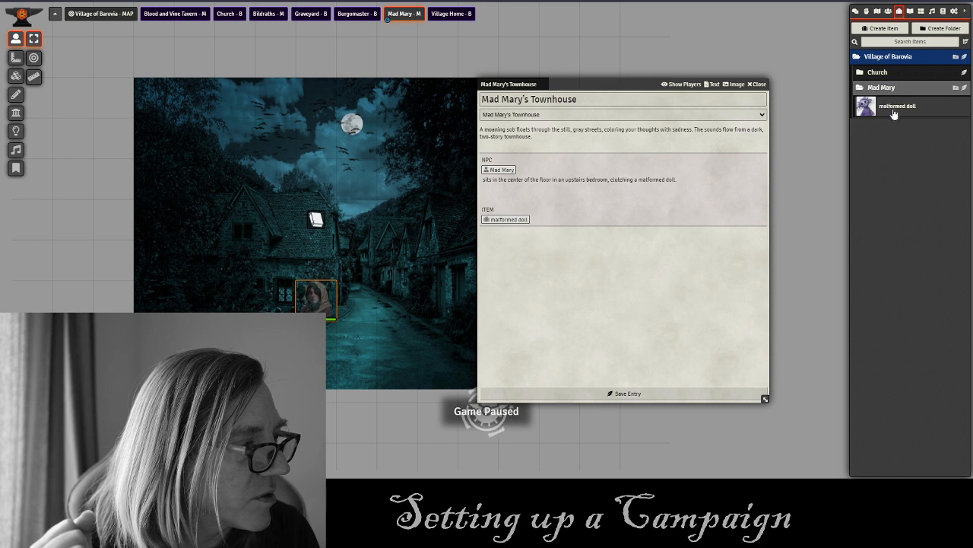
drag(896, 105, 281, 298)
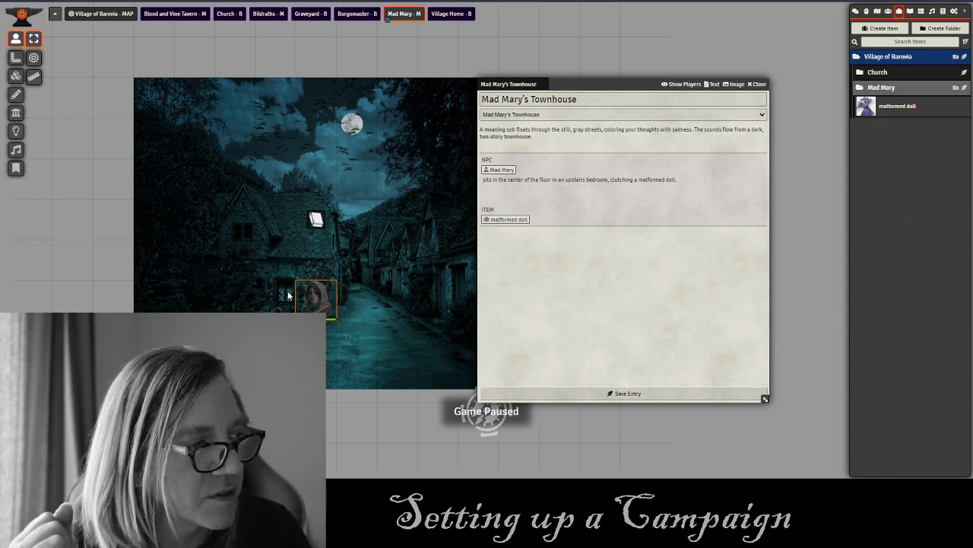
Close the Mad Mary's Townhouse note and move the Mad Mary token onto the street.
drag(315, 327, 266, 343)
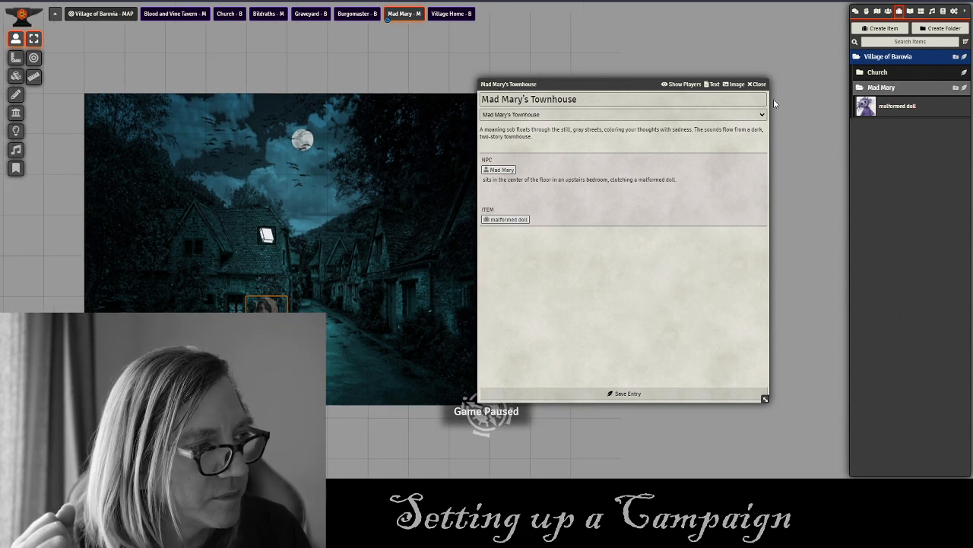
click(757, 85)
drag(266, 304, 423, 308)
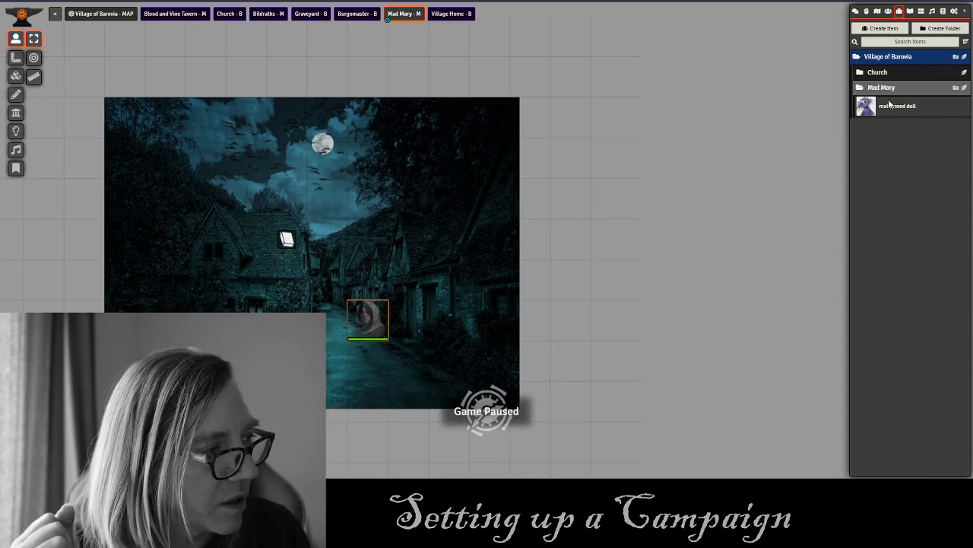
Try again to place the malformed doll by the townhouse, and check its item sheet before closing it.
drag(885, 110, 289, 326)
click(289, 326)
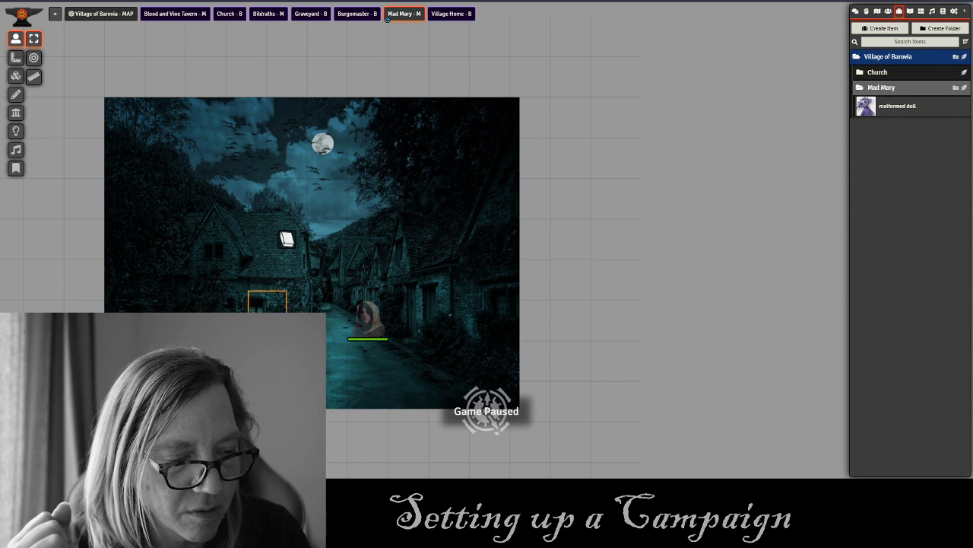
click(886, 109)
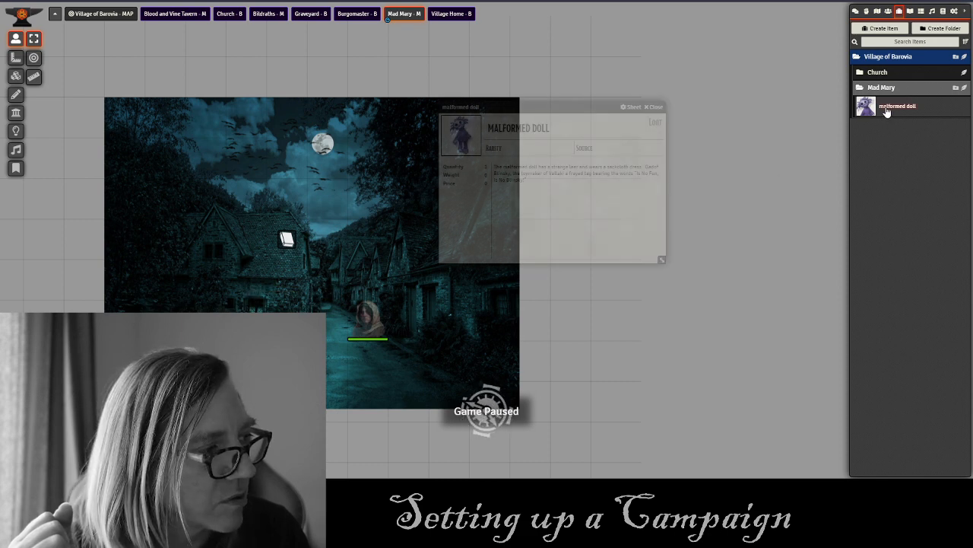
click(656, 107)
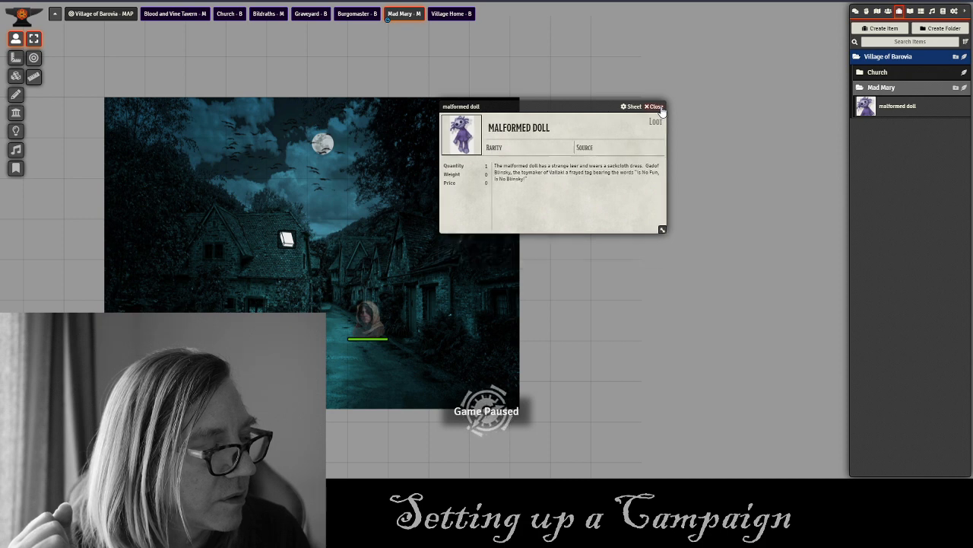
Collapse the Mad Mary item folder, leaving the Church item folder collapsed as well.
click(882, 72)
click(882, 72)
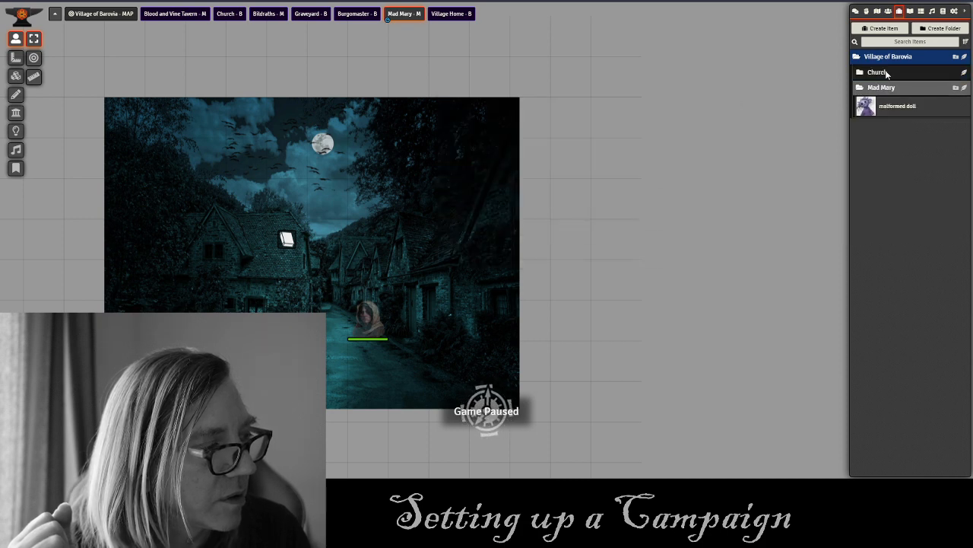
click(882, 87)
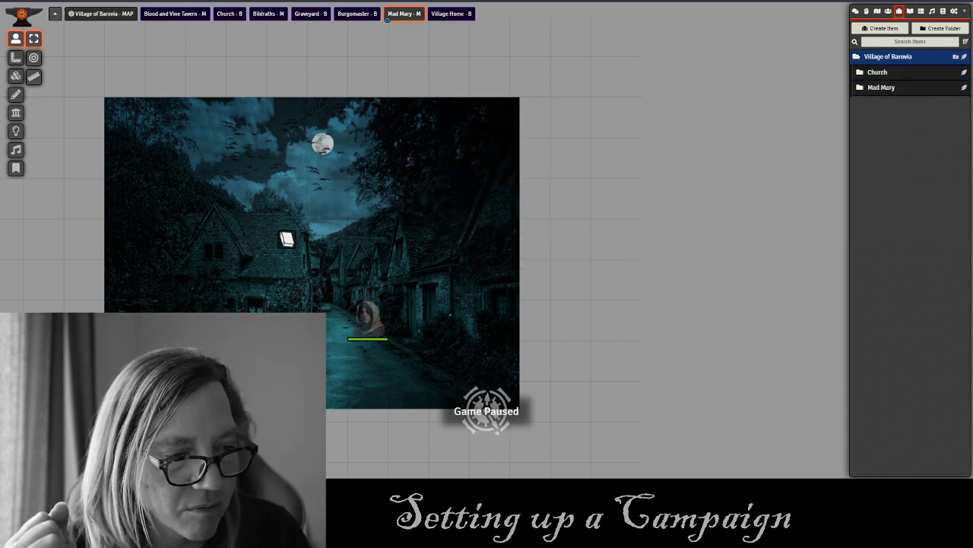
Reopen the townhouse note from its scene pin, move it aside, and check the linked malformed doll's item sheet.
scroll(480, 238, up, 5)
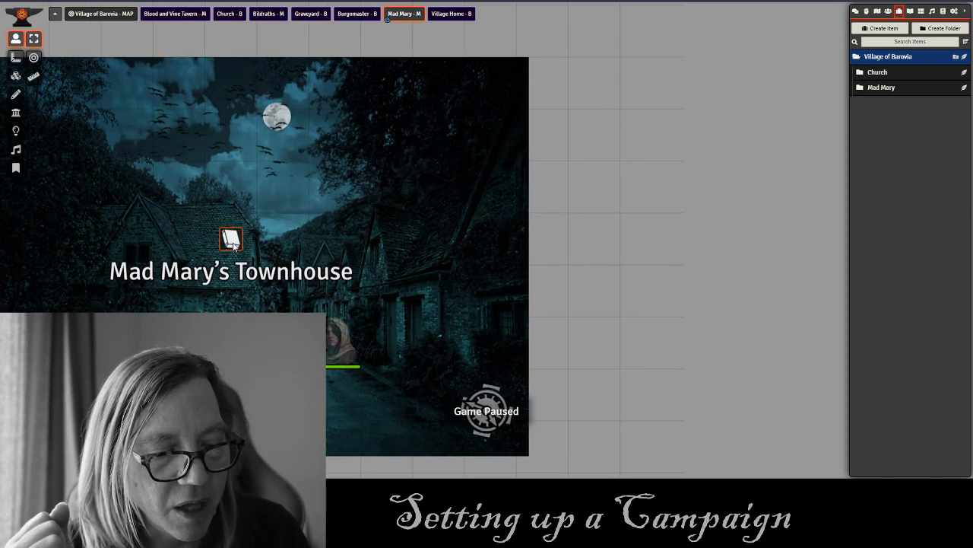
double_click(231, 240)
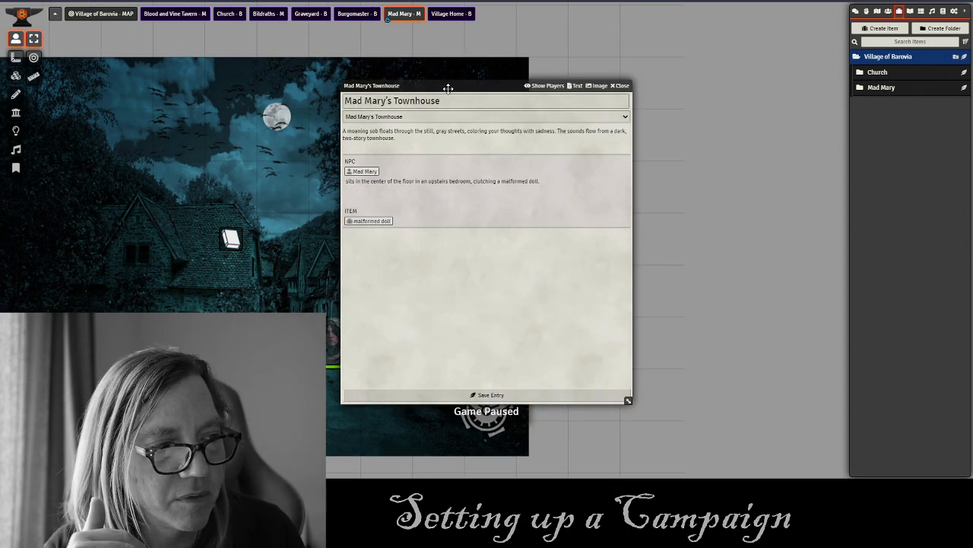
drag(448, 89, 585, 73)
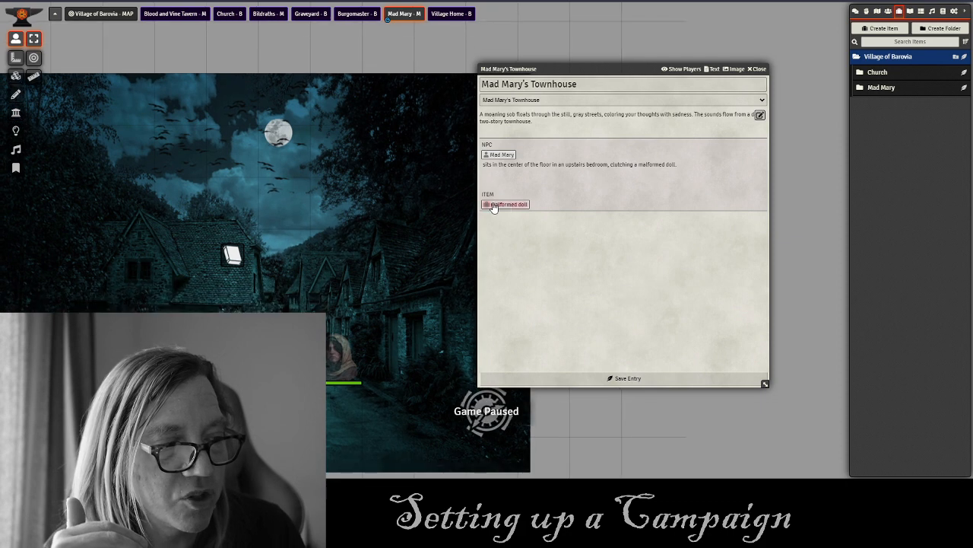
click(493, 207)
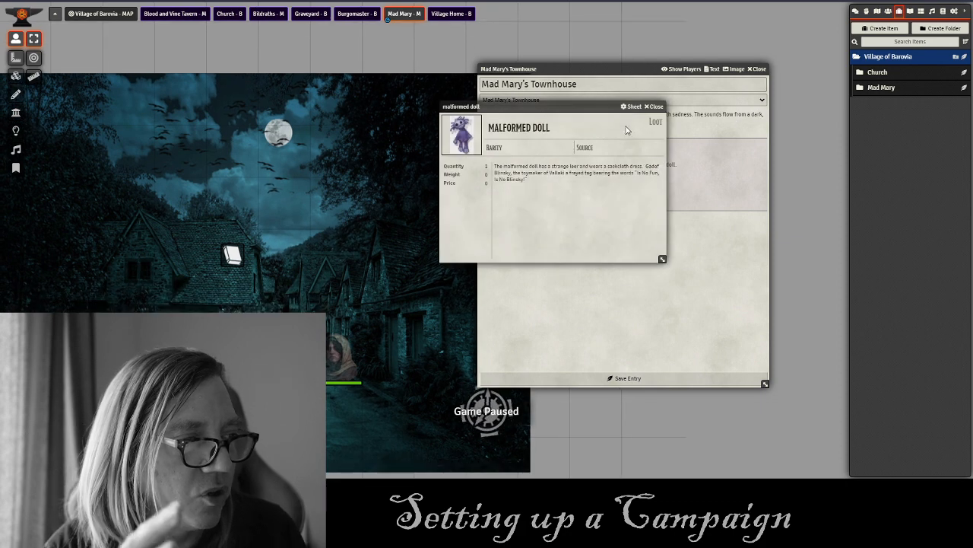
click(654, 107)
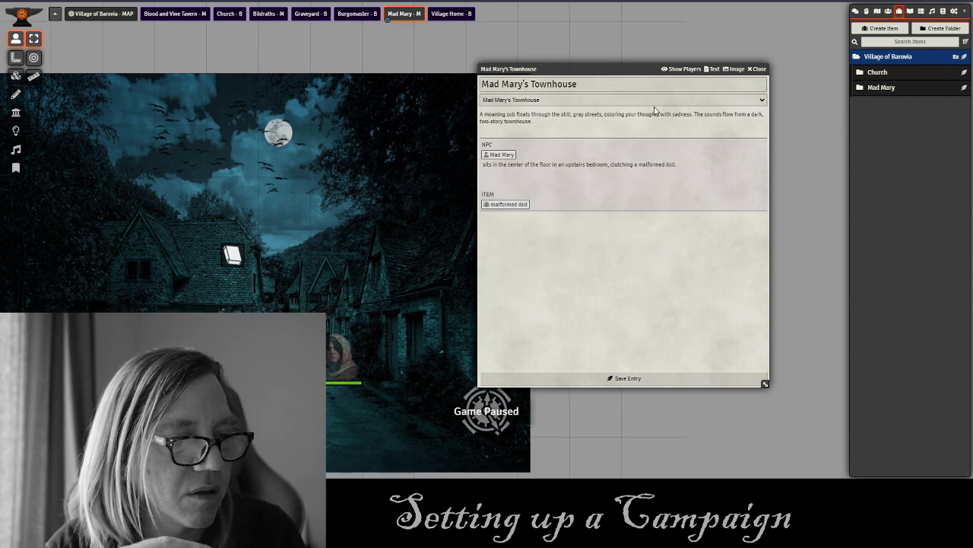
Reveal the Mad Mary token to players and move it to the street just in front of the townhouse.
right_click(335, 354)
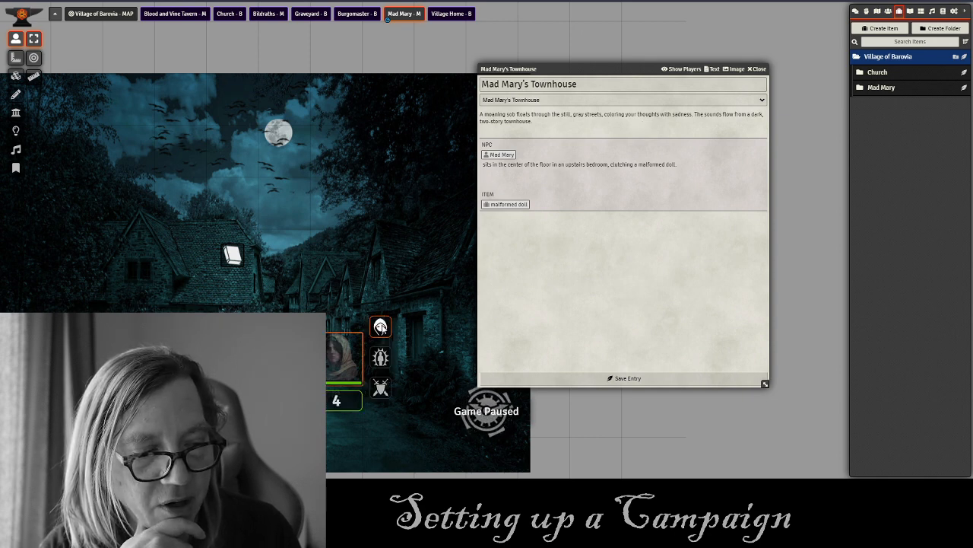
click(382, 328)
drag(344, 356, 282, 353)
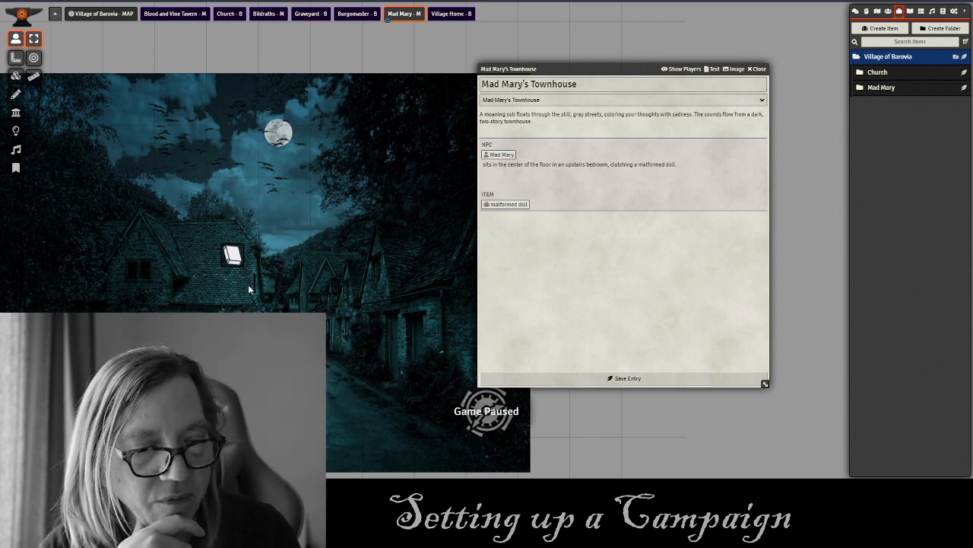
Move the townhouse note pin from the roof to the sky near the scene image's upper-left corner and close the note.
drag(232, 256, 102, 98)
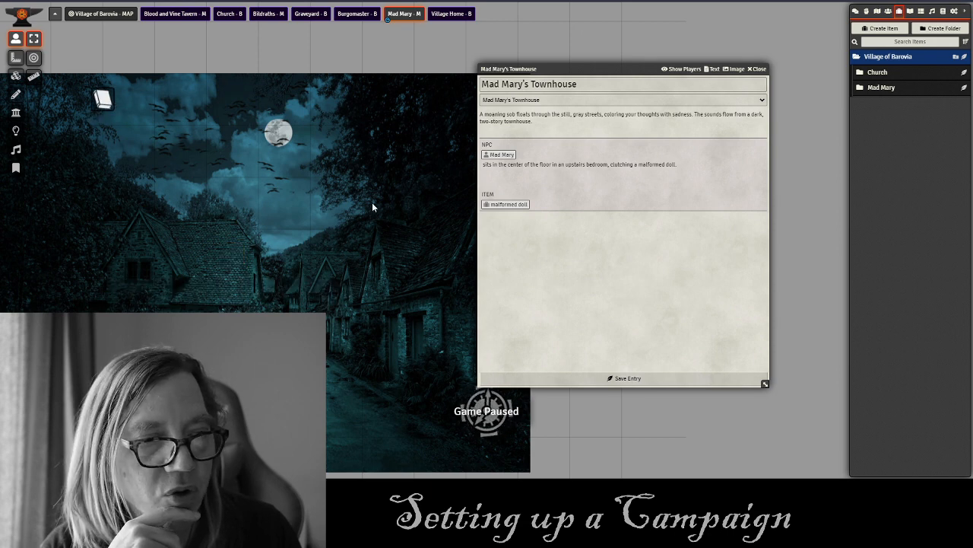
click(756, 69)
drag(90, 224, 294, 194)
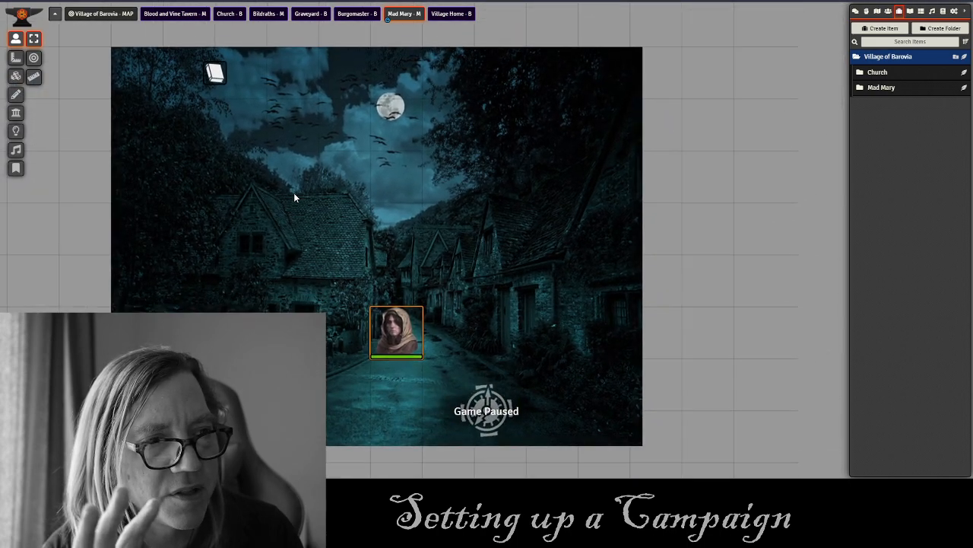
Configure the Mad Mary - M scene with grid opacity 0, token vision and fog exploration off, global illumination on, and darkness level 0.4.
right_click(410, 21)
click(407, 40)
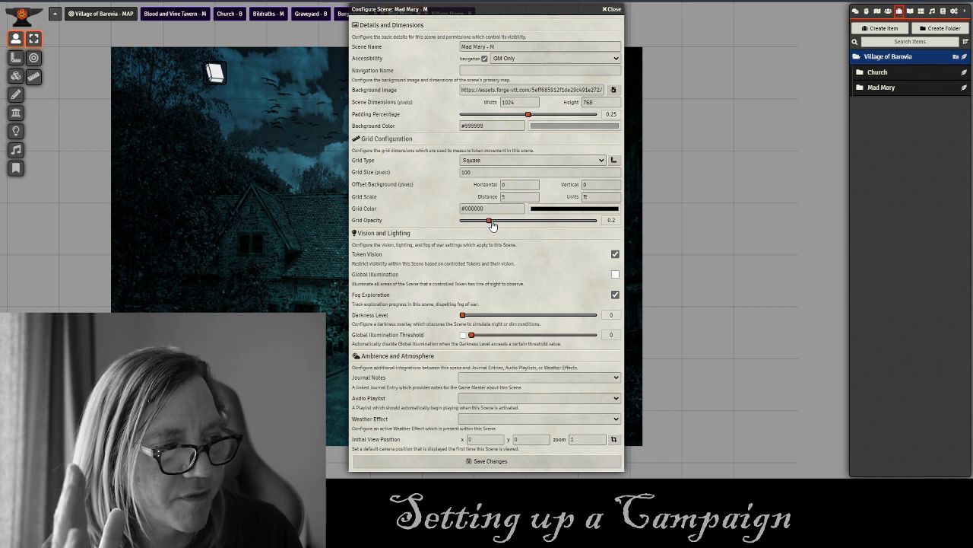
drag(492, 224, 430, 226)
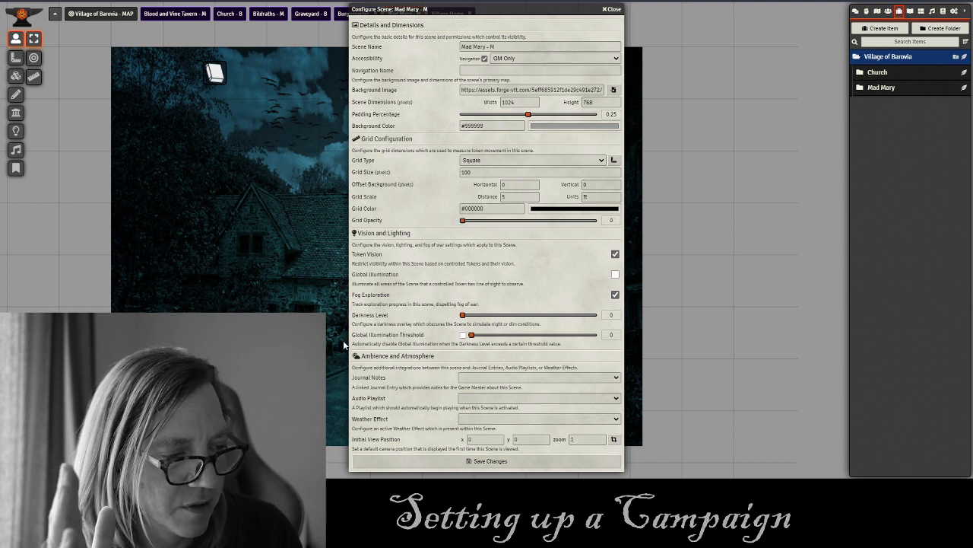
click(615, 254)
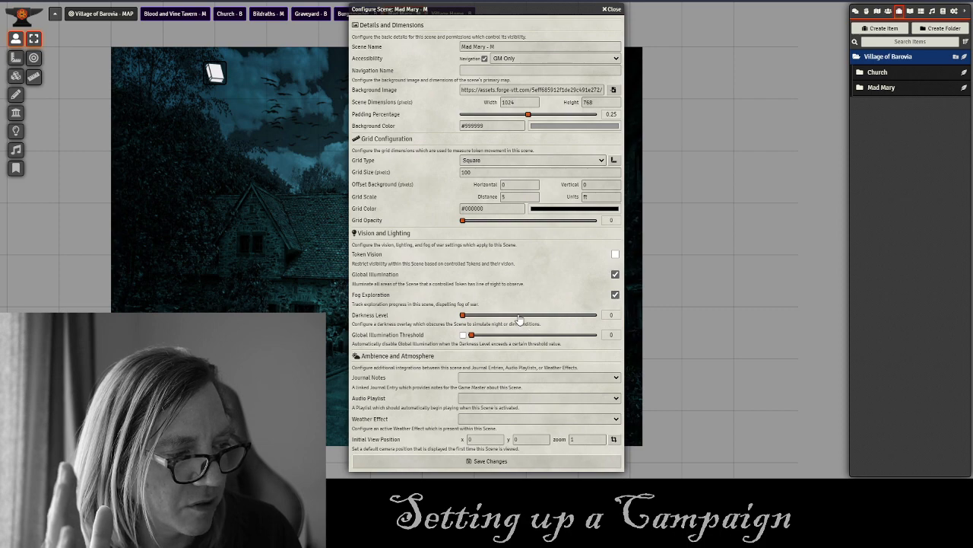
drag(501, 320, 513, 320)
click(463, 462)
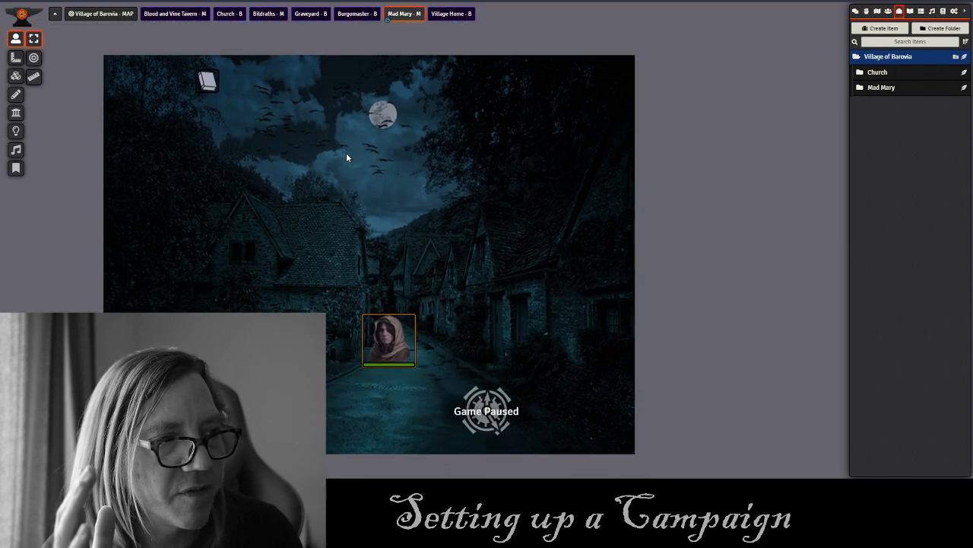
Set the Mad Mary scene's background color to #101f29, sampled from the night sky in the scene image, and save the changes.
right_click(404, 13)
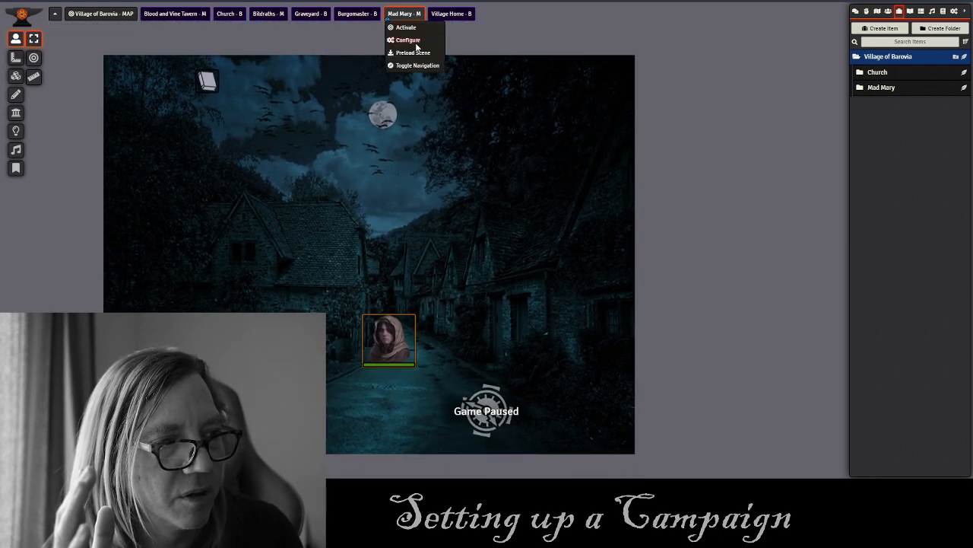
click(411, 40)
click(562, 127)
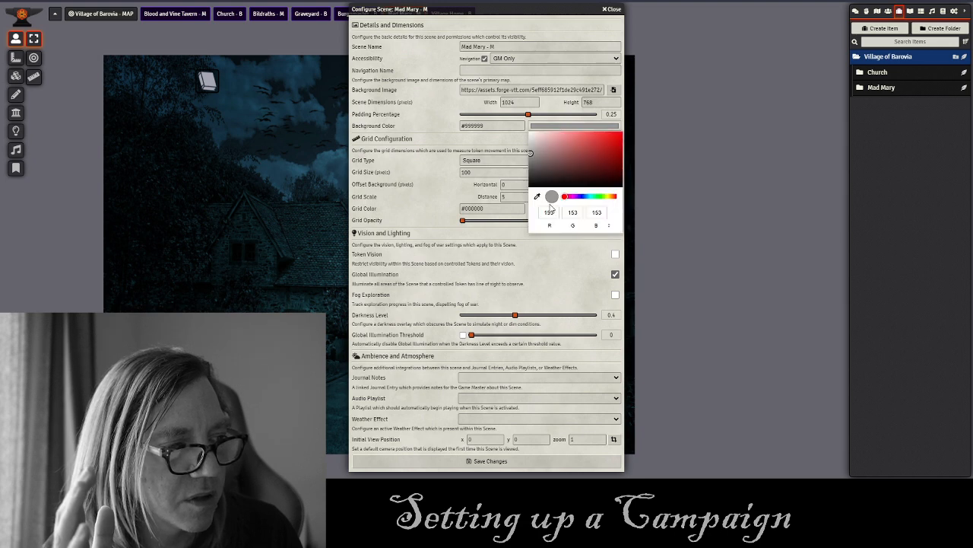
click(538, 196)
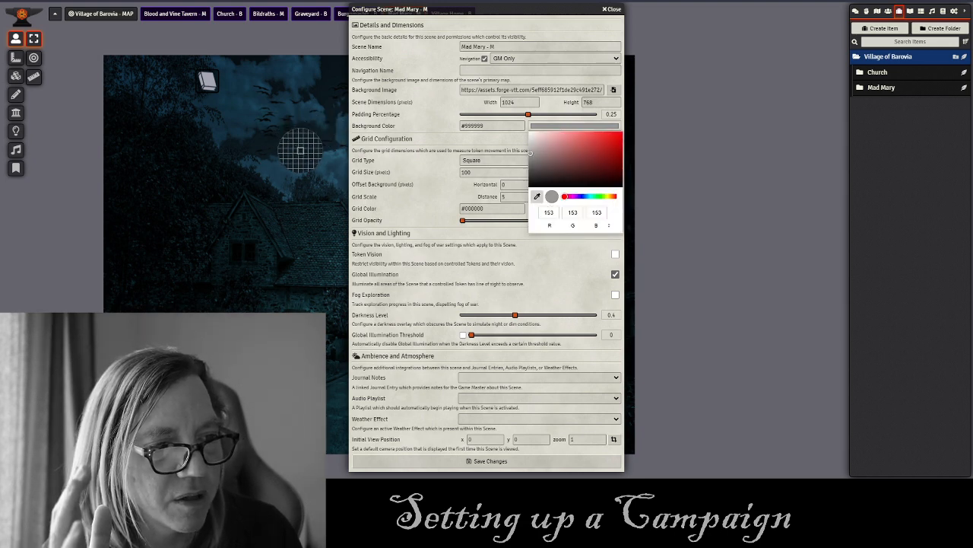
click(300, 158)
click(473, 142)
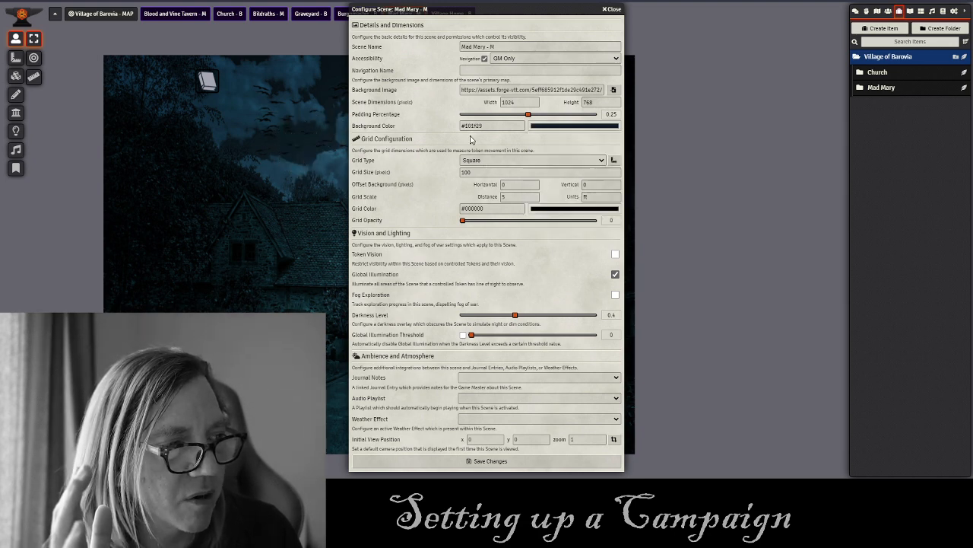
click(480, 461)
Move the townhouse note pin across the sky to the scene image's upper-right corner.
mouse_move(475, 219)
mouse_down()
mouse_move(539, 193)
mouse_move(451, 238)
mouse_up()
scroll(516, 222, down, 2)
scroll(516, 233, up, 6)
drag(137, 51, 638, 50)
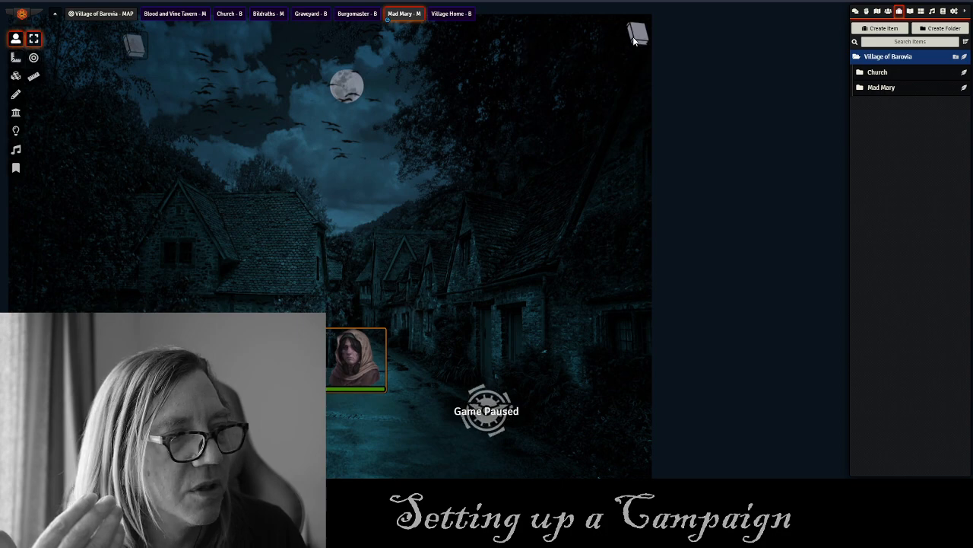
Open the townhouse note from its pin, show its text, move it aside, and open the linked malformed doll's sheet.
double_click(637, 47)
drag(440, 82, 658, 48)
click(817, 51)
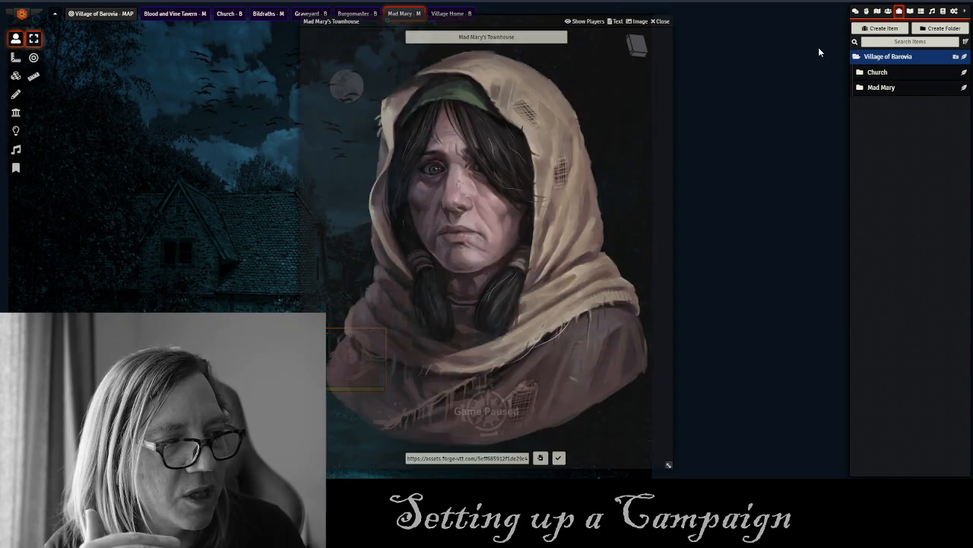
click(616, 22)
drag(421, 76, 607, 33)
click(546, 178)
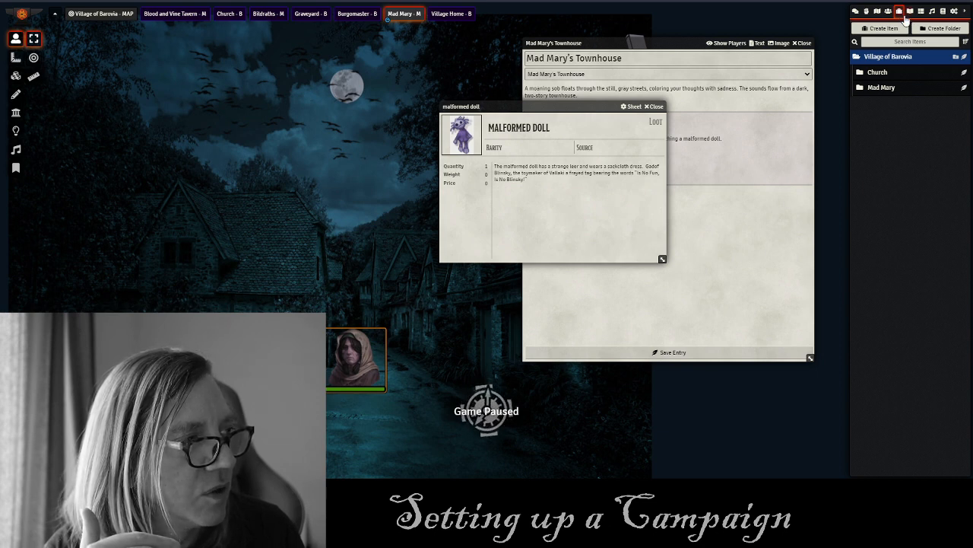
Expand the Mad Mary item folder, review the malformed doll's player permission levels, and close the permissions, item sheet and townhouse note.
click(884, 89)
right_click(890, 107)
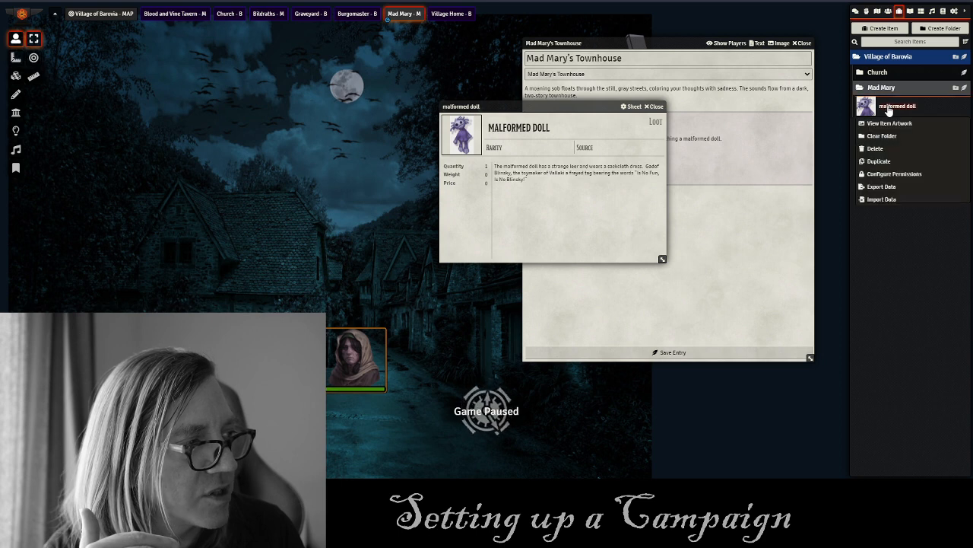
click(881, 180)
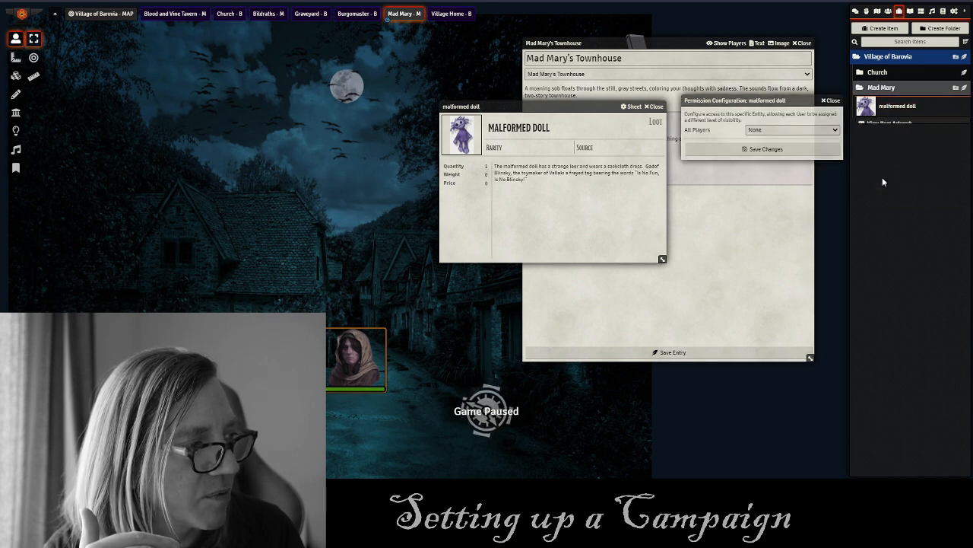
click(801, 132)
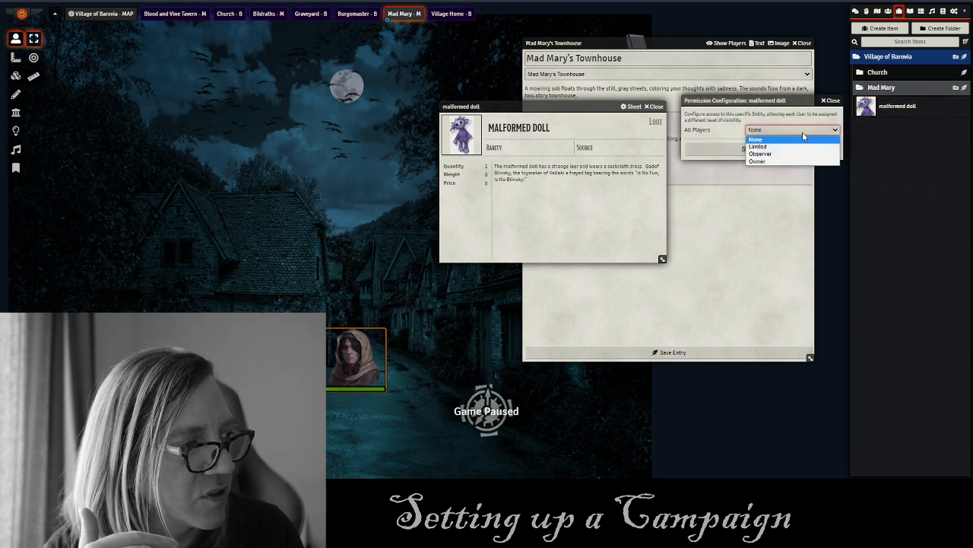
click(831, 101)
click(654, 107)
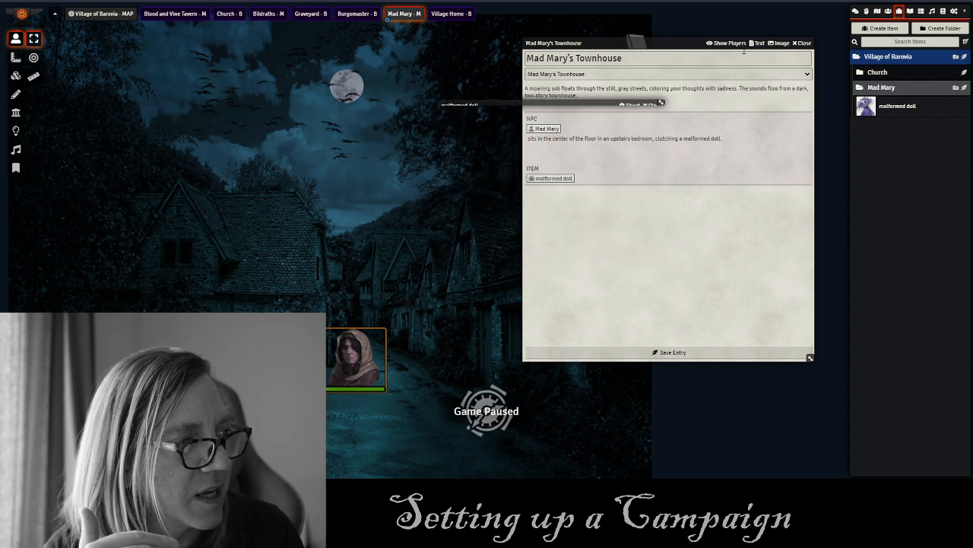
click(802, 43)
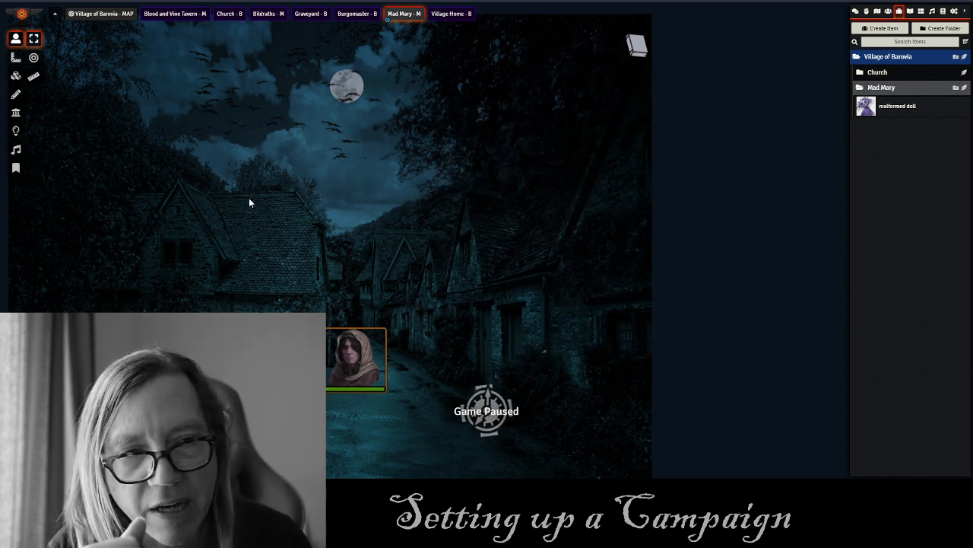
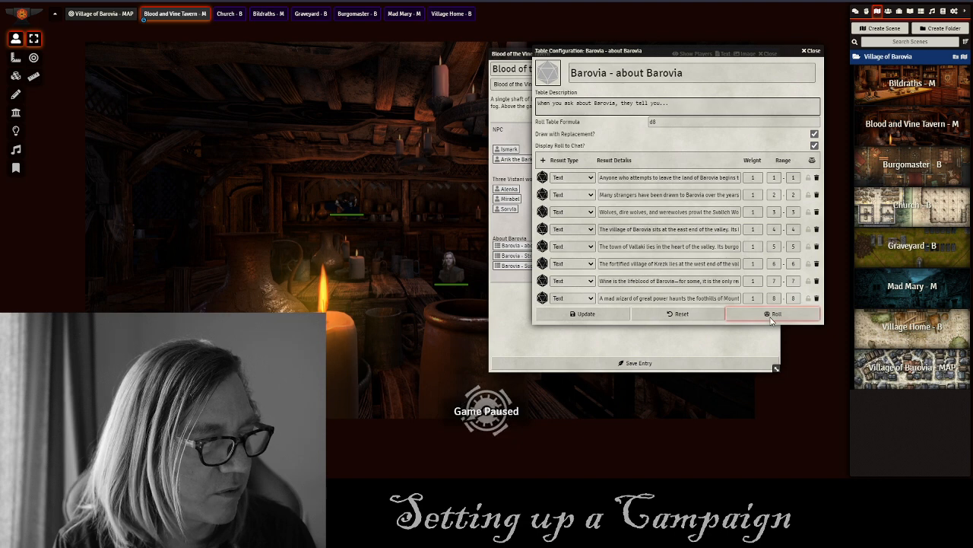
Reveal the latest about Barovia table roll to everyone in the chat, and close the roll table and tavern note.
click(858, 12)
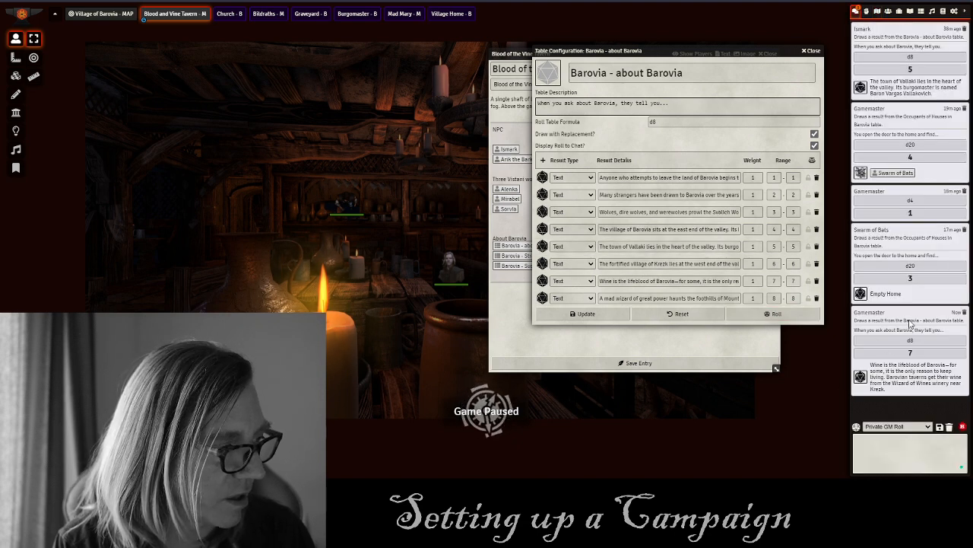
mouse_move(906, 409)
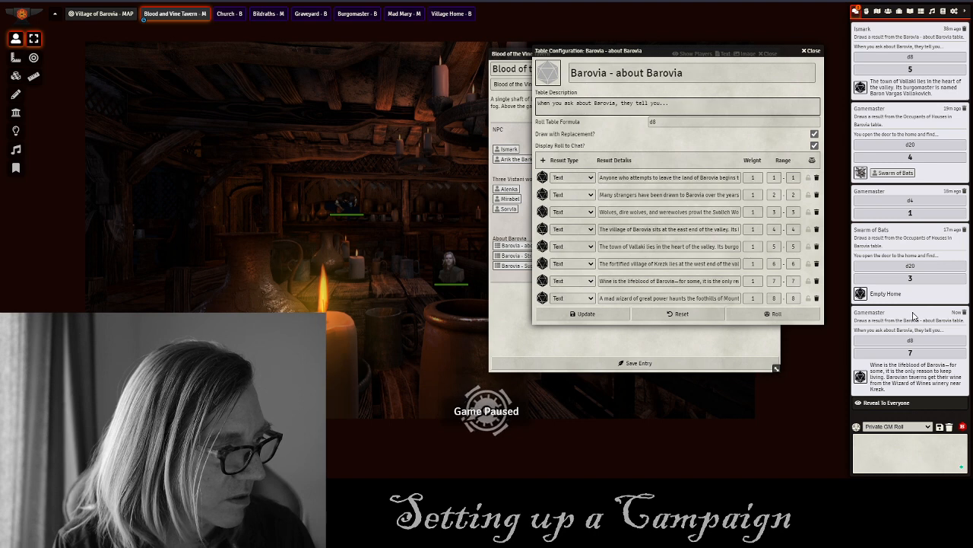
click(905, 402)
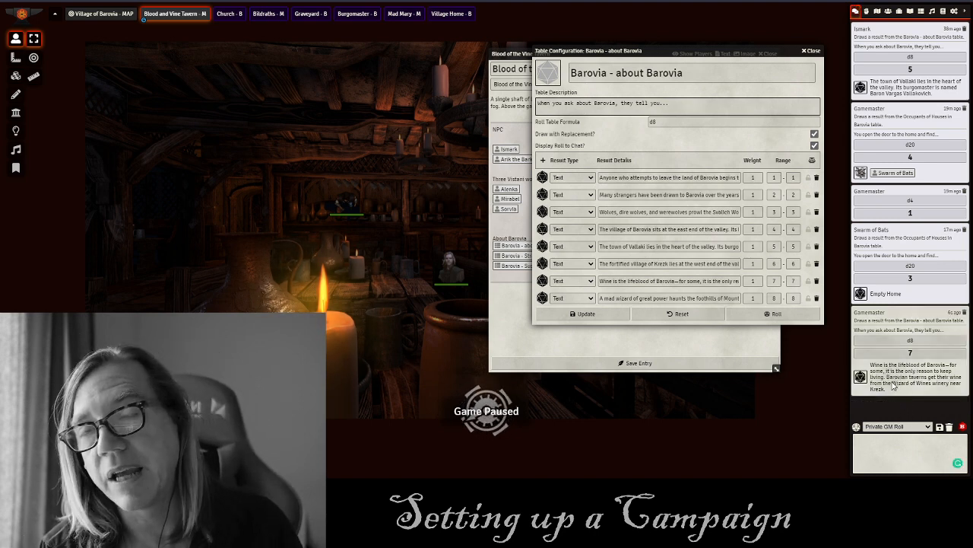
click(811, 51)
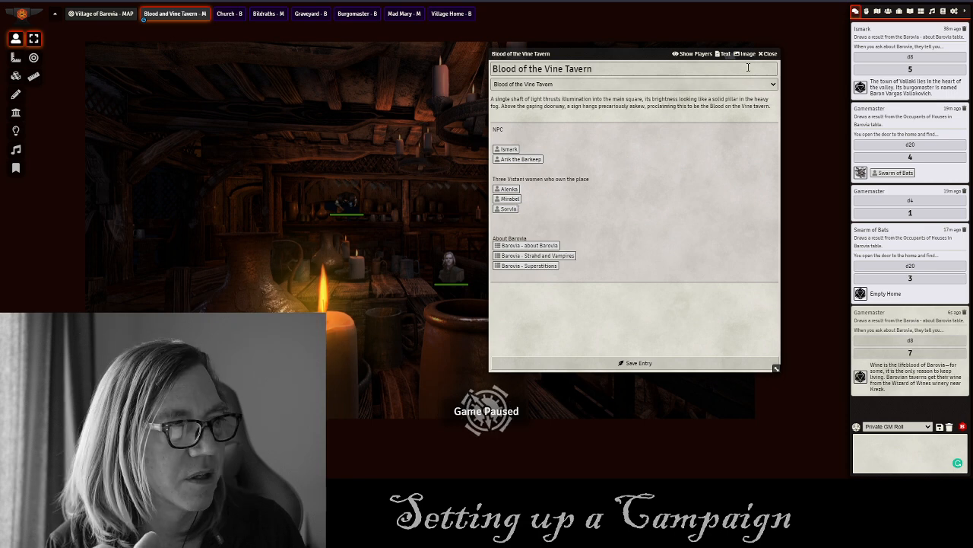
click(770, 54)
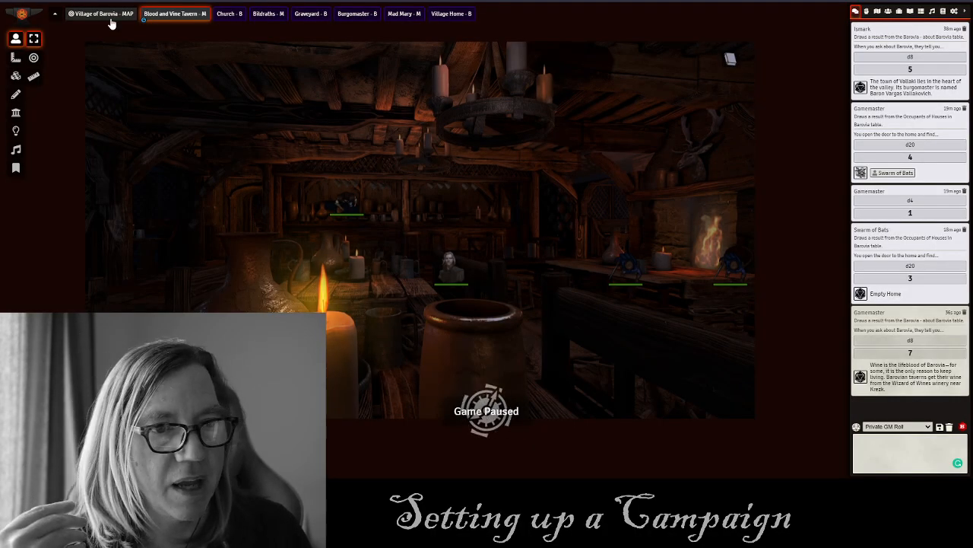
Switch to the Village of Barovia - MAP scene and clear the chat log.
click(105, 14)
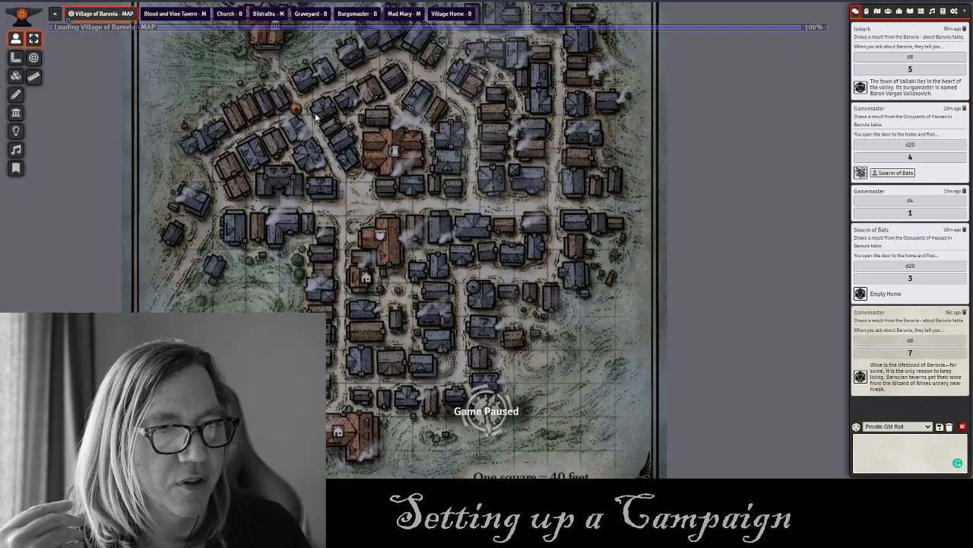
drag(316, 116, 312, 172)
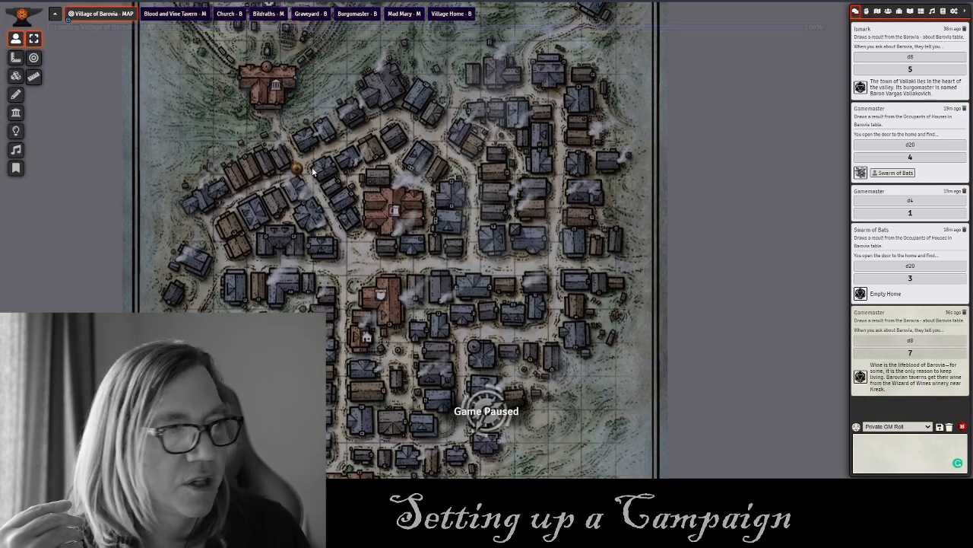
click(950, 428)
click(730, 467)
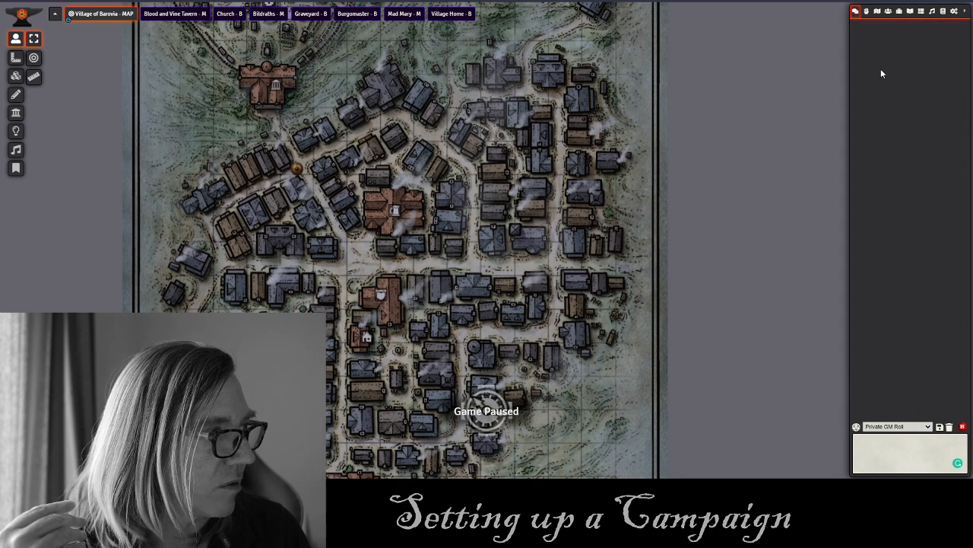
In the journal, collapse the main Village of Barovia folder and expand the Players Journal folder with its Village of Barovia subfolder.
click(910, 12)
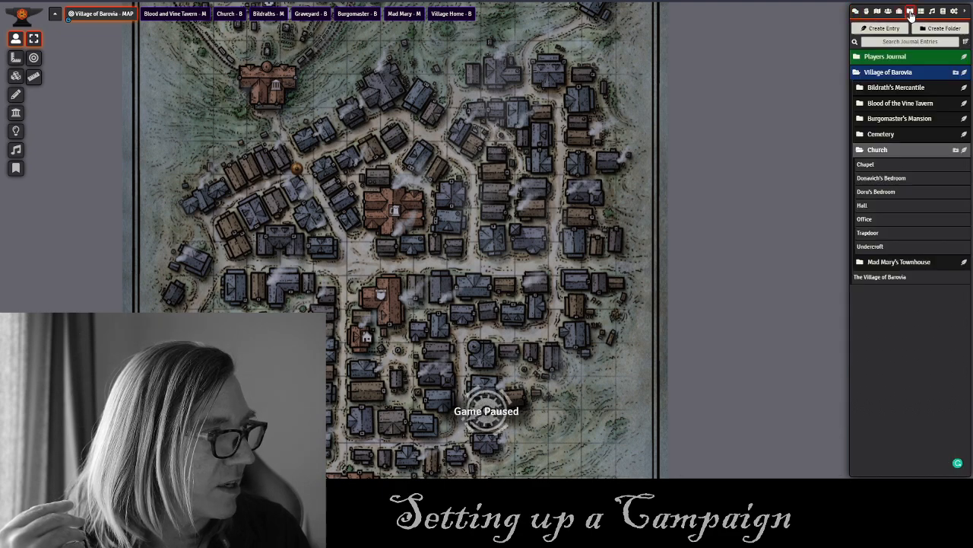
click(900, 72)
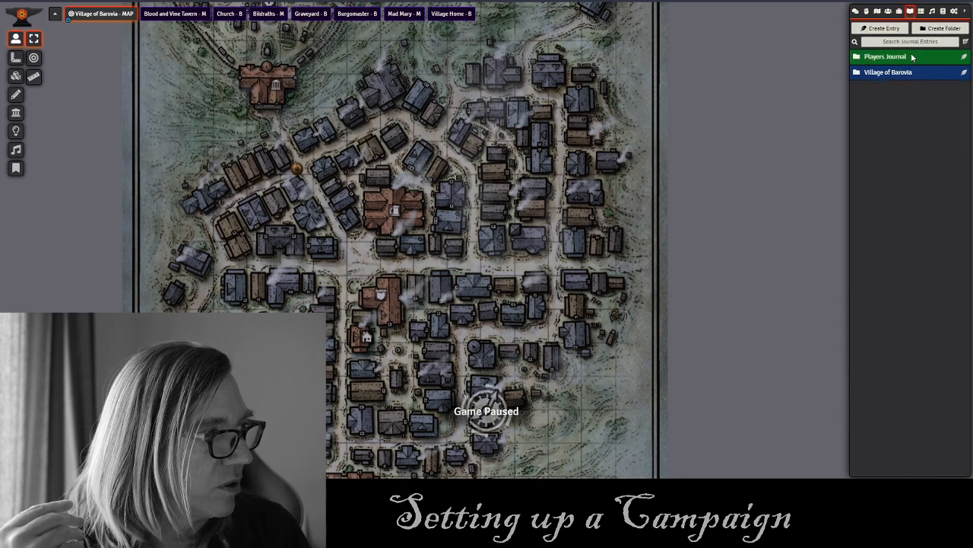
click(912, 58)
click(901, 73)
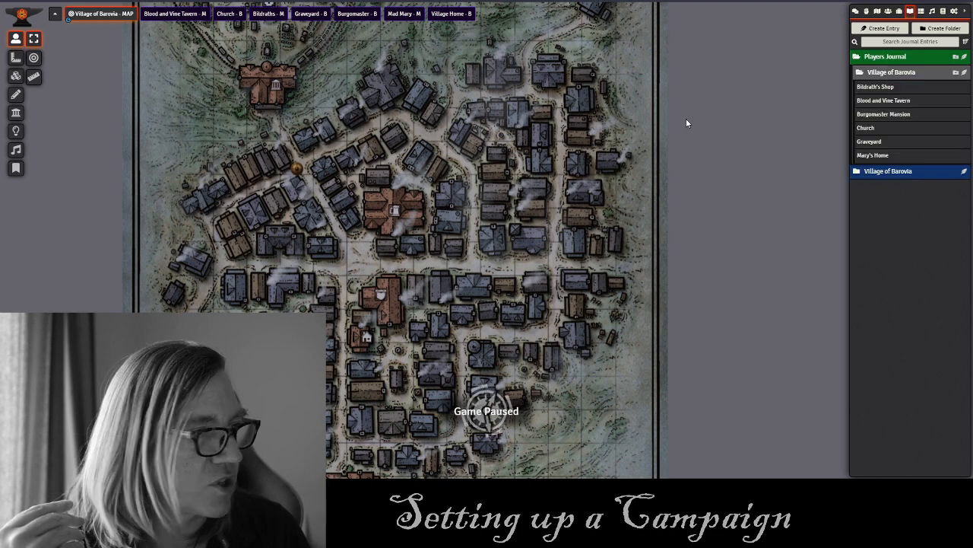
Move the round gold token down the street to the junction just southwest of the Blood and Vine Tavern.
drag(341, 235, 321, 202)
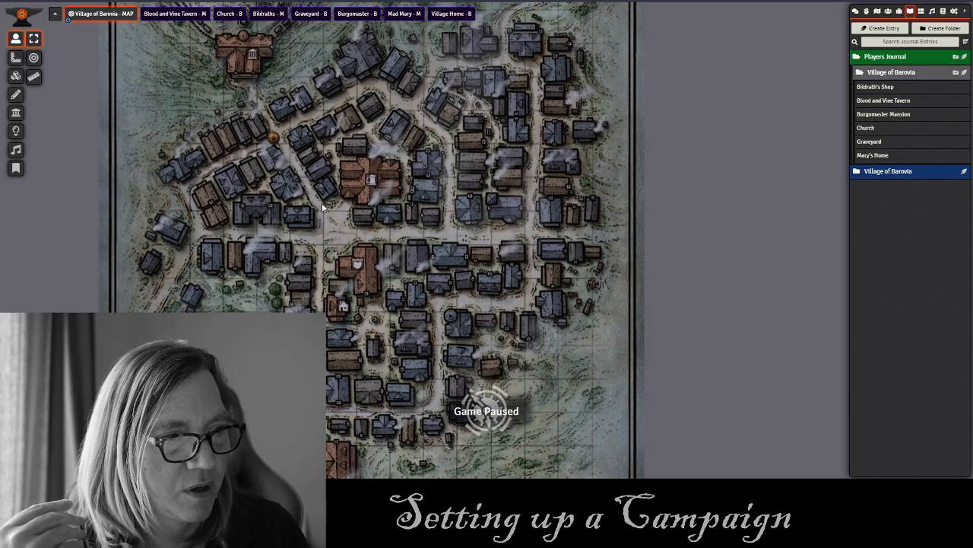
drag(289, 160, 307, 194)
scroll(381, 208, up, 4)
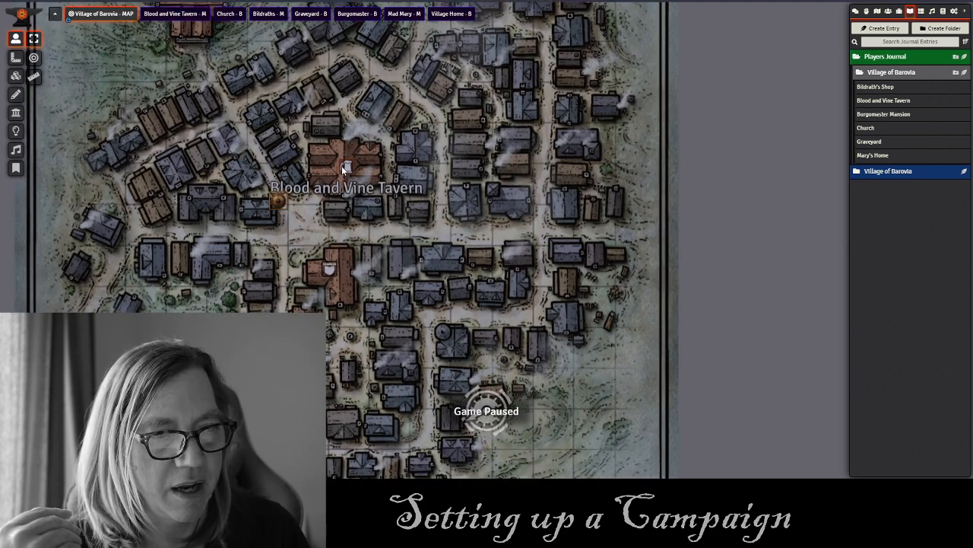
Check the player notes pinned on the map for Blood and Vine Tavern, Bildrath's Shop and Mary's Home.
double_click(343, 168)
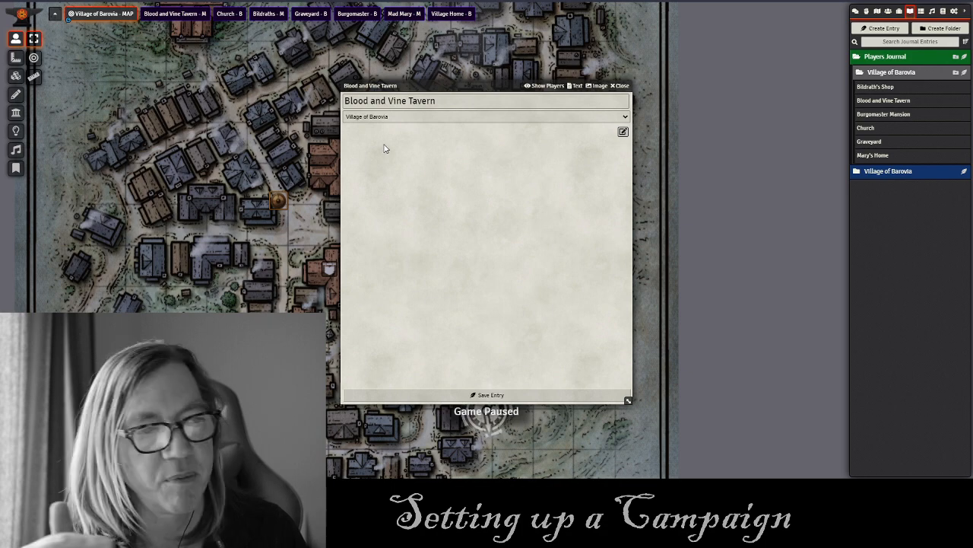
click(620, 85)
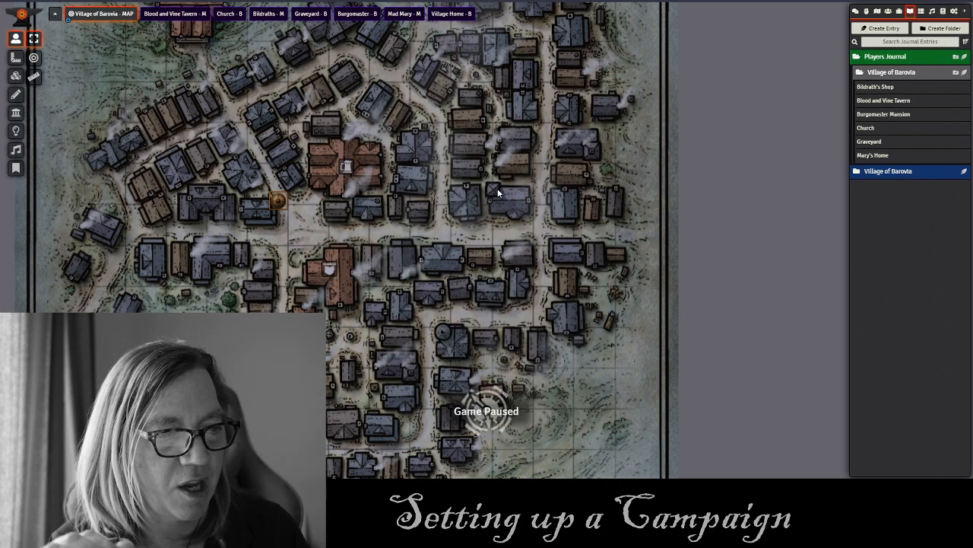
double_click(318, 203)
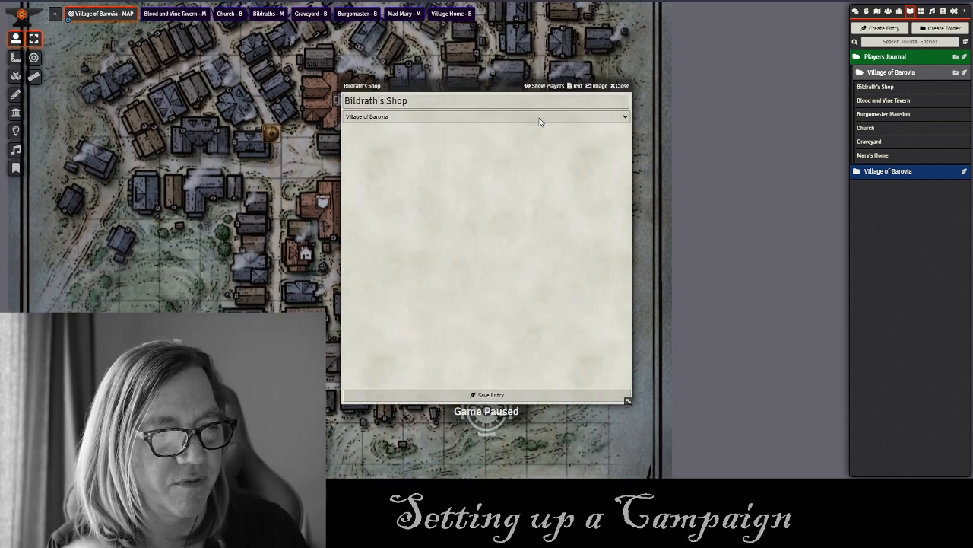
click(618, 87)
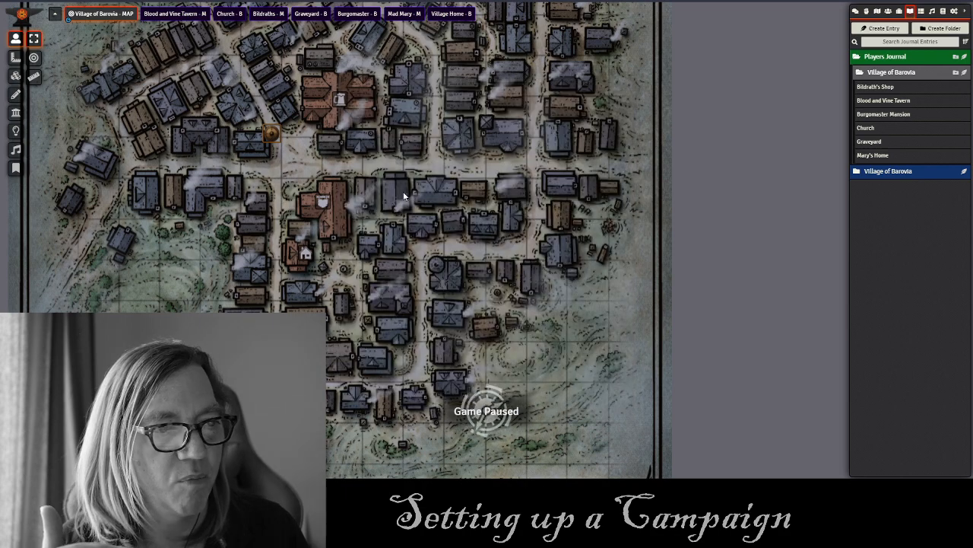
double_click(308, 251)
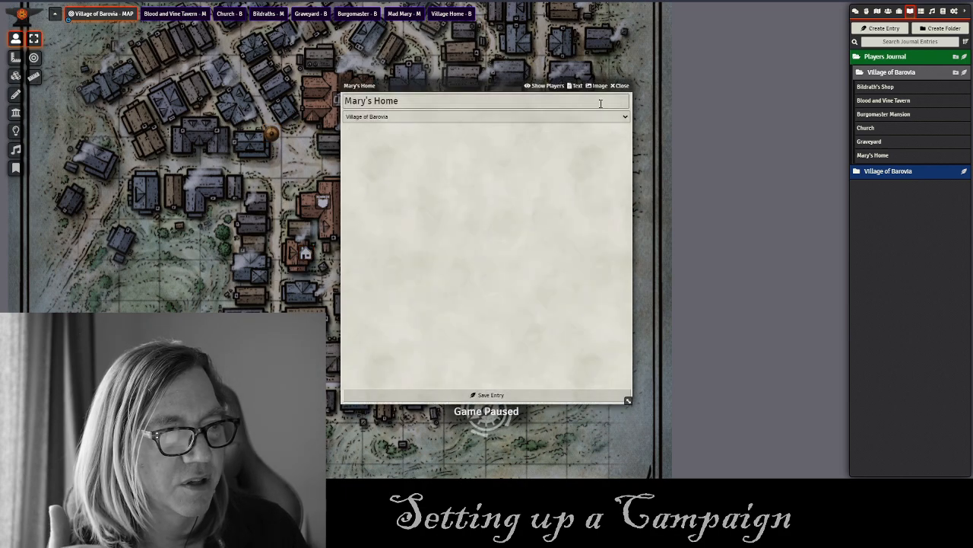
Check the player note pinned on the Burgomaster Mansion at the south of the village map and close it.
click(619, 86)
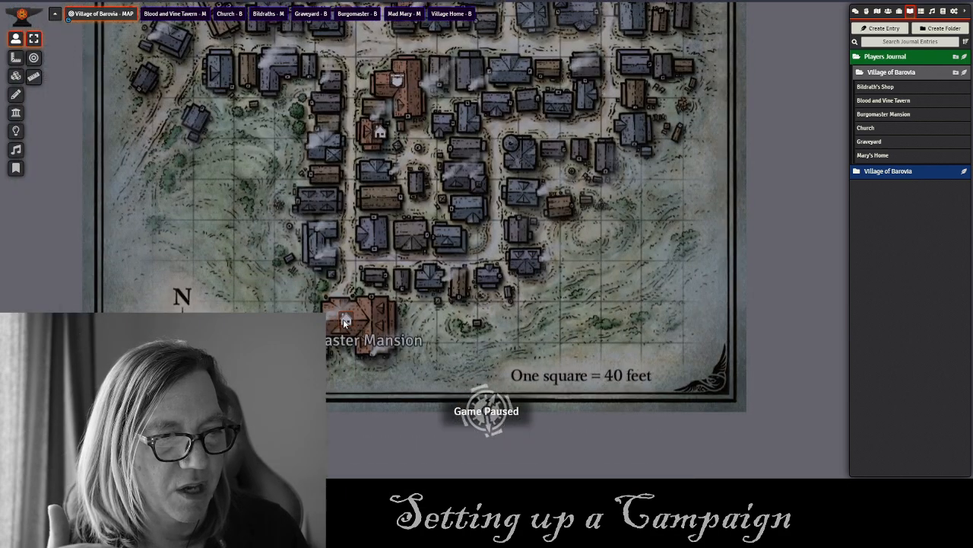
double_click(343, 318)
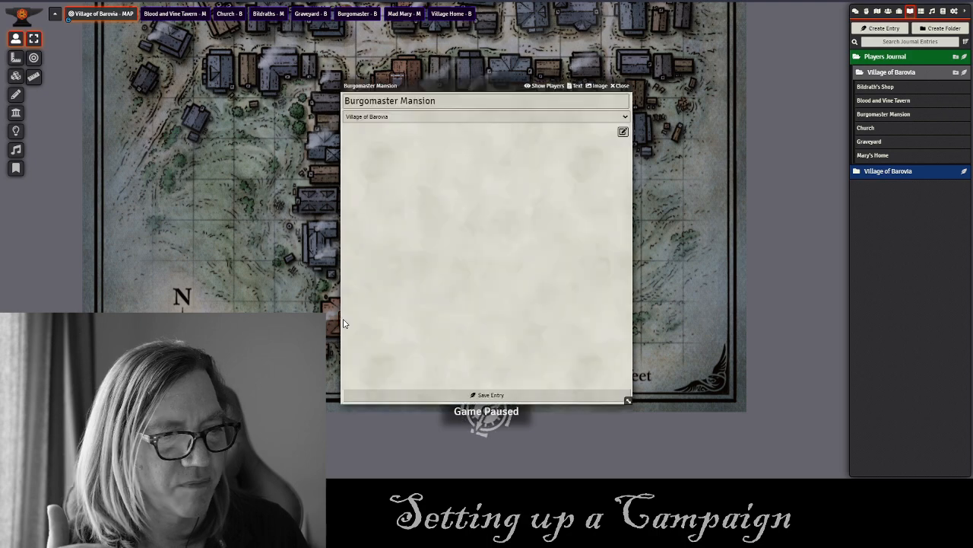
click(620, 86)
Review the Village of Barovia subfolder under Players Journal and collapse both folders.
click(907, 73)
click(908, 73)
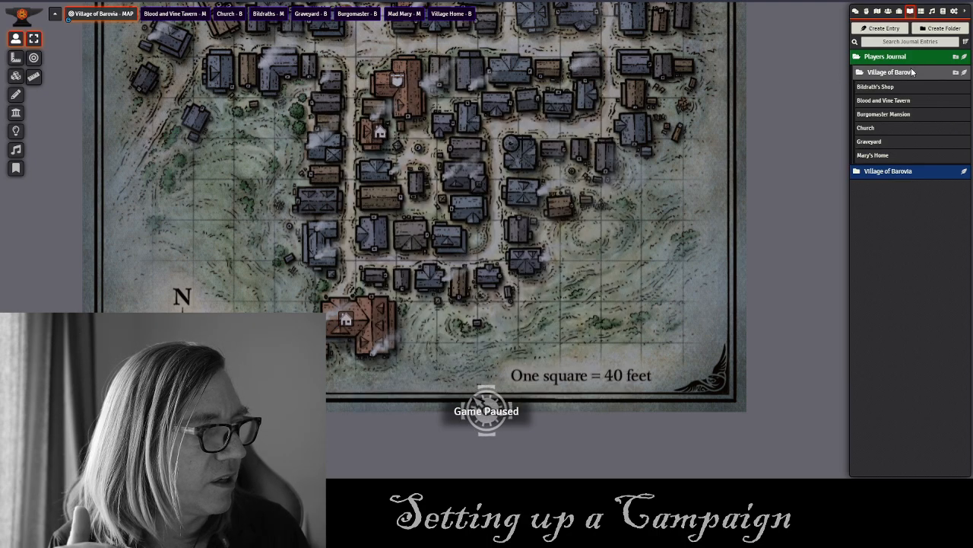
click(907, 73)
click(907, 58)
click(907, 58)
click(907, 58)
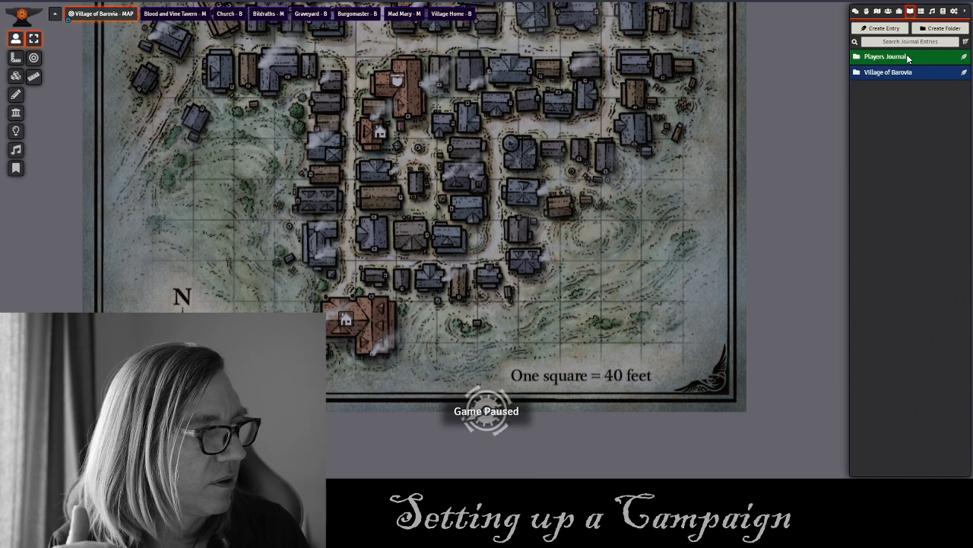
click(875, 57)
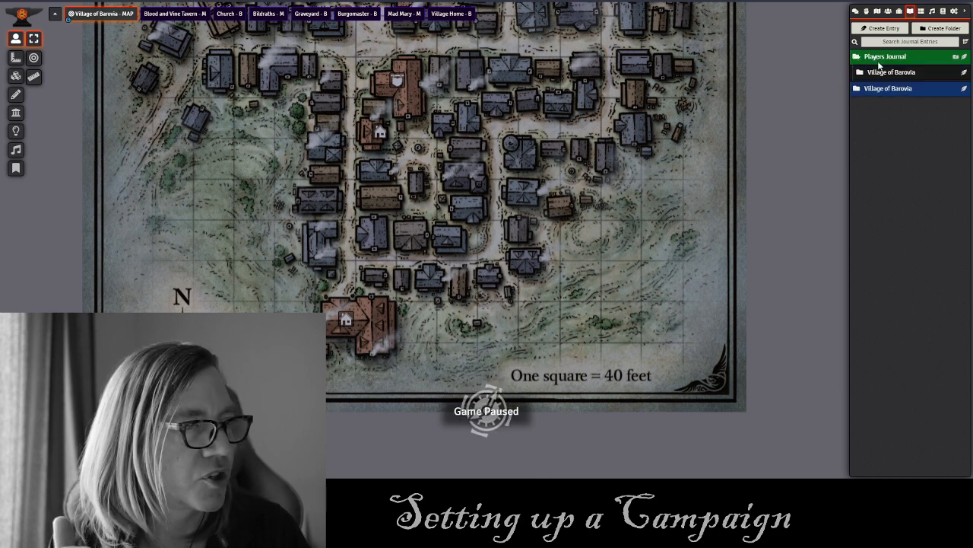
click(887, 73)
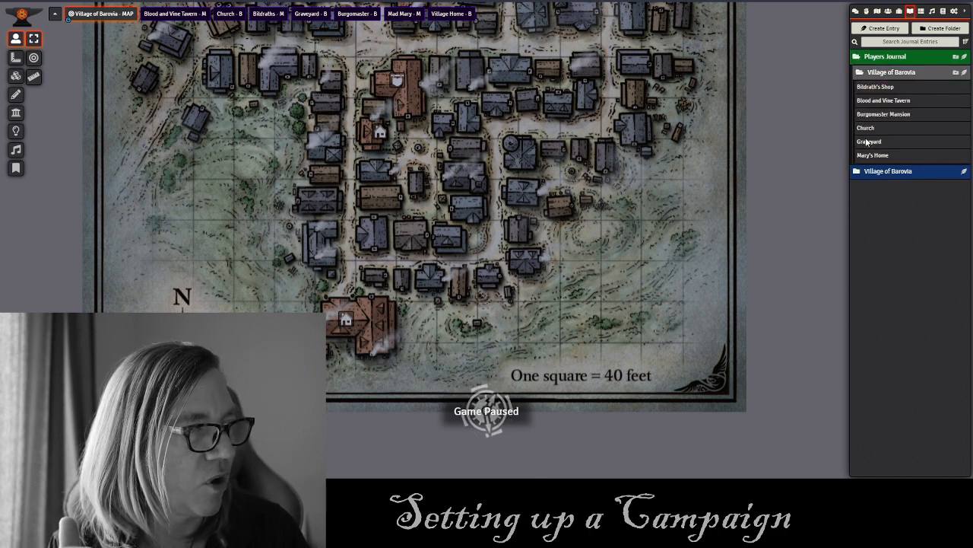
click(882, 72)
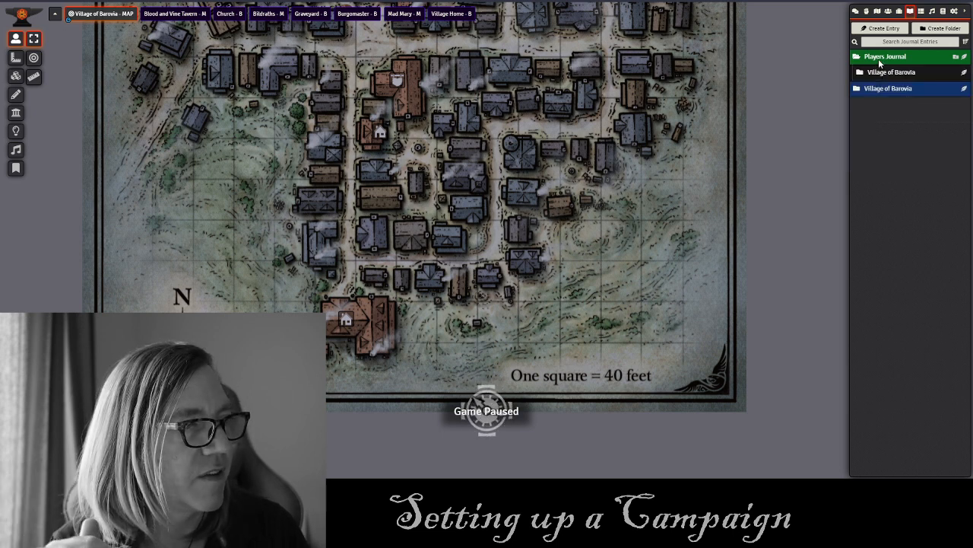
click(879, 58)
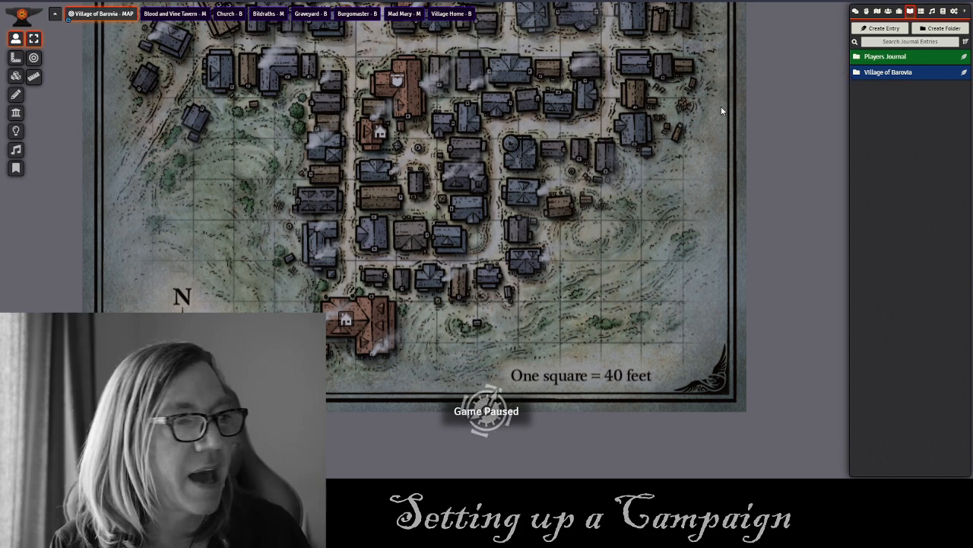
Switch to the Village Home - B scene and check its pinned The Village of Barovia note.
scroll(711, 201, up, 2)
drag(604, 166, 524, 229)
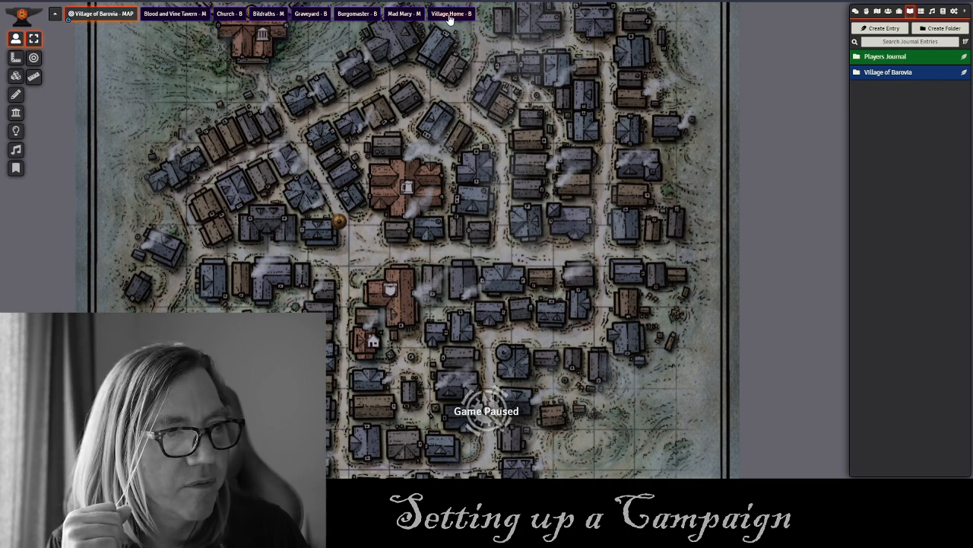
click(449, 16)
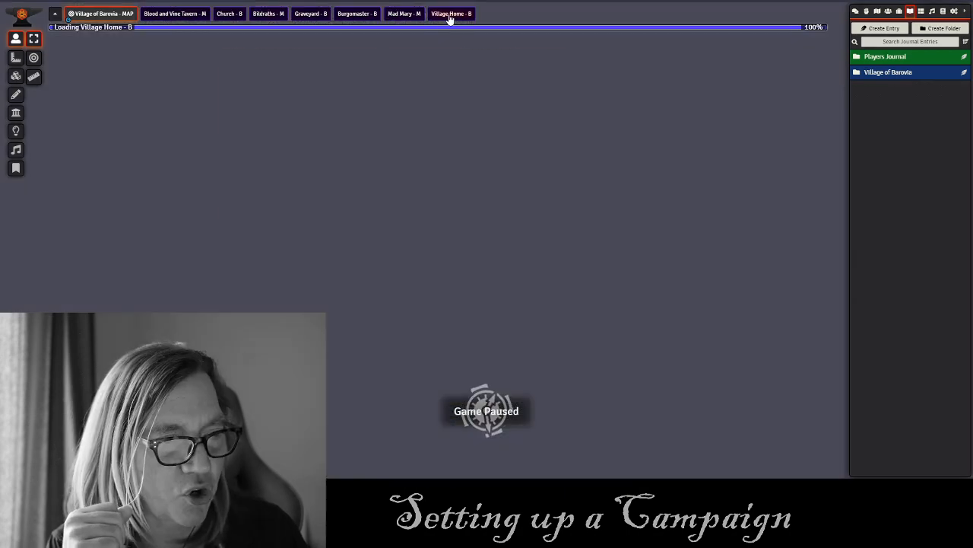
drag(419, 135, 405, 160)
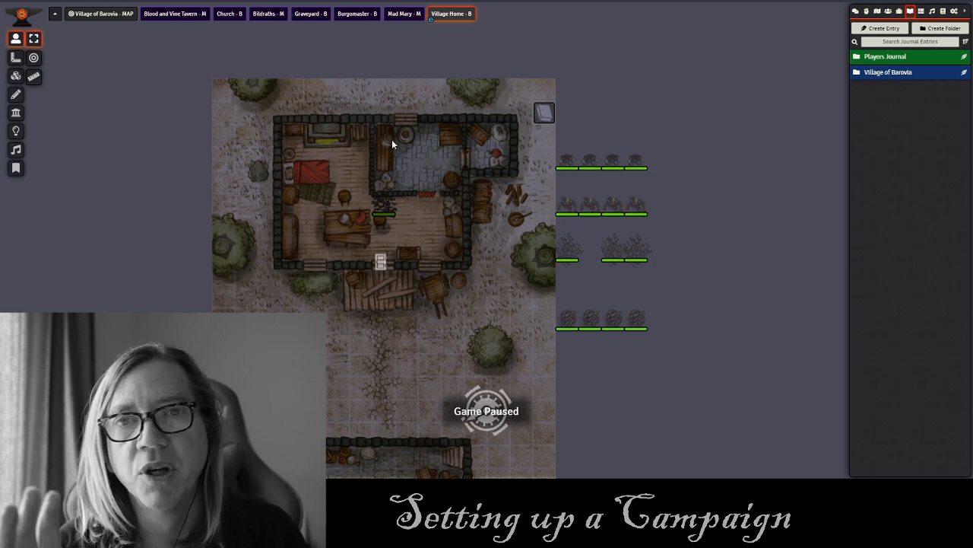
double_click(543, 111)
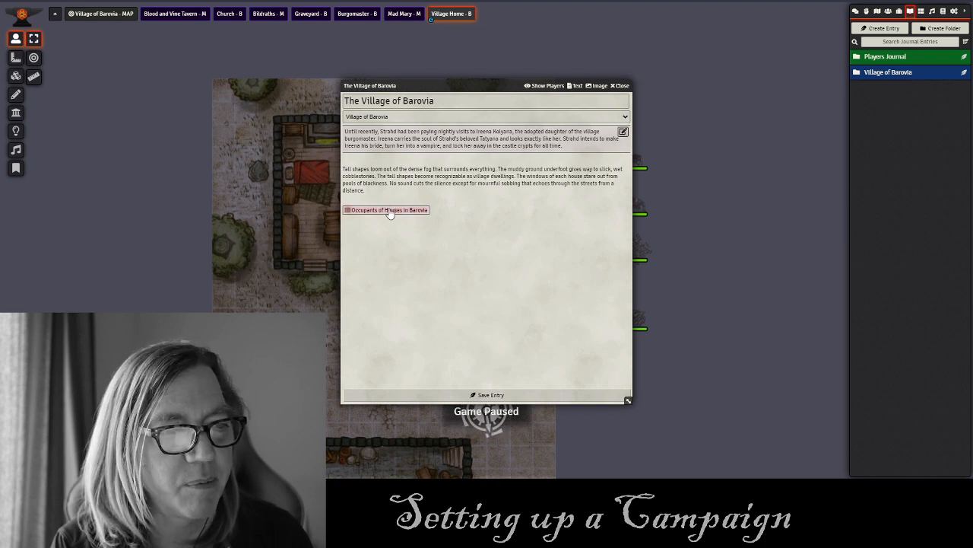
click(619, 85)
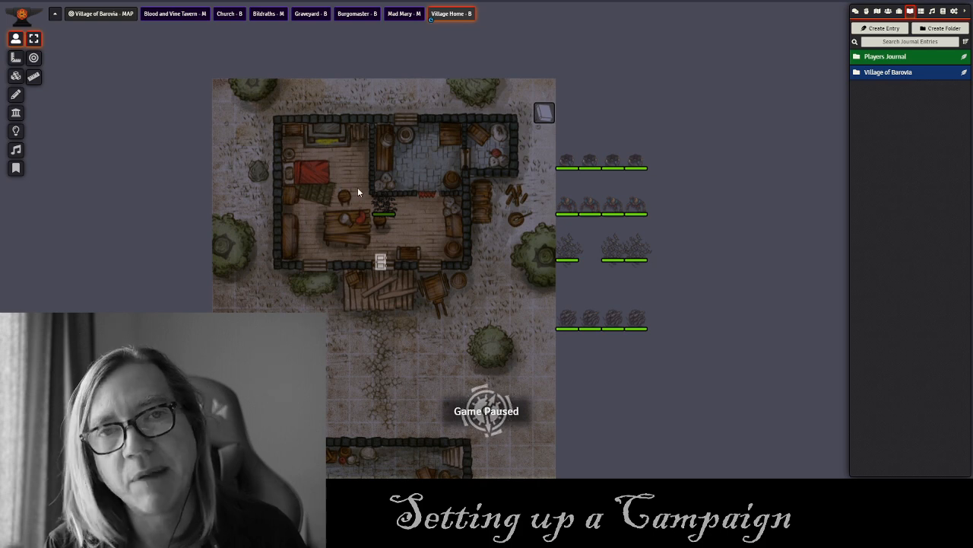
Switch to the Blood and Vine Tavern - M scene, open its pinned note beside the scene, and check the barkeep token's sheet.
drag(299, 214, 309, 150)
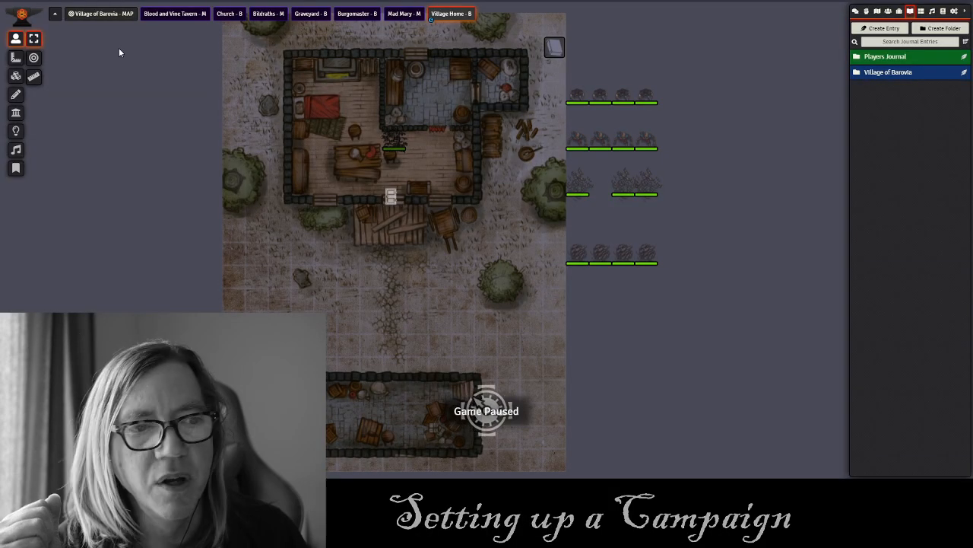
click(178, 17)
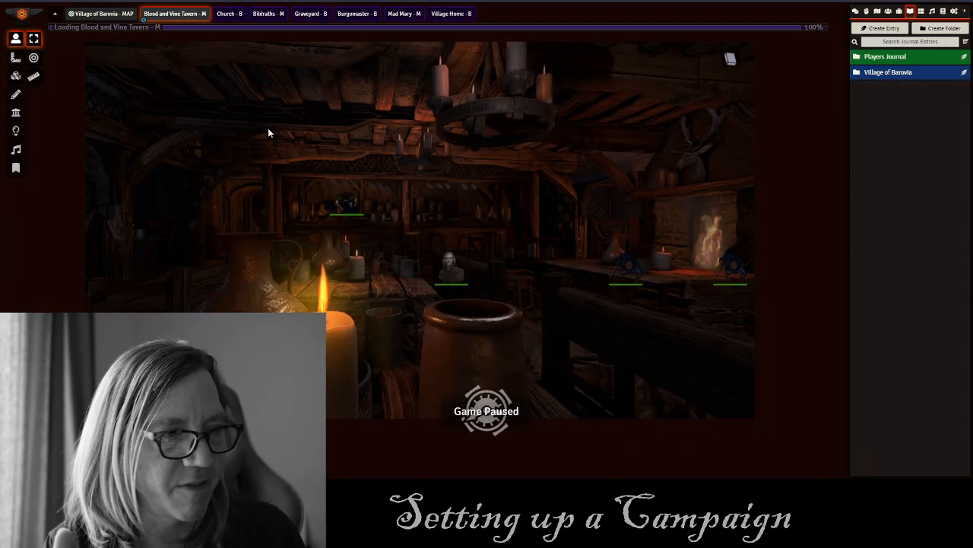
double_click(730, 61)
drag(480, 87, 586, 68)
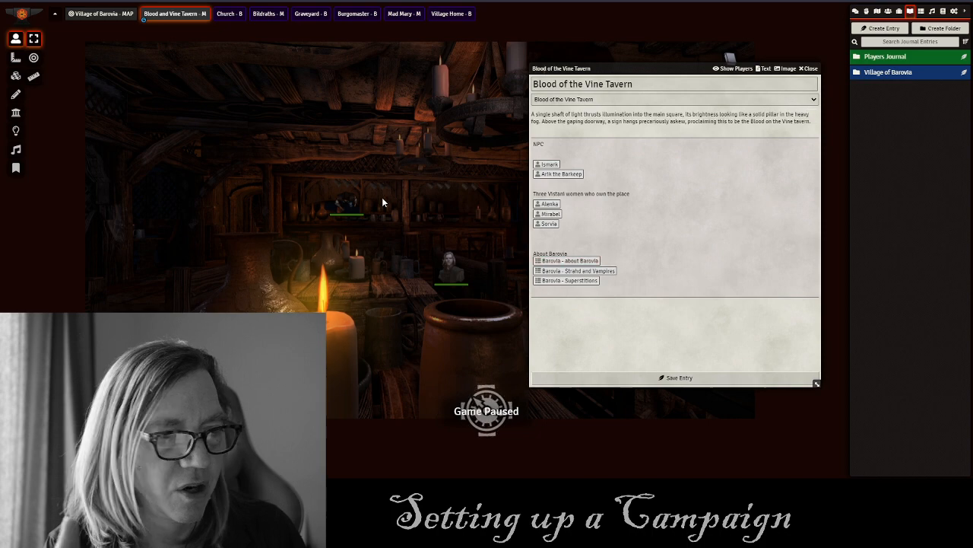
double_click(339, 204)
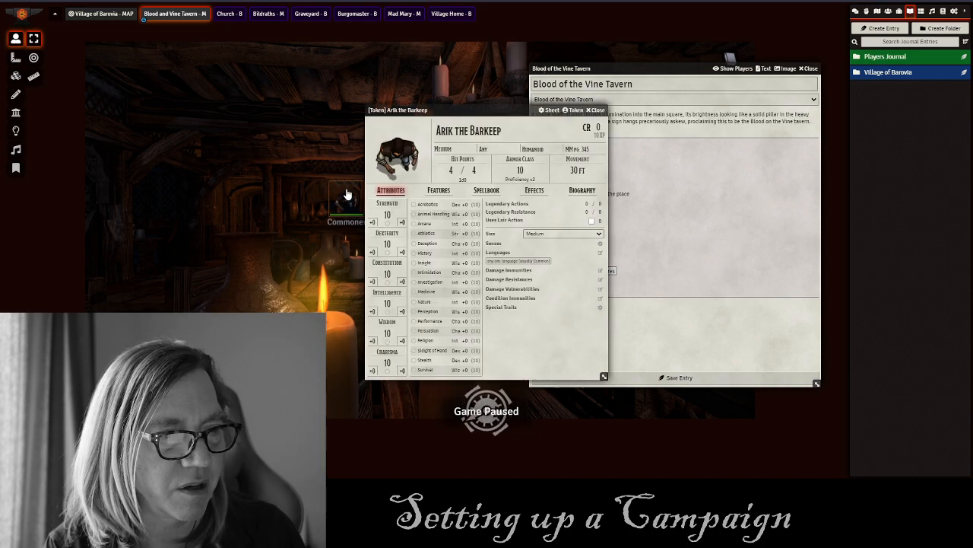
click(599, 111)
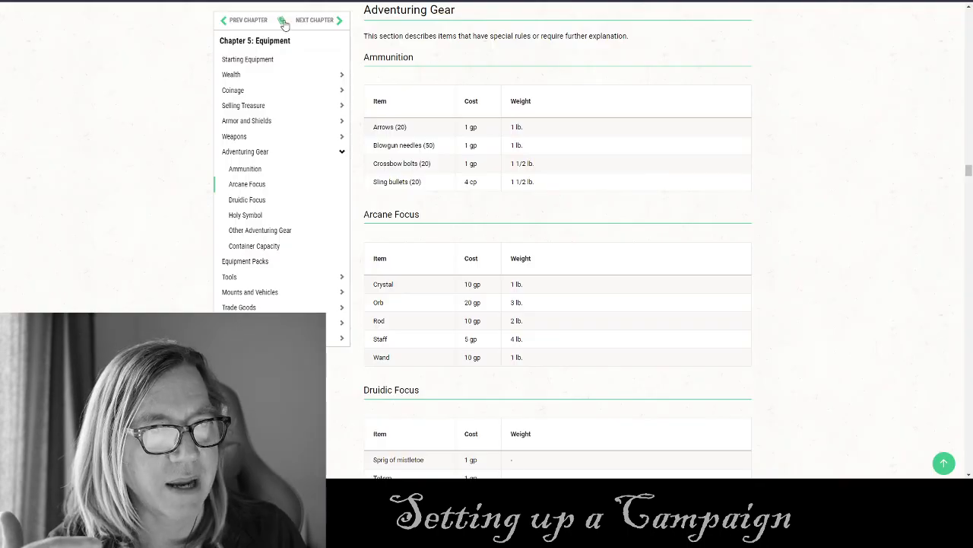
In D&D Beyond's The Village of Barovia chapter, select the first three Roleplaying Ismark paragraphs in the Blood of the Vine Tavern section for copying.
click(284, 25)
mouse_move(275, 62)
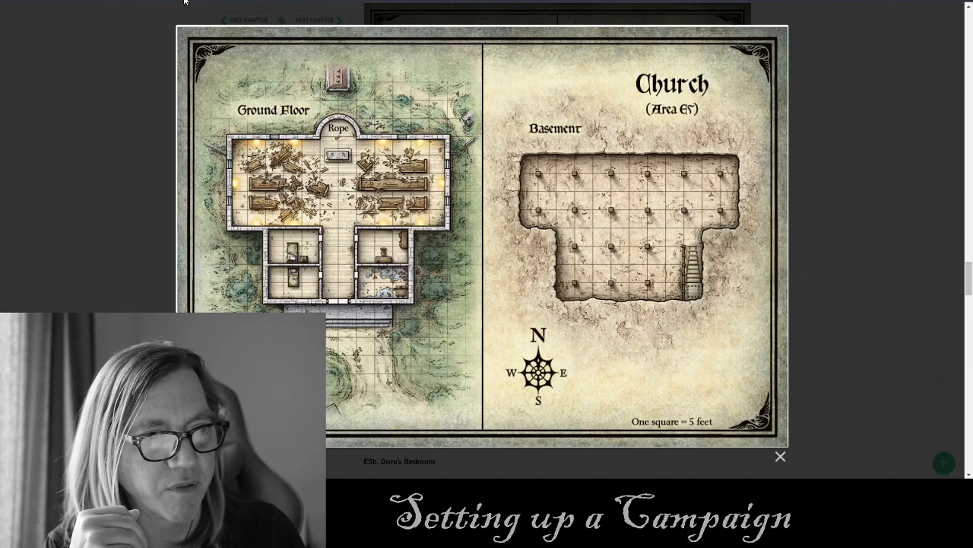
click(104, 38)
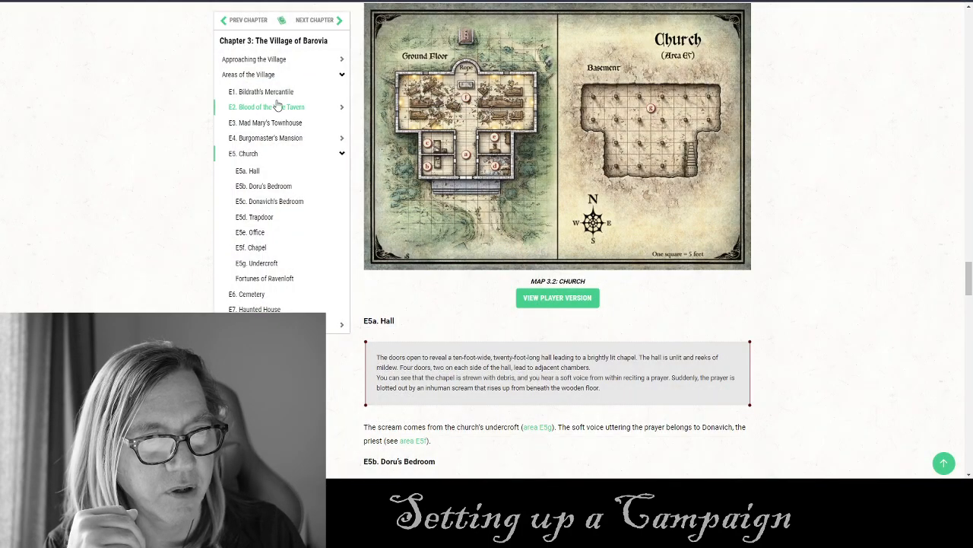
click(277, 106)
scroll(540, 103, down, 3)
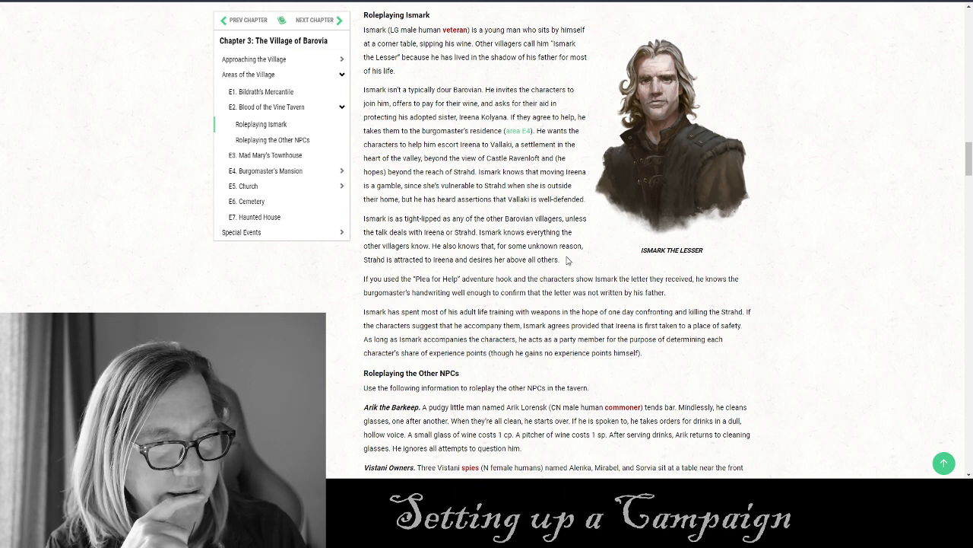
drag(559, 259, 370, 30)
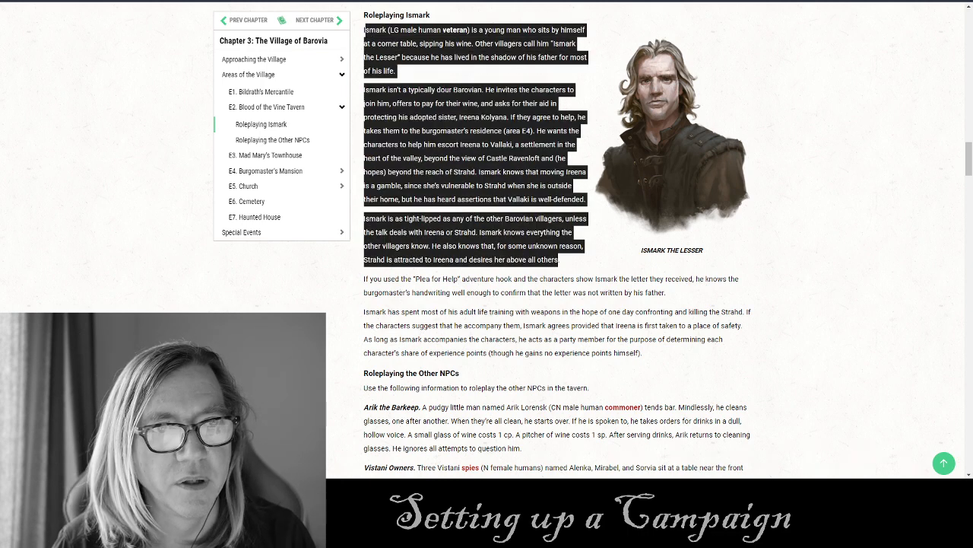
Switch back to Foundry VTT and paste the copied paragraphs into the biography of the Tavern folder's Ismark actor.
key(alt+Tab)
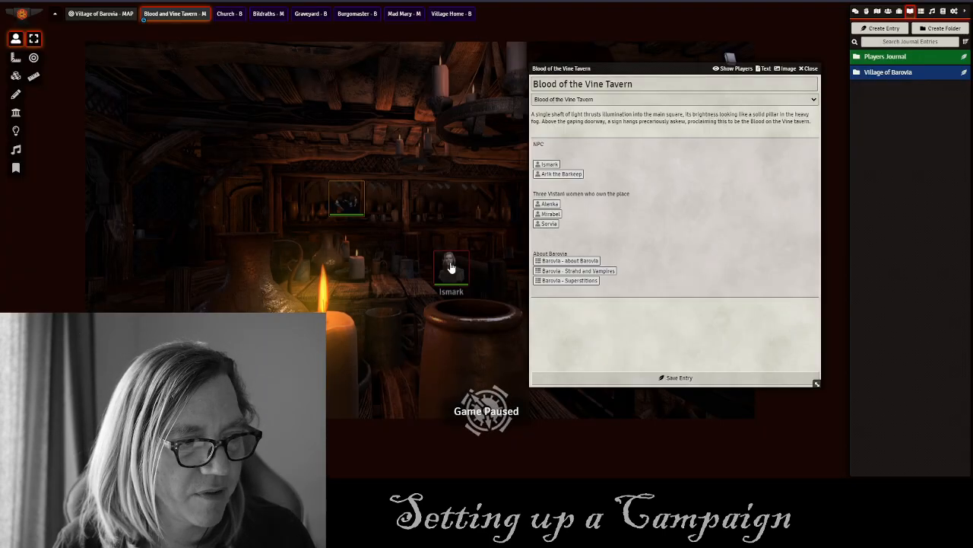
click(887, 10)
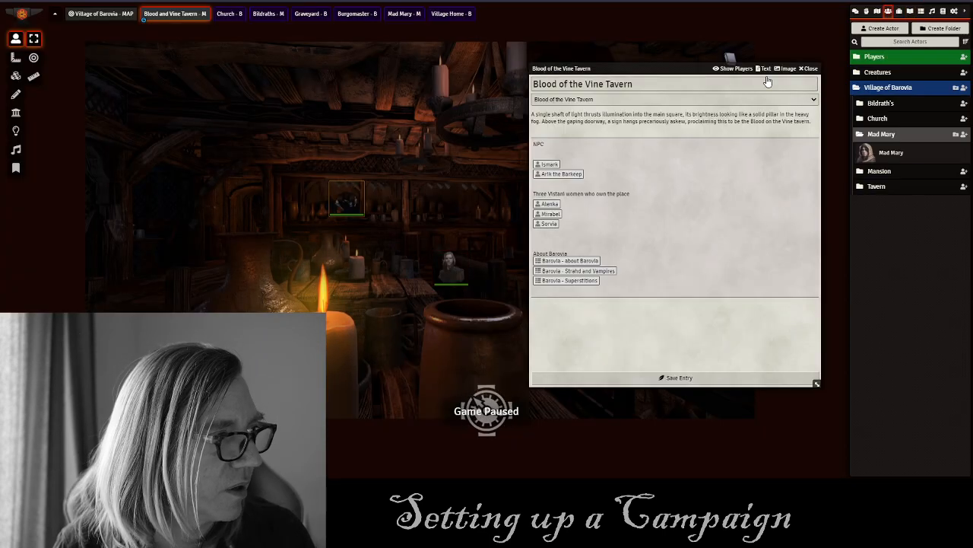
click(894, 140)
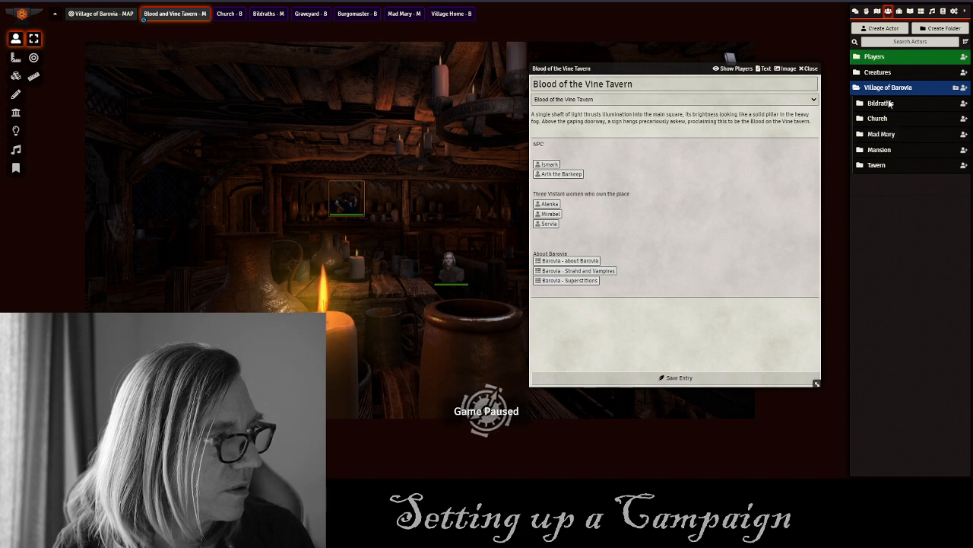
click(877, 164)
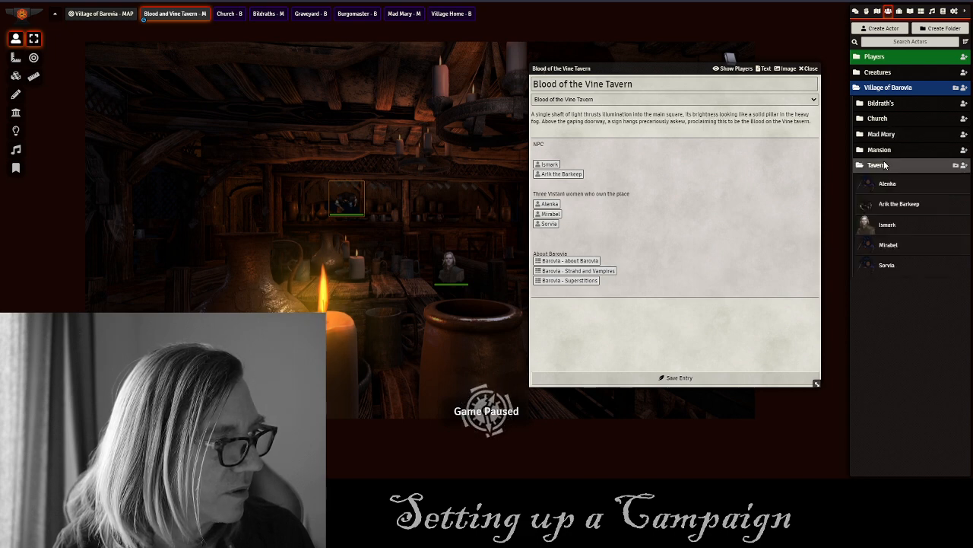
click(896, 231)
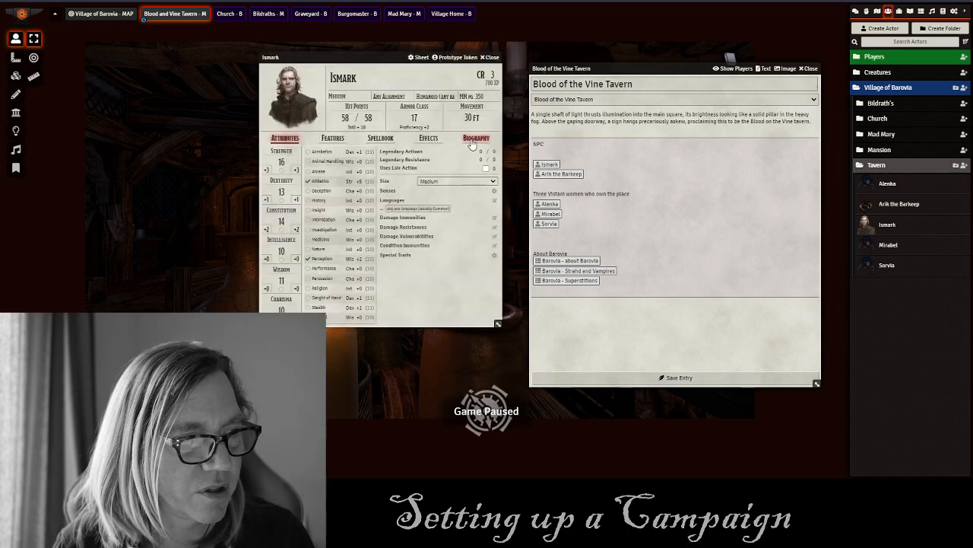
click(473, 141)
click(494, 156)
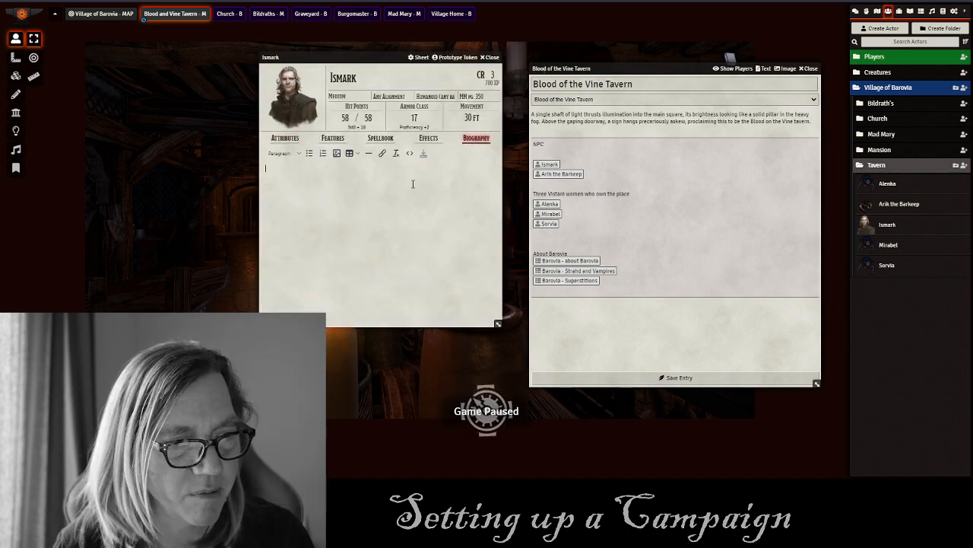
key(ctrl+v)
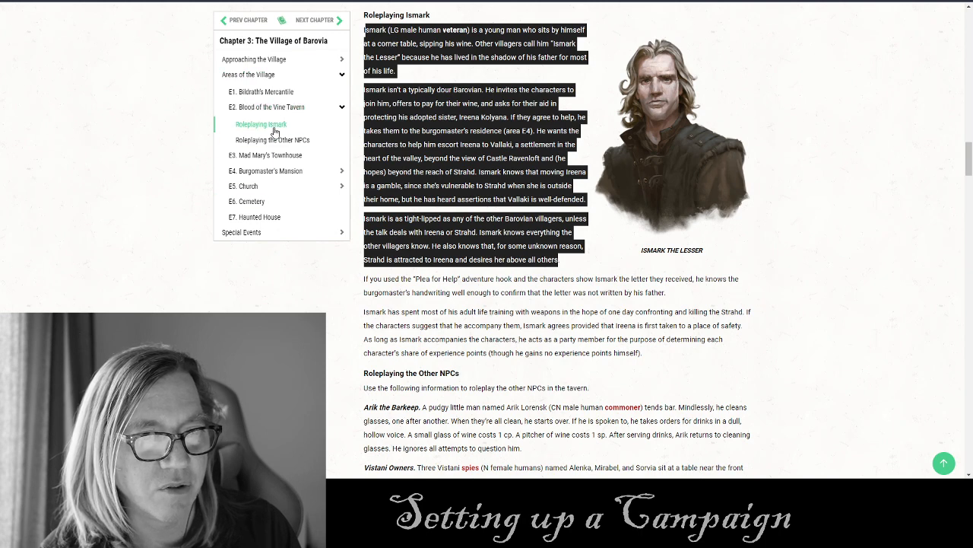
Open the Roleplaying Ismark section in D&D Beyond for its address, return to Foundry VTT, and add the line "Ismark Info" below Ismark's biography paragraphs.
click(276, 127)
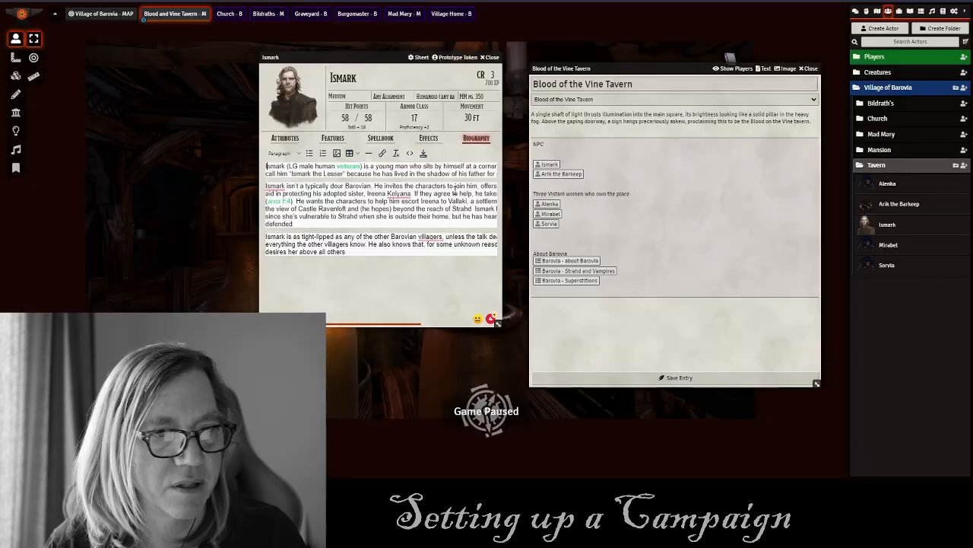
key(Return)
key(Return)
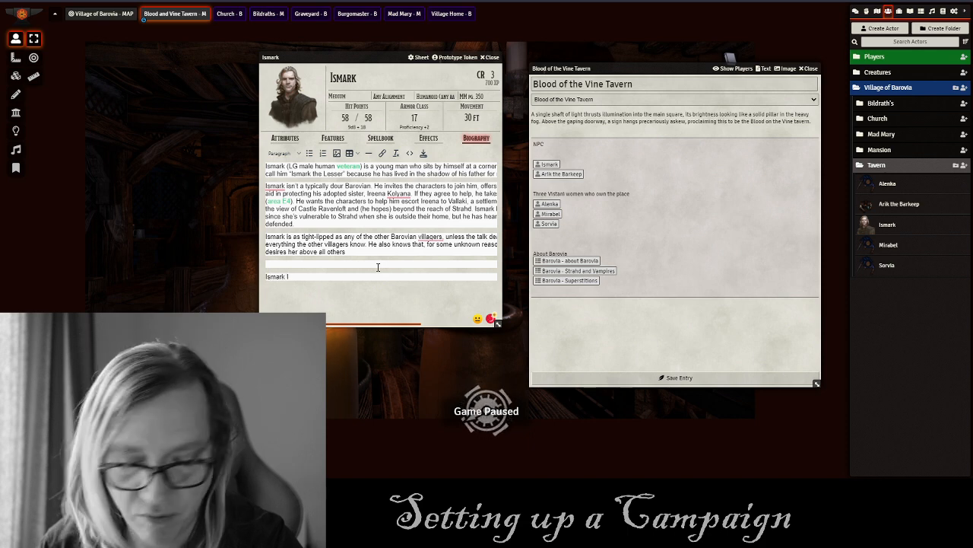
text(Ismark Info)
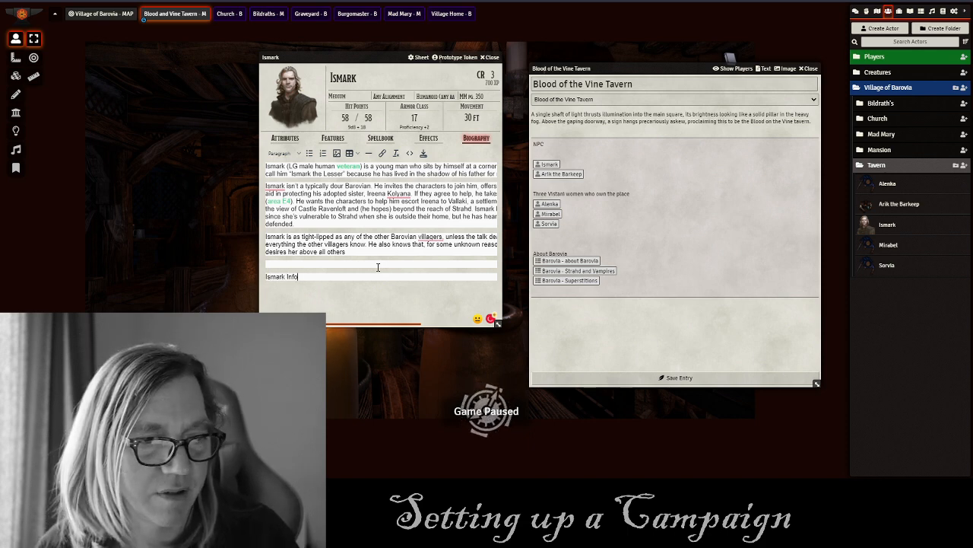
drag(299, 276, 266, 277)
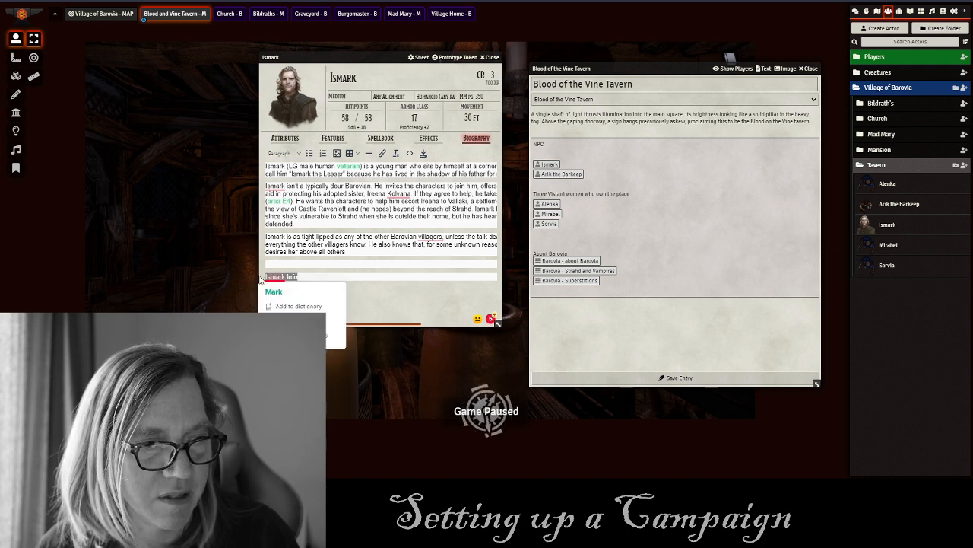
click(383, 154)
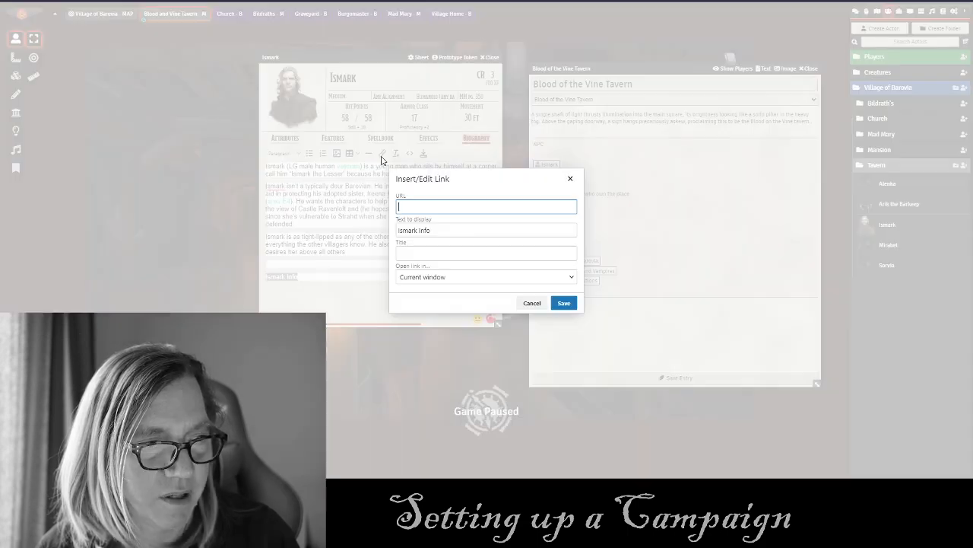
text(https://www.dndbeyond.com/sources/cos/the-village-of-barovia#RoleplayingIsmark)
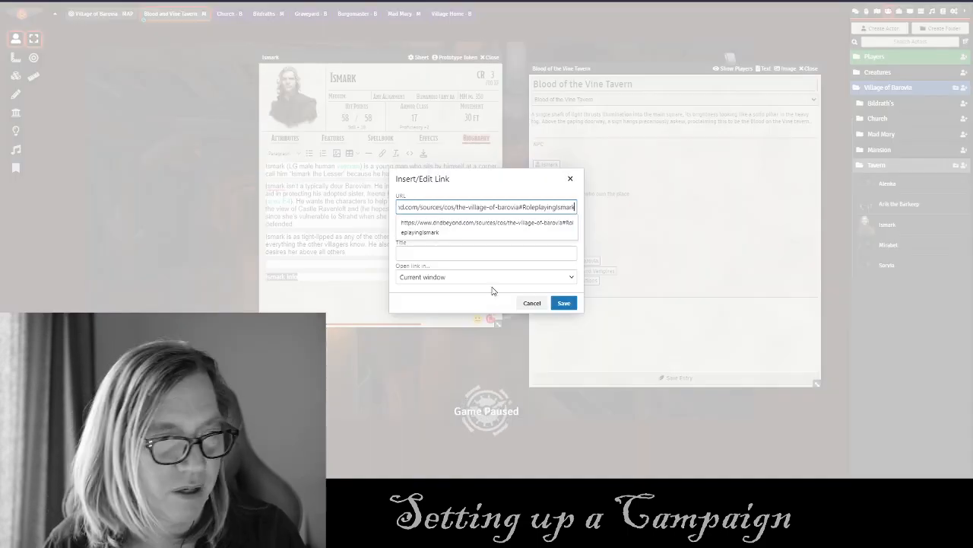
click(564, 303)
Clear the formatting of Ismark's entire biography text and save the biography.
drag(357, 298, 266, 165)
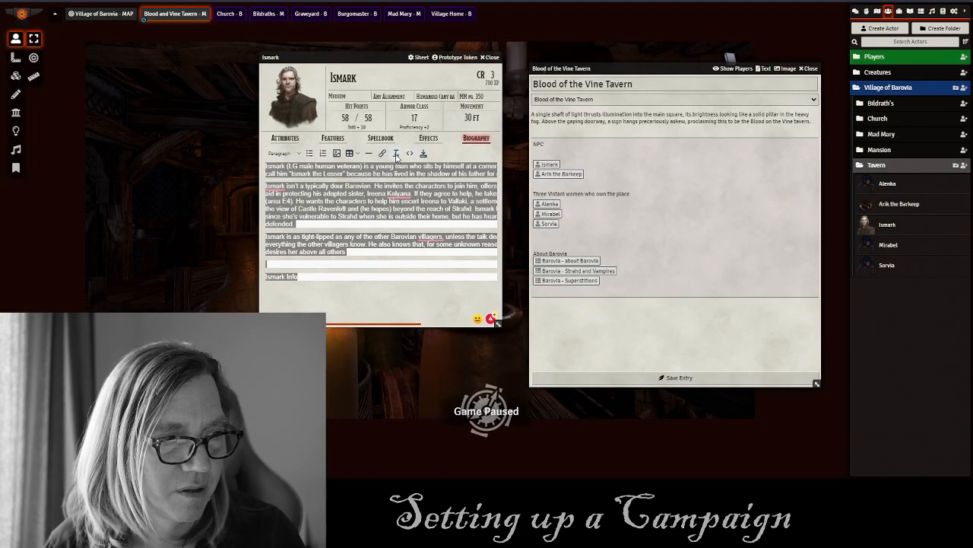
click(396, 154)
click(424, 154)
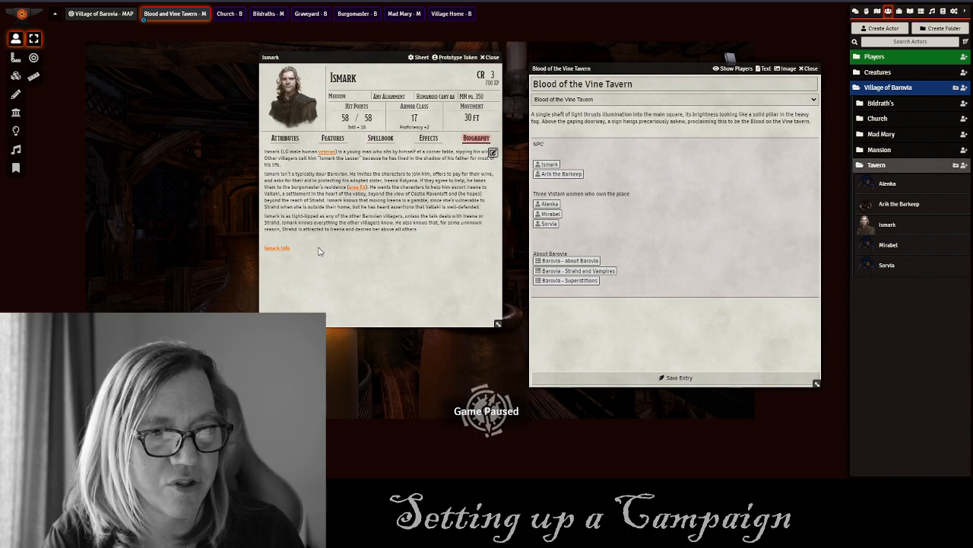
Test the Ismark Info link in the biography and look over the Roleplaying Ismark section it opens in D&D Beyond.
click(284, 250)
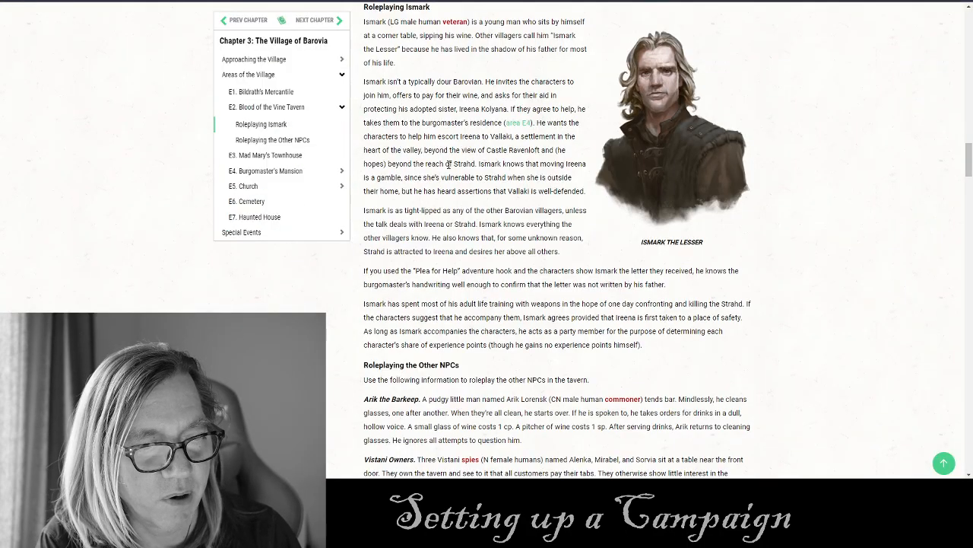
scroll(449, 164, down, 3)
scroll(441, 238, up, 6)
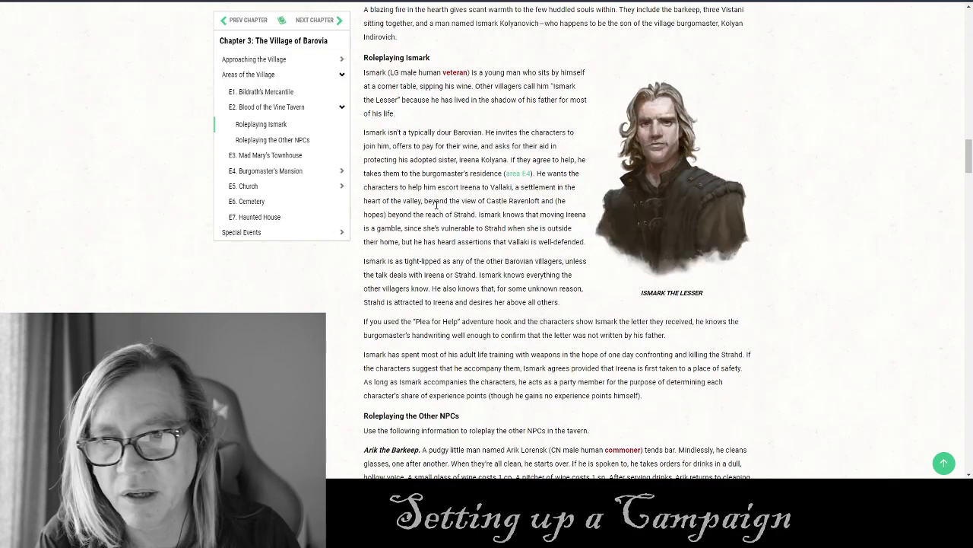
scroll(441, 238, down, 2)
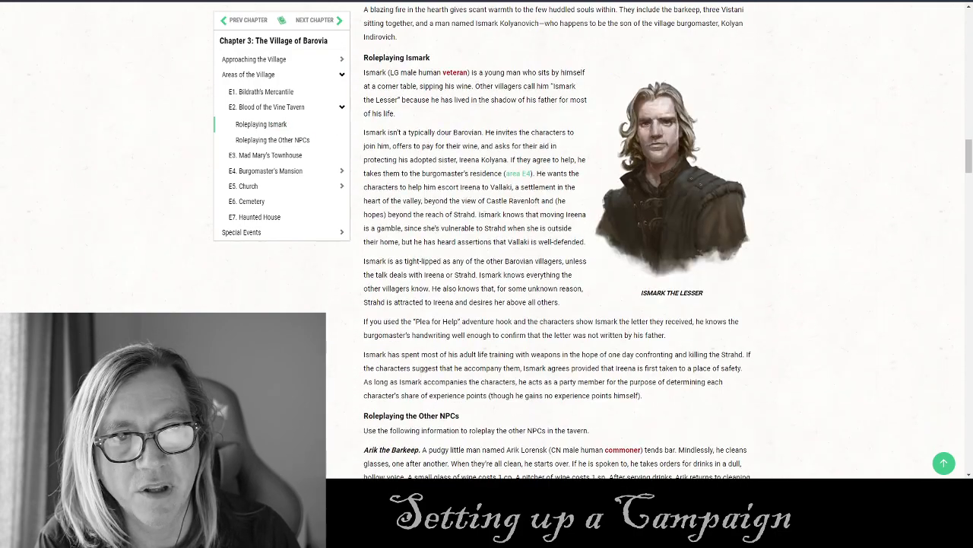
Switch back to Foundry VTT, reposition the Blood of the Vine Tavern note, and close Ismark's actor sheet.
key(ctrl+Tab)
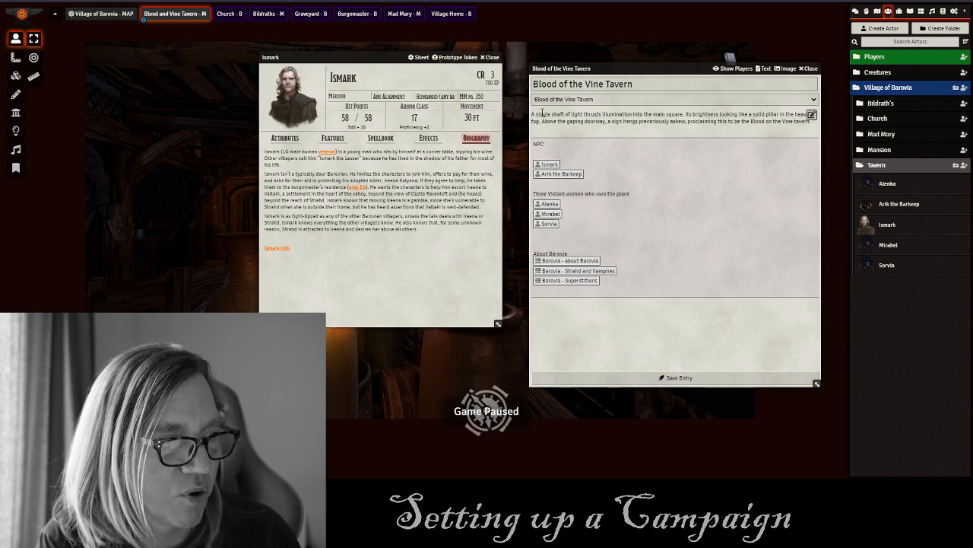
drag(628, 68, 622, 41)
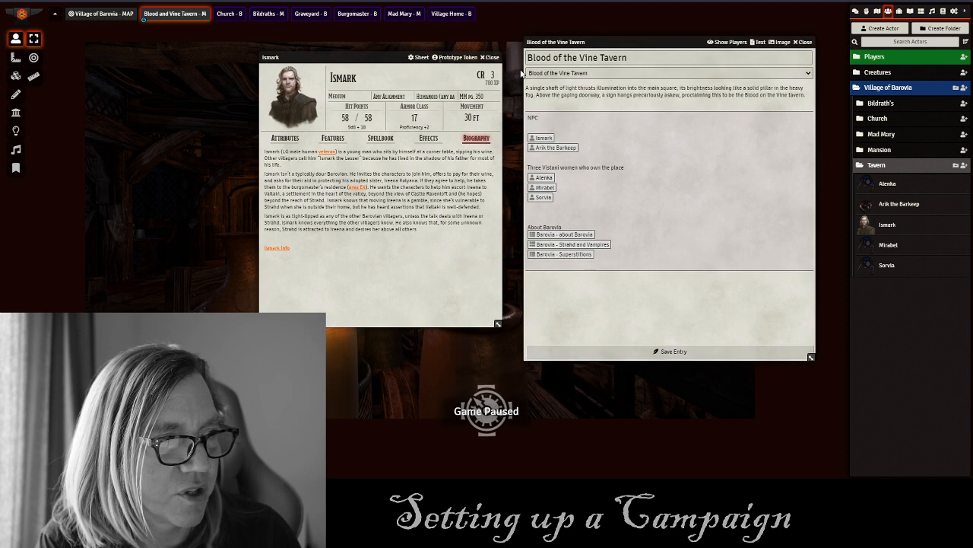
click(487, 58)
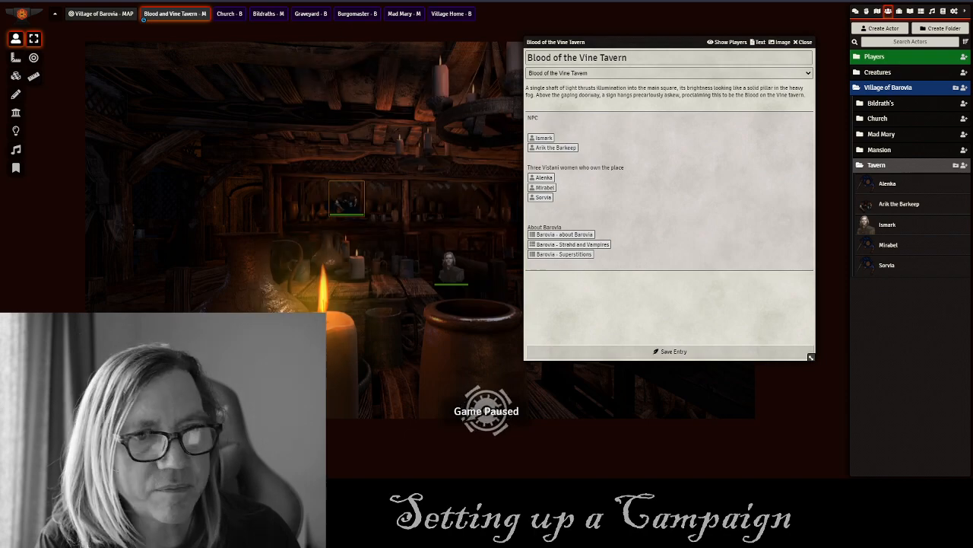
Look at the D&D Beyond chapter again, then in Foundry VTT reopen the tavern scene's pinned note to check its NPC and Barovia links, and close it.
key(ctrl+Tab)
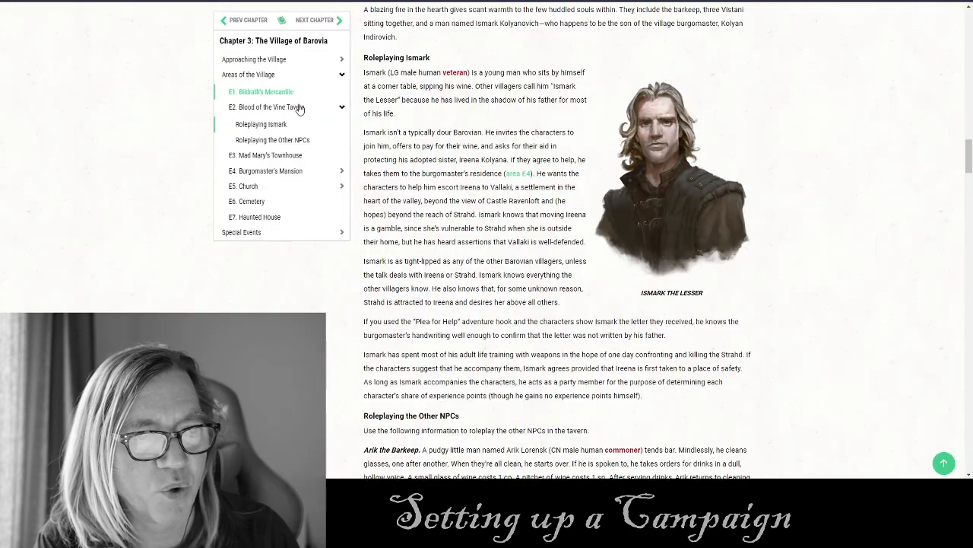
scroll(504, 110, down, 5)
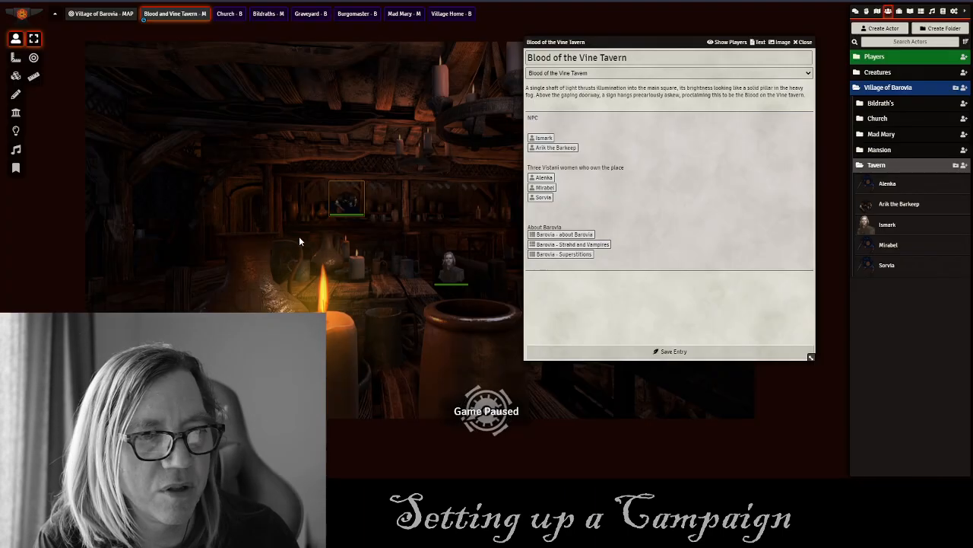
click(800, 44)
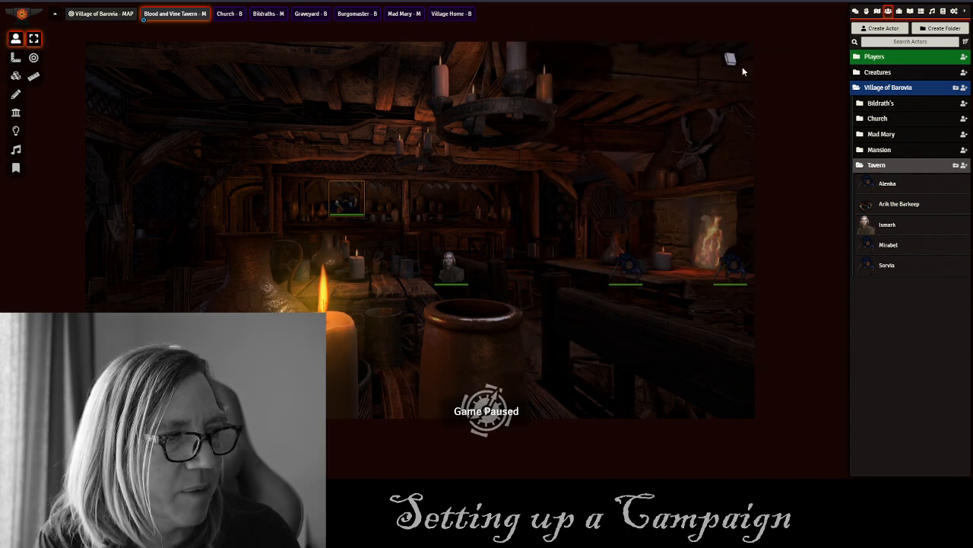
double_click(730, 63)
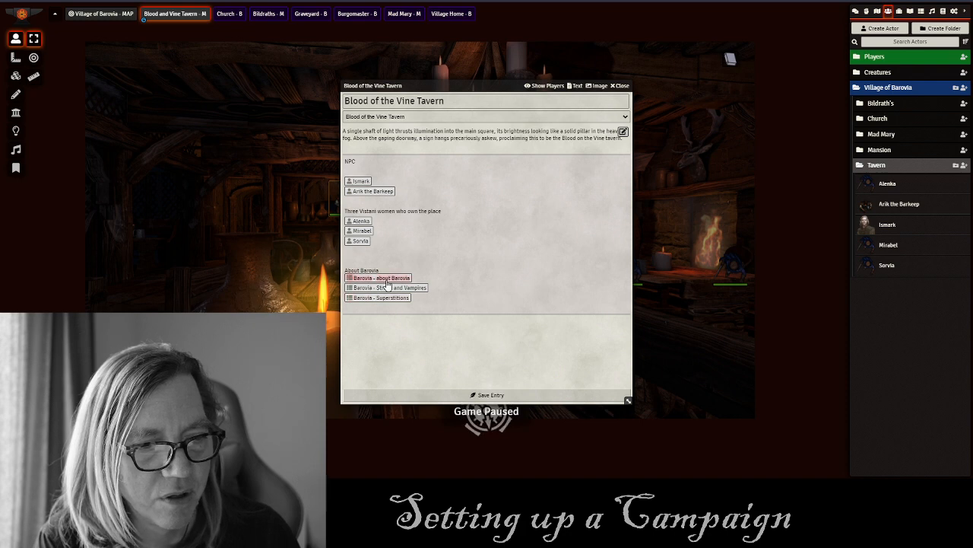
click(620, 86)
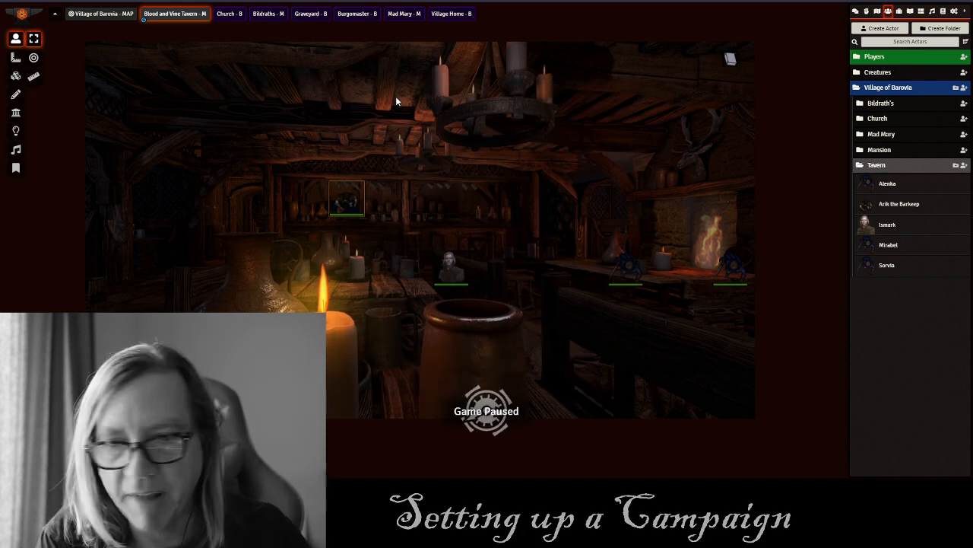